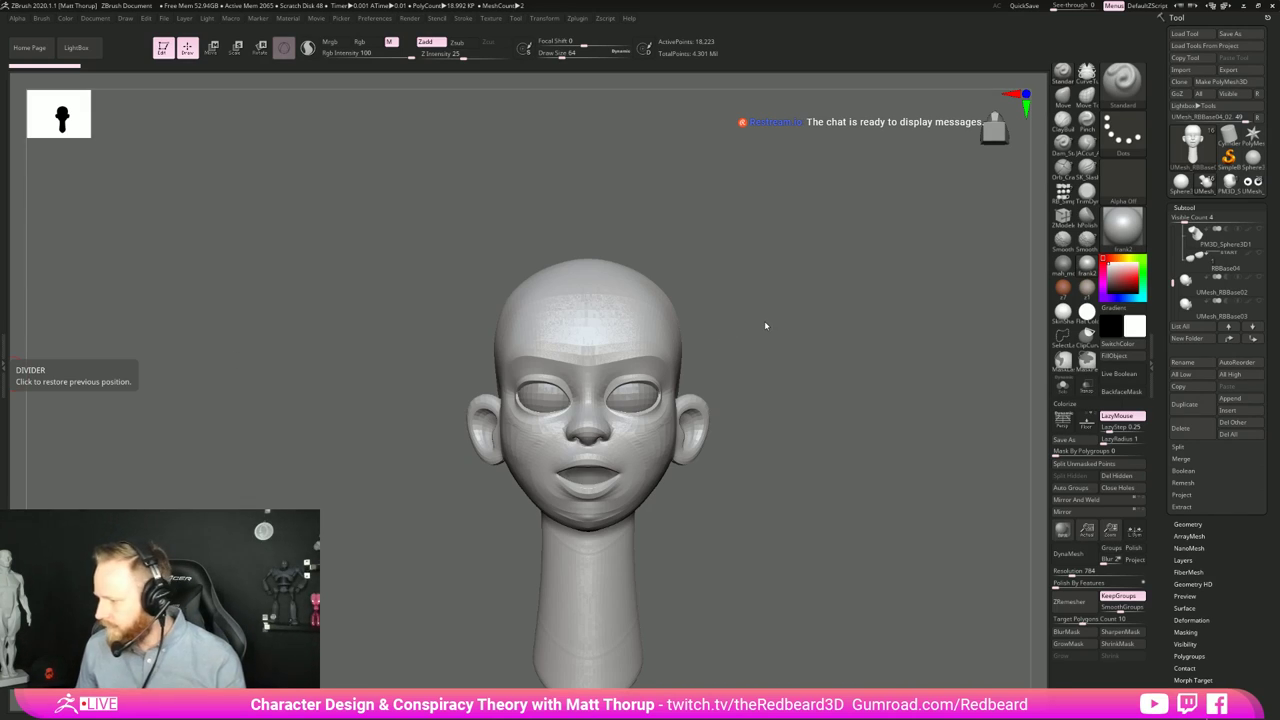
{"action": "left_click_drag", "start_coordinate": [789, 549], "coordinate": [740, 586]}
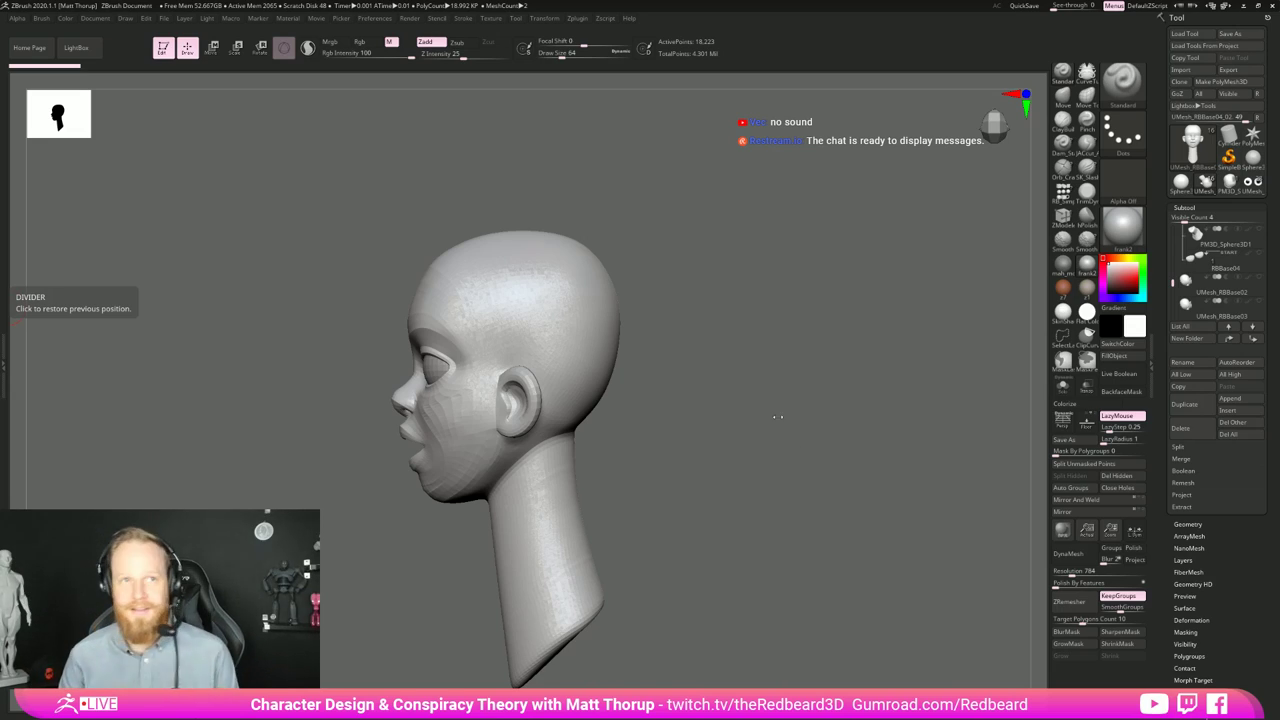
{"action": "mouse_move", "coordinate": [791, 400]}
{"action": "left_mouse_down"}
{"action": "mouse_move", "coordinate": [814, 400]}
{"action": "mouse_move", "coordinate": [800, 401]}
{"action": "left_mouse_up"}
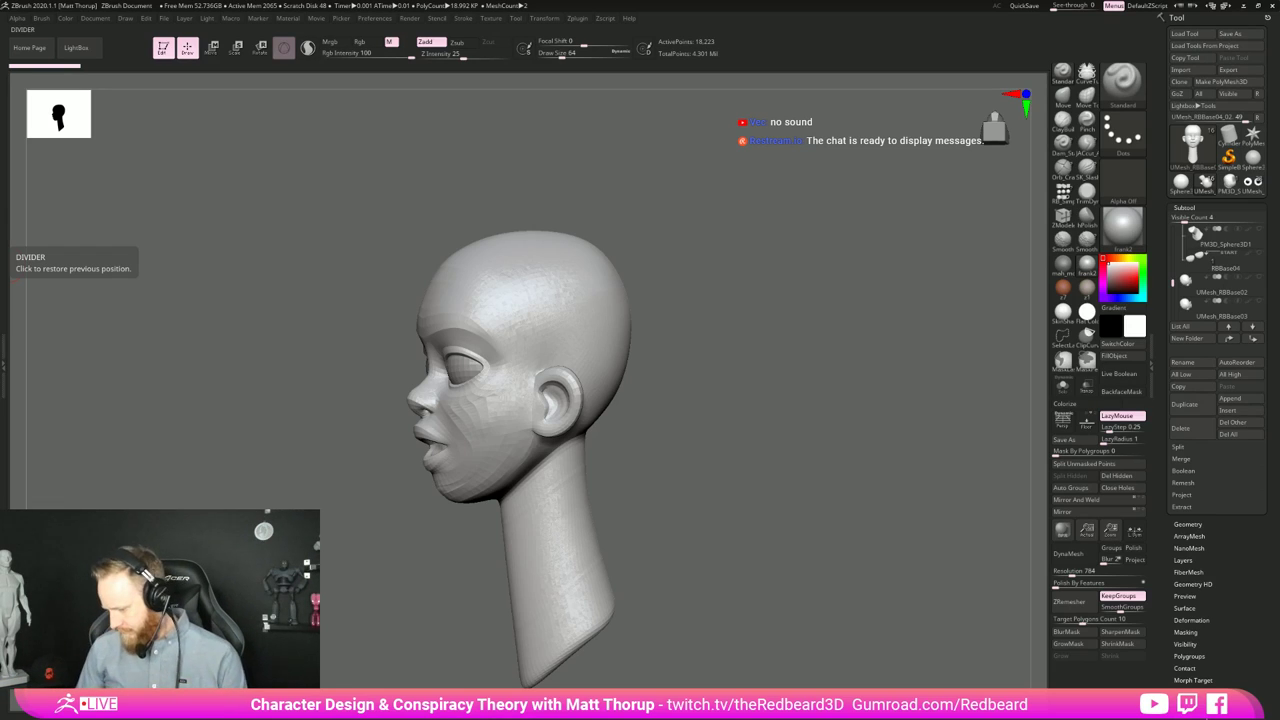
Step: Choose Focusrite USB (Focusrite USB Audio) as the system playback device
{"action": "key", "text": "XF86AudioRaiseVolume"}
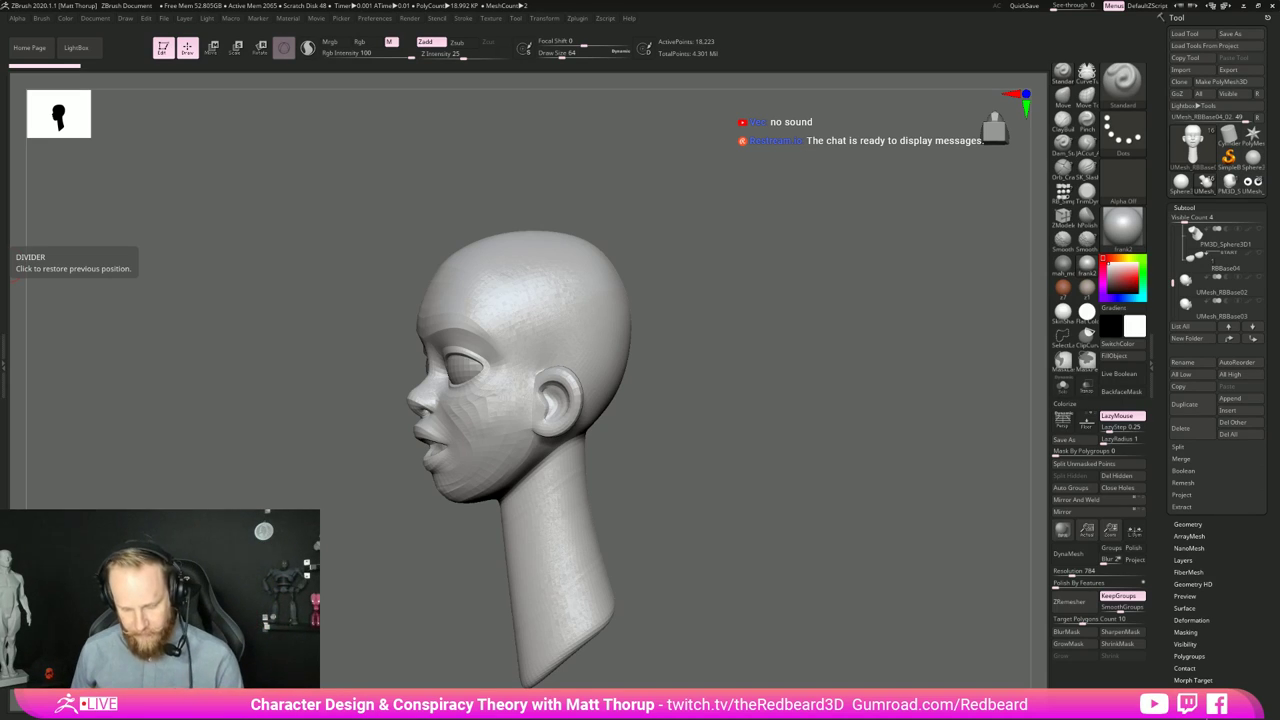
{"action": "key", "text": "super"}
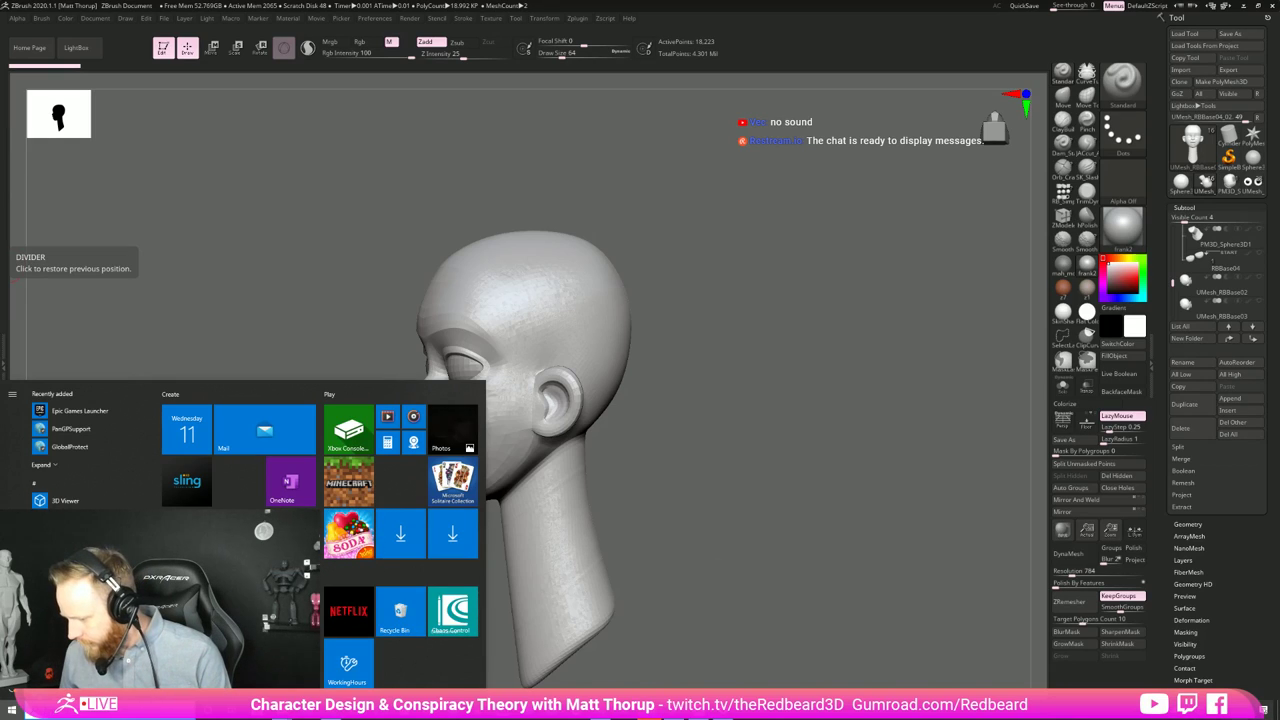
{"action": "key", "text": "XF86AudioLowerVolume"}
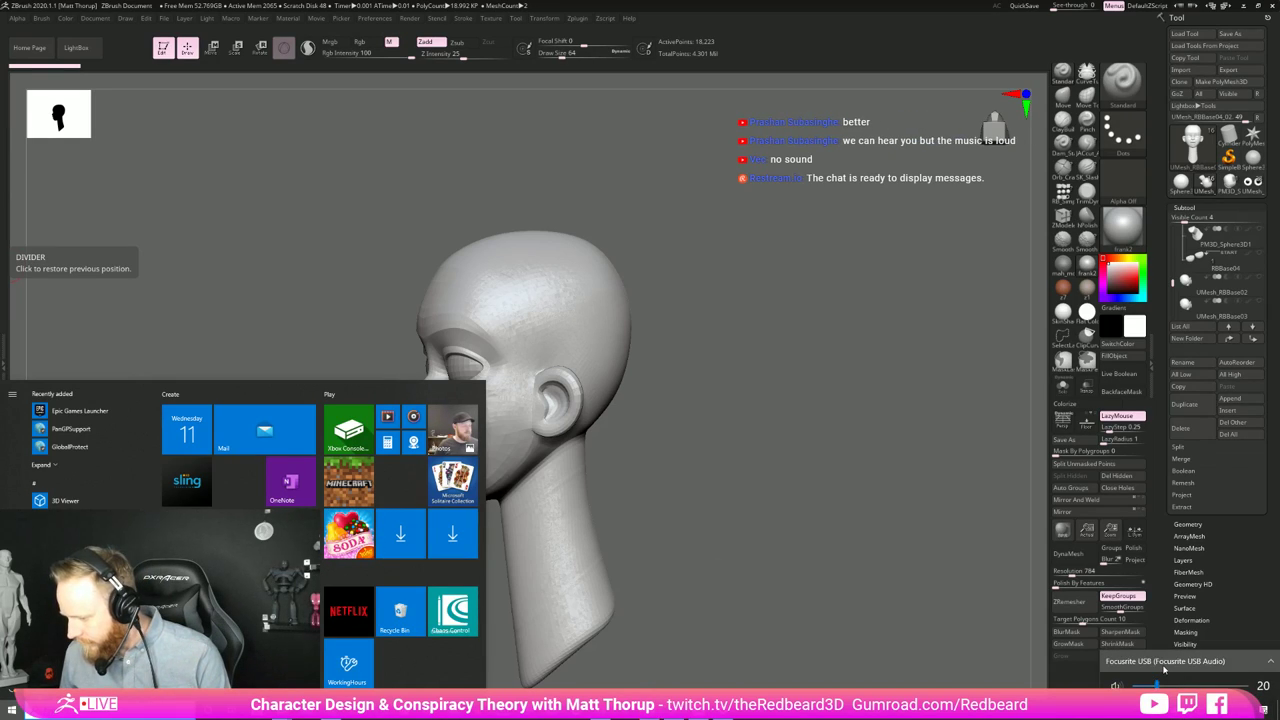
{"action": "left_click", "coordinate": [1165, 661]}
{"action": "scroll", "coordinate": [1145, 620], "scroll_direction": "down", "scroll_amount": 2}
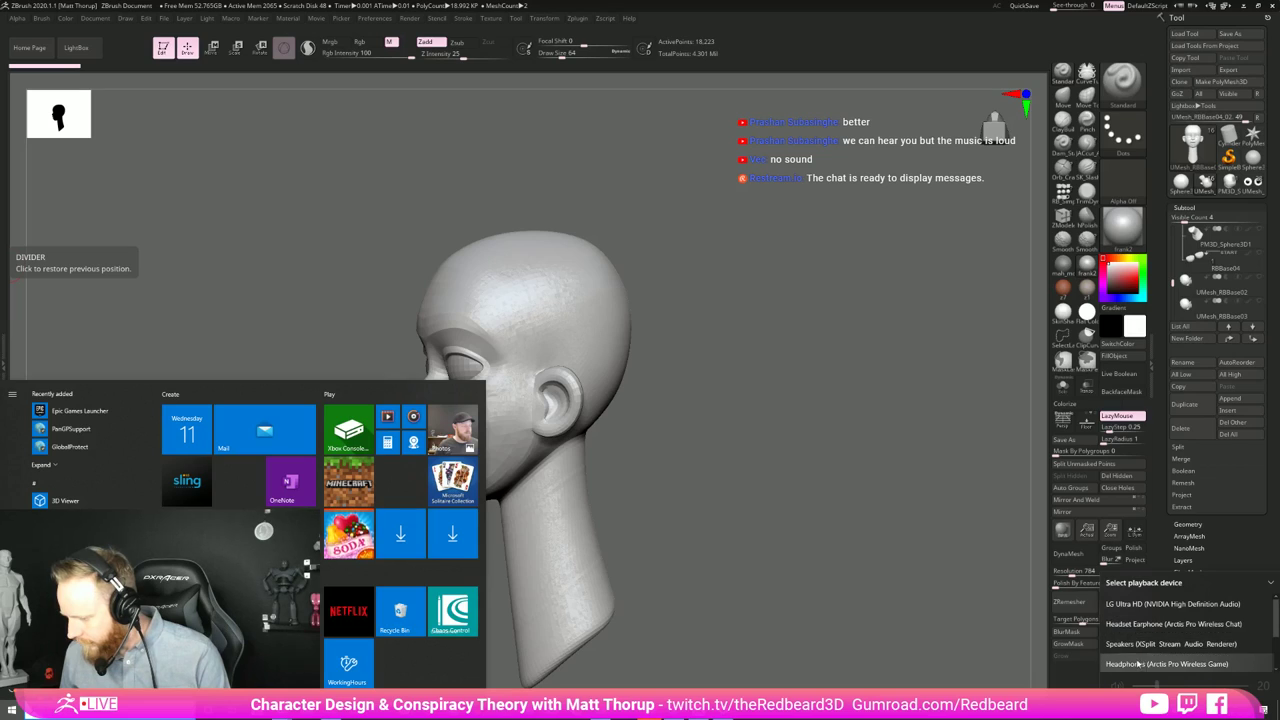
{"action": "left_click", "coordinate": [1161, 649]}
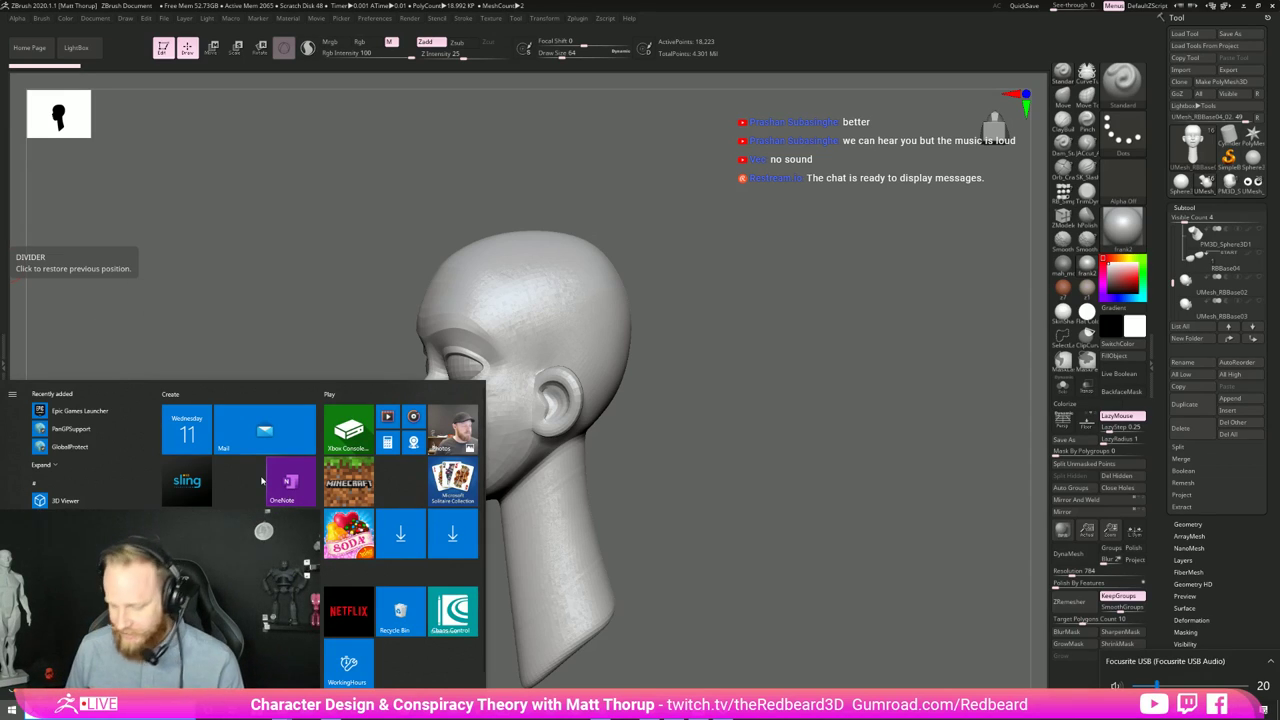
Step: Lower the system playback volume to 8 and return to the sculpt
{"action": "key", "text": "XF86AudioLowerVolume"}
{"action": "key", "text": "XF86AudioLowerVolume"}
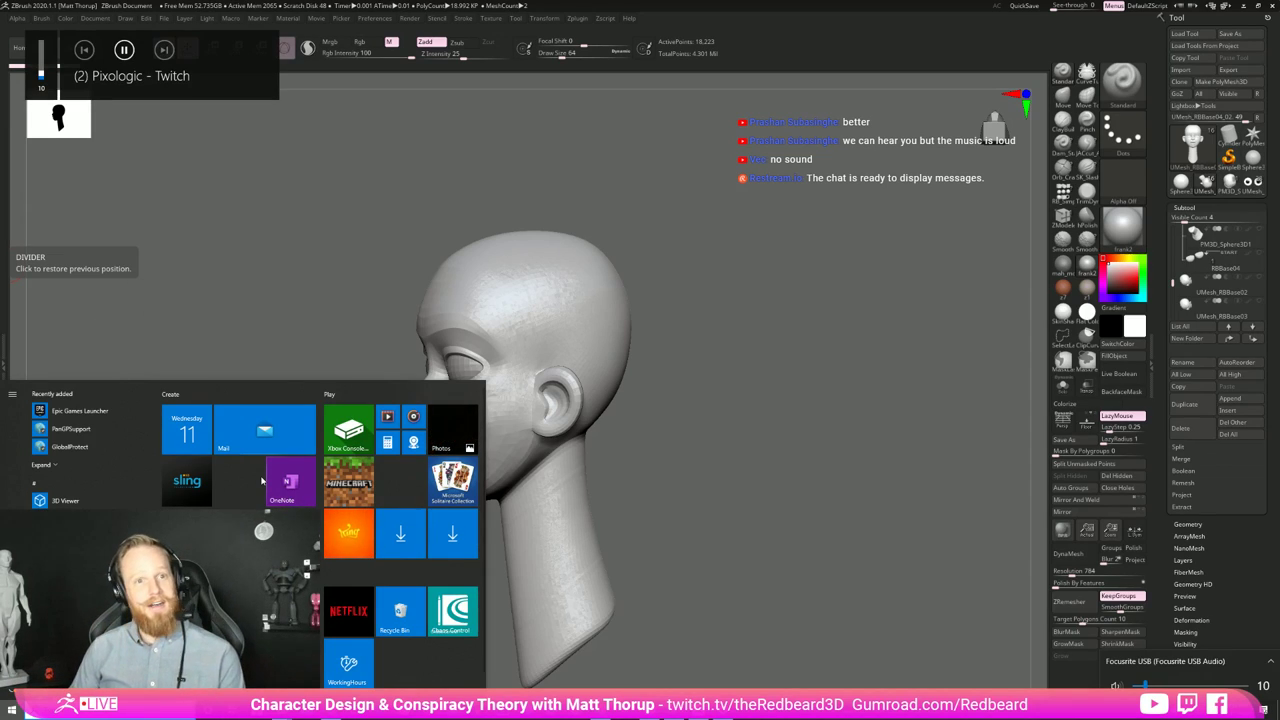
{"action": "key", "text": "XF86AudioLowerVolume"}
{"action": "key", "text": "XF86AudioLowerVolume"}
{"action": "key", "text": "XF86AudioLowerVolume"}
{"action": "key", "text": "XF86AudioLowerVolume"}
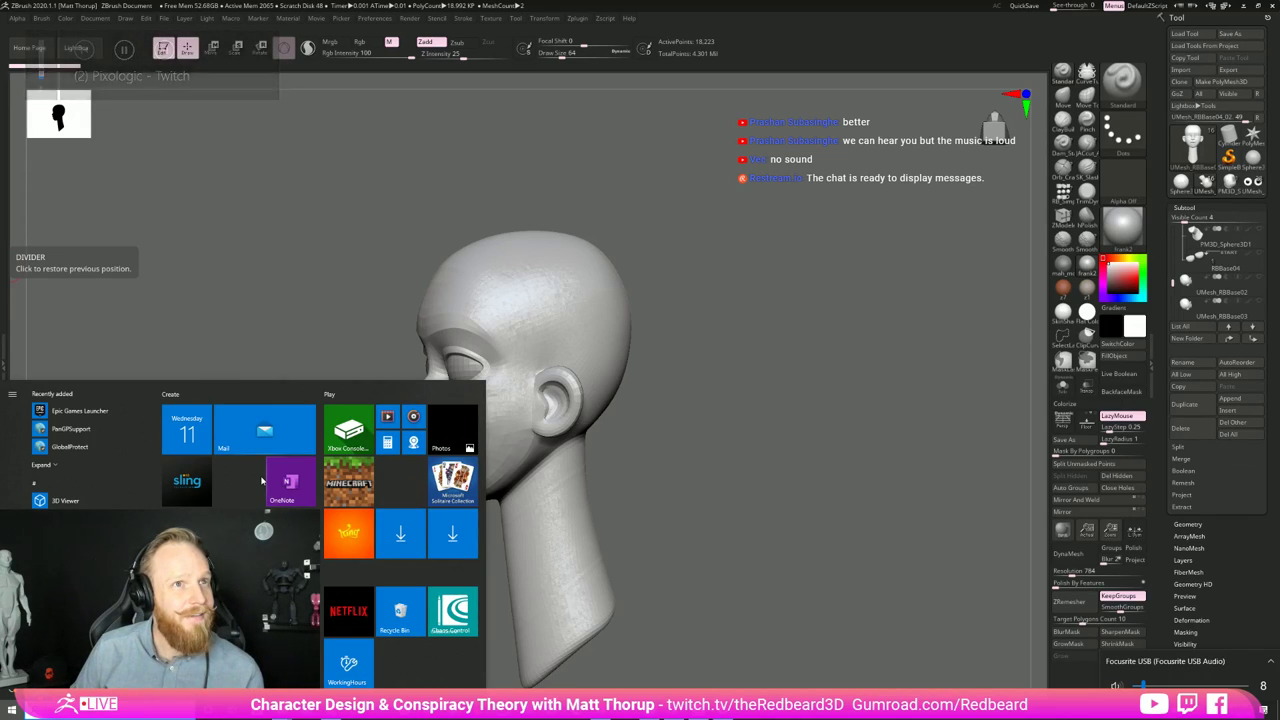
{"action": "key", "text": "XF86AudioPlay"}
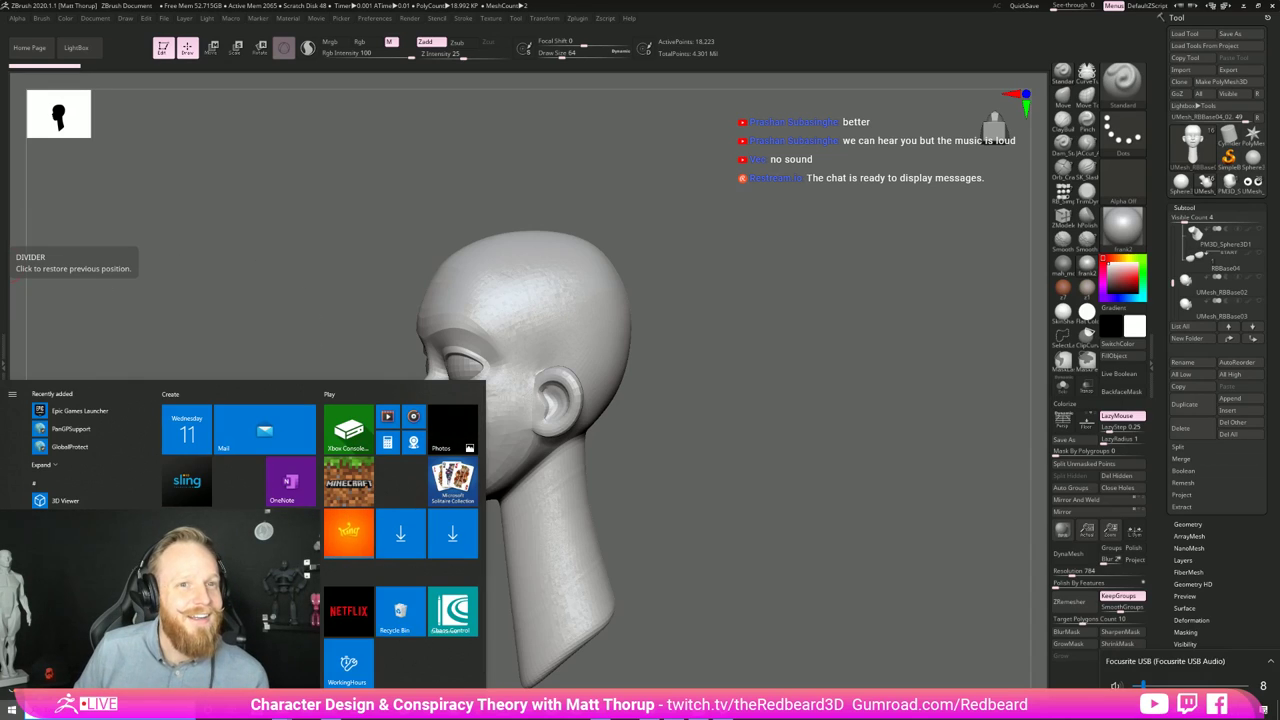
{"action": "key", "text": "super"}
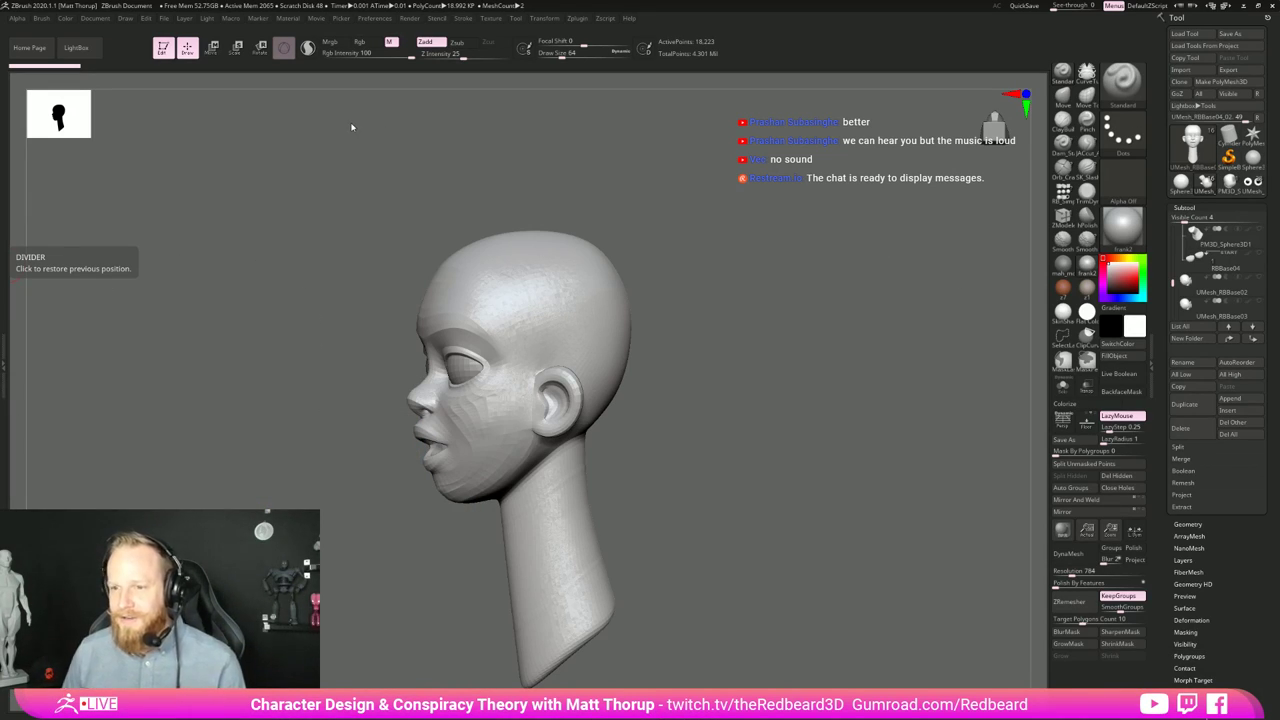
Step: Import the reference illustration of the red-haired girl in the purple helmet as a texture
{"action": "left_click", "coordinate": [580, 19]}
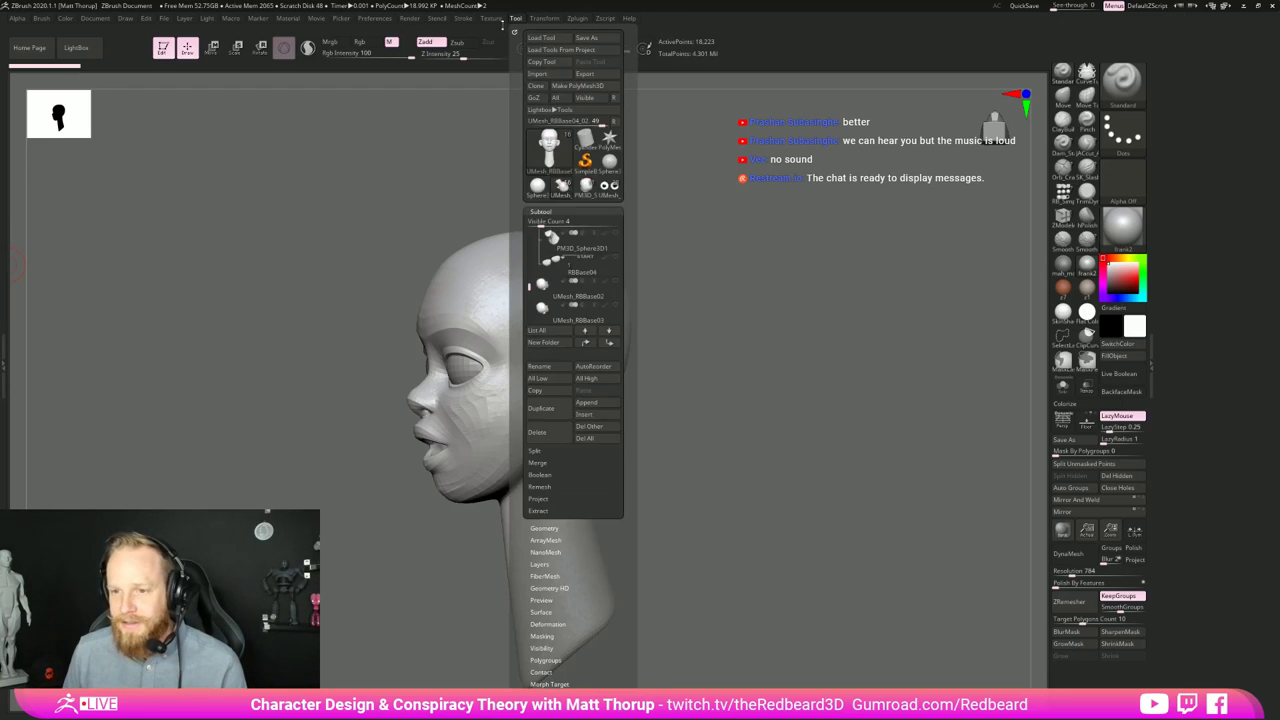
{"action": "mouse_move", "coordinate": [493, 24]}
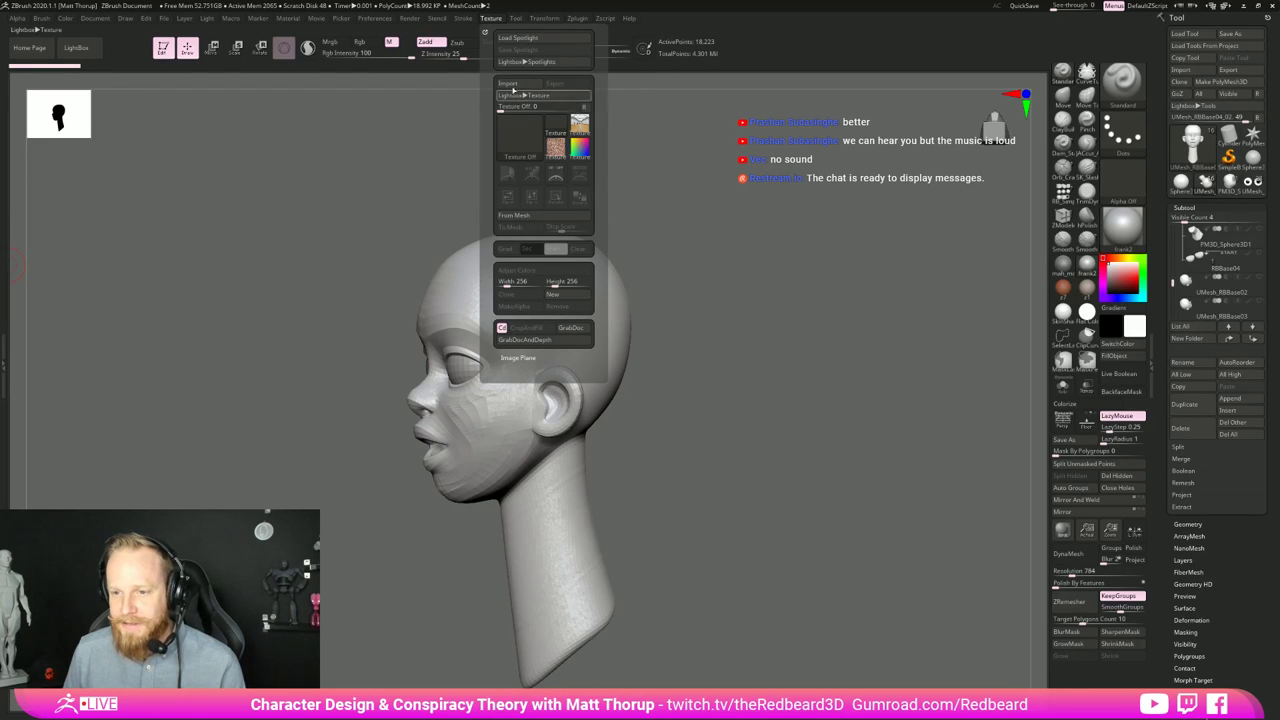
{"action": "left_click", "coordinate": [509, 84]}
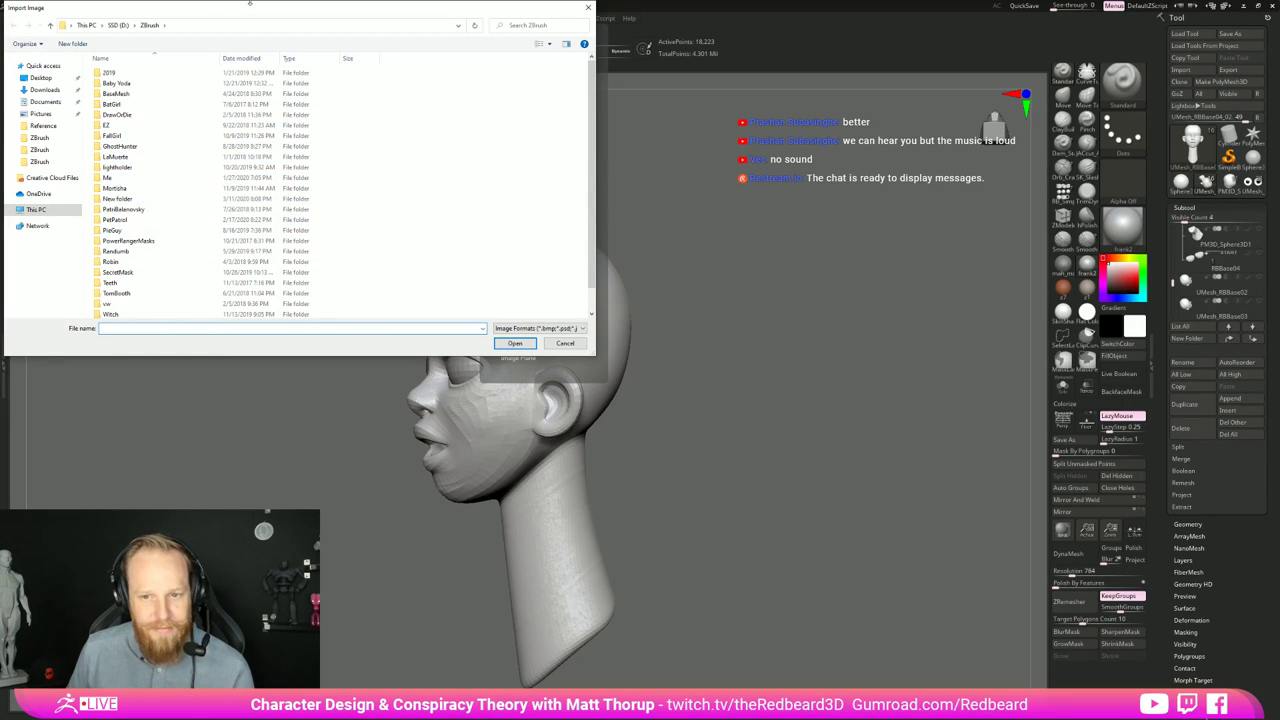
{"action": "left_click_drag", "start_coordinate": [249, 14], "coordinate": [0, 14]}
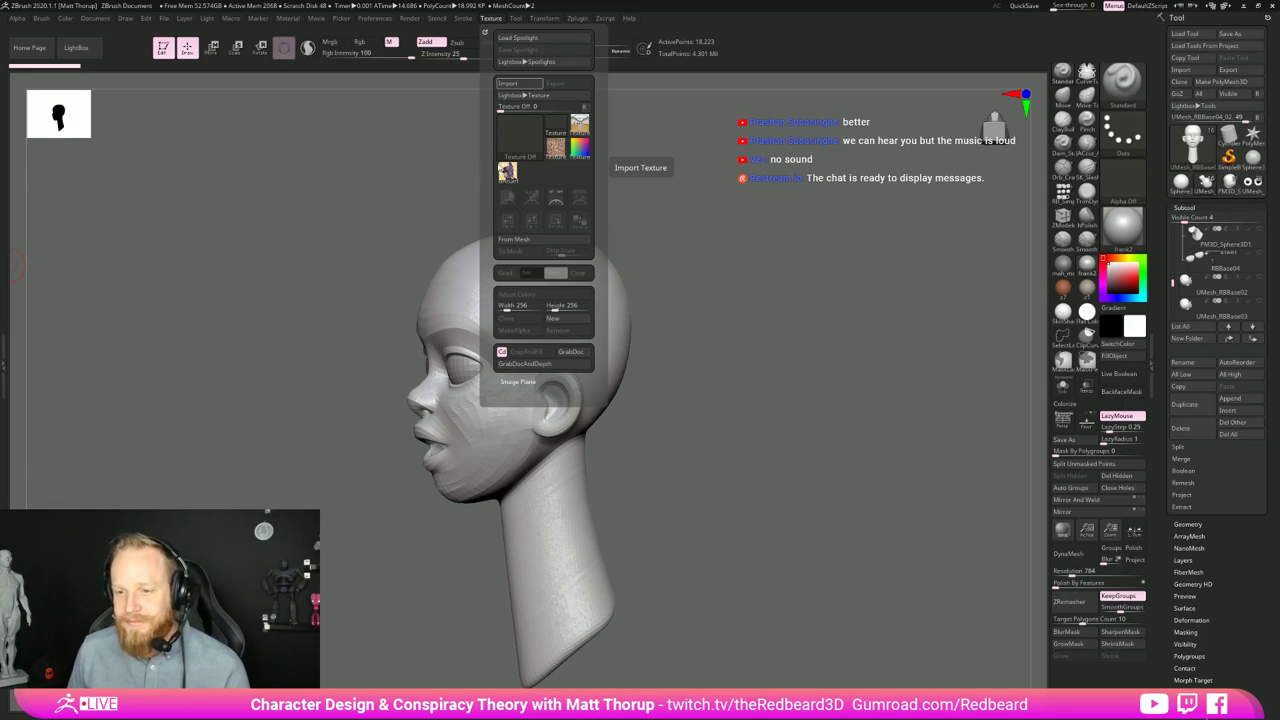
Step: Add the imported illustration to Spotlight, shrink it, place it in front of the head's face and leave Spotlight editing
{"action": "left_click", "coordinate": [580, 198]}
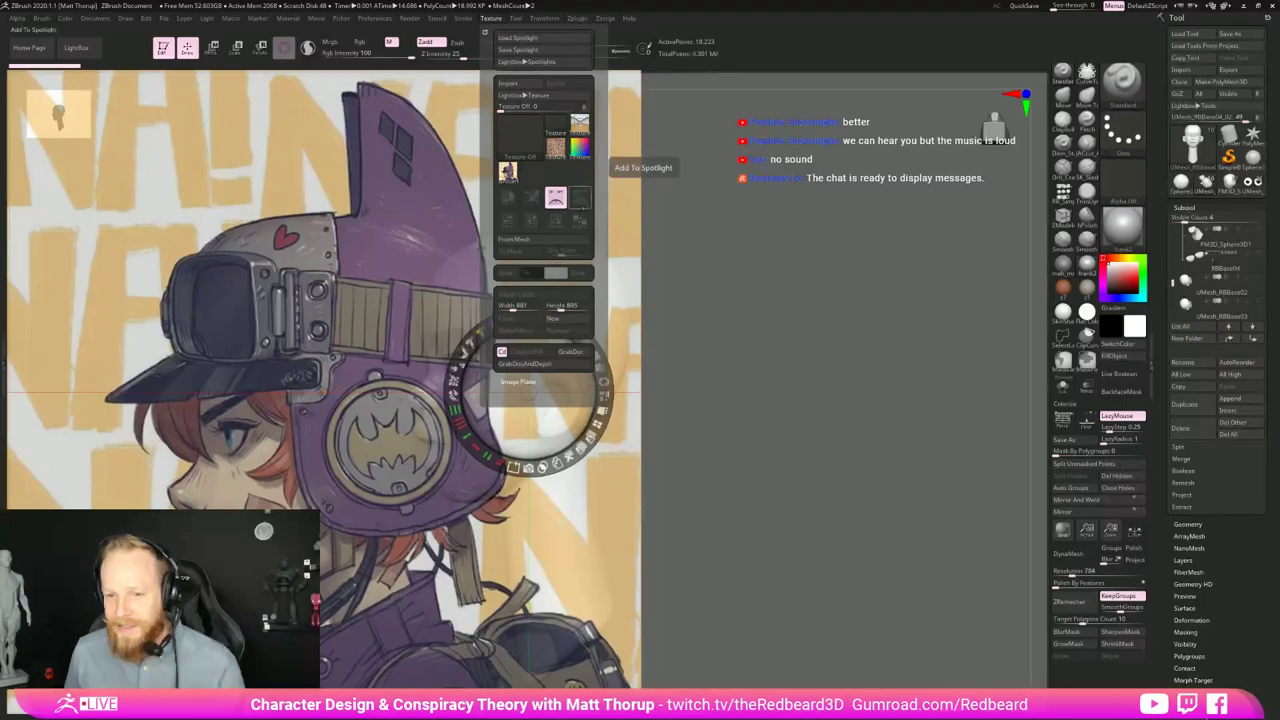
{"action": "left_click_drag", "start_coordinate": [555, 316], "coordinate": [202, 215]}
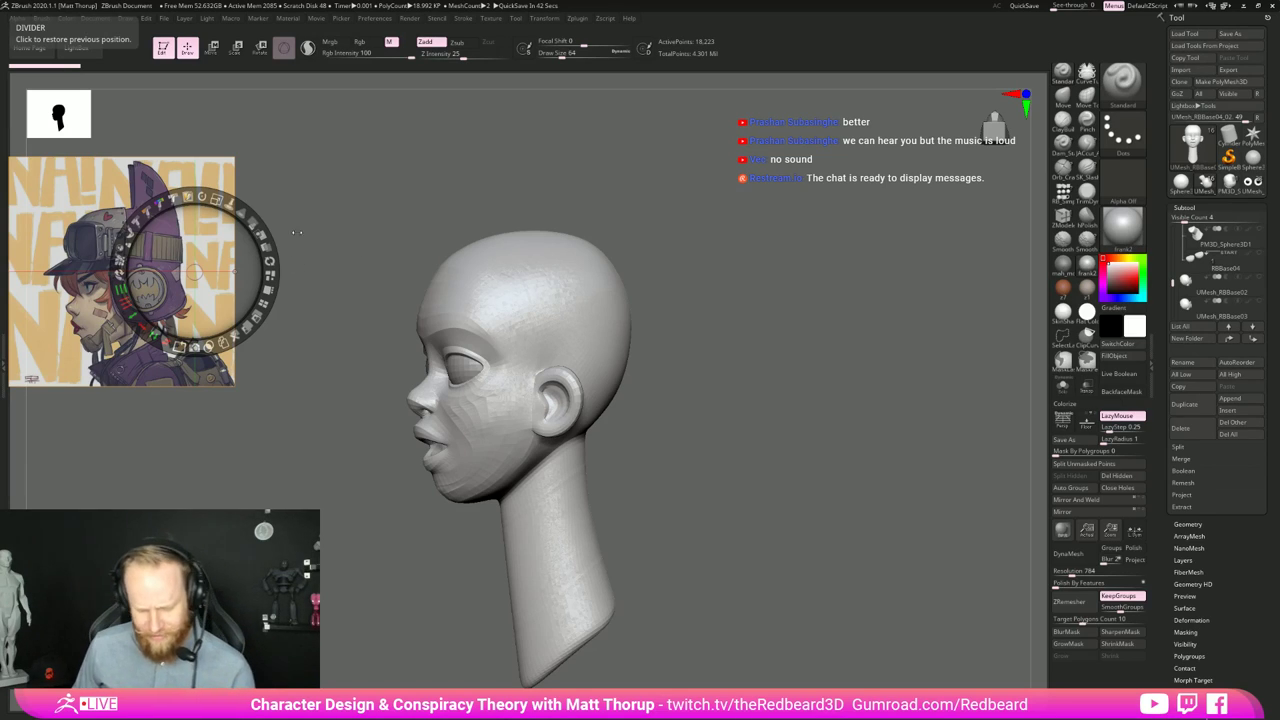
{"action": "key", "text": "shift+z"}
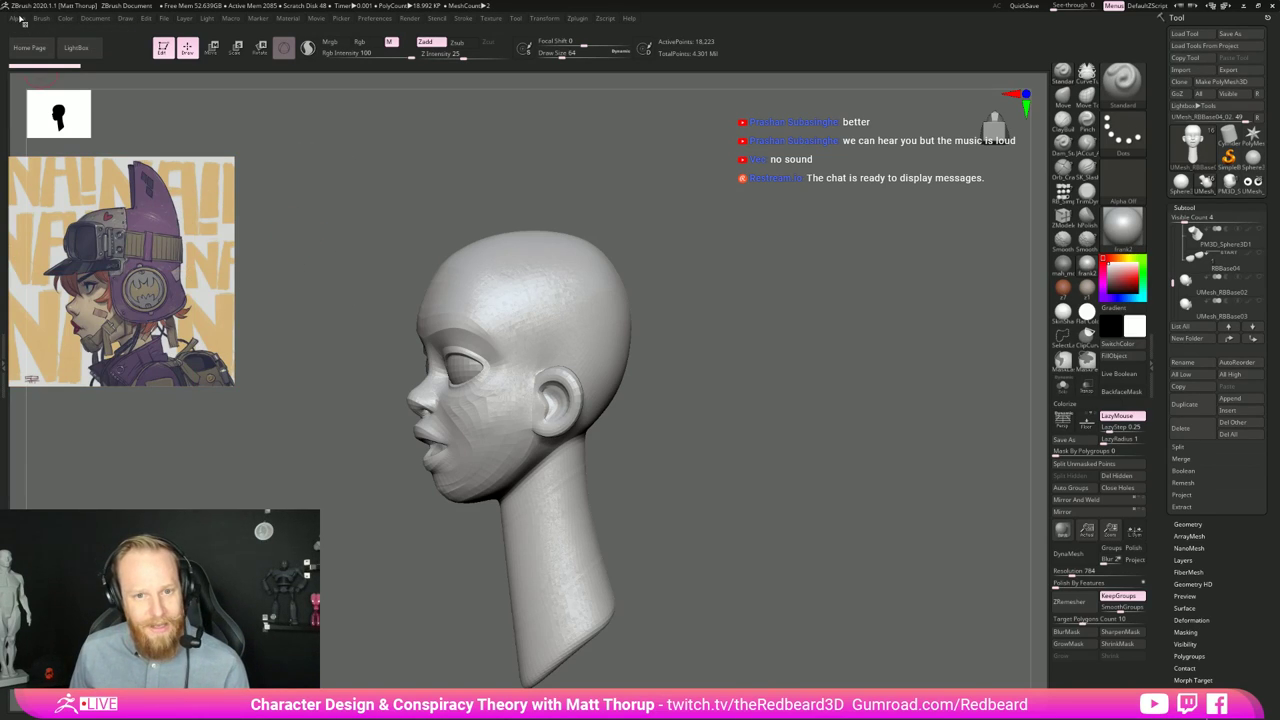
{"action": "left_click", "coordinate": [40, 18]}
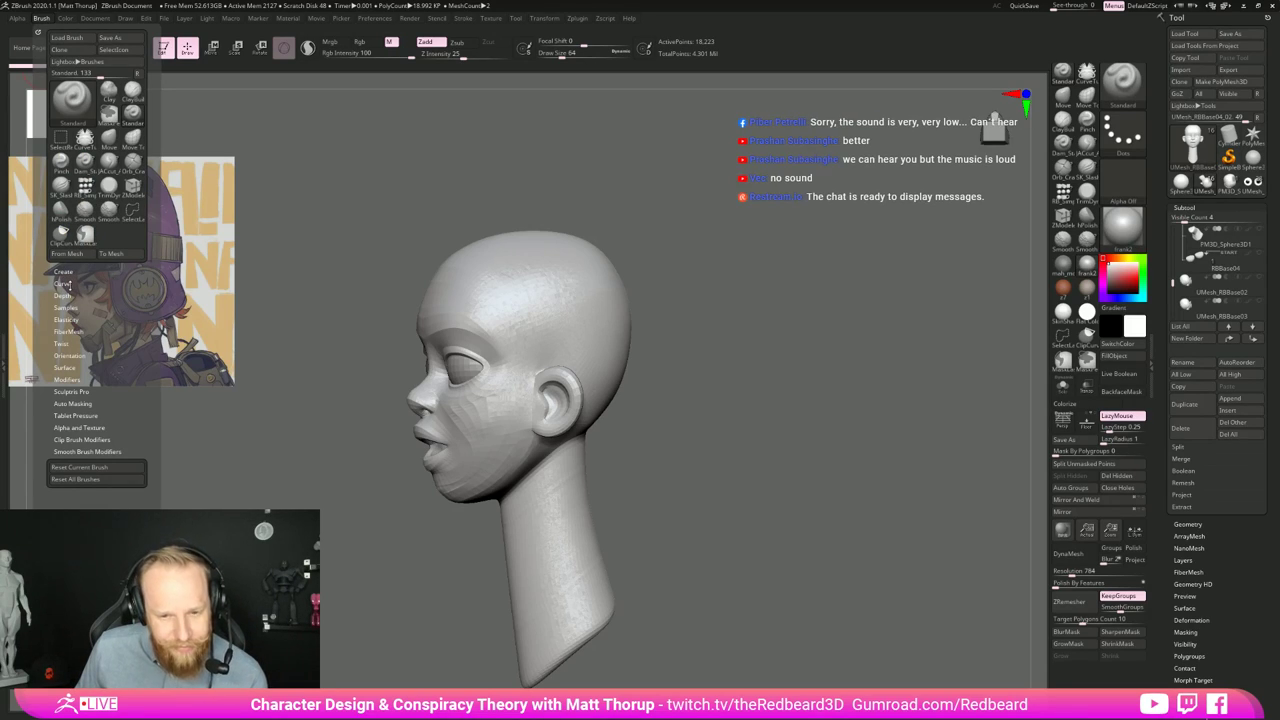
{"action": "left_click", "coordinate": [64, 284]}
{"action": "left_click", "coordinate": [69, 285]}
{"action": "left_click", "coordinate": [68, 308]}
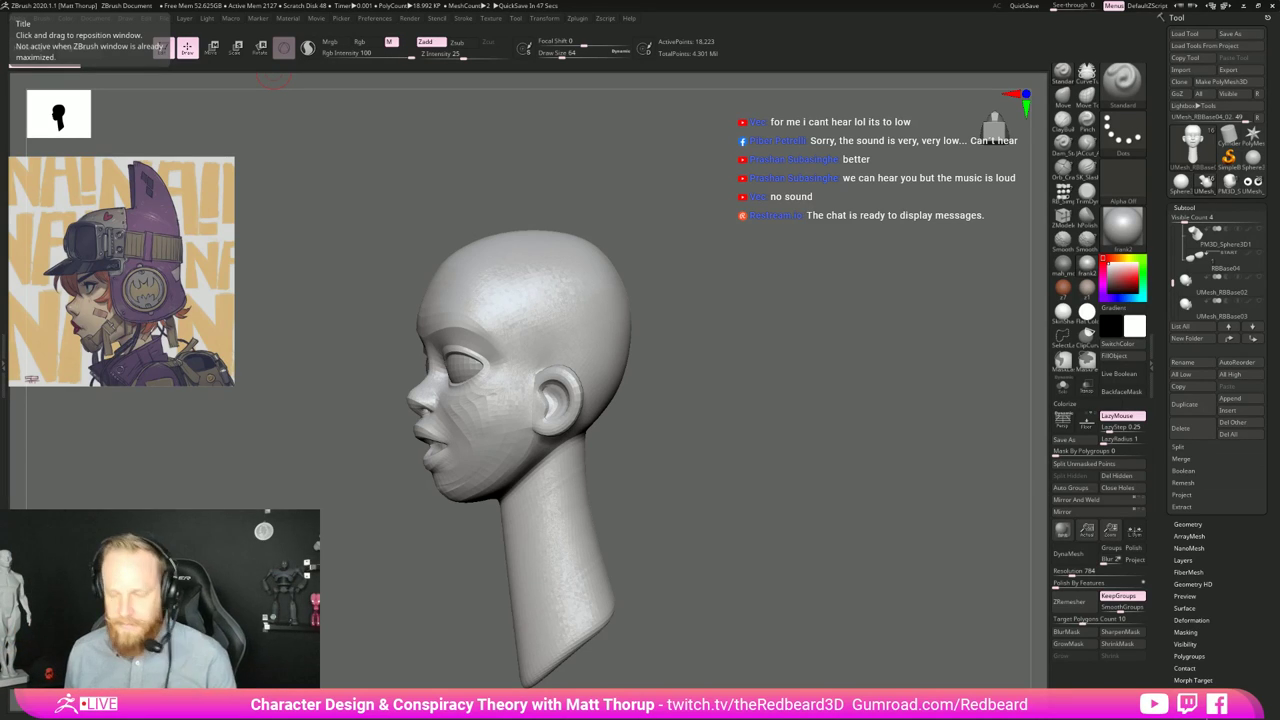
Step: Switch to the Windows Sound settings and move their window off the sculpting canvas
{"action": "key", "text": "alt+Tab"}
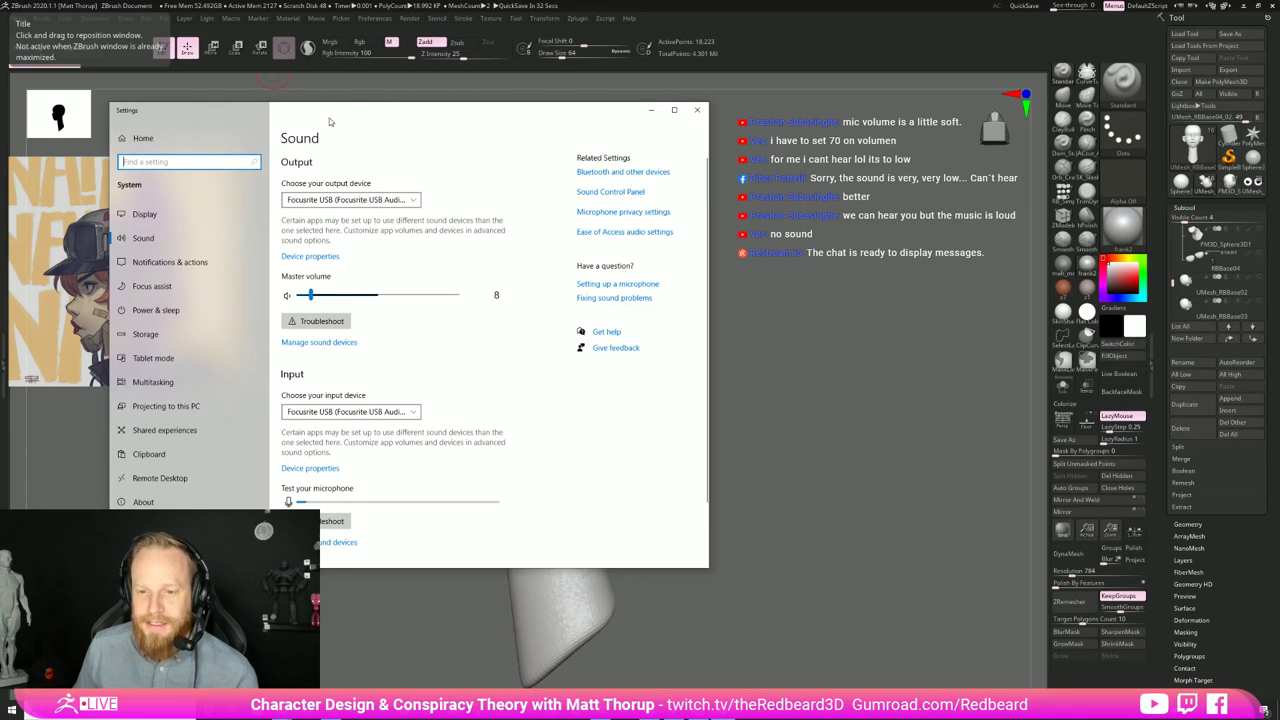
{"action": "left_click_drag", "start_coordinate": [353, 120], "coordinate": [0, 122]}
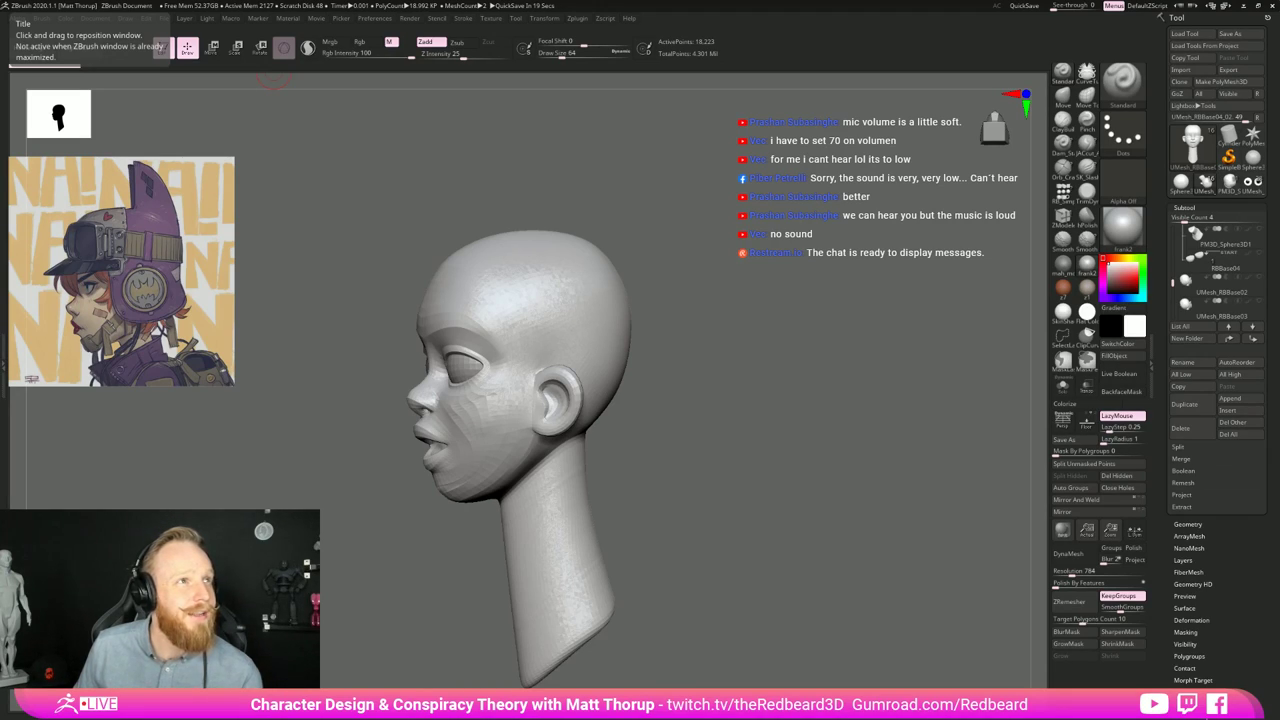
{"action": "key", "text": "alt+Tab"}
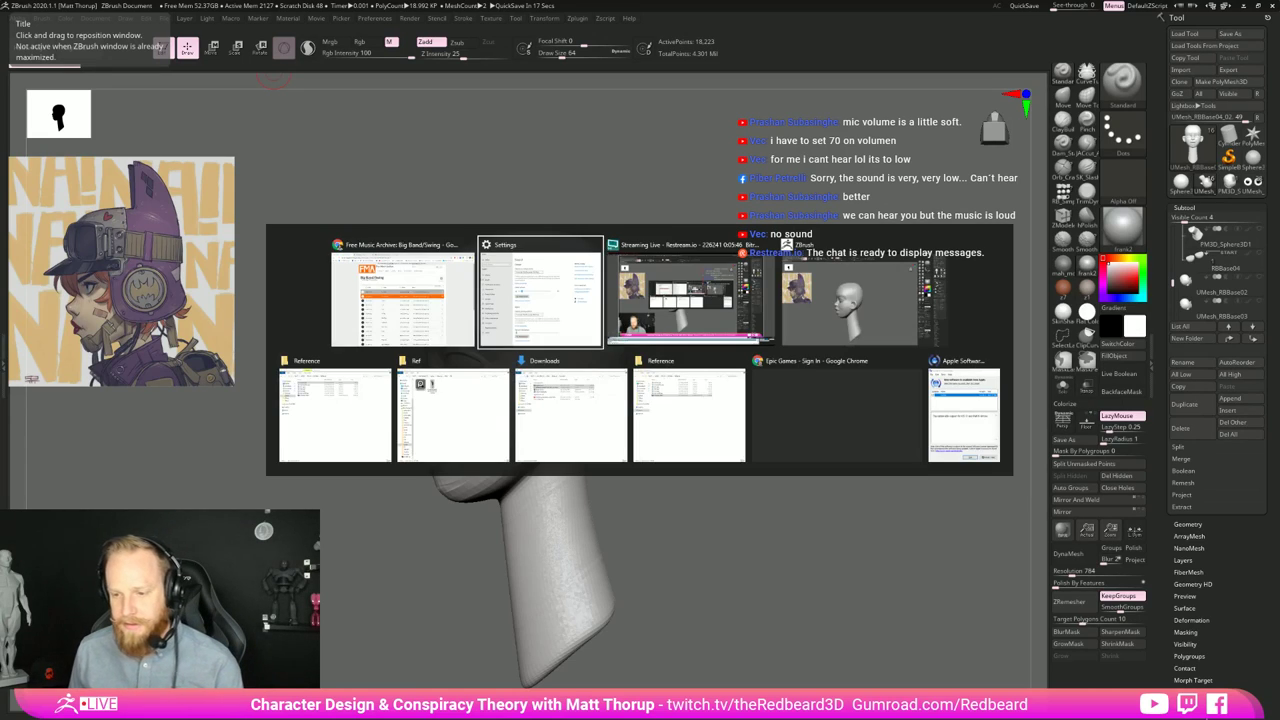
{"action": "key", "text": "Escape"}
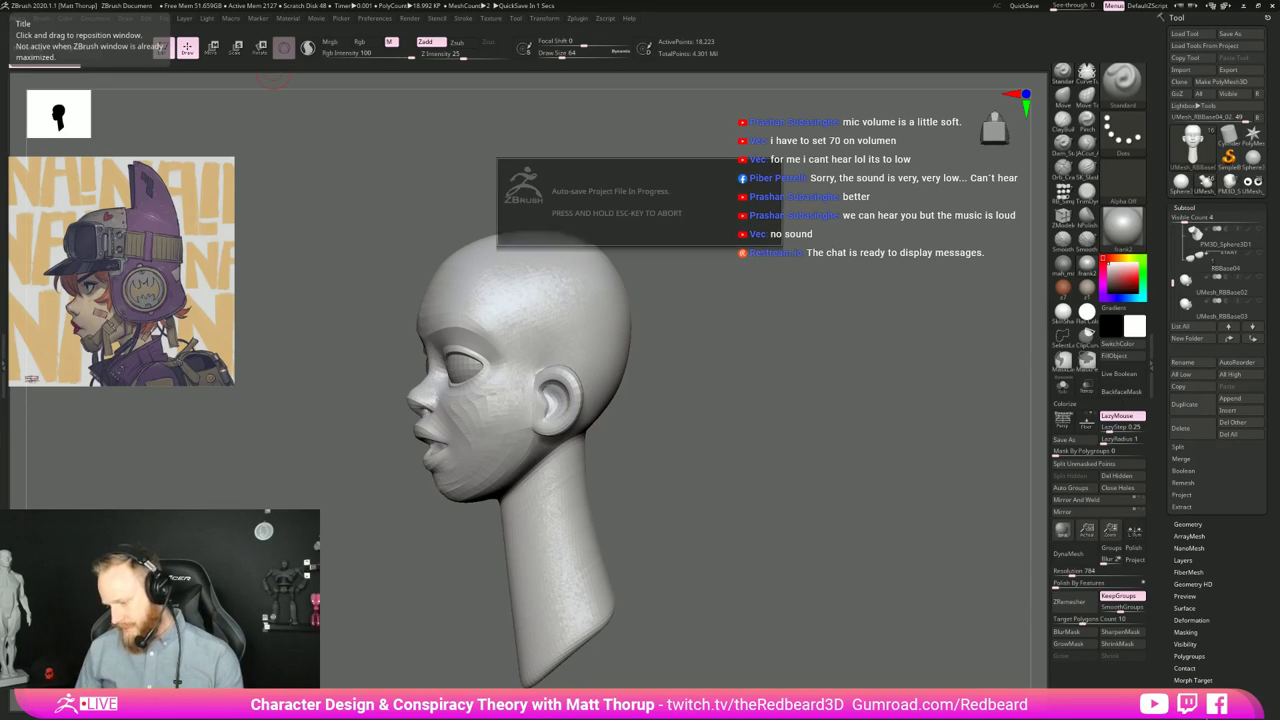
{"action": "key", "text": "XF86AudioLowerVolume"}
{"action": "key", "text": "XF86AudioLowerVolume"}
{"action": "key", "text": "XF86AudioLowerVolume"}
{"action": "key", "text": "XF86AudioLowerVolume"}
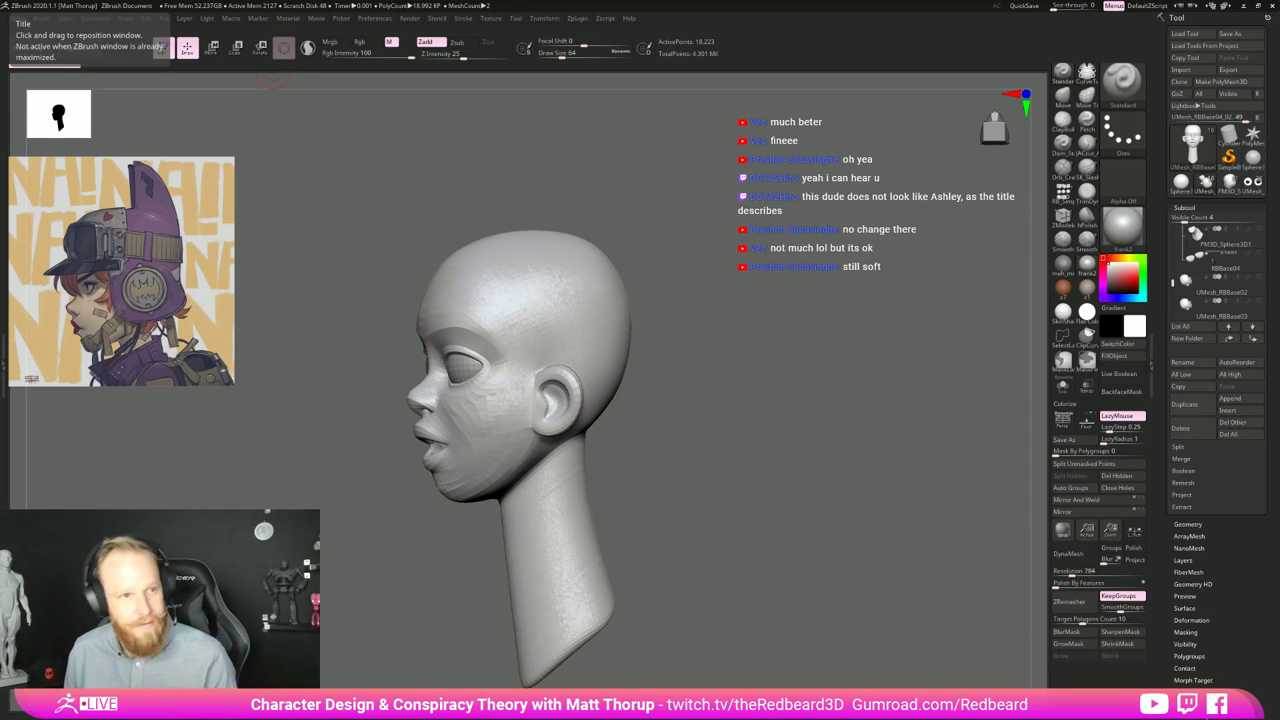
Step: Minimize ZBrush, set the playback device to Headphones (Arctis Pro Wireless Game), lower its volume and return to ZBrush
{"action": "key", "text": "alt+Tab"}
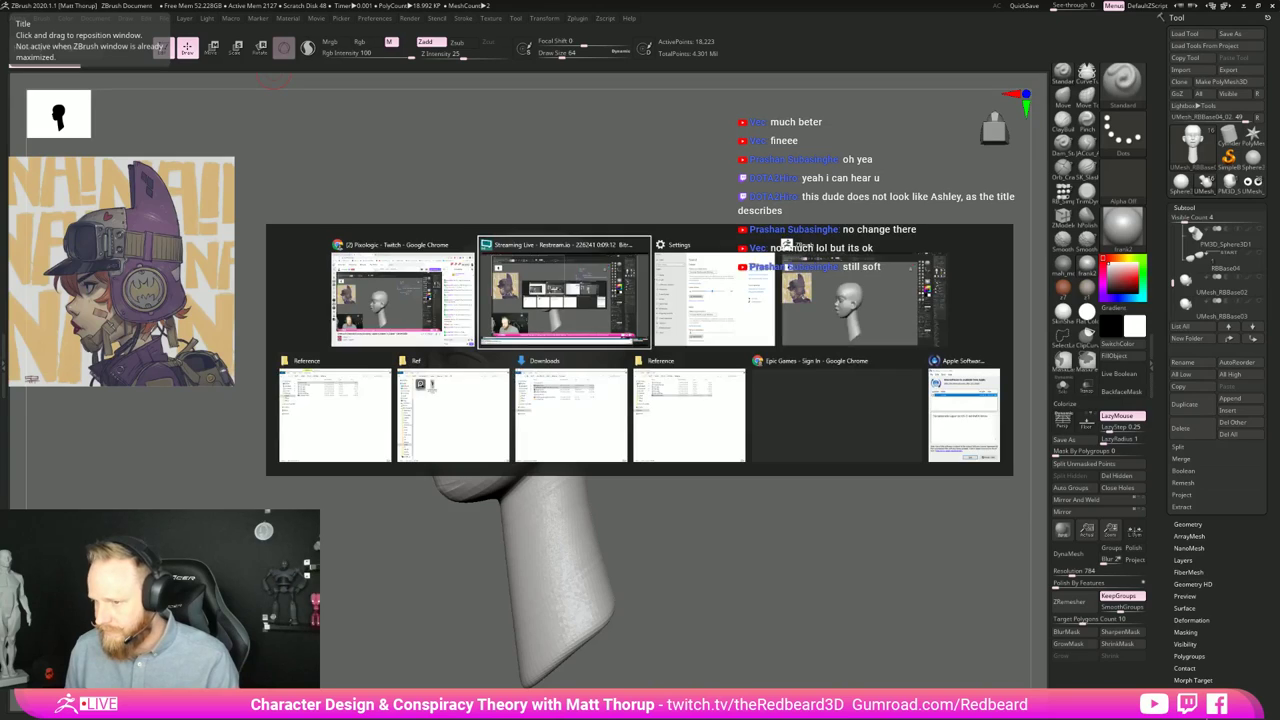
{"action": "key", "text": "alt+Tab"}
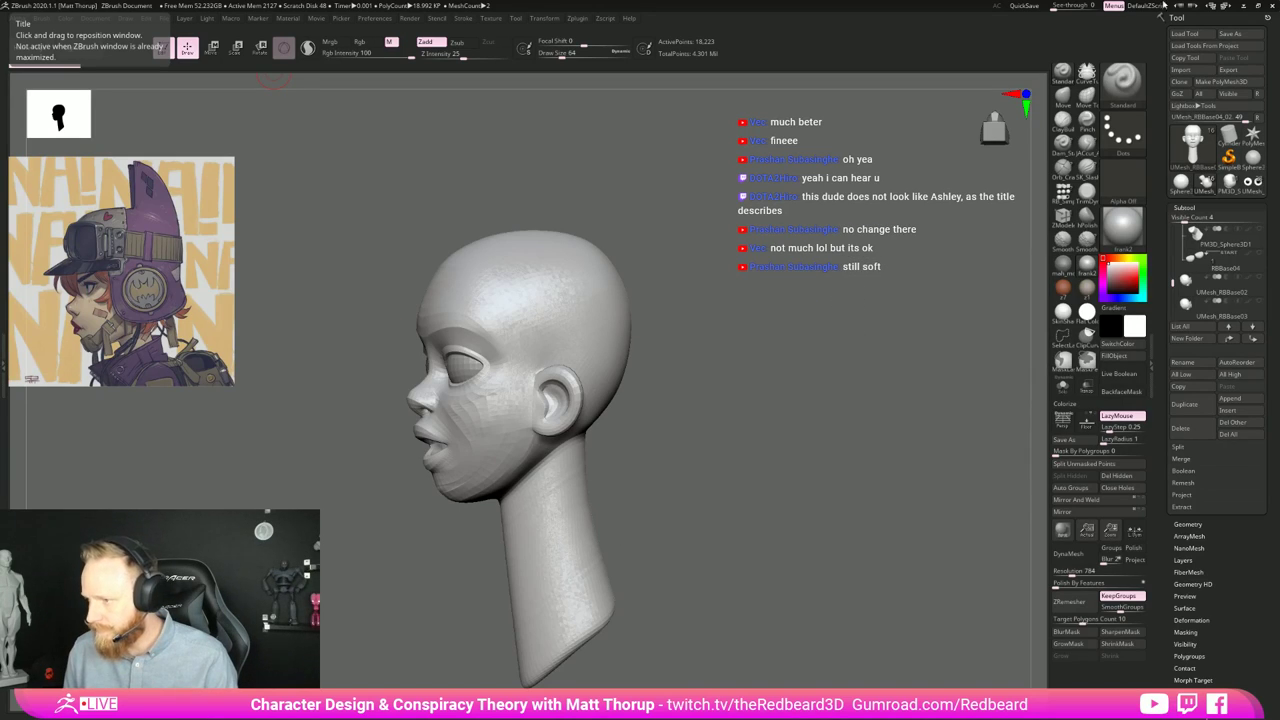
{"action": "left_click", "coordinate": [1246, 8]}
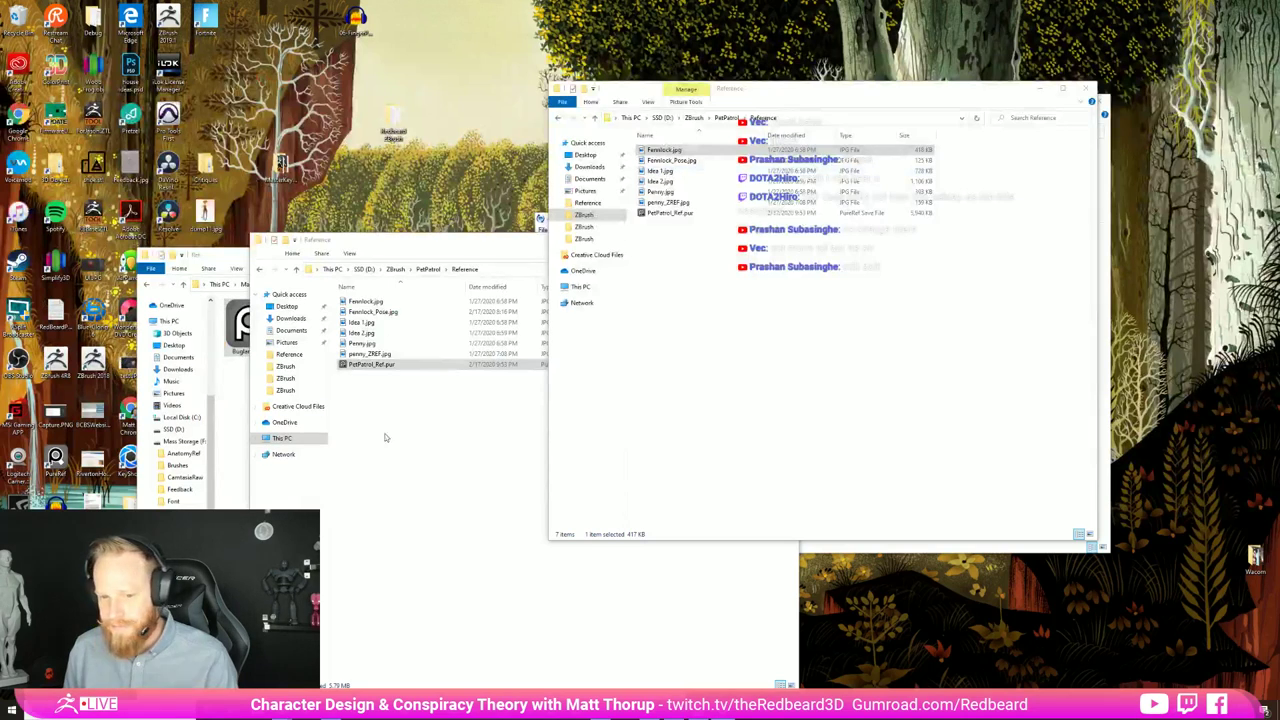
{"action": "left_click", "coordinate": [1190, 710]}
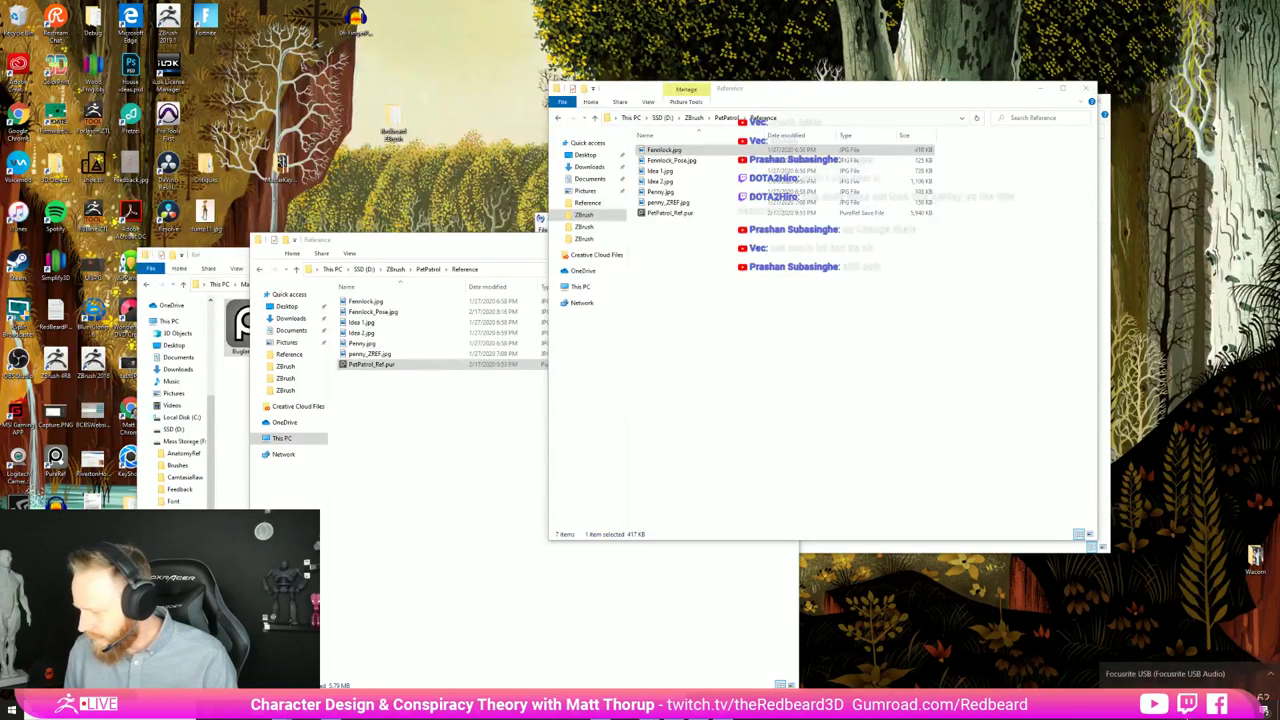
{"action": "left_click", "coordinate": [1192, 663]}
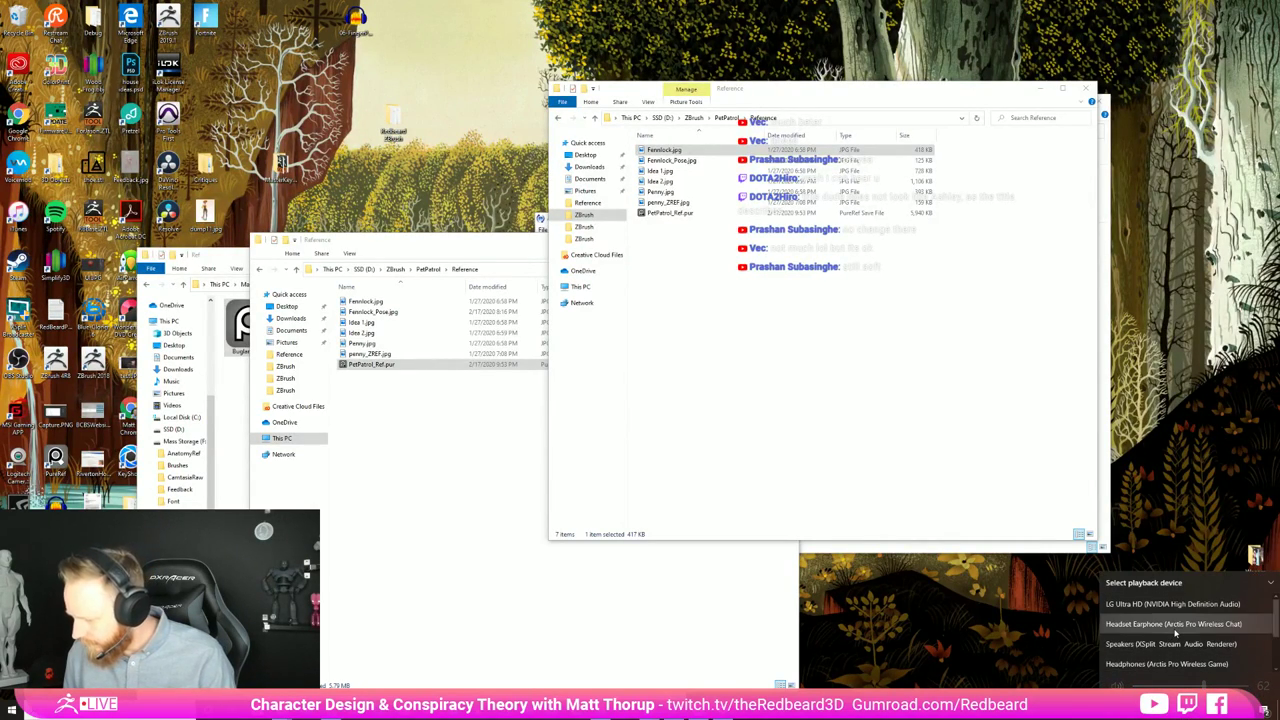
{"action": "left_click", "coordinate": [1166, 665]}
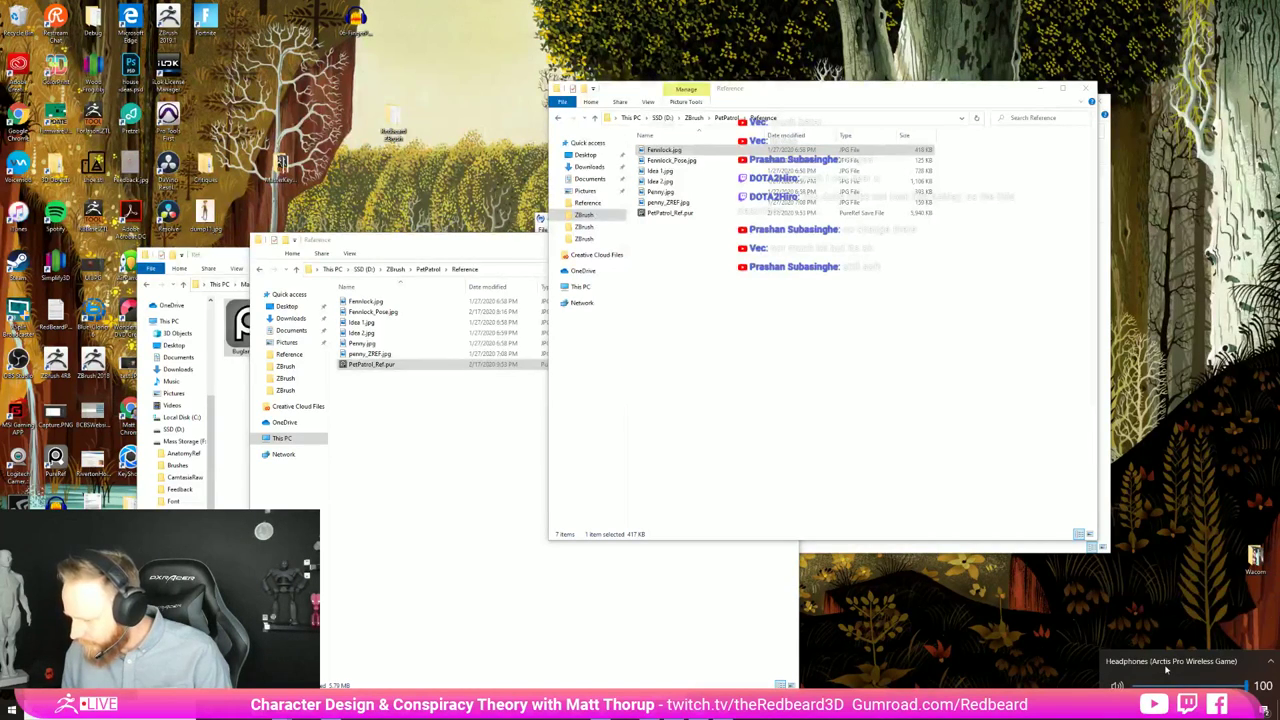
{"action": "left_click", "coordinate": [1175, 686]}
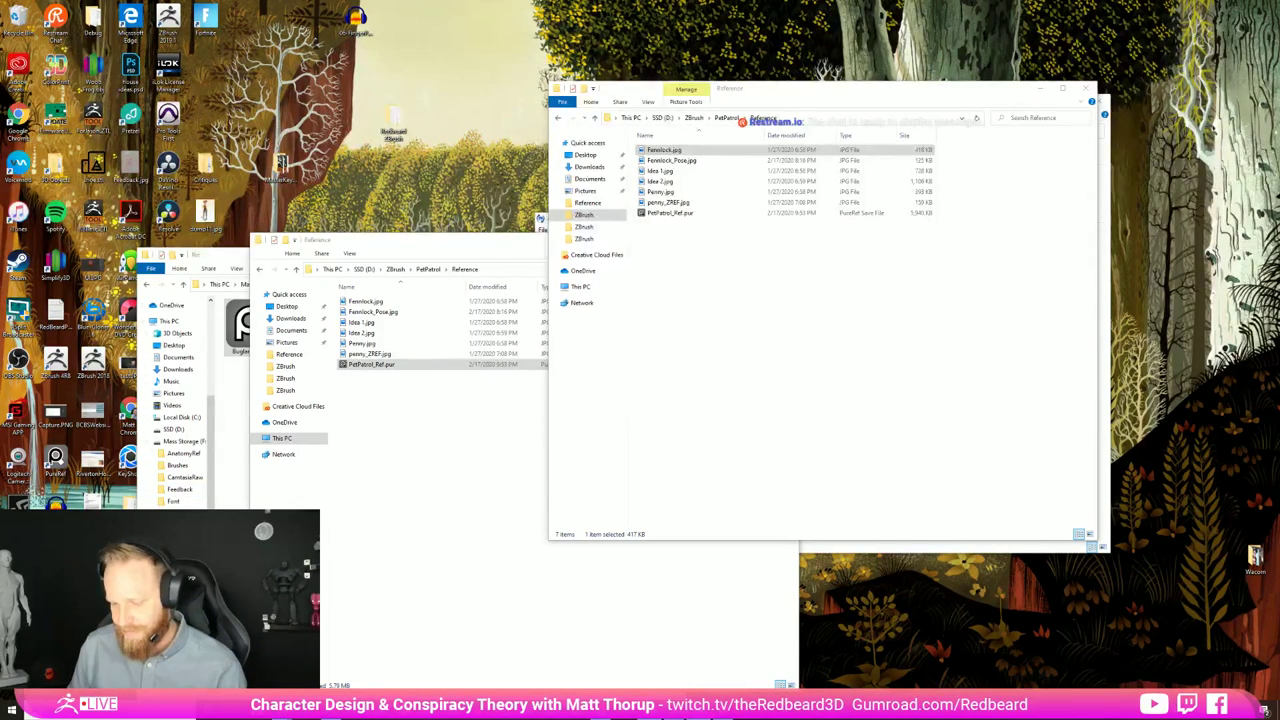
{"action": "key", "text": "alt+Tab"}
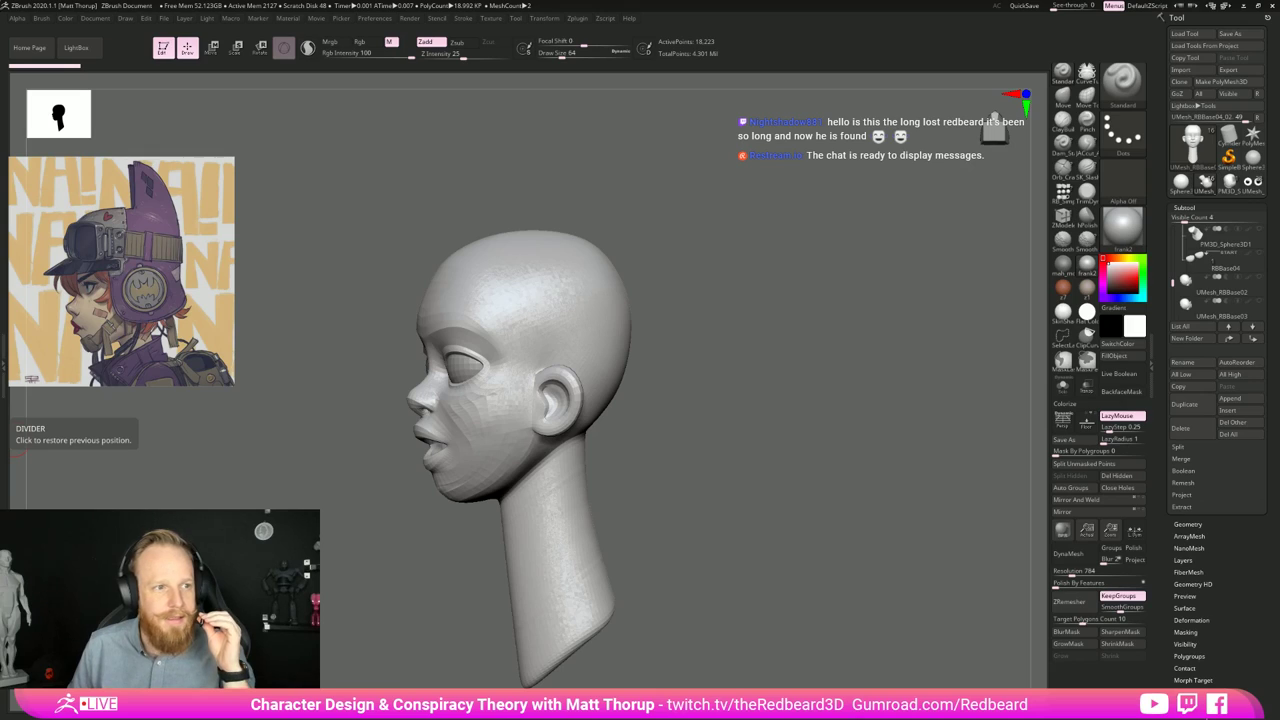
Step: Switch the Windows playback device to Headset Earphone (Arctis Pro Wireless Chat)
{"action": "key", "text": "super"}
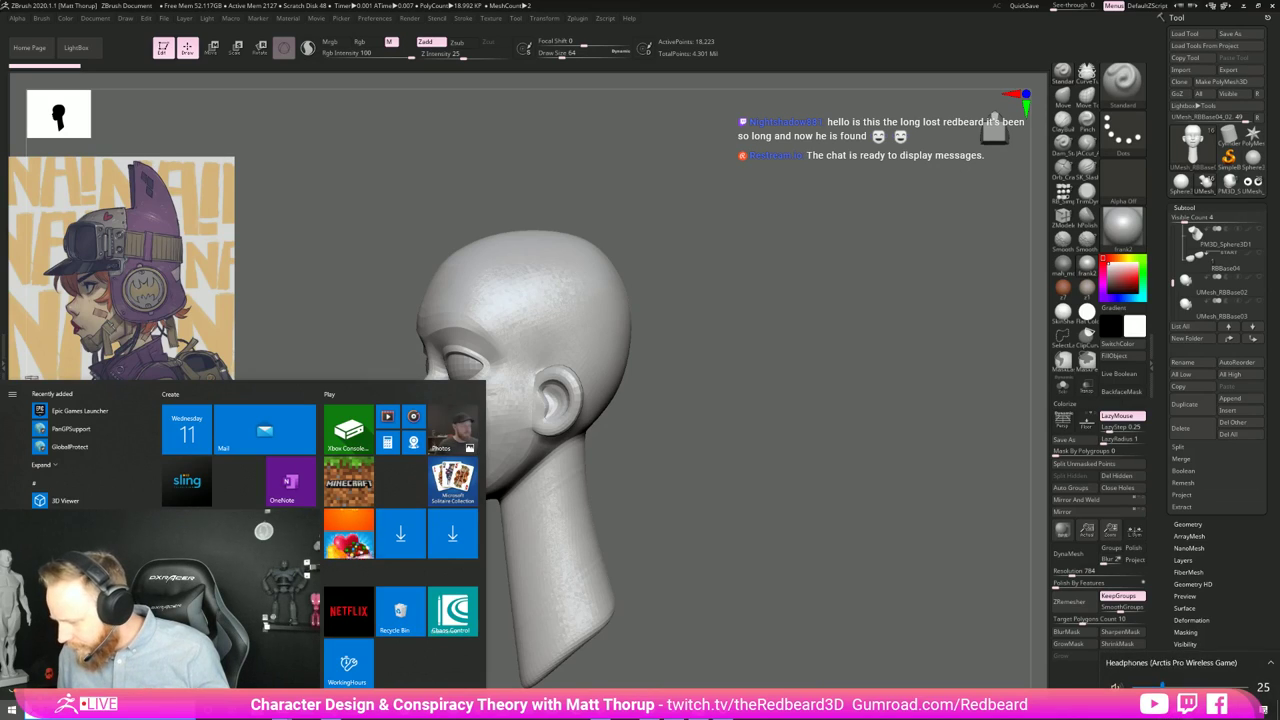
{"action": "left_click", "coordinate": [1190, 709]}
{"action": "left_click", "coordinate": [1175, 664]}
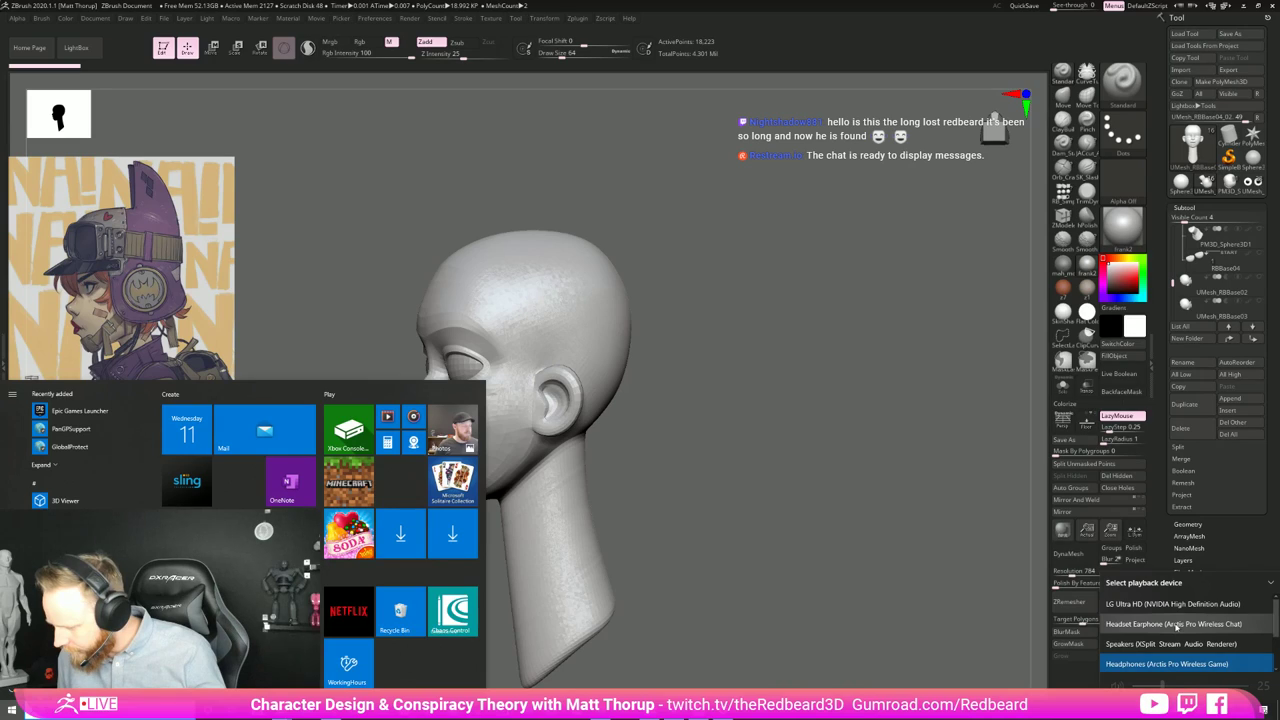
{"action": "left_click", "coordinate": [1176, 624]}
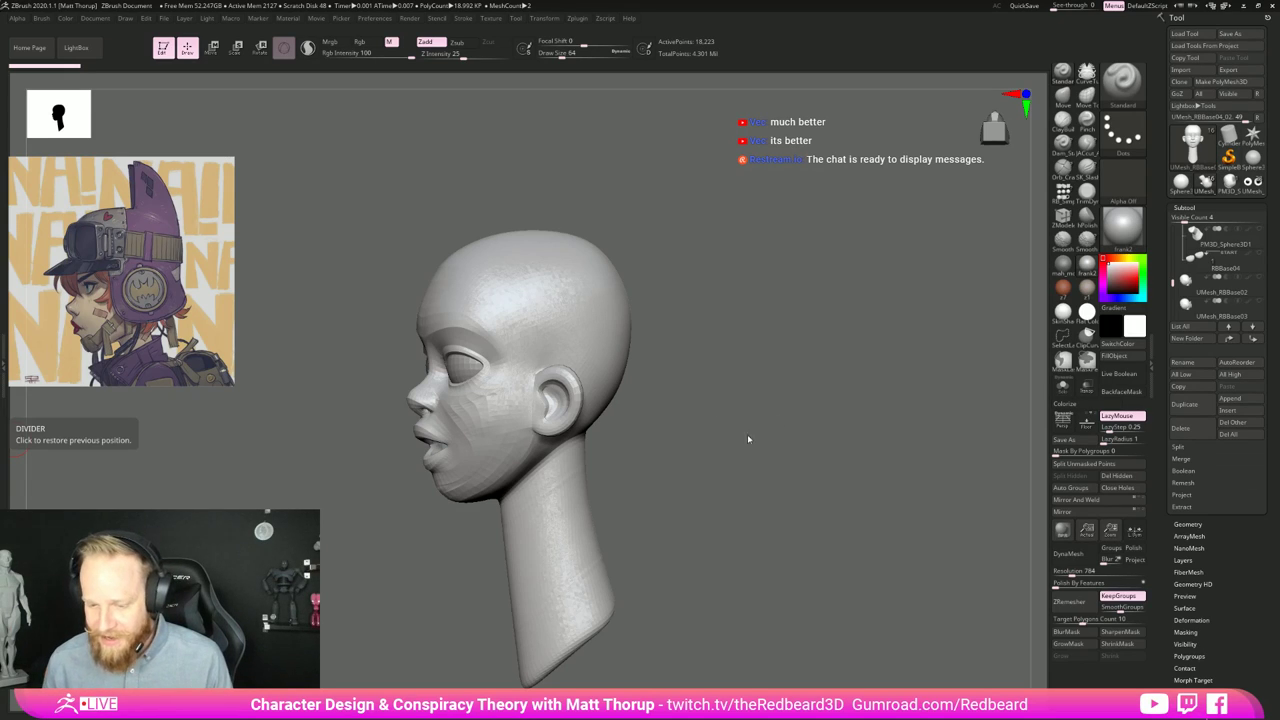
Step: Turn on the polyframe display so the head shows its wireframe and coloured polygroups
{"action": "left_click_drag", "start_coordinate": [748, 439], "coordinate": [880, 500]}
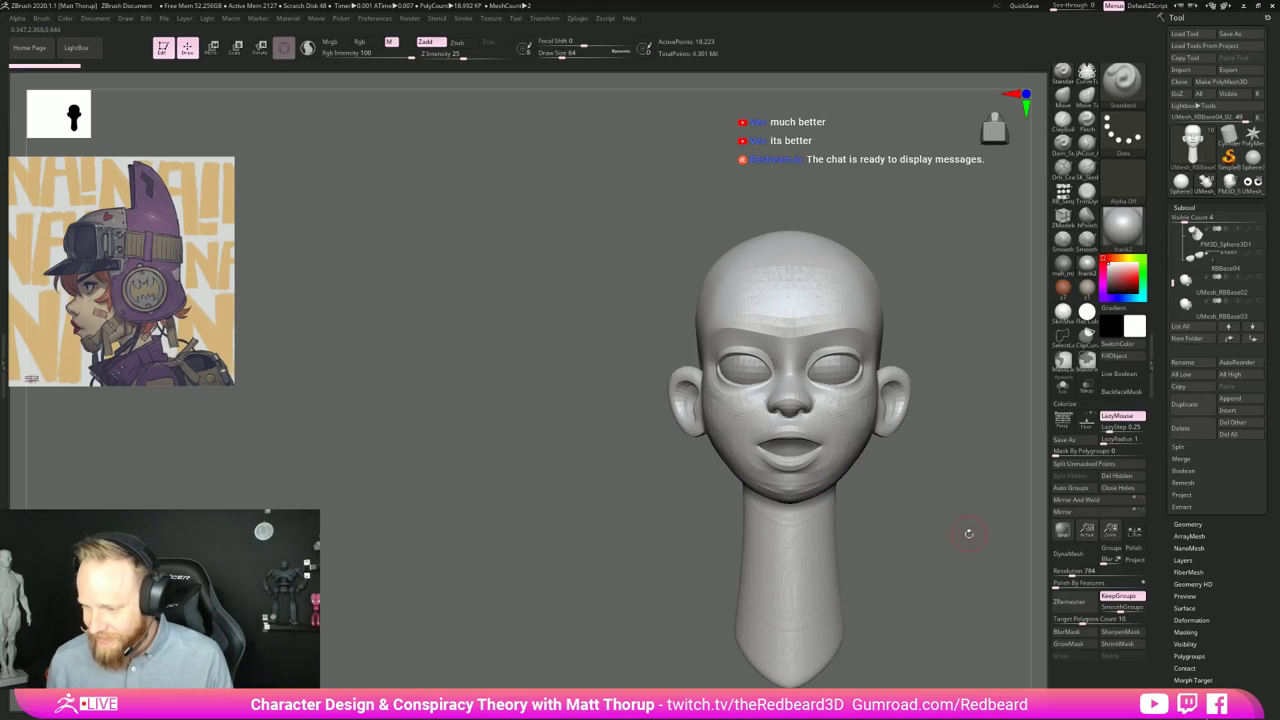
{"action": "mouse_move", "coordinate": [969, 533]}
{"action": "left_mouse_down", "text": "alt"}
{"action": "mouse_move", "coordinate": [691, 531]}
{"action": "mouse_move", "coordinate": [682, 545]}
{"action": "mouse_move", "coordinate": [749, 549]}
{"action": "left_mouse_up", "text": "alt"}
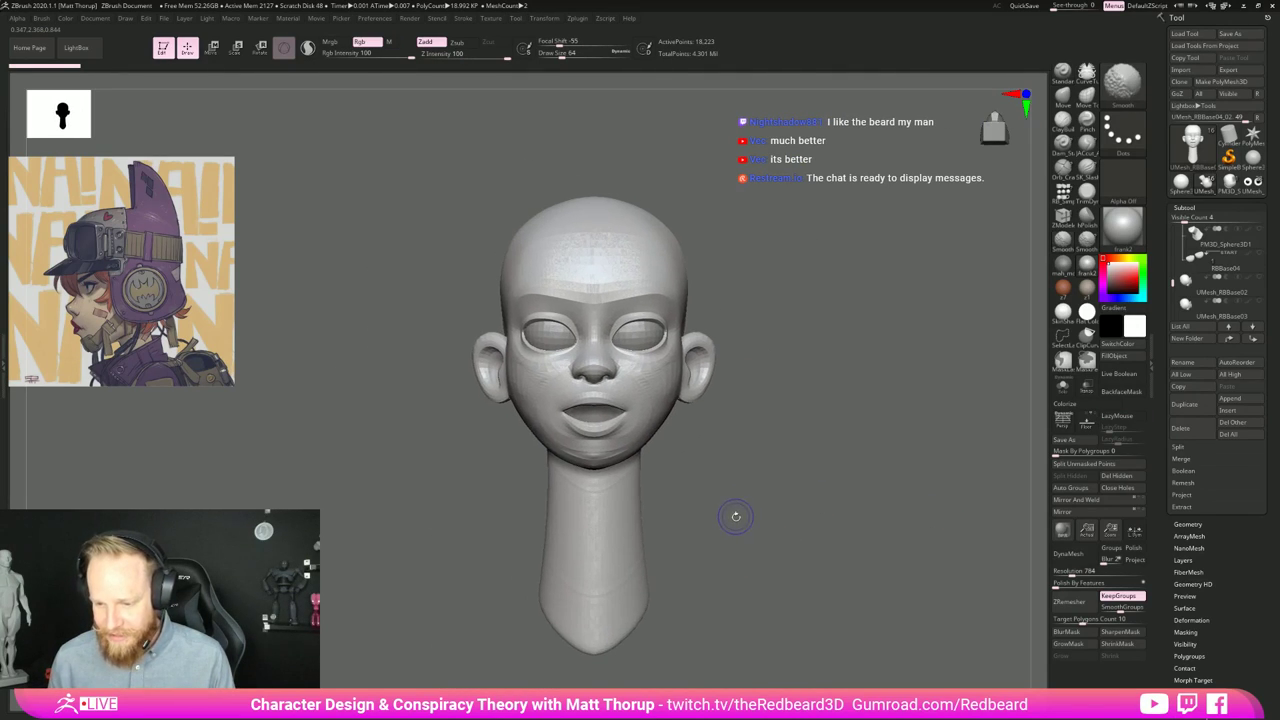
{"action": "key", "text": "shift+f"}
{"action": "key", "text": "shift+f"}
{"action": "key", "text": "shift+f"}
{"action": "left_click_drag", "start_coordinate": [885, 497], "coordinate": [765, 502]}
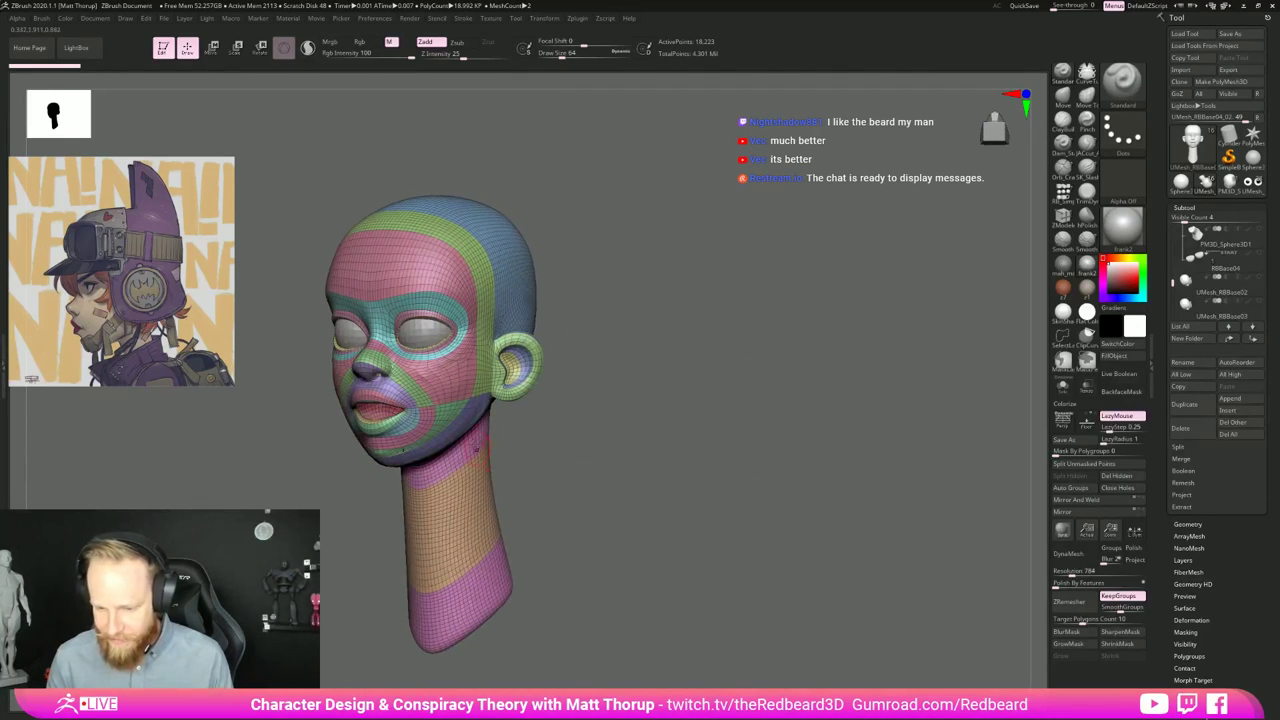
{"action": "left_click_drag", "start_coordinate": [735, 460], "coordinate": [590, 455]}
{"action": "left_click_drag", "start_coordinate": [638, 534], "coordinate": [974, 546], "text": "alt"}
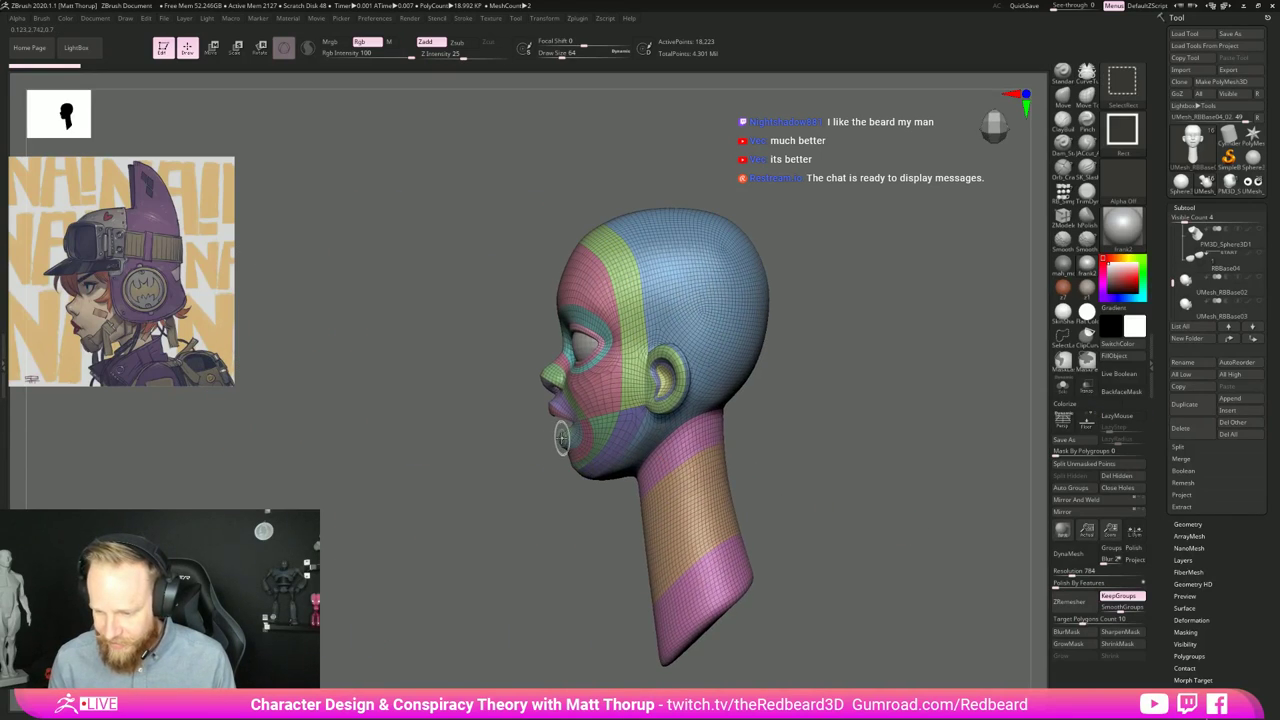
Step: Hide the polygroups of the lower lip, chin and lower cheek to expose the inner mouth
{"action": "left_click", "coordinate": [562, 438], "text": "ctrl+shift"}
{"action": "left_click_drag", "start_coordinate": [455, 572], "coordinate": [606, 578]}
{"action": "left_click_drag", "start_coordinate": [842, 482], "coordinate": [862, 487], "text": "ctrl+shift"}
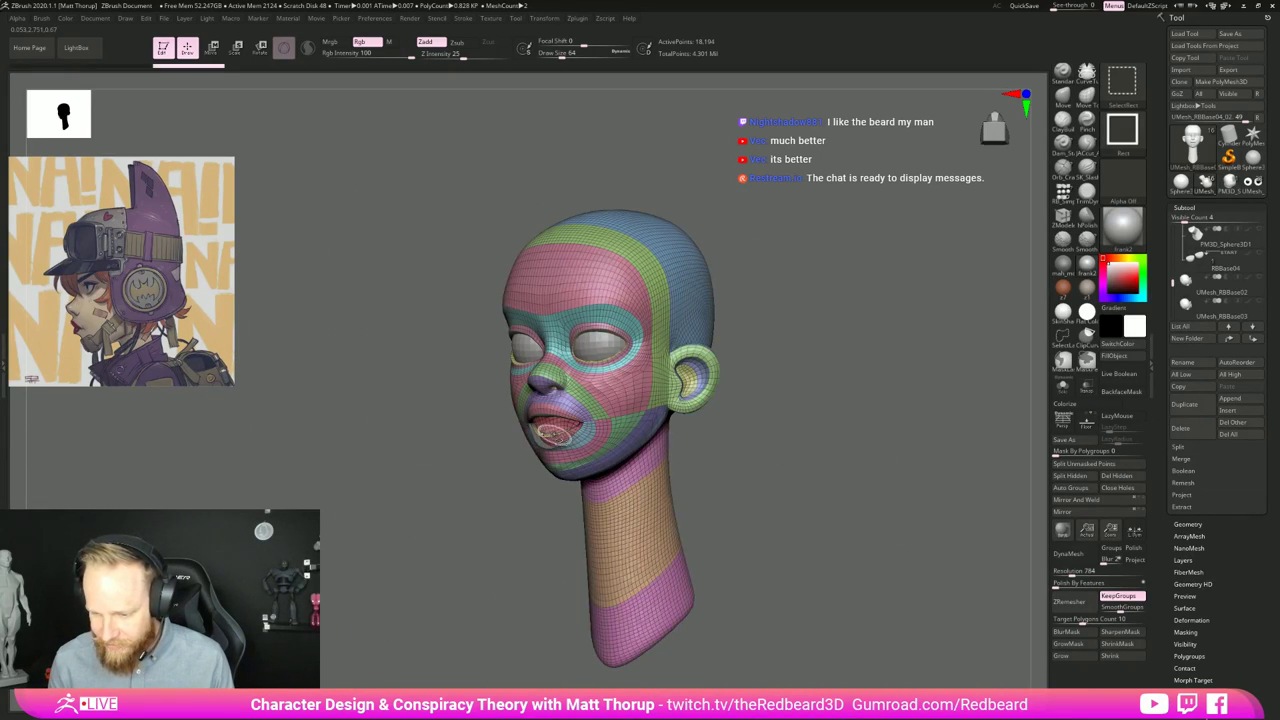
{"action": "left_click", "coordinate": [554, 436], "text": "ctrl+shift"}
{"action": "left_click", "coordinate": [579, 448], "text": "ctrl+shift"}
{"action": "left_click", "coordinate": [577, 456], "text": "ctrl+shift"}
{"action": "left_click", "coordinate": [583, 463], "text": "ctrl+shift"}
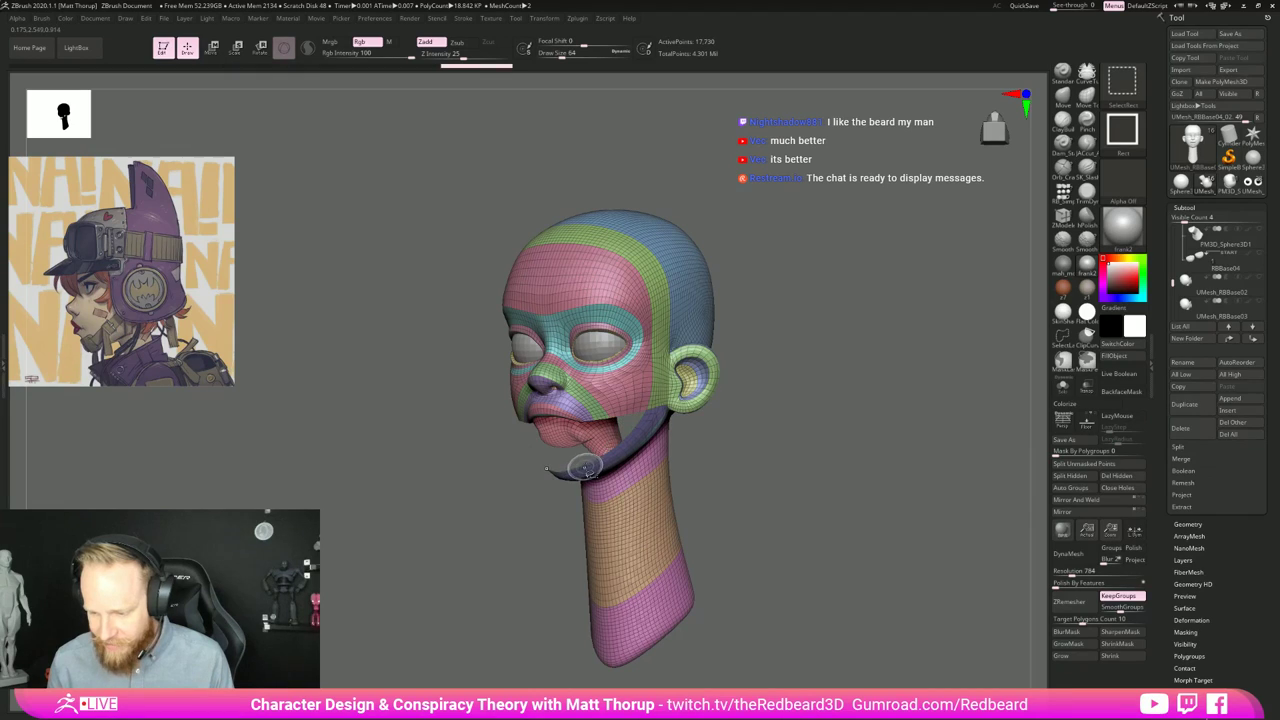
Step: Choose the MaskLasso brush and mask the lower part of the exposed inner mouth in profile
{"action": "left_click_drag", "start_coordinate": [700, 457], "coordinate": [705, 432]}
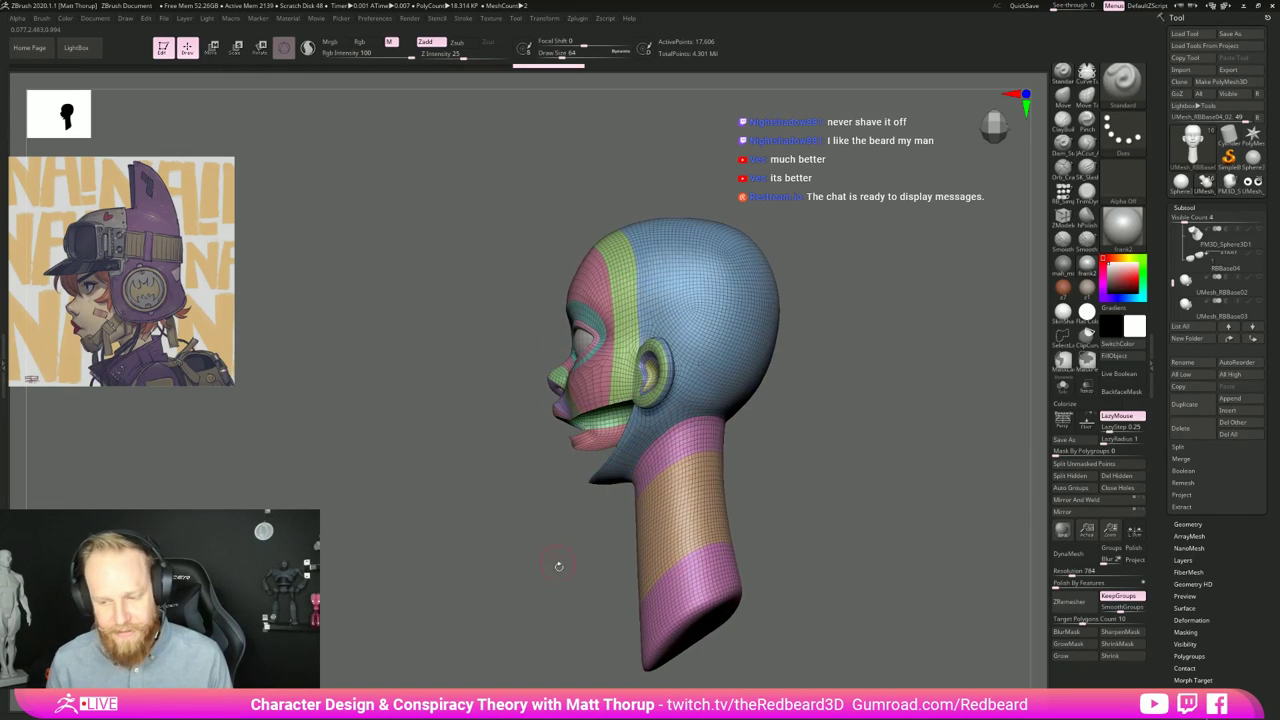
{"action": "left_click_drag", "start_coordinate": [559, 566], "coordinate": [580, 563]}
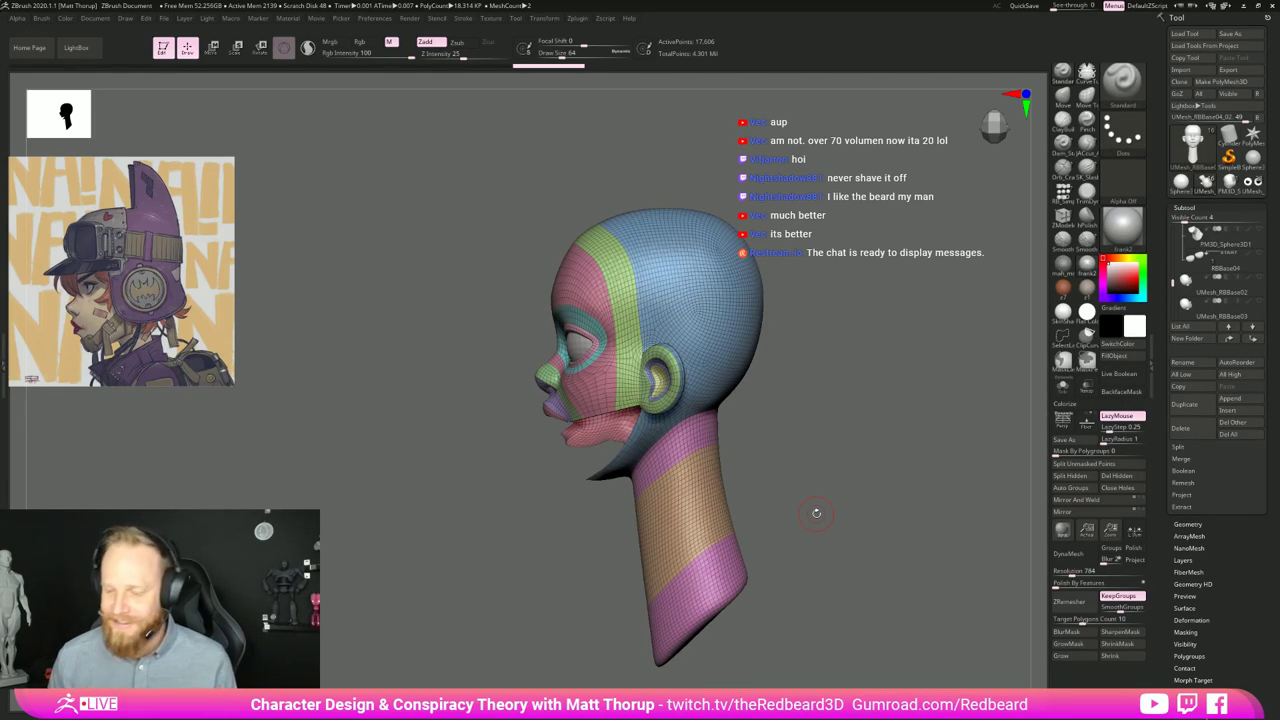
{"action": "left_click_drag", "start_coordinate": [839, 409], "coordinate": [585, 446]}
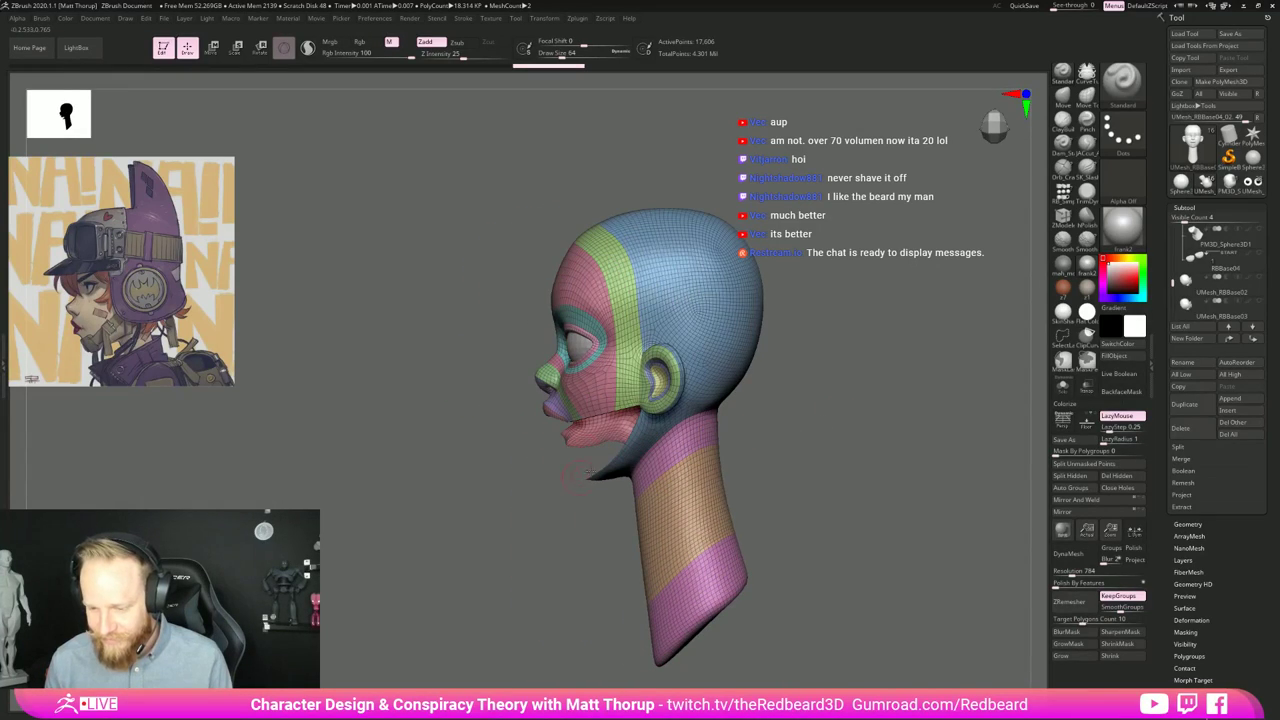
{"action": "left_click", "coordinate": [1064, 363]}
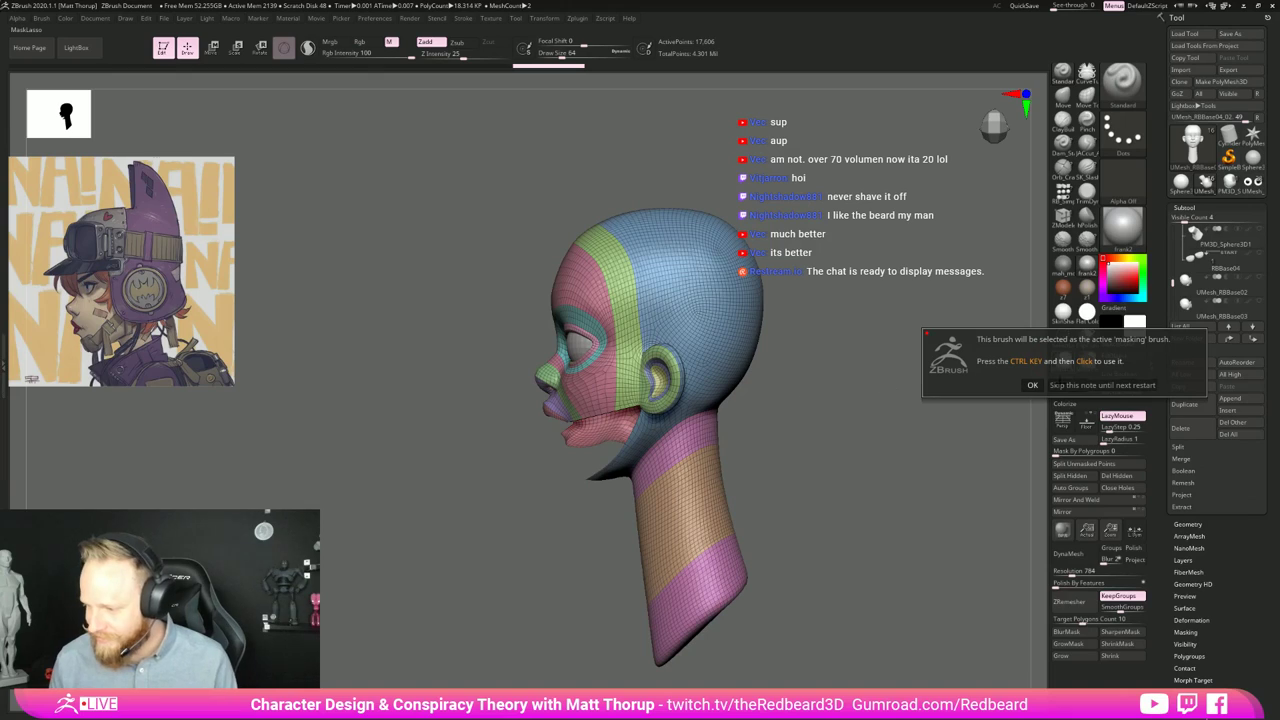
{"action": "left_click", "coordinate": [1062, 384]}
{"action": "mouse_move", "coordinate": [564, 521]}
{"action": "left_mouse_down", "text": "ctrl"}
{"action": "mouse_move", "coordinate": [544, 436]}
{"action": "mouse_move", "coordinate": [636, 410]}
{"action": "mouse_move", "coordinate": [648, 472]}
{"action": "mouse_move", "coordinate": [565, 520]}
{"action": "left_mouse_up", "text": "ctrl"}
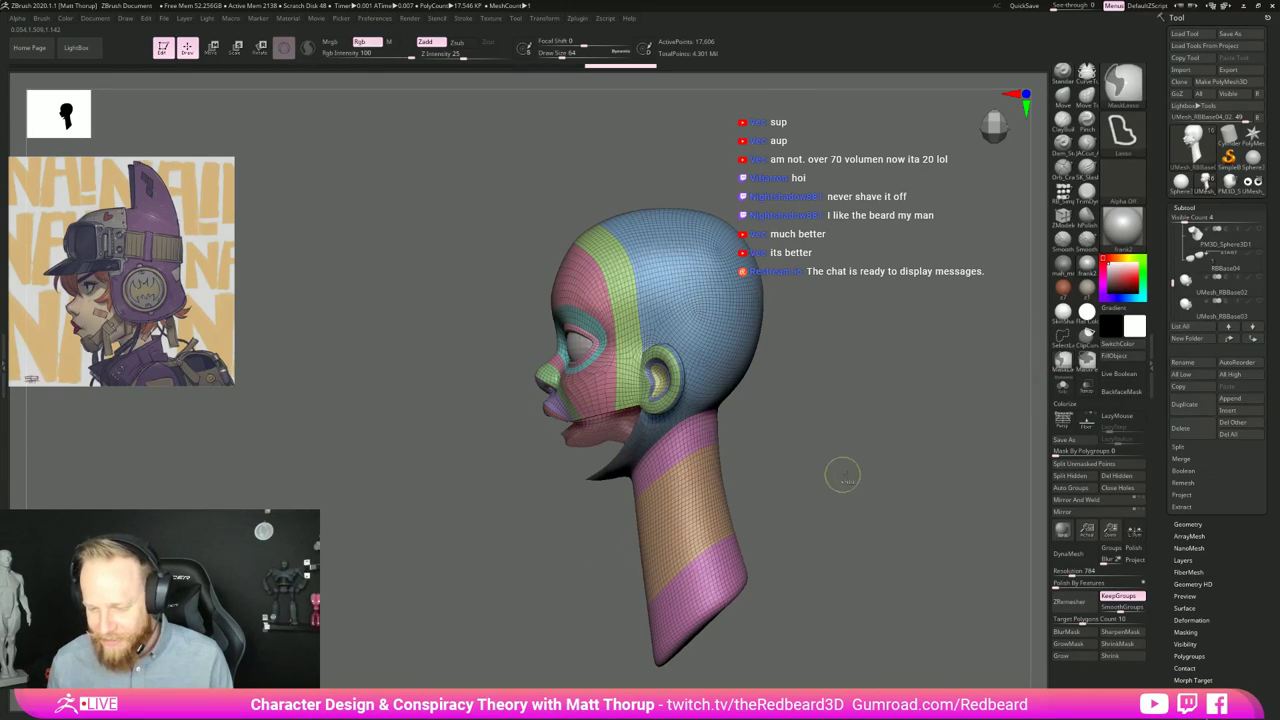
Step: Isolate and mask the hidden lower-lip, chin and jaw polygroups, show the whole head again and invert the mask
{"action": "left_click", "coordinate": [843, 476], "text": "ctrl"}
{"action": "left_click", "coordinate": [847, 487], "text": "ctrl"}
{"action": "left_click", "coordinate": [850, 484], "text": "ctrl+shift"}
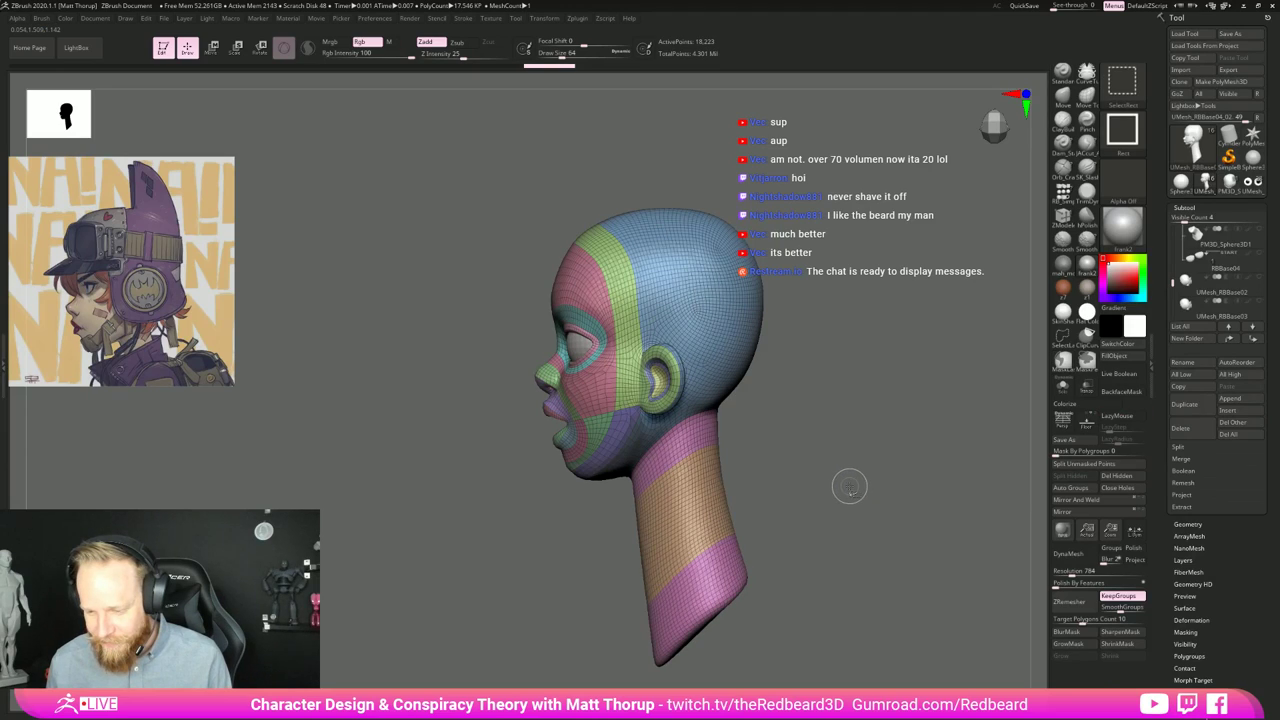
{"action": "key", "text": "ctrl+z"}
{"action": "left_click_drag", "start_coordinate": [822, 493], "coordinate": [915, 480], "text": "ctrl+shift"}
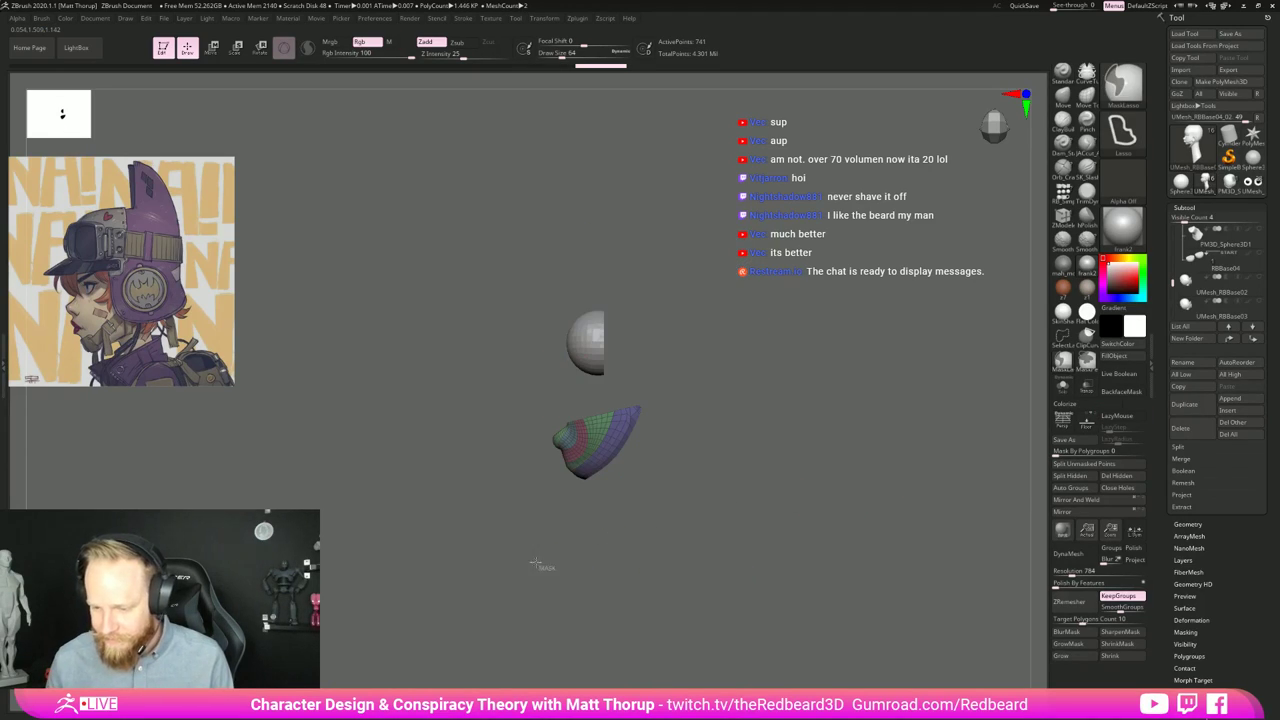
{"action": "mouse_move", "coordinate": [536, 562]}
{"action": "left_mouse_down", "text": "ctrl"}
{"action": "mouse_move", "coordinate": [783, 486]}
{"action": "mouse_move", "coordinate": [756, 550]}
{"action": "left_mouse_up", "text": "ctrl"}
{"action": "left_click", "coordinate": [790, 537], "text": "ctrl+shift"}
{"action": "left_click_drag", "start_coordinate": [877, 526], "coordinate": [918, 521], "text": "shift"}
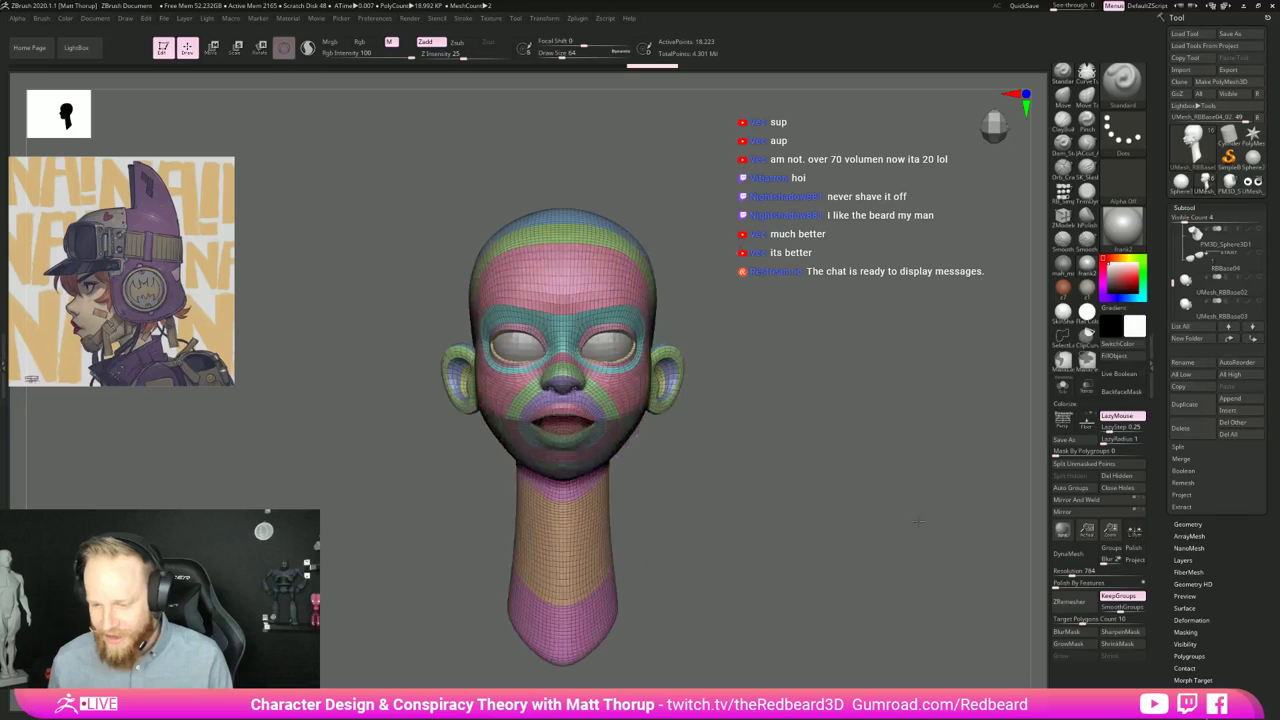
{"action": "left_click", "coordinate": [840, 532], "text": "ctrl"}
Step: Pull the unmasked lower lip and jaw upward with the Move brush at a draw size of about 120
{"action": "key", "text": "b"}
{"action": "key", "text": "m"}
{"action": "key", "text": "v"}
{"action": "key", "text": "s"}
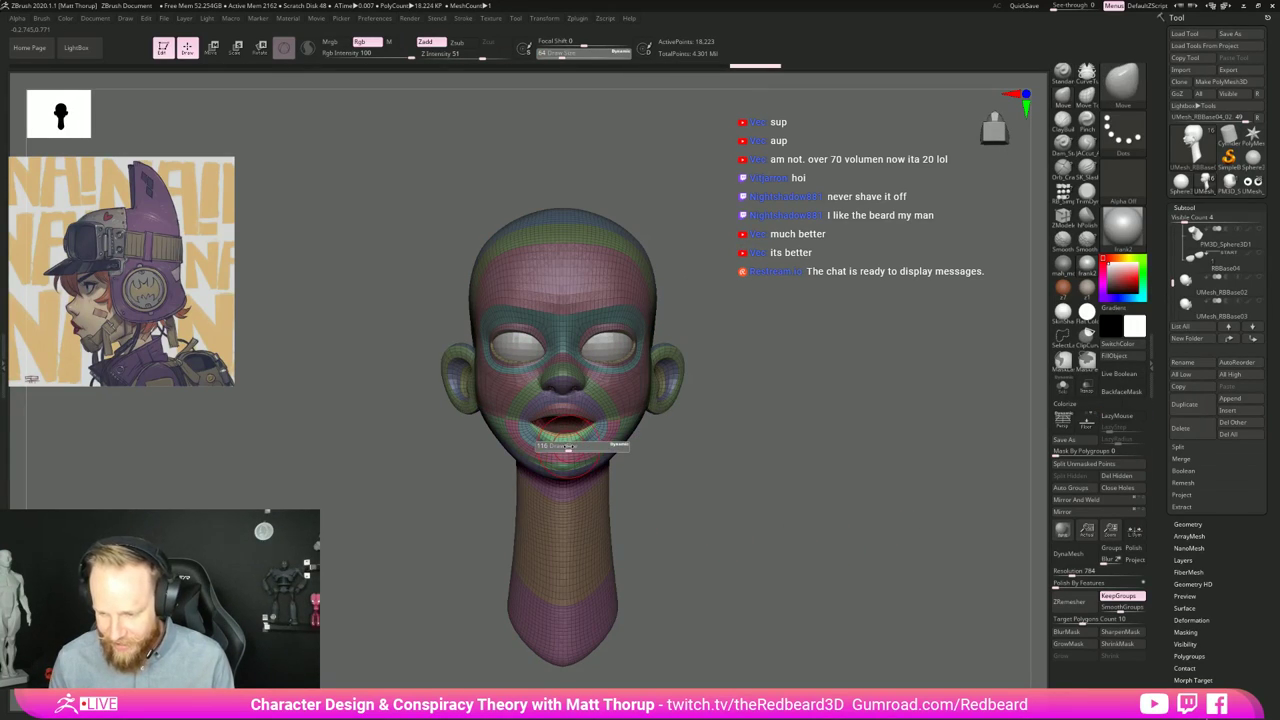
{"action": "left_click_drag", "start_coordinate": [566, 449], "coordinate": [575, 431]}
{"action": "key", "text": "s"}
{"action": "key", "text": "["}
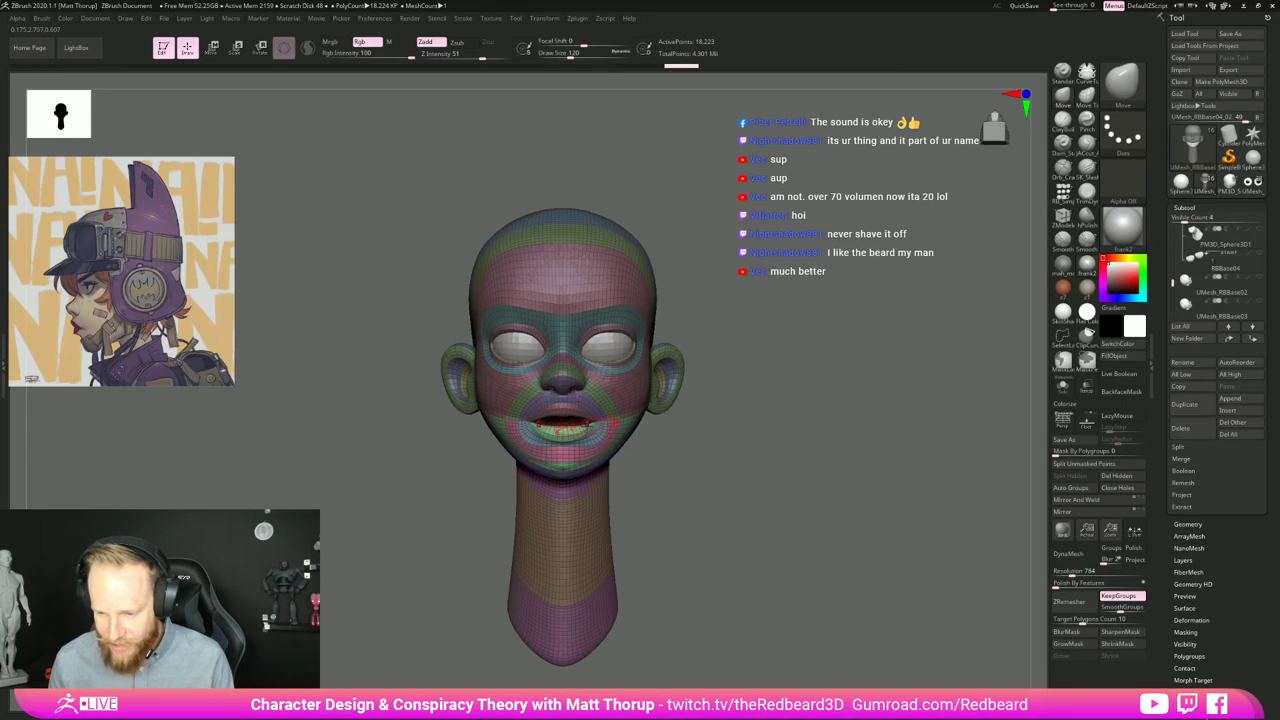
Step: Adjust the mouth in profile, then invert the mask and shape the upper lip at a draw size of about 90
{"action": "left_click_drag", "start_coordinate": [762, 425], "coordinate": [614, 486]}
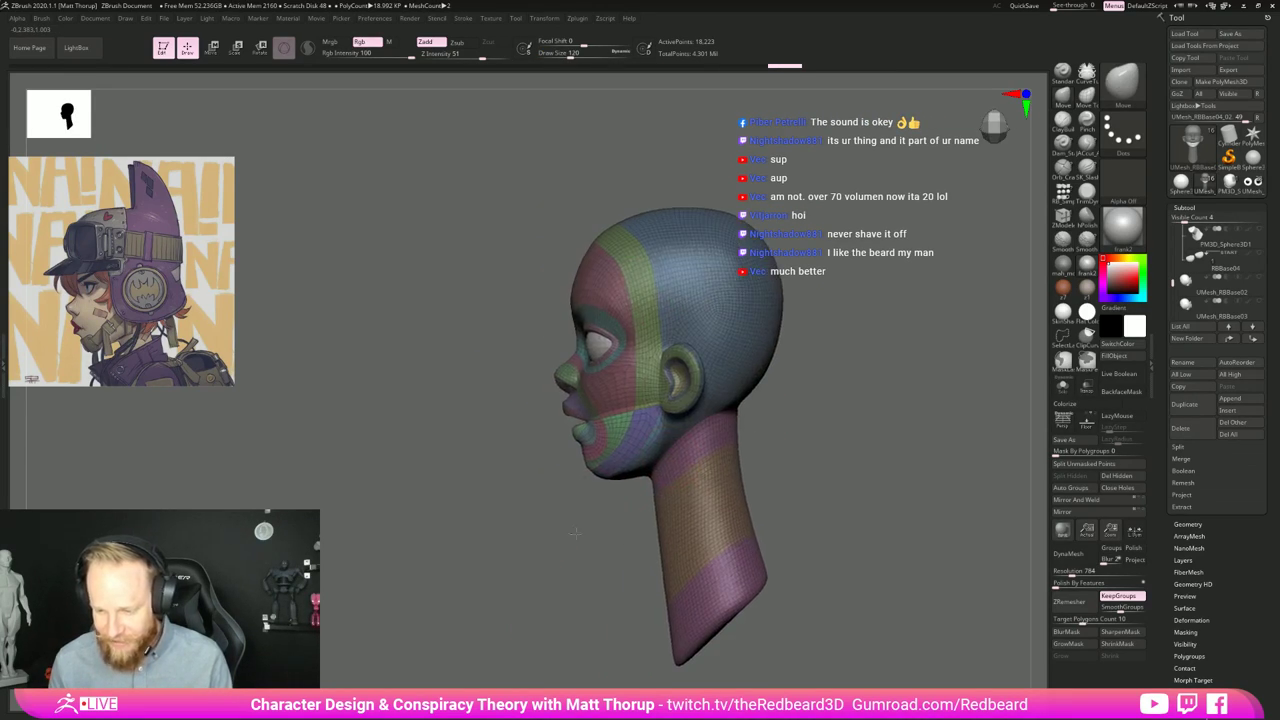
{"action": "left_click_drag", "start_coordinate": [571, 529], "coordinate": [571, 570], "text": "alt"}
{"action": "key", "text": "s"}
{"action": "left_click_drag", "start_coordinate": [575, 432], "coordinate": [580, 432]}
{"action": "mouse_move", "coordinate": [580, 434]}
{"action": "left_mouse_down"}
{"action": "mouse_move", "coordinate": [562, 451]}
{"action": "mouse_move", "coordinate": [632, 436]}
{"action": "left_mouse_up"}
{"action": "mouse_move", "coordinate": [602, 418]}
{"action": "left_mouse_down"}
{"action": "mouse_move", "coordinate": [650, 420]}
{"action": "mouse_move", "coordinate": [557, 411]}
{"action": "left_mouse_up"}
{"action": "key", "text": "s"}
{"action": "key", "text": "["}
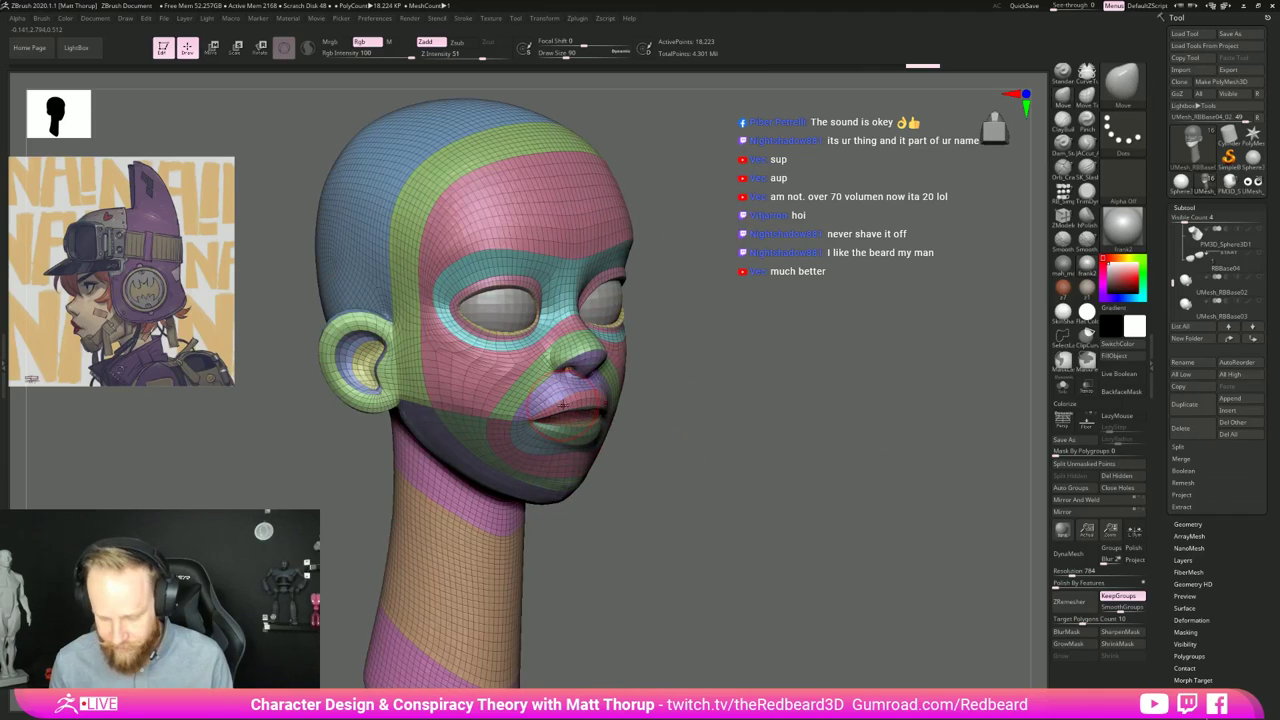
Step: Refine how the upper lip meets the lower one from several angles, enlarging the Move brush to about 104
{"action": "key", "text": "]"}
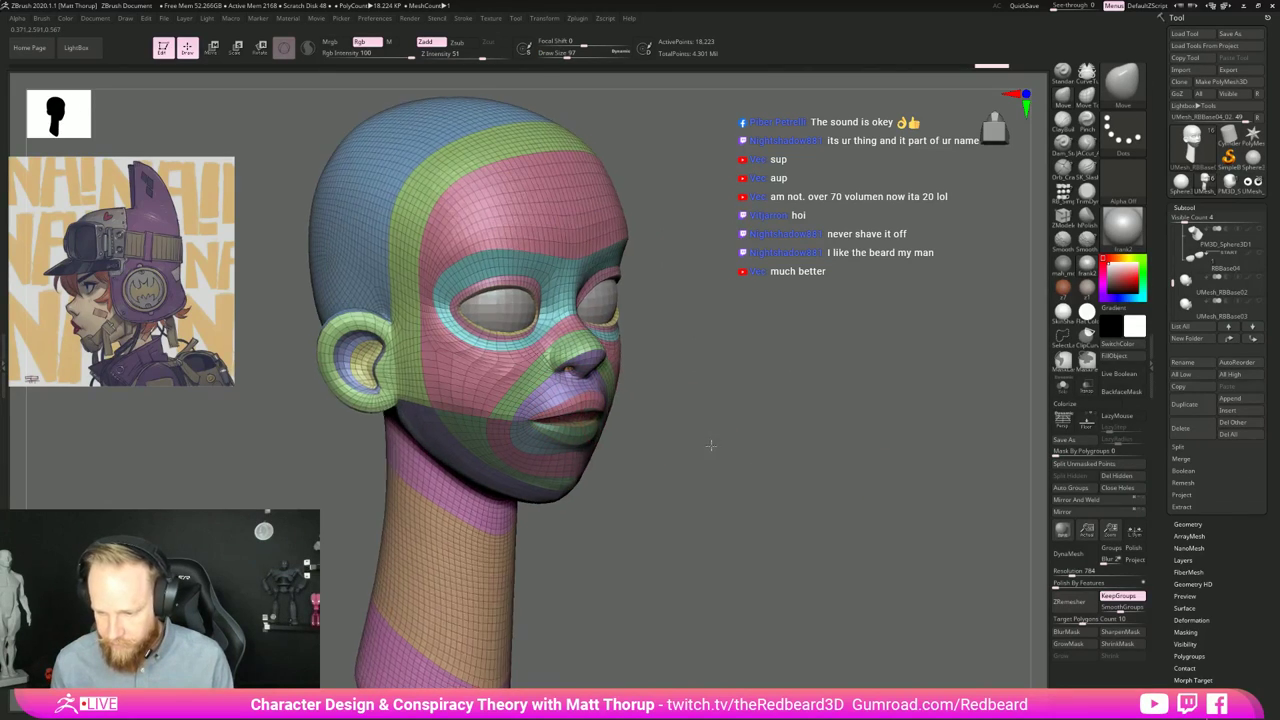
{"action": "mouse_move", "coordinate": [709, 449]}
{"action": "left_mouse_down"}
{"action": "mouse_move", "coordinate": [600, 400]}
{"action": "mouse_move", "coordinate": [550, 415]}
{"action": "left_mouse_up"}
{"action": "key", "text": "]"}
{"action": "mouse_move", "coordinate": [749, 434]}
{"action": "left_mouse_down"}
{"action": "mouse_move", "coordinate": [777, 437]}
{"action": "mouse_move", "coordinate": [470, 580]}
{"action": "mouse_move", "coordinate": [542, 545]}
{"action": "mouse_move", "coordinate": [848, 323]}
{"action": "mouse_move", "coordinate": [880, 337]}
{"action": "mouse_move", "coordinate": [595, 410]}
{"action": "mouse_move", "coordinate": [620, 372]}
{"action": "left_mouse_up"}
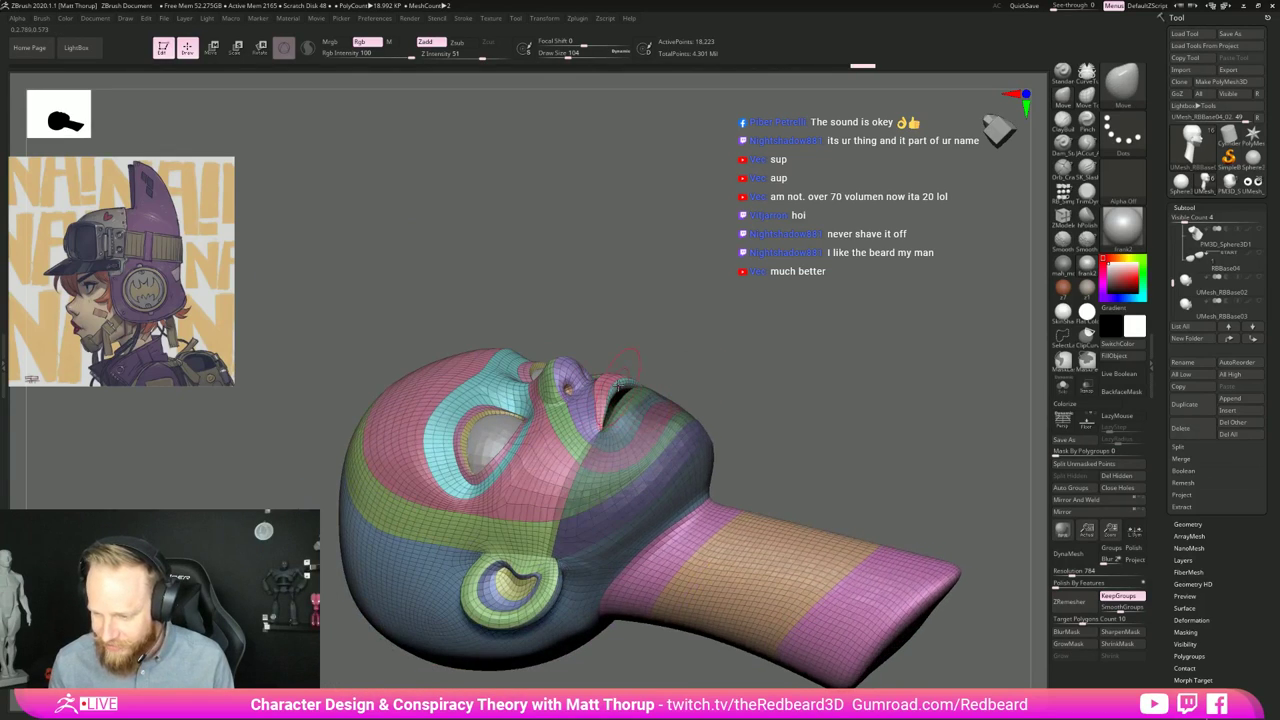
{"action": "mouse_move", "coordinate": [698, 351]}
{"action": "left_mouse_down"}
{"action": "mouse_move", "coordinate": [594, 526]}
{"action": "mouse_move", "coordinate": [631, 471]}
{"action": "mouse_move", "coordinate": [607, 372]}
{"action": "mouse_move", "coordinate": [593, 369]}
{"action": "left_mouse_up"}
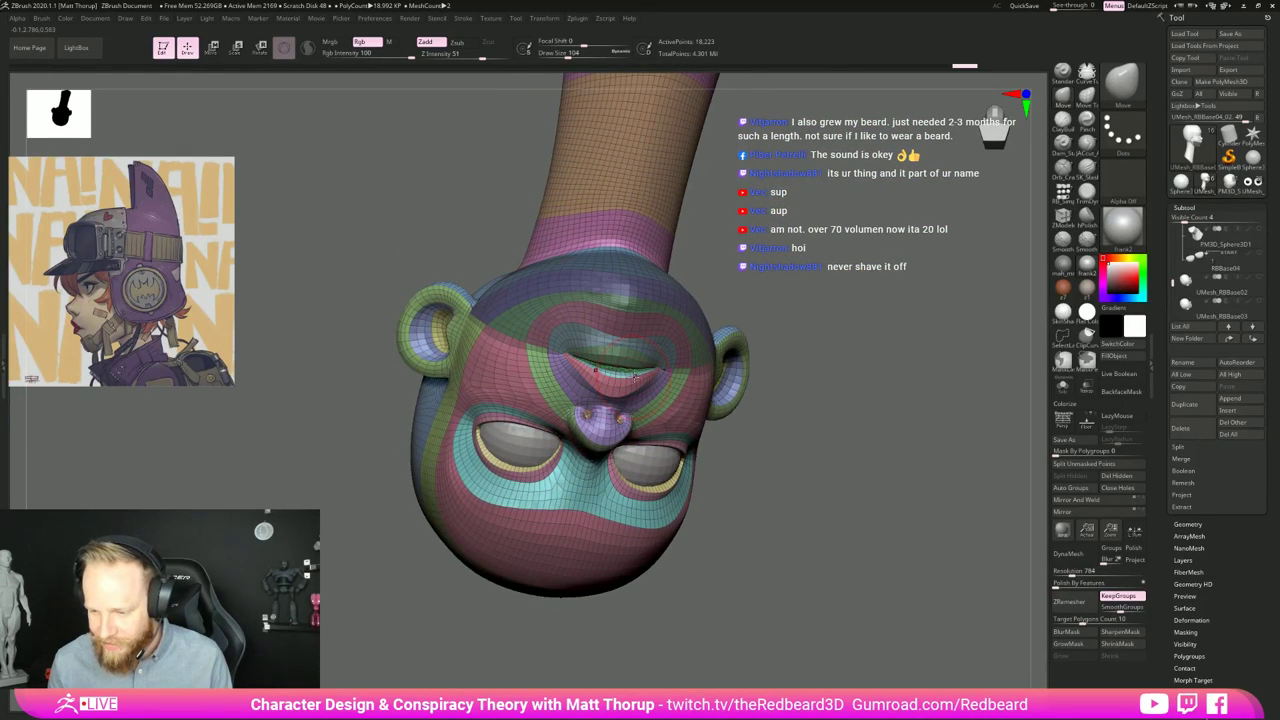
{"action": "mouse_move", "coordinate": [803, 423]}
{"action": "left_mouse_down"}
{"action": "mouse_move", "coordinate": [817, 556]}
{"action": "mouse_move", "coordinate": [845, 381]}
{"action": "mouse_move", "coordinate": [835, 420]}
{"action": "mouse_move", "coordinate": [777, 457]}
{"action": "left_mouse_up"}
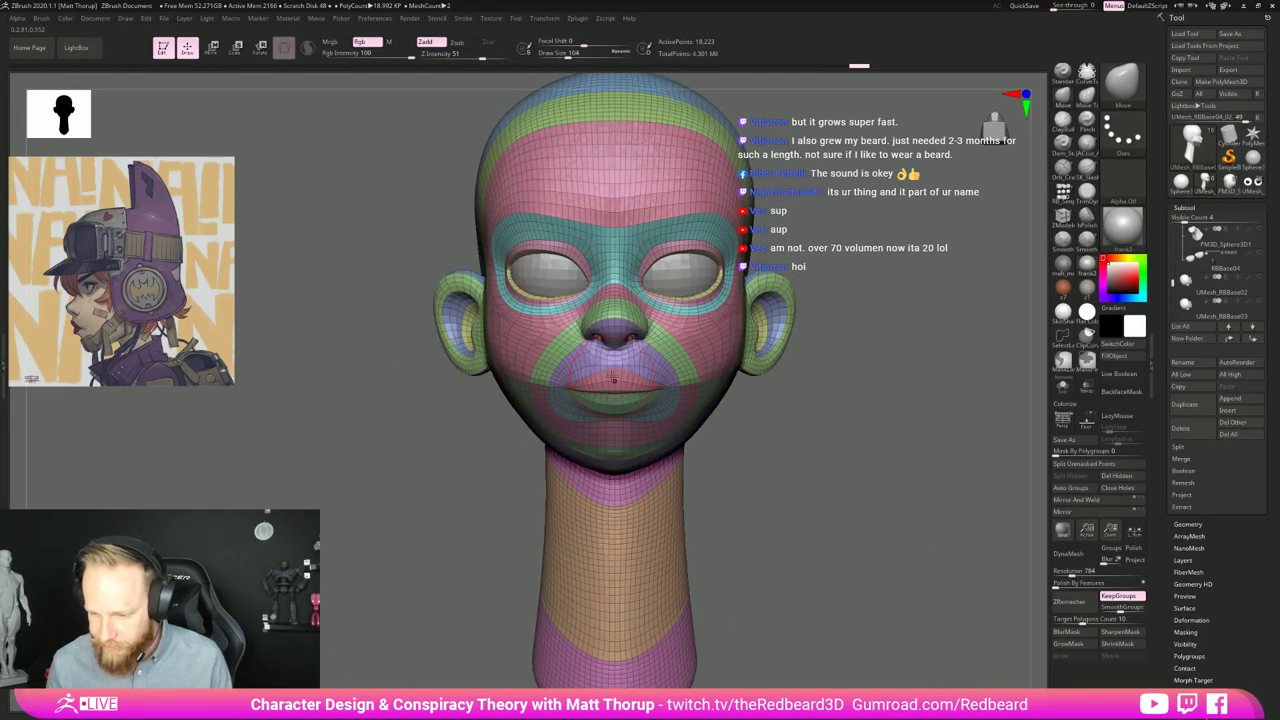
Step: Fine-tune the middle of the upper lip from the front and in profile, reducing the draw size to 71, then 59
{"action": "key", "text": "s"}
{"action": "left_click_drag", "start_coordinate": [609, 376], "coordinate": [605, 374]}
{"action": "key", "text": "s"}
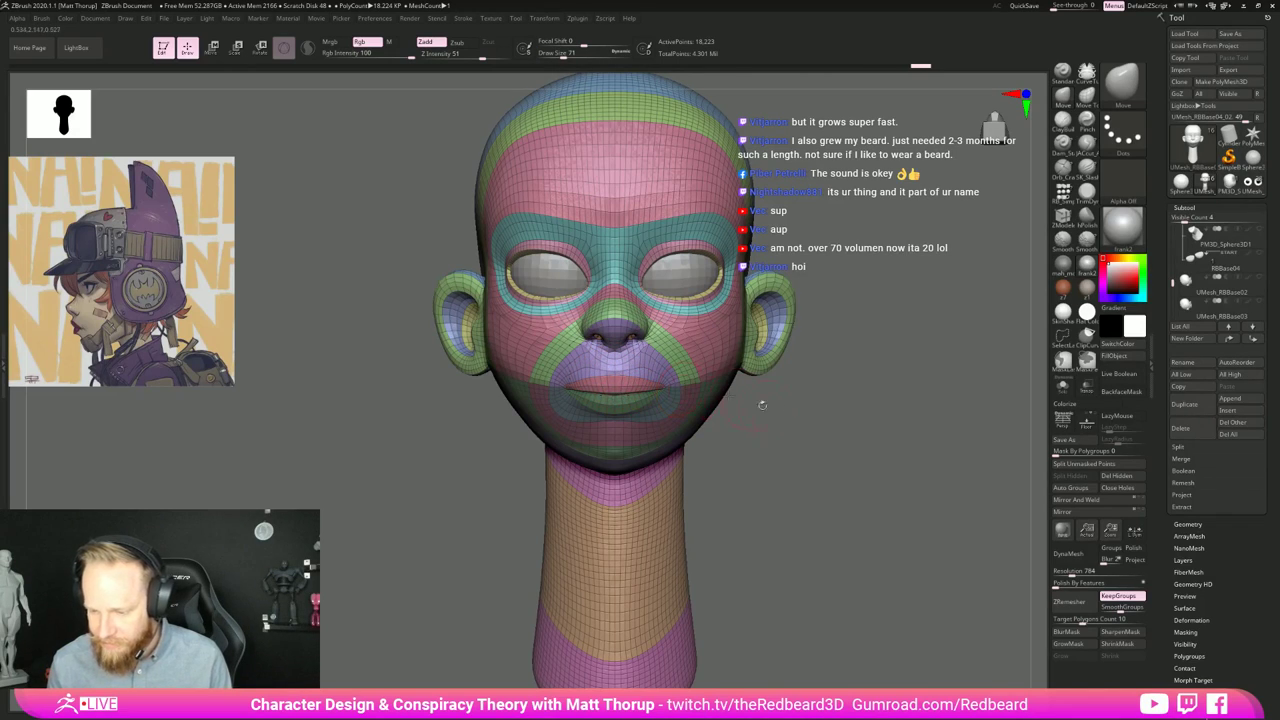
{"action": "left_click_drag", "start_coordinate": [772, 476], "coordinate": [597, 610]}
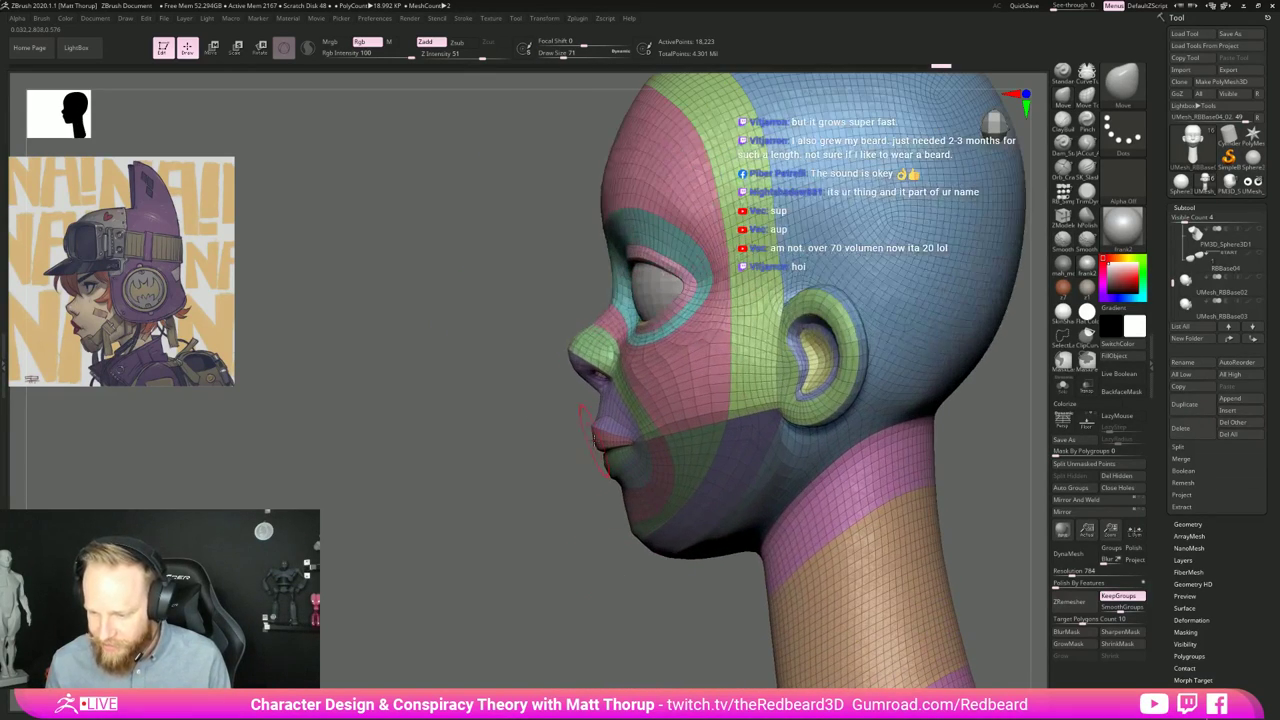
{"action": "key", "text": "s"}
{"action": "mouse_move", "coordinate": [596, 429]}
{"action": "left_mouse_down"}
{"action": "mouse_move", "coordinate": [629, 438]}
{"action": "mouse_move", "coordinate": [585, 420]}
{"action": "left_mouse_up"}
{"action": "left_click_drag", "start_coordinate": [576, 543], "coordinate": [545, 552]}
Step: Invert the mask to free the lower lip and jaw, and blur its edge
{"action": "mouse_move", "coordinate": [575, 550]}
{"action": "left_mouse_down", "text": "ctrl"}
{"action": "mouse_move", "coordinate": [604, 561]}
{"action": "mouse_move", "coordinate": [503, 506]}
{"action": "mouse_move", "coordinate": [742, 410]}
{"action": "mouse_move", "coordinate": [650, 563]}
{"action": "left_mouse_up", "text": "ctrl"}
{"action": "left_click", "coordinate": [639, 593], "text": "ctrl"}
{"action": "left_click", "coordinate": [1110, 634]}
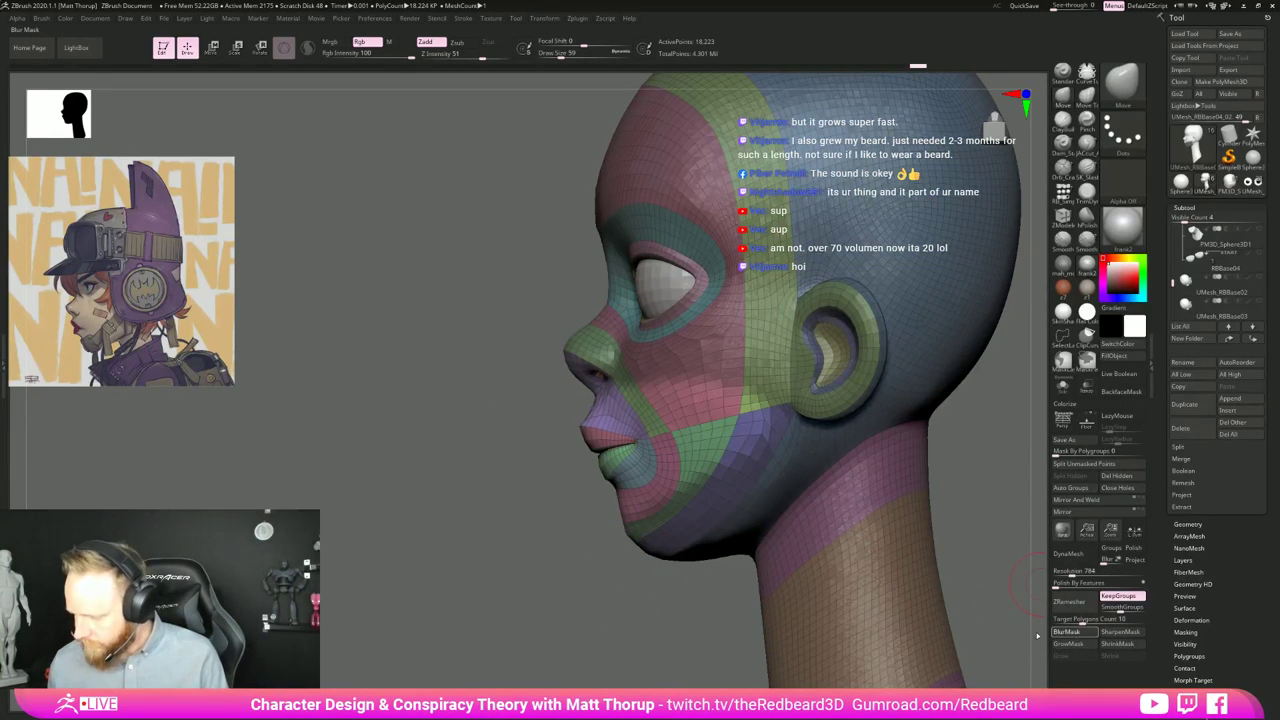
Step: Move the lower lip and jaw about 0.03 units vertically with the reoriented Gizmo, then clear the mask
{"action": "key", "text": "w"}
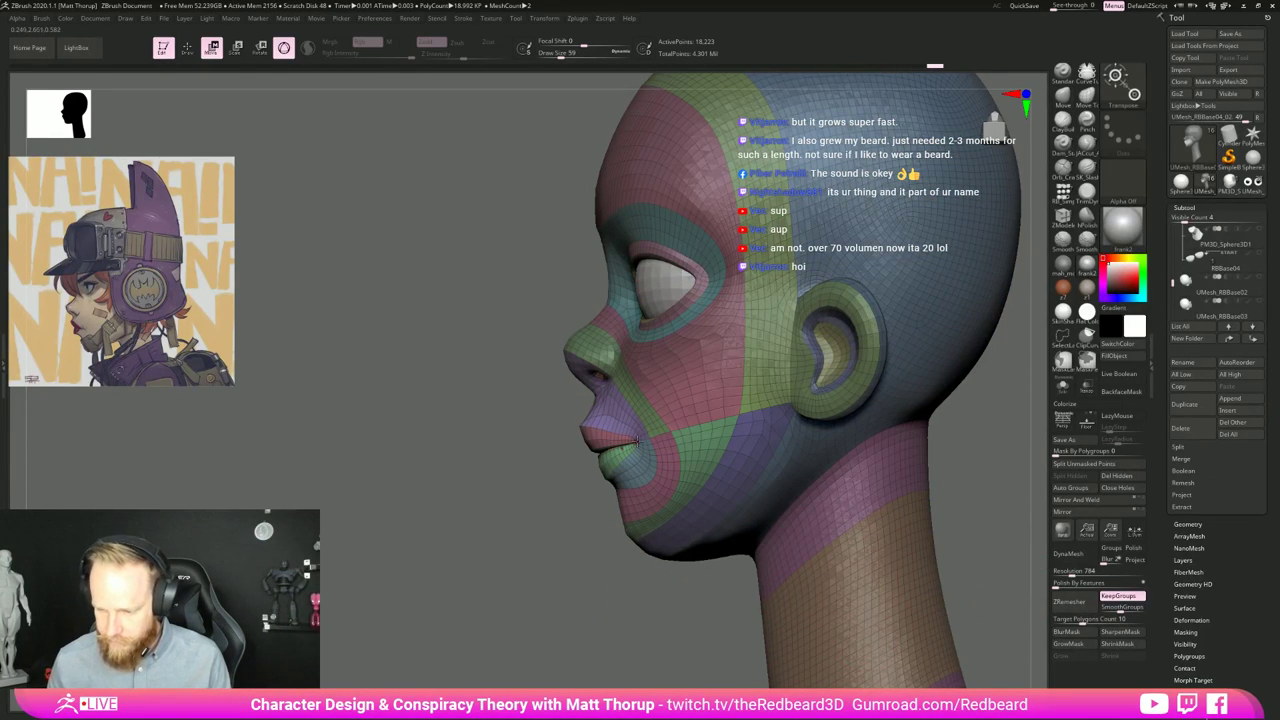
{"action": "left_click_drag", "start_coordinate": [597, 628], "coordinate": [588, 626], "text": "shift"}
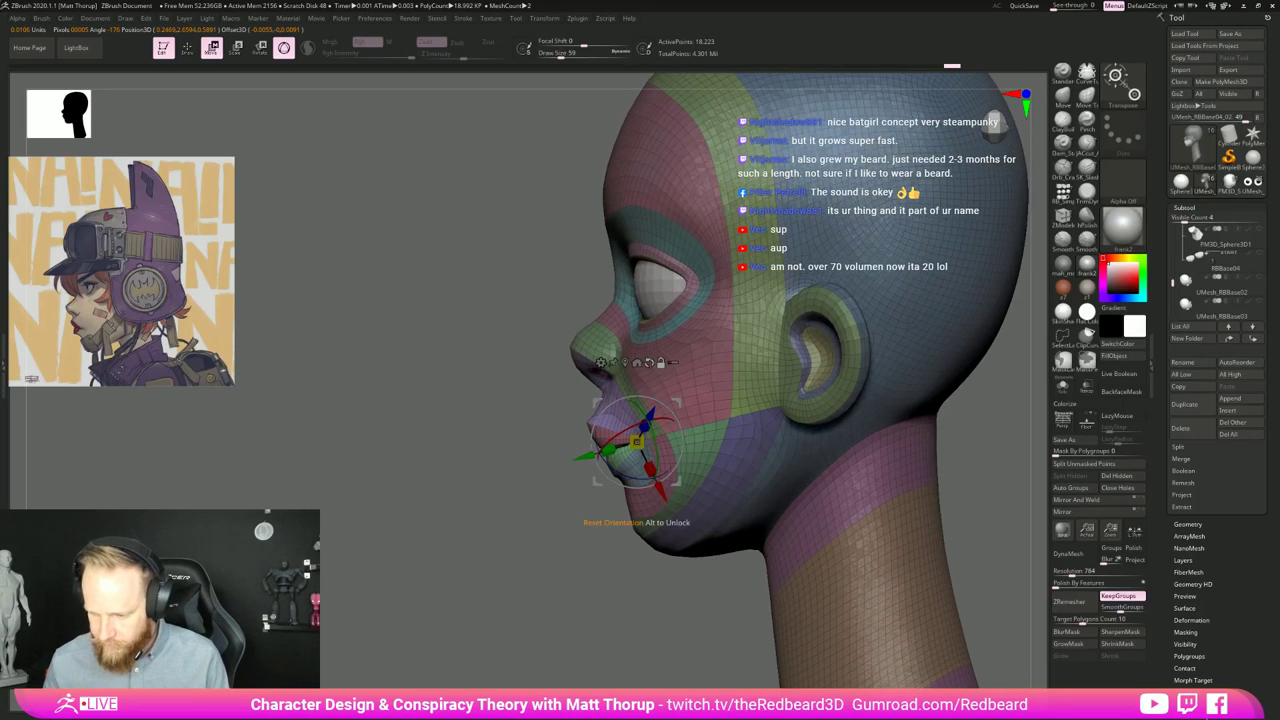
{"action": "left_click", "coordinate": [649, 363], "text": "alt"}
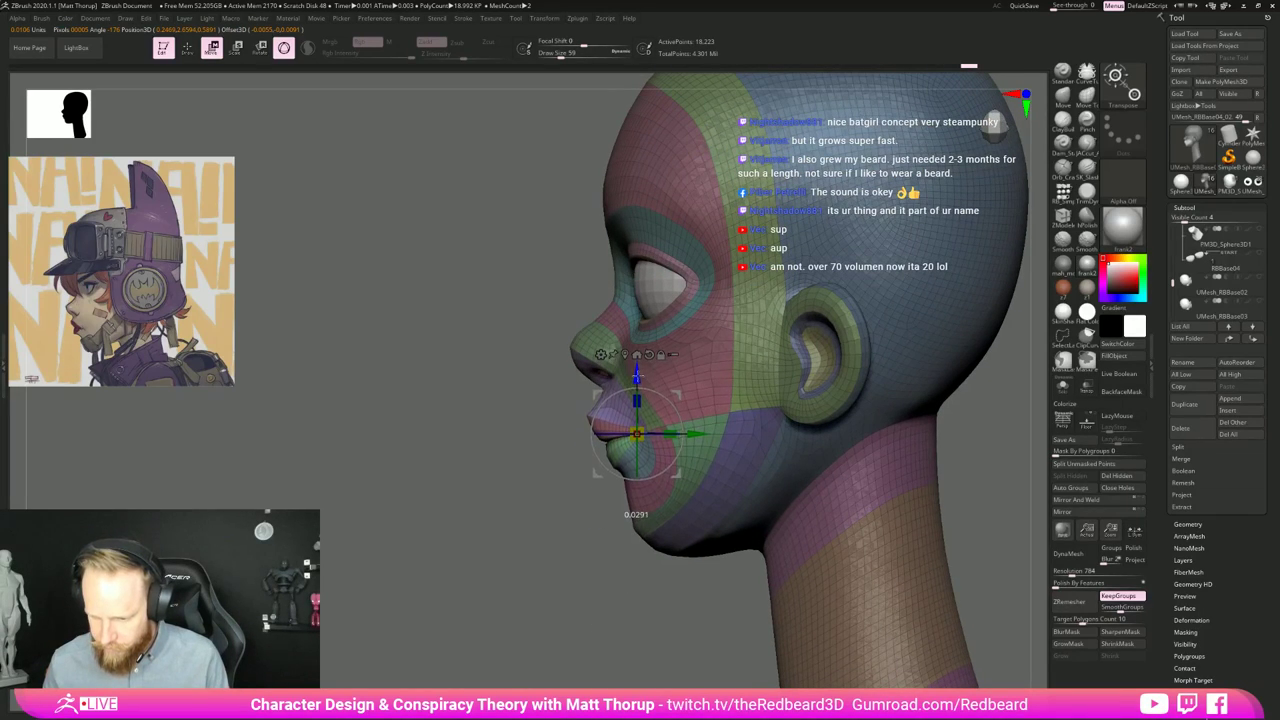
{"action": "key", "text": "q"}
{"action": "left_click_drag", "start_coordinate": [645, 591], "coordinate": [661, 602], "text": "ctrl"}
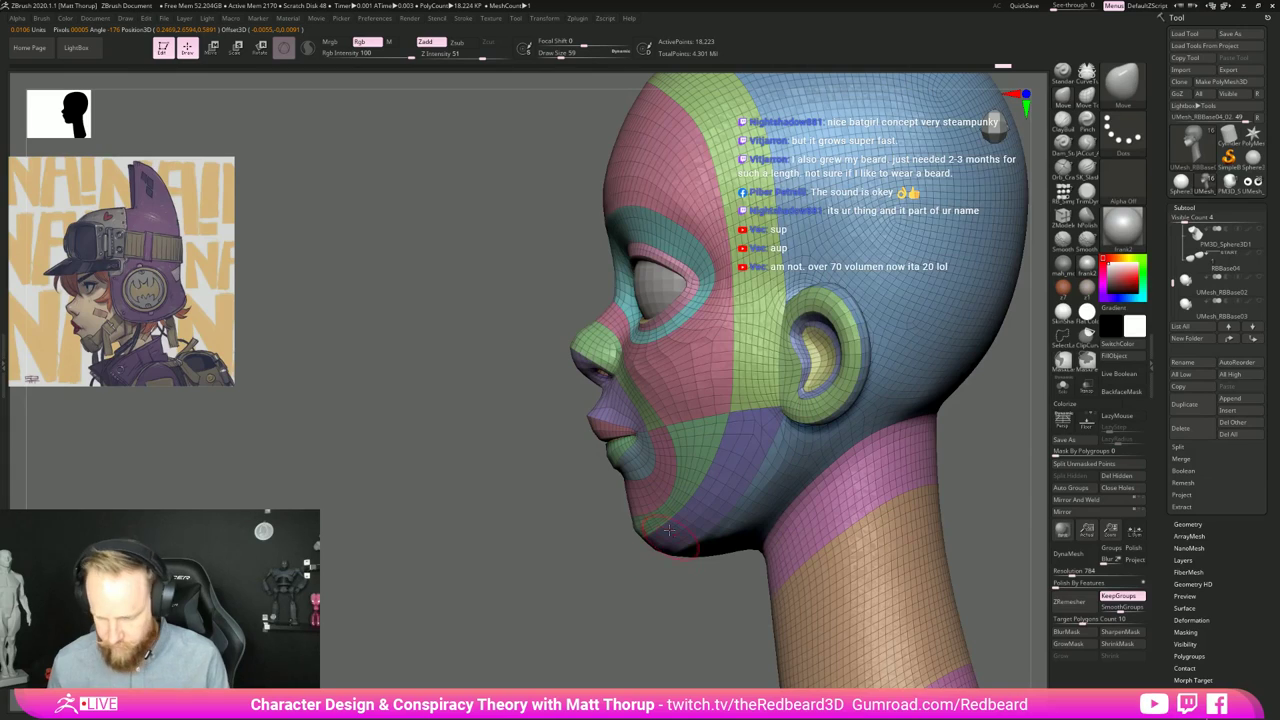
Step: Smooth the chin and underside of the jaw, and enlarge the Move brush to a draw size of 172
{"action": "key", "text": "shift"}
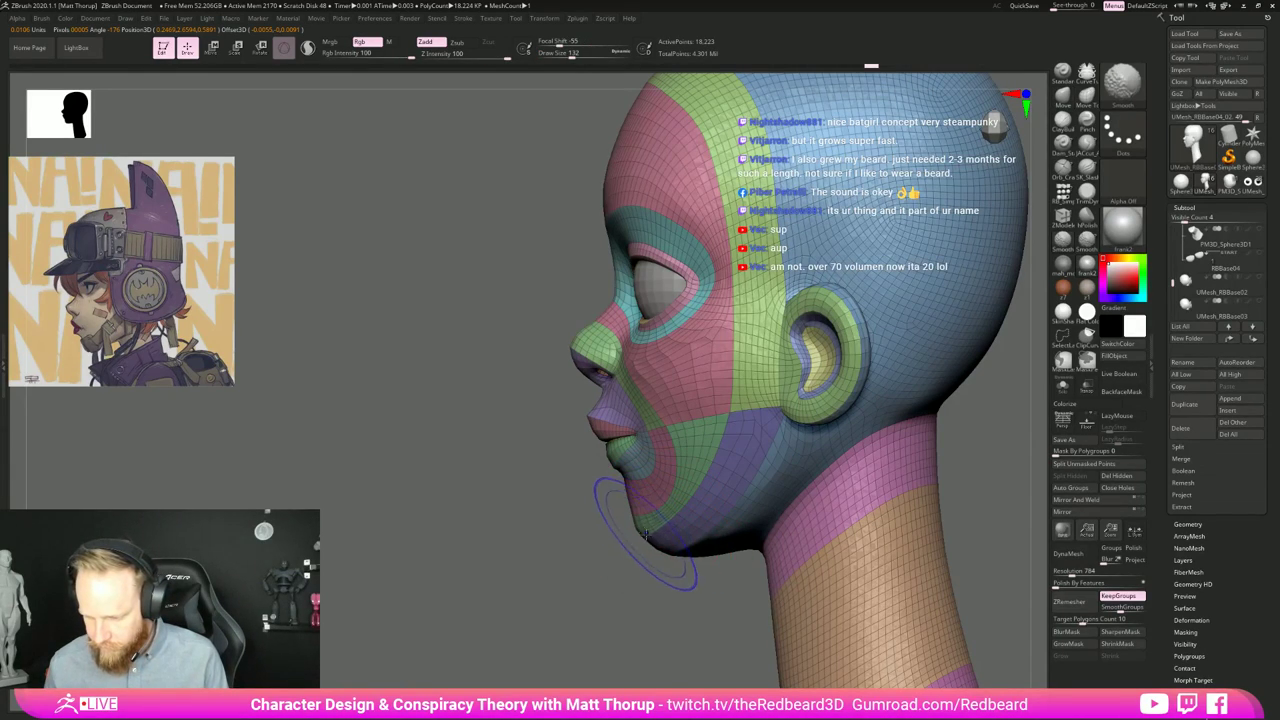
{"action": "left_click_drag", "start_coordinate": [646, 534], "coordinate": [704, 538], "text": "shift"}
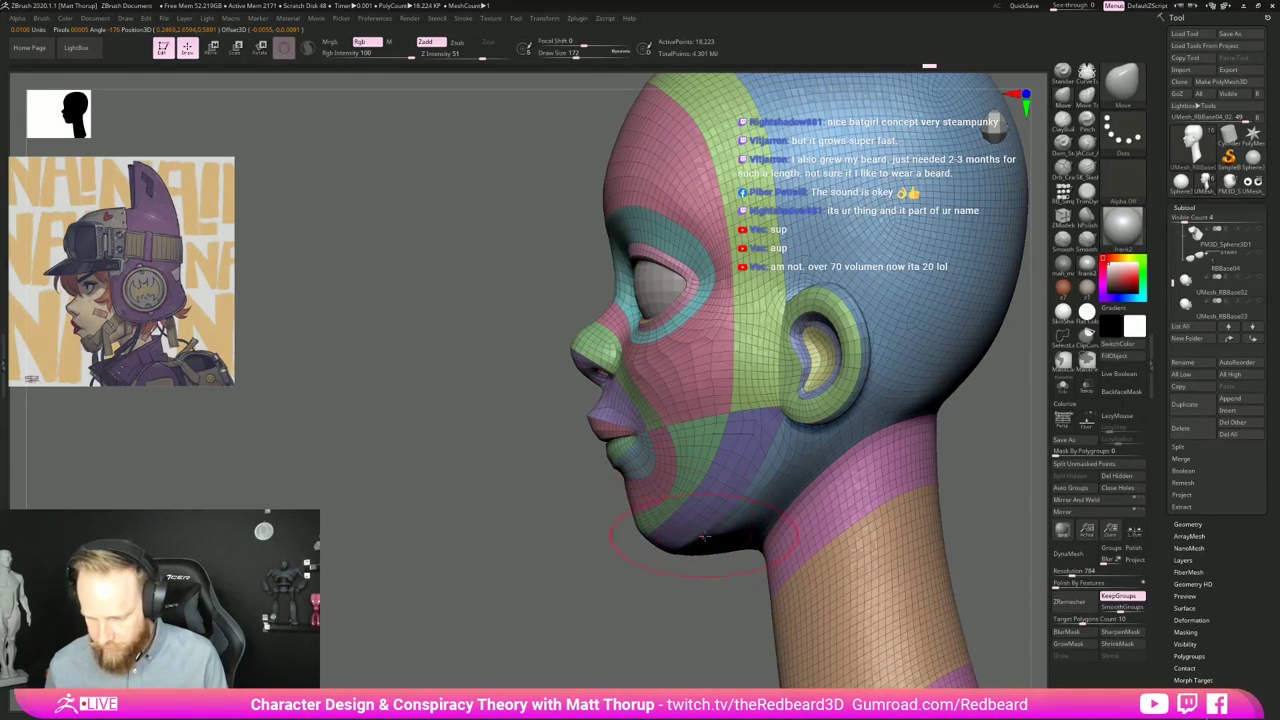
{"action": "left_click_drag", "start_coordinate": [689, 611], "coordinate": [634, 641]}
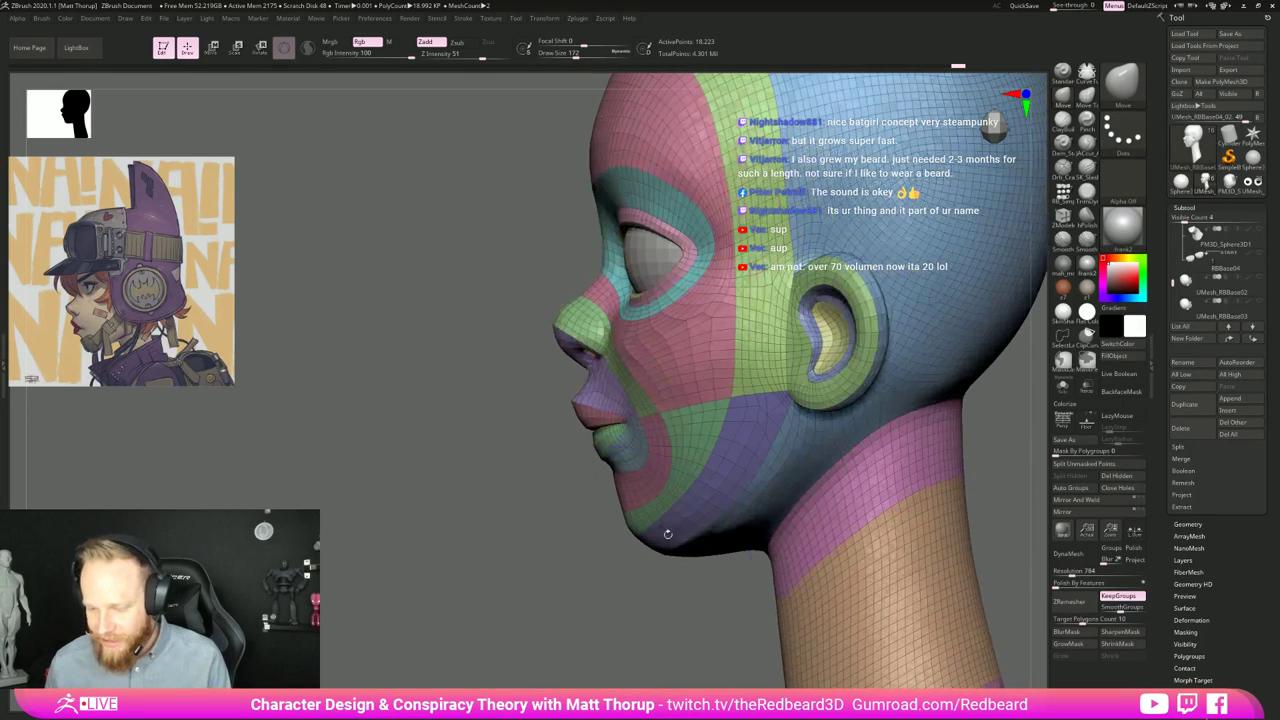
Step: Adjust the jawline in profile using the Move brush at a draw size of 228
{"action": "key", "text": "s"}
{"action": "mouse_move", "coordinate": [663, 527]}
{"action": "left_mouse_down"}
{"action": "mouse_move", "coordinate": [650, 522]}
{"action": "mouse_move", "coordinate": [686, 501]}
{"action": "left_mouse_up"}
{"action": "key", "text": "s"}
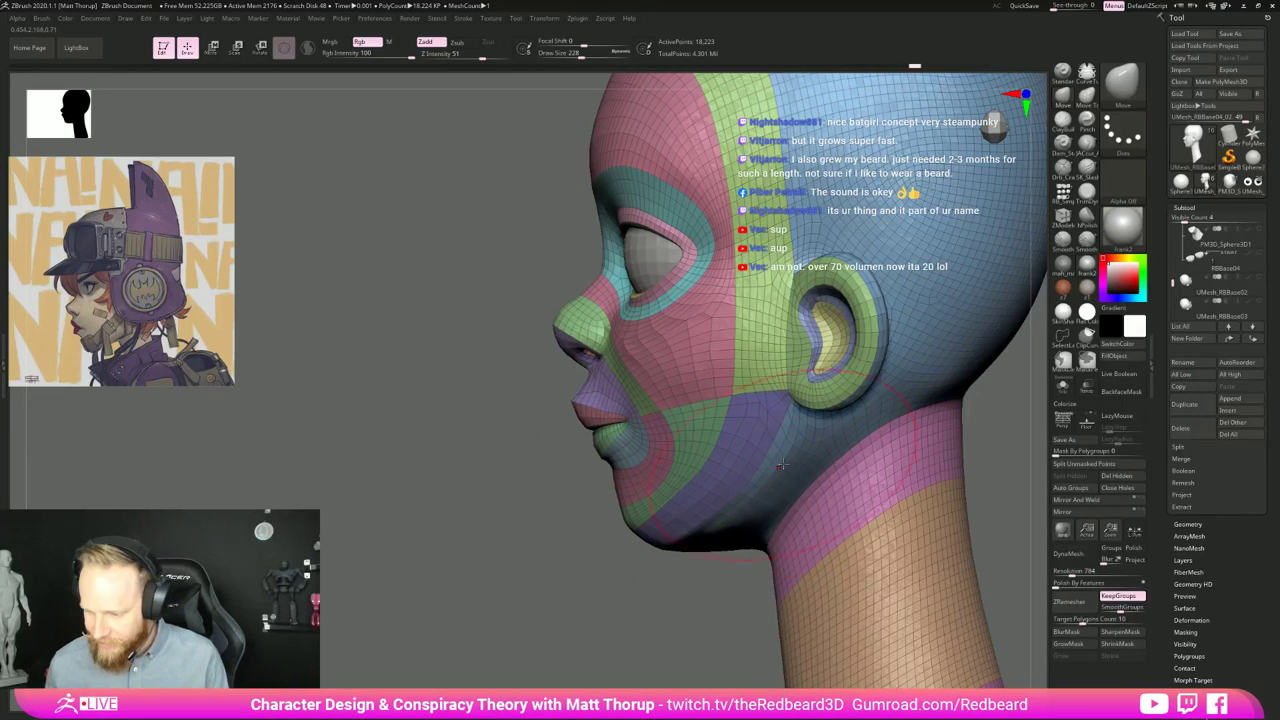
Step: Refine the bridge and tip of the nose in profile with smaller draw sizes of 74 and 68, then 90
{"action": "key", "text": "bracketleft"}
{"action": "key", "text": "bracketleft"}
{"action": "key", "text": "bracketleft"}
{"action": "key", "text": "bracketleft"}
{"action": "key", "text": "bracketleft"}
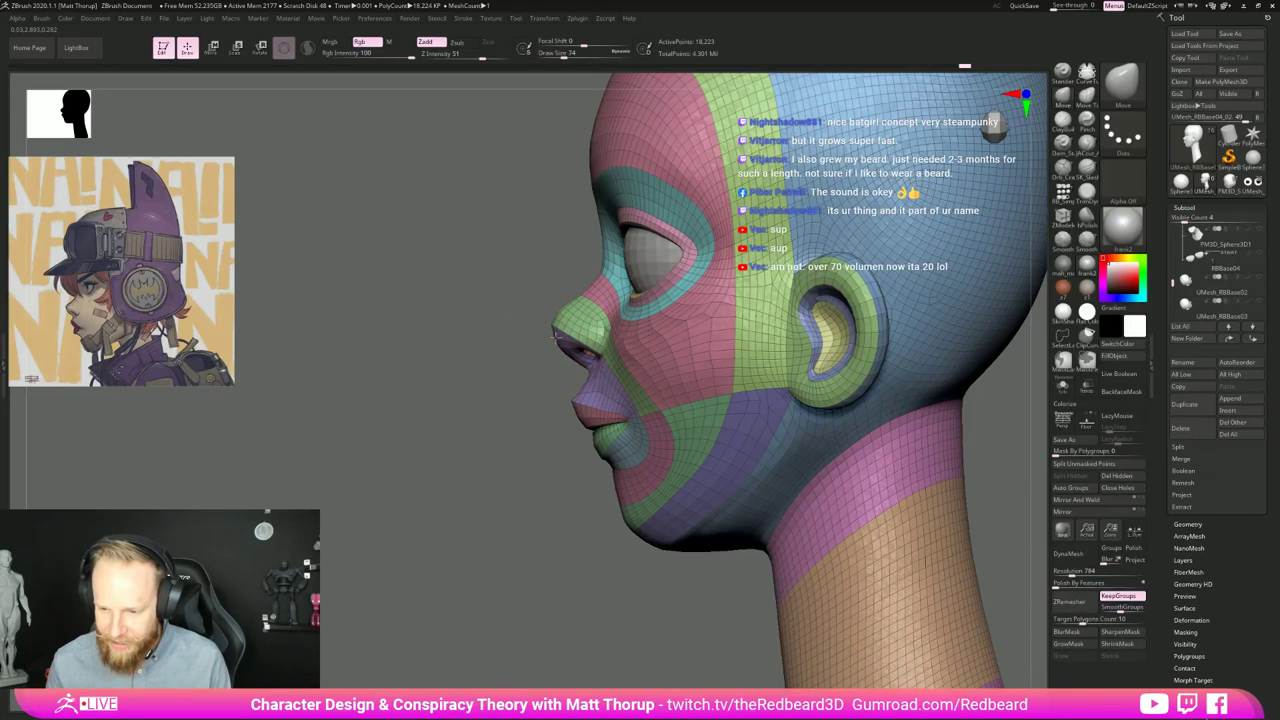
{"action": "key", "text": "bracketleft"}
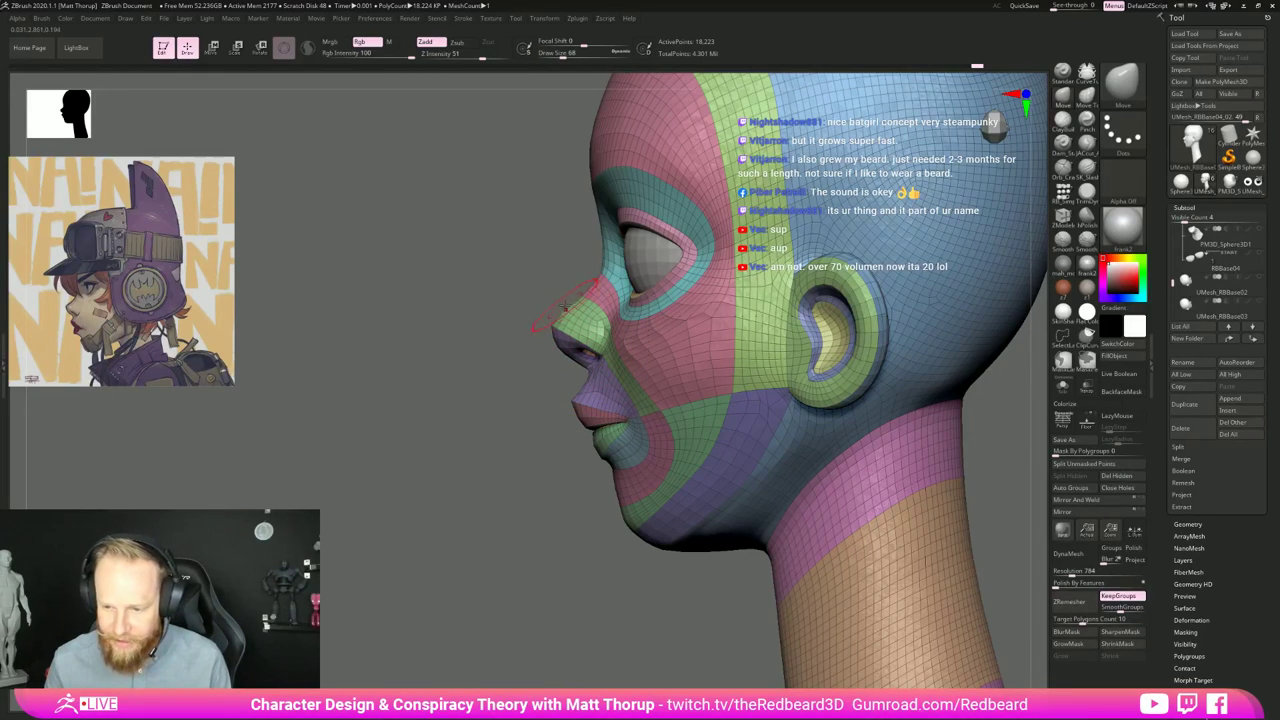
{"action": "key", "text": "bracketleft"}
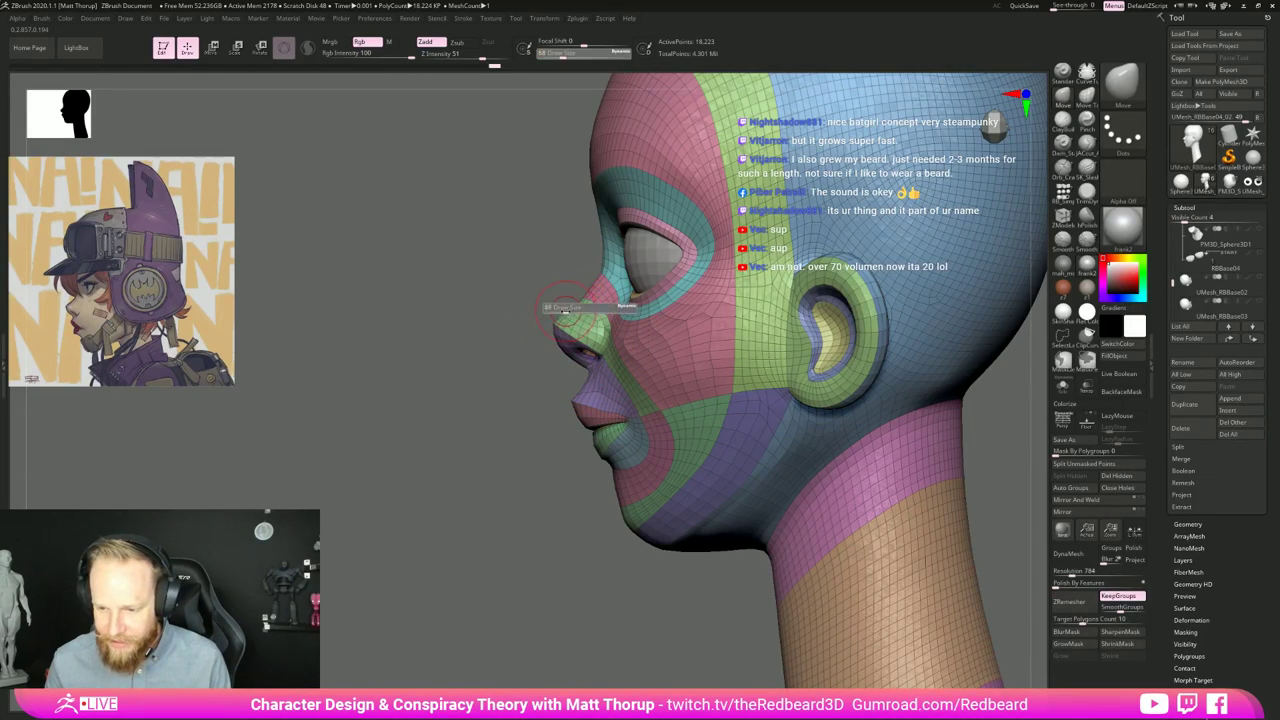
{"action": "key", "text": "bracketright"}
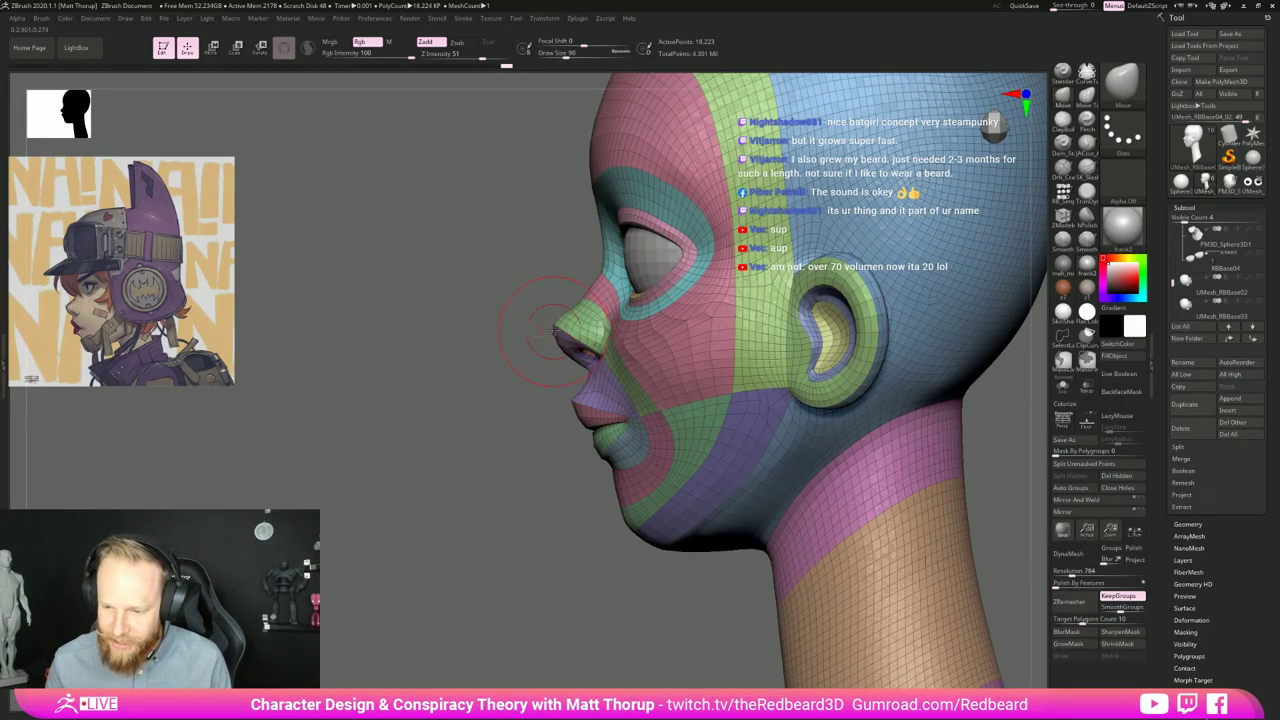
Step: Pull the nose, lips and chin forward in profile at draw size 311, then adjust the jaw at 245
{"action": "key", "text": "s"}
{"action": "mouse_move", "coordinate": [570, 376]}
{"action": "left_mouse_down"}
{"action": "mouse_move", "coordinate": [588, 379]}
{"action": "mouse_move", "coordinate": [585, 418]}
{"action": "left_mouse_up"}
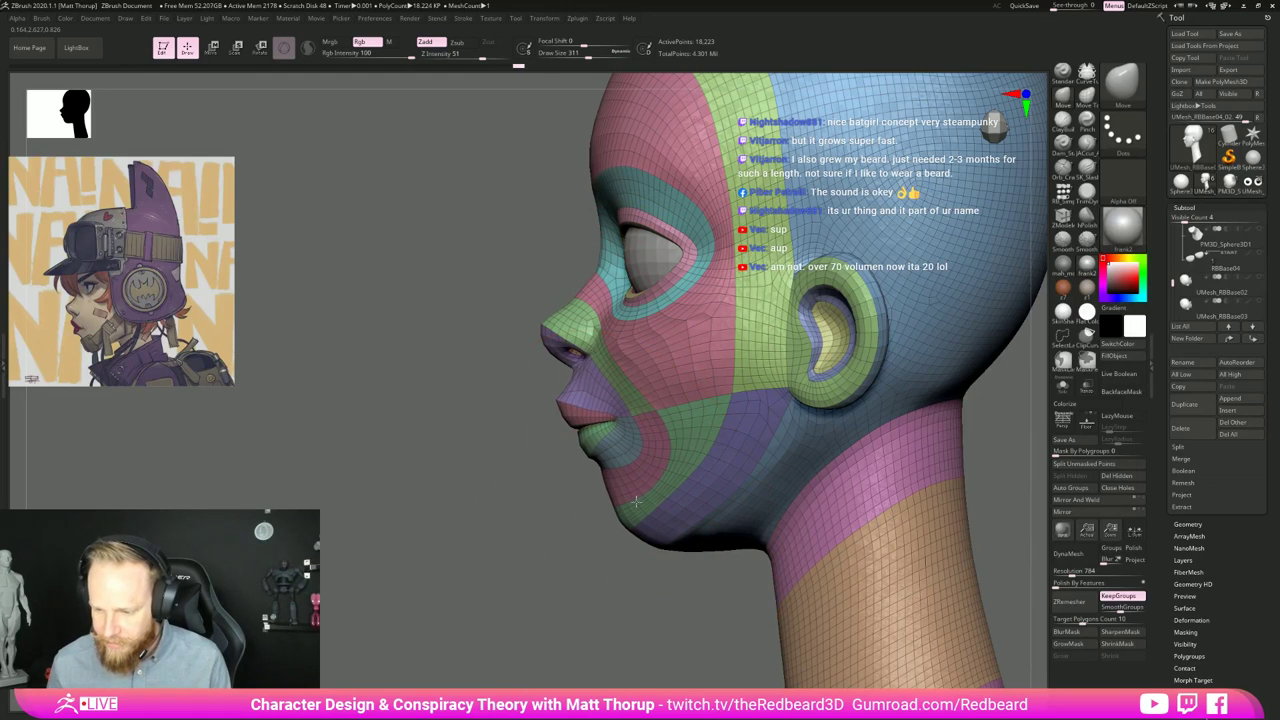
{"action": "mouse_move", "coordinate": [603, 583]}
{"action": "left_mouse_down"}
{"action": "mouse_move", "coordinate": [591, 600]}
{"action": "mouse_move", "coordinate": [546, 546]}
{"action": "mouse_move", "coordinate": [530, 617]}
{"action": "mouse_move", "coordinate": [611, 610]}
{"action": "mouse_move", "coordinate": [660, 668]}
{"action": "left_mouse_up"}
{"action": "key", "text": "s"}
{"action": "left_click_drag", "start_coordinate": [676, 503], "coordinate": [670, 502]}
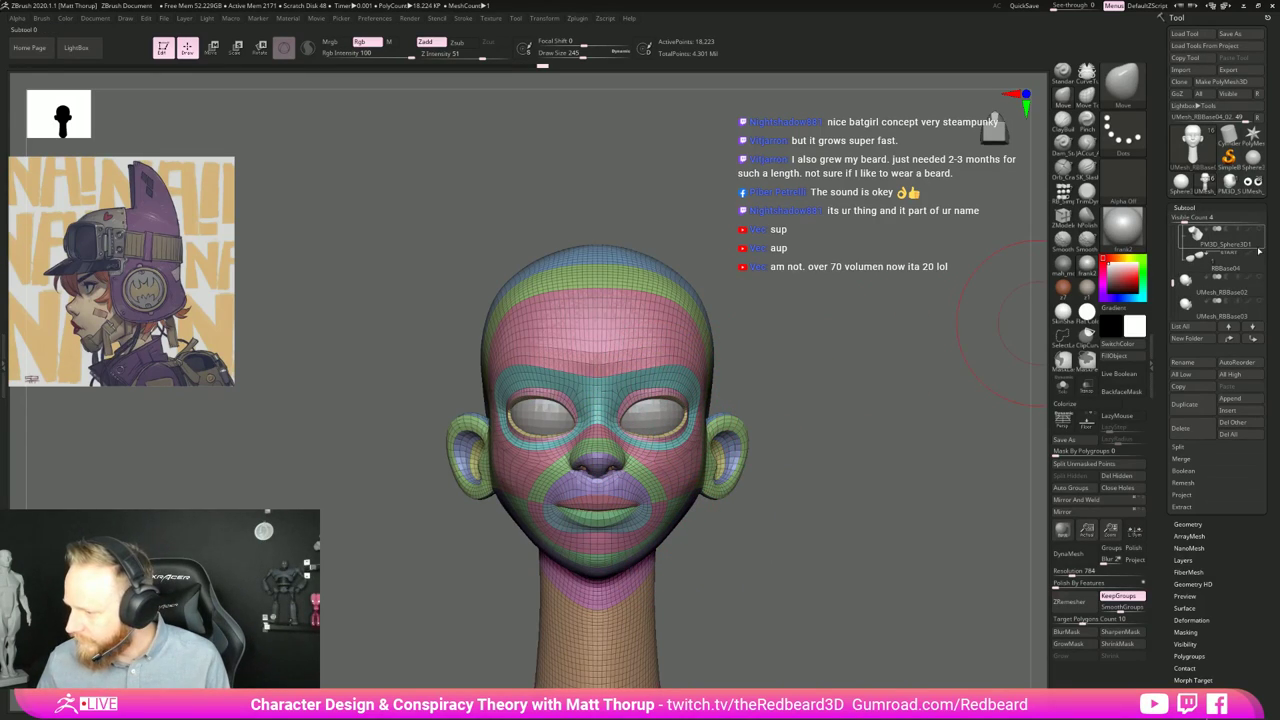
Step: Hide the separate eyeballs and mask the whole head except the inner eye-socket polygroup
{"action": "left_click_drag", "start_coordinate": [1173, 283], "coordinate": [1173, 309]}
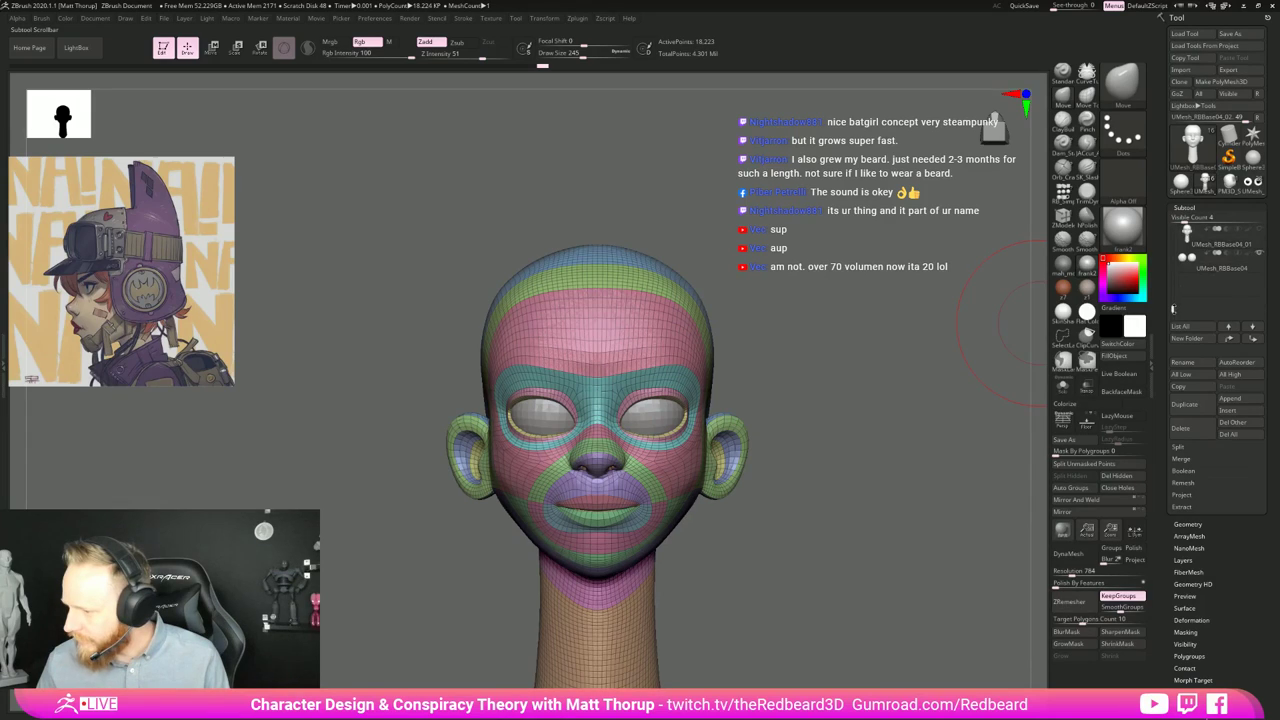
{"action": "left_click", "coordinate": [1261, 252]}
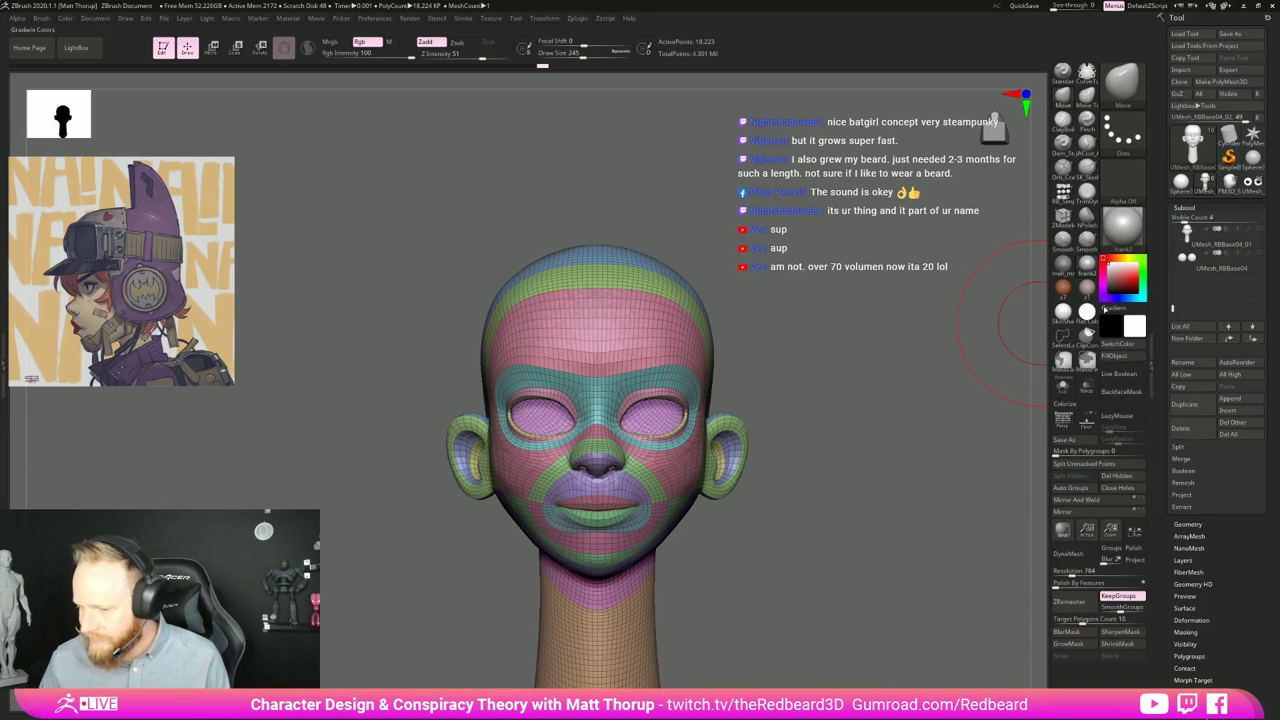
{"action": "left_click_drag", "start_coordinate": [802, 437], "coordinate": [818, 559]}
{"action": "key", "text": "f"}
{"action": "left_click", "coordinate": [601, 365], "text": "ctrl+shift"}
{"action": "mouse_move", "coordinate": [778, 331]}
{"action": "left_mouse_down", "text": "ctrl+shift"}
{"action": "mouse_move", "coordinate": [816, 334]}
{"action": "mouse_move", "coordinate": [874, 381]}
{"action": "mouse_move", "coordinate": [823, 497]}
{"action": "left_mouse_up", "text": "ctrl+shift"}
{"action": "left_click", "coordinate": [848, 362], "text": "ctrl"}
{"action": "left_click", "coordinate": [855, 374], "text": "ctrl+shift"}
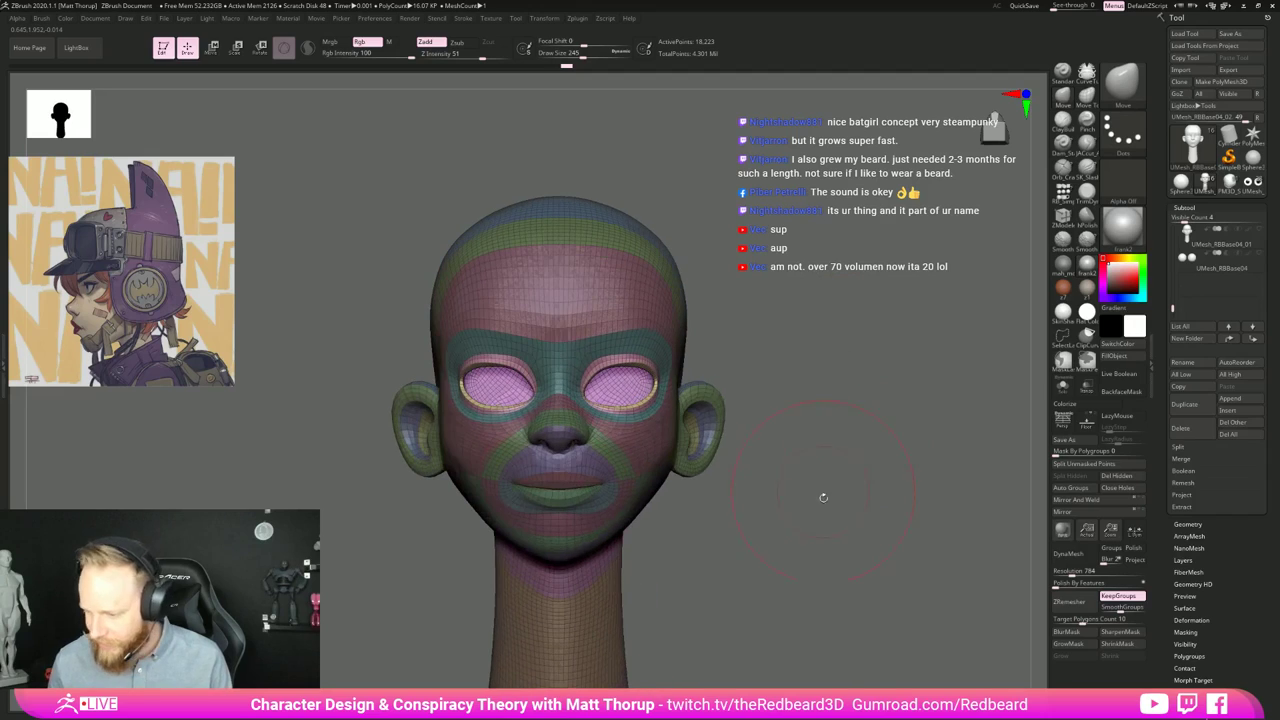
Step: Expand the unmasked area around the eye sockets by inverting the mask, growing it and inverting it back
{"action": "left_click", "coordinate": [1013, 686], "text": "ctrl"}
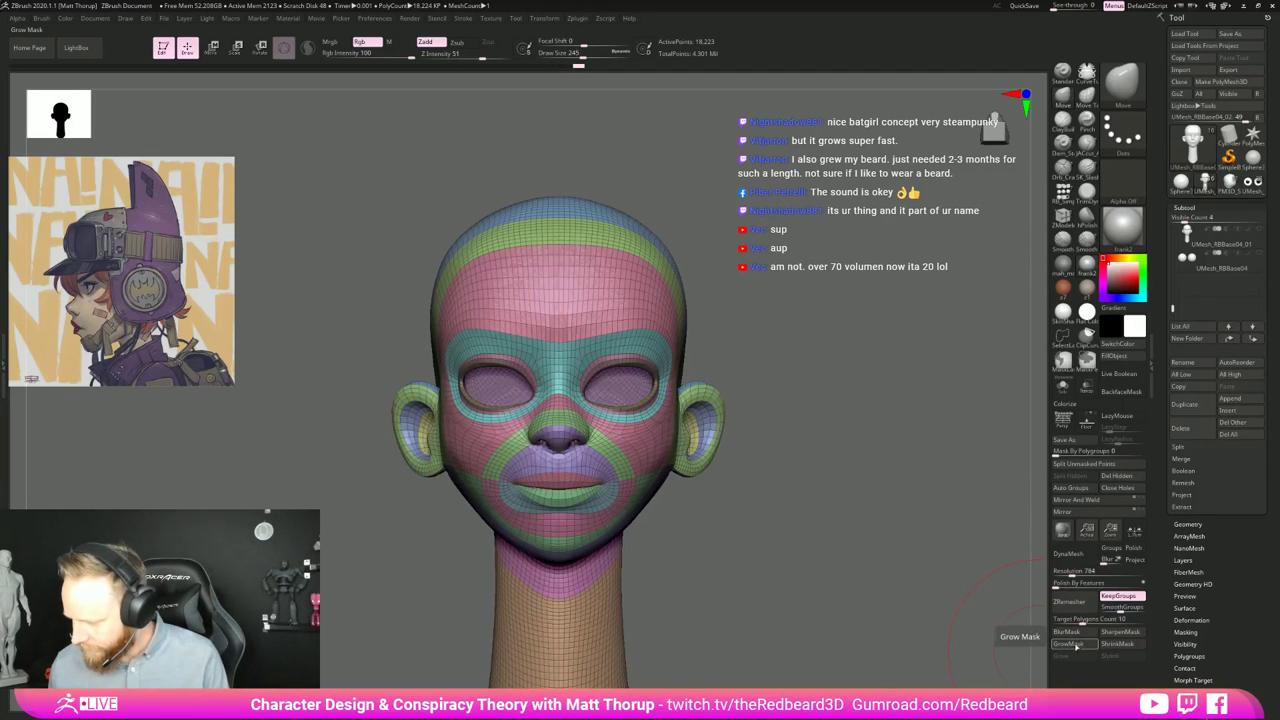
{"action": "left_click", "coordinate": [1077, 648]}
{"action": "left_click", "coordinate": [856, 606], "text": "ctrl"}
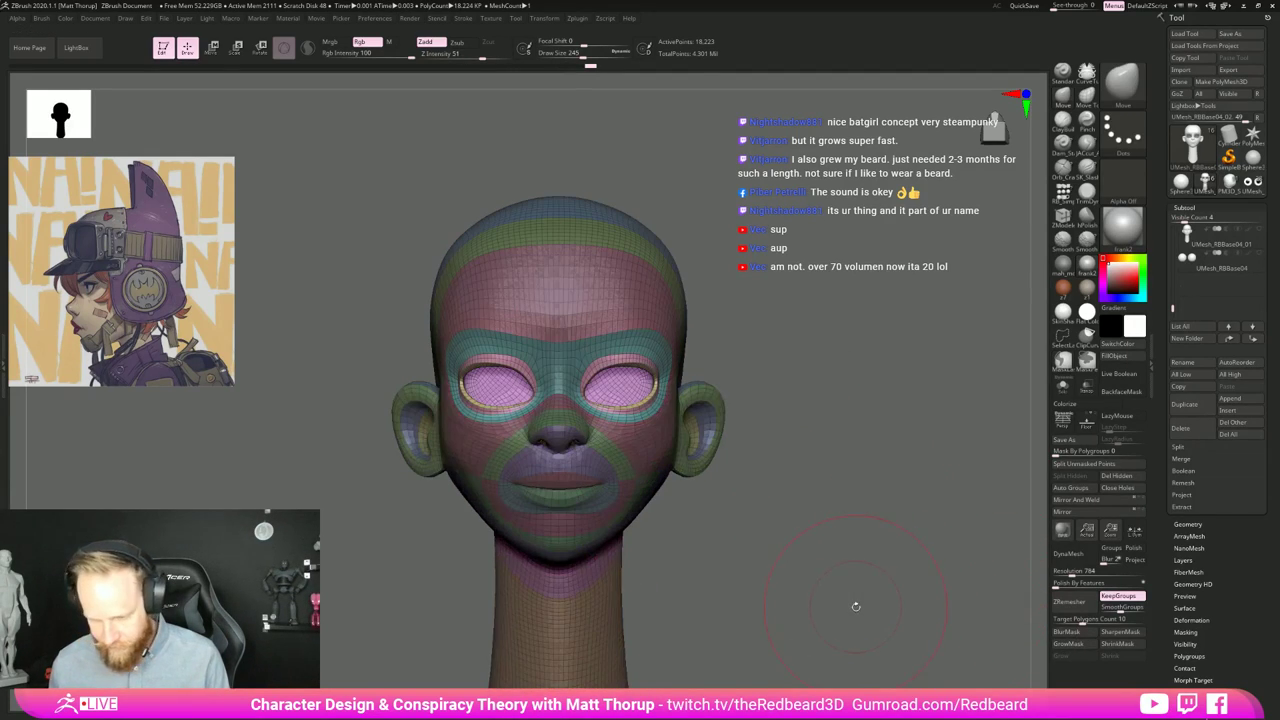
Step: Place the Gizmo at the centre of one unmasked eye socket, seen from the front
{"action": "key", "text": "r"}
{"action": "left_click", "coordinate": [614, 355]}
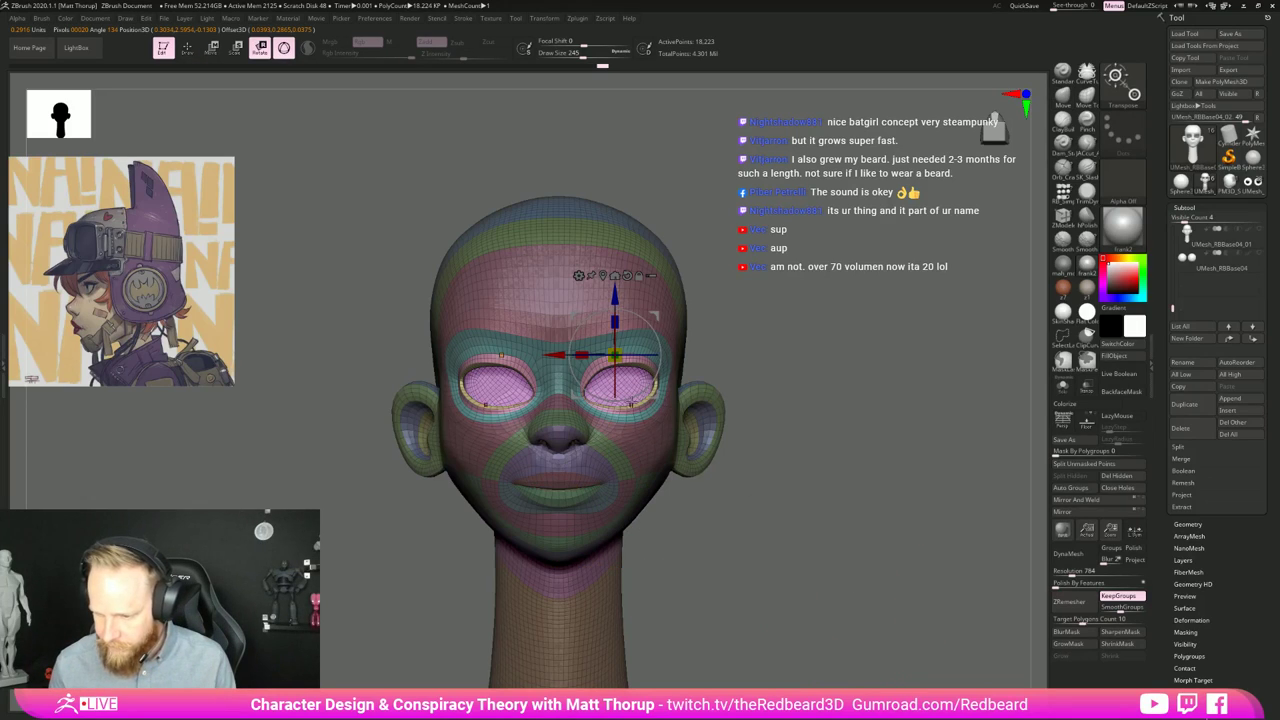
{"action": "left_click_drag", "start_coordinate": [614, 318], "coordinate": [614, 340]}
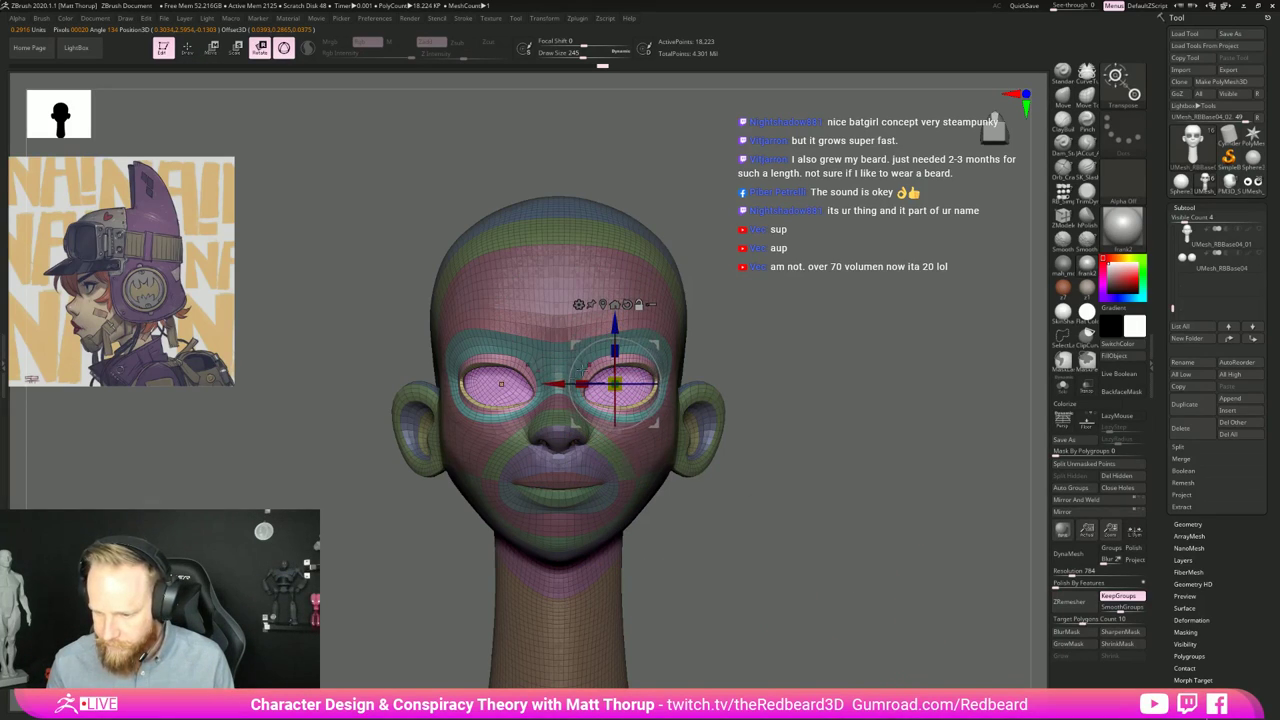
{"action": "left_click_drag", "start_coordinate": [555, 384], "coordinate": [555, 384]}
Step: Push the eye sockets back into the head and scale them to about 0.96, then clear the mask and resume sculpting
{"action": "right_click_drag", "start_coordinate": [560, 390], "coordinate": [430, 390], "text": "shift"}
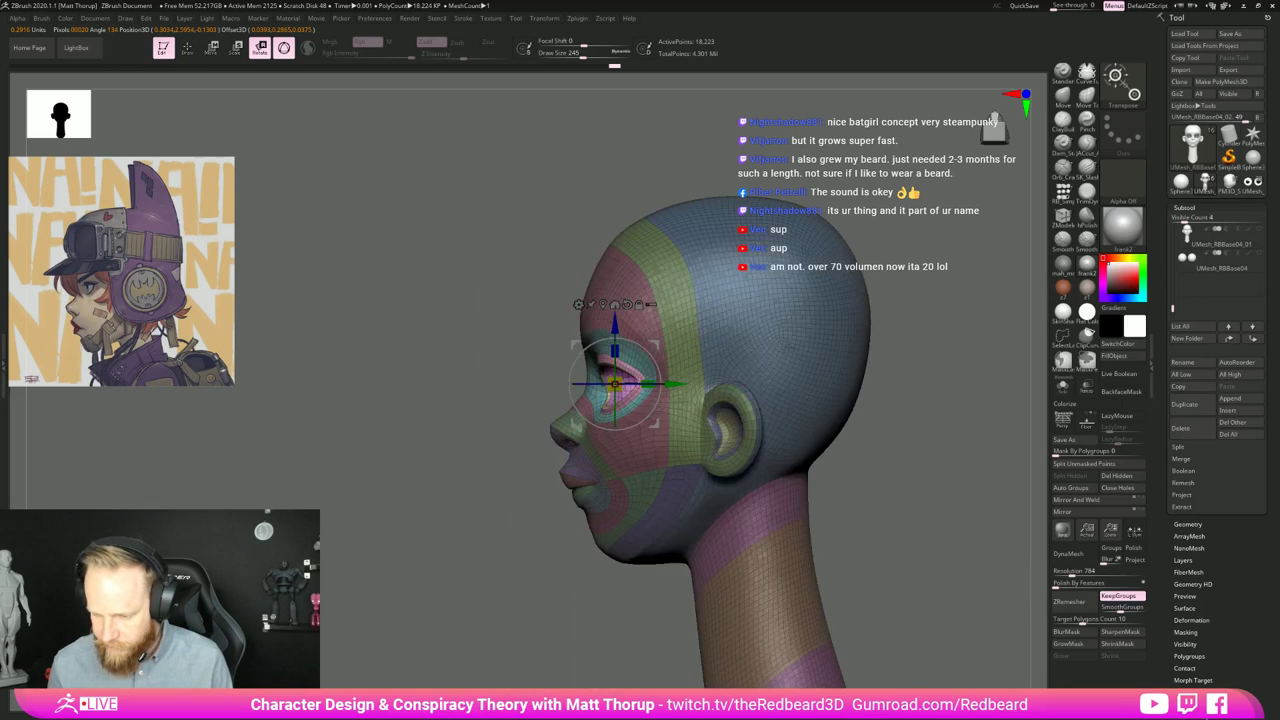
{"action": "left_click_drag", "start_coordinate": [676, 384], "coordinate": [690, 384]}
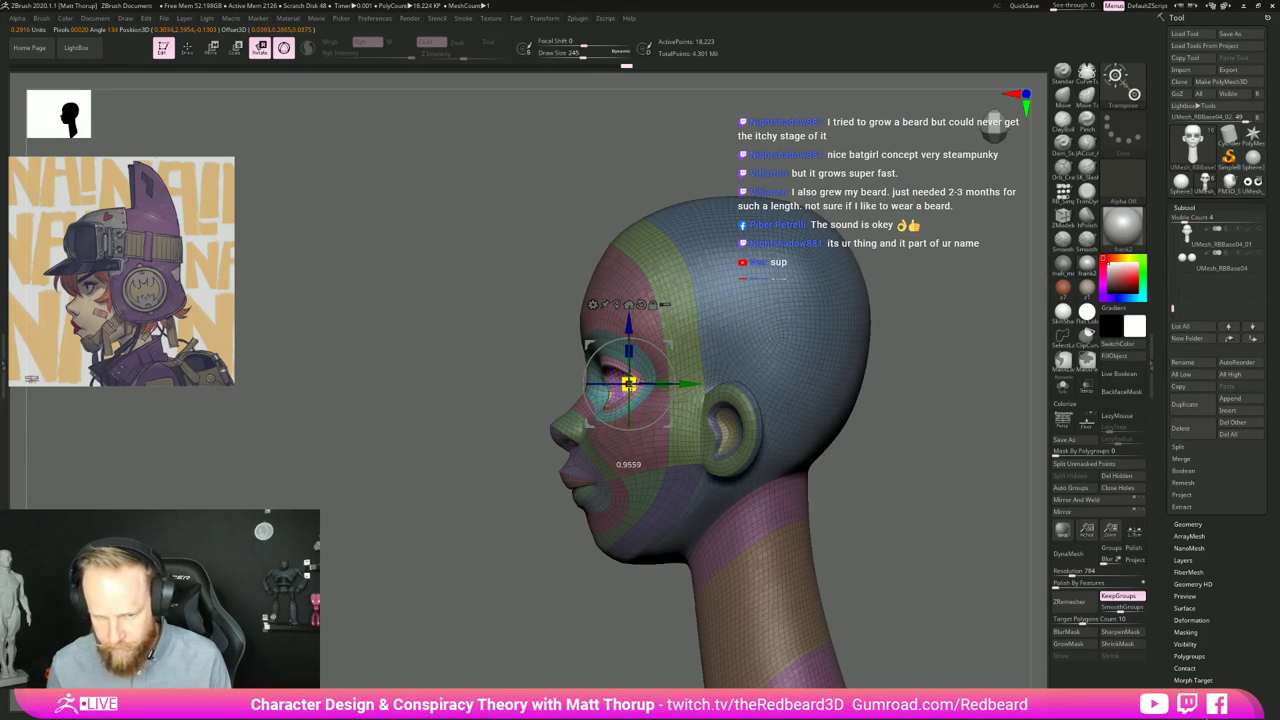
{"action": "left_click_drag", "start_coordinate": [695, 380], "coordinate": [693, 383]}
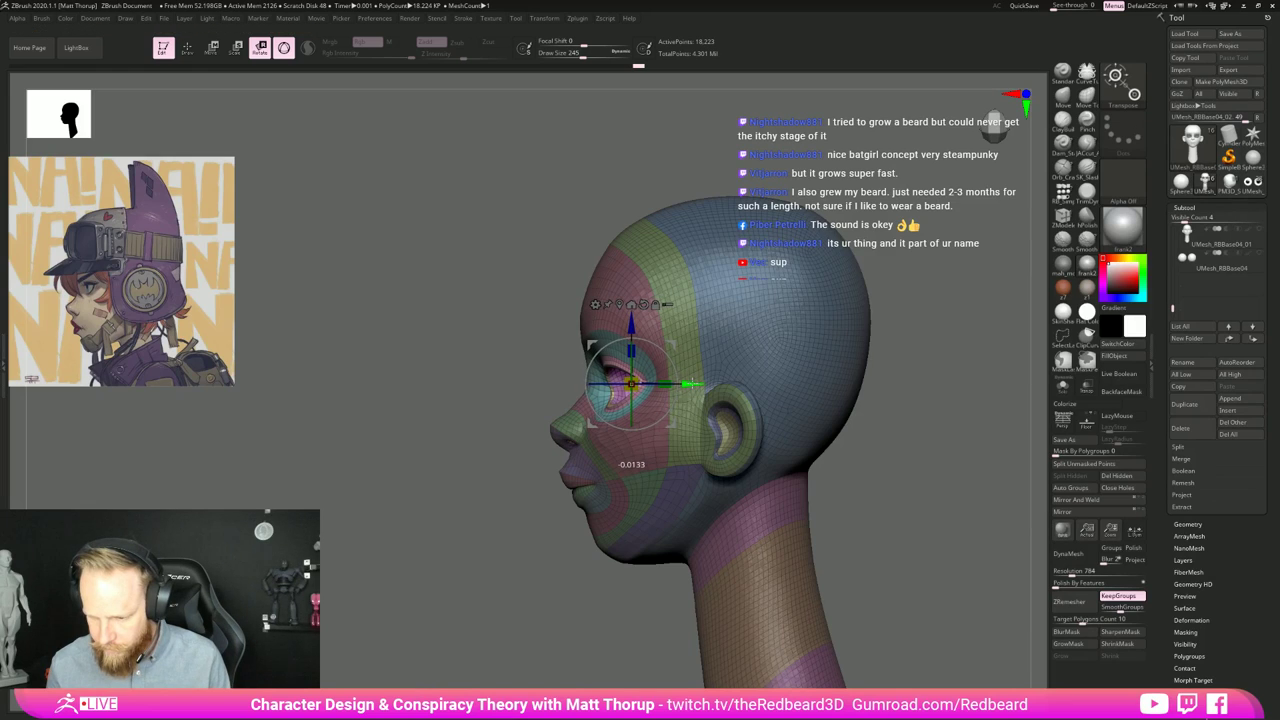
{"action": "left_click_drag", "start_coordinate": [541, 570], "coordinate": [750, 560]}
{"action": "left_click_drag", "start_coordinate": [894, 446], "coordinate": [900, 486], "text": "ctrl"}
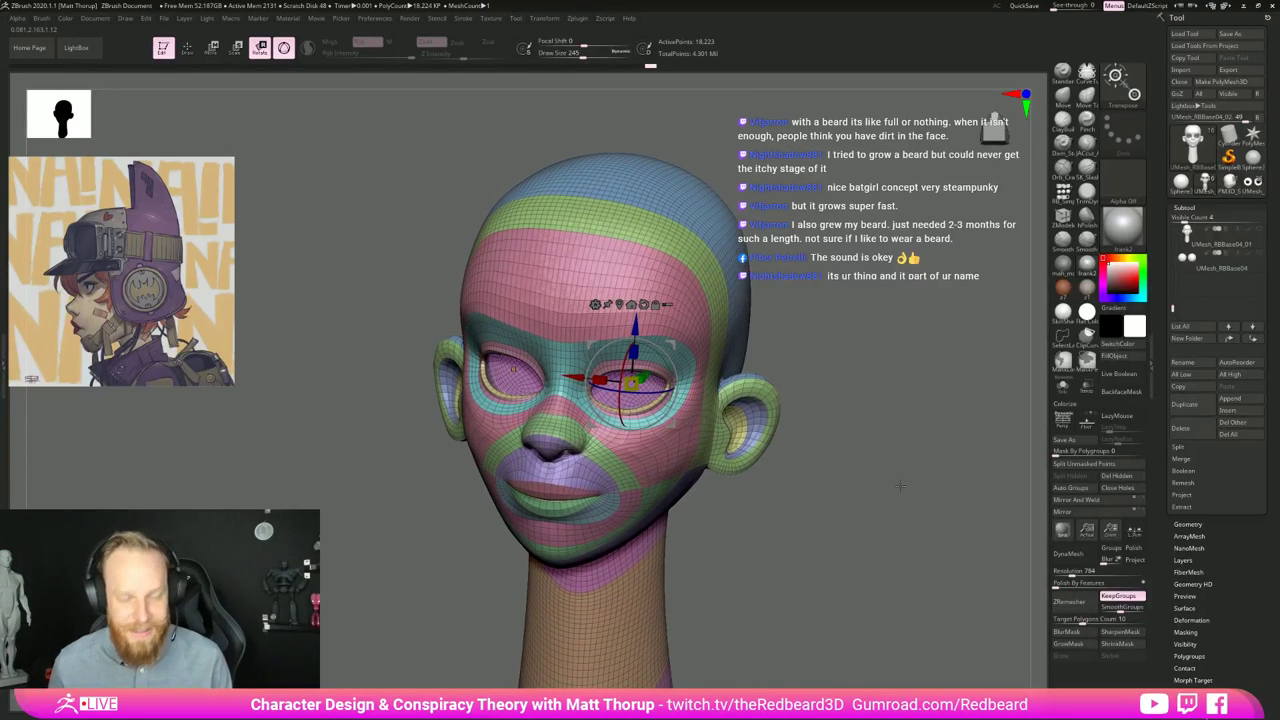
{"action": "key", "text": "q"}
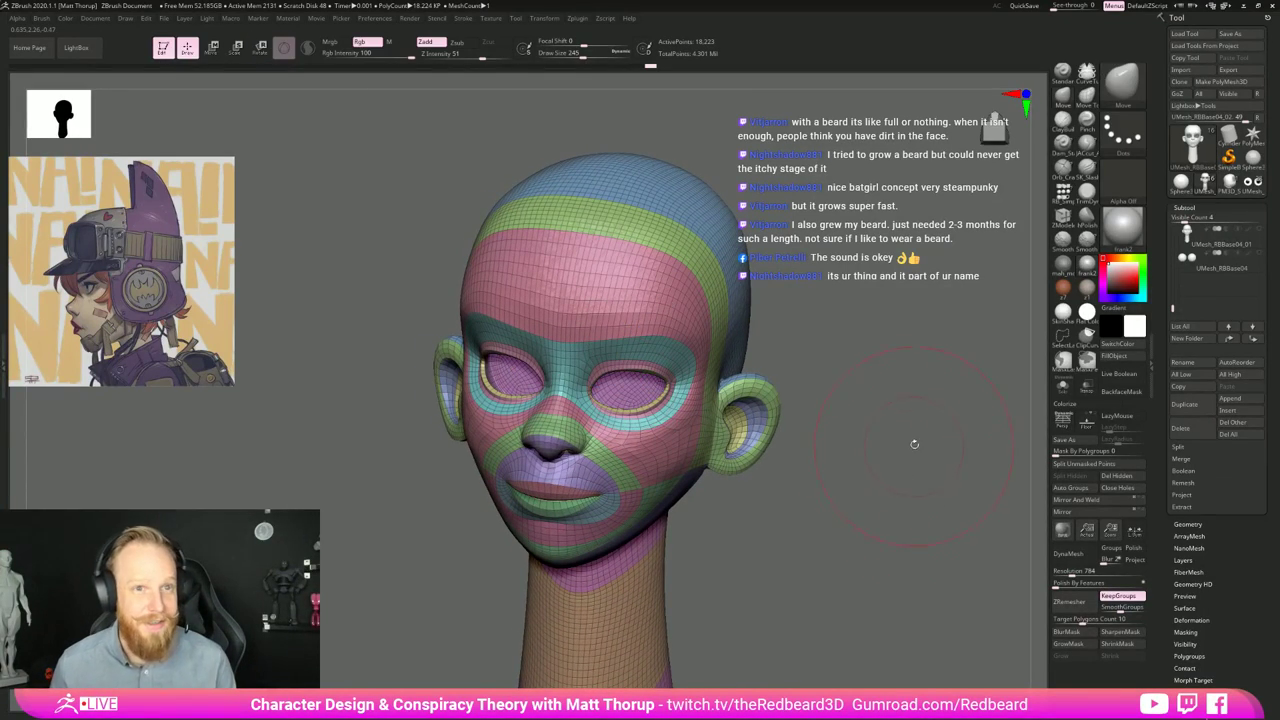
{"action": "left_click_drag", "start_coordinate": [911, 452], "coordinate": [827, 497]}
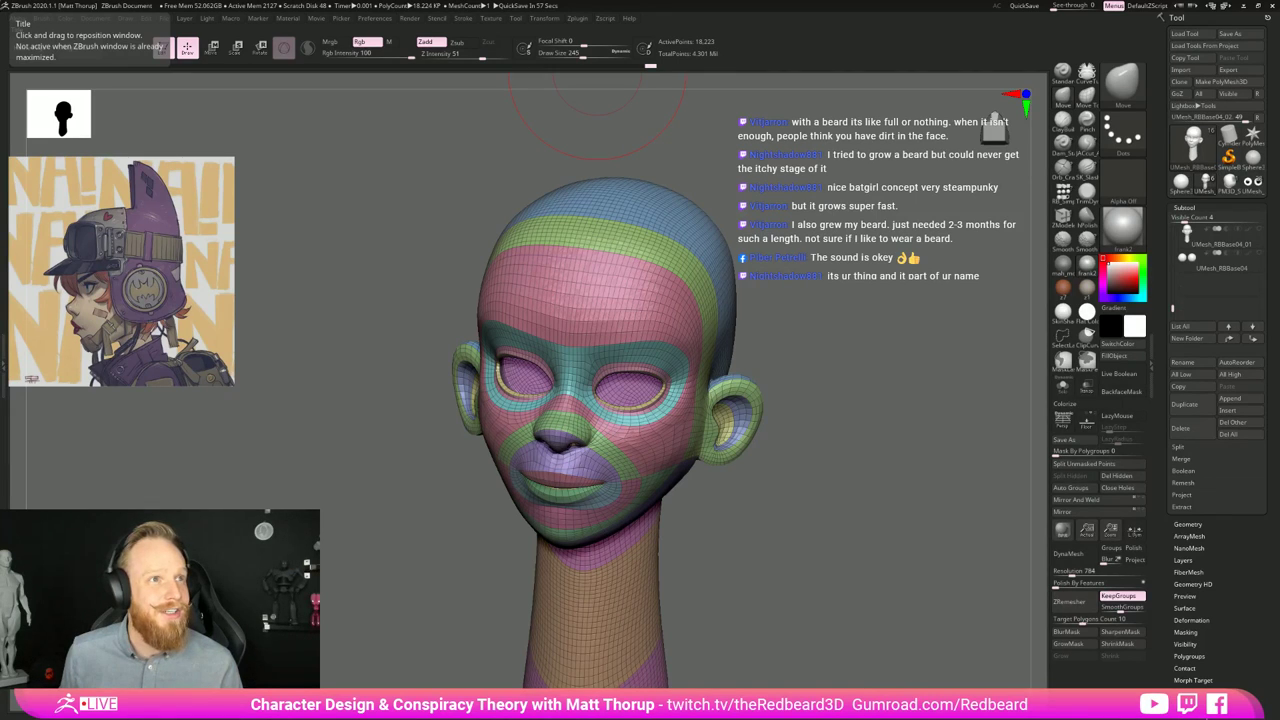
Step: Bring up the browser and look through the concept artist's Instagram gallery, then move it out of the way
{"action": "left_click_drag", "start_coordinate": [0, 70], "coordinate": [400, 109]}
{"action": "left_click", "coordinate": [358, 176]}
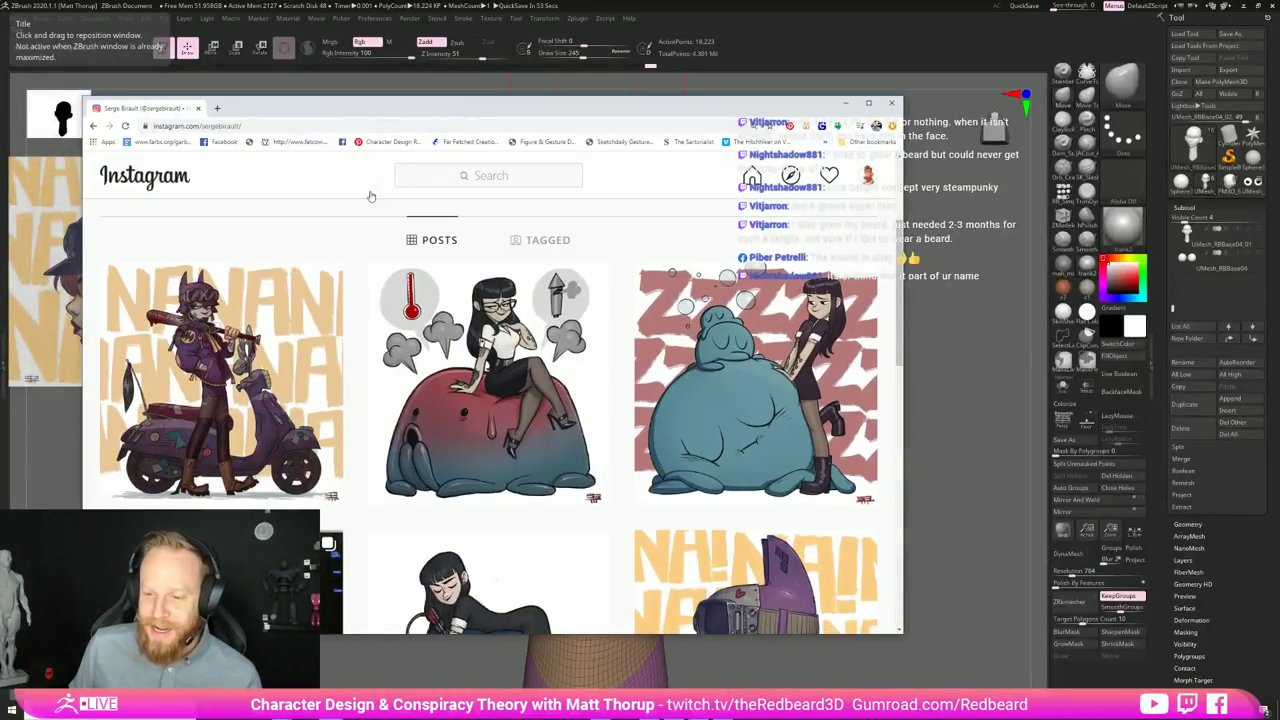
{"action": "scroll", "coordinate": [356, 285], "scroll_direction": "down", "scroll_amount": 6}
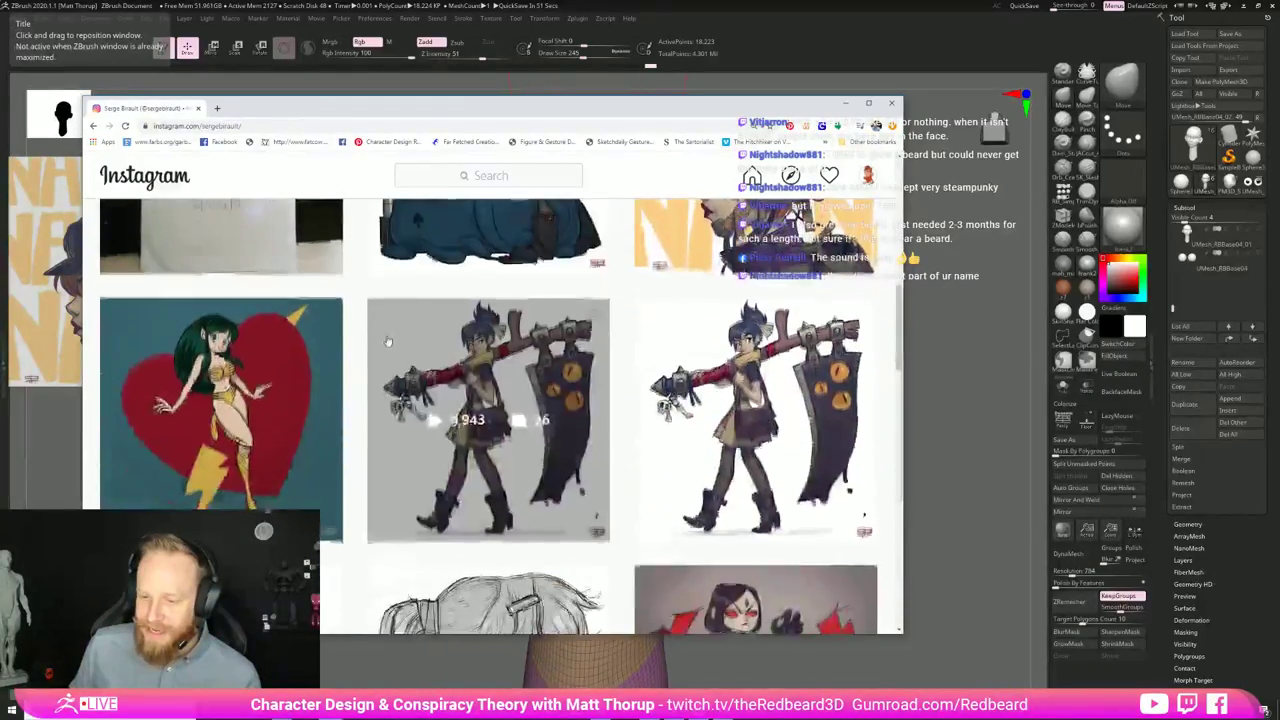
{"action": "scroll", "coordinate": [388, 342], "scroll_direction": "down", "scroll_amount": 7}
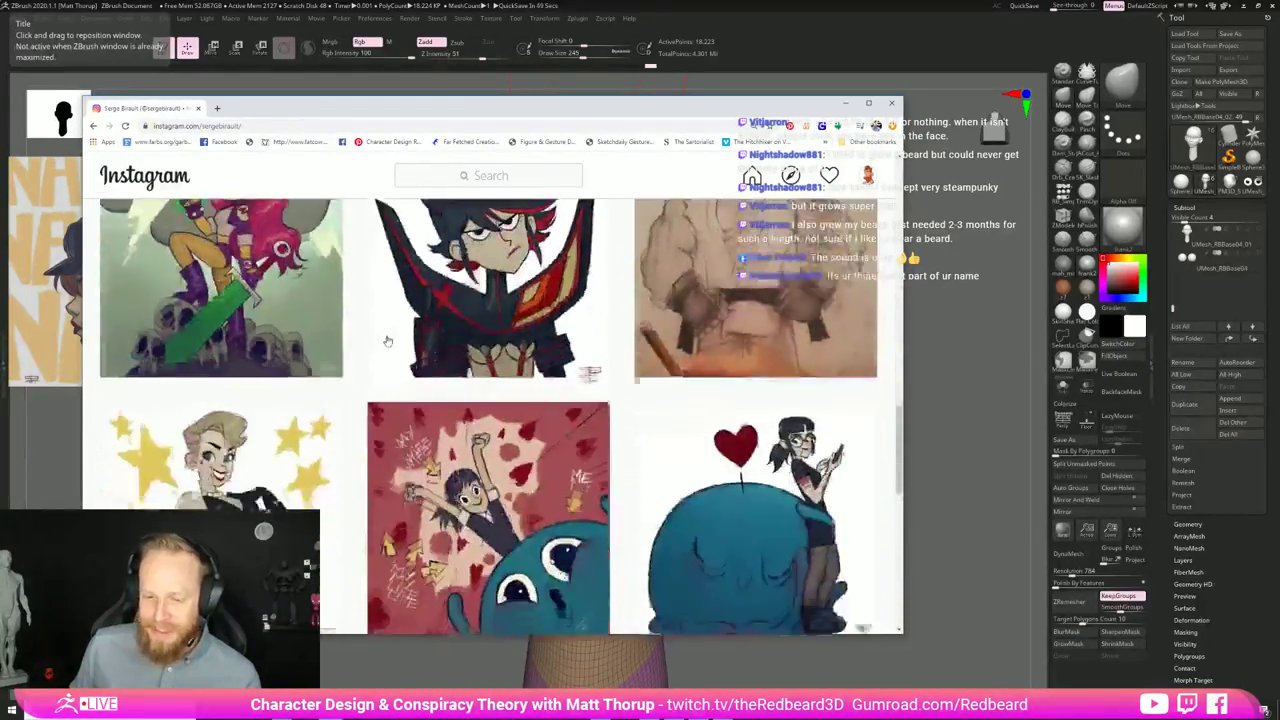
{"action": "scroll", "coordinate": [388, 342], "scroll_direction": "down", "scroll_amount": 7}
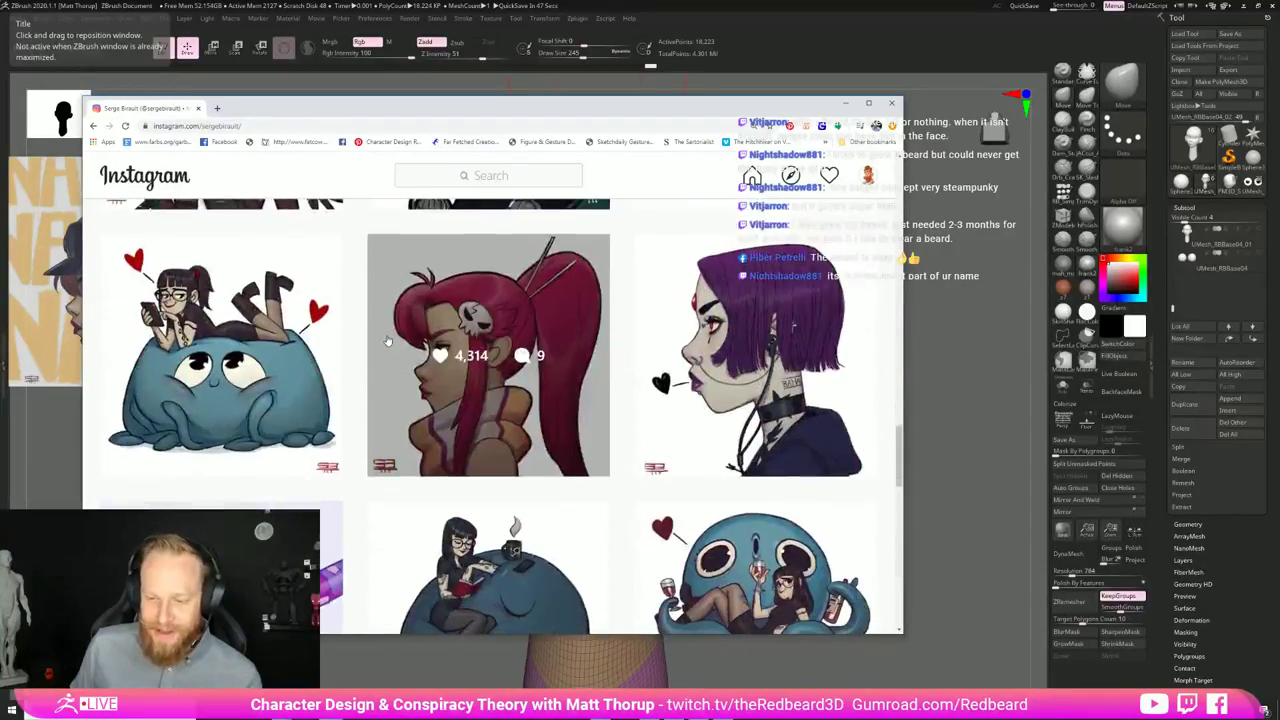
{"action": "scroll", "coordinate": [366, 340], "scroll_direction": "down", "scroll_amount": 5}
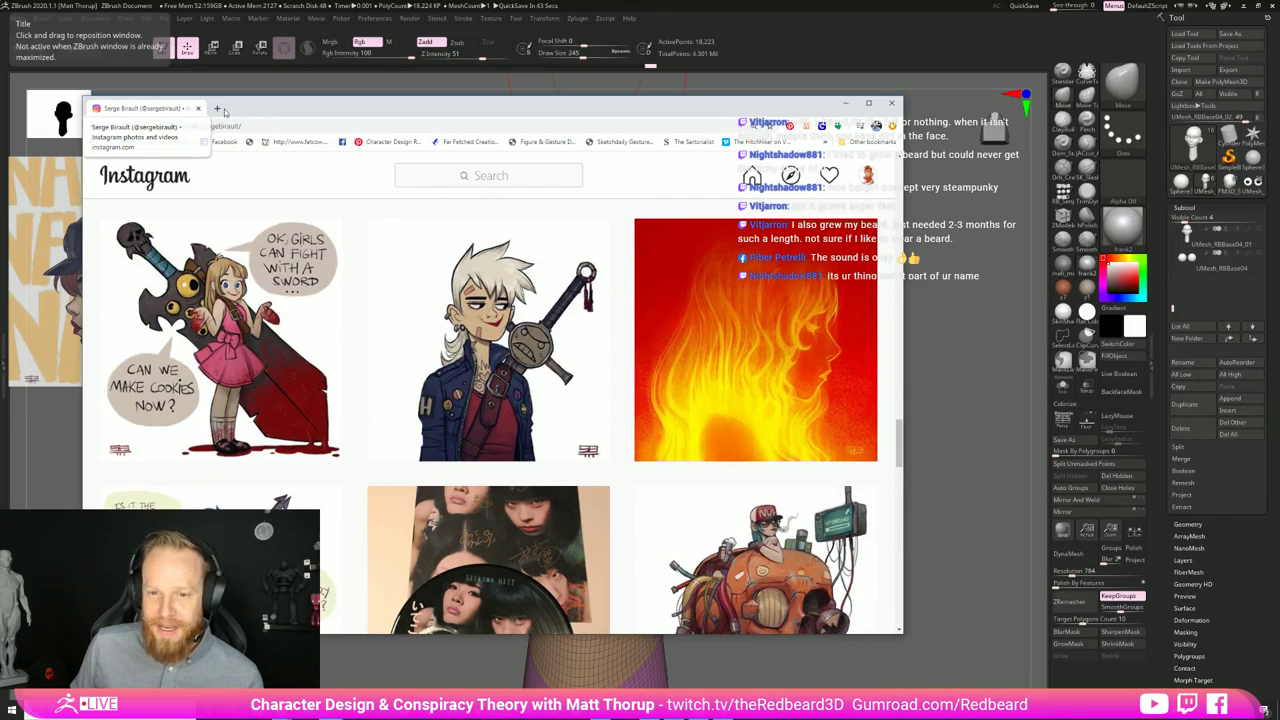
{"action": "left_click_drag", "start_coordinate": [292, 112], "coordinate": [0, 58]}
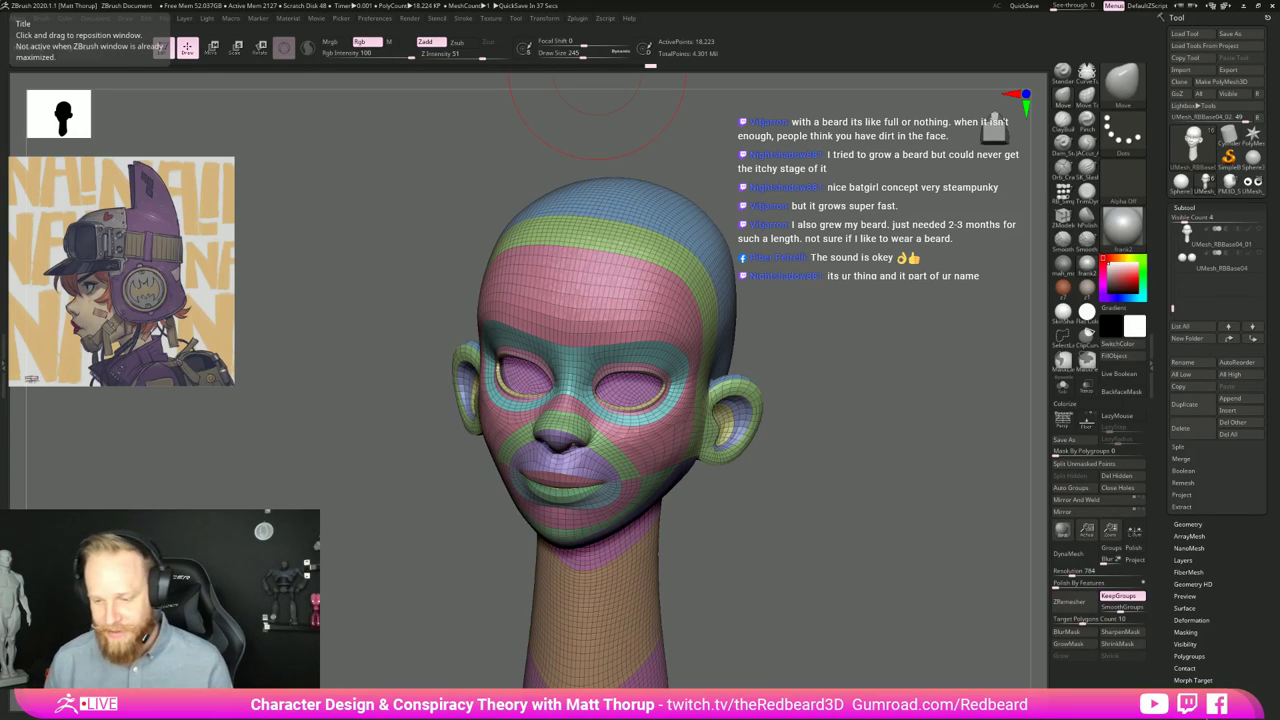
Step: Reshape the top and side of the skull in three-quarter view with the Move brush at a draw size of 453
{"action": "left_click_drag", "start_coordinate": [876, 349], "coordinate": [877, 370], "text": "shift"}
{"action": "right_click_drag", "start_coordinate": [655, 288], "coordinate": [650, 280]}
{"action": "key", "text": "s"}
{"action": "left_click_drag", "start_coordinate": [655, 289], "coordinate": [672, 289]}
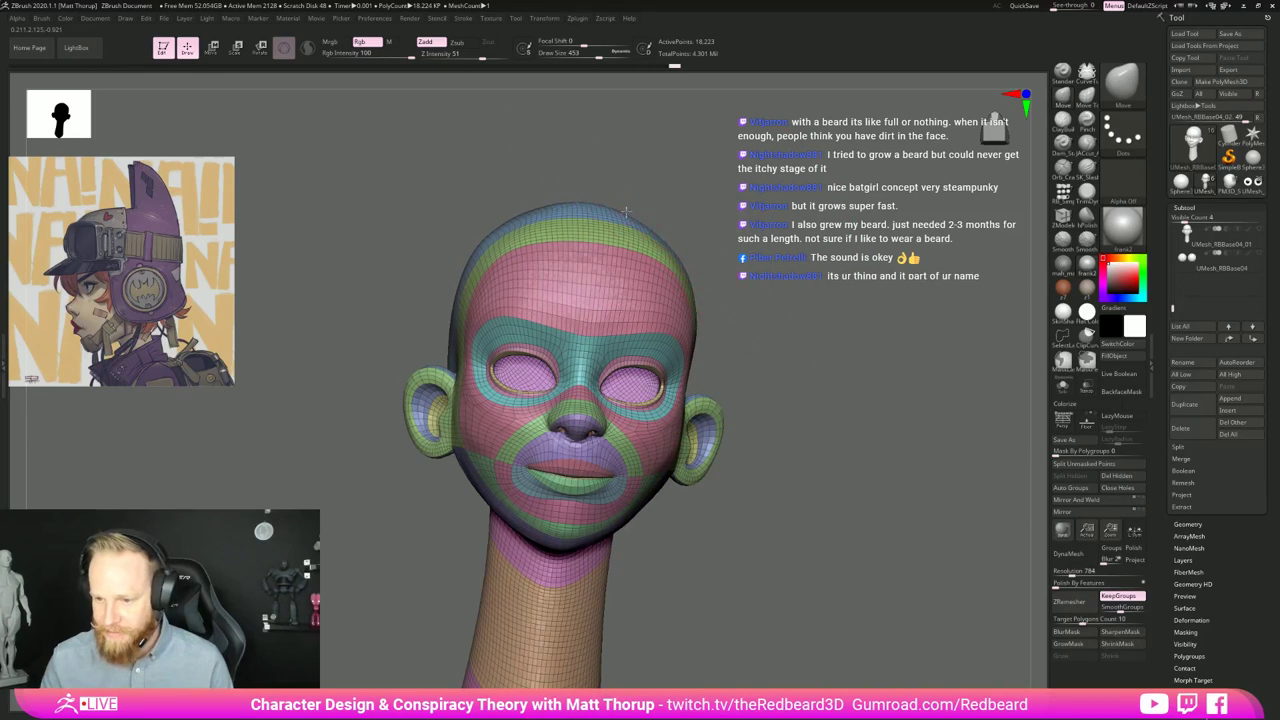
{"action": "mouse_move", "coordinate": [720, 190]}
{"action": "left_mouse_down"}
{"action": "mouse_move", "coordinate": [689, 185]}
{"action": "mouse_move", "coordinate": [544, 260]}
{"action": "left_mouse_up"}
Step: Adjust the forehead, crown and back of the skull in profile, enlarging the Move brush to a draw size of 559
{"action": "key", "text": "s"}
{"action": "key", "text": "s"}
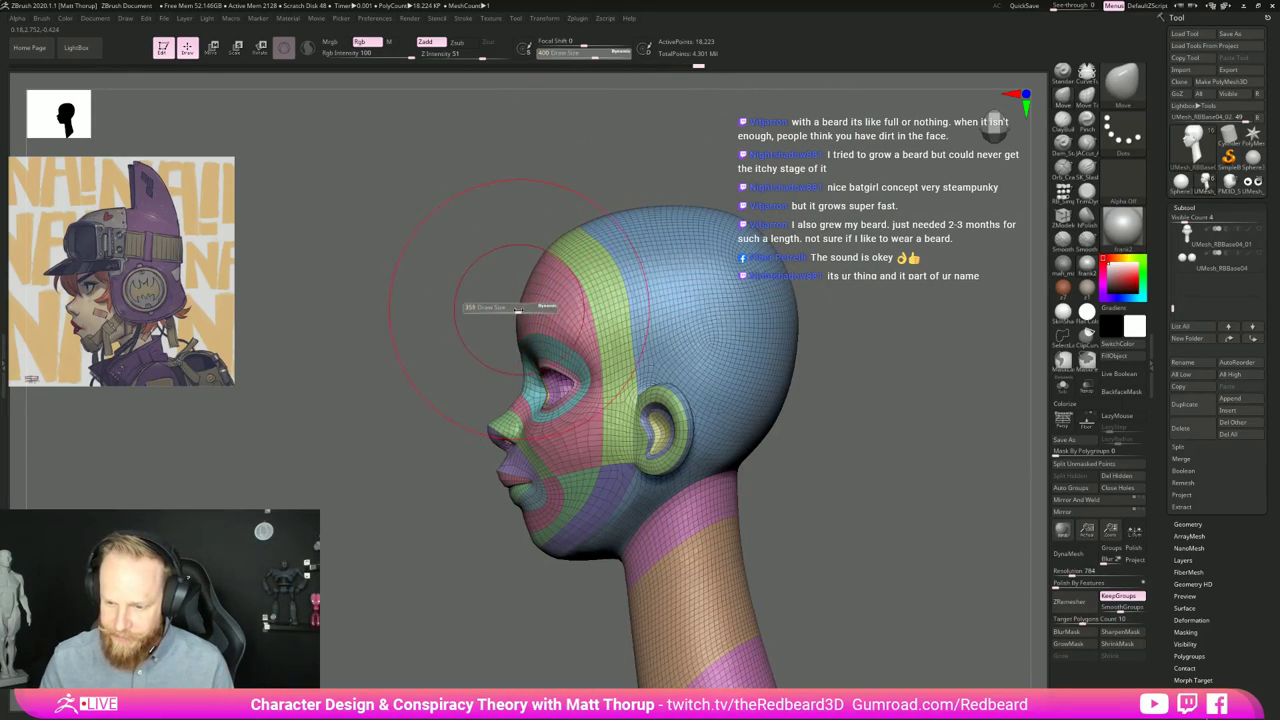
{"action": "left_click_drag", "start_coordinate": [520, 306], "coordinate": [519, 310]}
{"action": "key", "text": "s"}
{"action": "left_click_drag", "start_coordinate": [640, 222], "coordinate": [682, 226]}
{"action": "left_click_drag", "start_coordinate": [788, 284], "coordinate": [782, 290]}
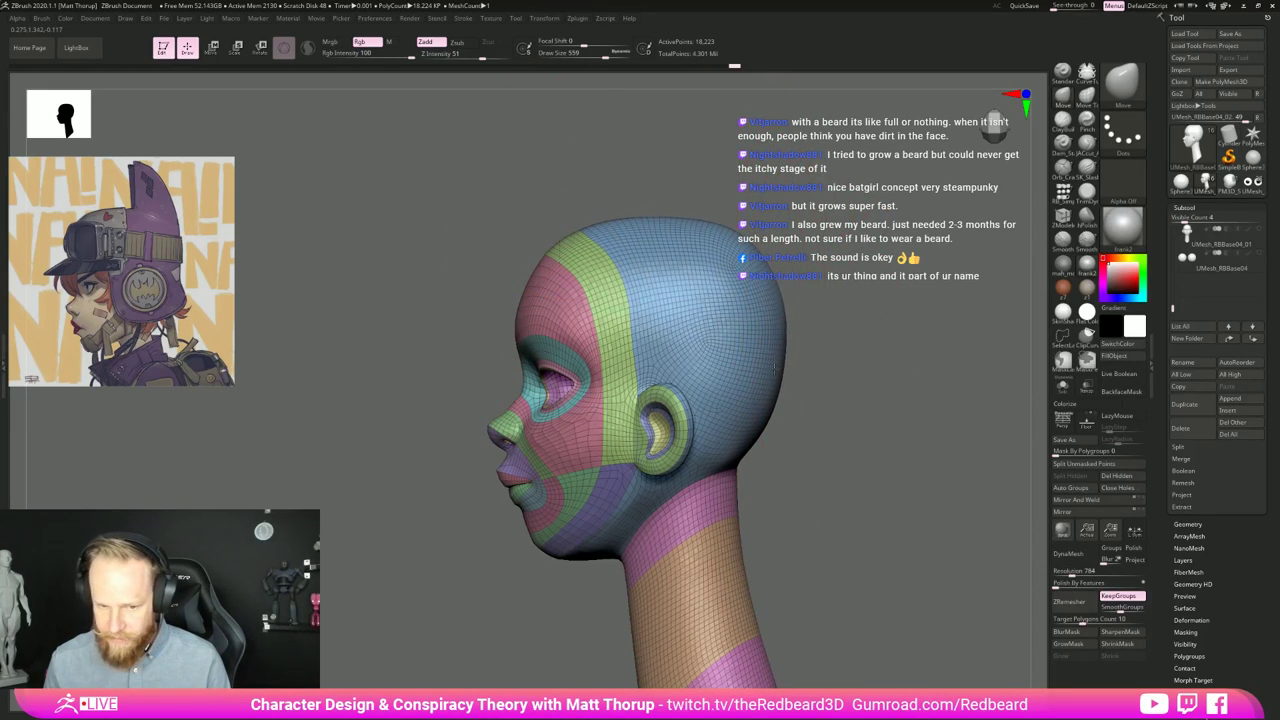
Step: Refine the nape and the transition from under the jaw to the neck in profile with a smaller brush
{"action": "key", "text": "s"}
{"action": "left_click_drag", "start_coordinate": [731, 485], "coordinate": [720, 487]}
{"action": "key", "text": "s"}
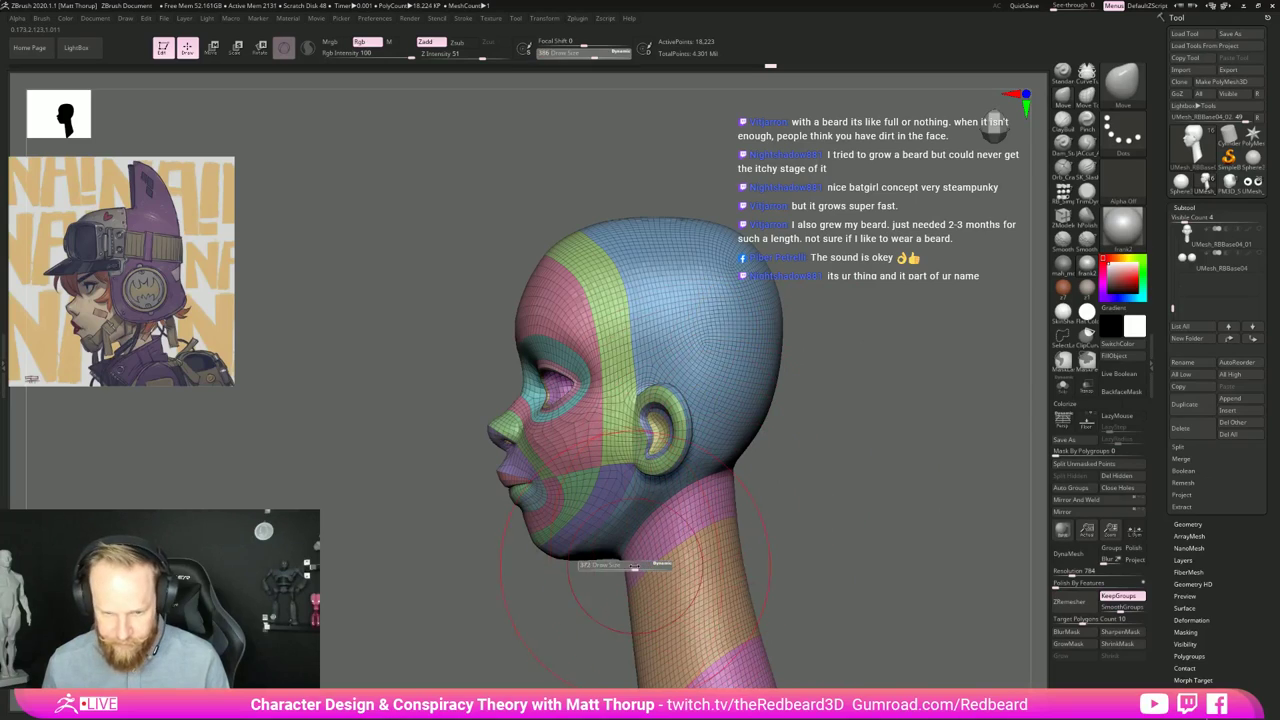
{"action": "mouse_move", "coordinate": [634, 567]}
{"action": "left_mouse_down"}
{"action": "mouse_move", "coordinate": [567, 554]}
{"action": "mouse_move", "coordinate": [665, 580]}
{"action": "left_mouse_up"}
{"action": "key", "text": "s"}
Step: Reshape the lips and cheeks from the front, starting at a draw size of 177 and ending at 239
{"action": "key", "text": "bracketright"}
{"action": "key", "text": "]"}
{"action": "key", "text": "]"}
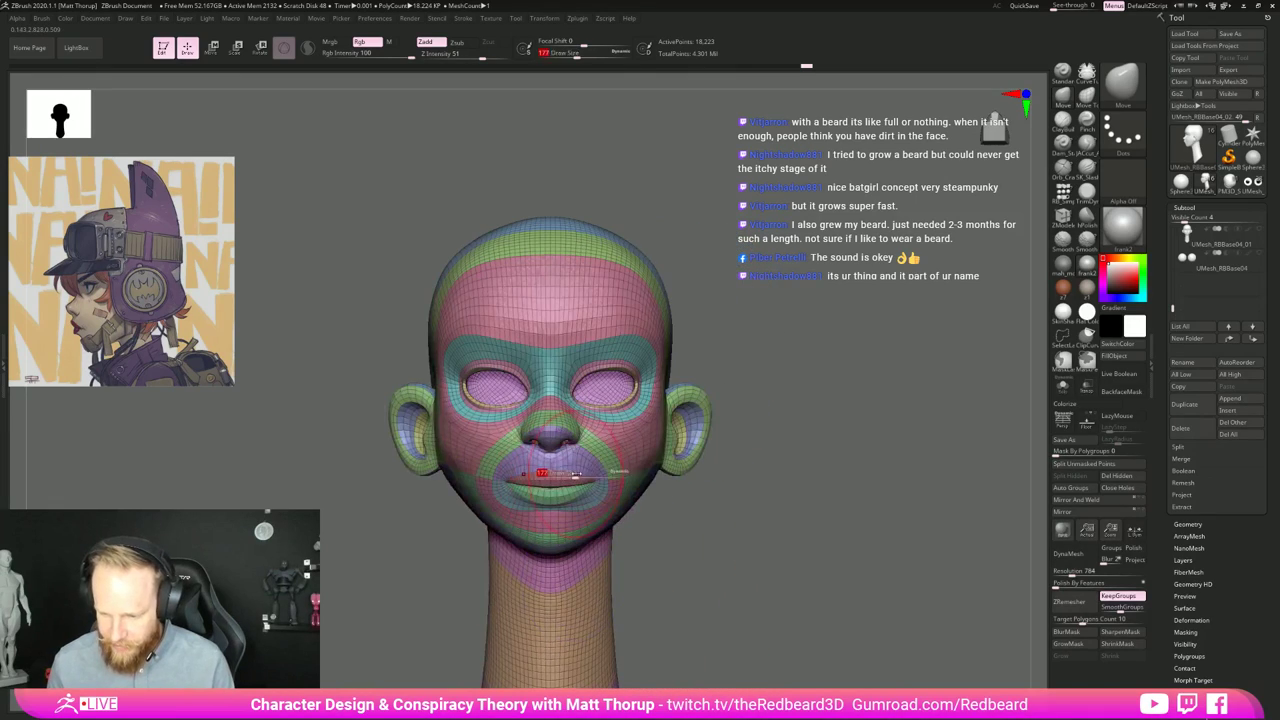
{"action": "mouse_move", "coordinate": [580, 474]}
{"action": "left_mouse_down"}
{"action": "mouse_move", "coordinate": [591, 485]}
{"action": "mouse_move", "coordinate": [572, 485]}
{"action": "left_mouse_up"}
{"action": "key", "text": "s"}
{"action": "key", "text": "s"}
{"action": "key", "text": "s"}
{"action": "left_click_drag", "start_coordinate": [557, 484], "coordinate": [557, 489]}
{"action": "key", "text": "s"}
{"action": "left_click_drag", "start_coordinate": [631, 460], "coordinate": [638, 458]}
{"action": "key", "text": "]"}
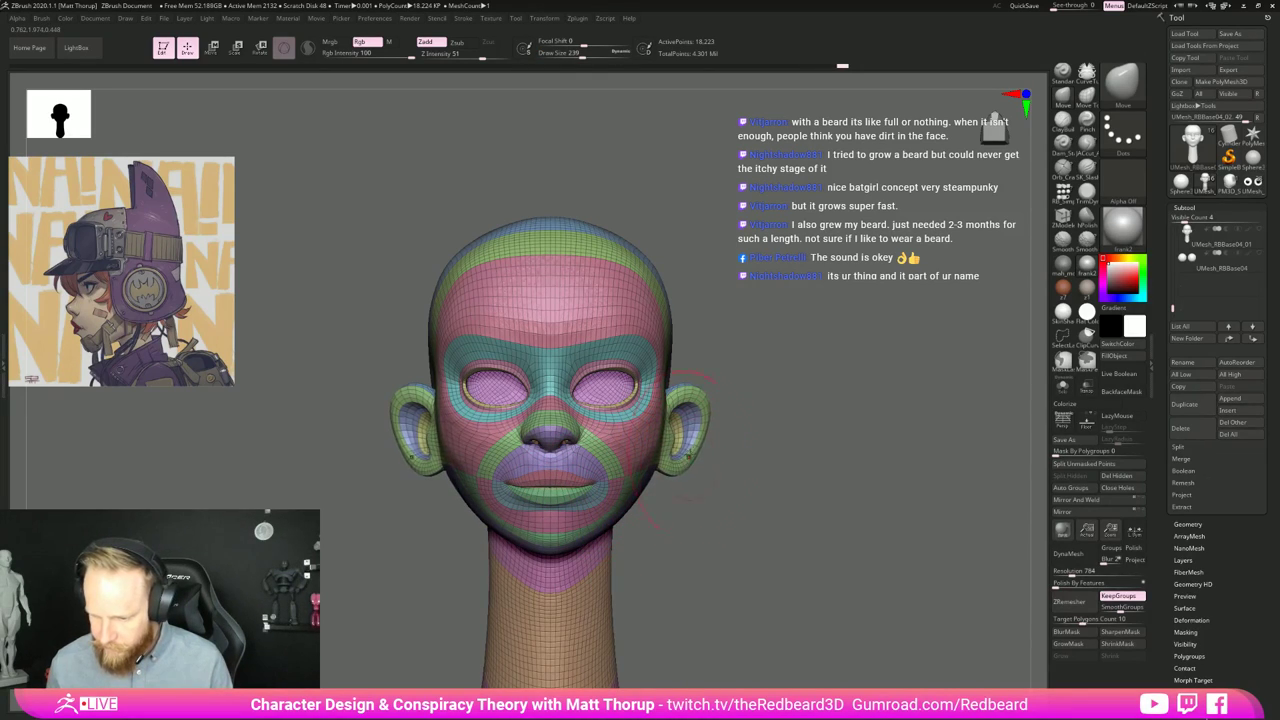
Step: Adjust the ears and lobes from behind with the Move brush at draw sizes of 167 and 136
{"action": "left_click_drag", "start_coordinate": [751, 443], "coordinate": [757, 562]}
{"action": "key", "text": "s"}
{"action": "mouse_move", "coordinate": [702, 419]}
{"action": "left_mouse_down"}
{"action": "mouse_move", "coordinate": [832, 394]}
{"action": "mouse_move", "coordinate": [860, 405]}
{"action": "mouse_move", "coordinate": [581, 567]}
{"action": "left_mouse_up"}
{"action": "key", "text": "s"}
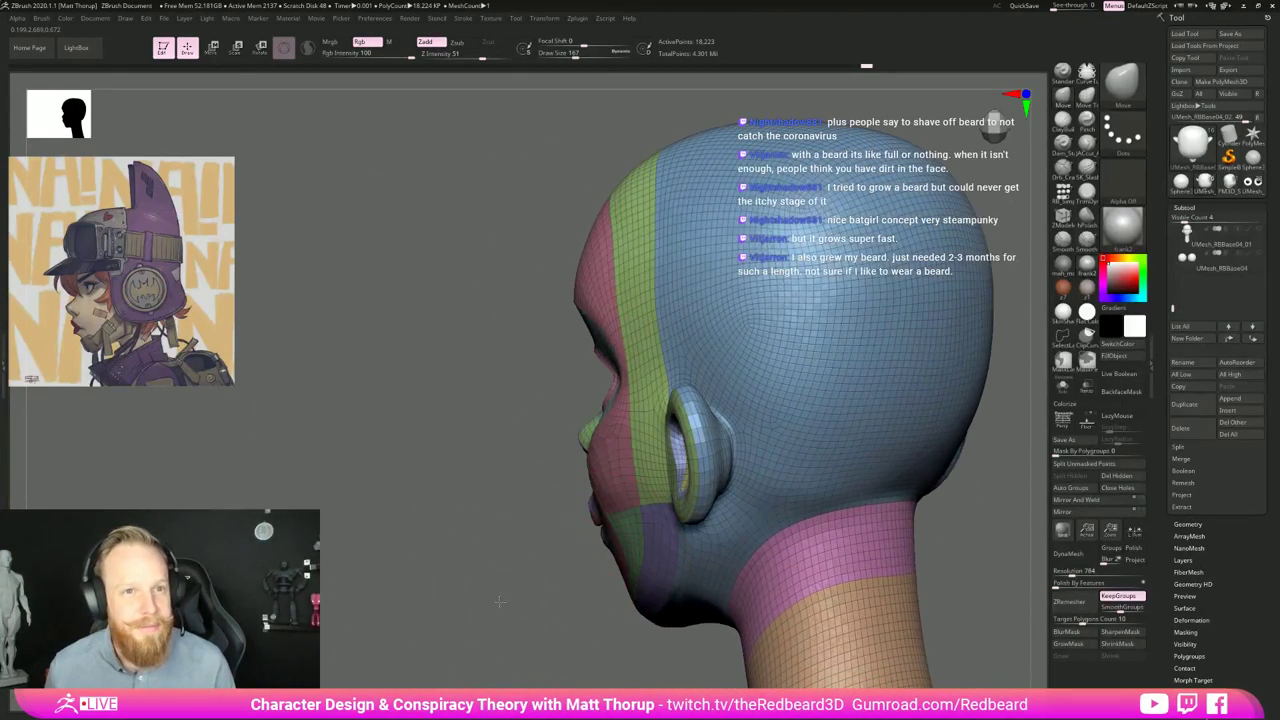
{"action": "mouse_move", "coordinate": [499, 601]}
{"action": "left_mouse_down"}
{"action": "mouse_move", "coordinate": [488, 603]}
{"action": "mouse_move", "coordinate": [503, 582]}
{"action": "mouse_move", "coordinate": [704, 437]}
{"action": "mouse_move", "coordinate": [701, 423]}
{"action": "left_mouse_up"}
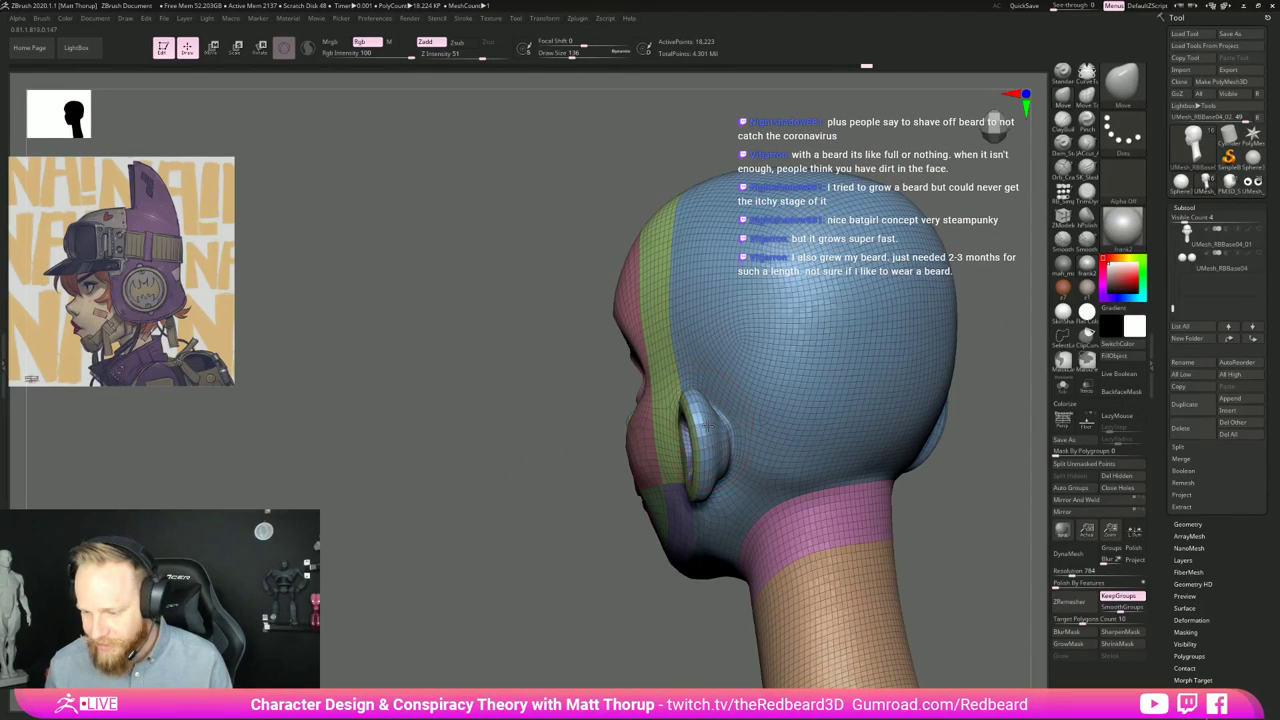
{"action": "left_click_drag", "start_coordinate": [712, 492], "coordinate": [708, 485]}
Step: Pull the temples slightly outward from the front using a draw size of 257
{"action": "left_click_drag", "start_coordinate": [607, 574], "coordinate": [712, 473]}
{"action": "key", "text": "s"}
{"action": "key", "text": "s"}
{"action": "left_click_drag", "start_coordinate": [688, 327], "coordinate": [694, 326]}
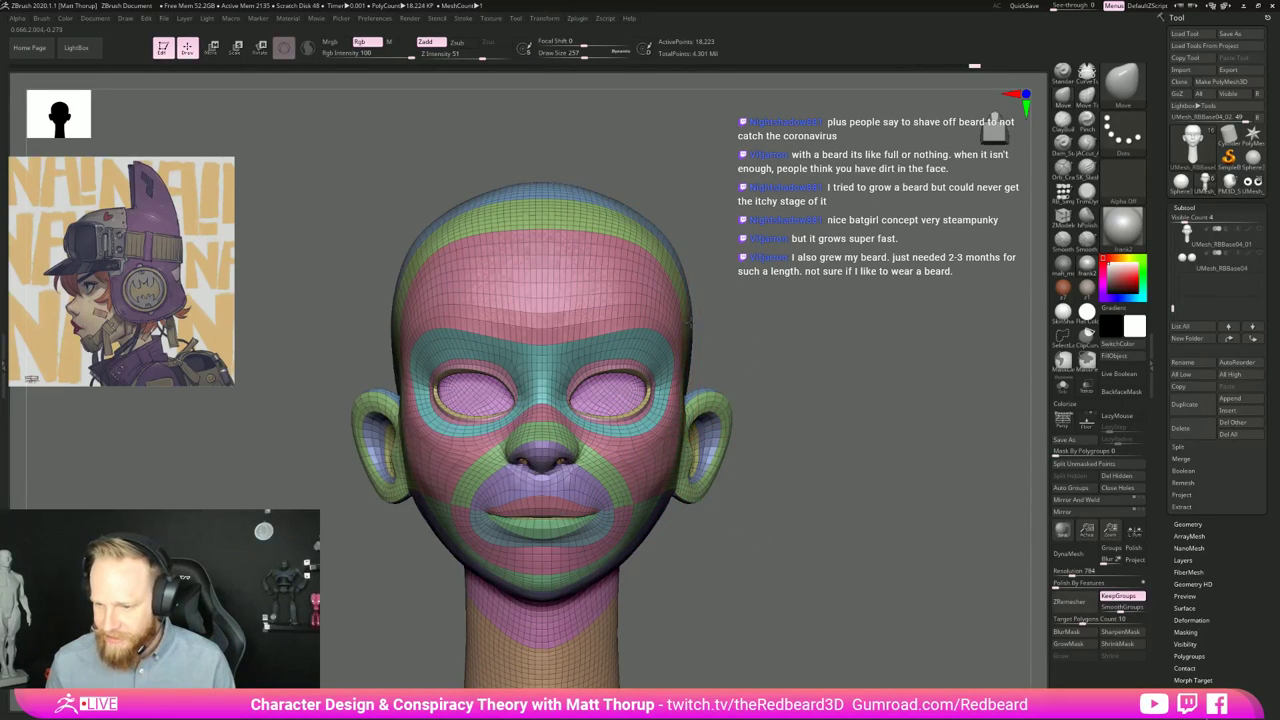
Step: Reshape the upper side of the cranium at a draw size of 338 and smooth the back of the head in profile
{"action": "key", "text": "bracketright"}
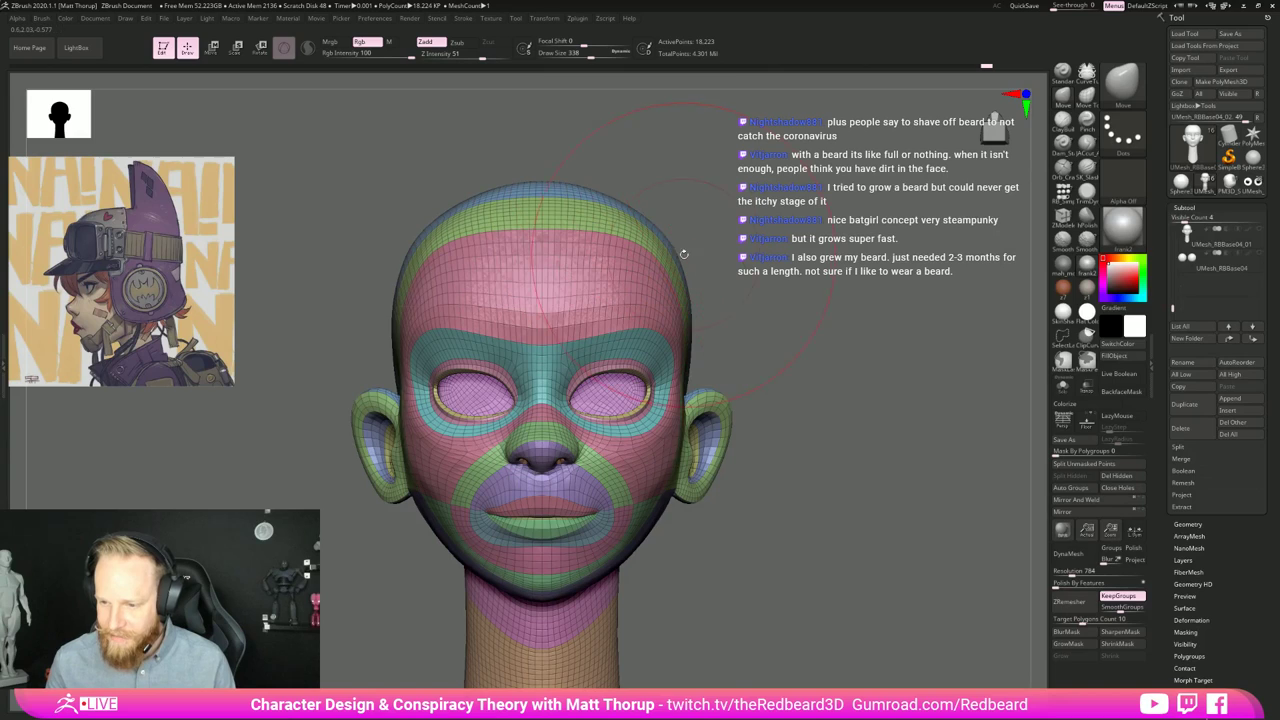
{"action": "left_click_drag", "start_coordinate": [680, 251], "coordinate": [678, 257]}
{"action": "left_click_drag", "start_coordinate": [801, 280], "coordinate": [714, 320]}
{"action": "key", "text": "shift"}
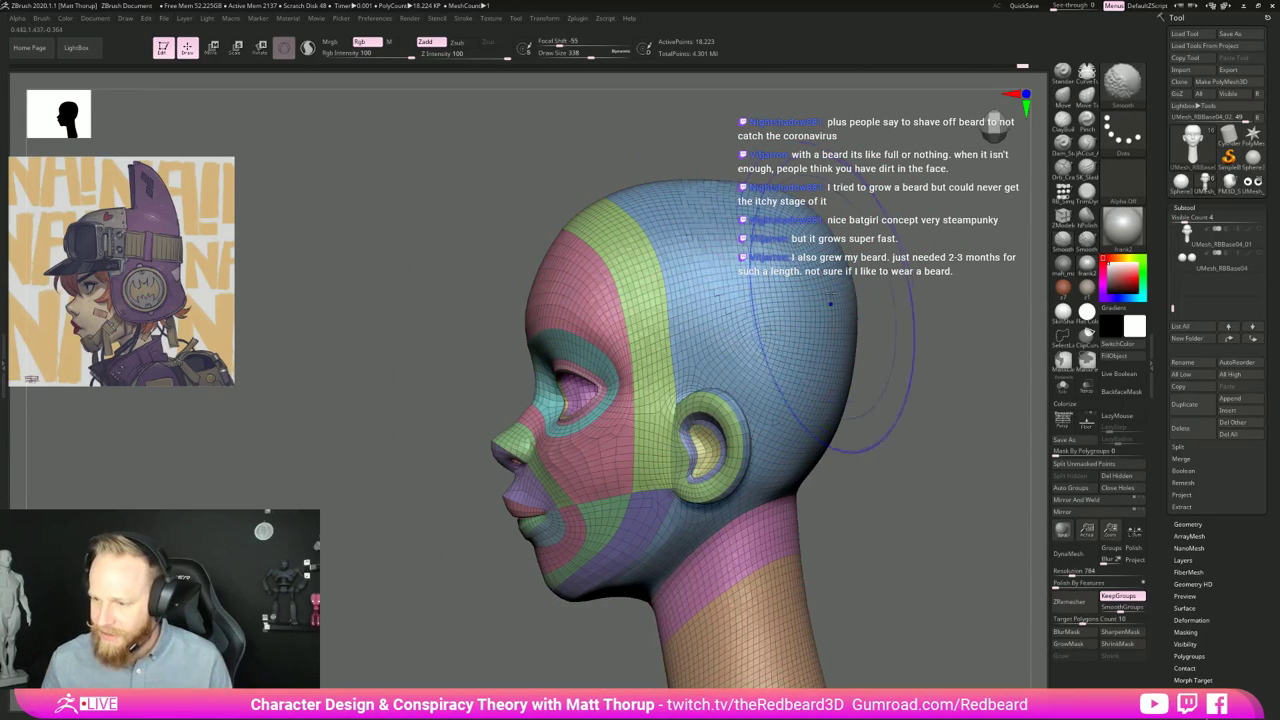
{"action": "left_click_drag", "start_coordinate": [800, 480], "coordinate": [797, 492], "text": "shift"}
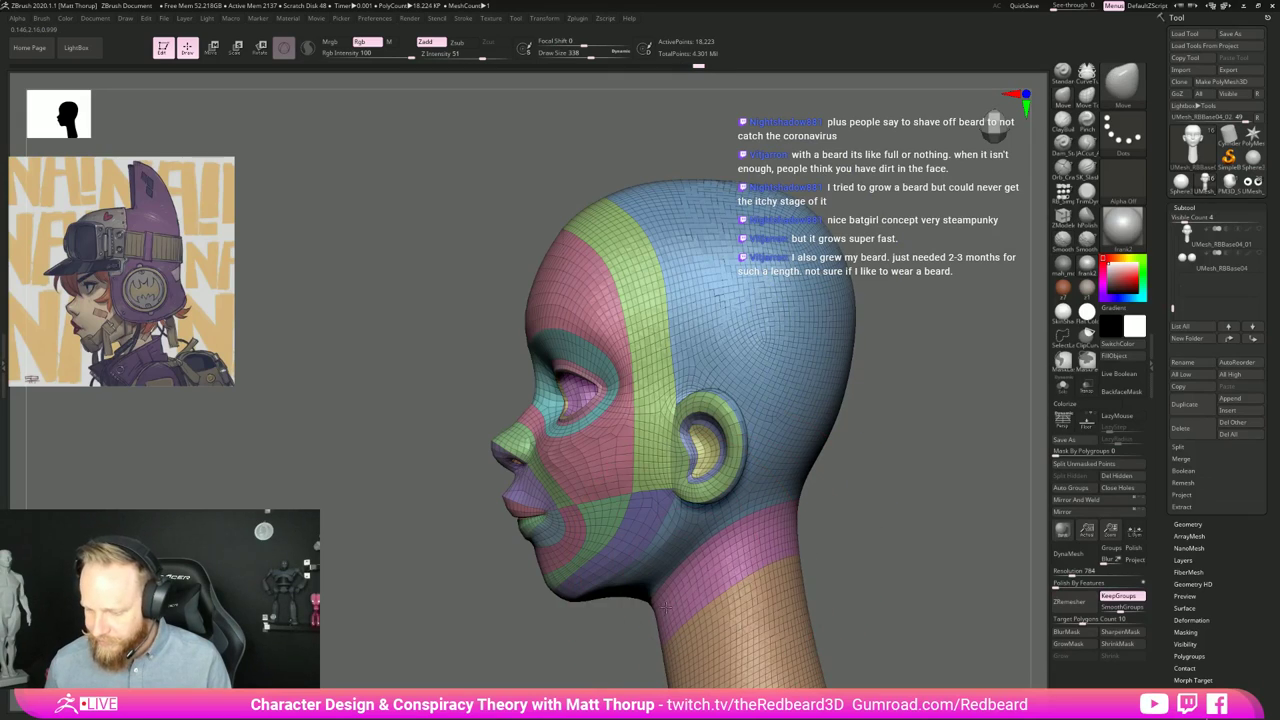
Step: Refine the underside of the jaw and the chin in profile at draw sizes of 223 and 149
{"action": "key", "text": "s"}
{"action": "mouse_move", "coordinate": [665, 604]}
{"action": "left_mouse_down"}
{"action": "mouse_move", "coordinate": [648, 604]}
{"action": "mouse_move", "coordinate": [659, 595]}
{"action": "left_mouse_up"}
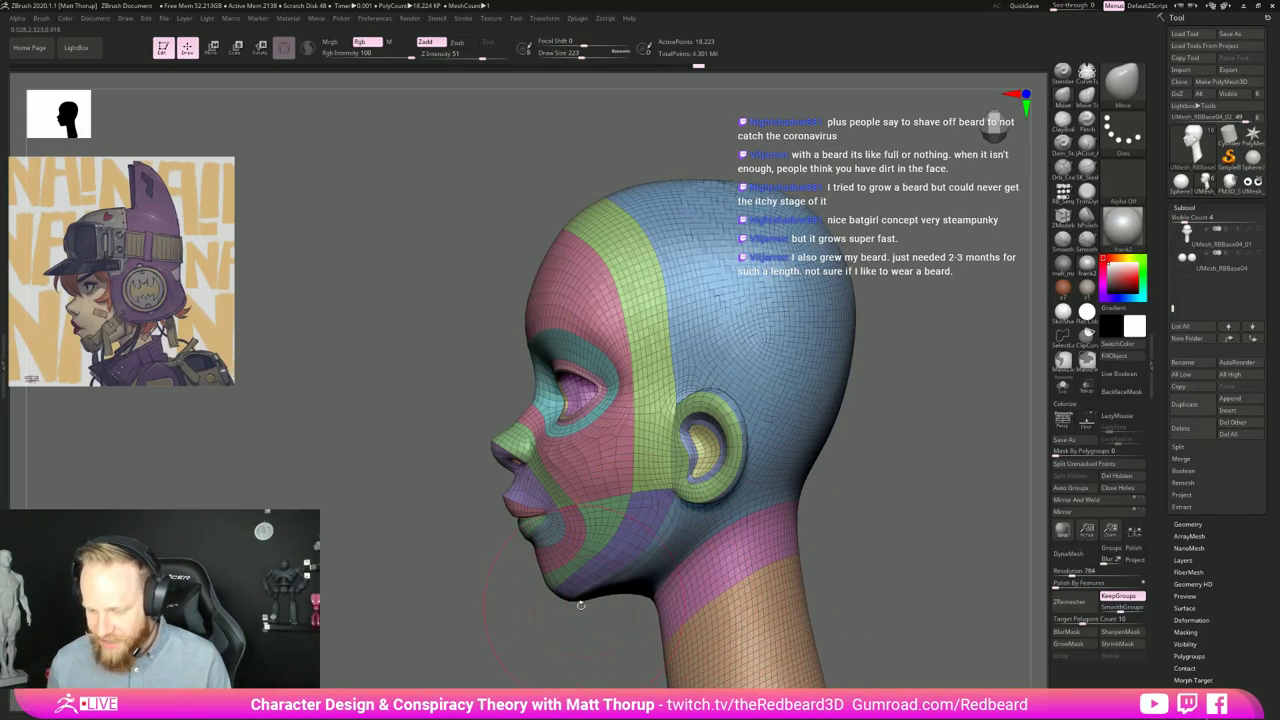
{"action": "key", "text": "s"}
{"action": "mouse_move", "coordinate": [582, 602]}
{"action": "left_mouse_down"}
{"action": "mouse_move", "coordinate": [640, 525]}
{"action": "mouse_move", "coordinate": [783, 509]}
{"action": "mouse_move", "coordinate": [738, 580]}
{"action": "left_mouse_up"}
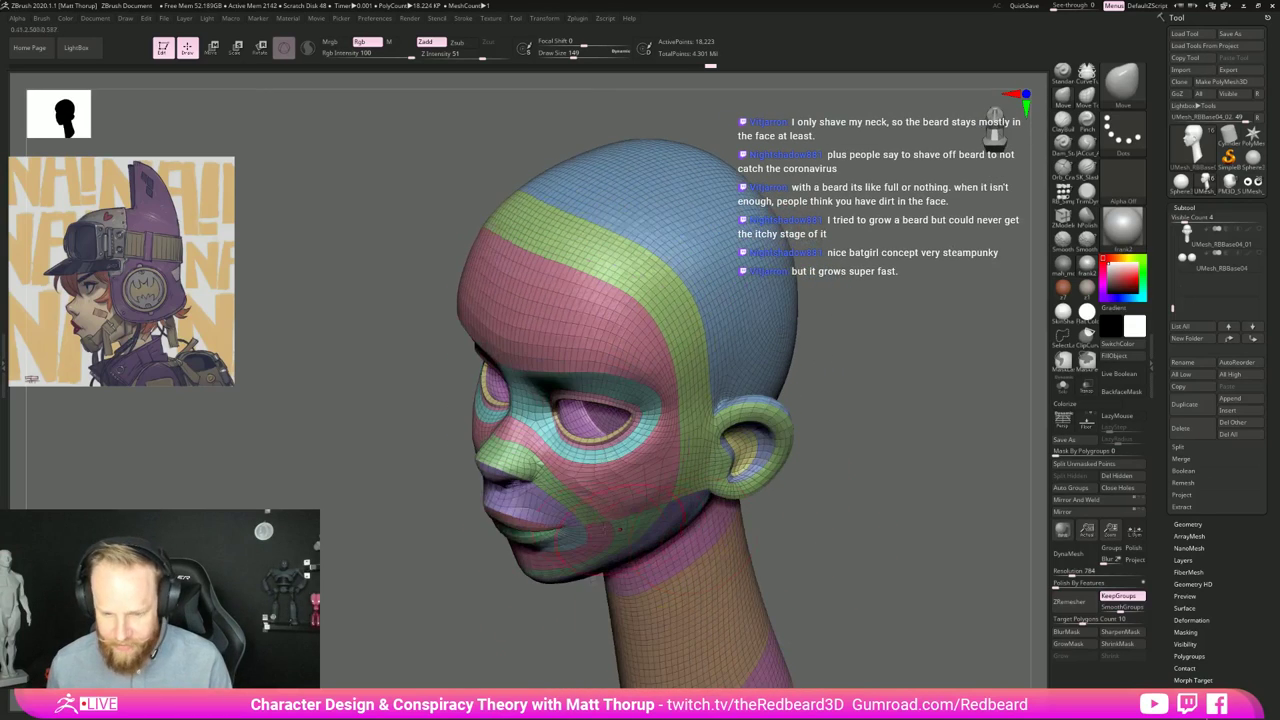
Step: Adjust the mouth corners and lower cheeks from a raised three-quarter angle at draw sizes of 182 and 145
{"action": "key", "text": "s"}
{"action": "left_click_drag", "start_coordinate": [516, 524], "coordinate": [512, 519]}
{"action": "left_click_drag", "start_coordinate": [504, 580], "coordinate": [516, 640]}
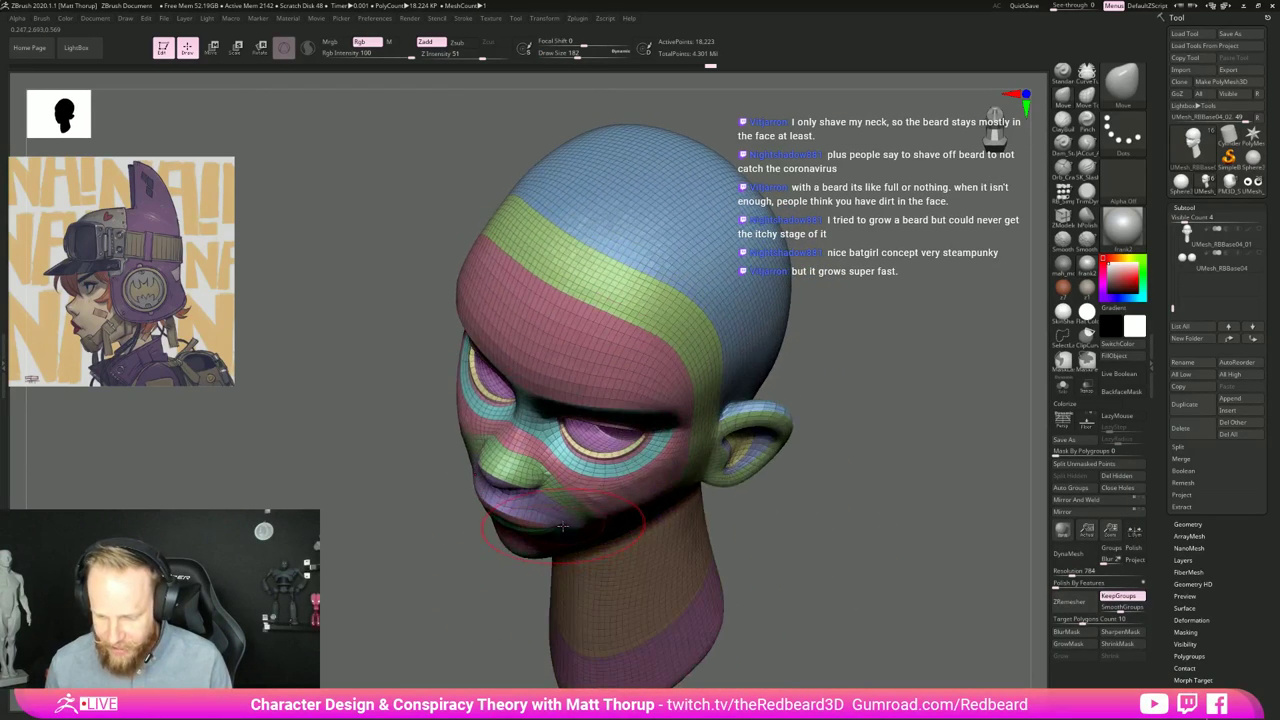
{"action": "key", "text": "s"}
{"action": "left_click_drag", "start_coordinate": [534, 529], "coordinate": [561, 536]}
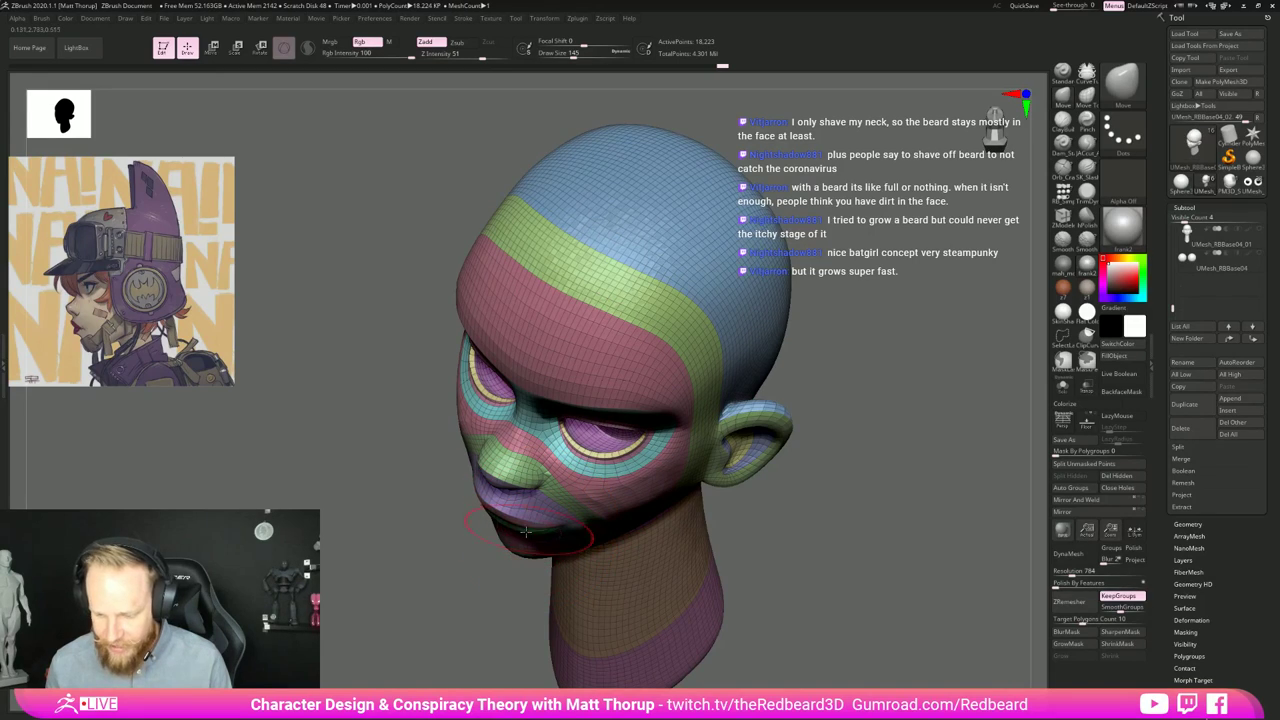
{"action": "mouse_move", "coordinate": [467, 612]}
{"action": "left_mouse_down"}
{"action": "mouse_move", "coordinate": [461, 549]}
{"action": "mouse_move", "coordinate": [782, 546]}
{"action": "left_mouse_up"}
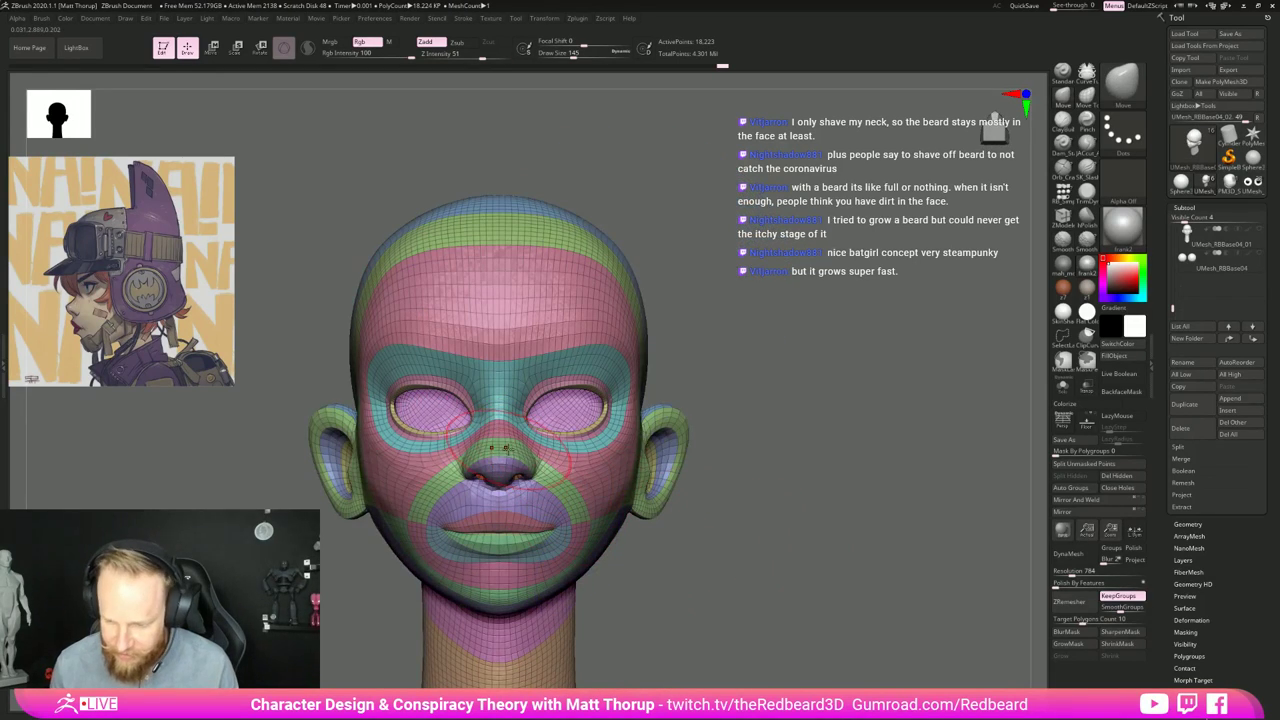
Step: Shape the nose wings and tip from the front and from above at draw sizes of 71 and 62
{"action": "key", "text": "bracketleft"}
{"action": "key", "text": "bracketleft"}
{"action": "key", "text": "bracketleft"}
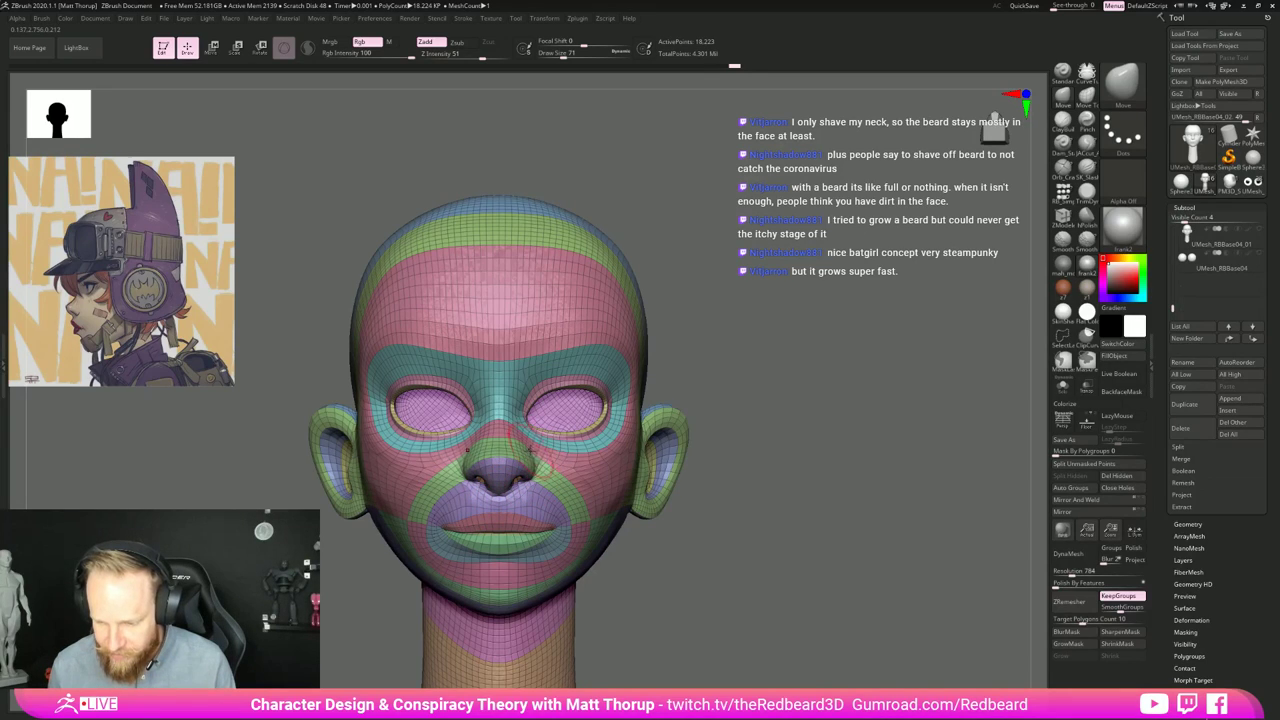
{"action": "right_click_drag", "start_coordinate": [547, 431], "coordinate": [517, 446]}
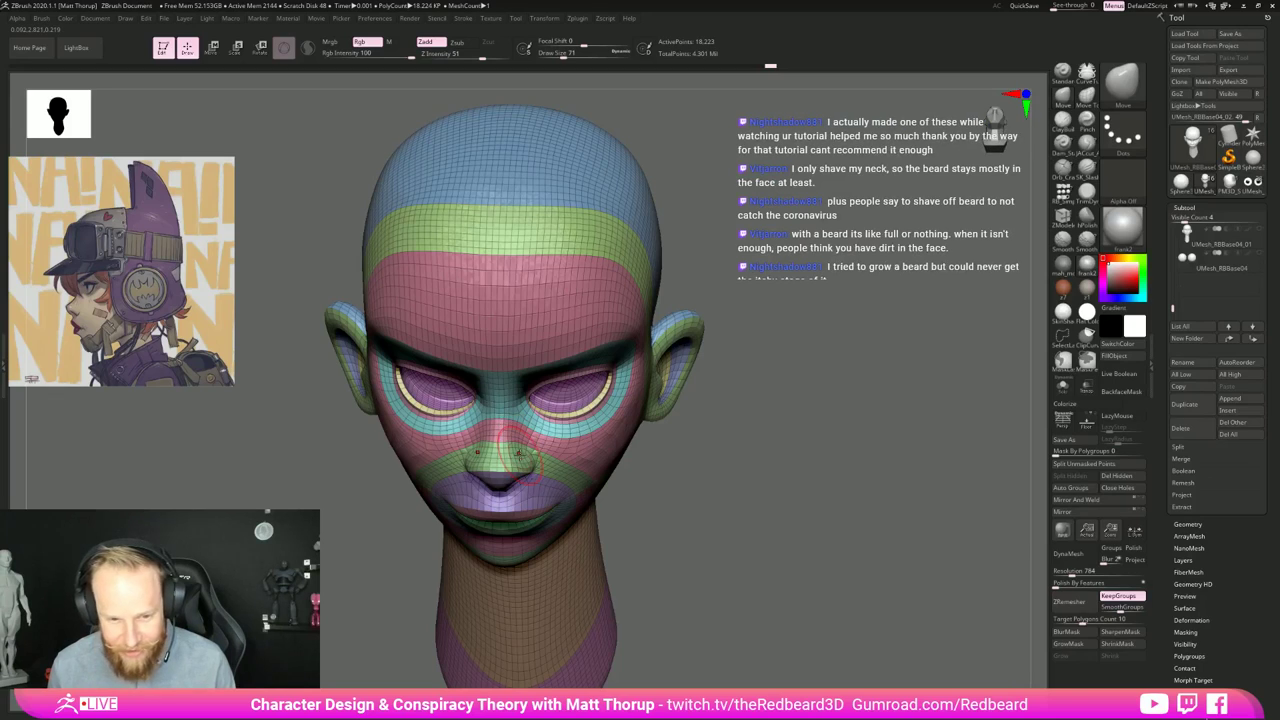
{"action": "key", "text": "bracketleft"}
{"action": "right_click_drag", "start_coordinate": [698, 438], "coordinate": [495, 490]}
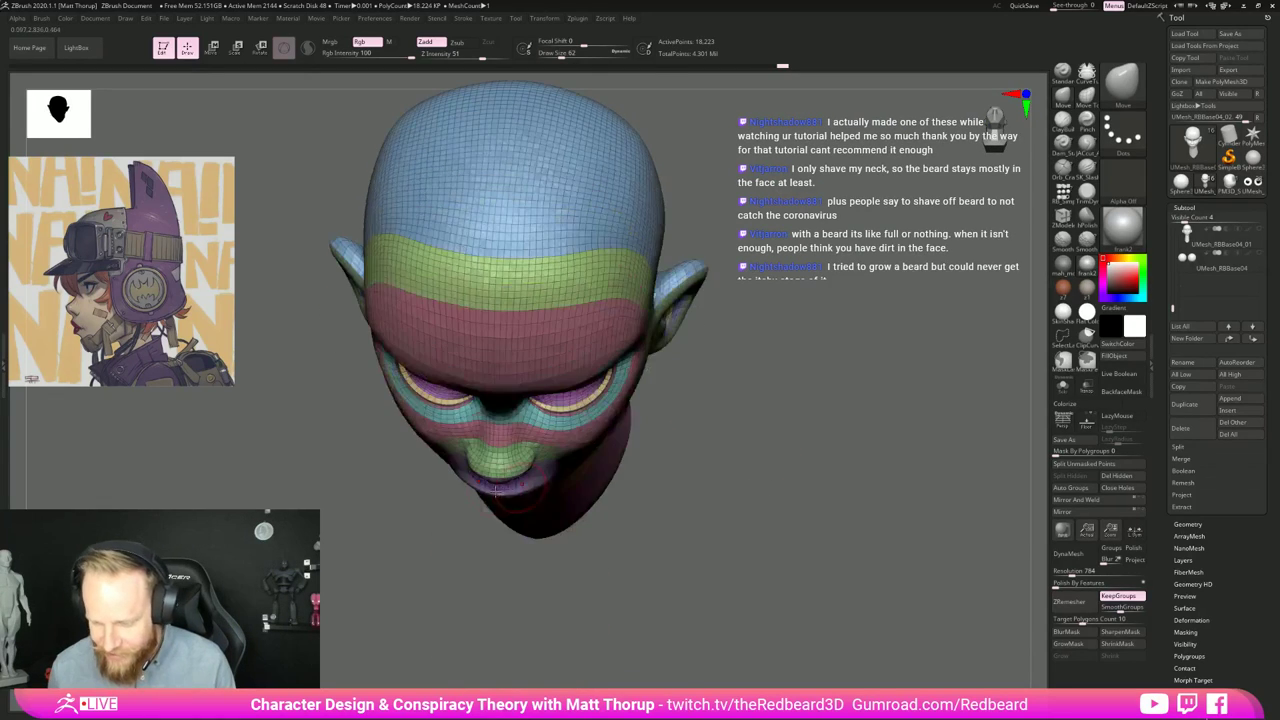
{"action": "right_click_drag", "start_coordinate": [597, 620], "coordinate": [472, 598]}
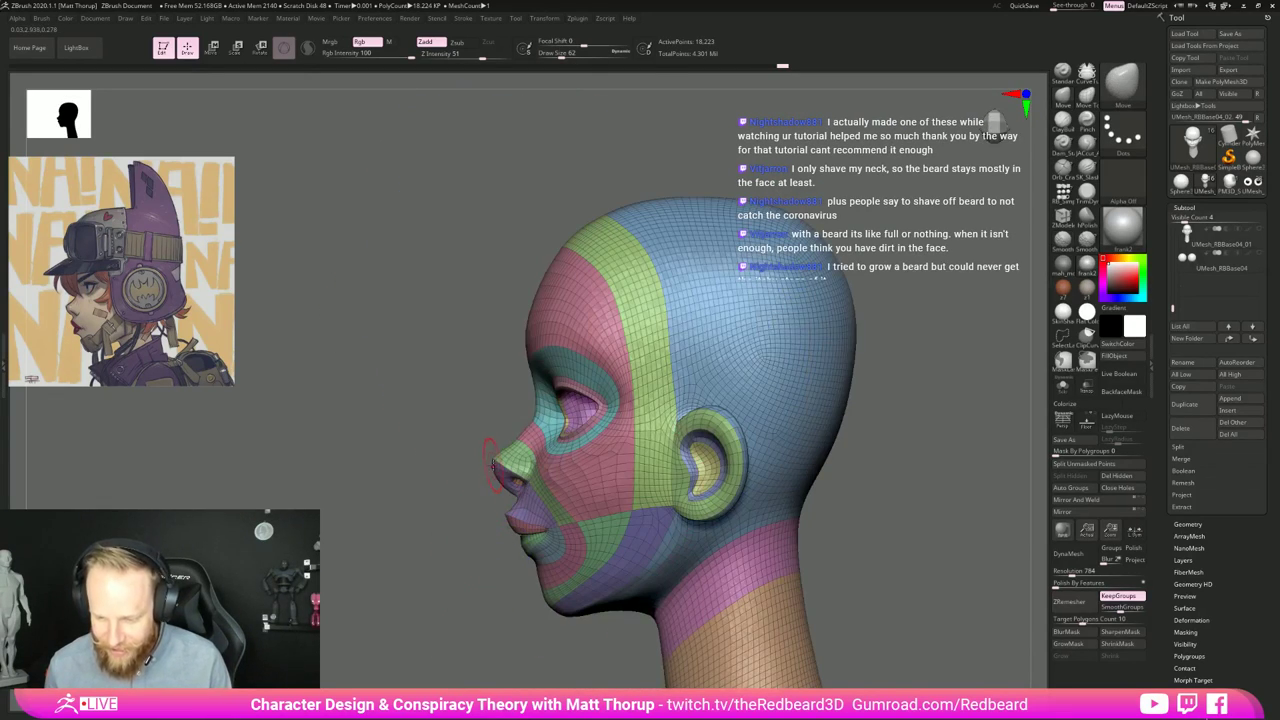
Step: Refine the nose and its bridge in profile, raising the draw size from 65 to 112
{"action": "key", "text": "bracketright"}
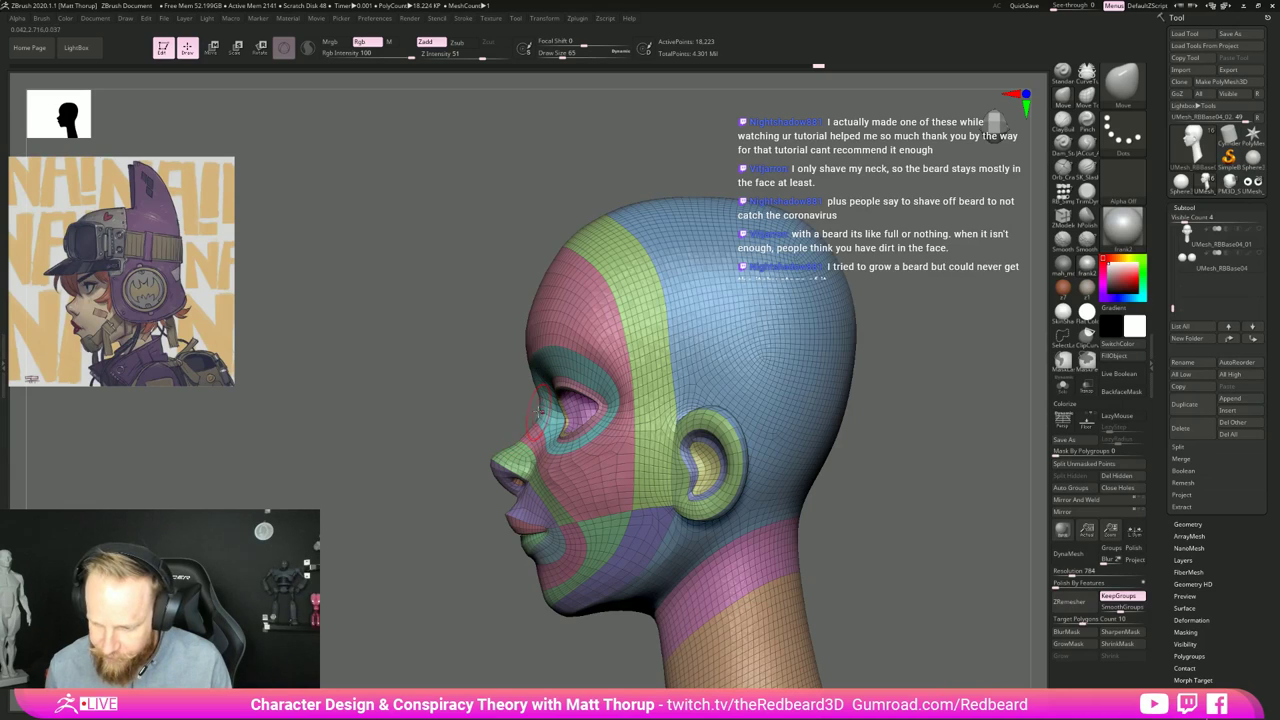
{"action": "key", "text": "bracketright"}
{"action": "key", "text": "bracketright"}
{"action": "key", "text": "bracketright"}
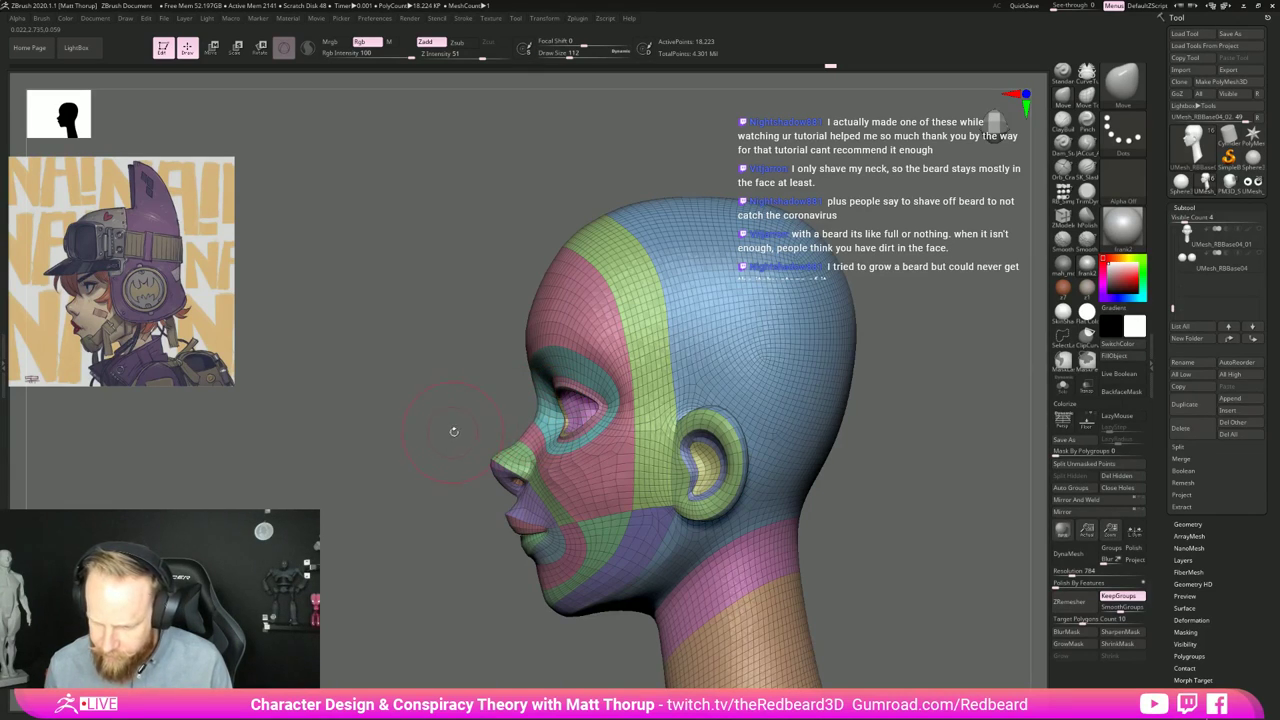
{"action": "left_click_drag", "start_coordinate": [453, 431], "coordinate": [527, 601]}
Step: Turn off the polyframe display and adjust the nose tip in profile at a draw size of 83
{"action": "key", "text": "shift+f"}
{"action": "key", "text": "bracketleft"}
{"action": "key", "text": "bracketleft"}
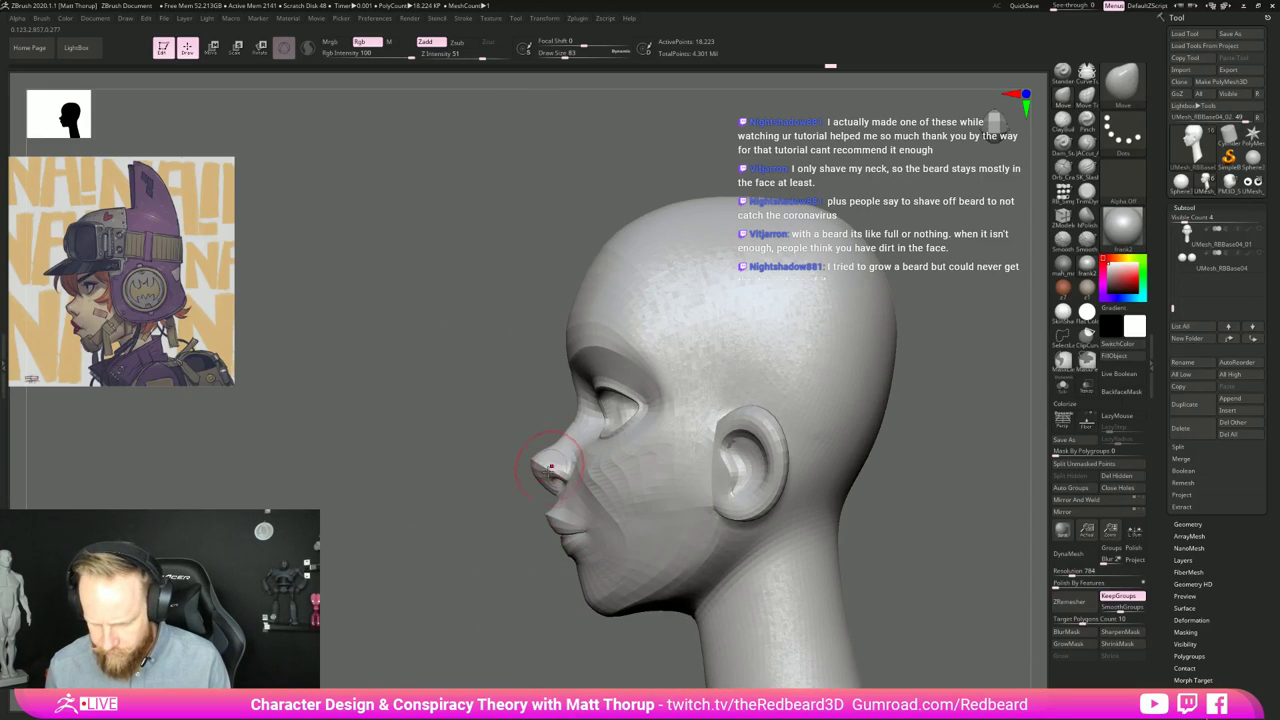
{"action": "mouse_move", "coordinate": [415, 560]}
{"action": "left_mouse_down"}
{"action": "mouse_move", "coordinate": [509, 591]}
{"action": "mouse_move", "coordinate": [565, 520]}
{"action": "left_mouse_up"}
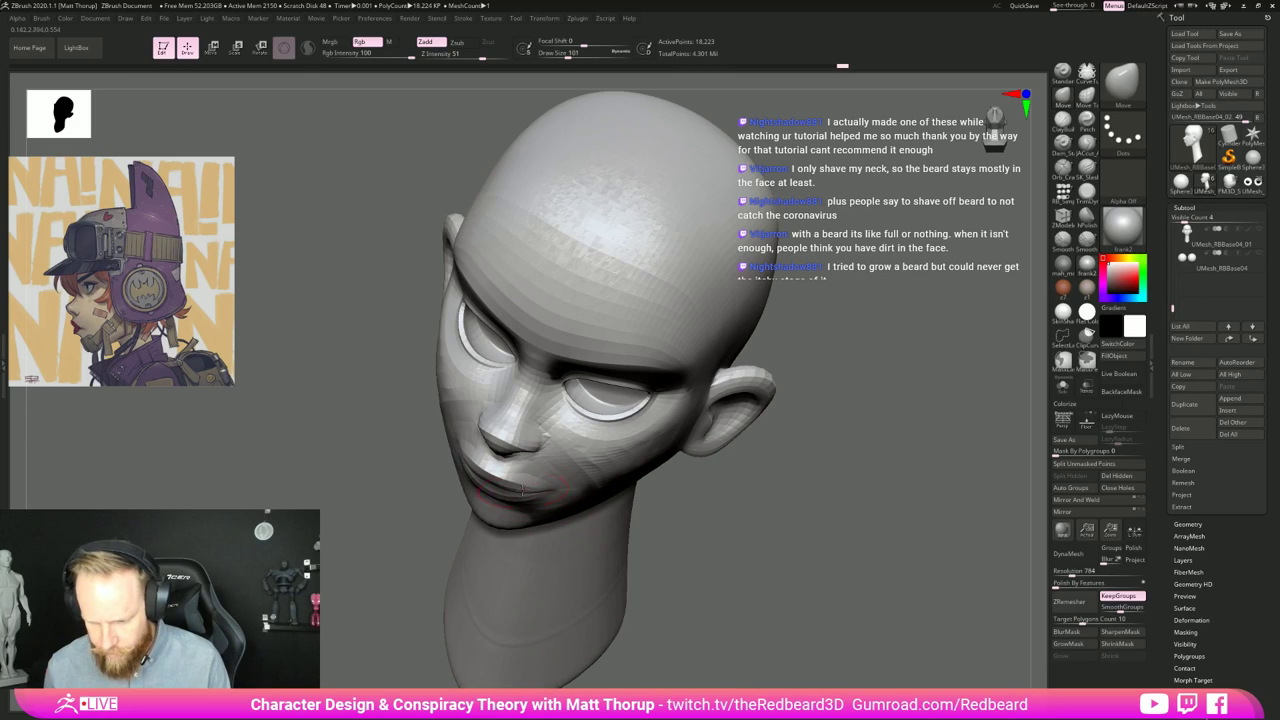
Step: Reshape the side of the jaw from the front at a draw size of 212
{"action": "mouse_move", "coordinate": [735, 555]}
{"action": "left_mouse_down"}
{"action": "mouse_move", "coordinate": [777, 511]}
{"action": "mouse_move", "coordinate": [845, 490]}
{"action": "left_mouse_up"}
{"action": "key", "text": "s"}
{"action": "mouse_move", "coordinate": [518, 551]}
{"action": "left_mouse_down"}
{"action": "mouse_move", "coordinate": [530, 564]}
{"action": "mouse_move", "coordinate": [540, 523]}
{"action": "left_mouse_up"}
{"action": "key", "text": "s"}
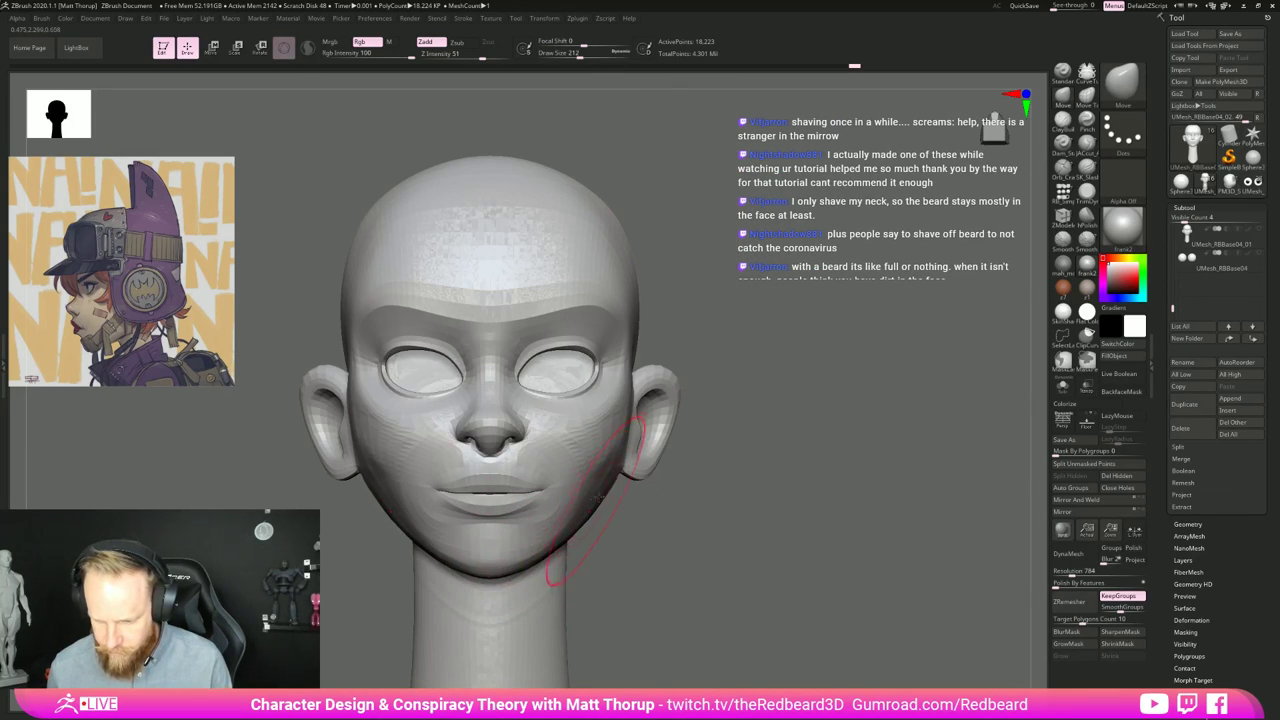
{"action": "left_click_drag", "start_coordinate": [612, 484], "coordinate": [500, 515]}
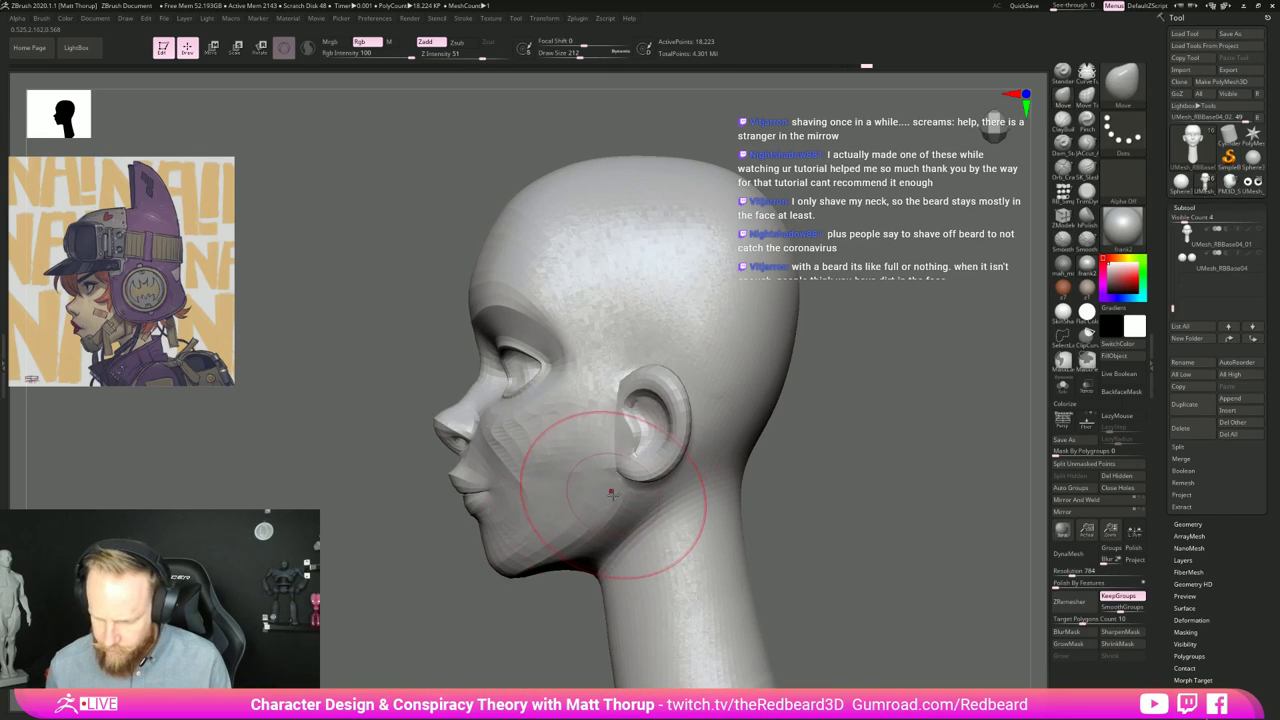
Step: Refine the lower jawline where it meets the neck in profile at a draw size of 163
{"action": "key", "text": "bracketleft"}
{"action": "key", "text": "bracketleft"}
{"action": "key", "text": "s"}
{"action": "left_click_drag", "start_coordinate": [583, 556], "coordinate": [578, 557]}
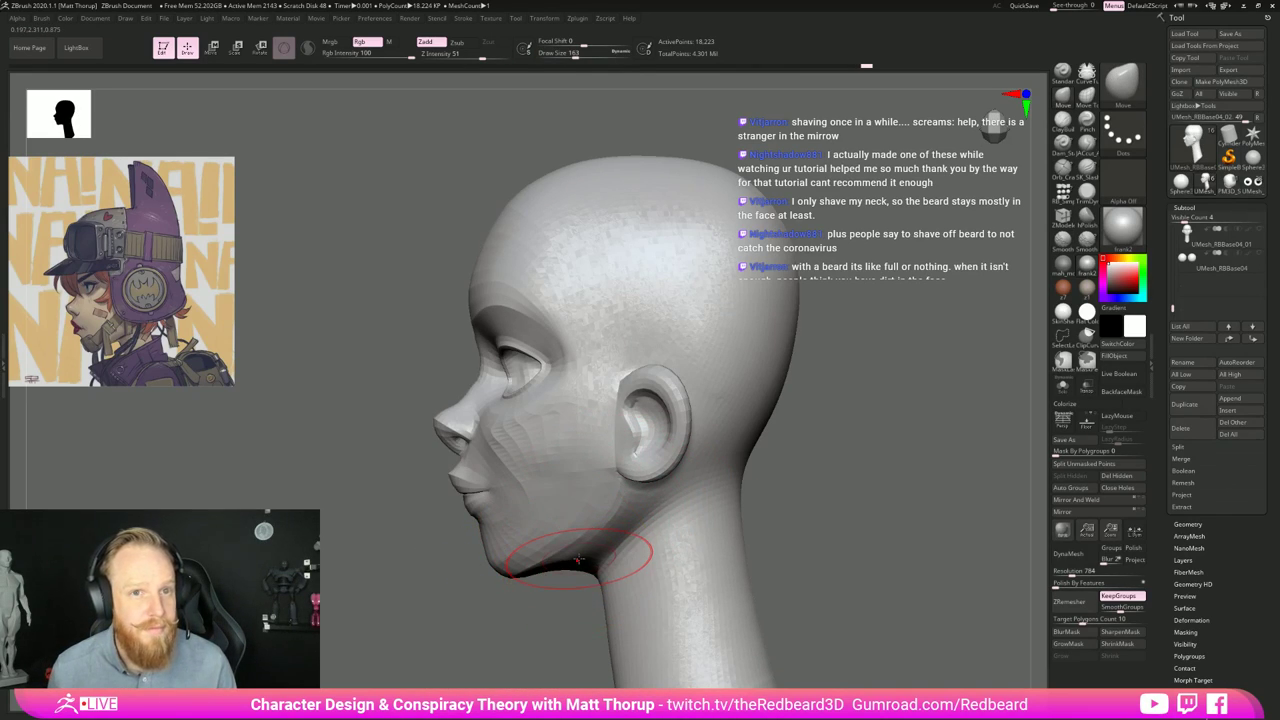
Step: Lower the chin and the underside of the jaw slightly in profile at draw sizes of 163 and 140
{"action": "left_click_drag", "start_coordinate": [507, 617], "coordinate": [474, 556], "text": "alt"}
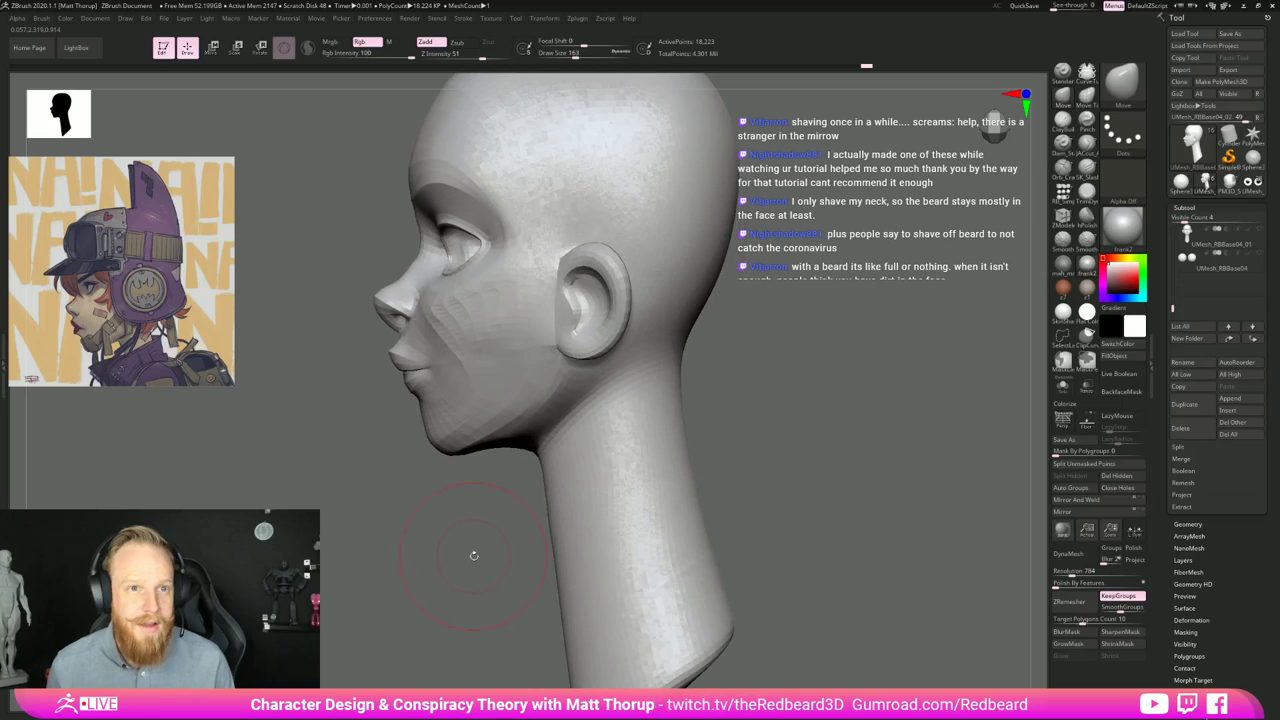
{"action": "right_click_drag", "start_coordinate": [458, 551], "coordinate": [411, 538], "text": "ctrl"}
{"action": "left_click_drag", "start_coordinate": [439, 546], "coordinate": [504, 548], "text": "alt"}
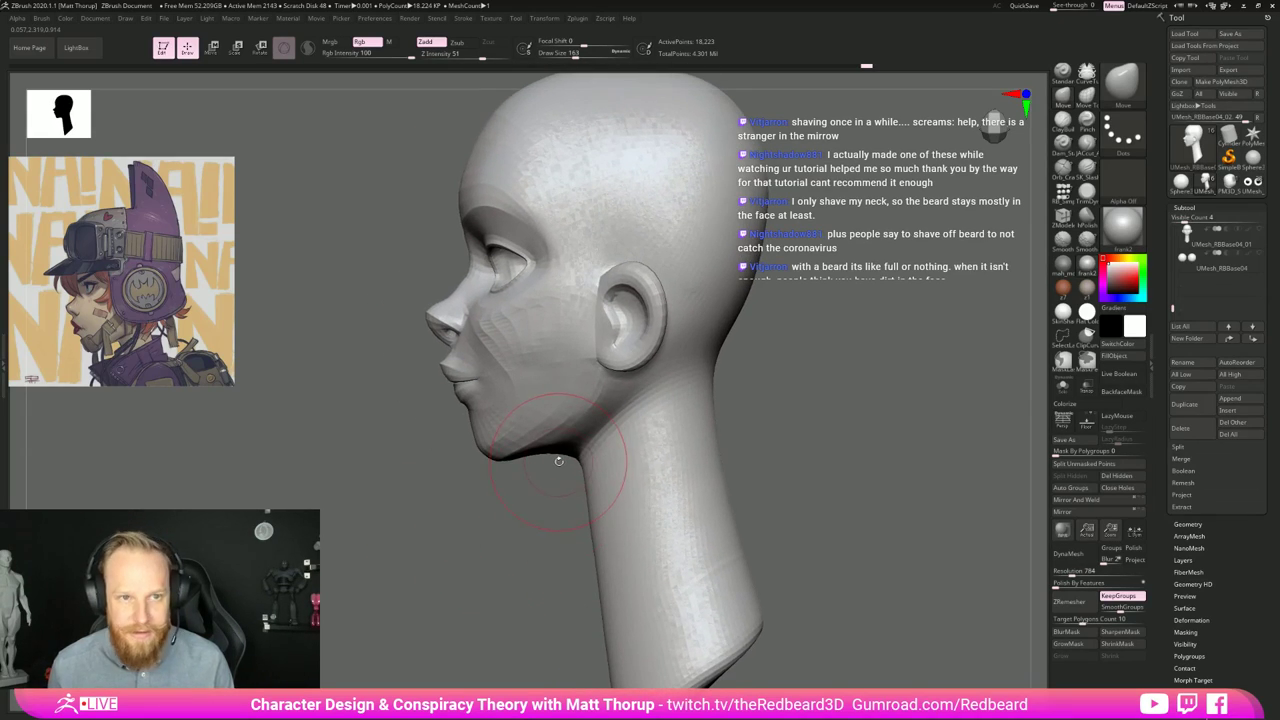
{"action": "left_click_drag", "start_coordinate": [558, 462], "coordinate": [531, 461]}
{"action": "key", "text": "s"}
{"action": "left_click_drag", "start_coordinate": [529, 457], "coordinate": [530, 461]}
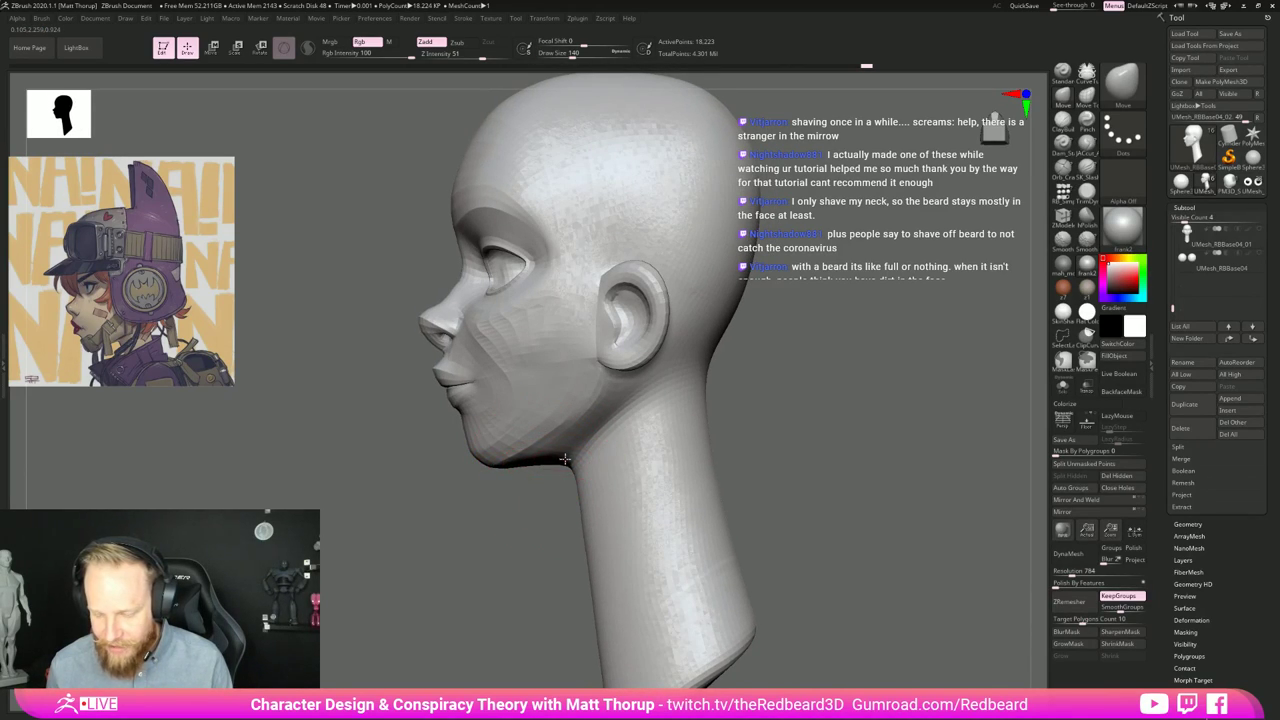
Step: Adjust the ear's position and lobe from a three-quarter view
{"action": "left_click_drag", "start_coordinate": [512, 521], "coordinate": [620, 368]}
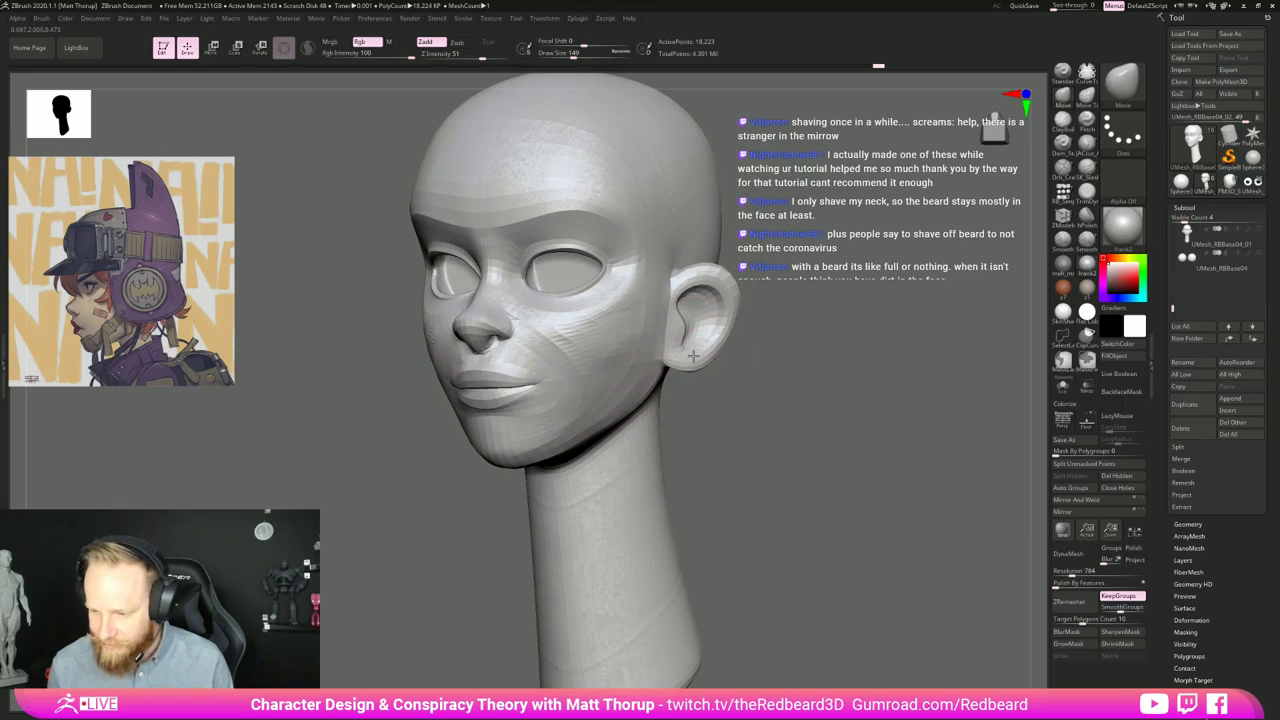
{"action": "key", "text": "s"}
{"action": "mouse_move", "coordinate": [699, 353]}
{"action": "left_mouse_down"}
{"action": "mouse_move", "coordinate": [718, 334]}
{"action": "mouse_move", "coordinate": [715, 282]}
{"action": "left_mouse_up"}
{"action": "left_click_drag", "start_coordinate": [800, 374], "coordinate": [886, 380], "text": "shift"}
Step: Refine the nostril wings and adjoining cheeks from the front at draw sizes of 80 and 51
{"action": "left_click_drag", "start_coordinate": [797, 464], "coordinate": [797, 570], "text": "alt"}
{"action": "key", "text": "s"}
{"action": "mouse_move", "coordinate": [568, 367]}
{"action": "left_mouse_down"}
{"action": "mouse_move", "coordinate": [555, 368]}
{"action": "mouse_move", "coordinate": [565, 374]}
{"action": "left_mouse_up"}
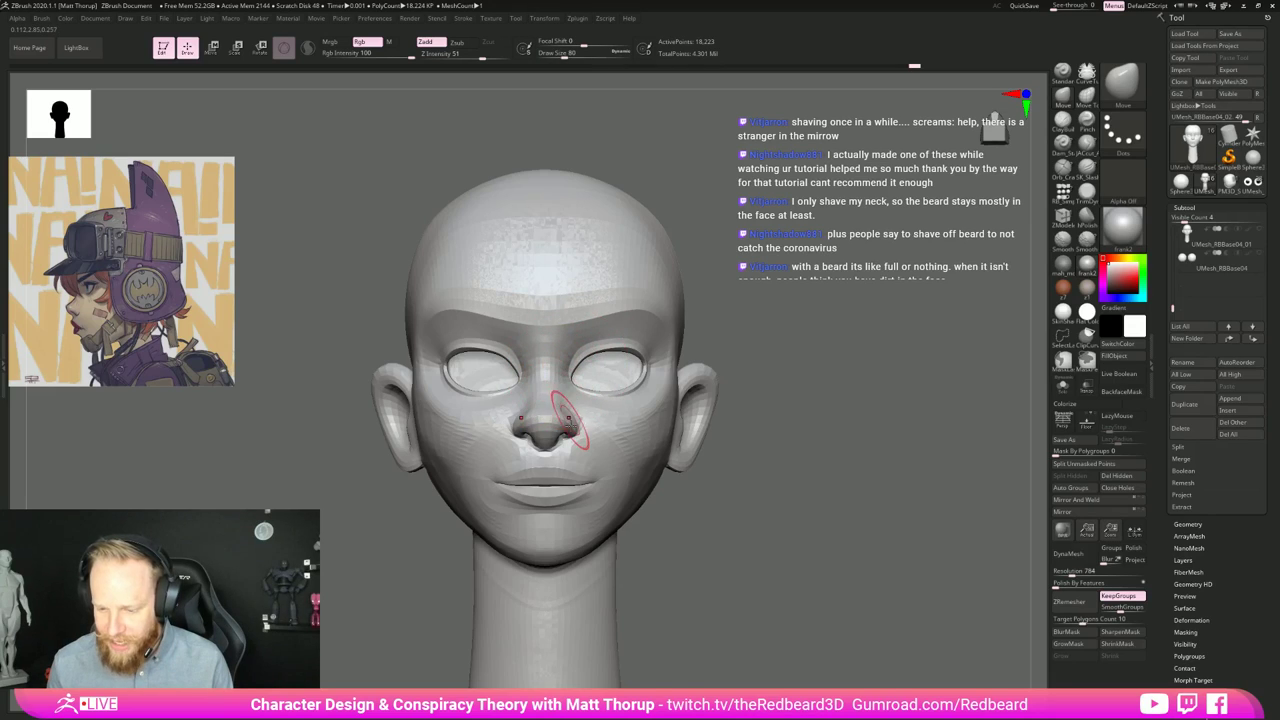
{"action": "left_click_drag", "start_coordinate": [572, 428], "coordinate": [575, 431]}
{"action": "key", "text": "["}
{"action": "key", "text": "["}
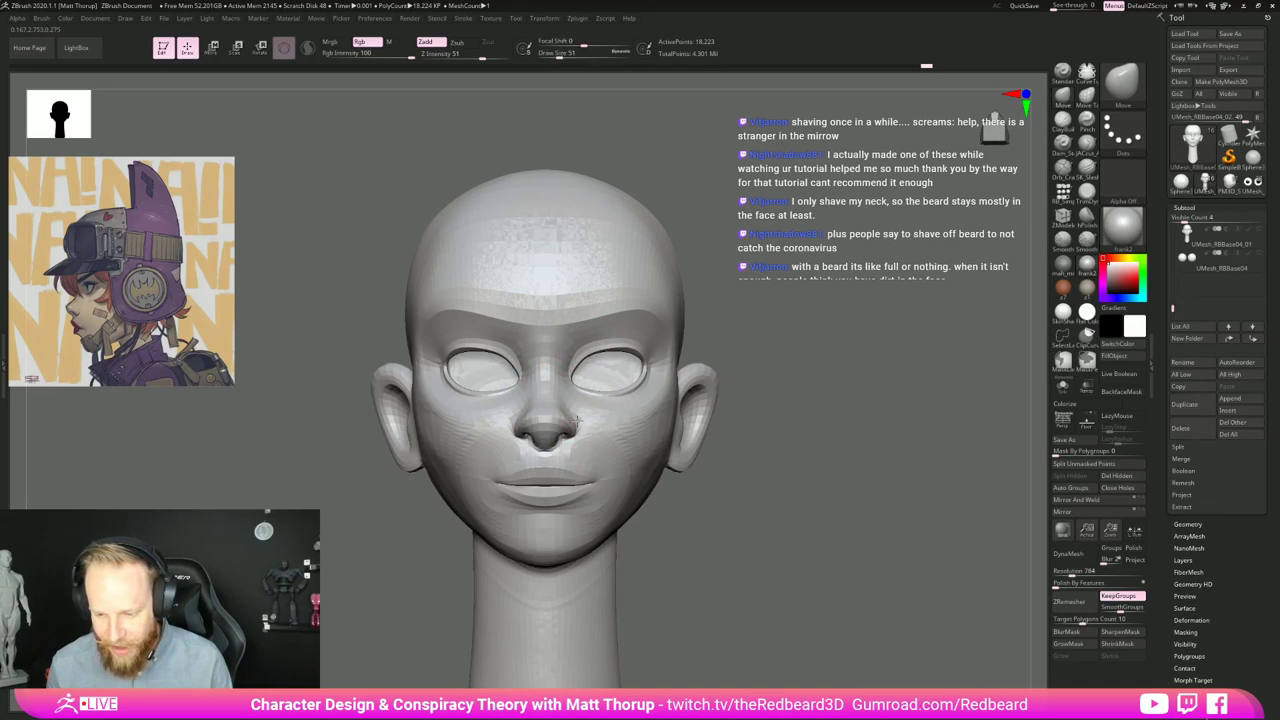
Step: Adjust the nose wings and tip from above at a draw size of 51
{"action": "right_click_drag", "start_coordinate": [835, 370], "coordinate": [580, 437]}
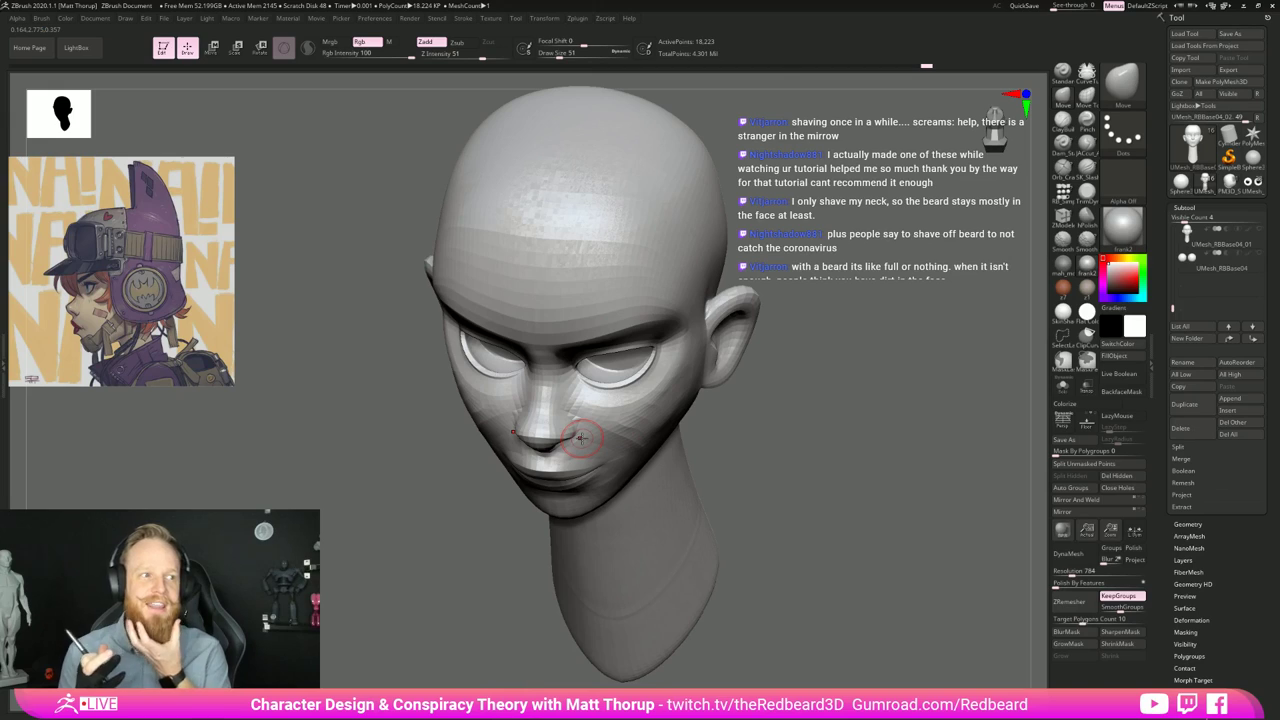
{"action": "right_click_drag", "start_coordinate": [835, 429], "coordinate": [547, 467]}
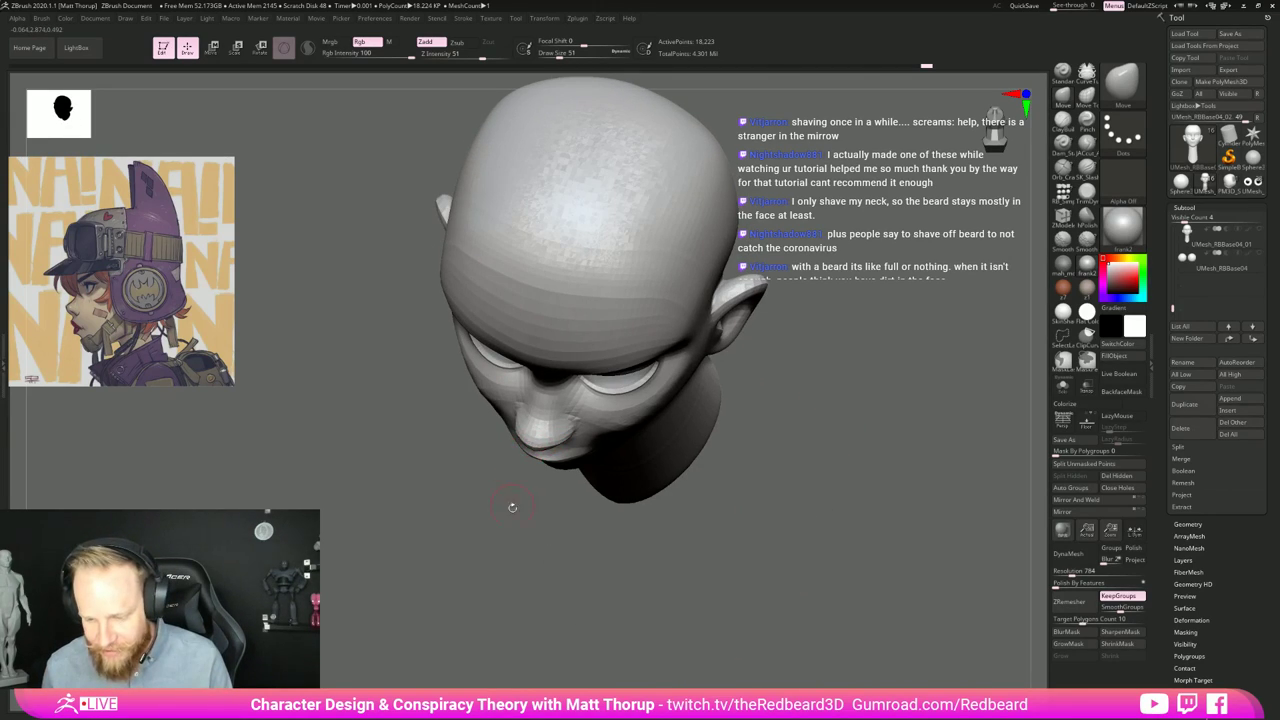
{"action": "right_click_drag", "start_coordinate": [512, 507], "coordinate": [541, 446]}
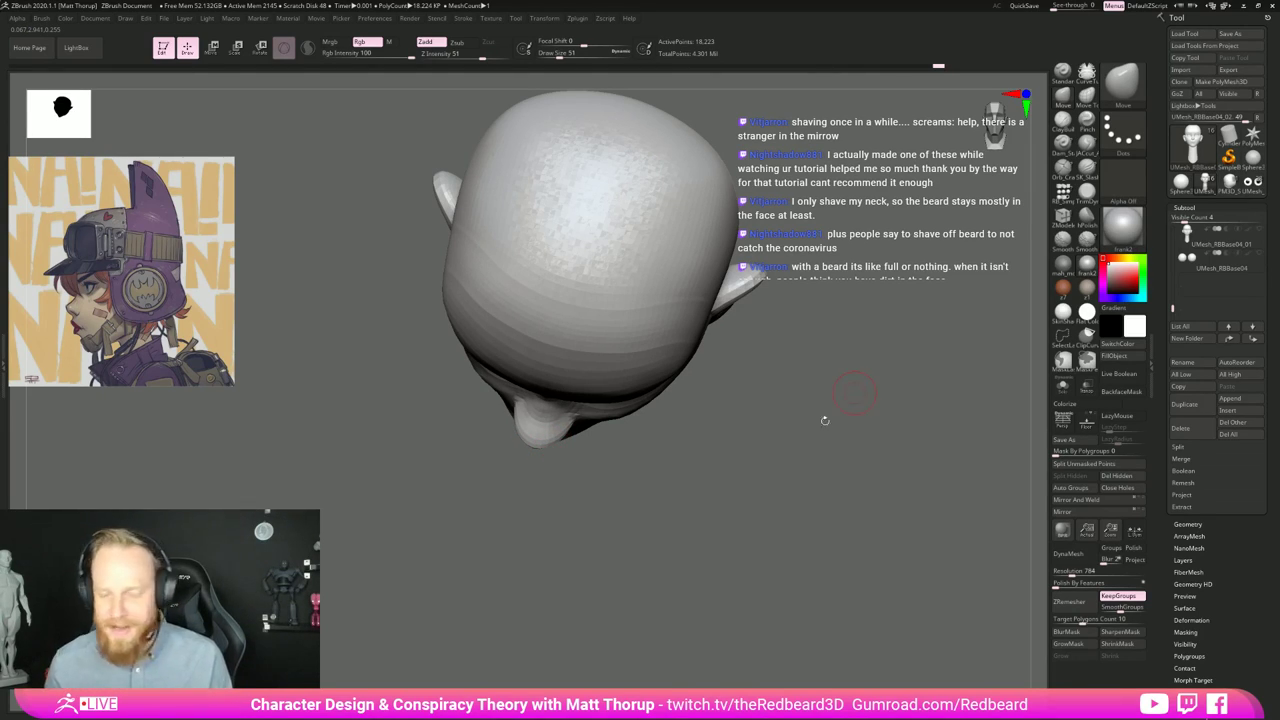
{"action": "mouse_move", "coordinate": [825, 421]}
{"action": "left_mouse_down"}
{"action": "mouse_move", "coordinate": [837, 437]}
{"action": "mouse_move", "coordinate": [843, 403]}
{"action": "left_mouse_up"}
{"action": "left_click_drag", "start_coordinate": [809, 460], "coordinate": [795, 353], "text": "shift"}
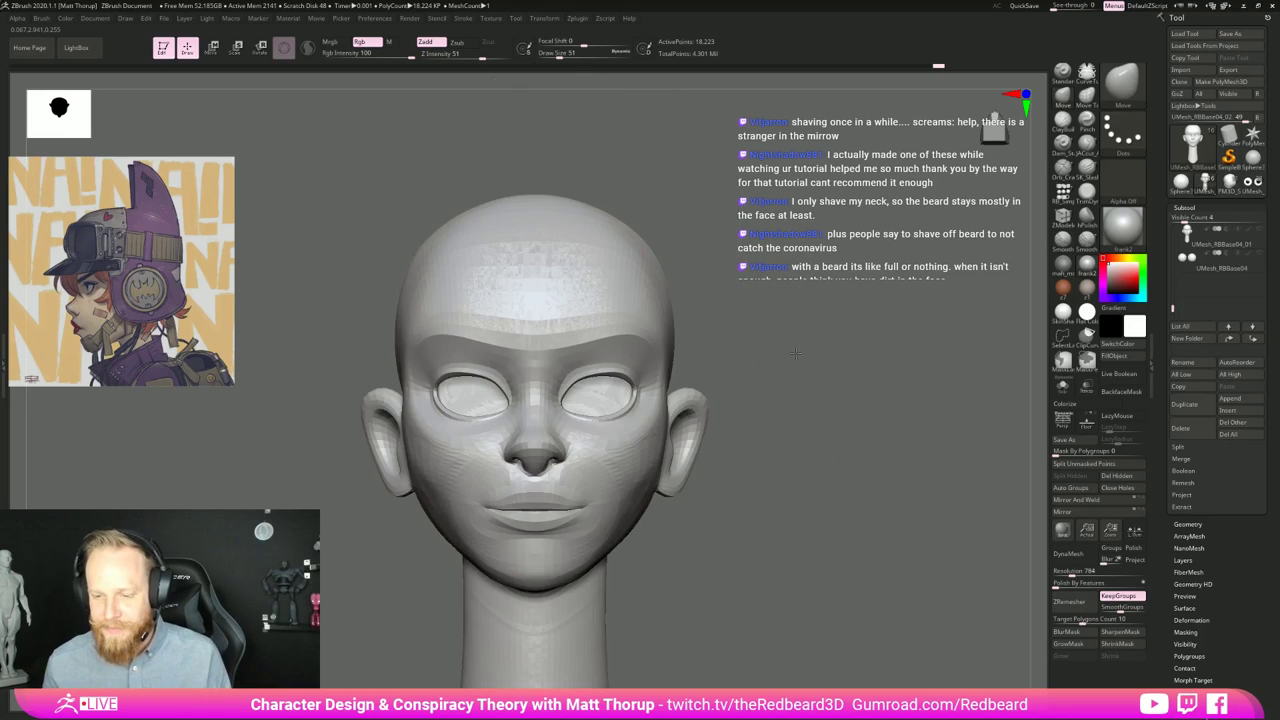
Step: Reshape the outer brow ridge from the front at a draw size of 101
{"action": "key", "text": "bracketright"}
{"action": "key", "text": "bracketright"}
{"action": "key", "text": "bracketright"}
{"action": "key", "text": "bracketright"}
{"action": "key", "text": "bracketright"}
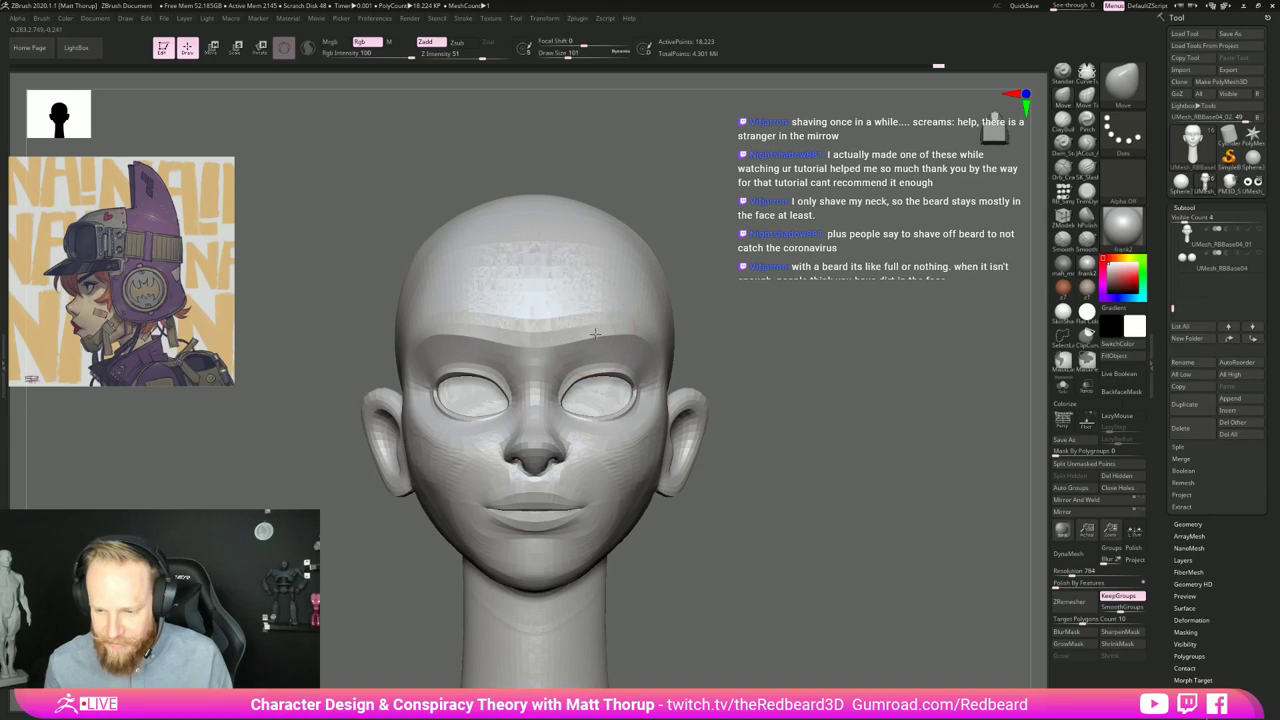
{"action": "left_click_drag", "start_coordinate": [608, 329], "coordinate": [647, 348]}
Step: Refine the brow and temple from several angles with a larger brush and smooth the forehead
{"action": "key", "text": "bracketright"}
{"action": "key", "text": "bracketright"}
{"action": "key", "text": "bracketright"}
{"action": "left_click_drag", "start_coordinate": [718, 330], "coordinate": [520, 361]}
{"action": "key", "text": "s"}
{"action": "left_click_drag", "start_coordinate": [610, 338], "coordinate": [603, 338]}
{"action": "mouse_move", "coordinate": [815, 345]}
{"action": "left_mouse_down"}
{"action": "mouse_move", "coordinate": [493, 380]}
{"action": "mouse_move", "coordinate": [508, 358]}
{"action": "left_mouse_up"}
{"action": "left_click_drag", "start_coordinate": [565, 241], "coordinate": [578, 266], "text": "shift"}
Step: Refine the forehead and the rims of the eye sockets from several angles at a draw size of 145
{"action": "mouse_move", "coordinate": [445, 330]}
{"action": "left_mouse_down"}
{"action": "mouse_move", "coordinate": [837, 337]}
{"action": "mouse_move", "coordinate": [838, 300]}
{"action": "left_mouse_up"}
{"action": "left_click_drag", "start_coordinate": [838, 330], "coordinate": [655, 350]}
{"action": "mouse_move", "coordinate": [800, 380]}
{"action": "left_mouse_down", "text": "alt"}
{"action": "mouse_move", "coordinate": [826, 440]}
{"action": "mouse_move", "coordinate": [828, 490]}
{"action": "left_mouse_up", "text": "alt"}
{"action": "key", "text": "s"}
{"action": "left_click_drag", "start_coordinate": [568, 293], "coordinate": [580, 290]}
{"action": "left_click_drag", "start_coordinate": [445, 432], "coordinate": [499, 436]}
{"action": "left_click_drag", "start_coordinate": [591, 367], "coordinate": [595, 372]}
{"action": "left_click_drag", "start_coordinate": [452, 487], "coordinate": [545, 490]}
Step: Mask only the eye-socket interiors by isolating their polygroup and inverting visibility and mask, and grow the mask
{"action": "left_click", "coordinate": [600, 343], "text": "ctrl+shift"}
{"action": "left_click", "coordinate": [737, 334], "text": "ctrl+shift"}
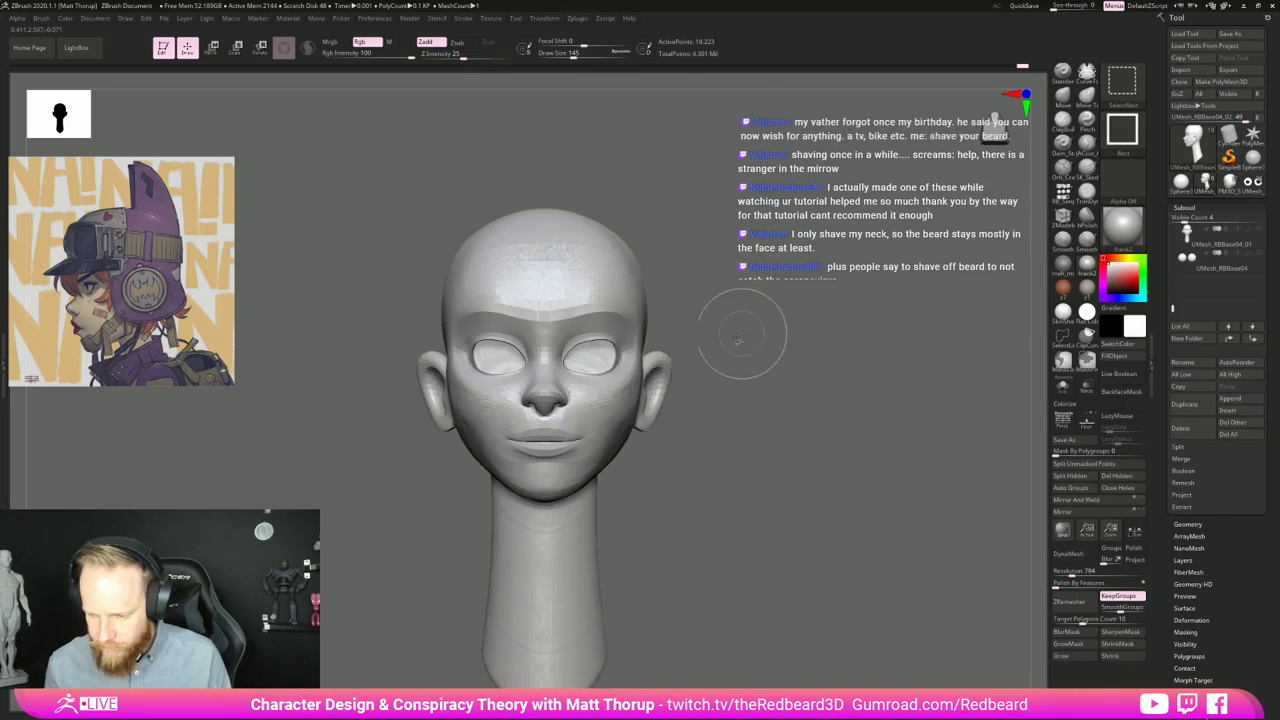
{"action": "left_click", "coordinate": [760, 322], "text": "ctrl+shift"}
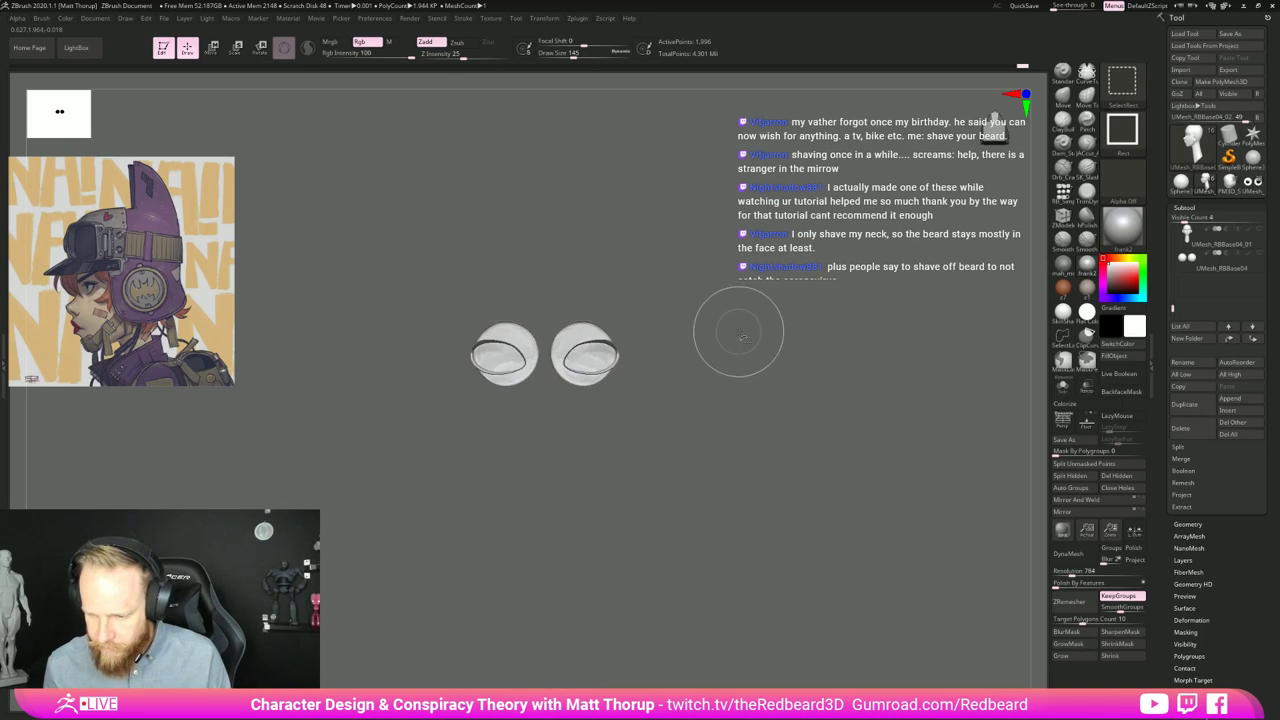
{"action": "left_click", "coordinate": [737, 329], "text": "ctrl+shift"}
{"action": "left_click", "coordinate": [754, 334], "text": "ctrl"}
{"action": "left_click", "coordinate": [754, 337], "text": "ctrl+shift"}
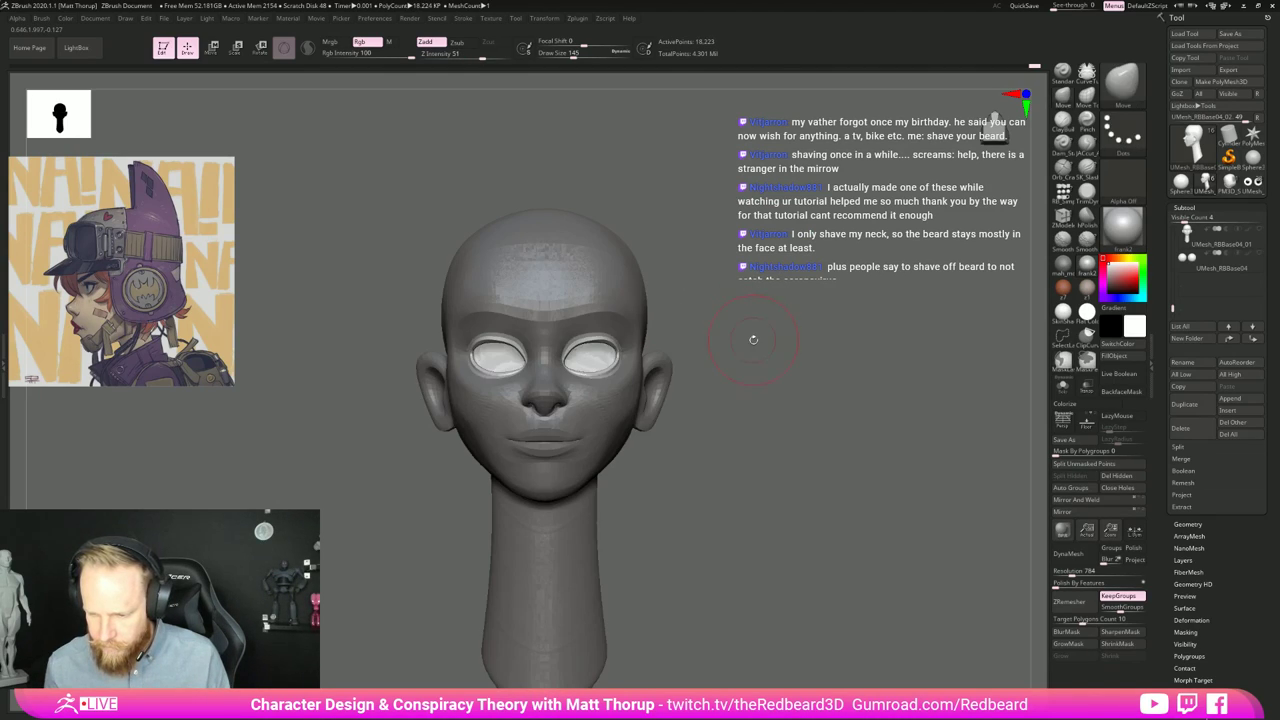
{"action": "left_click", "coordinate": [760, 380], "text": "ctrl"}
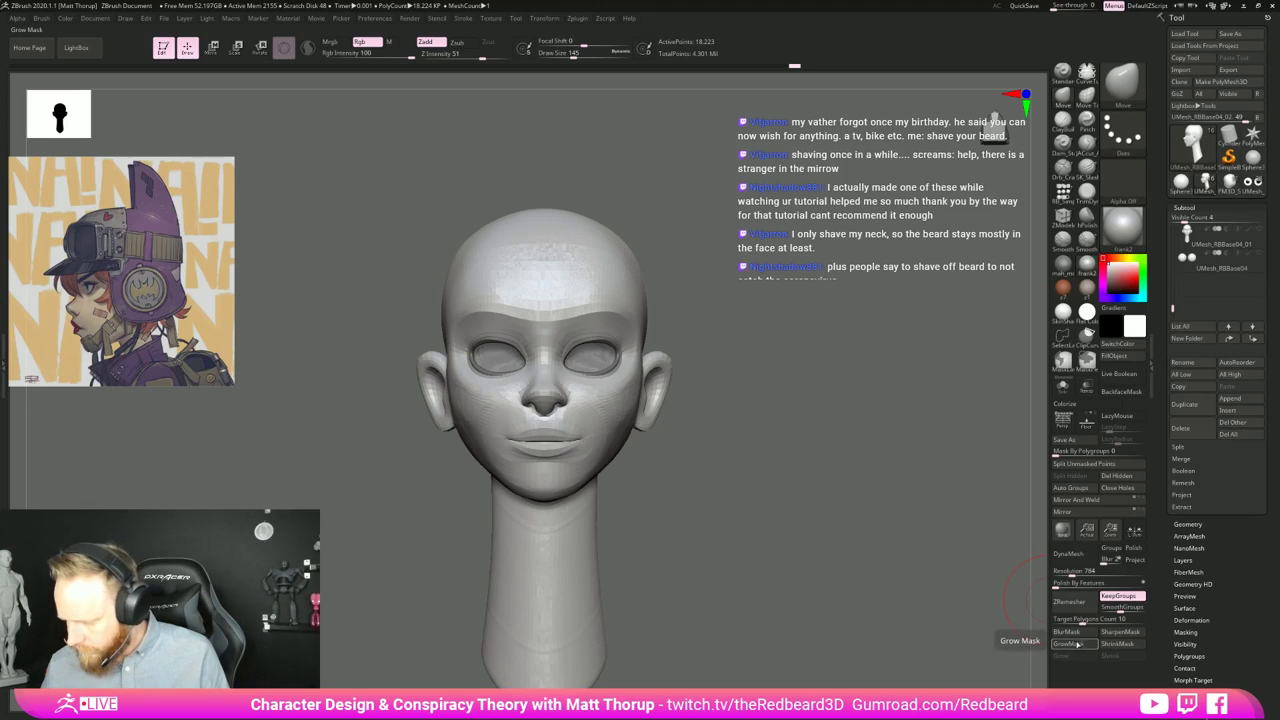
{"action": "left_click", "coordinate": [1068, 632]}
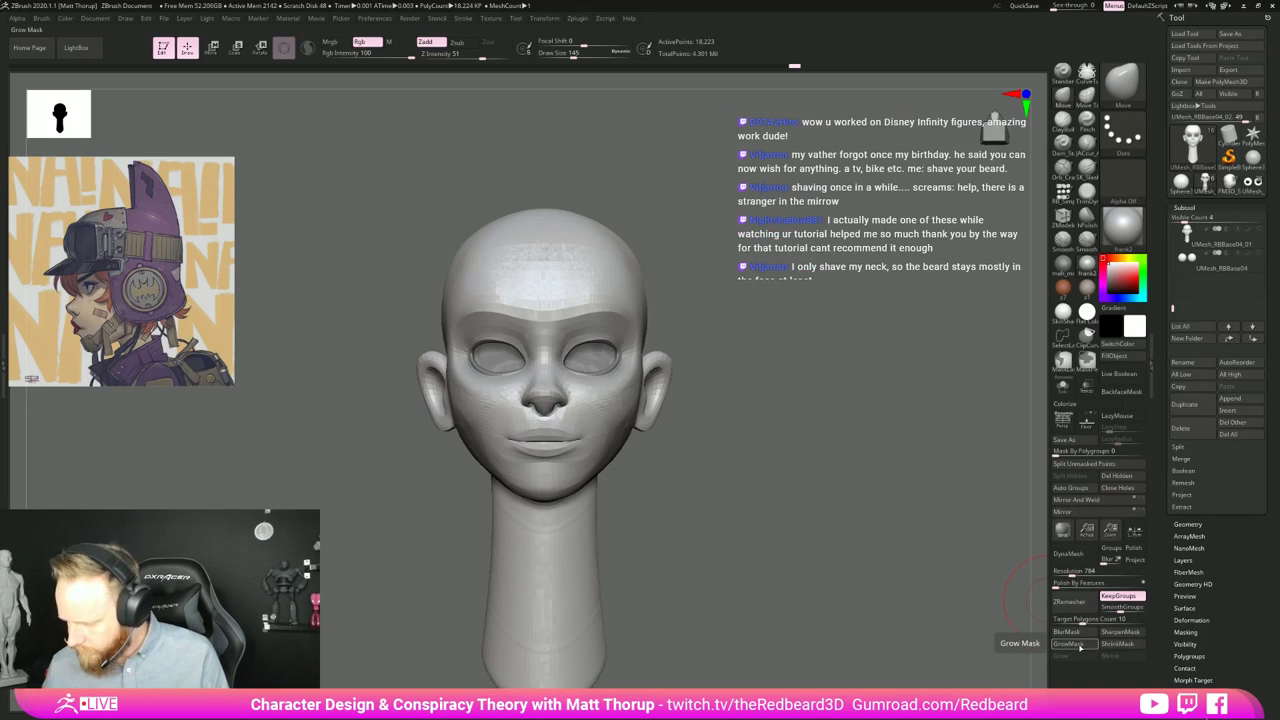
Step: Invert the mask, reposition both eye-socket interiors with the transform gizmo, and clear the mask
{"action": "left_click", "coordinate": [803, 600], "text": "ctrl"}
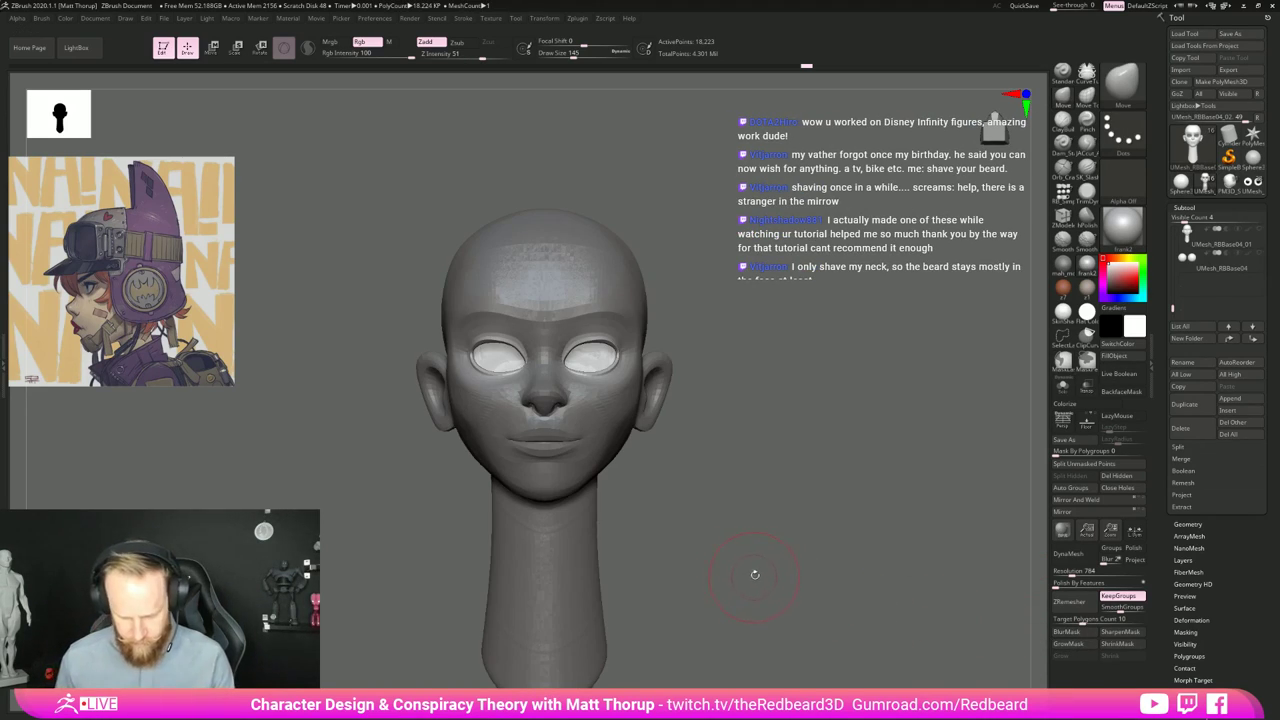
{"action": "key", "text": "w"}
{"action": "left_click_drag", "start_coordinate": [593, 356], "coordinate": [590, 356]}
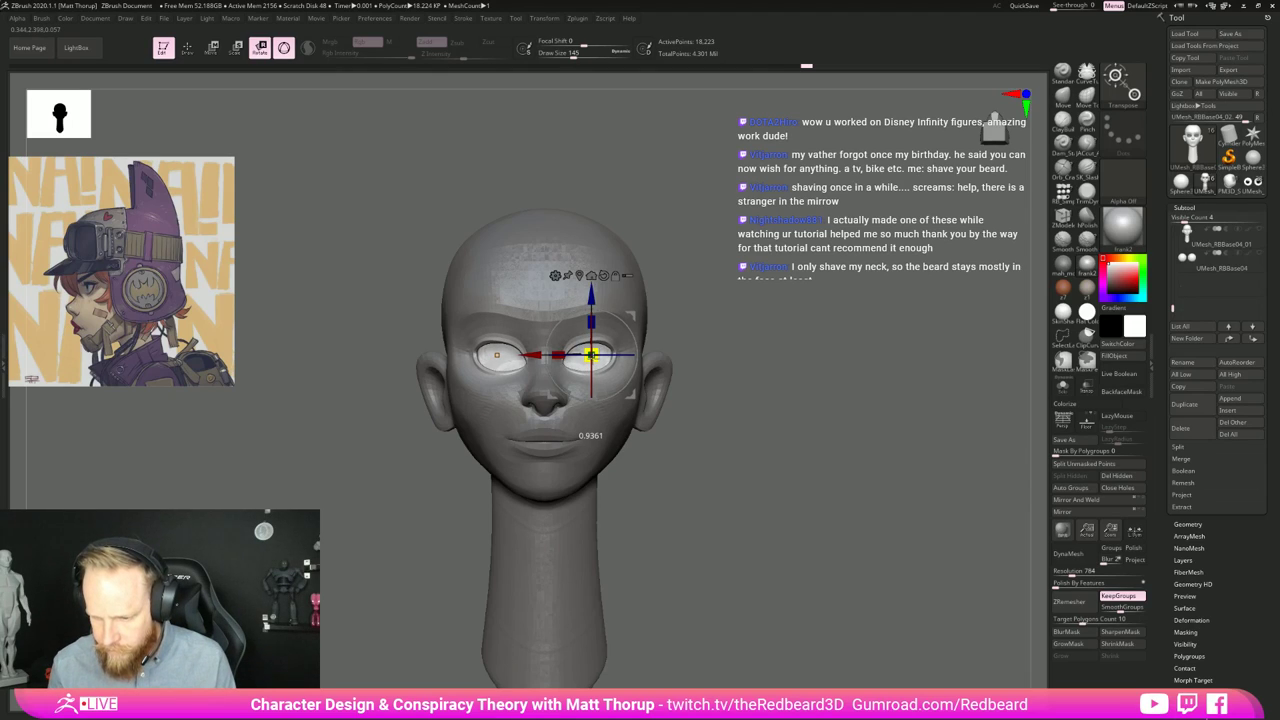
{"action": "left_click_drag", "start_coordinate": [756, 362], "coordinate": [790, 410], "text": "alt"}
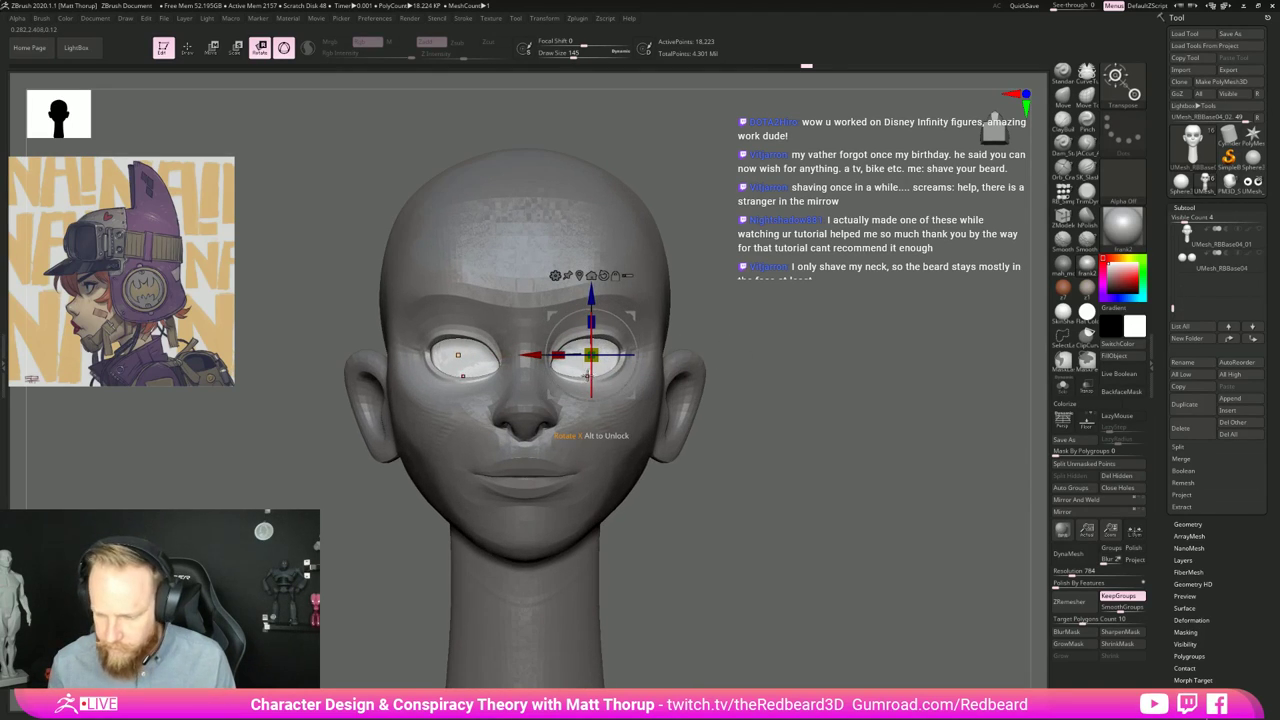
{"action": "left_click_drag", "start_coordinate": [592, 355], "coordinate": [539, 362]}
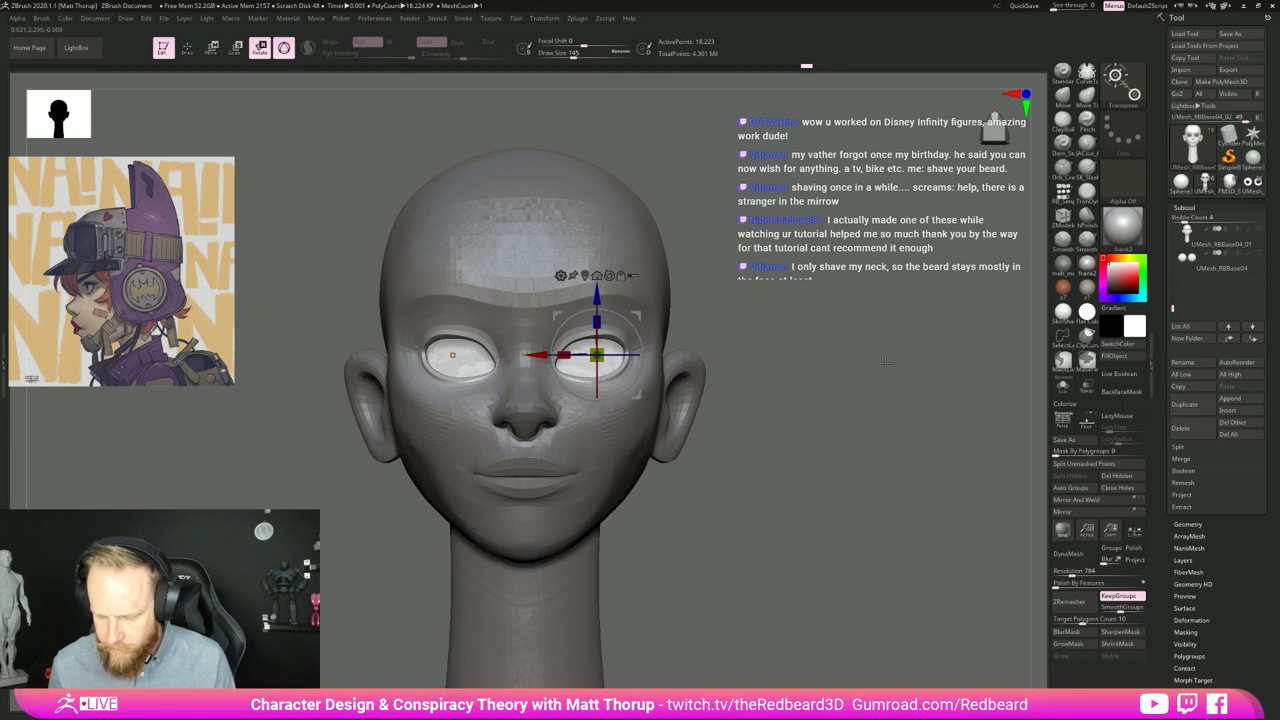
{"action": "mouse_move", "coordinate": [746, 405]}
{"action": "left_mouse_down", "text": "alt"}
{"action": "mouse_move", "coordinate": [748, 337]}
{"action": "mouse_move", "coordinate": [816, 394]}
{"action": "left_mouse_up", "text": "alt"}
{"action": "key", "text": "q"}
{"action": "left_click_drag", "start_coordinate": [865, 390], "coordinate": [796, 391]}
{"action": "left_click_drag", "start_coordinate": [826, 382], "coordinate": [843, 425], "text": "ctrl"}
{"action": "left_click_drag", "start_coordinate": [806, 408], "coordinate": [812, 492], "text": "alt"}
Step: Adjust the lips in side profile with the Move brush at a draw size of 108
{"action": "left_click_drag", "start_coordinate": [650, 350], "coordinate": [611, 300], "text": "shift"}
{"action": "left_click_drag", "start_coordinate": [926, 349], "coordinate": [925, 295]}
{"action": "mouse_move", "coordinate": [785, 329]}
{"action": "left_mouse_down"}
{"action": "mouse_move", "coordinate": [811, 330]}
{"action": "mouse_move", "coordinate": [777, 332]}
{"action": "mouse_move", "coordinate": [780, 390]}
{"action": "left_mouse_up"}
{"action": "key", "text": "s"}
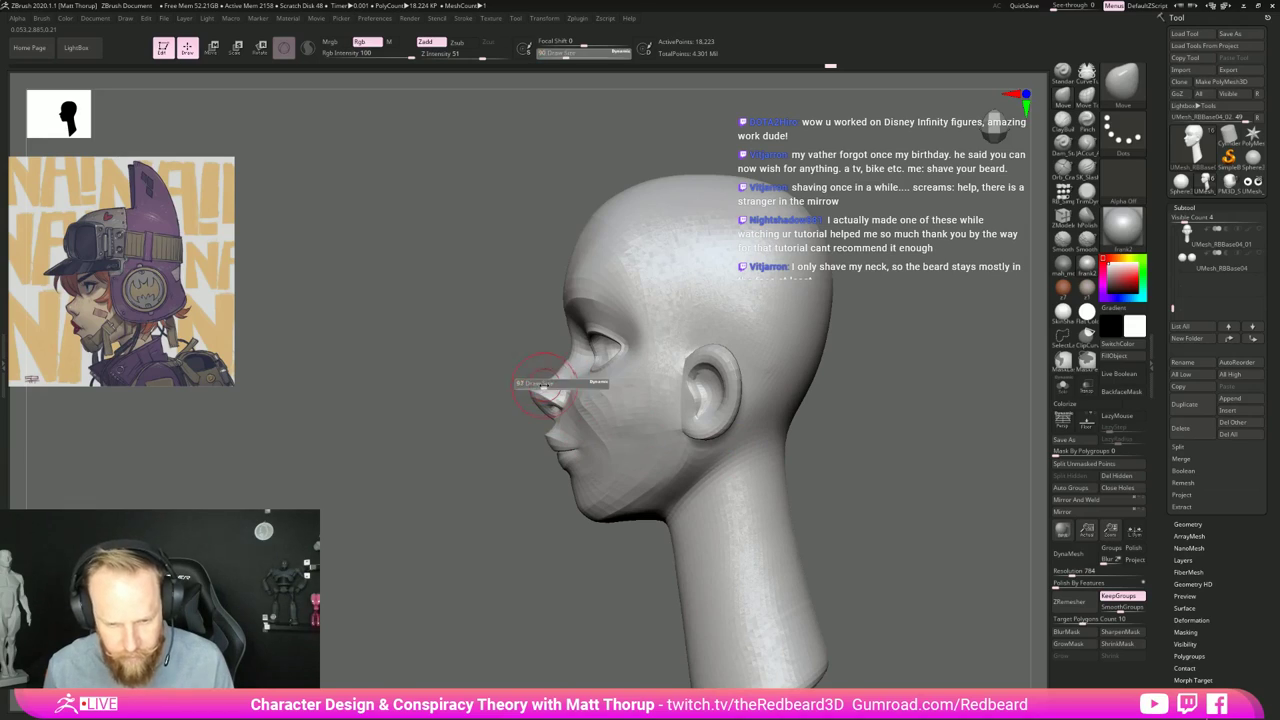
{"action": "left_click_drag", "start_coordinate": [546, 383], "coordinate": [542, 384]}
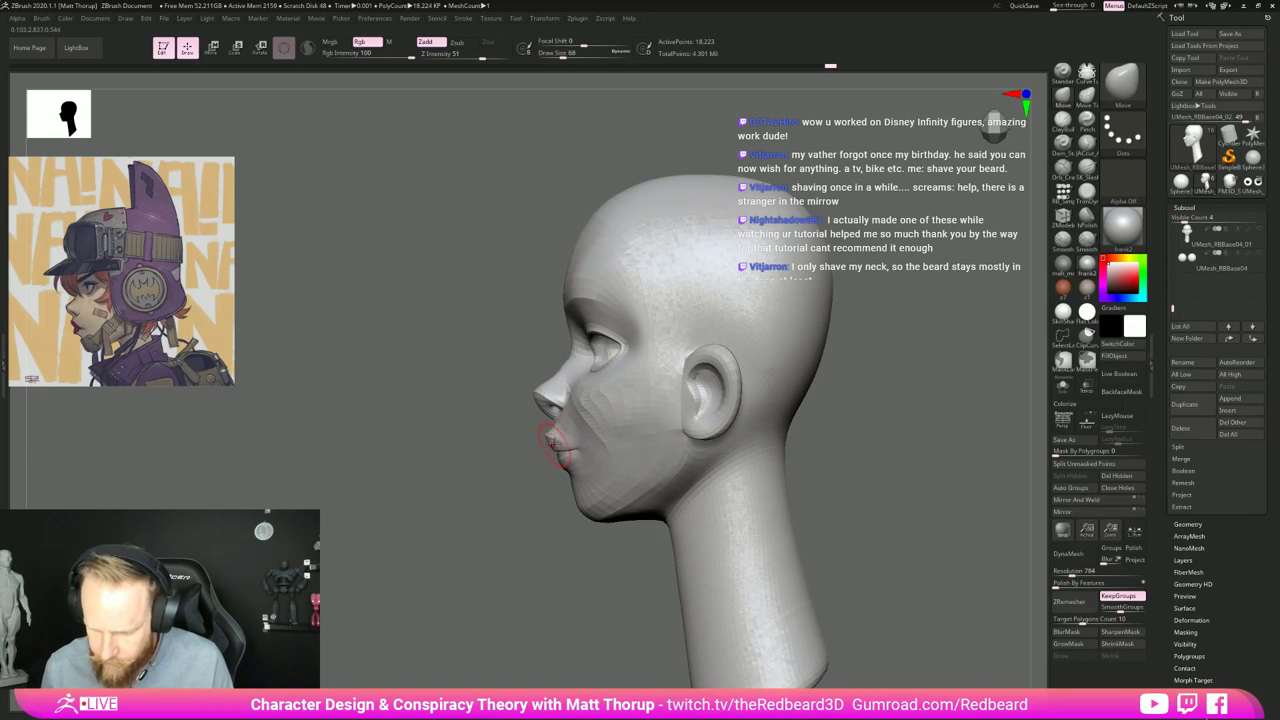
{"action": "key", "text": "s"}
{"action": "left_click_drag", "start_coordinate": [535, 441], "coordinate": [560, 450]}
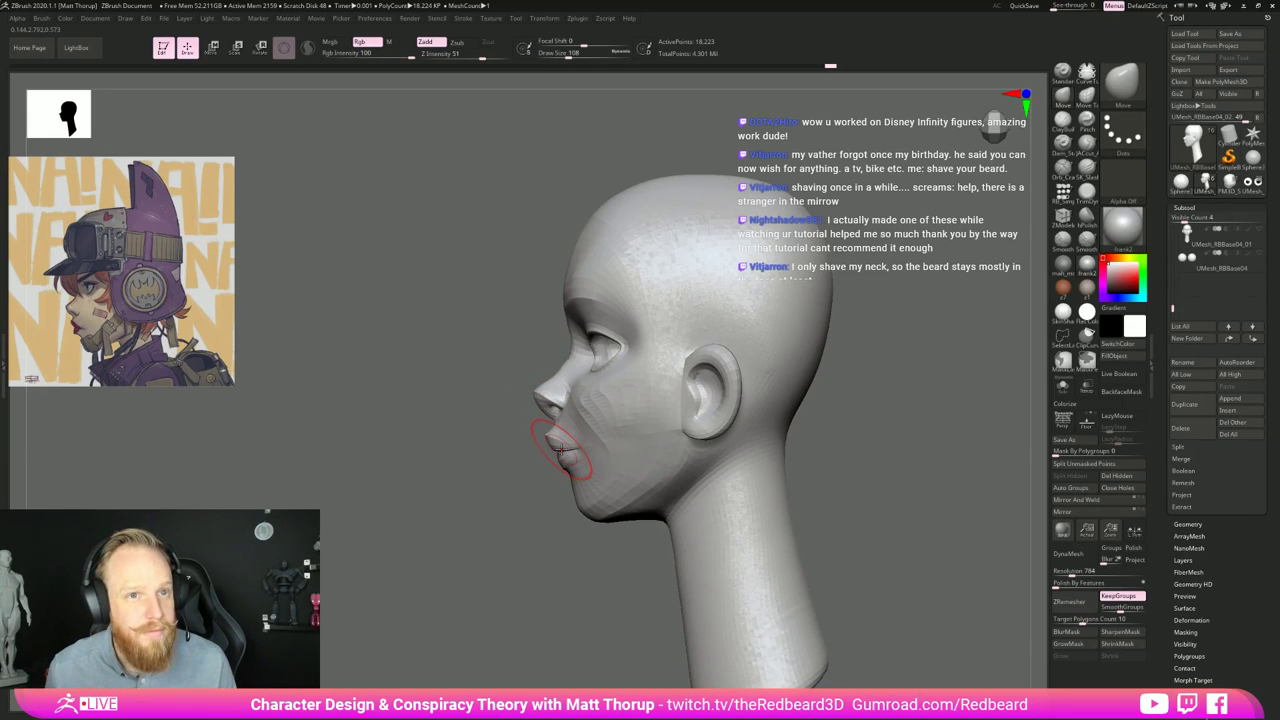
{"action": "left_click_drag", "start_coordinate": [512, 522], "coordinate": [521, 530]}
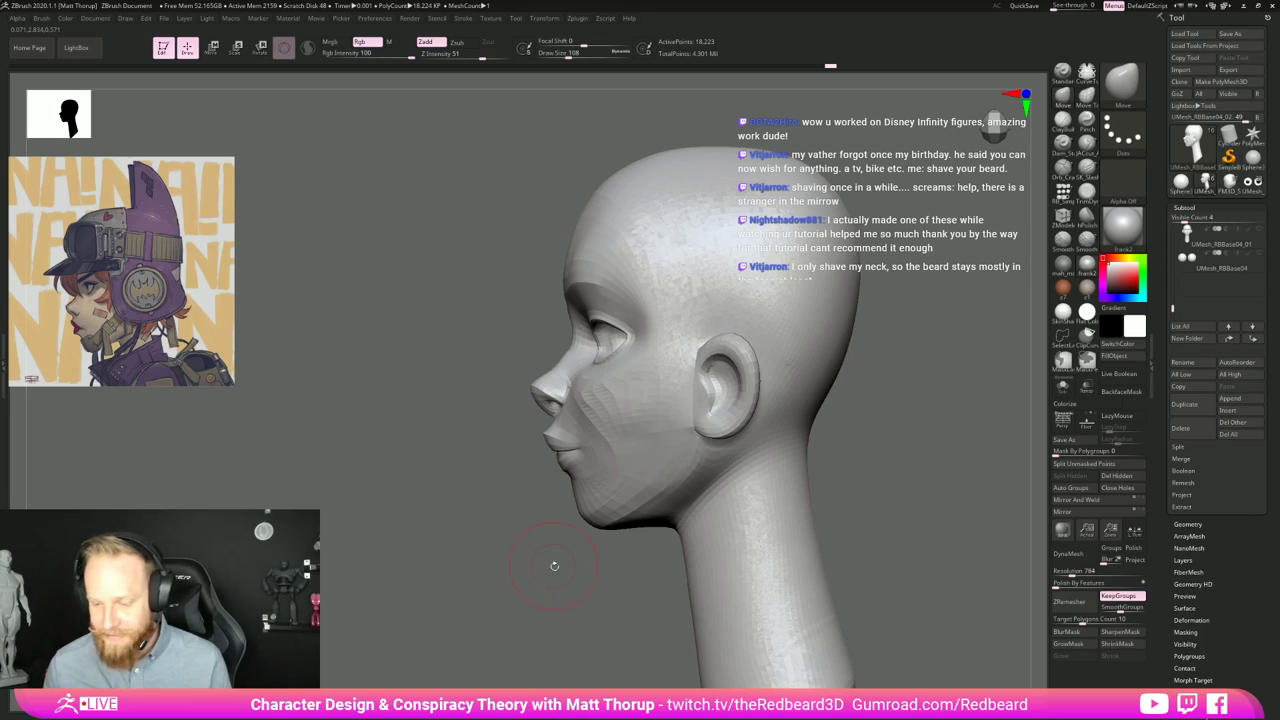
Step: Refine the upper lip from below and in the opposite profile, using a draw size of 62 for the underside
{"action": "left_click_drag", "start_coordinate": [551, 563], "coordinate": [700, 508]}
{"action": "left_click_drag", "start_coordinate": [808, 452], "coordinate": [745, 370]}
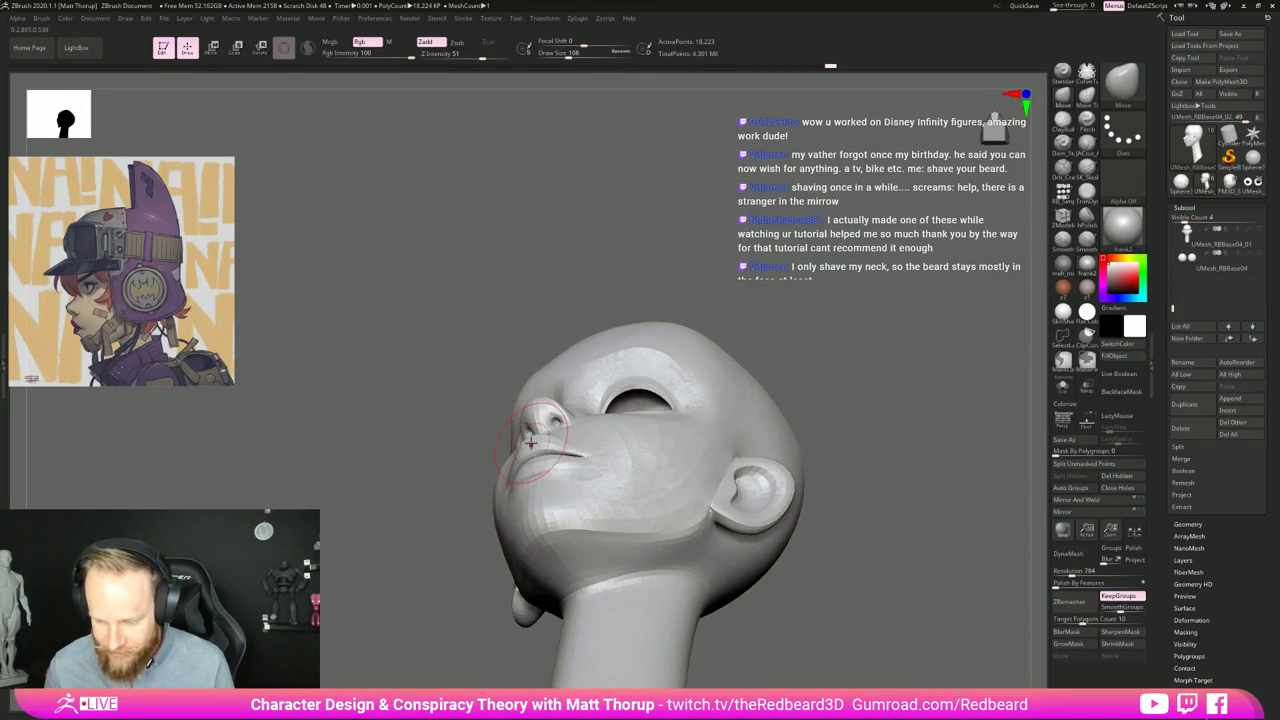
{"action": "key", "text": "s"}
{"action": "left_click_drag", "start_coordinate": [533, 444], "coordinate": [545, 447]}
{"action": "left_click_drag", "start_coordinate": [715, 345], "coordinate": [830, 398]}
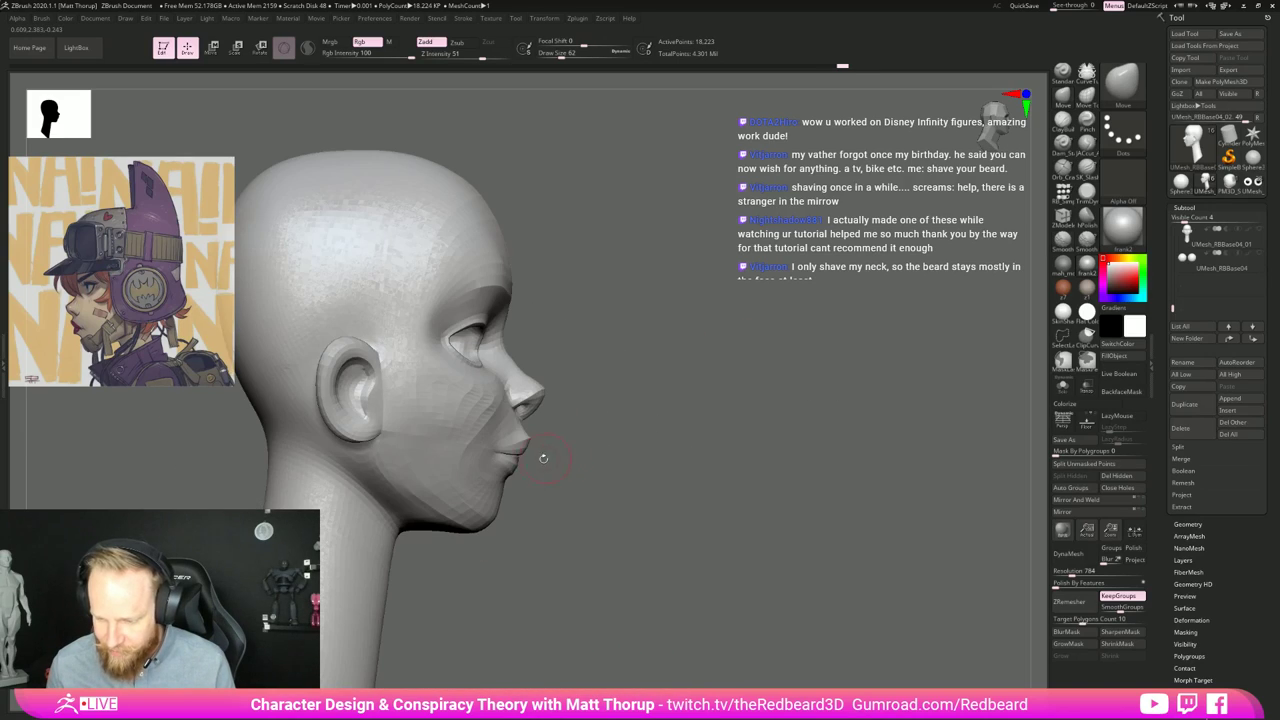
{"action": "key", "text": "s"}
{"action": "left_click_drag", "start_coordinate": [509, 450], "coordinate": [516, 453]}
{"action": "key", "text": "s"}
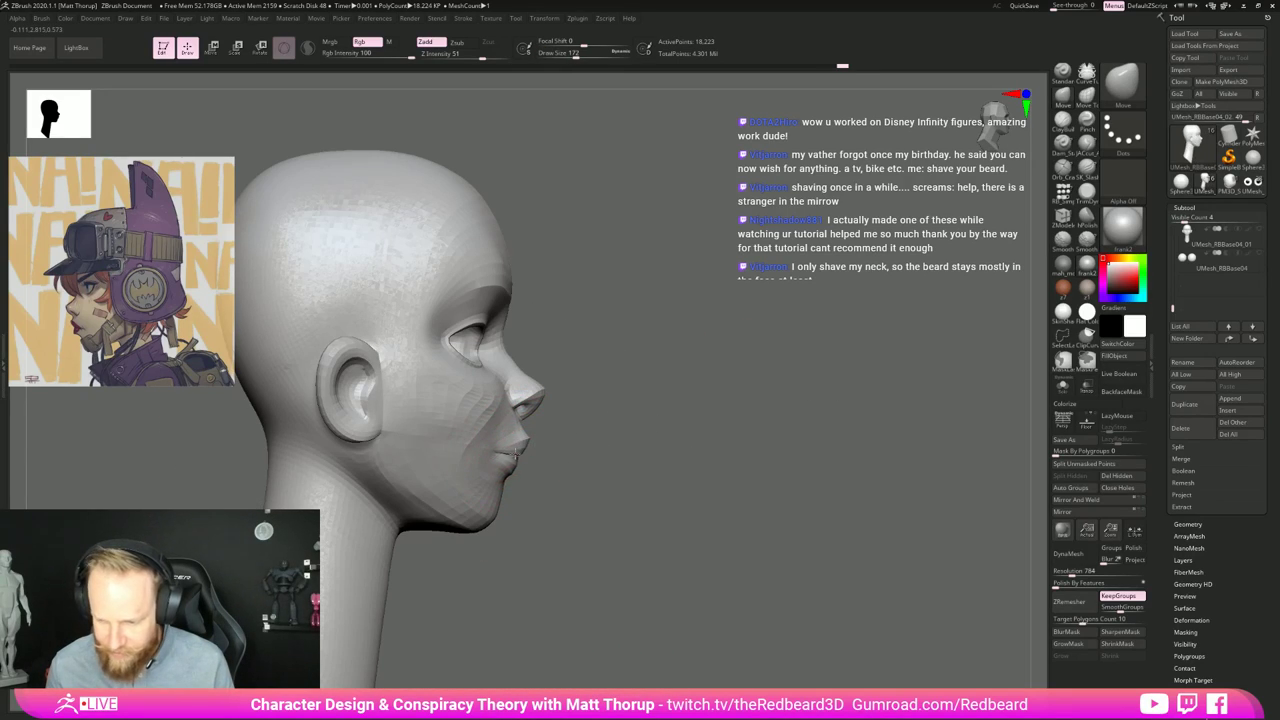
Step: Reshape the nostril and base of the nose in profile, reducing the draw size to 46
{"action": "key", "text": "s"}
{"action": "mouse_move", "coordinate": [517, 405]}
{"action": "left_mouse_down"}
{"action": "mouse_move", "coordinate": [537, 403]}
{"action": "mouse_move", "coordinate": [527, 417]}
{"action": "mouse_move", "coordinate": [543, 397]}
{"action": "mouse_move", "coordinate": [534, 384]}
{"action": "left_mouse_up"}
{"action": "key", "text": "s"}
{"action": "key", "text": "s"}
{"action": "key", "text": "s"}
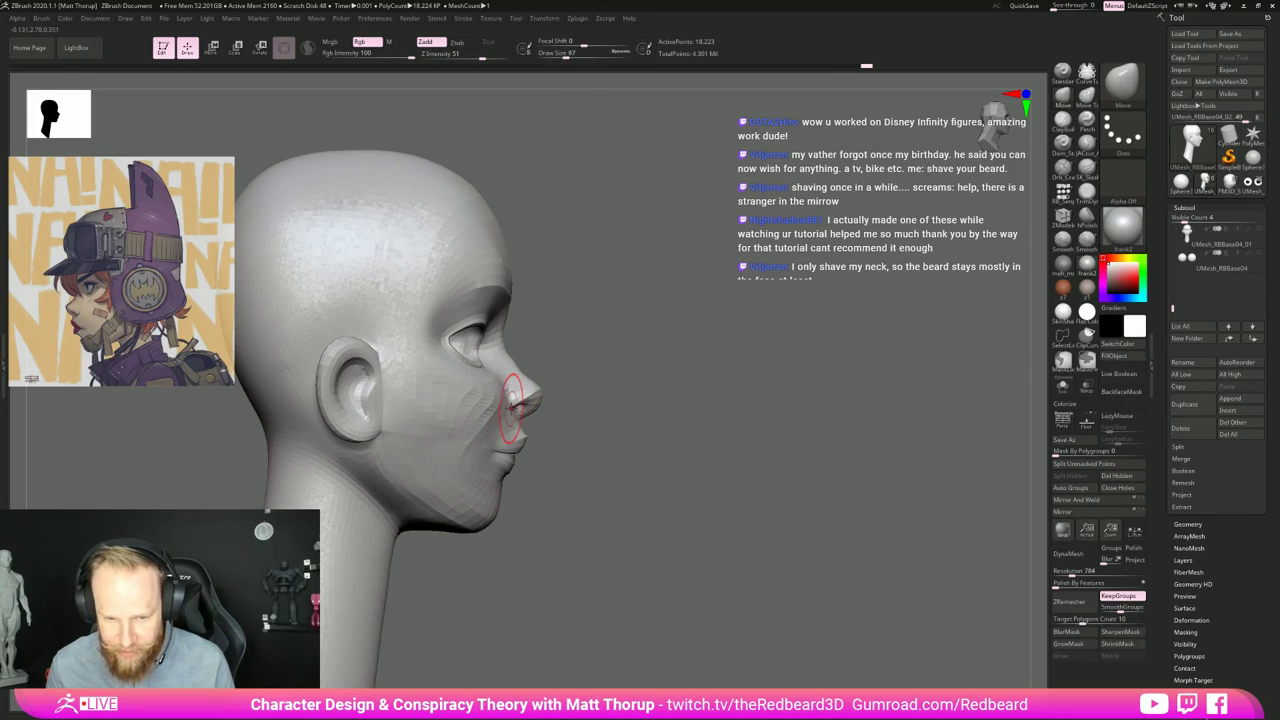
{"action": "key", "text": "bracketleft"}
{"action": "key", "text": "bracketleft"}
{"action": "key", "text": "bracketleft"}
{"action": "key", "text": "bracketleft"}
{"action": "key", "text": "bracketleft"}
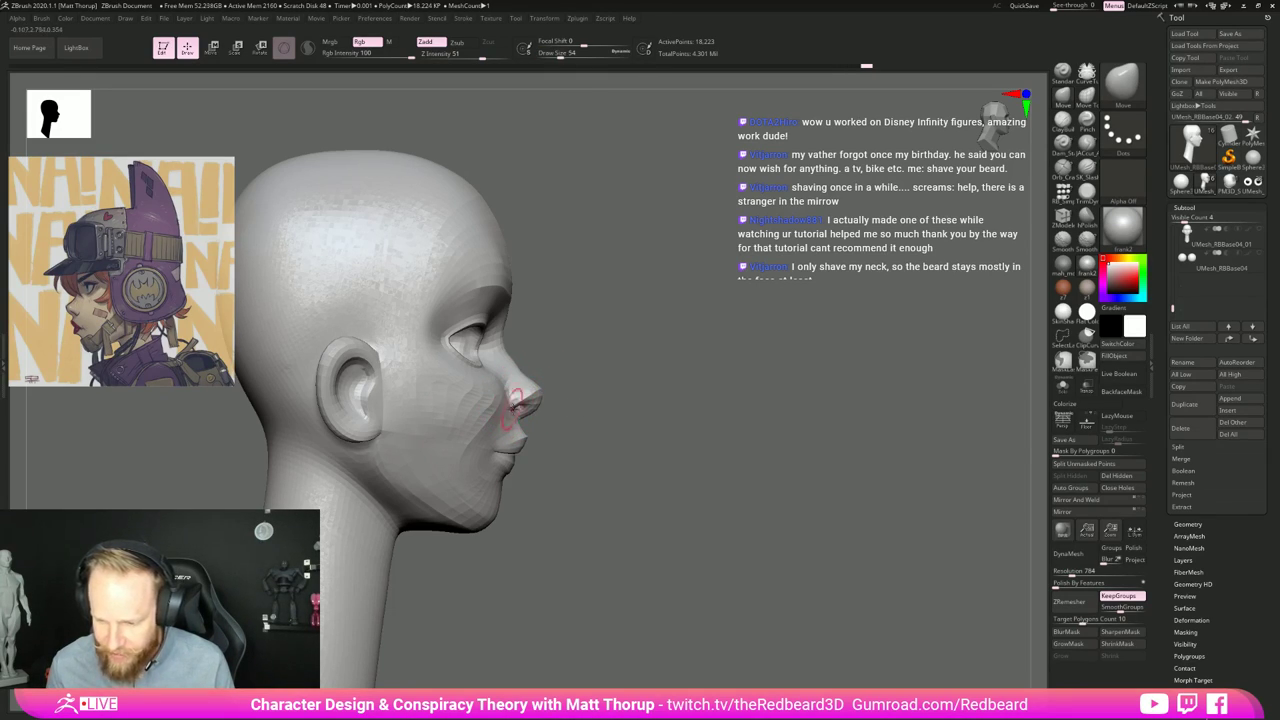
{"action": "key", "text": "bracketleft"}
{"action": "left_click_drag", "start_coordinate": [564, 384], "coordinate": [519, 405]}
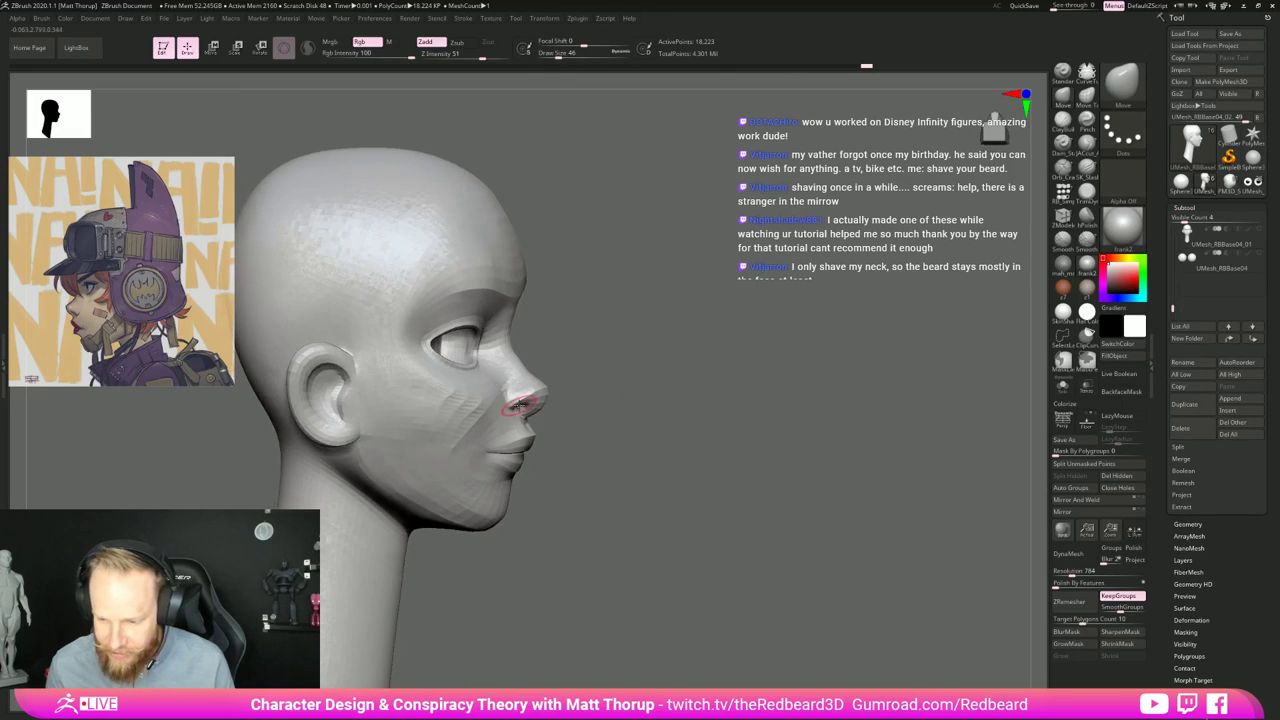
Step: Refine the sides of the nose and the adjoining cheek from several angles at a draw size of 59
{"action": "mouse_move", "coordinate": [524, 402]}
{"action": "right_mouse_down"}
{"action": "mouse_move", "coordinate": [500, 400]}
{"action": "mouse_move", "coordinate": [538, 389]}
{"action": "right_mouse_up"}
{"action": "key", "text": "bracketright"}
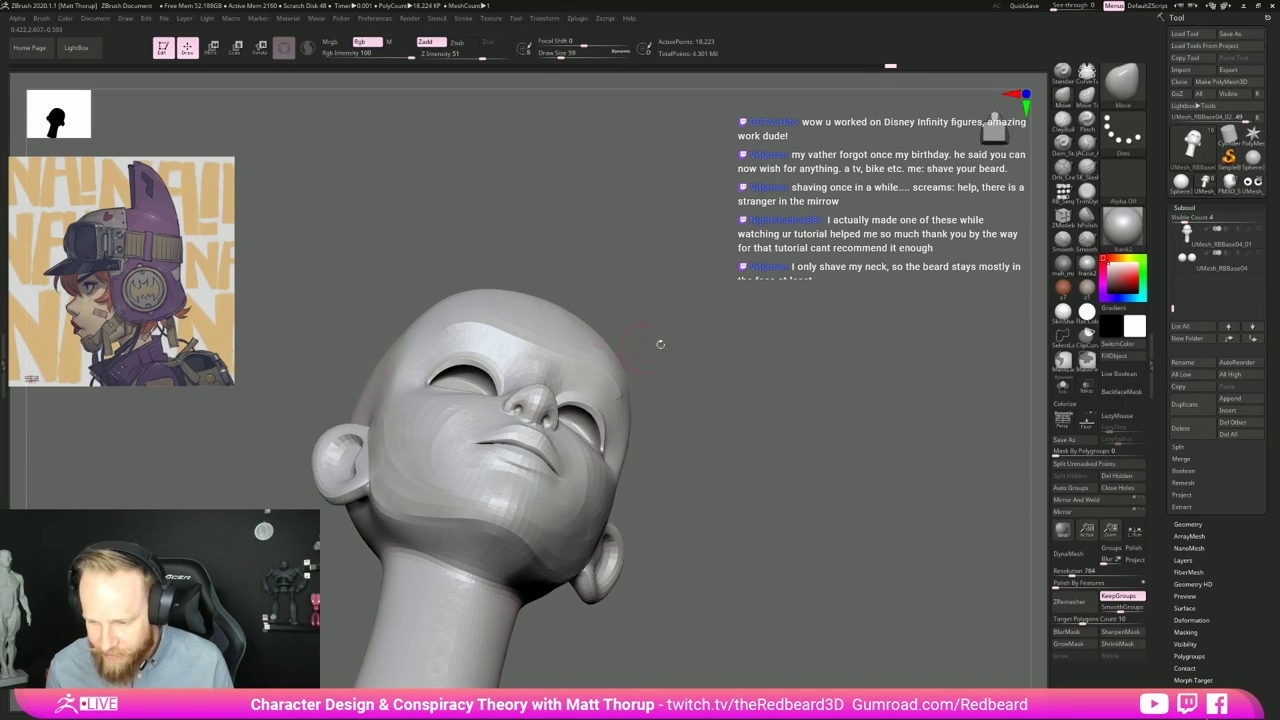
{"action": "right_click_drag", "start_coordinate": [660, 344], "coordinate": [488, 492]}
{"action": "right_click_drag", "start_coordinate": [522, 574], "coordinate": [543, 423], "text": "ctrl"}
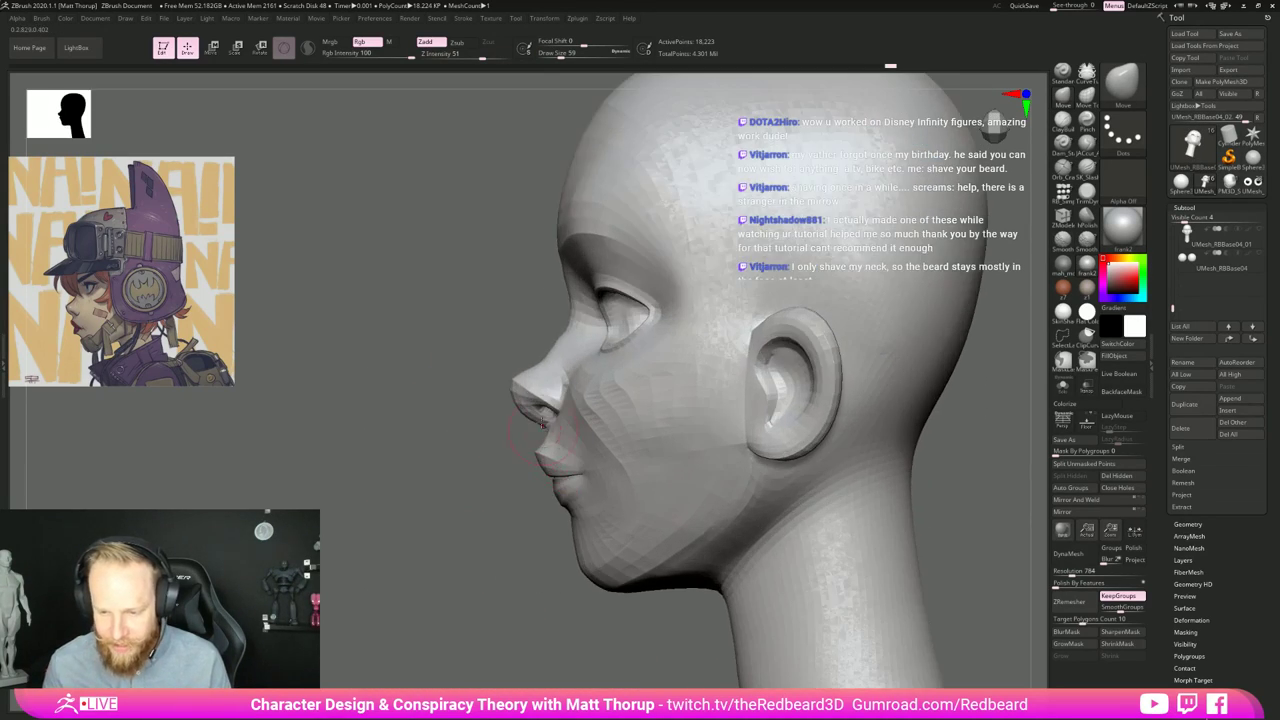
{"action": "right_click_drag", "start_coordinate": [480, 520], "coordinate": [590, 428]}
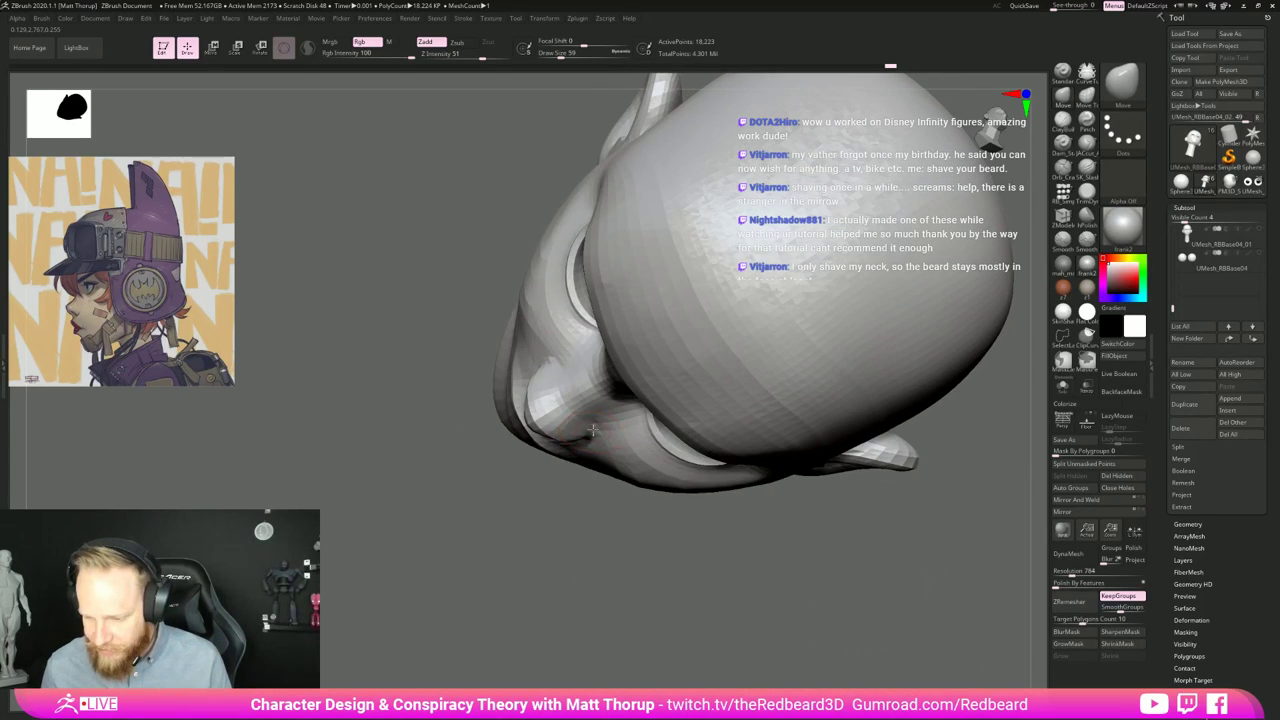
{"action": "right_click_drag", "start_coordinate": [550, 388], "coordinate": [542, 580]}
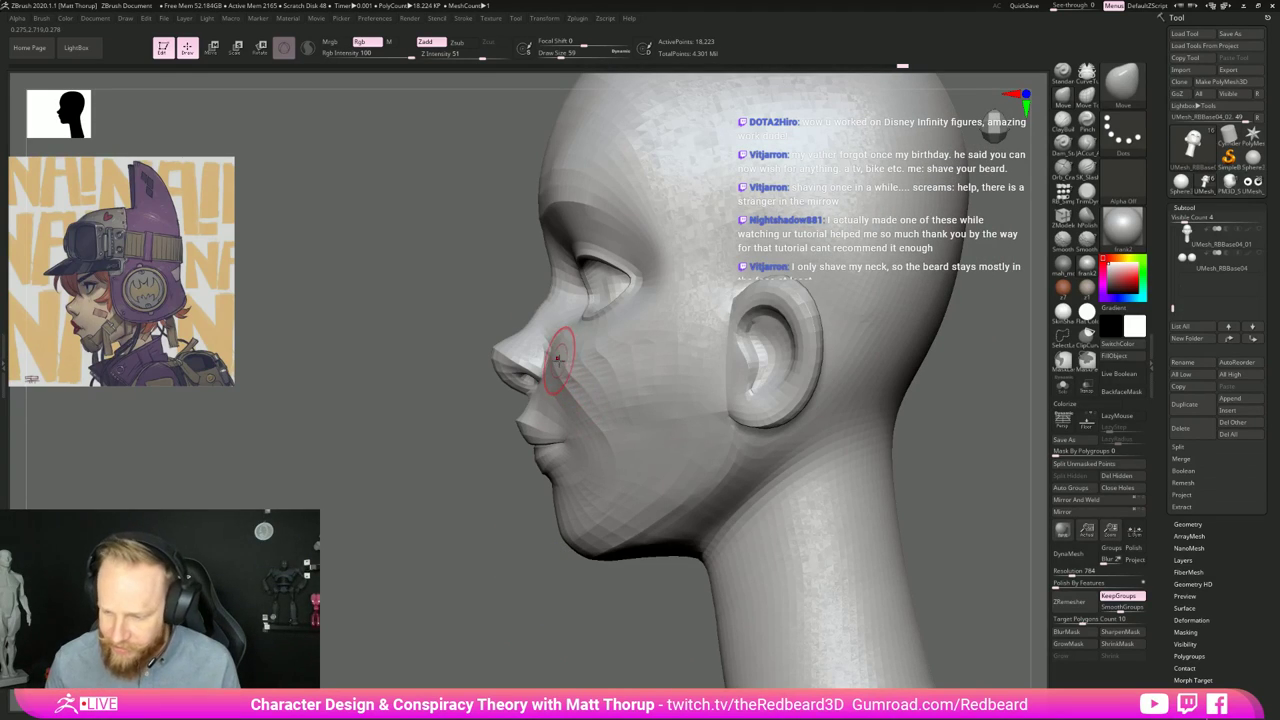
{"action": "left_click_drag", "start_coordinate": [562, 356], "coordinate": [566, 352]}
Step: Smooth the cheek from beside the nose to below the eye at a draw size of 74
{"action": "left_click_drag", "start_coordinate": [585, 420], "coordinate": [583, 413], "text": "shift"}
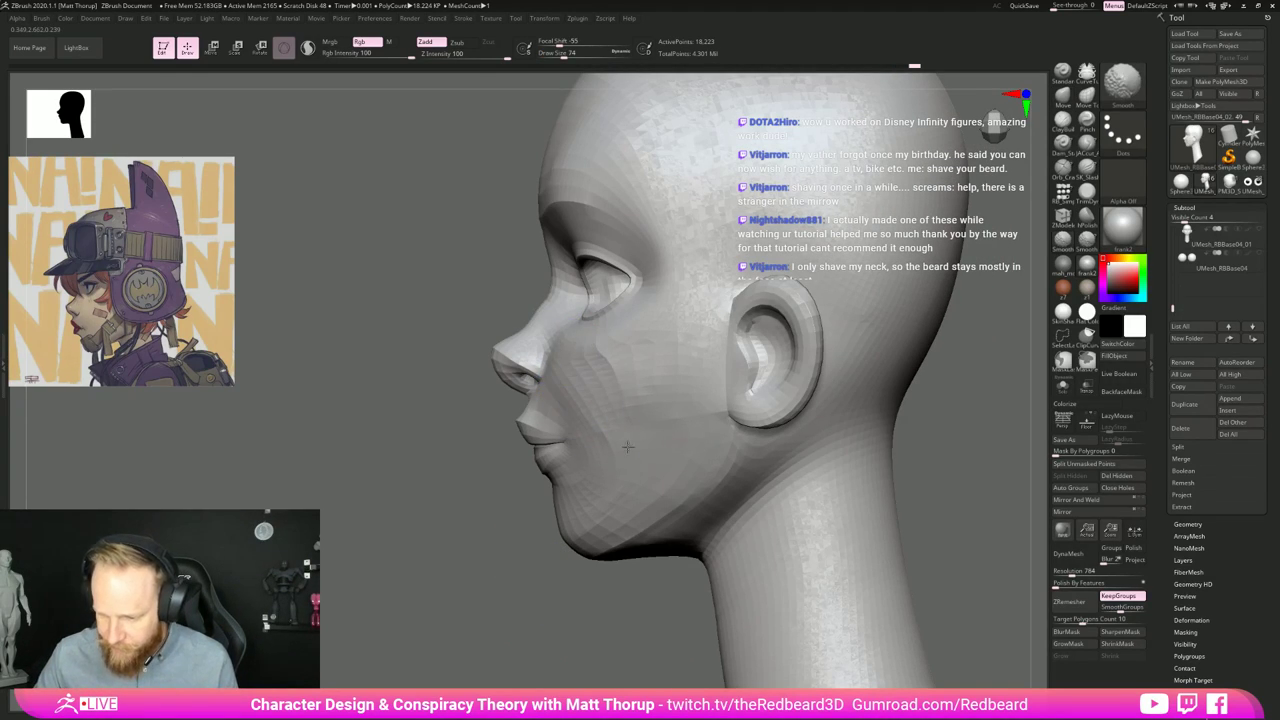
{"action": "mouse_move", "coordinate": [628, 447]}
{"action": "right_mouse_down"}
{"action": "mouse_move", "coordinate": [715, 455]}
{"action": "mouse_move", "coordinate": [745, 490]}
{"action": "right_mouse_up"}
{"action": "left_click_drag", "start_coordinate": [559, 350], "coordinate": [546, 350], "text": "shift"}
{"action": "mouse_move", "coordinate": [686, 463]}
{"action": "right_mouse_down"}
{"action": "mouse_move", "coordinate": [558, 371]}
{"action": "mouse_move", "coordinate": [660, 366]}
{"action": "right_mouse_up"}
{"action": "mouse_move", "coordinate": [549, 354]}
{"action": "left_mouse_down", "text": "shift"}
{"action": "mouse_move", "coordinate": [557, 344]}
{"action": "mouse_move", "coordinate": [600, 361]}
{"action": "left_mouse_up", "text": "shift"}
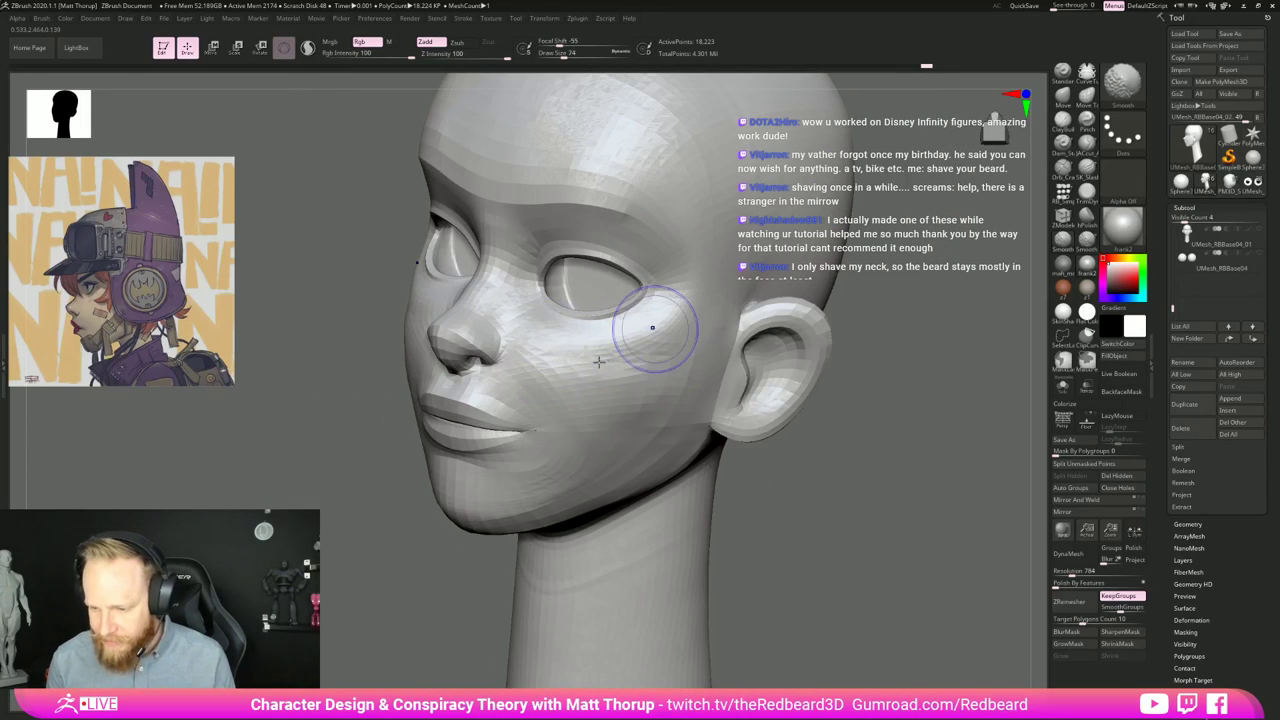
{"action": "left_click_drag", "start_coordinate": [923, 343], "coordinate": [915, 378]}
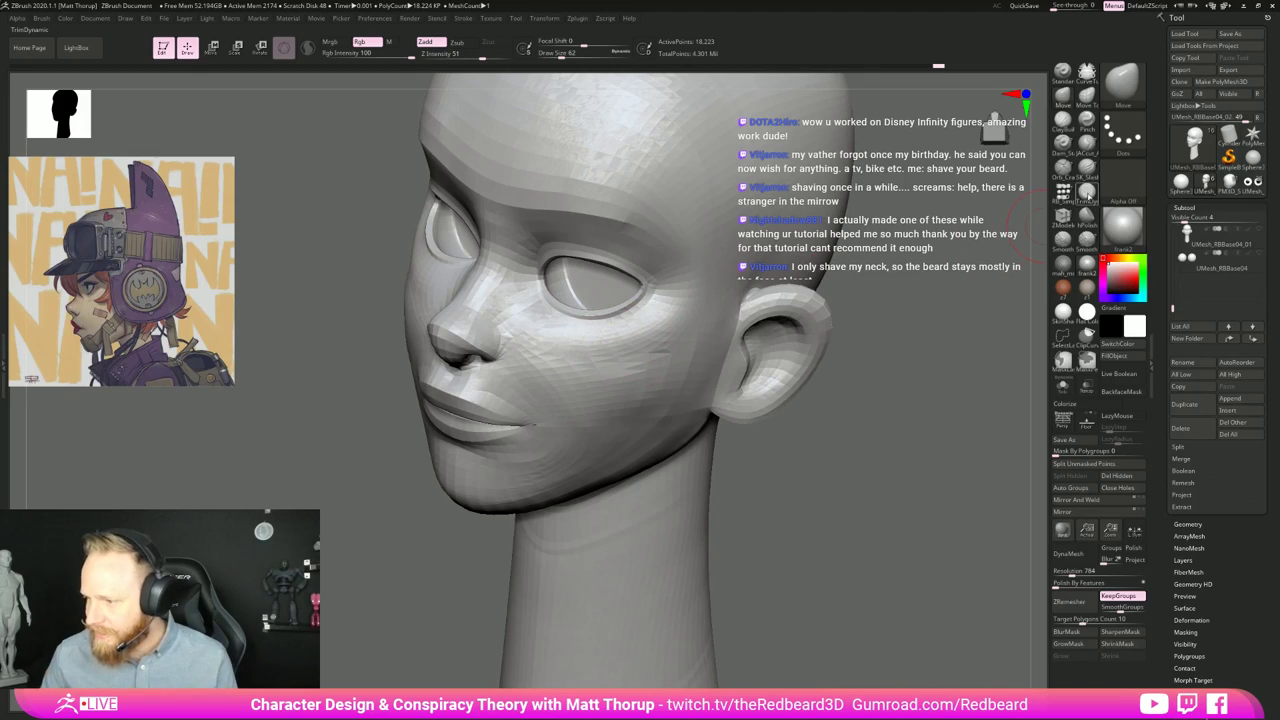
Step: Flatten the cheek planes below the eyes with the TrimDynamic brush at a draw size of 68
{"action": "left_click", "coordinate": [1087, 194]}
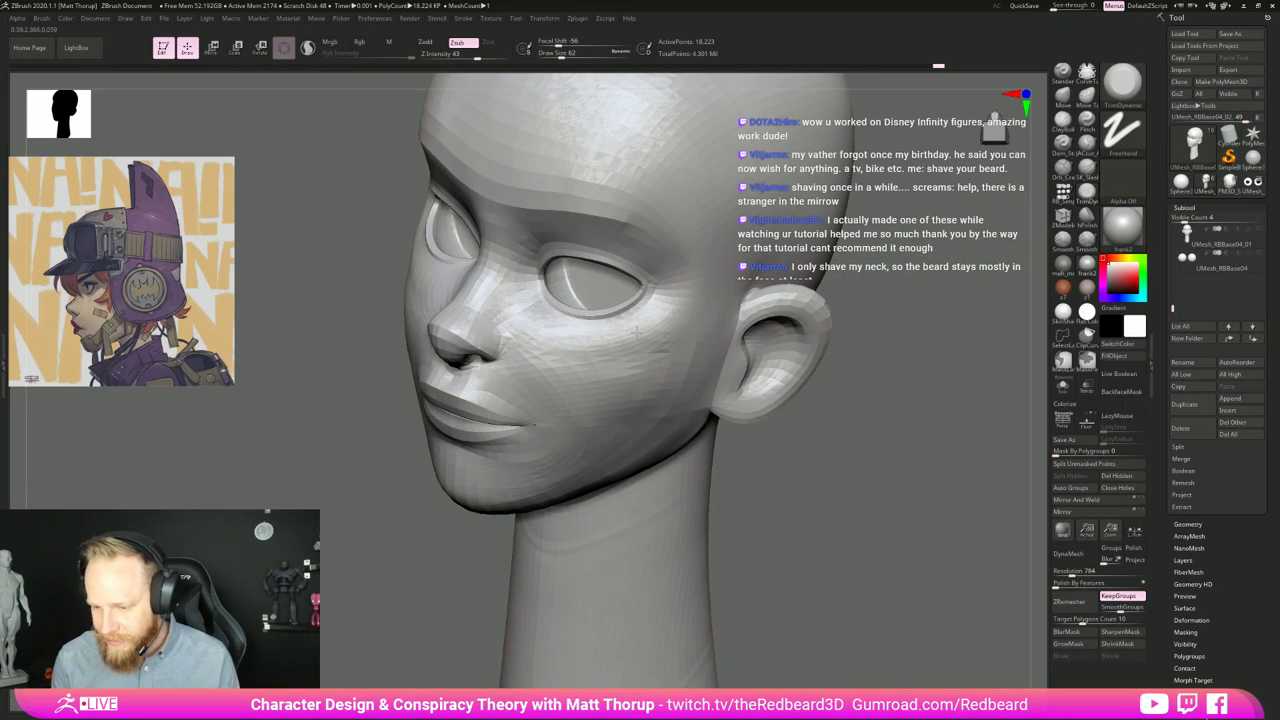
{"action": "key", "text": "]"}
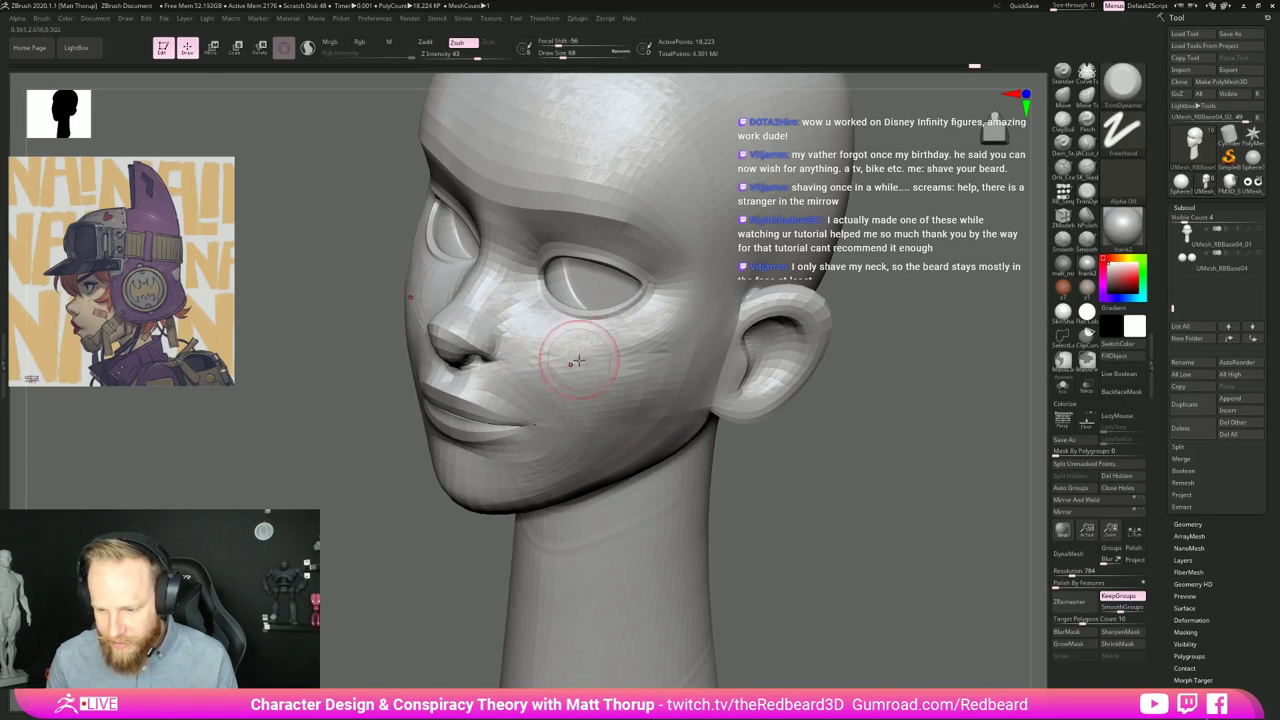
{"action": "left_click_drag", "start_coordinate": [792, 493], "coordinate": [666, 414]}
{"action": "left_click_drag", "start_coordinate": [800, 416], "coordinate": [603, 514]}
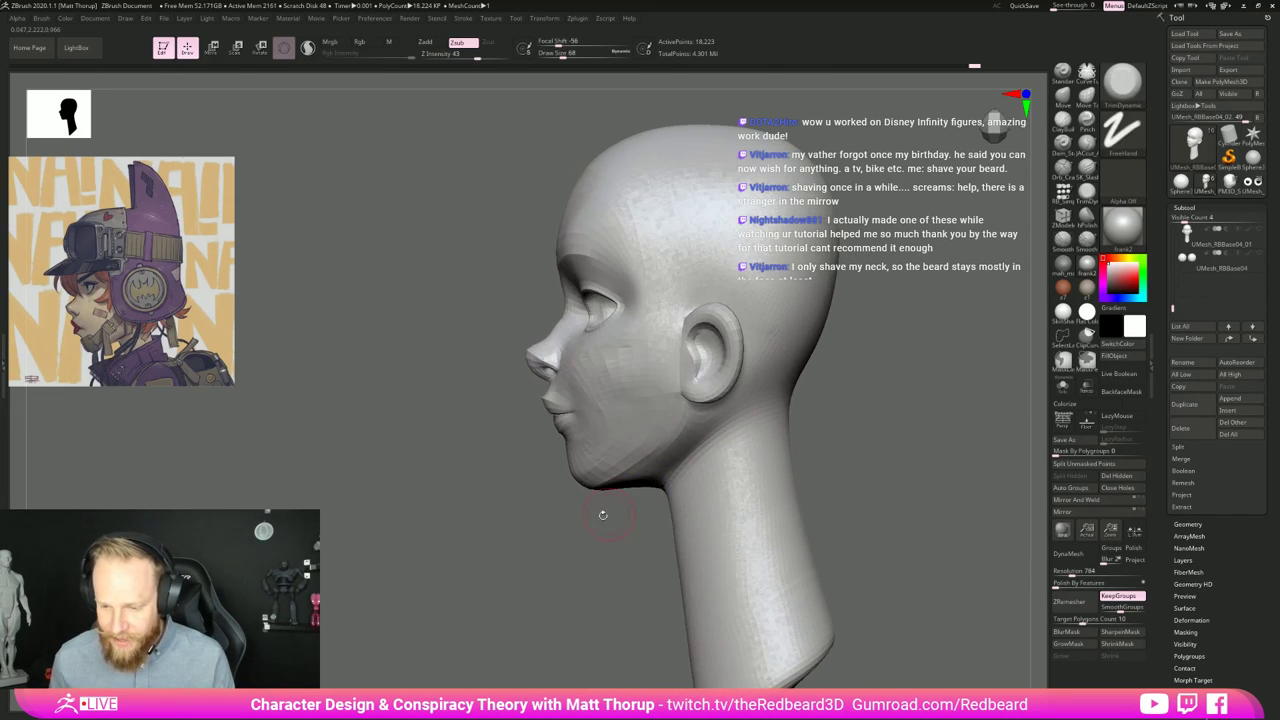
Step: Reshape the area below the lower lip and the chin with the Move brush at a draw size of 65
{"action": "key", "text": "b"}
{"action": "key", "text": "m"}
{"action": "key", "text": "v"}
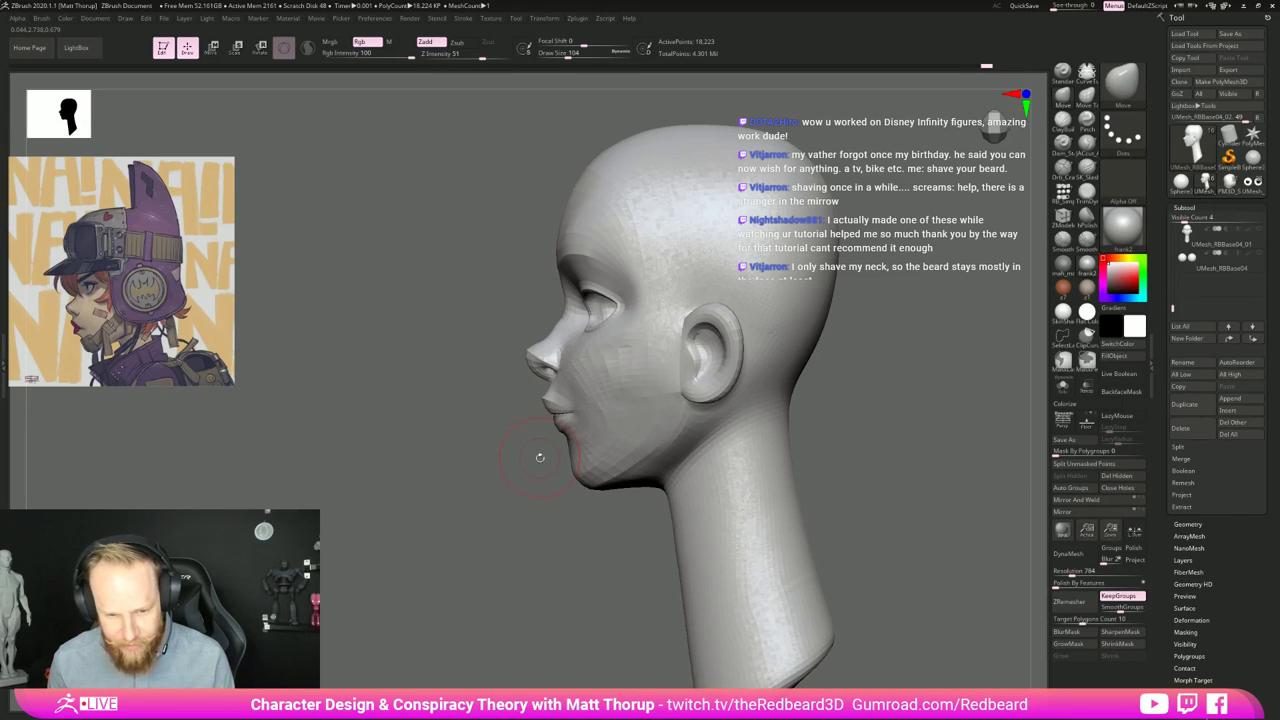
{"action": "key", "text": "s"}
{"action": "mouse_move", "coordinate": [554, 436]}
{"action": "left_mouse_down"}
{"action": "mouse_move", "coordinate": [545, 463]}
{"action": "mouse_move", "coordinate": [566, 467]}
{"action": "left_mouse_up"}
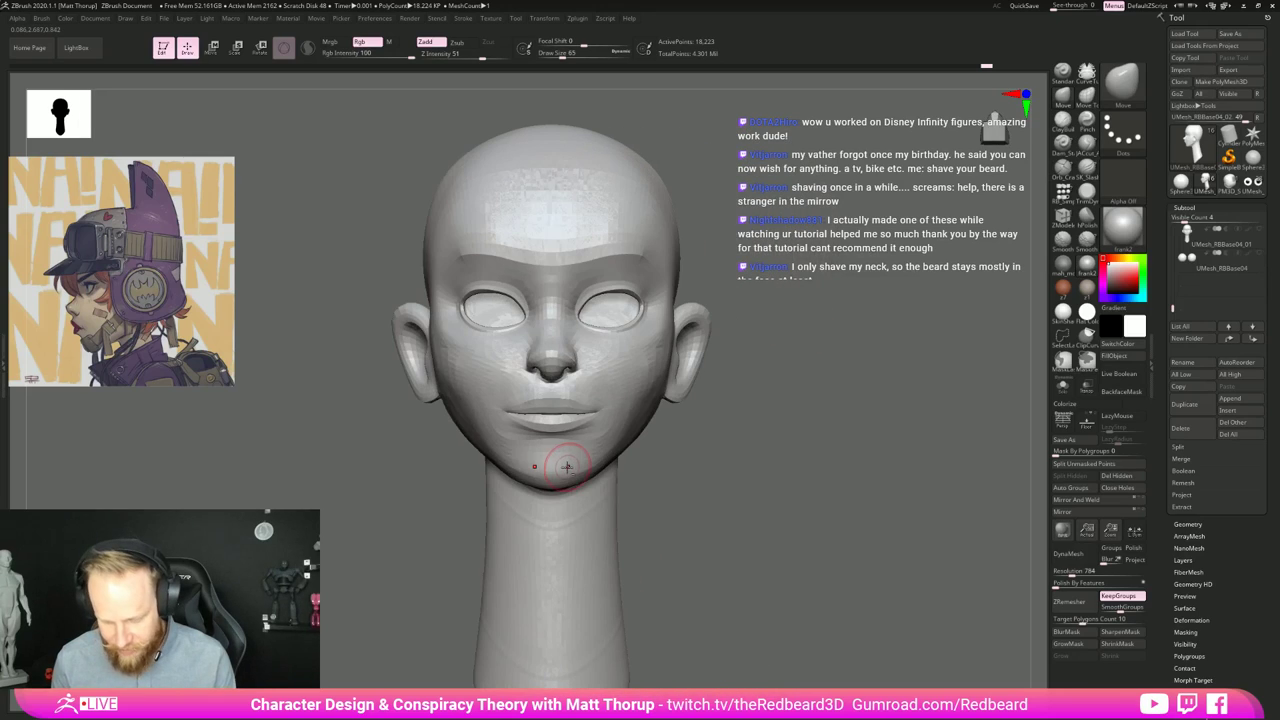
Step: Adjust the lower lip in profile with the Move Topological brush at a draw size of 80
{"action": "key", "text": "b"}
{"action": "key", "text": "m"}
{"action": "key", "text": "t"}
{"action": "left_click_drag", "start_coordinate": [690, 438], "coordinate": [832, 440]}
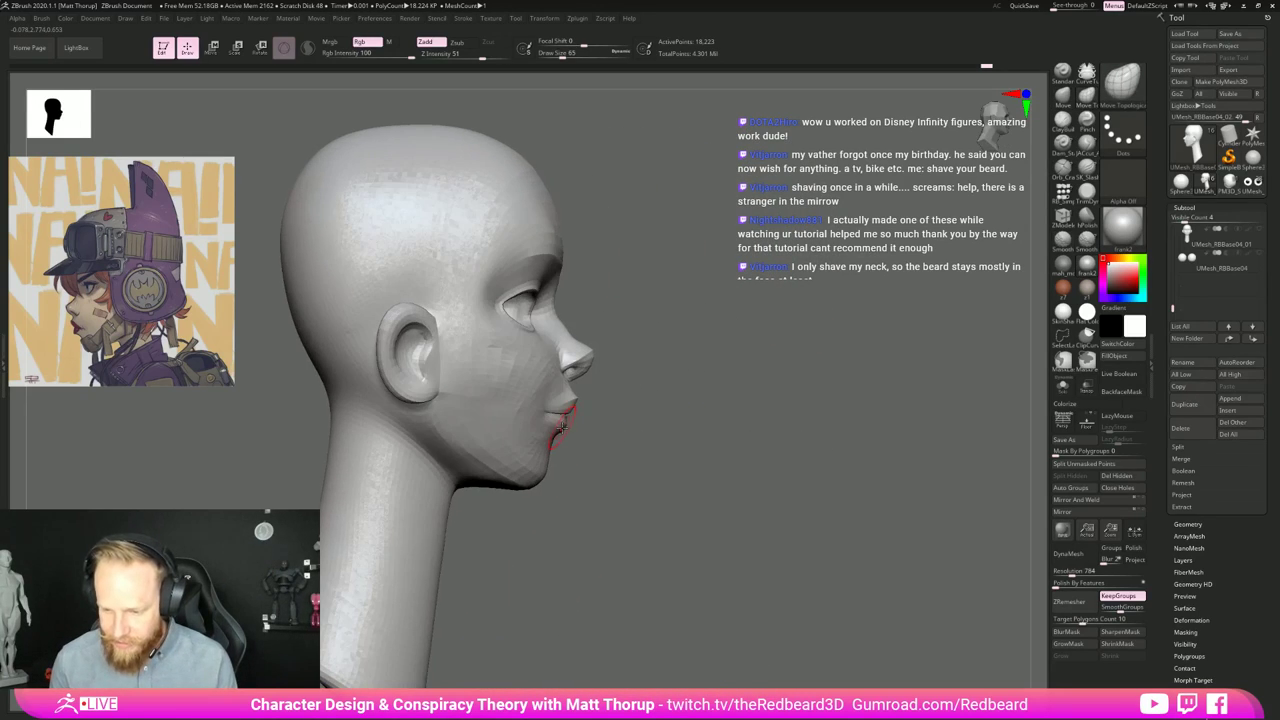
{"action": "key", "text": "s"}
{"action": "left_click_drag", "start_coordinate": [562, 428], "coordinate": [565, 428]}
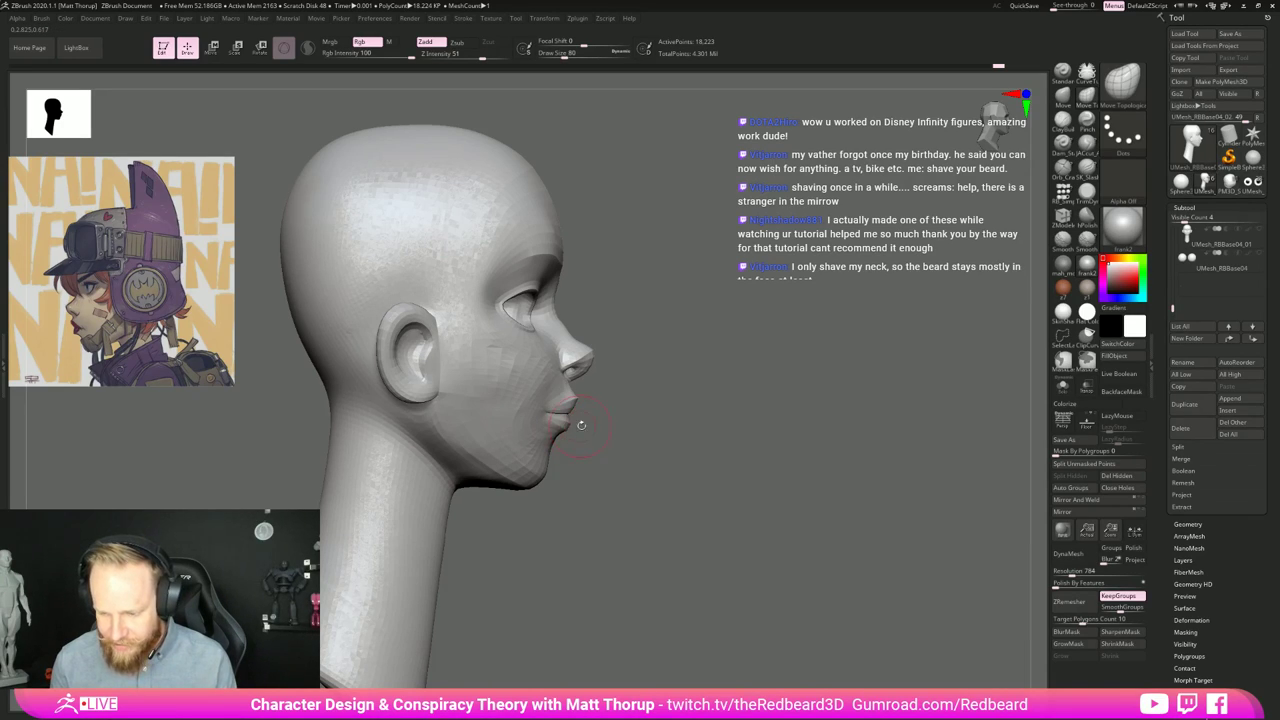
{"action": "mouse_move", "coordinate": [581, 425]}
{"action": "left_mouse_down"}
{"action": "mouse_move", "coordinate": [547, 428]}
{"action": "mouse_move", "coordinate": [524, 412]}
{"action": "left_mouse_up"}
Step: Smooth the jaw area and adjust the corner of the mouth in profile at a draw size of 97
{"action": "key", "text": "s"}
{"action": "left_click_drag", "start_coordinate": [700, 429], "coordinate": [600, 414]}
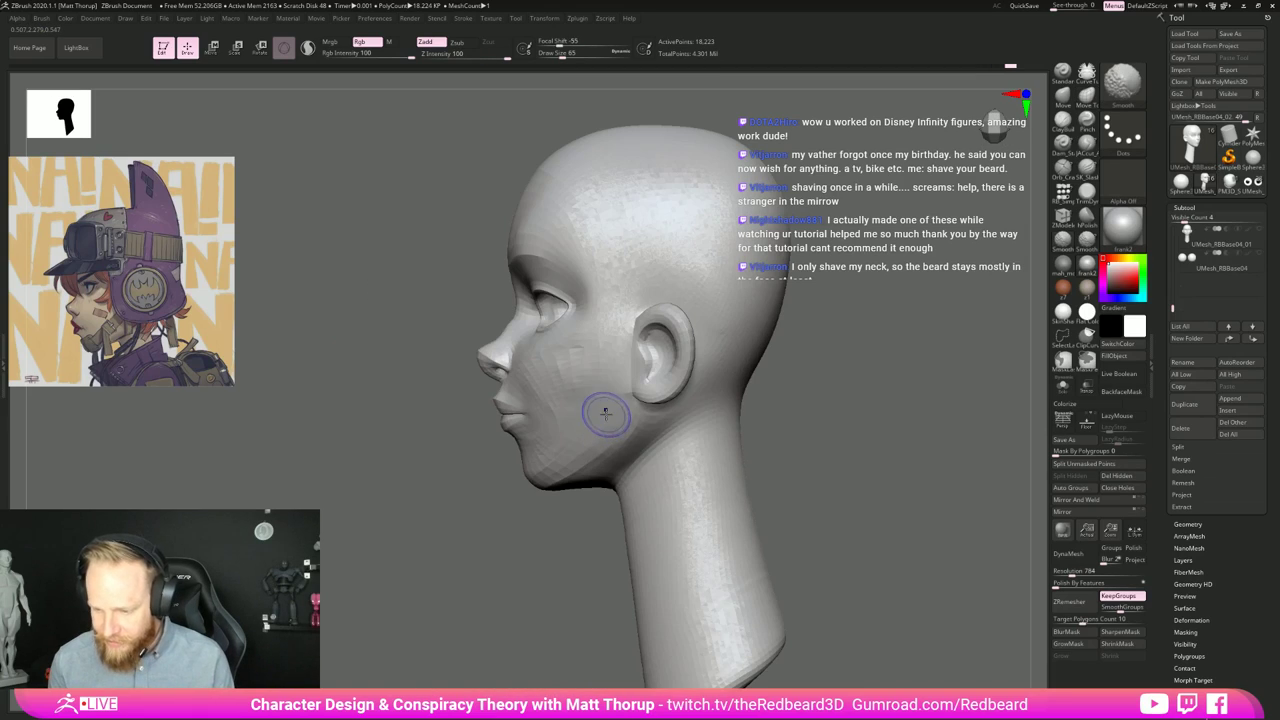
{"action": "key", "text": "]"}
{"action": "key", "text": "]"}
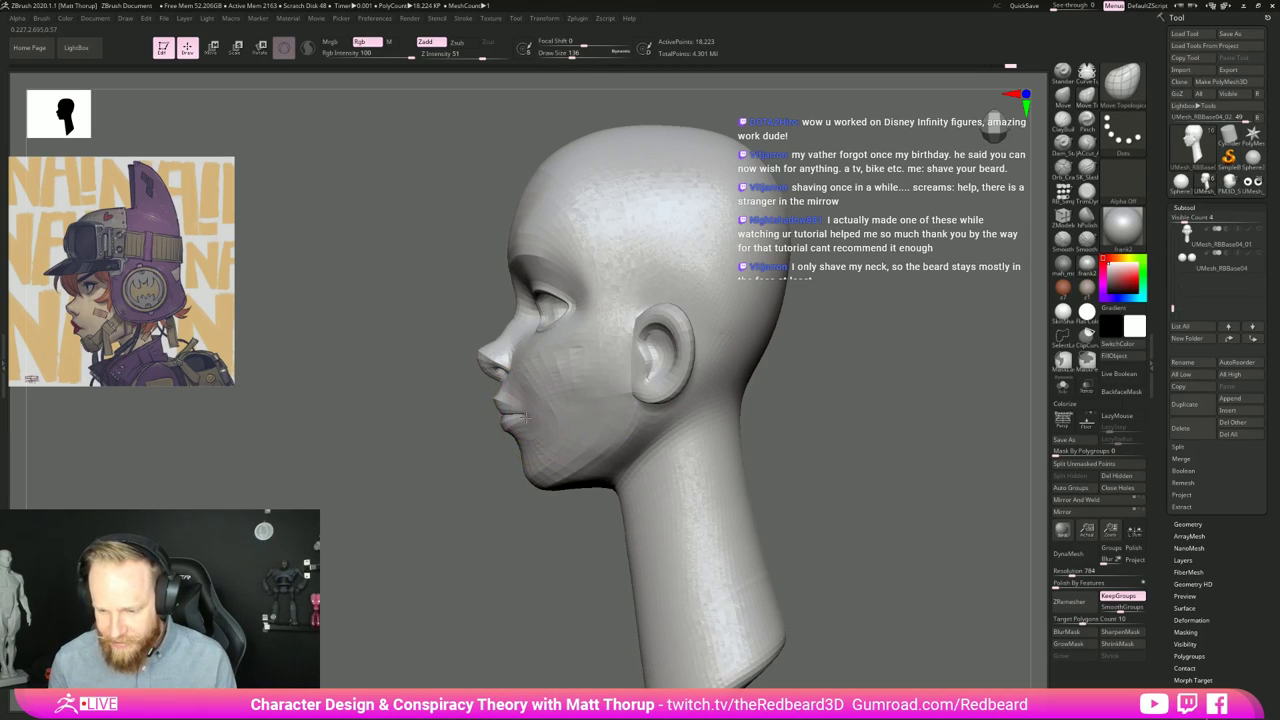
{"action": "key", "text": "["}
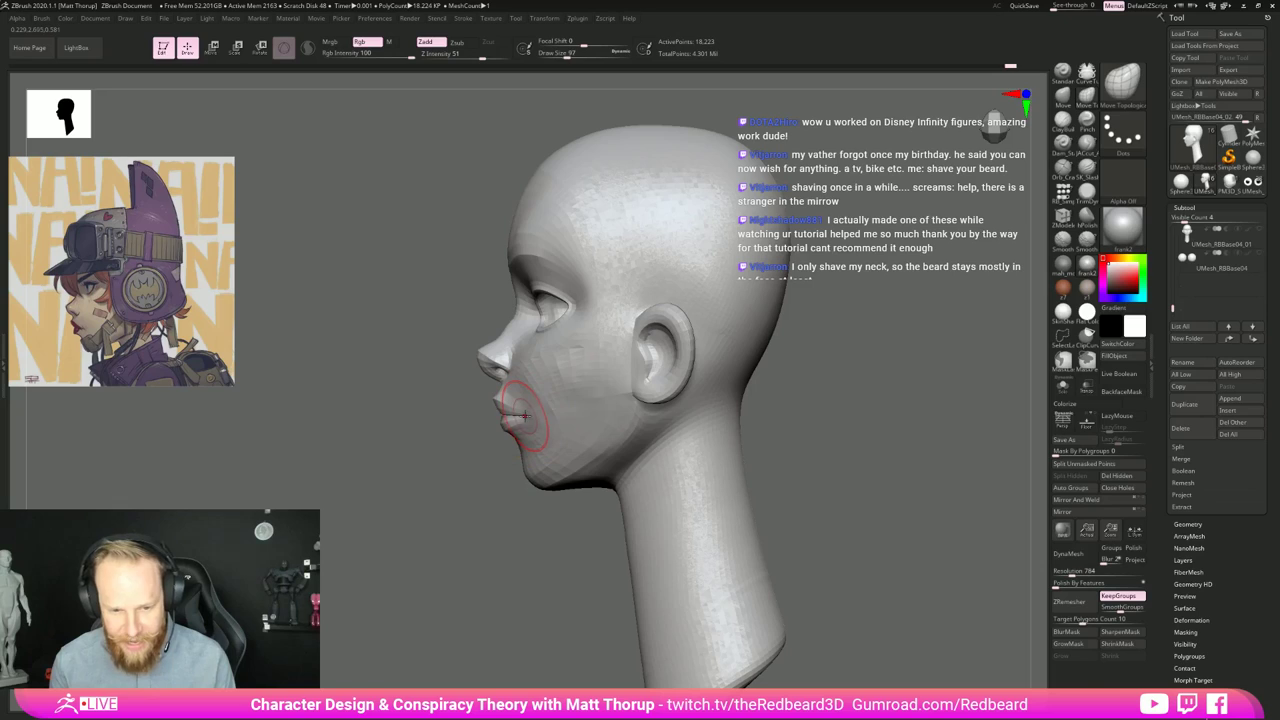
{"action": "left_click_drag", "start_coordinate": [480, 443], "coordinate": [489, 483]}
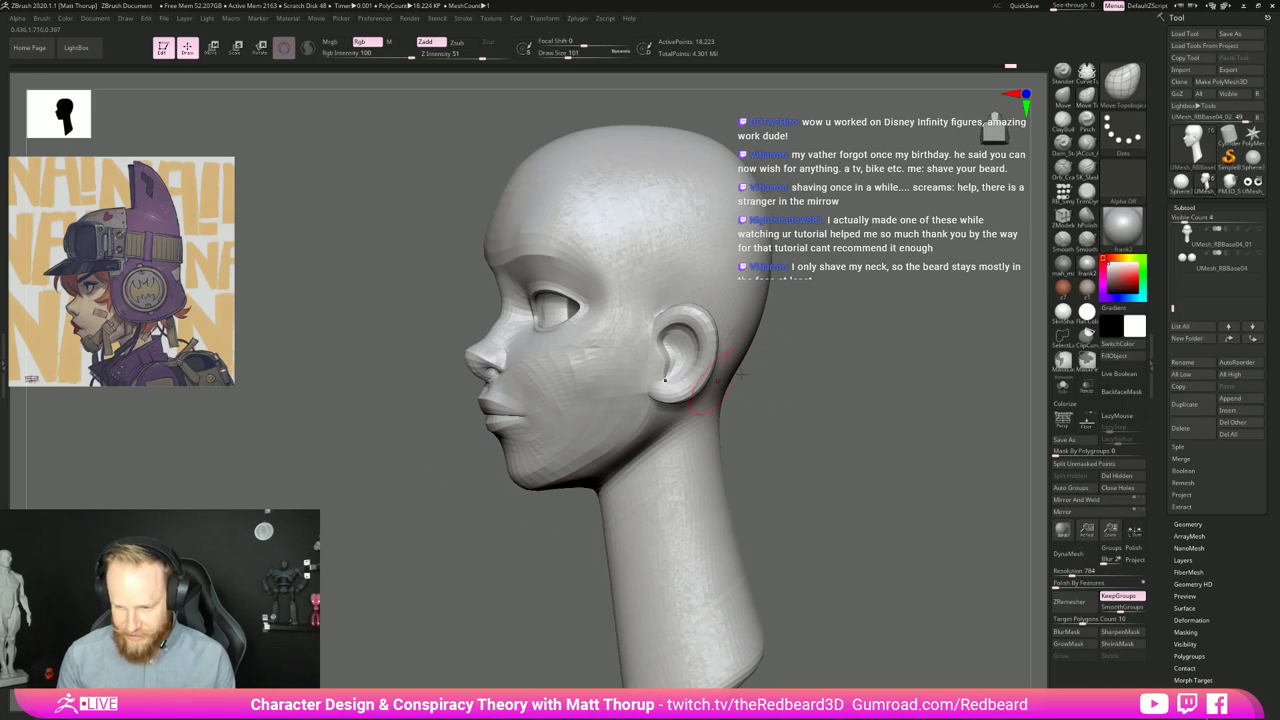
Step: Refine the lower lip and mouth shape from three-quarter and profile views at a draw size of 68
{"action": "left_click_drag", "start_coordinate": [665, 380], "coordinate": [584, 430]}
{"action": "key", "text": "["}
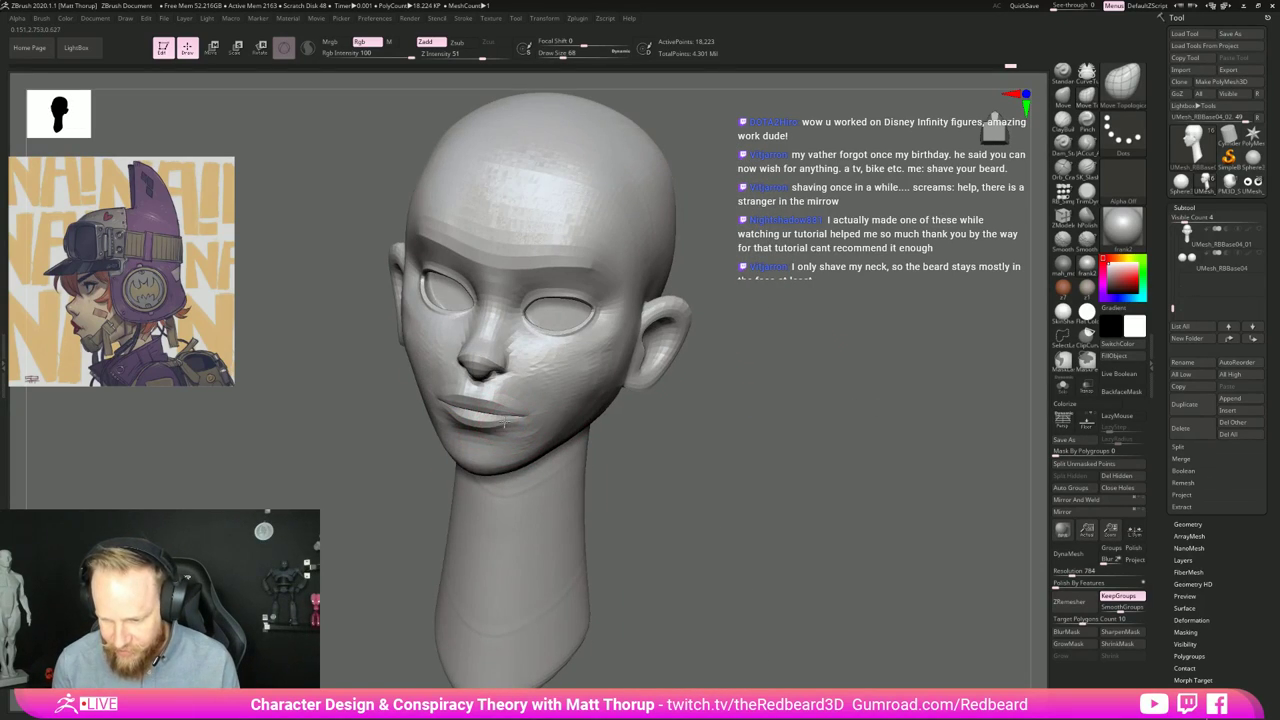
{"action": "left_click_drag", "start_coordinate": [726, 419], "coordinate": [497, 410]}
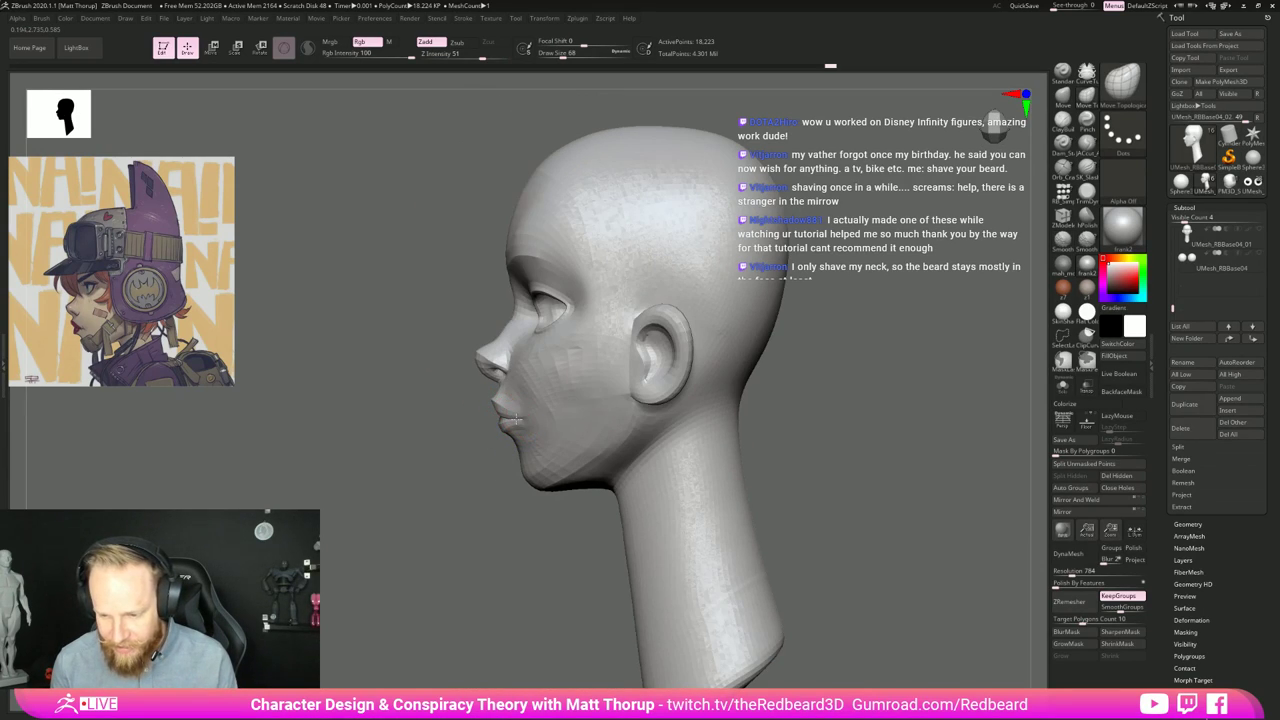
{"action": "left_click_drag", "start_coordinate": [491, 501], "coordinate": [632, 500]}
{"action": "key", "text": "]"}
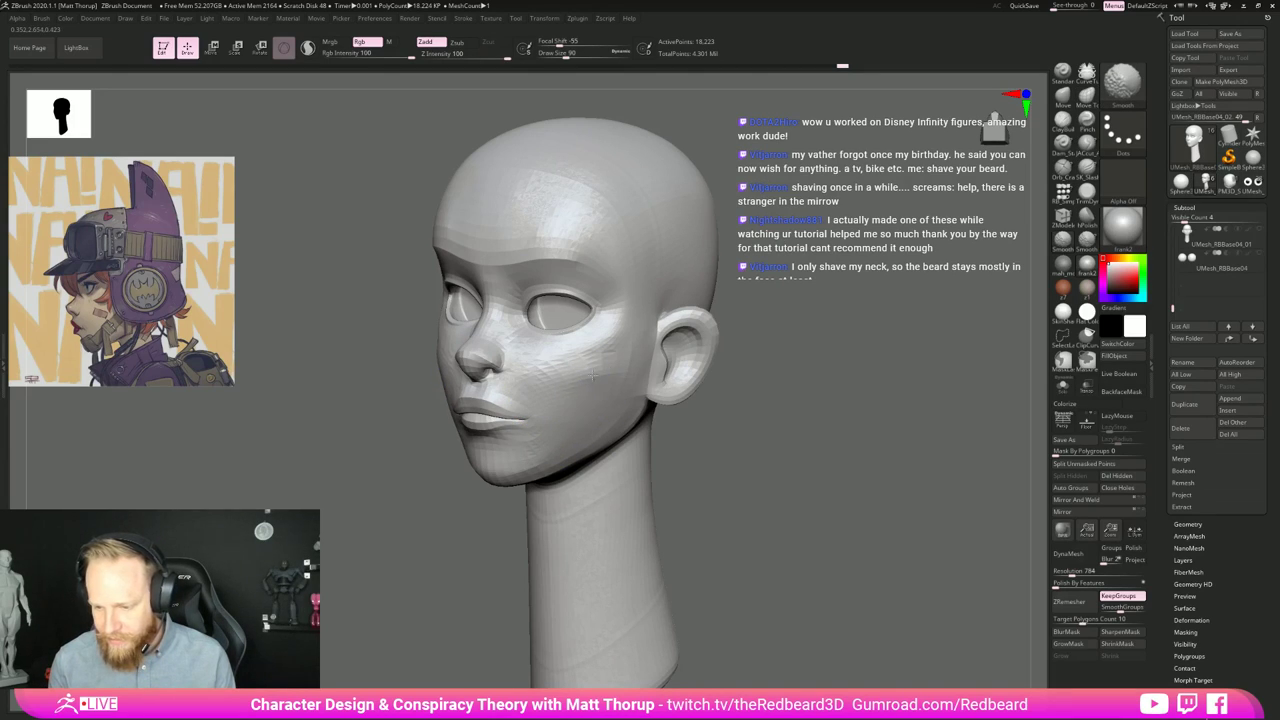
Step: Reshape the jawline and chin from a three-quarter view with the Move brush at a draw size of 140
{"action": "key", "text": "b"}
{"action": "key", "text": "m"}
{"action": "key", "text": "v"}
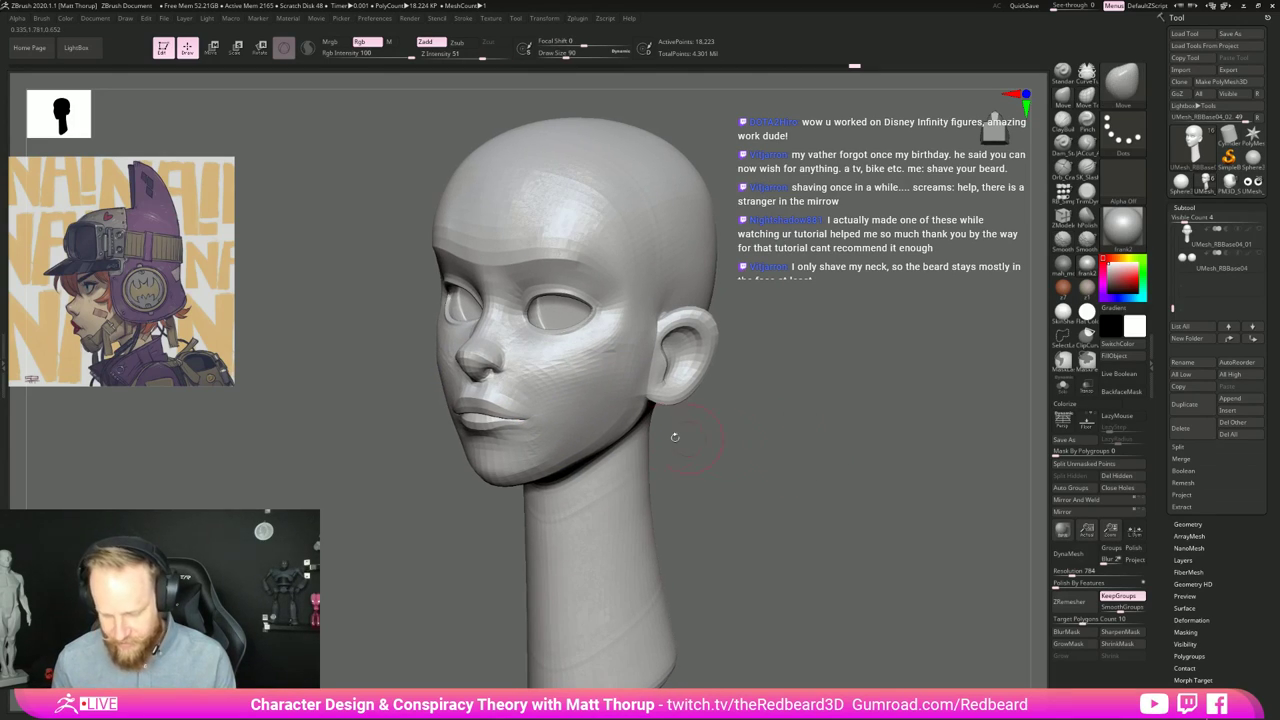
{"action": "key", "text": "s"}
{"action": "left_click_drag", "start_coordinate": [702, 456], "coordinate": [790, 478]}
{"action": "key", "text": "s"}
{"action": "left_click_drag", "start_coordinate": [589, 436], "coordinate": [580, 436]}
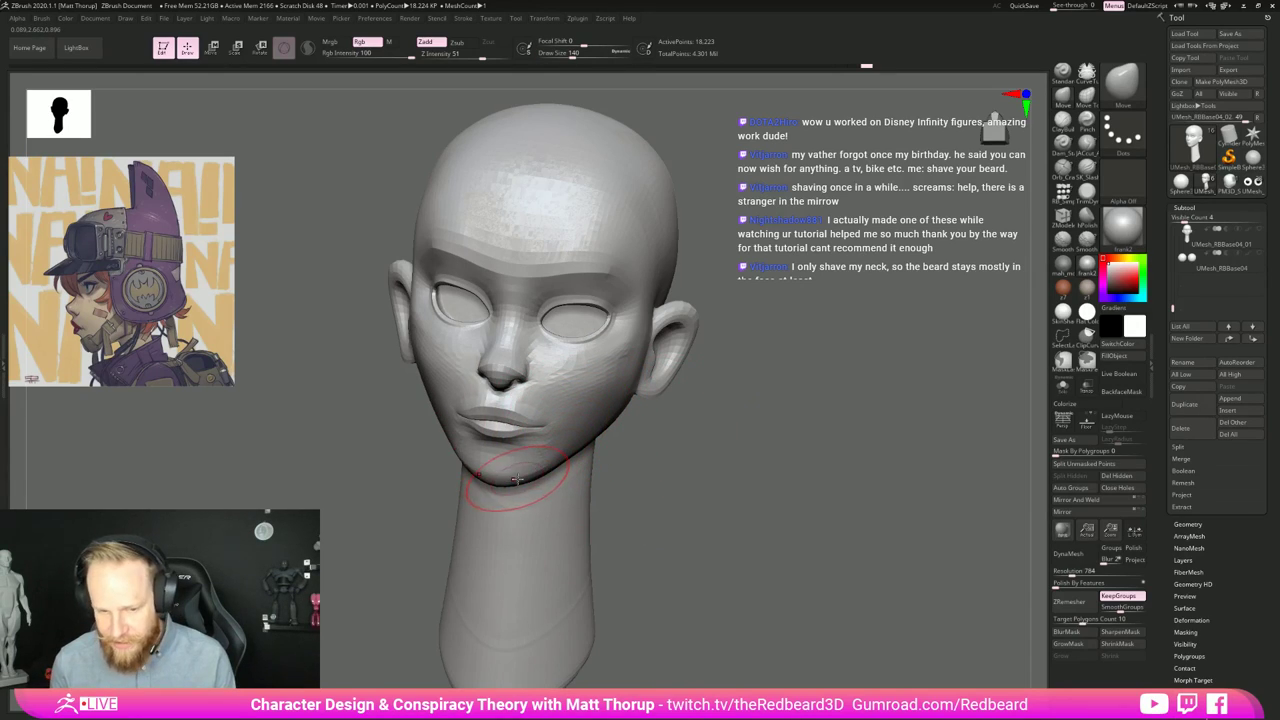
{"action": "left_click_drag", "start_coordinate": [512, 480], "coordinate": [540, 474]}
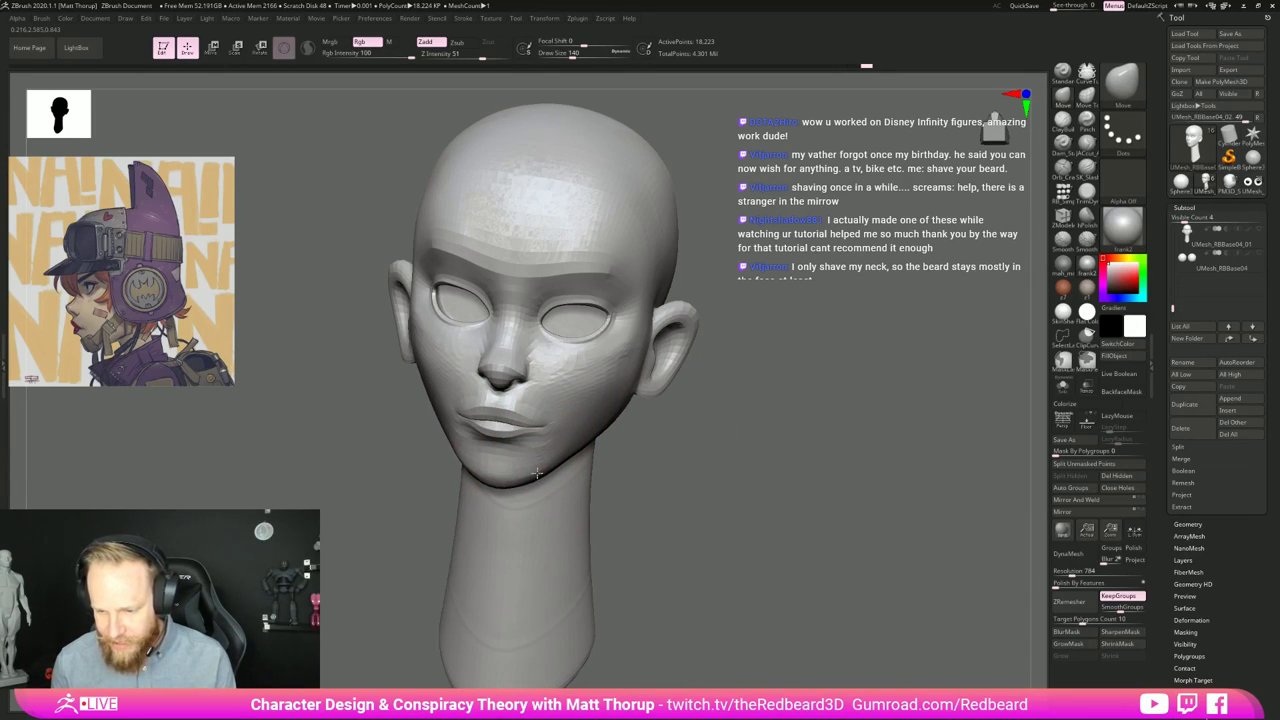
{"action": "left_click_drag", "start_coordinate": [585, 418], "coordinate": [590, 418]}
{"action": "left_click_drag", "start_coordinate": [612, 374], "coordinate": [604, 374]}
Step: Reshape the side of the head at a draw size of 223 and smooth the temple at a draw size of 158
{"action": "mouse_move", "coordinate": [689, 411]}
{"action": "left_mouse_down"}
{"action": "mouse_move", "coordinate": [749, 314]}
{"action": "mouse_move", "coordinate": [815, 458]}
{"action": "mouse_move", "coordinate": [819, 590]}
{"action": "left_mouse_up"}
{"action": "key", "text": "s"}
{"action": "left_click_drag", "start_coordinate": [635, 387], "coordinate": [640, 387]}
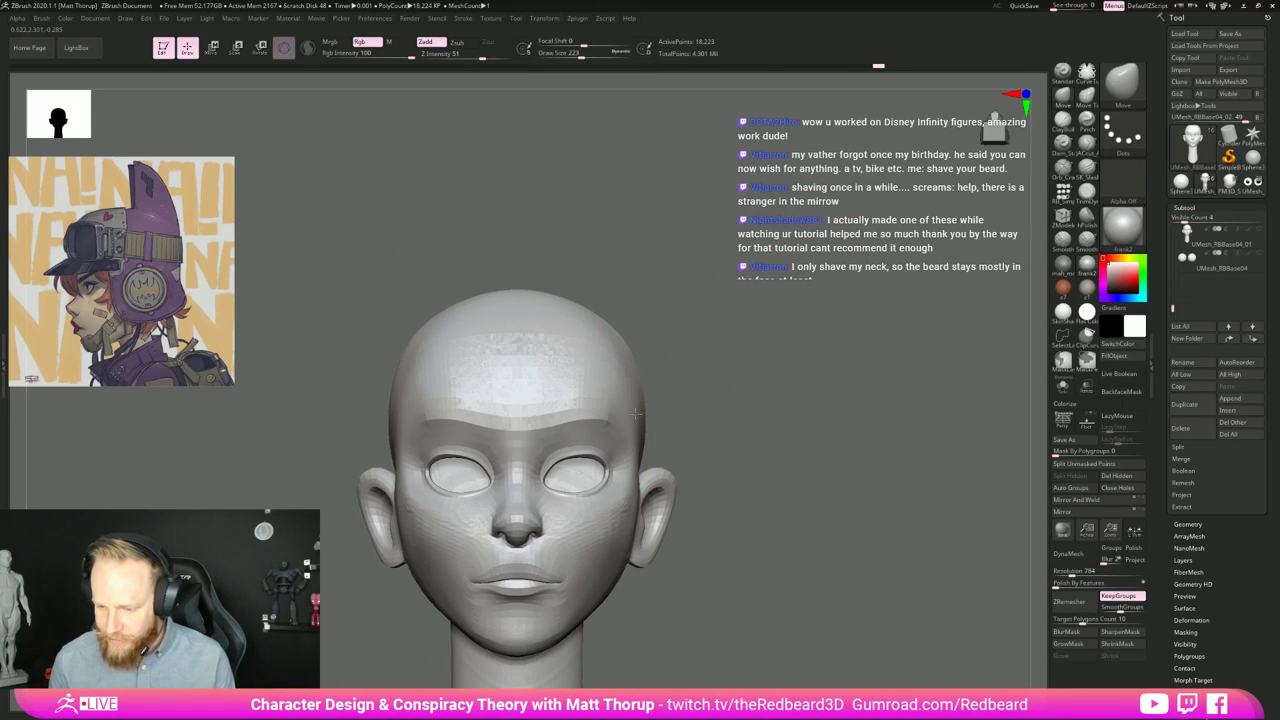
{"action": "right_click_drag", "start_coordinate": [702, 370], "coordinate": [618, 425]}
{"action": "key", "text": "shift"}
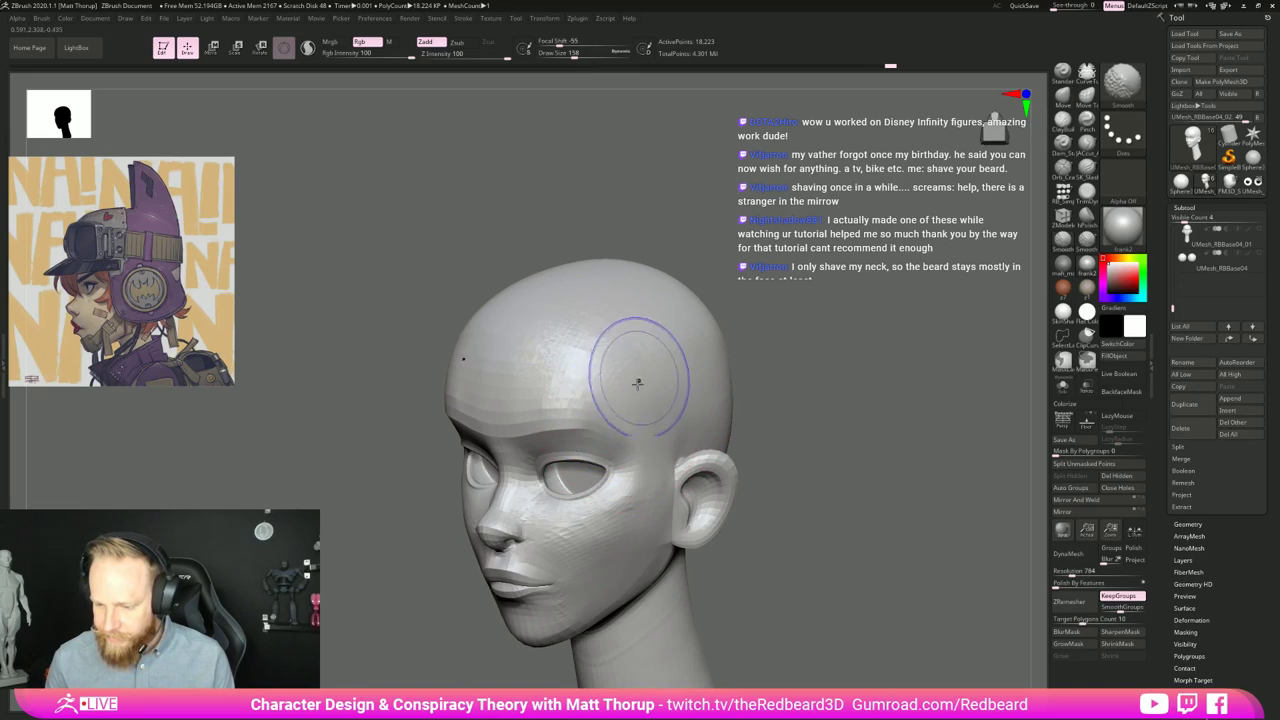
{"action": "right_click_drag", "start_coordinate": [646, 380], "coordinate": [869, 436]}
Step: Push the front of the neck back under the chin in profile and adjust the jaw corner at a draw size of 149
{"action": "key", "text": "bracketleft"}
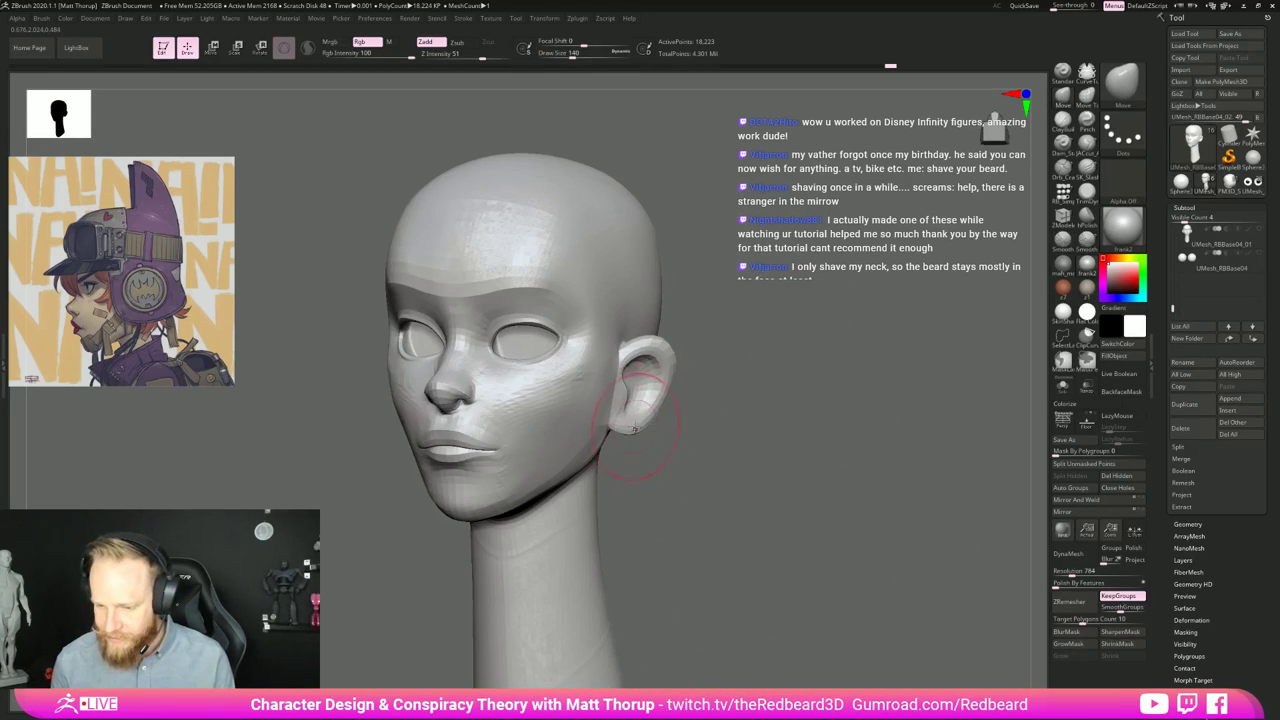
{"action": "key", "text": "bracketright"}
{"action": "mouse_move", "coordinate": [742, 455]}
{"action": "left_mouse_down"}
{"action": "mouse_move", "coordinate": [757, 460]}
{"action": "mouse_move", "coordinate": [752, 533]}
{"action": "mouse_move", "coordinate": [651, 537]}
{"action": "left_mouse_up"}
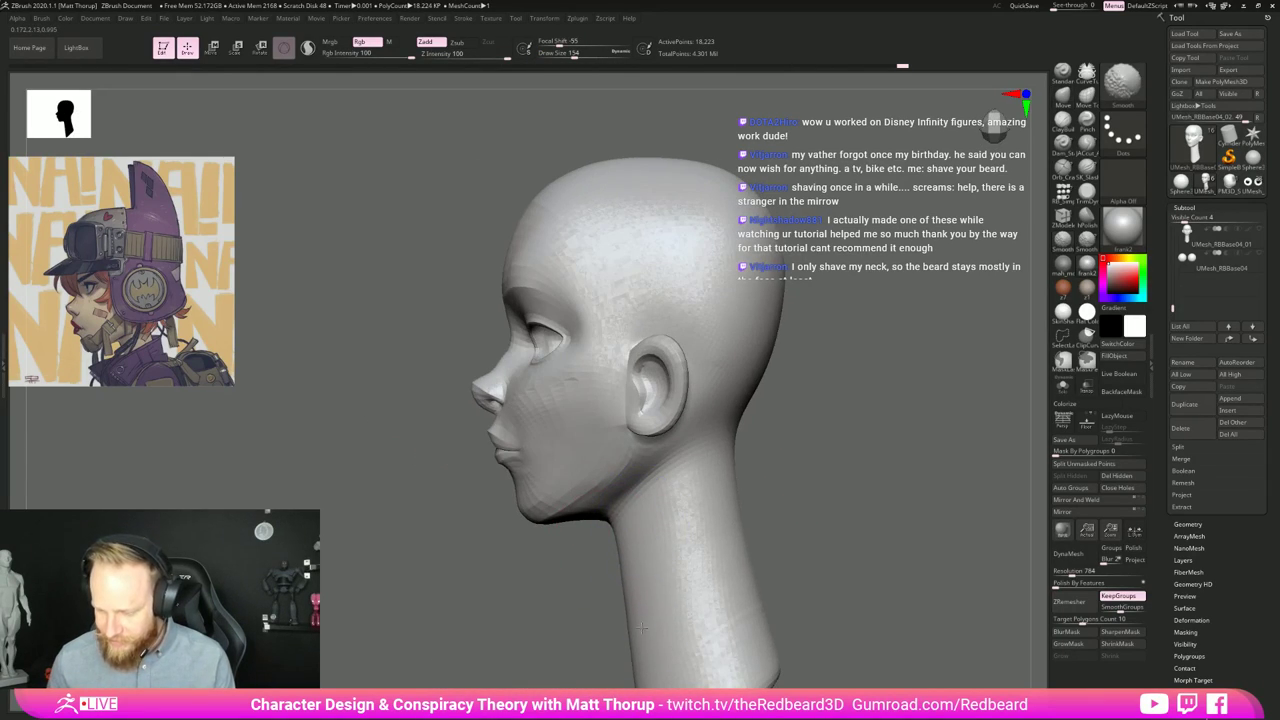
{"action": "left_click_drag", "start_coordinate": [820, 504], "coordinate": [841, 434], "text": "alt"}
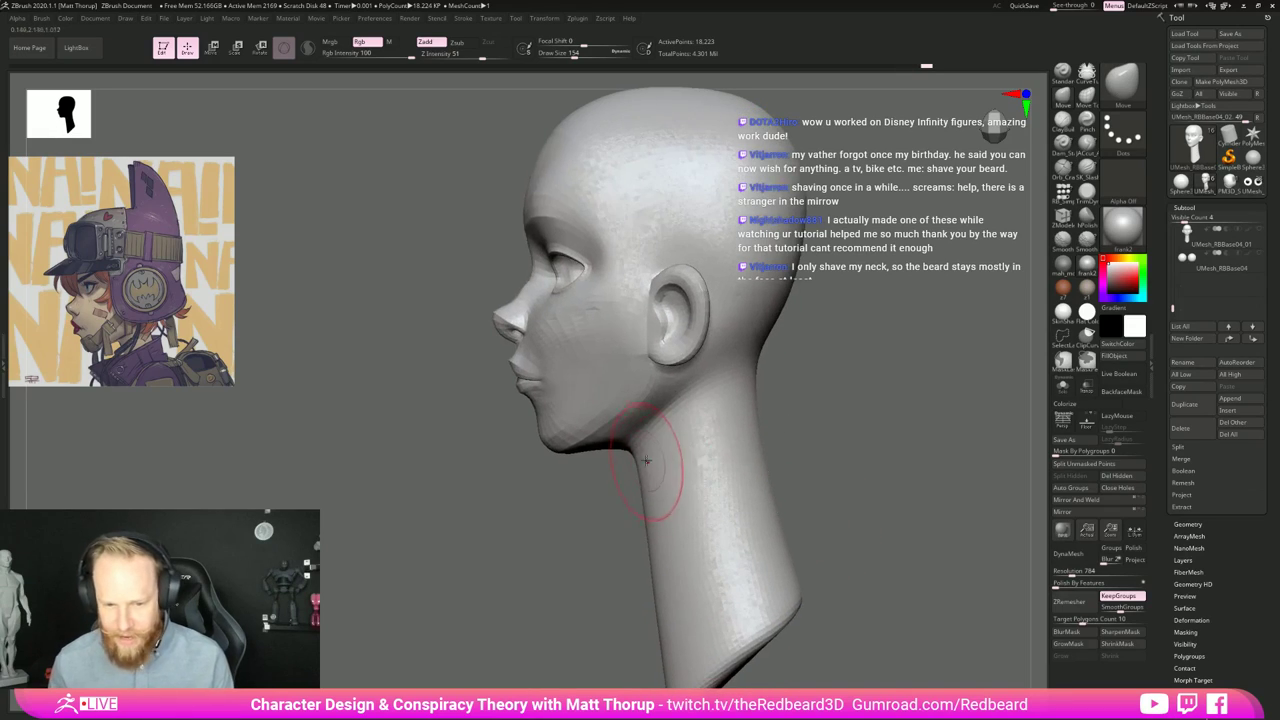
{"action": "key", "text": "s"}
{"action": "mouse_move", "coordinate": [642, 448]}
{"action": "left_mouse_down"}
{"action": "mouse_move", "coordinate": [613, 436]}
{"action": "mouse_move", "coordinate": [566, 444]}
{"action": "left_mouse_up"}
{"action": "key", "text": "s"}
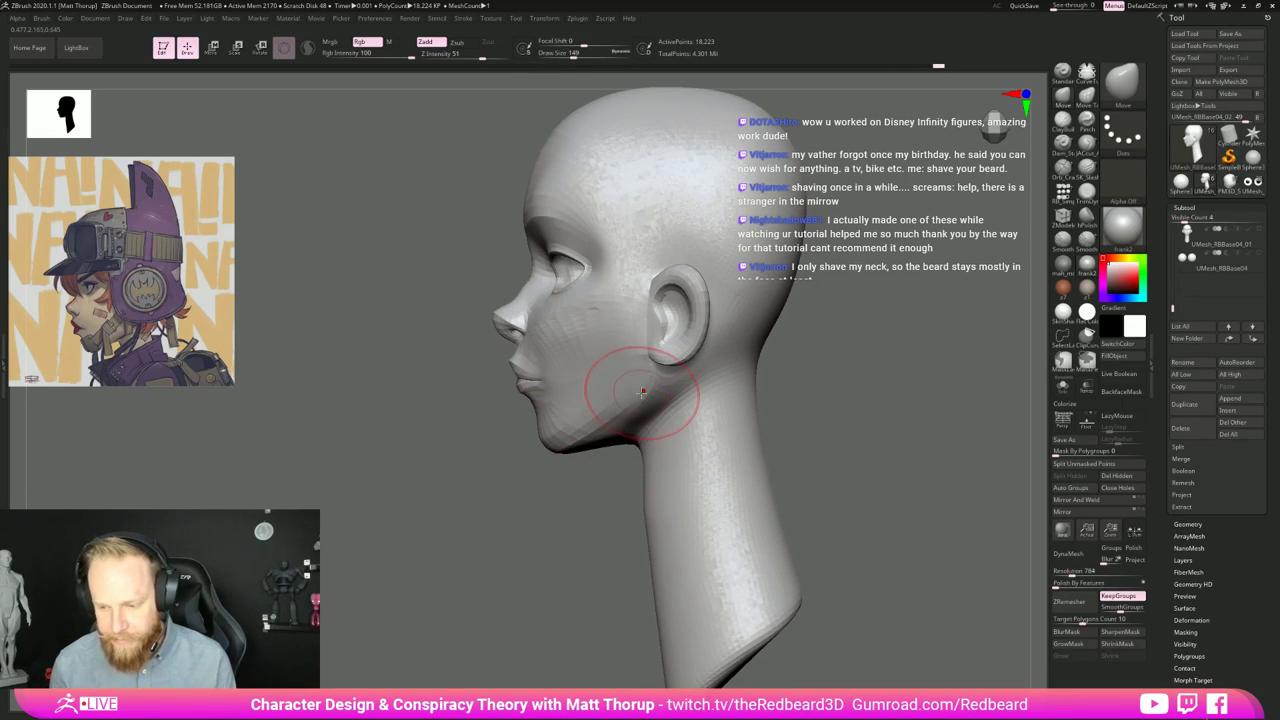
{"action": "left_click_drag", "start_coordinate": [519, 512], "coordinate": [660, 362]}
Step: Adjust the jaw corner below the ear from a three-quarter view with the Move brush at a draw size of 187
{"action": "key", "text": "bracketright"}
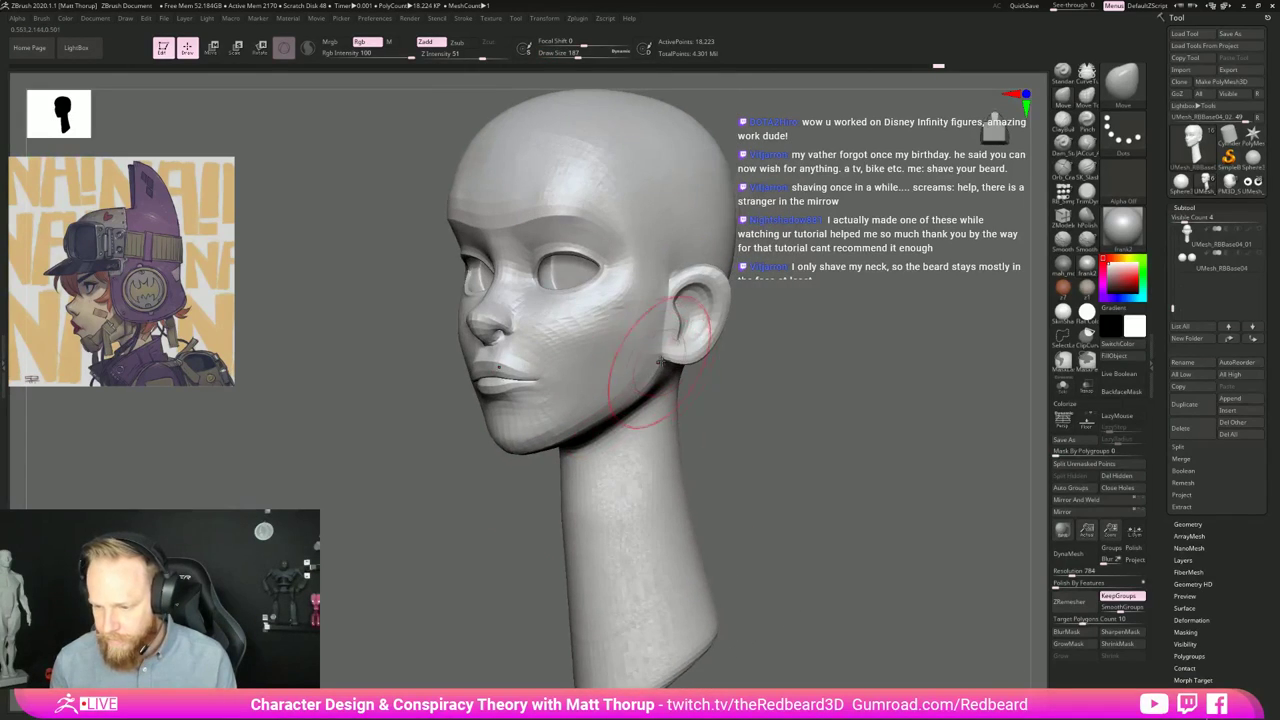
{"action": "key", "text": "bracketright"}
{"action": "key", "text": "bracketright"}
{"action": "left_click_drag", "start_coordinate": [695, 316], "coordinate": [696, 268]}
Step: Refine the side of the face and the ear with the Move brush at a draw size of 112
{"action": "key", "text": "s"}
{"action": "mouse_move", "coordinate": [695, 349]}
{"action": "left_mouse_down"}
{"action": "mouse_move", "coordinate": [682, 348]}
{"action": "mouse_move", "coordinate": [683, 327]}
{"action": "left_mouse_up"}
{"action": "mouse_move", "coordinate": [765, 405]}
{"action": "left_mouse_down"}
{"action": "mouse_move", "coordinate": [815, 403]}
{"action": "mouse_move", "coordinate": [794, 414]}
{"action": "mouse_move", "coordinate": [766, 409]}
{"action": "mouse_move", "coordinate": [843, 400]}
{"action": "mouse_move", "coordinate": [730, 409]}
{"action": "mouse_move", "coordinate": [800, 414]}
{"action": "mouse_move", "coordinate": [790, 425]}
{"action": "mouse_move", "coordinate": [808, 417]}
{"action": "mouse_move", "coordinate": [437, 343]}
{"action": "mouse_move", "coordinate": [740, 335]}
{"action": "left_mouse_up"}
{"action": "key", "text": "s"}
{"action": "left_click", "coordinate": [611, 354]}
{"action": "key", "text": "s"}
{"action": "left_click", "coordinate": [455, 350]}
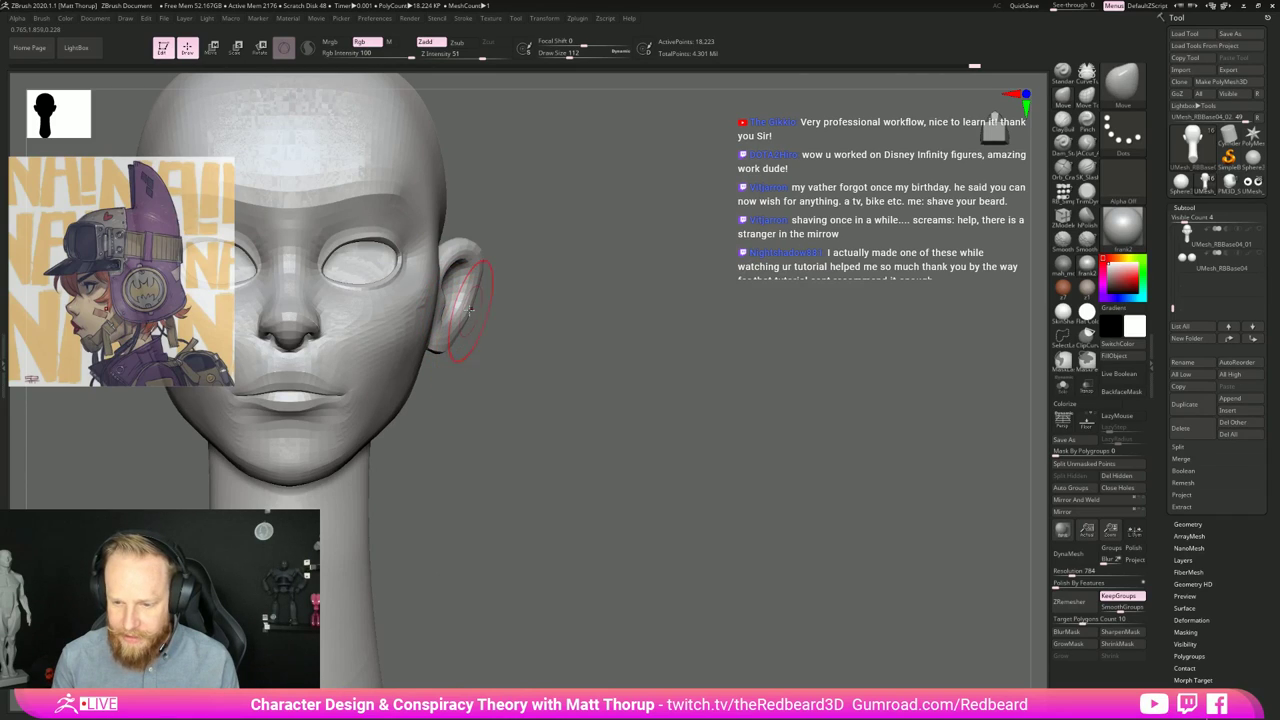
Step: Adjust the lower cheeks and jaw contour from the front with the Move brush at a draw size of 172
{"action": "left_click_drag", "start_coordinate": [493, 318], "coordinate": [761, 443], "text": "alt"}
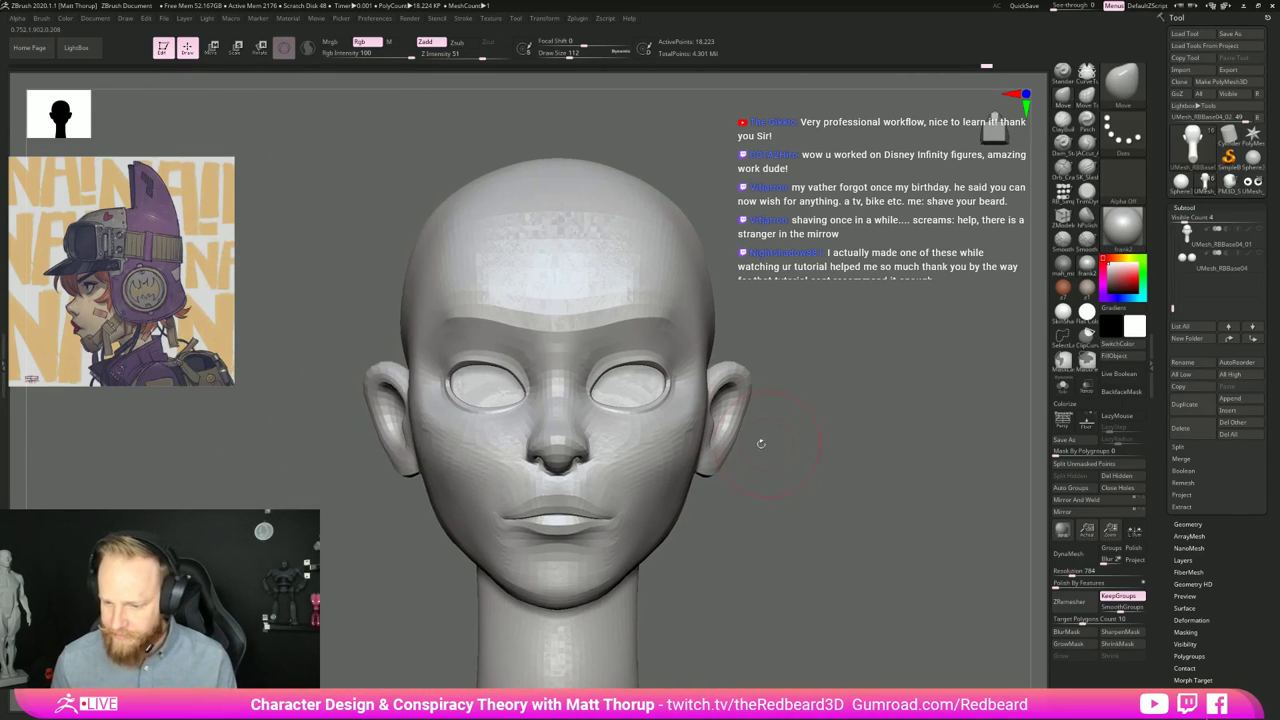
{"action": "key", "text": "s"}
{"action": "left_click", "coordinate": [641, 527]}
{"action": "key", "text": "s"}
{"action": "left_click", "coordinate": [657, 519]}
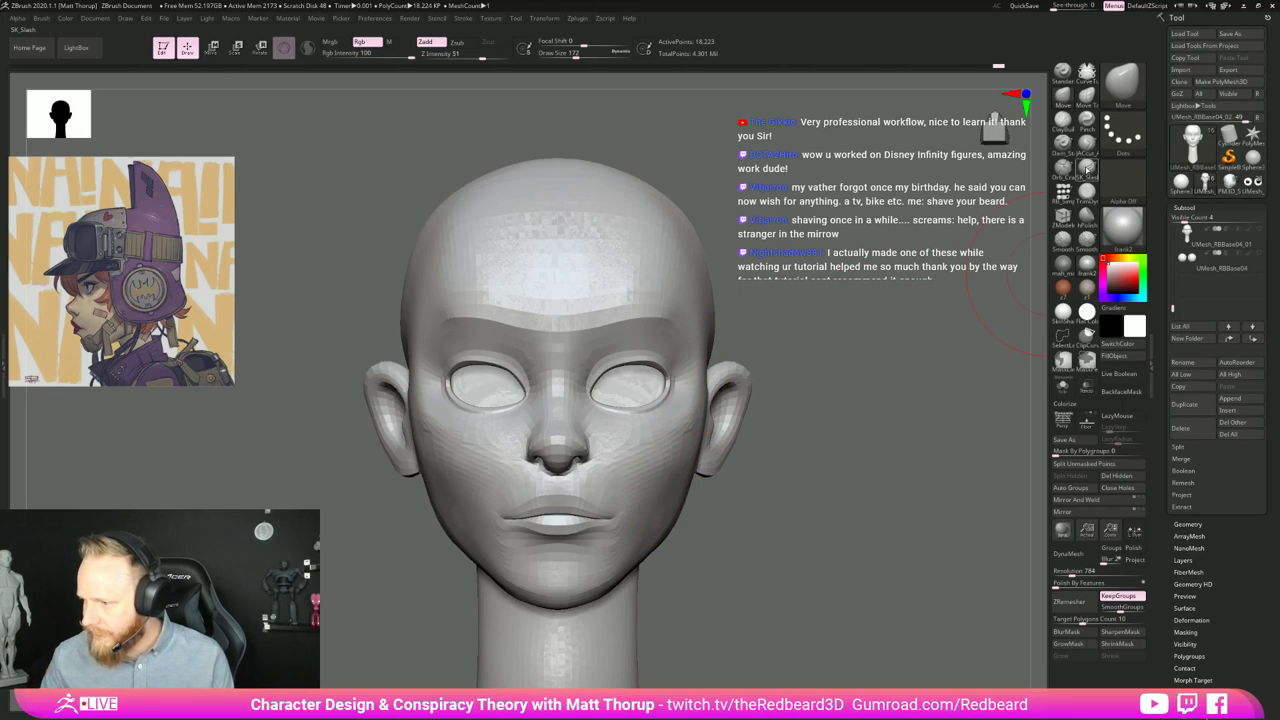
Step: Switch to the JACruz_A brush and work the cheekbone area in front of the ear at a draw size of 62
{"action": "left_click", "coordinate": [1087, 147]}
{"action": "mouse_move", "coordinate": [950, 310]}
{"action": "left_mouse_down"}
{"action": "mouse_move", "coordinate": [723, 386]}
{"action": "mouse_move", "coordinate": [695, 382]}
{"action": "left_mouse_up"}
{"action": "key", "text": "s"}
{"action": "left_click", "coordinate": [677, 380]}
{"action": "key", "text": "bracketleft"}
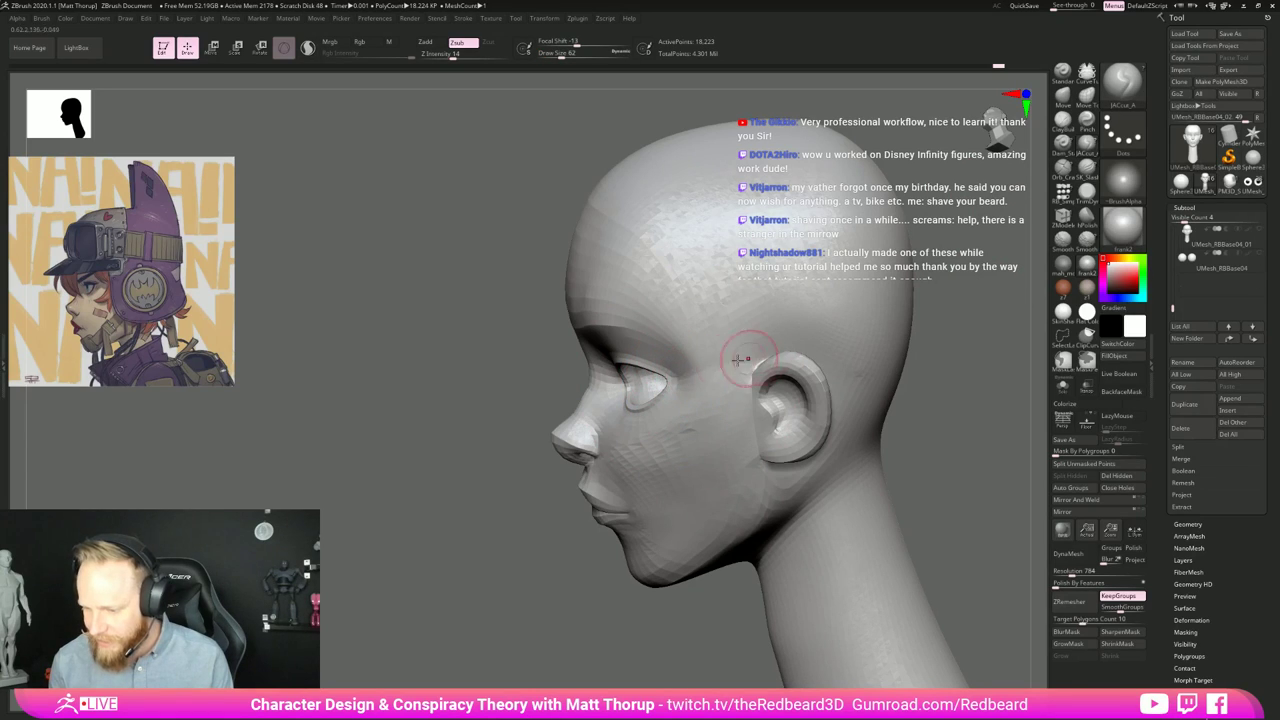
{"action": "mouse_move", "coordinate": [542, 572]}
{"action": "left_mouse_down"}
{"action": "mouse_move", "coordinate": [566, 574]}
{"action": "mouse_move", "coordinate": [716, 457]}
{"action": "left_mouse_up"}
Step: Smooth the side of the face, the jawline and the chin from the front at a draw size of 80
{"action": "key", "text": "bracketright"}
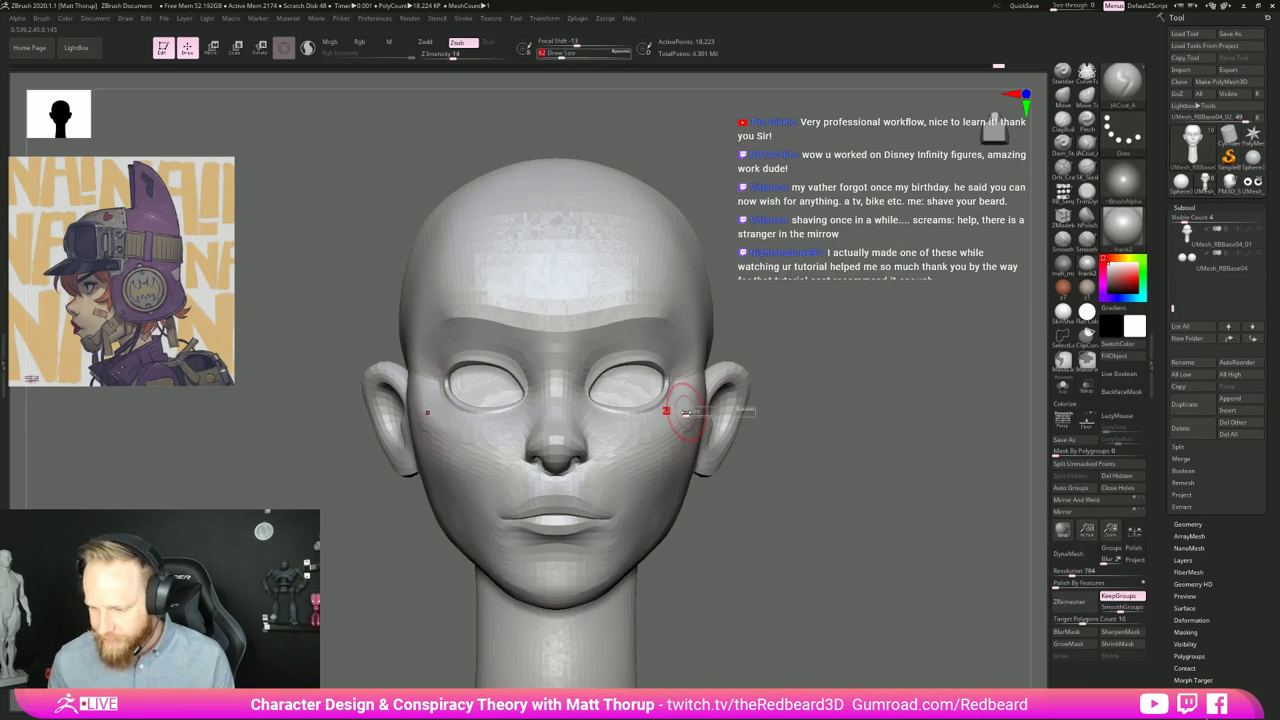
{"action": "key", "text": "shift"}
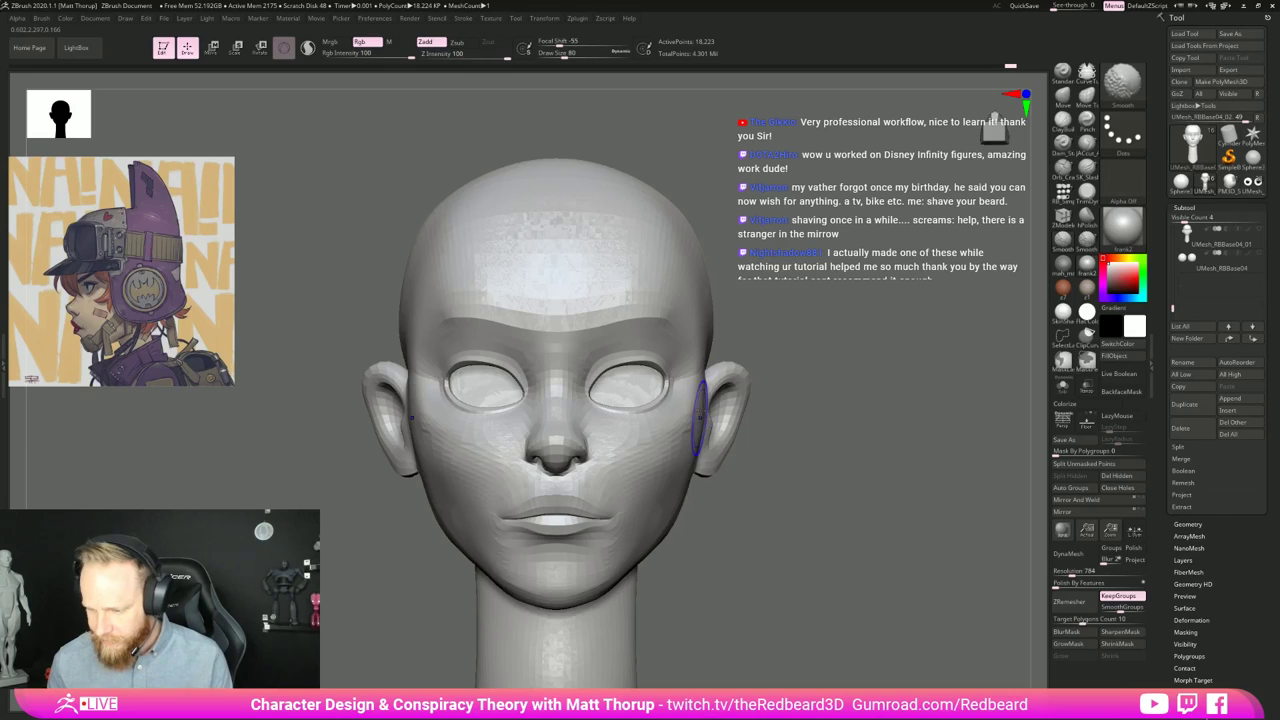
{"action": "mouse_move", "coordinate": [657, 483]}
{"action": "left_mouse_down", "text": "shift"}
{"action": "mouse_move", "coordinate": [626, 549]}
{"action": "mouse_move", "coordinate": [579, 592]}
{"action": "left_mouse_up", "text": "shift"}
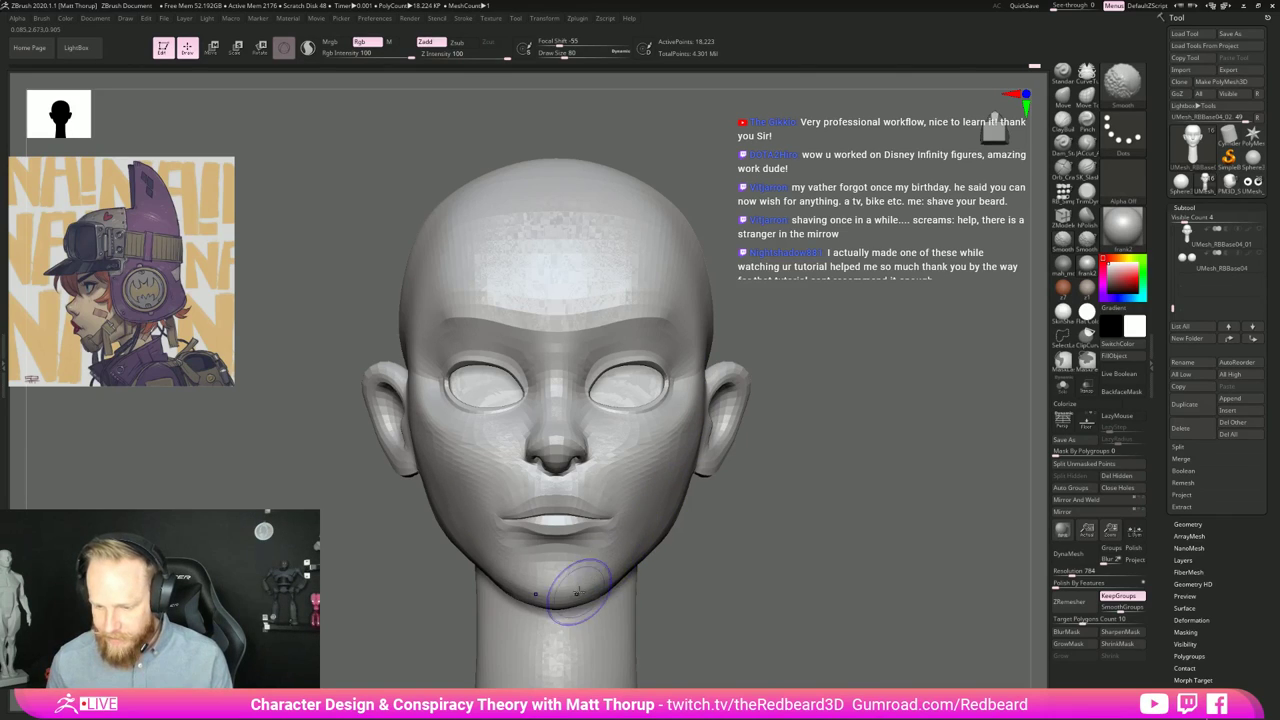
Step: Turn on perspective and set the camera's focal length to 85
{"action": "mouse_move", "coordinate": [853, 580]}
{"action": "left_mouse_down", "text": "alt"}
{"action": "mouse_move", "coordinate": [680, 566]}
{"action": "mouse_move", "coordinate": [814, 515]}
{"action": "left_mouse_up", "text": "alt"}
{"action": "key", "text": "p"}
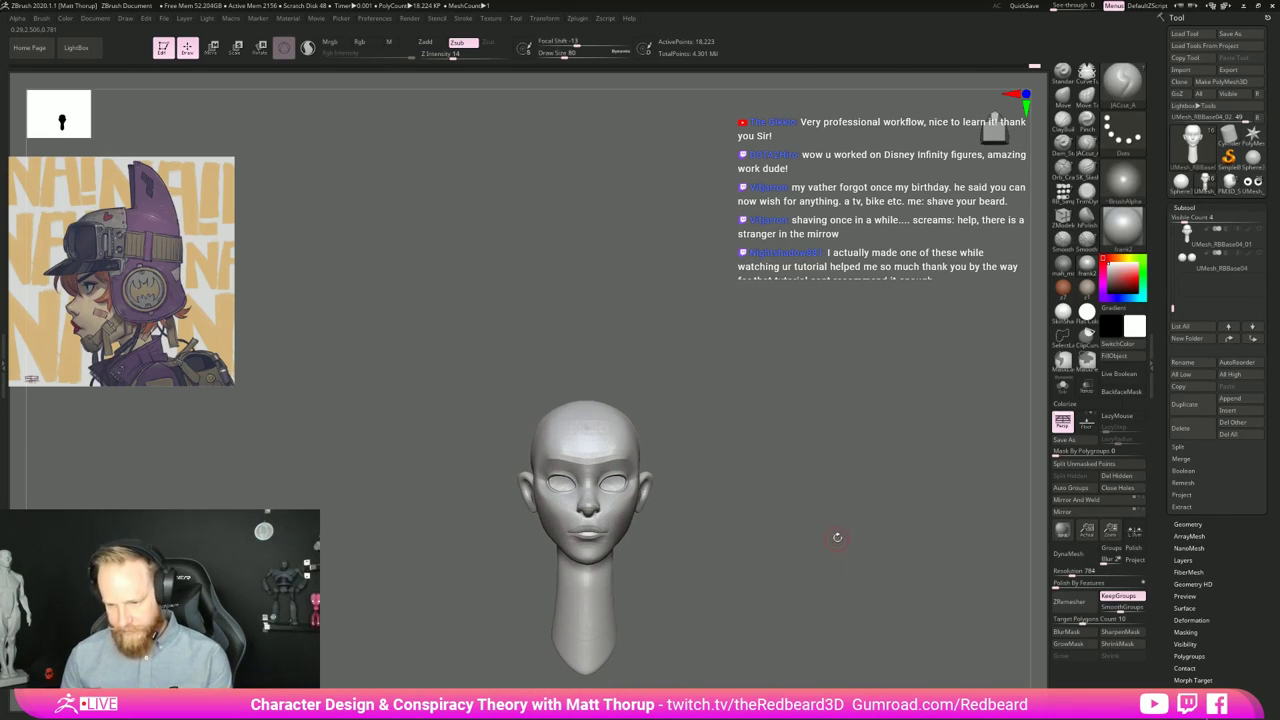
{"action": "left_click", "coordinate": [124, 19]}
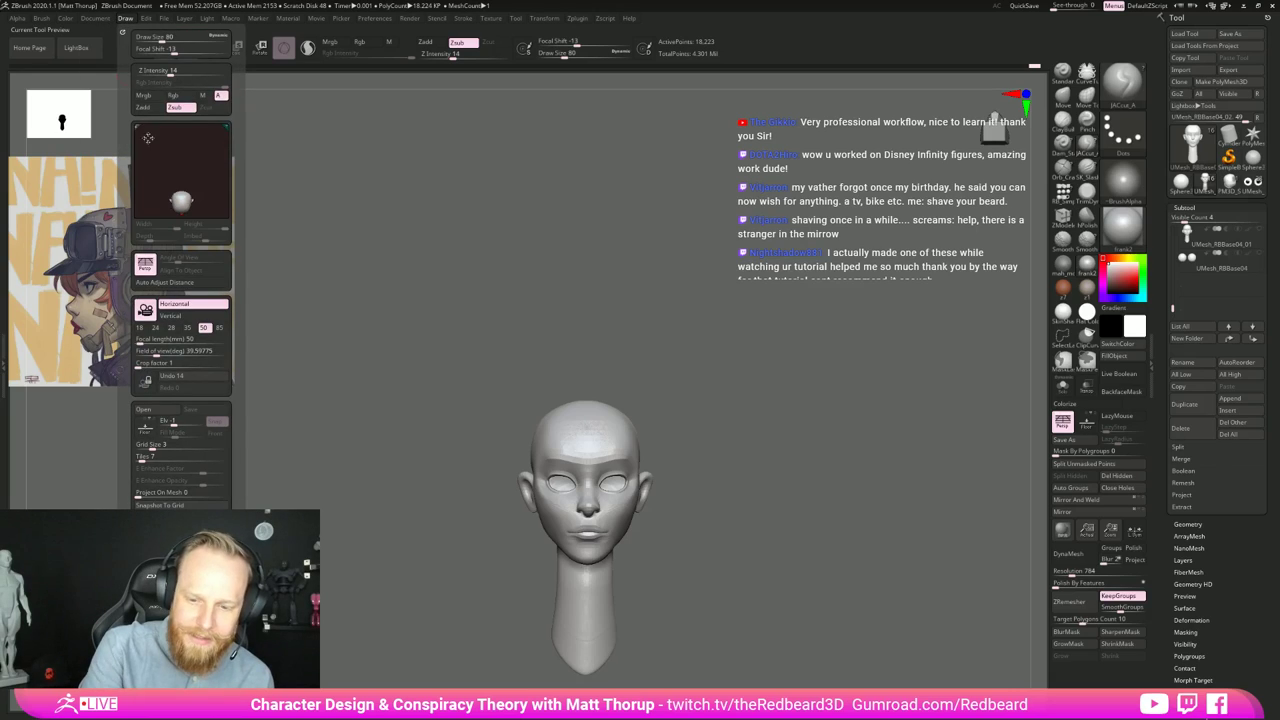
{"action": "left_click", "coordinate": [219, 328]}
Step: Smooth the temple beside the brow at a draw size of 68 and check the head from three-quarter and profile views
{"action": "mouse_move", "coordinate": [694, 494]}
{"action": "left_mouse_down", "text": "shift"}
{"action": "mouse_move", "coordinate": [752, 501]}
{"action": "mouse_move", "coordinate": [842, 482]}
{"action": "left_mouse_up", "text": "shift"}
{"action": "left_click_drag", "start_coordinate": [618, 360], "coordinate": [647, 373], "text": "shift"}
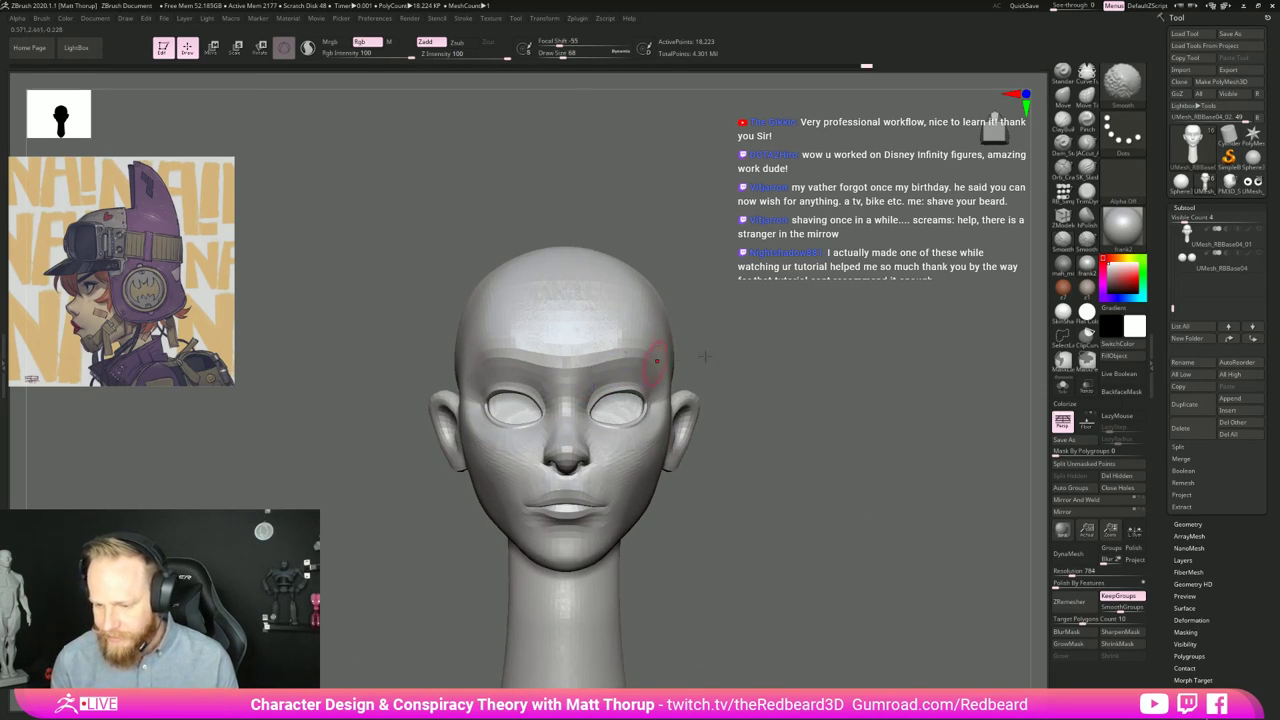
{"action": "left_click_drag", "start_coordinate": [862, 362], "coordinate": [766, 363]}
{"action": "mouse_move", "coordinate": [442, 606]}
{"action": "left_mouse_down"}
{"action": "mouse_move", "coordinate": [463, 606]}
{"action": "mouse_move", "coordinate": [398, 628]}
{"action": "left_mouse_up"}
{"action": "left_click_drag", "start_coordinate": [378, 541], "coordinate": [429, 543]}
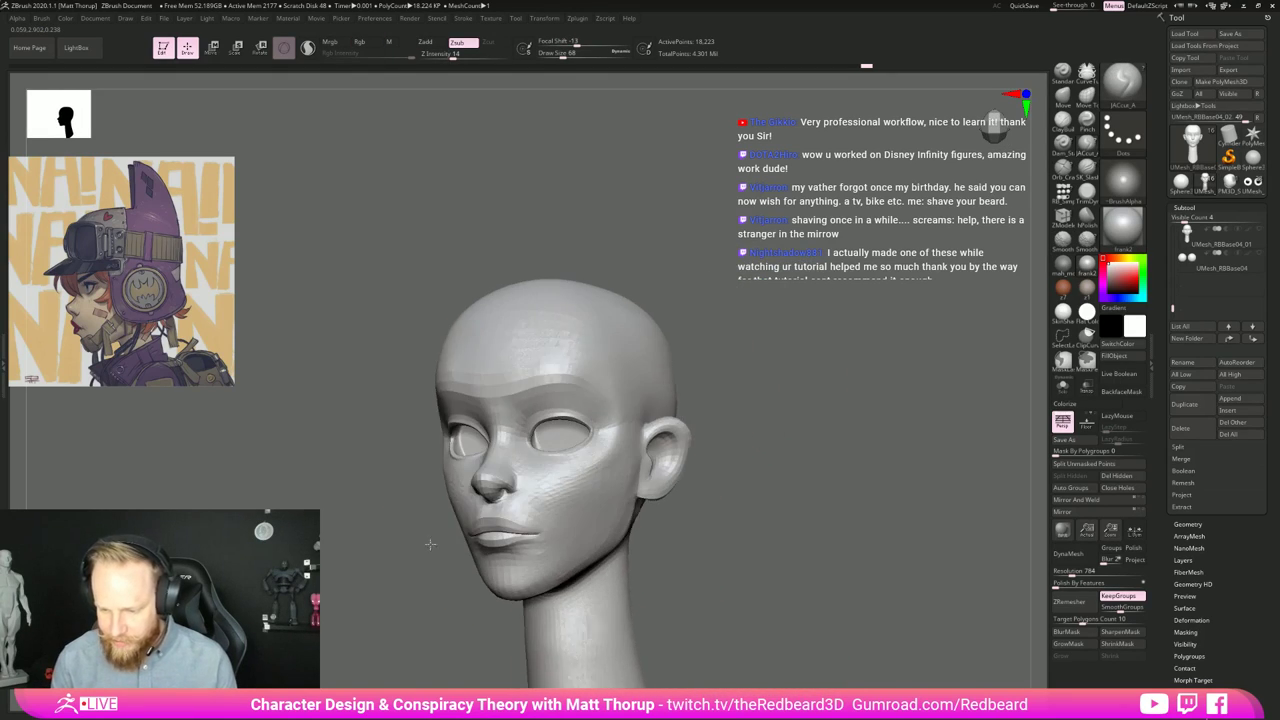
{"action": "left_click_drag", "start_coordinate": [836, 409], "coordinate": [766, 410]}
Step: Reshape the nose and its bridge below the brow in profile with the Move brush, using a draw size of 77 for the bridge
{"action": "key", "text": "b"}
{"action": "key", "text": "m"}
{"action": "key", "text": "v"}
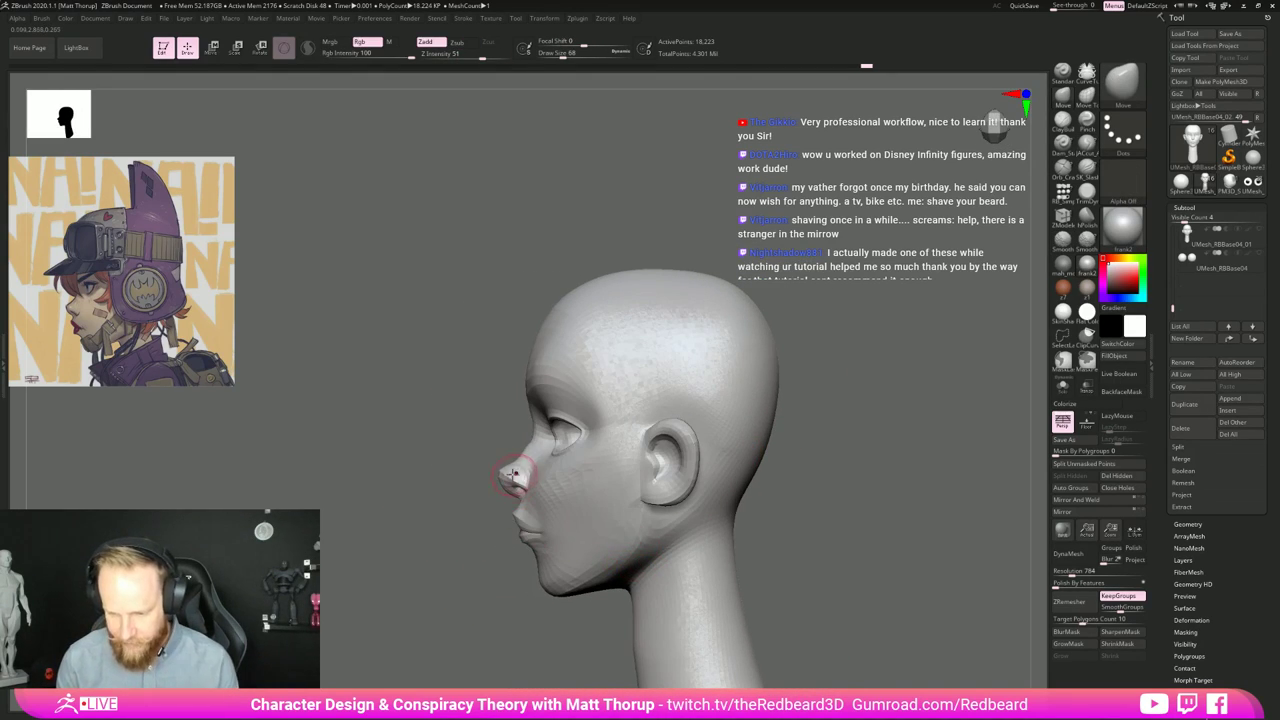
{"action": "left_click_drag", "start_coordinate": [480, 511], "coordinate": [480, 545], "text": "alt"}
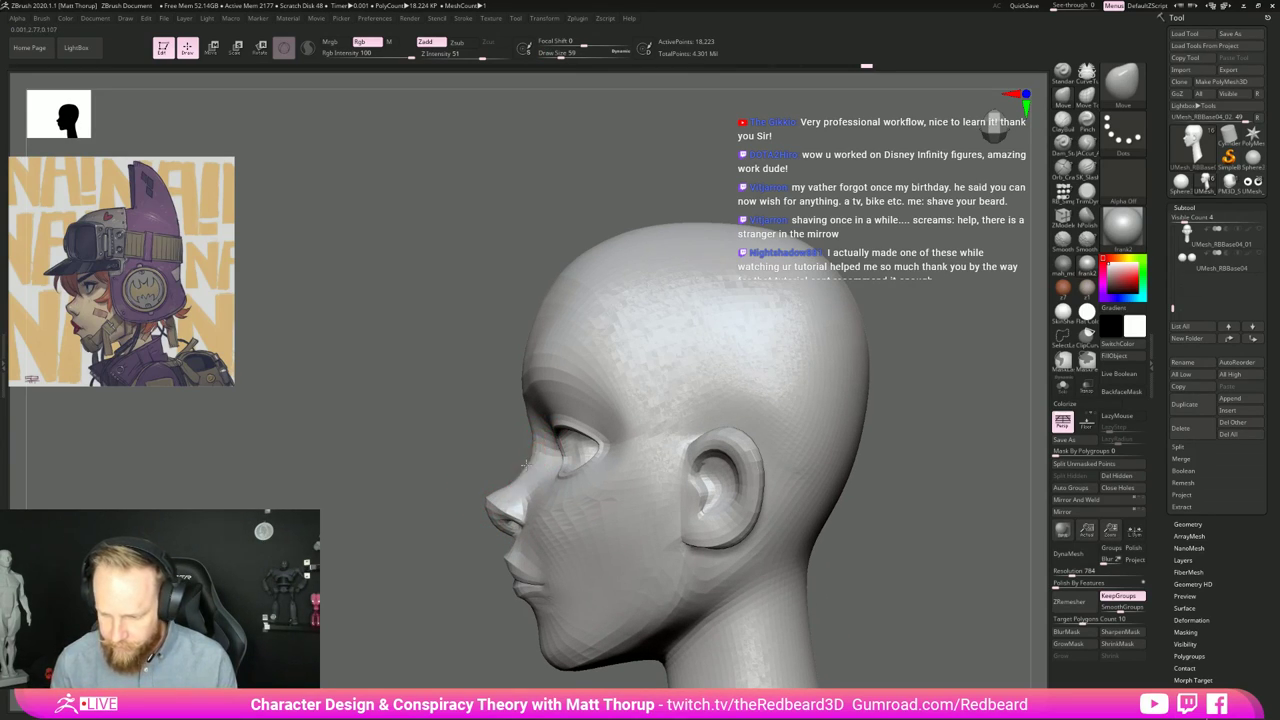
{"action": "key", "text": "s"}
{"action": "left_click_drag", "start_coordinate": [528, 428], "coordinate": [525, 428]}
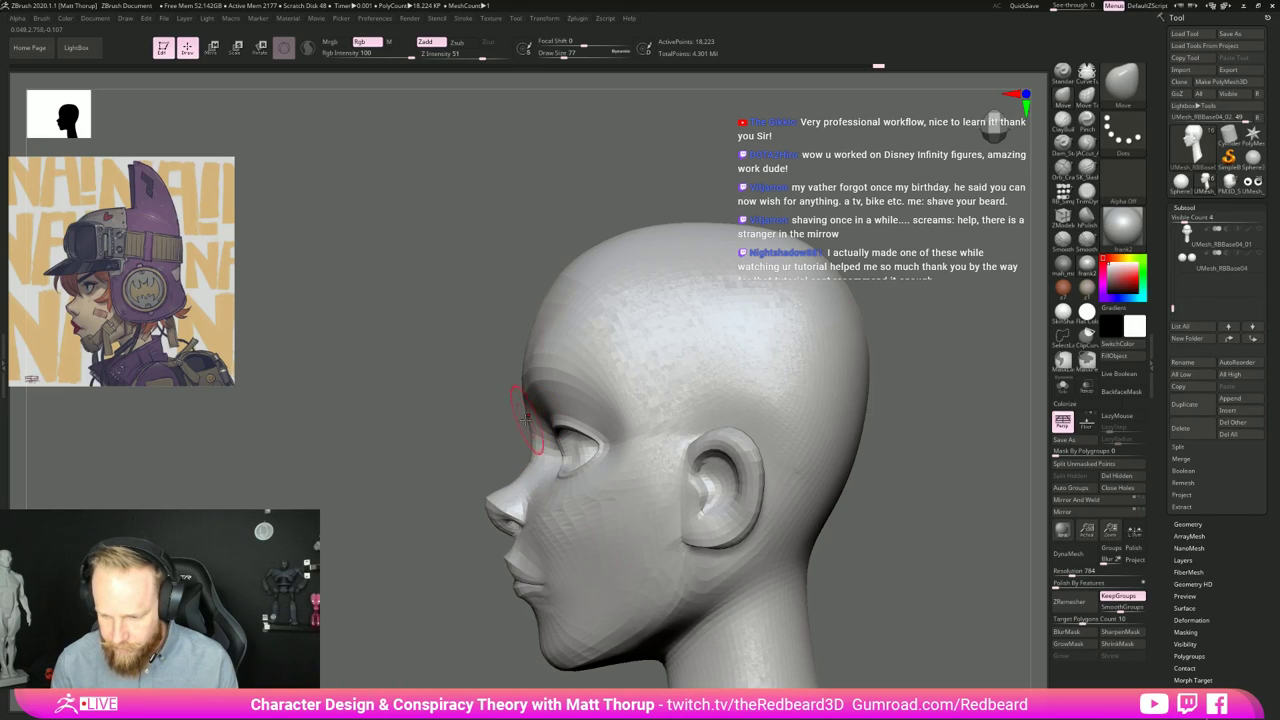
Step: Smooth the forehead above the brow from a three-quarter front view at a draw size of 46
{"action": "left_click_drag", "start_coordinate": [420, 436], "coordinate": [514, 430]}
{"action": "key", "text": "s"}
{"action": "left_click_drag", "start_coordinate": [514, 425], "coordinate": [515, 425]}
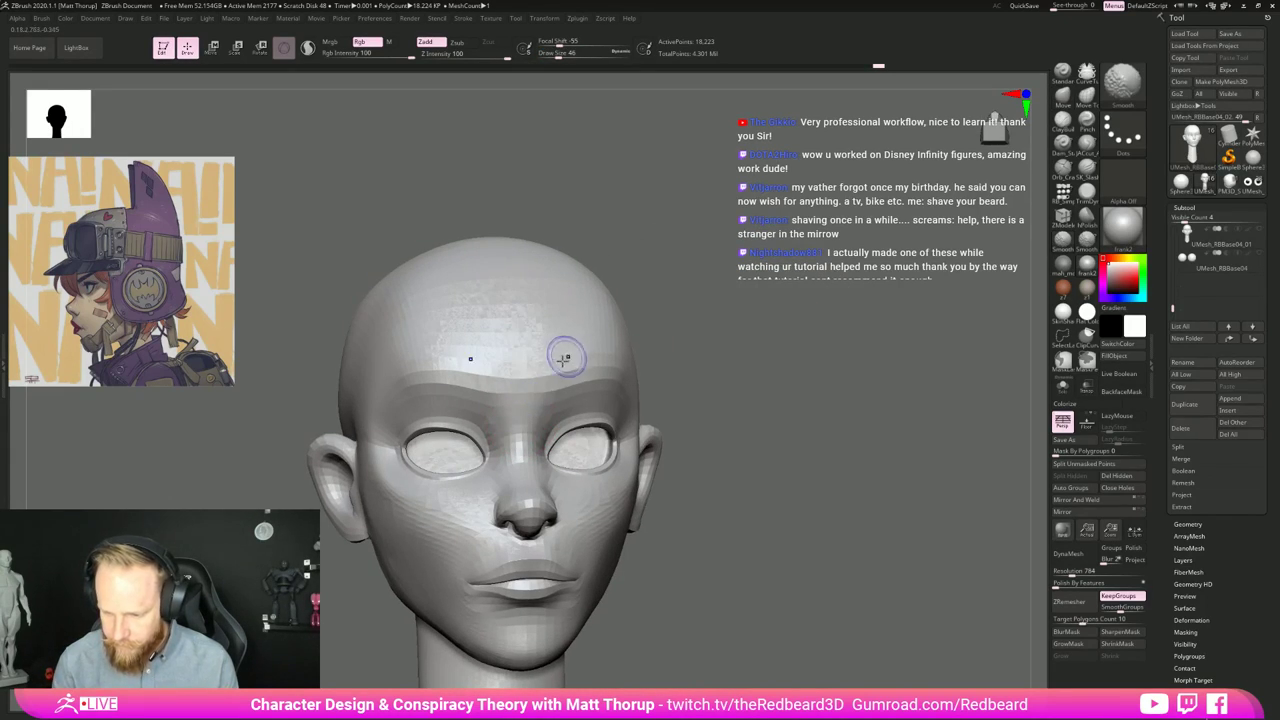
{"action": "left_click_drag", "start_coordinate": [566, 355], "coordinate": [580, 351], "text": "shift"}
Step: Mask the eye socket area in profile with a lasso mask and grow the mask
{"action": "left_click_drag", "start_coordinate": [783, 366], "coordinate": [841, 422]}
{"action": "left_click_drag", "start_coordinate": [841, 422], "coordinate": [768, 429]}
{"action": "left_click_drag", "start_coordinate": [768, 429], "coordinate": [820, 436], "text": "alt"}
{"action": "key", "text": "ctrl"}
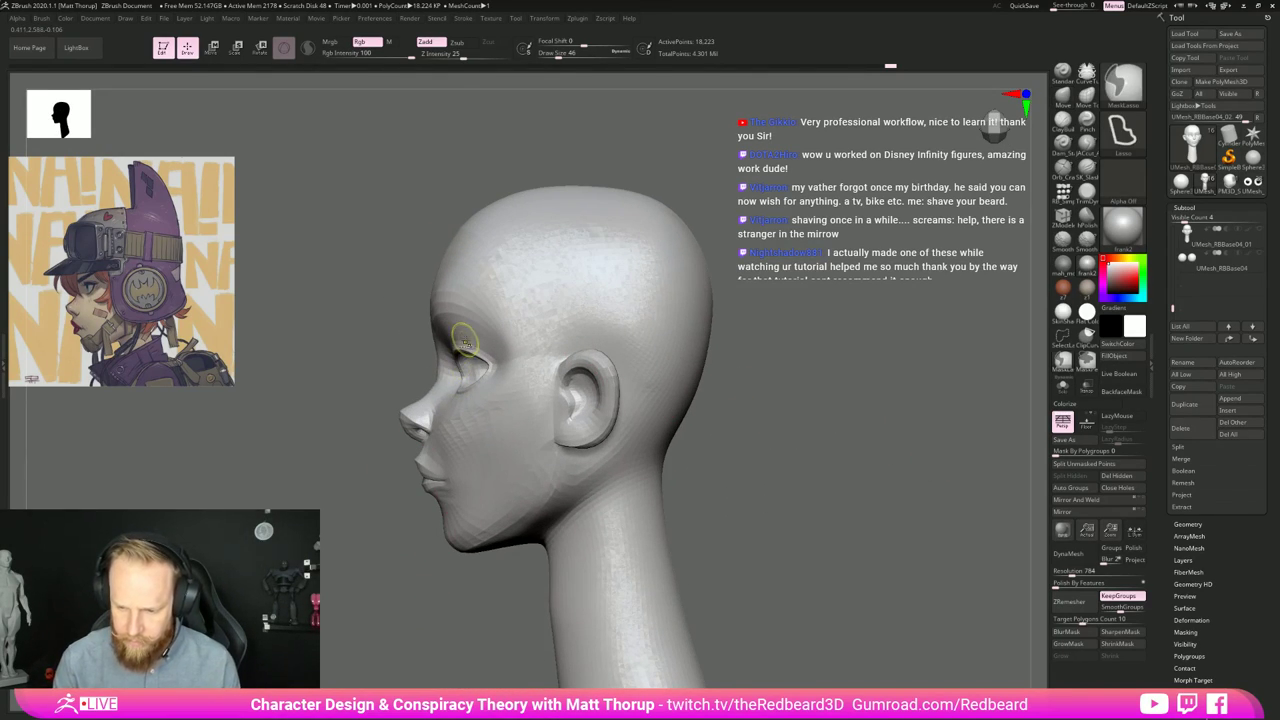
{"action": "left_click_drag", "start_coordinate": [450, 395], "coordinate": [452, 330], "text": "ctrl"}
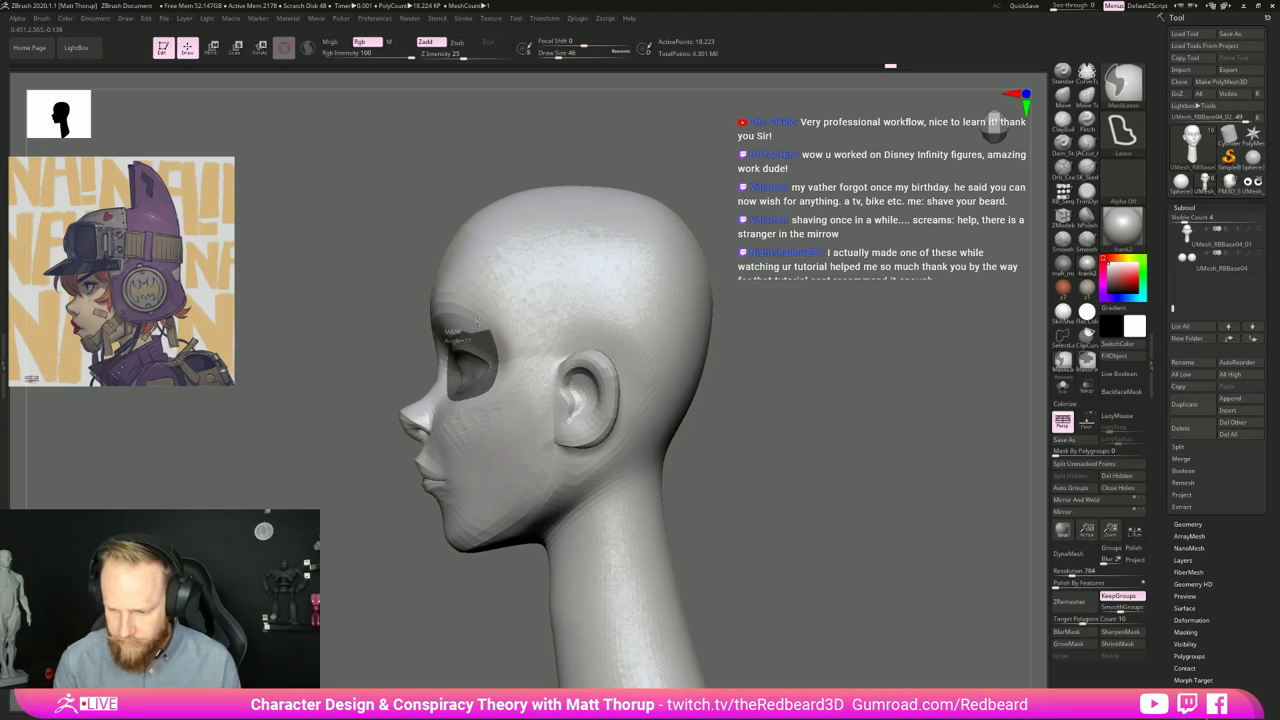
{"action": "left_click_drag", "start_coordinate": [818, 530], "coordinate": [857, 520], "text": "shift"}
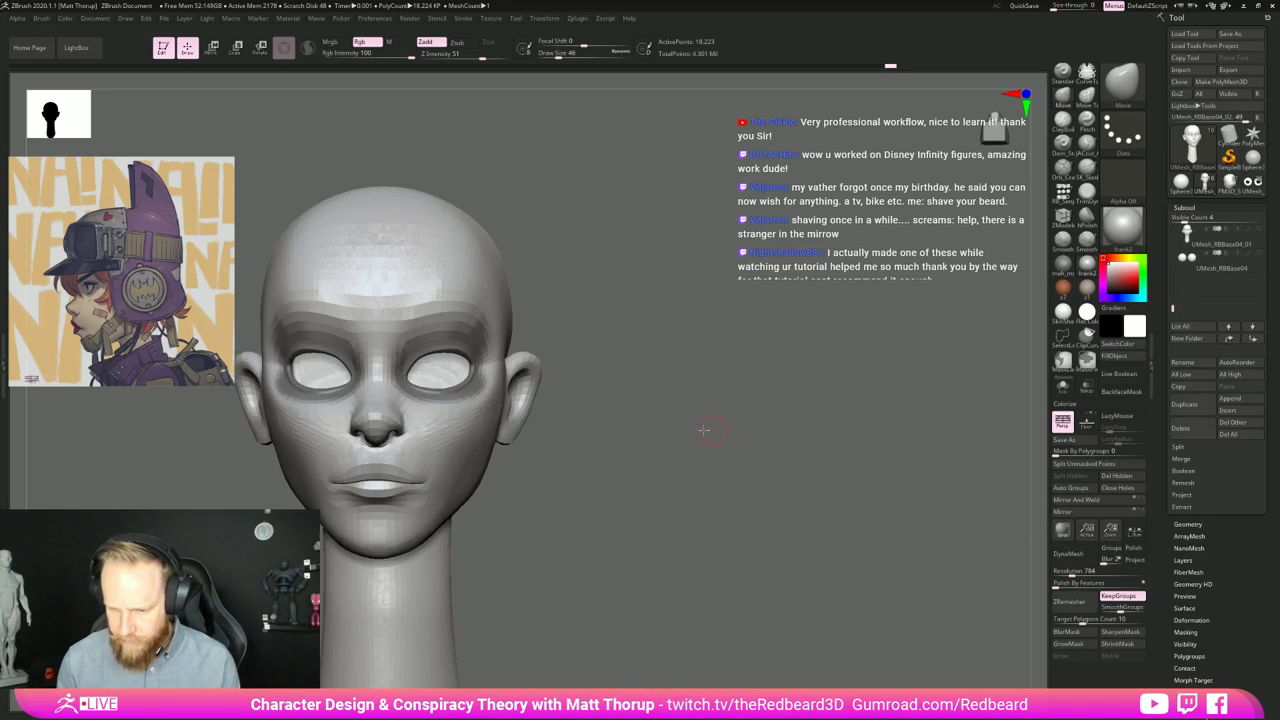
{"action": "left_click_drag", "start_coordinate": [706, 431], "coordinate": [660, 500], "text": "shift"}
{"action": "left_click", "coordinate": [1087, 643]}
Step: Try to move the eye socket area back into the head with the mask inverted
{"action": "key", "text": "w"}
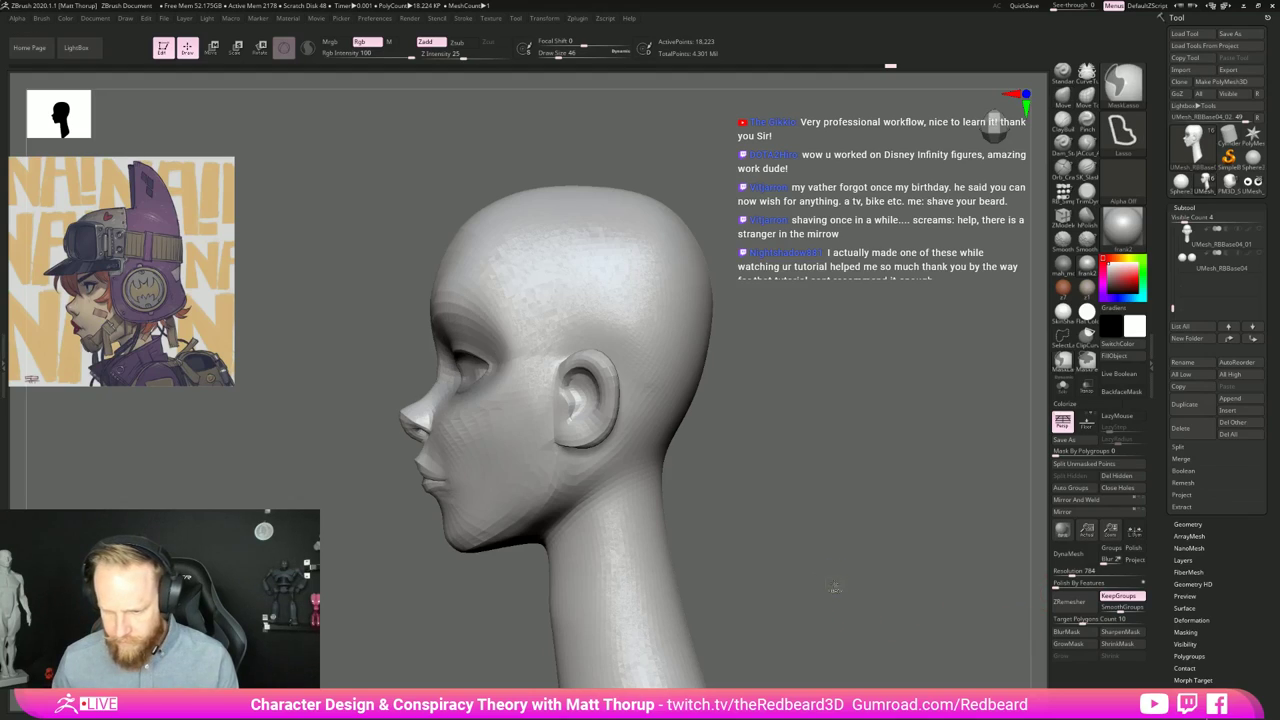
{"action": "left_click", "coordinate": [783, 558], "text": "ctrl"}
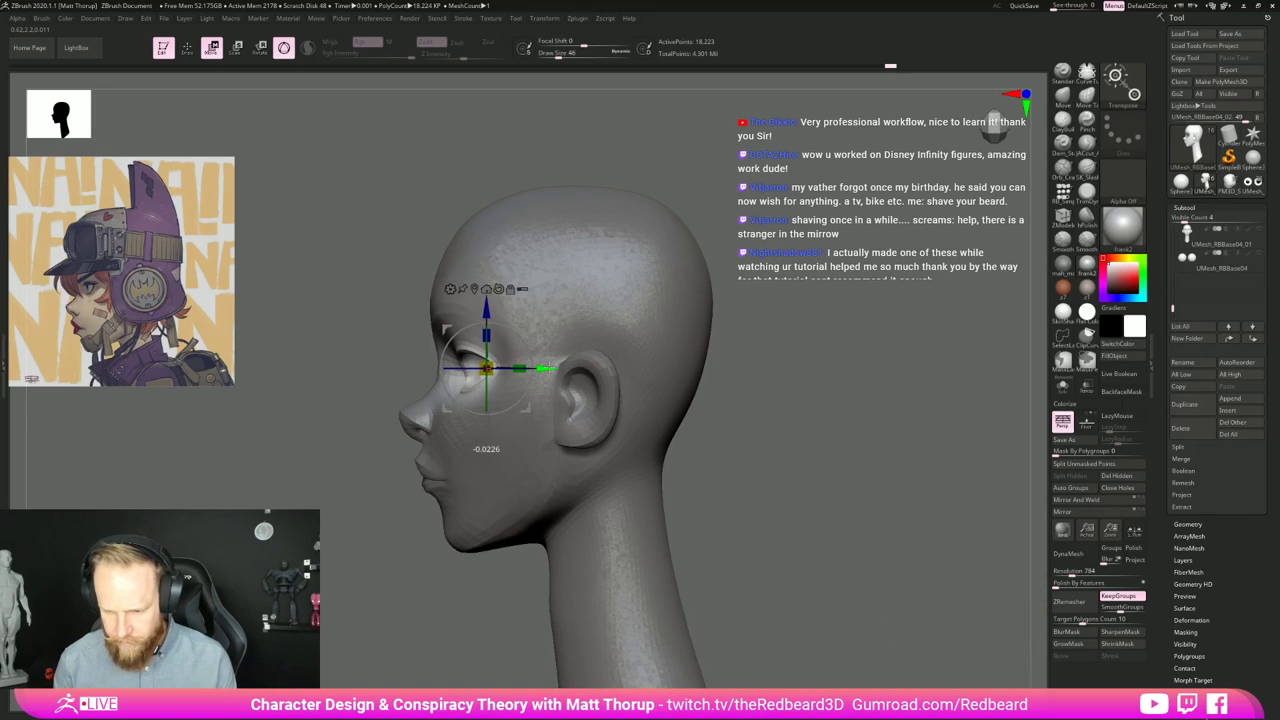
{"action": "key", "text": "ctrl+z"}
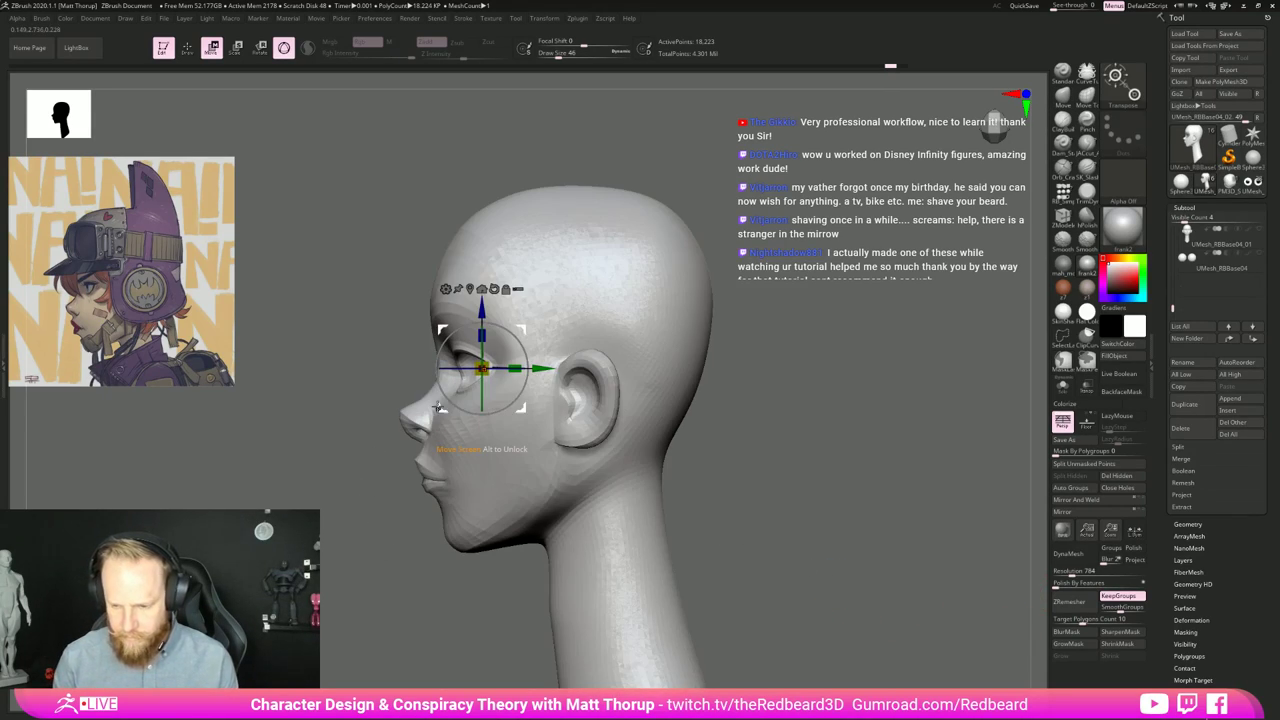
Step: Extend the lasso mask below the eye socket, invert it and blur its edge
{"action": "key", "text": "q"}
{"action": "mouse_move", "coordinate": [448, 390]}
{"action": "left_mouse_down", "text": "ctrl"}
{"action": "mouse_move", "coordinate": [508, 328]}
{"action": "mouse_move", "coordinate": [449, 424]}
{"action": "left_mouse_up", "text": "ctrl"}
{"action": "left_click", "coordinate": [800, 470], "text": "ctrl"}
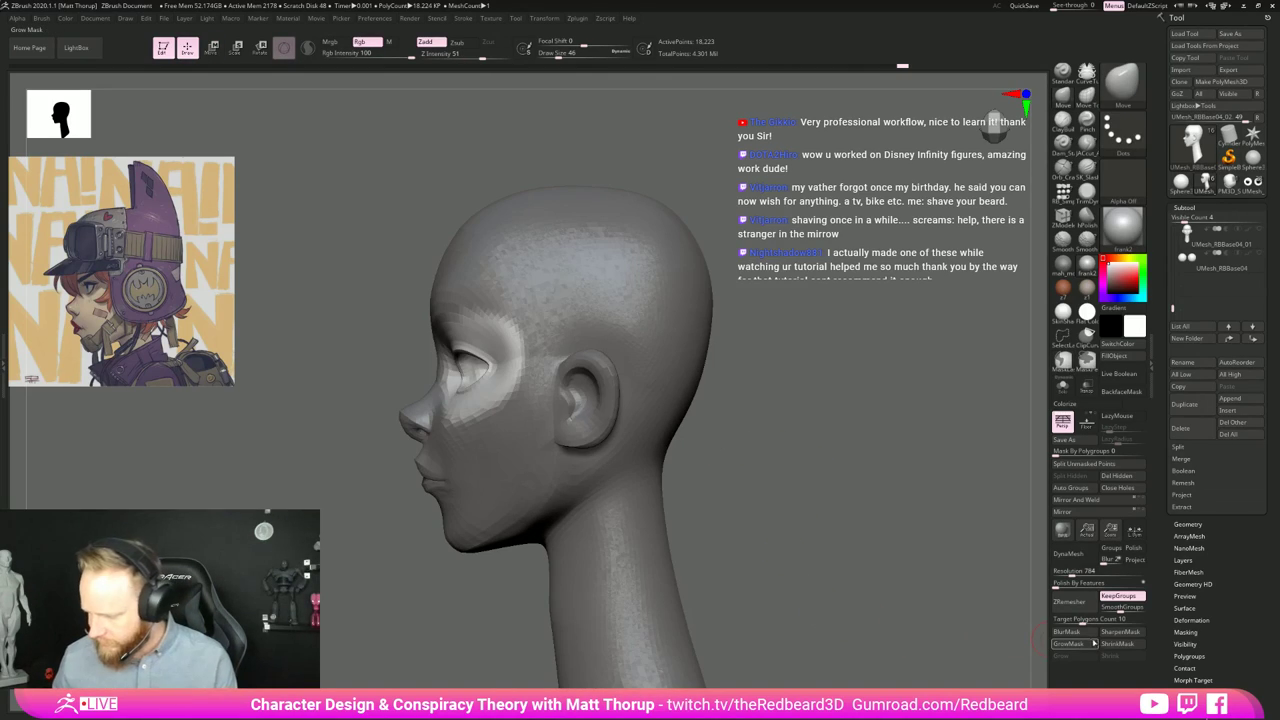
{"action": "left_click", "coordinate": [1077, 634]}
Step: Move the unmasked eye socket area back into the head by about 0.0226 and clear the mask
{"action": "key", "text": "w"}
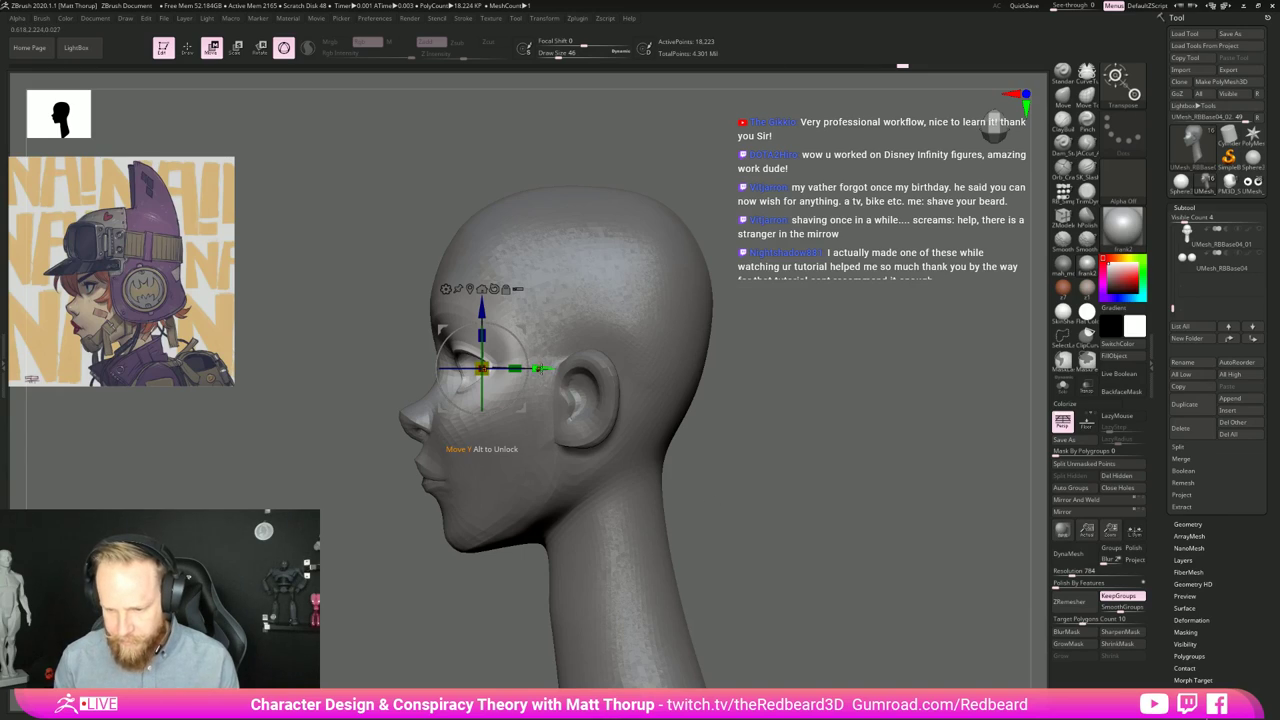
{"action": "left_click_drag", "start_coordinate": [541, 369], "coordinate": [547, 369]}
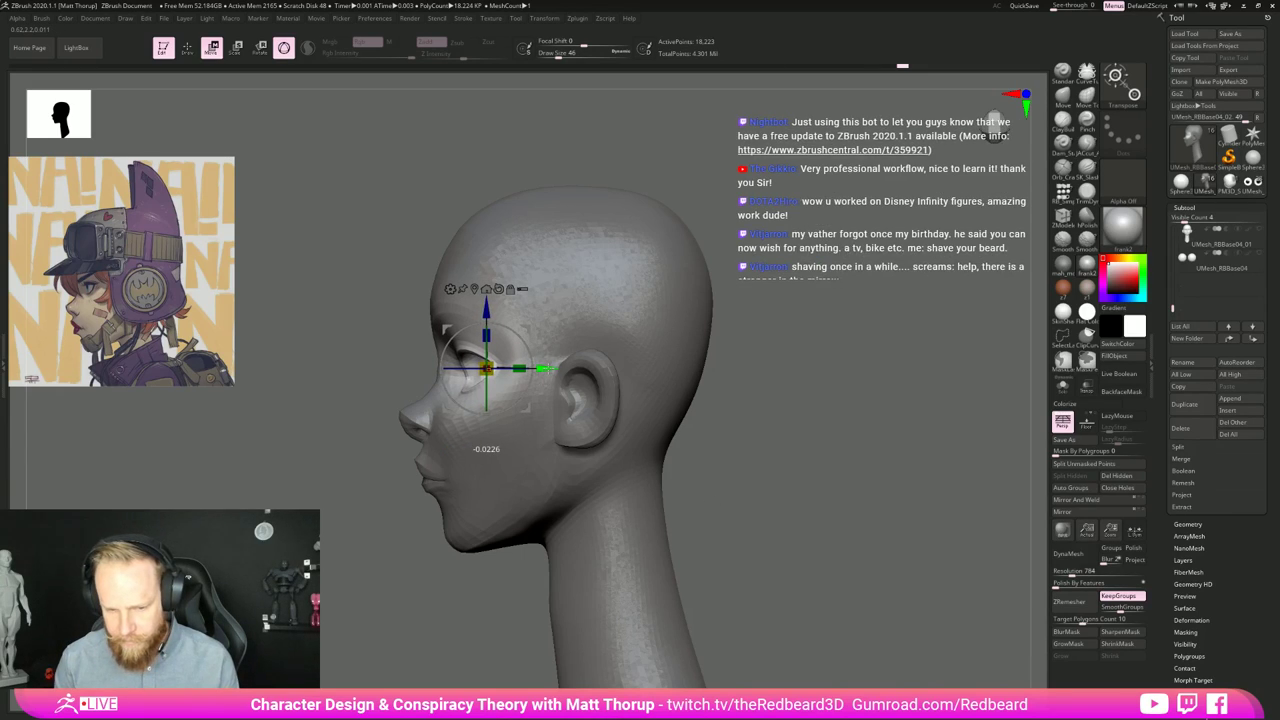
{"action": "key", "text": "q"}
{"action": "left_click_drag", "start_coordinate": [837, 480], "coordinate": [875, 498], "text": "ctrl"}
{"action": "mouse_move", "coordinate": [757, 454]}
{"action": "left_mouse_down", "text": "shift"}
{"action": "mouse_move", "coordinate": [734, 466]}
{"action": "mouse_move", "coordinate": [774, 536]}
{"action": "mouse_move", "coordinate": [885, 520]}
{"action": "mouse_move", "coordinate": [890, 532]}
{"action": "left_mouse_up", "text": "shift"}
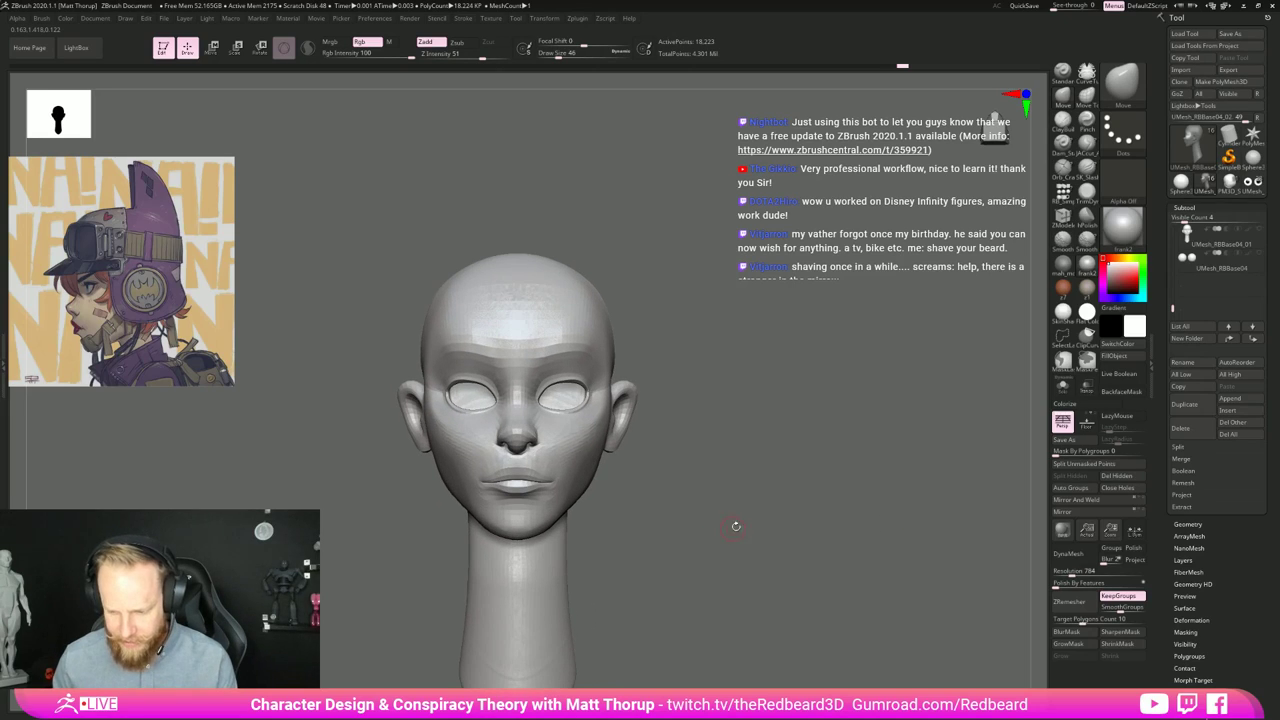
Step: Adjust the lower face around the mouth and jaw with the Move Topological brush at draw size 74
{"action": "left_click_drag", "start_coordinate": [665, 498], "coordinate": [562, 519]}
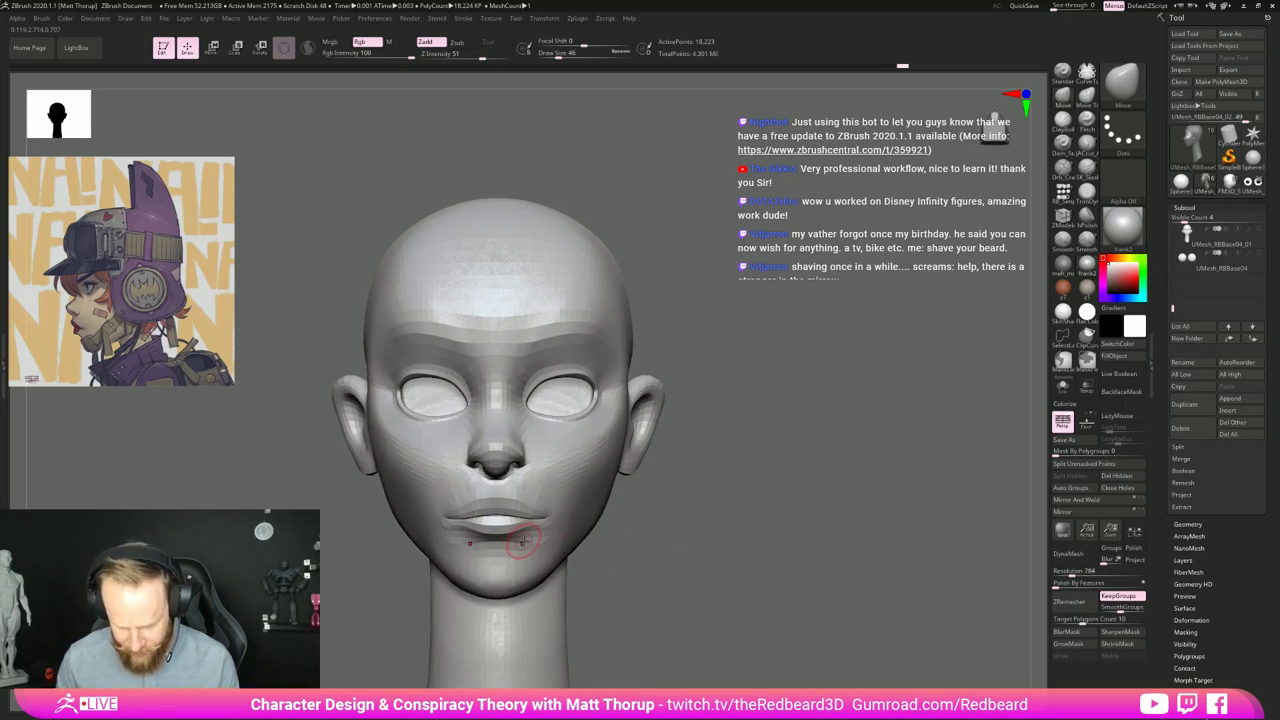
{"action": "key", "text": "b"}
{"action": "key", "text": "m"}
{"action": "key", "text": "t"}
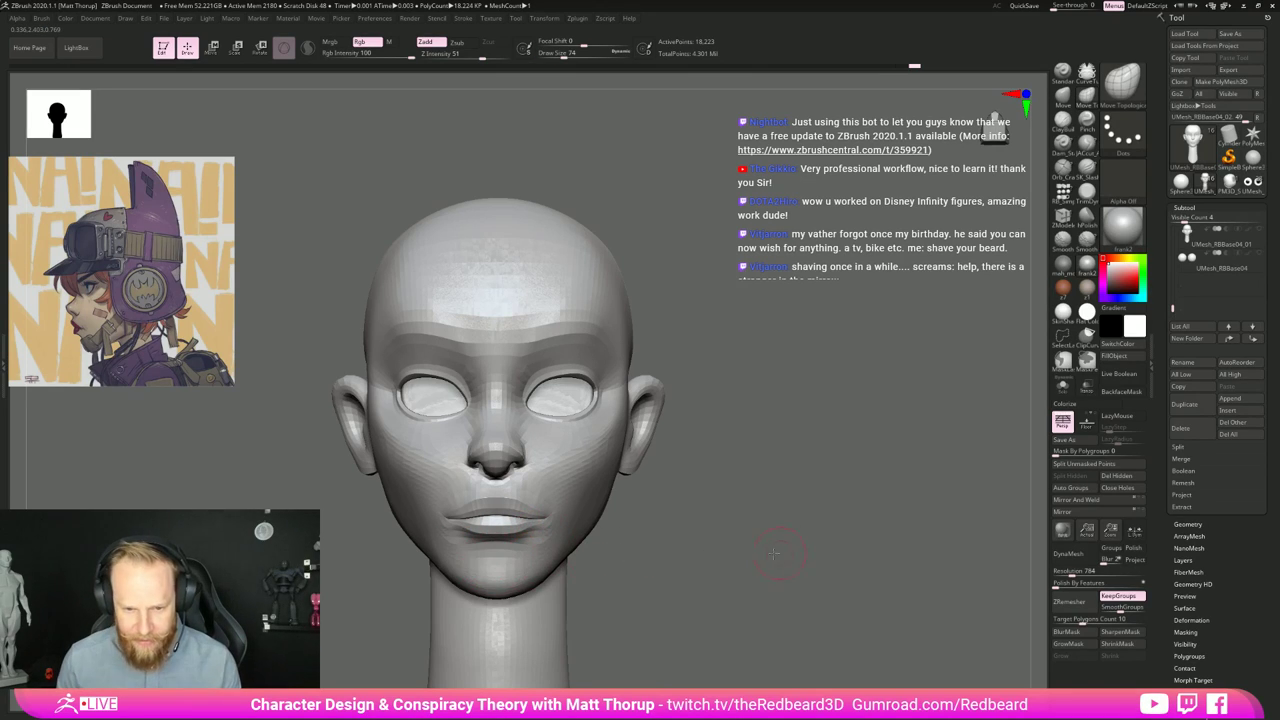
{"action": "mouse_move", "coordinate": [580, 558]}
{"action": "left_mouse_down"}
{"action": "mouse_move", "coordinate": [892, 538]}
{"action": "mouse_move", "coordinate": [860, 553]}
{"action": "mouse_move", "coordinate": [803, 530]}
{"action": "left_mouse_up"}
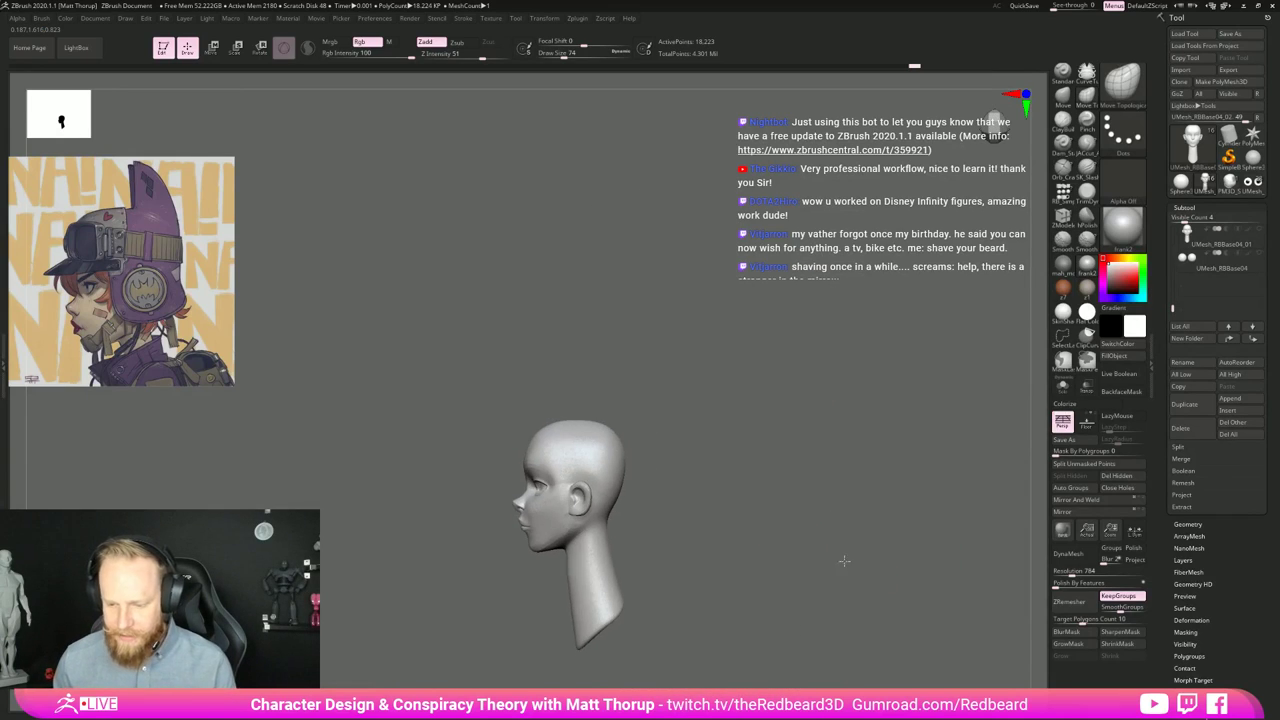
{"action": "left_click_drag", "start_coordinate": [868, 572], "coordinate": [797, 584], "text": "alt"}
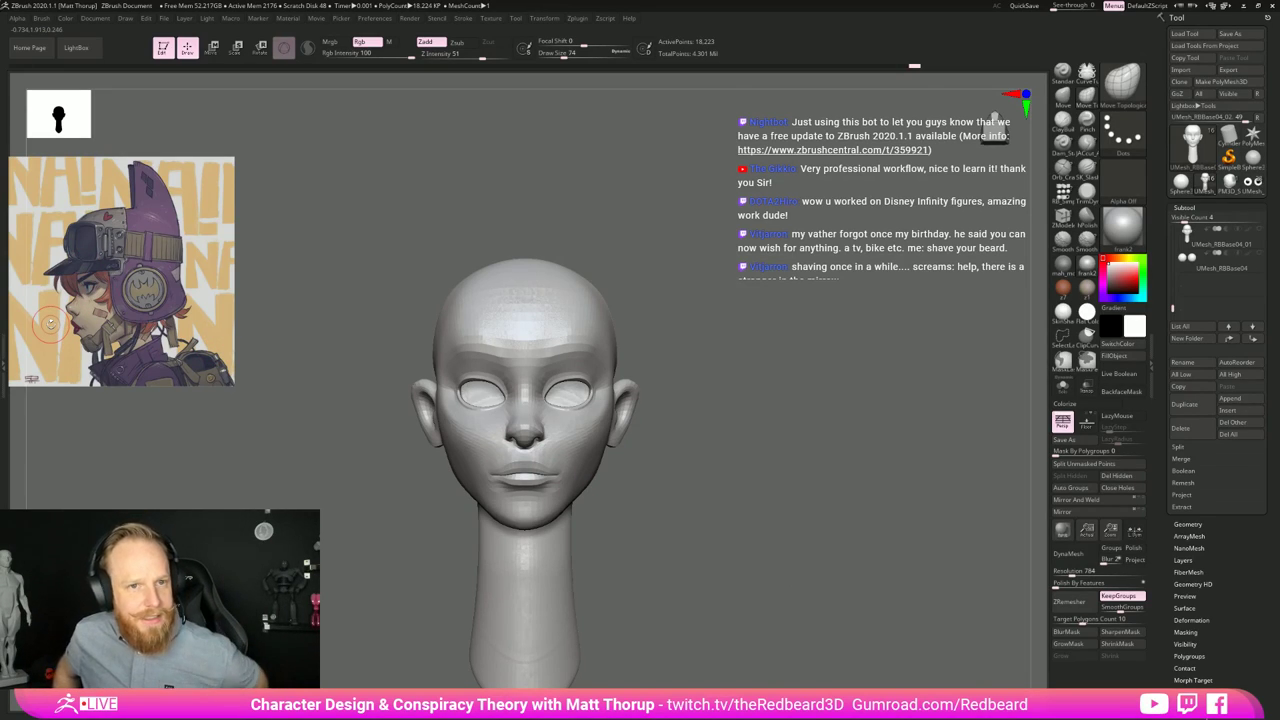
Step: Smooth the forehead and the area above the brows with the Smooth brush at draw size 101
{"action": "mouse_move", "coordinate": [738, 387]}
{"action": "left_mouse_down"}
{"action": "mouse_move", "coordinate": [814, 346]}
{"action": "mouse_move", "coordinate": [745, 390]}
{"action": "mouse_move", "coordinate": [555, 362]}
{"action": "left_mouse_up"}
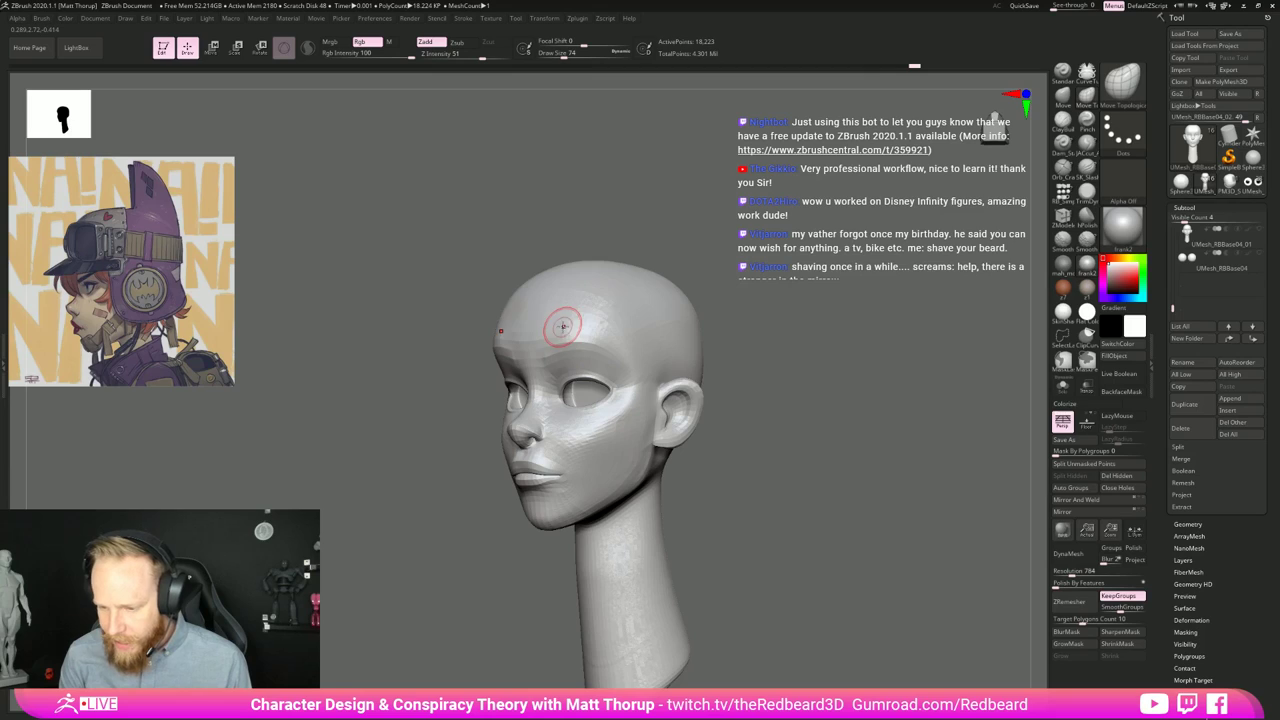
{"action": "key", "text": "shift"}
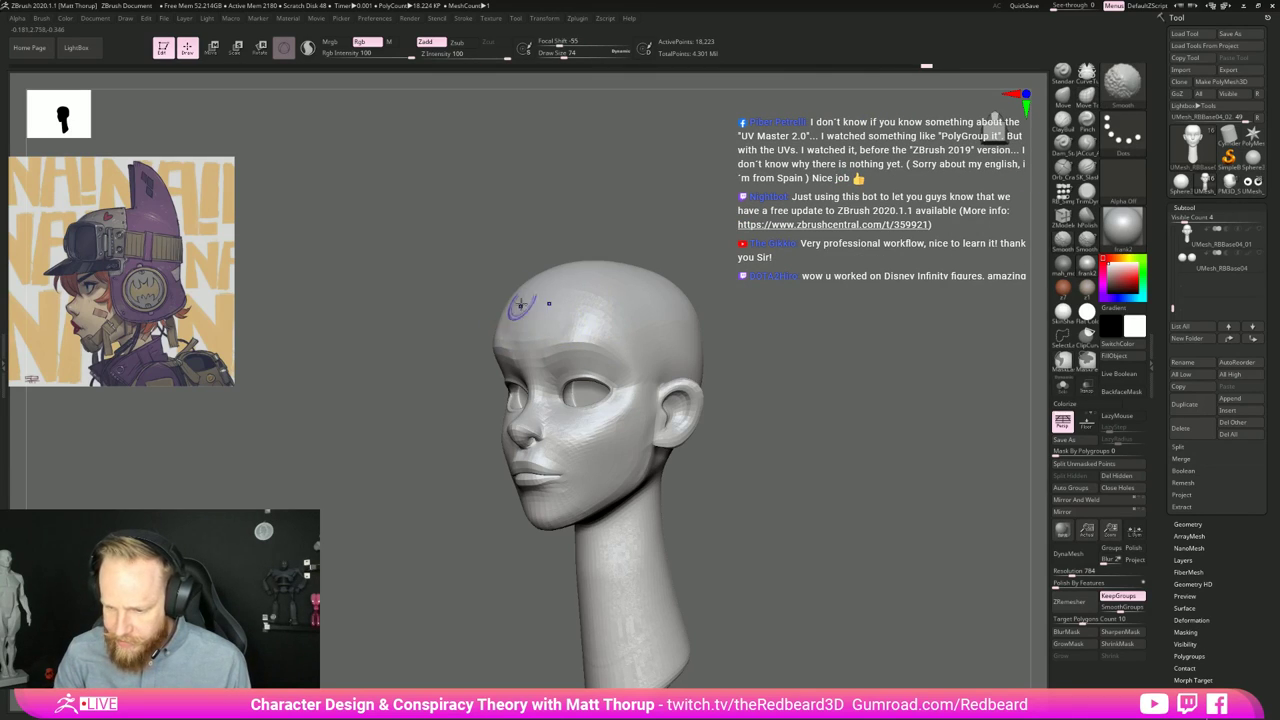
{"action": "key", "text": "s"}
{"action": "left_click_drag", "start_coordinate": [567, 325], "coordinate": [602, 314]}
{"action": "key", "text": "shift"}
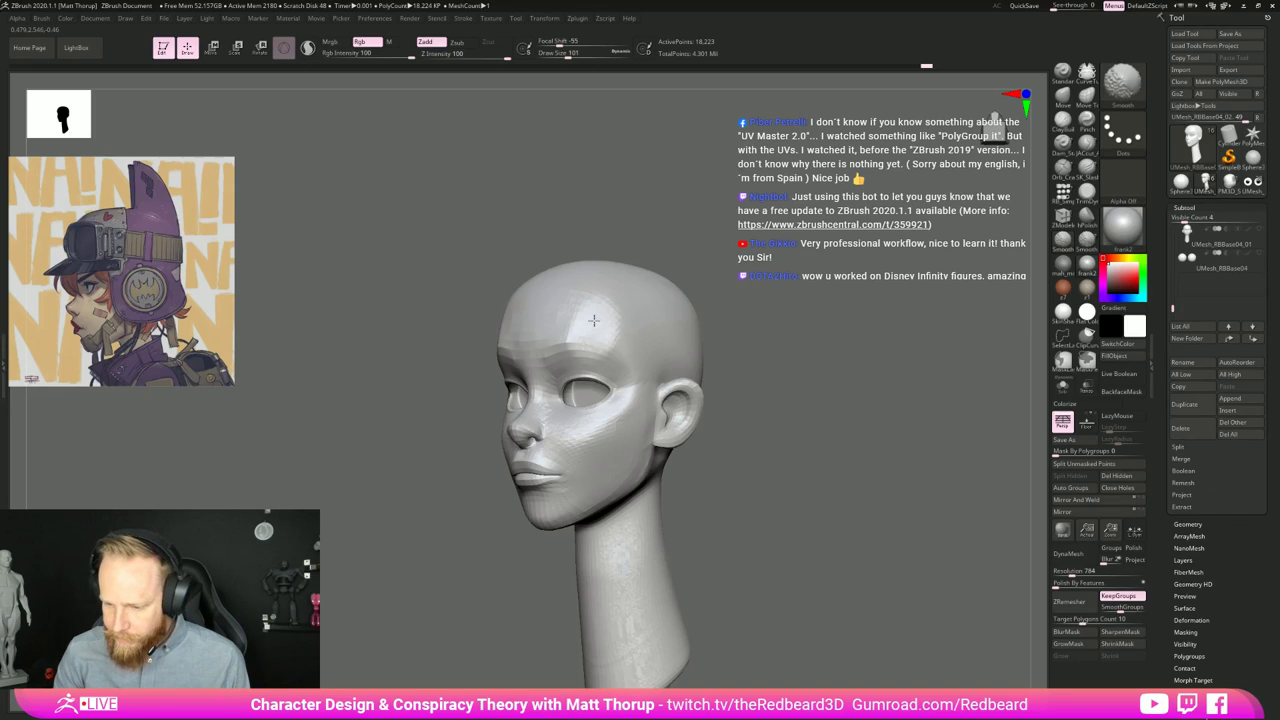
{"action": "left_click_drag", "start_coordinate": [684, 276], "coordinate": [720, 303]}
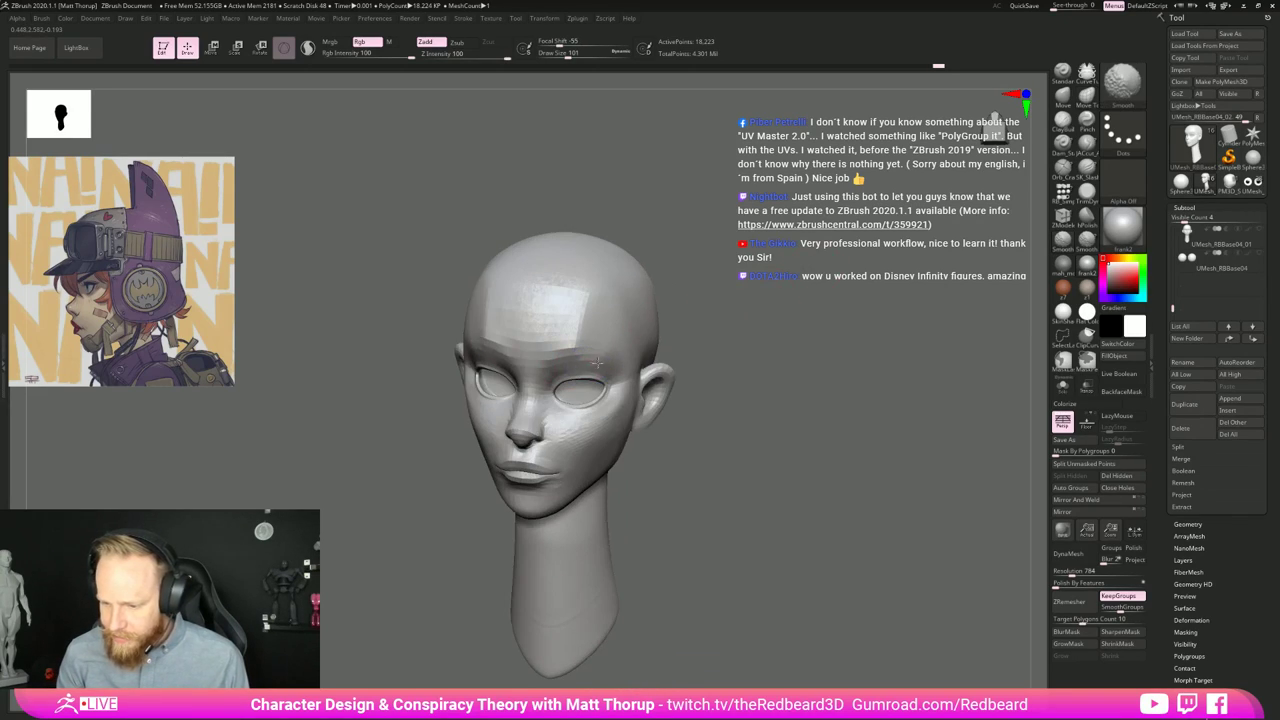
{"action": "mouse_move", "coordinate": [566, 340]}
{"action": "left_mouse_down", "text": "shift"}
{"action": "mouse_move", "coordinate": [575, 318]}
{"action": "mouse_move", "coordinate": [527, 348]}
{"action": "left_mouse_up", "text": "shift"}
{"action": "left_click_drag", "start_coordinate": [786, 309], "coordinate": [745, 340]}
{"action": "mouse_move", "coordinate": [745, 340]}
{"action": "left_mouse_down"}
{"action": "mouse_move", "coordinate": [866, 329]}
{"action": "mouse_move", "coordinate": [694, 338]}
{"action": "left_mouse_up"}
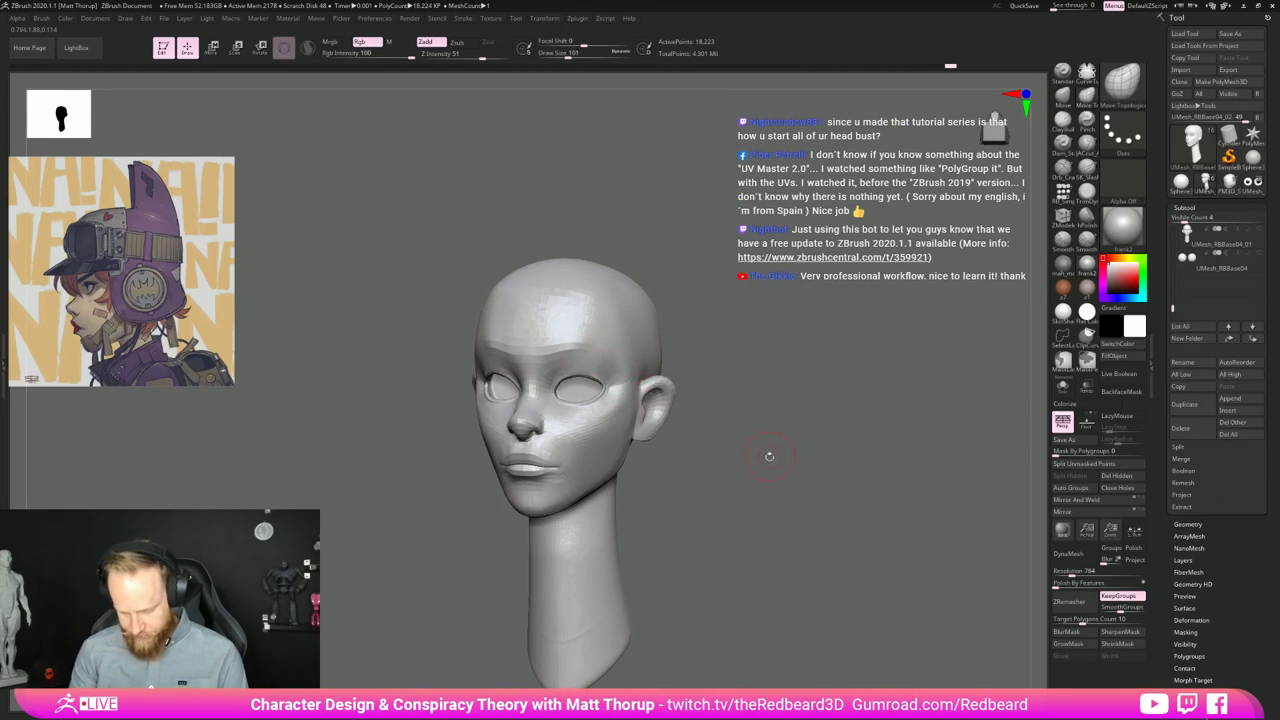
Step: Soften the upper forehead and brow ridge with the Smooth brush at draw size 108
{"action": "mouse_move", "coordinate": [769, 456]}
{"action": "left_mouse_down"}
{"action": "mouse_move", "coordinate": [735, 480]}
{"action": "mouse_move", "coordinate": [583, 349]}
{"action": "left_mouse_up"}
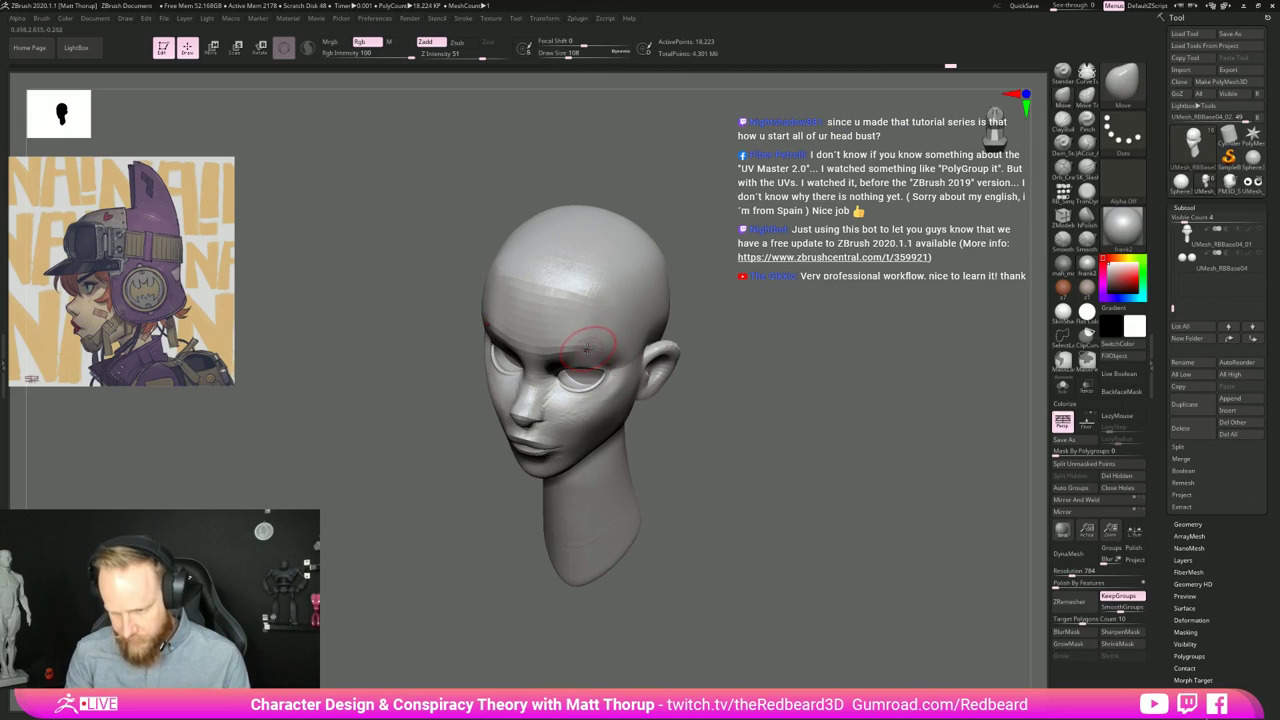
{"action": "key", "text": "shift"}
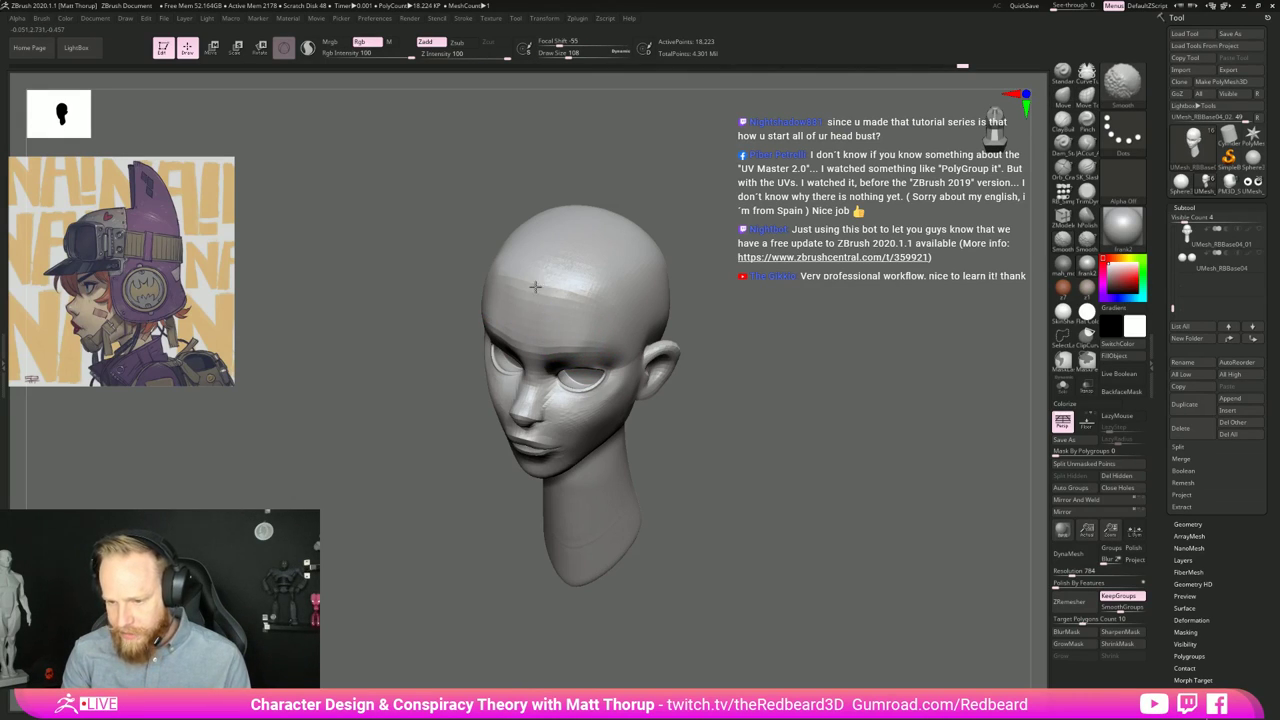
{"action": "left_click_drag", "start_coordinate": [535, 287], "coordinate": [612, 291], "text": "shift"}
{"action": "left_click_drag", "start_coordinate": [757, 310], "coordinate": [806, 320], "text": "shift"}
{"action": "left_click_drag", "start_coordinate": [537, 337], "coordinate": [575, 335], "text": "shift"}
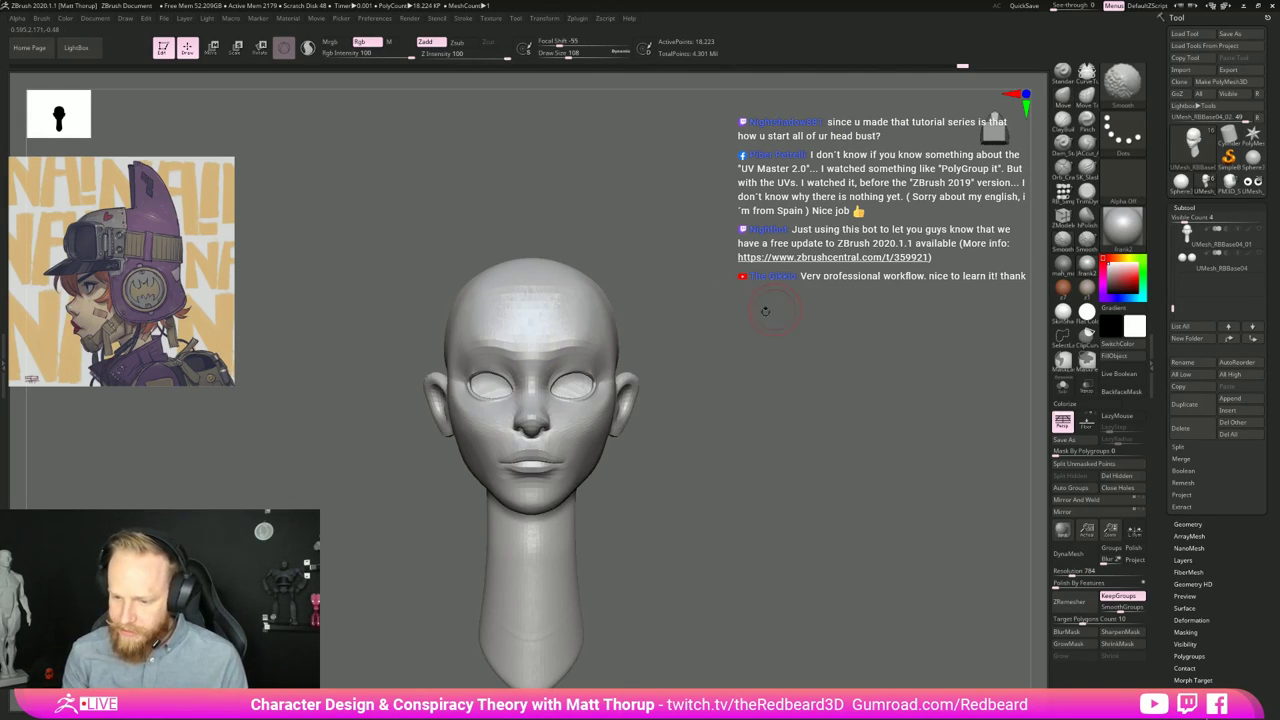
Step: Shape the brow above the outer eye with the Move brush at draw size 74 and smooth the forehead
{"action": "mouse_move", "coordinate": [765, 311]}
{"action": "left_mouse_down", "text": "shift"}
{"action": "mouse_move", "coordinate": [700, 330]}
{"action": "mouse_move", "coordinate": [608, 314]}
{"action": "mouse_move", "coordinate": [668, 358]}
{"action": "left_mouse_up", "text": "shift"}
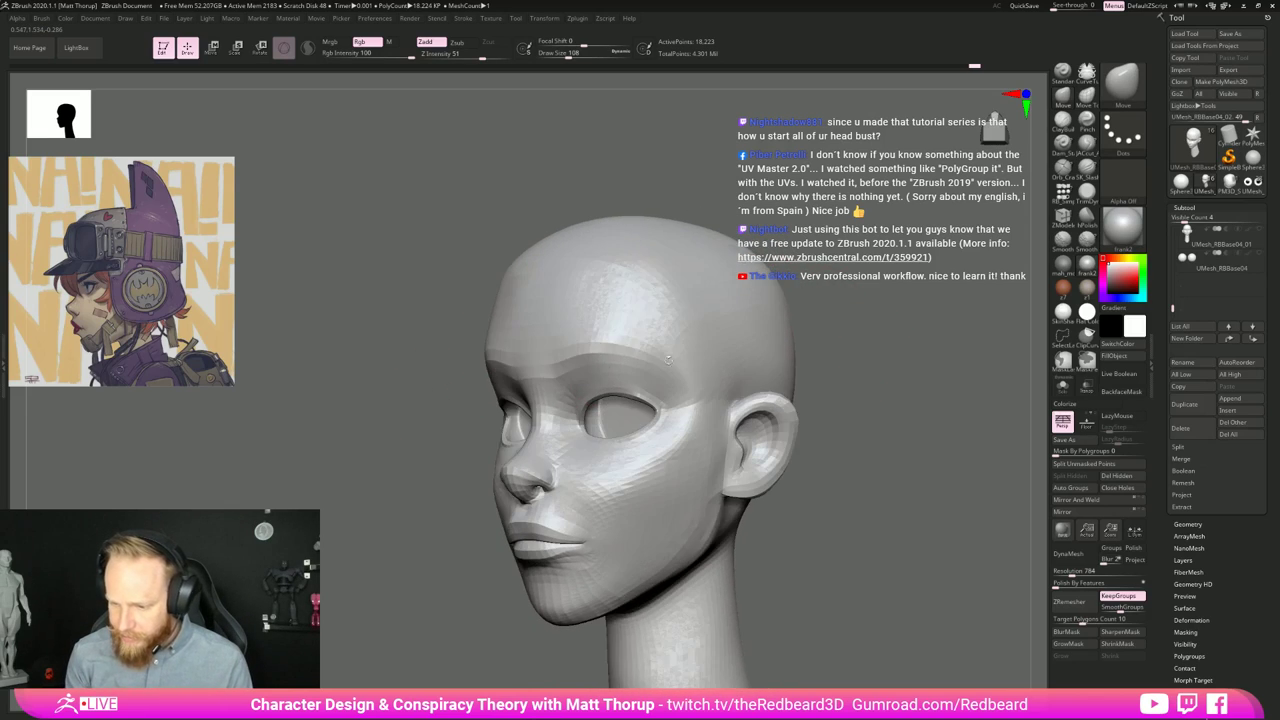
{"action": "right_click_drag", "start_coordinate": [668, 359], "coordinate": [664, 362]}
{"action": "key", "text": "s"}
{"action": "left_click_drag", "start_coordinate": [617, 379], "coordinate": [611, 378]}
{"action": "right_click_drag", "start_coordinate": [645, 322], "coordinate": [660, 372]}
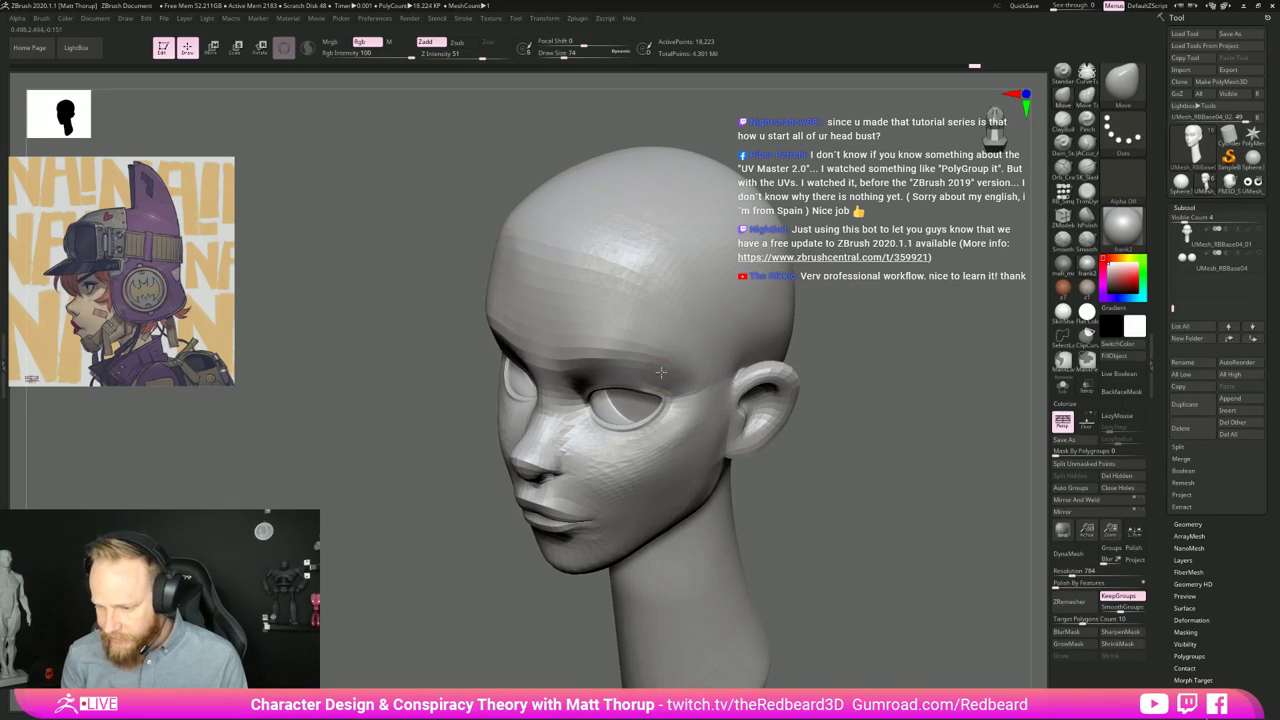
{"action": "key", "text": "shift"}
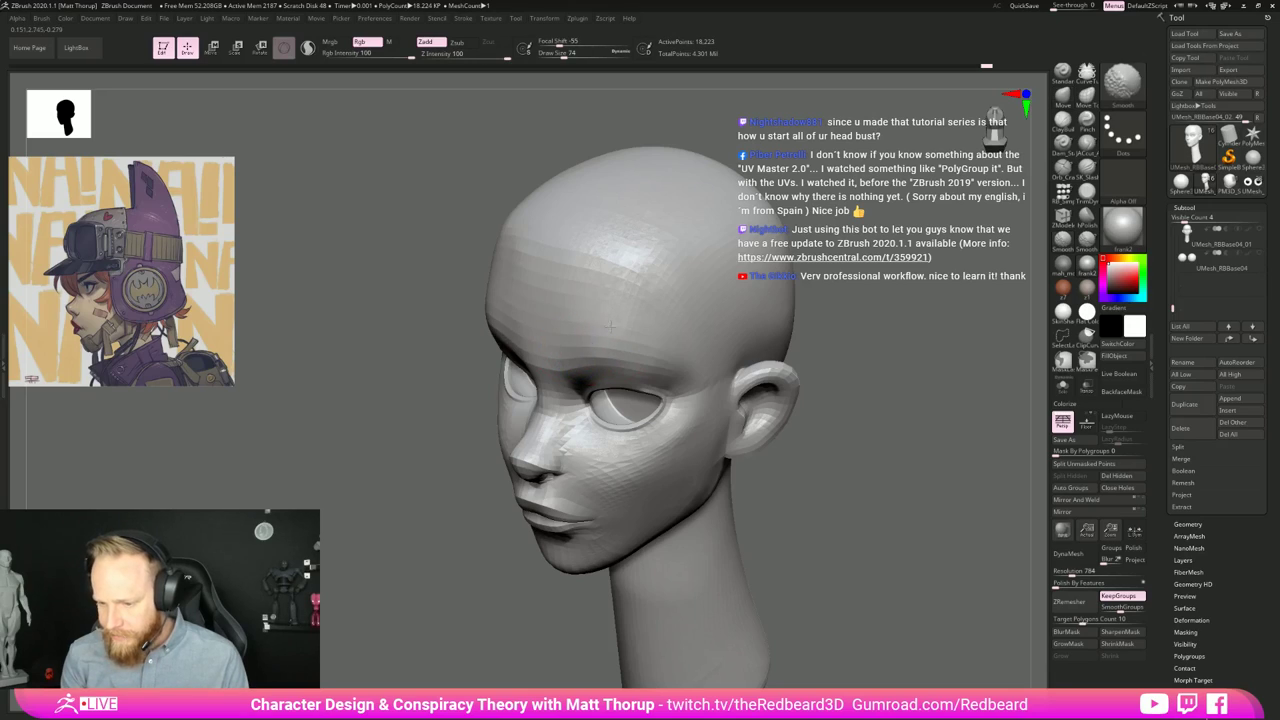
{"action": "left_click_drag", "start_coordinate": [622, 281], "coordinate": [592, 283], "text": "shift"}
{"action": "mouse_move", "coordinate": [930, 400]}
{"action": "right_mouse_down"}
{"action": "mouse_move", "coordinate": [944, 404]}
{"action": "mouse_move", "coordinate": [739, 340]}
{"action": "right_mouse_up"}
{"action": "left_click_drag", "start_coordinate": [739, 339], "coordinate": [780, 386], "text": "shift"}
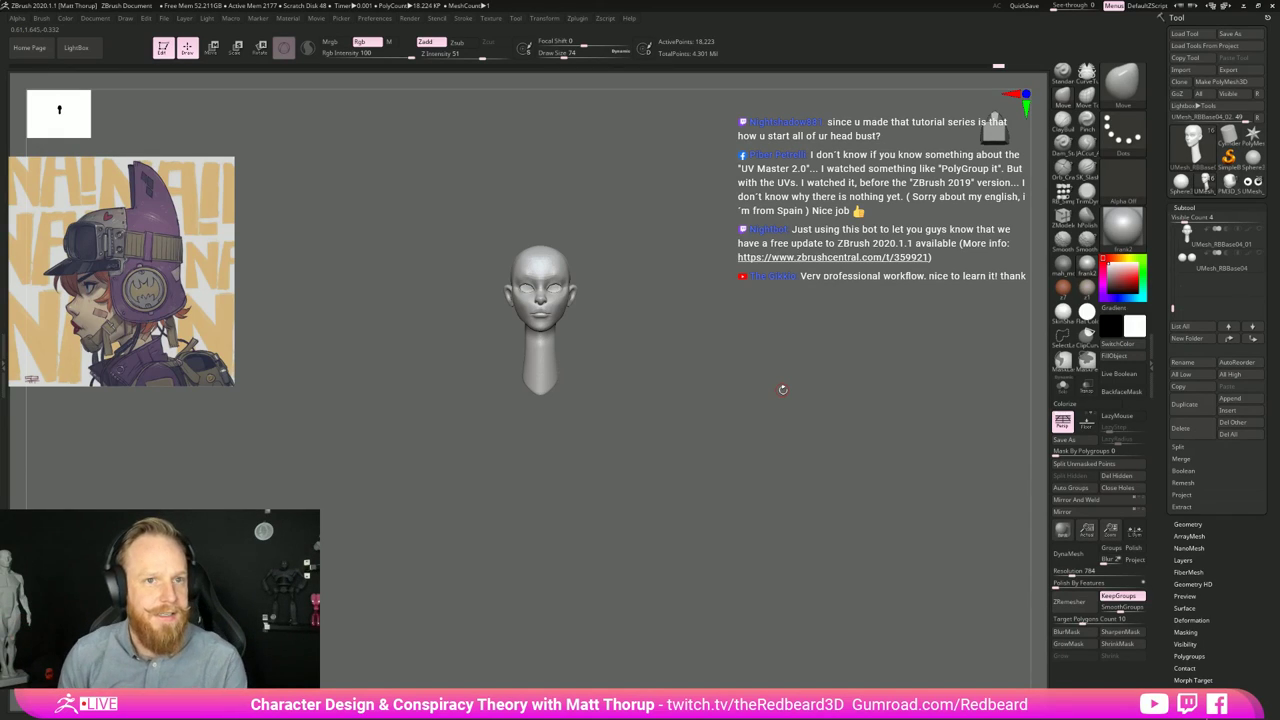
Step: Carve the brow ridge line in front view with the custom JACust brush at draw size 90, subtracting at intensity 14
{"action": "left_click_drag", "start_coordinate": [733, 414], "coordinate": [733, 439]}
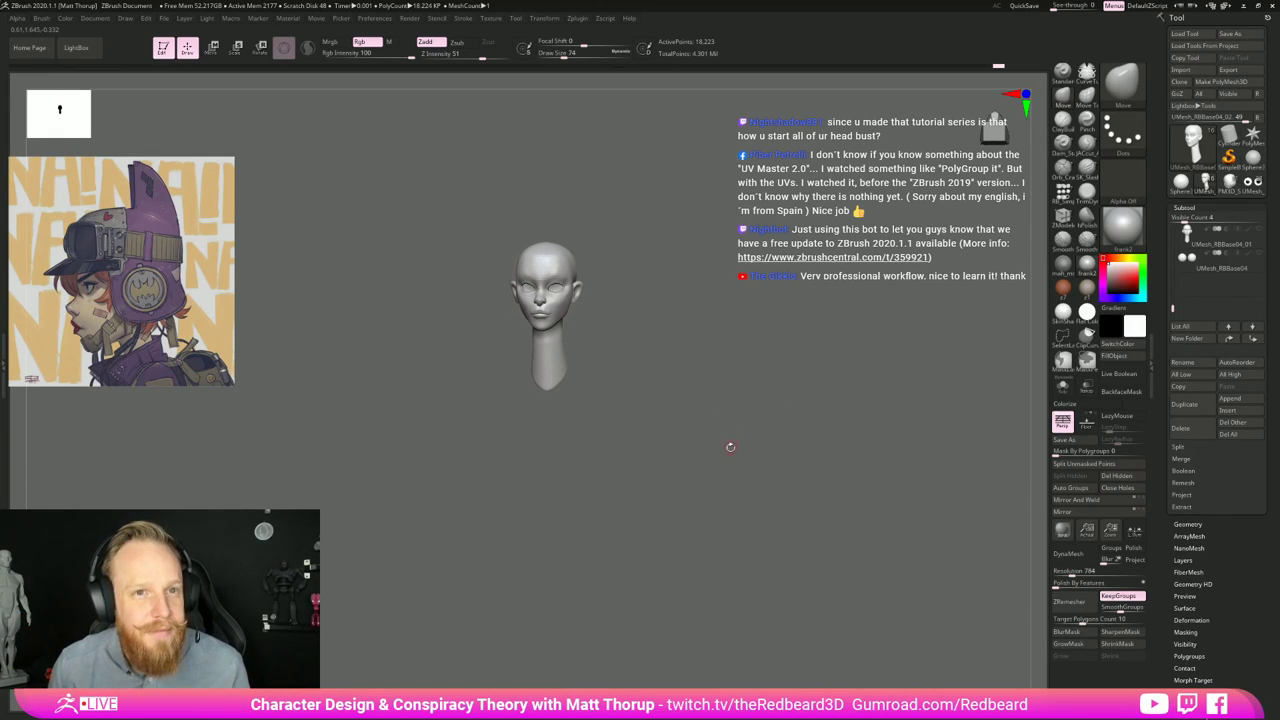
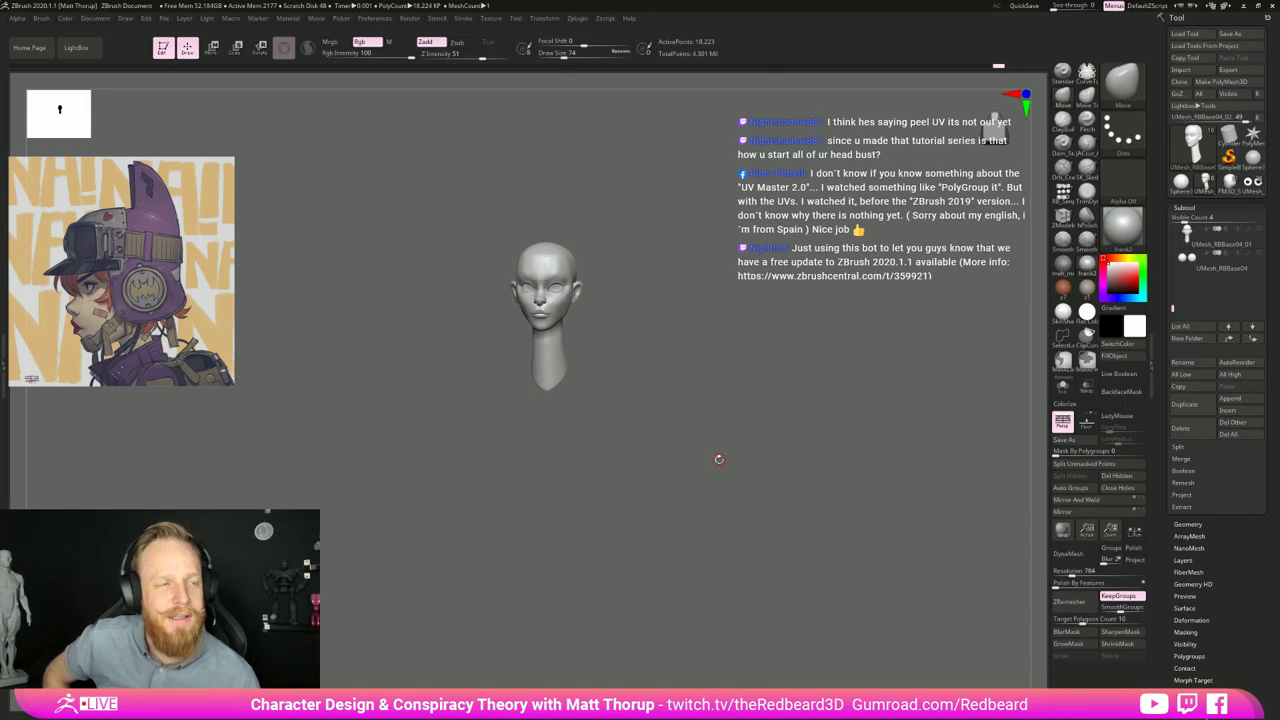
{"action": "left_click_drag", "start_coordinate": [728, 360], "coordinate": [778, 431]}
{"action": "key", "text": "2"}
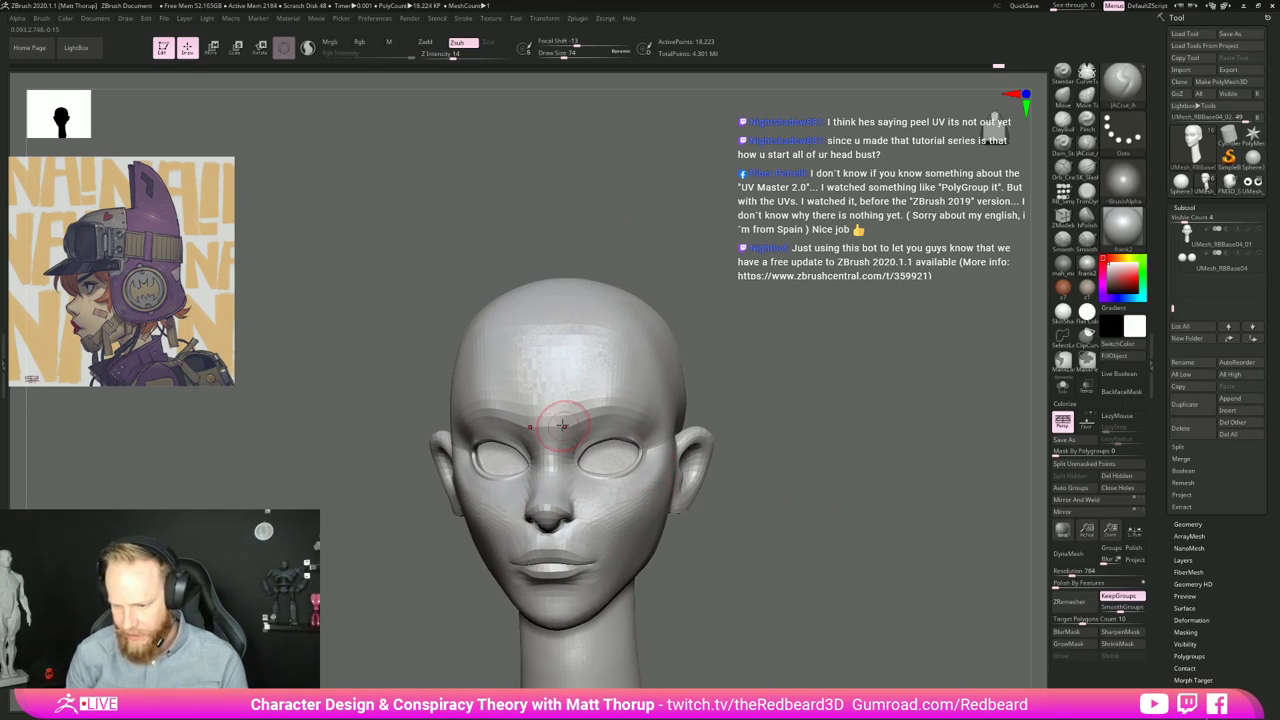
{"action": "key", "text": "s"}
{"action": "mouse_move", "coordinate": [566, 418]}
{"action": "left_mouse_down"}
{"action": "mouse_move", "coordinate": [621, 408]}
{"action": "mouse_move", "coordinate": [571, 432]}
{"action": "mouse_move", "coordinate": [596, 386]}
{"action": "left_mouse_up"}
{"action": "key", "text": "l"}
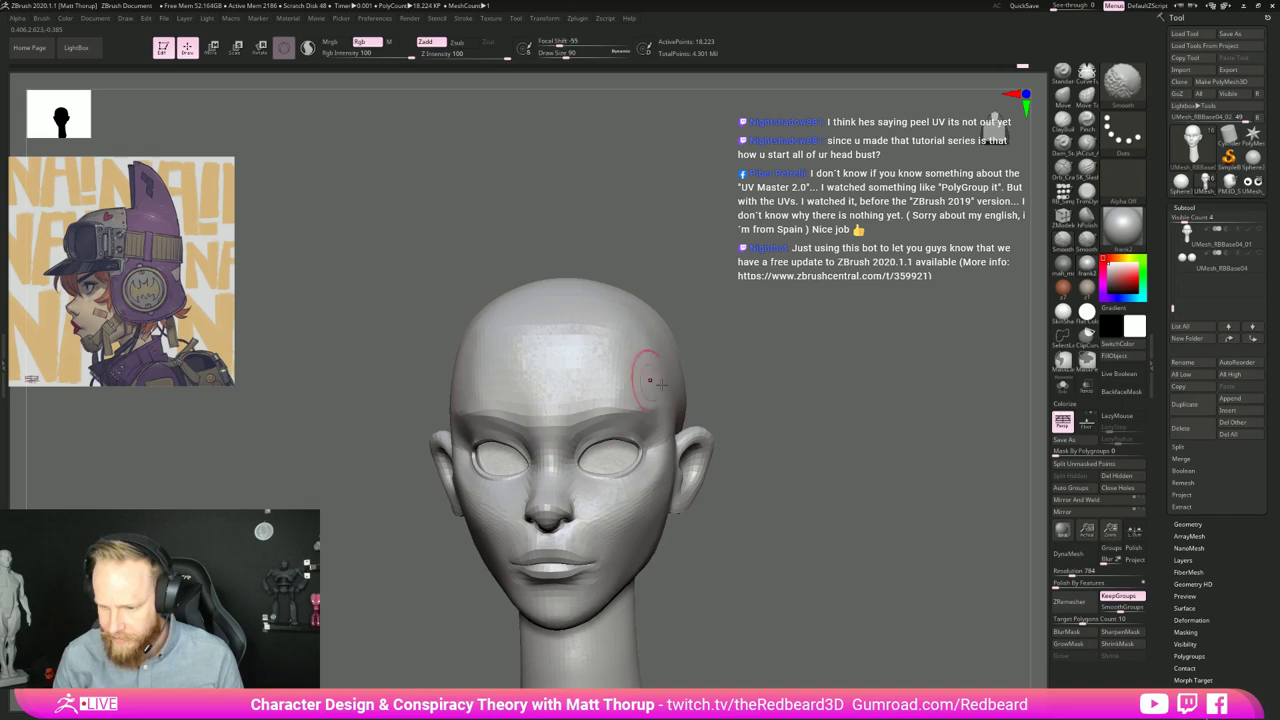
Step: Define the brow edge from the nose bridge toward the temple with LazyMouse JACust strokes, smoothing the surrounding forehead
{"action": "left_click_drag", "start_coordinate": [757, 388], "coordinate": [662, 409]}
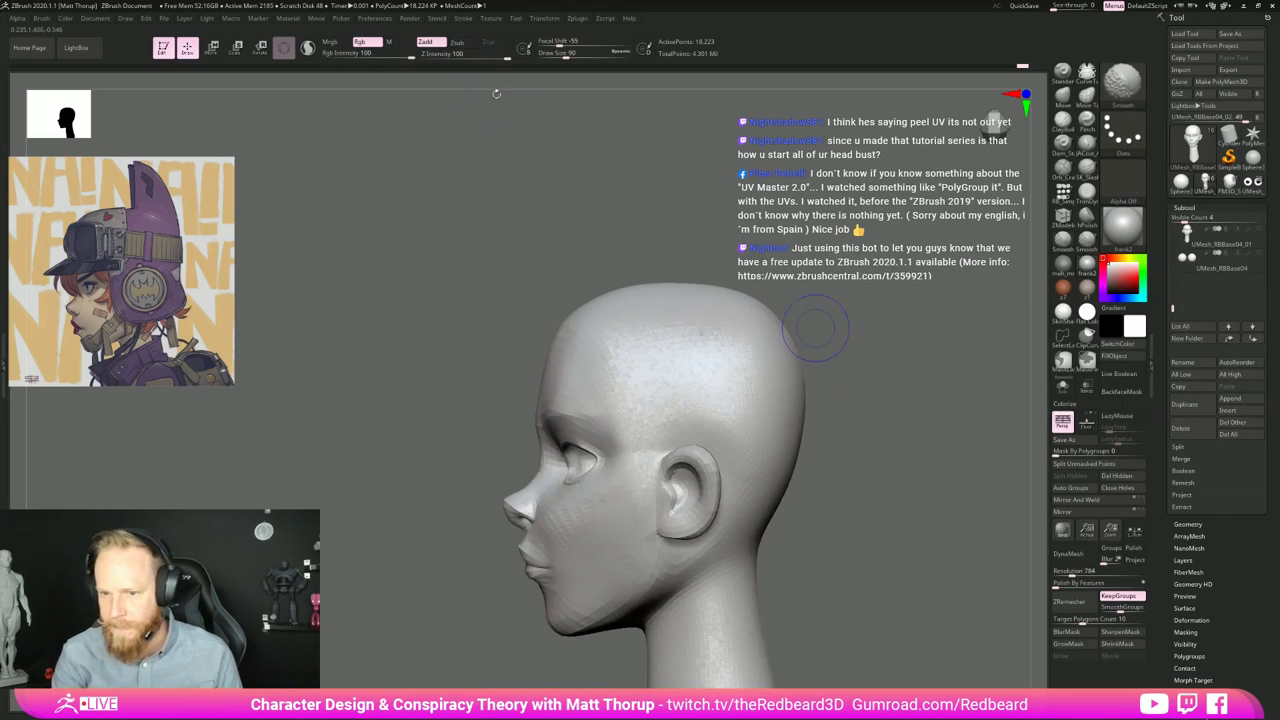
{"action": "left_click", "coordinate": [455, 56], "text": "shift"}
{"action": "mouse_move", "coordinate": [420, 330]}
{"action": "left_mouse_down"}
{"action": "mouse_move", "coordinate": [562, 378]}
{"action": "mouse_move", "coordinate": [505, 349]}
{"action": "left_mouse_up"}
{"action": "left_click_drag", "start_coordinate": [778, 330], "coordinate": [735, 335], "text": "shift"}
{"action": "left_click_drag", "start_coordinate": [546, 425], "coordinate": [617, 409]}
{"action": "left_click_drag", "start_coordinate": [720, 395], "coordinate": [630, 405]}
{"action": "left_click_drag", "start_coordinate": [548, 425], "coordinate": [633, 408]}
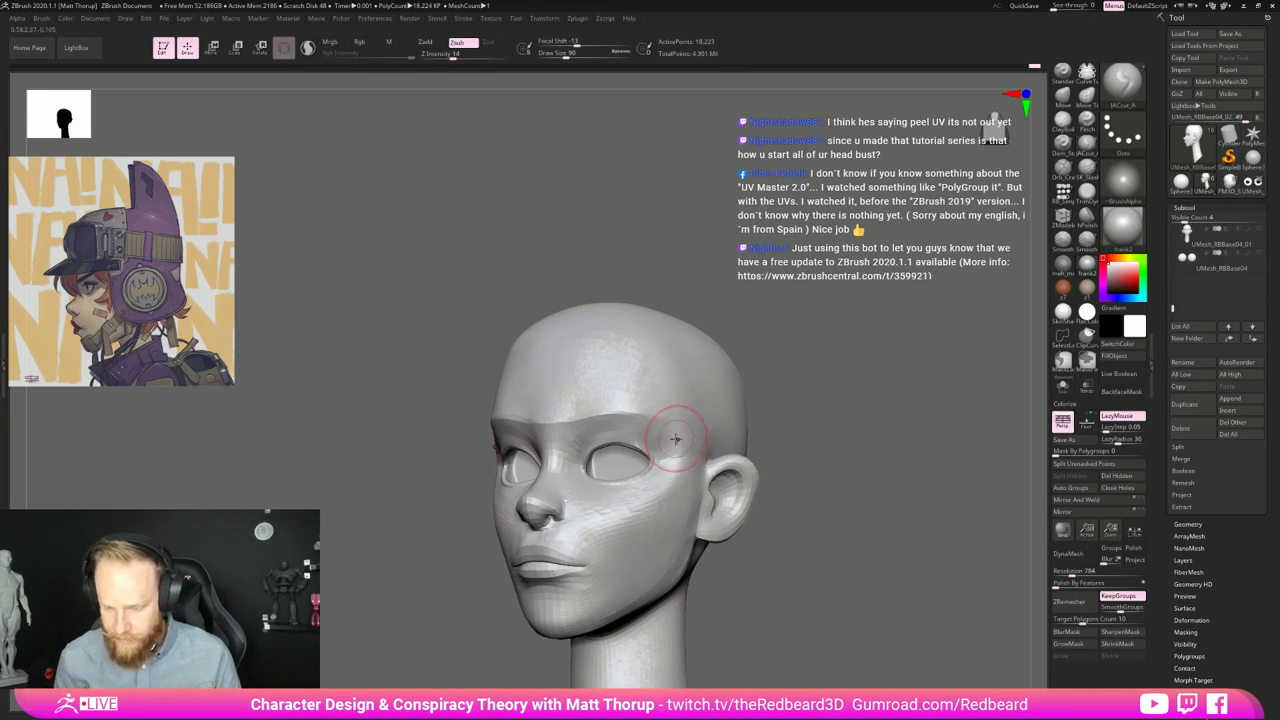
{"action": "right_click_drag", "start_coordinate": [675, 438], "coordinate": [667, 482]}
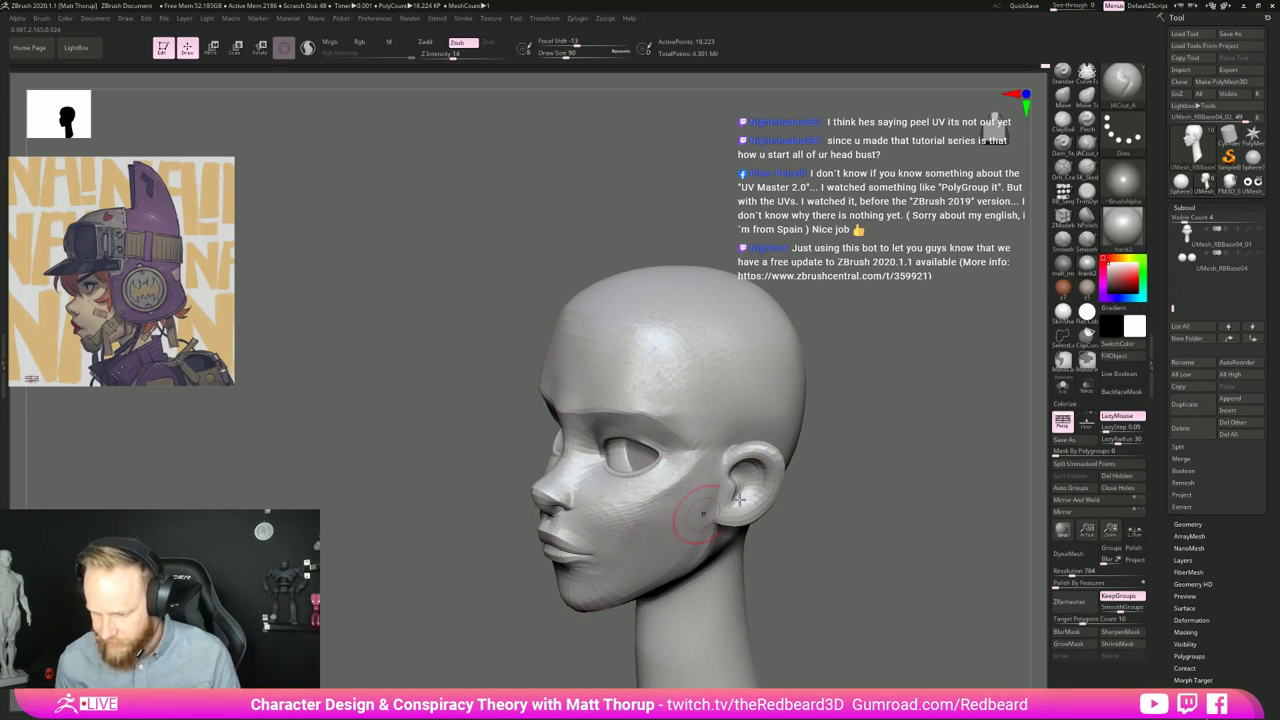
{"action": "mouse_move", "coordinate": [620, 537]}
{"action": "right_mouse_down"}
{"action": "mouse_move", "coordinate": [617, 558]}
{"action": "mouse_move", "coordinate": [680, 585]}
{"action": "mouse_move", "coordinate": [743, 586]}
{"action": "right_mouse_up"}
{"action": "key", "text": "shift"}
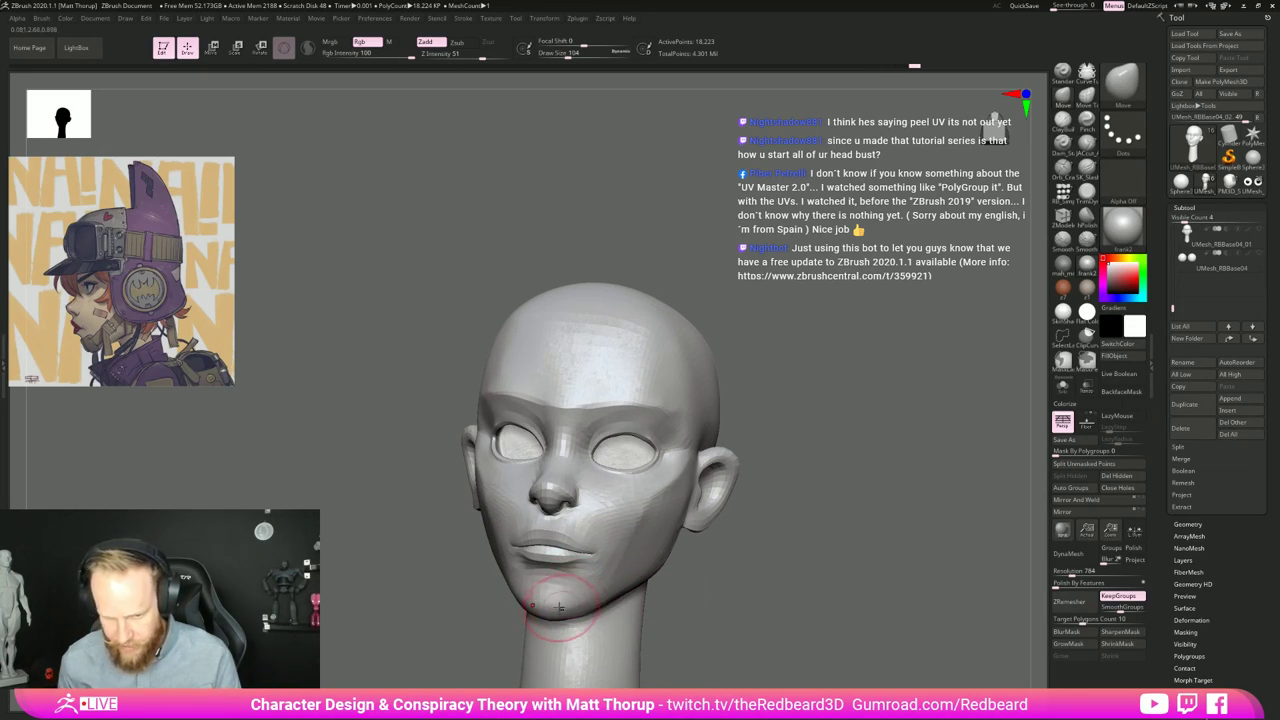
Step: Reshape the chin and jaw with the Move brush, enlarging the draw size up to 177 for the profile
{"action": "key", "text": "s"}
{"action": "left_click", "coordinate": [562, 607]}
{"action": "left_click_drag", "start_coordinate": [562, 607], "coordinate": [560, 609]}
{"action": "right_click_drag", "start_coordinate": [690, 571], "coordinate": [556, 580]}
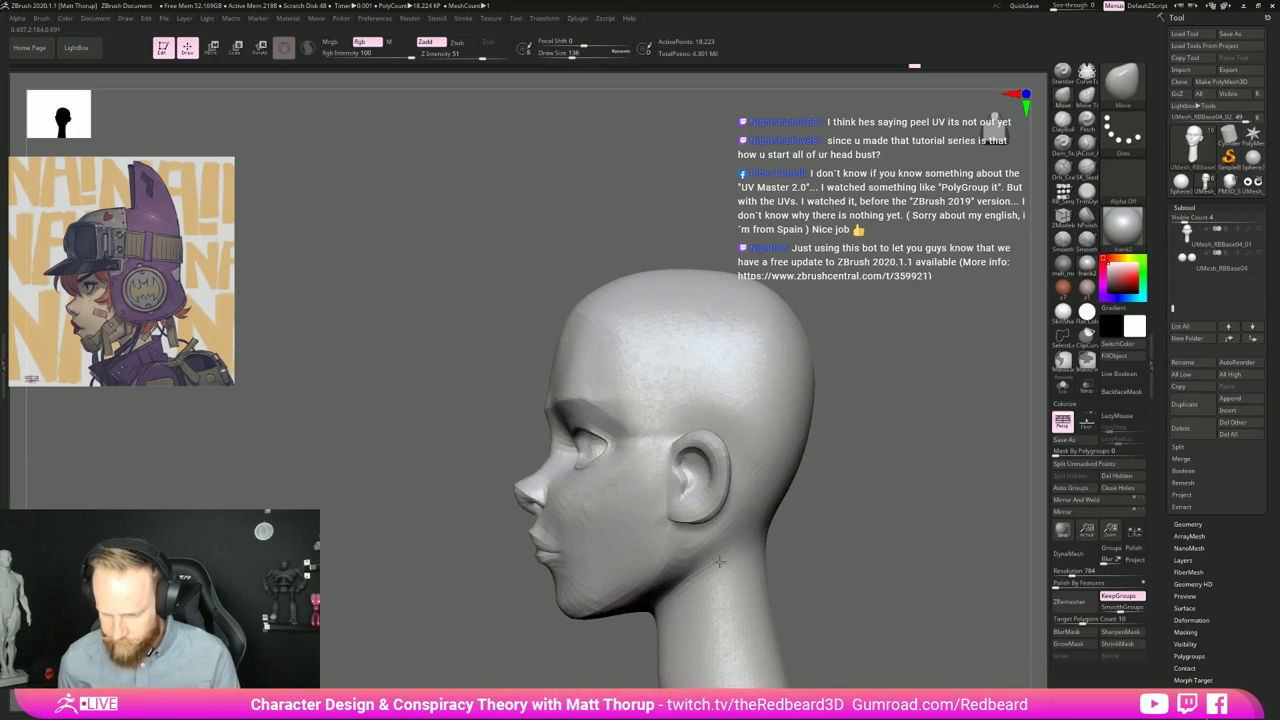
{"action": "key", "text": "s"}
{"action": "left_click_drag", "start_coordinate": [565, 601], "coordinate": [576, 601]}
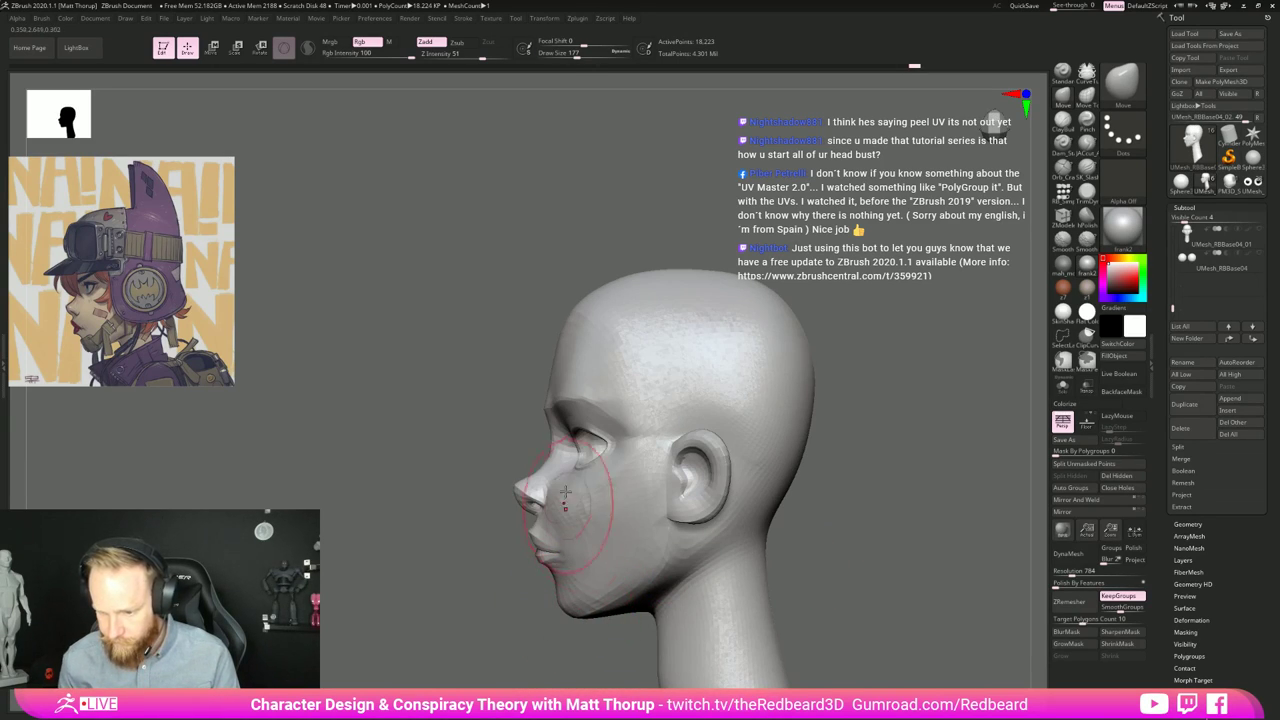
Step: Refine the brow ridge above the eye with the Move brush at draw size 83
{"action": "mouse_move", "coordinate": [488, 442]}
{"action": "left_mouse_down"}
{"action": "mouse_move", "coordinate": [568, 428]}
{"action": "mouse_move", "coordinate": [531, 419]}
{"action": "mouse_move", "coordinate": [540, 397]}
{"action": "mouse_move", "coordinate": [527, 408]}
{"action": "left_mouse_up"}
{"action": "key", "text": "s"}
{"action": "key", "text": "s"}
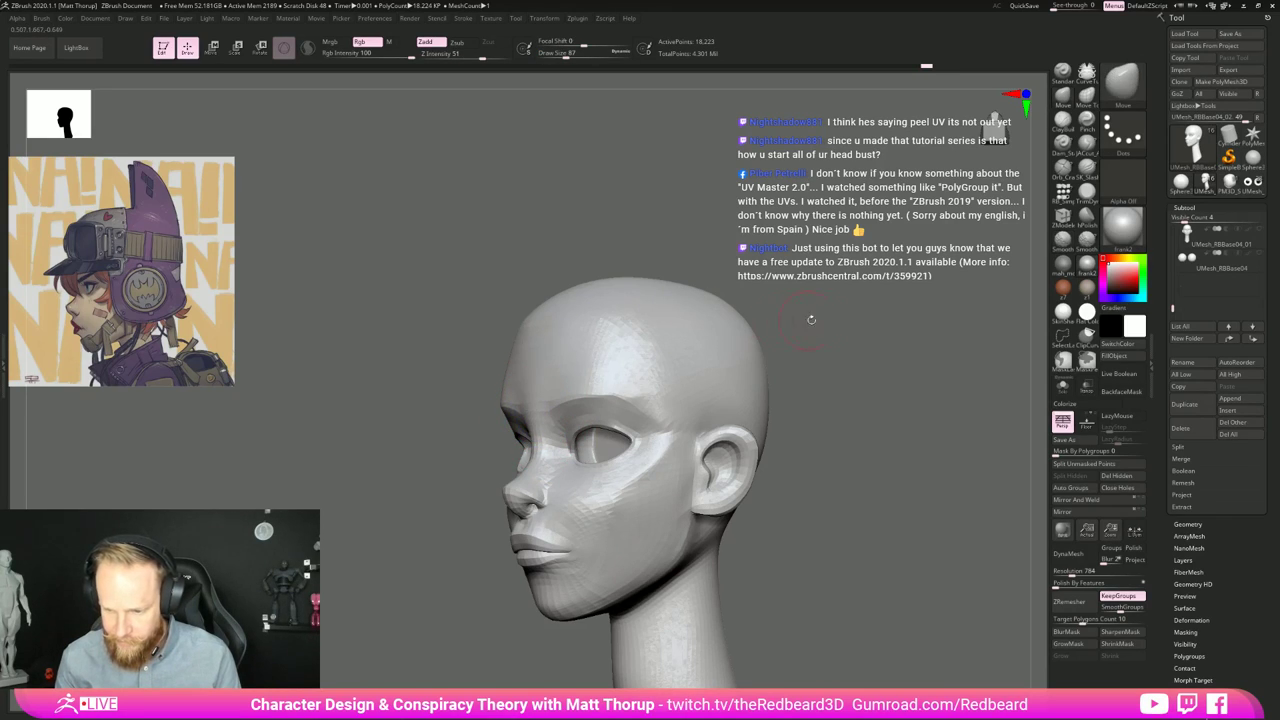
{"action": "mouse_move", "coordinate": [811, 320]}
{"action": "right_mouse_down"}
{"action": "mouse_move", "coordinate": [582, 392]}
{"action": "mouse_move", "coordinate": [598, 412]}
{"action": "right_mouse_up"}
{"action": "left_click_drag", "start_coordinate": [640, 390], "coordinate": [595, 421], "text": "shift"}
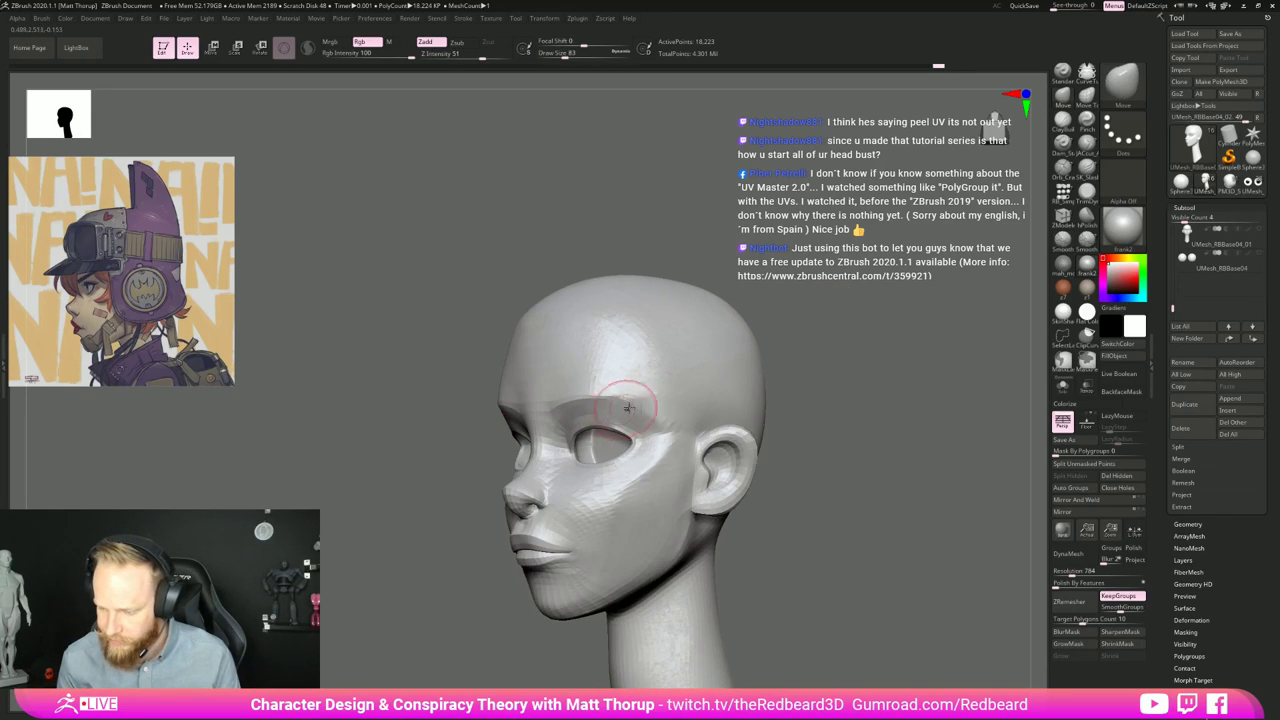
{"action": "right_click_drag", "start_coordinate": [628, 408], "coordinate": [600, 441], "text": "shift"}
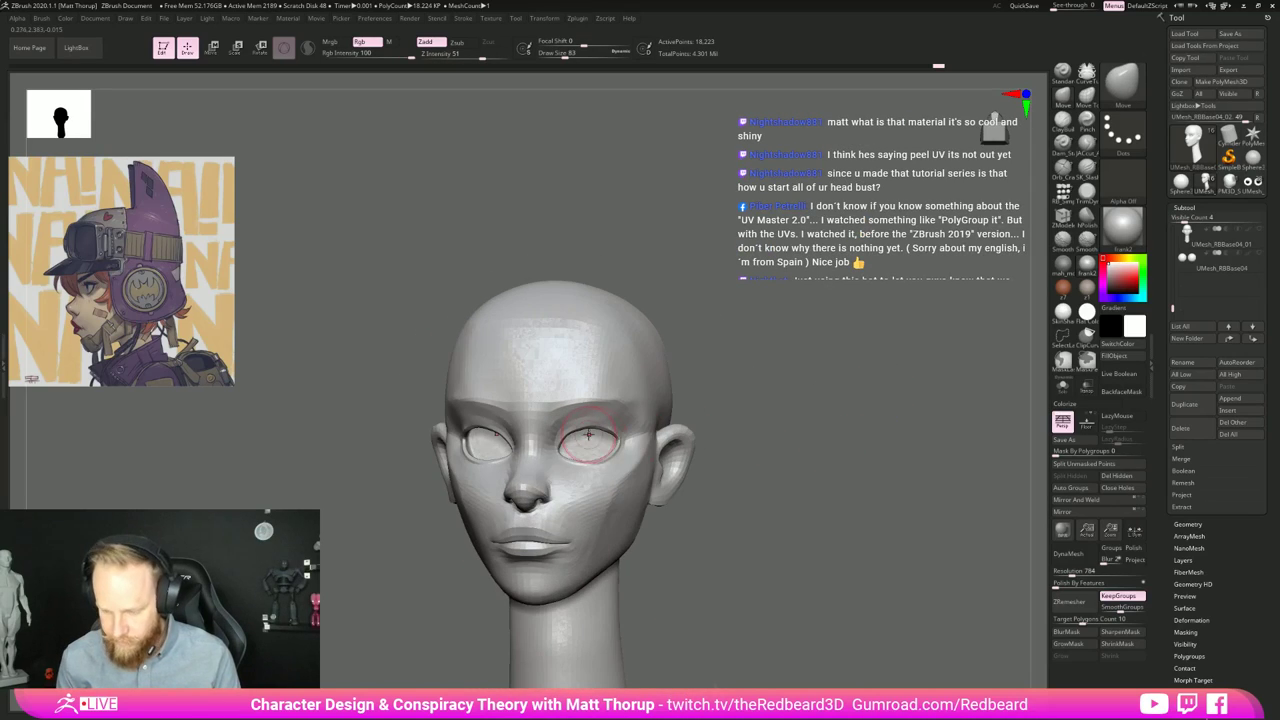
Step: Adjust the inner brow and upper eyelid area with the Move brush, reducing the draw size from 77 to 68
{"action": "key", "text": "s"}
{"action": "left_click_drag", "start_coordinate": [538, 423], "coordinate": [557, 422]}
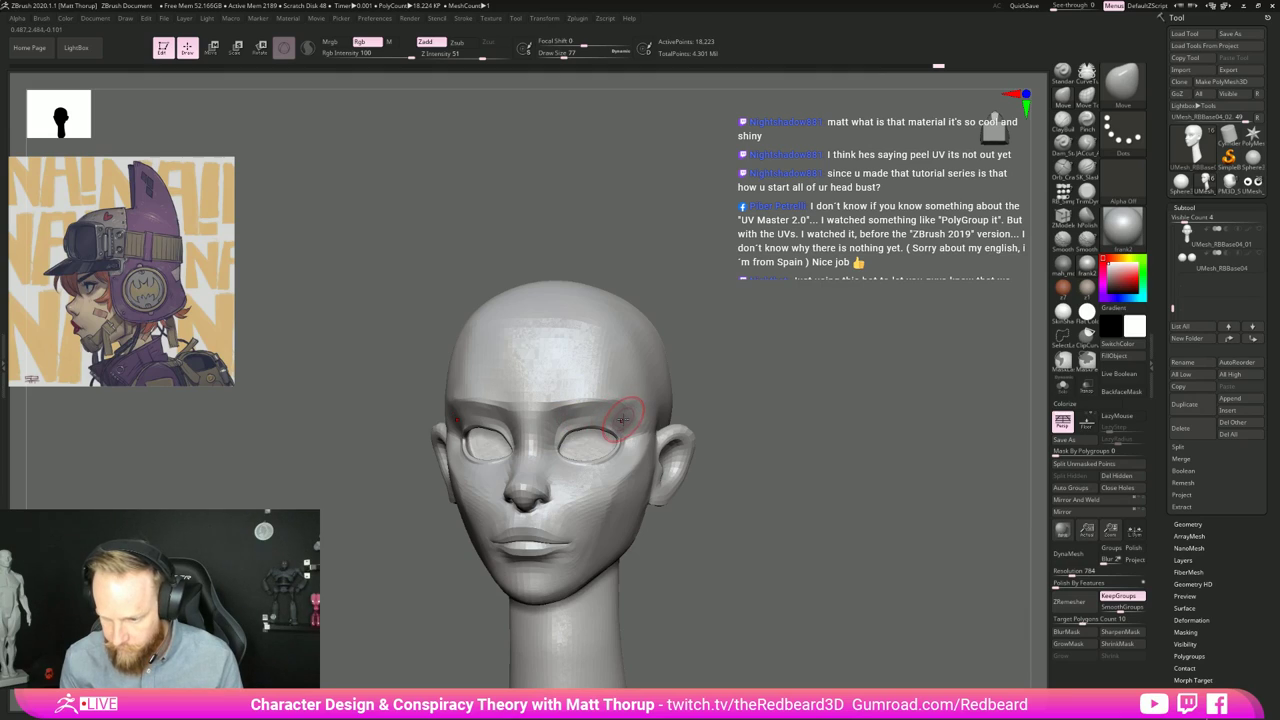
{"action": "right_click_drag", "start_coordinate": [620, 420], "coordinate": [566, 416]}
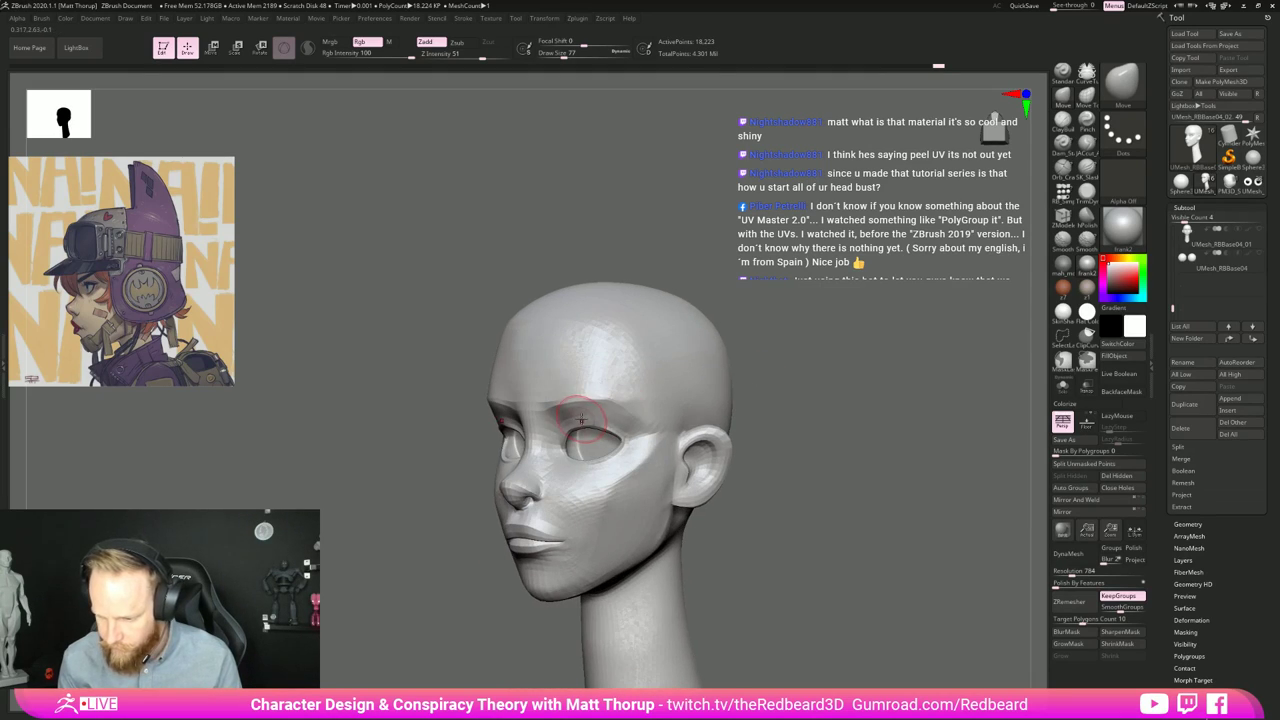
{"action": "key", "text": "bracketleft"}
{"action": "left_click_drag", "start_coordinate": [567, 415], "coordinate": [625, 404]}
{"action": "mouse_move", "coordinate": [857, 457]}
{"action": "right_mouse_down", "text": "shift"}
{"action": "mouse_move", "coordinate": [840, 457]}
{"action": "mouse_move", "coordinate": [877, 465]}
{"action": "mouse_move", "coordinate": [825, 440]}
{"action": "mouse_move", "coordinate": [847, 462]}
{"action": "right_mouse_up", "text": "shift"}
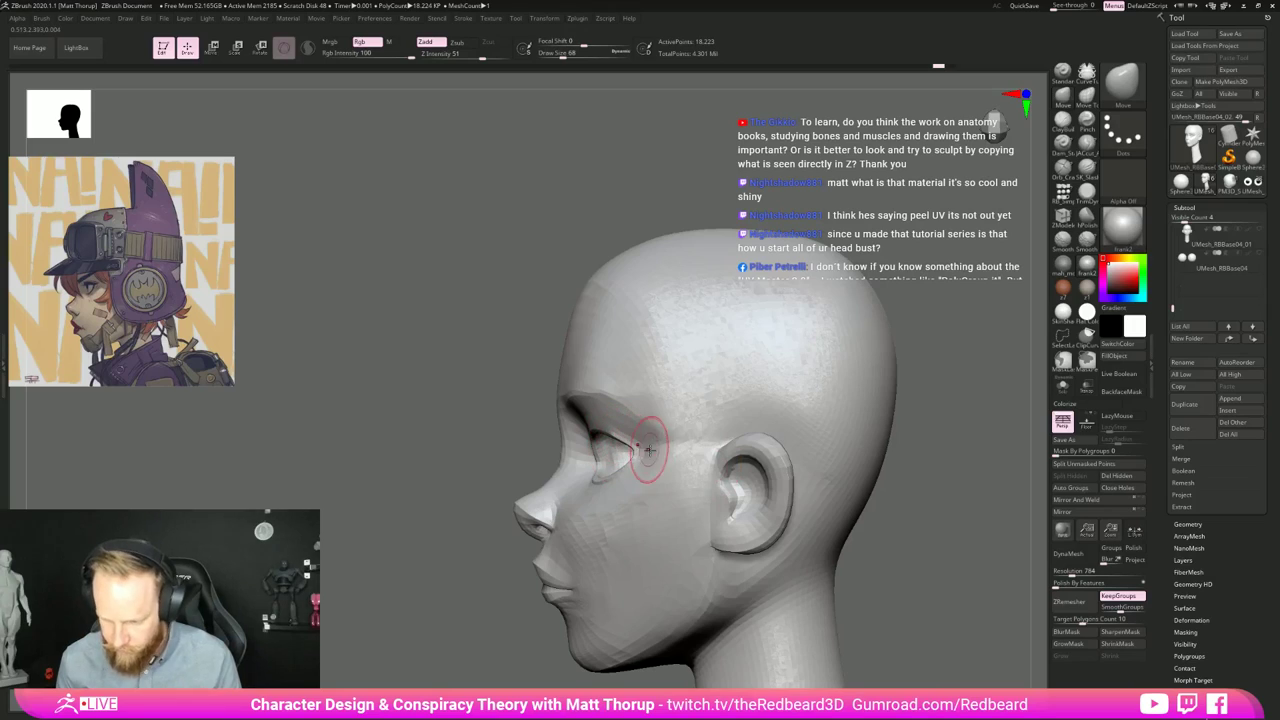
Step: Shape the outer eye corner in profile with the Move brush at draw size 97 and check the head from the front
{"action": "key", "text": "s"}
{"action": "mouse_move", "coordinate": [637, 450]}
{"action": "left_mouse_down"}
{"action": "mouse_move", "coordinate": [650, 449]}
{"action": "mouse_move", "coordinate": [590, 440]}
{"action": "left_mouse_up"}
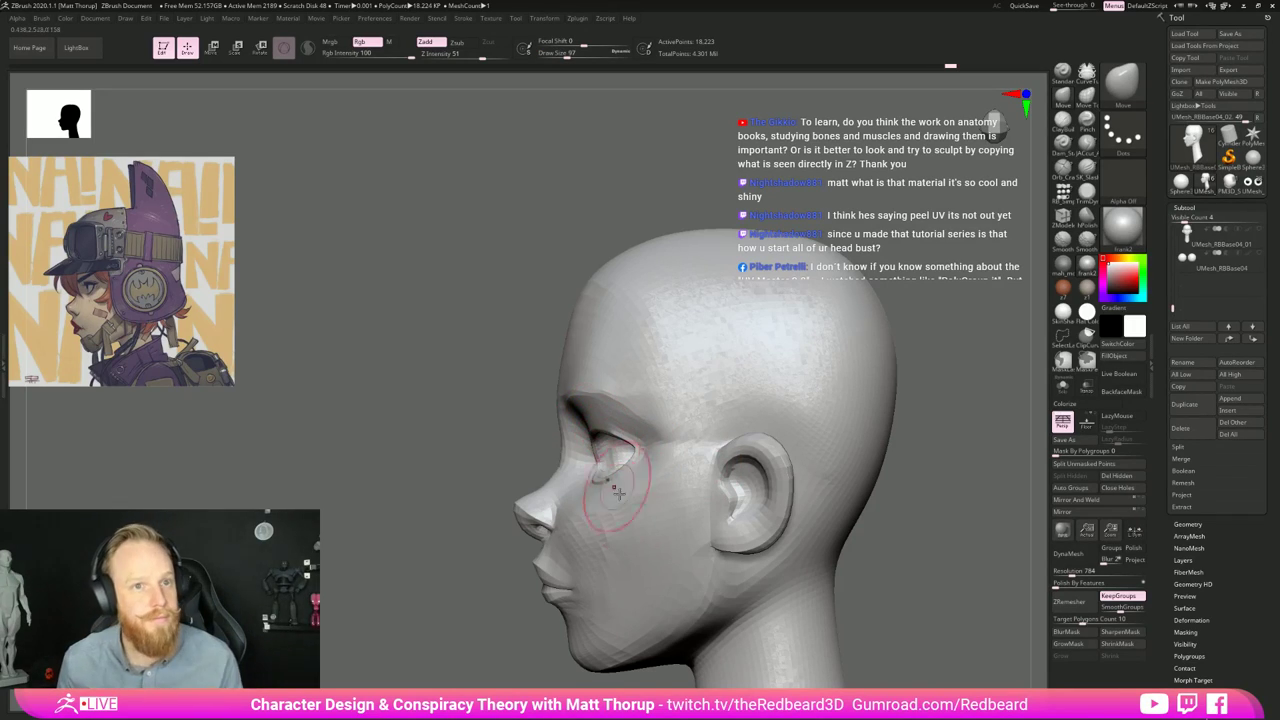
{"action": "mouse_move", "coordinate": [966, 531]}
{"action": "right_mouse_down"}
{"action": "mouse_move", "coordinate": [971, 543]}
{"action": "mouse_move", "coordinate": [945, 535]}
{"action": "right_mouse_up"}
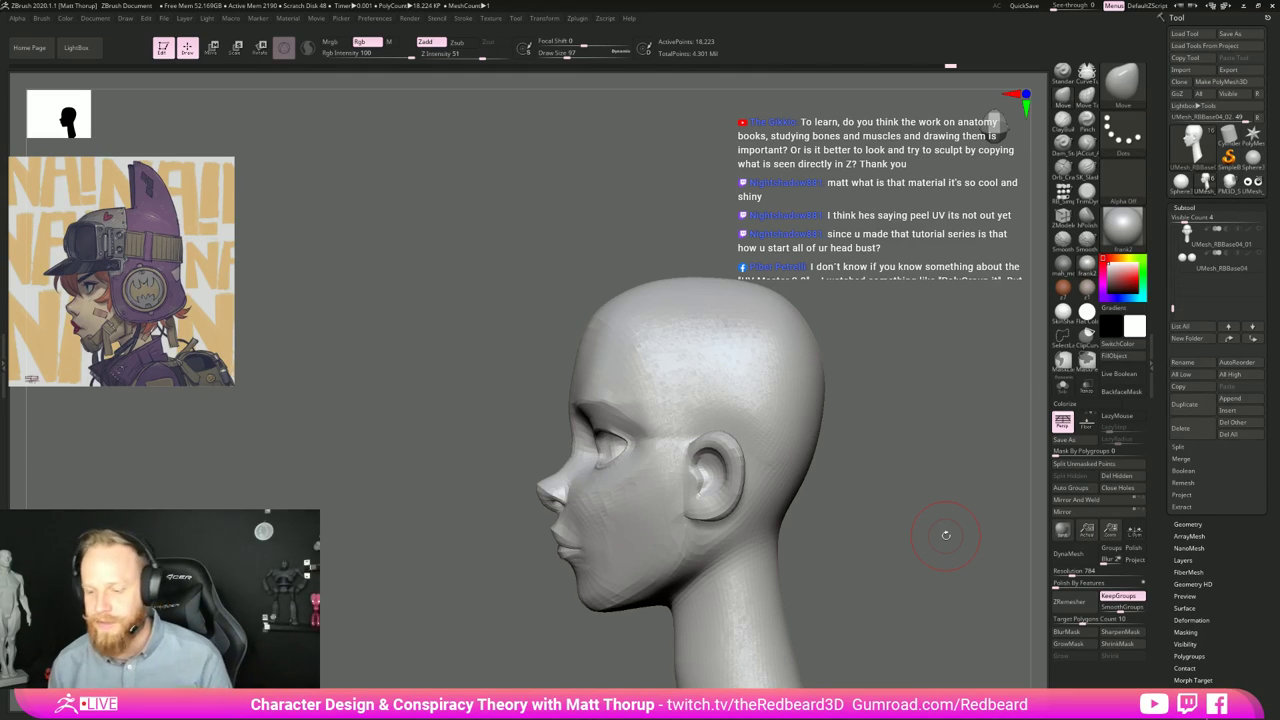
{"action": "left_click_drag", "start_coordinate": [945, 535], "coordinate": [548, 414]}
{"action": "key", "text": "bracketleft"}
{"action": "left_click_drag", "start_coordinate": [762, 446], "coordinate": [885, 466]}
{"action": "mouse_move", "coordinate": [1129, 238]}
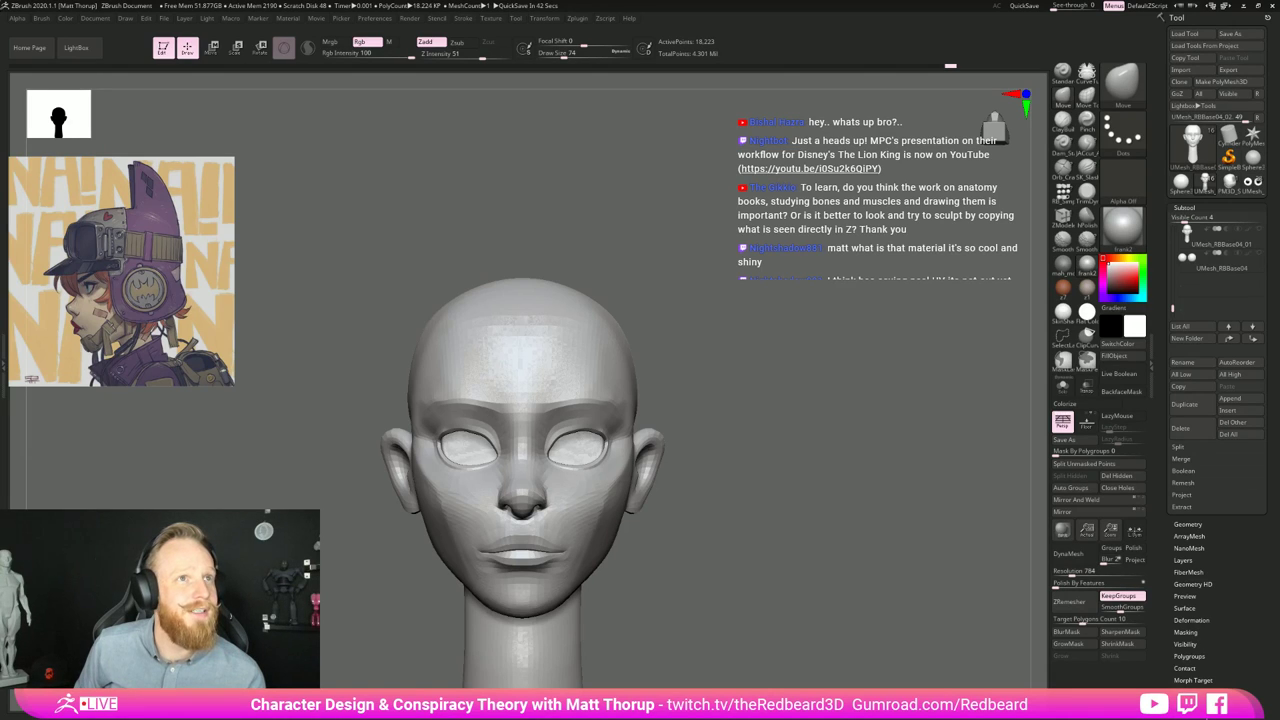
Step: View the Gumroad page of the Frank Tzeng likeness sculpting tutorial in the browser and close it
{"action": "left_click_drag", "start_coordinate": [2, 2], "coordinate": [673, 101]}
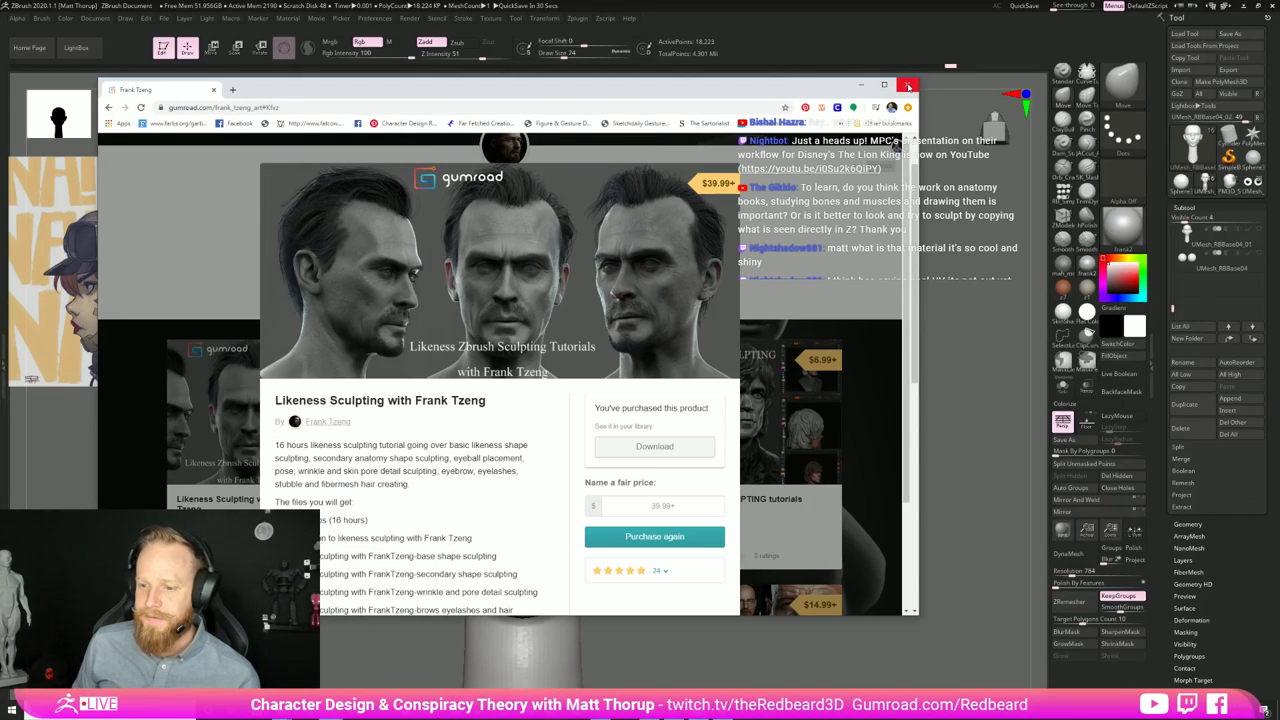
{"action": "left_click", "coordinate": [907, 85]}
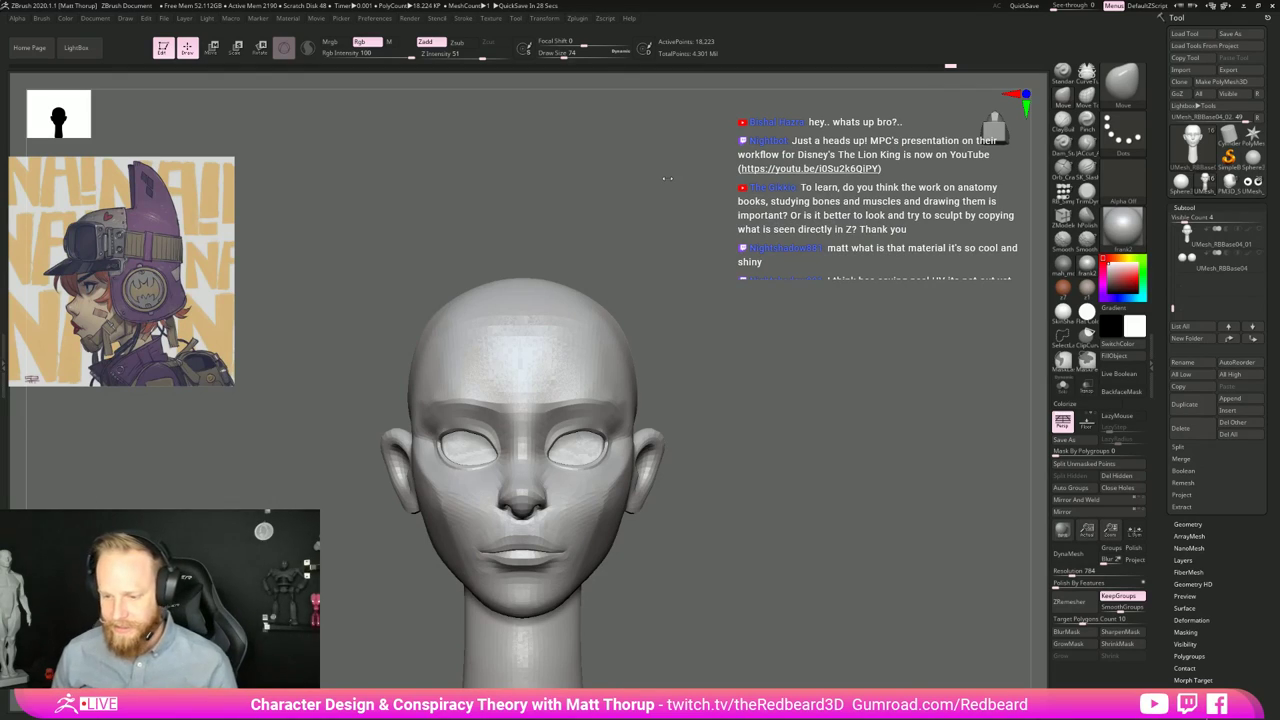
Step: Flatten the outer brow and temple with the hPolish brush at draw size 94, and smooth around the brow at size 62
{"action": "mouse_move", "coordinate": [749, 363]}
{"action": "left_mouse_down"}
{"action": "mouse_move", "coordinate": [655, 368]}
{"action": "mouse_move", "coordinate": [627, 394]}
{"action": "left_mouse_up"}
{"action": "left_click", "coordinate": [1087, 217]}
{"action": "key", "text": "s"}
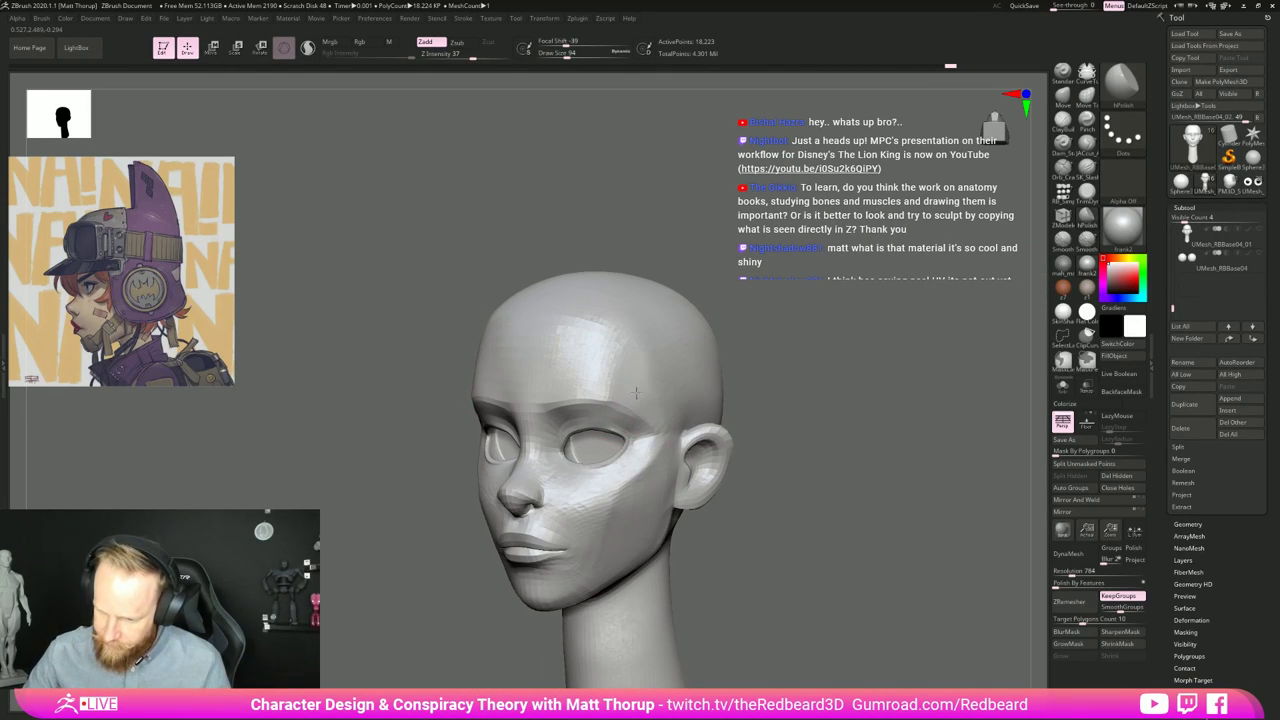
{"action": "left_click_drag", "start_coordinate": [779, 321], "coordinate": [629, 400]}
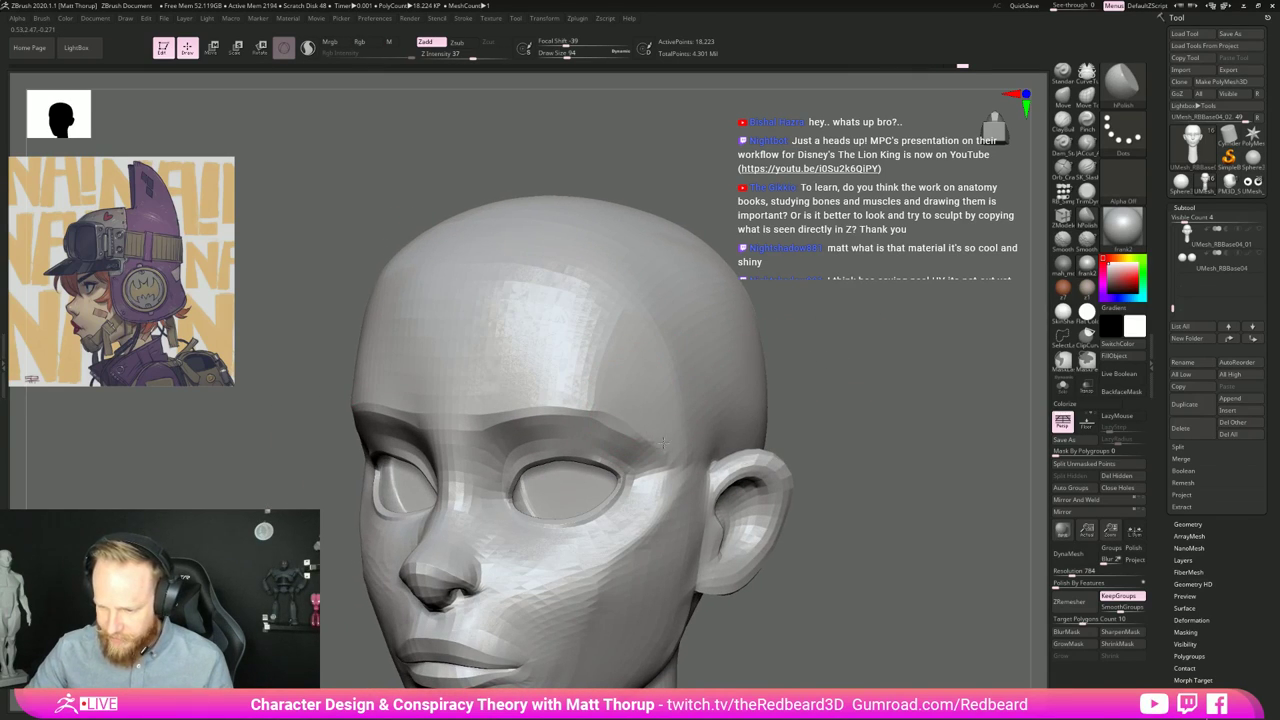
{"action": "mouse_move", "coordinate": [663, 443]}
{"action": "left_mouse_down"}
{"action": "mouse_move", "coordinate": [630, 415]}
{"action": "mouse_move", "coordinate": [608, 434]}
{"action": "mouse_move", "coordinate": [632, 450]}
{"action": "mouse_move", "coordinate": [647, 442]}
{"action": "mouse_move", "coordinate": [600, 416]}
{"action": "left_mouse_up"}
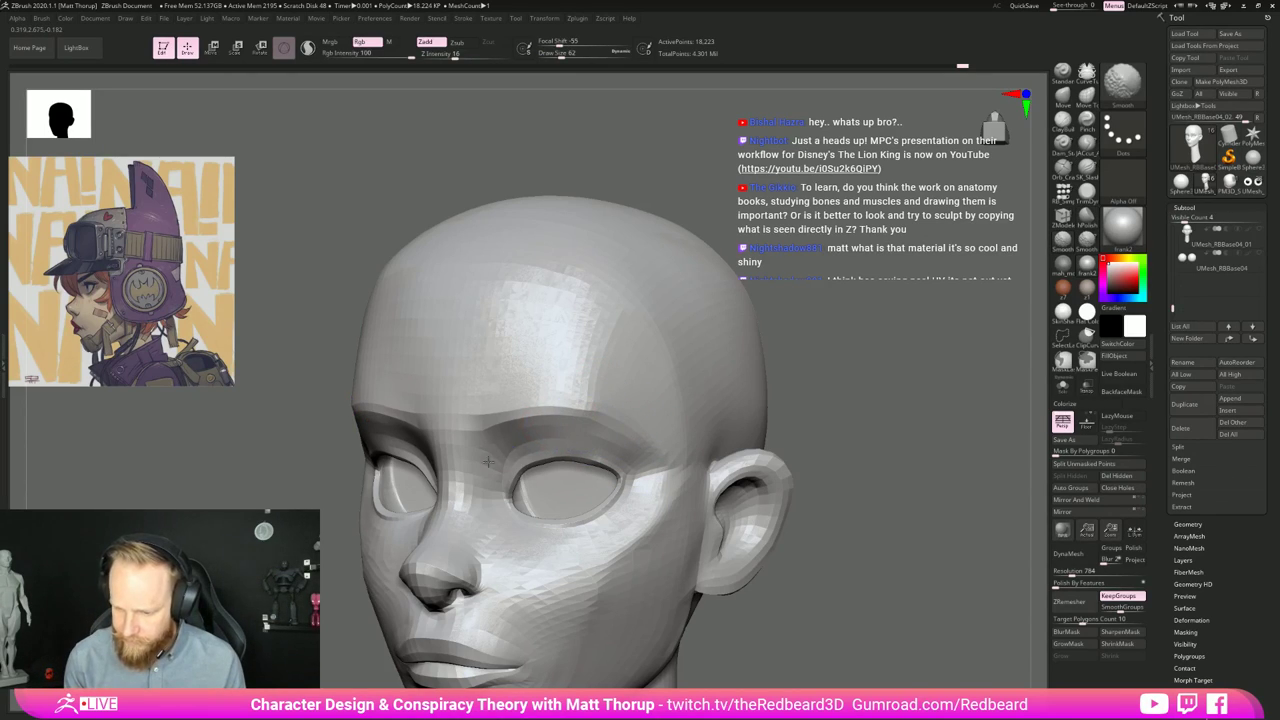
{"action": "left_click_drag", "start_coordinate": [900, 566], "coordinate": [752, 520], "text": "shift"}
{"action": "left_click_drag", "start_coordinate": [752, 500], "coordinate": [687, 497]}
{"action": "key", "text": "shift"}
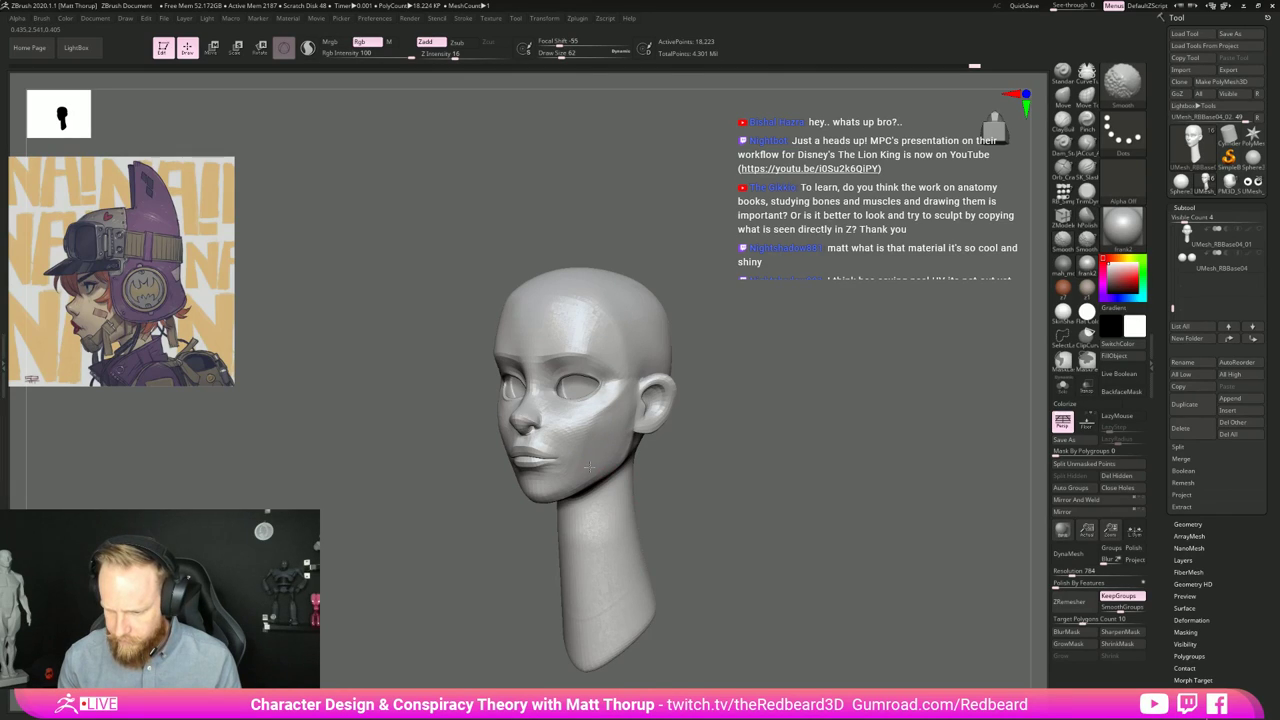
Step: Smooth the lower cheek and work the cheek plane with the Pinch brush at draw size 71
{"action": "left_click_drag", "start_coordinate": [589, 467], "coordinate": [636, 445], "text": "shift"}
{"action": "left_click_drag", "start_coordinate": [752, 447], "coordinate": [755, 510], "text": "alt"}
{"action": "left_click_drag", "start_coordinate": [735, 478], "coordinate": [779, 471]}
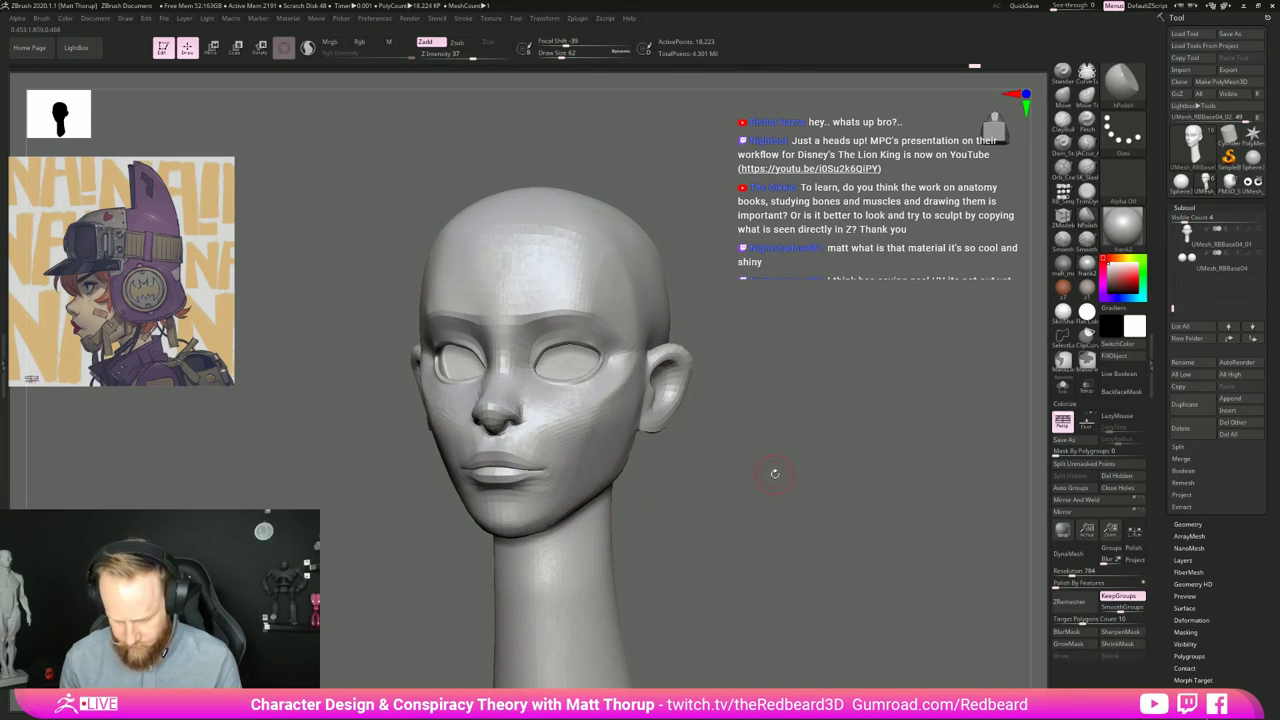
{"action": "key", "text": "b"}
{"action": "key", "text": "p"}
{"action": "key", "text": "i"}
{"action": "key", "text": "bracketright"}
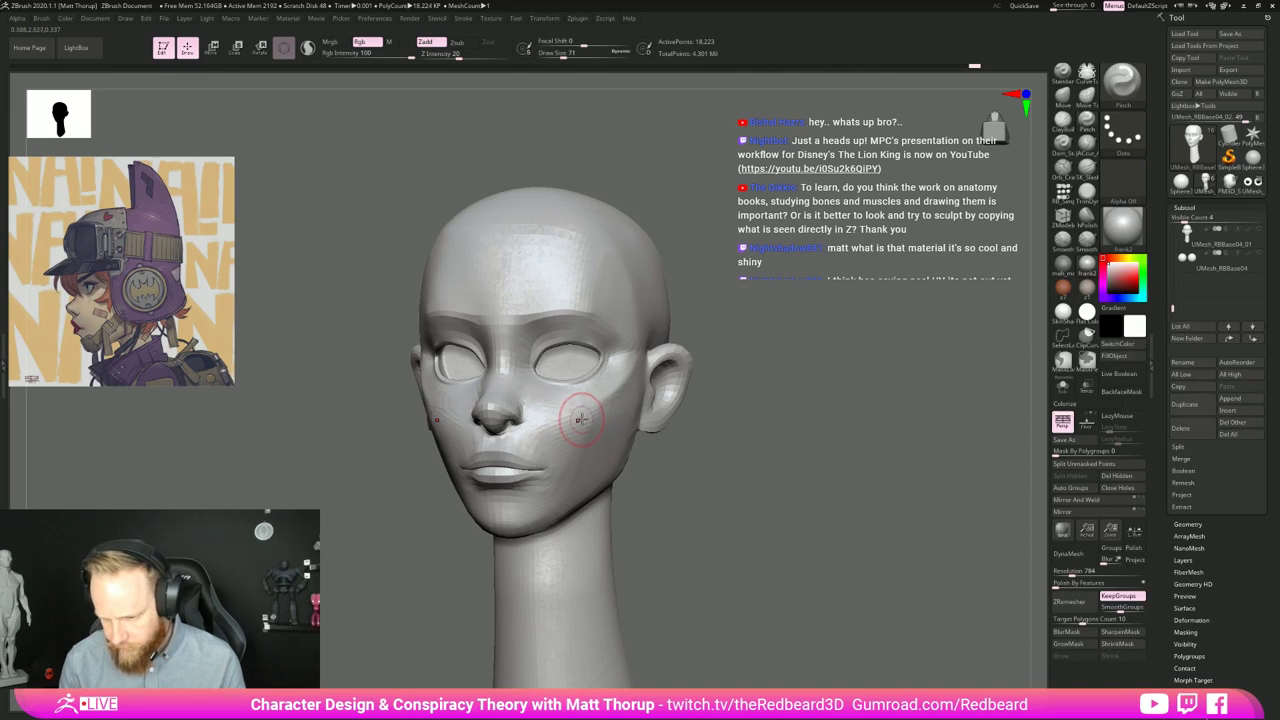
{"action": "left_click_drag", "start_coordinate": [582, 419], "coordinate": [577, 432]}
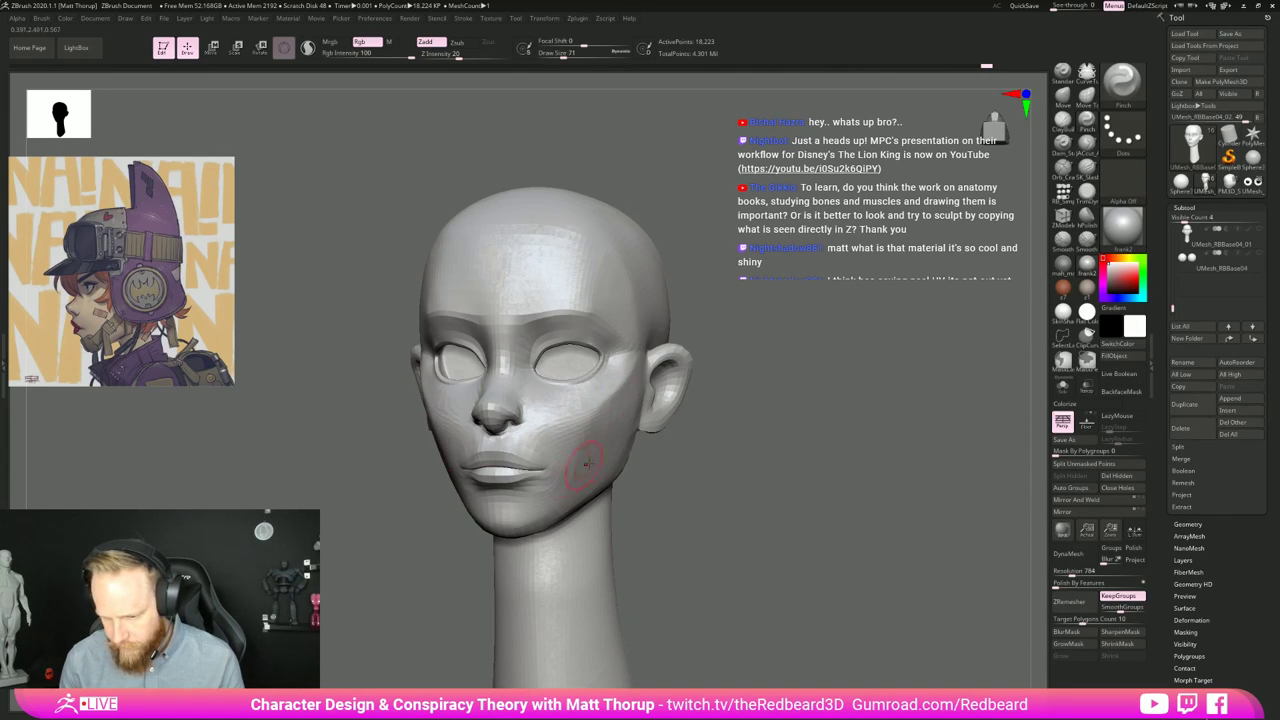
Step: Smooth the jaw and the side of the face in front of the ear, checking the head in profile and three-quarter view
{"action": "mouse_move", "coordinate": [740, 468]}
{"action": "left_mouse_down"}
{"action": "mouse_move", "coordinate": [728, 528]}
{"action": "mouse_move", "coordinate": [777, 483]}
{"action": "mouse_move", "coordinate": [840, 495]}
{"action": "mouse_move", "coordinate": [594, 583]}
{"action": "left_mouse_up"}
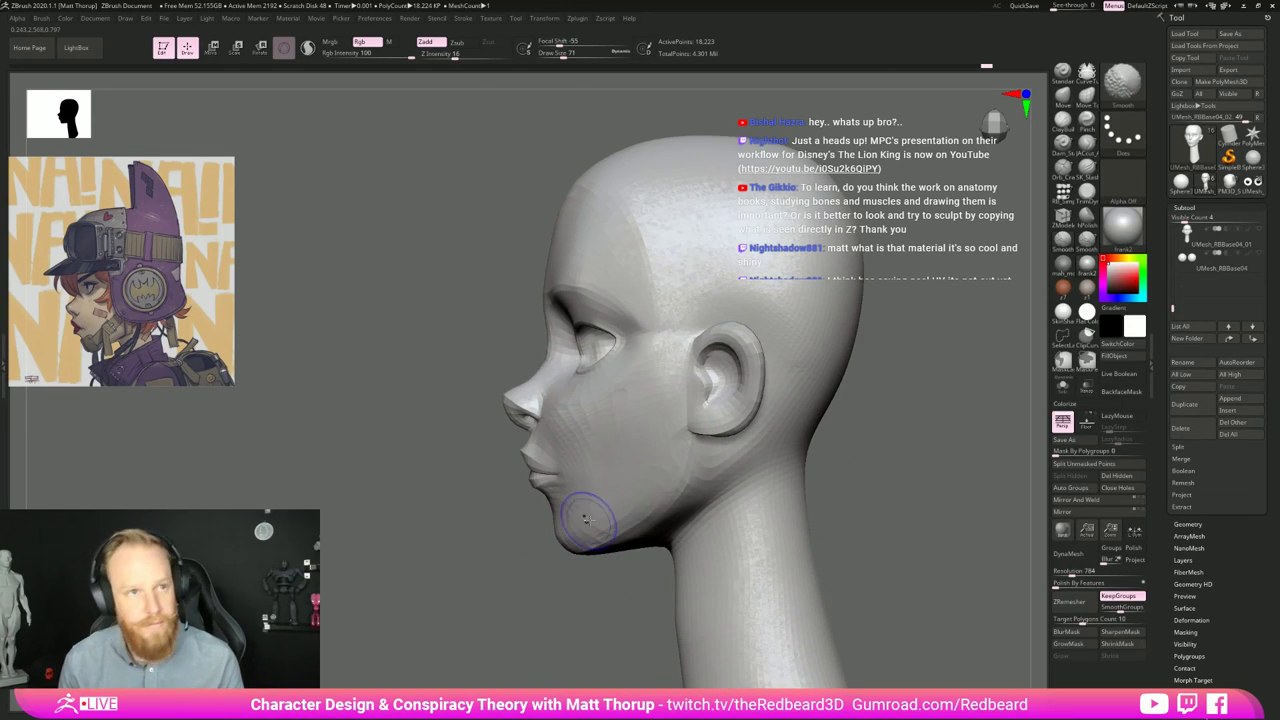
{"action": "mouse_move", "coordinate": [517, 606]}
{"action": "left_mouse_down"}
{"action": "mouse_move", "coordinate": [509, 616]}
{"action": "mouse_move", "coordinate": [523, 616]}
{"action": "left_mouse_up"}
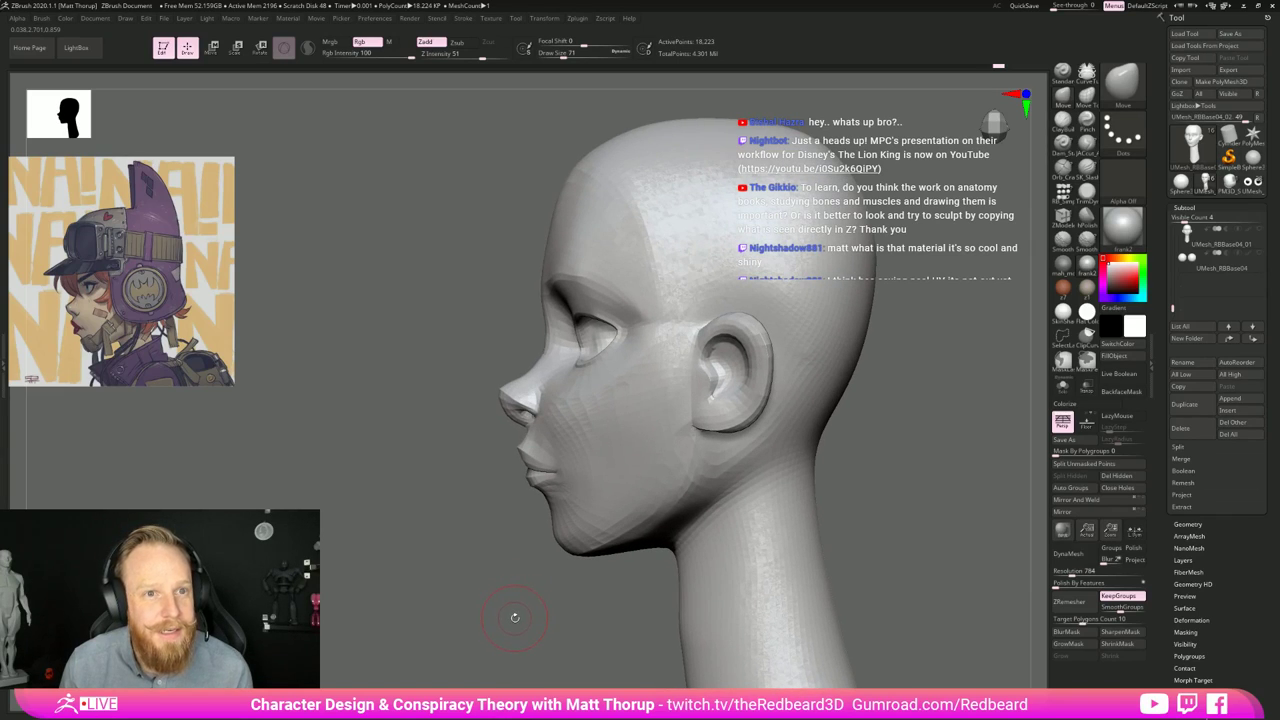
{"action": "mouse_move", "coordinate": [515, 620]}
{"action": "left_mouse_down"}
{"action": "mouse_move", "coordinate": [524, 625]}
{"action": "mouse_move", "coordinate": [502, 626]}
{"action": "mouse_move", "coordinate": [457, 589]}
{"action": "left_mouse_up"}
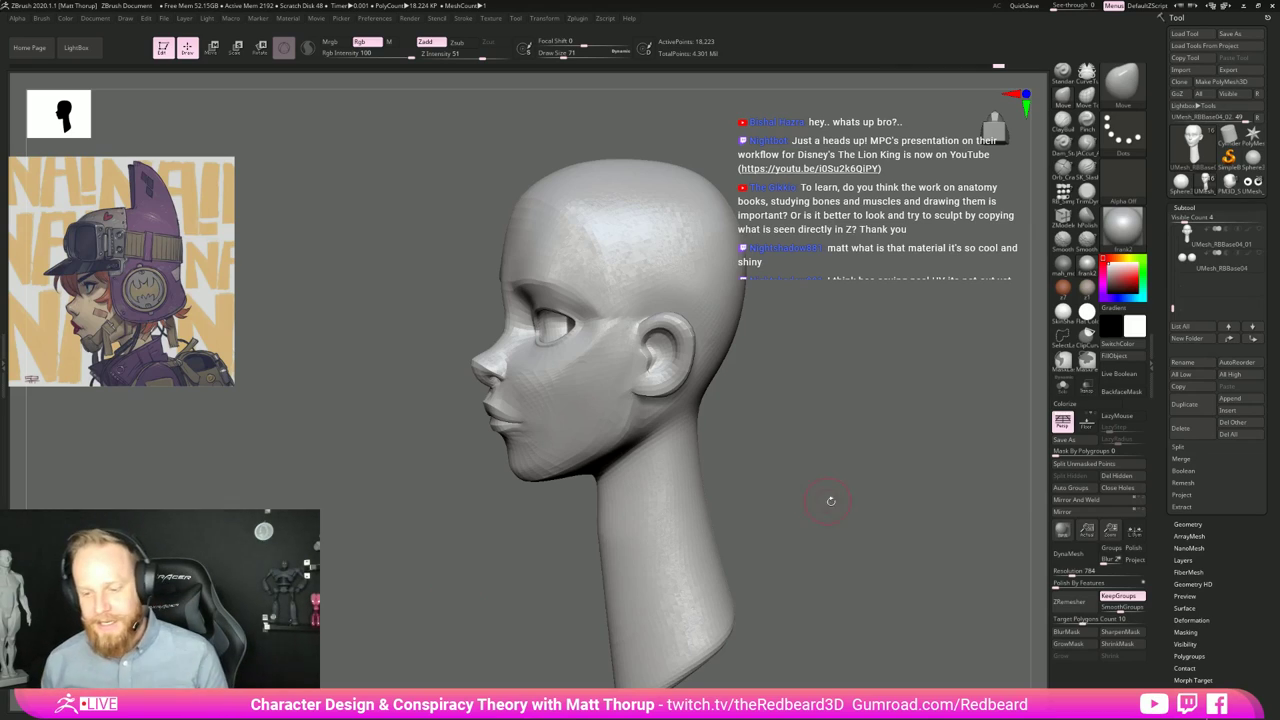
{"action": "left_click_drag", "start_coordinate": [456, 589], "coordinate": [634, 382]}
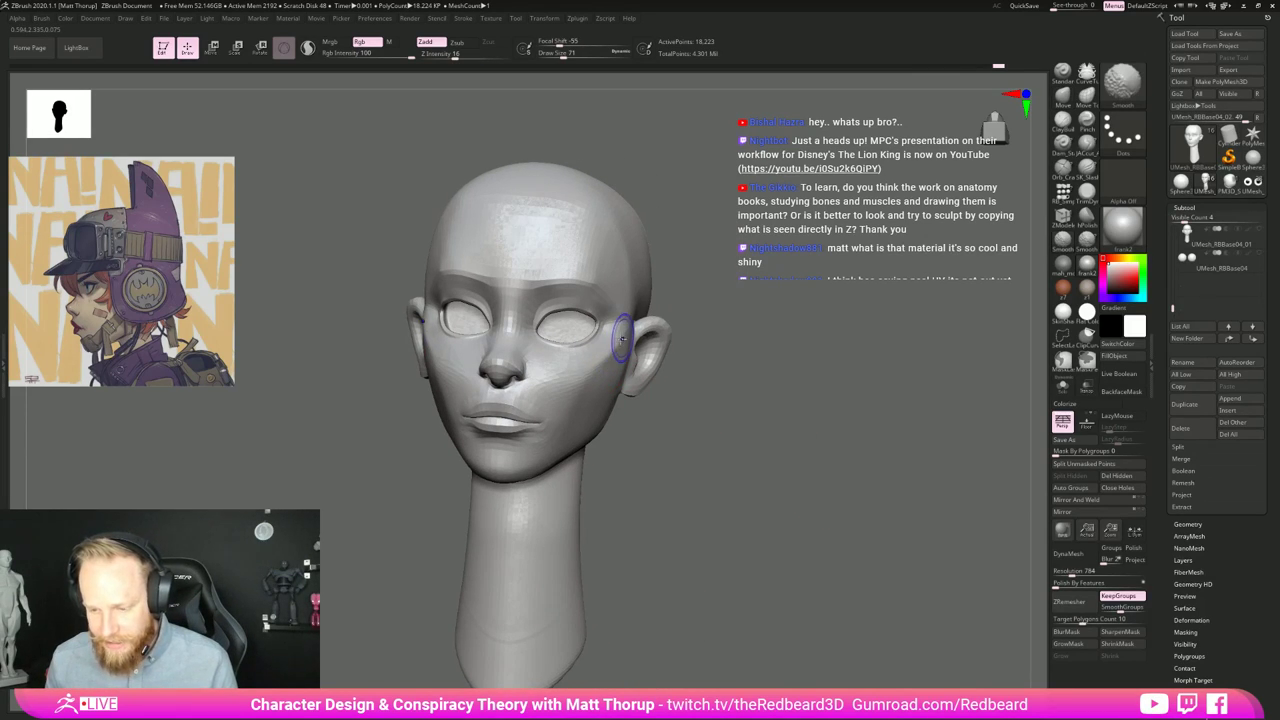
{"action": "left_click_drag", "start_coordinate": [604, 411], "coordinate": [619, 388]}
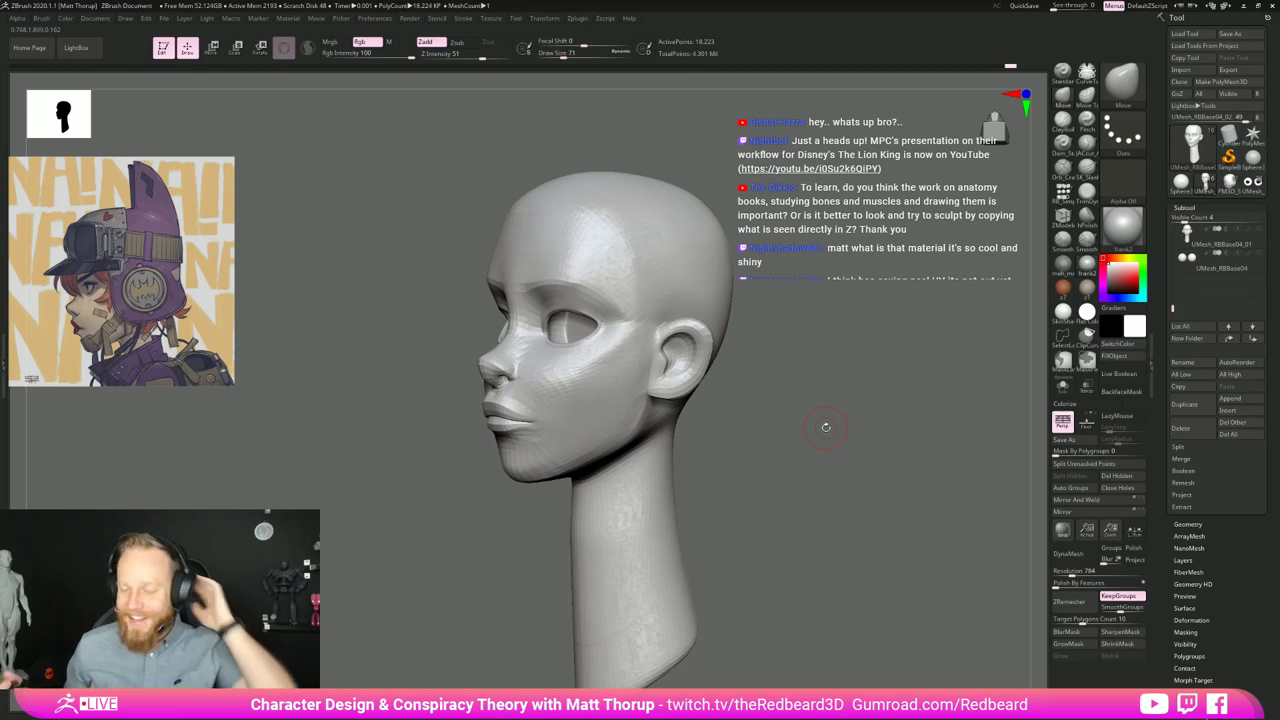
Step: Adjust the outer eye corner and nose bridge in profile with the Move brush, using draw sizes 65 and 94
{"action": "mouse_move", "coordinate": [826, 427]}
{"action": "left_mouse_down"}
{"action": "mouse_move", "coordinate": [826, 408]}
{"action": "mouse_move", "coordinate": [778, 432]}
{"action": "mouse_move", "coordinate": [826, 507]}
{"action": "mouse_move", "coordinate": [753, 507]}
{"action": "mouse_move", "coordinate": [663, 457]}
{"action": "left_mouse_up"}
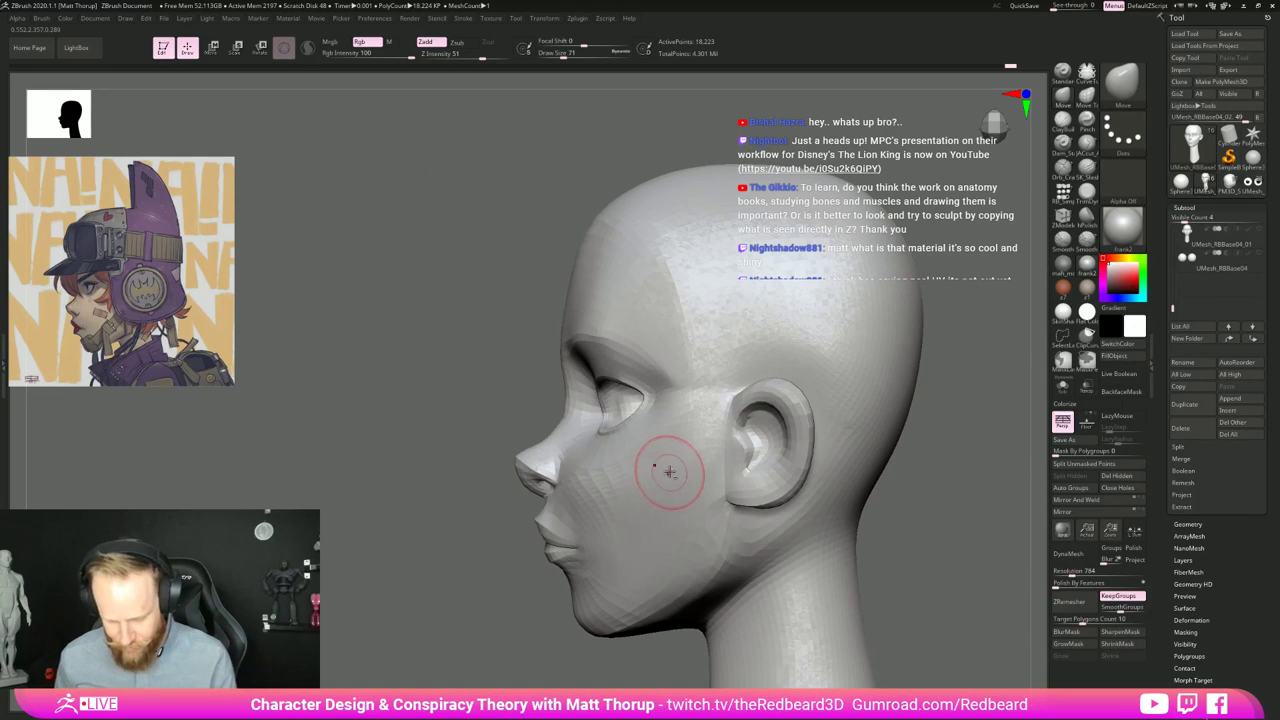
{"action": "key", "text": "s"}
{"action": "left_click_drag", "start_coordinate": [633, 411], "coordinate": [642, 410]}
{"action": "mouse_move", "coordinate": [644, 409]}
{"action": "left_mouse_down"}
{"action": "mouse_move", "coordinate": [552, 434]}
{"action": "mouse_move", "coordinate": [562, 406]}
{"action": "left_mouse_up"}
{"action": "key", "text": "s"}
{"action": "left_click", "coordinate": [553, 433]}
{"action": "key", "text": "s"}
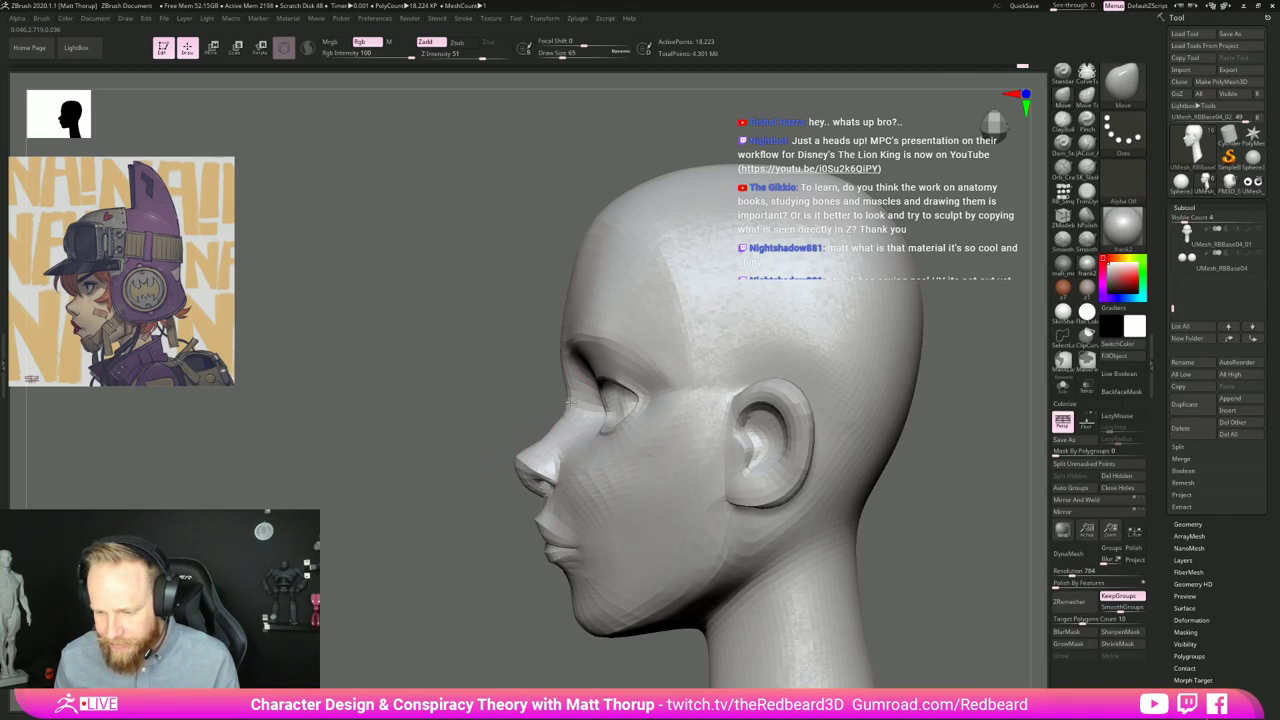
{"action": "mouse_move", "coordinate": [527, 402]}
{"action": "left_mouse_down"}
{"action": "mouse_move", "coordinate": [560, 390]}
{"action": "mouse_move", "coordinate": [552, 372]}
{"action": "left_mouse_up"}
{"action": "key", "text": "s"}
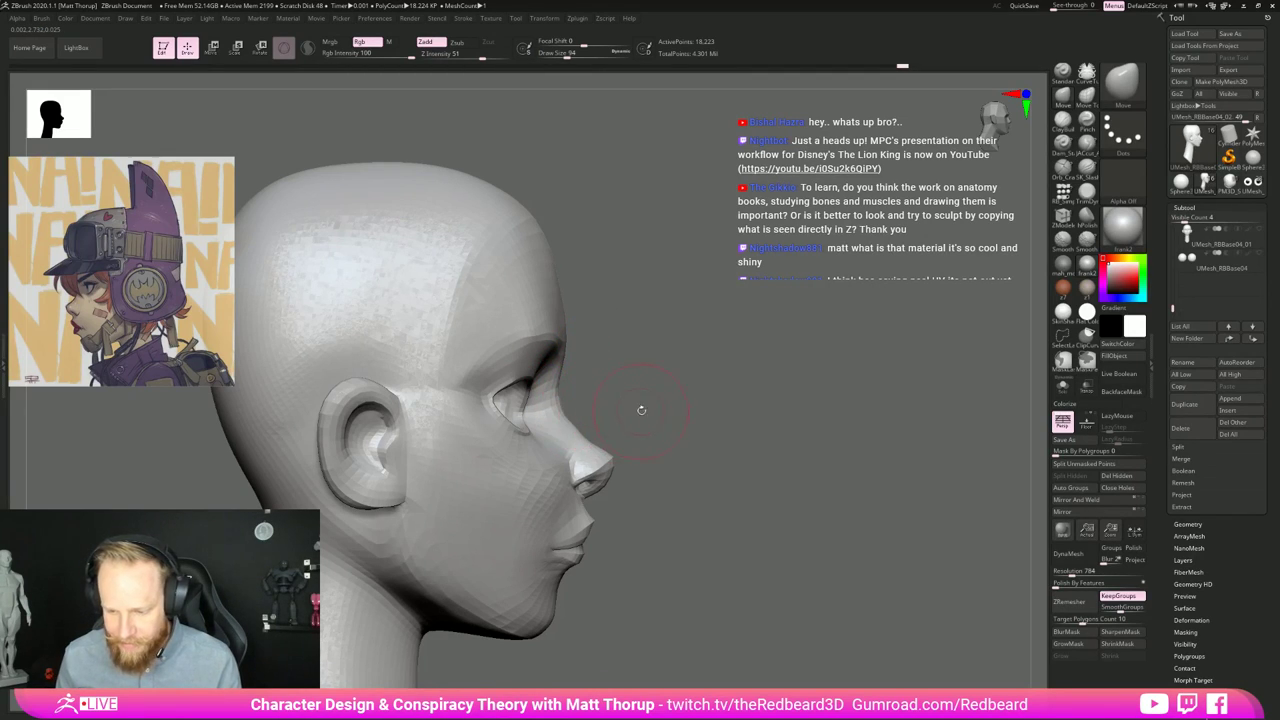
Step: Reshape the forehead's profile curve with the Move brush at draw size 177 and smooth the forehead
{"action": "left_click_drag", "start_coordinate": [641, 410], "coordinate": [590, 427]}
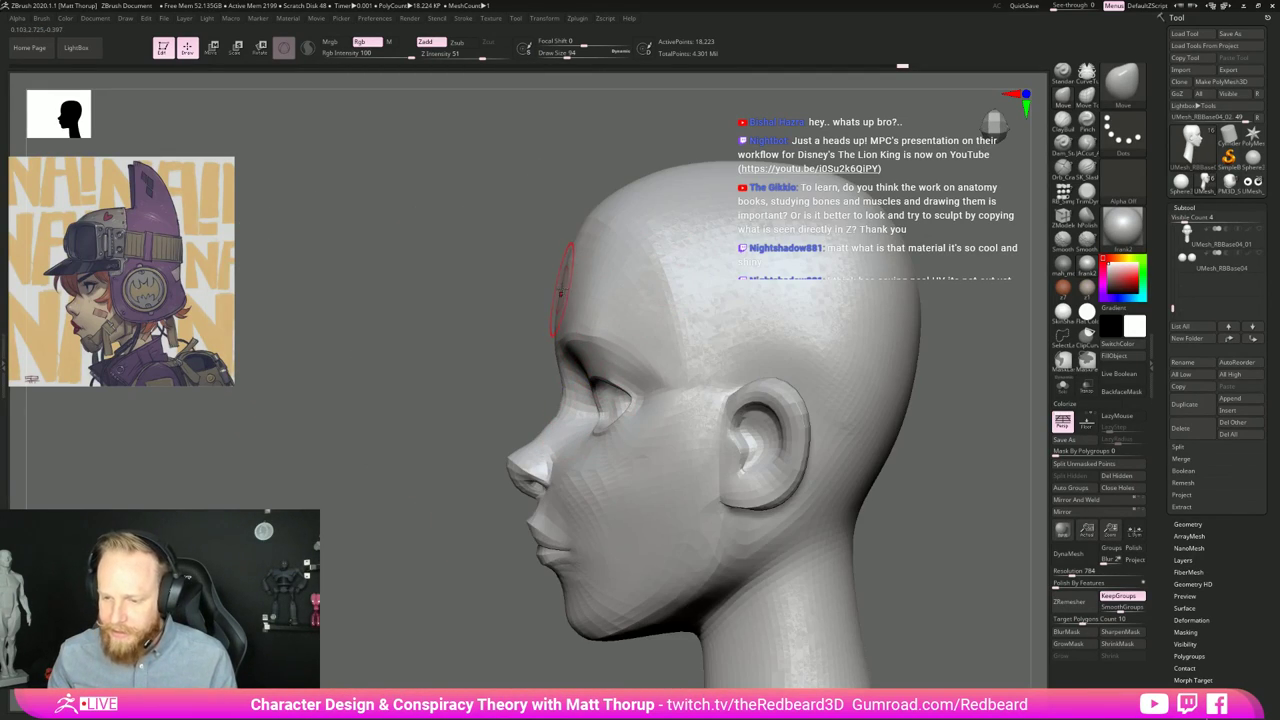
{"action": "key", "text": "s"}
{"action": "left_click_drag", "start_coordinate": [567, 290], "coordinate": [577, 290]}
{"action": "left_click_drag", "start_coordinate": [588, 231], "coordinate": [612, 236]}
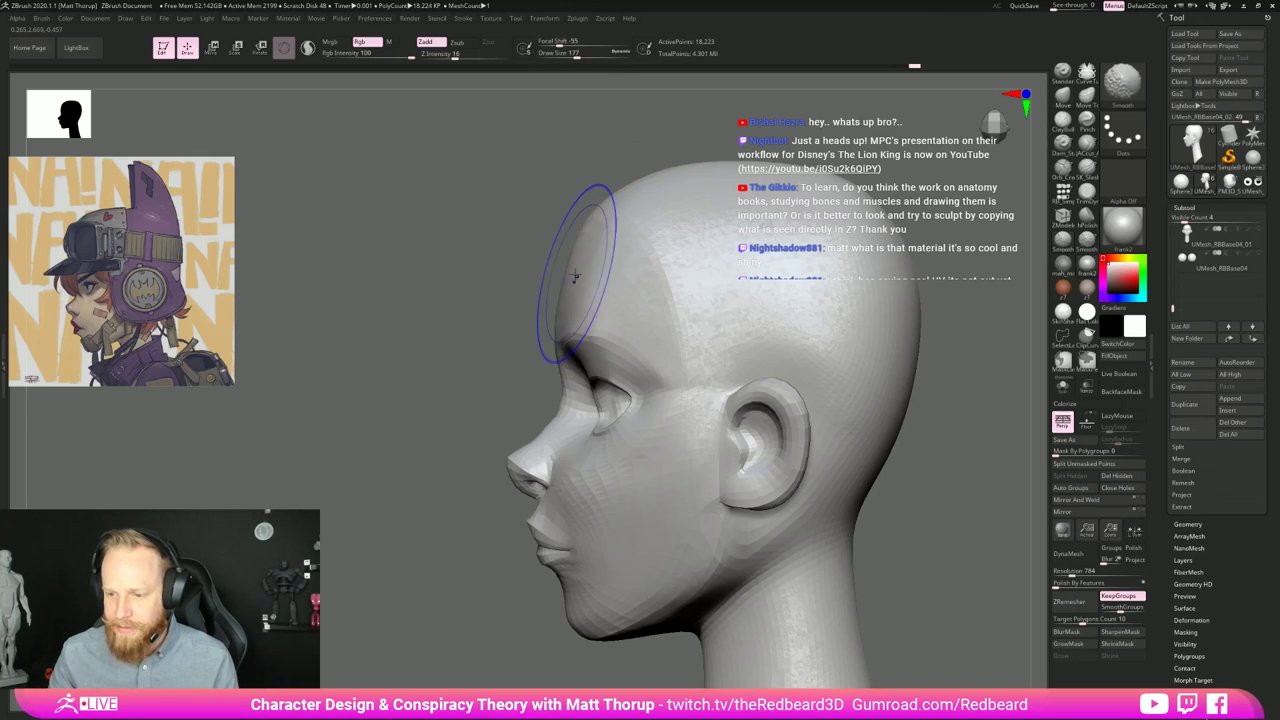
{"action": "mouse_move", "coordinate": [574, 277]}
{"action": "left_mouse_down", "text": "shift"}
{"action": "mouse_move", "coordinate": [597, 257]}
{"action": "mouse_move", "coordinate": [606, 277]}
{"action": "mouse_move", "coordinate": [709, 333]}
{"action": "left_mouse_up", "text": "shift"}
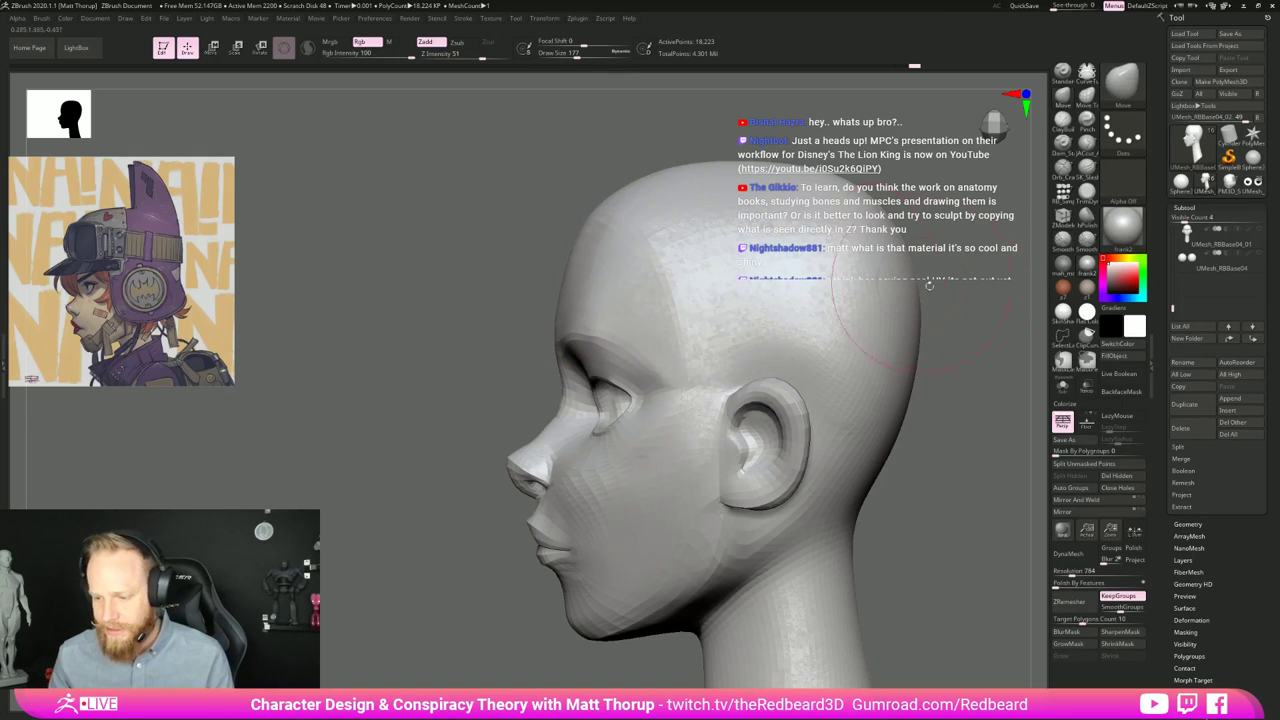
Step: Reshape the cheeks and lower face from the front with the Move brush, varying the draw size between 136 and 192
{"action": "left_click_drag", "start_coordinate": [928, 286], "coordinate": [926, 346]}
{"action": "key", "text": "s"}
{"action": "left_click_drag", "start_coordinate": [729, 484], "coordinate": [721, 486]}
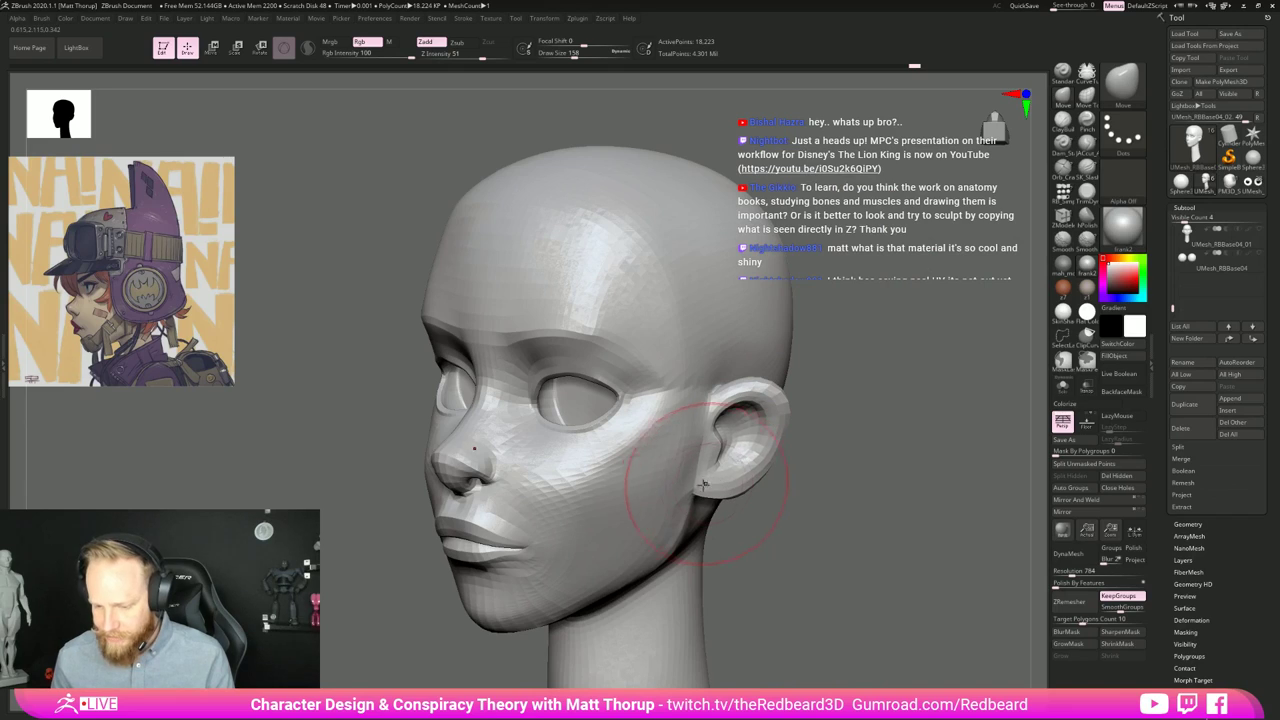
{"action": "right_click_drag", "start_coordinate": [721, 485], "coordinate": [645, 479]}
{"action": "key", "text": "s"}
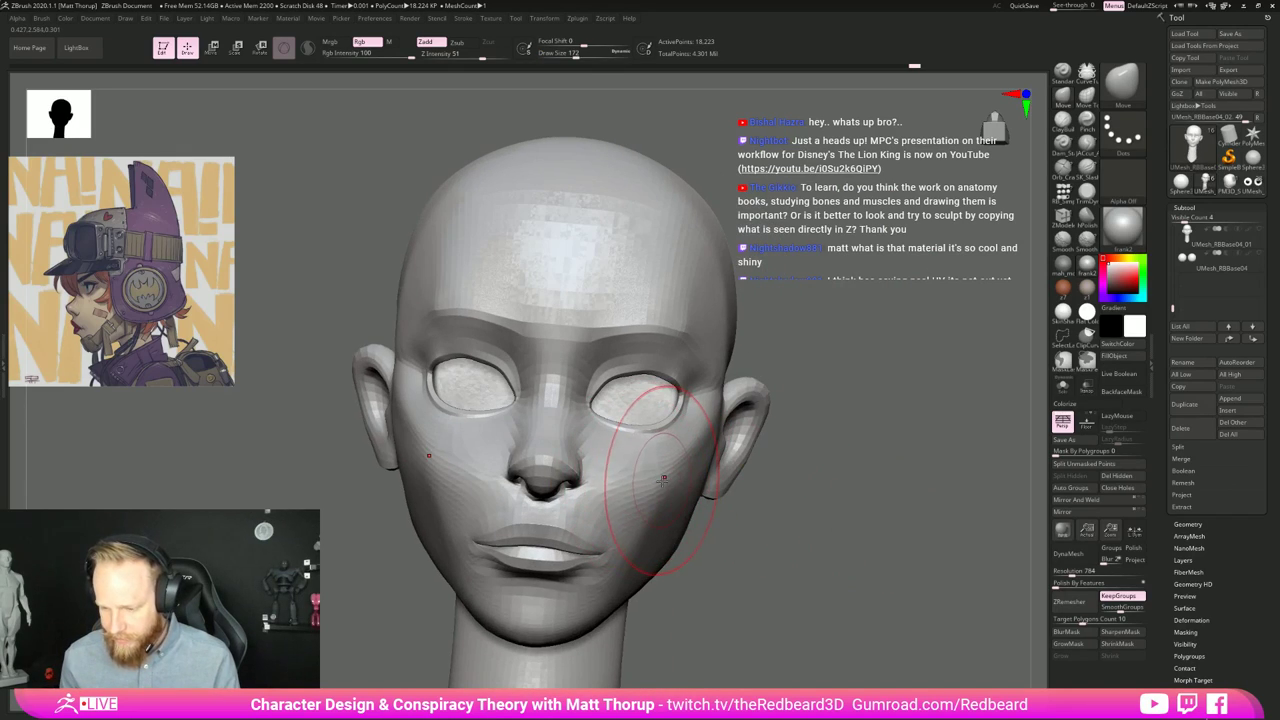
{"action": "key", "text": "s"}
{"action": "left_click_drag", "start_coordinate": [666, 483], "coordinate": [661, 483]}
{"action": "key", "text": "s"}
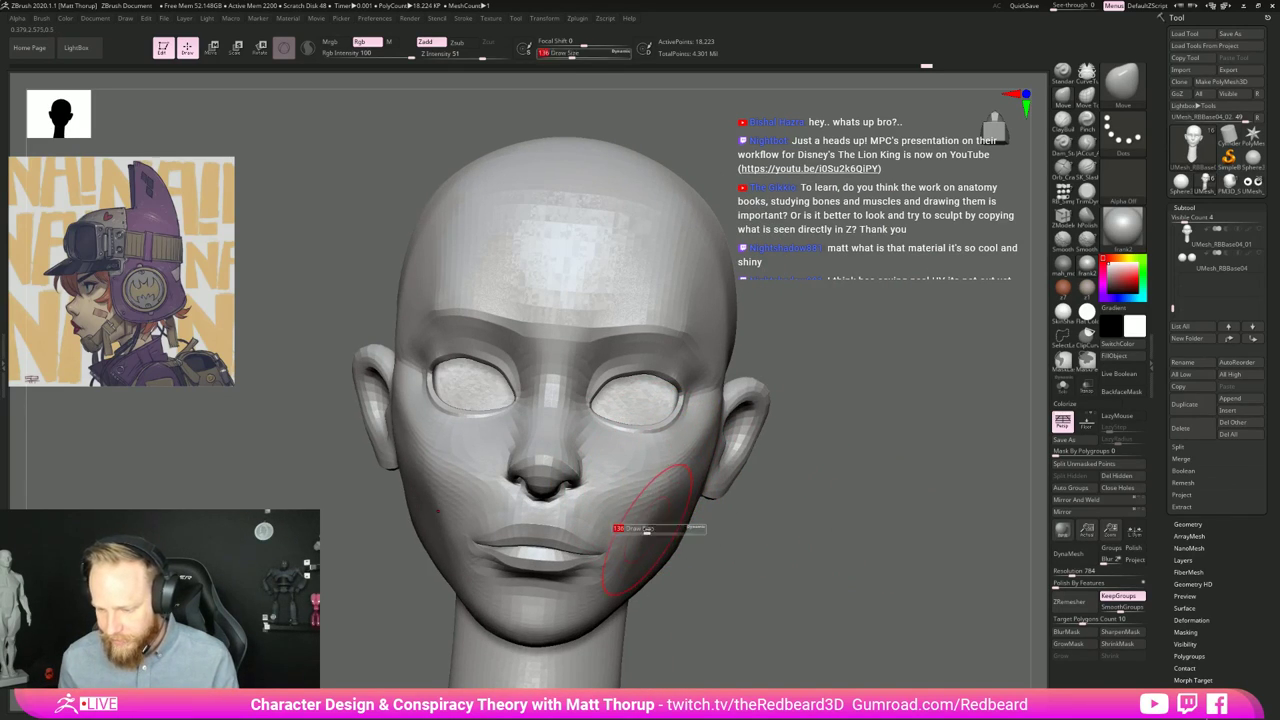
{"action": "key", "text": "s"}
{"action": "left_click_drag", "start_coordinate": [640, 536], "coordinate": [646, 536]}
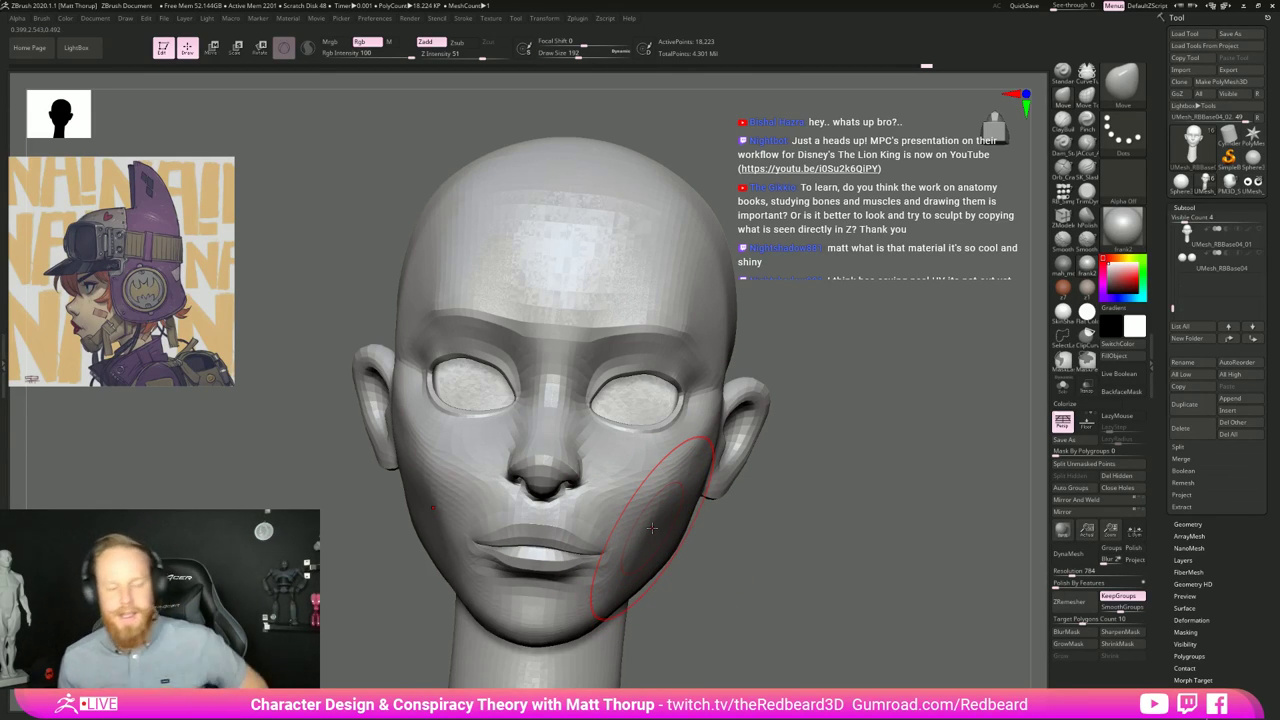
Step: Refine the jawline from the side with the Move brush, starting at draw size 145, and smooth the outer cheek at size 87
{"action": "mouse_move", "coordinate": [754, 524]}
{"action": "left_mouse_down"}
{"action": "mouse_move", "coordinate": [634, 540]}
{"action": "mouse_move", "coordinate": [657, 521]}
{"action": "left_mouse_up"}
{"action": "key", "text": "s"}
{"action": "key", "text": "s"}
{"action": "left_click_drag", "start_coordinate": [800, 540], "coordinate": [645, 551]}
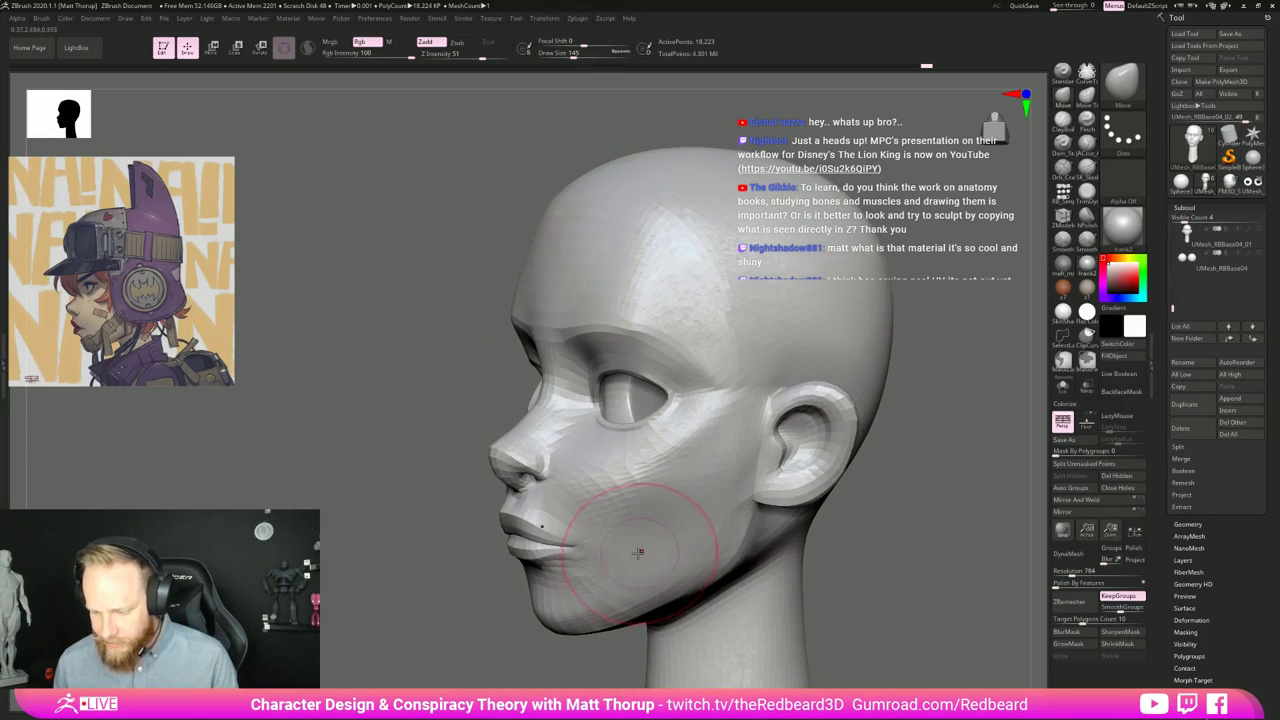
{"action": "left_click_drag", "start_coordinate": [849, 563], "coordinate": [715, 534]}
{"action": "key", "text": "s"}
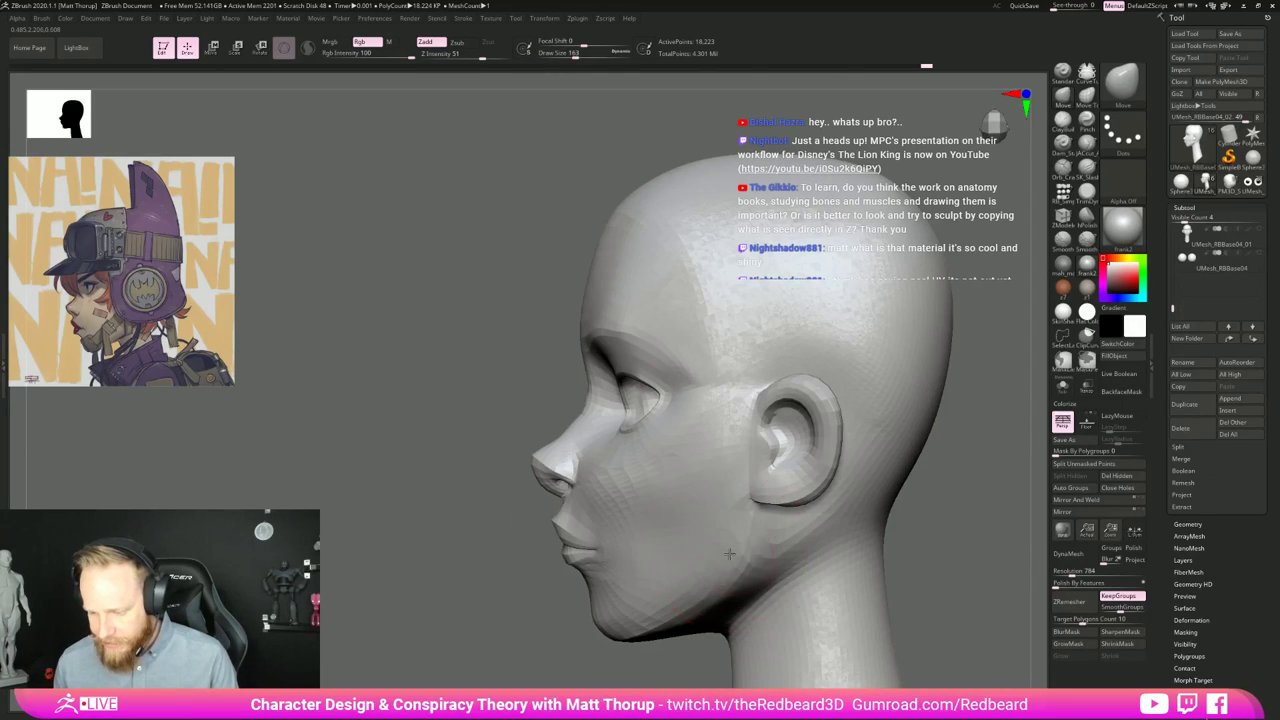
{"action": "left_click_drag", "start_coordinate": [640, 653], "coordinate": [742, 590]}
{"action": "key", "text": "s"}
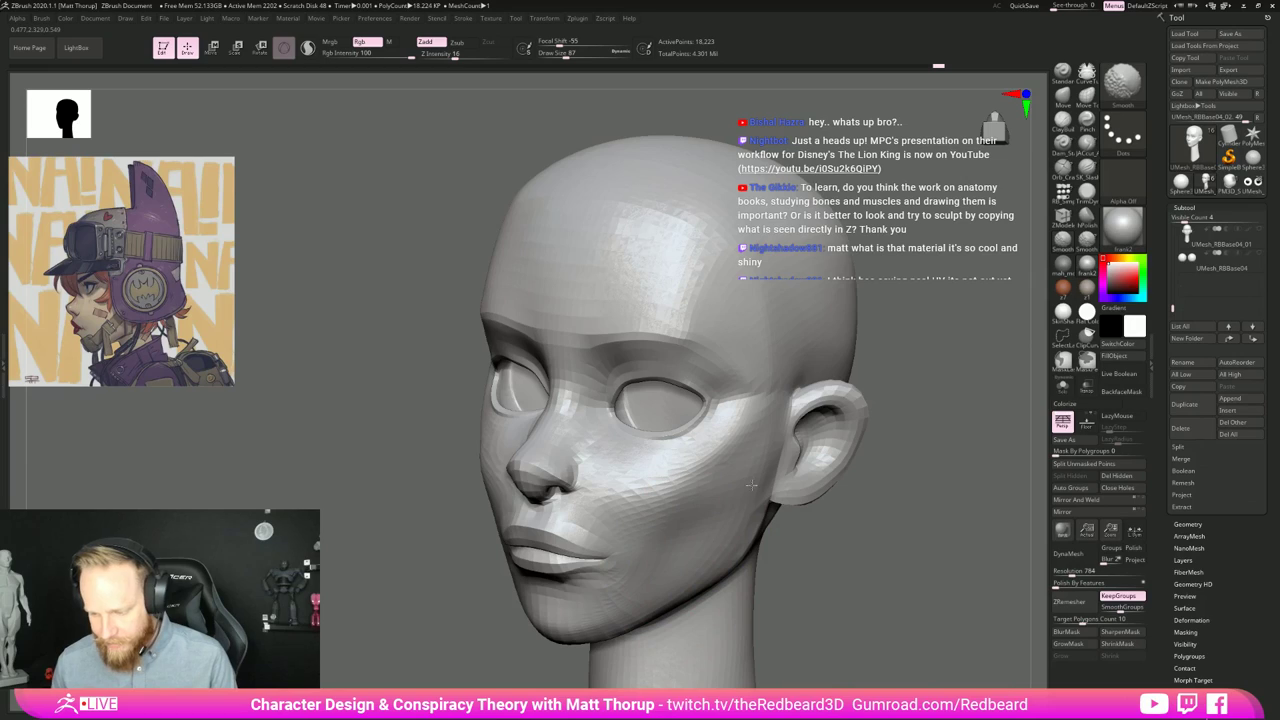
{"action": "mouse_move", "coordinate": [752, 433]}
{"action": "left_mouse_down", "text": "shift"}
{"action": "mouse_move", "coordinate": [726, 482]}
{"action": "mouse_move", "coordinate": [735, 465]}
{"action": "left_mouse_up", "text": "shift"}
Step: Build up the cheek beside the mouth with the ClayBuildup brush at draw size 87 and smooth the added volume
{"action": "left_click", "coordinate": [1062, 120]}
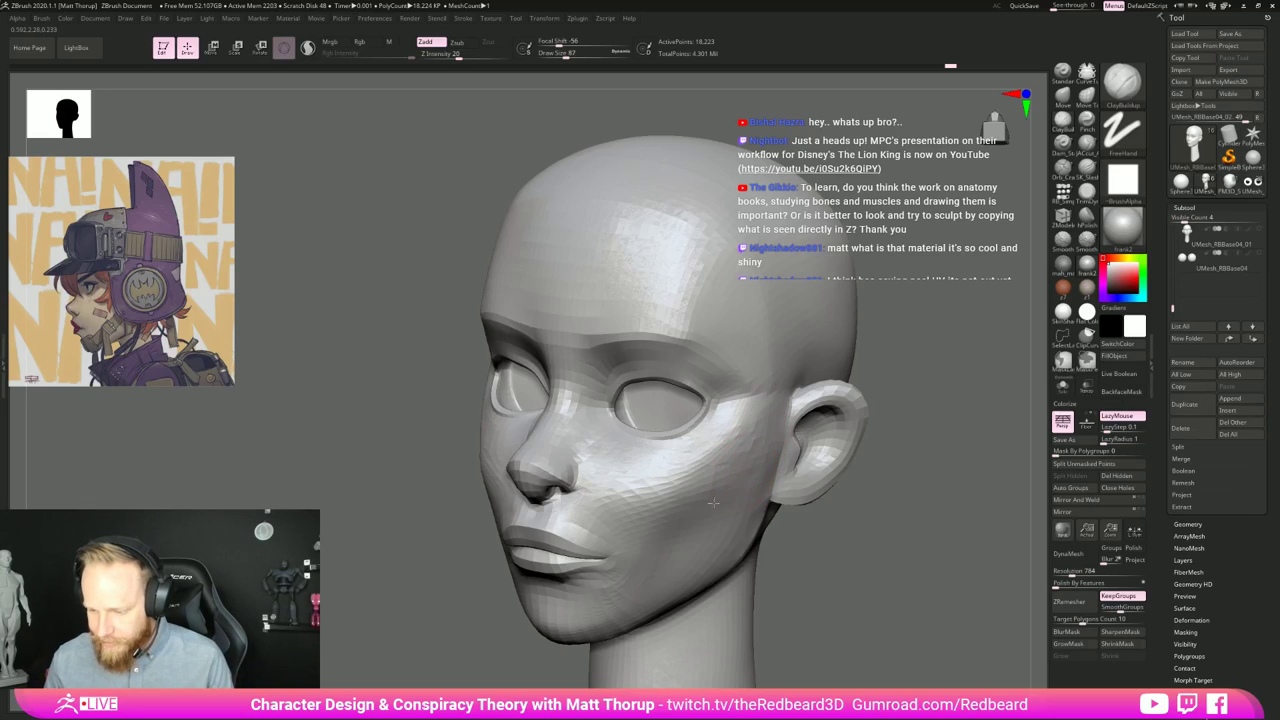
{"action": "mouse_move", "coordinate": [653, 570]}
{"action": "left_mouse_down"}
{"action": "mouse_move", "coordinate": [636, 546]}
{"action": "mouse_move", "coordinate": [640, 560]}
{"action": "left_mouse_up"}
{"action": "mouse_move", "coordinate": [603, 509]}
{"action": "left_mouse_down"}
{"action": "mouse_move", "coordinate": [640, 555]}
{"action": "mouse_move", "coordinate": [609, 533]}
{"action": "left_mouse_up"}
{"action": "left_click_drag", "start_coordinate": [686, 523], "coordinate": [657, 566], "text": "shift"}
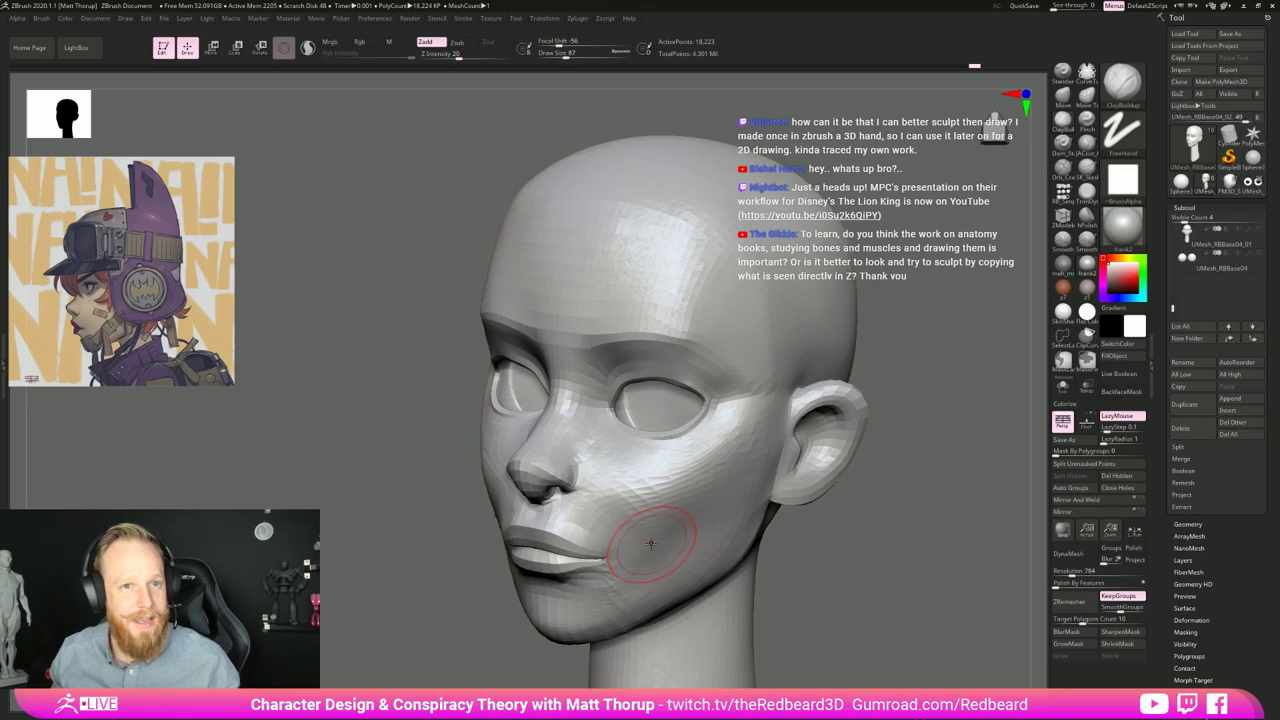
Step: Reduce the draw size to 68 and adjust the inner upper eye socket from the front with the Move brush
{"action": "left_click_drag", "start_coordinate": [900, 514], "coordinate": [906, 520]}
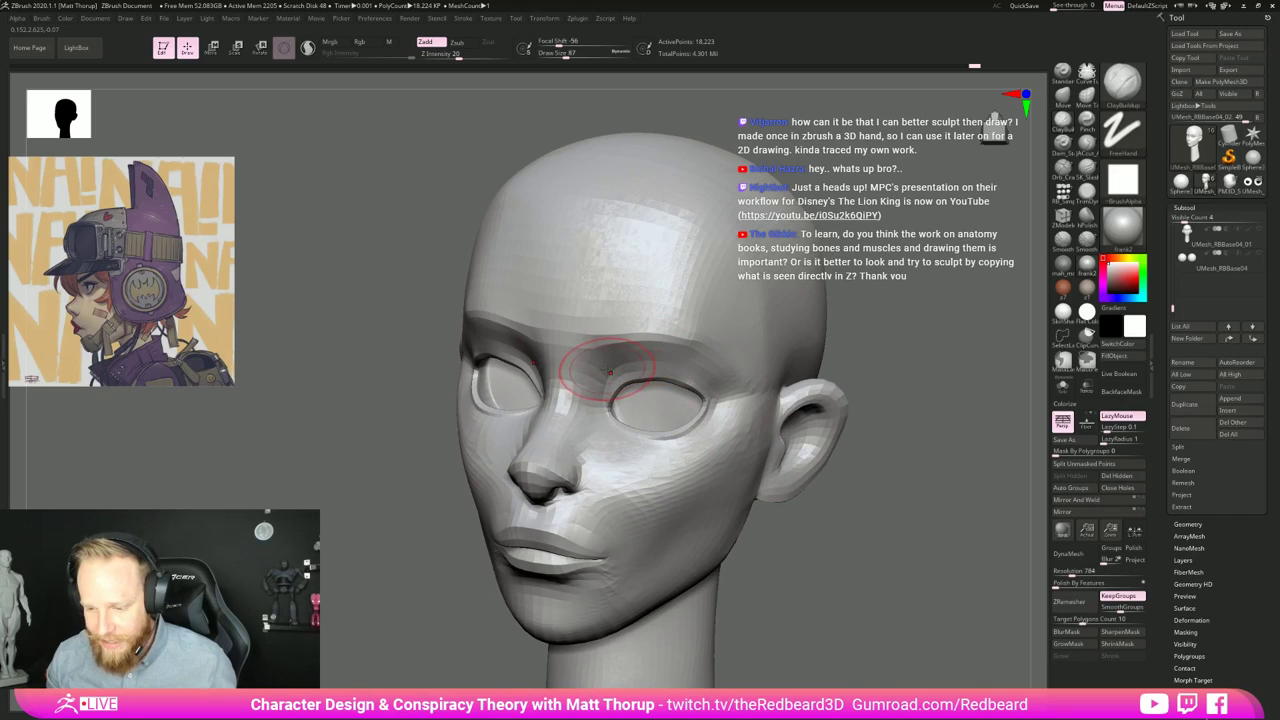
{"action": "key", "text": "s"}
{"action": "left_click_drag", "start_coordinate": [606, 370], "coordinate": [602, 370]}
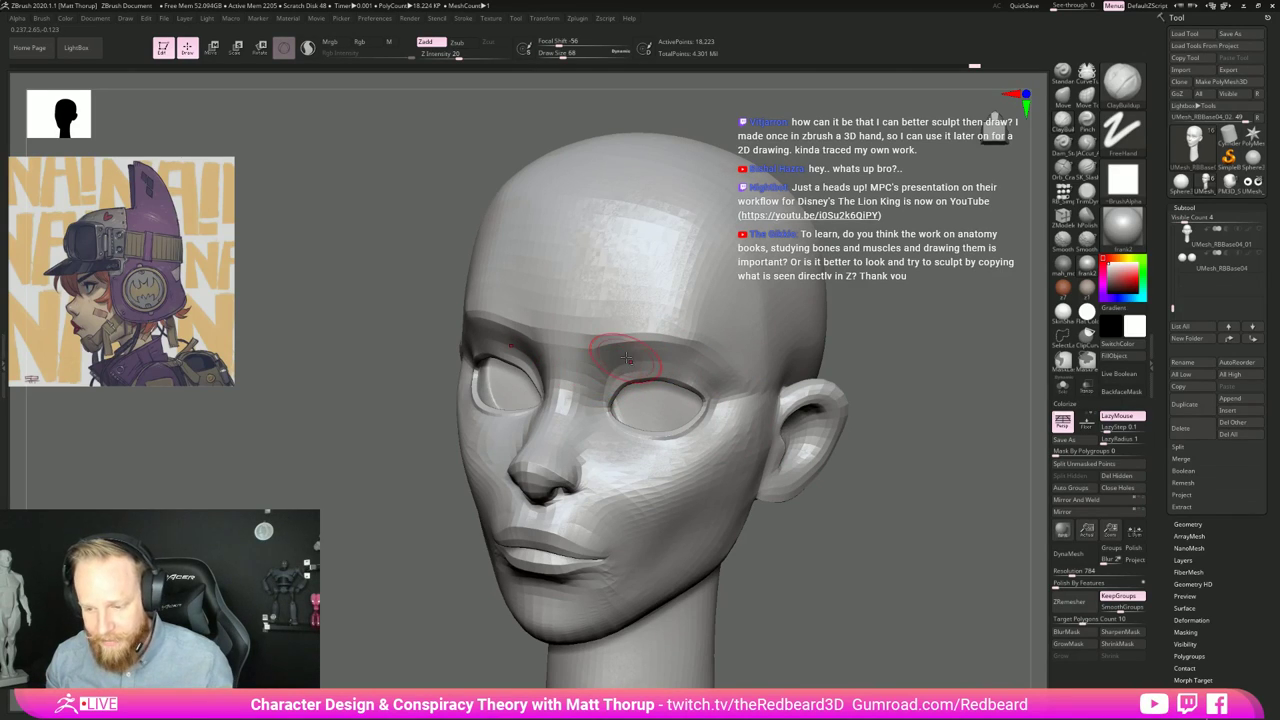
{"action": "left_click_drag", "start_coordinate": [856, 358], "coordinate": [930, 348]}
{"action": "key", "text": "b"}
{"action": "key", "text": "s"}
{"action": "key", "text": "t"}
{"action": "left_click_drag", "start_coordinate": [811, 304], "coordinate": [821, 310], "text": "shift"}
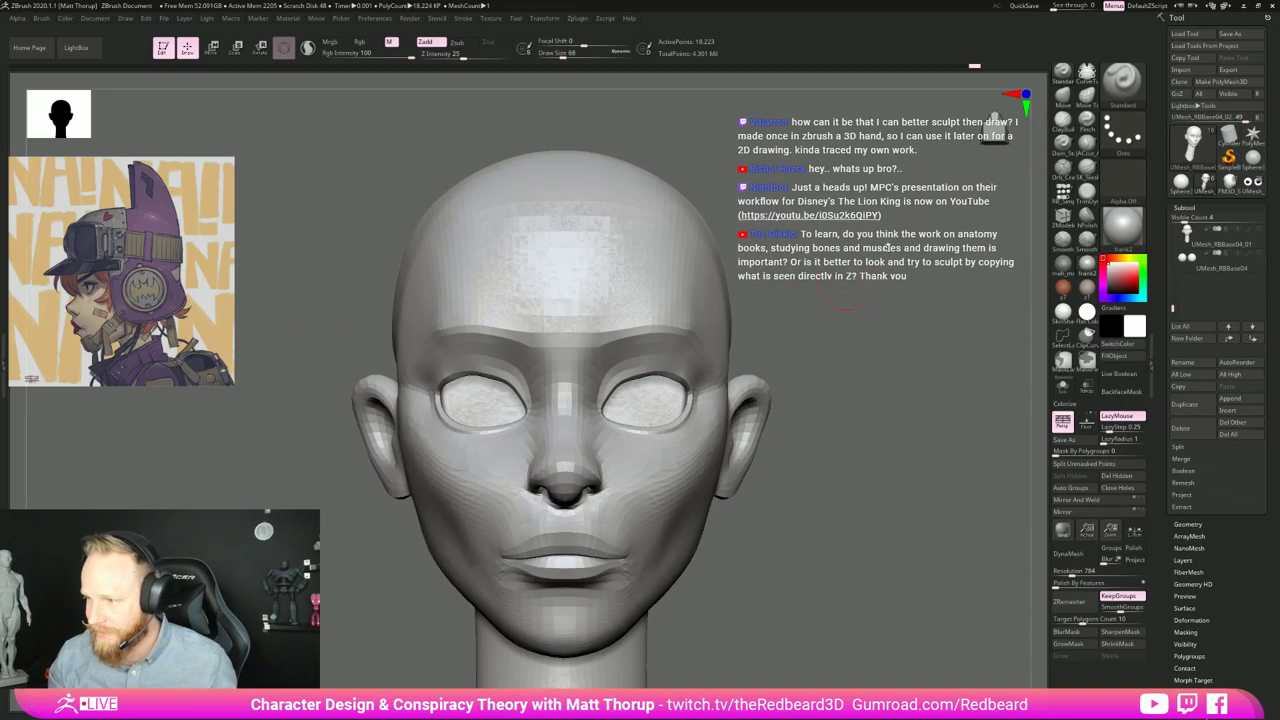
{"action": "key", "text": "b"}
{"action": "key", "text": "m"}
{"action": "key", "text": "v"}
{"action": "left_click_drag", "start_coordinate": [608, 367], "coordinate": [607, 366]}
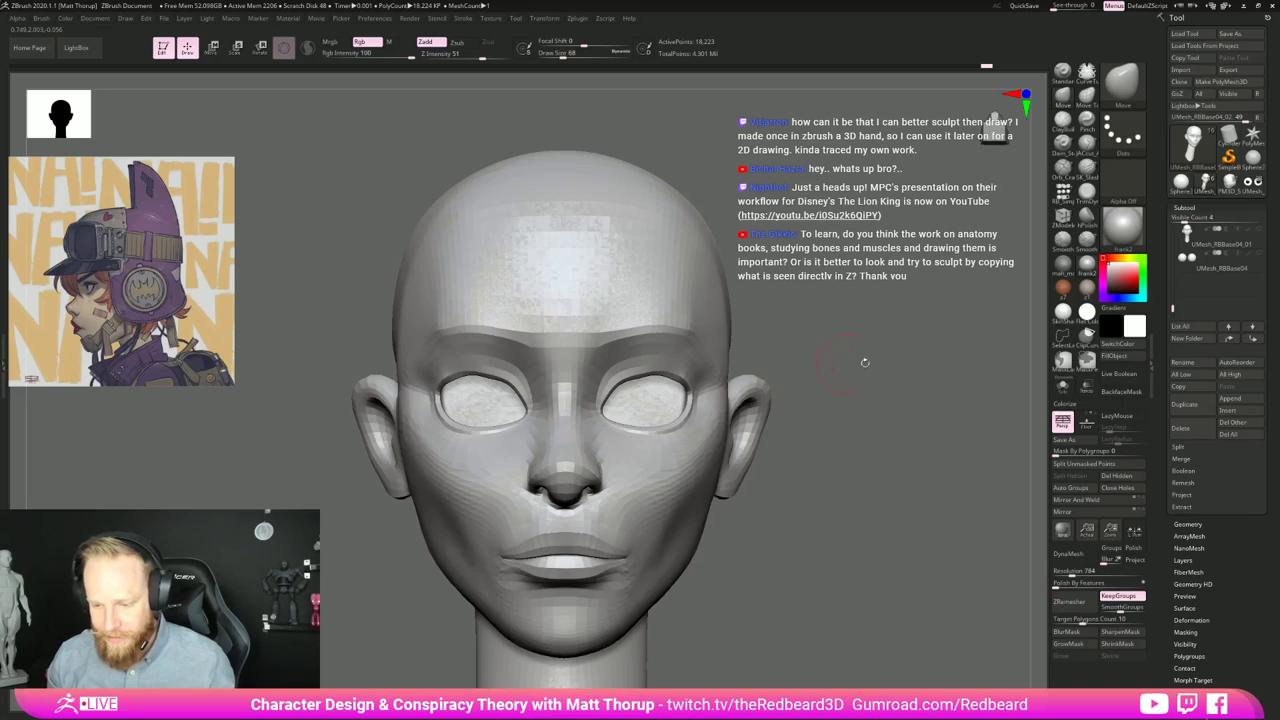
Step: Adjust the upper eyelid edge in three-quarter view with the Move brush at draw size 31
{"action": "right_click_drag", "start_coordinate": [587, 436], "coordinate": [852, 337]}
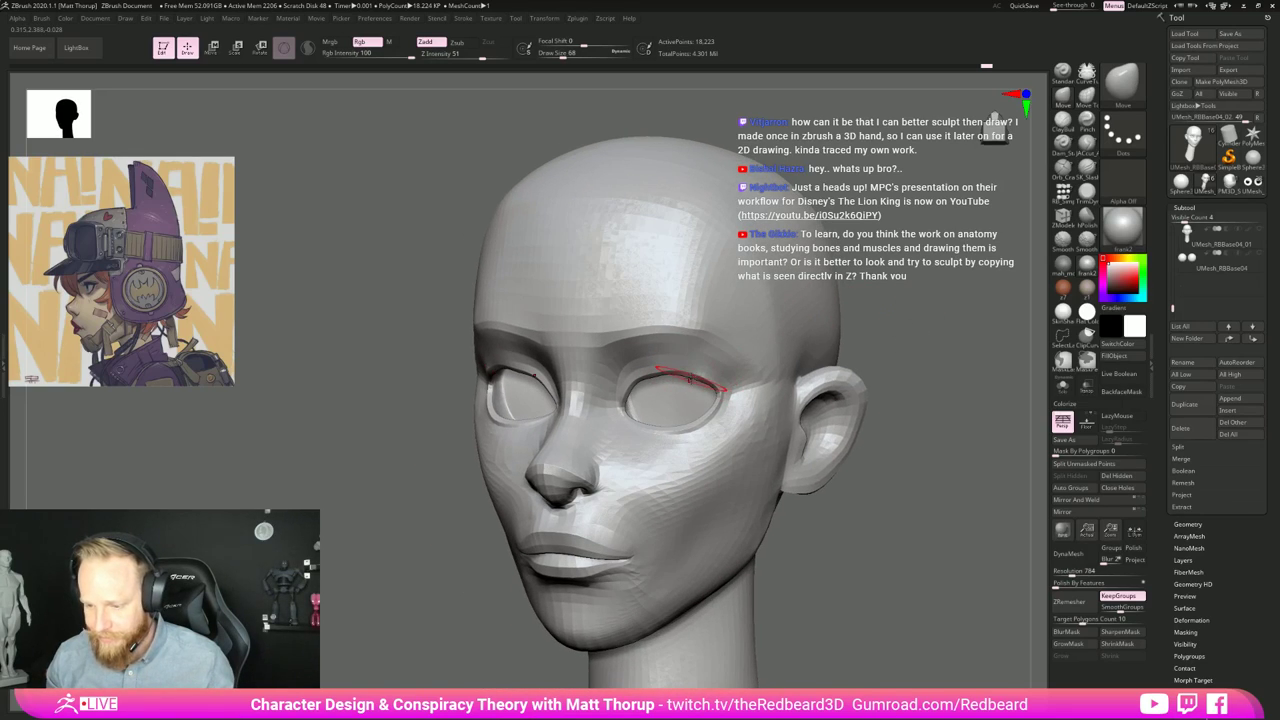
{"action": "key", "text": "s"}
{"action": "left_click_drag", "start_coordinate": [692, 379], "coordinate": [693, 384]}
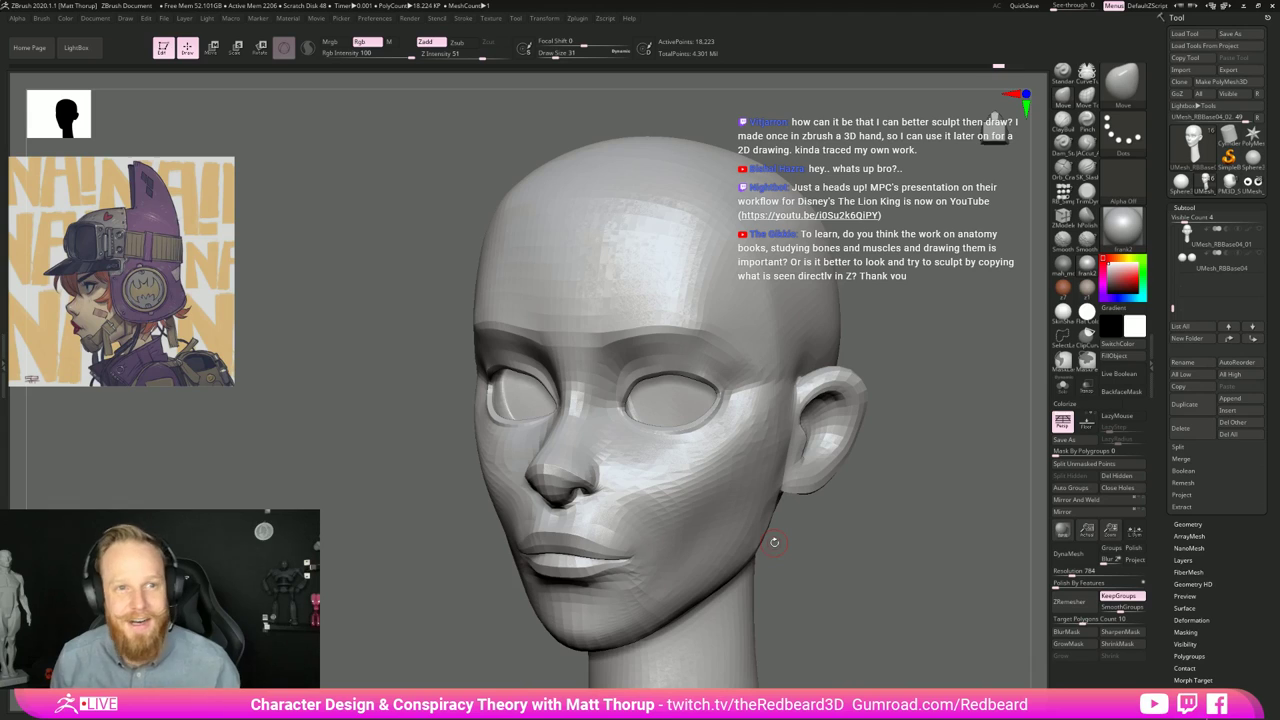
Step: Reshape the chin and mouth corner from the side with the Move brush, starting at draw size 65
{"action": "left_click_drag", "start_coordinate": [774, 541], "coordinate": [914, 434]}
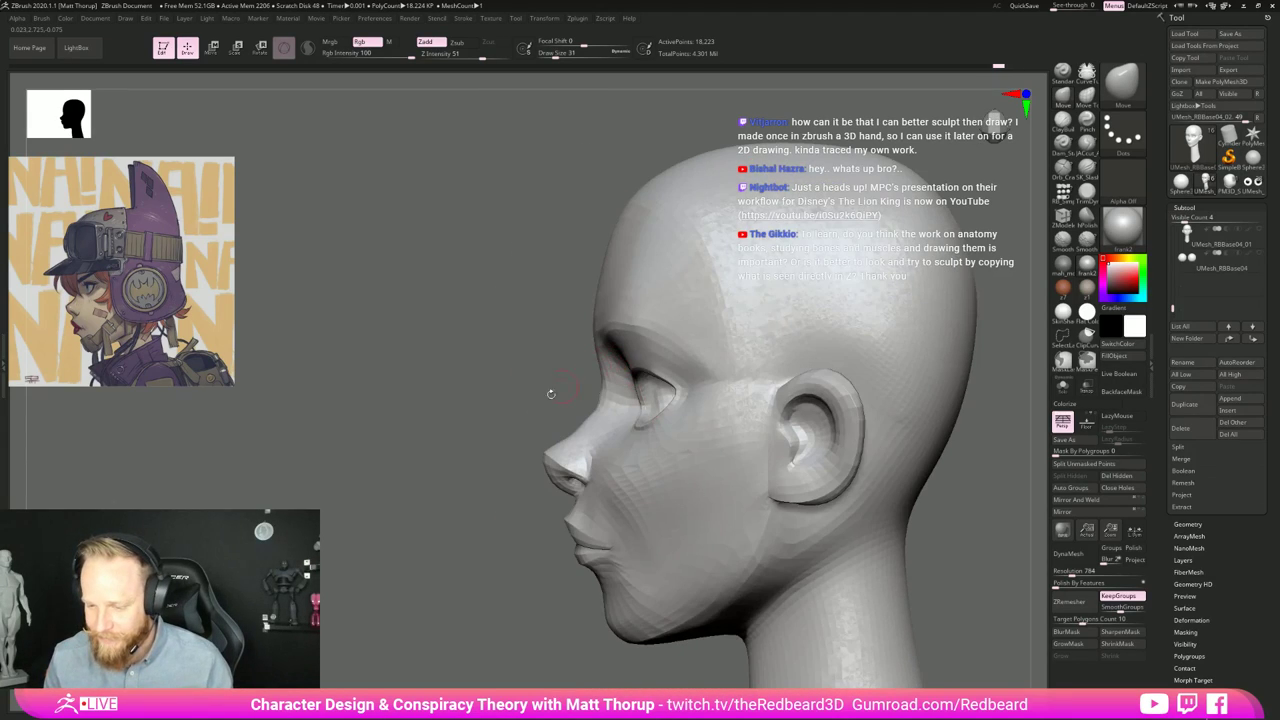
{"action": "mouse_move", "coordinate": [551, 394]}
{"action": "left_mouse_down"}
{"action": "mouse_move", "coordinate": [572, 397]}
{"action": "mouse_move", "coordinate": [563, 371]}
{"action": "left_mouse_up"}
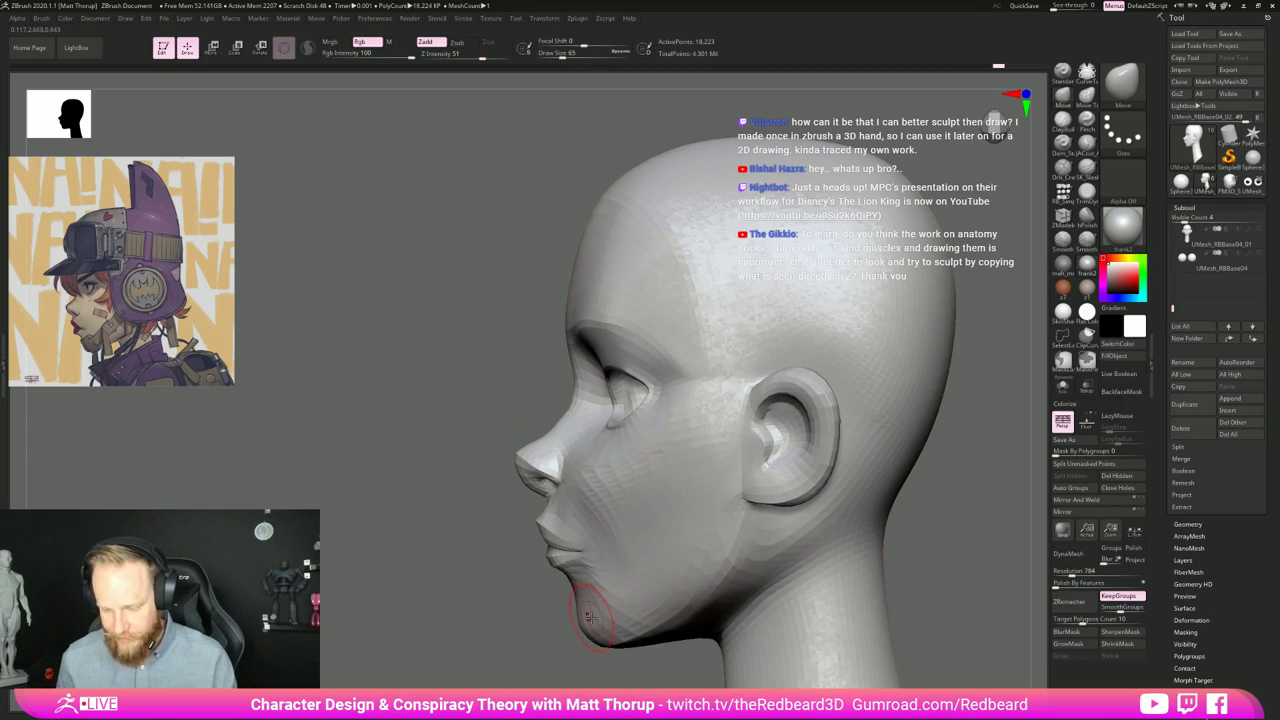
{"action": "key", "text": "s"}
{"action": "left_click_drag", "start_coordinate": [589, 618], "coordinate": [692, 602]}
{"action": "key", "text": "s"}
{"action": "key", "text": "s"}
{"action": "left_click_drag", "start_coordinate": [593, 553], "coordinate": [572, 552]}
Step: Adjust the cheek beside the mouth in three-quarter view with the Move brush at draw size 83 and smooth the outer lower cheek
{"action": "mouse_move", "coordinate": [868, 548]}
{"action": "left_mouse_down"}
{"action": "mouse_move", "coordinate": [900, 555]}
{"action": "mouse_move", "coordinate": [886, 505]}
{"action": "left_mouse_up"}
{"action": "key", "text": "s"}
{"action": "left_click_drag", "start_coordinate": [574, 545], "coordinate": [608, 558]}
{"action": "key", "text": "s"}
{"action": "left_click_drag", "start_coordinate": [800, 532], "coordinate": [753, 550]}
{"action": "key", "text": "s"}
{"action": "left_click_drag", "start_coordinate": [623, 559], "coordinate": [631, 560]}
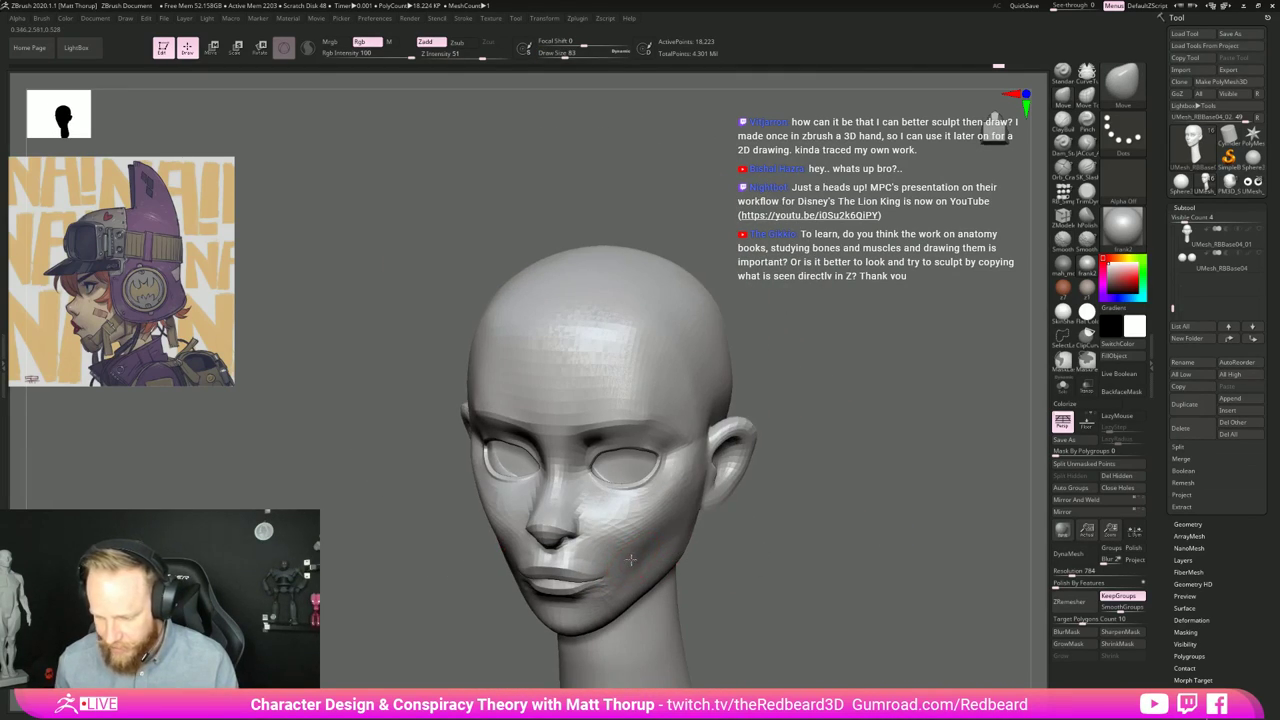
{"action": "mouse_move", "coordinate": [679, 514]}
{"action": "left_mouse_down", "text": "shift"}
{"action": "mouse_move", "coordinate": [637, 555]}
{"action": "mouse_move", "coordinate": [666, 544]}
{"action": "mouse_move", "coordinate": [656, 550]}
{"action": "left_mouse_up", "text": "shift"}
Step: Increase the draw size to 104 and pull the lower jaw edge inward from the front with the Move brush
{"action": "key", "text": "s"}
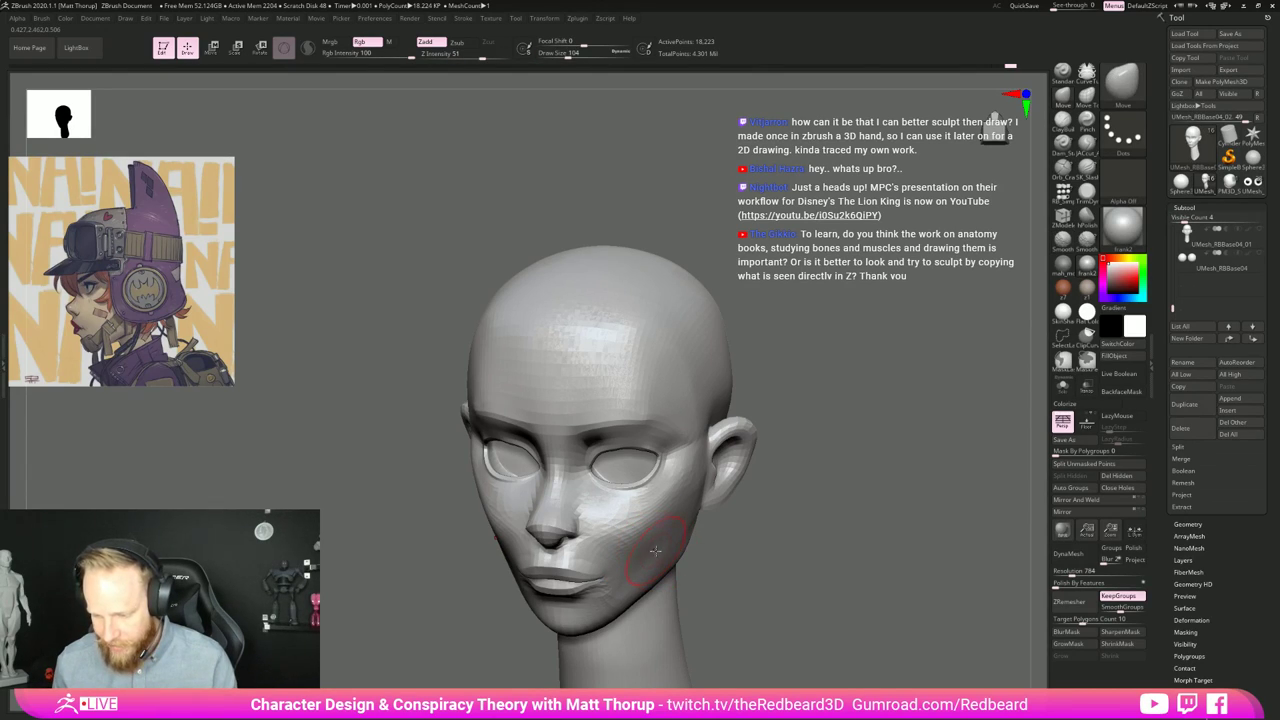
{"action": "left_click_drag", "start_coordinate": [742, 540], "coordinate": [705, 640]}
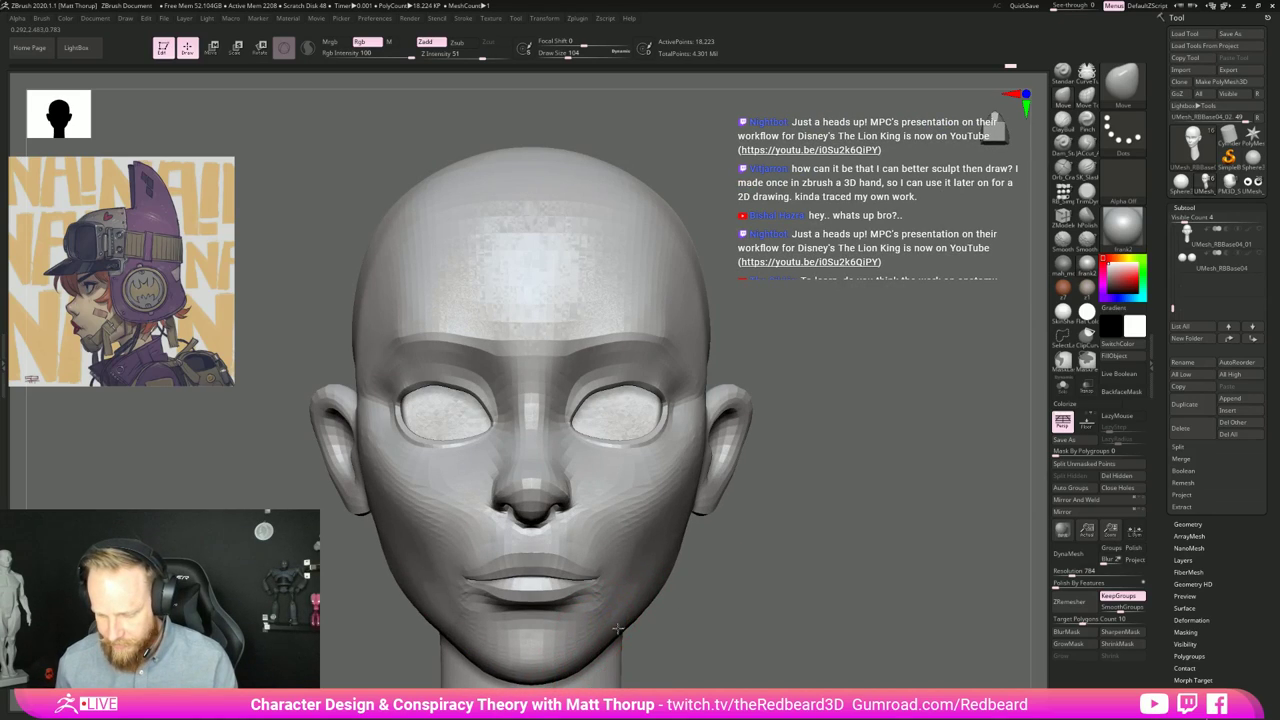
{"action": "left_click_drag", "start_coordinate": [618, 628], "coordinate": [572, 614]}
{"action": "left_click_drag", "start_coordinate": [780, 585], "coordinate": [770, 585]}
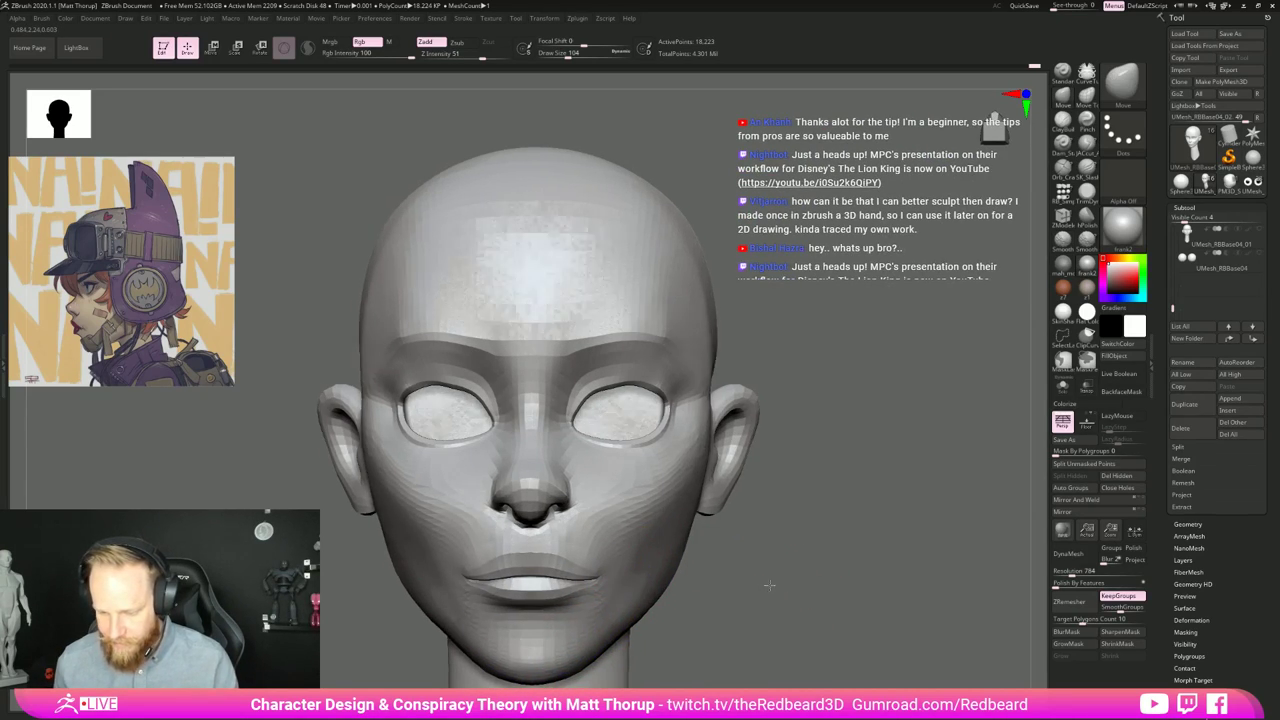
{"action": "right_click_drag", "start_coordinate": [769, 585], "coordinate": [545, 555]}
Step: Adjust the area between nose and upper lip with the Move brush, reducing the draw size to 65 and 49
{"action": "key", "text": "s"}
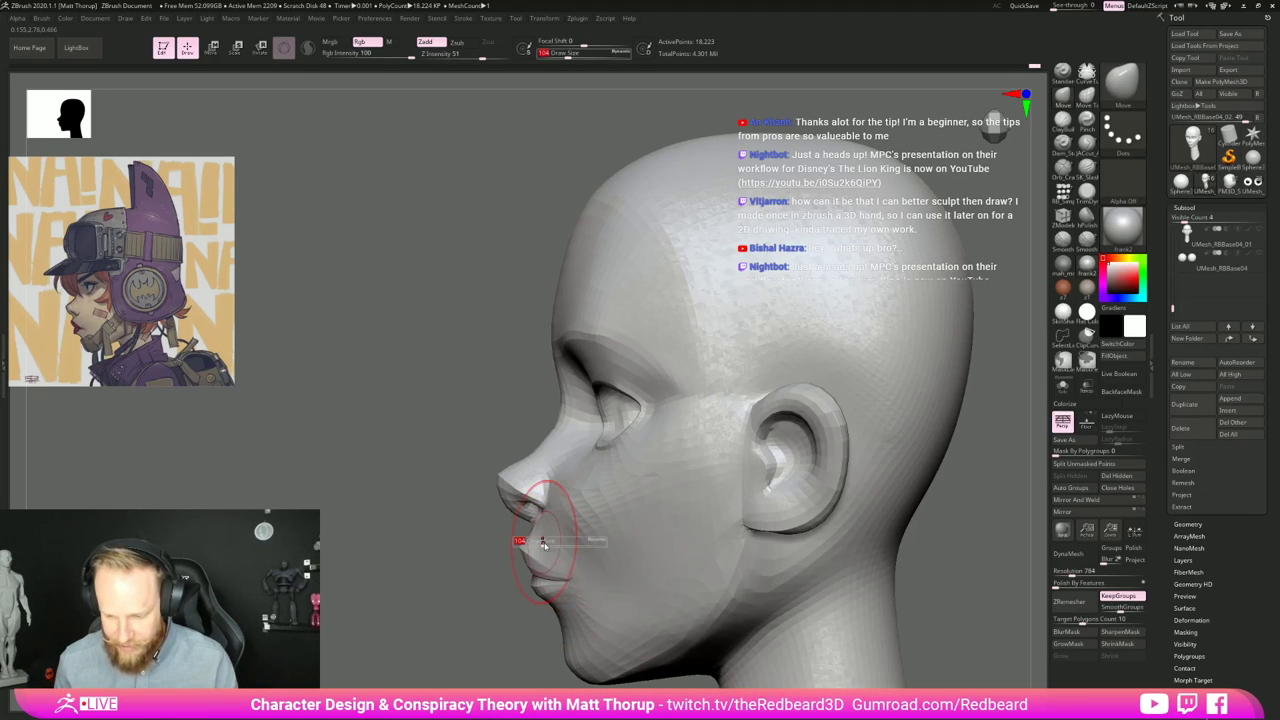
{"action": "left_click_drag", "start_coordinate": [542, 543], "coordinate": [538, 540]}
{"action": "left_click_drag", "start_coordinate": [507, 580], "coordinate": [625, 585]}
{"action": "key", "text": "s"}
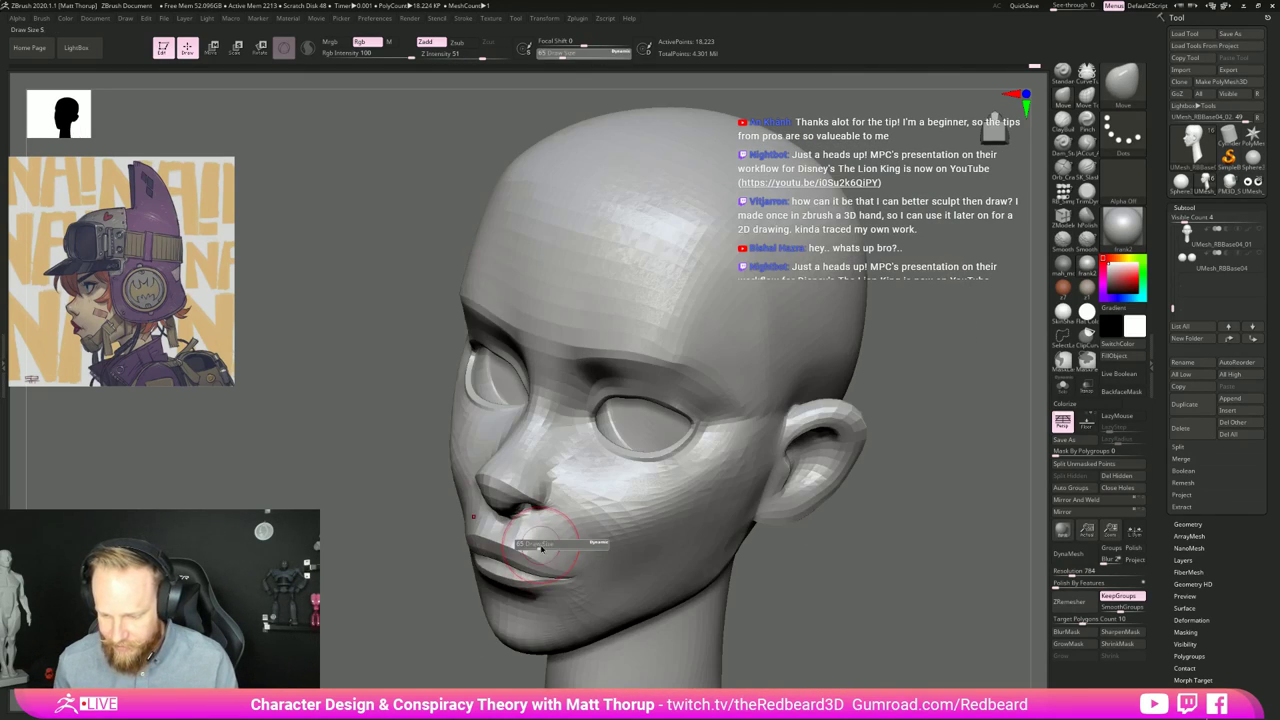
{"action": "left_click_drag", "start_coordinate": [543, 543], "coordinate": [544, 540]}
{"action": "right_click_drag", "start_coordinate": [765, 583], "coordinate": [813, 570]}
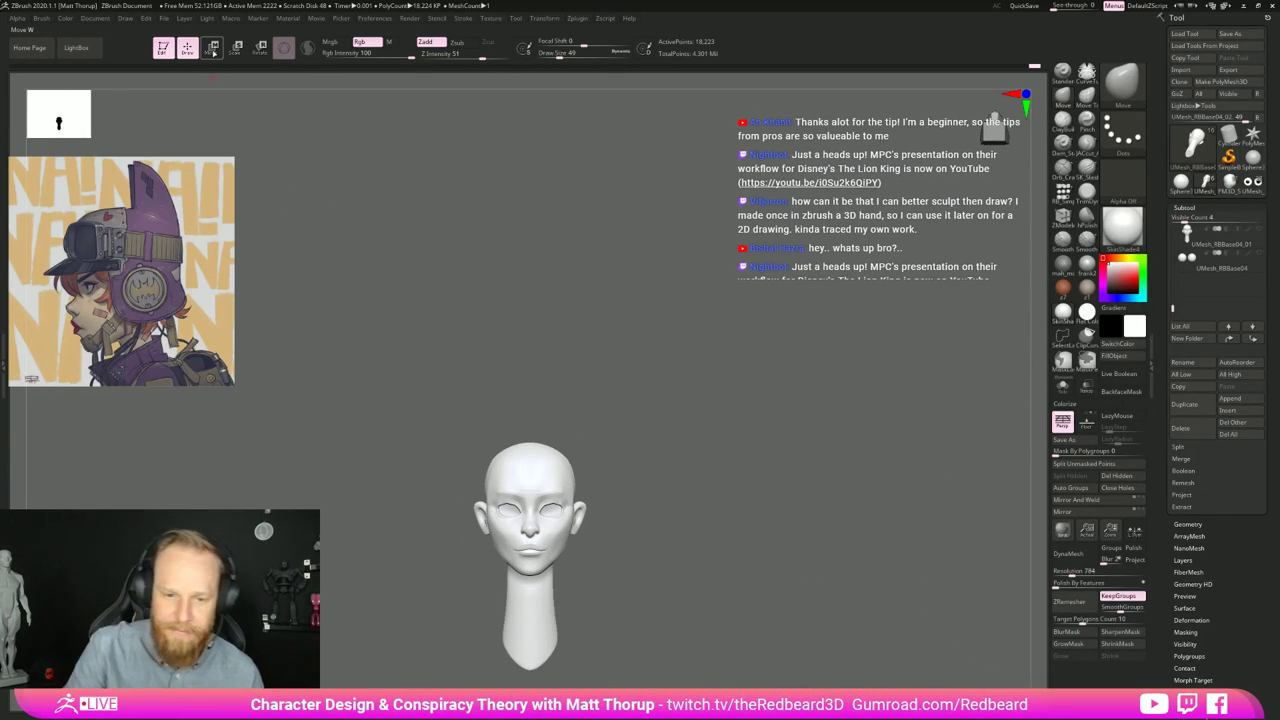
{"action": "left_click", "coordinate": [88, 19]}
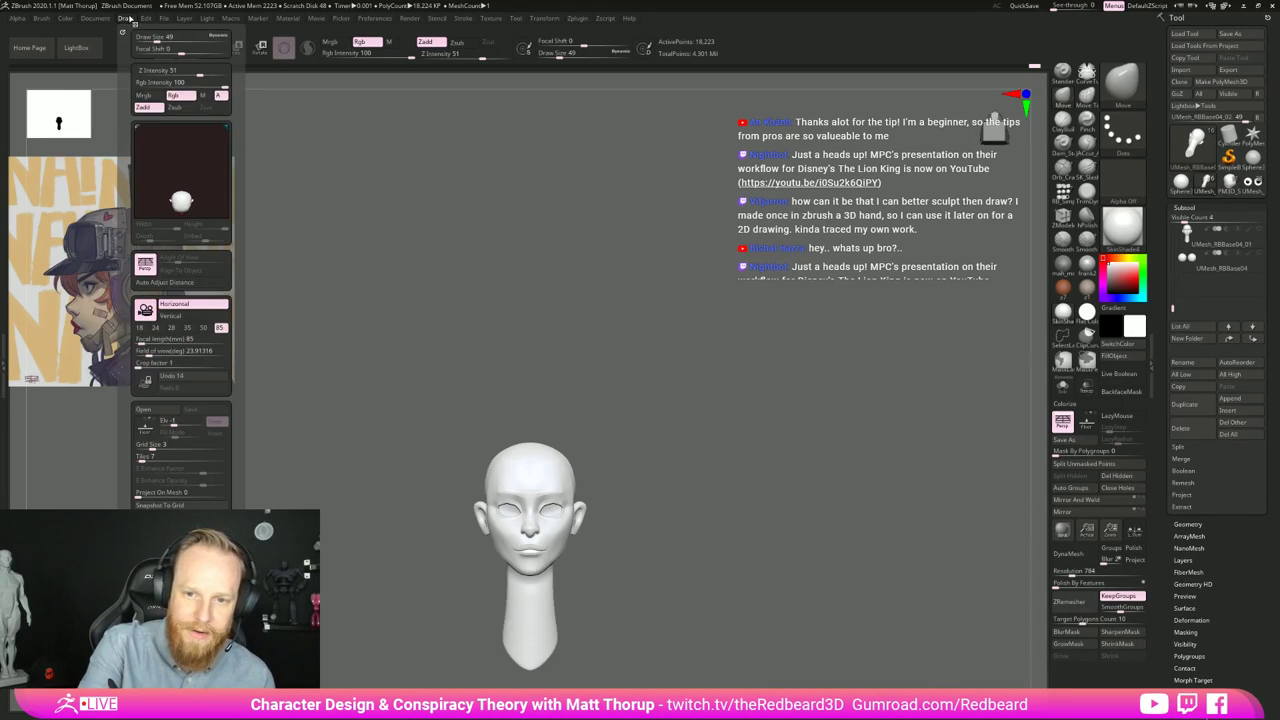
{"action": "mouse_move", "coordinate": [207, 23]}
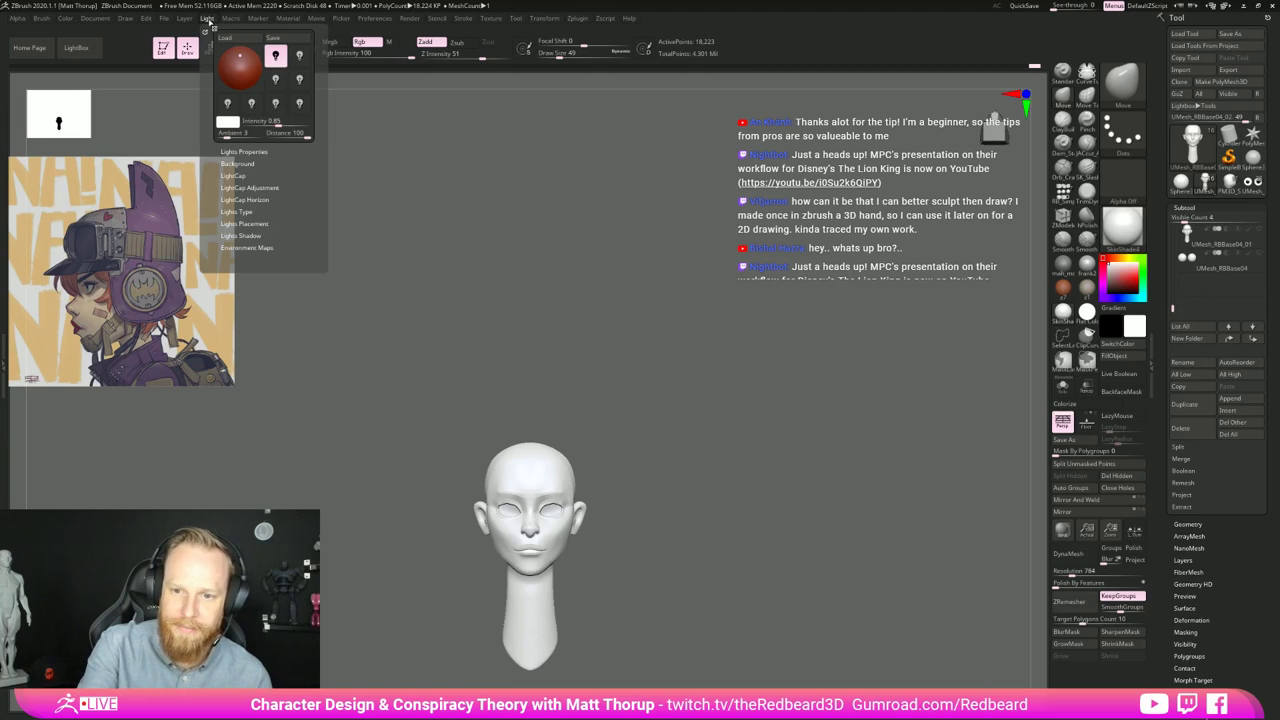
Step: Adjust the side of the forehead in three-quarter view with the Move brush at draw size 228
{"action": "left_click_drag", "start_coordinate": [772, 518], "coordinate": [787, 497]}
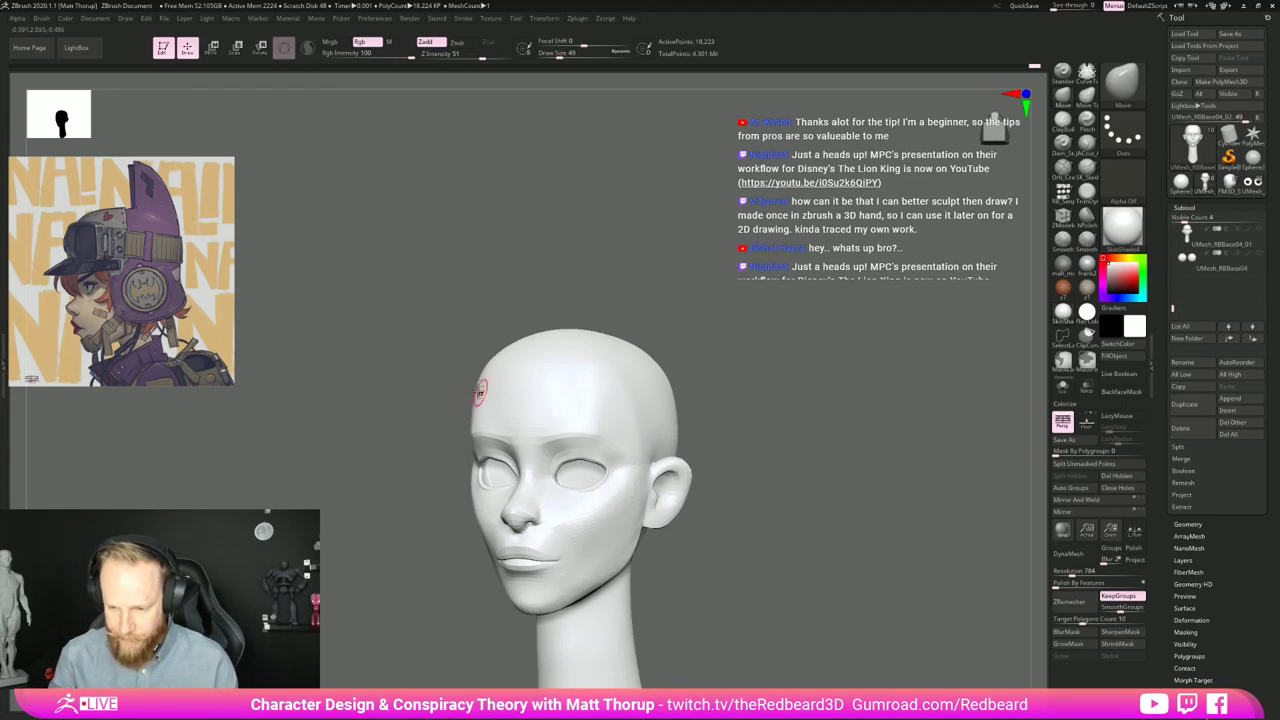
{"action": "key", "text": "s"}
{"action": "left_click_drag", "start_coordinate": [477, 382], "coordinate": [497, 382]}
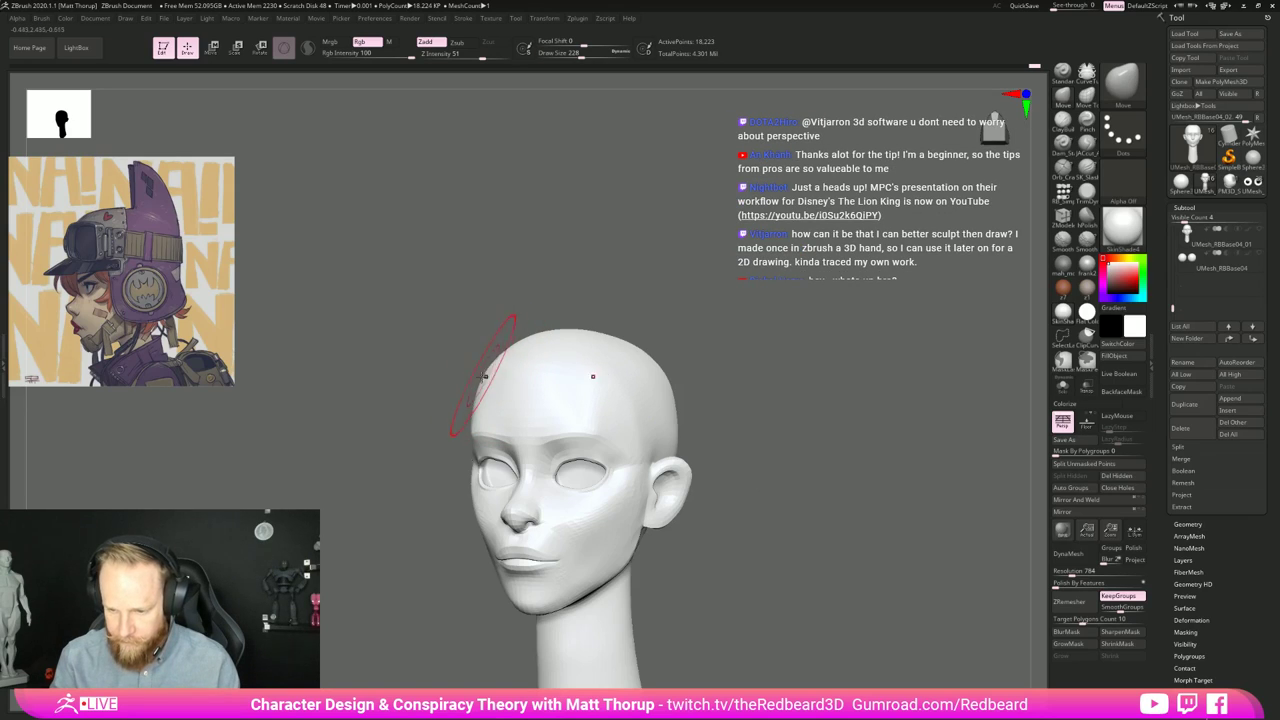
{"action": "left_click_drag", "start_coordinate": [692, 354], "coordinate": [677, 424]}
Step: Reduce the draw size to 59 and adjust the upper eyelid from the front with the Move brush
{"action": "key", "text": "s"}
{"action": "mouse_move", "coordinate": [607, 503]}
{"action": "left_mouse_down"}
{"action": "mouse_move", "coordinate": [587, 503]}
{"action": "mouse_move", "coordinate": [593, 518]}
{"action": "left_mouse_up"}
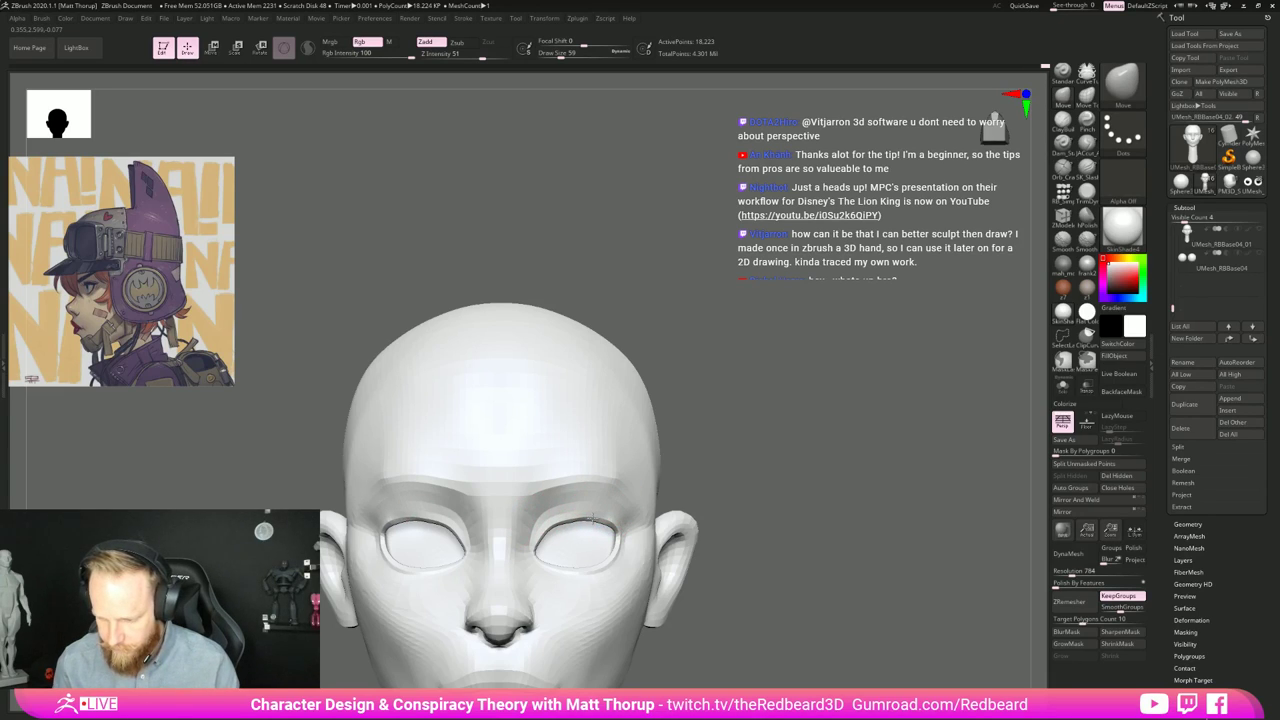
{"action": "left_click_drag", "start_coordinate": [714, 466], "coordinate": [803, 456]}
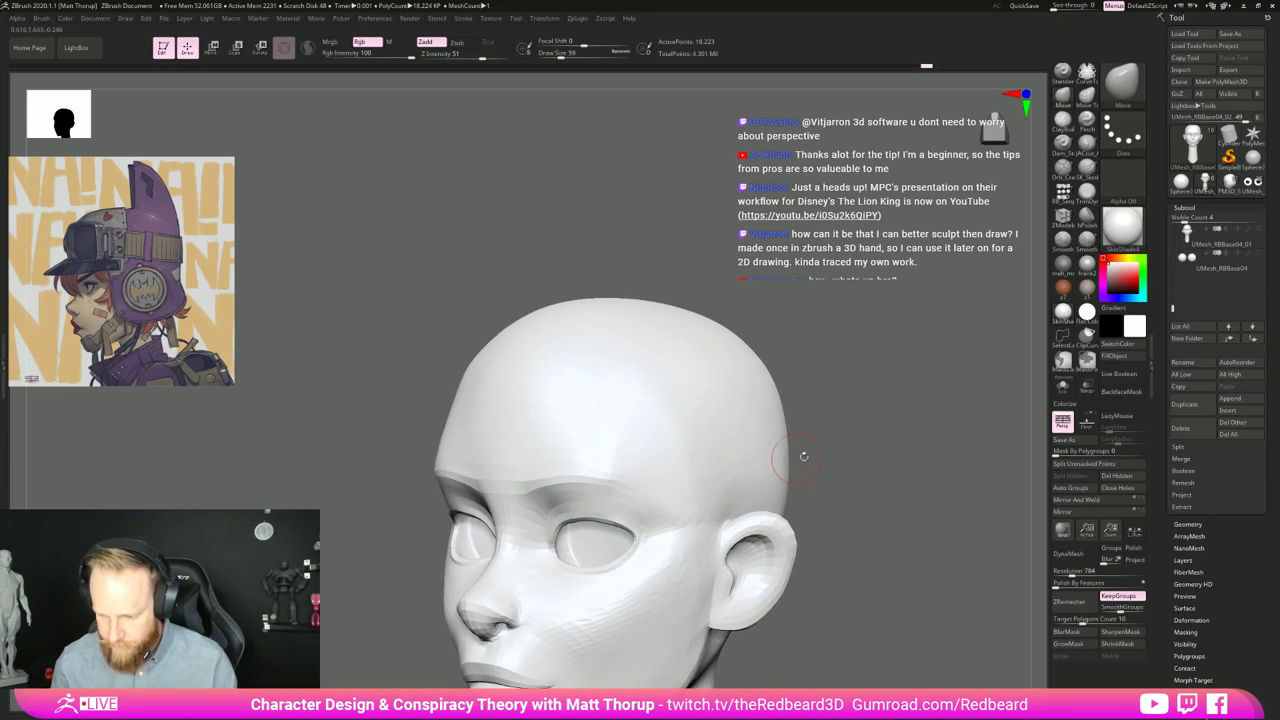
Step: Inspect the head's wireframe and polygroups, then return to the plain shaded display
{"action": "key", "text": "shift+f"}
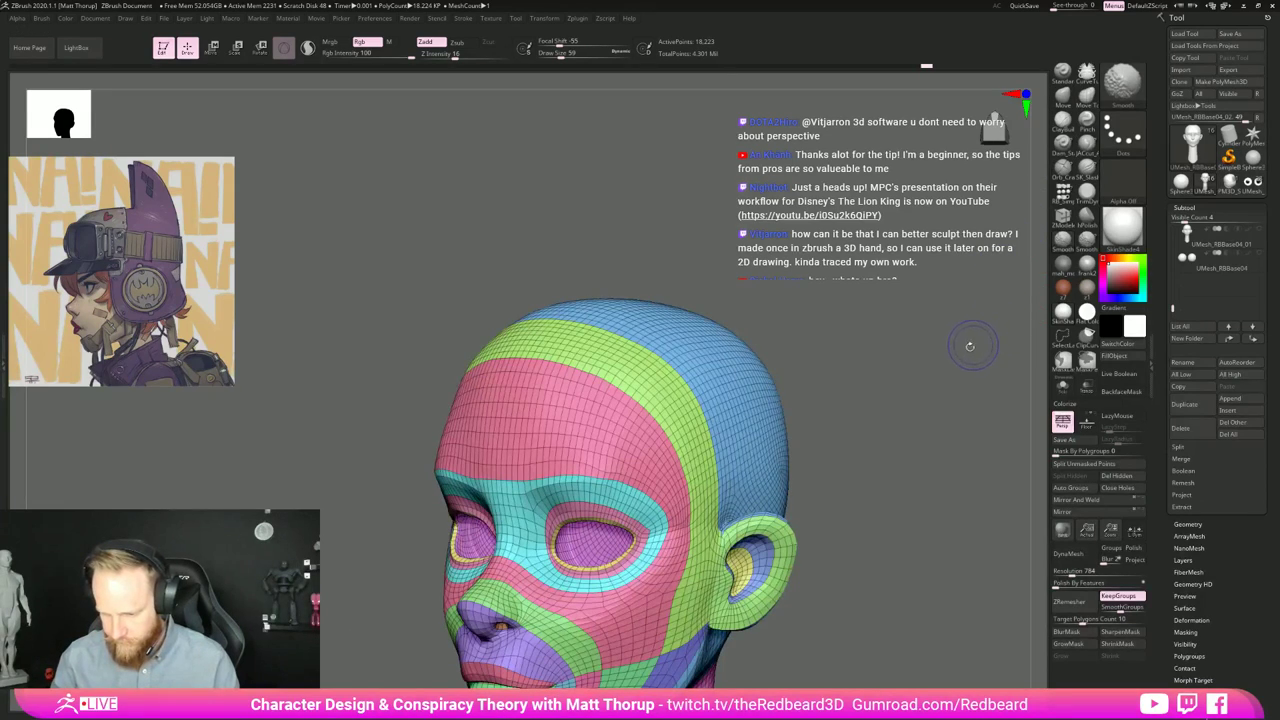
{"action": "key", "text": "shift+f"}
{"action": "mouse_move", "coordinate": [927, 389]}
{"action": "left_mouse_down"}
{"action": "mouse_move", "coordinate": [943, 403]}
{"action": "mouse_move", "coordinate": [924, 402]}
{"action": "mouse_move", "coordinate": [1020, 370]}
{"action": "left_mouse_up"}
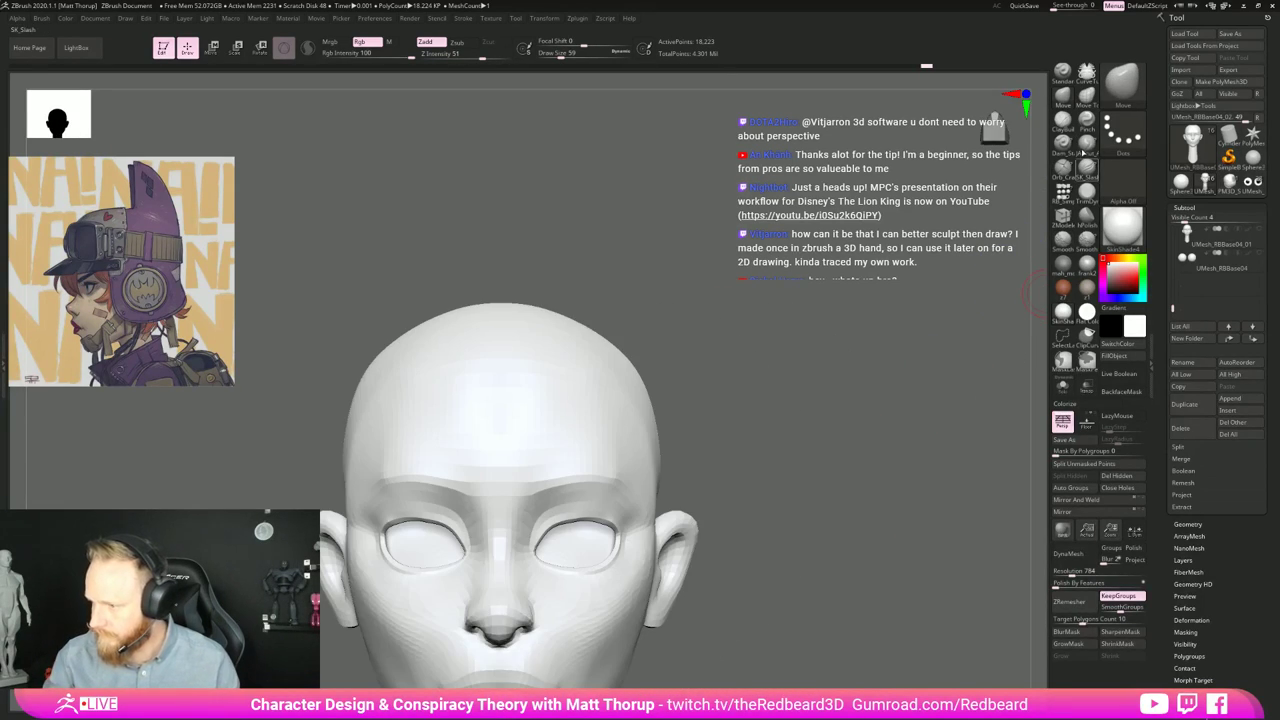
Step: Carve the crease above the upper eyelid with the subtractive crease brush at draw size 23
{"action": "left_click", "coordinate": [1083, 152]}
{"action": "key", "text": "["}
{"action": "key", "text": "["}
{"action": "key", "text": "["}
{"action": "key", "text": "["}
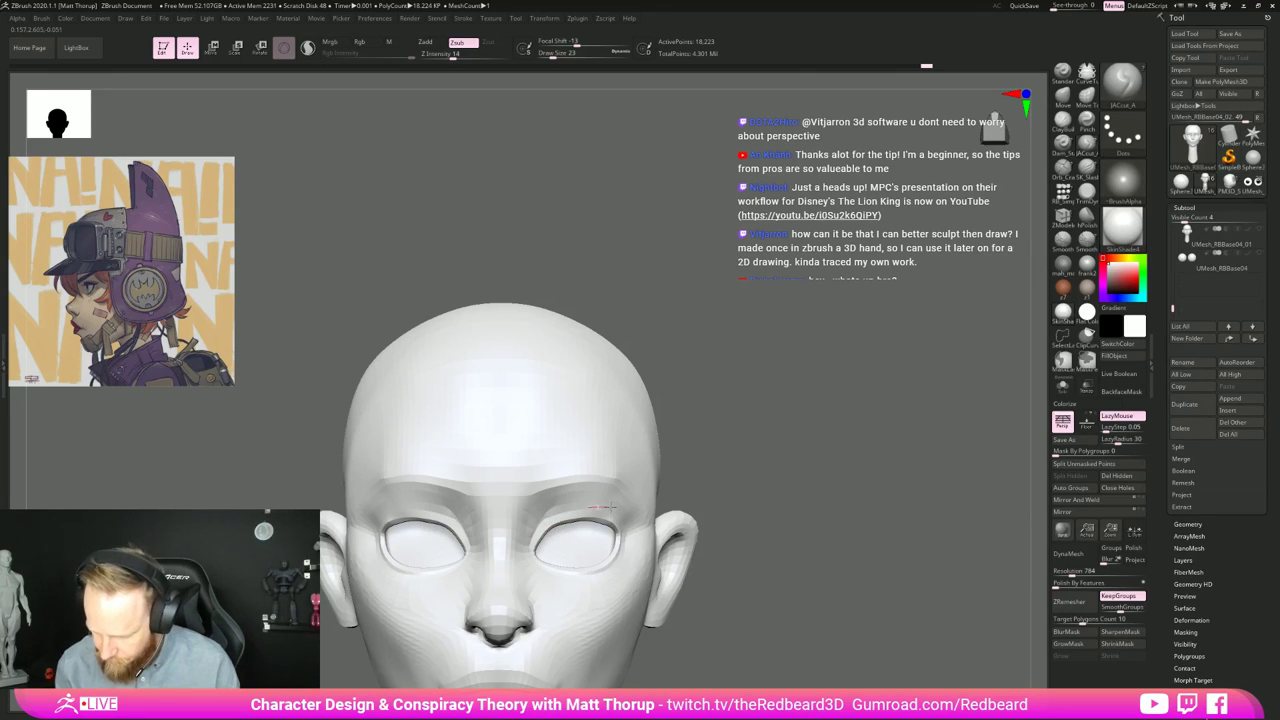
{"action": "mouse_move", "coordinate": [598, 505]}
{"action": "left_mouse_down"}
{"action": "mouse_move", "coordinate": [539, 520]}
{"action": "mouse_move", "coordinate": [526, 565]}
{"action": "left_mouse_up"}
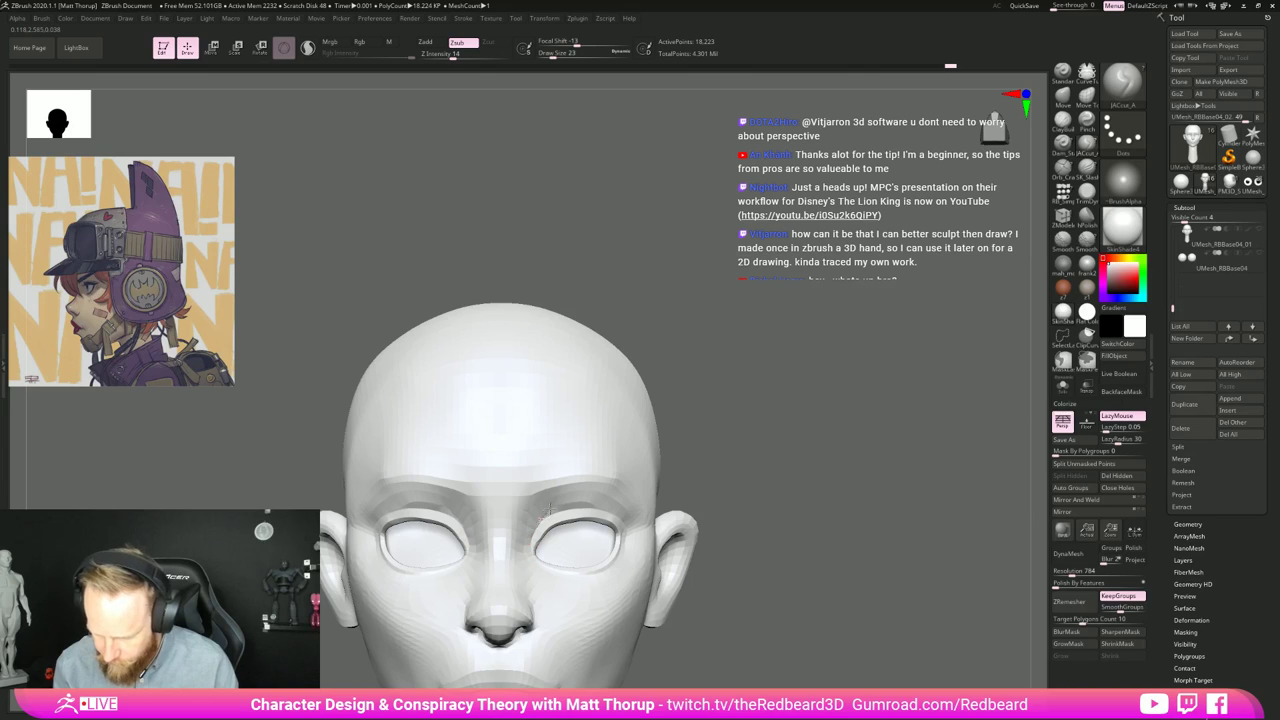
{"action": "left_click_drag", "start_coordinate": [835, 492], "coordinate": [660, 530]}
Step: Raise the draw size to 46 and smooth the brow area above the eye in three-quarter view
{"action": "left_click_drag", "start_coordinate": [375, 604], "coordinate": [440, 604]}
{"action": "left_click_drag", "start_coordinate": [982, 460], "coordinate": [1028, 474]}
{"action": "key", "text": "bracketright"}
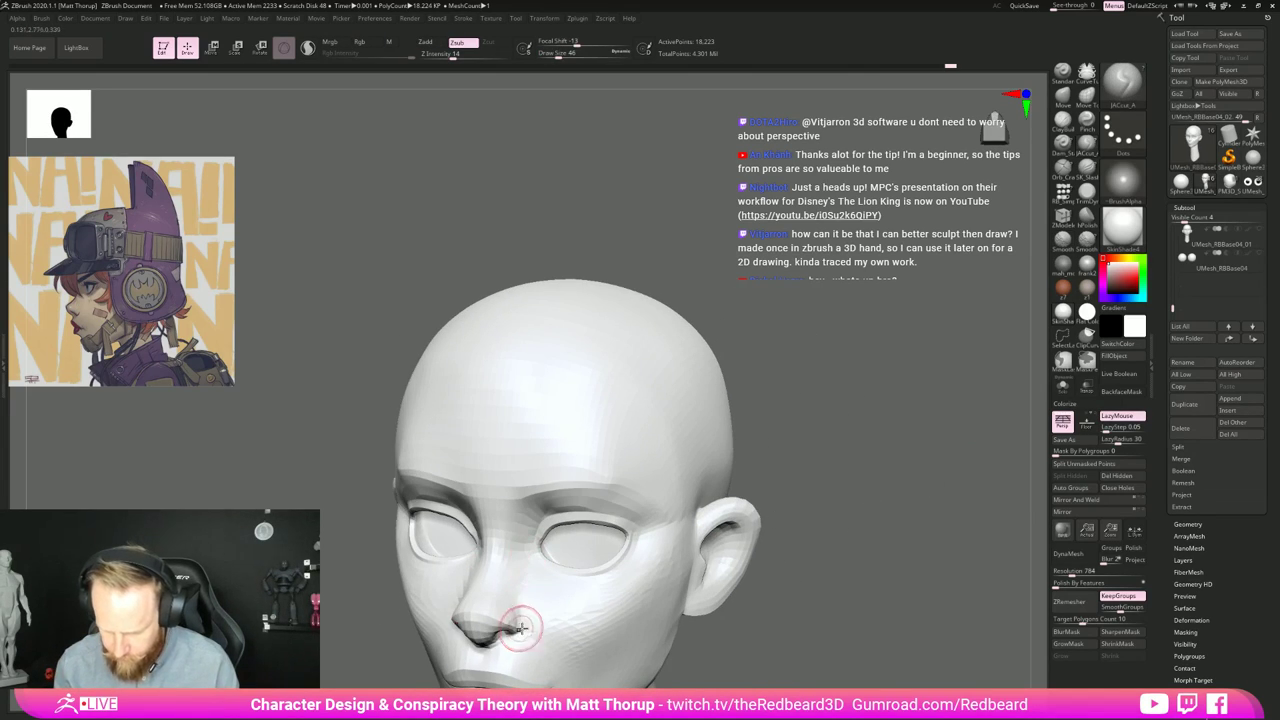
{"action": "mouse_move", "coordinate": [835, 490]}
{"action": "left_mouse_down", "text": "shift"}
{"action": "mouse_move", "coordinate": [880, 488]}
{"action": "mouse_move", "coordinate": [791, 497]}
{"action": "mouse_move", "coordinate": [880, 494]}
{"action": "left_mouse_up", "text": "shift"}
{"action": "mouse_move", "coordinate": [603, 497]}
{"action": "left_mouse_down", "text": "shift"}
{"action": "mouse_move", "coordinate": [624, 472]}
{"action": "mouse_move", "coordinate": [626, 433]}
{"action": "left_mouse_up", "text": "shift"}
{"action": "left_click_drag", "start_coordinate": [808, 402], "coordinate": [764, 422]}
Step: Preview the darker modeling material on the head and switch the material to frank2
{"action": "left_click", "coordinate": [1063, 262]}
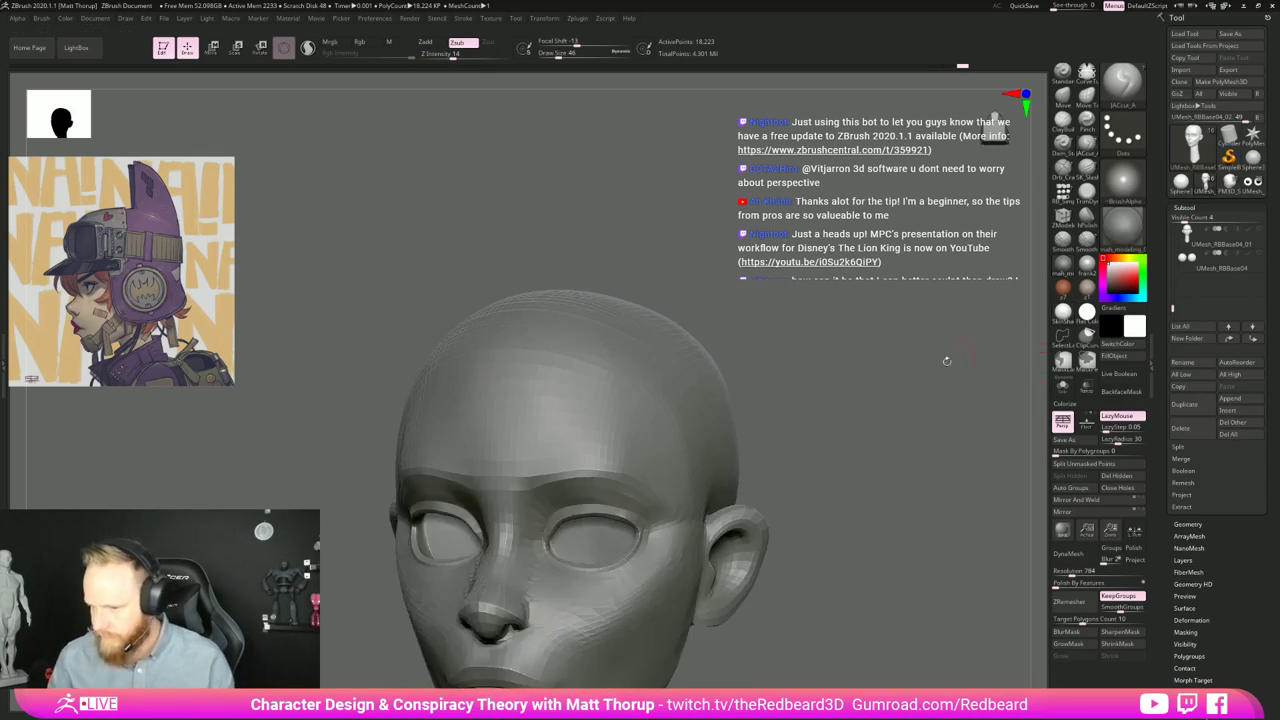
{"action": "left_click_drag", "start_coordinate": [855, 444], "coordinate": [756, 395], "text": "alt"}
{"action": "left_click", "coordinate": [1087, 264]}
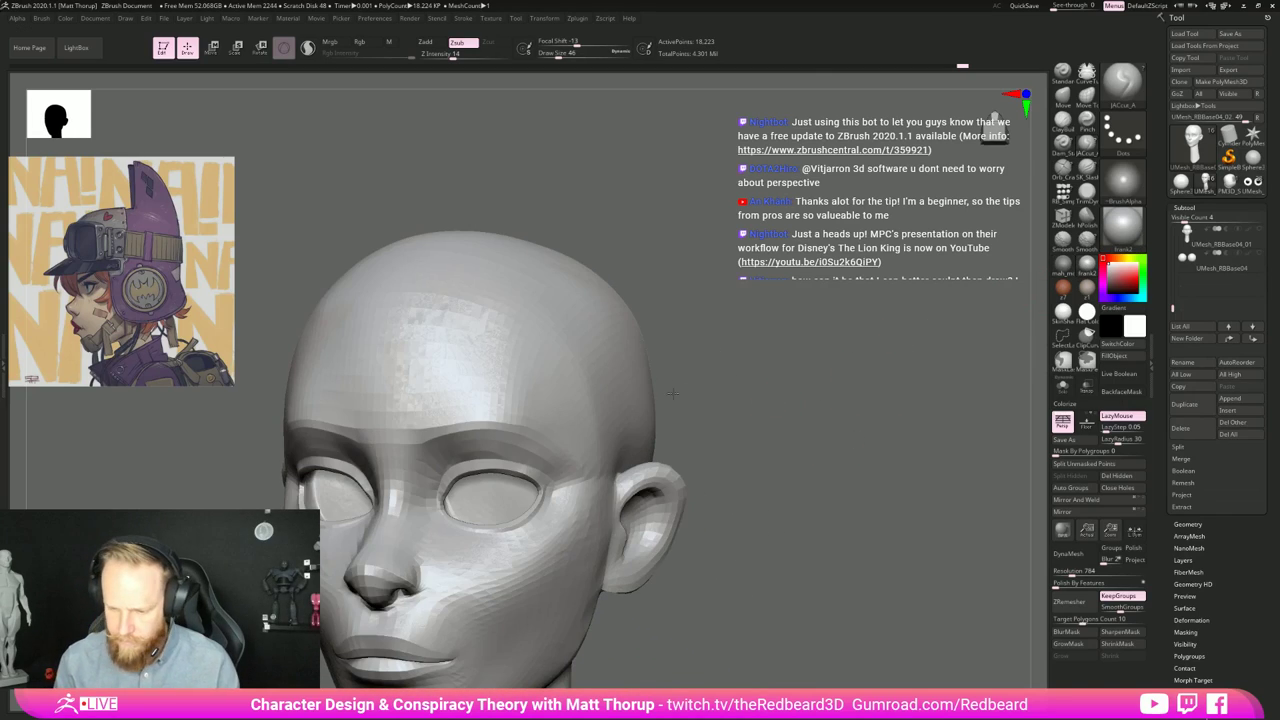
{"action": "left_click_drag", "start_coordinate": [673, 394], "coordinate": [715, 438], "text": "alt"}
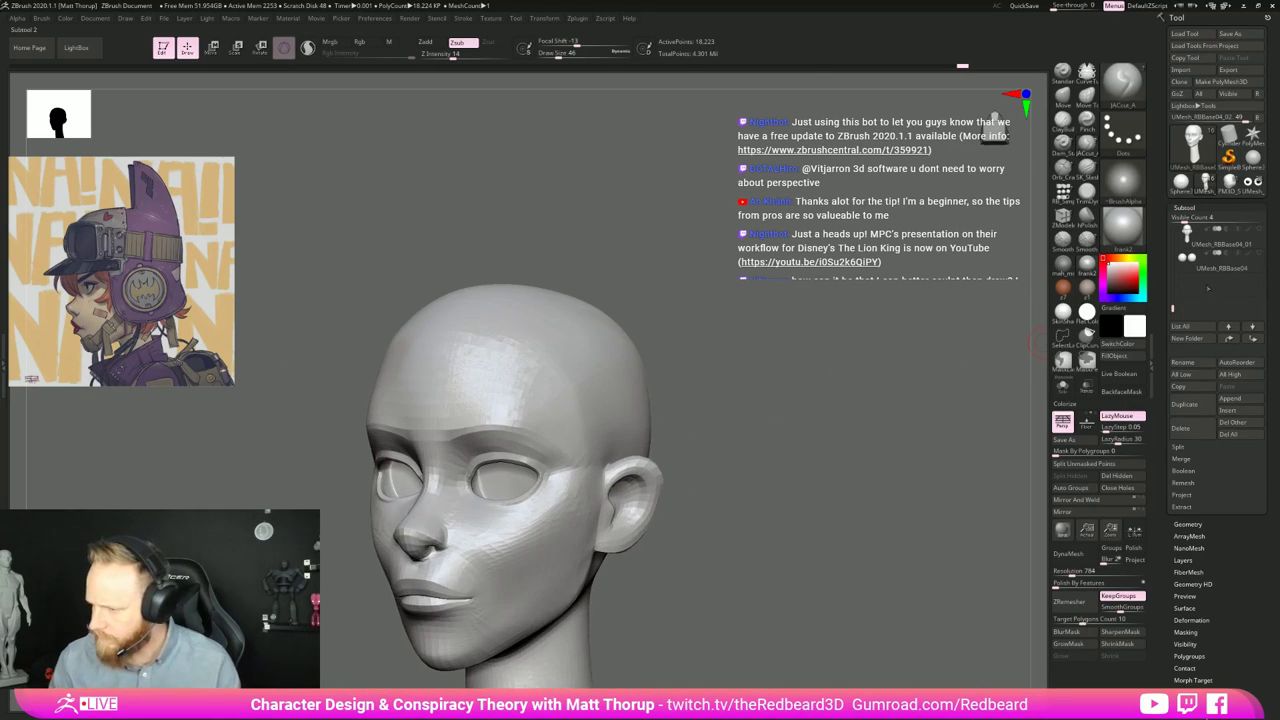
Step: Select the Move brush and adjust the nose profile from the side at draw sizes 83 and 94
{"action": "mouse_move", "coordinate": [871, 426]}
{"action": "left_mouse_down"}
{"action": "mouse_move", "coordinate": [854, 446]}
{"action": "mouse_move", "coordinate": [657, 389]}
{"action": "mouse_move", "coordinate": [670, 454]}
{"action": "mouse_move", "coordinate": [771, 520]}
{"action": "left_mouse_up"}
{"action": "key", "text": "b"}
{"action": "key", "text": "m"}
{"action": "key", "text": "v"}
{"action": "key", "text": "s"}
{"action": "left_click_drag", "start_coordinate": [587, 512], "coordinate": [595, 515]}
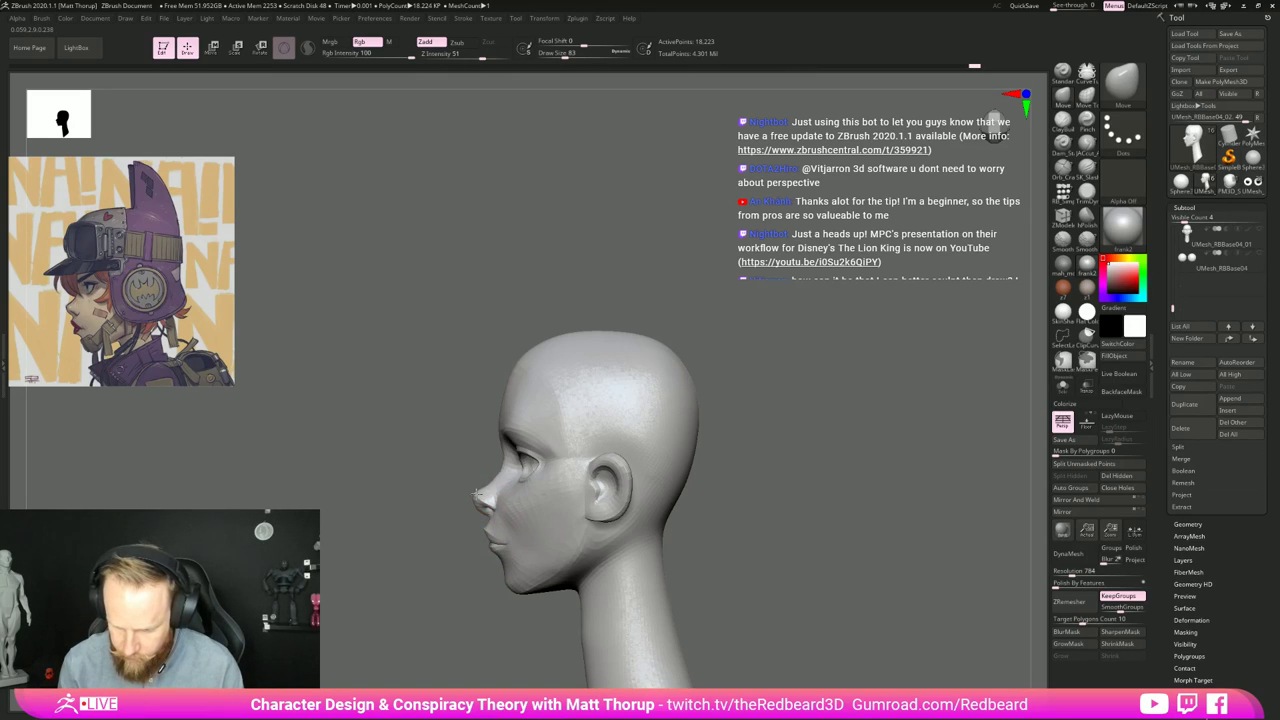
{"action": "key", "text": "bracketright"}
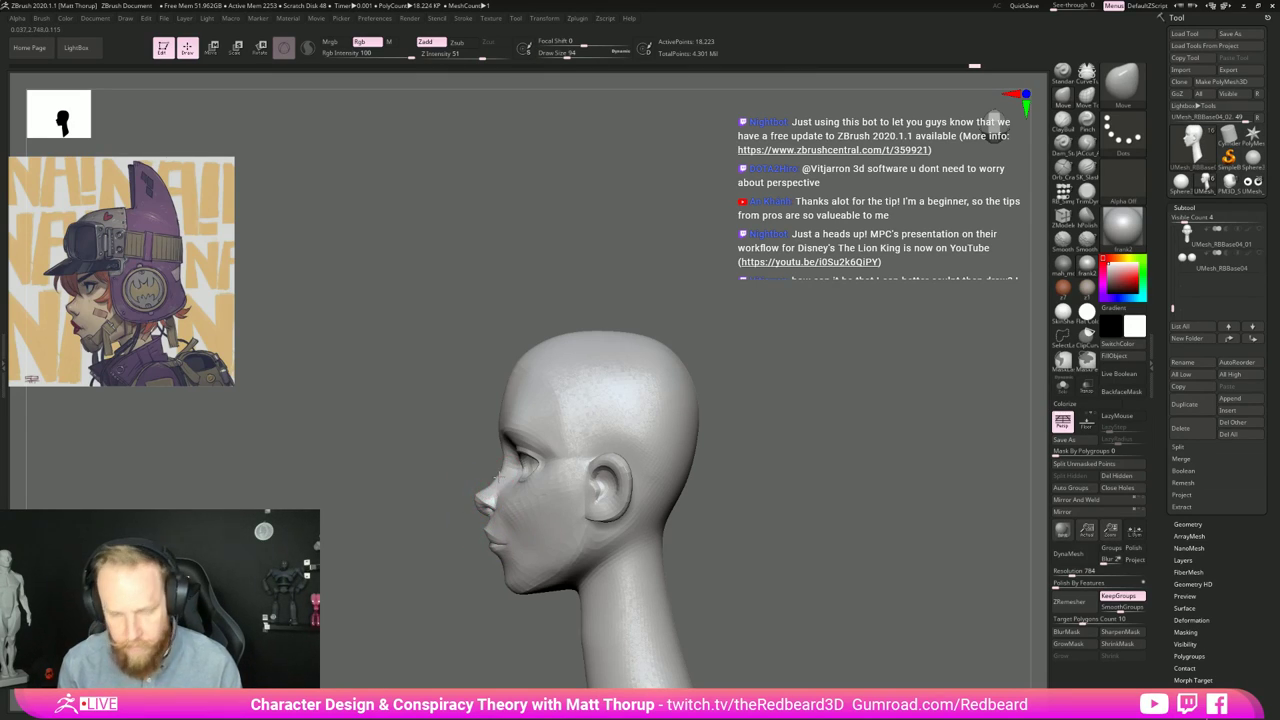
Step: Reduce the draw size to 44 and reshape the nostrils and nose base from the front with the Move brush
{"action": "mouse_move", "coordinate": [852, 424]}
{"action": "left_mouse_down", "text": "alt"}
{"action": "mouse_move", "coordinate": [903, 434]}
{"action": "mouse_move", "coordinate": [774, 366]}
{"action": "mouse_move", "coordinate": [827, 396]}
{"action": "left_mouse_up", "text": "alt"}
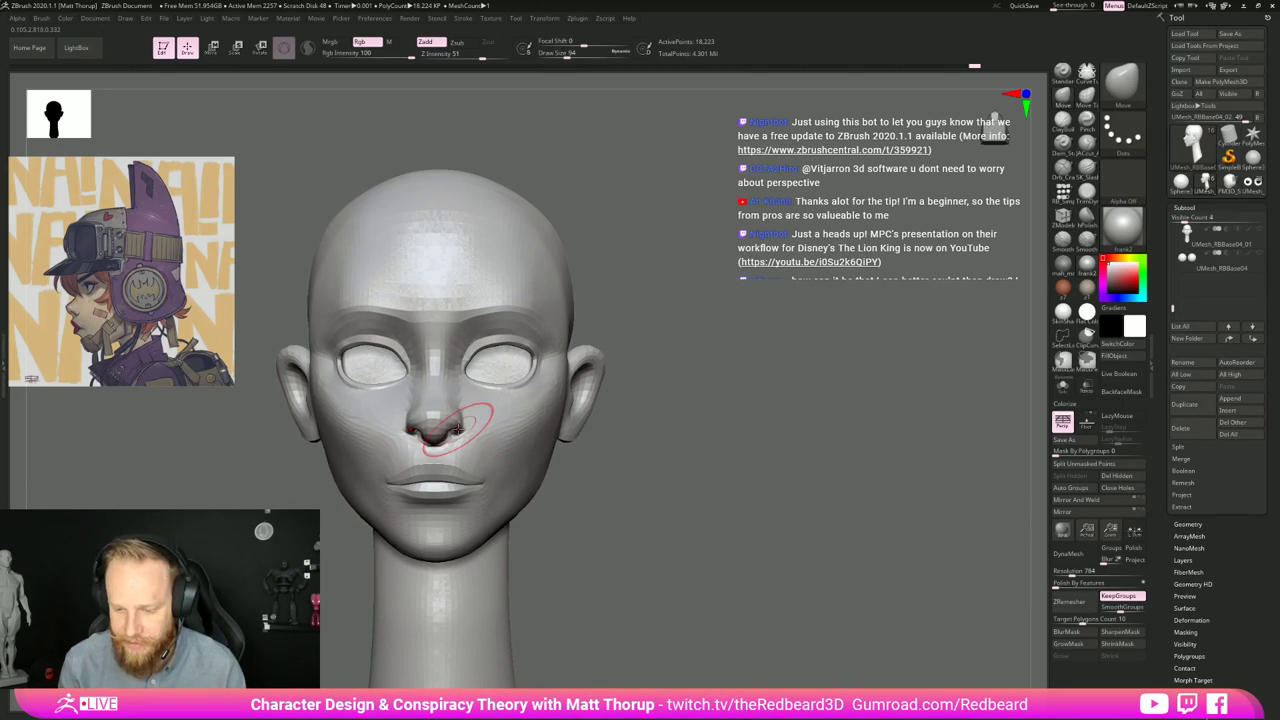
{"action": "key", "text": "bracketleft"}
{"action": "key", "text": "bracketleft"}
{"action": "key", "text": "bracketleft"}
{"action": "key", "text": "bracketleft"}
{"action": "key", "text": "bracketleft"}
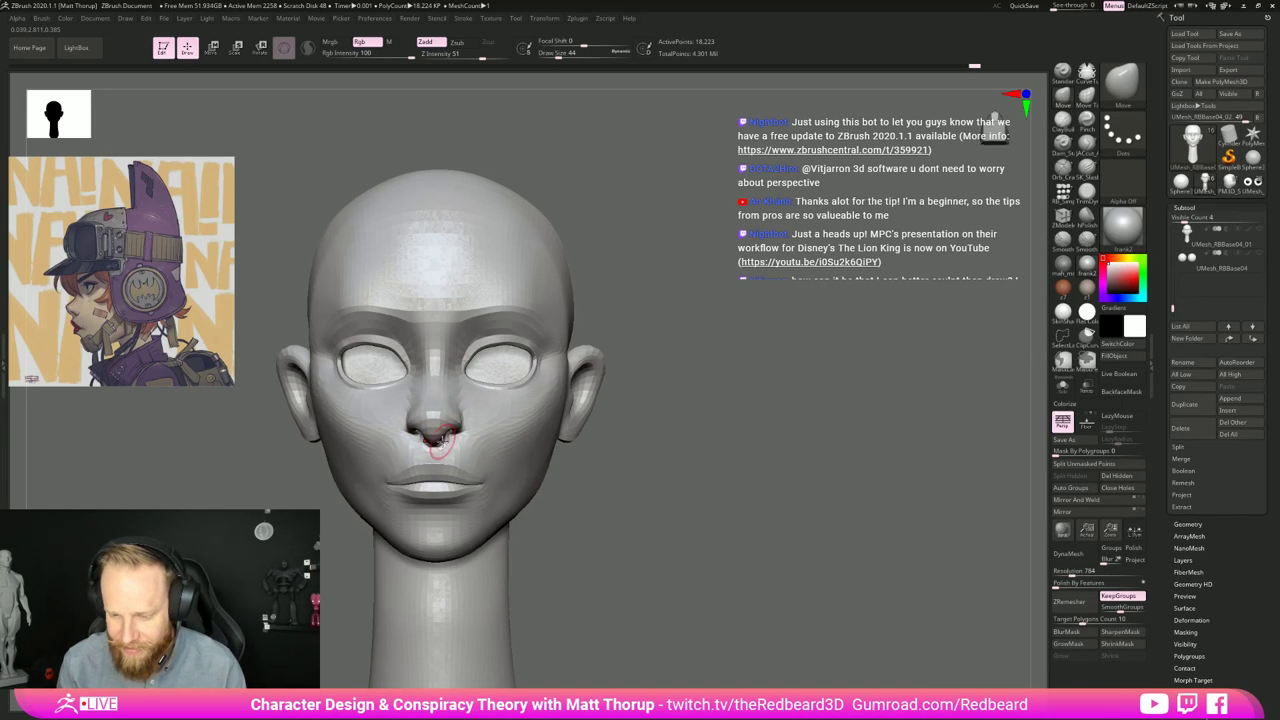
{"action": "left_click_drag", "start_coordinate": [614, 389], "coordinate": [479, 480]}
Step: Smooth the cheek below the eye toward the jaw at draw size 74
{"action": "key", "text": "shift"}
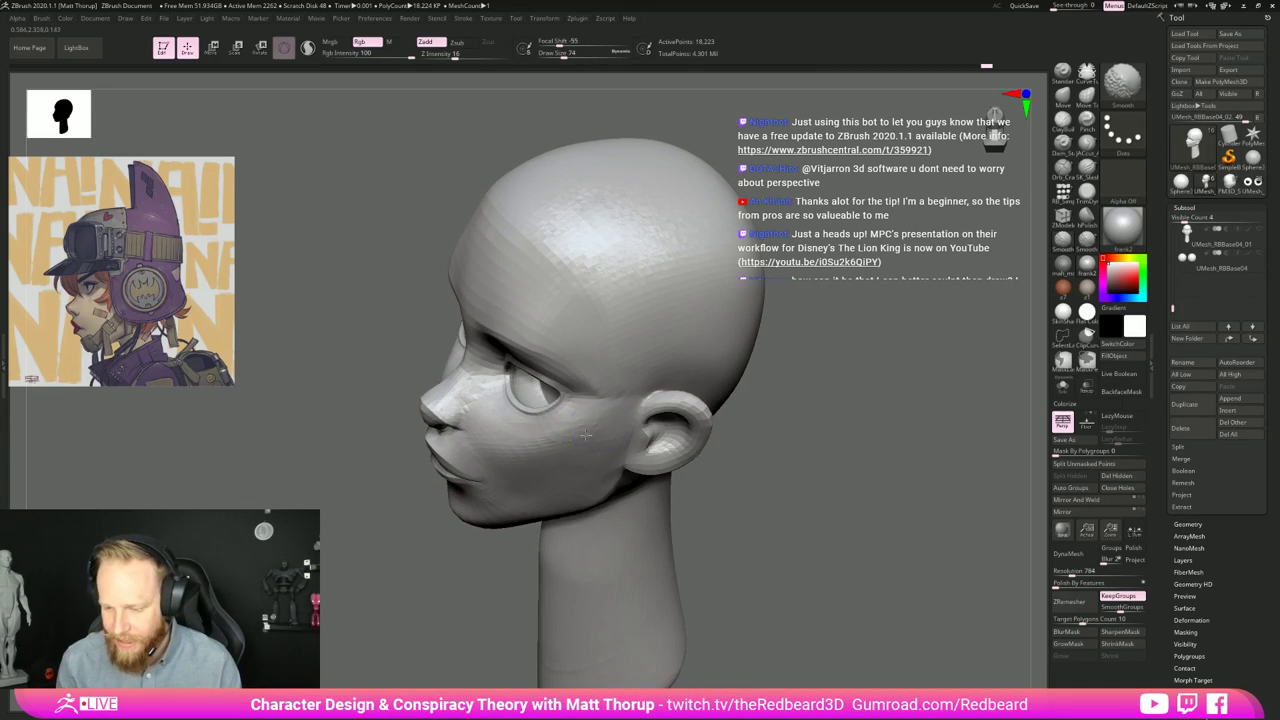
{"action": "left_click_drag", "start_coordinate": [549, 454], "coordinate": [519, 495], "text": "shift"}
{"action": "left_click_drag", "start_coordinate": [434, 603], "coordinate": [440, 565]}
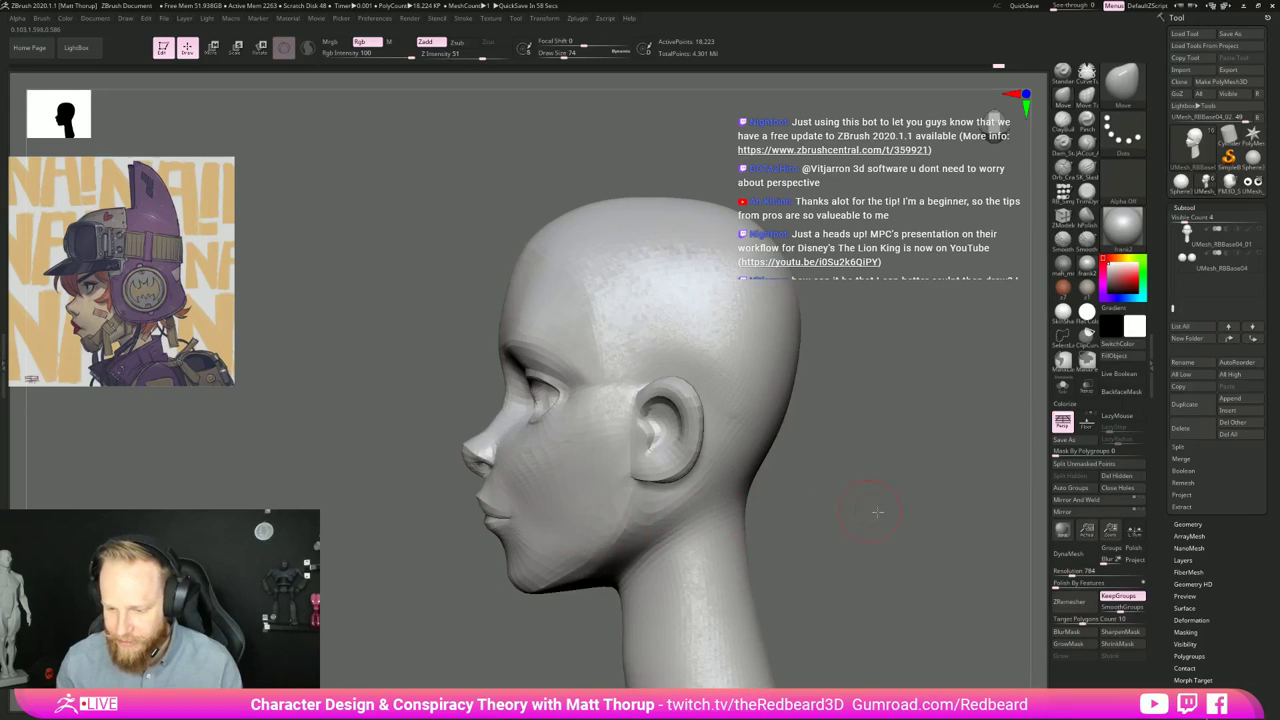
{"action": "mouse_move", "coordinate": [877, 514]}
{"action": "left_mouse_down"}
{"action": "mouse_move", "coordinate": [914, 500]}
{"action": "mouse_move", "coordinate": [709, 529]}
{"action": "left_mouse_up"}
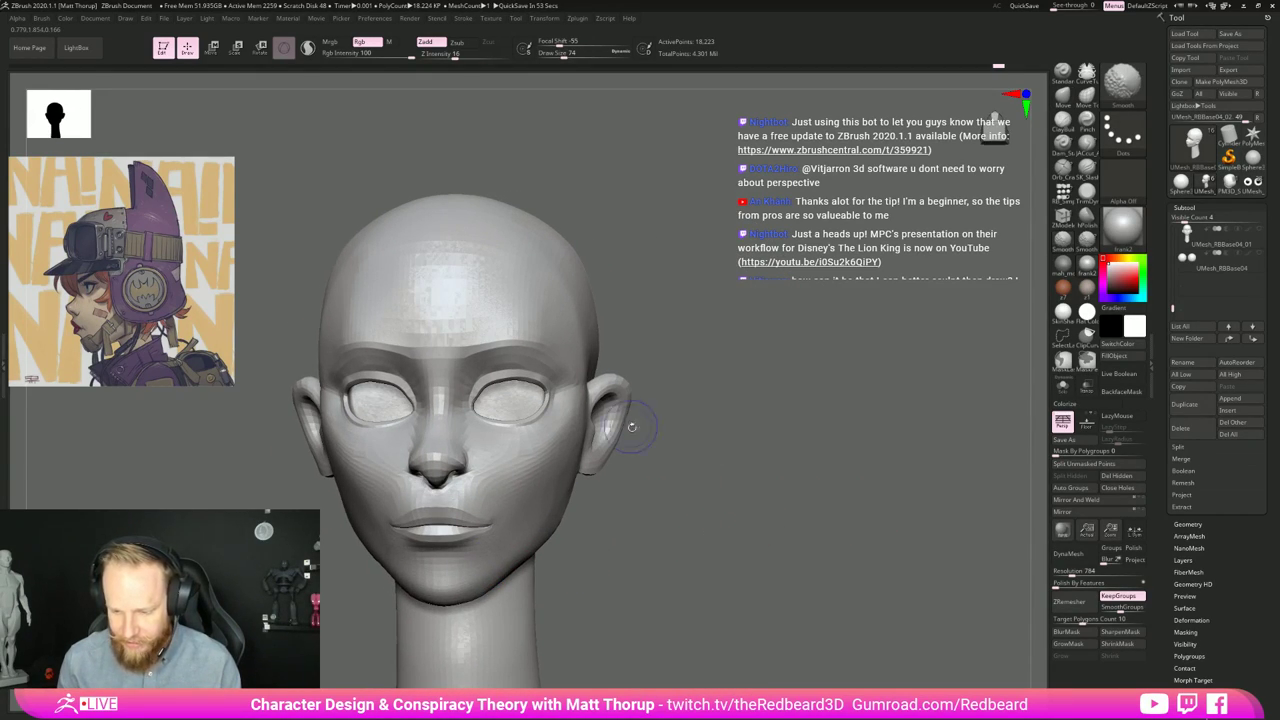
Step: Adjust the temple with the Move brush at draw size 140 and smooth the side of the forehead at size 104
{"action": "mouse_move", "coordinate": [658, 515]}
{"action": "left_mouse_down", "text": "shift"}
{"action": "mouse_move", "coordinate": [680, 534]}
{"action": "mouse_move", "coordinate": [562, 535]}
{"action": "mouse_move", "coordinate": [770, 503]}
{"action": "left_mouse_up", "text": "shift"}
{"action": "mouse_move", "coordinate": [770, 502]}
{"action": "right_mouse_down", "text": "ctrl"}
{"action": "mouse_move", "coordinate": [834, 491]}
{"action": "mouse_move", "coordinate": [790, 510]}
{"action": "right_mouse_up", "text": "ctrl"}
{"action": "right_click_drag", "start_coordinate": [669, 441], "coordinate": [688, 438]}
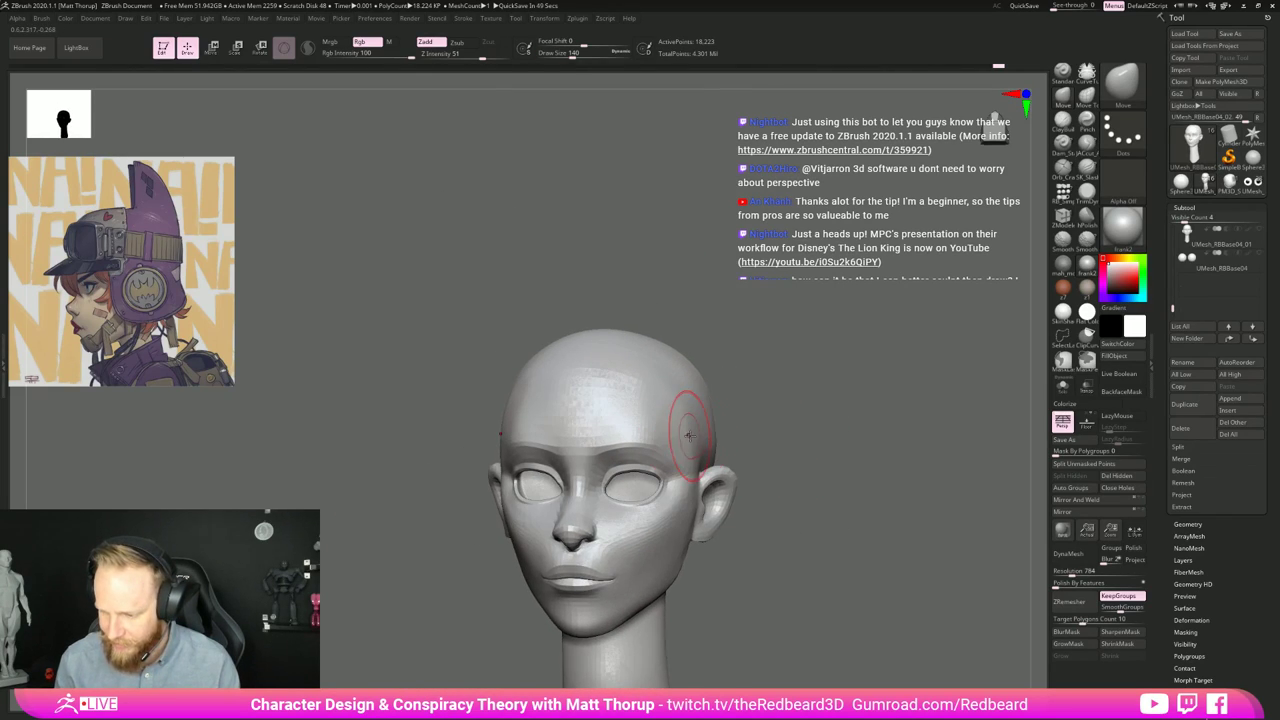
{"action": "right_click_drag", "start_coordinate": [762, 407], "coordinate": [671, 423]}
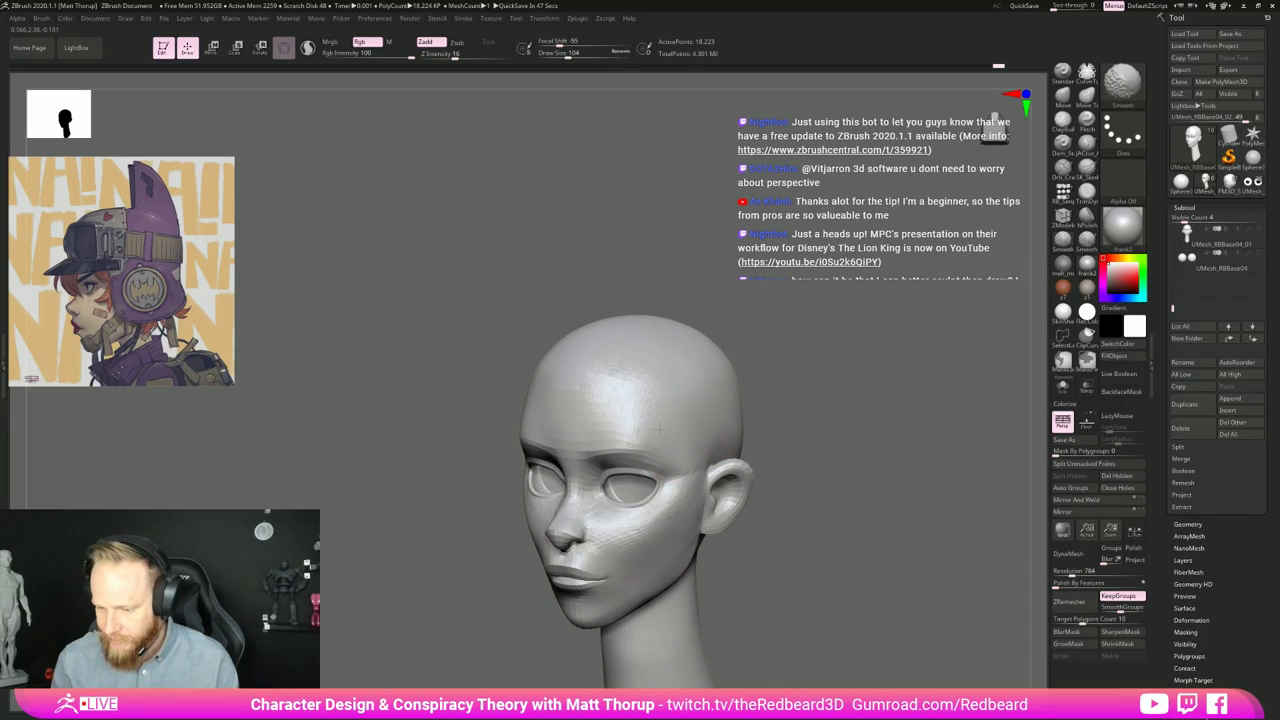
Step: Adjust the area in front of the ear at draw size 83, and refine and smooth the crown of the skull at size 104
{"action": "mouse_move", "coordinate": [688, 411]}
{"action": "right_mouse_down"}
{"action": "mouse_move", "coordinate": [829, 372]}
{"action": "mouse_move", "coordinate": [846, 397]}
{"action": "mouse_move", "coordinate": [800, 405]}
{"action": "mouse_move", "coordinate": [692, 470]}
{"action": "right_mouse_up"}
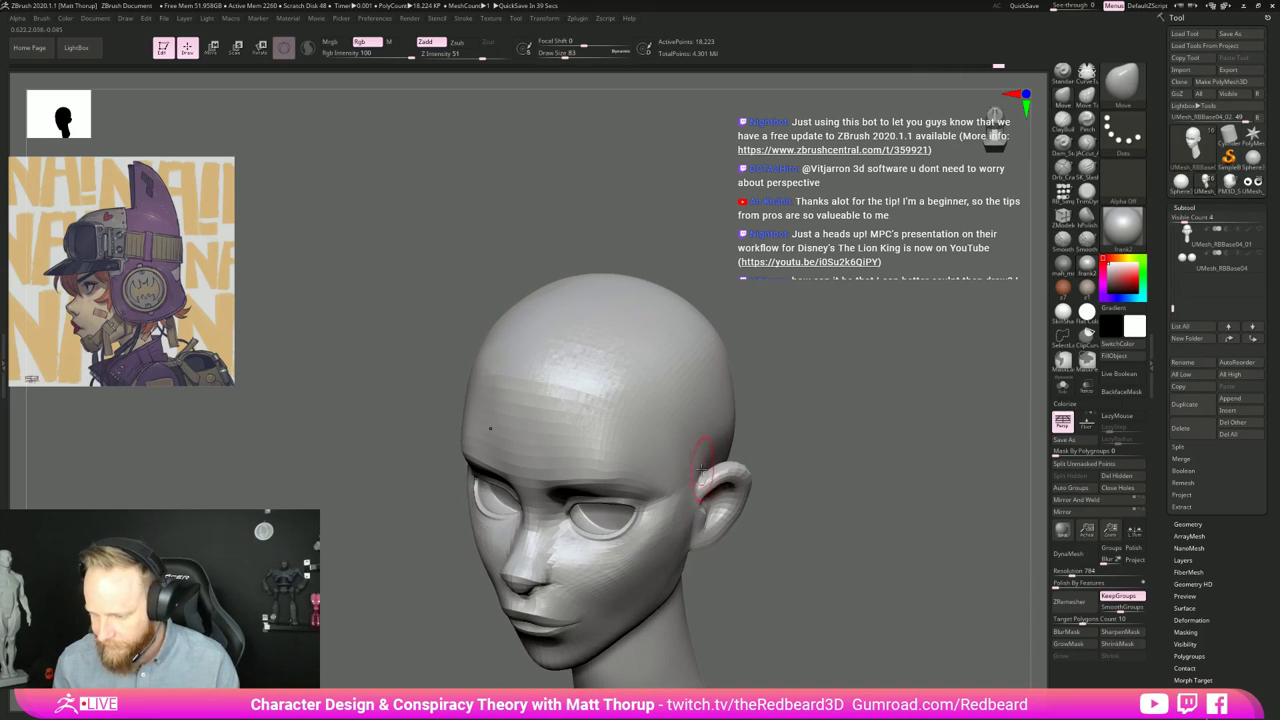
{"action": "key", "text": "shift"}
{"action": "right_click_drag", "start_coordinate": [690, 465], "coordinate": [762, 434]}
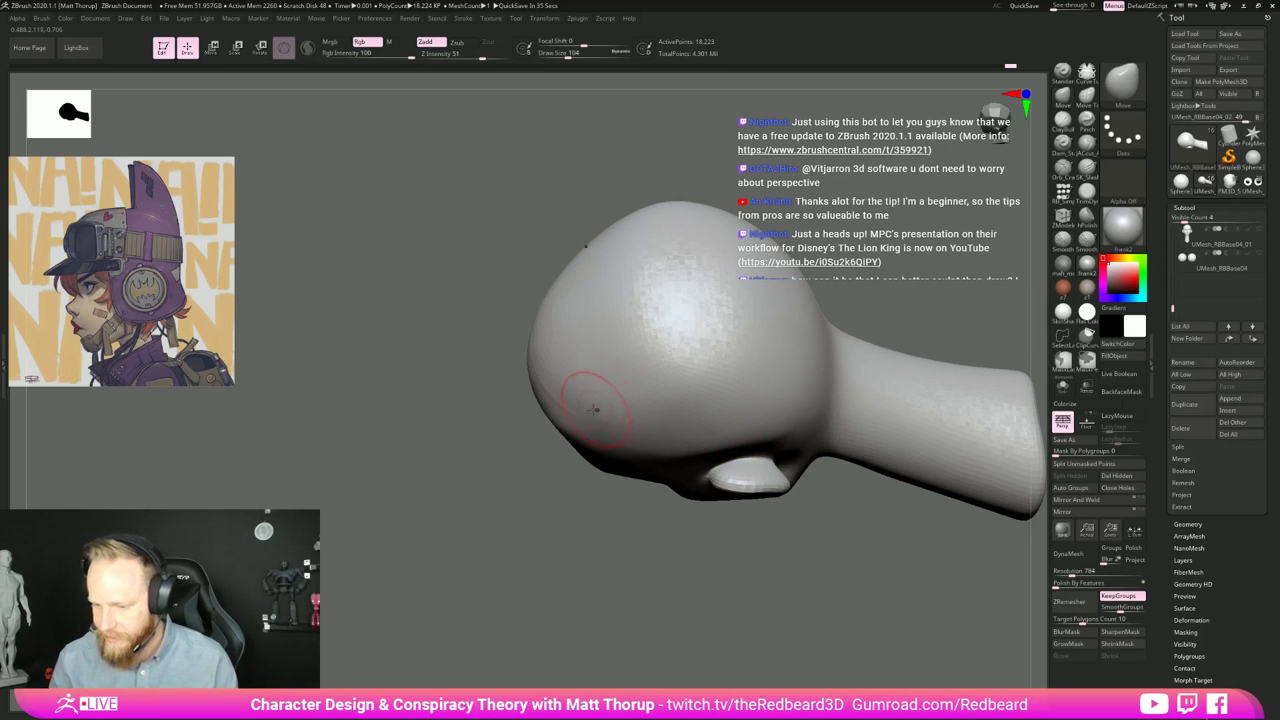
{"action": "mouse_move", "coordinate": [554, 322]}
{"action": "left_mouse_down", "text": "shift"}
{"action": "mouse_move", "coordinate": [555, 393]}
{"action": "mouse_move", "coordinate": [575, 273]}
{"action": "left_mouse_up", "text": "shift"}
{"action": "mouse_move", "coordinate": [518, 542]}
{"action": "left_mouse_down"}
{"action": "mouse_move", "coordinate": [780, 418]}
{"action": "mouse_move", "coordinate": [764, 391]}
{"action": "mouse_move", "coordinate": [727, 446]}
{"action": "mouse_move", "coordinate": [752, 449]}
{"action": "left_mouse_up"}
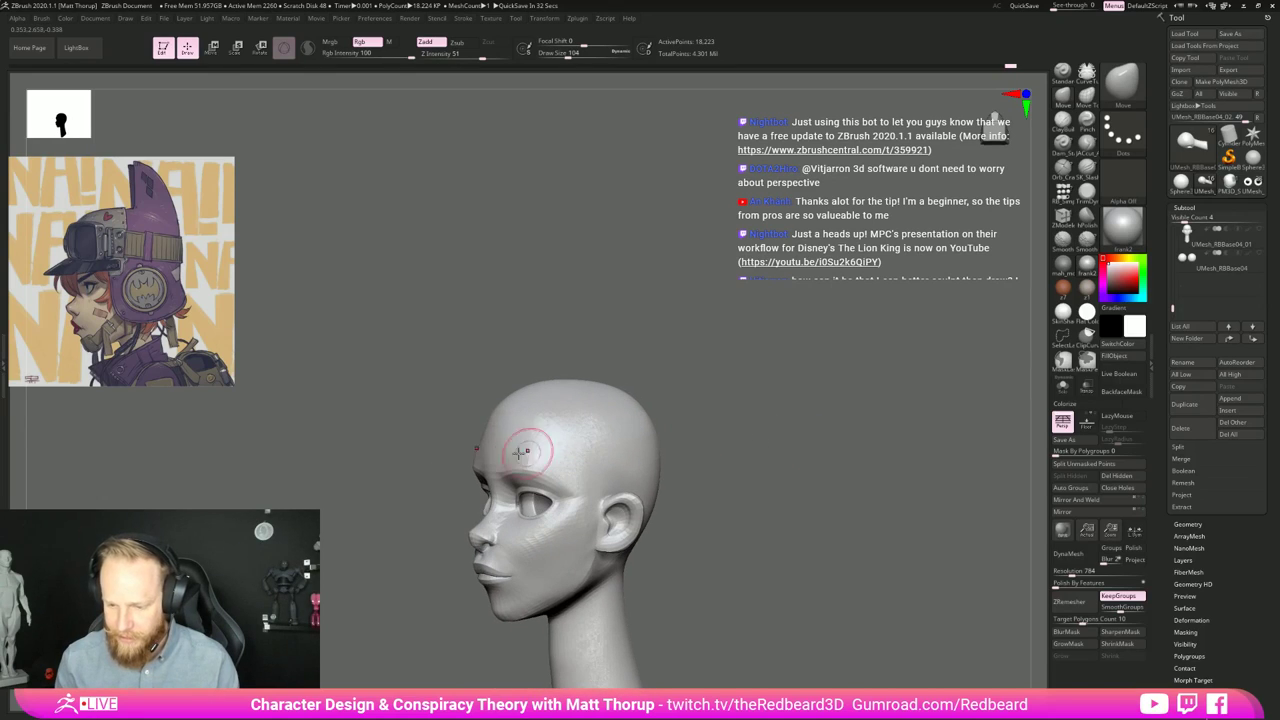
Step: Reshape the upper forehead with the Move brush at draw size 239 and raise the size to 262 for the back of the skull
{"action": "key", "text": "s"}
{"action": "left_click_drag", "start_coordinate": [507, 434], "coordinate": [511, 406]}
{"action": "key", "text": "s"}
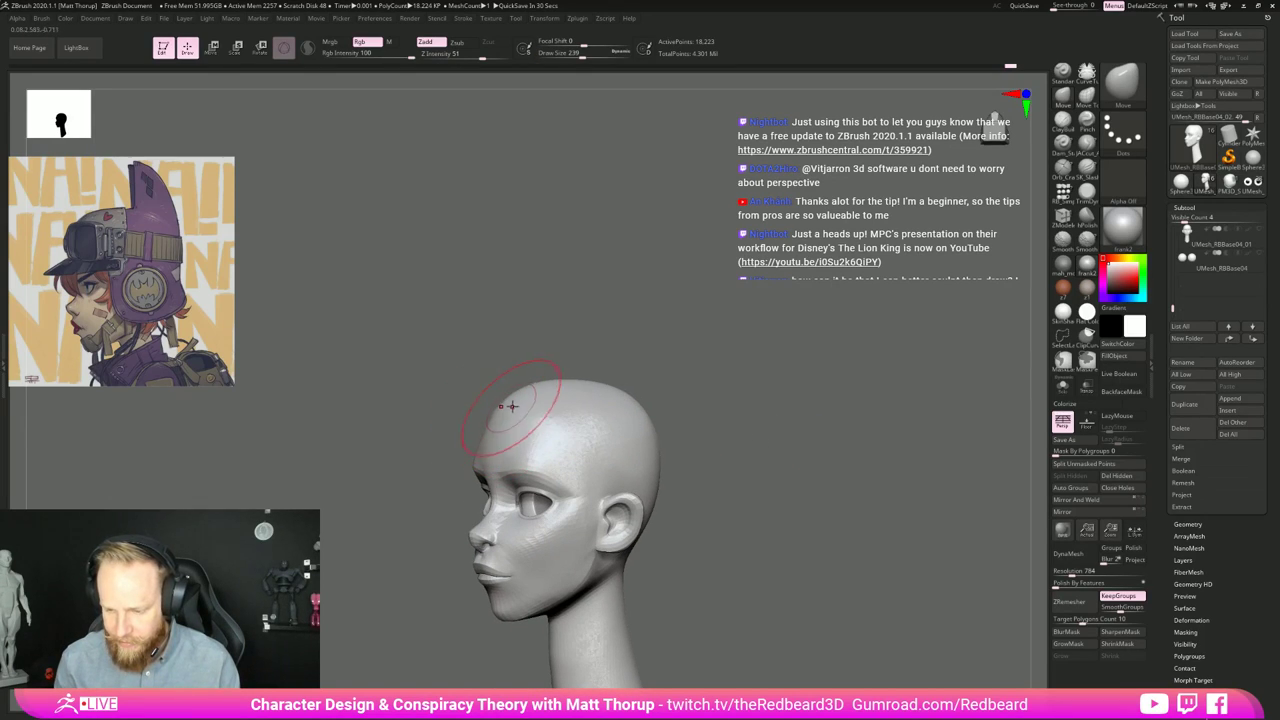
{"action": "left_click_drag", "start_coordinate": [765, 386], "coordinate": [724, 400]}
{"action": "left_click_drag", "start_coordinate": [724, 400], "coordinate": [701, 450], "text": "alt"}
{"action": "key", "text": "s"}
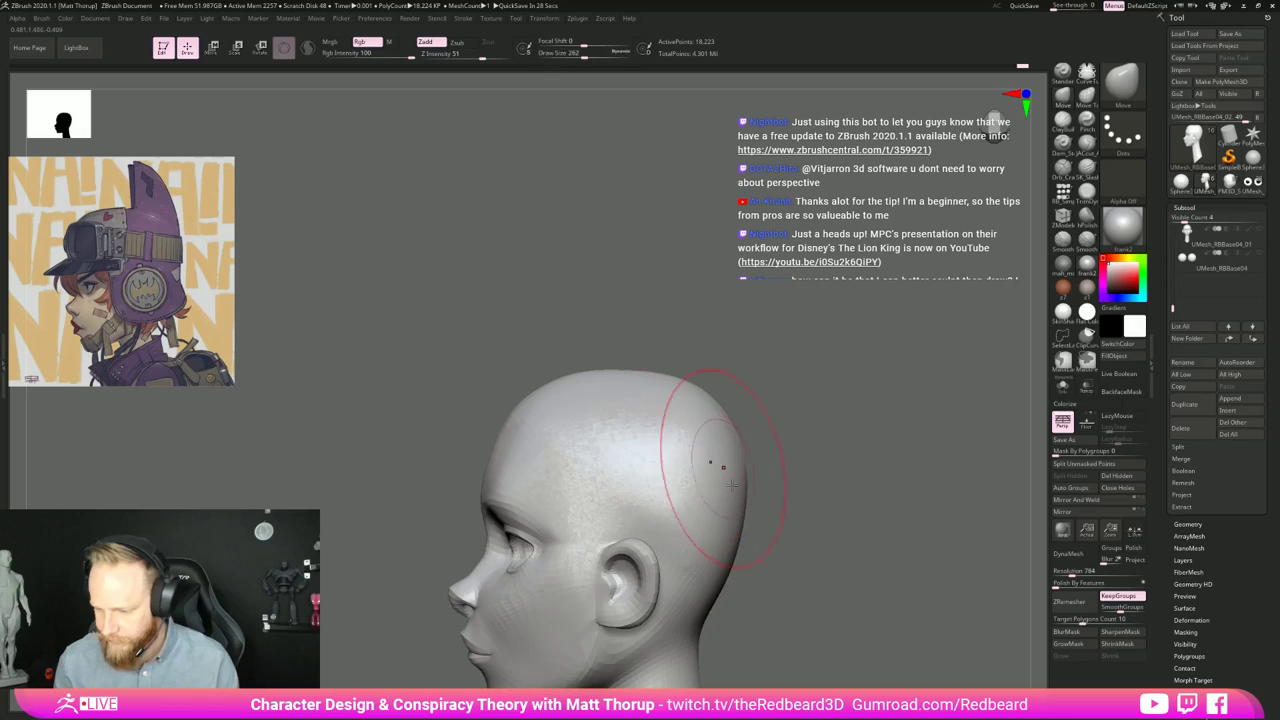
Step: Nudge the area around the earlobe and rear jaw toward the face with the Move brush at draw size 108
{"action": "mouse_move", "coordinate": [750, 569]}
{"action": "left_mouse_down", "text": "alt"}
{"action": "mouse_move", "coordinate": [777, 480]}
{"action": "mouse_move", "coordinate": [773, 420]}
{"action": "left_mouse_up", "text": "alt"}
{"action": "left_click_drag", "start_coordinate": [773, 420], "coordinate": [790, 422]}
{"action": "key", "text": "s"}
{"action": "left_click_drag", "start_coordinate": [650, 452], "coordinate": [634, 449]}
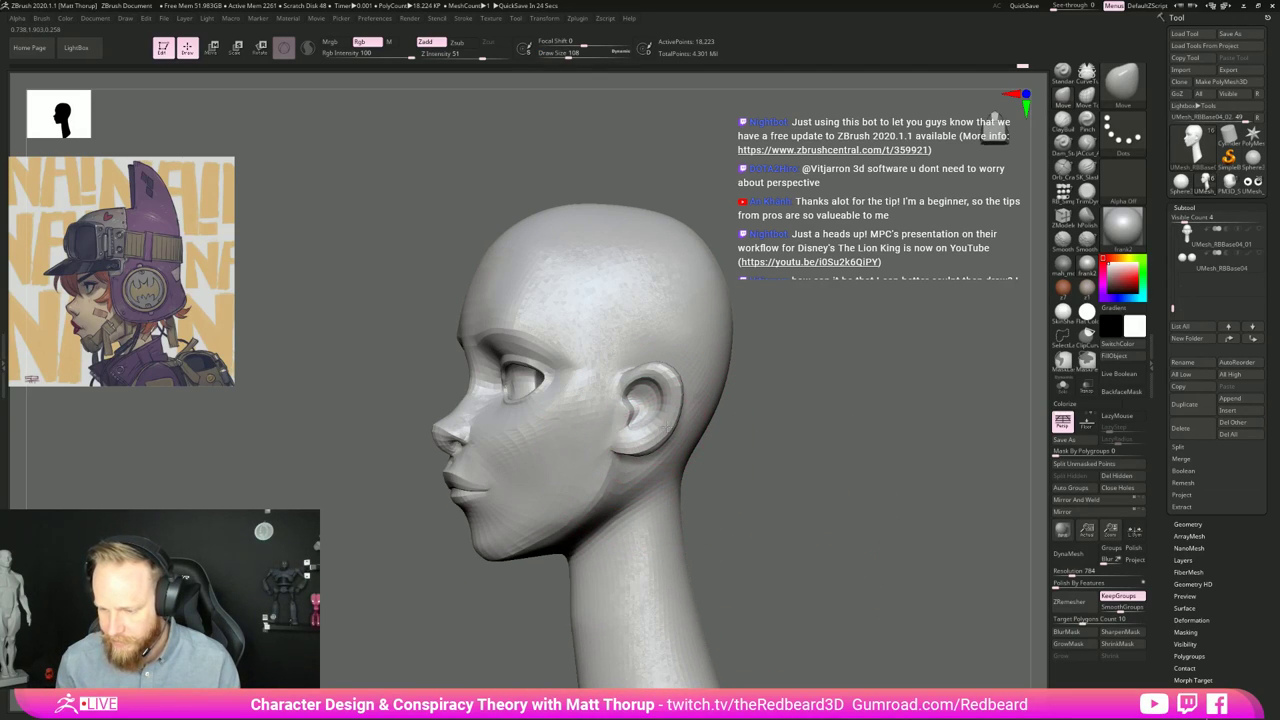
Step: Reduce the draw size to 90 and adjust the side of the face where it meets the ear
{"action": "left_click_drag", "start_coordinate": [763, 383], "coordinate": [742, 450]}
{"action": "mouse_move", "coordinate": [672, 372]}
{"action": "right_mouse_down"}
{"action": "mouse_move", "coordinate": [686, 340]}
{"action": "mouse_move", "coordinate": [616, 394]}
{"action": "mouse_move", "coordinate": [588, 469]}
{"action": "right_mouse_up"}
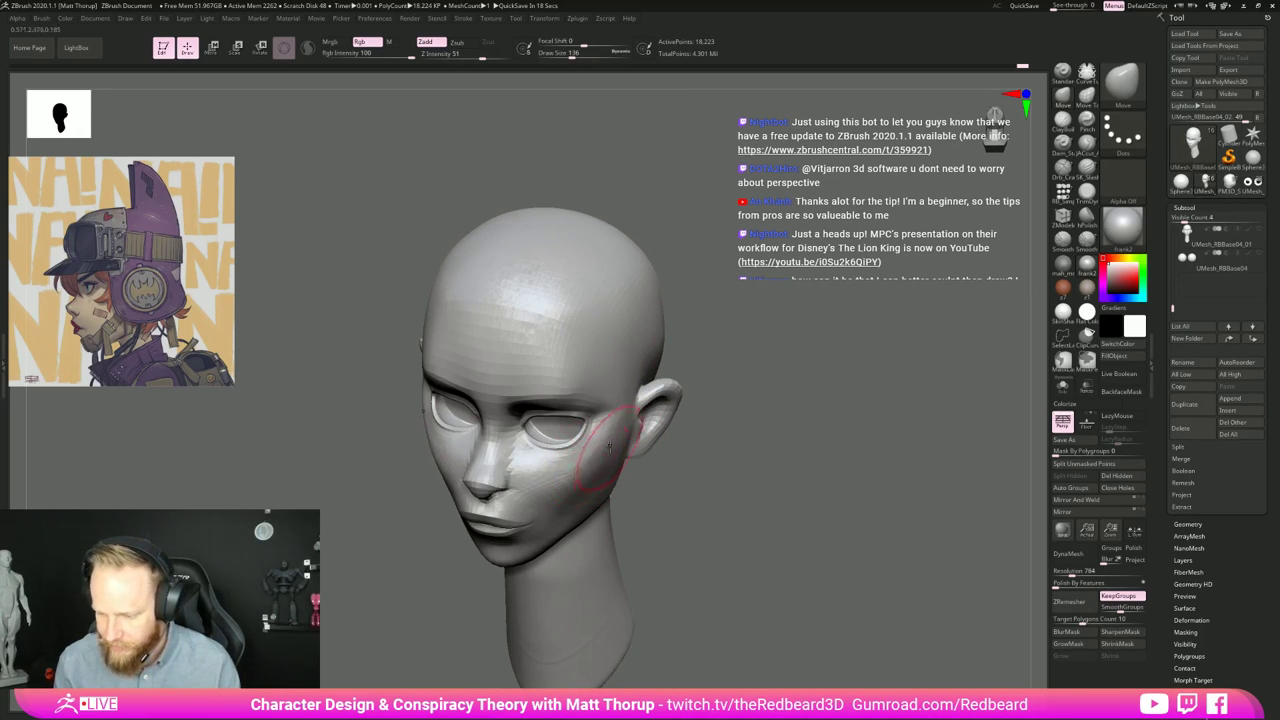
{"action": "left_click_drag", "start_coordinate": [642, 396], "coordinate": [636, 396]}
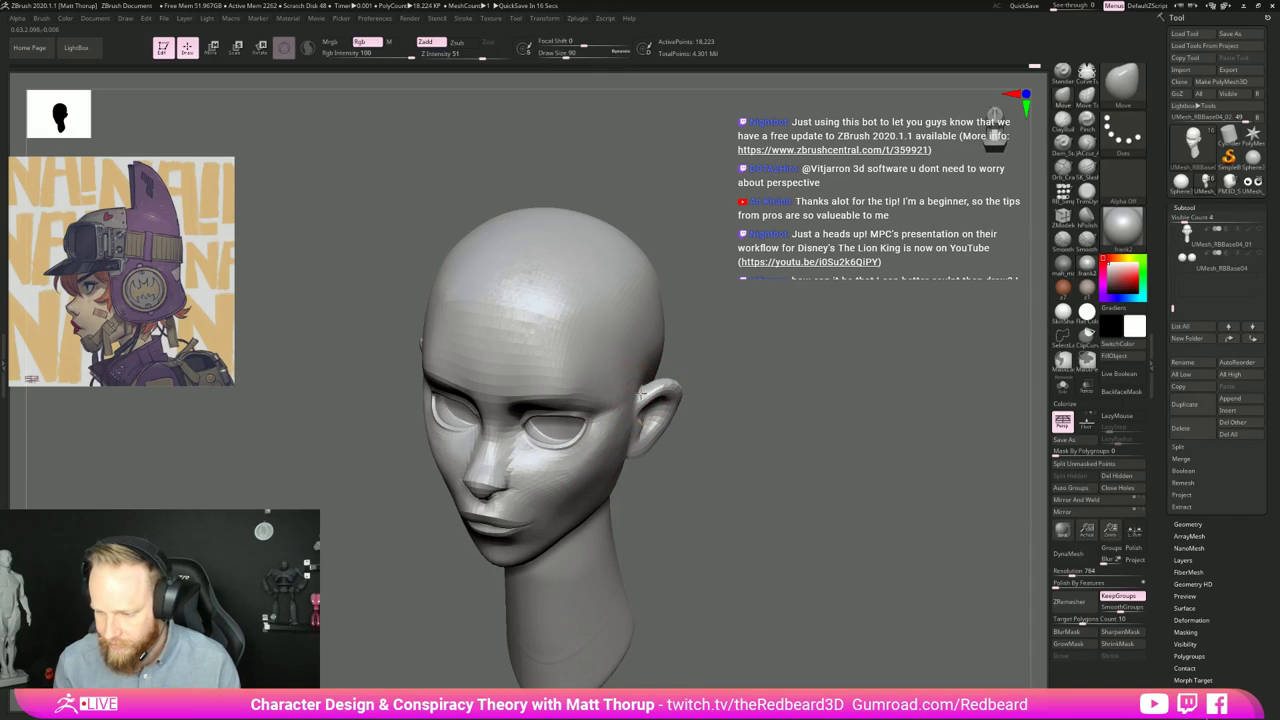
{"action": "key", "text": "shift"}
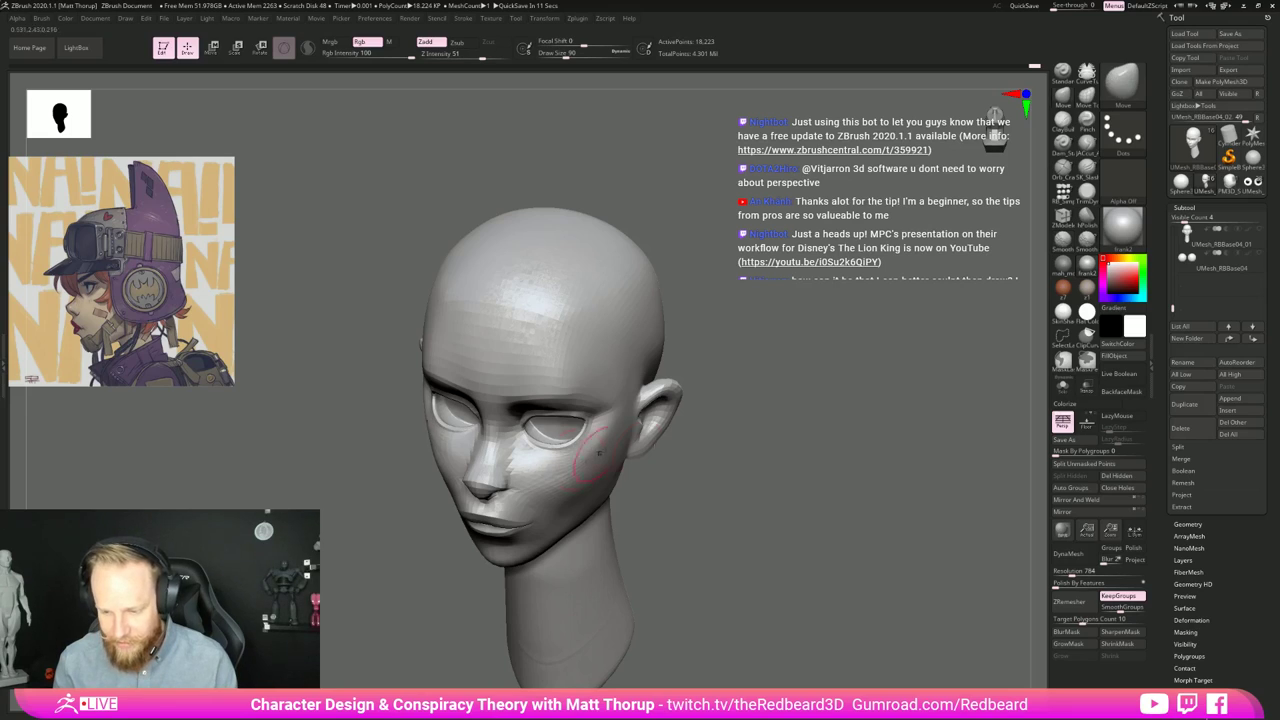
Step: Refine the cheek below the outer eye with the Move brush at draw size 116
{"action": "mouse_move", "coordinate": [586, 478]}
{"action": "right_mouse_down"}
{"action": "mouse_move", "coordinate": [794, 443]}
{"action": "mouse_move", "coordinate": [689, 409]}
{"action": "mouse_move", "coordinate": [800, 447]}
{"action": "mouse_move", "coordinate": [794, 457]}
{"action": "mouse_move", "coordinate": [858, 462]}
{"action": "right_mouse_up"}
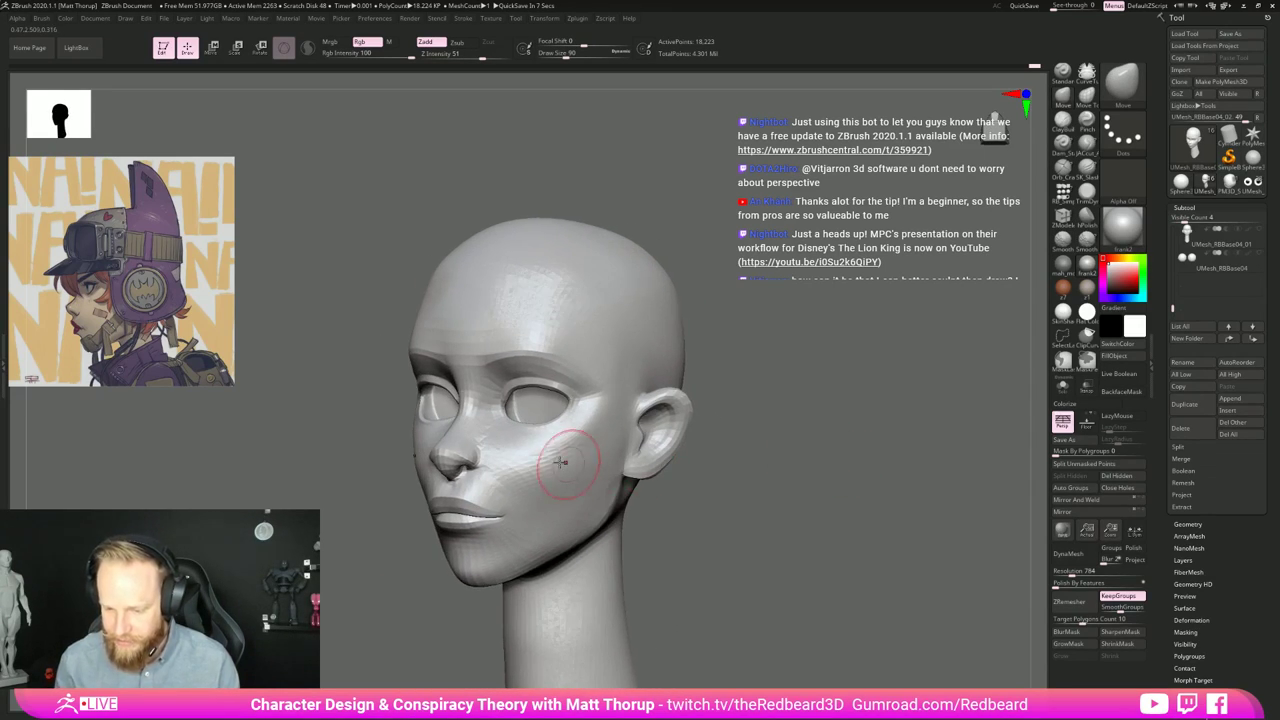
{"action": "key", "text": "s"}
{"action": "left_click_drag", "start_coordinate": [560, 457], "coordinate": [566, 457]}
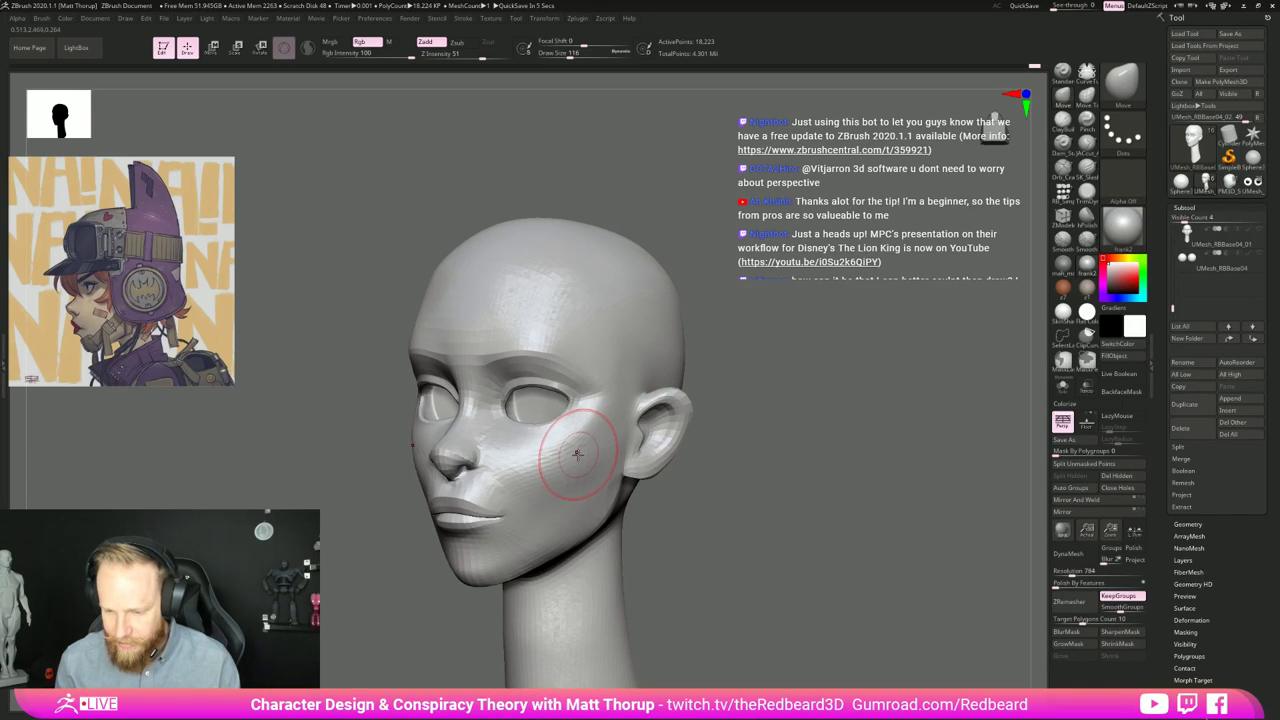
{"action": "right_click_drag", "start_coordinate": [572, 451], "coordinate": [609, 500]}
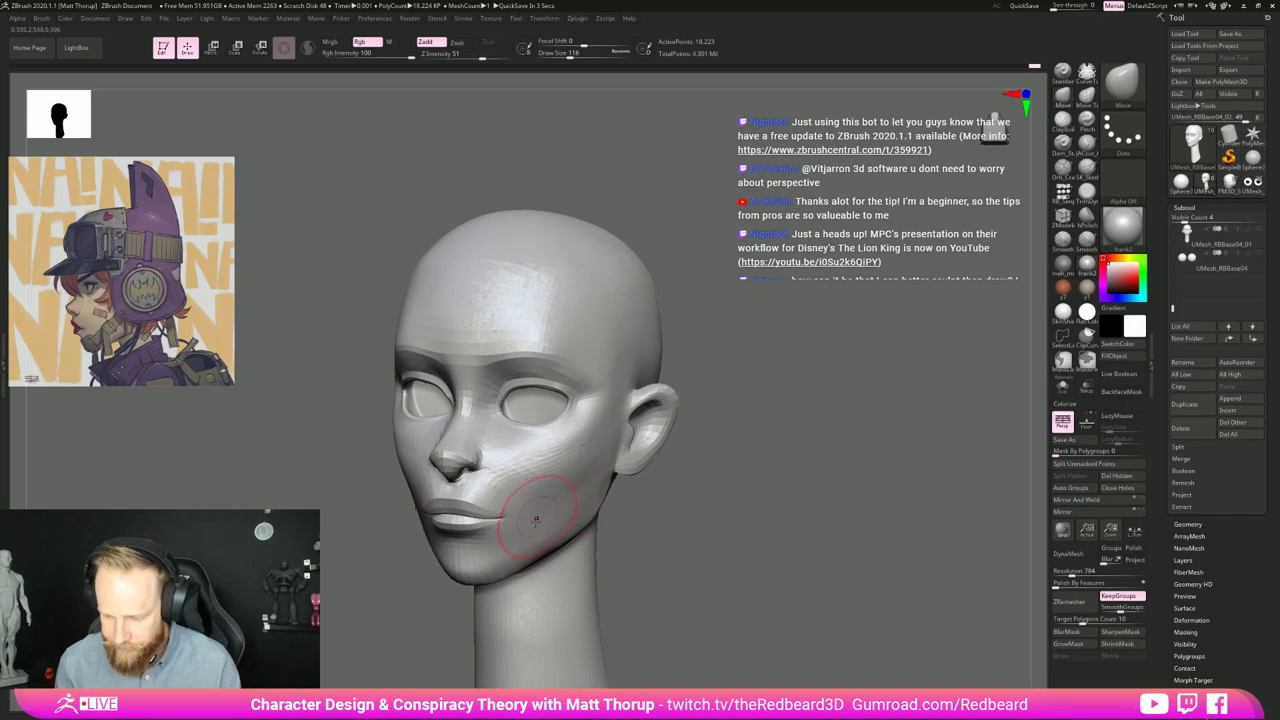
Step: Adjust the lower jawline from the front with the Move brush, raising the draw size to 172
{"action": "right_click_drag", "start_coordinate": [705, 528], "coordinate": [537, 554], "text": "shift"}
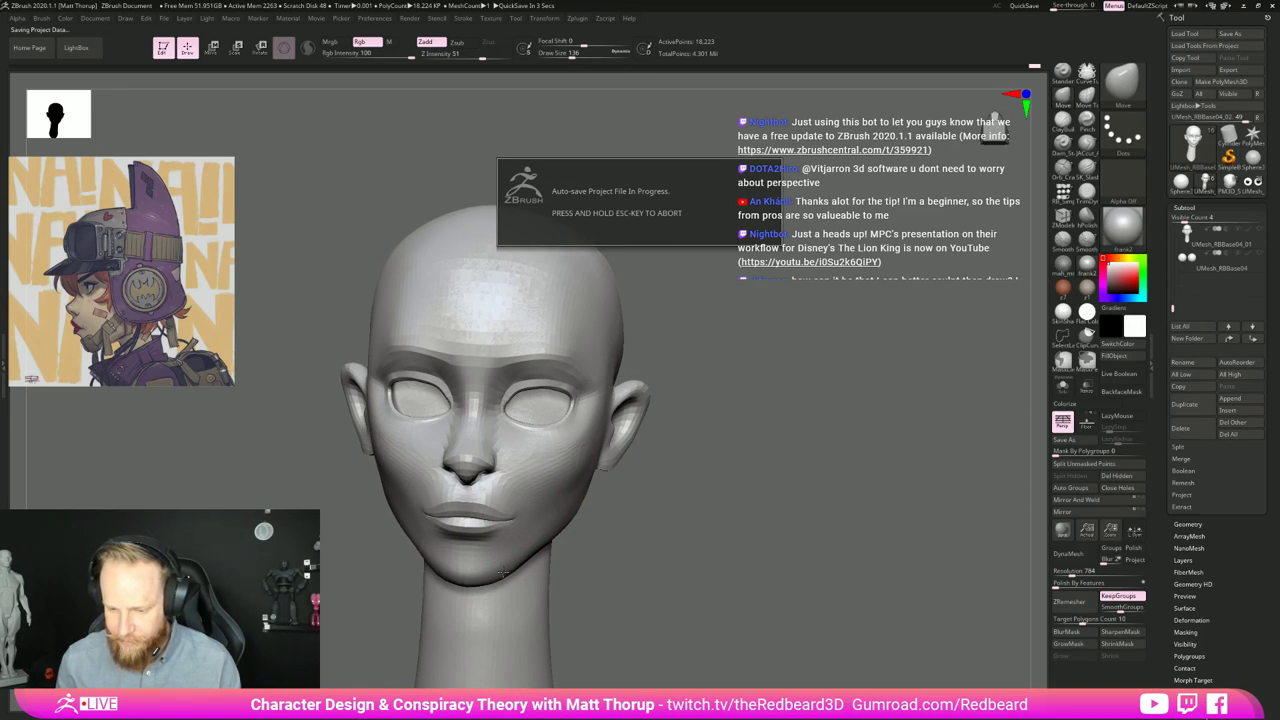
{"action": "key", "text": "["}
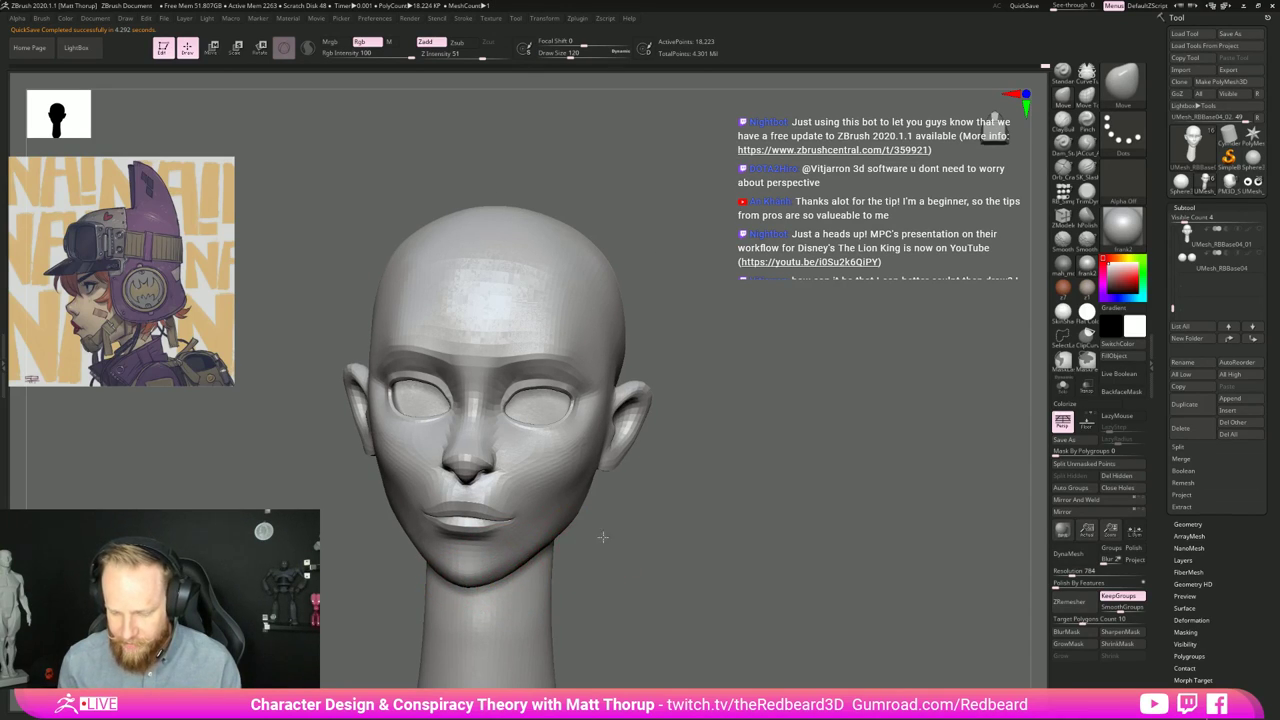
{"action": "right_click_drag", "start_coordinate": [603, 537], "coordinate": [549, 534]}
{"action": "key", "text": "]"}
{"action": "key", "text": "]"}
{"action": "key", "text": "]"}
{"action": "left_click_drag", "start_coordinate": [559, 541], "coordinate": [574, 526]}
Step: Smooth the throat below the chin and reshape the front and back contours of the neck in profile at draw size 422
{"action": "right_click_drag", "start_coordinate": [697, 512], "coordinate": [543, 500], "text": "shift"}
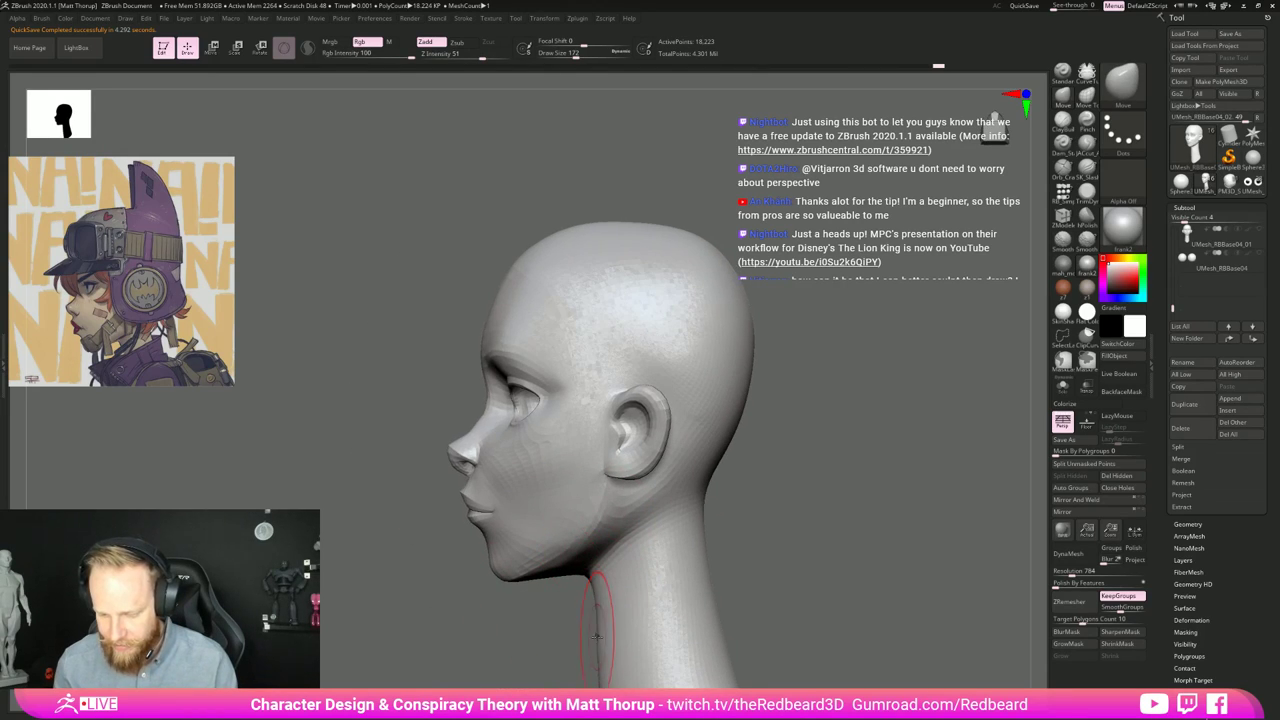
{"action": "left_click_drag", "start_coordinate": [597, 636], "coordinate": [609, 674], "text": "shift"}
{"action": "right_click_drag", "start_coordinate": [806, 572], "coordinate": [813, 462], "text": "alt"}
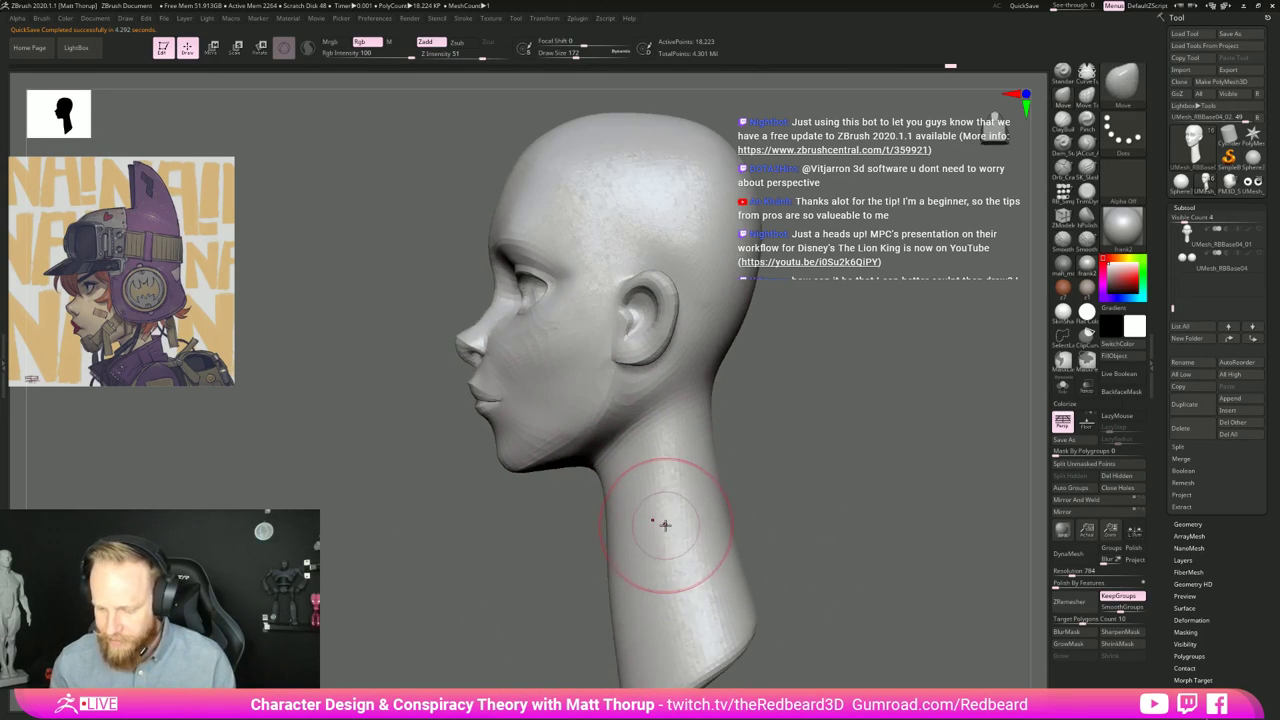
{"action": "key", "text": "s"}
{"action": "left_click_drag", "start_coordinate": [664, 523], "coordinate": [685, 524]}
{"action": "left_click_drag", "start_coordinate": [610, 576], "coordinate": [626, 578]}
{"action": "left_click_drag", "start_coordinate": [692, 492], "coordinate": [683, 482]}
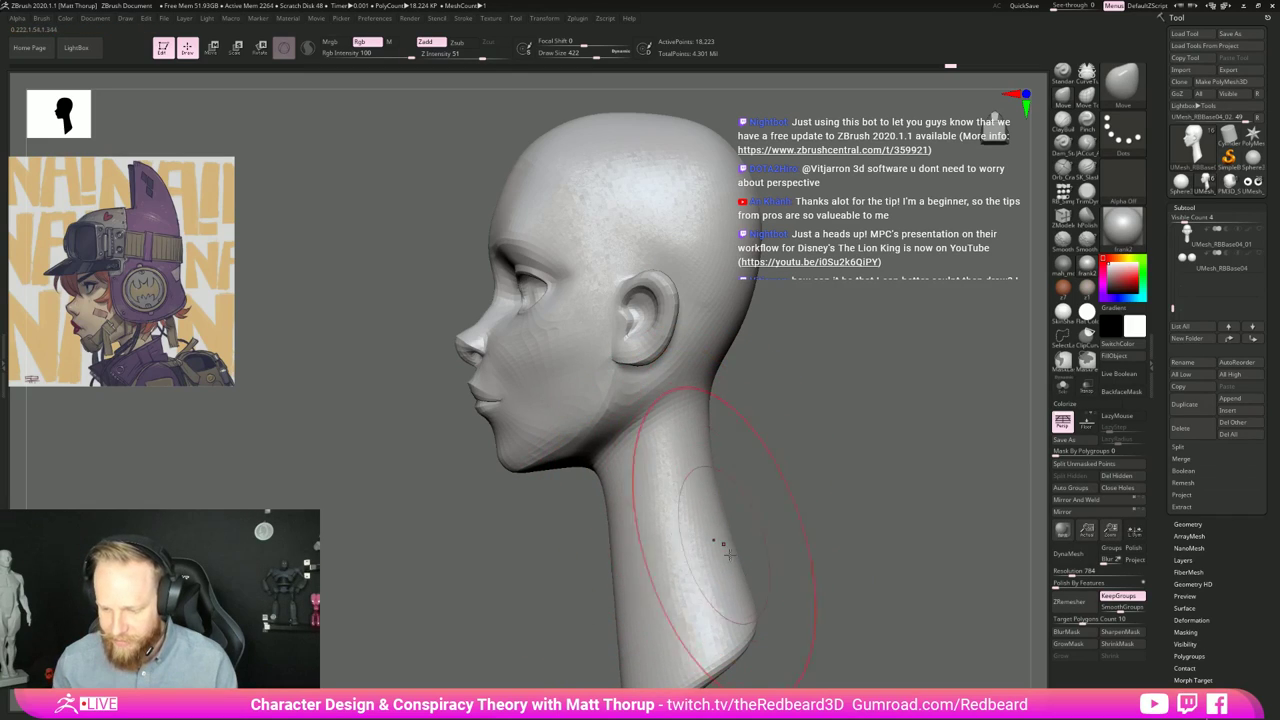
{"action": "left_click_drag", "start_coordinate": [742, 604], "coordinate": [716, 604]}
{"action": "left_click_drag", "start_coordinate": [632, 588], "coordinate": [666, 578]}
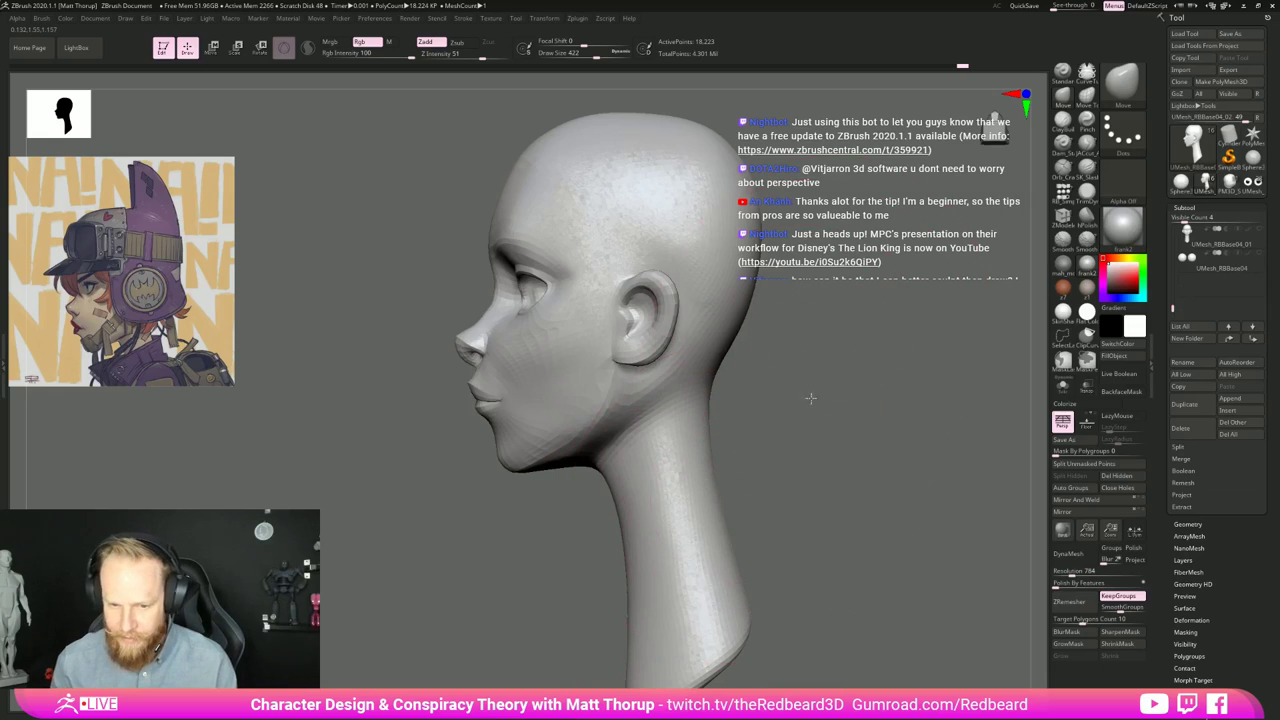
Step: Lower the top of the skull slightly and adjust its upper back in profile at draw size 508
{"action": "right_click_drag", "start_coordinate": [811, 397], "coordinate": [782, 514], "text": "alt"}
{"action": "key", "text": "]"}
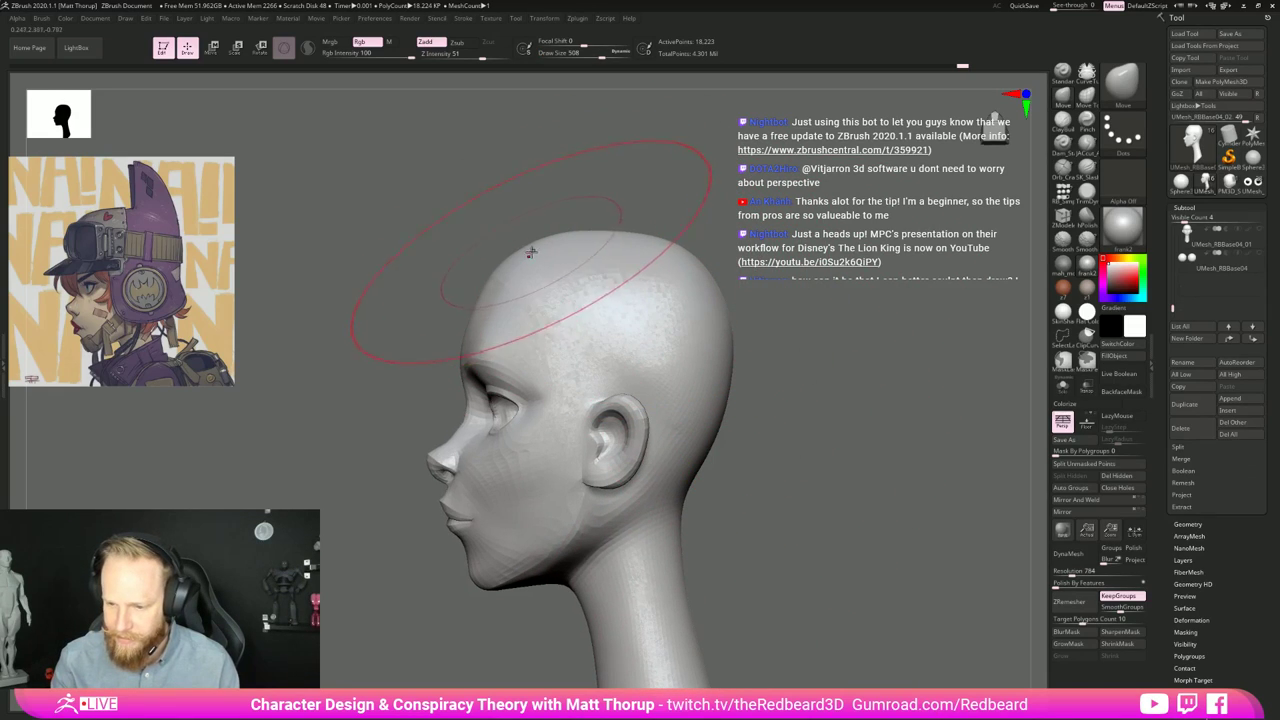
{"action": "left_click_drag", "start_coordinate": [577, 233], "coordinate": [580, 240]}
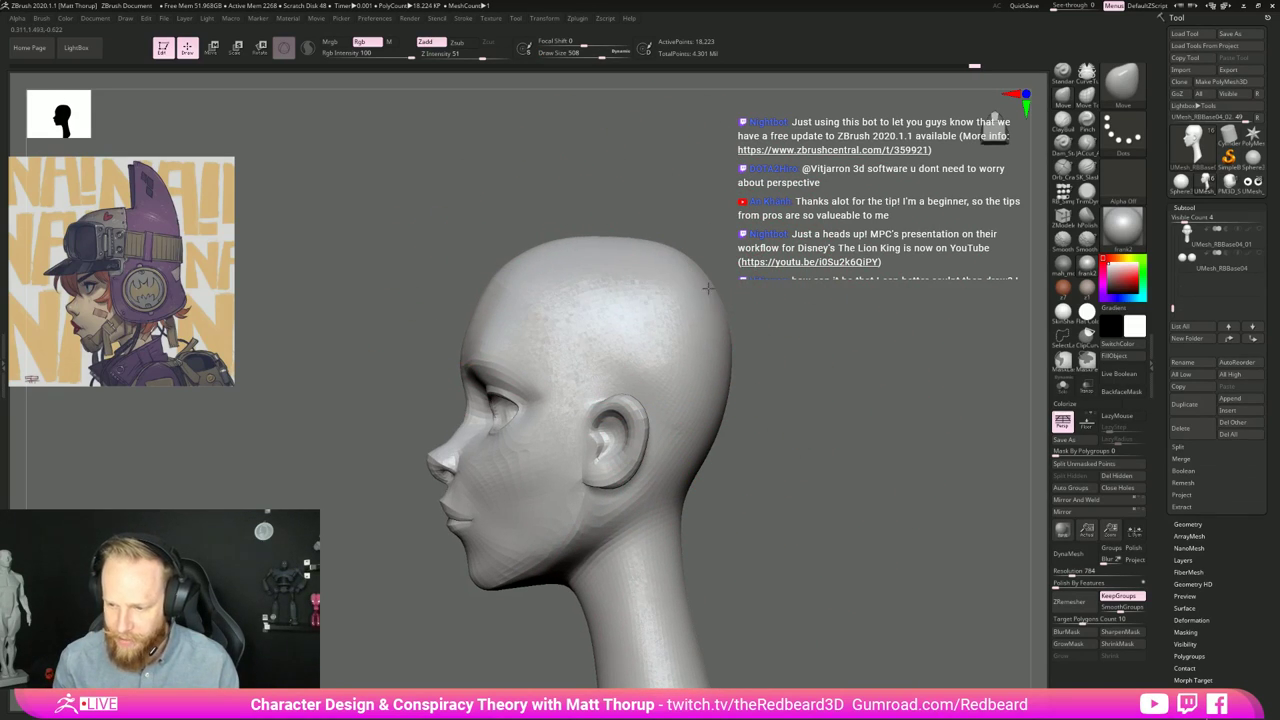
{"action": "left_click_drag", "start_coordinate": [708, 288], "coordinate": [718, 318]}
Step: Narrow the upper side of the skull from the front with the Move brush at draw size 212
{"action": "mouse_move", "coordinate": [775, 370]}
{"action": "right_mouse_down"}
{"action": "mouse_move", "coordinate": [860, 391]}
{"action": "mouse_move", "coordinate": [825, 325]}
{"action": "mouse_move", "coordinate": [836, 250]}
{"action": "right_mouse_up"}
{"action": "right_click_drag", "start_coordinate": [836, 250], "coordinate": [743, 371], "text": "alt"}
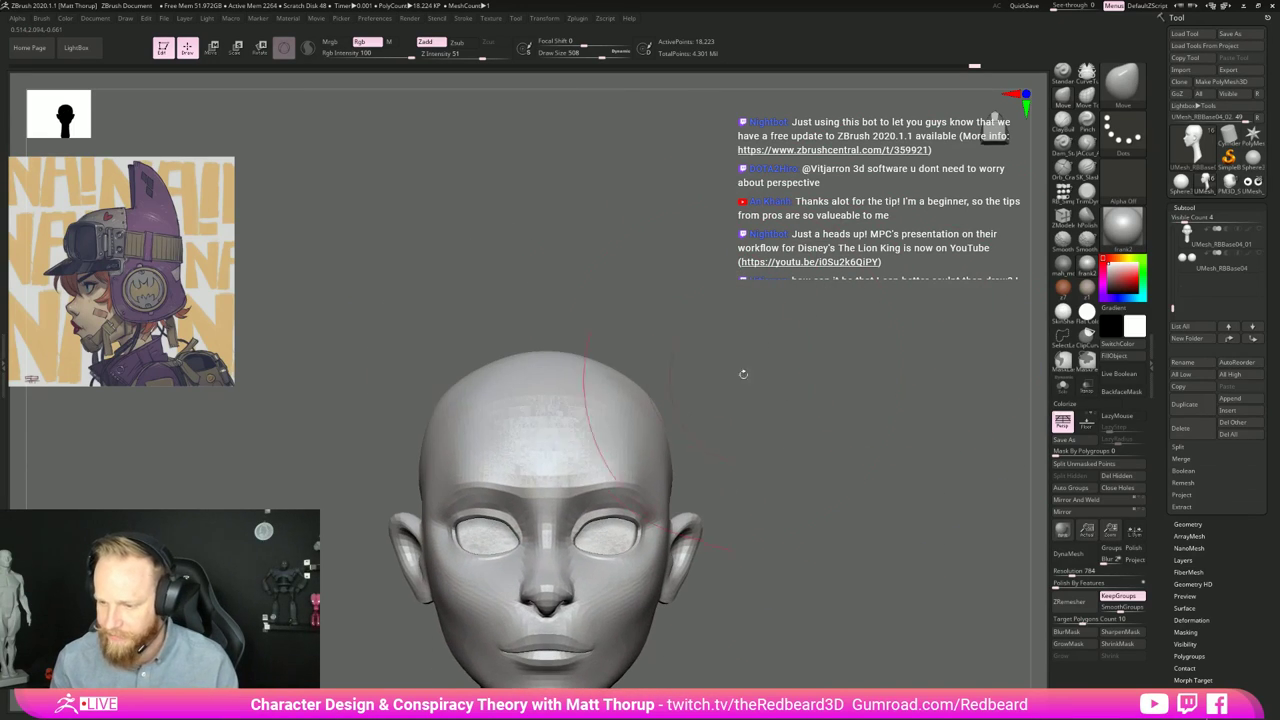
{"action": "key", "text": "s"}
{"action": "left_click", "coordinate": [602, 385]}
{"action": "left_click_drag", "start_coordinate": [602, 385], "coordinate": [598, 385]}
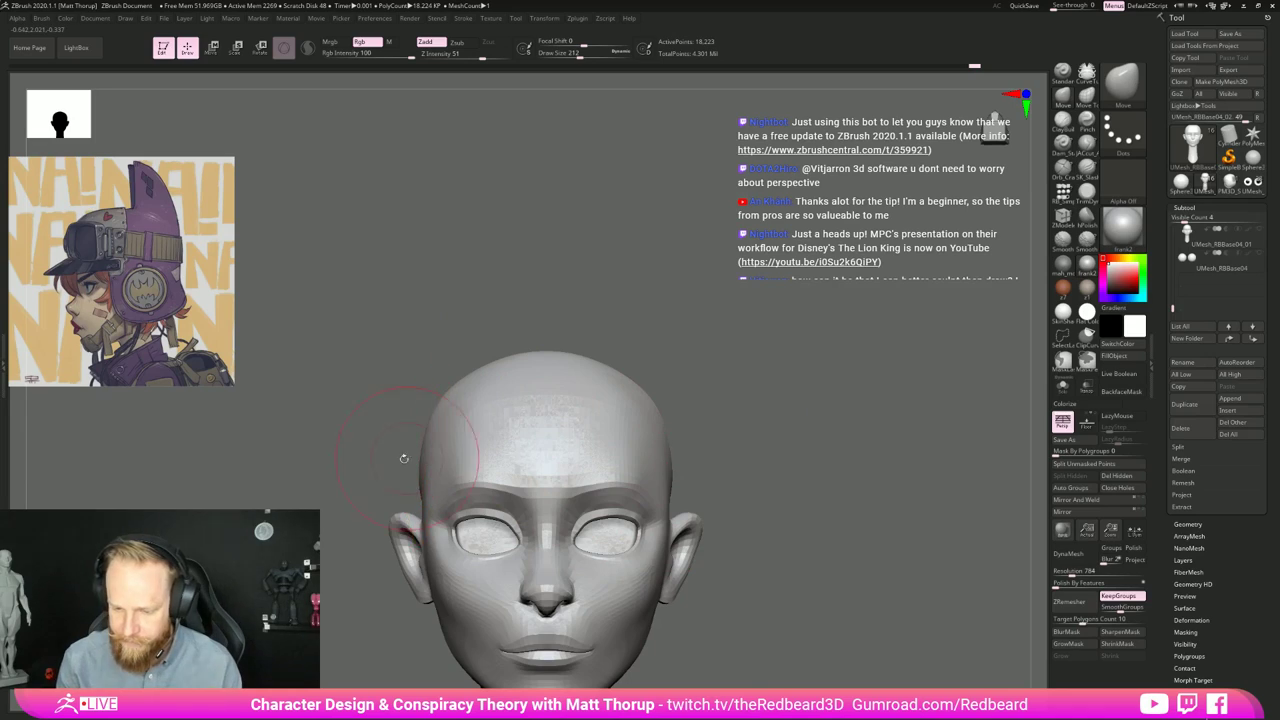
Step: Adjust the side of the head just above the ear with the Move brush at draw size 101
{"action": "right_click_drag", "start_coordinate": [403, 457], "coordinate": [440, 468]}
{"action": "key", "text": "s"}
{"action": "left_click_drag", "start_coordinate": [425, 487], "coordinate": [421, 509]}
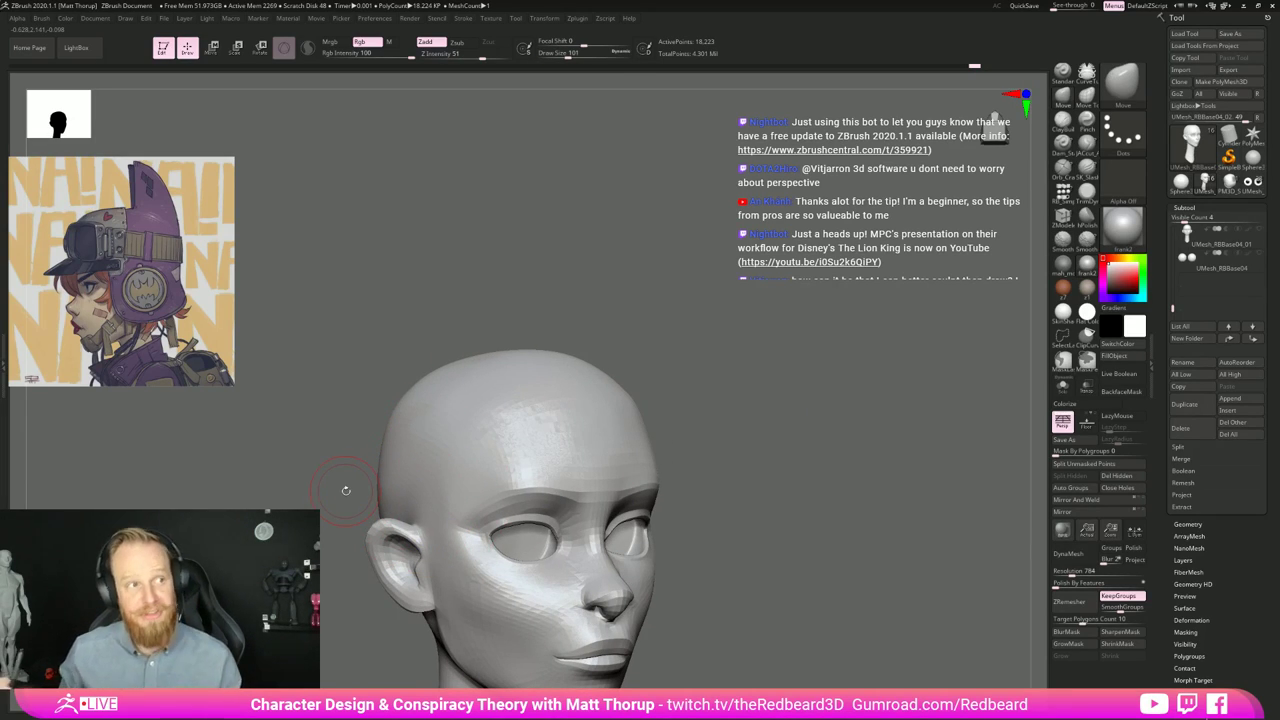
Step: Adjust the chin and jaw profile of the head with the Move brush at Draw Size 280
{"action": "mouse_move", "coordinate": [800, 406]}
{"action": "right_mouse_down"}
{"action": "mouse_move", "coordinate": [870, 405]}
{"action": "mouse_move", "coordinate": [720, 481]}
{"action": "mouse_move", "coordinate": [838, 404]}
{"action": "right_mouse_up"}
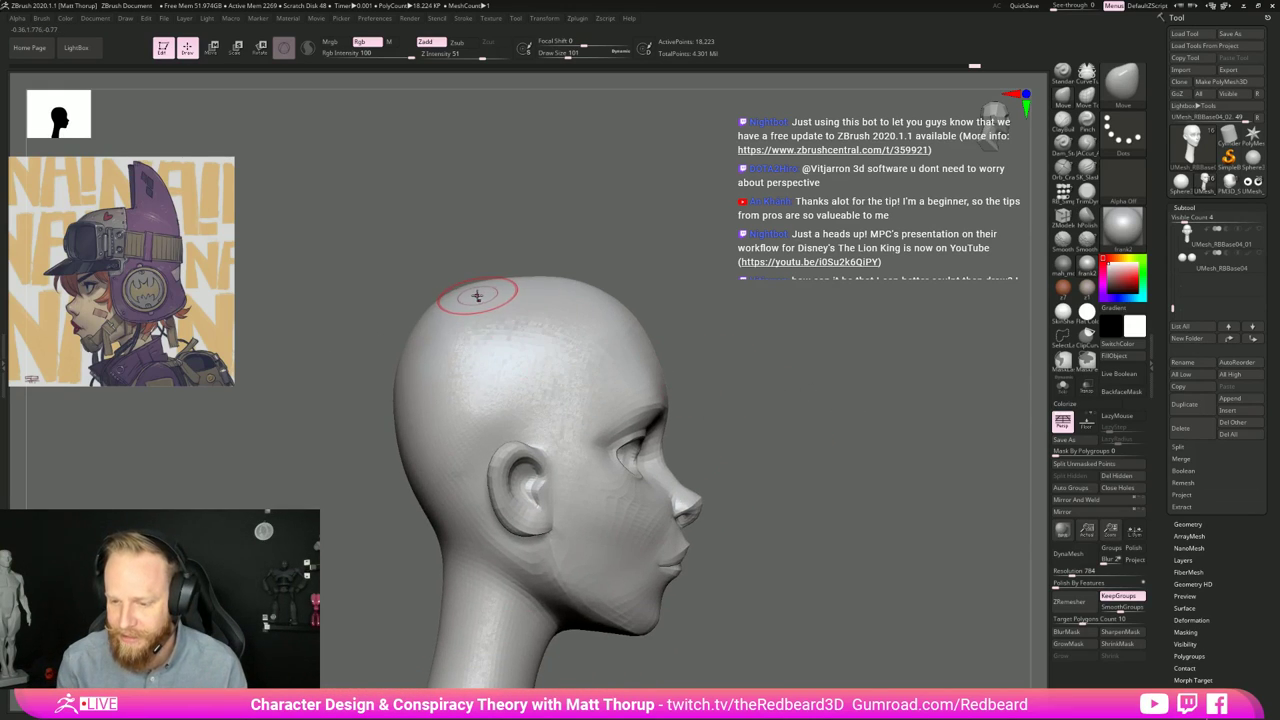
{"action": "key", "text": "s"}
{"action": "left_click_drag", "start_coordinate": [480, 296], "coordinate": [539, 280]}
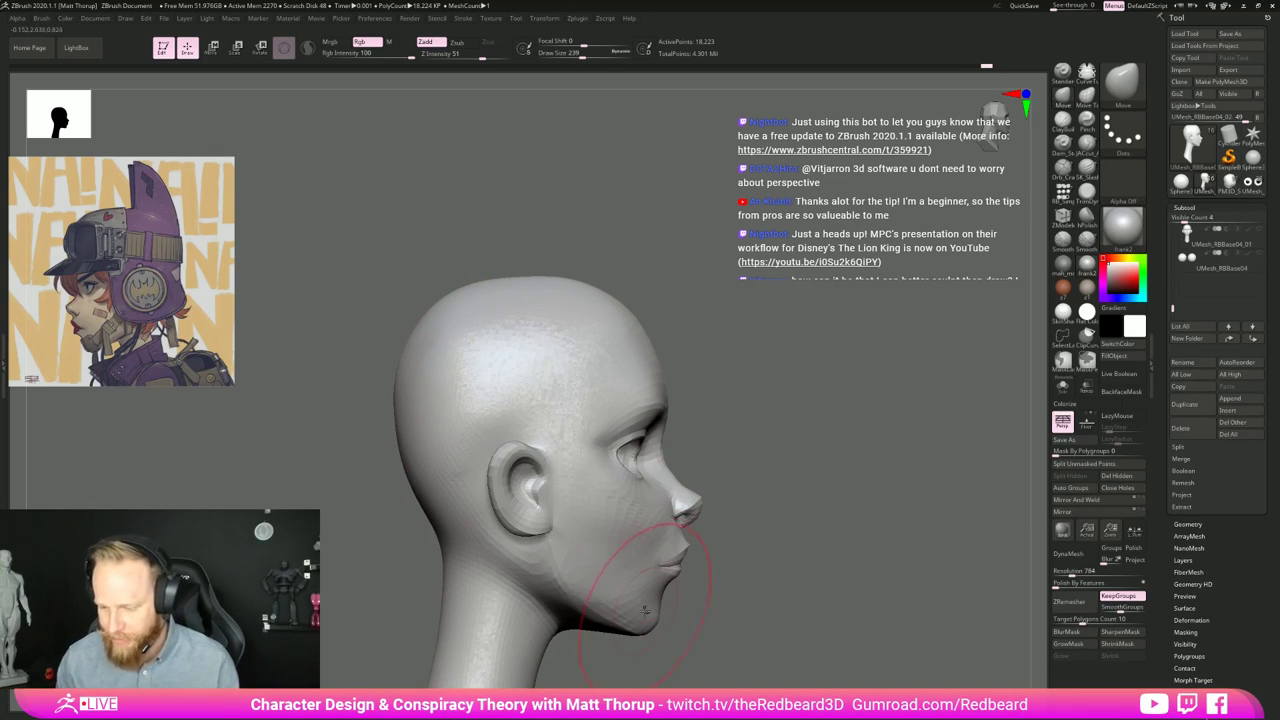
{"action": "key", "text": "s"}
{"action": "left_click_drag", "start_coordinate": [613, 623], "coordinate": [640, 621]}
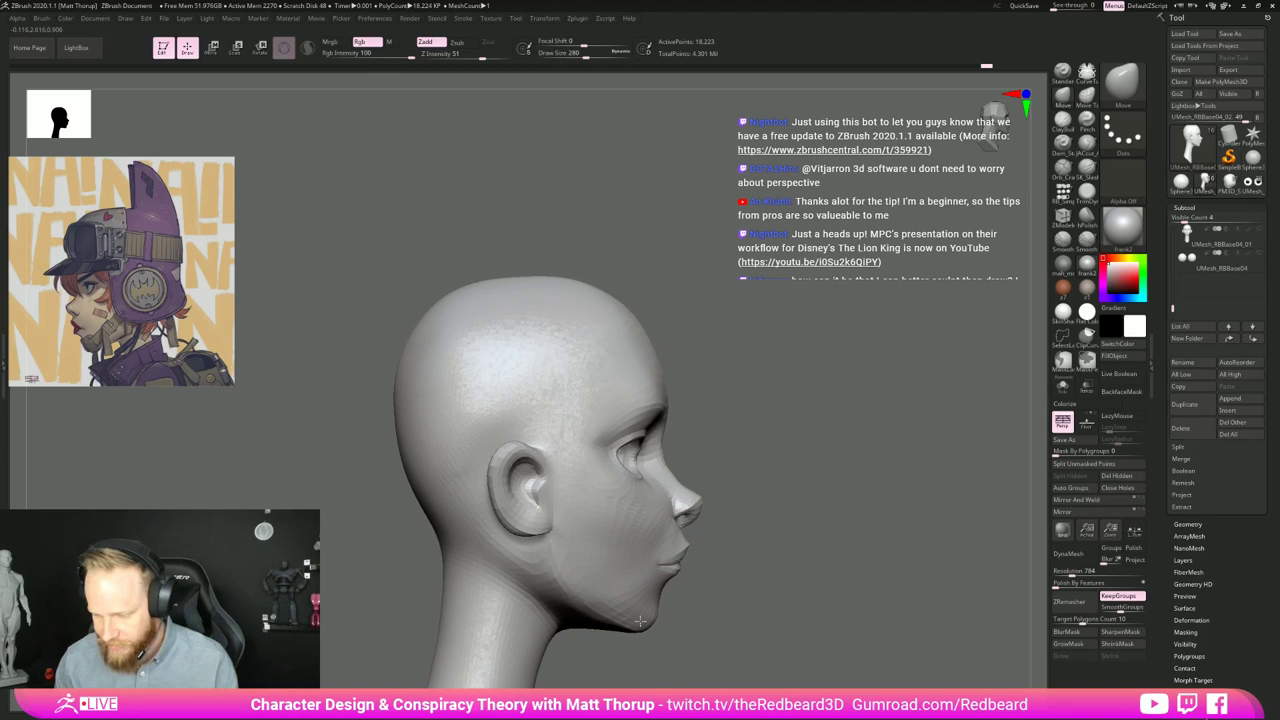
Step: Reshape the area around the mouth and the cheek with the Move brush at Draw Sizes 154 and 108
{"action": "left_click_drag", "start_coordinate": [772, 588], "coordinate": [700, 590], "text": "shift"}
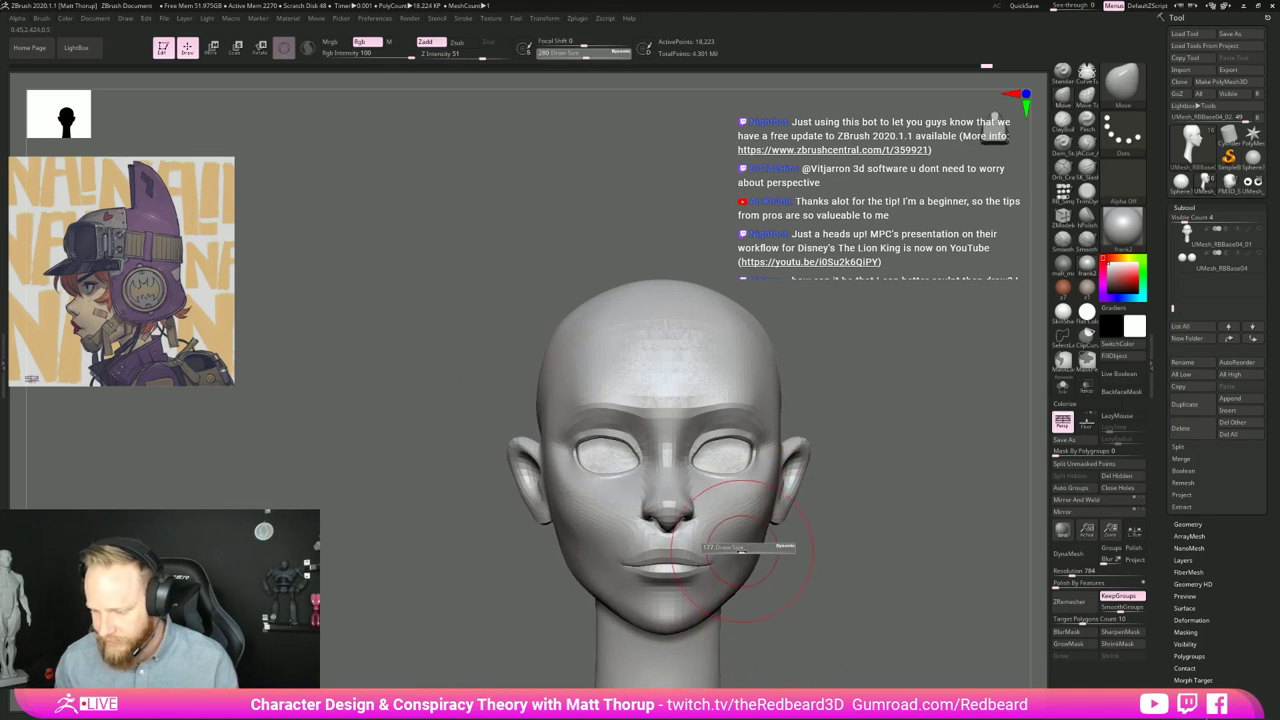
{"action": "left_click_drag", "start_coordinate": [776, 557], "coordinate": [720, 565]}
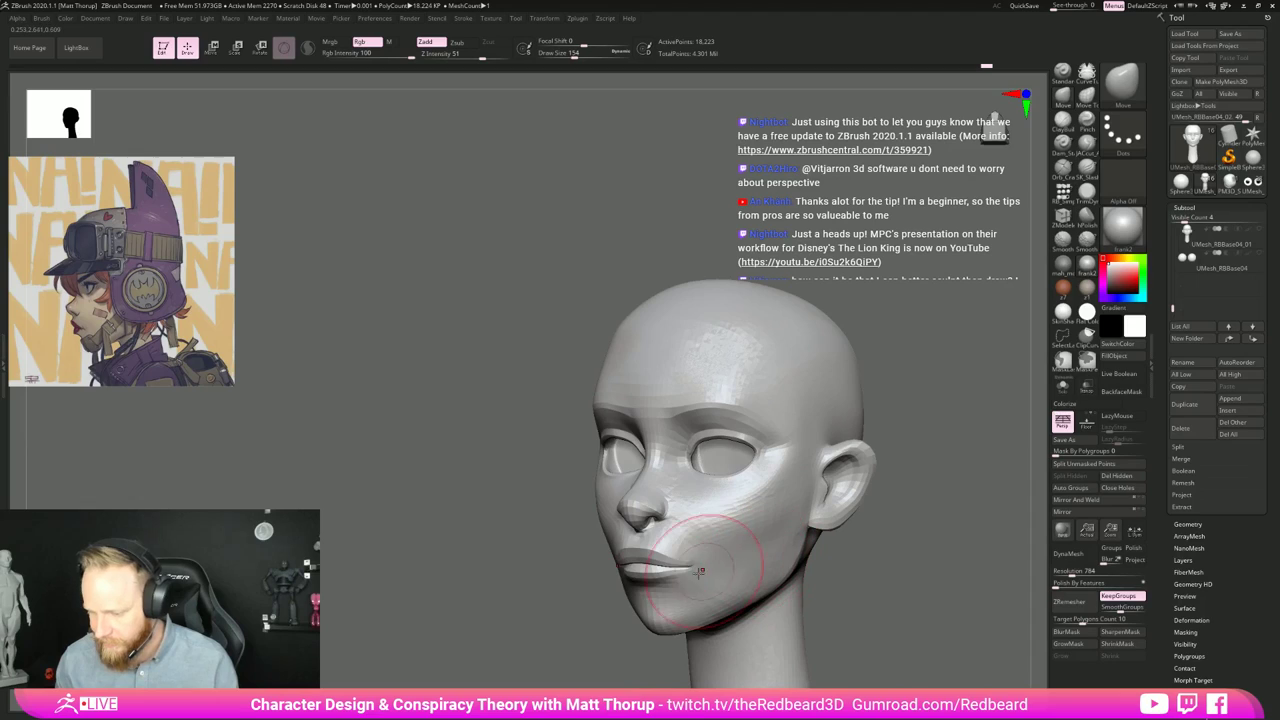
{"action": "left_click_drag", "start_coordinate": [603, 536], "coordinate": [620, 534]}
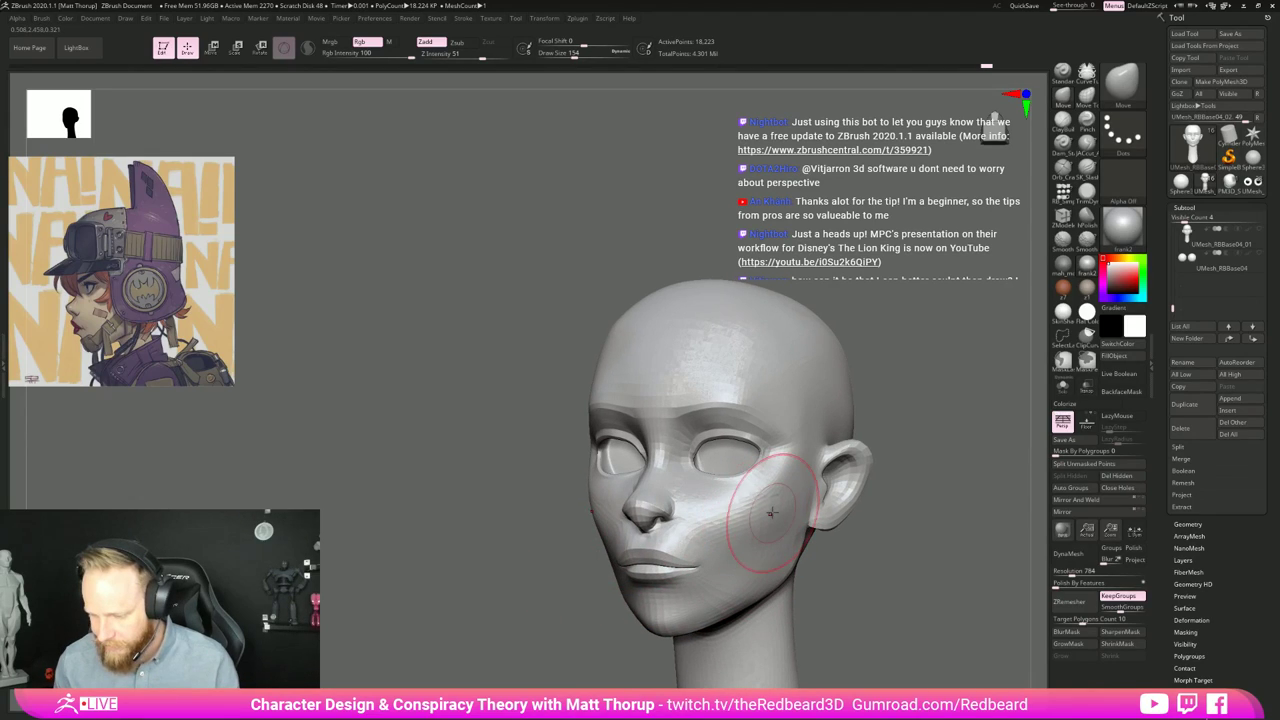
{"action": "key", "text": "s"}
{"action": "left_click_drag", "start_coordinate": [772, 511], "coordinate": [766, 510]}
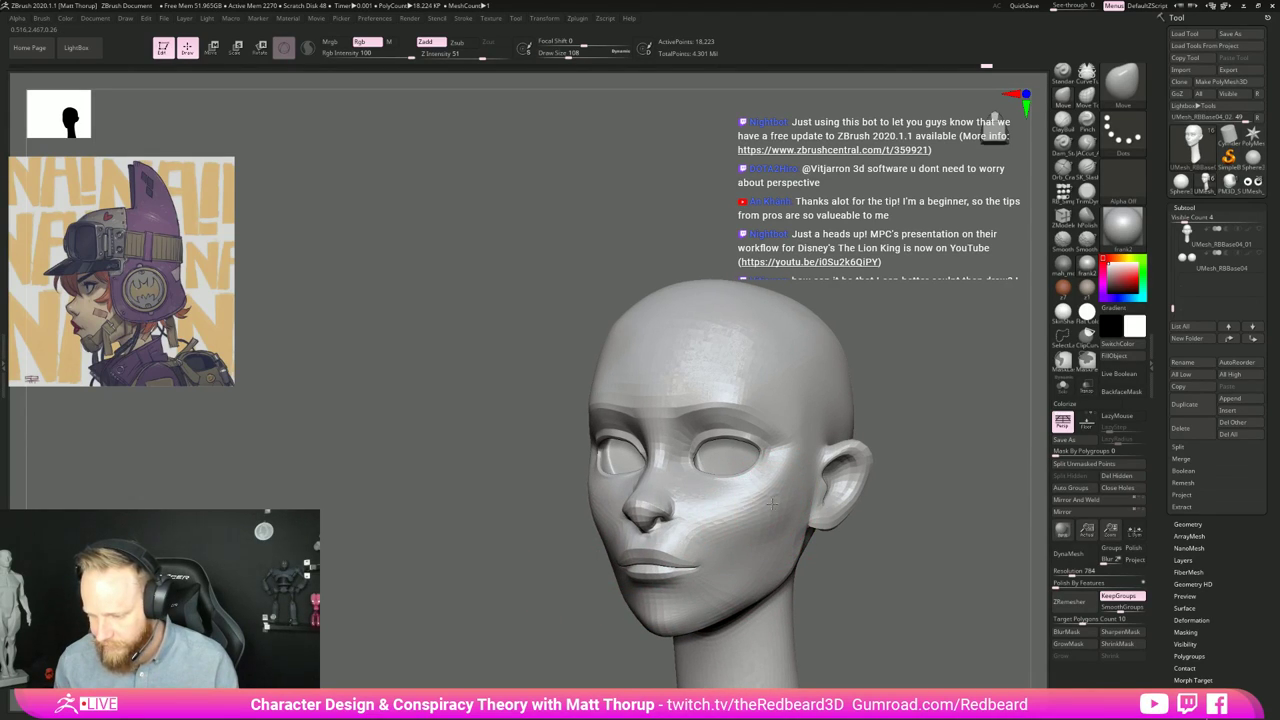
Step: Refine the jawline and the underside of the chin with the Move brush at Draw Sizes 124 and 114
{"action": "key", "text": "s"}
{"action": "left_click_drag", "start_coordinate": [698, 604], "coordinate": [702, 604]}
{"action": "left_click_drag", "start_coordinate": [618, 645], "coordinate": [687, 625]}
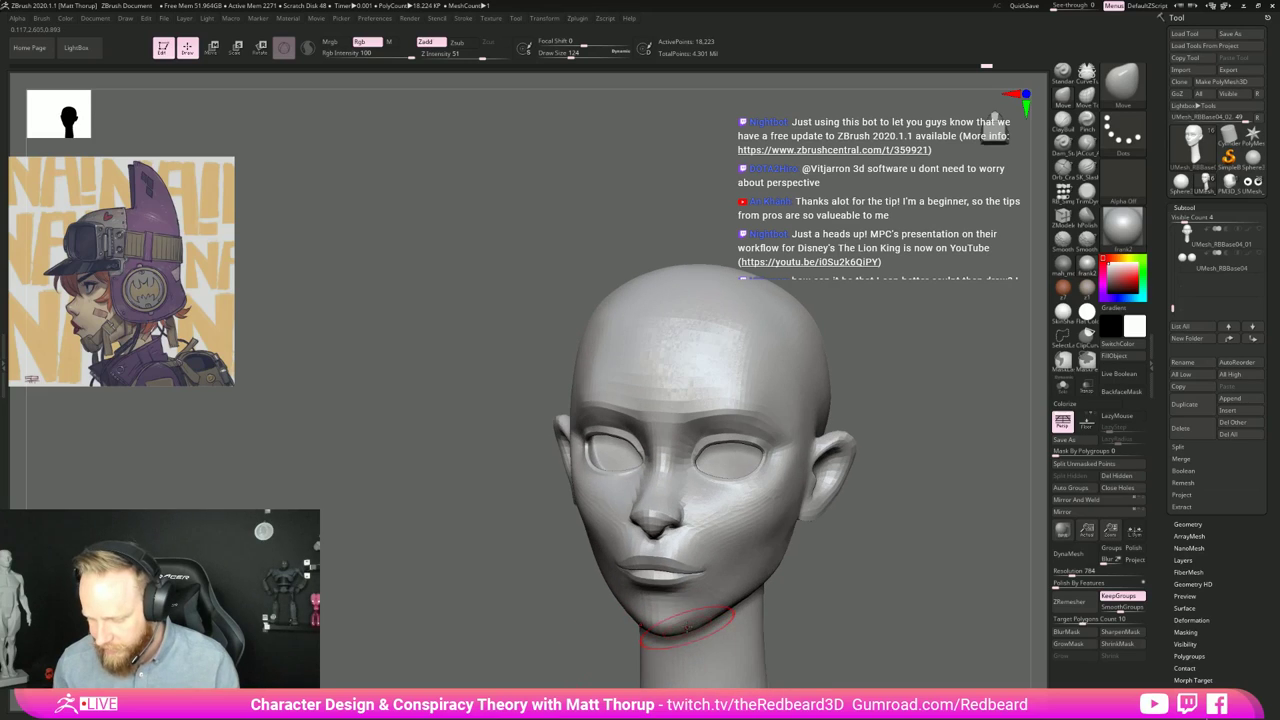
{"action": "key", "text": "bracketright"}
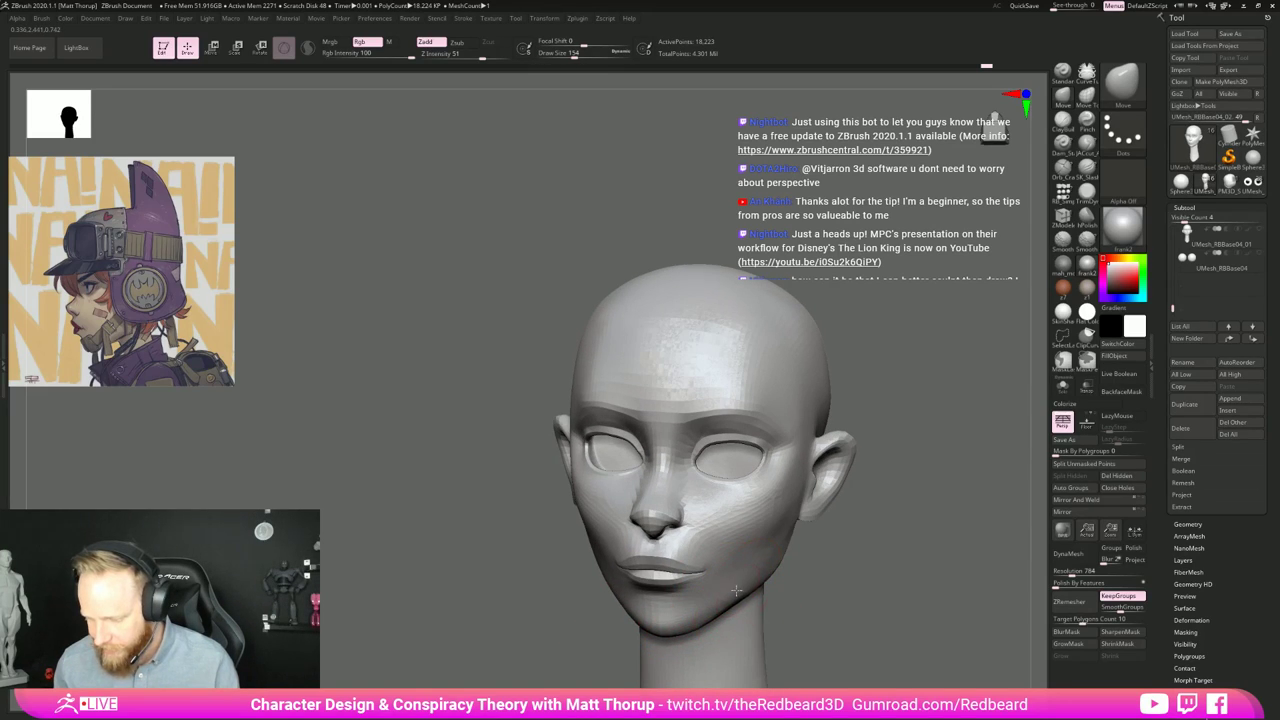
{"action": "mouse_move", "coordinate": [837, 577]}
{"action": "left_mouse_down"}
{"action": "mouse_move", "coordinate": [837, 560]}
{"action": "mouse_move", "coordinate": [868, 554]}
{"action": "mouse_move", "coordinate": [763, 486]}
{"action": "mouse_move", "coordinate": [860, 495]}
{"action": "mouse_move", "coordinate": [903, 543]}
{"action": "mouse_move", "coordinate": [900, 605]}
{"action": "left_mouse_up"}
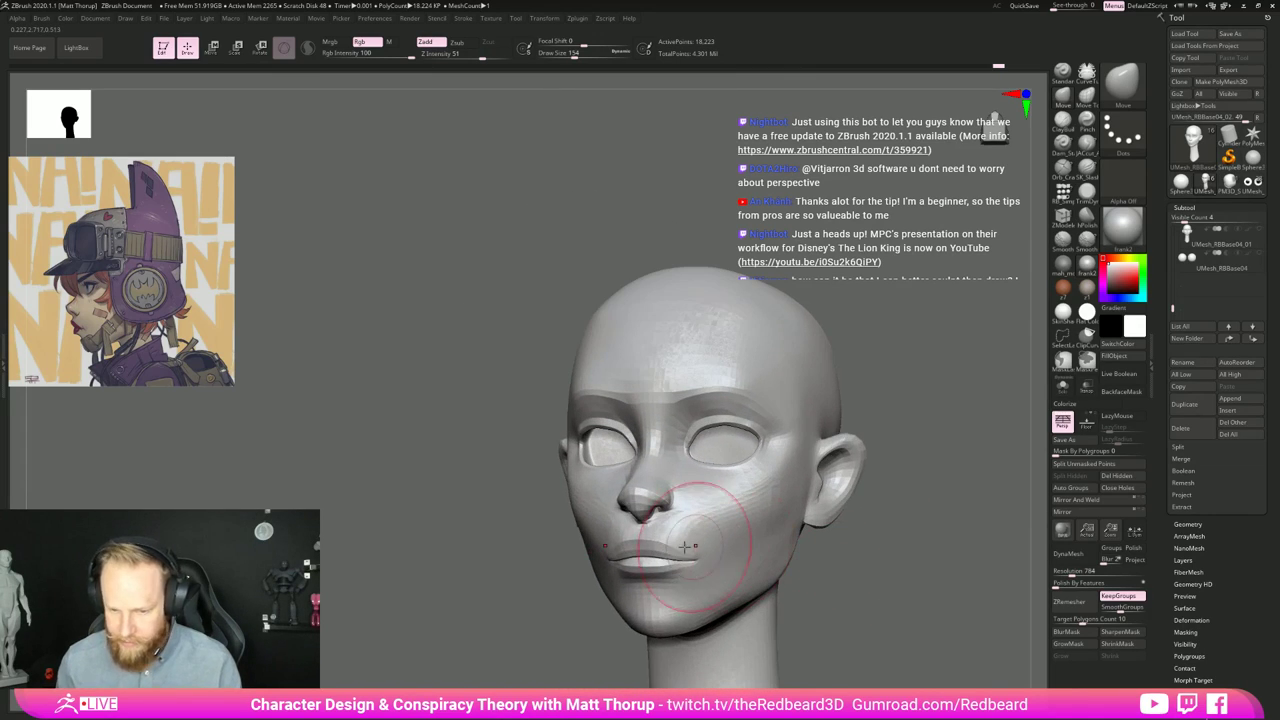
Step: Pull the corners of the mouth into shape with the Move brush at Draw Sizes 29 and 22
{"action": "key", "text": "s"}
{"action": "left_click_drag", "start_coordinate": [692, 562], "coordinate": [680, 562]}
{"action": "left_click", "coordinate": [676, 562]}
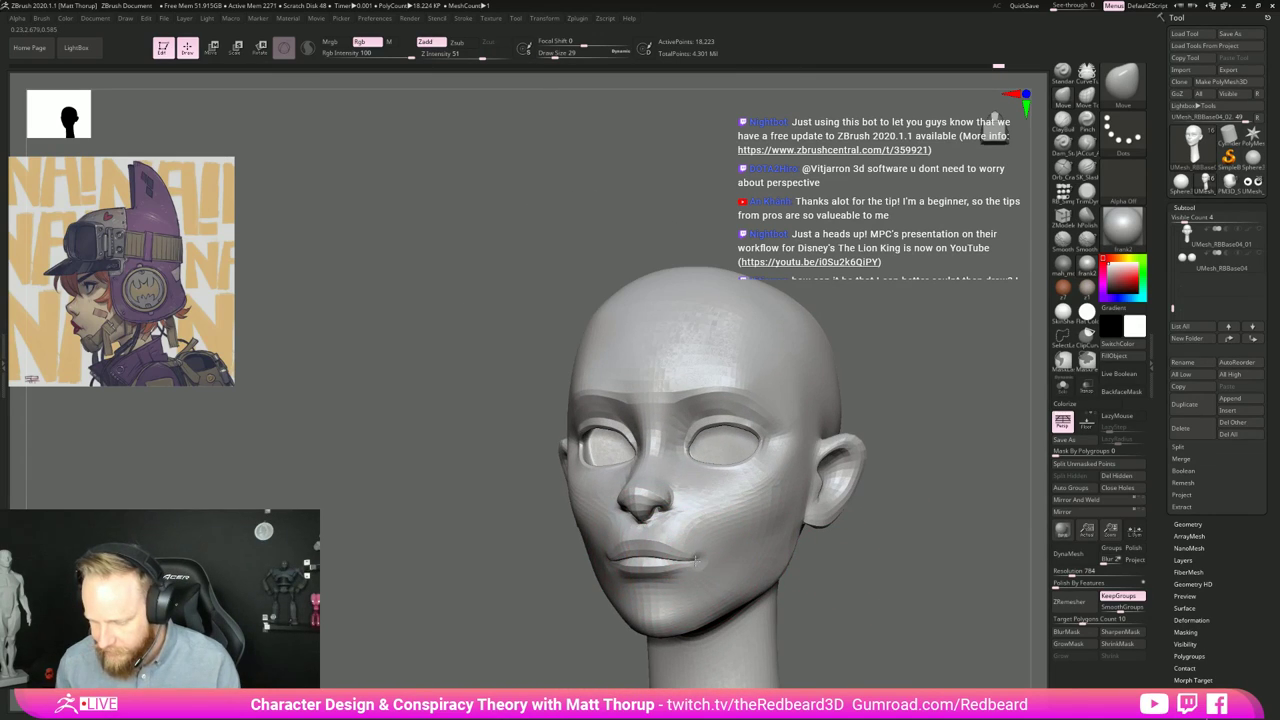
{"action": "key", "text": "s"}
{"action": "left_click", "coordinate": [690, 561]}
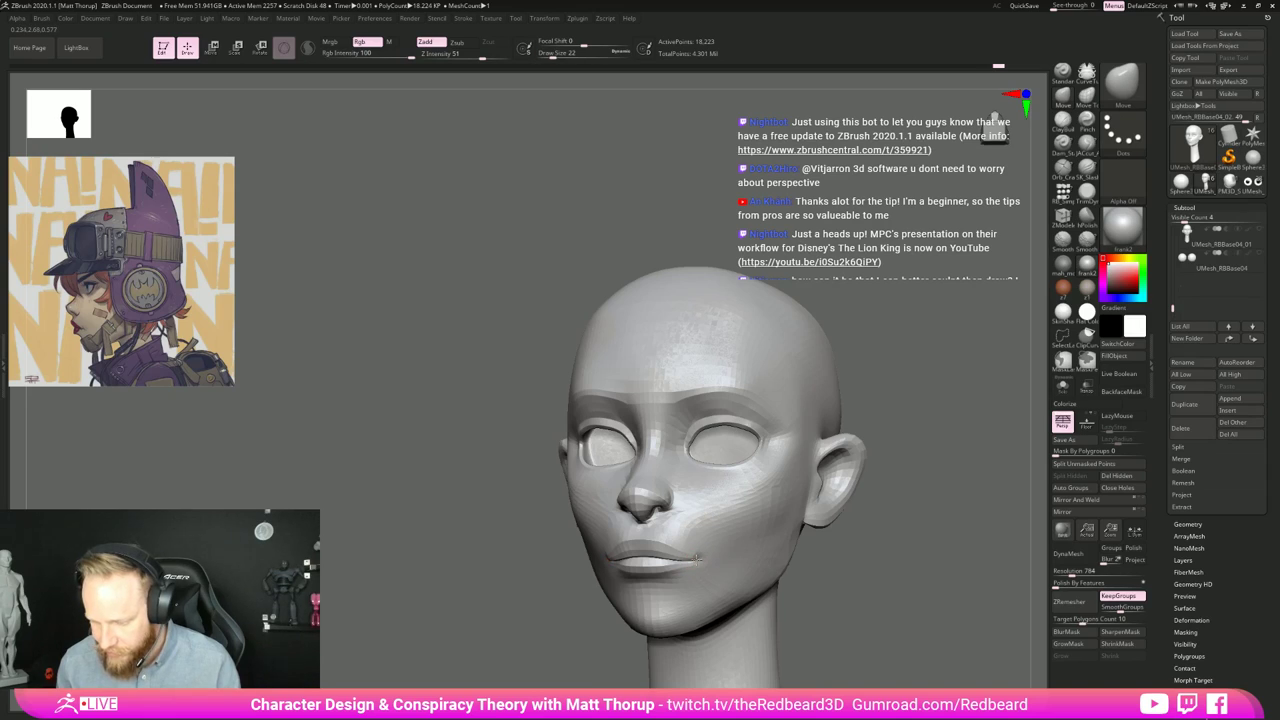
Step: Smooth the line between the lips and refine the mouth corners with the Move brush at Draw Size 25
{"action": "mouse_move", "coordinate": [850, 592]}
{"action": "left_mouse_down"}
{"action": "mouse_move", "coordinate": [623, 650]}
{"action": "mouse_move", "coordinate": [589, 583]}
{"action": "mouse_move", "coordinate": [632, 622]}
{"action": "left_mouse_up"}
{"action": "left_click_drag", "start_coordinate": [632, 622], "coordinate": [705, 590]}
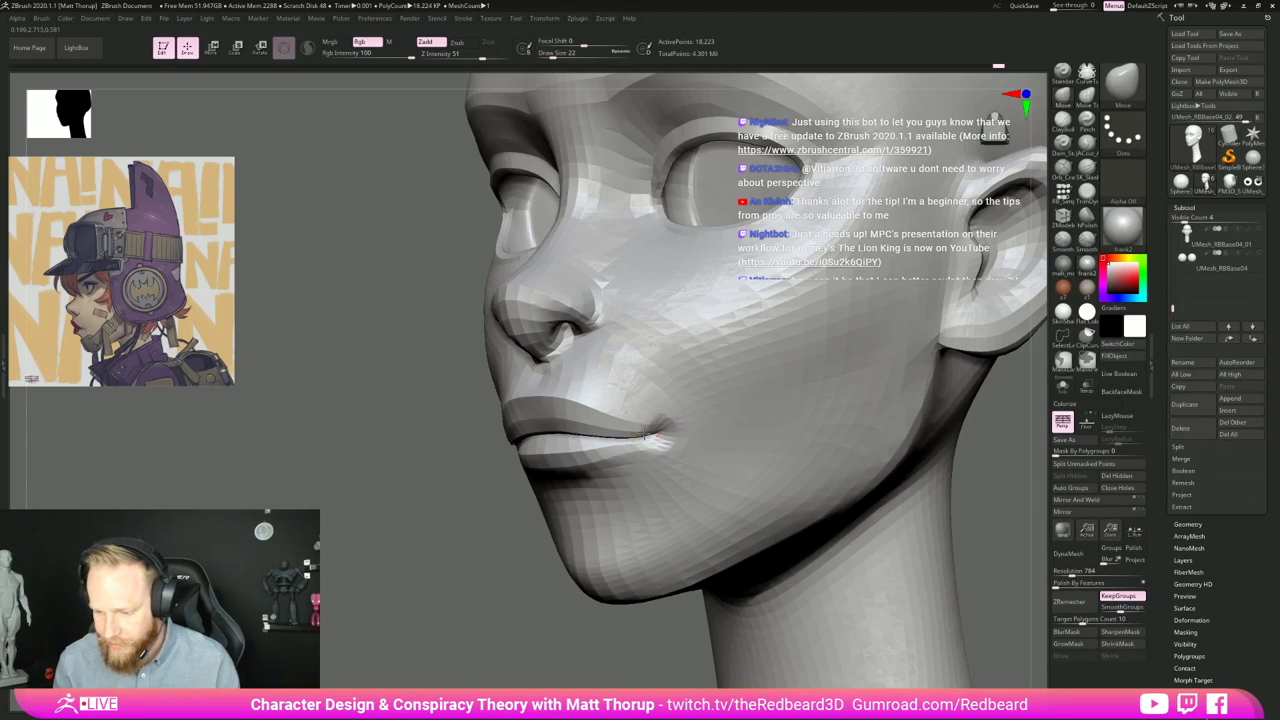
{"action": "key", "text": "shift"}
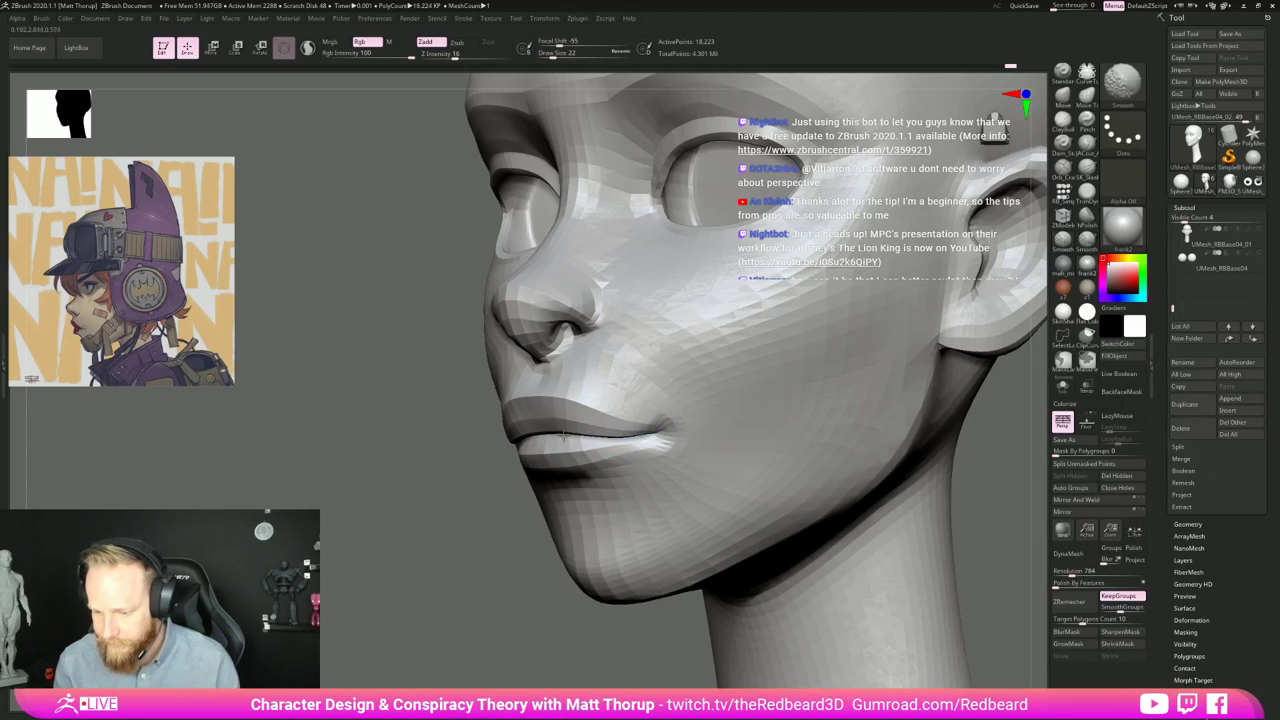
{"action": "mouse_move", "coordinate": [434, 523]}
{"action": "left_mouse_down"}
{"action": "mouse_move", "coordinate": [822, 465]}
{"action": "mouse_move", "coordinate": [904, 498]}
{"action": "mouse_move", "coordinate": [965, 500]}
{"action": "left_mouse_up"}
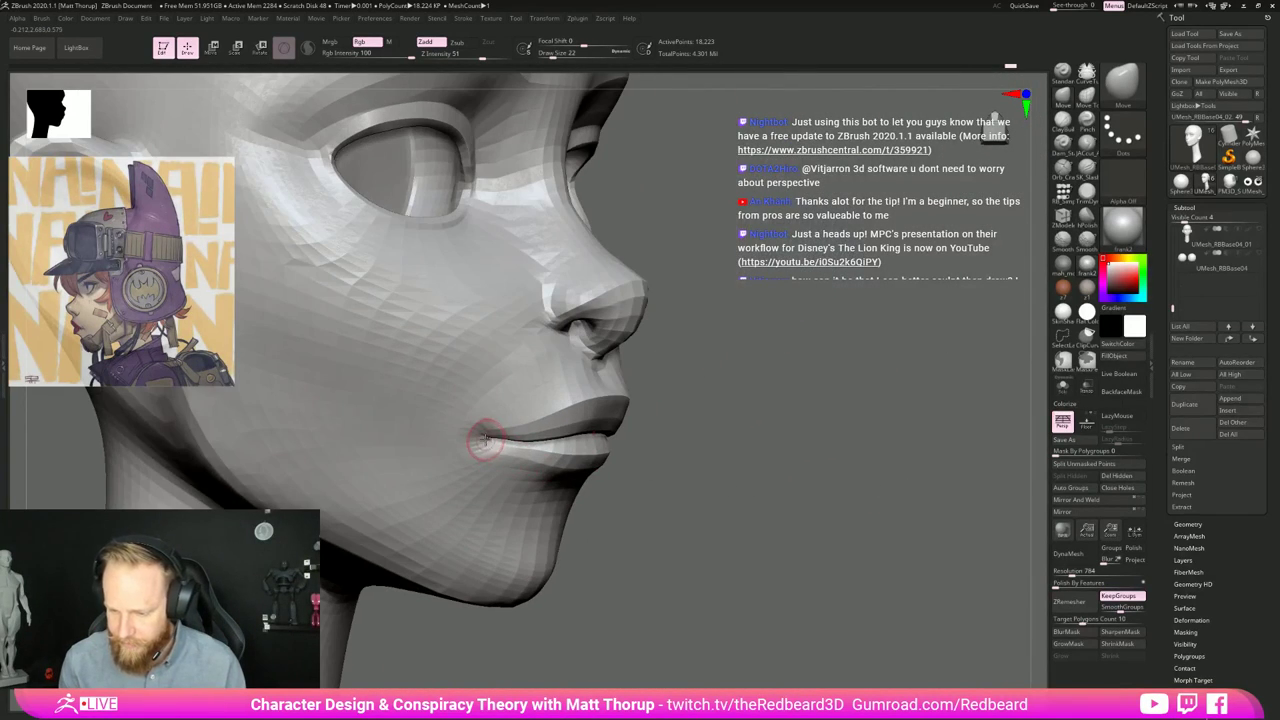
{"action": "left_click_drag", "start_coordinate": [485, 427], "coordinate": [488, 428]}
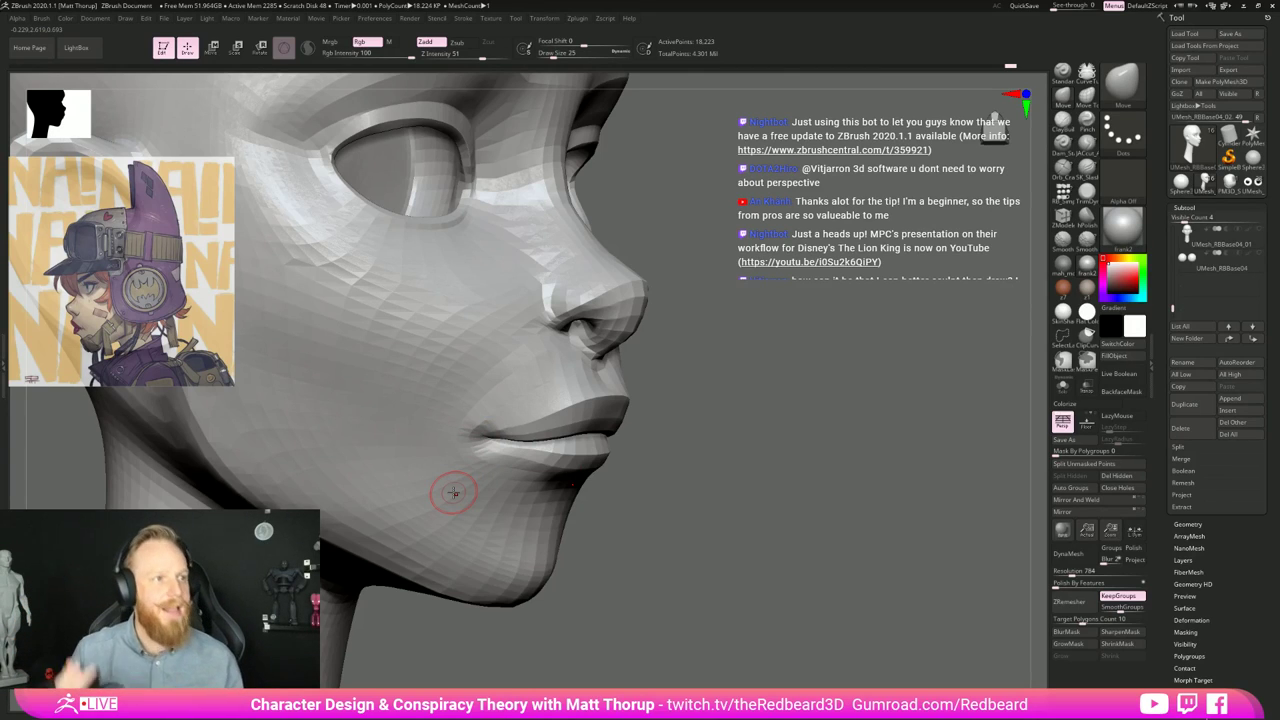
Step: Refine the lip profile with the Move brush at Draw Size 31 against a Flat Color silhouette, and restore the SkinShade4 material
{"action": "left_click_drag", "start_coordinate": [836, 423], "coordinate": [655, 420]}
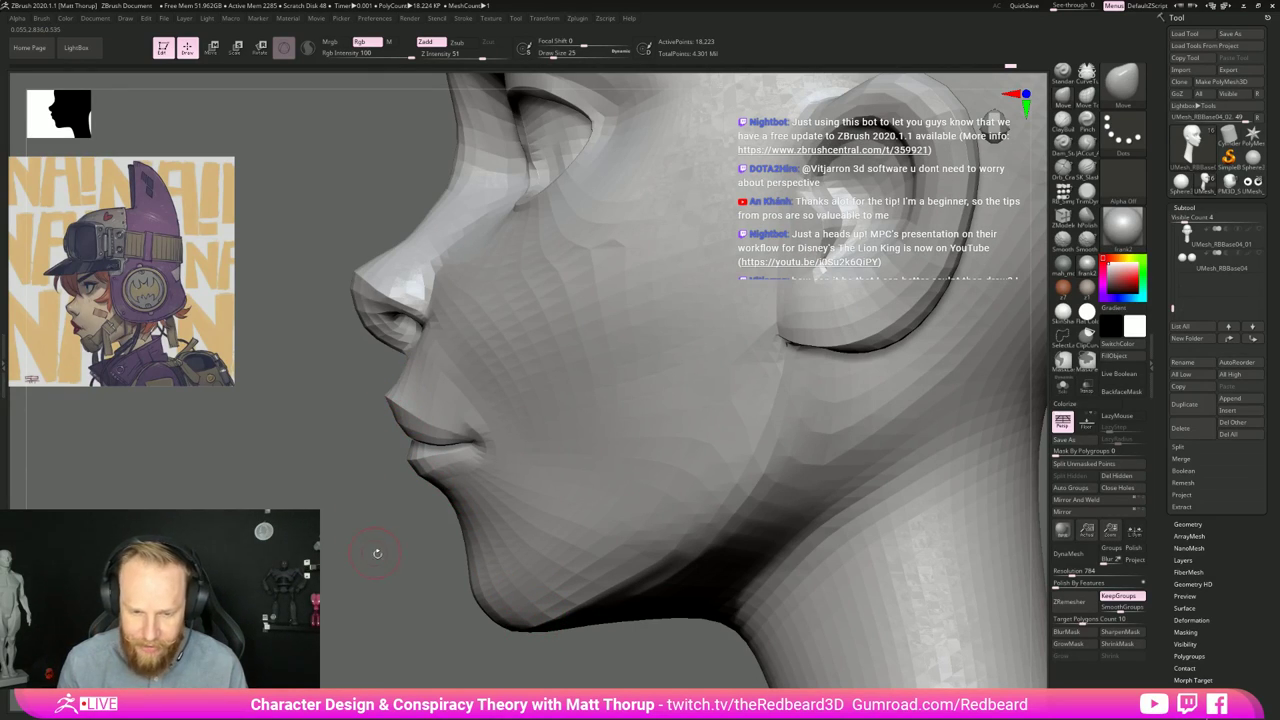
{"action": "key", "text": "s"}
{"action": "left_click_drag", "start_coordinate": [377, 554], "coordinate": [382, 554]}
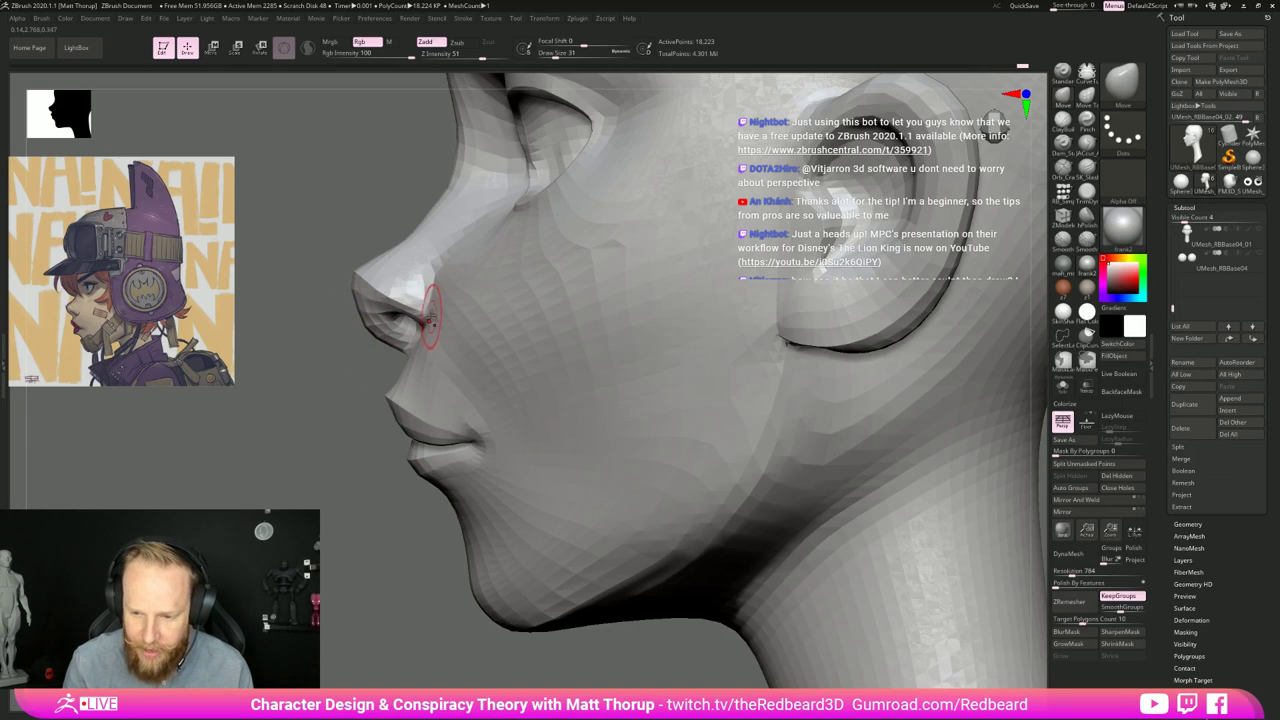
{"action": "left_click_drag", "start_coordinate": [355, 292], "coordinate": [794, 567]}
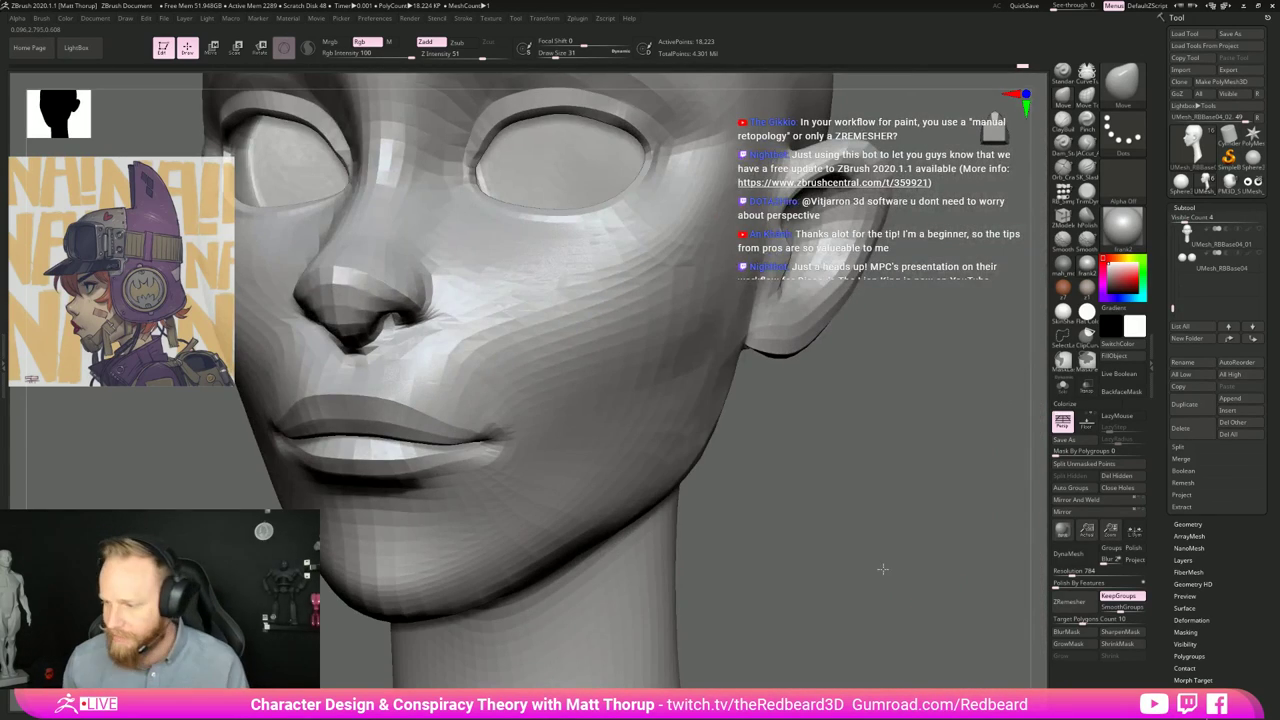
{"action": "key", "text": "f"}
{"action": "left_click", "coordinate": [1087, 313]}
{"action": "left_click_drag", "start_coordinate": [858, 484], "coordinate": [786, 537]}
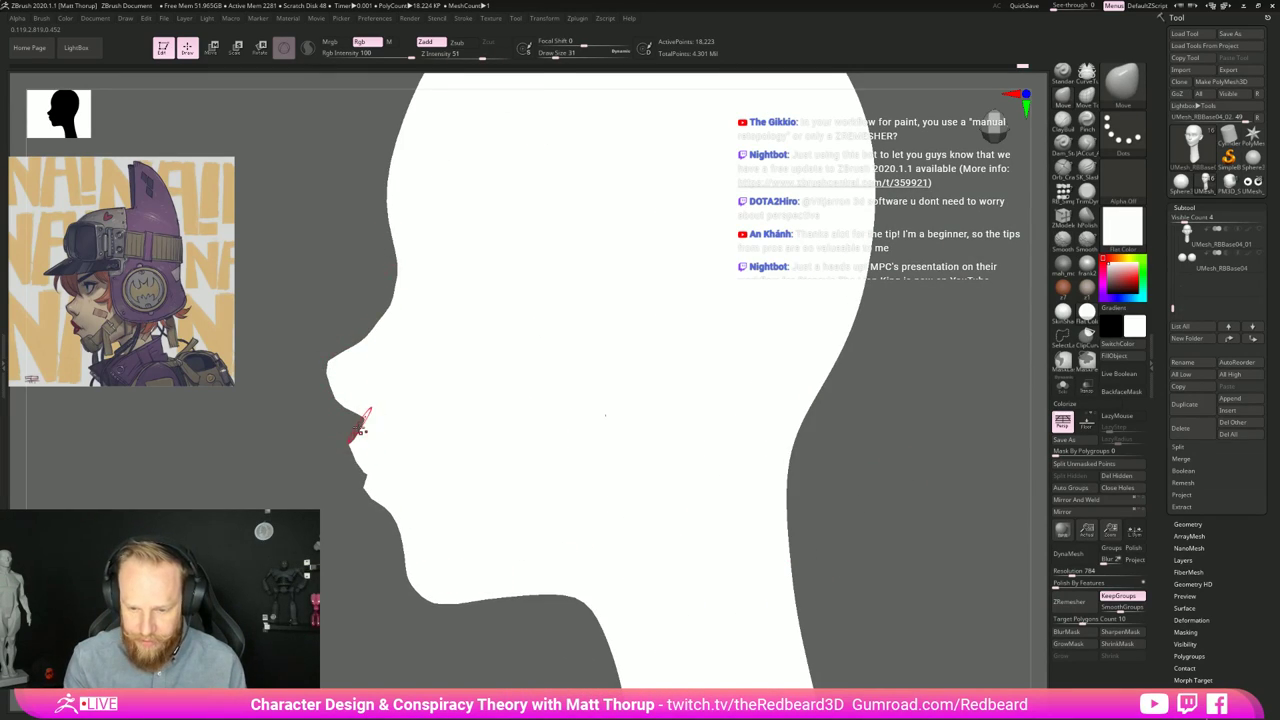
{"action": "mouse_move", "coordinate": [341, 459]}
{"action": "left_mouse_down"}
{"action": "mouse_move", "coordinate": [350, 446]}
{"action": "mouse_move", "coordinate": [324, 508]}
{"action": "mouse_move", "coordinate": [306, 511]}
{"action": "left_mouse_up"}
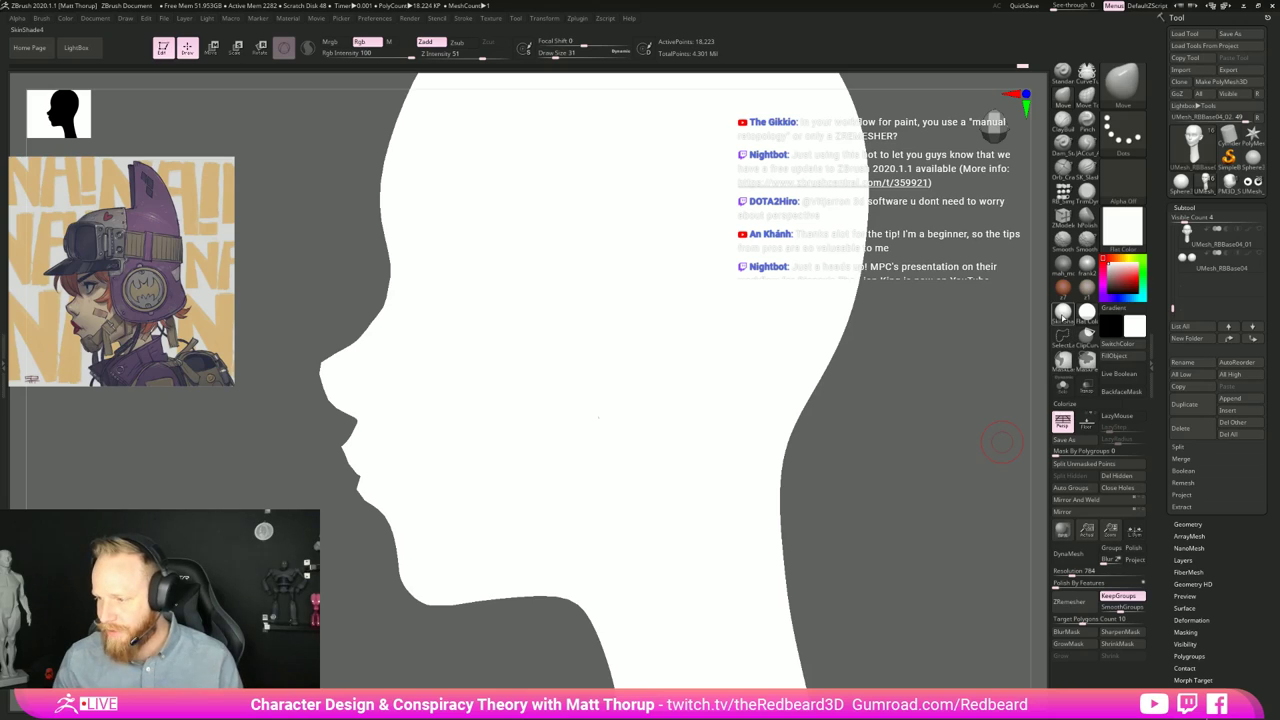
{"action": "left_click", "coordinate": [926, 397]}
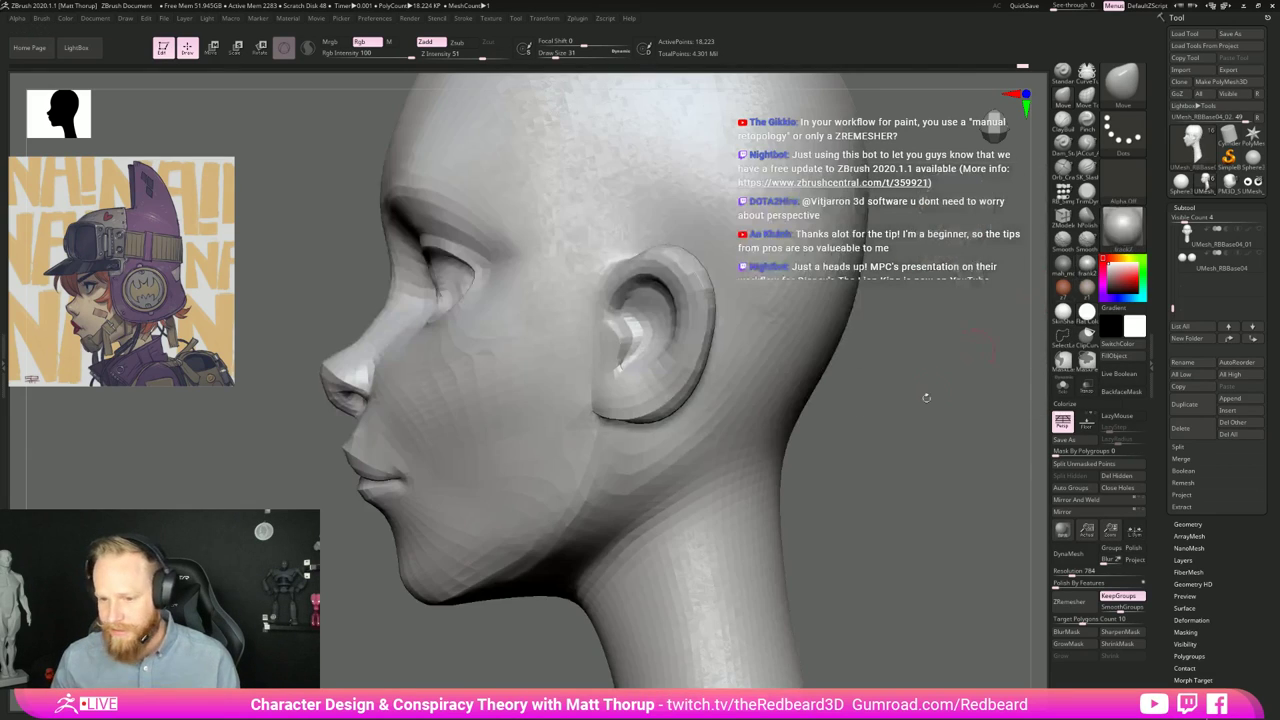
Step: Reshape the neck and the back of the skull in profile with the Move brush at Draw Sizes 351 and 293
{"action": "left_click_drag", "start_coordinate": [929, 572], "coordinate": [600, 438], "text": "alt"}
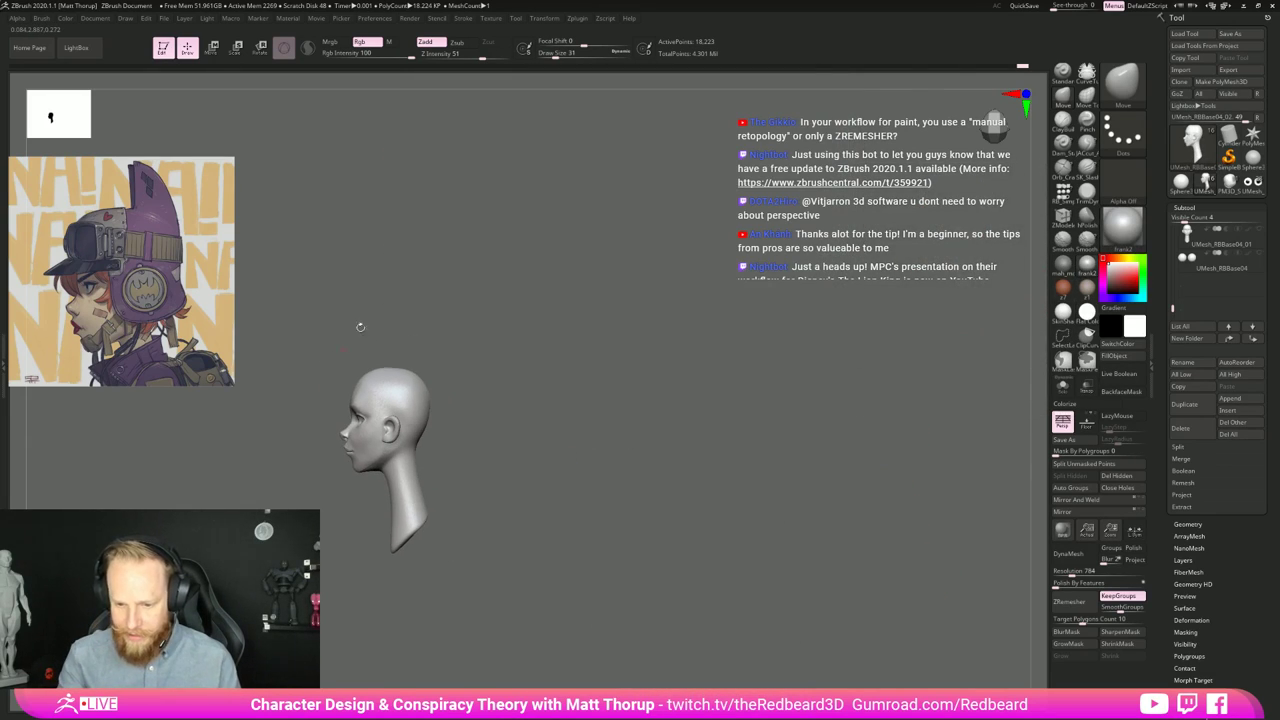
{"action": "right_click_drag", "start_coordinate": [473, 500], "coordinate": [620, 491]}
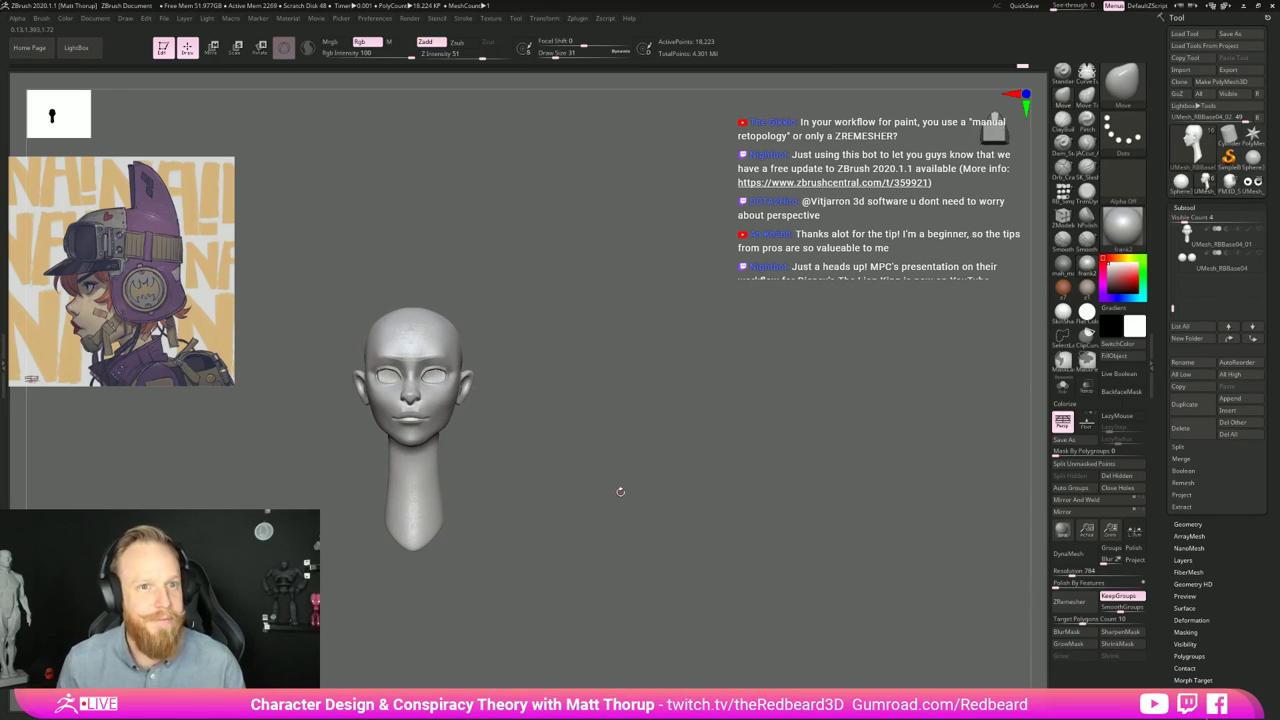
{"action": "right_click_drag", "start_coordinate": [620, 491], "coordinate": [750, 466]}
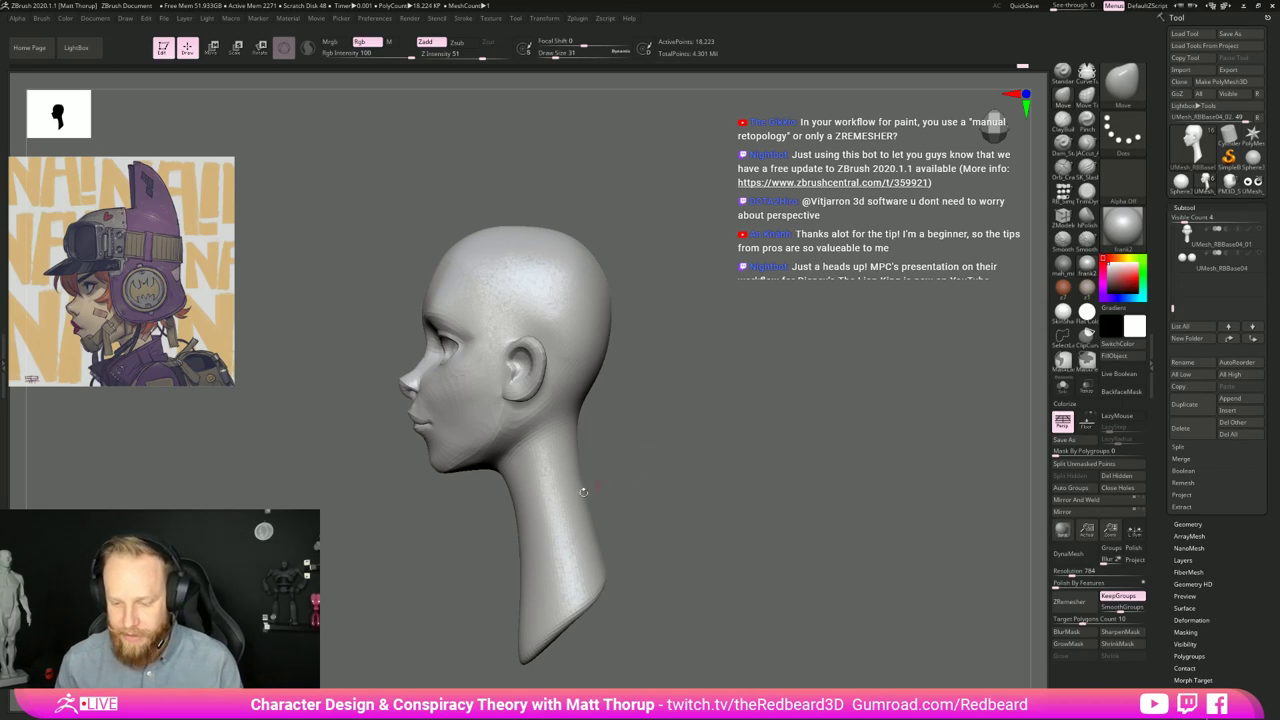
{"action": "key", "text": "s"}
{"action": "mouse_move", "coordinate": [518, 556]}
{"action": "left_mouse_down"}
{"action": "mouse_move", "coordinate": [572, 556]}
{"action": "mouse_move", "coordinate": [546, 580]}
{"action": "mouse_move", "coordinate": [513, 503]}
{"action": "mouse_move", "coordinate": [532, 495]}
{"action": "mouse_move", "coordinate": [530, 538]}
{"action": "left_mouse_up"}
{"action": "key", "text": "s"}
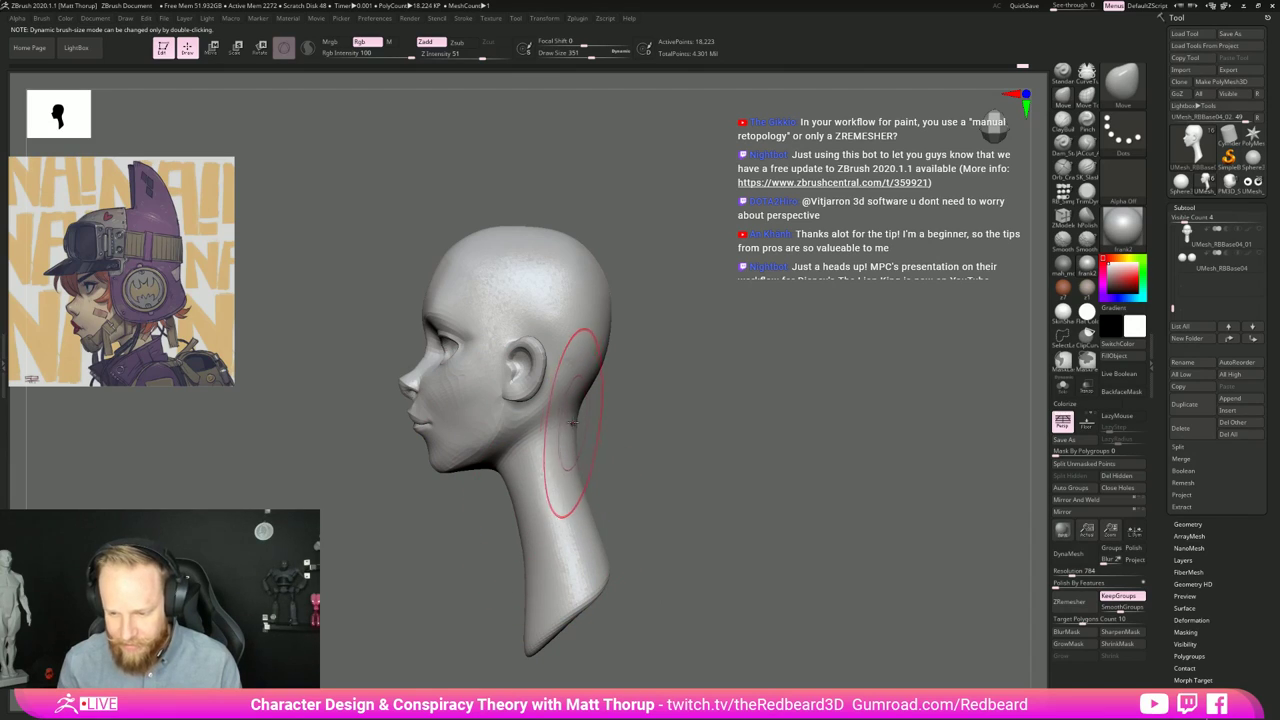
{"action": "key", "text": "s"}
{"action": "left_click_drag", "start_coordinate": [595, 378], "coordinate": [585, 377]}
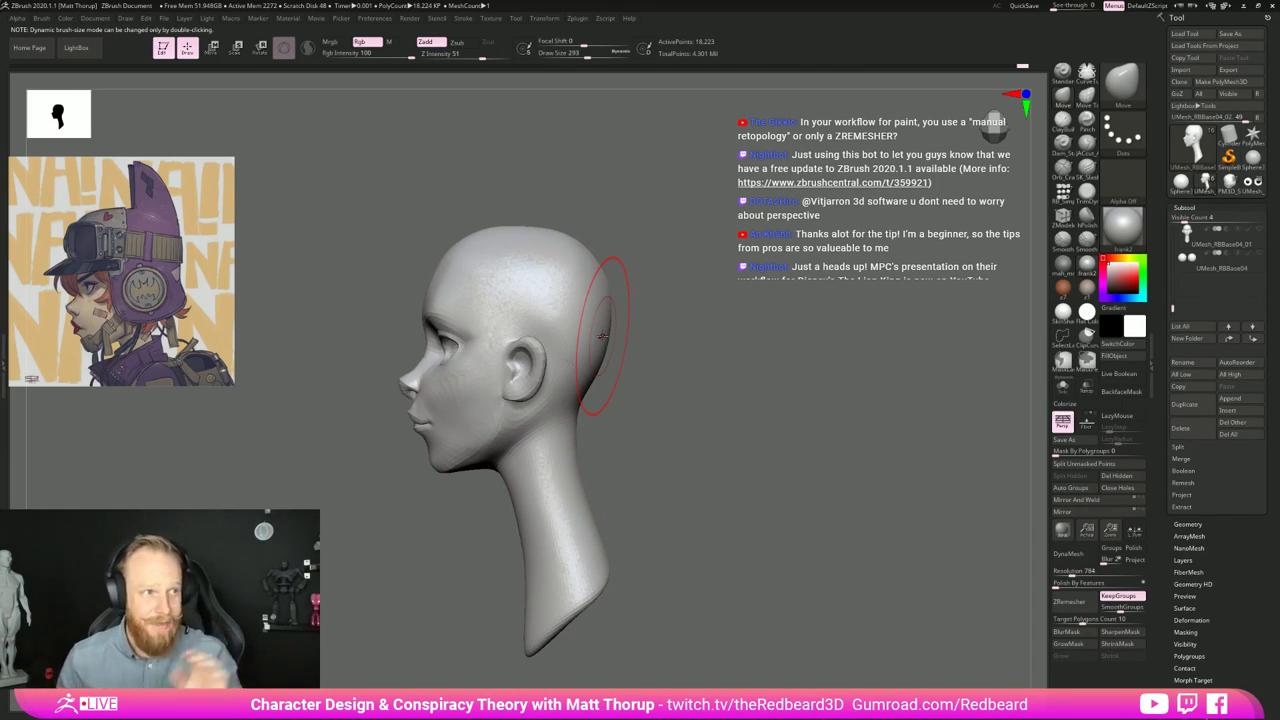
Step: Adjust the sides of the neck from behind with the Move brush, reducing its Draw Size to 251
{"action": "mouse_move", "coordinate": [727, 441]}
{"action": "left_mouse_down"}
{"action": "mouse_move", "coordinate": [586, 491]}
{"action": "mouse_move", "coordinate": [600, 480]}
{"action": "mouse_move", "coordinate": [586, 457]}
{"action": "mouse_move", "coordinate": [592, 426]}
{"action": "left_mouse_up"}
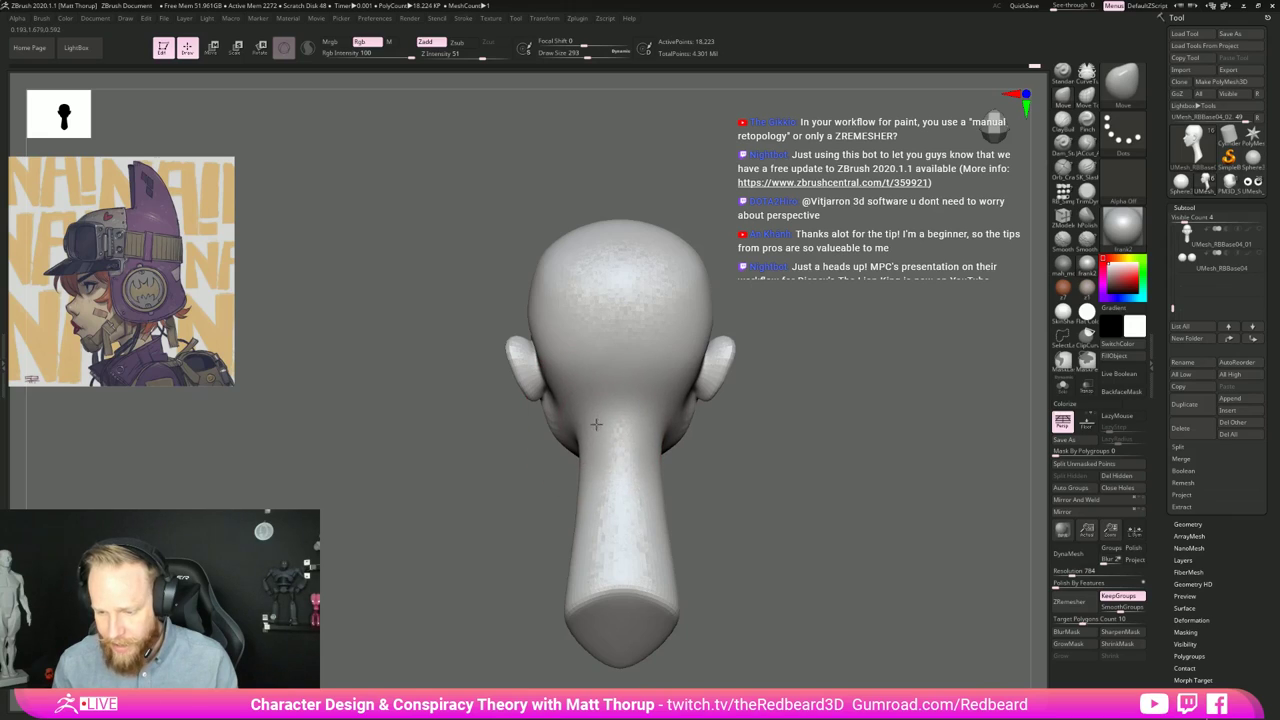
{"action": "left_click_drag", "start_coordinate": [694, 466], "coordinate": [659, 571]}
{"action": "key", "text": "s"}
{"action": "key", "text": "s"}
{"action": "left_click_drag", "start_coordinate": [656, 490], "coordinate": [650, 474]}
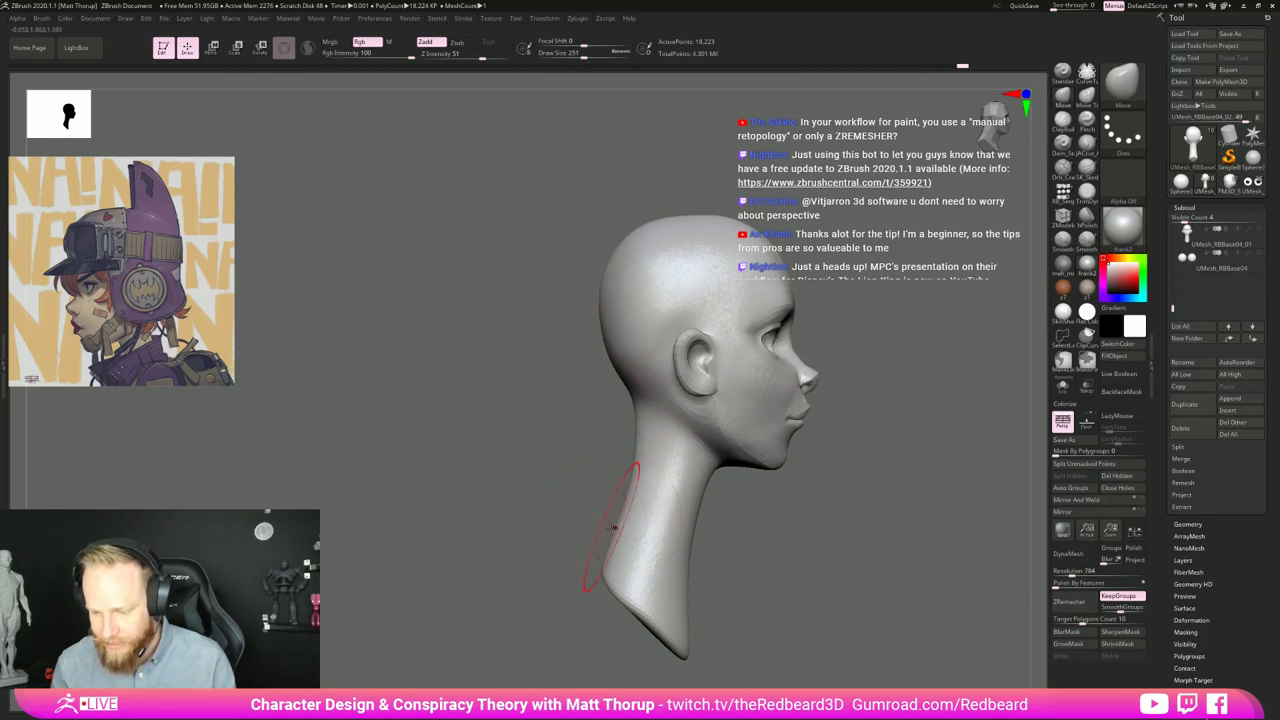
Step: Refine the back of the neck up to the skull base with the Move brush at Draw Size 177
{"action": "key", "text": "bracketright"}
{"action": "right_click_drag", "start_coordinate": [761, 553], "coordinate": [680, 440]}
{"action": "key", "text": "s"}
{"action": "left_click_drag", "start_coordinate": [683, 438], "coordinate": [682, 485]}
{"action": "key", "text": "s"}
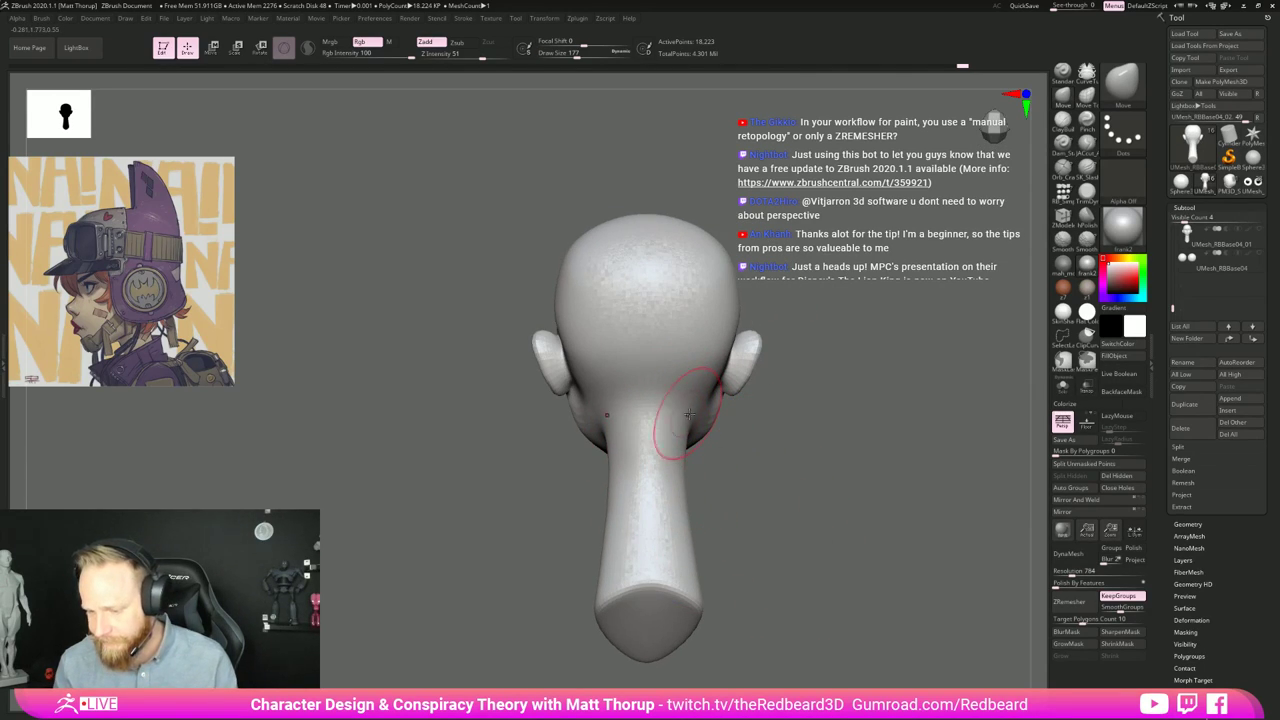
Step: Shape the transition from the neck to the jaw below the ear with the Move brush at Draw Sizes 202 and 140
{"action": "right_click_drag", "start_coordinate": [689, 414], "coordinate": [791, 449]}
{"action": "key", "text": "s"}
{"action": "left_click_drag", "start_coordinate": [691, 394], "coordinate": [695, 394]}
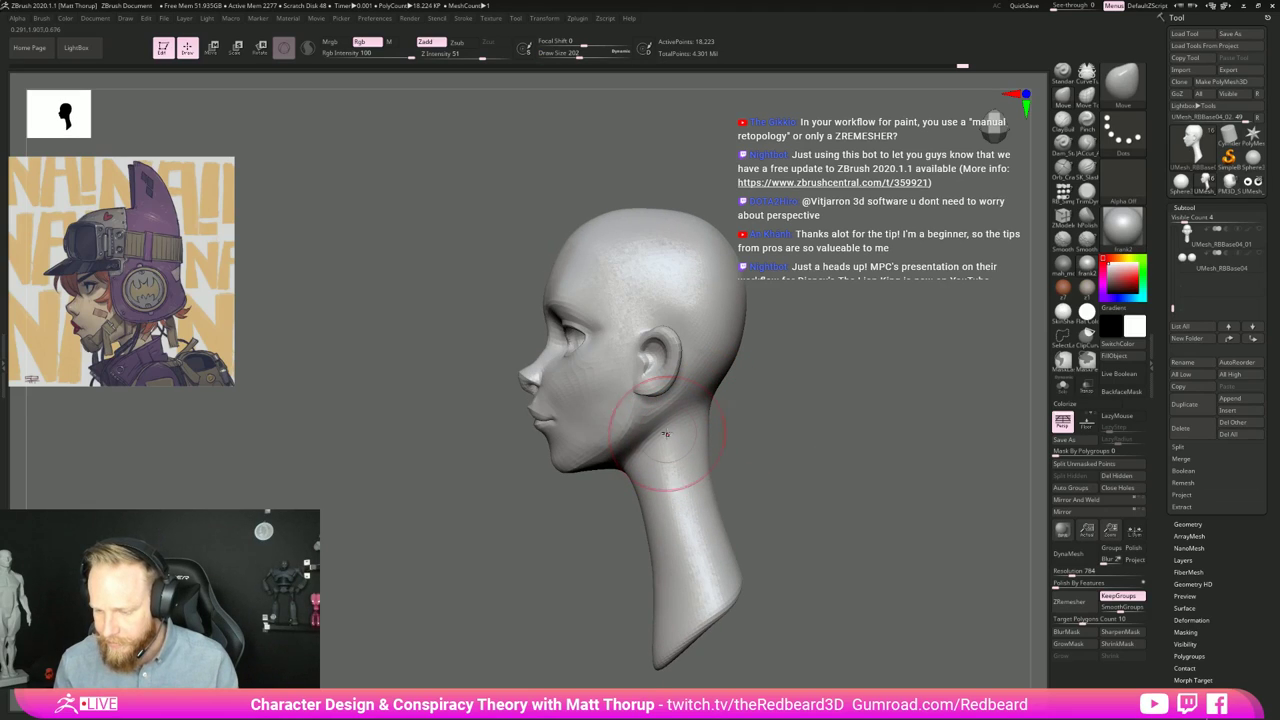
{"action": "right_click_drag", "start_coordinate": [797, 408], "coordinate": [725, 412]}
{"action": "key", "text": "s"}
{"action": "left_click_drag", "start_coordinate": [668, 417], "coordinate": [660, 417]}
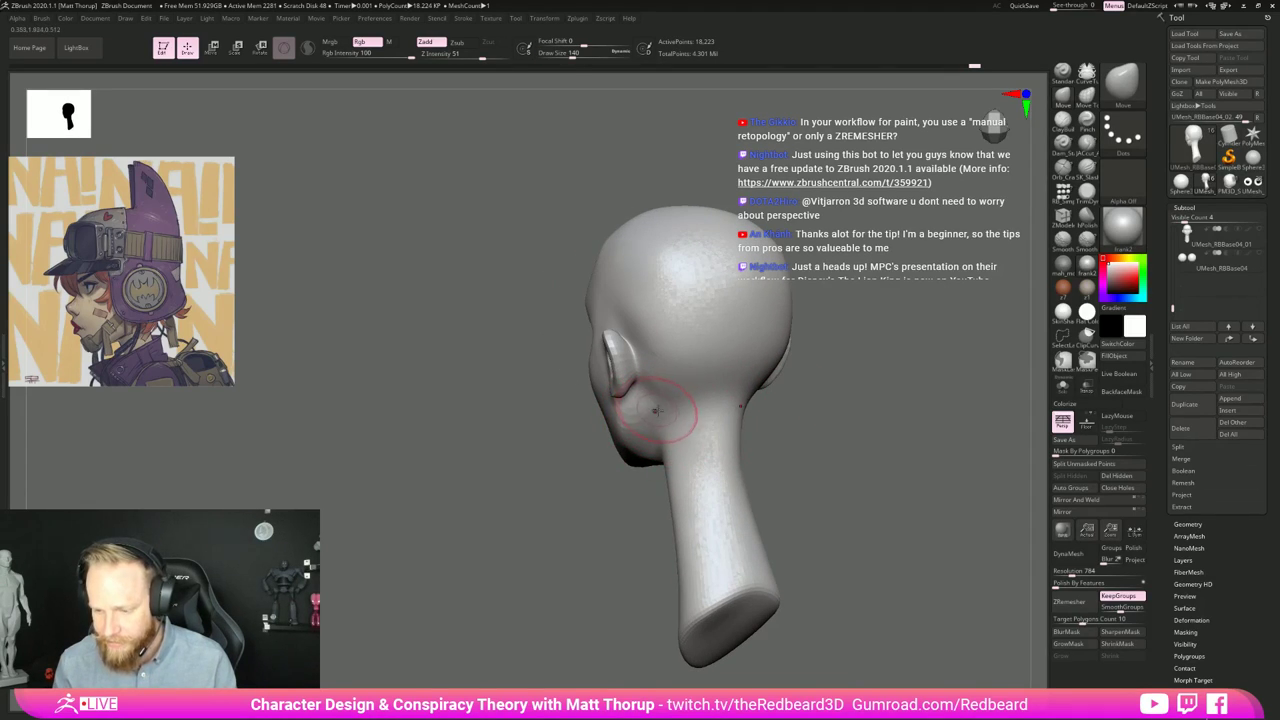
Step: Smooth the back of the head behind the ear at Draw Size 97 and select the hPolish brush
{"action": "right_click_drag", "start_coordinate": [655, 410], "coordinate": [625, 400]}
{"action": "key", "text": "shift"}
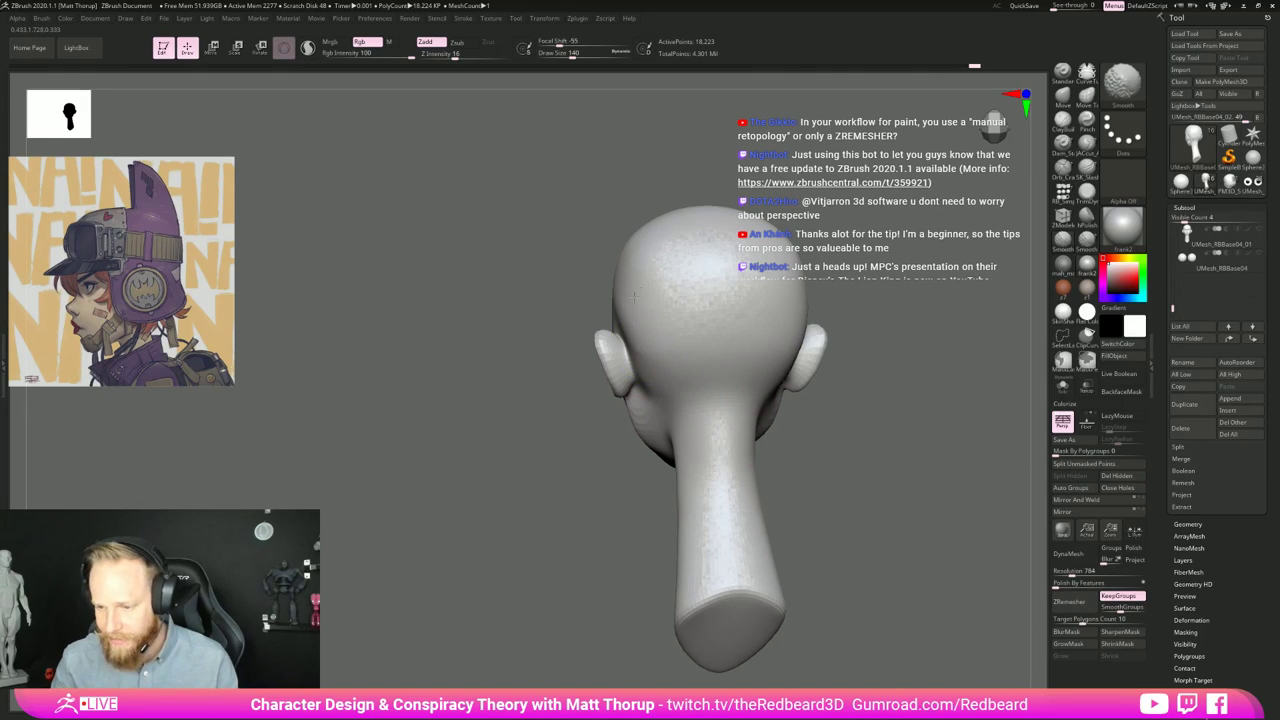
{"action": "right_click_drag", "start_coordinate": [609, 290], "coordinate": [634, 317]}
{"action": "key", "text": "["}
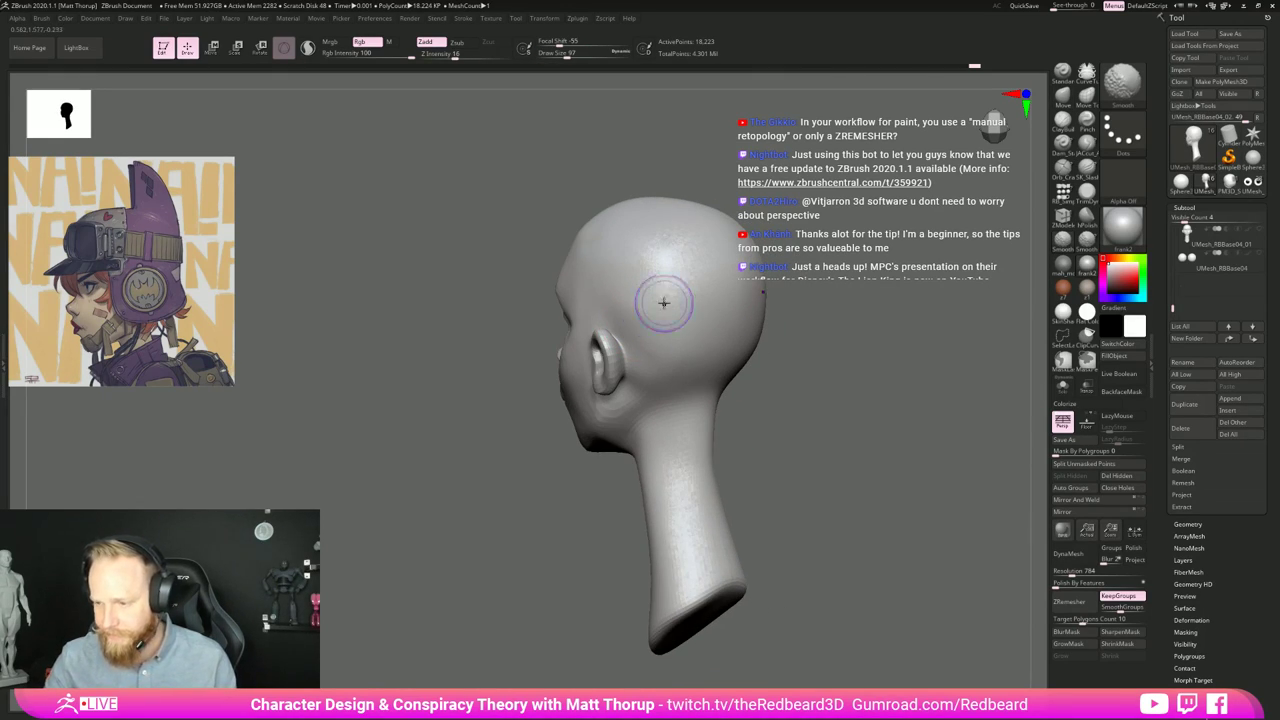
{"action": "left_click", "coordinate": [1087, 216]}
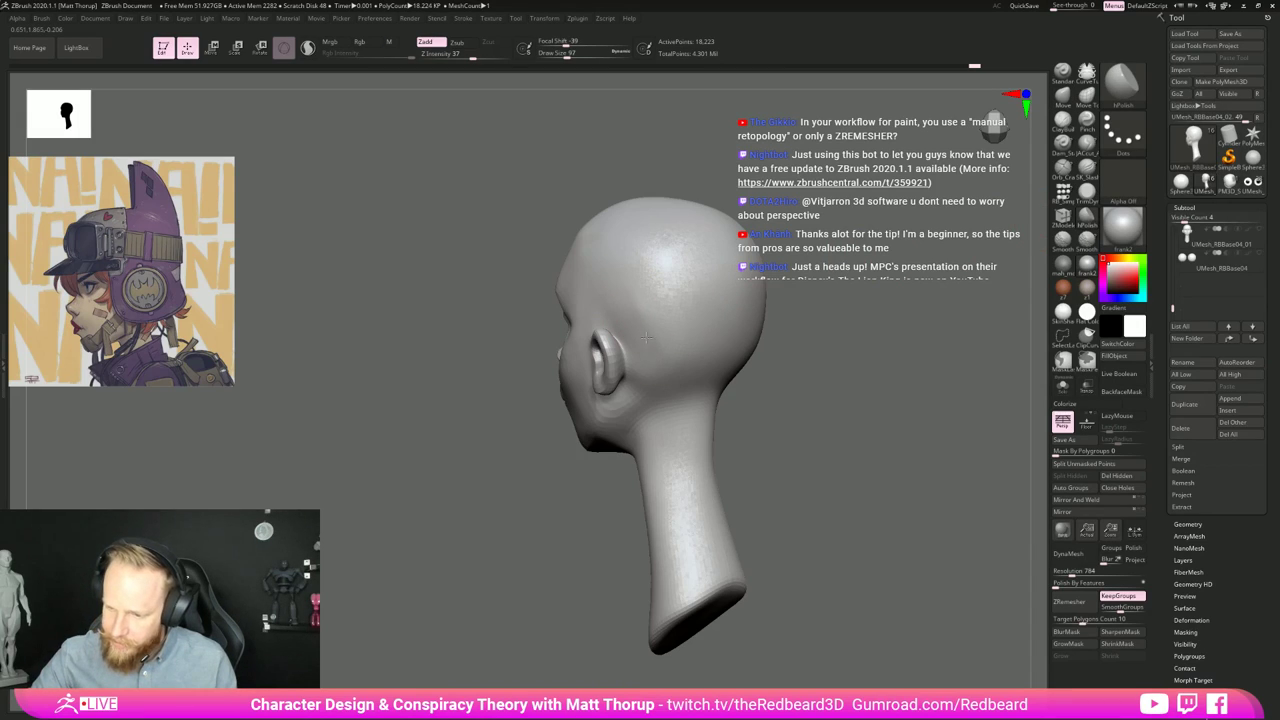
Step: Shape the jaw angle and the edge below the ear with the Move brush, raising its Draw Size to 128 and above
{"action": "right_click_drag", "start_coordinate": [575, 447], "coordinate": [599, 440]}
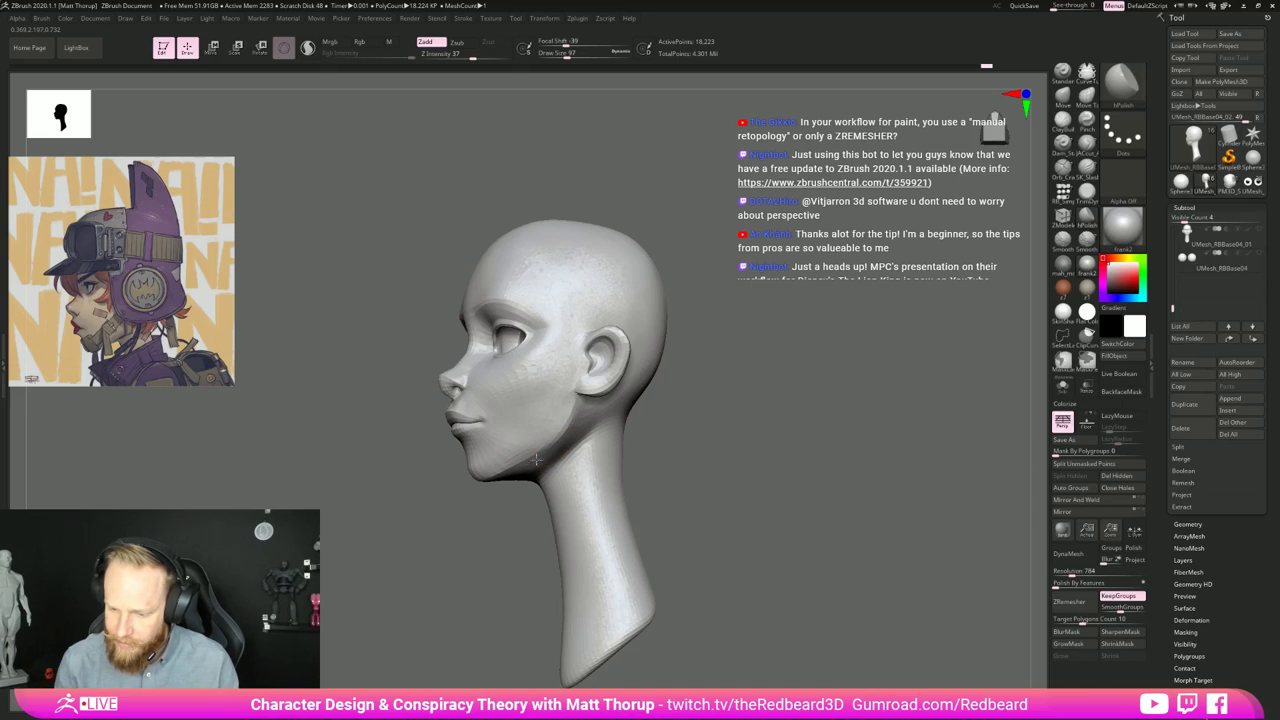
{"action": "left_click_drag", "start_coordinate": [487, 536], "coordinate": [533, 477]}
{"action": "left_click_drag", "start_coordinate": [712, 483], "coordinate": [758, 459], "text": "shift"}
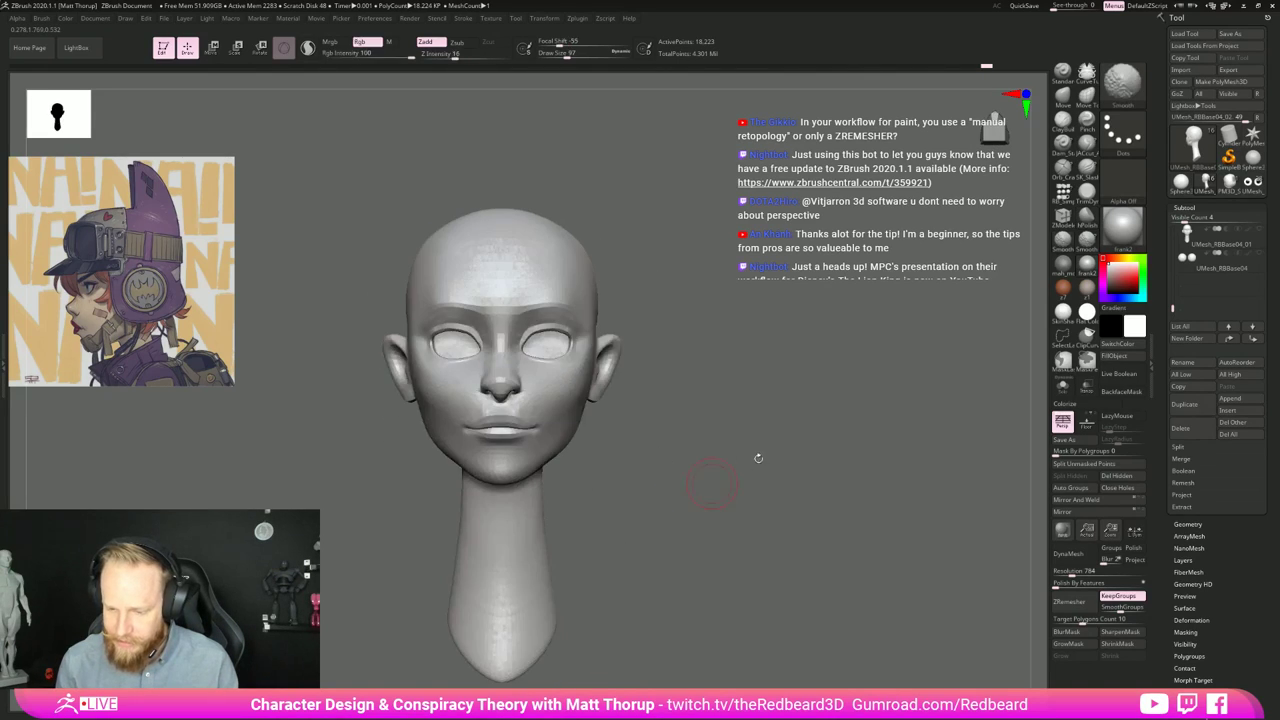
{"action": "mouse_move", "coordinate": [758, 458]}
{"action": "right_mouse_down"}
{"action": "mouse_move", "coordinate": [719, 466]}
{"action": "mouse_move", "coordinate": [780, 462]}
{"action": "right_mouse_up"}
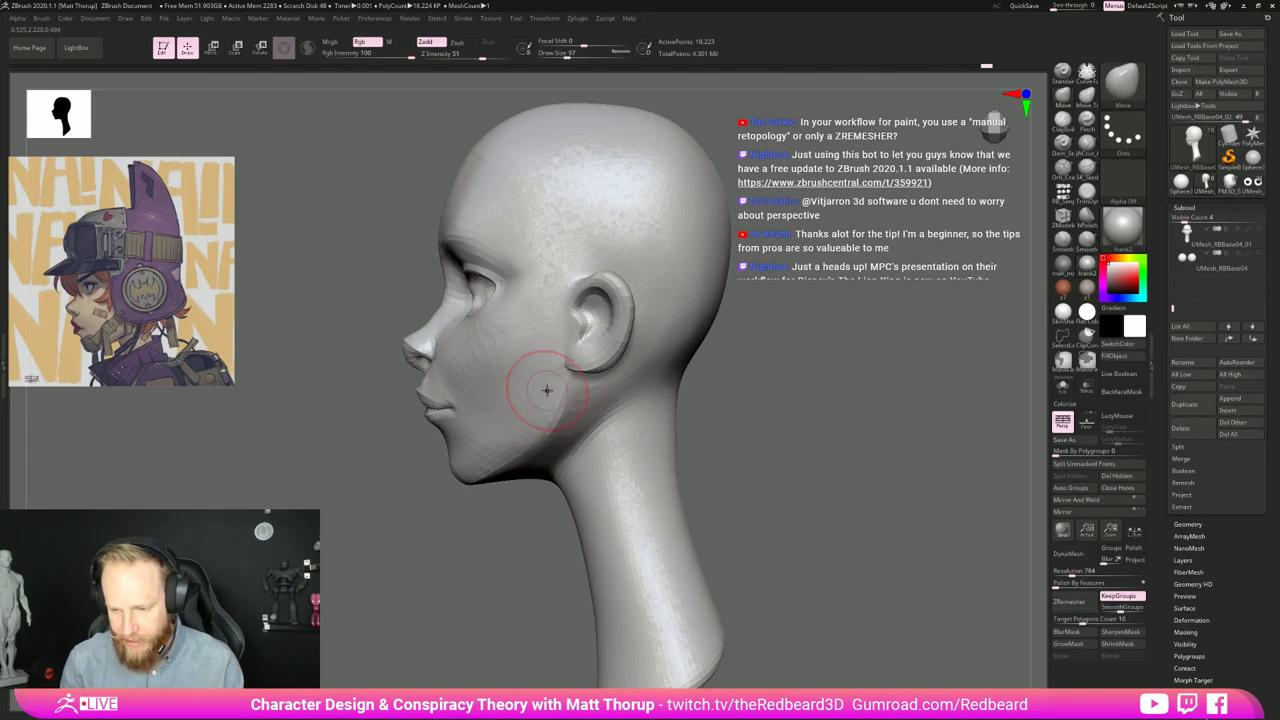
{"action": "key", "text": "s"}
{"action": "left_click_drag", "start_coordinate": [547, 390], "coordinate": [552, 390]}
{"action": "left_click_drag", "start_coordinate": [490, 512], "coordinate": [526, 490]}
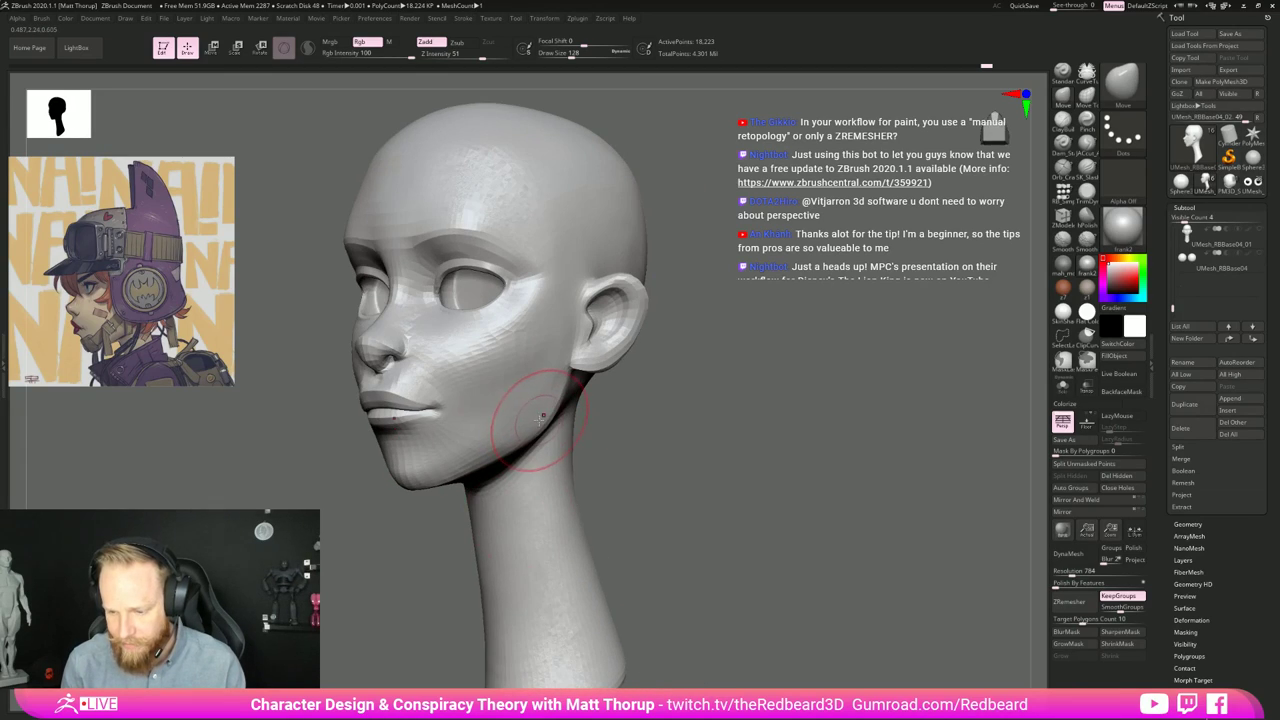
{"action": "key", "text": "s"}
{"action": "left_click_drag", "start_coordinate": [548, 407], "coordinate": [552, 402]}
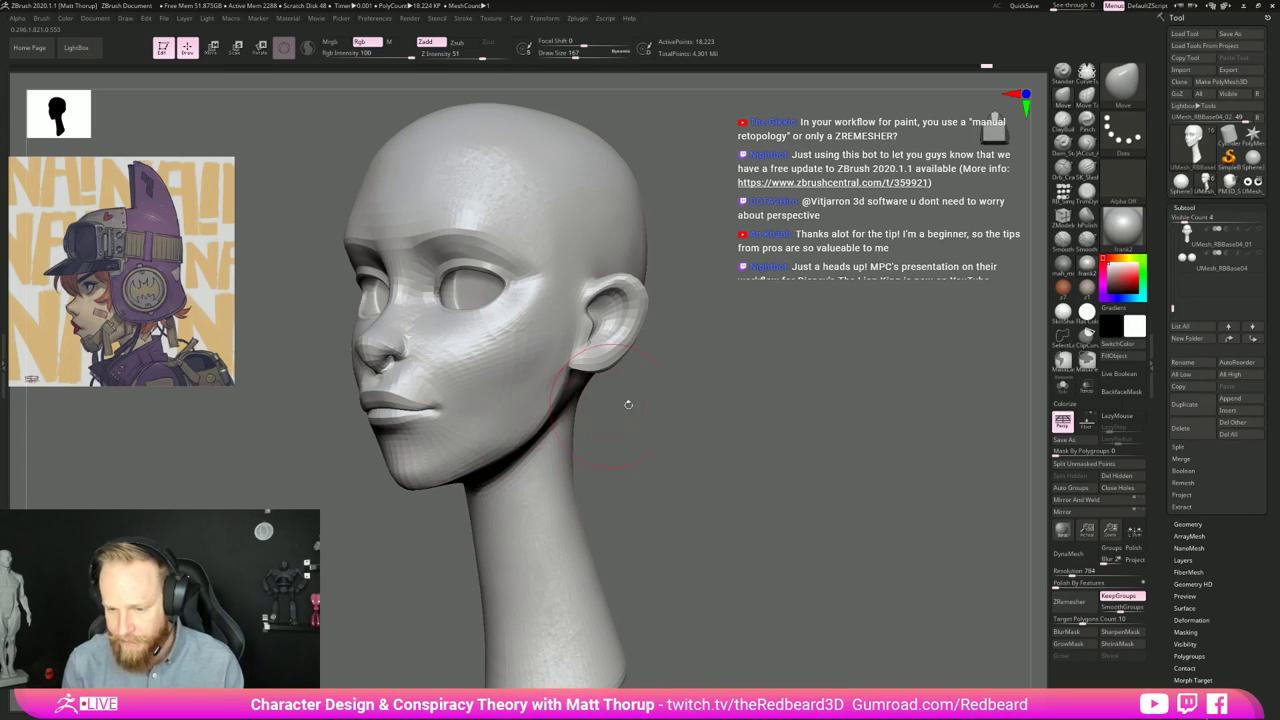
{"action": "right_click_drag", "start_coordinate": [628, 404], "coordinate": [620, 343]}
Step: Reshape the ear's rim, inner front edge and lobe with the Move brush, reducing its Draw Size from 108 to 46
{"action": "key", "text": "bracketleft"}
{"action": "key", "text": "bracketleft"}
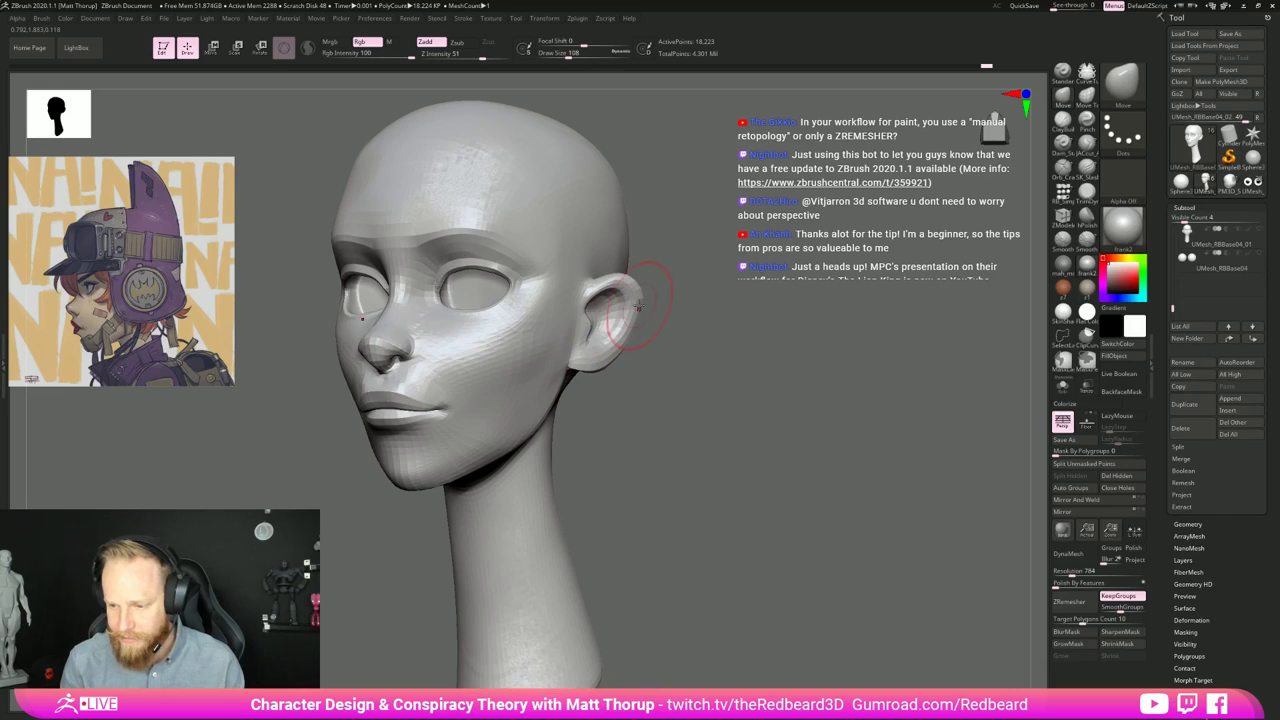
{"action": "right_click_drag", "start_coordinate": [657, 280], "coordinate": [590, 290]}
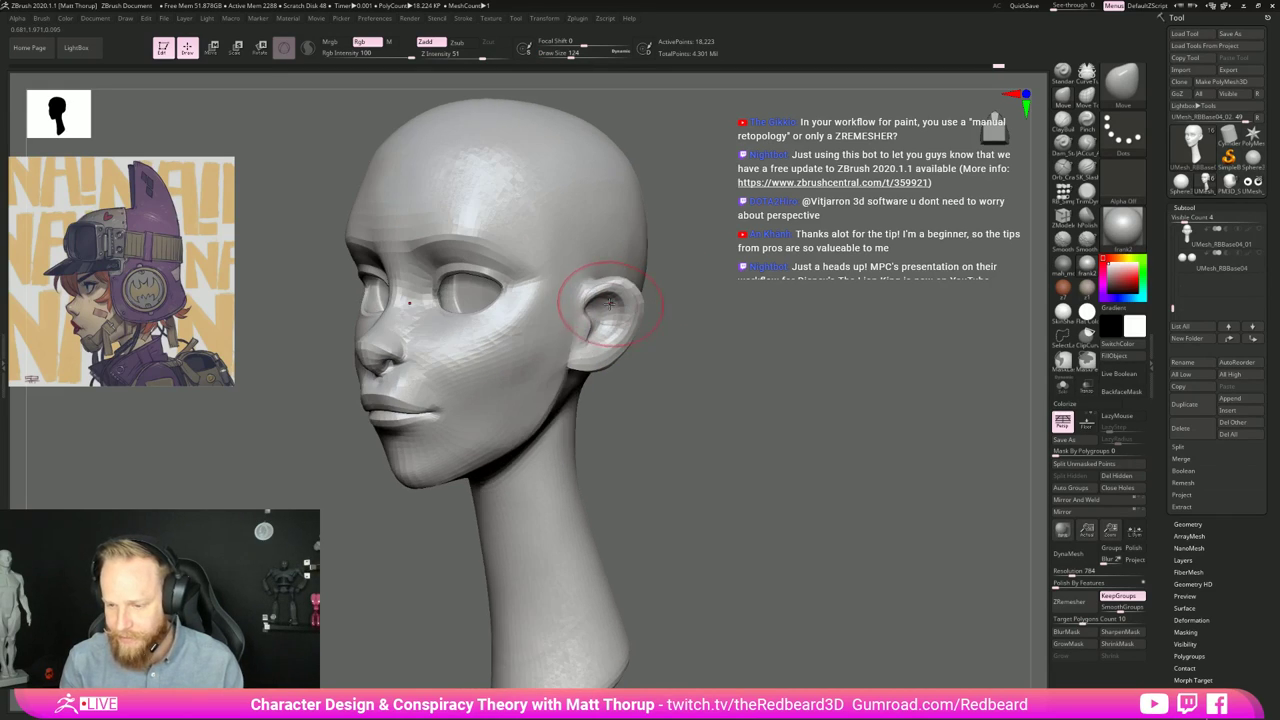
{"action": "key", "text": "bracketleft"}
{"action": "key", "text": "bracketleft"}
{"action": "left_click_drag", "start_coordinate": [599, 319], "coordinate": [596, 331]}
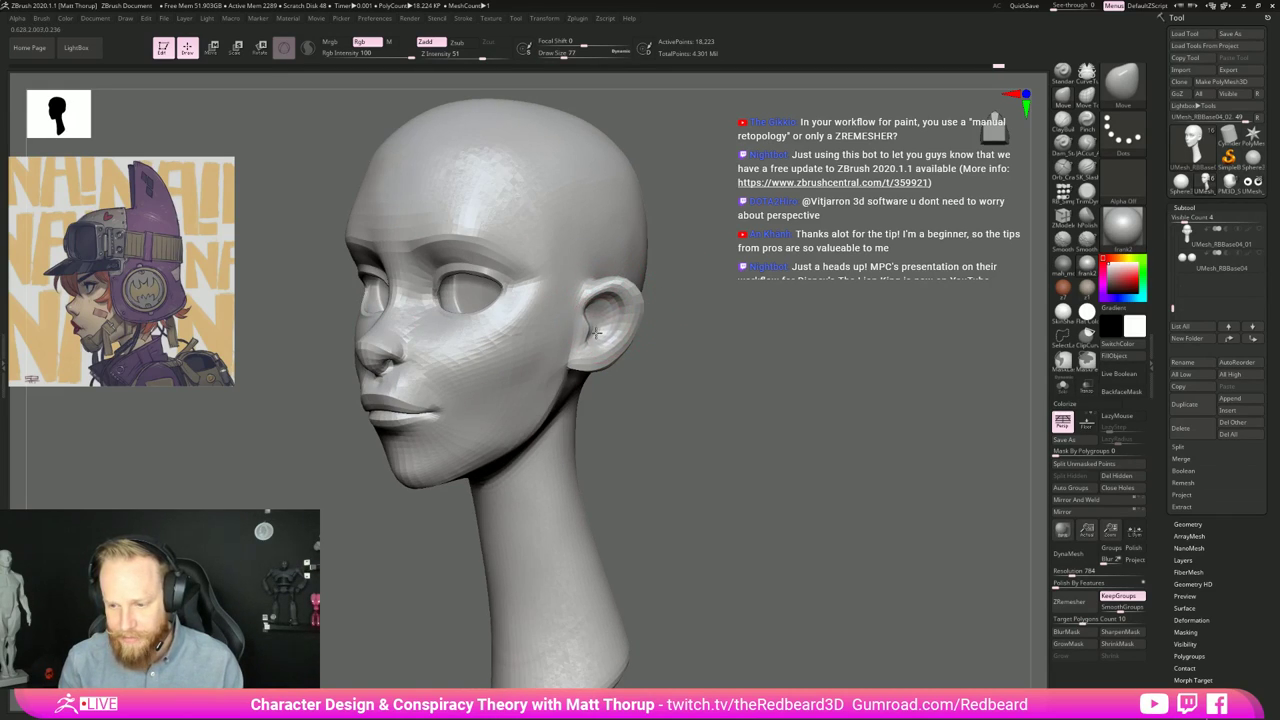
{"action": "key", "text": "bracketleft"}
{"action": "key", "text": "bracketleft"}
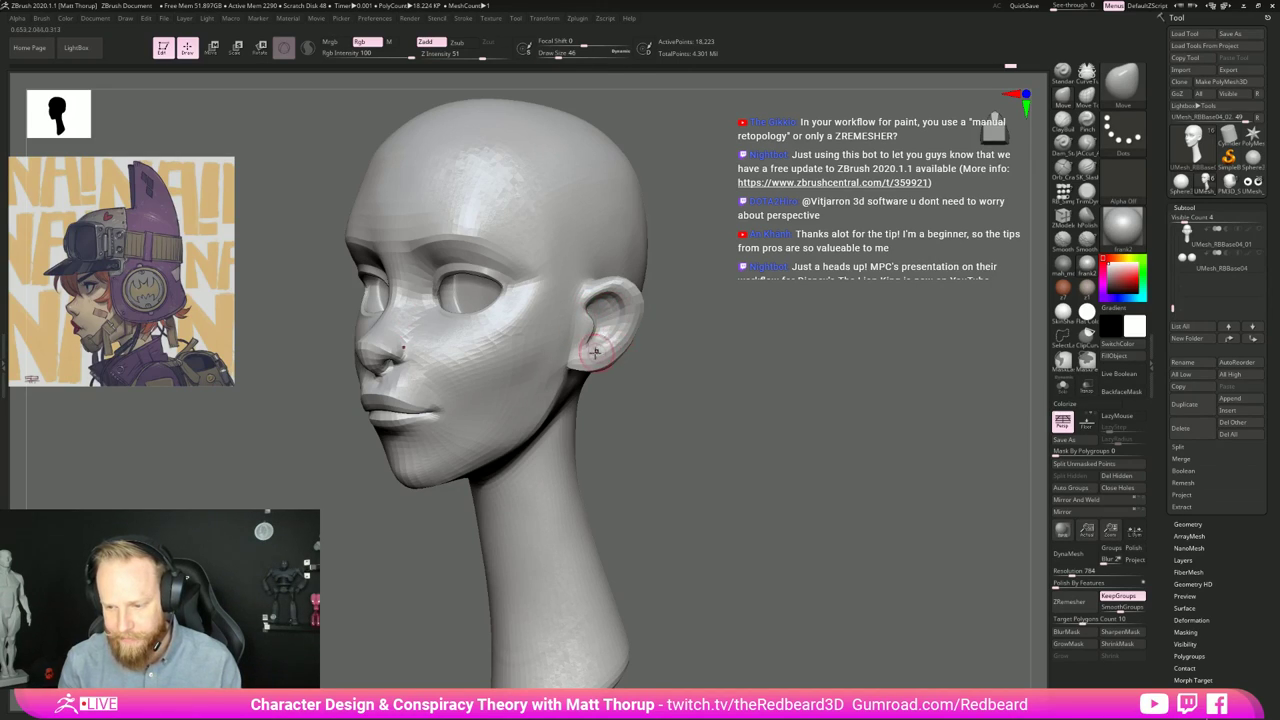
Step: Push the outer ear slightly toward the head with the Move brush at Draw Size 172
{"action": "key", "text": "bracketright"}
{"action": "key", "text": "bracketright"}
{"action": "key", "text": "bracketright"}
{"action": "key", "text": "bracketright"}
{"action": "key", "text": "bracketright"}
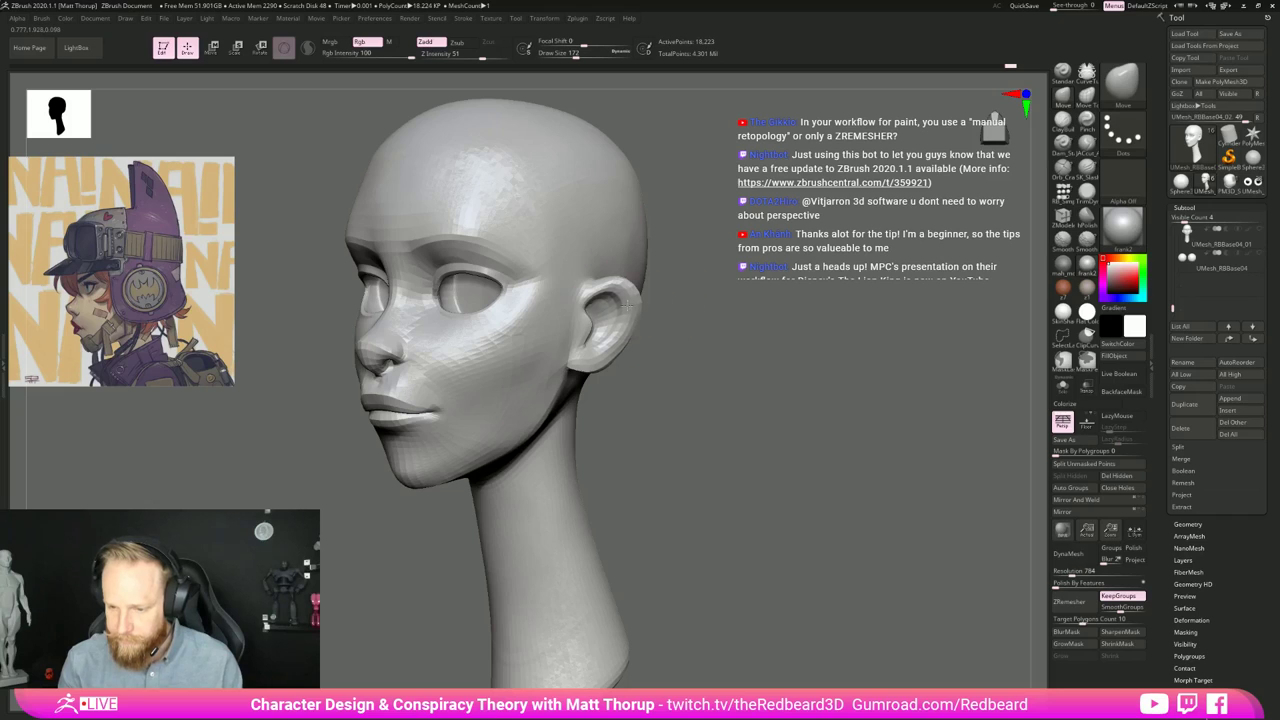
{"action": "left_click_drag", "start_coordinate": [627, 305], "coordinate": [617, 303]}
Step: Refine the jaw corner above the neck in profile with the Move brush at Draw Size 101
{"action": "mouse_move", "coordinate": [665, 350]}
{"action": "left_mouse_down"}
{"action": "mouse_move", "coordinate": [885, 470]}
{"action": "mouse_move", "coordinate": [712, 442]}
{"action": "mouse_move", "coordinate": [628, 490]}
{"action": "left_mouse_up"}
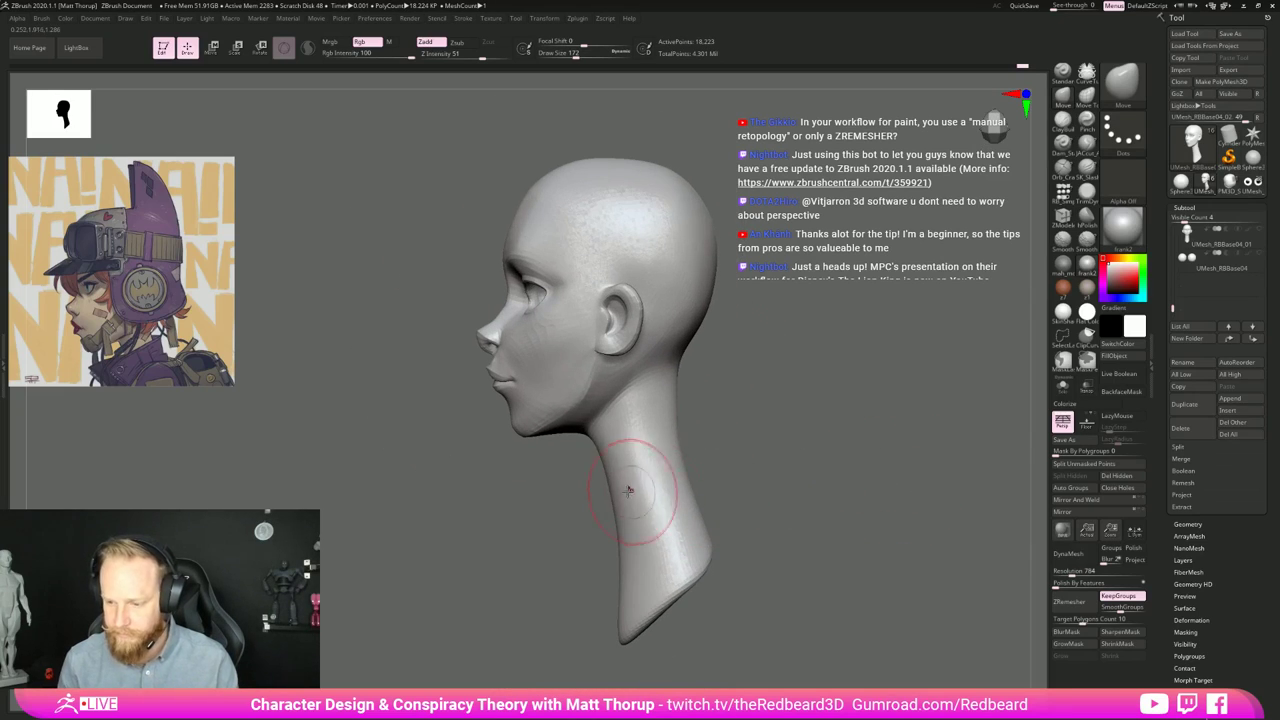
{"action": "key", "text": "bracketright"}
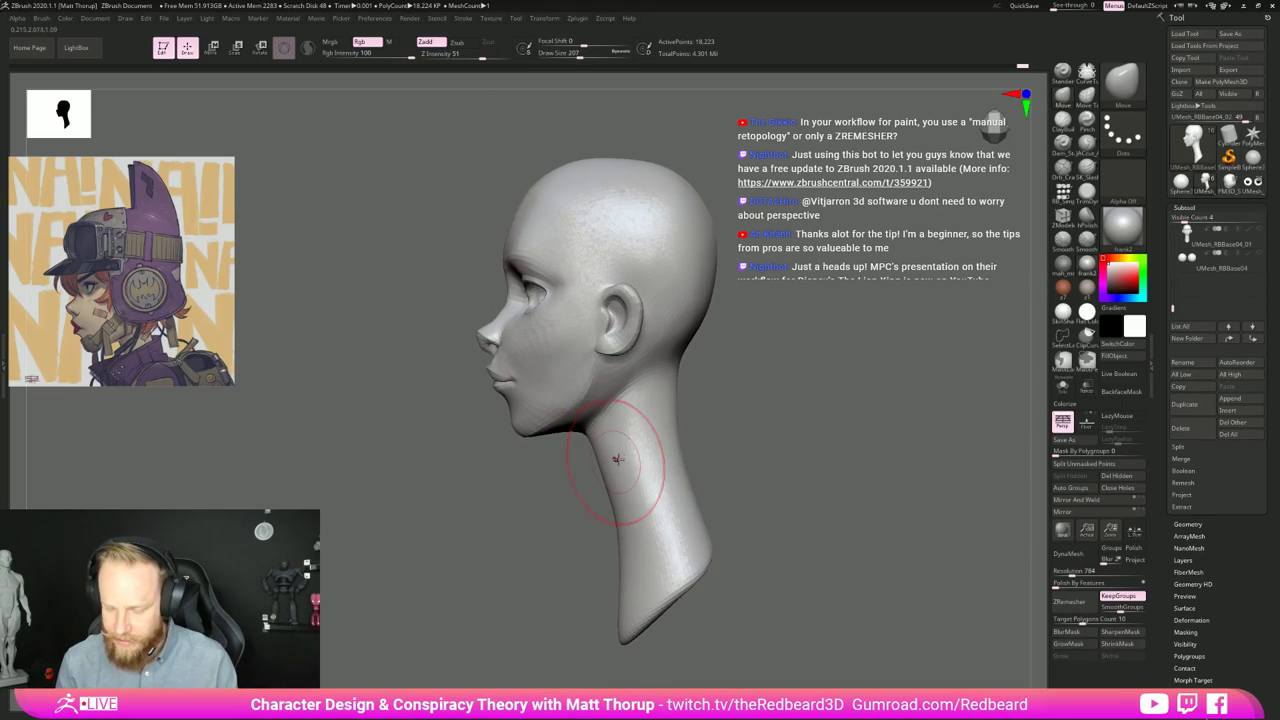
{"action": "key", "text": "bracketleft"}
{"action": "key", "text": "bracketleft"}
{"action": "key", "text": "bracketleft"}
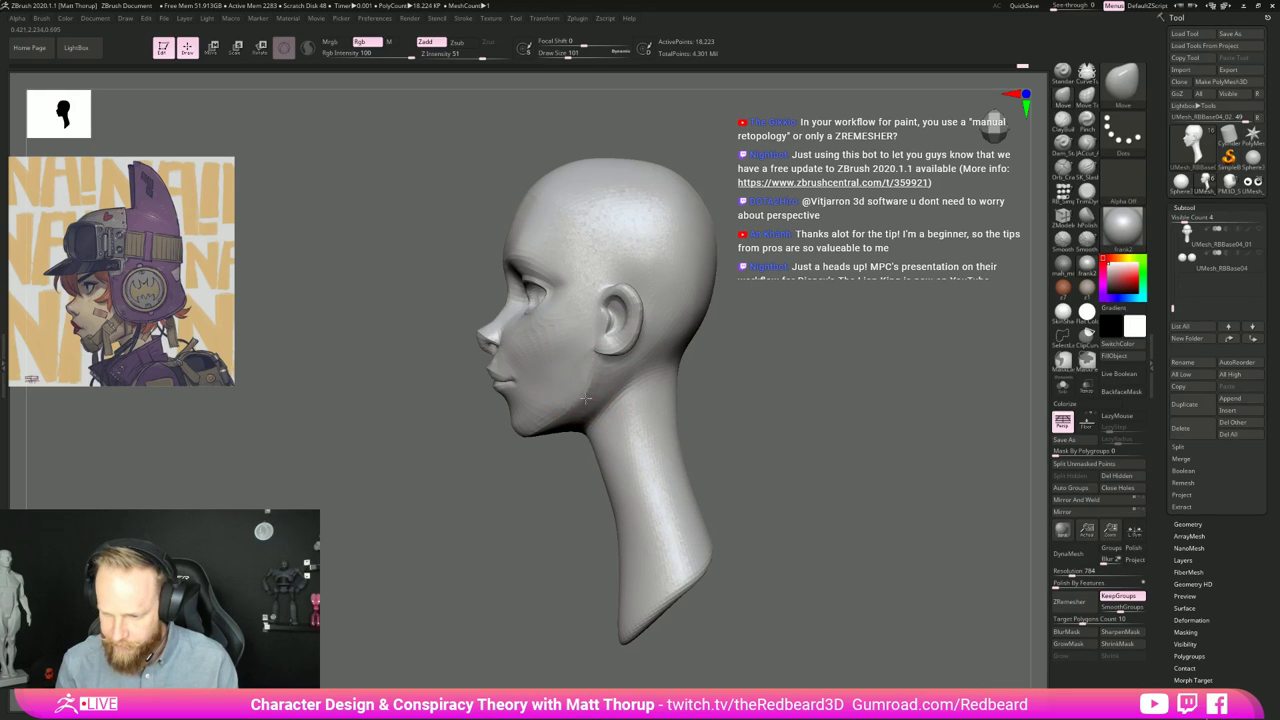
{"action": "left_click_drag", "start_coordinate": [586, 398], "coordinate": [580, 399]}
{"action": "mouse_move", "coordinate": [535, 446]}
{"action": "left_mouse_down"}
{"action": "mouse_move", "coordinate": [585, 432]}
{"action": "mouse_move", "coordinate": [565, 397]}
{"action": "left_mouse_up"}
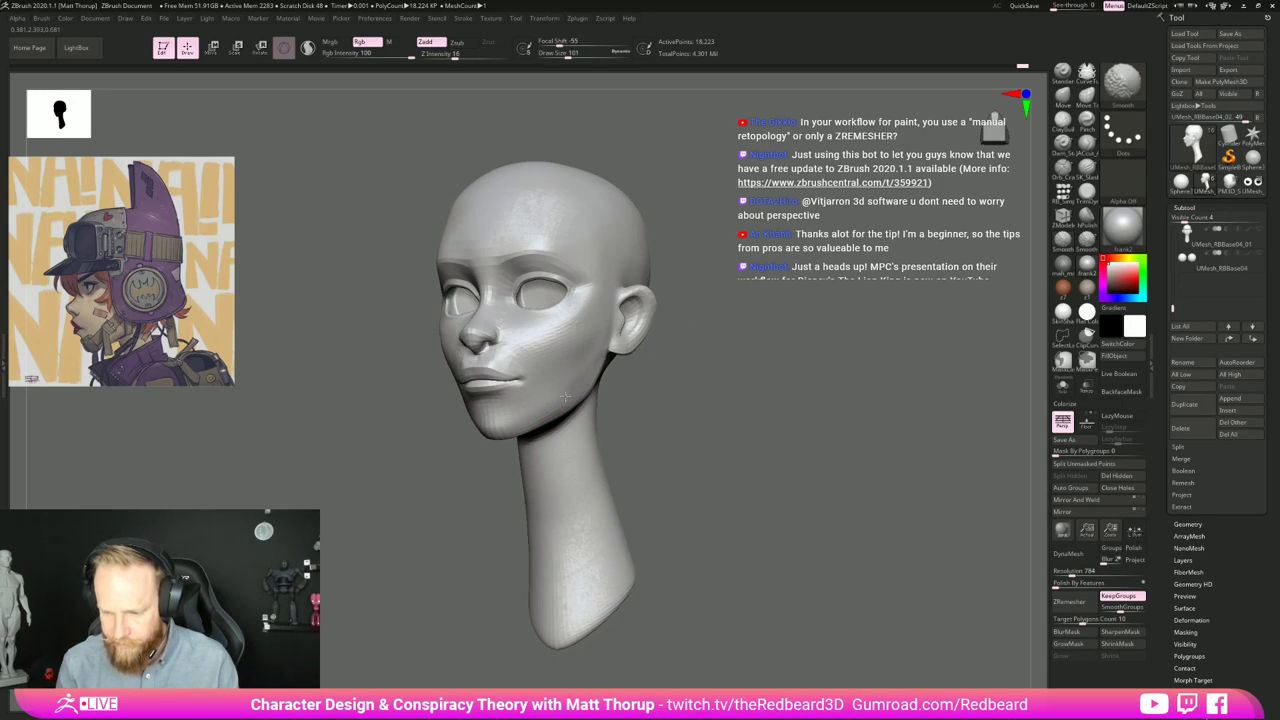
{"action": "right_click_drag", "start_coordinate": [563, 350], "coordinate": [673, 418], "text": "shift"}
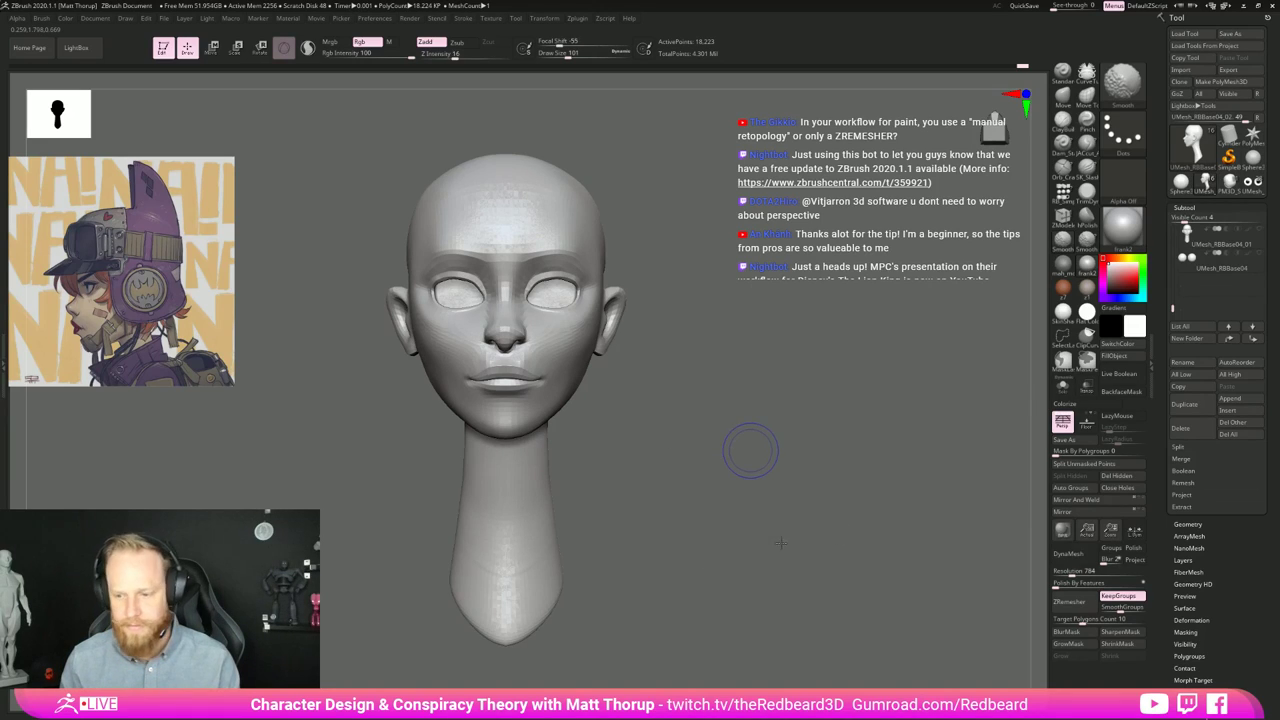
{"action": "left_click_drag", "start_coordinate": [780, 543], "coordinate": [830, 592]}
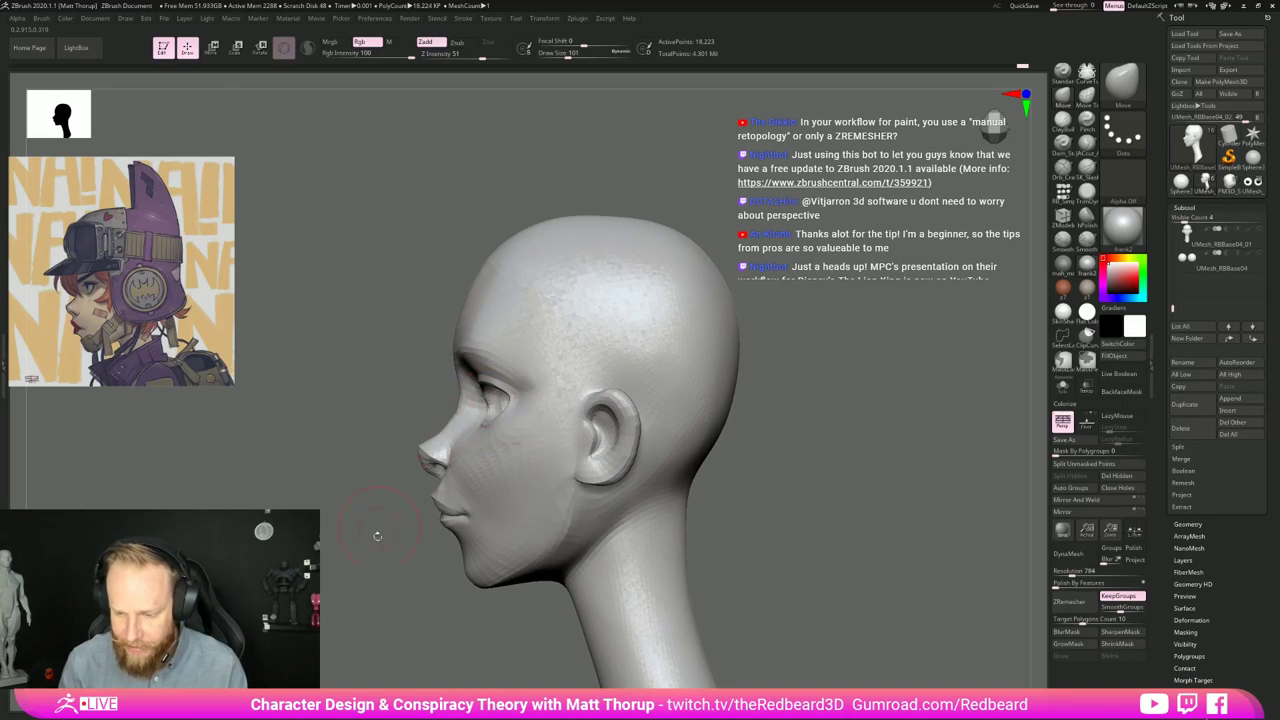
Step: Adjust the inner corners of the eyes beside the nose bridge with the Move brush at Draw Sizes 39 and 46
{"action": "left_click_drag", "start_coordinate": [376, 537], "coordinate": [434, 534]}
{"action": "key", "text": "s"}
{"action": "left_click_drag", "start_coordinate": [647, 412], "coordinate": [636, 413]}
{"action": "left_click", "coordinate": [637, 411]}
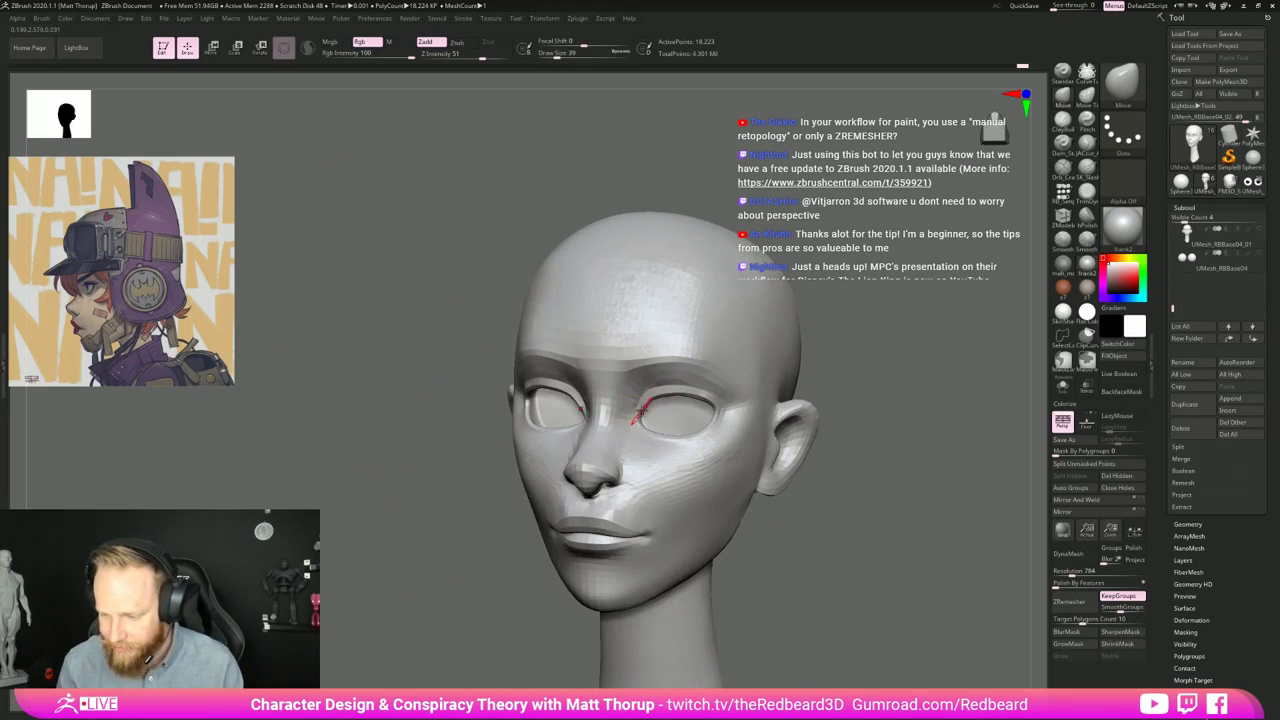
{"action": "right_click_drag", "start_coordinate": [638, 410], "coordinate": [657, 428], "text": "shift"}
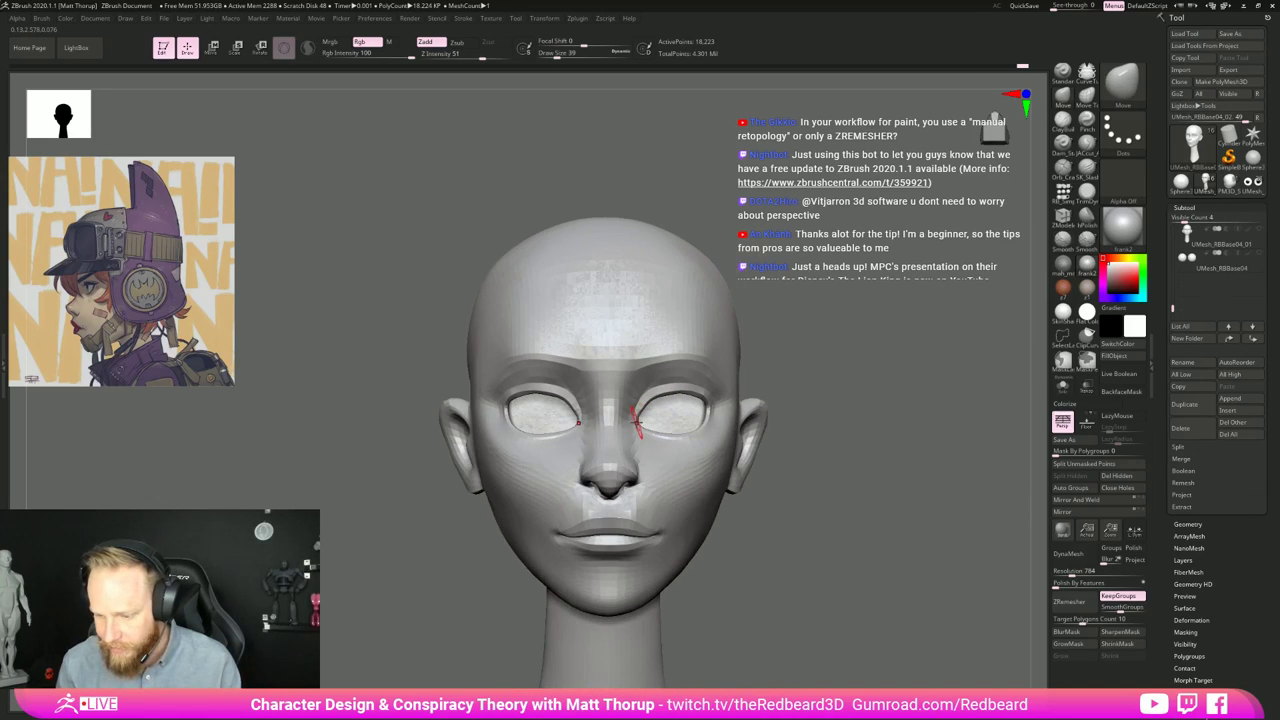
{"action": "key", "text": "s"}
{"action": "left_click_drag", "start_coordinate": [640, 412], "coordinate": [642, 409]}
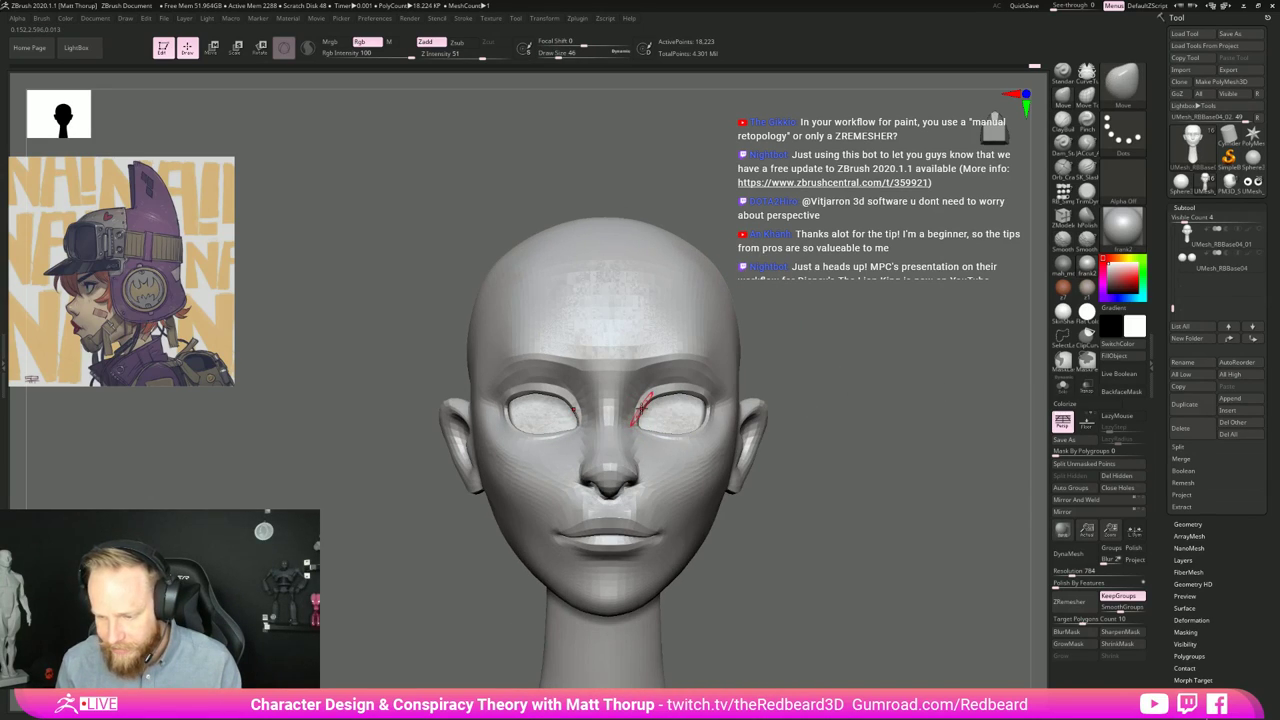
Step: Reshape the lower and upper eyelids and the outer eye corners with the Move brush, reducing its Draw Size to 13
{"action": "left_click_drag", "start_coordinate": [870, 371], "coordinate": [870, 440], "text": "alt"}
{"action": "key", "text": "s"}
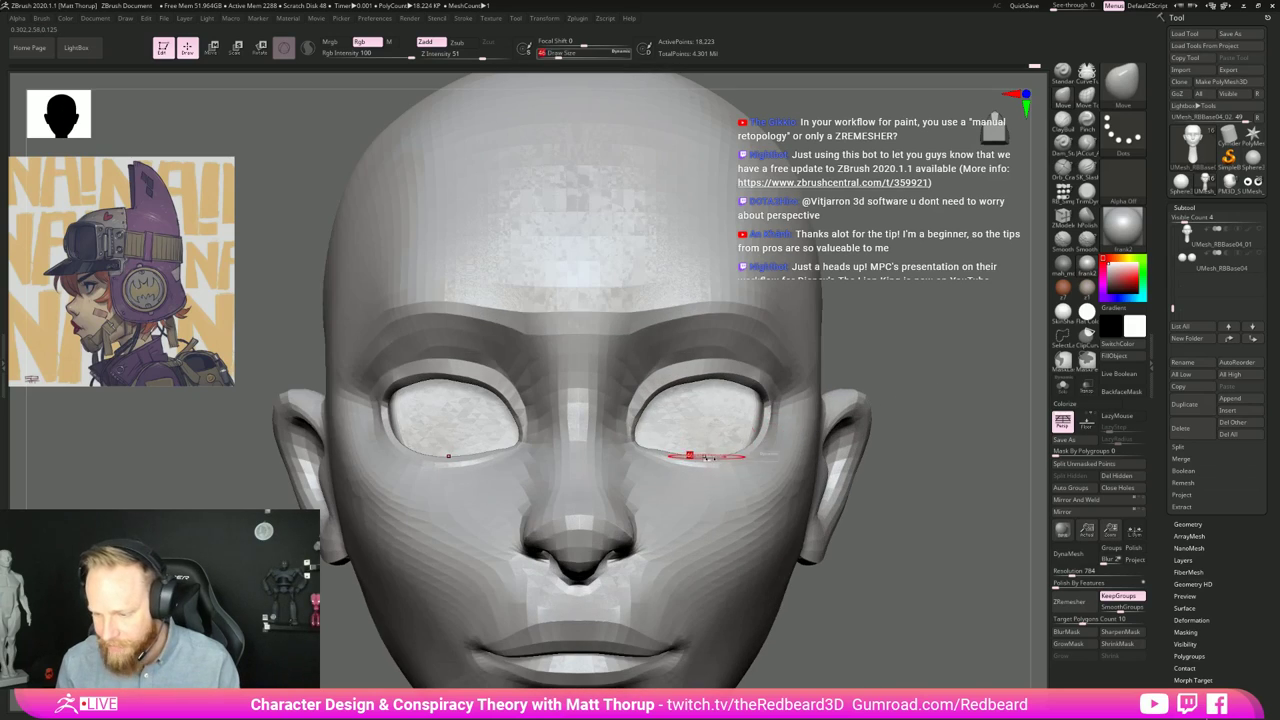
{"action": "left_click_drag", "start_coordinate": [690, 455], "coordinate": [740, 452]}
{"action": "key", "text": "s"}
{"action": "left_click_drag", "start_coordinate": [708, 375], "coordinate": [704, 374]}
{"action": "left_click_drag", "start_coordinate": [840, 351], "coordinate": [760, 378]}
{"action": "key", "text": "["}
{"action": "key", "text": "["}
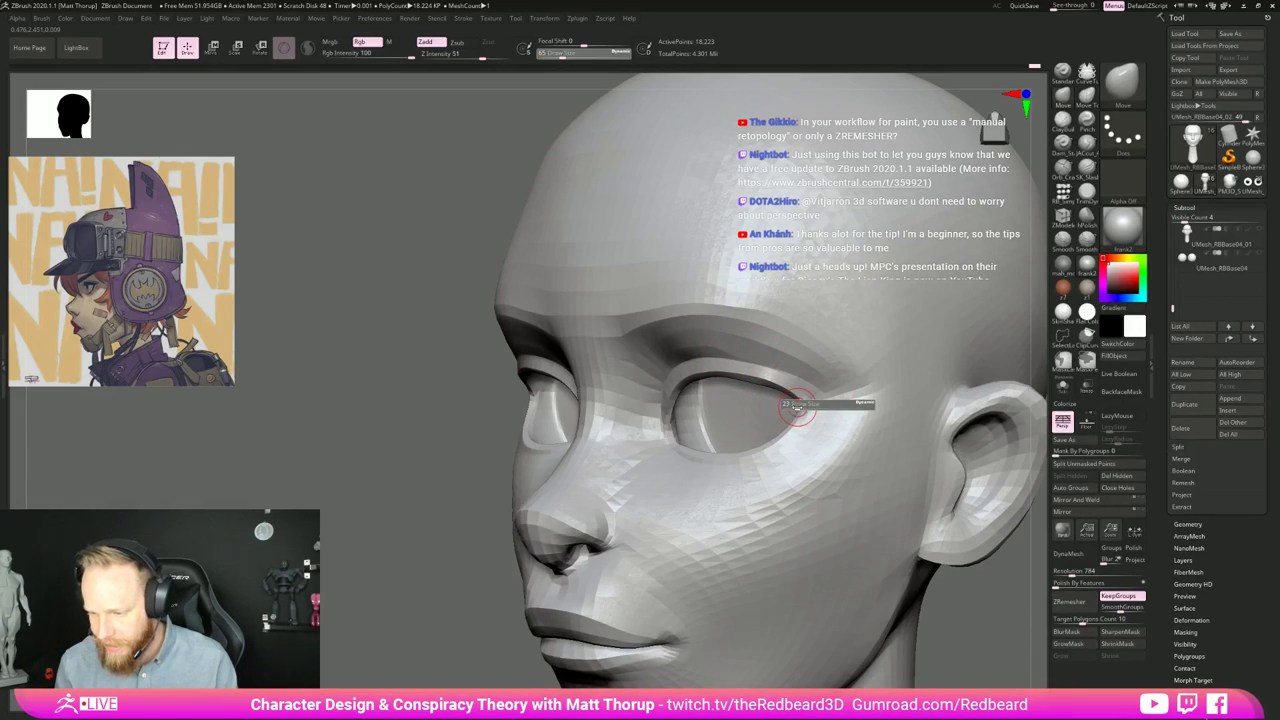
{"action": "key", "text": "["}
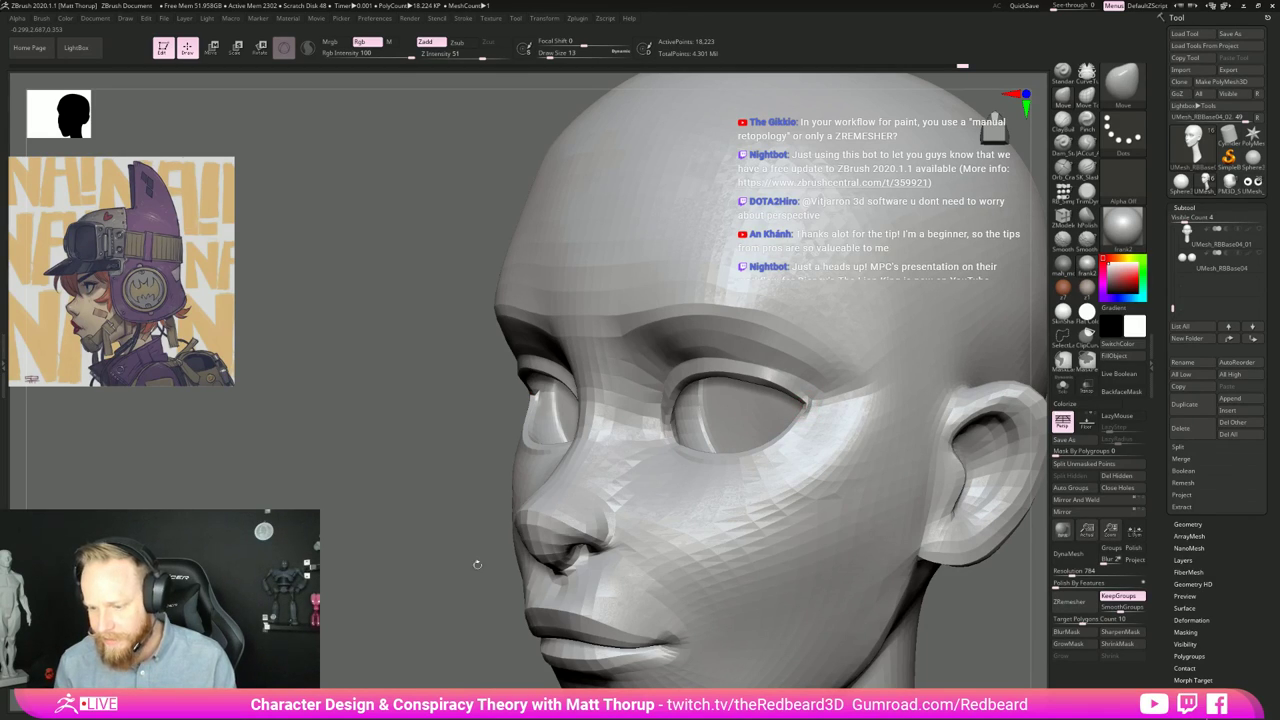
Step: Adjust the upper eyelid and inner brow area in profile with the Move brush at Draw Size 90
{"action": "left_click_drag", "start_coordinate": [452, 619], "coordinate": [894, 534]}
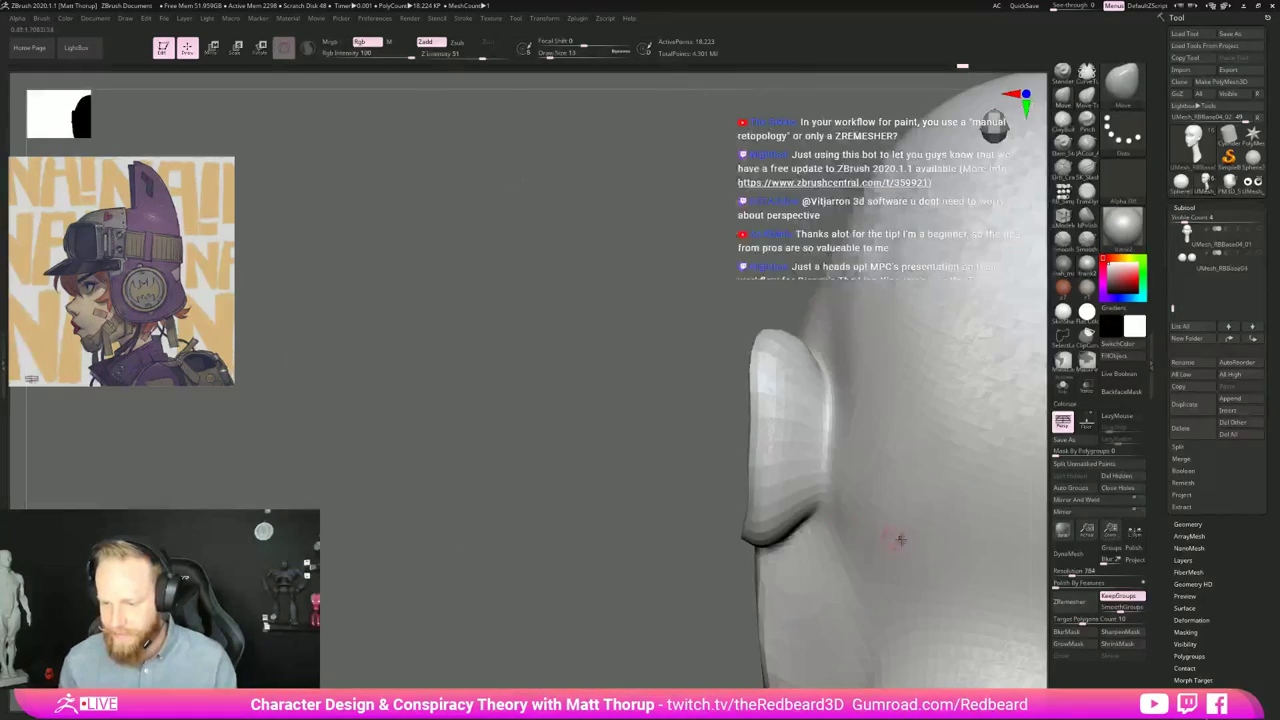
{"action": "left_click_drag", "start_coordinate": [645, 638], "coordinate": [810, 566], "text": "alt"}
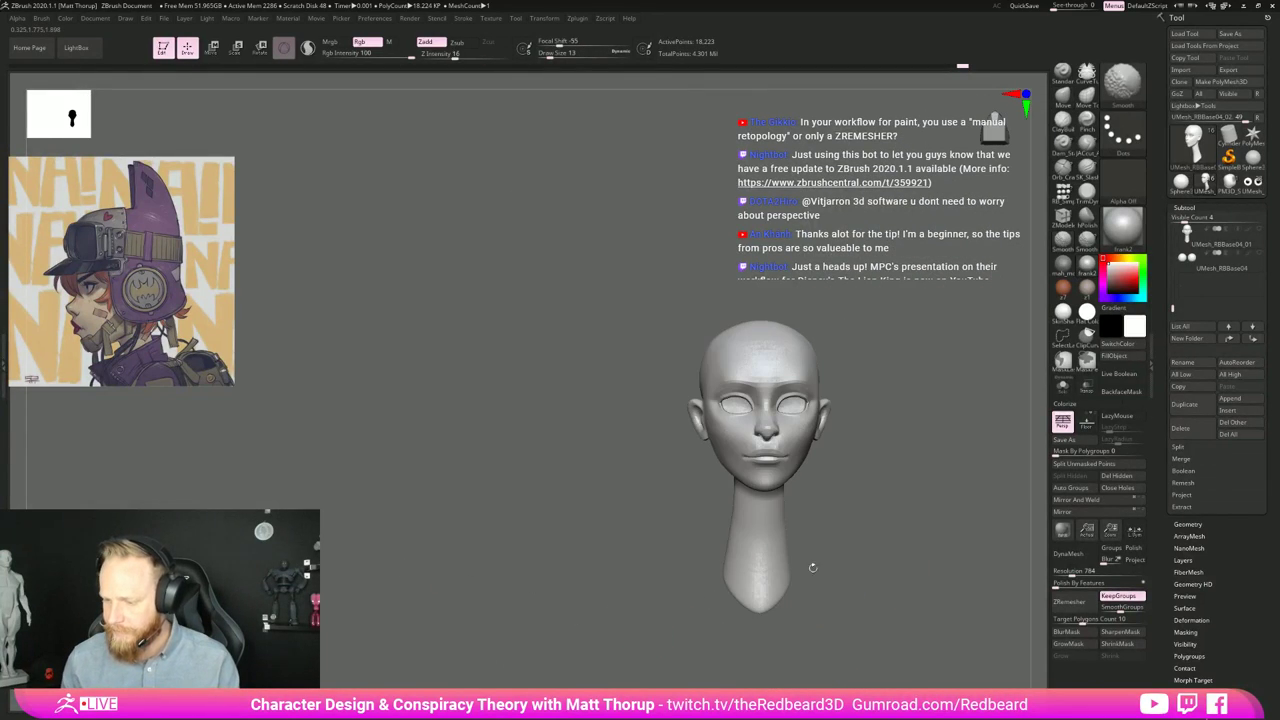
{"action": "mouse_move", "coordinate": [950, 508]}
{"action": "left_mouse_down", "text": "alt"}
{"action": "mouse_move", "coordinate": [746, 534]}
{"action": "mouse_move", "coordinate": [841, 584]}
{"action": "mouse_move", "coordinate": [675, 545]}
{"action": "left_mouse_up", "text": "alt"}
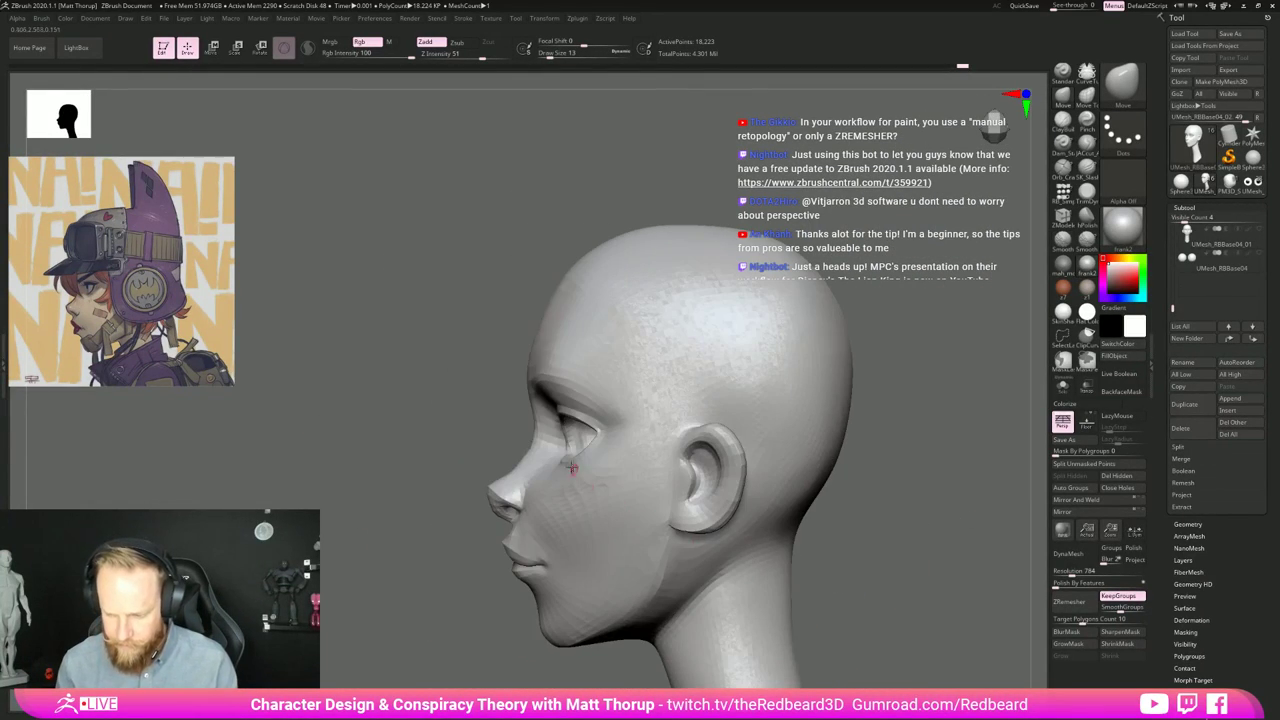
{"action": "key", "text": "s"}
{"action": "mouse_move", "coordinate": [555, 424]}
{"action": "left_mouse_down"}
{"action": "mouse_move", "coordinate": [570, 428]}
{"action": "mouse_move", "coordinate": [557, 424]}
{"action": "left_mouse_up"}
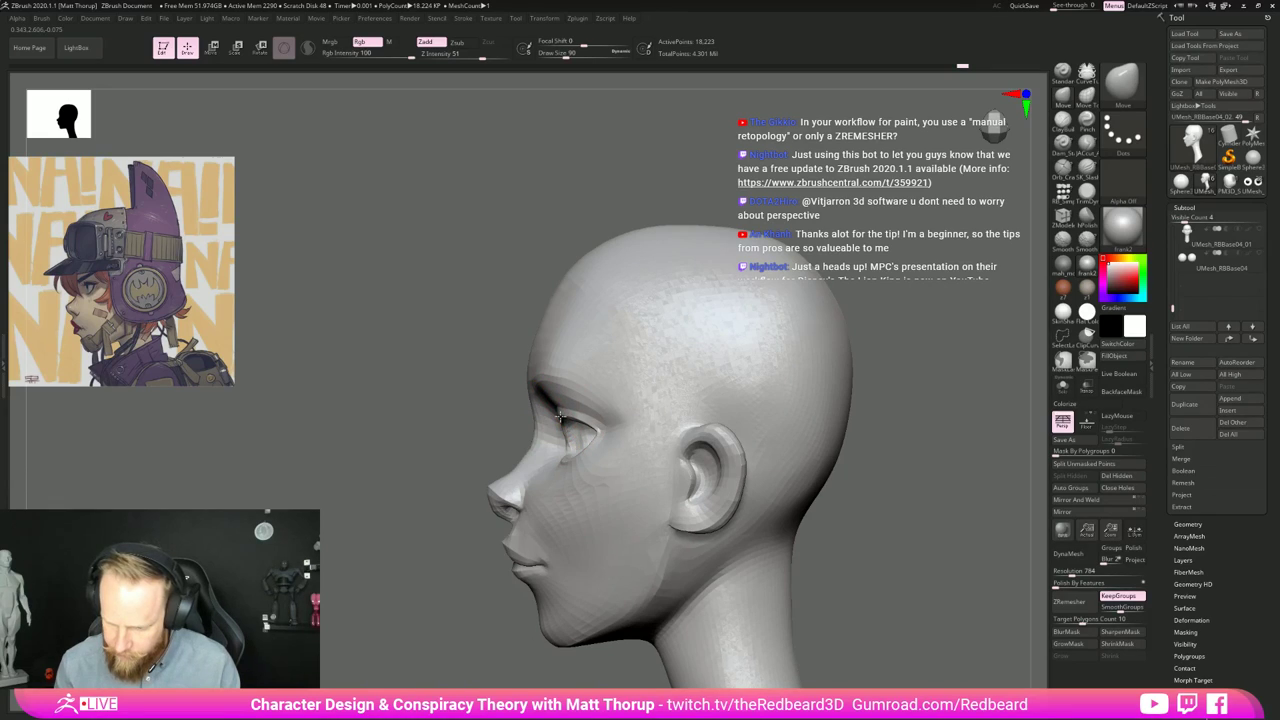
{"action": "left_click_drag", "start_coordinate": [458, 488], "coordinate": [530, 470]}
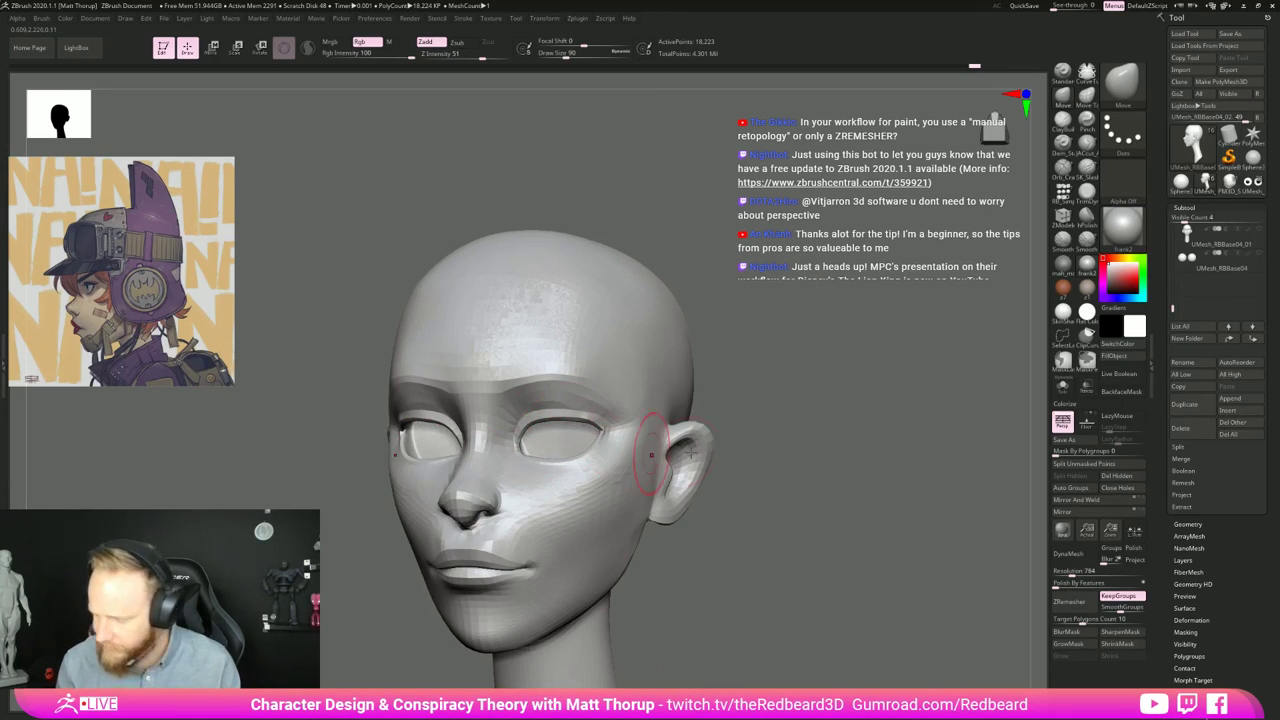
Step: Show and select the eyeball subtool UMesh_RBBase04 and place the transform gizmo at the centre of one eyeball
{"action": "left_click_drag", "start_coordinate": [770, 452], "coordinate": [941, 467]}
{"action": "left_click", "coordinate": [1260, 255]}
{"action": "left_click_drag", "start_coordinate": [891, 531], "coordinate": [790, 485], "text": "alt"}
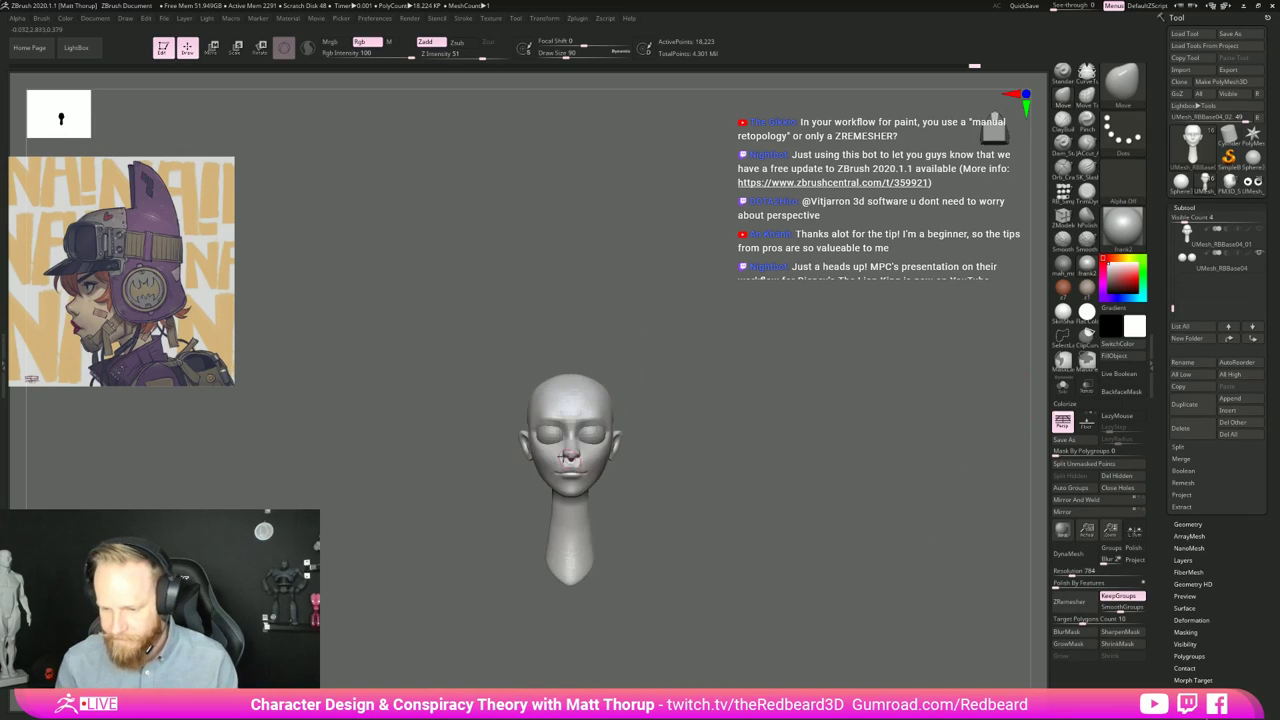
{"action": "key", "text": "w"}
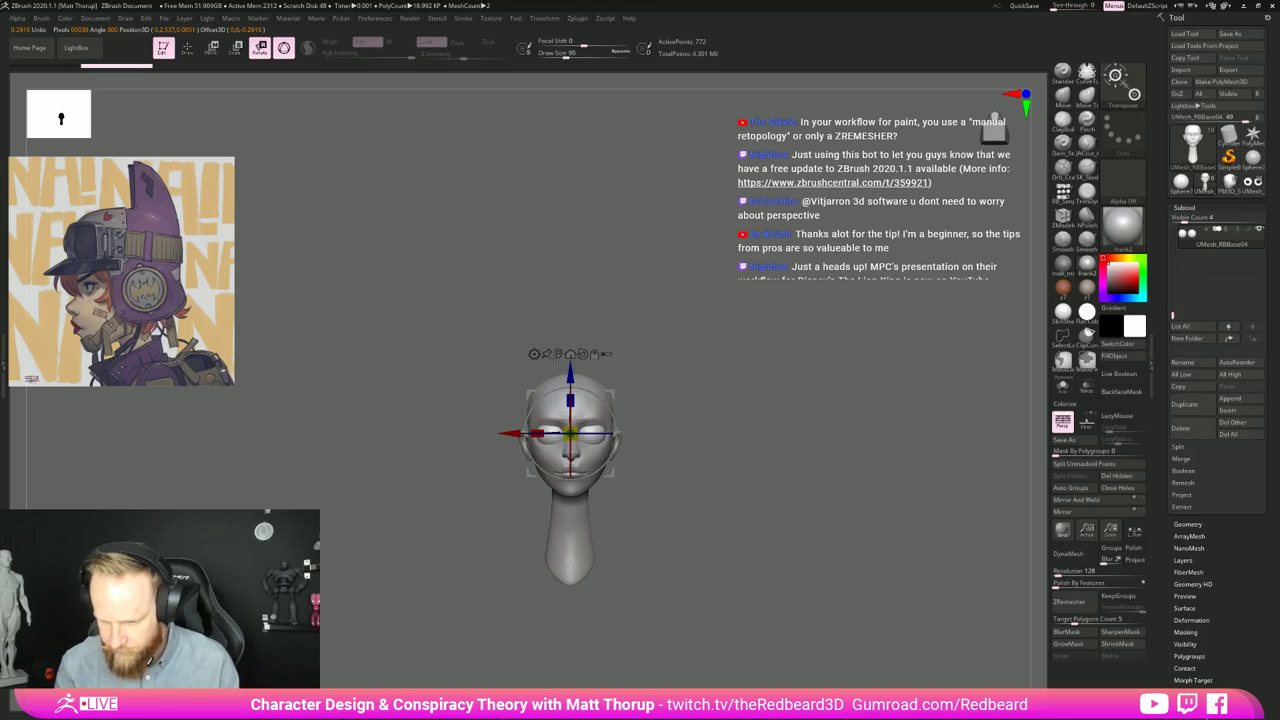
{"action": "left_click", "coordinate": [557, 356]}
{"action": "left_click_drag", "start_coordinate": [680, 386], "coordinate": [715, 465], "text": "alt"}
Step: Scale the eyeballs to about 0.88 and reposition them in the sockets with local symmetry enabled
{"action": "left_click_drag", "start_coordinate": [589, 433], "coordinate": [584, 437]}
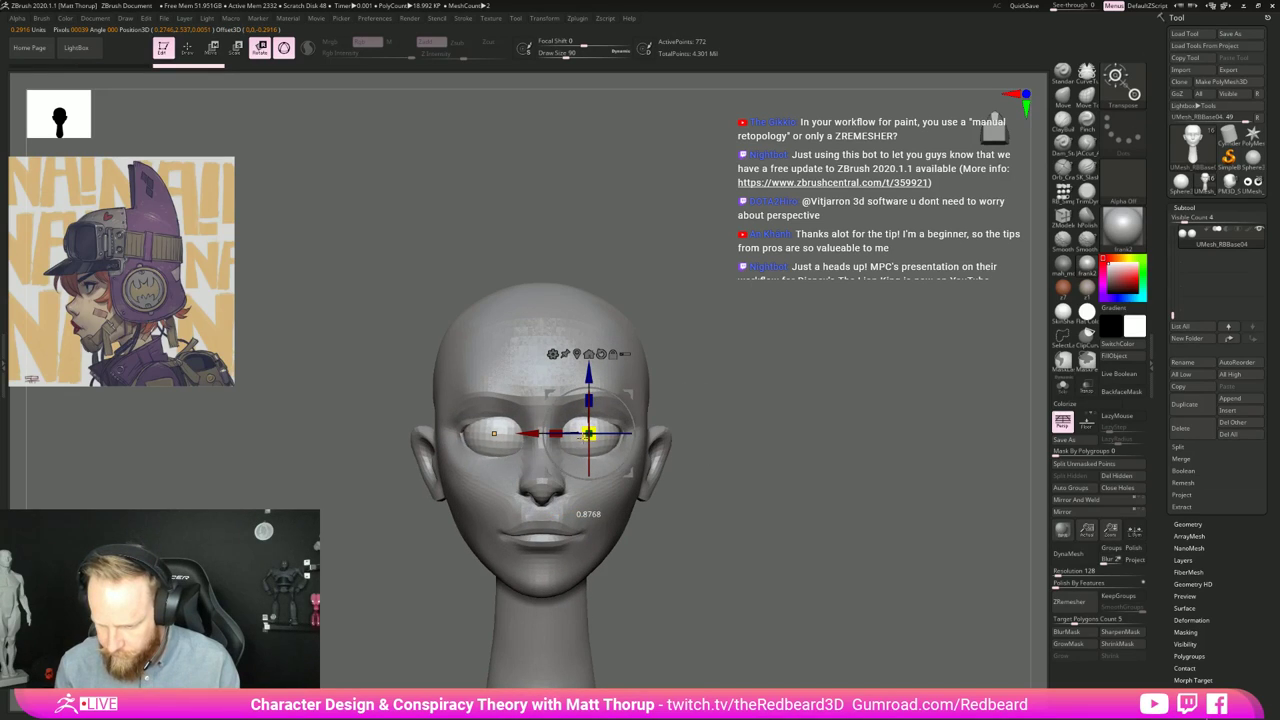
{"action": "left_click", "coordinate": [1133, 531]}
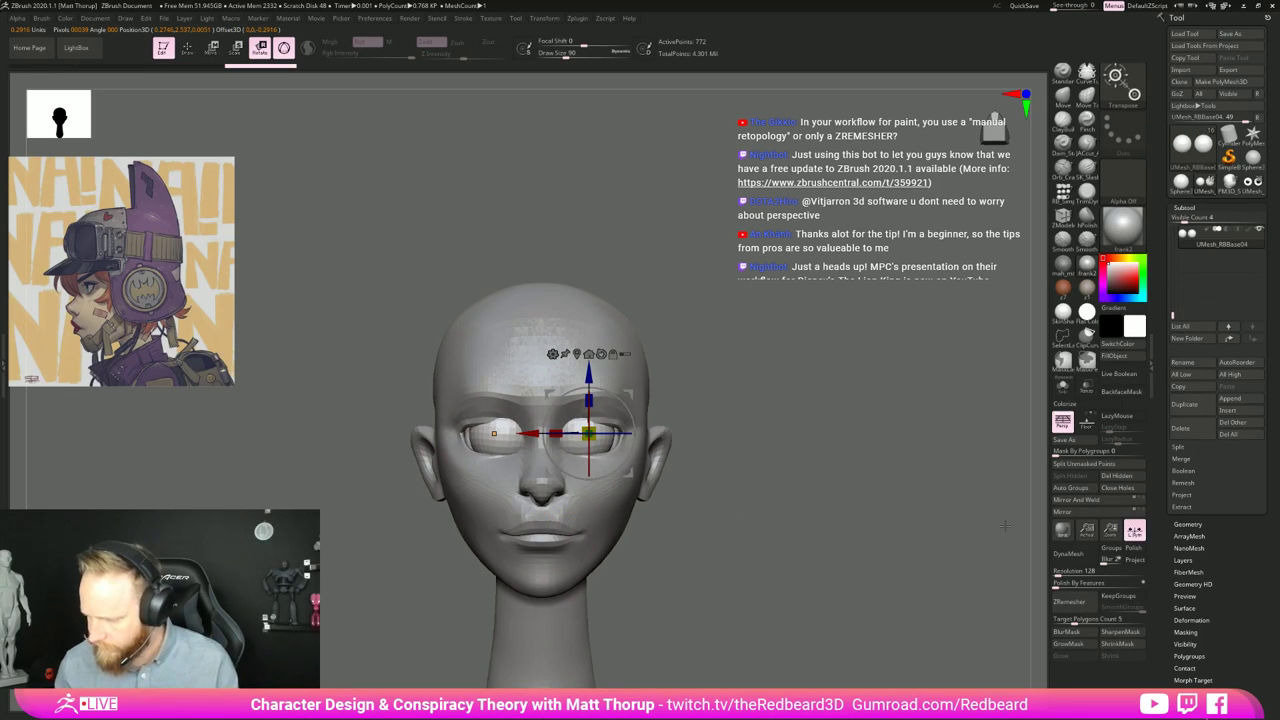
{"action": "left_click_drag", "start_coordinate": [543, 434], "coordinate": [598, 436]}
{"action": "left_click_drag", "start_coordinate": [790, 470], "coordinate": [662, 488]}
{"action": "left_click_drag", "start_coordinate": [657, 434], "coordinate": [664, 433]}
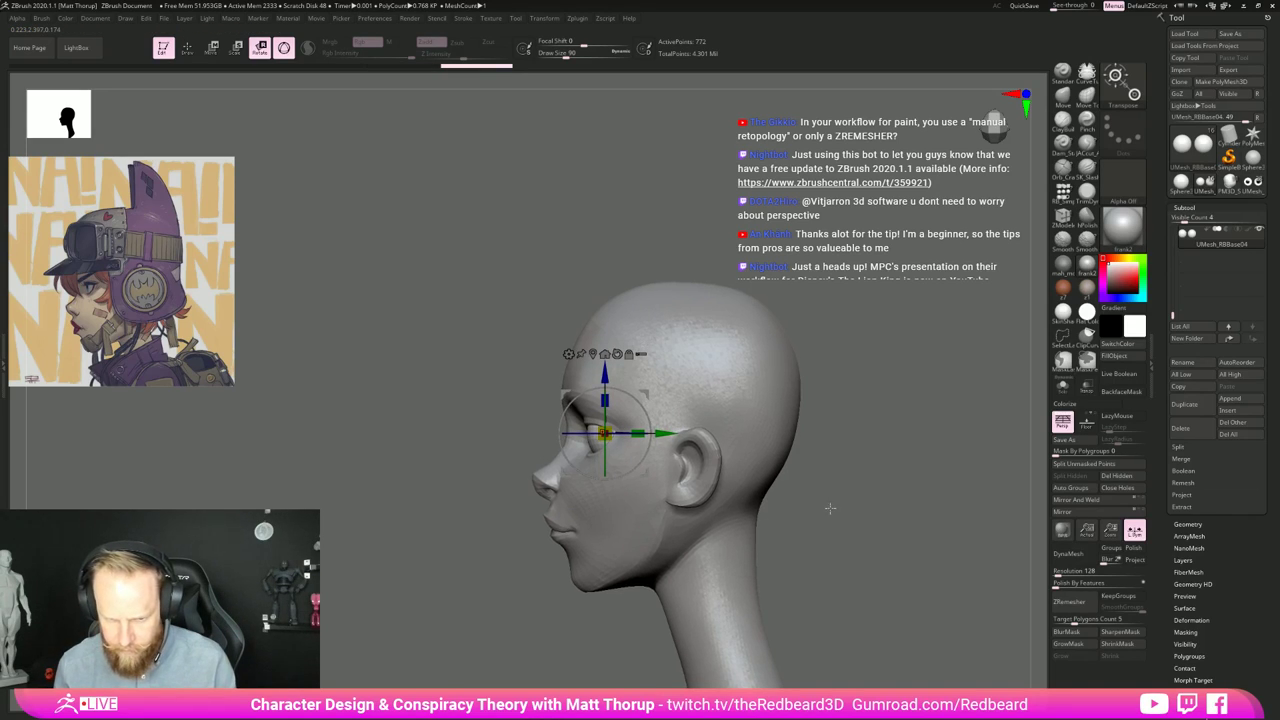
Step: Enlarge the eyeballs by about 1.118 and shift them to fit behind the eyelids in profile
{"action": "left_click_drag", "start_coordinate": [830, 509], "coordinate": [743, 497]}
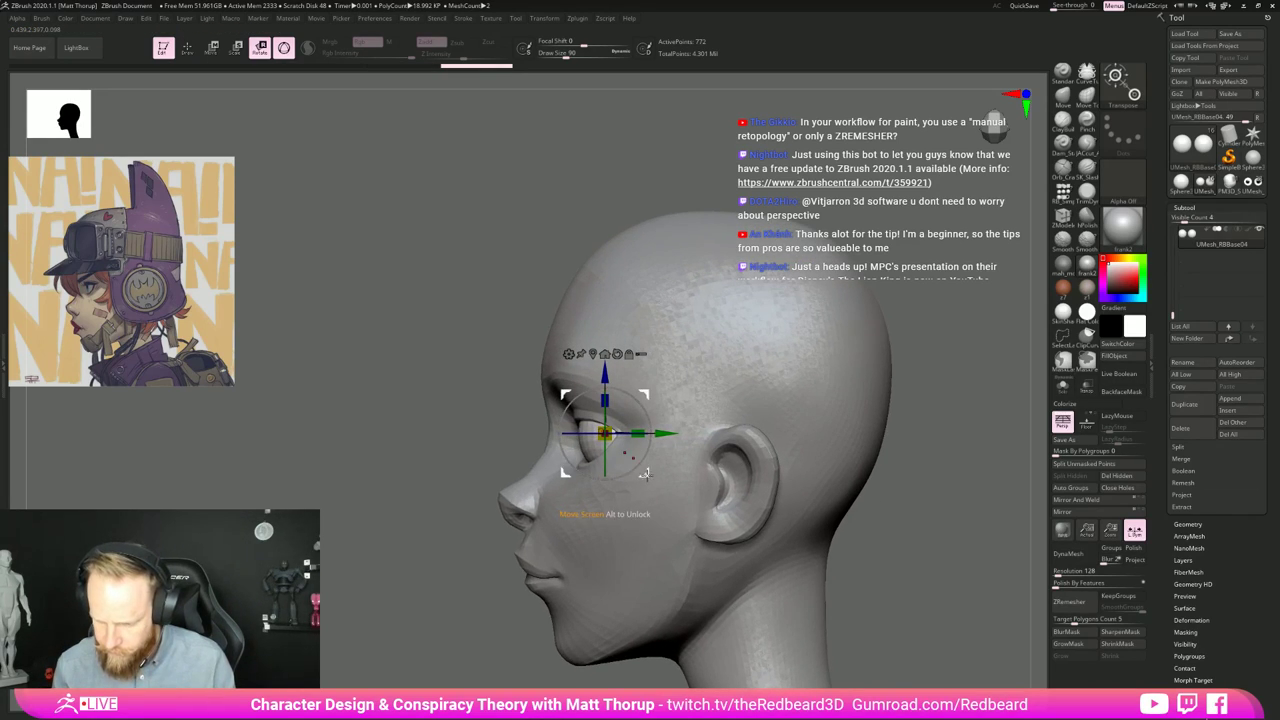
{"action": "left_click_drag", "start_coordinate": [647, 475], "coordinate": [649, 478]}
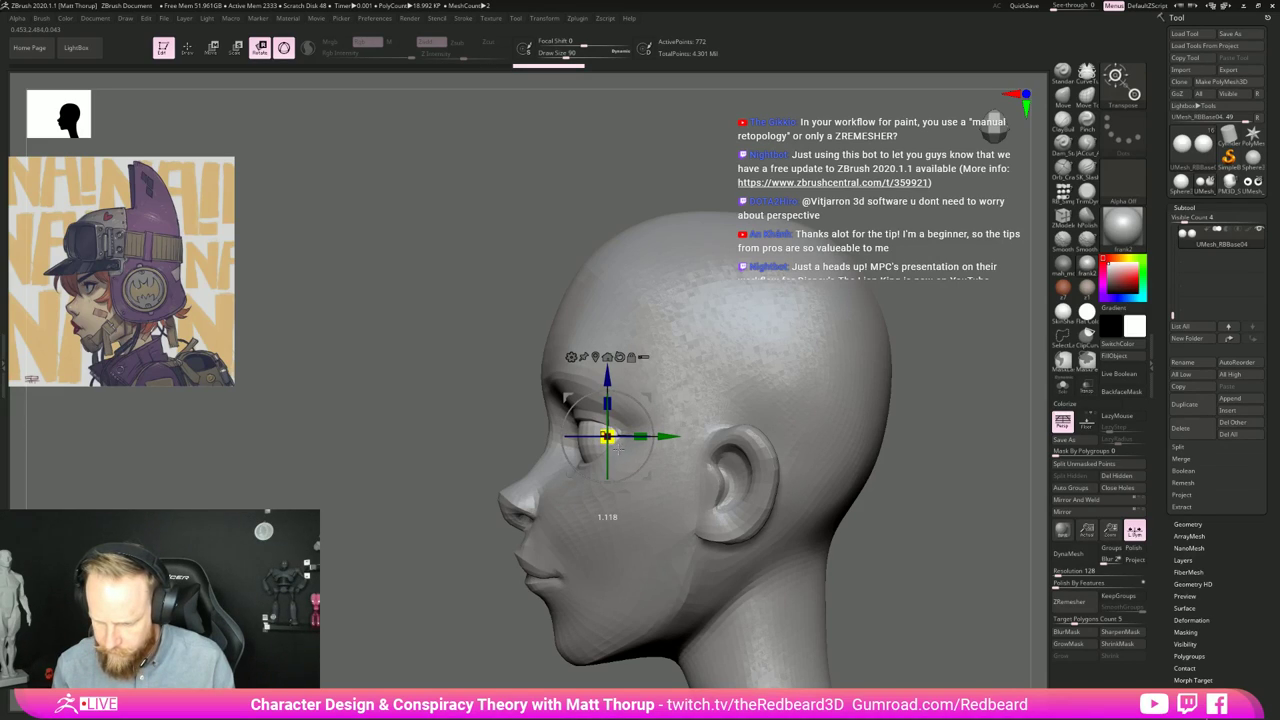
{"action": "left_click_drag", "start_coordinate": [620, 451], "coordinate": [651, 482]}
{"action": "left_click_drag", "start_coordinate": [498, 643], "coordinate": [611, 579]}
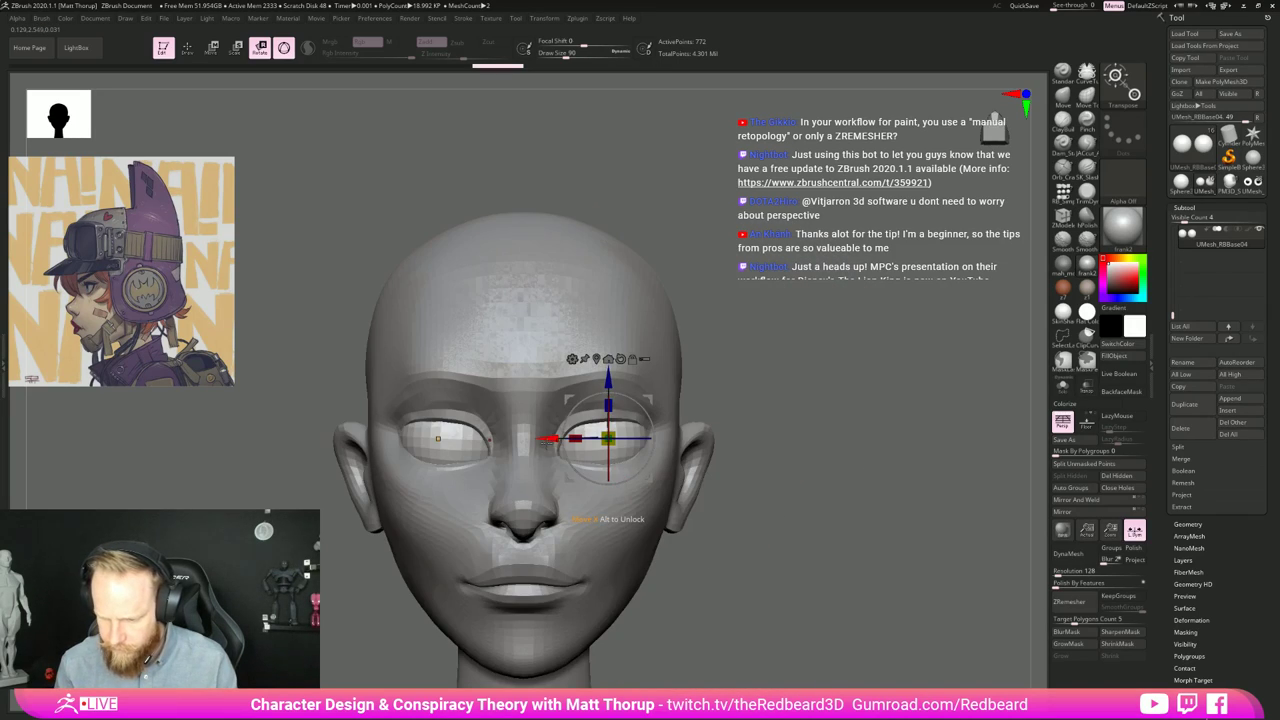
Step: Nudge the eyeballs slightly sideways in the sockets in front view and return to sculpting mode
{"action": "left_click_drag", "start_coordinate": [547, 439], "coordinate": [543, 439]}
{"action": "mouse_move", "coordinate": [783, 386]}
{"action": "left_mouse_down"}
{"action": "mouse_move", "coordinate": [734, 401]}
{"action": "mouse_move", "coordinate": [767, 390]}
{"action": "left_mouse_up"}
{"action": "left_click_drag", "start_coordinate": [547, 438], "coordinate": [548, 438]}
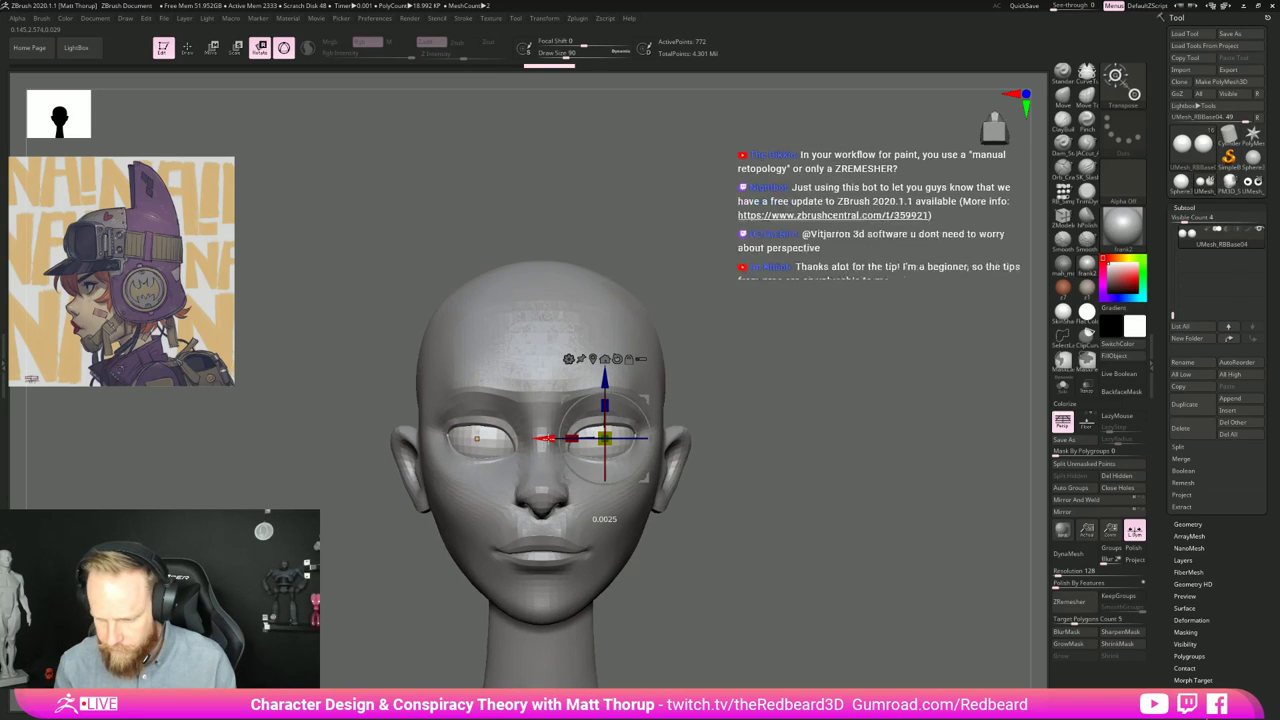
{"action": "key", "text": "q"}
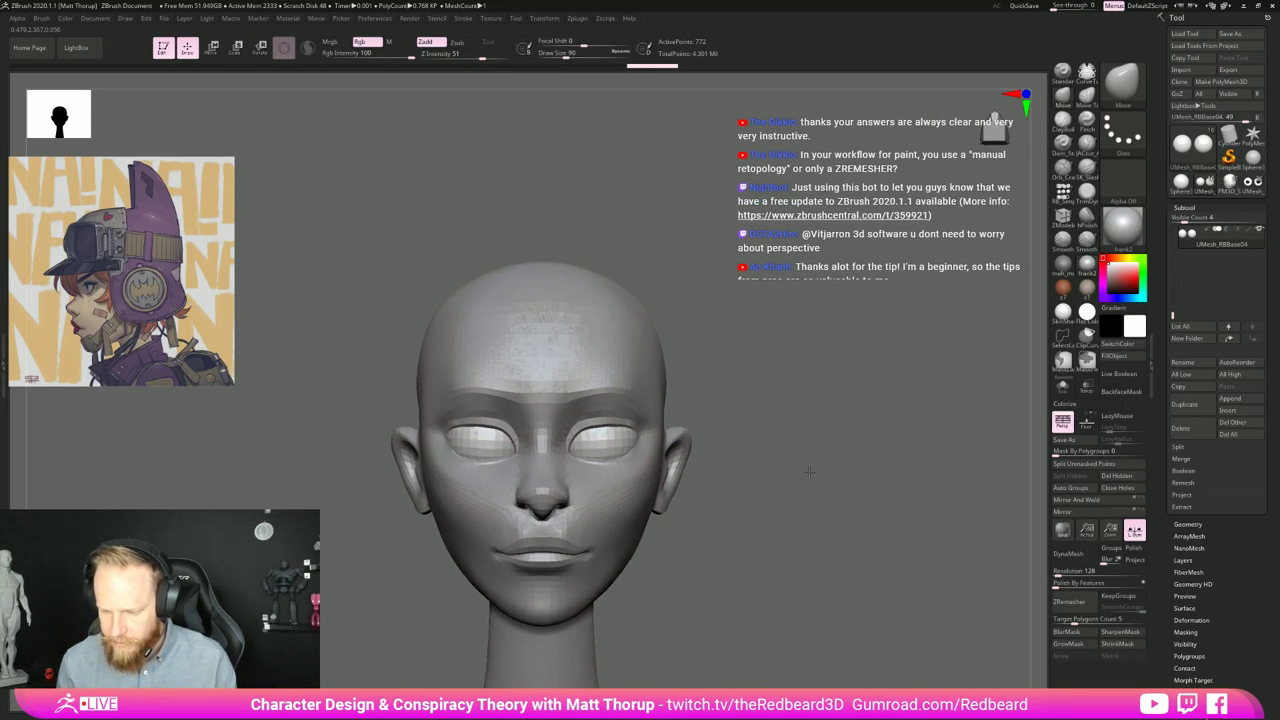
Step: Select the head subtool UMesh_RBBase04_02 and adjust the lower eyelids against the eyeballs with the Move brush at Draw Size 39
{"action": "left_click_drag", "start_coordinate": [809, 471], "coordinate": [832, 468], "text": "alt"}
{"action": "left_click_drag", "start_coordinate": [606, 468], "coordinate": [600, 462]}
{"action": "key", "text": "bracketright"}
{"action": "key", "text": "bracketright"}
{"action": "key", "text": "bracketright"}
{"action": "key", "text": "bracketright"}
{"action": "key", "text": "bracketright"}
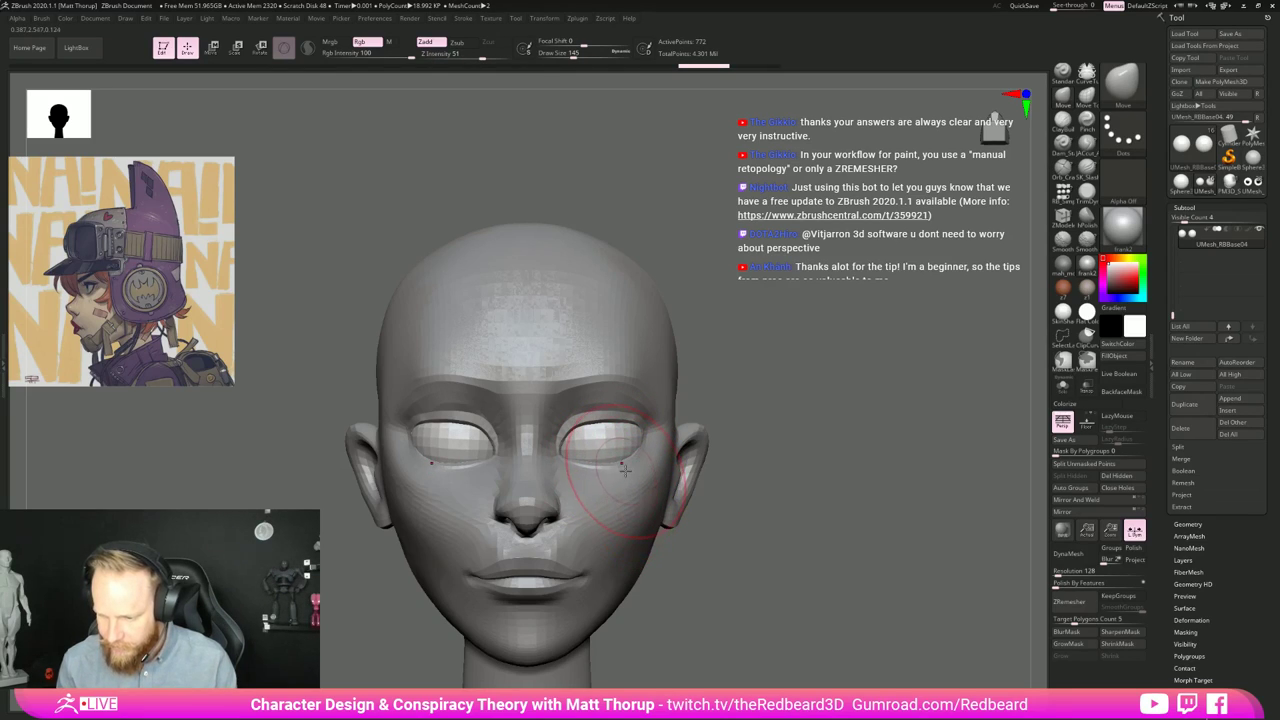
{"action": "left_click", "coordinate": [635, 508], "text": "alt"}
{"action": "key", "text": "bracketright"}
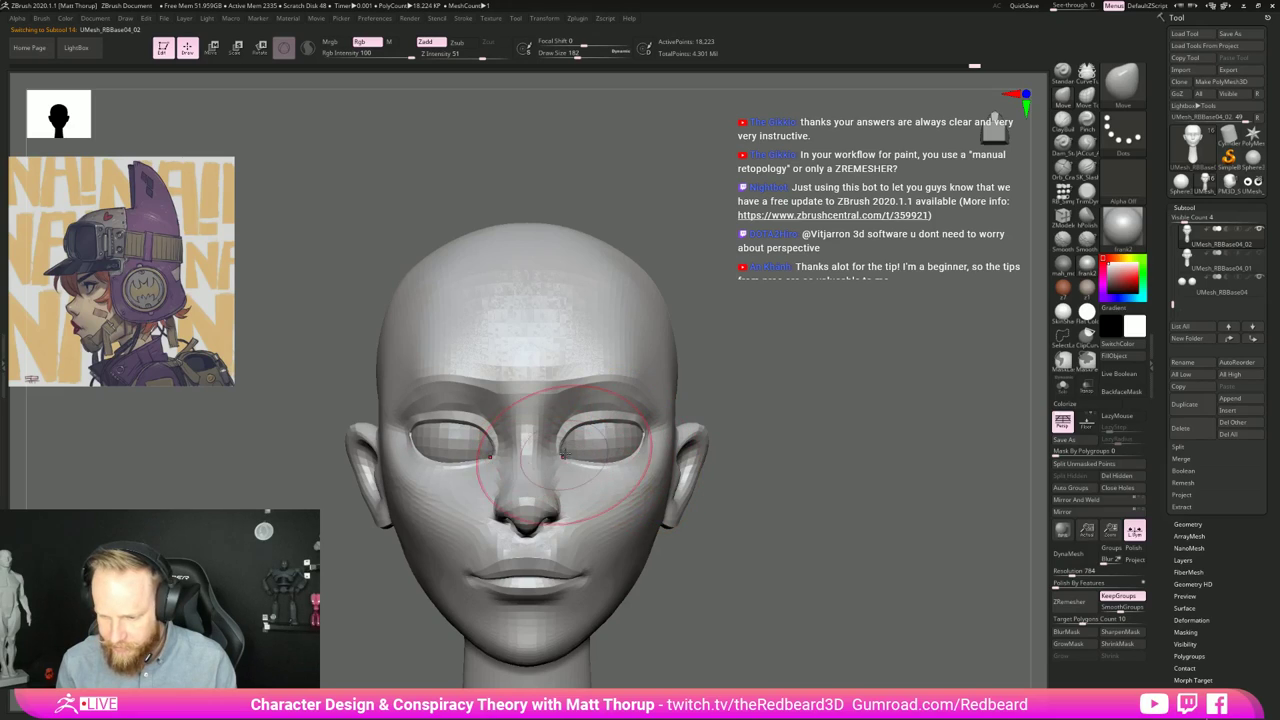
{"action": "key", "text": "bracketleft"}
{"action": "key", "text": "bracketleft"}
{"action": "key", "text": "bracketleft"}
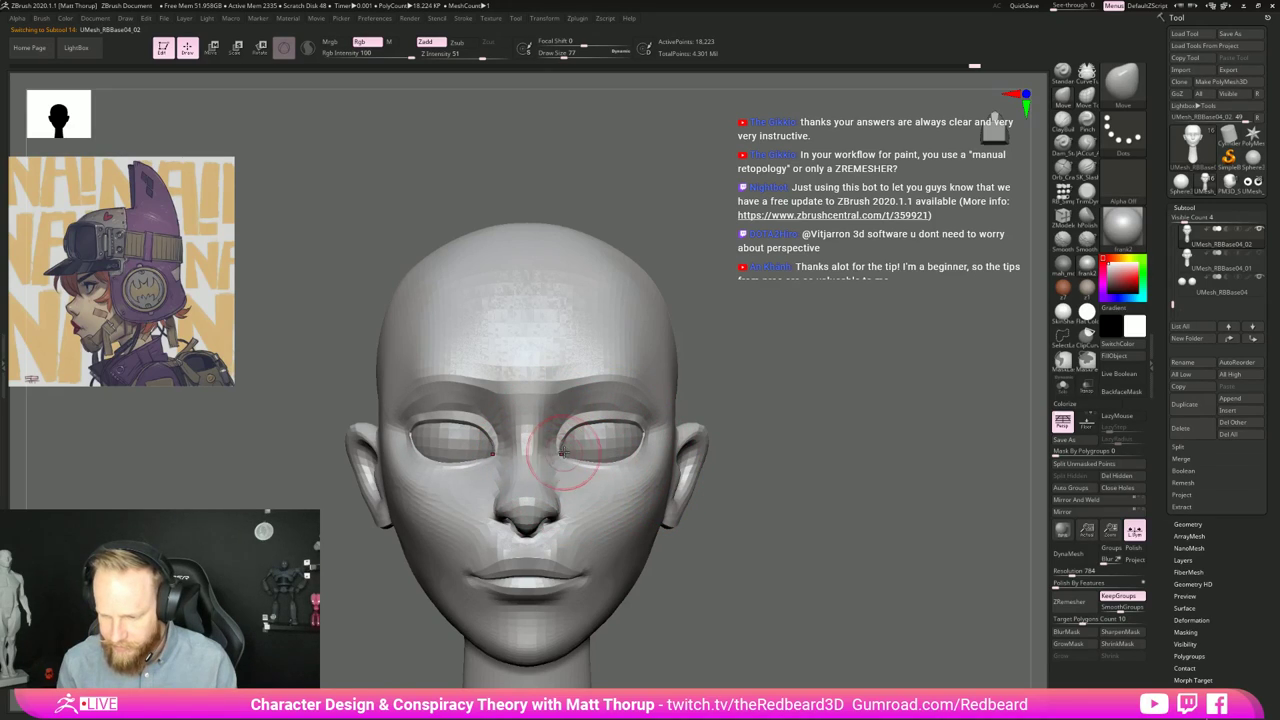
{"action": "key", "text": "bracketleft"}
{"action": "key", "text": "bracketleft"}
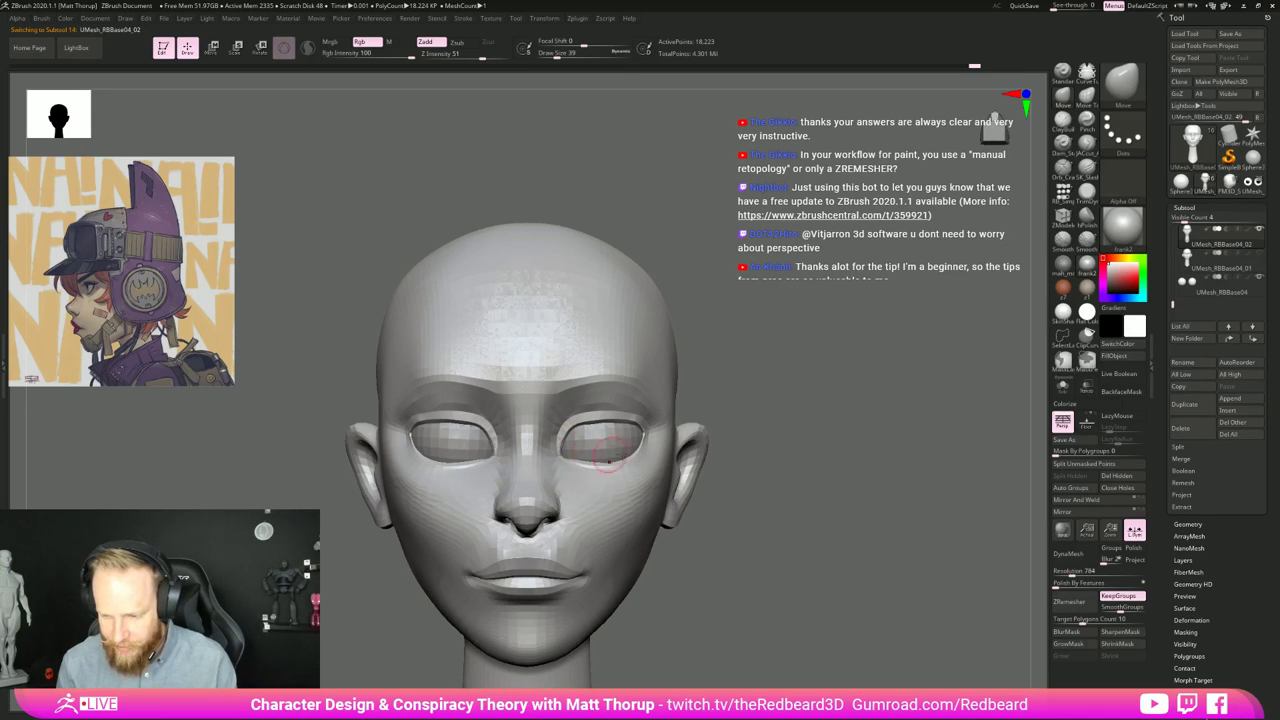
Step: Shift the eyeball subtool by about 0.0134 in profile to fit the eyelids, and reselect the head subtool
{"action": "right_click_drag", "start_coordinate": [565, 441], "coordinate": [649, 449]}
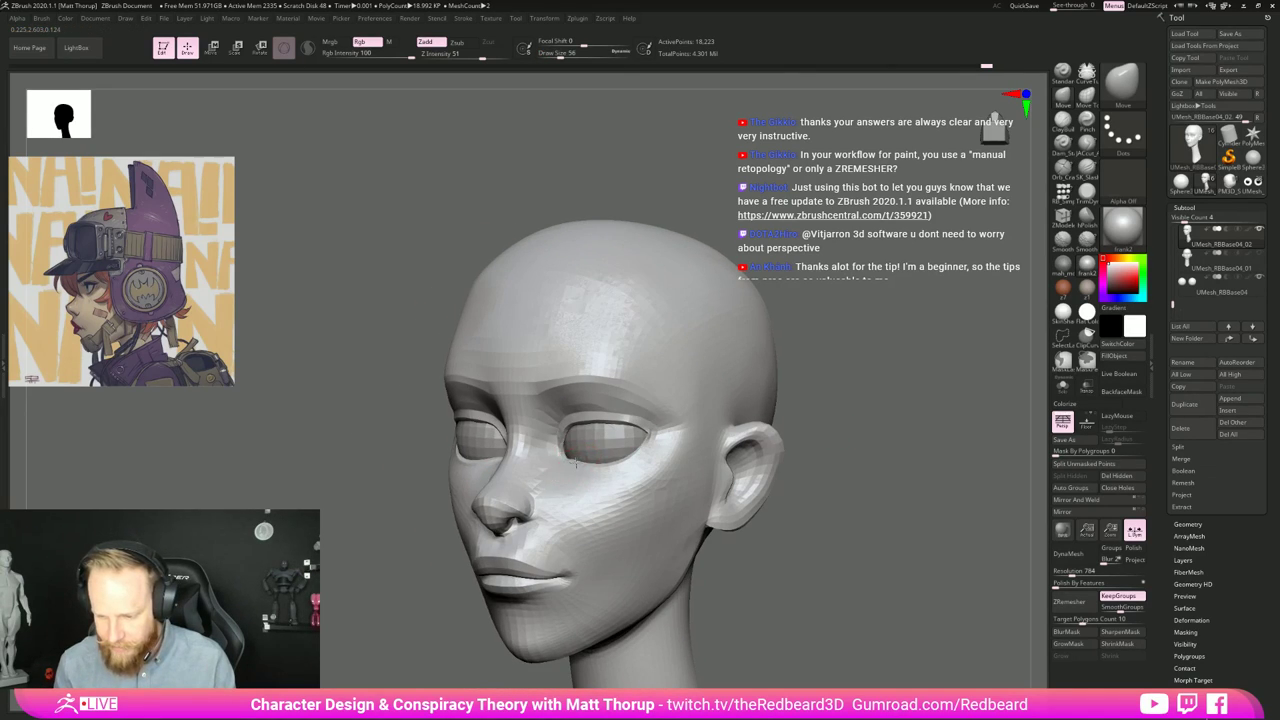
{"action": "left_click_drag", "start_coordinate": [430, 572], "coordinate": [366, 646]}
{"action": "key", "text": "bracketright"}
{"action": "right_click_drag", "start_coordinate": [604, 470], "coordinate": [623, 466]}
{"action": "key", "text": "bracketright"}
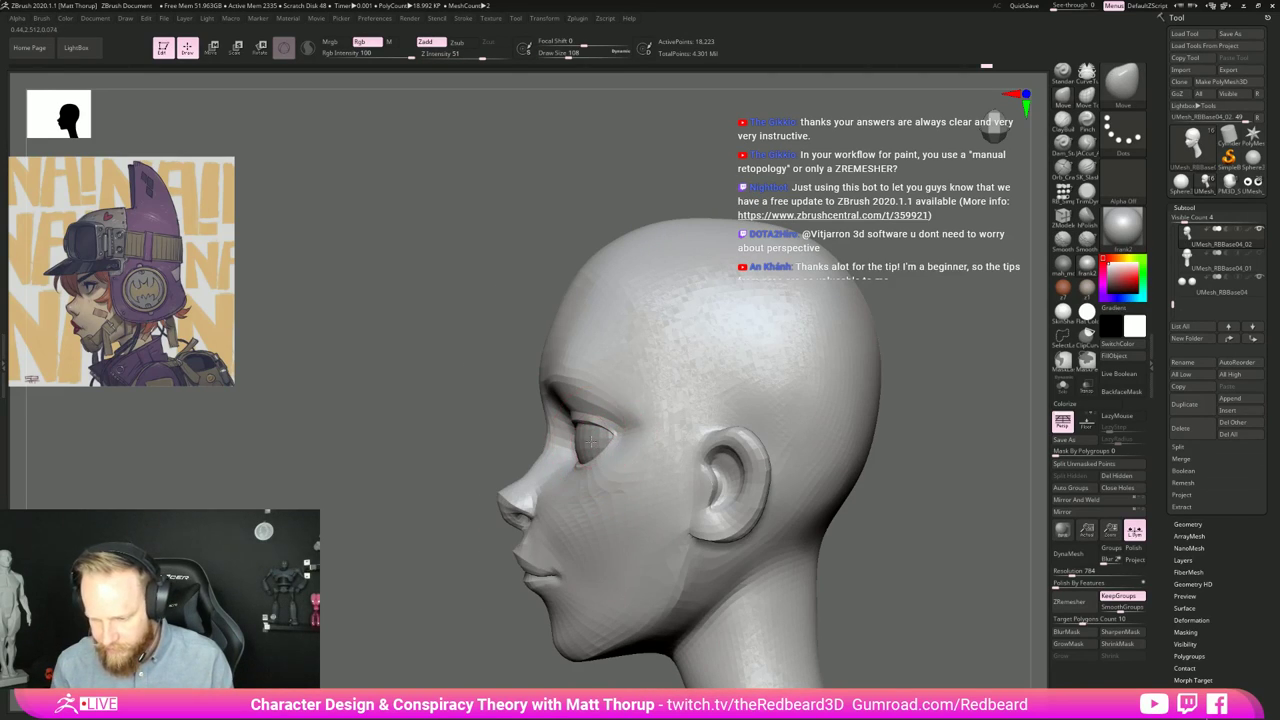
{"action": "left_click", "coordinate": [592, 440], "text": "alt"}
{"action": "key", "text": "w"}
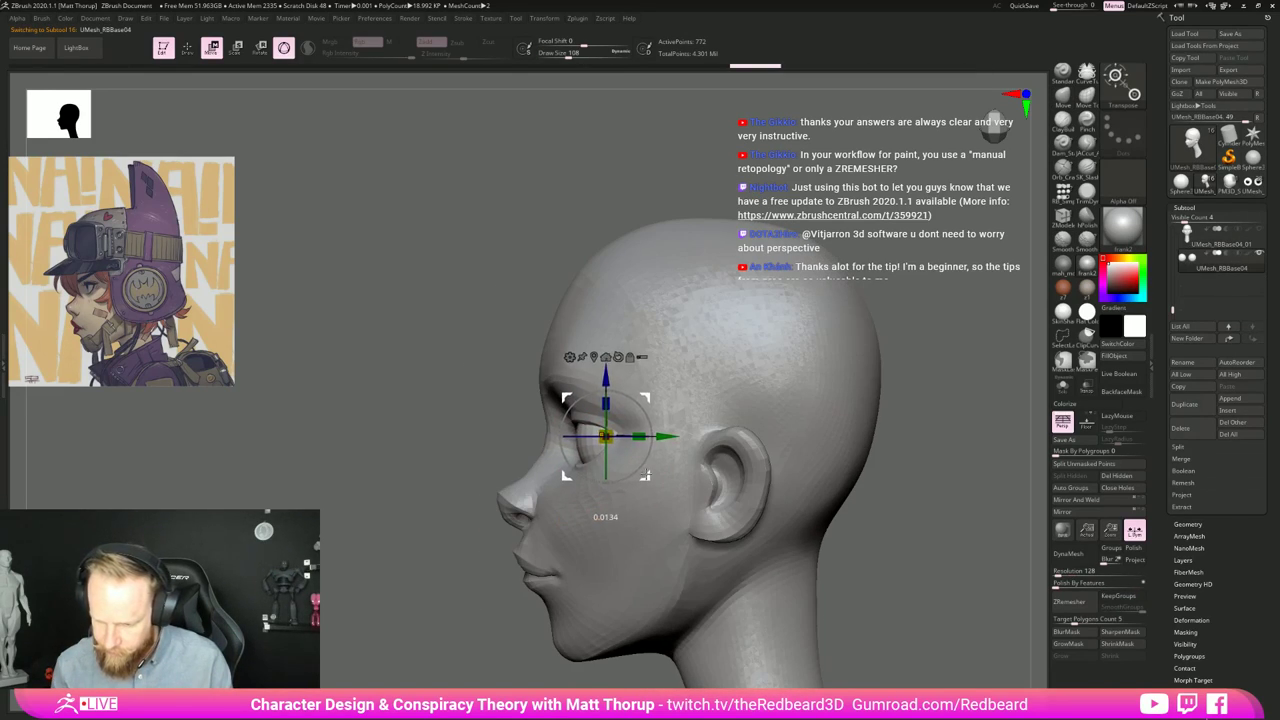
{"action": "key", "text": "q"}
{"action": "left_click", "coordinate": [613, 518], "text": "alt"}
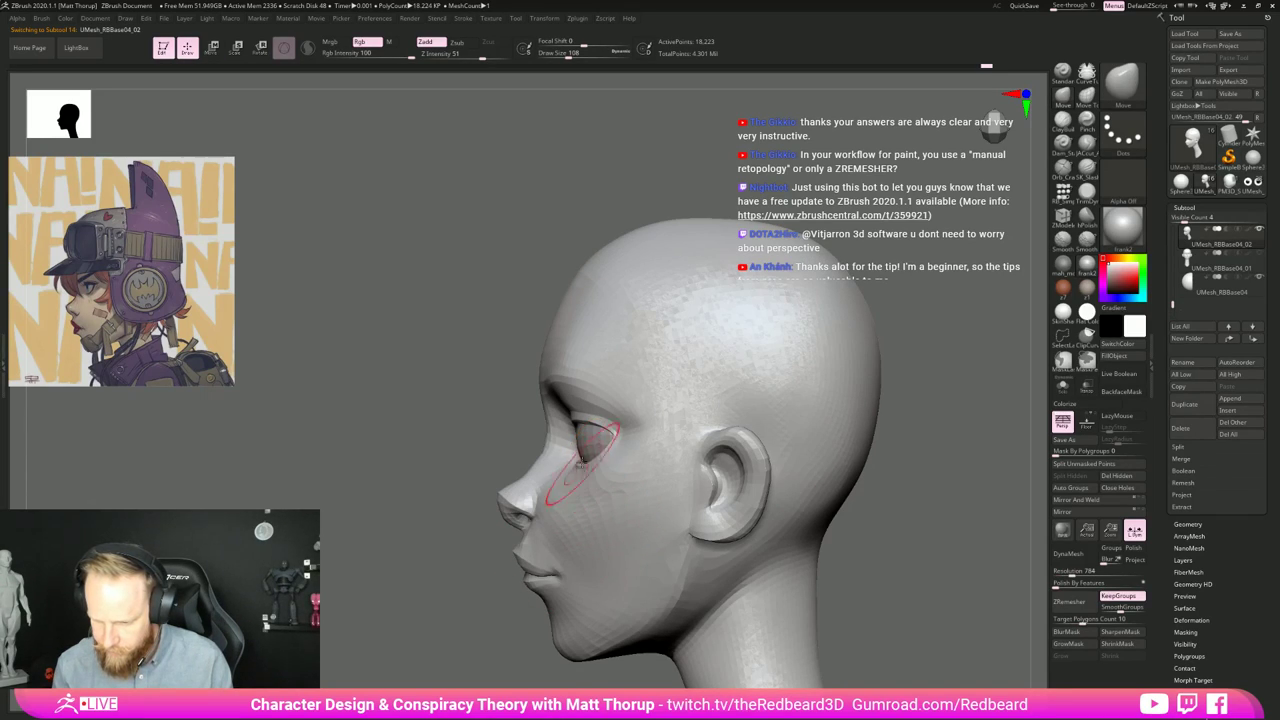
Step: Reshape the outer eyelid corner in profile with the Move brush, setting the Draw Size to 77
{"action": "mouse_move", "coordinate": [493, 490]}
{"action": "left_mouse_down"}
{"action": "mouse_move", "coordinate": [547, 423]}
{"action": "mouse_move", "coordinate": [583, 424]}
{"action": "mouse_move", "coordinate": [555, 426]}
{"action": "left_mouse_up"}
{"action": "key", "text": "bracketleft"}
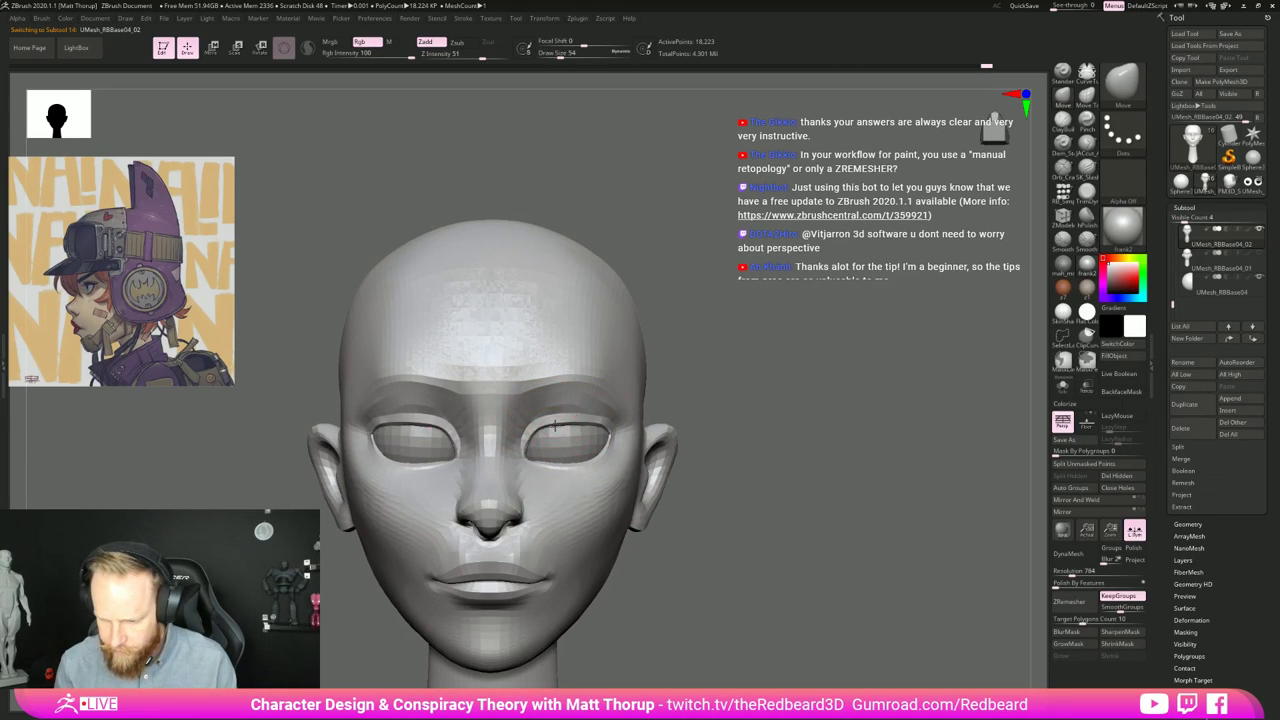
{"action": "left_click_drag", "start_coordinate": [807, 381], "coordinate": [690, 408]}
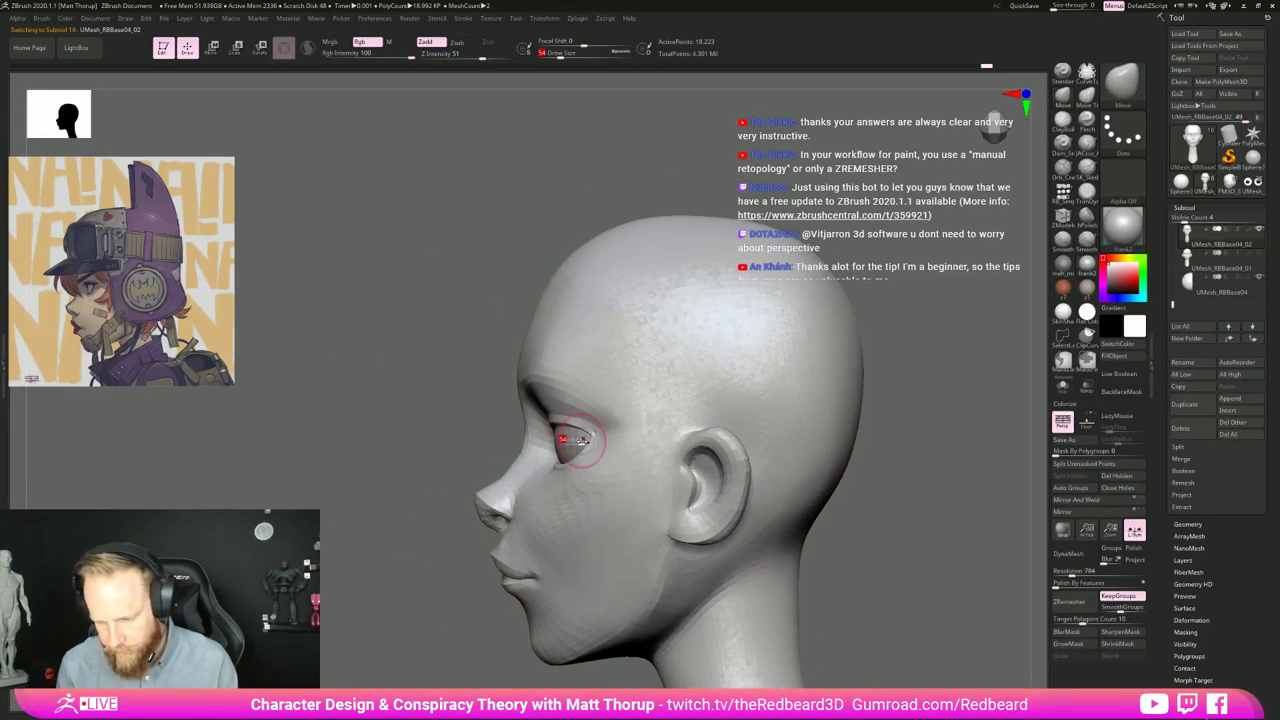
{"action": "left_click_drag", "start_coordinate": [582, 440], "coordinate": [588, 438]}
{"action": "type", "text": "s"}
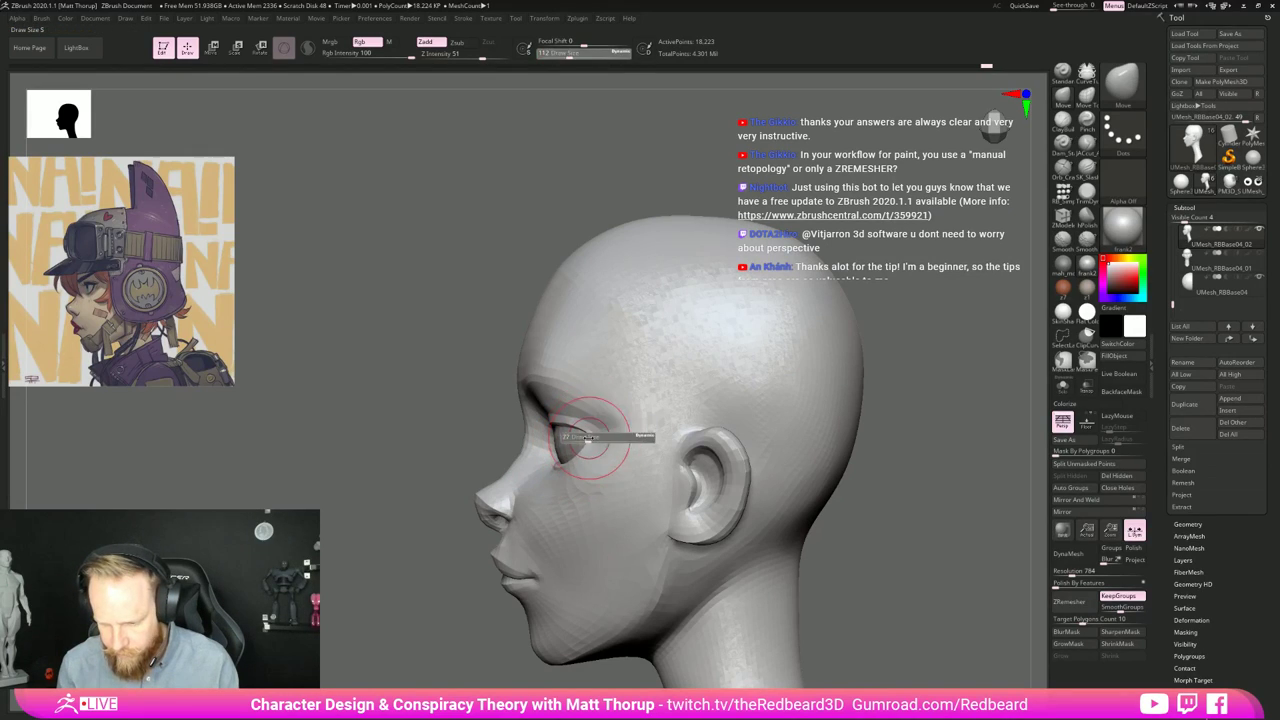
{"action": "type", "text": "77"}
{"action": "key", "text": "Return"}
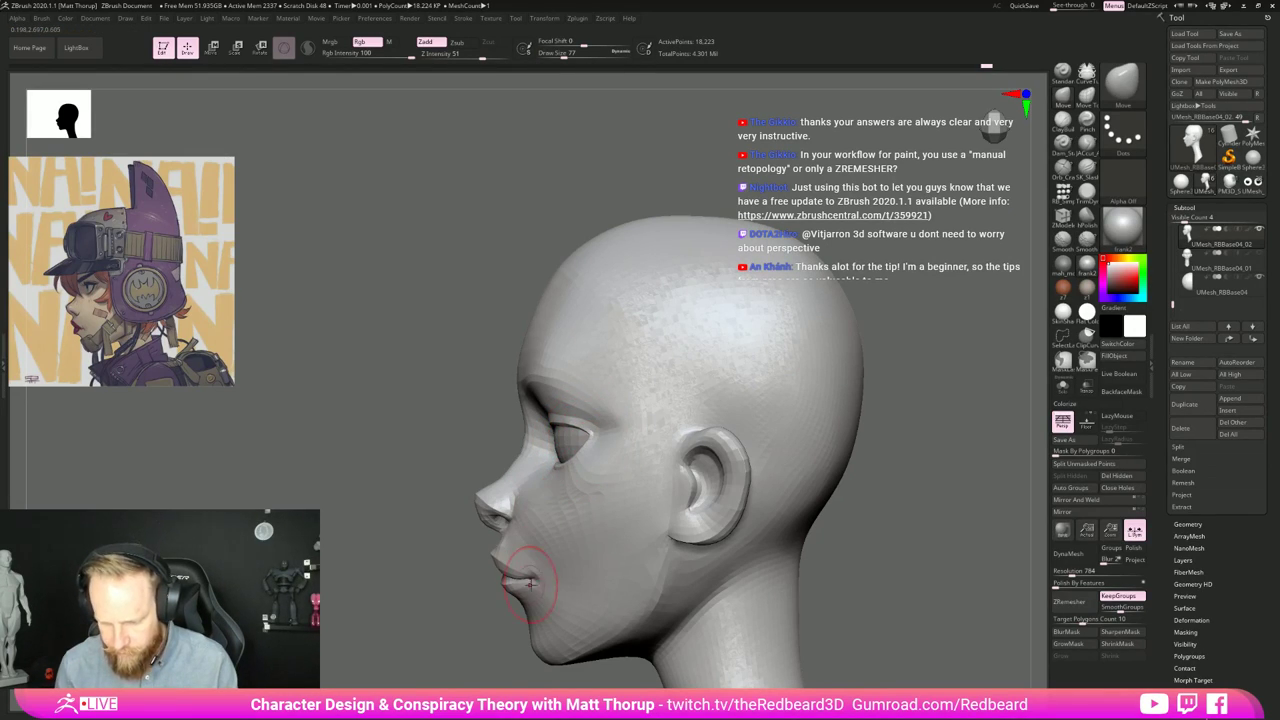
Step: Refine the lips and mouth corner with the Move Topological brush, reducing the Draw Size to 44
{"action": "key", "text": "s"}
{"action": "left_click_drag", "start_coordinate": [537, 582], "coordinate": [513, 578]}
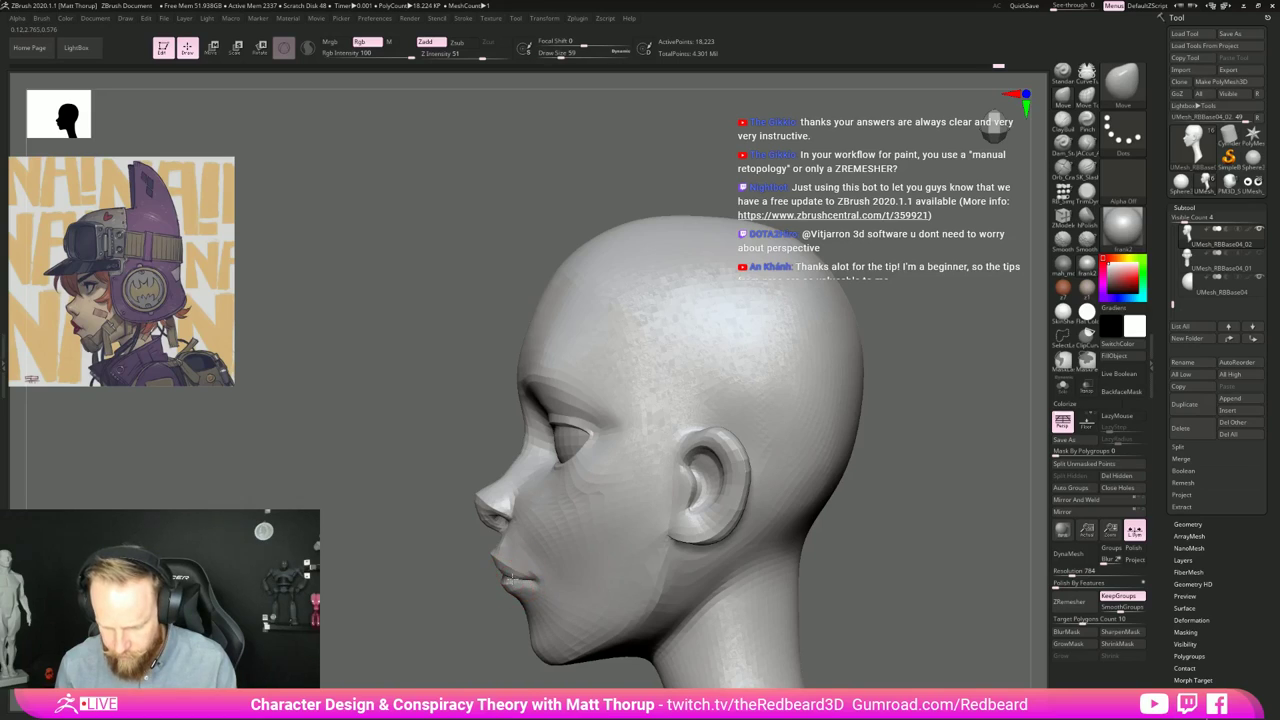
{"action": "key", "text": "b"}
{"action": "key", "text": "m"}
{"action": "key", "text": "t"}
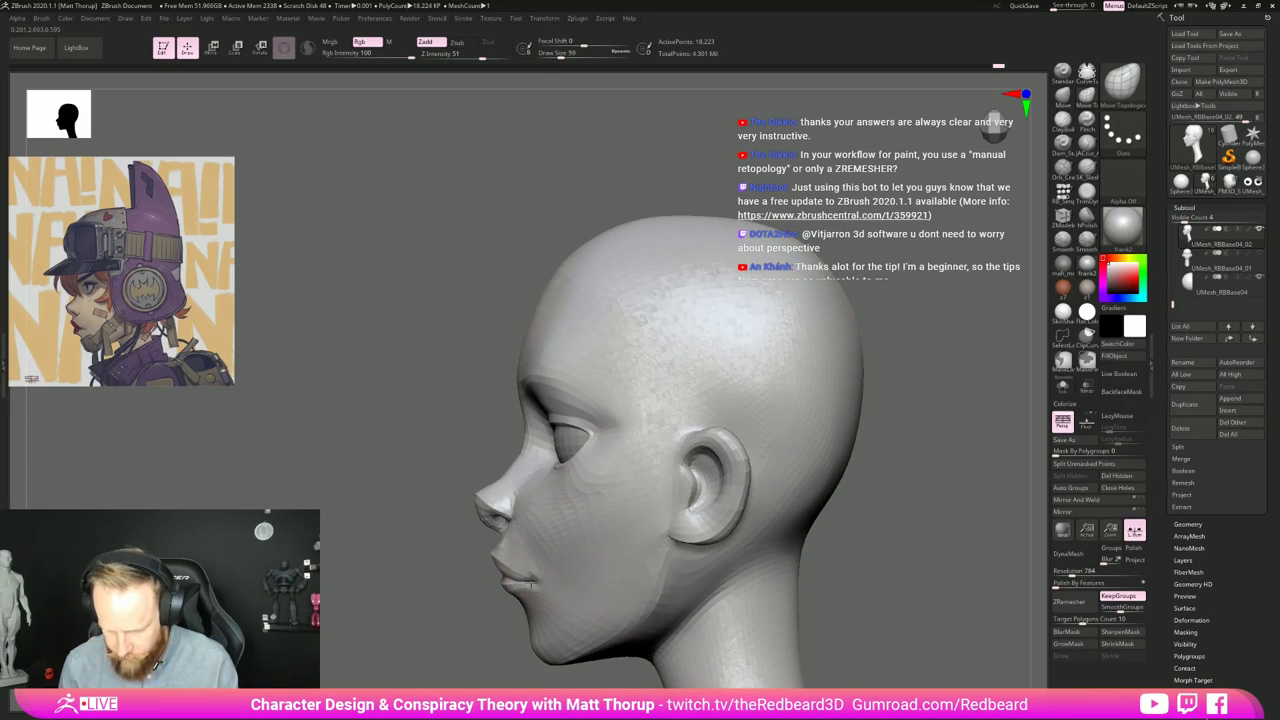
{"action": "left_click_drag", "start_coordinate": [476, 626], "coordinate": [500, 585]}
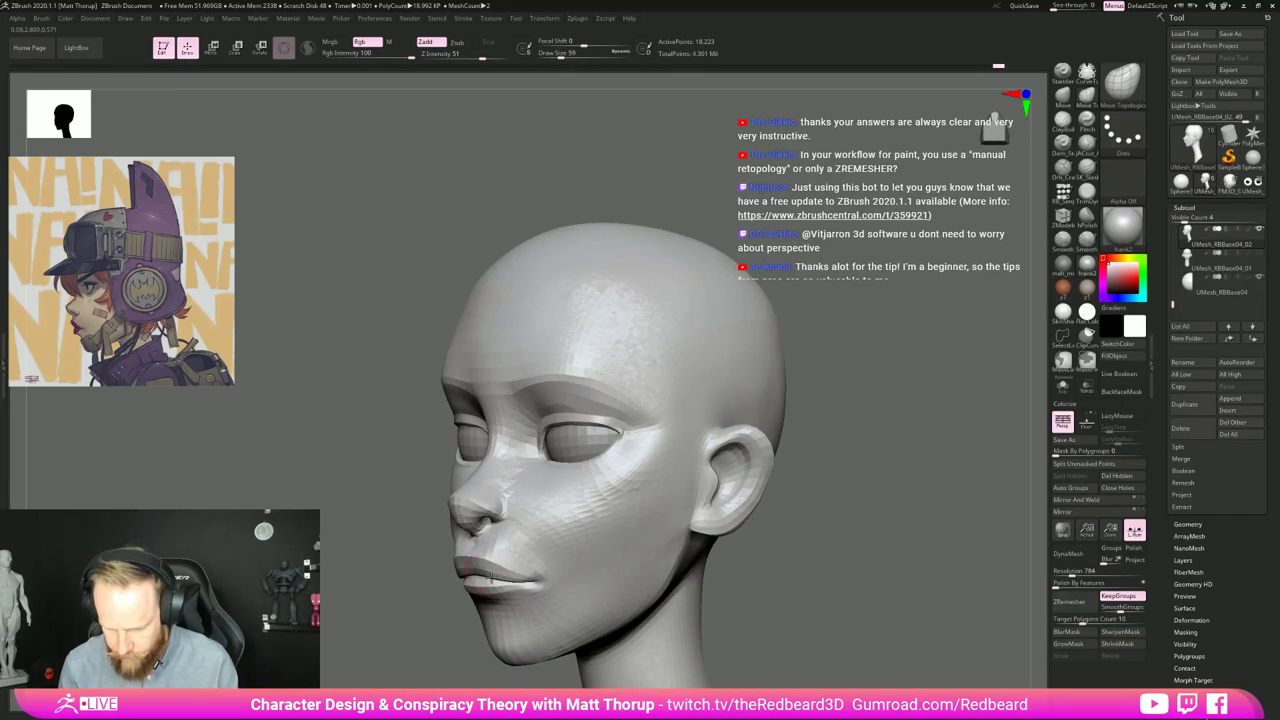
{"action": "right_click_drag", "start_coordinate": [491, 578], "coordinate": [530, 576]}
{"action": "key", "text": "["}
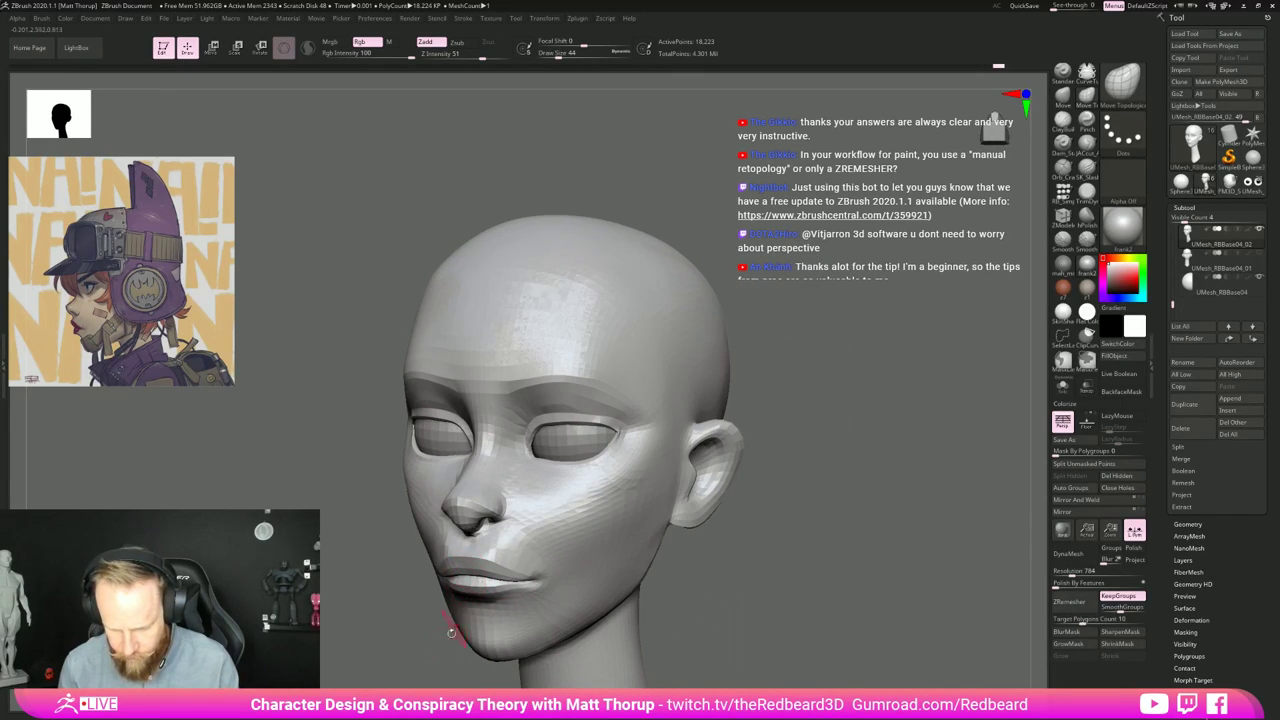
Step: Adjust the chin contour in profile with the Move Topological brush at Draw Size 101
{"action": "right_click_drag", "start_coordinate": [451, 632], "coordinate": [376, 676]}
{"action": "key", "text": "bracketright"}
{"action": "key", "text": "bracketright"}
{"action": "key", "text": "bracketright"}
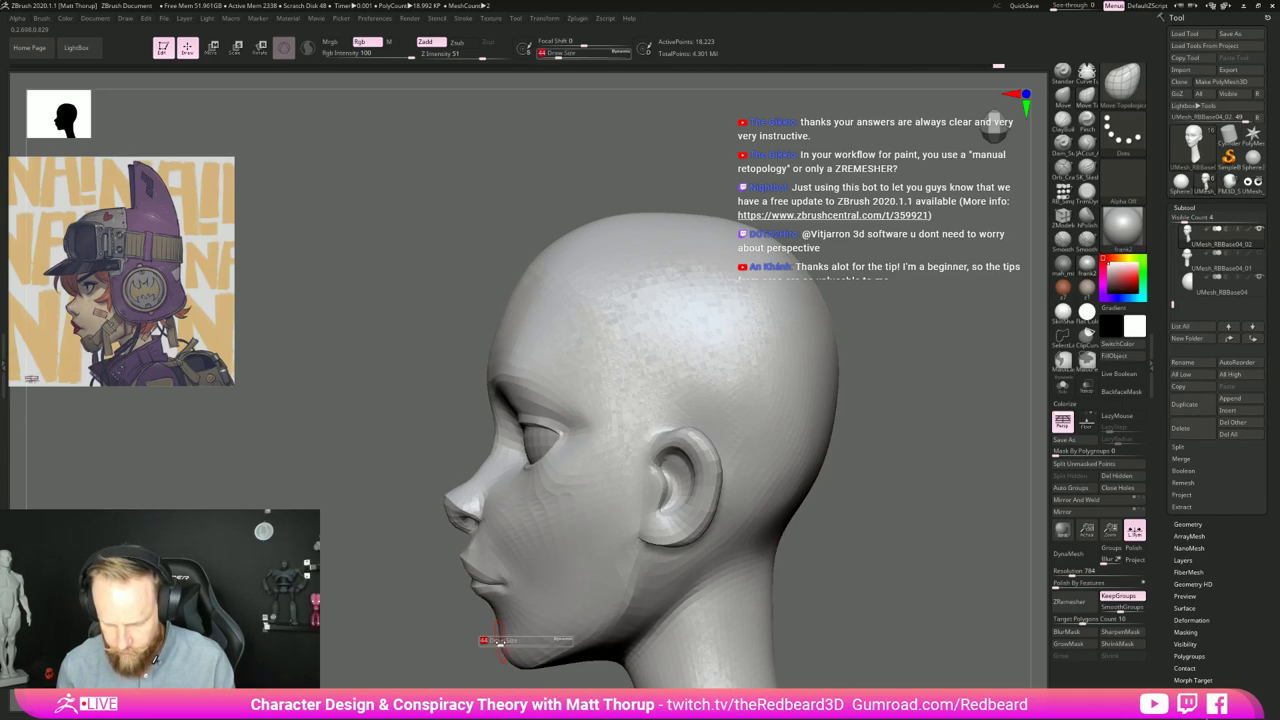
Step: Examine the head's overall proportions from the front and in profile
{"action": "left_click_drag", "start_coordinate": [777, 595], "coordinate": [790, 572], "text": "alt"}
{"action": "left_click_drag", "start_coordinate": [738, 596], "coordinate": [866, 612], "text": "alt"}
{"action": "left_click_drag", "start_coordinate": [804, 496], "coordinate": [790, 620], "text": "alt"}
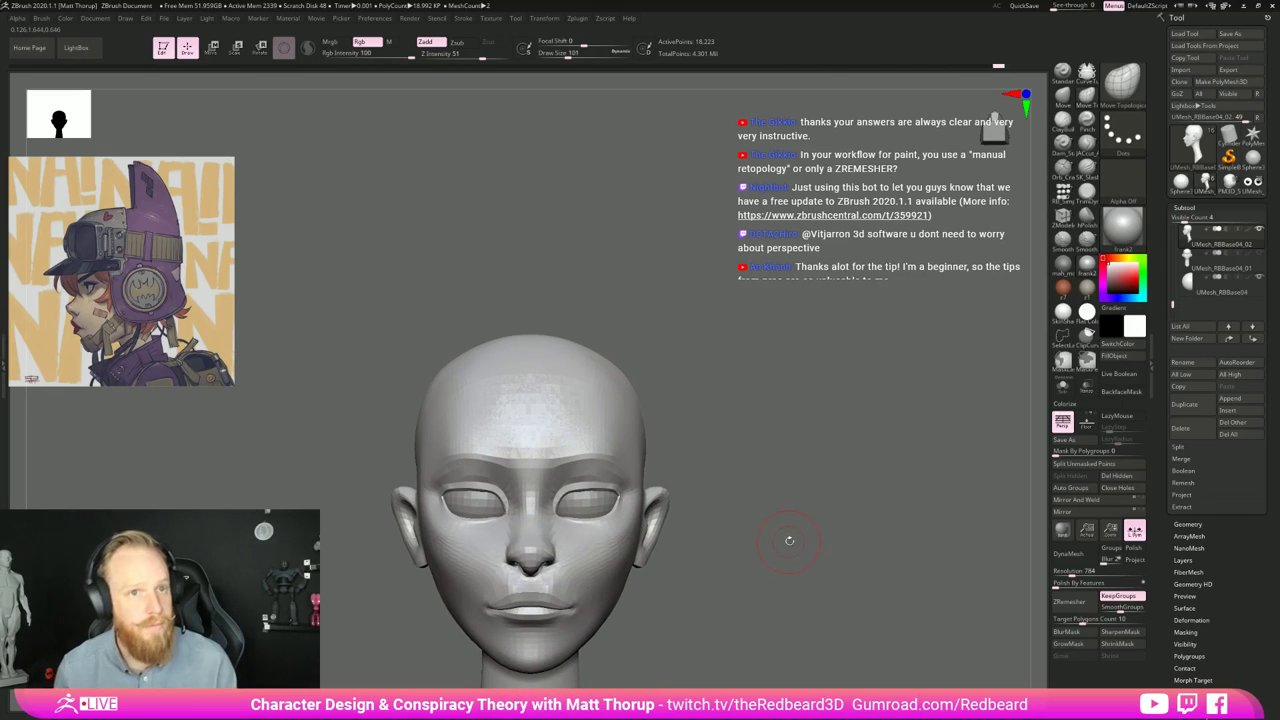
{"action": "left_click_drag", "start_coordinate": [789, 543], "coordinate": [790, 485], "text": "alt"}
{"action": "right_click_drag", "start_coordinate": [791, 521], "coordinate": [354, 558]}
{"action": "left_click_drag", "start_coordinate": [354, 558], "coordinate": [797, 469], "text": "alt"}
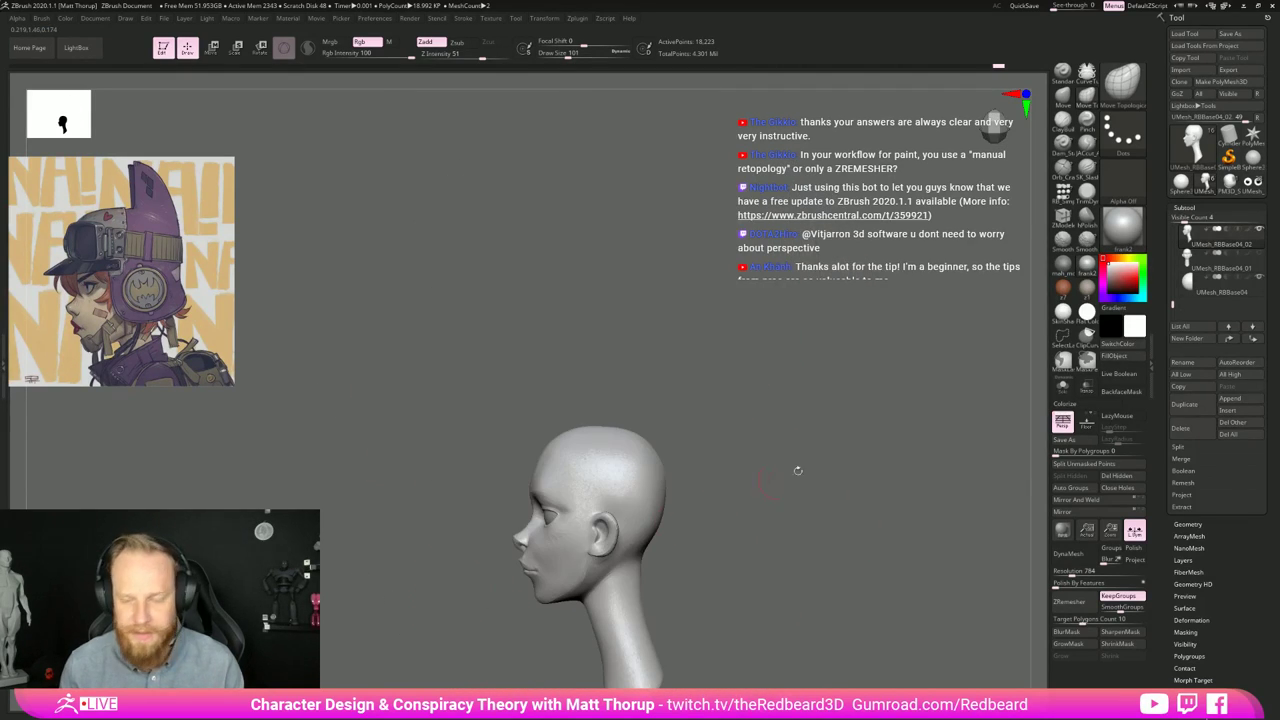
{"action": "left_click_drag", "start_coordinate": [733, 511], "coordinate": [950, 508], "text": "alt"}
{"action": "right_click_drag", "start_coordinate": [420, 554], "coordinate": [440, 552]}
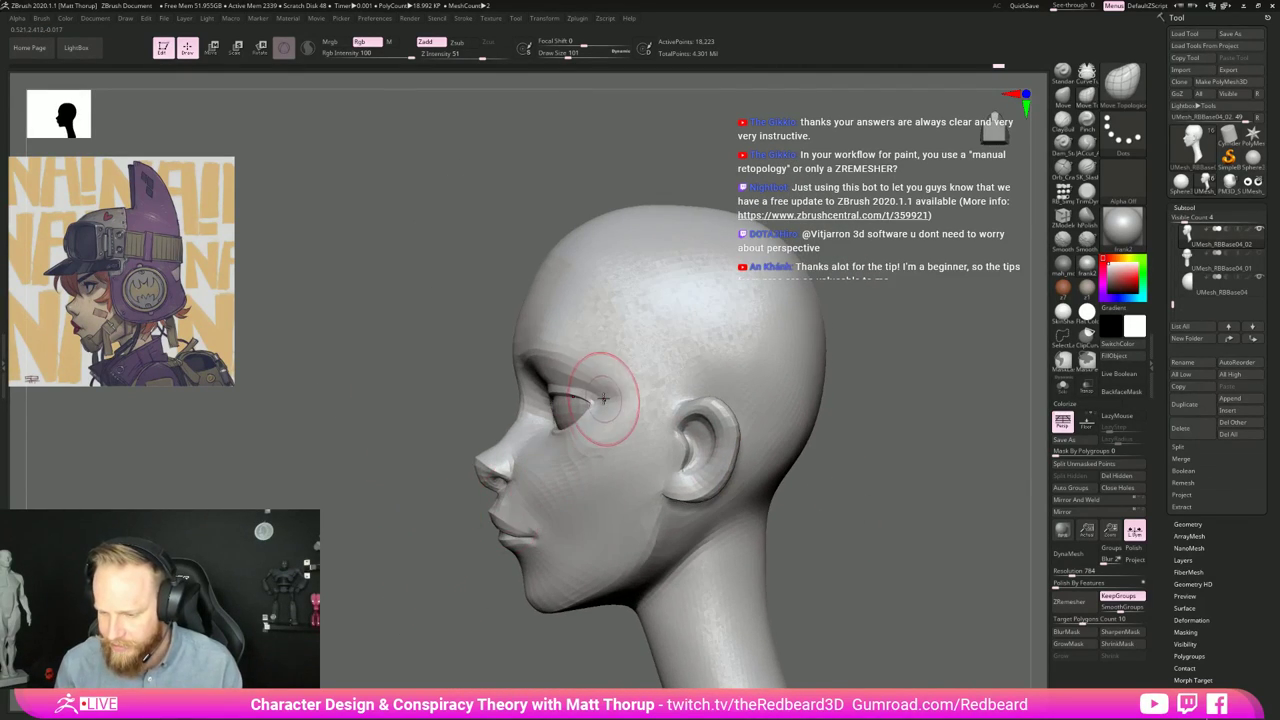
Step: Adjust the outer eyelid and brow area in profile with the Move Topological brush at Draw Size 56
{"action": "key", "text": "s"}
{"action": "left_click_drag", "start_coordinate": [610, 394], "coordinate": [577, 376]}
{"action": "mouse_move", "coordinate": [359, 501]}
{"action": "left_mouse_down"}
{"action": "mouse_move", "coordinate": [406, 549]}
{"action": "mouse_move", "coordinate": [440, 552]}
{"action": "left_mouse_up"}
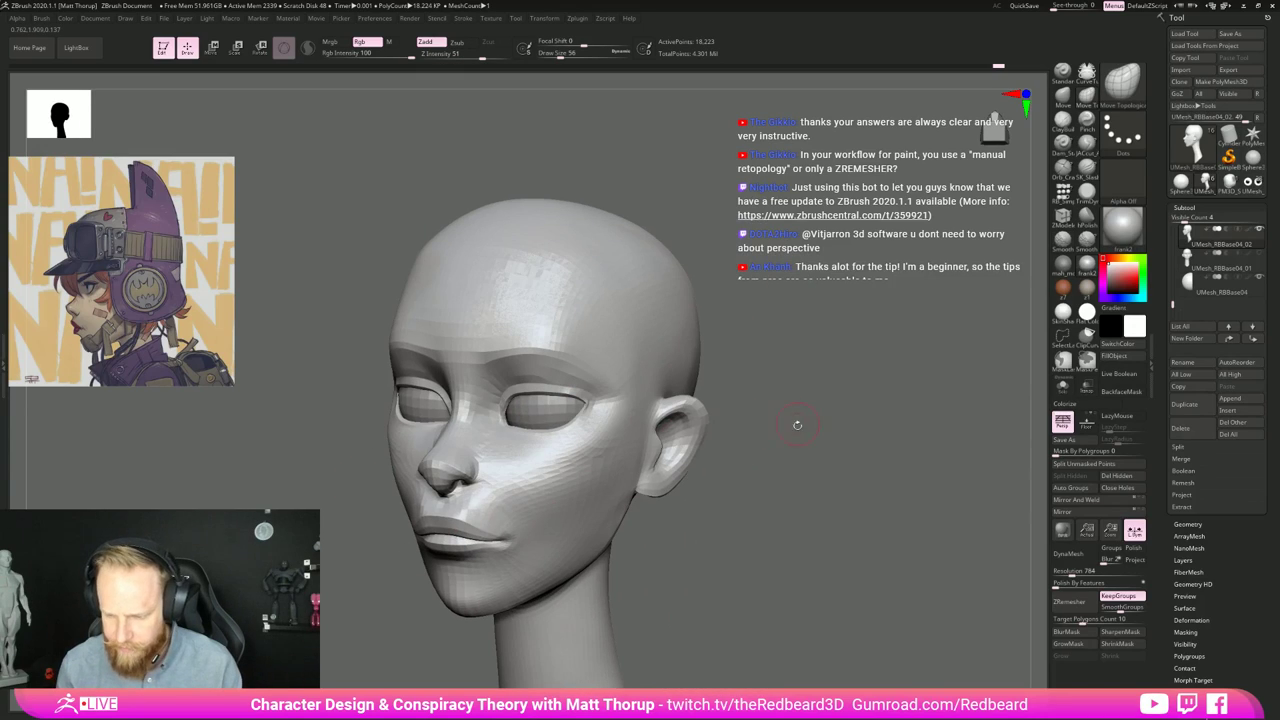
{"action": "left_click_drag", "start_coordinate": [797, 426], "coordinate": [818, 452]}
{"action": "left_click_drag", "start_coordinate": [706, 436], "coordinate": [643, 420]}
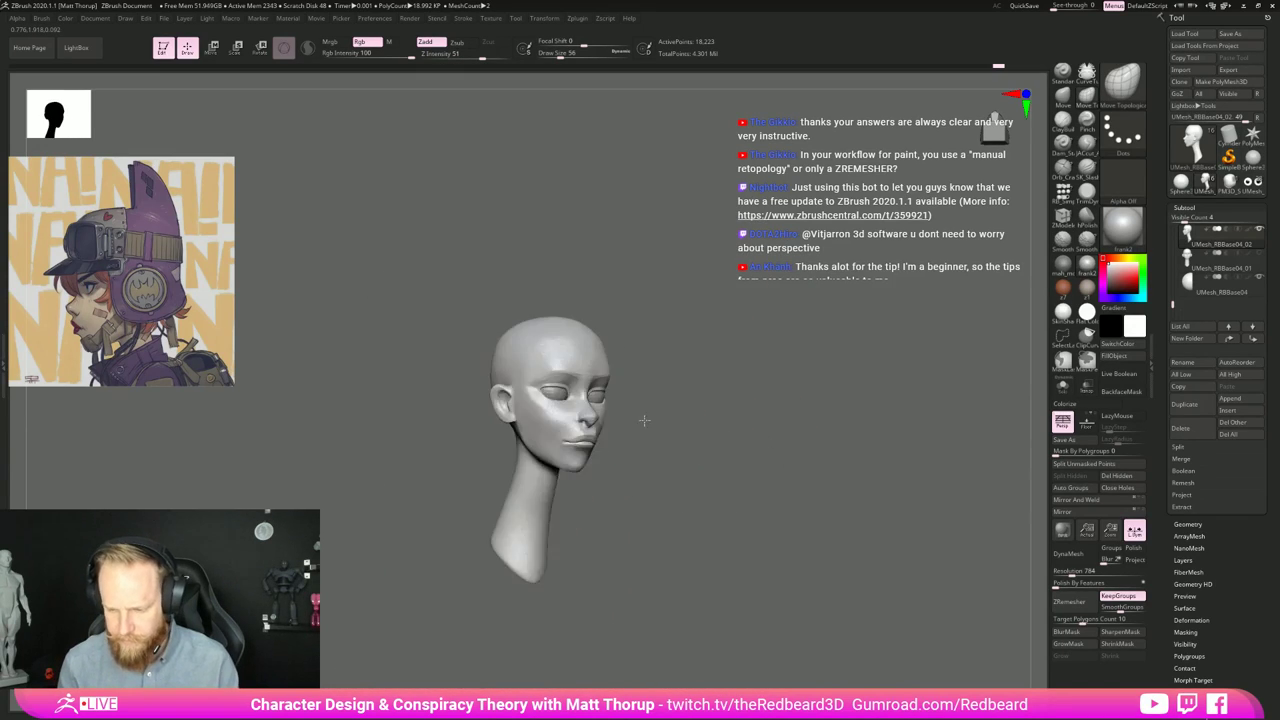
Step: Show the whole head in profile and lower the opacity of the reference image in Spotlight
{"action": "left_click_drag", "start_coordinate": [785, 457], "coordinate": [635, 471]}
{"action": "right_click_drag", "start_coordinate": [634, 471], "coordinate": [740, 500], "text": "alt"}
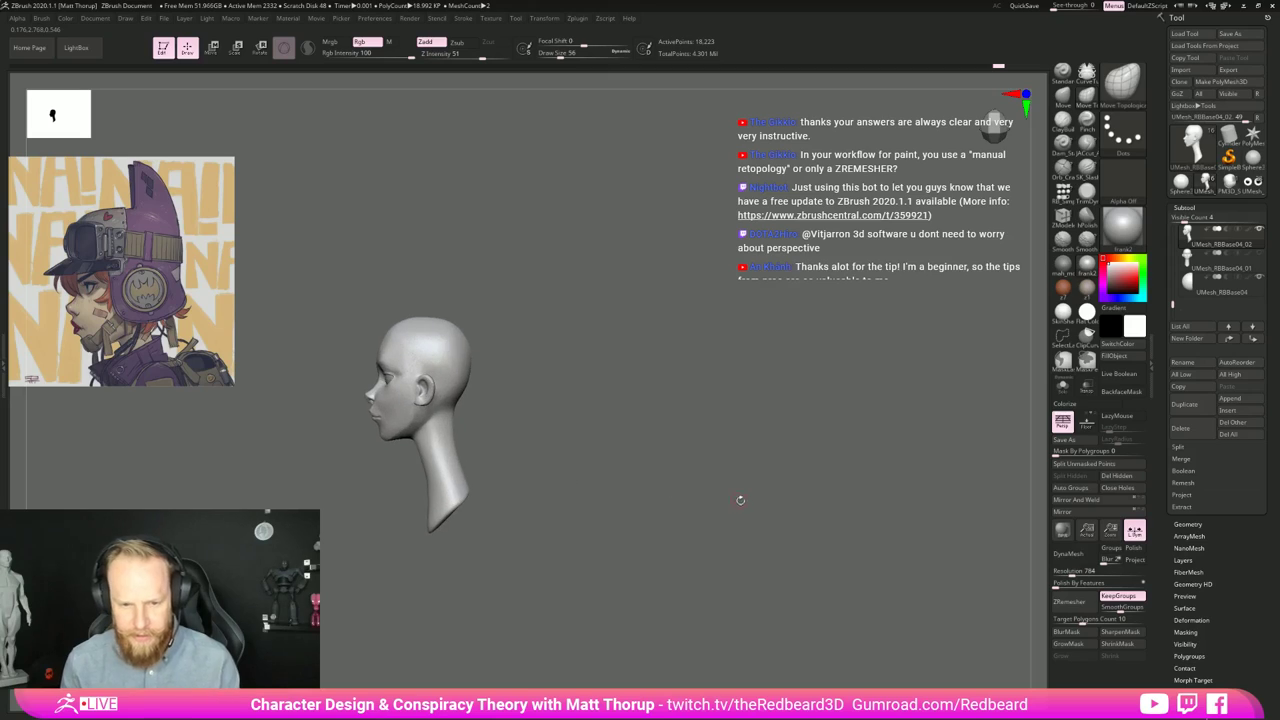
{"action": "key", "text": "shift+z"}
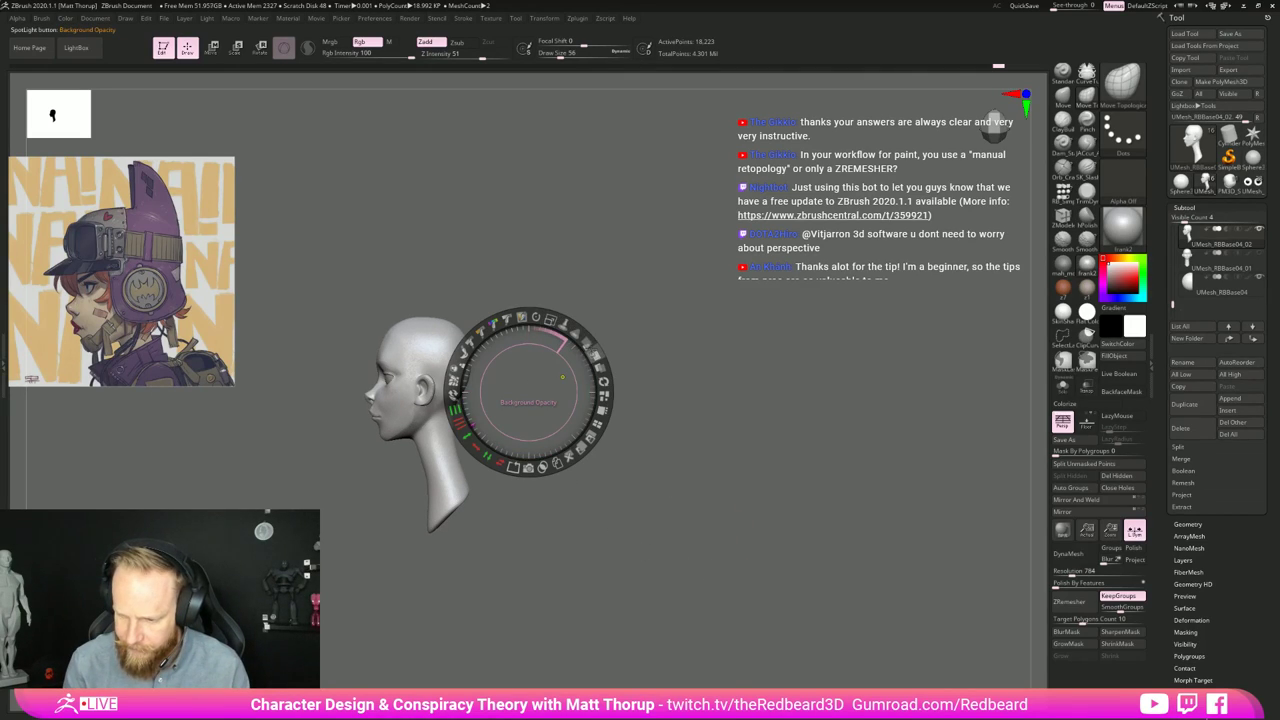
{"action": "left_click_drag", "start_coordinate": [587, 342], "coordinate": [557, 341]}
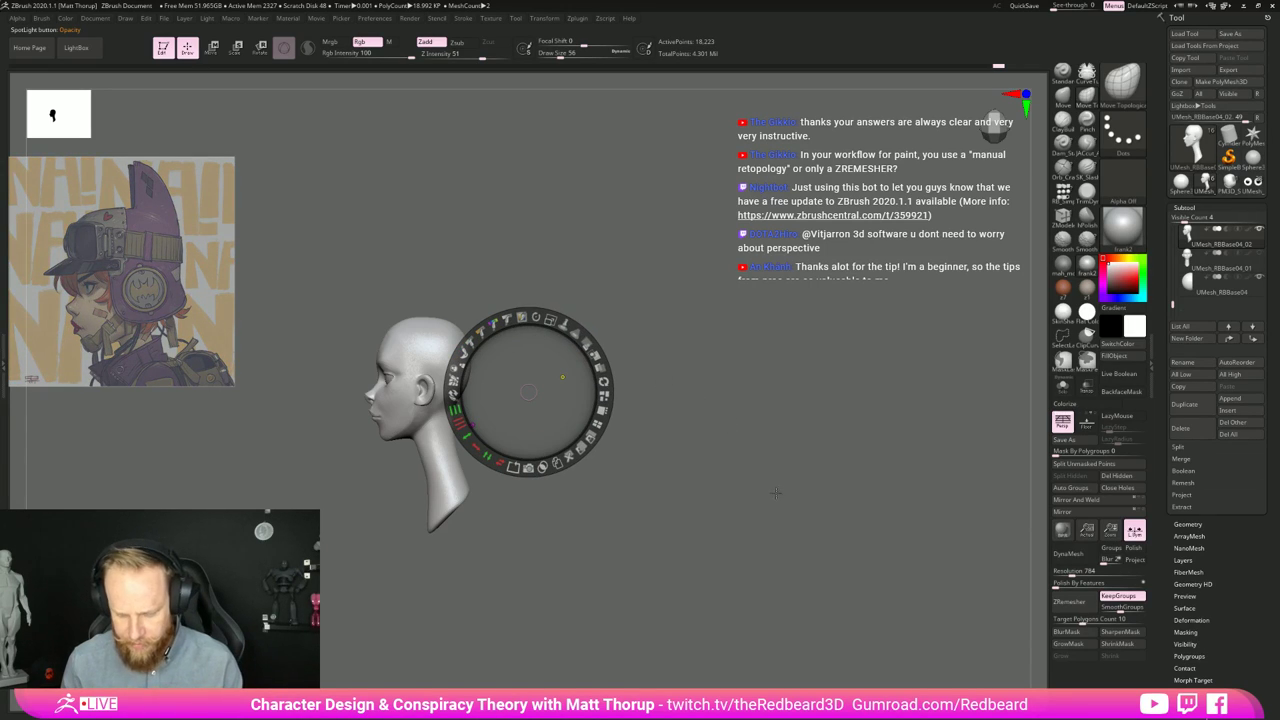
{"action": "key", "text": "z"}
Step: Turn off perspective and align the head in profile over the character in the reference image
{"action": "mouse_move", "coordinate": [794, 523]}
{"action": "left_mouse_down"}
{"action": "mouse_move", "coordinate": [797, 563]}
{"action": "mouse_move", "coordinate": [551, 471]}
{"action": "mouse_move", "coordinate": [549, 482]}
{"action": "mouse_move", "coordinate": [571, 443]}
{"action": "left_mouse_up"}
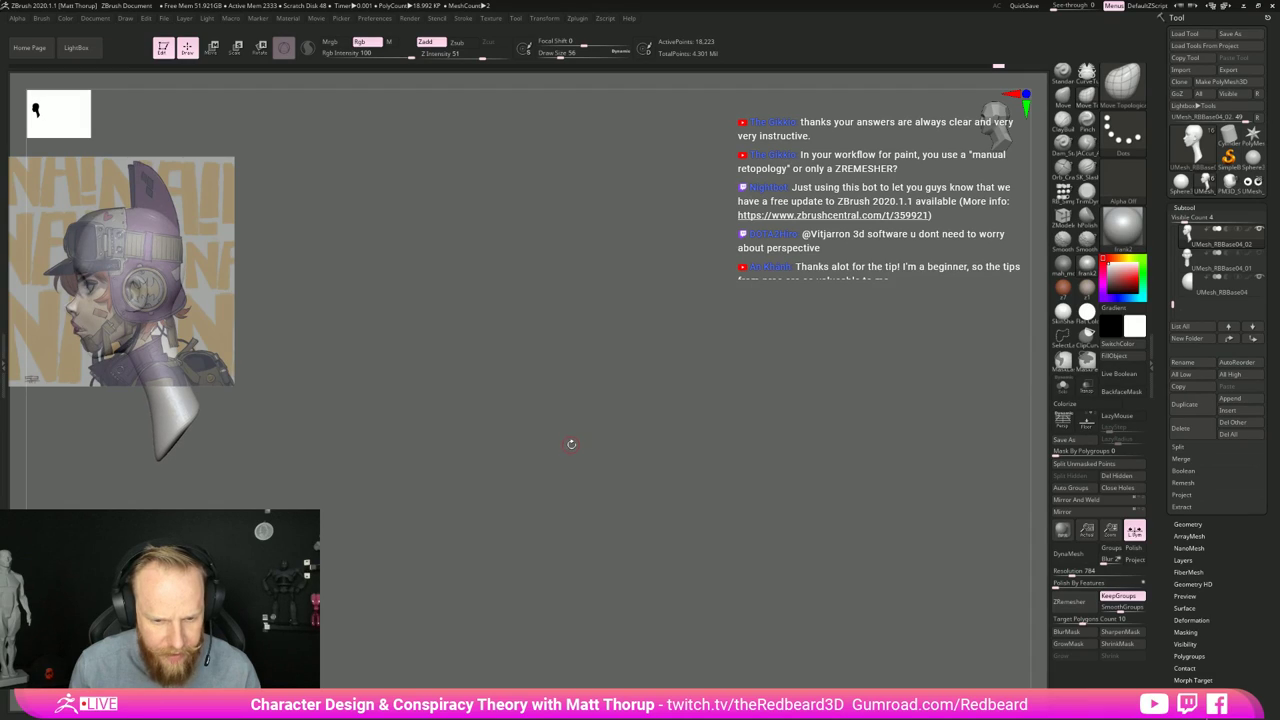
{"action": "left_click_drag", "start_coordinate": [569, 445], "coordinate": [570, 446]}
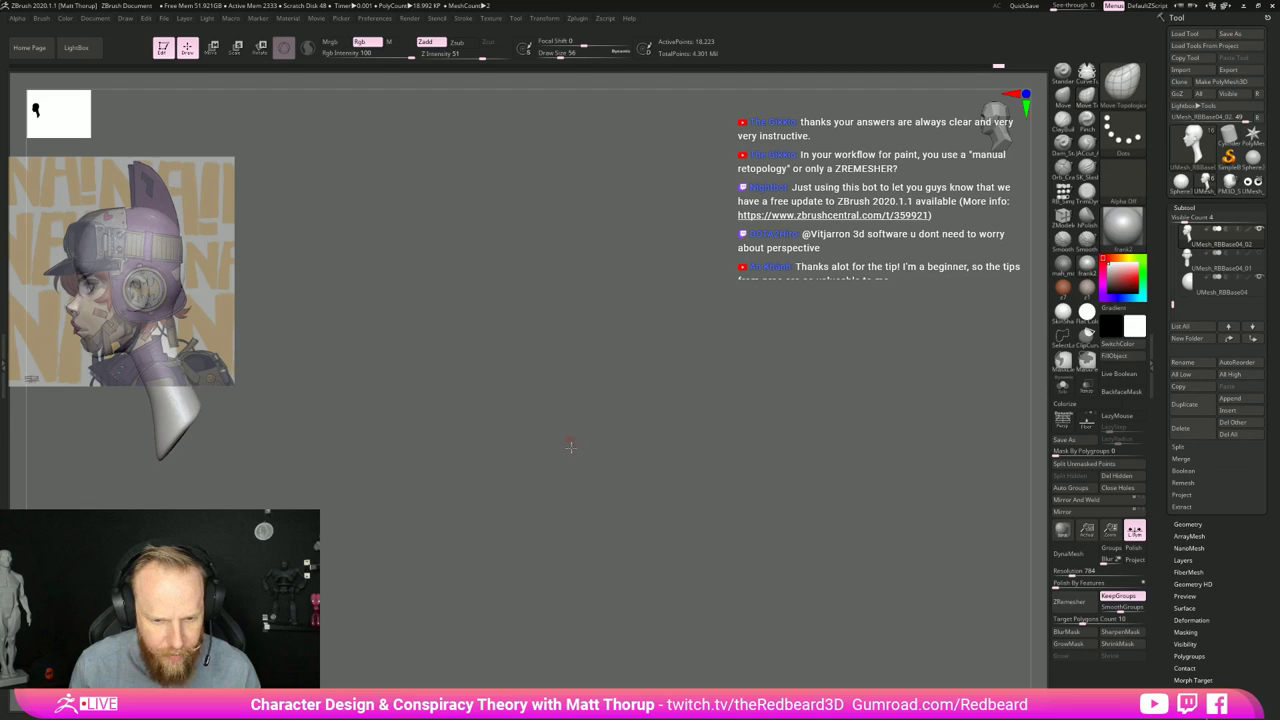
{"action": "left_click_drag", "start_coordinate": [570, 446], "coordinate": [568, 447]}
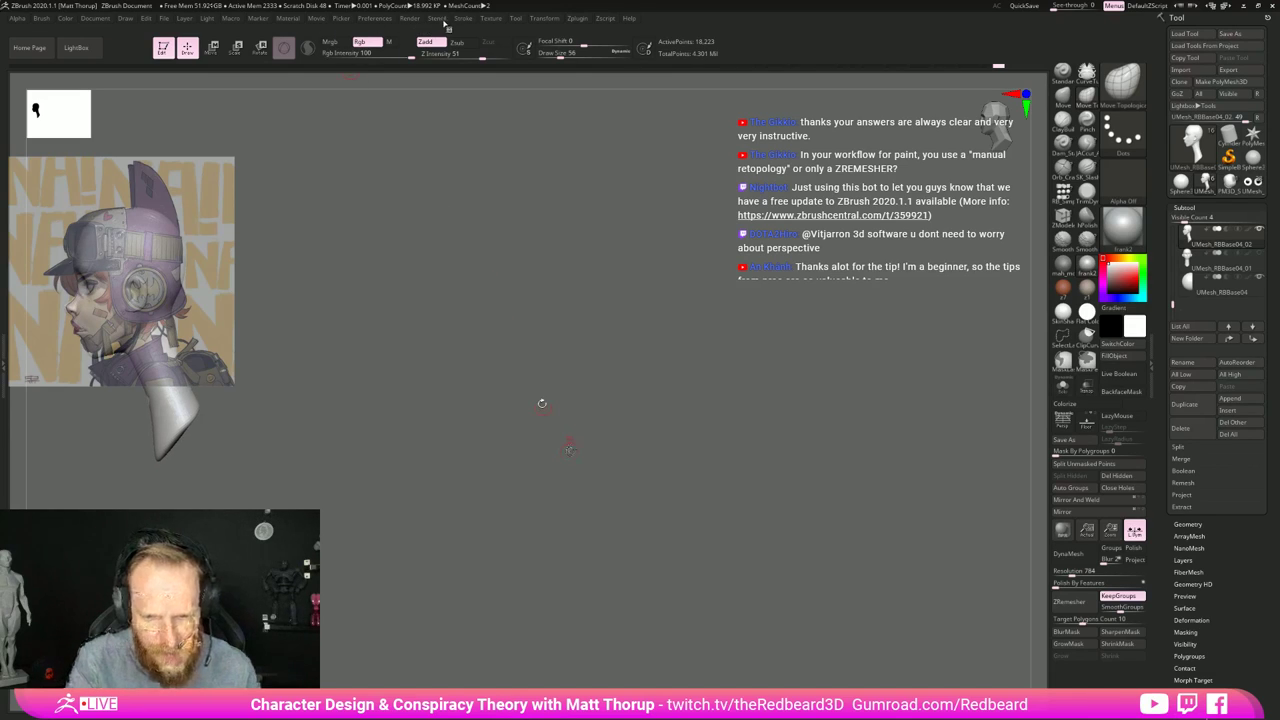
{"action": "left_click_drag", "start_coordinate": [542, 404], "coordinate": [470, 219]}
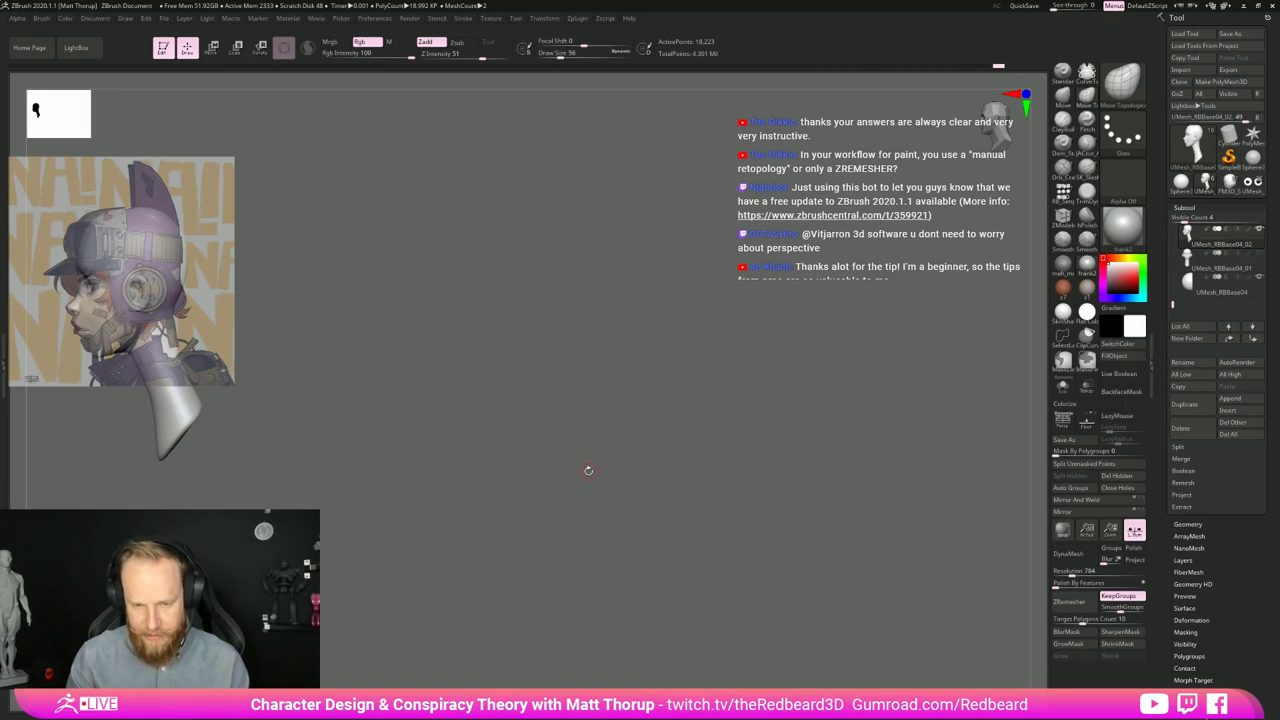
Step: Try to save the current camera, and store the aligned profile as the Front view in ZAppLink Properties
{"action": "left_click", "coordinate": [92, 19]}
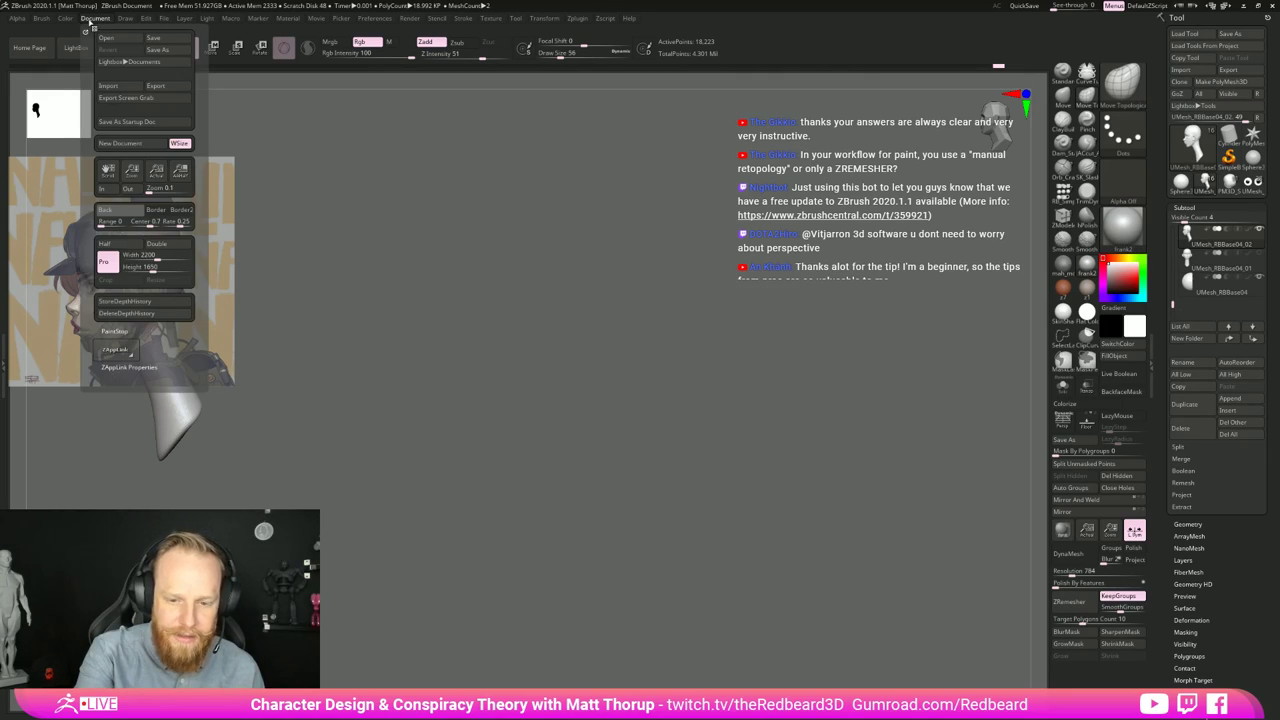
{"action": "mouse_move", "coordinate": [124, 19]}
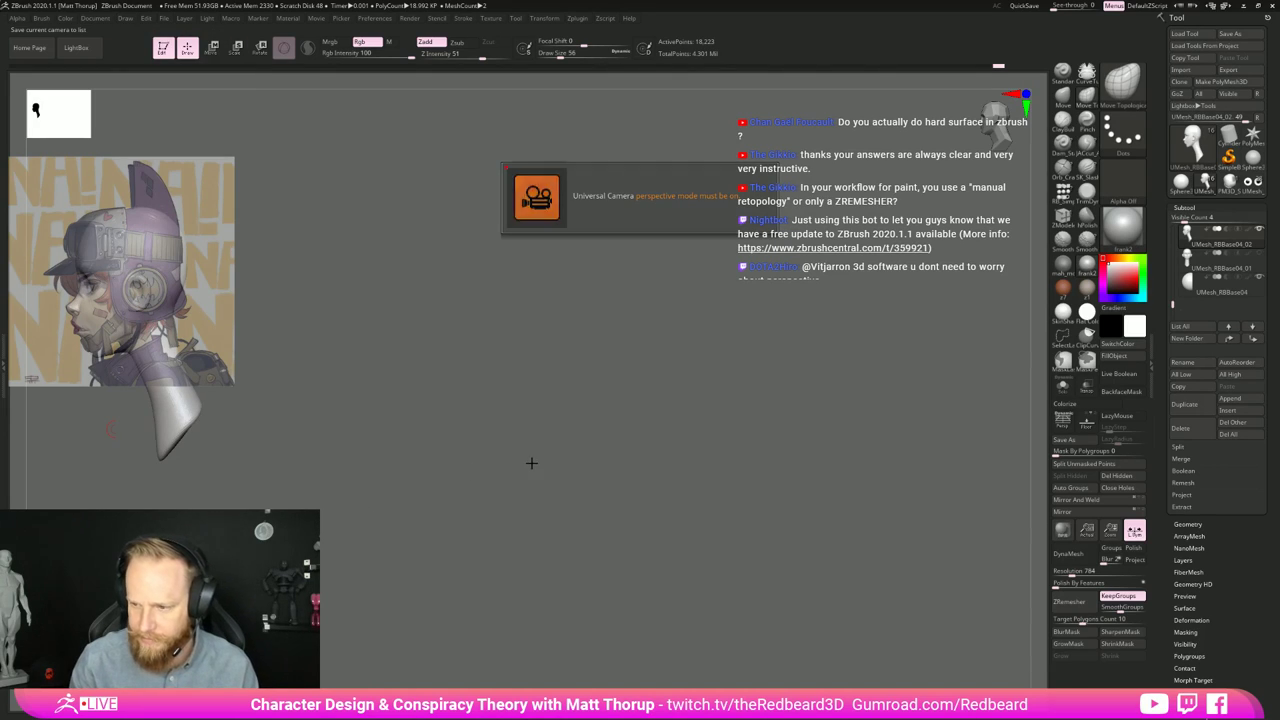
{"action": "left_click", "coordinate": [100, 22]}
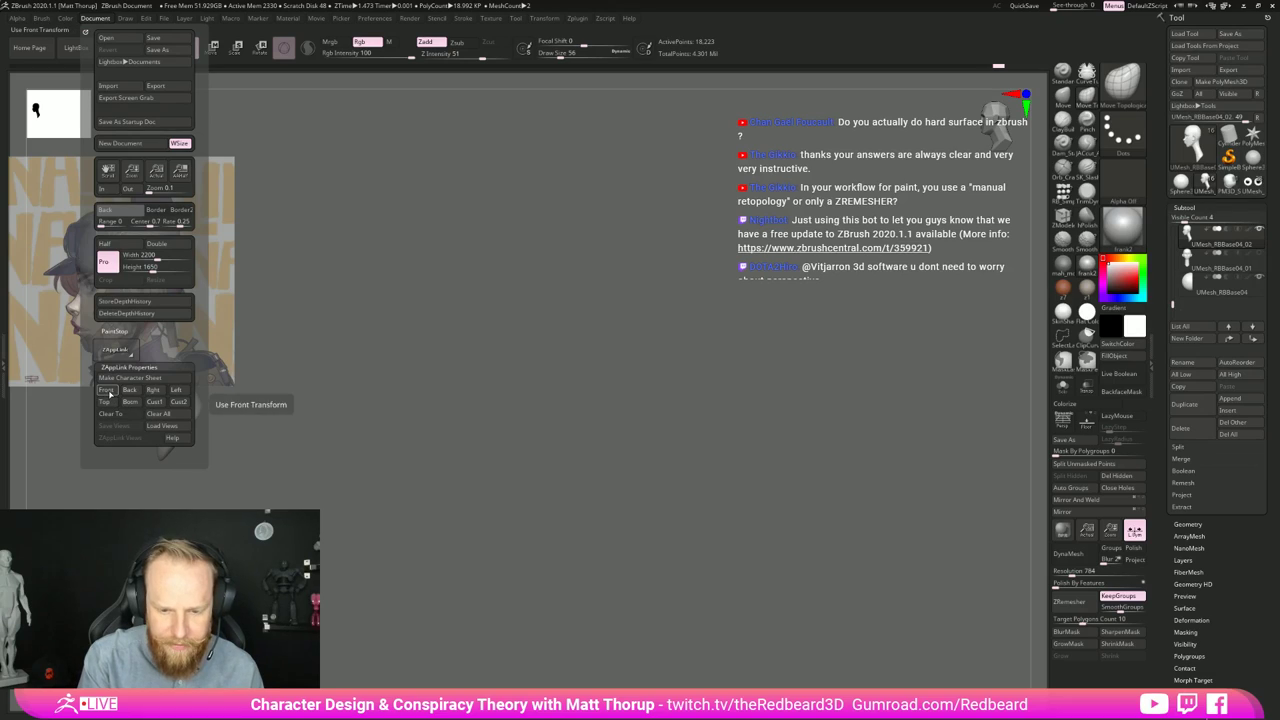
{"action": "left_click", "coordinate": [122, 22]}
{"action": "mouse_move", "coordinate": [104, 22]}
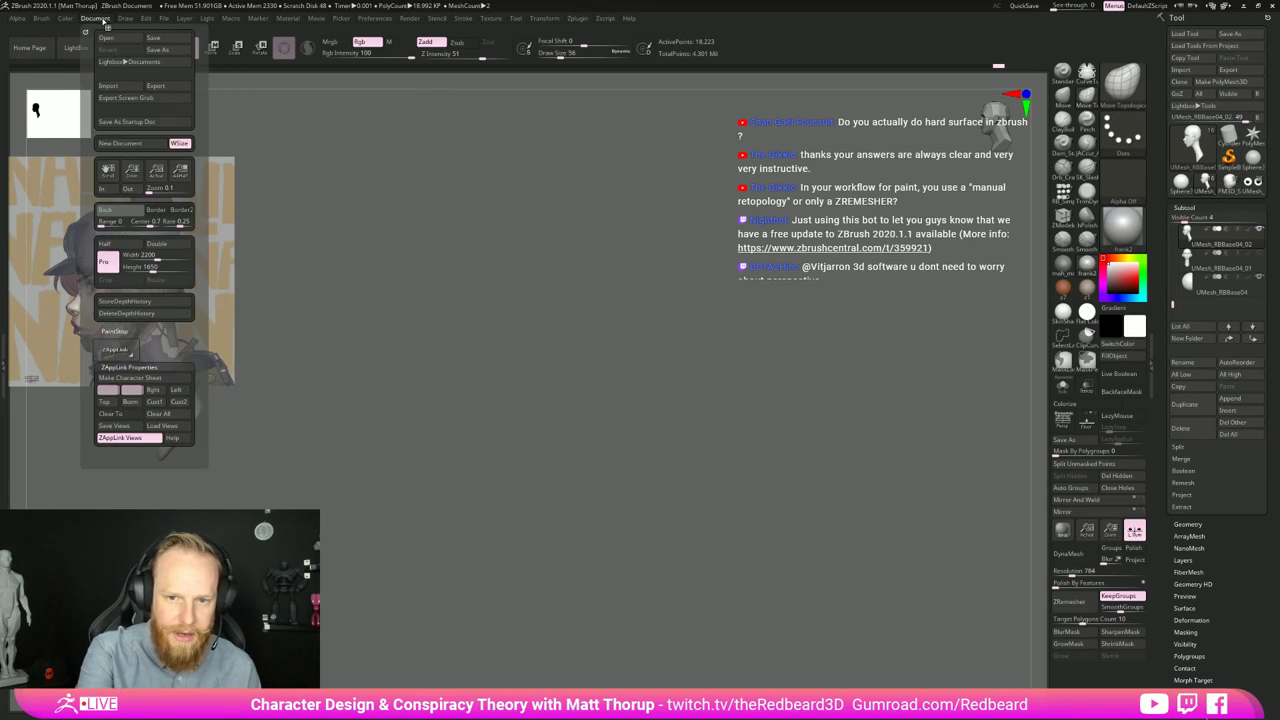
Step: Assign hotkey 1 to the stored Front view and test it by moving the head away and recalling the aligned profile
{"action": "left_click", "coordinate": [108, 390], "text": "ctrl+alt"}
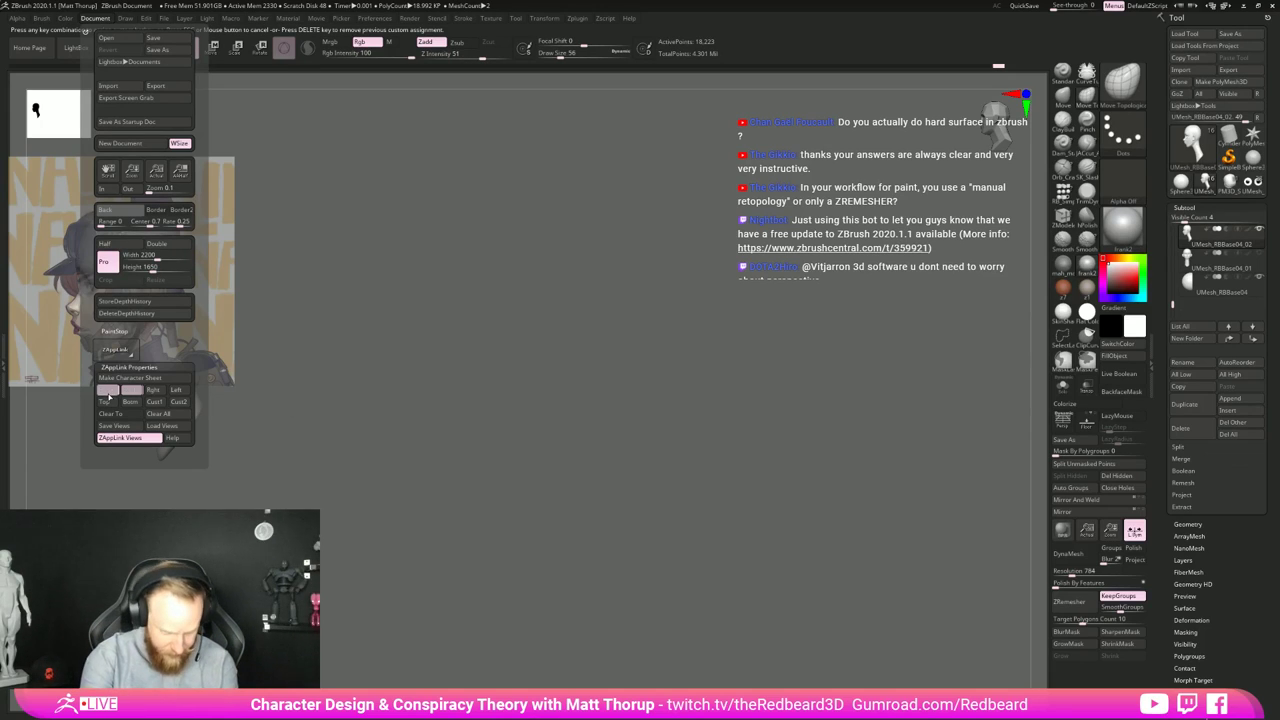
{"action": "key", "text": "1"}
{"action": "left_click", "coordinate": [671, 389]}
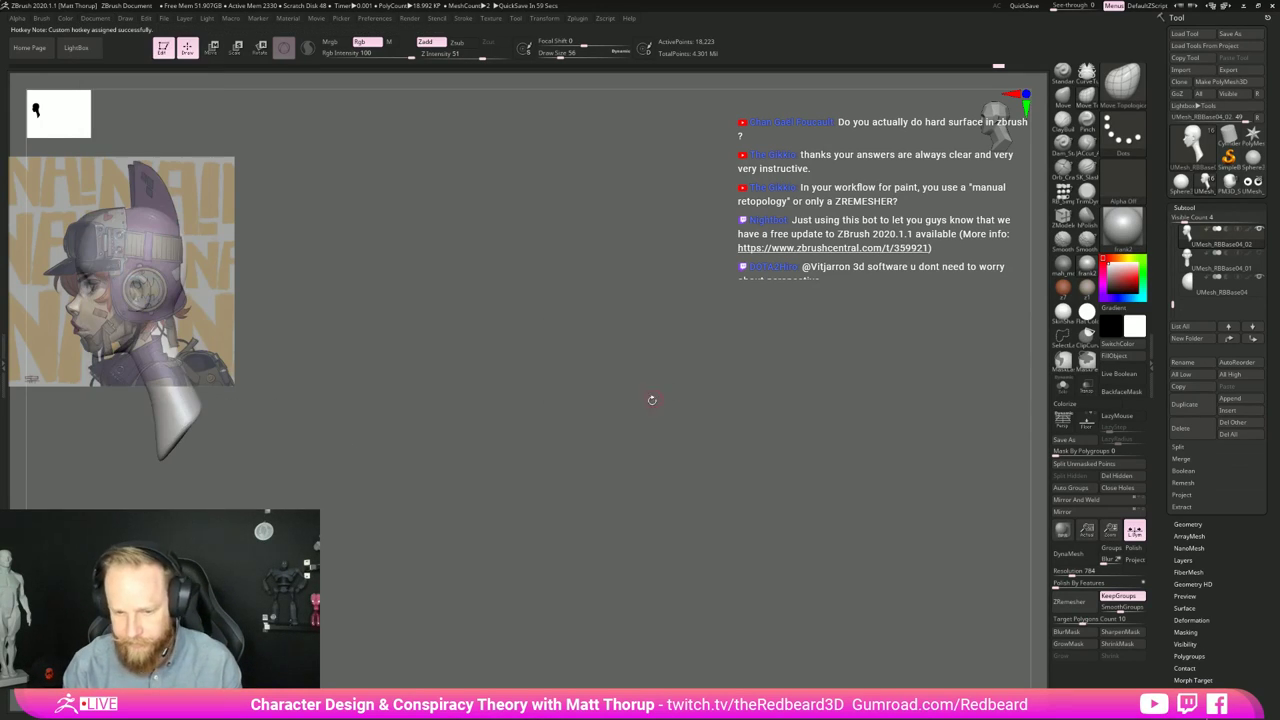
{"action": "left_click_drag", "start_coordinate": [446, 476], "coordinate": [868, 593], "text": "alt"}
{"action": "key", "text": "1"}
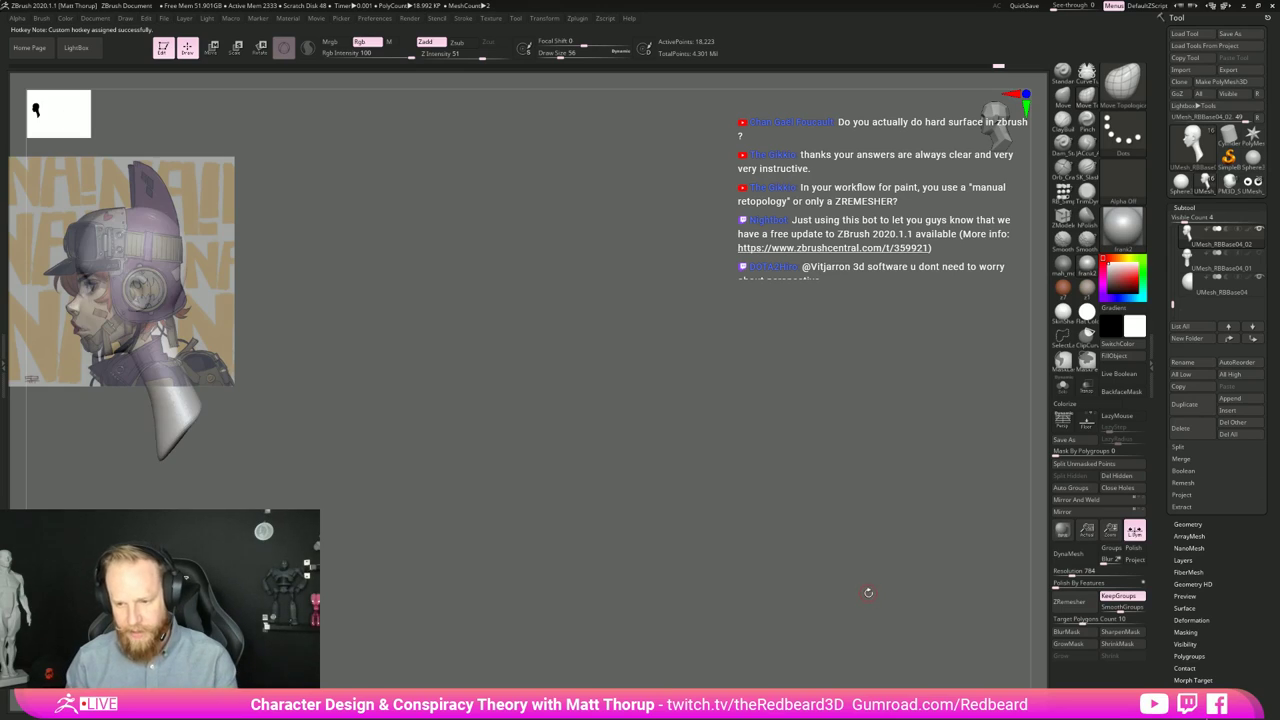
{"action": "left_click_drag", "start_coordinate": [591, 545], "coordinate": [916, 621], "text": "alt"}
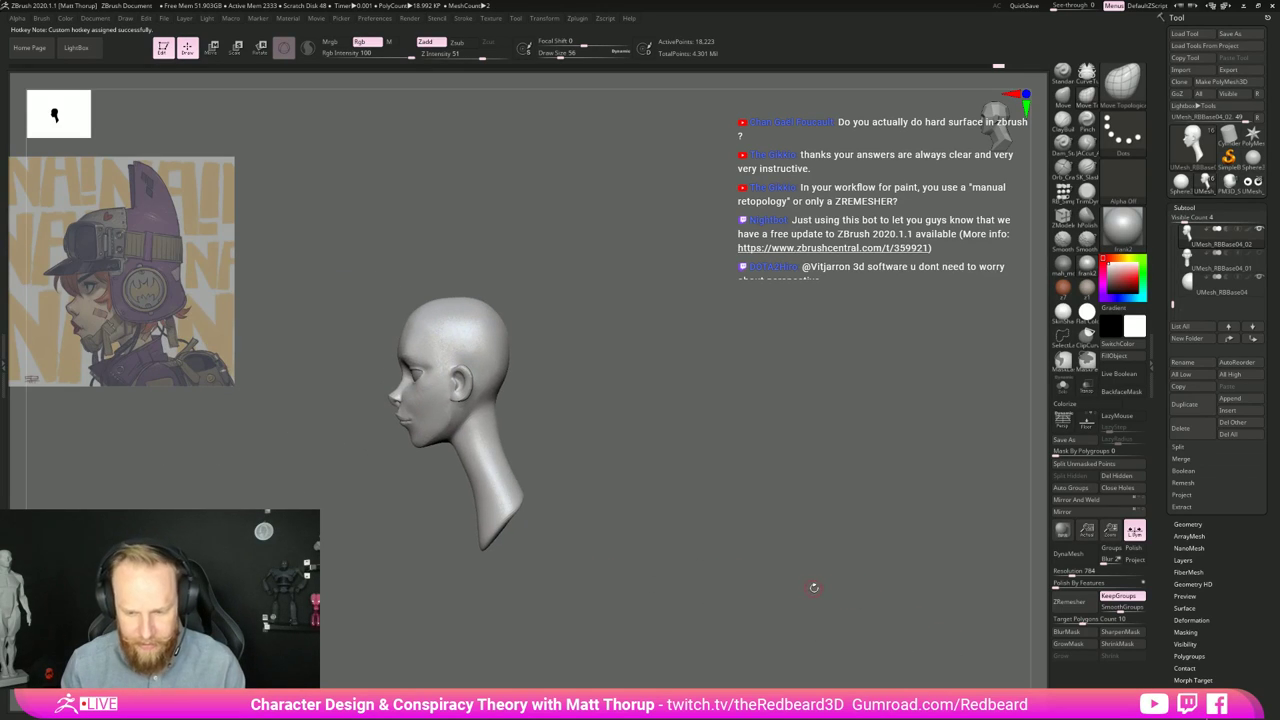
{"action": "key", "text": "1"}
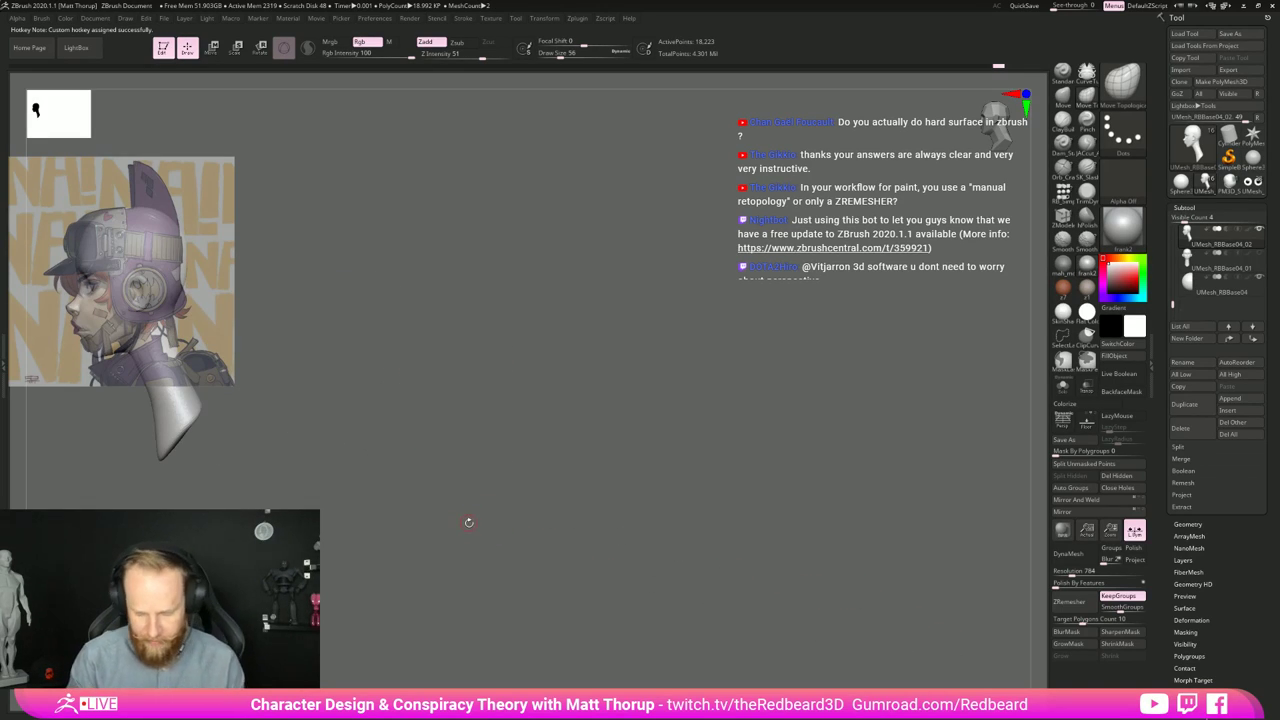
Step: Reposition the Gizmo pivot at the front of the face, centre it on the head's midline, and recall the stored profile view
{"action": "key", "text": "w"}
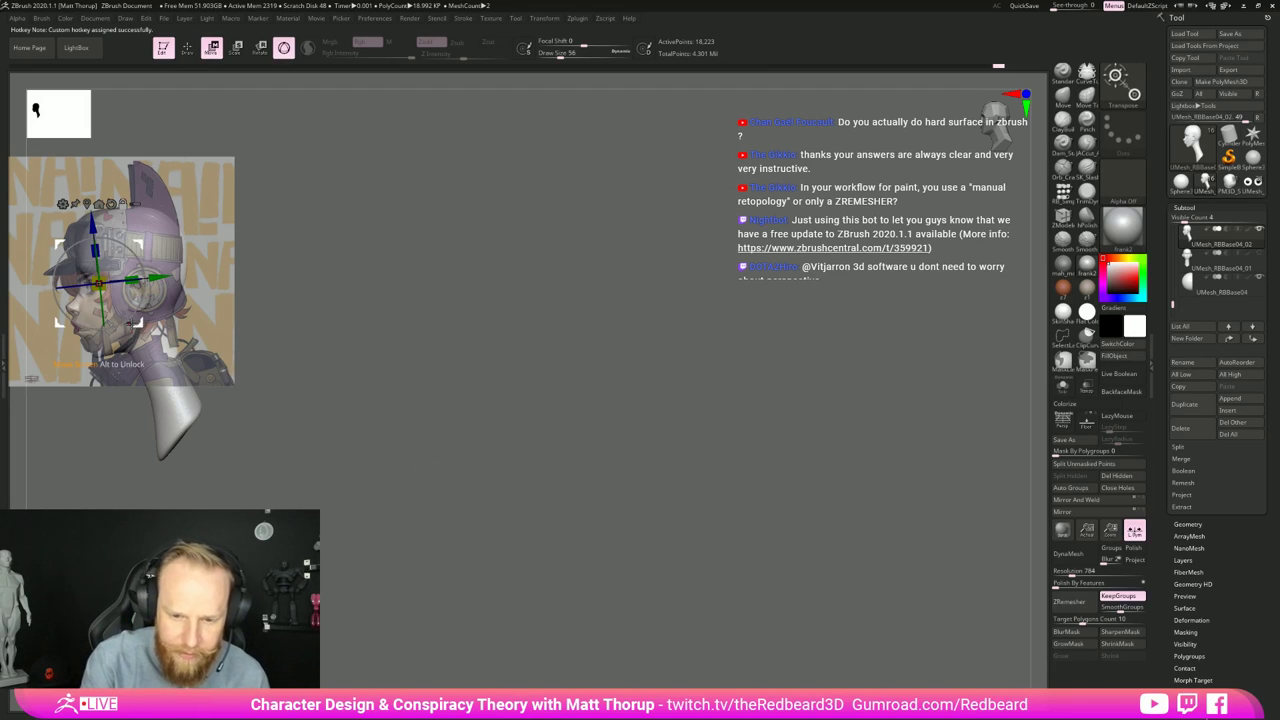
{"action": "left_click_drag", "start_coordinate": [131, 322], "coordinate": [106, 344], "text": "alt"}
{"action": "left_click_drag", "start_coordinate": [280, 360], "coordinate": [397, 369], "text": "shift"}
{"action": "left_click_drag", "start_coordinate": [460, 411], "coordinate": [681, 437], "text": "alt"}
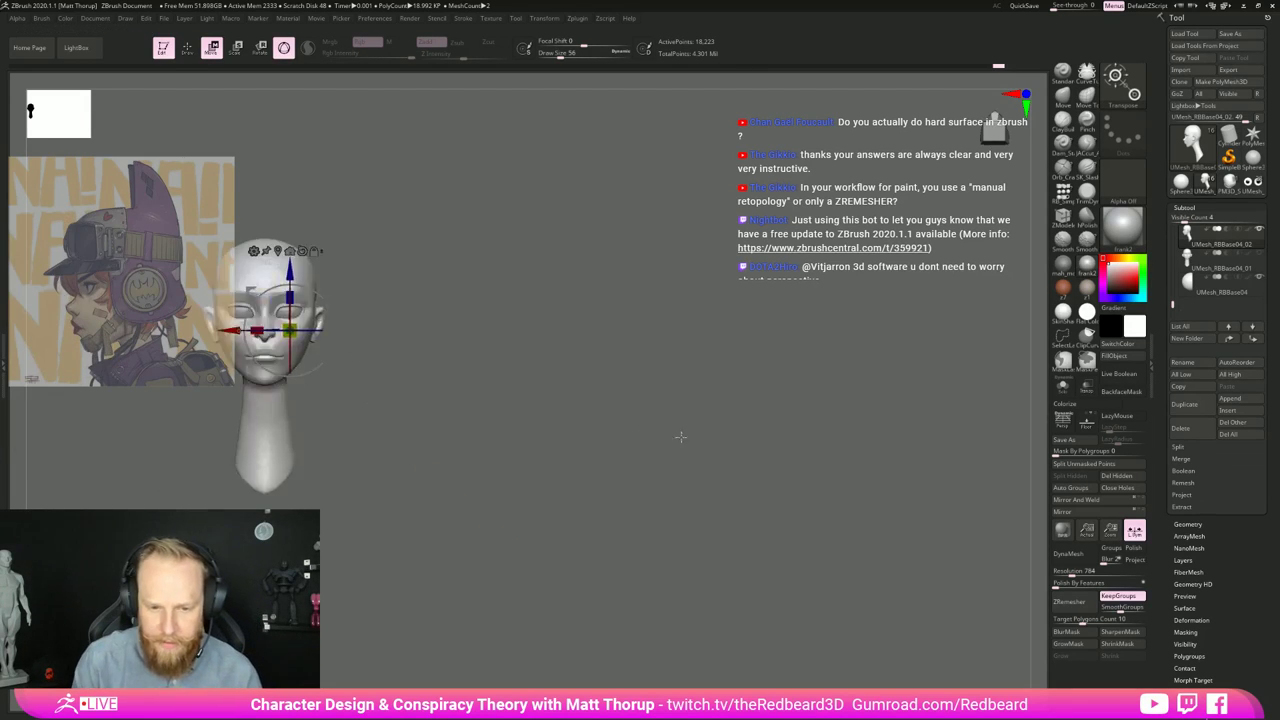
{"action": "key", "text": "f"}
{"action": "left_click_drag", "start_coordinate": [580, 400], "coordinate": [554, 436], "text": "alt"}
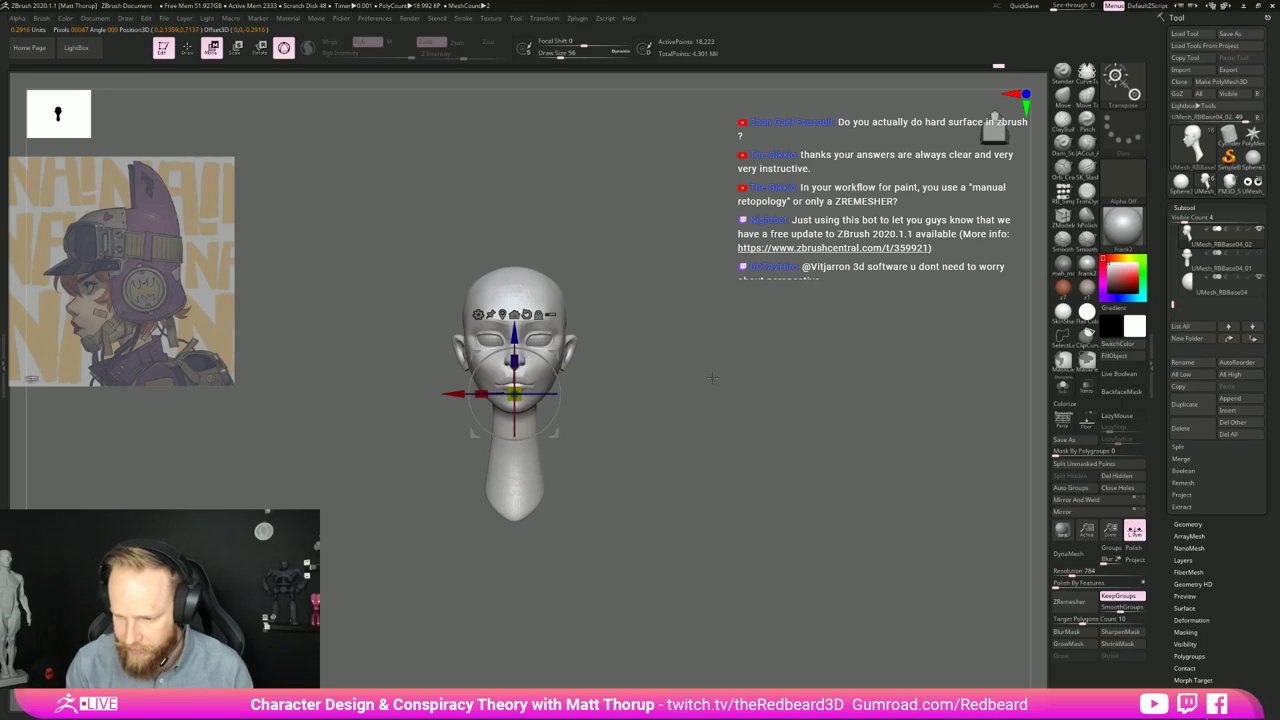
{"action": "left_click_drag", "start_coordinate": [711, 374], "coordinate": [598, 386], "text": "shift"}
{"action": "left_click_drag", "start_coordinate": [555, 437], "coordinate": [727, 433]}
{"action": "key", "text": "ctrl+shift+z"}
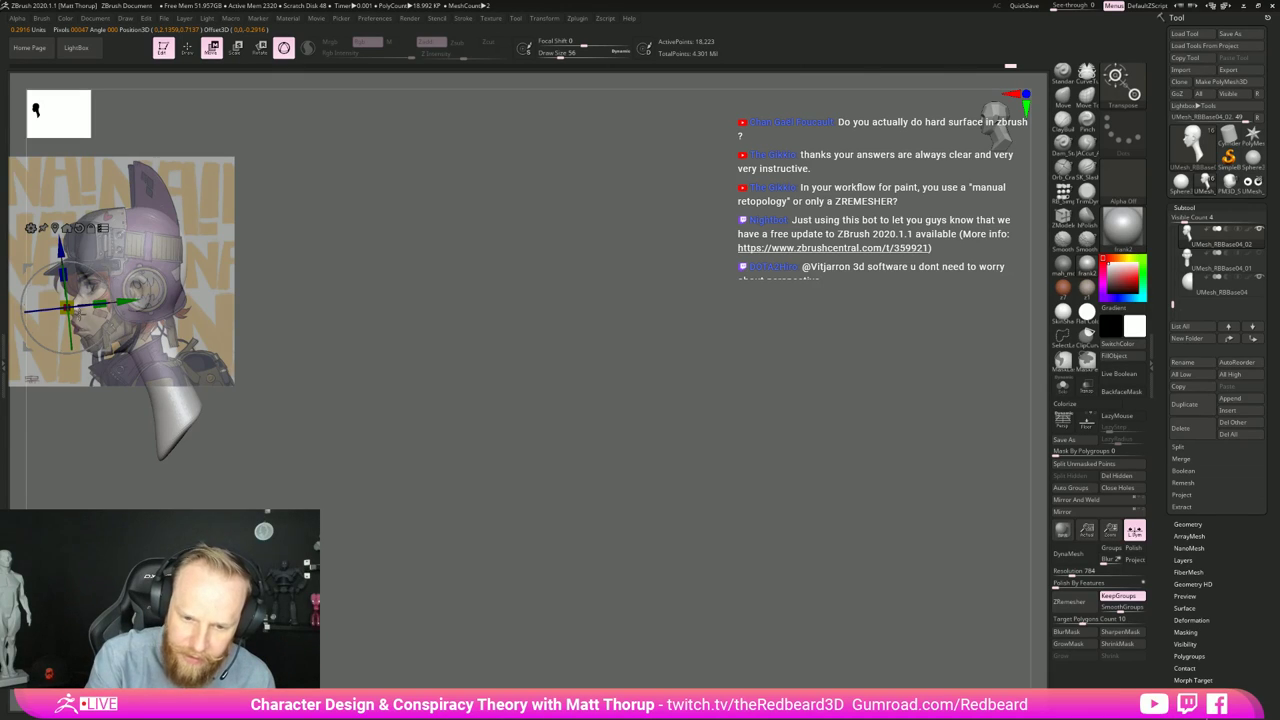
Step: Scale the head down slightly about the face pivot to match the character in the reference, and return to Draw mode
{"action": "left_click_drag", "start_coordinate": [70, 308], "coordinate": [66, 308]}
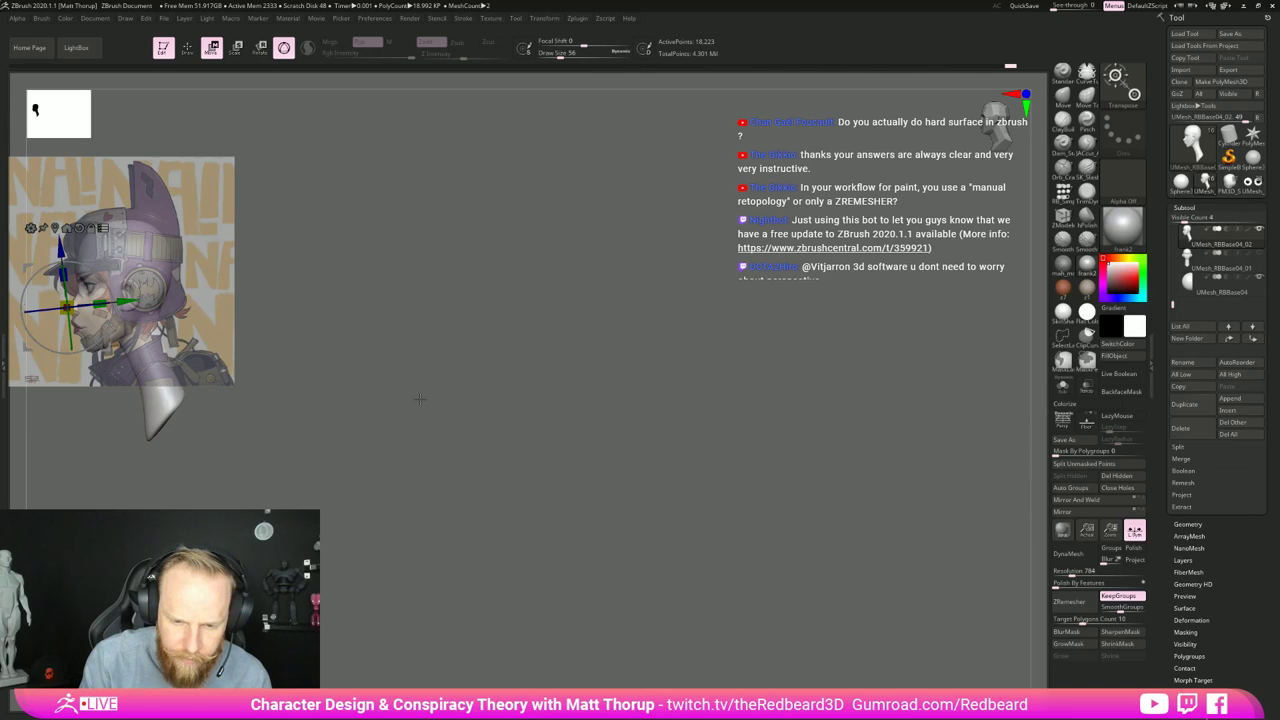
{"action": "left_click_drag", "start_coordinate": [420, 399], "coordinate": [418, 400], "text": "alt"}
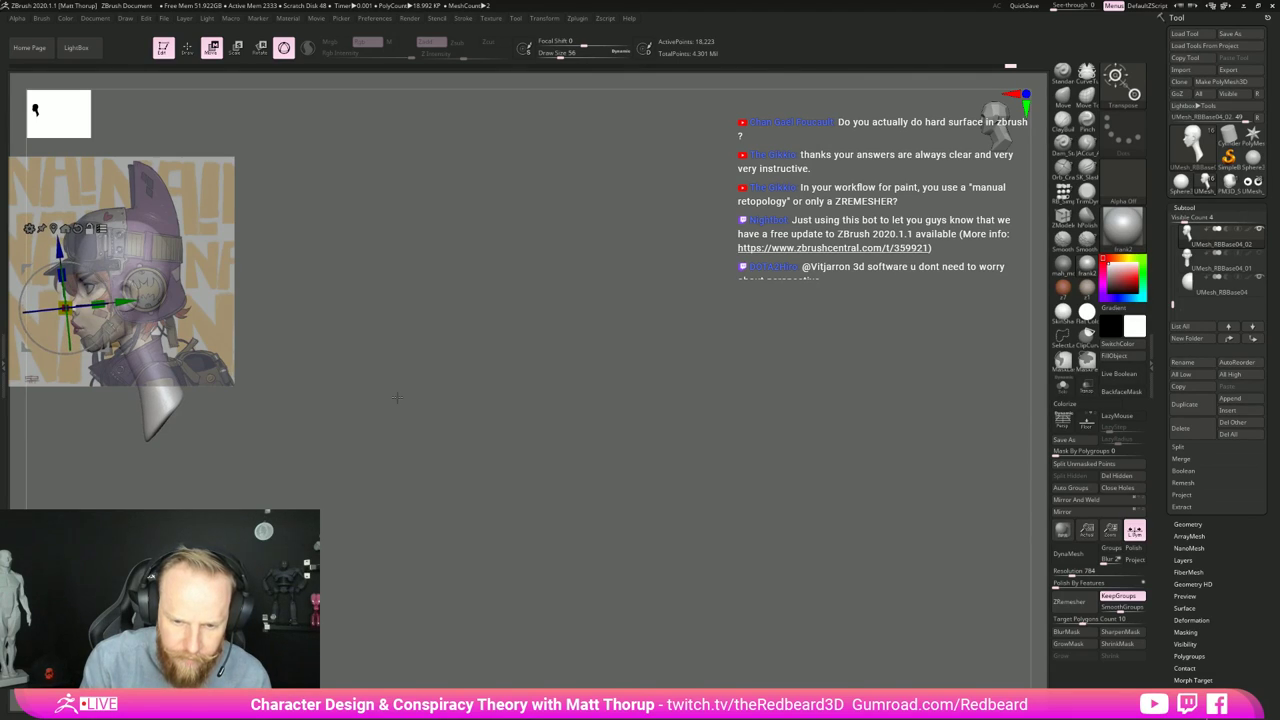
{"action": "left_click_drag", "start_coordinate": [107, 350], "coordinate": [428, 379], "text": "alt"}
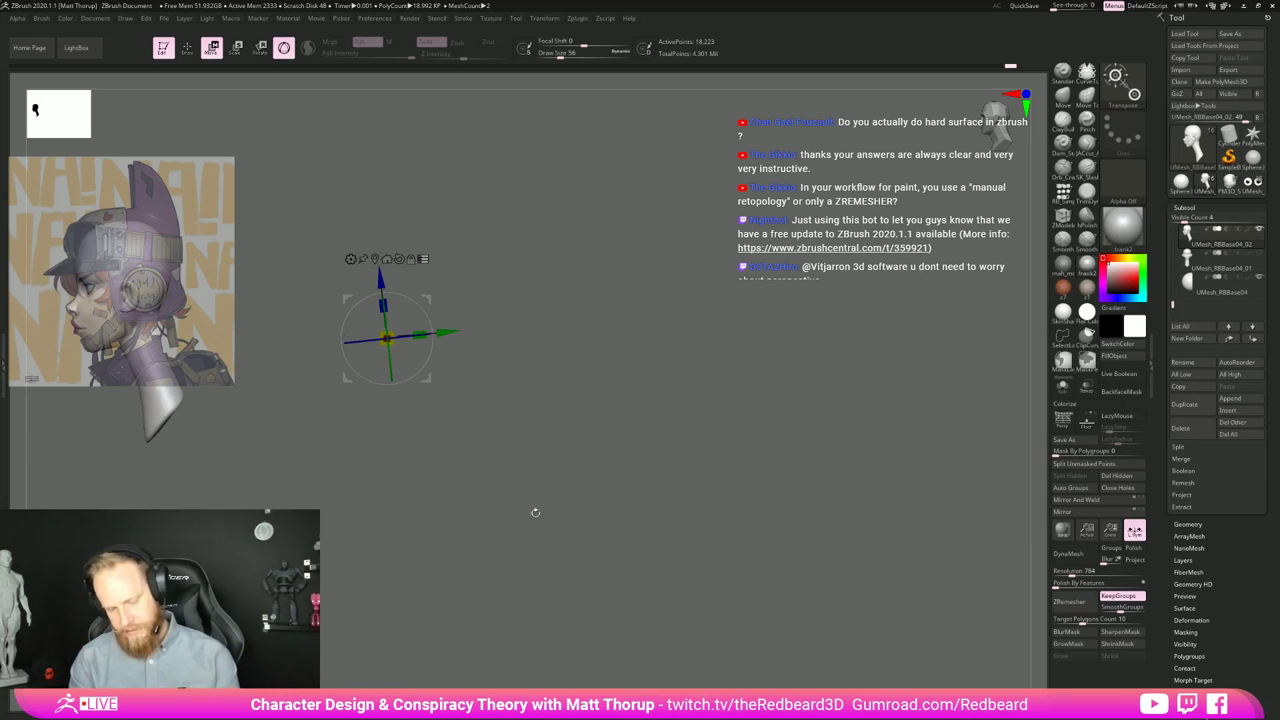
{"action": "key", "text": "q"}
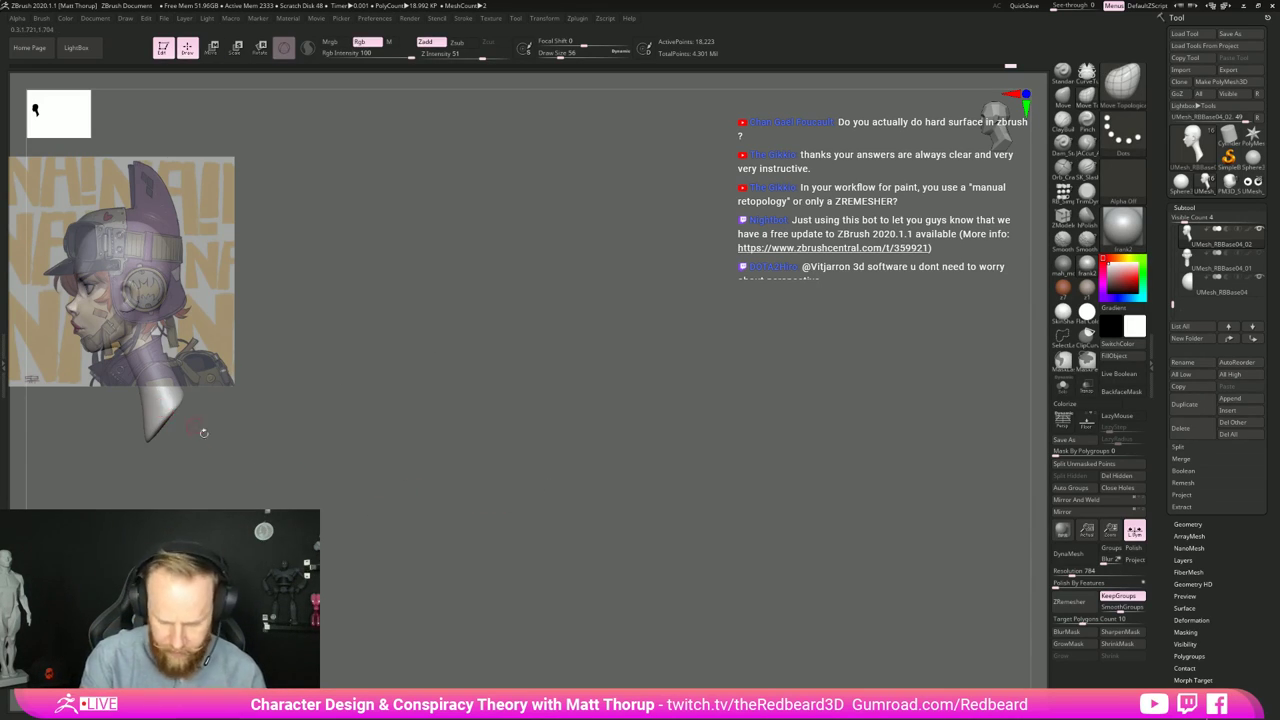
Step: Switch to the Move brush and shift the neck forward over the reference at Draw Size 676
{"action": "key", "text": "s"}
{"action": "mouse_move", "coordinate": [141, 375]}
{"action": "left_mouse_down"}
{"action": "mouse_move", "coordinate": [118, 343]}
{"action": "mouse_move", "coordinate": [139, 373]}
{"action": "left_mouse_up"}
{"action": "key", "text": "s"}
{"action": "key", "text": "s"}
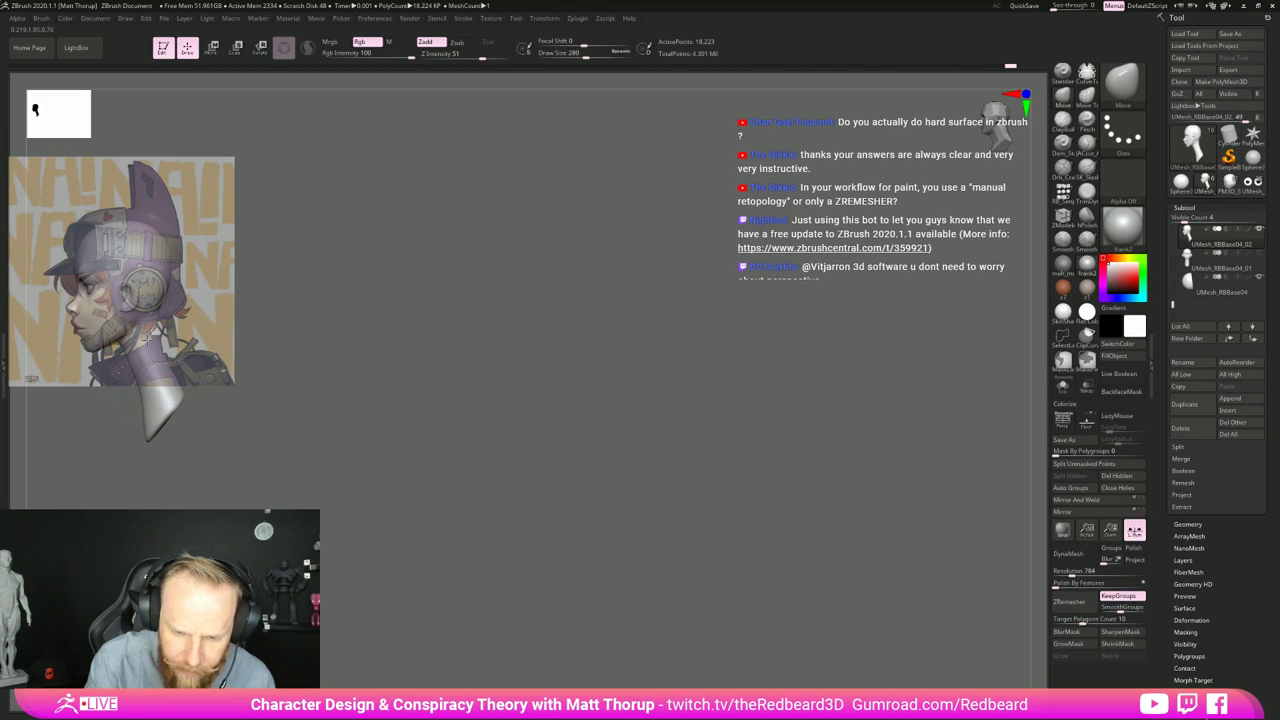
{"action": "key", "text": "bracketleft"}
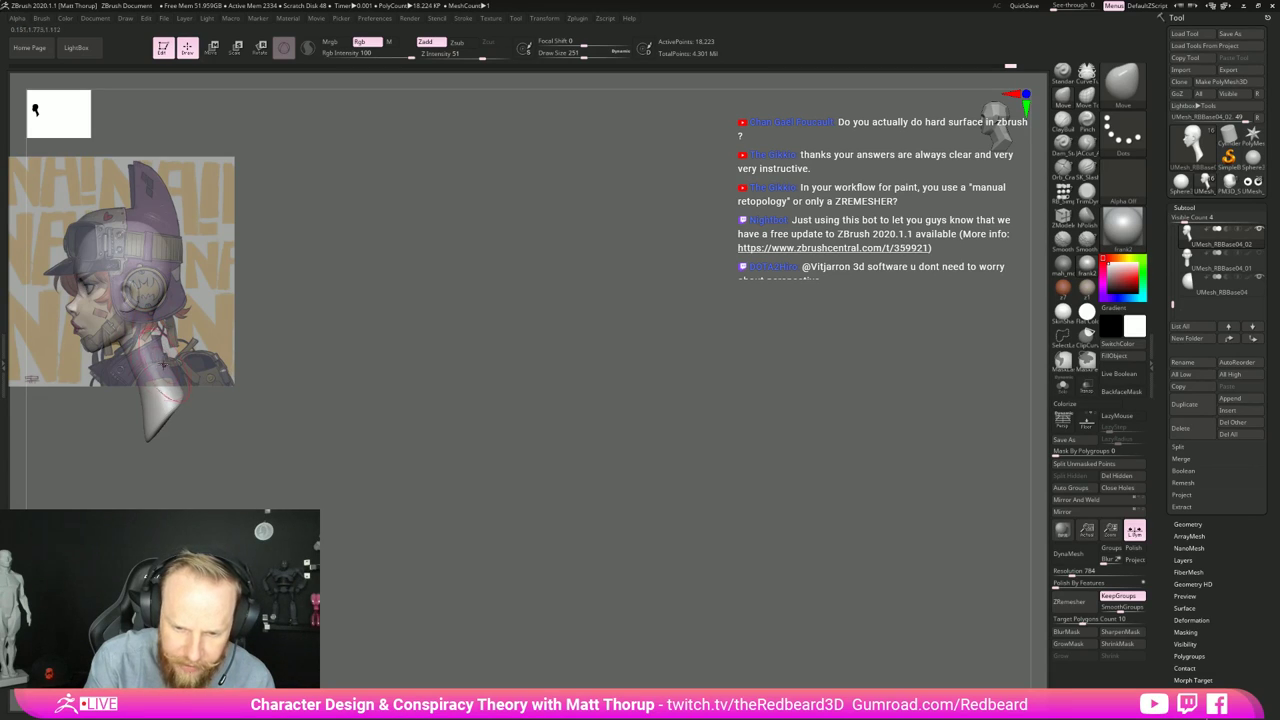
{"action": "key", "text": "s"}
{"action": "mouse_move", "coordinate": [160, 364]}
{"action": "left_mouse_down"}
{"action": "mouse_move", "coordinate": [174, 378]}
{"action": "mouse_move", "coordinate": [136, 416]}
{"action": "left_mouse_up"}
{"action": "key", "text": "s"}
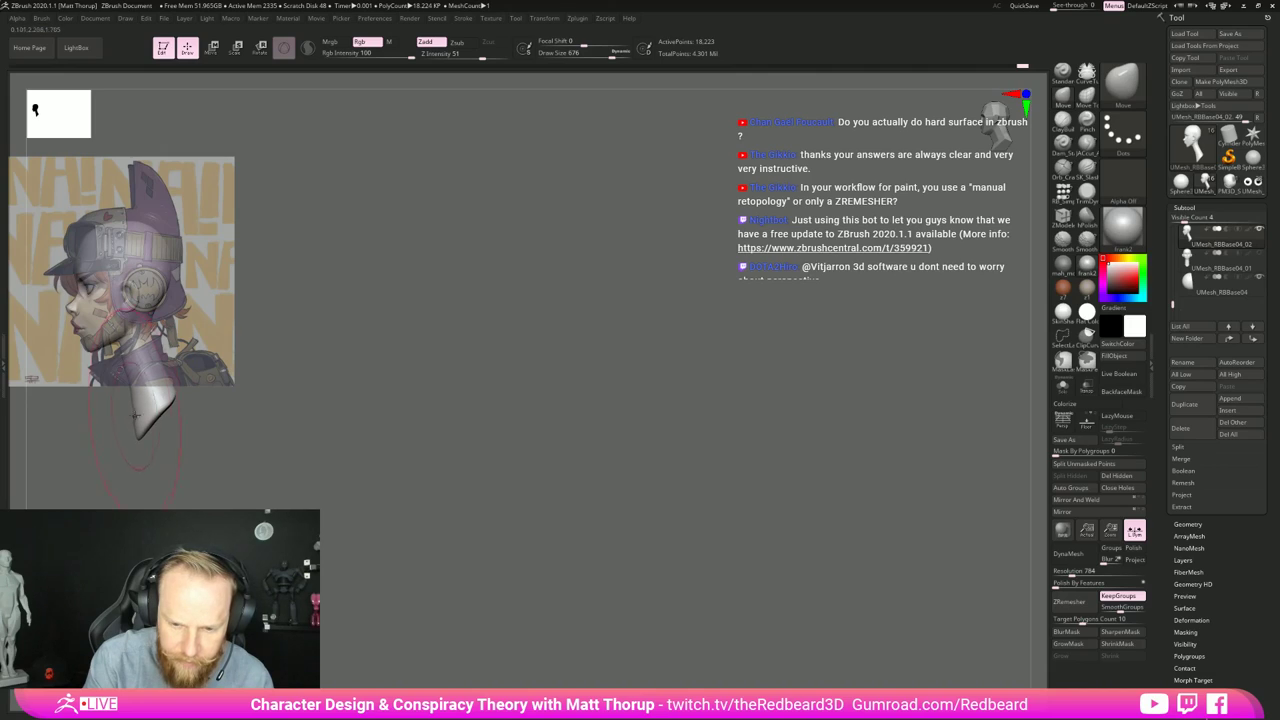
Step: Refine the head's profile over the reference with the Move brush, reducing Draw Size in stages to 128
{"action": "key", "text": "bracketleft"}
{"action": "key", "text": "bracketleft"}
{"action": "key", "text": "bracketleft"}
{"action": "key", "text": "bracketleft"}
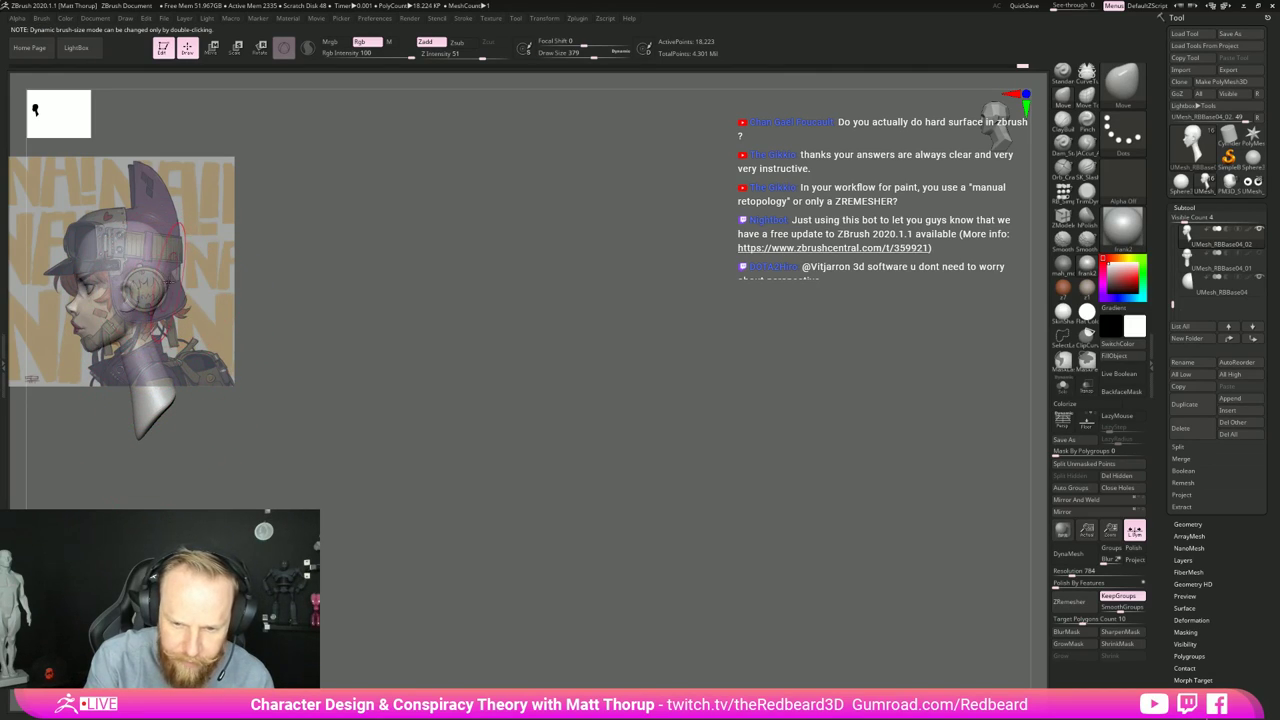
{"action": "key", "text": "bracketleft"}
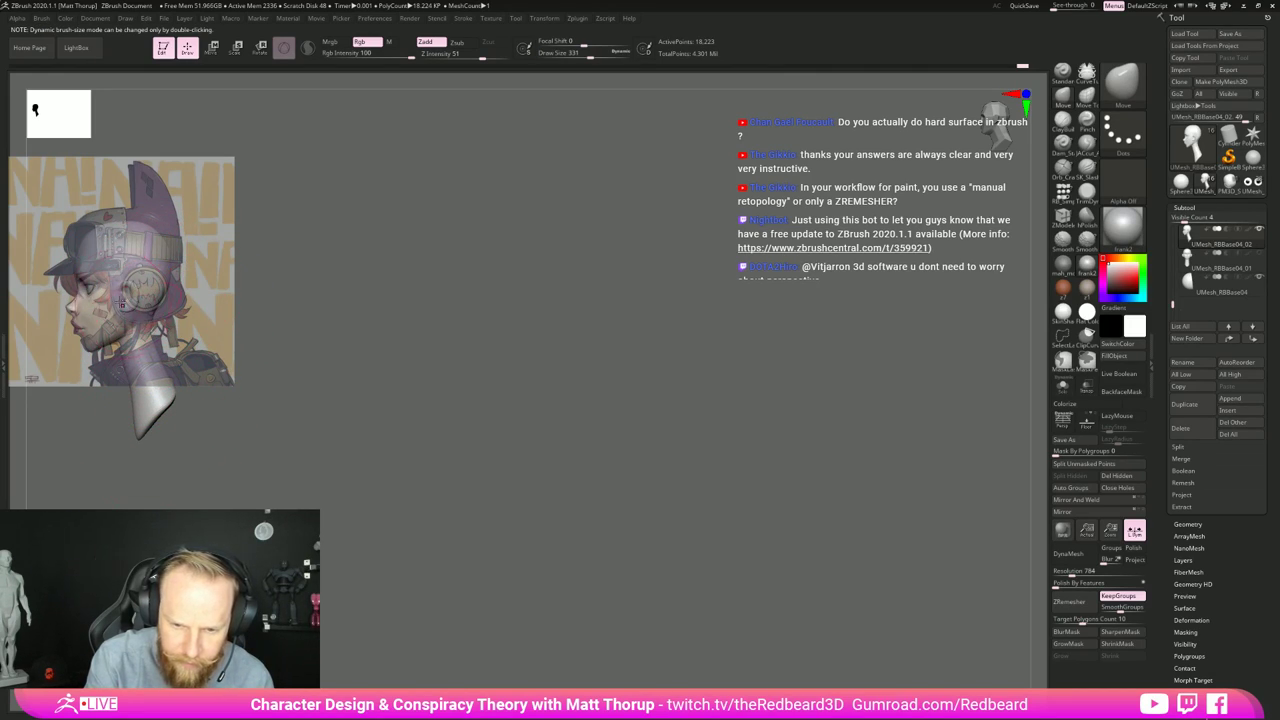
{"action": "key", "text": "bracketleft"}
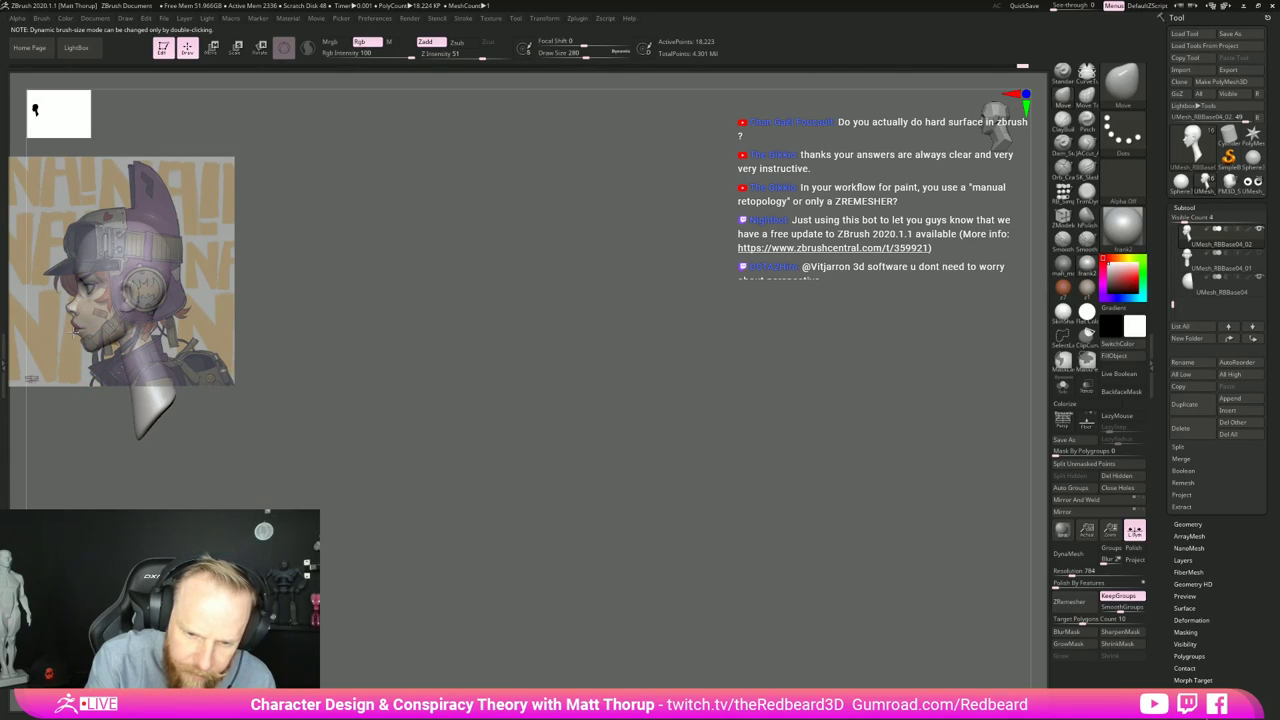
{"action": "key", "text": "bracketleft"}
{"action": "key", "text": "bracketleft"}
{"action": "key", "text": "bracketleft"}
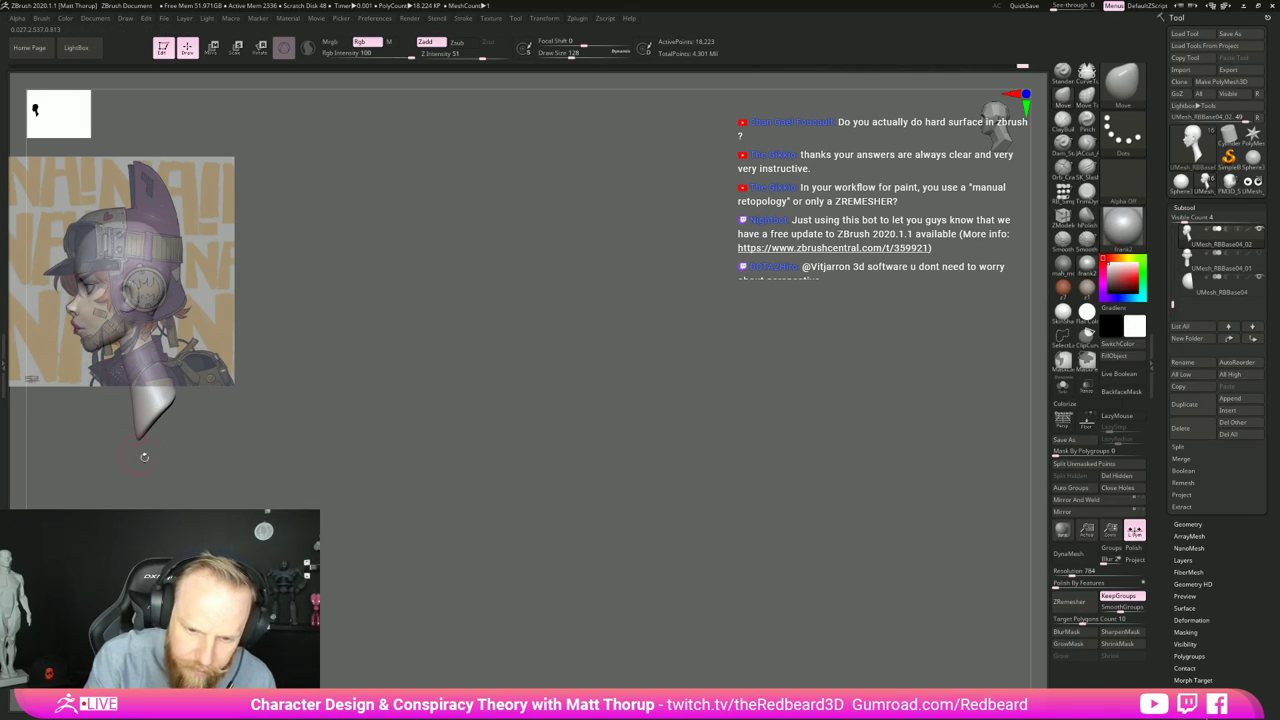
Step: Try to flatten and smooth the side of the skull around the ear with the hPolish brush at Draw Size 77
{"action": "mouse_move", "coordinate": [350, 452]}
{"action": "left_mouse_down"}
{"action": "mouse_move", "coordinate": [854, 557]}
{"action": "mouse_move", "coordinate": [846, 540]}
{"action": "left_mouse_up"}
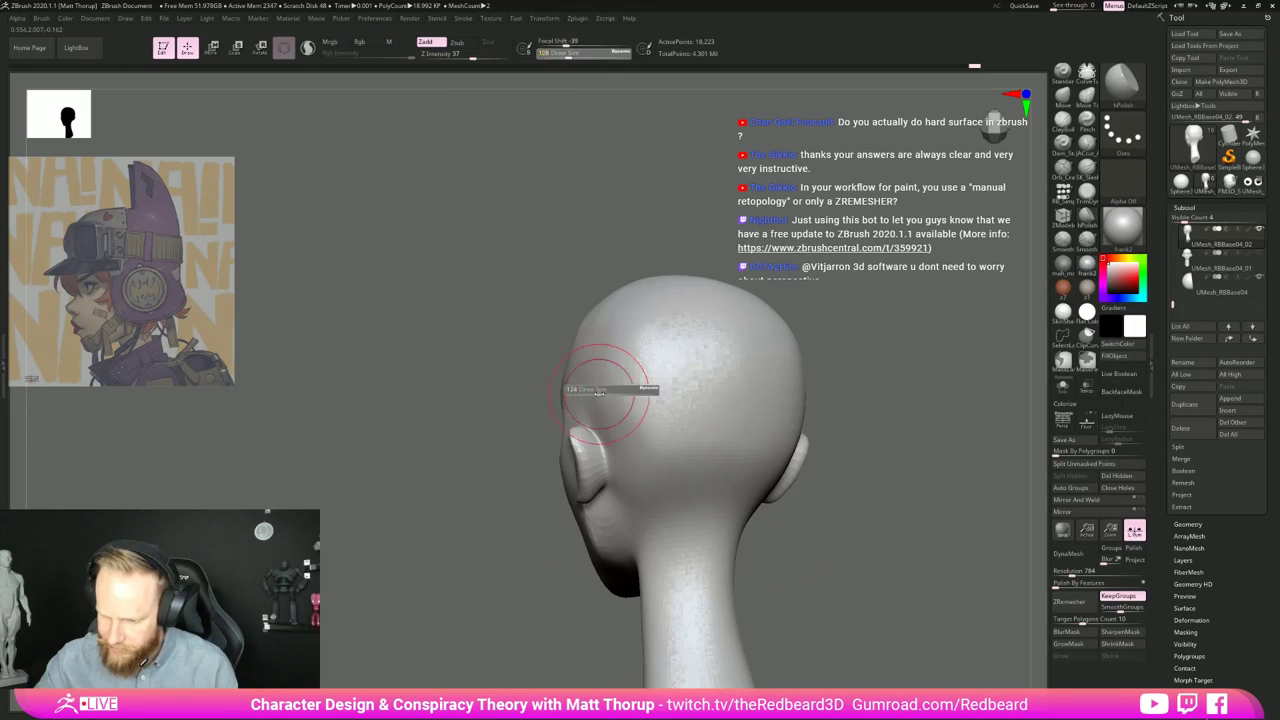
{"action": "left_click_drag", "start_coordinate": [598, 392], "coordinate": [590, 385]}
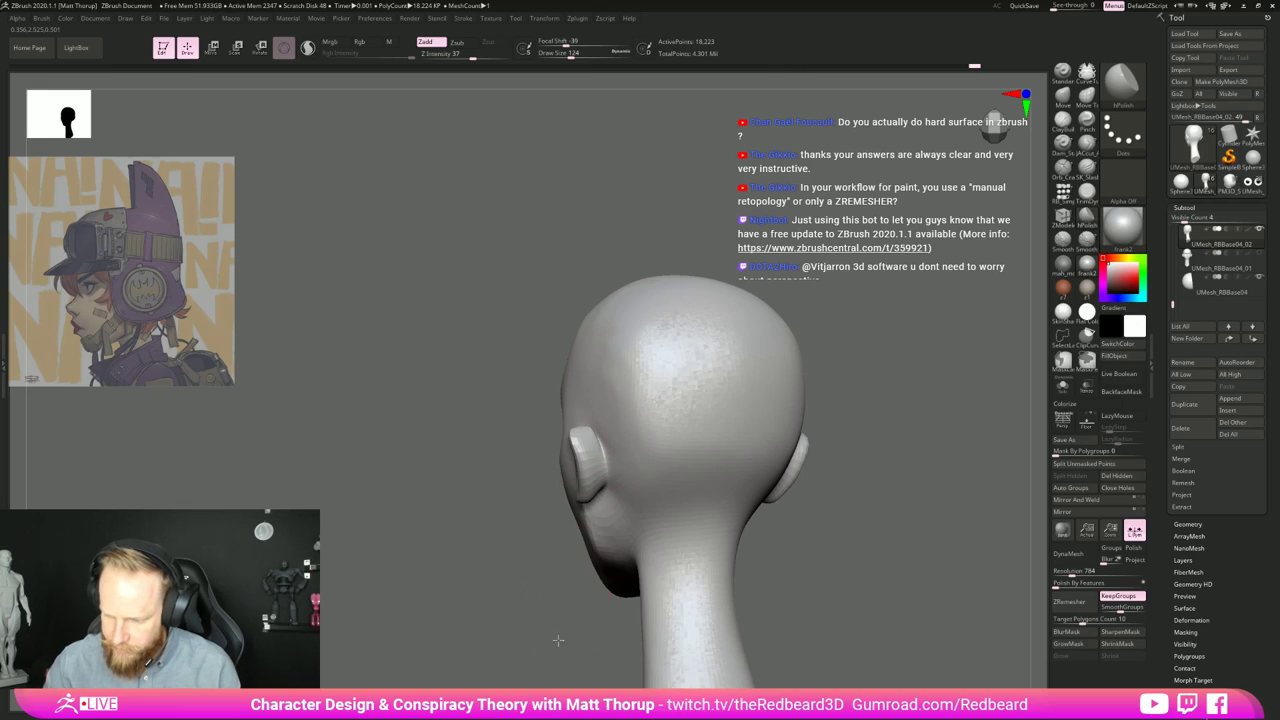
{"action": "left_click_drag", "start_coordinate": [557, 640], "coordinate": [618, 652]}
{"action": "key", "text": "s"}
{"action": "left_click_drag", "start_coordinate": [587, 420], "coordinate": [588, 427]}
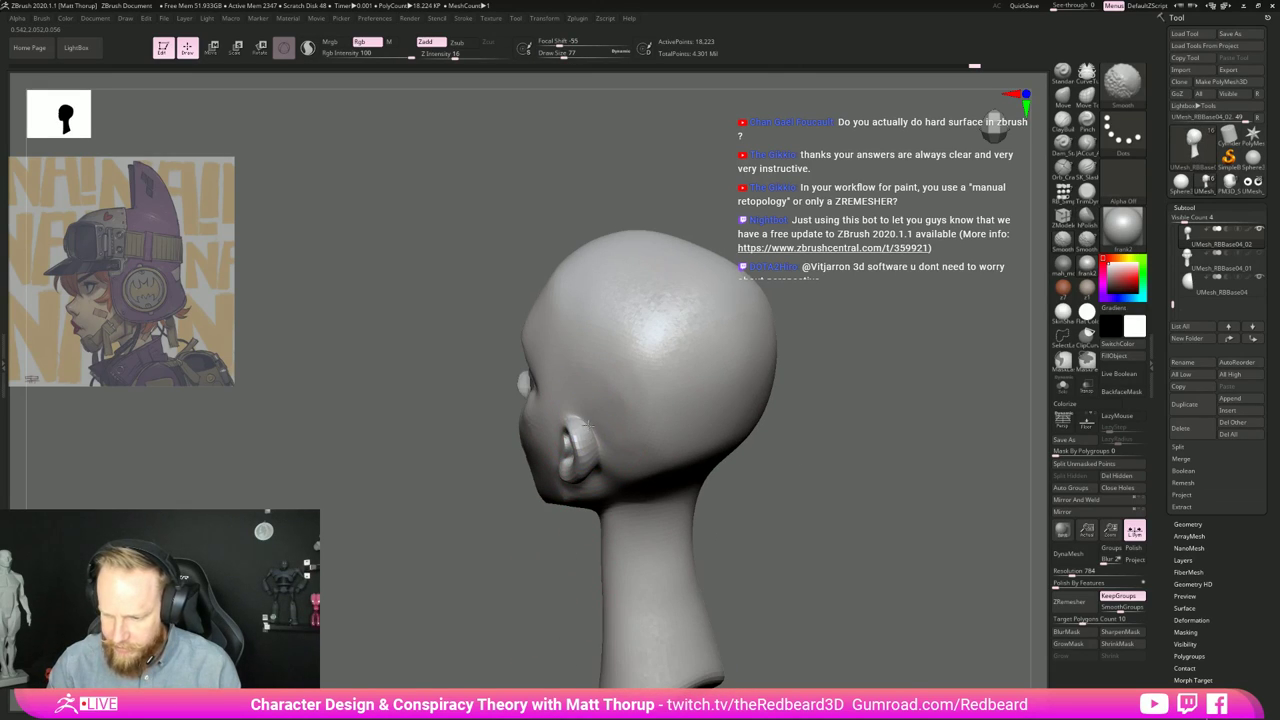
{"action": "right_click_drag", "start_coordinate": [563, 455], "coordinate": [555, 596]}
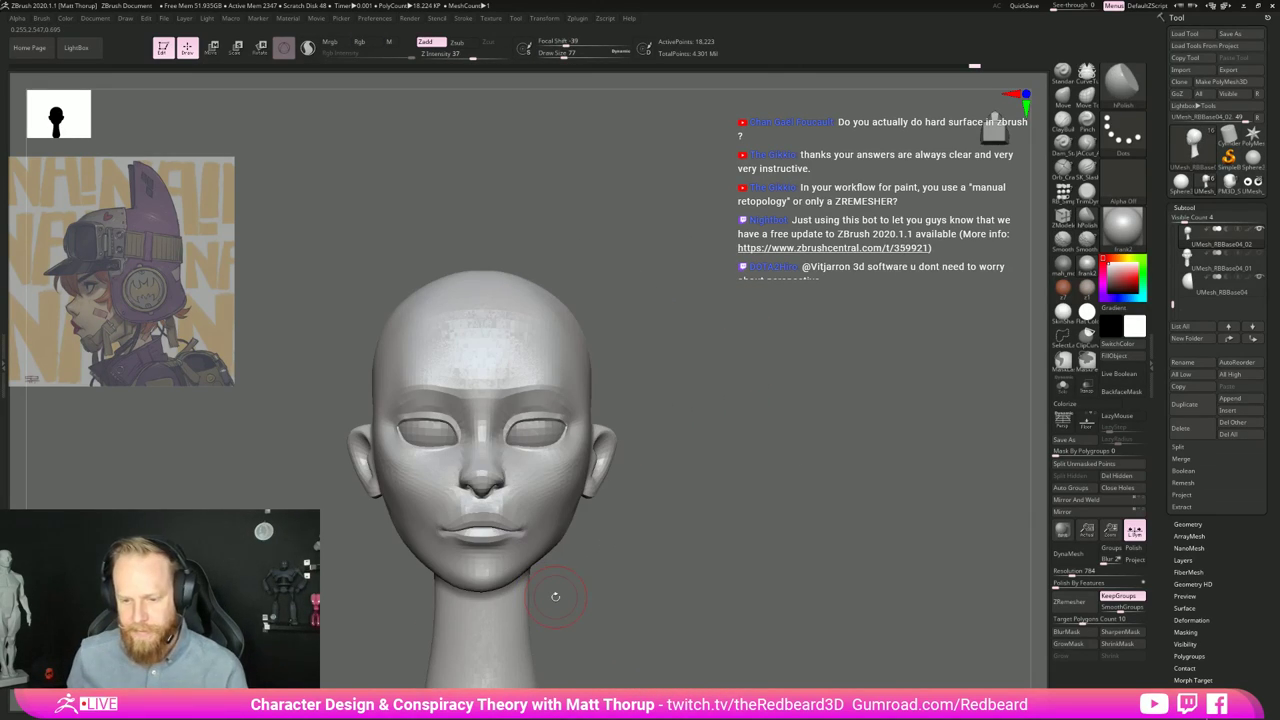
Step: Undo the last strokes on the sides of the head
{"action": "key", "text": "ctrl+z"}
{"action": "key", "text": "ctrl+z"}
{"action": "key", "text": "ctrl+z"}
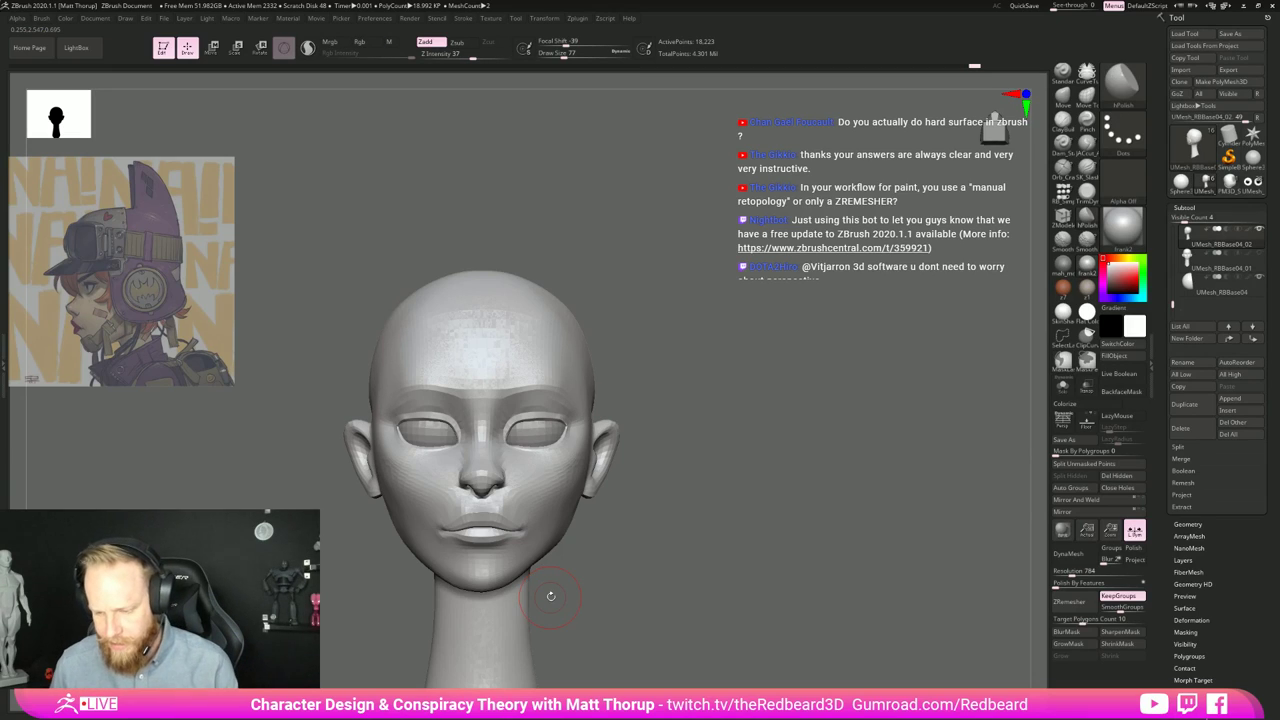
Step: Paint a mask over the ear, temple and cheek, and unmask the part of the skull above and behind the ear
{"action": "mouse_move", "coordinate": [550, 595]}
{"action": "right_mouse_down"}
{"action": "mouse_move", "coordinate": [786, 466]}
{"action": "mouse_move", "coordinate": [700, 460]}
{"action": "right_mouse_up"}
{"action": "key", "text": "ctrl"}
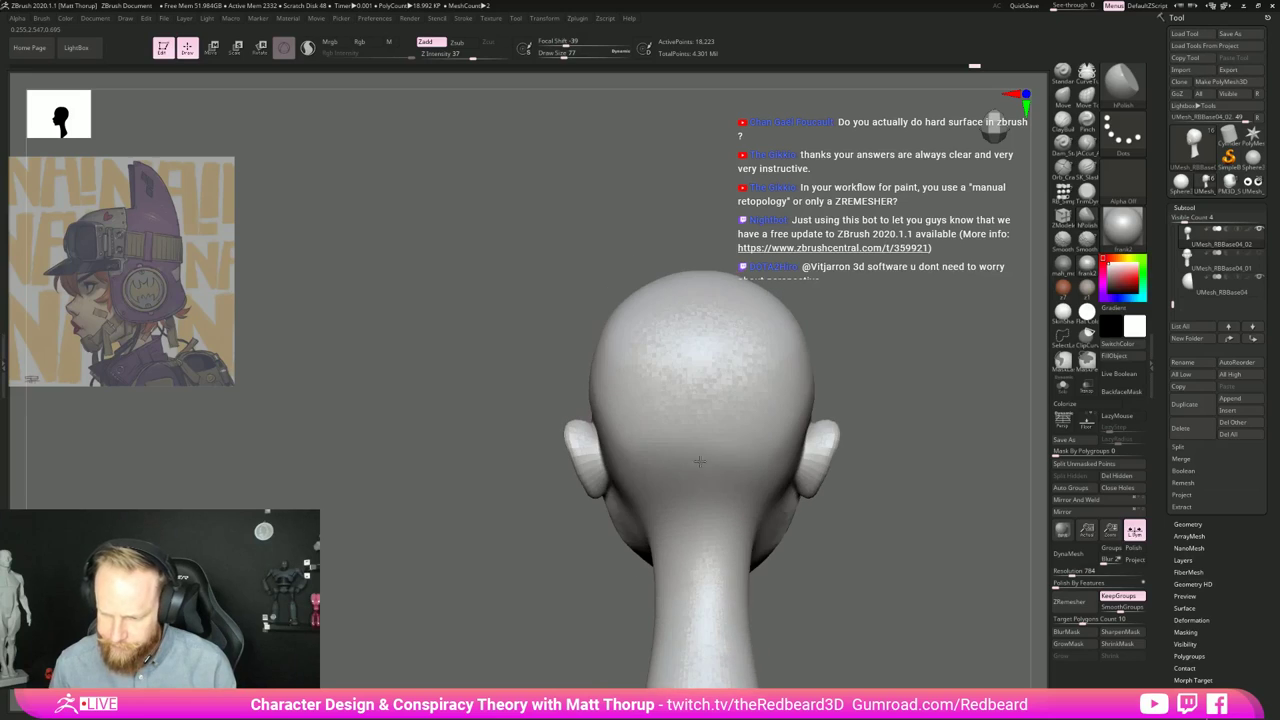
{"action": "right_click_drag", "start_coordinate": [531, 434], "coordinate": [632, 393]}
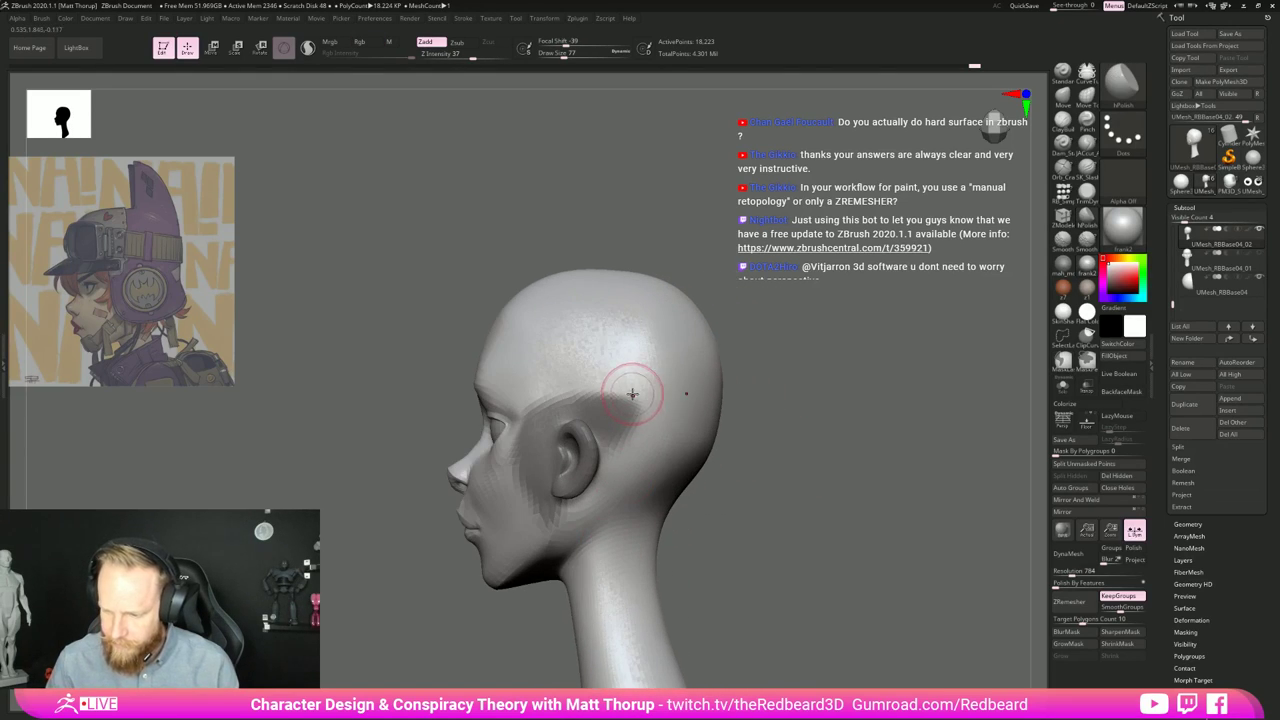
{"action": "mouse_move", "coordinate": [580, 336]}
{"action": "left_mouse_down", "text": "ctrl+alt"}
{"action": "mouse_move", "coordinate": [668, 483]}
{"action": "mouse_move", "coordinate": [640, 478]}
{"action": "left_mouse_up", "text": "ctrl+alt"}
{"action": "mouse_move", "coordinate": [814, 394]}
{"action": "right_mouse_down"}
{"action": "mouse_move", "coordinate": [673, 428]}
{"action": "mouse_move", "coordinate": [531, 551]}
{"action": "right_mouse_up"}
{"action": "mouse_move", "coordinate": [522, 532]}
{"action": "left_mouse_down", "text": "ctrl"}
{"action": "mouse_move", "coordinate": [598, 505]}
{"action": "mouse_move", "coordinate": [582, 545]}
{"action": "left_mouse_up", "text": "ctrl"}
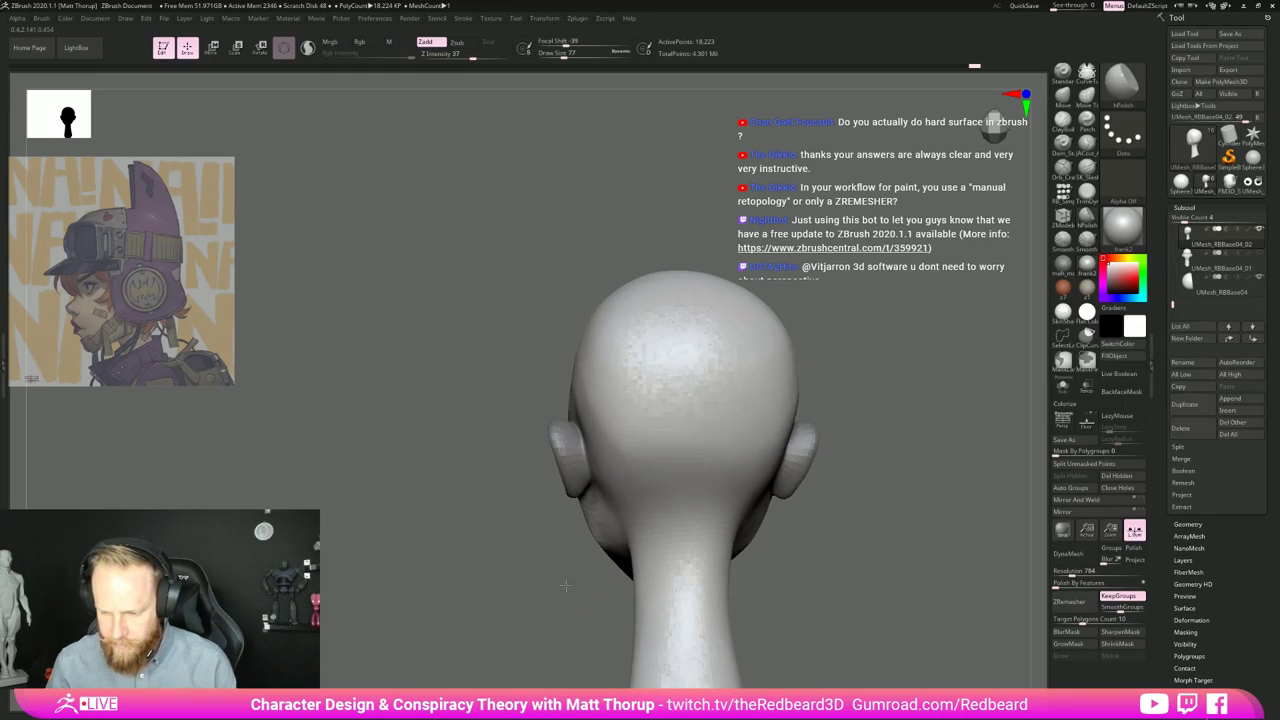
Step: Smooth the skull above and behind the masked ear at Draw Size 83, and clear the mask
{"action": "right_click_drag", "start_coordinate": [565, 585], "coordinate": [610, 400]}
{"action": "key", "text": "shift"}
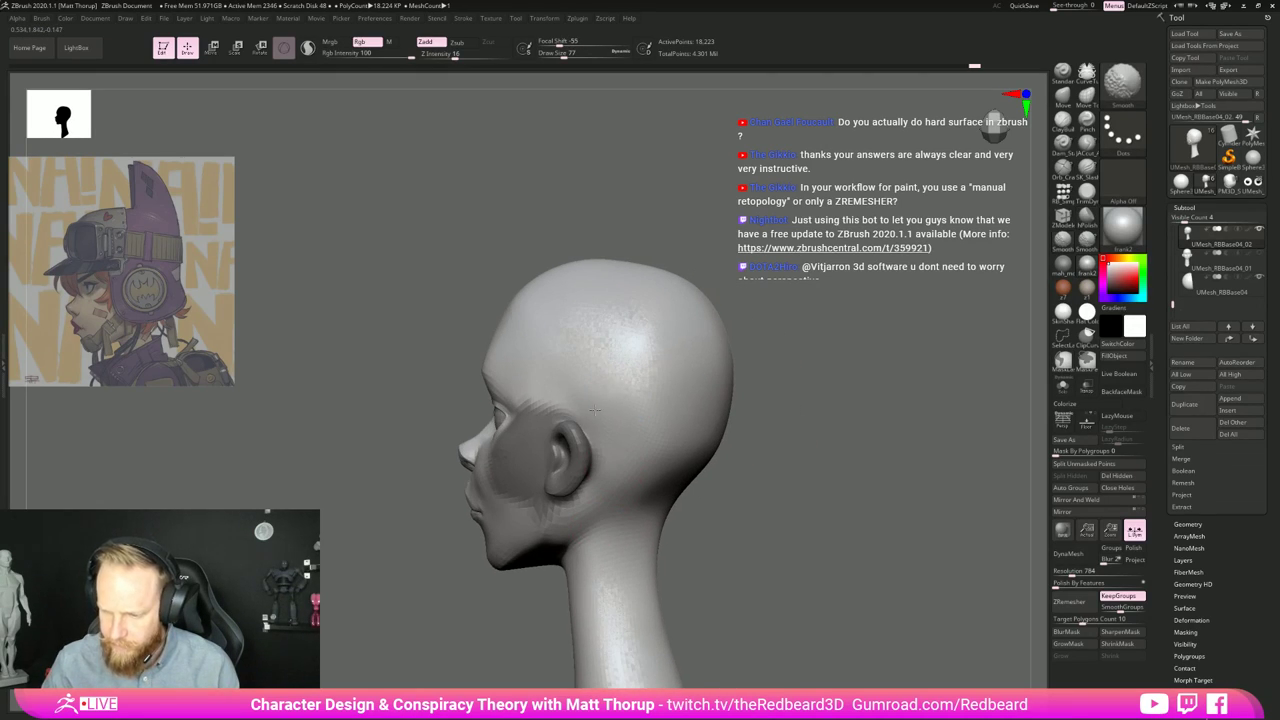
{"action": "right_click_drag", "start_coordinate": [895, 475], "coordinate": [845, 472], "text": "shift"}
{"action": "mouse_move", "coordinate": [845, 472]}
{"action": "right_mouse_down"}
{"action": "mouse_move", "coordinate": [811, 489]}
{"action": "mouse_move", "coordinate": [860, 490]}
{"action": "mouse_move", "coordinate": [805, 461]}
{"action": "right_mouse_up"}
{"action": "right_click_drag", "start_coordinate": [805, 461], "coordinate": [715, 452]}
{"action": "key", "text": "s"}
{"action": "key", "text": "shift"}
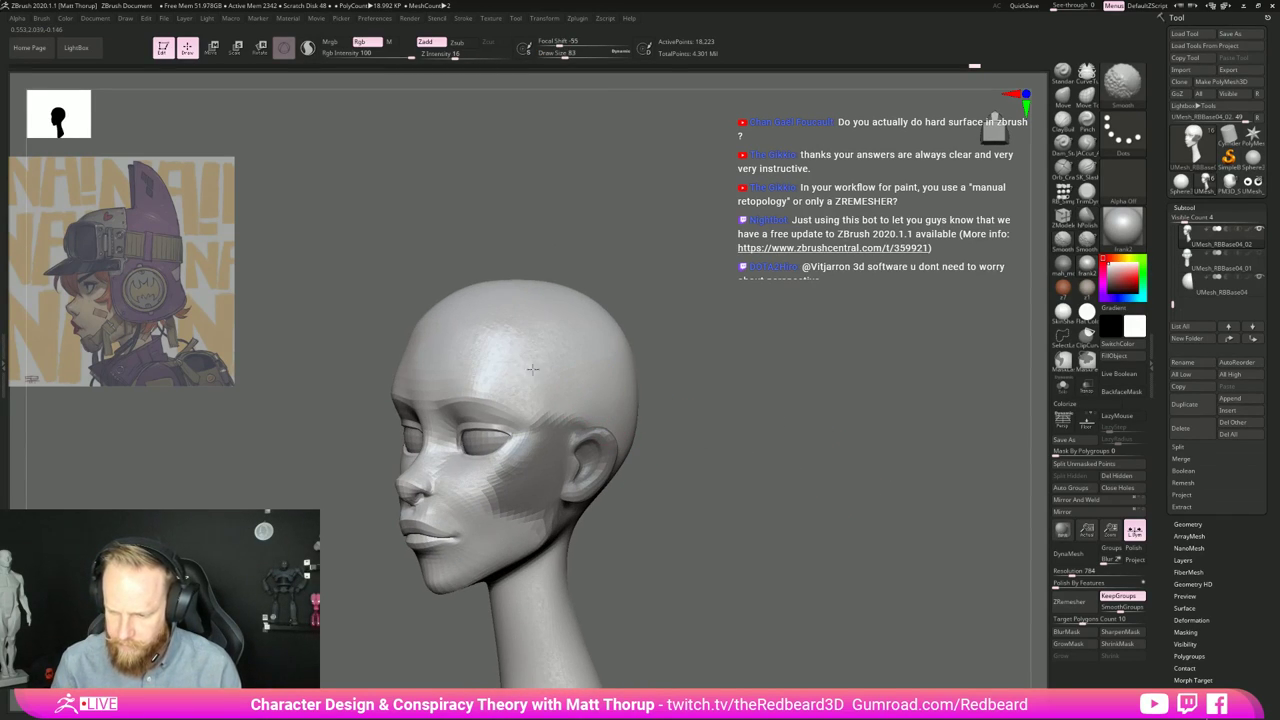
{"action": "left_click", "coordinate": [803, 456], "text": "ctrl"}
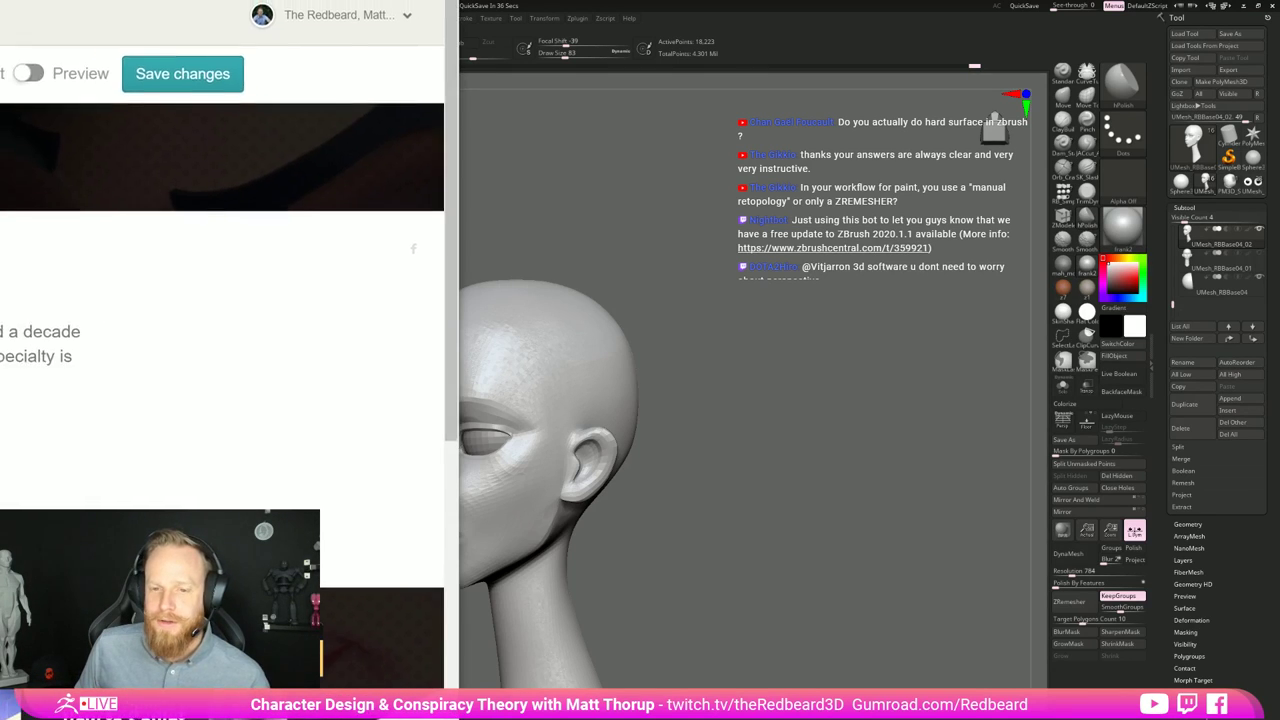
Step: Switch to the Gumroad store page in the browser, and open and look through the 3D Printing & Hard Surface Modeling product
{"action": "left_click_drag", "start_coordinate": [0, 0], "coordinate": [734, 71]}
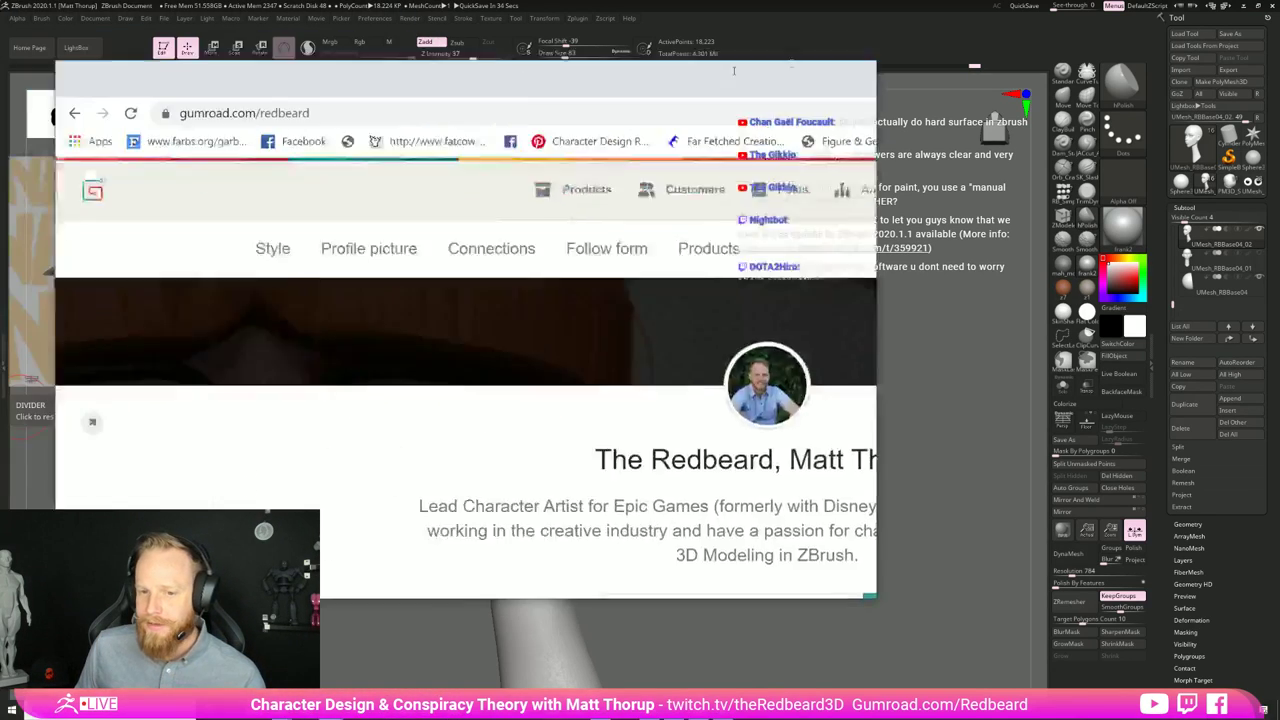
{"action": "scroll", "coordinate": [505, 255], "scroll_direction": "down", "scroll_amount": 3}
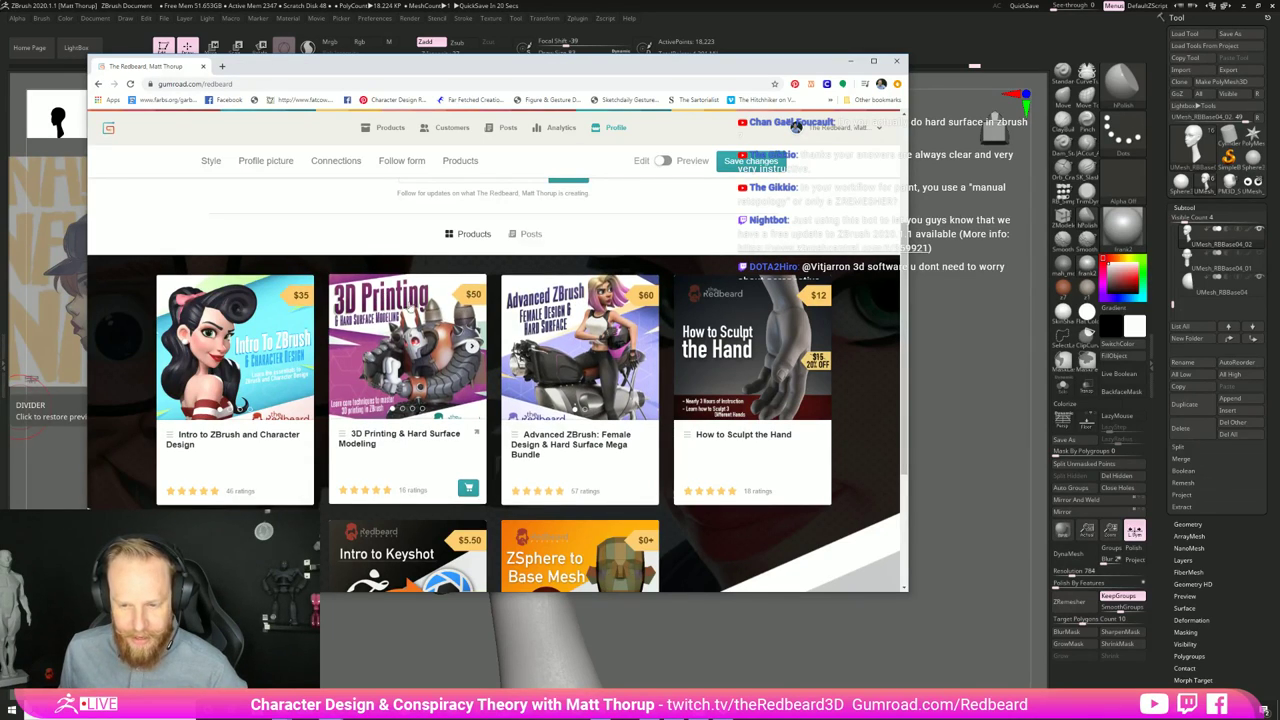
{"action": "left_click", "coordinate": [400, 357]}
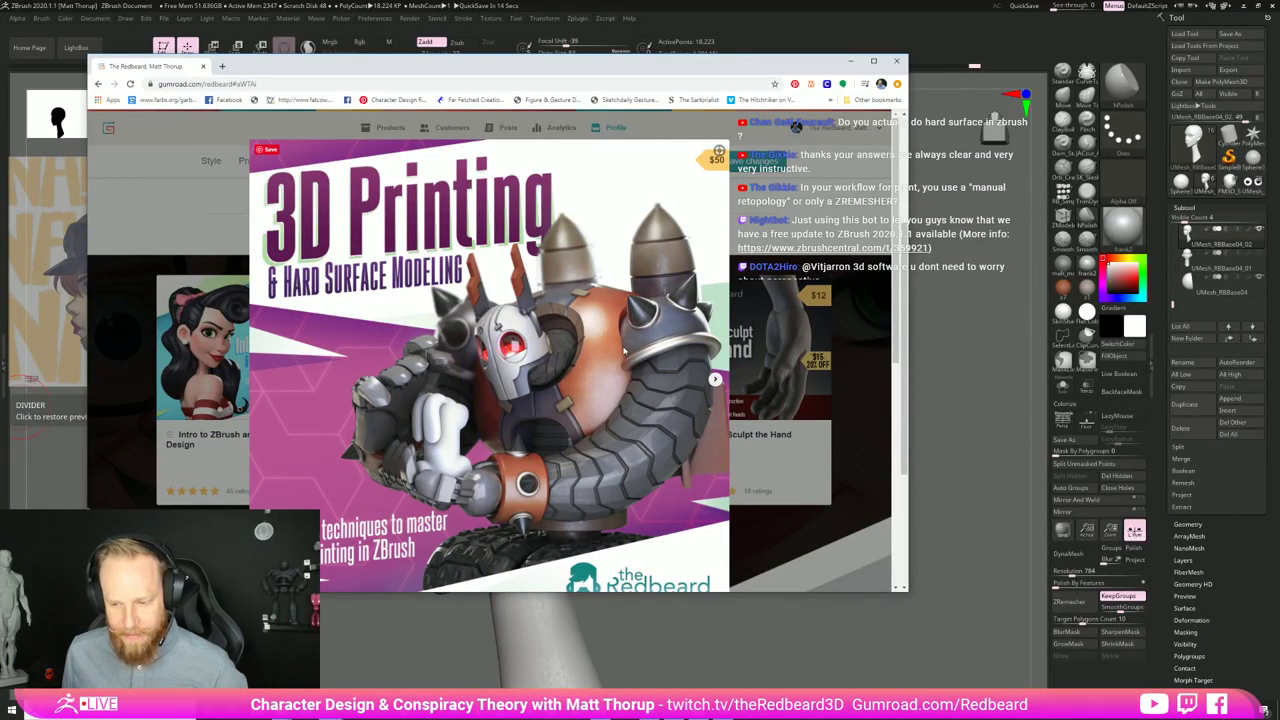
{"action": "scroll", "coordinate": [586, 374], "scroll_direction": "down", "scroll_amount": 4}
{"action": "scroll", "coordinate": [600, 362], "scroll_direction": "up", "scroll_amount": 4}
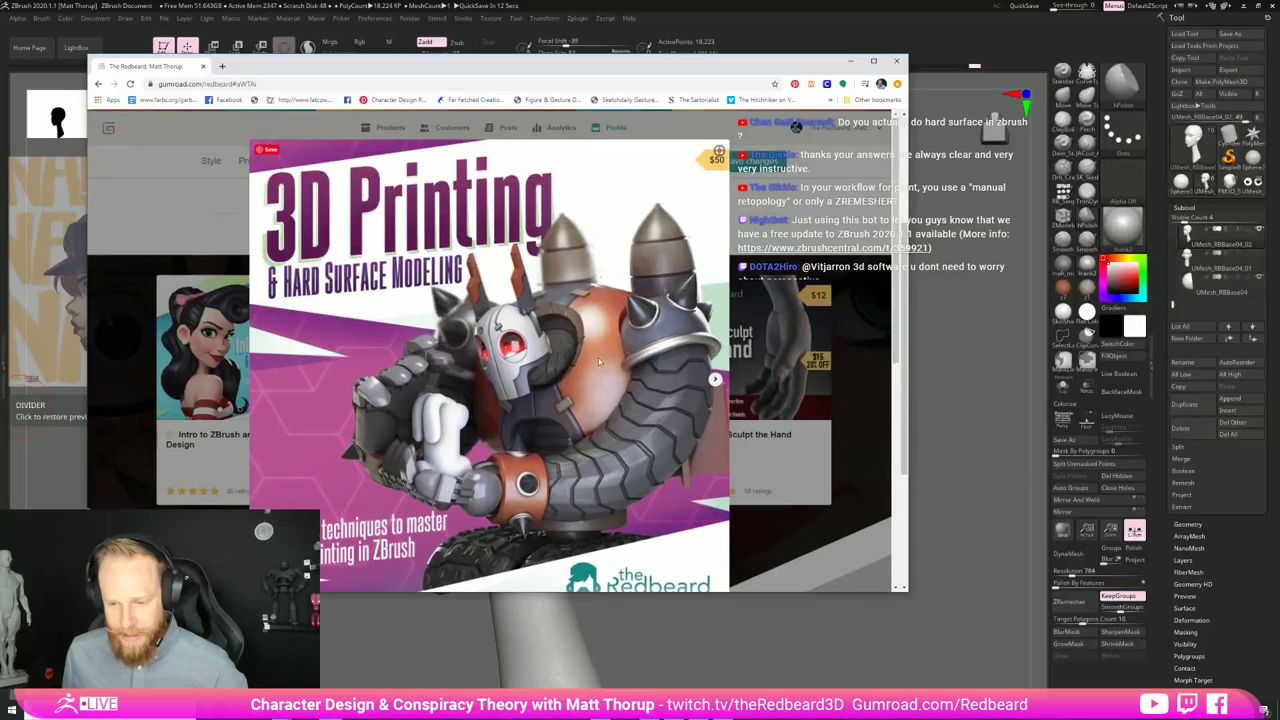
Step: Look through the preview images of the 3D Printing & Hard Surface Modeling product and close the product view
{"action": "left_click", "coordinate": [716, 380]}
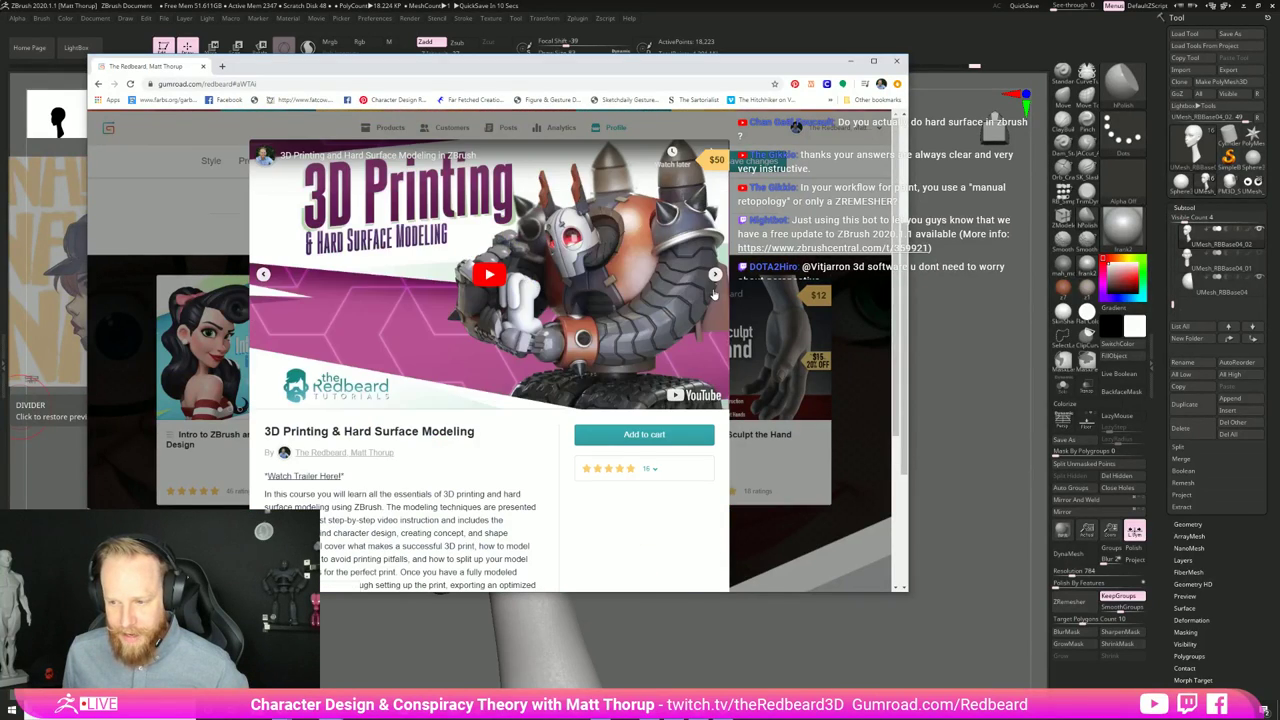
{"action": "left_click", "coordinate": [715, 276]}
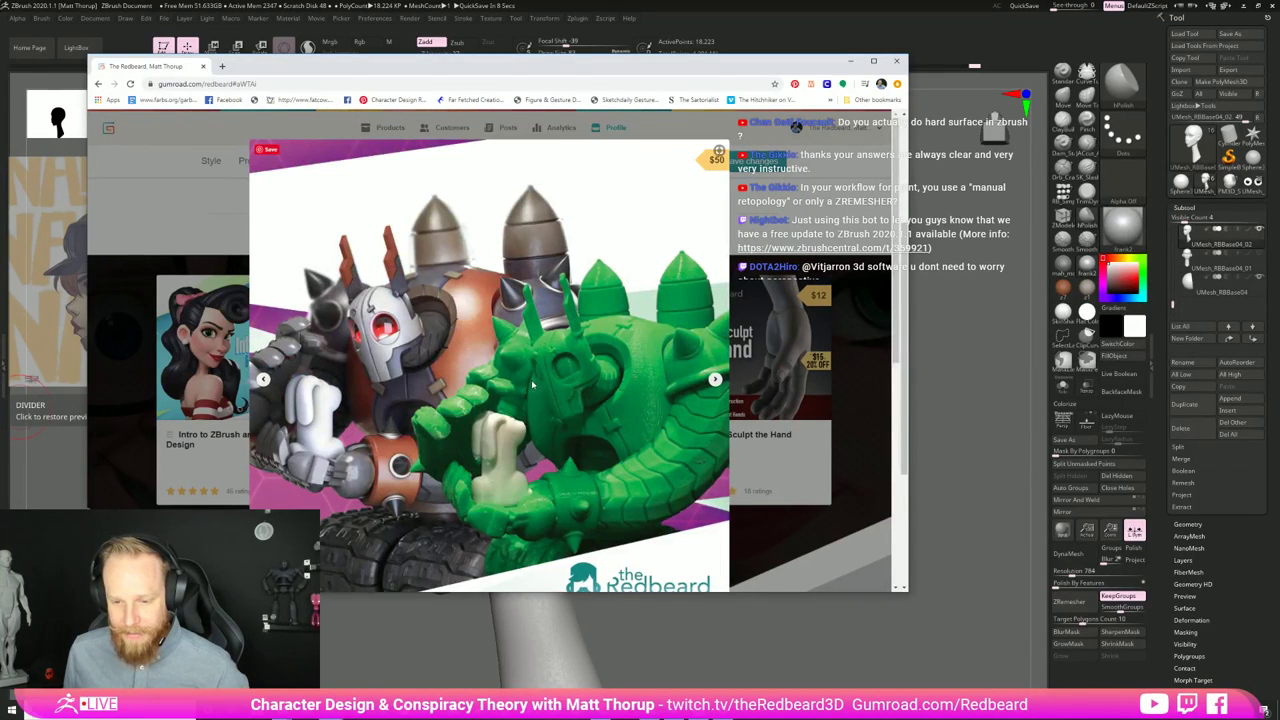
{"action": "scroll", "coordinate": [550, 382], "scroll_direction": "down", "scroll_amount": 3}
{"action": "left_click", "coordinate": [715, 238]}
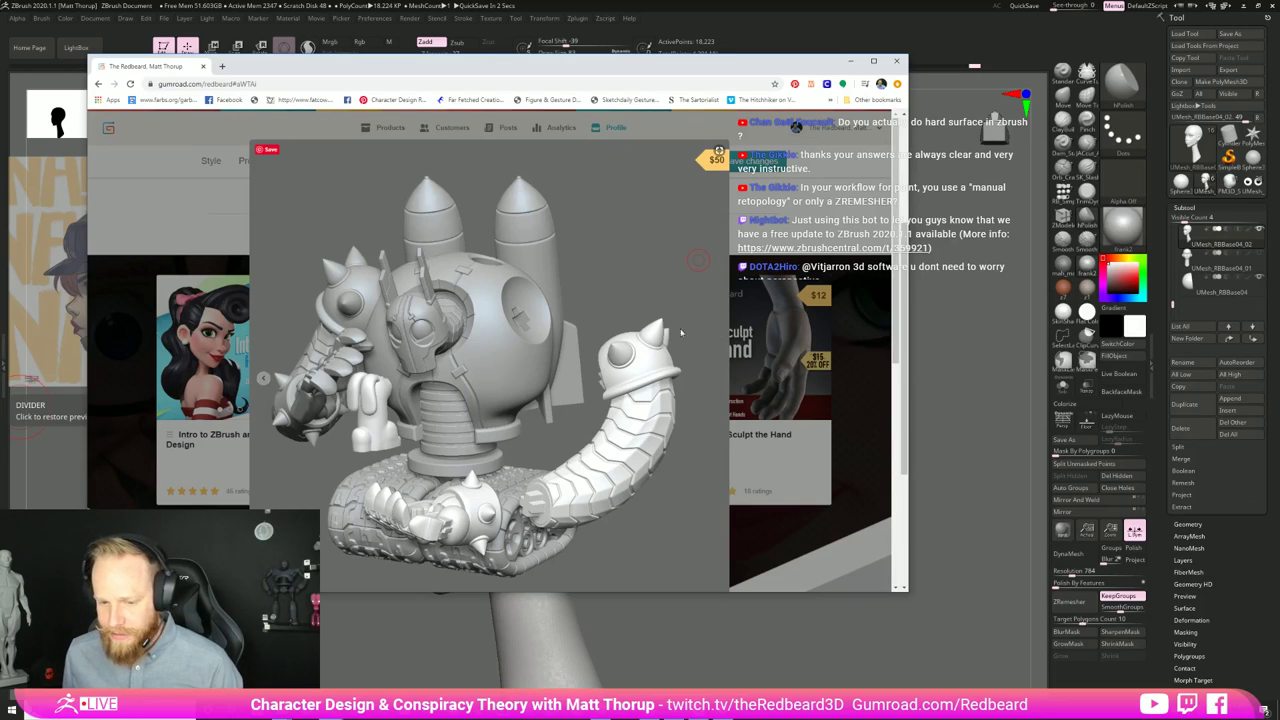
{"action": "left_click", "coordinate": [167, 212]}
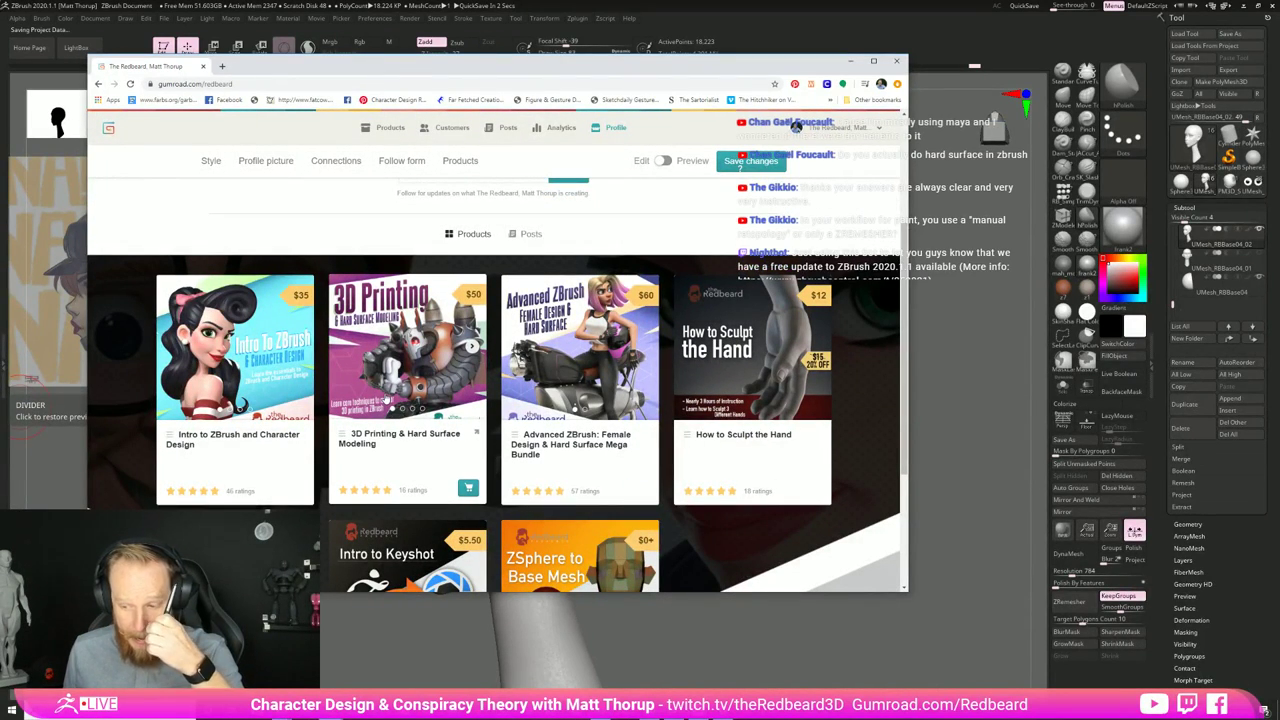
Step: Look over the other products on the store page, and close the page to return to ZBrush
{"action": "scroll", "coordinate": [385, 397], "scroll_direction": "down", "scroll_amount": 2}
{"action": "scroll", "coordinate": [403, 412], "scroll_direction": "up", "scroll_amount": 1}
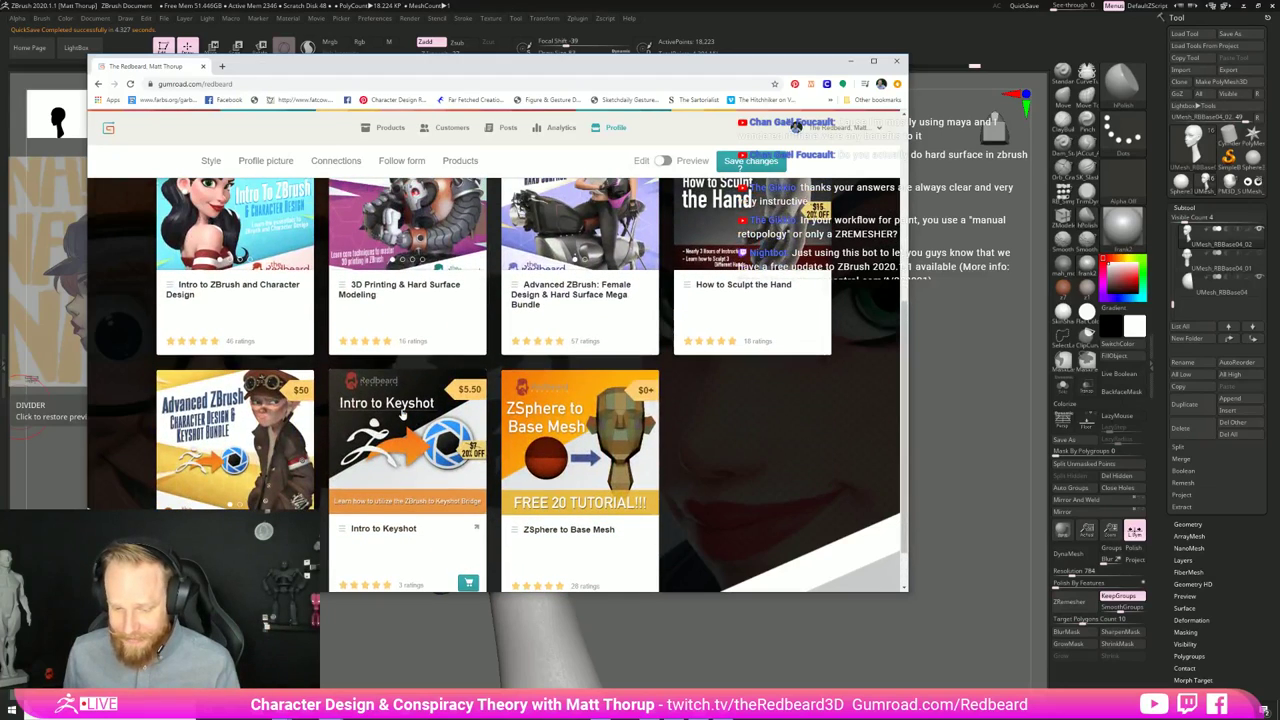
{"action": "scroll", "coordinate": [402, 414], "scroll_direction": "up", "scroll_amount": 3}
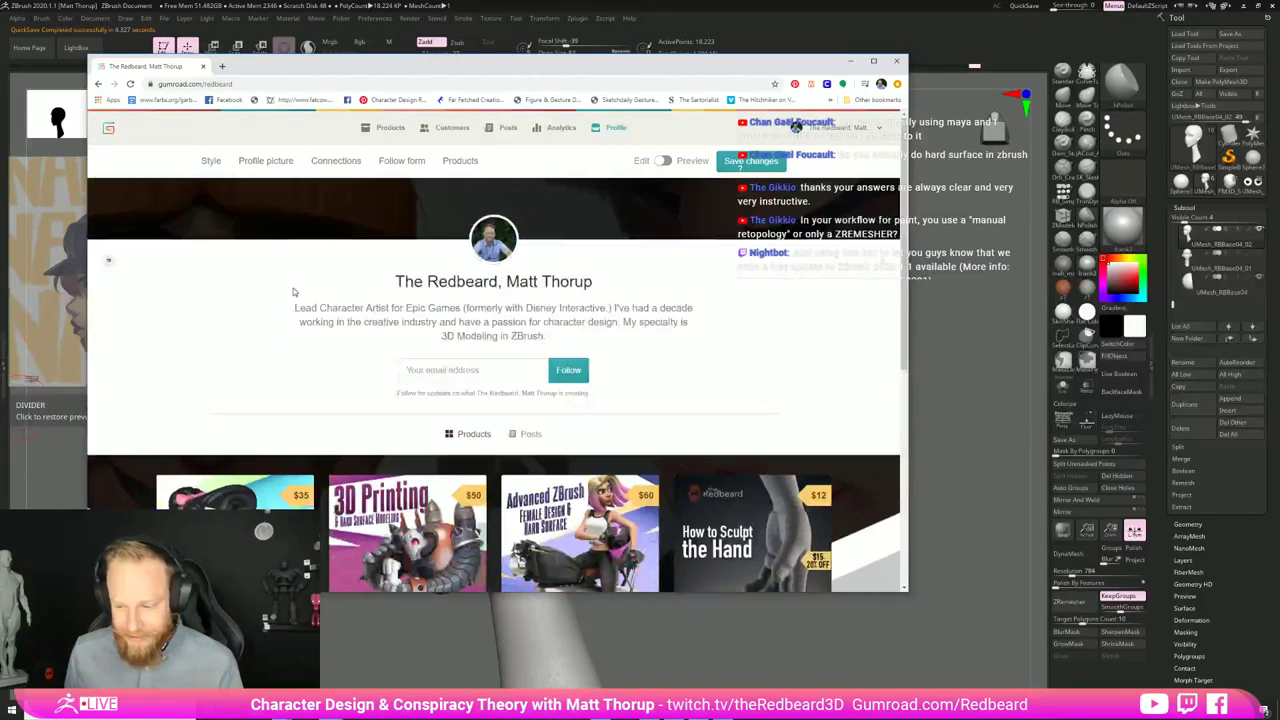
{"action": "left_click", "coordinate": [202, 66]}
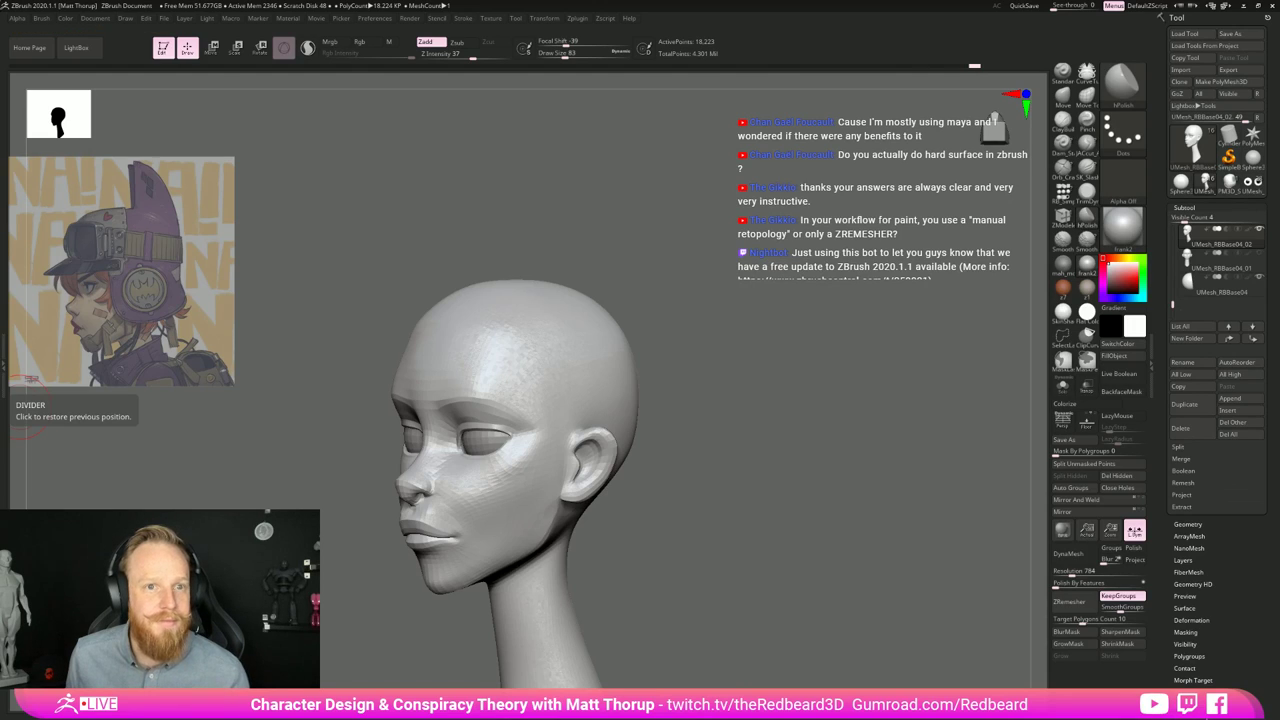
Step: Reshape the ear with the Move brush at Draw Sizes 108 and 39, and smooth the area around it
{"action": "left_click_drag", "start_coordinate": [843, 517], "coordinate": [796, 600]}
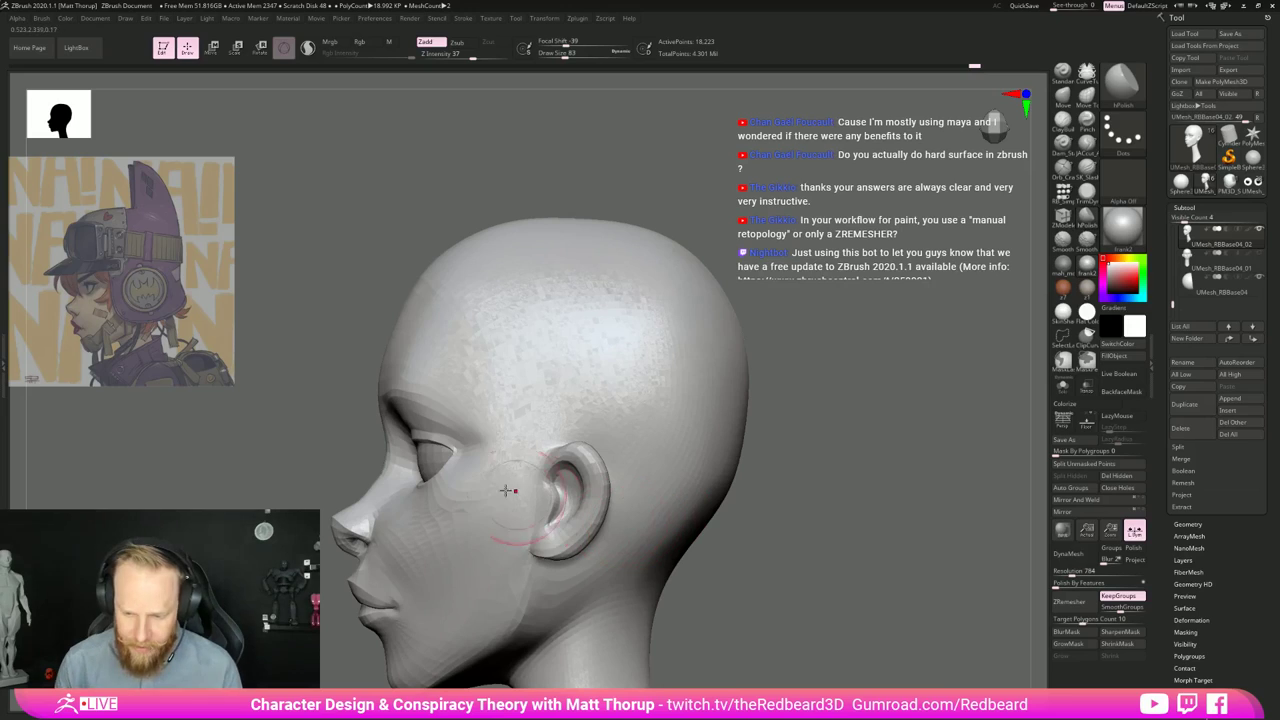
{"action": "key", "text": "b"}
{"action": "key", "text": "m"}
{"action": "key", "text": "v"}
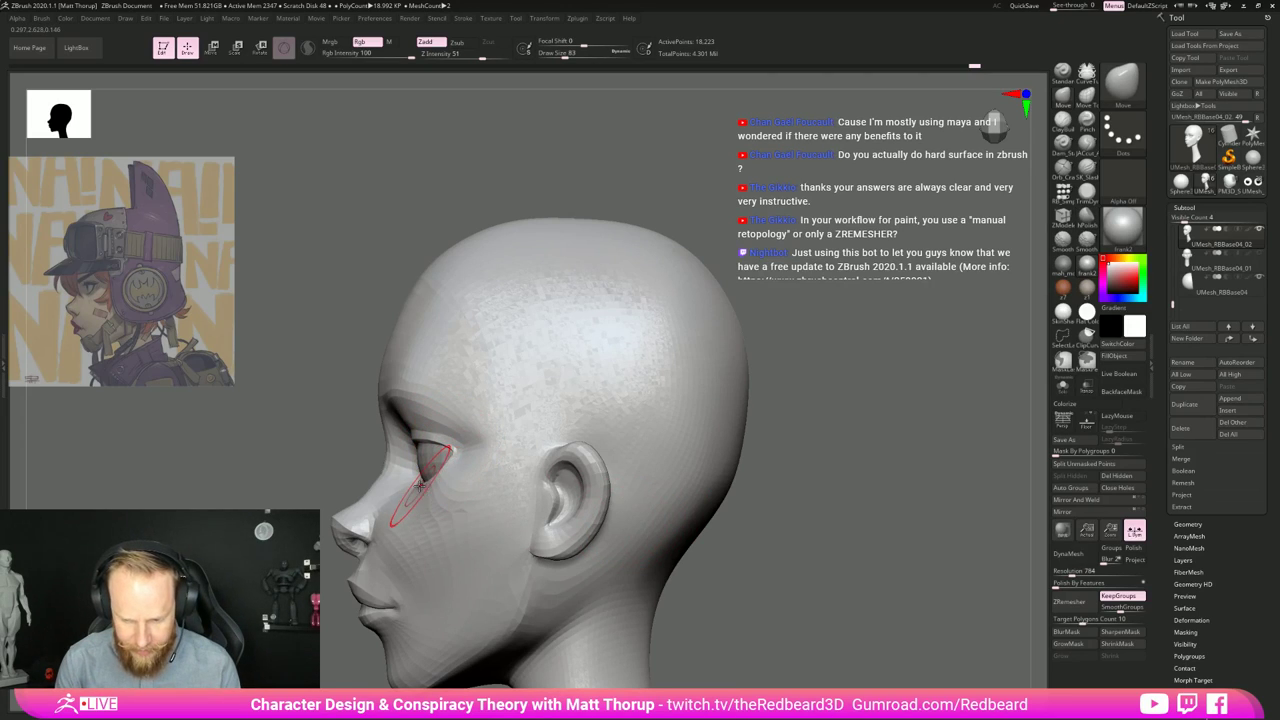
{"action": "right_click_drag", "start_coordinate": [424, 487], "coordinate": [490, 492]}
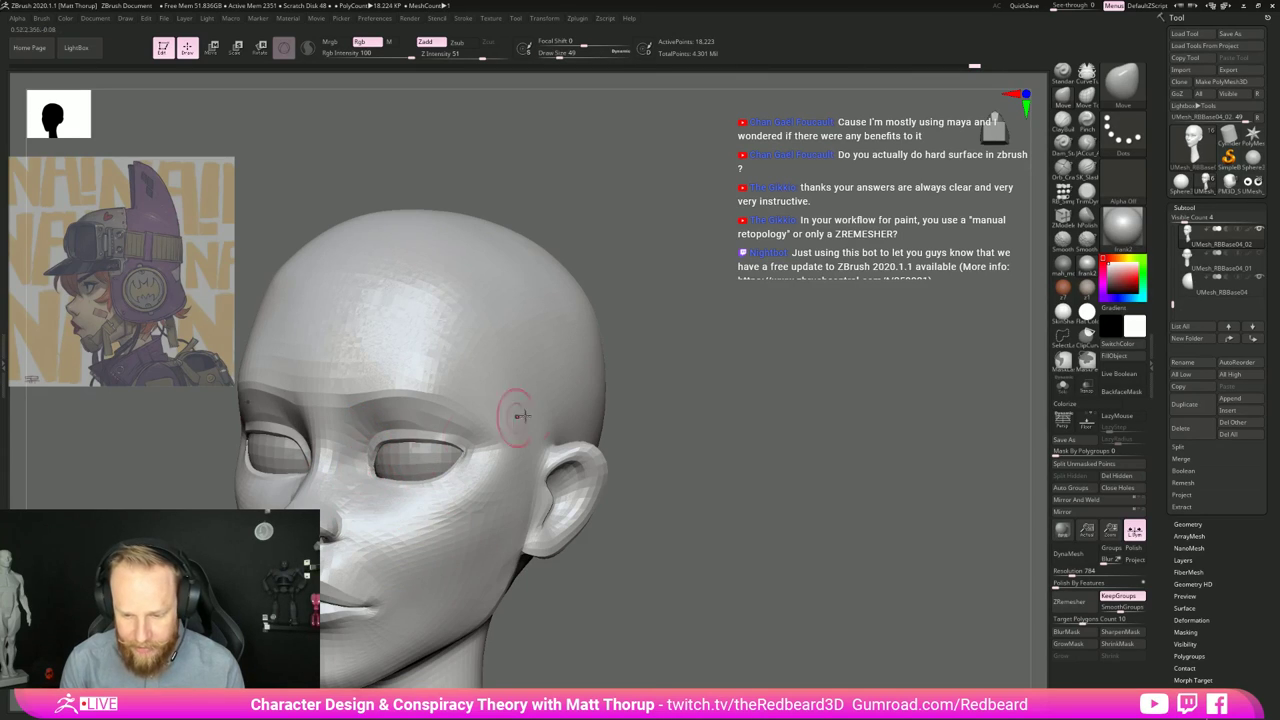
{"action": "right_click_drag", "start_coordinate": [514, 414], "coordinate": [483, 452]}
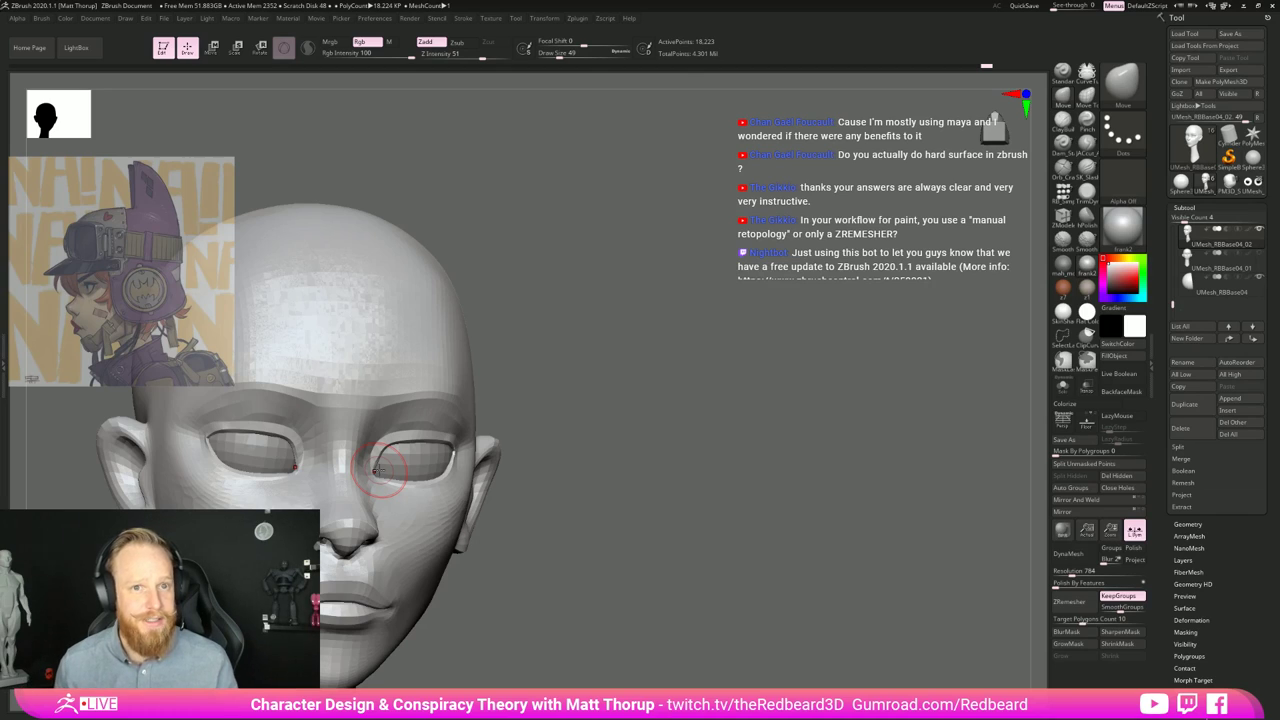
{"action": "left_click_drag", "start_coordinate": [786, 470], "coordinate": [976, 500]}
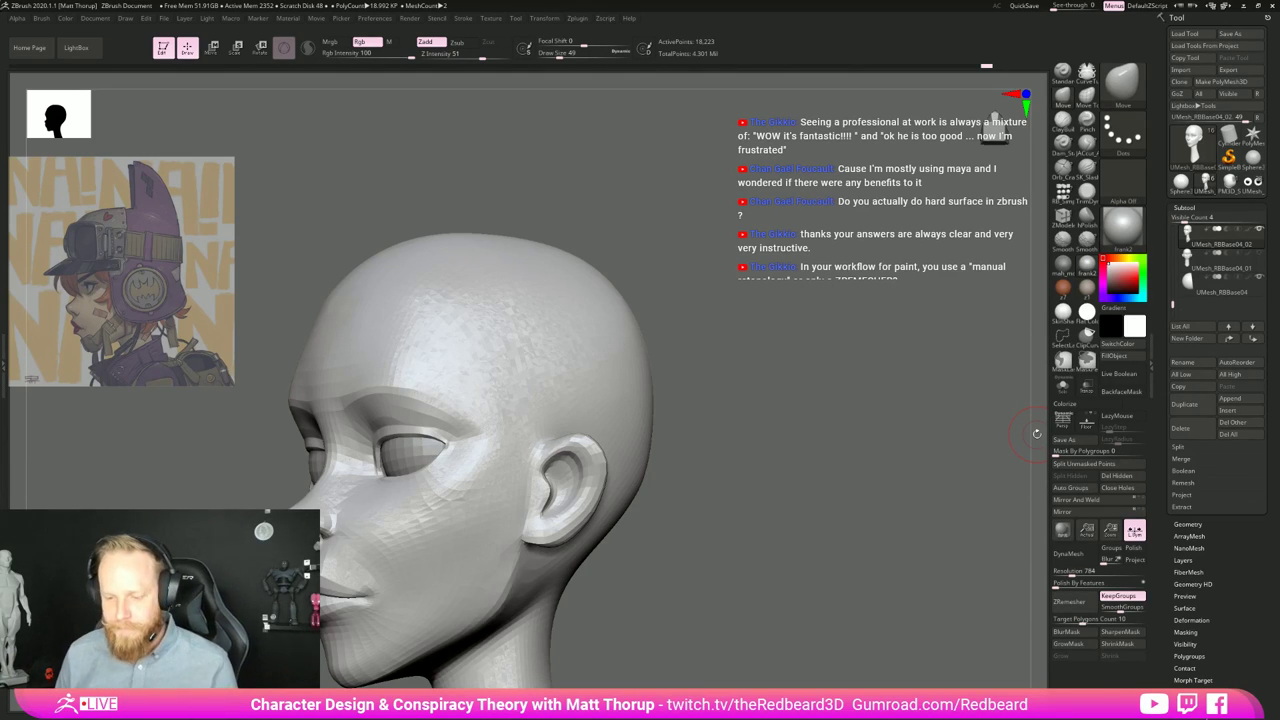
{"action": "left_click_drag", "start_coordinate": [702, 506], "coordinate": [766, 507]}
{"action": "key", "text": "s"}
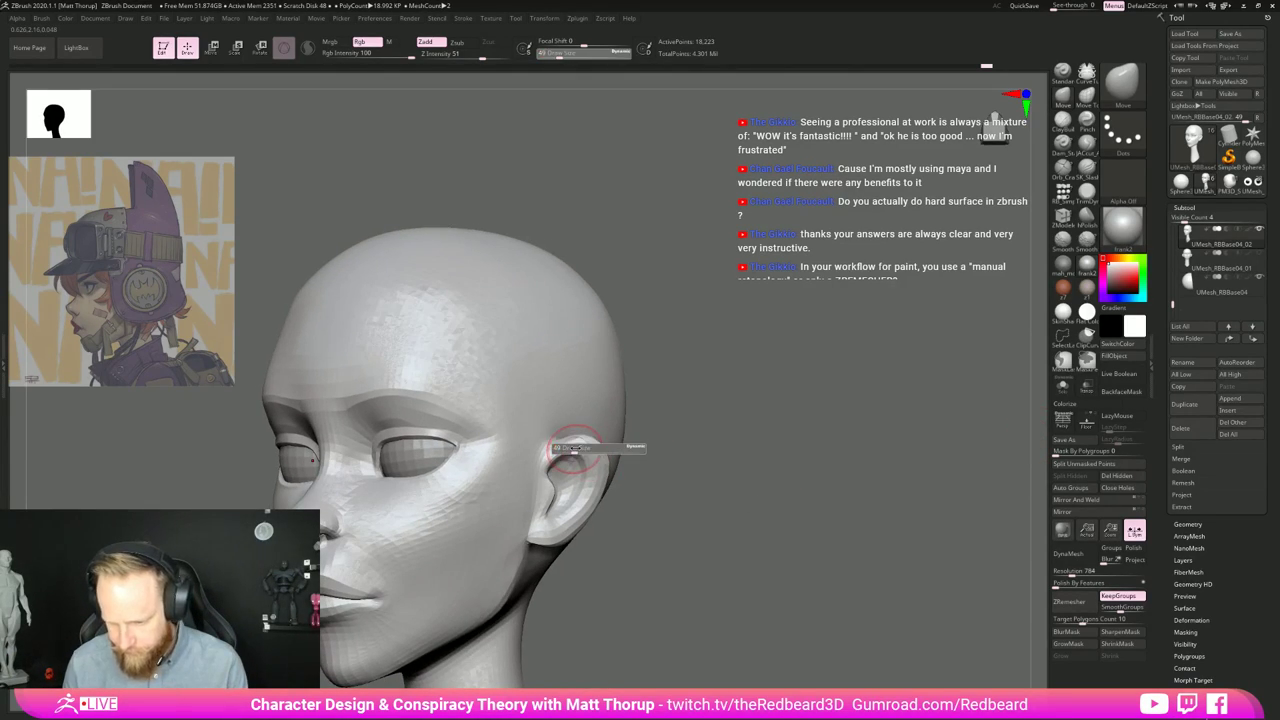
{"action": "left_click_drag", "start_coordinate": [574, 446], "coordinate": [582, 445]}
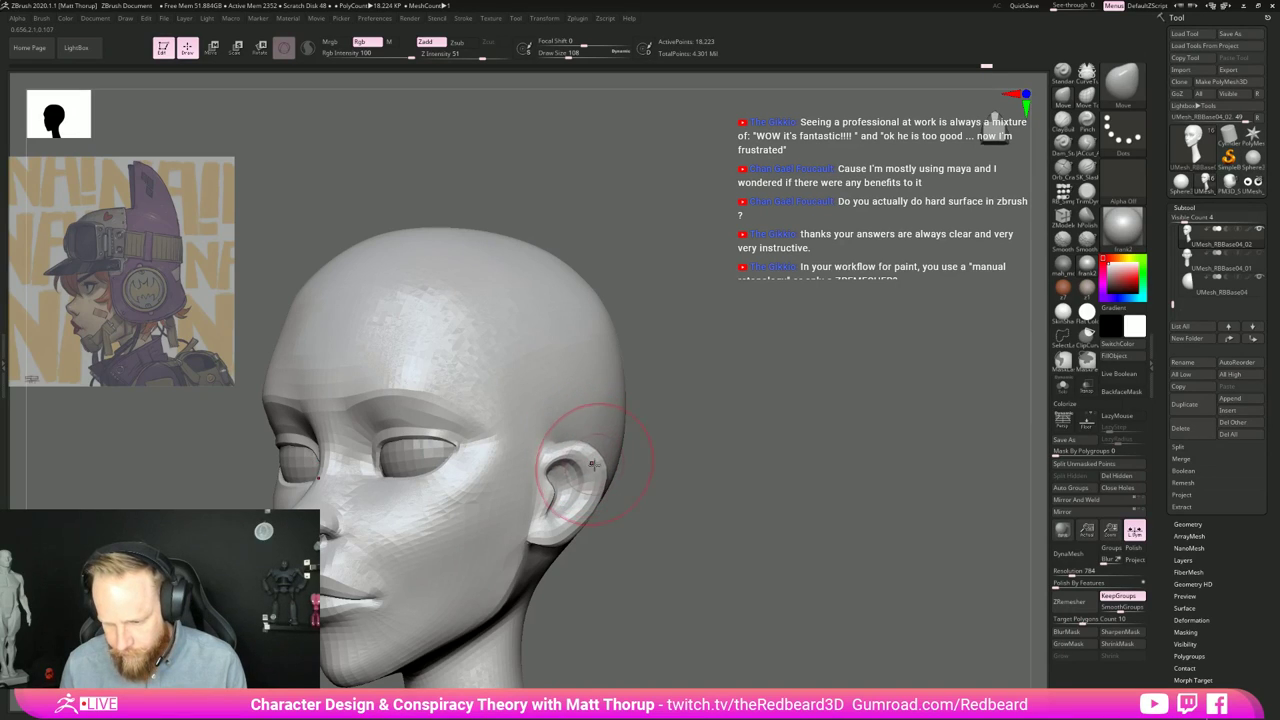
{"action": "key", "text": "s"}
{"action": "left_click_drag", "start_coordinate": [565, 490], "coordinate": [568, 499]}
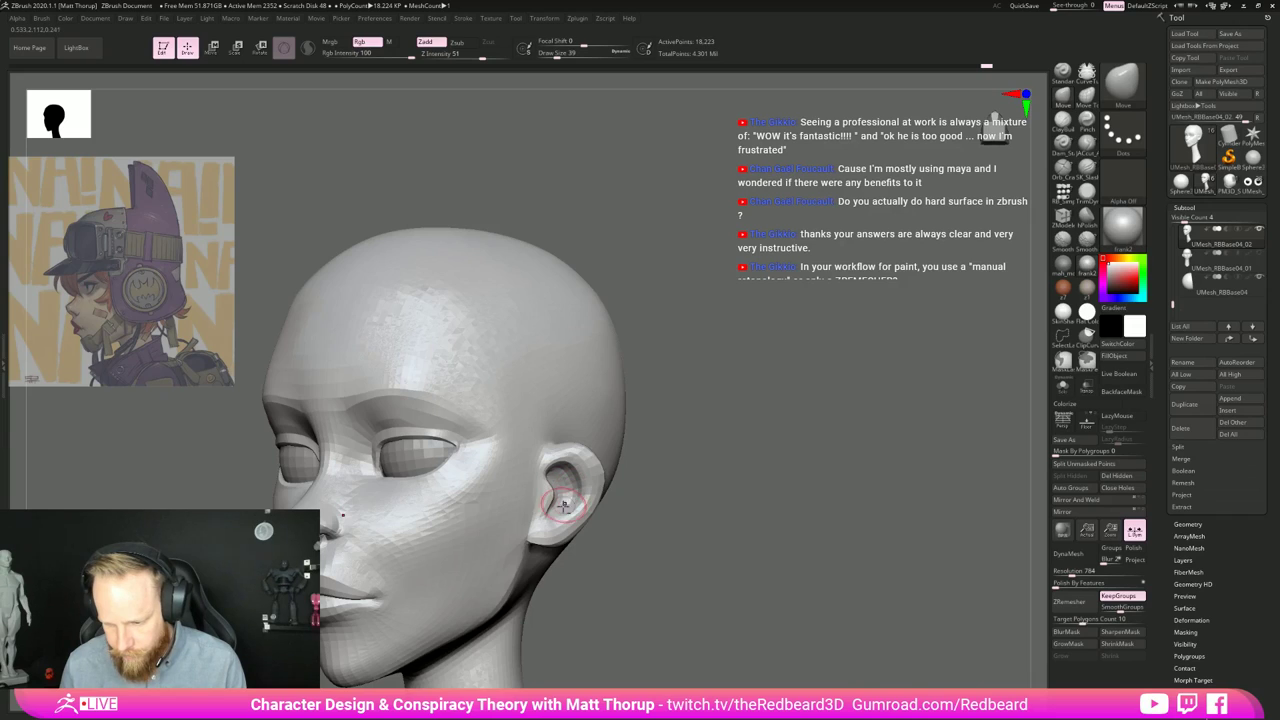
{"action": "mouse_move", "coordinate": [701, 482]}
{"action": "left_mouse_down"}
{"action": "mouse_move", "coordinate": [668, 487]}
{"action": "mouse_move", "coordinate": [614, 451]}
{"action": "mouse_move", "coordinate": [566, 464]}
{"action": "left_mouse_up"}
{"action": "key", "text": "shift"}
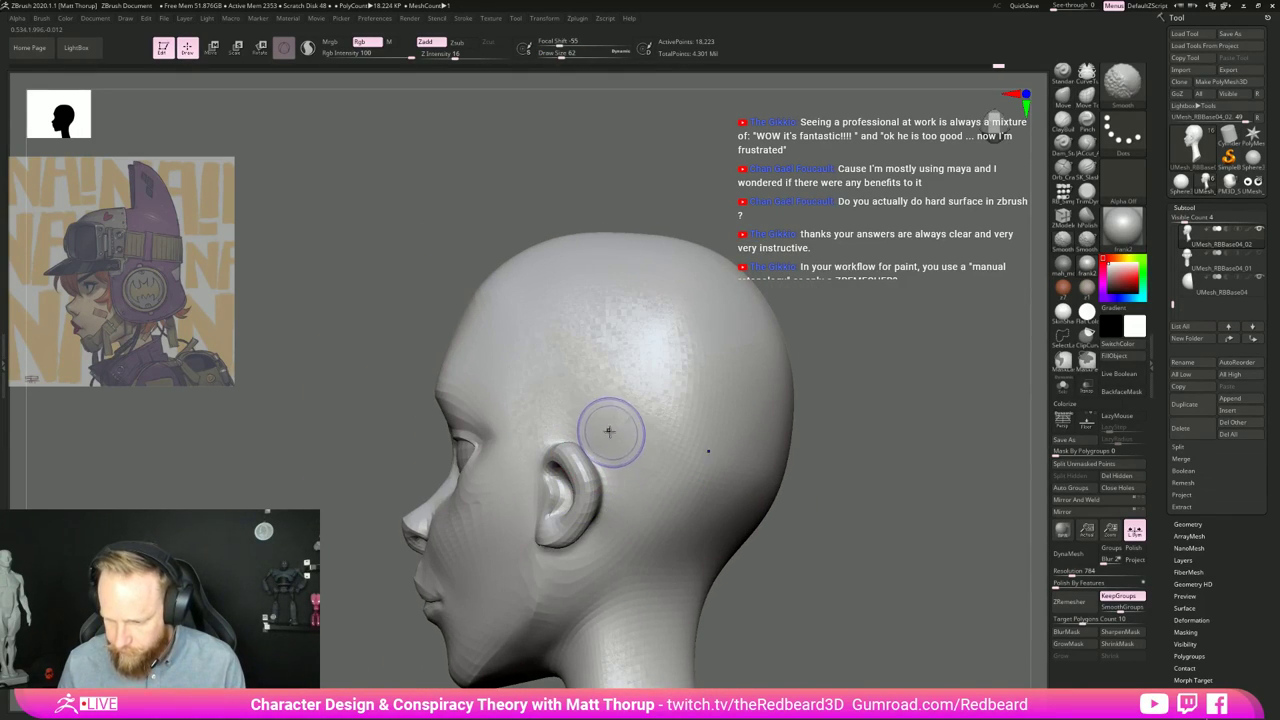
Step: Turn on perspective, and round off the skull's side corners from above with the Move brush at Draw Size 163
{"action": "mouse_move", "coordinate": [849, 523]}
{"action": "left_mouse_down"}
{"action": "mouse_move", "coordinate": [903, 534]}
{"action": "mouse_move", "coordinate": [650, 435]}
{"action": "mouse_move", "coordinate": [747, 569]}
{"action": "left_mouse_up"}
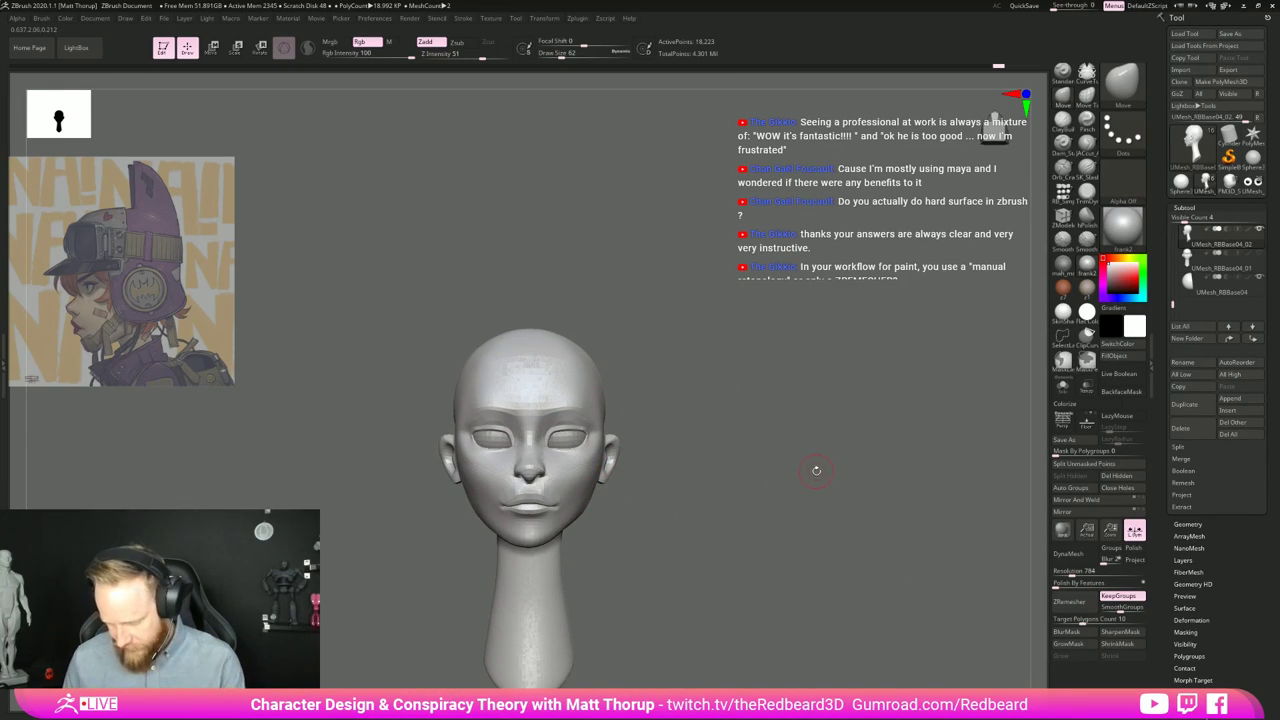
{"action": "key", "text": "p"}
{"action": "left_click_drag", "start_coordinate": [727, 478], "coordinate": [717, 537]}
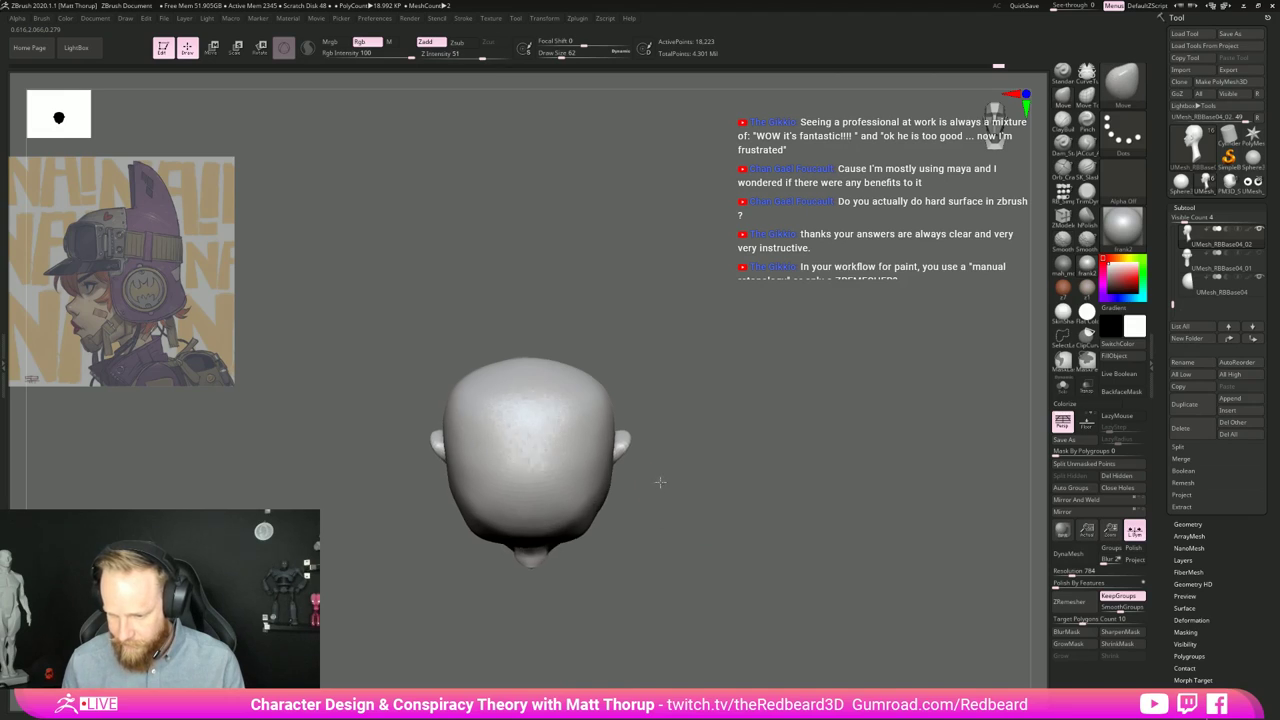
{"action": "mouse_move", "coordinate": [657, 480]}
{"action": "left_mouse_down"}
{"action": "mouse_move", "coordinate": [620, 450]}
{"action": "mouse_move", "coordinate": [676, 497]}
{"action": "mouse_move", "coordinate": [663, 449]}
{"action": "left_mouse_up"}
{"action": "key", "text": "s"}
{"action": "key", "text": "s"}
{"action": "left_click_drag", "start_coordinate": [616, 380], "coordinate": [684, 390]}
{"action": "key", "text": "s"}
{"action": "key", "text": "s"}
{"action": "left_click_drag", "start_coordinate": [609, 372], "coordinate": [622, 362], "text": "shift"}
Step: Refine the back of the skull with the Move brush and smooth its side behind the ear
{"action": "left_click_drag", "start_coordinate": [741, 376], "coordinate": [712, 363]}
{"action": "left_click_drag", "start_coordinate": [615, 364], "coordinate": [613, 409]}
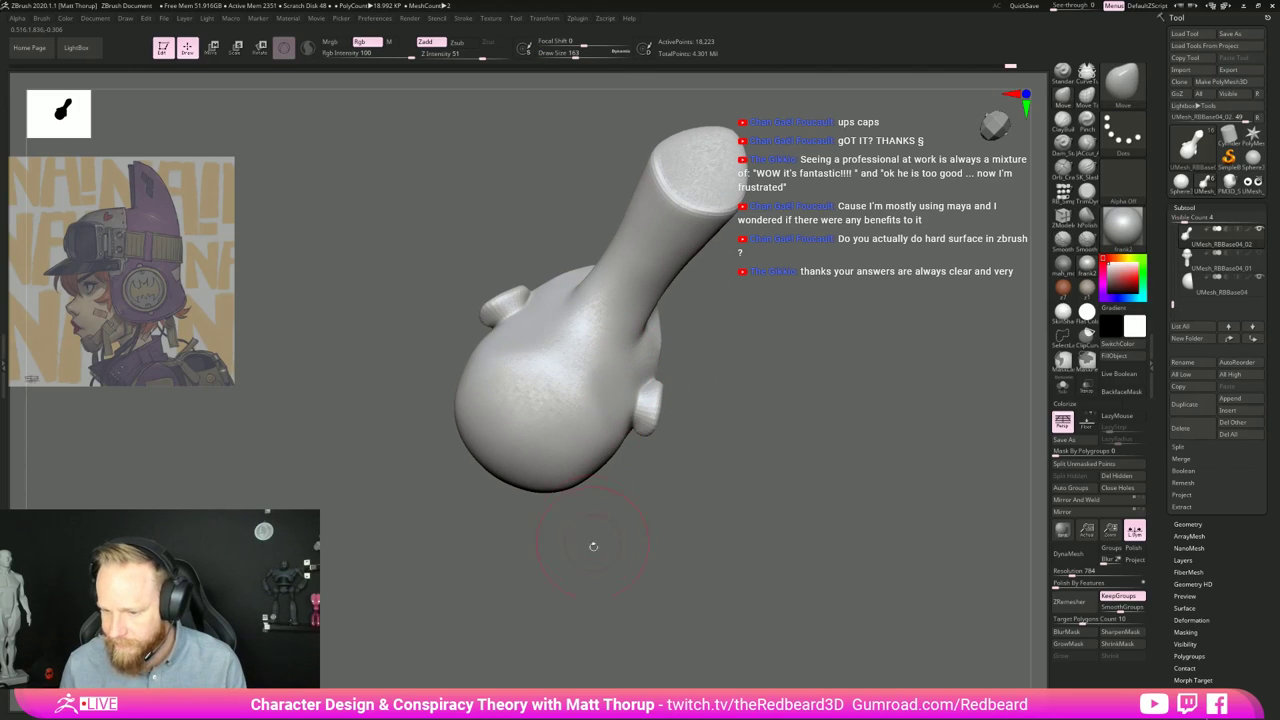
{"action": "left_click_drag", "start_coordinate": [591, 546], "coordinate": [585, 557]}
{"action": "mouse_move", "coordinate": [591, 414]}
{"action": "left_mouse_down"}
{"action": "mouse_move", "coordinate": [594, 380]}
{"action": "mouse_move", "coordinate": [745, 395]}
{"action": "mouse_move", "coordinate": [719, 433]}
{"action": "mouse_move", "coordinate": [594, 380]}
{"action": "left_mouse_up"}
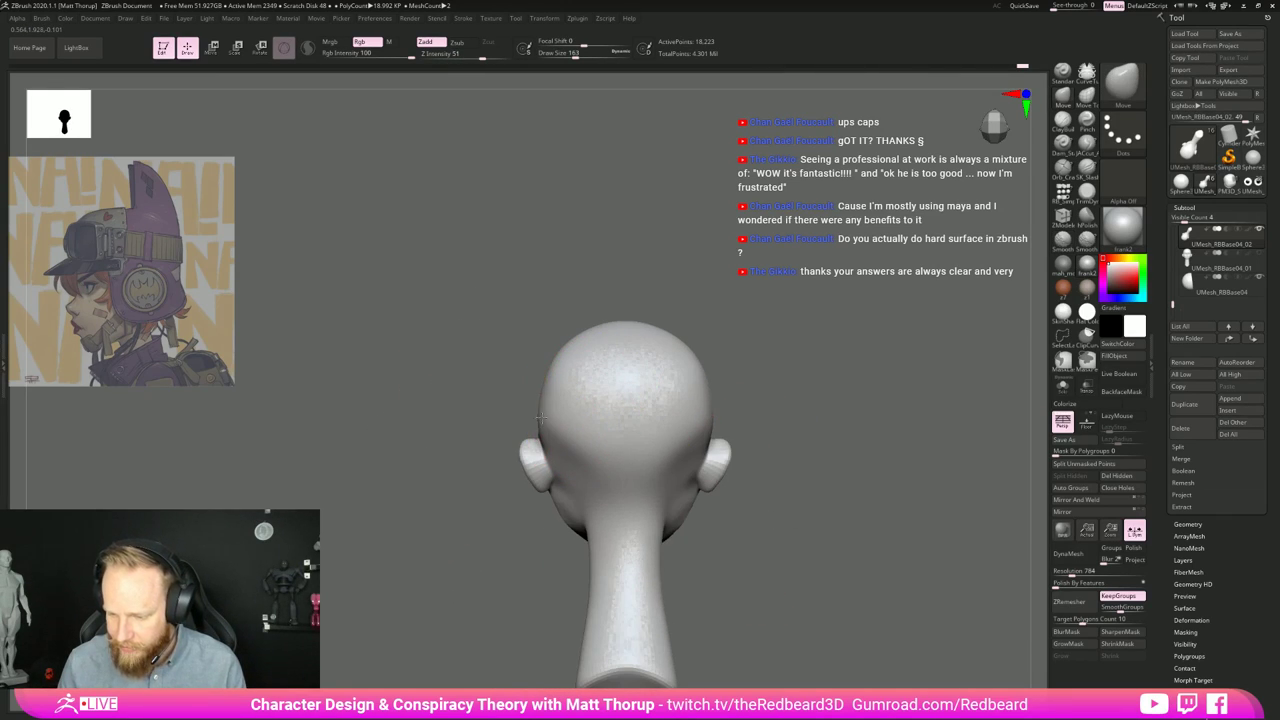
{"action": "left_click_drag", "start_coordinate": [700, 395], "coordinate": [764, 355]}
{"action": "left_click_drag", "start_coordinate": [562, 440], "coordinate": [582, 452], "text": "shift"}
Step: Adjust the jawline from the front with the Move brush at Draw Sizes 192 to 217
{"action": "mouse_move", "coordinate": [735, 385]}
{"action": "left_mouse_down"}
{"action": "mouse_move", "coordinate": [871, 369]}
{"action": "mouse_move", "coordinate": [646, 414]}
{"action": "mouse_move", "coordinate": [780, 490]}
{"action": "left_mouse_up"}
{"action": "key", "text": "bracketright"}
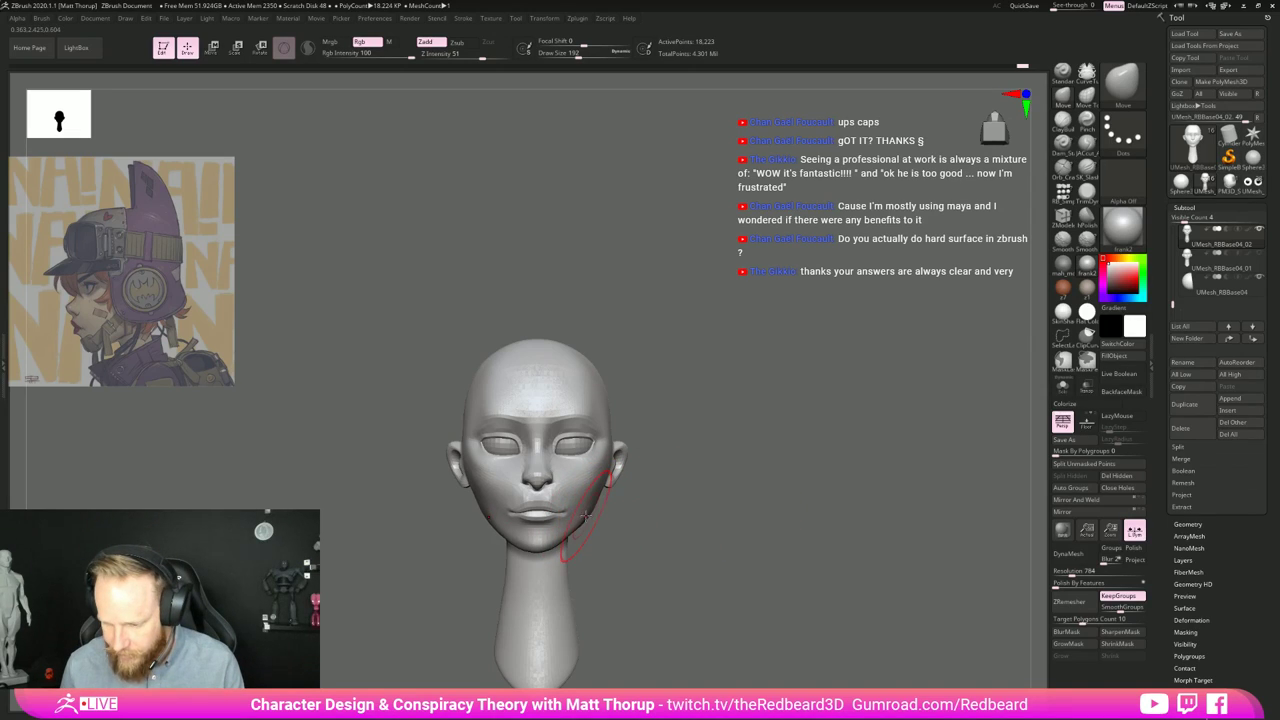
{"action": "key", "text": "]"}
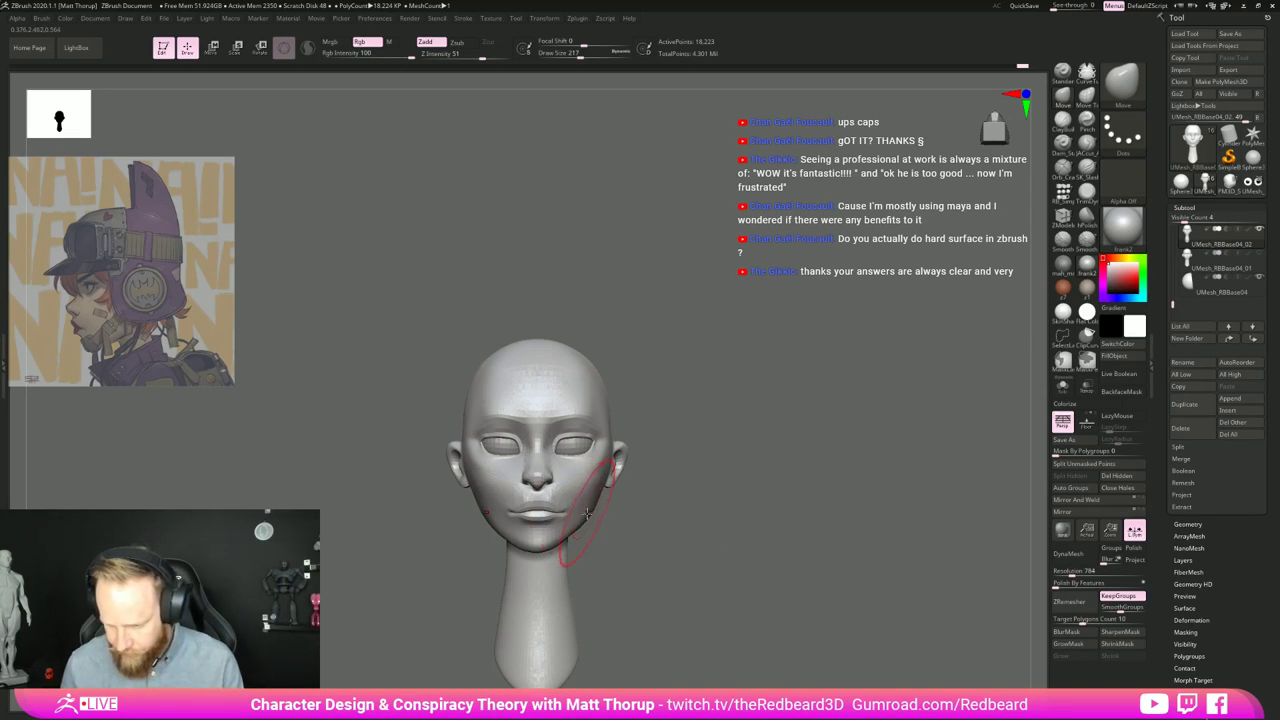
{"action": "key", "text": "["}
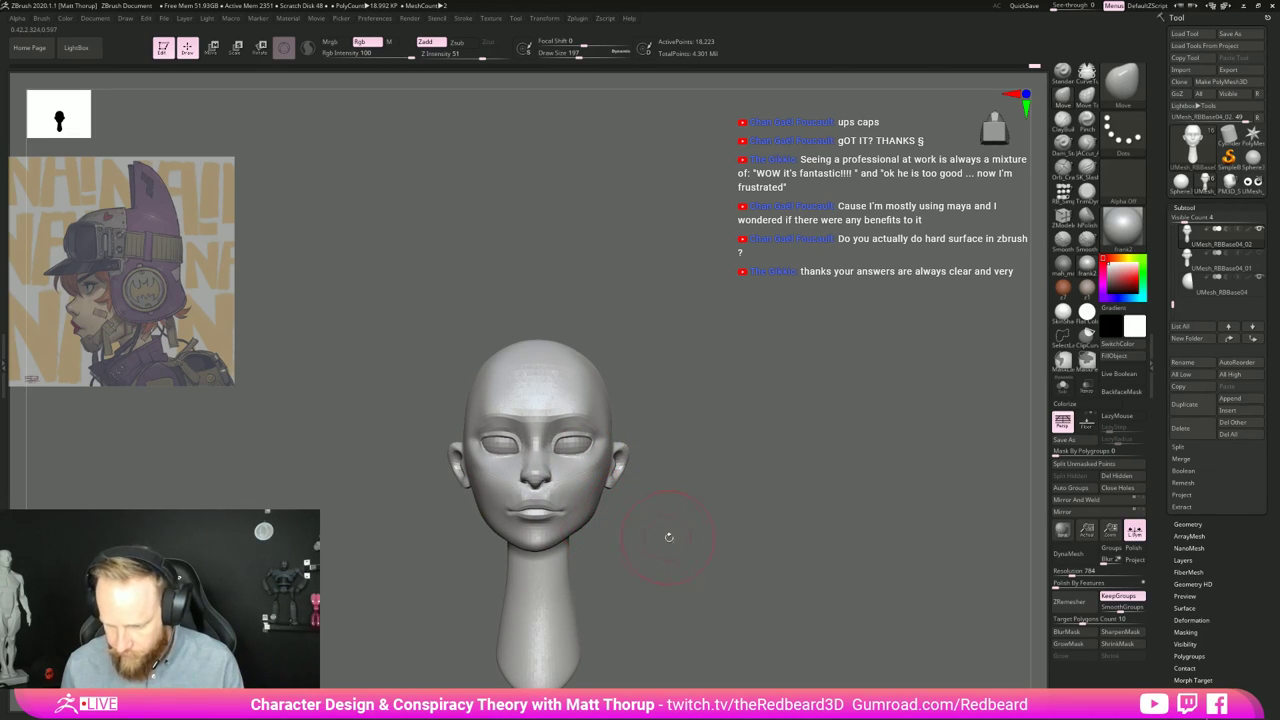
Step: Refine the cheek and lower jaw contour from the front with the Move brush at Draw Sizes 163 and 128
{"action": "mouse_move", "coordinate": [669, 537]}
{"action": "left_mouse_down", "text": "alt"}
{"action": "mouse_move", "coordinate": [649, 534]}
{"action": "mouse_move", "coordinate": [656, 570]}
{"action": "left_mouse_up", "text": "alt"}
{"action": "key", "text": "s"}
{"action": "left_click_drag", "start_coordinate": [601, 485], "coordinate": [596, 485]}
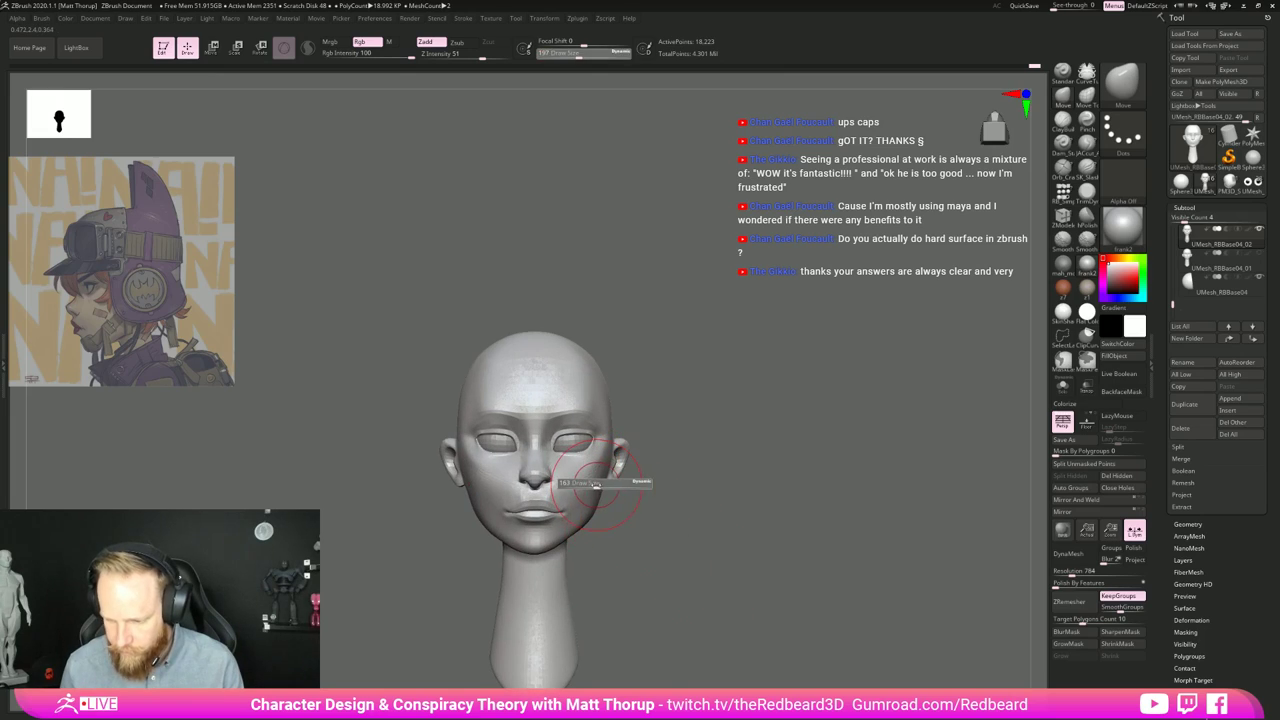
{"action": "key", "text": "s"}
{"action": "mouse_move", "coordinate": [563, 539]}
{"action": "left_mouse_down"}
{"action": "mouse_move", "coordinate": [612, 523]}
{"action": "mouse_move", "coordinate": [584, 526]}
{"action": "mouse_move", "coordinate": [561, 566]}
{"action": "mouse_move", "coordinate": [597, 530]}
{"action": "mouse_move", "coordinate": [583, 494]}
{"action": "left_mouse_up"}
{"action": "key", "text": "s"}
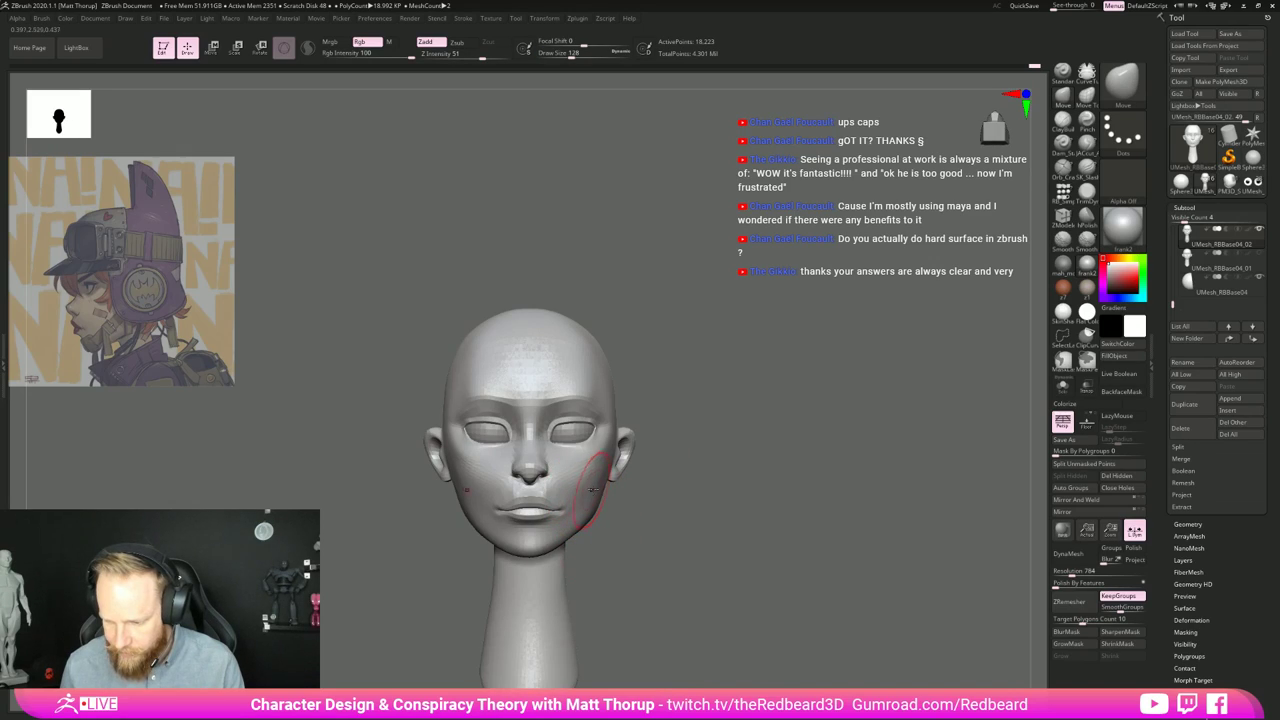
{"action": "key", "text": "bracketright"}
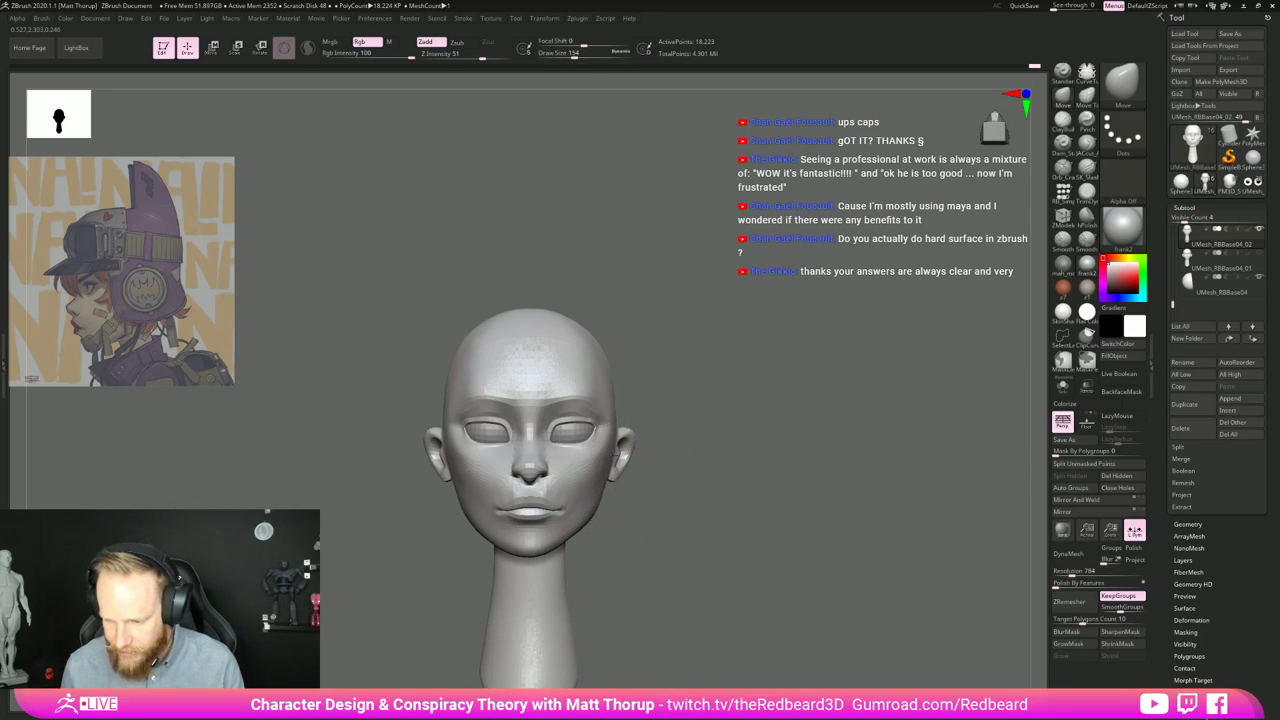
Step: Undo the last stroke, and reshape the temples and upper sides of the skull at Draw Sizes 234 and 217
{"action": "left_click_drag", "start_coordinate": [675, 402], "coordinate": [630, 445]}
{"action": "key", "text": "s"}
{"action": "key", "text": "ctrl+z"}
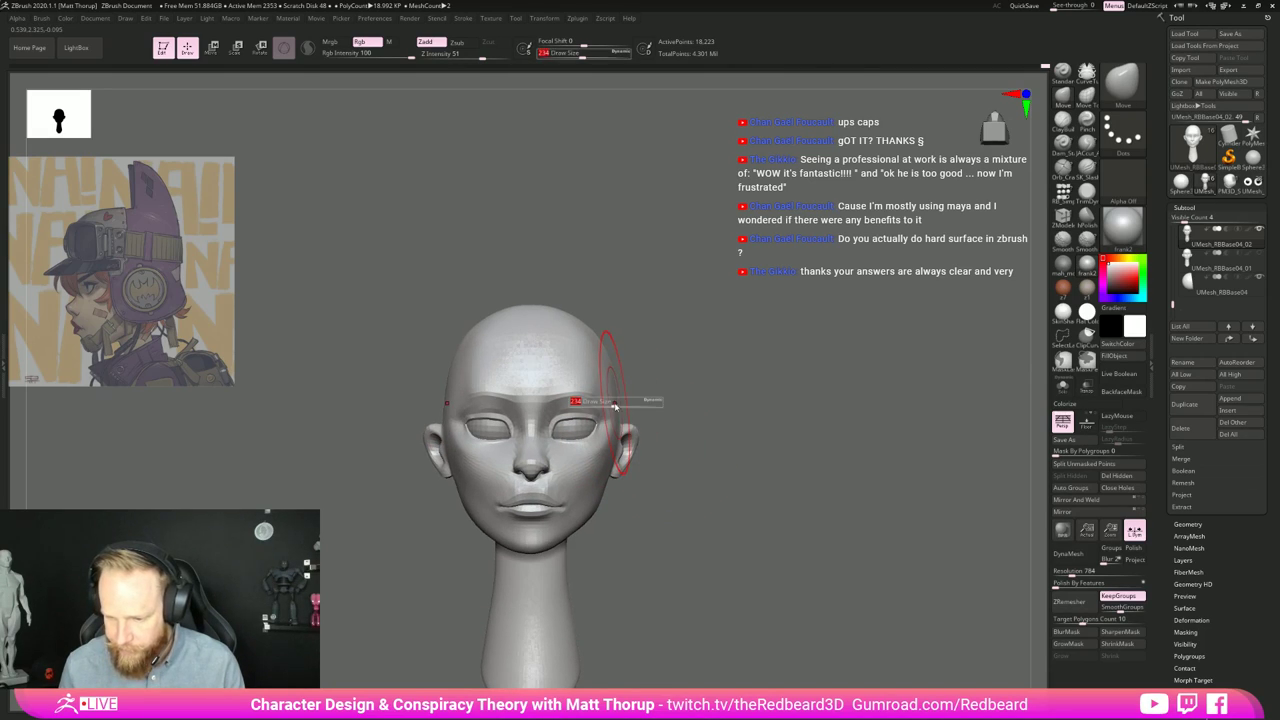
{"action": "key", "text": "s"}
{"action": "left_click_drag", "start_coordinate": [610, 368], "coordinate": [608, 368]}
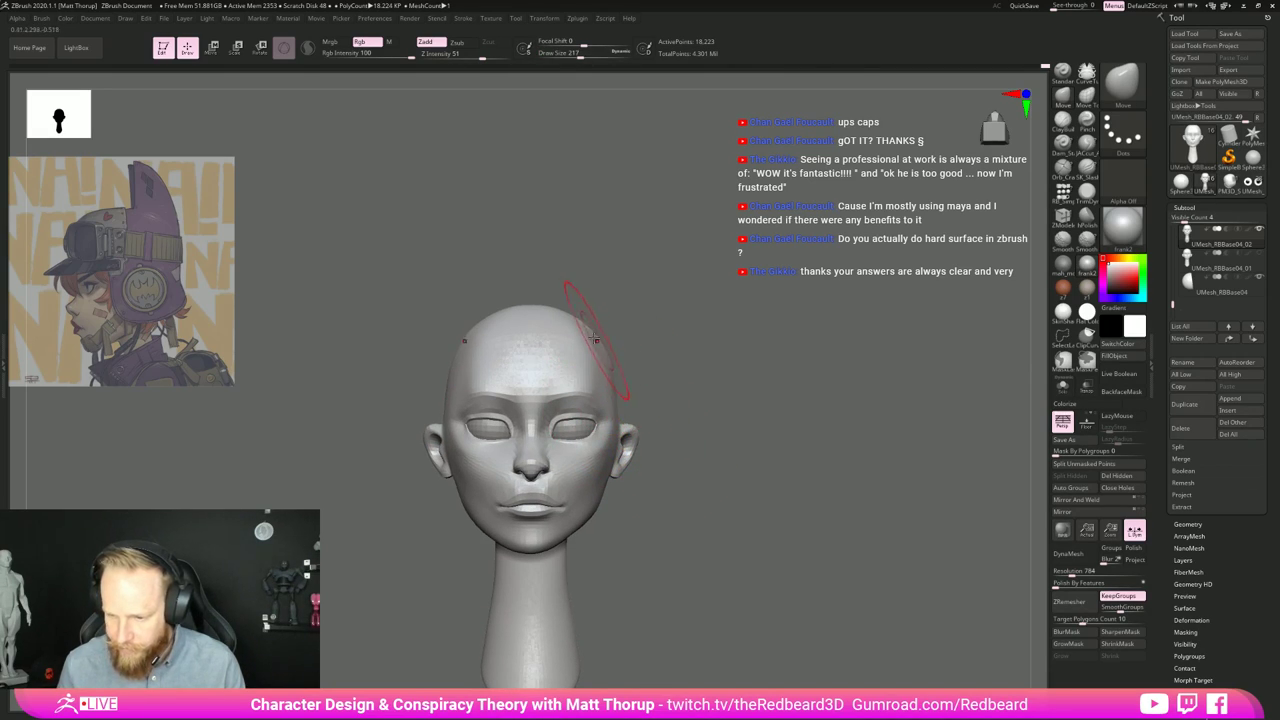
{"action": "key", "text": "s"}
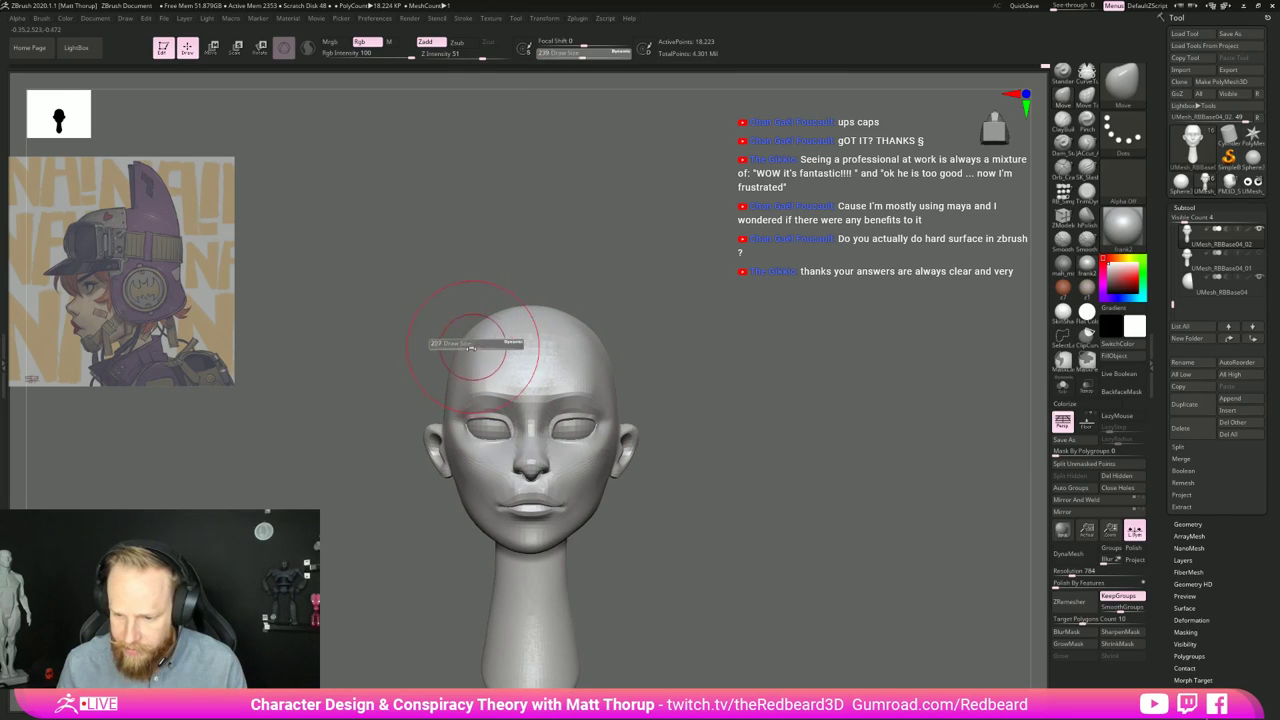
{"action": "key", "text": "s"}
{"action": "left_click_drag", "start_coordinate": [474, 356], "coordinate": [463, 358]}
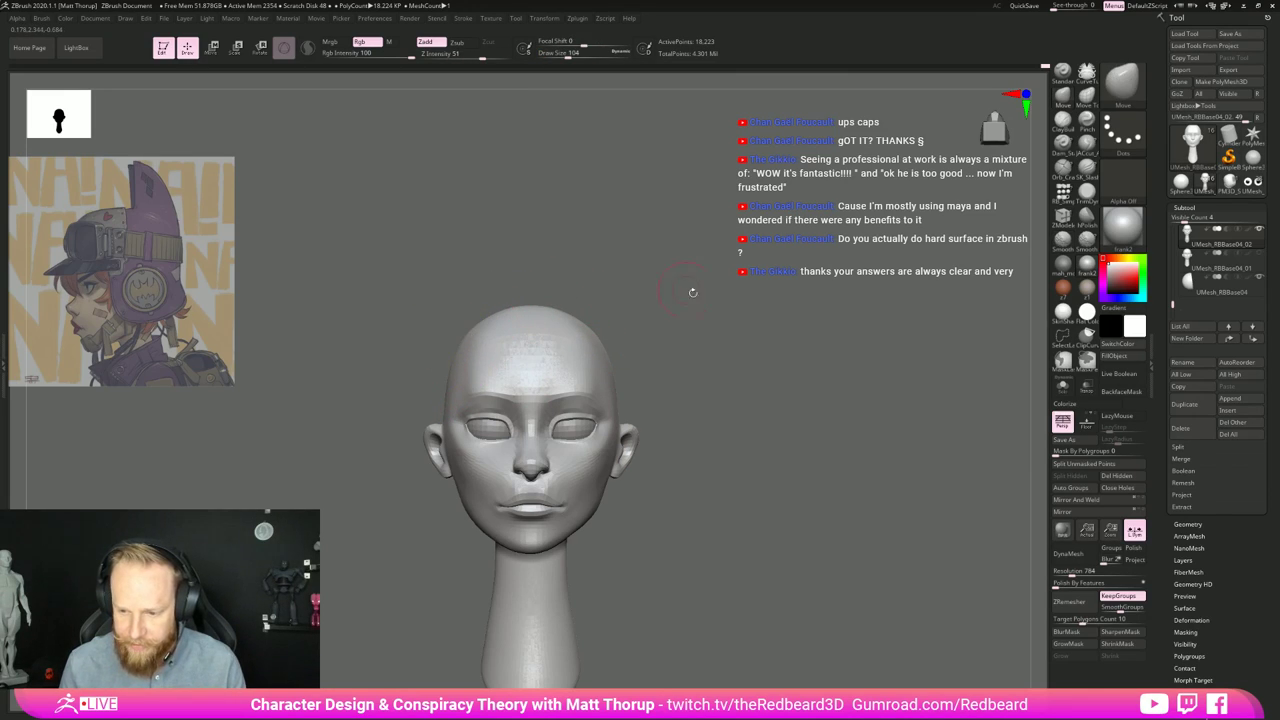
Step: Adjust the nape and back of the neck in profile with the Move brush at Draw Size 172
{"action": "mouse_move", "coordinate": [693, 293]}
{"action": "left_mouse_down"}
{"action": "mouse_move", "coordinate": [734, 329]}
{"action": "mouse_move", "coordinate": [590, 362]}
{"action": "mouse_move", "coordinate": [574, 410]}
{"action": "left_mouse_up"}
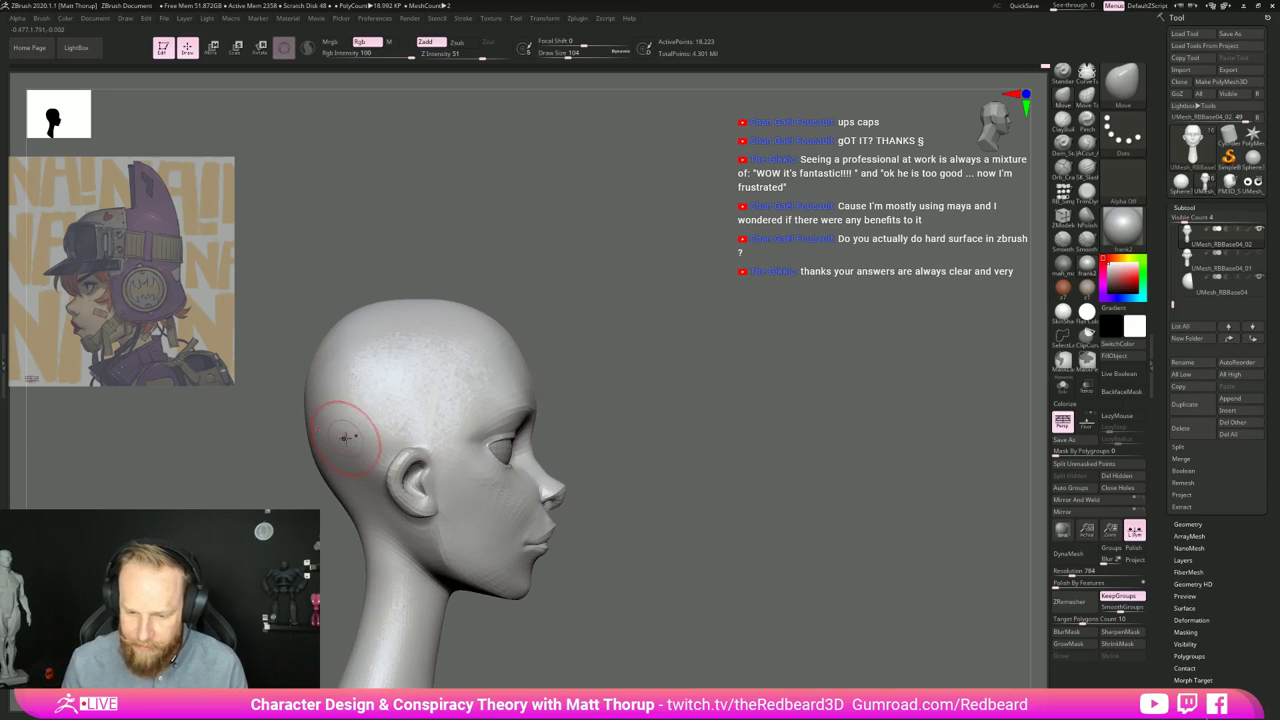
{"action": "key", "text": "s"}
{"action": "mouse_move", "coordinate": [330, 484]}
{"action": "left_mouse_down"}
{"action": "mouse_move", "coordinate": [309, 480]}
{"action": "mouse_move", "coordinate": [338, 484]}
{"action": "left_mouse_up"}
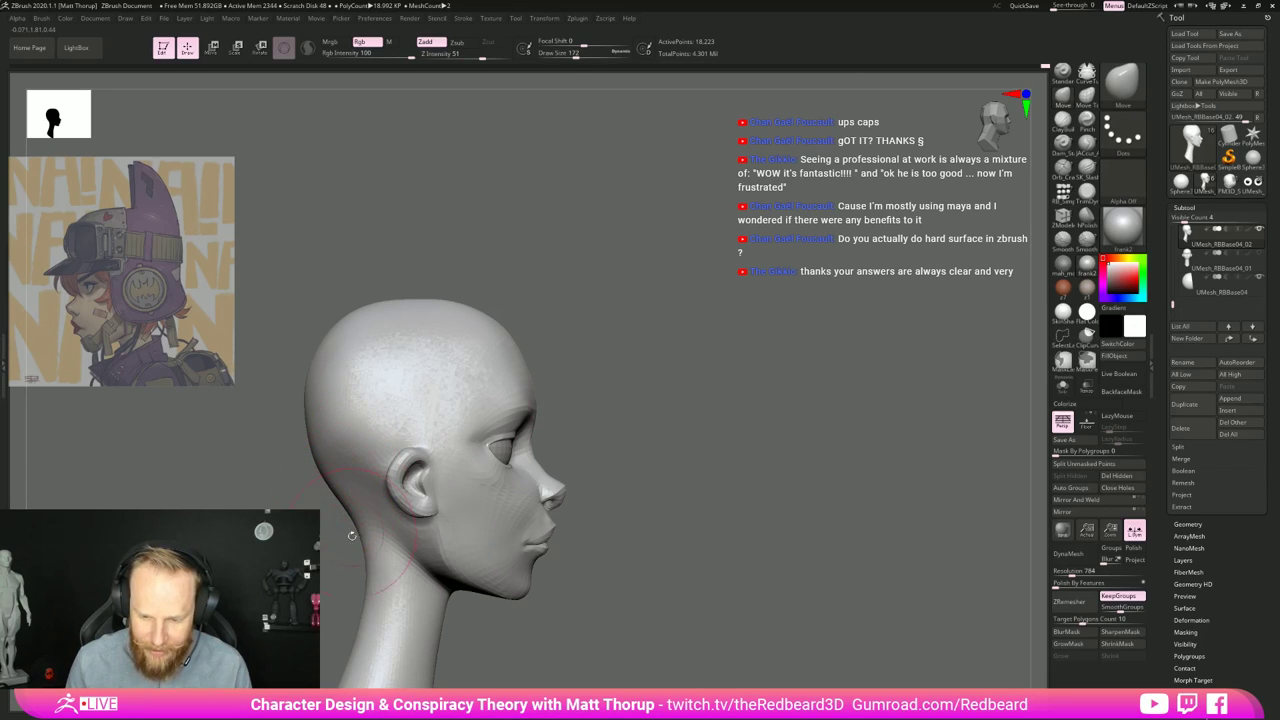
{"action": "left_click_drag", "start_coordinate": [356, 534], "coordinate": [351, 536]}
{"action": "left_click_drag", "start_coordinate": [366, 588], "coordinate": [360, 588]}
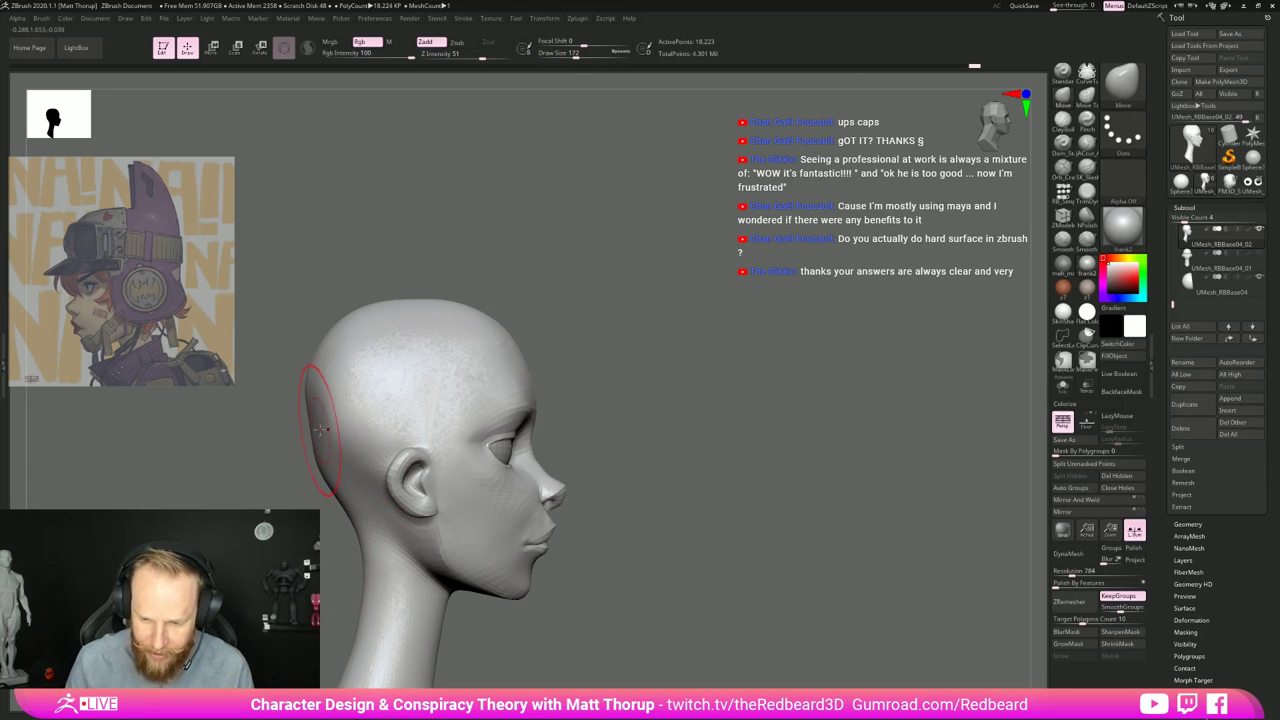
Step: Push in the back of the skull in profile with the Move brush at Draw Size 365
{"action": "key", "text": "s"}
{"action": "left_click_drag", "start_coordinate": [316, 467], "coordinate": [324, 467]}
{"action": "key", "text": "s"}
{"action": "left_click_drag", "start_coordinate": [314, 384], "coordinate": [329, 383]}
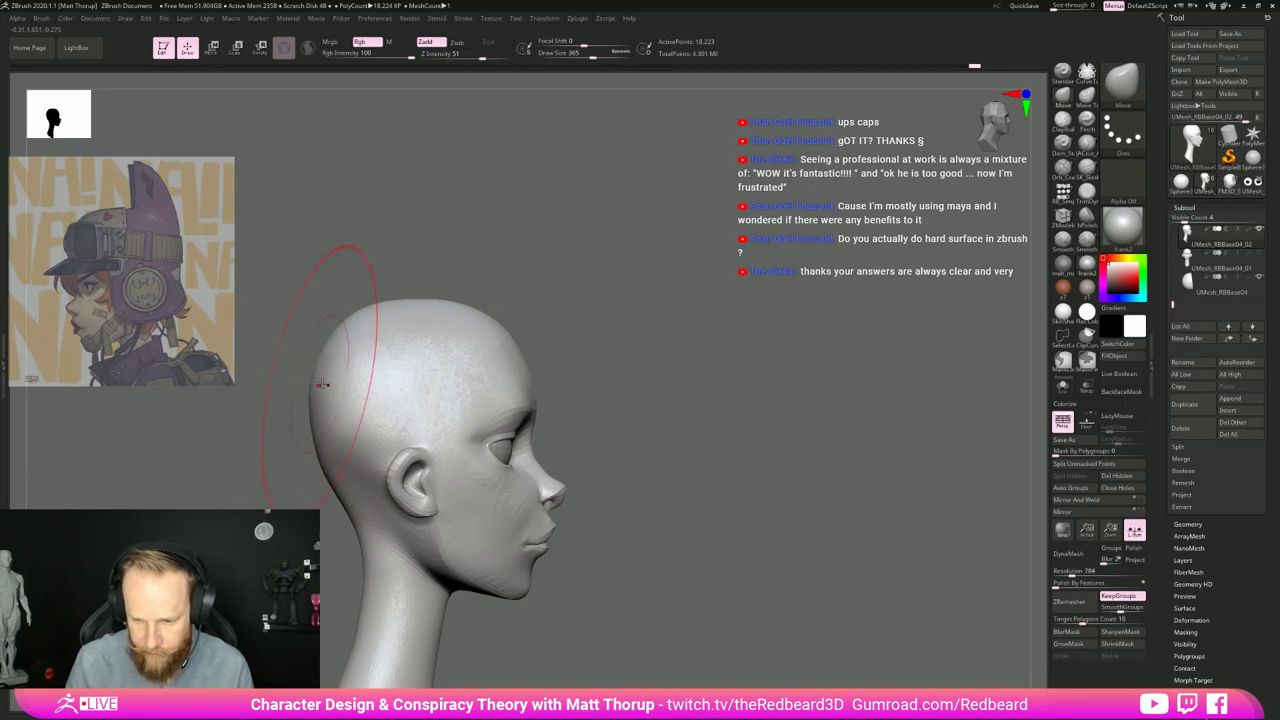
{"action": "left_click_drag", "start_coordinate": [563, 269], "coordinate": [738, 405]}
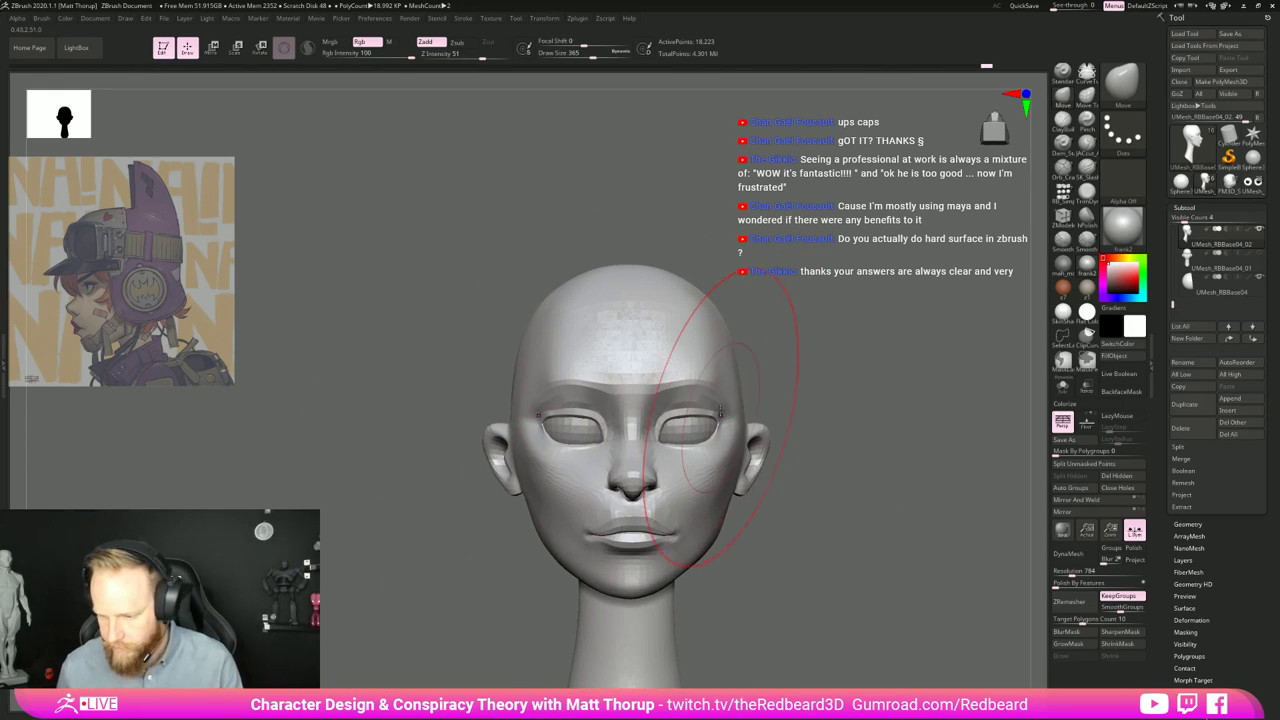
Step: Reshape the brow ridge from the front and three-quarter view with the Move brush at Draw Sizes 104 and 83
{"action": "left_click_drag", "start_coordinate": [855, 451], "coordinate": [617, 454], "text": "alt"}
{"action": "key", "text": "s"}
{"action": "mouse_move", "coordinate": [571, 345]}
{"action": "left_mouse_down"}
{"action": "mouse_move", "coordinate": [548, 345]}
{"action": "mouse_move", "coordinate": [569, 347]}
{"action": "left_mouse_up"}
{"action": "key", "text": "s"}
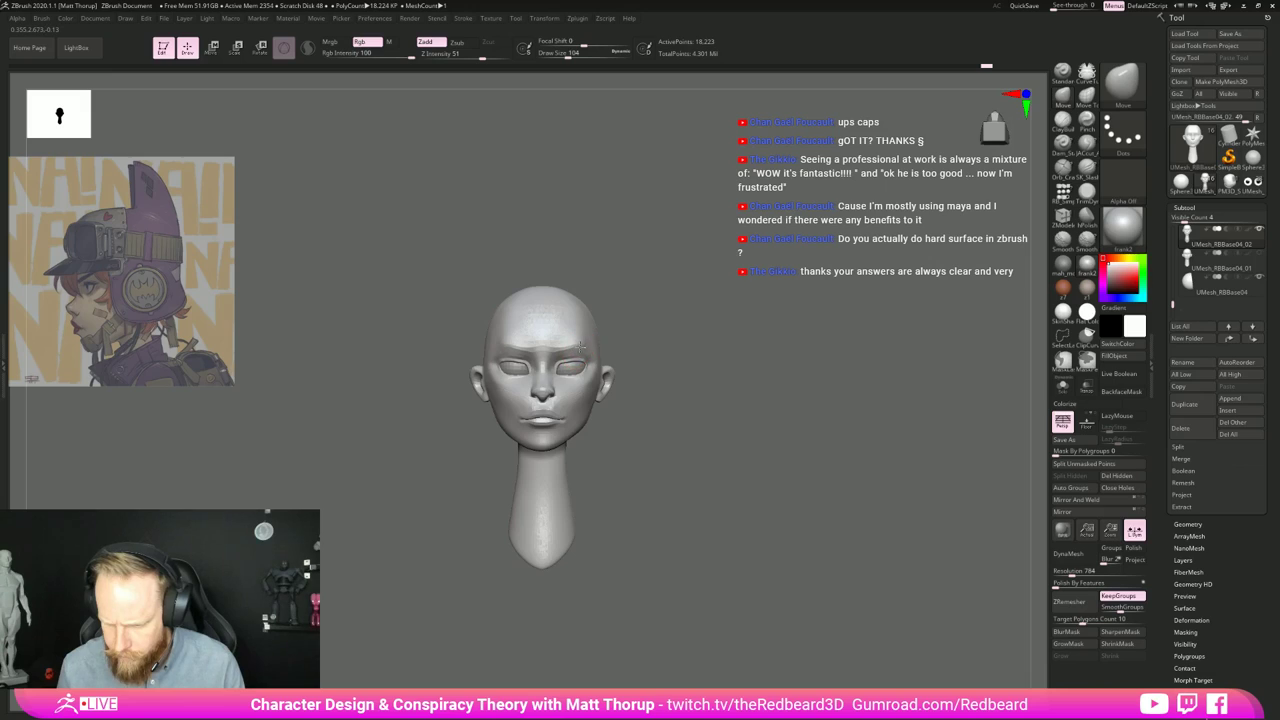
{"action": "mouse_move", "coordinate": [659, 325]}
{"action": "left_mouse_down"}
{"action": "mouse_move", "coordinate": [636, 330]}
{"action": "mouse_move", "coordinate": [736, 328]}
{"action": "left_mouse_up"}
{"action": "key", "text": "s"}
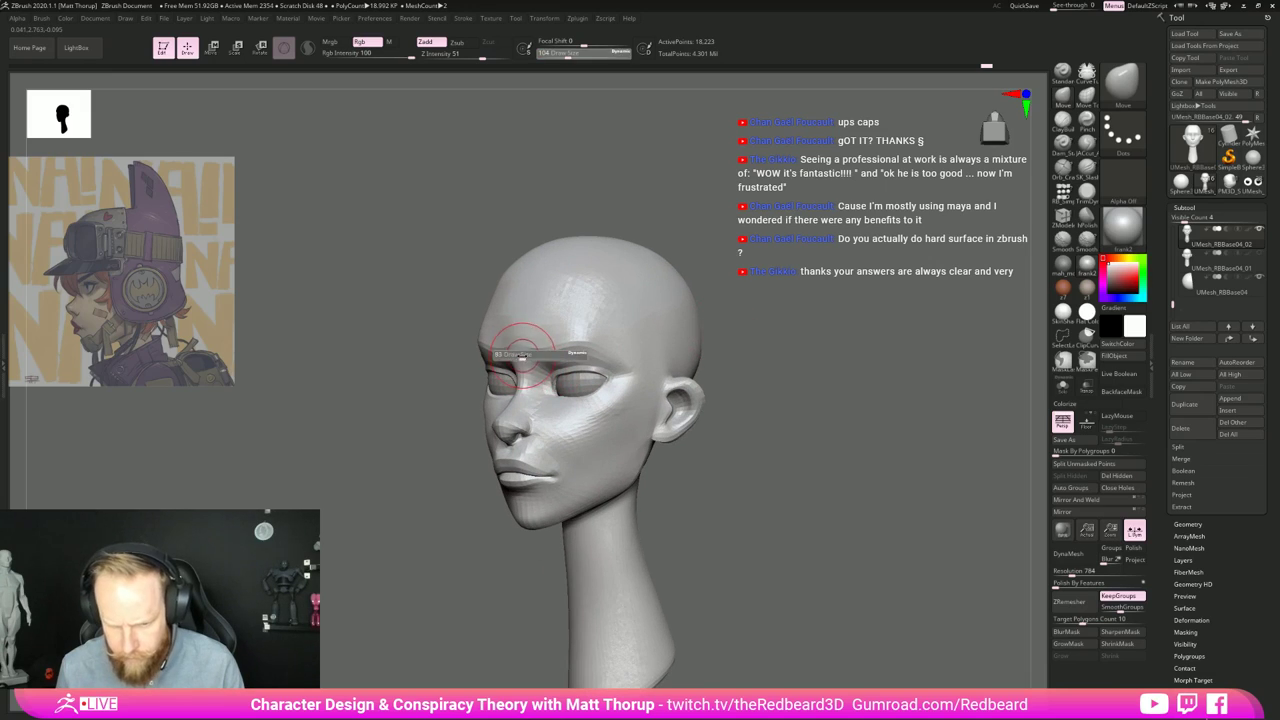
{"action": "left_click_drag", "start_coordinate": [524, 354], "coordinate": [585, 324]}
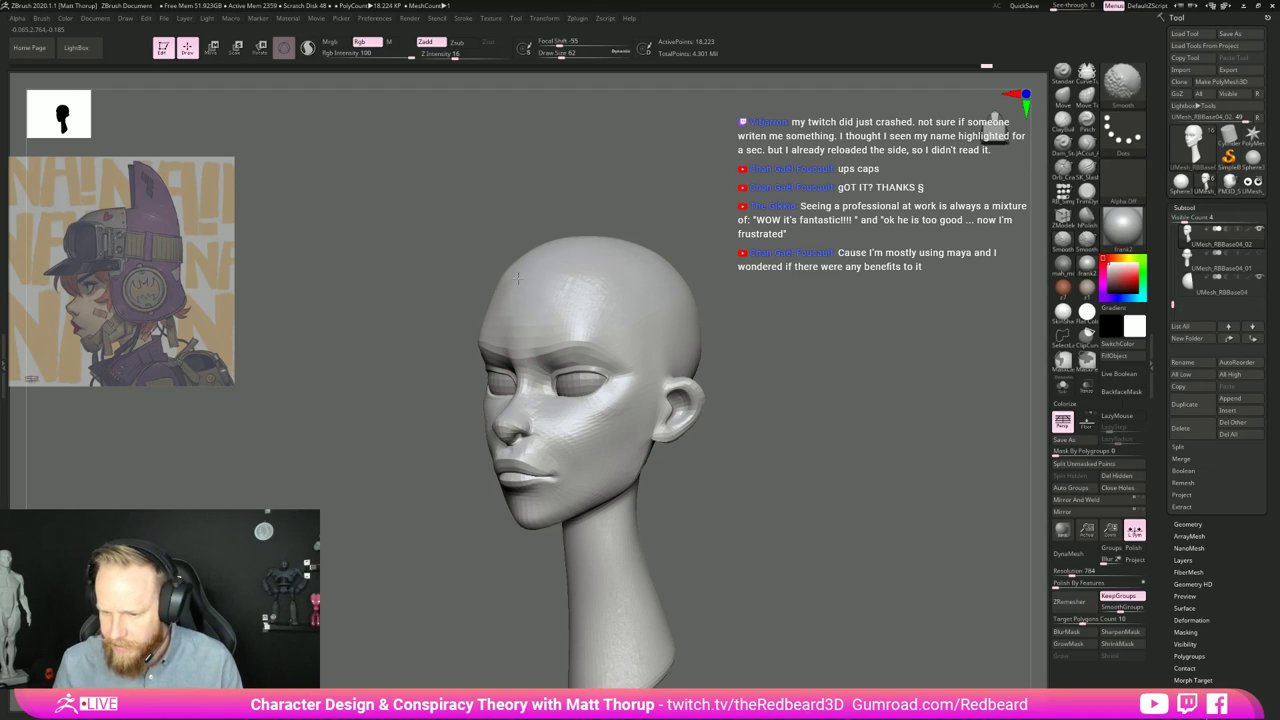
Step: Smooth the inner brow and refine the area above the eye with the Move brush at Draw Size 41
{"action": "mouse_move", "coordinate": [518, 275]}
{"action": "right_mouse_down"}
{"action": "mouse_move", "coordinate": [723, 323]}
{"action": "mouse_move", "coordinate": [600, 335]}
{"action": "right_mouse_up"}
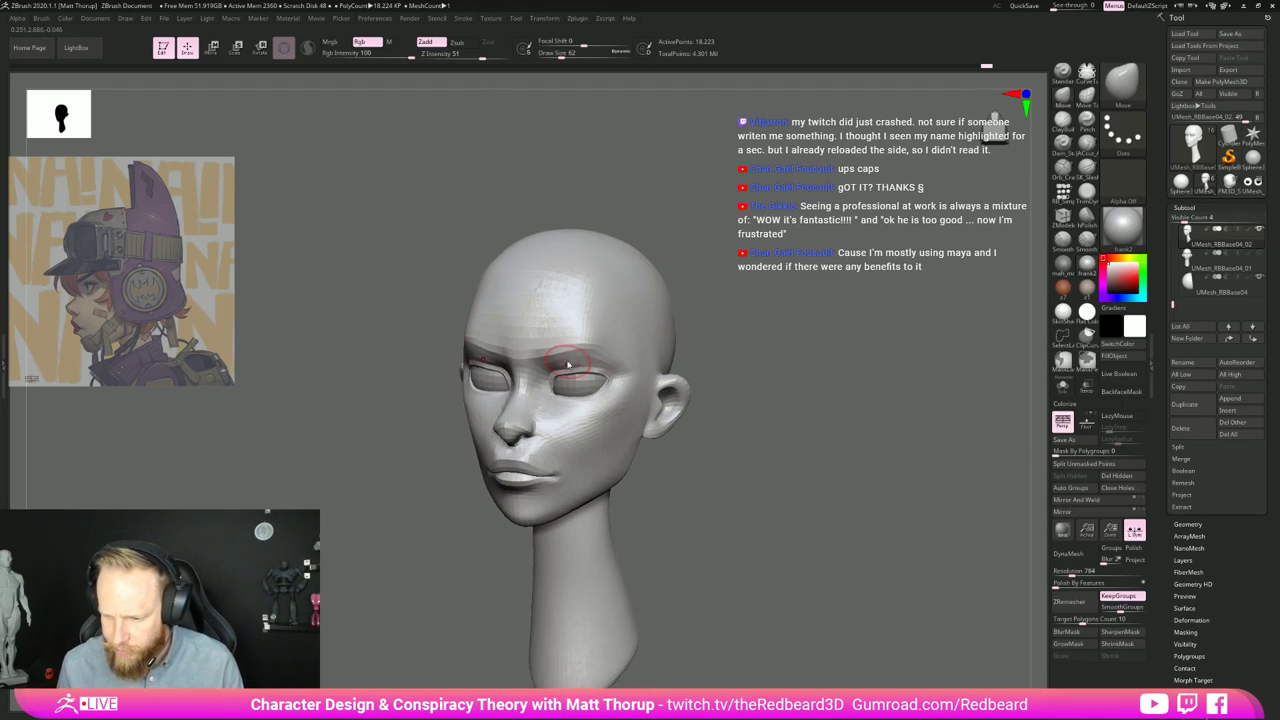
{"action": "left_click_drag", "start_coordinate": [555, 367], "coordinate": [565, 363], "text": "shift"}
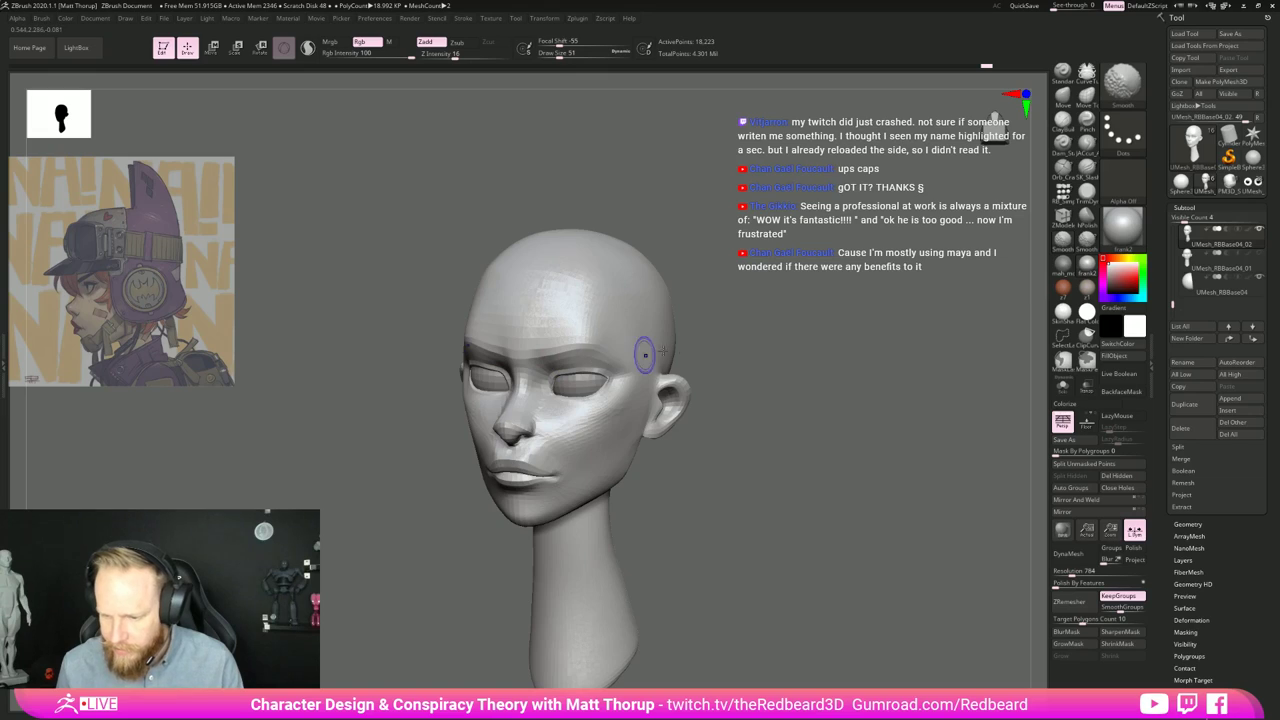
{"action": "mouse_move", "coordinate": [645, 355]}
{"action": "right_mouse_down"}
{"action": "mouse_move", "coordinate": [720, 340]}
{"action": "mouse_move", "coordinate": [712, 370]}
{"action": "mouse_move", "coordinate": [565, 375]}
{"action": "right_mouse_up"}
{"action": "key", "text": "bracketright"}
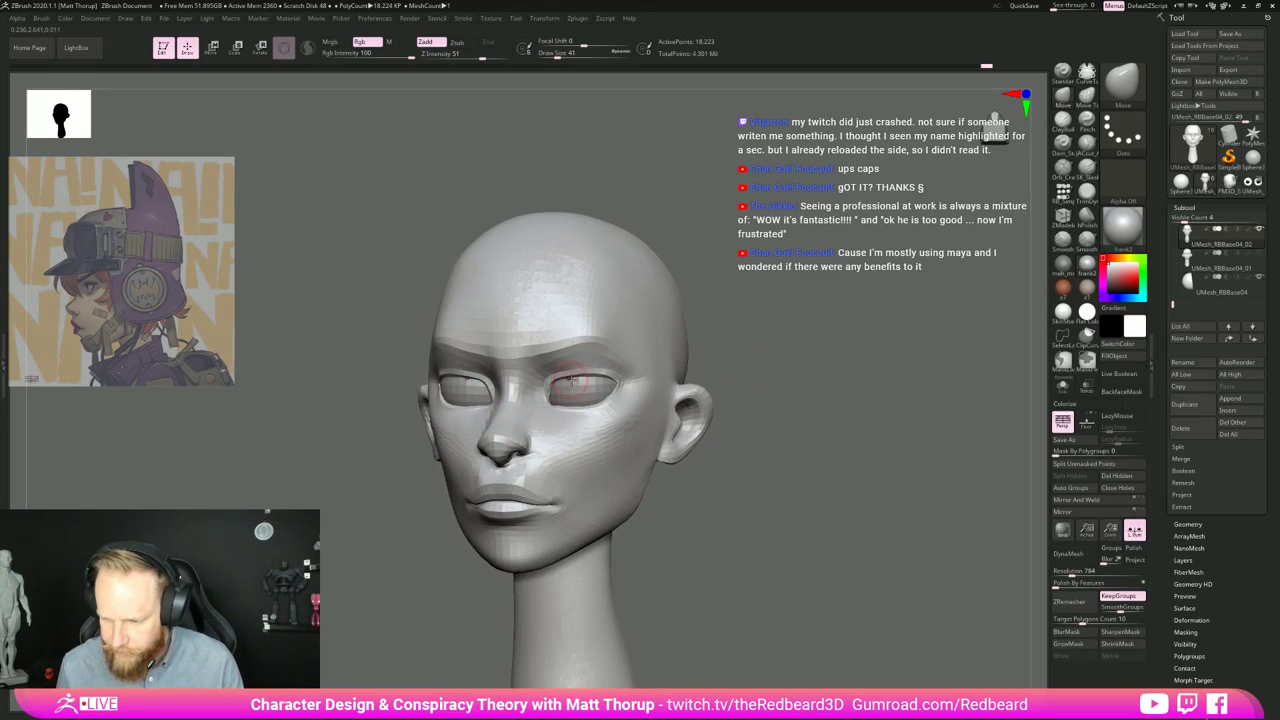
Step: Adjust the jawline below the cheek in three-quarter view with the Move brush at Draw Size 163
{"action": "mouse_move", "coordinate": [780, 358]}
{"action": "left_mouse_down"}
{"action": "mouse_move", "coordinate": [754, 360]}
{"action": "mouse_move", "coordinate": [590, 478]}
{"action": "left_mouse_up"}
{"action": "mouse_move", "coordinate": [385, 570]}
{"action": "left_mouse_down"}
{"action": "mouse_move", "coordinate": [517, 613]}
{"action": "mouse_move", "coordinate": [545, 605]}
{"action": "left_mouse_up"}
{"action": "key", "text": "bracketright"}
{"action": "key", "text": "bracketright"}
{"action": "key", "text": "bracketright"}
{"action": "key", "text": "bracketright"}
{"action": "key", "text": "bracketright"}
{"action": "key", "text": "bracketright"}
{"action": "key", "text": "bracketright"}
{"action": "left_click_drag", "start_coordinate": [632, 511], "coordinate": [626, 516]}
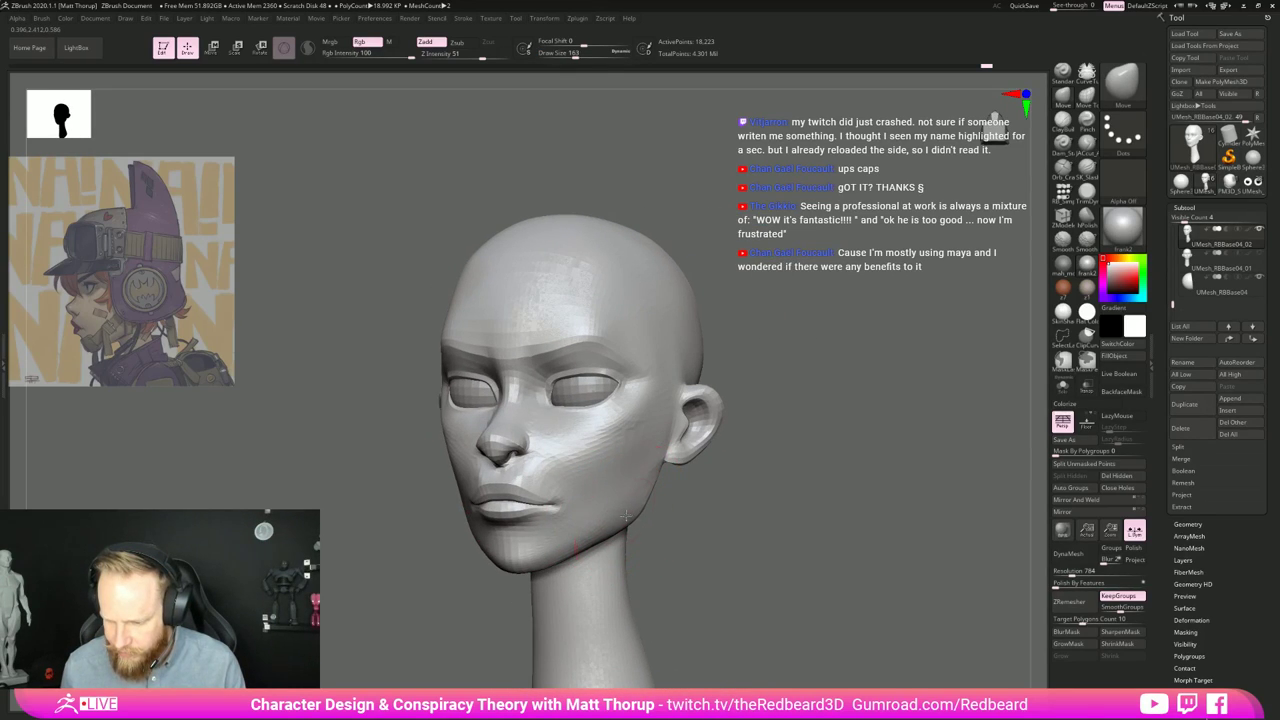
Step: Refine the chin and lower jaw in three-quarter and profile views with the Move brush at Draw Size 114
{"action": "right_click_drag", "start_coordinate": [619, 517], "coordinate": [545, 560]}
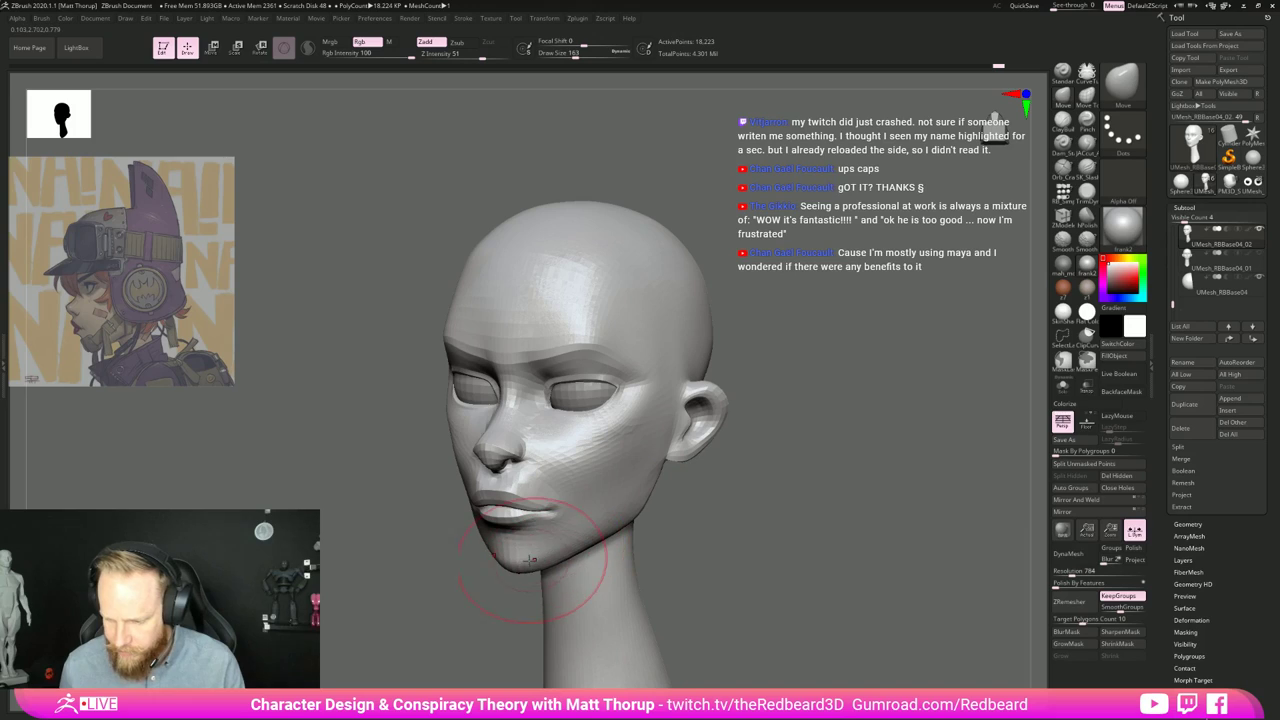
{"action": "key", "text": "s"}
{"action": "mouse_move", "coordinate": [545, 560]}
{"action": "left_mouse_down"}
{"action": "mouse_move", "coordinate": [529, 553]}
{"action": "mouse_move", "coordinate": [560, 558]}
{"action": "mouse_move", "coordinate": [534, 566]}
{"action": "mouse_move", "coordinate": [609, 545]}
{"action": "mouse_move", "coordinate": [626, 521]}
{"action": "left_mouse_up"}
{"action": "key", "text": "s"}
{"action": "right_click_drag", "start_coordinate": [719, 493], "coordinate": [630, 500]}
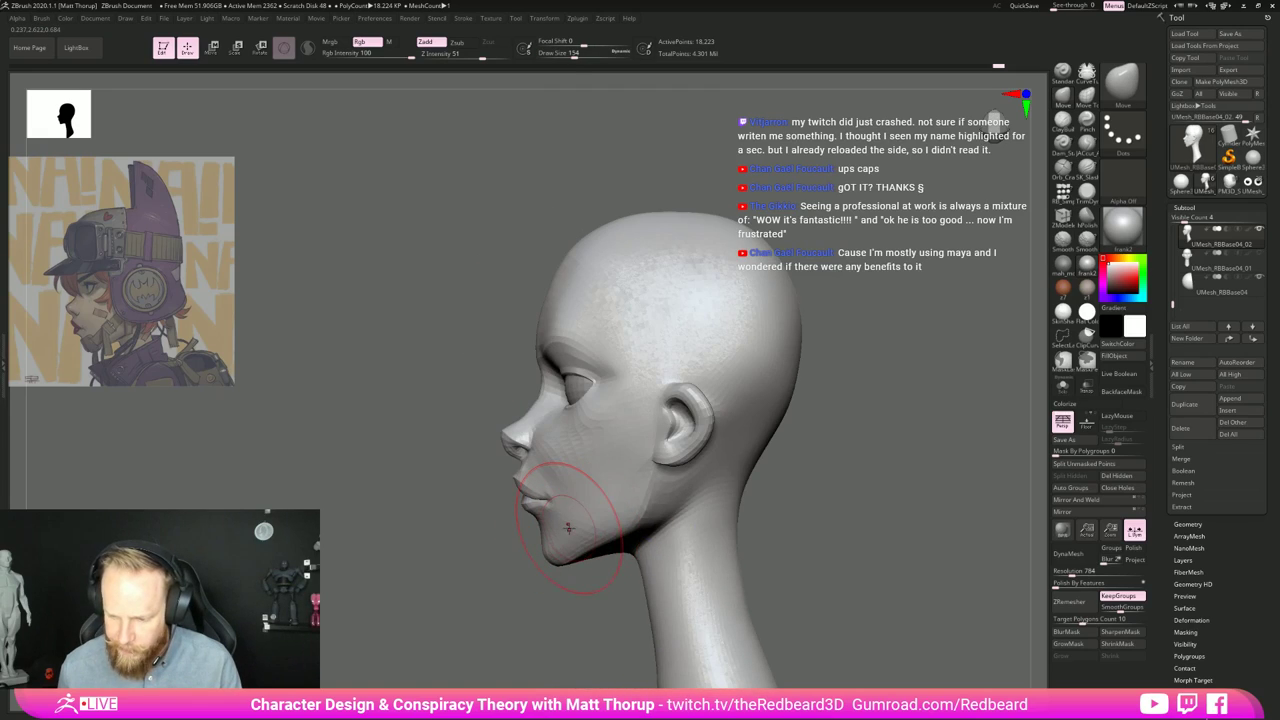
{"action": "mouse_move", "coordinate": [440, 590]}
{"action": "left_mouse_down"}
{"action": "mouse_move", "coordinate": [466, 571]}
{"action": "mouse_move", "coordinate": [485, 607]}
{"action": "left_mouse_up"}
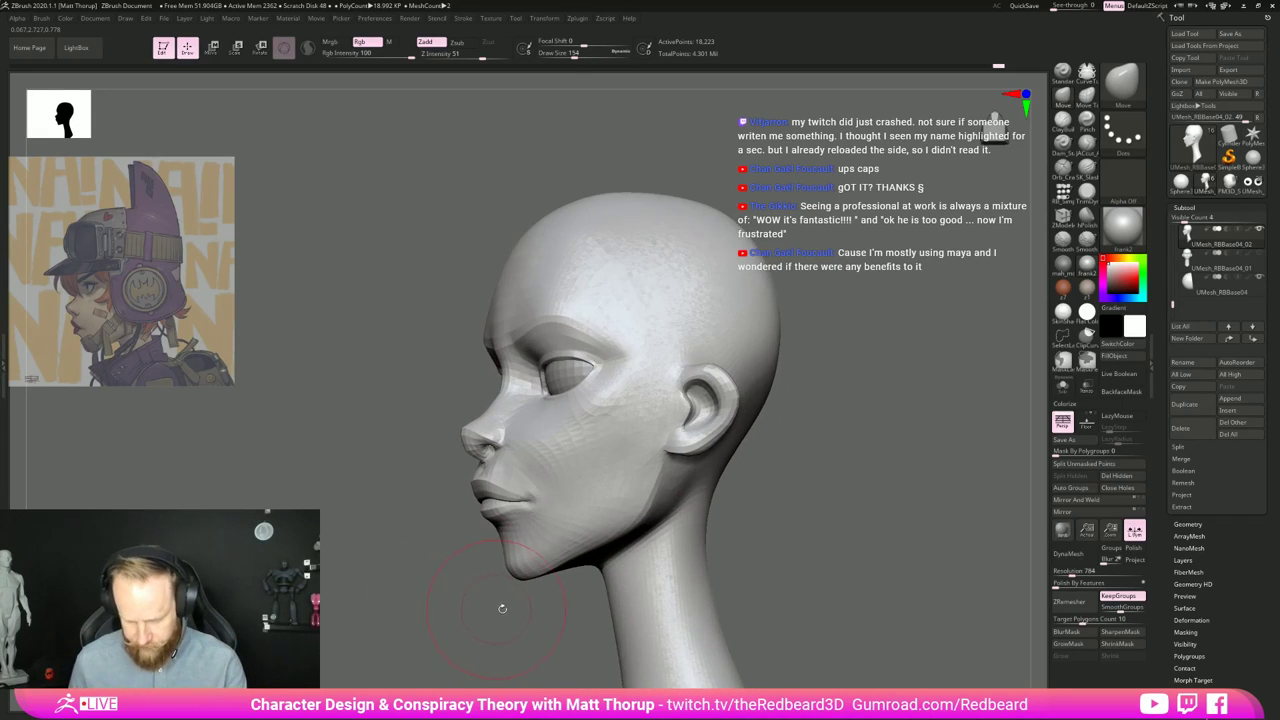
Step: Carve the crease beneath the lower lip with a subtractive Zsub brush
{"action": "key", "text": "4"}
{"action": "key", "text": "s"}
{"action": "left_click_drag", "start_coordinate": [510, 508], "coordinate": [494, 510]}
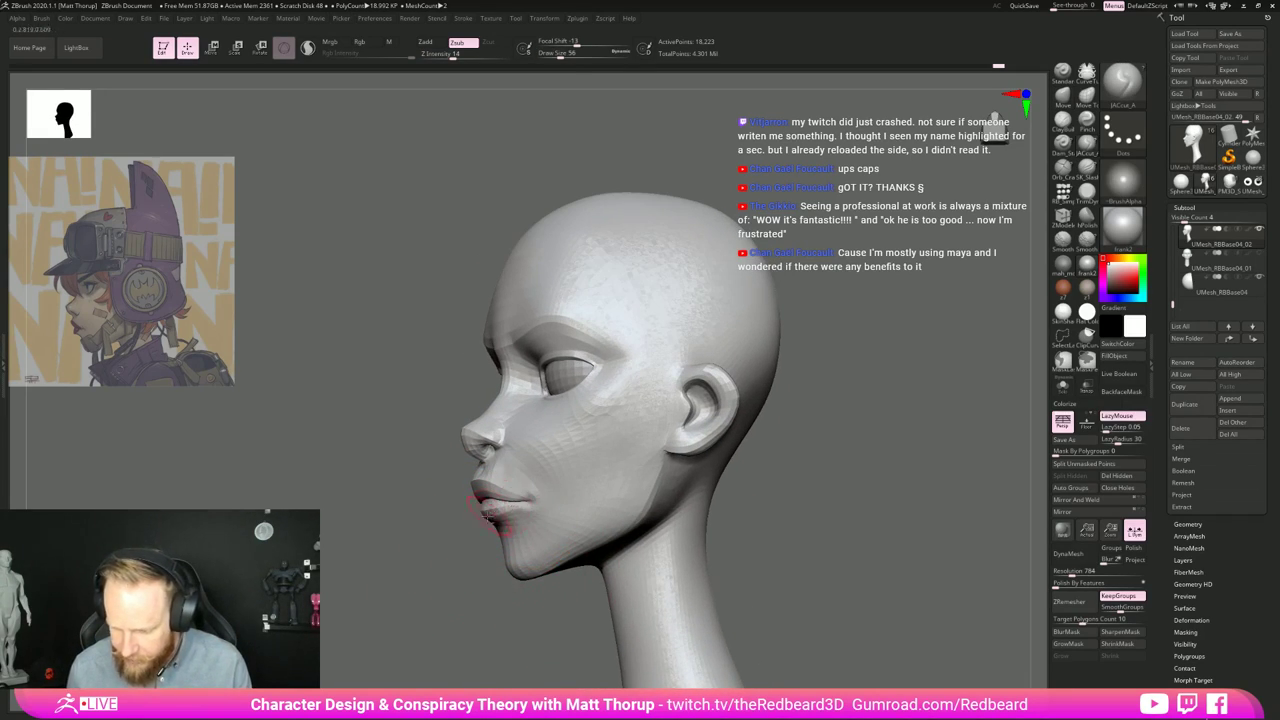
{"action": "mouse_move", "coordinate": [457, 543]}
{"action": "right_mouse_down"}
{"action": "mouse_move", "coordinate": [651, 520]}
{"action": "mouse_move", "coordinate": [552, 520]}
{"action": "right_mouse_up"}
{"action": "left_click_drag", "start_coordinate": [491, 521], "coordinate": [552, 503]}
{"action": "mouse_move", "coordinate": [442, 565]}
{"action": "right_mouse_down"}
{"action": "mouse_move", "coordinate": [409, 571]}
{"action": "mouse_move", "coordinate": [518, 585]}
{"action": "right_mouse_up"}
Step: Reshape the lower lip in profile with the Move Topological brush at Draw Size 56
{"action": "key", "text": "b"}
{"action": "key", "text": "m"}
{"action": "key", "text": "v"}
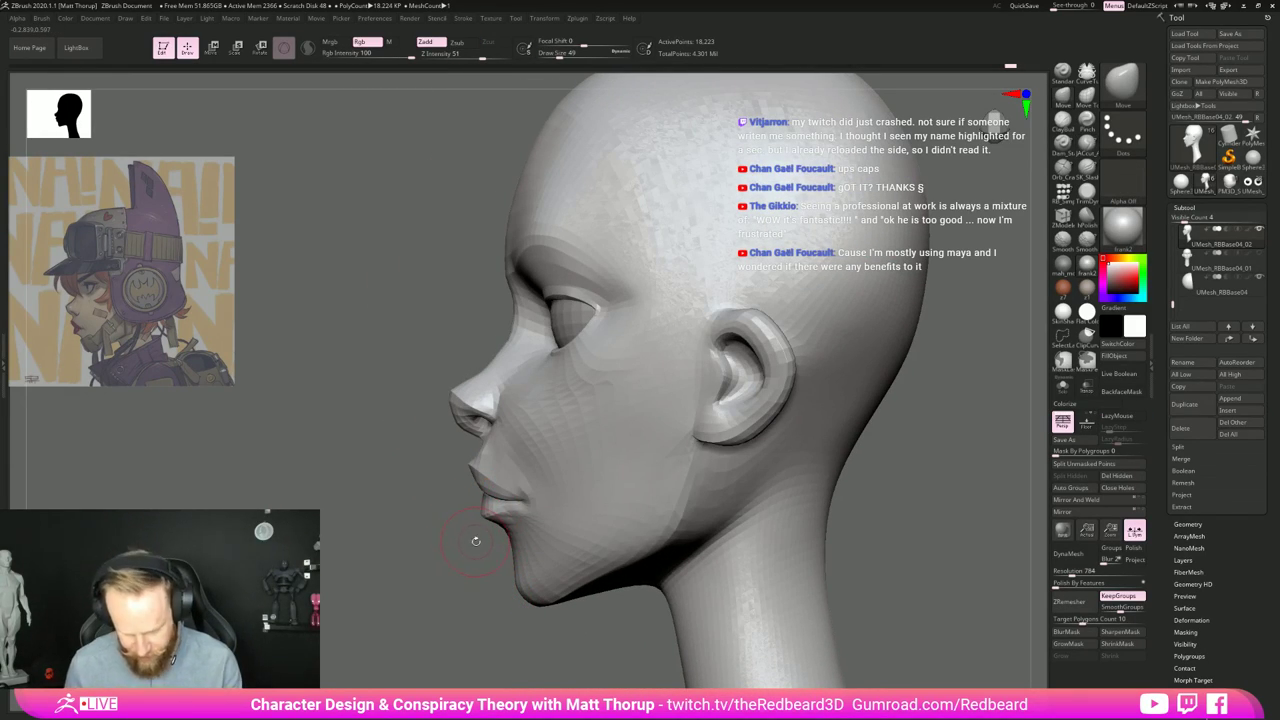
{"action": "key", "text": "b"}
{"action": "key", "text": "m"}
{"action": "key", "text": "t"}
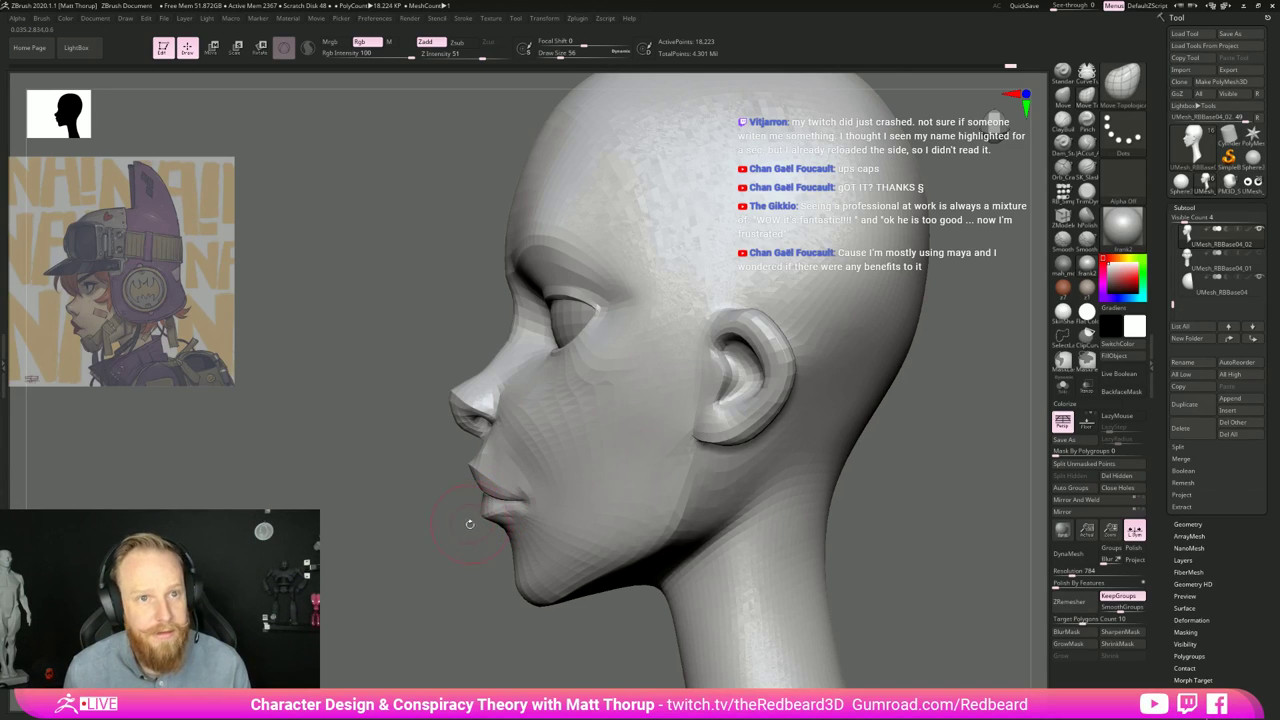
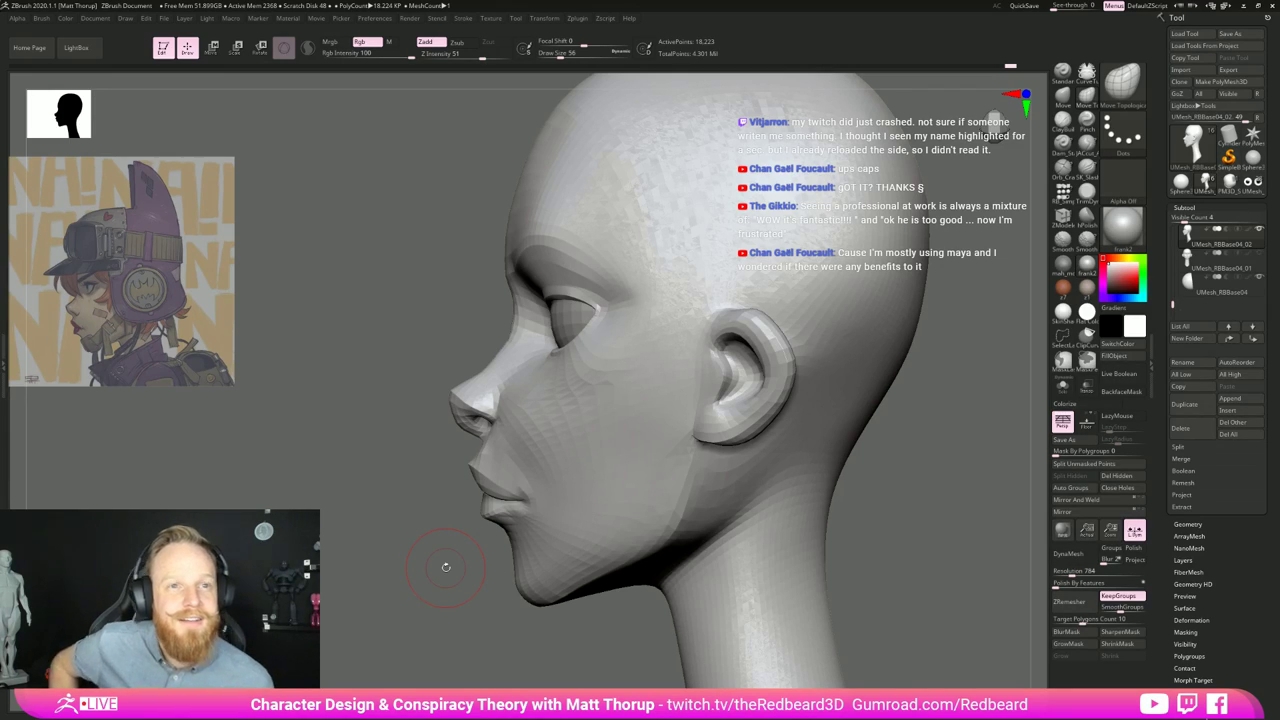
{"action": "mouse_move", "coordinate": [381, 540]}
{"action": "left_mouse_down"}
{"action": "mouse_move", "coordinate": [389, 527]}
{"action": "mouse_move", "coordinate": [372, 538]}
{"action": "left_mouse_up"}
{"action": "left_click_drag", "start_coordinate": [466, 586], "coordinate": [498, 590]}
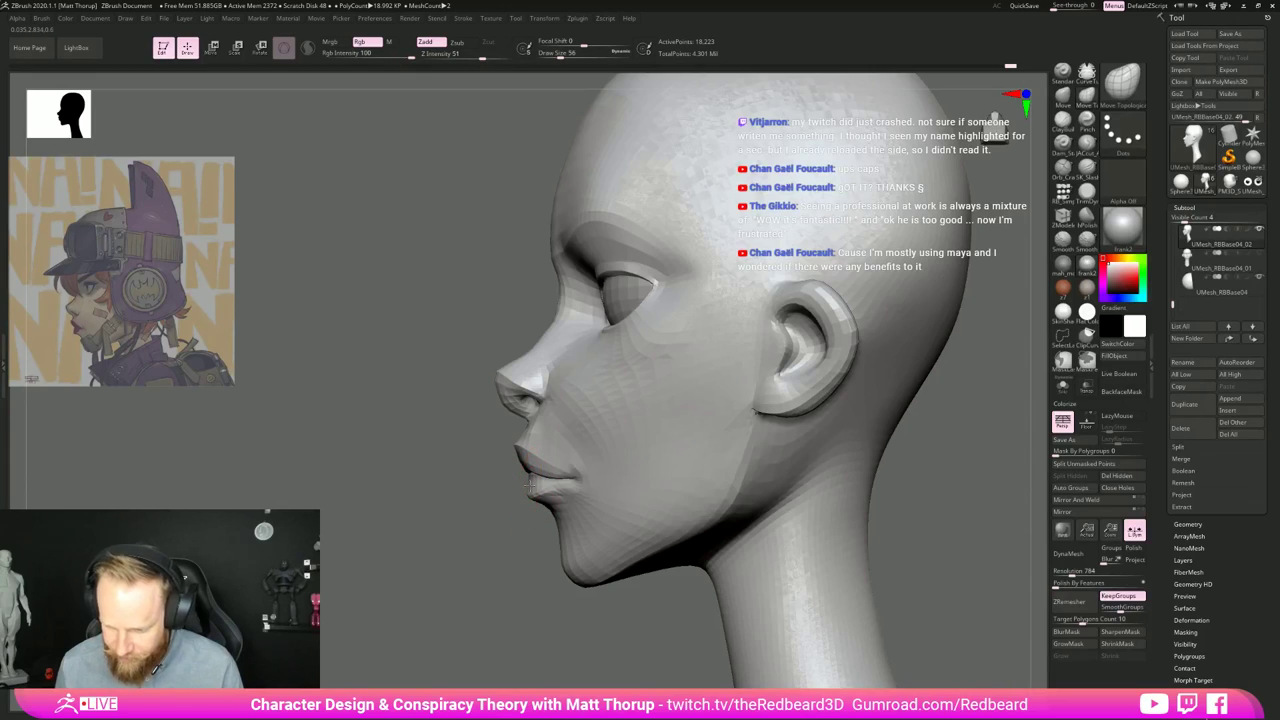
{"action": "mouse_move", "coordinate": [527, 486]}
{"action": "left_mouse_down"}
{"action": "mouse_move", "coordinate": [525, 585]}
{"action": "mouse_move", "coordinate": [545, 590]}
{"action": "left_mouse_up"}
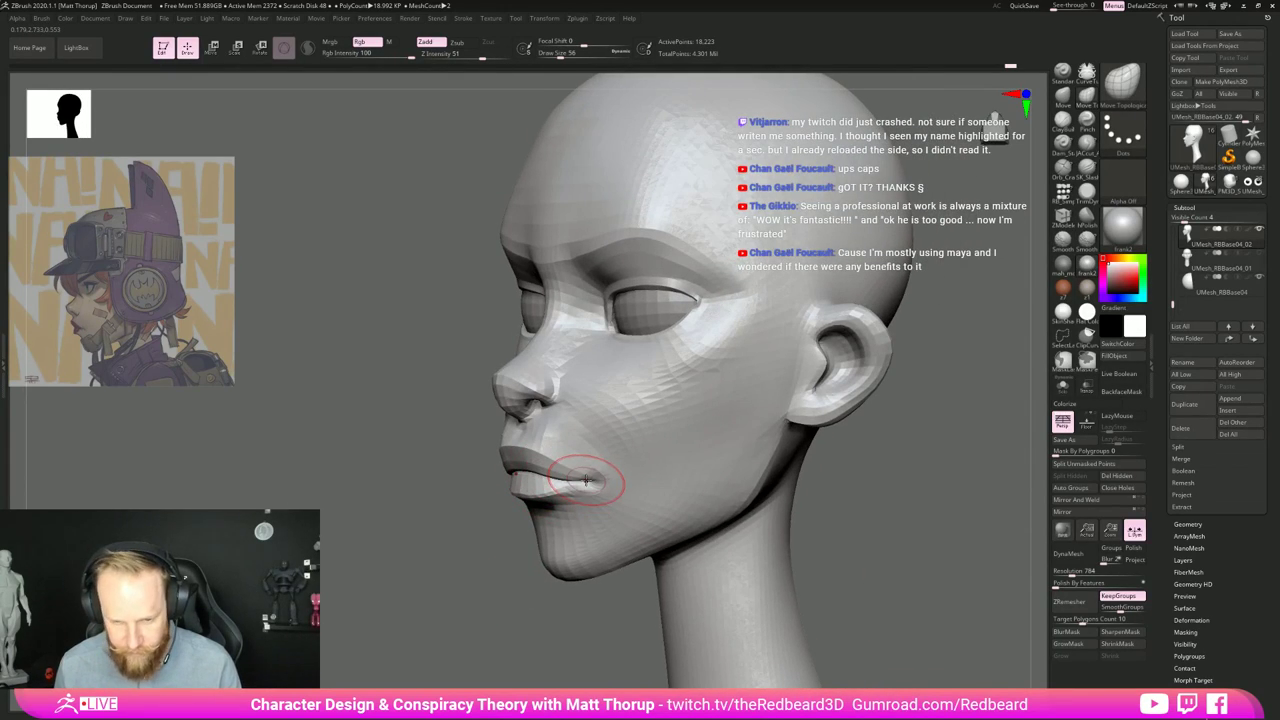
Step: Refine the mouth corners and lower lip edge from the front with the Move Topological brush at Draw Size 51, and smooth the corners
{"action": "left_click_drag", "start_coordinate": [506, 535], "coordinate": [562, 492]}
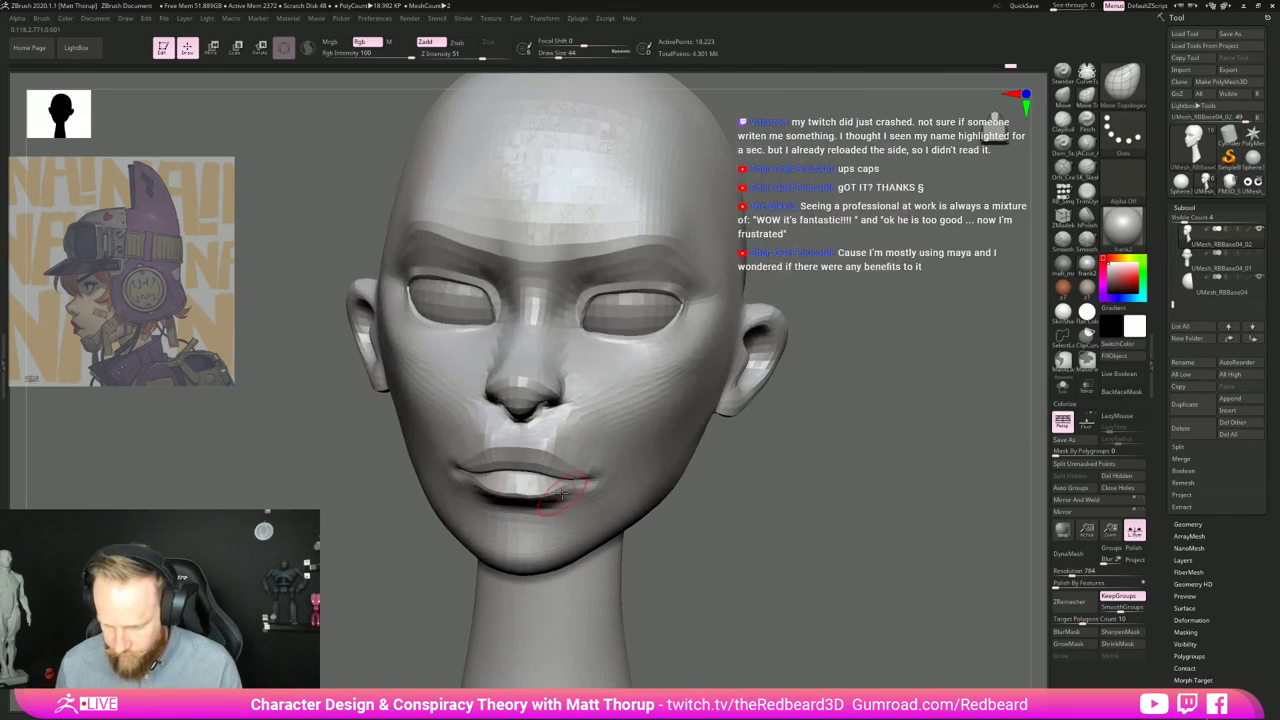
{"action": "key", "text": "b"}
{"action": "key", "text": "m"}
{"action": "key", "text": "v"}
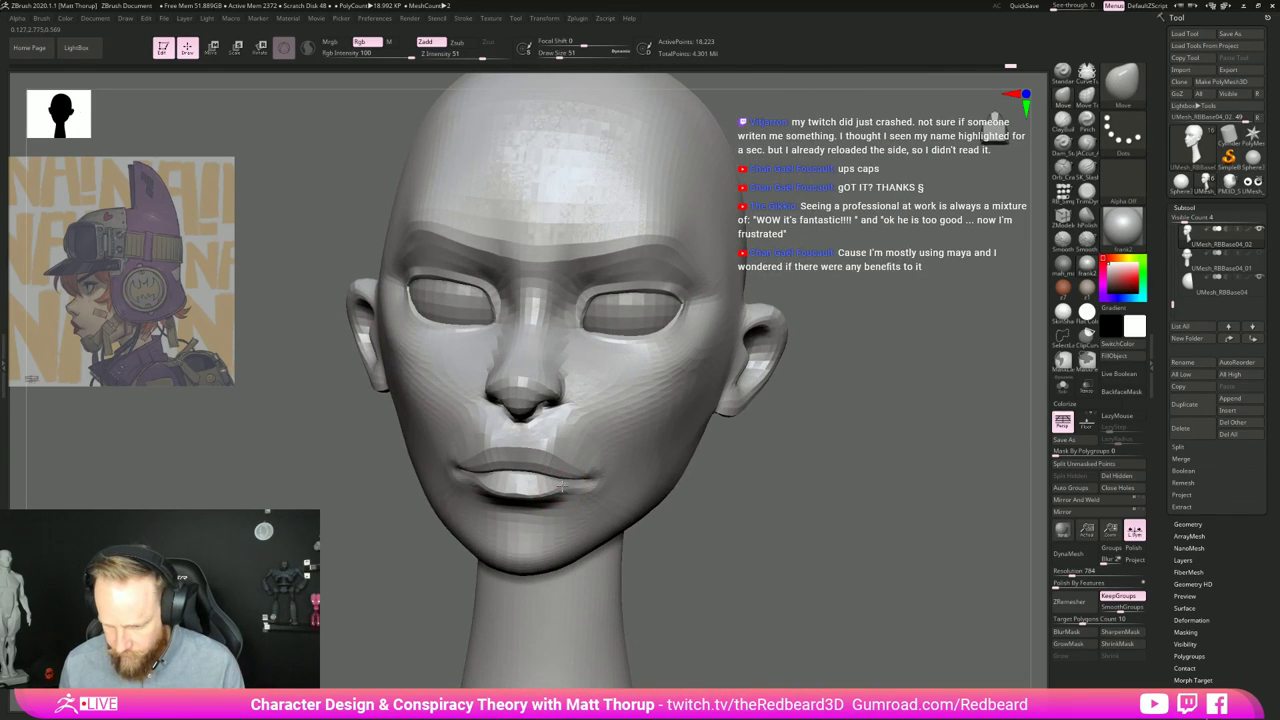
{"action": "key", "text": "b"}
{"action": "key", "text": "m"}
{"action": "key", "text": "t"}
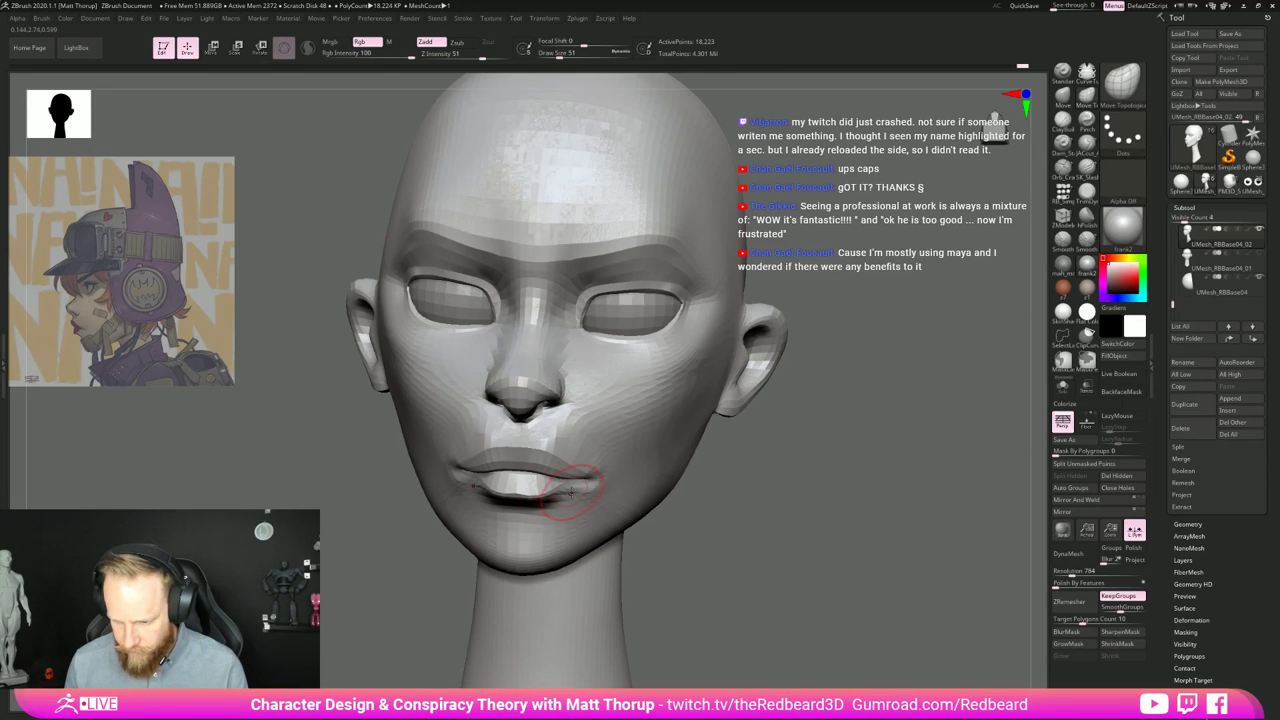
{"action": "key", "text": "shift"}
{"action": "left_click_drag", "start_coordinate": [575, 496], "coordinate": [588, 489], "text": "shift"}
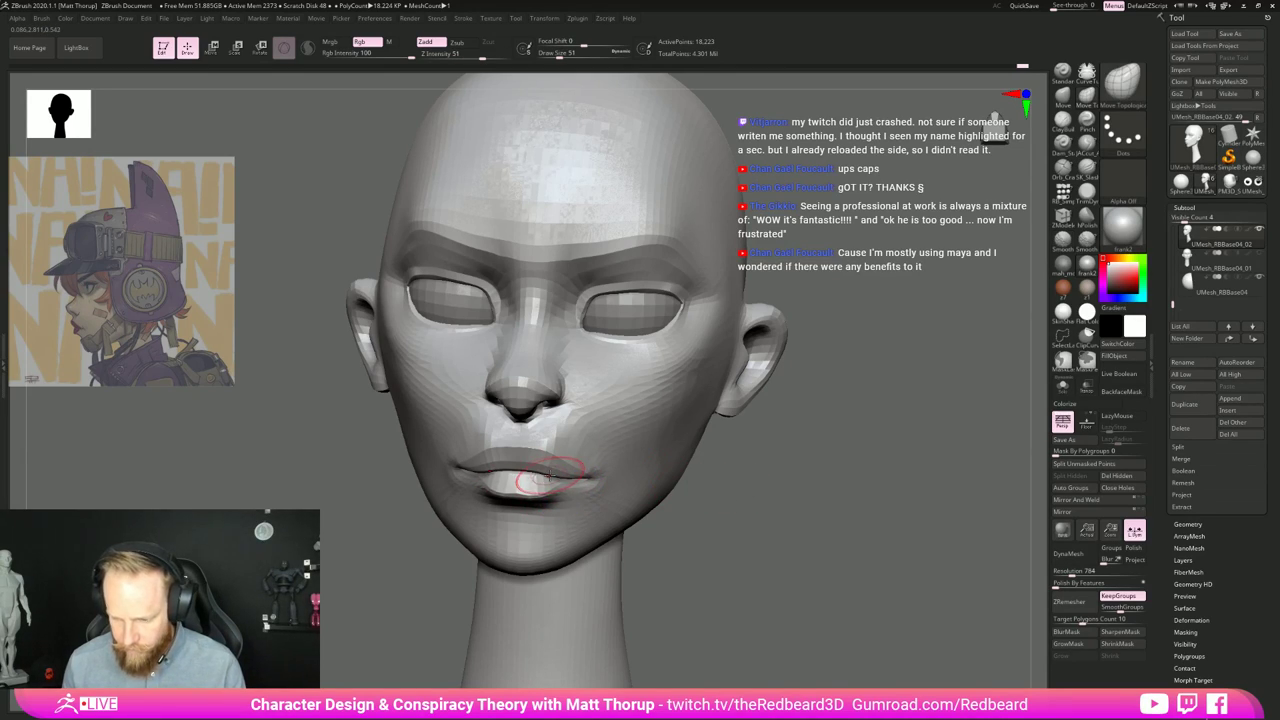
Step: Shape the upper lip from the front and below with the Move Topological brush at Draw Sizes 39 and 25
{"action": "key", "text": "bracketleft"}
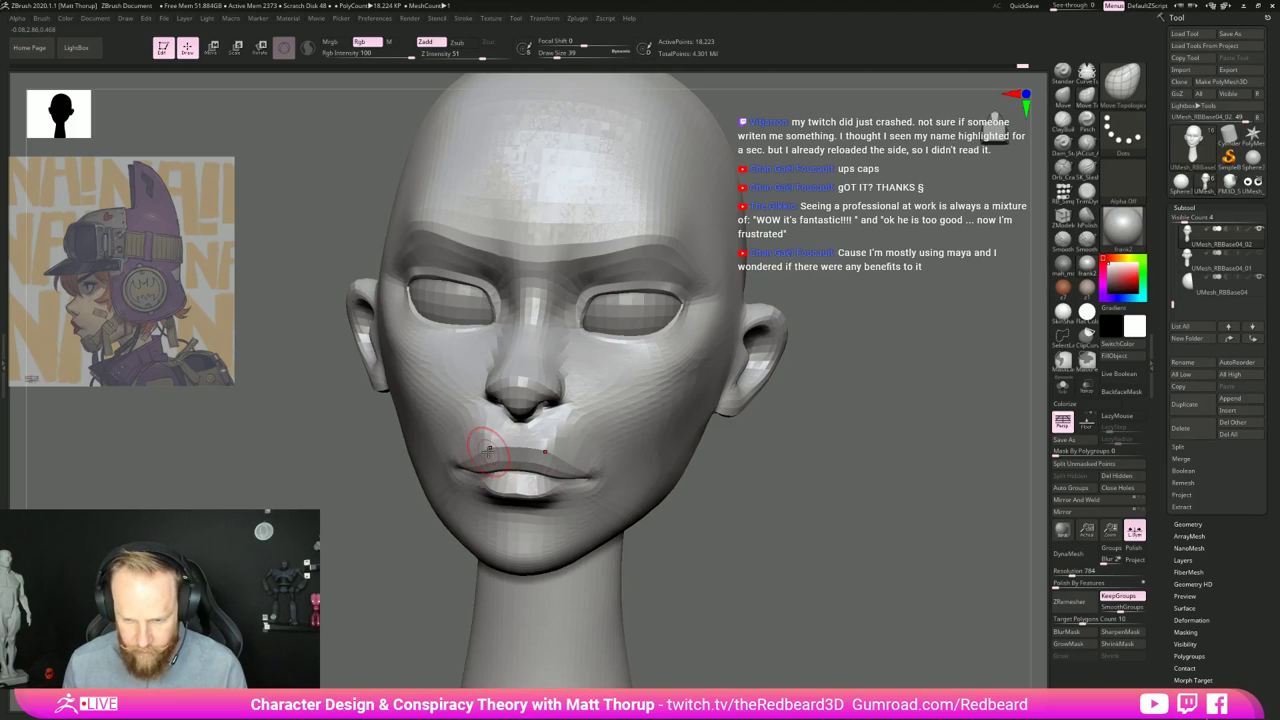
{"action": "right_click_drag", "start_coordinate": [517, 451], "coordinate": [524, 400]}
{"action": "key", "text": "s"}
{"action": "left_click_drag", "start_coordinate": [519, 446], "coordinate": [515, 443]}
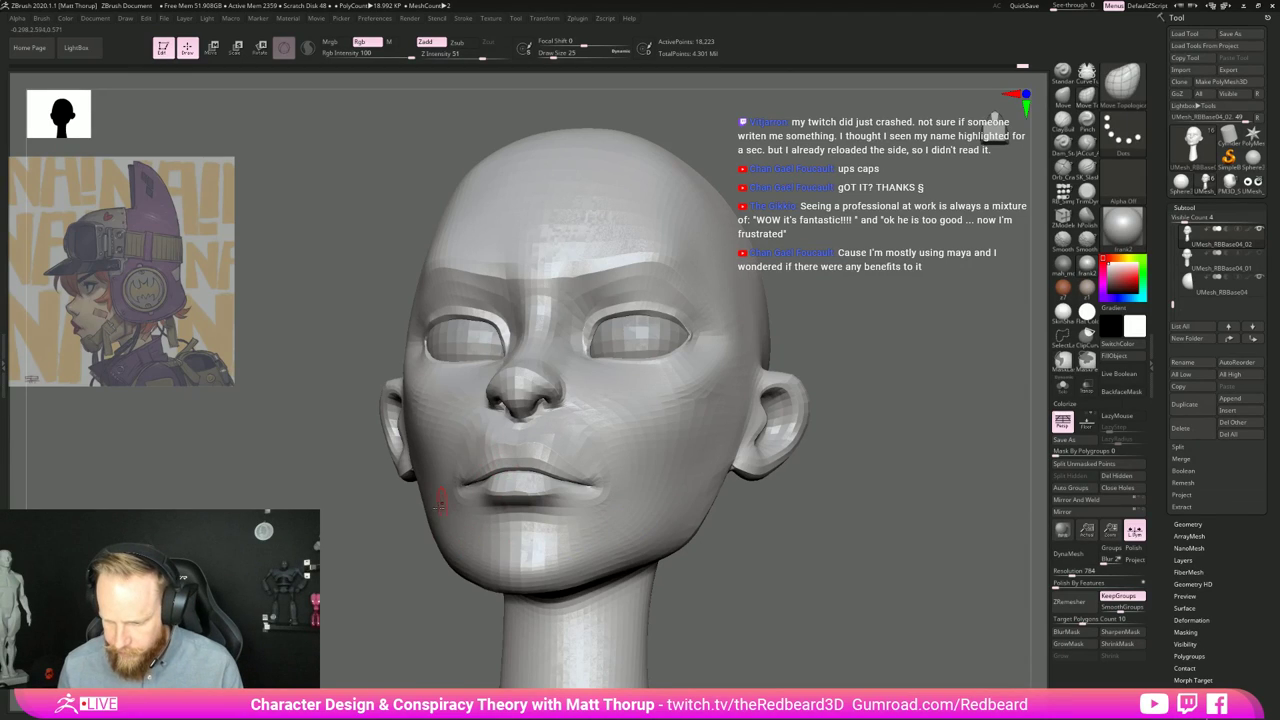
Step: Adjust and smooth the area between the nose and upper lip in profile with the Move Topological brush at Draw Size 22
{"action": "mouse_move", "coordinate": [440, 500]}
{"action": "right_mouse_down"}
{"action": "mouse_move", "coordinate": [651, 463]}
{"action": "mouse_move", "coordinate": [509, 574]}
{"action": "right_mouse_up"}
{"action": "key", "text": "bracketleft"}
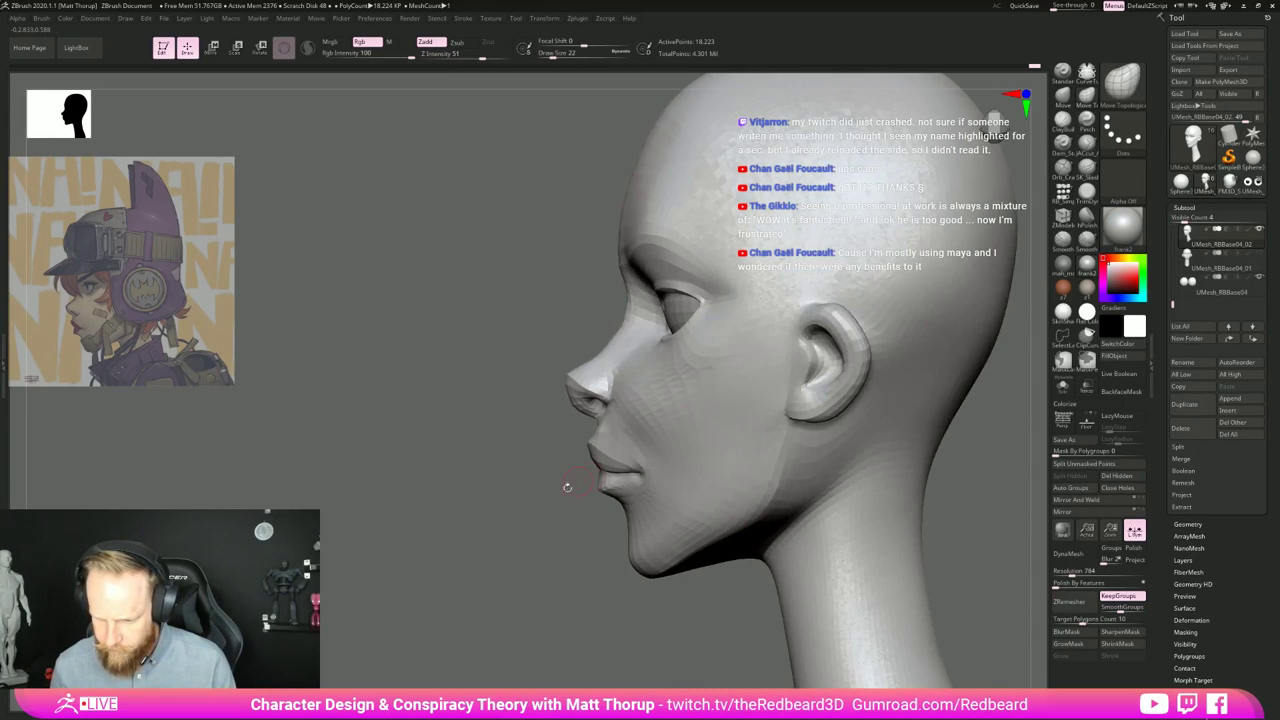
{"action": "right_click_drag", "start_coordinate": [575, 447], "coordinate": [597, 437]}
{"action": "left_click_drag", "start_coordinate": [597, 437], "coordinate": [594, 441], "text": "shift"}
{"action": "right_click_drag", "start_coordinate": [525, 490], "coordinate": [535, 506]}
{"action": "mouse_move", "coordinate": [597, 436]}
{"action": "left_mouse_down", "text": "shift"}
{"action": "mouse_move", "coordinate": [603, 413]}
{"action": "mouse_move", "coordinate": [594, 434]}
{"action": "left_mouse_up", "text": "shift"}
Step: Refine the upper lip profile below the nose with the Move brush at Draw Sizes 37 and 46
{"action": "key", "text": "b"}
{"action": "key", "text": "m"}
{"action": "key", "text": "v"}
{"action": "key", "text": "s"}
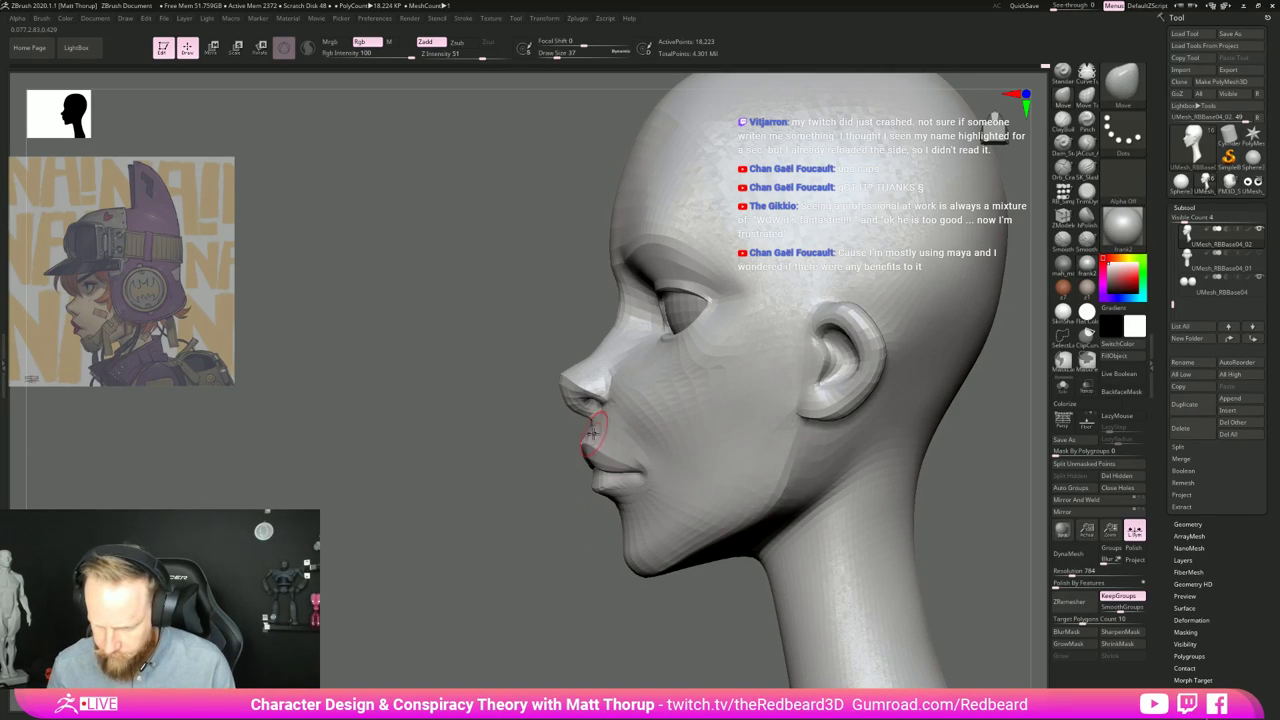
{"action": "right_click_drag", "start_coordinate": [541, 506], "coordinate": [559, 484]}
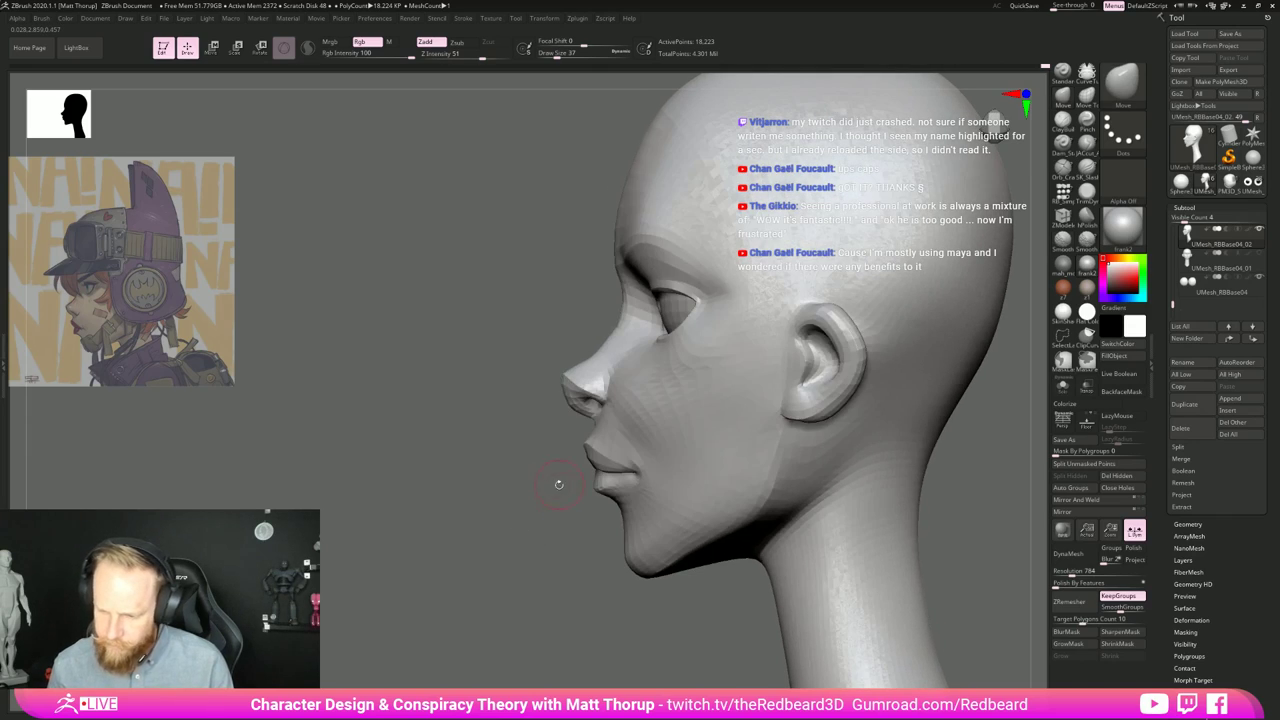
{"action": "key", "text": "bracketright"}
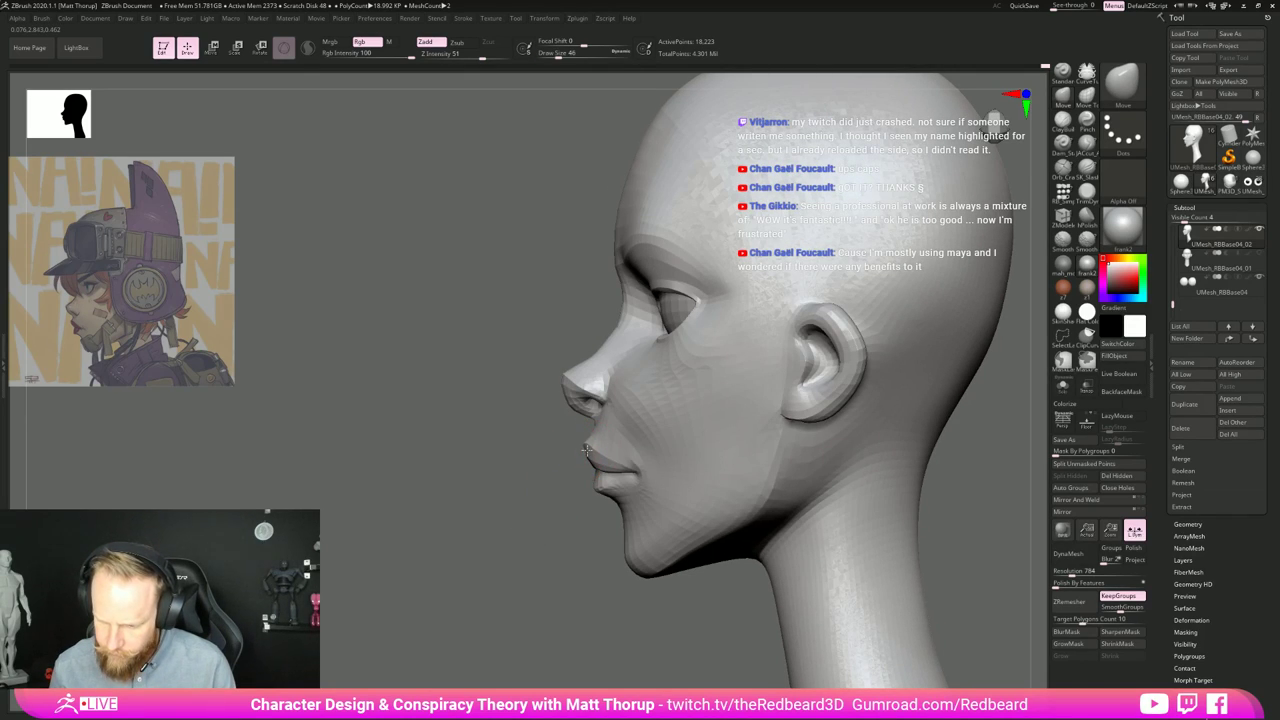
{"action": "right_click_drag", "start_coordinate": [569, 459], "coordinate": [580, 523]}
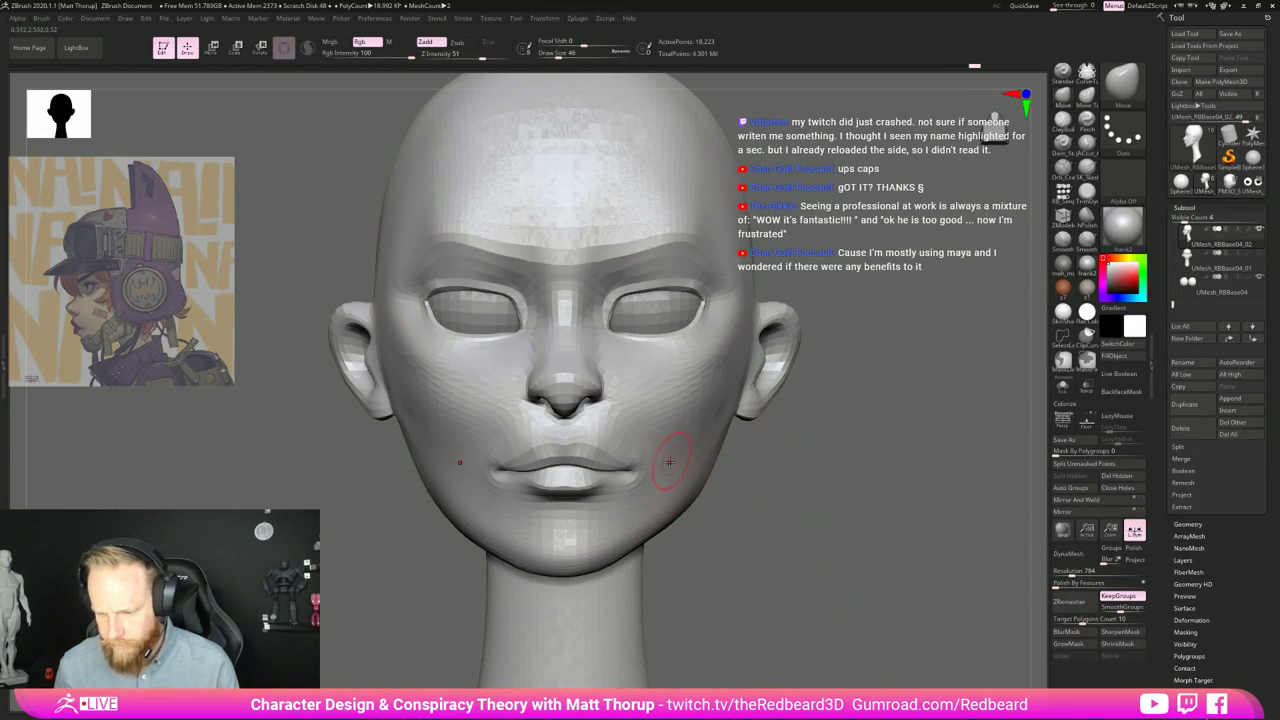
Step: Refine the cheek, jaw and chin contours from the front with the Move brush at Draw Sizes 116, 163 and 112
{"action": "key", "text": "s"}
{"action": "left_click_drag", "start_coordinate": [669, 462], "coordinate": [681, 465]}
{"action": "key", "text": "s"}
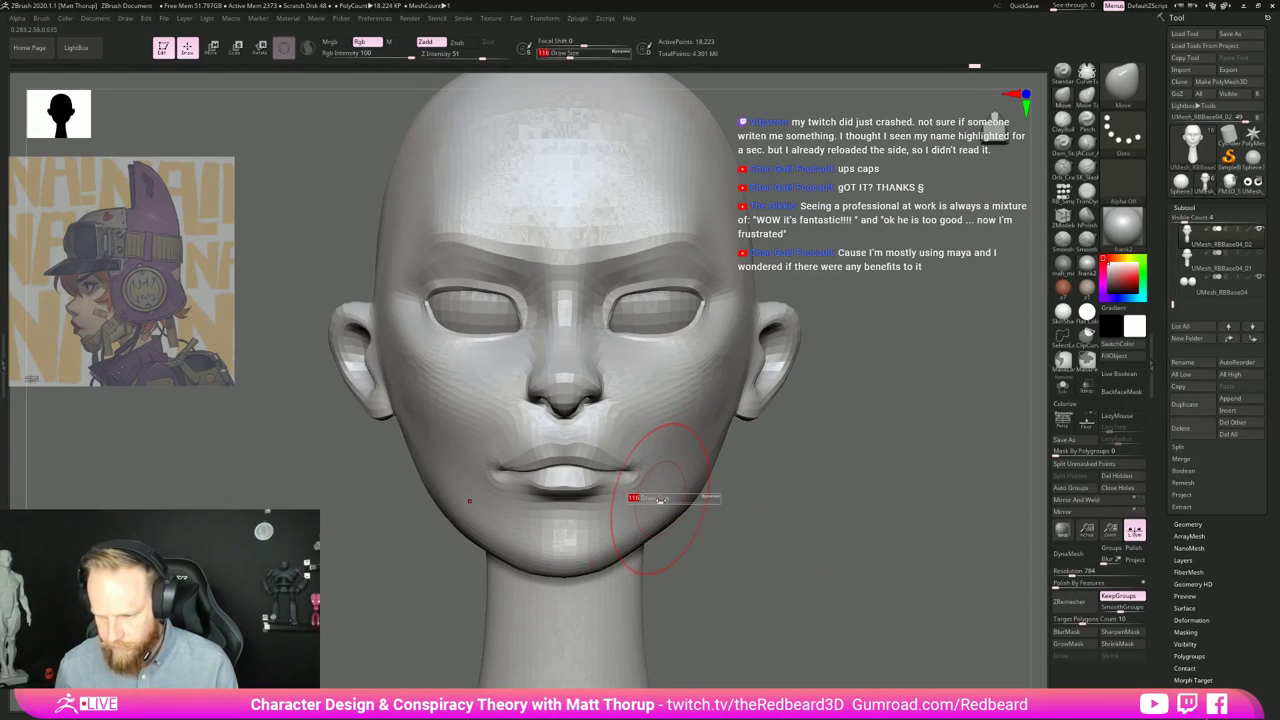
{"action": "key", "text": "s"}
{"action": "left_click_drag", "start_coordinate": [733, 346], "coordinate": [735, 369]}
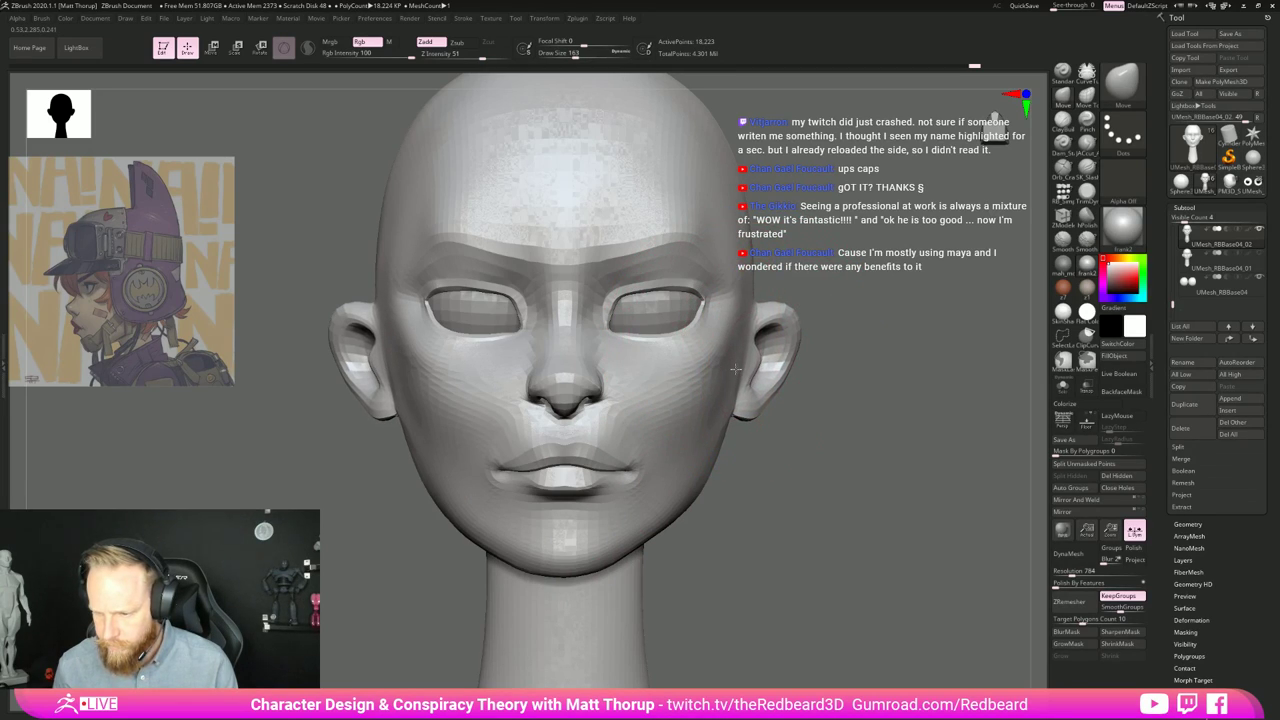
{"action": "key", "text": "s"}
{"action": "left_click_drag", "start_coordinate": [698, 491], "coordinate": [698, 490]}
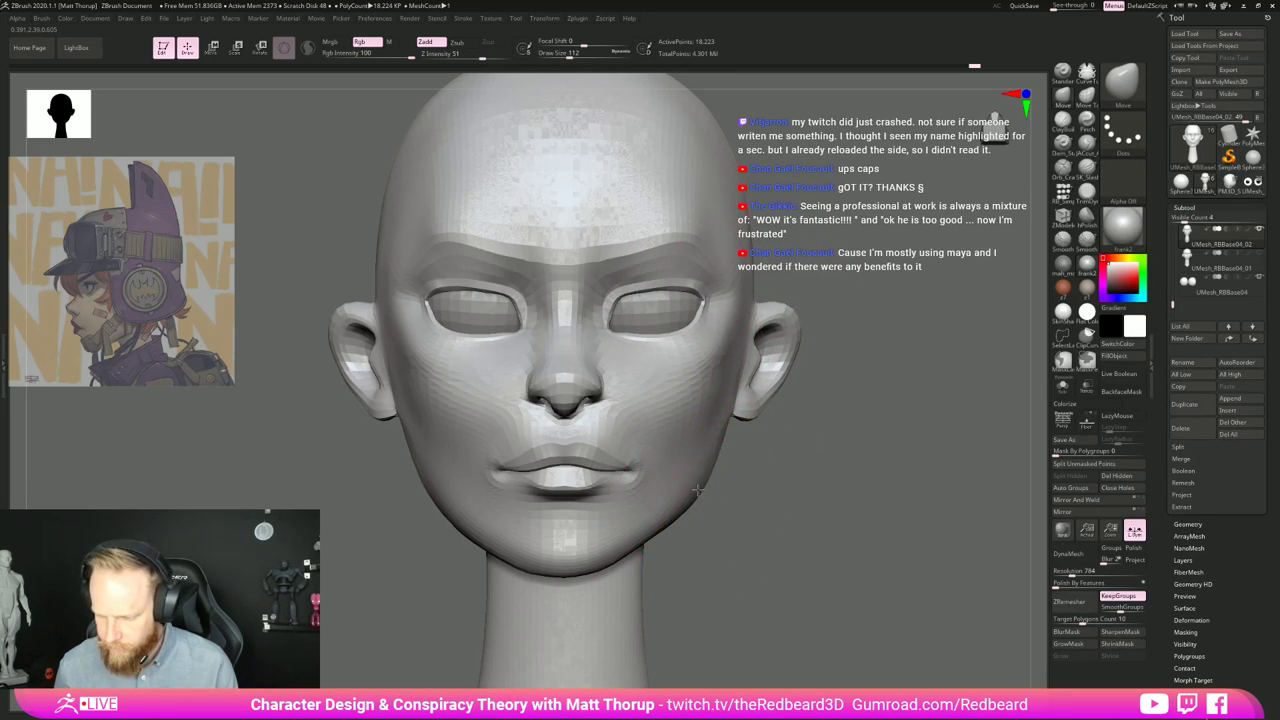
{"action": "key", "text": "bracketleft"}
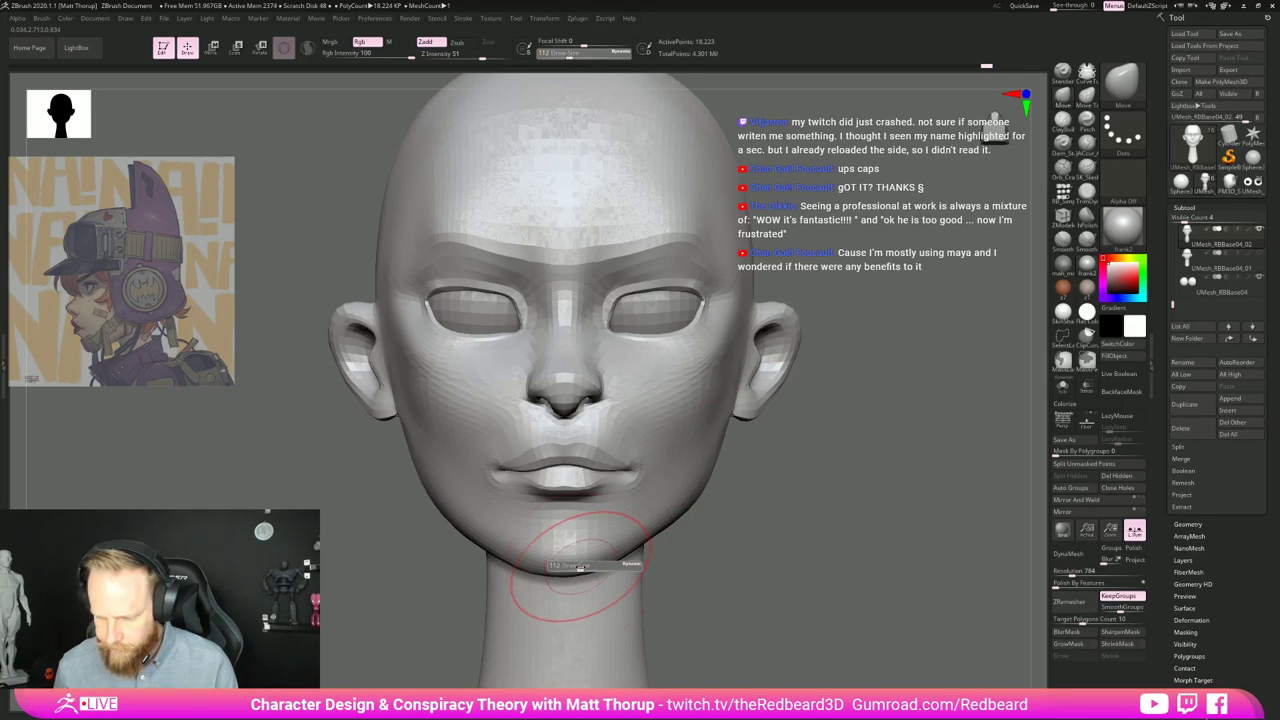
{"action": "key", "text": "bracketright"}
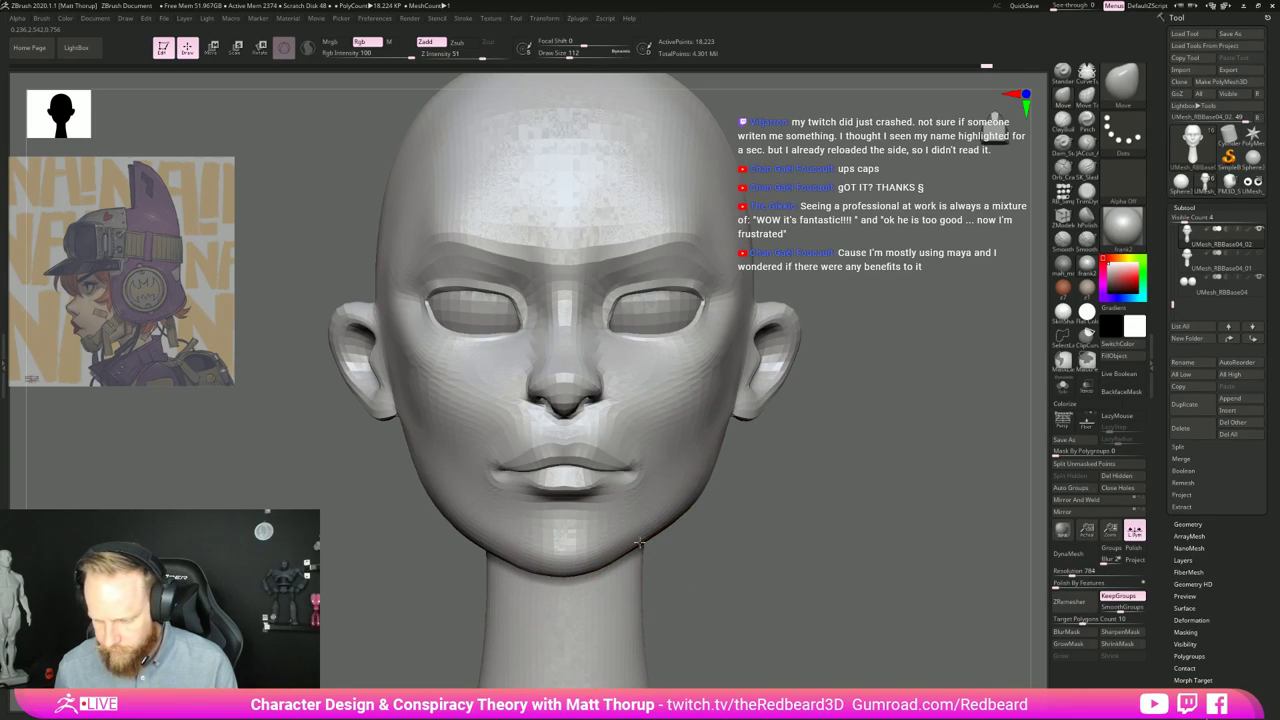
Step: Adjust the outer ends of the brows from the front with the Move brush at Draw Size 112
{"action": "left_click_drag", "start_coordinate": [844, 555], "coordinate": [686, 477], "text": "alt"}
{"action": "mouse_move", "coordinate": [792, 511]}
{"action": "left_mouse_down", "text": "alt"}
{"action": "mouse_move", "coordinate": [709, 494]}
{"action": "mouse_move", "coordinate": [654, 463]}
{"action": "left_mouse_up", "text": "alt"}
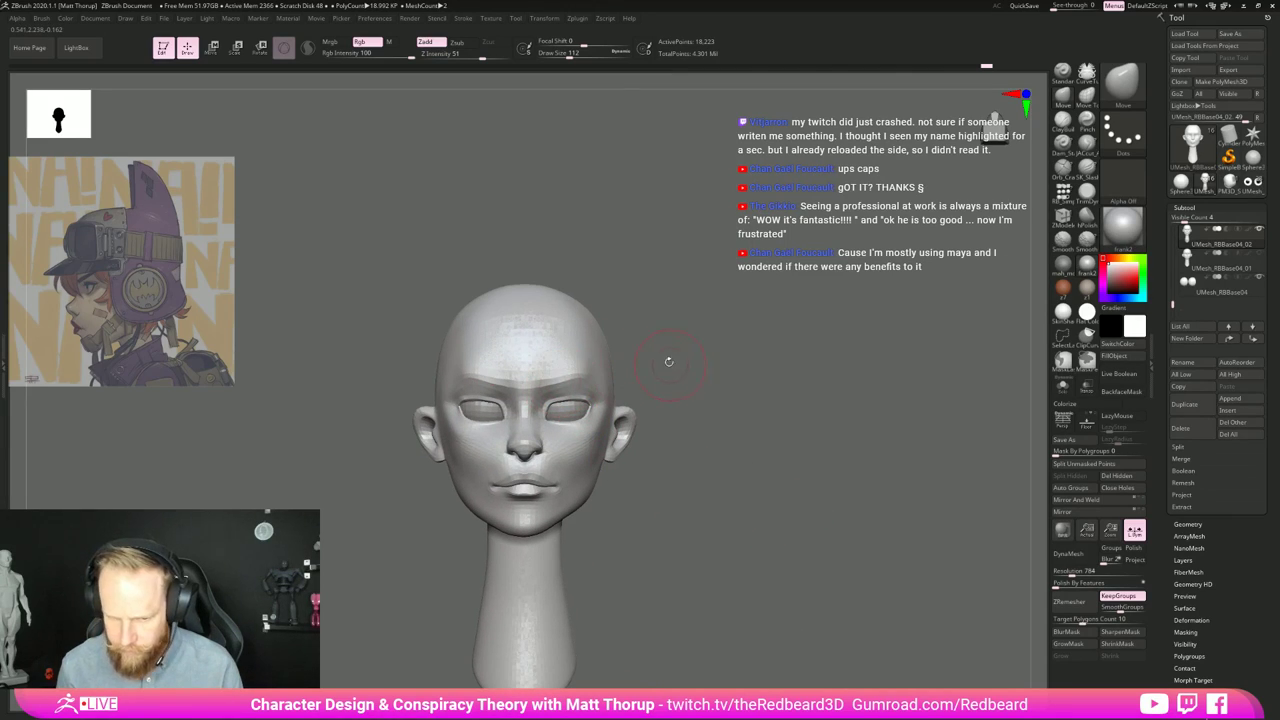
{"action": "left_click_drag", "start_coordinate": [585, 383], "coordinate": [587, 379]}
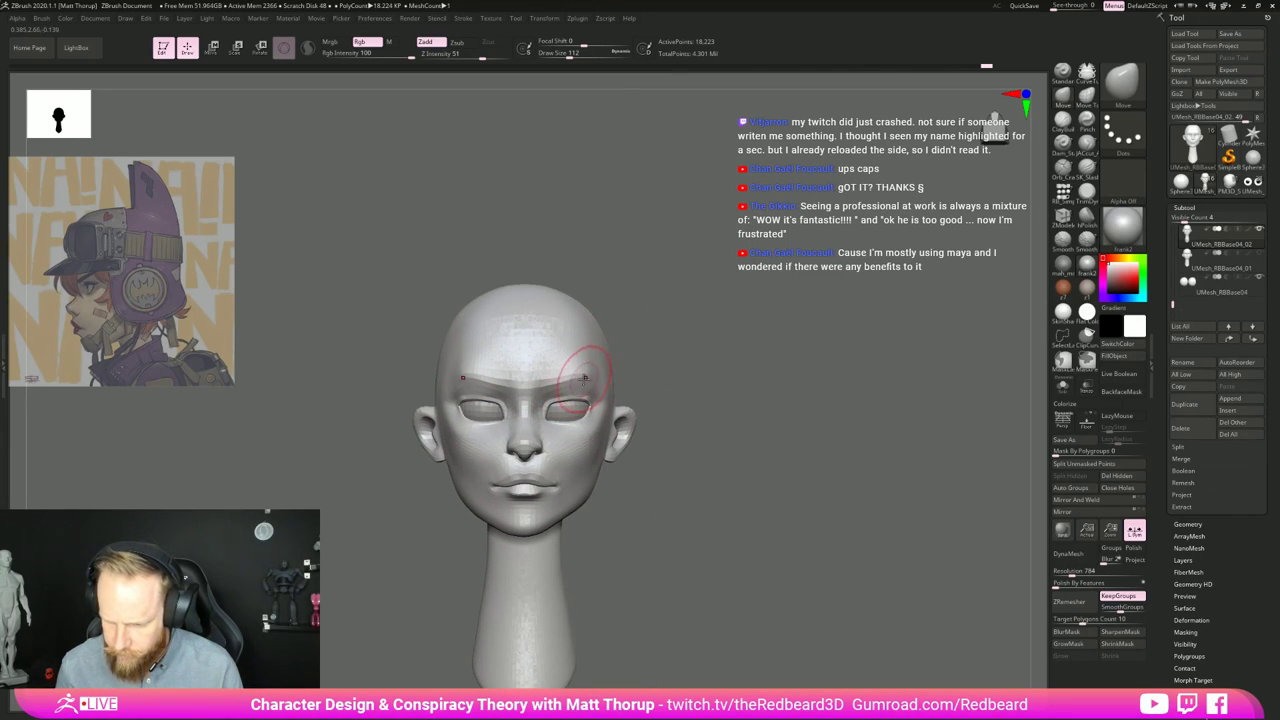
{"action": "key", "text": "shift"}
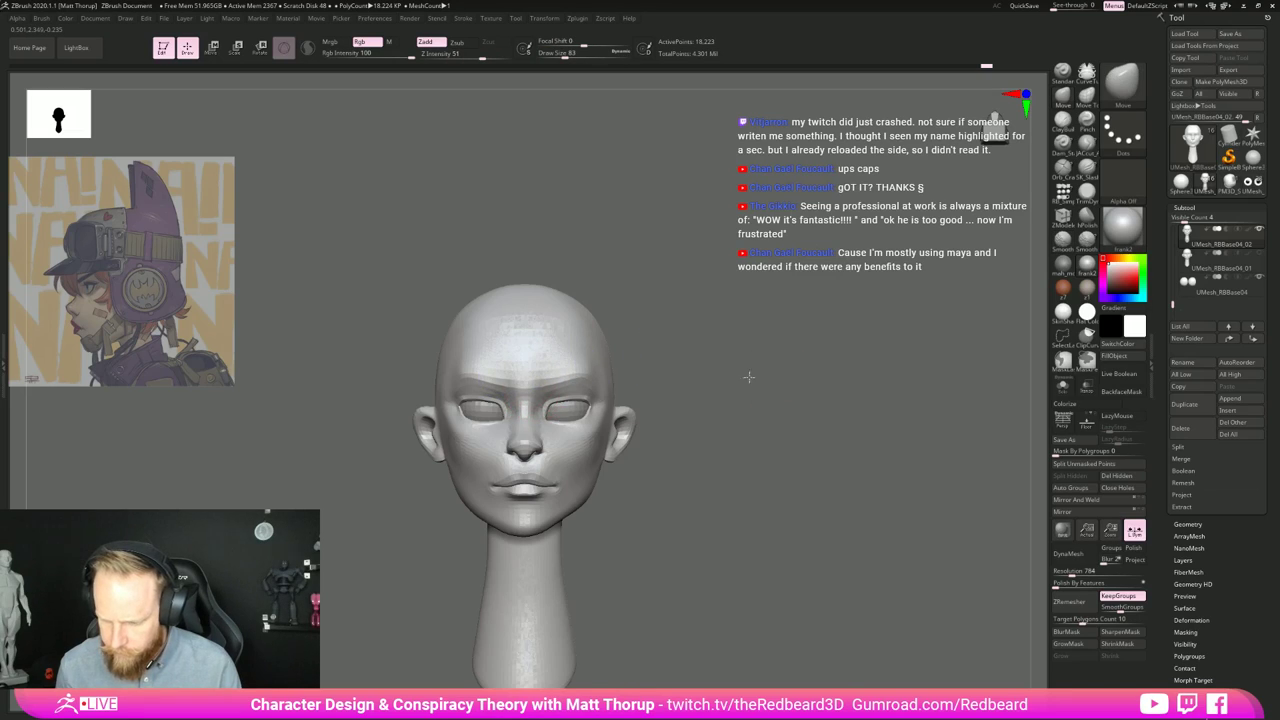
Step: Refine the cheek and brow contours with the Move brush at Draw Sizes 83 and 65
{"action": "left_click_drag", "start_coordinate": [748, 377], "coordinate": [731, 377], "text": "shift"}
{"action": "left_click_drag", "start_coordinate": [451, 477], "coordinate": [497, 468]}
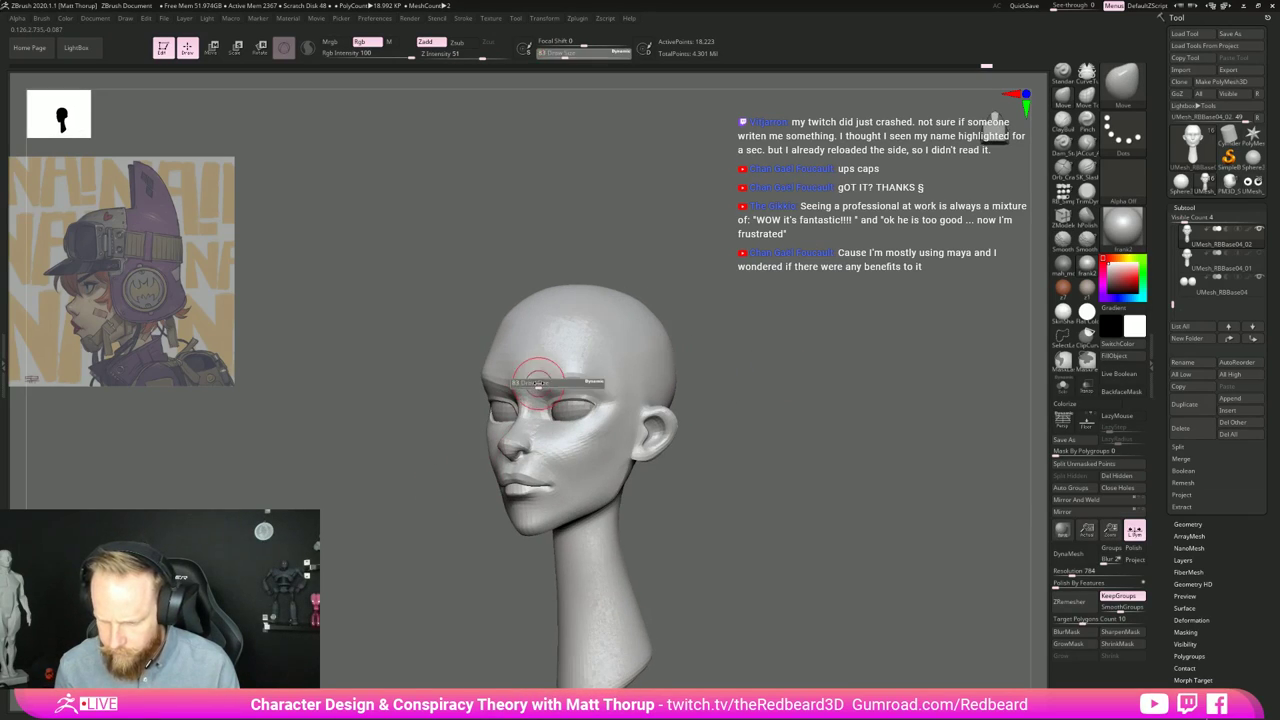
{"action": "key", "text": "shift"}
{"action": "mouse_move", "coordinate": [720, 345]}
{"action": "left_mouse_down"}
{"action": "mouse_move", "coordinate": [523, 366]}
{"action": "mouse_move", "coordinate": [468, 358]}
{"action": "mouse_move", "coordinate": [510, 350]}
{"action": "mouse_move", "coordinate": [543, 363]}
{"action": "left_mouse_up"}
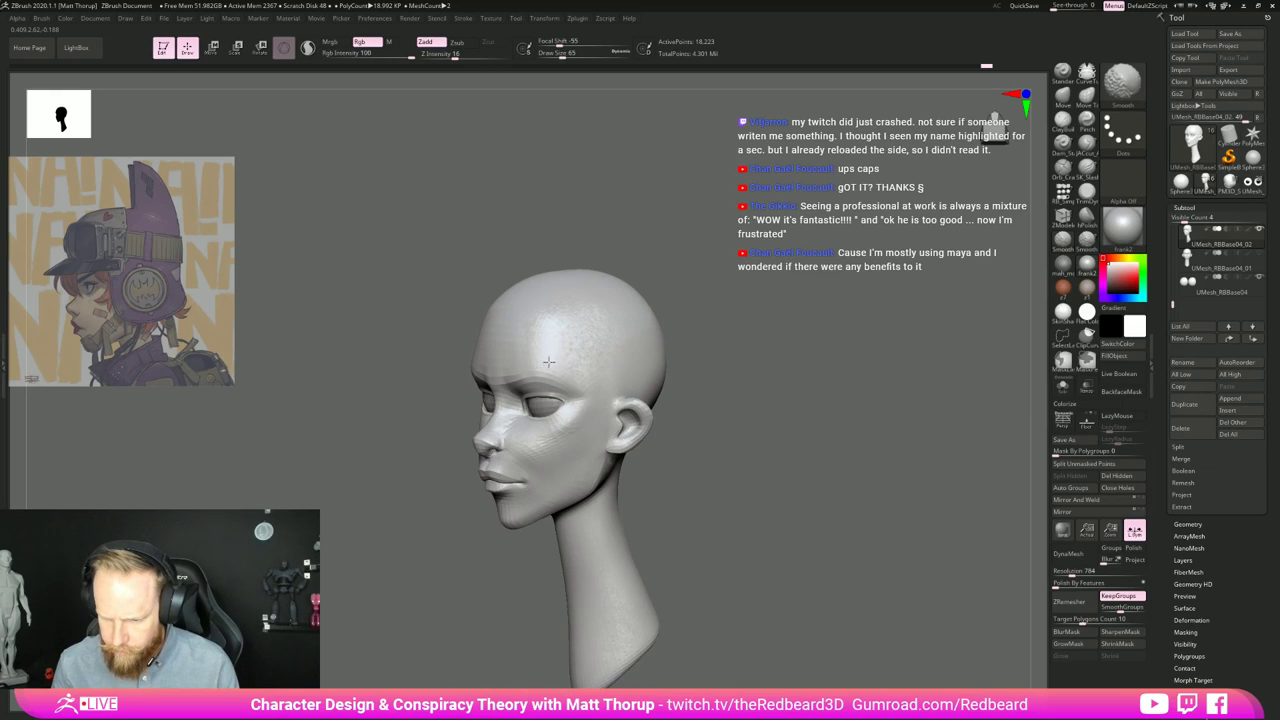
{"action": "left_click_drag", "start_coordinate": [686, 323], "coordinate": [766, 346]}
{"action": "key", "text": "s"}
{"action": "left_click_drag", "start_coordinate": [461, 328], "coordinate": [482, 327]}
{"action": "mouse_move", "coordinate": [743, 354]}
{"action": "left_mouse_down", "text": "shift"}
{"action": "mouse_move", "coordinate": [757, 354]}
{"action": "mouse_move", "coordinate": [714, 390]}
{"action": "mouse_move", "coordinate": [722, 430]}
{"action": "left_mouse_up", "text": "shift"}
Step: Adjust the sides of the nostrils from the front with the Move brush at Draw Size 39
{"action": "key", "text": "s"}
{"action": "mouse_move", "coordinate": [601, 457]}
{"action": "left_mouse_down"}
{"action": "mouse_move", "coordinate": [543, 472]}
{"action": "mouse_move", "coordinate": [542, 486]}
{"action": "left_mouse_up"}
{"action": "key", "text": "s"}
{"action": "key", "text": "s"}
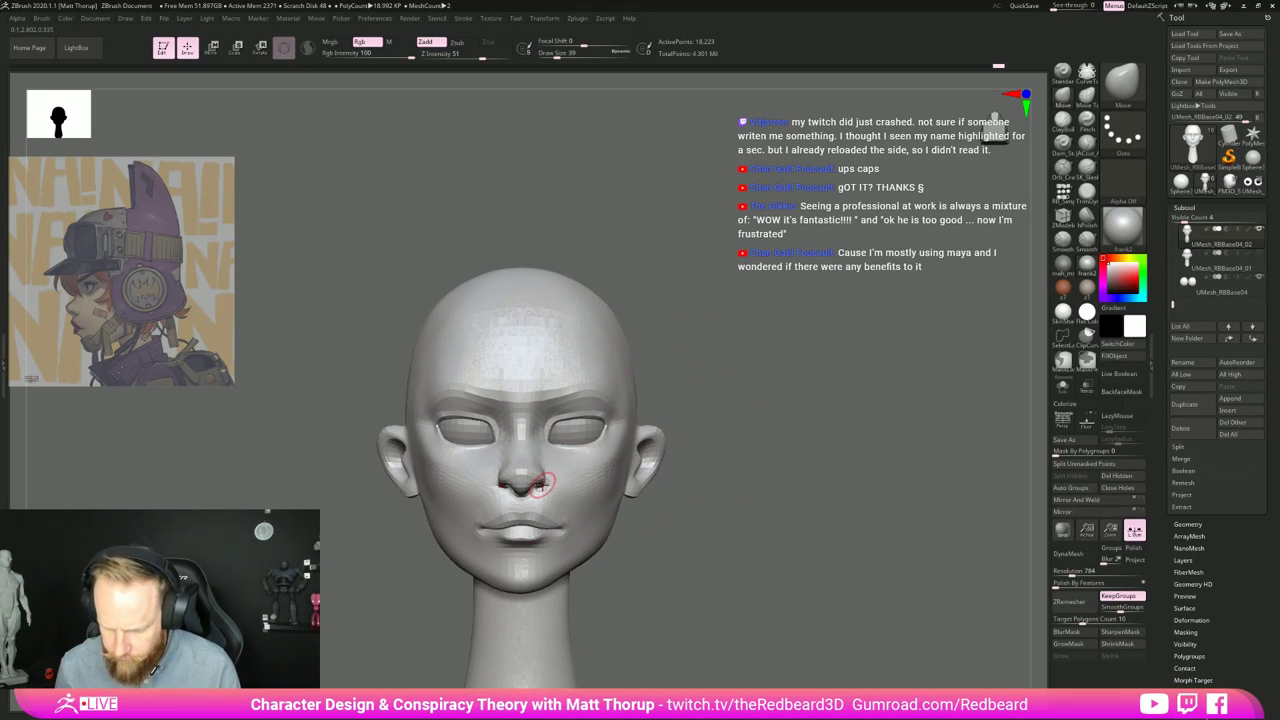
Step: Refine the nostril and nose tip in profile with the Move brush at Draw Sizes 25 and 41
{"action": "mouse_move", "coordinate": [753, 502]}
{"action": "left_mouse_down"}
{"action": "mouse_move", "coordinate": [500, 583]}
{"action": "mouse_move", "coordinate": [508, 640]}
{"action": "left_mouse_up"}
{"action": "key", "text": "s"}
{"action": "left_click_drag", "start_coordinate": [542, 489], "coordinate": [538, 489]}
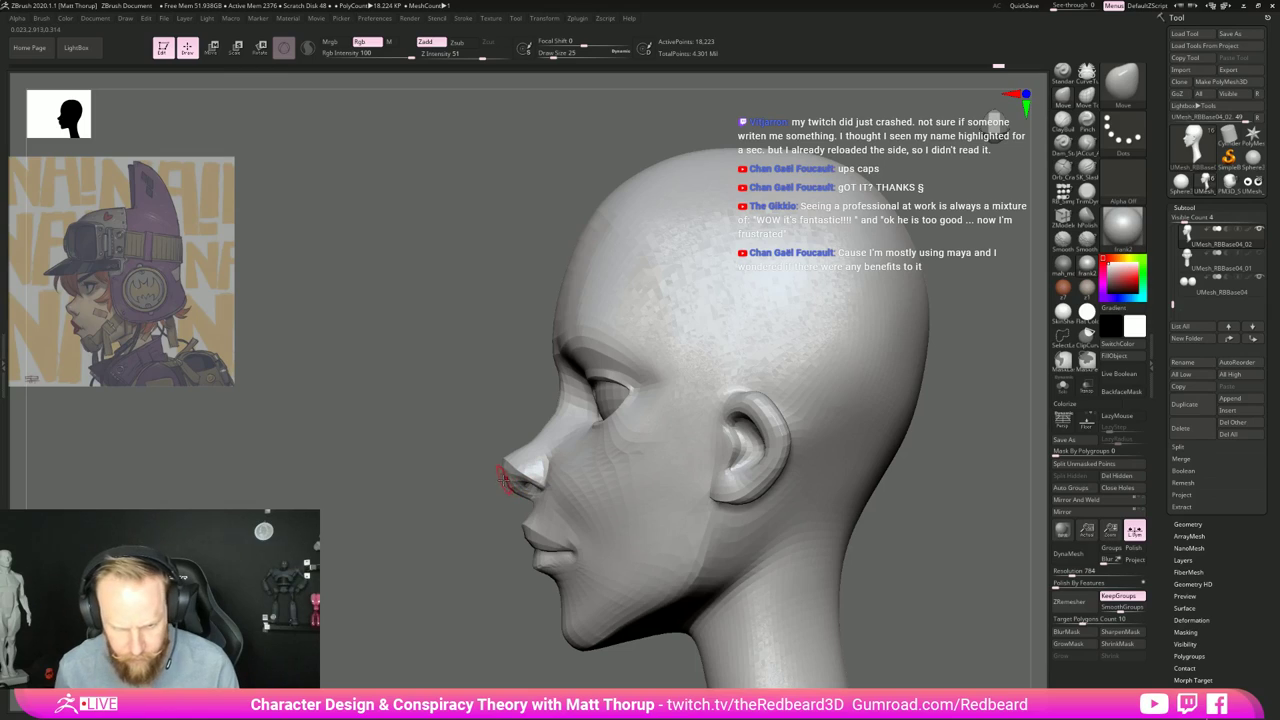
{"action": "key", "text": "bracketright"}
{"action": "key", "text": "bracketright"}
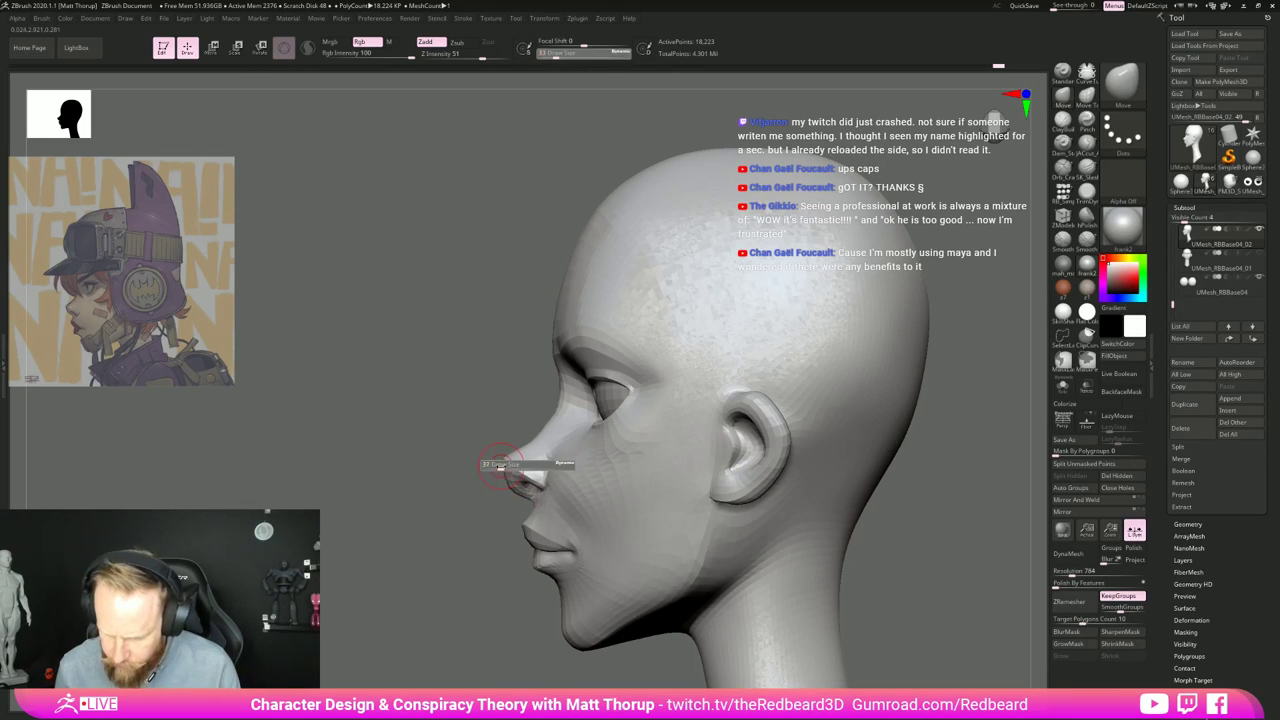
{"action": "left_click_drag", "start_coordinate": [519, 451], "coordinate": [524, 450]}
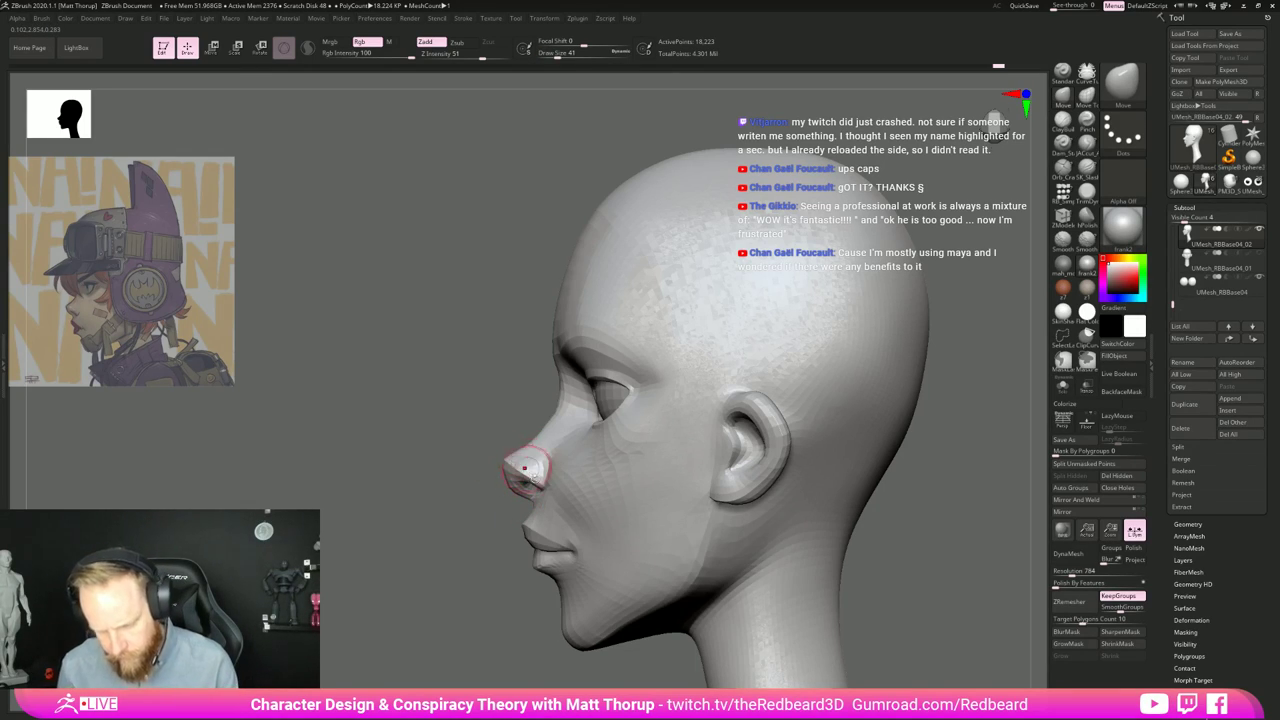
Step: Match the mouth area to the overlaid character reference with the Move brush at Draw Size 192
{"action": "key", "text": "1"}
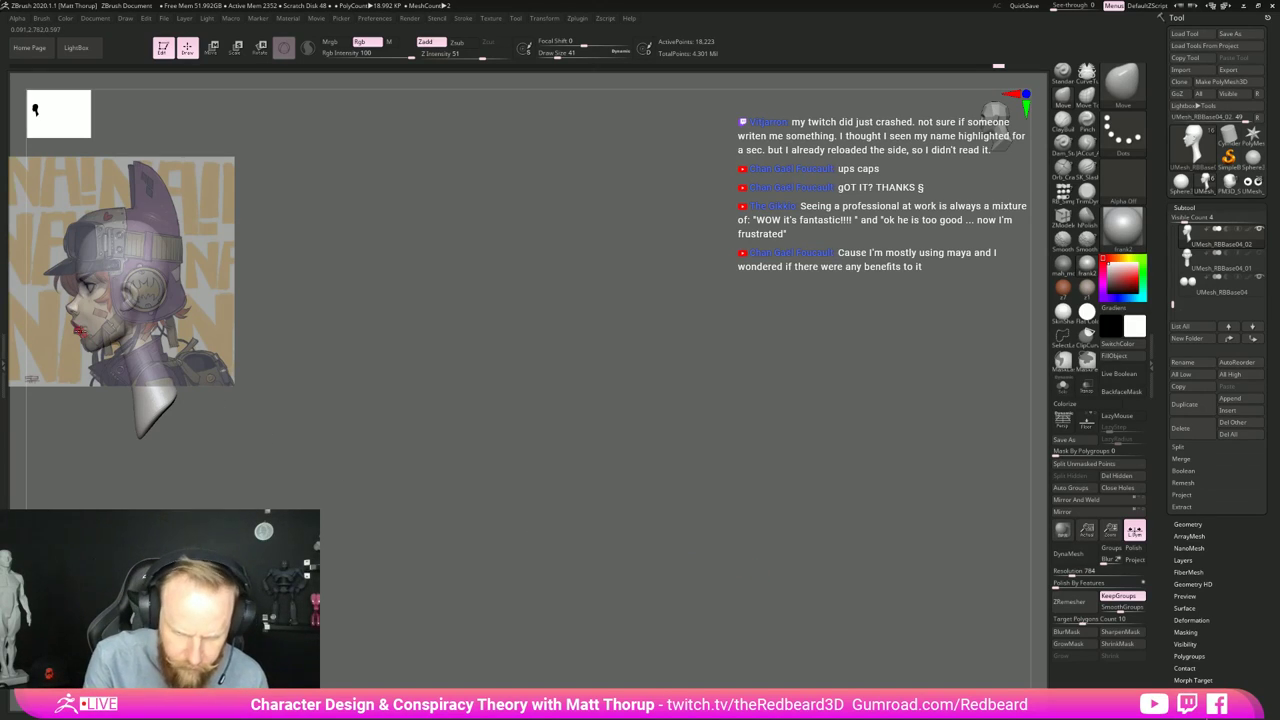
{"action": "key", "text": "s"}
{"action": "left_click_drag", "start_coordinate": [80, 331], "coordinate": [101, 331]}
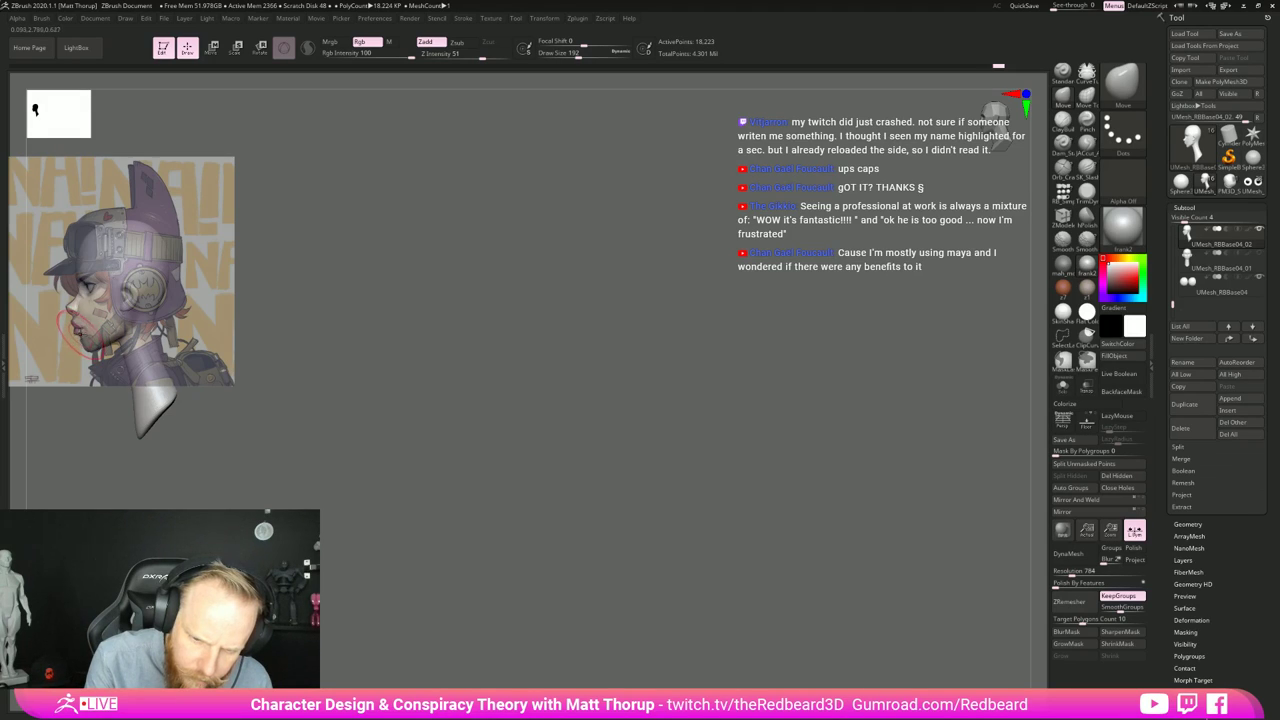
{"action": "left_click_drag", "start_coordinate": [80, 331], "coordinate": [83, 331]}
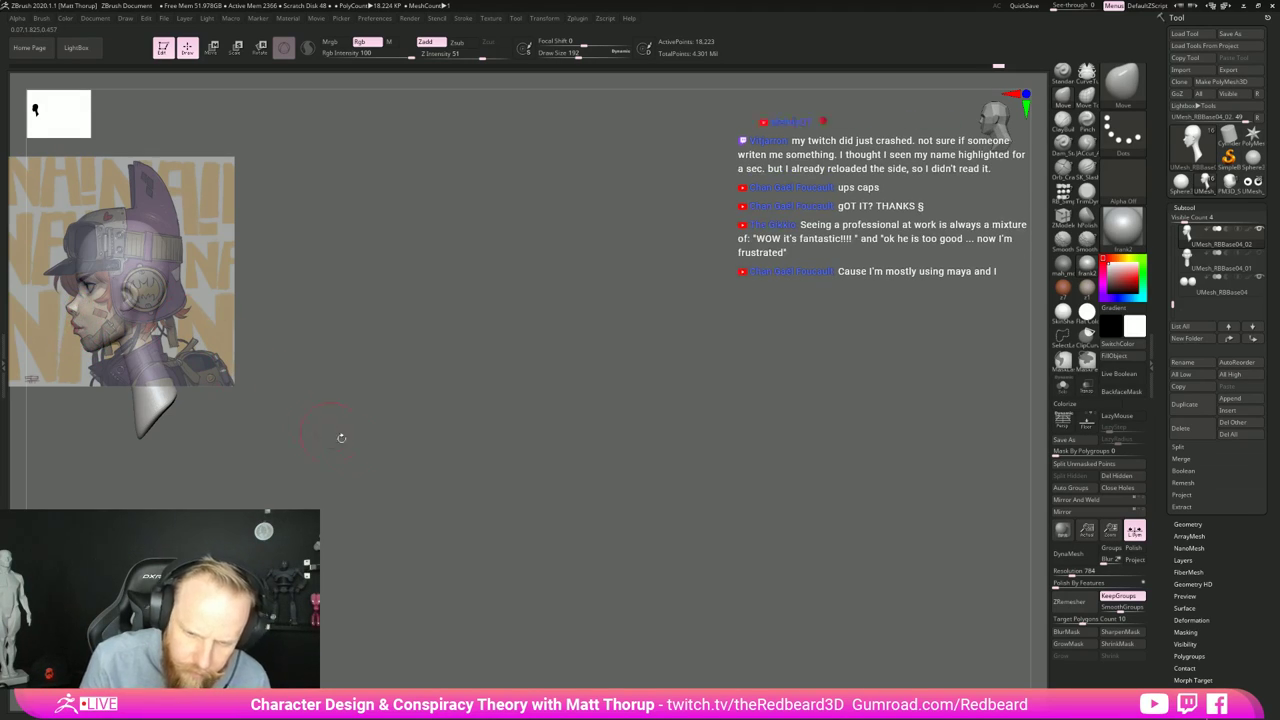
Step: Refine the chin and jaw in profile with the Move brush at Draw Size 124
{"action": "left_click_drag", "start_coordinate": [530, 516], "coordinate": [924, 624], "text": "alt"}
{"action": "left_click_drag", "start_coordinate": [740, 546], "coordinate": [880, 546]}
{"action": "left_click_drag", "start_coordinate": [850, 510], "coordinate": [856, 580], "text": "alt"}
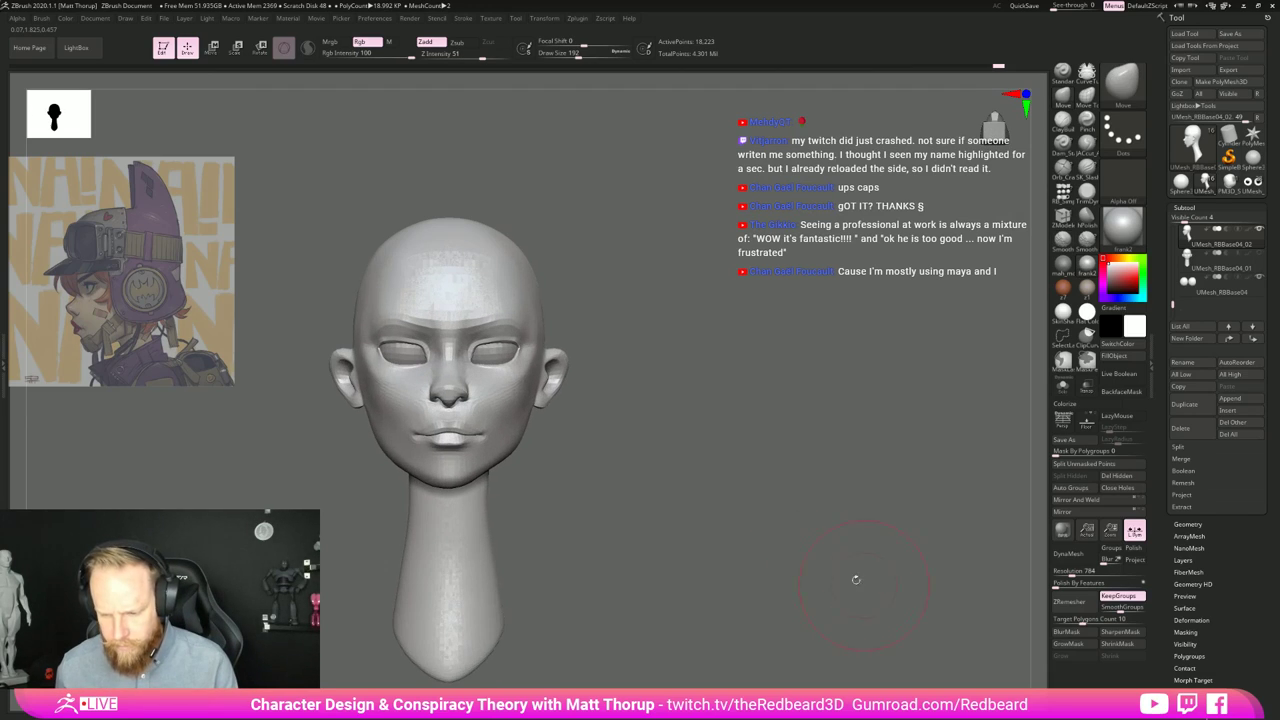
{"action": "mouse_move", "coordinate": [625, 497]}
{"action": "left_mouse_down", "text": "shift"}
{"action": "mouse_move", "coordinate": [731, 483]}
{"action": "mouse_move", "coordinate": [734, 514]}
{"action": "left_mouse_up", "text": "shift"}
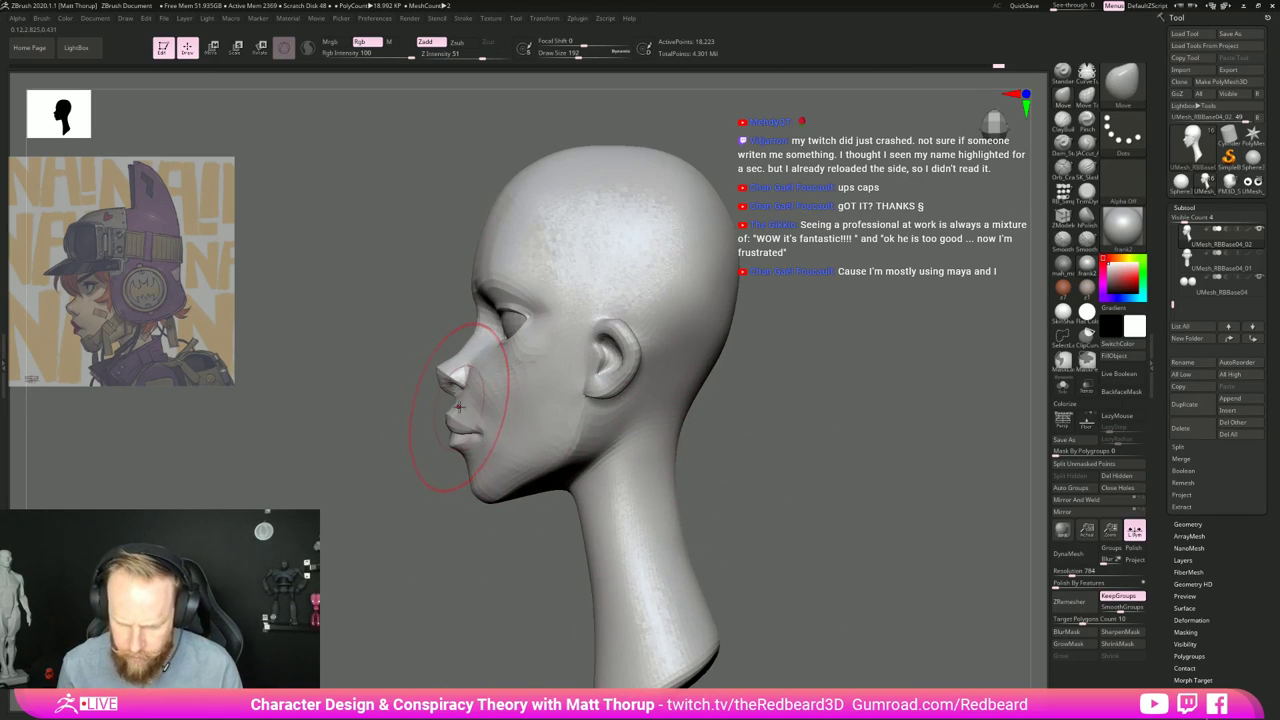
{"action": "key", "text": "s"}
{"action": "mouse_move", "coordinate": [458, 406]}
{"action": "left_mouse_down"}
{"action": "mouse_move", "coordinate": [443, 406]}
{"action": "mouse_move", "coordinate": [466, 438]}
{"action": "left_mouse_up"}
{"action": "key", "text": "s"}
{"action": "key", "text": "s"}
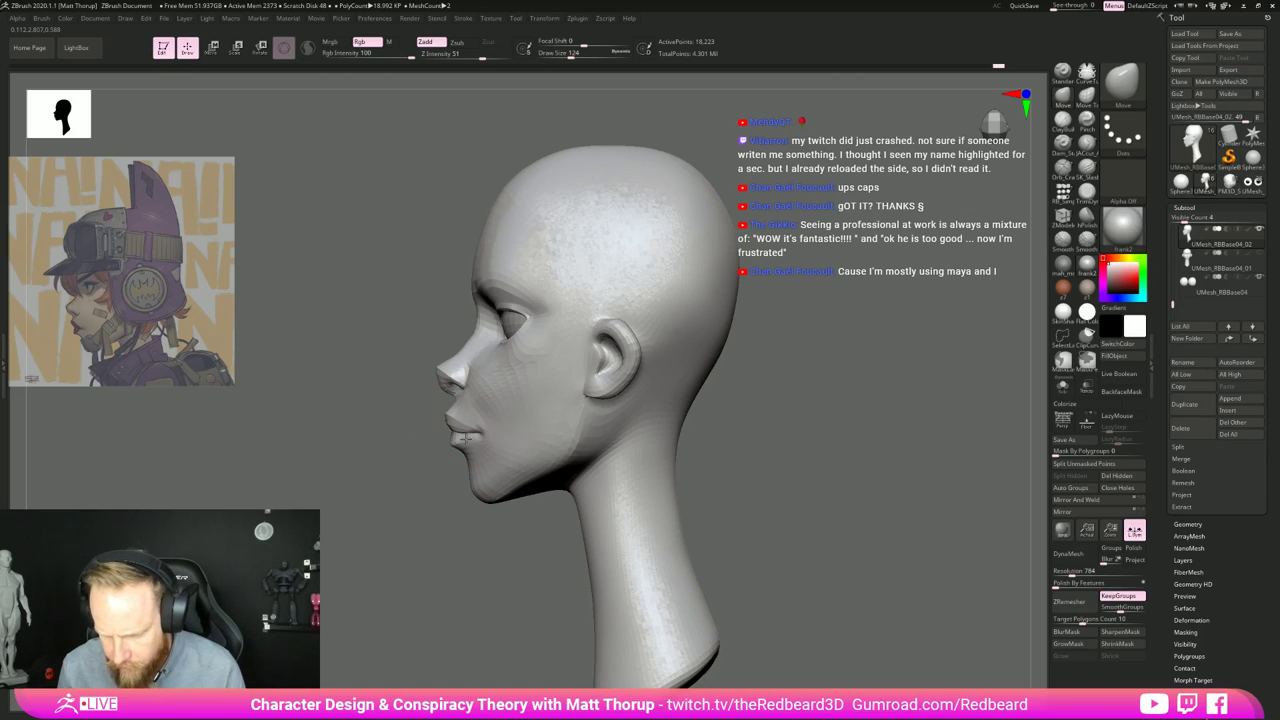
{"action": "left_click_drag", "start_coordinate": [481, 496], "coordinate": [478, 492]}
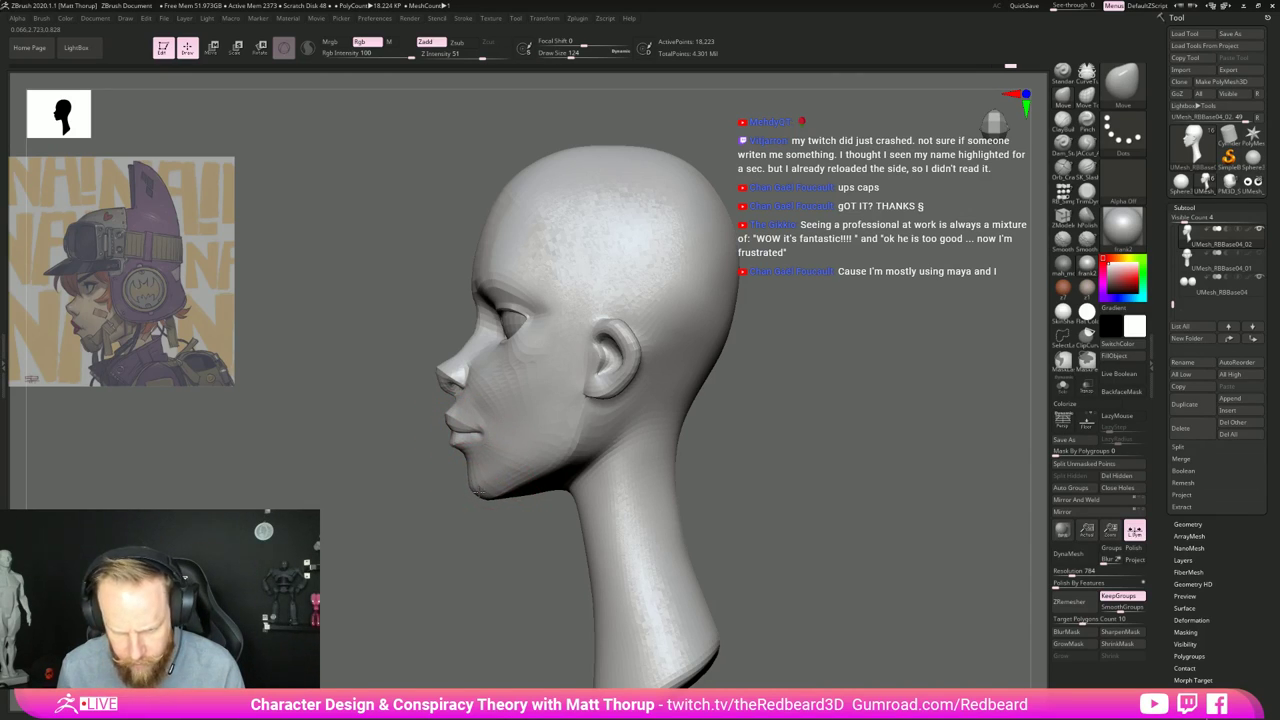
{"action": "left_click_drag", "start_coordinate": [564, 446], "coordinate": [566, 445]}
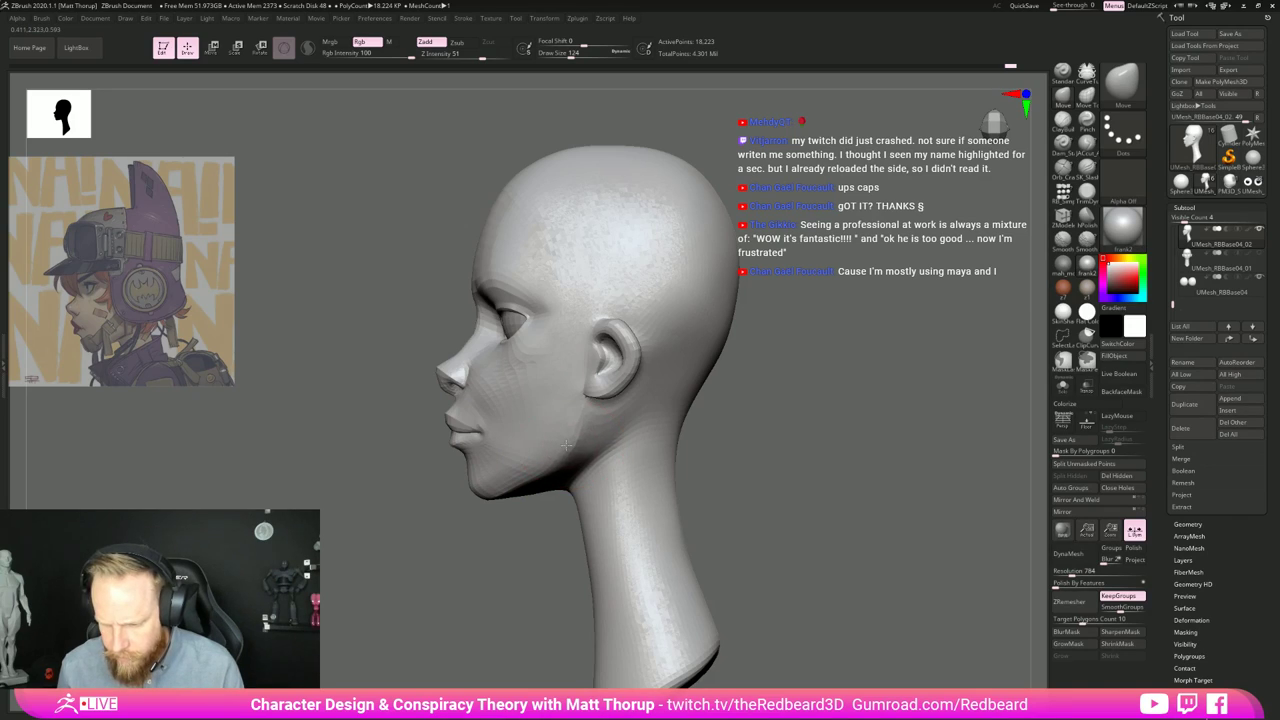
{"action": "left_click_drag", "start_coordinate": [476, 543], "coordinate": [570, 520]}
{"action": "left_click_drag", "start_coordinate": [700, 446], "coordinate": [592, 450]}
{"action": "key", "text": "s"}
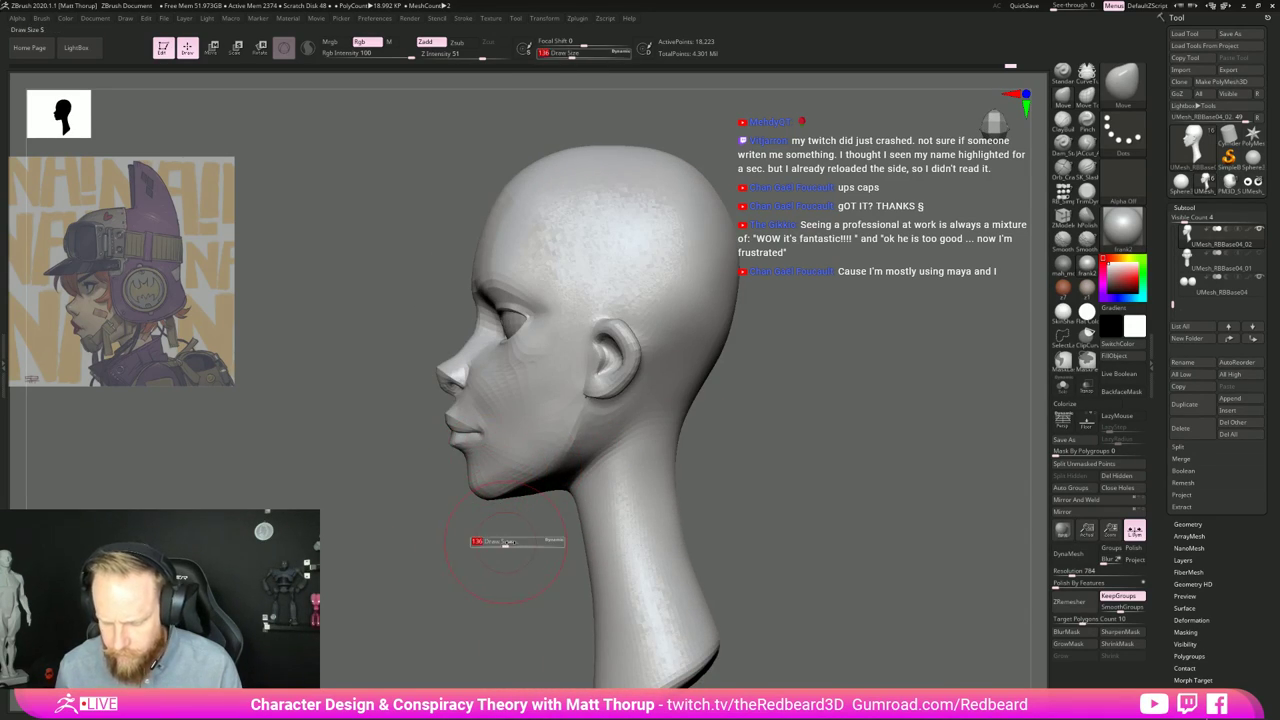
{"action": "left_click_drag", "start_coordinate": [505, 543], "coordinate": [507, 543]}
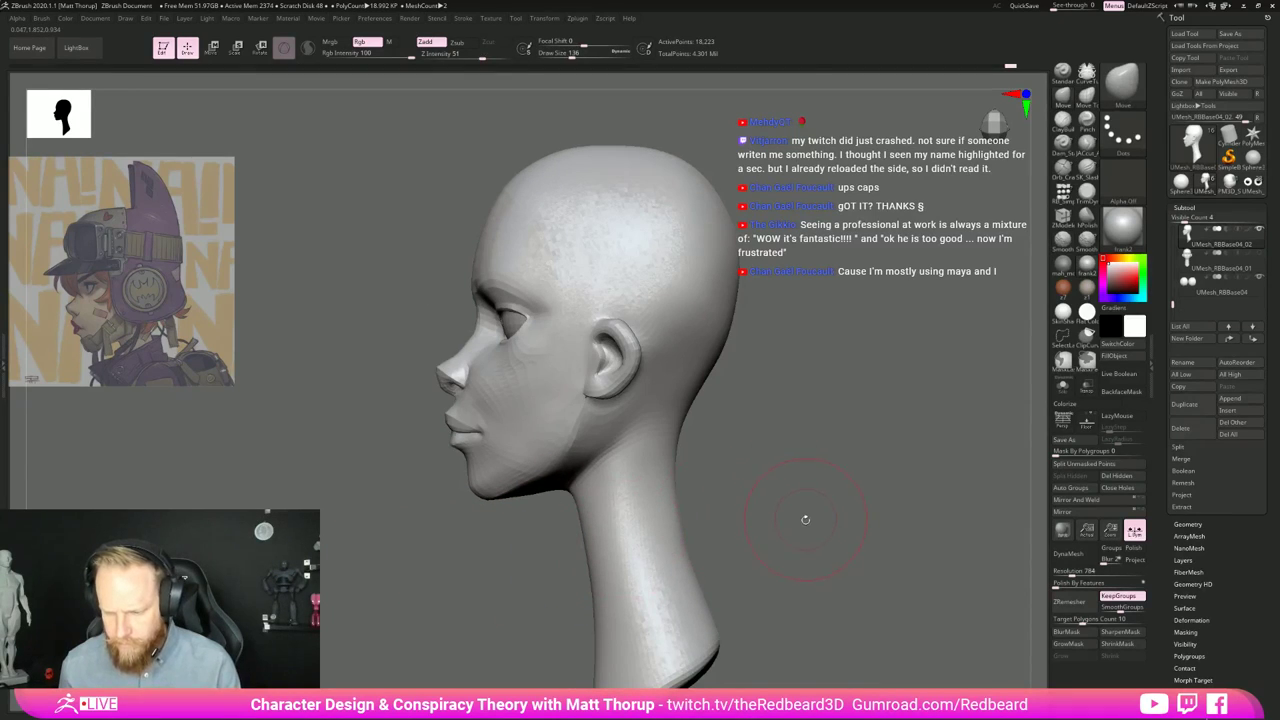
{"action": "left_click_drag", "start_coordinate": [793, 534], "coordinate": [822, 528], "text": "alt"}
Step: Mask the whole head with the MaskLasso brush, leaving only the neck free for editing
{"action": "key", "text": "ctrl"}
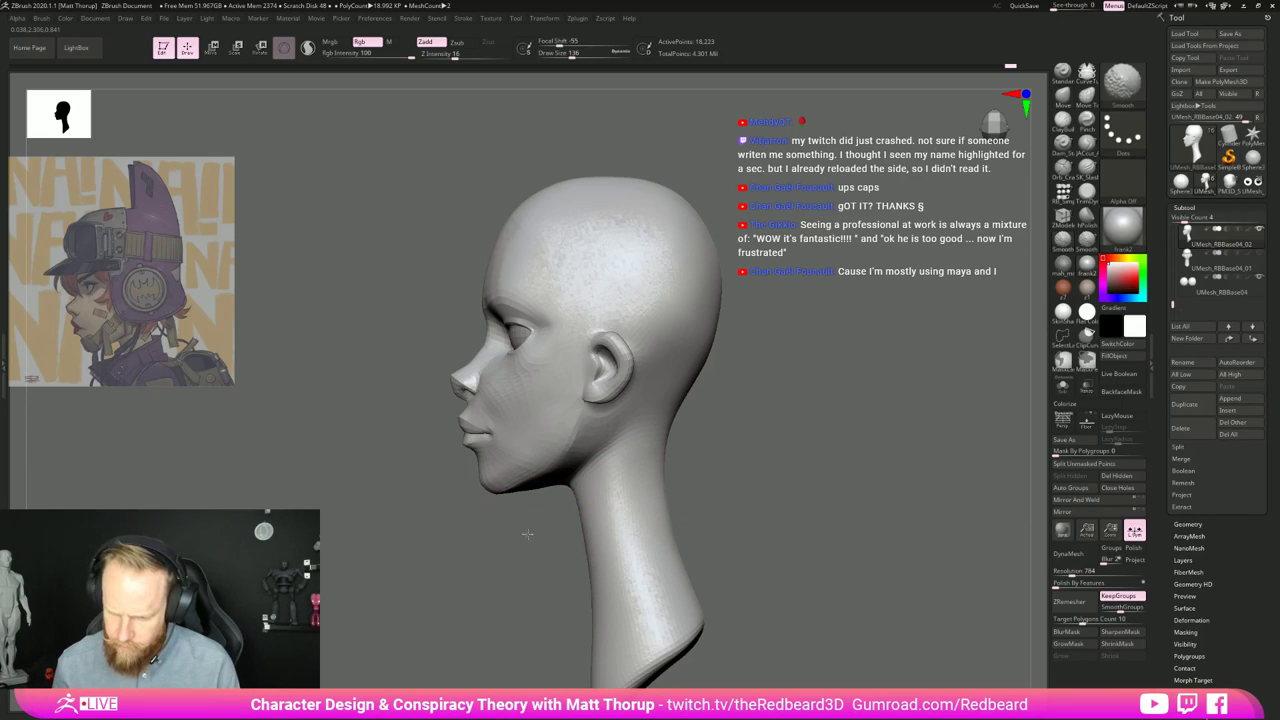
{"action": "mouse_move", "coordinate": [526, 535]}
{"action": "left_mouse_down", "text": "shift"}
{"action": "mouse_move", "coordinate": [484, 538]}
{"action": "mouse_move", "coordinate": [686, 586]}
{"action": "mouse_move", "coordinate": [598, 582]}
{"action": "left_mouse_up", "text": "shift"}
{"action": "key", "text": "s"}
{"action": "left_click_drag", "start_coordinate": [560, 482], "coordinate": [571, 485]}
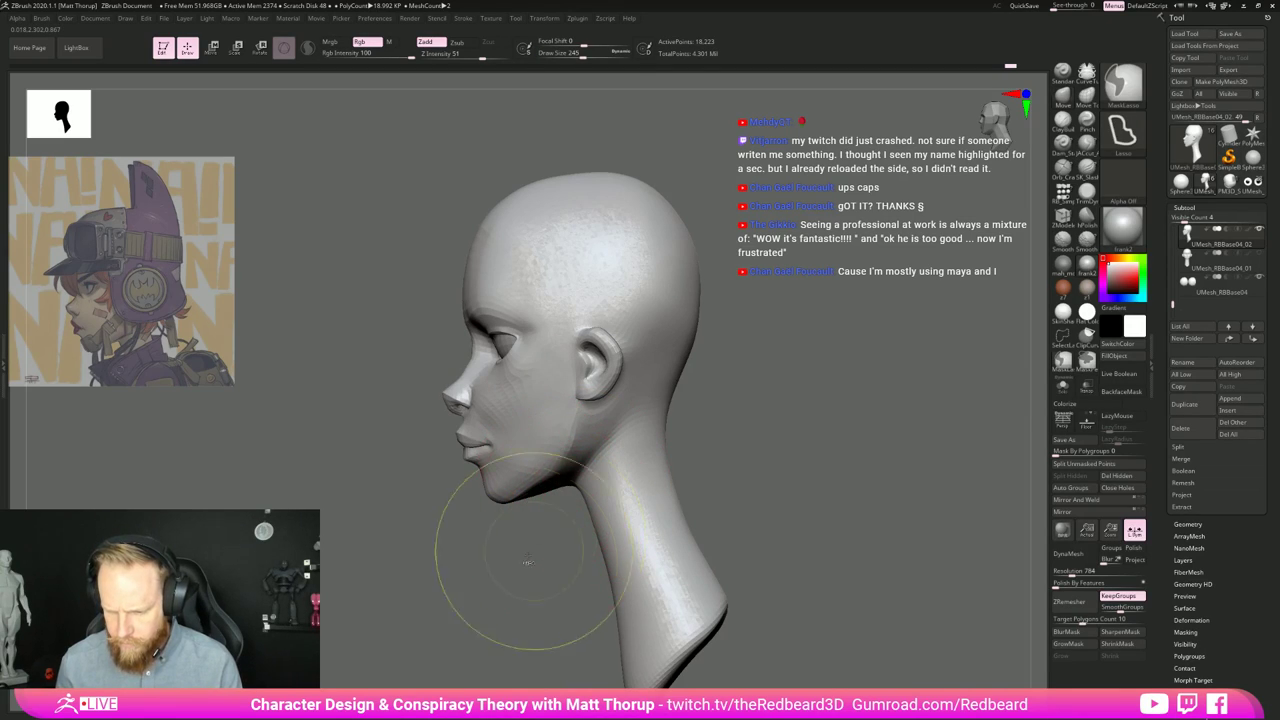
{"action": "left_click_drag", "start_coordinate": [718, 480], "coordinate": [765, 478]}
{"action": "mouse_move", "coordinate": [410, 552]}
{"action": "left_mouse_down", "text": "ctrl"}
{"action": "mouse_move", "coordinate": [656, 126]}
{"action": "mouse_move", "coordinate": [385, 545]}
{"action": "left_mouse_up", "text": "ctrl"}
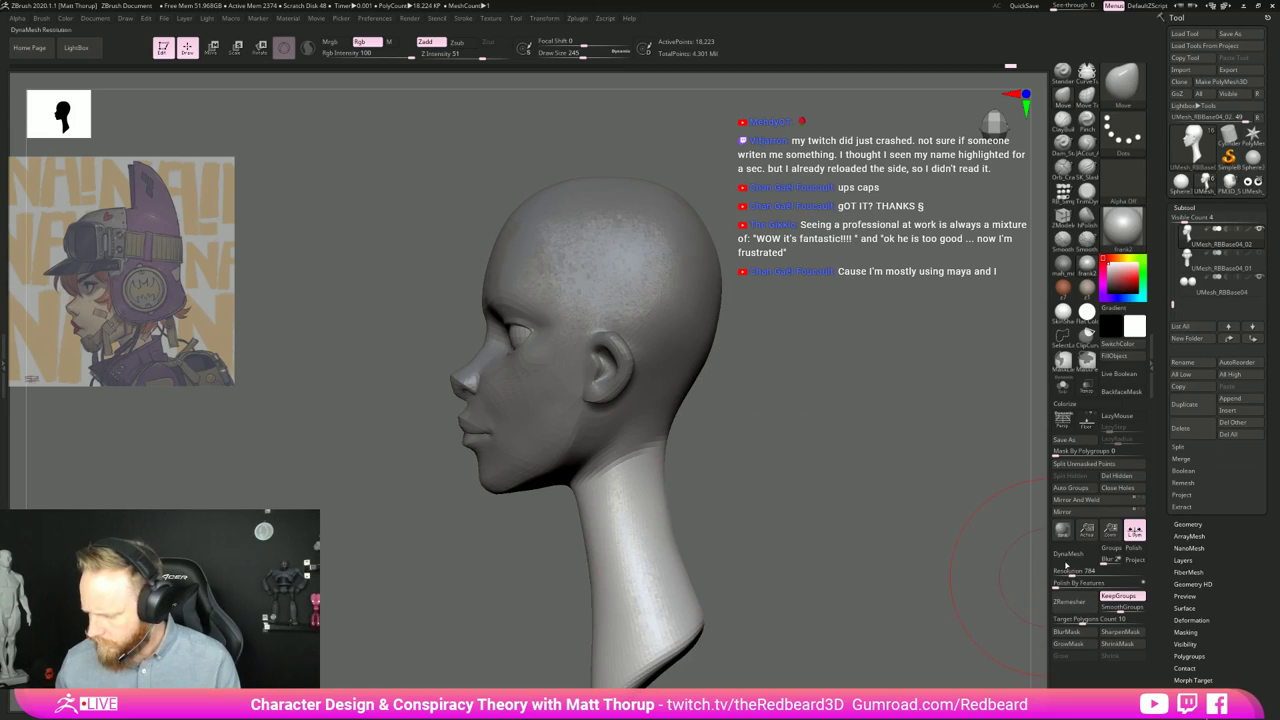
{"action": "left_click", "coordinate": [1062, 530]}
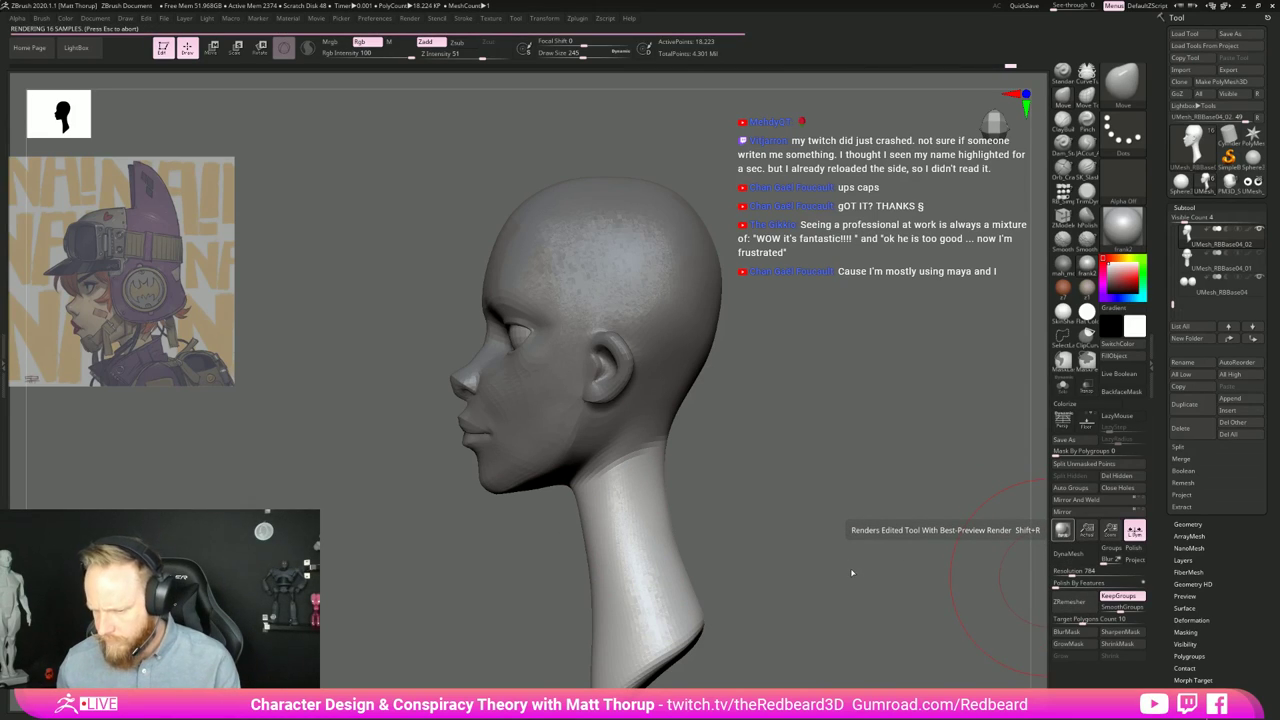
{"action": "left_click", "coordinate": [807, 590], "text": "ctrl"}
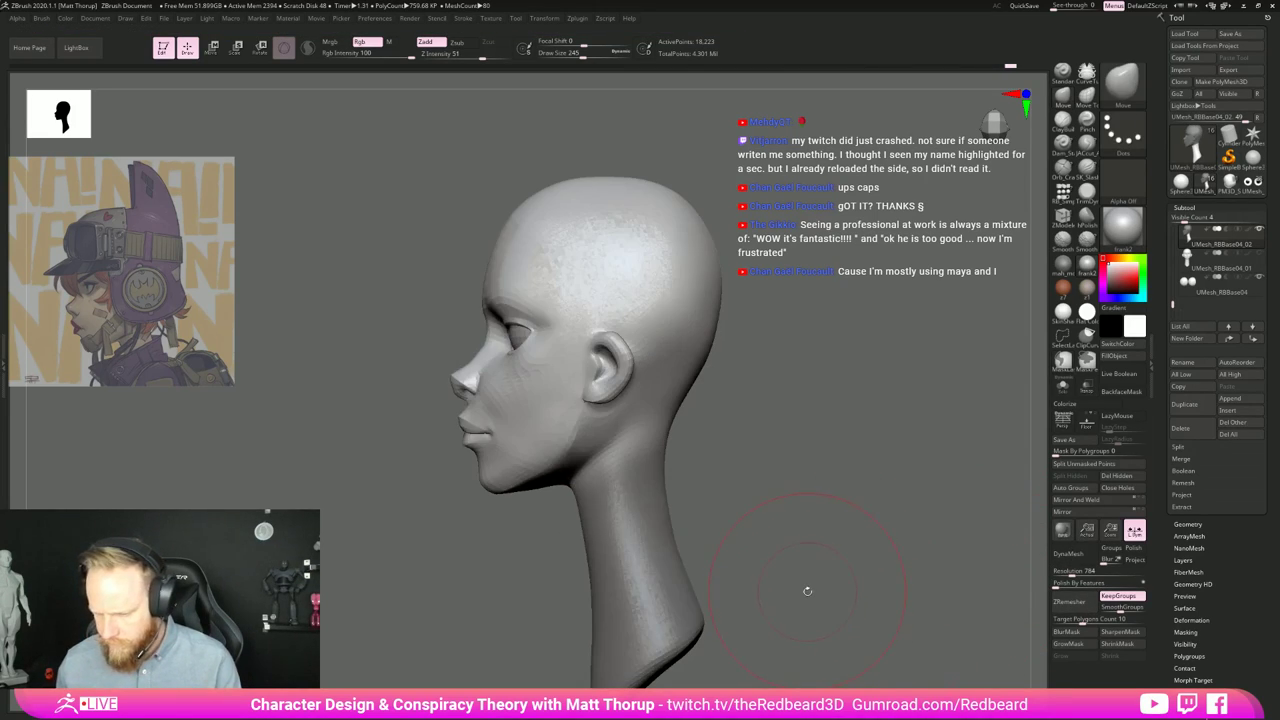
Step: Place the transform gizmo behind the jaw below the ear and rotate the unmasked neck to match the overlaid reference
{"action": "key", "text": "w"}
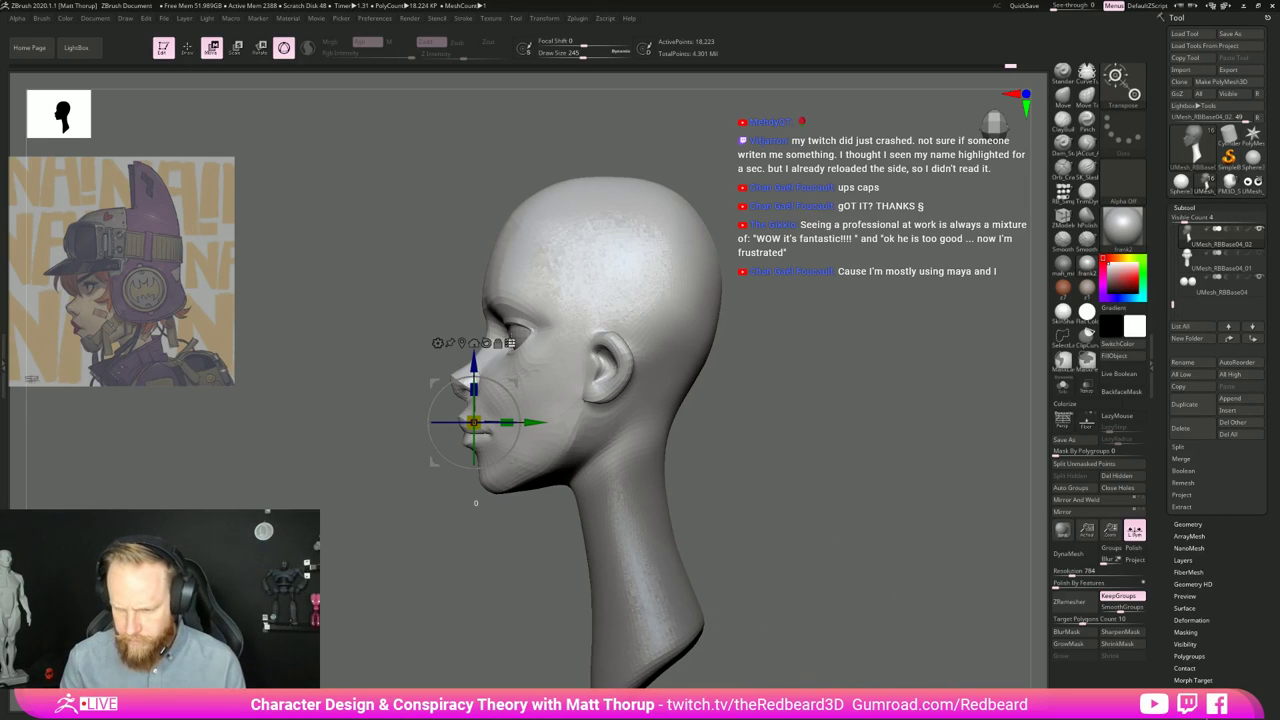
{"action": "left_click_drag", "start_coordinate": [509, 461], "coordinate": [666, 424], "text": "alt"}
{"action": "left_click", "coordinate": [711, 450], "text": "ctrl"}
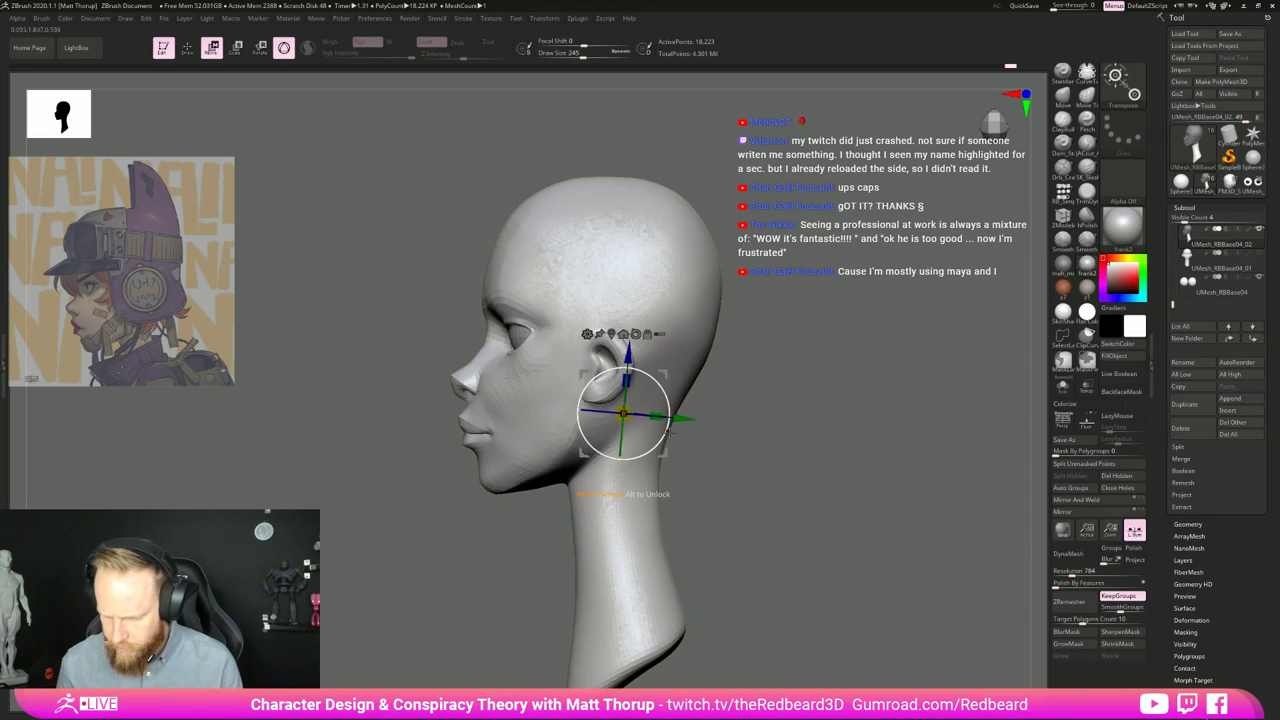
{"action": "key", "text": "ctrl+z"}
{"action": "key", "text": "ctrl+shift+z"}
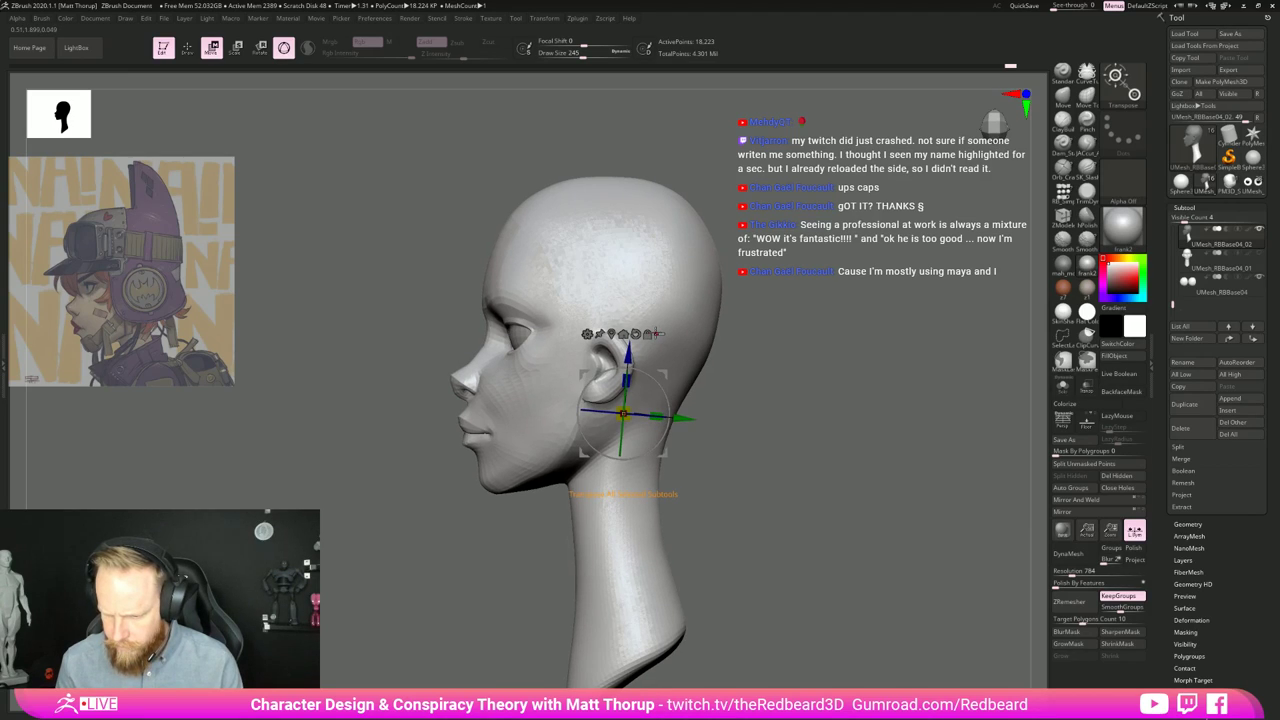
{"action": "left_click_drag", "start_coordinate": [664, 433], "coordinate": [667, 428]}
{"action": "key", "text": "ctrl+z"}
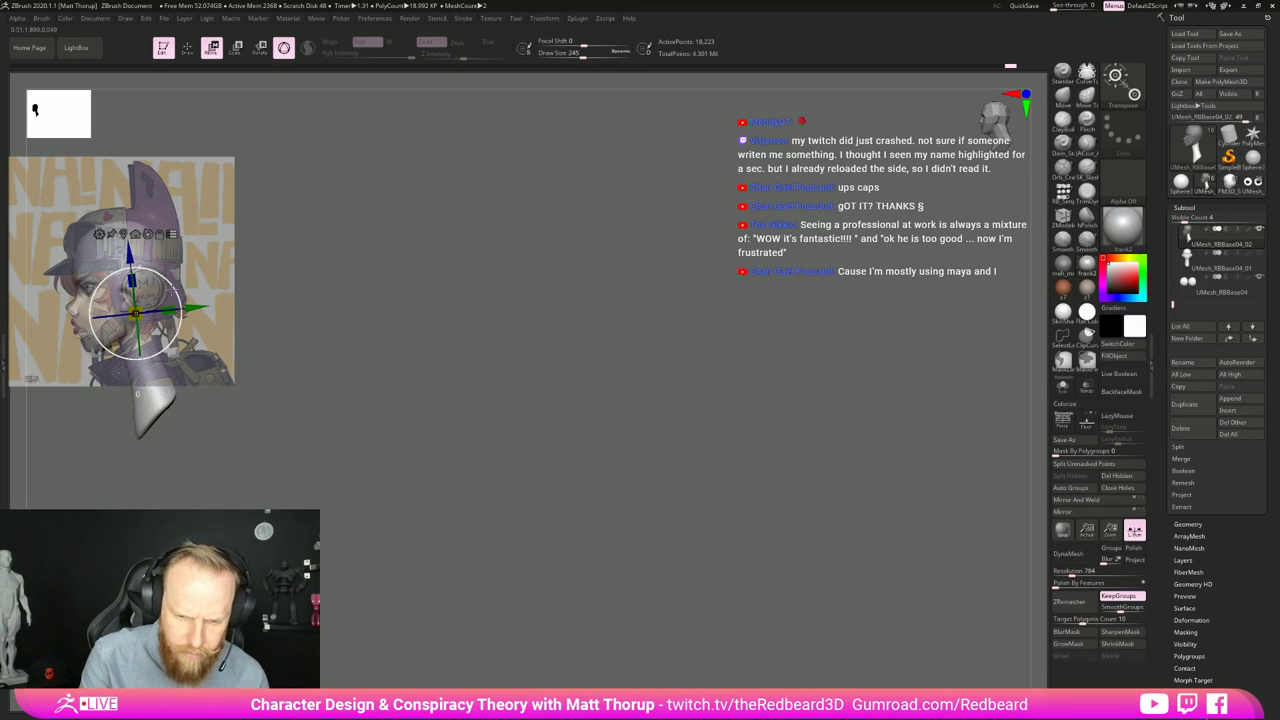
{"action": "left_click_drag", "start_coordinate": [173, 288], "coordinate": [173, 287]}
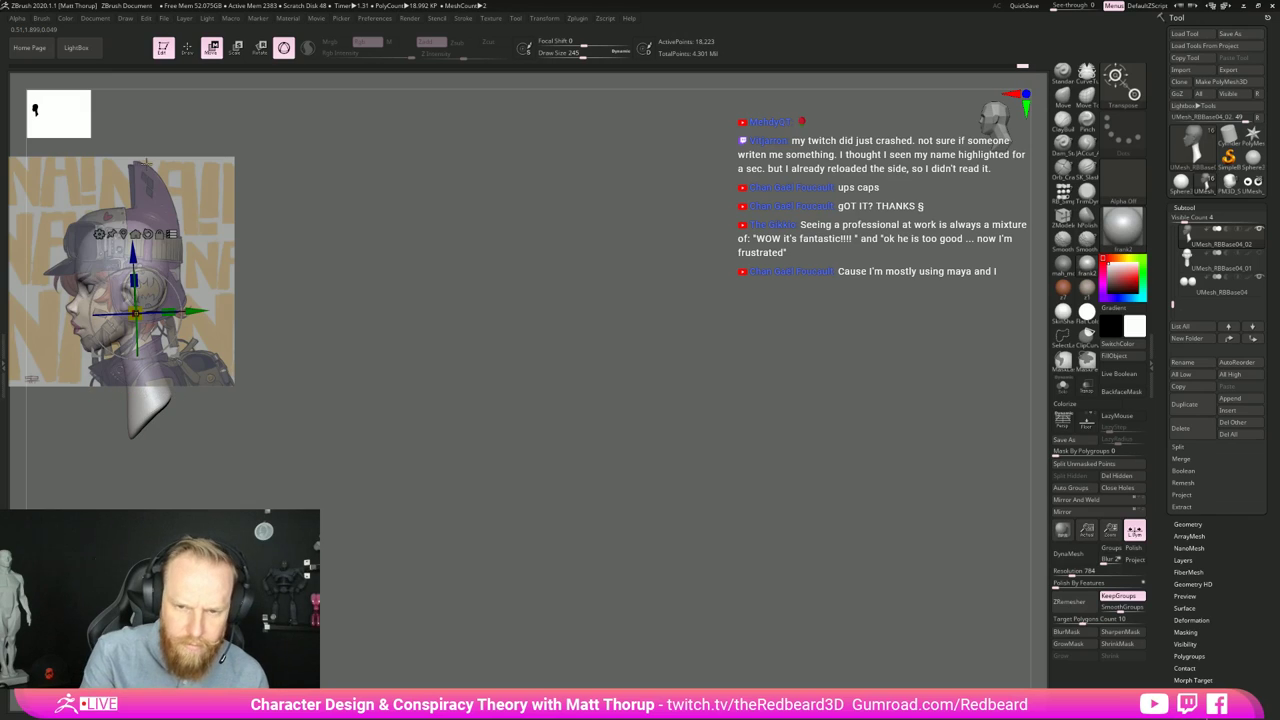
Step: Clear all saved ZAppLink views, store the current reference-aligned view, and test recalling it
{"action": "left_click", "coordinate": [66, 20]}
{"action": "mouse_move", "coordinate": [46, 21]}
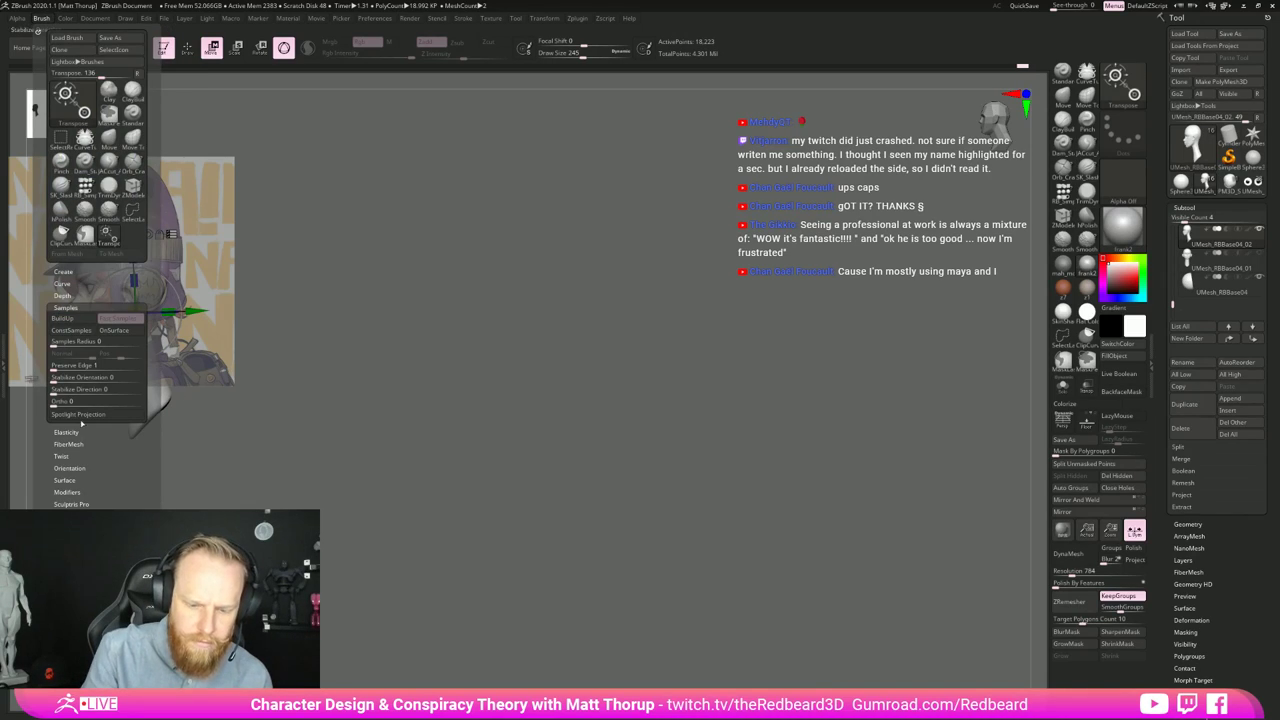
{"action": "left_click", "coordinate": [108, 19]}
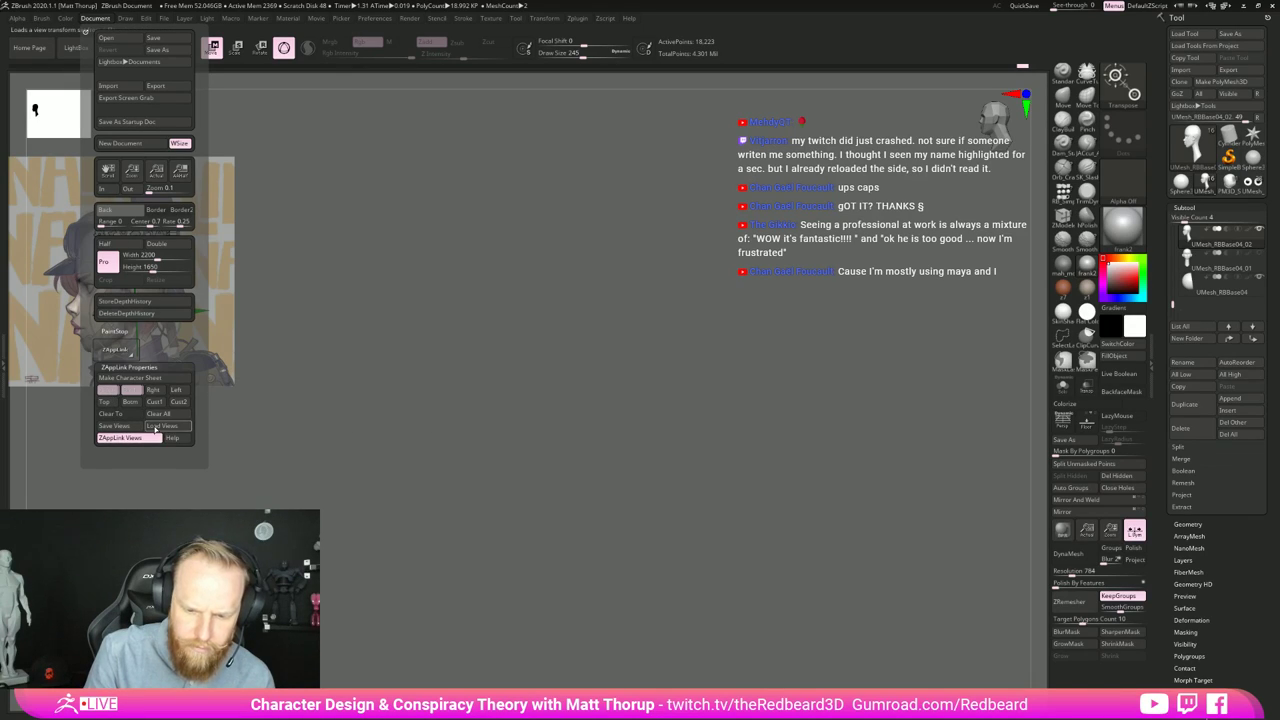
{"action": "left_click", "coordinate": [157, 414]}
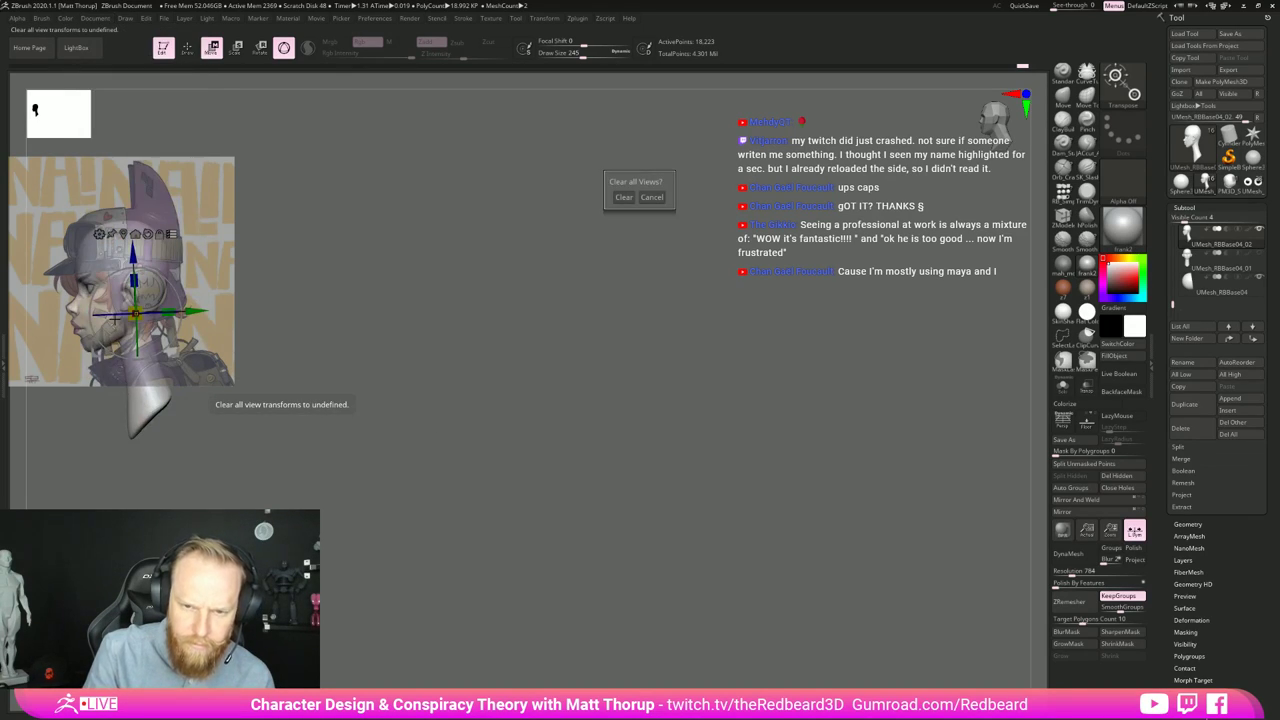
{"action": "left_click", "coordinate": [623, 197]}
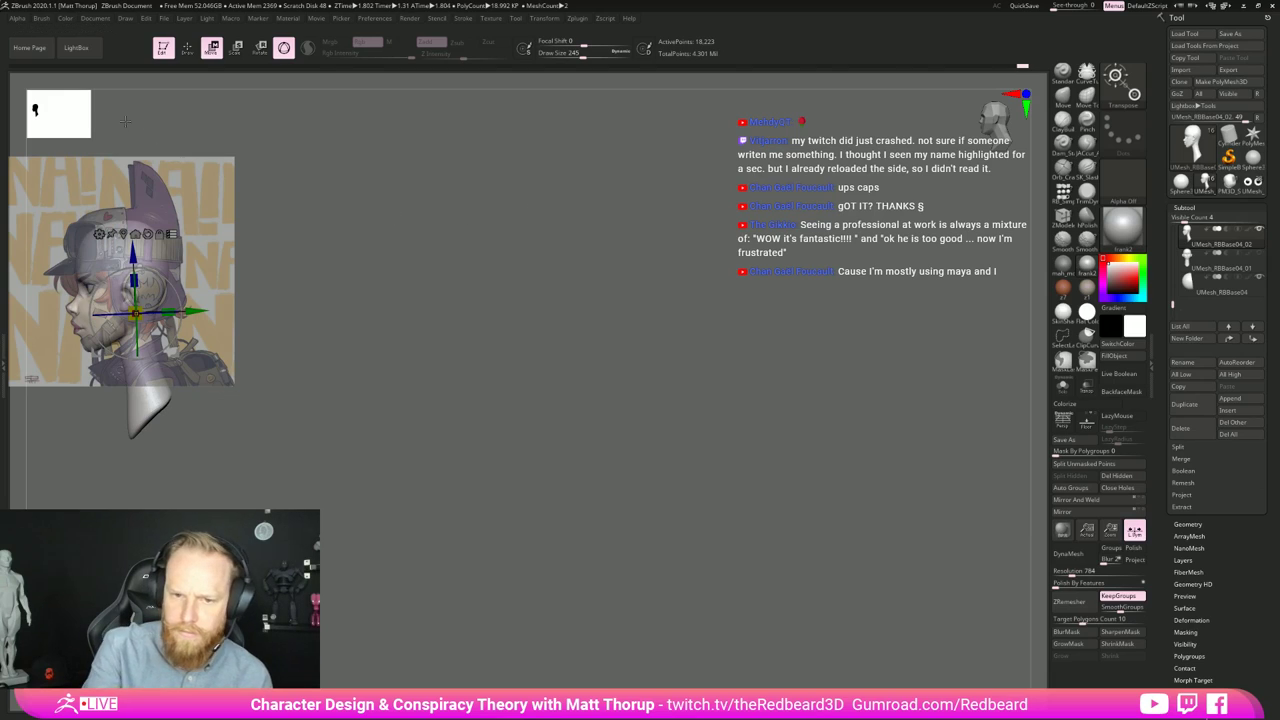
{"action": "left_click", "coordinate": [95, 19]}
{"action": "left_click", "coordinate": [155, 401]}
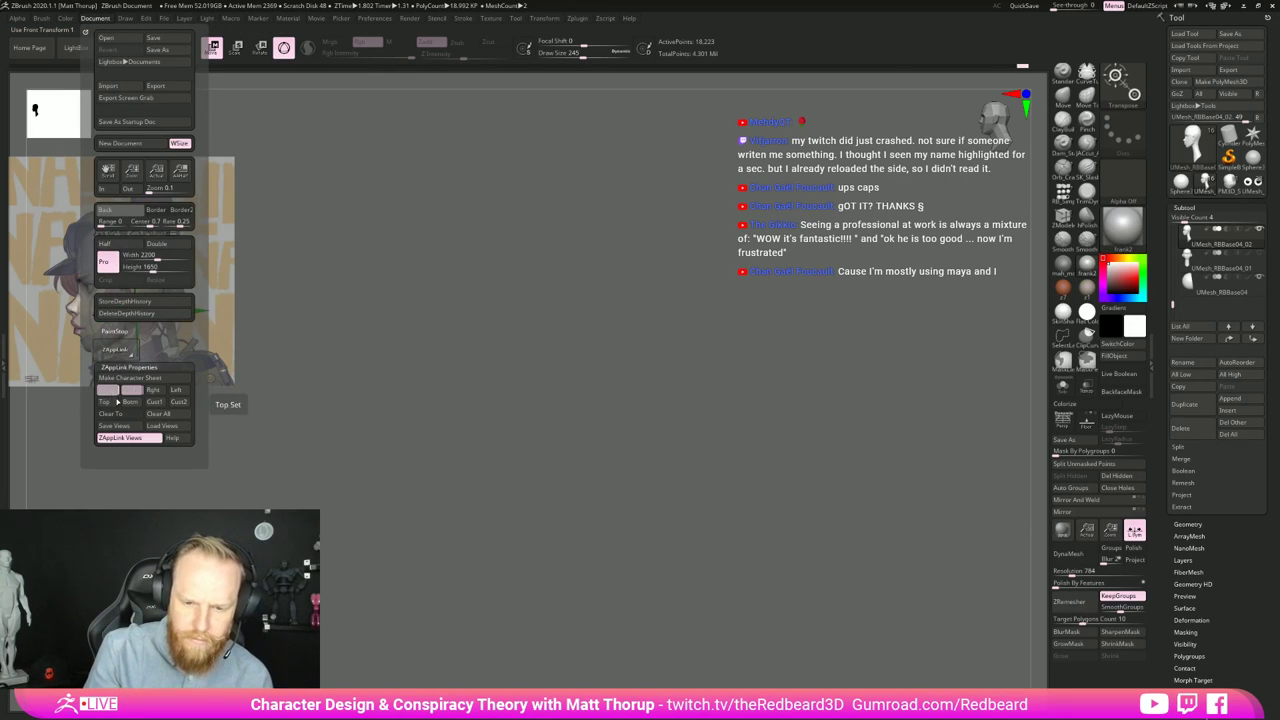
{"action": "left_click_drag", "start_coordinate": [504, 526], "coordinate": [950, 604], "text": "alt"}
{"action": "left_click_drag", "start_coordinate": [800, 588], "coordinate": [794, 592]}
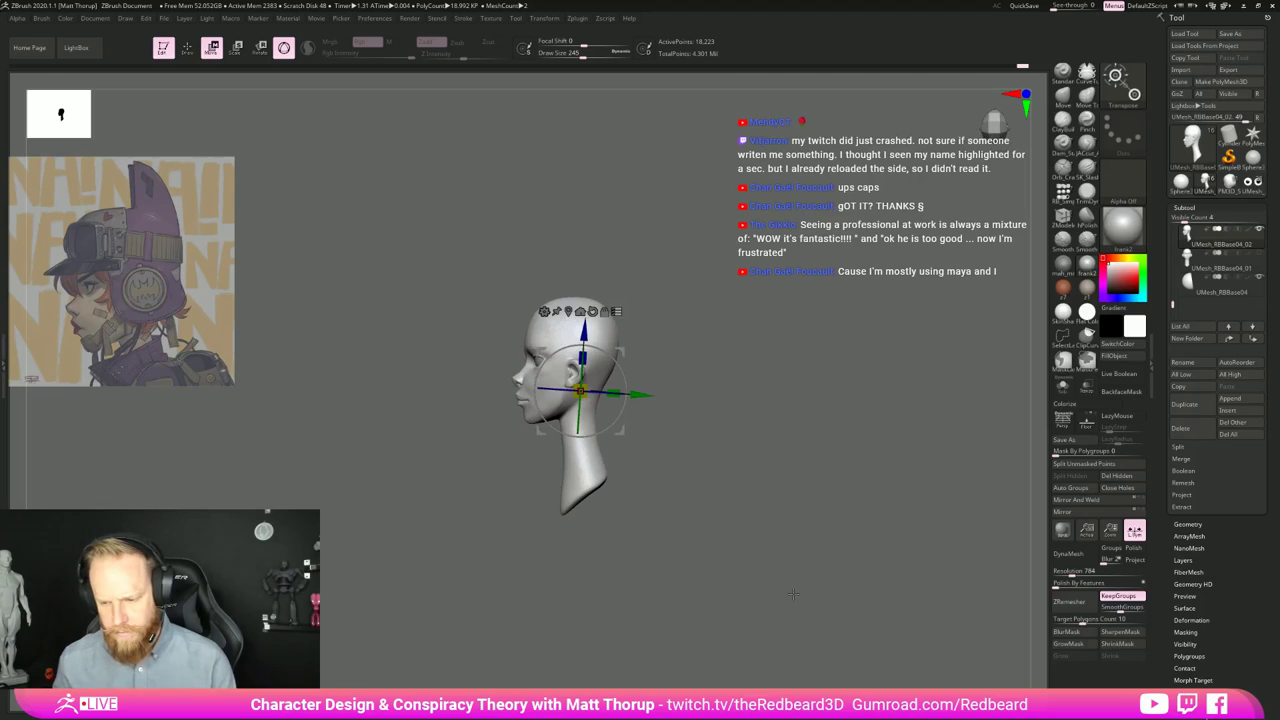
{"action": "key", "text": "1"}
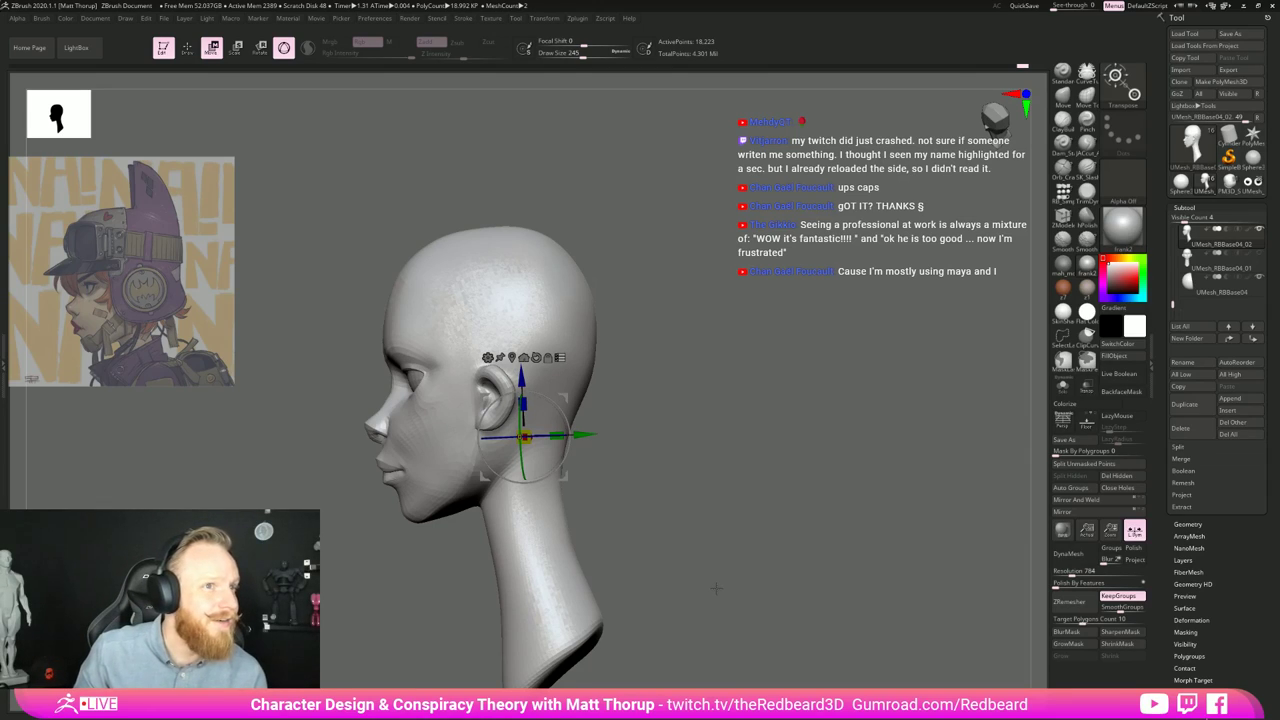
{"action": "left_click_drag", "start_coordinate": [686, 454], "coordinate": [703, 476]}
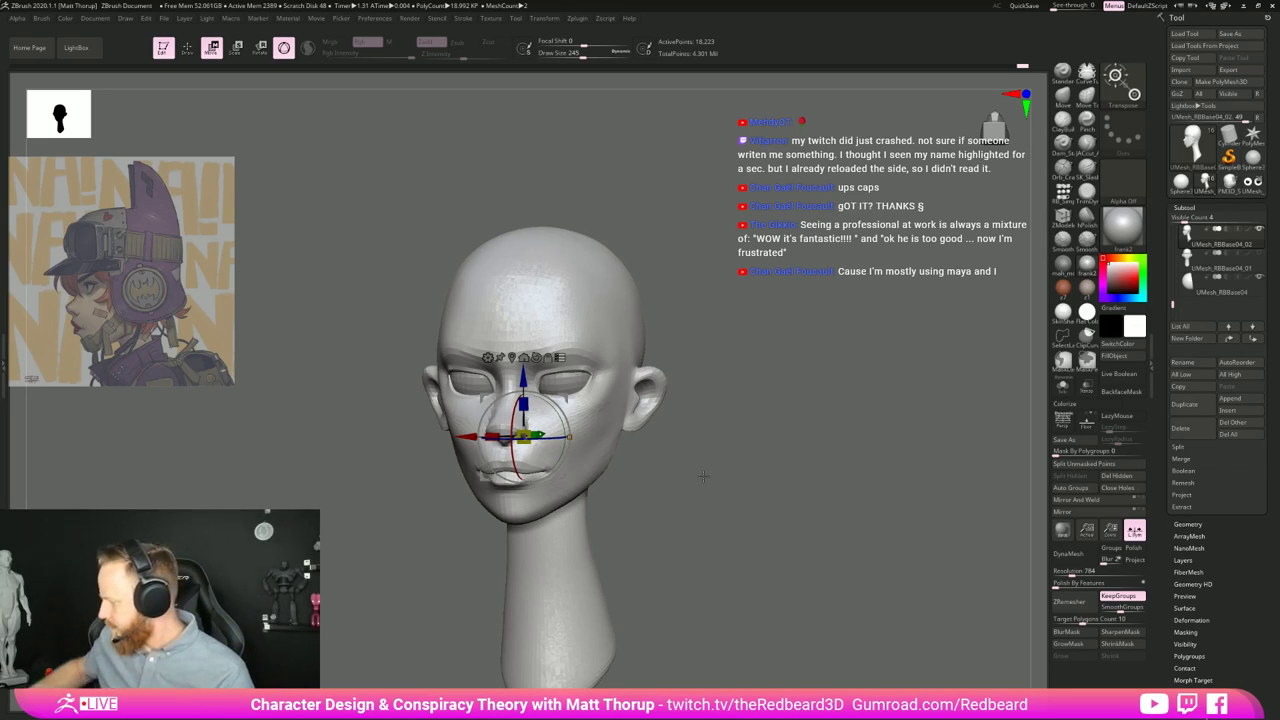
{"action": "left_click_drag", "start_coordinate": [704, 476], "coordinate": [776, 511]}
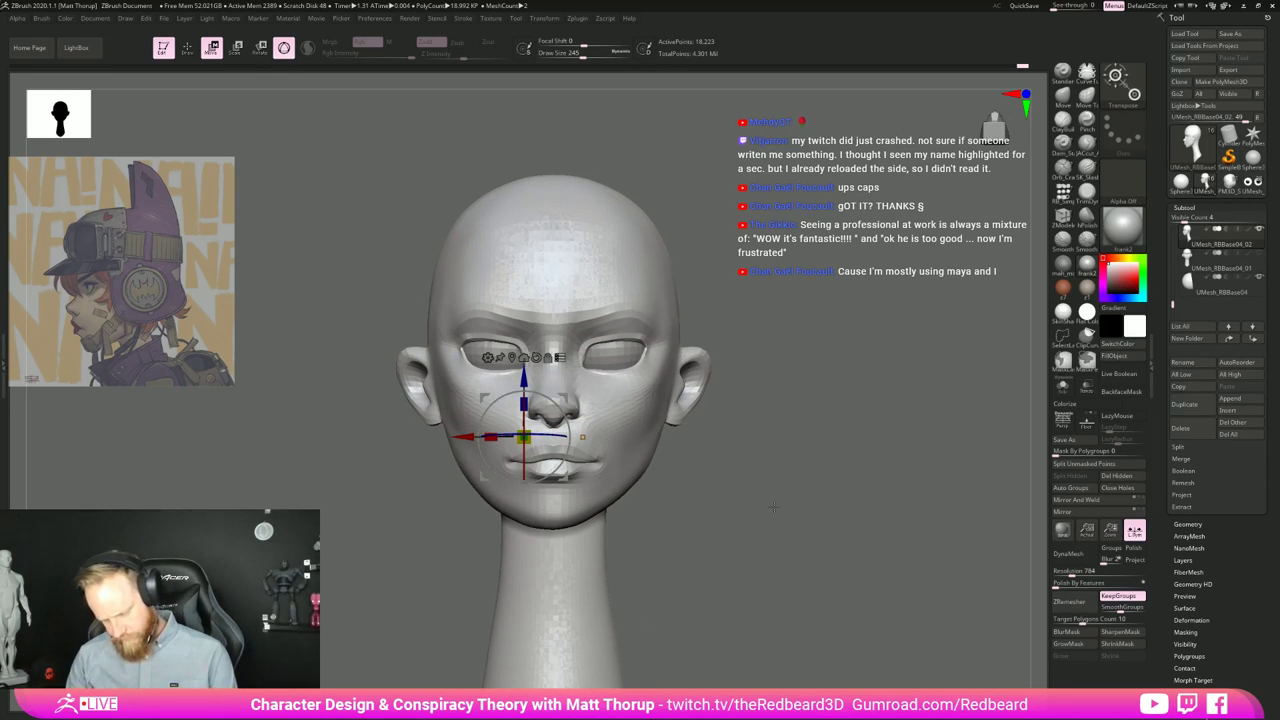
Step: Build up the cheek below the cheekbone with the ClayBuildup brush at Draw Size 68 and Z Intensity 20, then smooth it
{"action": "key", "text": "q"}
{"action": "key", "text": "s"}
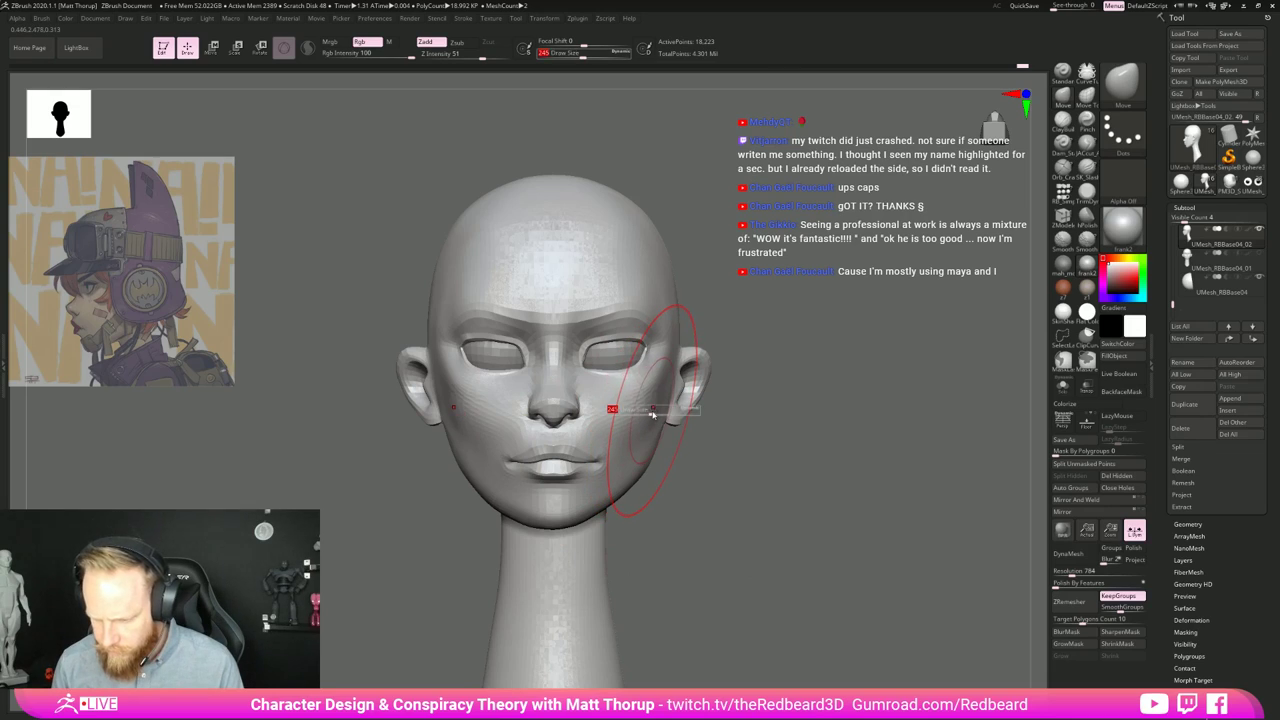
{"action": "left_click_drag", "start_coordinate": [654, 412], "coordinate": [646, 412]}
{"action": "left_click", "coordinate": [1062, 119]}
{"action": "mouse_move", "coordinate": [751, 435]}
{"action": "left_mouse_down"}
{"action": "mouse_move", "coordinate": [560, 406]}
{"action": "mouse_move", "coordinate": [582, 390]}
{"action": "mouse_move", "coordinate": [530, 420]}
{"action": "left_mouse_up"}
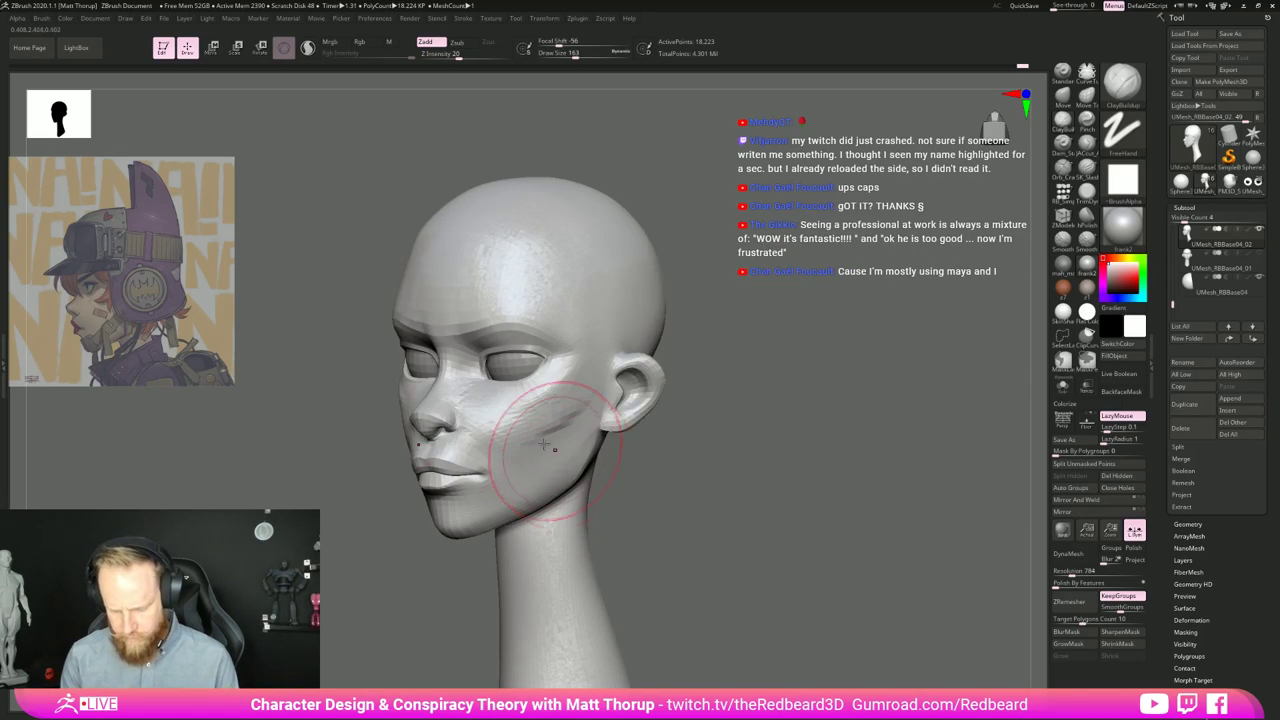
{"action": "key", "text": "s"}
{"action": "left_click_drag", "start_coordinate": [542, 428], "coordinate": [529, 428]}
{"action": "left_click_drag", "start_coordinate": [536, 412], "coordinate": [514, 426]}
{"action": "mouse_move", "coordinate": [511, 426]}
{"action": "left_mouse_down"}
{"action": "mouse_move", "coordinate": [540, 418]}
{"action": "mouse_move", "coordinate": [503, 416]}
{"action": "left_mouse_up"}
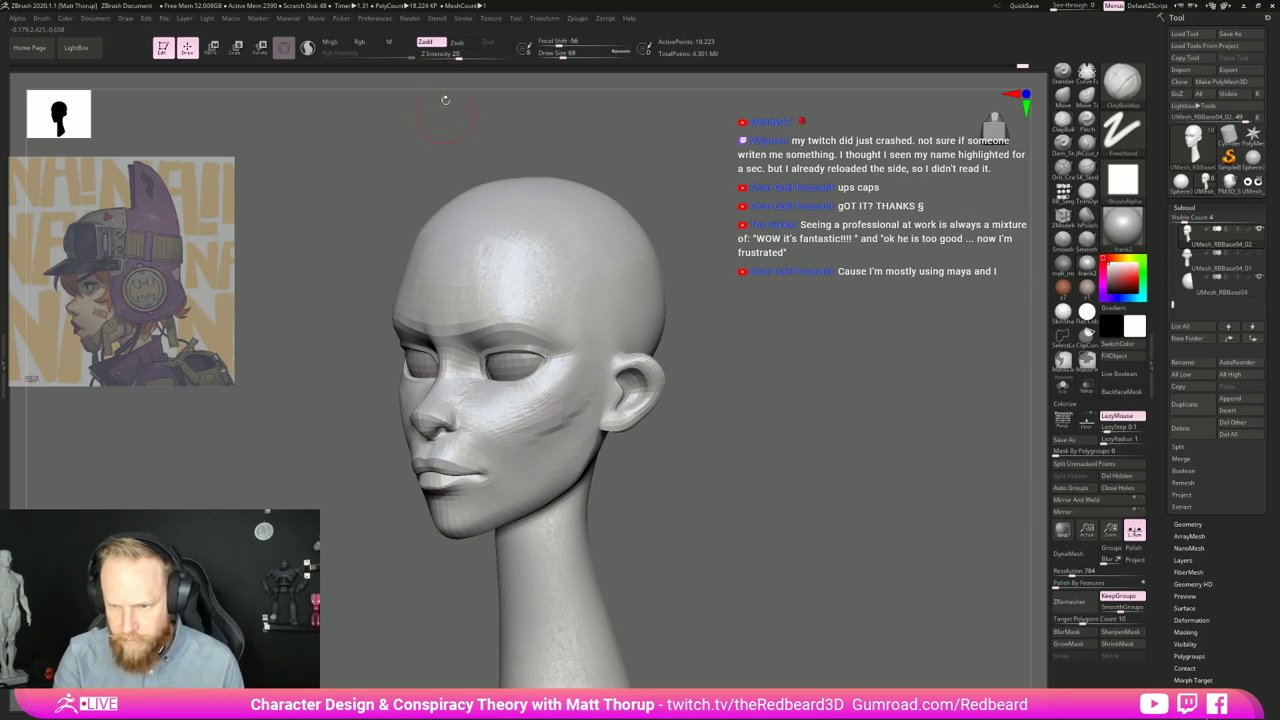
{"action": "left_click", "coordinate": [443, 55]}
{"action": "type", "text": "20"}
{"action": "mouse_move", "coordinate": [563, 396]}
{"action": "left_mouse_down", "text": "shift"}
{"action": "mouse_move", "coordinate": [540, 403]}
{"action": "mouse_move", "coordinate": [560, 400]}
{"action": "mouse_move", "coordinate": [534, 466]}
{"action": "left_mouse_up", "text": "shift"}
Step: Reshape the chin and jaw in profile with the Move brush
{"action": "mouse_move", "coordinate": [700, 480]}
{"action": "left_mouse_down", "text": "shift"}
{"action": "mouse_move", "coordinate": [560, 597]}
{"action": "mouse_move", "coordinate": [454, 611]}
{"action": "mouse_move", "coordinate": [506, 616]}
{"action": "mouse_move", "coordinate": [519, 590]}
{"action": "left_mouse_up", "text": "shift"}
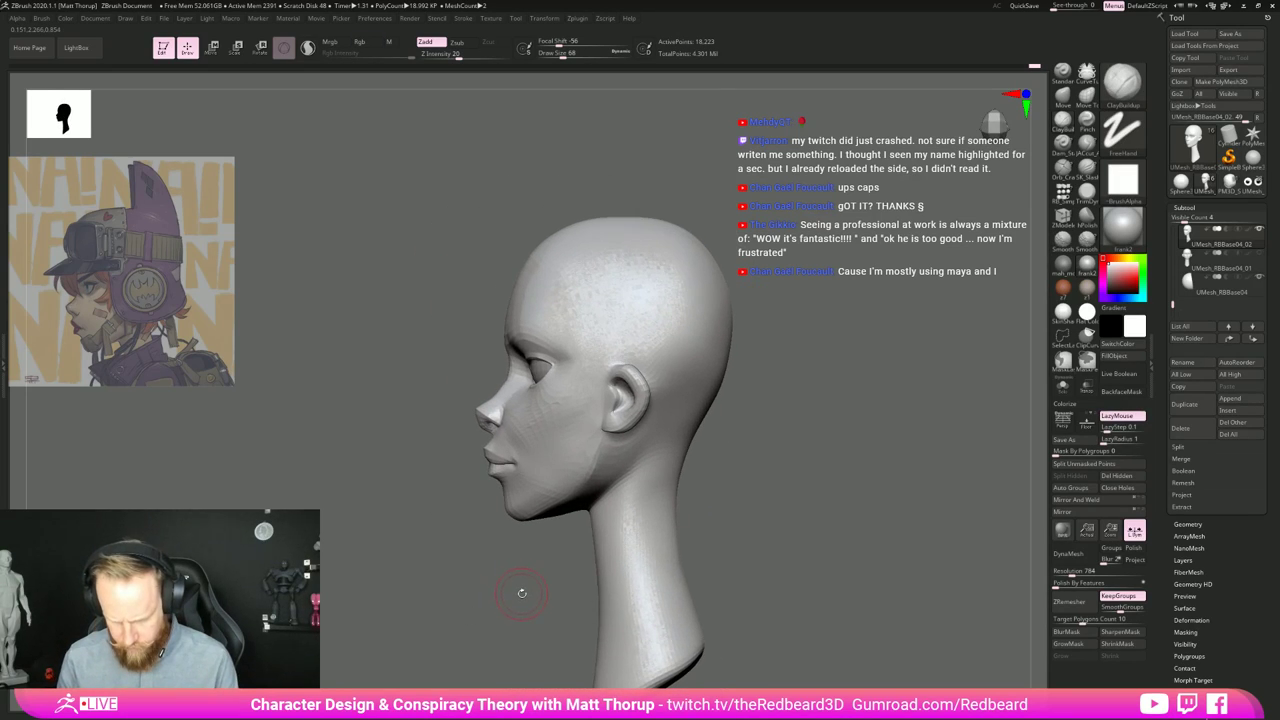
{"action": "key", "text": "b"}
{"action": "key", "text": "m"}
{"action": "key", "text": "v"}
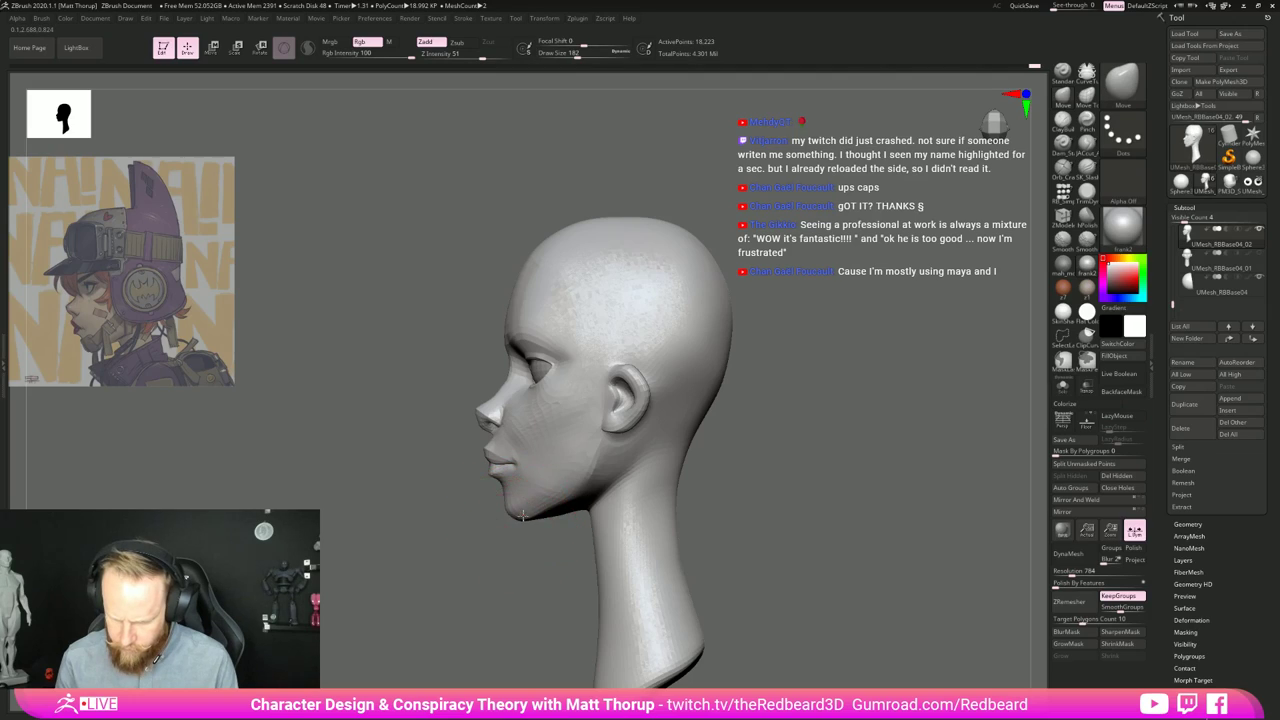
{"action": "key", "text": "s"}
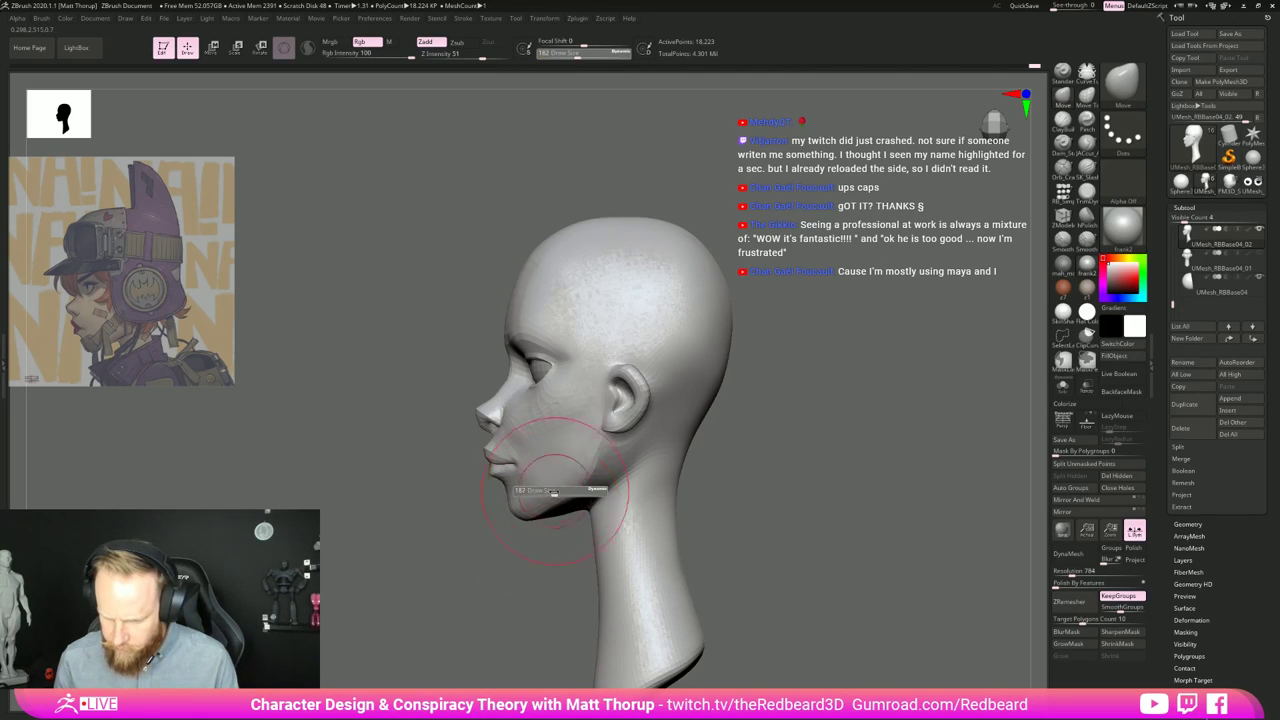
{"action": "mouse_move", "coordinate": [571, 494]}
{"action": "left_mouse_down"}
{"action": "mouse_move", "coordinate": [550, 452]}
{"action": "mouse_move", "coordinate": [559, 426]}
{"action": "mouse_move", "coordinate": [518, 441]}
{"action": "left_mouse_up"}
Step: Refine the jawline, cheeks and temples from the front with the Move brush at Draw Sizes between 94 and 124
{"action": "mouse_move", "coordinate": [463, 564]}
{"action": "left_mouse_down"}
{"action": "mouse_move", "coordinate": [605, 516]}
{"action": "mouse_move", "coordinate": [643, 489]}
{"action": "mouse_move", "coordinate": [638, 521]}
{"action": "left_mouse_up"}
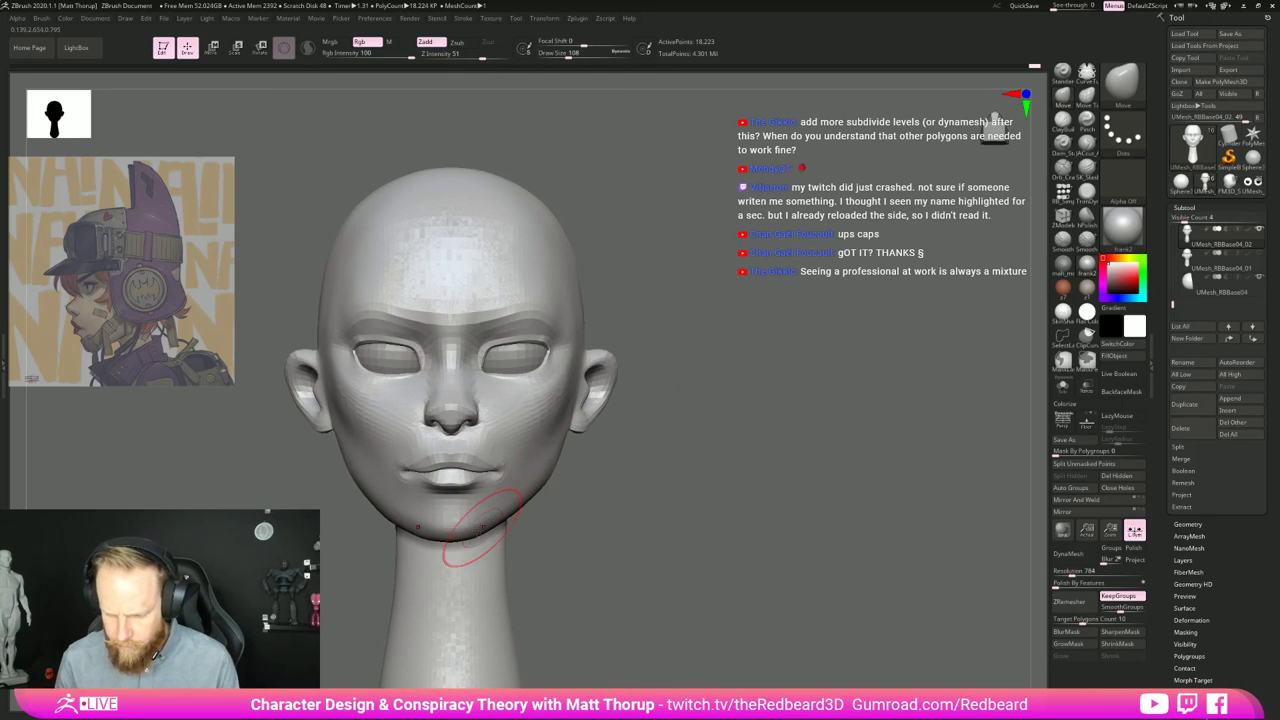
{"action": "key", "text": "s"}
{"action": "left_click_drag", "start_coordinate": [481, 507], "coordinate": [488, 507]}
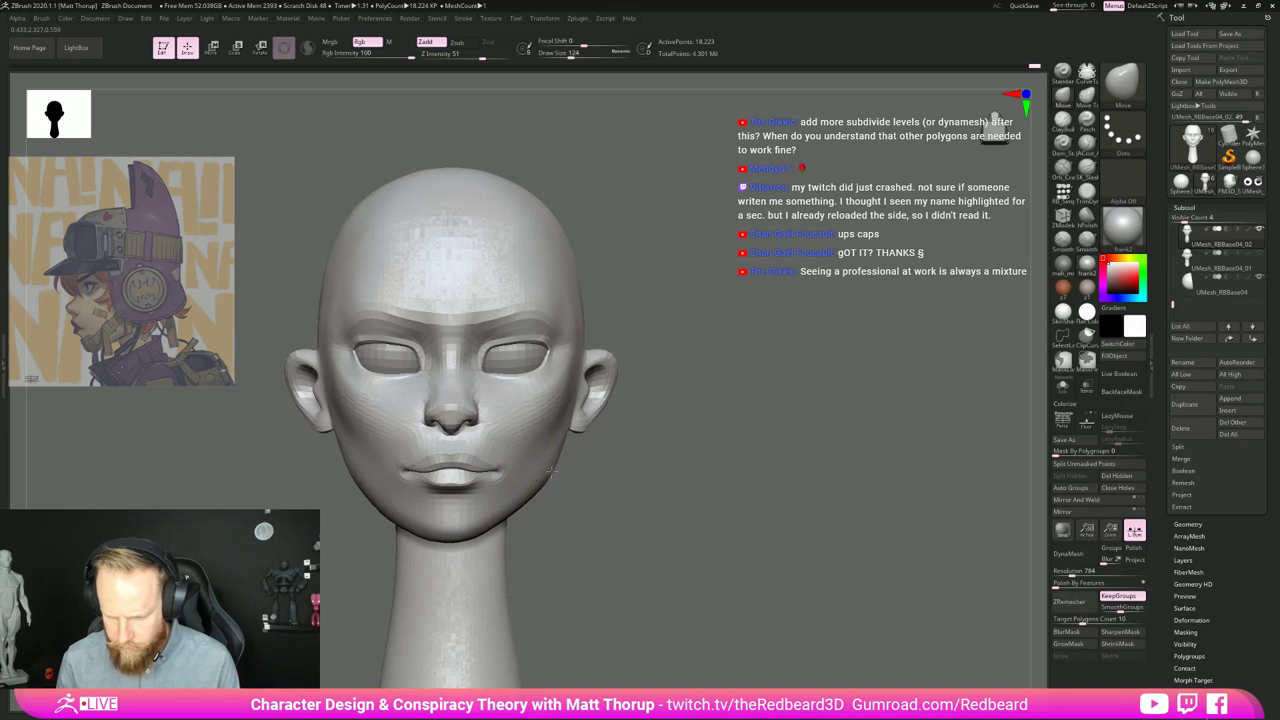
{"action": "key", "text": "s"}
{"action": "left_click_drag", "start_coordinate": [553, 473], "coordinate": [547, 472]}
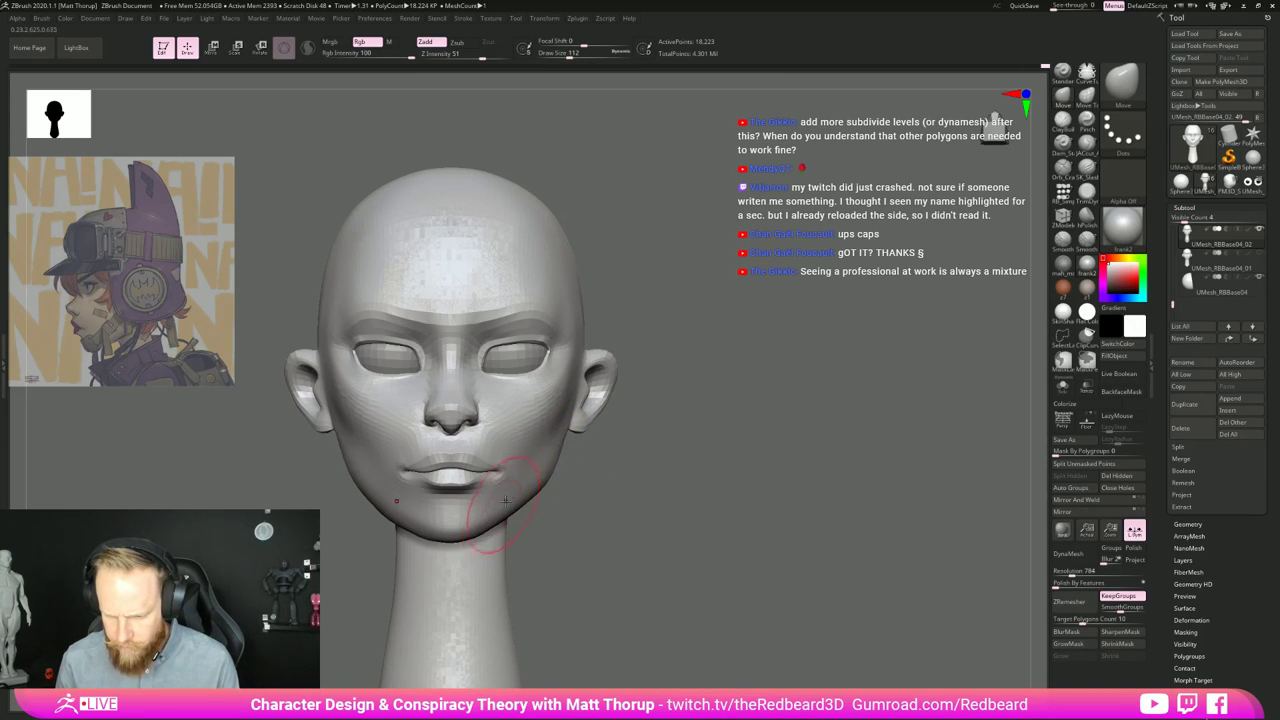
{"action": "key", "text": "s"}
{"action": "left_click_drag", "start_coordinate": [556, 452], "coordinate": [548, 452]}
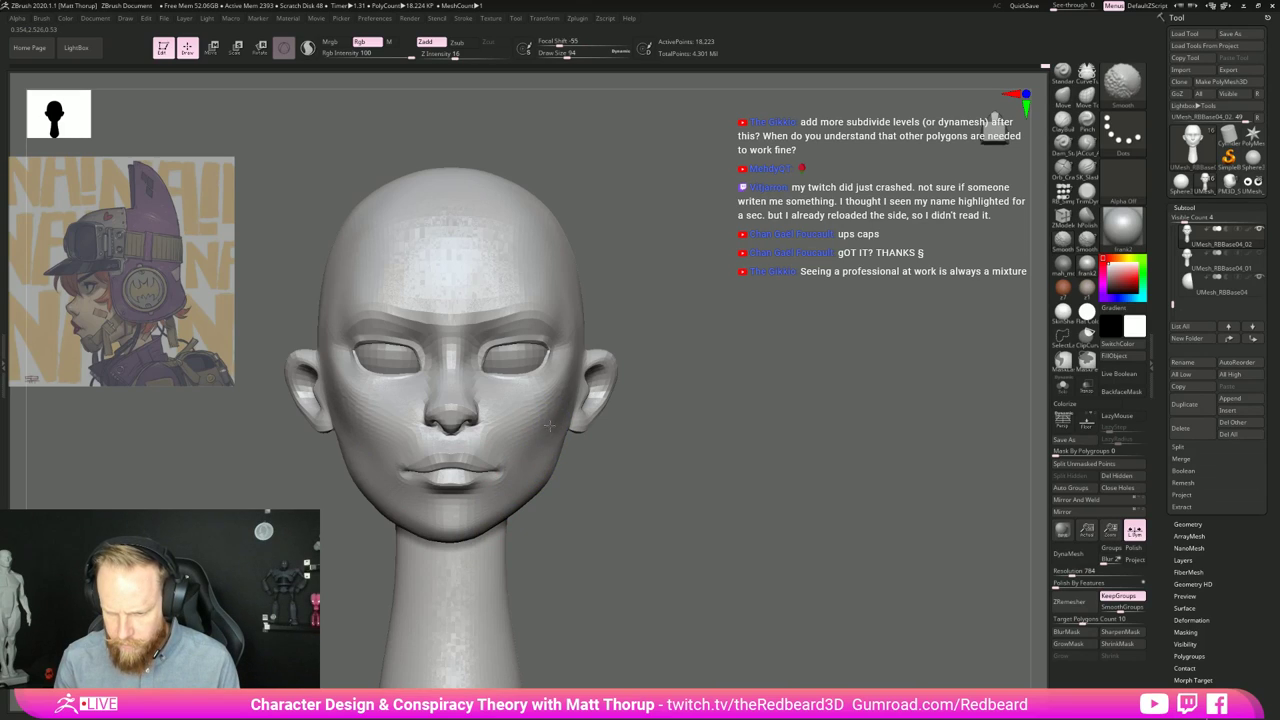
{"action": "key", "text": "s"}
{"action": "left_click_drag", "start_coordinate": [565, 353], "coordinate": [572, 352]}
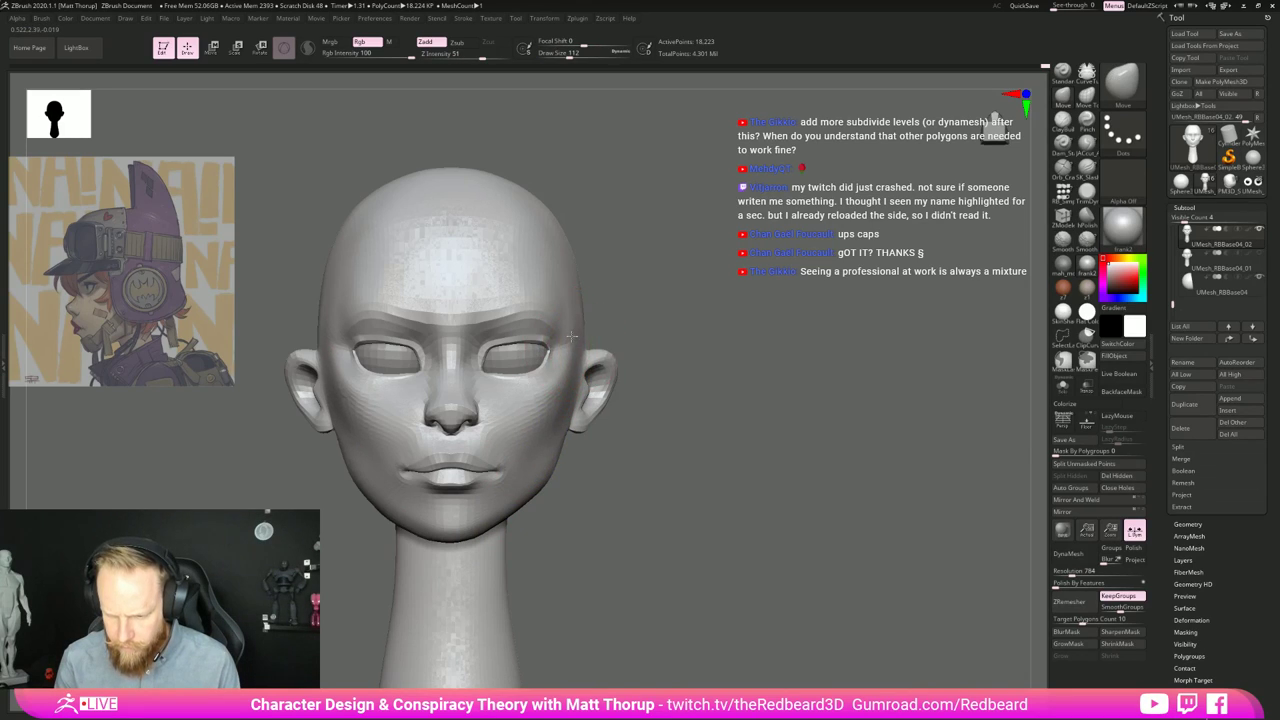
Step: Cut the forehead and temple plane above the brow in Zsub mode at Draw Size 112, and smooth the forehead
{"action": "left_click", "coordinate": [1087, 146]}
{"action": "left_click_drag", "start_coordinate": [720, 262], "coordinate": [645, 270]}
{"action": "mouse_move", "coordinate": [527, 307]}
{"action": "left_mouse_down"}
{"action": "mouse_move", "coordinate": [552, 190]}
{"action": "mouse_move", "coordinate": [552, 208]}
{"action": "mouse_move", "coordinate": [527, 192]}
{"action": "left_mouse_up"}
{"action": "left_click_drag", "start_coordinate": [496, 267], "coordinate": [492, 279], "text": "shift"}
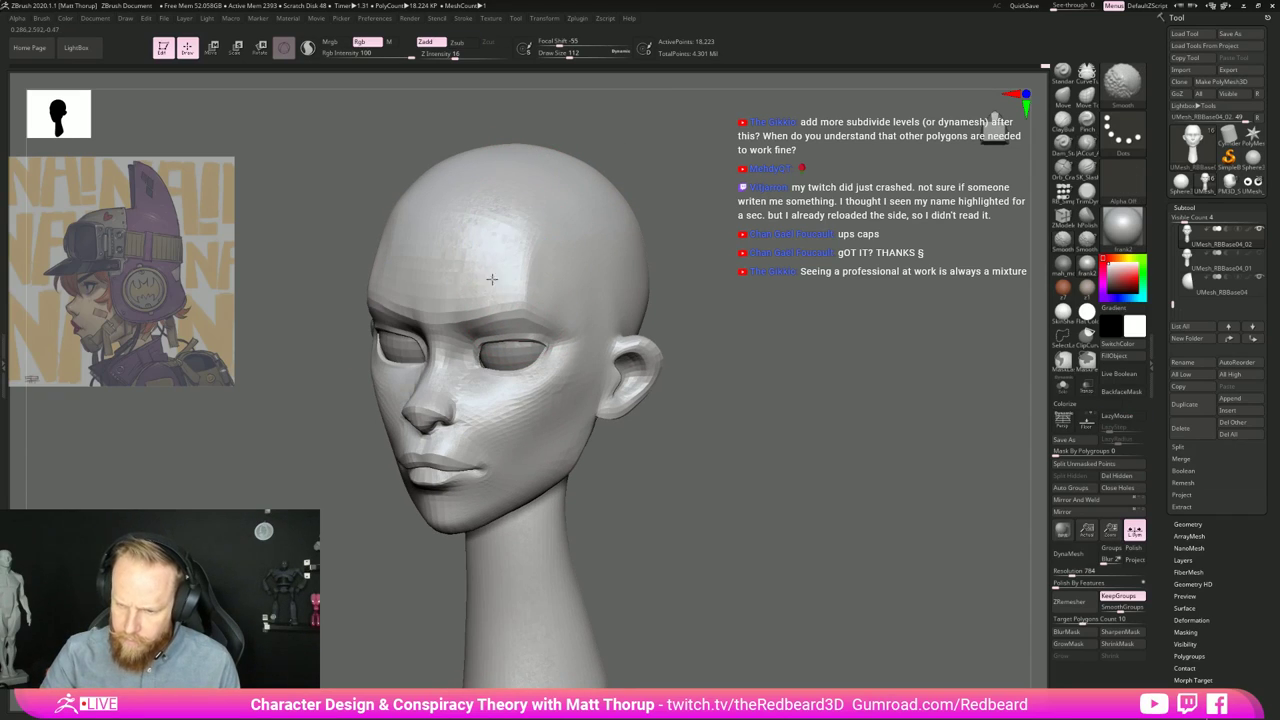
{"action": "left_click_drag", "start_coordinate": [606, 157], "coordinate": [528, 280]}
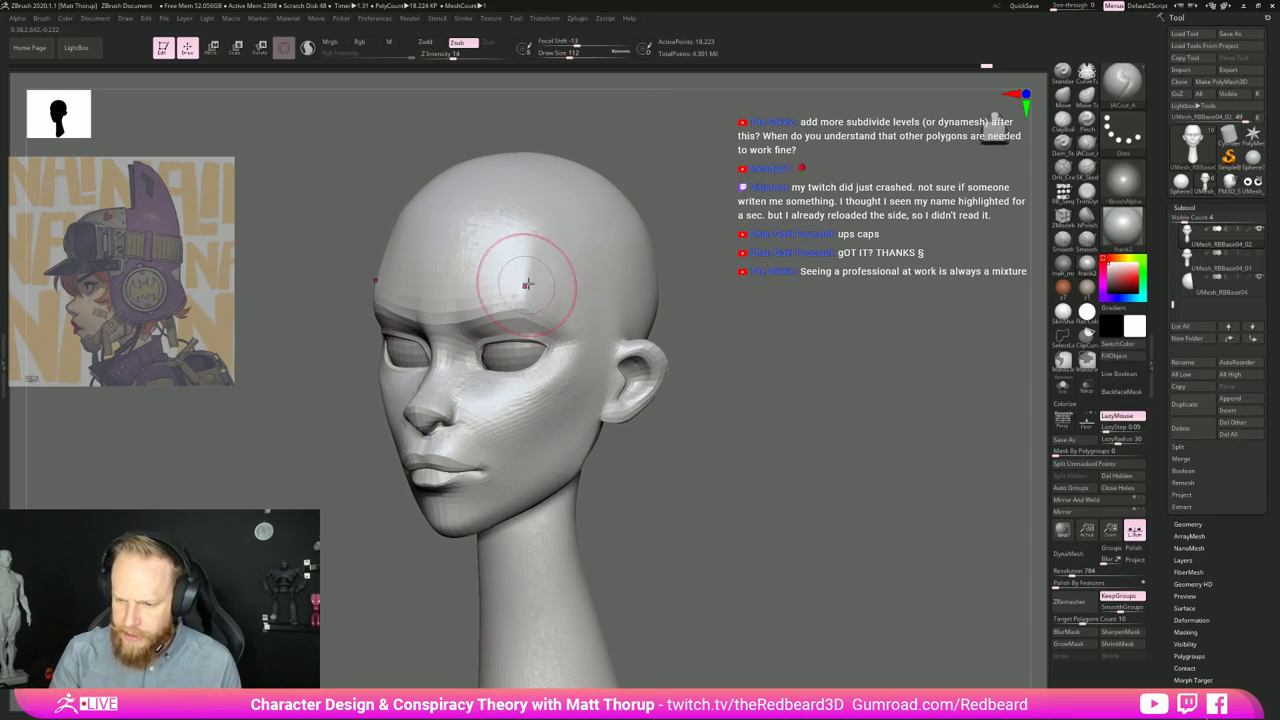
{"action": "key", "text": "l"}
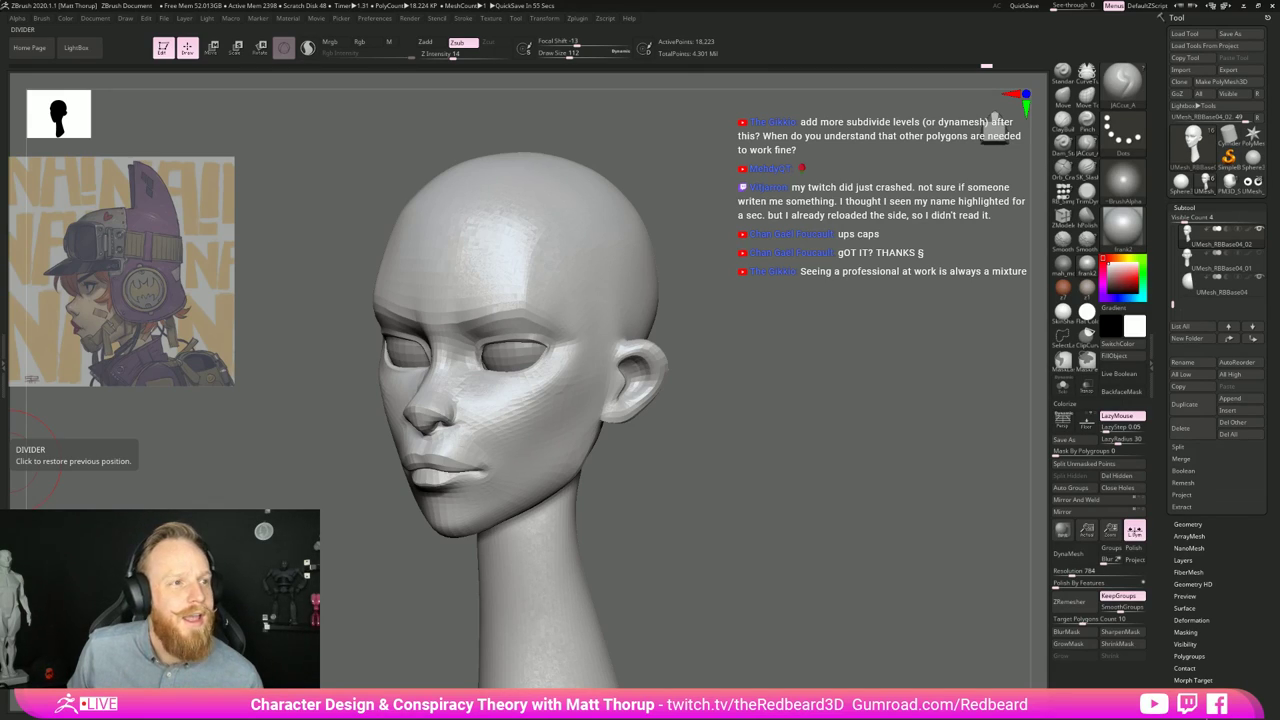
Step: Smooth the forehead above the brows from the front at Draw Size 83
{"action": "left_click_drag", "start_coordinate": [712, 405], "coordinate": [760, 426]}
{"action": "left_click_drag", "start_coordinate": [778, 525], "coordinate": [750, 560], "text": "alt"}
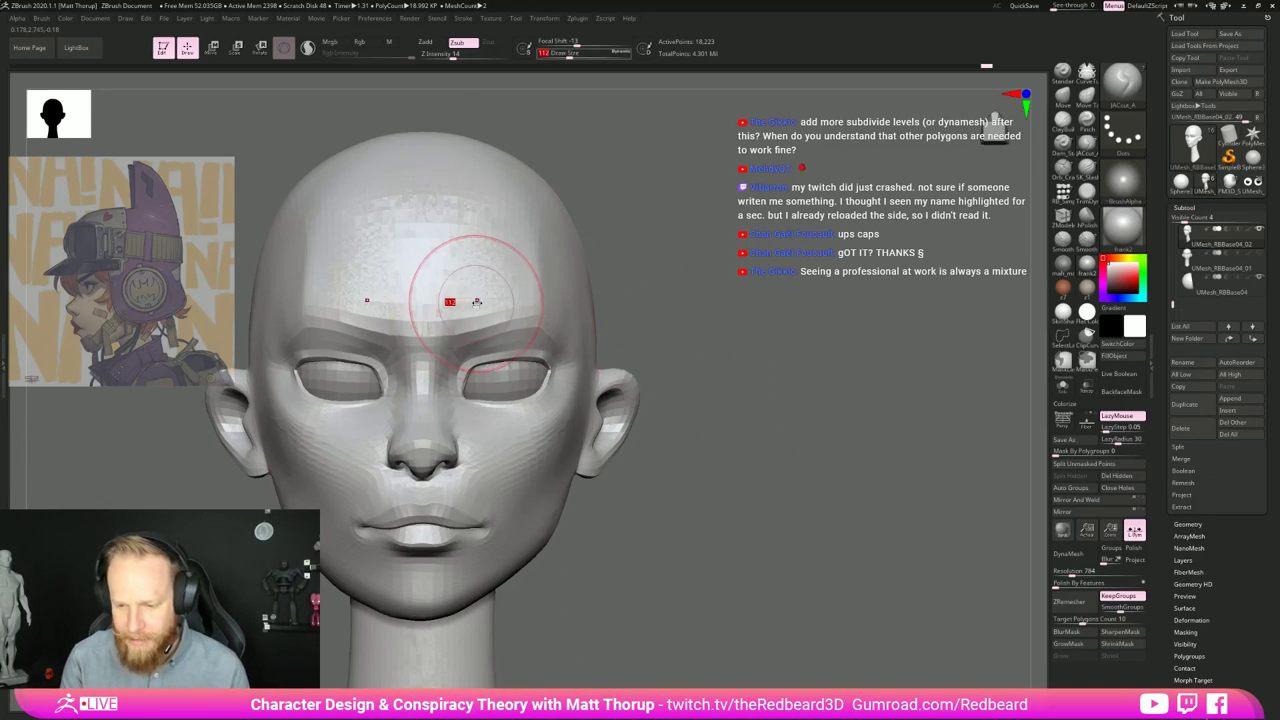
{"action": "key", "text": "bracketleft"}
{"action": "key", "text": "shift"}
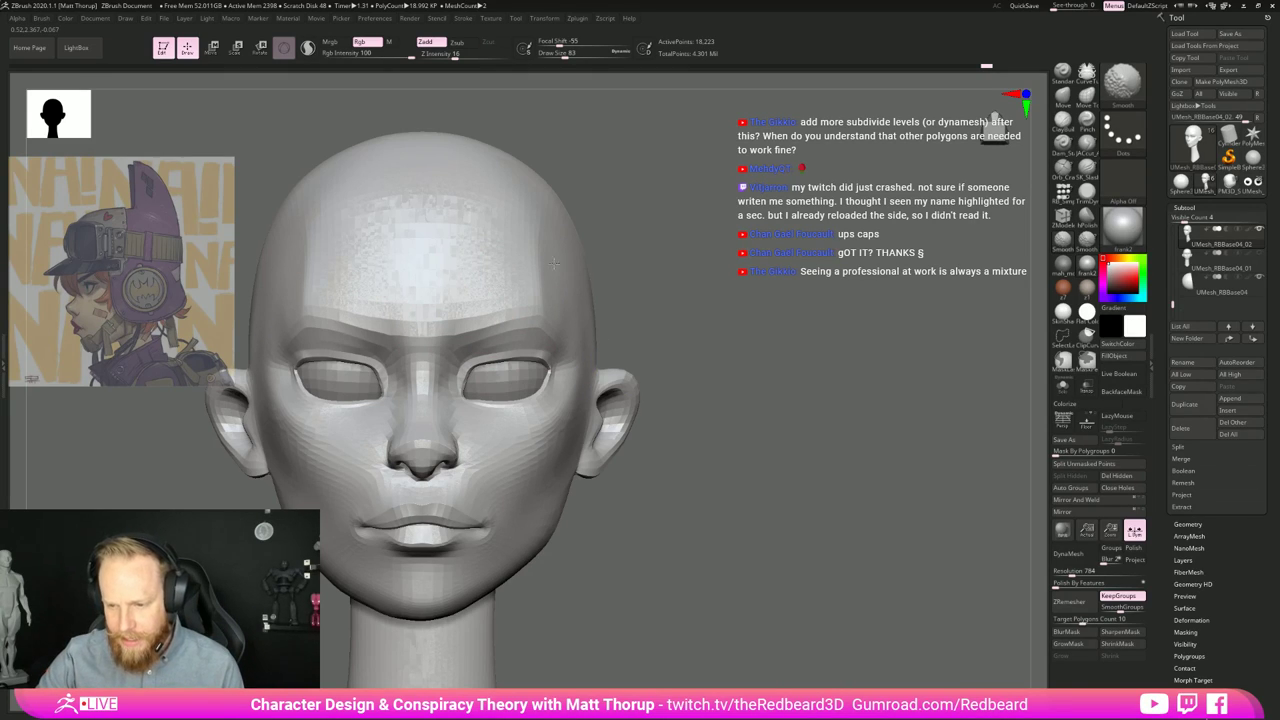
{"action": "mouse_move", "coordinate": [495, 274]}
{"action": "left_mouse_down", "text": "shift"}
{"action": "mouse_move", "coordinate": [363, 303]}
{"action": "mouse_move", "coordinate": [388, 285]}
{"action": "left_mouse_up", "text": "shift"}
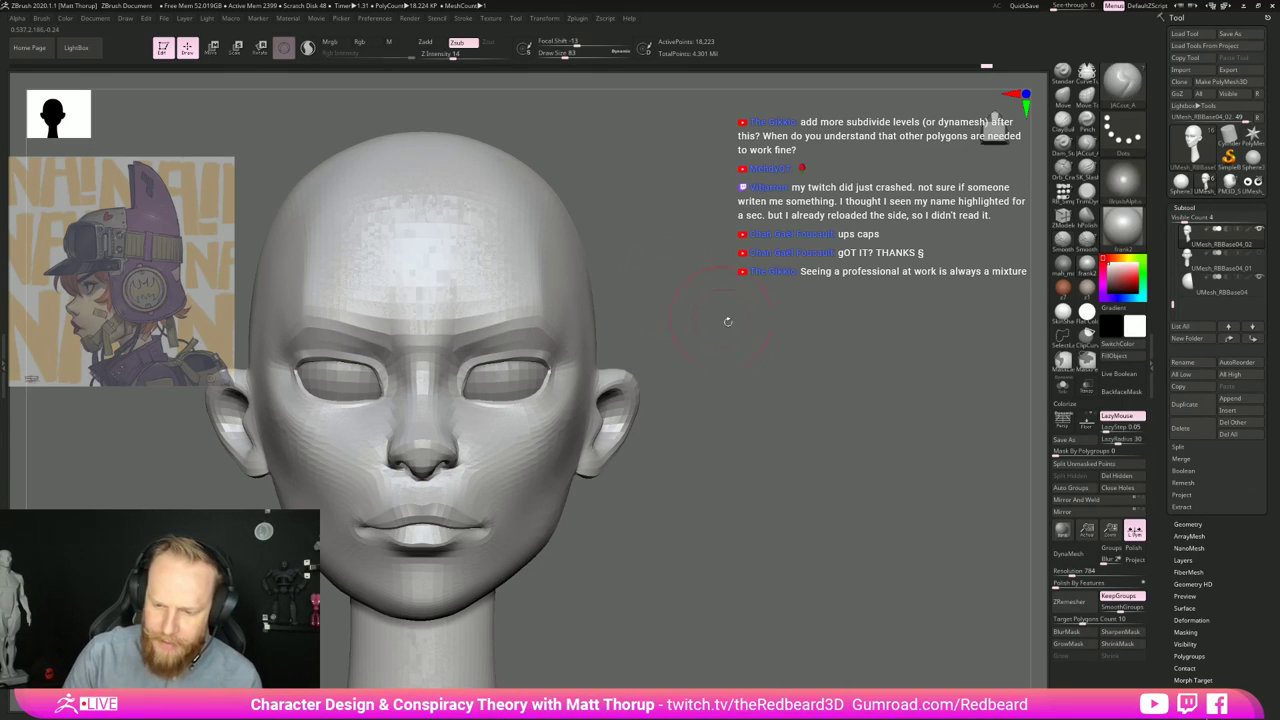
Step: Adjust the lower lip and chin in profile with the Move brush
{"action": "left_click_drag", "start_coordinate": [726, 320], "coordinate": [809, 366]}
{"action": "left_click_drag", "start_coordinate": [727, 374], "coordinate": [822, 459]}
{"action": "key", "text": "shift"}
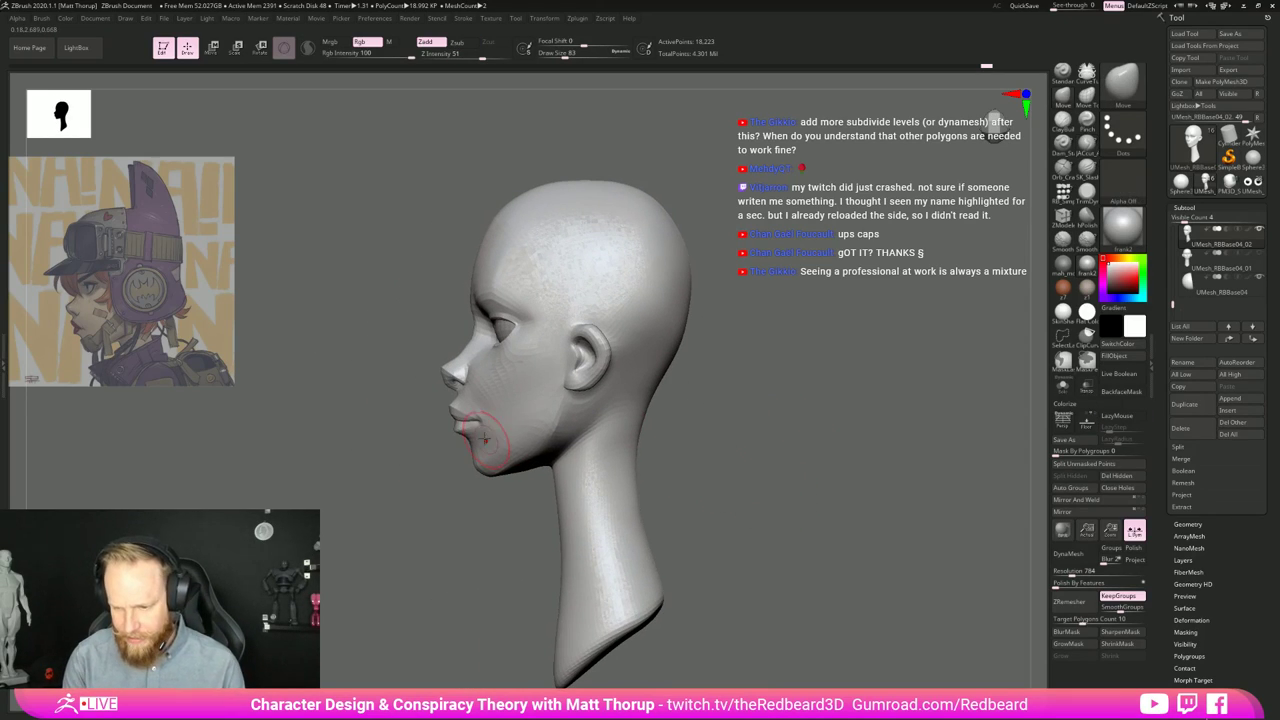
{"action": "mouse_move", "coordinate": [464, 413]}
{"action": "left_mouse_down", "text": "shift"}
{"action": "mouse_move", "coordinate": [486, 418]}
{"action": "mouse_move", "coordinate": [498, 459]}
{"action": "left_mouse_up", "text": "shift"}
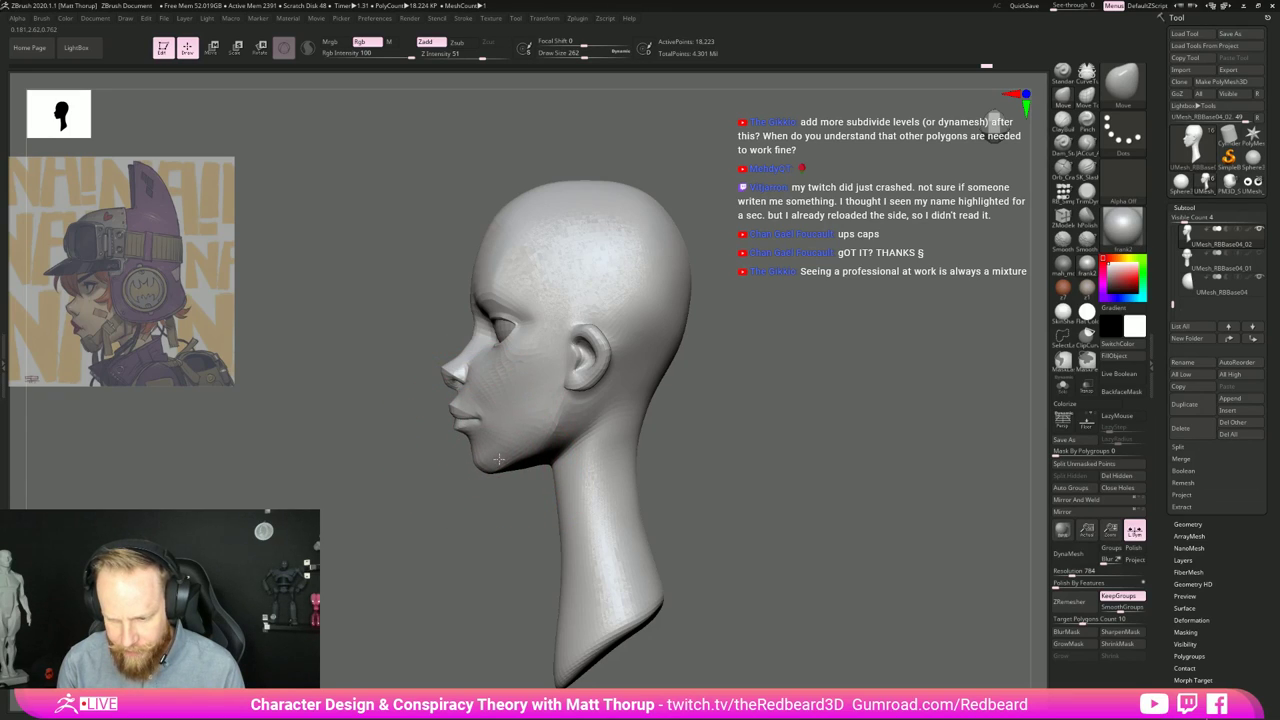
Step: Refine the sides of the jaw from the front with the Move brush at Draw Size 172
{"action": "left_click_drag", "start_coordinate": [488, 525], "coordinate": [585, 505], "text": "shift"}
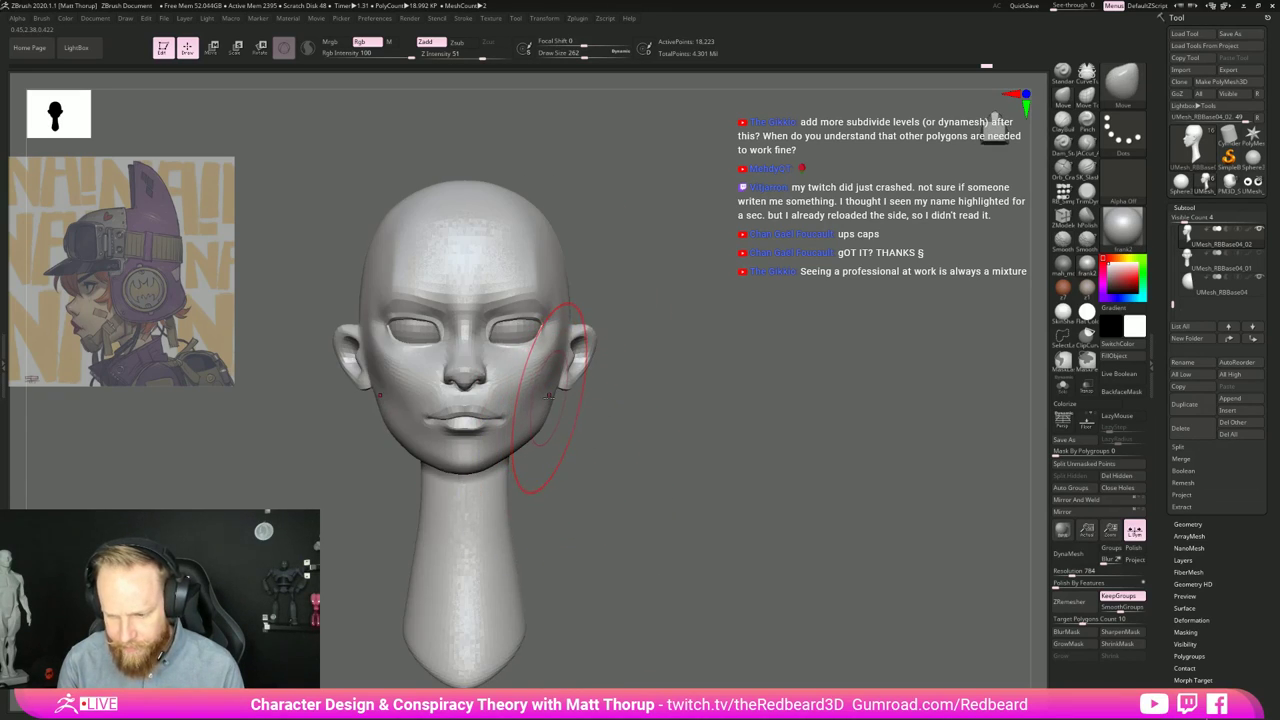
{"action": "key", "text": "s"}
{"action": "left_click_drag", "start_coordinate": [549, 399], "coordinate": [540, 401]}
{"action": "left_click", "coordinate": [540, 398]}
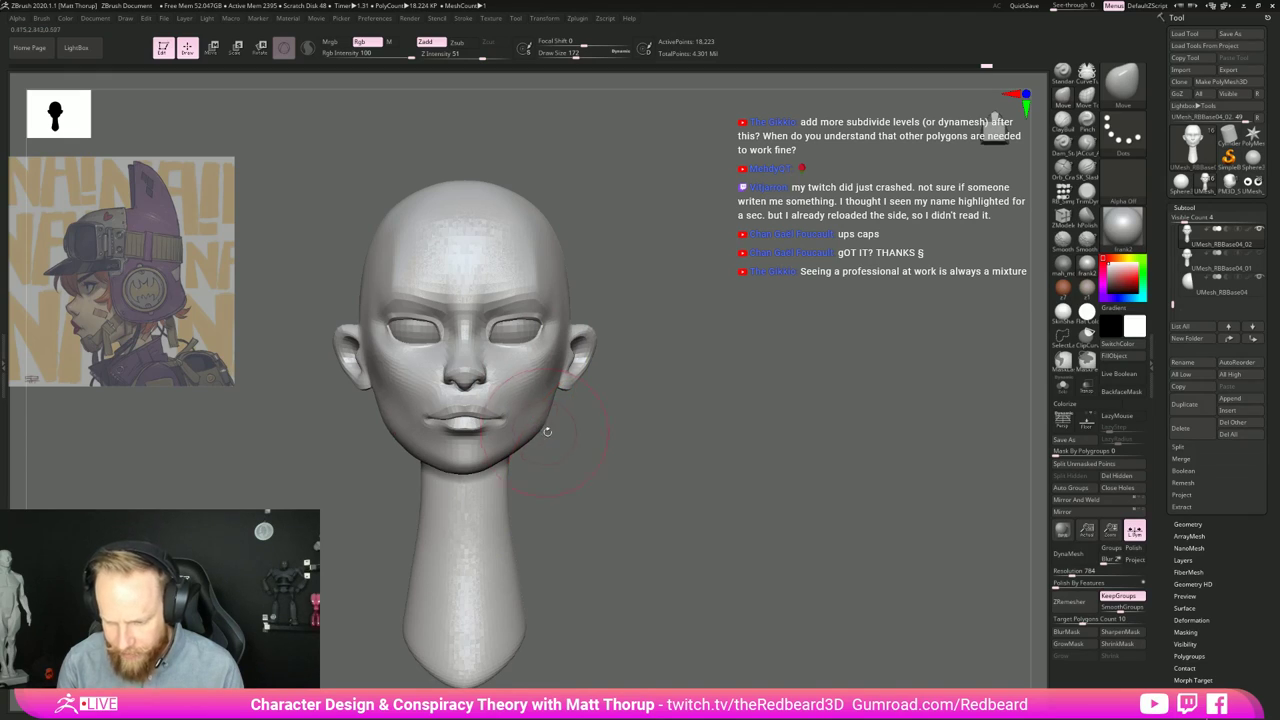
Step: Mirror and weld the head mesh, inspect its polygroups in the polyframe display, and review the head from several angles
{"action": "left_click_drag", "start_coordinate": [747, 485], "coordinate": [689, 478], "text": "alt"}
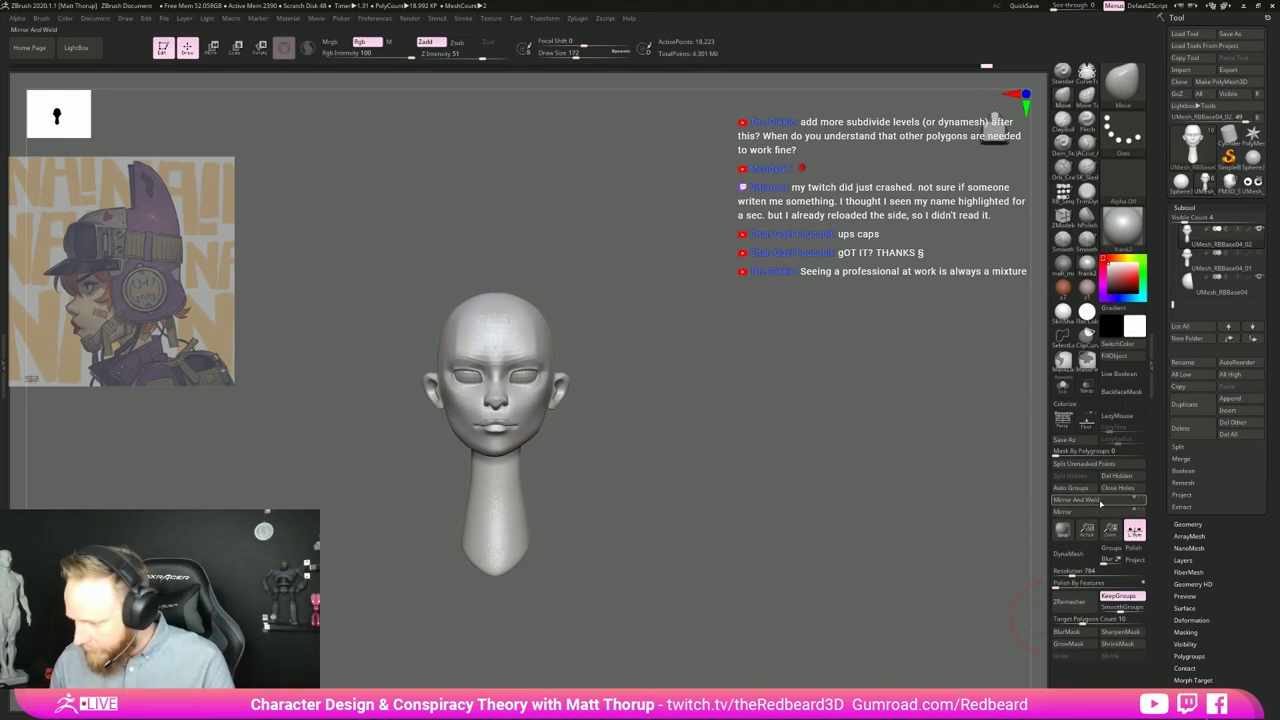
{"action": "left_click", "coordinate": [1104, 500]}
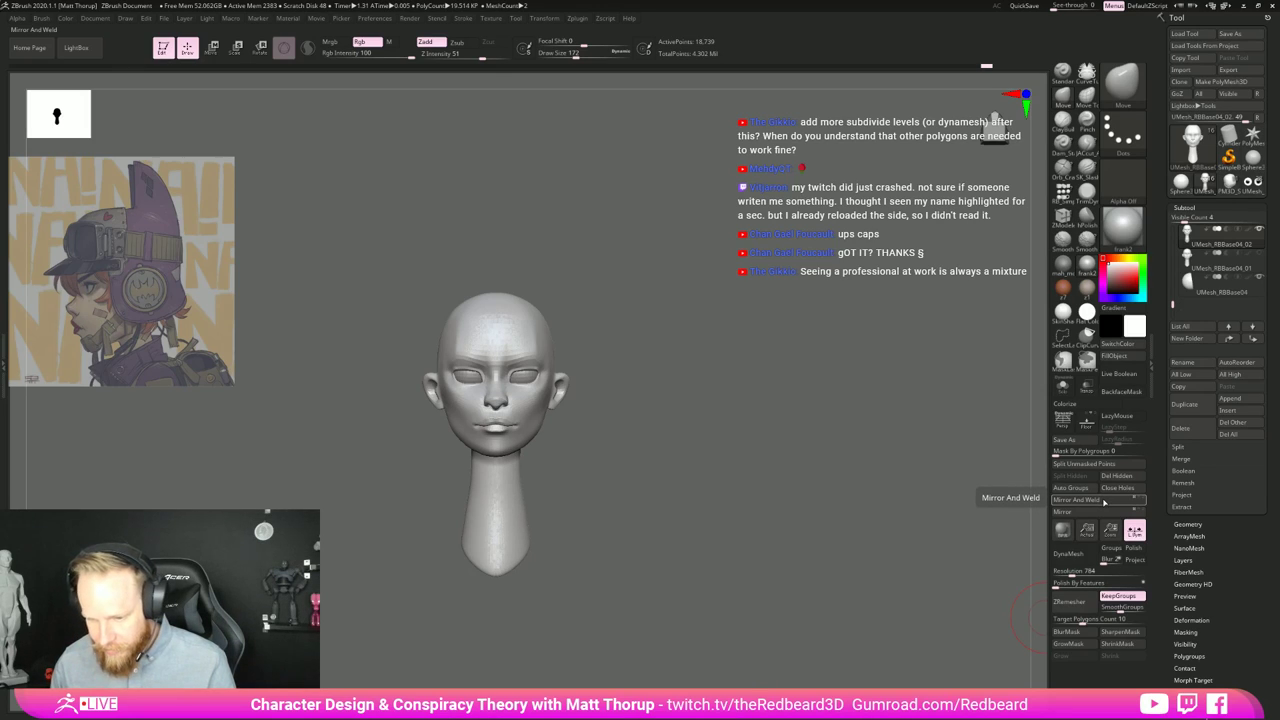
{"action": "key", "text": "ctrl+shift+z"}
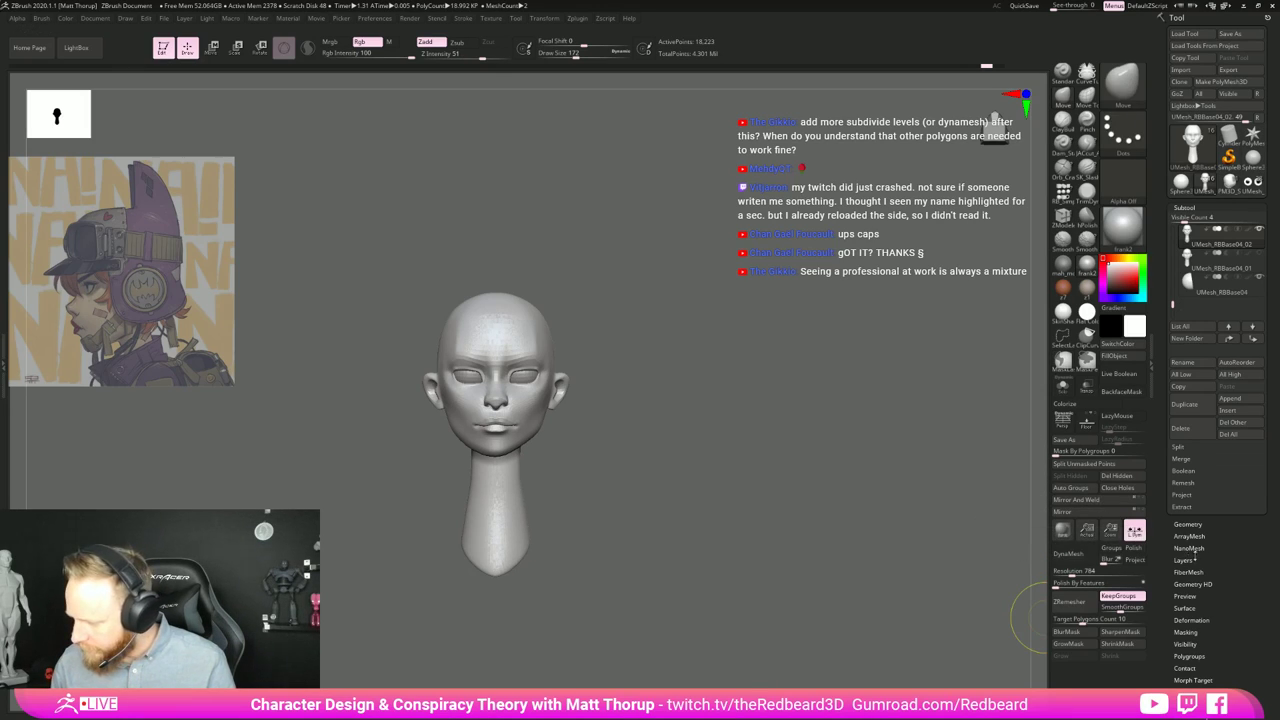
{"action": "left_click", "coordinate": [1108, 500]}
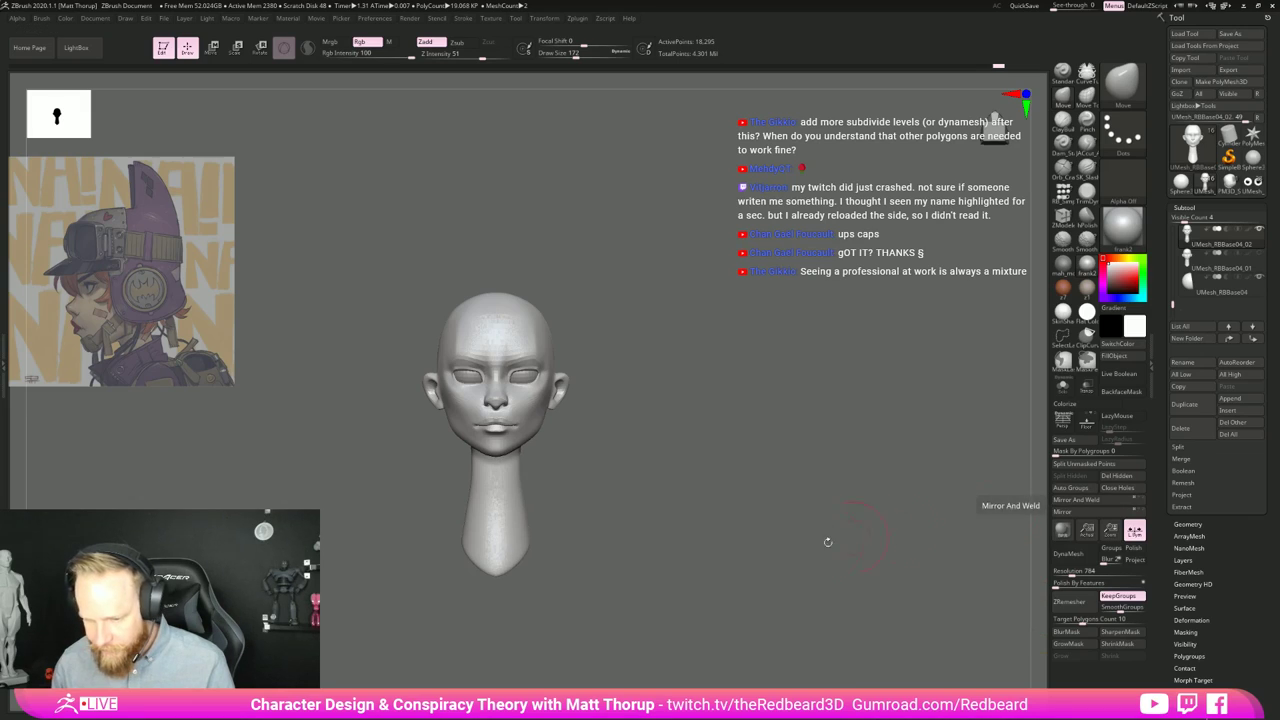
{"action": "key", "text": "shift+f"}
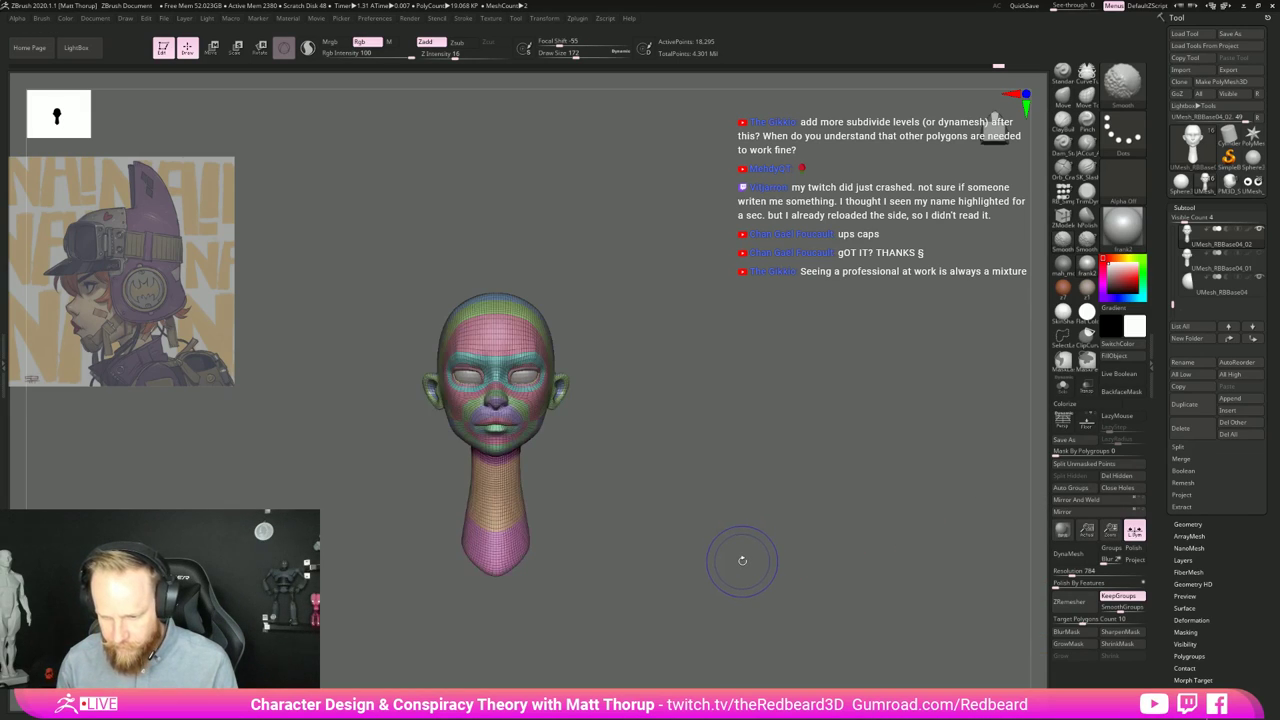
{"action": "key", "text": "shift+f"}
{"action": "key", "text": "f"}
{"action": "left_click_drag", "start_coordinate": [805, 560], "coordinate": [539, 418]}
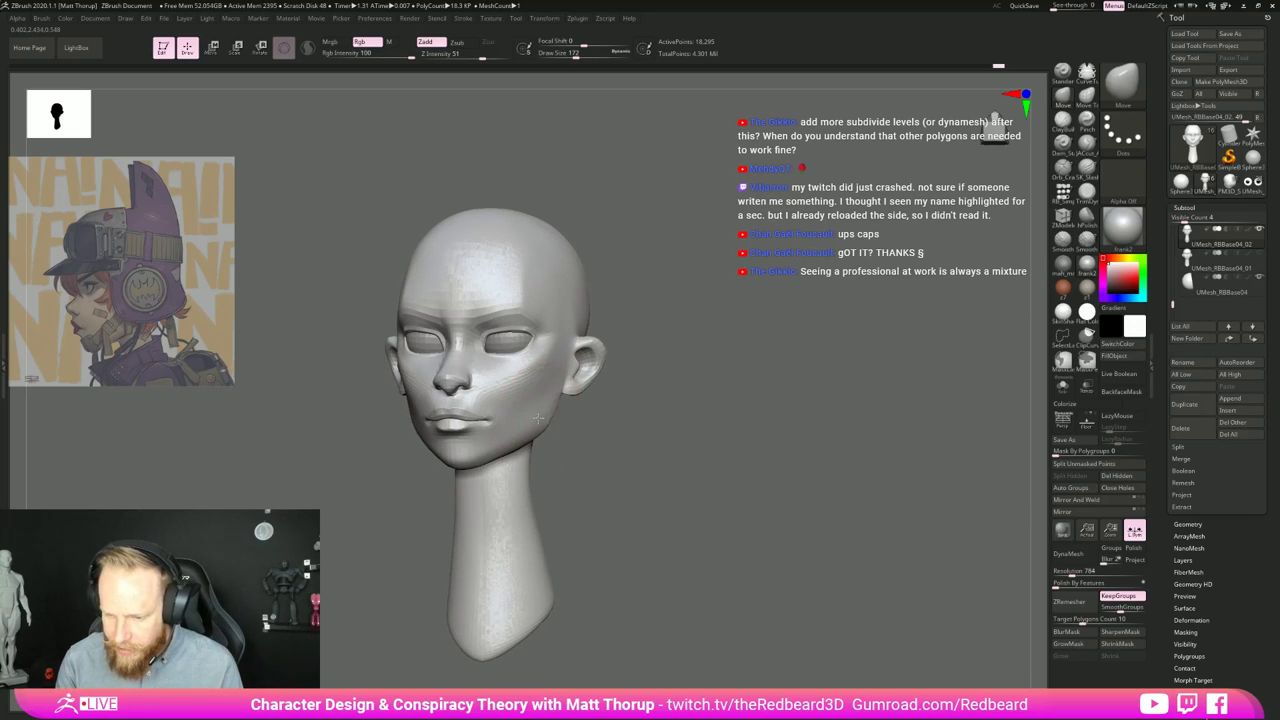
{"action": "mouse_move", "coordinate": [611, 438]}
{"action": "left_mouse_down", "text": "shift"}
{"action": "mouse_move", "coordinate": [660, 438]}
{"action": "mouse_move", "coordinate": [645, 395]}
{"action": "left_mouse_up", "text": "shift"}
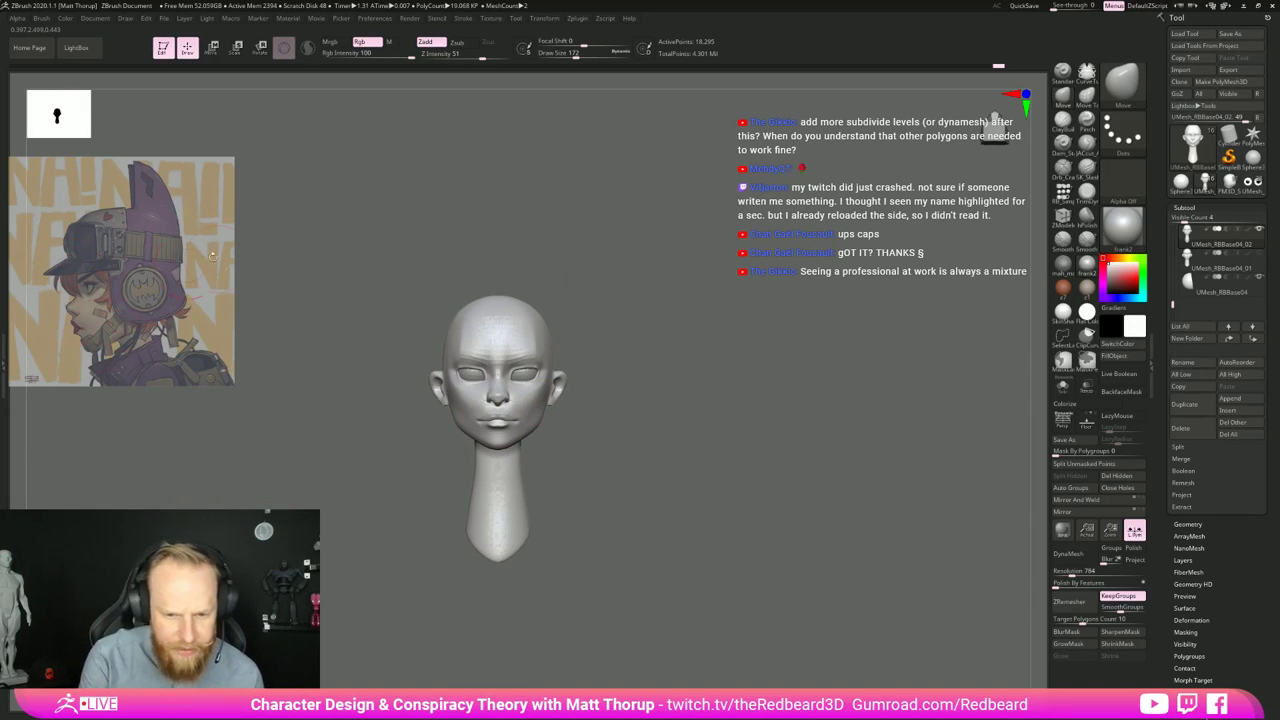
Step: Switch to the SelectLasso brush and trace the face area on the character reference to study its profile and proportions
{"action": "left_click_drag", "start_coordinate": [51, 278], "coordinate": [86, 359], "text": "ctrl+shift"}
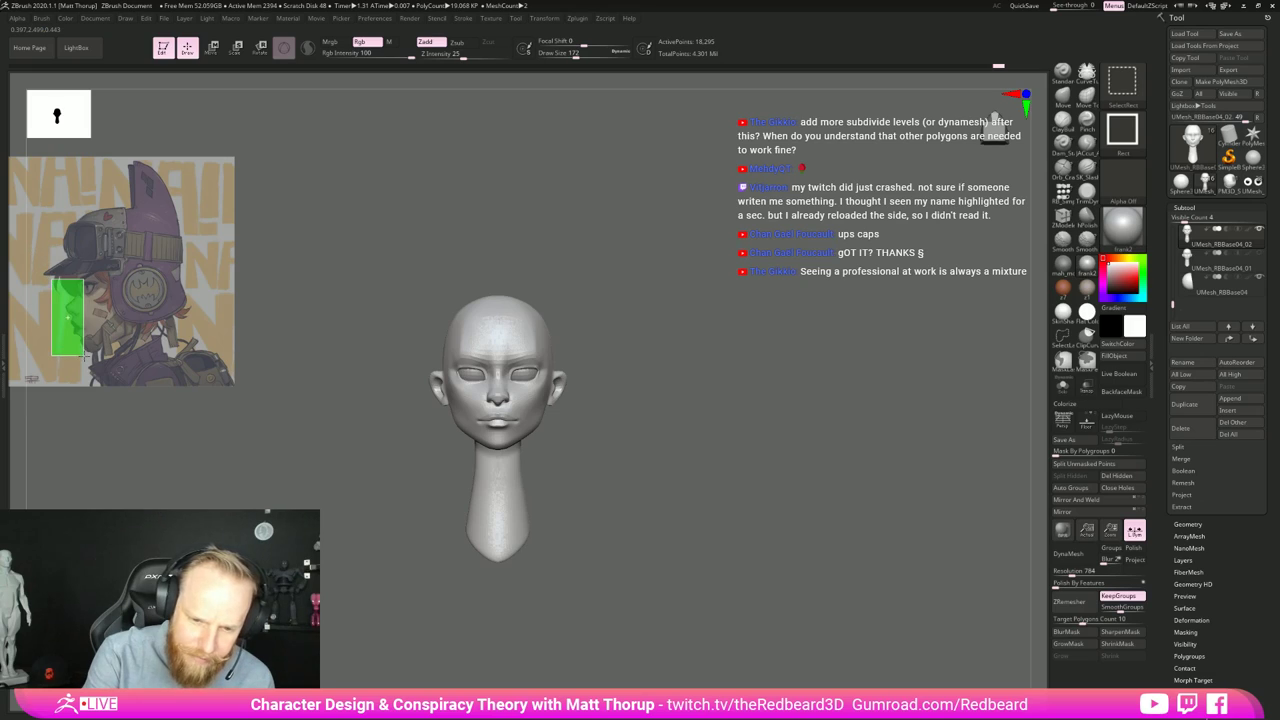
{"action": "left_click", "coordinate": [1062, 336]}
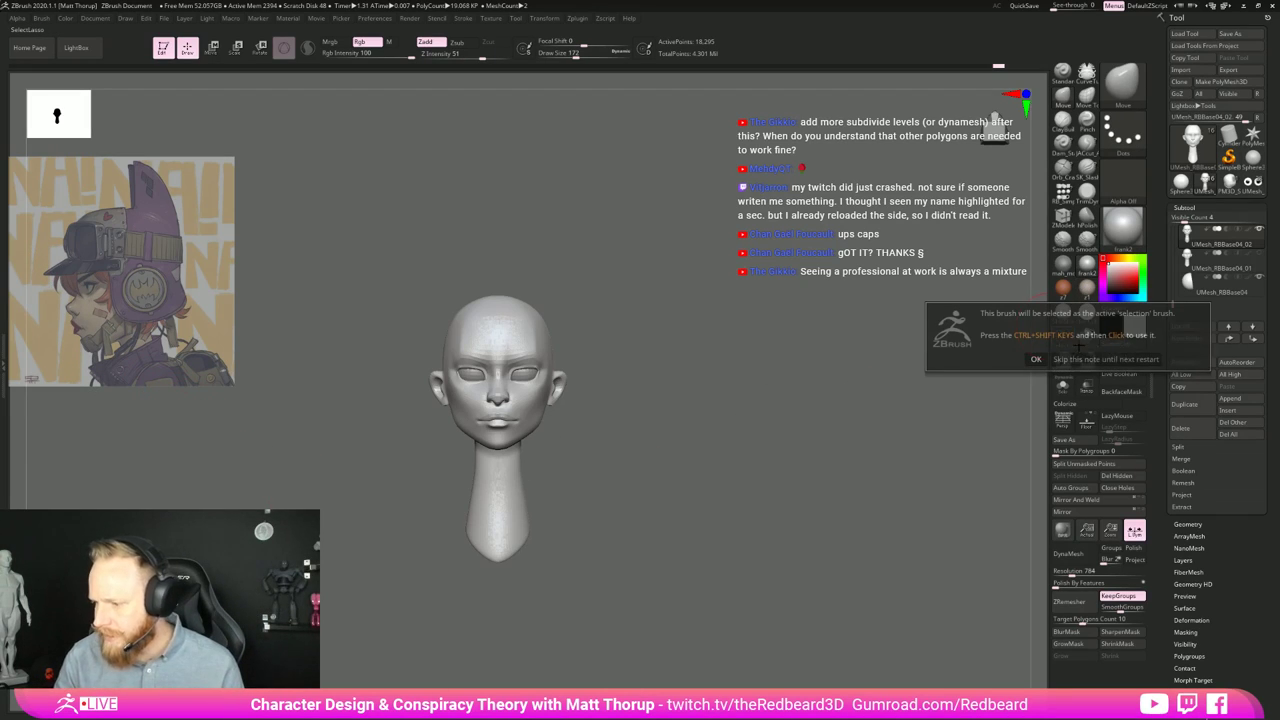
{"action": "left_click", "coordinate": [1088, 357]}
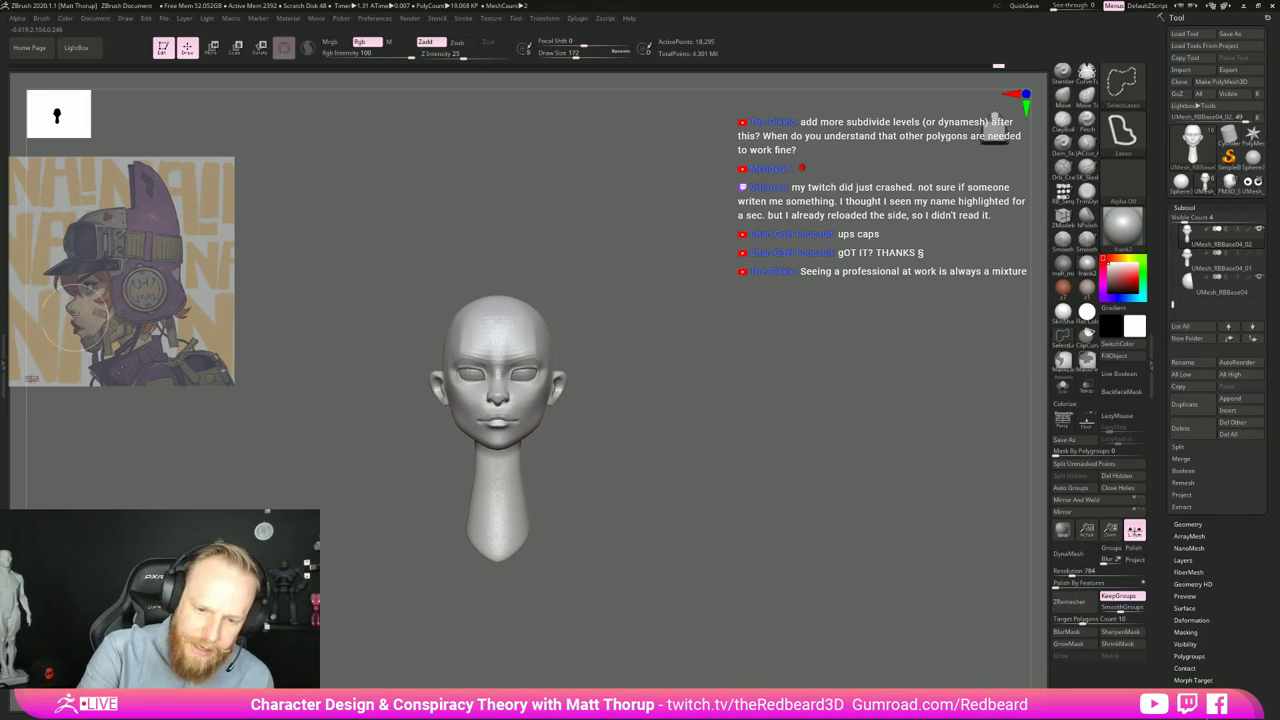
{"action": "mouse_move", "coordinate": [86, 352]}
{"action": "left_mouse_down", "text": "ctrl+shift"}
{"action": "mouse_move", "coordinate": [136, 303]}
{"action": "mouse_move", "coordinate": [94, 226]}
{"action": "mouse_move", "coordinate": [70, 250]}
{"action": "left_mouse_up", "text": "ctrl+shift"}
{"action": "key", "text": "ctrl+shift"}
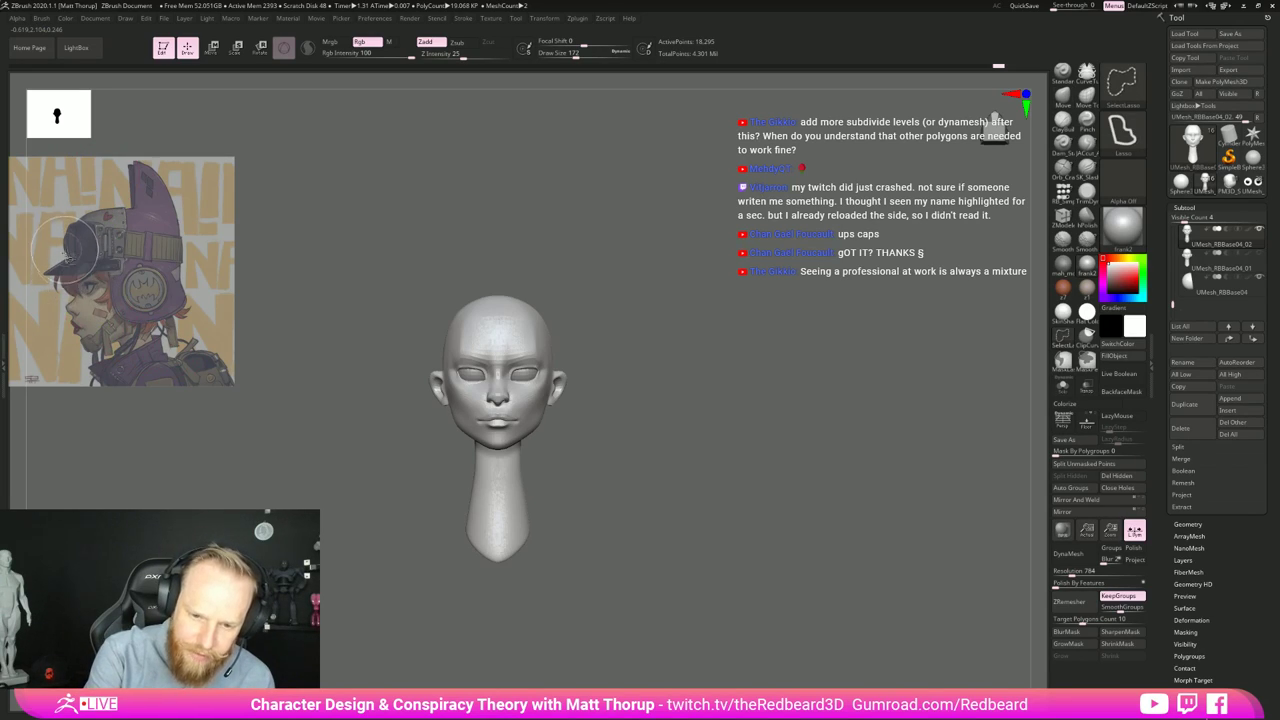
{"action": "left_click_drag", "start_coordinate": [90, 343], "coordinate": [108, 333], "text": "ctrl+shift"}
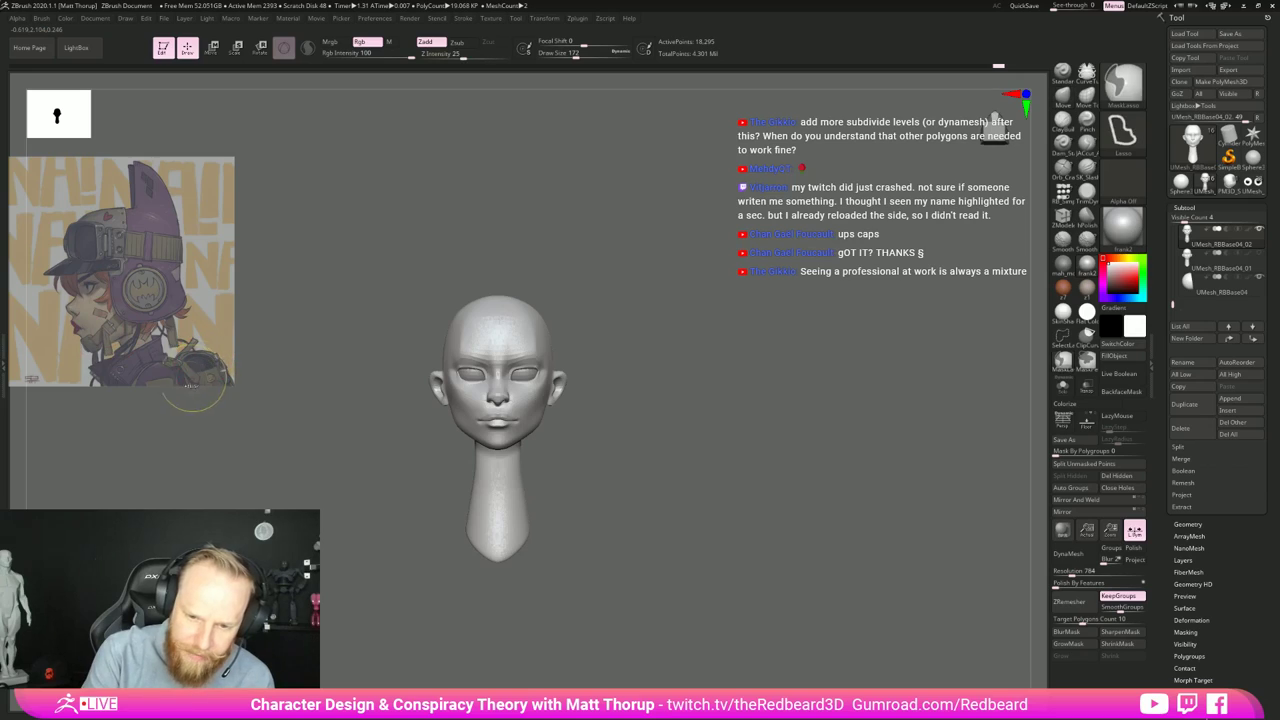
{"action": "mouse_move", "coordinate": [138, 276]}
{"action": "left_mouse_down", "text": "ctrl+shift"}
{"action": "mouse_move", "coordinate": [161, 390]}
{"action": "mouse_move", "coordinate": [100, 290]}
{"action": "mouse_move", "coordinate": [180, 343]}
{"action": "left_mouse_up", "text": "ctrl+shift"}
{"action": "mouse_move", "coordinate": [98, 344]}
{"action": "left_mouse_down", "text": "ctrl+shift"}
{"action": "mouse_move", "coordinate": [130, 236]}
{"action": "mouse_move", "coordinate": [70, 236]}
{"action": "left_mouse_up", "text": "ctrl+shift"}
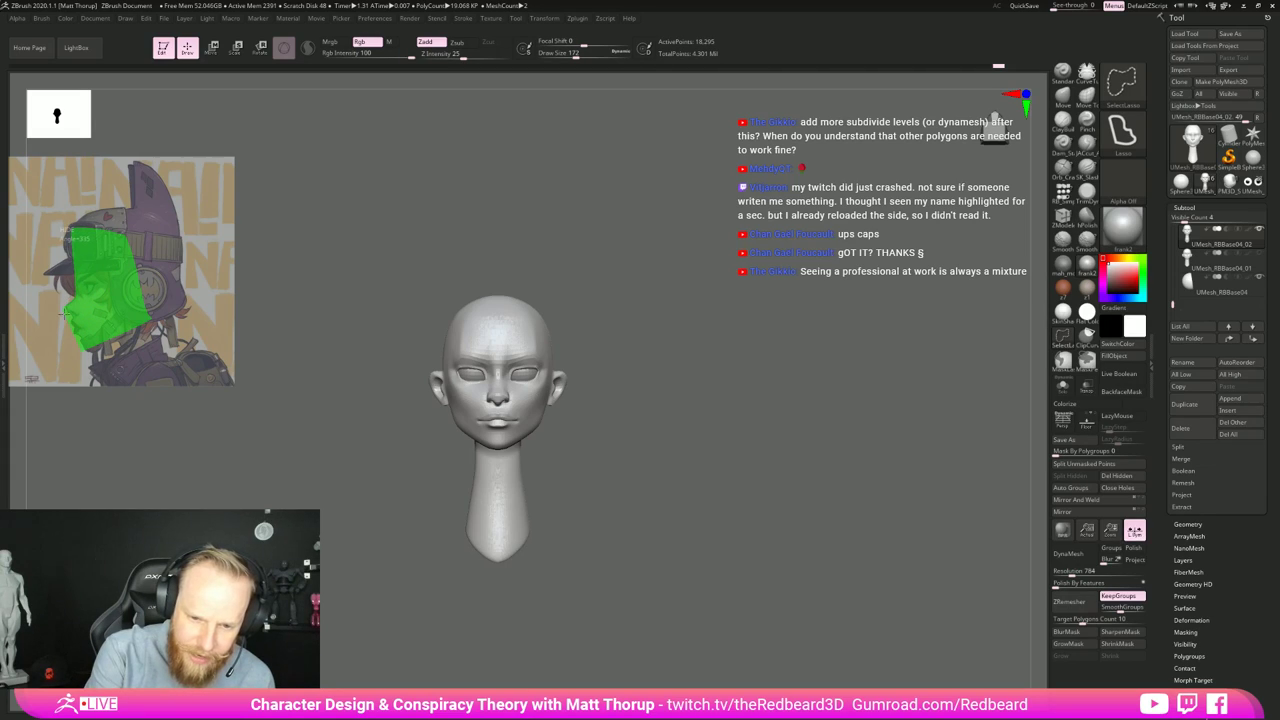
{"action": "left_click_drag", "start_coordinate": [86, 348], "coordinate": [90, 345], "text": "ctrl+shift"}
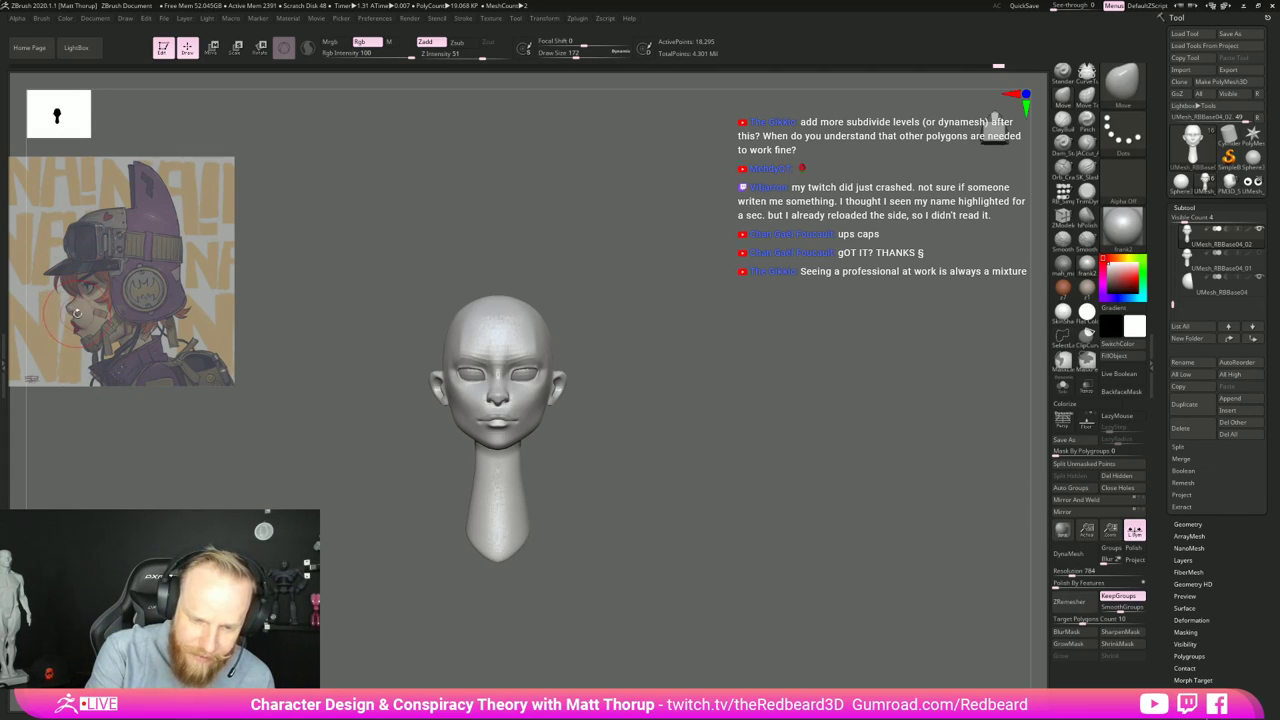
Step: Trace the nose and the lower jaw on the character reference with the SelectLasso to study their proportions
{"action": "key", "text": "ctrl+shift"}
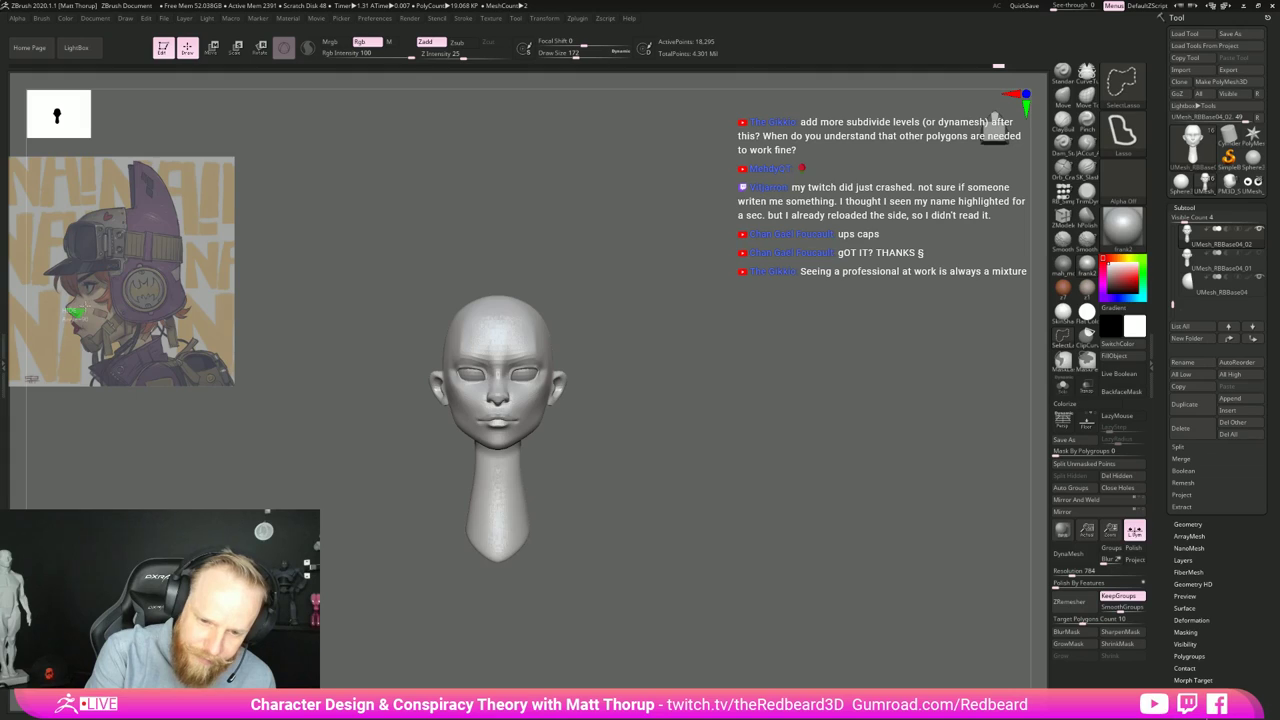
{"action": "key", "text": "ctrl+shift"}
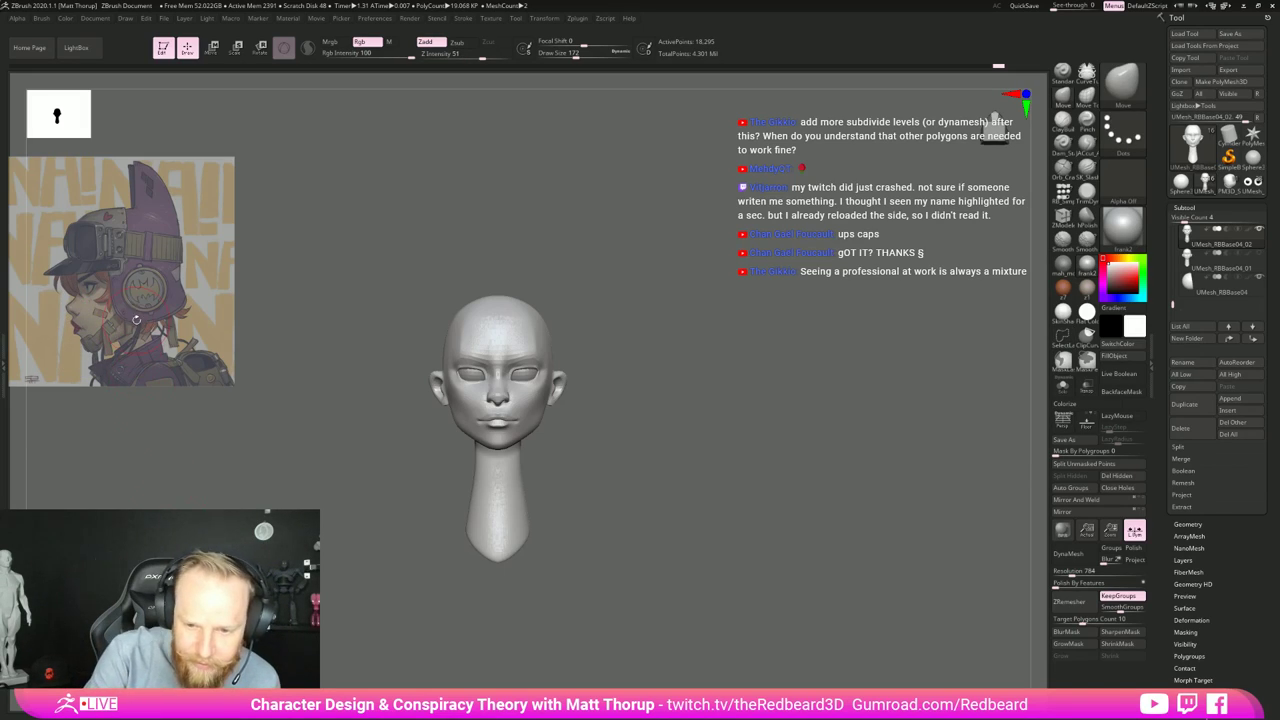
{"action": "key", "text": "ctrl+shift"}
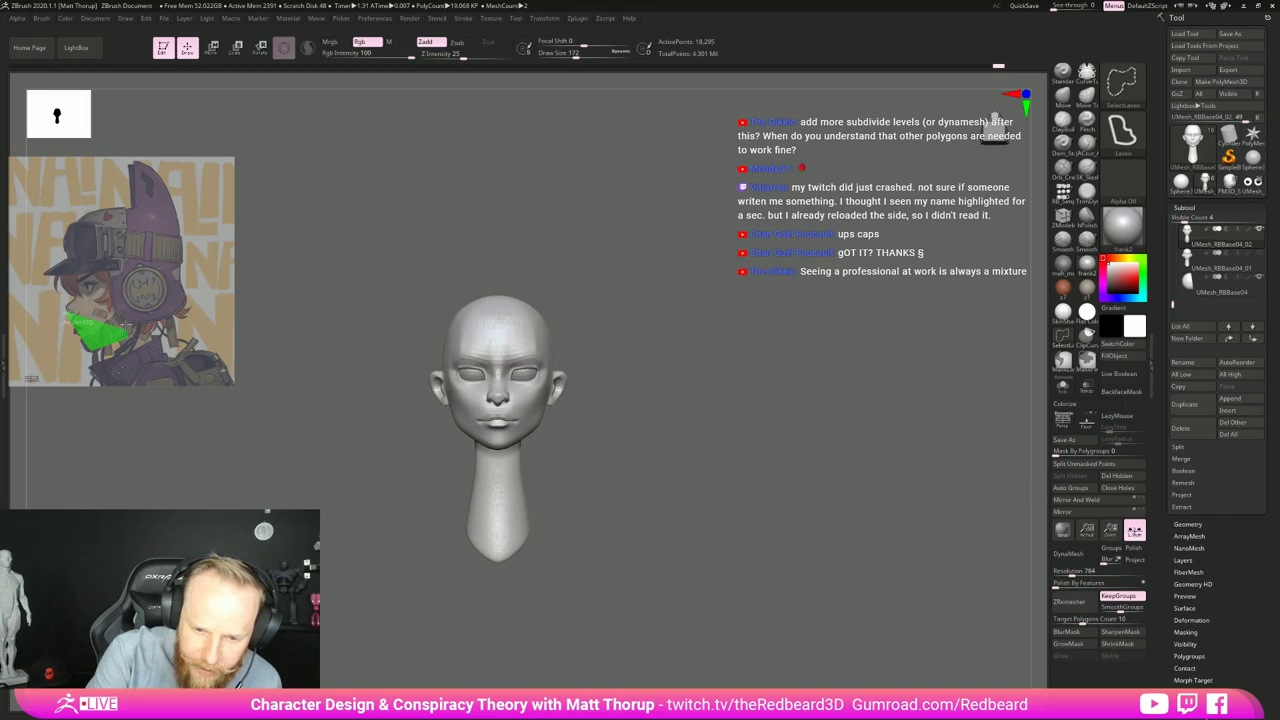
{"action": "left_click_drag", "start_coordinate": [68, 318], "coordinate": [68, 316], "text": "ctrl+shift"}
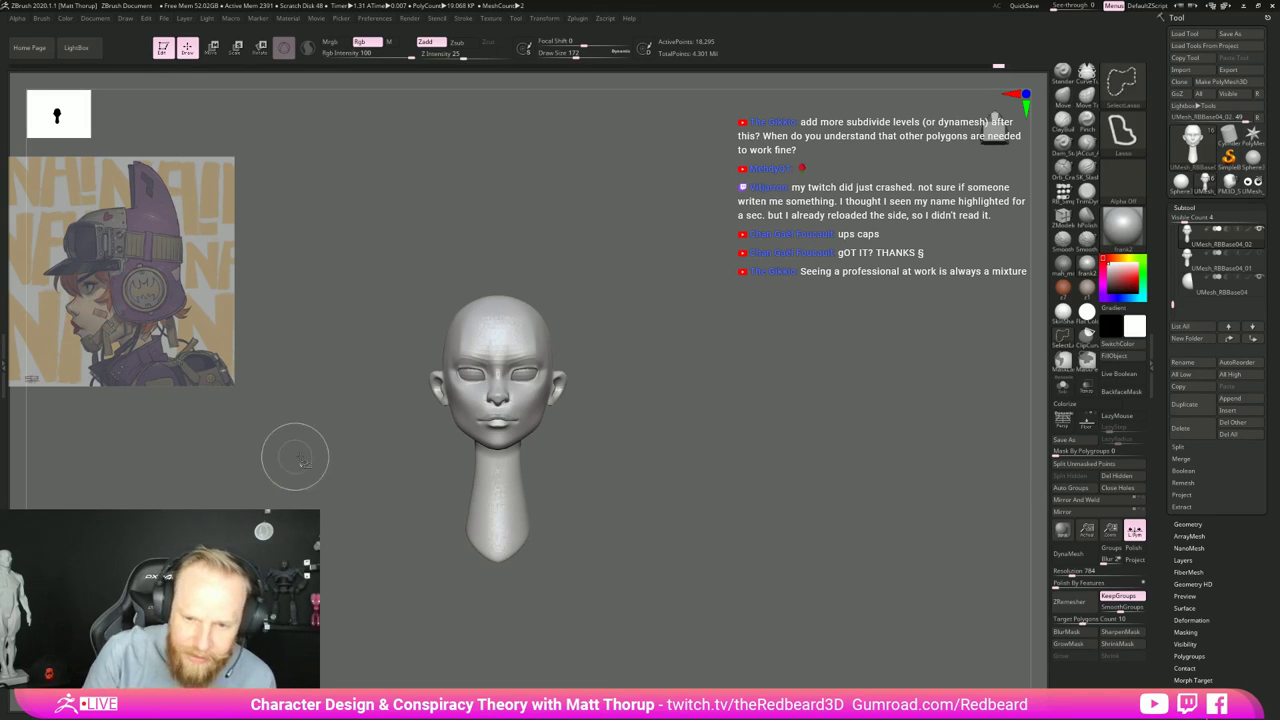
{"action": "key", "text": "shift"}
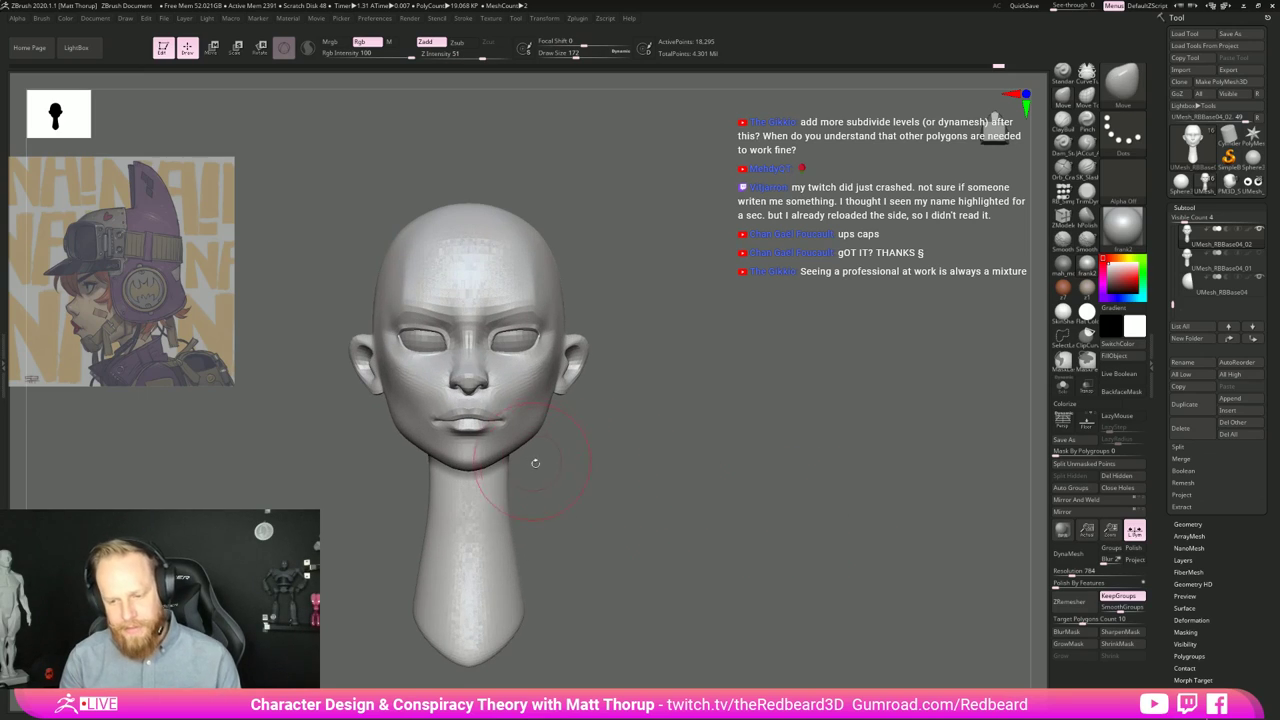
Step: Refine the brow and nose in profile with the Move brush at Draw Size 104 and inspect the polygroups in the polyframe display
{"action": "mouse_move", "coordinate": [672, 427]}
{"action": "left_mouse_down"}
{"action": "mouse_move", "coordinate": [726, 480]}
{"action": "mouse_move", "coordinate": [646, 446]}
{"action": "mouse_move", "coordinate": [688, 469]}
{"action": "mouse_move", "coordinate": [716, 438]}
{"action": "left_mouse_up"}
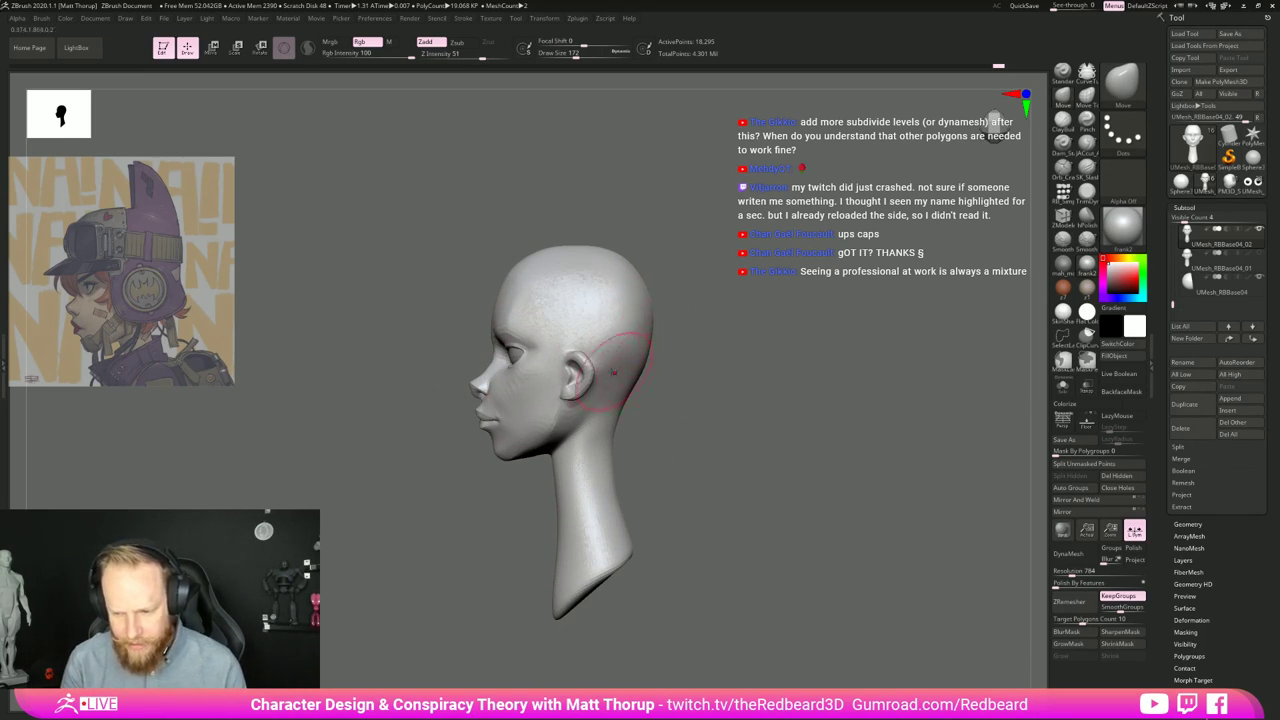
{"action": "left_click_drag", "start_coordinate": [744, 330], "coordinate": [728, 298], "text": "alt"}
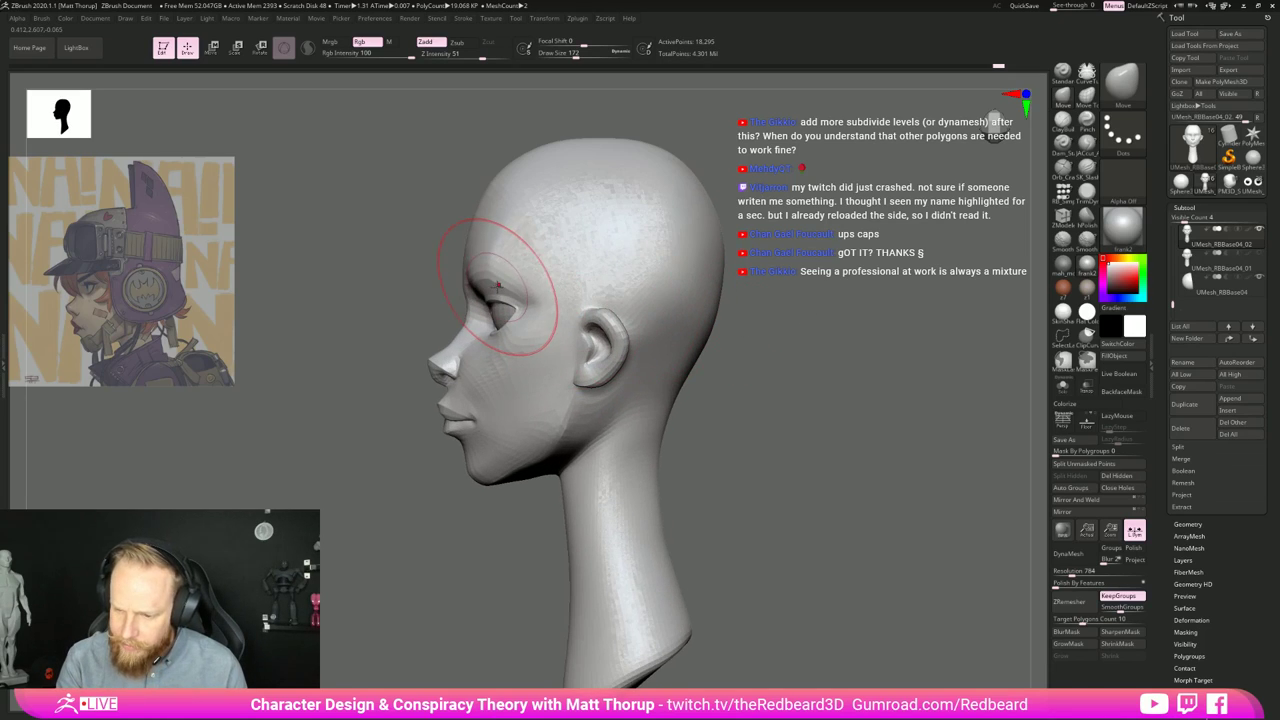
{"action": "key", "text": "s"}
{"action": "left_click_drag", "start_coordinate": [506, 278], "coordinate": [496, 278]}
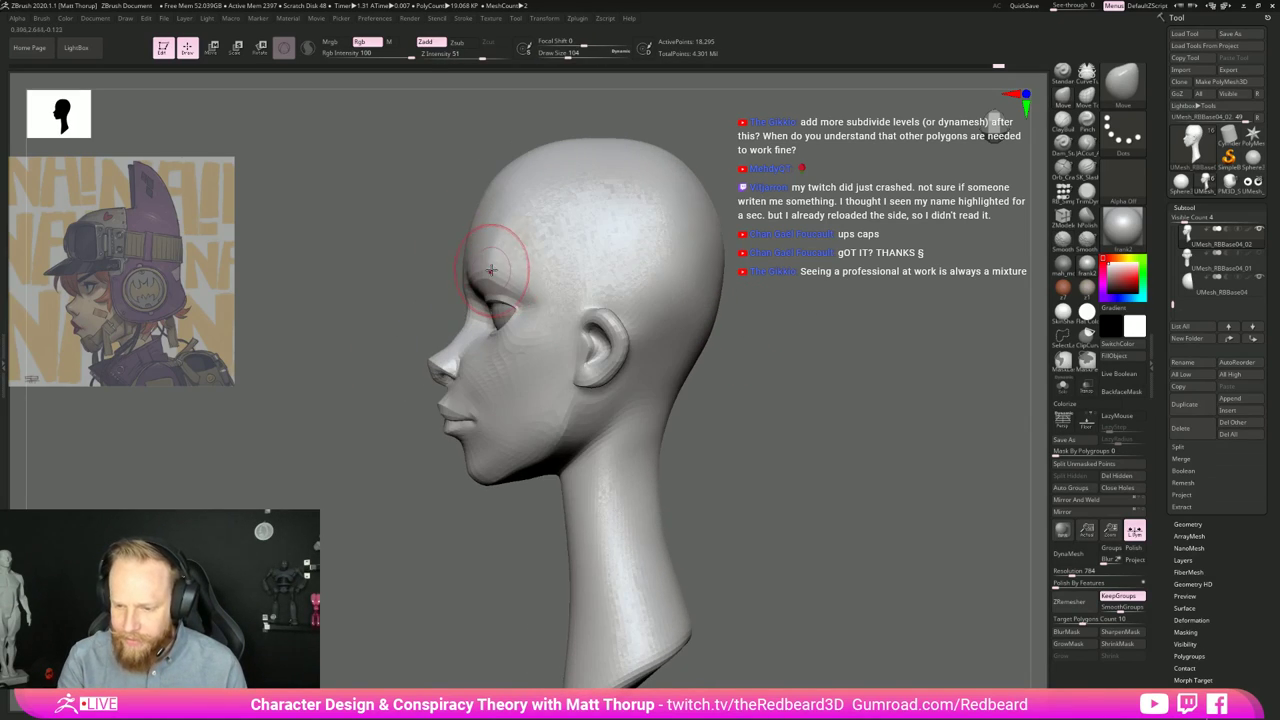
{"action": "left_click_drag", "start_coordinate": [428, 382], "coordinate": [466, 371]}
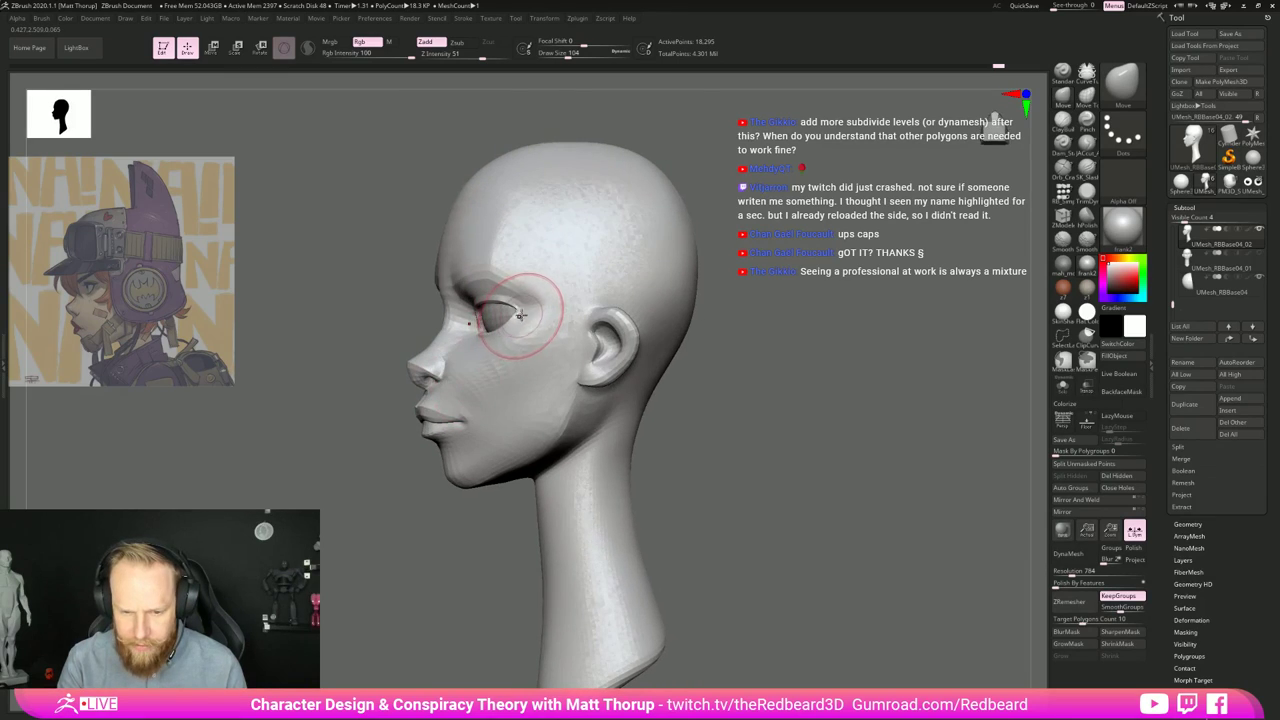
{"action": "mouse_move", "coordinate": [803, 286]}
{"action": "left_mouse_down", "text": "shift"}
{"action": "mouse_move", "coordinate": [590, 330]}
{"action": "mouse_move", "coordinate": [670, 359]}
{"action": "mouse_move", "coordinate": [646, 254]}
{"action": "mouse_move", "coordinate": [800, 385]}
{"action": "left_mouse_up", "text": "shift"}
{"action": "key", "text": "shift+f"}
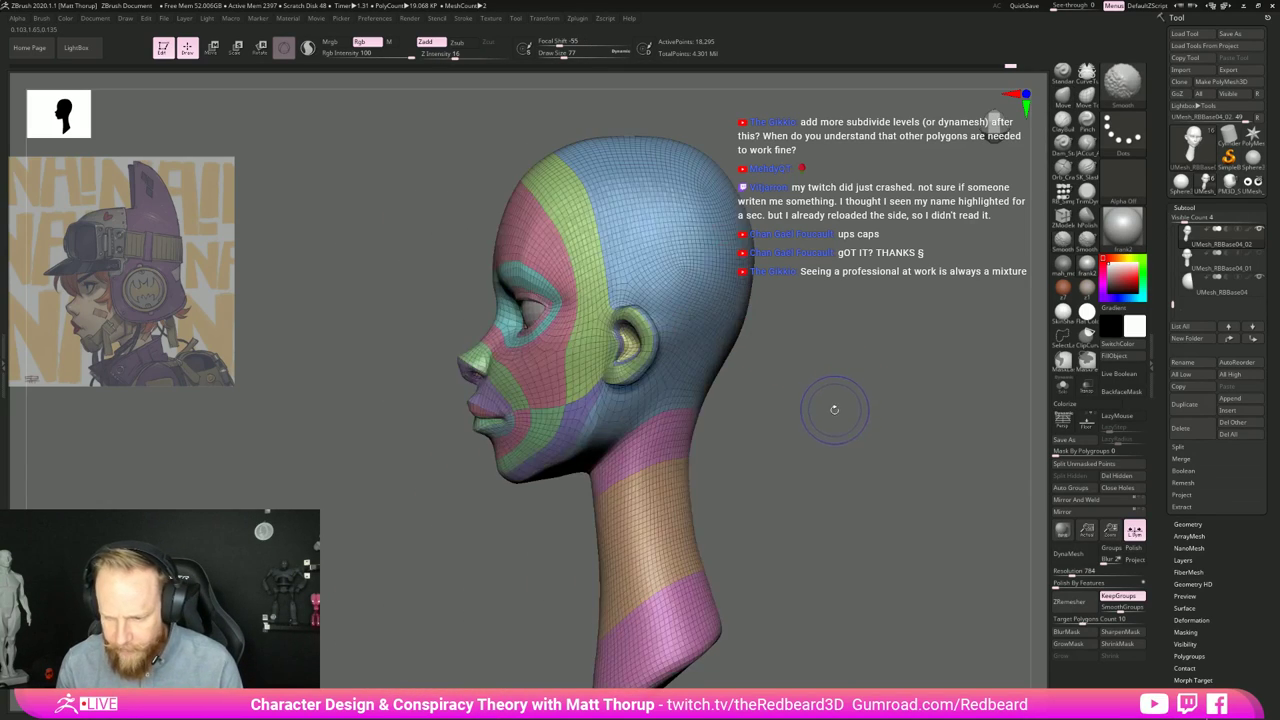
{"action": "key", "text": "shift+f"}
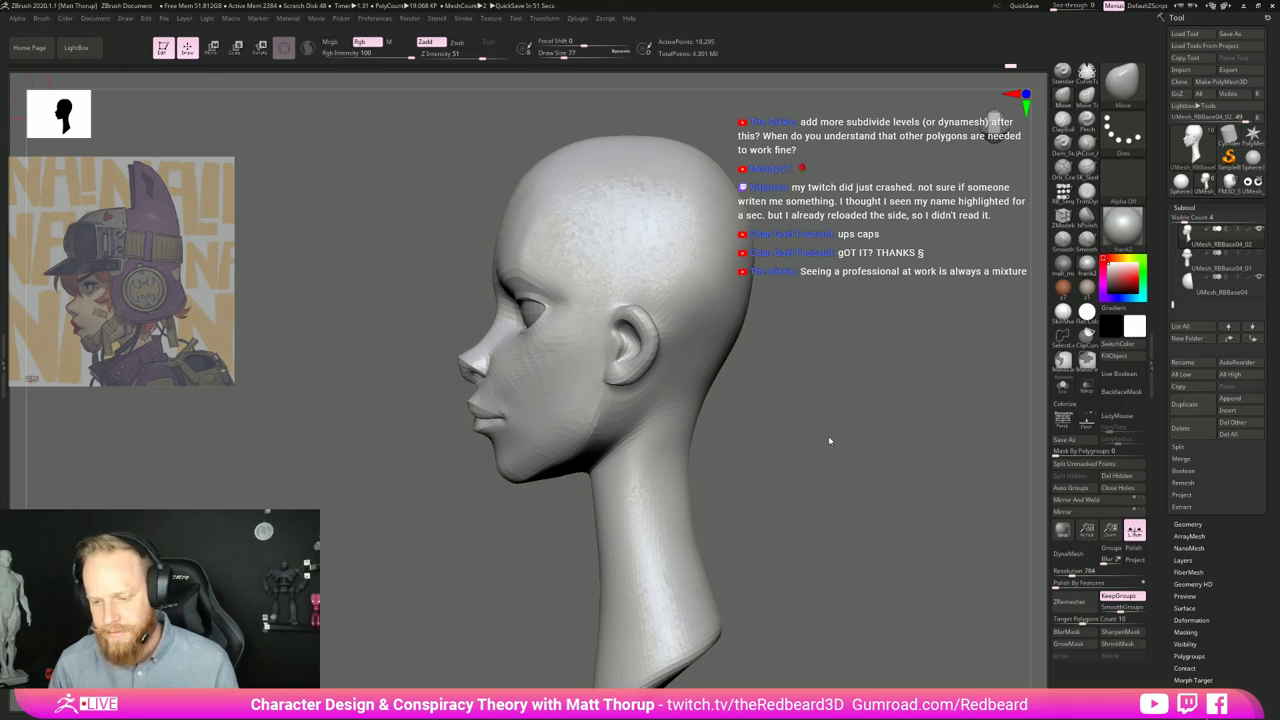
Step: Smooth the lower forehead between the eyebrows from the front at Draw Size 62
{"action": "mouse_move", "coordinate": [829, 440]}
{"action": "left_mouse_down"}
{"action": "mouse_move", "coordinate": [837, 417]}
{"action": "mouse_move", "coordinate": [766, 366]}
{"action": "mouse_move", "coordinate": [506, 300]}
{"action": "mouse_move", "coordinate": [727, 266]}
{"action": "left_mouse_up"}
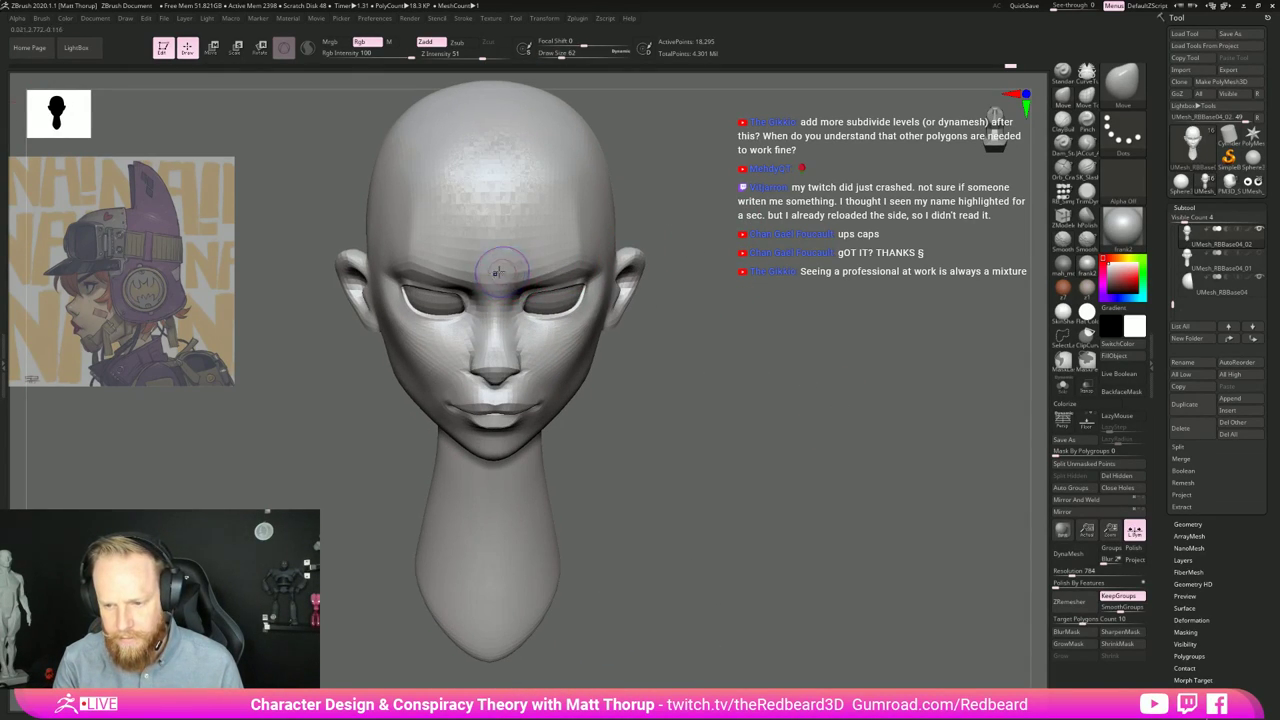
{"action": "left_click_drag", "start_coordinate": [503, 262], "coordinate": [515, 265], "text": "shift"}
{"action": "mouse_move", "coordinate": [752, 292]}
{"action": "left_mouse_down"}
{"action": "mouse_move", "coordinate": [737, 227]}
{"action": "mouse_move", "coordinate": [690, 238]}
{"action": "mouse_move", "coordinate": [766, 256]}
{"action": "mouse_move", "coordinate": [787, 283]}
{"action": "mouse_move", "coordinate": [833, 286]}
{"action": "left_mouse_up"}
{"action": "left_click_drag", "start_coordinate": [833, 286], "coordinate": [664, 226]}
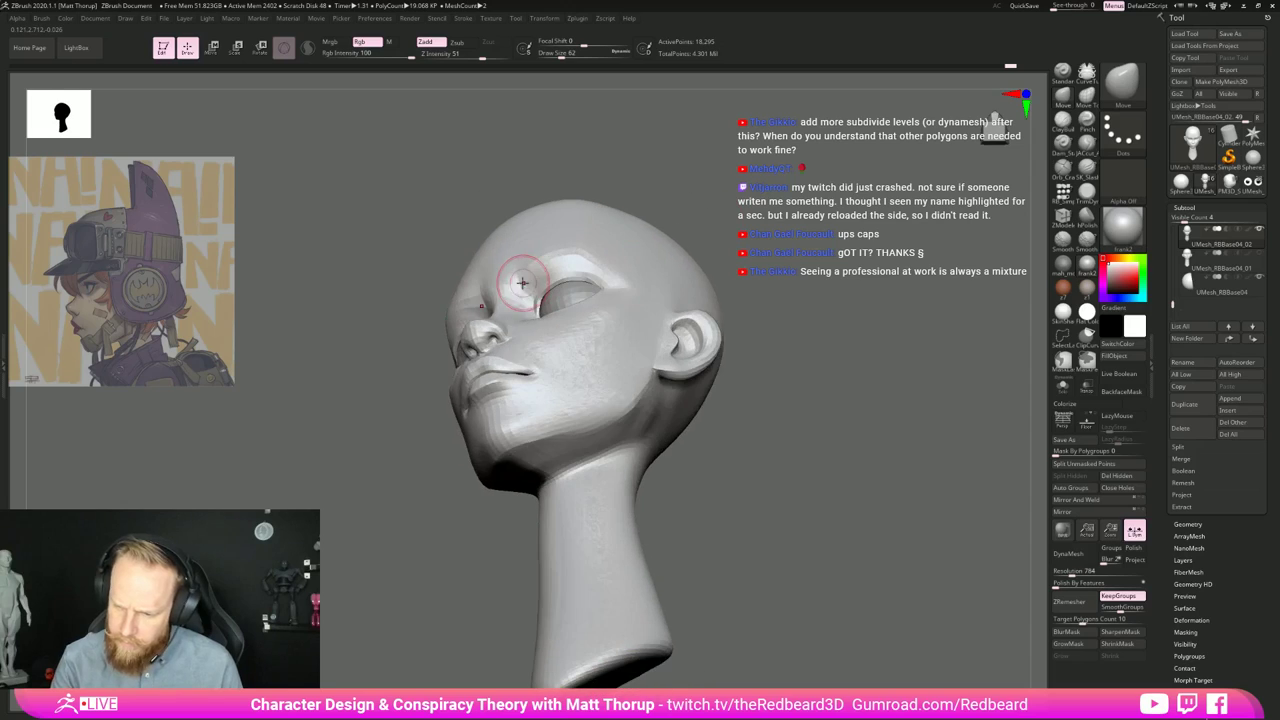
Step: Show the polyframe and adjust the inner brow and nose bridge with the Move brush at Draw Size 41
{"action": "key", "text": "shift+f"}
{"action": "key", "text": "s"}
{"action": "left_click_drag", "start_coordinate": [520, 275], "coordinate": [514, 275]}
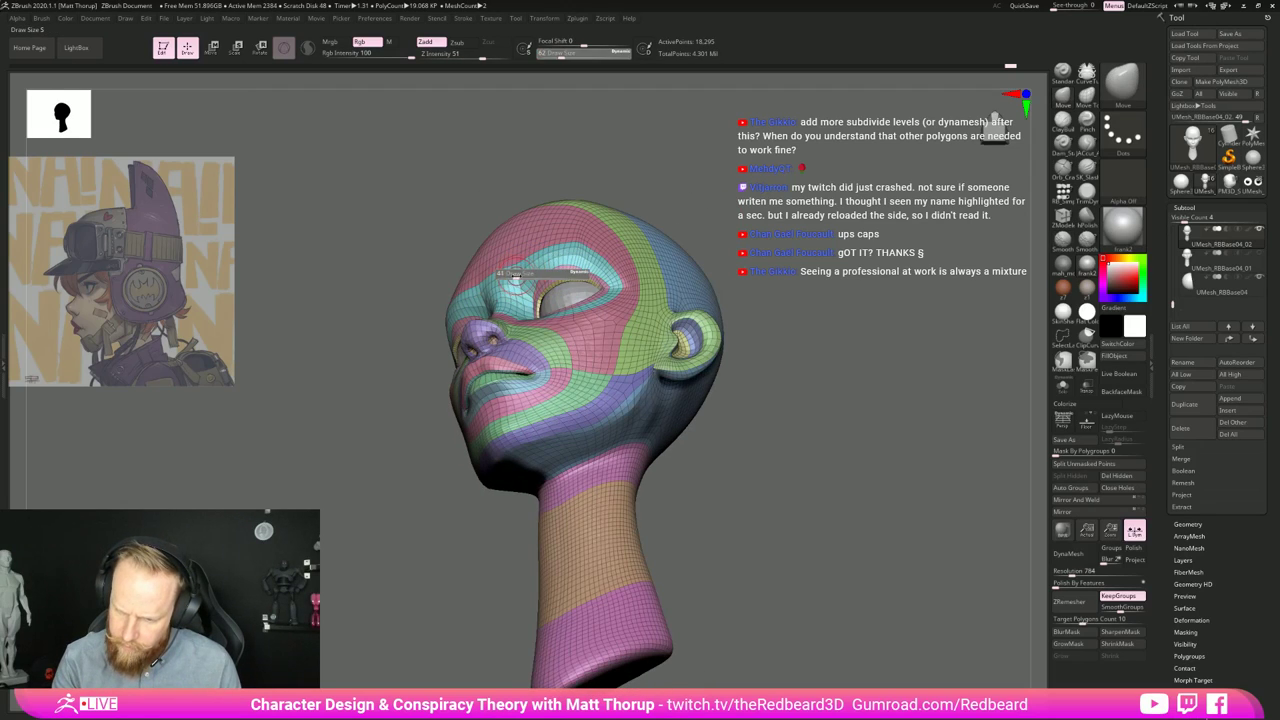
{"action": "left_click_drag", "start_coordinate": [690, 205], "coordinate": [745, 268]}
{"action": "key", "text": "s"}
{"action": "left_click_drag", "start_coordinate": [531, 290], "coordinate": [494, 276]}
{"action": "key", "text": "s"}
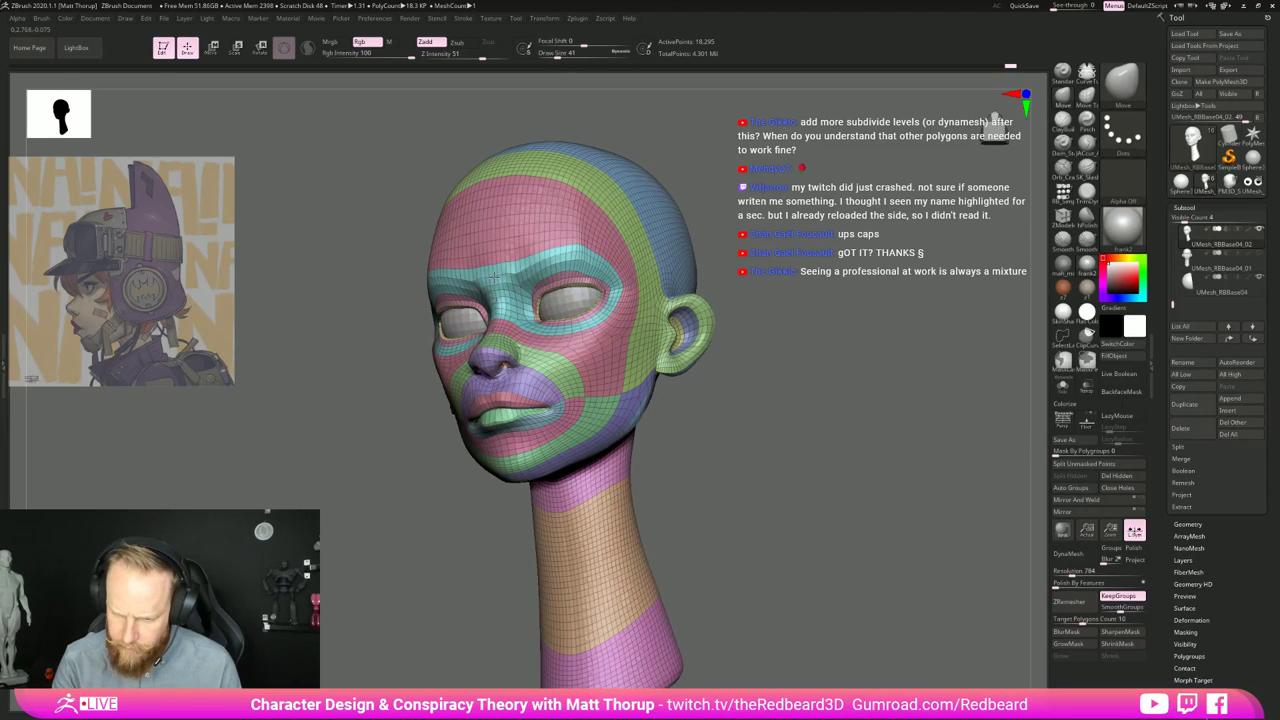
Step: Shape the area between the brows with the Move brush at Draw Size 37 and smooth the brow ridge
{"action": "right_click_drag", "start_coordinate": [538, 241], "coordinate": [623, 234]}
{"action": "key", "text": "s"}
{"action": "mouse_move", "coordinate": [492, 279]}
{"action": "left_mouse_down"}
{"action": "mouse_move", "coordinate": [461, 268]}
{"action": "mouse_move", "coordinate": [480, 281]}
{"action": "left_mouse_up"}
{"action": "key", "text": "s"}
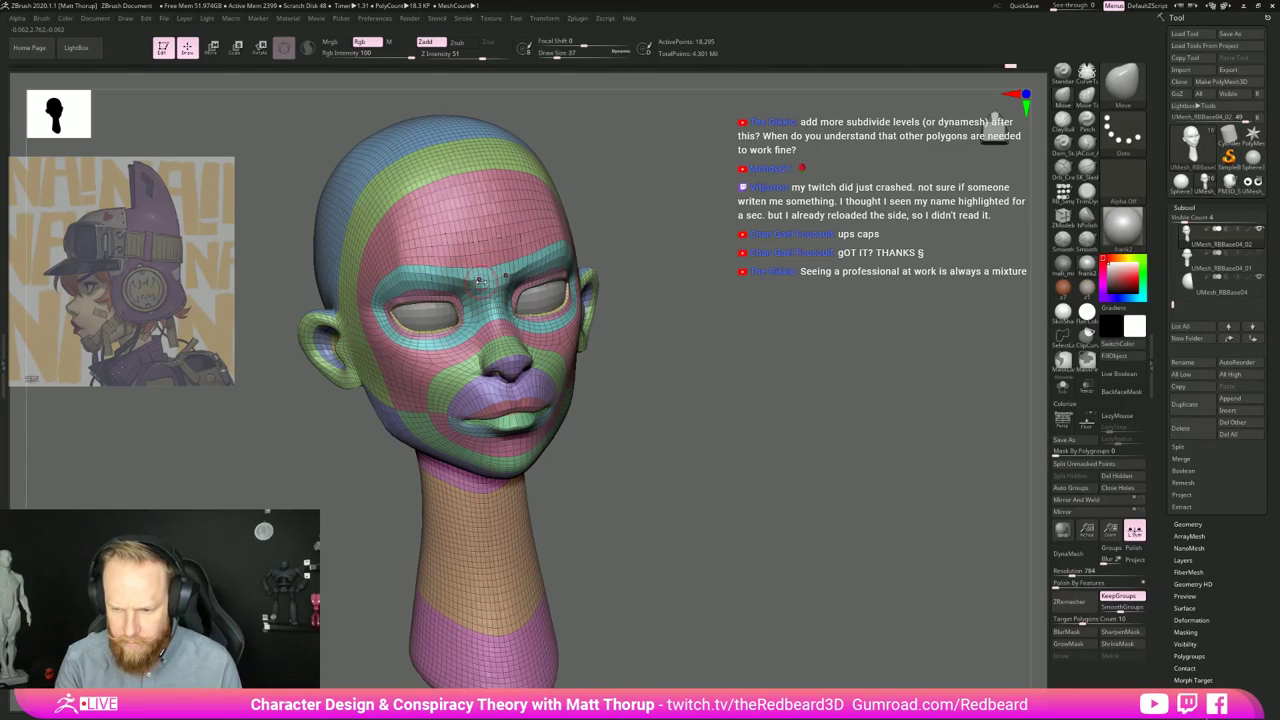
{"action": "left_click_drag", "start_coordinate": [531, 243], "coordinate": [455, 263], "text": "shift"}
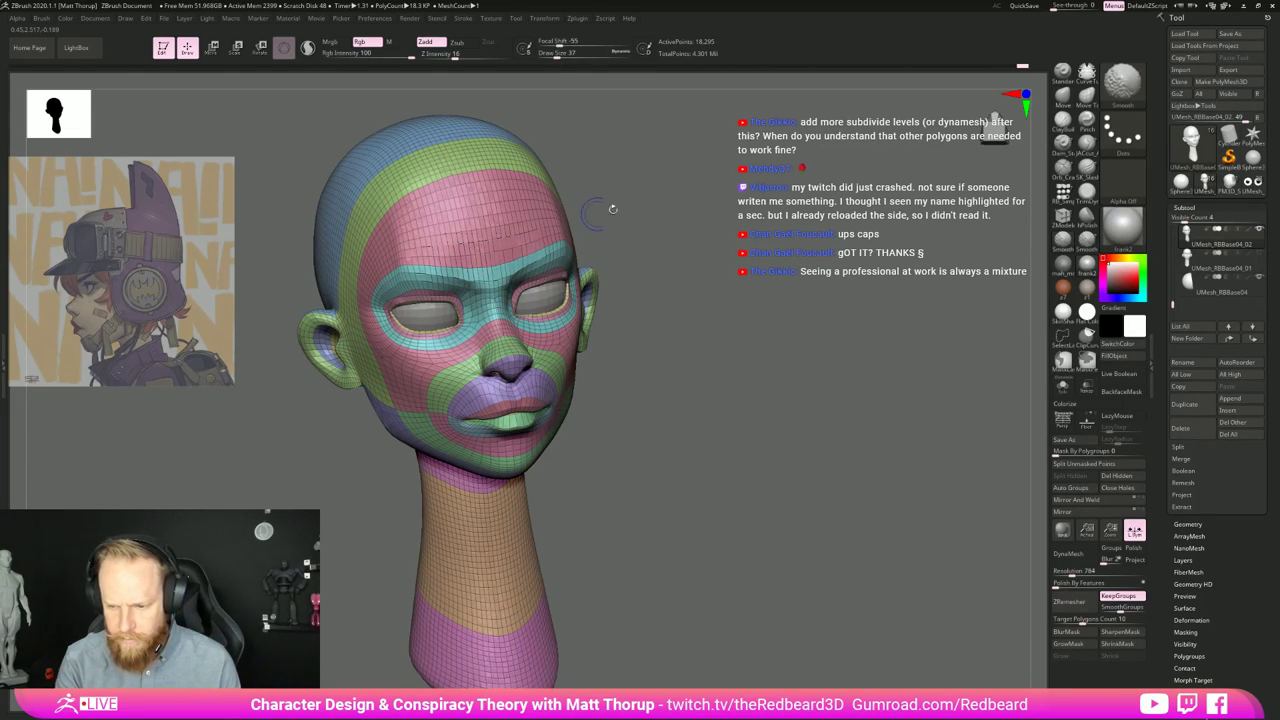
Step: Hide the polyframe and adjust the mouth area in profile with the Move brush at Draw Size 128
{"action": "mouse_move", "coordinate": [1000, 440]}
{"action": "left_mouse_down"}
{"action": "mouse_move", "coordinate": [920, 472]}
{"action": "mouse_move", "coordinate": [766, 474]}
{"action": "mouse_move", "coordinate": [811, 477]}
{"action": "mouse_move", "coordinate": [660, 457]}
{"action": "mouse_move", "coordinate": [641, 435]}
{"action": "mouse_move", "coordinate": [751, 463]}
{"action": "left_mouse_up"}
{"action": "key", "text": "shift+f"}
{"action": "left_click_drag", "start_coordinate": [751, 463], "coordinate": [560, 460]}
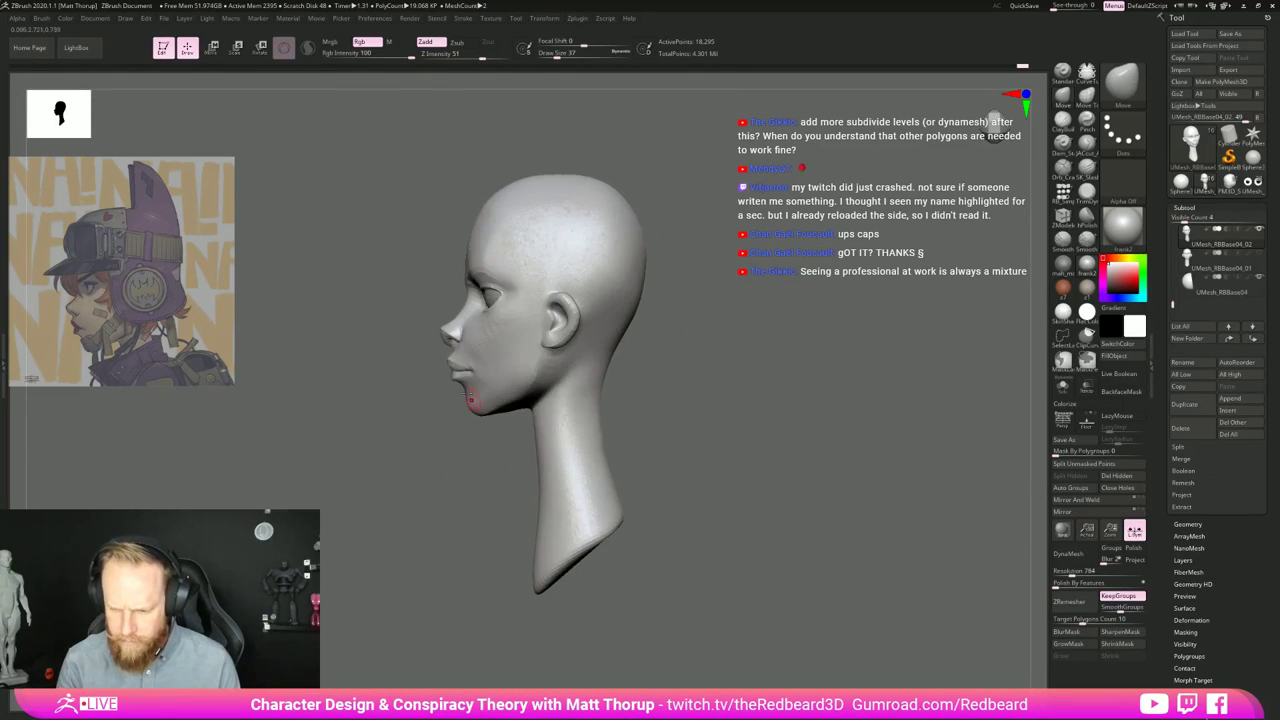
{"action": "key", "text": "s"}
{"action": "left_click_drag", "start_coordinate": [447, 367], "coordinate": [461, 371]}
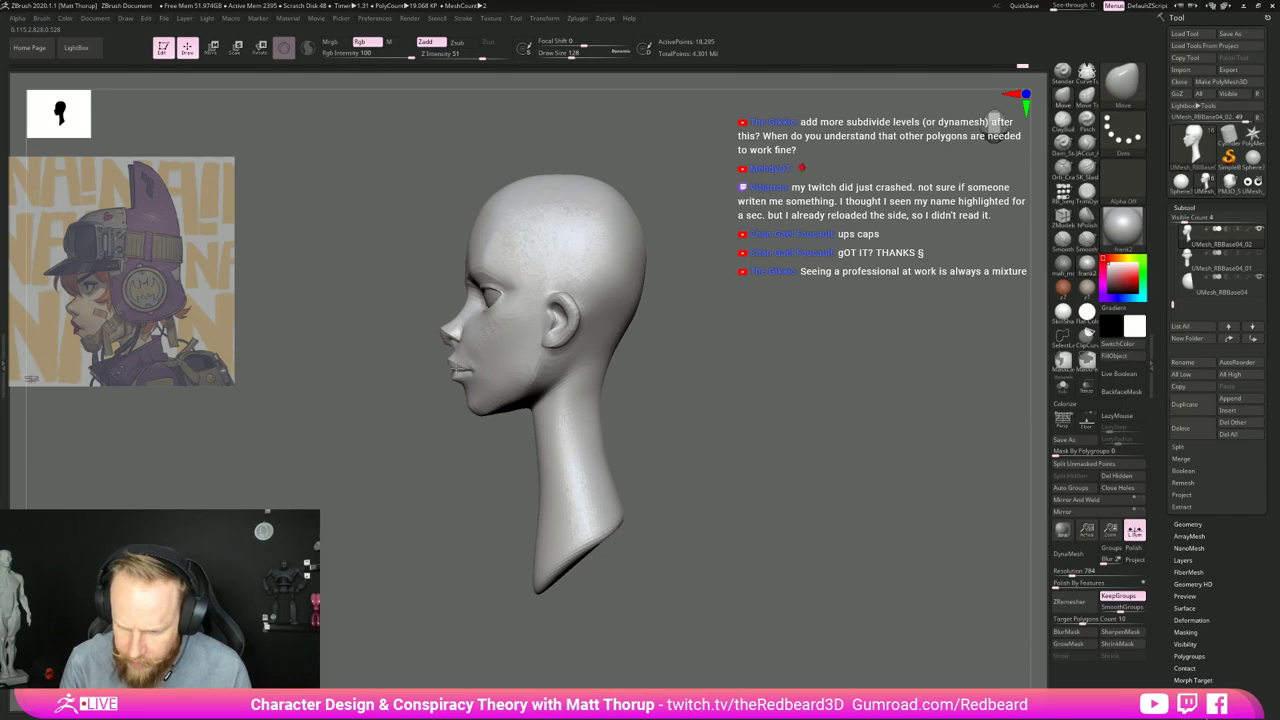
Step: Overlay the head on the reference profile to compare them, and adjust the lips at Draw Size 90
{"action": "key", "text": "Left"}
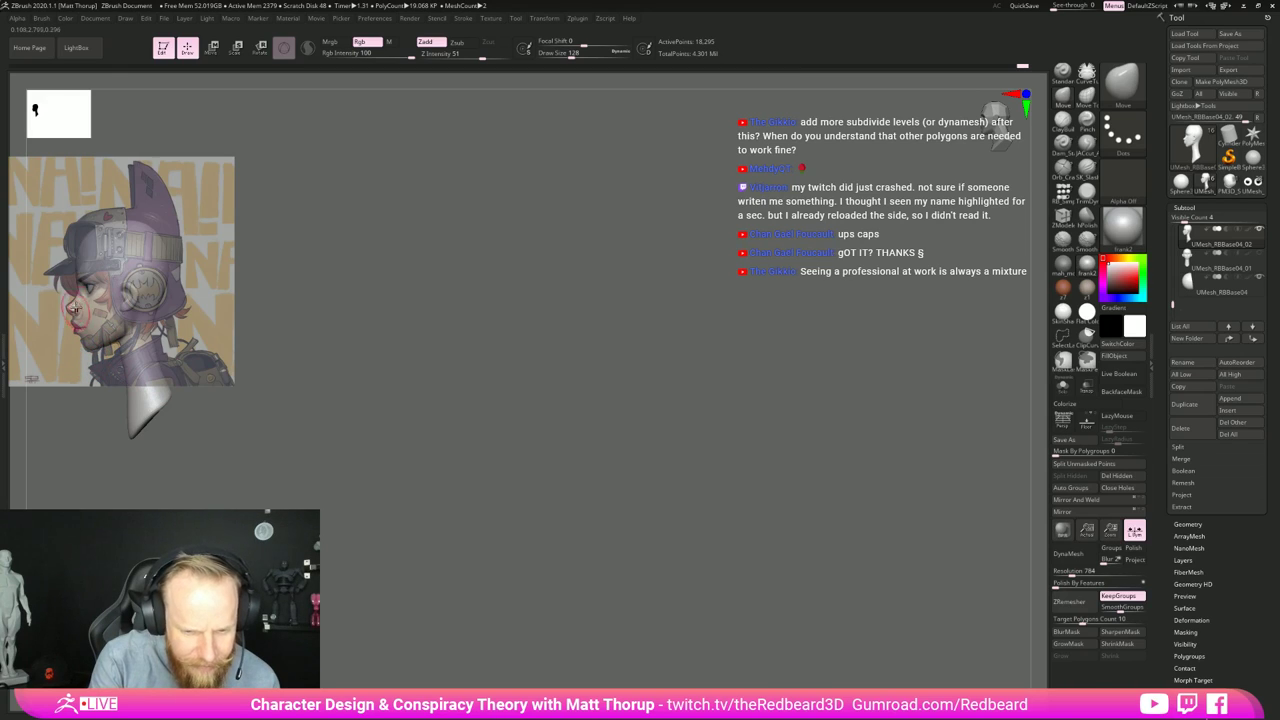
{"action": "left_click_drag", "start_coordinate": [397, 432], "coordinate": [600, 488], "text": "alt"}
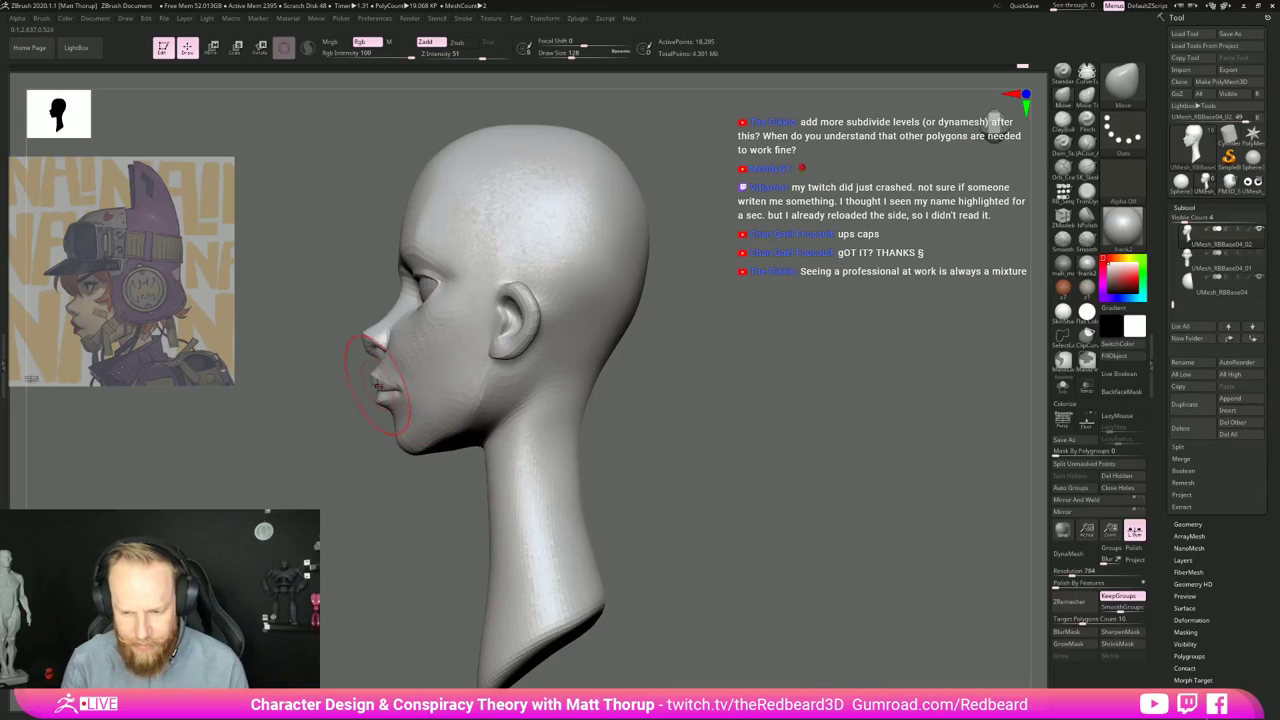
{"action": "key", "text": "s"}
{"action": "left_click_drag", "start_coordinate": [379, 384], "coordinate": [374, 382]}
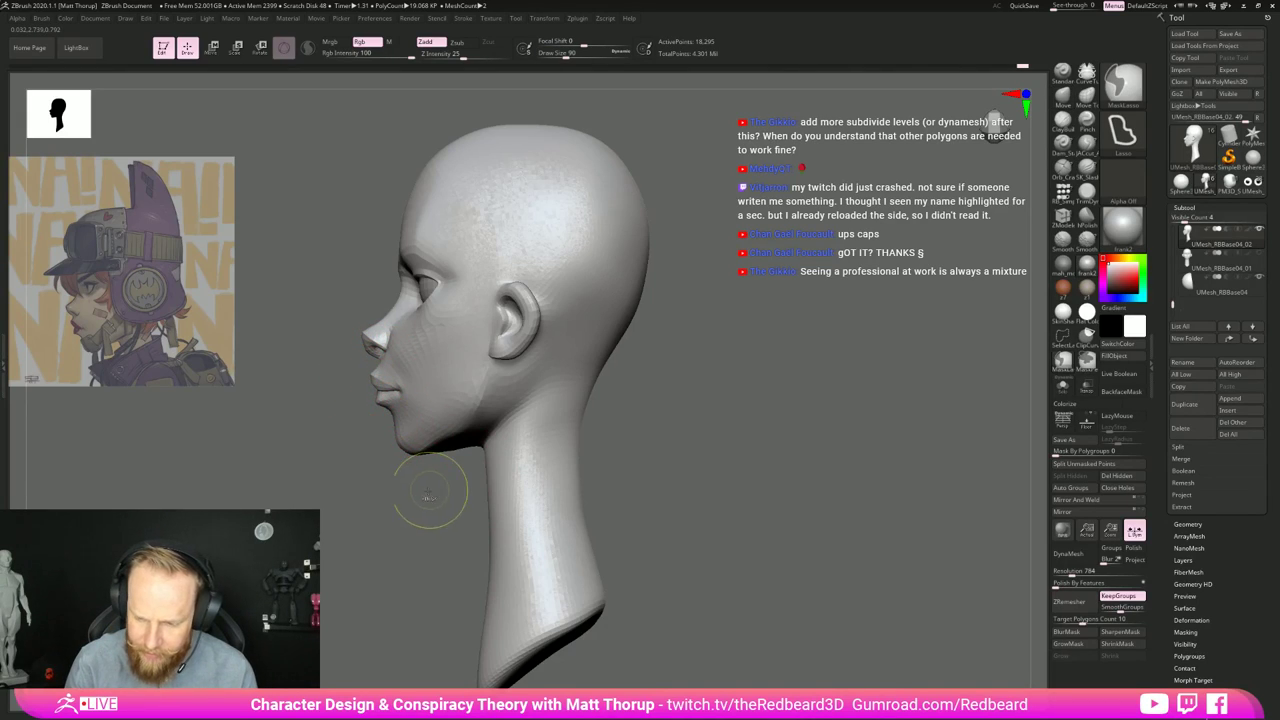
Step: Mask the lips with the MaskLasso and invert the mask to protect the rest of the face
{"action": "key", "text": "ctrl"}
{"action": "left_click_drag", "start_coordinate": [368, 360], "coordinate": [403, 364], "text": "ctrl"}
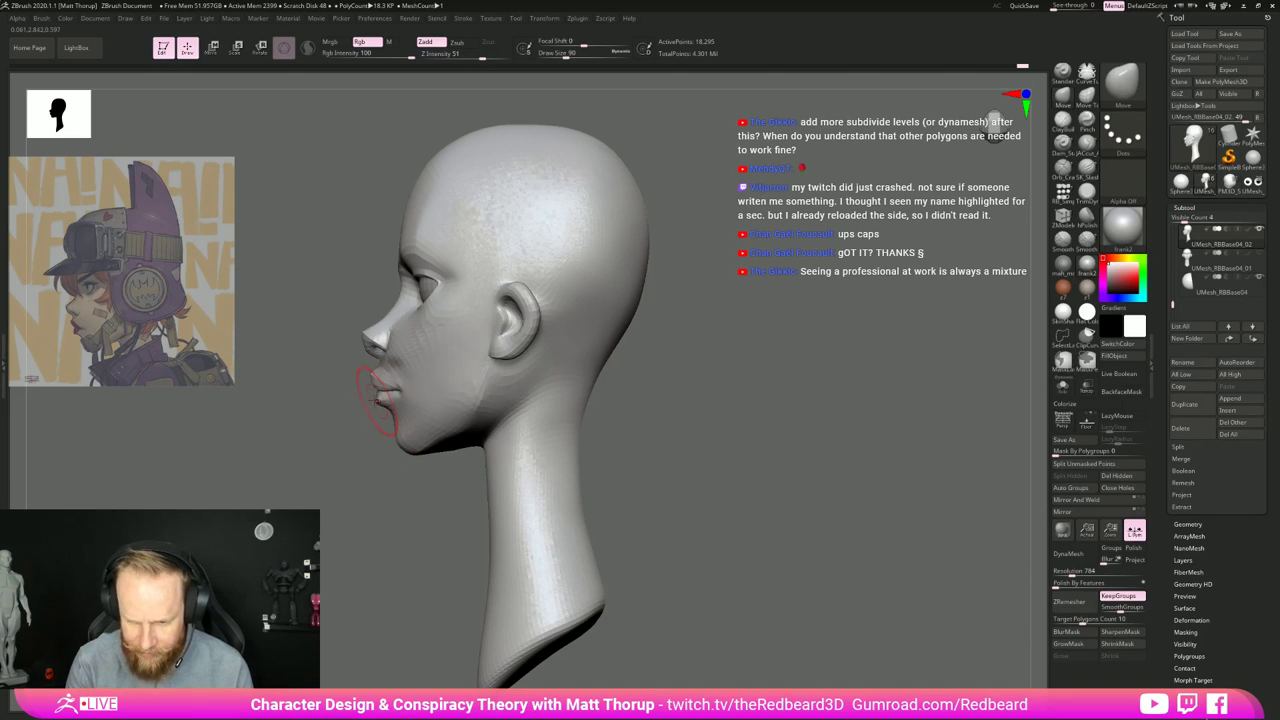
{"action": "mouse_move", "coordinate": [334, 296]}
{"action": "left_mouse_down", "text": "ctrl"}
{"action": "mouse_move", "coordinate": [406, 438]}
{"action": "mouse_move", "coordinate": [722, 248]}
{"action": "mouse_move", "coordinate": [560, 76]}
{"action": "left_mouse_up", "text": "ctrl"}
{"action": "left_click_drag", "start_coordinate": [680, 463], "coordinate": [587, 479]}
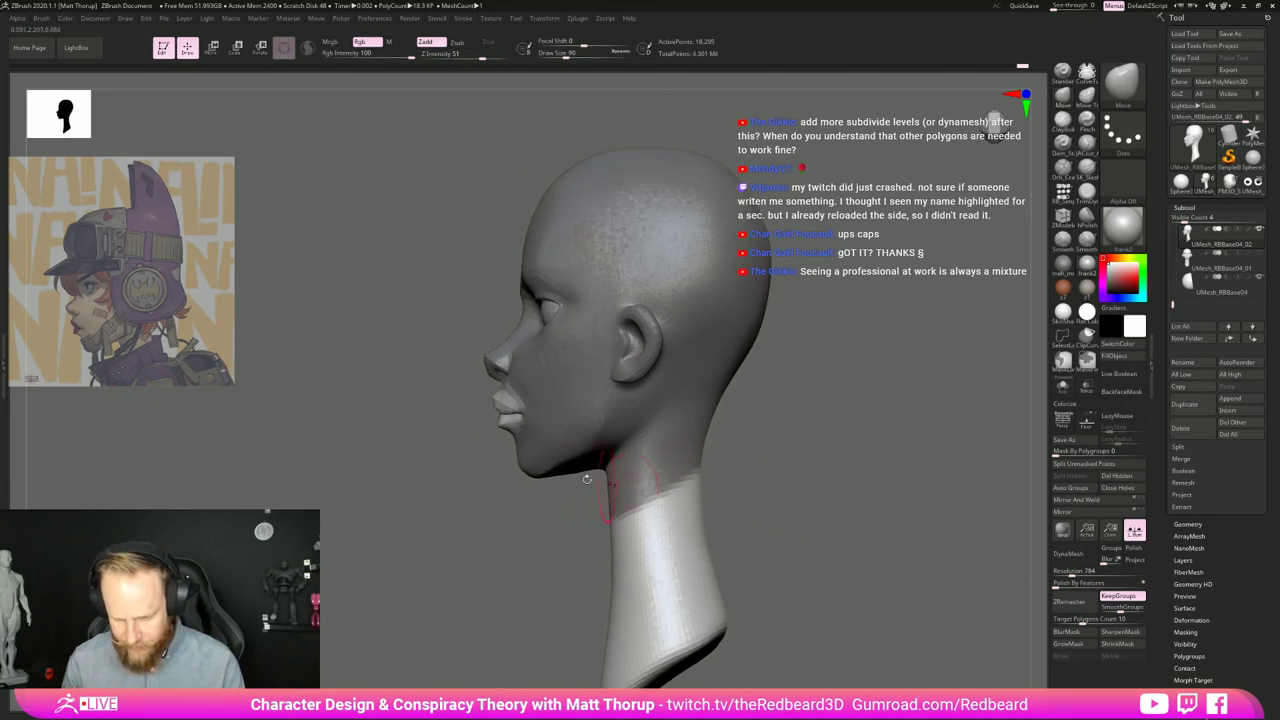
Step: Reposition the unmasked lips in profile with an enlarged Move brush and clear the mask
{"action": "key", "text": "s"}
{"action": "left_click_drag", "start_coordinate": [494, 417], "coordinate": [506, 417]}
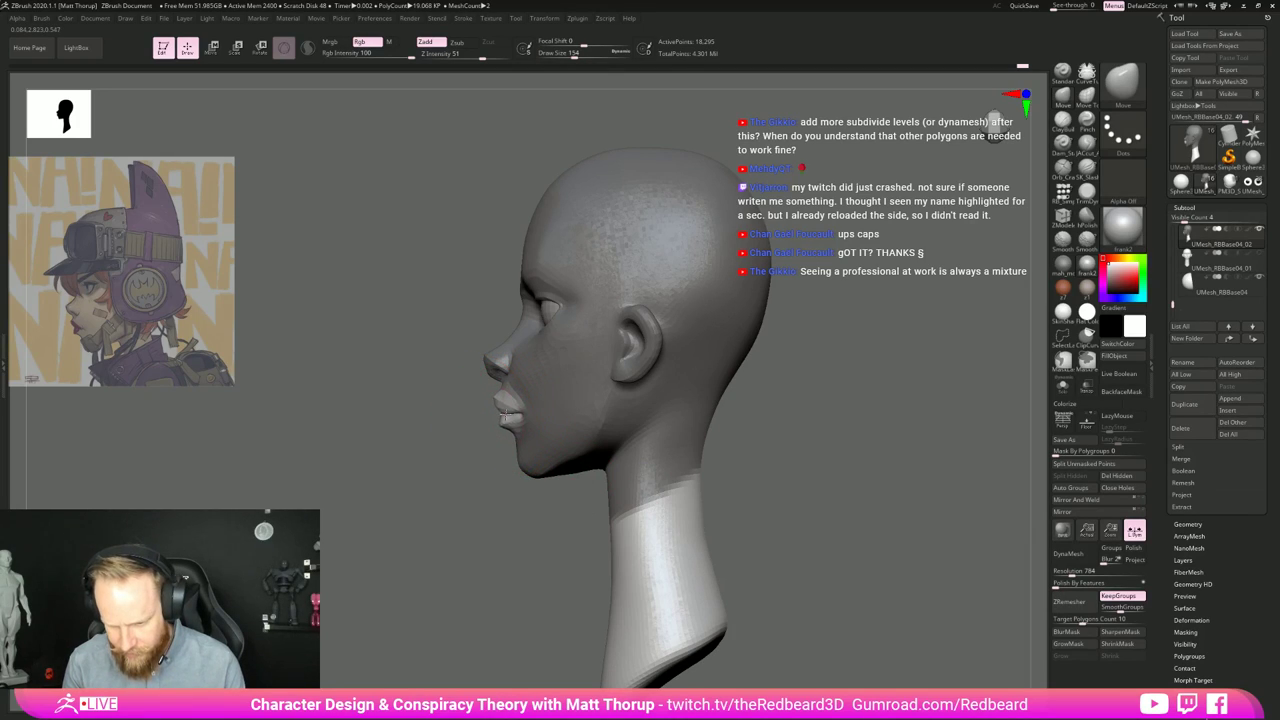
{"action": "mouse_move", "coordinate": [505, 412]}
{"action": "left_mouse_down"}
{"action": "mouse_move", "coordinate": [496, 427]}
{"action": "mouse_move", "coordinate": [905, 446]}
{"action": "left_mouse_up"}
{"action": "key", "text": "s"}
{"action": "left_click_drag", "start_coordinate": [743, 443], "coordinate": [677, 486], "text": "ctrl"}
Step: Refine the lips at Draw Size 59, and reshape and smooth the chin at Draw Size 71
{"action": "key", "text": "s"}
{"action": "left_click_drag", "start_coordinate": [499, 404], "coordinate": [493, 408]}
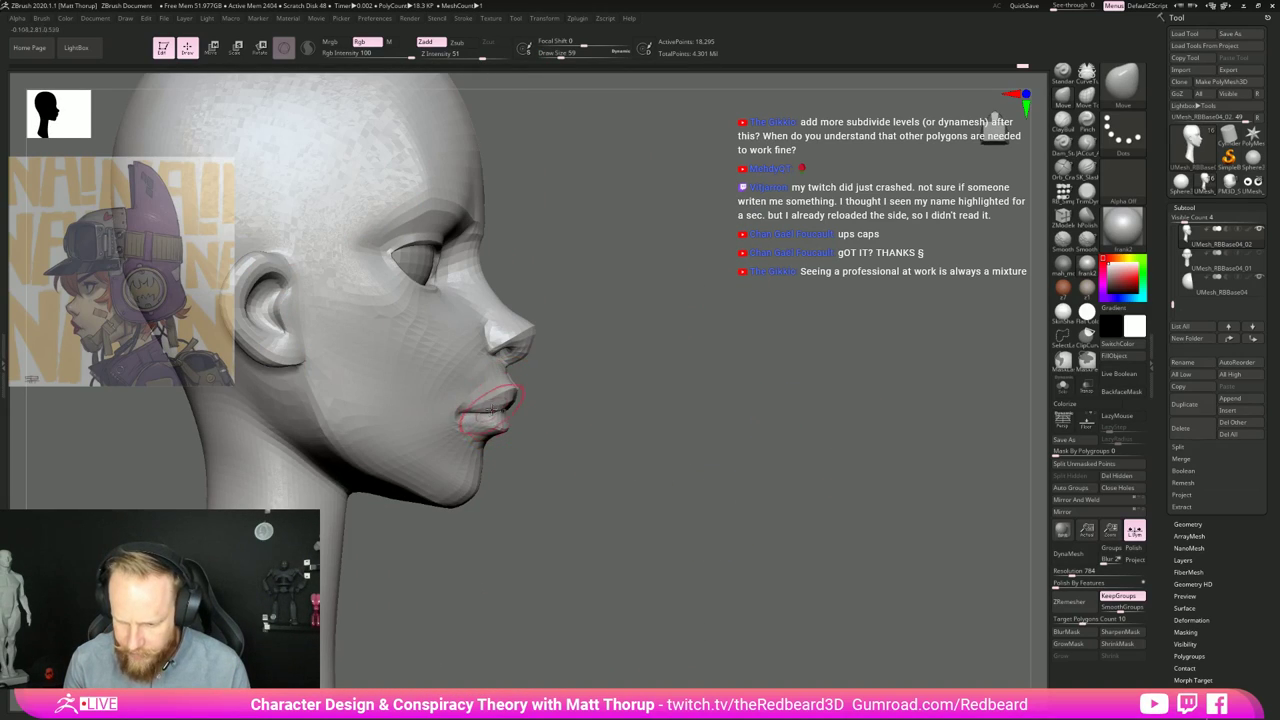
{"action": "left_click_drag", "start_coordinate": [567, 440], "coordinate": [240, 455]}
{"action": "key", "text": "]"}
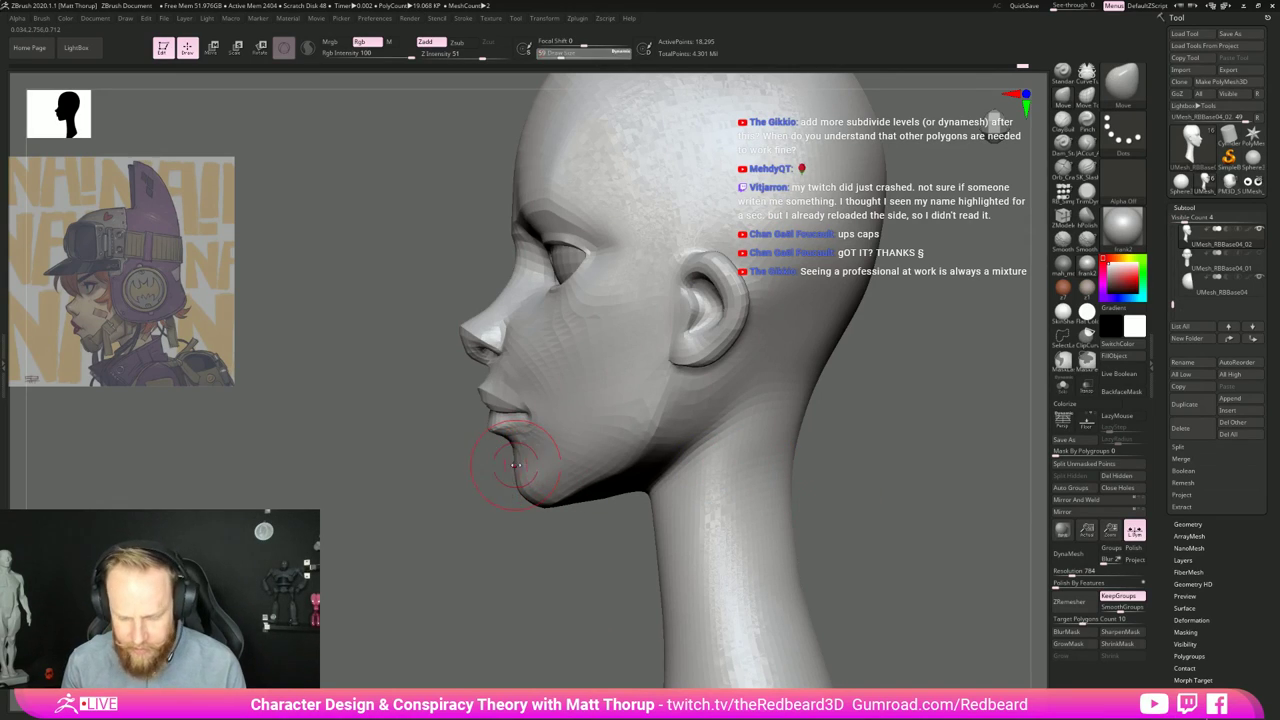
{"action": "left_click_drag", "start_coordinate": [514, 470], "coordinate": [521, 474]}
{"action": "left_click_drag", "start_coordinate": [521, 524], "coordinate": [548, 522]}
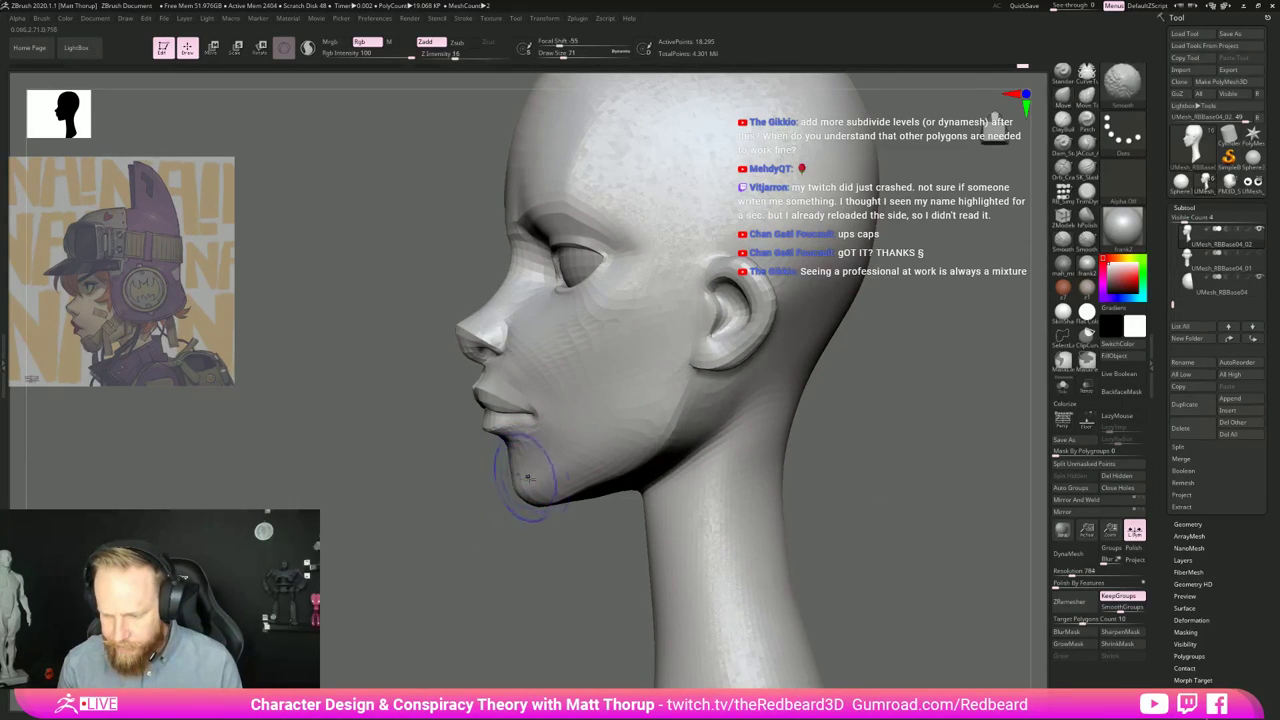
{"action": "left_click_drag", "start_coordinate": [580, 456], "coordinate": [667, 364], "text": "shift"}
Step: Adjust the jawline behind the chin in profile with the Move brush at Draw Size 94
{"action": "key", "text": "]"}
{"action": "key", "text": "]"}
{"action": "left_click_drag", "start_coordinate": [600, 484], "coordinate": [591, 483]}
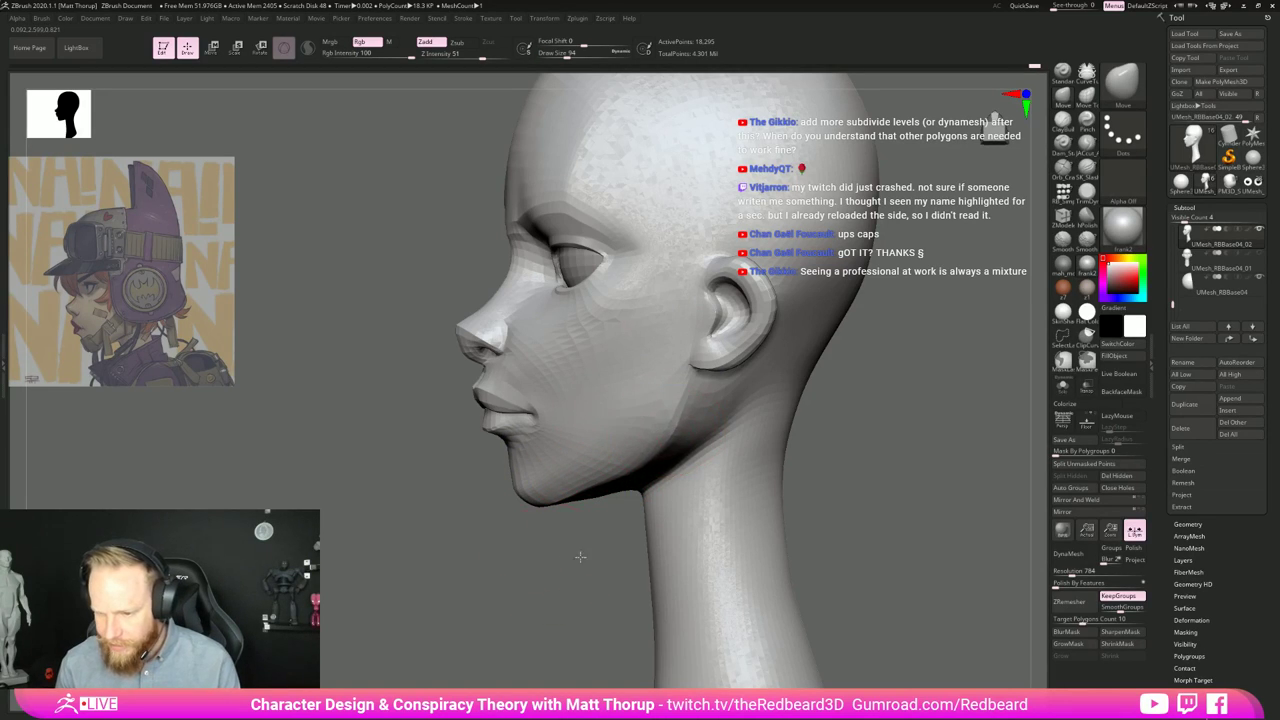
Step: Refine the area around the eye in three-quarter view with the Move brush at Draw Size 101
{"action": "mouse_move", "coordinate": [580, 557]}
{"action": "left_mouse_down"}
{"action": "mouse_move", "coordinate": [657, 508]}
{"action": "mouse_move", "coordinate": [765, 556]}
{"action": "left_mouse_up"}
{"action": "key", "text": "["}
{"action": "key", "text": "["}
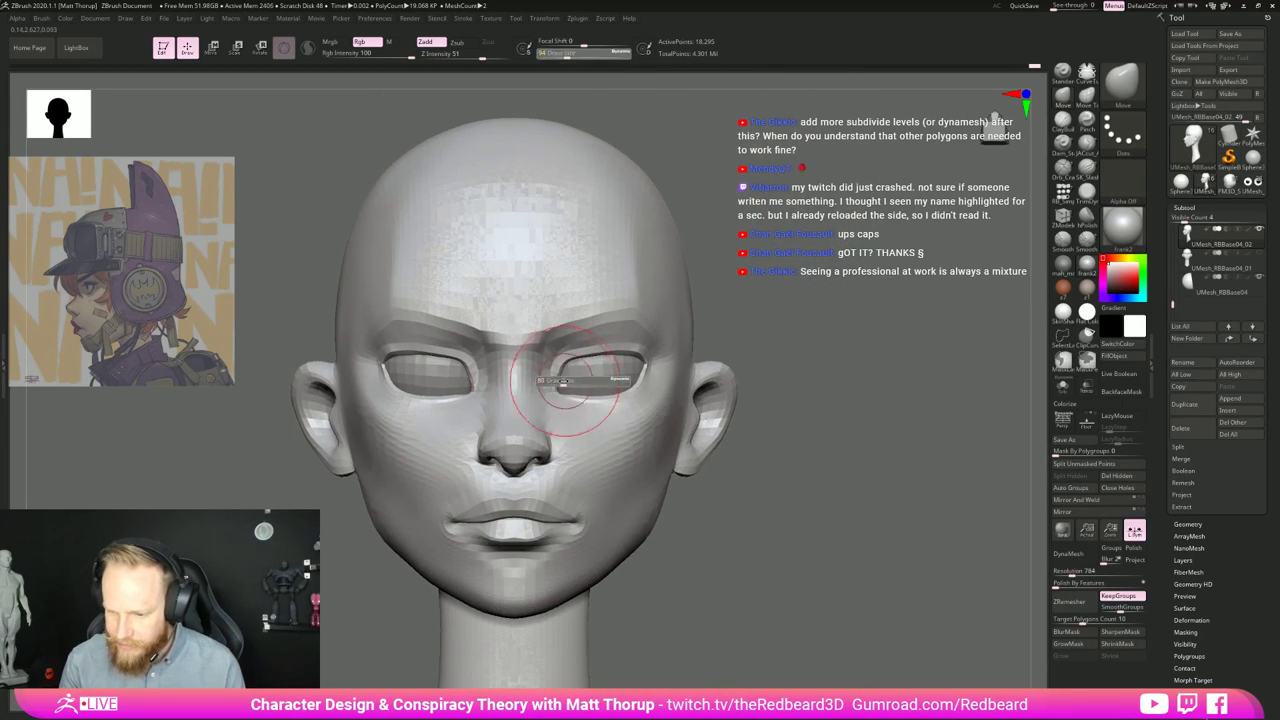
{"action": "left_click_drag", "start_coordinate": [762, 323], "coordinate": [751, 323]}
{"action": "right_click_drag", "start_coordinate": [750, 322], "coordinate": [545, 395]}
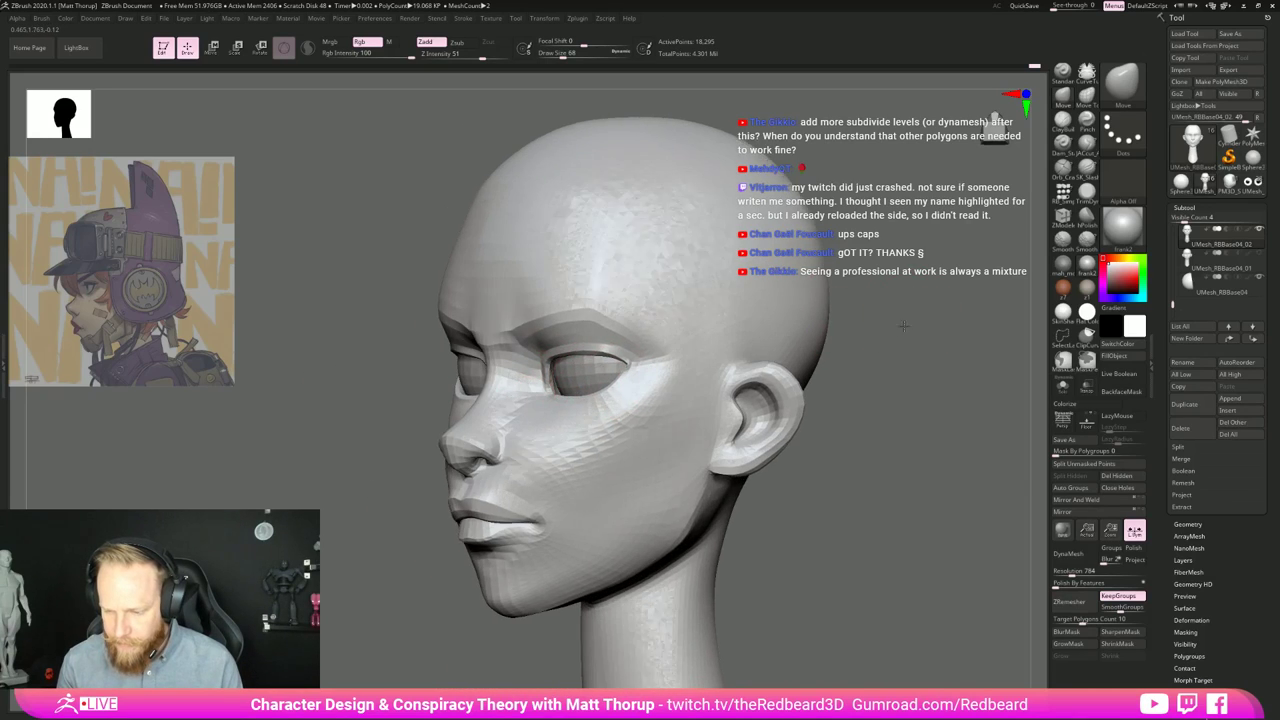
{"action": "key", "text": "]"}
{"action": "key", "text": "]"}
{"action": "left_click_drag", "start_coordinate": [555, 391], "coordinate": [559, 393]}
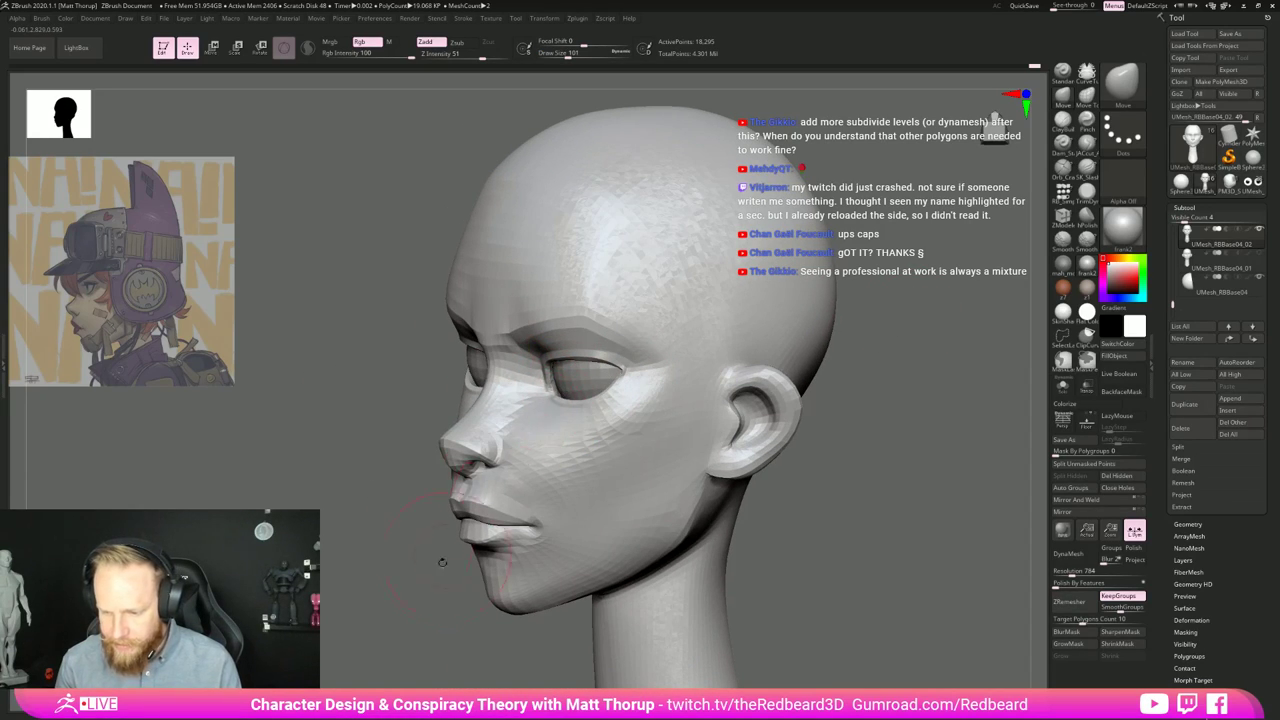
Step: Adjust the eyeballs' depth in profile with the Move gizmo on the UMesh_RBBase04 subtool, and reselect the head subtool
{"action": "right_click_drag", "start_coordinate": [442, 562], "coordinate": [448, 505]}
{"action": "left_click", "coordinate": [576, 344], "text": "alt"}
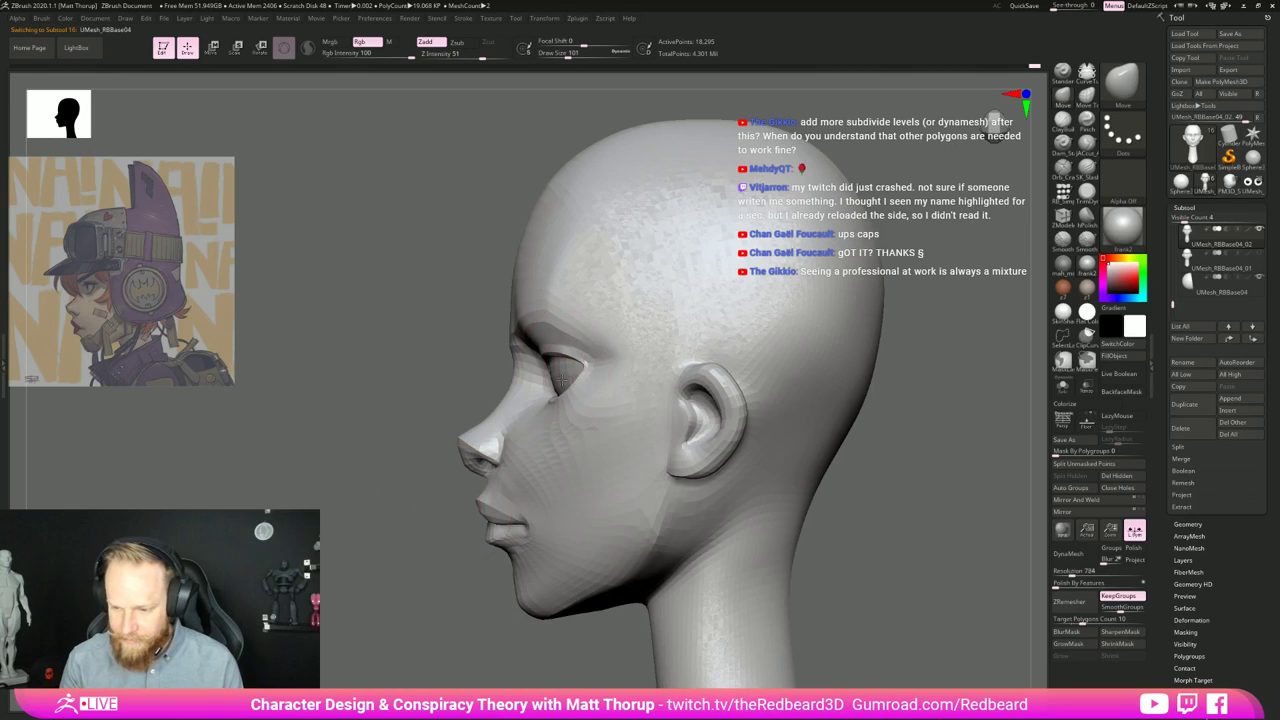
{"action": "key", "text": "w"}
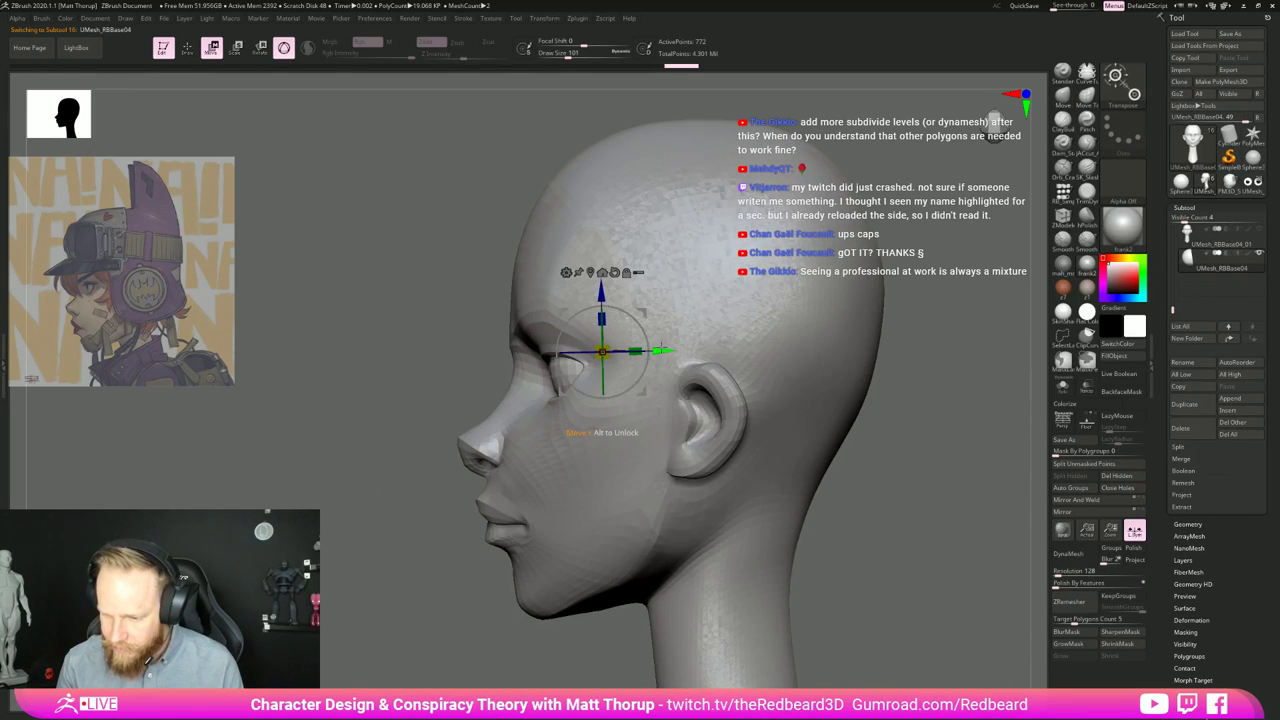
{"action": "mouse_move", "coordinate": [662, 349]}
{"action": "right_mouse_down"}
{"action": "mouse_move", "coordinate": [815, 387]}
{"action": "mouse_move", "coordinate": [837, 449]}
{"action": "mouse_move", "coordinate": [655, 451]}
{"action": "right_mouse_up"}
{"action": "key", "text": "q"}
{"action": "right_click_drag", "start_coordinate": [655, 451], "coordinate": [815, 455], "text": "ctrl"}
{"action": "left_click", "coordinate": [598, 475], "text": "alt"}
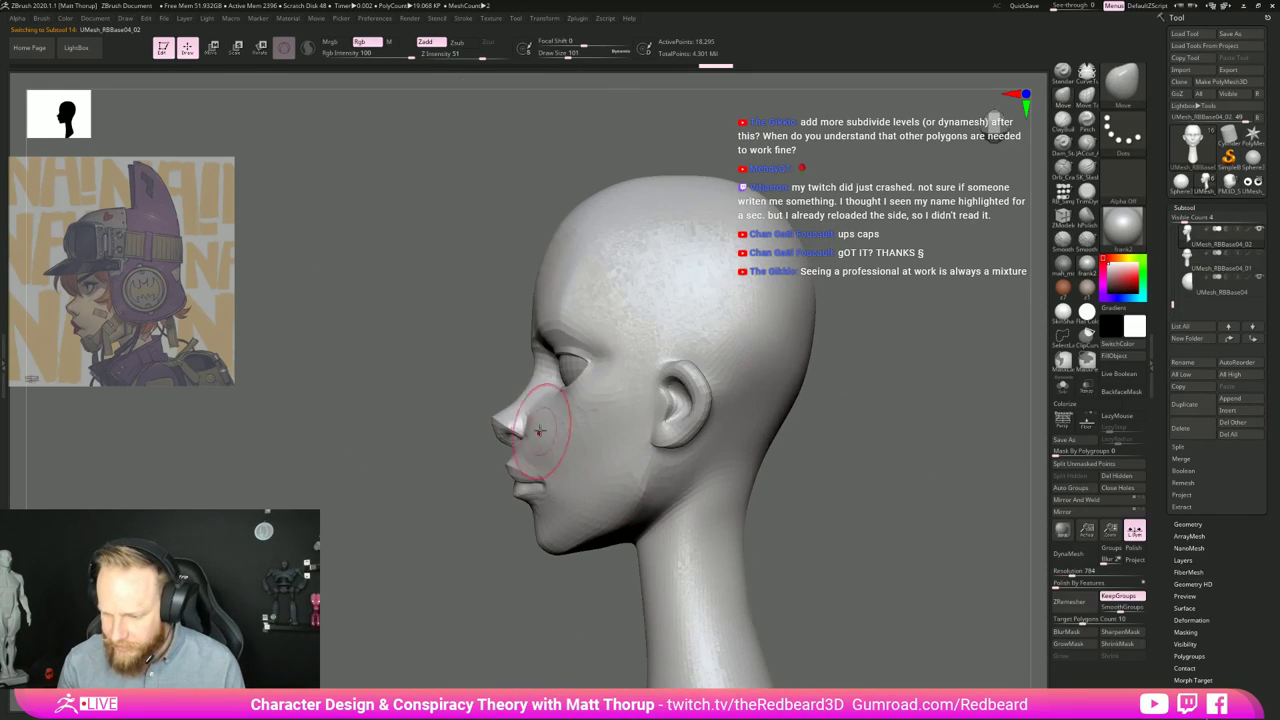
Step: Refine the area beneath the eye in three-quarter view with the Move brush, reducing the Draw Size to 62
{"action": "mouse_move", "coordinate": [539, 430]}
{"action": "right_mouse_down"}
{"action": "mouse_move", "coordinate": [562, 392]}
{"action": "mouse_move", "coordinate": [618, 412]}
{"action": "right_mouse_up"}
{"action": "key", "text": "s"}
{"action": "left_click_drag", "start_coordinate": [587, 394], "coordinate": [583, 394]}
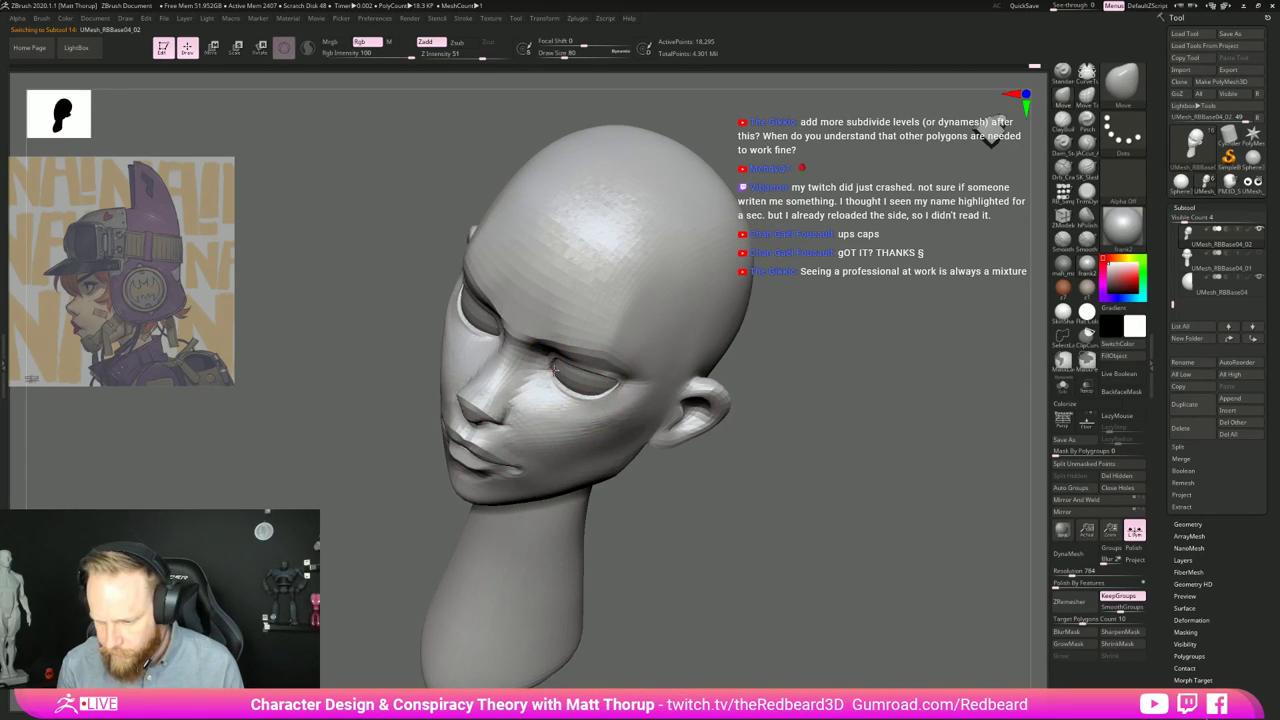
{"action": "key", "text": "bracketleft"}
{"action": "key", "text": "bracketleft"}
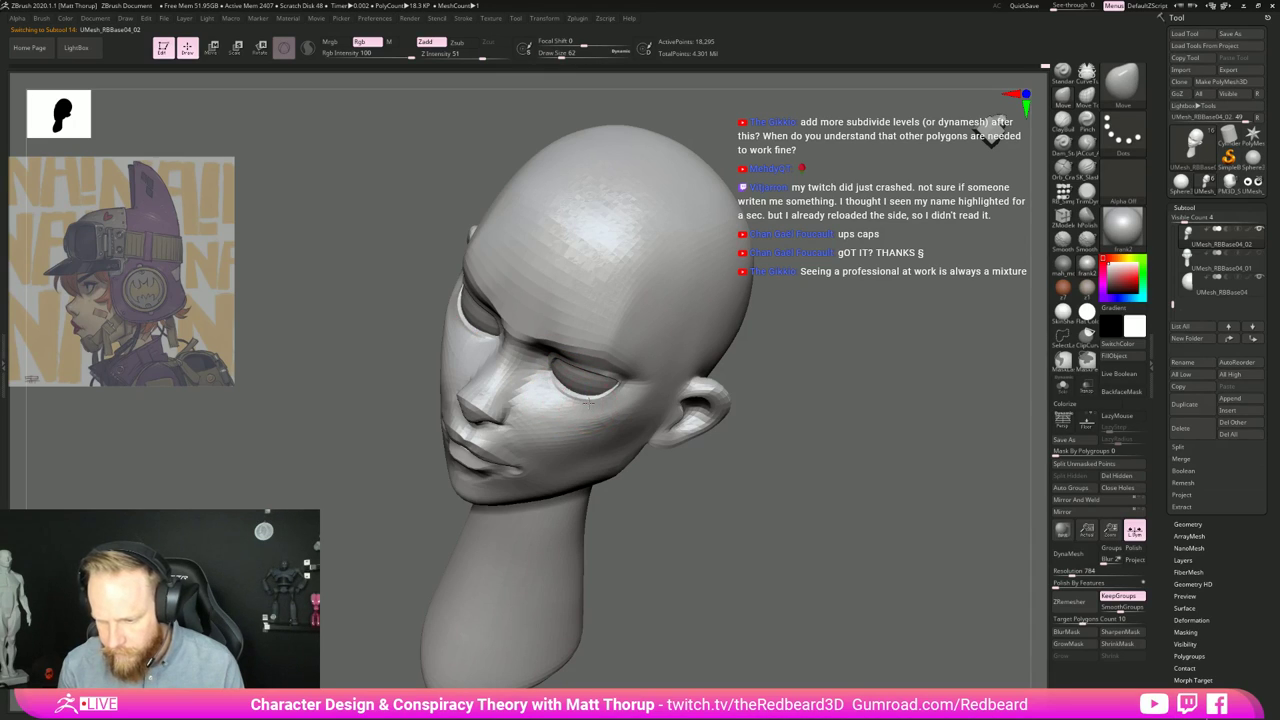
{"action": "right_click_drag", "start_coordinate": [599, 418], "coordinate": [806, 472]}
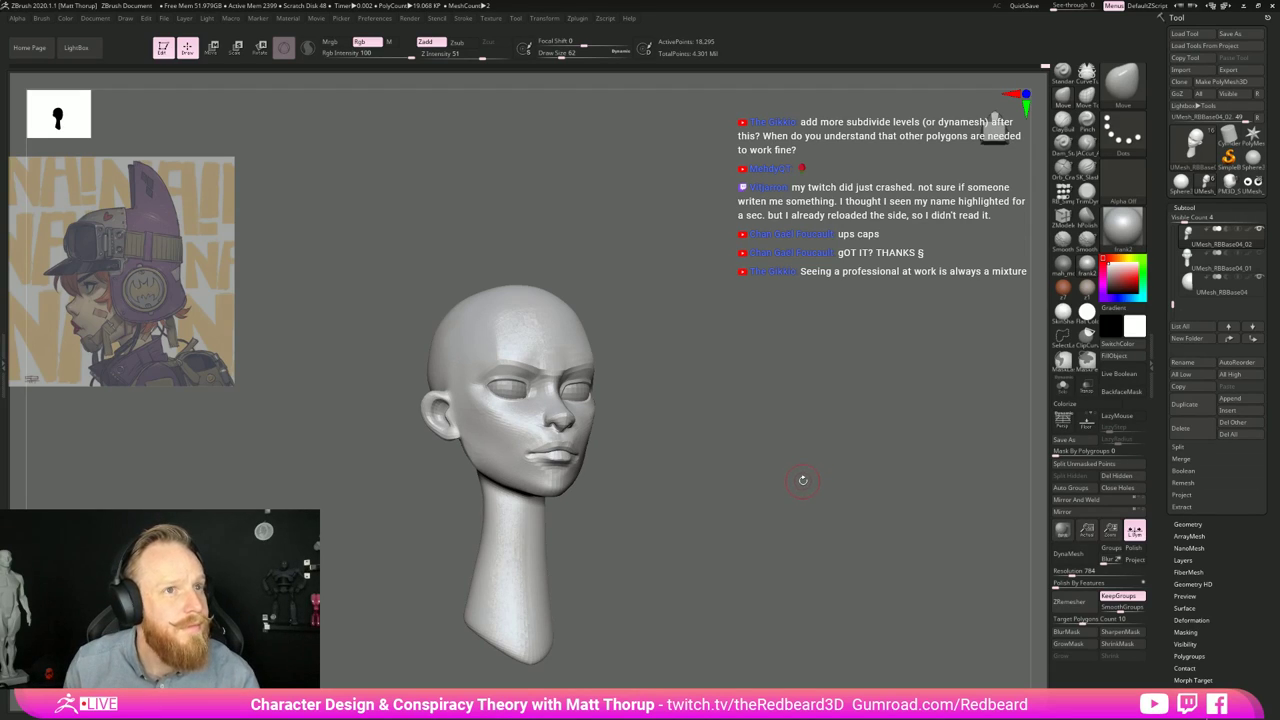
{"action": "mouse_move", "coordinate": [802, 480]}
{"action": "right_mouse_down"}
{"action": "mouse_move", "coordinate": [785, 457]}
{"action": "mouse_move", "coordinate": [800, 466]}
{"action": "mouse_move", "coordinate": [779, 466]}
{"action": "mouse_move", "coordinate": [842, 482]}
{"action": "right_mouse_up"}
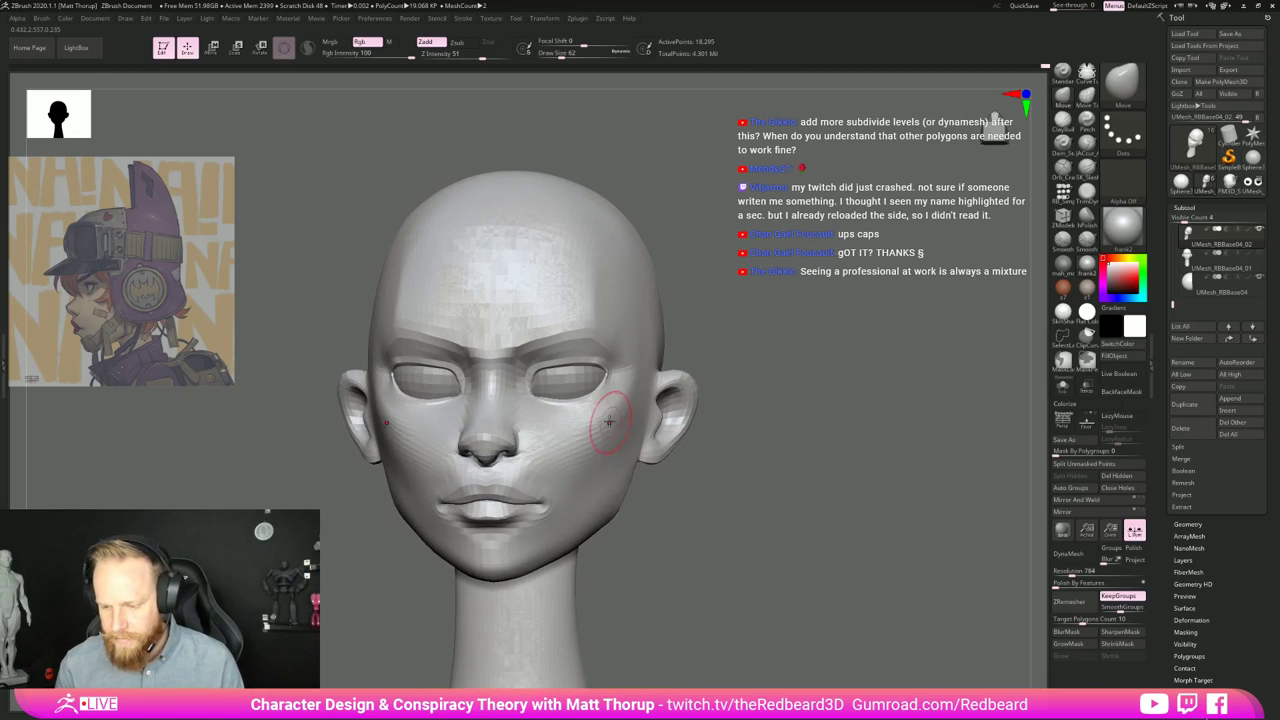
Step: Adjust the cheeks in front view and the lower lip in three-quarter view, using Draw Size 62 for the lip
{"action": "key", "text": "s"}
{"action": "left_click_drag", "start_coordinate": [608, 416], "coordinate": [615, 416]}
{"action": "right_click_drag", "start_coordinate": [708, 502], "coordinate": [674, 524]}
{"action": "key", "text": "s"}
{"action": "left_click_drag", "start_coordinate": [500, 521], "coordinate": [492, 521]}
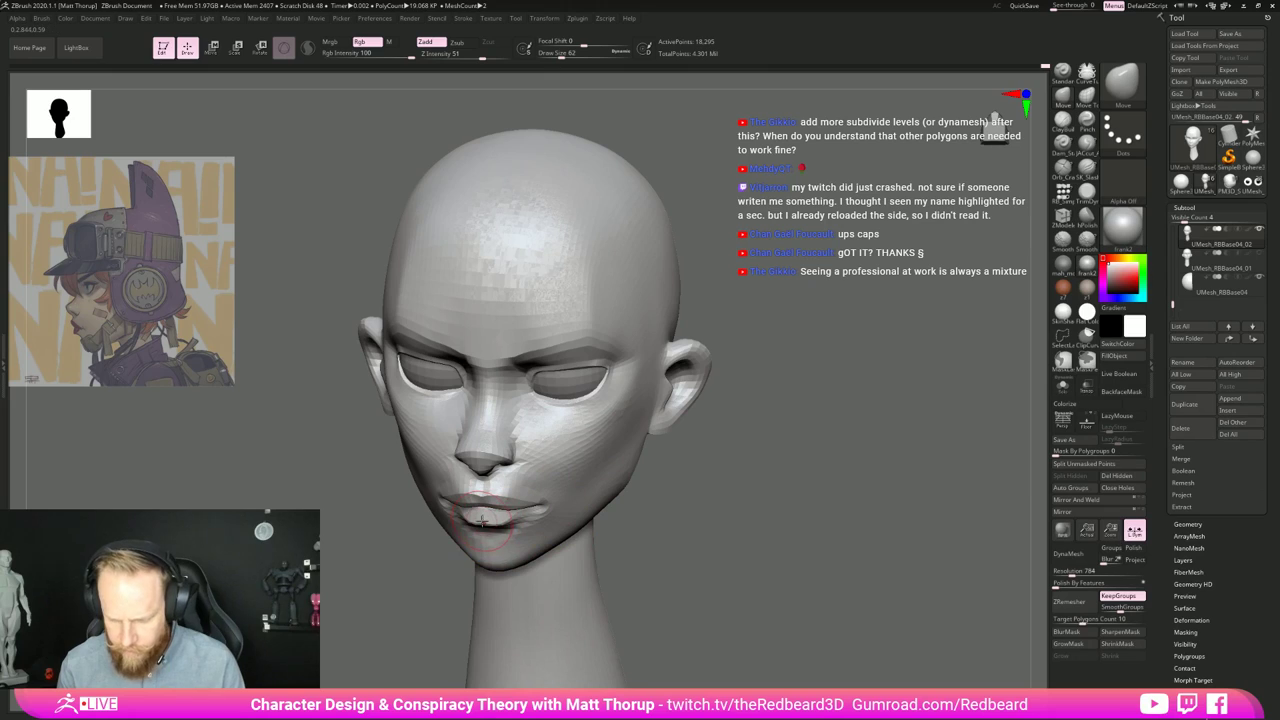
Step: Refine the mouth corners and the area between nose and mouth with the Move brush, reducing the Draw Size to 46
{"action": "right_click_drag", "start_coordinate": [421, 610], "coordinate": [462, 586]}
{"action": "key", "text": "s"}
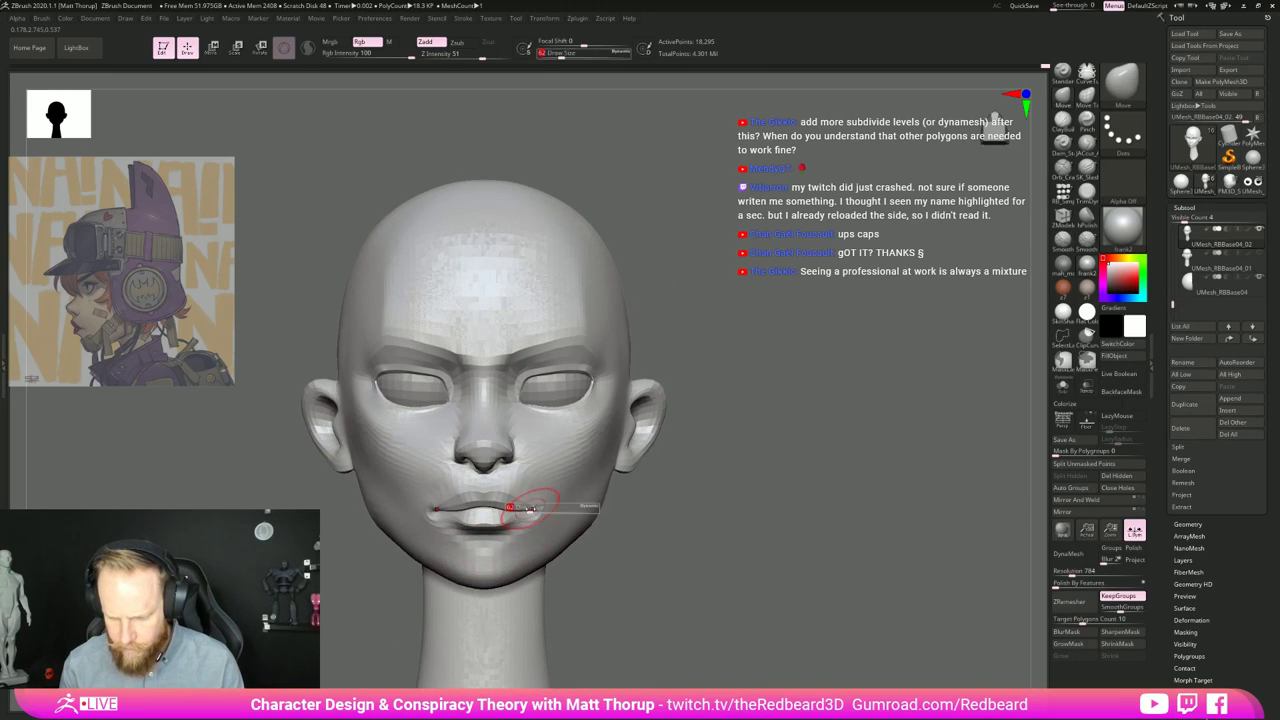
{"action": "left_click_drag", "start_coordinate": [533, 508], "coordinate": [535, 508]}
{"action": "right_click_drag", "start_coordinate": [534, 507], "coordinate": [543, 460]}
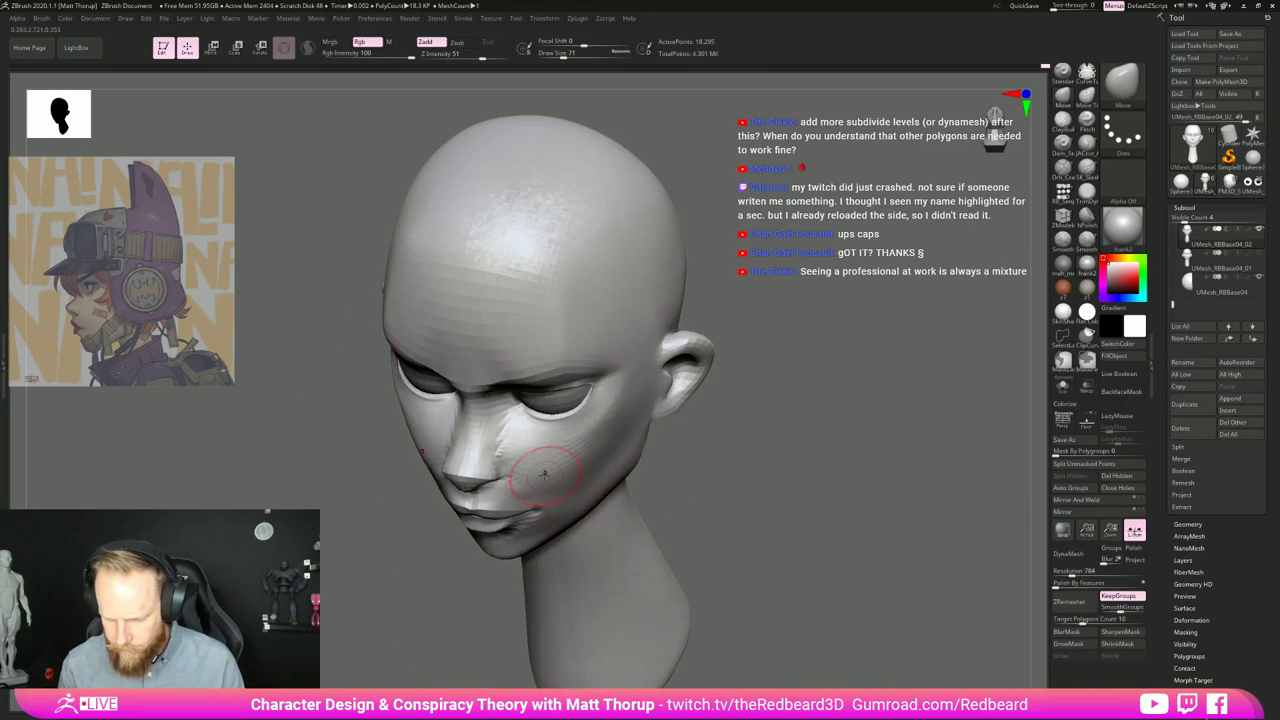
{"action": "key", "text": "["}
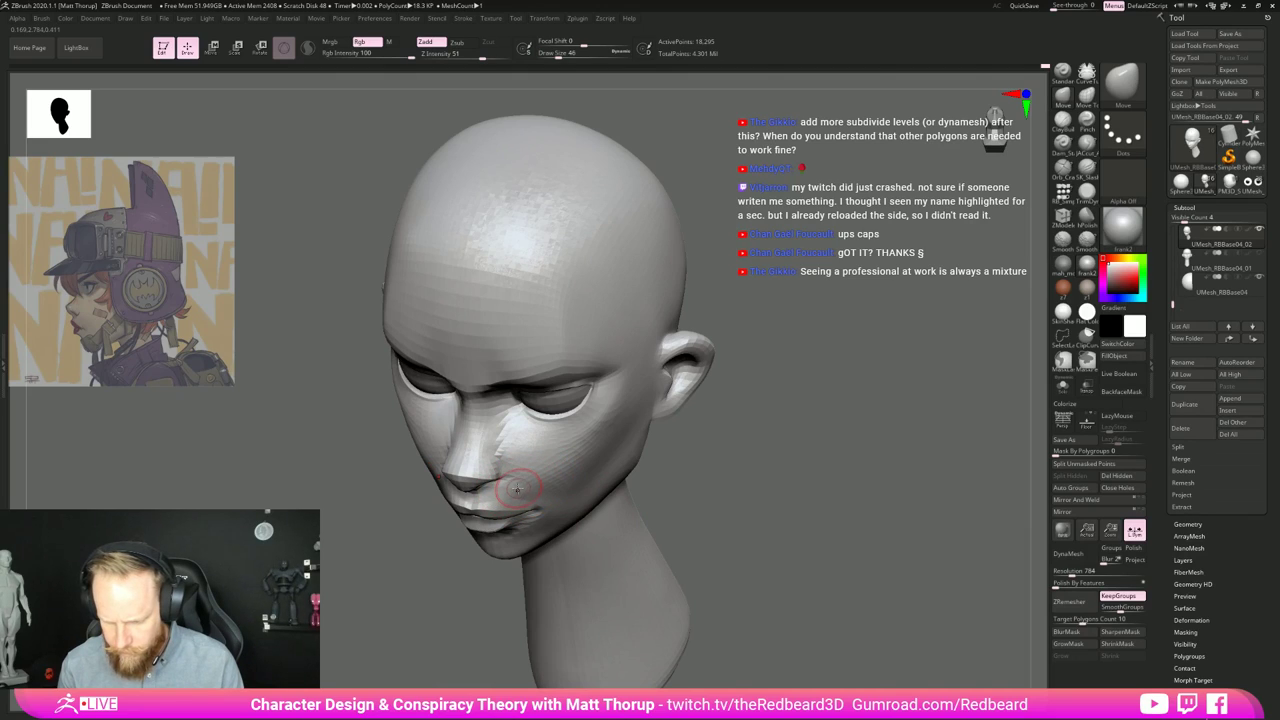
{"action": "right_click_drag", "start_coordinate": [535, 482], "coordinate": [547, 500]}
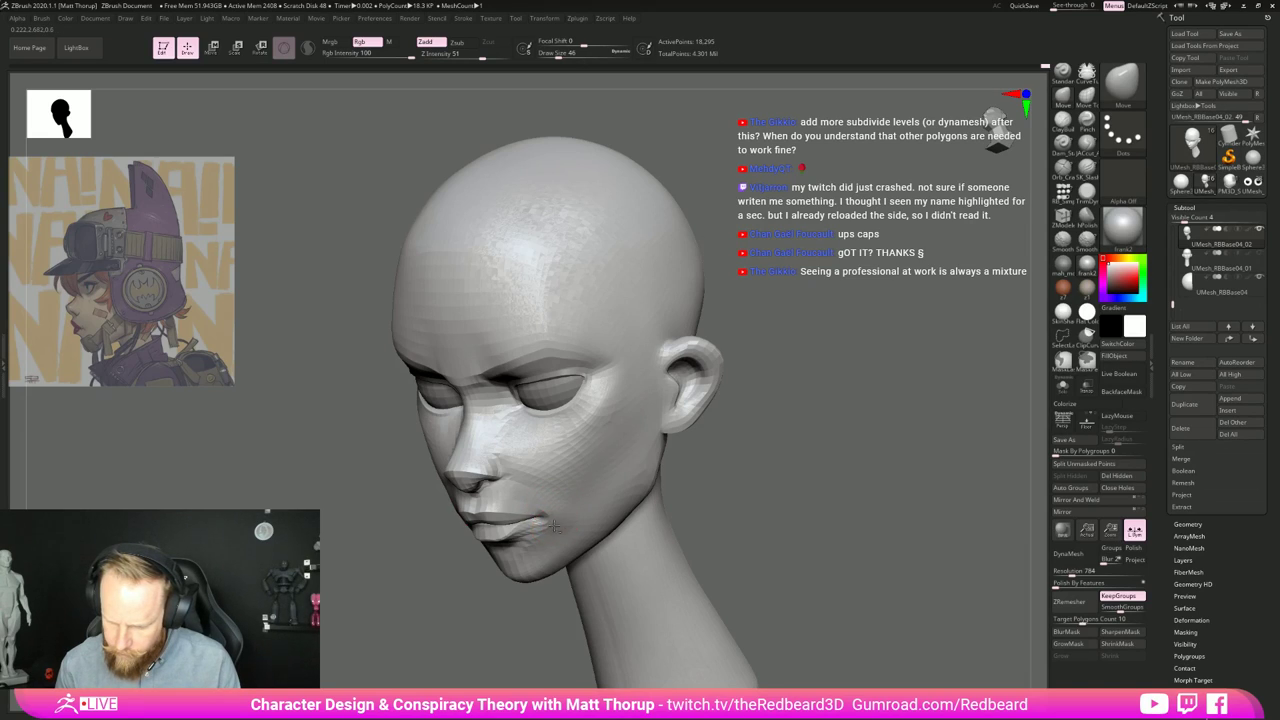
{"action": "right_click_drag", "start_coordinate": [816, 469], "coordinate": [680, 507], "text": "shift"}
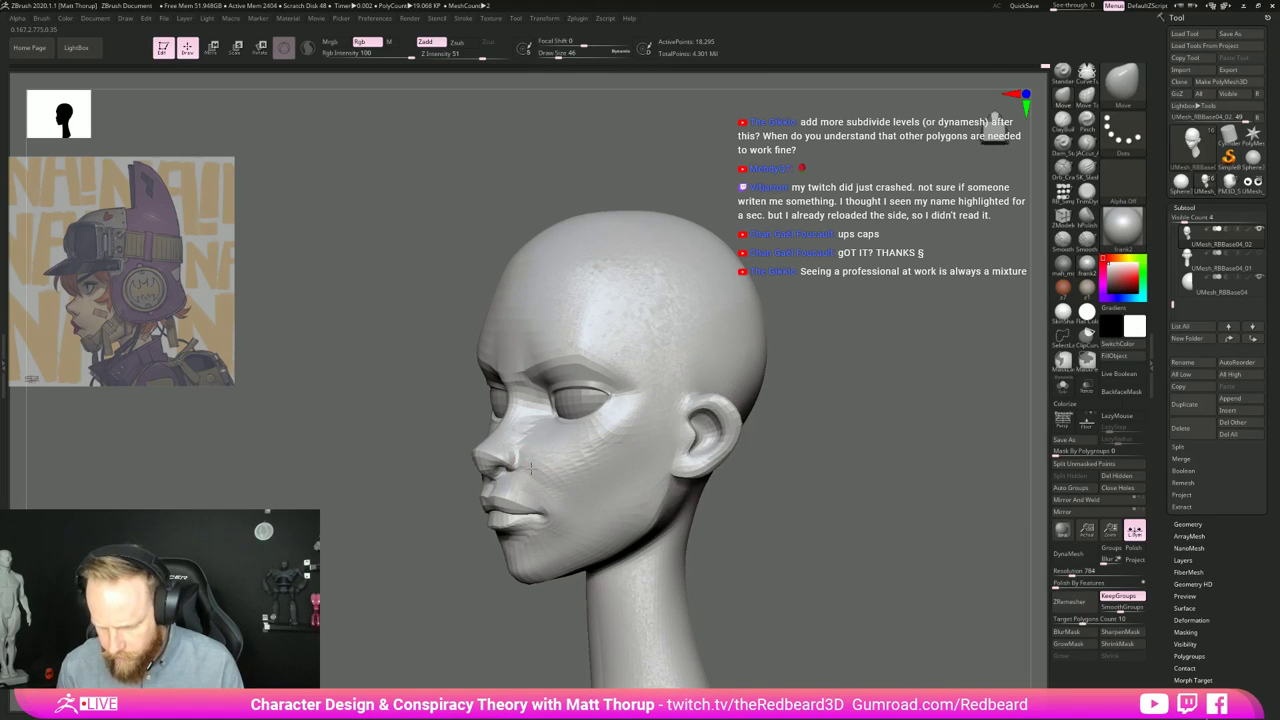
Step: Reshape the chin in near-profile view with the Move brush at Draw Sizes 27 and 83, and smooth its surface
{"action": "right_click_drag", "start_coordinate": [531, 467], "coordinate": [519, 467]}
{"action": "key", "text": "bracketleft"}
{"action": "key", "text": "bracketleft"}
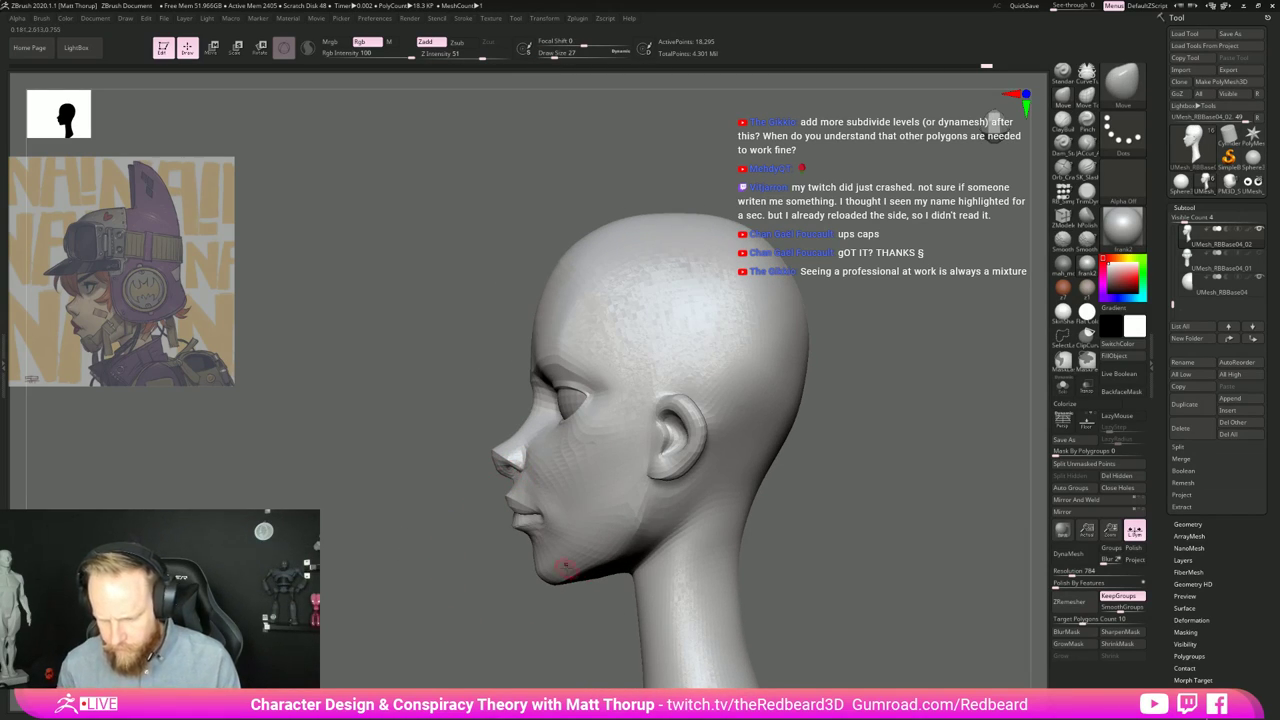
{"action": "key", "text": "bracketright"}
{"action": "right_click_drag", "start_coordinate": [540, 573], "coordinate": [558, 573]}
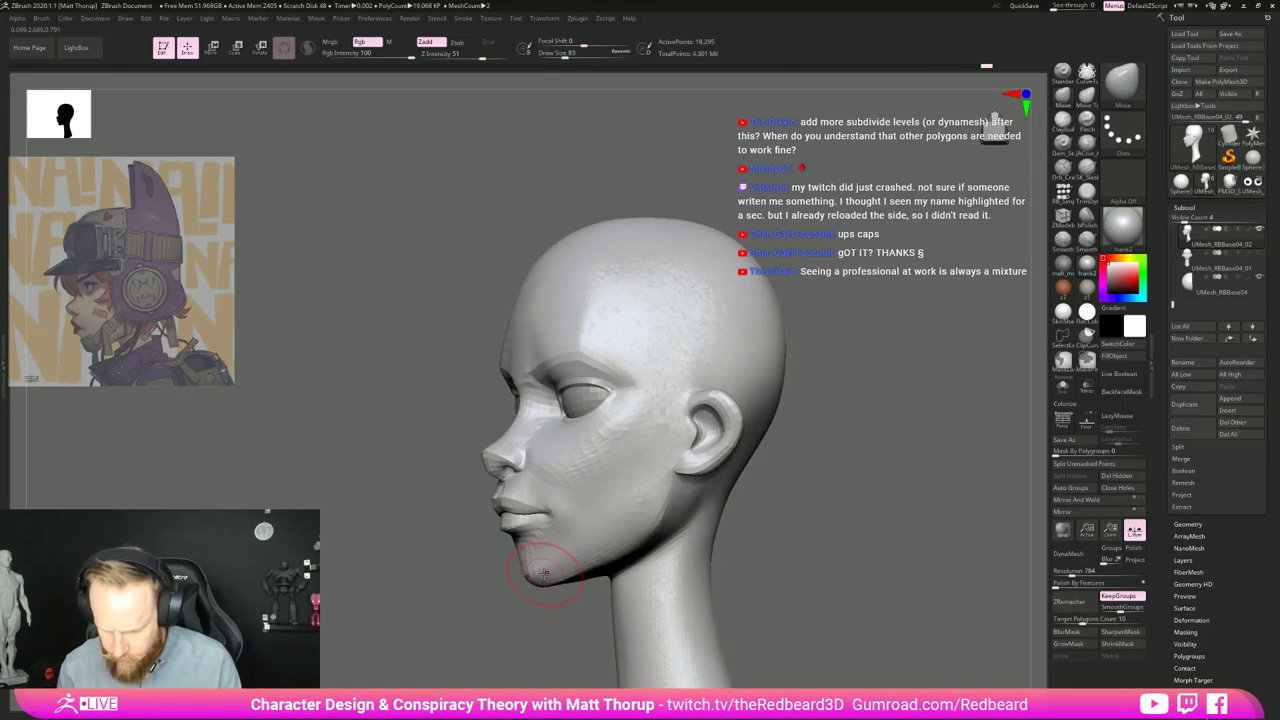
{"action": "left_click_drag", "start_coordinate": [543, 574], "coordinate": [527, 573], "text": "shift"}
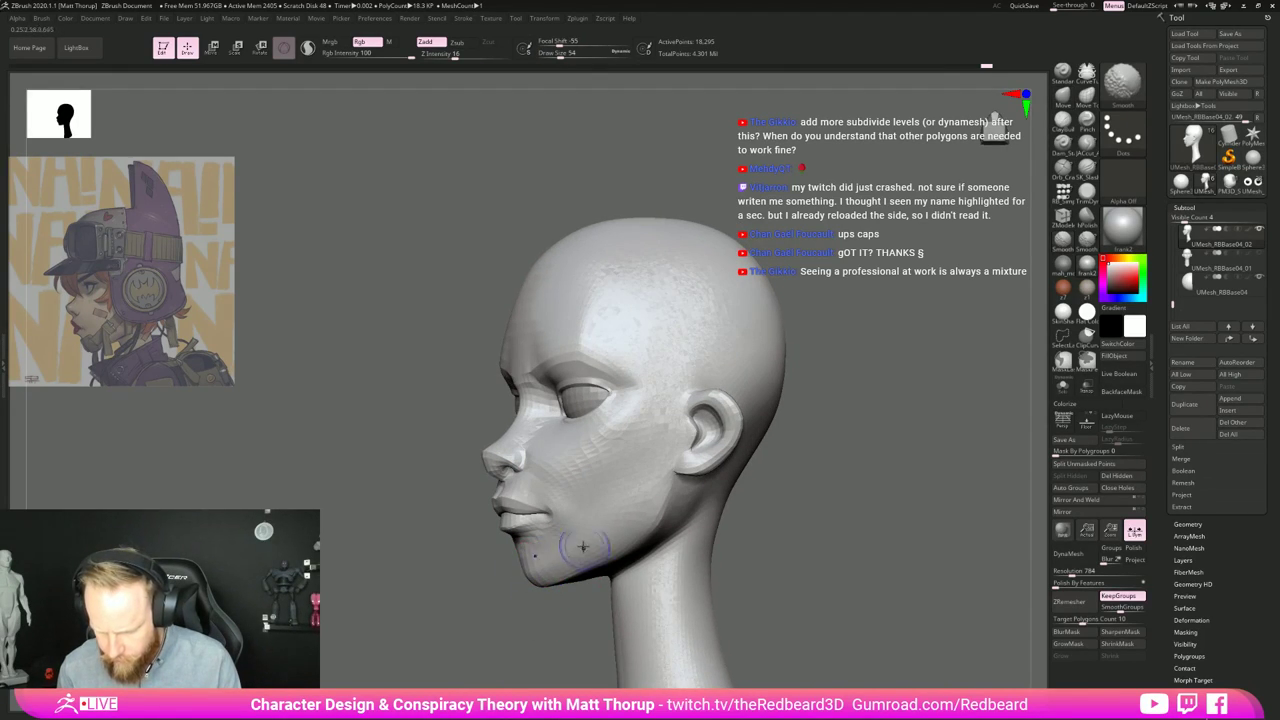
Step: Shape the underside of the chin and lower jaw in front view with the Move brush at Draw Sizes 104 and 74
{"action": "mouse_move", "coordinate": [485, 616]}
{"action": "right_mouse_down"}
{"action": "mouse_move", "coordinate": [674, 583]}
{"action": "mouse_move", "coordinate": [654, 517]}
{"action": "mouse_move", "coordinate": [771, 568]}
{"action": "mouse_move", "coordinate": [774, 500]}
{"action": "right_mouse_up"}
{"action": "key", "text": "s"}
{"action": "left_click_drag", "start_coordinate": [543, 566], "coordinate": [551, 566]}
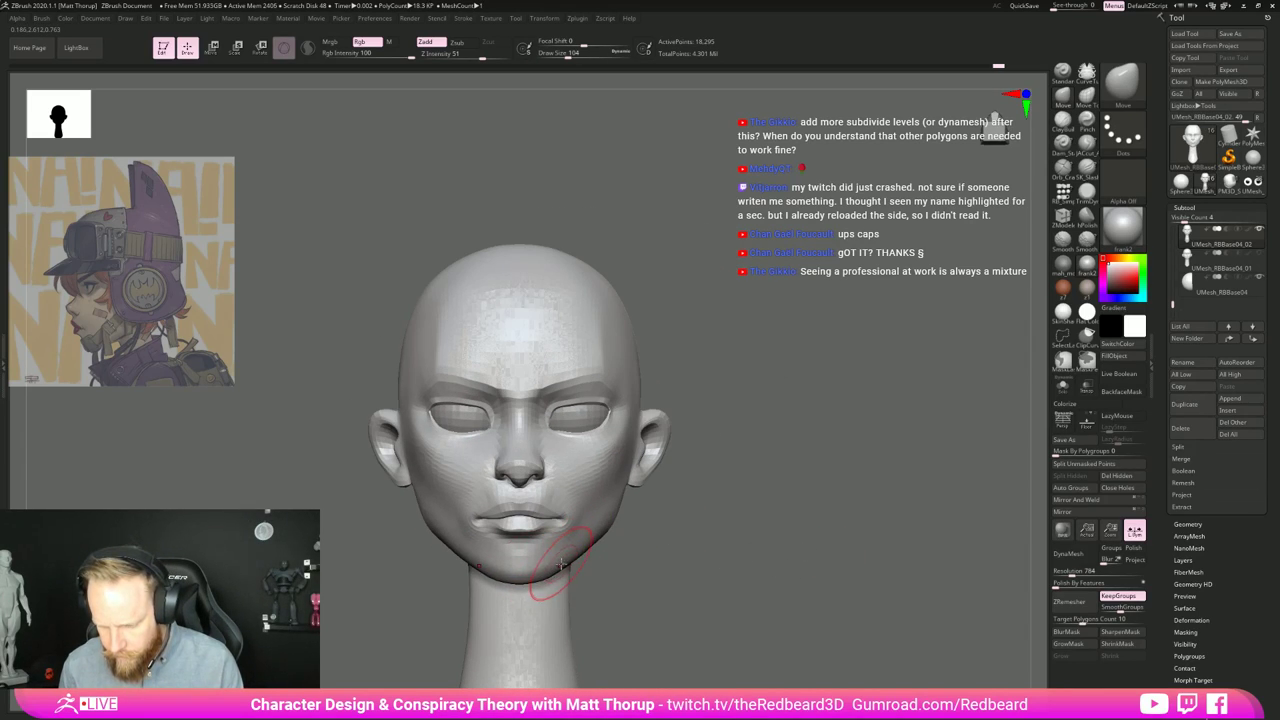
{"action": "key", "text": "bracketleft"}
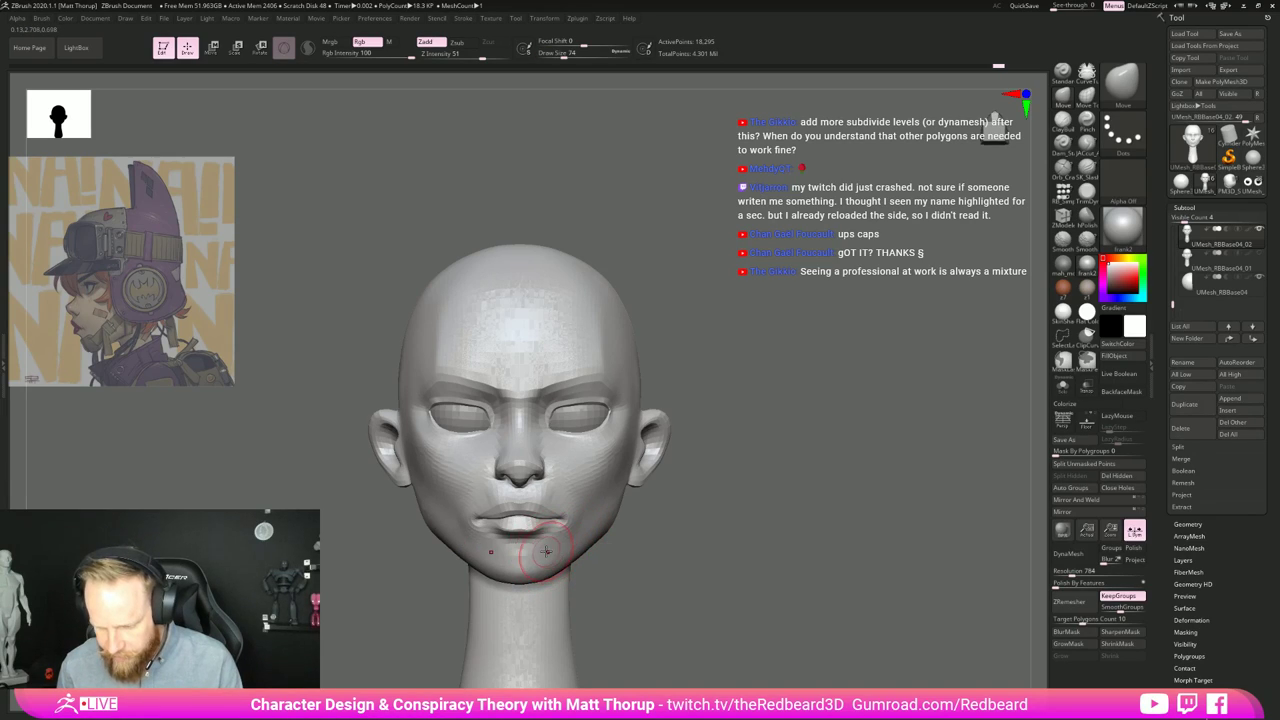
{"action": "left_click_drag", "start_coordinate": [530, 577], "coordinate": [532, 578]}
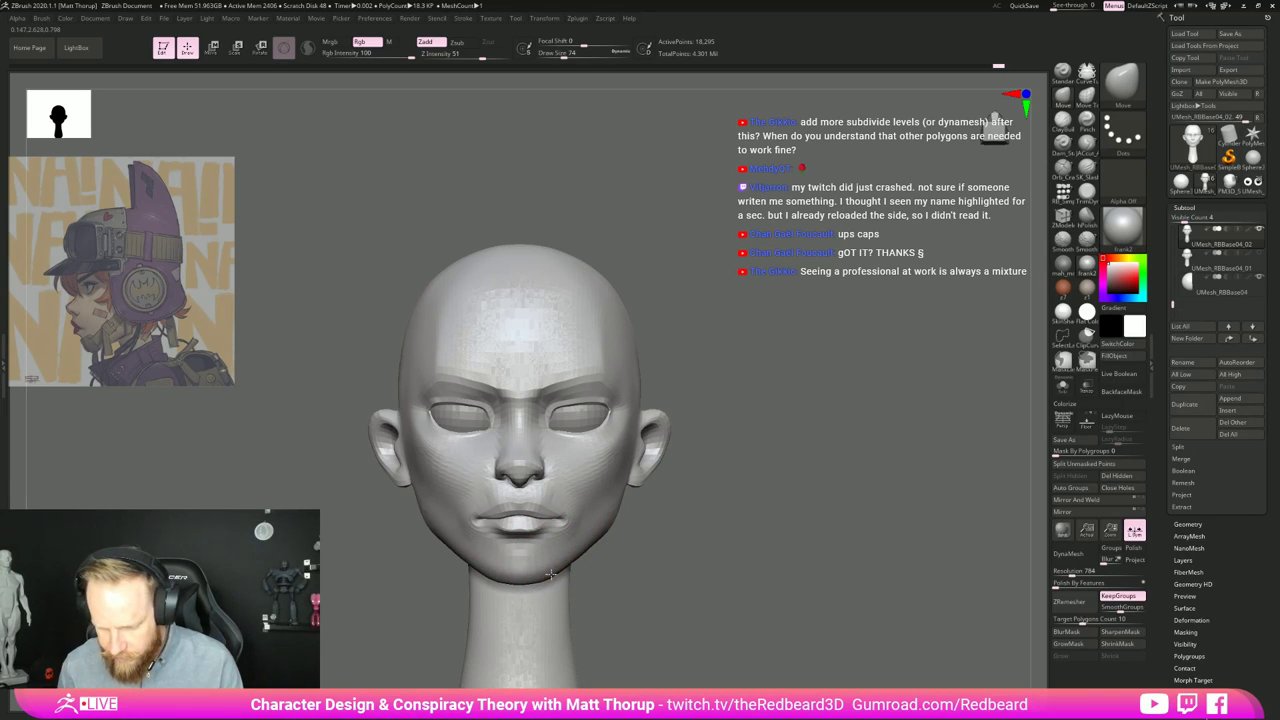
Step: Adjust the outer jaw and cheek contours in front view with the Move brush at Draw Sizes 132 and 149
{"action": "key", "text": "s"}
{"action": "left_click_drag", "start_coordinate": [600, 516], "coordinate": [609, 516]}
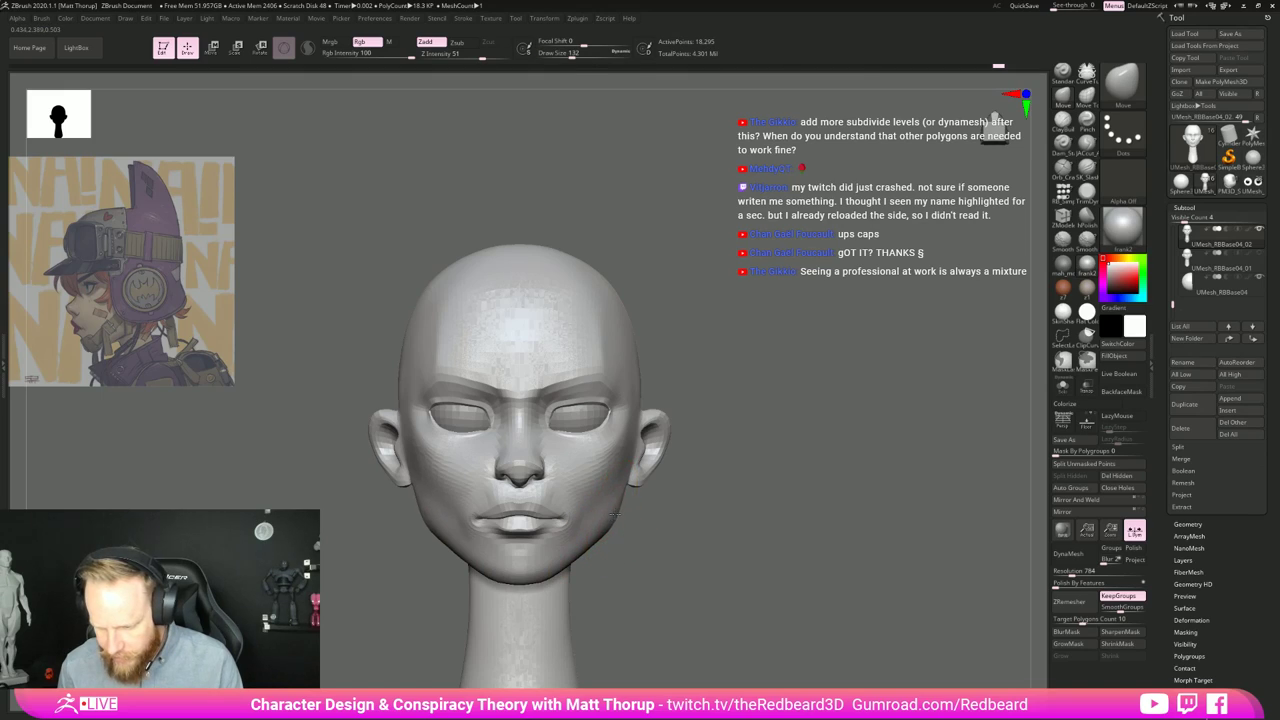
{"action": "key", "text": "bracketright"}
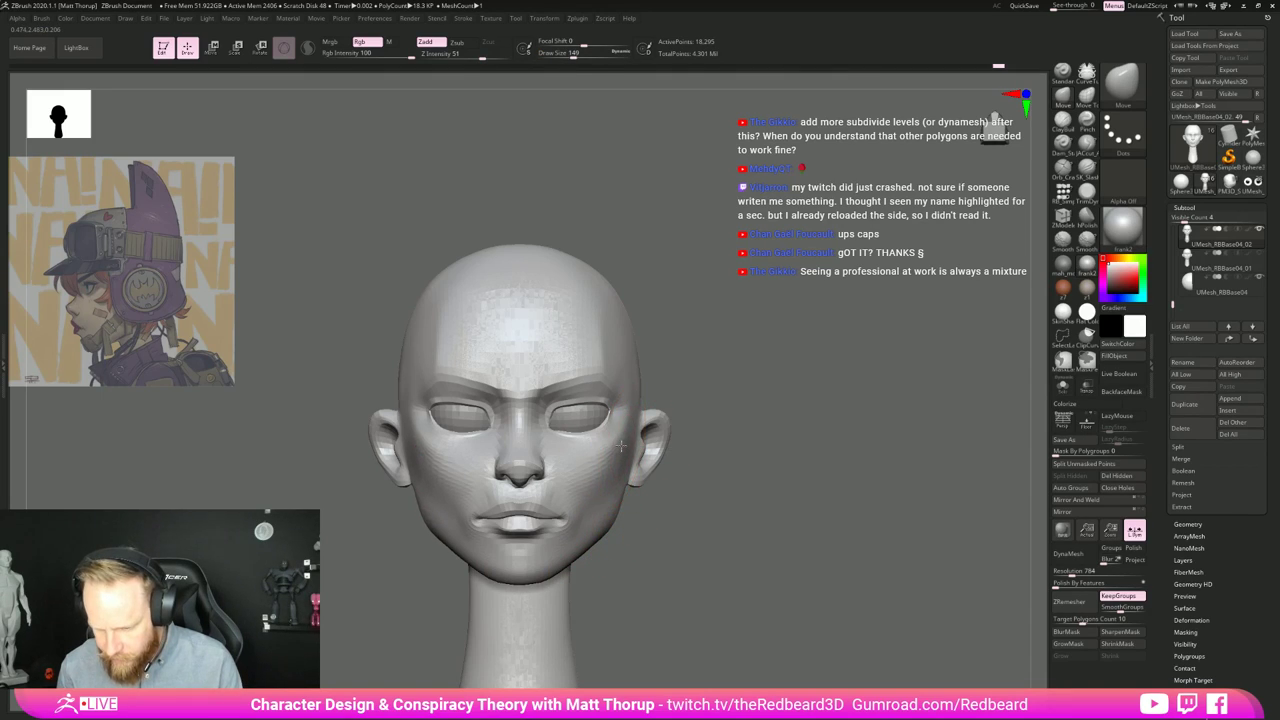
Step: Reshape the forehead and brow contour in side view with the Move brush at draw size 228
{"action": "key", "text": "bracketright"}
{"action": "key", "text": "bracketright"}
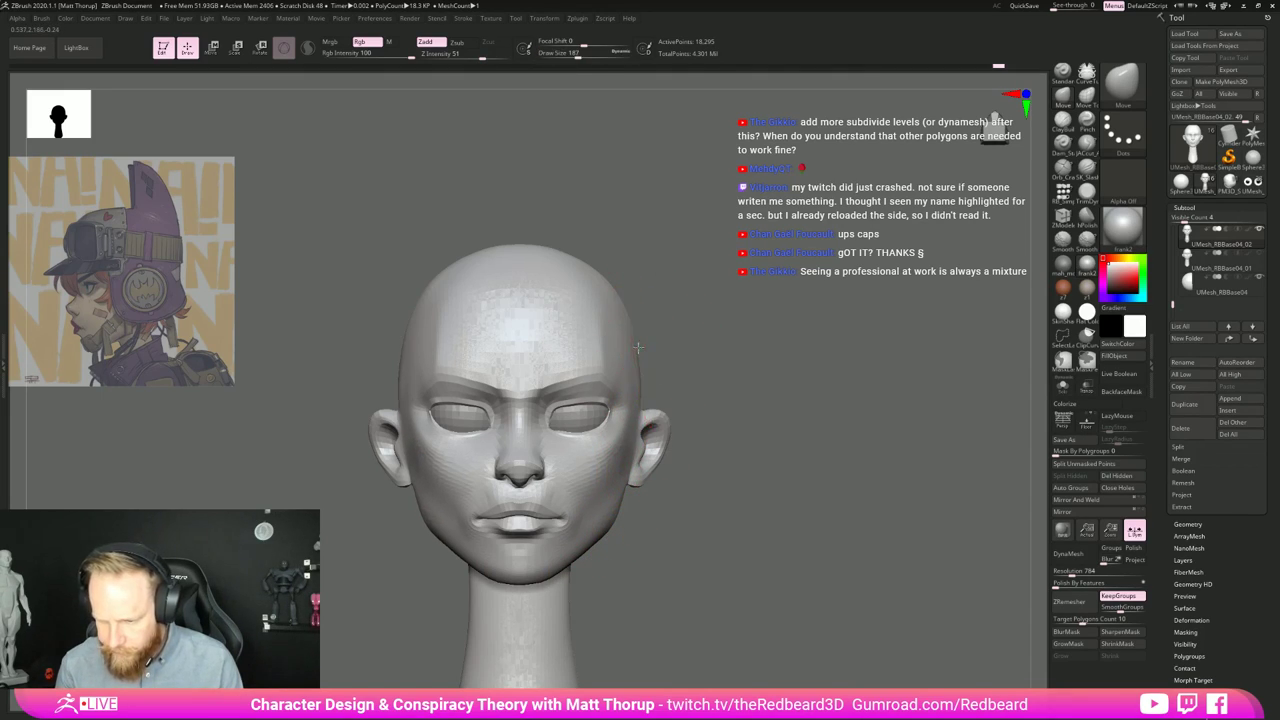
{"action": "left_click_drag", "start_coordinate": [647, 346], "coordinate": [654, 343], "text": "shift"}
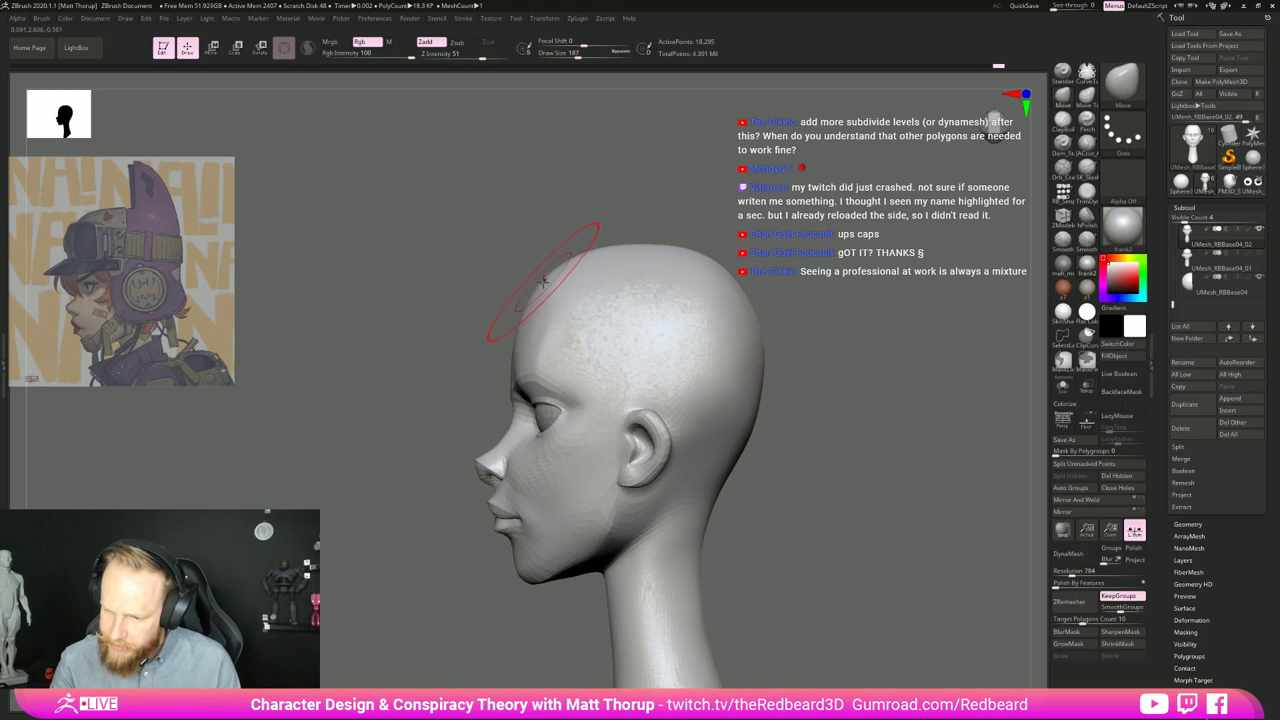
{"action": "key", "text": "bracketright"}
{"action": "key", "text": "bracketright"}
{"action": "key", "text": "bracketleft"}
{"action": "key", "text": "bracketleft"}
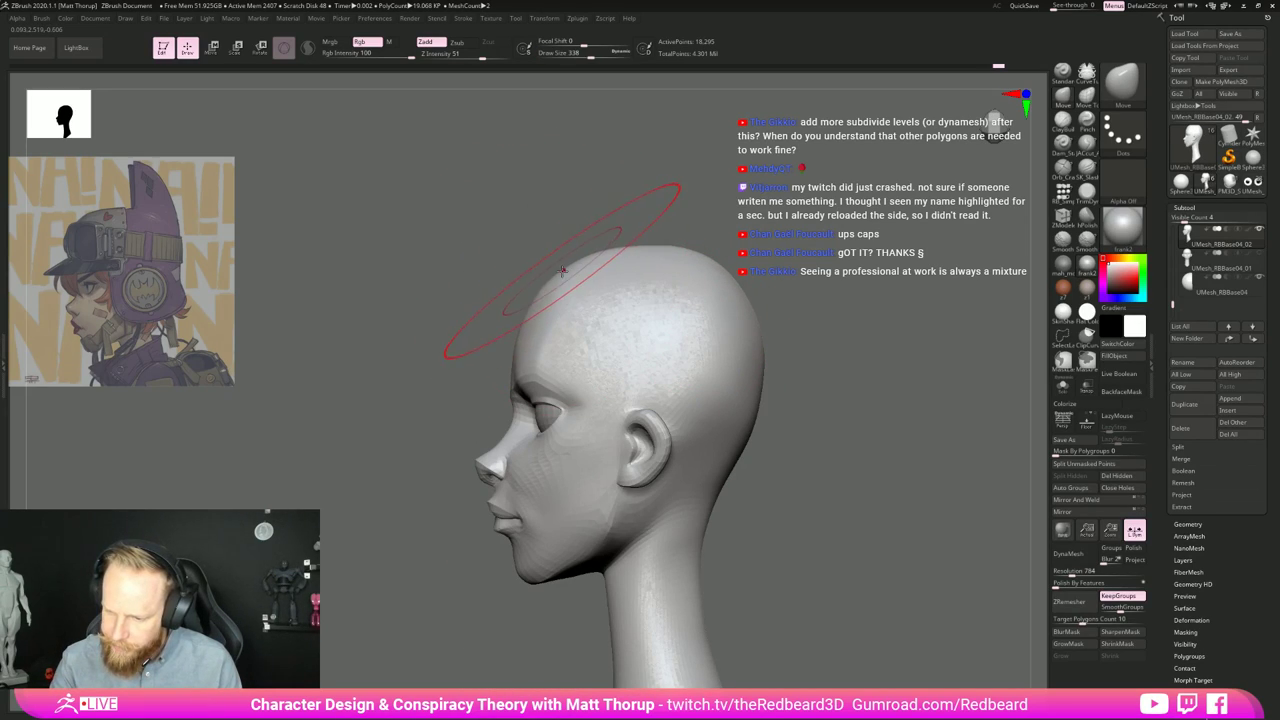
{"action": "key", "text": "s"}
{"action": "left_click_drag", "start_coordinate": [512, 378], "coordinate": [510, 378]}
{"action": "left_click_drag", "start_coordinate": [513, 377], "coordinate": [508, 376]}
{"action": "left_click_drag", "start_coordinate": [524, 326], "coordinate": [522, 326]}
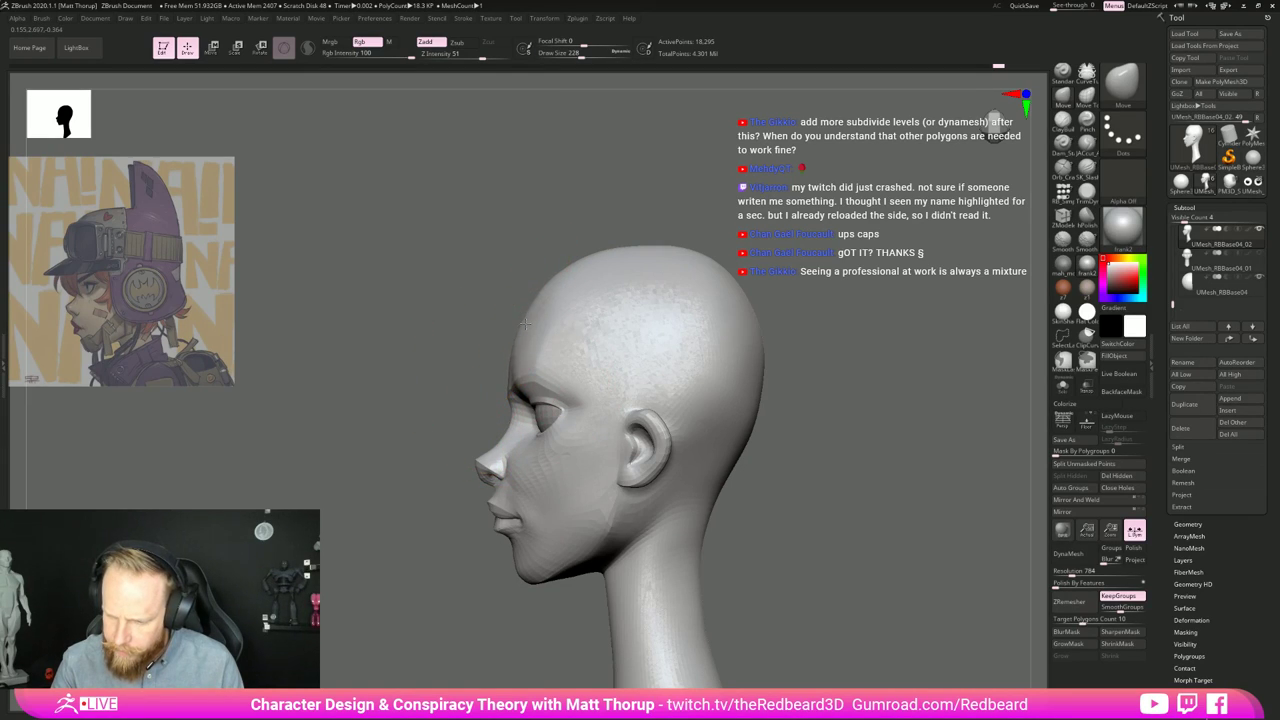
Step: Reshape the crown and back of the skull in profile with the Move brush enlarged to draw size 430
{"action": "key", "text": "bracketright"}
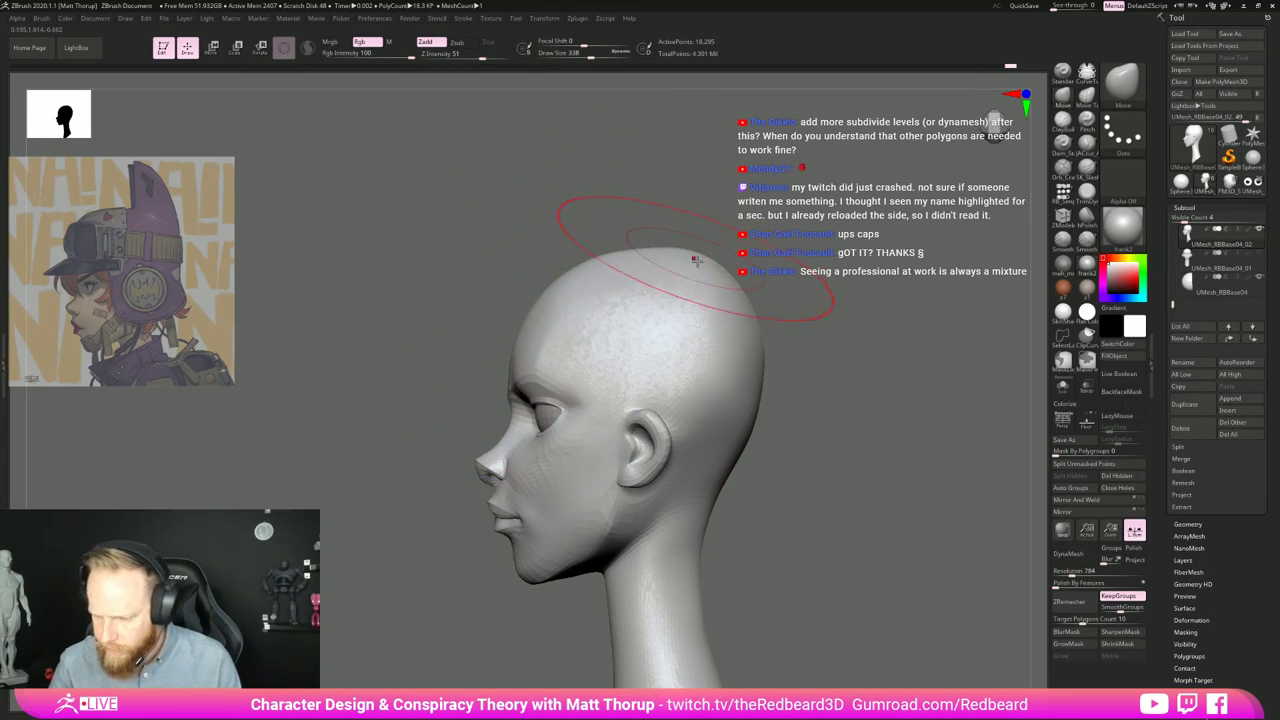
{"action": "key", "text": "bracketright"}
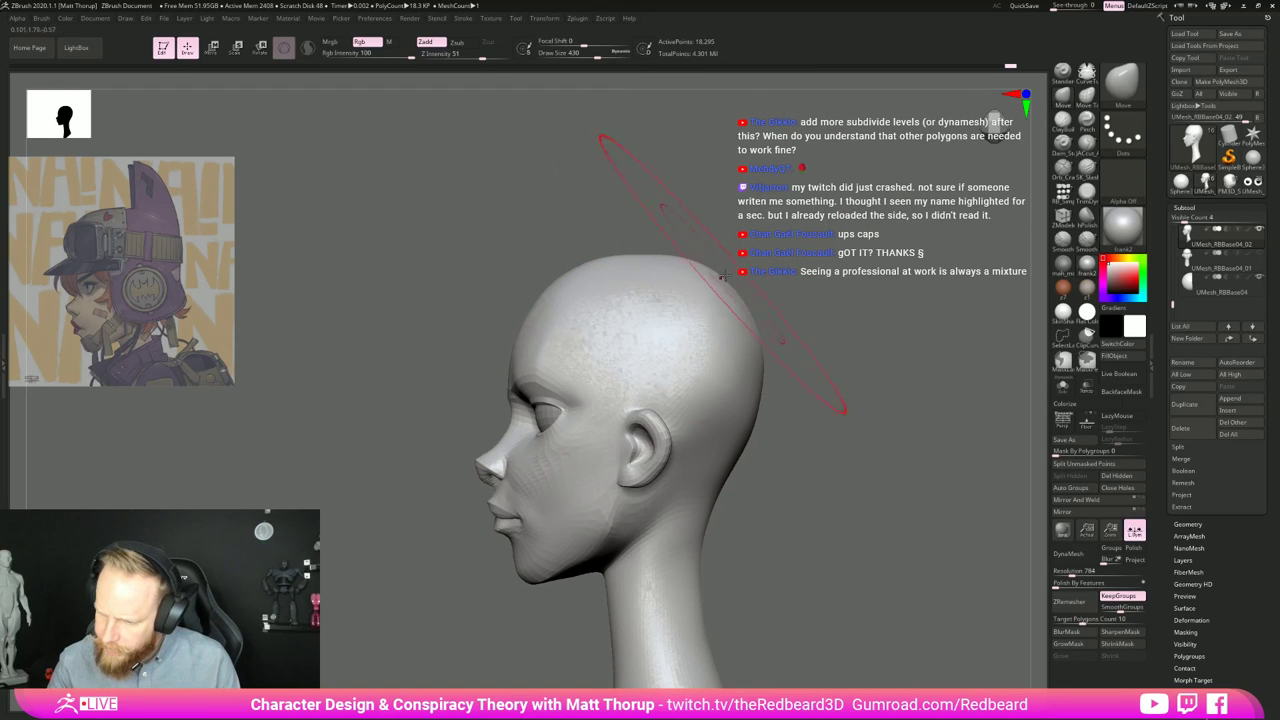
{"action": "left_click_drag", "start_coordinate": [751, 341], "coordinate": [748, 343]}
{"action": "mouse_move", "coordinate": [815, 415]}
{"action": "left_mouse_down", "text": "shift"}
{"action": "mouse_move", "coordinate": [880, 449]}
{"action": "mouse_move", "coordinate": [863, 571]}
{"action": "mouse_move", "coordinate": [723, 589]}
{"action": "mouse_move", "coordinate": [780, 602]}
{"action": "left_mouse_up", "text": "shift"}
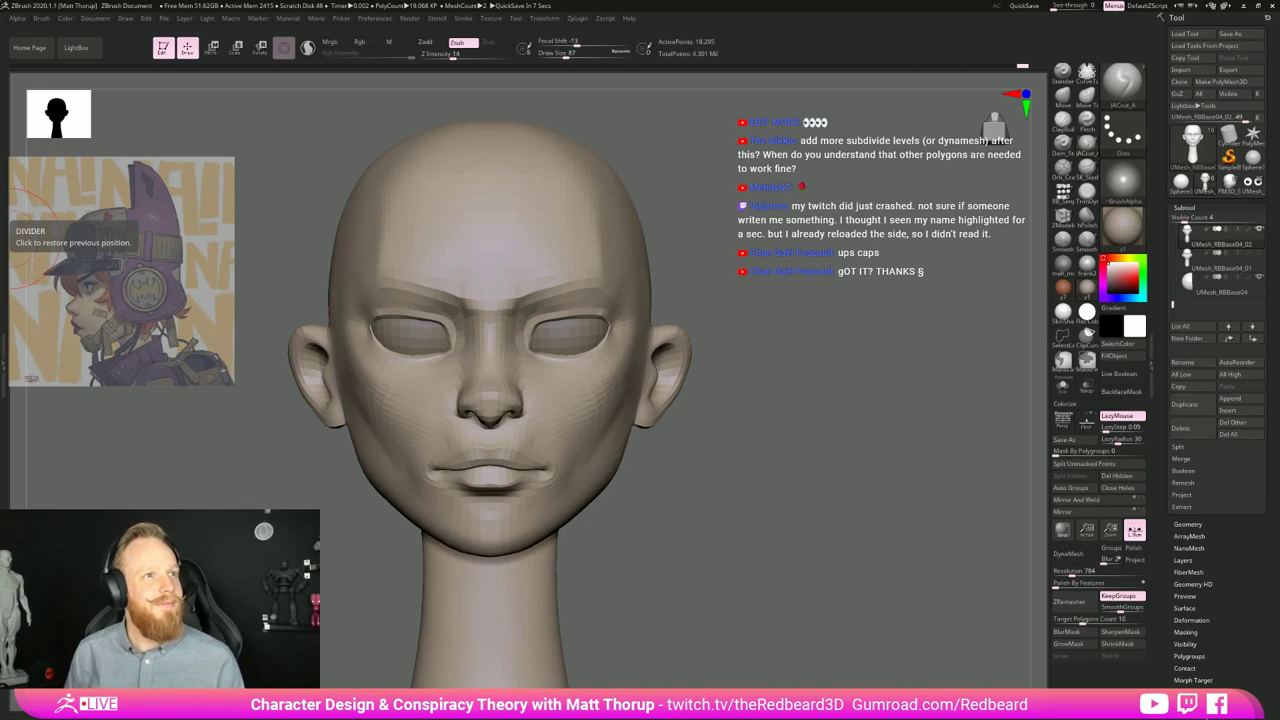
Step: Switch to the Move Topological brush and set its draw size to 54
{"action": "left_click_drag", "start_coordinate": [764, 450], "coordinate": [594, 449]}
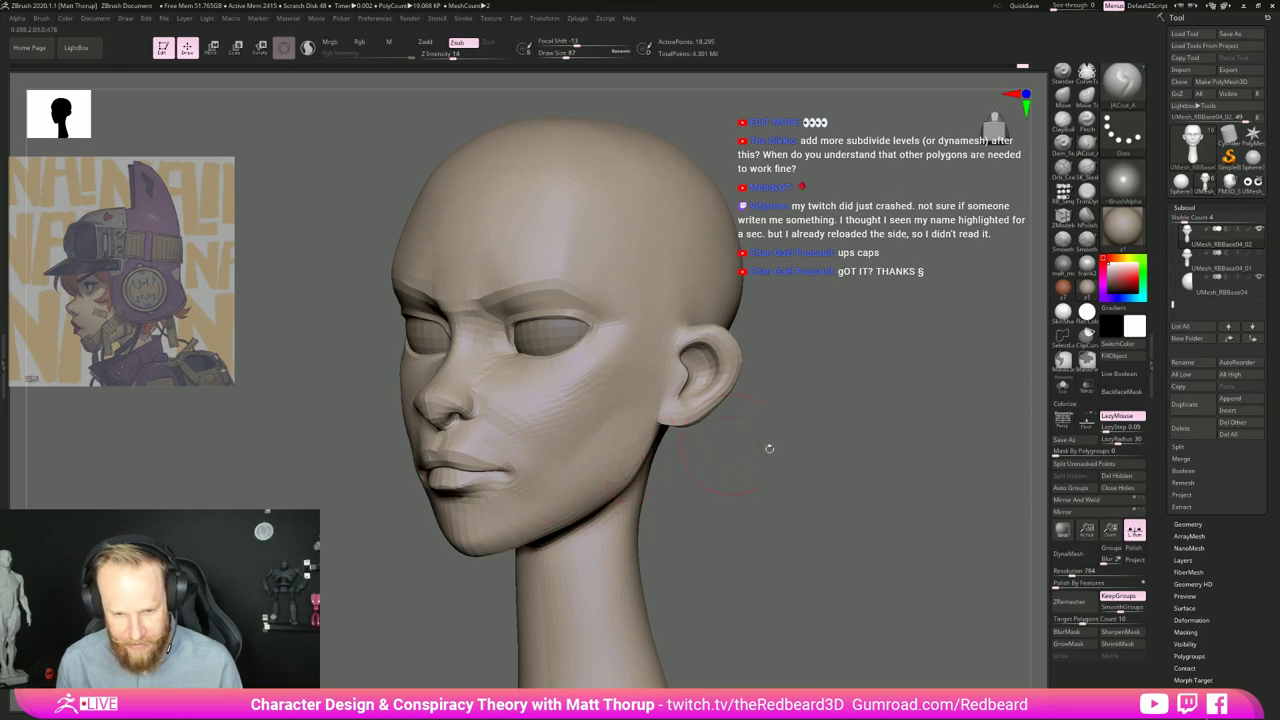
{"action": "left_click_drag", "start_coordinate": [766, 447], "coordinate": [856, 449]}
{"action": "key", "text": "b"}
{"action": "key", "text": "m"}
{"action": "key", "text": "v"}
{"action": "left_click_drag", "start_coordinate": [687, 476], "coordinate": [702, 575]}
{"action": "key", "text": "b"}
{"action": "key", "text": "m"}
{"action": "key", "text": "t"}
{"action": "key", "text": "s"}
{"action": "left_click_drag", "start_coordinate": [510, 508], "coordinate": [507, 510]}
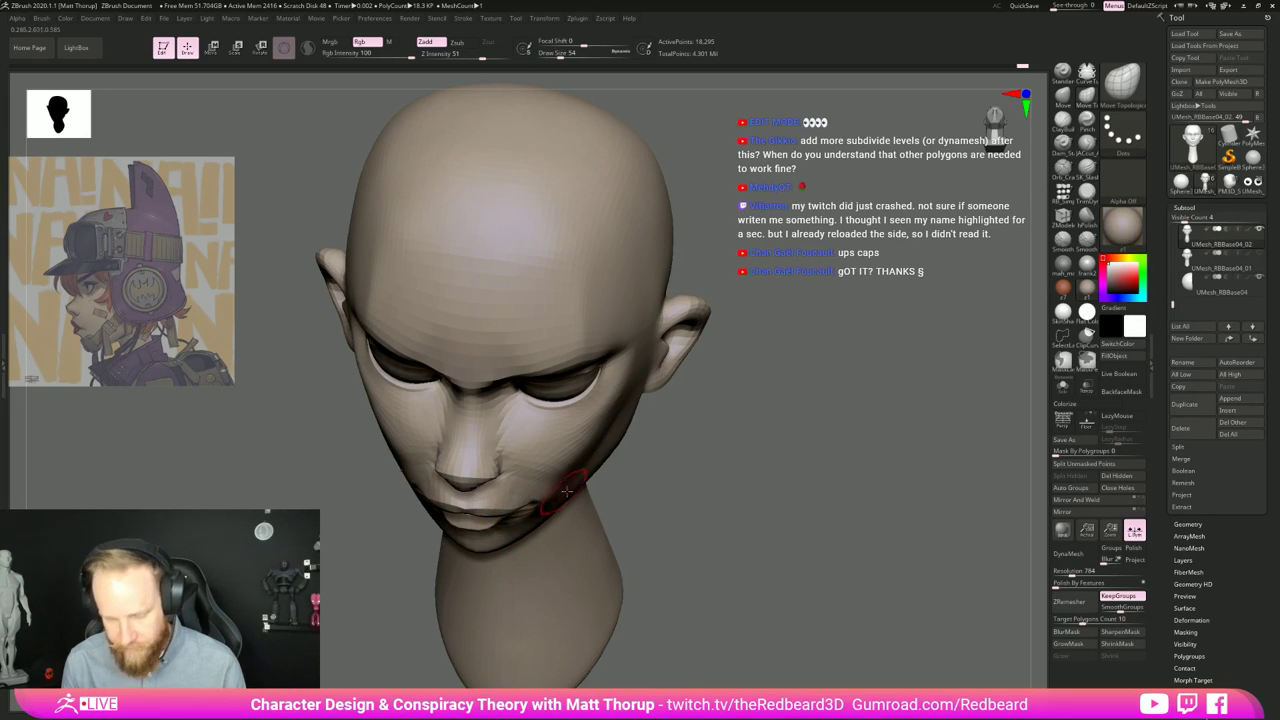
{"action": "key", "text": "alt+Tab"}
{"action": "key", "text": "alt+Tab"}
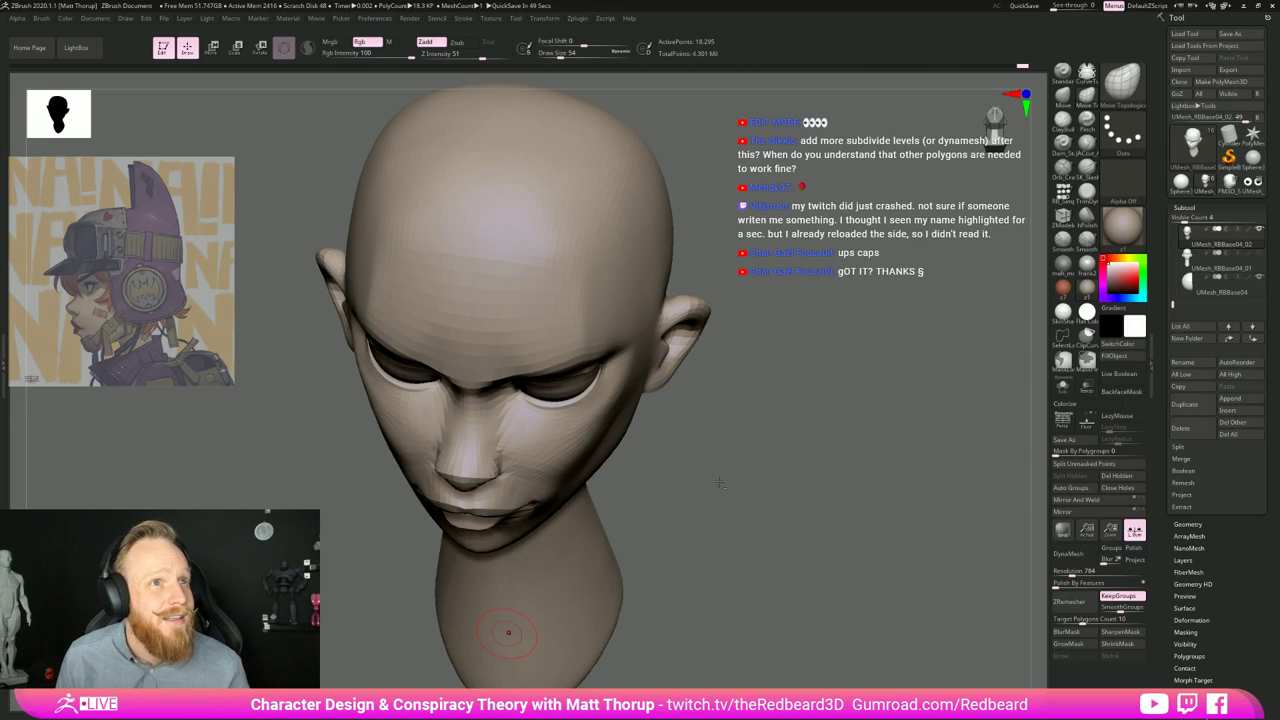
Step: Adjust the nose in side view with the Move Topological brush at draw size 65
{"action": "mouse_move", "coordinate": [753, 468]}
{"action": "left_mouse_down"}
{"action": "mouse_move", "coordinate": [772, 460]}
{"action": "mouse_move", "coordinate": [692, 430]}
{"action": "left_mouse_up"}
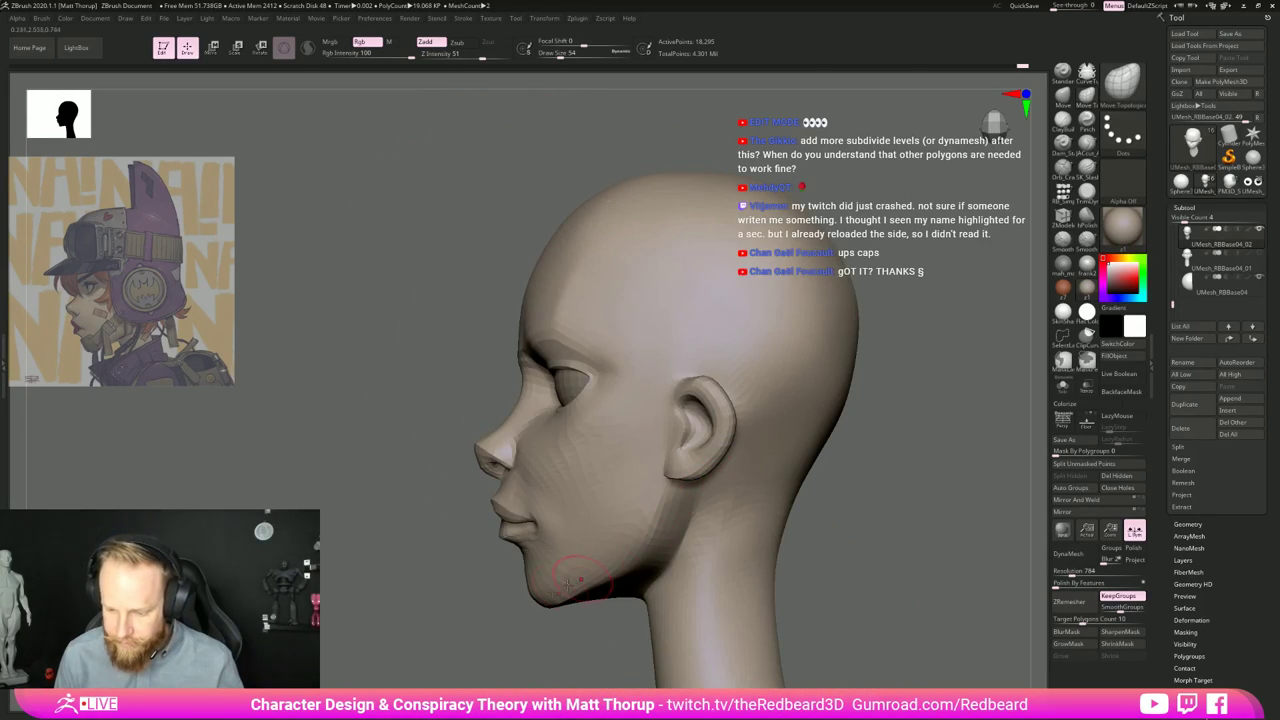
{"action": "left_click_drag", "start_coordinate": [501, 628], "coordinate": [515, 616]}
{"action": "key", "text": "s"}
{"action": "mouse_move", "coordinate": [516, 441]}
{"action": "left_mouse_down"}
{"action": "mouse_move", "coordinate": [505, 453]}
{"action": "mouse_move", "coordinate": [520, 420]}
{"action": "left_mouse_up"}
{"action": "key", "text": "s"}
{"action": "key", "text": "s"}
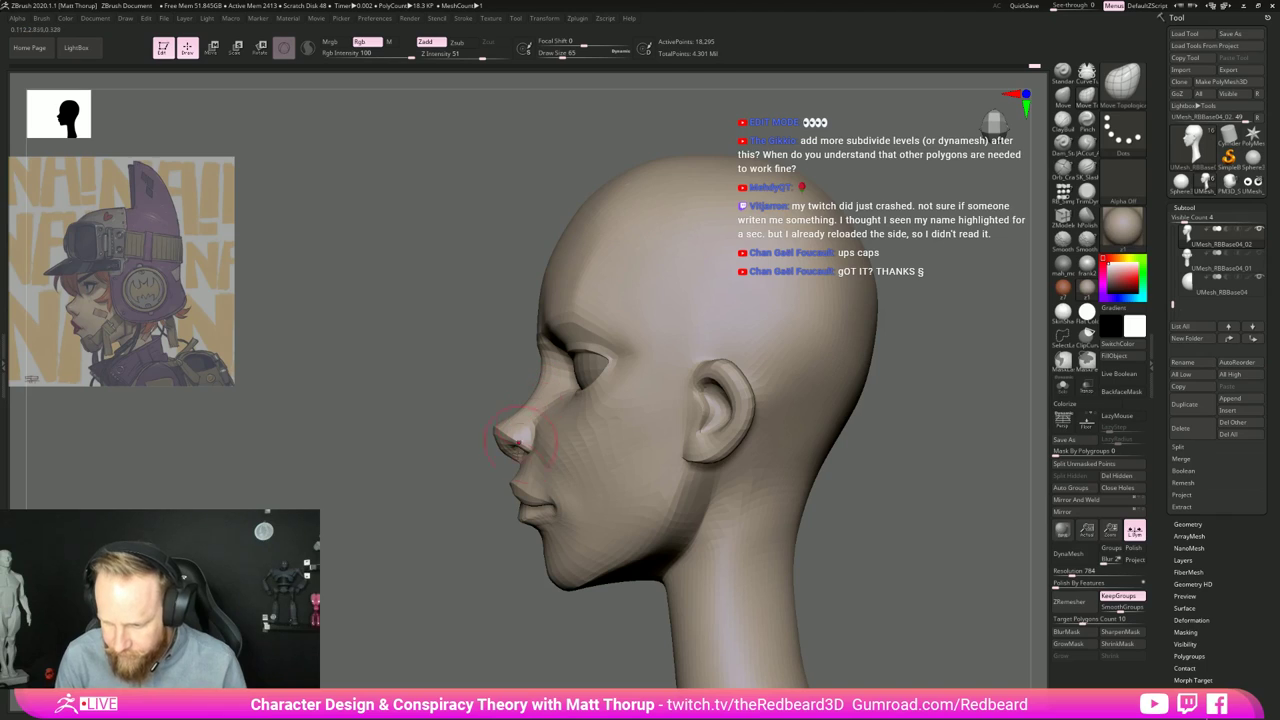
{"action": "left_click_drag", "start_coordinate": [522, 637], "coordinate": [523, 632]}
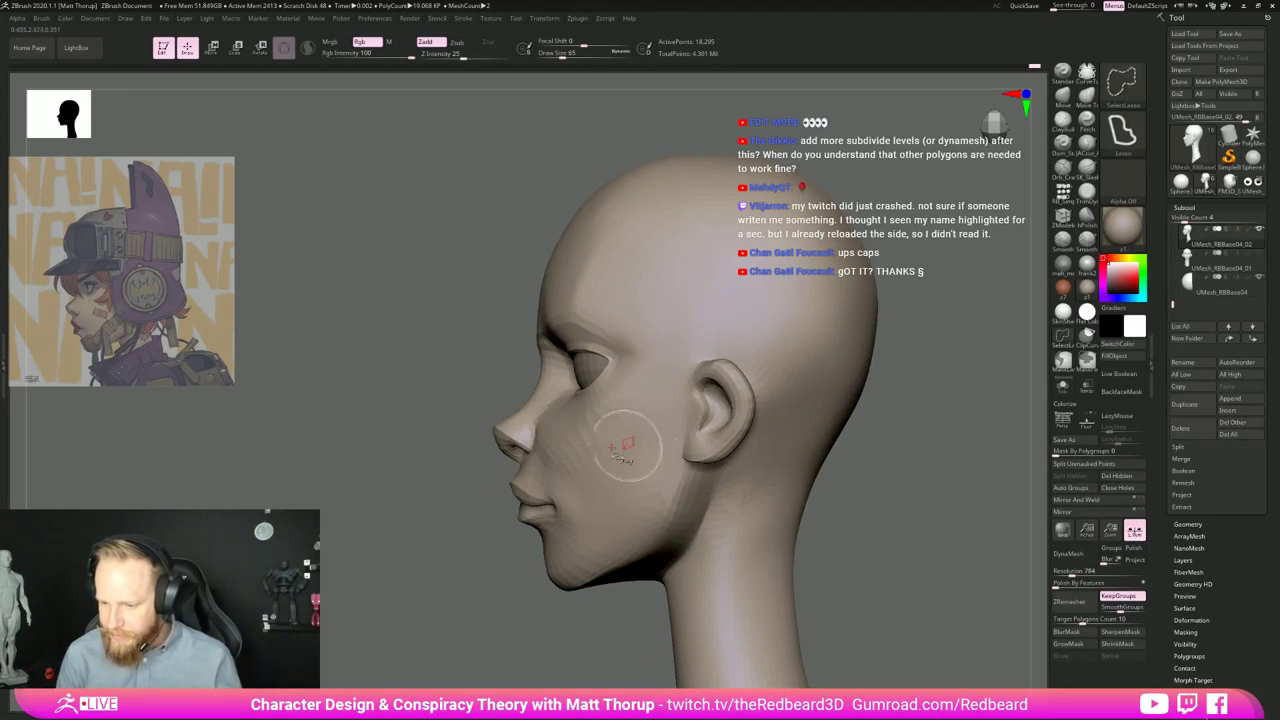
Step: Raise the Move Topological draw size to 136 for the curve of the upper forehead
{"action": "key", "text": "bracketright"}
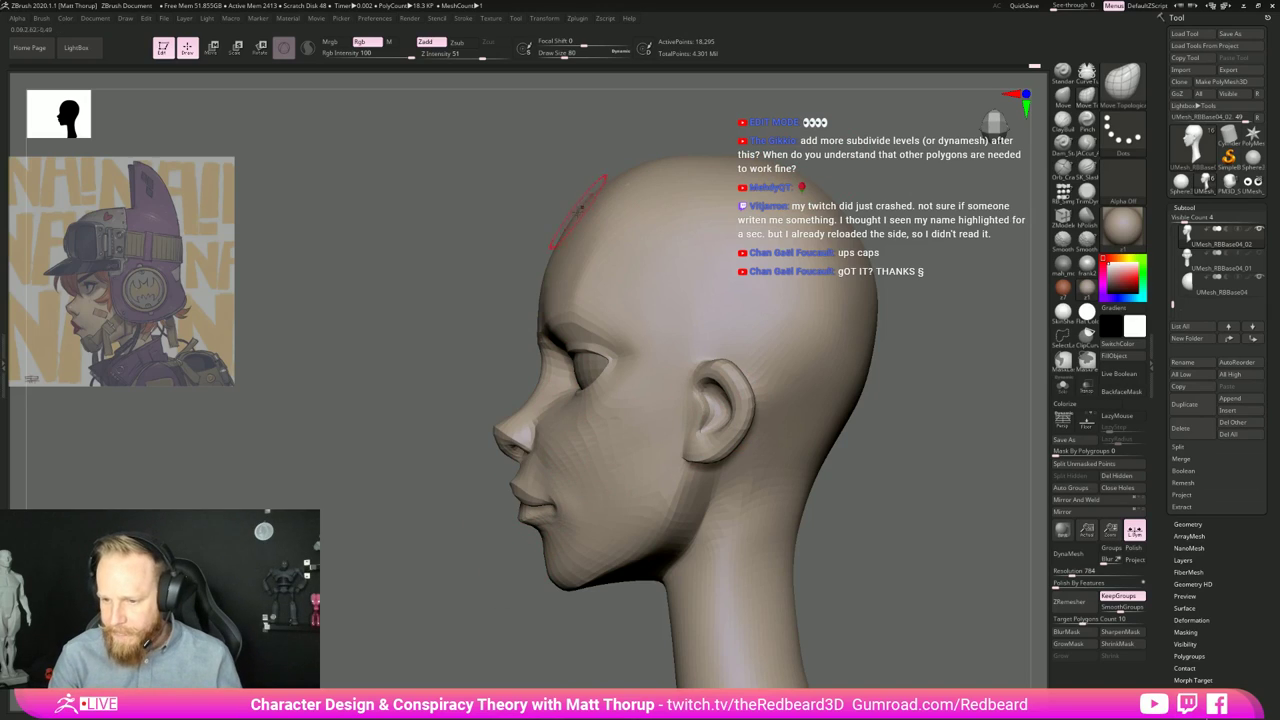
{"action": "key", "text": "s"}
{"action": "left_click_drag", "start_coordinate": [553, 253], "coordinate": [563, 248]}
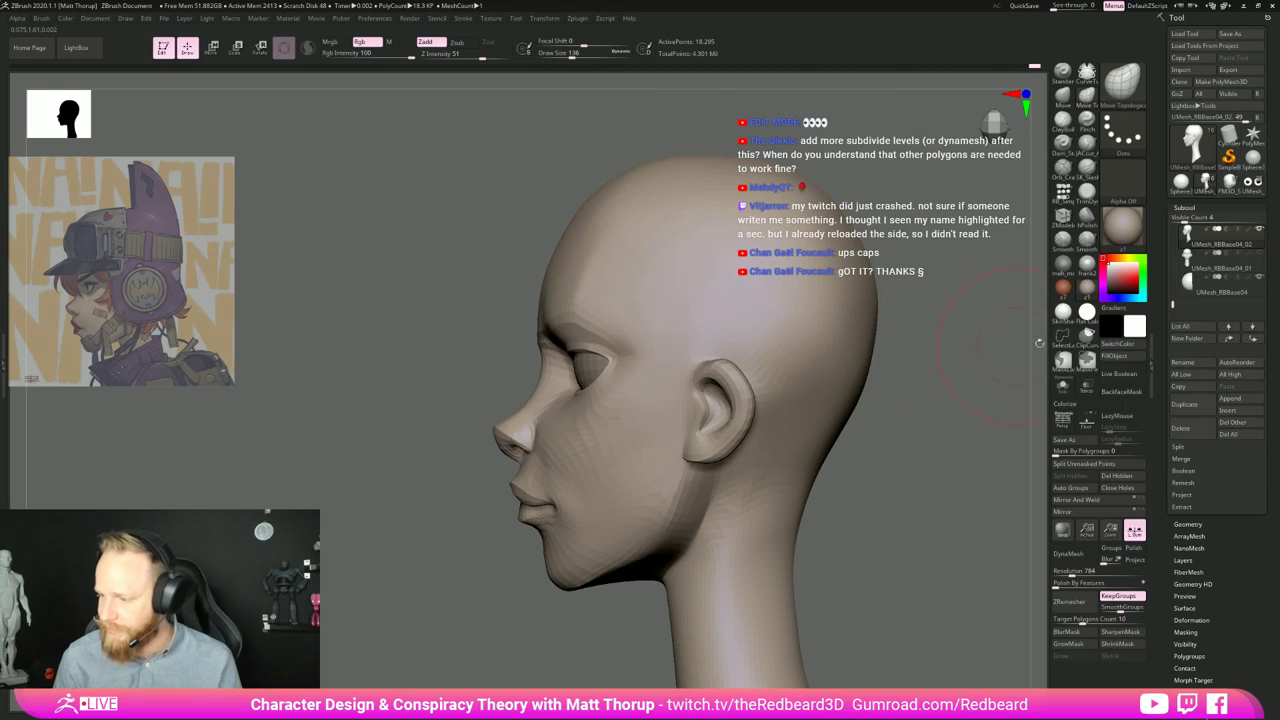
Step: Examine the head's side profile as a flat-colour silhouette, outlining the face with the selection lasso
{"action": "left_click", "coordinate": [1087, 313]}
{"action": "left_click_drag", "start_coordinate": [922, 466], "coordinate": [874, 456], "text": "alt"}
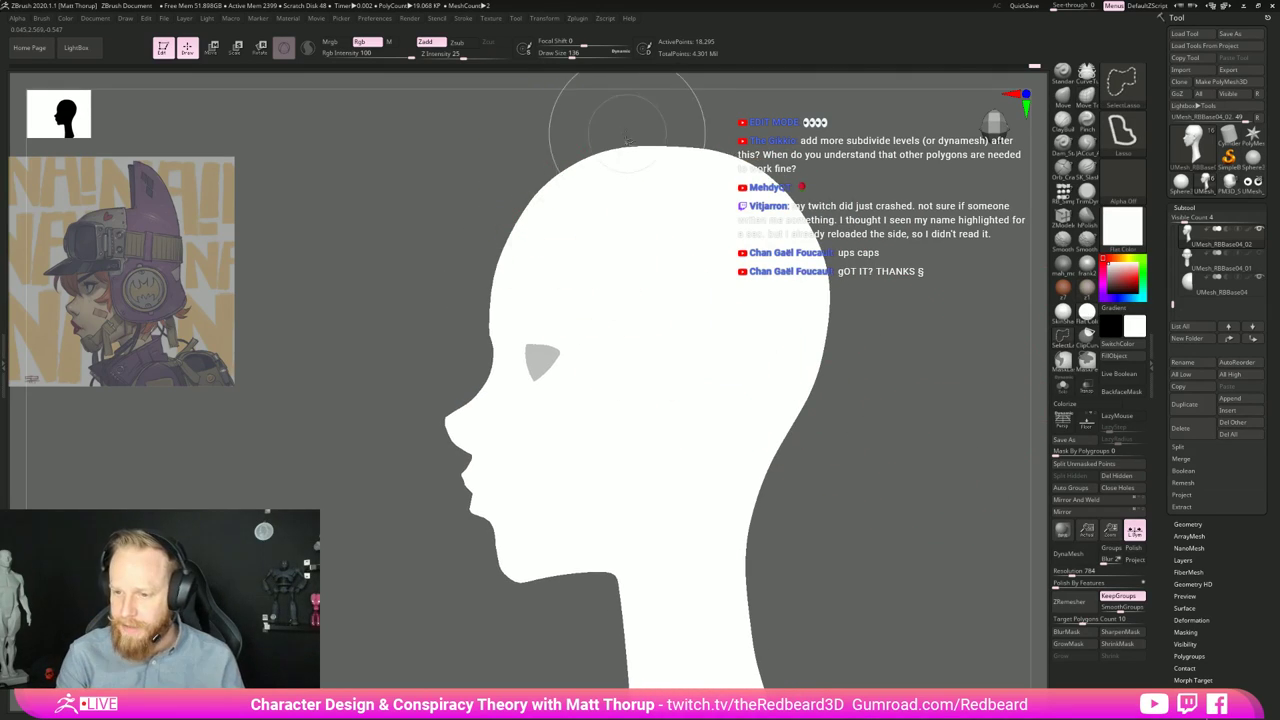
{"action": "mouse_move", "coordinate": [612, 130]}
{"action": "left_mouse_down", "text": "ctrl+shift"}
{"action": "mouse_move", "coordinate": [525, 190]}
{"action": "mouse_move", "coordinate": [474, 328]}
{"action": "mouse_move", "coordinate": [472, 389]}
{"action": "mouse_move", "coordinate": [439, 417]}
{"action": "mouse_move", "coordinate": [469, 459]}
{"action": "mouse_move", "coordinate": [457, 471]}
{"action": "mouse_move", "coordinate": [469, 519]}
{"action": "mouse_move", "coordinate": [470, 496]}
{"action": "mouse_move", "coordinate": [510, 596]}
{"action": "mouse_move", "coordinate": [651, 586]}
{"action": "left_mouse_up", "text": "ctrl+shift"}
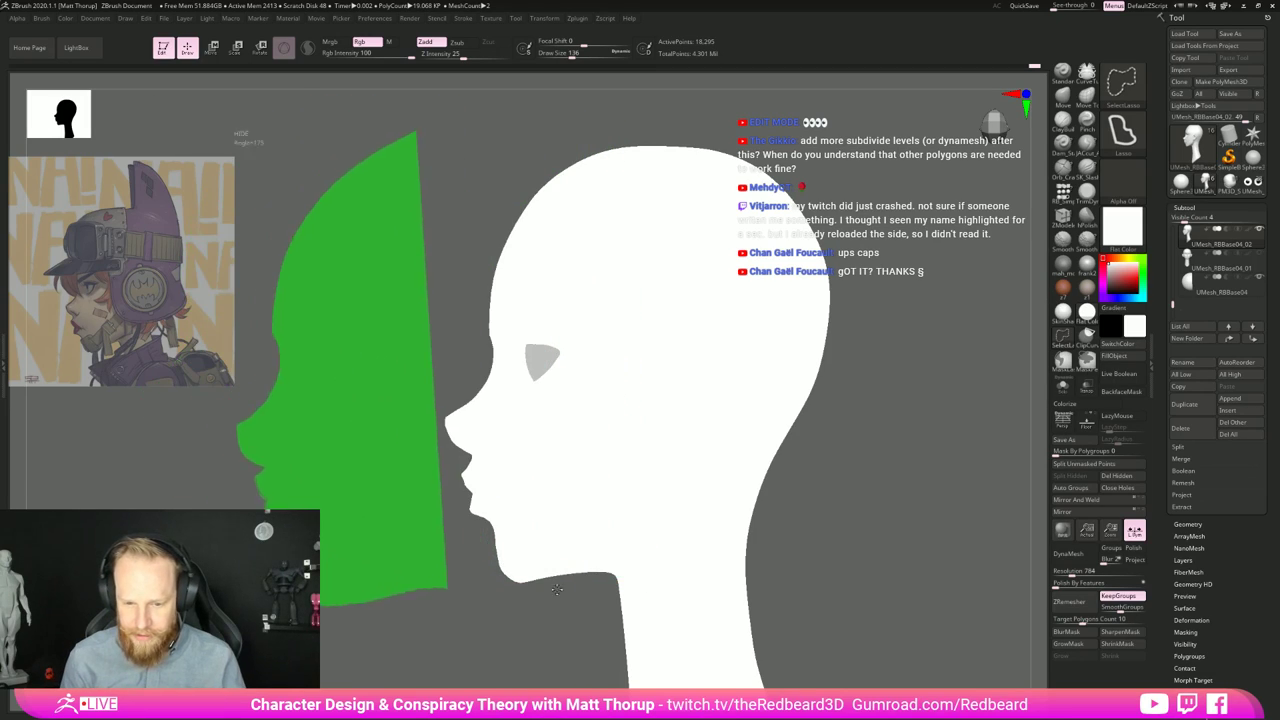
{"action": "mouse_move", "coordinate": [557, 589]}
{"action": "left_mouse_down", "text": "ctrl+shift"}
{"action": "mouse_move", "coordinate": [575, 606]}
{"action": "mouse_move", "coordinate": [568, 585]}
{"action": "mouse_move", "coordinate": [665, 574]}
{"action": "mouse_move", "coordinate": [506, 563]}
{"action": "mouse_move", "coordinate": [467, 448]}
{"action": "mouse_move", "coordinate": [270, 370]}
{"action": "mouse_move", "coordinate": [175, 305]}
{"action": "mouse_move", "coordinate": [286, 386]}
{"action": "left_mouse_up", "text": "ctrl+shift"}
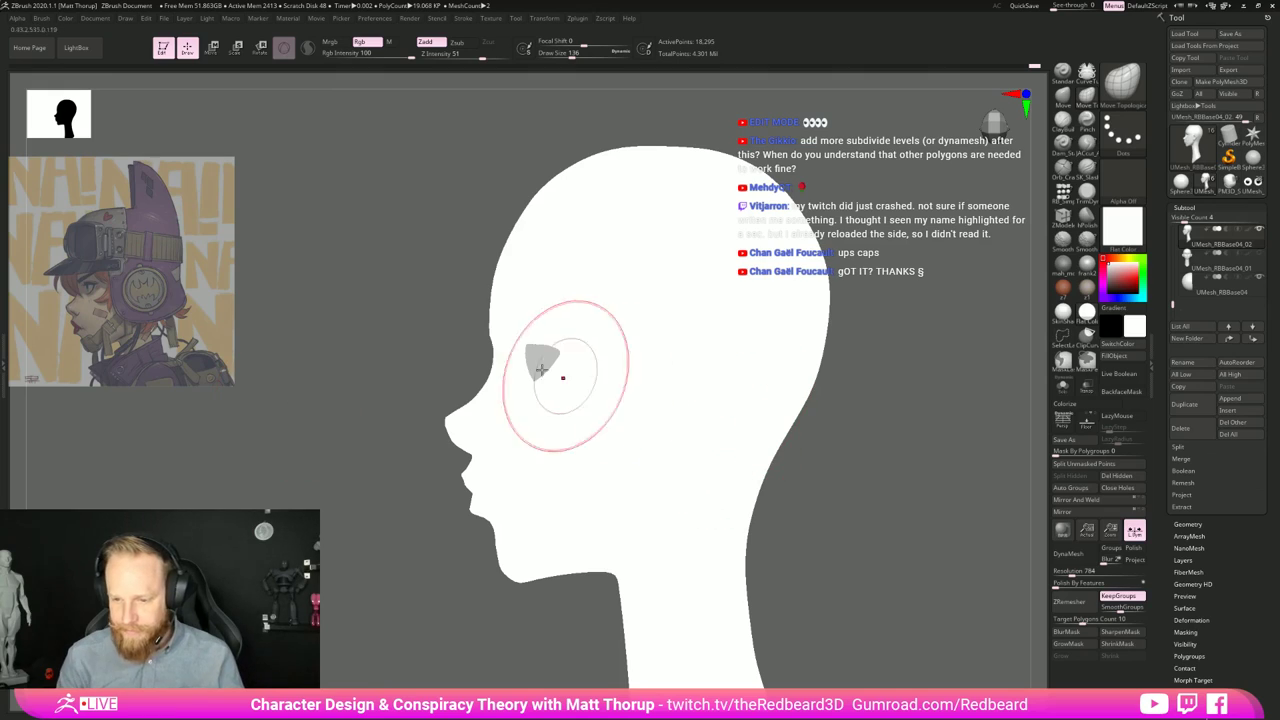
{"action": "left_click_drag", "start_coordinate": [885, 537], "coordinate": [946, 497]}
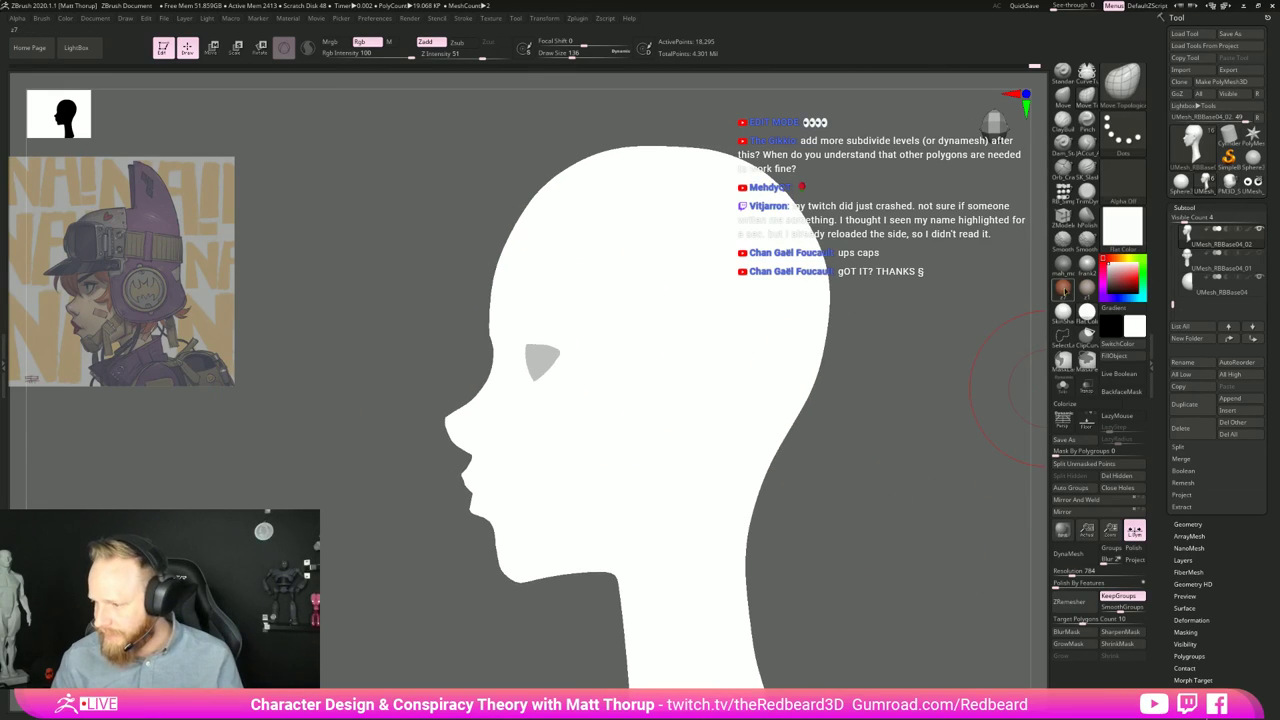
Step: Apply the red clay material to the head and refine the chin with a smaller Move Topological brush
{"action": "left_click", "coordinate": [1064, 291]}
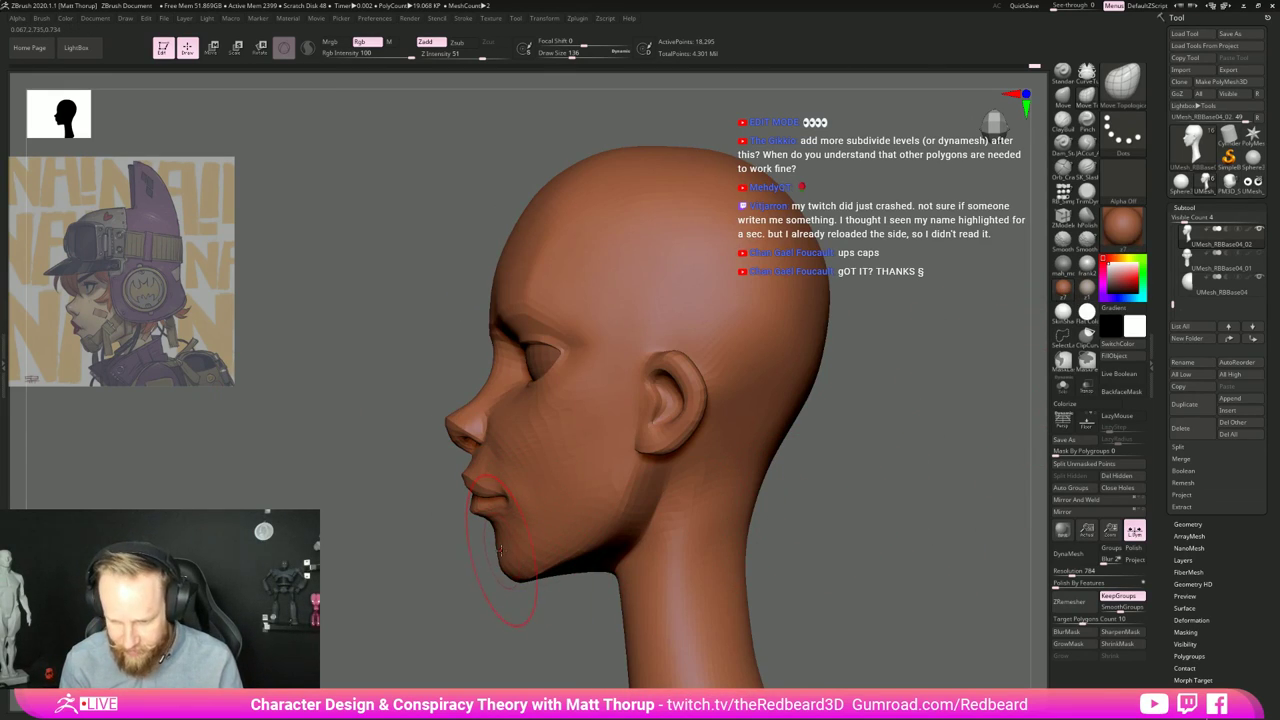
{"action": "key", "text": "s"}
{"action": "mouse_move", "coordinate": [500, 551]}
{"action": "left_mouse_down"}
{"action": "mouse_move", "coordinate": [483, 583]}
{"action": "mouse_move", "coordinate": [512, 584]}
{"action": "mouse_move", "coordinate": [494, 563]}
{"action": "mouse_move", "coordinate": [516, 574]}
{"action": "left_mouse_up"}
{"action": "key", "text": "s"}
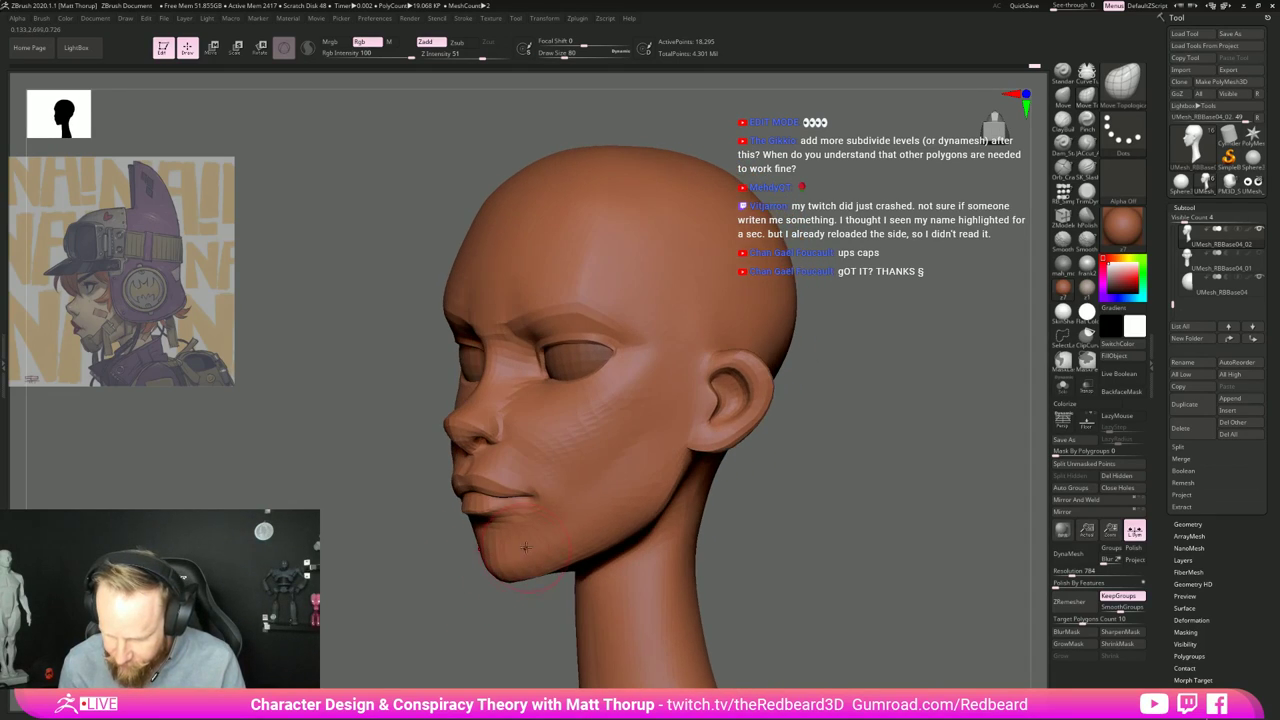
{"action": "key", "text": "bracketleft"}
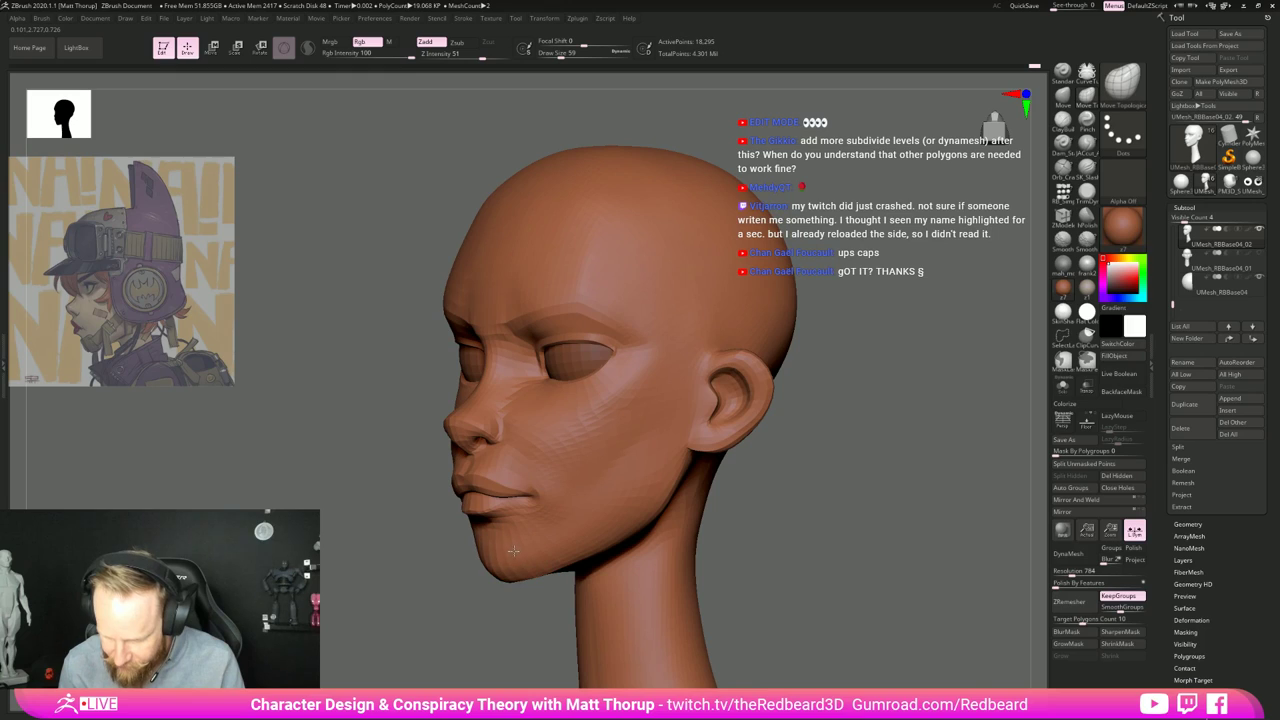
{"action": "right_click_drag", "start_coordinate": [516, 590], "coordinate": [458, 638]}
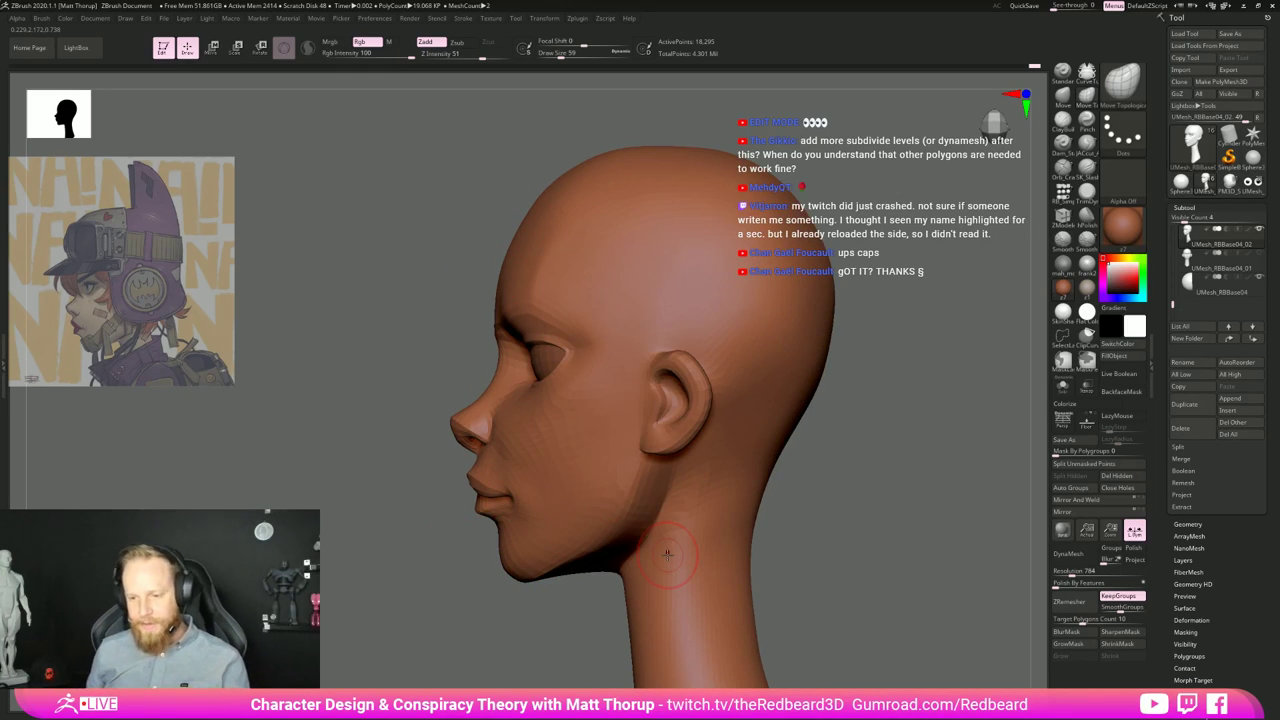
Step: Nudge the lower ear with the Move Topological brush at draw size 71 and undo the last earlobe stroke
{"action": "key", "text": "bracketright"}
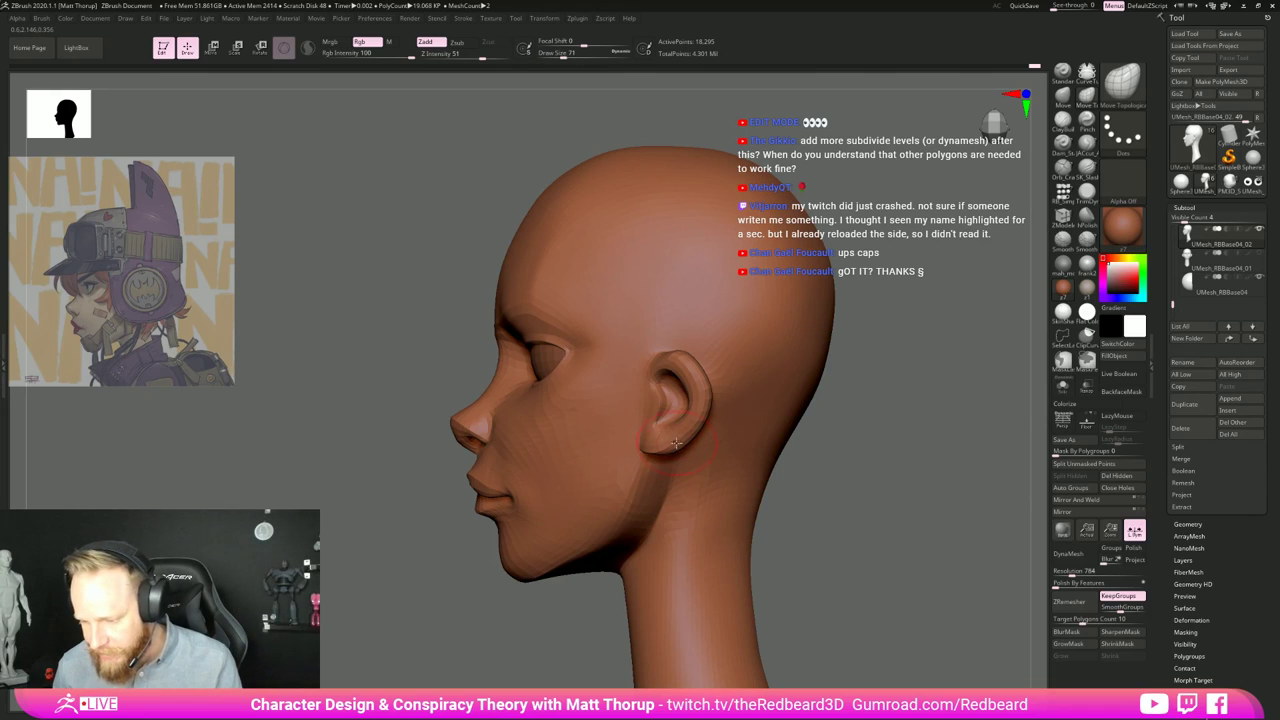
{"action": "left_click_drag", "start_coordinate": [693, 429], "coordinate": [690, 427]}
{"action": "right_click_drag", "start_coordinate": [724, 423], "coordinate": [708, 466]}
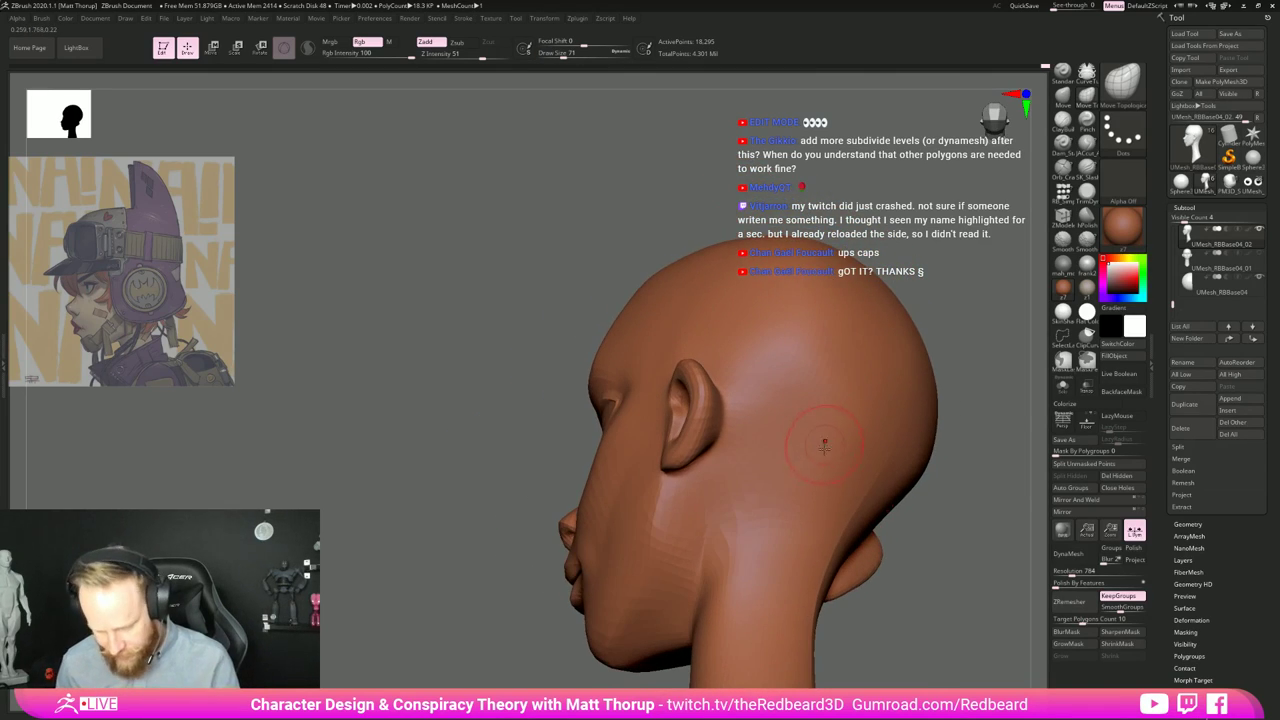
{"action": "left_click_drag", "start_coordinate": [675, 466], "coordinate": [702, 464]}
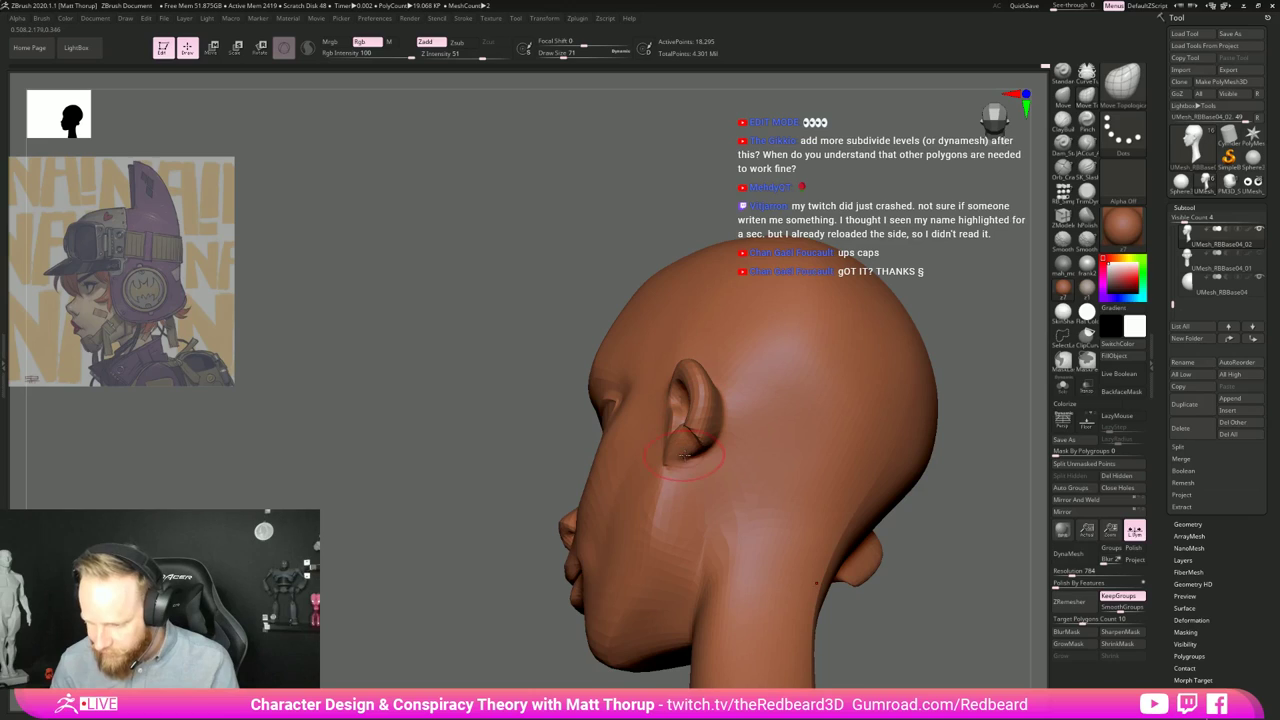
{"action": "key", "text": "ctrl+z"}
Step: Tighten the outer rim of the ear with the Pinch brush
{"action": "key", "text": "b"}
{"action": "key", "text": "p"}
{"action": "key", "text": "i"}
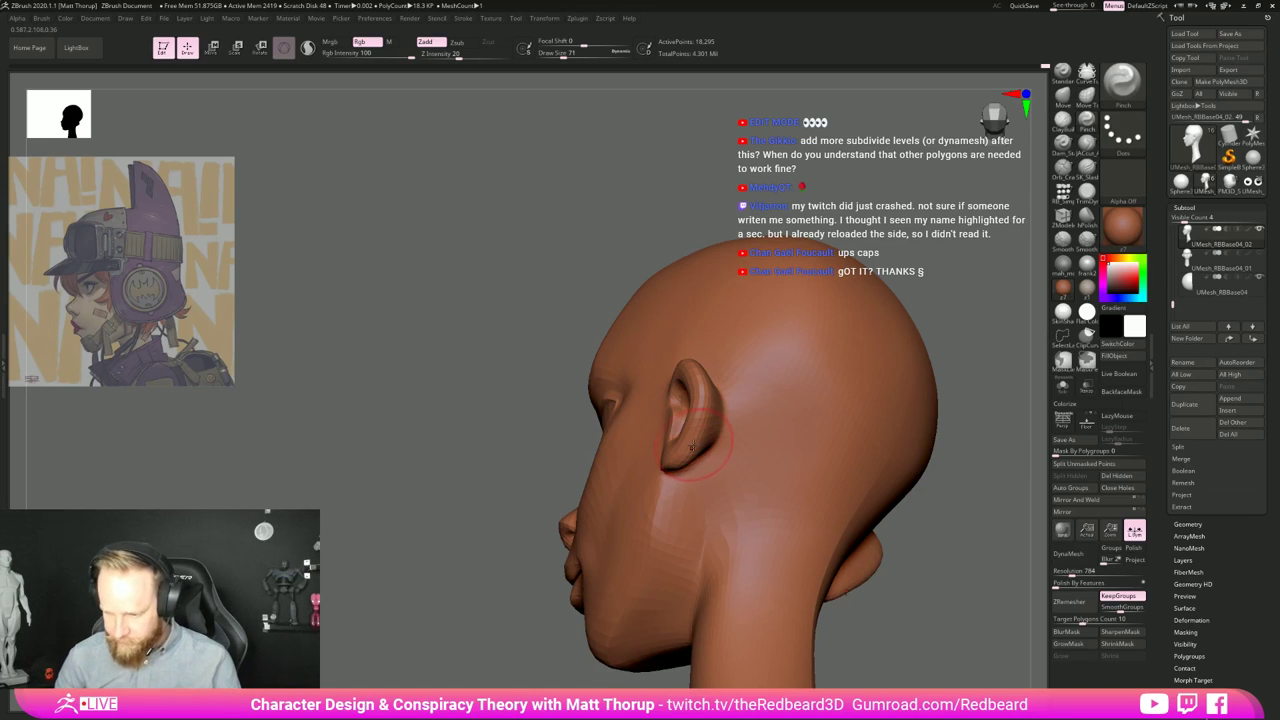
{"action": "left_click_drag", "start_coordinate": [697, 430], "coordinate": [688, 437]}
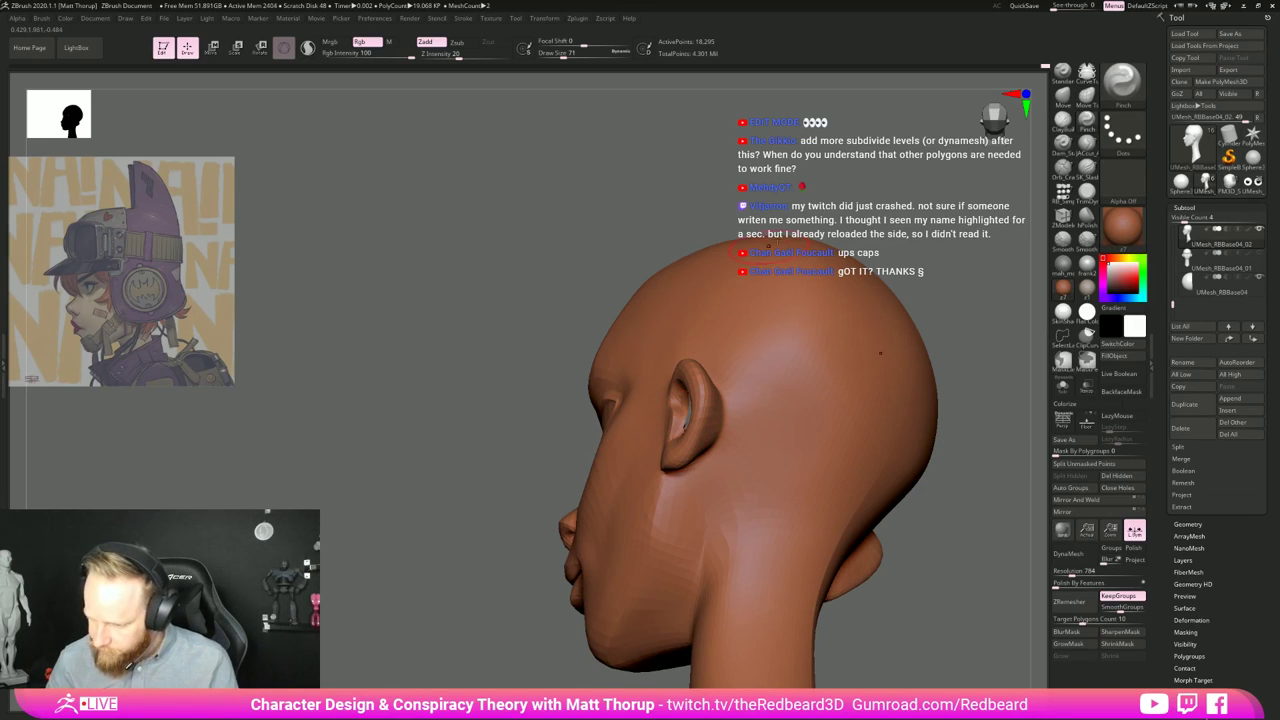
{"action": "left_click_drag", "start_coordinate": [778, 232], "coordinate": [850, 300]}
{"action": "left_click_drag", "start_coordinate": [690, 412], "coordinate": [681, 366]}
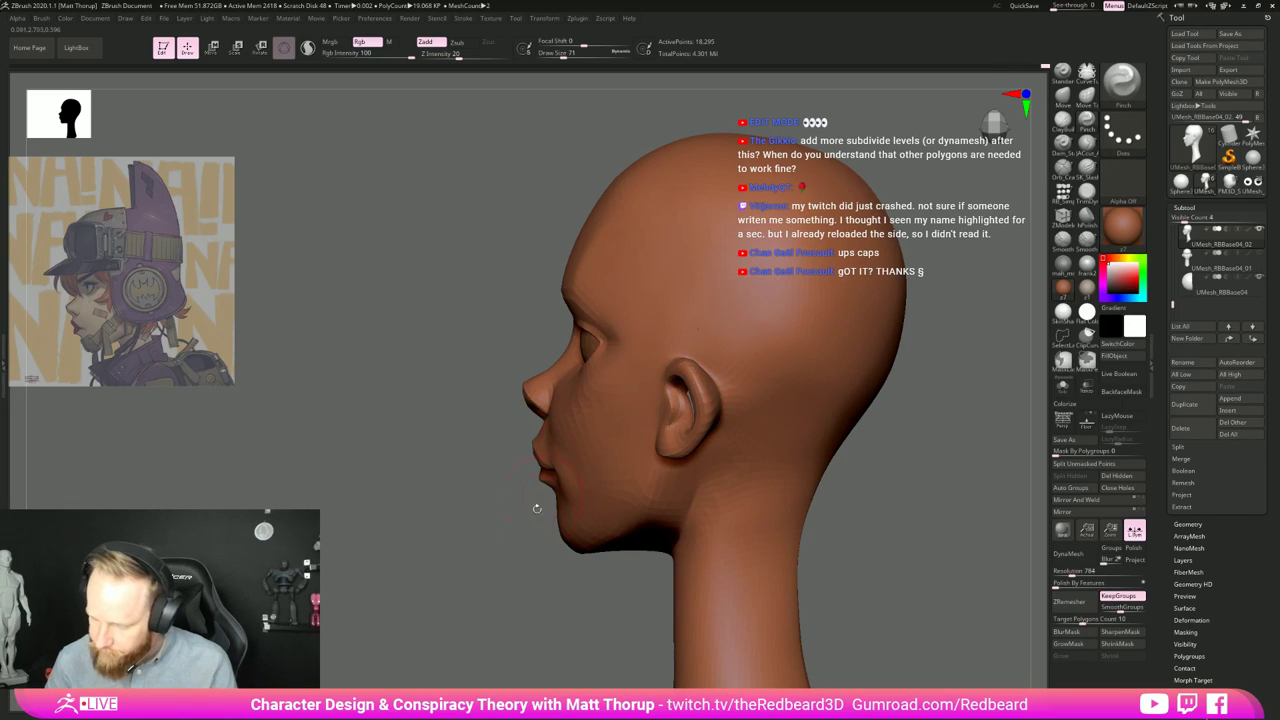
{"action": "left_click_drag", "start_coordinate": [537, 509], "coordinate": [617, 526]}
Step: Carve the back of the ear with a subtractive sculpting brush at draw size 39 and Z intensity 14
{"action": "left_click", "coordinate": [1087, 144]}
{"action": "left_click_drag", "start_coordinate": [949, 394], "coordinate": [962, 424]}
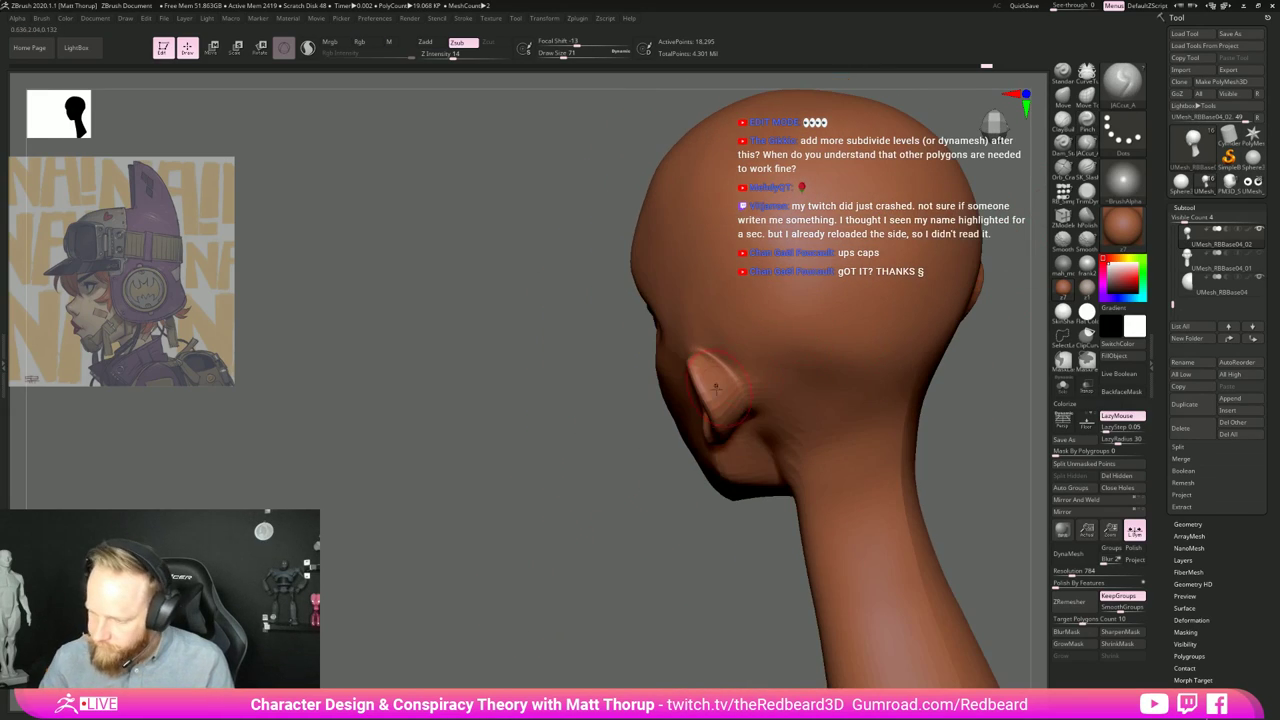
{"action": "key", "text": "ctrl+z"}
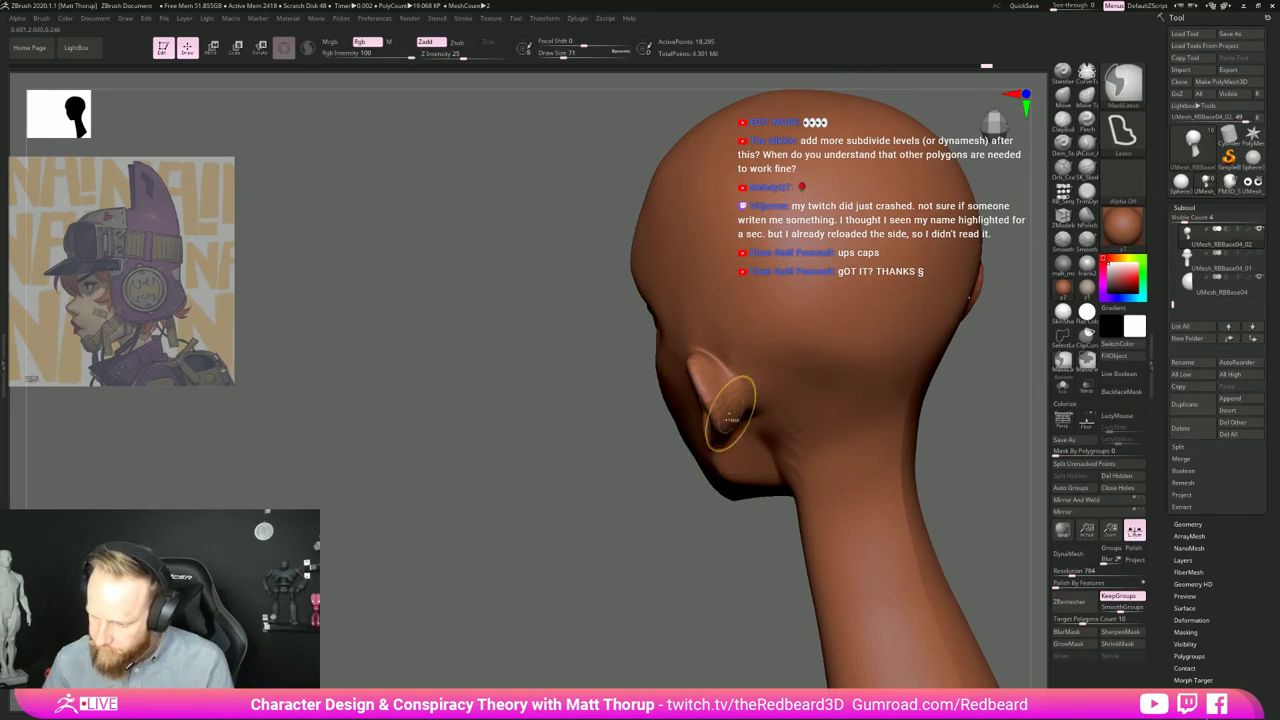
{"action": "key", "text": "s"}
{"action": "left_click_drag", "start_coordinate": [734, 376], "coordinate": [727, 376]}
{"action": "right_click_drag", "start_coordinate": [729, 537], "coordinate": [729, 400]}
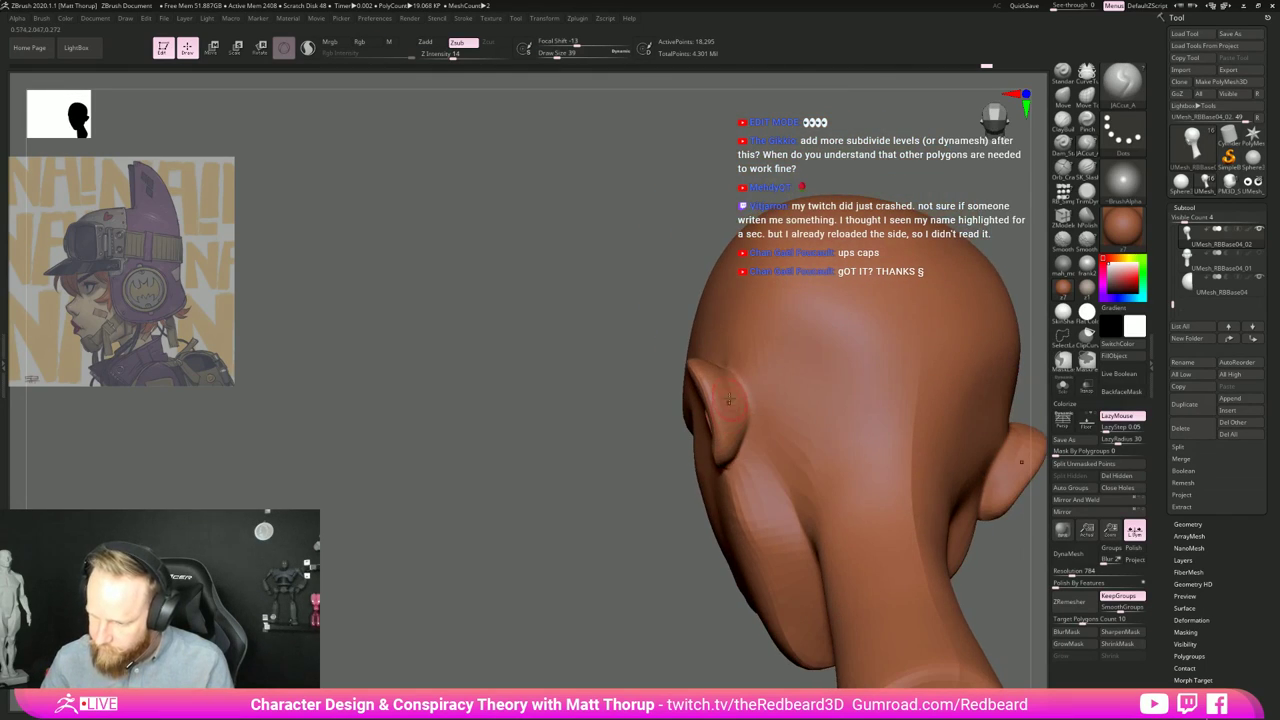
{"action": "left_click_drag", "start_coordinate": [737, 450], "coordinate": [735, 458]}
{"action": "left_click_drag", "start_coordinate": [721, 376], "coordinate": [737, 416]}
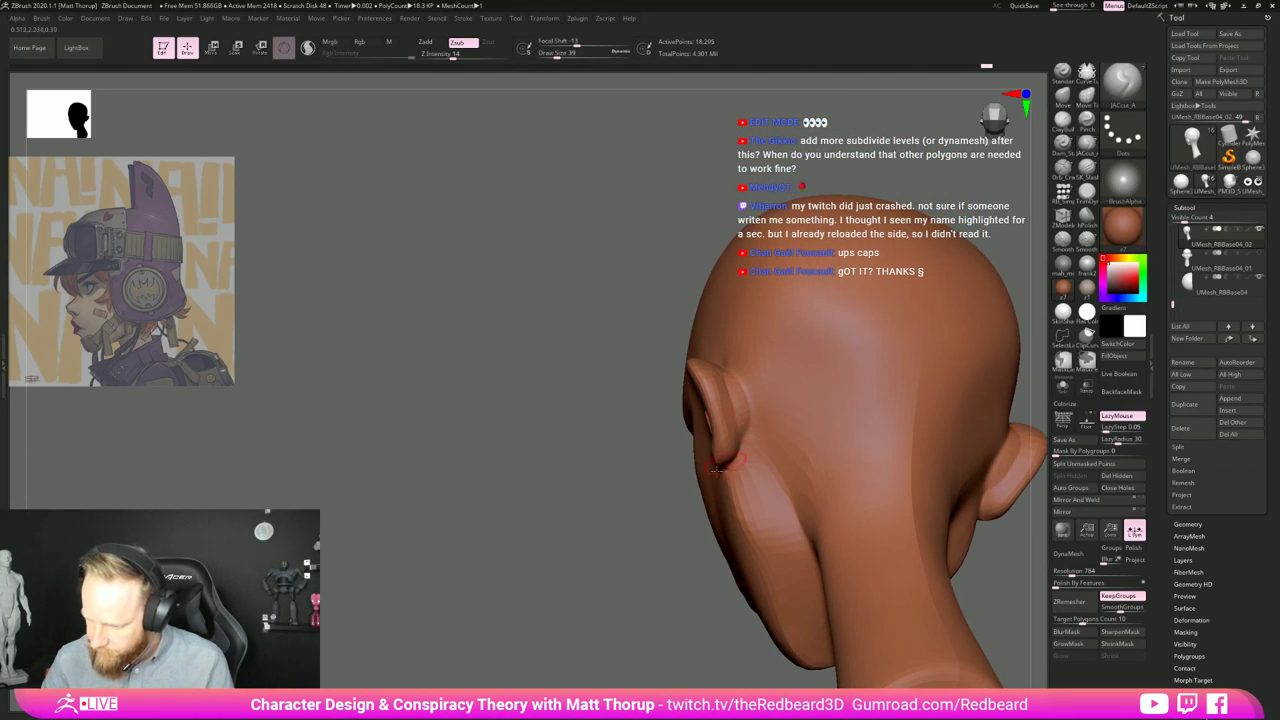
Step: Carve further along the back of the upper ear and smooth the carved surface
{"action": "right_click_drag", "start_coordinate": [716, 468], "coordinate": [719, 366]}
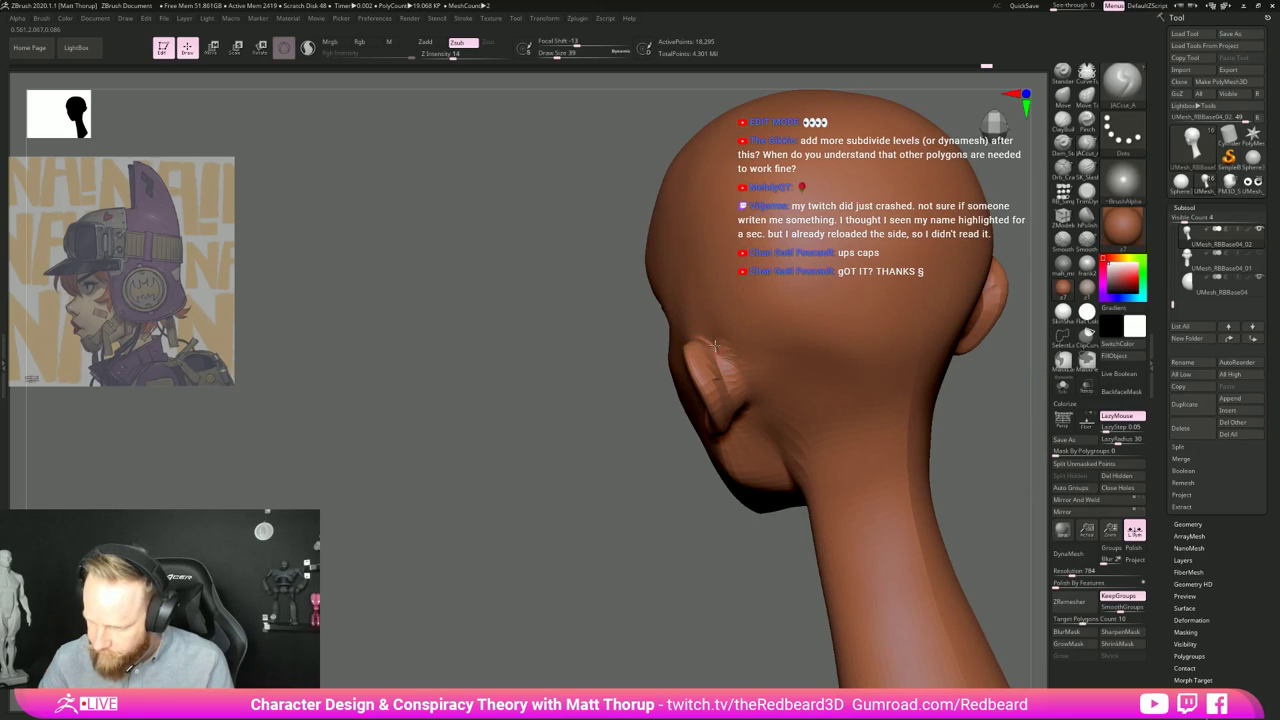
{"action": "left_click_drag", "start_coordinate": [731, 361], "coordinate": [751, 405]}
{"action": "mouse_move", "coordinate": [697, 546]}
{"action": "right_mouse_down"}
{"action": "mouse_move", "coordinate": [780, 545]}
{"action": "mouse_move", "coordinate": [829, 486]}
{"action": "mouse_move", "coordinate": [855, 494]}
{"action": "mouse_move", "coordinate": [808, 560]}
{"action": "right_mouse_up"}
{"action": "left_click_drag", "start_coordinate": [722, 374], "coordinate": [720, 398], "text": "shift"}
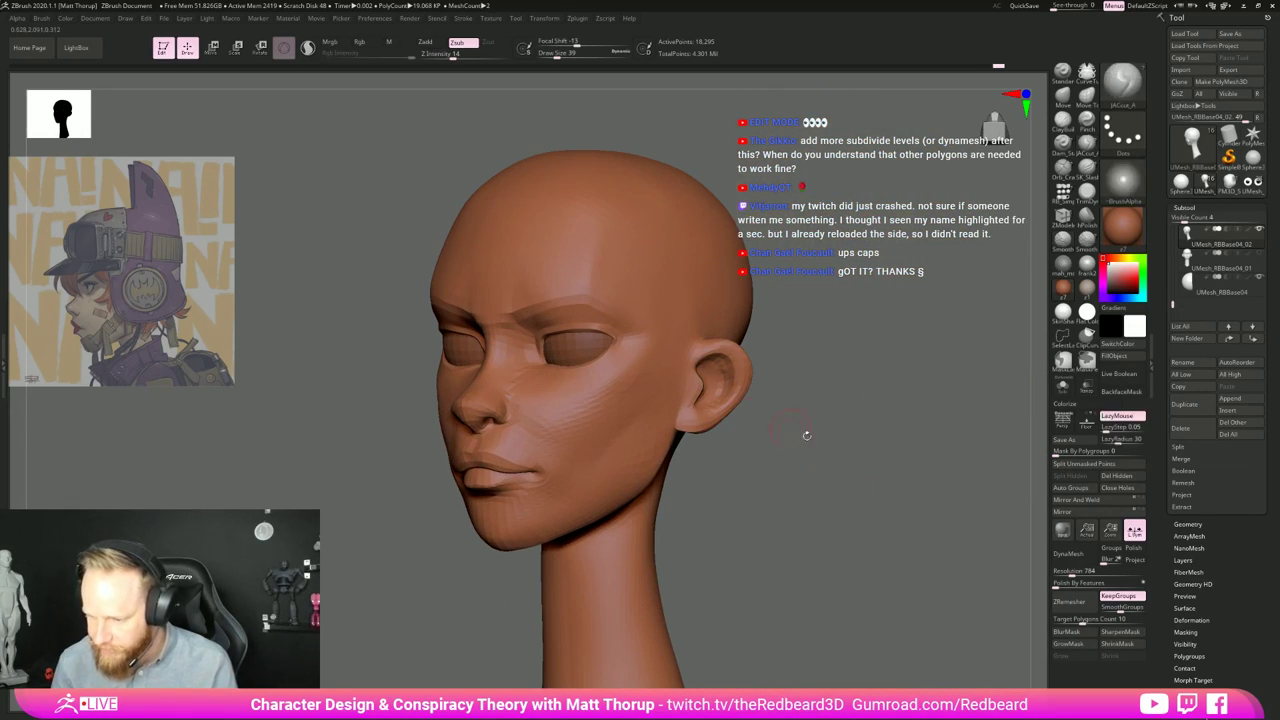
Step: Adjust the ears and the sides of the jaw from the front with the Move brush at draw sizes 140 and 187
{"action": "mouse_move", "coordinate": [806, 434]}
{"action": "right_mouse_down", "text": "shift"}
{"action": "mouse_move", "coordinate": [849, 468]}
{"action": "mouse_move", "coordinate": [760, 471]}
{"action": "mouse_move", "coordinate": [741, 496]}
{"action": "right_mouse_up", "text": "shift"}
{"action": "mouse_move", "coordinate": [741, 496]}
{"action": "right_mouse_down", "text": "ctrl"}
{"action": "mouse_move", "coordinate": [794, 511]}
{"action": "mouse_move", "coordinate": [769, 509]}
{"action": "right_mouse_up", "text": "ctrl"}
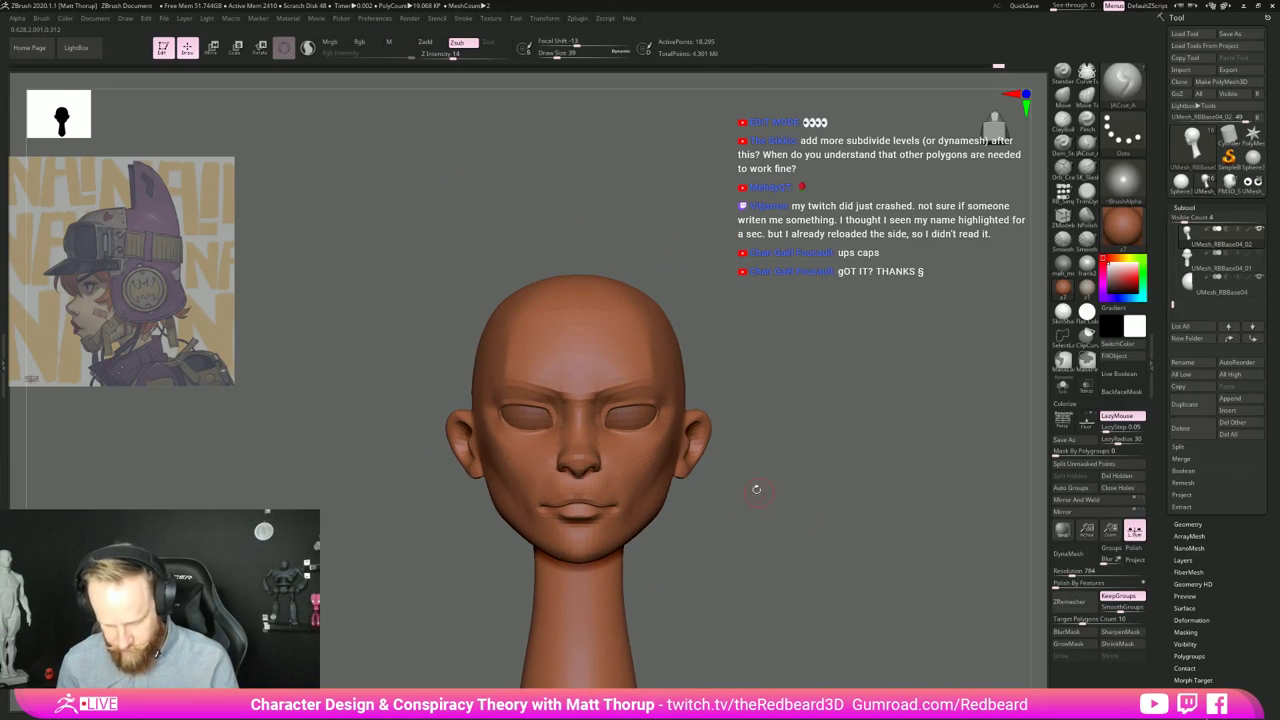
{"action": "key", "text": "b"}
{"action": "key", "text": "m"}
{"action": "key", "text": "v"}
{"action": "key", "text": "s"}
{"action": "left_click_drag", "start_coordinate": [671, 445], "coordinate": [704, 430]}
{"action": "key", "text": "s"}
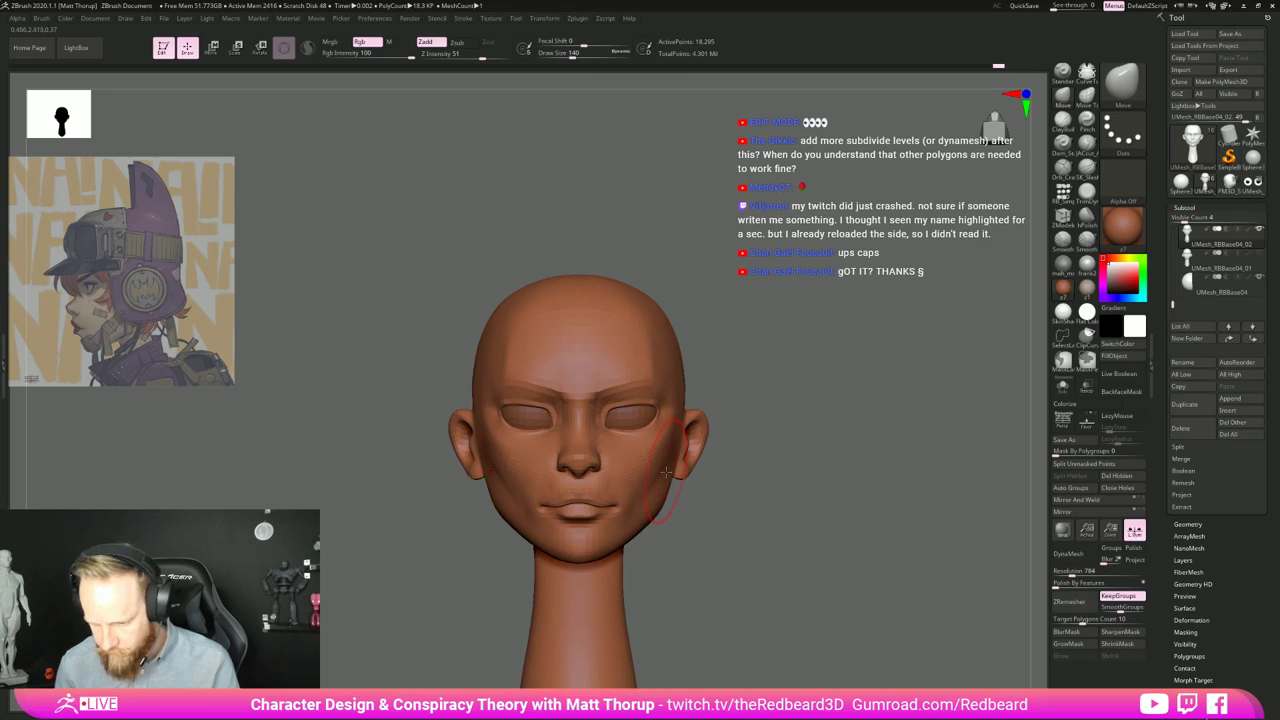
{"action": "key", "text": "s"}
{"action": "left_click_drag", "start_coordinate": [666, 472], "coordinate": [672, 478]}
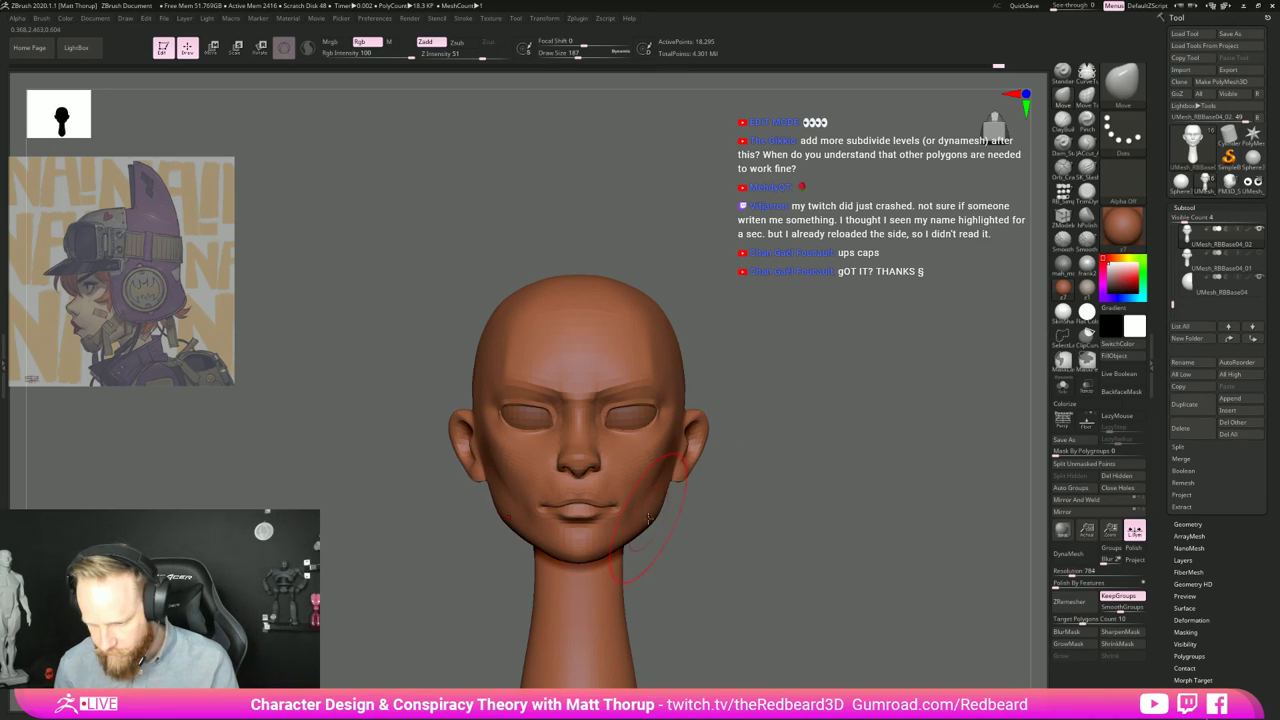
Step: Nudge the corners of the mouth with the Move brush at draw size 65
{"action": "key", "text": "s"}
{"action": "mouse_move", "coordinate": [649, 518]}
{"action": "left_mouse_down"}
{"action": "mouse_move", "coordinate": [604, 549]}
{"action": "mouse_move", "coordinate": [588, 515]}
{"action": "left_mouse_up"}
{"action": "key", "text": "s"}
{"action": "key", "text": "s"}
{"action": "key", "text": "s"}
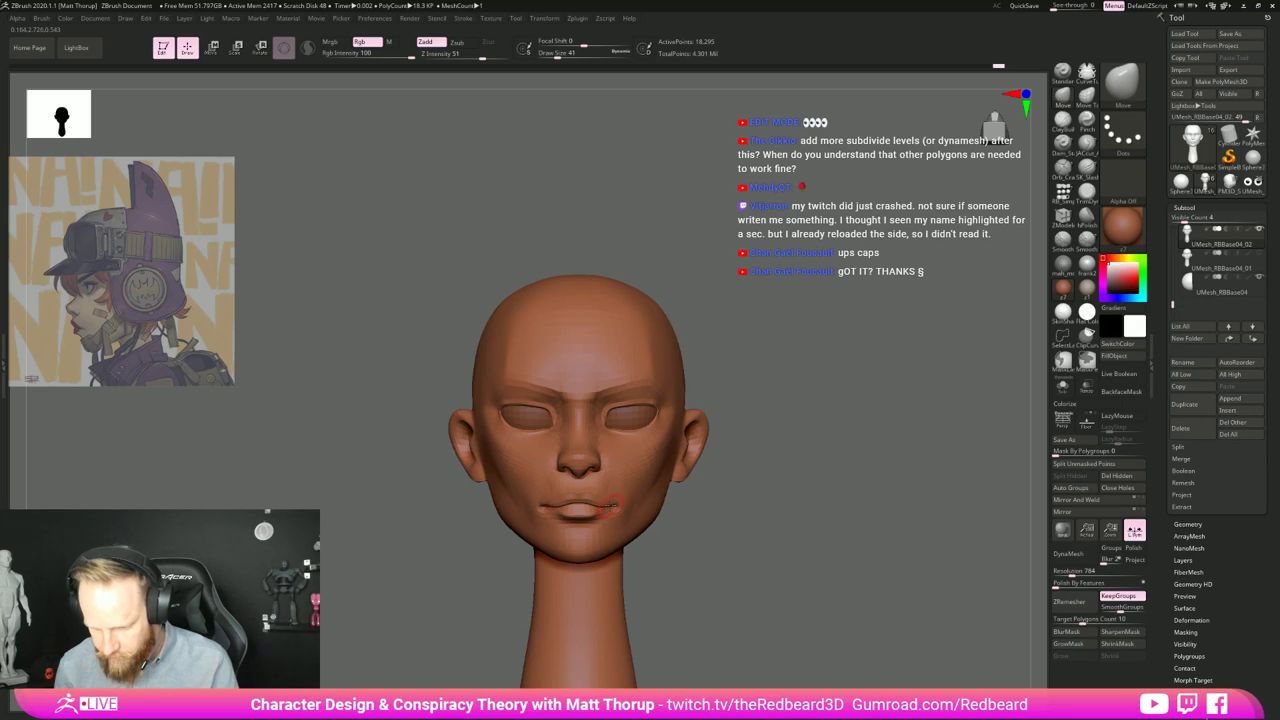
{"action": "key", "text": "s"}
{"action": "left_click_drag", "start_coordinate": [611, 505], "coordinate": [617, 511]}
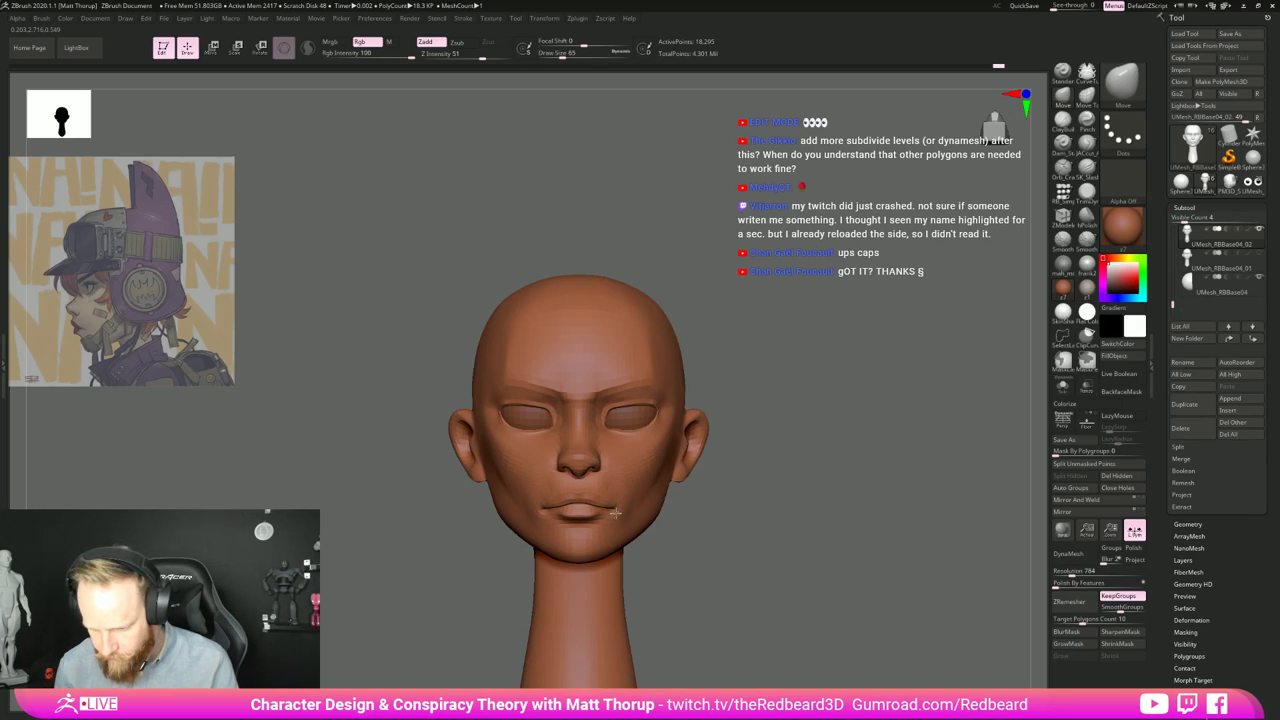
{"action": "key", "text": "s"}
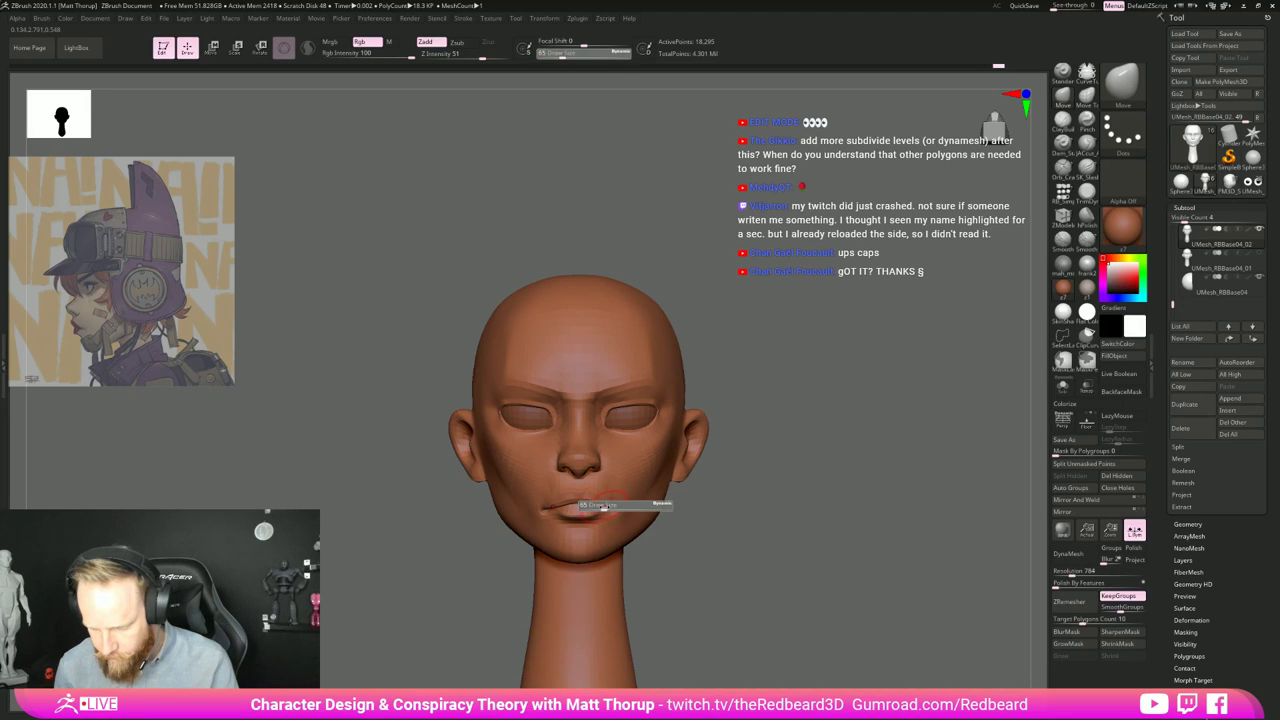
{"action": "left_click_drag", "start_coordinate": [614, 513], "coordinate": [610, 507]}
Step: Make the eyeballs the active subtool and subdivide them into smooth spheres
{"action": "left_click_drag", "start_coordinate": [833, 464], "coordinate": [726, 432]}
{"action": "left_click", "coordinate": [636, 390], "text": "alt"}
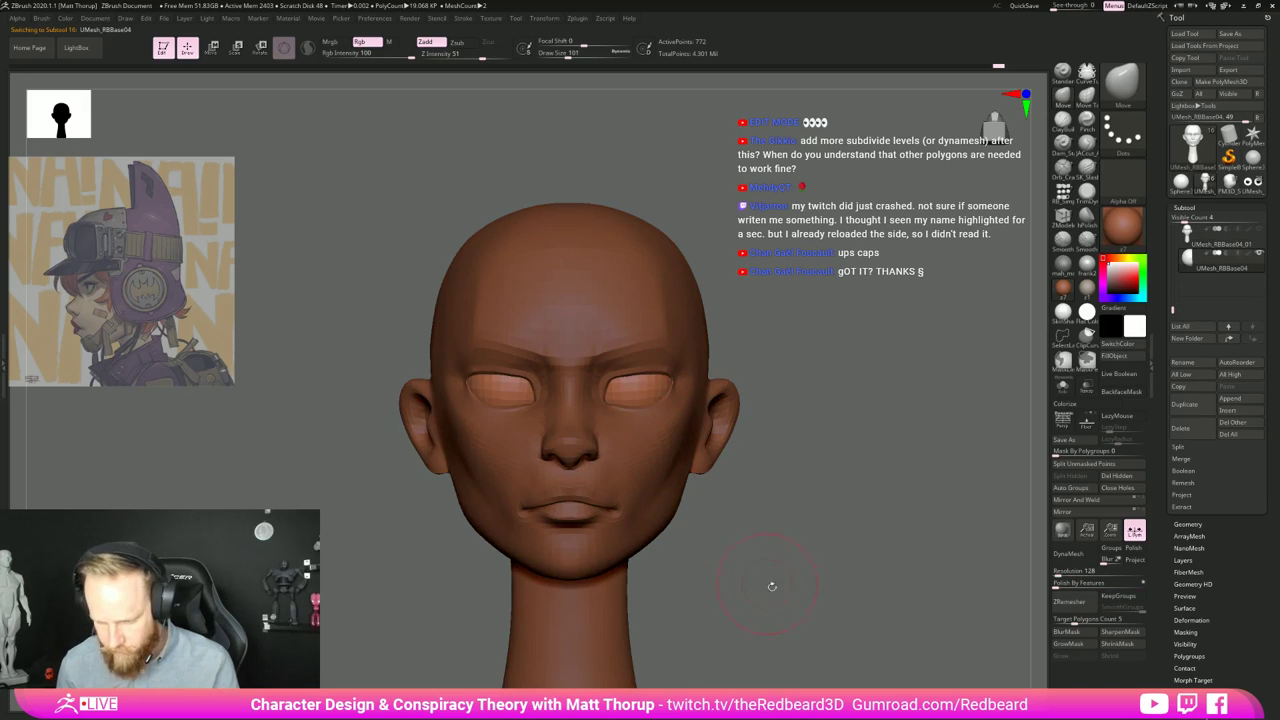
{"action": "key", "text": "space"}
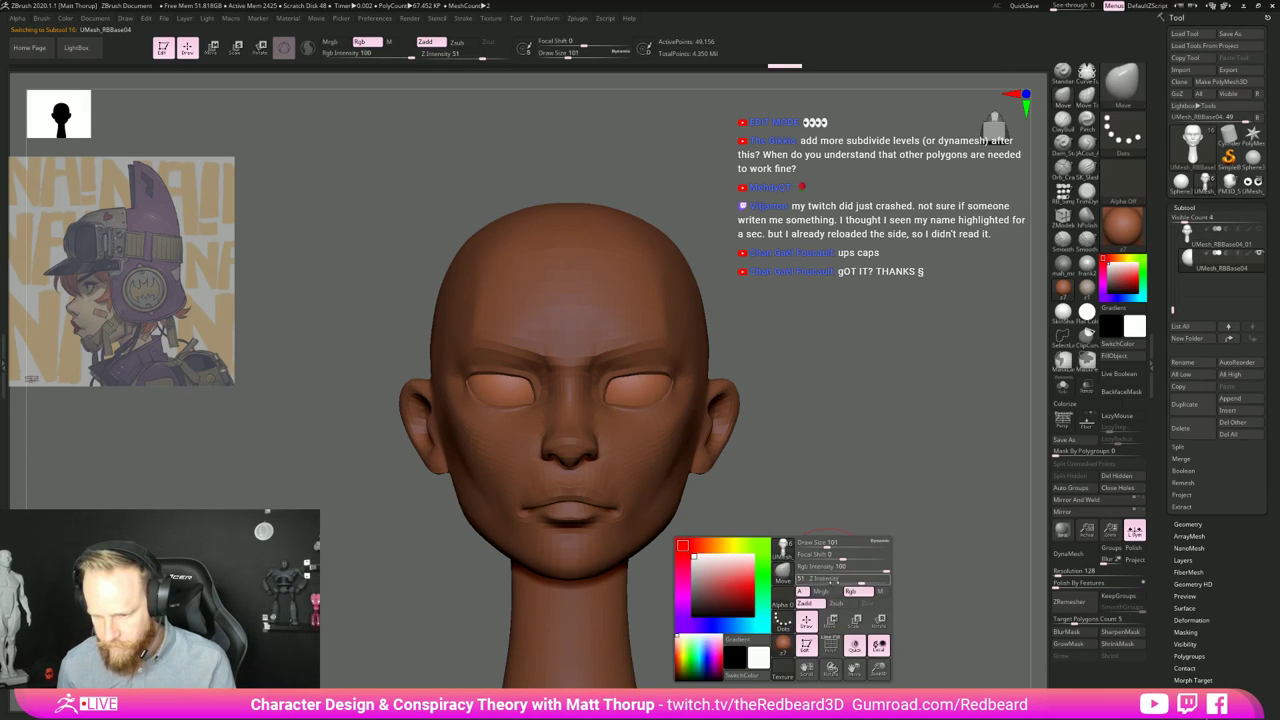
{"action": "mouse_move", "coordinate": [848, 481]}
{"action": "left_mouse_down", "text": "shift"}
{"action": "mouse_move", "coordinate": [848, 495]}
{"action": "mouse_move", "coordinate": [877, 497]}
{"action": "mouse_move", "coordinate": [854, 571]}
{"action": "mouse_move", "coordinate": [863, 588]}
{"action": "mouse_move", "coordinate": [758, 540]}
{"action": "left_mouse_up", "text": "shift"}
{"action": "key", "text": "shift+f"}
{"action": "key", "text": "shift+f"}
{"action": "key", "text": "ctrl+d"}
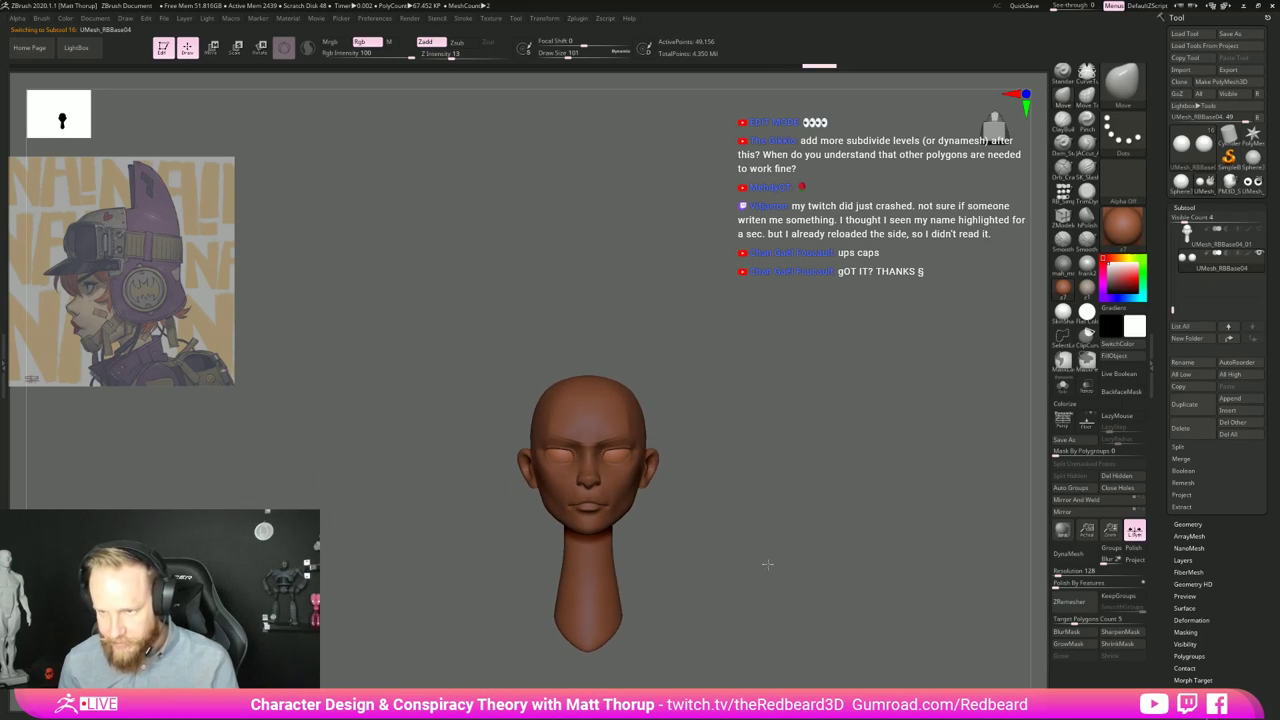
{"action": "left_click_drag", "start_coordinate": [752, 564], "coordinate": [914, 531], "text": "alt"}
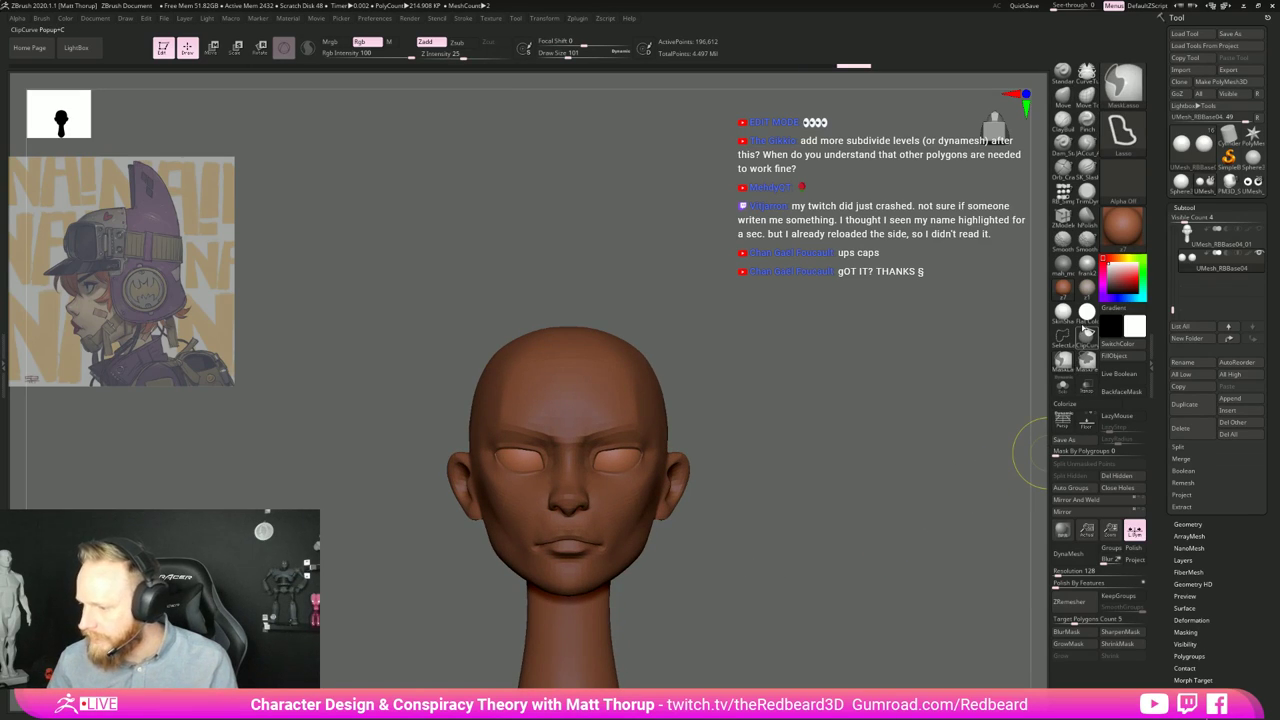
Step: Set the masking brush to MaskPerfectCircle and mask a circular iris area on both eyeballs
{"action": "left_click", "coordinate": [1122, 85]}
{"action": "left_click", "coordinate": [389, 138]}
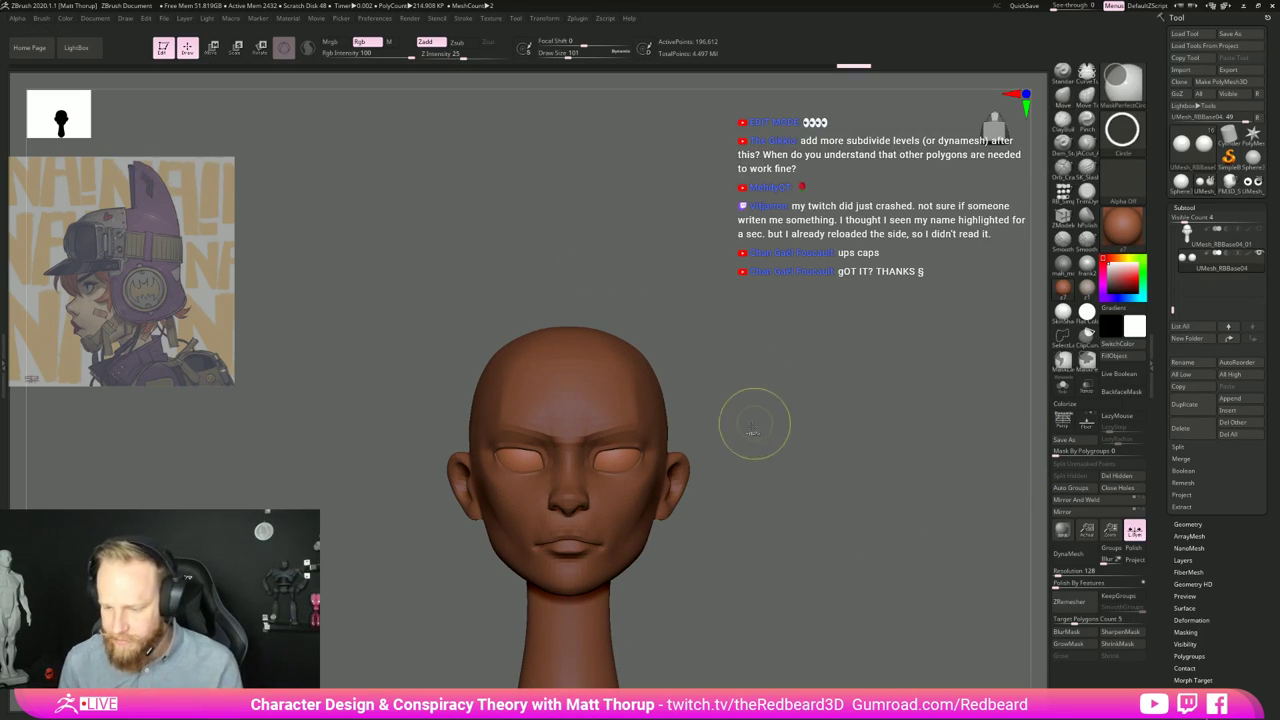
{"action": "left_click_drag", "start_coordinate": [751, 423], "coordinate": [739, 351], "text": "alt"}
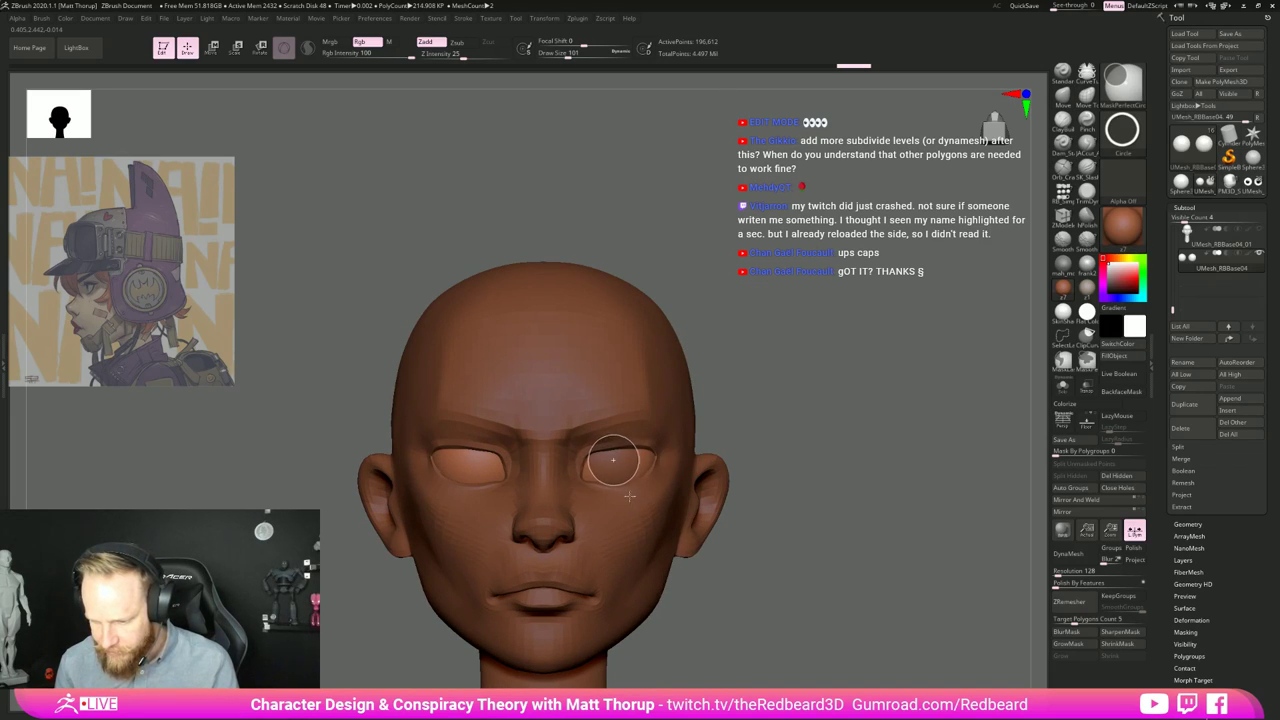
{"action": "left_click_drag", "start_coordinate": [630, 496], "coordinate": [629, 494], "text": "ctrl"}
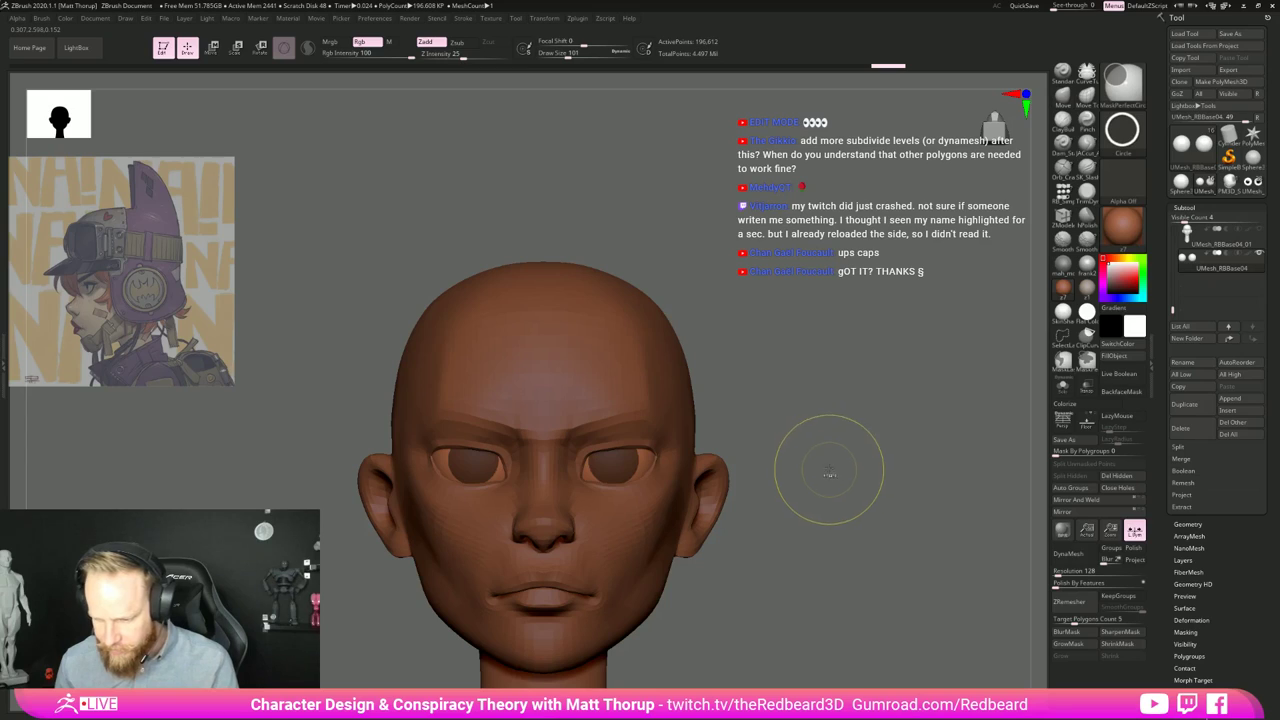
Step: Try re-centering the circular iris masks on the eyeballs, clearing each mask between attempts
{"action": "left_click_drag", "start_coordinate": [829, 471], "coordinate": [852, 492], "text": "ctrl"}
{"action": "left_click_drag", "start_coordinate": [738, 400], "coordinate": [751, 413], "text": "ctrl"}
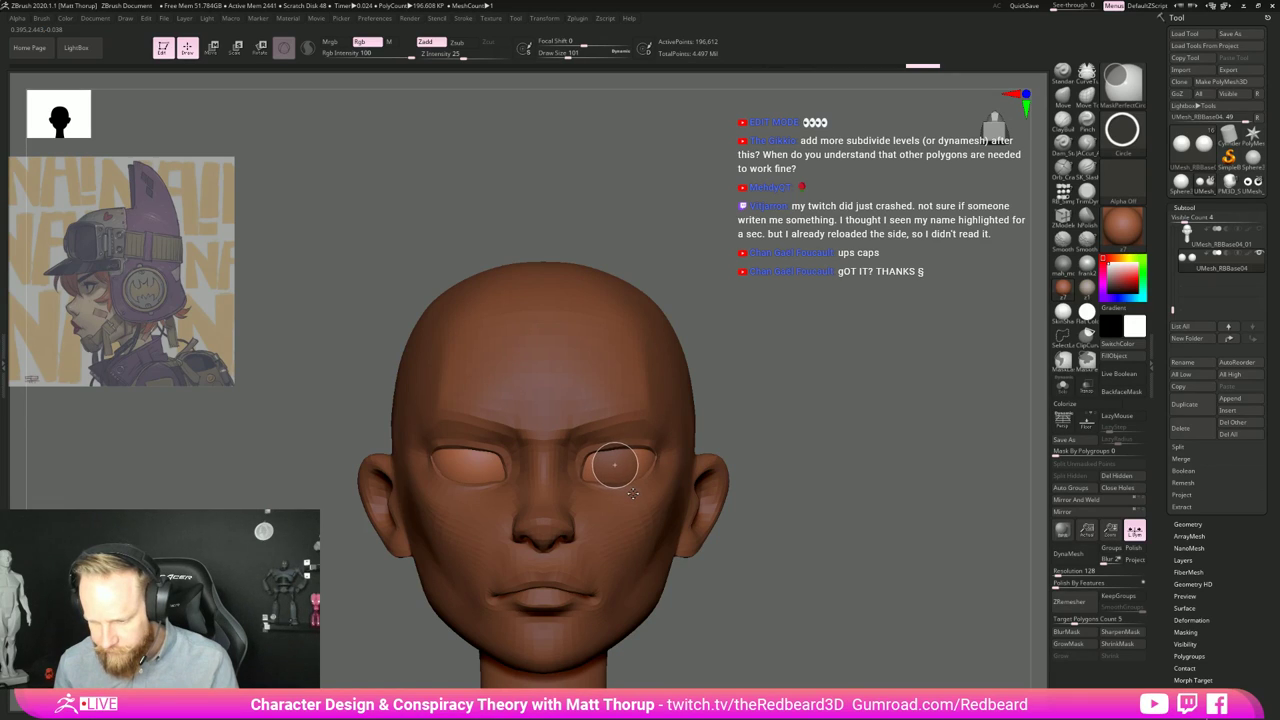
{"action": "left_click_drag", "start_coordinate": [631, 491], "coordinate": [631, 491], "text": "ctrl"}
{"action": "left_click_drag", "start_coordinate": [907, 462], "coordinate": [805, 458]}
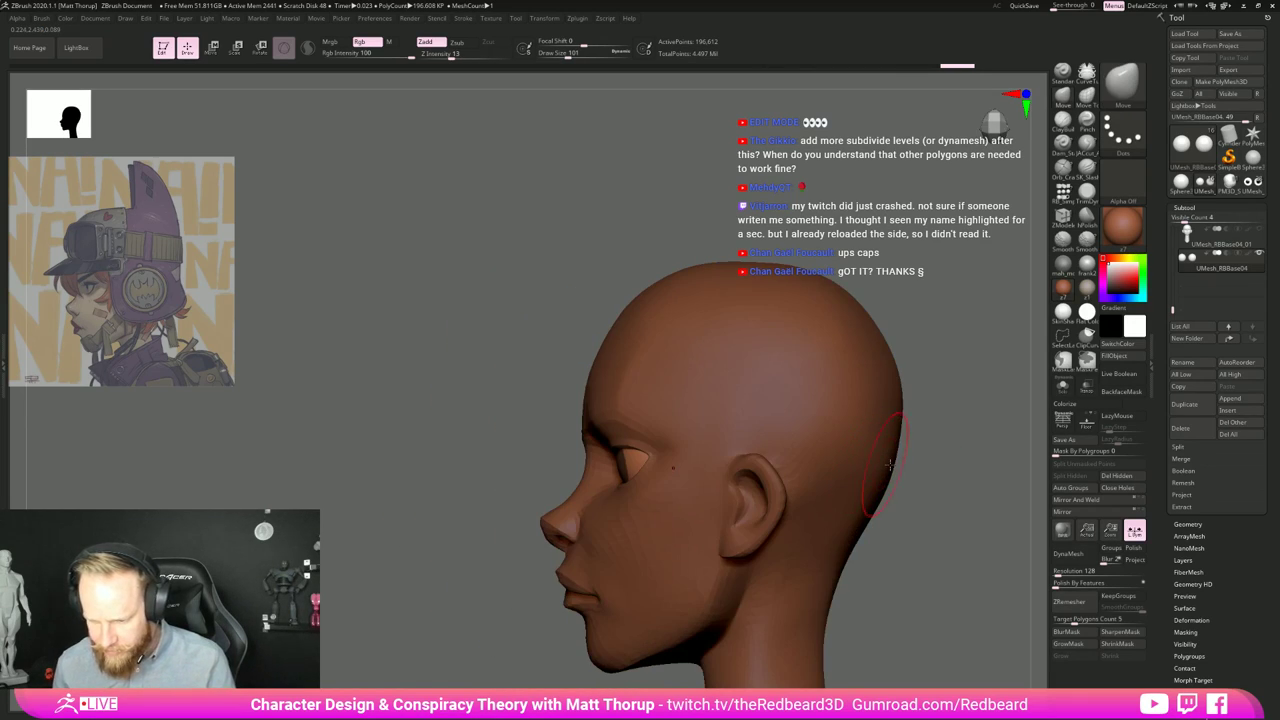
{"action": "left_click_drag", "start_coordinate": [945, 475], "coordinate": [1026, 486]}
{"action": "left_click_drag", "start_coordinate": [852, 442], "coordinate": [863, 493], "text": "ctrl"}
{"action": "mouse_move", "coordinate": [793, 473]}
{"action": "left_mouse_down", "text": "ctrl"}
{"action": "mouse_move", "coordinate": [810, 496]}
{"action": "mouse_move", "coordinate": [615, 493]}
{"action": "left_mouse_up", "text": "ctrl"}
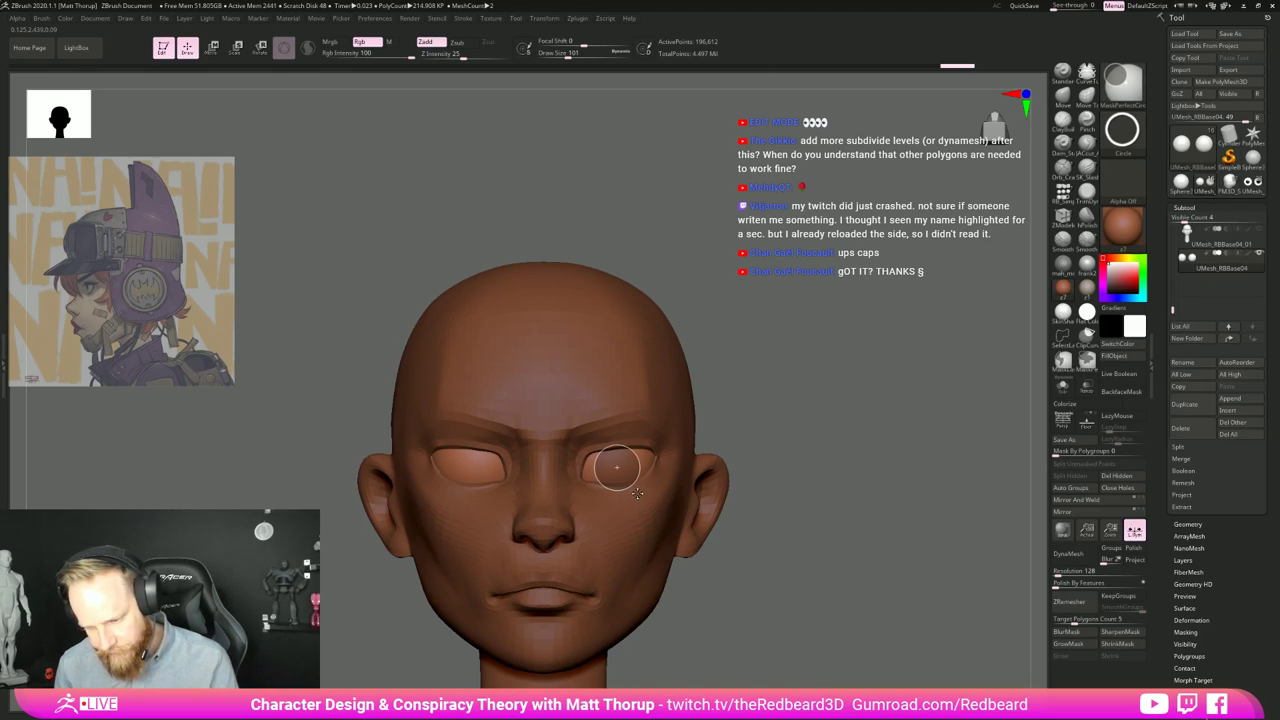
{"action": "left_click_drag", "start_coordinate": [638, 493], "coordinate": [638, 496], "text": "ctrl"}
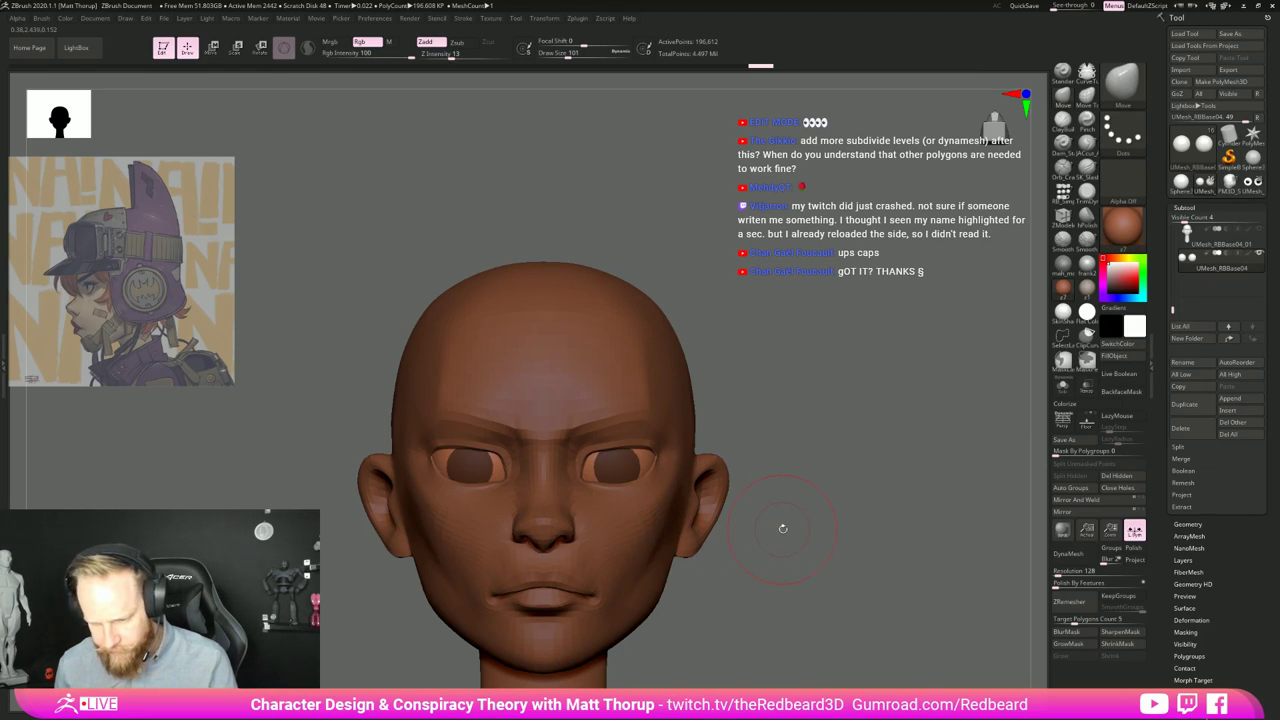
{"action": "left_click_drag", "start_coordinate": [786, 520], "coordinate": [799, 526], "text": "ctrl"}
Step: Turn on transparency for the head and mask a circular iris centered on each full eyeball sphere
{"action": "left_click", "coordinate": [1087, 386]}
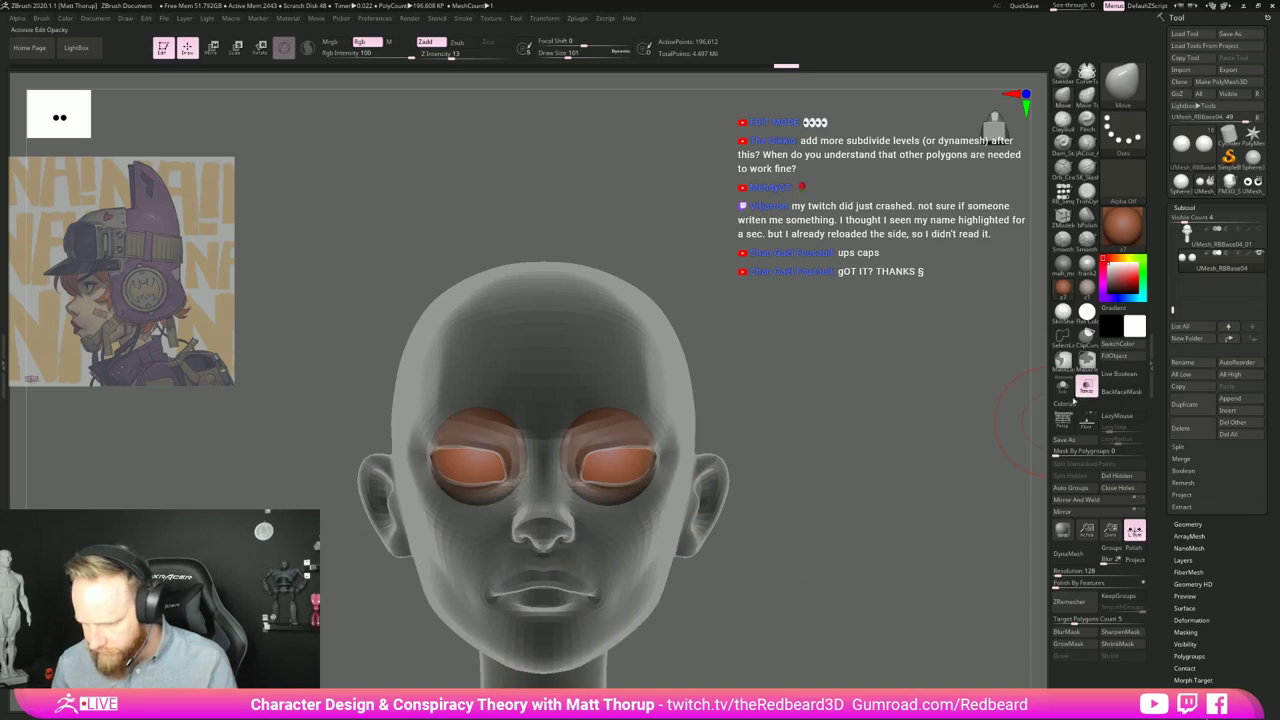
{"action": "key", "text": "ctrl"}
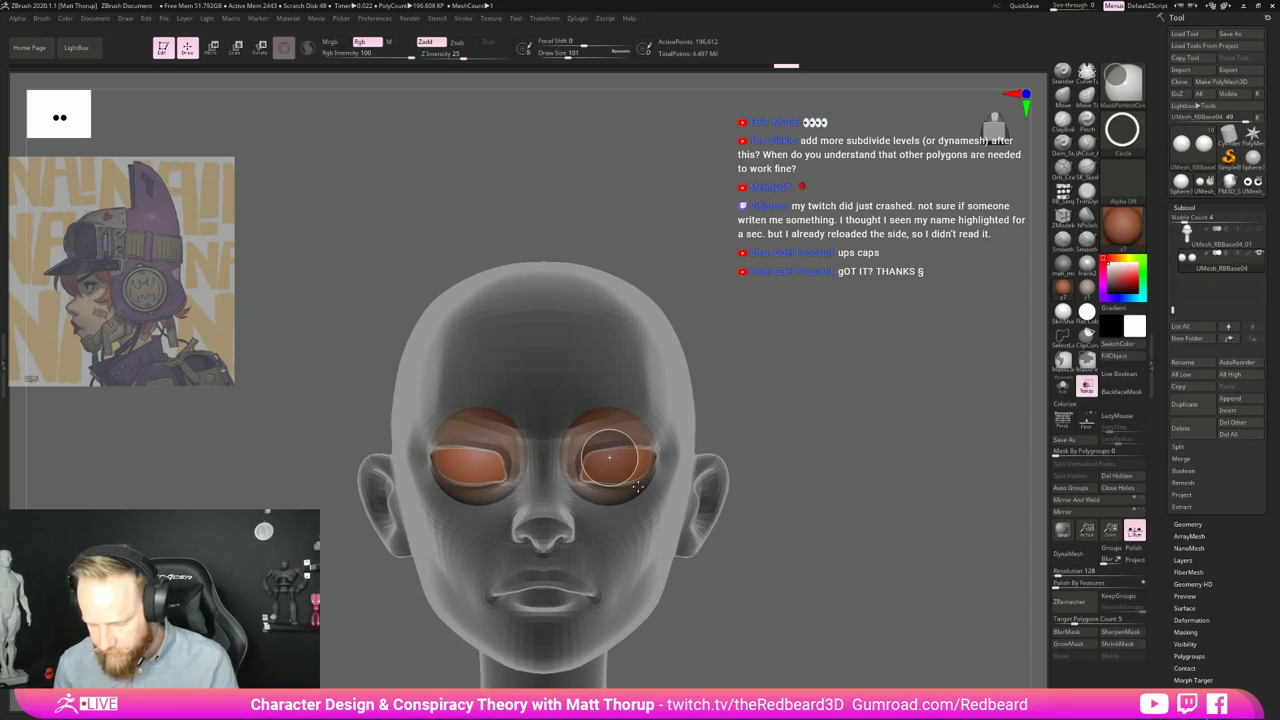
{"action": "mouse_move", "coordinate": [638, 486]}
{"action": "left_mouse_down", "text": "ctrl"}
{"action": "mouse_move", "coordinate": [648, 510]}
{"action": "mouse_move", "coordinate": [626, 487]}
{"action": "left_mouse_up", "text": "ctrl"}
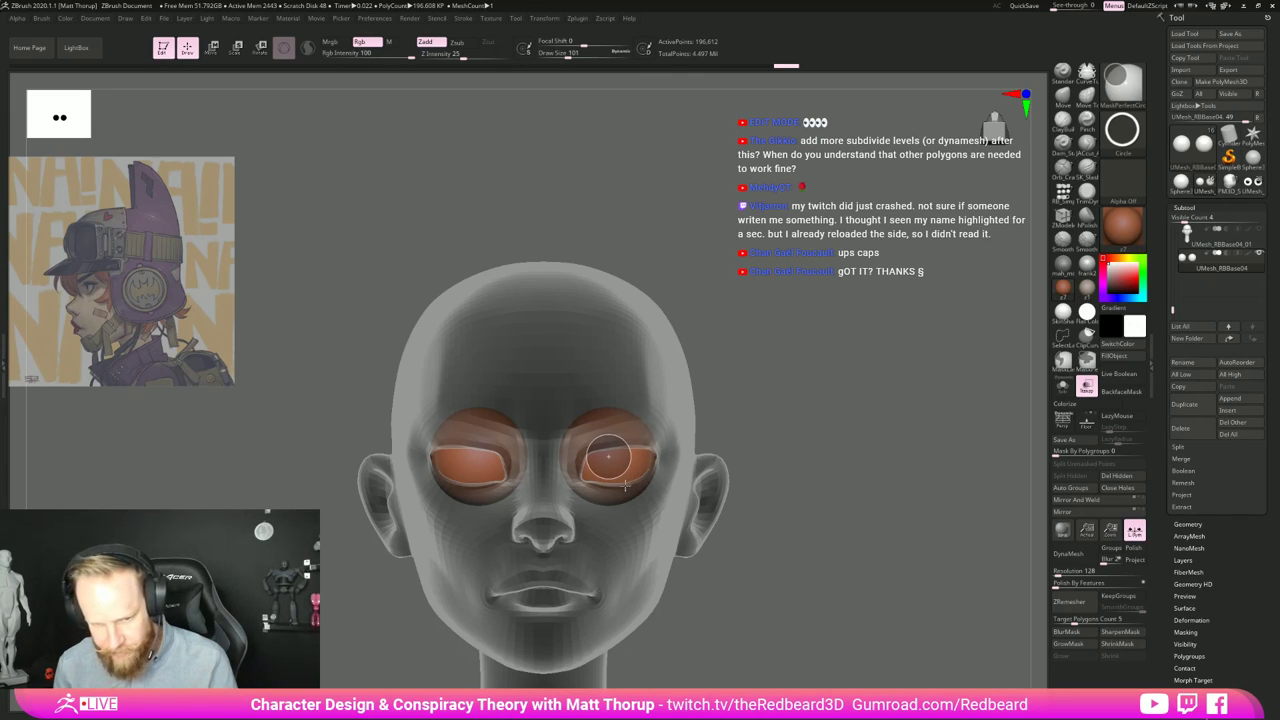
{"action": "left_click_drag", "start_coordinate": [627, 487], "coordinate": [628, 486], "text": "ctrl"}
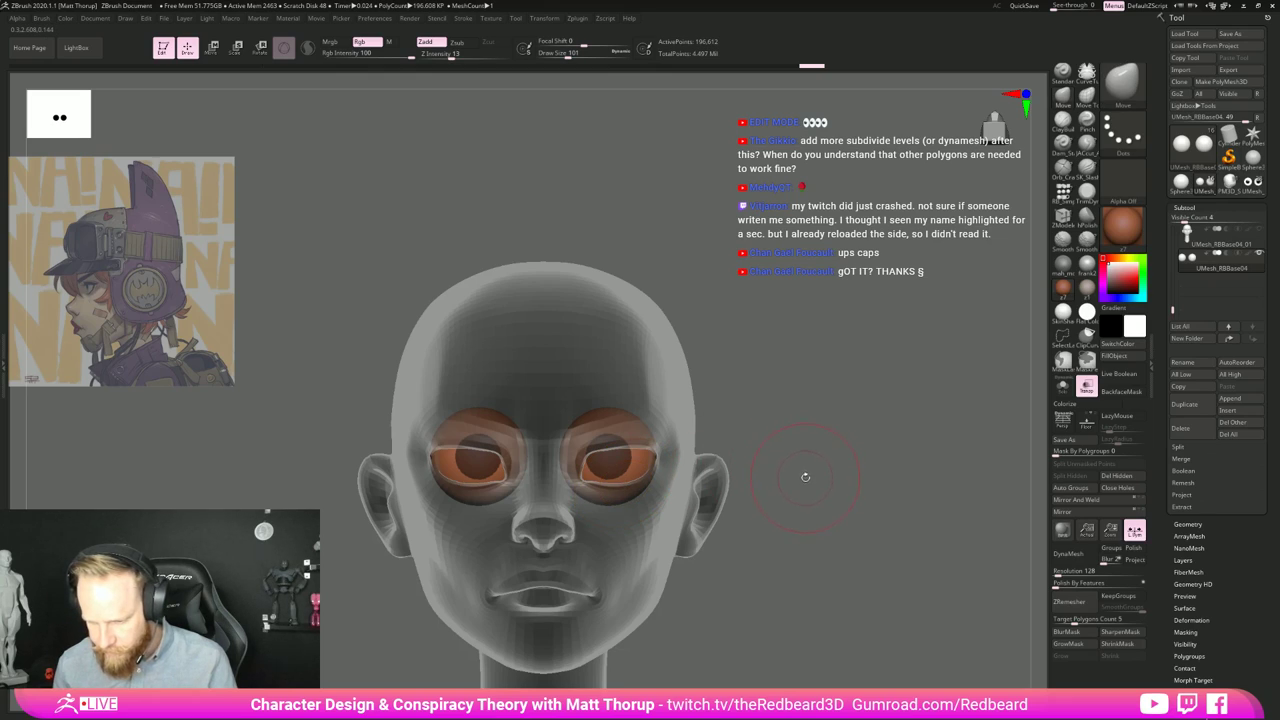
Step: Isolate the eyeballs and invert their mask so that only the iris circles are editable
{"action": "left_click", "coordinate": [1062, 388]}
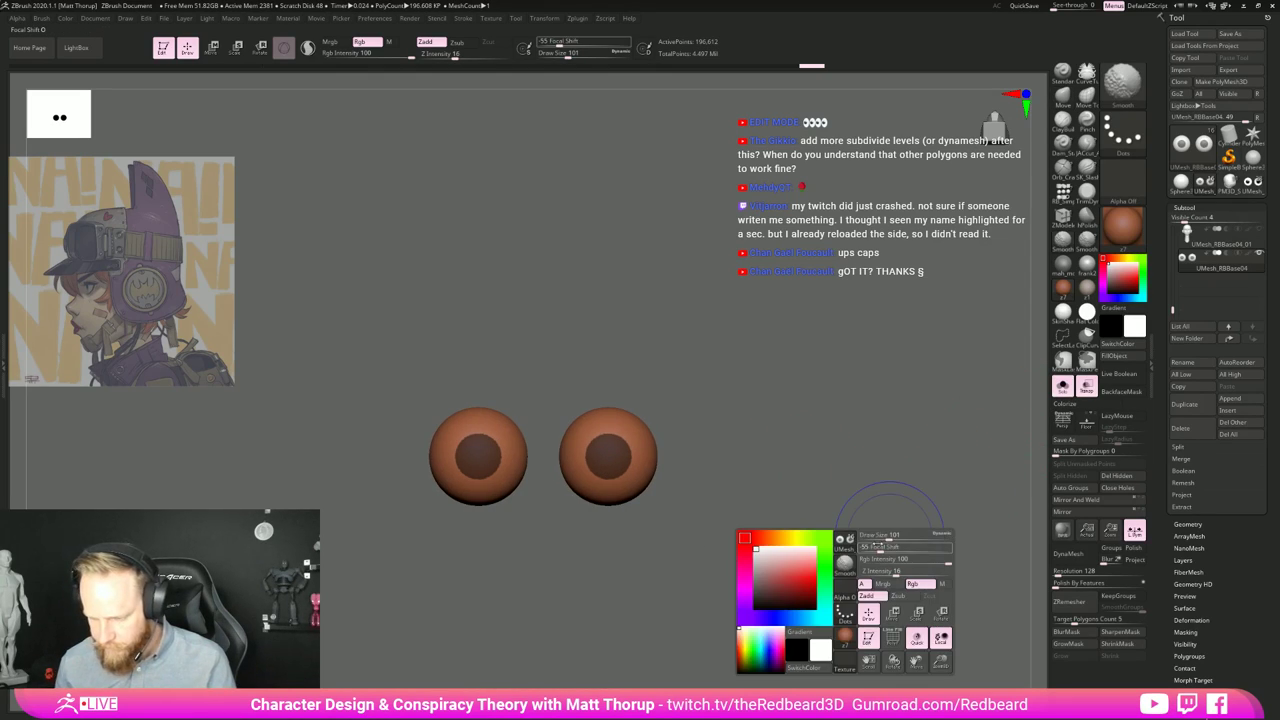
{"action": "left_click_drag", "start_coordinate": [785, 461], "coordinate": [673, 610]}
{"action": "left_click", "coordinate": [830, 549], "text": "ctrl"}
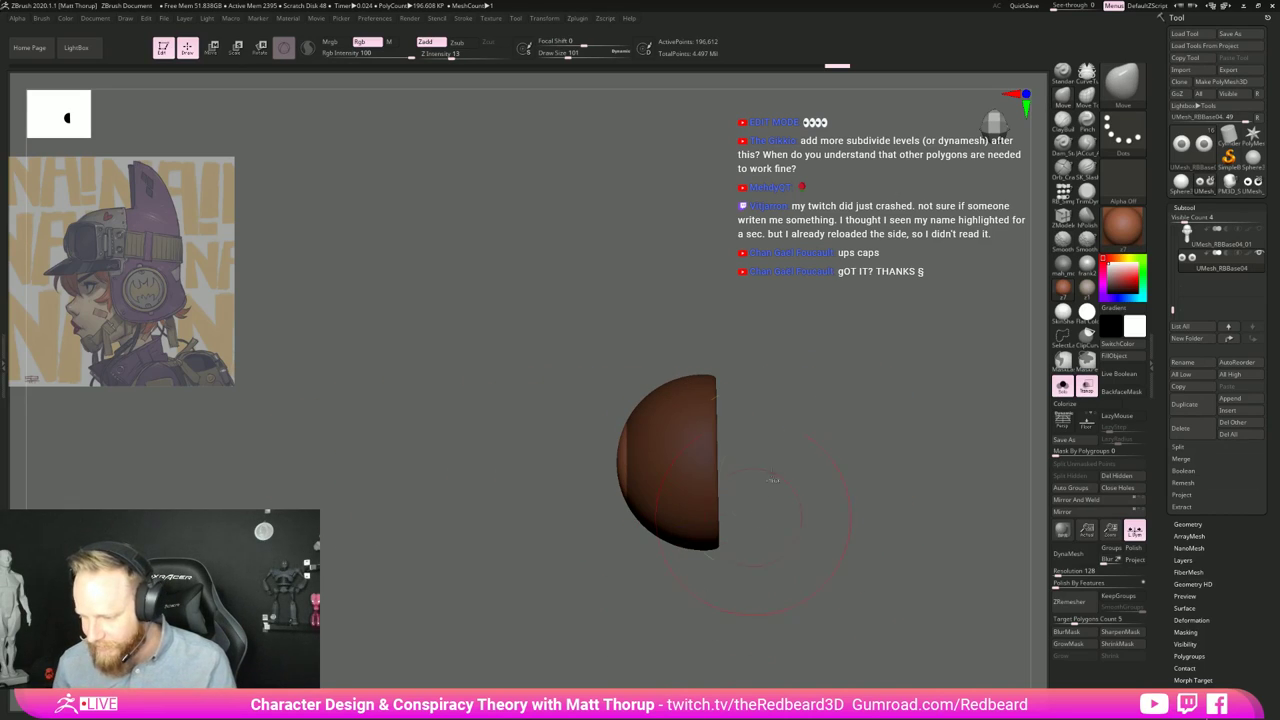
{"action": "mouse_move", "coordinate": [811, 348]}
{"action": "left_mouse_down", "text": "ctrl"}
{"action": "mouse_move", "coordinate": [696, 620]}
{"action": "mouse_move", "coordinate": [738, 668]}
{"action": "left_mouse_up", "text": "ctrl"}
{"action": "left_click_drag", "start_coordinate": [664, 628], "coordinate": [758, 604]}
{"action": "left_click", "coordinate": [765, 592], "text": "ctrl"}
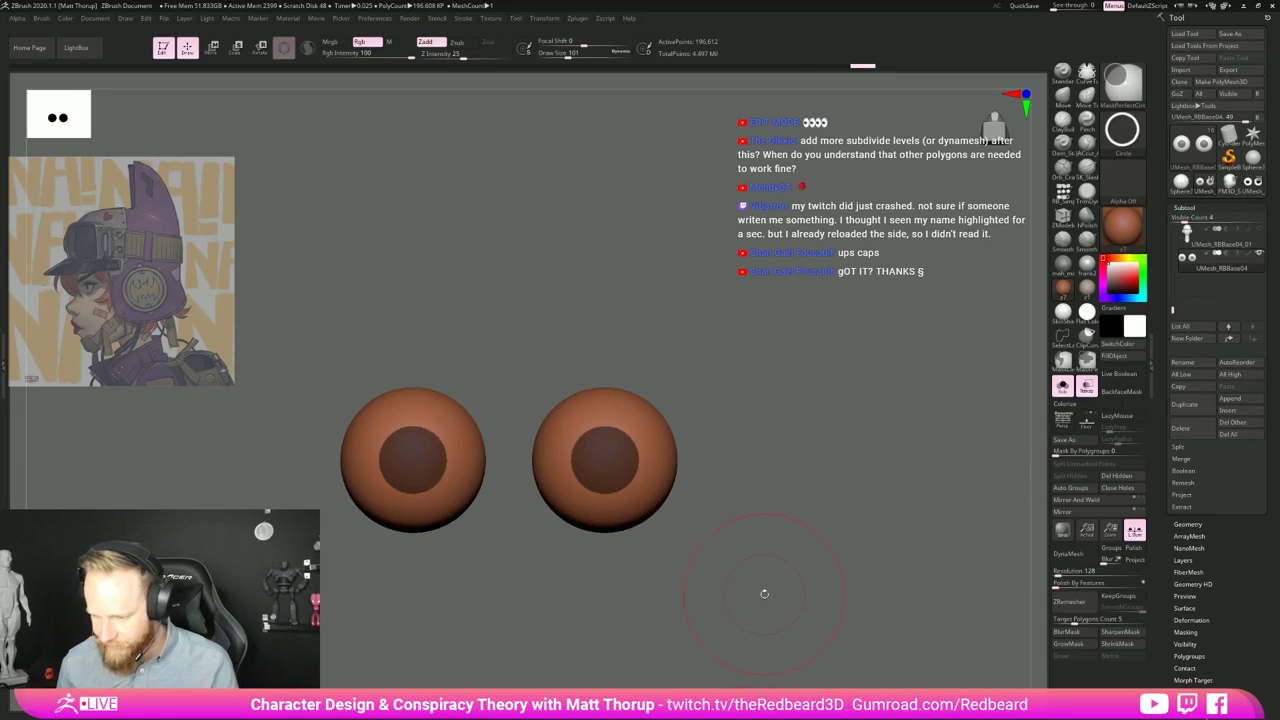
{"action": "left_click", "coordinate": [777, 606], "text": "ctrl"}
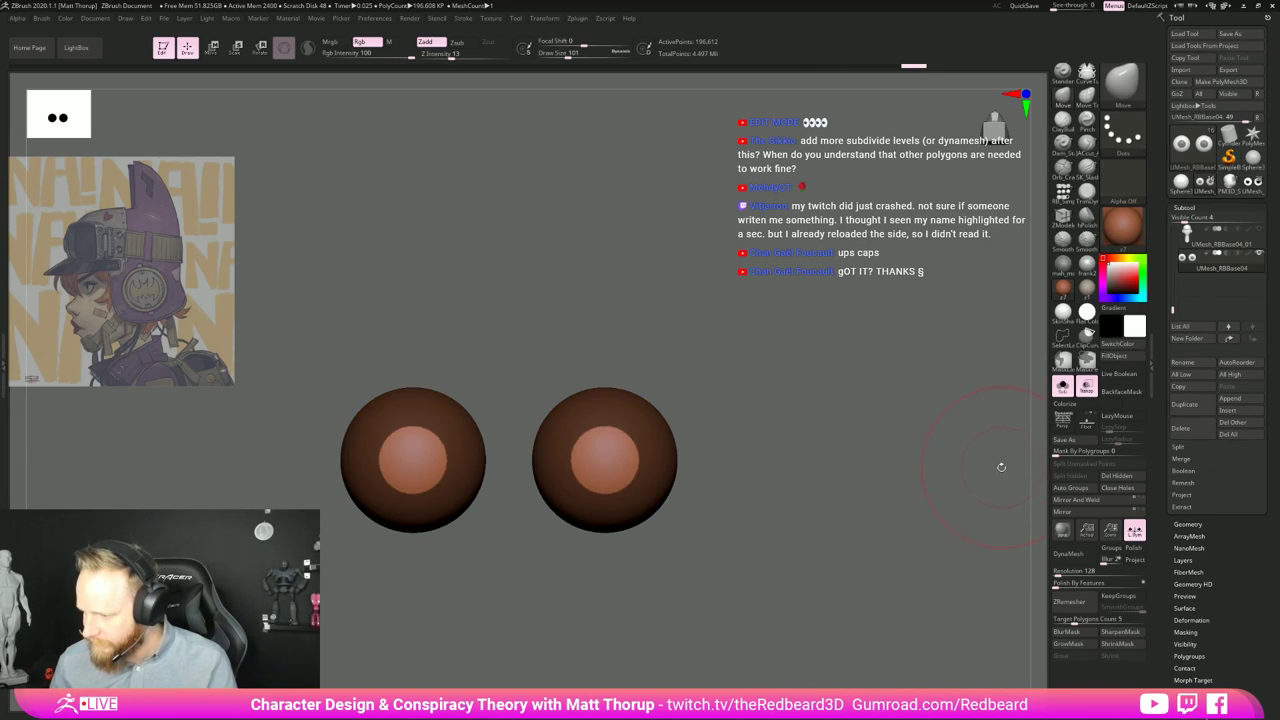
Step: Give the eyeballs the white SkinShade4 material and paint the irises dark blue (30, 66, 102) with the SK_AirBrush brush
{"action": "left_click", "coordinate": [1087, 313]}
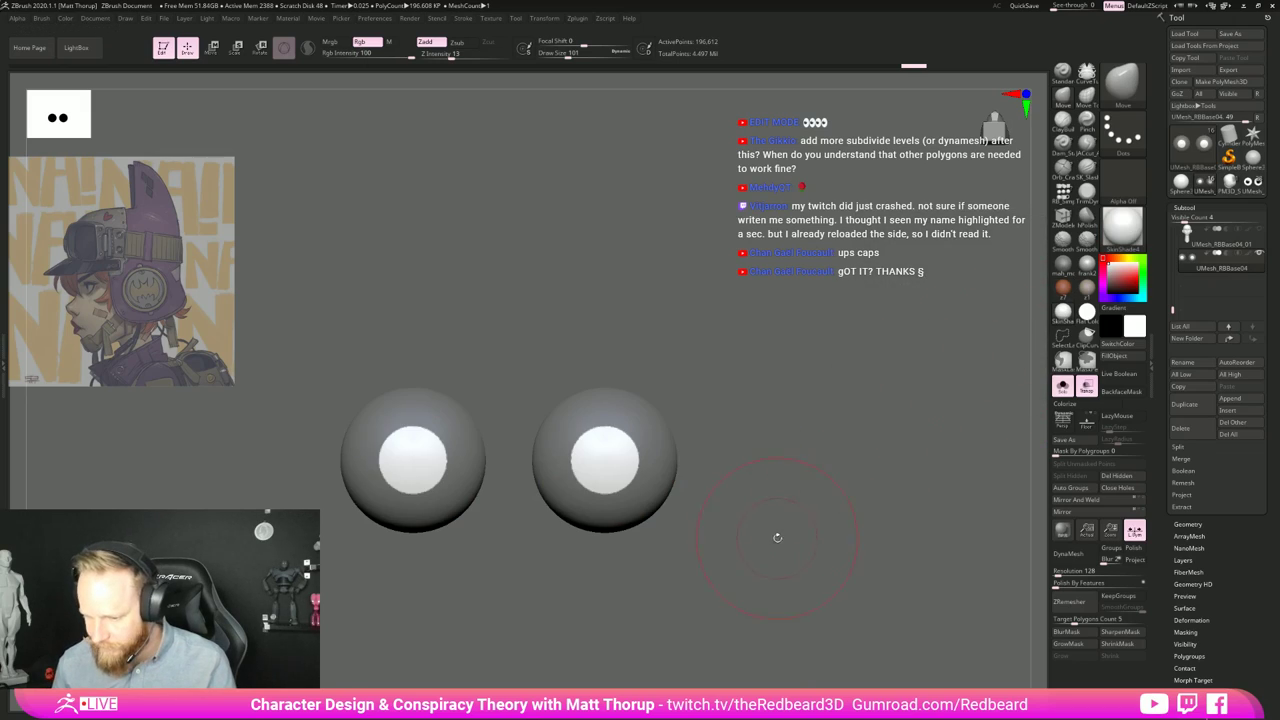
{"action": "left_click", "coordinate": [1063, 418]}
{"action": "left_click", "coordinate": [1137, 330]}
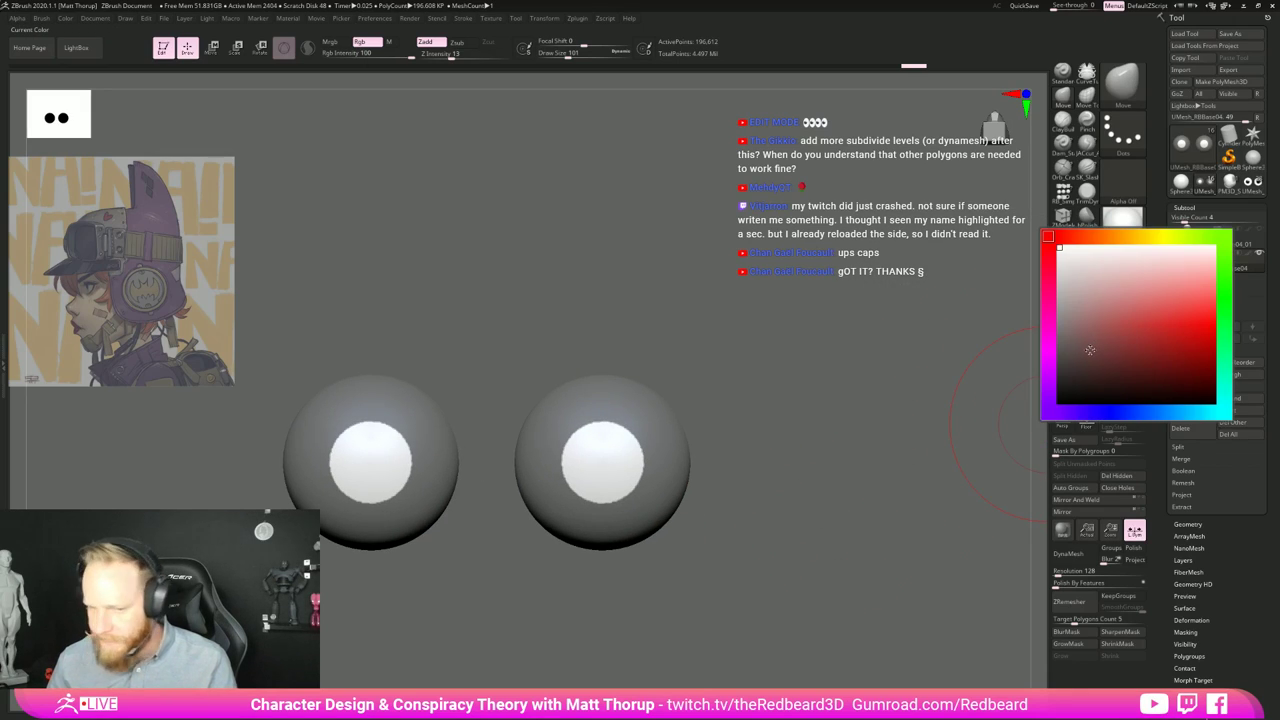
{"action": "left_click_drag", "start_coordinate": [1141, 410], "coordinate": [1162, 412]}
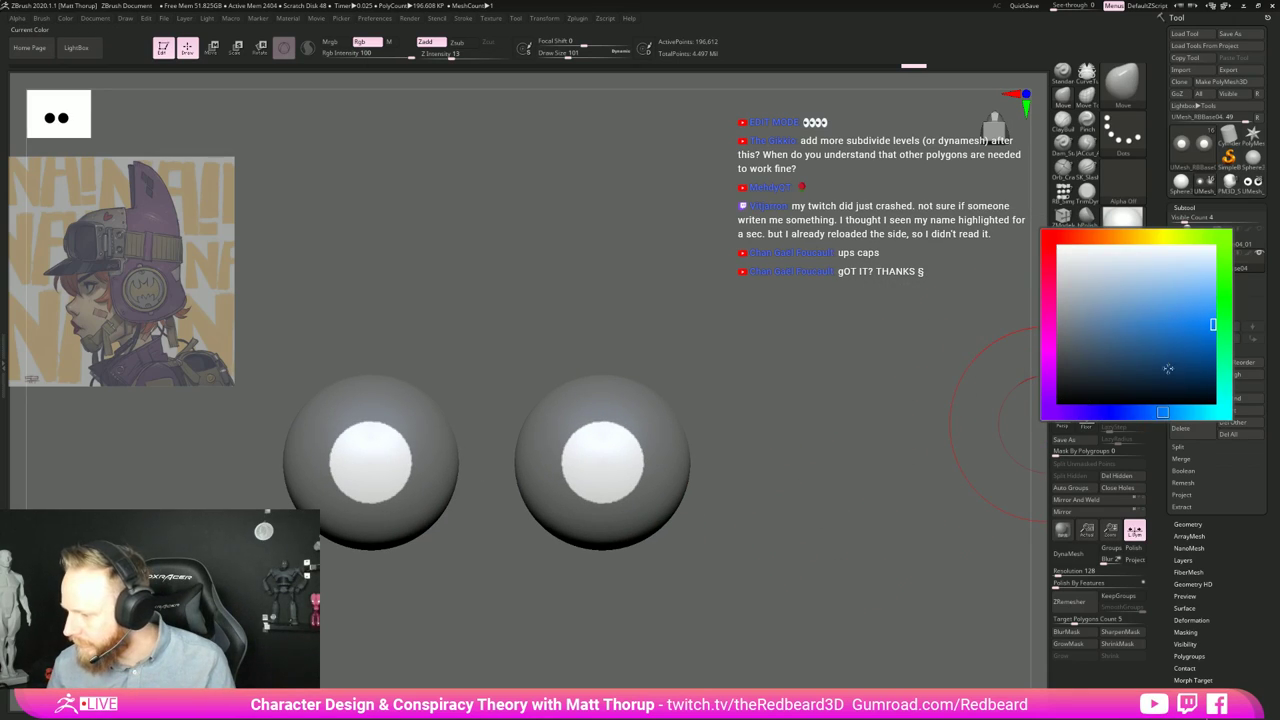
{"action": "left_click", "coordinate": [1142, 364]}
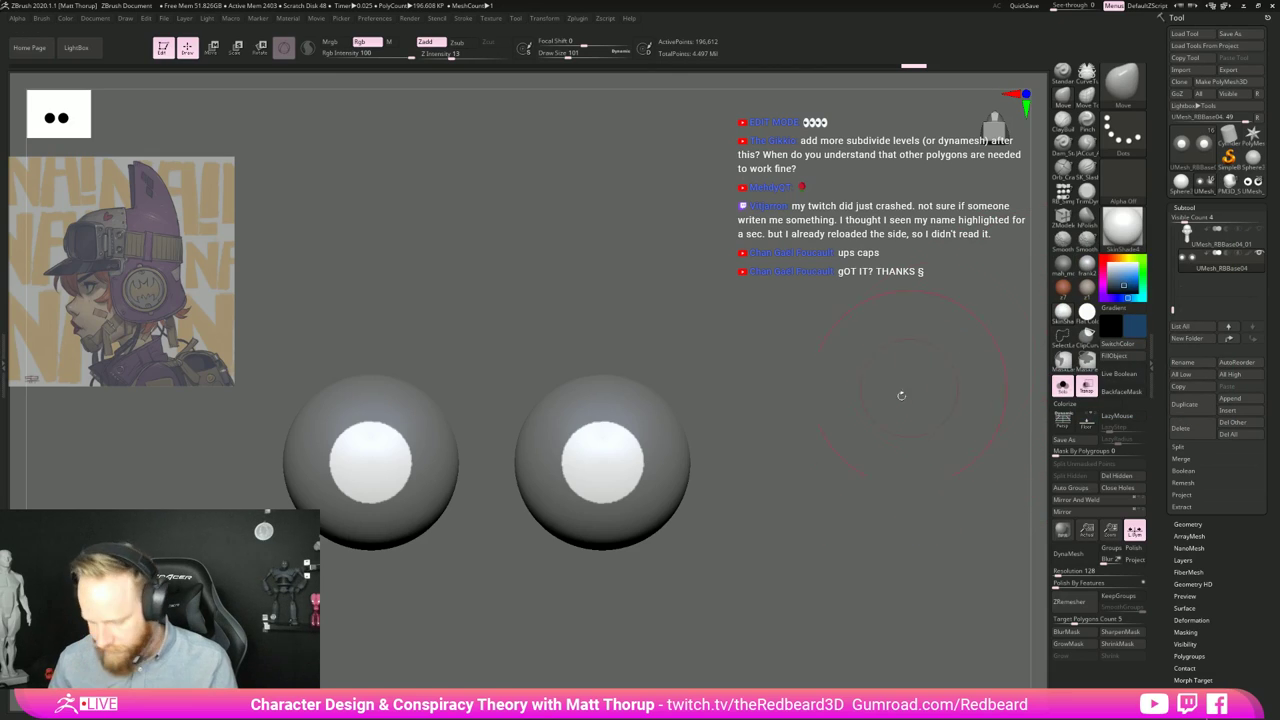
{"action": "key", "text": "b"}
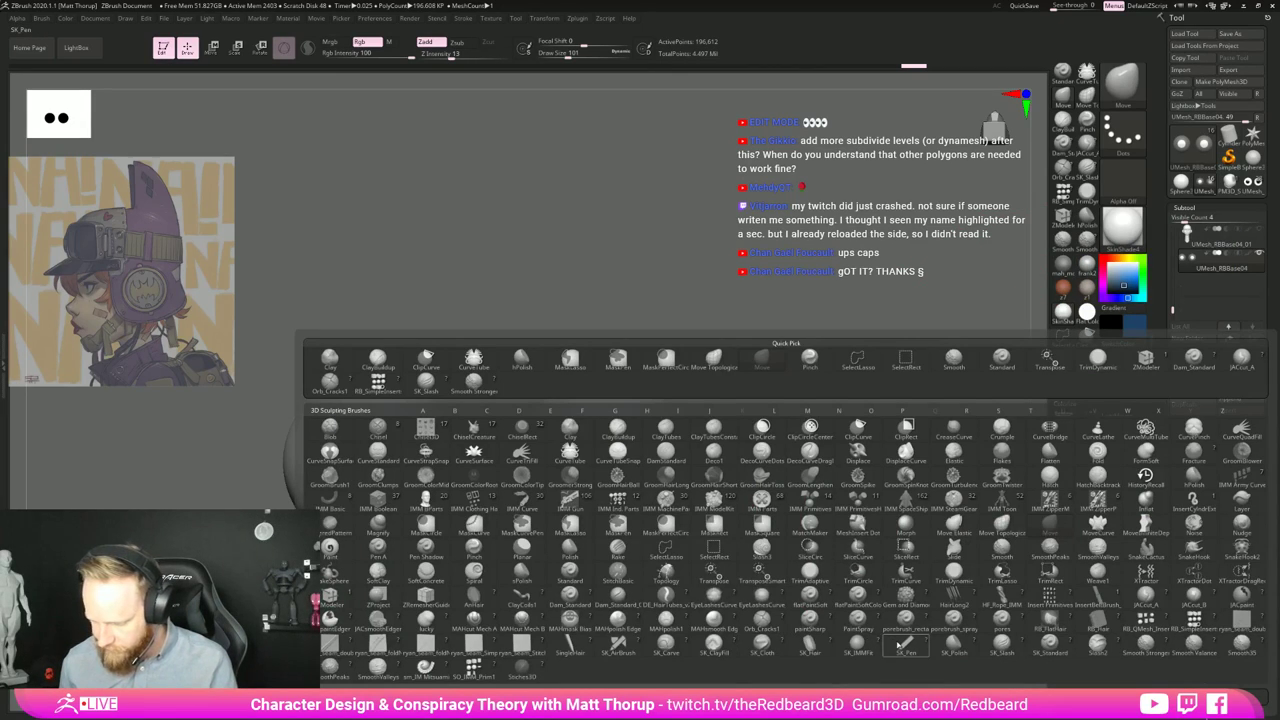
{"action": "left_click", "coordinate": [618, 645]}
{"action": "left_click_drag", "start_coordinate": [602, 461], "coordinate": [637, 470]}
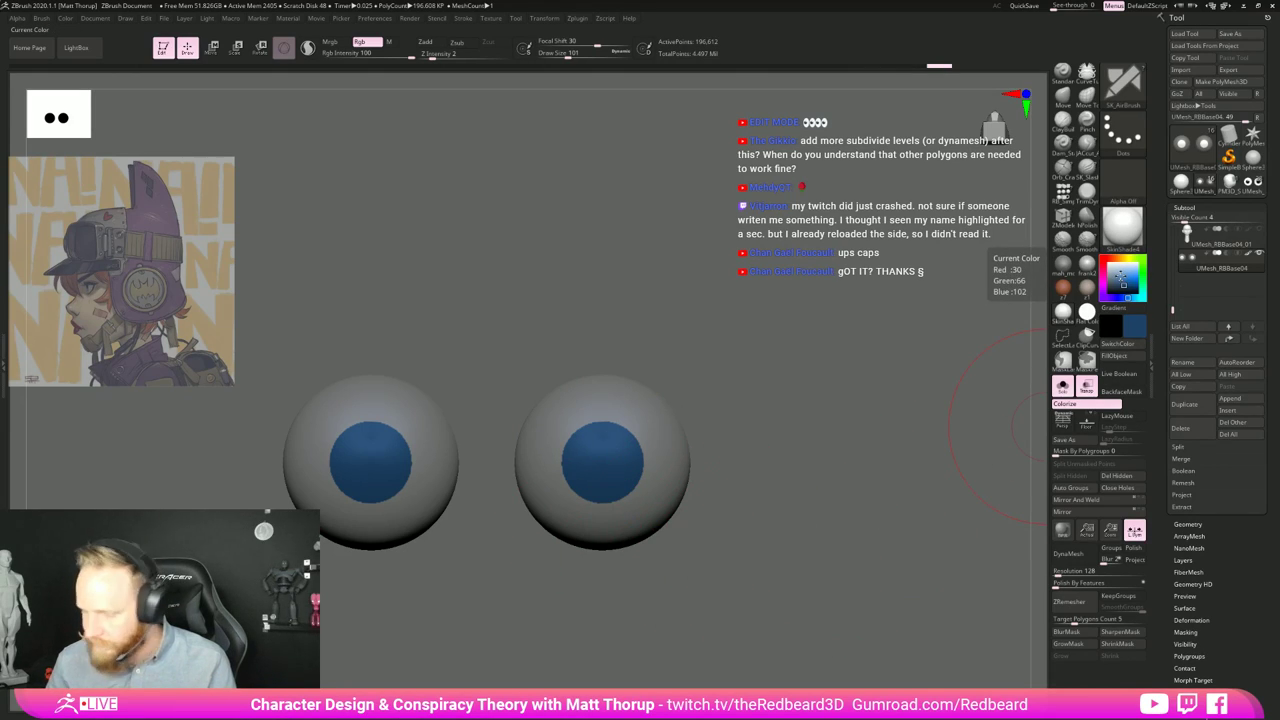
Step: Pick a light blue color and airbrush a soft gradient over the lower part of both irises
{"action": "left_click_drag", "start_coordinate": [1122, 275], "coordinate": [1119, 273]}
{"action": "left_click", "coordinate": [1140, 319]}
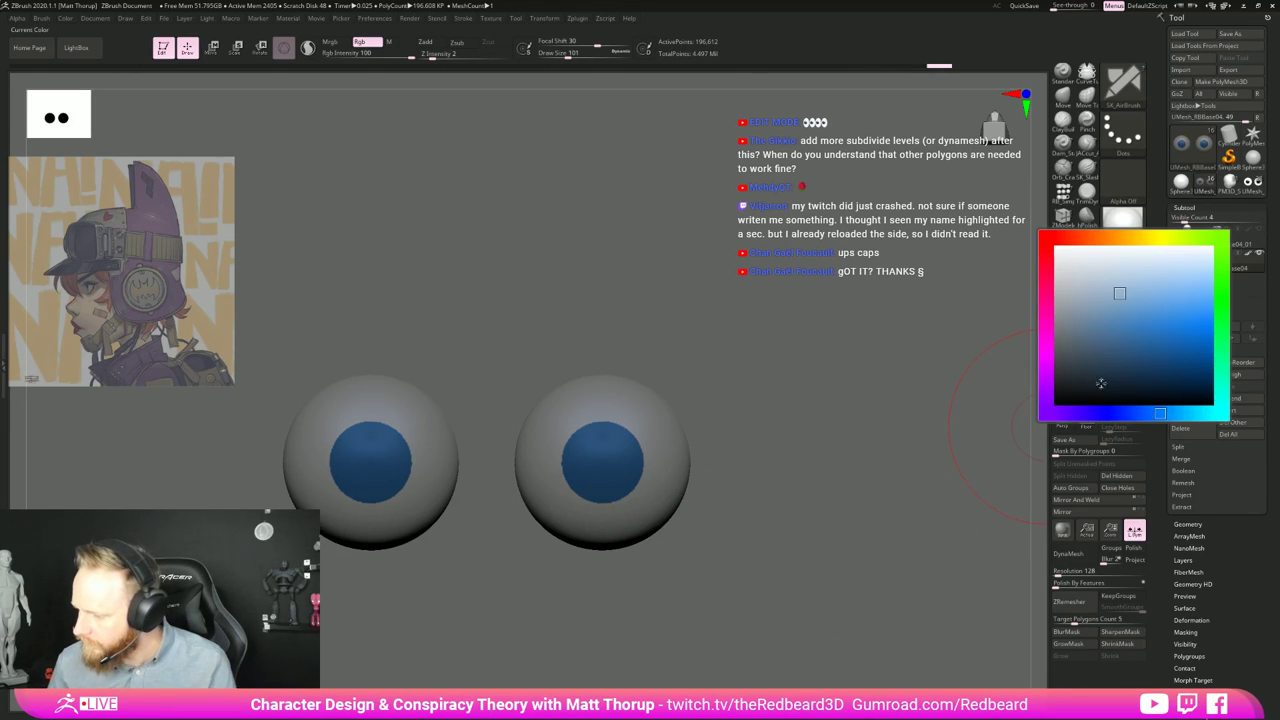
{"action": "left_click", "coordinate": [1155, 282]}
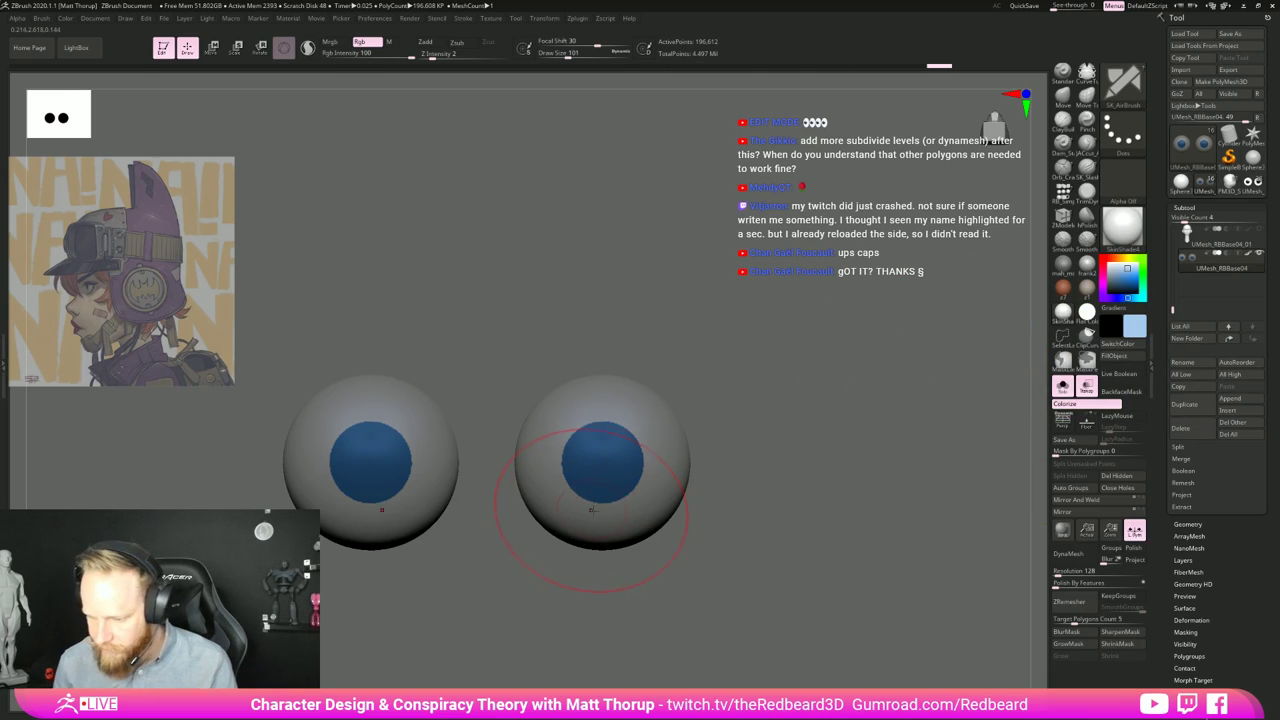
{"action": "mouse_move", "coordinate": [592, 510]}
{"action": "left_mouse_down"}
{"action": "mouse_move", "coordinate": [610, 470]}
{"action": "mouse_move", "coordinate": [625, 480]}
{"action": "mouse_move", "coordinate": [590, 455]}
{"action": "mouse_move", "coordinate": [609, 493]}
{"action": "left_mouse_up"}
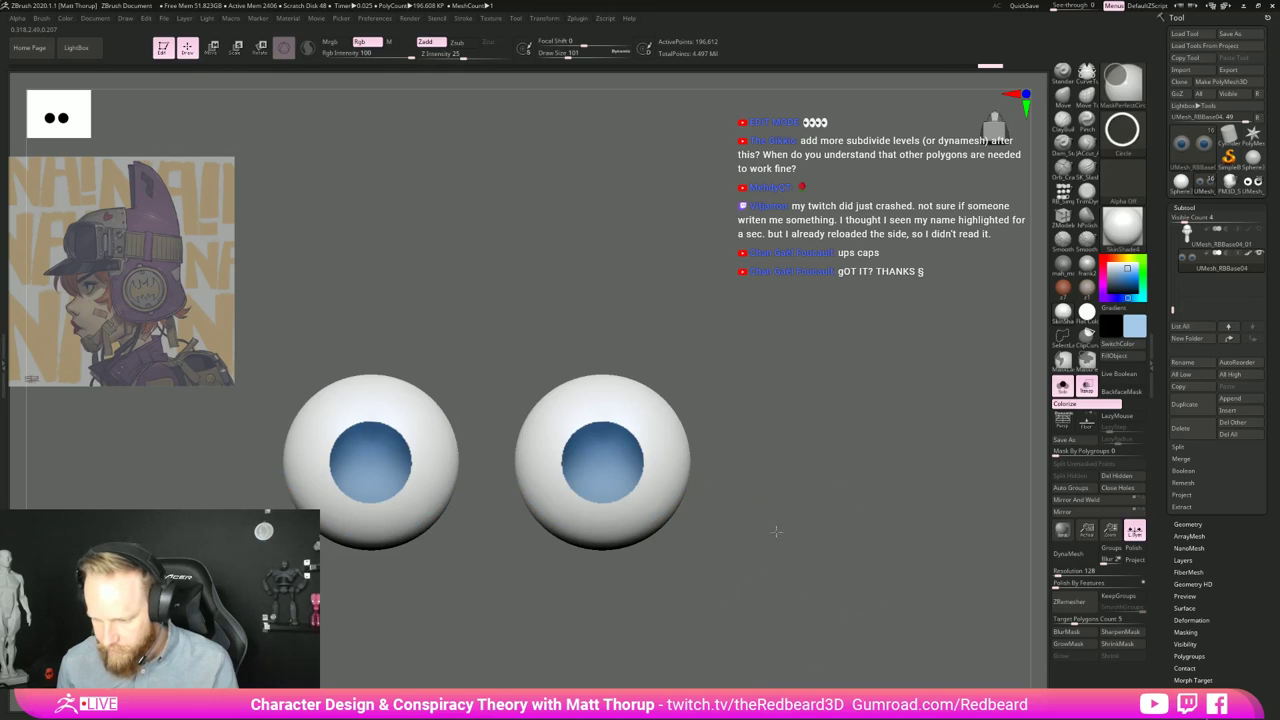
Step: Mask a smaller concentric circle inside each iris, fill the pupils with very dark navy, and clear the mask
{"action": "left_click_drag", "start_coordinate": [599, 465], "coordinate": [621, 494], "text": "ctrl"}
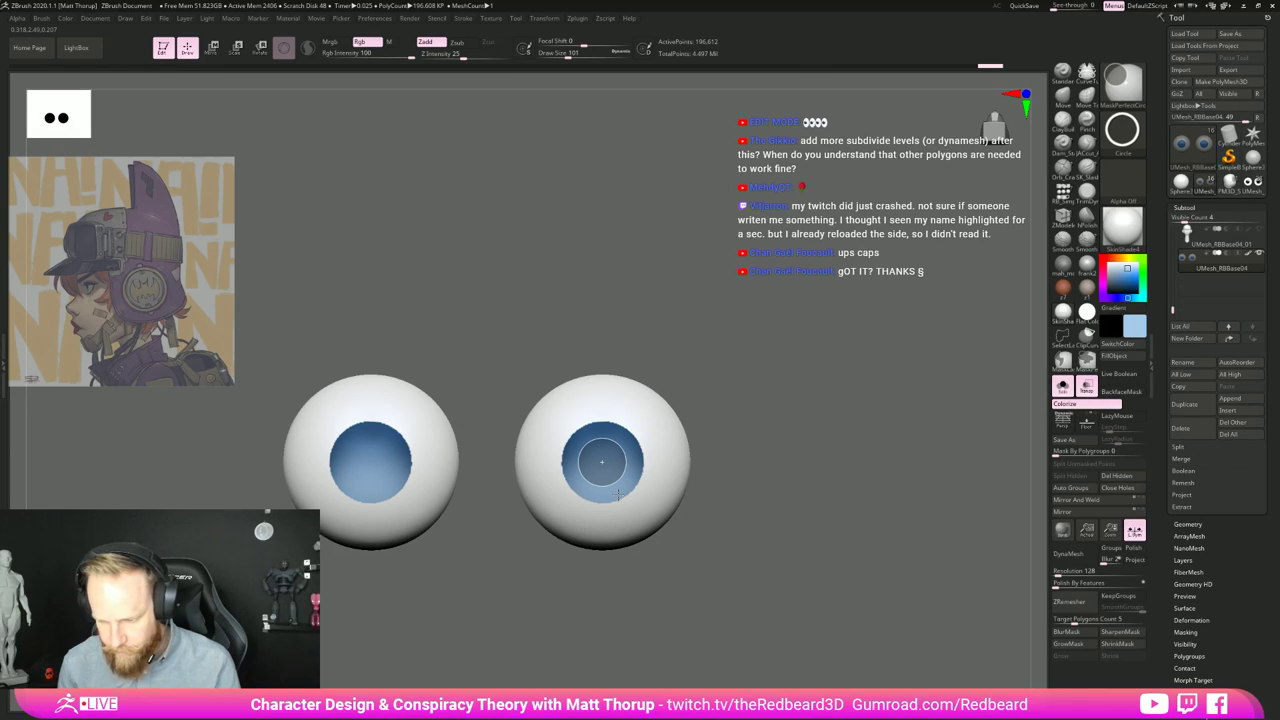
{"action": "left_click_drag", "start_coordinate": [617, 495], "coordinate": [617, 495], "text": "ctrl"}
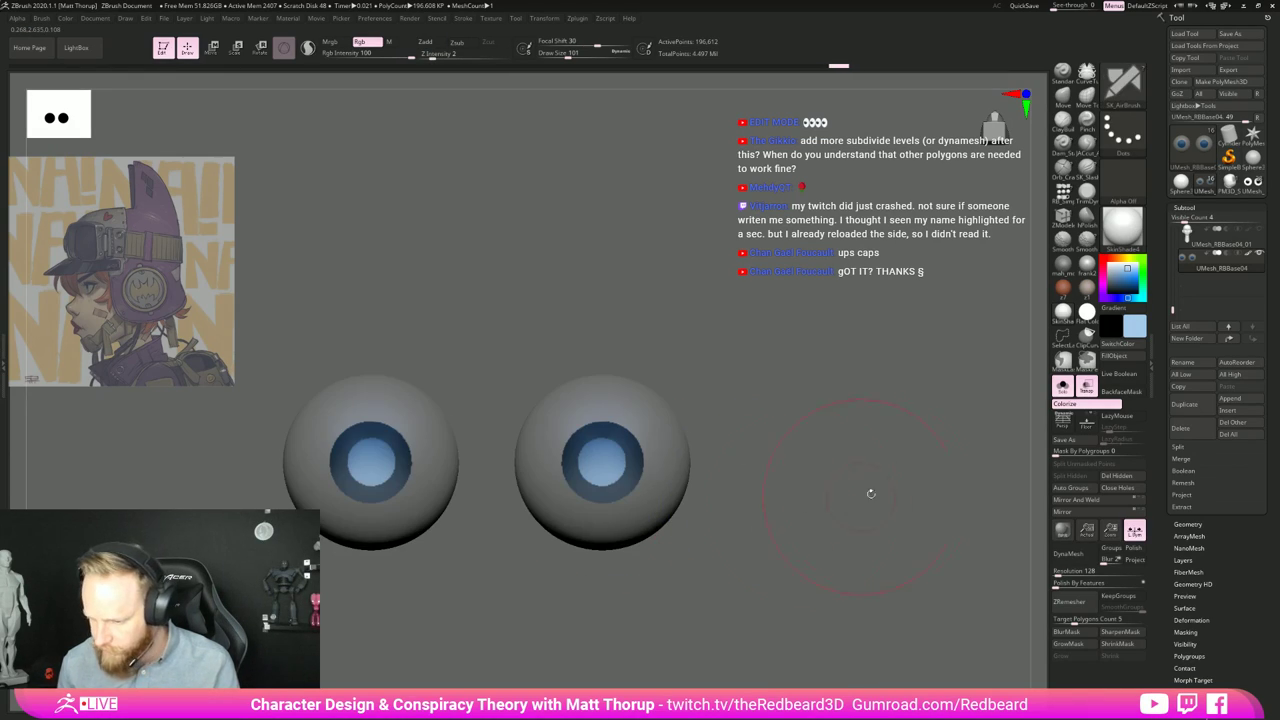
{"action": "left_click", "coordinate": [1138, 332]}
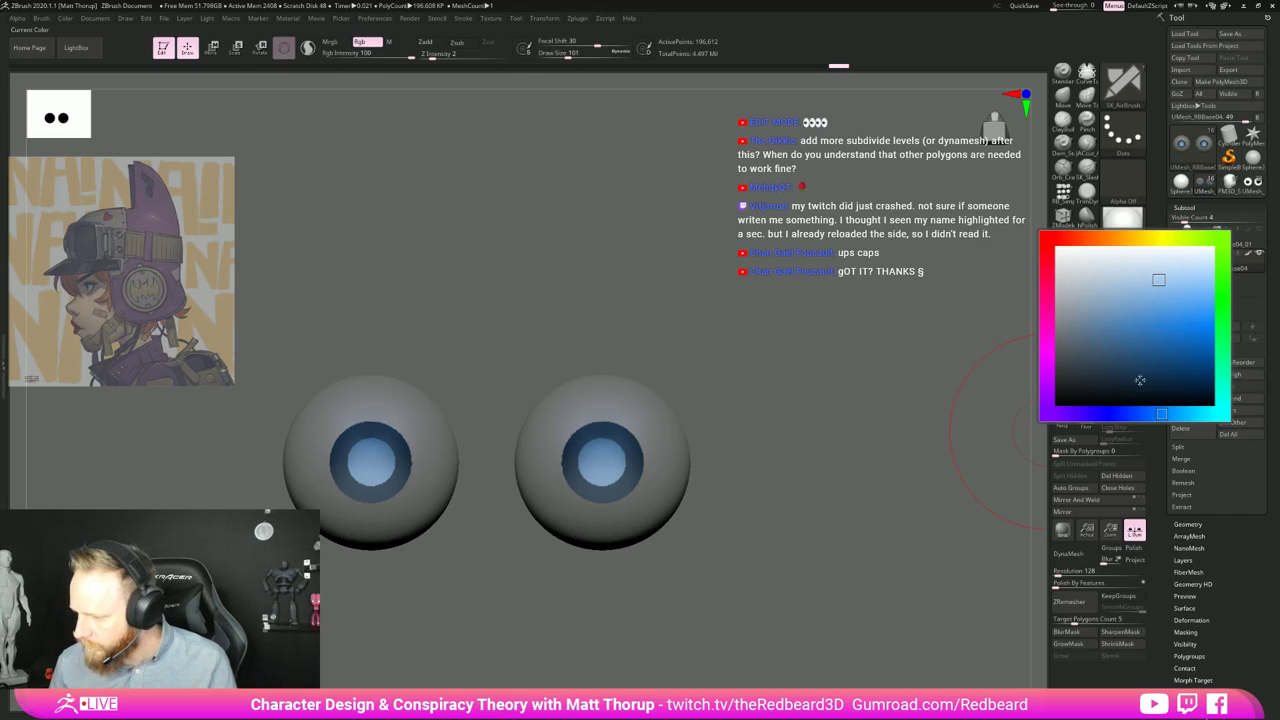
{"action": "left_click", "coordinate": [1172, 392]}
{"action": "left_click", "coordinate": [1122, 358]}
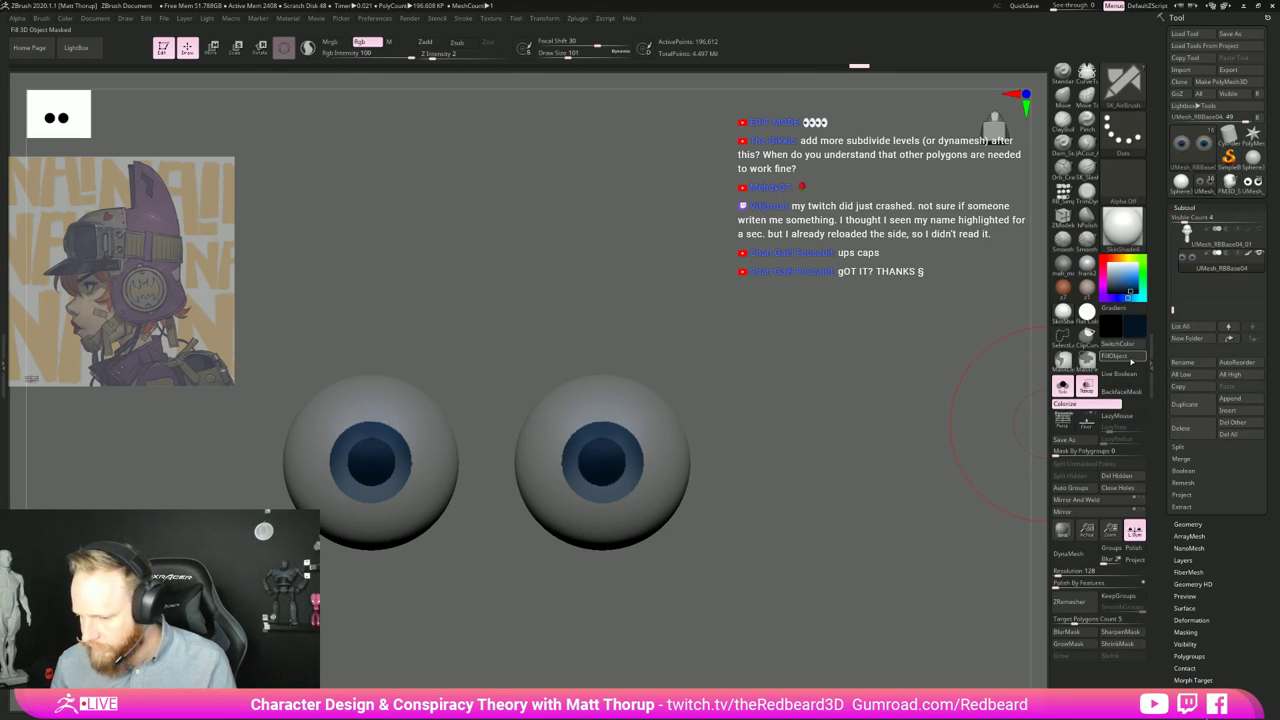
{"action": "left_click_drag", "start_coordinate": [905, 548], "coordinate": [880, 586], "text": "ctrl"}
{"action": "right_click_drag", "start_coordinate": [880, 586], "coordinate": [803, 576], "text": "ctrl"}
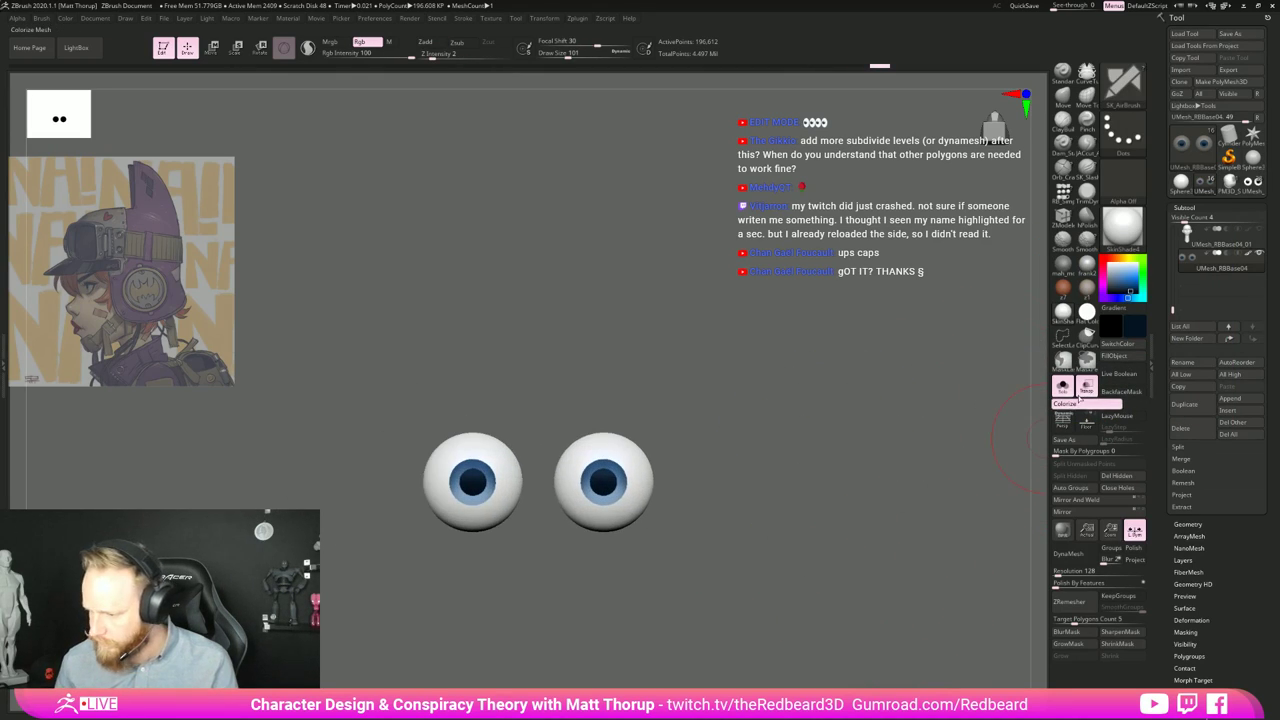
Step: Bring the transparent head back into view and fill the eyeballs with the zbro_EyeReflection material
{"action": "left_click", "coordinate": [1063, 387]}
{"action": "mouse_move", "coordinate": [880, 558]}
{"action": "right_mouse_down", "text": "ctrl"}
{"action": "mouse_move", "coordinate": [733, 531]}
{"action": "mouse_move", "coordinate": [860, 552]}
{"action": "right_mouse_up", "text": "ctrl"}
{"action": "right_click_drag", "start_coordinate": [860, 552], "coordinate": [823, 558]}
{"action": "left_click_drag", "start_coordinate": [823, 558], "coordinate": [919, 472]}
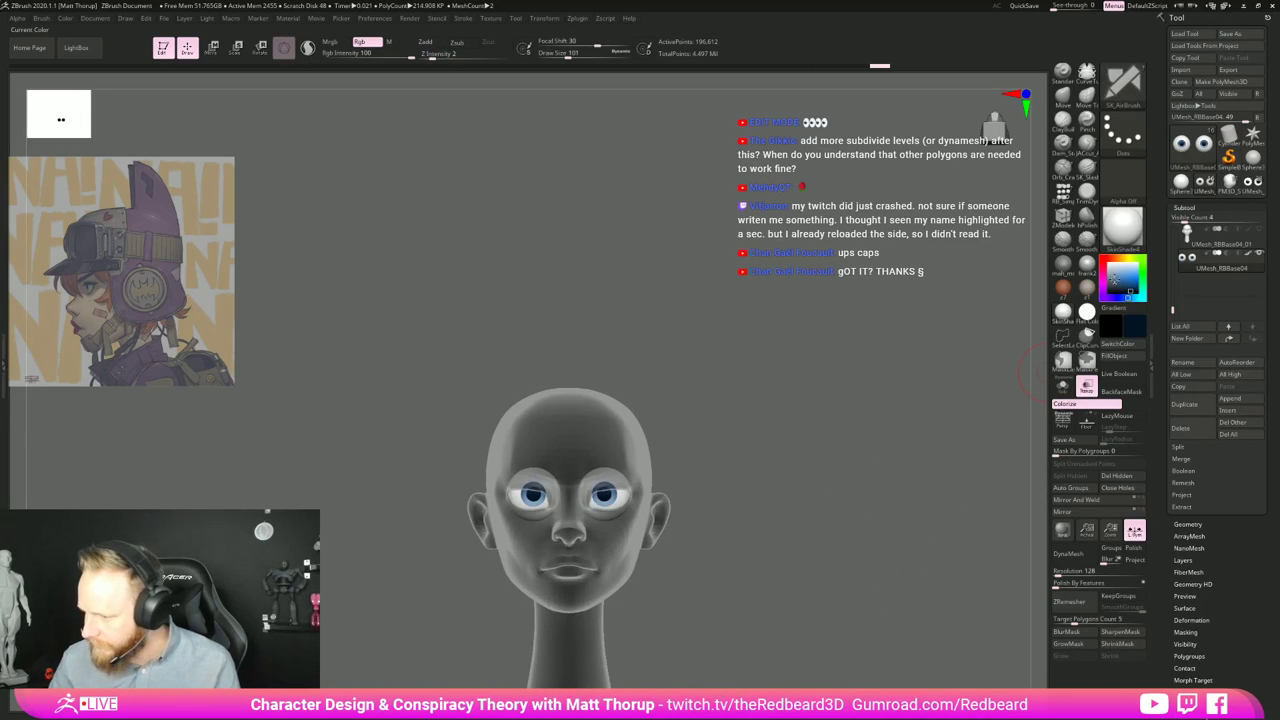
{"action": "left_click", "coordinate": [1122, 228]}
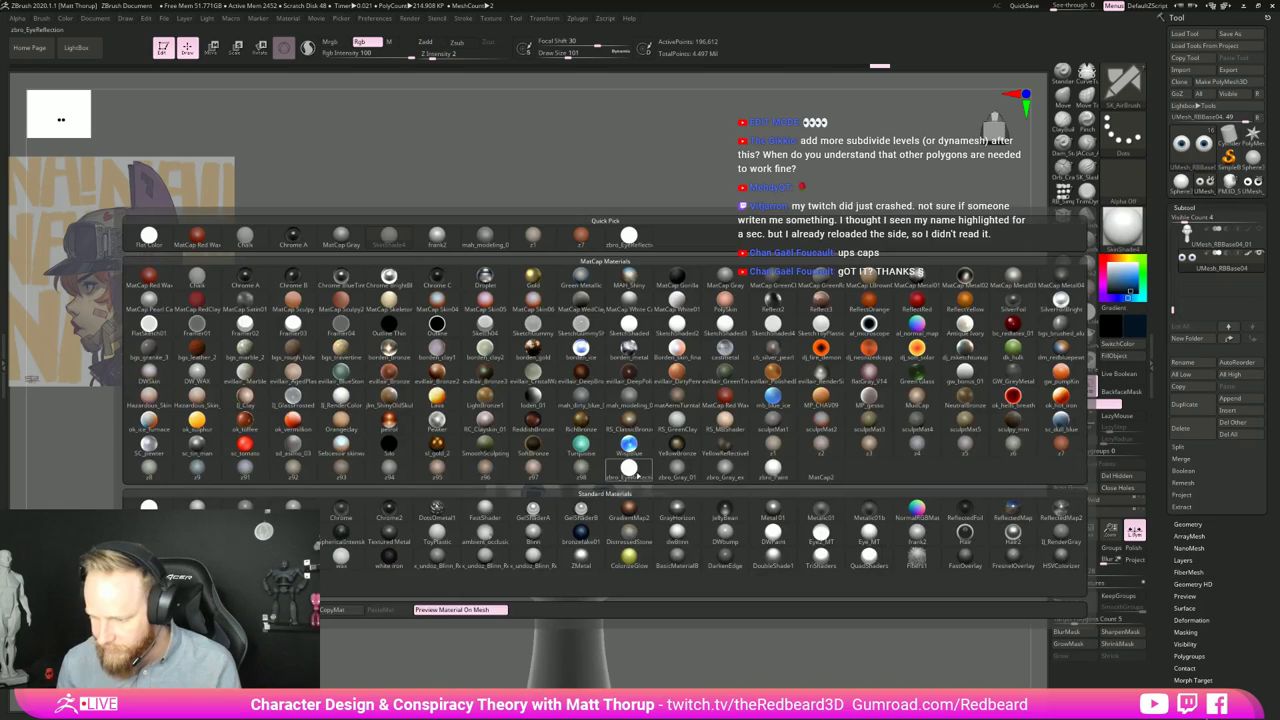
{"action": "left_click", "coordinate": [632, 472]}
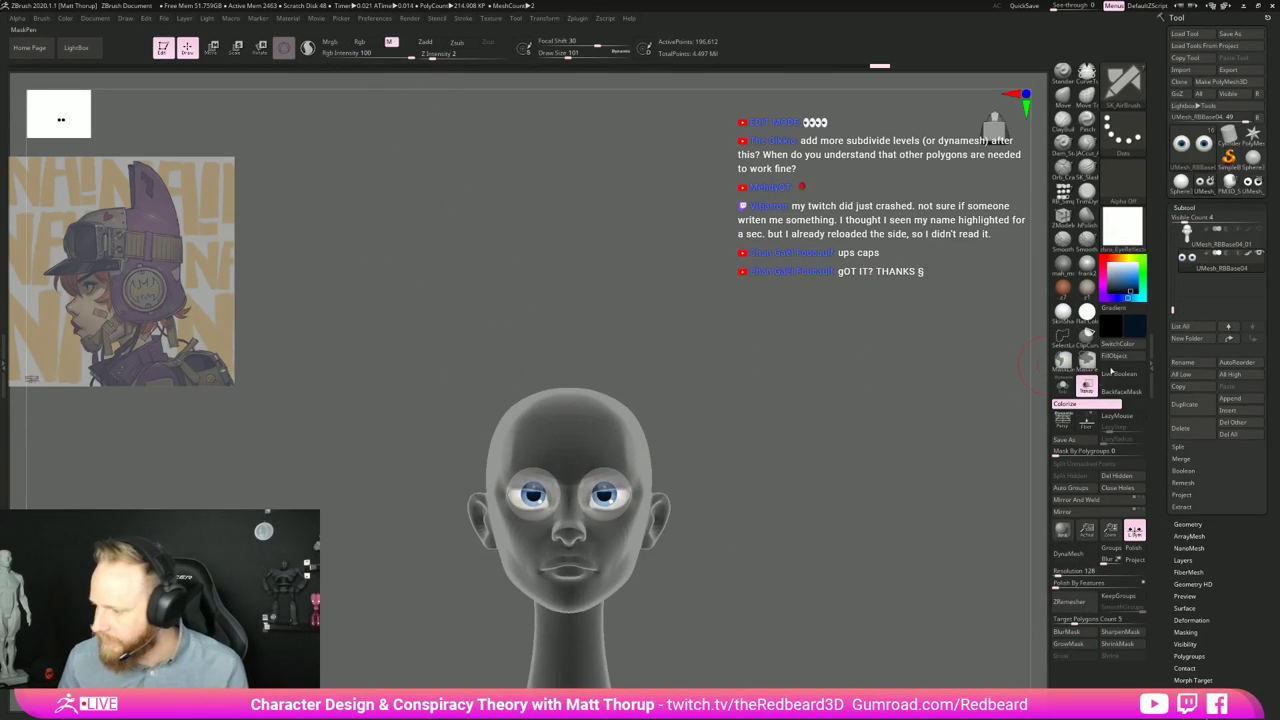
{"action": "left_click", "coordinate": [1126, 358]}
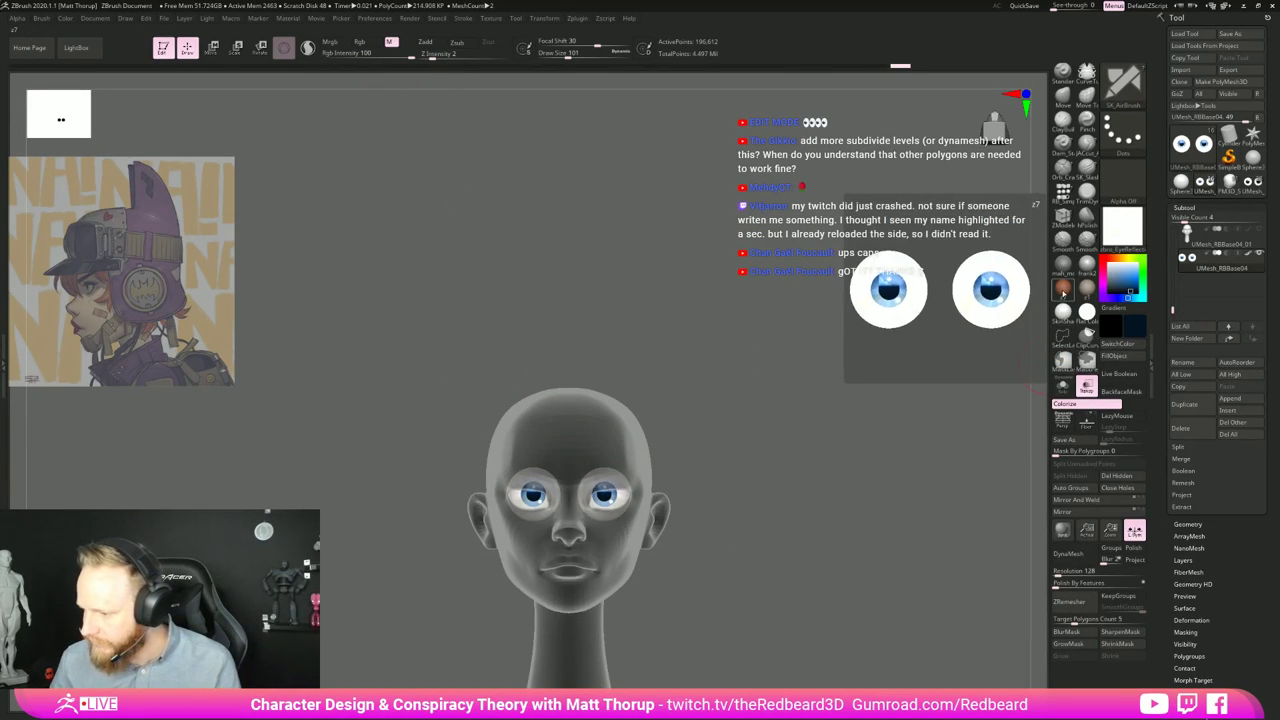
Step: Make z7 the active material with white as the active color, and turn off the head's transparency
{"action": "left_click", "coordinate": [1063, 289]}
{"action": "left_click_drag", "start_coordinate": [820, 514], "coordinate": [817, 437]}
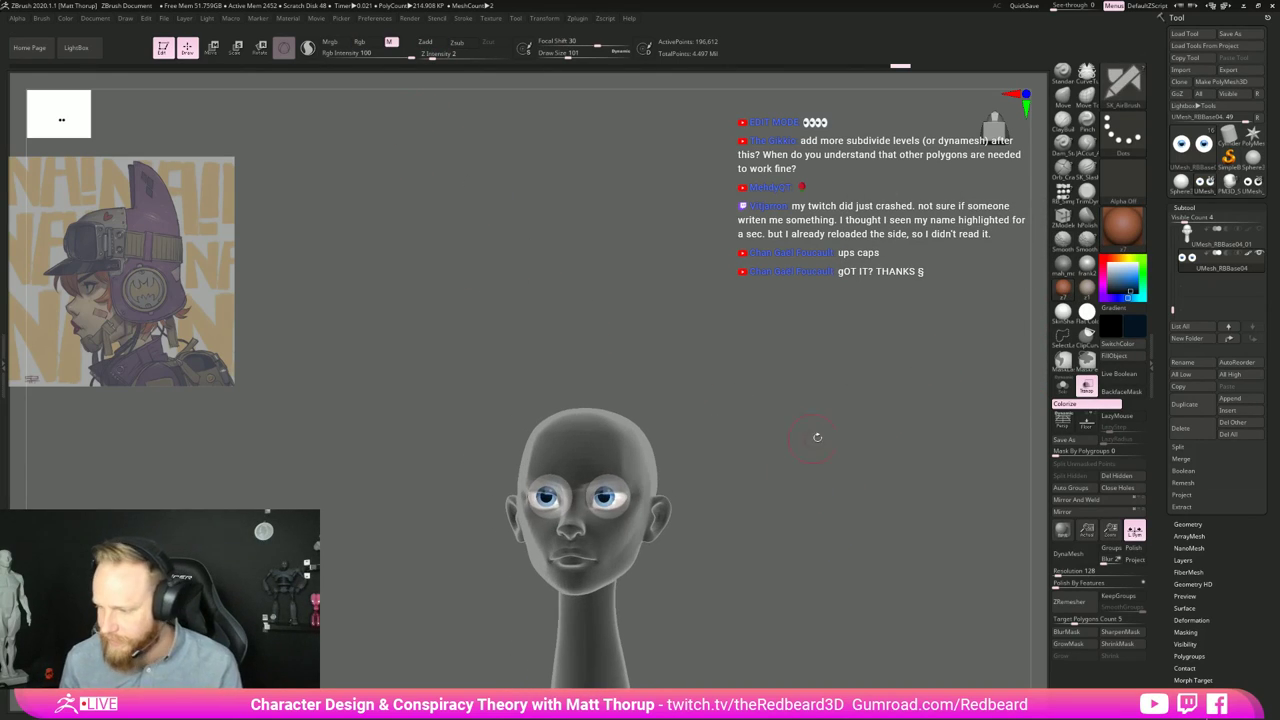
{"action": "left_click", "coordinate": [1087, 386]}
{"action": "left_click_drag", "start_coordinate": [814, 529], "coordinate": [850, 562]}
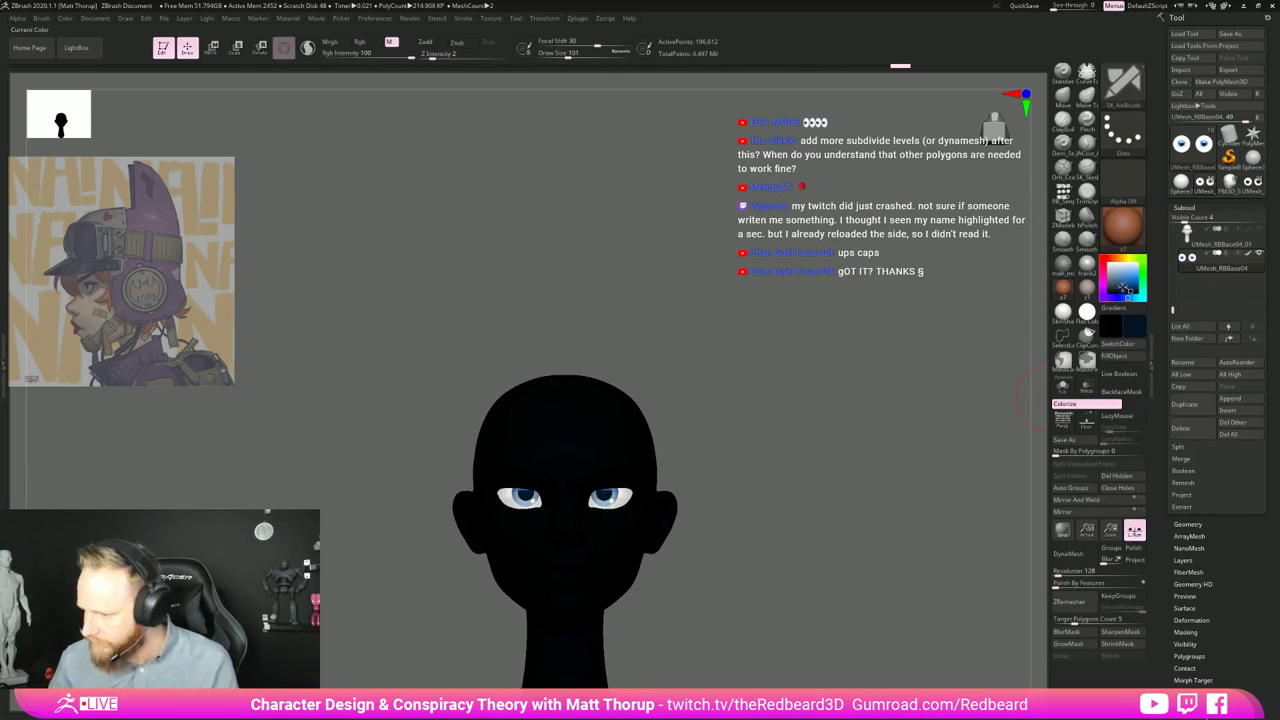
{"action": "left_click_drag", "start_coordinate": [1123, 288], "coordinate": [1106, 261]}
{"action": "left_click_drag", "start_coordinate": [850, 489], "coordinate": [886, 506]}
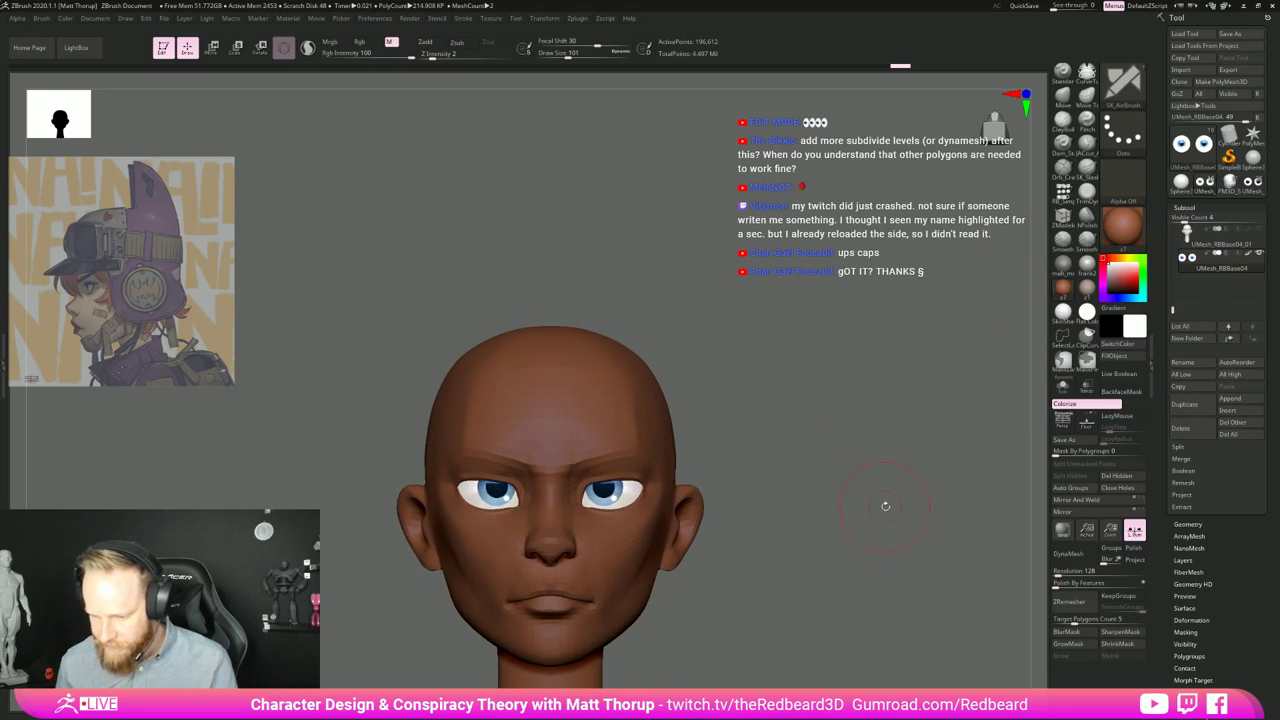
Step: Recenter the gizmo on the eyeball and rotate the eyeballs about 2.7 degrees in side view, using transparency as a guide
{"action": "key", "text": "w"}
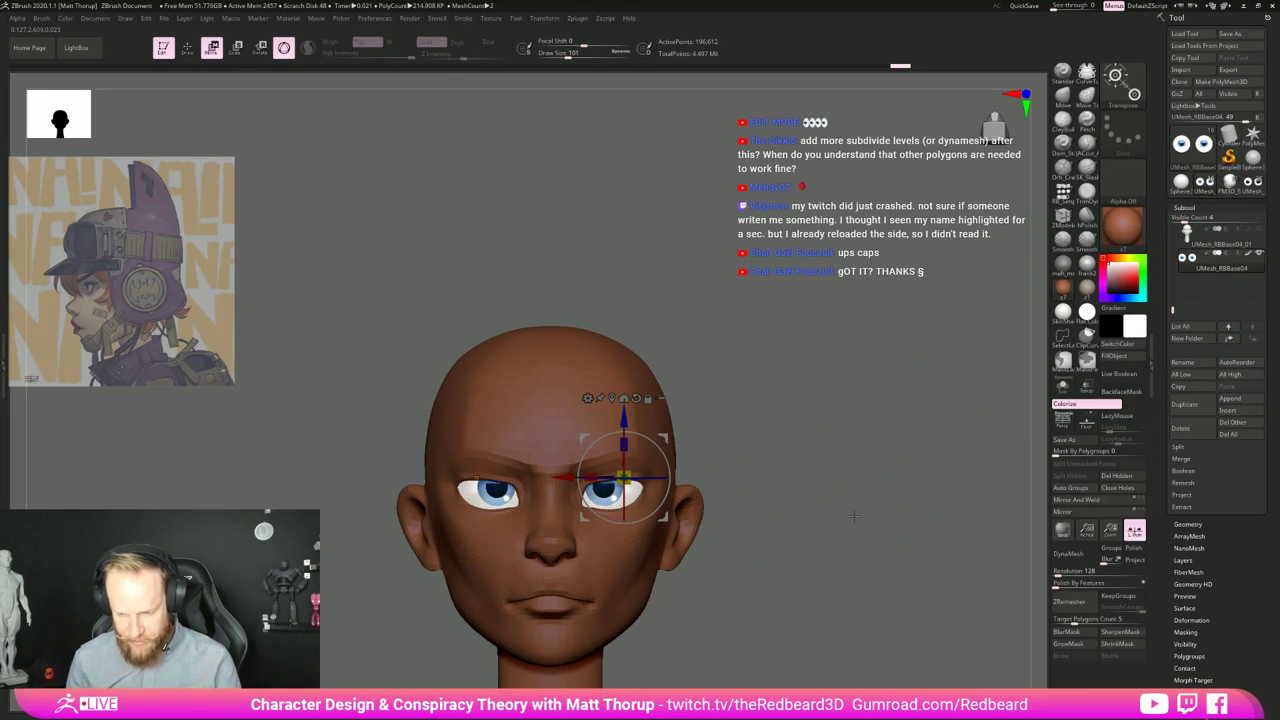
{"action": "left_click_drag", "start_coordinate": [584, 437], "coordinate": [563, 446], "text": "alt"}
{"action": "left_click_drag", "start_coordinate": [850, 489], "coordinate": [686, 486]}
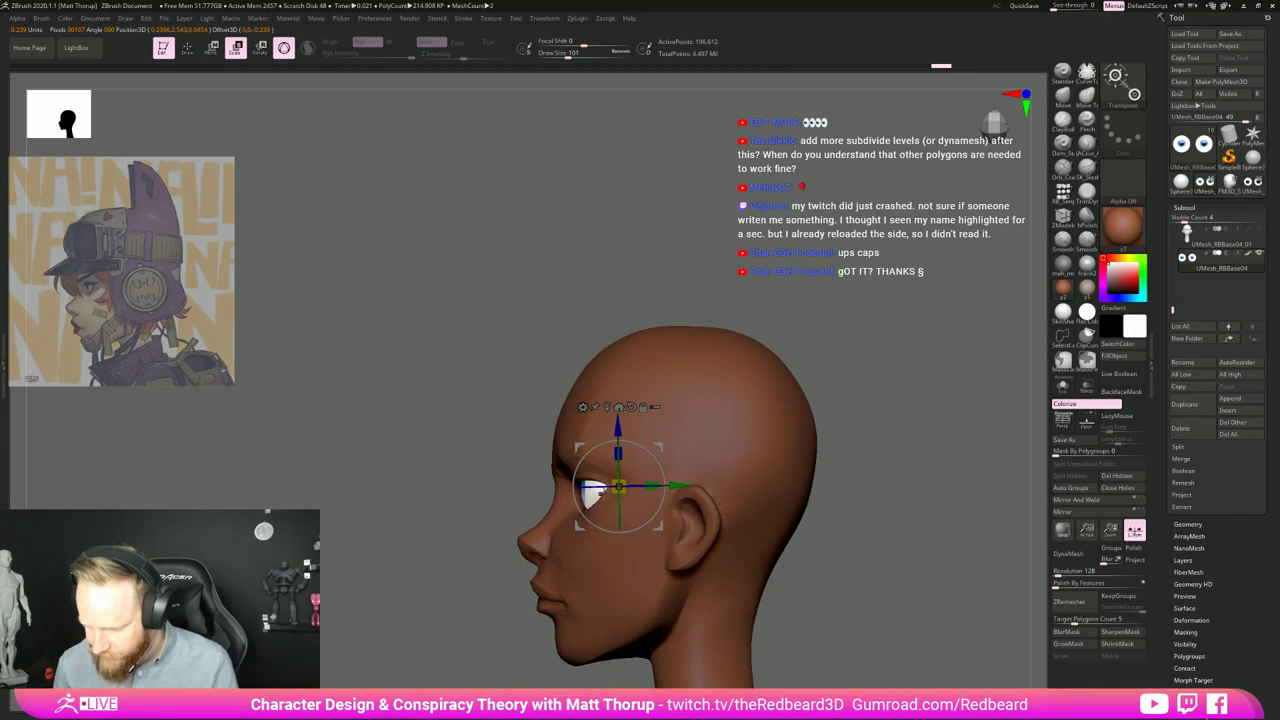
{"action": "left_click", "coordinate": [1087, 387]}
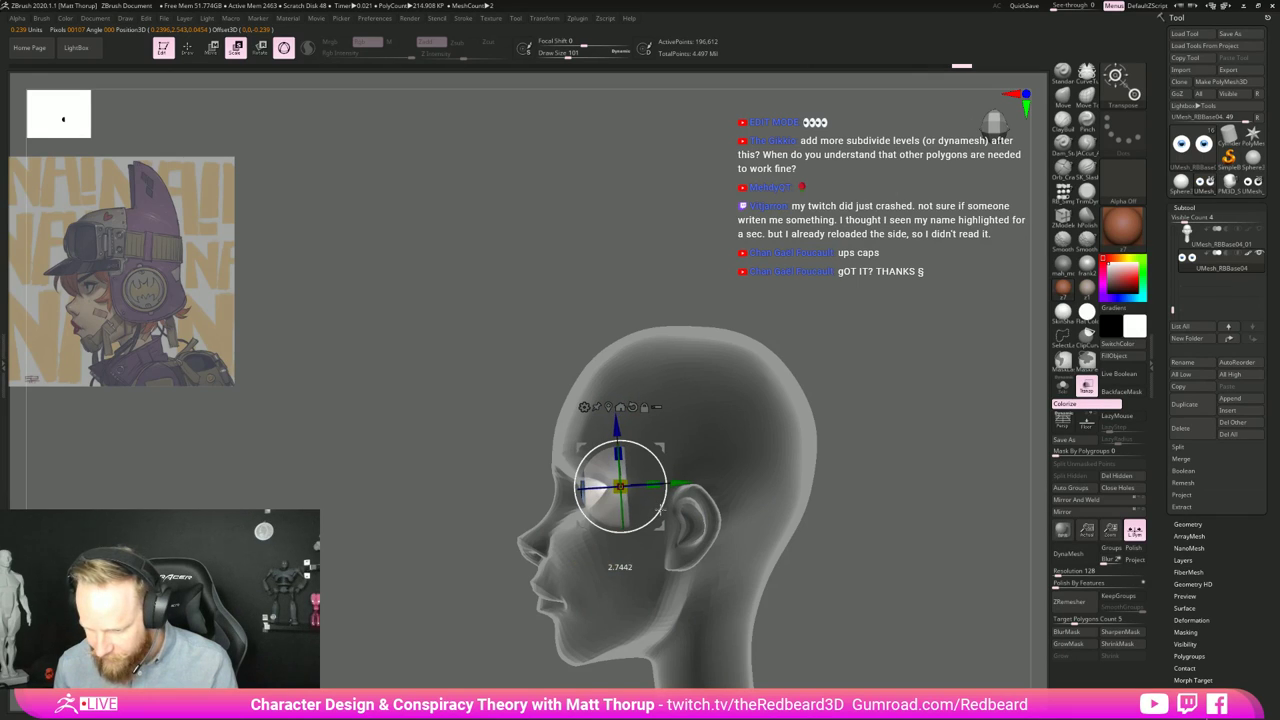
{"action": "mouse_move", "coordinate": [890, 487]}
{"action": "left_mouse_down"}
{"action": "mouse_move", "coordinate": [966, 486]}
{"action": "mouse_move", "coordinate": [908, 517]}
{"action": "mouse_move", "coordinate": [838, 518]}
{"action": "left_mouse_up"}
{"action": "left_click", "coordinate": [1087, 387]}
{"action": "key", "text": "q"}
{"action": "mouse_move", "coordinate": [838, 518]}
{"action": "left_mouse_down", "text": "alt"}
{"action": "mouse_move", "coordinate": [887, 525]}
{"action": "mouse_move", "coordinate": [894, 540]}
{"action": "left_mouse_up", "text": "alt"}
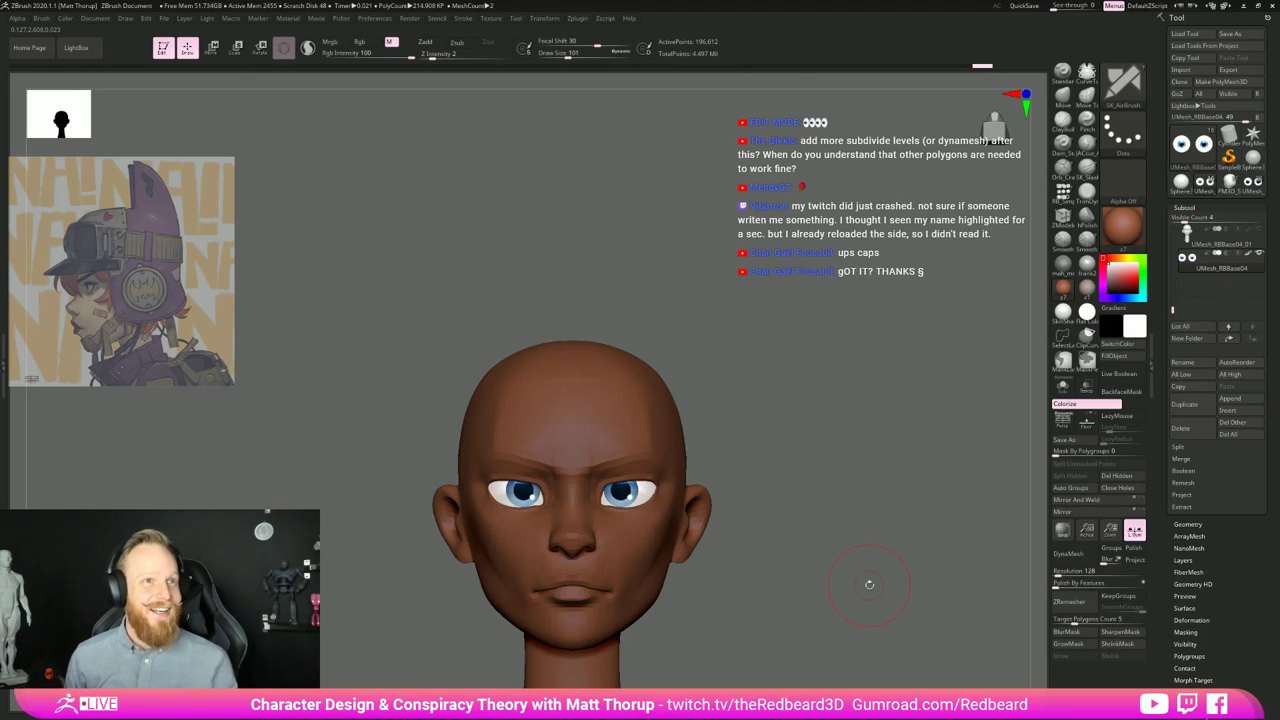
Step: Rotate the eyeballs by about -2.4 degrees from the front and check the gaze from front and side
{"action": "left_click_drag", "start_coordinate": [863, 495], "coordinate": [903, 537], "text": "shift"}
{"action": "key", "text": "e"}
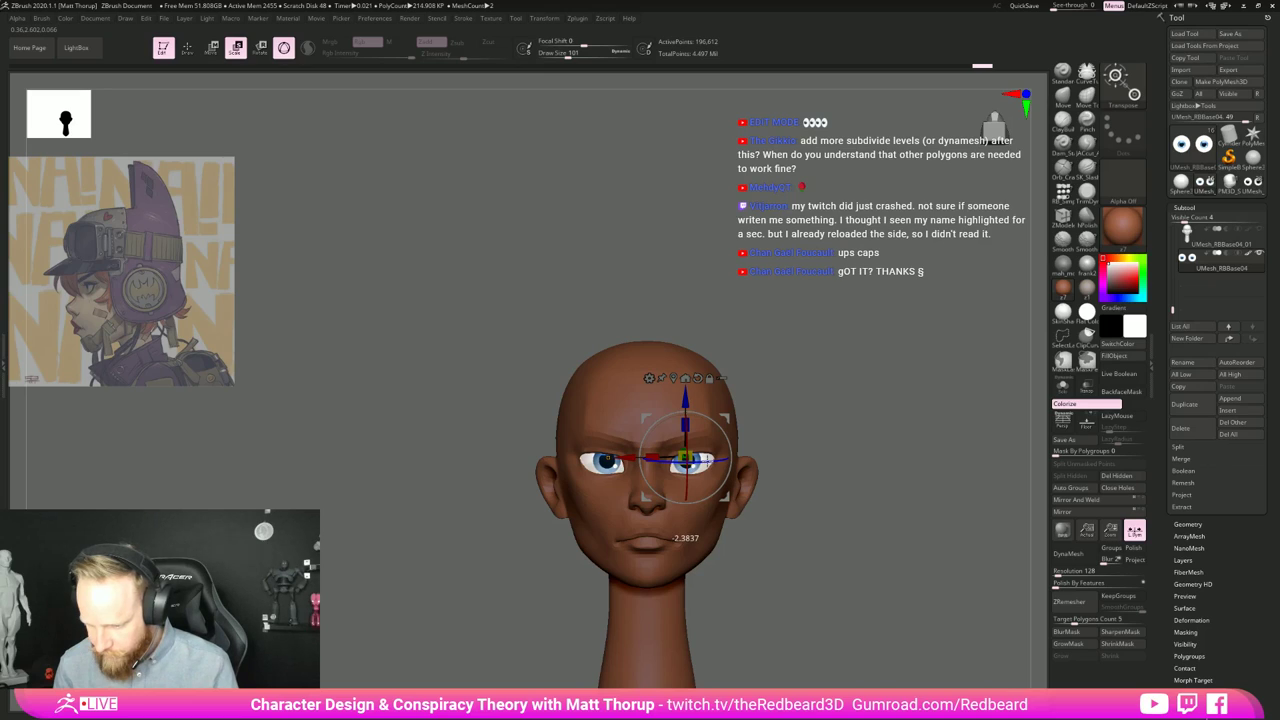
{"action": "key", "text": "q"}
{"action": "left_click_drag", "start_coordinate": [863, 529], "coordinate": [832, 517]}
{"action": "left_click_drag", "start_coordinate": [868, 517], "coordinate": [877, 522], "text": "alt"}
{"action": "left_click_drag", "start_coordinate": [628, 628], "coordinate": [632, 640], "text": "shift"}
{"action": "mouse_move", "coordinate": [891, 558]}
{"action": "left_mouse_down"}
{"action": "mouse_move", "coordinate": [950, 556]}
{"action": "mouse_move", "coordinate": [905, 549]}
{"action": "left_mouse_up"}
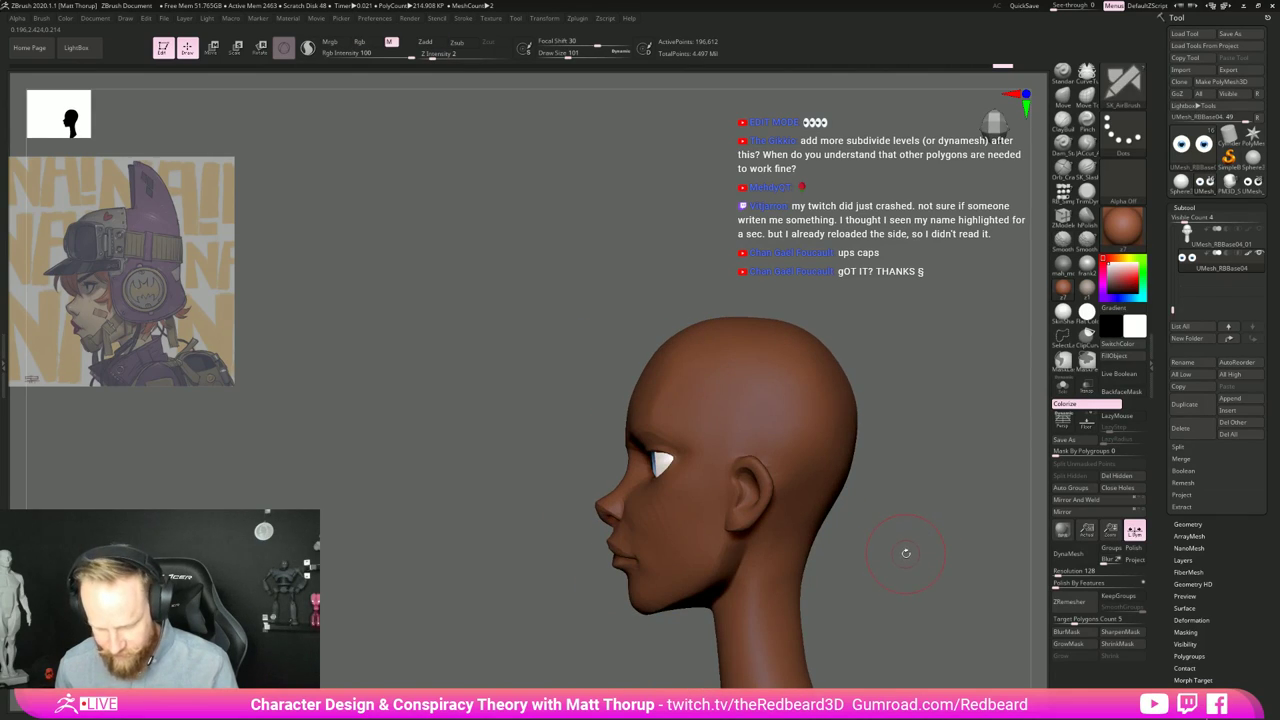
Step: Tilt the eyeballs slightly in profile view and check the gaze from the front
{"action": "key", "text": "e"}
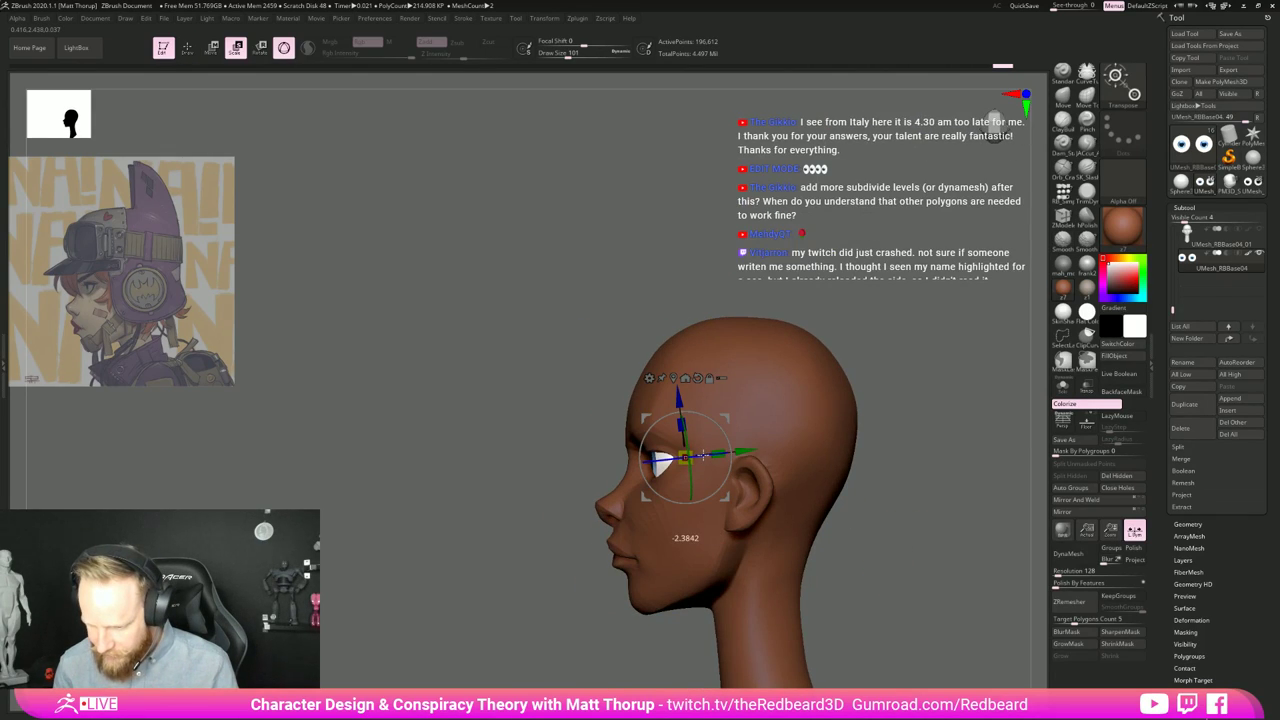
{"action": "left_click_drag", "start_coordinate": [548, 610], "coordinate": [868, 582]}
{"action": "key", "text": "q"}
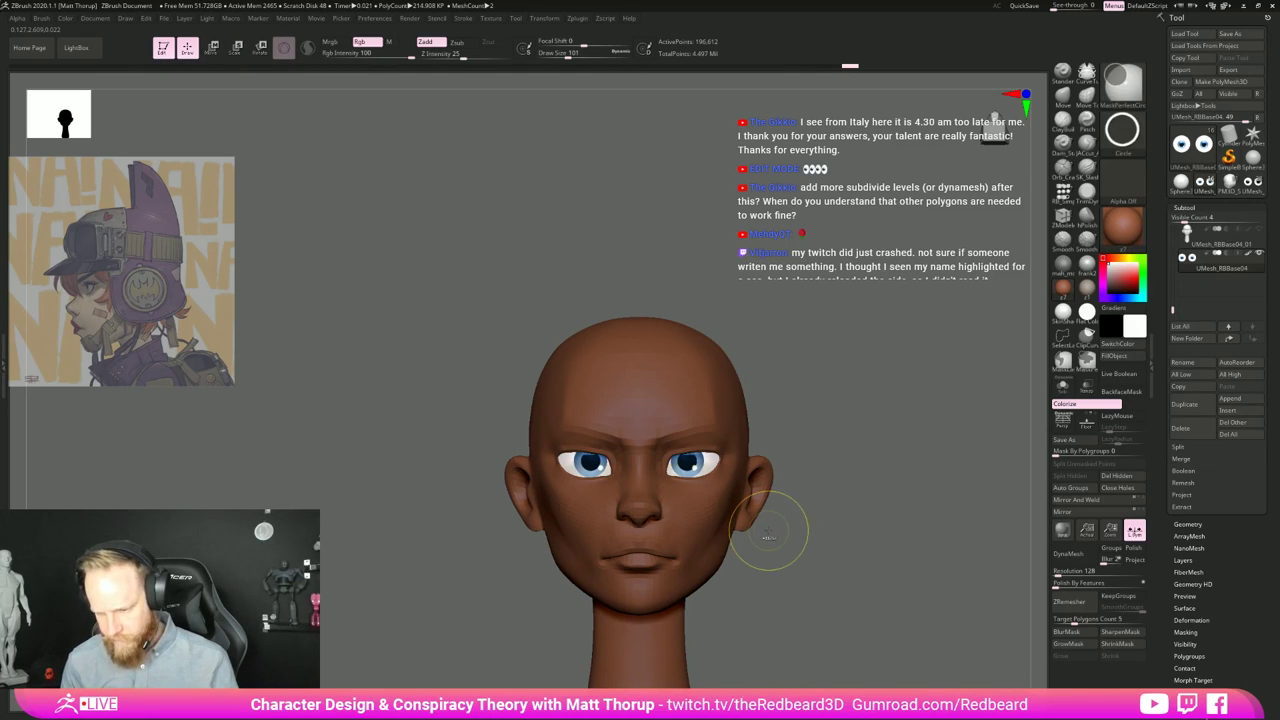
{"action": "left_click_drag", "start_coordinate": [866, 558], "coordinate": [830, 572], "text": "alt"}
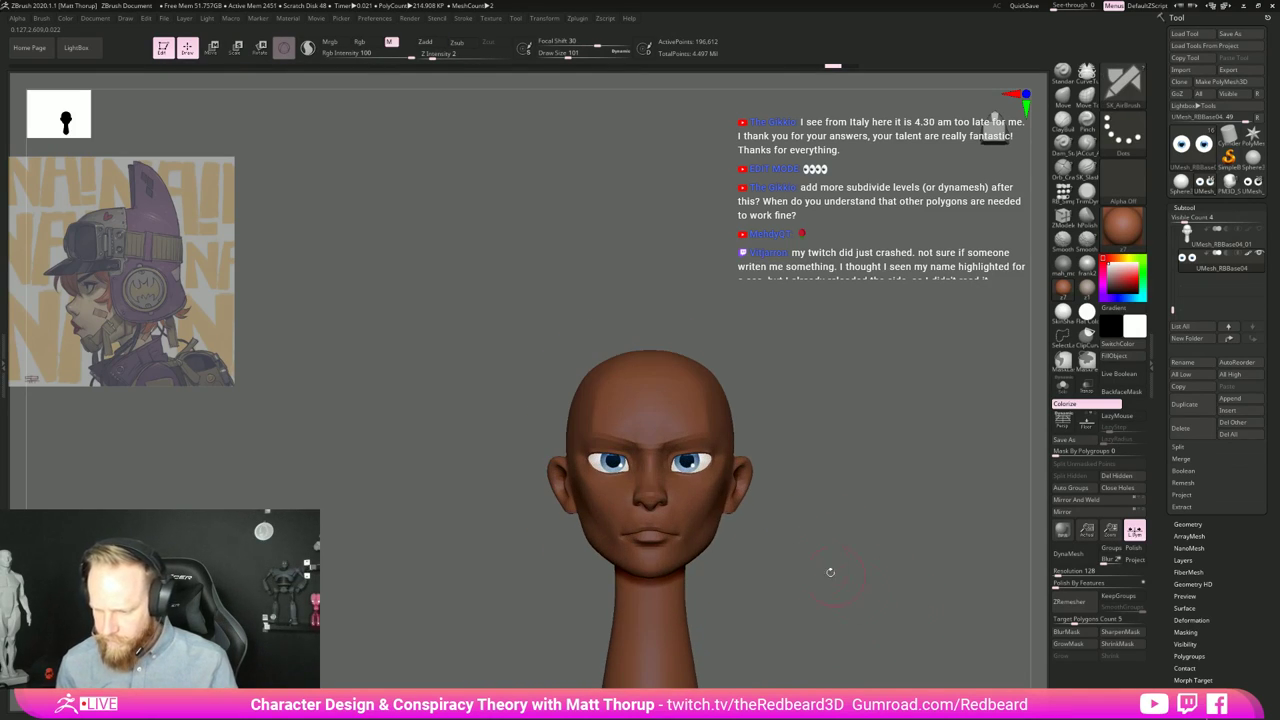
Step: Select the head mesh and adjust the inner corners and lids of the eyes with the Move brush
{"action": "left_click", "coordinate": [699, 483], "text": "alt"}
{"action": "left_click_drag", "start_coordinate": [856, 478], "coordinate": [830, 514], "text": "alt"}
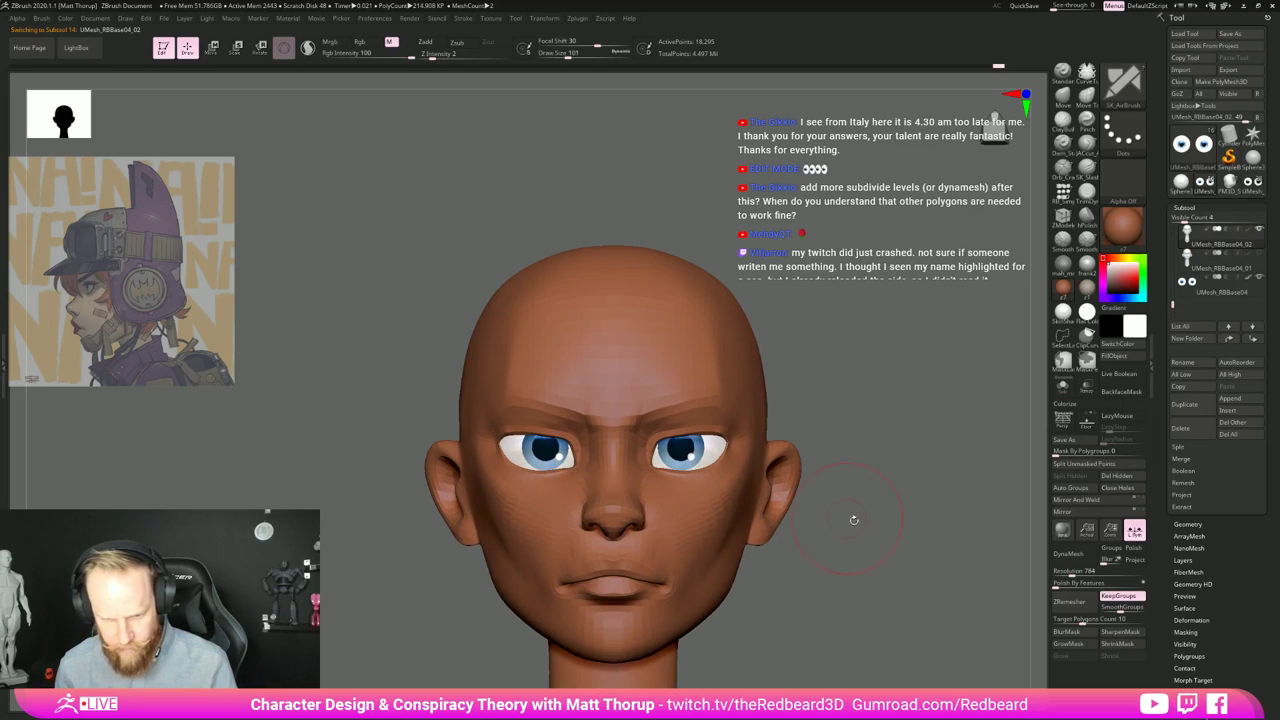
{"action": "left_click", "coordinate": [655, 472]}
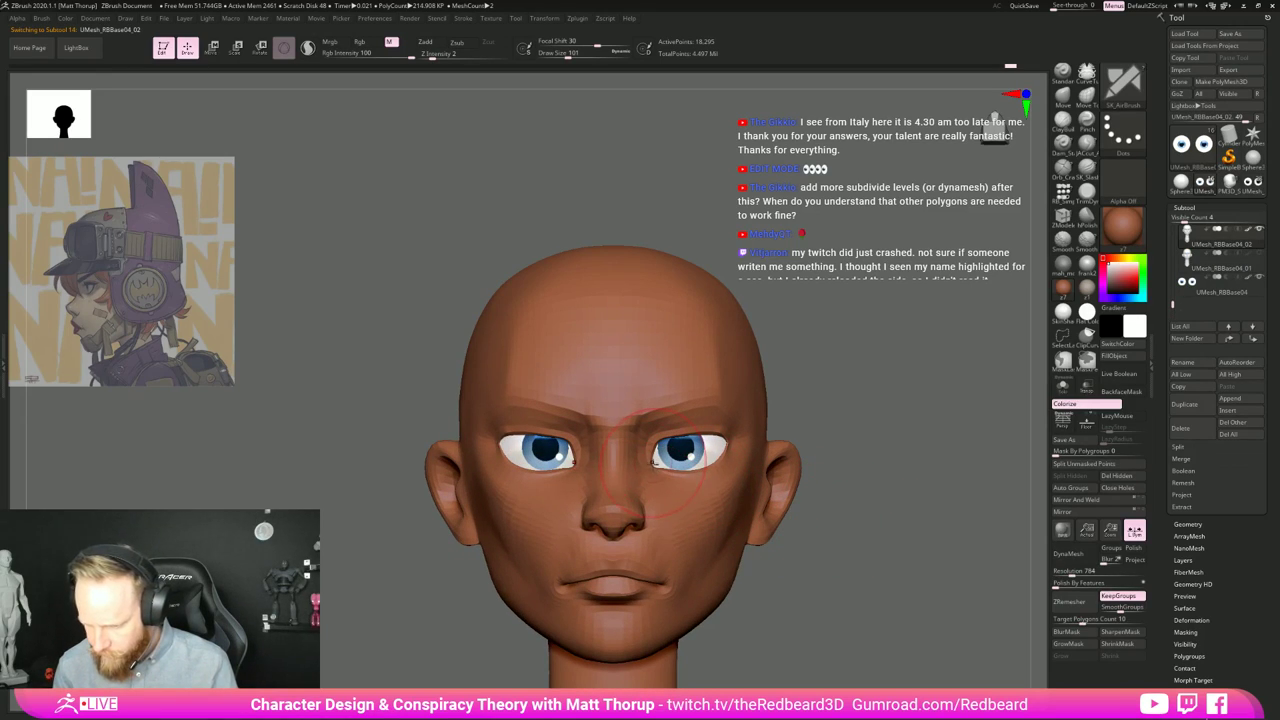
{"action": "key", "text": "b"}
{"action": "key", "text": "m"}
{"action": "key", "text": "v"}
{"action": "left_click_drag", "start_coordinate": [656, 470], "coordinate": [650, 464]}
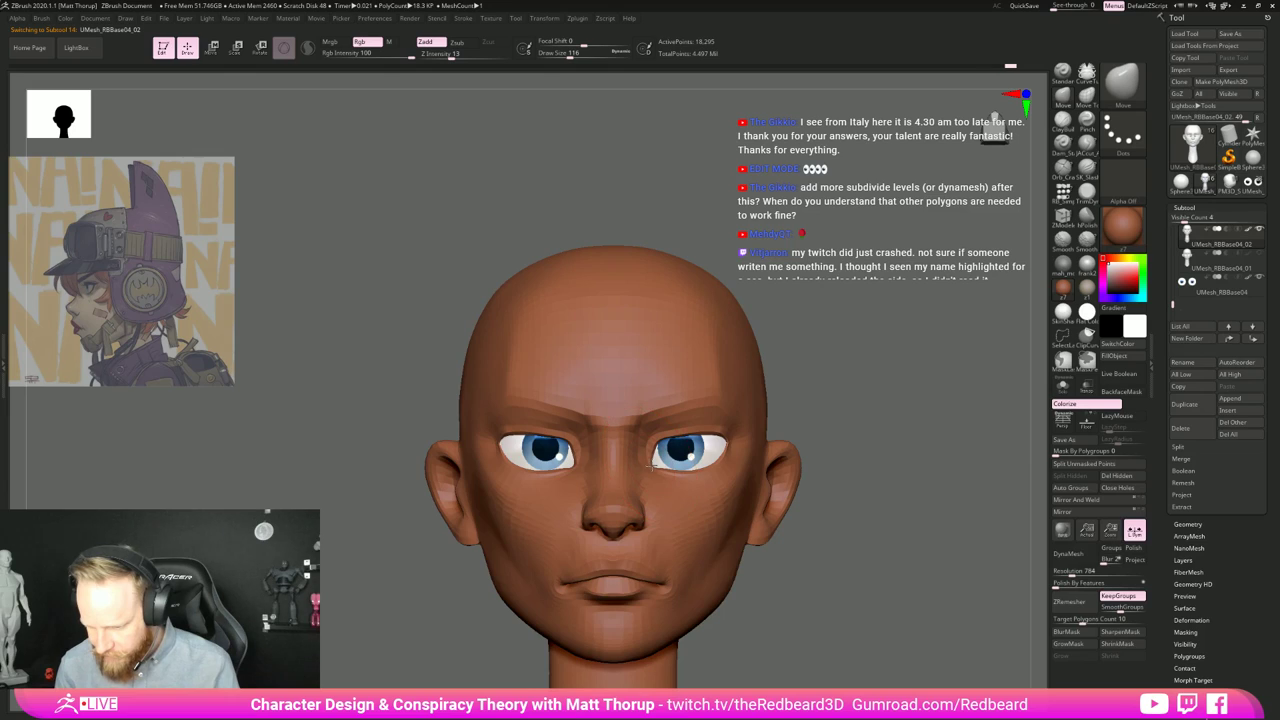
{"action": "key", "text": "bracketleft"}
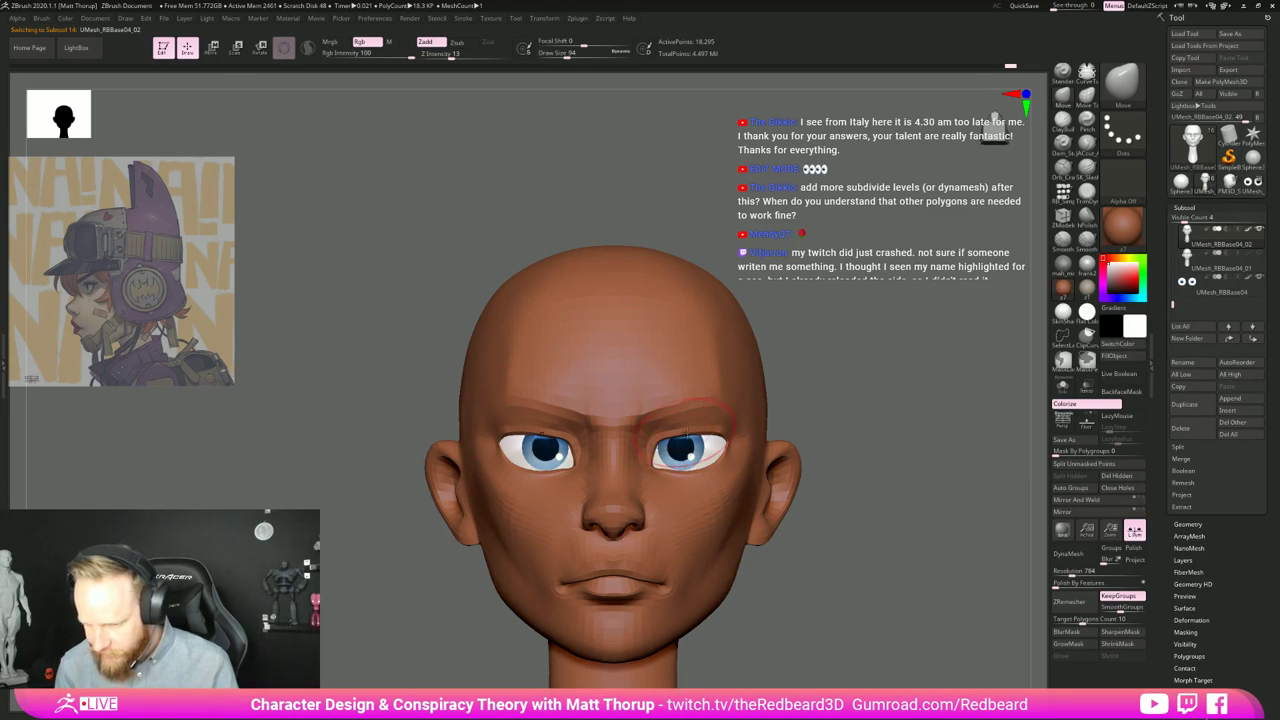
{"action": "right_click_drag", "start_coordinate": [685, 425], "coordinate": [695, 477]}
{"action": "key", "text": "bracketright"}
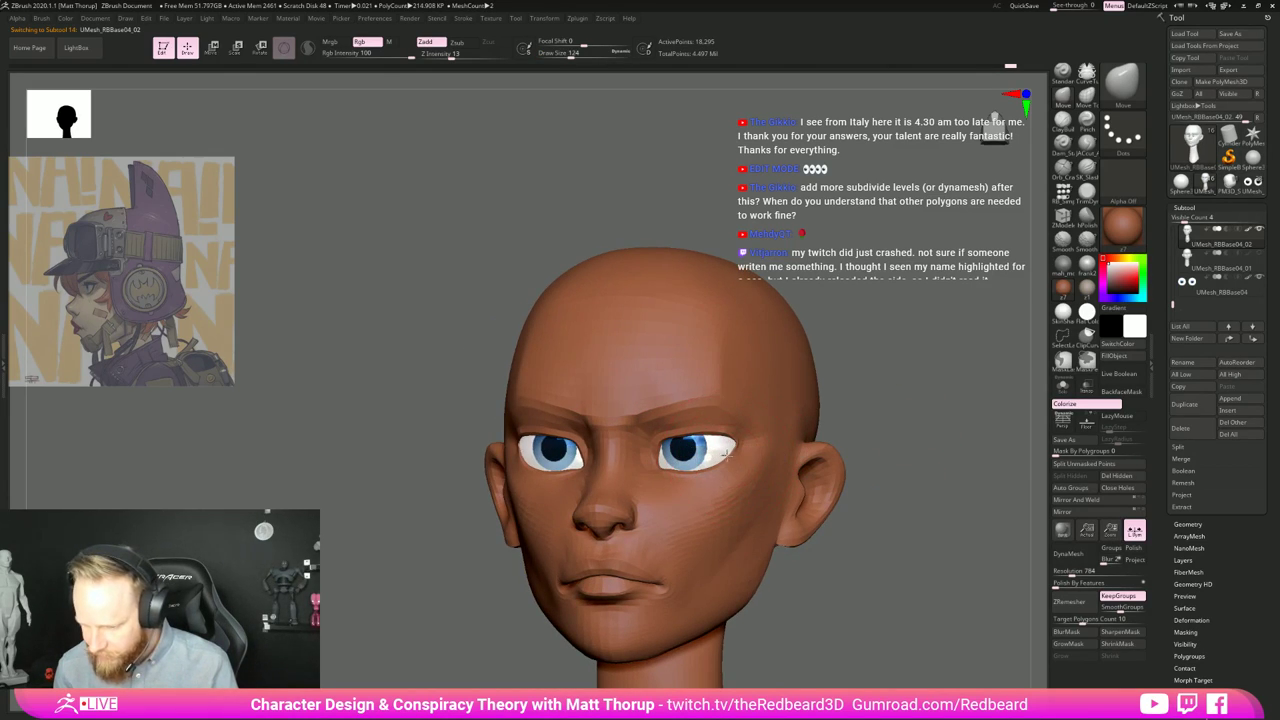
{"action": "right_click_drag", "start_coordinate": [881, 412], "coordinate": [920, 417]}
{"action": "right_click_drag", "start_coordinate": [815, 457], "coordinate": [803, 431], "text": "ctrl"}
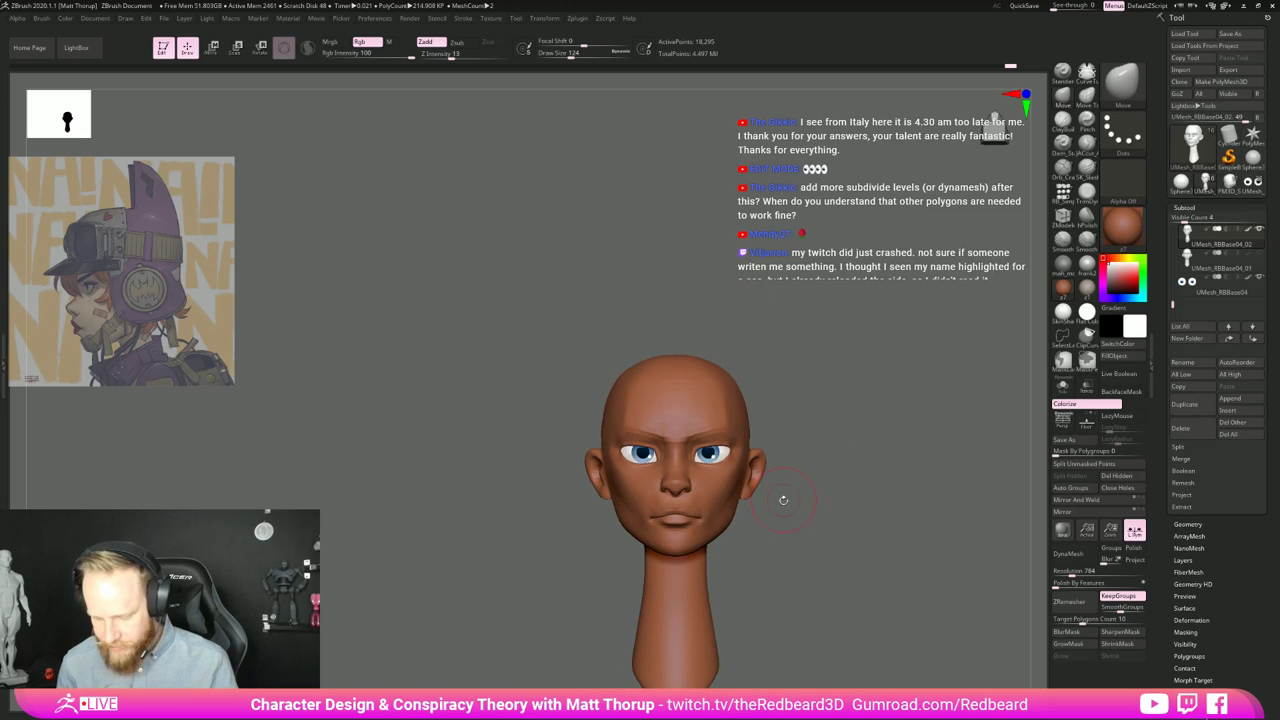
Step: Isolate the head mesh and hide the polygroups inside the eye sockets
{"action": "key", "text": "ctrl+shift"}
{"action": "left_click", "coordinate": [1020, 428], "text": "ctrl+shift"}
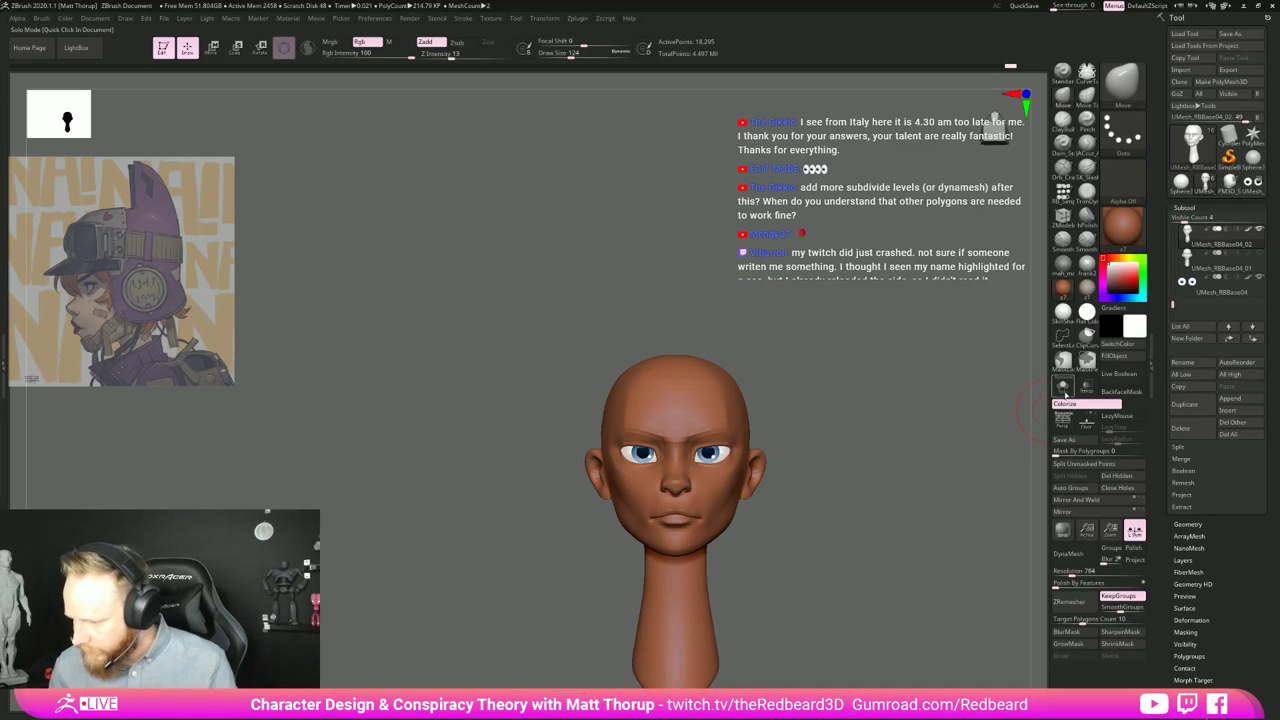
{"action": "left_click", "coordinate": [1063, 387]}
{"action": "left_click_drag", "start_coordinate": [943, 441], "coordinate": [975, 520], "text": "alt"}
{"action": "left_click", "coordinate": [705, 421], "text": "ctrl+shift"}
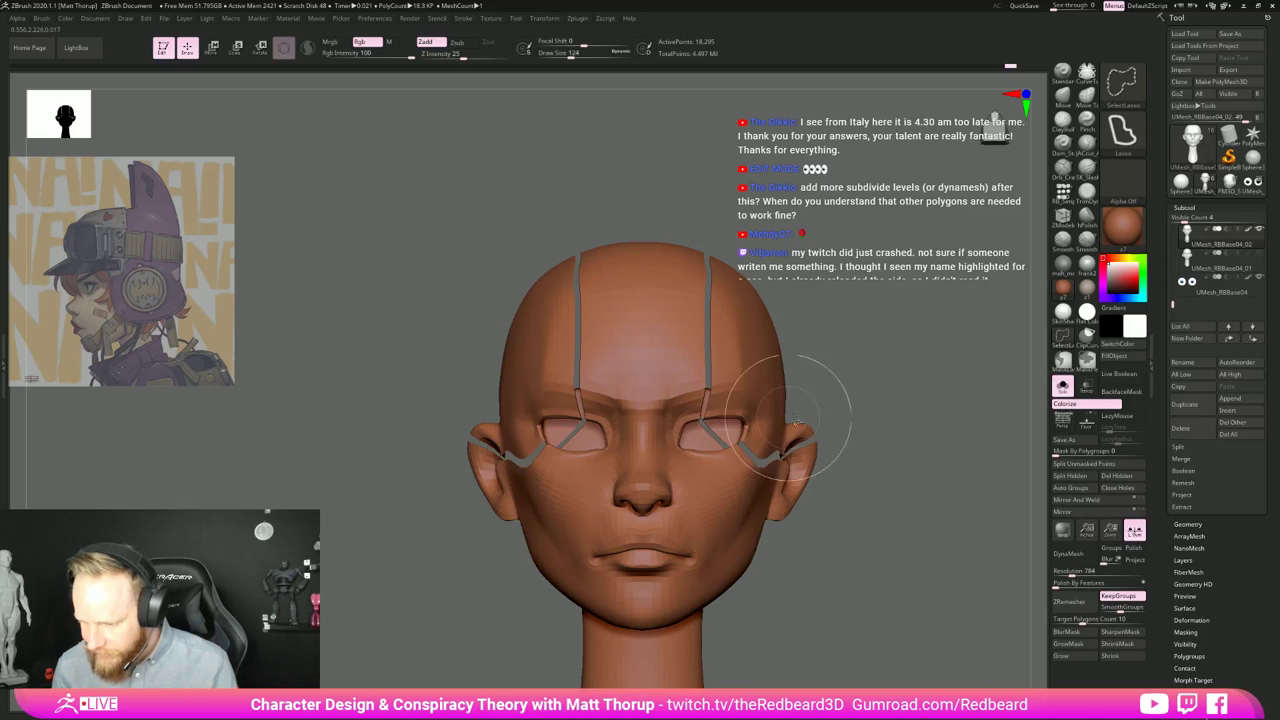
{"action": "left_click", "coordinate": [803, 411], "text": "ctrl+shift"}
{"action": "left_click", "coordinate": [716, 440], "text": "ctrl+shift"}
{"action": "left_click_drag", "start_coordinate": [808, 401], "coordinate": [843, 392], "text": "ctrl+shift"}
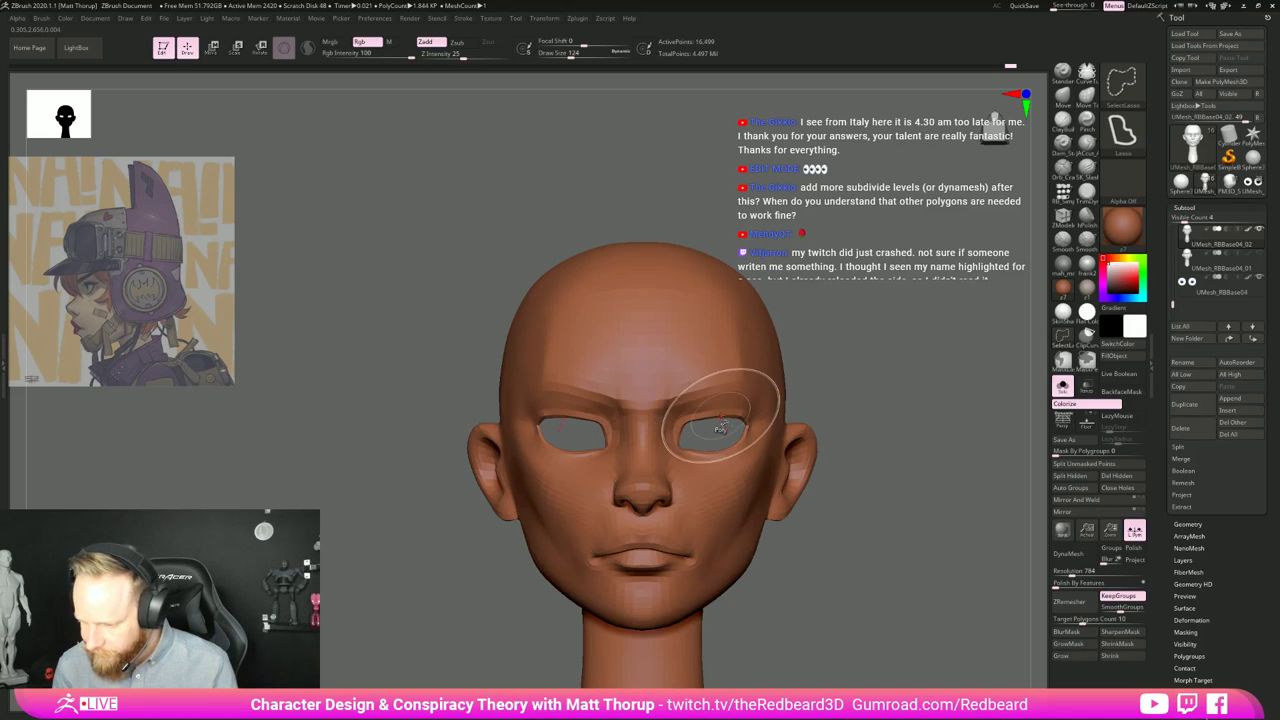
Step: Mask the eye sockets together with their eyelid rims and restore the head mesh to full visibility
{"action": "left_click_drag", "start_coordinate": [737, 406], "coordinate": [862, 408]}
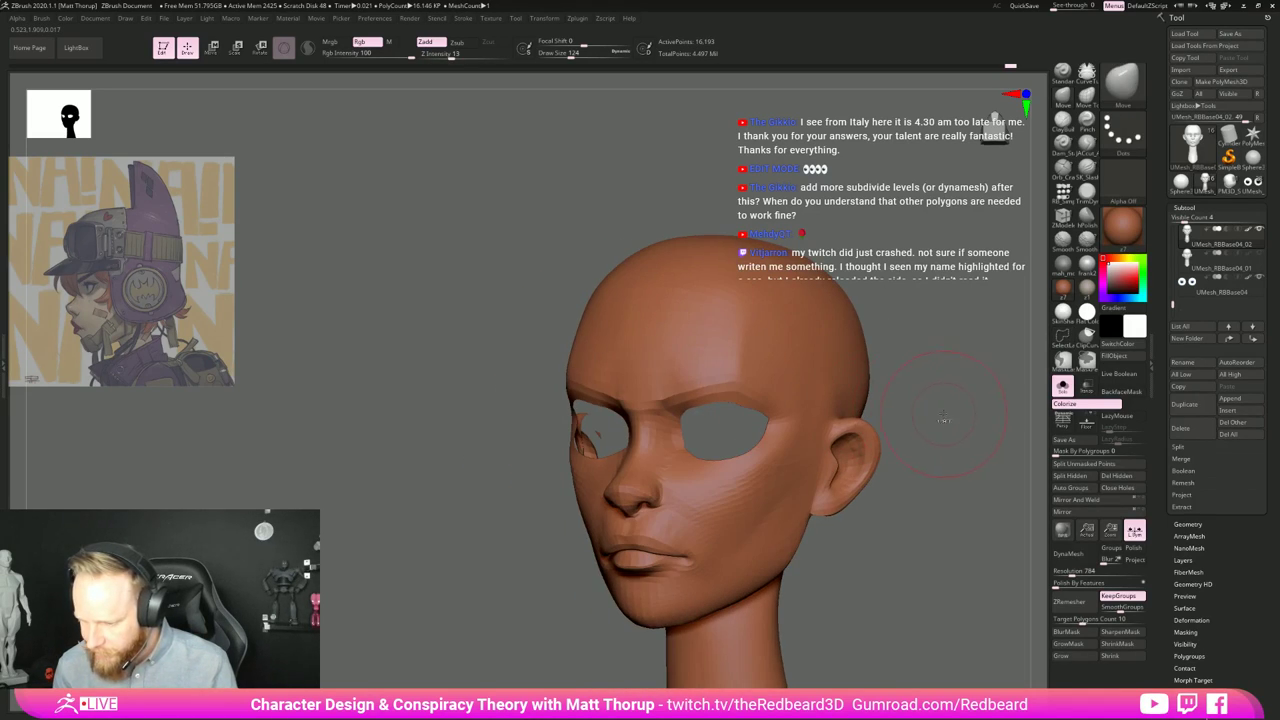
{"action": "left_click_drag", "start_coordinate": [943, 419], "coordinate": [901, 491], "text": "ctrl+shift"}
{"action": "left_click", "coordinate": [945, 431], "text": "ctrl"}
{"action": "left_click", "coordinate": [929, 457], "text": "ctrl+shift"}
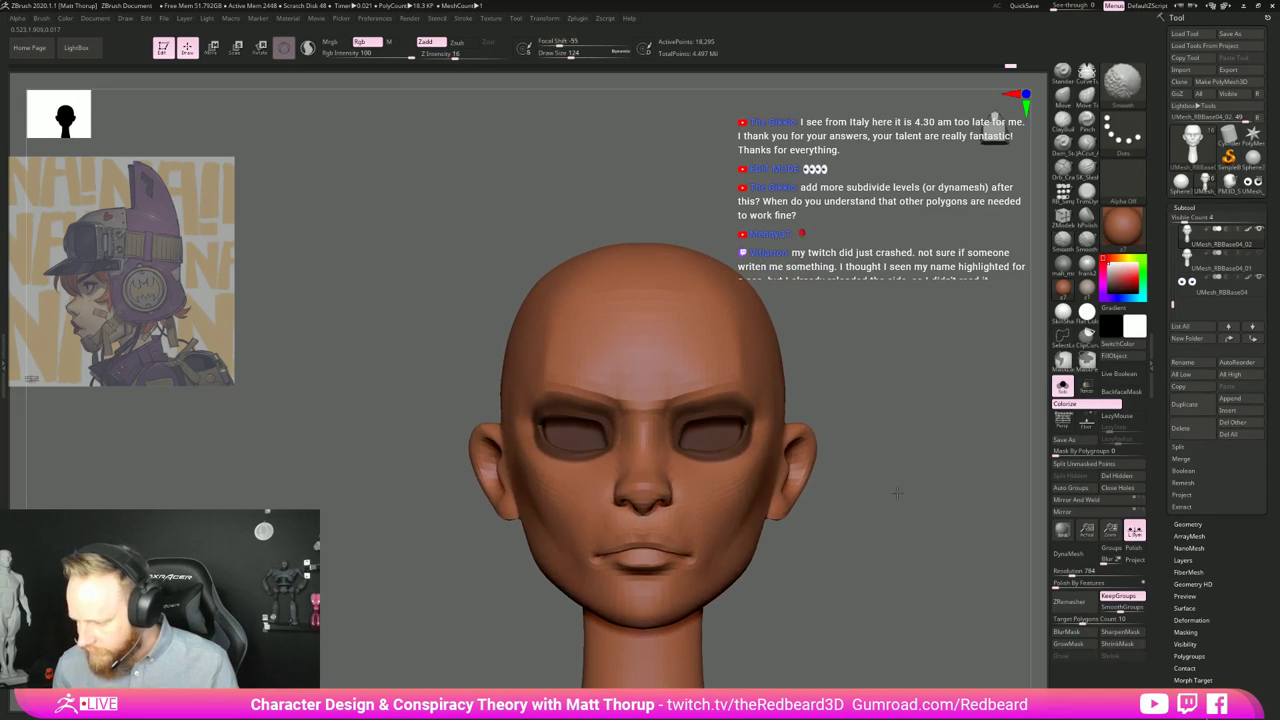
Step: Grow the mask around the eyes twice and invert it so that only the eye area is editable
{"action": "key", "text": "f"}
{"action": "left_click", "coordinate": [1073, 644]}
{"action": "left_click", "coordinate": [1073, 644]}
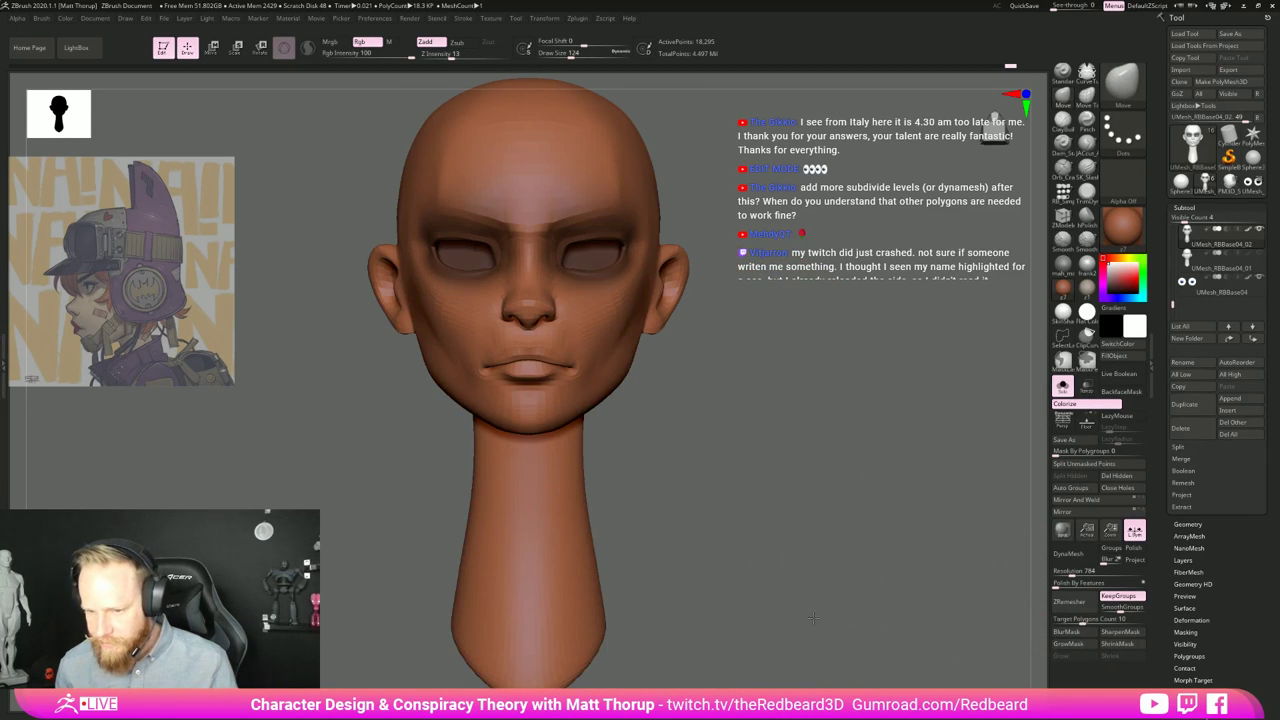
{"action": "left_click", "coordinate": [817, 543], "text": "ctrl"}
{"action": "left_click_drag", "start_coordinate": [828, 511], "coordinate": [811, 619], "text": "alt"}
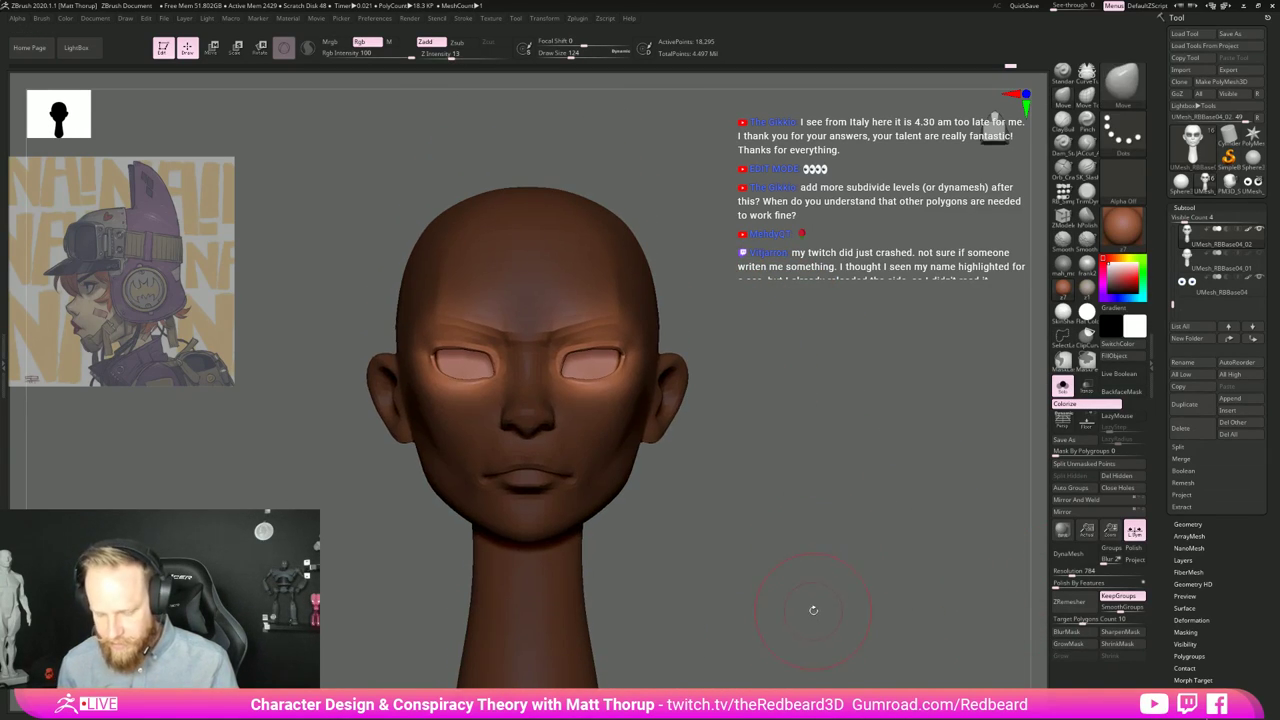
Step: Show all subtools again, place the transform gizmo at the eye in side view and reset its orientation
{"action": "left_click", "coordinate": [1063, 387]}
{"action": "key", "text": "r"}
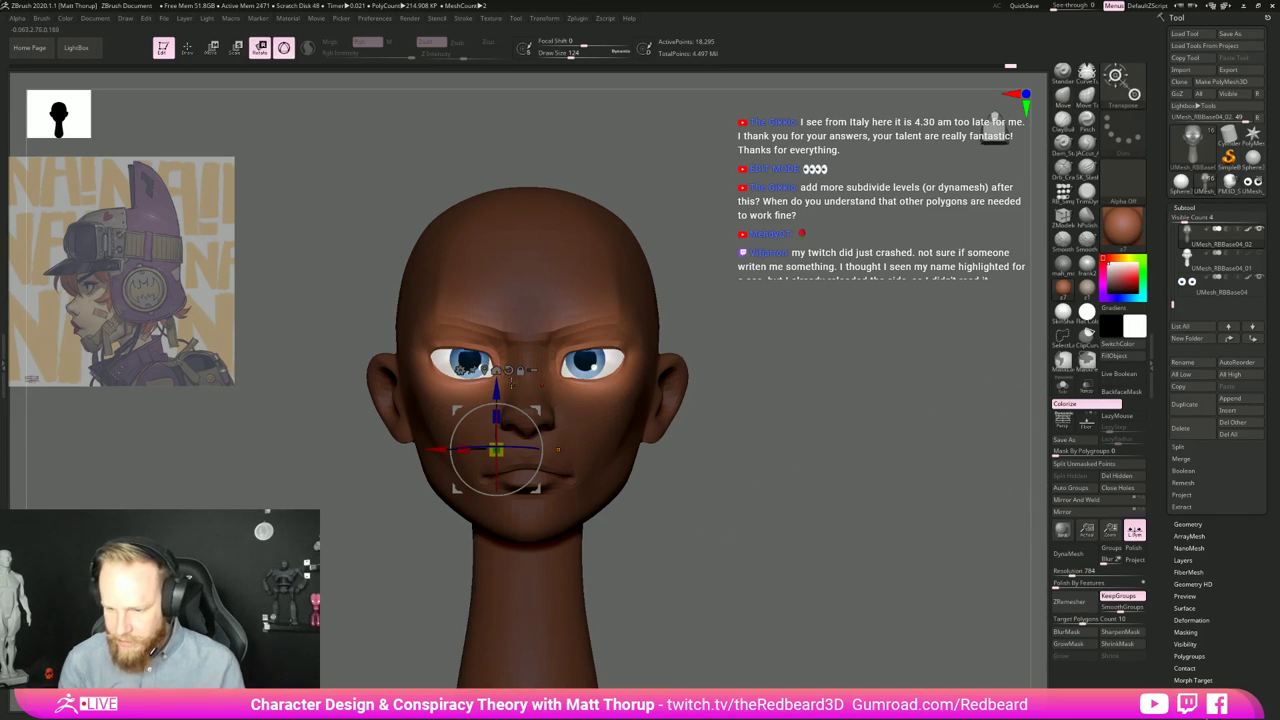
{"action": "left_click", "coordinate": [485, 371]}
{"action": "left_click_drag", "start_coordinate": [800, 337], "coordinate": [690, 335], "text": "shift"}
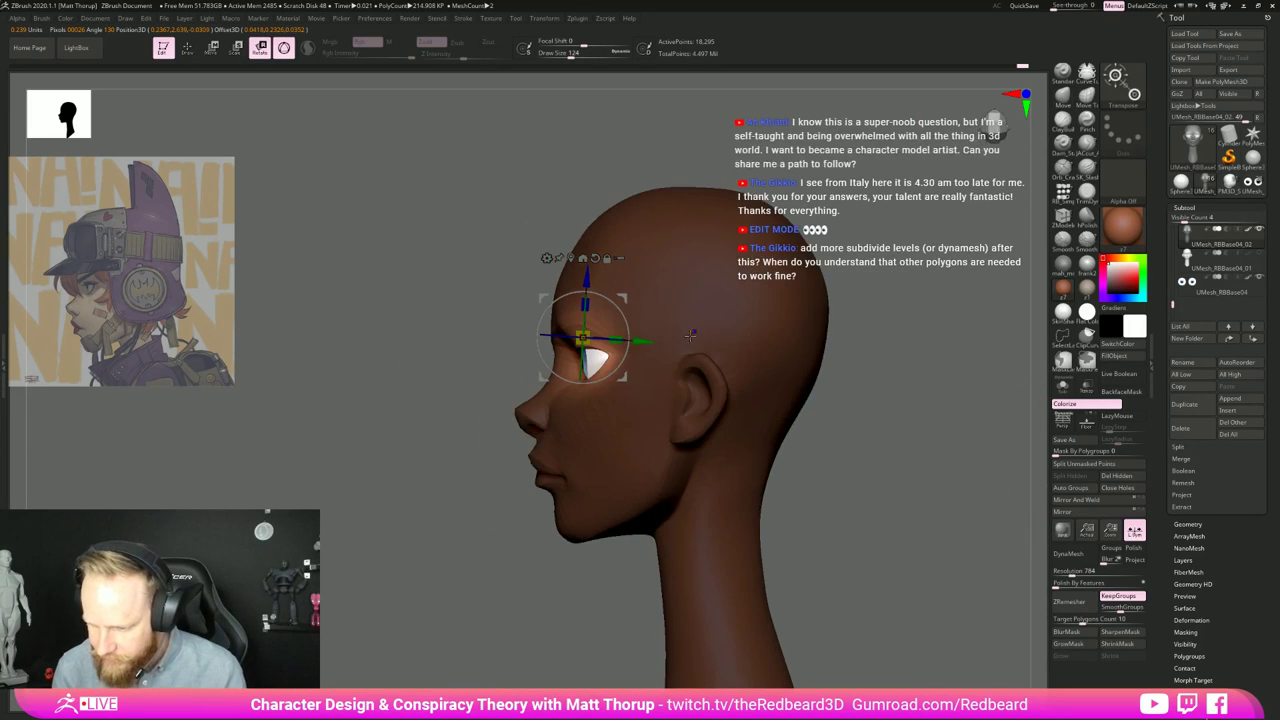
{"action": "left_click_drag", "start_coordinate": [622, 376], "coordinate": [641, 404], "text": "alt"}
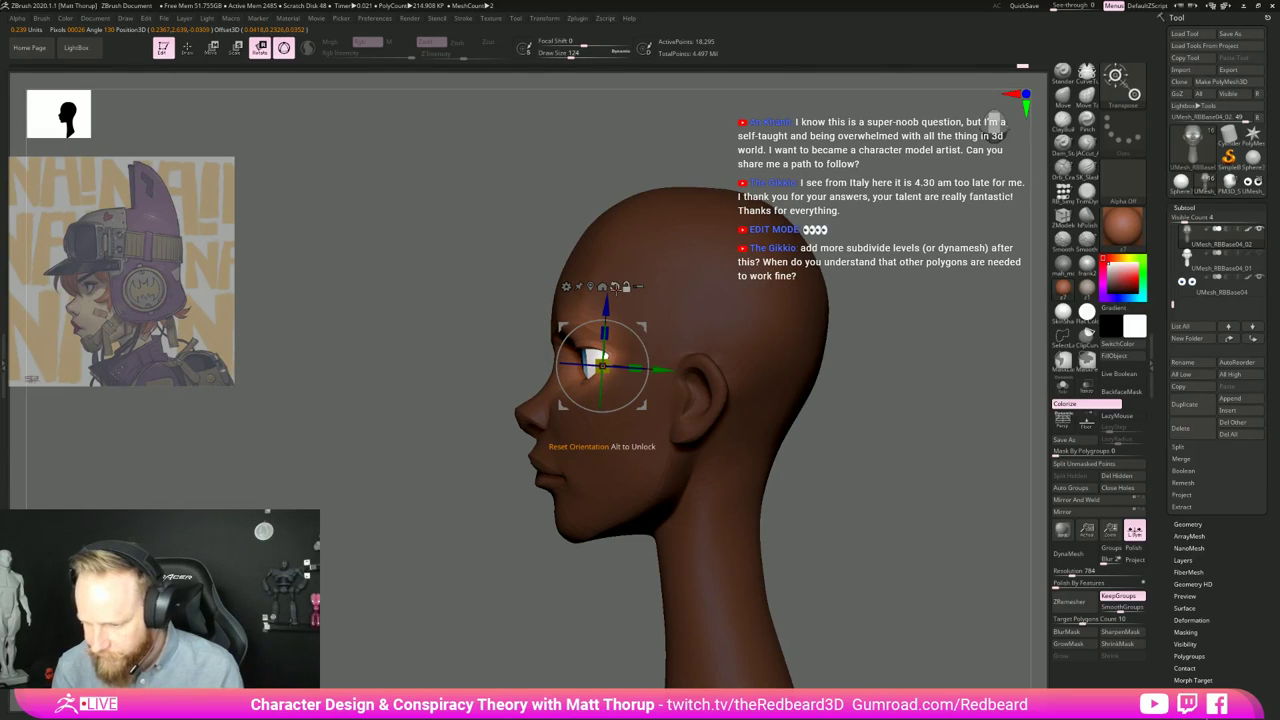
{"action": "left_click", "coordinate": [616, 288], "text": "alt"}
Step: Nudge the unmasked eye area slightly backward and down in side view with the gizmo, then return to sculpting
{"action": "left_click_drag", "start_coordinate": [449, 540], "coordinate": [846, 456], "text": "shift"}
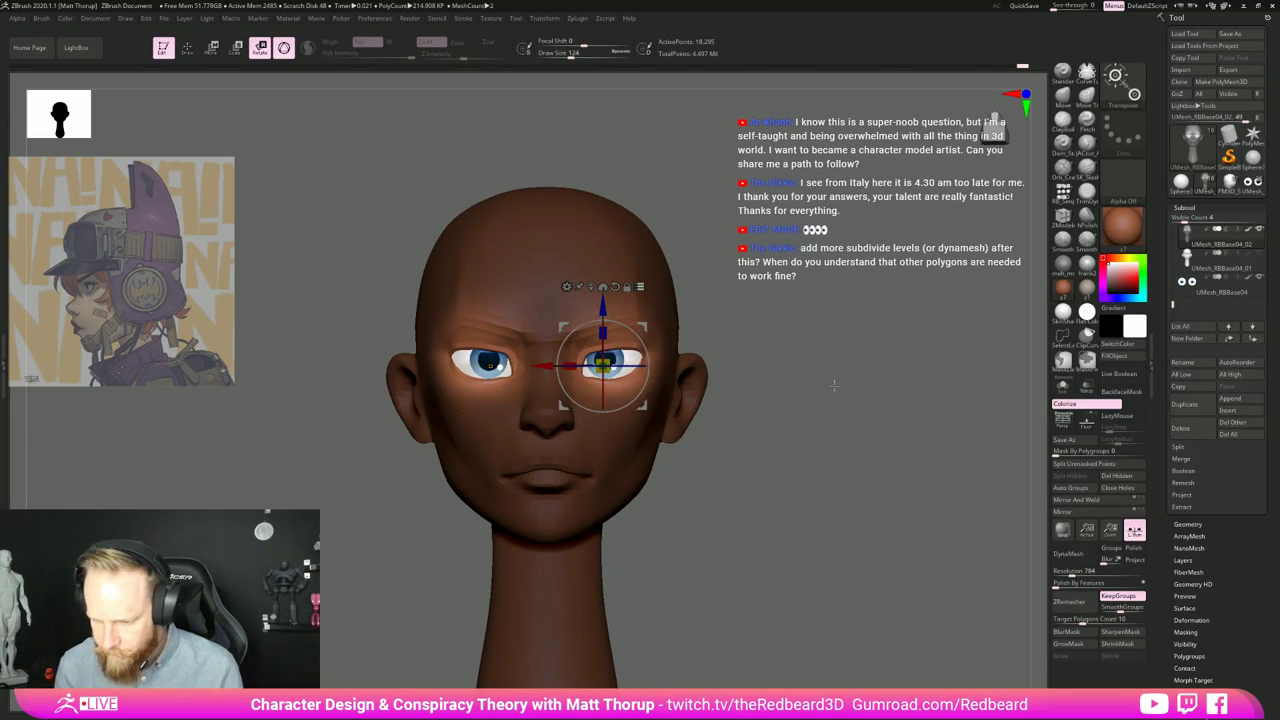
{"action": "left_click_drag", "start_coordinate": [834, 386], "coordinate": [823, 405], "text": "shift"}
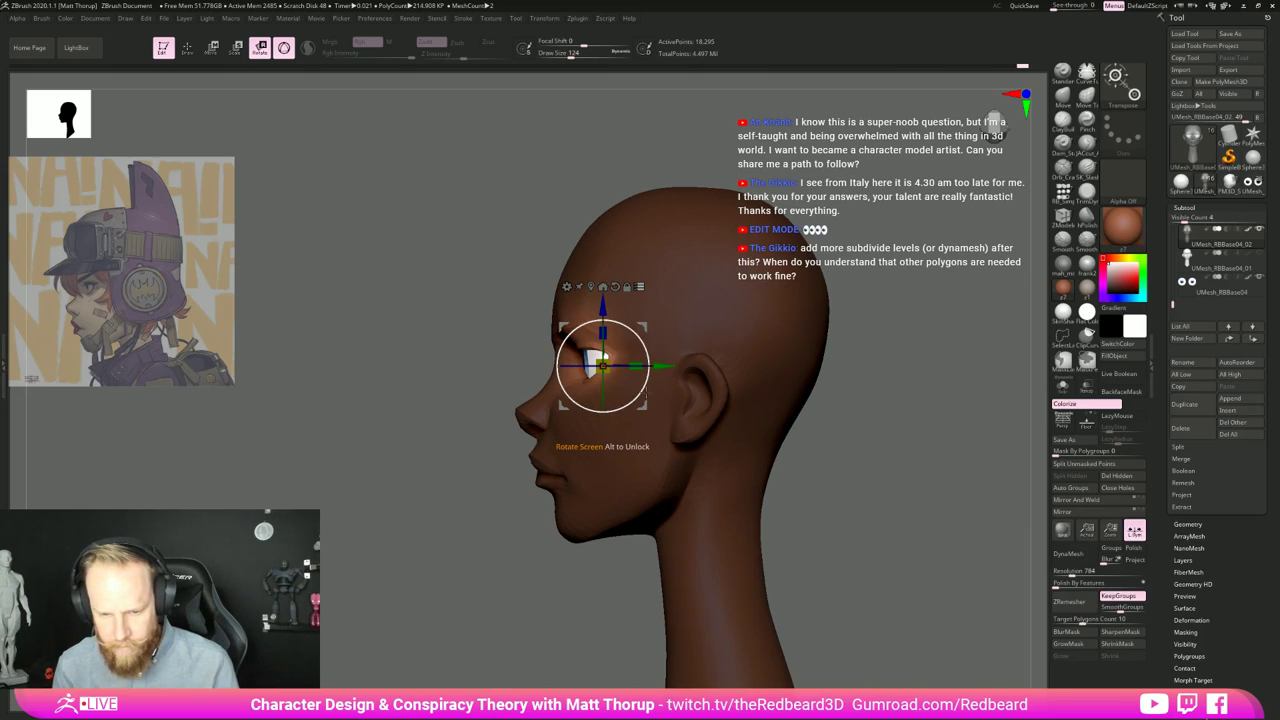
{"action": "left_click_drag", "start_coordinate": [664, 367], "coordinate": [661, 367]}
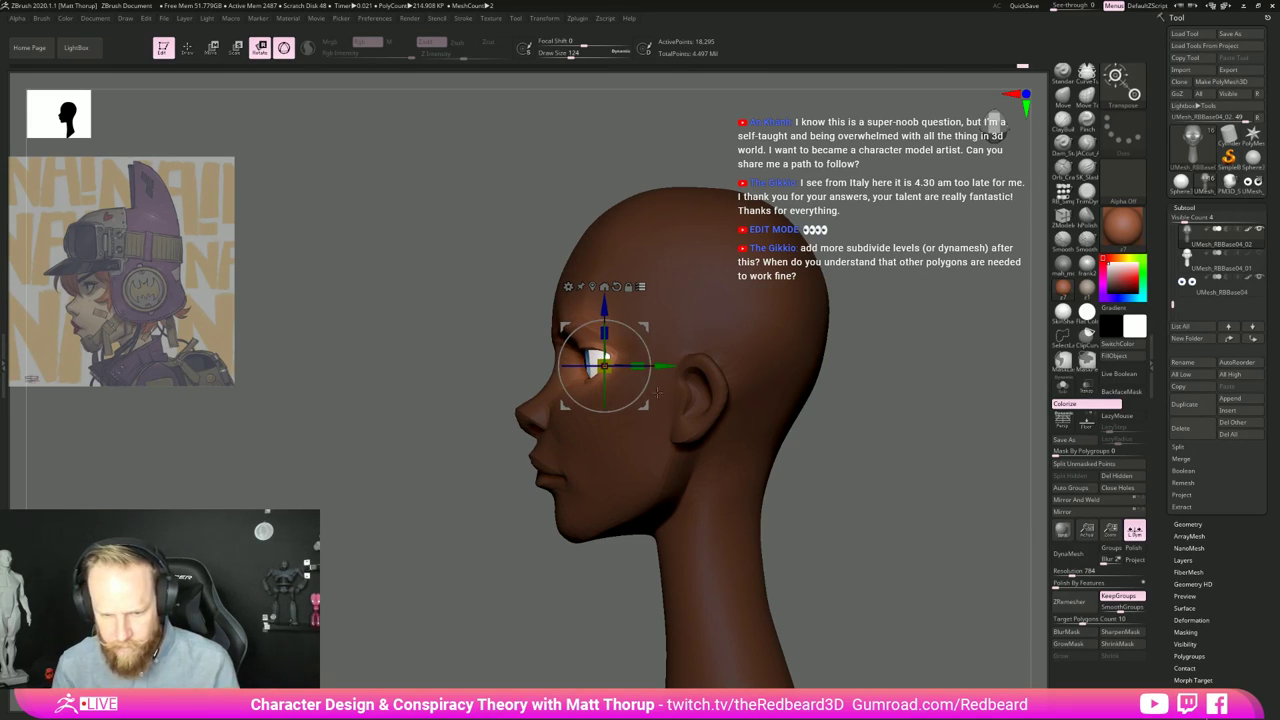
{"action": "left_click_drag", "start_coordinate": [604, 305], "coordinate": [604, 307]}
{"action": "key", "text": "q"}
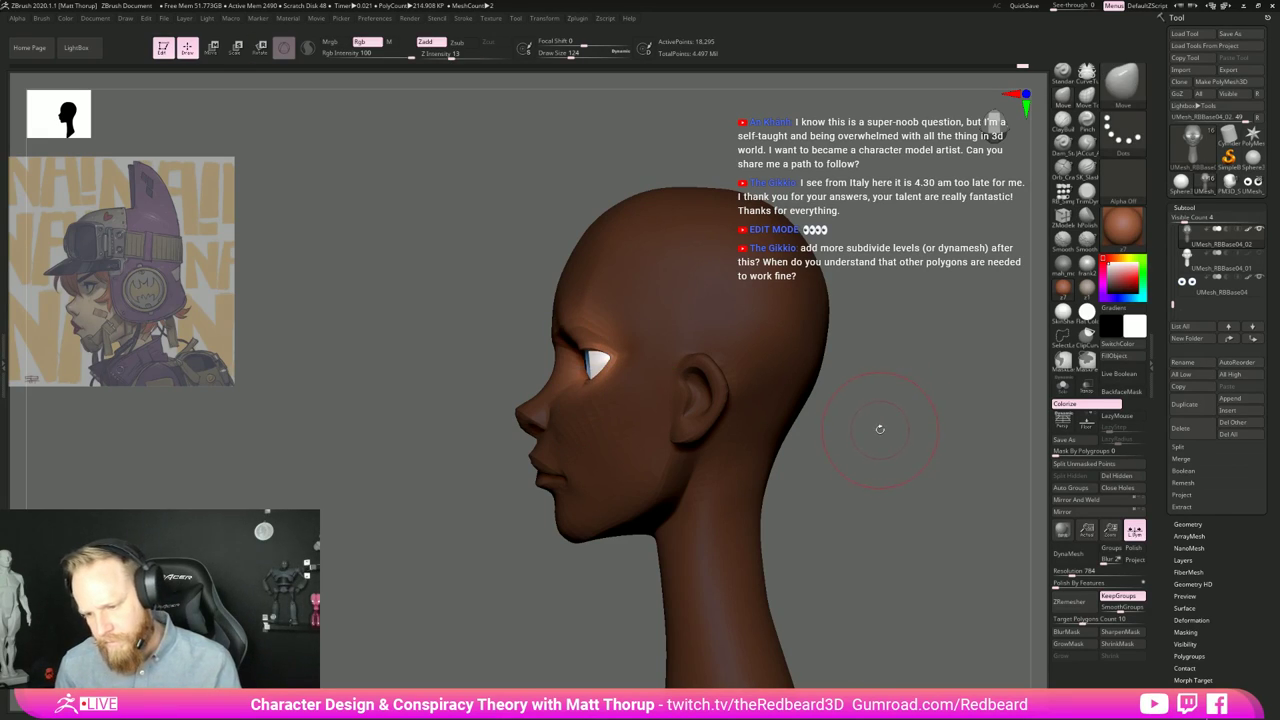
Step: Clear the mask from the head and set the Move brush's draw size to 49
{"action": "mouse_move", "coordinate": [880, 429]}
{"action": "left_mouse_down"}
{"action": "mouse_move", "coordinate": [900, 491]}
{"action": "mouse_move", "coordinate": [937, 514]}
{"action": "mouse_move", "coordinate": [763, 469]}
{"action": "mouse_move", "coordinate": [794, 543]}
{"action": "mouse_move", "coordinate": [777, 517]}
{"action": "left_mouse_up"}
{"action": "key", "text": "s"}
{"action": "left_click_drag", "start_coordinate": [610, 415], "coordinate": [640, 407]}
{"action": "key", "text": "s"}
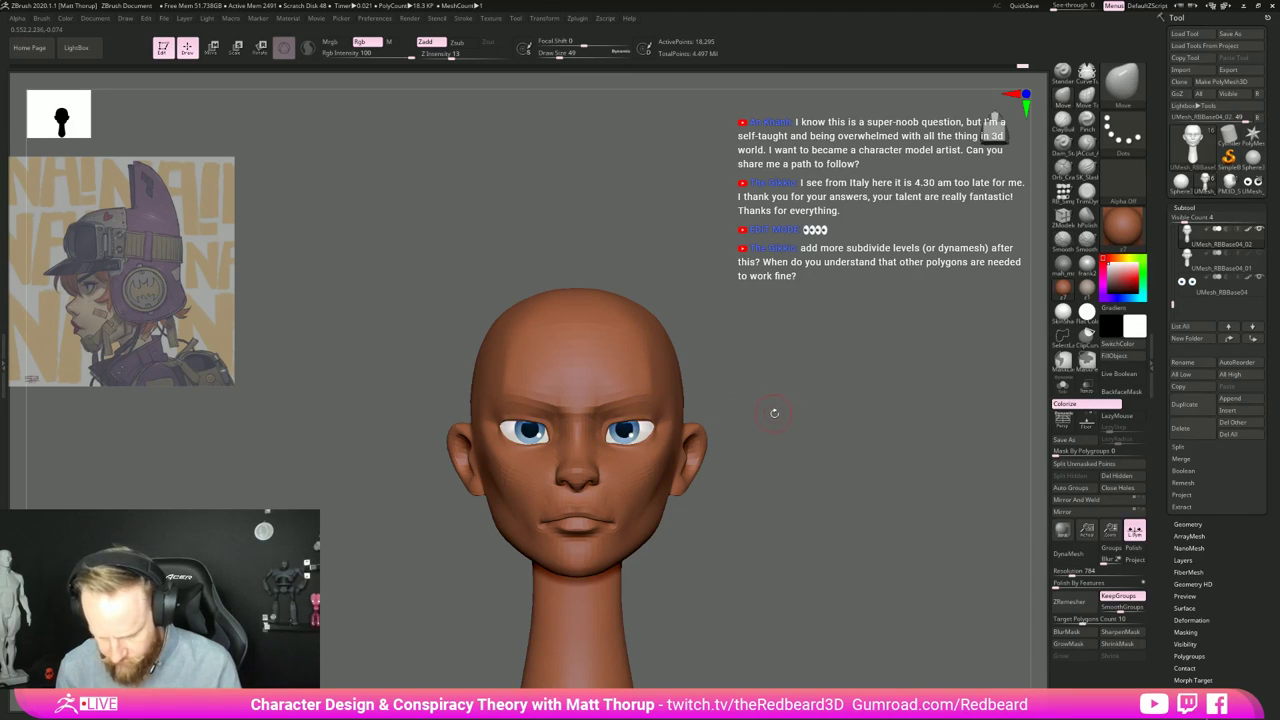
Step: Adjust the upper eyelids near the inner corners from below with the Move brush at draw size 51
{"action": "left_click_drag", "start_coordinate": [790, 437], "coordinate": [885, 548], "text": "alt"}
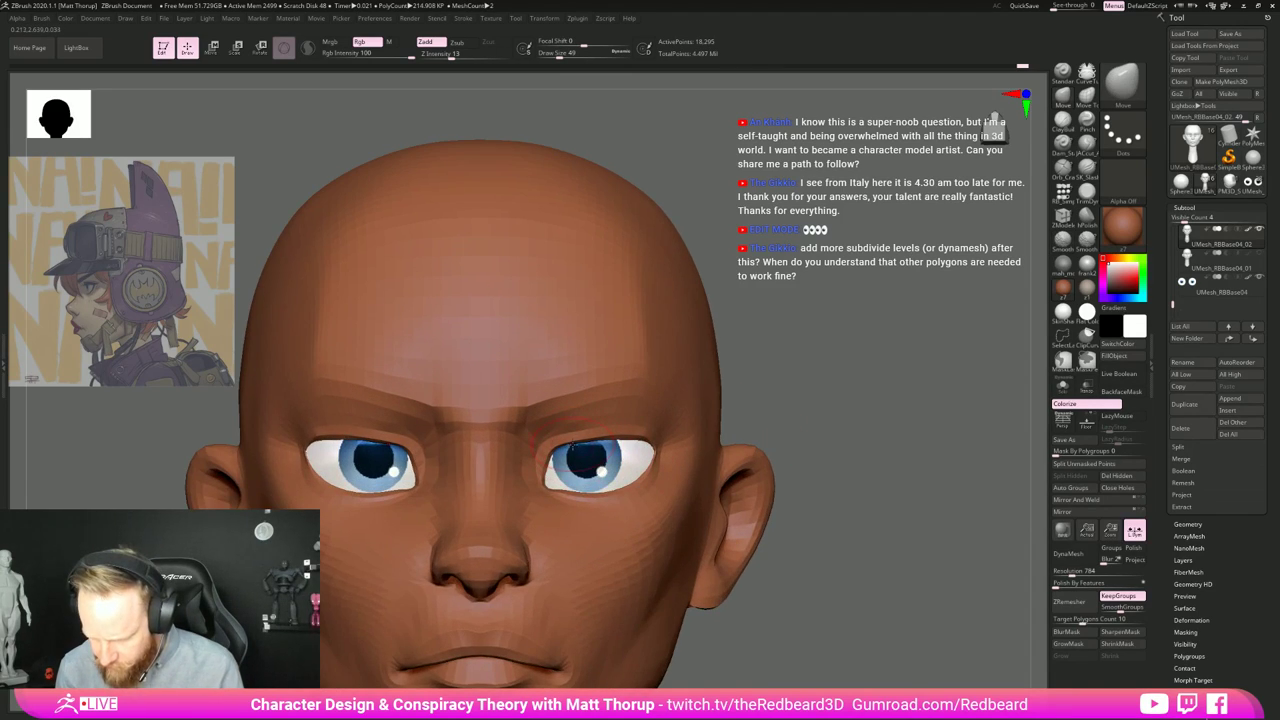
{"action": "key", "text": "["}
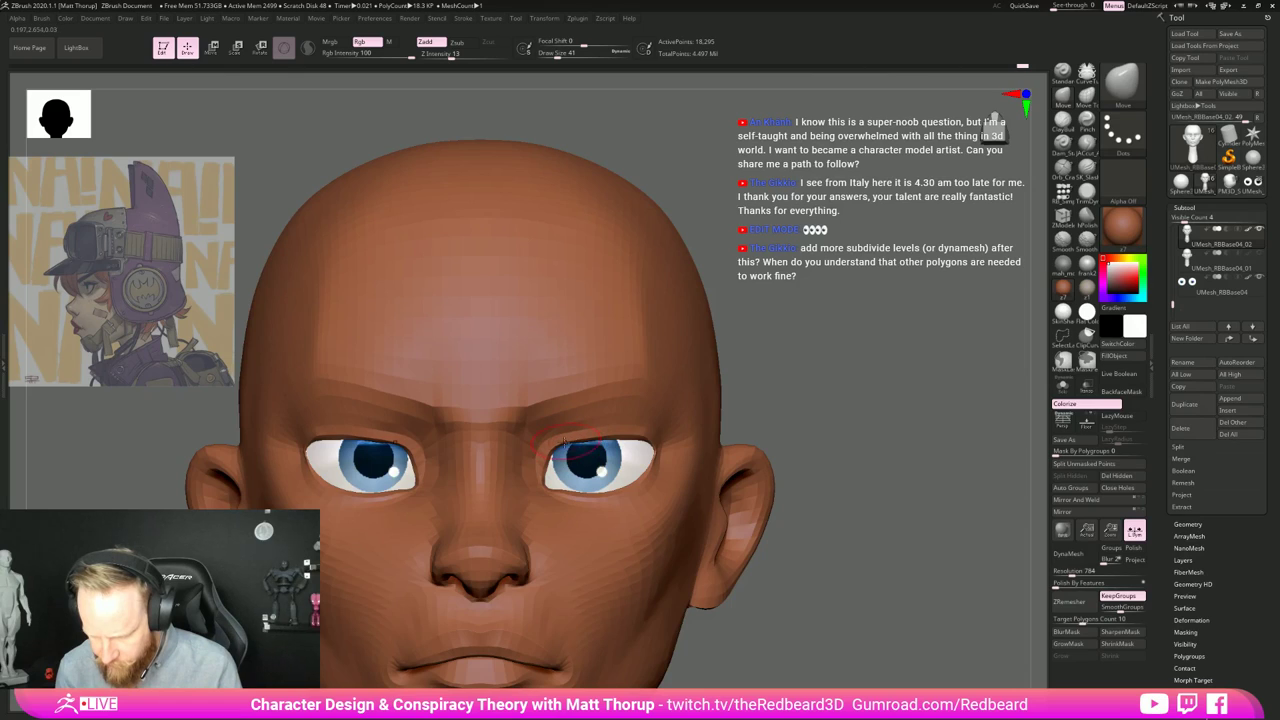
{"action": "key", "text": "bracketleft"}
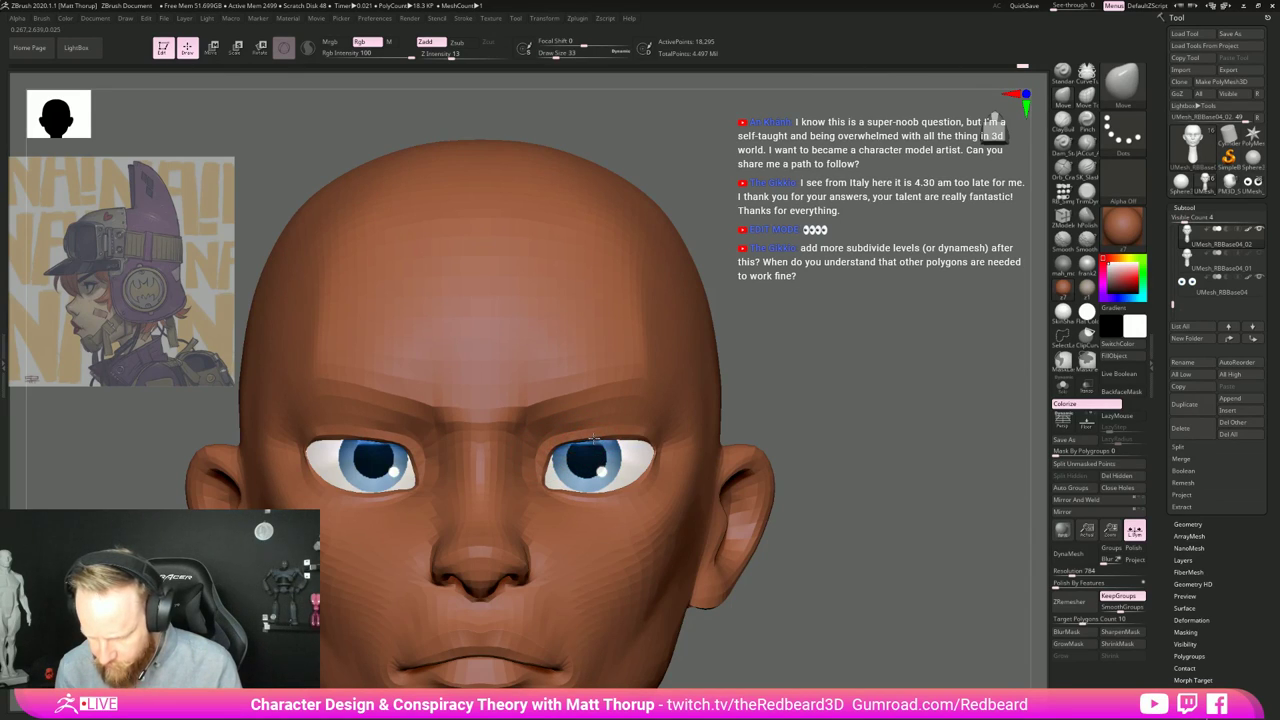
{"action": "right_click_drag", "start_coordinate": [600, 435], "coordinate": [500, 376]}
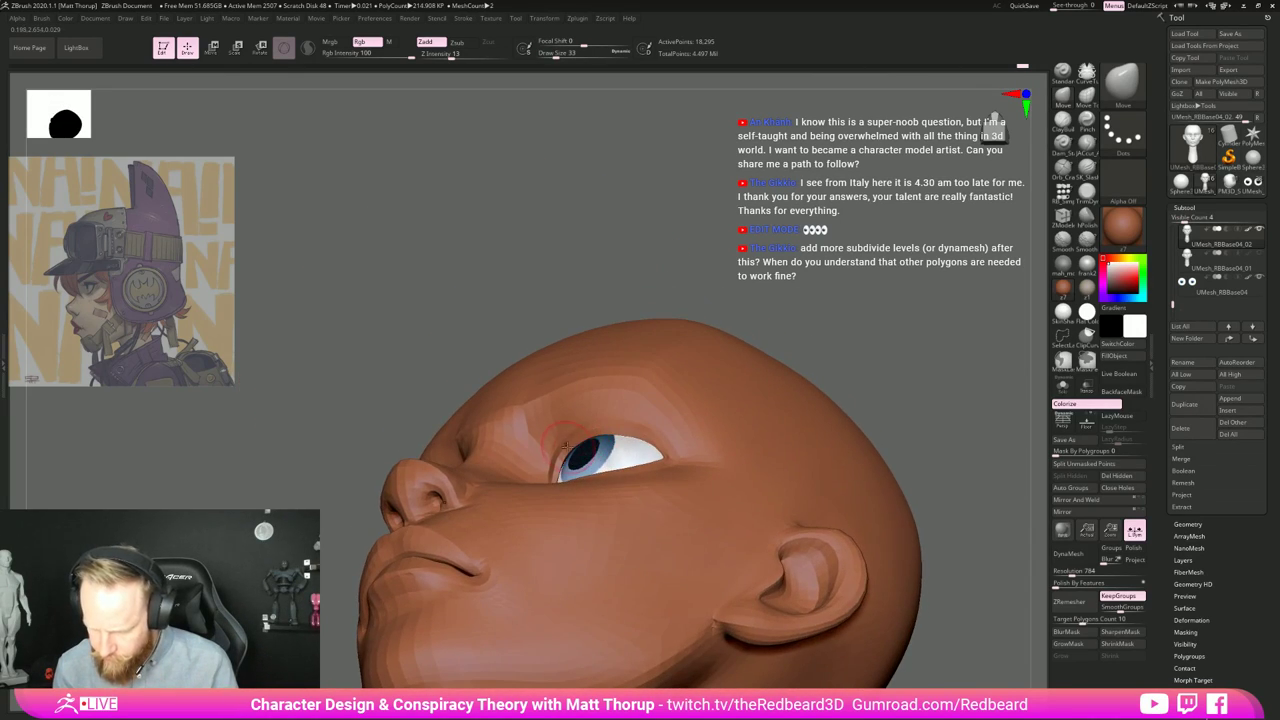
{"action": "key", "text": "bracketright"}
{"action": "key", "text": "bracketright"}
{"action": "left_click_drag", "start_coordinate": [570, 457], "coordinate": [571, 460]}
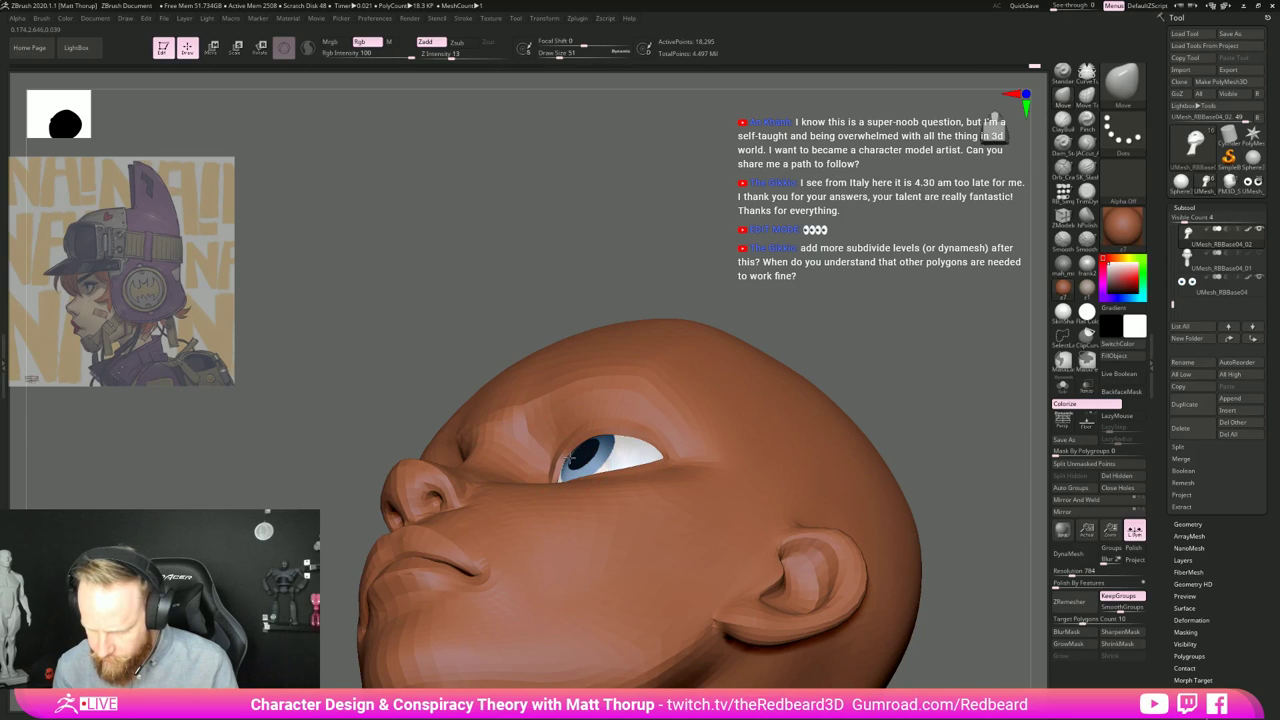
Step: Set the Move brush's Z Intensity to 19 and refine the outer half of the upper eyelids with draw size 35
{"action": "left_click", "coordinate": [458, 57]}
{"action": "right_click_drag", "start_coordinate": [736, 296], "coordinate": [842, 361]}
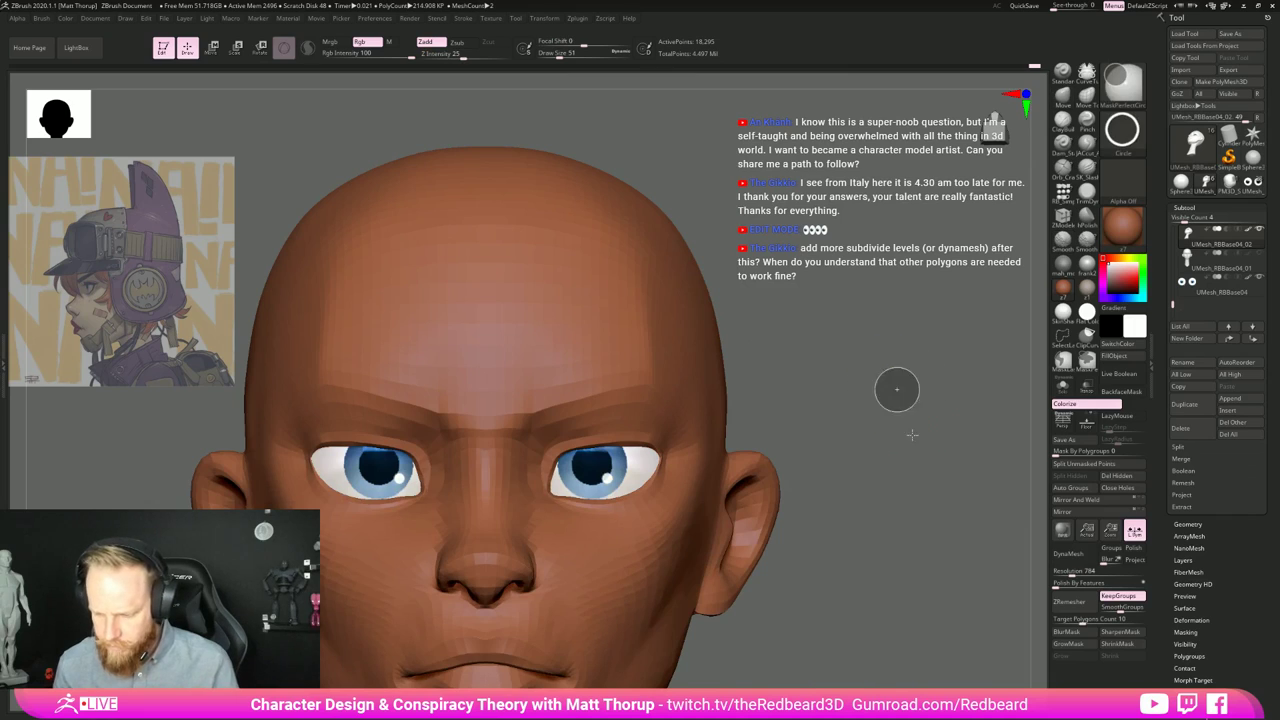
{"action": "left_click_drag", "start_coordinate": [894, 386], "coordinate": [630, 447]}
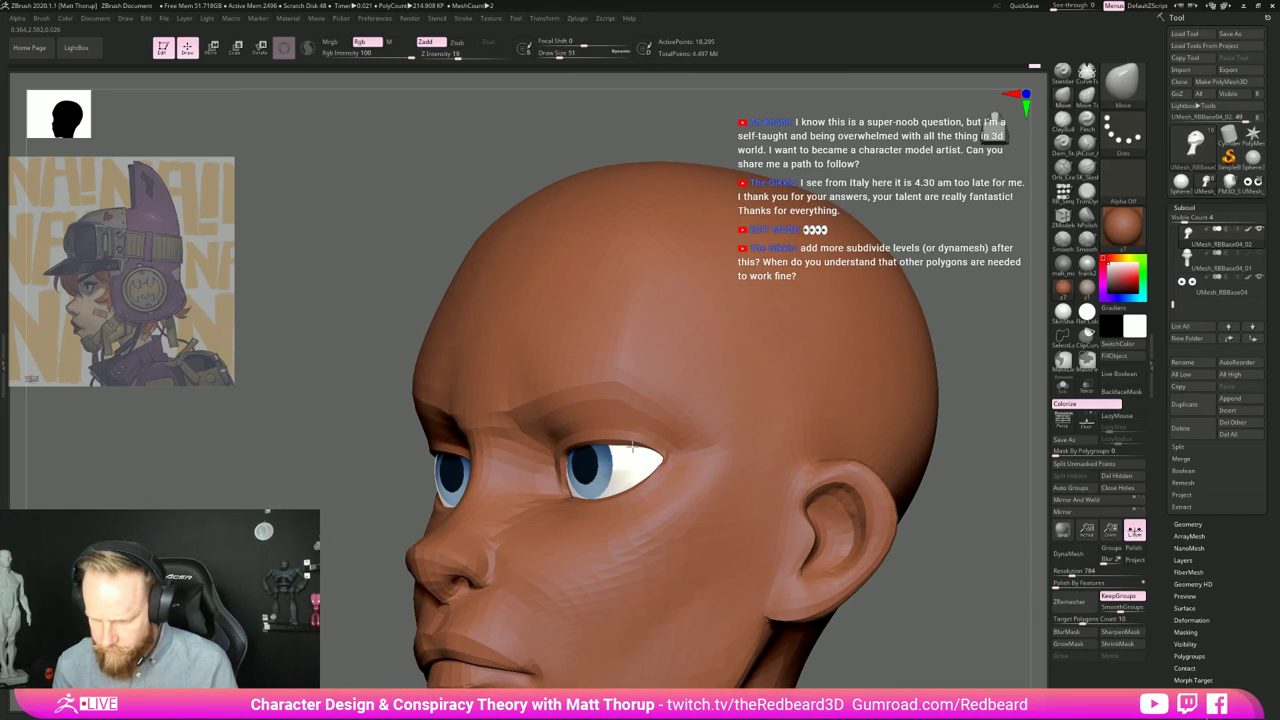
{"action": "key", "text": "s"}
{"action": "left_click", "coordinate": [613, 441]}
{"action": "mouse_move", "coordinate": [820, 490]}
{"action": "right_mouse_down"}
{"action": "mouse_move", "coordinate": [751, 510]}
{"action": "mouse_move", "coordinate": [680, 500]}
{"action": "right_mouse_up"}
{"action": "key", "text": "s"}
{"action": "left_click", "coordinate": [661, 449]}
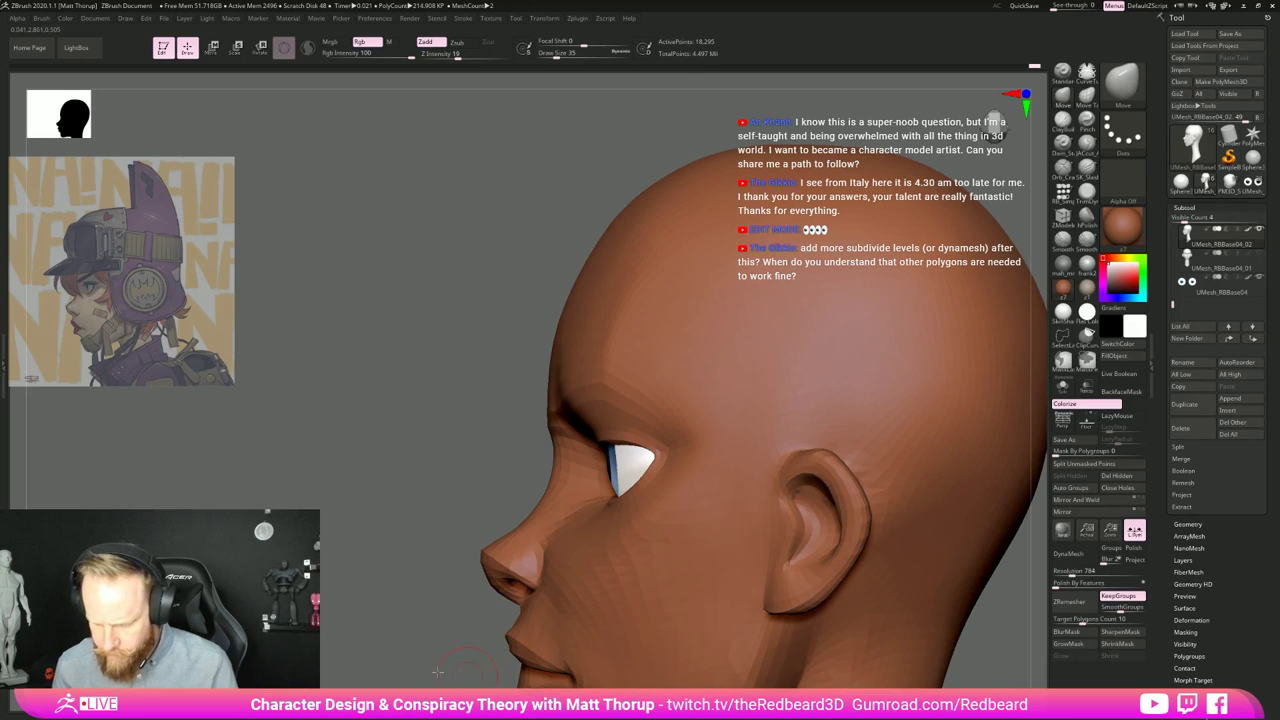
Step: Adjust the outer eye corners and lower lids in side view with the Move brush at draw sizes 77 and 65
{"action": "right_click_drag", "start_coordinate": [437, 672], "coordinate": [523, 654], "text": "ctrl"}
{"action": "right_click_drag", "start_coordinate": [849, 611], "coordinate": [965, 606]}
{"action": "key", "text": "s"}
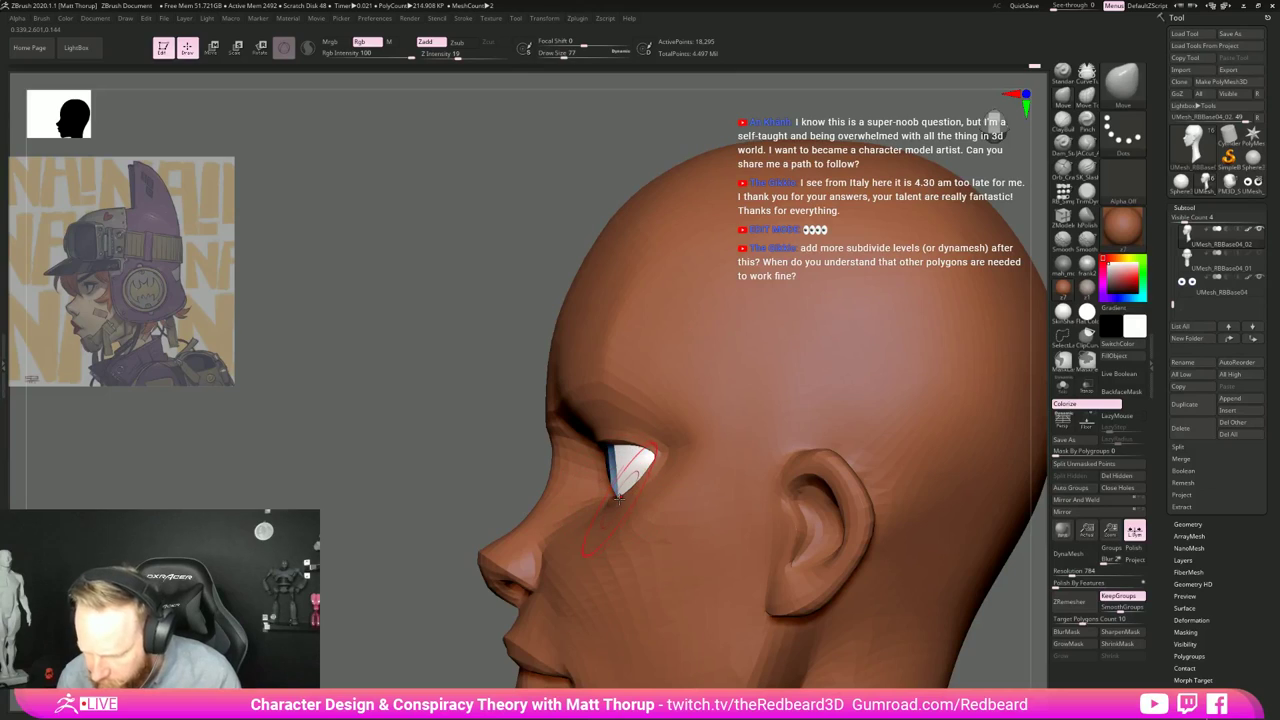
{"action": "key", "text": "s"}
{"action": "left_click_drag", "start_coordinate": [633, 449], "coordinate": [660, 452]}
{"action": "key", "text": "s"}
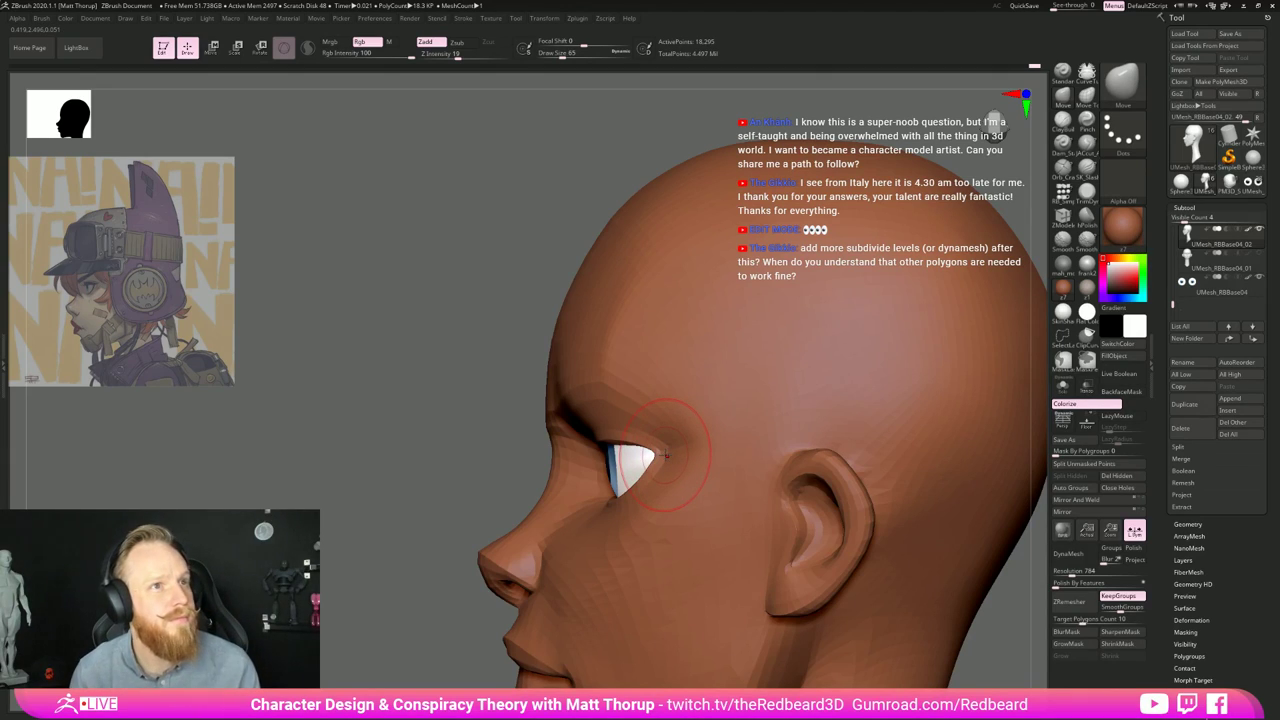
{"action": "left_click_drag", "start_coordinate": [667, 456], "coordinate": [651, 463]}
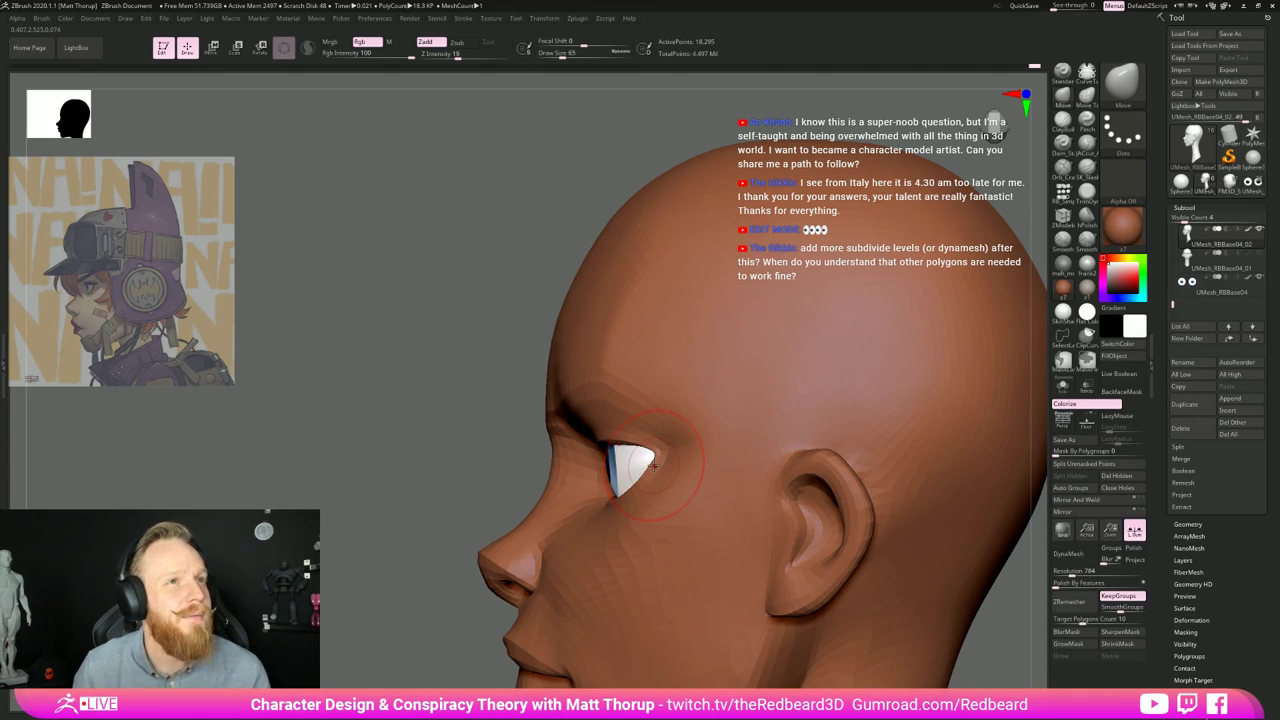
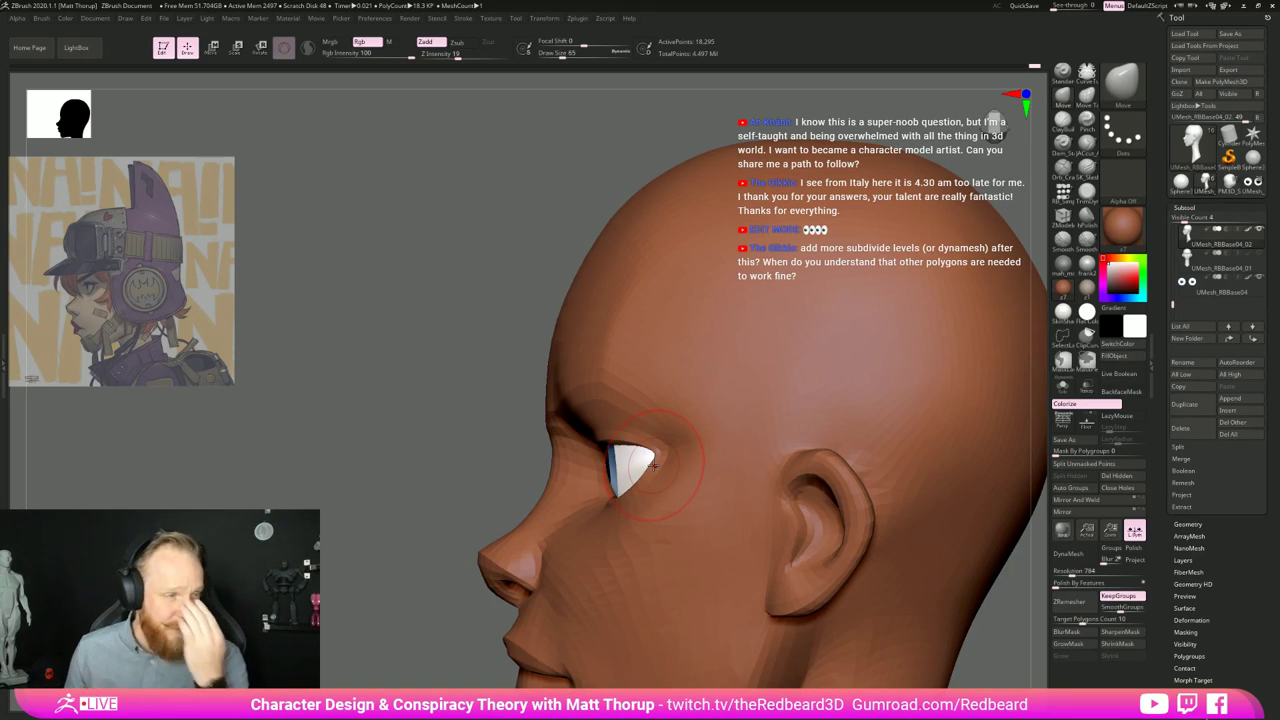
Step: Examine the head's polygroups and wireframe from the side and front, then hide the wireframe display
{"action": "left_click_drag", "start_coordinate": [1010, 640], "coordinate": [772, 572], "text": "alt"}
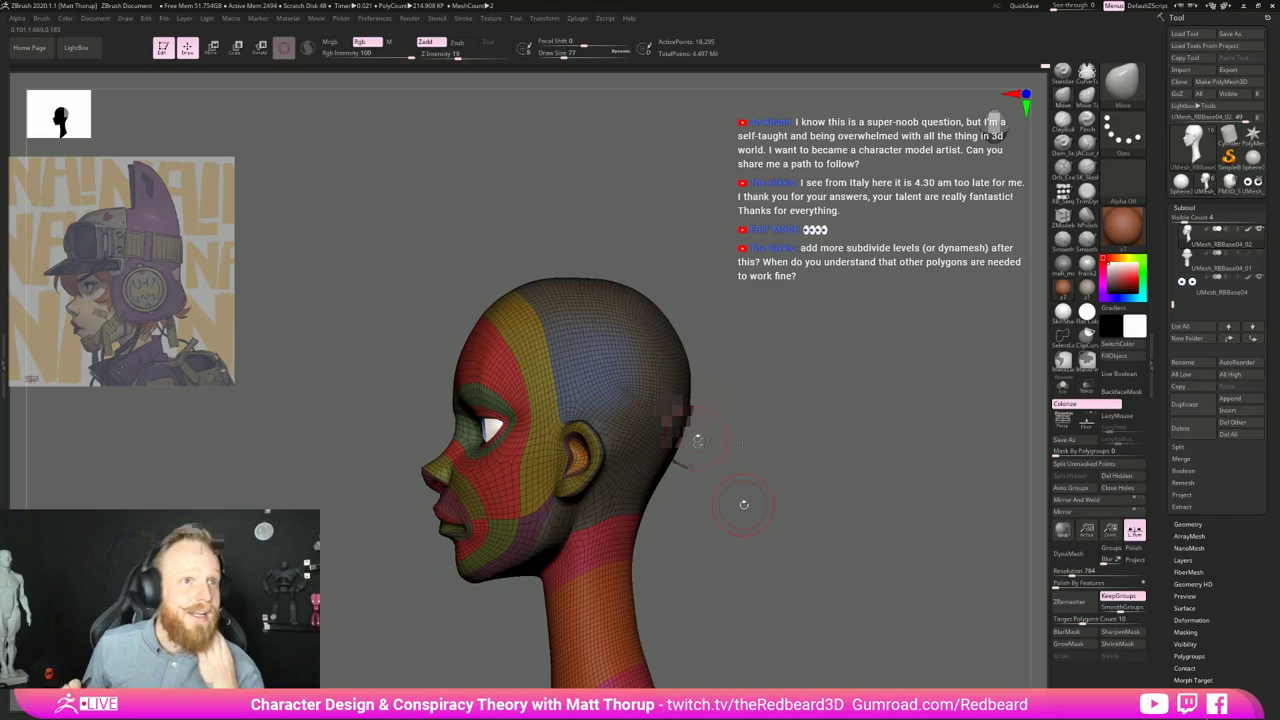
{"action": "left_click_drag", "start_coordinate": [696, 441], "coordinate": [804, 508]}
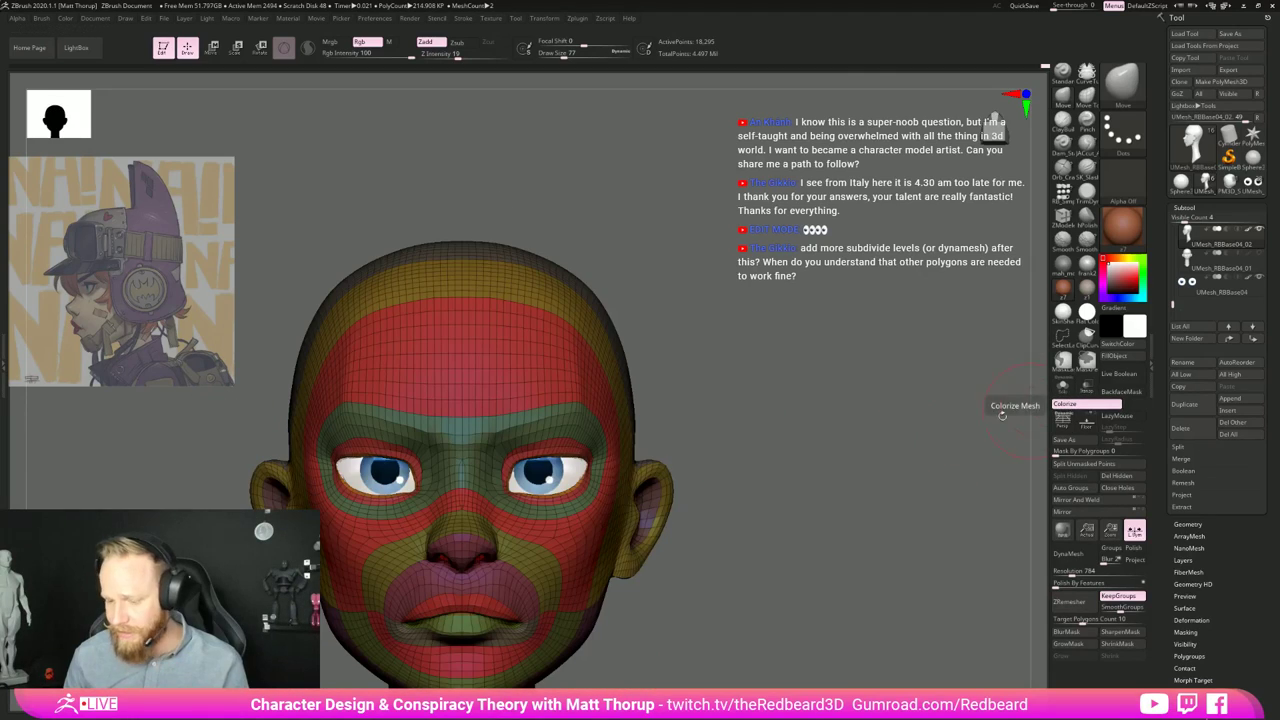
{"action": "key", "text": "shift+f"}
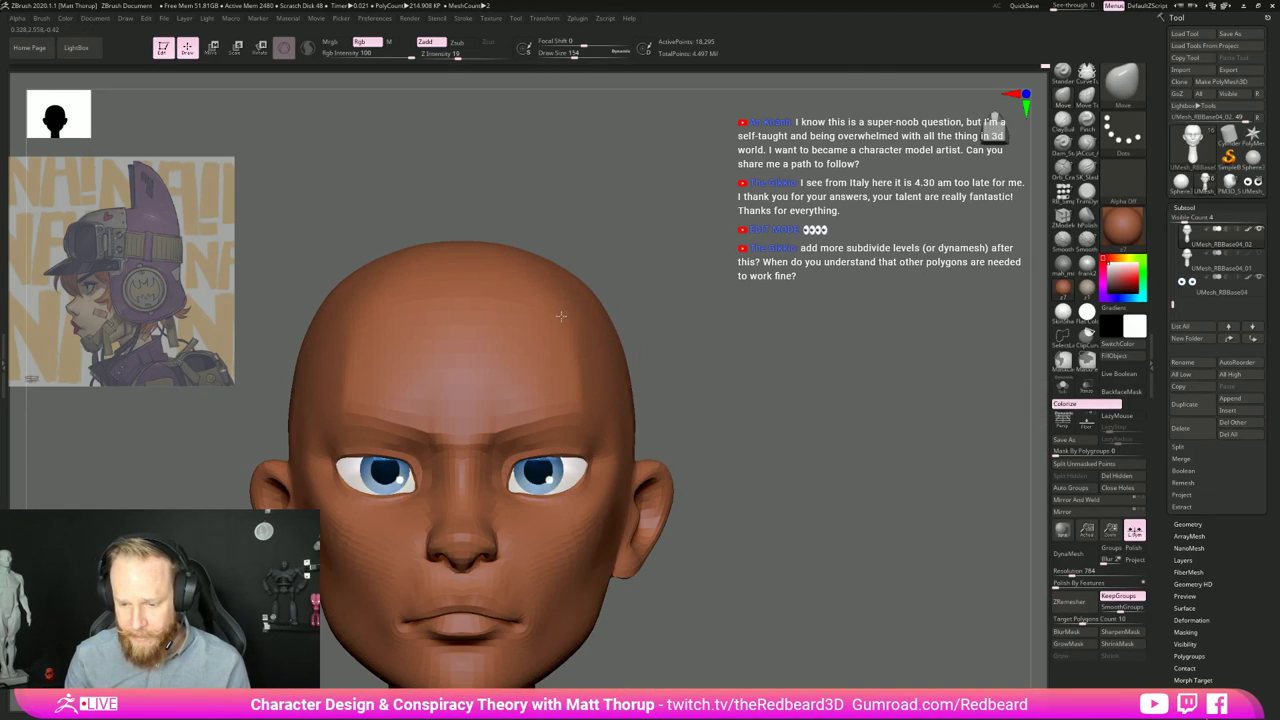
Step: Refine the brow area from below with the Move brush, using draw sizes 46 and 97
{"action": "key", "text": "s"}
{"action": "mouse_move", "coordinate": [507, 435]}
{"action": "left_mouse_down"}
{"action": "mouse_move", "coordinate": [498, 446]}
{"action": "mouse_move", "coordinate": [452, 431]}
{"action": "left_mouse_up"}
{"action": "key", "text": "s"}
{"action": "mouse_move", "coordinate": [752, 366]}
{"action": "left_mouse_down"}
{"action": "mouse_move", "coordinate": [720, 337]}
{"action": "mouse_move", "coordinate": [704, 240]}
{"action": "left_mouse_up"}
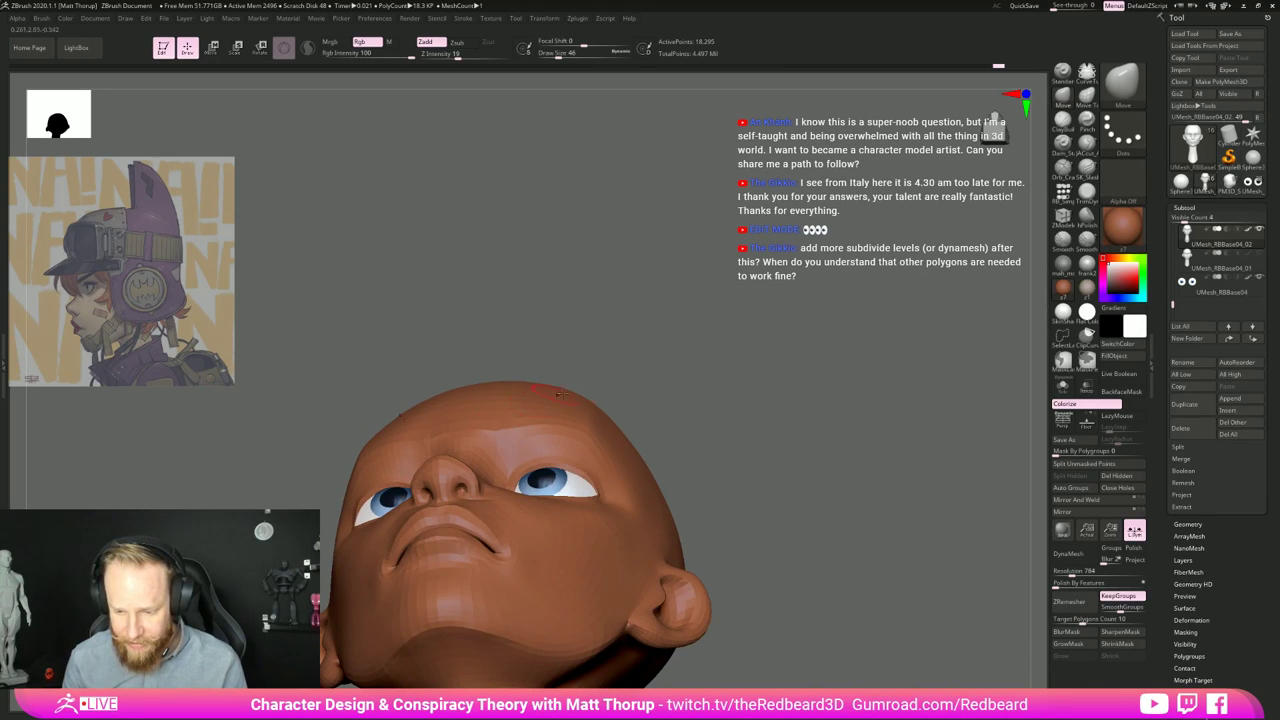
{"action": "left_click_drag", "start_coordinate": [704, 378], "coordinate": [547, 388]}
{"action": "key", "text": "s"}
{"action": "left_click", "coordinate": [479, 438]}
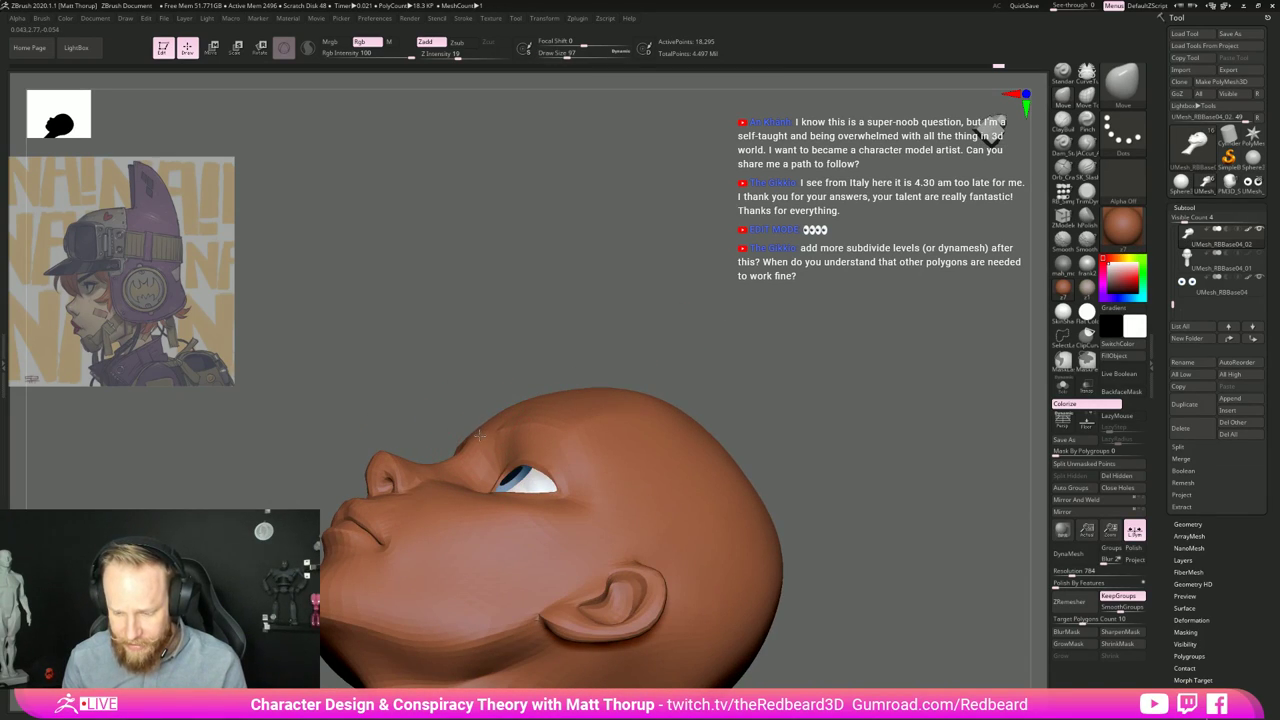
Step: Reshape the forehead above the brows with the Move brush at draw size 120 and smooth its surface
{"action": "mouse_move", "coordinate": [515, 406]}
{"action": "right_mouse_down"}
{"action": "mouse_move", "coordinate": [592, 356]}
{"action": "mouse_move", "coordinate": [528, 398]}
{"action": "right_mouse_up"}
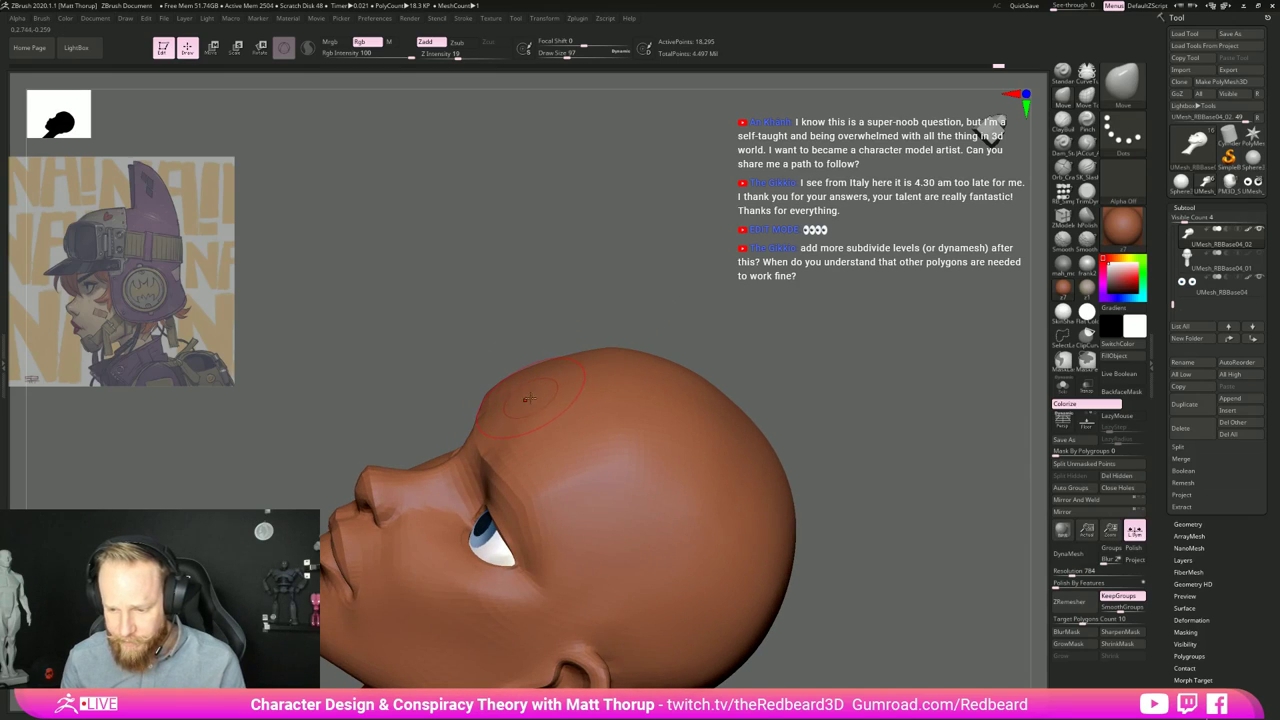
{"action": "key", "text": "s"}
{"action": "left_click", "coordinate": [535, 400]}
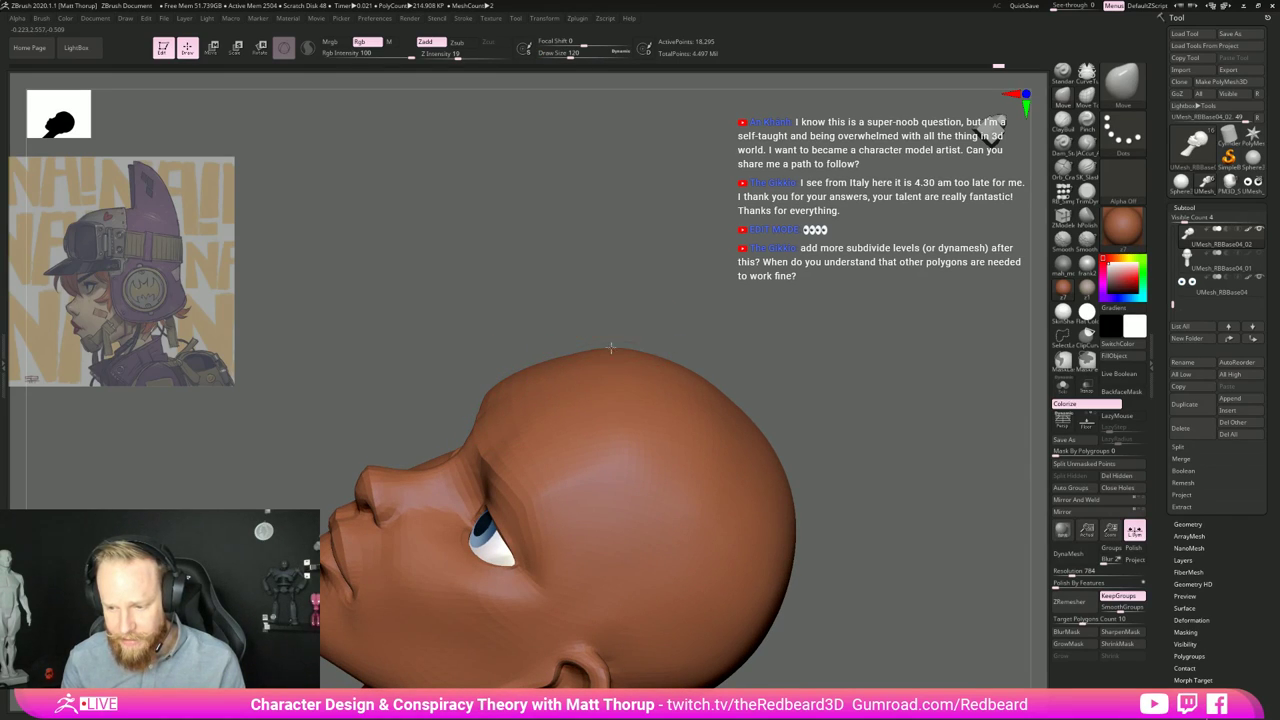
{"action": "key", "text": "shift+d"}
{"action": "right_click_drag", "start_coordinate": [611, 347], "coordinate": [605, 350]}
{"action": "left_click_drag", "start_coordinate": [562, 422], "coordinate": [551, 401], "text": "shift"}
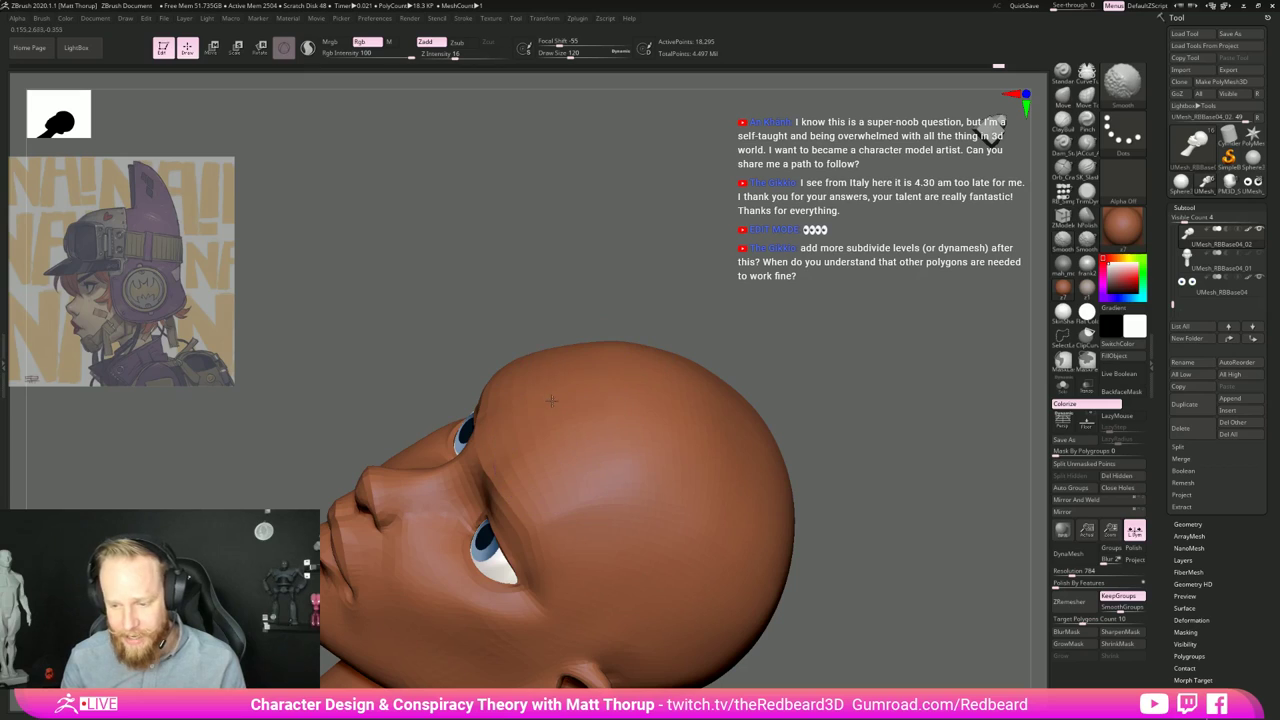
Step: Adjust the forehead and the sides of the skull in front view with the Move brush at draw sizes 154 and 217
{"action": "mouse_move", "coordinate": [948, 497]}
{"action": "left_mouse_down", "text": "alt"}
{"action": "mouse_move", "coordinate": [780, 397]}
{"action": "mouse_move", "coordinate": [817, 471]}
{"action": "mouse_move", "coordinate": [732, 498]}
{"action": "left_mouse_up", "text": "alt"}
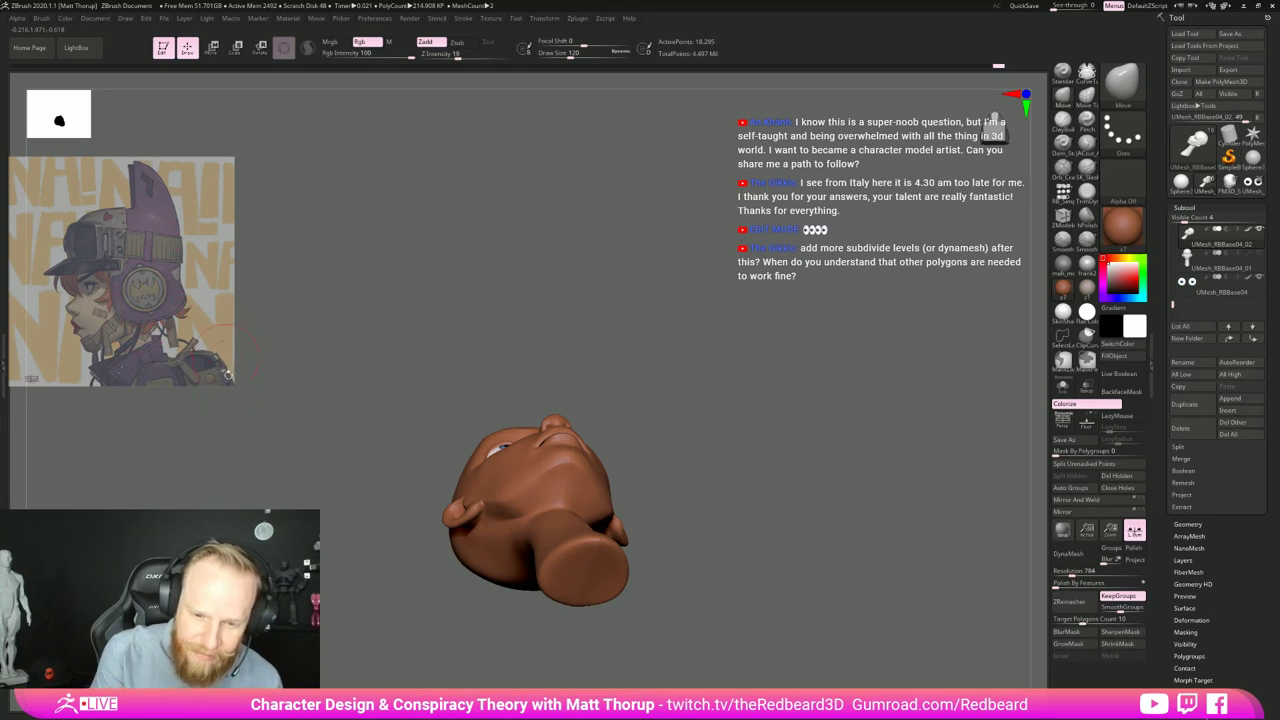
{"action": "mouse_move", "coordinate": [751, 394]}
{"action": "left_mouse_down", "text": "shift"}
{"action": "mouse_move", "coordinate": [769, 489]}
{"action": "mouse_move", "coordinate": [734, 487]}
{"action": "mouse_move", "coordinate": [772, 492]}
{"action": "left_mouse_up", "text": "shift"}
{"action": "left_click_drag", "start_coordinate": [772, 492], "coordinate": [788, 585], "text": "alt"}
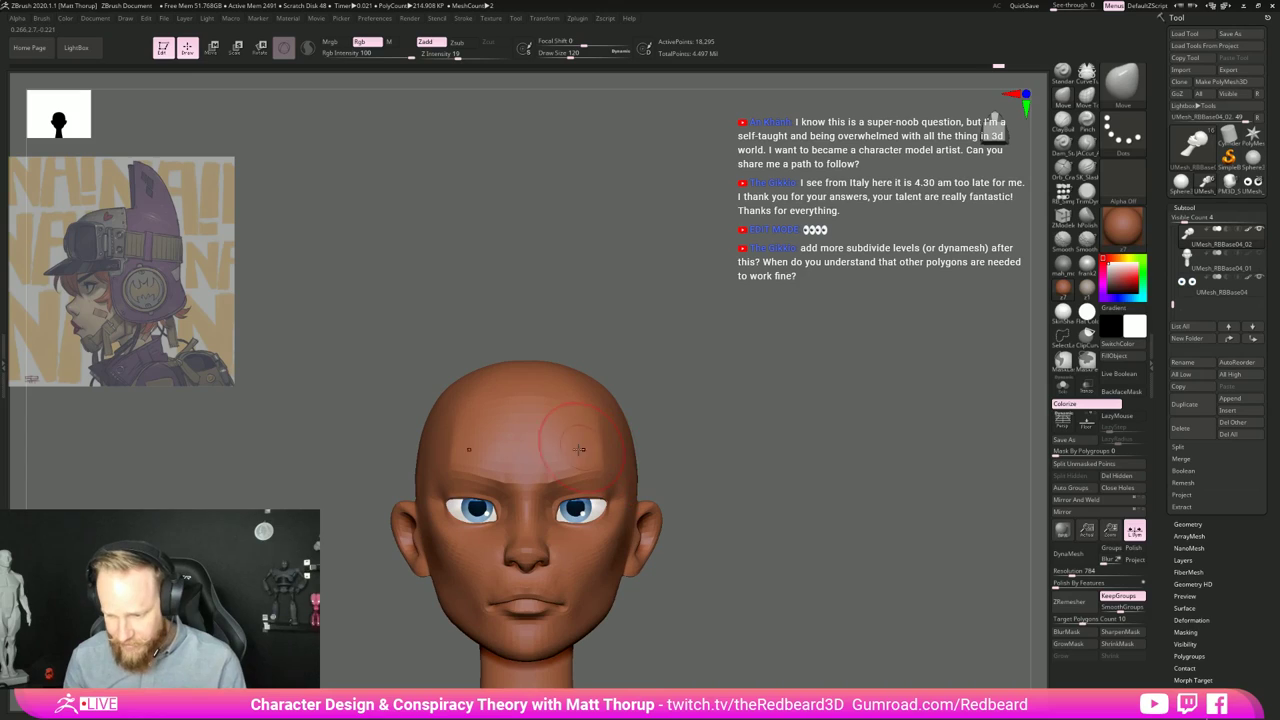
{"action": "key", "text": "s"}
{"action": "left_click_drag", "start_coordinate": [576, 463], "coordinate": [580, 463]}
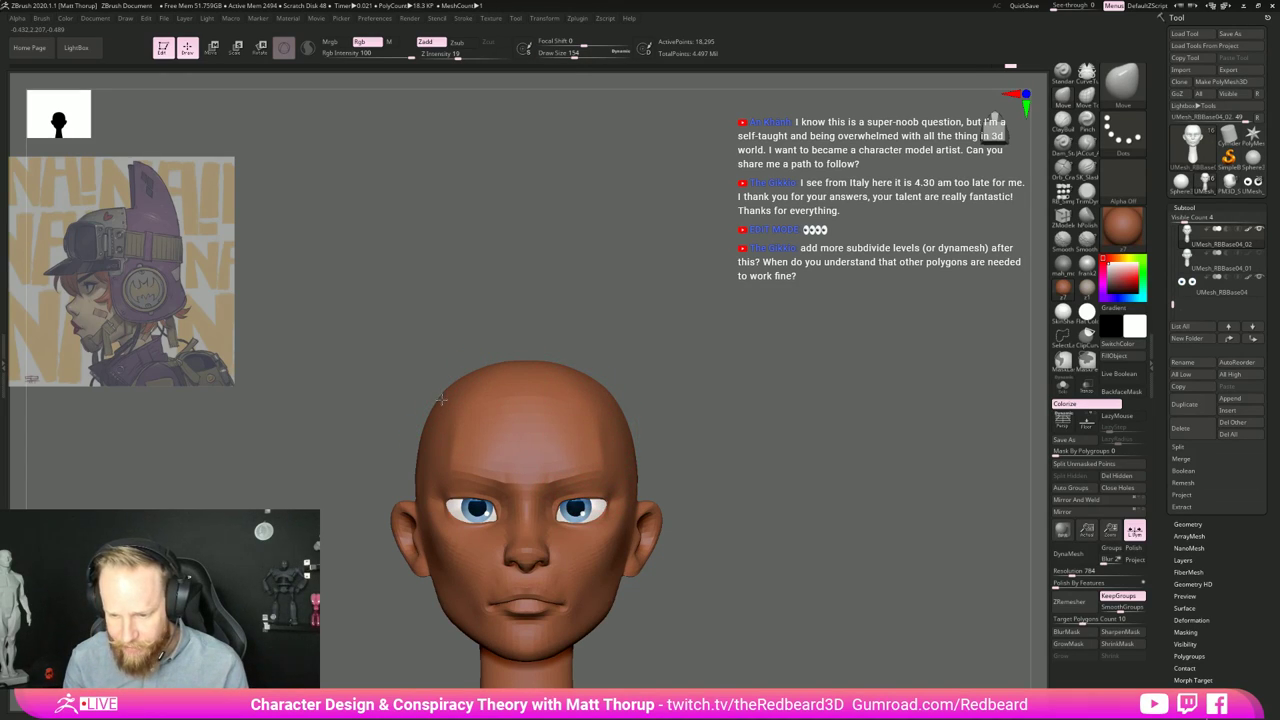
{"action": "key", "text": "s"}
{"action": "left_click", "coordinate": [443, 402]}
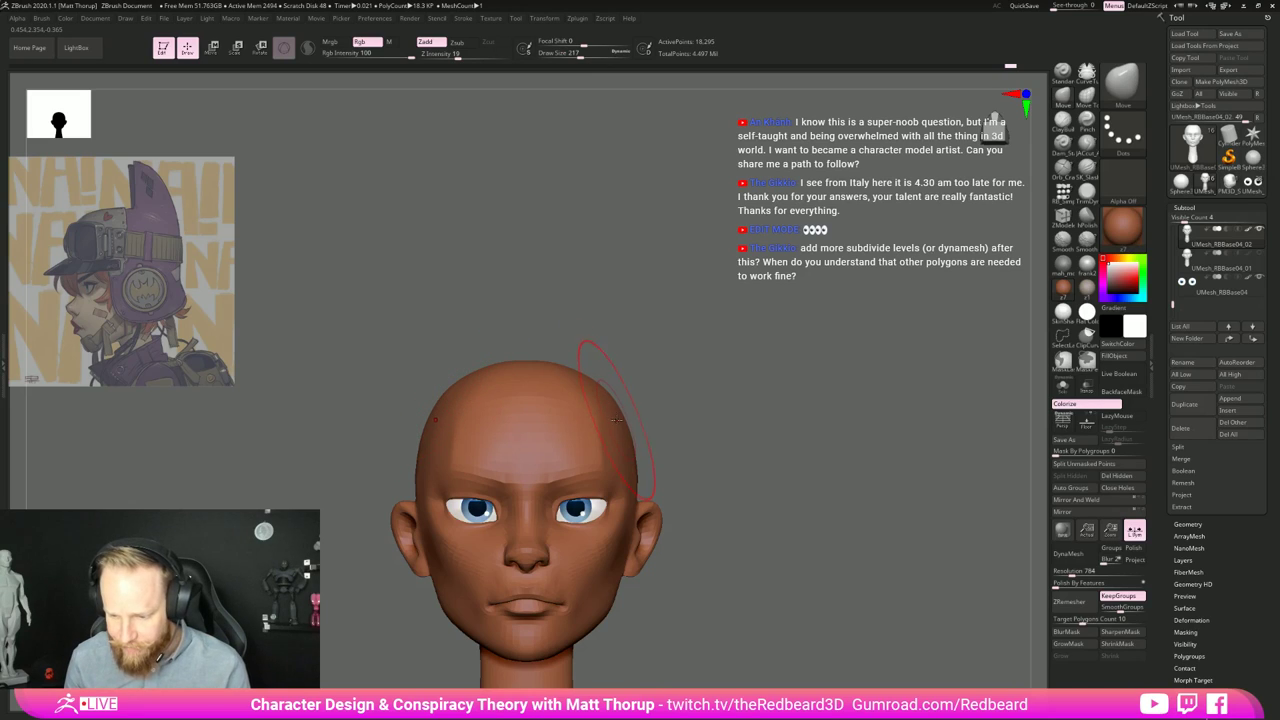
Step: Refine the nostril wing and nose tip in profile with the Move brush, reducing the draw size to 31
{"action": "mouse_move", "coordinate": [770, 511]}
{"action": "left_mouse_down"}
{"action": "mouse_move", "coordinate": [785, 404]}
{"action": "mouse_move", "coordinate": [768, 422]}
{"action": "left_mouse_up"}
{"action": "key", "text": "s"}
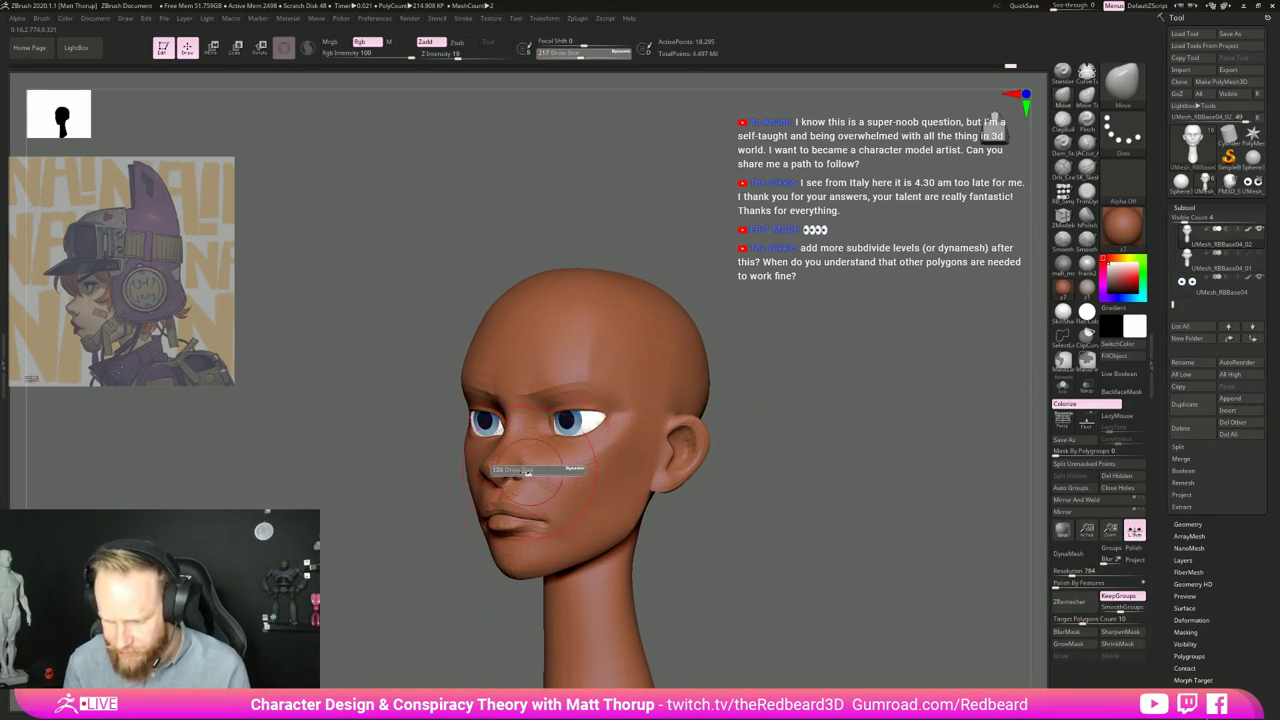
{"action": "left_click", "coordinate": [514, 474]}
{"action": "left_click_drag", "start_coordinate": [421, 525], "coordinate": [416, 566], "text": "shift"}
{"action": "key", "text": "s"}
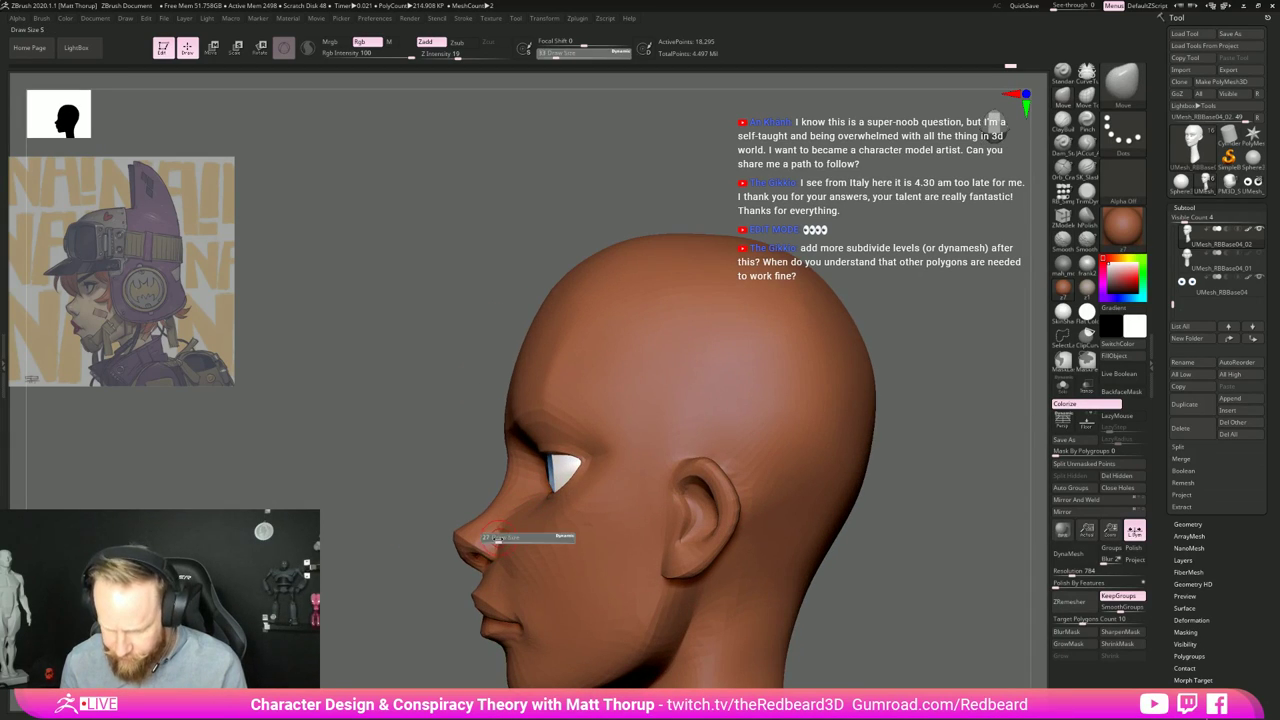
{"action": "left_click", "coordinate": [497, 538]}
{"action": "key", "text": "s"}
{"action": "left_click", "coordinate": [498, 538]}
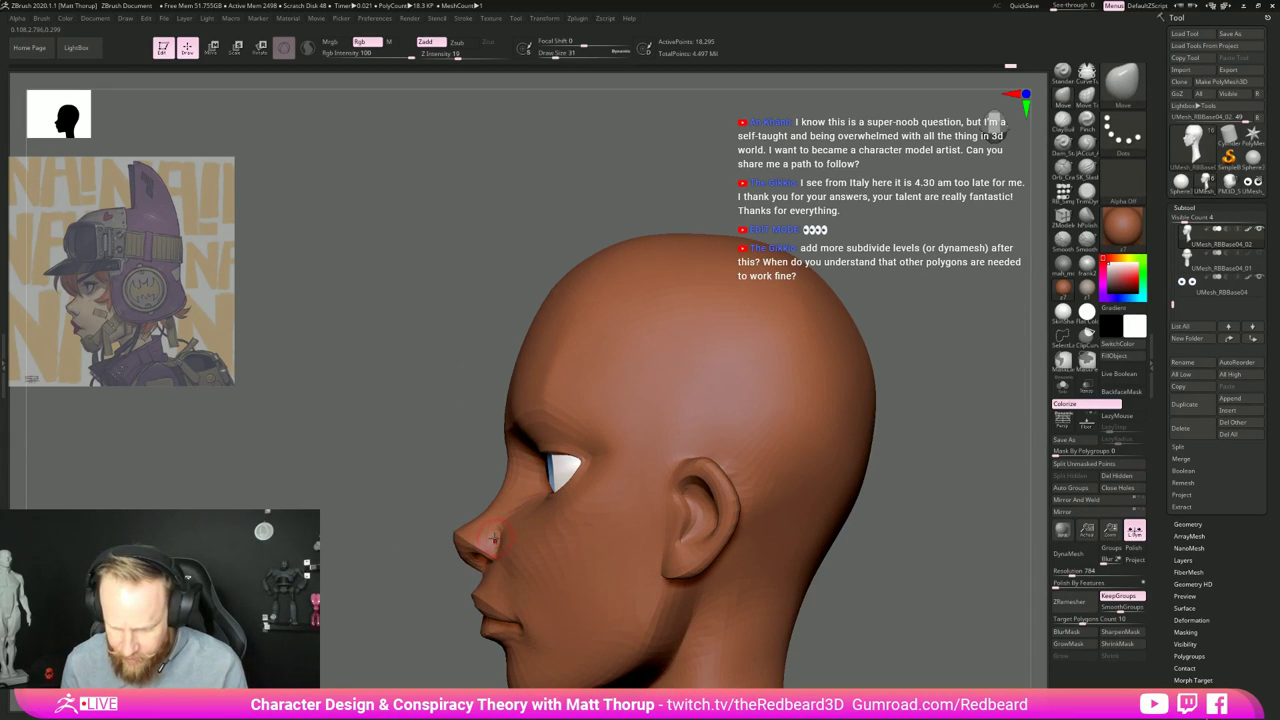
{"action": "key", "text": "s"}
{"action": "left_click", "coordinate": [499, 538]}
Step: Reshape the nostrils and underside of the nose from below with the Move brush at draw sizes 46 and 31
{"action": "left_click_drag", "start_coordinate": [443, 594], "coordinate": [486, 588]}
{"action": "left_click_drag", "start_coordinate": [387, 641], "coordinate": [434, 640]}
{"action": "left_click_drag", "start_coordinate": [755, 582], "coordinate": [750, 530]}
{"action": "key", "text": "s"}
{"action": "left_click", "coordinate": [490, 519]}
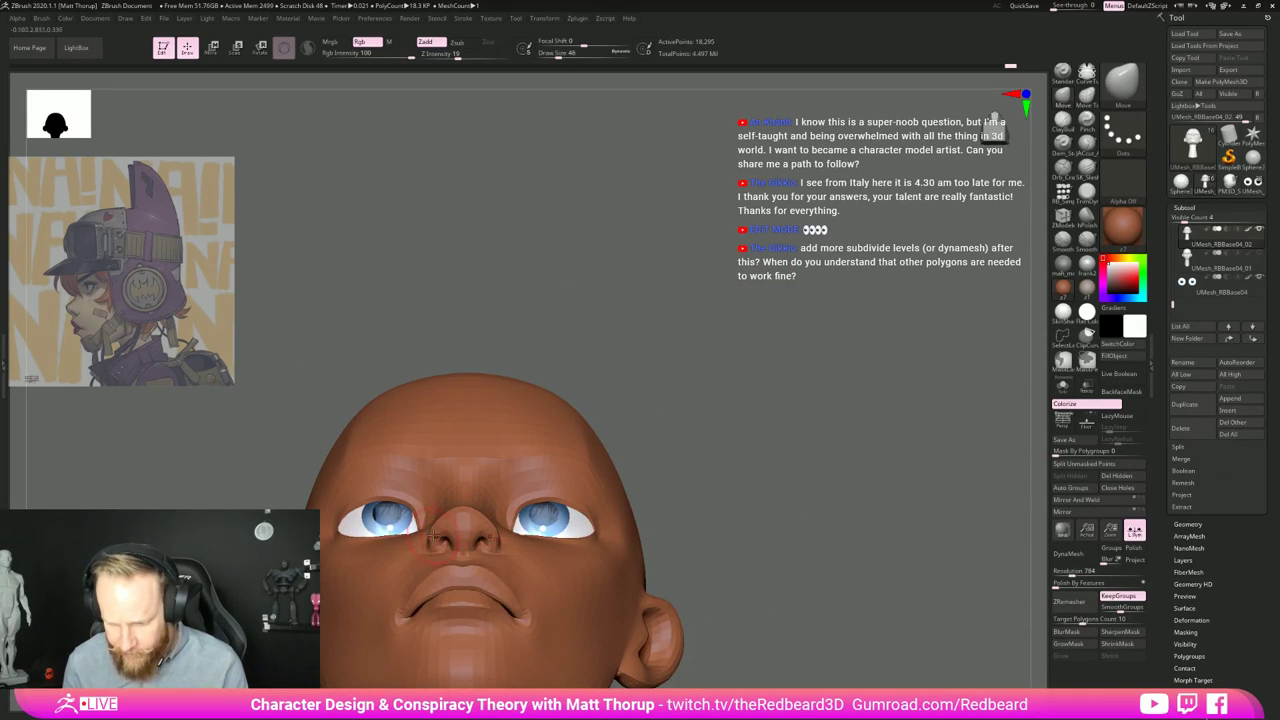
{"action": "key", "text": "s"}
{"action": "left_click", "coordinate": [446, 536]}
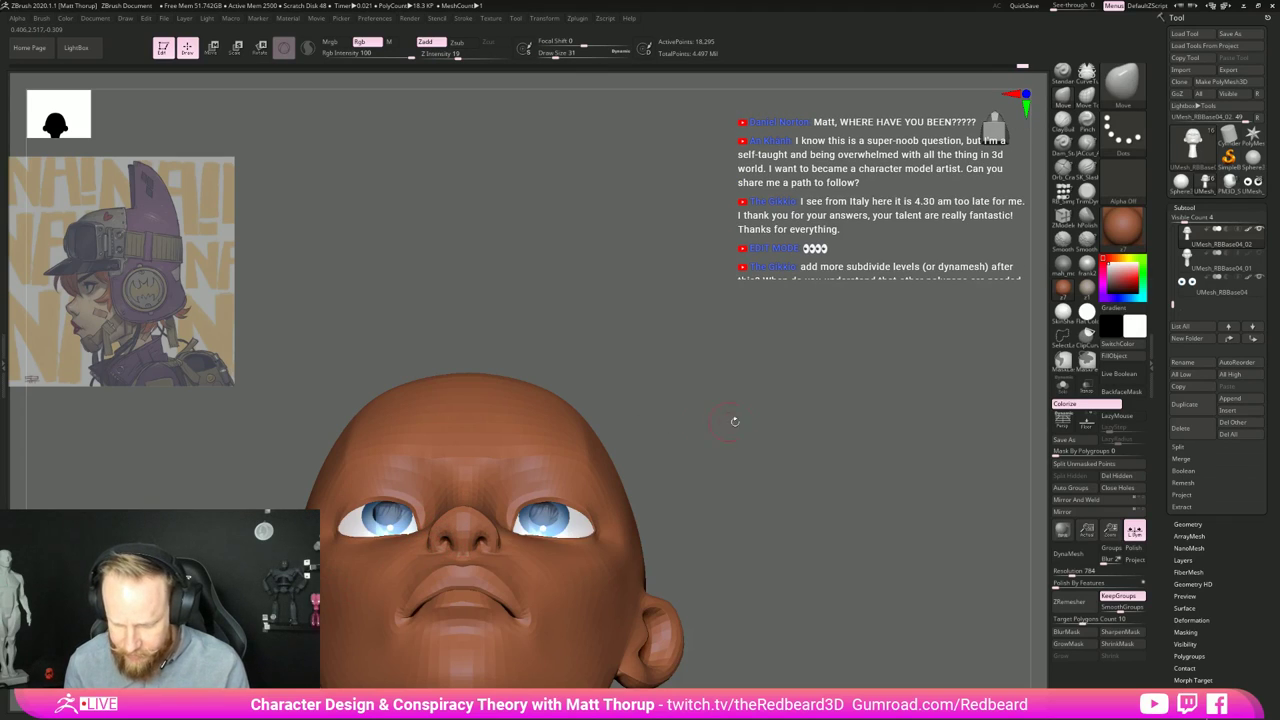
{"action": "left_click_drag", "start_coordinate": [735, 421], "coordinate": [458, 533]}
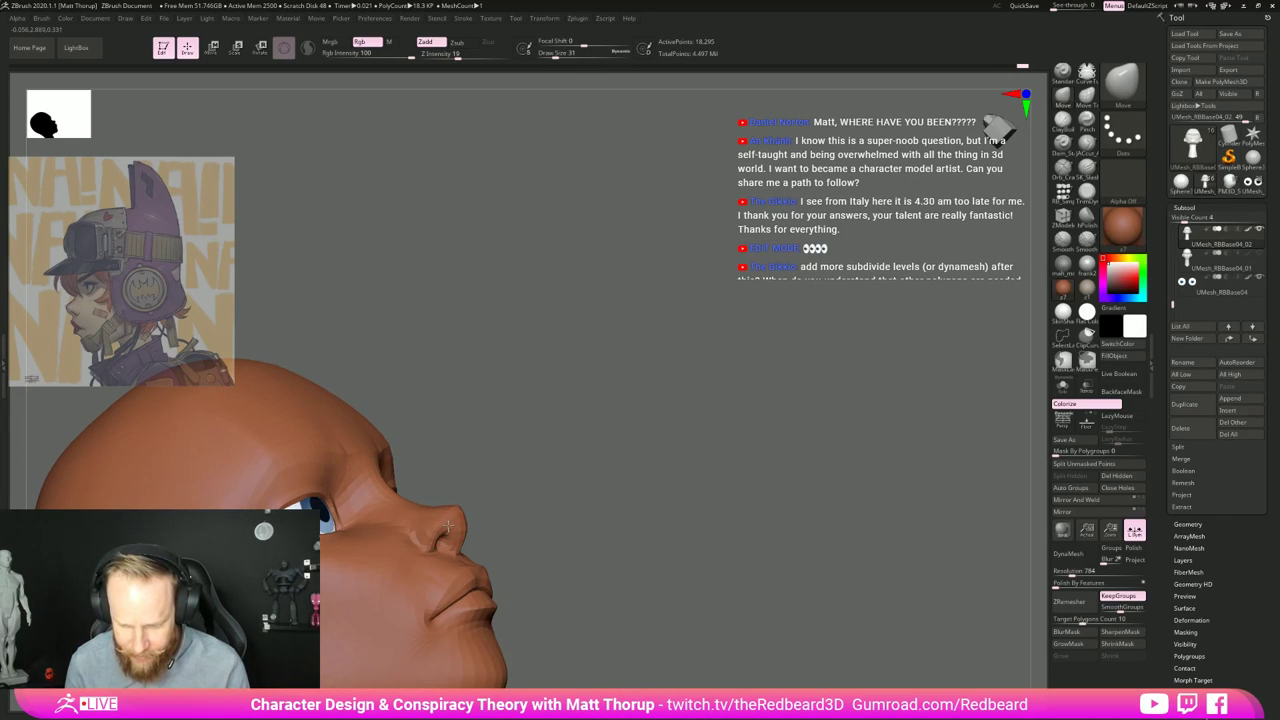
{"action": "left_click_drag", "start_coordinate": [521, 480], "coordinate": [540, 495]}
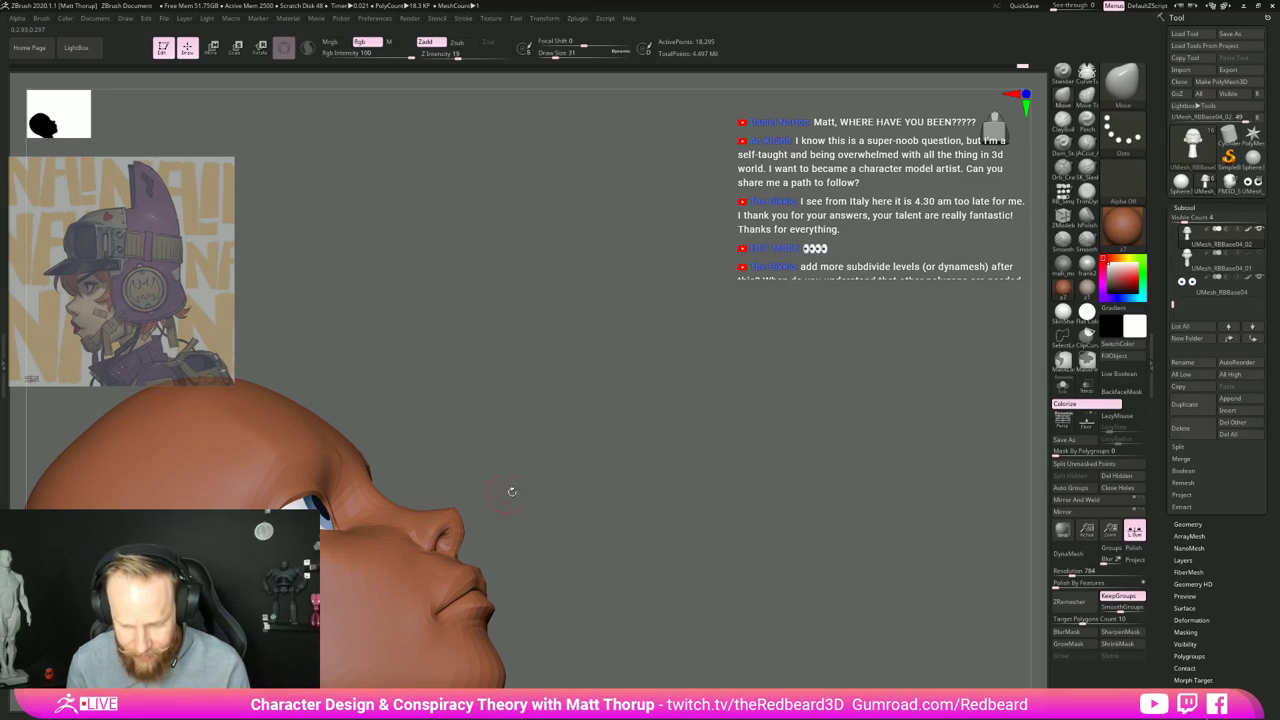
{"action": "right_click_drag", "start_coordinate": [511, 491], "coordinate": [437, 538]}
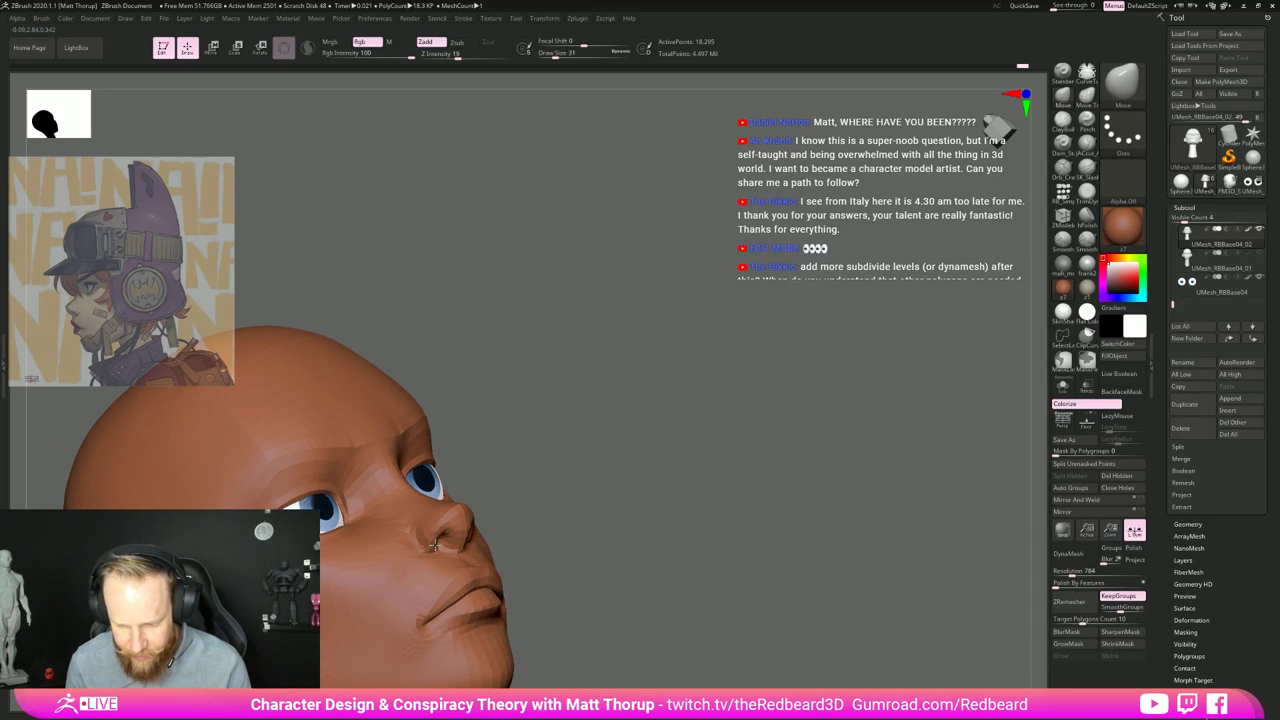
{"action": "mouse_move", "coordinate": [577, 513]}
{"action": "right_mouse_down"}
{"action": "mouse_move", "coordinate": [611, 523]}
{"action": "mouse_move", "coordinate": [441, 549]}
{"action": "mouse_move", "coordinate": [560, 580]}
{"action": "mouse_move", "coordinate": [640, 637]}
{"action": "mouse_move", "coordinate": [671, 506]}
{"action": "mouse_move", "coordinate": [466, 507]}
{"action": "mouse_move", "coordinate": [473, 461]}
{"action": "right_mouse_up"}
Step: Reshape the mouth corners and upper lip from below with the Move Topological brush, using draw sizes 37 and 33
{"action": "key", "text": "b"}
{"action": "key", "text": "m"}
{"action": "key", "text": "t"}
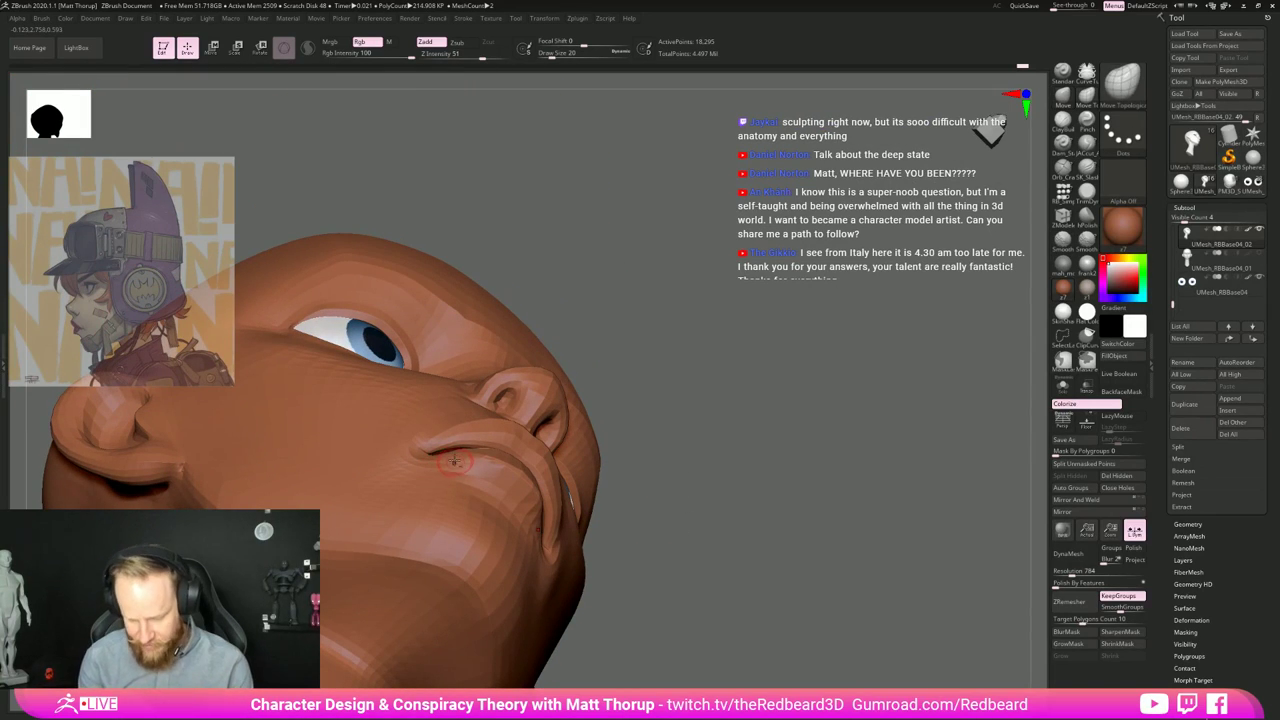
{"action": "key", "text": "s"}
{"action": "left_click_drag", "start_coordinate": [439, 442], "coordinate": [445, 444]}
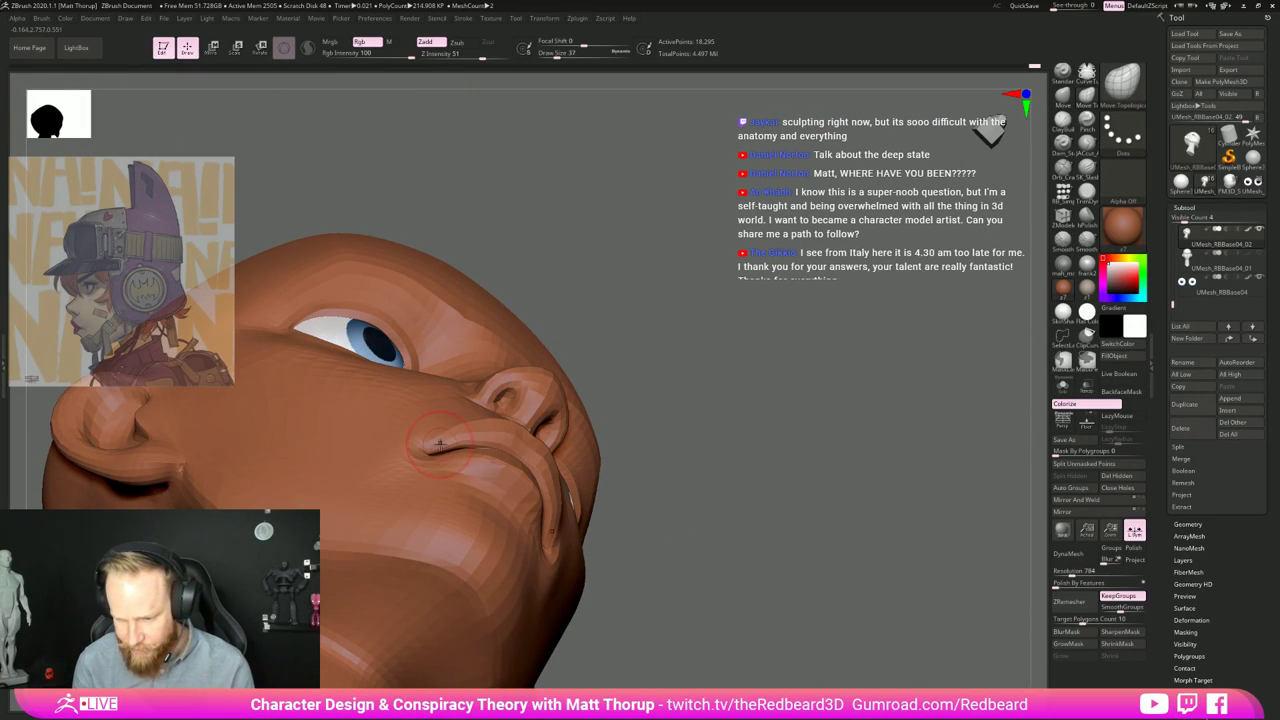
{"action": "right_click_drag", "start_coordinate": [440, 444], "coordinate": [466, 478]}
{"action": "key", "text": "s"}
{"action": "left_click_drag", "start_coordinate": [447, 442], "coordinate": [452, 442]}
{"action": "mouse_move", "coordinate": [510, 464]}
{"action": "right_mouse_down"}
{"action": "mouse_move", "coordinate": [508, 433]}
{"action": "mouse_move", "coordinate": [457, 440]}
{"action": "right_mouse_up"}
{"action": "key", "text": "s"}
{"action": "left_click_drag", "start_coordinate": [463, 431], "coordinate": [457, 430]}
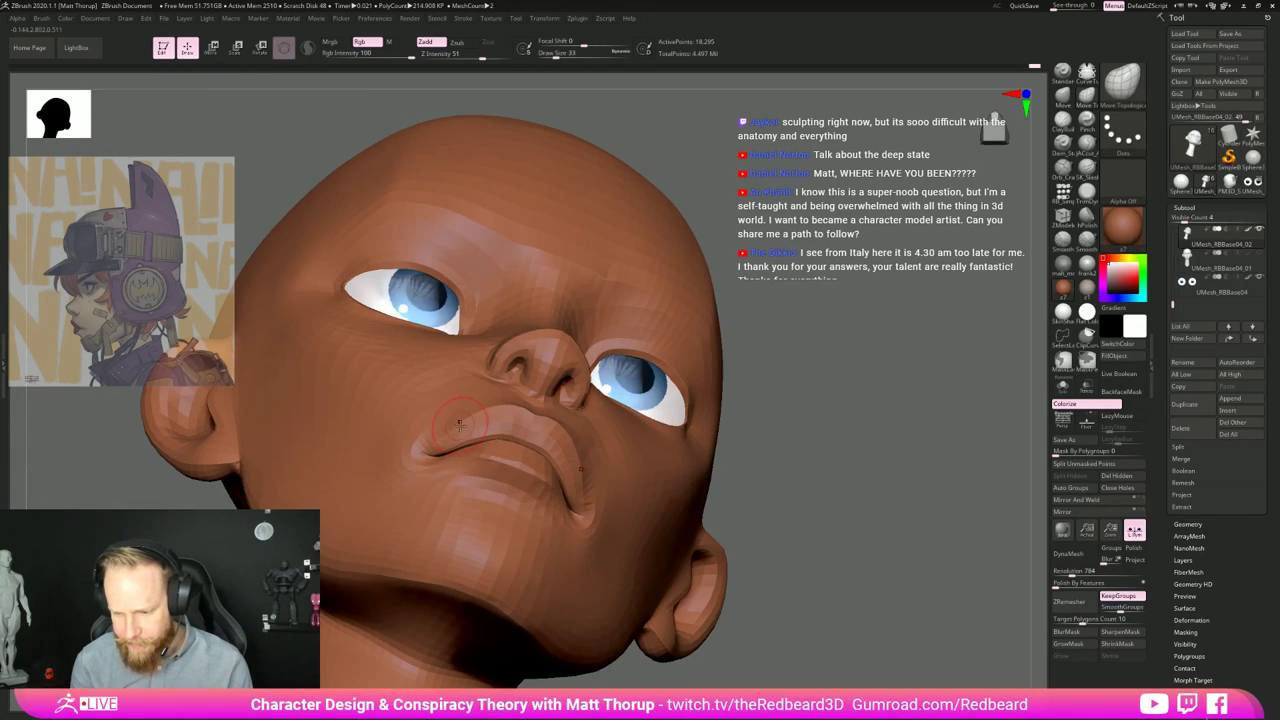
Step: Adjust the mouth corners and surrounding cheeks in three-quarter view with Move Topological at draw sizes 62, 104 and 87
{"action": "left_click_drag", "start_coordinate": [850, 484], "coordinate": [858, 514], "text": "shift"}
{"action": "key", "text": "f"}
{"action": "mouse_move", "coordinate": [794, 490]}
{"action": "left_mouse_down"}
{"action": "mouse_move", "coordinate": [703, 517]}
{"action": "mouse_move", "coordinate": [862, 536]}
{"action": "left_mouse_up"}
{"action": "key", "text": "s"}
{"action": "left_click", "coordinate": [511, 432]}
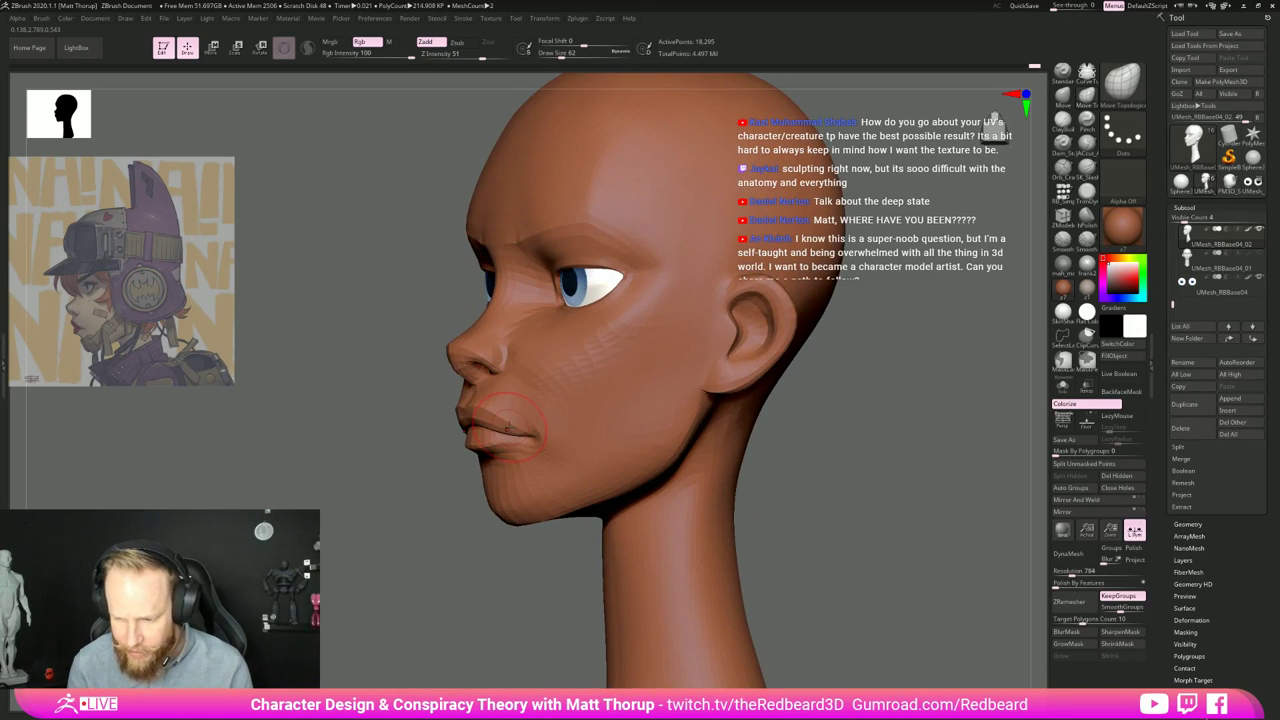
{"action": "mouse_move", "coordinate": [478, 522]}
{"action": "left_mouse_down"}
{"action": "mouse_move", "coordinate": [426, 524]}
{"action": "mouse_move", "coordinate": [508, 500]}
{"action": "left_mouse_up"}
{"action": "key", "text": "s"}
{"action": "left_click", "coordinate": [528, 434]}
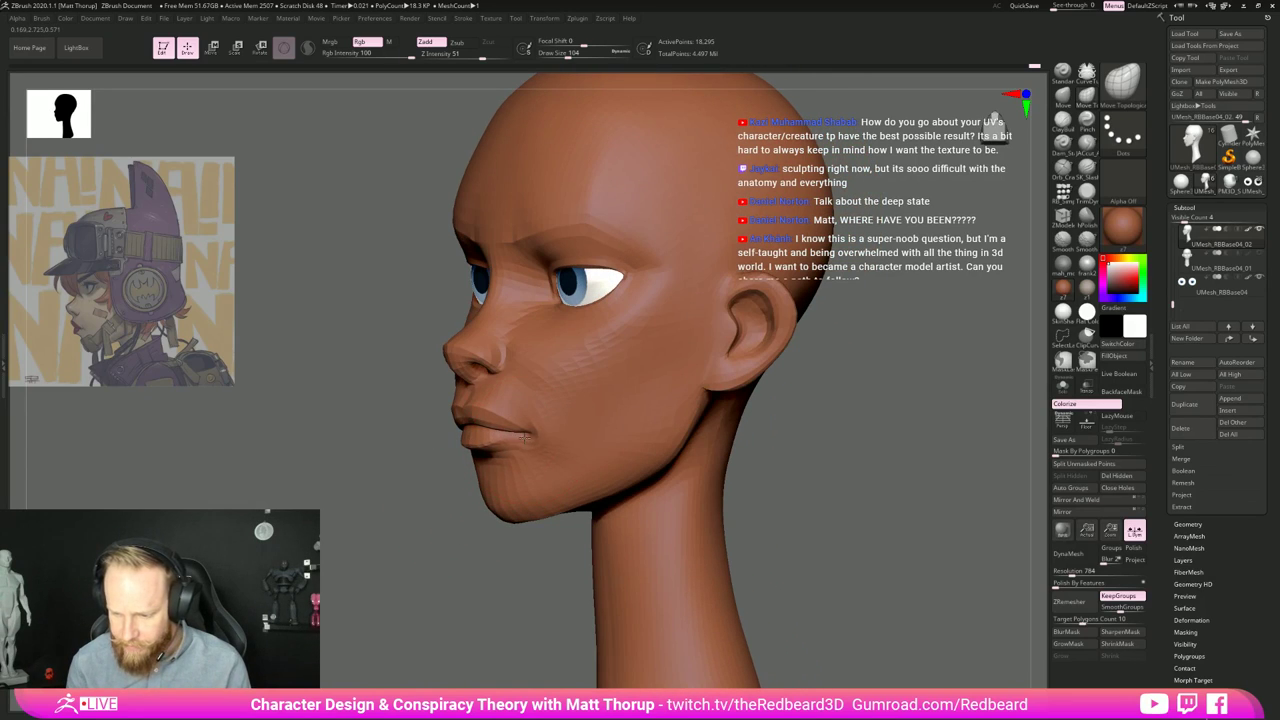
{"action": "left_click_drag", "start_coordinate": [515, 437], "coordinate": [527, 432]}
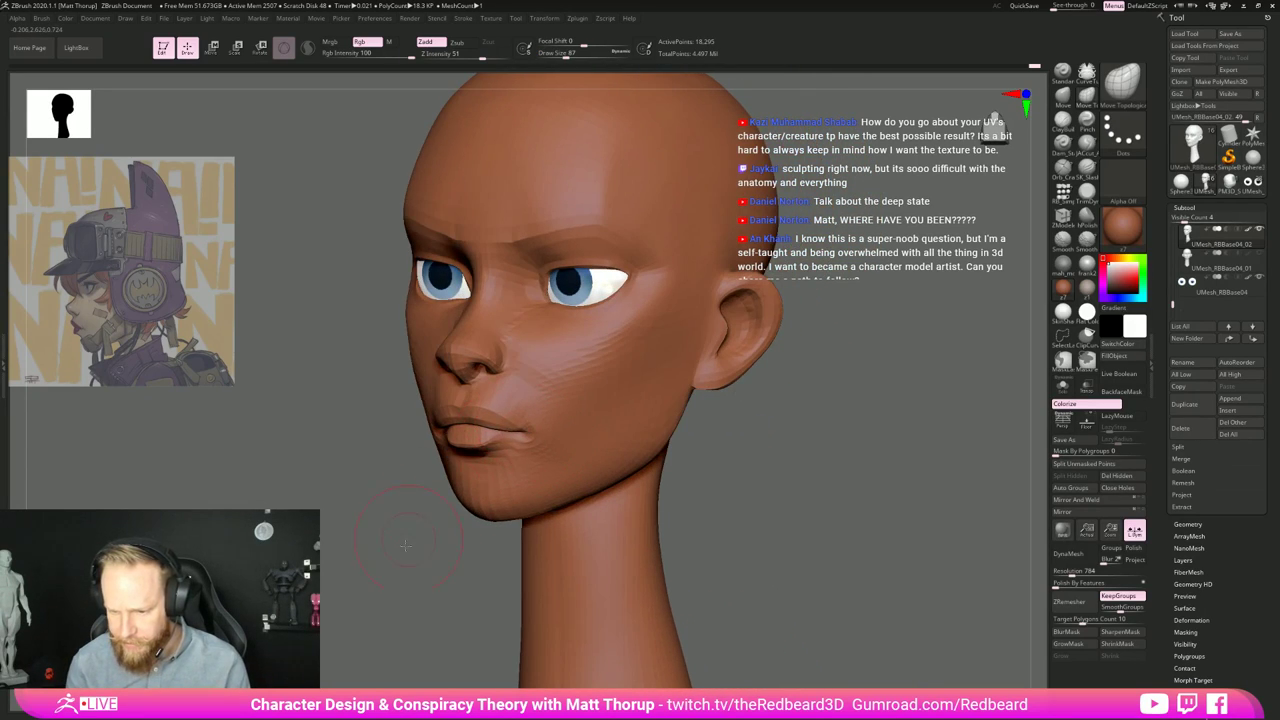
{"action": "mouse_move", "coordinate": [405, 545]}
{"action": "left_mouse_down"}
{"action": "mouse_move", "coordinate": [706, 506]}
{"action": "mouse_move", "coordinate": [527, 434]}
{"action": "mouse_move", "coordinate": [545, 440]}
{"action": "mouse_move", "coordinate": [536, 470]}
{"action": "left_mouse_up"}
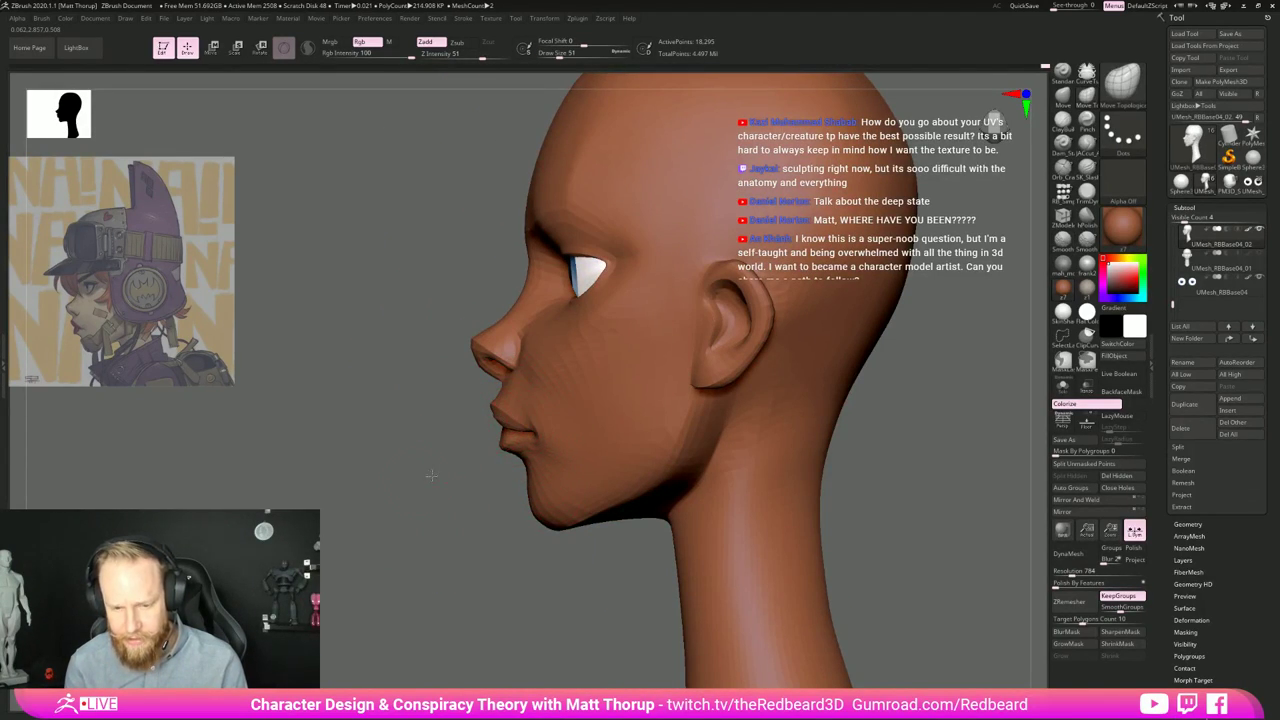
Step: Refine the lips and mouth corner between profile and three-quarter views with Move Topological at draw sizes 31 and 74
{"action": "left_click_drag", "start_coordinate": [517, 422], "coordinate": [463, 432]}
{"action": "key", "text": "s"}
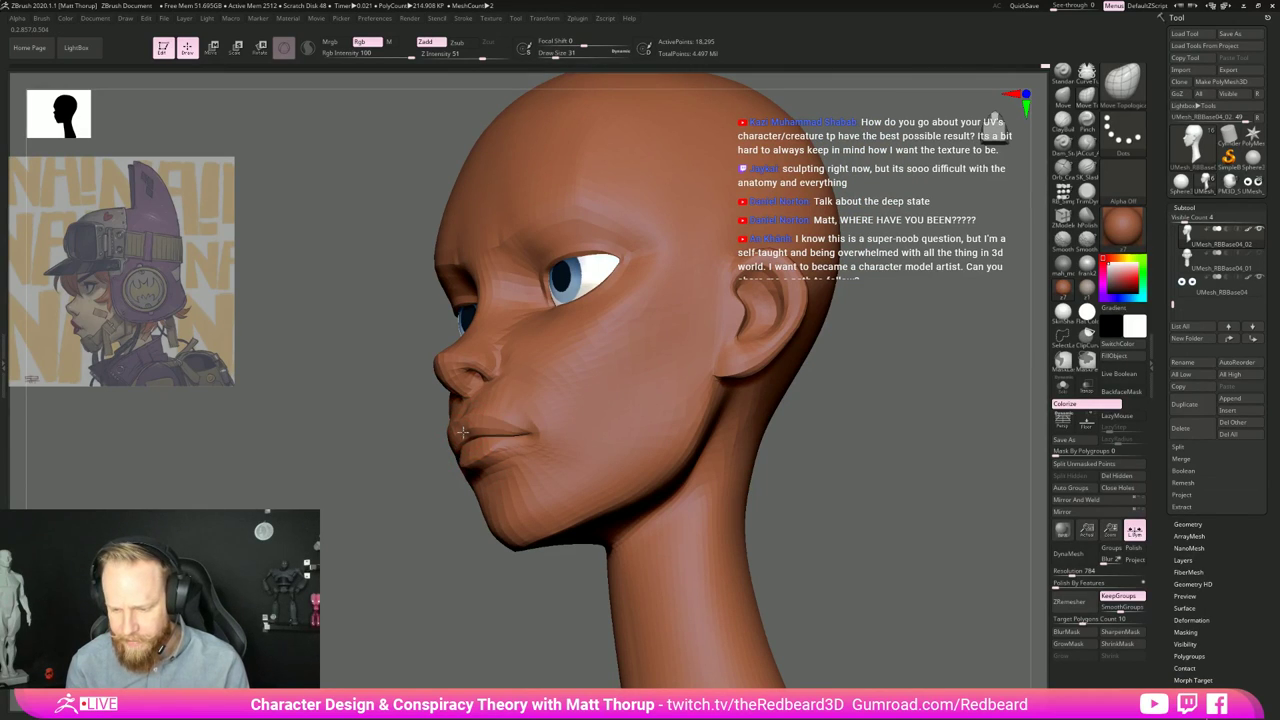
{"action": "left_click_drag", "start_coordinate": [386, 511], "coordinate": [470, 508], "text": "shift"}
{"action": "key", "text": "s"}
{"action": "left_click_drag", "start_coordinate": [503, 442], "coordinate": [511, 446]}
{"action": "key", "text": "s"}
{"action": "left_click_drag", "start_coordinate": [616, 466], "coordinate": [550, 445]}
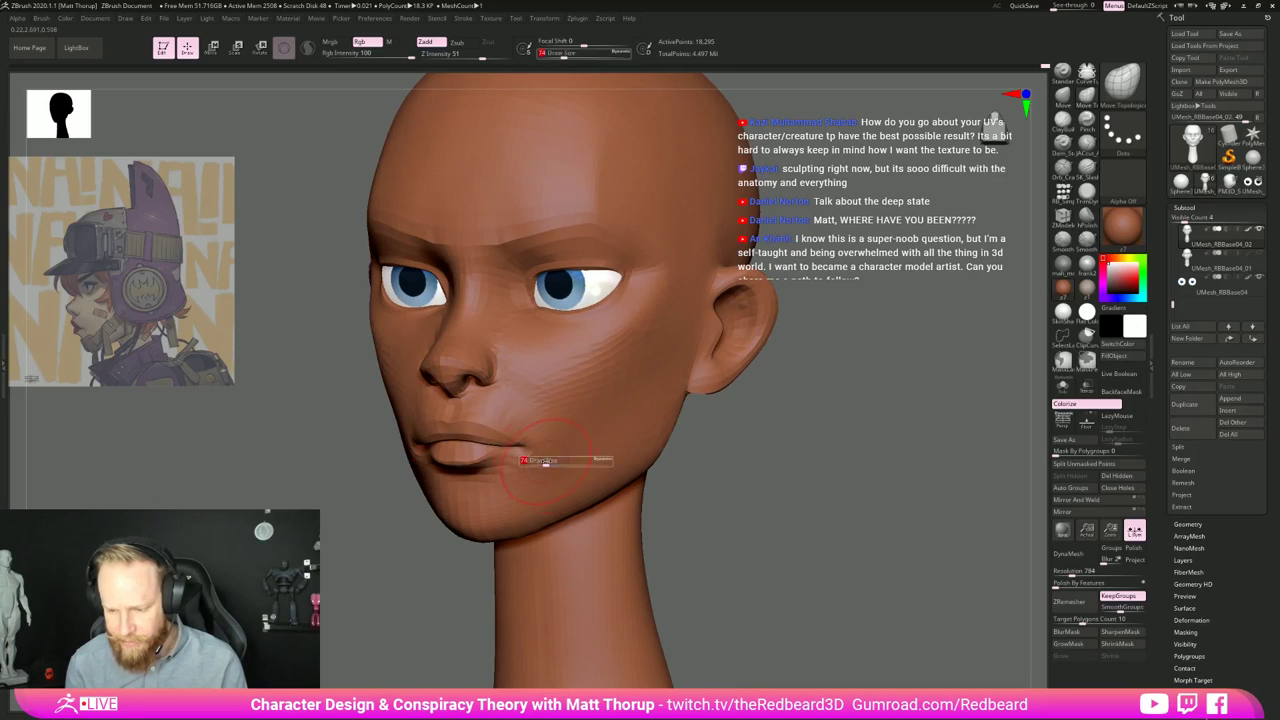
Step: Adjust the lower cheeks and jaw in front view with Move Topological at draw size 172
{"action": "key", "text": "shift"}
{"action": "mouse_move", "coordinate": [432, 532]}
{"action": "left_mouse_down"}
{"action": "mouse_move", "coordinate": [583, 475]}
{"action": "mouse_move", "coordinate": [619, 438]}
{"action": "mouse_move", "coordinate": [625, 409]}
{"action": "mouse_move", "coordinate": [608, 455]}
{"action": "left_mouse_up"}
{"action": "key", "text": "s"}
{"action": "key", "text": "bracketright"}
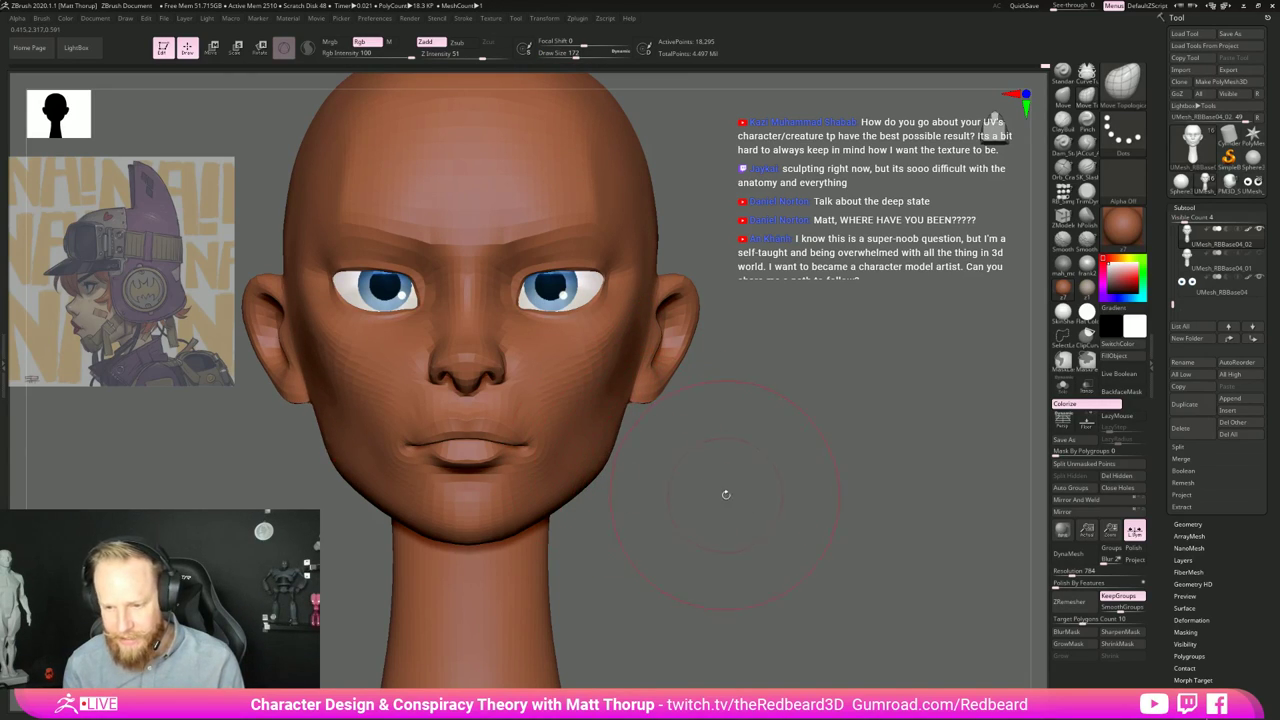
Step: Adjust the area below the eyes from raised three-quarter views with Move Topological at draw size 101
{"action": "mouse_move", "coordinate": [726, 494]}
{"action": "left_mouse_down", "text": "alt"}
{"action": "mouse_move", "coordinate": [686, 509]}
{"action": "mouse_move", "coordinate": [711, 537]}
{"action": "mouse_move", "coordinate": [825, 592]}
{"action": "mouse_move", "coordinate": [817, 537]}
{"action": "left_mouse_up", "text": "alt"}
{"action": "left_click_drag", "start_coordinate": [750, 446], "coordinate": [525, 491], "text": "alt"}
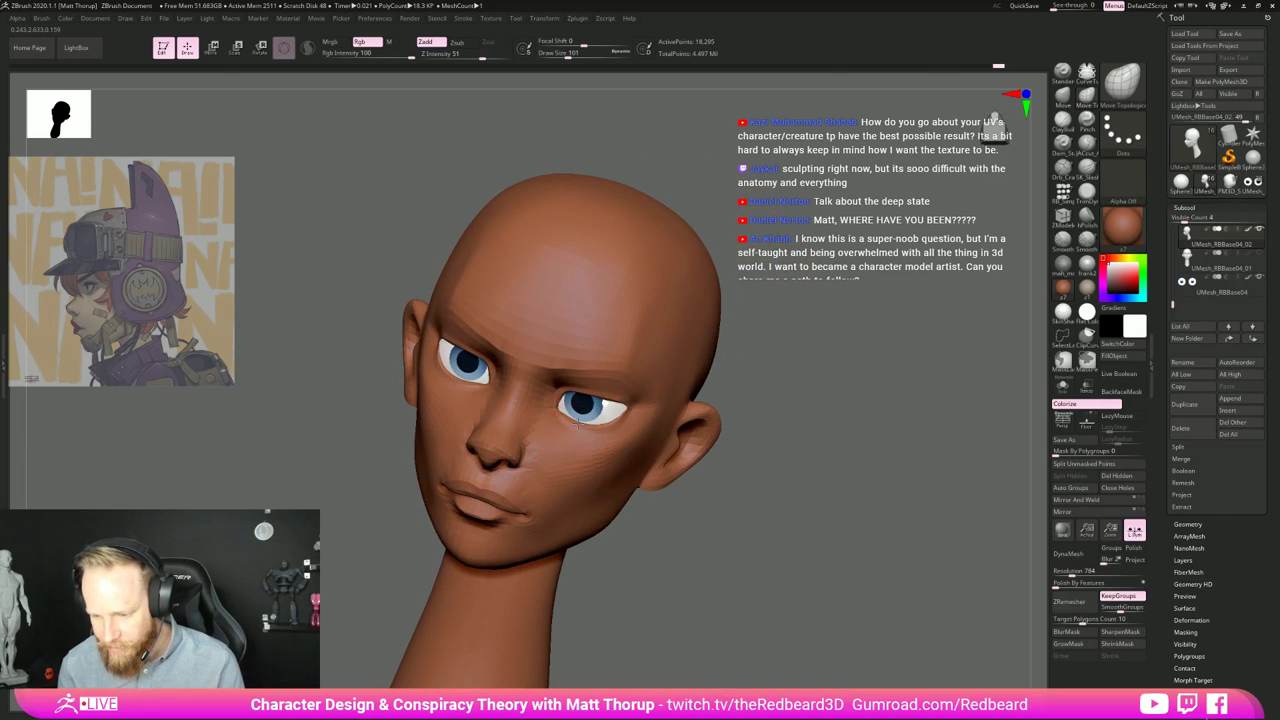
{"action": "left_click_drag", "start_coordinate": [860, 410], "coordinate": [745, 432]}
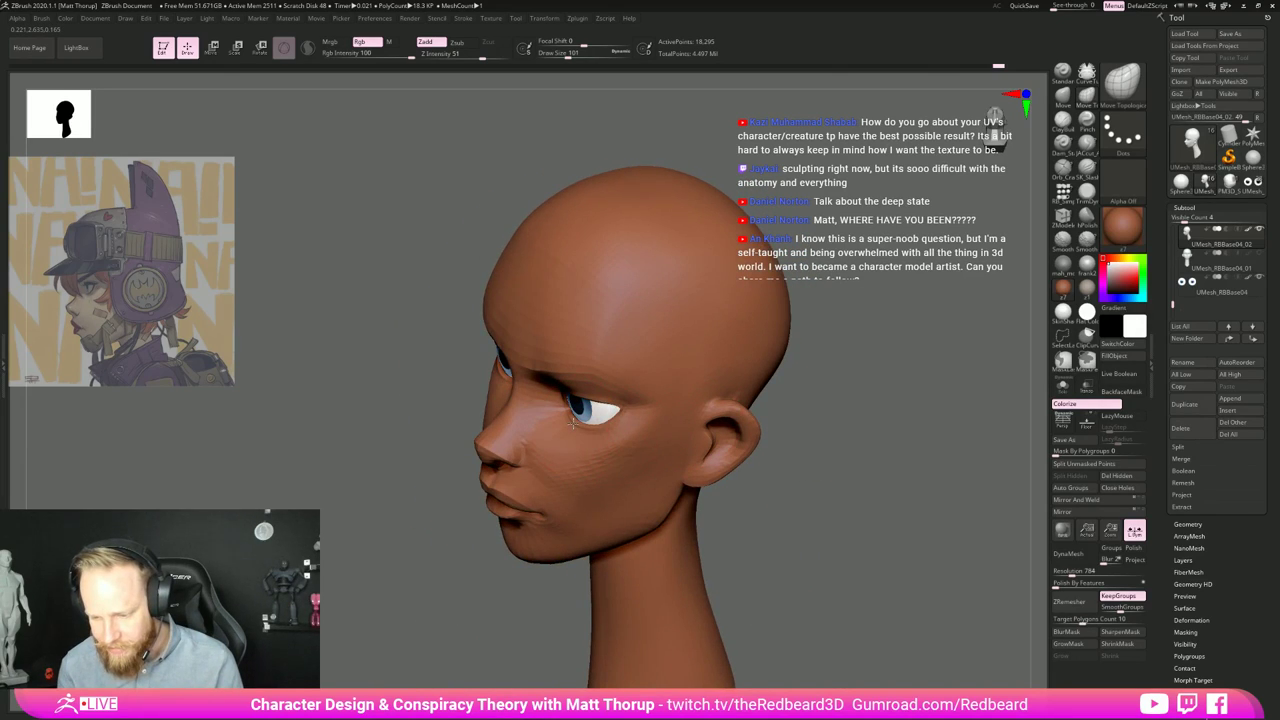
{"action": "left_click_drag", "start_coordinate": [457, 560], "coordinate": [651, 500], "text": "shift"}
{"action": "left_click_drag", "start_coordinate": [790, 450], "coordinate": [805, 485], "text": "alt"}
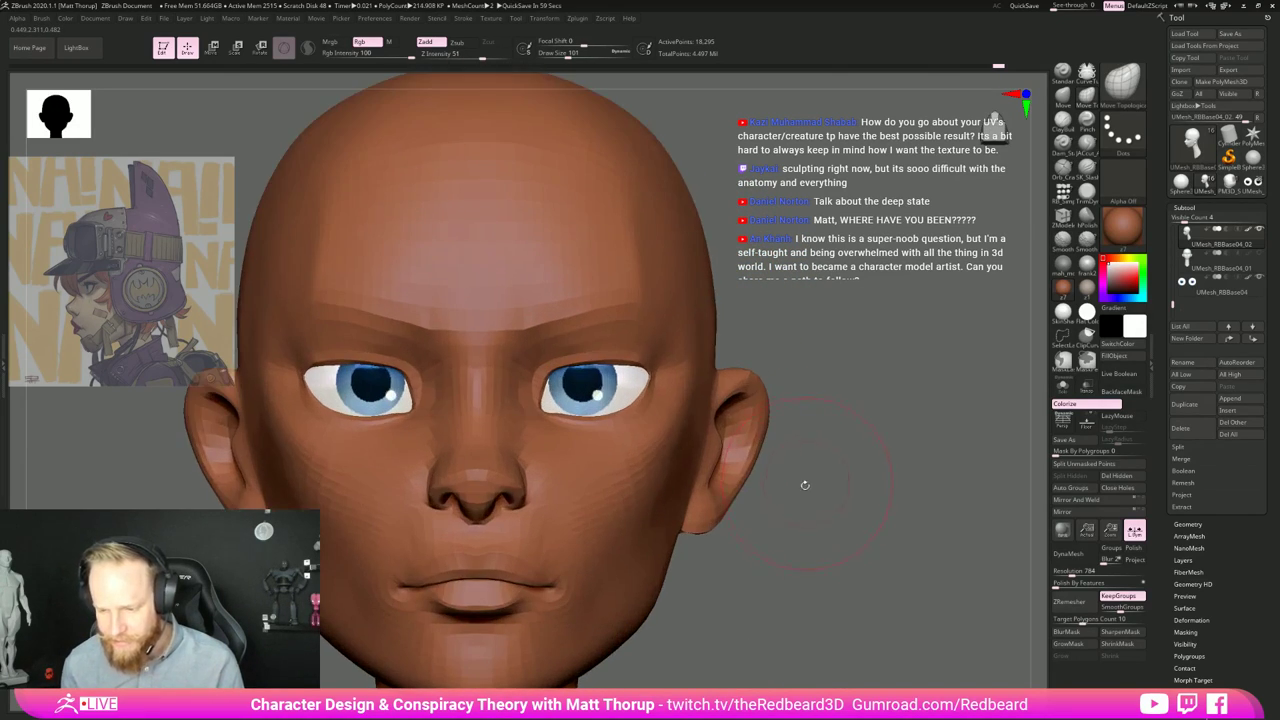
Step: Reshape the upper eyelids and outer eye corners with Move Topological at draw sizes 31 and 74
{"action": "key", "text": "s"}
{"action": "left_click_drag", "start_coordinate": [622, 381], "coordinate": [610, 376]}
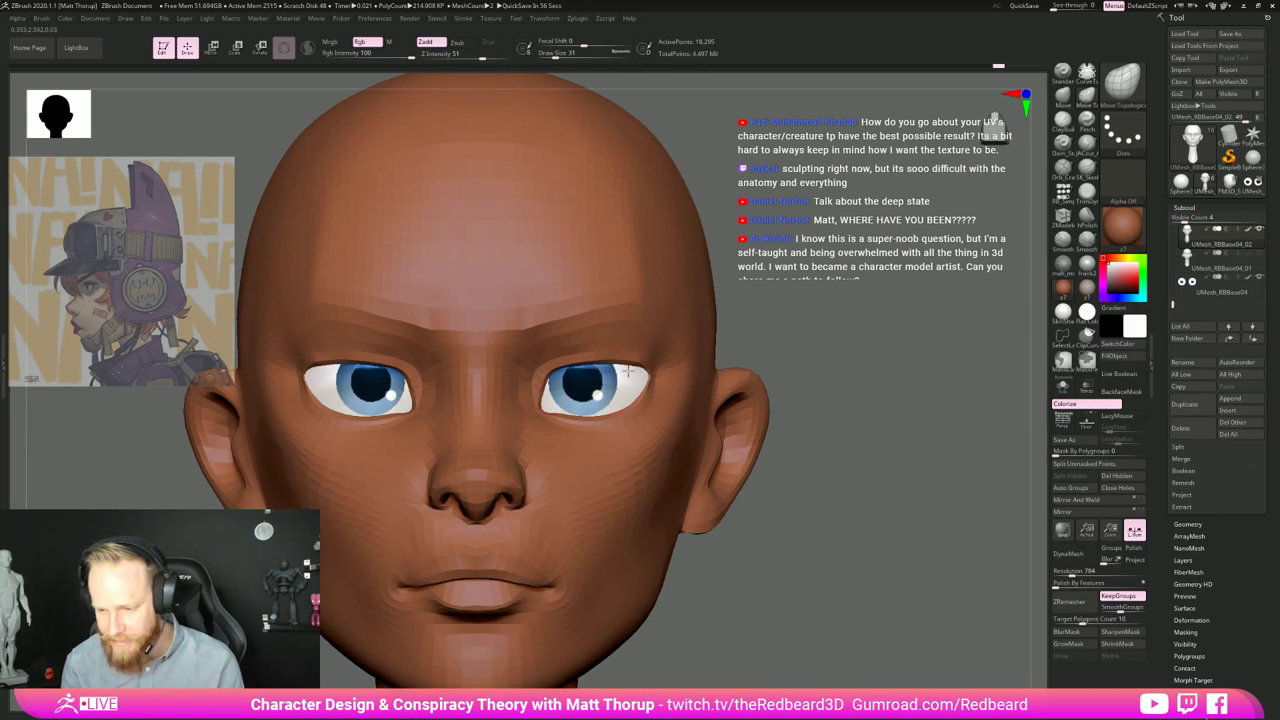
{"action": "key", "text": "s"}
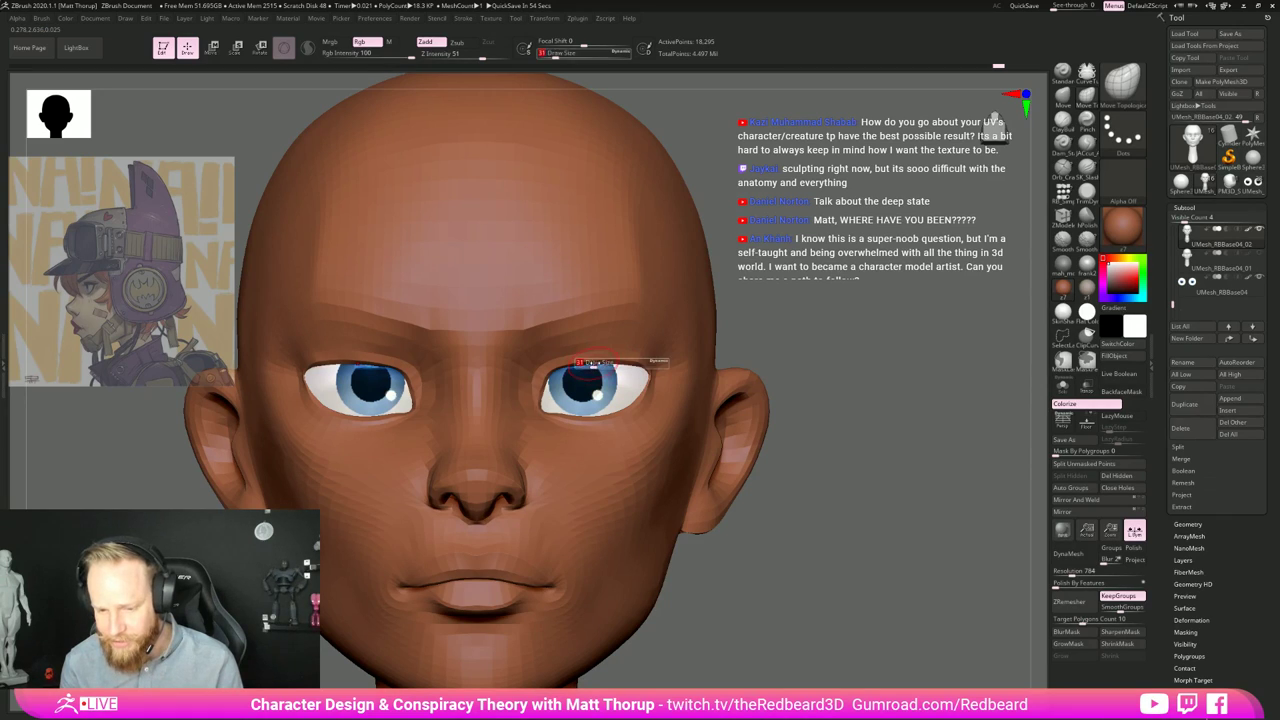
{"action": "left_click_drag", "start_coordinate": [611, 363], "coordinate": [619, 364]}
{"action": "left_click_drag", "start_coordinate": [850, 430], "coordinate": [680, 390]}
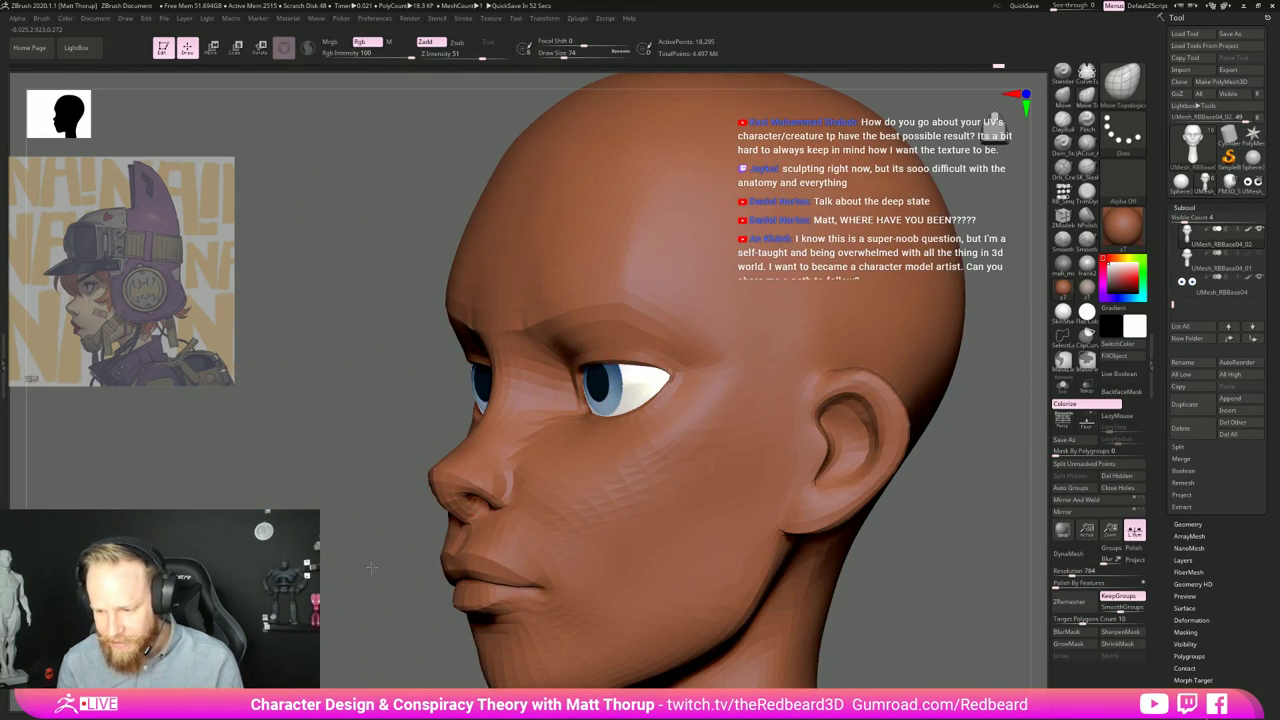
{"action": "left_click_drag", "start_coordinate": [371, 567], "coordinate": [667, 390]}
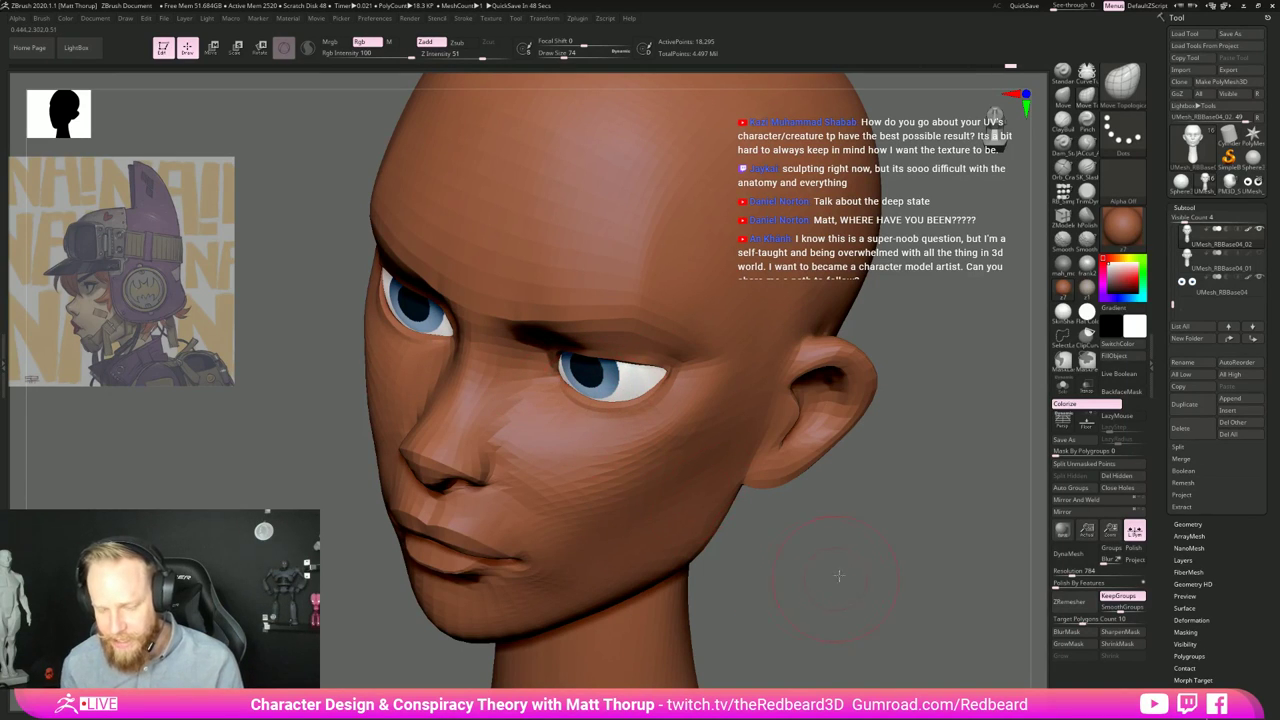
Step: Reshape the cheeks and jawline in front and three-quarter views with Move Topological at draw sizes 132 and 154
{"action": "mouse_move", "coordinate": [837, 577]}
{"action": "left_mouse_down", "text": "shift"}
{"action": "mouse_move", "coordinate": [851, 534]}
{"action": "mouse_move", "coordinate": [786, 540]}
{"action": "mouse_move", "coordinate": [812, 566]}
{"action": "left_mouse_up", "text": "shift"}
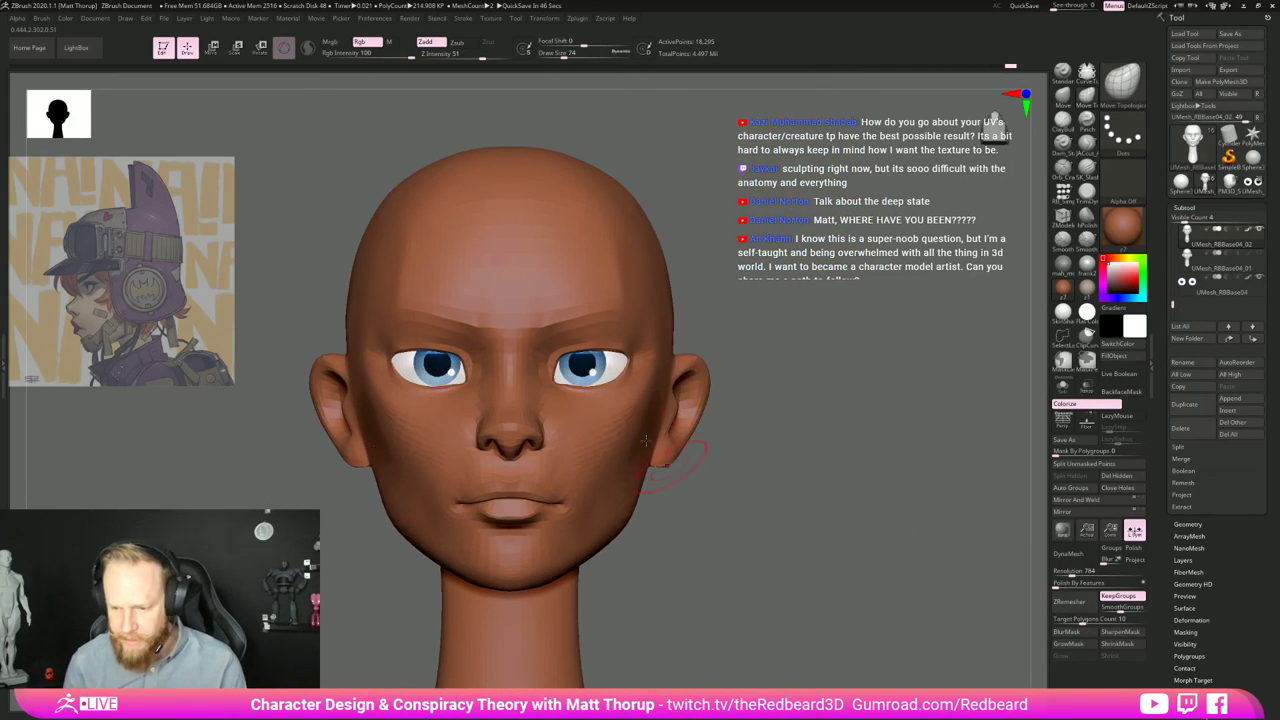
{"action": "key", "text": "s"}
{"action": "left_click_drag", "start_coordinate": [630, 406], "coordinate": [639, 424]}
{"action": "key", "text": "s"}
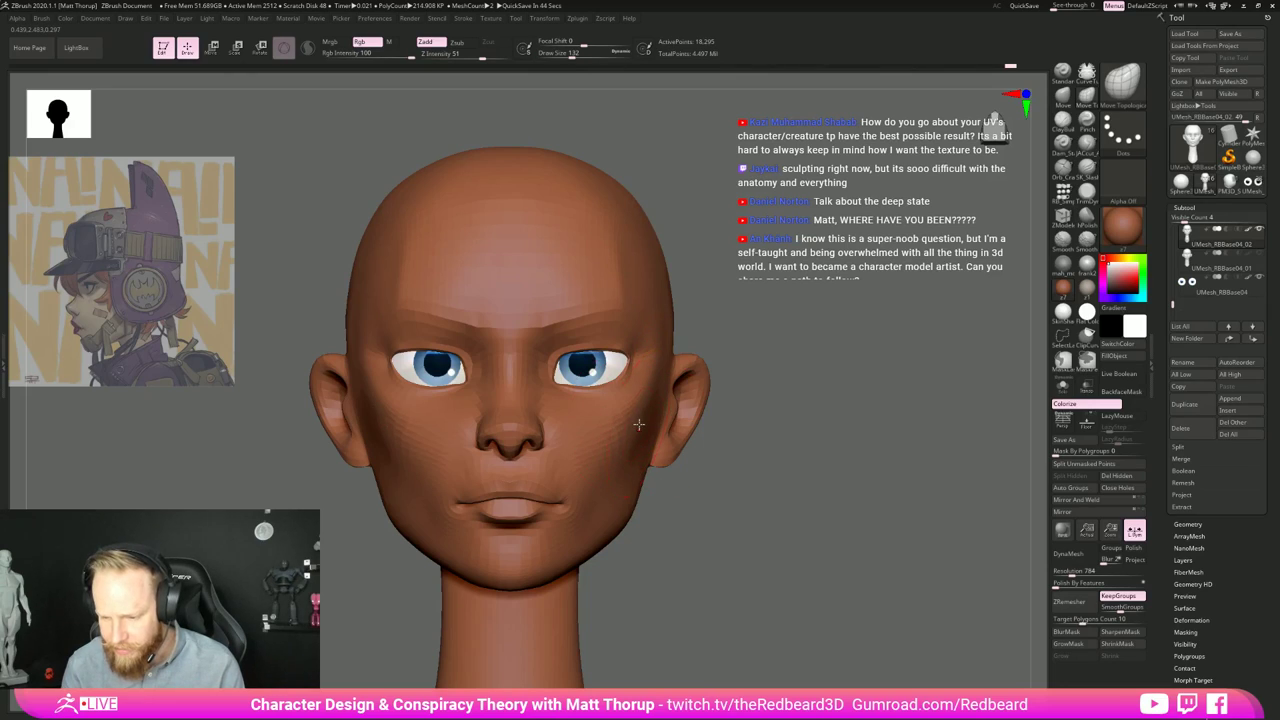
{"action": "right_click_drag", "start_coordinate": [641, 425], "coordinate": [651, 463]}
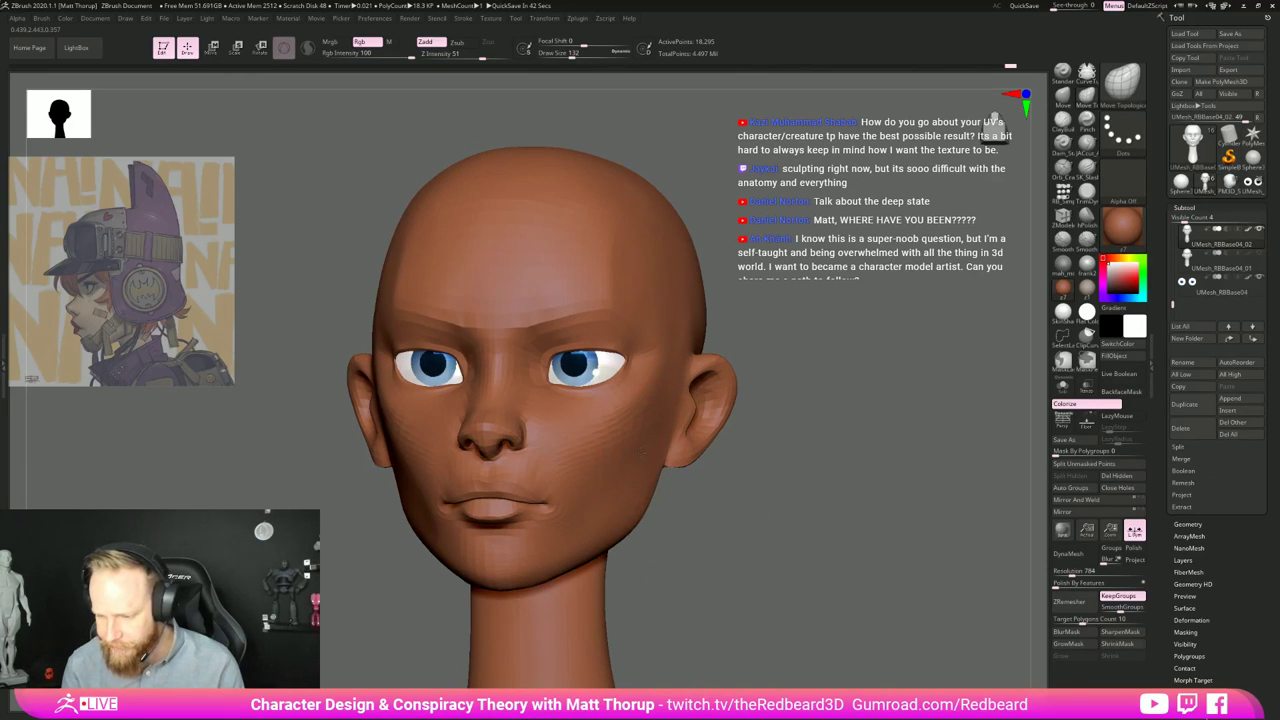
{"action": "left_click_drag", "start_coordinate": [695, 498], "coordinate": [631, 521]}
{"action": "key", "text": "s"}
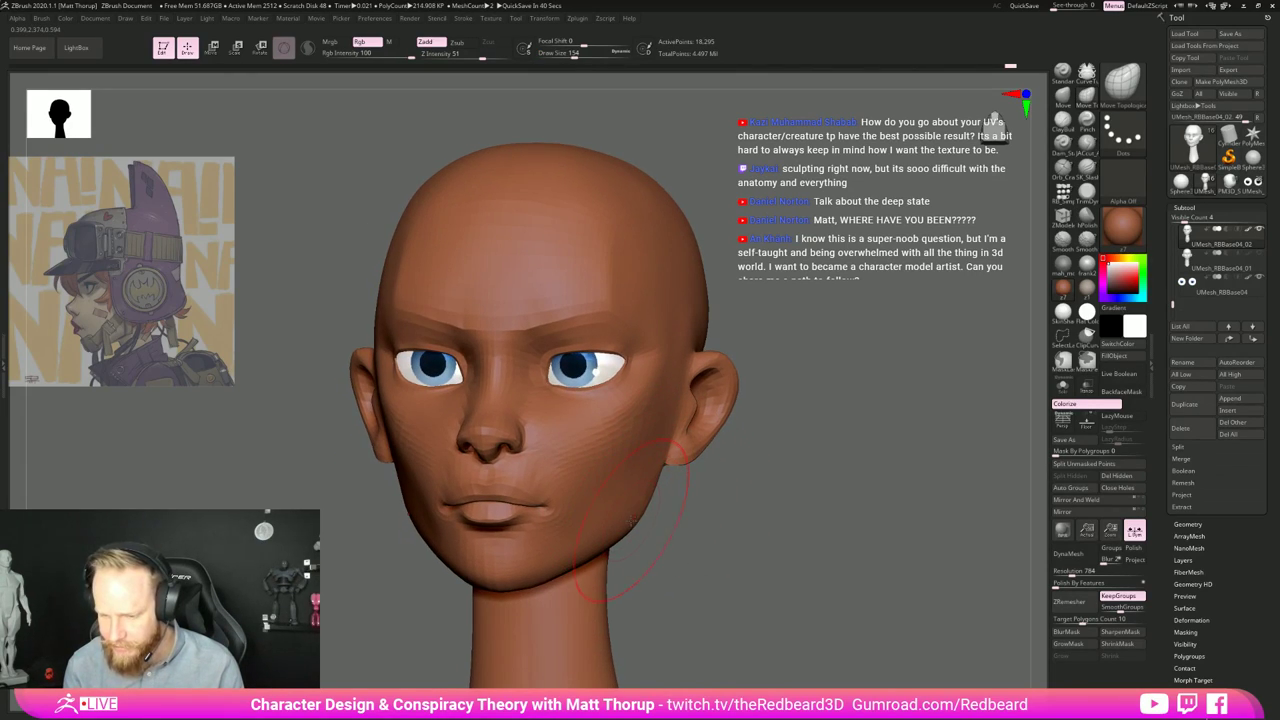
{"action": "right_click_drag", "start_coordinate": [763, 533], "coordinate": [717, 485]}
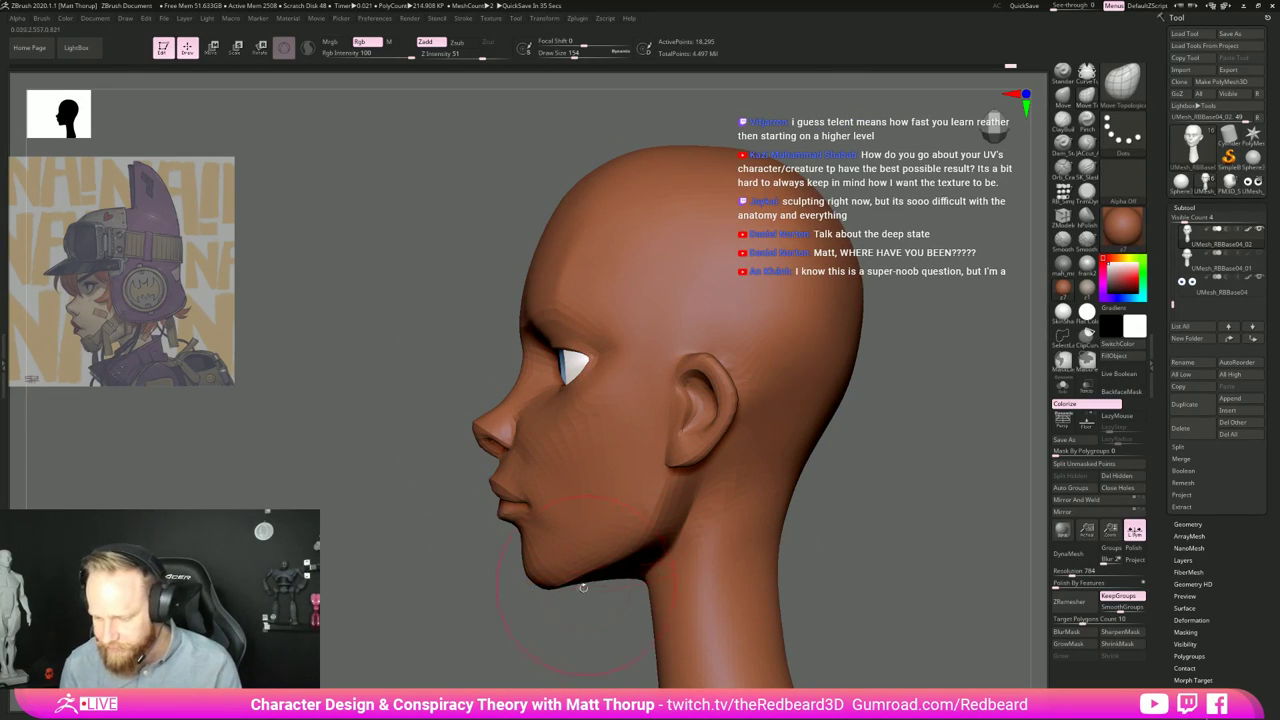
Step: Refine the chin and underside of the jaw from behind the profile at draw size 94, smoothing the chin
{"action": "right_click_drag", "start_coordinate": [583, 587], "coordinate": [668, 570]}
{"action": "key", "text": "bracketleft"}
{"action": "key", "text": "bracketleft"}
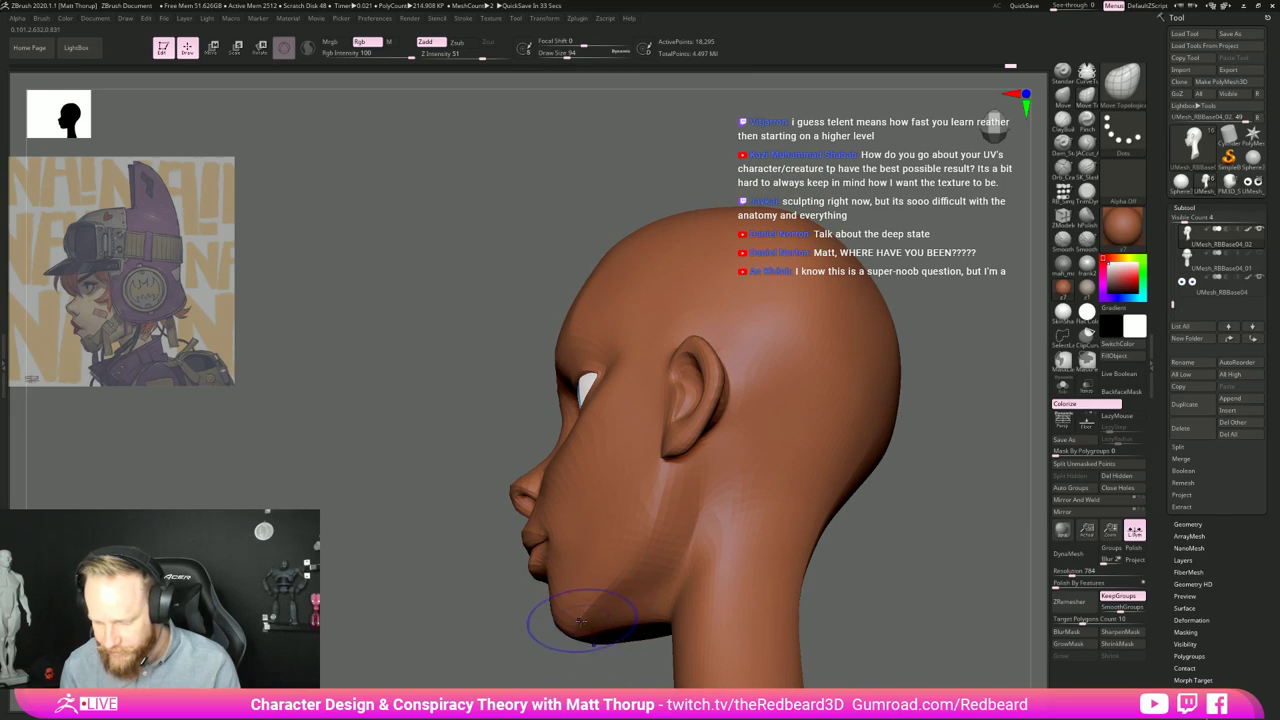
{"action": "mouse_move", "coordinate": [586, 613]}
{"action": "left_mouse_down", "text": "shift"}
{"action": "mouse_move", "coordinate": [622, 574]}
{"action": "mouse_move", "coordinate": [604, 529]}
{"action": "left_mouse_up", "text": "shift"}
{"action": "mouse_move", "coordinate": [604, 530]}
{"action": "right_mouse_down"}
{"action": "mouse_move", "coordinate": [600, 663]}
{"action": "mouse_move", "coordinate": [671, 643]}
{"action": "right_mouse_up"}
{"action": "mouse_move", "coordinate": [871, 608]}
{"action": "right_mouse_down", "text": "ctrl"}
{"action": "mouse_move", "coordinate": [734, 551]}
{"action": "mouse_move", "coordinate": [775, 603]}
{"action": "mouse_move", "coordinate": [766, 503]}
{"action": "mouse_move", "coordinate": [799, 499]}
{"action": "right_mouse_up", "text": "ctrl"}
Step: Adjust the side of the skull above the ear with Move Topological and smooth the temple at draw size 83
{"action": "key", "text": "s"}
{"action": "key", "text": "s"}
{"action": "mouse_move", "coordinate": [733, 320]}
{"action": "left_mouse_down"}
{"action": "mouse_move", "coordinate": [741, 301]}
{"action": "mouse_move", "coordinate": [700, 318]}
{"action": "mouse_move", "coordinate": [718, 331]}
{"action": "left_mouse_up"}
{"action": "key", "text": "]"}
{"action": "key", "text": "s"}
{"action": "left_click", "coordinate": [737, 331]}
{"action": "key", "text": "s"}
{"action": "key", "text": "shift"}
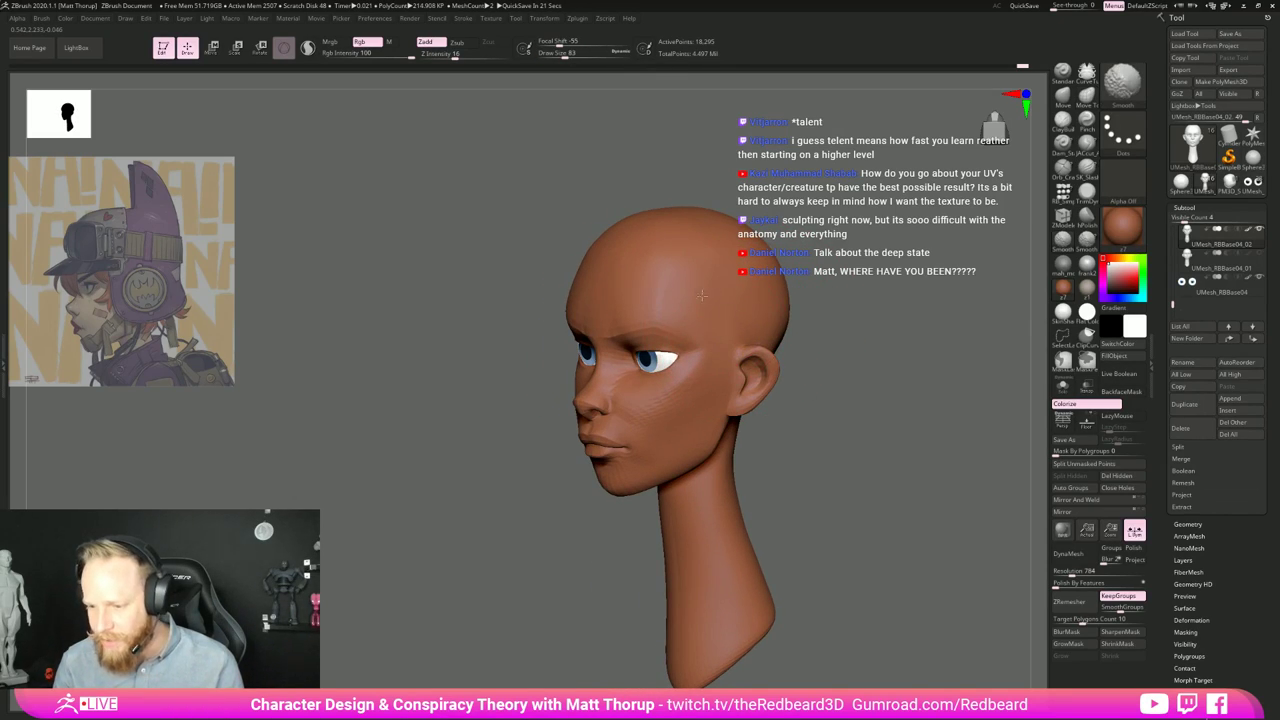
{"action": "mouse_move", "coordinate": [852, 334]}
{"action": "left_mouse_down"}
{"action": "mouse_move", "coordinate": [874, 340]}
{"action": "mouse_move", "coordinate": [888, 388]}
{"action": "mouse_move", "coordinate": [822, 459]}
{"action": "left_mouse_up"}
{"action": "right_click_drag", "start_coordinate": [821, 458], "coordinate": [640, 440]}
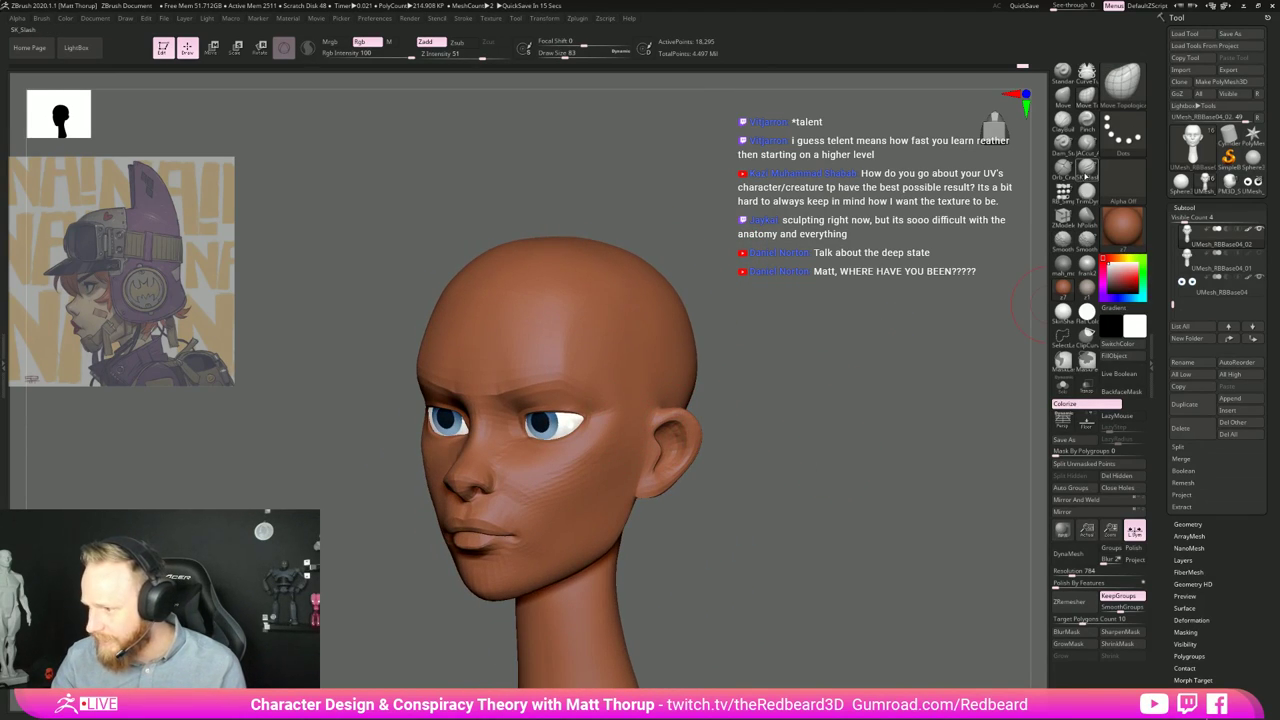
Step: Work the temple behind the outer eye corner with the JACut brush at draw size 83
{"action": "left_click", "coordinate": [1087, 144]}
{"action": "left_click_drag", "start_coordinate": [971, 239], "coordinate": [800, 250]}
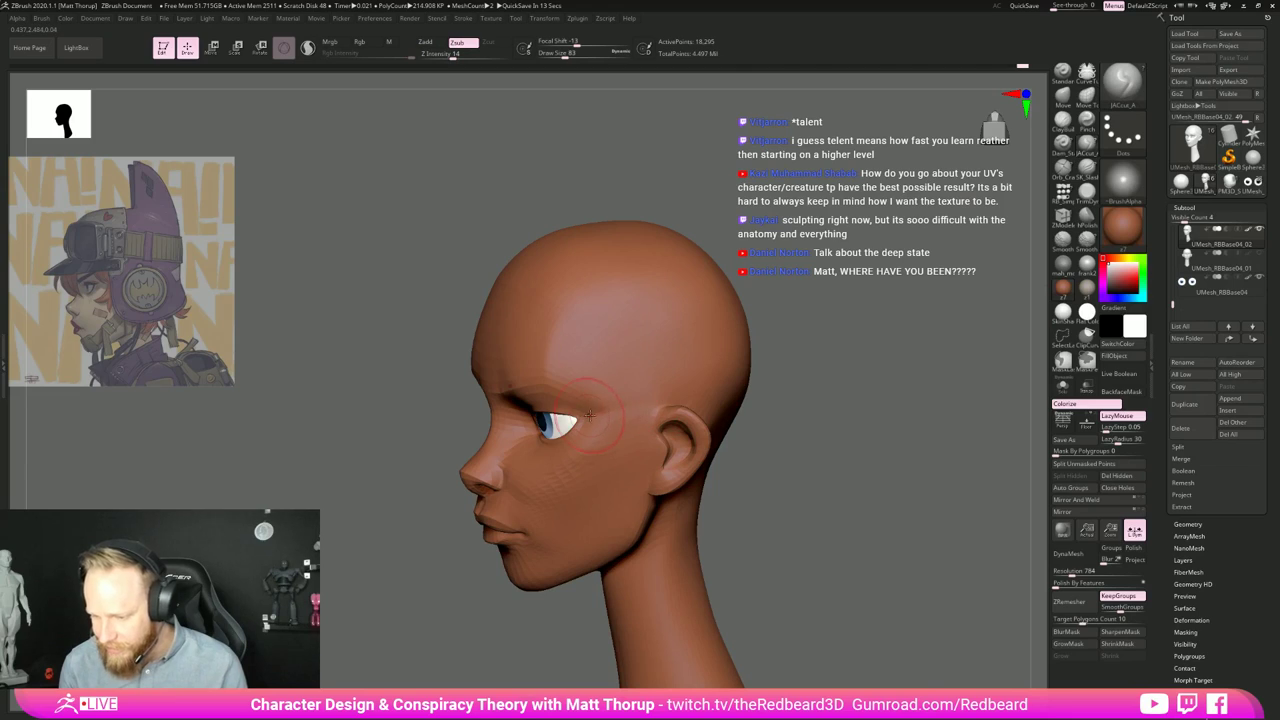
{"action": "right_click_drag", "start_coordinate": [600, 411], "coordinate": [863, 479]}
Step: Reshape the top of the ear with the Move brush at draw size 124, with Z Intensity set to 71
{"action": "key", "text": "b"}
{"action": "key", "text": "m"}
{"action": "key", "text": "v"}
{"action": "key", "text": "s"}
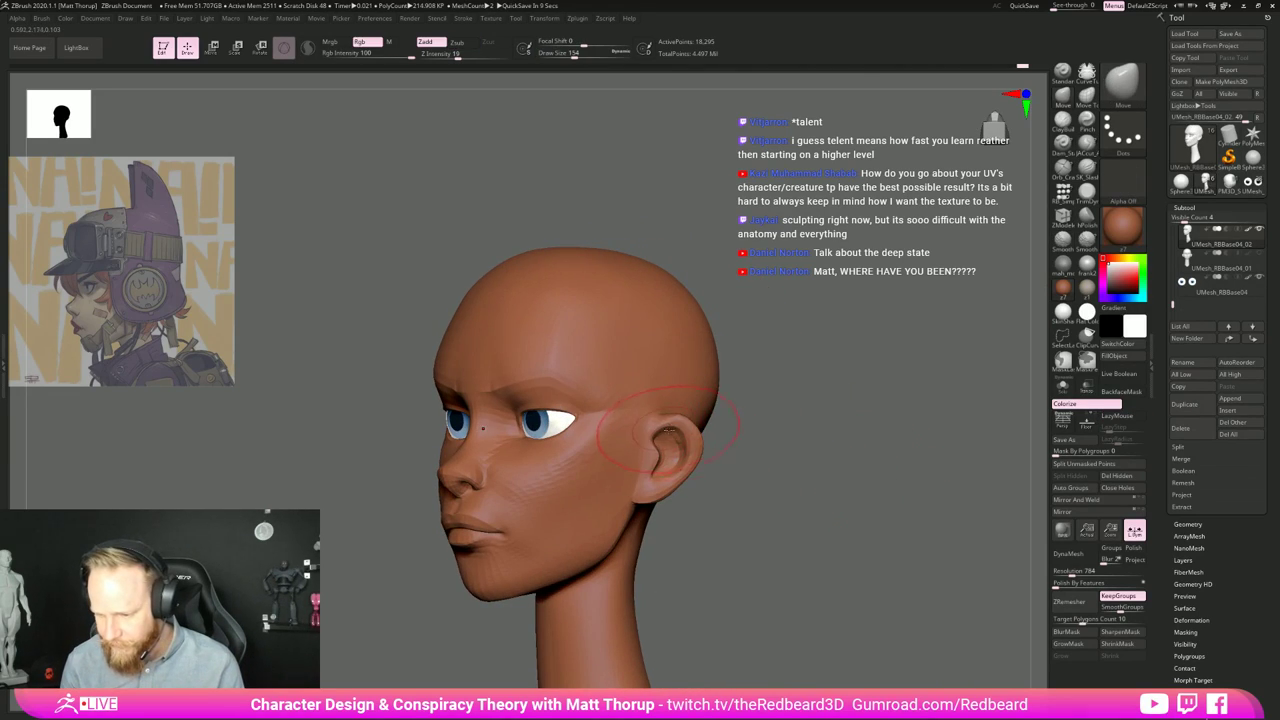
{"action": "key", "text": "s"}
{"action": "left_click_drag", "start_coordinate": [667, 424], "coordinate": [661, 413]}
{"action": "key", "text": "s"}
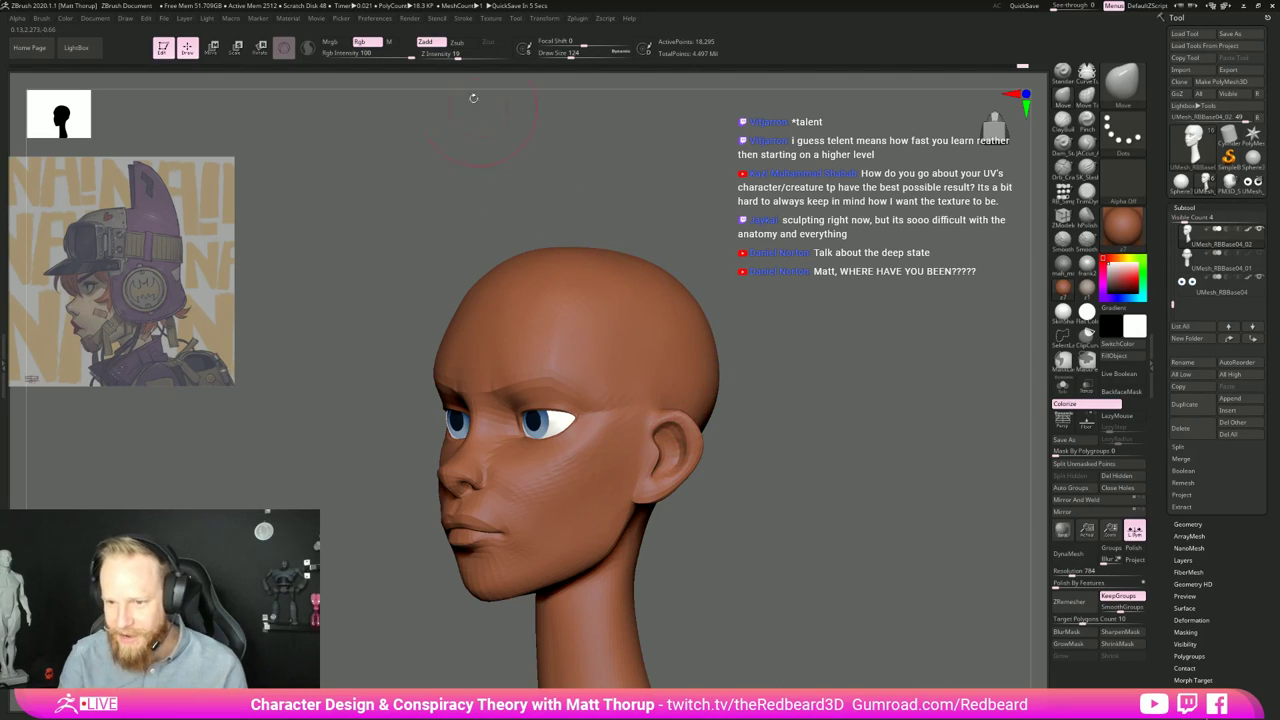
{"action": "left_click", "coordinate": [493, 55]}
{"action": "left_click_drag", "start_coordinate": [658, 422], "coordinate": [659, 418]}
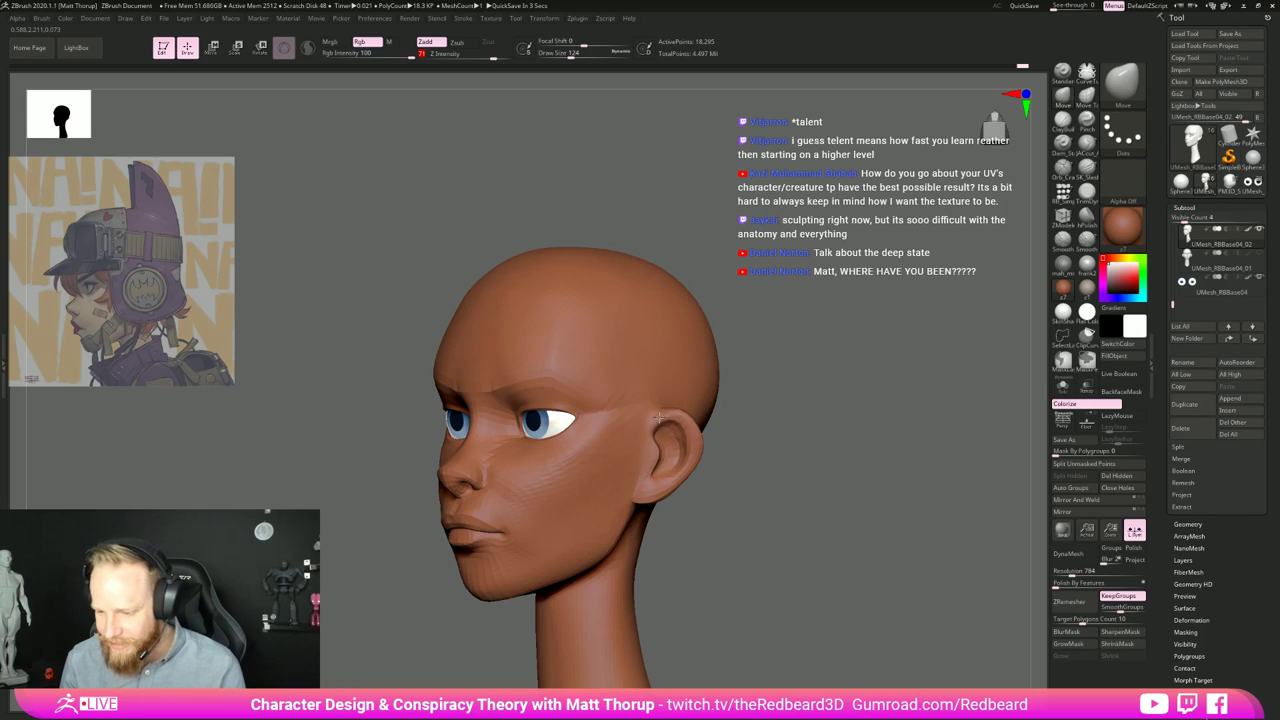
{"action": "key", "text": "s"}
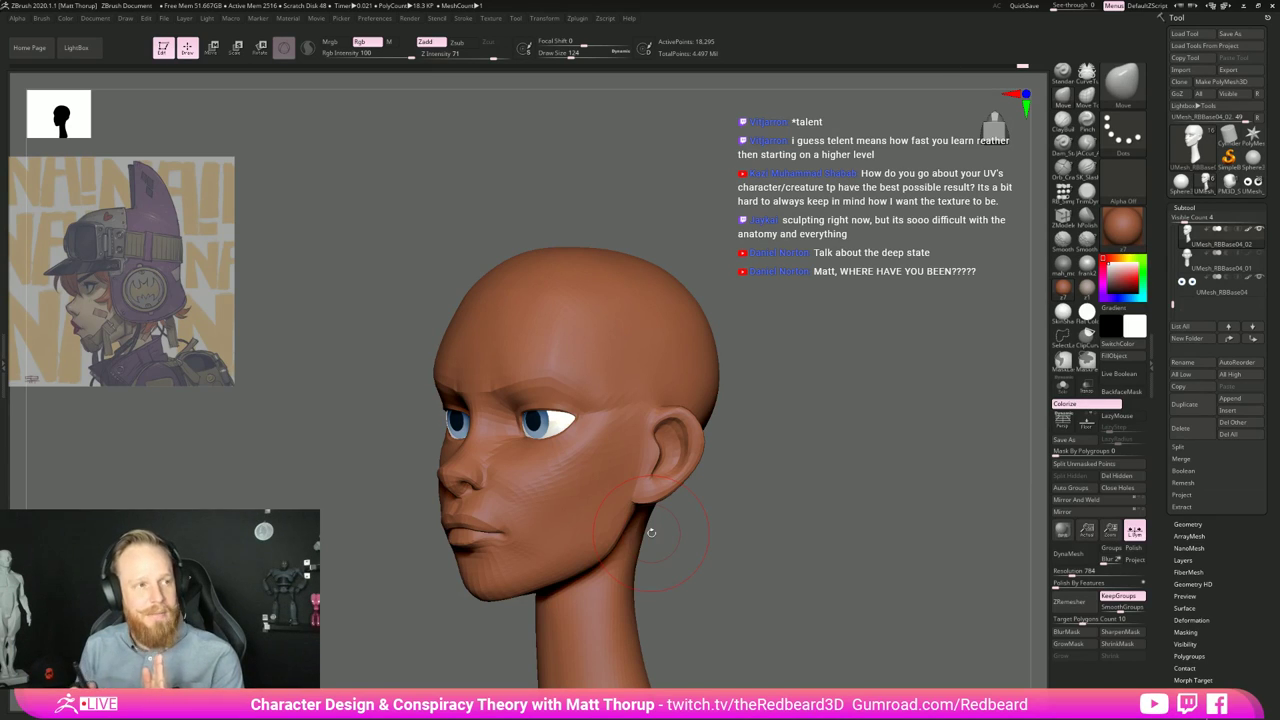
Step: Adjust the brow above the eye with the Move brush in a three-quarter view
{"action": "mouse_move", "coordinate": [817, 391]}
{"action": "left_mouse_down"}
{"action": "mouse_move", "coordinate": [837, 391]}
{"action": "mouse_move", "coordinate": [757, 394]}
{"action": "left_mouse_up"}
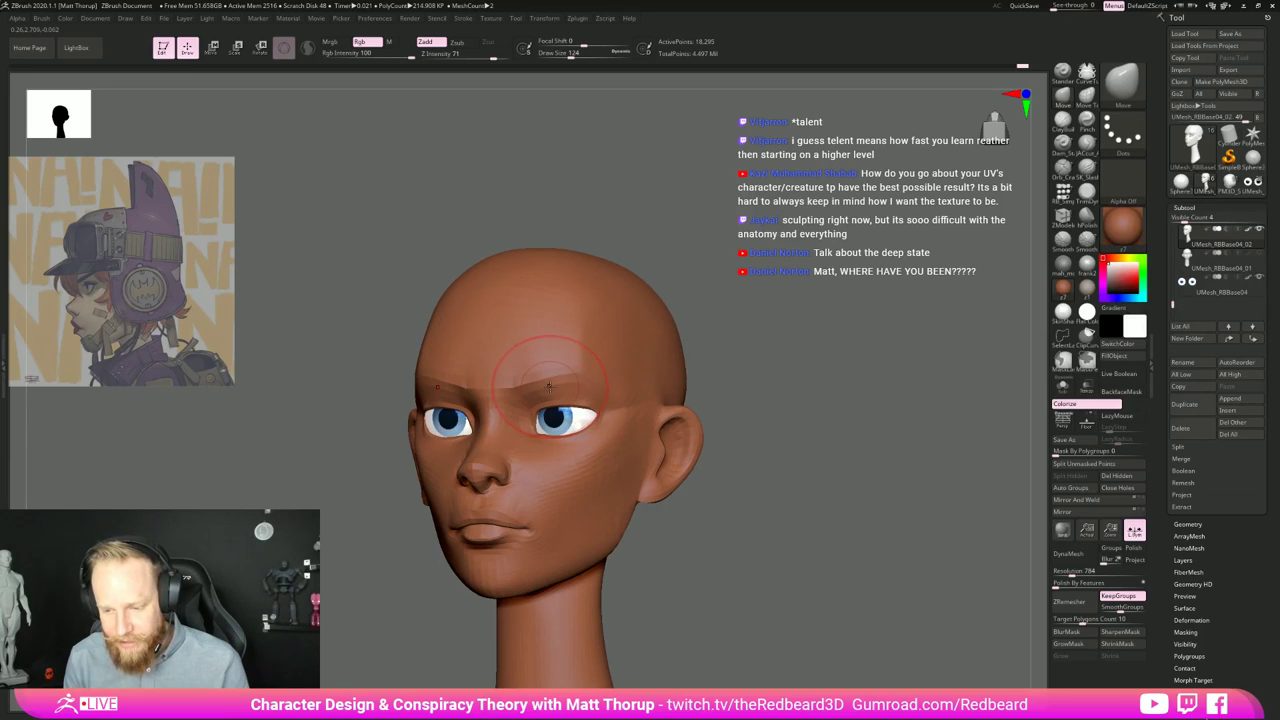
{"action": "key", "text": "s"}
{"action": "mouse_move", "coordinate": [553, 392]}
{"action": "left_mouse_down"}
{"action": "mouse_move", "coordinate": [541, 394]}
{"action": "mouse_move", "coordinate": [568, 387]}
{"action": "left_mouse_up"}
{"action": "key", "text": "s"}
{"action": "mouse_move", "coordinate": [760, 390]}
{"action": "left_mouse_down"}
{"action": "mouse_move", "coordinate": [869, 390]}
{"action": "mouse_move", "coordinate": [868, 440]}
{"action": "left_mouse_up"}
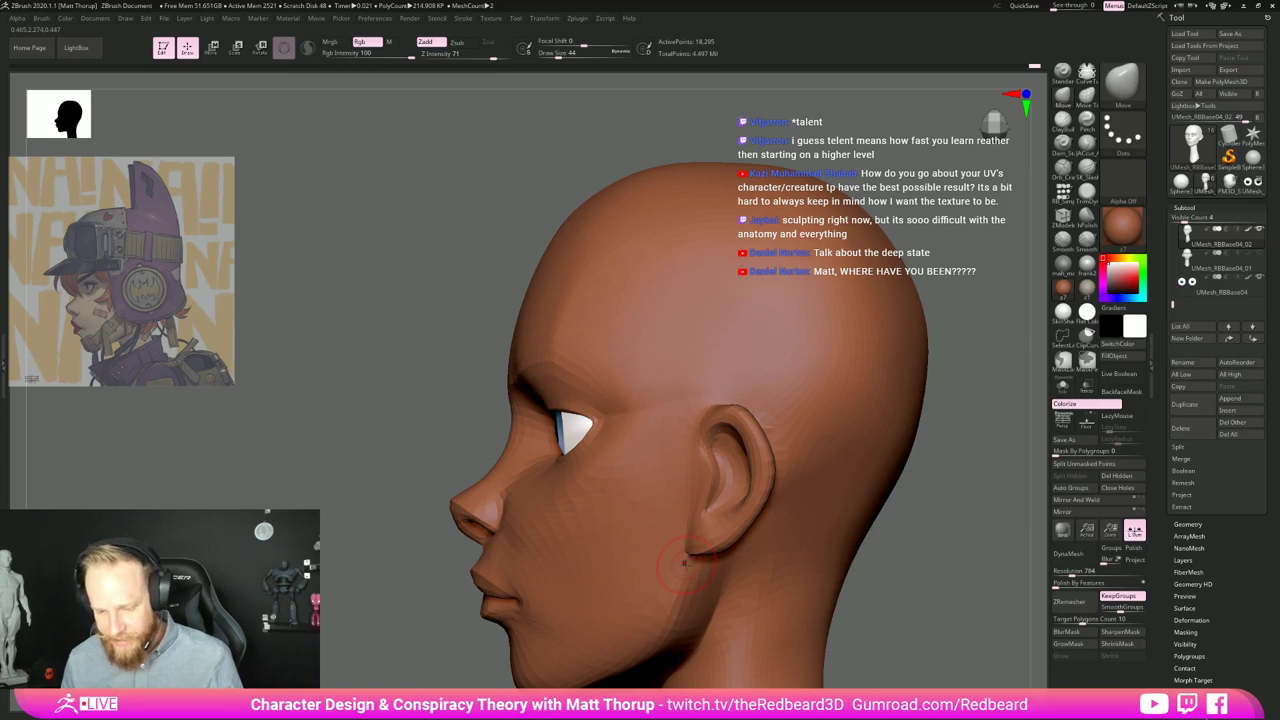
Step: Reshape the earlobe and the front edge of the ear with the Move brush at draw size 104, and nudge its outer rim
{"action": "key", "text": "s"}
{"action": "left_click_drag", "start_coordinate": [686, 557], "coordinate": [696, 559]}
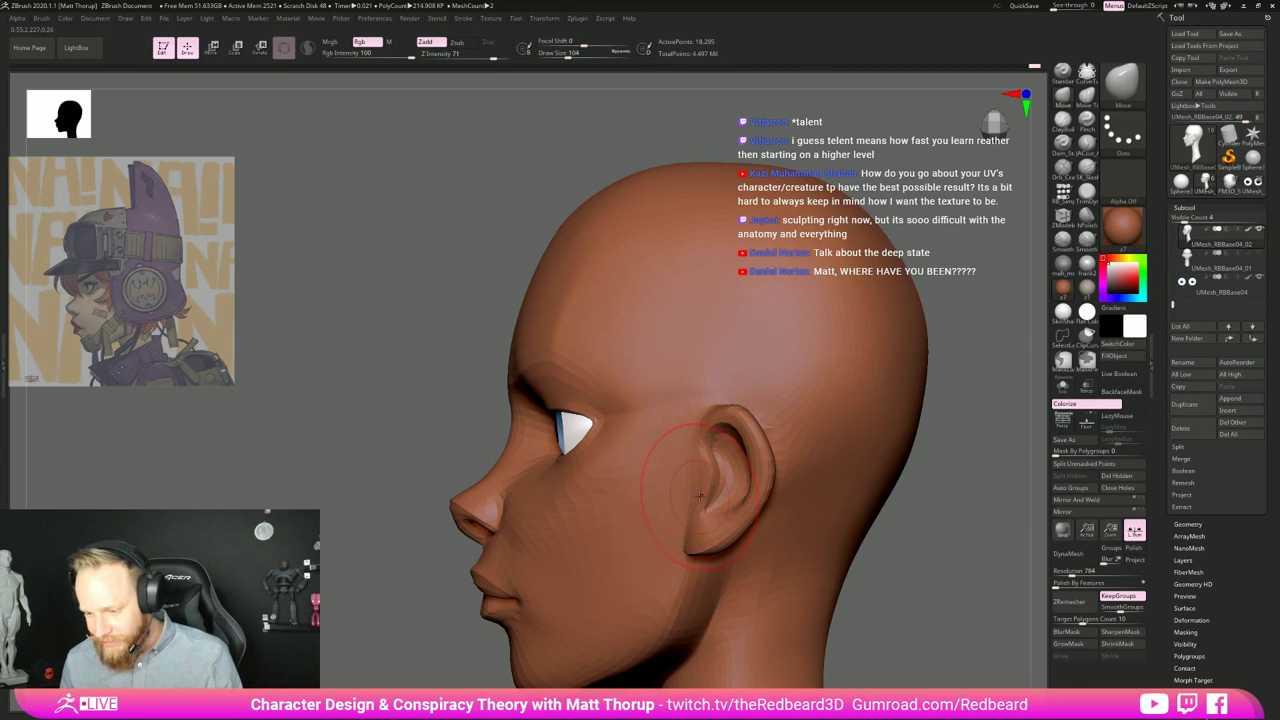
{"action": "left_click_drag", "start_coordinate": [934, 531], "coordinate": [1004, 552]}
{"action": "key", "text": "s"}
{"action": "left_click_drag", "start_coordinate": [708, 503], "coordinate": [707, 498]}
{"action": "key", "text": "s"}
{"action": "left_click_drag", "start_coordinate": [765, 442], "coordinate": [767, 443]}
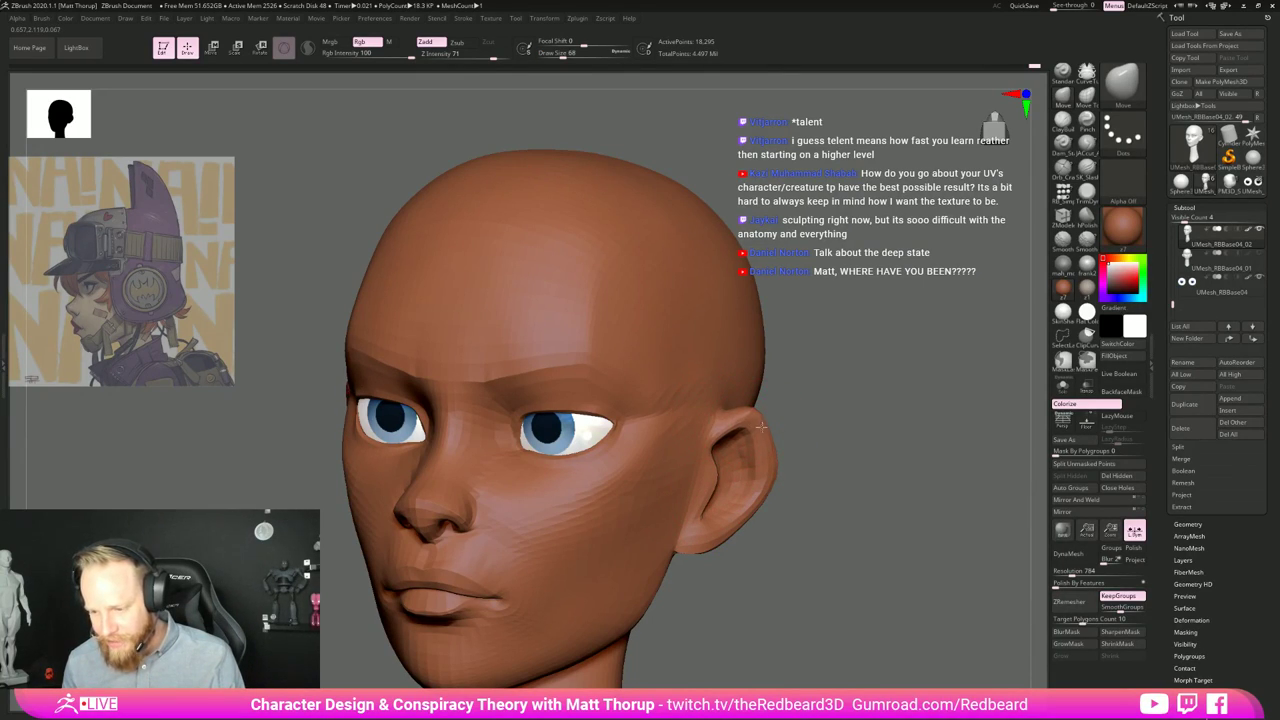
Step: Refine the earlobe and the ear's outer back rim with the Move brush at draw sizes 68 and 80
{"action": "mouse_move", "coordinate": [814, 462]}
{"action": "left_mouse_down"}
{"action": "mouse_move", "coordinate": [765, 480]}
{"action": "mouse_move", "coordinate": [769, 494]}
{"action": "left_mouse_up"}
{"action": "key", "text": "s"}
{"action": "key", "text": "s"}
{"action": "left_click_drag", "start_coordinate": [715, 543], "coordinate": [721, 544]}
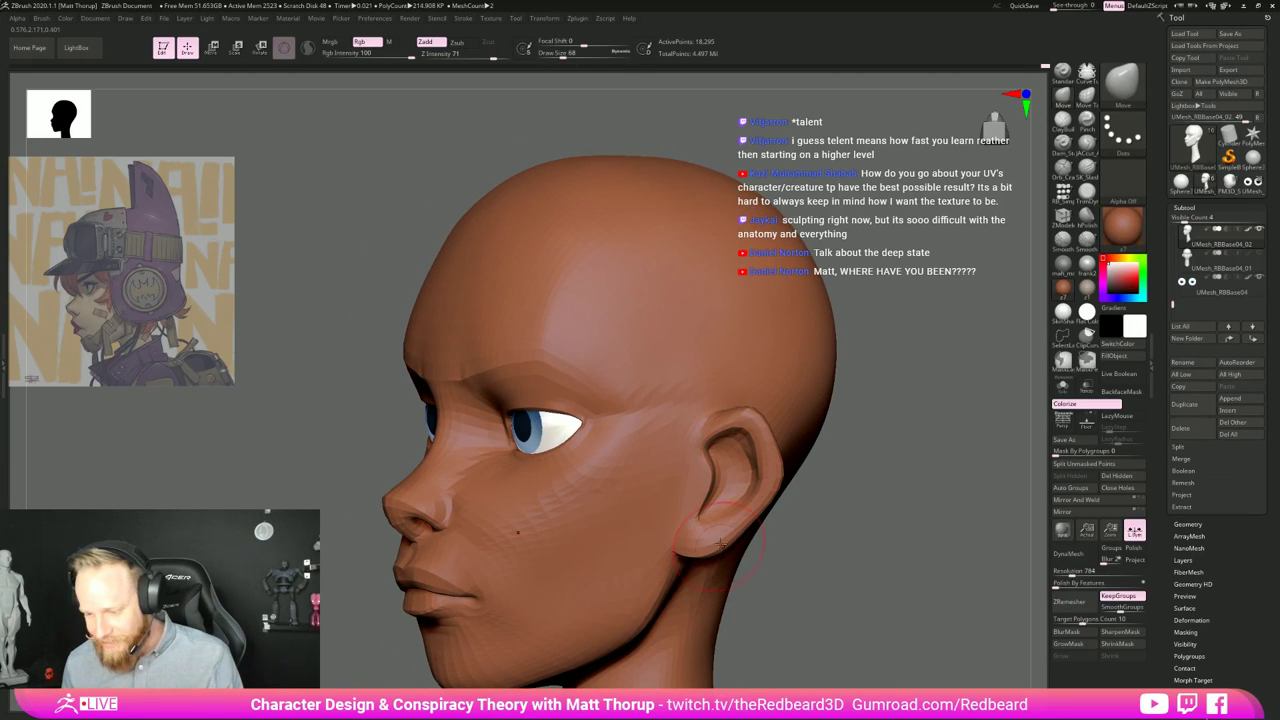
{"action": "mouse_move", "coordinate": [820, 532]}
{"action": "left_mouse_down"}
{"action": "mouse_move", "coordinate": [745, 530]}
{"action": "mouse_move", "coordinate": [775, 528]}
{"action": "left_mouse_up"}
{"action": "key", "text": "s"}
{"action": "right_click_drag", "start_coordinate": [732, 522], "coordinate": [734, 526]}
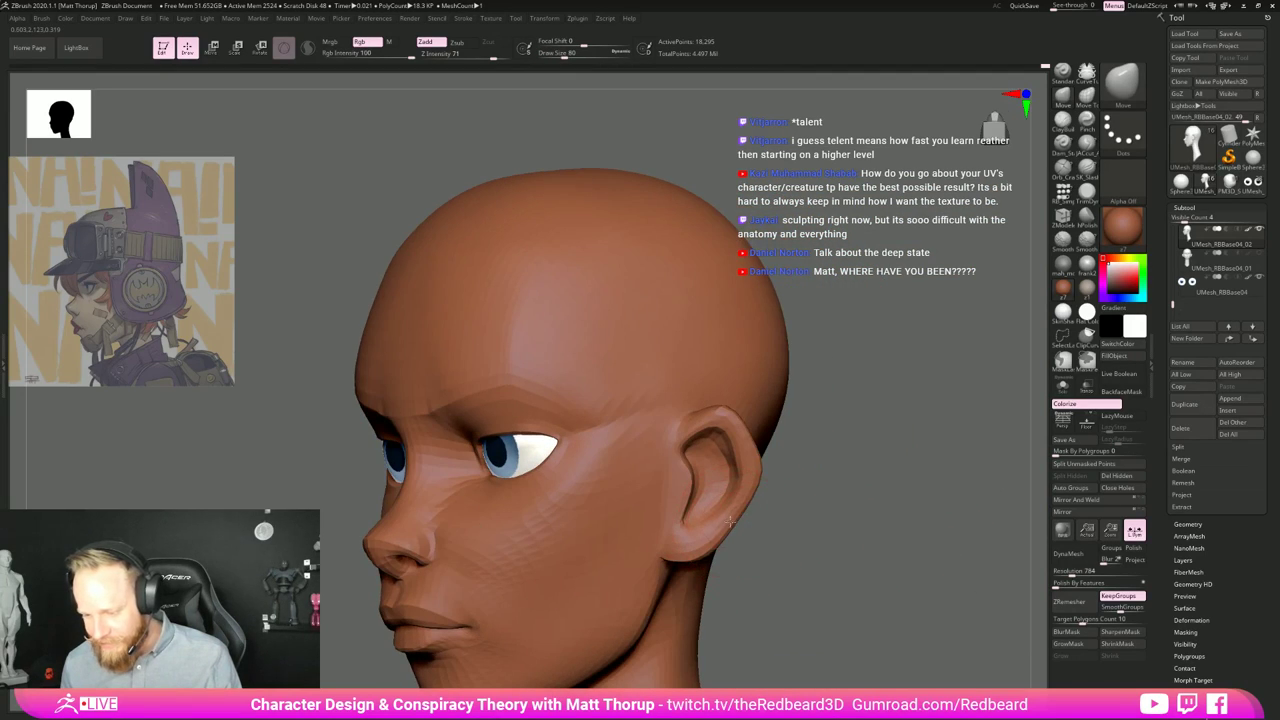
{"action": "left_click_drag", "start_coordinate": [735, 526], "coordinate": [733, 521]}
{"action": "left_click_drag", "start_coordinate": [758, 479], "coordinate": [754, 477]}
{"action": "left_click_drag", "start_coordinate": [739, 522], "coordinate": [734, 521]}
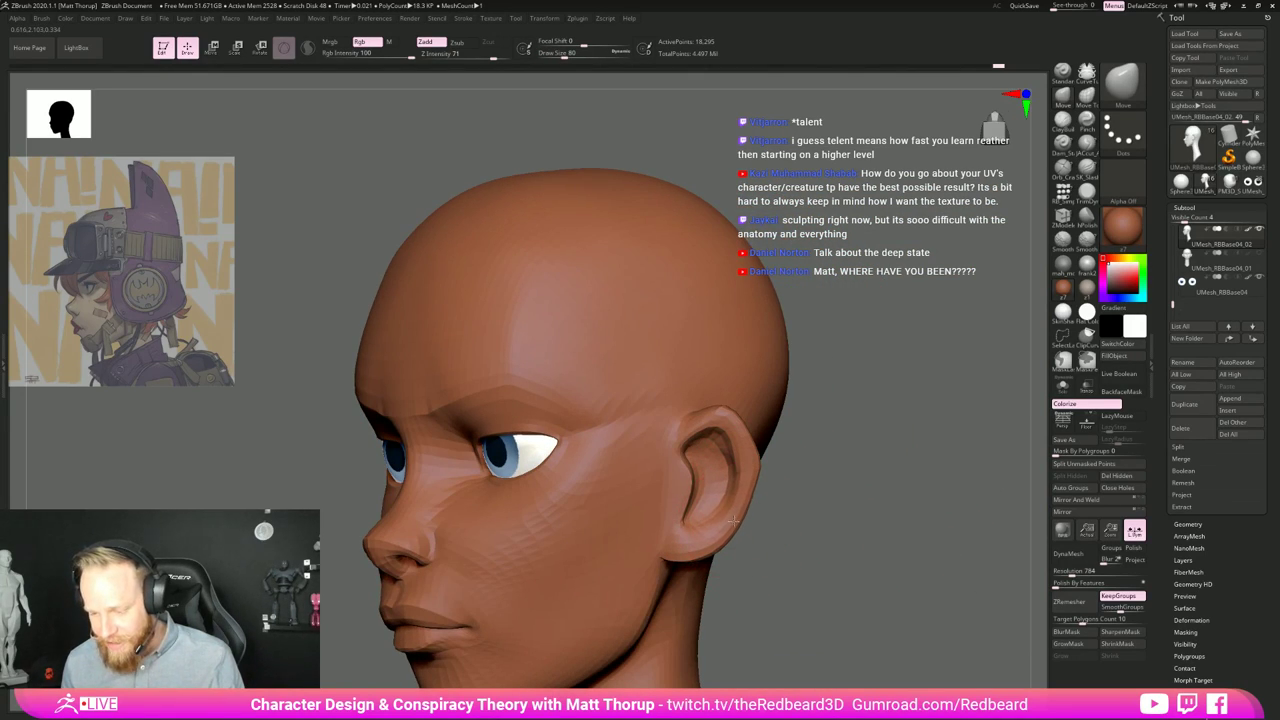
{"action": "right_click_drag", "start_coordinate": [703, 554], "coordinate": [750, 520]}
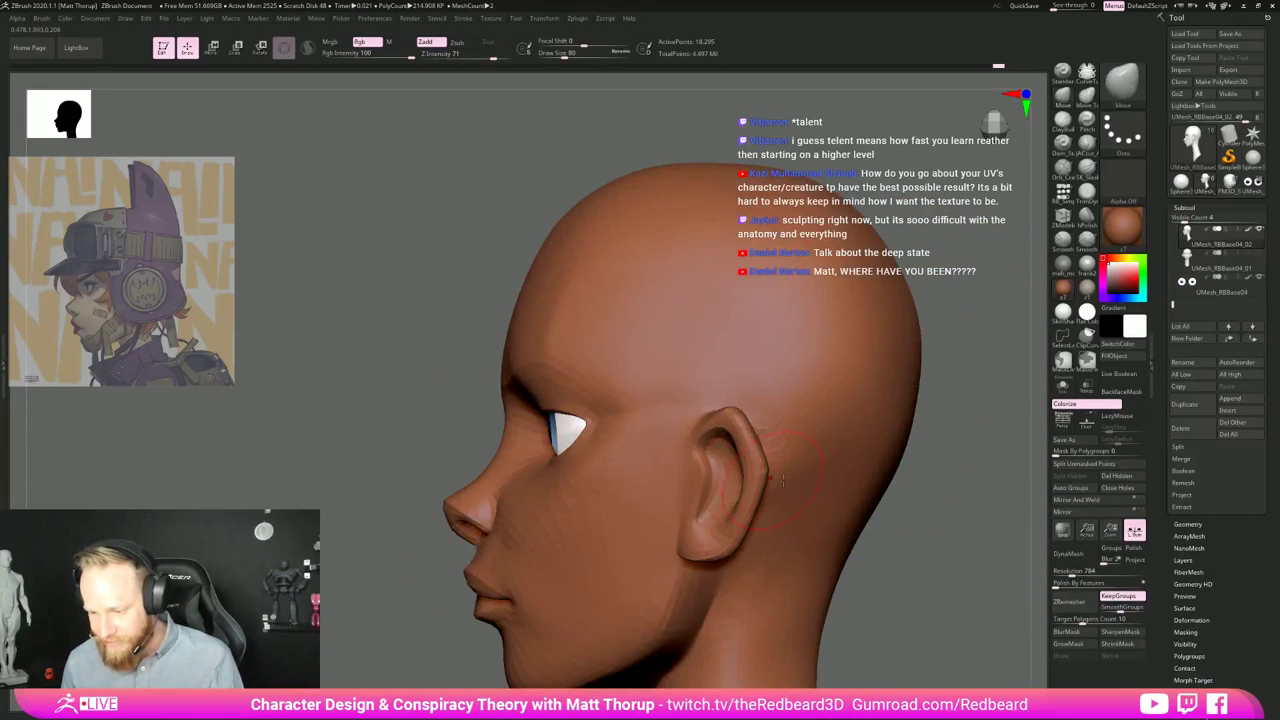
Step: Reshape the chin and jawline in three-quarter and near-front views with the Move brush at draw size 104
{"action": "right_click_drag", "start_coordinate": [783, 480], "coordinate": [957, 500]}
{"action": "right_click_drag", "start_coordinate": [829, 489], "coordinate": [692, 499], "text": "ctrl"}
{"action": "right_click_drag", "start_coordinate": [799, 523], "coordinate": [745, 518]}
{"action": "left_click_drag", "start_coordinate": [622, 485], "coordinate": [621, 481]}
{"action": "mouse_move", "coordinate": [783, 515]}
{"action": "right_mouse_down"}
{"action": "mouse_move", "coordinate": [803, 543]}
{"action": "mouse_move", "coordinate": [790, 560]}
{"action": "mouse_move", "coordinate": [700, 550]}
{"action": "right_mouse_up"}
{"action": "key", "text": "s"}
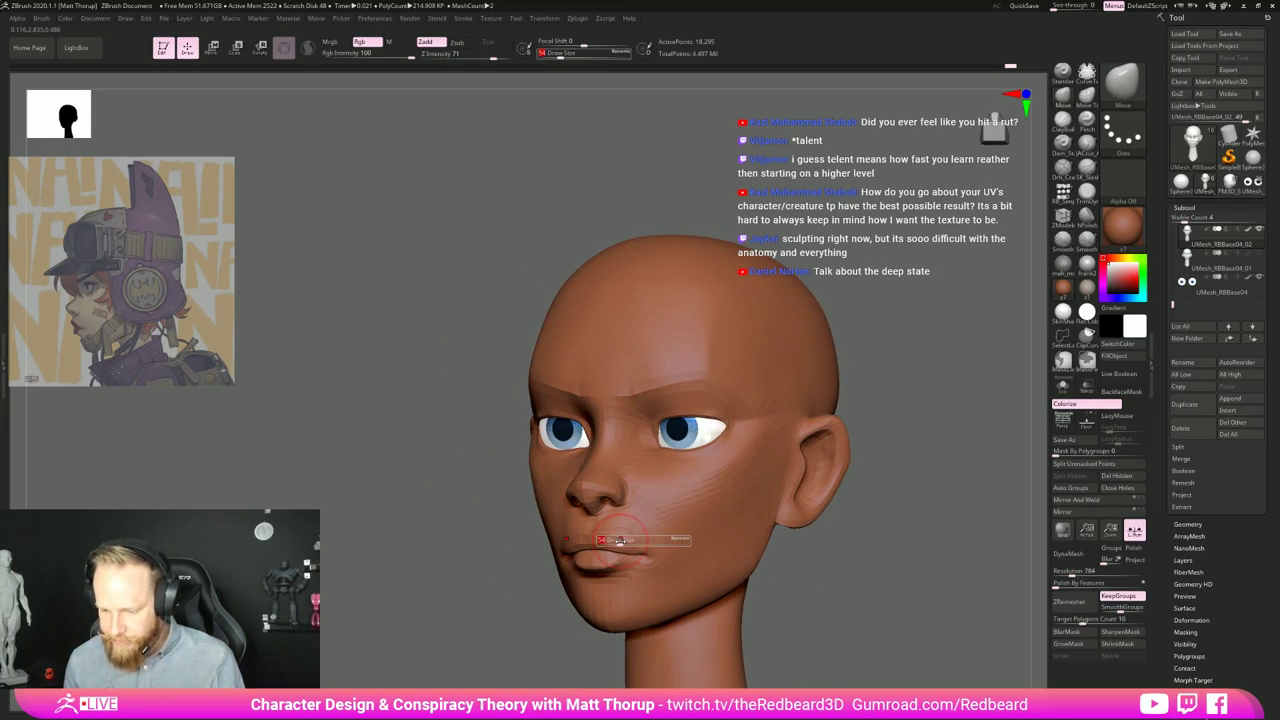
{"action": "key", "text": "s"}
{"action": "left_click_drag", "start_coordinate": [634, 606], "coordinate": [641, 607]}
{"action": "mouse_move", "coordinate": [588, 620]}
{"action": "right_mouse_down"}
{"action": "mouse_move", "coordinate": [613, 634]}
{"action": "mouse_move", "coordinate": [636, 616]}
{"action": "right_mouse_up"}
{"action": "key", "text": "s"}
{"action": "left_click_drag", "start_coordinate": [655, 606], "coordinate": [660, 604]}
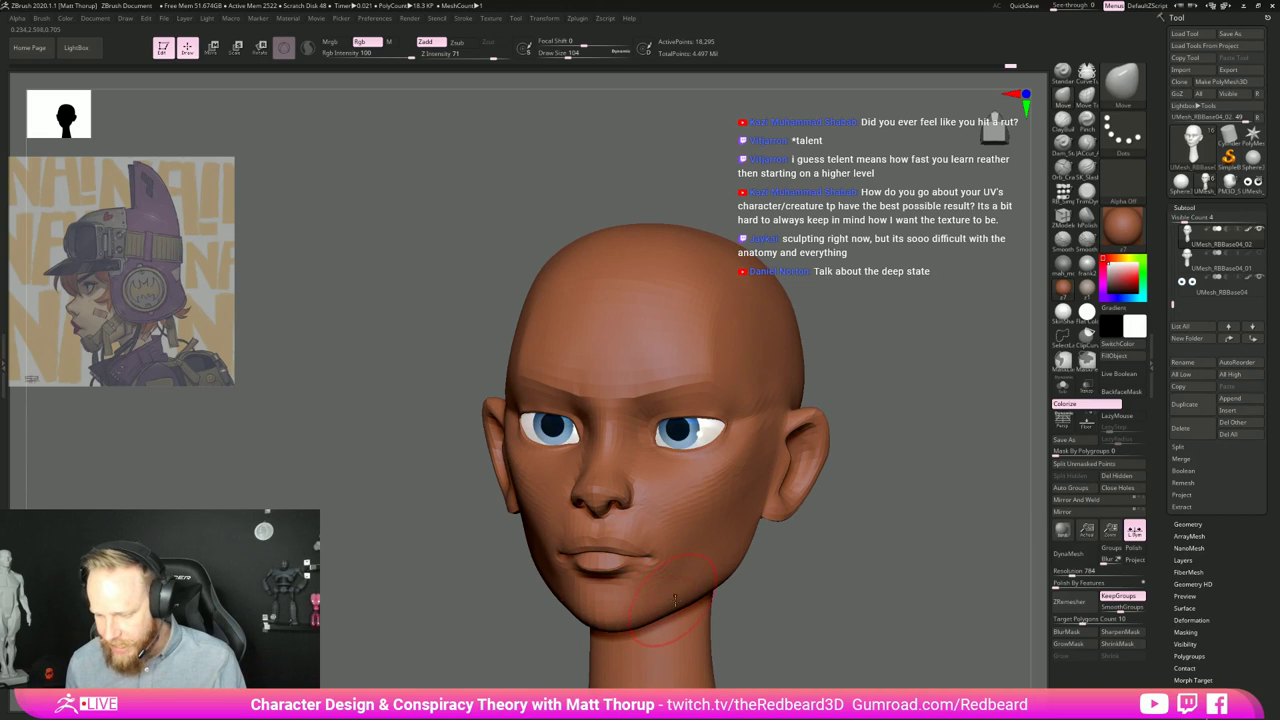
{"action": "right_click_drag", "start_coordinate": [681, 598], "coordinate": [668, 612]}
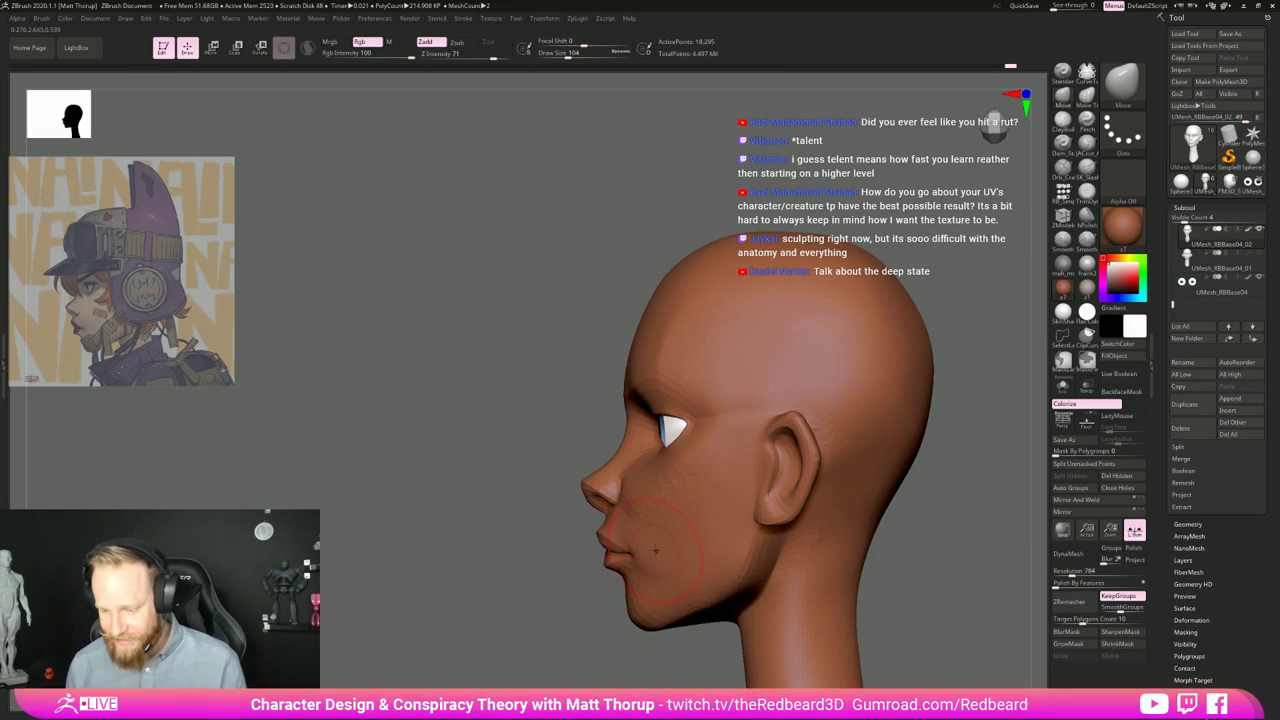
Step: Shift the lower jaw slightly toward the neck in profile with the Move brush at draw size 187
{"action": "key", "text": "s"}
{"action": "left_click_drag", "start_coordinate": [648, 602], "coordinate": [657, 604]}
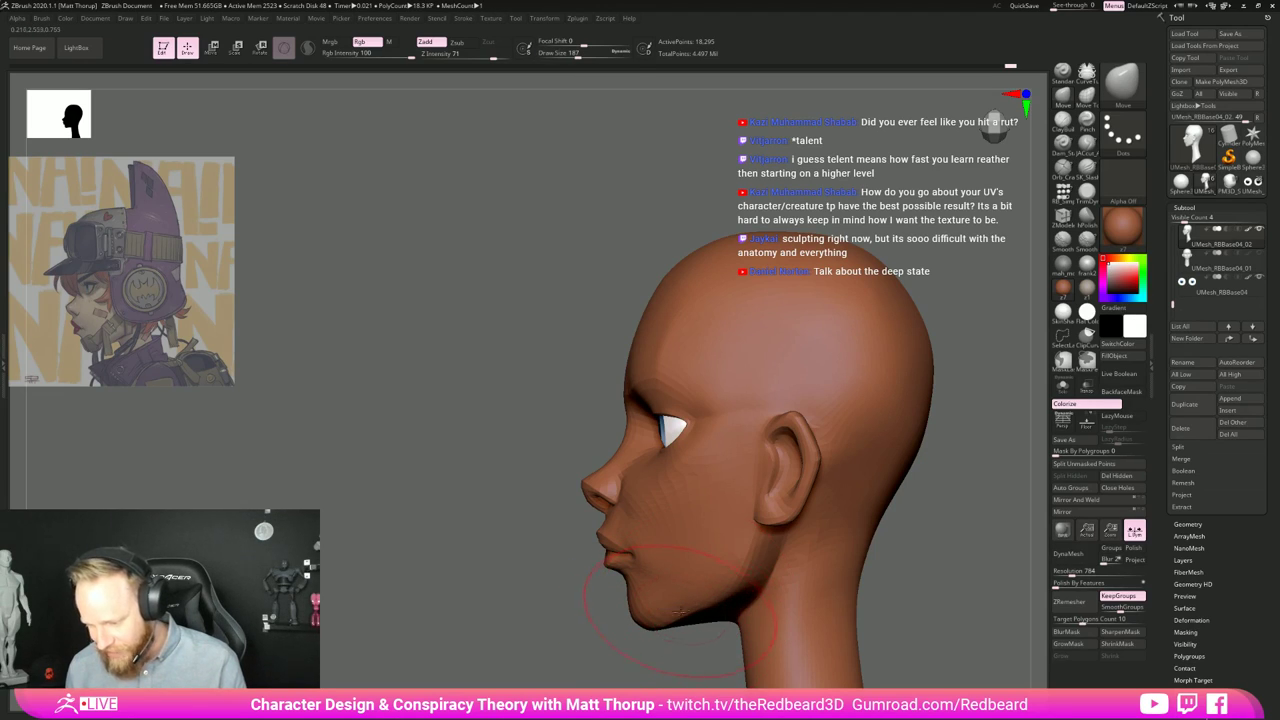
{"action": "left_click_drag", "start_coordinate": [880, 570], "coordinate": [932, 604]}
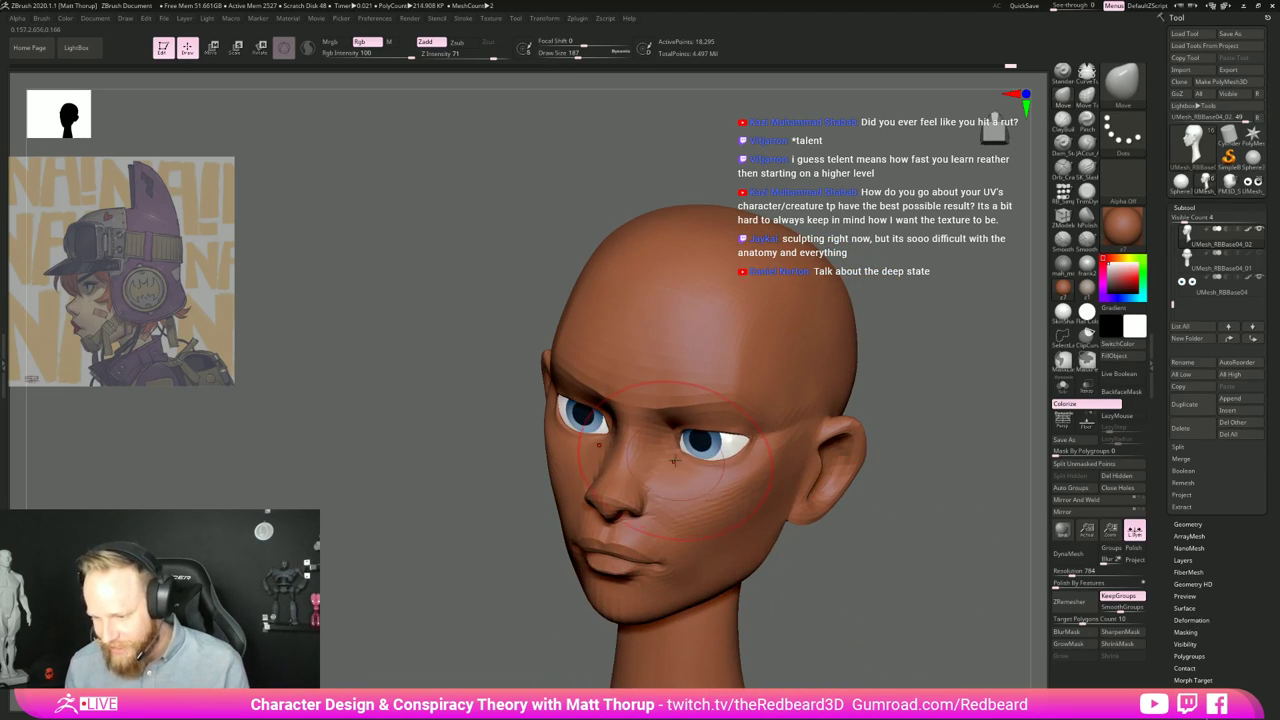
Step: Adjust the inner eye area and inner brow with the Move brush at draw size 101, and smooth beside the nose bridge
{"action": "key", "text": "s"}
{"action": "left_click_drag", "start_coordinate": [680, 454], "coordinate": [668, 454]}
{"action": "left_click_drag", "start_coordinate": [862, 556], "coordinate": [888, 564], "text": "shift"}
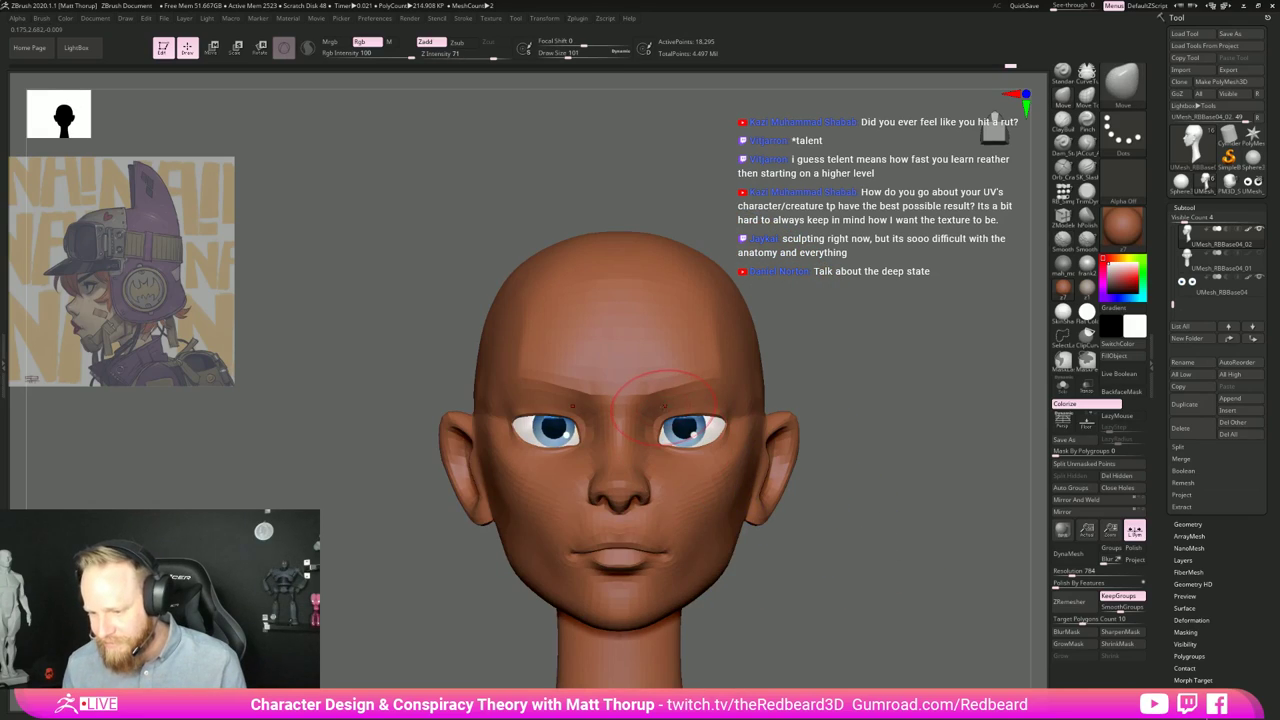
{"action": "key", "text": "s"}
{"action": "mouse_move", "coordinate": [665, 404]}
{"action": "left_mouse_down"}
{"action": "mouse_move", "coordinate": [640, 405]}
{"action": "mouse_move", "coordinate": [641, 437]}
{"action": "left_mouse_up"}
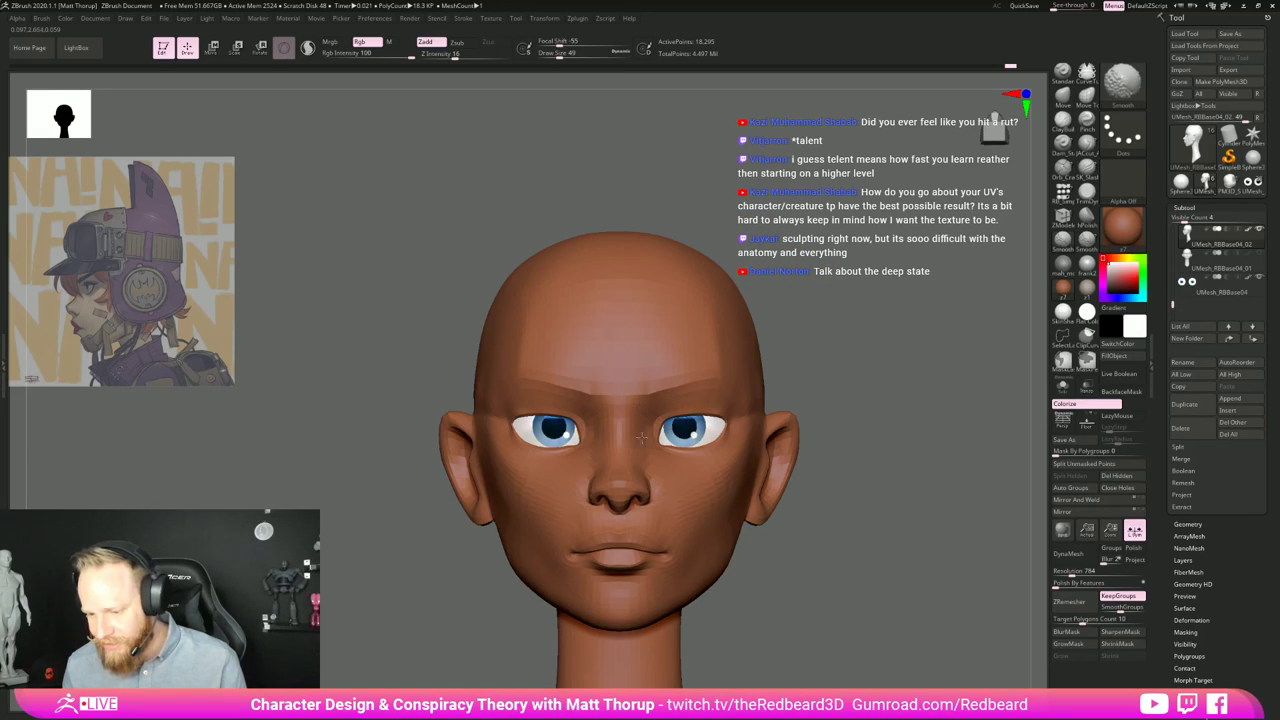
Step: Carve the sides of the nose bridge with the JACut brush at draw size 49, smoothing the transition
{"action": "key", "text": "3"}
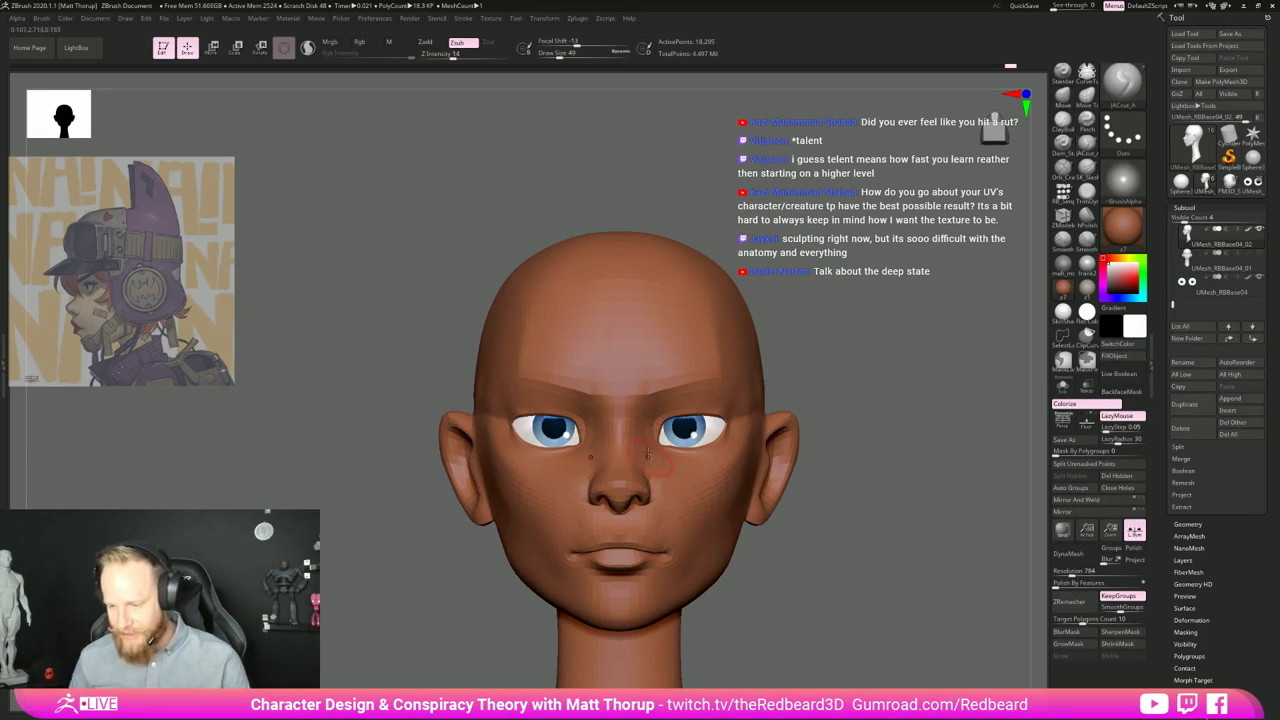
{"action": "left_click_drag", "start_coordinate": [634, 420], "coordinate": [638, 400]}
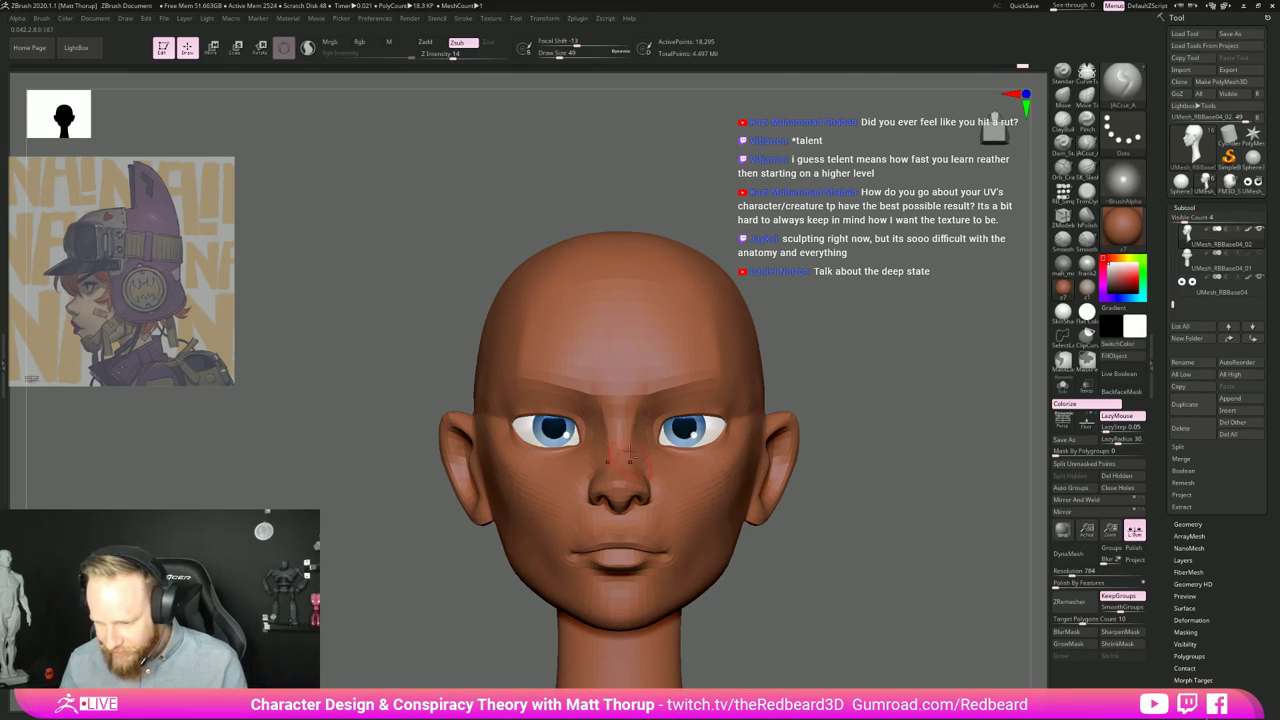
{"action": "key", "text": "shift"}
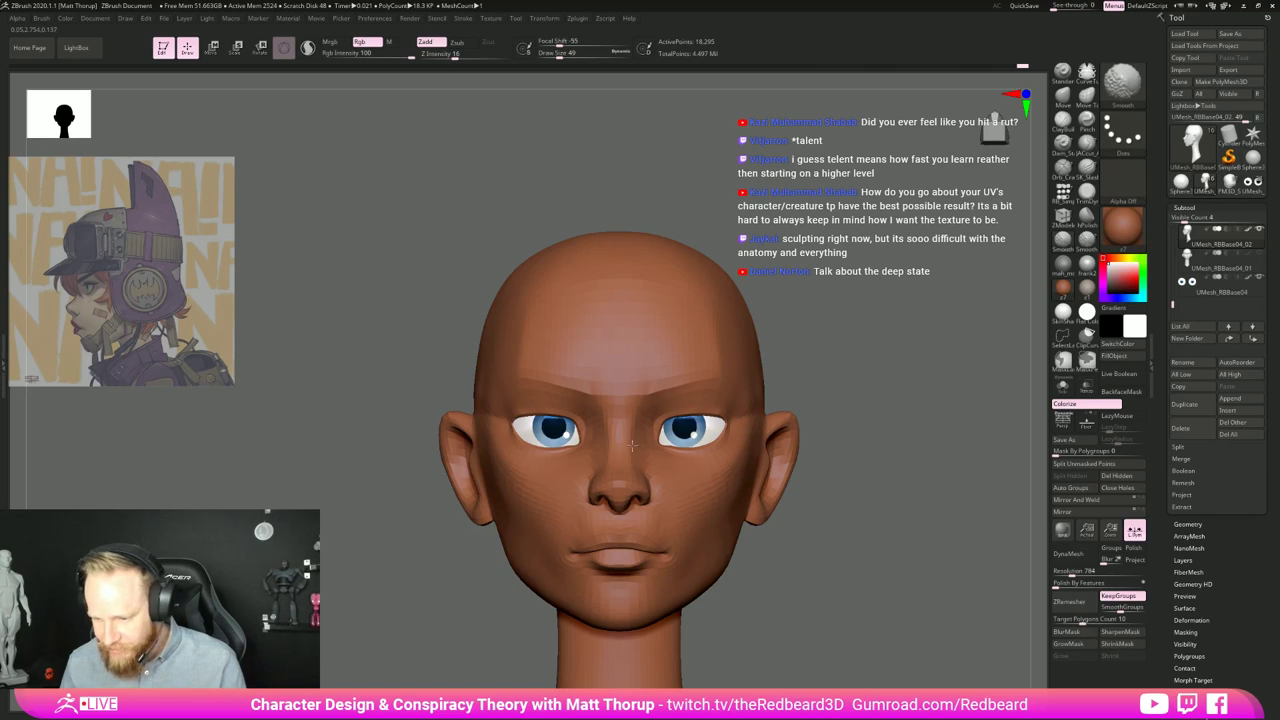
{"action": "left_click_drag", "start_coordinate": [632, 446], "coordinate": [637, 452], "text": "shift"}
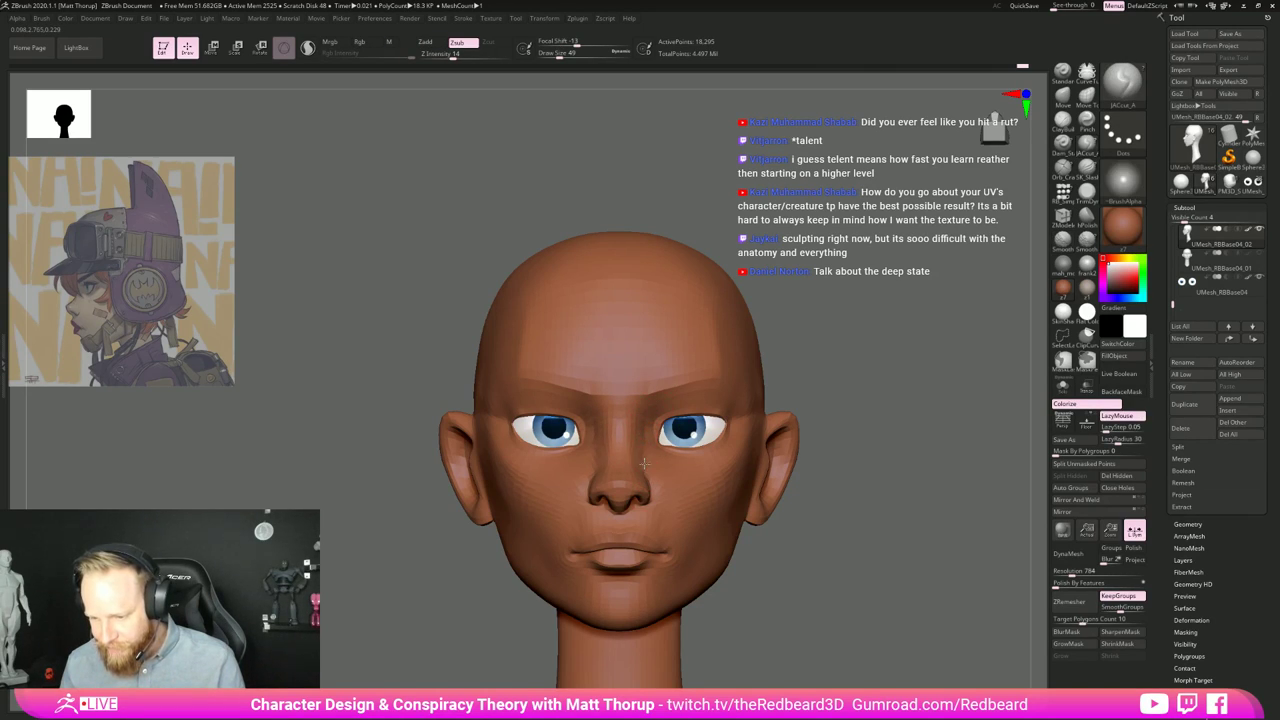
{"action": "left_click_drag", "start_coordinate": [857, 340], "coordinate": [648, 458]}
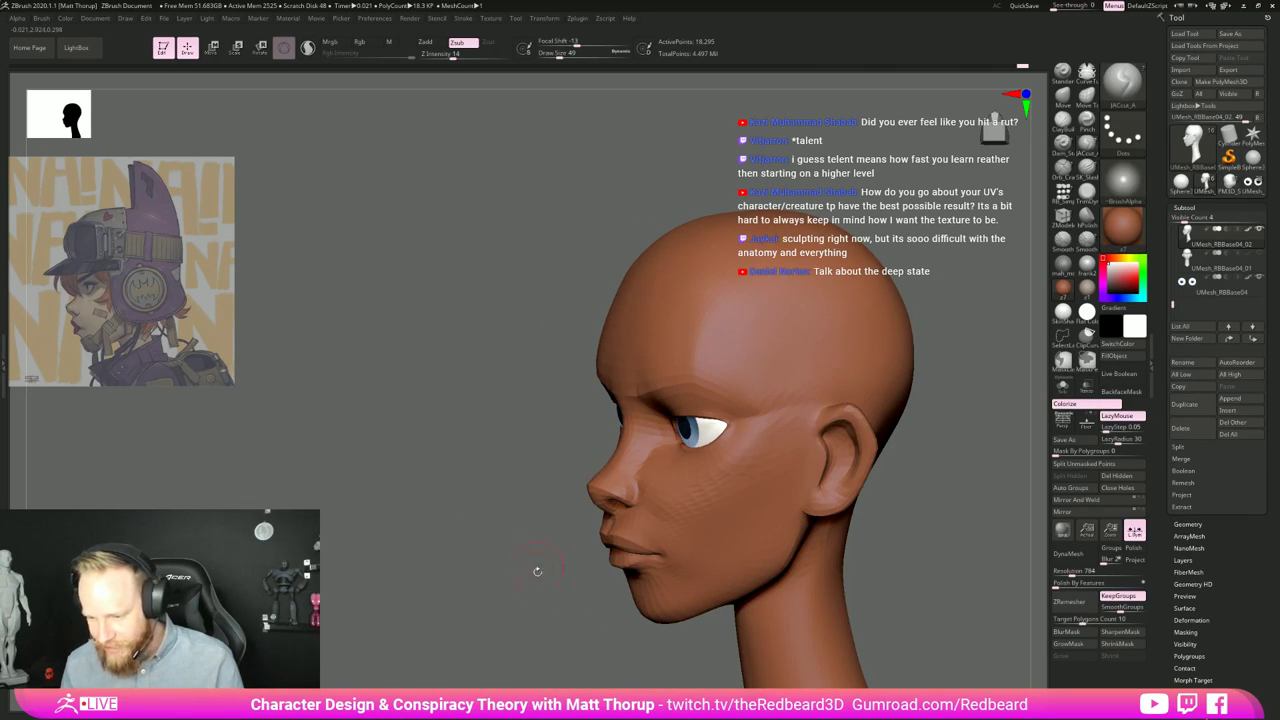
{"action": "left_click_drag", "start_coordinate": [537, 571], "coordinate": [651, 450]}
{"action": "left_click_drag", "start_coordinate": [543, 614], "coordinate": [711, 540]}
{"action": "mouse_move", "coordinate": [880, 550]}
{"action": "left_mouse_down"}
{"action": "mouse_move", "coordinate": [792, 559]}
{"action": "mouse_move", "coordinate": [872, 592]}
{"action": "left_mouse_up"}
Step: Refine the upper nose bridge and inner brow with the JACut brush at draw size 44, and smooth the area between the brows
{"action": "key", "text": "s"}
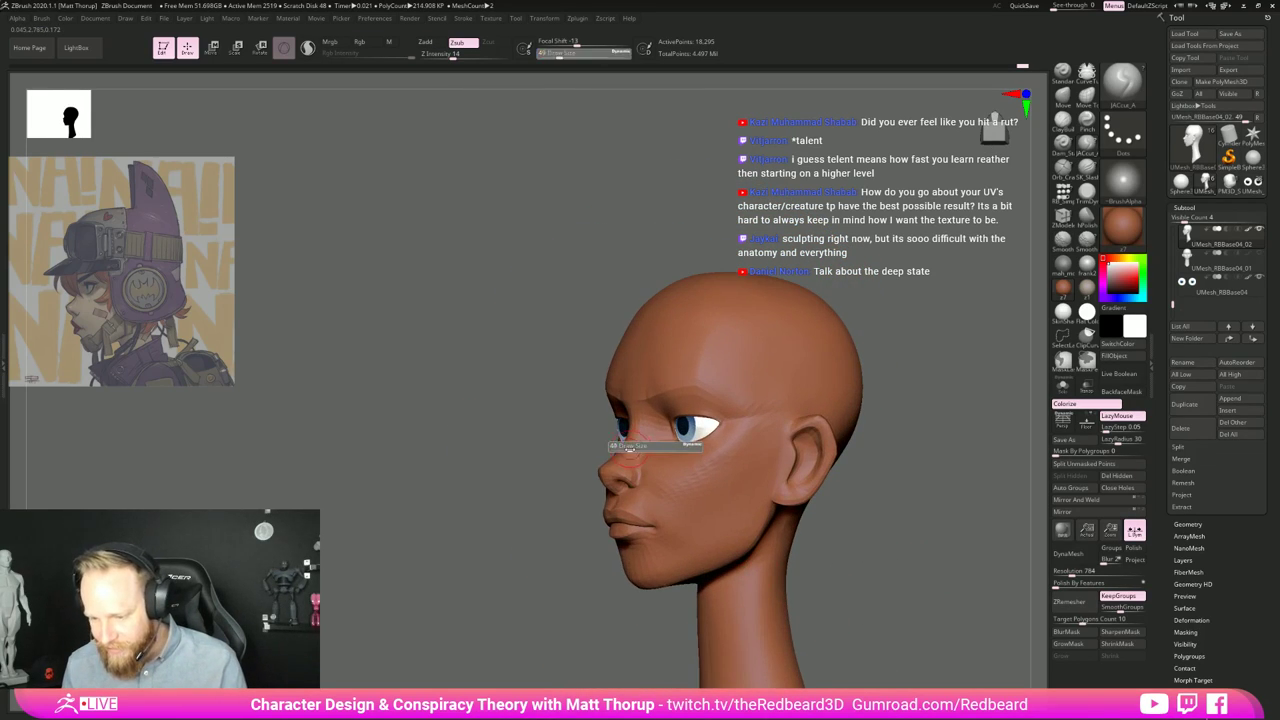
{"action": "left_click", "coordinate": [630, 447]}
{"action": "left_click_drag", "start_coordinate": [632, 390], "coordinate": [631, 379], "text": "shift"}
{"action": "mouse_move", "coordinate": [580, 608]}
{"action": "left_mouse_down"}
{"action": "mouse_move", "coordinate": [521, 617]}
{"action": "mouse_move", "coordinate": [510, 597]}
{"action": "mouse_move", "coordinate": [545, 630]}
{"action": "left_mouse_up"}
{"action": "left_click_drag", "start_coordinate": [450, 592], "coordinate": [549, 581]}
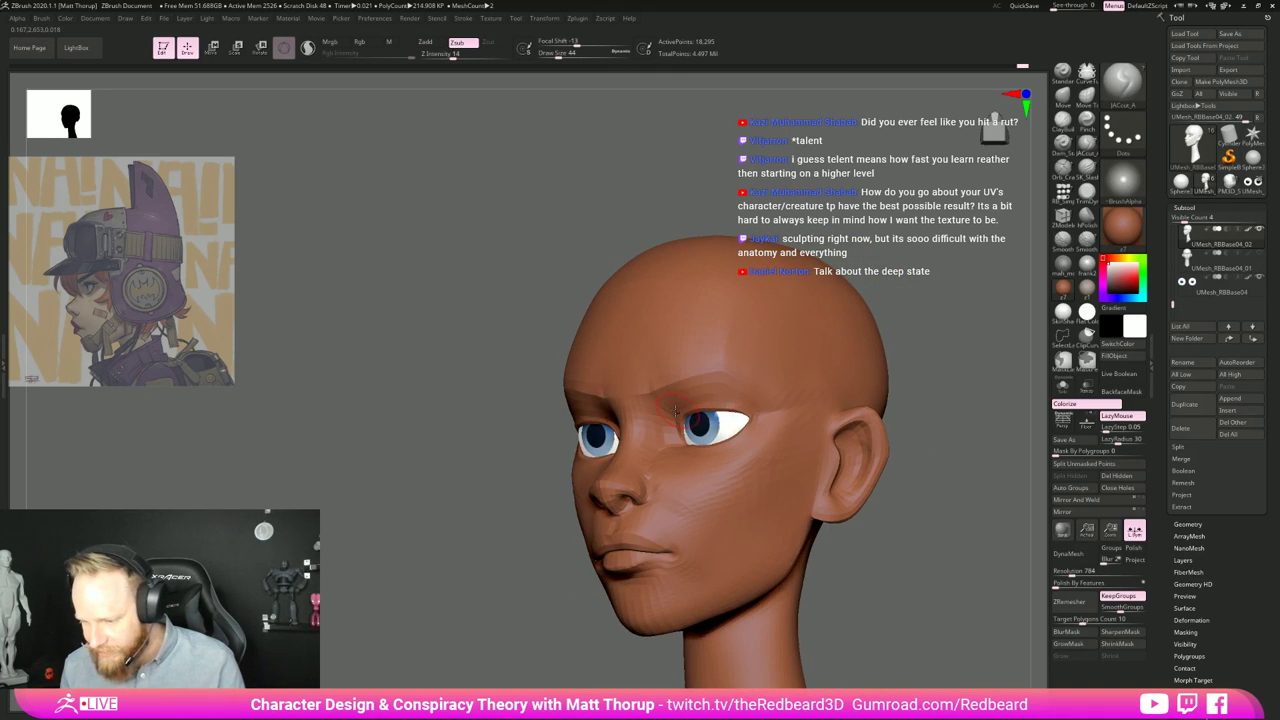
Step: Solo the head mesh without the eyeballs, and hide and restore its eye-socket polygroup
{"action": "left_click_drag", "start_coordinate": [947, 513], "coordinate": [934, 540]}
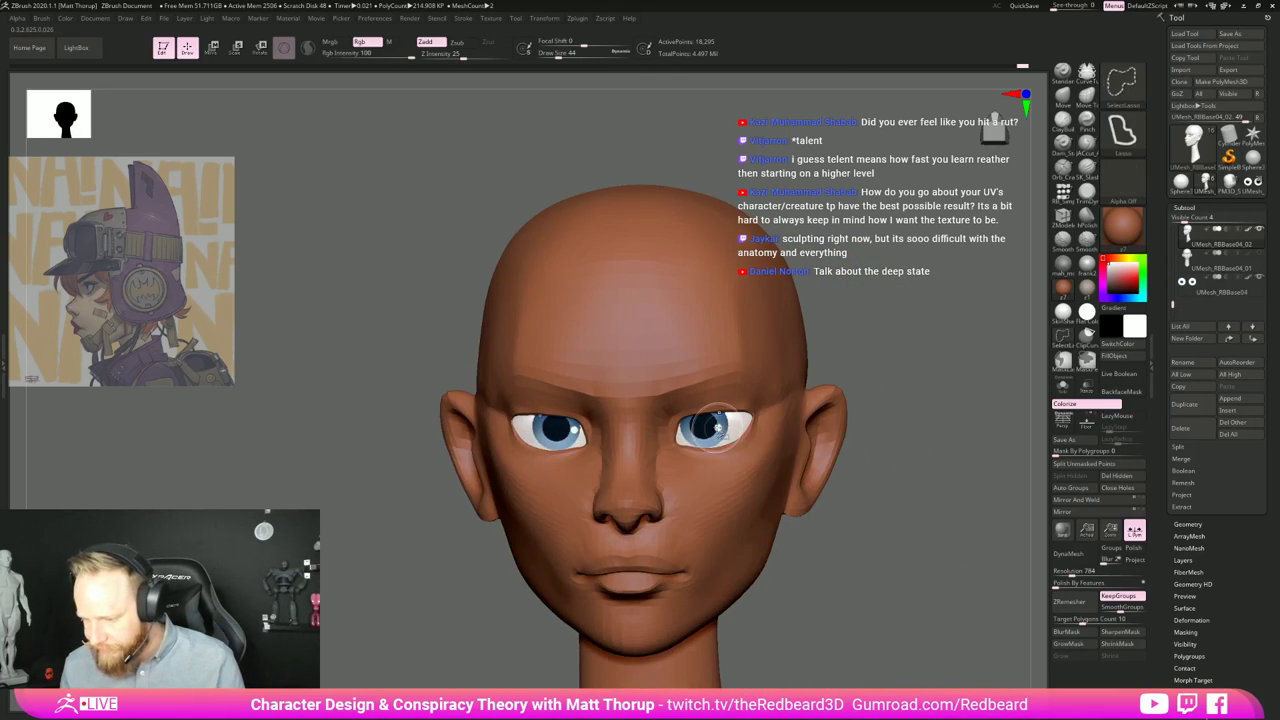
{"action": "key", "text": "alt+s"}
{"action": "left_click", "coordinate": [728, 432], "text": "ctrl+shift"}
{"action": "left_click", "coordinate": [858, 417], "text": "ctrl+shift"}
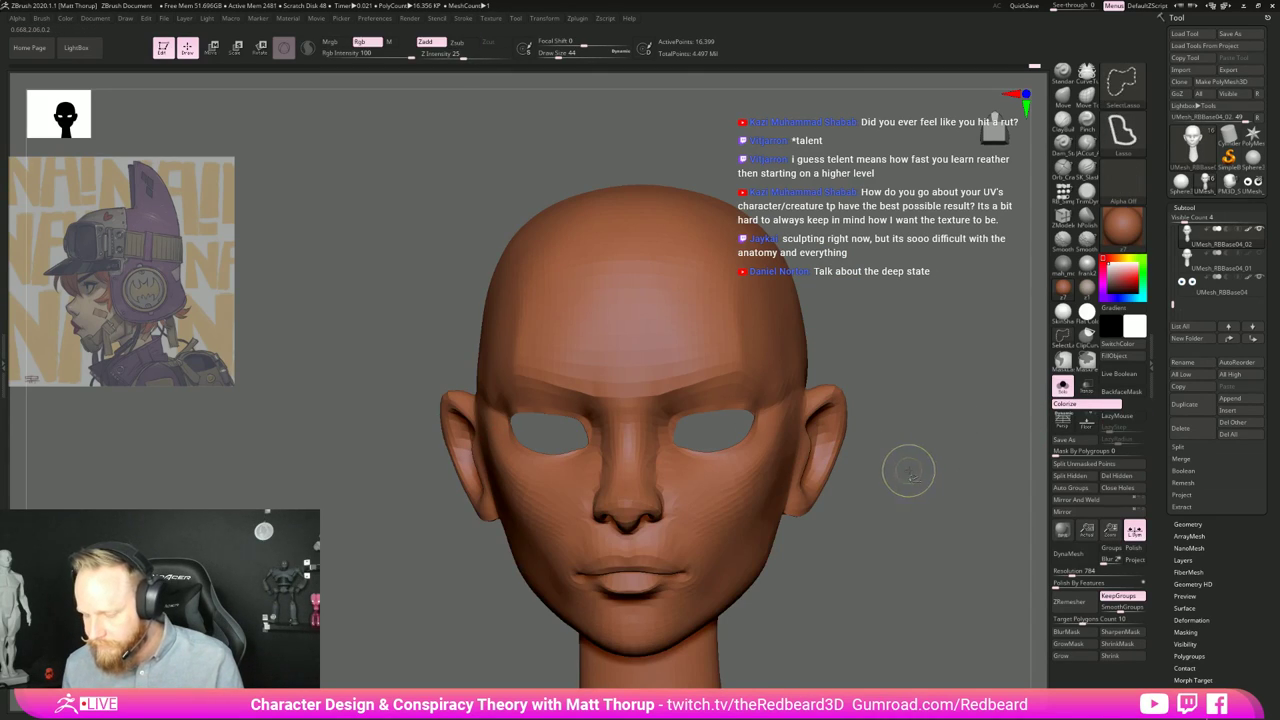
{"action": "left_click", "coordinate": [949, 471], "text": "ctrl+shift"}
{"action": "left_click", "coordinate": [914, 491], "text": "ctrl+shift"}
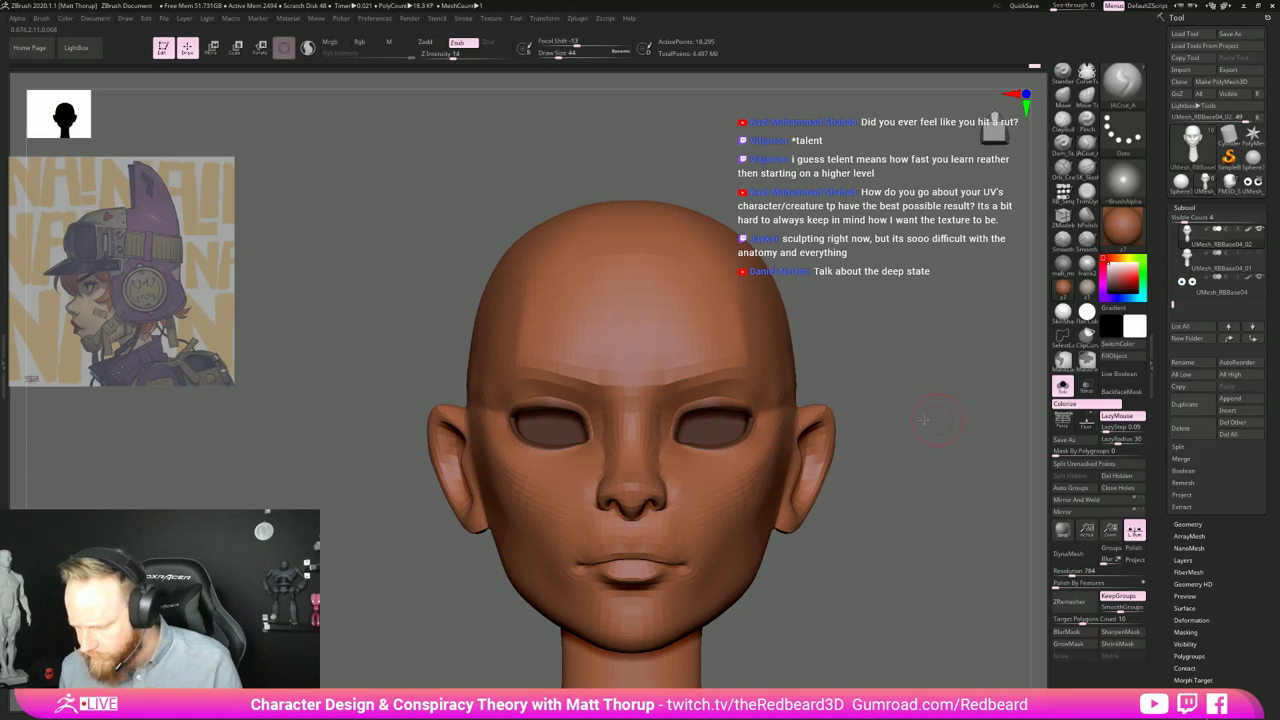
Step: Define the lower eyelid from inner to outer corner with the JACut brush at draw size 35
{"action": "left_click_drag", "start_coordinate": [924, 419], "coordinate": [850, 472], "text": "shift"}
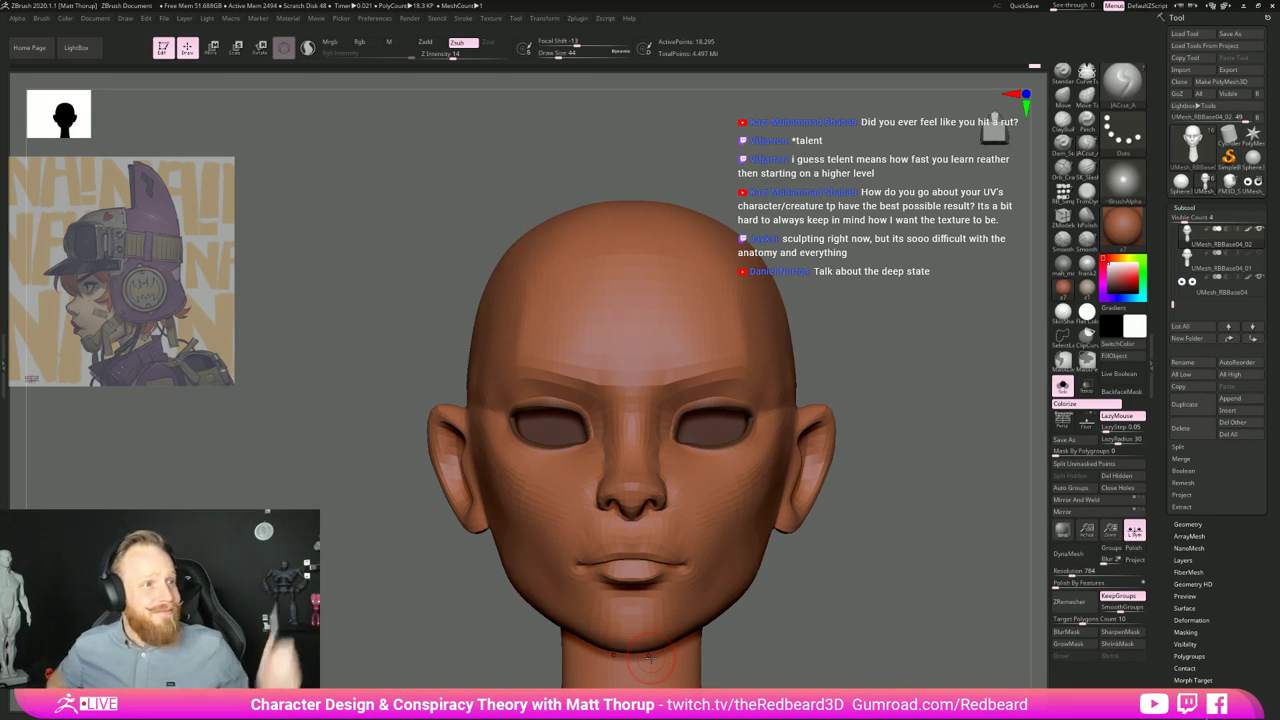
{"action": "left_click_drag", "start_coordinate": [922, 456], "coordinate": [874, 442]}
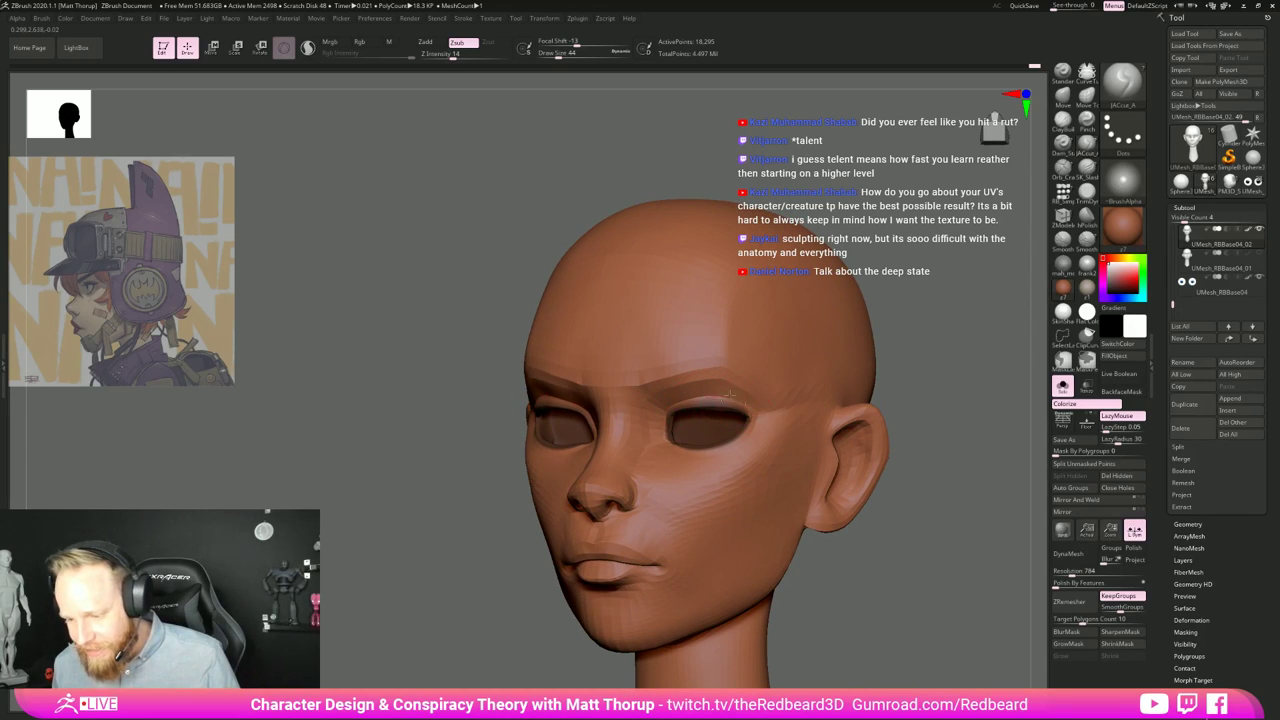
{"action": "left_click_drag", "start_coordinate": [868, 600], "coordinate": [863, 566], "text": "shift"}
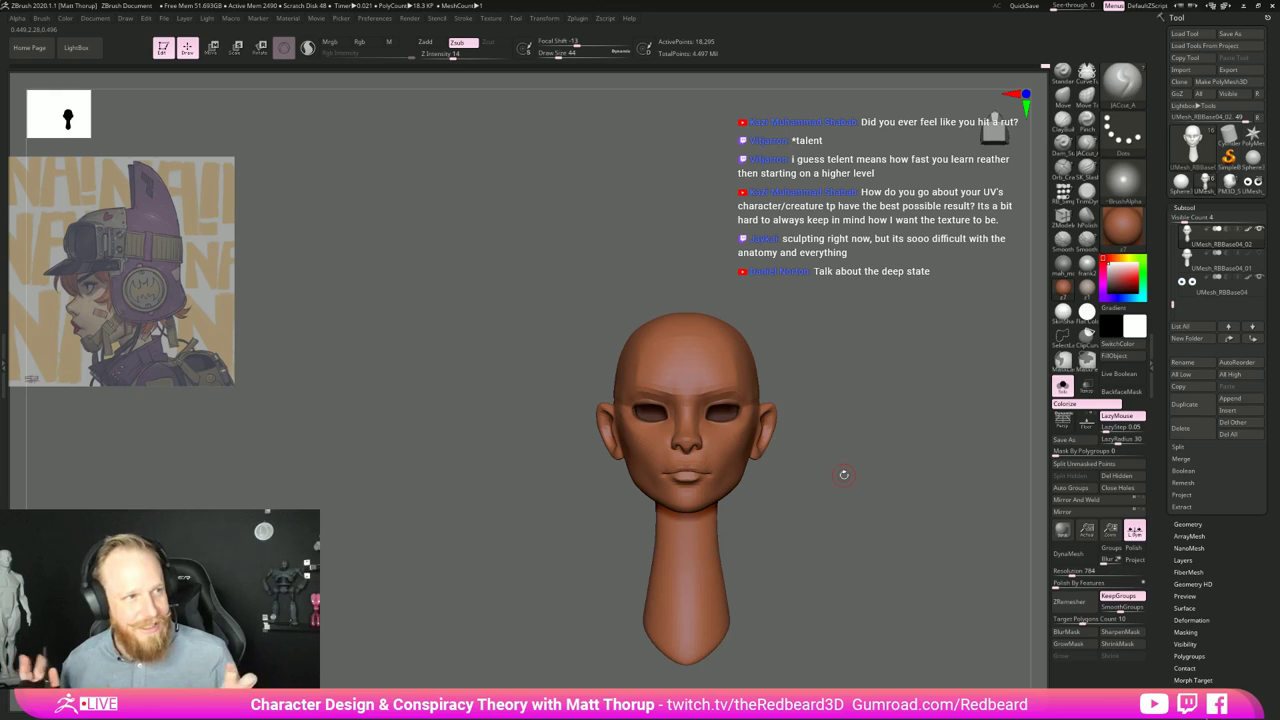
{"action": "left_click_drag", "start_coordinate": [844, 475], "coordinate": [880, 543]}
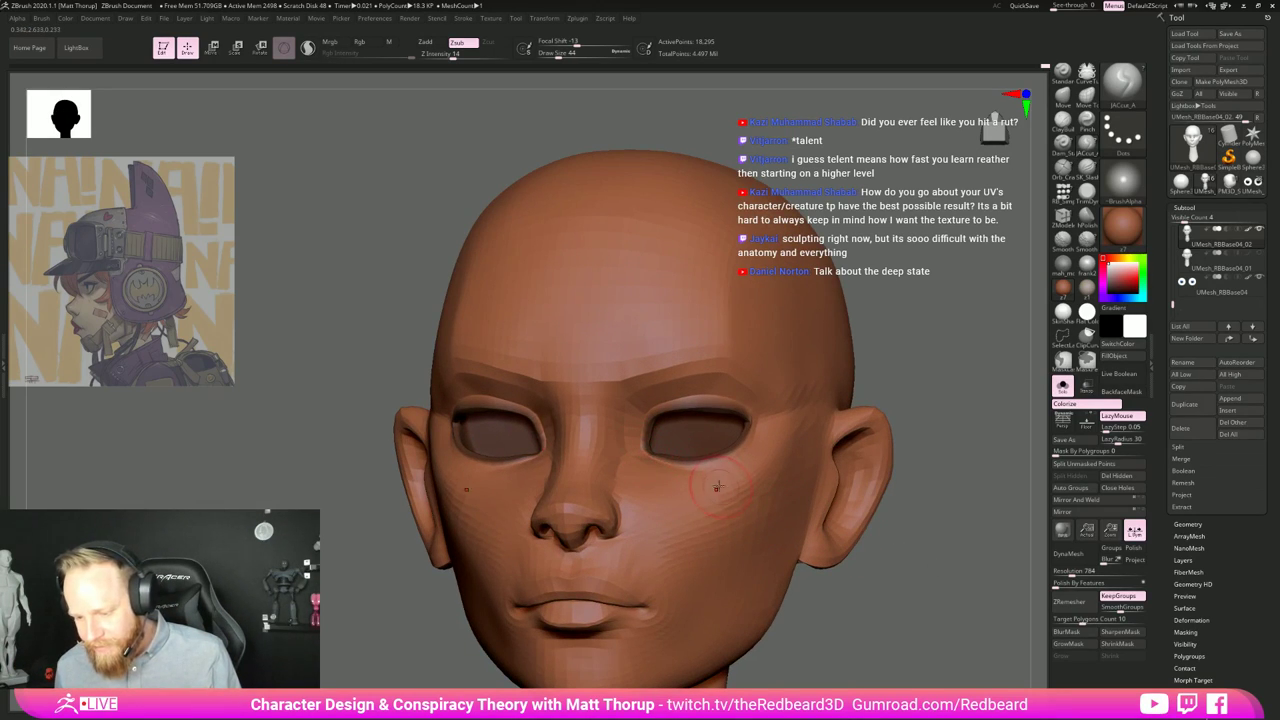
{"action": "key", "text": "s"}
{"action": "mouse_move", "coordinate": [651, 466]}
{"action": "left_mouse_down"}
{"action": "mouse_move", "coordinate": [640, 464]}
{"action": "mouse_move", "coordinate": [843, 482]}
{"action": "mouse_move", "coordinate": [766, 474]}
{"action": "left_mouse_up"}
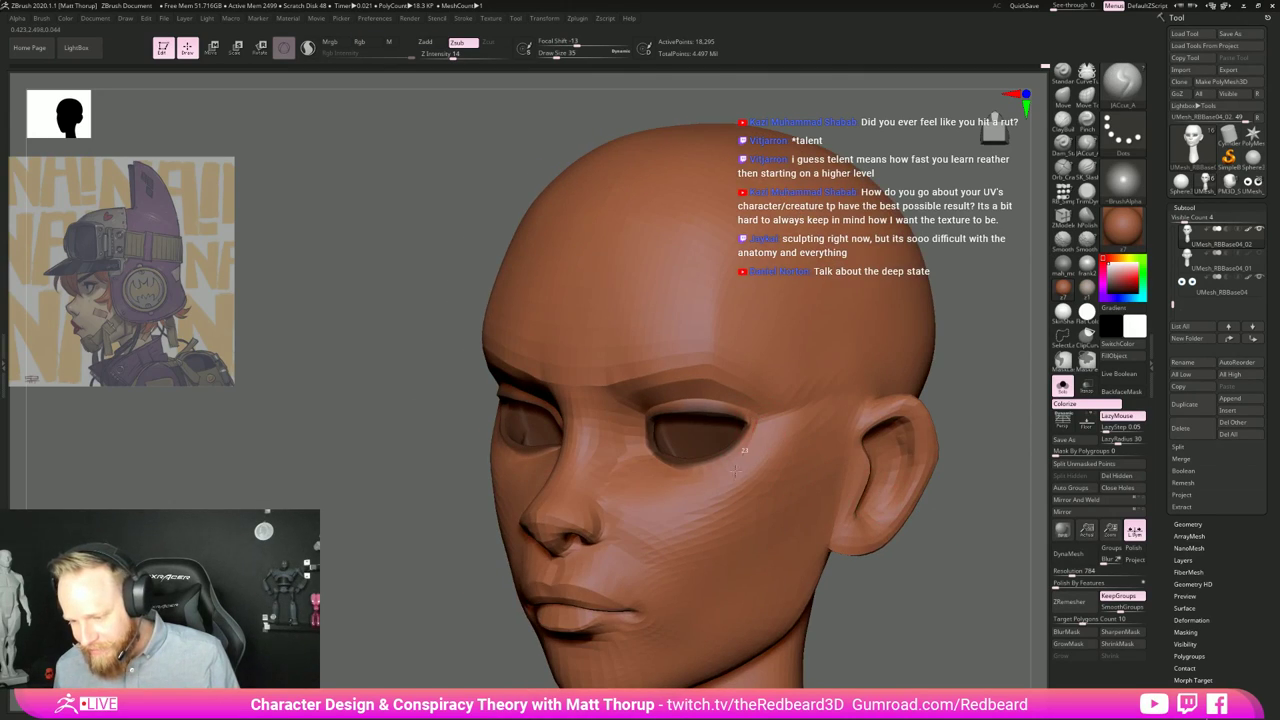
{"action": "left_click_drag", "start_coordinate": [891, 562], "coordinate": [903, 560]}
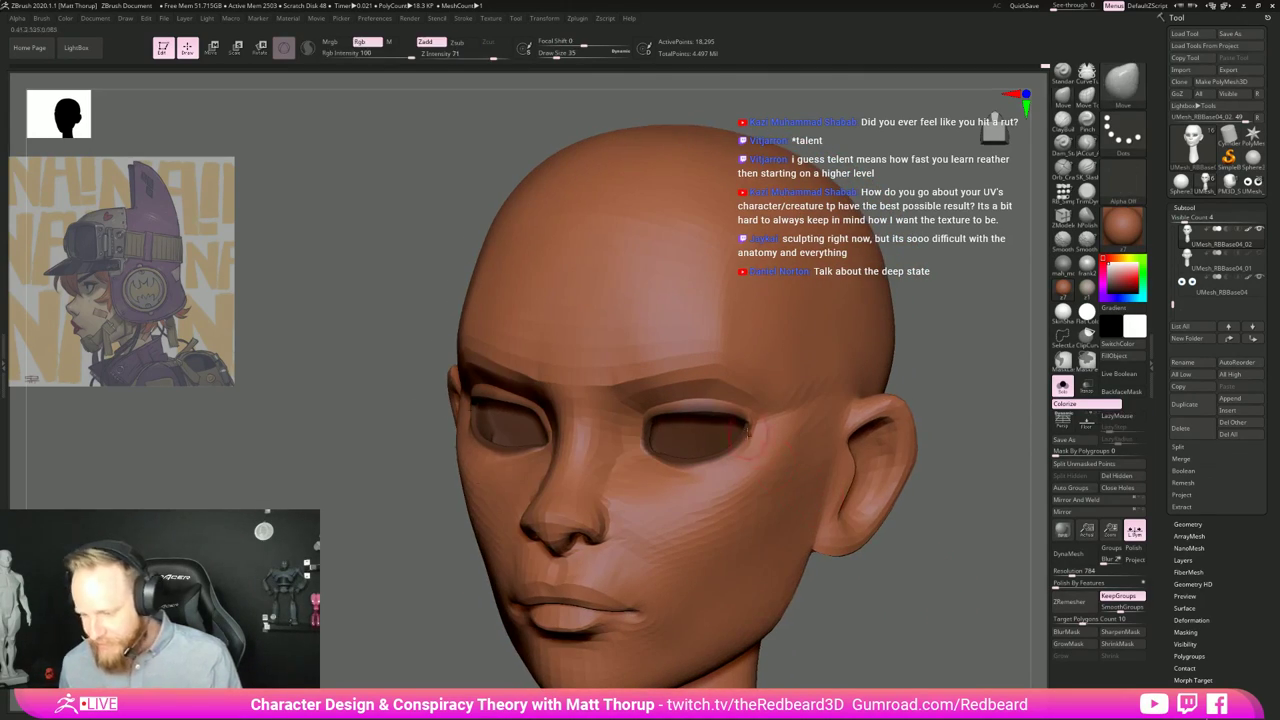
Step: Switch to the Move brush and turn off solo mode so the eyeballs show with the head mesh
{"action": "key", "text": "b"}
{"action": "key", "text": "m"}
{"action": "key", "text": "v"}
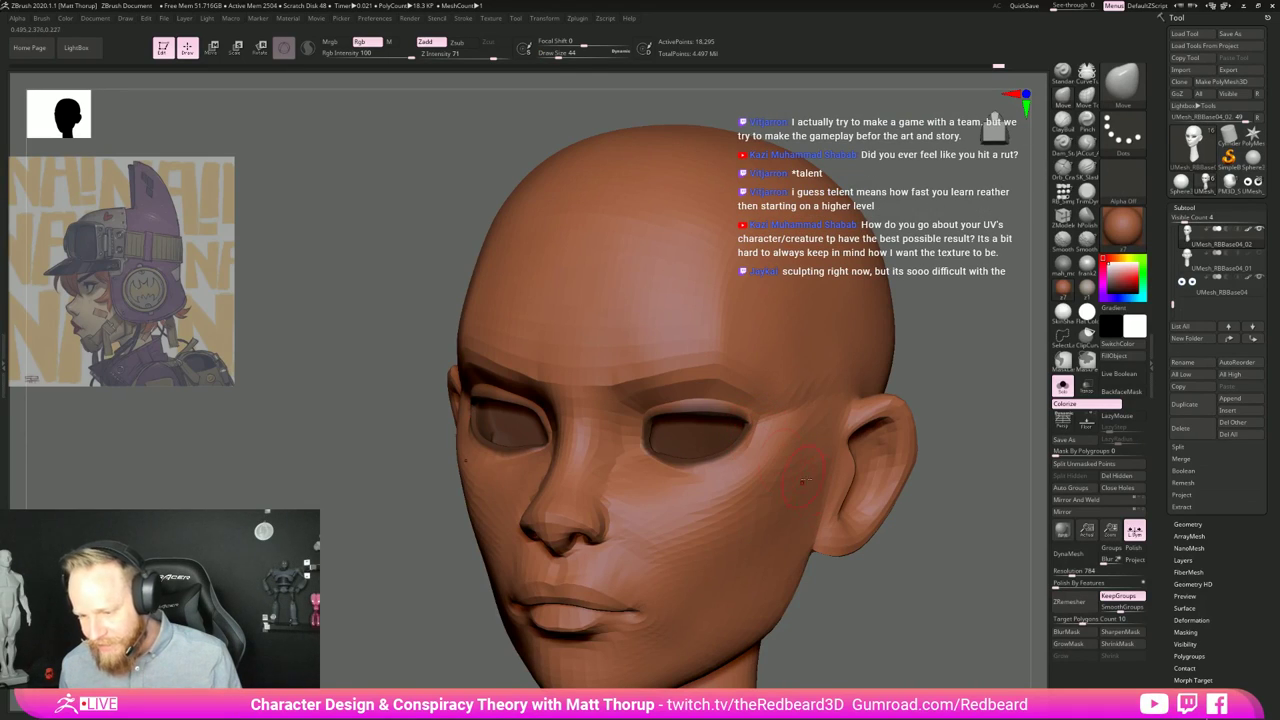
{"action": "left_click_drag", "start_coordinate": [886, 577], "coordinate": [893, 603]}
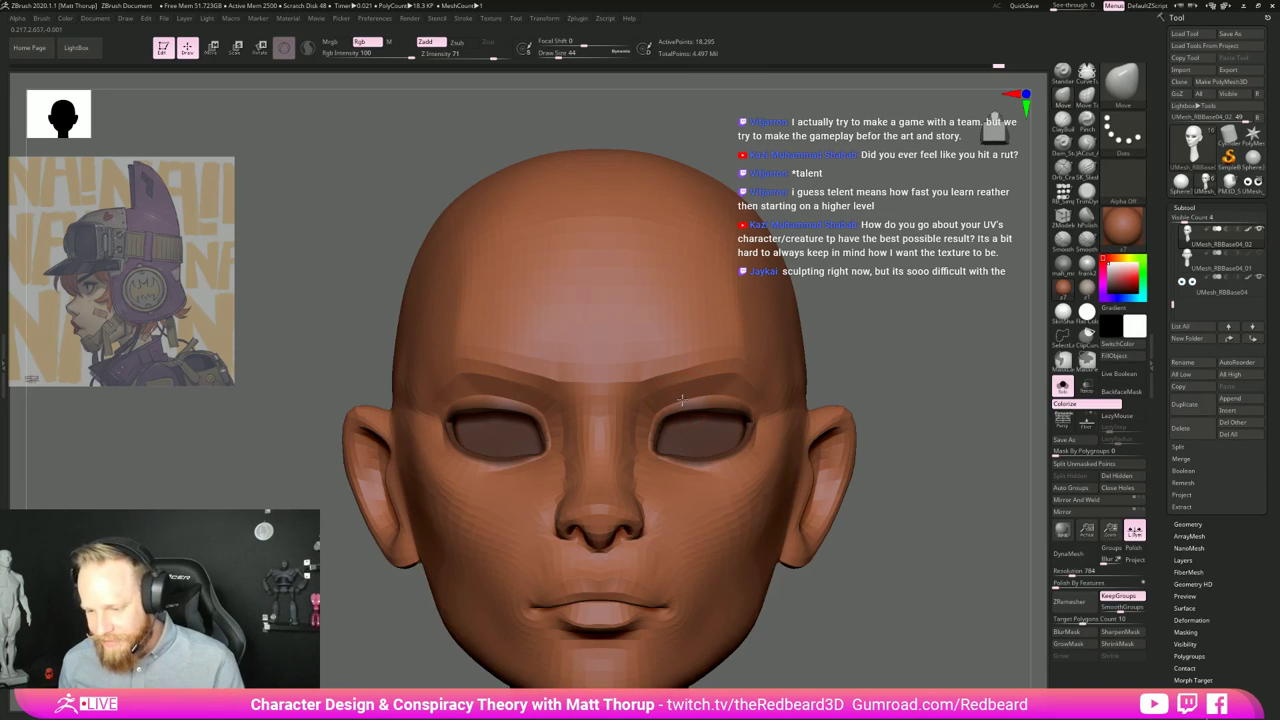
{"action": "left_click_drag", "start_coordinate": [905, 560], "coordinate": [935, 580], "text": "alt"}
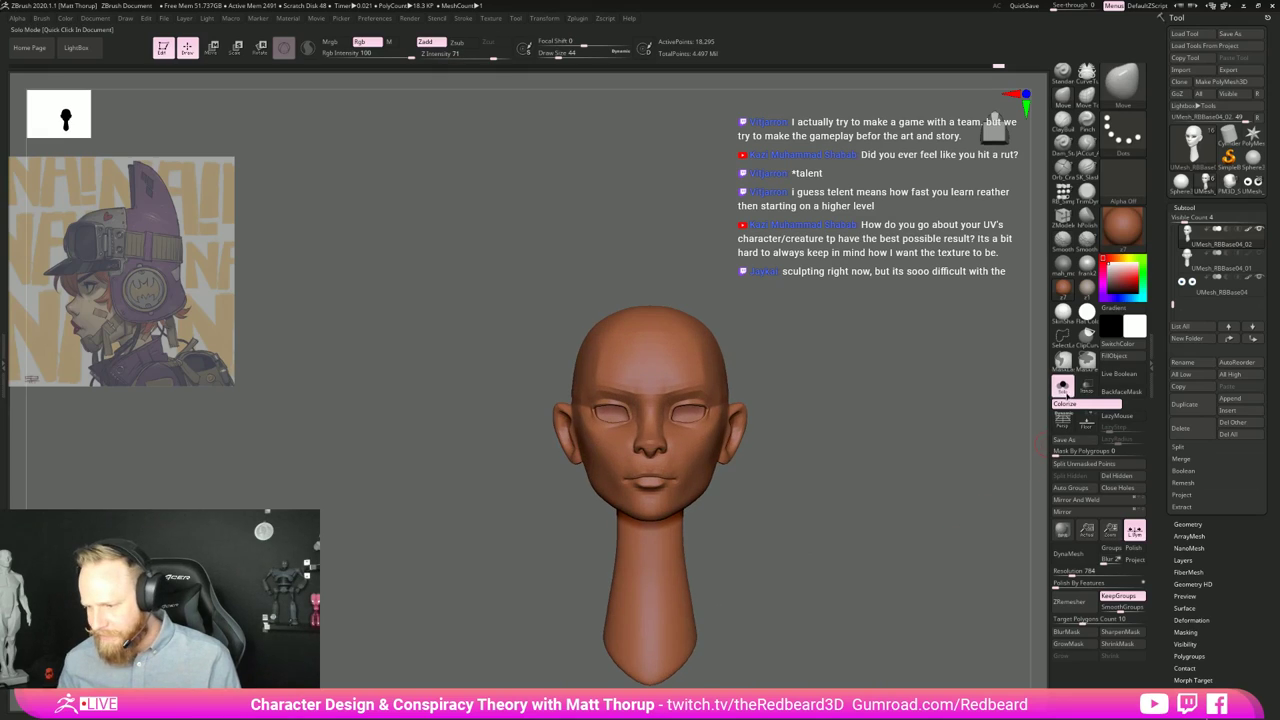
{"action": "left_click", "coordinate": [1063, 386]}
Step: Reshape the cheek beside the nose with the Move brush at draw sizes 59 and 51, smoothing the surface
{"action": "mouse_move", "coordinate": [937, 514]}
{"action": "left_mouse_down"}
{"action": "mouse_move", "coordinate": [886, 545]}
{"action": "mouse_move", "coordinate": [944, 560]}
{"action": "mouse_move", "coordinate": [858, 612]}
{"action": "left_mouse_up"}
{"action": "key", "text": "s"}
{"action": "left_click_drag", "start_coordinate": [640, 502], "coordinate": [644, 502]}
{"action": "left_click_drag", "start_coordinate": [881, 538], "coordinate": [892, 594]}
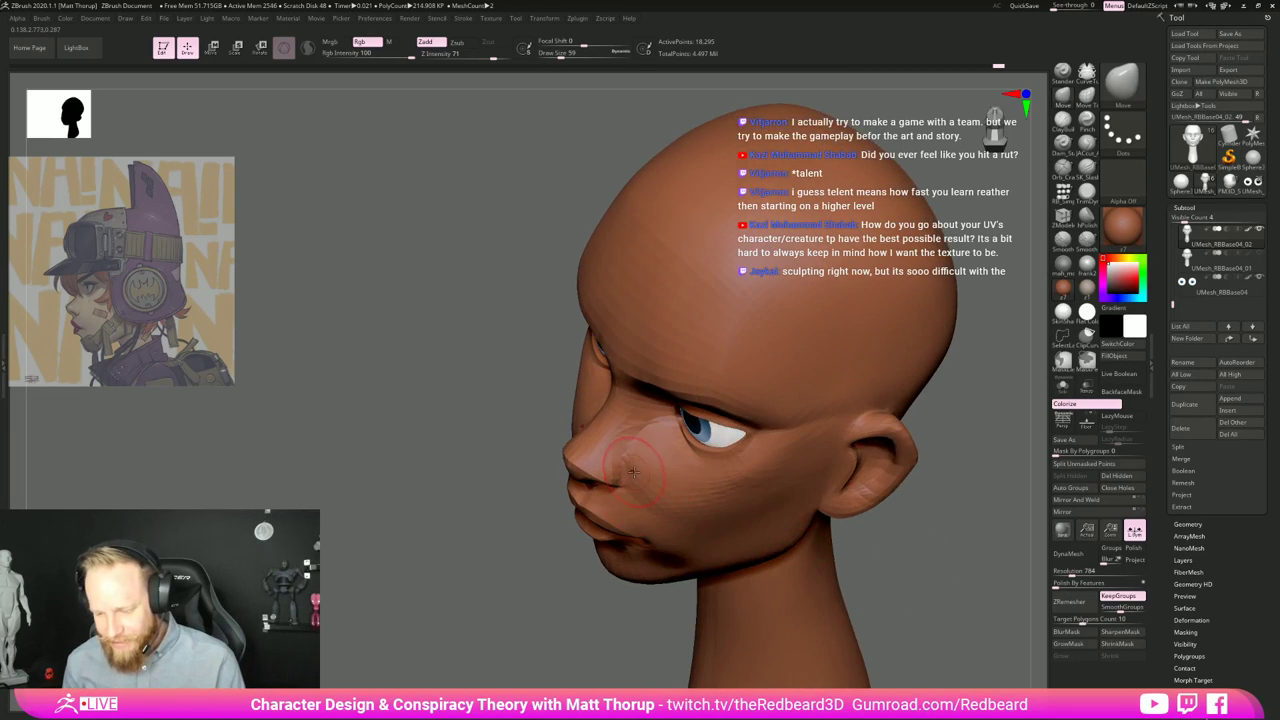
{"action": "key", "text": "s"}
{"action": "left_click_drag", "start_coordinate": [634, 472], "coordinate": [636, 471]}
{"action": "left_click_drag", "start_coordinate": [941, 563], "coordinate": [932, 604]}
{"action": "key", "text": "s"}
{"action": "mouse_move", "coordinate": [646, 473]}
{"action": "left_mouse_down"}
{"action": "mouse_move", "coordinate": [634, 494]}
{"action": "mouse_move", "coordinate": [691, 479]}
{"action": "mouse_move", "coordinate": [660, 496]}
{"action": "left_mouse_up"}
{"action": "key", "text": "s"}
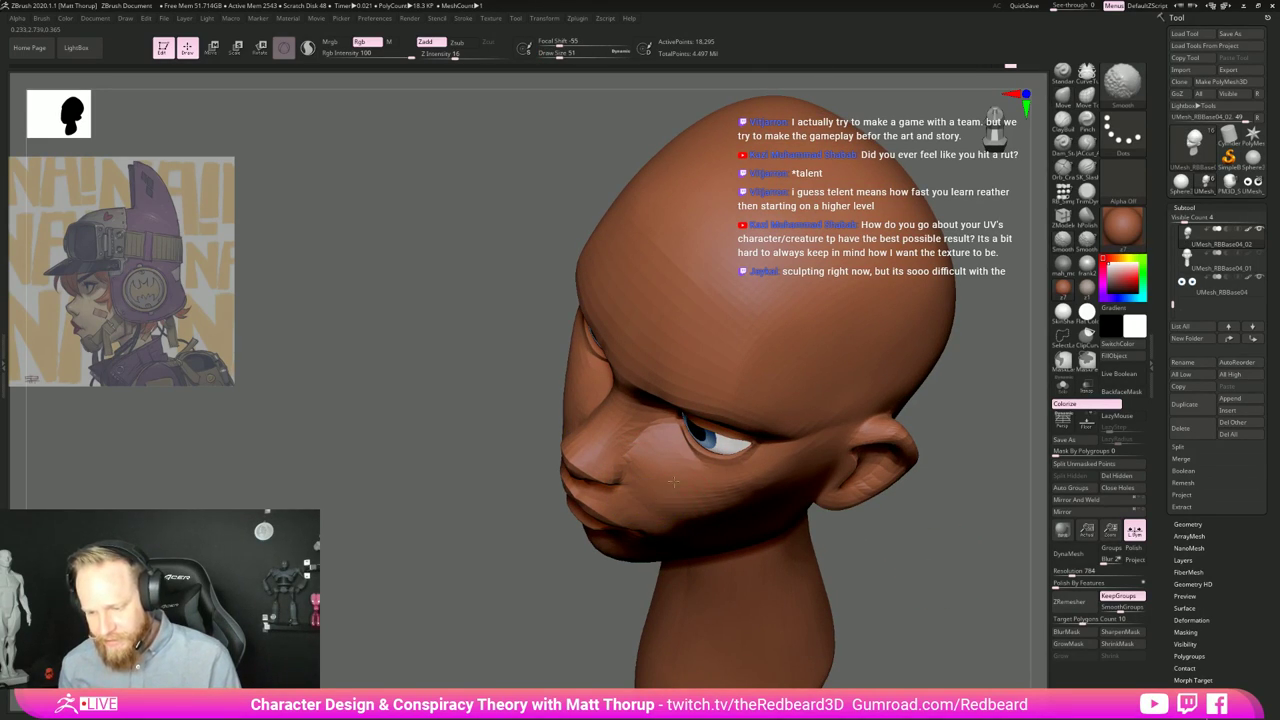
Step: Adjust the side profile around the upper lip and mouth with the Move brush at draw size 87
{"action": "mouse_move", "coordinate": [869, 522]}
{"action": "left_mouse_down"}
{"action": "mouse_move", "coordinate": [951, 528]}
{"action": "mouse_move", "coordinate": [915, 530]}
{"action": "left_mouse_up"}
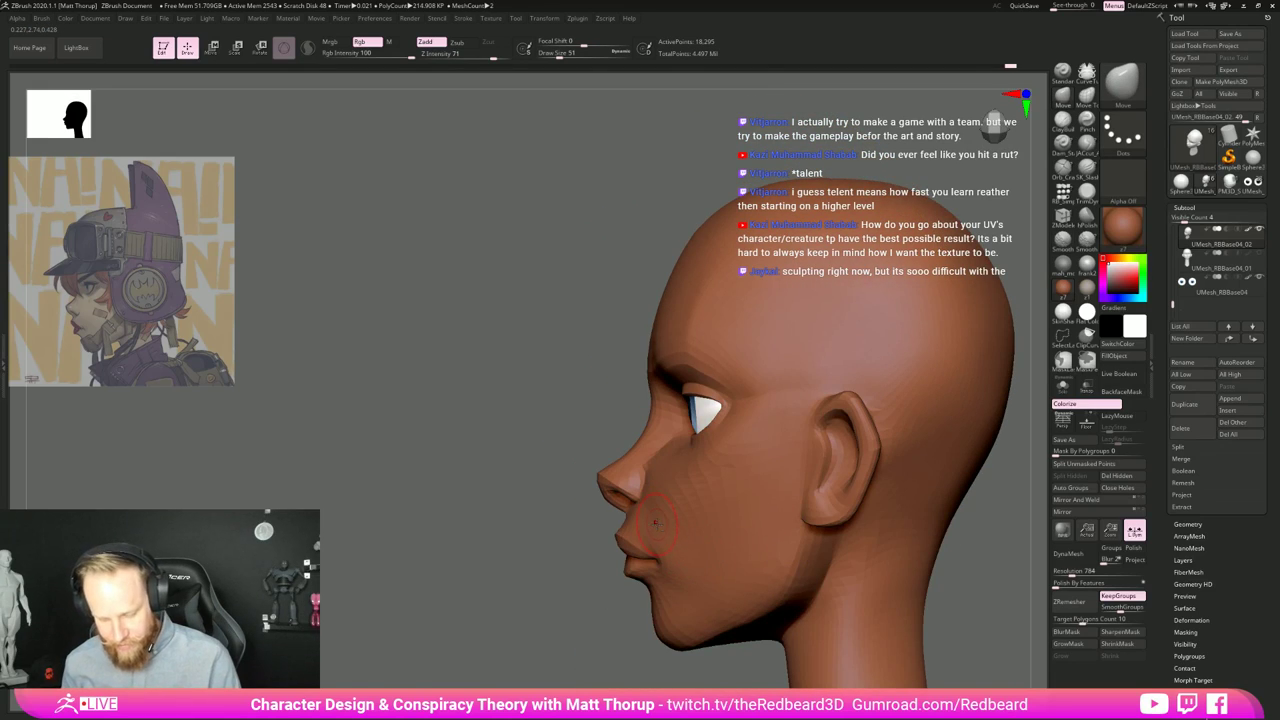
{"action": "key", "text": "s"}
{"action": "left_click_drag", "start_coordinate": [656, 513], "coordinate": [662, 512]}
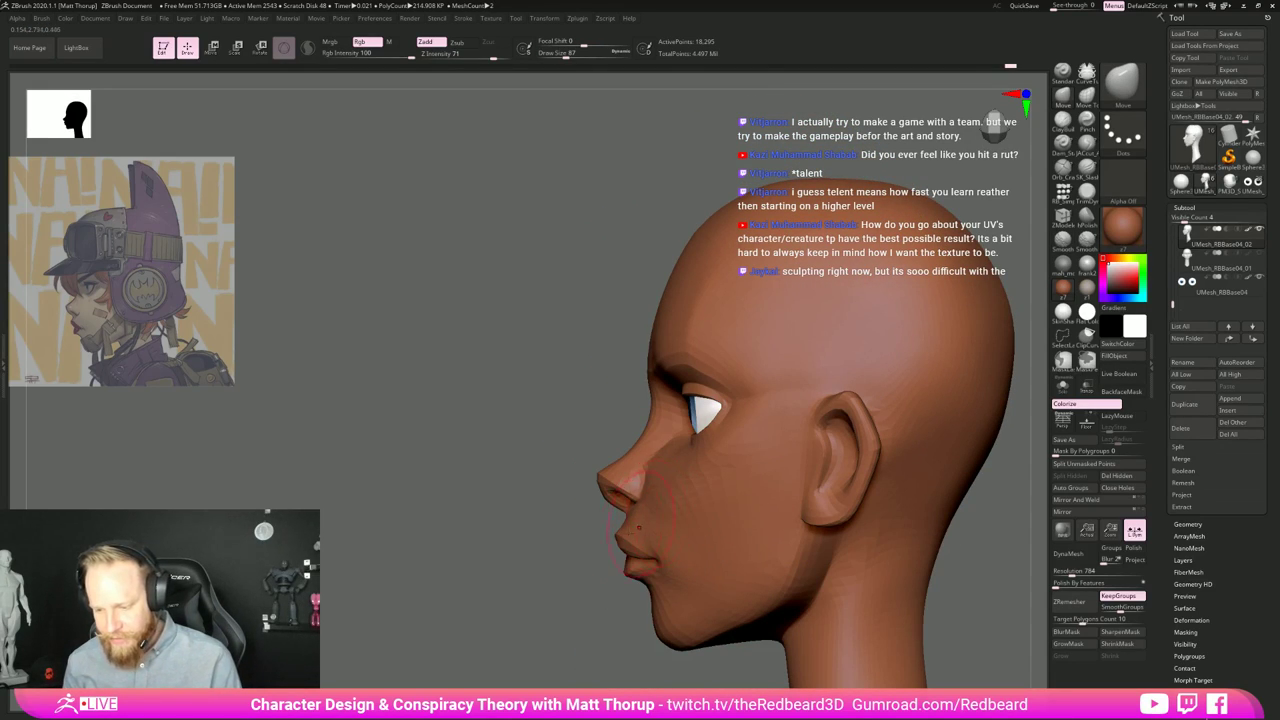
{"action": "mouse_move", "coordinate": [610, 575]}
{"action": "left_mouse_down"}
{"action": "mouse_move", "coordinate": [585, 606]}
{"action": "mouse_move", "coordinate": [594, 591]}
{"action": "mouse_move", "coordinate": [572, 570]}
{"action": "mouse_move", "coordinate": [608, 608]}
{"action": "left_mouse_up"}
{"action": "key", "text": "s"}
{"action": "left_click_drag", "start_coordinate": [648, 557], "coordinate": [645, 557]}
Step: Refine the fullness of the cheeks and lower face with the Move brush at draw sizes 83 and 94
{"action": "mouse_move", "coordinate": [769, 574]}
{"action": "right_mouse_down"}
{"action": "mouse_move", "coordinate": [803, 566]}
{"action": "mouse_move", "coordinate": [780, 560]}
{"action": "mouse_move", "coordinate": [834, 534]}
{"action": "mouse_move", "coordinate": [860, 672]}
{"action": "right_mouse_up"}
{"action": "key", "text": "s"}
{"action": "left_click_drag", "start_coordinate": [694, 501], "coordinate": [697, 501]}
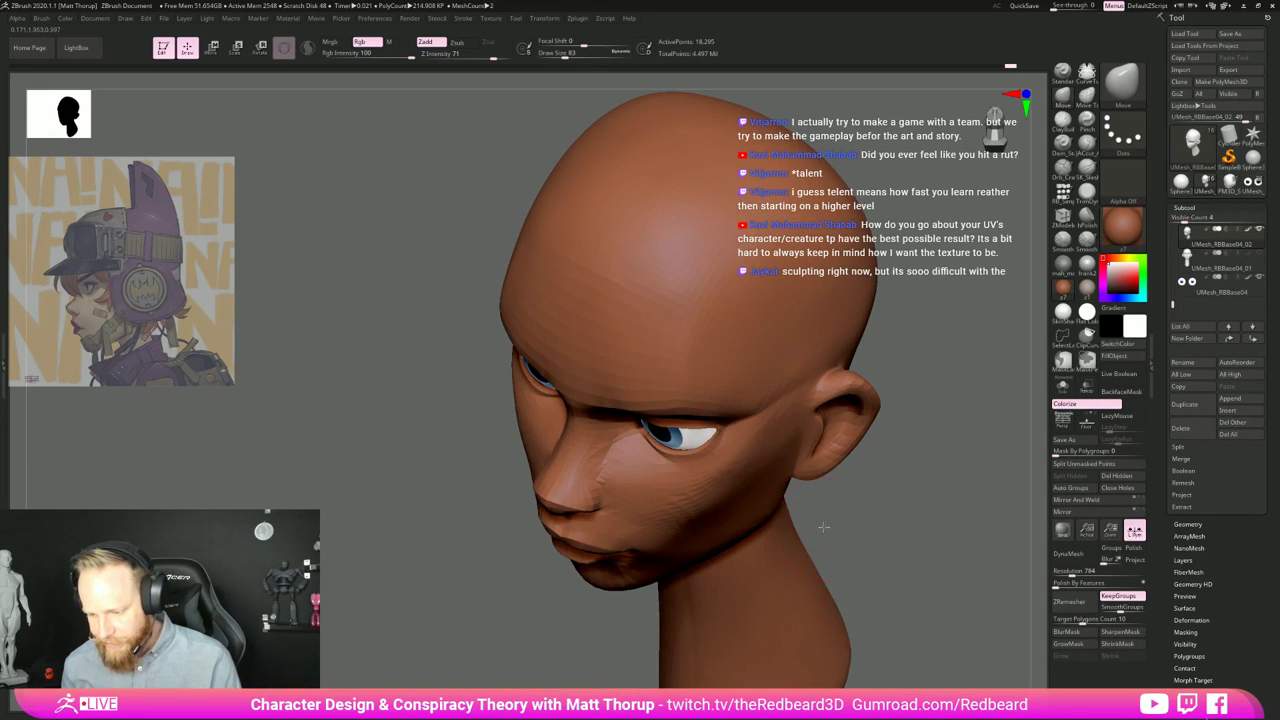
{"action": "left_click_drag", "start_coordinate": [823, 526], "coordinate": [825, 515]}
{"action": "key", "text": "s"}
{"action": "left_click_drag", "start_coordinate": [714, 523], "coordinate": [717, 523]}
{"action": "left_click_drag", "start_coordinate": [842, 515], "coordinate": [869, 503], "text": "shift"}
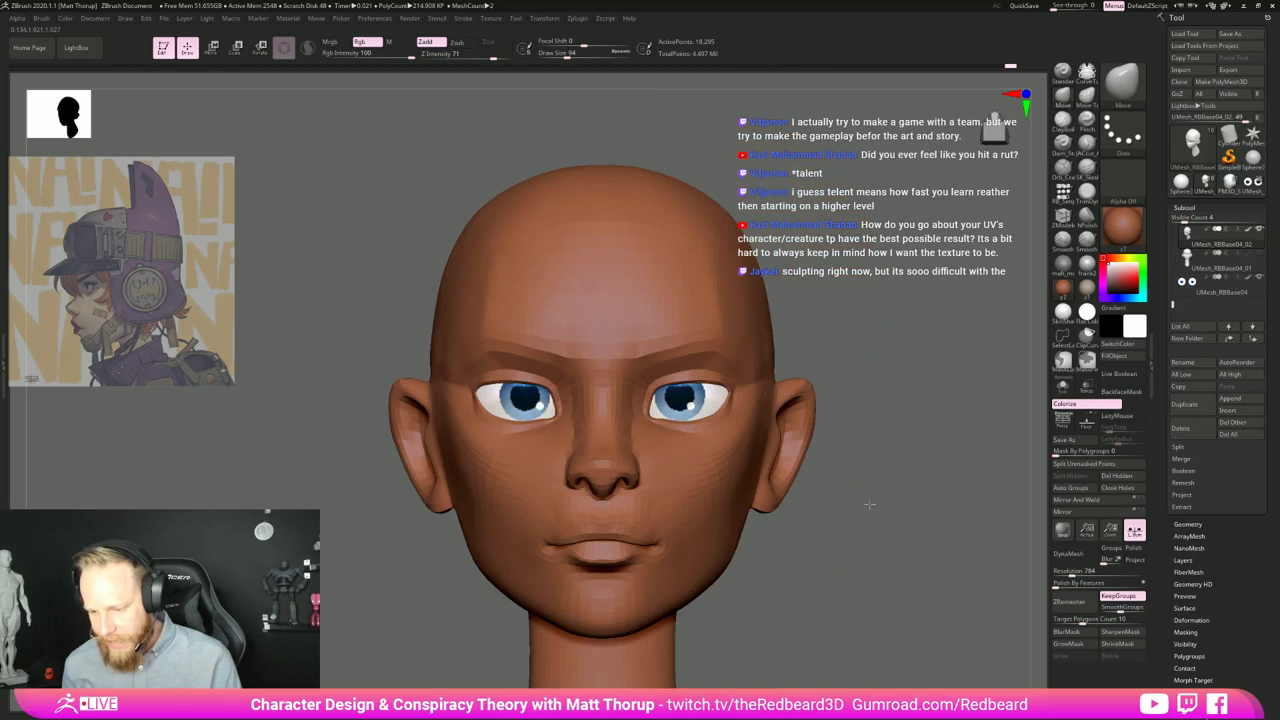
{"action": "key", "text": "s"}
{"action": "left_click_drag", "start_coordinate": [710, 529], "coordinate": [720, 508]}
Step: Adjust the underside of the jaw and the front of the neck in profile with the Move brush at draw size 101
{"action": "mouse_move", "coordinate": [851, 580]}
{"action": "left_mouse_down", "text": "alt"}
{"action": "mouse_move", "coordinate": [817, 543]}
{"action": "mouse_move", "coordinate": [752, 532]}
{"action": "mouse_move", "coordinate": [790, 562]}
{"action": "left_mouse_up", "text": "alt"}
{"action": "left_click_drag", "start_coordinate": [880, 545], "coordinate": [785, 551]}
{"action": "left_click_drag", "start_coordinate": [840, 545], "coordinate": [872, 580], "text": "alt"}
{"action": "key", "text": "s"}
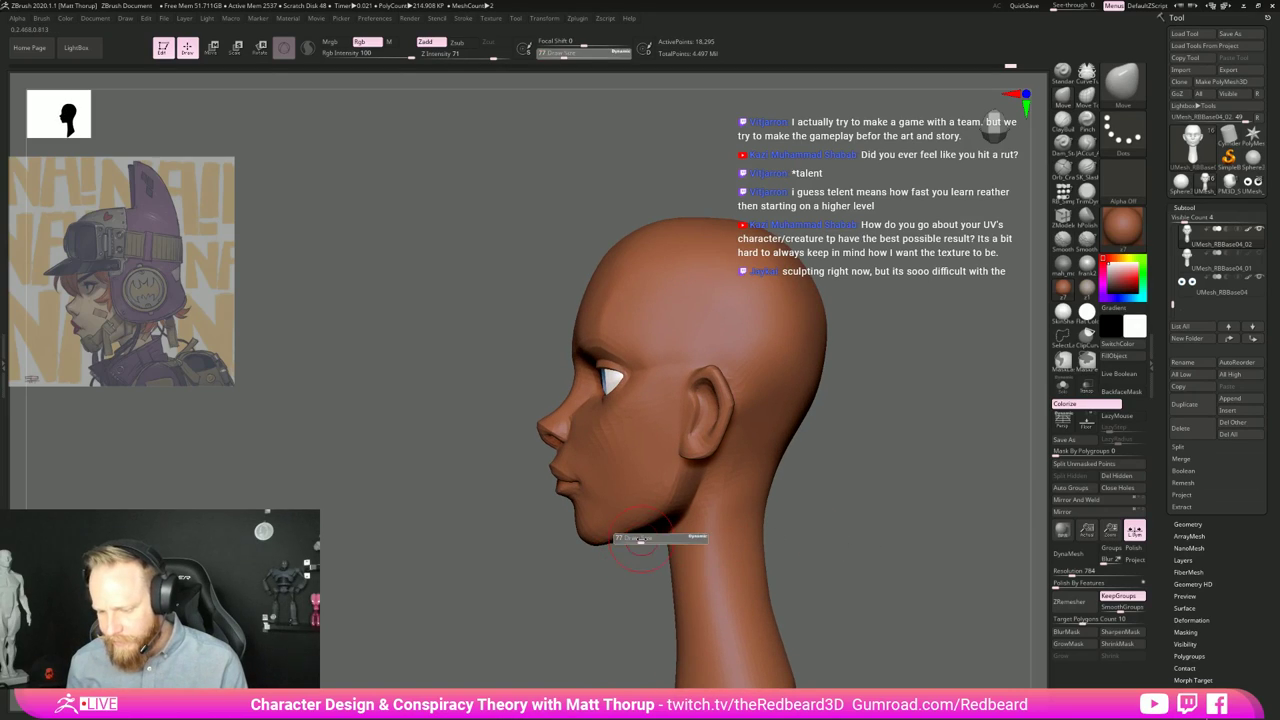
{"action": "left_click_drag", "start_coordinate": [635, 543], "coordinate": [655, 538]}
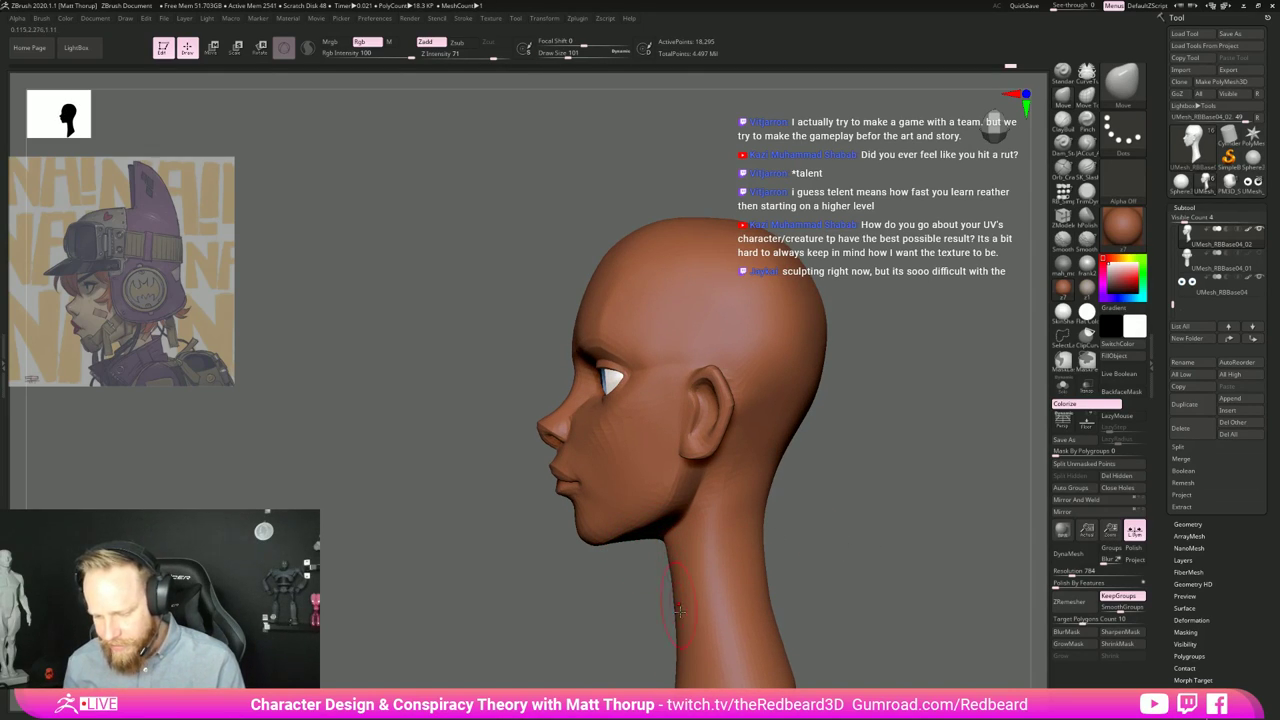
Step: Shape the back of the skull behind the ears with the Move brush at draw size 128 and smooth it
{"action": "right_click_drag", "start_coordinate": [722, 514], "coordinate": [838, 501]}
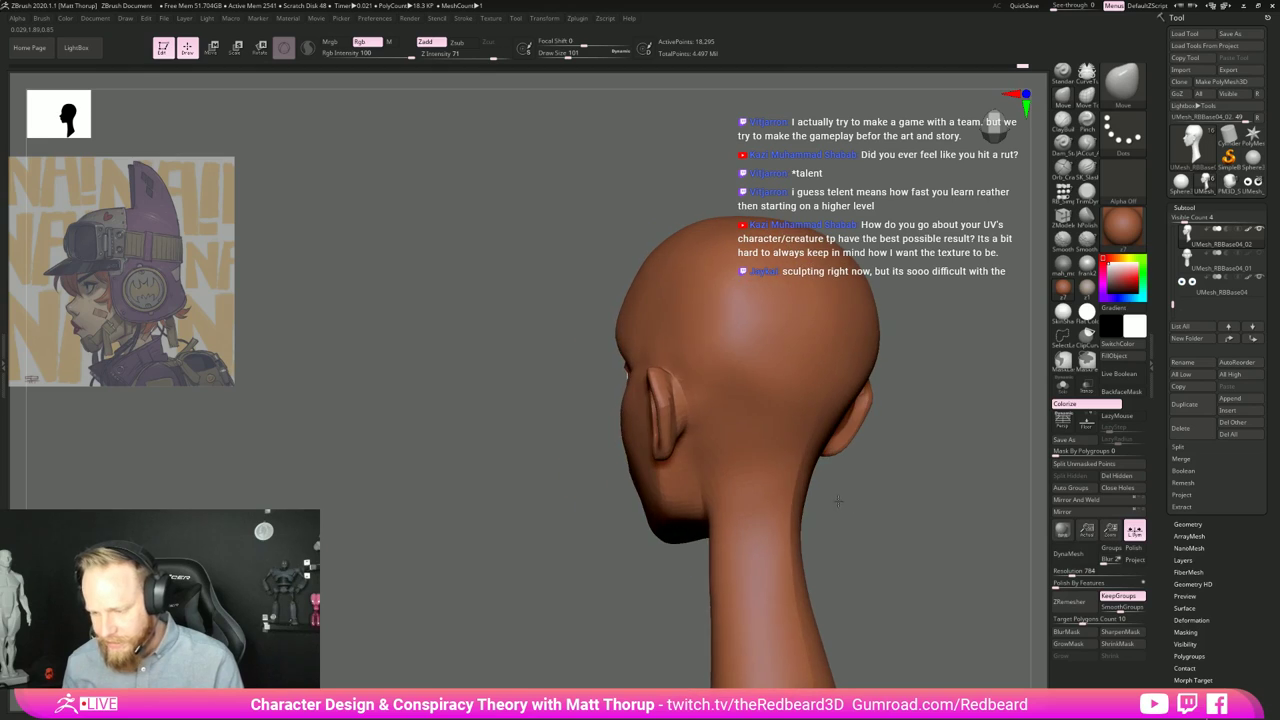
{"action": "mouse_move", "coordinate": [838, 501]}
{"action": "left_mouse_down"}
{"action": "mouse_move", "coordinate": [856, 501]}
{"action": "mouse_move", "coordinate": [866, 537]}
{"action": "mouse_move", "coordinate": [895, 537]}
{"action": "left_mouse_up"}
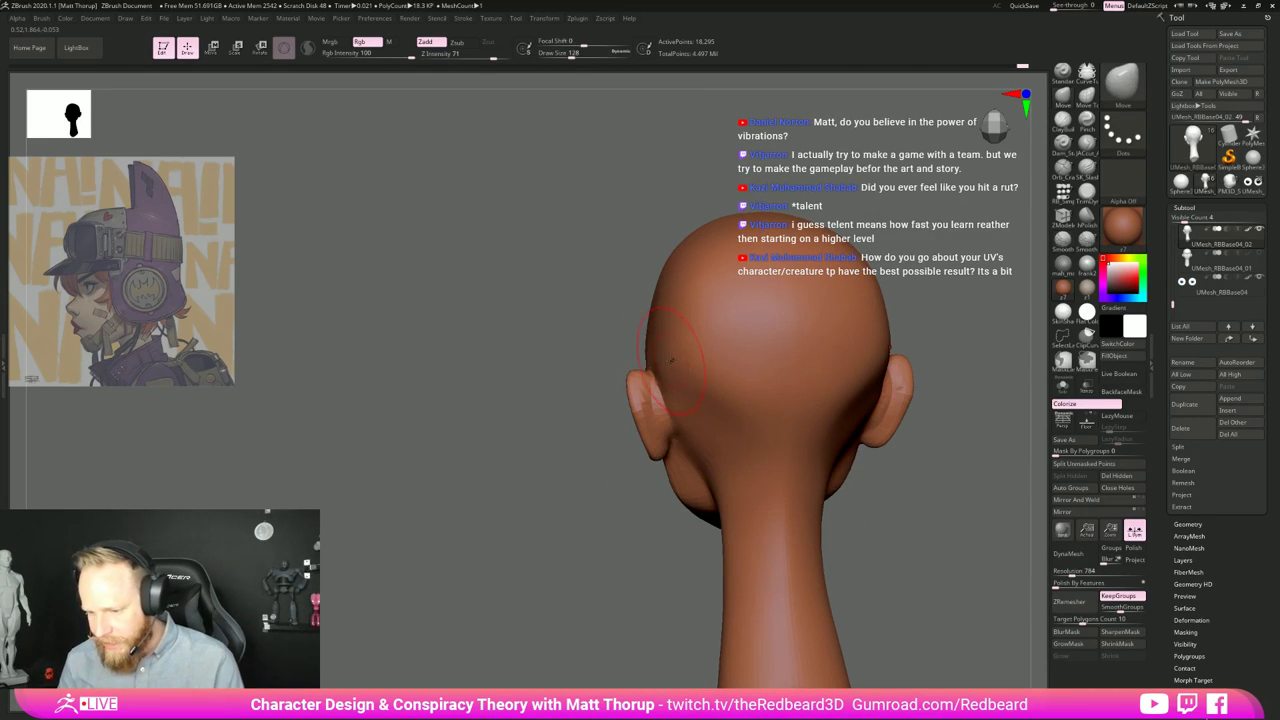
{"action": "mouse_move", "coordinate": [668, 357]}
{"action": "left_mouse_down"}
{"action": "mouse_move", "coordinate": [694, 377]}
{"action": "mouse_move", "coordinate": [698, 345]}
{"action": "left_mouse_up"}
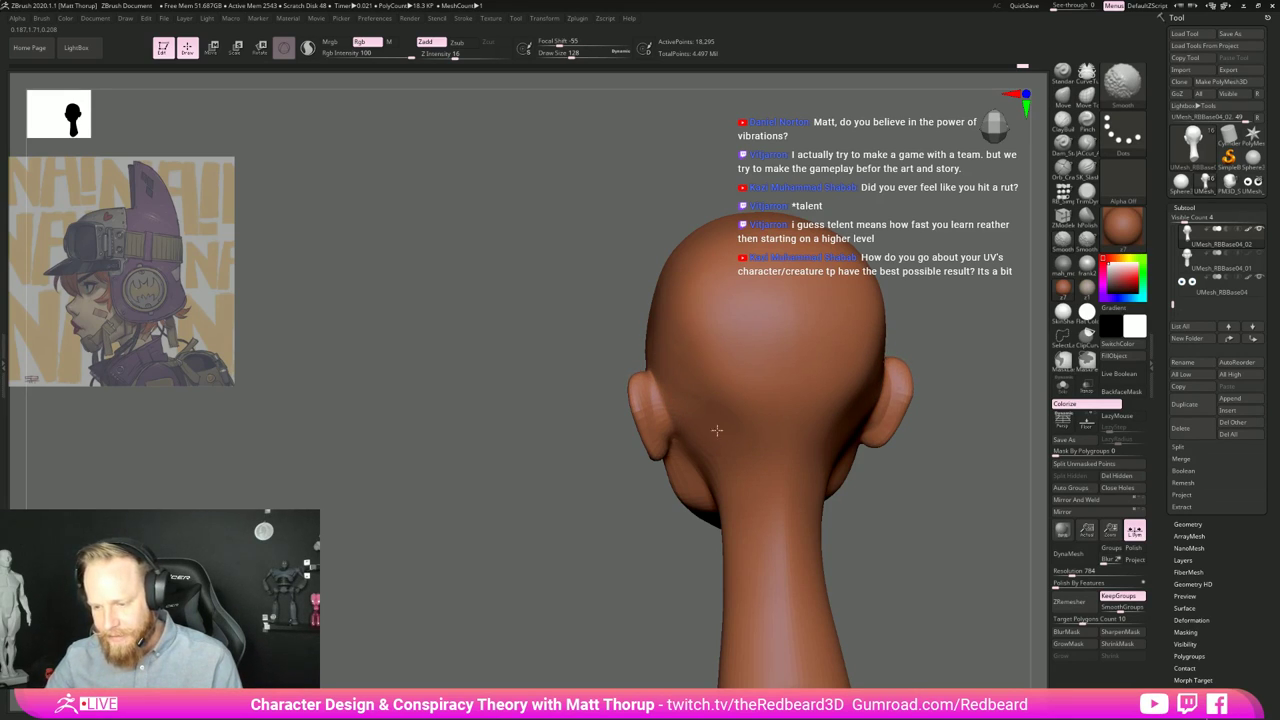
{"action": "left_click_drag", "start_coordinate": [640, 555], "coordinate": [808, 582]}
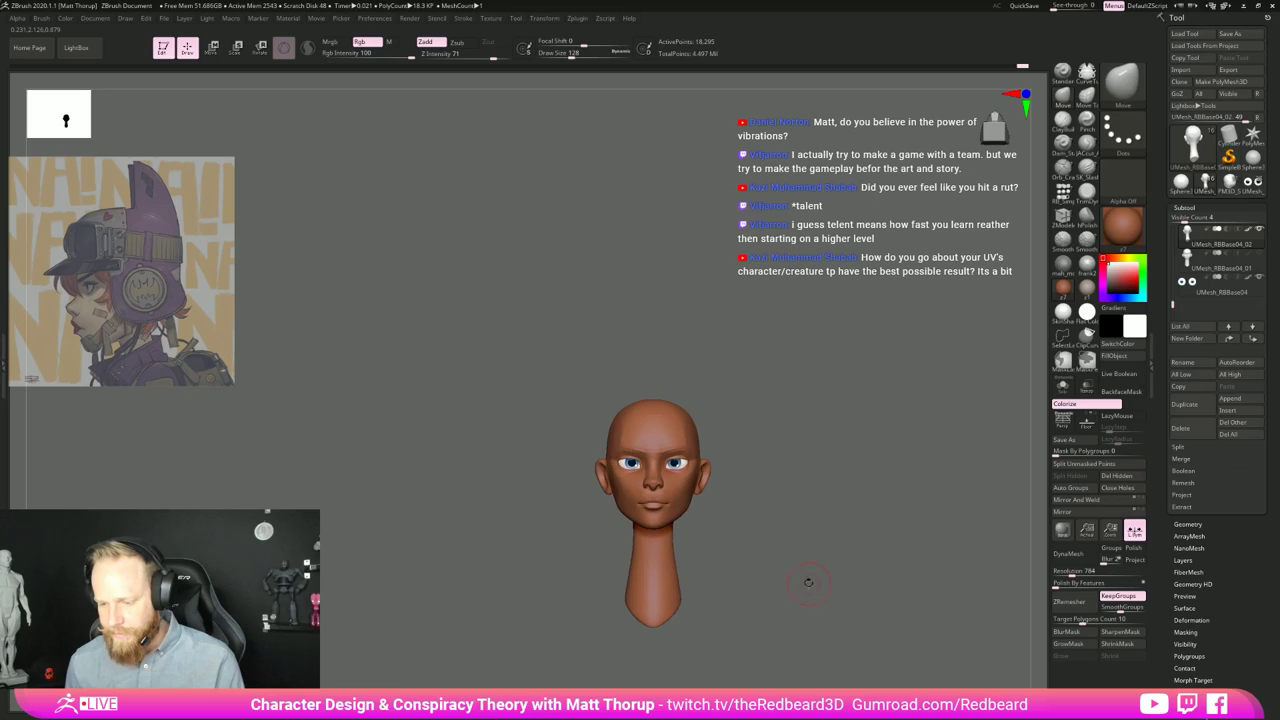
Step: Refine the area around the nose and upper lip with the Move brush at draw size 62
{"action": "right_click_drag", "start_coordinate": [808, 582], "coordinate": [806, 477], "text": "alt"}
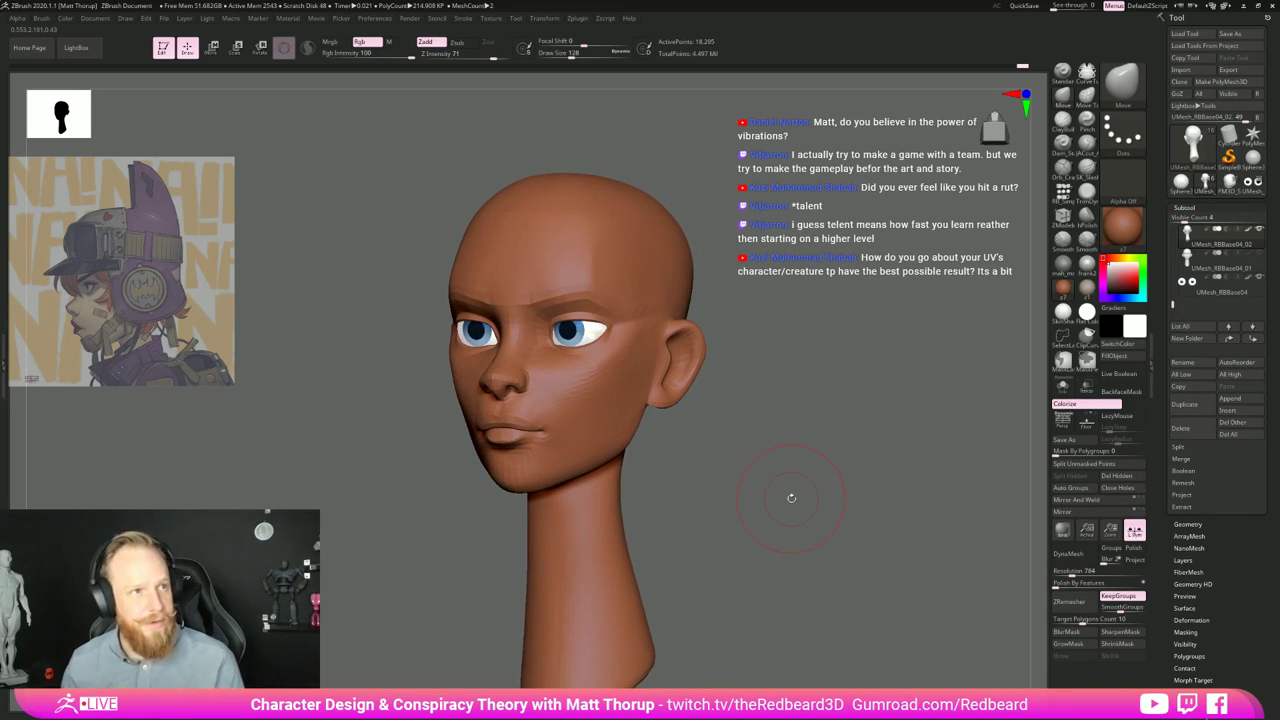
{"action": "right_click_drag", "start_coordinate": [709, 471], "coordinate": [711, 530]}
{"action": "key", "text": "s"}
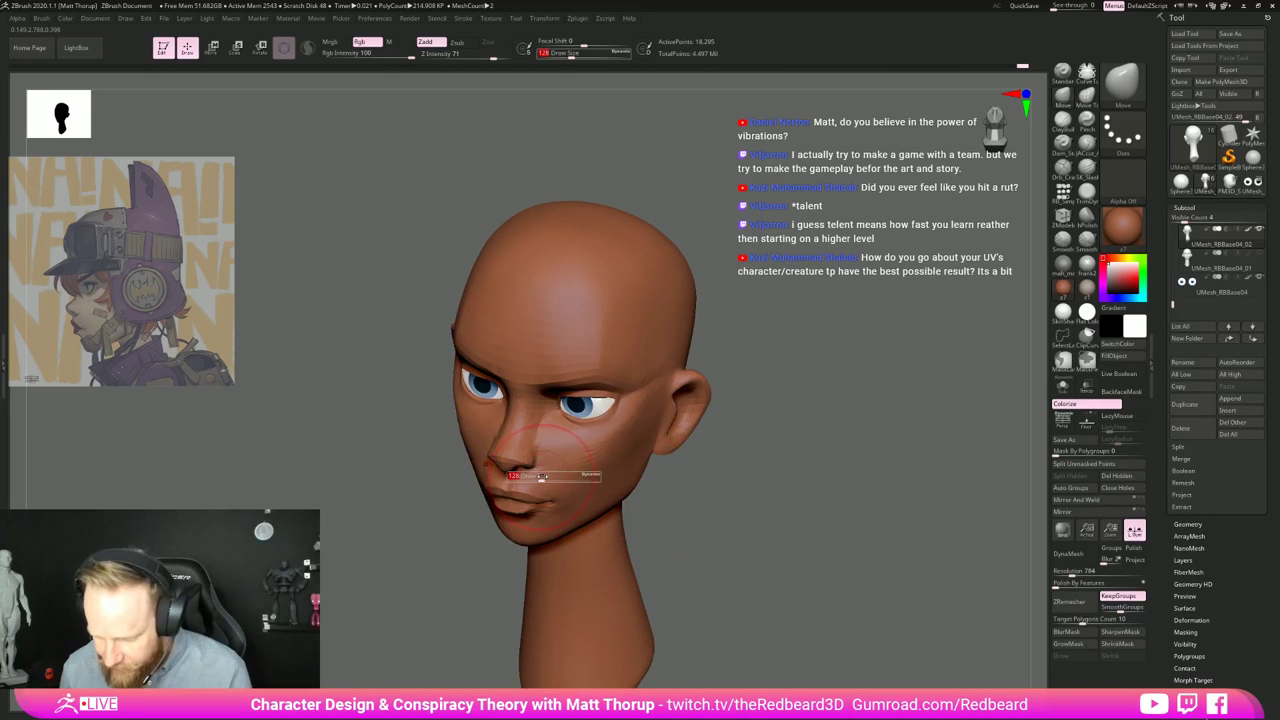
{"action": "left_click_drag", "start_coordinate": [541, 478], "coordinate": [532, 477]}
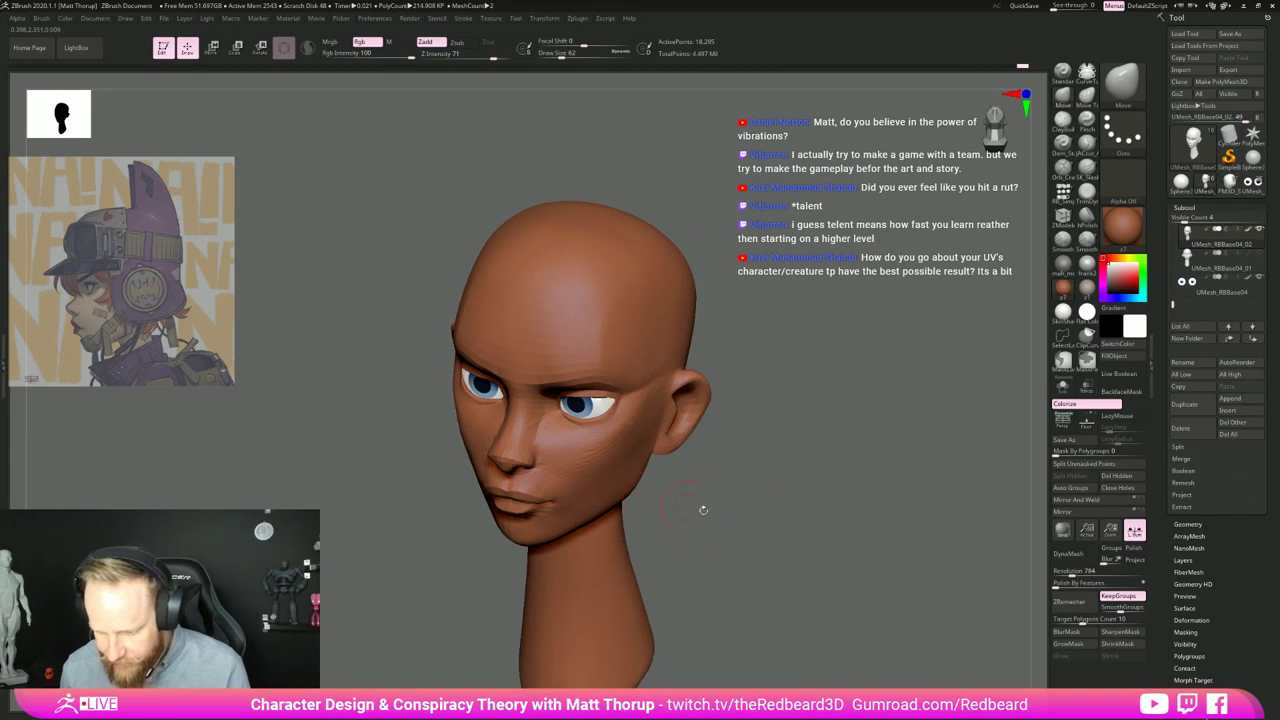
Step: Compare the head's profile with the concept illustration and examine the face from the front, three-quarter and side views
{"action": "right_click_drag", "start_coordinate": [703, 510], "coordinate": [622, 608]}
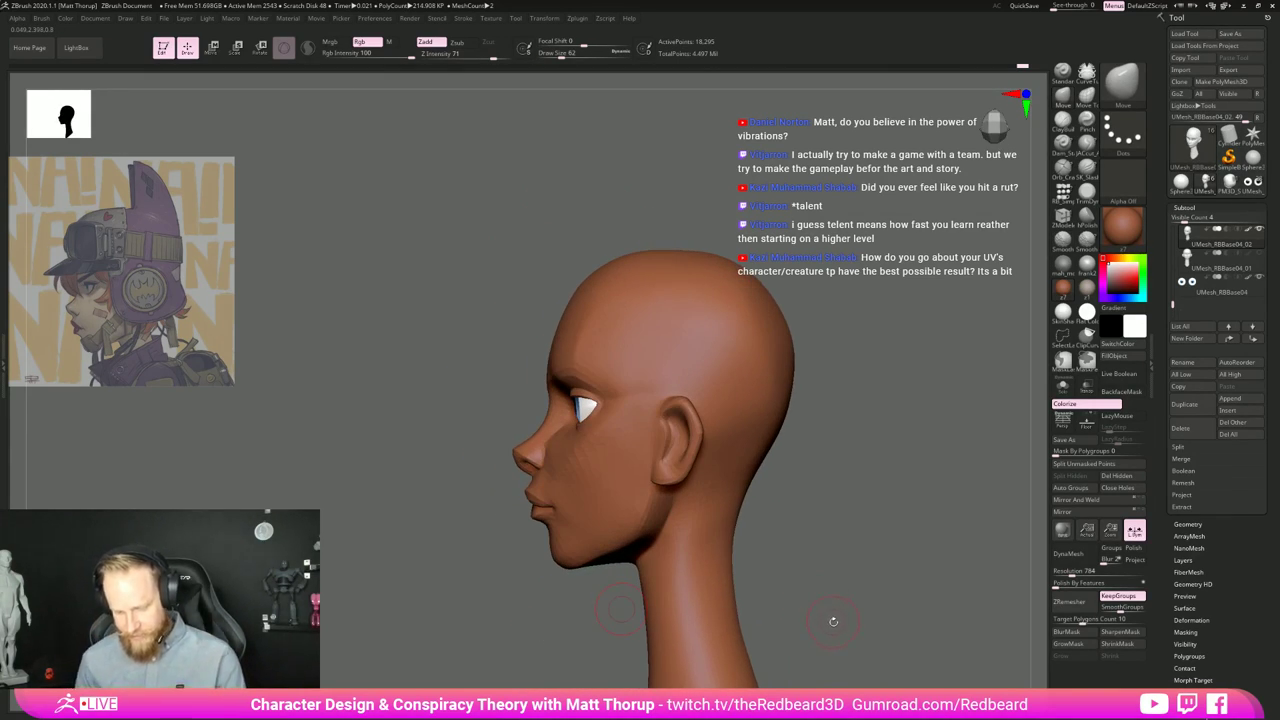
{"action": "key", "text": "Left"}
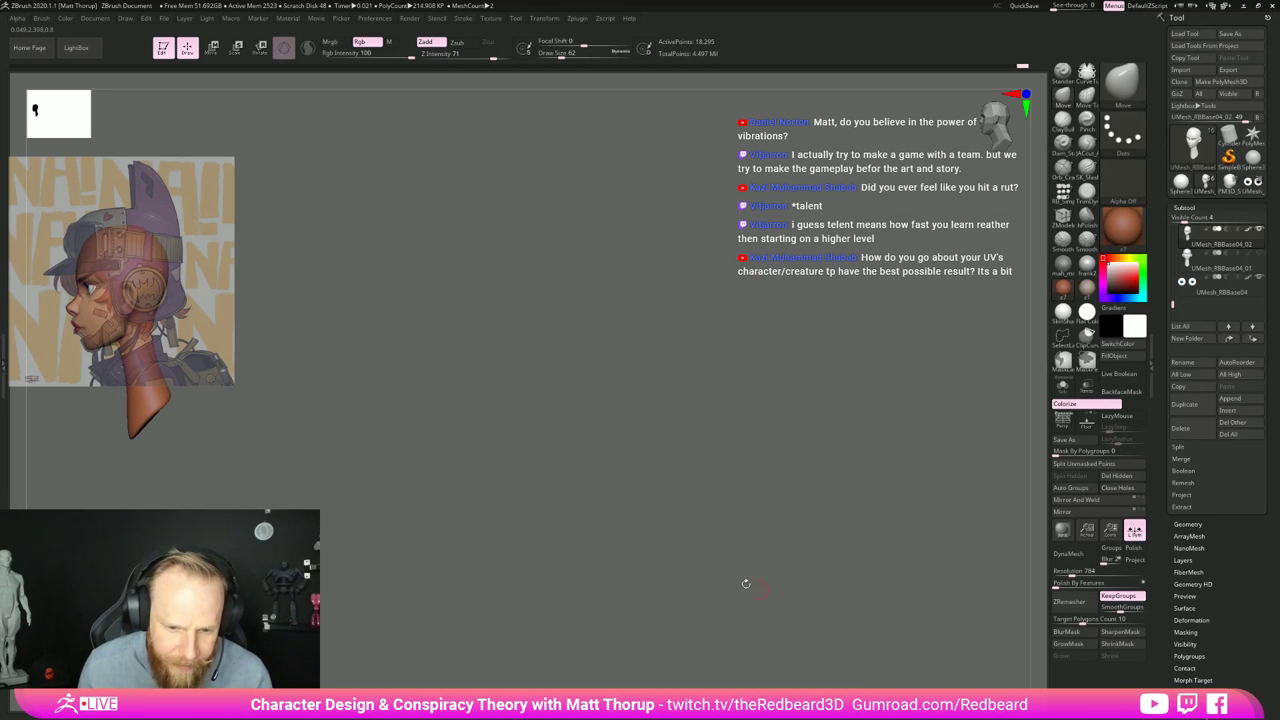
{"action": "left_click_drag", "start_coordinate": [446, 456], "coordinate": [845, 520], "text": "alt"}
{"action": "mouse_move", "coordinate": [844, 520]}
{"action": "right_mouse_down"}
{"action": "mouse_move", "coordinate": [511, 509]}
{"action": "mouse_move", "coordinate": [706, 529]}
{"action": "mouse_move", "coordinate": [841, 622]}
{"action": "right_mouse_up"}
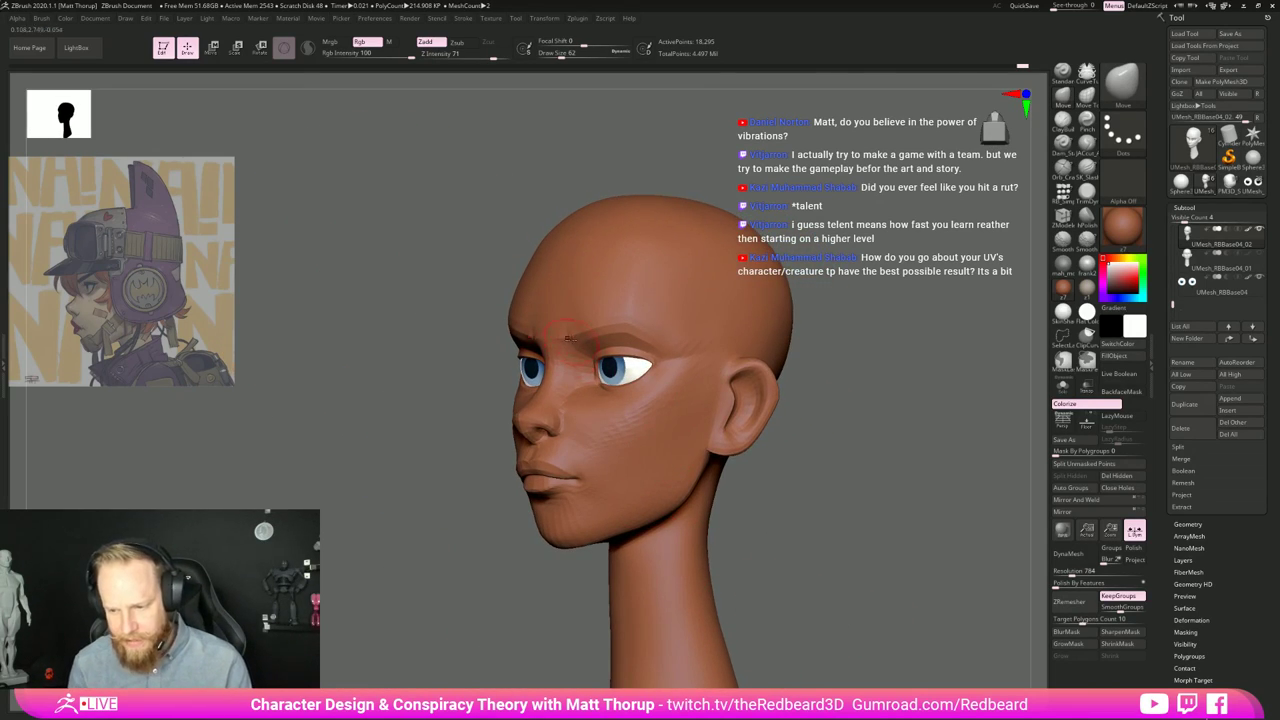
{"action": "right_click_drag", "start_coordinate": [890, 511], "coordinate": [800, 455], "text": "shift"}
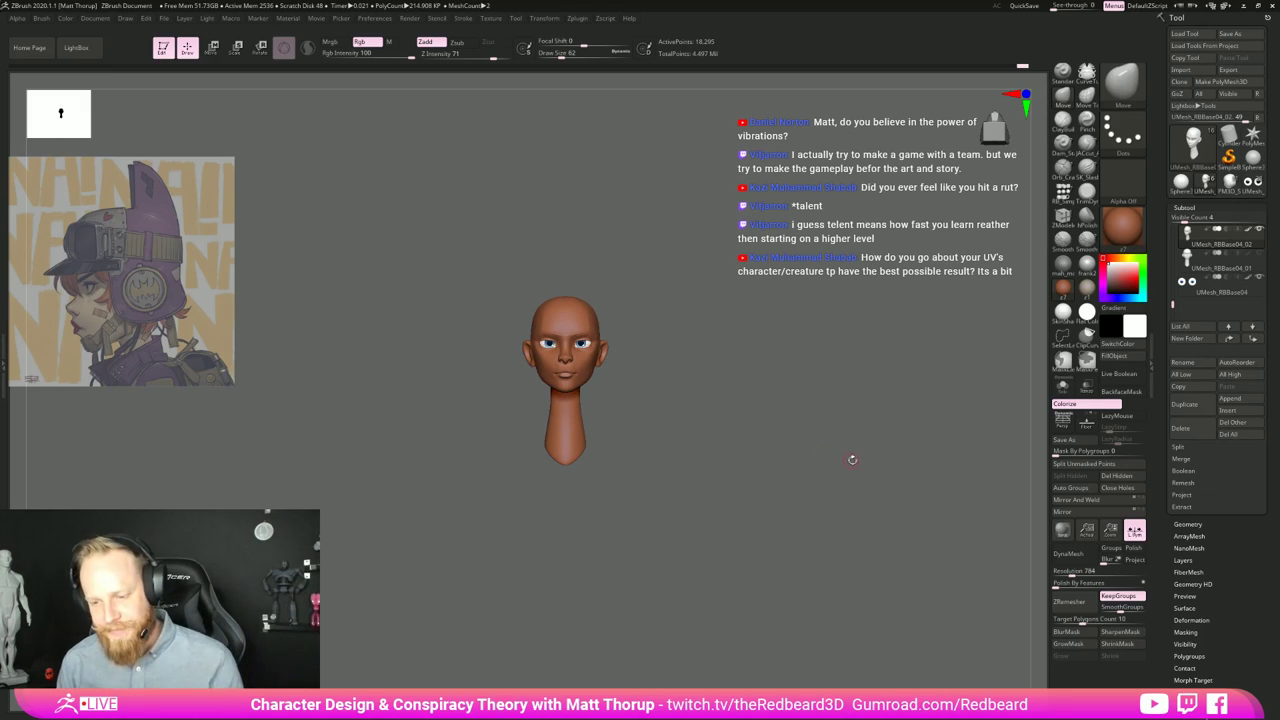
{"action": "left_click_drag", "start_coordinate": [851, 457], "coordinate": [803, 477]}
{"action": "key", "text": "f"}
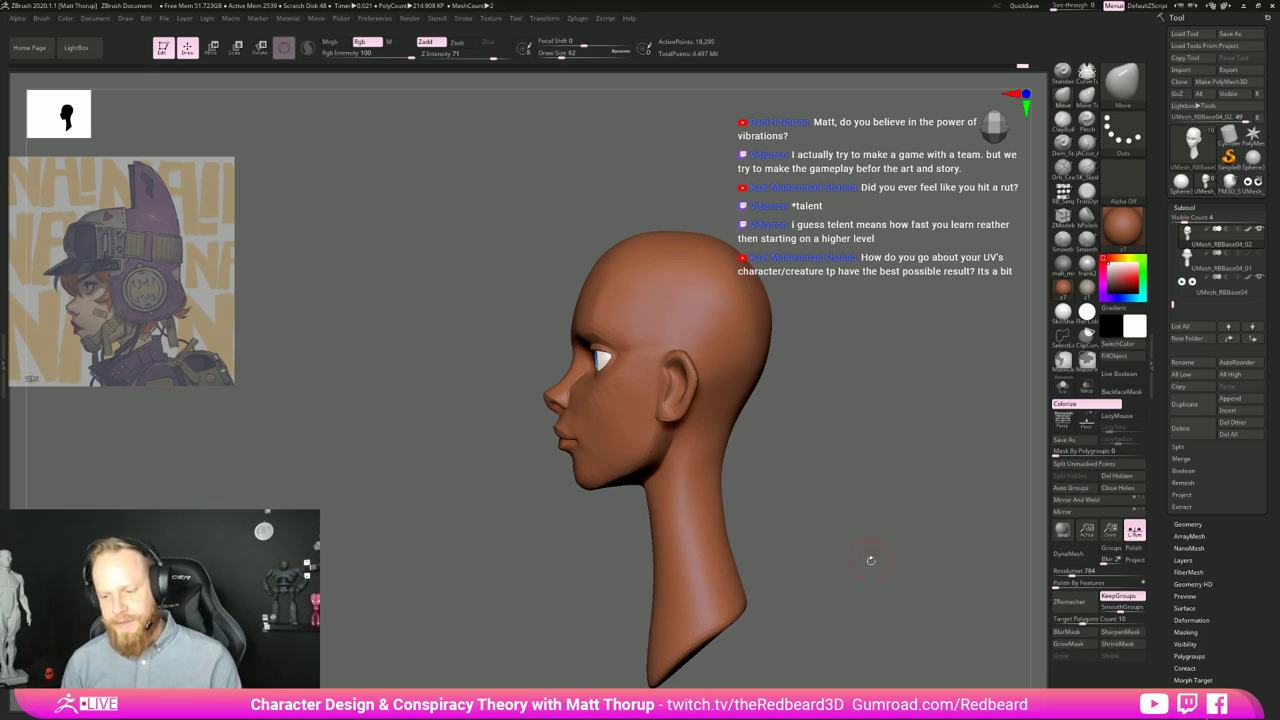
{"action": "left_click_drag", "start_coordinate": [871, 561], "coordinate": [841, 553]}
{"action": "left_click_drag", "start_coordinate": [507, 529], "coordinate": [497, 610], "text": "alt"}
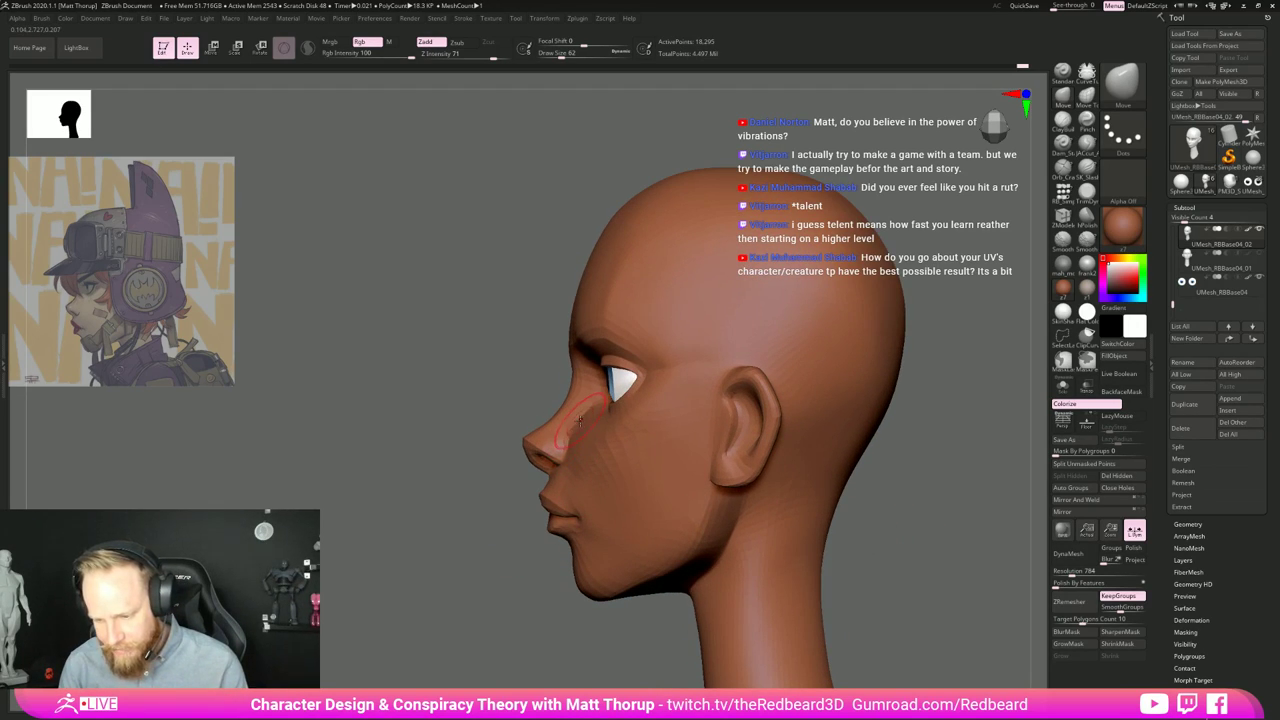
Step: Refine the side of the nose and adjoining cheek with the Move brush at draw sizes 44 and 80, smoothing the transition
{"action": "mouse_move", "coordinate": [568, 436]}
{"action": "right_mouse_down"}
{"action": "mouse_move", "coordinate": [877, 476]}
{"action": "mouse_move", "coordinate": [842, 472]}
{"action": "right_mouse_up"}
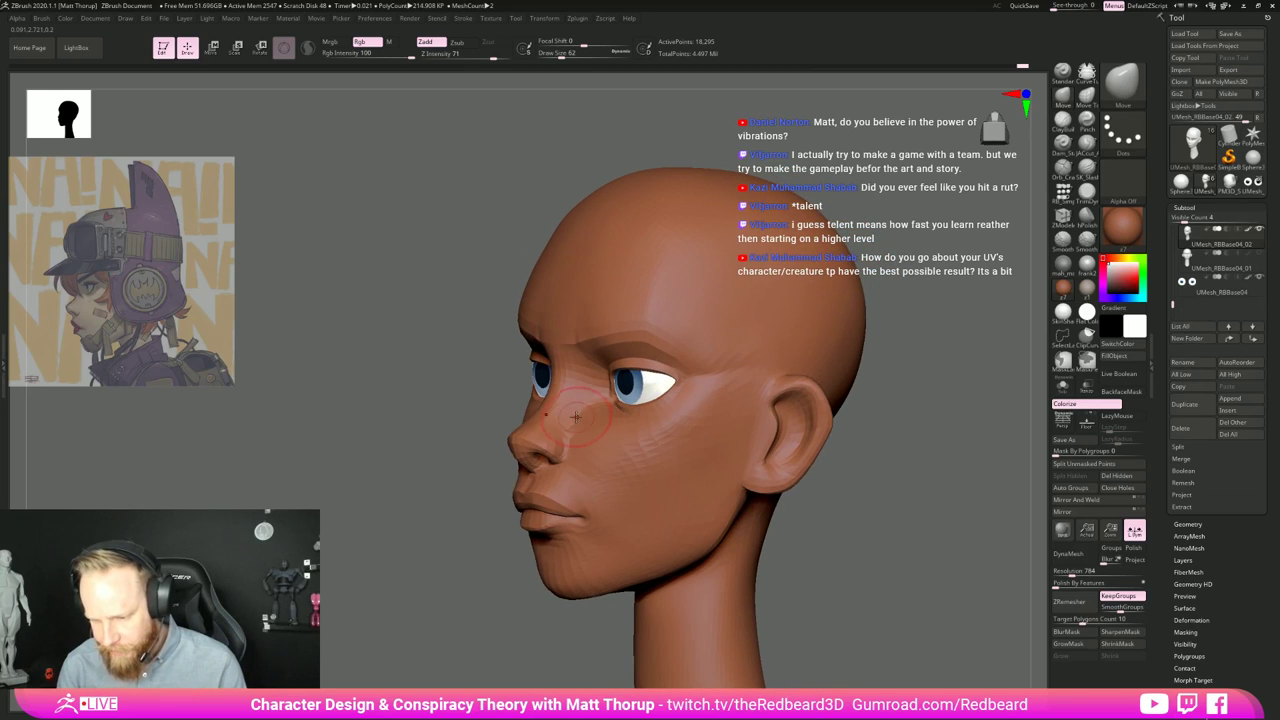
{"action": "key", "text": "bracketleft"}
{"action": "left_click_drag", "start_coordinate": [579, 427], "coordinate": [582, 412], "text": "shift"}
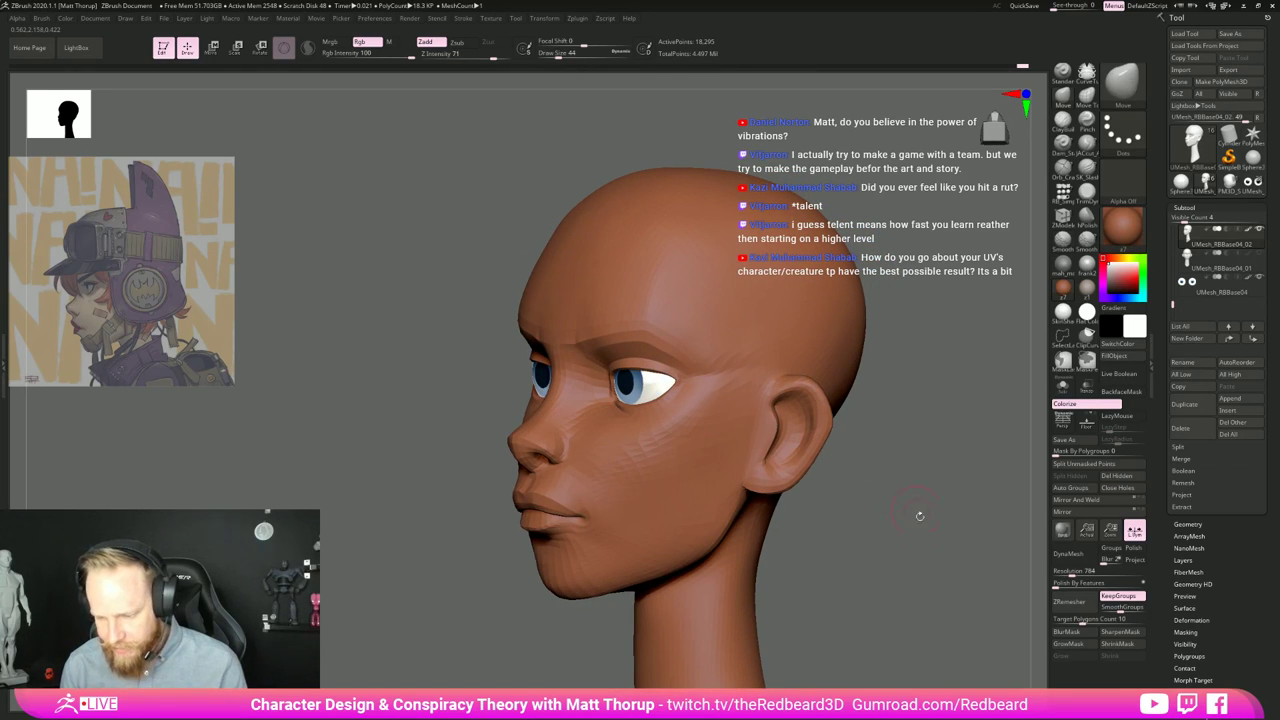
{"action": "right_click_drag", "start_coordinate": [920, 517], "coordinate": [891, 571]}
{"action": "key", "text": "s"}
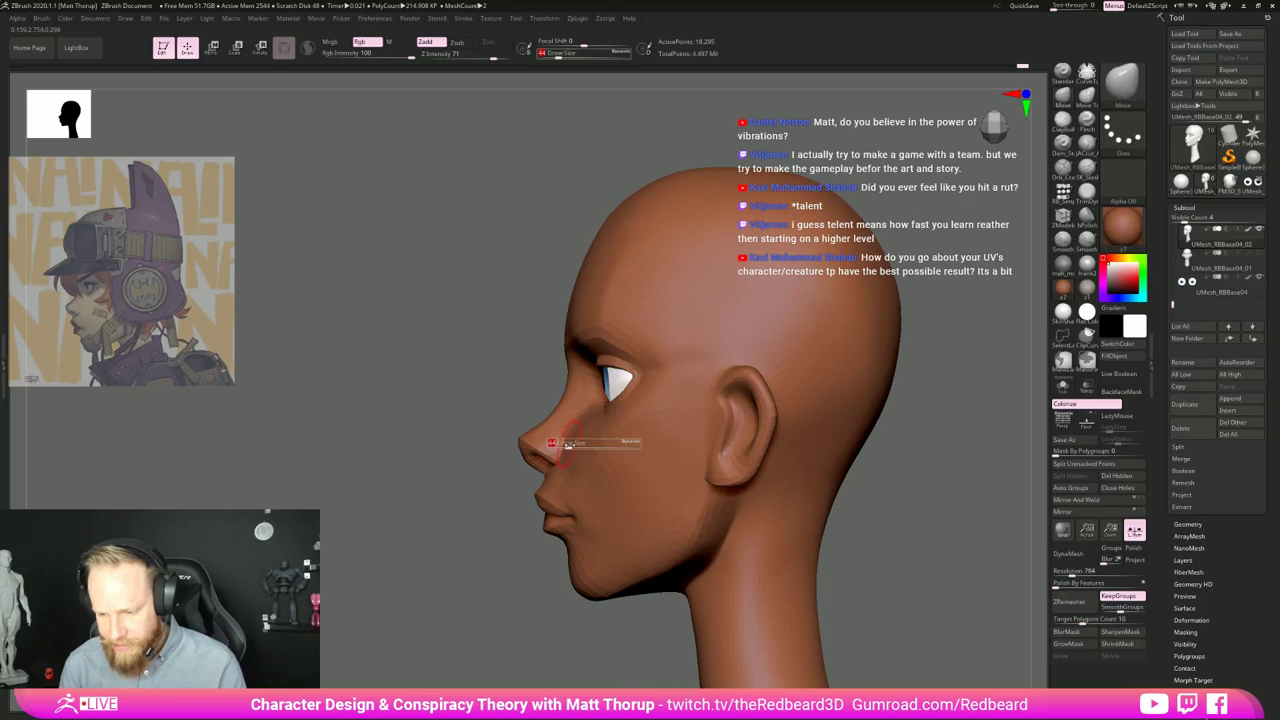
{"action": "left_click_drag", "start_coordinate": [567, 450], "coordinate": [595, 449]}
{"action": "key", "text": "s"}
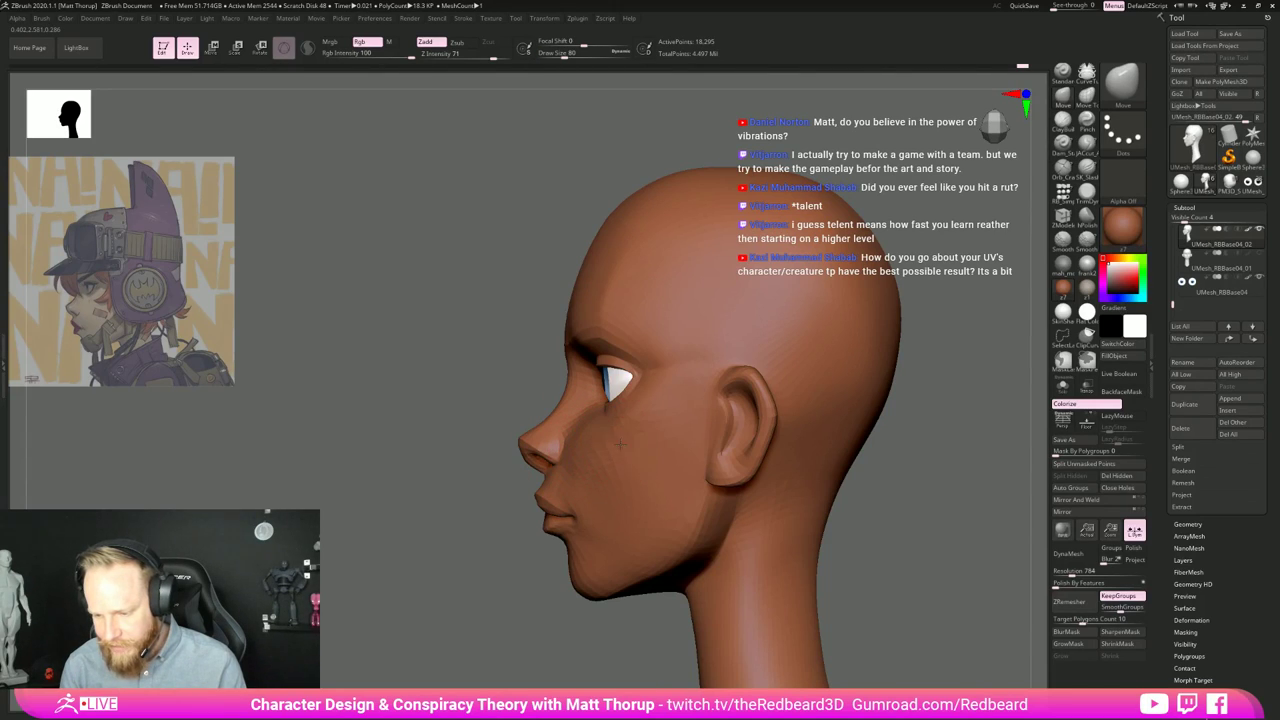
{"action": "right_click_drag", "start_coordinate": [606, 449], "coordinate": [550, 448]}
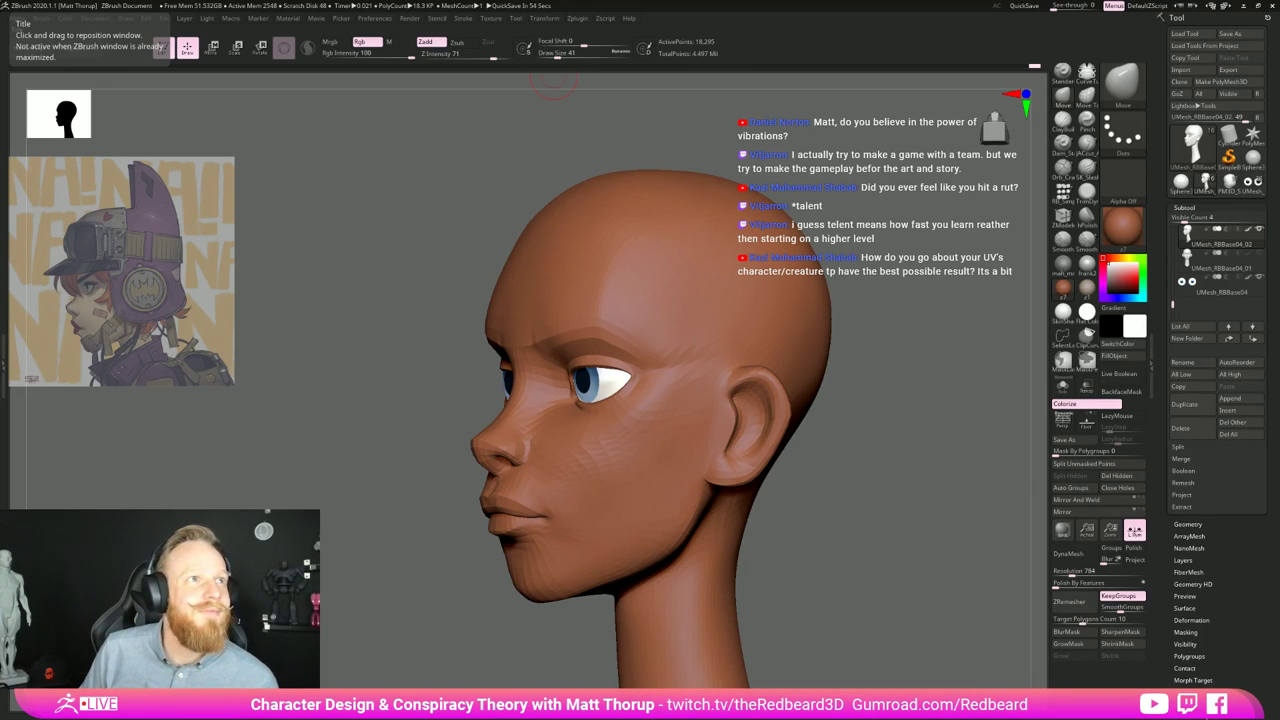
Step: Switch to the browser and look through the artist's Instagram posts of character sketches, paintings and 3D sculpts
{"action": "left_click_drag", "start_coordinate": [2, 40], "coordinate": [815, 100]}
{"action": "scroll", "coordinate": [470, 382], "scroll_direction": "down", "scroll_amount": 3}
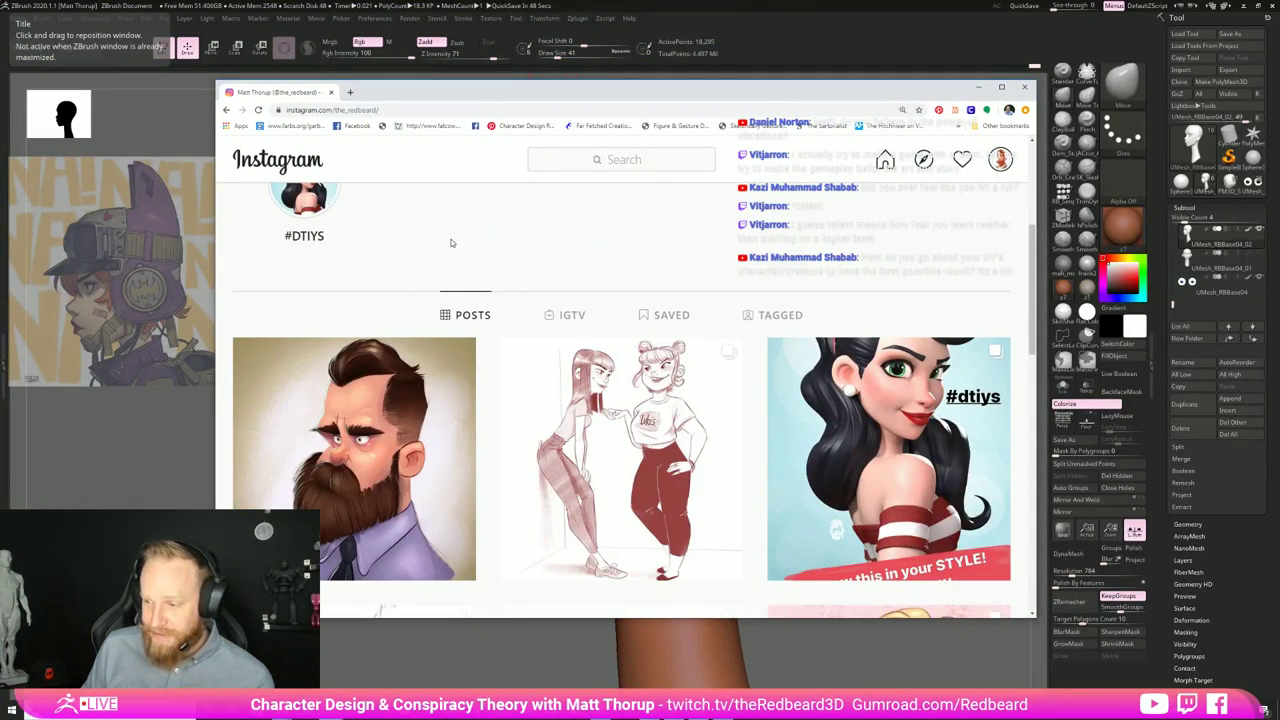
{"action": "scroll", "coordinate": [451, 243], "scroll_direction": "down", "scroll_amount": 4}
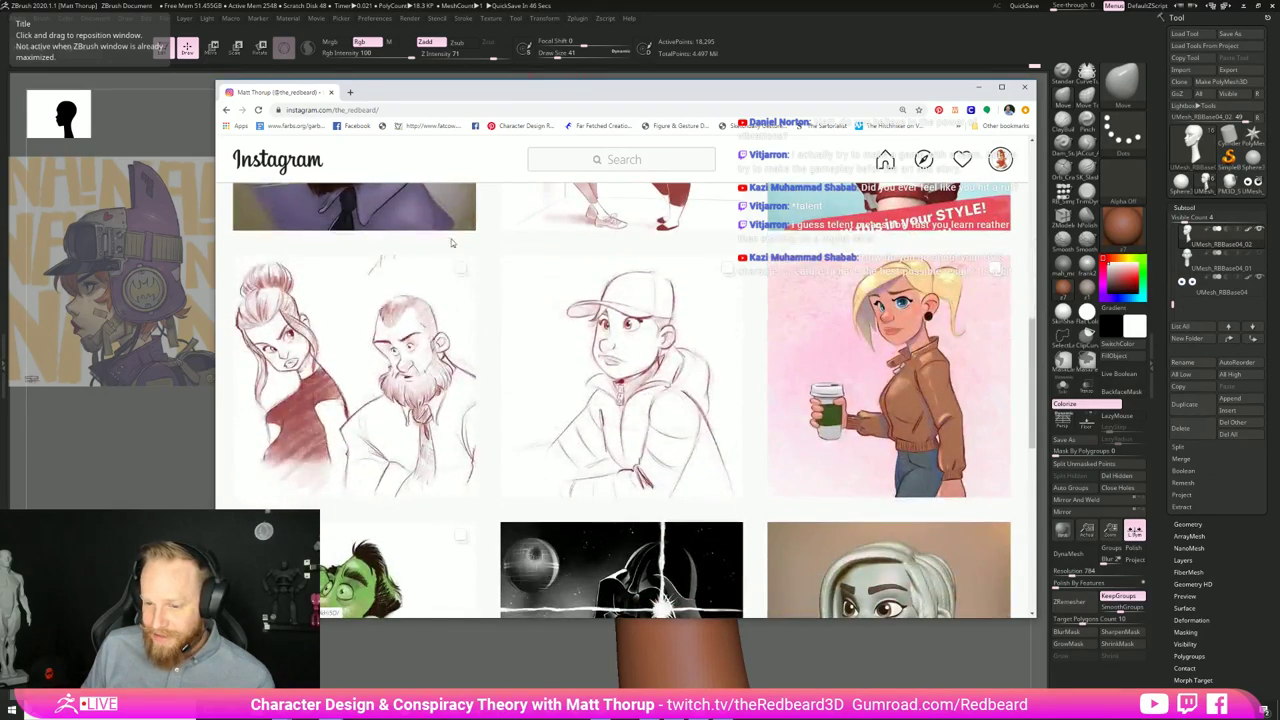
{"action": "scroll", "coordinate": [486, 335], "scroll_direction": "down", "scroll_amount": 4}
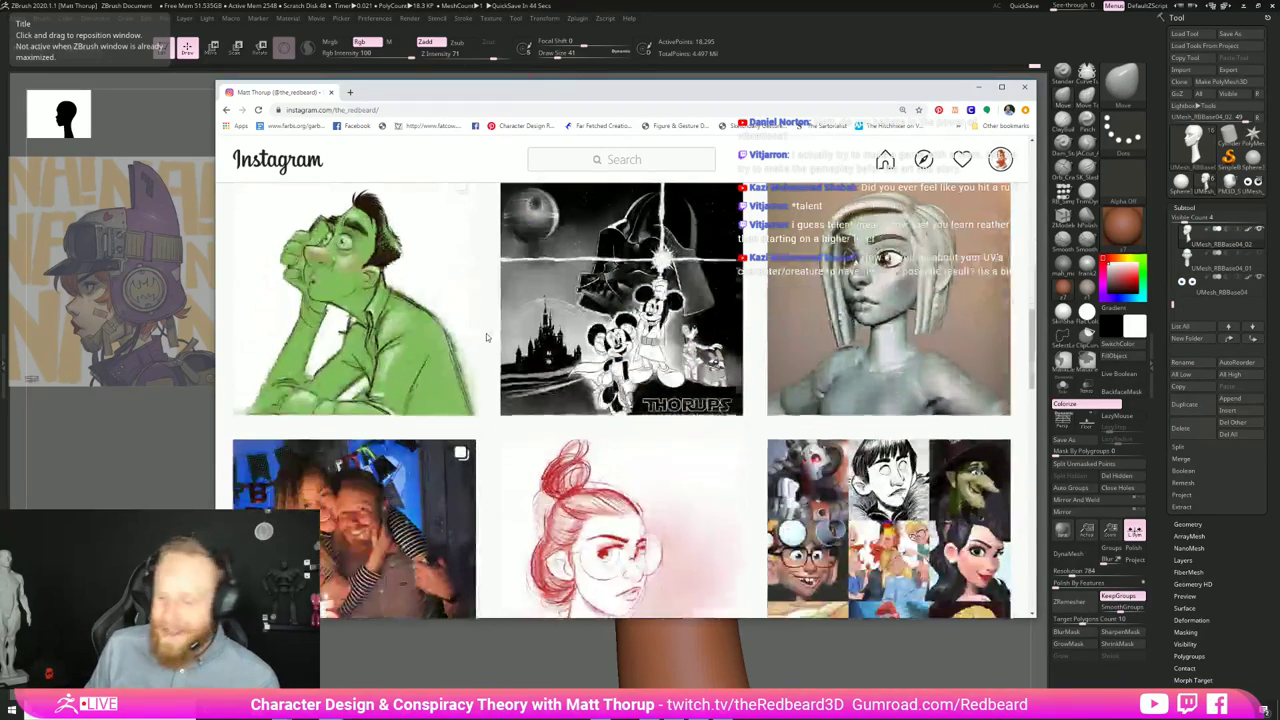
{"action": "scroll", "coordinate": [486, 337], "scroll_direction": "down", "scroll_amount": 1}
{"action": "scroll", "coordinate": [486, 337], "scroll_direction": "up", "scroll_amount": 3}
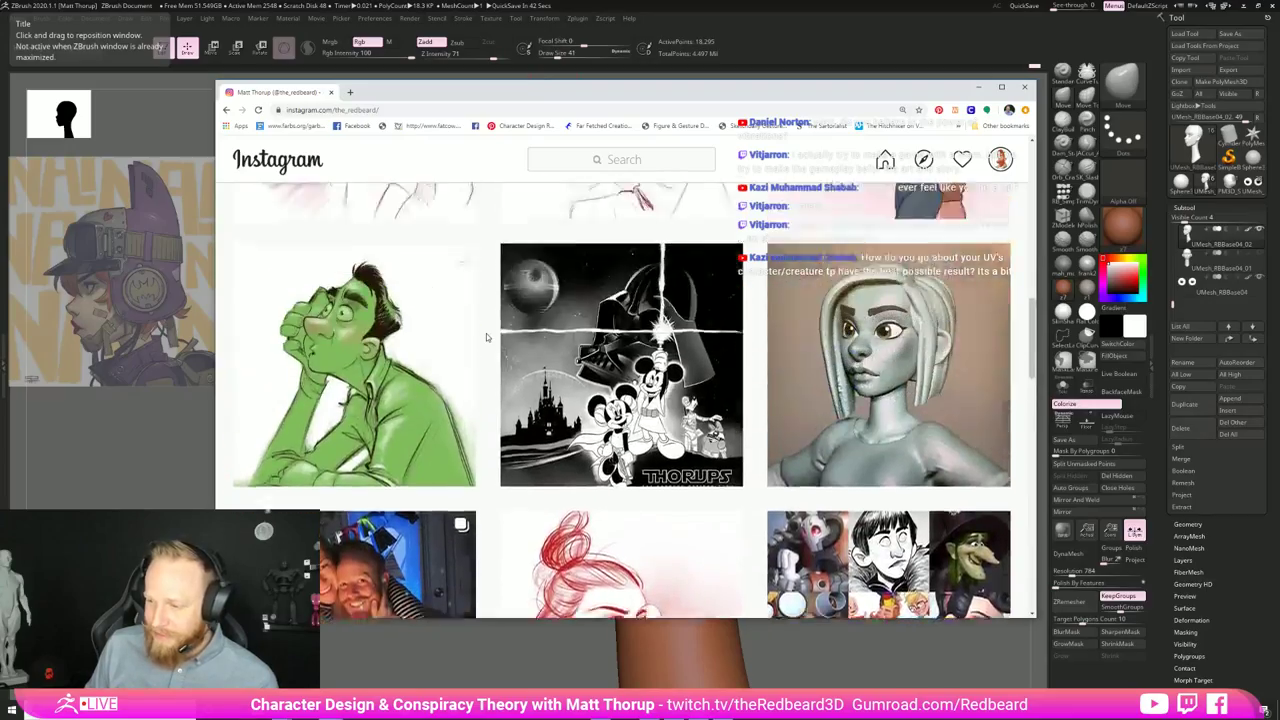
{"action": "scroll", "coordinate": [486, 336], "scroll_direction": "down", "scroll_amount": 8}
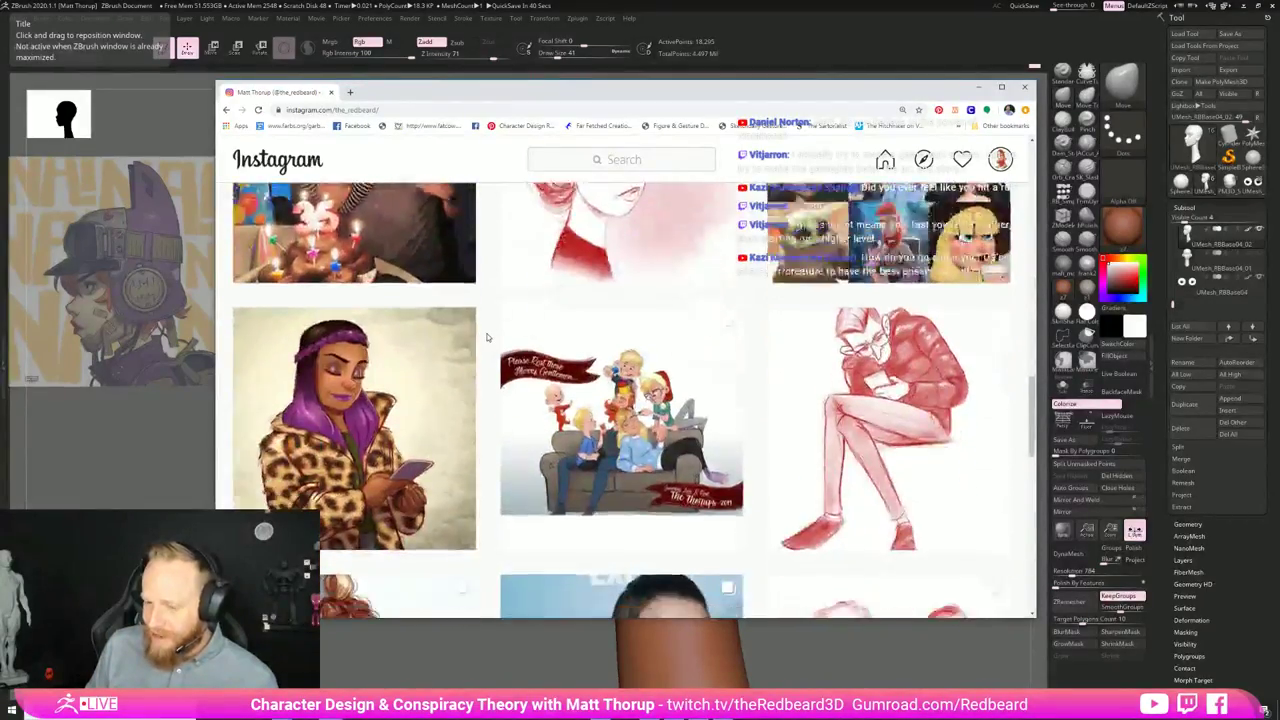
{"action": "scroll", "coordinate": [486, 337], "scroll_direction": "down", "scroll_amount": 5}
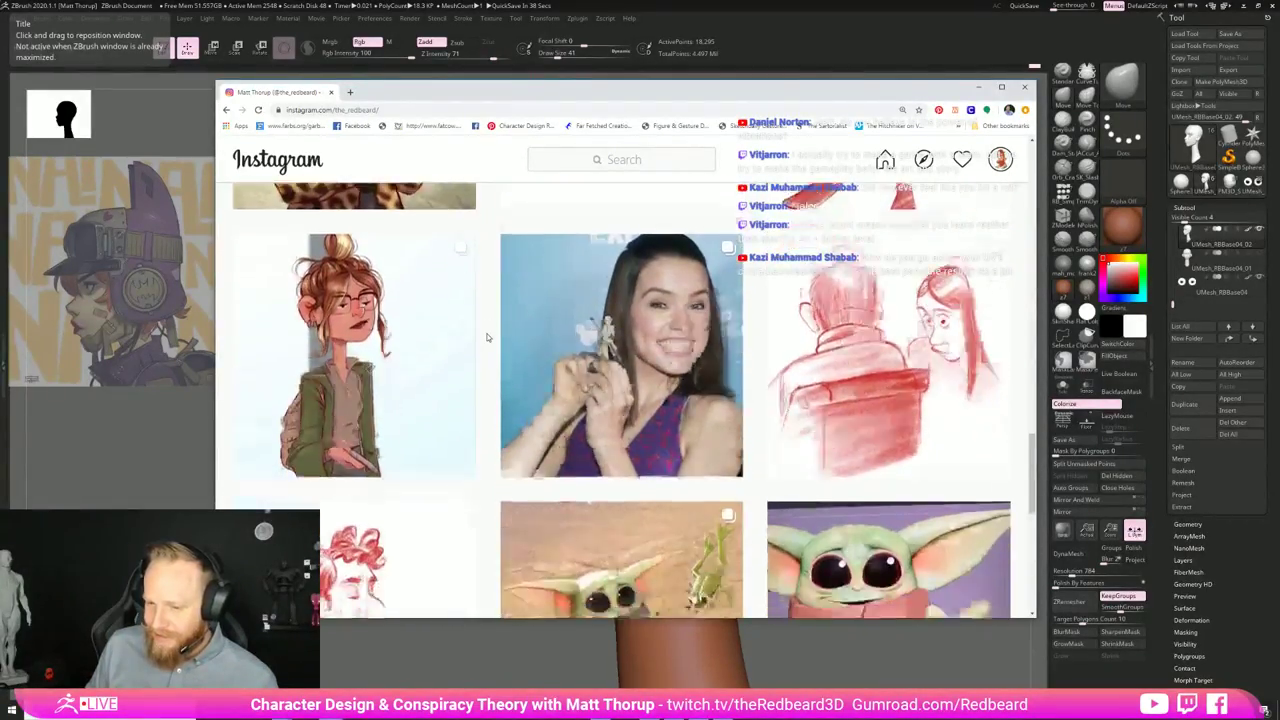
{"action": "scroll", "coordinate": [487, 337], "scroll_direction": "down", "scroll_amount": 6}
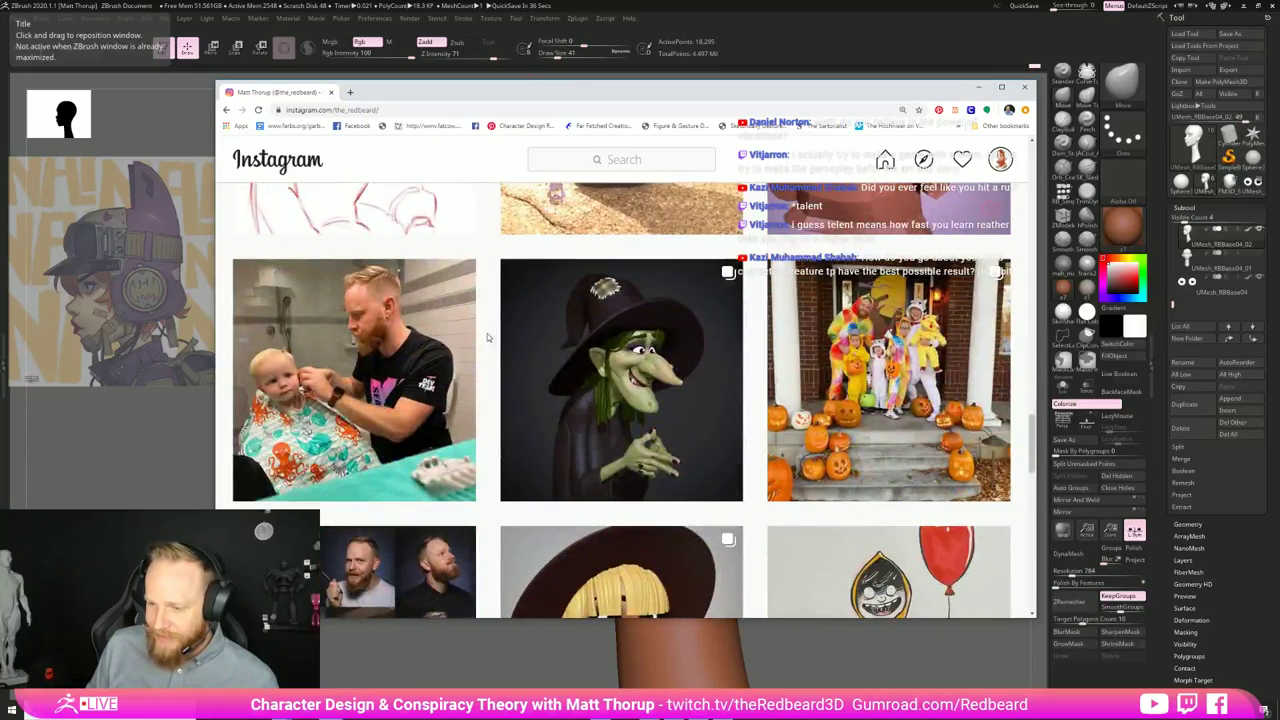
{"action": "scroll", "coordinate": [487, 337], "scroll_direction": "down", "scroll_amount": 2}
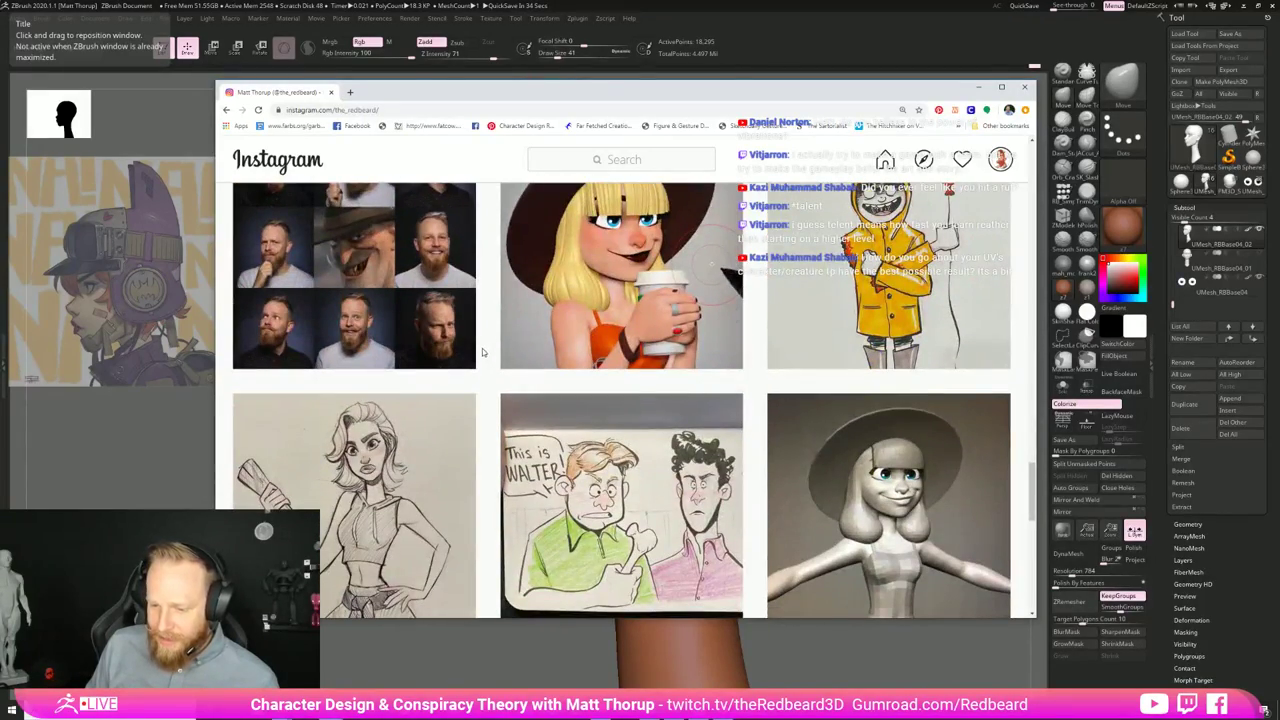
{"action": "scroll", "coordinate": [480, 354], "scroll_direction": "down", "scroll_amount": 6}
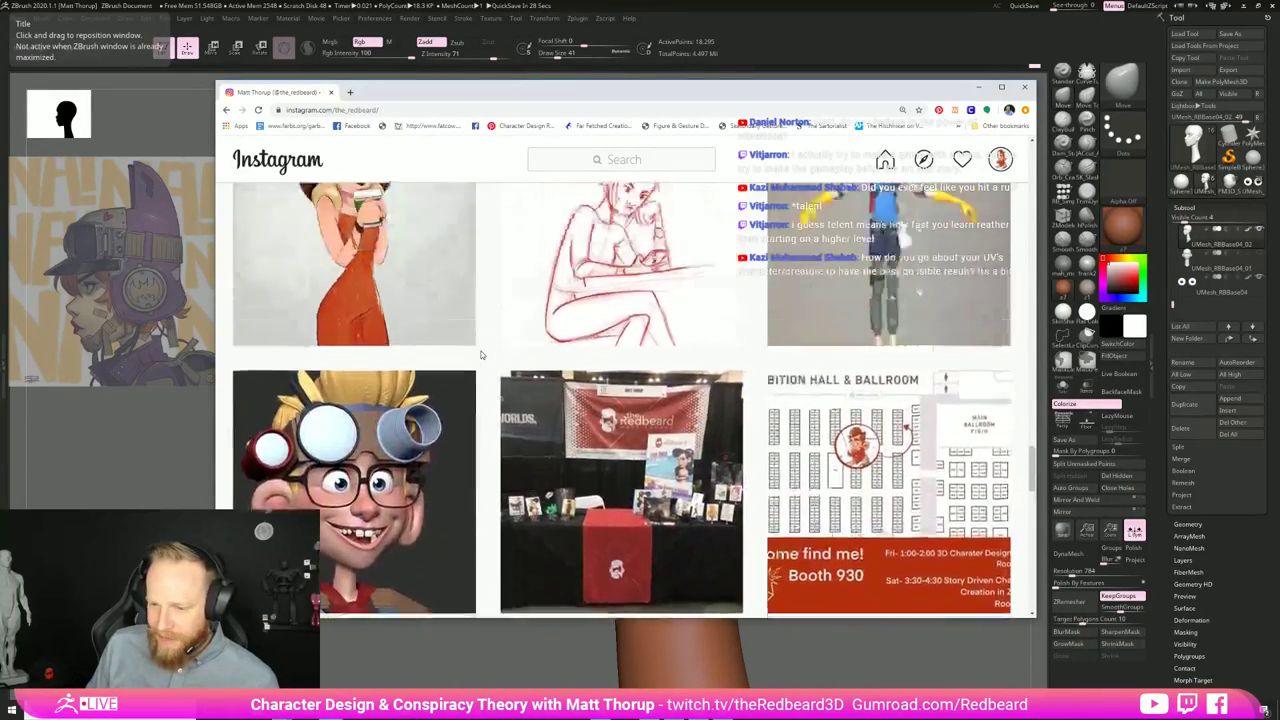
{"action": "scroll", "coordinate": [458, 342], "scroll_direction": "up", "scroll_amount": 10}
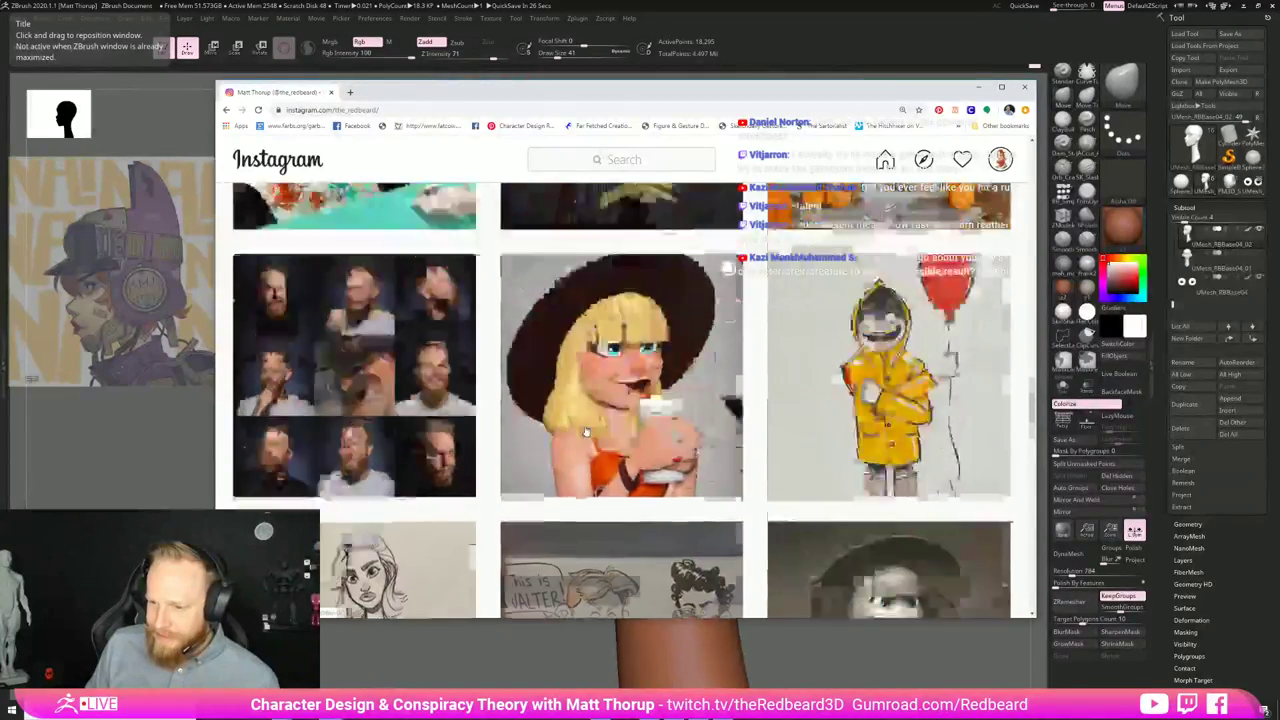
{"action": "scroll", "coordinate": [744, 440], "scroll_direction": "up", "scroll_amount": 3}
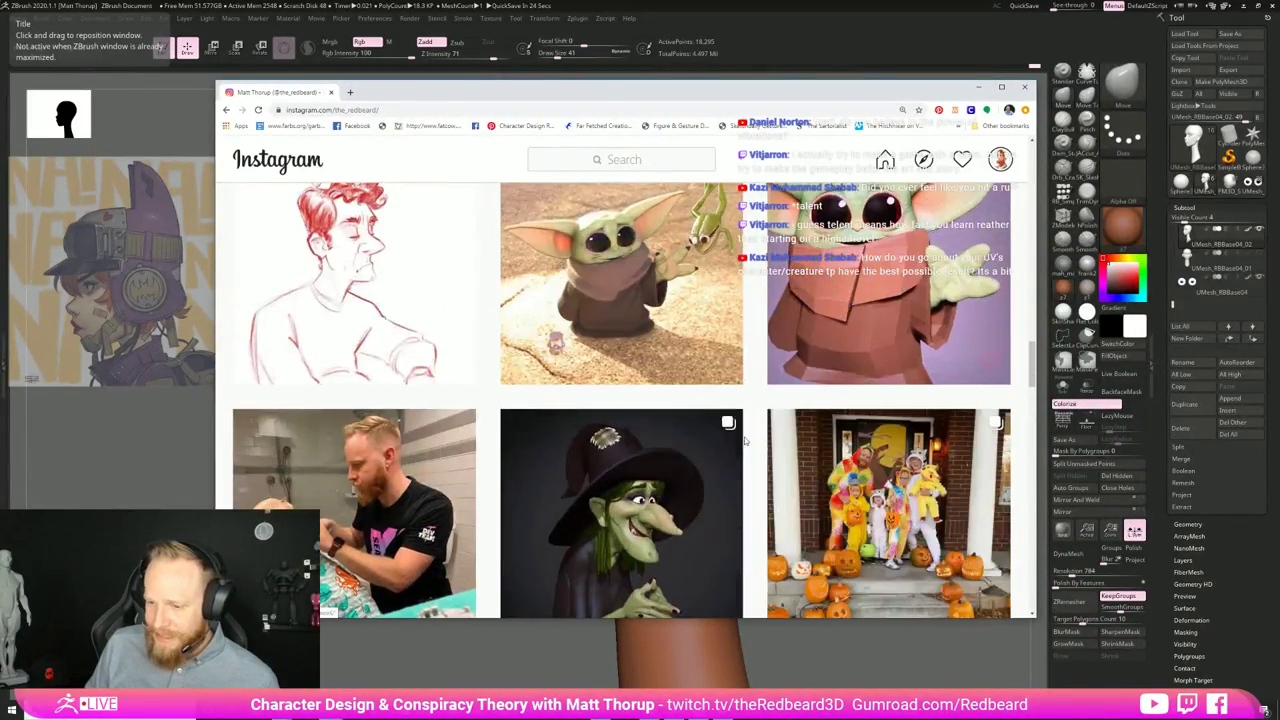
{"action": "scroll", "coordinate": [568, 421], "scroll_direction": "up", "scroll_amount": 12}
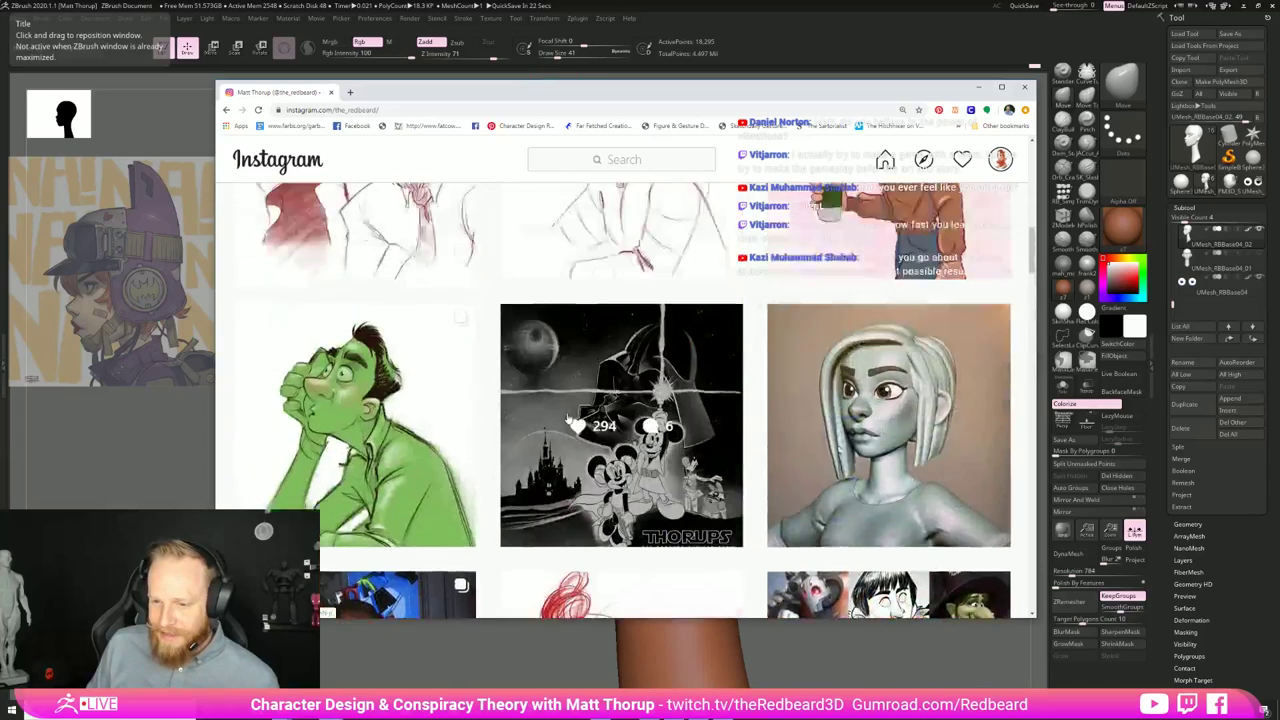
{"action": "scroll", "coordinate": [570, 420], "scroll_direction": "up", "scroll_amount": 10}
{"action": "scroll", "coordinate": [547, 412], "scroll_direction": "down", "scroll_amount": 3}
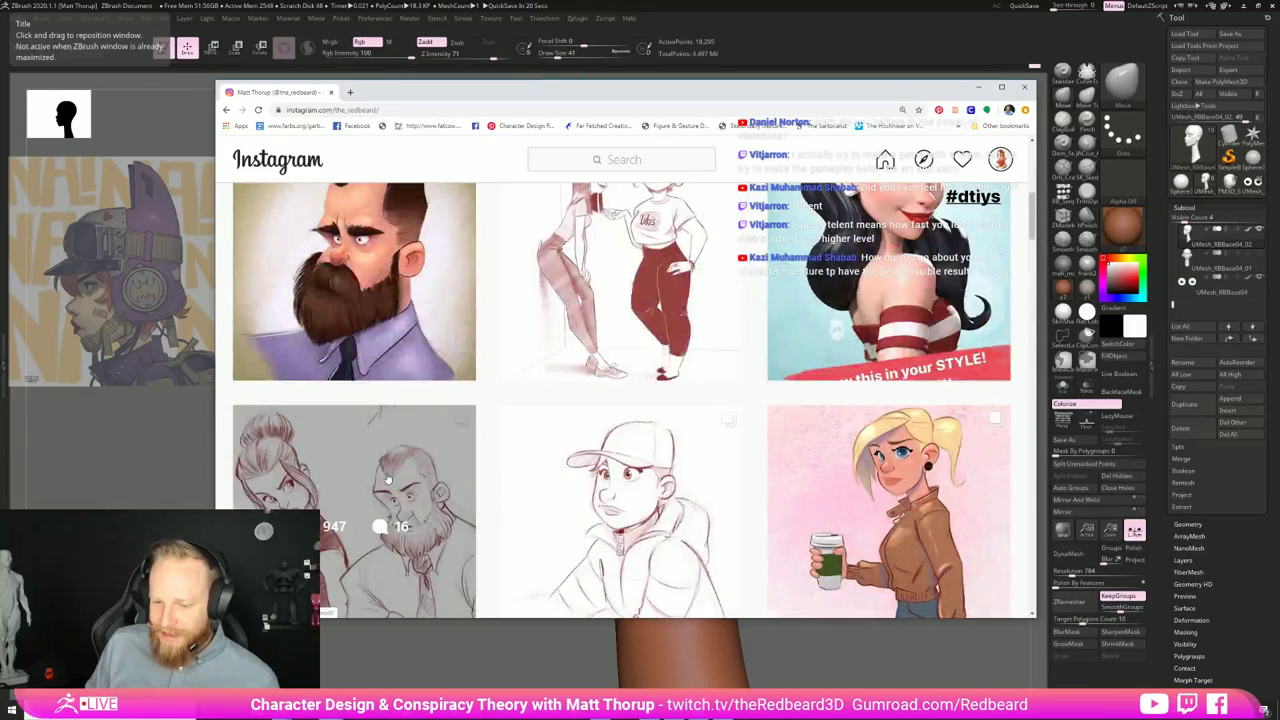
Step: View the post with the red sketch of two women, close it, and switch back to ZBrush
{"action": "left_click", "coordinate": [591, 303]}
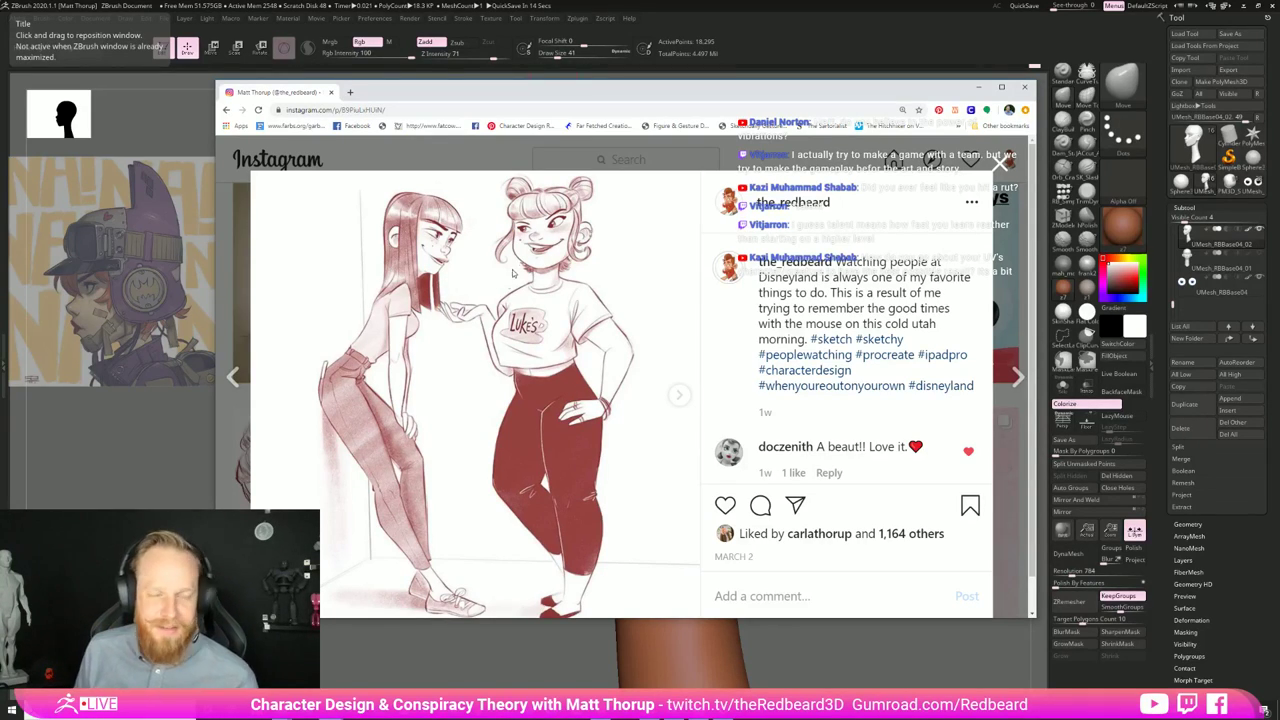
{"action": "left_click", "coordinate": [424, 148]}
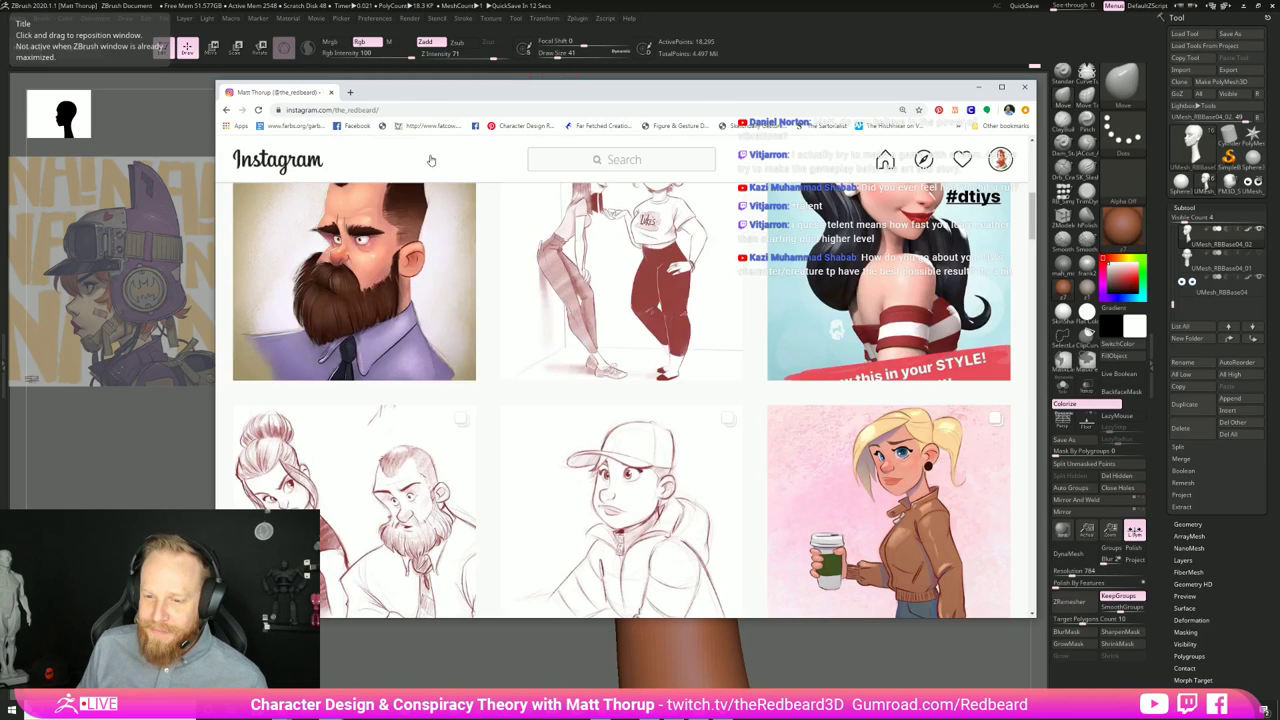
{"action": "scroll", "coordinate": [476, 327], "scroll_direction": "down", "scroll_amount": 3}
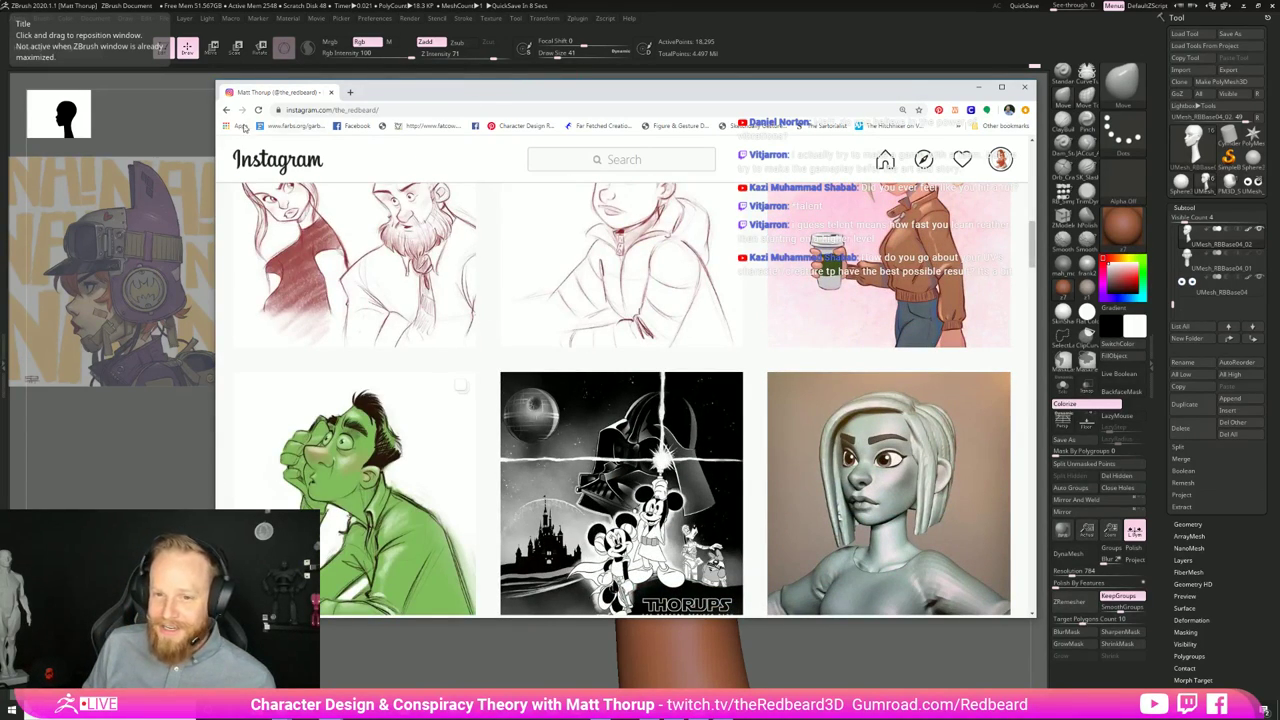
{"action": "left_click", "coordinate": [203, 125]}
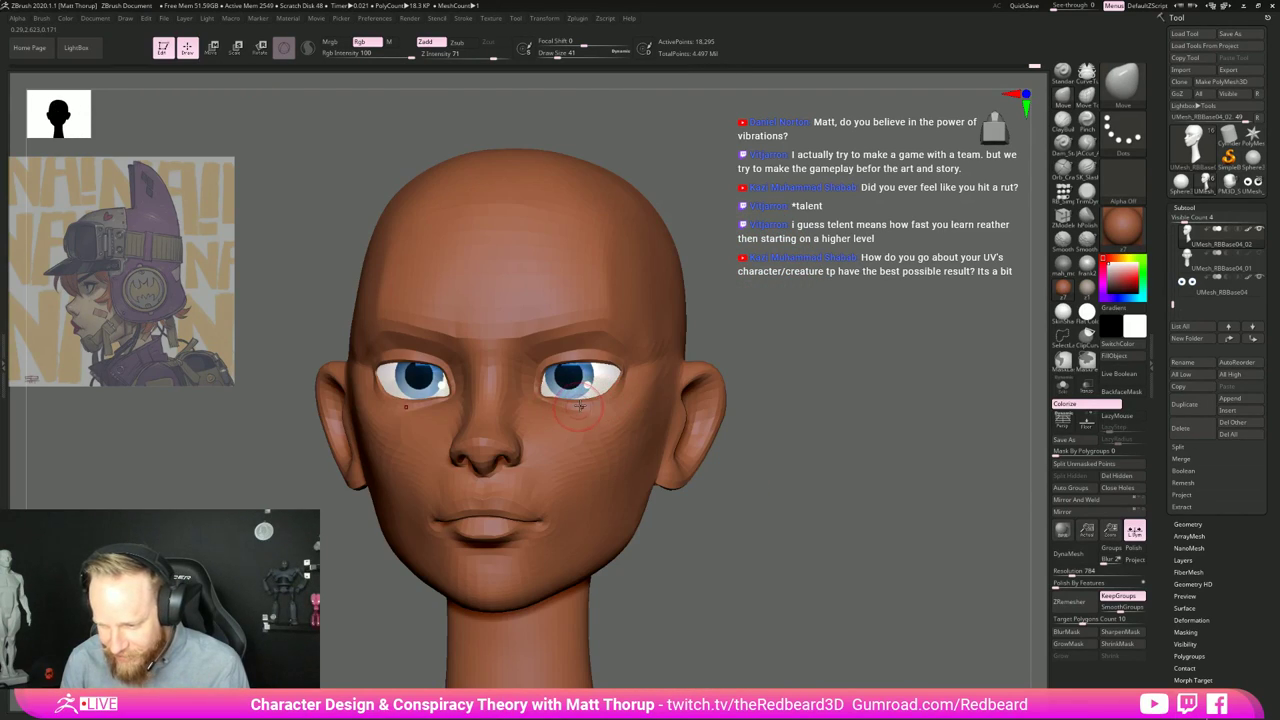
Step: Shape the forehead and crown of the skull in profile with the Move brush at draw sizes 293 and 365
{"action": "left_click_drag", "start_coordinate": [775, 345], "coordinate": [655, 352]}
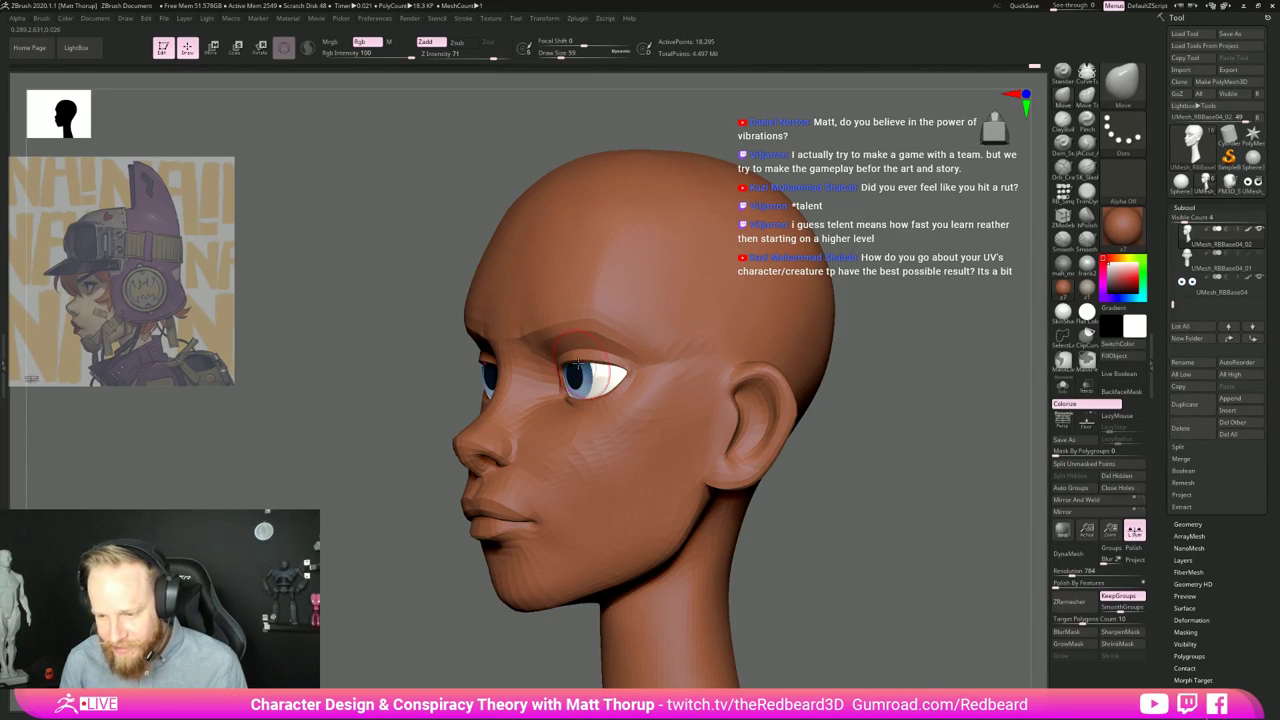
{"action": "left_click_drag", "start_coordinate": [765, 518], "coordinate": [818, 549]}
{"action": "right_click_drag", "start_coordinate": [818, 549], "coordinate": [794, 531]}
{"action": "left_click_drag", "start_coordinate": [795, 531], "coordinate": [787, 525], "text": "alt"}
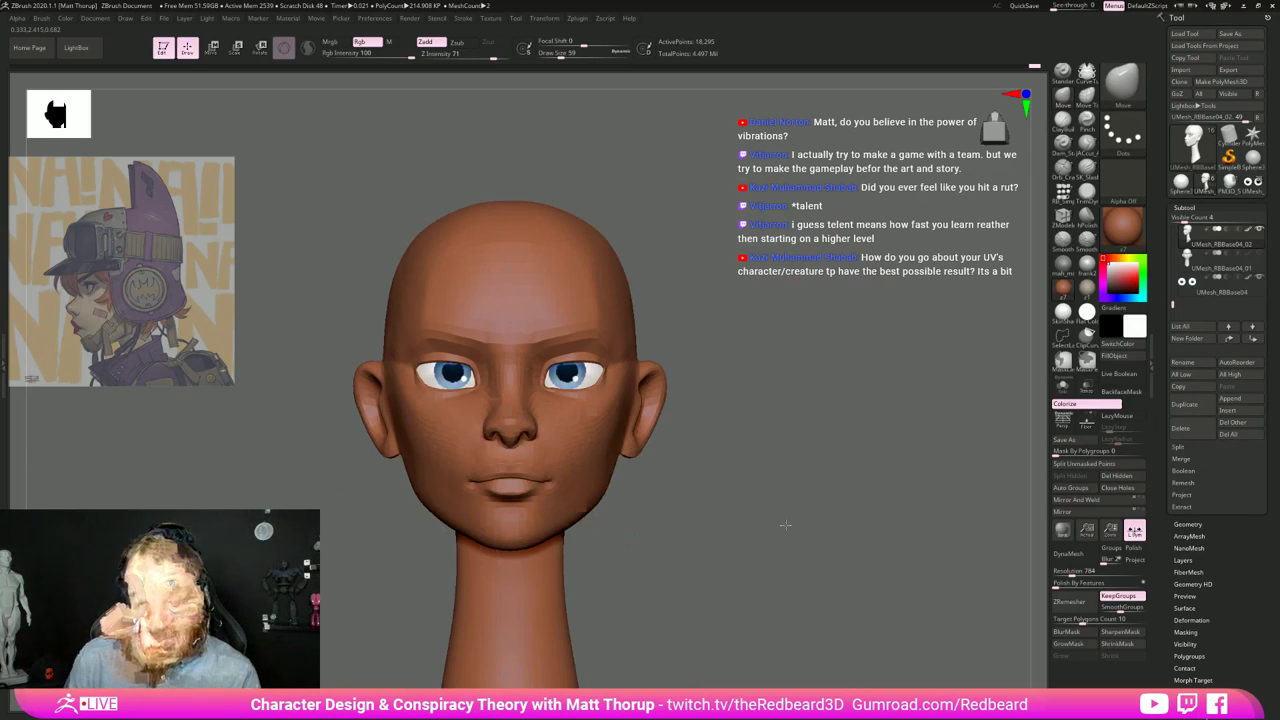
{"action": "right_click_drag", "start_coordinate": [786, 525], "coordinate": [638, 554]}
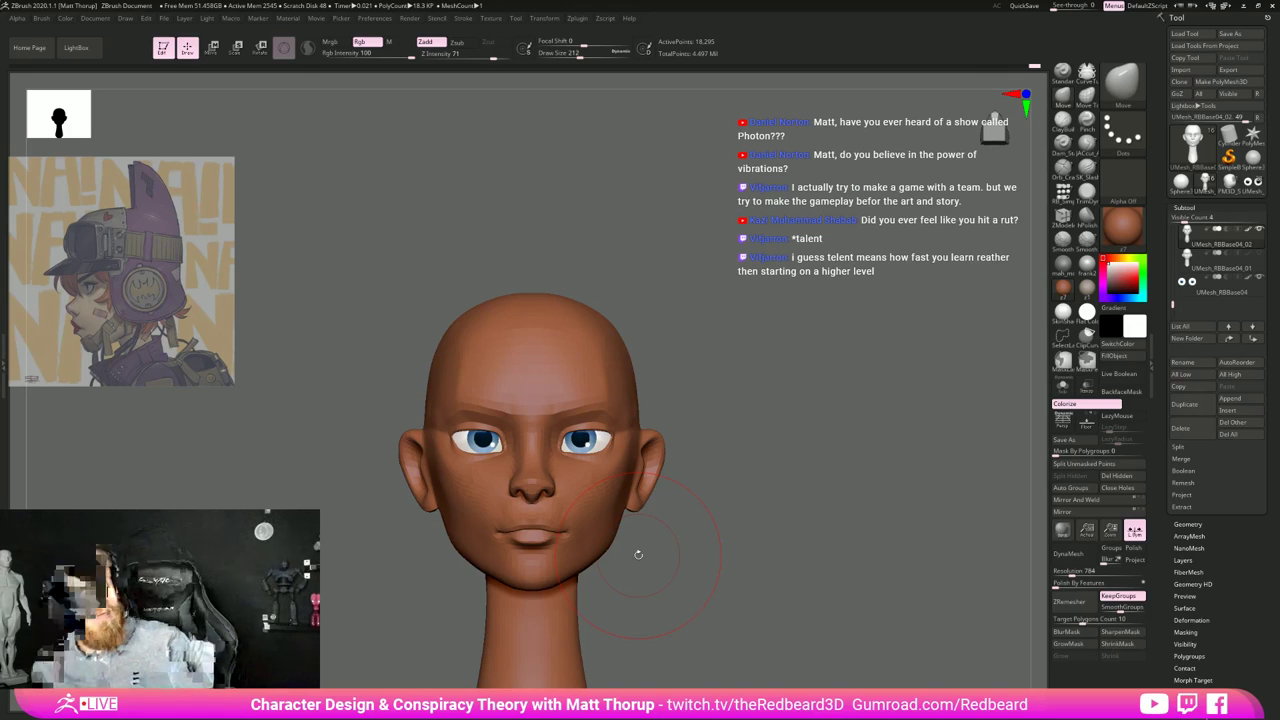
{"action": "left_click_drag", "start_coordinate": [649, 371], "coordinate": [717, 360], "text": "shift"}
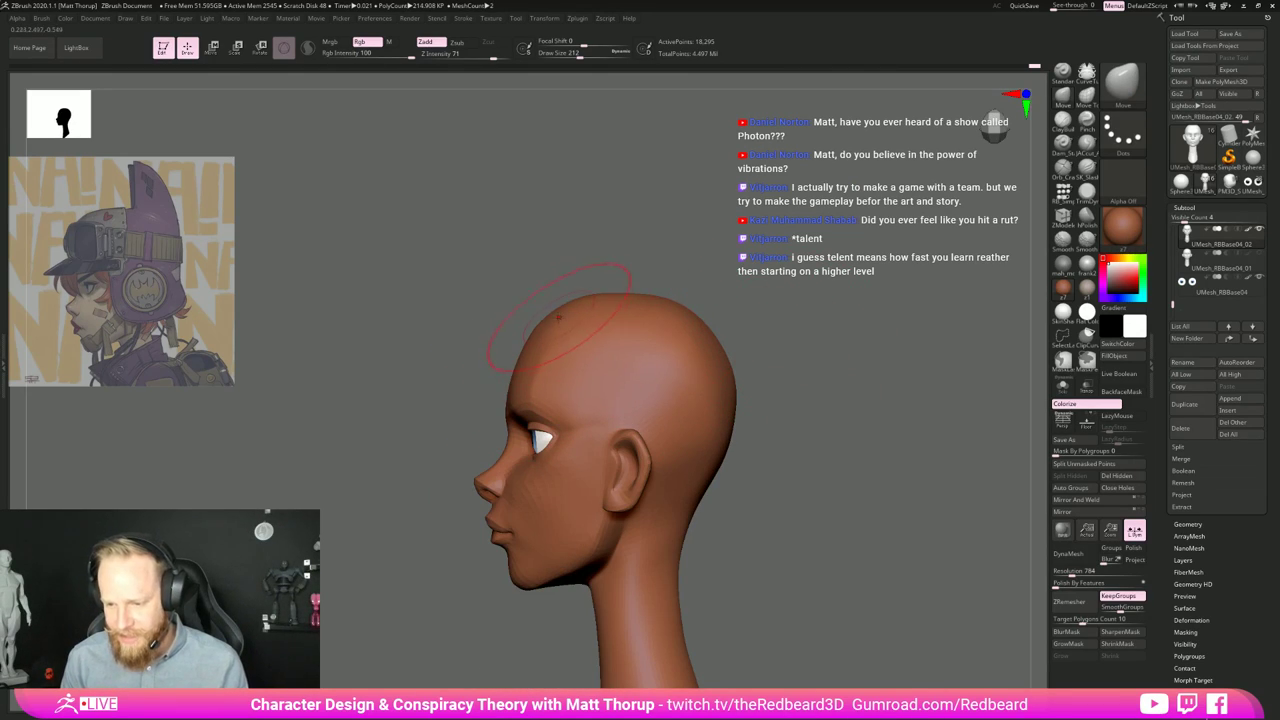
{"action": "key", "text": "s"}
{"action": "left_click_drag", "start_coordinate": [560, 318], "coordinate": [567, 314]}
{"action": "key", "text": "s"}
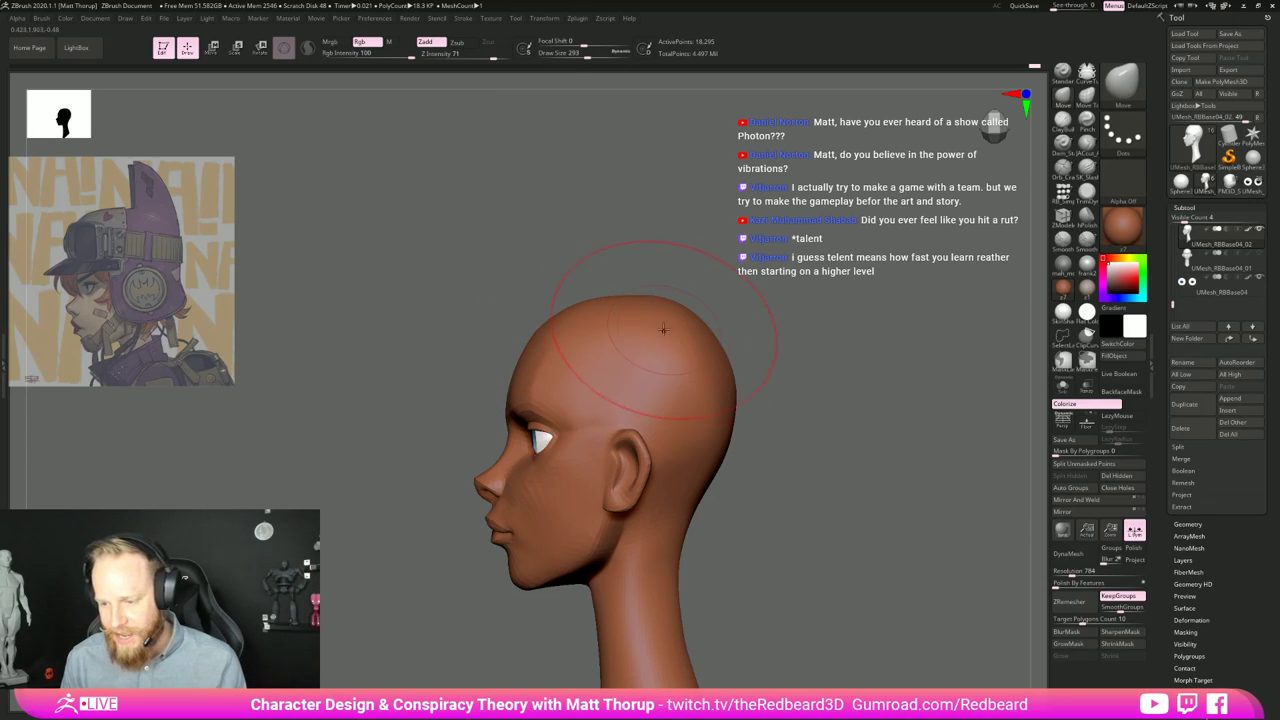
{"action": "key", "text": "s"}
{"action": "left_click_drag", "start_coordinate": [663, 329], "coordinate": [669, 331]}
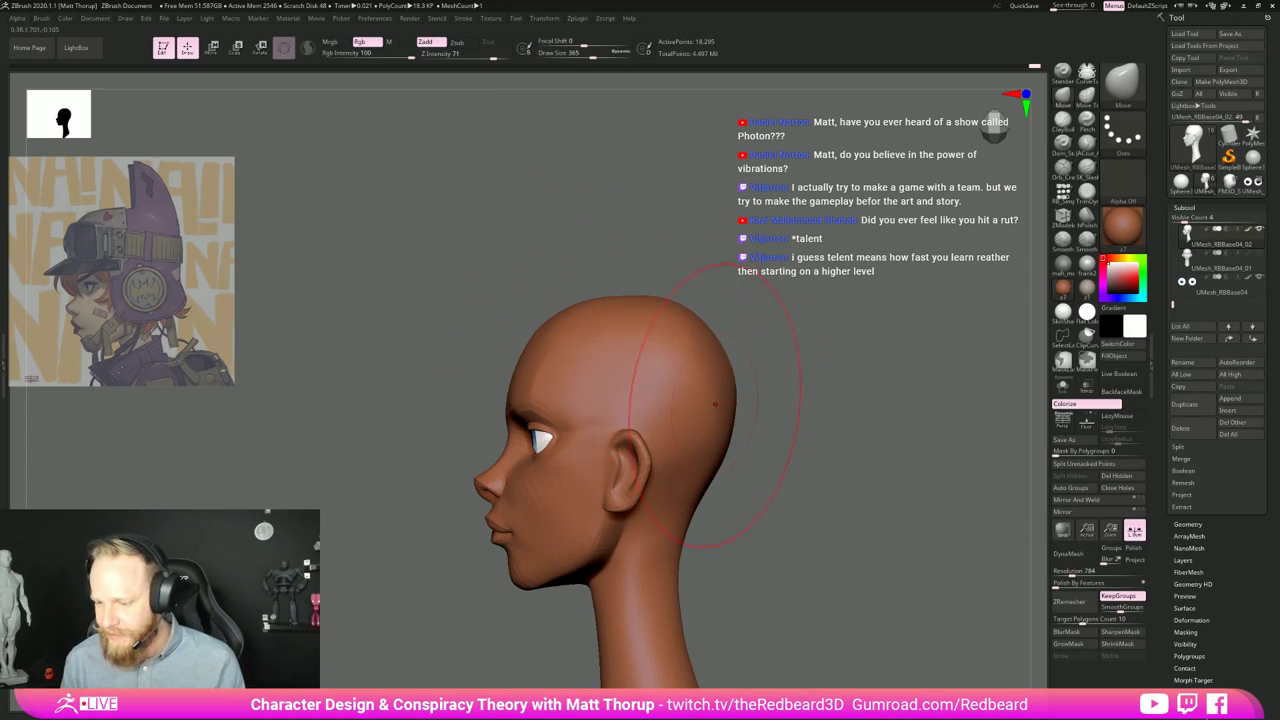
Step: Refine the sides of the skull from above with the Move brush at draw sizes 228 and 172, smoothing the temple area
{"action": "mouse_move", "coordinate": [727, 500]}
{"action": "left_mouse_down"}
{"action": "mouse_move", "coordinate": [749, 523]}
{"action": "mouse_move", "coordinate": [777, 509]}
{"action": "mouse_move", "coordinate": [732, 373]}
{"action": "mouse_move", "coordinate": [801, 451]}
{"action": "mouse_move", "coordinate": [883, 466]}
{"action": "mouse_move", "coordinate": [843, 443]}
{"action": "left_mouse_up"}
{"action": "key", "text": "s"}
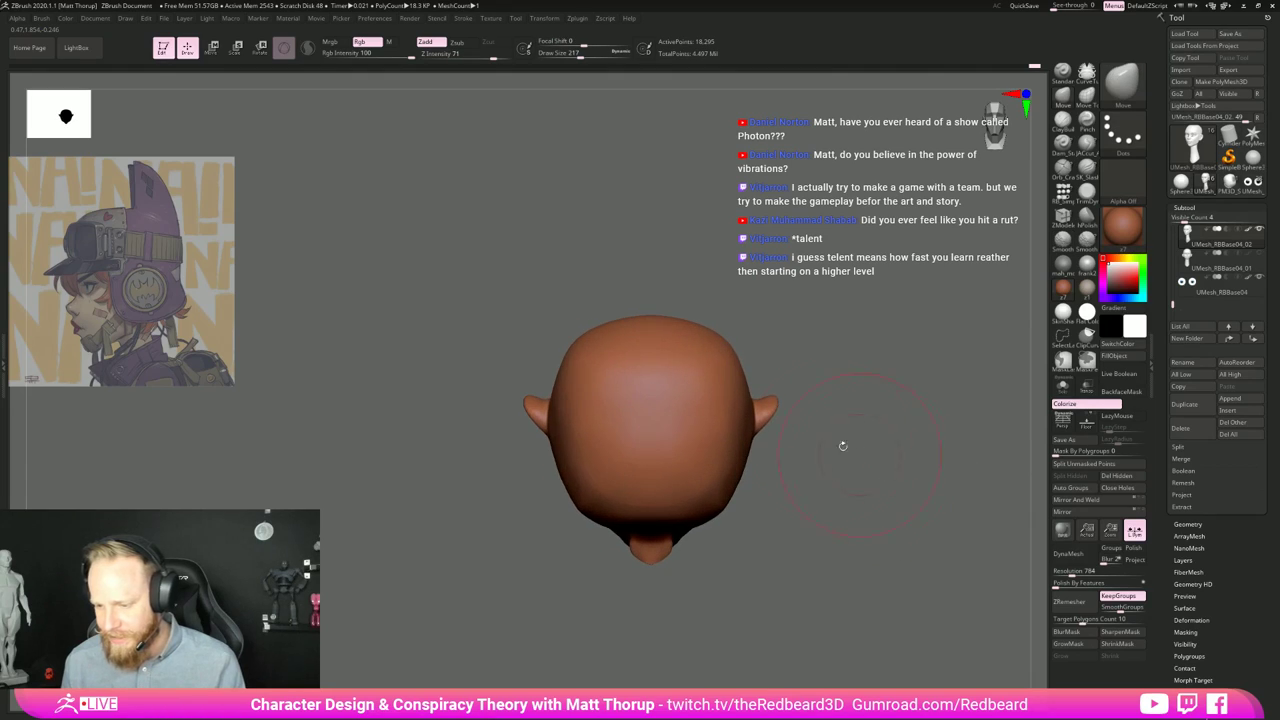
{"action": "key", "text": "s"}
{"action": "left_click_drag", "start_coordinate": [731, 367], "coordinate": [737, 364]}
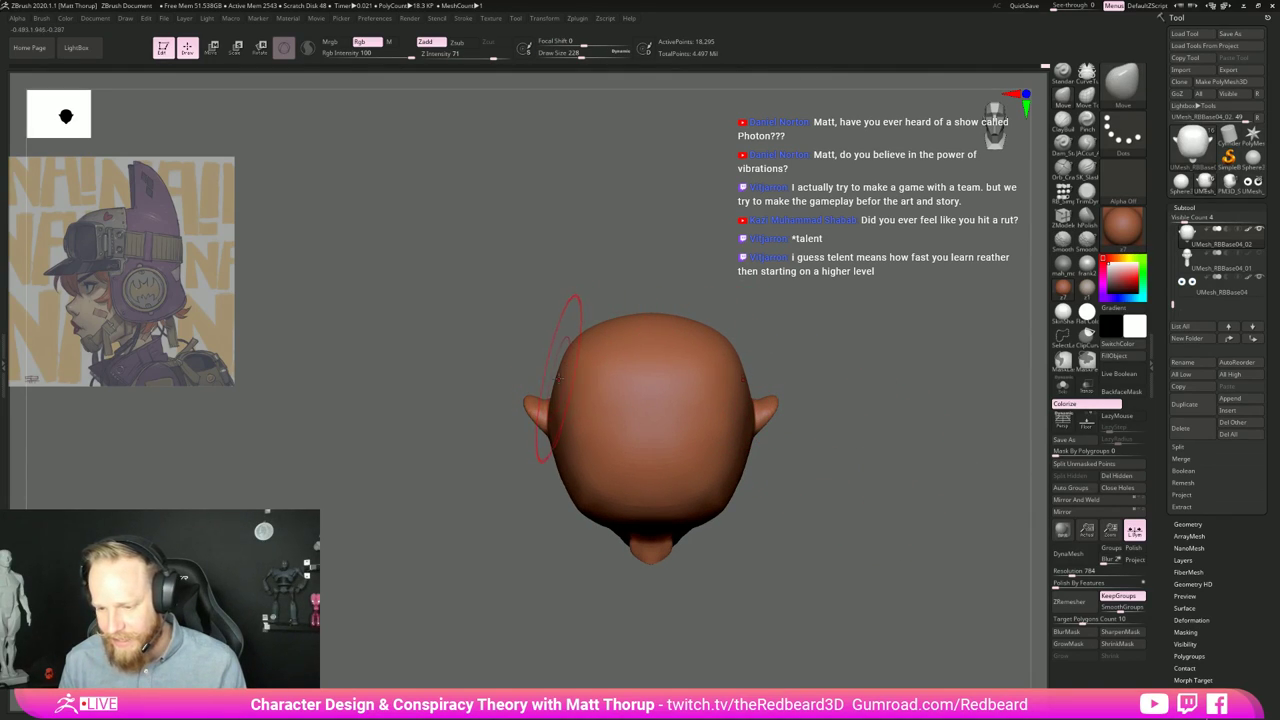
{"action": "key", "text": "s"}
{"action": "left_click_drag", "start_coordinate": [560, 380], "coordinate": [556, 374]}
{"action": "mouse_move", "coordinate": [436, 470]}
{"action": "left_mouse_down"}
{"action": "mouse_move", "coordinate": [477, 486]}
{"action": "mouse_move", "coordinate": [540, 476]}
{"action": "left_mouse_up"}
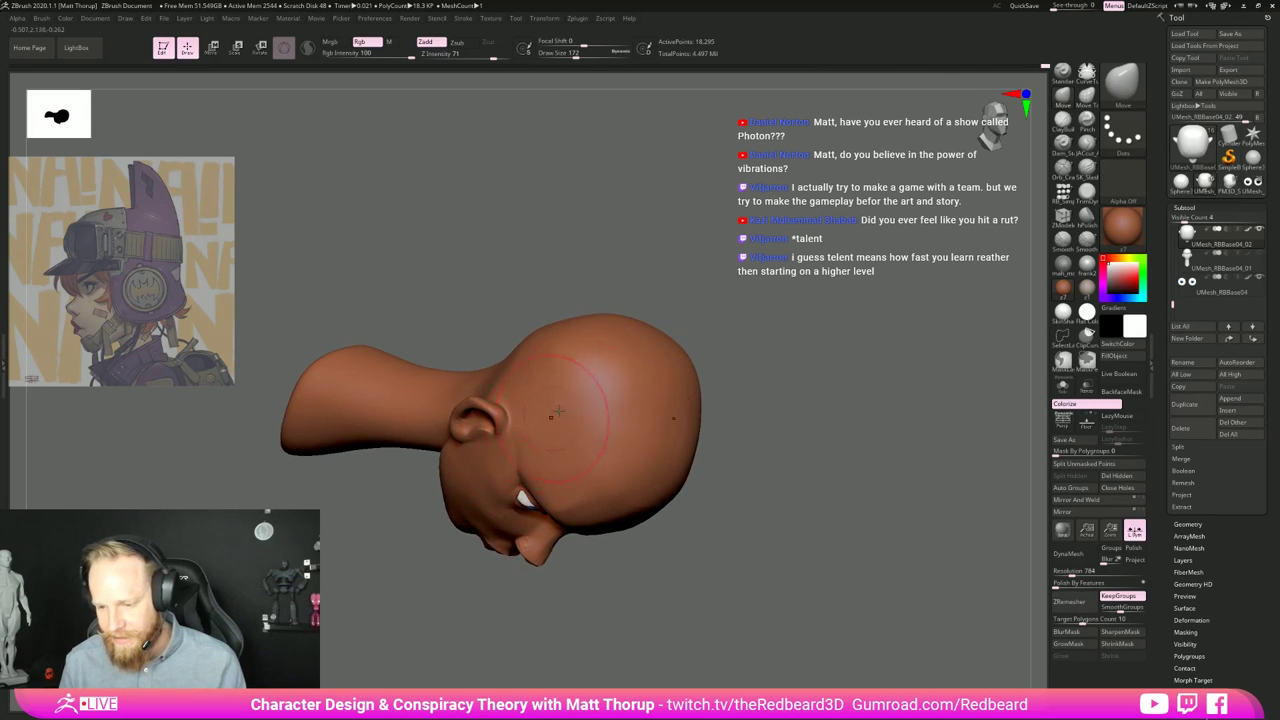
{"action": "key", "text": "shift"}
{"action": "mouse_move", "coordinate": [760, 578]}
{"action": "left_mouse_down"}
{"action": "mouse_move", "coordinate": [829, 552]}
{"action": "mouse_move", "coordinate": [949, 540]}
{"action": "mouse_move", "coordinate": [737, 498]}
{"action": "mouse_move", "coordinate": [810, 557]}
{"action": "mouse_move", "coordinate": [786, 591]}
{"action": "mouse_move", "coordinate": [834, 563]}
{"action": "mouse_move", "coordinate": [807, 609]}
{"action": "mouse_move", "coordinate": [663, 452]}
{"action": "mouse_move", "coordinate": [643, 510]}
{"action": "mouse_move", "coordinate": [684, 564]}
{"action": "left_mouse_up"}
{"action": "key", "text": "shift"}
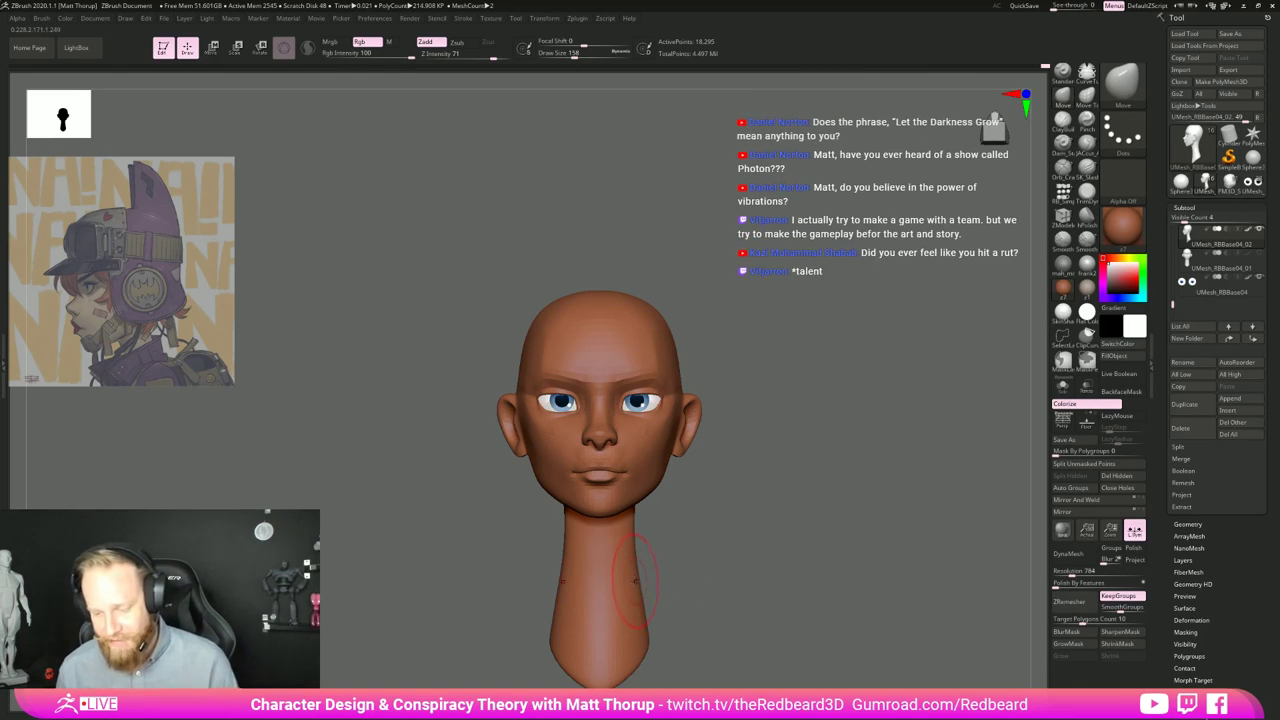
Step: Narrow the lower neck from the front with the Move brush at draw size 299
{"action": "key", "text": "s"}
{"action": "mouse_move", "coordinate": [632, 582]}
{"action": "left_mouse_down"}
{"action": "mouse_move", "coordinate": [643, 583]}
{"action": "mouse_move", "coordinate": [645, 643]}
{"action": "left_mouse_up"}
{"action": "key", "text": "s"}
{"action": "left_click_drag", "start_coordinate": [650, 645], "coordinate": [638, 646]}
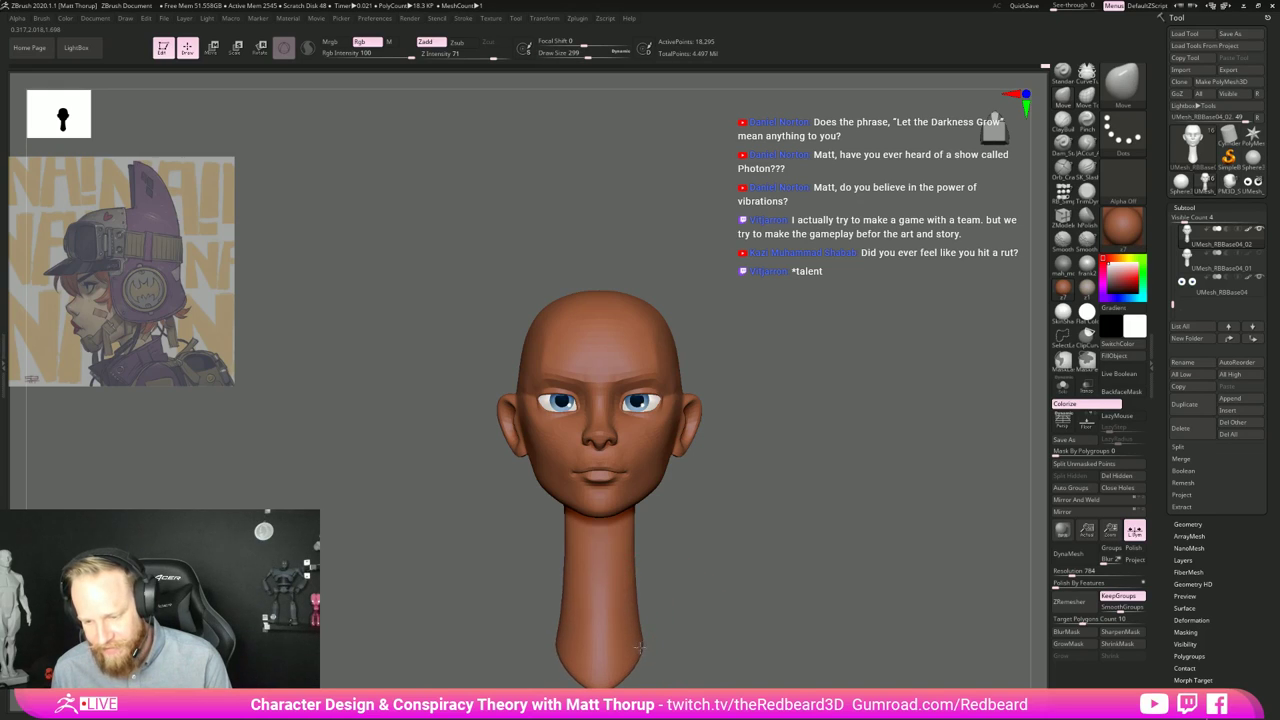
{"action": "left_click_drag", "start_coordinate": [634, 600], "coordinate": [630, 599]}
Step: Refine the sides of the neck from behind with the Move brush at draw size 251
{"action": "left_click_drag", "start_coordinate": [865, 545], "coordinate": [760, 535]}
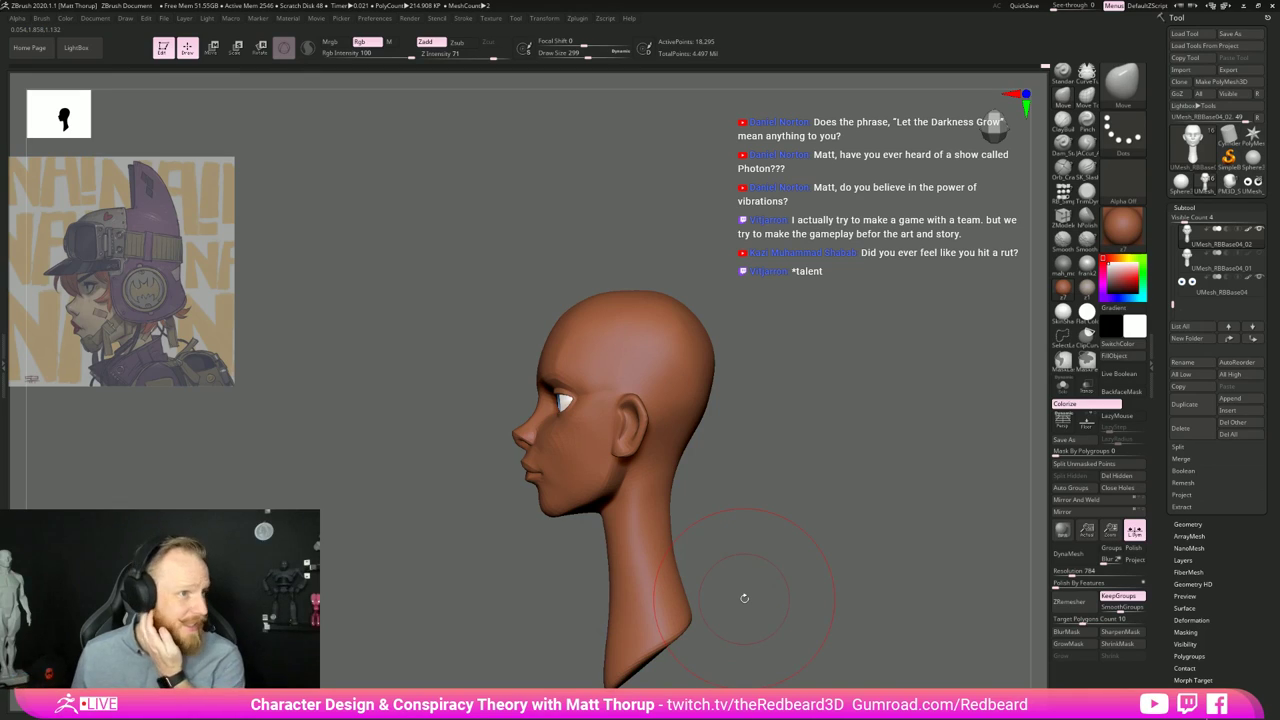
{"action": "left_click_drag", "start_coordinate": [740, 514], "coordinate": [636, 525]}
{"action": "key", "text": "s"}
{"action": "left_click_drag", "start_coordinate": [634, 573], "coordinate": [630, 573]}
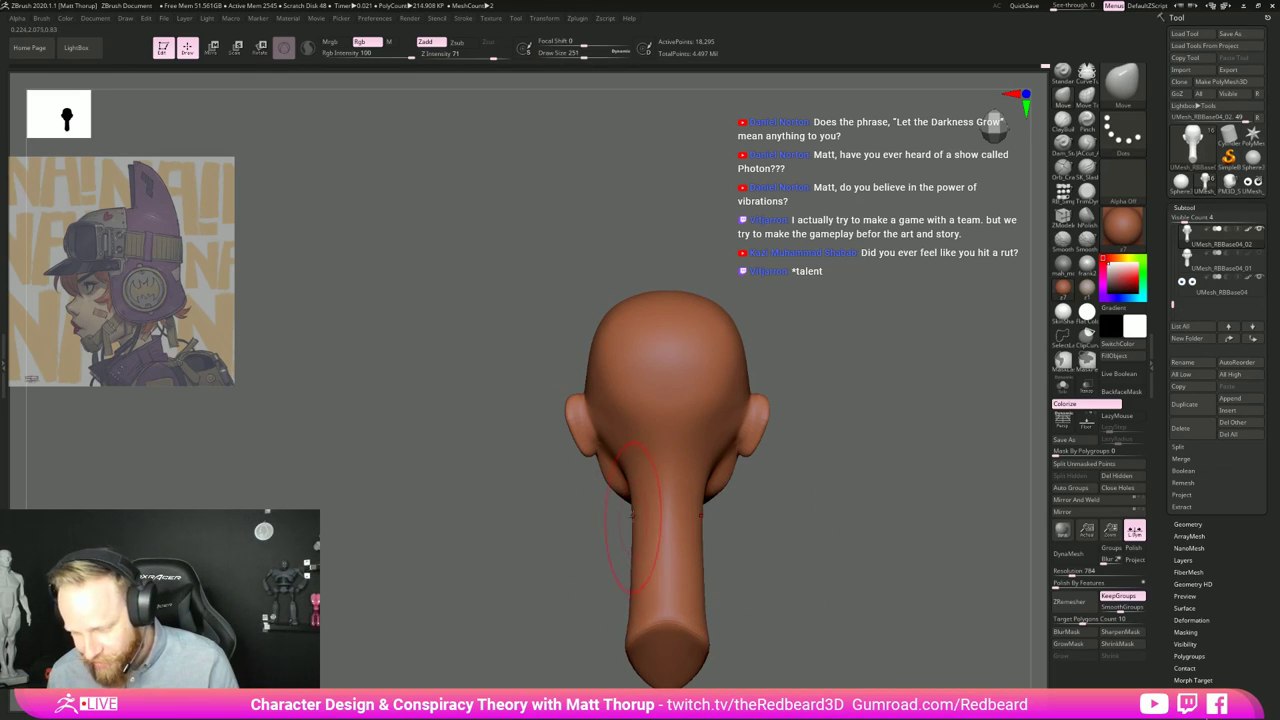
{"action": "left_click_drag", "start_coordinate": [809, 492], "coordinate": [884, 494]}
Step: Refine the cheek in front of the ear with the Move brush at draw sizes 87 and 101, smoothing the surface
{"action": "key", "text": "s"}
{"action": "left_click_drag", "start_coordinate": [690, 400], "coordinate": [648, 389]}
{"action": "key", "text": "s"}
{"action": "left_click_drag", "start_coordinate": [654, 420], "coordinate": [655, 426], "text": "shift"}
{"action": "left_click_drag", "start_coordinate": [743, 400], "coordinate": [617, 418]}
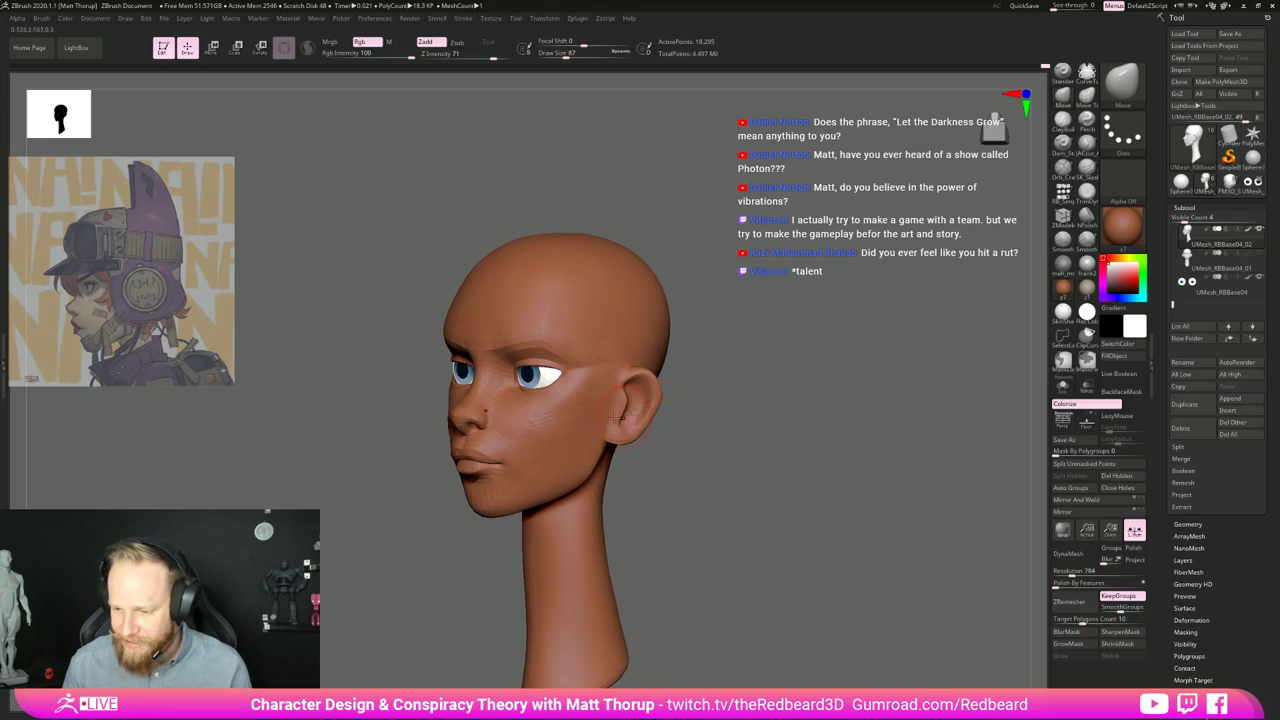
{"action": "key", "text": "s"}
{"action": "left_click_drag", "start_coordinate": [588, 377], "coordinate": [567, 415]}
{"action": "key", "text": "s"}
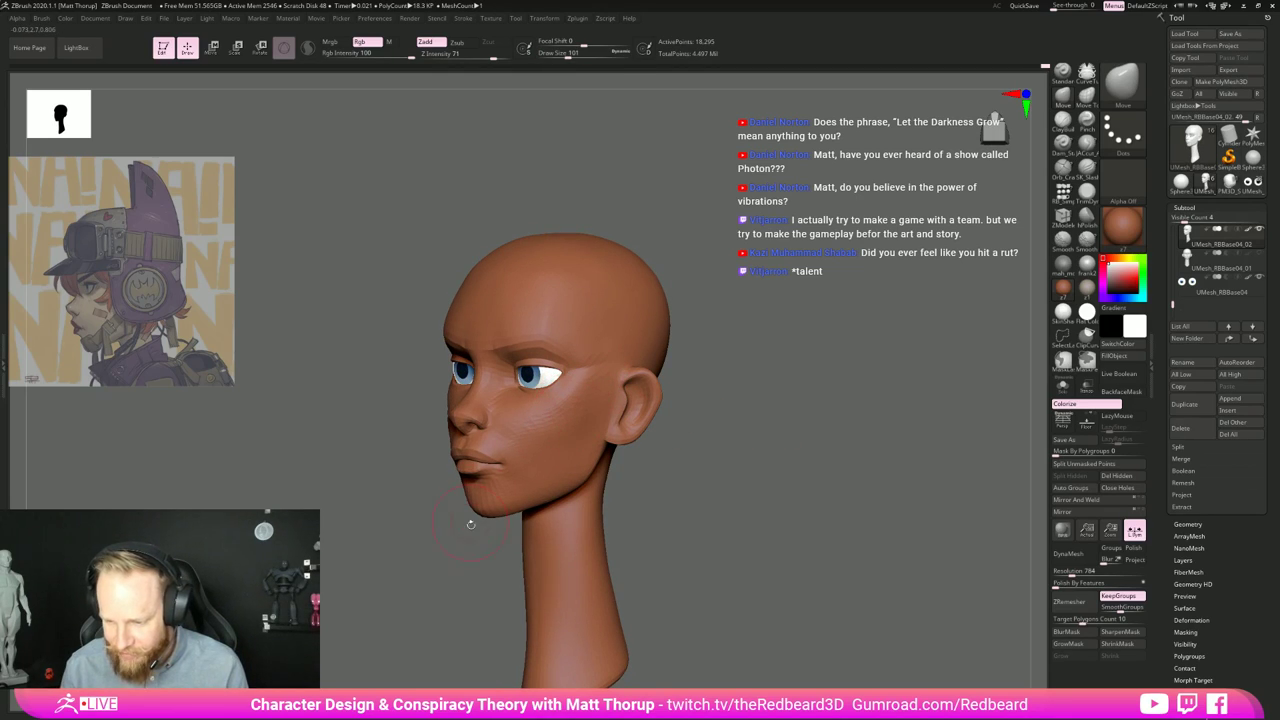
Step: Refine the side of the face in front of the ear from the front with the Move brush at draw size 90
{"action": "left_click_drag", "start_coordinate": [471, 523], "coordinate": [509, 523]}
{"action": "key", "text": "bracketleft"}
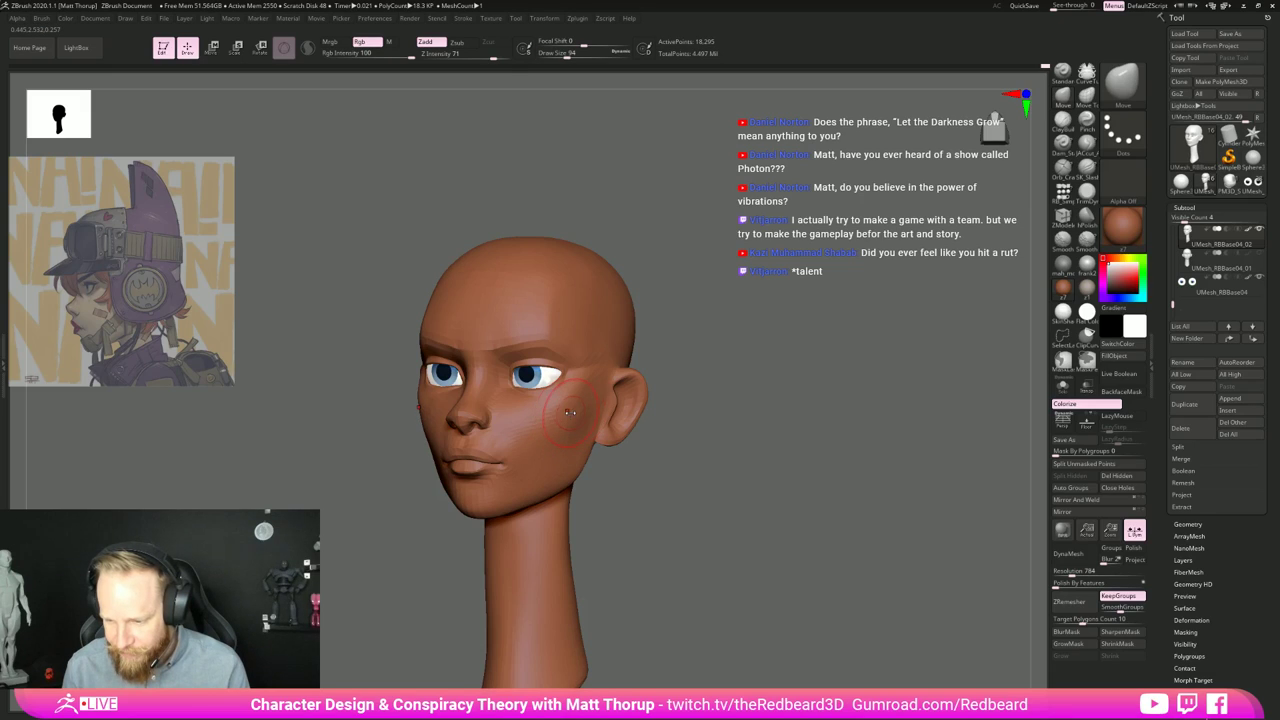
{"action": "right_click_drag", "start_coordinate": [597, 402], "coordinate": [580, 400]}
{"action": "key", "text": "bracketright"}
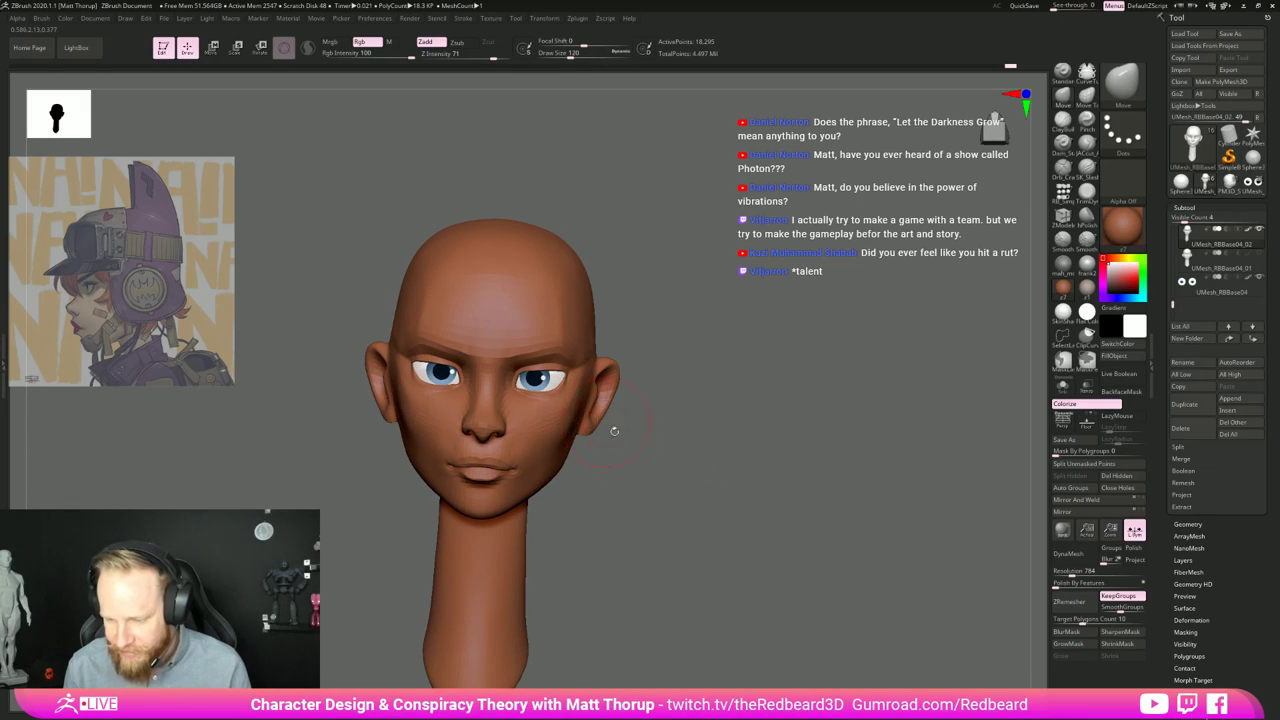
{"action": "mouse_move", "coordinate": [614, 431]}
{"action": "left_mouse_down", "text": "shift"}
{"action": "mouse_move", "coordinate": [708, 468]}
{"action": "mouse_move", "coordinate": [722, 540]}
{"action": "left_mouse_up", "text": "shift"}
{"action": "key", "text": "s"}
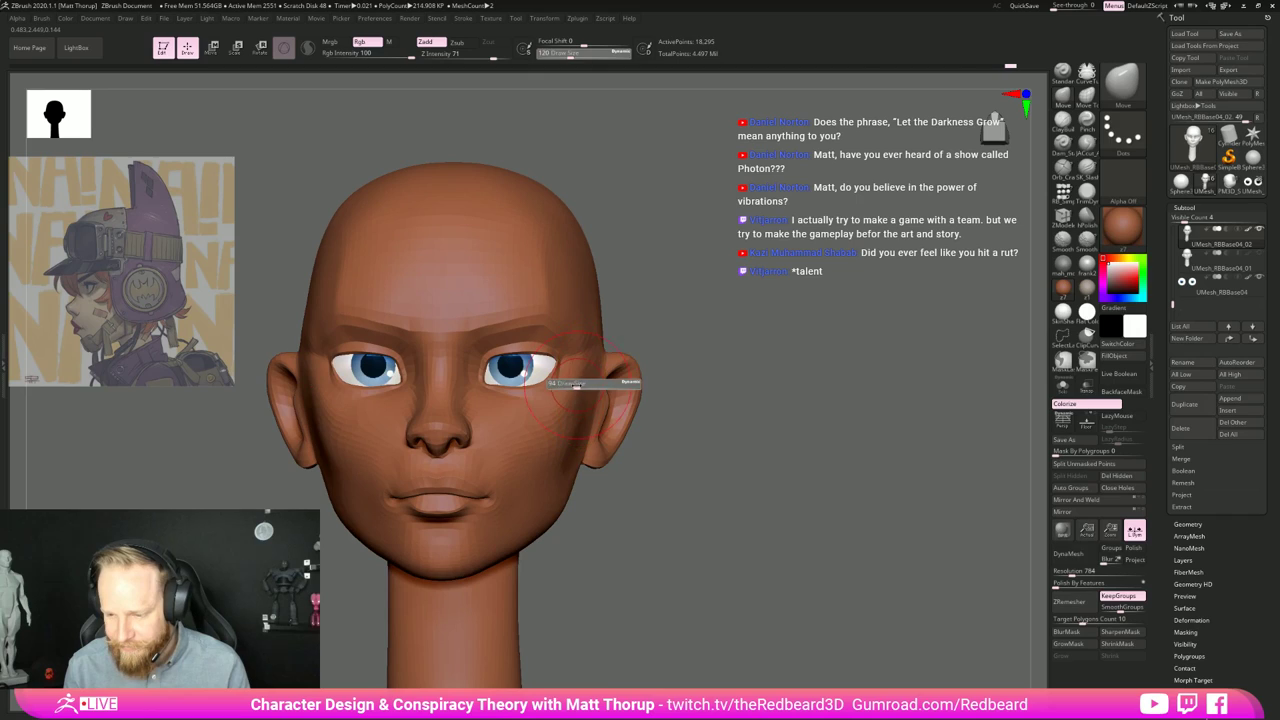
{"action": "left_click_drag", "start_coordinate": [577, 386], "coordinate": [575, 386]}
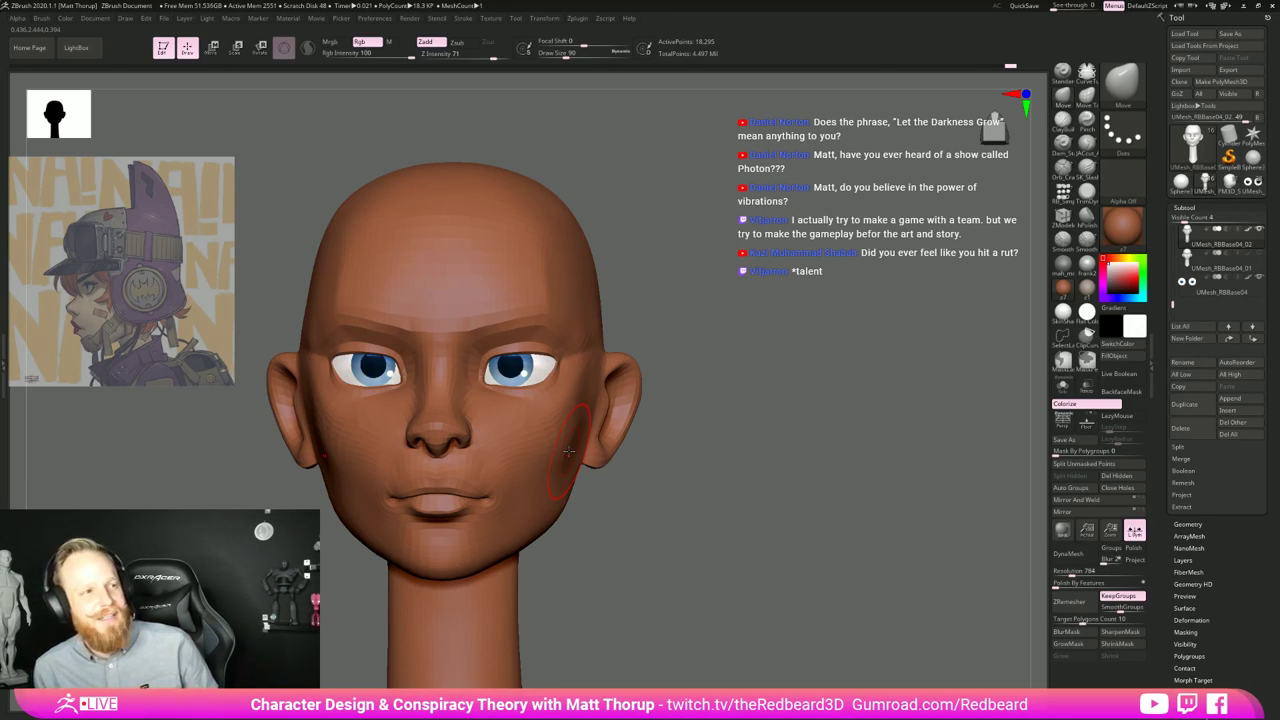
Step: Refine the cheek beside the eye from a three-quarter view with the Move brush, smooth it, and enlarge the draw size to 101
{"action": "left_click_drag", "start_coordinate": [701, 439], "coordinate": [683, 443]}
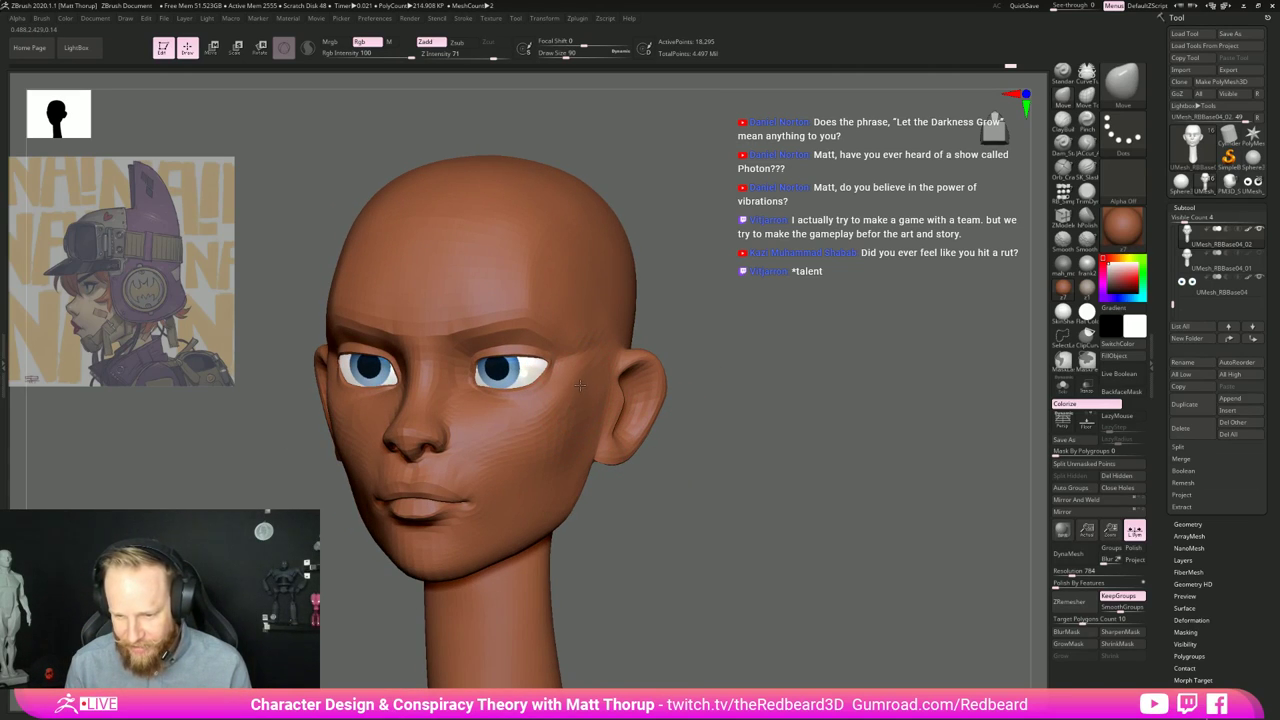
{"action": "key", "text": "s"}
{"action": "left_click_drag", "start_coordinate": [584, 383], "coordinate": [597, 358]}
{"action": "mouse_move", "coordinate": [530, 448]}
{"action": "left_mouse_down", "text": "shift"}
{"action": "mouse_move", "coordinate": [565, 428]}
{"action": "mouse_move", "coordinate": [545, 488]}
{"action": "left_mouse_up", "text": "shift"}
{"action": "mouse_move", "coordinate": [643, 491]}
{"action": "left_mouse_down"}
{"action": "mouse_move", "coordinate": [700, 534]}
{"action": "mouse_move", "coordinate": [660, 538]}
{"action": "mouse_move", "coordinate": [751, 502]}
{"action": "left_mouse_up"}
{"action": "key", "text": "s"}
{"action": "left_click_drag", "start_coordinate": [673, 428], "coordinate": [688, 424]}
{"action": "key", "text": "s"}
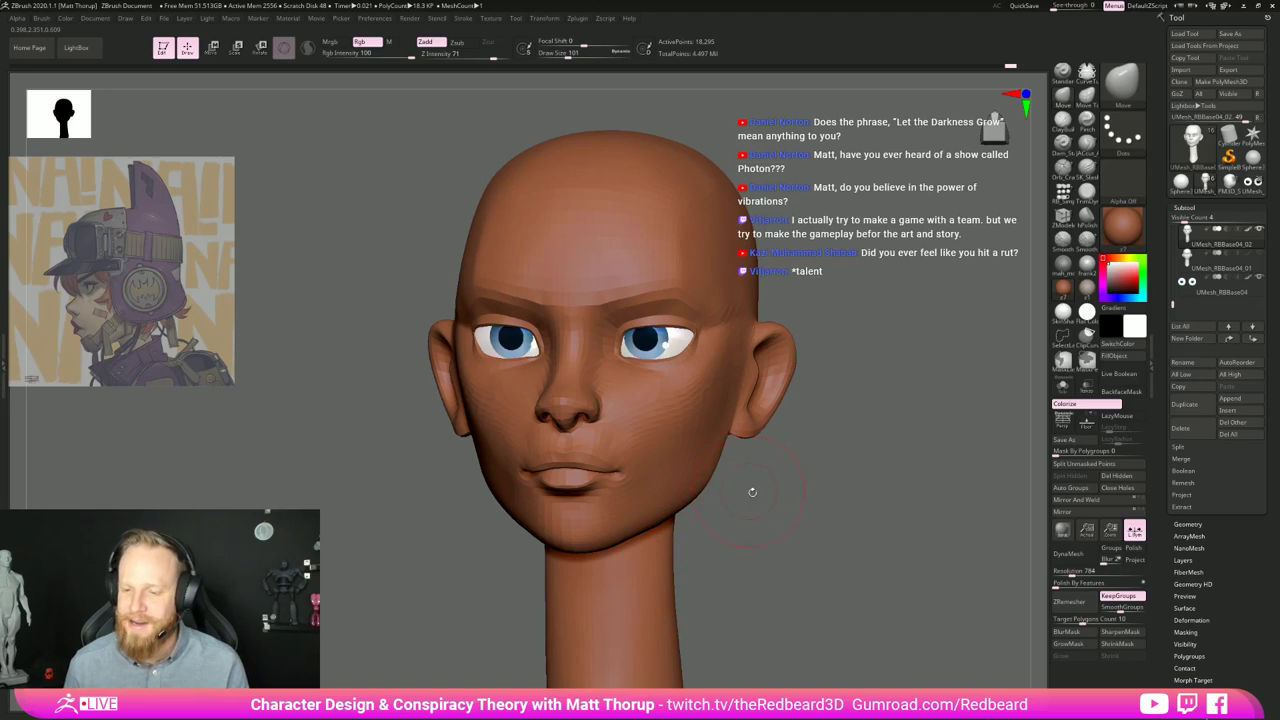
Step: Refine the outer end of the brow and the temple with the Move brush at draw size 54, smoothing the area above the brow
{"action": "left_click_drag", "start_coordinate": [752, 492], "coordinate": [768, 497]}
{"action": "key", "text": "s"}
{"action": "left_click_drag", "start_coordinate": [726, 309], "coordinate": [699, 302]}
{"action": "key", "text": "s"}
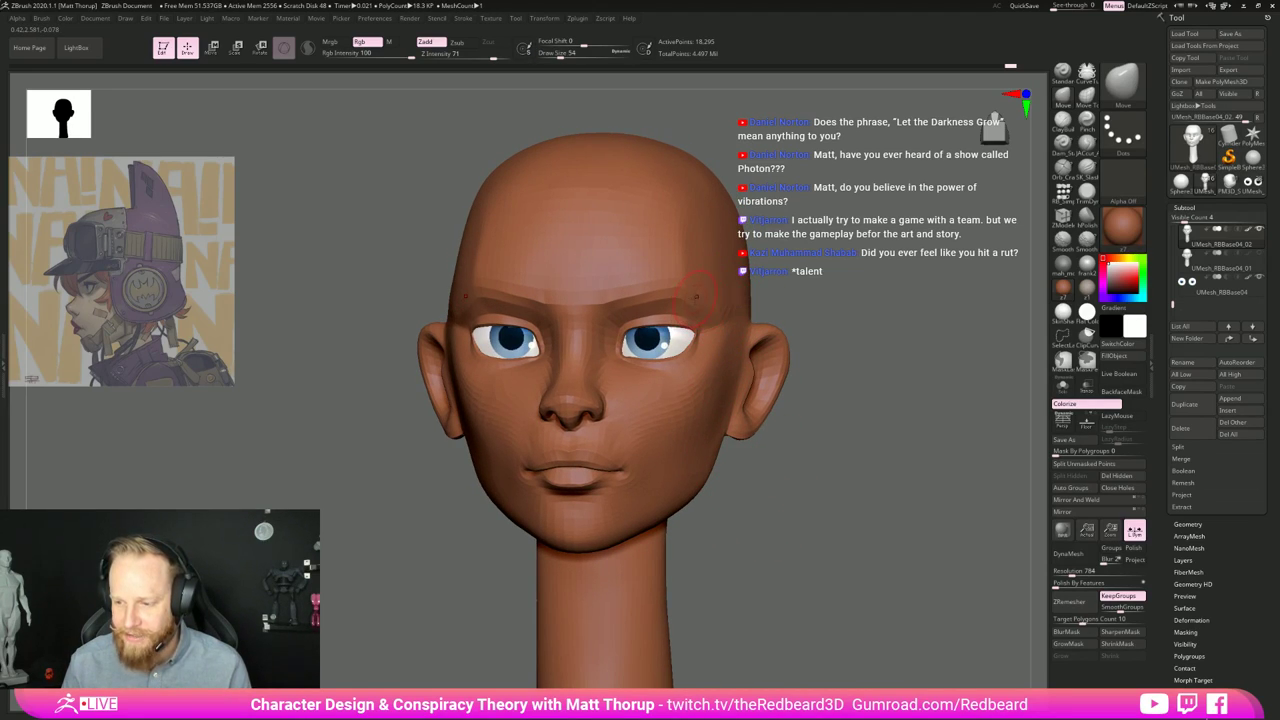
{"action": "left_click_drag", "start_coordinate": [790, 273], "coordinate": [740, 283]}
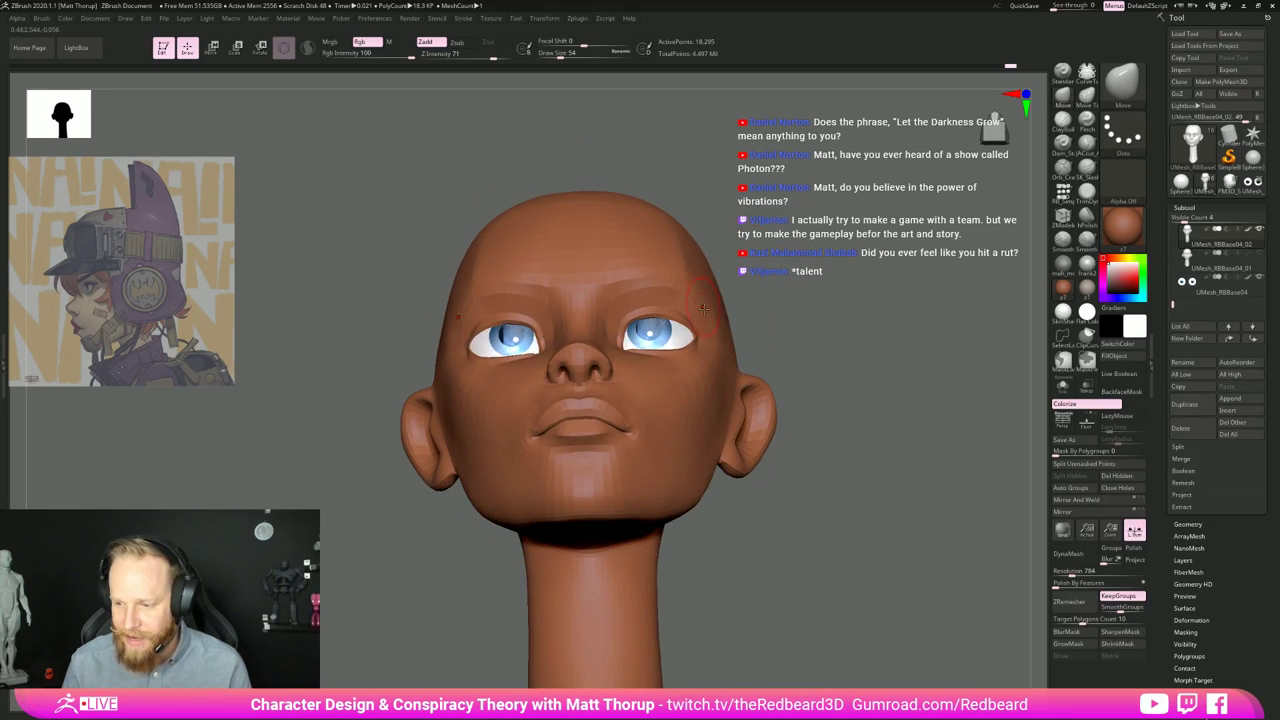
{"action": "left_click_drag", "start_coordinate": [790, 319], "coordinate": [722, 318]}
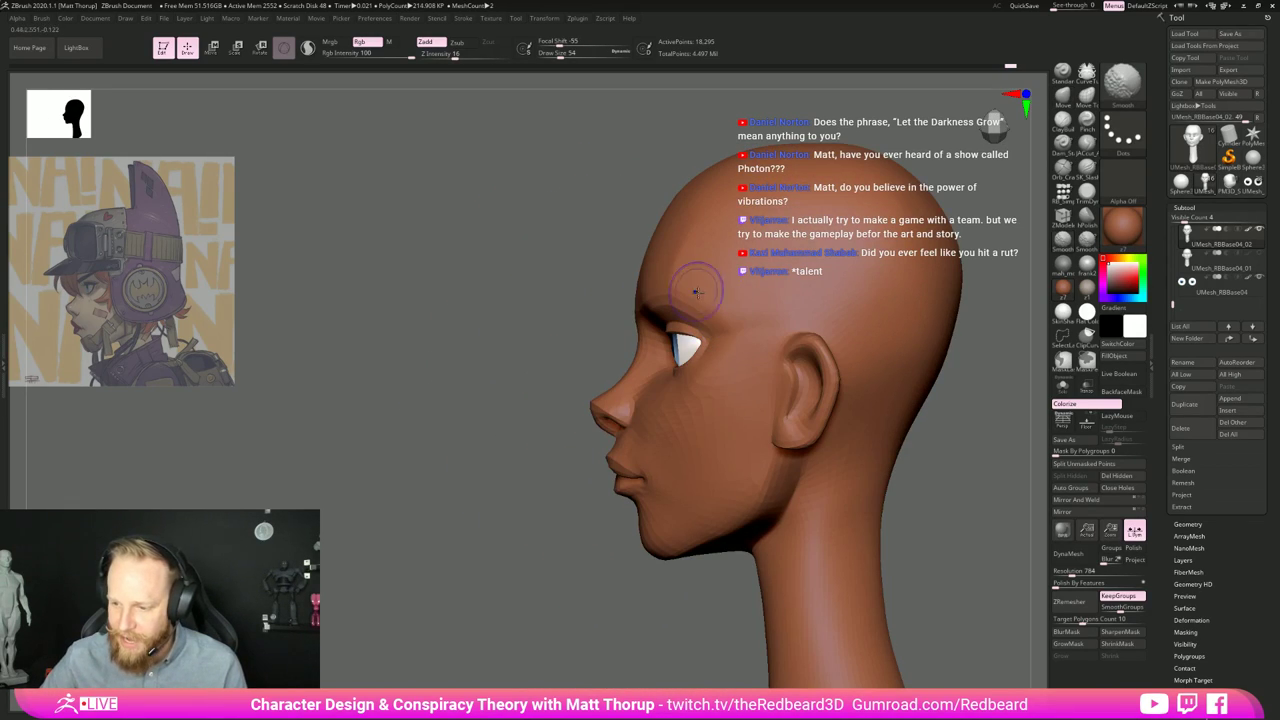
{"action": "left_click_drag", "start_coordinate": [529, 386], "coordinate": [603, 312]}
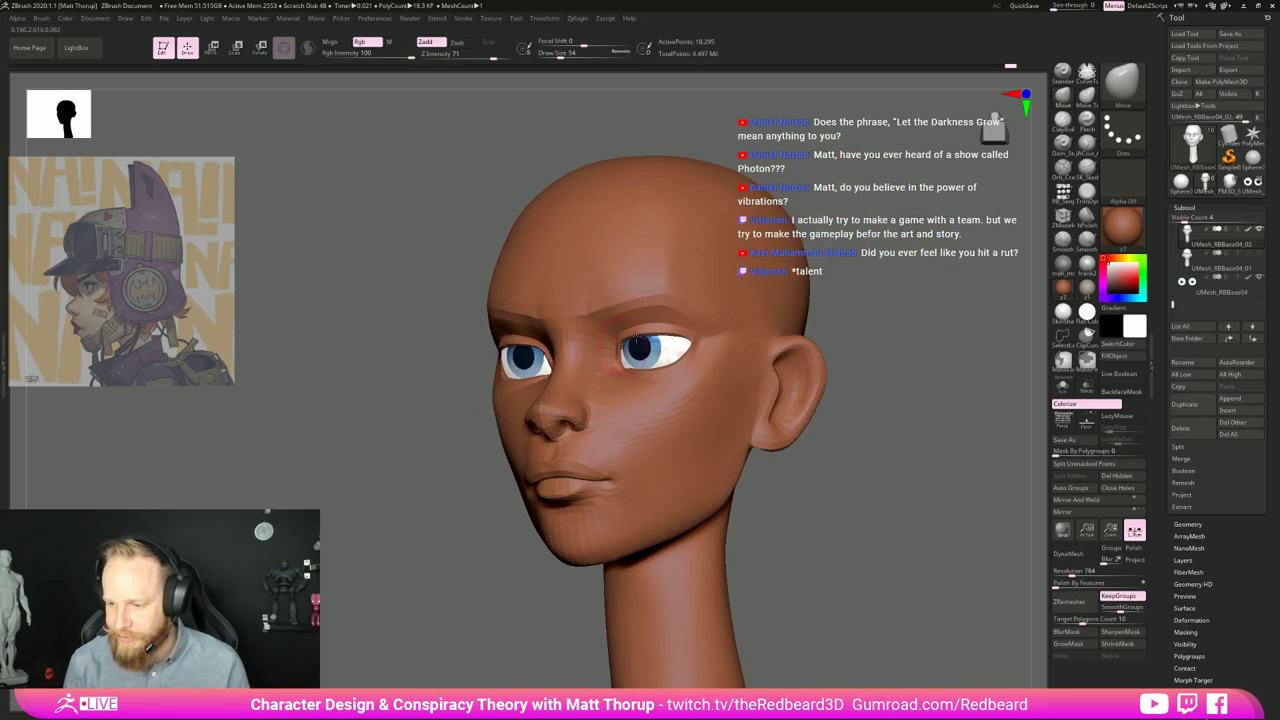
Step: Refine the area beneath the eye with the Move brush at draw size 33 and smooth the upper cheek
{"action": "mouse_move", "coordinate": [856, 478]}
{"action": "left_mouse_down", "text": "alt"}
{"action": "mouse_move", "coordinate": [734, 483]}
{"action": "mouse_move", "coordinate": [814, 526]}
{"action": "mouse_move", "coordinate": [760, 520]}
{"action": "left_mouse_up", "text": "alt"}
{"action": "key", "text": "s"}
{"action": "left_click_drag", "start_coordinate": [630, 373], "coordinate": [629, 373]}
{"action": "left_click_drag", "start_coordinate": [616, 365], "coordinate": [656, 374], "text": "shift"}
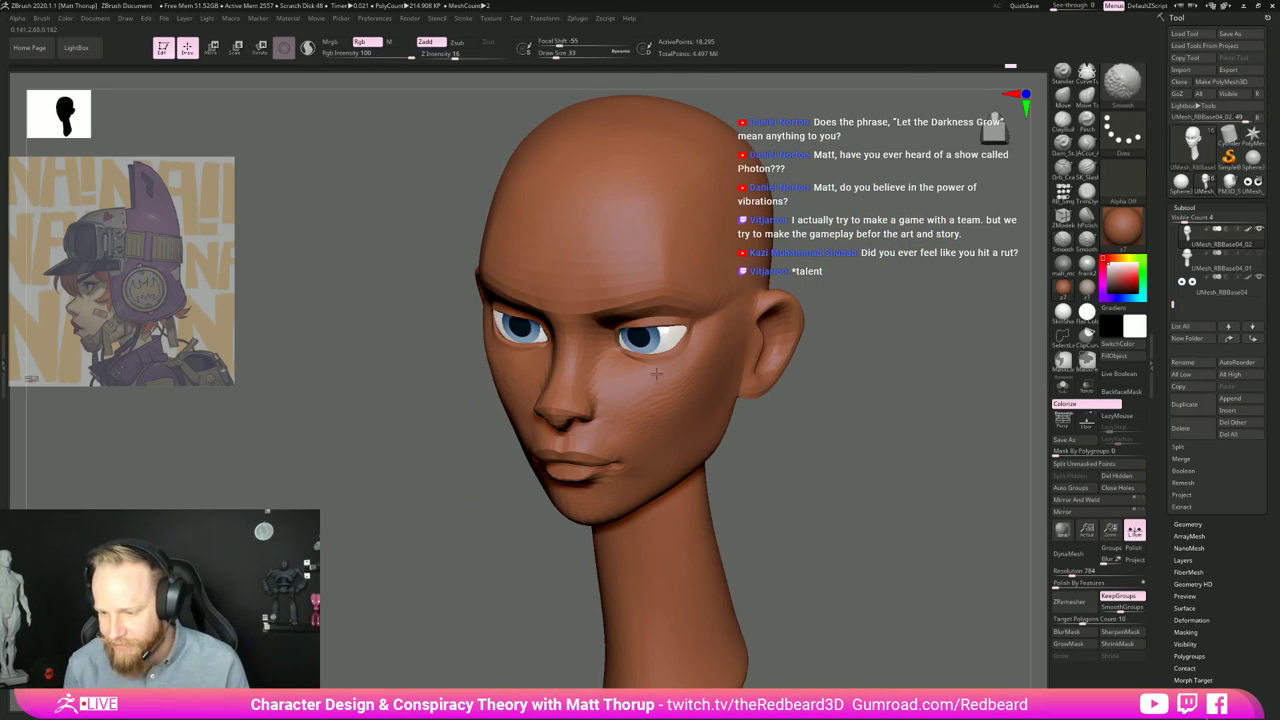
{"action": "mouse_move", "coordinate": [800, 437]}
{"action": "left_mouse_down"}
{"action": "mouse_move", "coordinate": [837, 443]}
{"action": "mouse_move", "coordinate": [820, 477]}
{"action": "mouse_move", "coordinate": [766, 514]}
{"action": "mouse_move", "coordinate": [816, 512]}
{"action": "left_mouse_up"}
{"action": "left_click_drag", "start_coordinate": [816, 512], "coordinate": [773, 503]}
Step: Adjust the cheekbone between the eye and the ear with the Move brush at draw sizes 104 and 65
{"action": "key", "text": "s"}
{"action": "mouse_move", "coordinate": [663, 423]}
{"action": "left_mouse_down"}
{"action": "mouse_move", "coordinate": [686, 394]}
{"action": "mouse_move", "coordinate": [657, 384]}
{"action": "left_mouse_up"}
{"action": "key", "text": "s"}
{"action": "key", "text": "s"}
{"action": "left_click_drag", "start_coordinate": [847, 429], "coordinate": [874, 427]}
{"action": "key", "text": "s"}
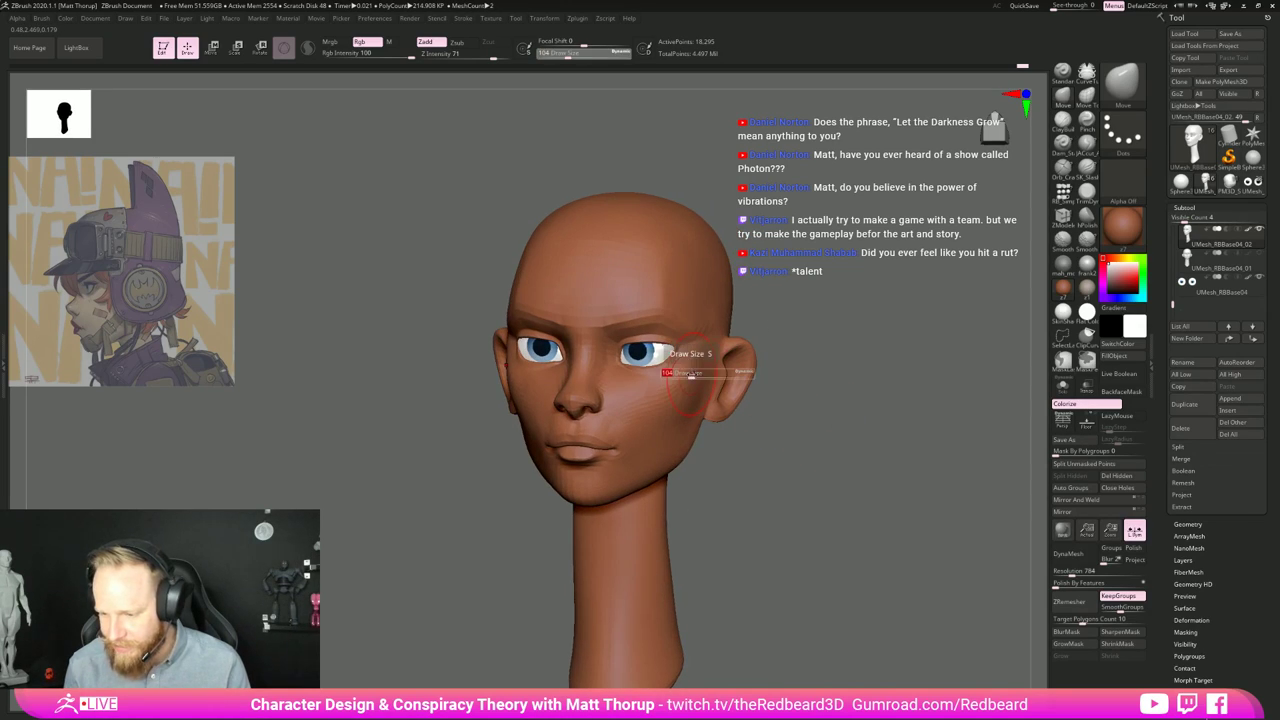
{"action": "mouse_move", "coordinate": [696, 374]}
{"action": "left_mouse_down"}
{"action": "mouse_move", "coordinate": [683, 375]}
{"action": "mouse_move", "coordinate": [699, 385]}
{"action": "left_mouse_up"}
{"action": "key", "text": "s"}
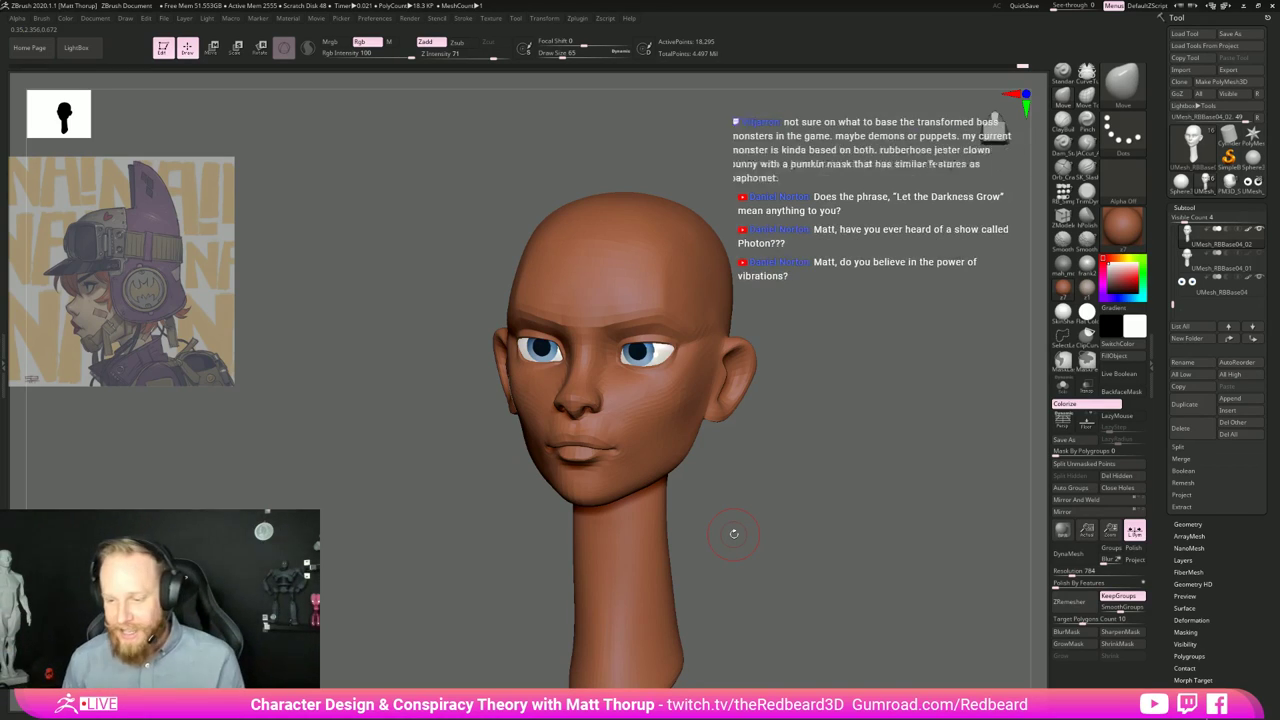
Step: Refine the jaw corner below the ear from the side with the Move brush at draw sizes 71 and 56
{"action": "mouse_move", "coordinate": [766, 483]}
{"action": "left_mouse_down"}
{"action": "mouse_move", "coordinate": [800, 486]}
{"action": "mouse_move", "coordinate": [689, 457]}
{"action": "mouse_move", "coordinate": [757, 452]}
{"action": "mouse_move", "coordinate": [668, 455]}
{"action": "left_mouse_up"}
{"action": "left_click_drag", "start_coordinate": [534, 523], "coordinate": [522, 392], "text": "alt"}
{"action": "key", "text": "s"}
{"action": "left_click_drag", "start_coordinate": [523, 531], "coordinate": [760, 533]}
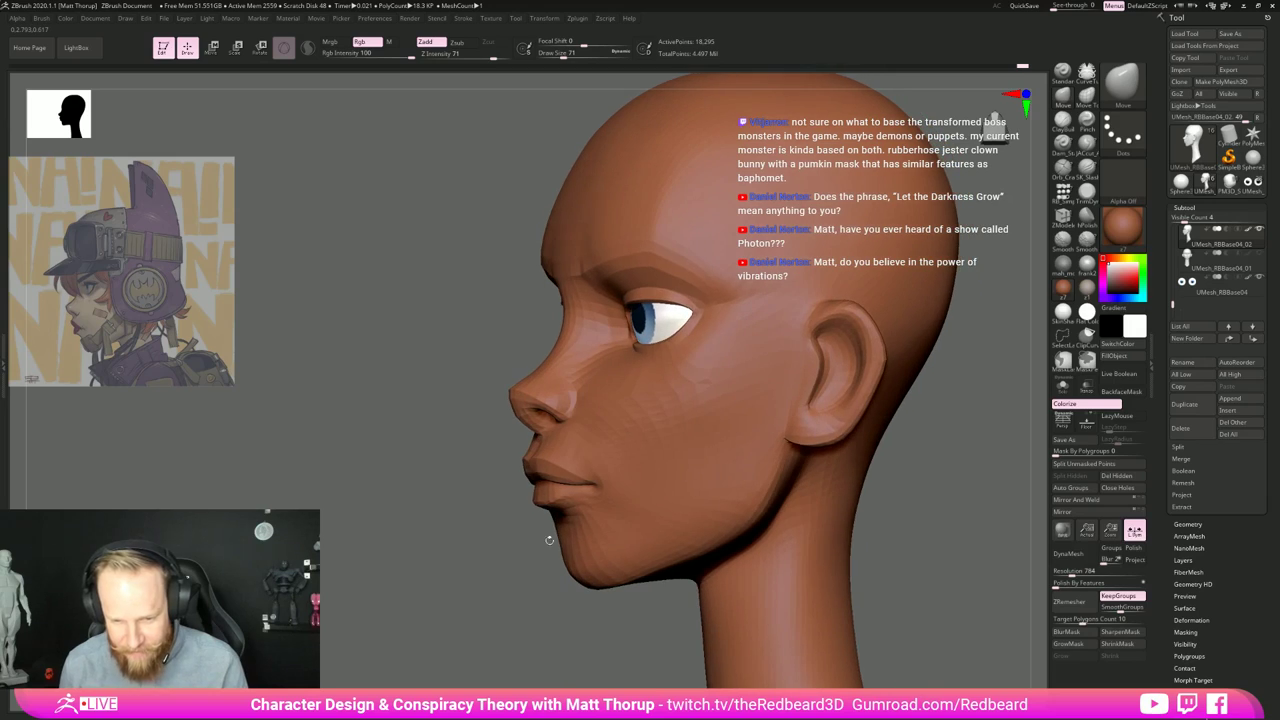
{"action": "key", "text": "s"}
{"action": "left_click_drag", "start_coordinate": [769, 461], "coordinate": [772, 461]}
{"action": "left_click_drag", "start_coordinate": [772, 466], "coordinate": [781, 474]}
{"action": "key", "text": "bracketleft"}
{"action": "key", "text": "bracketleft"}
{"action": "key", "text": "bracketleft"}
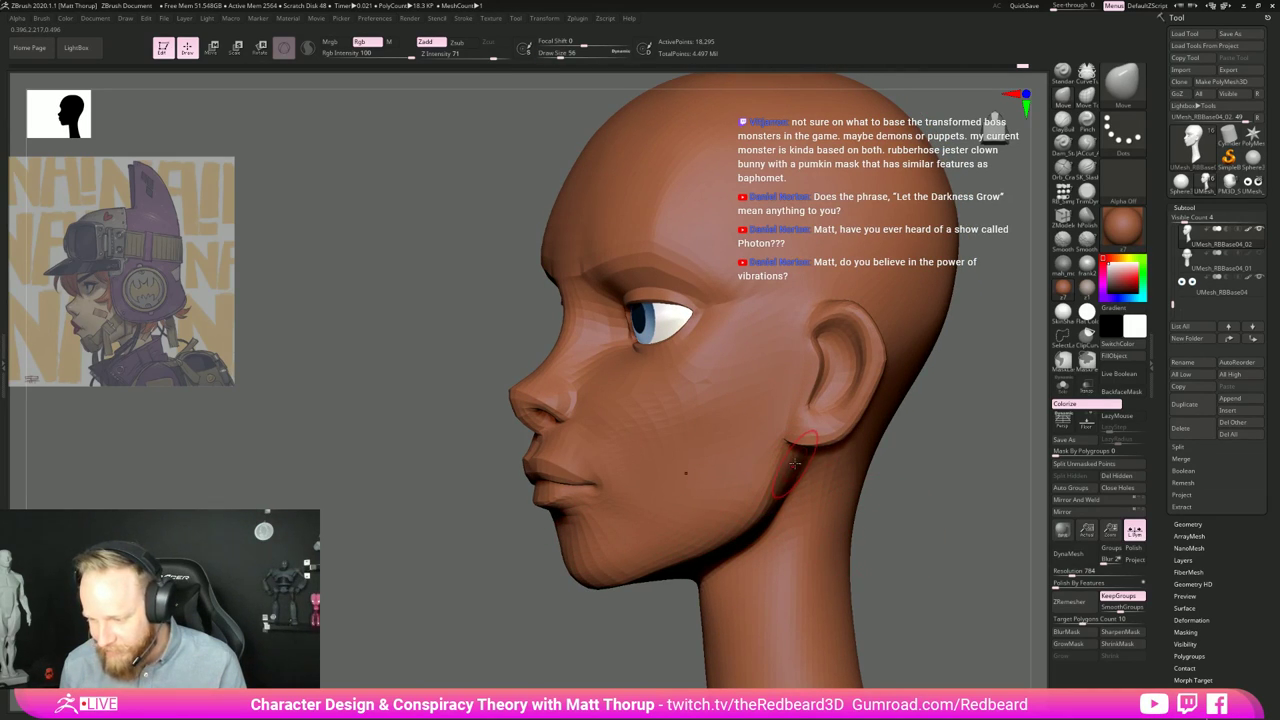
{"action": "left_click_drag", "start_coordinate": [895, 527], "coordinate": [970, 536], "text": "shift"}
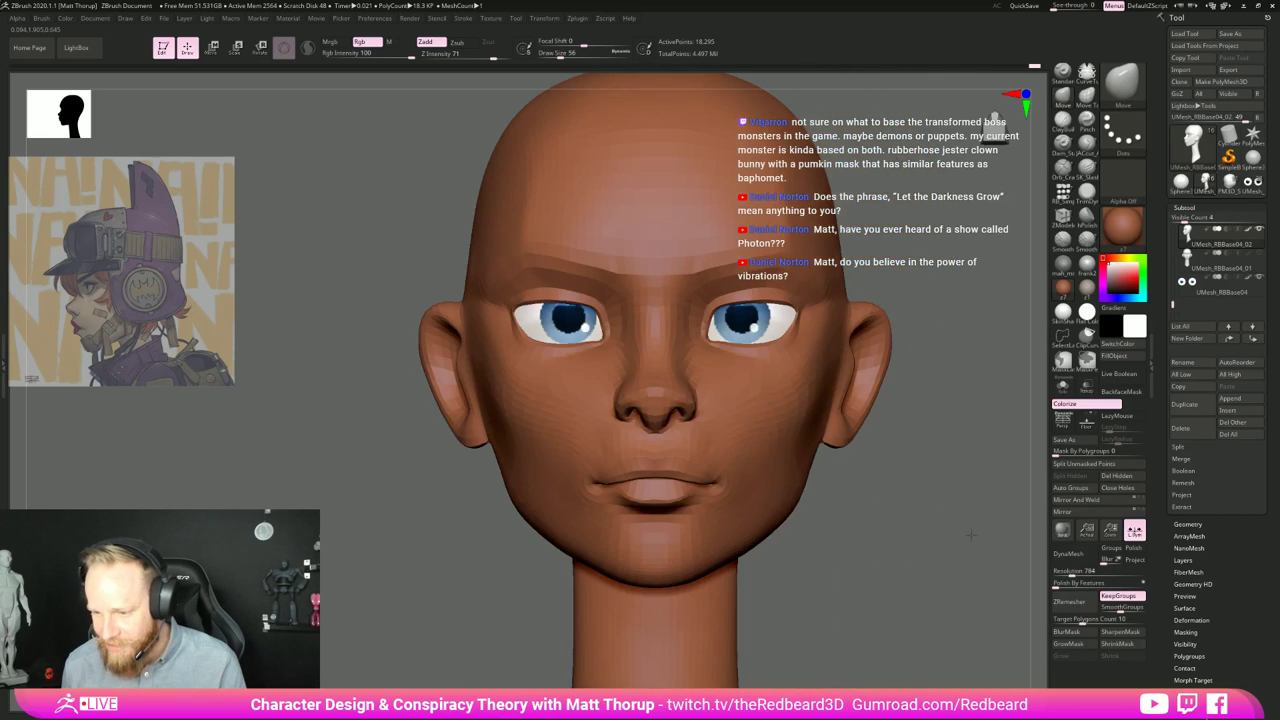
Step: Reshape the outer corner of the eye with the Move brush at draw sizes 37 and 44, smoothing the surface beside it
{"action": "left_click_drag", "start_coordinate": [864, 569], "coordinate": [724, 632], "text": "alt"}
{"action": "key", "text": "s"}
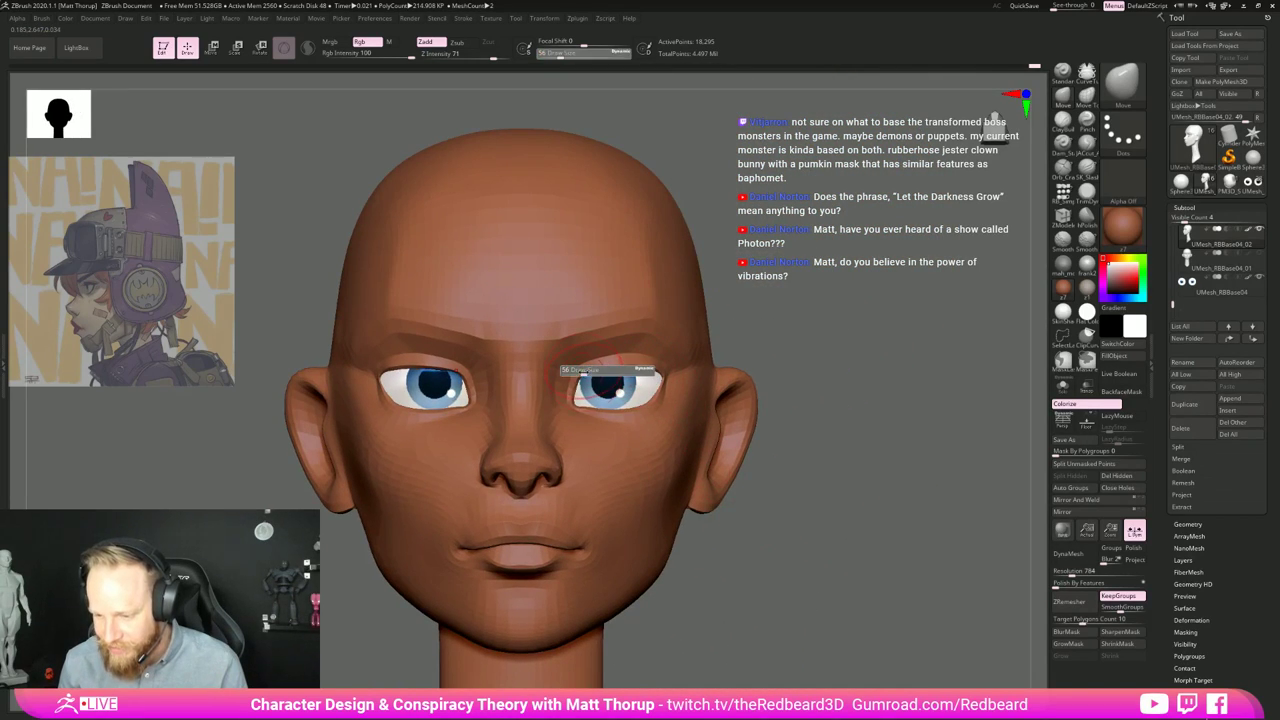
{"action": "left_click_drag", "start_coordinate": [588, 371], "coordinate": [632, 356]}
{"action": "key", "text": "s"}
{"action": "left_click_drag", "start_coordinate": [810, 348], "coordinate": [690, 372]}
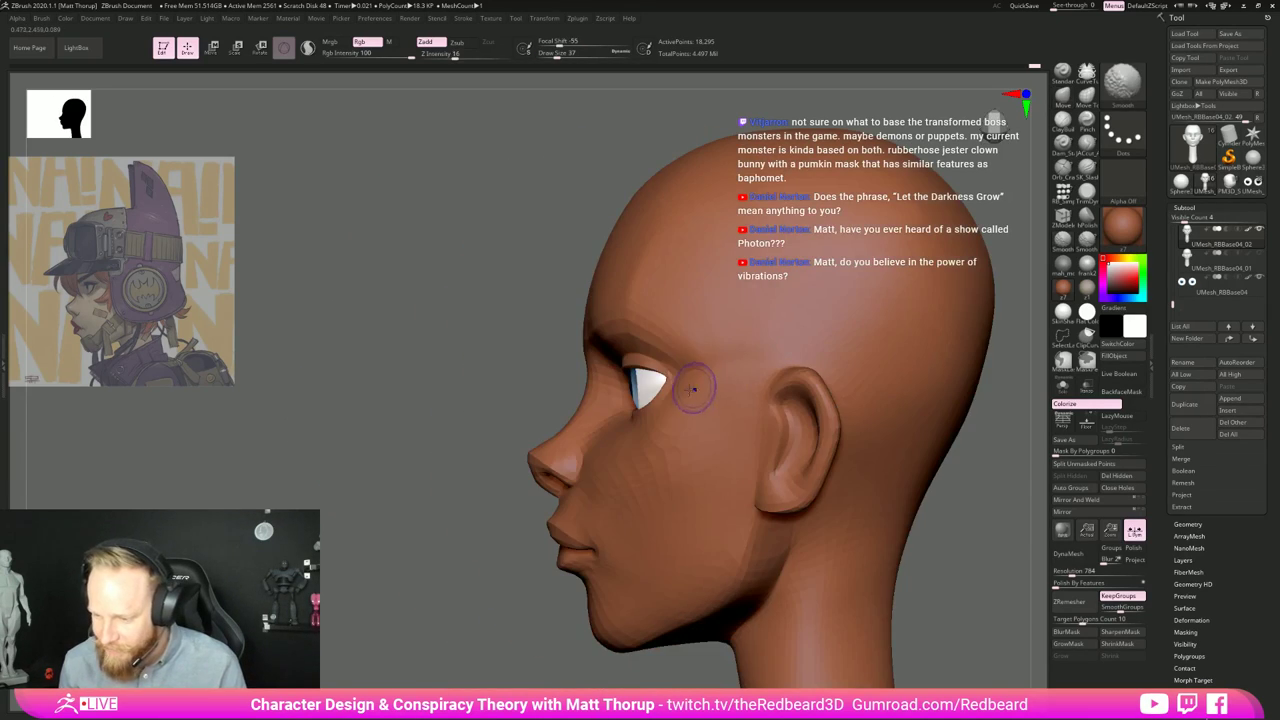
{"action": "left_click_drag", "start_coordinate": [465, 533], "coordinate": [575, 515]}
{"action": "key", "text": "s"}
{"action": "left_click_drag", "start_coordinate": [662, 393], "coordinate": [668, 395]}
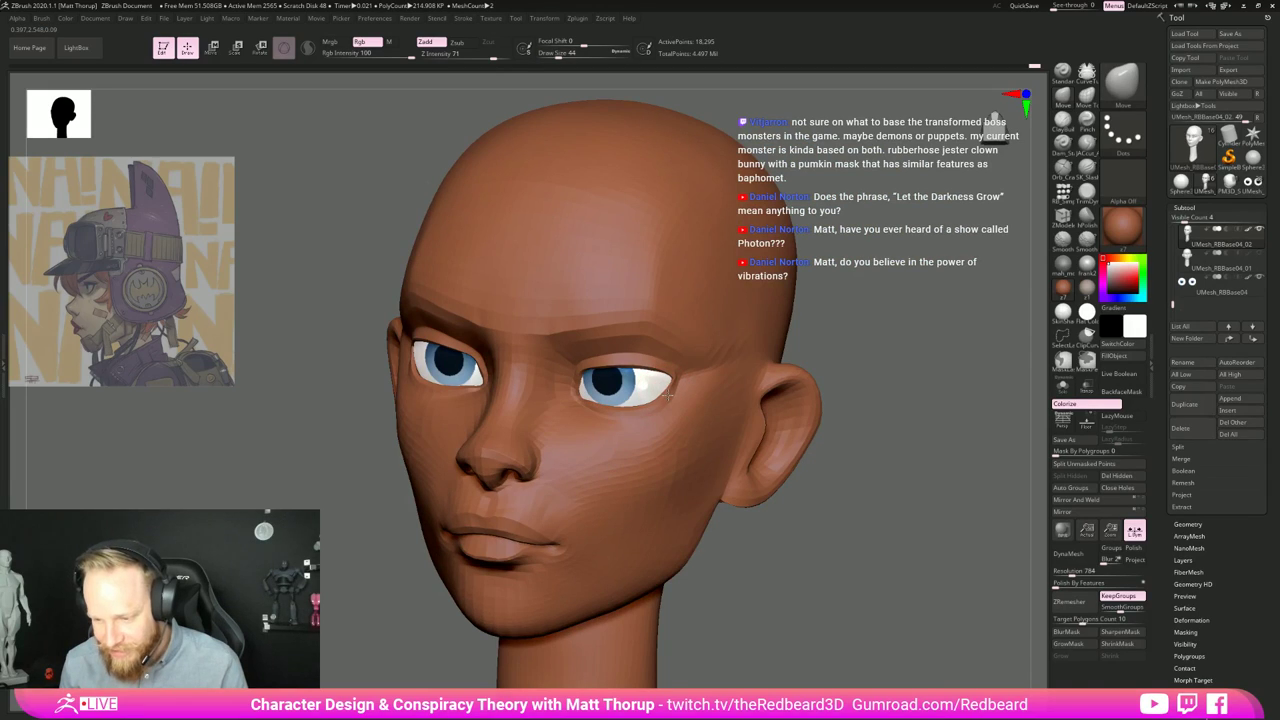
{"action": "right_click_drag", "start_coordinate": [712, 377], "coordinate": [619, 408]}
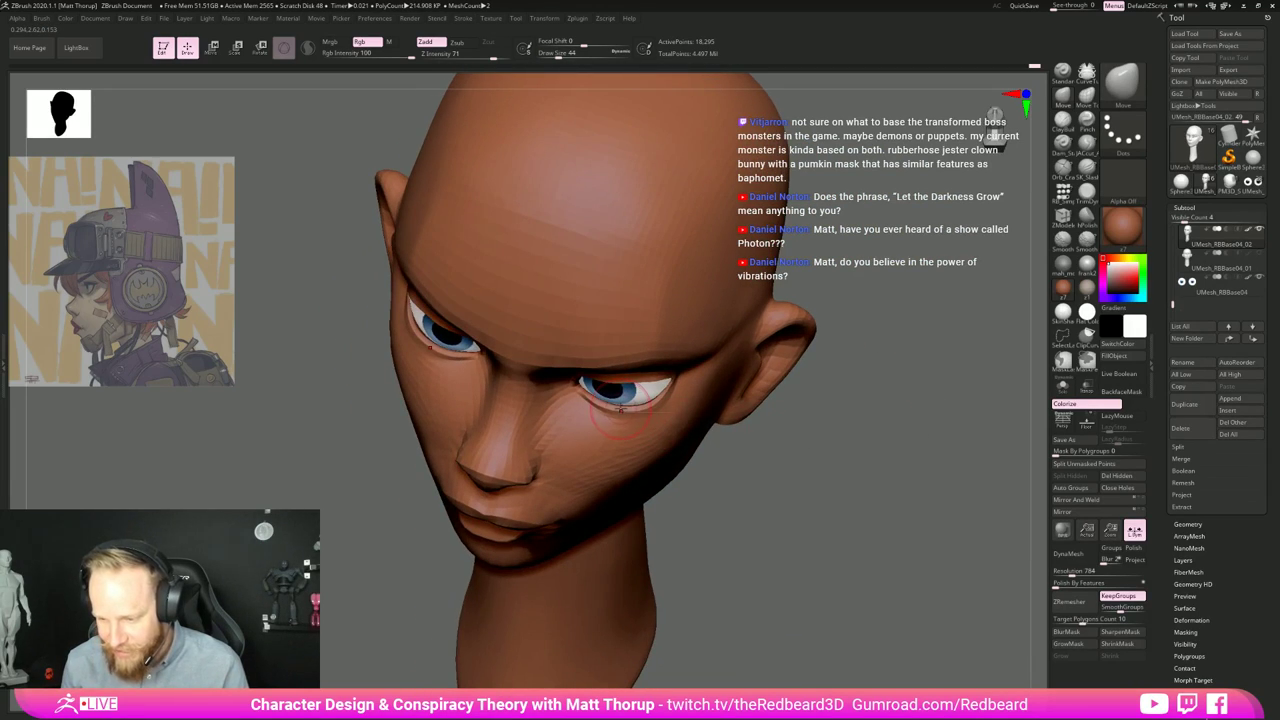
Step: Refine the under-eye area from above with the Move brush at draw size 62
{"action": "key", "text": "s"}
{"action": "left_click_drag", "start_coordinate": [617, 408], "coordinate": [581, 394]}
{"action": "key", "text": "s"}
{"action": "key", "text": "s"}
{"action": "left_click_drag", "start_coordinate": [579, 392], "coordinate": [605, 422]}
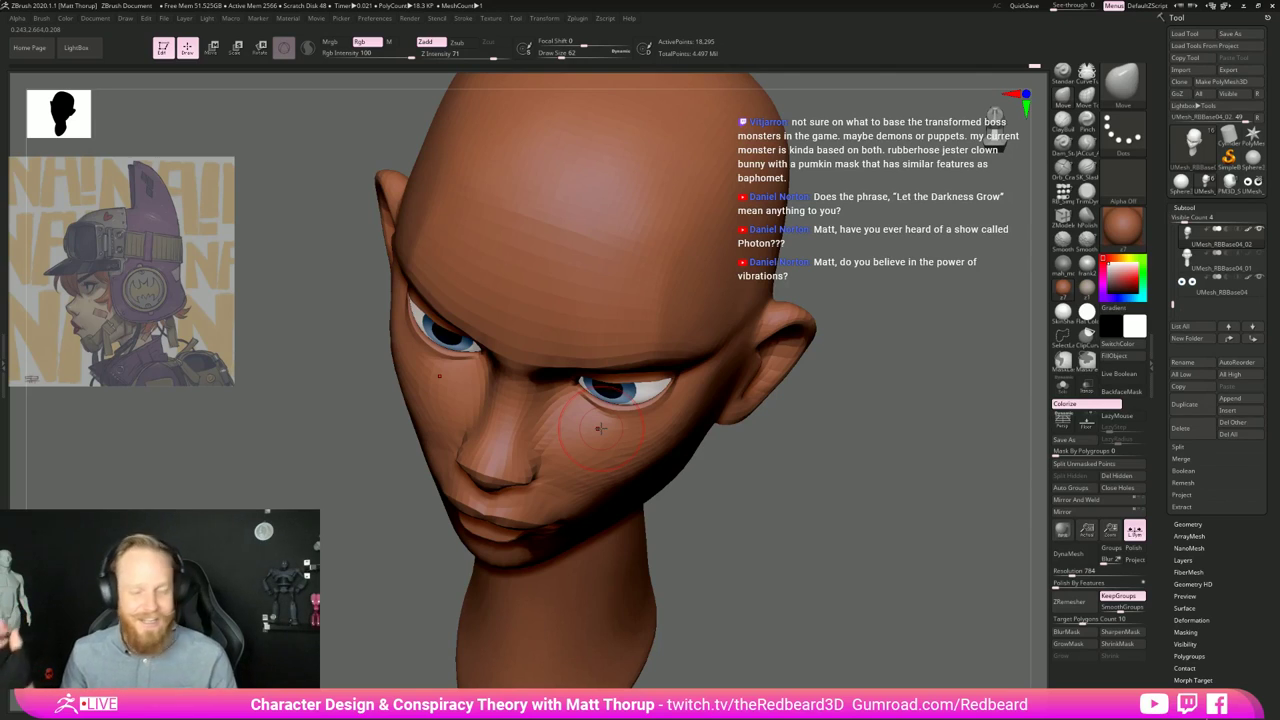
Step: Refine the curve of the eyelids from below with the Move brush at draw size 41
{"action": "mouse_move", "coordinate": [794, 457]}
{"action": "left_mouse_down"}
{"action": "mouse_move", "coordinate": [826, 329]}
{"action": "mouse_move", "coordinate": [886, 326]}
{"action": "mouse_move", "coordinate": [880, 270]}
{"action": "left_mouse_up"}
{"action": "key", "text": "s"}
{"action": "mouse_move", "coordinate": [671, 341]}
{"action": "left_mouse_down"}
{"action": "mouse_move", "coordinate": [623, 339]}
{"action": "mouse_move", "coordinate": [637, 340]}
{"action": "left_mouse_up"}
{"action": "left_click_drag", "start_coordinate": [704, 362], "coordinate": [706, 357]}
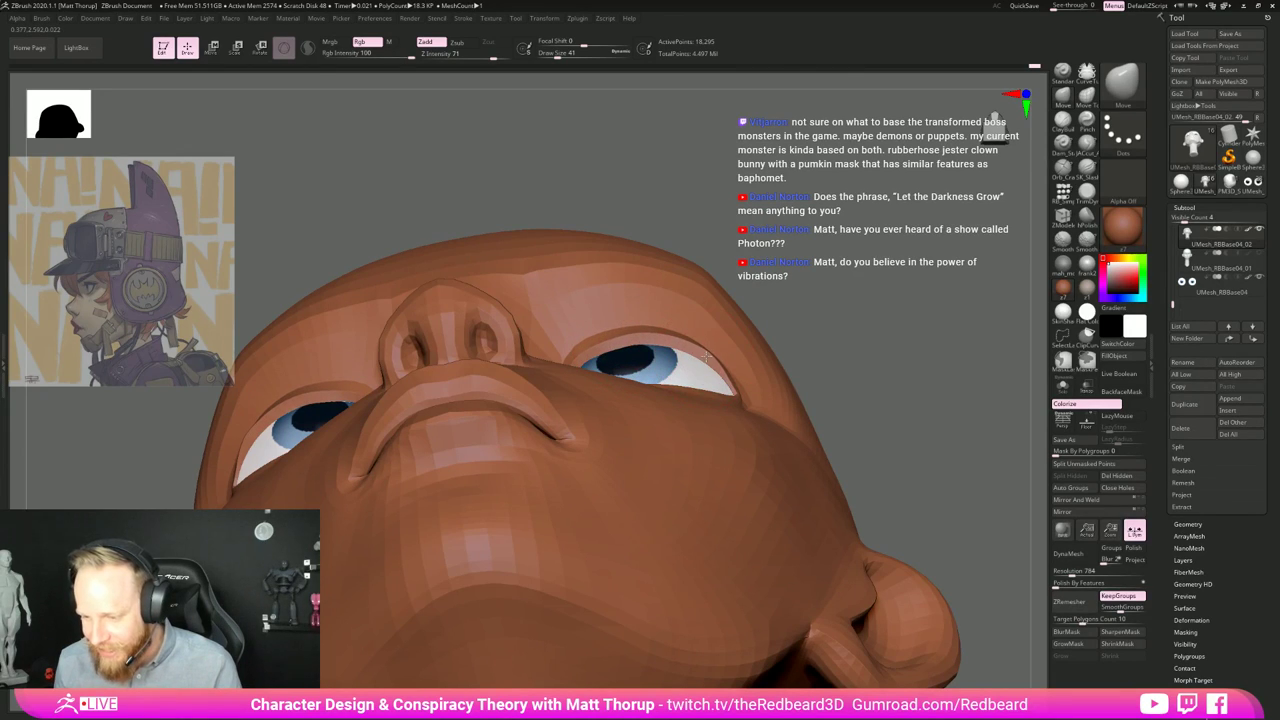
{"action": "mouse_move", "coordinate": [857, 323]}
{"action": "left_mouse_down"}
{"action": "mouse_move", "coordinate": [775, 395]}
{"action": "mouse_move", "coordinate": [860, 400]}
{"action": "mouse_move", "coordinate": [740, 385]}
{"action": "mouse_move", "coordinate": [735, 370]}
{"action": "mouse_move", "coordinate": [622, 405]}
{"action": "left_mouse_up"}
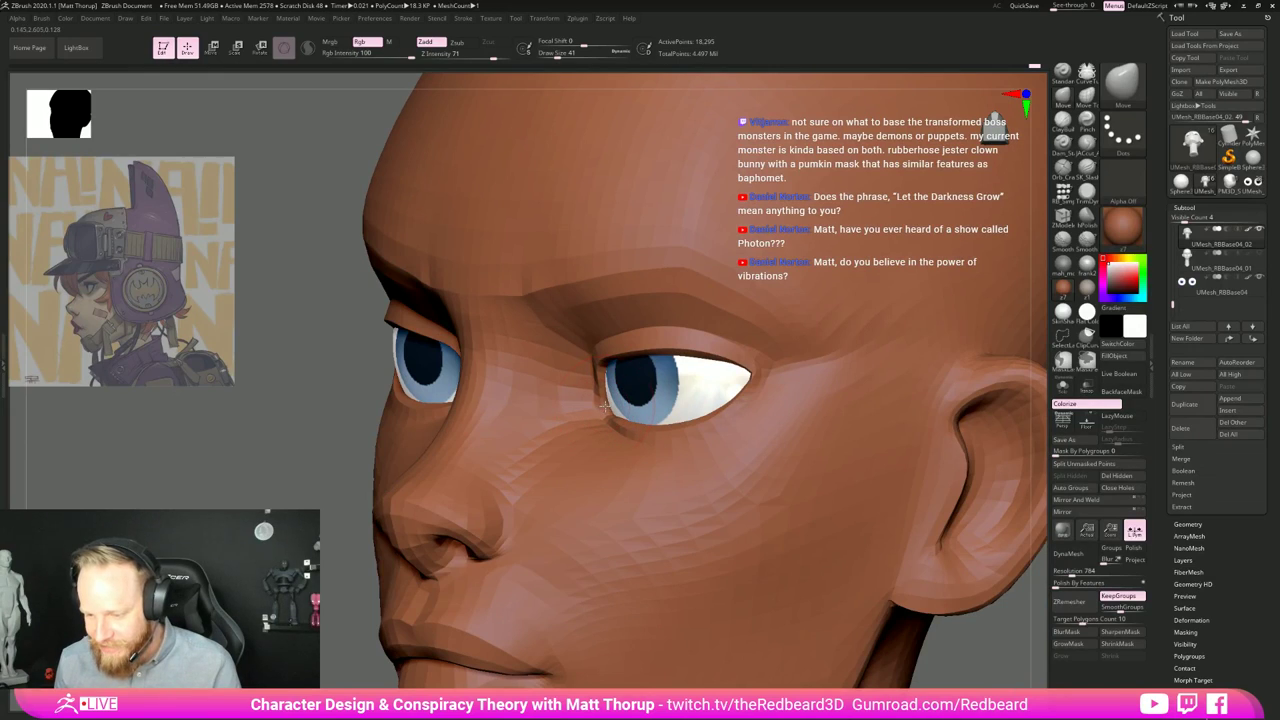
Step: Adjust the upper eyelid's edge close up with the Move brush, reducing the draw size to 16
{"action": "right_click_drag", "start_coordinate": [606, 405], "coordinate": [600, 357]}
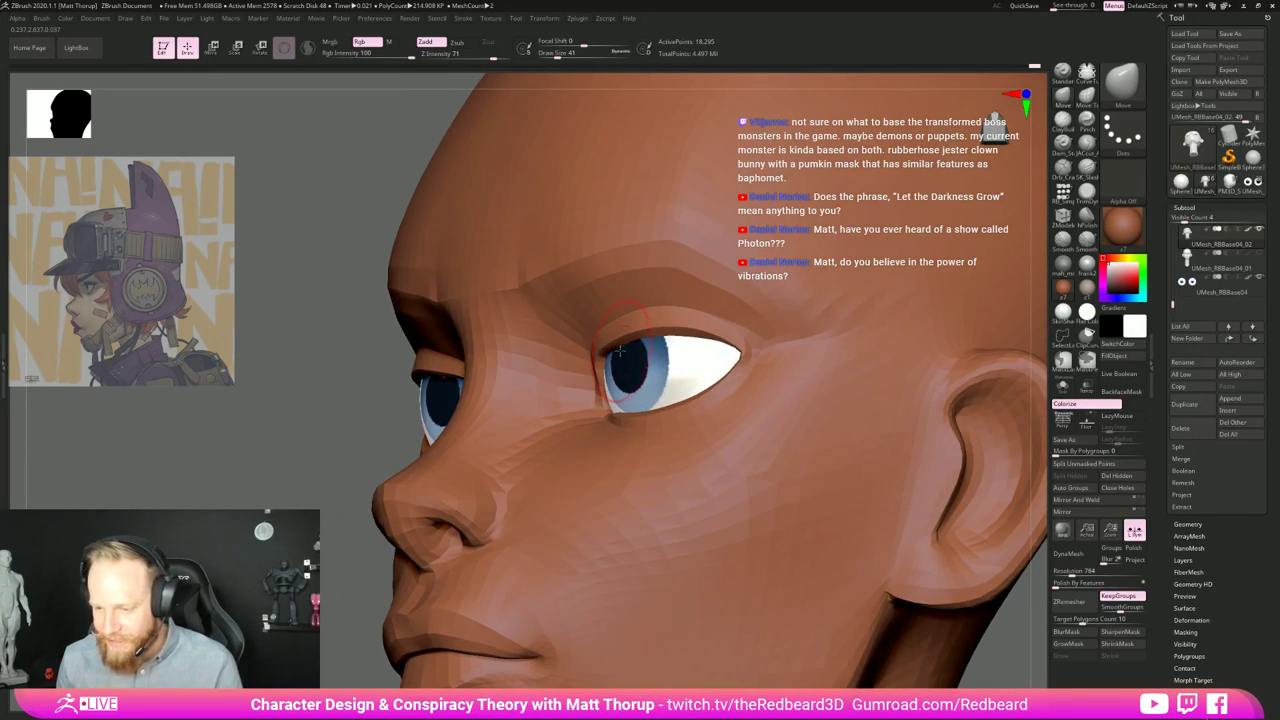
{"action": "key", "text": "s"}
{"action": "left_click_drag", "start_coordinate": [607, 358], "coordinate": [604, 358]}
{"action": "right_click_drag", "start_coordinate": [608, 360], "coordinate": [700, 363]}
{"action": "key", "text": "bracketleft"}
{"action": "key", "text": "bracketleft"}
{"action": "key", "text": "bracketleft"}
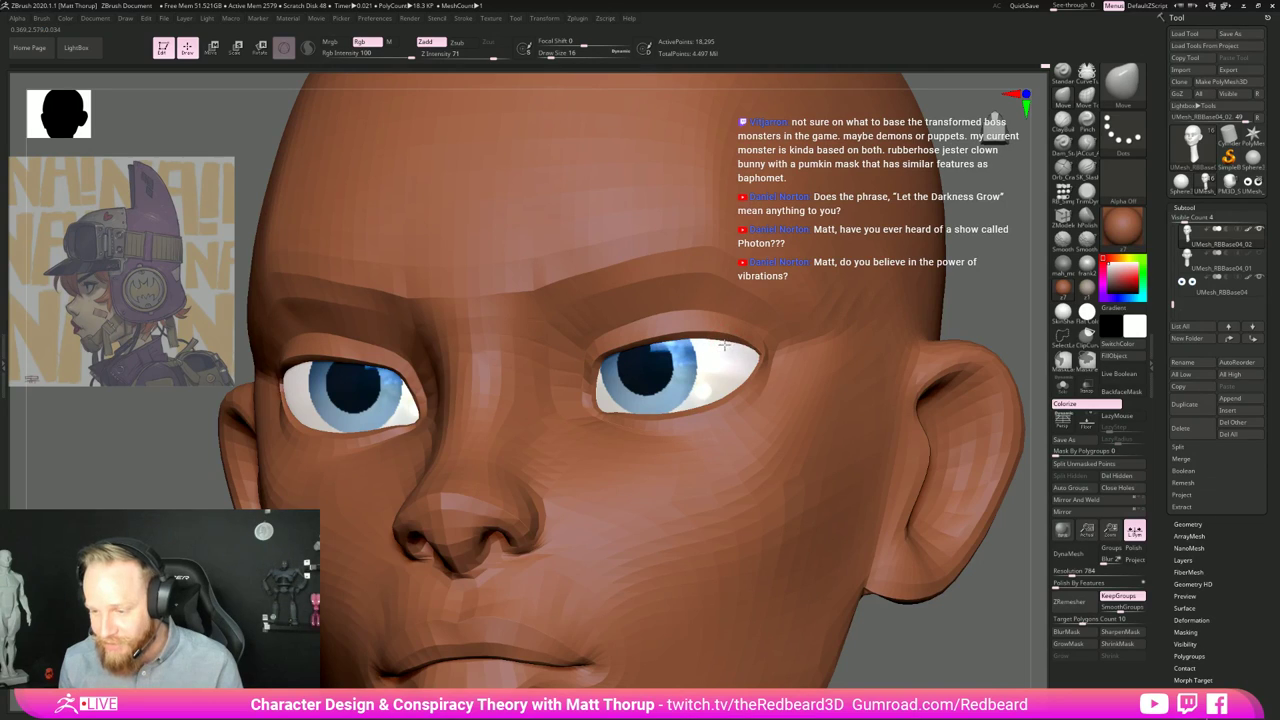
Step: Refine the lower inner corner of the eye from the front with the Move brush at draw sizes 16 and 25
{"action": "right_click_drag", "start_coordinate": [716, 350], "coordinate": [659, 347]}
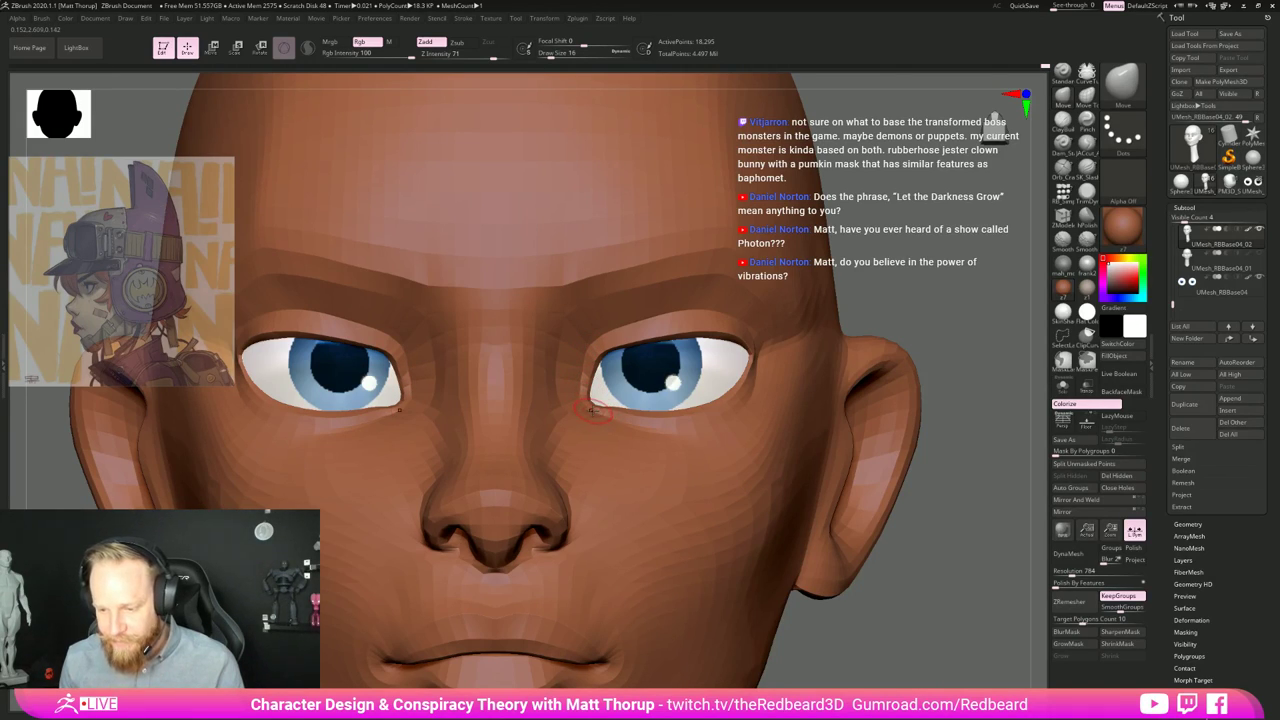
{"action": "key", "text": "s"}
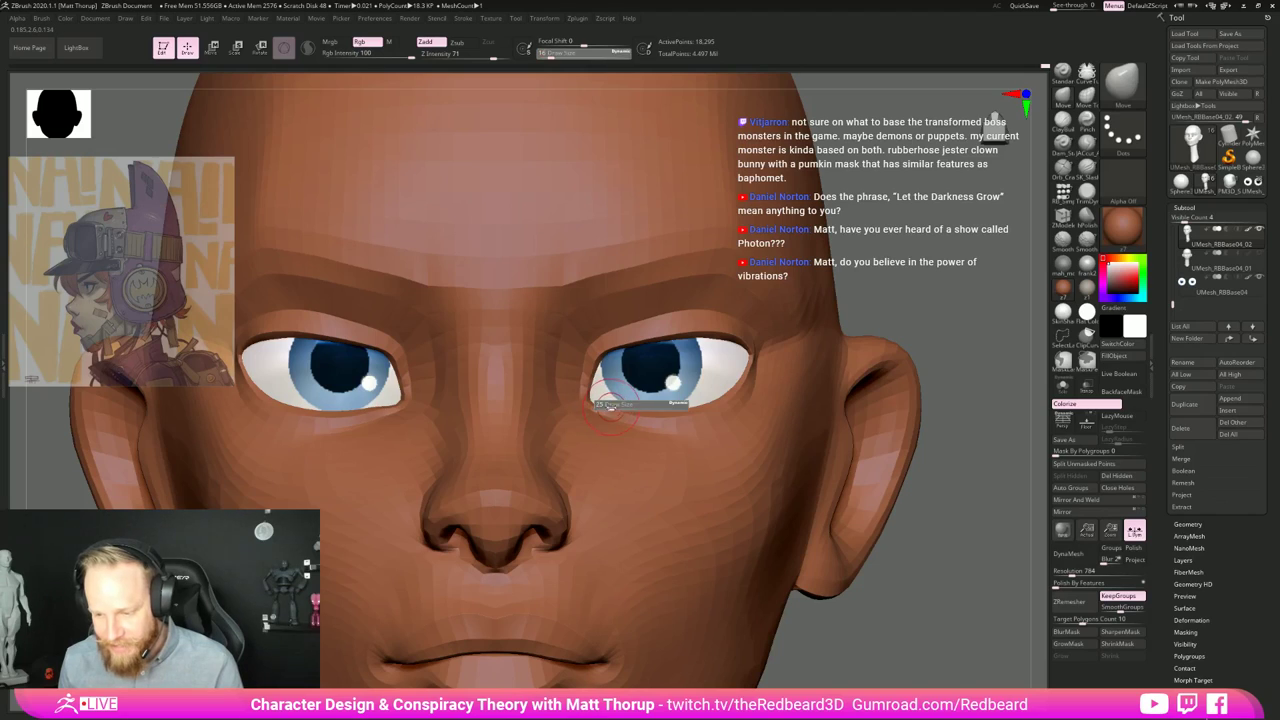
{"action": "left_click_drag", "start_coordinate": [608, 408], "coordinate": [612, 408]}
{"action": "left_click_drag", "start_coordinate": [974, 492], "coordinate": [686, 384], "text": "alt"}
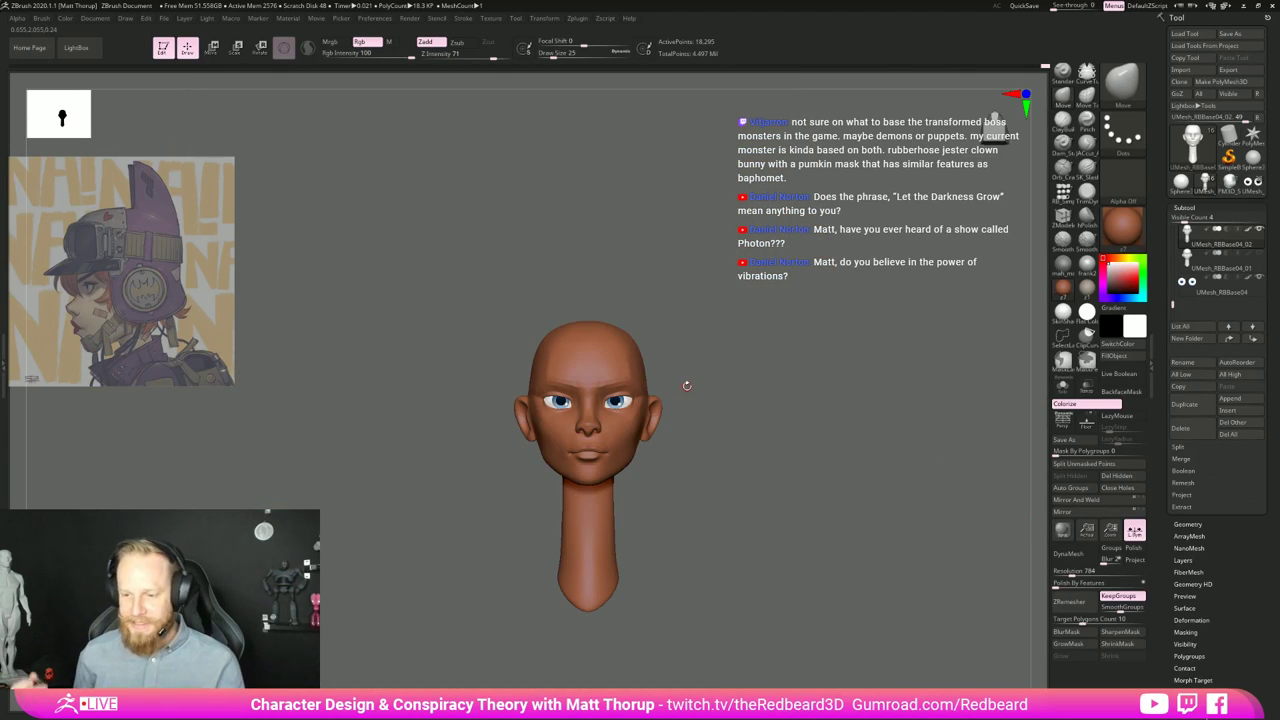
Step: Refine the eyelids in profile with the Move brush at draw sizes 80, 56 and 29
{"action": "mouse_move", "coordinate": [803, 540]}
{"action": "left_mouse_down"}
{"action": "mouse_move", "coordinate": [781, 538]}
{"action": "mouse_move", "coordinate": [829, 553]}
{"action": "mouse_move", "coordinate": [856, 530]}
{"action": "mouse_move", "coordinate": [900, 530]}
{"action": "left_mouse_up"}
{"action": "key", "text": "s"}
{"action": "mouse_move", "coordinate": [622, 379]}
{"action": "left_mouse_down"}
{"action": "mouse_move", "coordinate": [638, 379]}
{"action": "mouse_move", "coordinate": [624, 390]}
{"action": "left_mouse_up"}
{"action": "key", "text": "s"}
{"action": "key", "text": "s"}
{"action": "left_click_drag", "start_coordinate": [613, 404], "coordinate": [614, 408]}
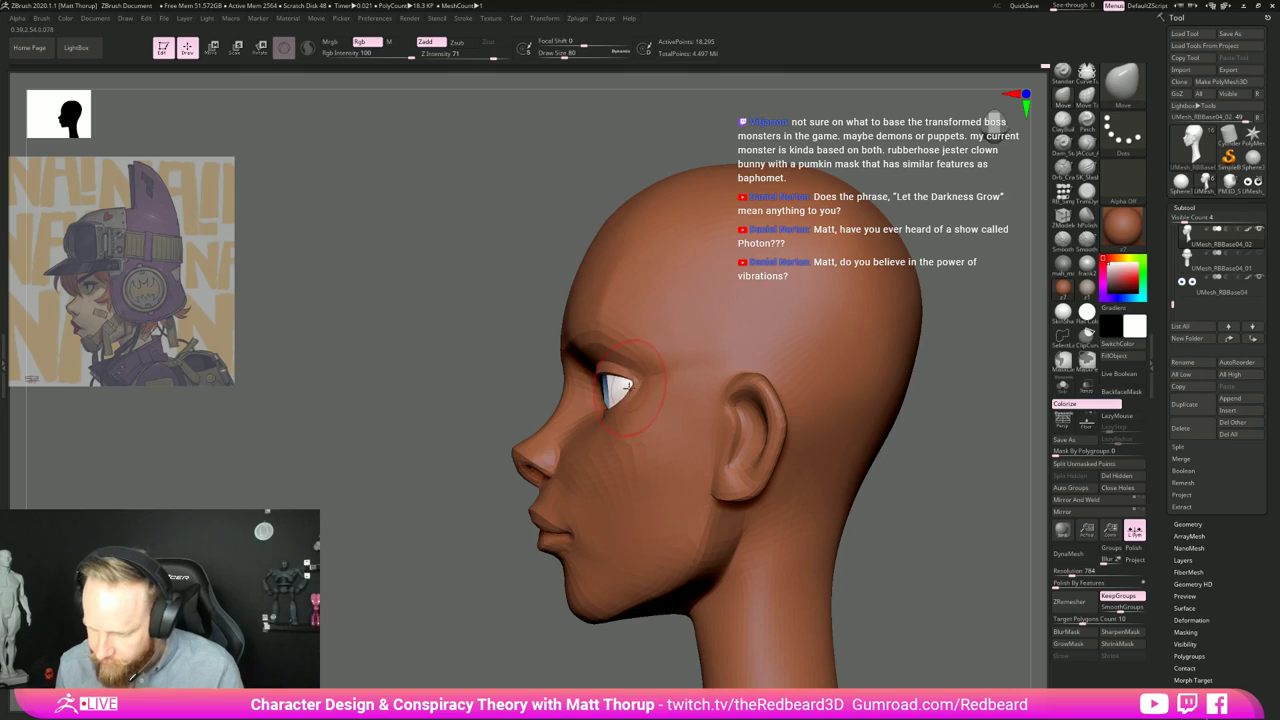
{"action": "key", "text": "s"}
{"action": "left_click_drag", "start_coordinate": [620, 398], "coordinate": [616, 408]}
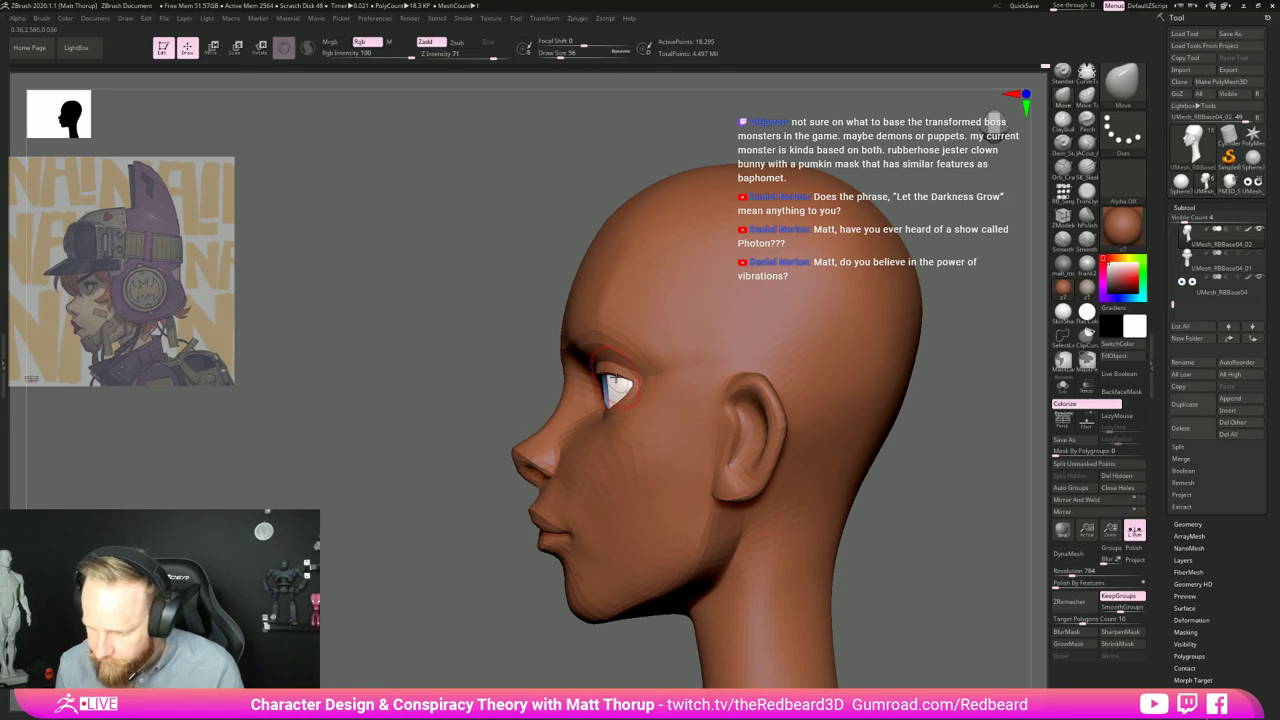
{"action": "key", "text": "s"}
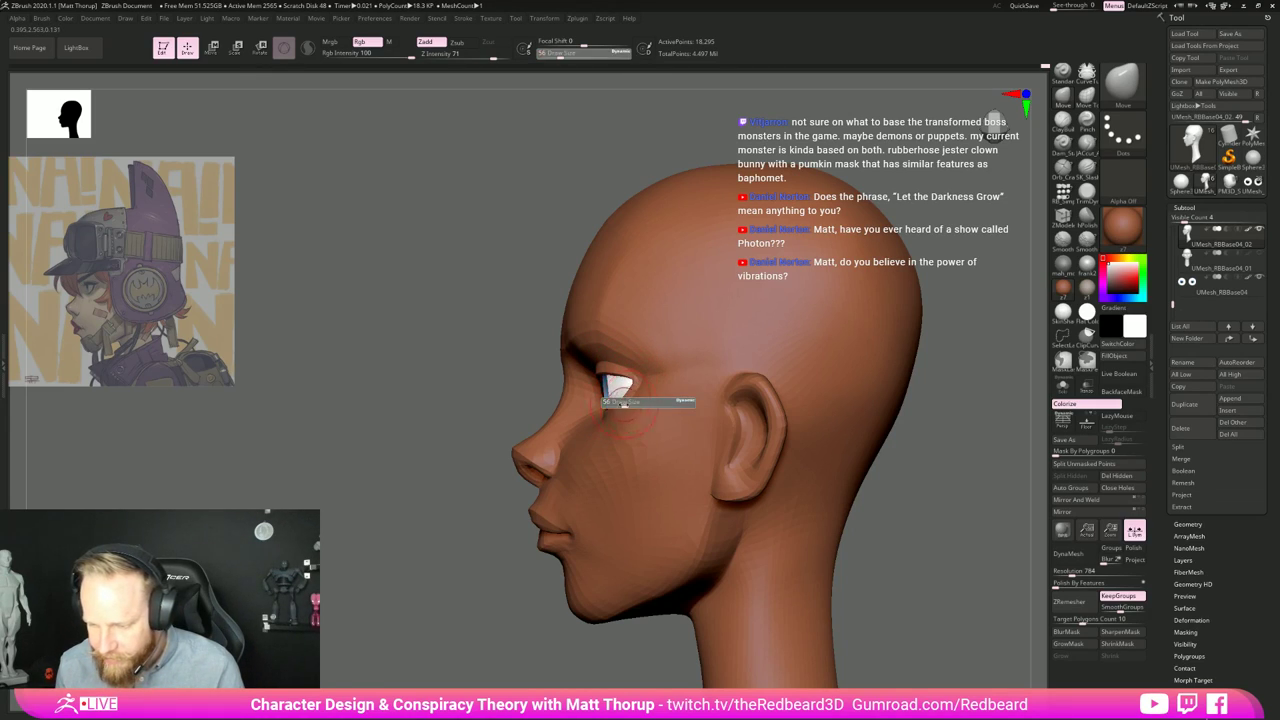
{"action": "left_click_drag", "start_coordinate": [640, 403], "coordinate": [628, 404]}
{"action": "left_click_drag", "start_coordinate": [477, 507], "coordinate": [590, 527]}
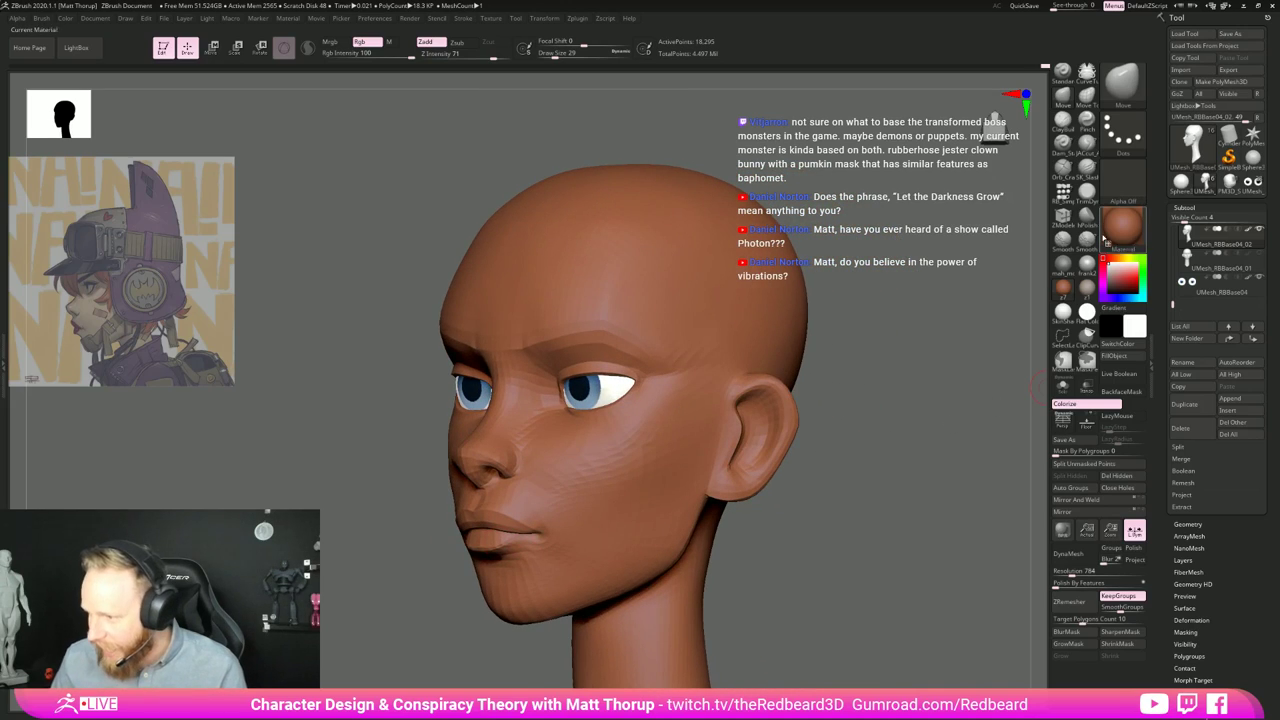
Step: Carve the crease around the nostril wing with the JACrus_A brush at draw size 31 and smooth the area beside the nose
{"action": "left_click", "coordinate": [1087, 145]}
{"action": "left_click_drag", "start_coordinate": [863, 451], "coordinate": [857, 520], "text": "alt"}
{"action": "key", "text": "s"}
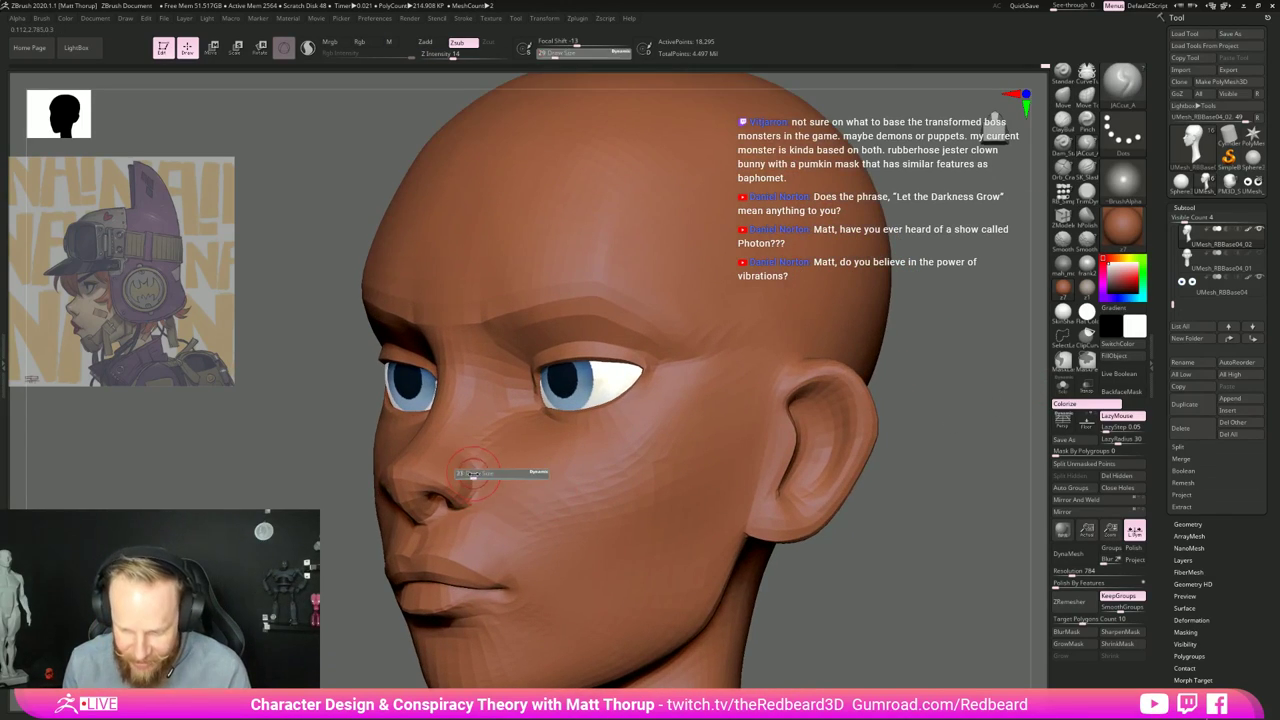
{"action": "left_click_drag", "start_coordinate": [468, 478], "coordinate": [451, 506]}
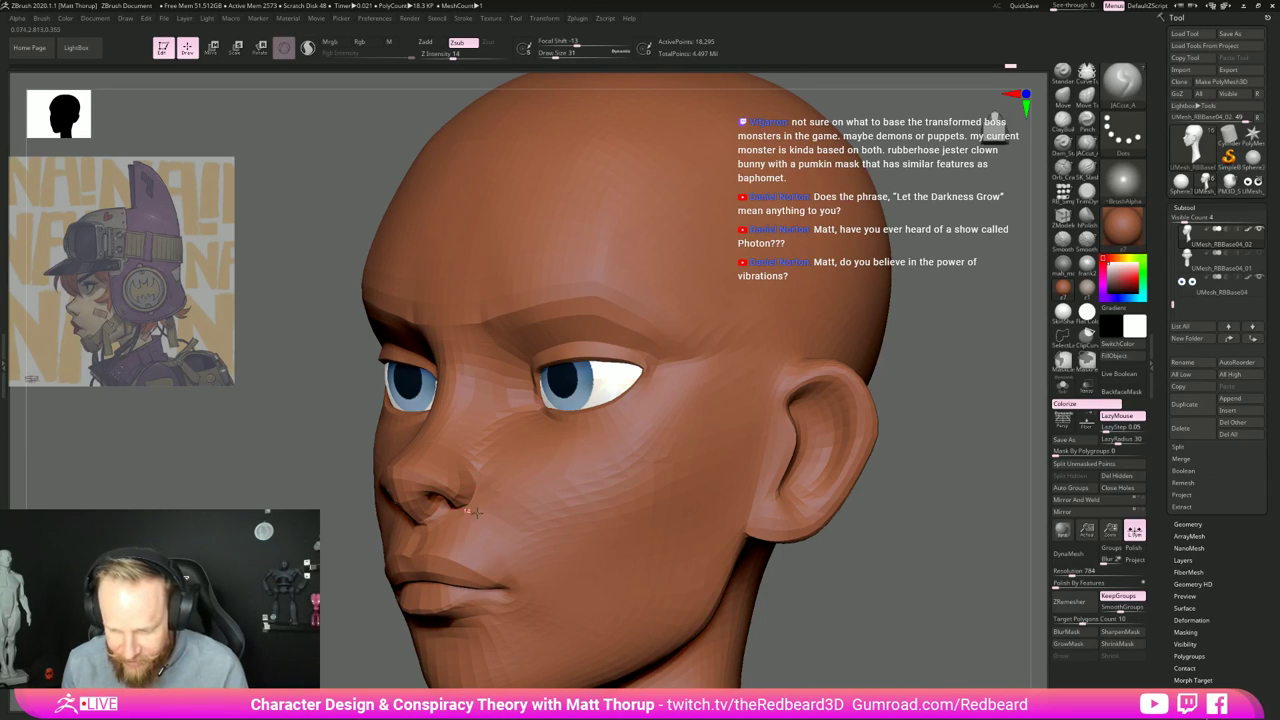
{"action": "left_click_drag", "start_coordinate": [885, 552], "coordinate": [640, 520]}
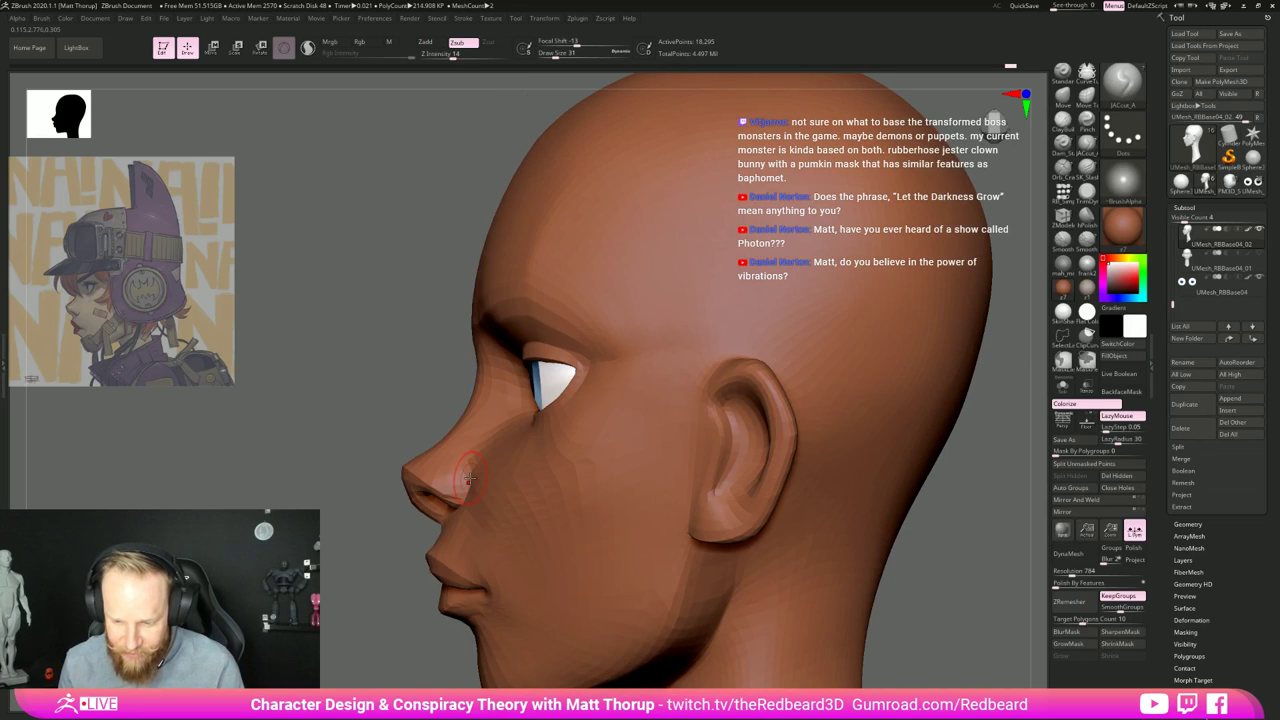
{"action": "left_click_drag", "start_coordinate": [350, 470], "coordinate": [520, 480]}
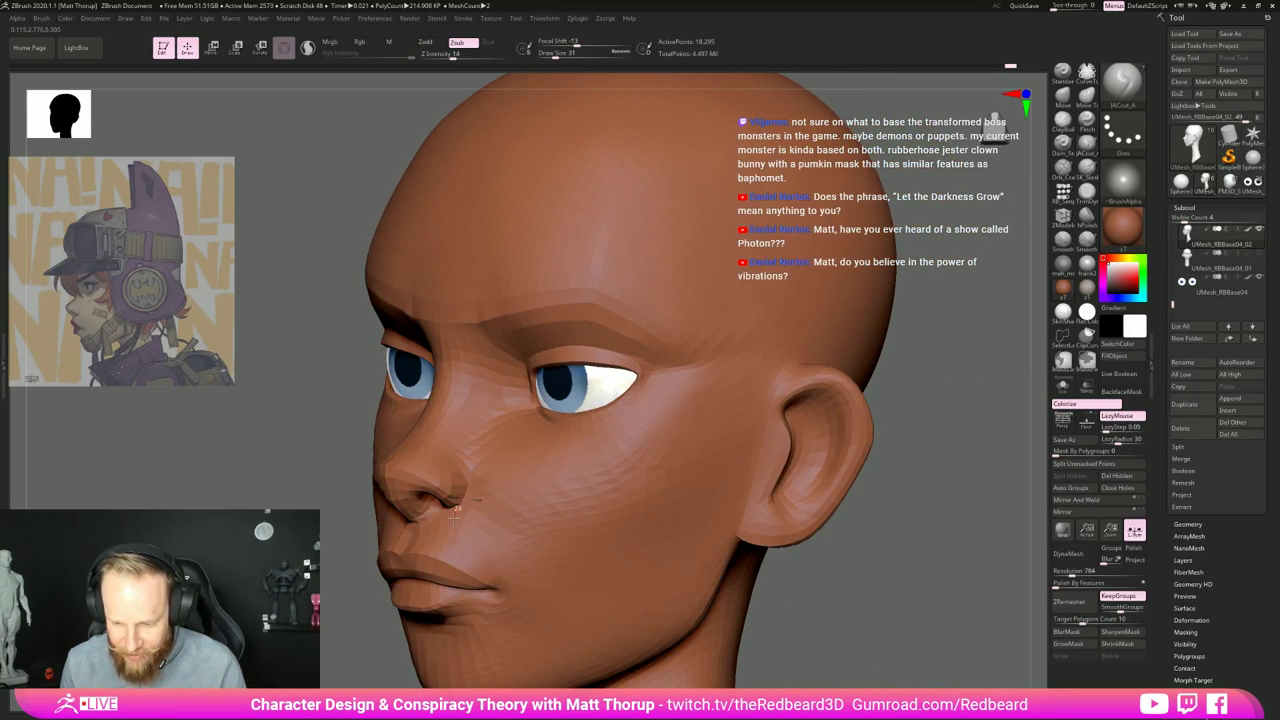
{"action": "left_click_drag", "start_coordinate": [447, 509], "coordinate": [458, 507]}
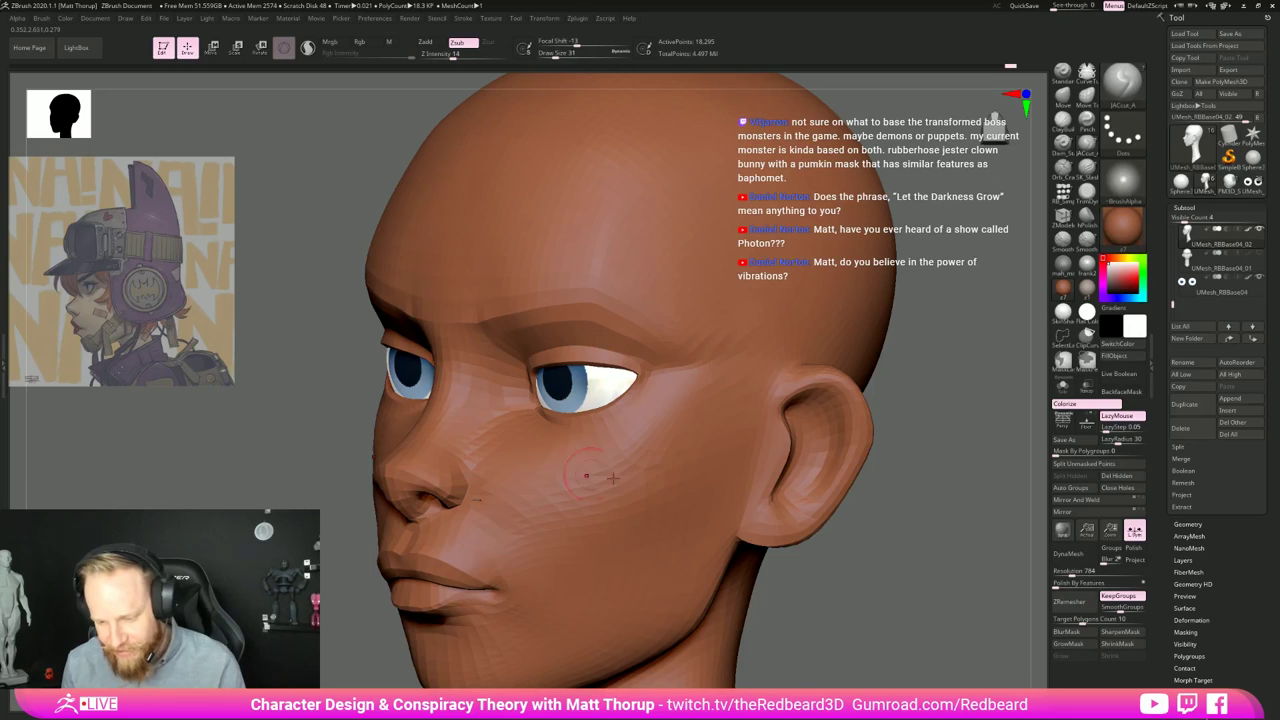
{"action": "mouse_move", "coordinate": [877, 589]}
{"action": "left_mouse_down"}
{"action": "mouse_move", "coordinate": [886, 553]}
{"action": "mouse_move", "coordinate": [763, 543]}
{"action": "mouse_move", "coordinate": [837, 564]}
{"action": "mouse_move", "coordinate": [794, 612]}
{"action": "mouse_move", "coordinate": [700, 640]}
{"action": "left_mouse_up"}
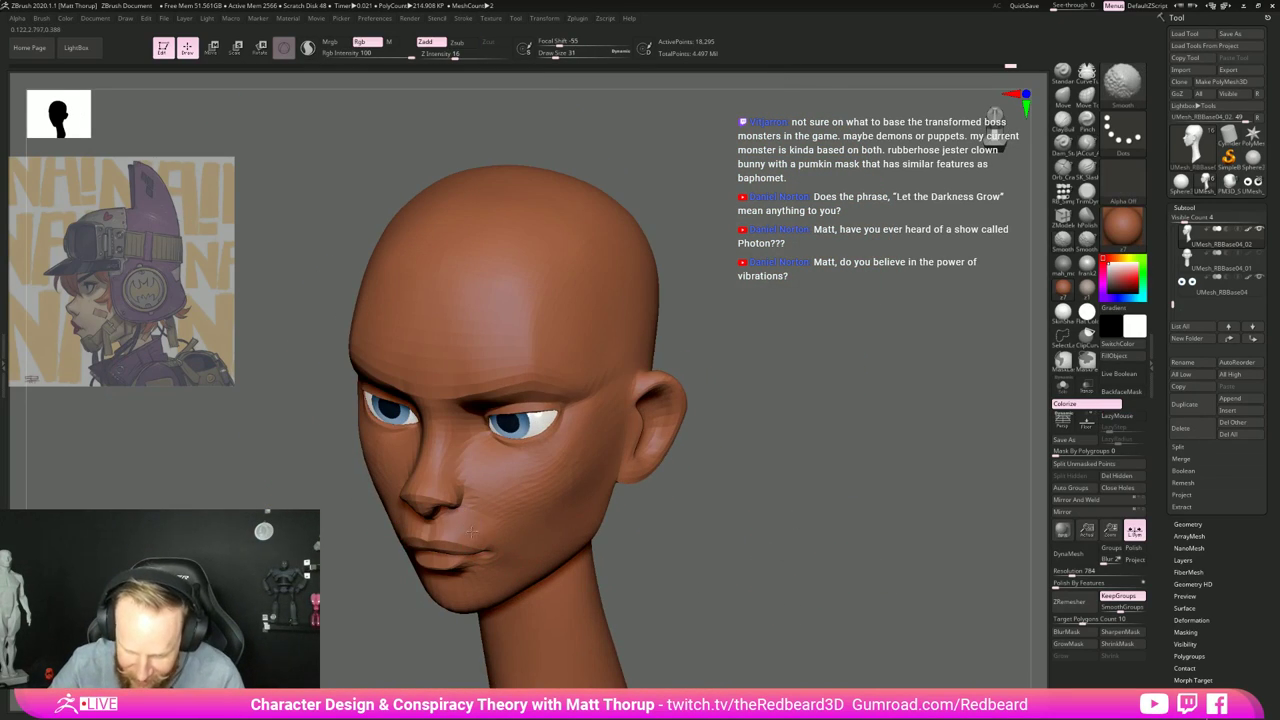
{"action": "mouse_move", "coordinate": [450, 654]}
{"action": "left_mouse_down"}
{"action": "mouse_move", "coordinate": [408, 639]}
{"action": "mouse_move", "coordinate": [443, 606]}
{"action": "mouse_move", "coordinate": [464, 496]}
{"action": "left_mouse_up"}
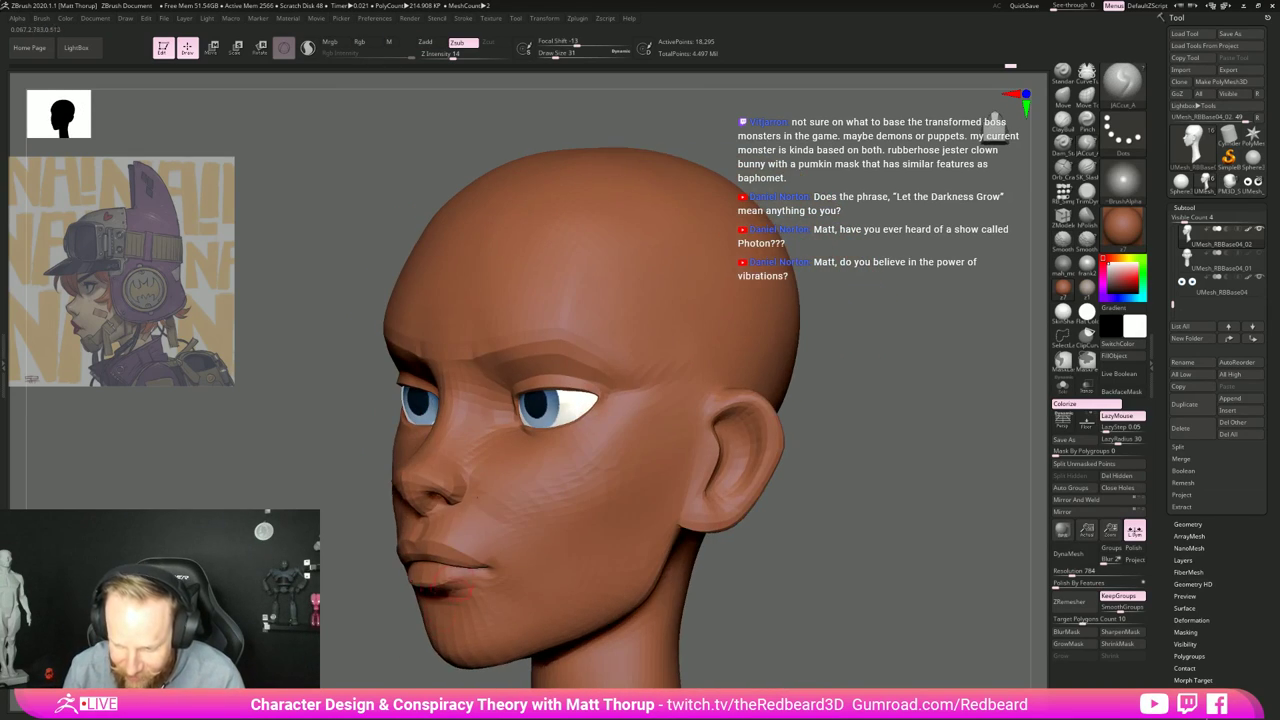
Step: Reshape the nostril wing and the side of the nose from below and above with the Move brush at draw sizes 41 and 54
{"action": "key", "text": "b"}
{"action": "key", "text": "m"}
{"action": "key", "text": "v"}
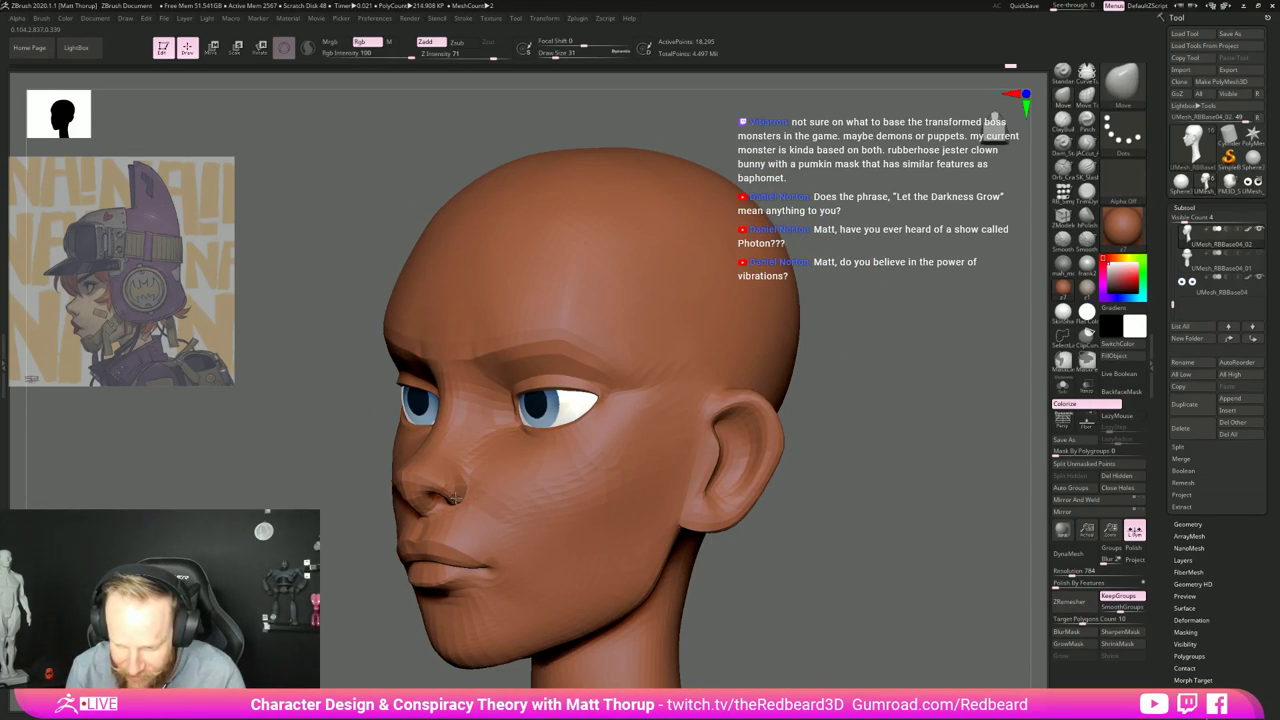
{"action": "left_click_drag", "start_coordinate": [857, 572], "coordinate": [869, 529]}
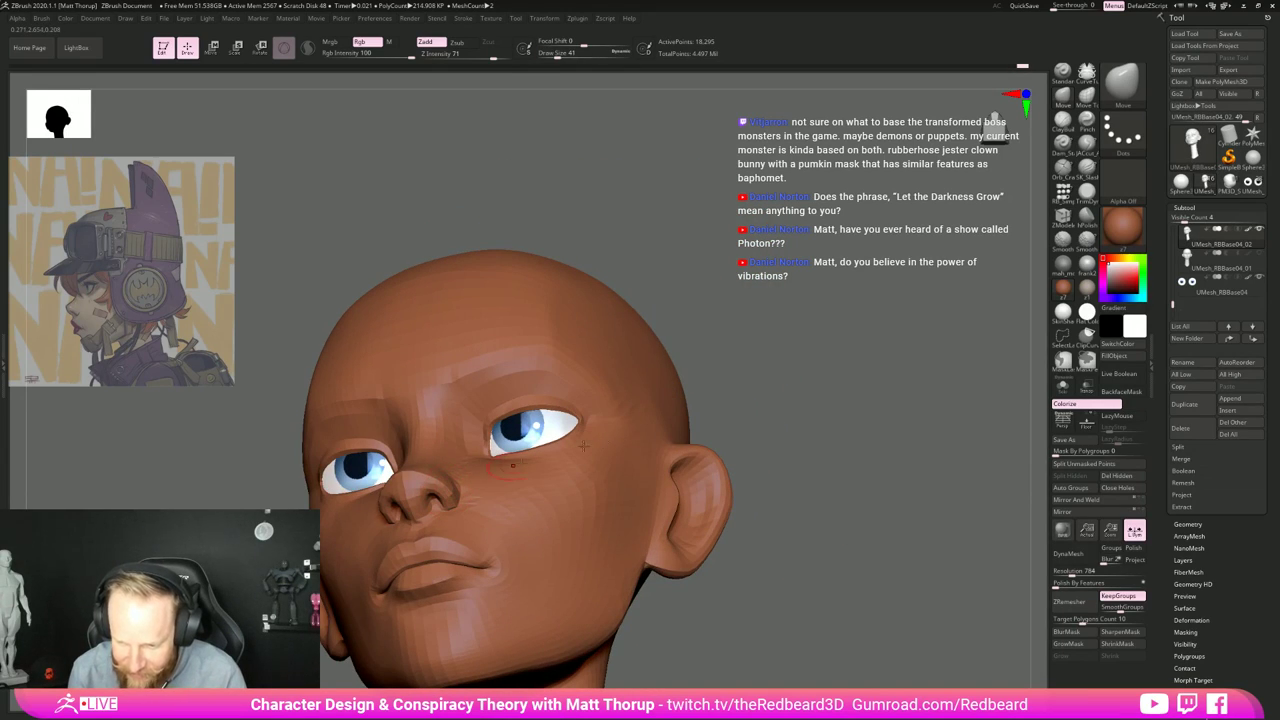
{"action": "right_click_drag", "start_coordinate": [584, 446], "coordinate": [444, 493]}
{"action": "left_click_drag", "start_coordinate": [428, 481], "coordinate": [445, 505]}
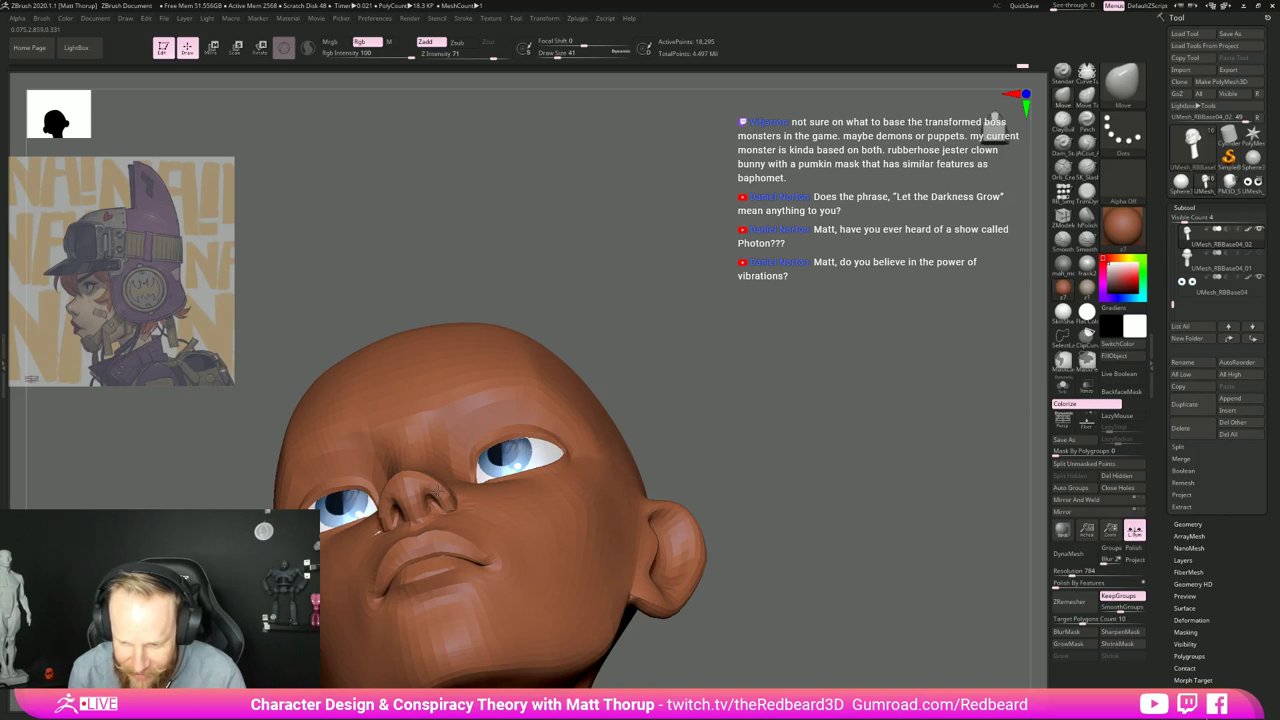
{"action": "mouse_move", "coordinate": [797, 472]}
{"action": "left_mouse_down"}
{"action": "mouse_move", "coordinate": [863, 583]}
{"action": "mouse_move", "coordinate": [815, 598]}
{"action": "left_mouse_up"}
{"action": "right_click_drag", "start_coordinate": [442, 448], "coordinate": [450, 500]}
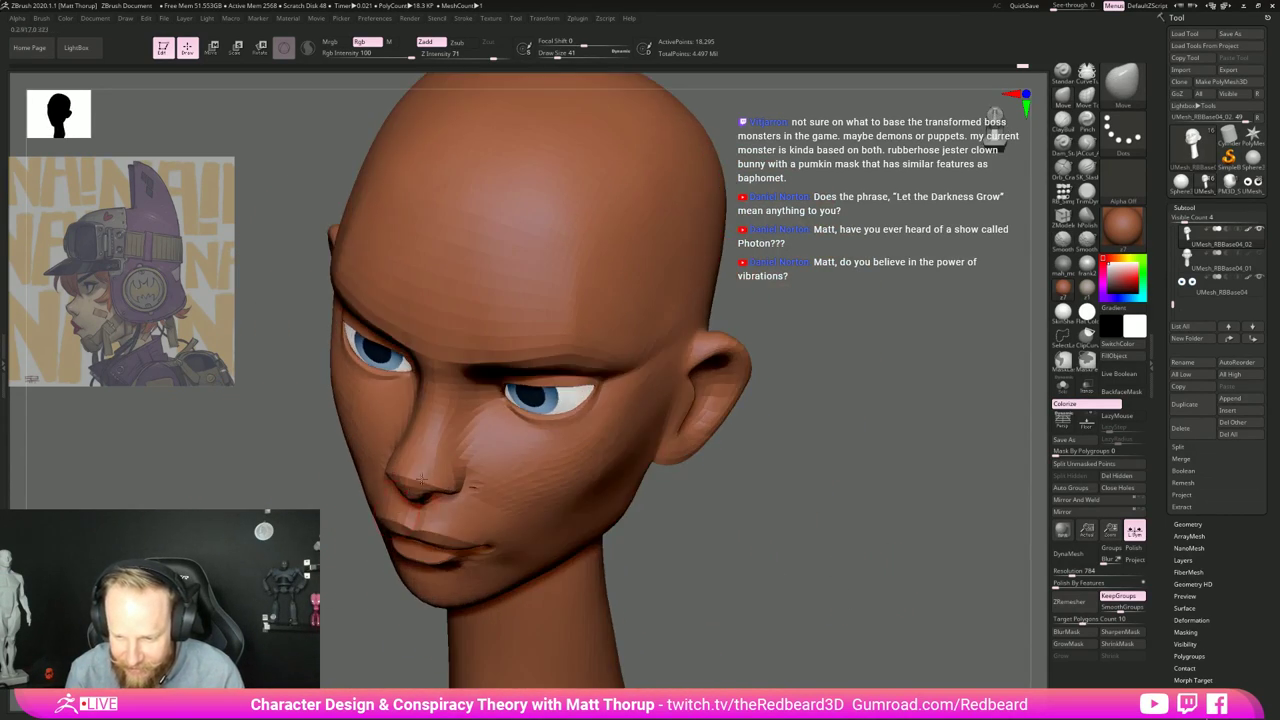
{"action": "key", "text": "]"}
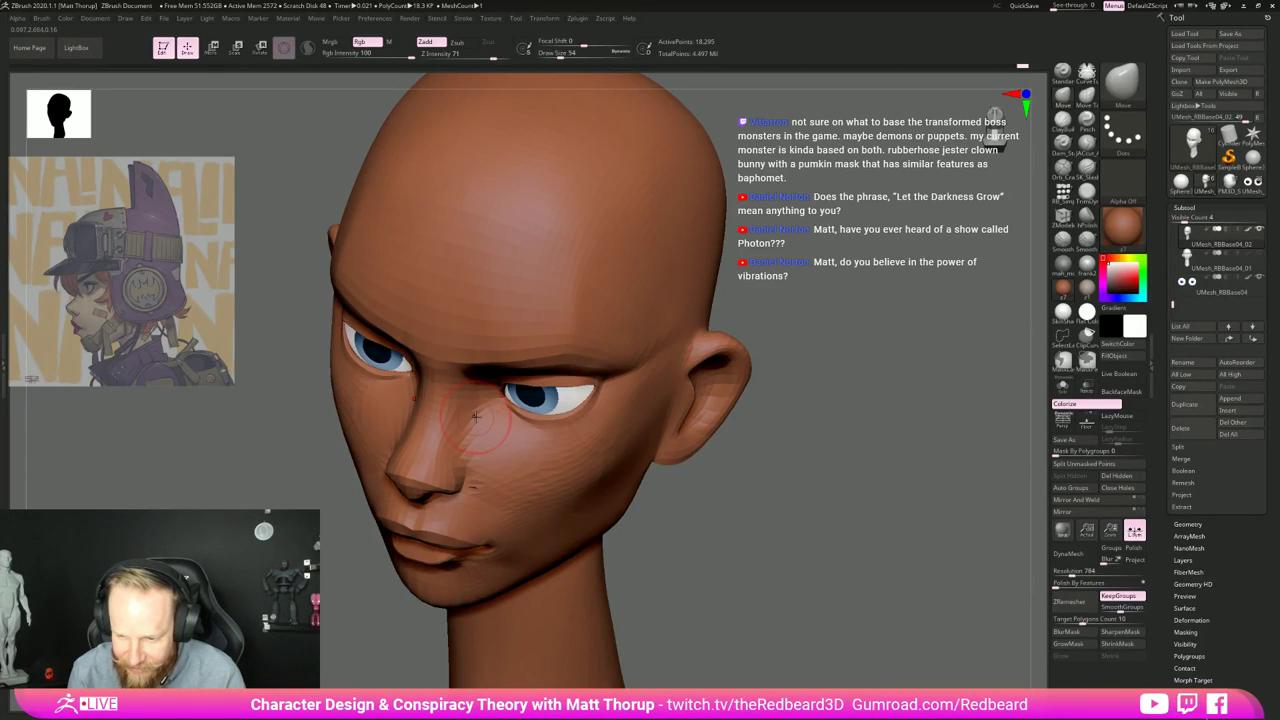
{"action": "mouse_move", "coordinate": [781, 522]}
{"action": "right_mouse_down", "text": "shift"}
{"action": "mouse_move", "coordinate": [794, 565]}
{"action": "mouse_move", "coordinate": [490, 410]}
{"action": "right_mouse_up", "text": "shift"}
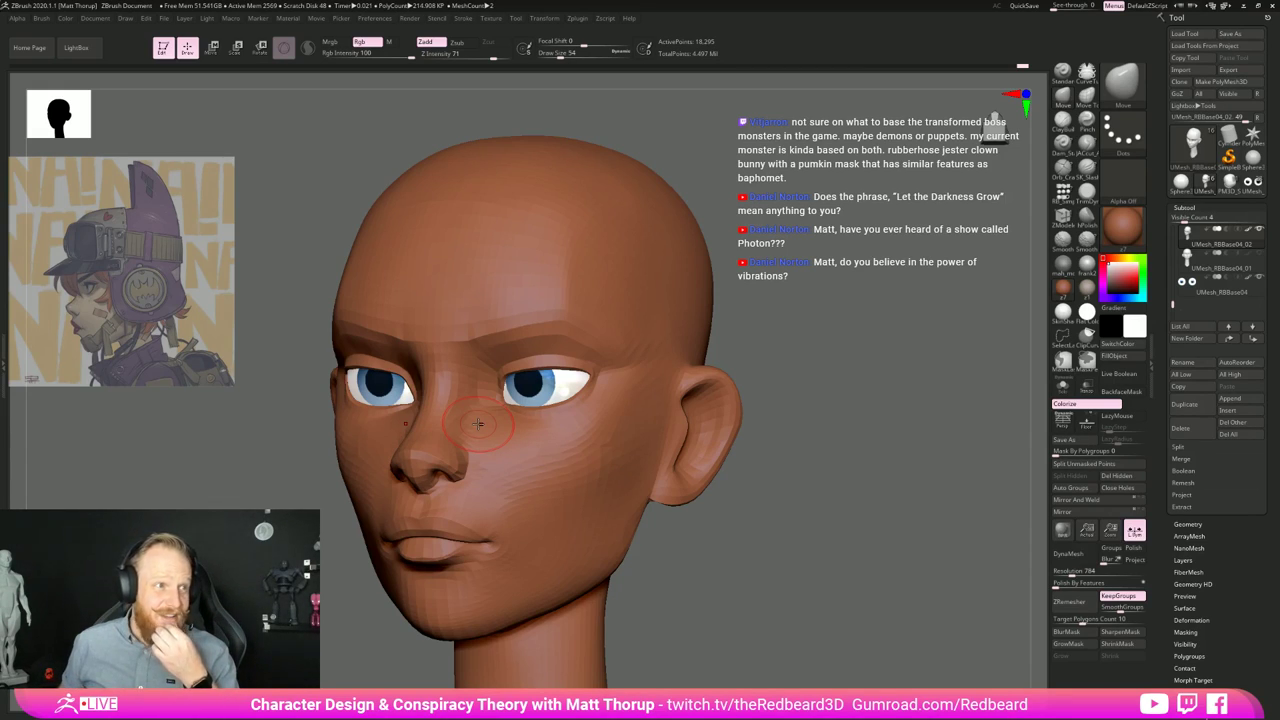
Step: Refine the outline of the cheek and jaw from the front with the Move brush at draw size 149
{"action": "mouse_move", "coordinate": [764, 452]}
{"action": "left_mouse_down"}
{"action": "mouse_move", "coordinate": [826, 446]}
{"action": "mouse_move", "coordinate": [761, 456]}
{"action": "left_mouse_up"}
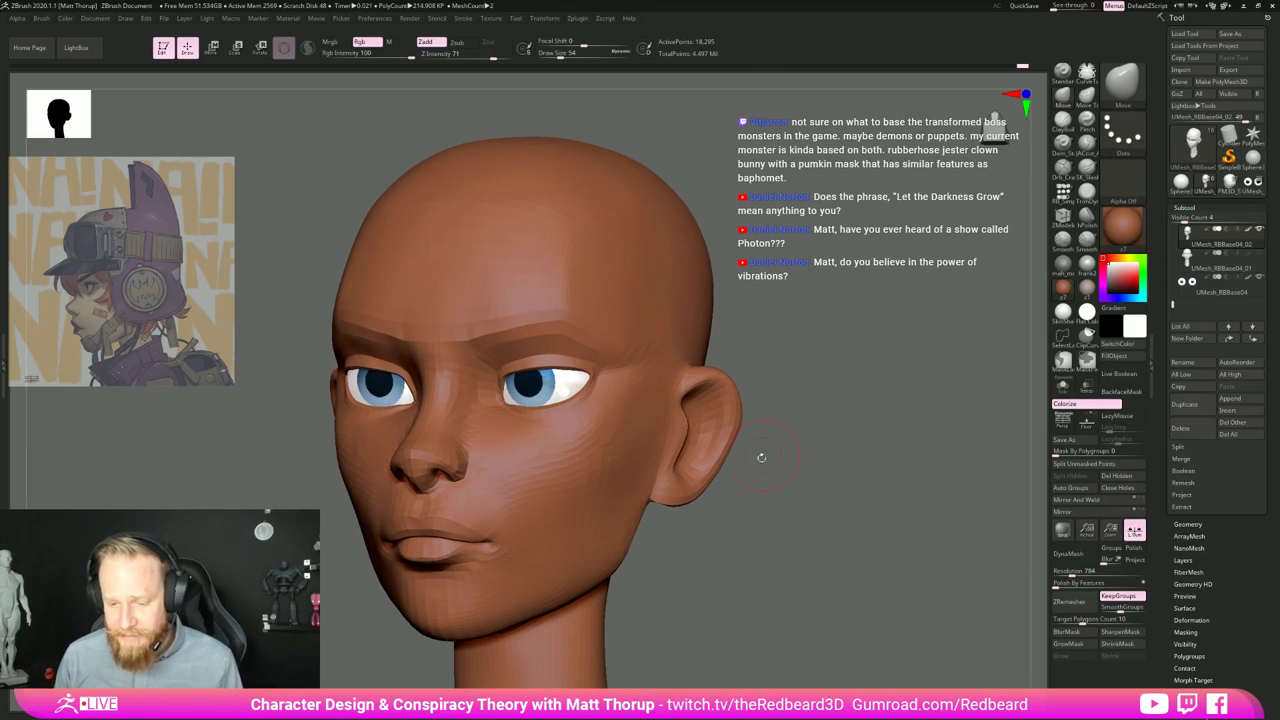
{"action": "left_click_drag", "start_coordinate": [746, 560], "coordinate": [854, 523], "text": "alt"}
{"action": "key", "text": "s"}
{"action": "mouse_move", "coordinate": [653, 491]}
{"action": "left_mouse_down"}
{"action": "mouse_move", "coordinate": [722, 522]}
{"action": "mouse_move", "coordinate": [800, 521]}
{"action": "left_mouse_up"}
{"action": "key", "text": "s"}
{"action": "left_click_drag", "start_coordinate": [708, 517], "coordinate": [712, 517]}
{"action": "key", "text": "bracketleft"}
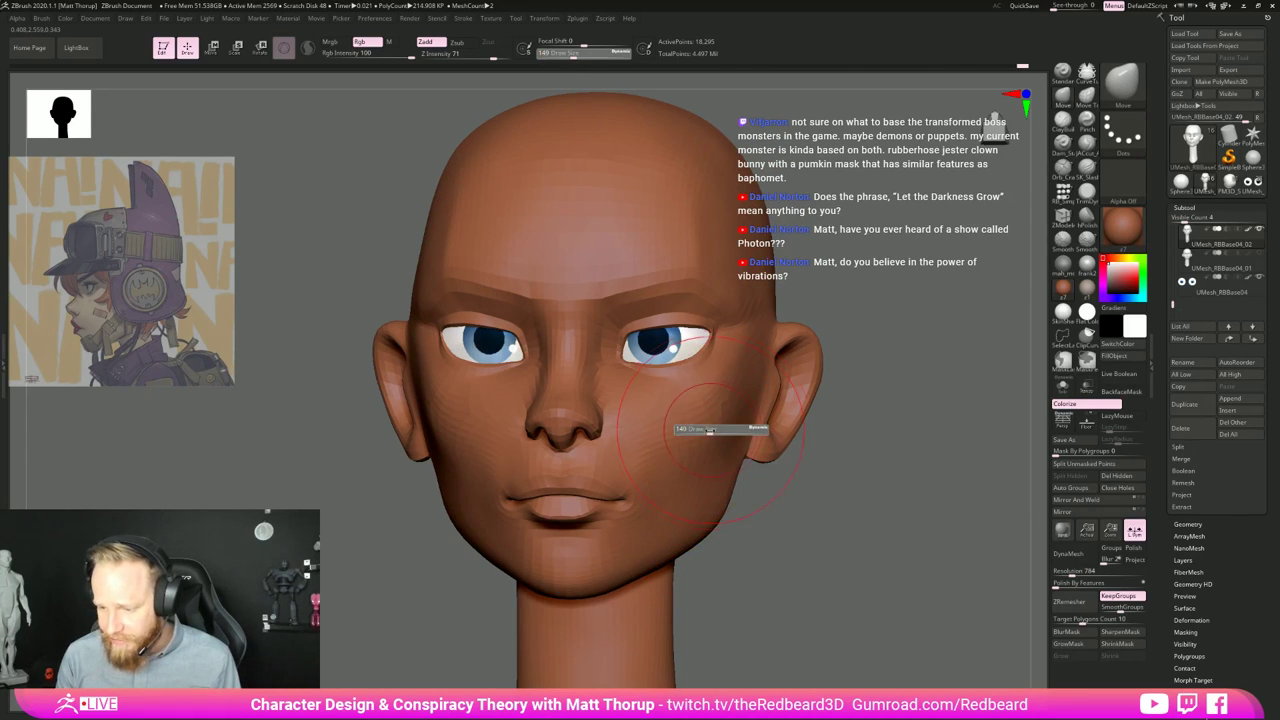
{"action": "left_click_drag", "start_coordinate": [758, 470], "coordinate": [735, 455]}
{"action": "left_click_drag", "start_coordinate": [797, 487], "coordinate": [843, 540]}
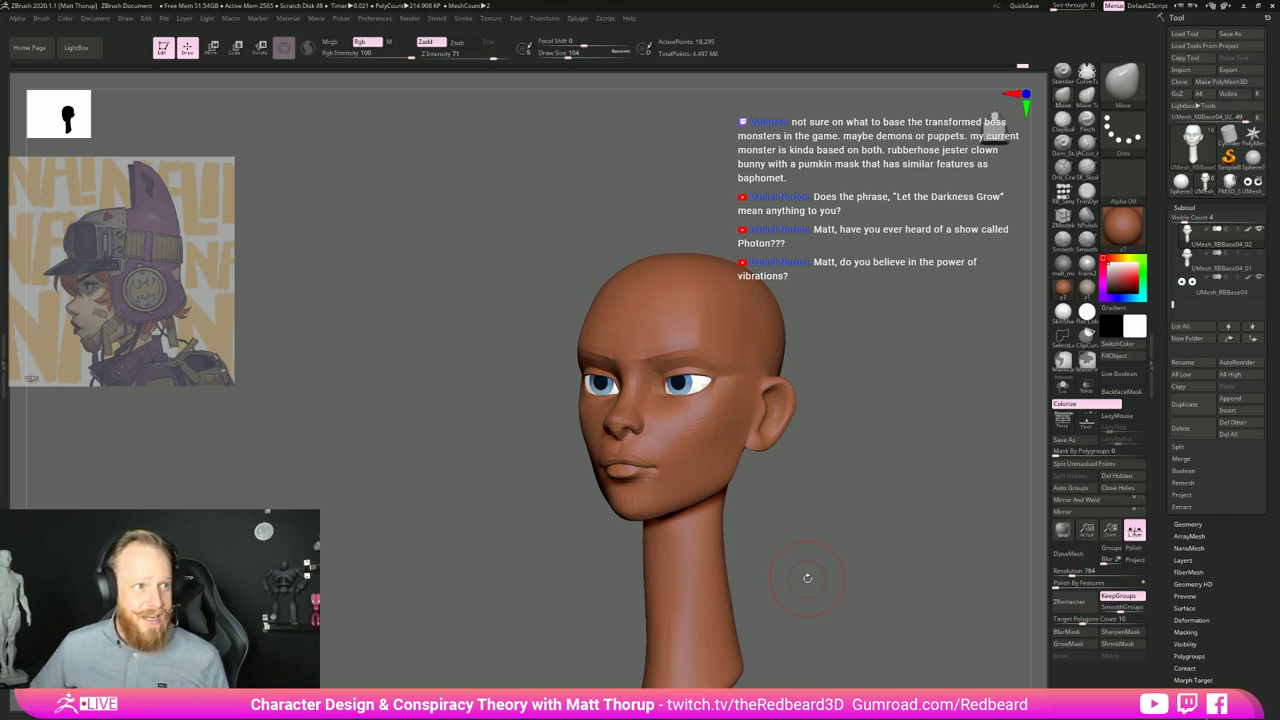
Step: Adjust the cheek, jawline and chin from several angles with the Move brush at draw sizes 71, 94 and 97
{"action": "mouse_move", "coordinate": [791, 451]}
{"action": "left_mouse_down"}
{"action": "mouse_move", "coordinate": [821, 471]}
{"action": "mouse_move", "coordinate": [756, 458]}
{"action": "left_mouse_up"}
{"action": "key", "text": "s"}
{"action": "right_click_drag", "start_coordinate": [690, 428], "coordinate": [710, 470]}
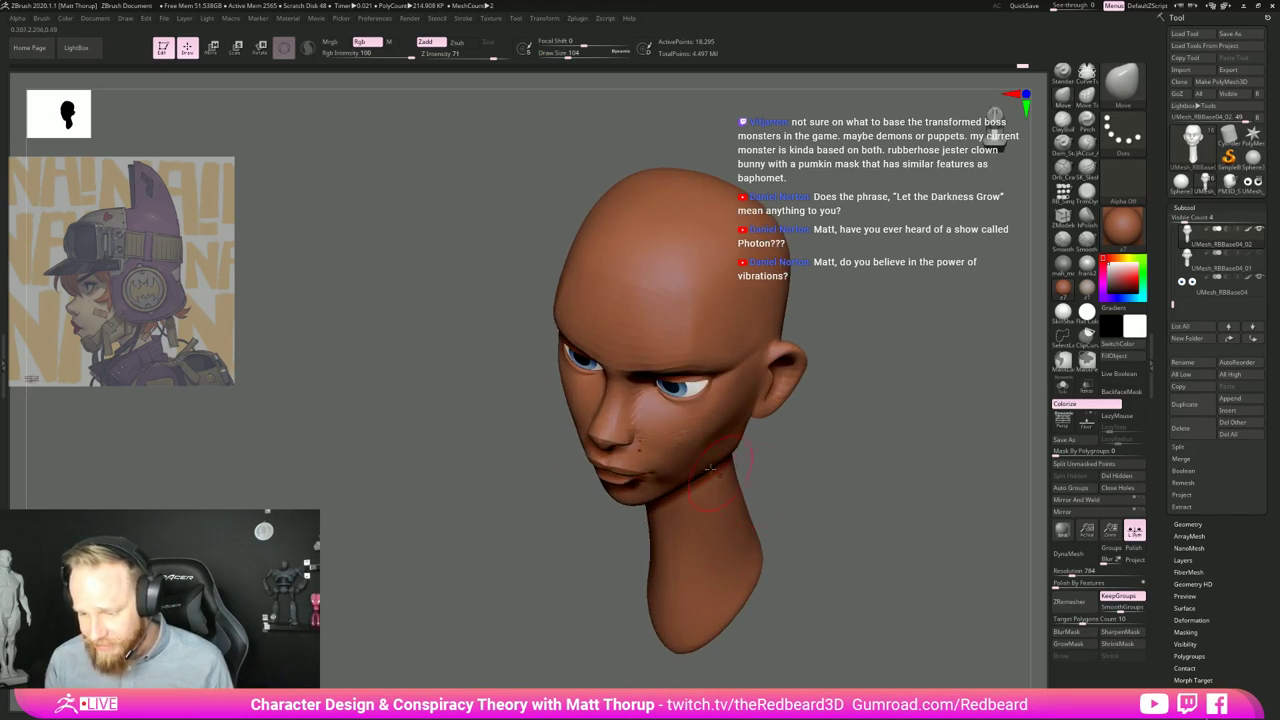
{"action": "key", "text": "s"}
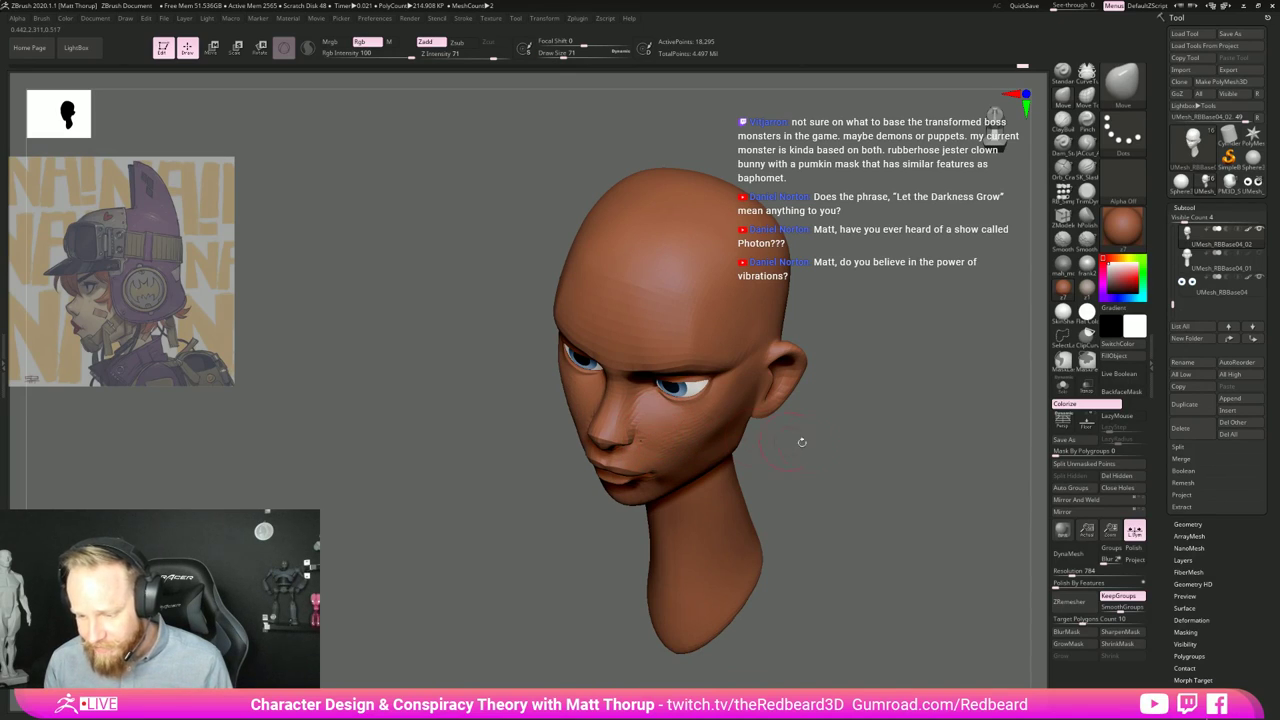
{"action": "left_click_drag", "start_coordinate": [800, 443], "coordinate": [666, 500]}
{"action": "key", "text": "s"}
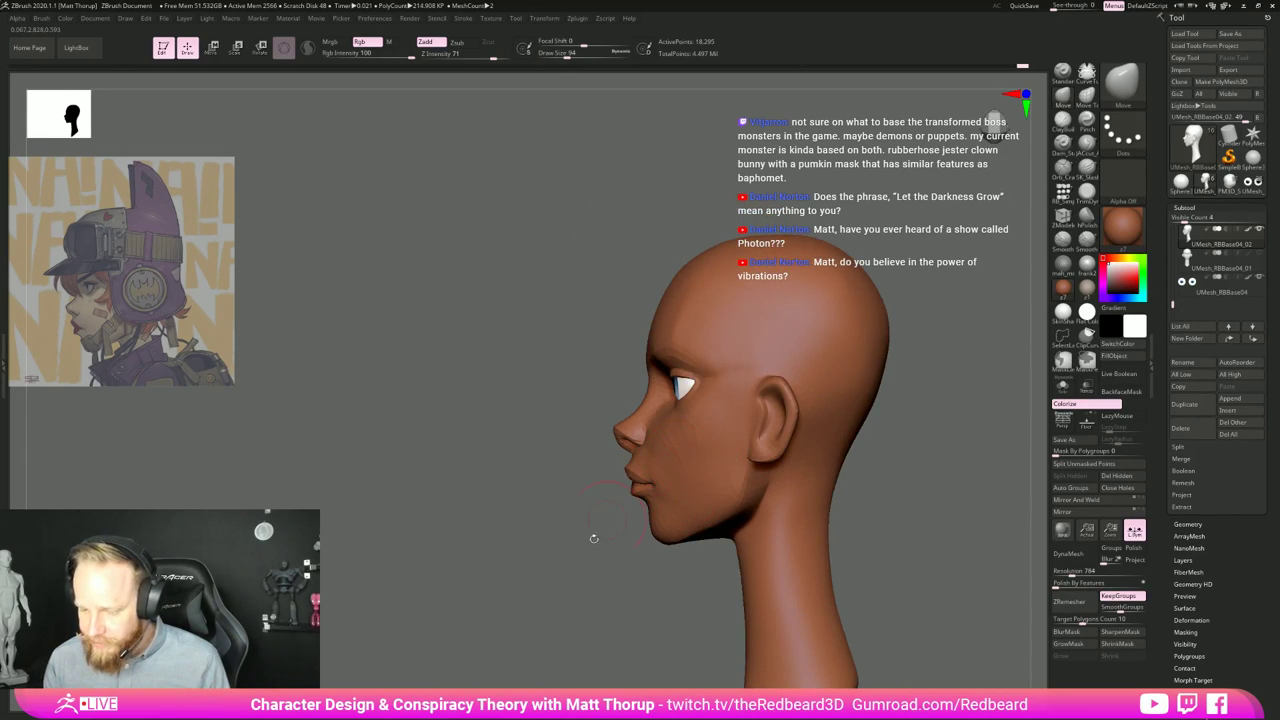
{"action": "left_click_drag", "start_coordinate": [595, 539], "coordinate": [672, 498]}
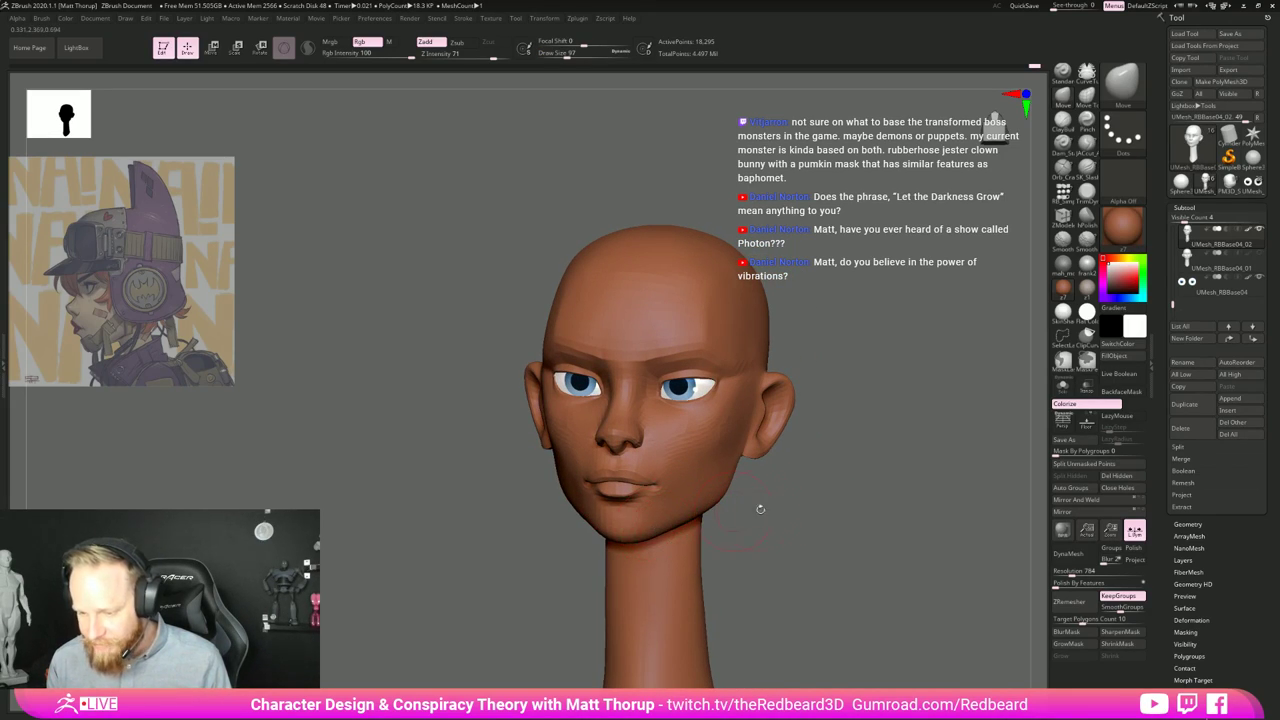
Step: Turn on perspective and adjust the jaw and earlobe area in profile with the Move brush at draw size 80
{"action": "mouse_move", "coordinate": [757, 509]}
{"action": "left_mouse_down", "text": "shift"}
{"action": "mouse_move", "coordinate": [790, 500]}
{"action": "mouse_move", "coordinate": [760, 489]}
{"action": "mouse_move", "coordinate": [854, 522]}
{"action": "mouse_move", "coordinate": [854, 551]}
{"action": "mouse_move", "coordinate": [837, 551]}
{"action": "mouse_move", "coordinate": [880, 506]}
{"action": "mouse_move", "coordinate": [853, 529]}
{"action": "left_mouse_up", "text": "shift"}
{"action": "key", "text": "p"}
{"action": "key", "text": "s"}
{"action": "left_click", "coordinate": [647, 446]}
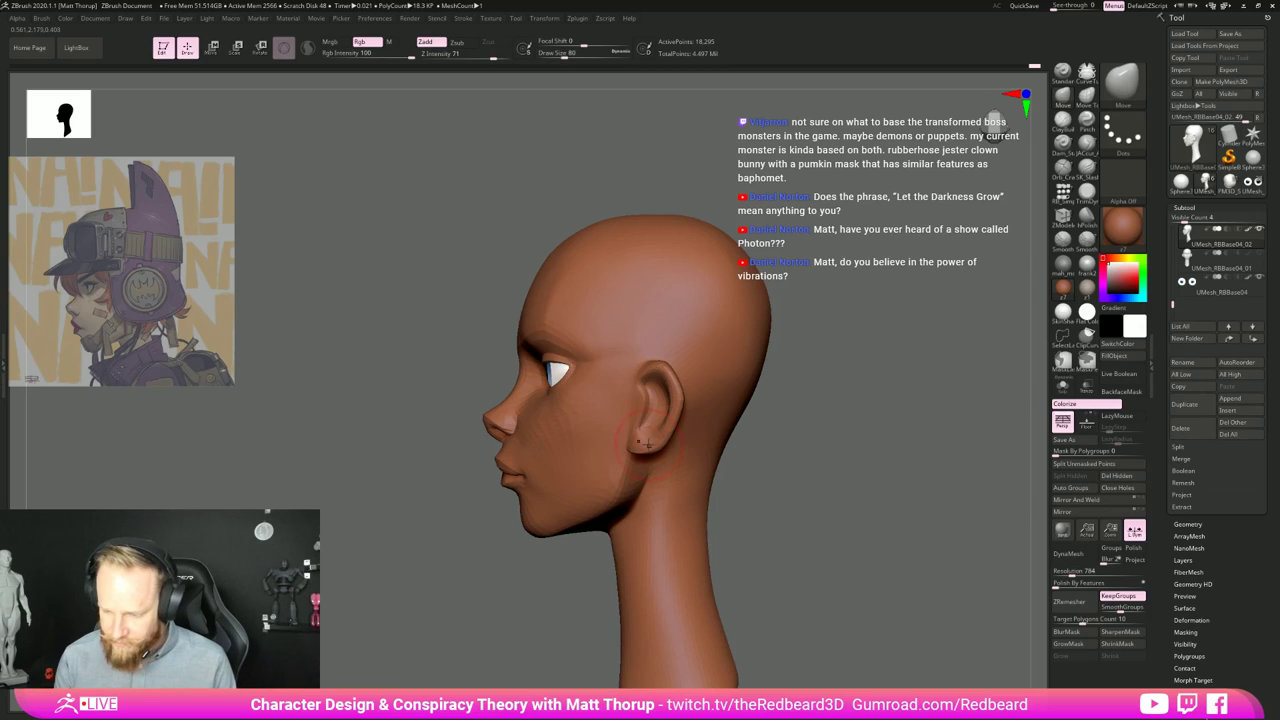
{"action": "left_click_drag", "start_coordinate": [831, 471], "coordinate": [851, 480]}
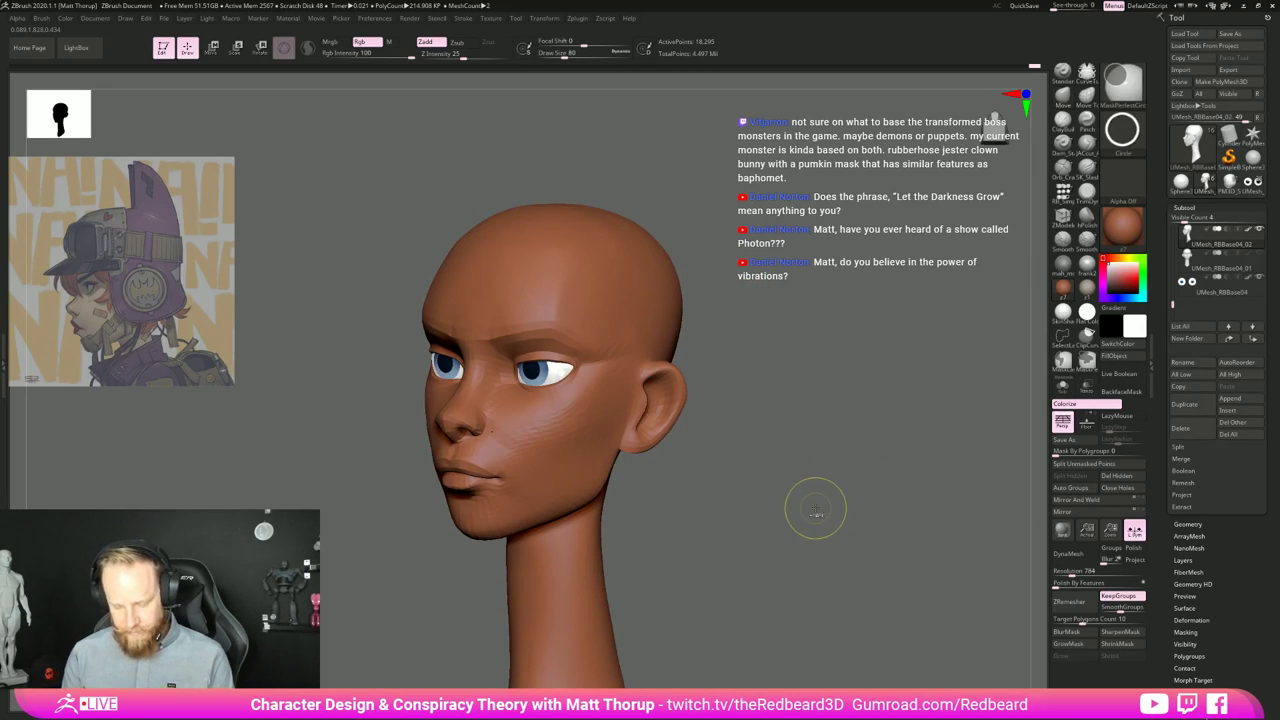
Step: Subdivide the head mesh once and frame the head from the front
{"action": "key", "text": "ctrl+d"}
{"action": "left_click_drag", "start_coordinate": [777, 531], "coordinate": [721, 513], "text": "shift"}
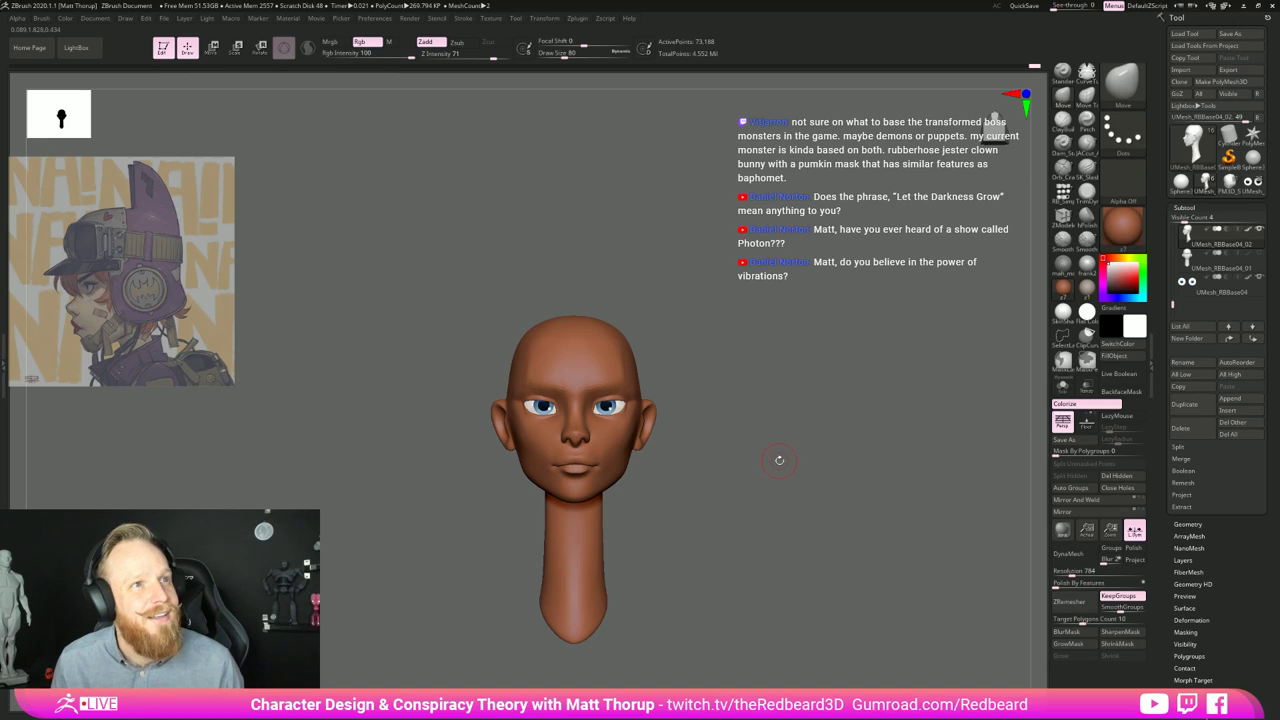
{"action": "mouse_move", "coordinate": [779, 460]}
{"action": "left_mouse_down"}
{"action": "mouse_move", "coordinate": [766, 471]}
{"action": "mouse_move", "coordinate": [808, 488]}
{"action": "left_mouse_up"}
Step: Carve the upper eyelid crease with the JACrus_A brush, reducing the draw size from 29 to 18
{"action": "left_click", "coordinate": [1087, 144]}
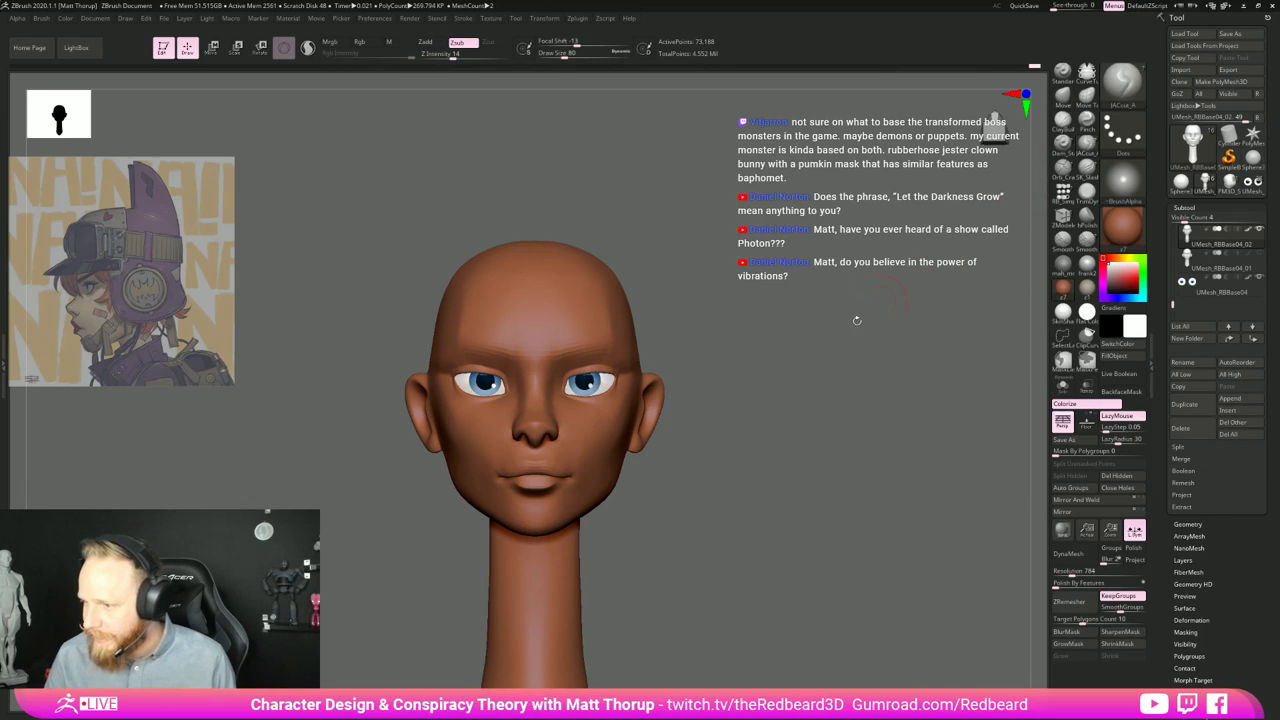
{"action": "left_click_drag", "start_coordinate": [659, 437], "coordinate": [676, 446], "text": "alt"}
{"action": "key", "text": "s"}
{"action": "left_click_drag", "start_coordinate": [586, 388], "coordinate": [577, 391]}
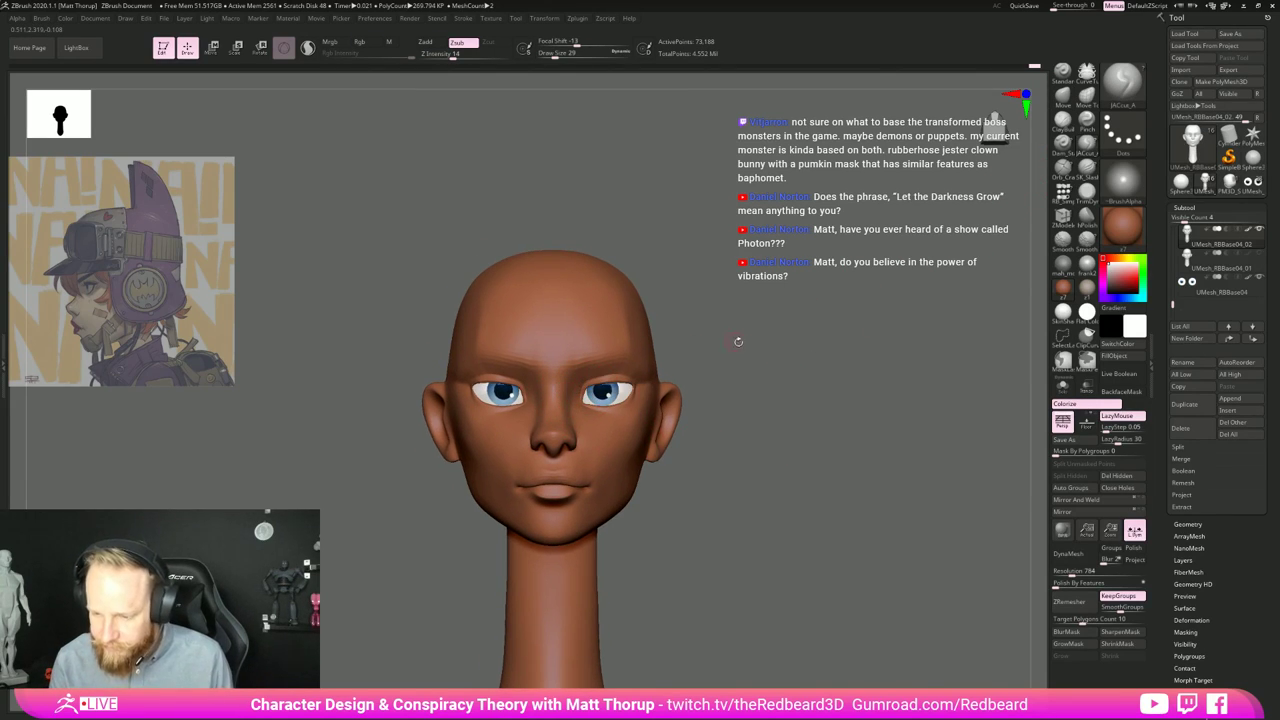
{"action": "left_click_drag", "start_coordinate": [738, 342], "coordinate": [639, 384], "text": "alt"}
{"action": "key", "text": "bracketleft"}
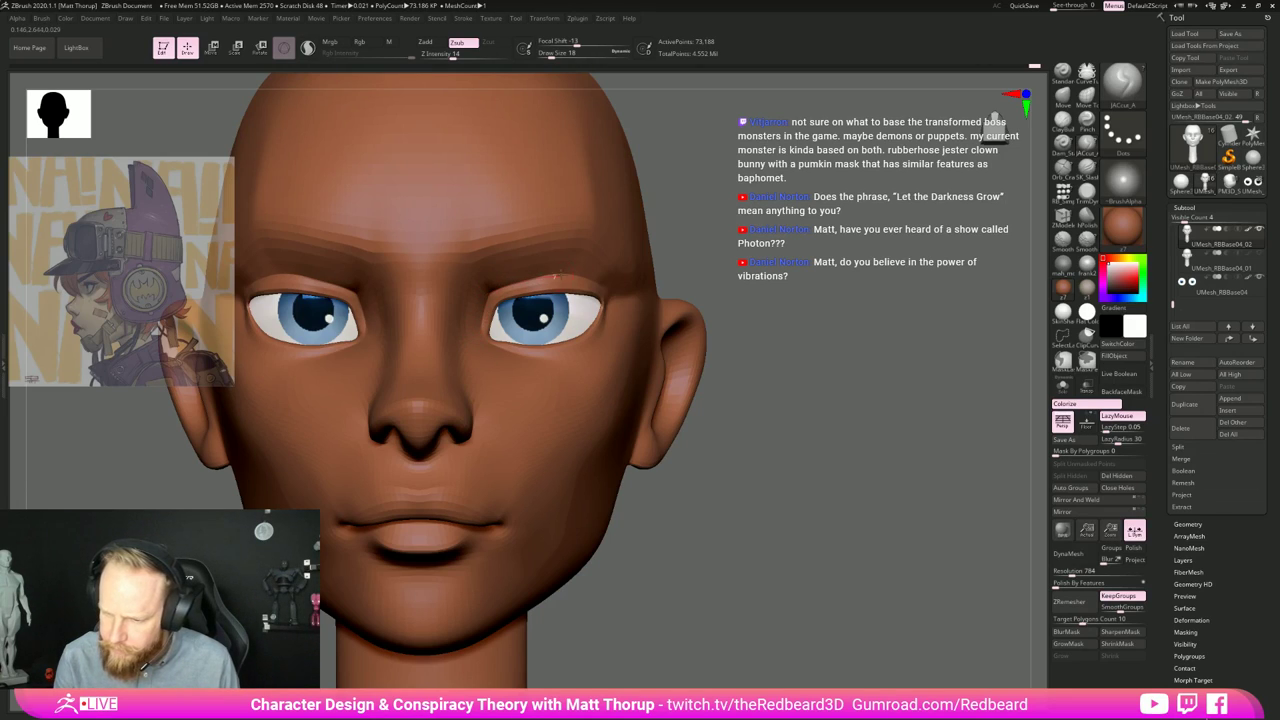
{"action": "left_click_drag", "start_coordinate": [713, 279], "coordinate": [589, 288]}
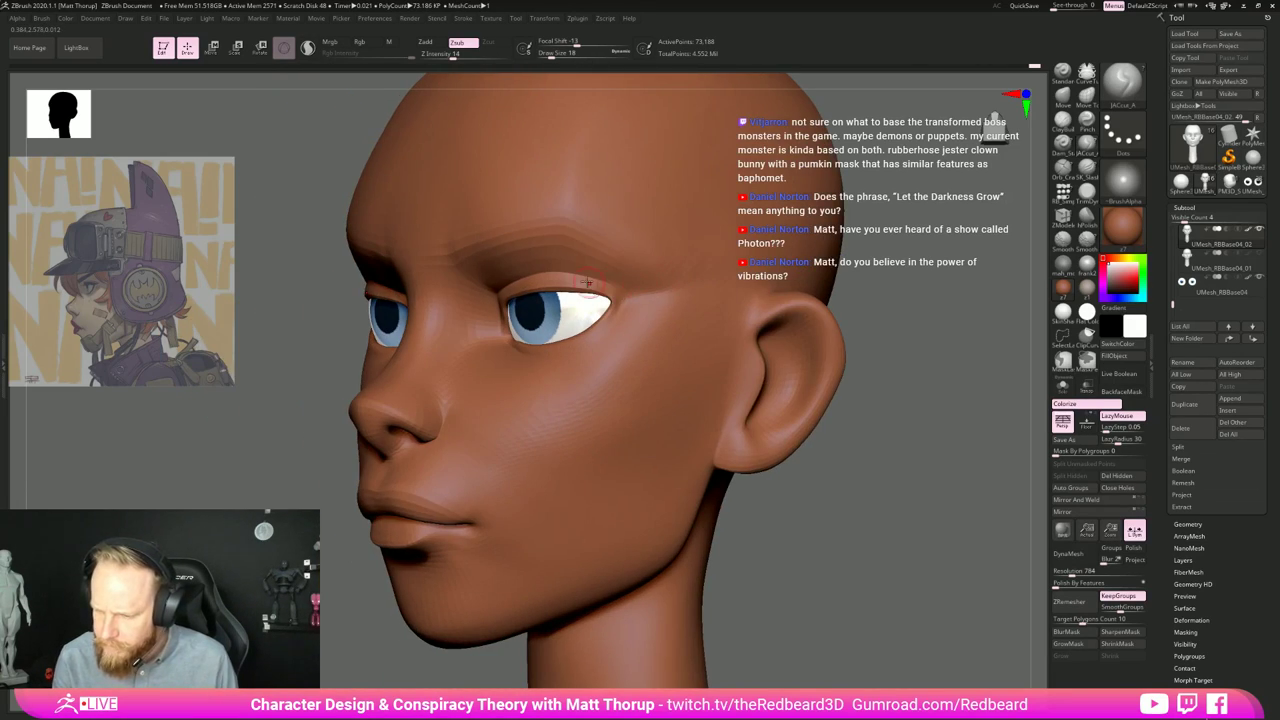
{"action": "key", "text": "shift"}
{"action": "key", "text": "alt"}
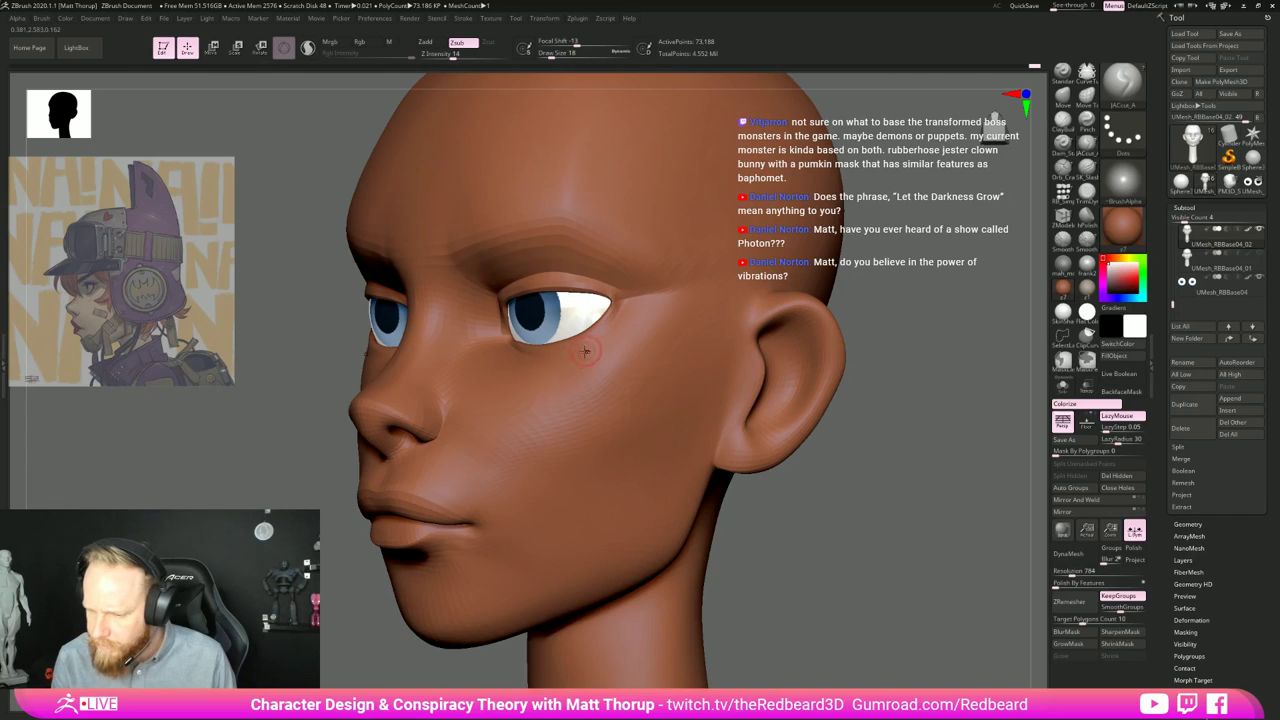
Step: Define the area above the upper lip and the mouth corners with the JACrus_A brush at draw size 18, smoothing the lips
{"action": "left_click_drag", "start_coordinate": [925, 387], "coordinate": [1010, 388]}
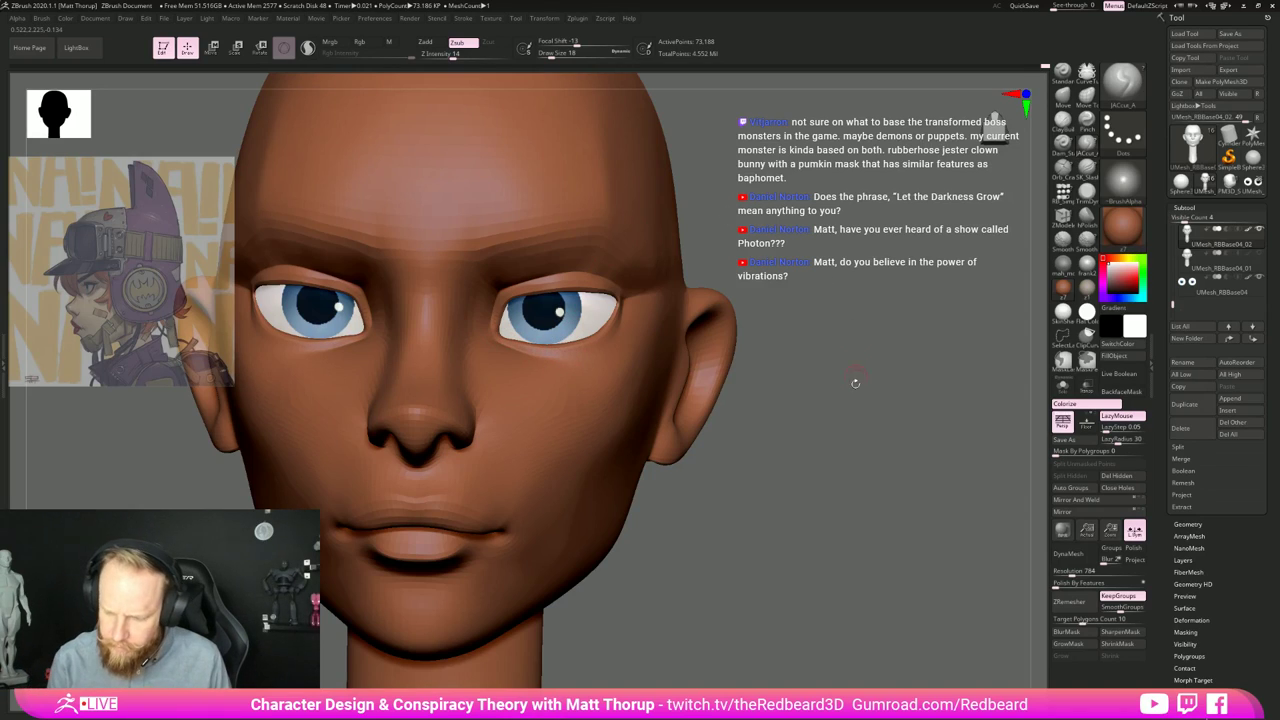
{"action": "left_click_drag", "start_coordinate": [855, 383], "coordinate": [726, 510]}
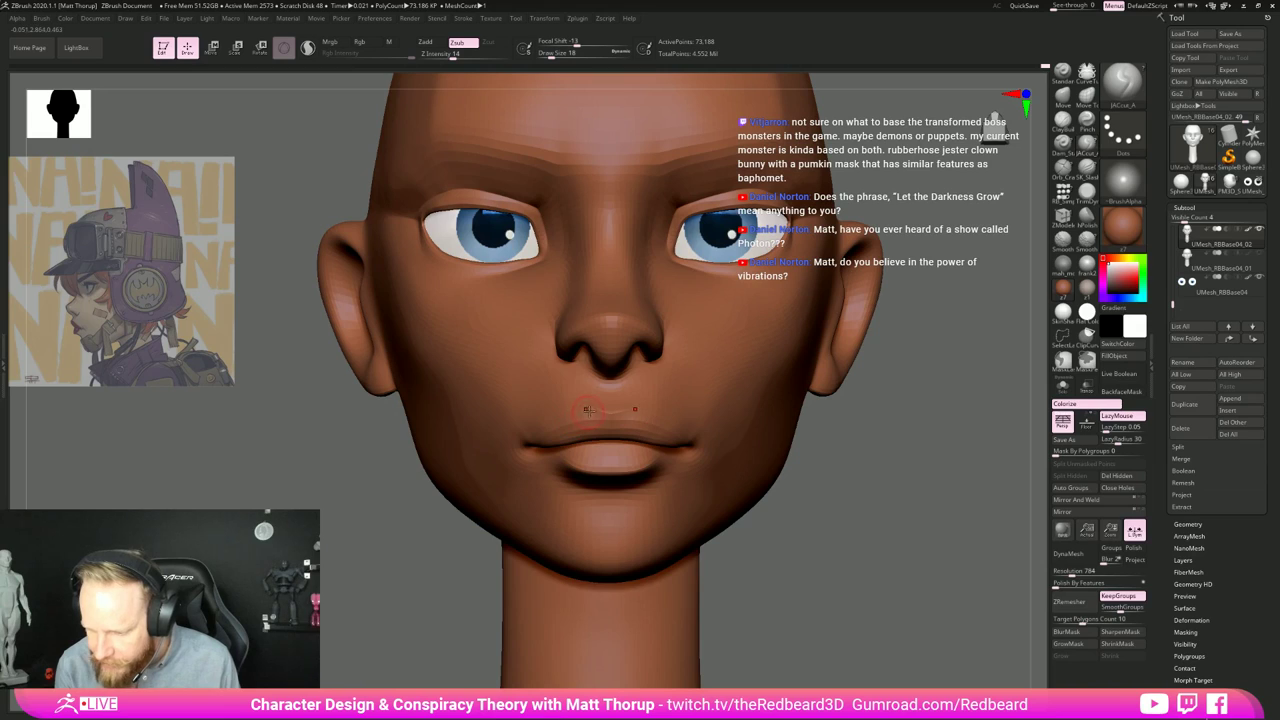
{"action": "left_click_drag", "start_coordinate": [423, 554], "coordinate": [530, 550]}
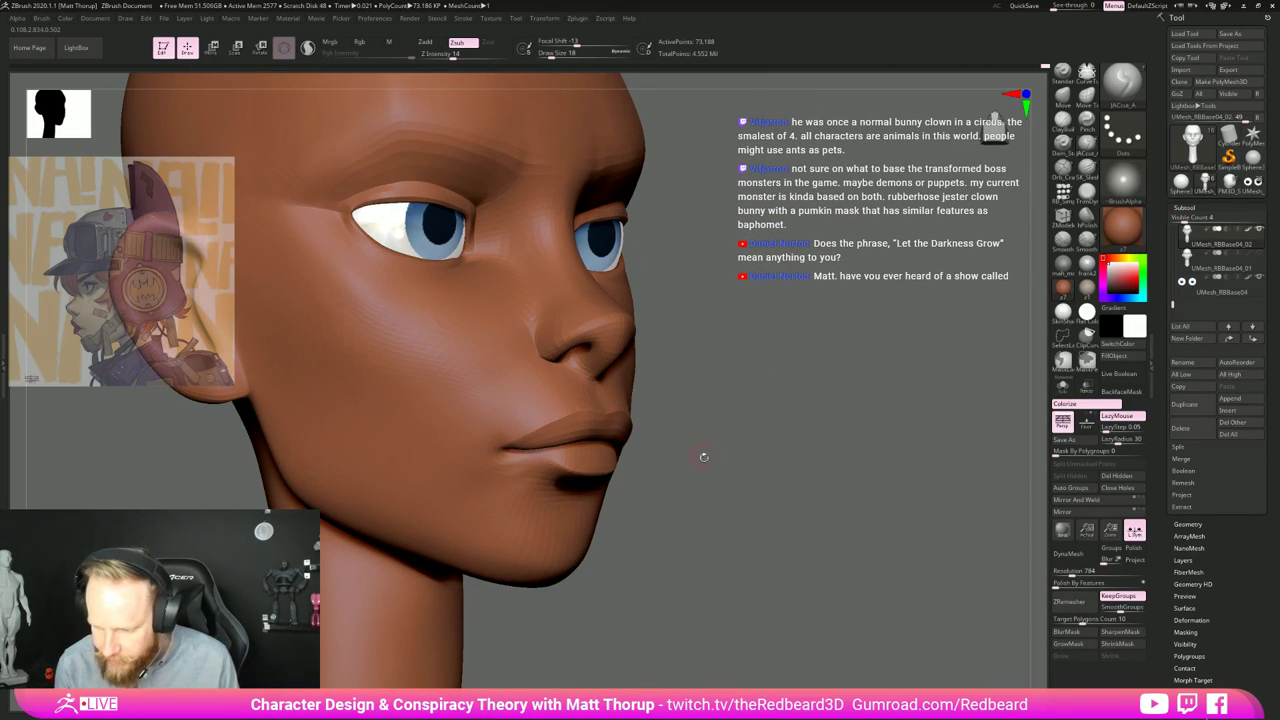
{"action": "left_click_drag", "start_coordinate": [703, 457], "coordinate": [556, 474]}
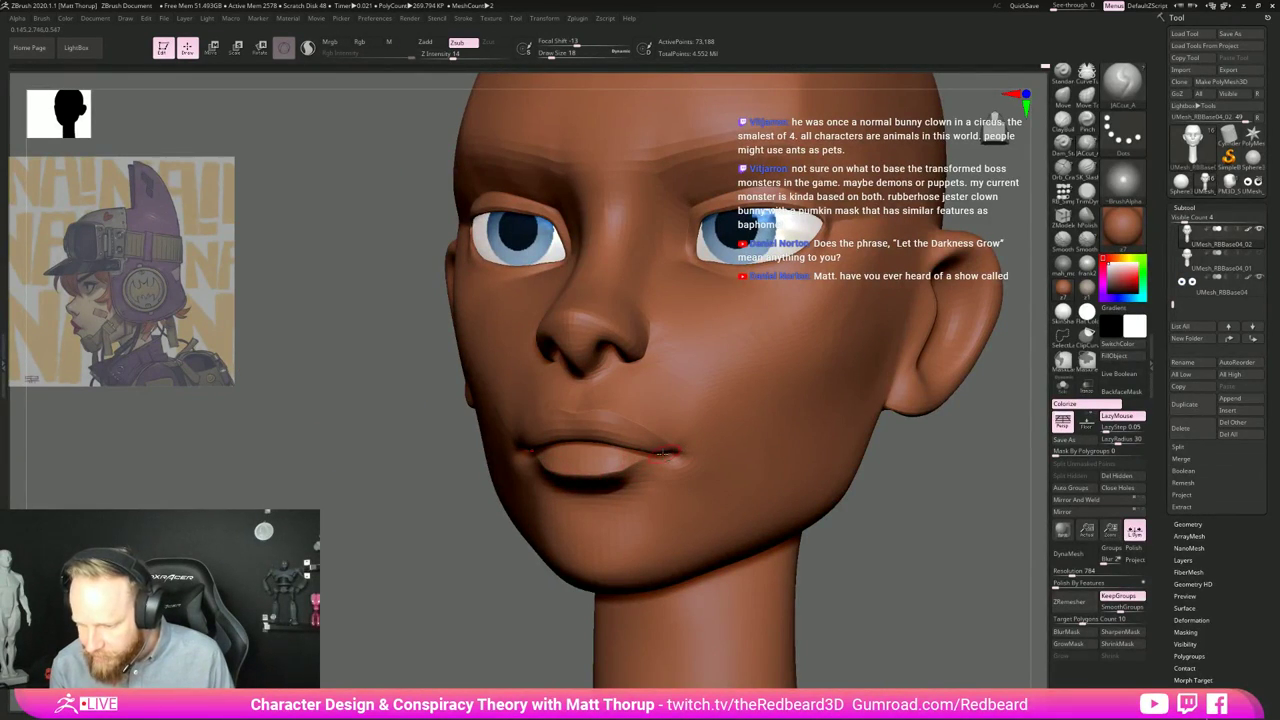
{"action": "key", "text": "shift"}
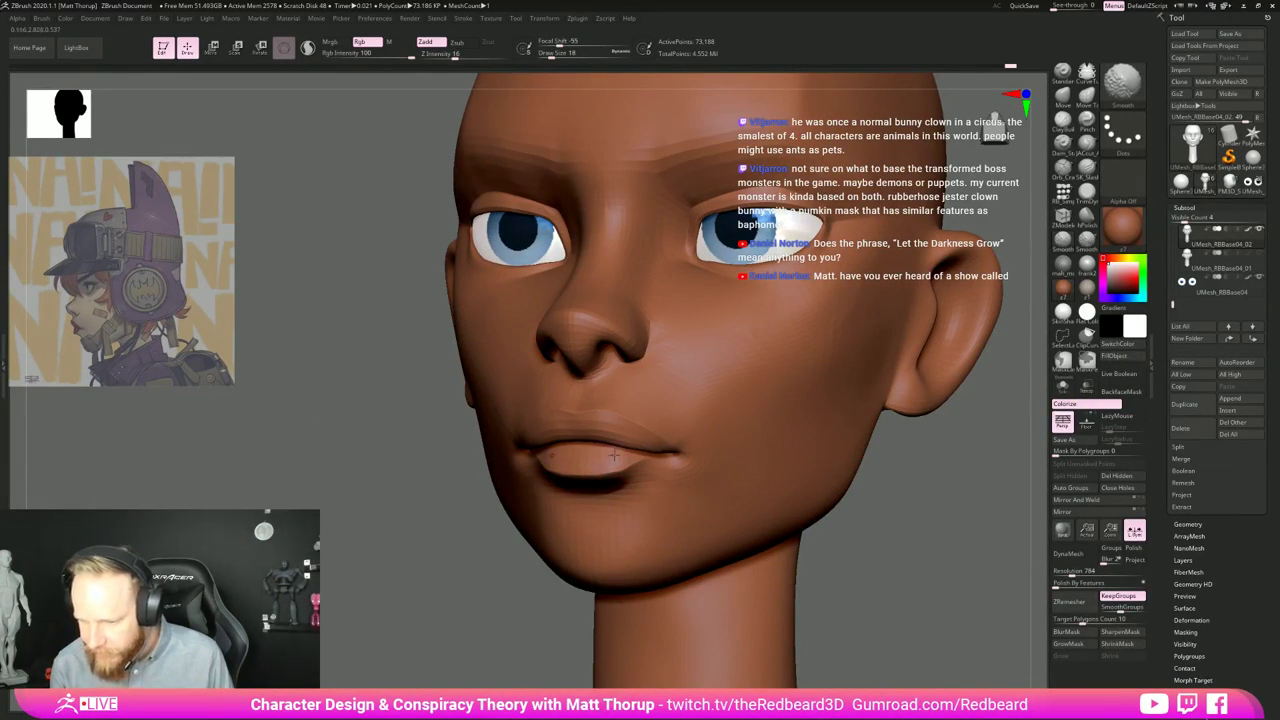
Step: Smooth the underside of the lower lip and carve the crease beneath it with the JACrus_A brush at draw size 37
{"action": "key", "text": "f"}
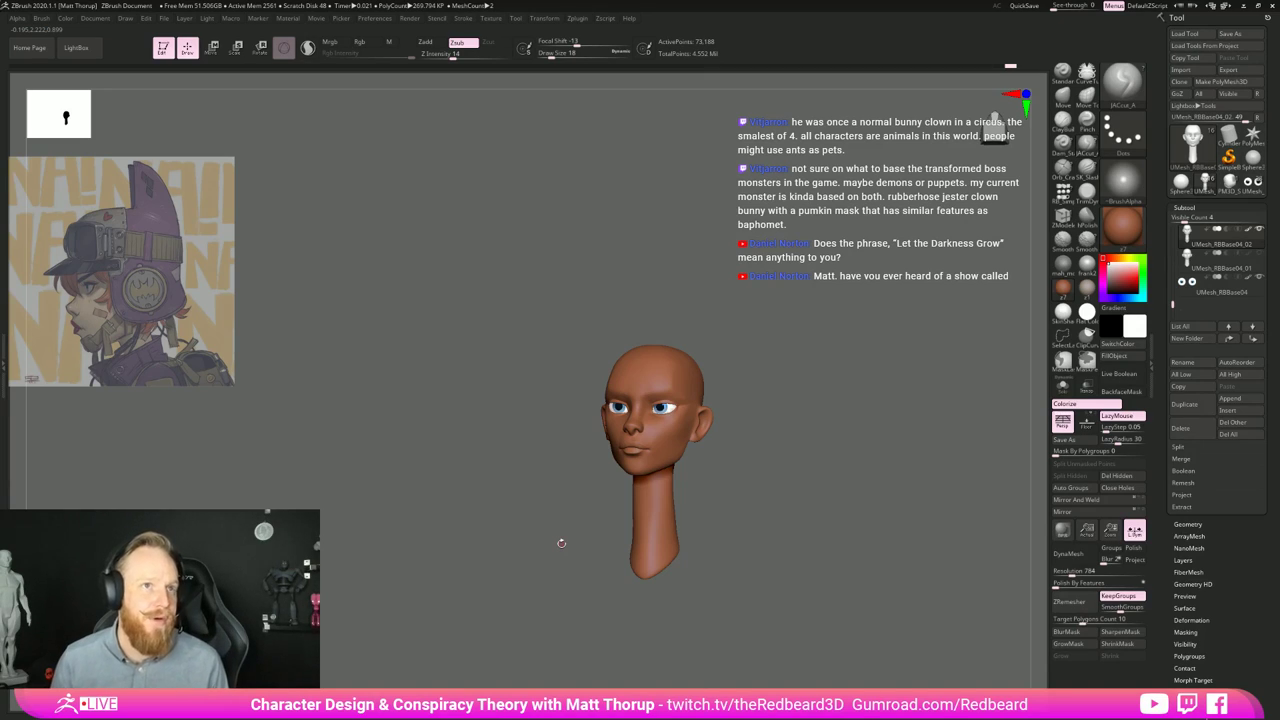
{"action": "left_click_drag", "start_coordinate": [892, 548], "coordinate": [663, 620]}
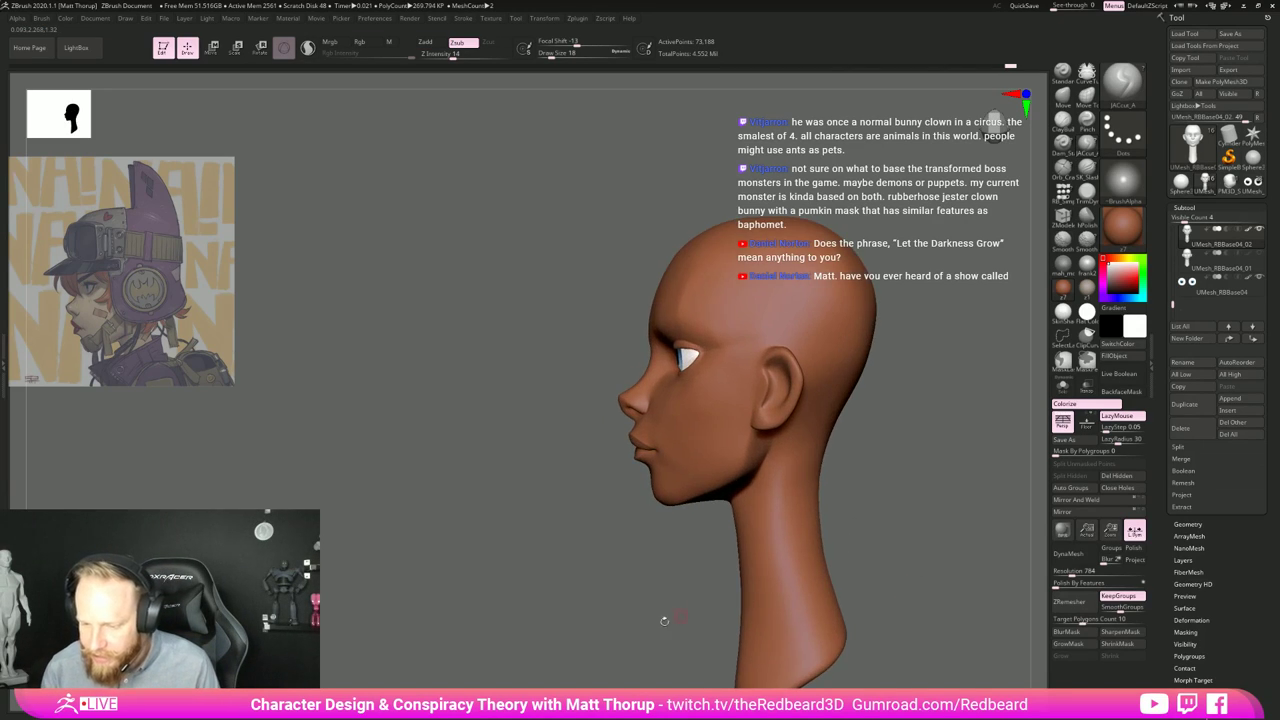
{"action": "mouse_move", "coordinate": [490, 630]}
{"action": "left_mouse_down", "text": "shift"}
{"action": "mouse_move", "coordinate": [603, 628]}
{"action": "mouse_move", "coordinate": [590, 470]}
{"action": "left_mouse_up", "text": "shift"}
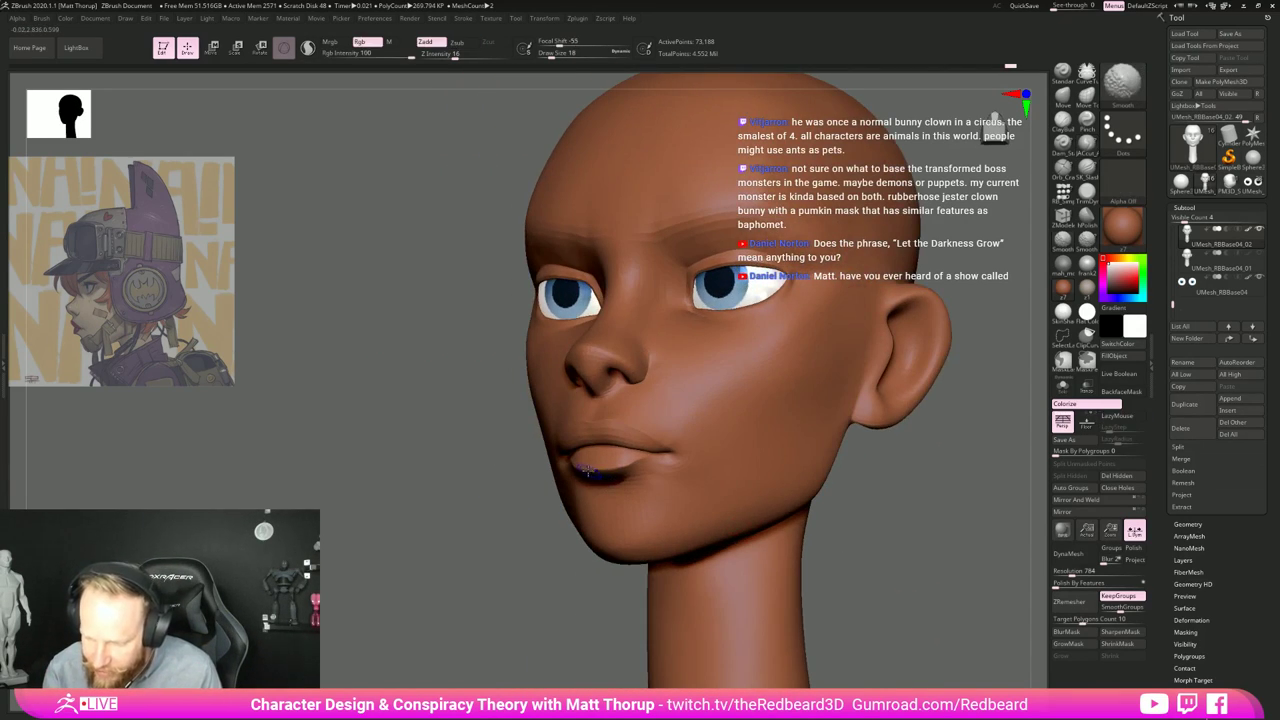
{"action": "mouse_move", "coordinate": [482, 560]}
{"action": "left_mouse_down"}
{"action": "mouse_move", "coordinate": [831, 463]}
{"action": "mouse_move", "coordinate": [705, 475]}
{"action": "left_mouse_up"}
{"action": "key", "text": "s"}
{"action": "left_click_drag", "start_coordinate": [591, 485], "coordinate": [598, 485]}
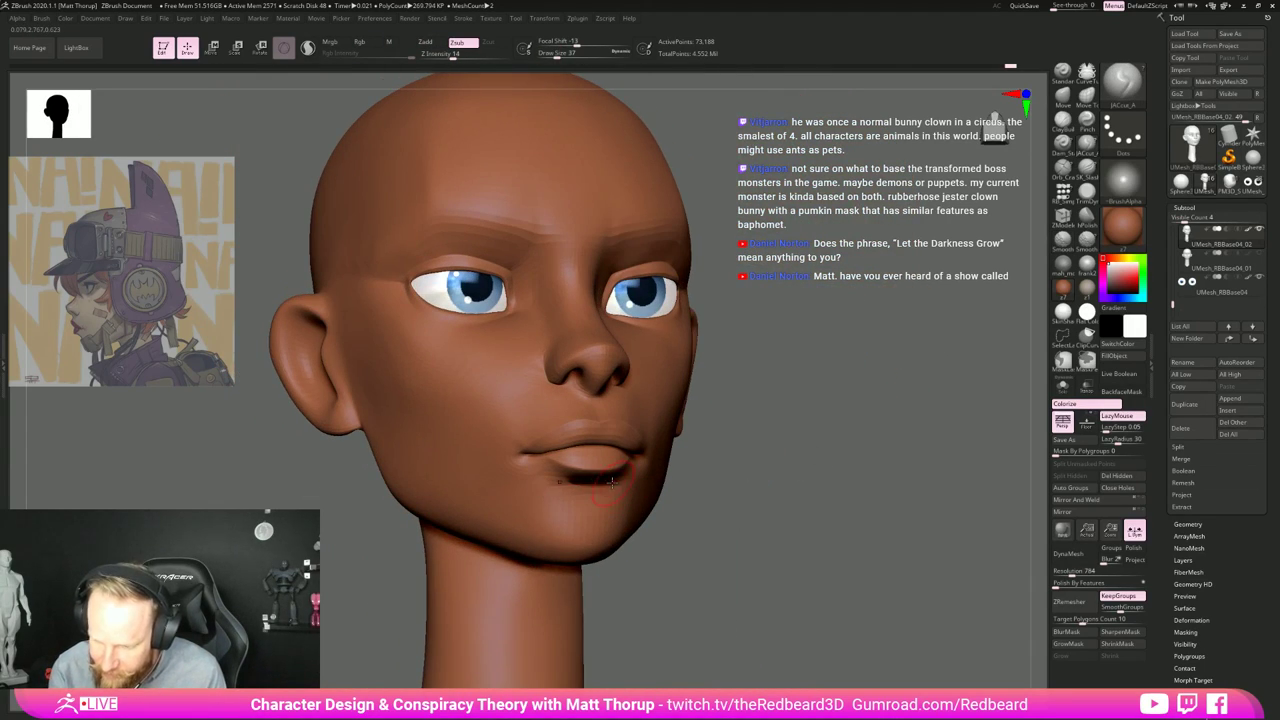
Step: Sculpt the cheek area beside the mouth corner at draw size 35 and smooth the strokes into the surface
{"action": "left_click_drag", "start_coordinate": [781, 537], "coordinate": [791, 606]}
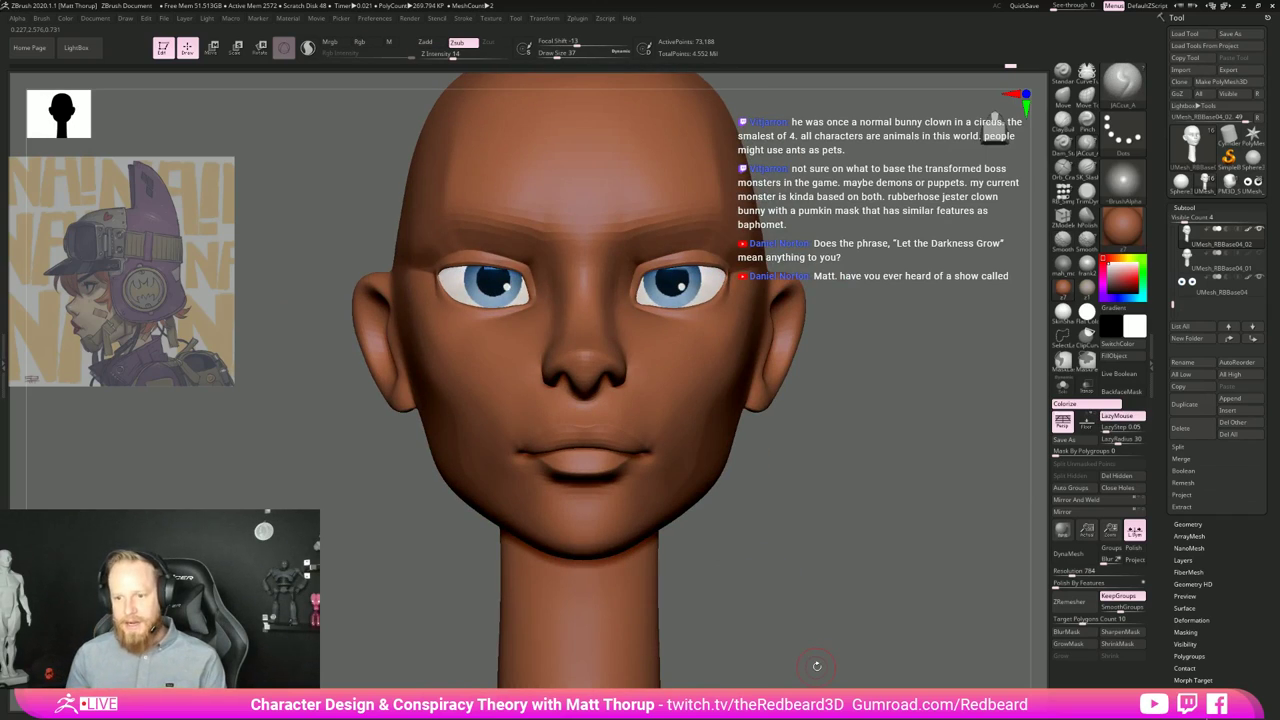
{"action": "left_click_drag", "start_coordinate": [876, 559], "coordinate": [742, 467], "text": "alt"}
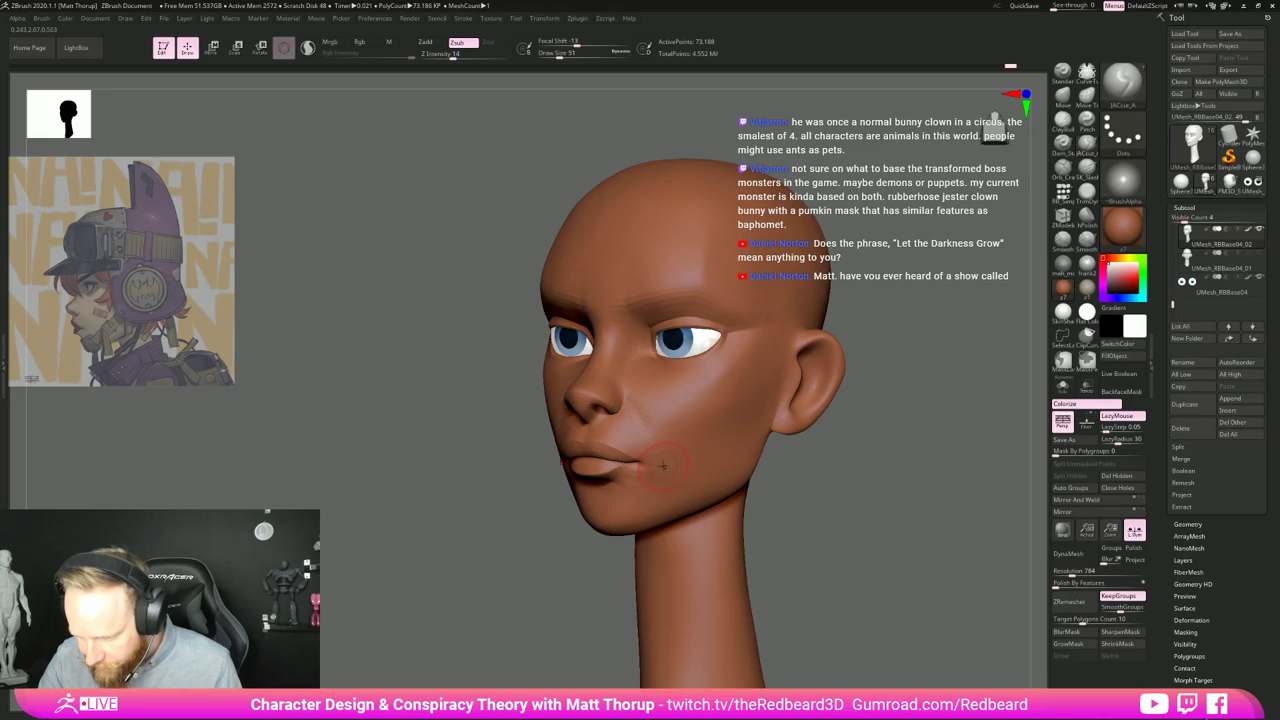
{"action": "key", "text": "s"}
{"action": "left_click_drag", "start_coordinate": [627, 400], "coordinate": [629, 400]}
{"action": "mouse_move", "coordinate": [629, 402]}
{"action": "left_mouse_down"}
{"action": "mouse_move", "coordinate": [658, 454]}
{"action": "mouse_move", "coordinate": [634, 404]}
{"action": "left_mouse_up"}
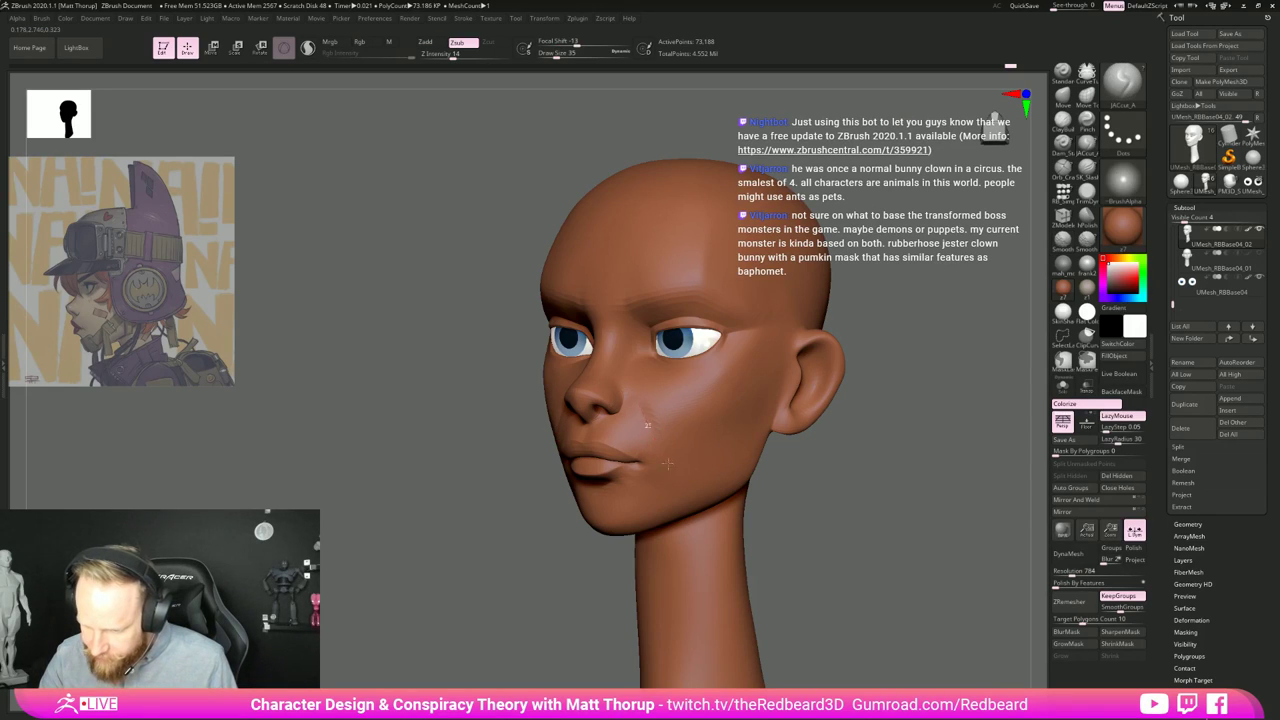
{"action": "key", "text": "shift"}
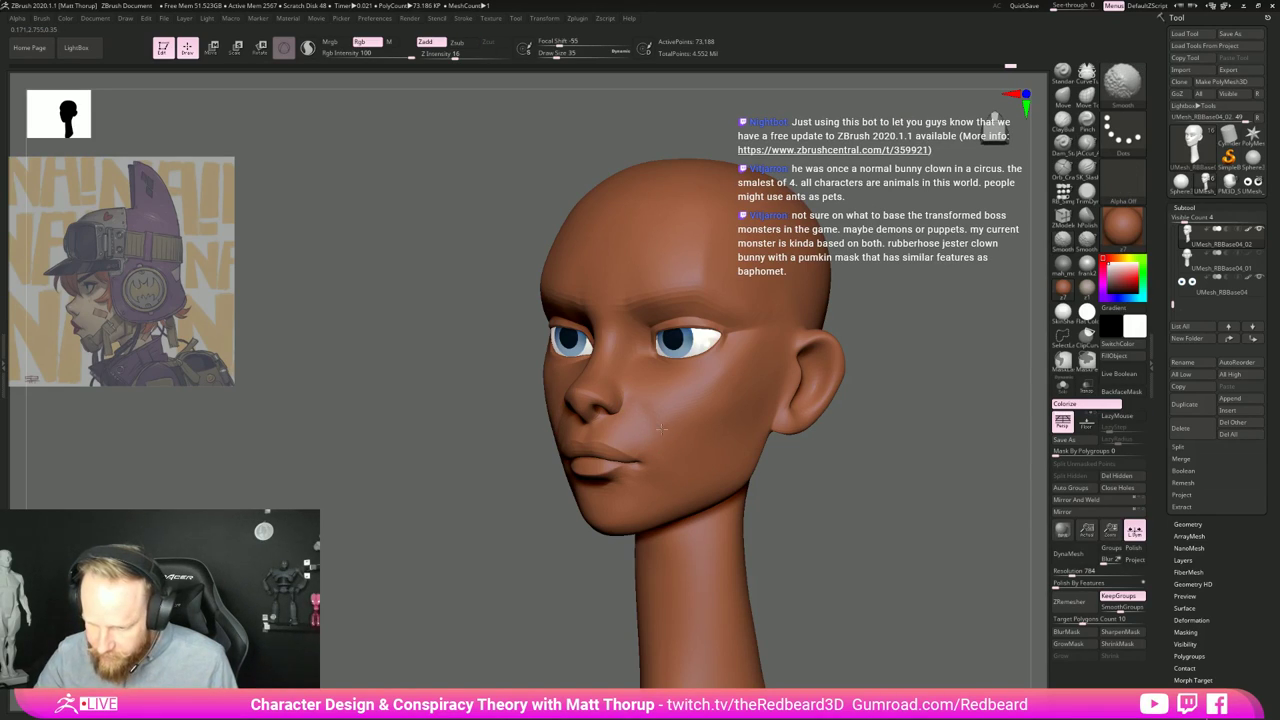
{"action": "left_click_drag", "start_coordinate": [646, 428], "coordinate": [654, 457], "text": "shift"}
{"action": "mouse_move", "coordinate": [840, 487]}
{"action": "left_mouse_down", "text": "shift"}
{"action": "mouse_move", "coordinate": [908, 500]}
{"action": "mouse_move", "coordinate": [780, 517]}
{"action": "mouse_move", "coordinate": [837, 545]}
{"action": "mouse_move", "coordinate": [863, 537]}
{"action": "mouse_move", "coordinate": [849, 560]}
{"action": "mouse_move", "coordinate": [715, 520]}
{"action": "left_mouse_up", "text": "shift"}
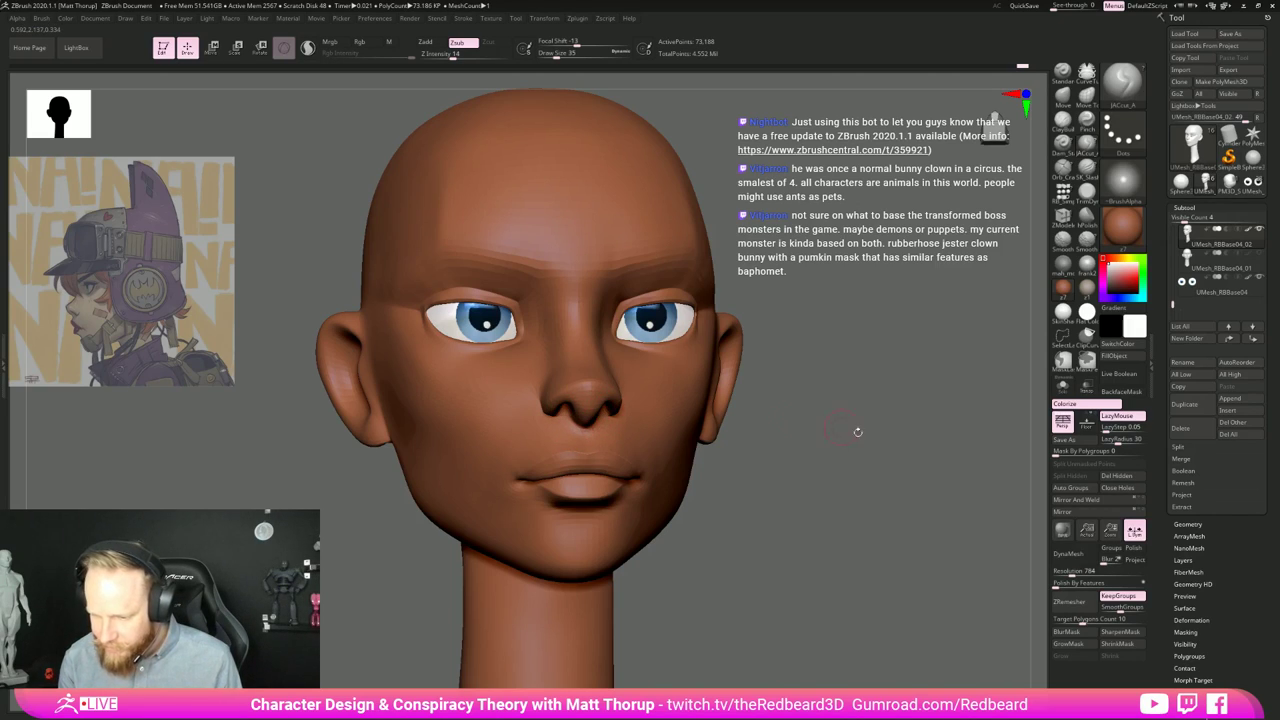
Step: Build up the inner end of the brow ridge at draw size 46 and smooth it toward the nose bridge
{"action": "right_click_drag", "start_coordinate": [858, 432], "coordinate": [623, 431]}
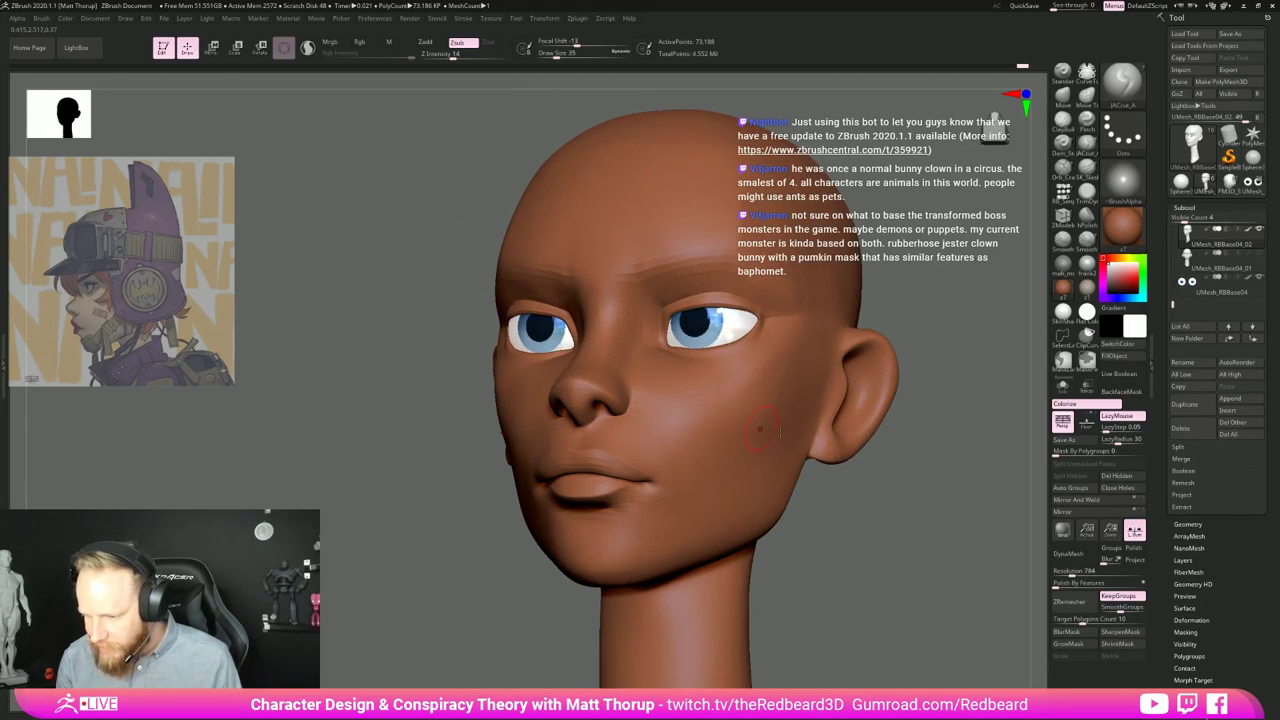
{"action": "right_click_drag", "start_coordinate": [760, 429], "coordinate": [672, 432]}
{"action": "mouse_move", "coordinate": [794, 571]}
{"action": "right_mouse_down", "text": "ctrl"}
{"action": "mouse_move", "coordinate": [545, 621]}
{"action": "mouse_move", "coordinate": [778, 592]}
{"action": "mouse_move", "coordinate": [800, 565]}
{"action": "mouse_move", "coordinate": [772, 535]}
{"action": "mouse_move", "coordinate": [862, 575]}
{"action": "mouse_move", "coordinate": [723, 501]}
{"action": "right_mouse_up", "text": "ctrl"}
{"action": "key", "text": "s"}
{"action": "key", "text": "]"}
{"action": "key", "text": "]"}
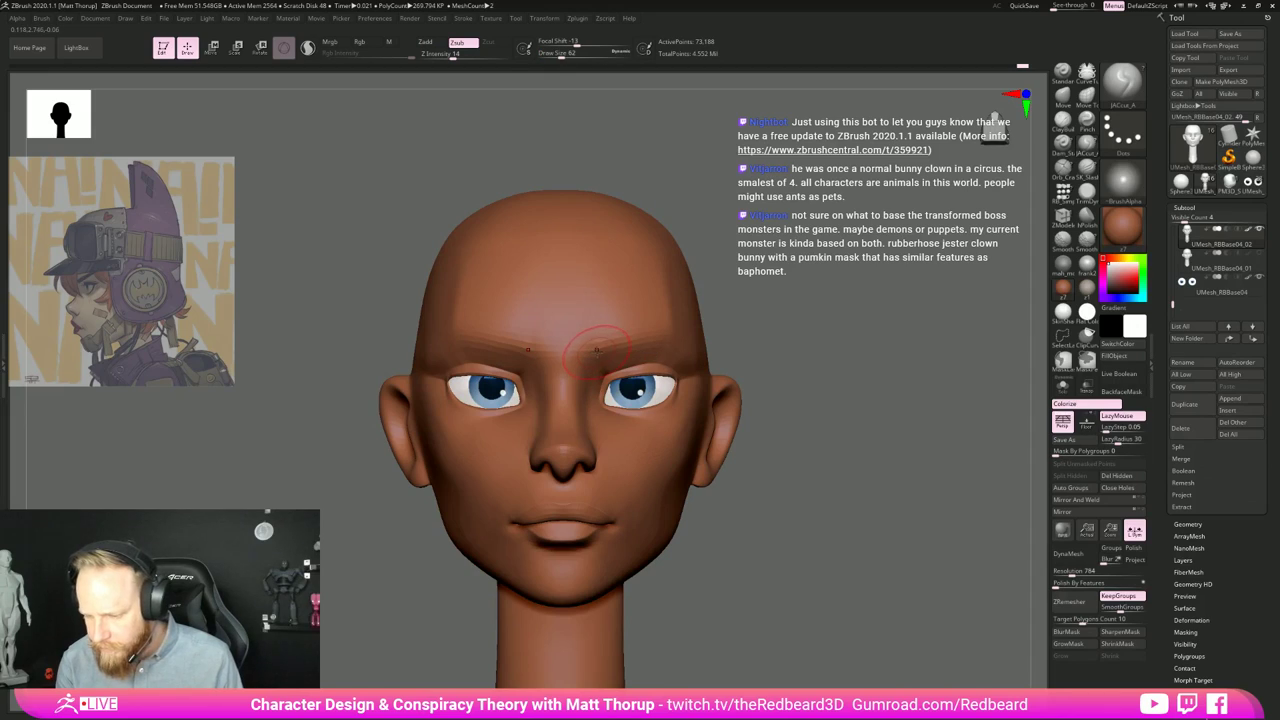
{"action": "right_click_drag", "start_coordinate": [629, 343], "coordinate": [712, 344]}
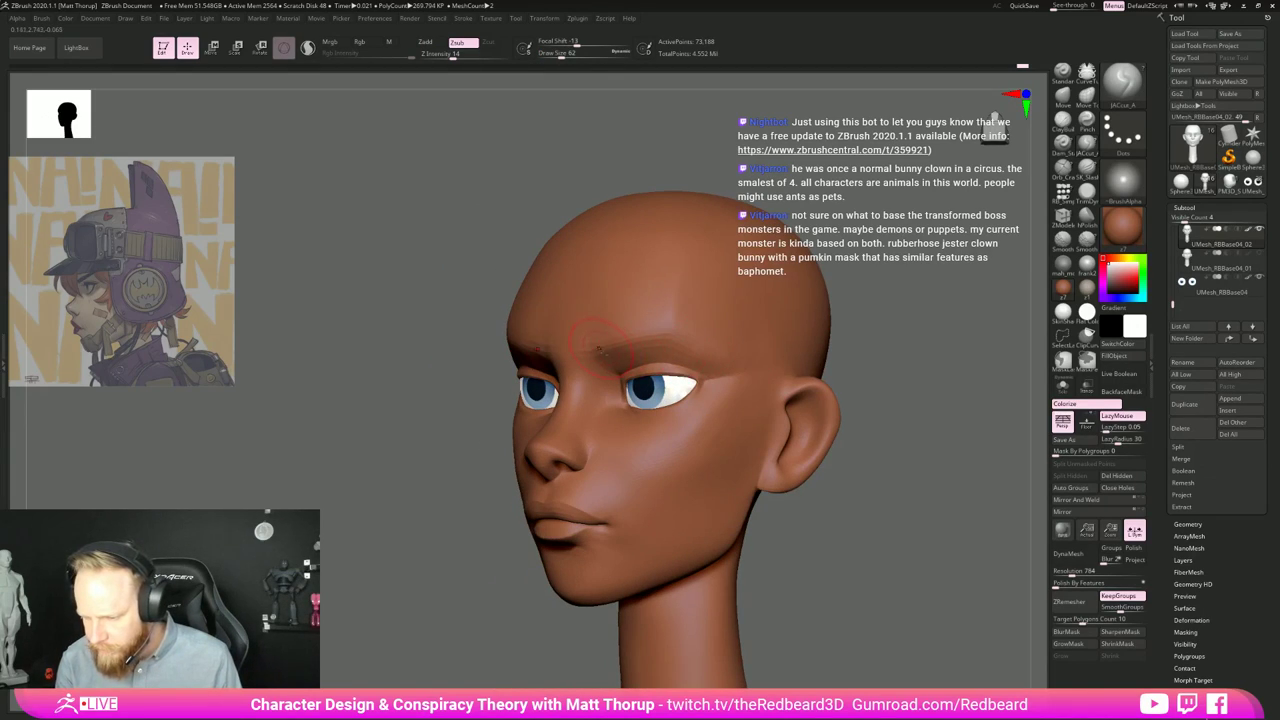
{"action": "key", "text": "s"}
{"action": "left_click", "coordinate": [700, 363]}
{"action": "left_click_drag", "start_coordinate": [669, 353], "coordinate": [687, 349], "text": "shift"}
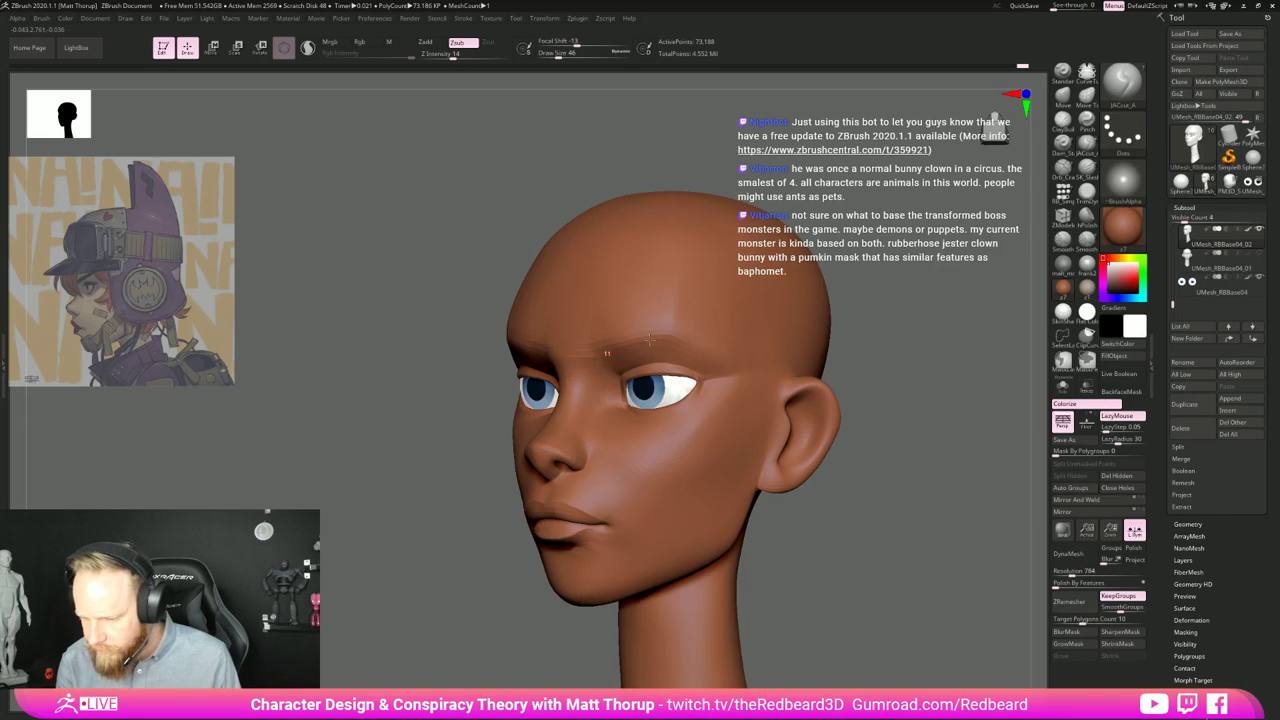
{"action": "key", "text": "shift"}
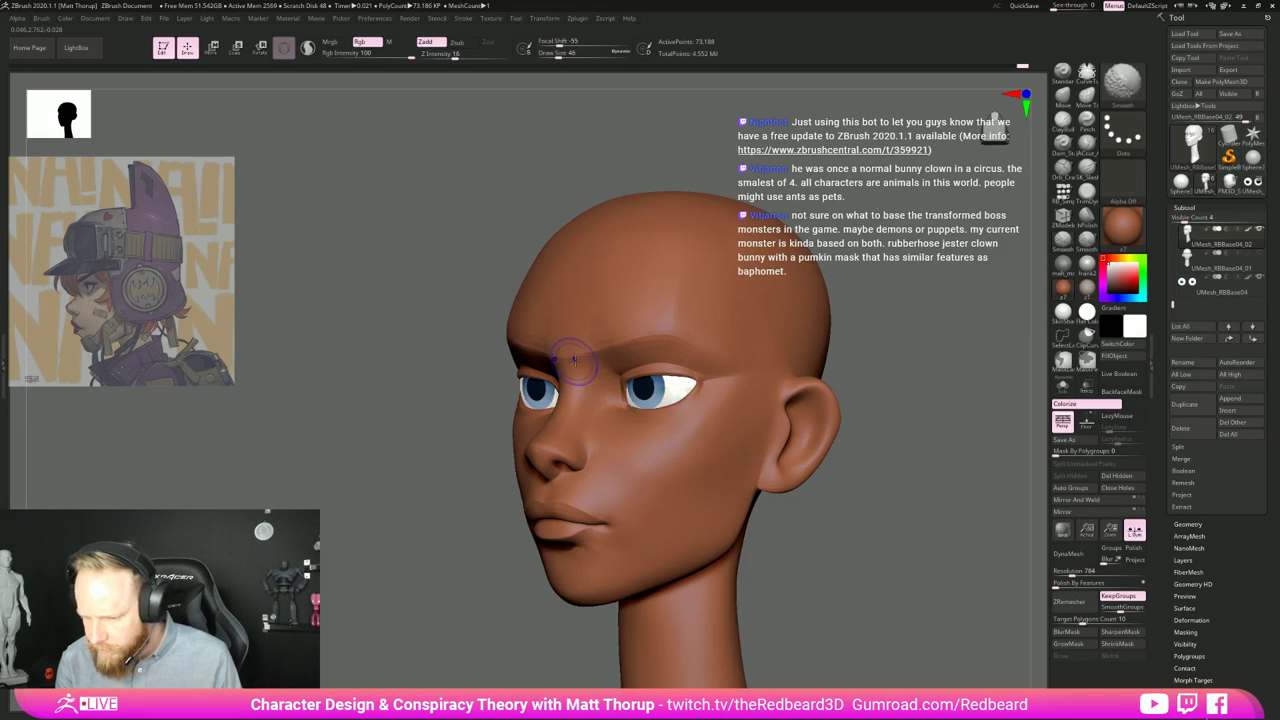
Step: Reshape the brow ridge above the inner eye with the Move brush, working from below and above
{"action": "mouse_move", "coordinate": [862, 320]}
{"action": "left_mouse_down"}
{"action": "mouse_move", "coordinate": [943, 352]}
{"action": "mouse_move", "coordinate": [925, 314]}
{"action": "mouse_move", "coordinate": [901, 327]}
{"action": "left_mouse_up"}
{"action": "key", "text": "b"}
{"action": "key", "text": "m"}
{"action": "key", "text": "v"}
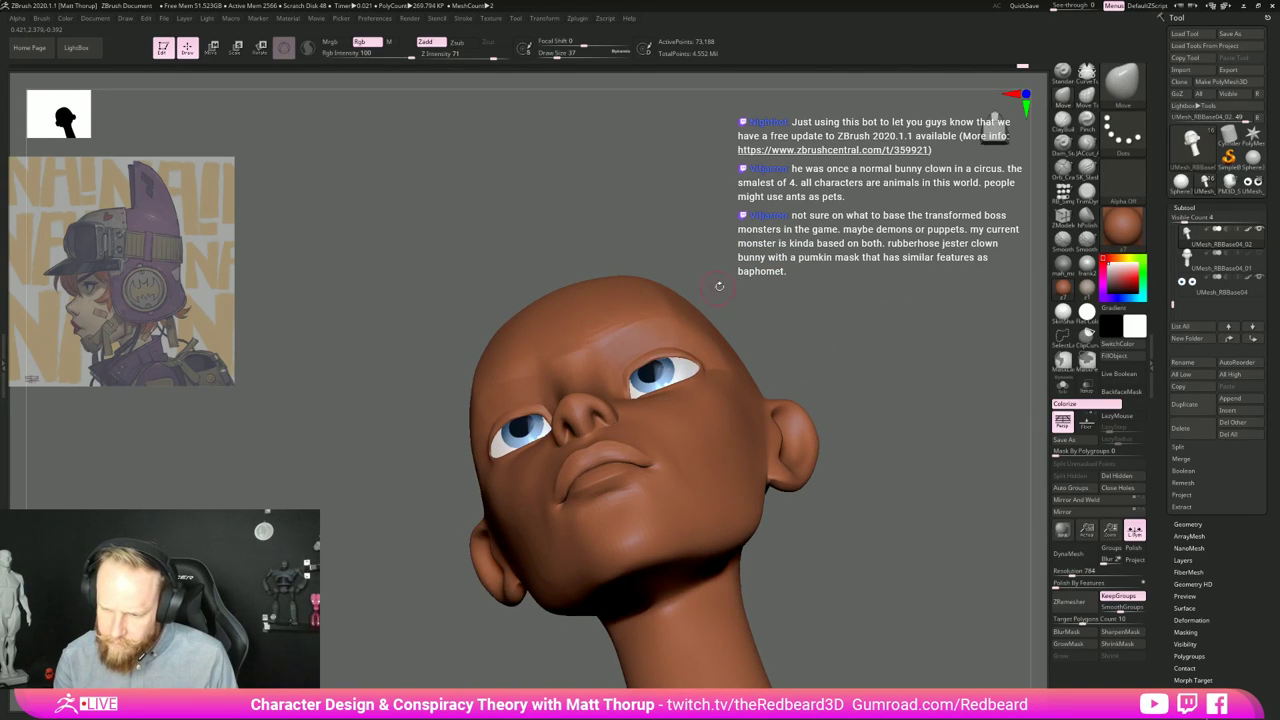
{"action": "left_click_drag", "start_coordinate": [716, 285], "coordinate": [640, 282]}
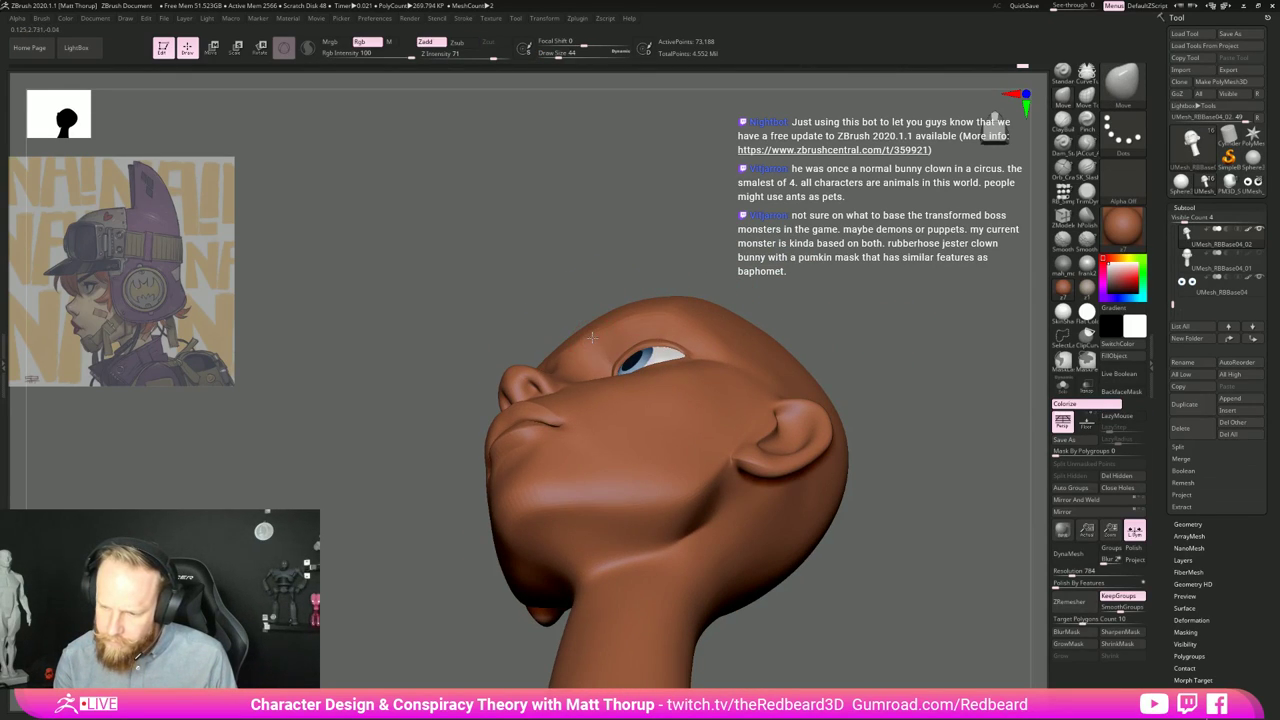
{"action": "key", "text": "shift"}
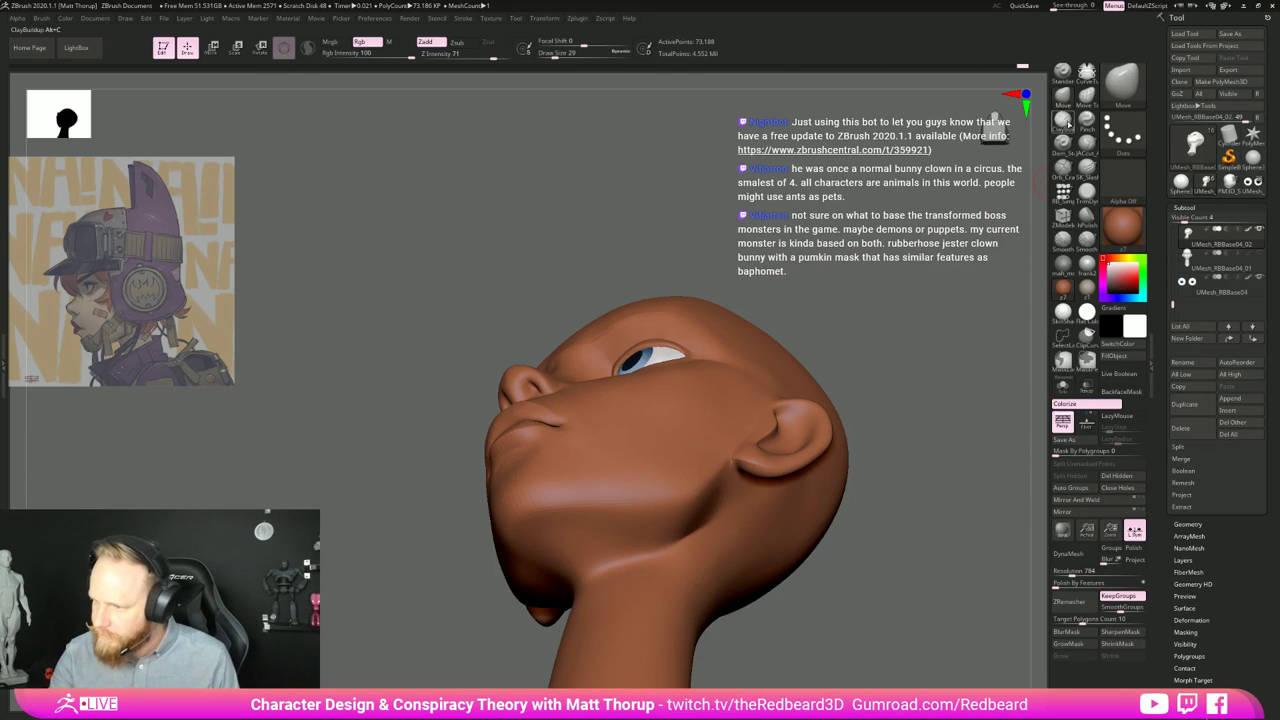
{"action": "key", "text": "b"}
{"action": "key", "text": "m"}
{"action": "key", "text": "v"}
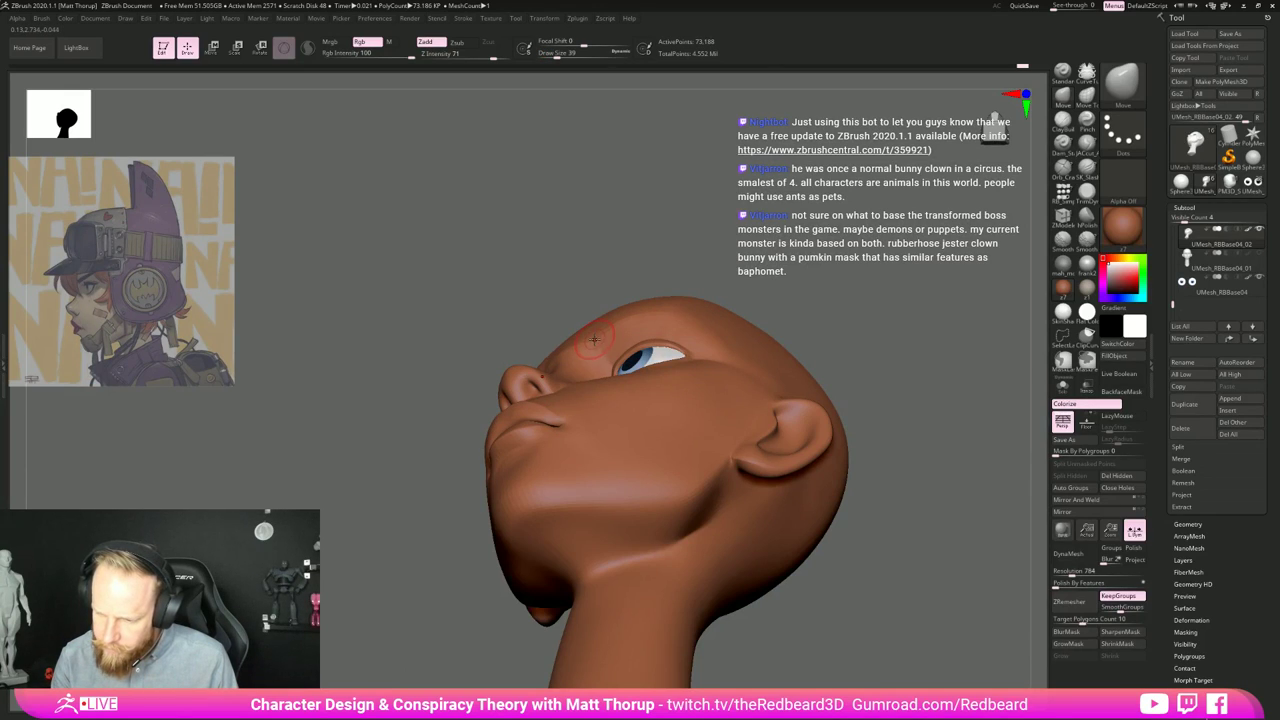
{"action": "mouse_move", "coordinate": [687, 251]}
{"action": "left_mouse_down"}
{"action": "mouse_move", "coordinate": [876, 357]}
{"action": "mouse_move", "coordinate": [606, 321]}
{"action": "mouse_move", "coordinate": [588, 335]}
{"action": "mouse_move", "coordinate": [604, 331]}
{"action": "left_mouse_up"}
{"action": "key", "text": "bracketright"}
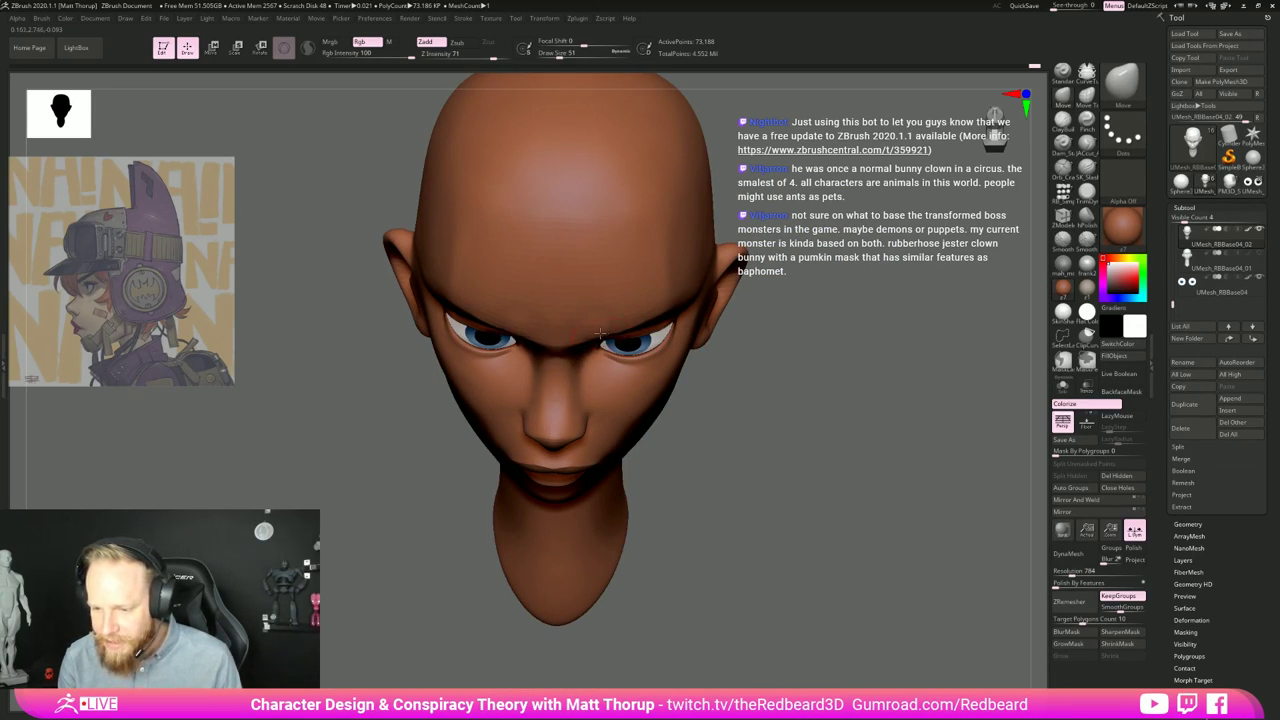
Step: Smooth the inner brow and the lower forehead between the eyes
{"action": "key", "text": "shift"}
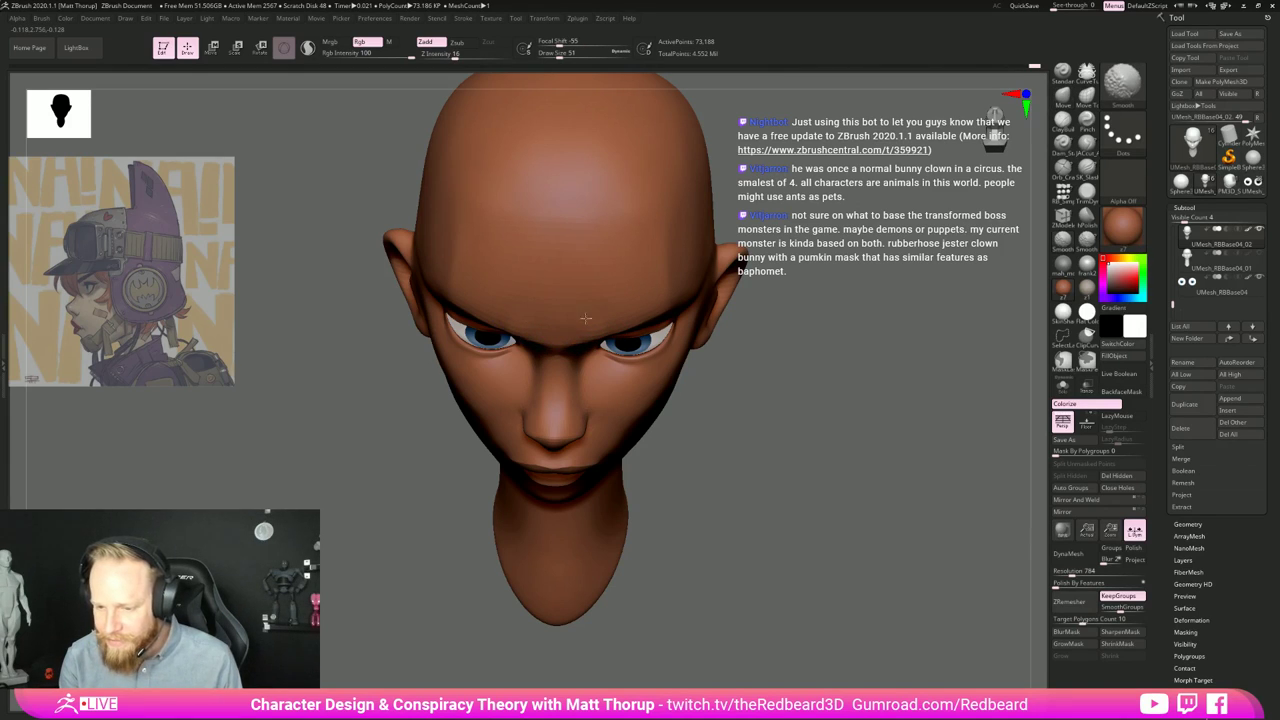
{"action": "mouse_move", "coordinate": [731, 294]}
{"action": "left_mouse_down", "text": "shift"}
{"action": "mouse_move", "coordinate": [837, 329]}
{"action": "mouse_move", "coordinate": [786, 310]}
{"action": "mouse_move", "coordinate": [650, 335]}
{"action": "left_mouse_up", "text": "shift"}
{"action": "key", "text": "shift"}
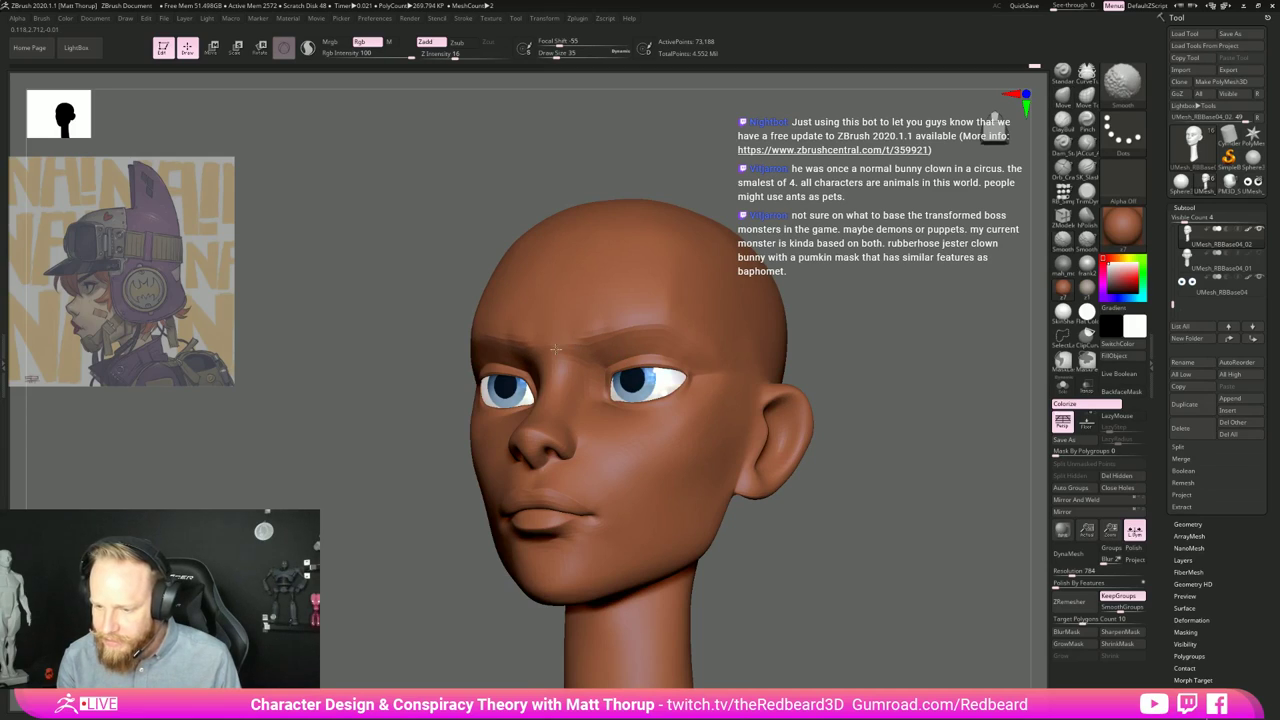
Step: Show the polygroups and wireframe on the head to check the topology, and hide them again
{"action": "mouse_move", "coordinate": [748, 291]}
{"action": "left_mouse_down"}
{"action": "mouse_move", "coordinate": [934, 377]}
{"action": "mouse_move", "coordinate": [739, 363]}
{"action": "mouse_move", "coordinate": [914, 402]}
{"action": "mouse_move", "coordinate": [904, 408]}
{"action": "left_mouse_up"}
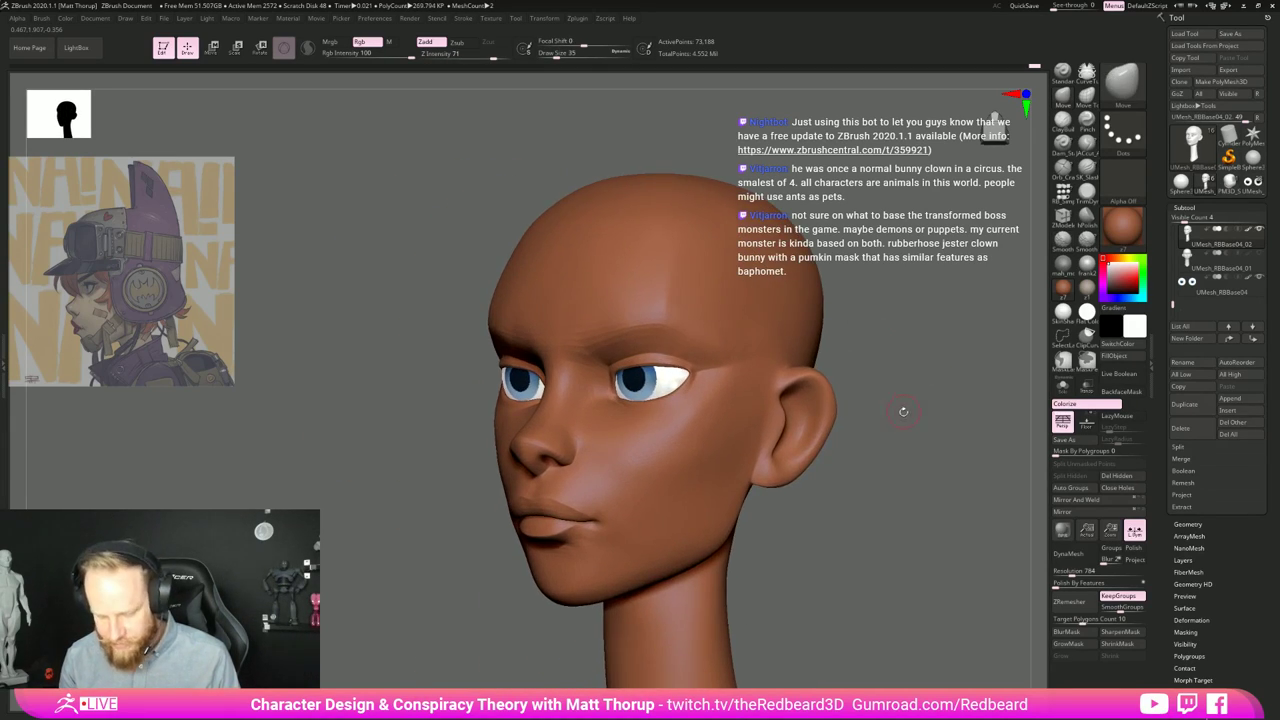
{"action": "key", "text": "shift+f"}
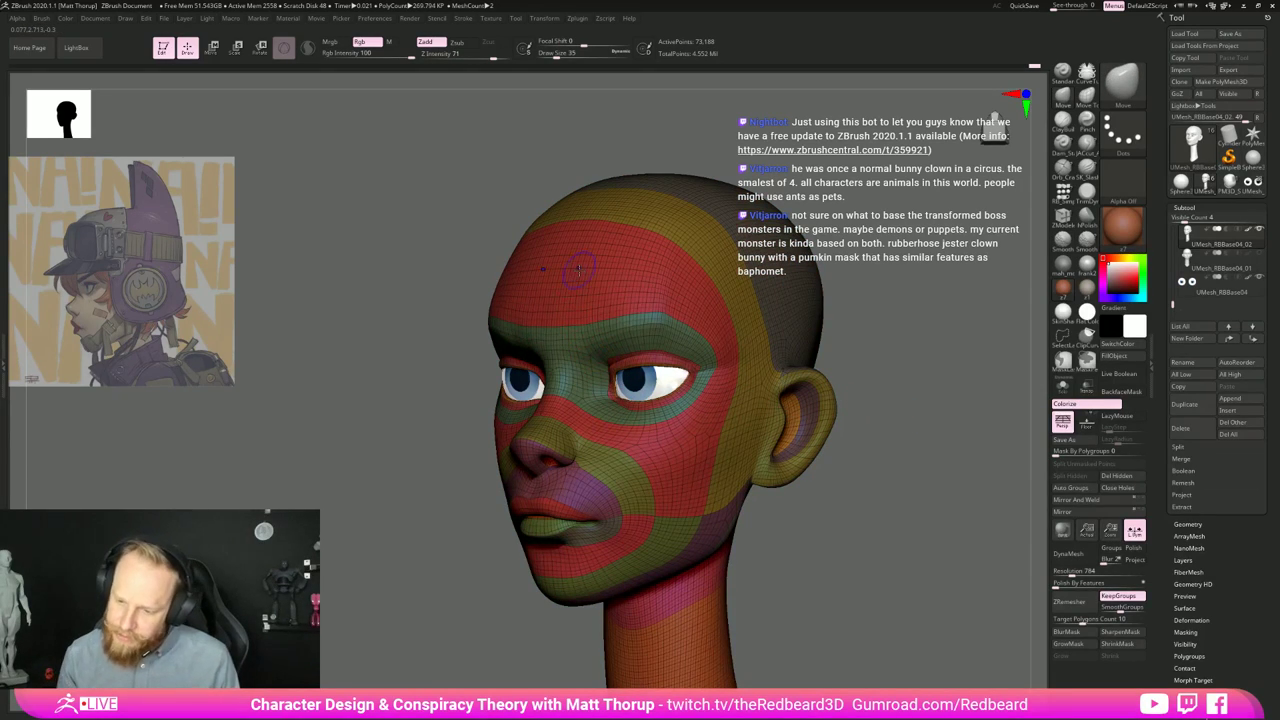
{"action": "key", "text": "shift+f"}
Step: Smooth the nose bridge between the eyes and check the face from front and three-quarter angles
{"action": "mouse_move", "coordinate": [911, 549]}
{"action": "left_mouse_down"}
{"action": "mouse_move", "coordinate": [990, 547]}
{"action": "mouse_move", "coordinate": [950, 575]}
{"action": "left_mouse_up"}
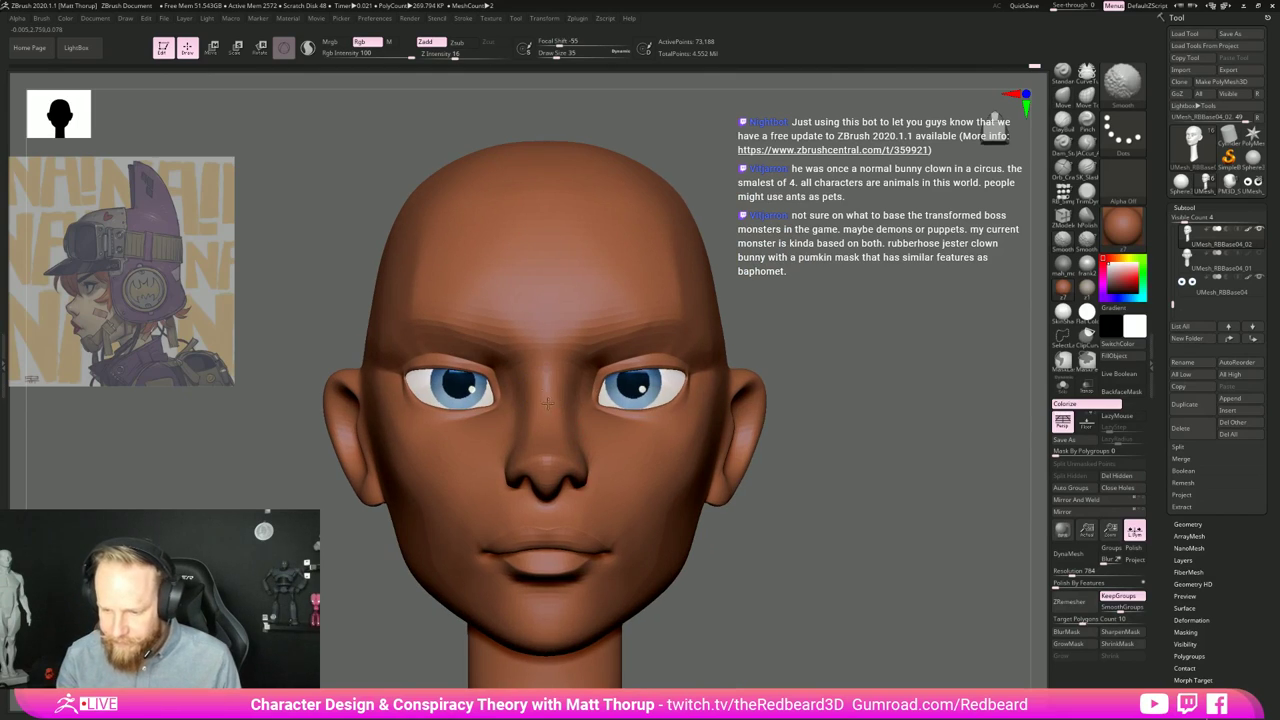
{"action": "left_click_drag", "start_coordinate": [790, 588], "coordinate": [578, 604]}
{"action": "left_click_drag", "start_coordinate": [466, 637], "coordinate": [380, 620], "text": "alt"}
{"action": "left_click_drag", "start_coordinate": [370, 635], "coordinate": [438, 638]}
{"action": "mouse_move", "coordinate": [757, 537]}
{"action": "left_mouse_down", "text": "alt"}
{"action": "mouse_move", "coordinate": [797, 541]}
{"action": "mouse_move", "coordinate": [832, 480]}
{"action": "left_mouse_up", "text": "alt"}
{"action": "mouse_move", "coordinate": [597, 497]}
{"action": "left_mouse_down", "text": "shift"}
{"action": "mouse_move", "coordinate": [586, 495]}
{"action": "mouse_move", "coordinate": [547, 616]}
{"action": "mouse_move", "coordinate": [494, 591]}
{"action": "mouse_move", "coordinate": [514, 589]}
{"action": "mouse_move", "coordinate": [507, 605]}
{"action": "mouse_move", "coordinate": [527, 648]}
{"action": "left_mouse_up", "text": "shift"}
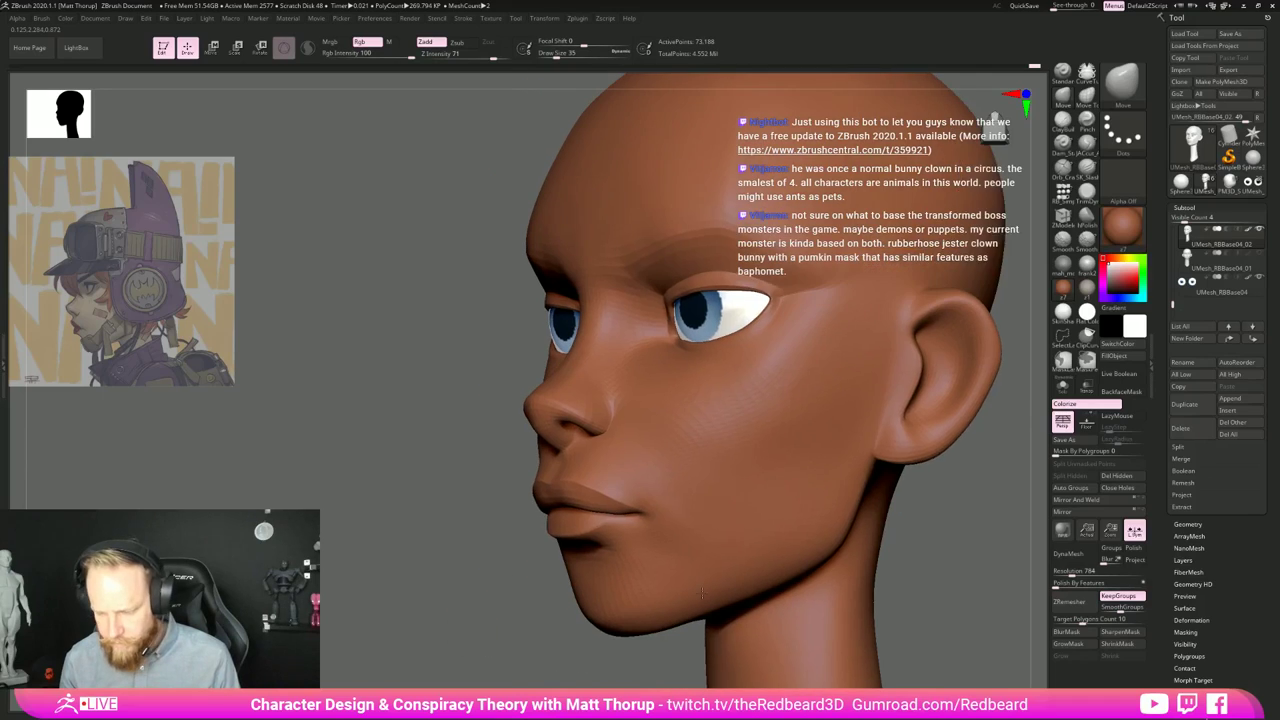
{"action": "left_click_drag", "start_coordinate": [703, 593], "coordinate": [987, 604]}
Step: Switch to the Pinch brush and examine the eyes, nose and lips from several three-quarter angles
{"action": "key", "text": "b"}
{"action": "key", "text": "p"}
{"action": "key", "text": "i"}
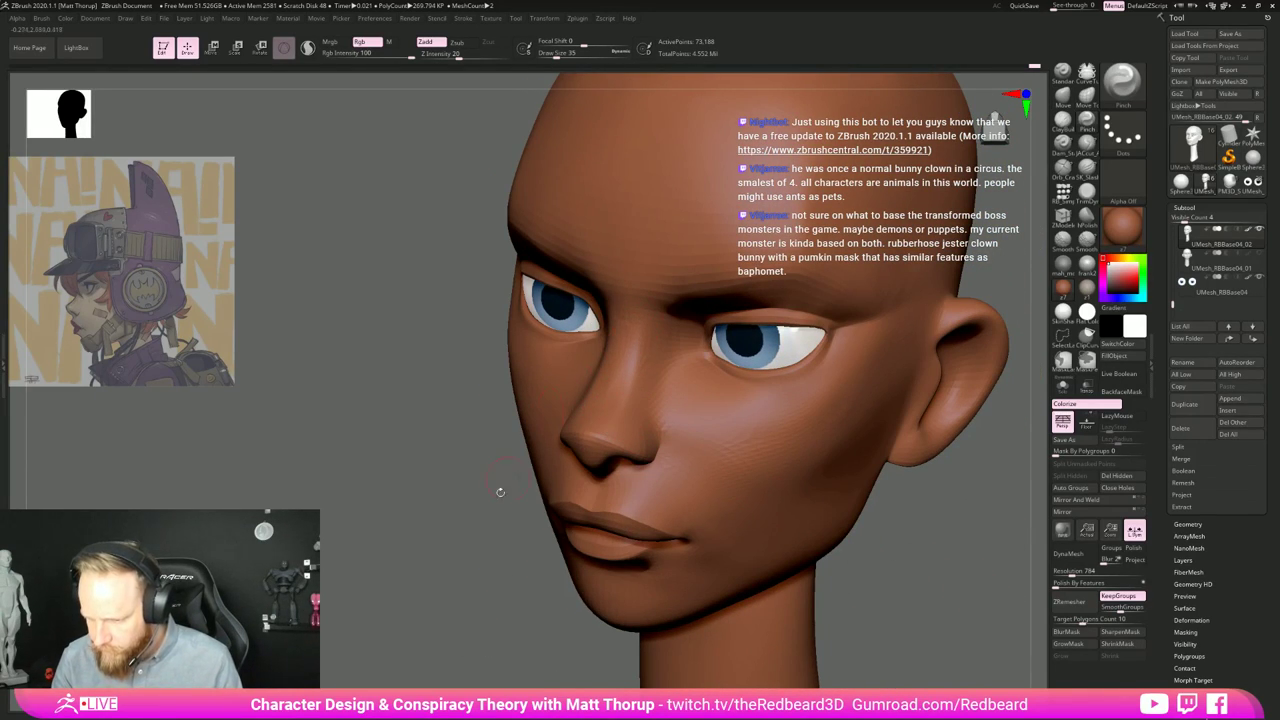
{"action": "left_click_drag", "start_coordinate": [500, 491], "coordinate": [646, 482]}
{"action": "left_click_drag", "start_coordinate": [437, 600], "coordinate": [515, 618]}
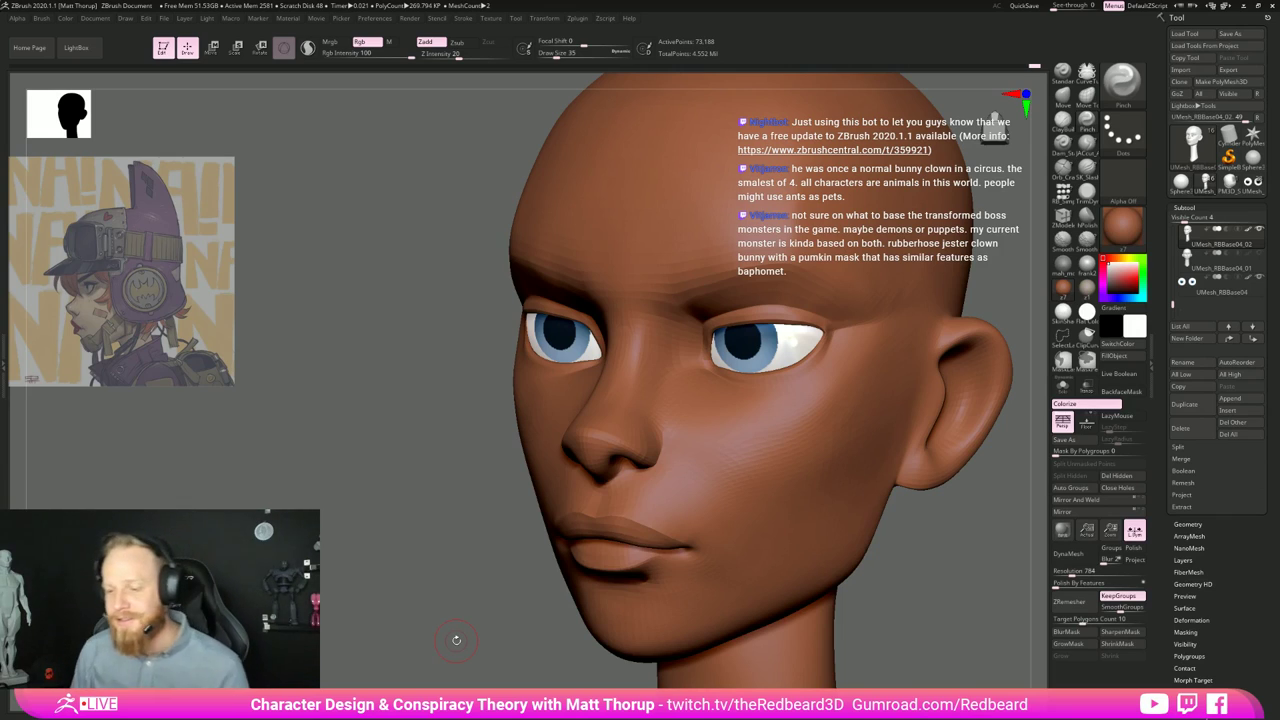
{"action": "left_click_drag", "start_coordinate": [902, 554], "coordinate": [982, 542]}
{"action": "left_click_drag", "start_coordinate": [939, 563], "coordinate": [939, 536]}
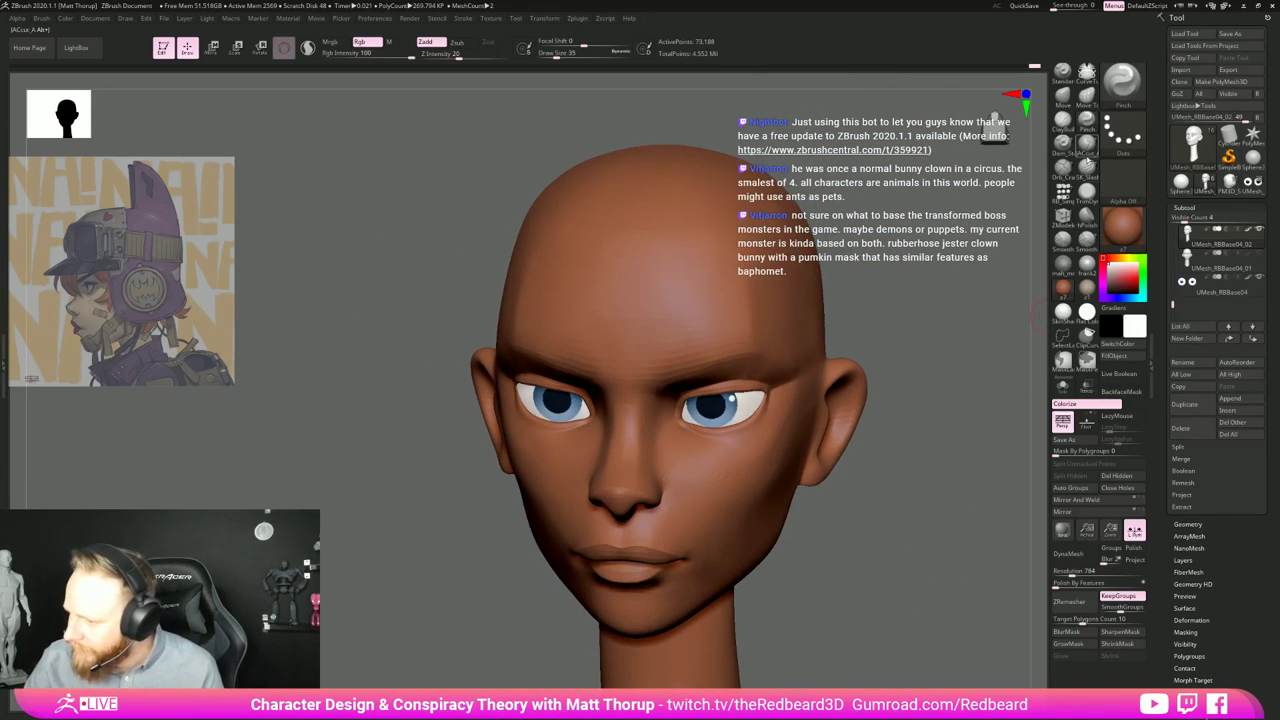
Step: Refine the crease beside the nostril with the JACrux_A brush and soften it into the cheek
{"action": "left_click", "coordinate": [1087, 146]}
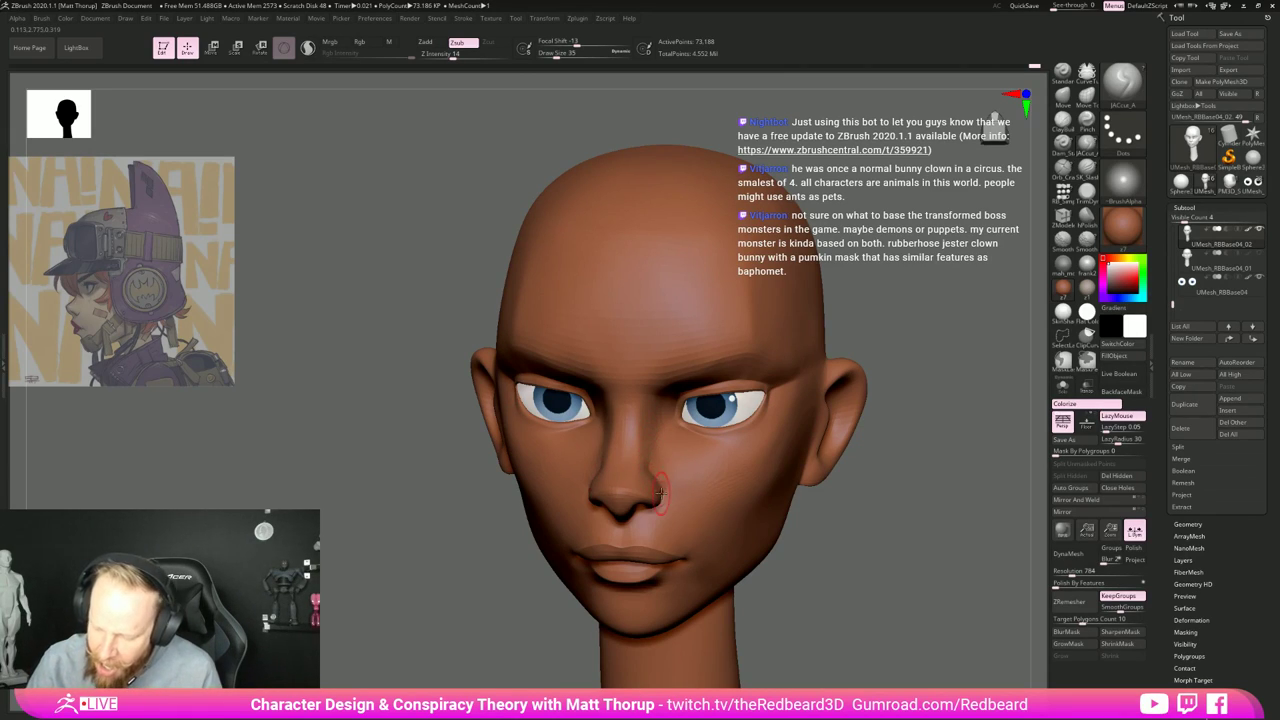
{"action": "left_click_drag", "start_coordinate": [666, 480], "coordinate": [686, 483], "text": "shift"}
{"action": "mouse_move", "coordinate": [850, 590]}
{"action": "left_mouse_down"}
{"action": "mouse_move", "coordinate": [594, 633]}
{"action": "mouse_move", "coordinate": [658, 518]}
{"action": "left_mouse_up"}
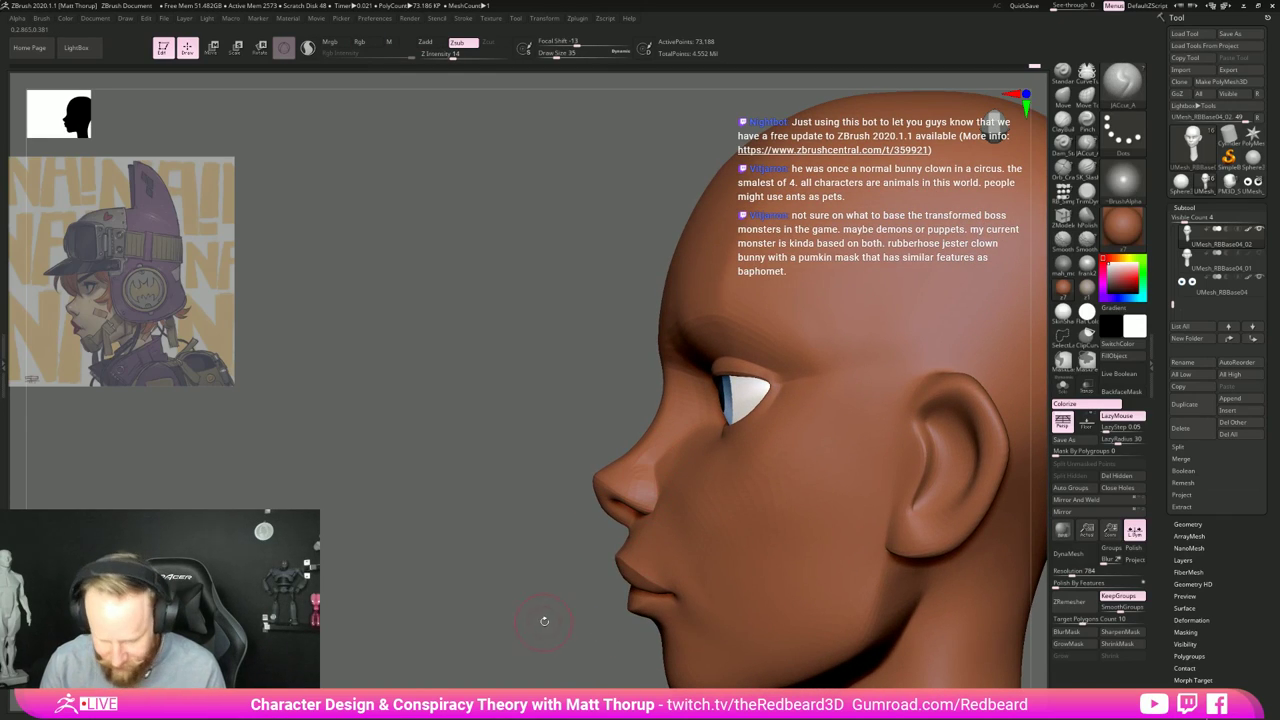
Step: Reshape the side of the nose above the nostril with the Move brush at draw size 35 and smooth toward the cheek
{"action": "key", "text": "b"}
{"action": "key", "text": "m"}
{"action": "key", "text": "v"}
{"action": "left_click_drag", "start_coordinate": [569, 570], "coordinate": [672, 590]}
{"action": "right_click_drag", "start_coordinate": [622, 495], "coordinate": [648, 478]}
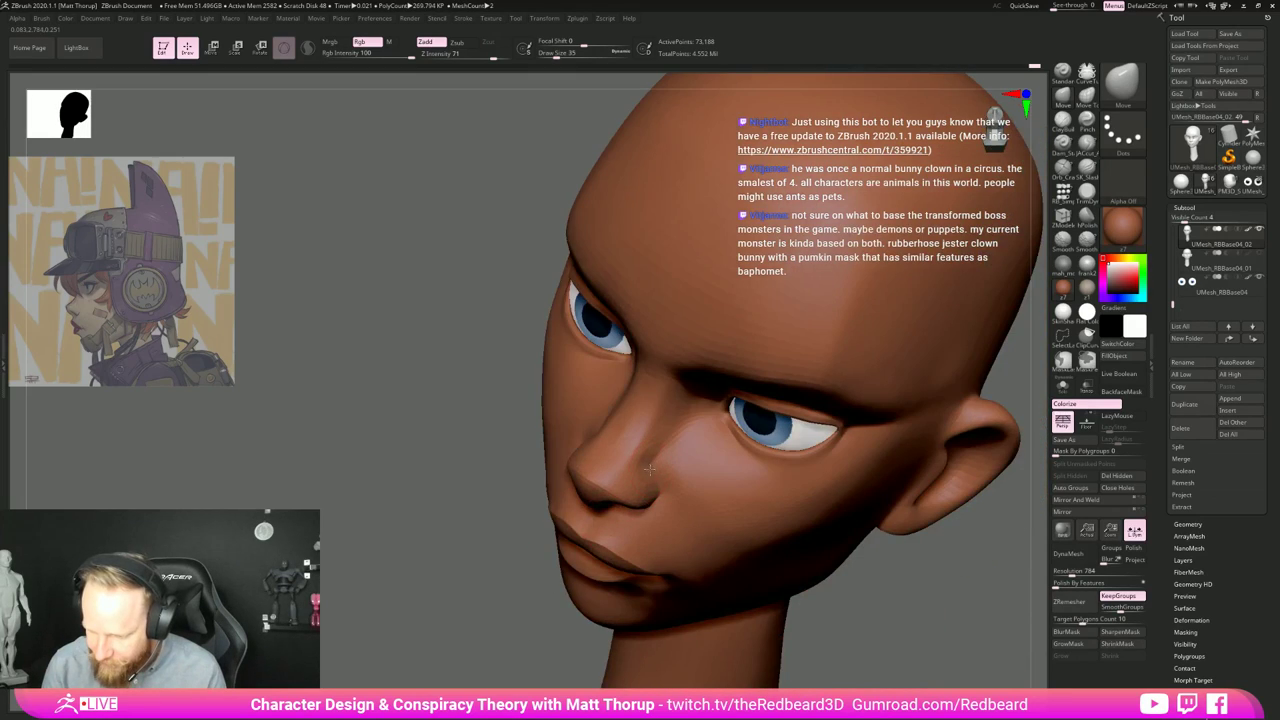
{"action": "left_click_drag", "start_coordinate": [638, 458], "coordinate": [628, 461]}
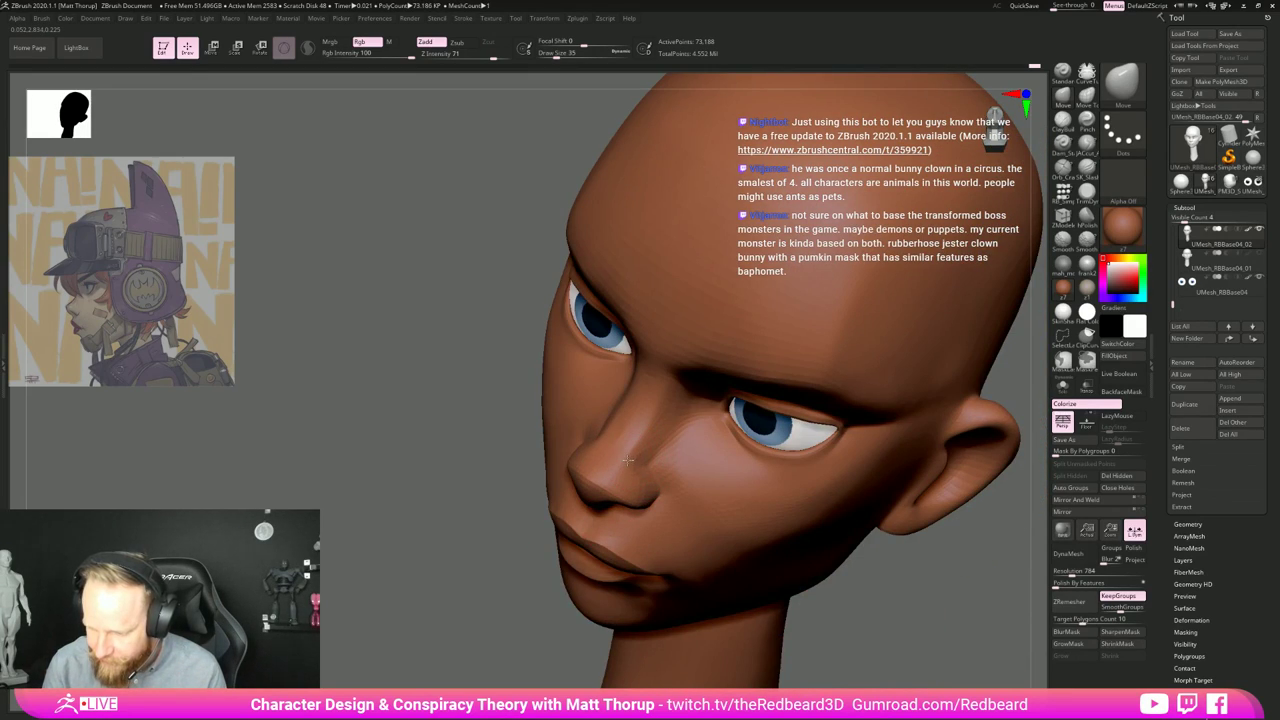
{"action": "key", "text": "shift"}
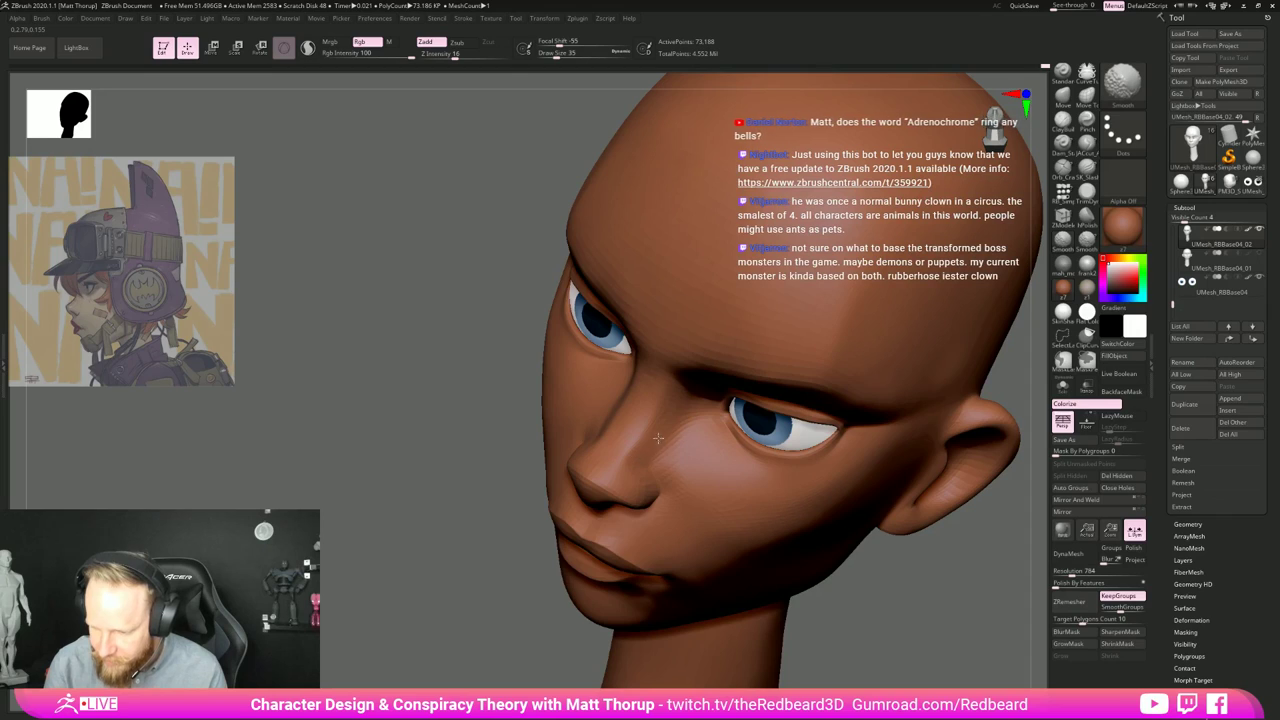
{"action": "mouse_move", "coordinate": [535, 597]}
{"action": "right_mouse_down", "text": "shift"}
{"action": "mouse_move", "coordinate": [840, 616]}
{"action": "mouse_move", "coordinate": [774, 564]}
{"action": "mouse_move", "coordinate": [808, 557]}
{"action": "mouse_move", "coordinate": [848, 618]}
{"action": "right_mouse_up", "text": "shift"}
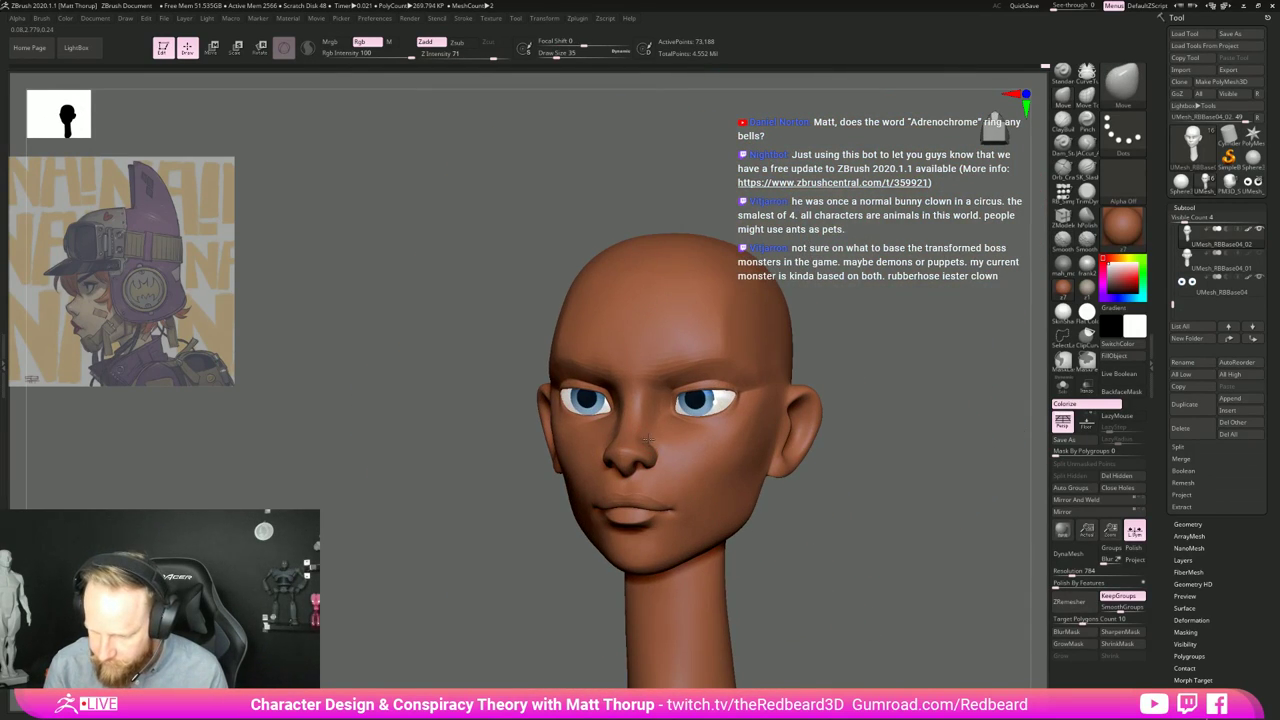
Step: Fine-tune the side of the nose where it meets the cheek with small Move brush adjustments
{"action": "mouse_move", "coordinate": [649, 440]}
{"action": "left_mouse_down", "text": "shift"}
{"action": "mouse_move", "coordinate": [634, 441]}
{"action": "mouse_move", "coordinate": [650, 446]}
{"action": "left_mouse_up", "text": "shift"}
{"action": "right_click_drag", "start_coordinate": [872, 588], "coordinate": [772, 628]}
{"action": "left_click_drag", "start_coordinate": [654, 441], "coordinate": [655, 445]}
{"action": "right_click_drag", "start_coordinate": [589, 522], "coordinate": [655, 459]}
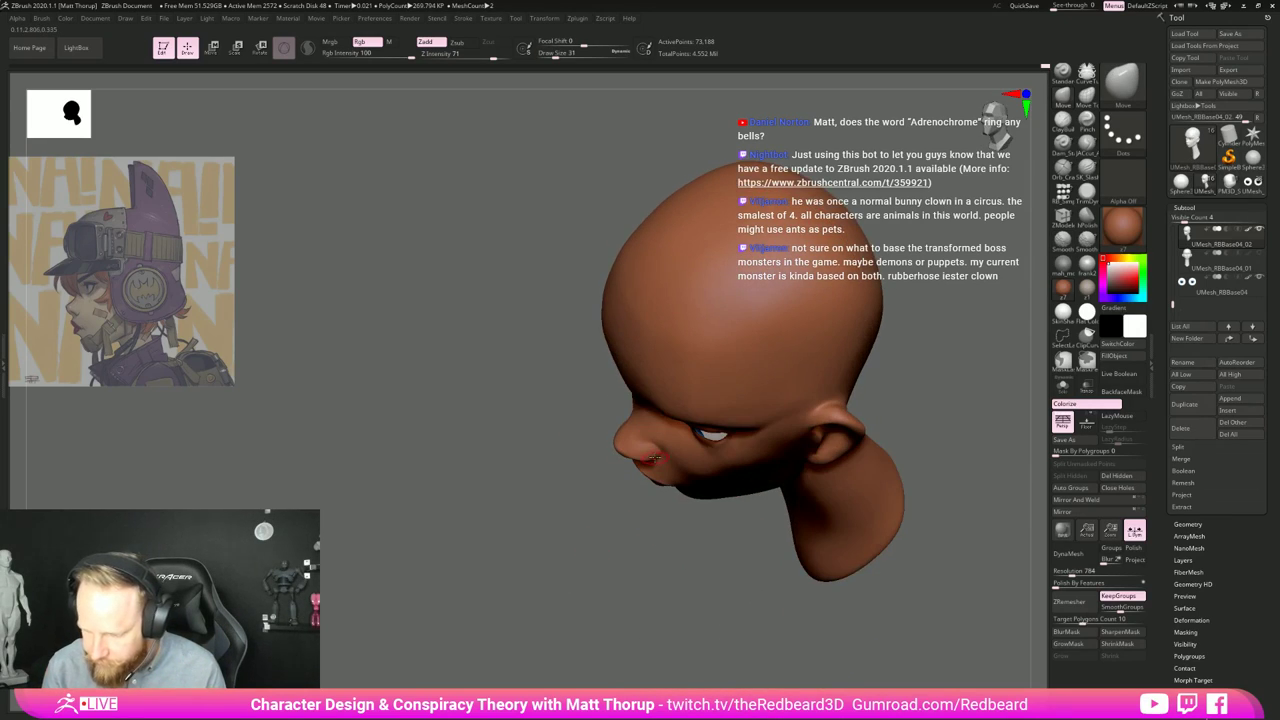
{"action": "left_click_drag", "start_coordinate": [592, 548], "coordinate": [622, 500], "text": "shift"}
Step: In profile, push the nape inward at draw size 197 and shift the lower neck backward at draw size 286 with the Move brush
{"action": "left_click_drag", "start_coordinate": [858, 452], "coordinate": [839, 496], "text": "alt"}
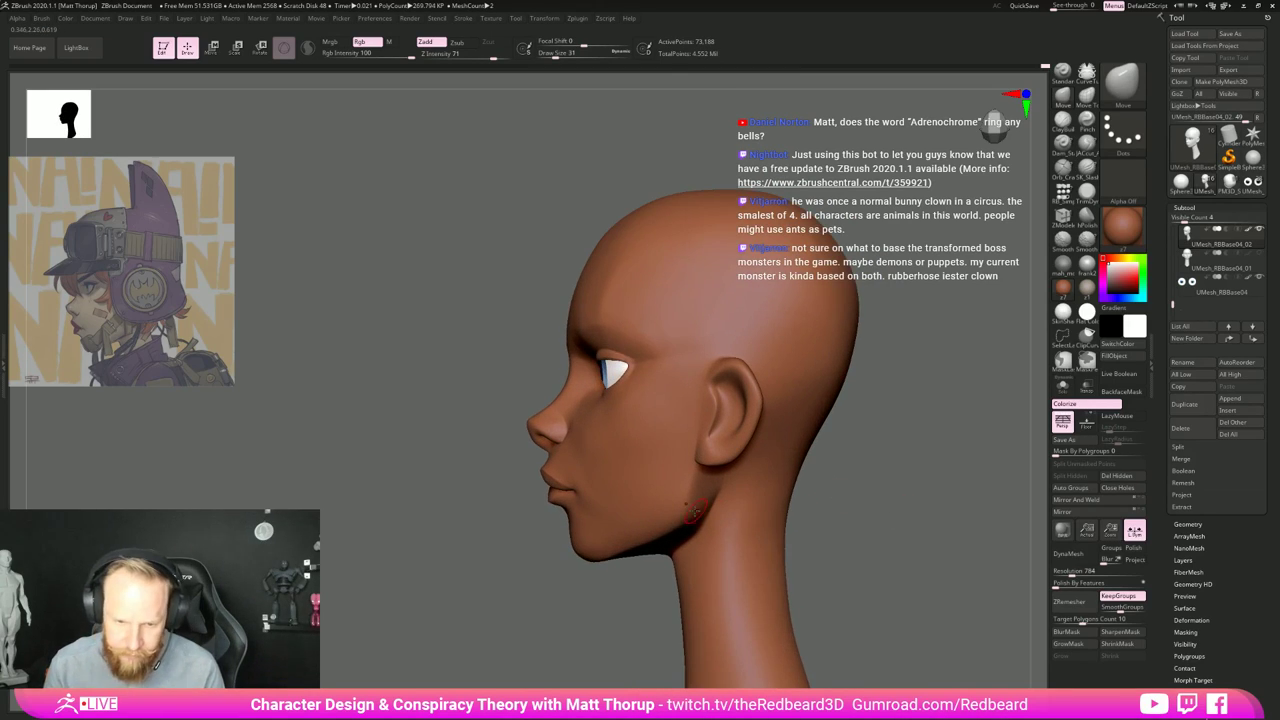
{"action": "key", "text": "s"}
{"action": "mouse_move", "coordinate": [664, 572]}
{"action": "left_mouse_down"}
{"action": "mouse_move", "coordinate": [687, 574]}
{"action": "mouse_move", "coordinate": [680, 594]}
{"action": "left_mouse_up"}
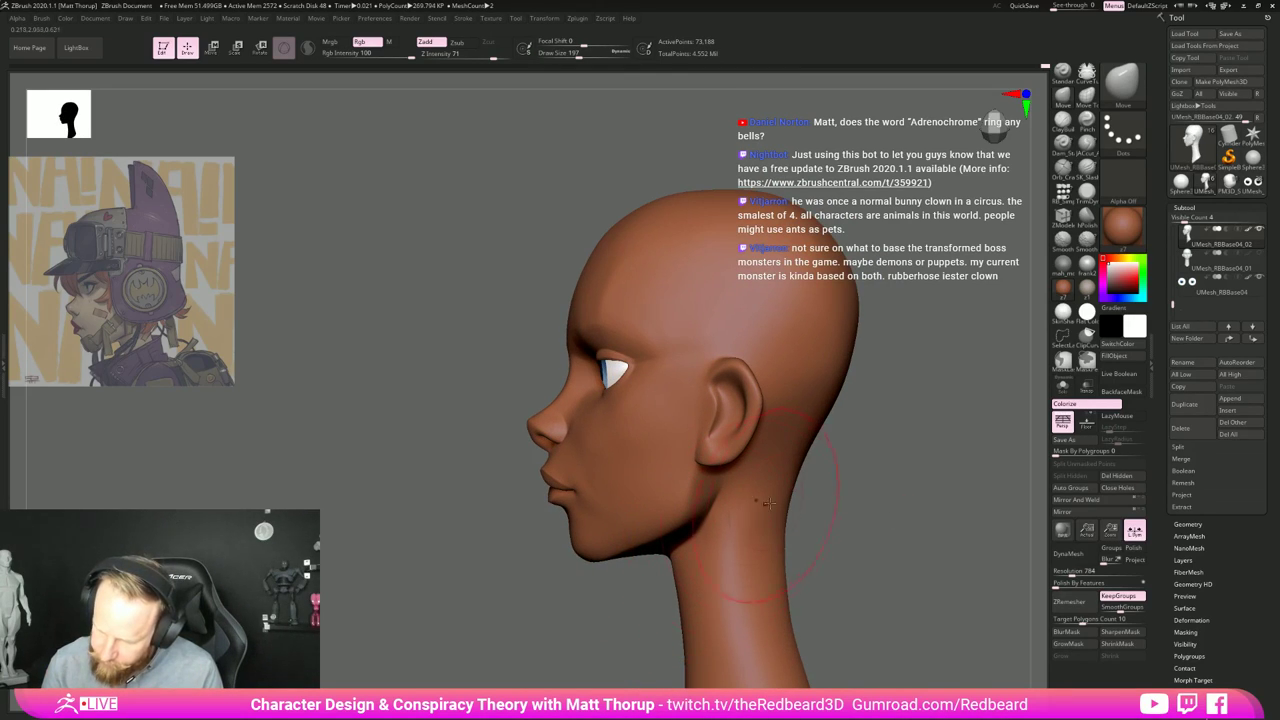
{"action": "left_click_drag", "start_coordinate": [782, 497], "coordinate": [771, 498]}
{"action": "key", "text": "s"}
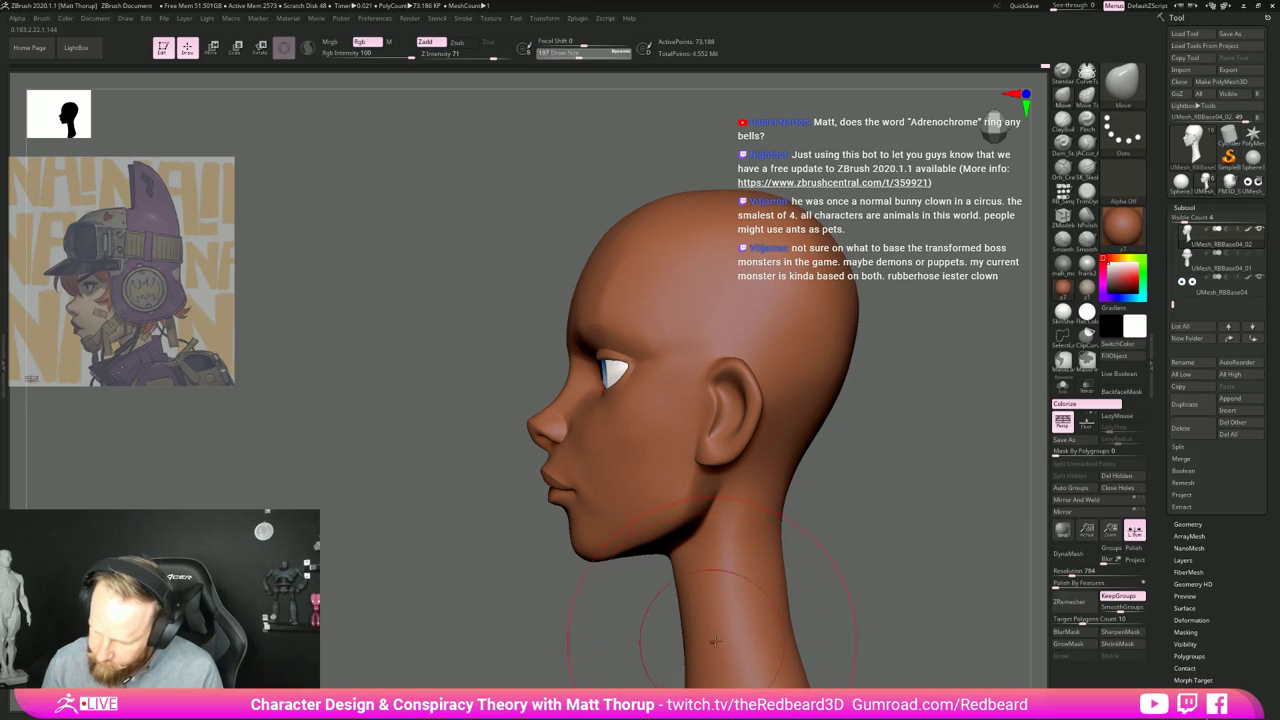
{"action": "left_click_drag", "start_coordinate": [729, 632], "coordinate": [739, 635]}
{"action": "left_click_drag", "start_coordinate": [886, 603], "coordinate": [843, 524], "text": "alt"}
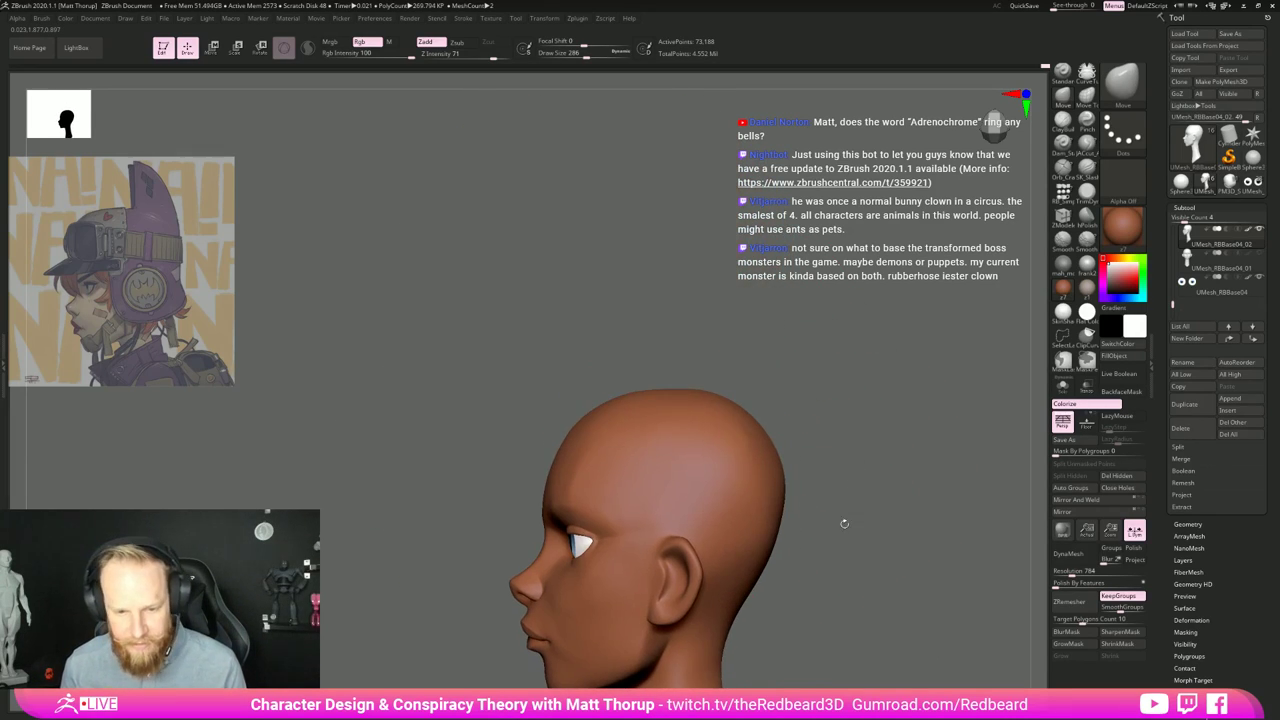
Step: Adjust the jaw corner below the ear with the Move brush at draw size 104 and smooth the cheek in three-quarter view
{"action": "right_click_drag", "start_coordinate": [843, 530], "coordinate": [843, 402], "text": "alt"}
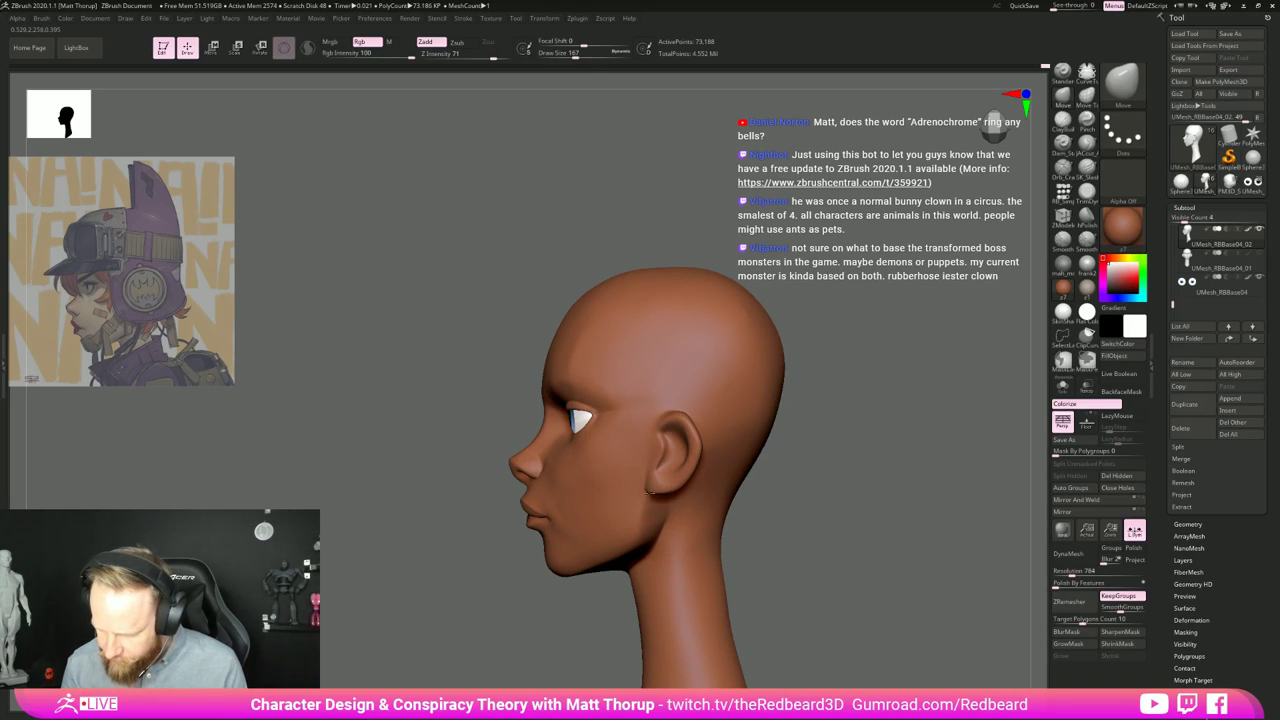
{"action": "key", "text": "s"}
{"action": "left_click_drag", "start_coordinate": [660, 535], "coordinate": [658, 520]}
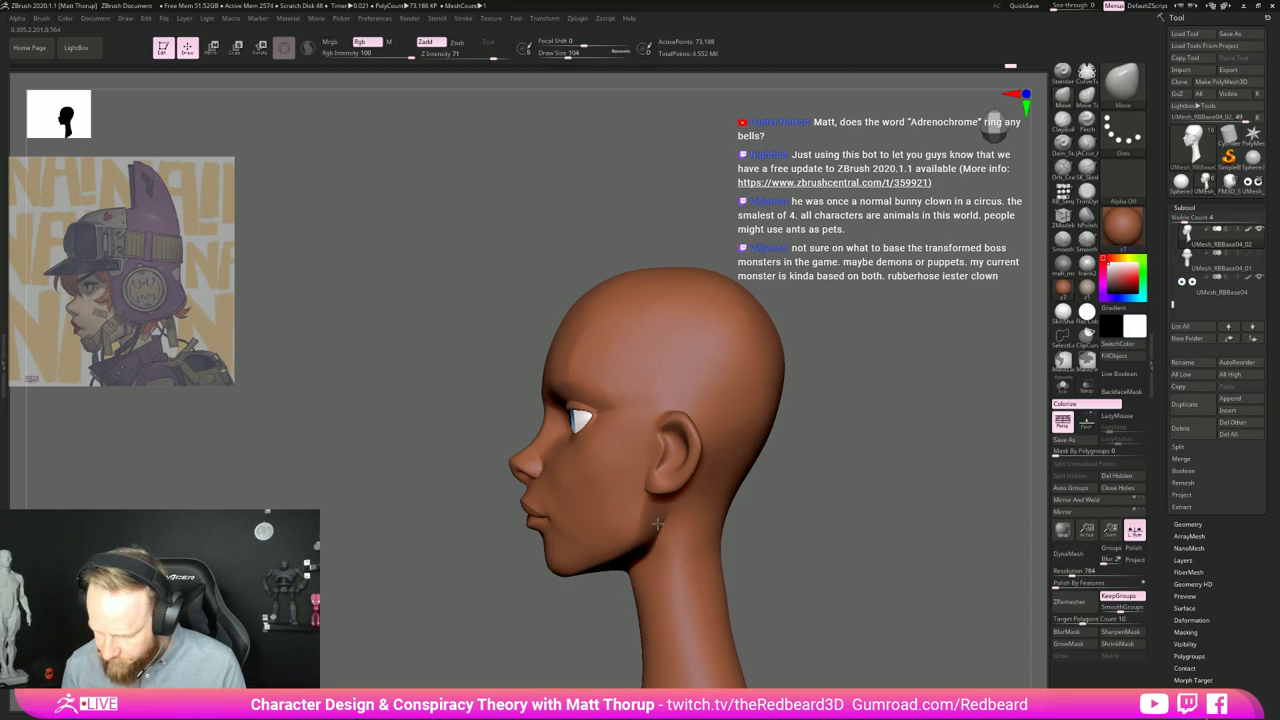
{"action": "left_click_drag", "start_coordinate": [512, 608], "coordinate": [590, 606]}
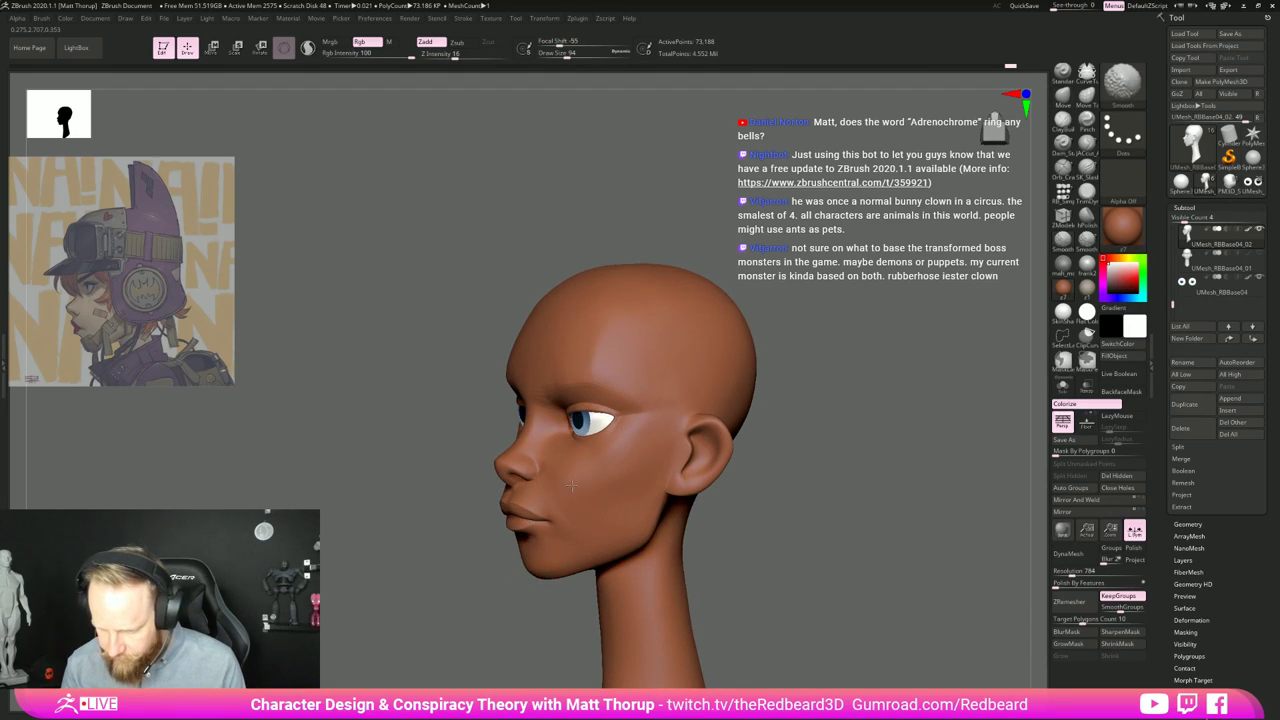
{"action": "mouse_move", "coordinate": [571, 486]}
{"action": "left_mouse_down", "text": "shift"}
{"action": "mouse_move", "coordinate": [583, 503]}
{"action": "mouse_move", "coordinate": [566, 484]}
{"action": "mouse_move", "coordinate": [611, 480]}
{"action": "left_mouse_up", "text": "shift"}
{"action": "key", "text": "s"}
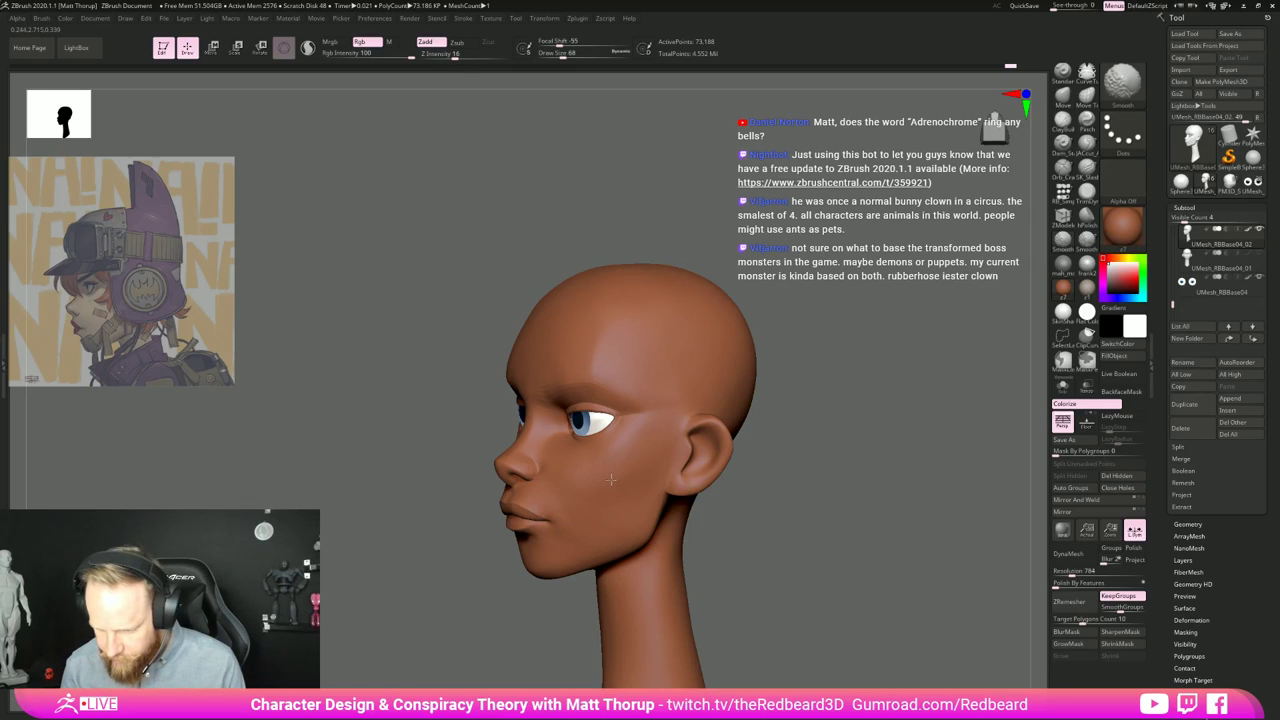
Step: In front view, reshape the upper side of the skull with the Move brush at draw size 197
{"action": "mouse_move", "coordinate": [796, 538]}
{"action": "left_mouse_down"}
{"action": "mouse_move", "coordinate": [814, 537]}
{"action": "mouse_move", "coordinate": [783, 466]}
{"action": "mouse_move", "coordinate": [843, 488]}
{"action": "left_mouse_up"}
{"action": "key", "text": "s"}
{"action": "left_click_drag", "start_coordinate": [561, 327], "coordinate": [579, 320]}
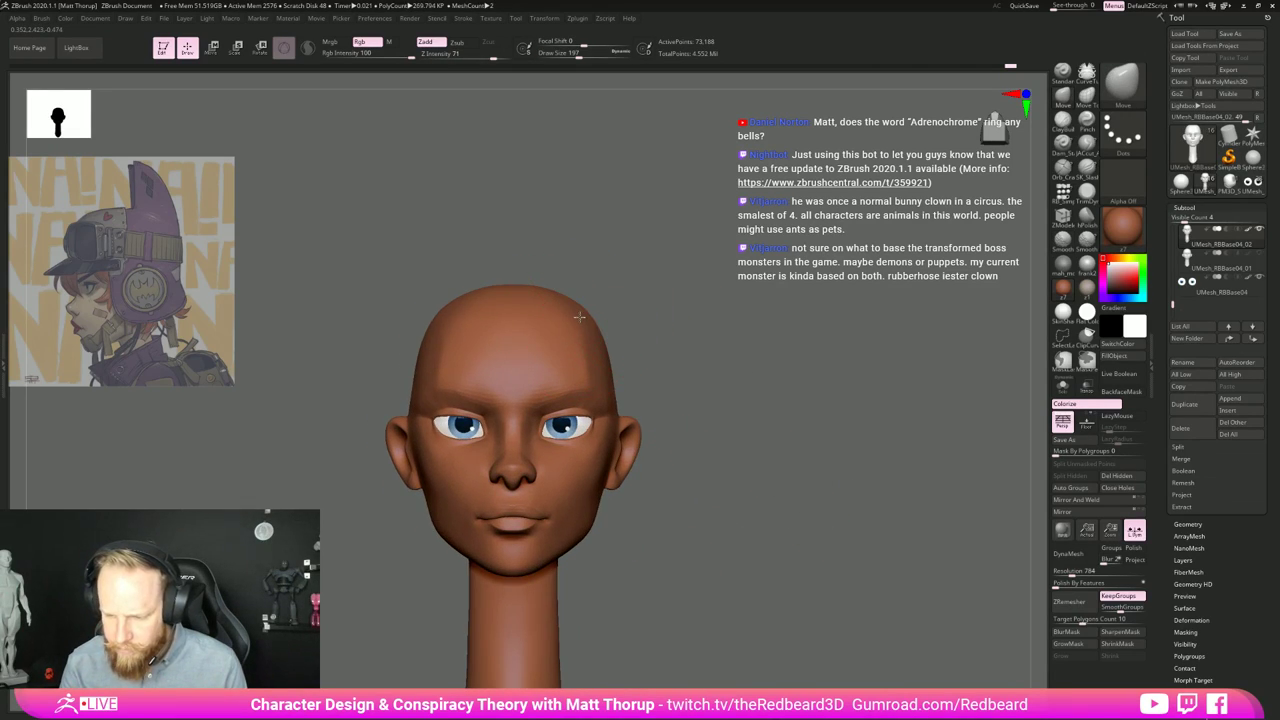
Step: Adjust the nose and the area beside it in front view with the Move brush at draw sizes 104 and 56
{"action": "key", "text": "s"}
{"action": "left_click_drag", "start_coordinate": [545, 450], "coordinate": [520, 455]}
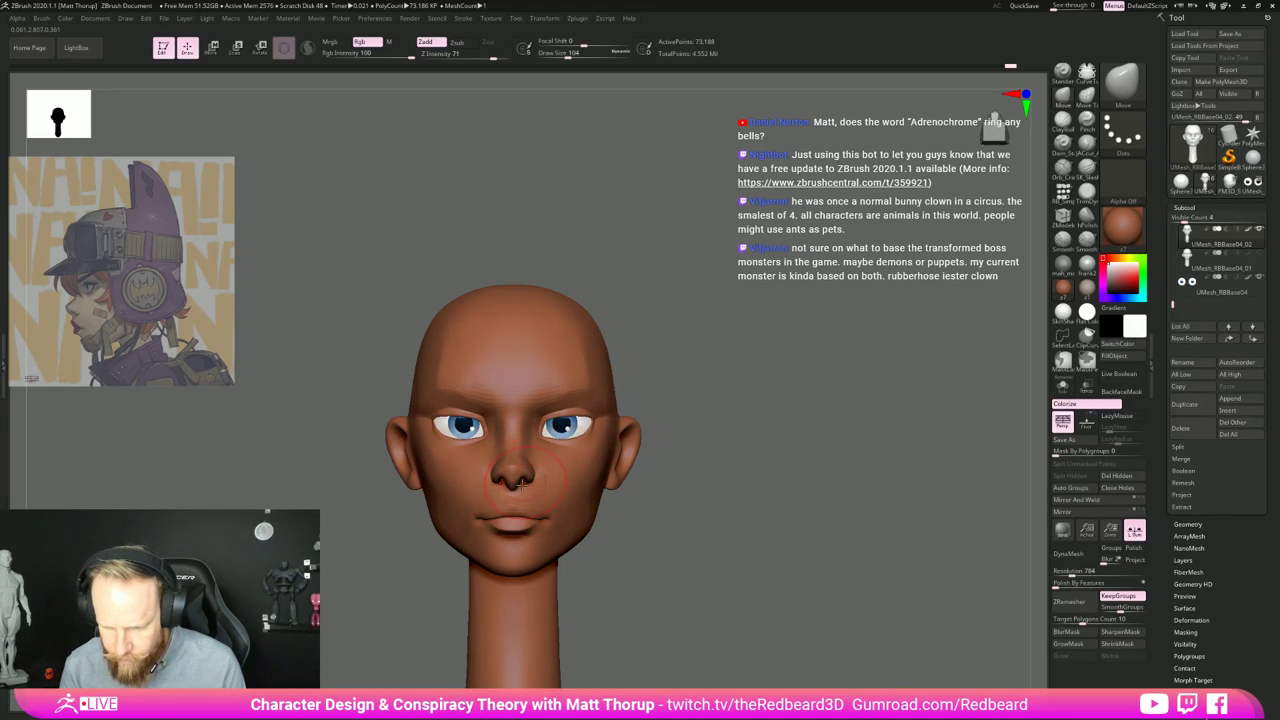
{"action": "key", "text": "s"}
{"action": "left_click_drag", "start_coordinate": [527, 478], "coordinate": [512, 489]}
{"action": "key", "text": "s"}
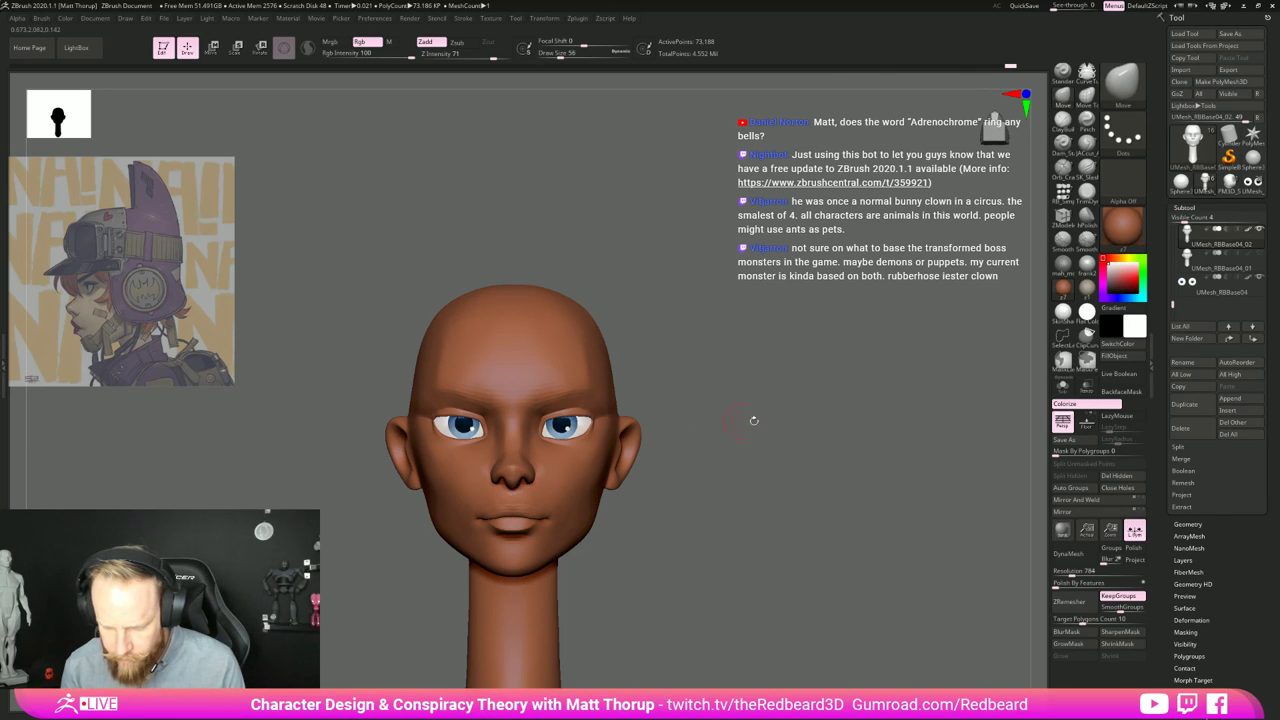
Step: In close-up profile, refine the nostril wing and side of the nose with the Move brush at draw sizes 37 and 39
{"action": "left_click_drag", "start_coordinate": [751, 420], "coordinate": [560, 520], "text": "shift"}
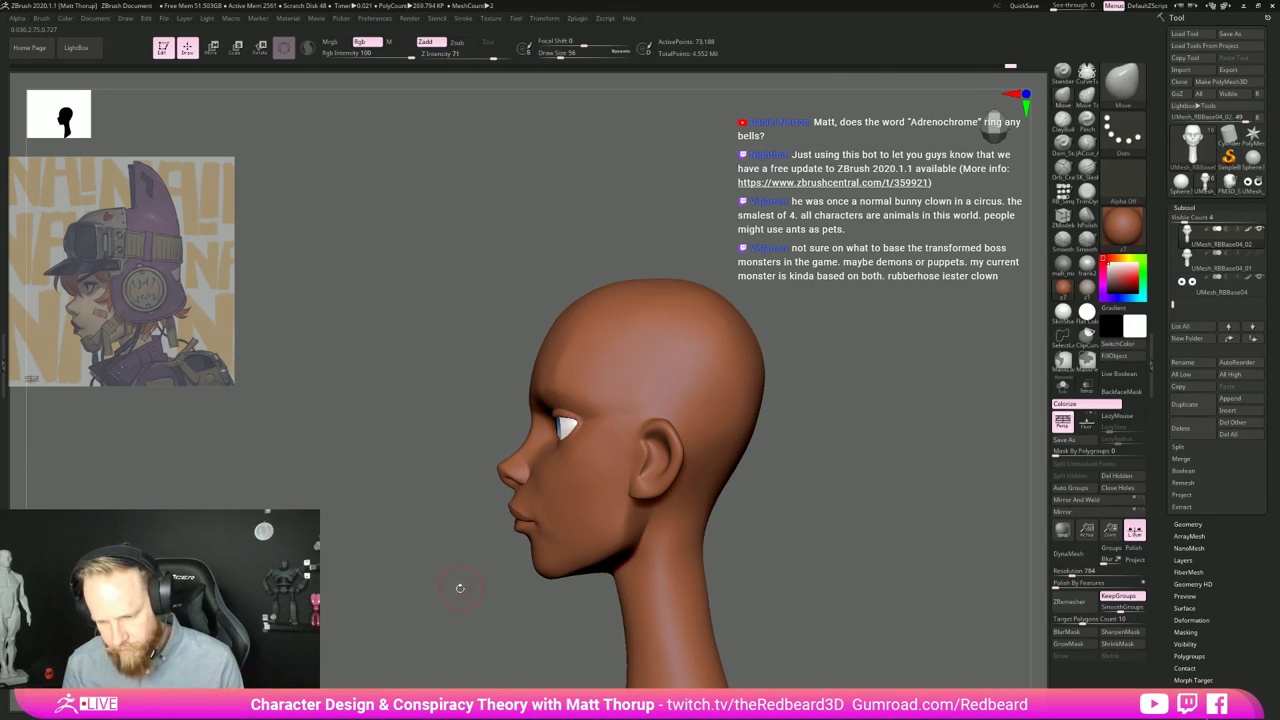
{"action": "left_click_drag", "start_coordinate": [457, 588], "coordinate": [464, 652], "text": "alt"}
{"action": "key", "text": "s"}
{"action": "left_click_drag", "start_coordinate": [517, 470], "coordinate": [511, 470]}
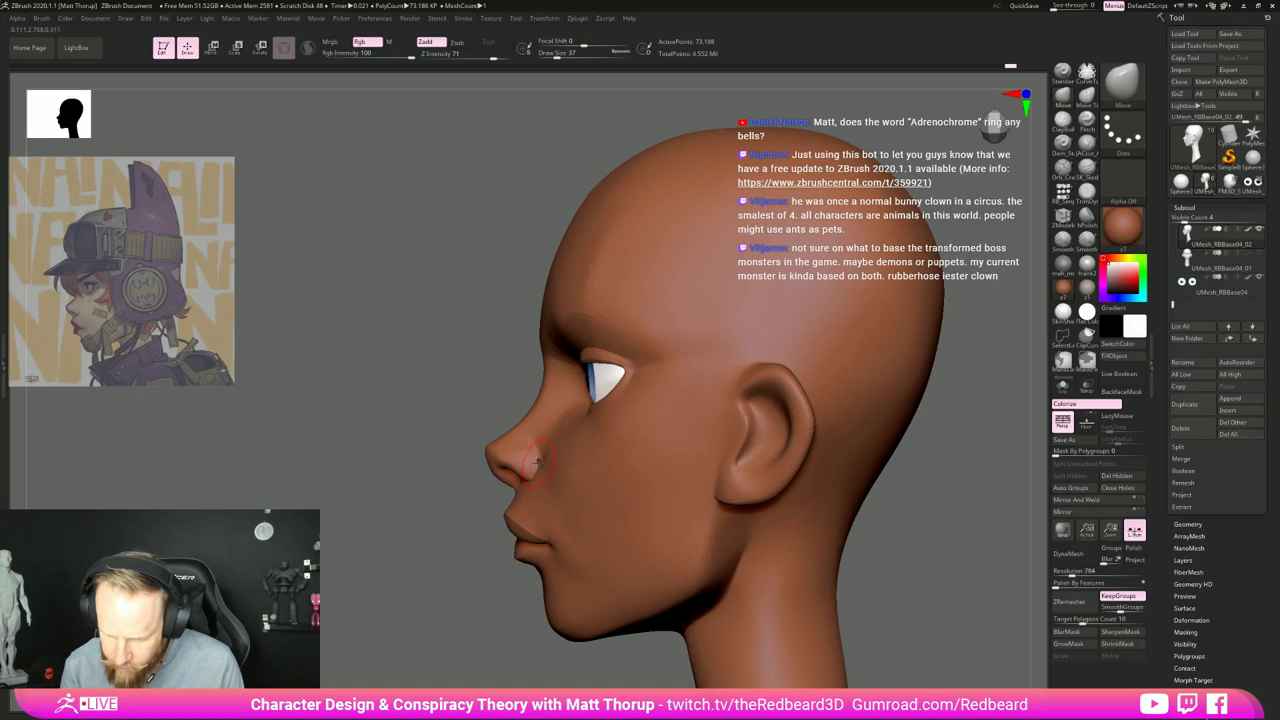
{"action": "key", "text": "s"}
{"action": "left_click_drag", "start_coordinate": [534, 445], "coordinate": [535, 445]}
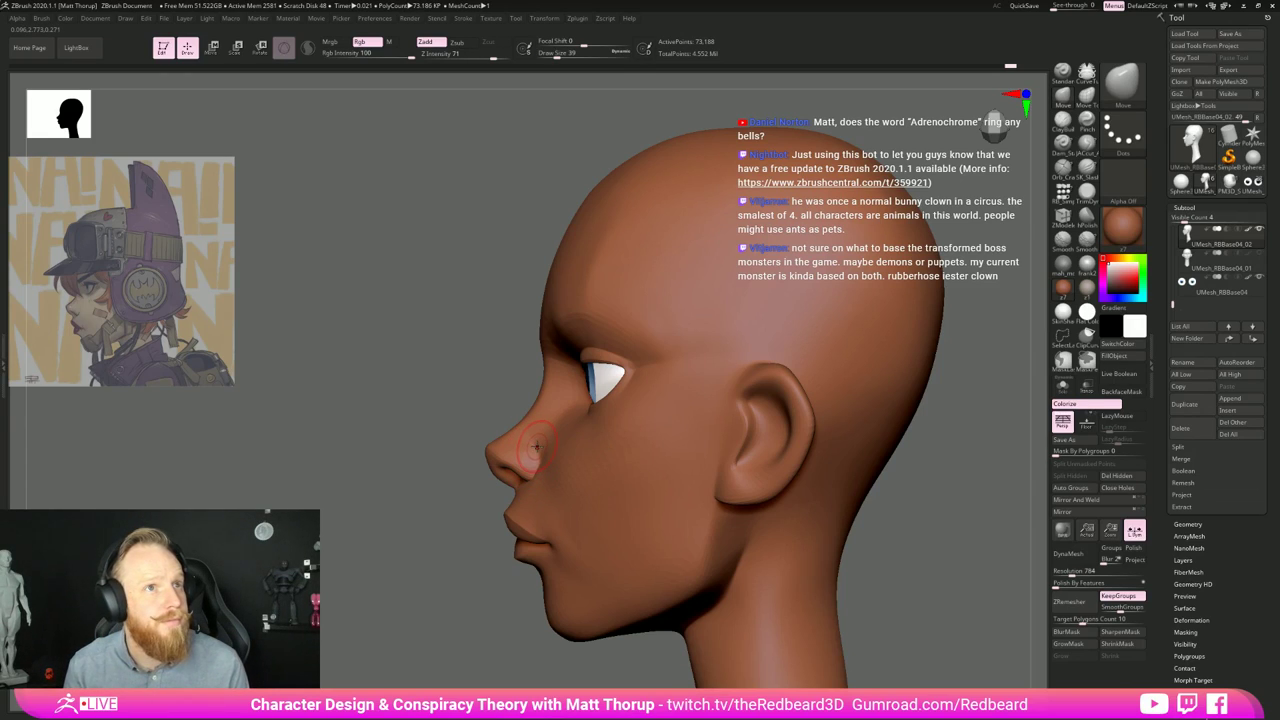
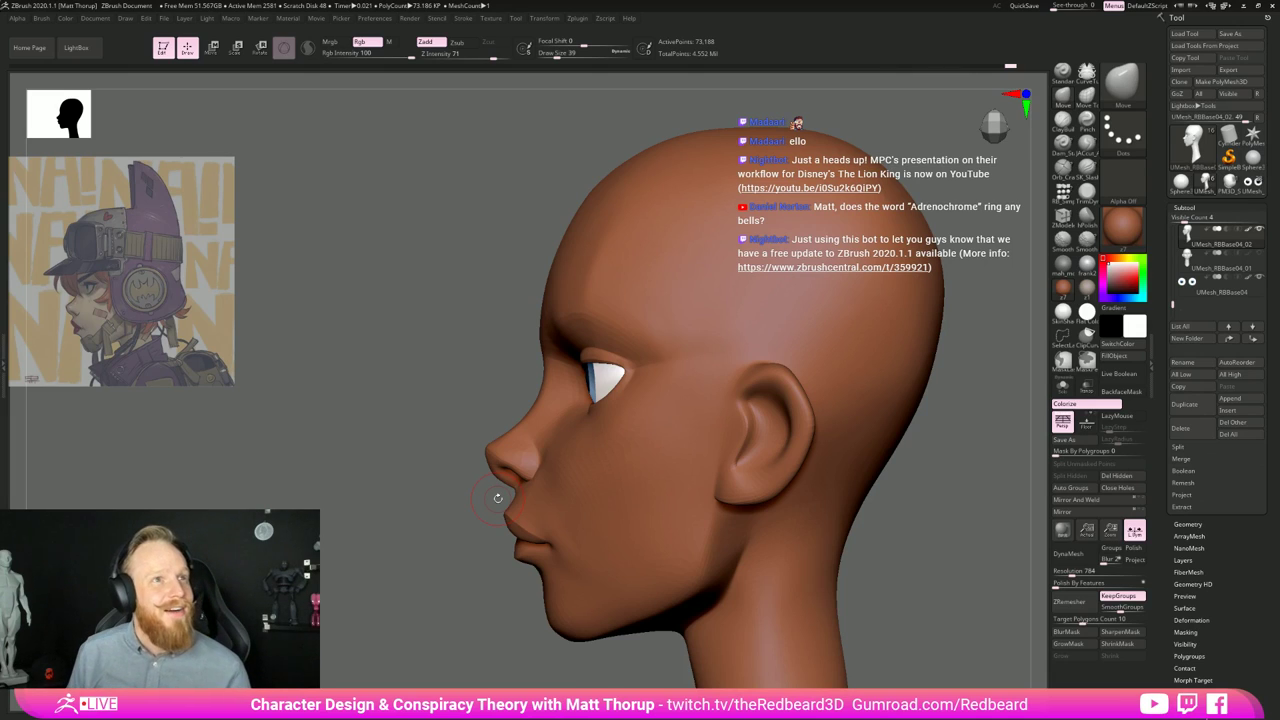
Step: Smooth the inner brow above the inner eye corner at draw size 31
{"action": "left_click_drag", "start_coordinate": [420, 546], "coordinate": [482, 560]}
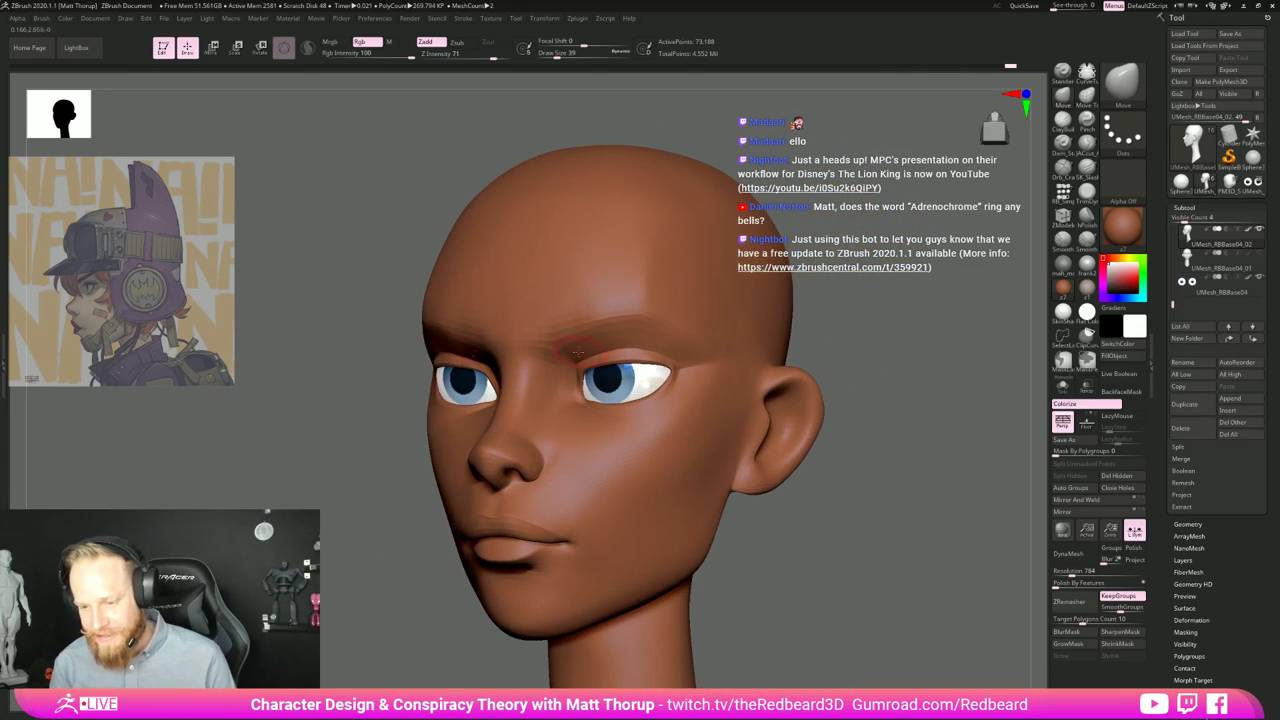
{"action": "key", "text": "s"}
{"action": "key", "text": "shift"}
{"action": "left_click_drag", "start_coordinate": [568, 351], "coordinate": [594, 342], "text": "shift"}
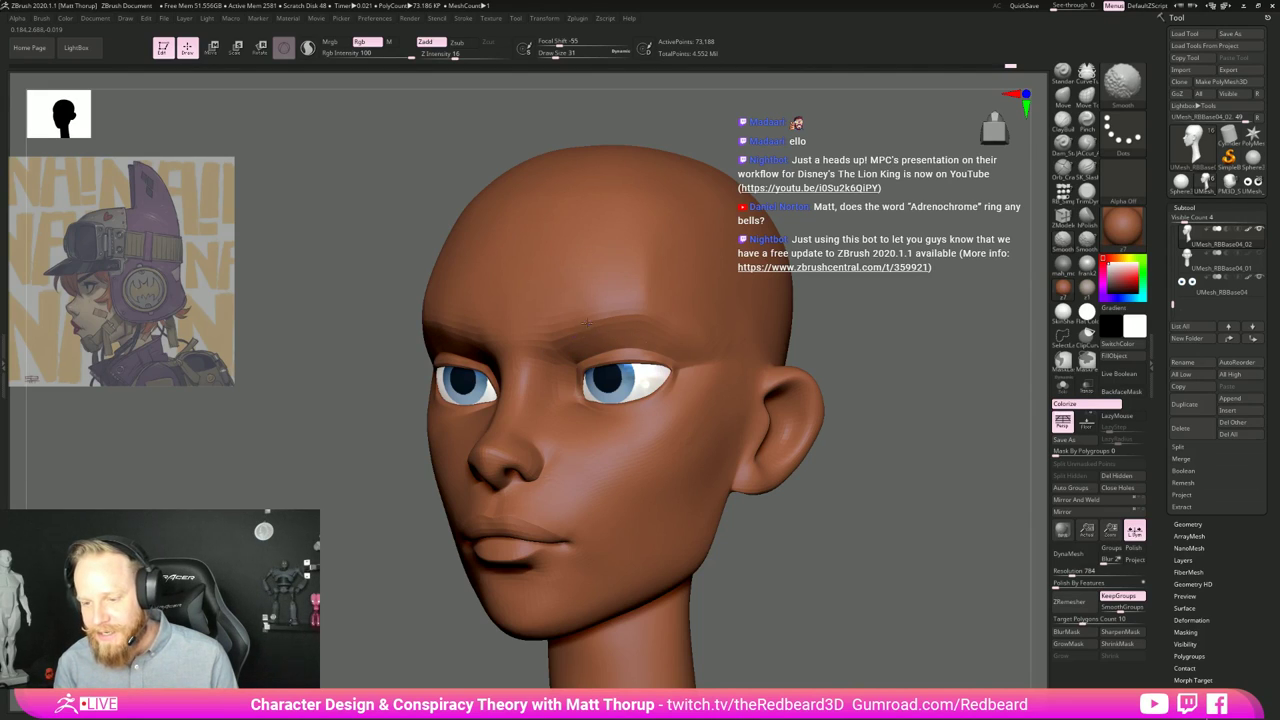
Step: Adjust the back of the skull with a very large Move brush and the cheek in front of the ear at draw size 116
{"action": "mouse_move", "coordinate": [909, 403]}
{"action": "left_mouse_down"}
{"action": "mouse_move", "coordinate": [886, 403]}
{"action": "mouse_move", "coordinate": [906, 446]}
{"action": "mouse_move", "coordinate": [732, 460]}
{"action": "mouse_move", "coordinate": [793, 527]}
{"action": "mouse_move", "coordinate": [868, 533]}
{"action": "mouse_move", "coordinate": [843, 523]}
{"action": "left_mouse_up"}
{"action": "key", "text": "s"}
{"action": "left_click_drag", "start_coordinate": [735, 318], "coordinate": [751, 320]}
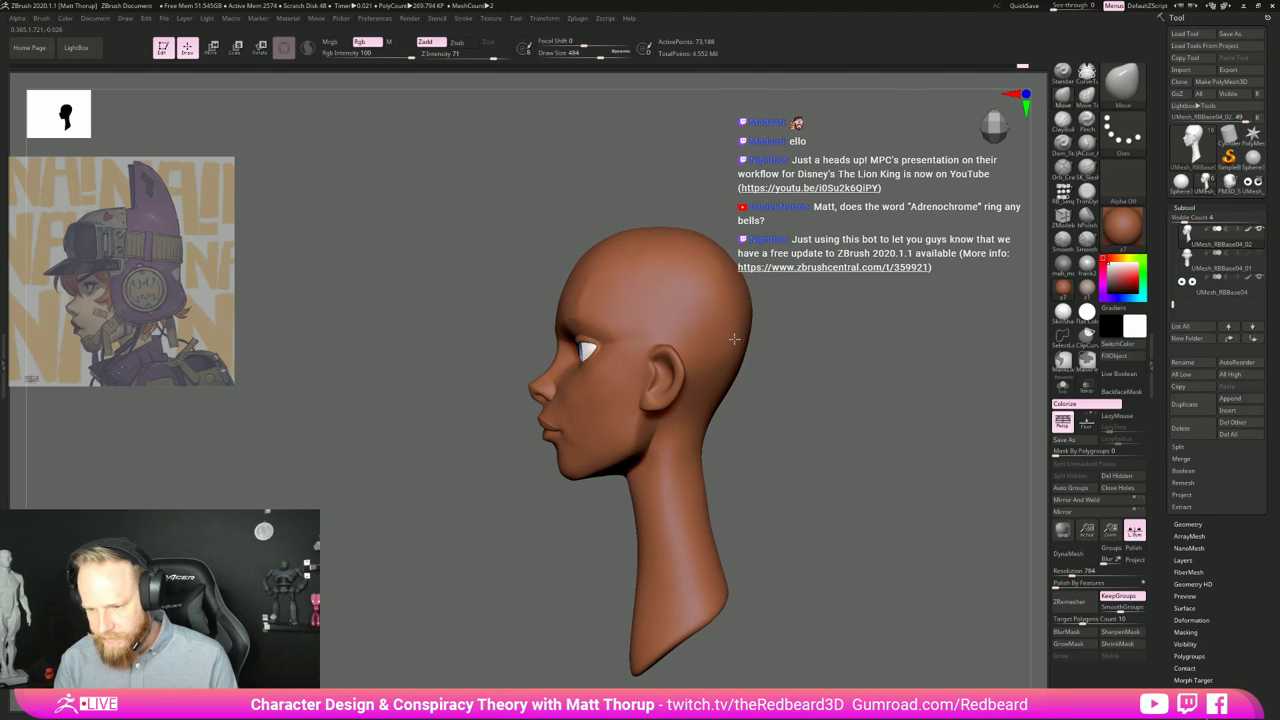
{"action": "left_click_drag", "start_coordinate": [740, 336], "coordinate": [841, 372]}
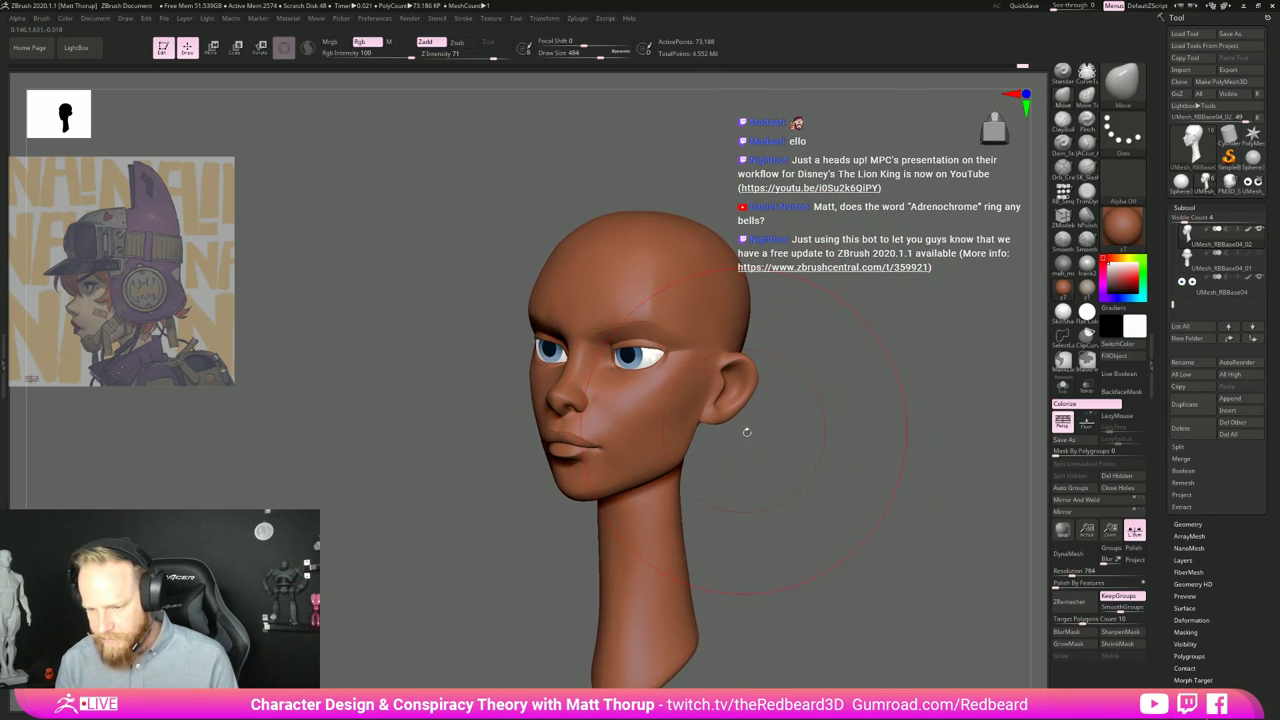
{"action": "key", "text": "s"}
{"action": "left_click_drag", "start_coordinate": [673, 401], "coordinate": [657, 403]}
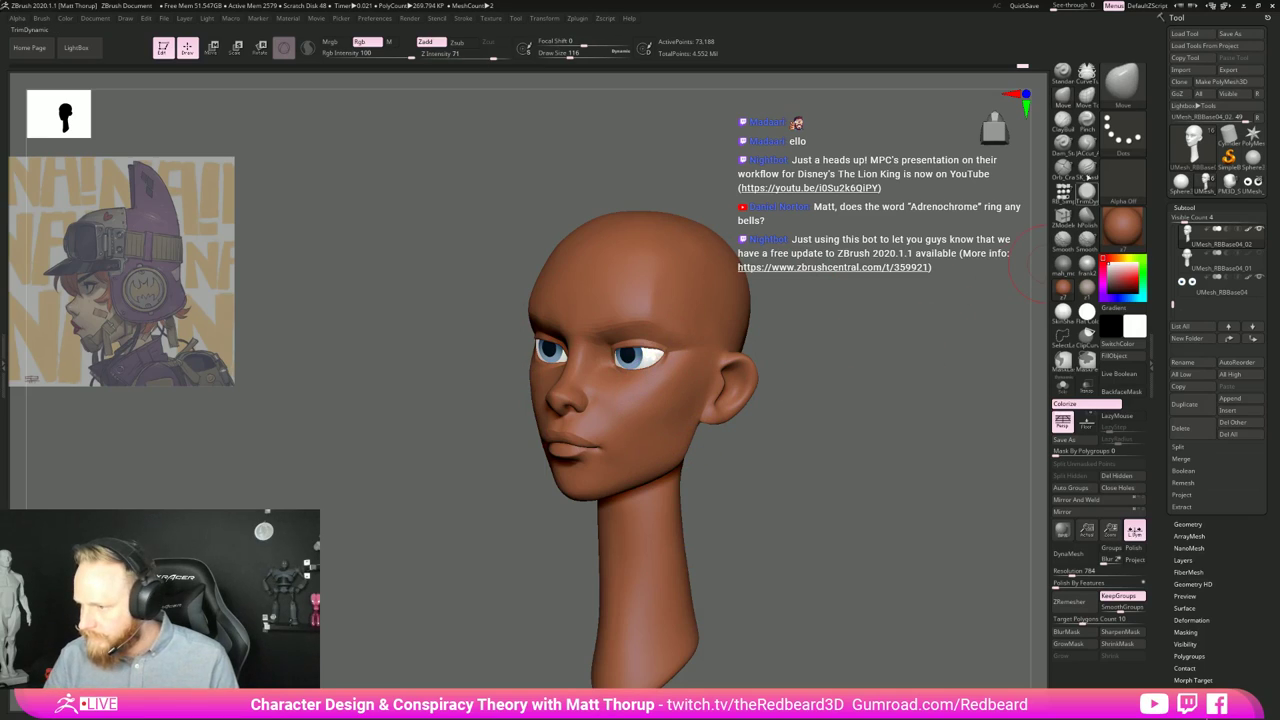
Step: Carve the inner fold of the ear using the JACrux_A brush with BackfaceMask enabled and draw size 31
{"action": "left_click", "coordinate": [1087, 147]}
{"action": "left_click_drag", "start_coordinate": [823, 454], "coordinate": [854, 464], "text": "alt"}
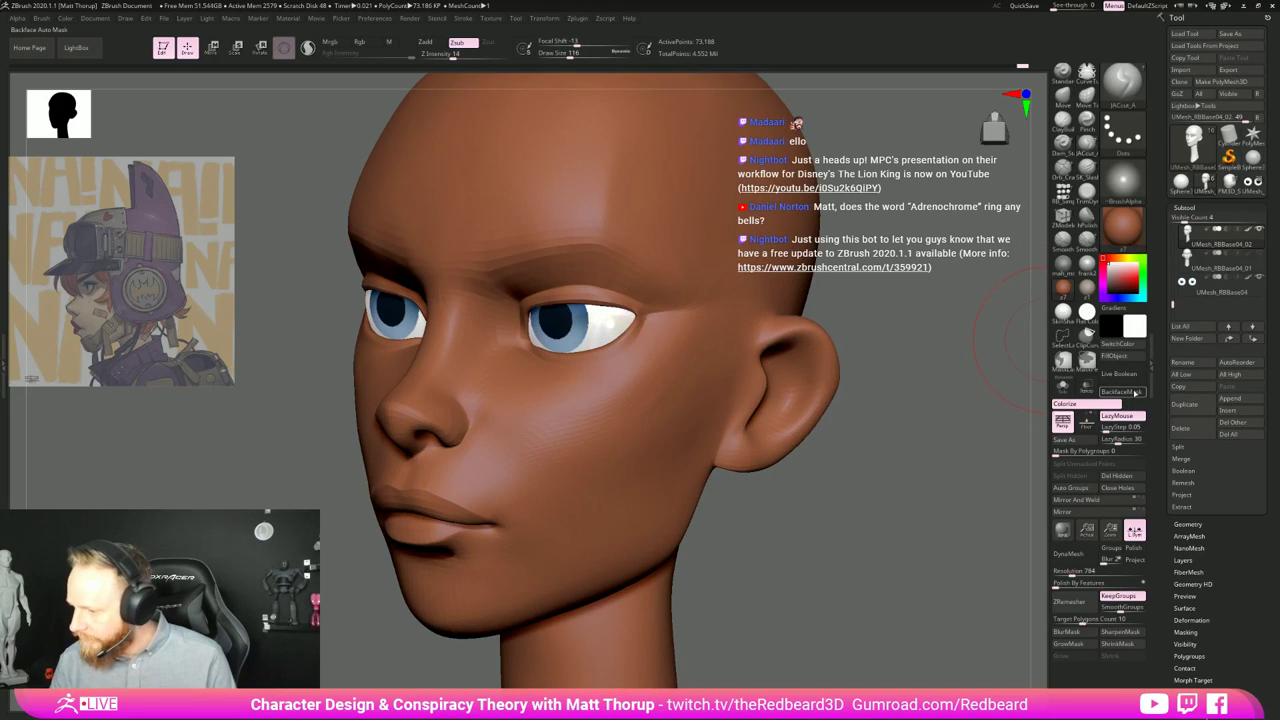
{"action": "left_click", "coordinate": [1135, 393]}
{"action": "key", "text": "s"}
{"action": "left_click_drag", "start_coordinate": [775, 357], "coordinate": [761, 357]}
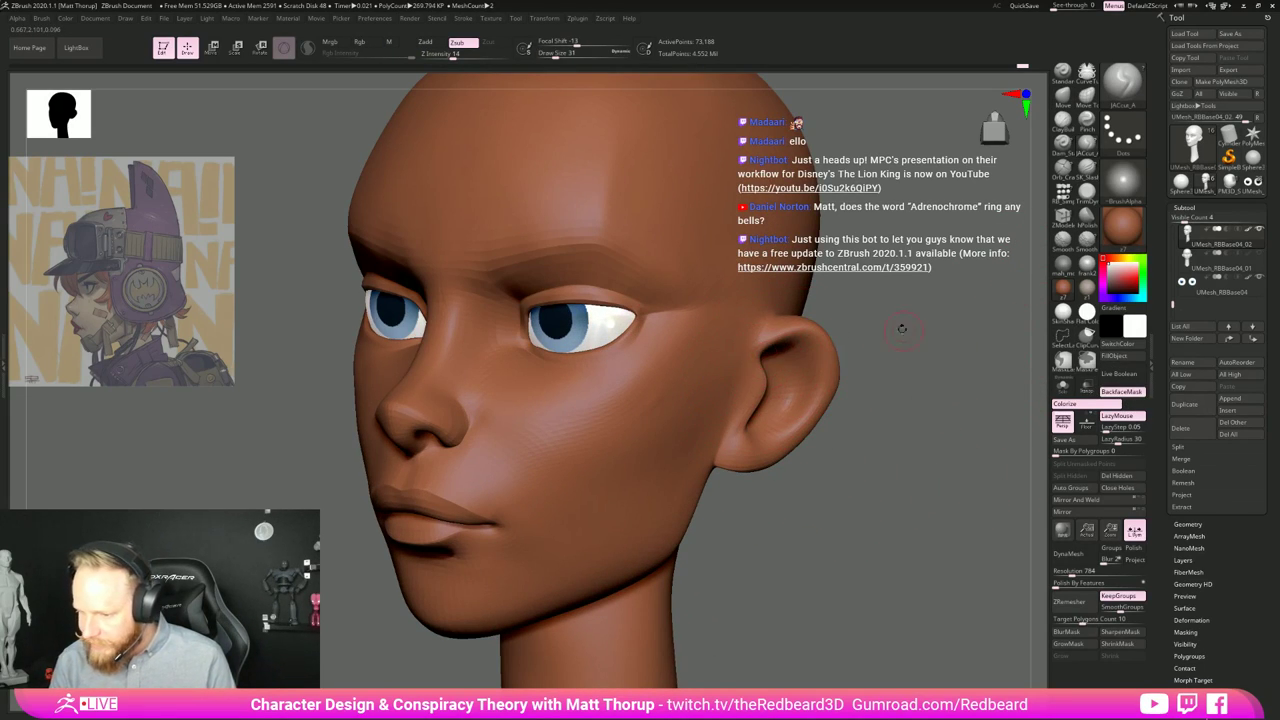
{"action": "left_click_drag", "start_coordinate": [901, 328], "coordinate": [770, 362]}
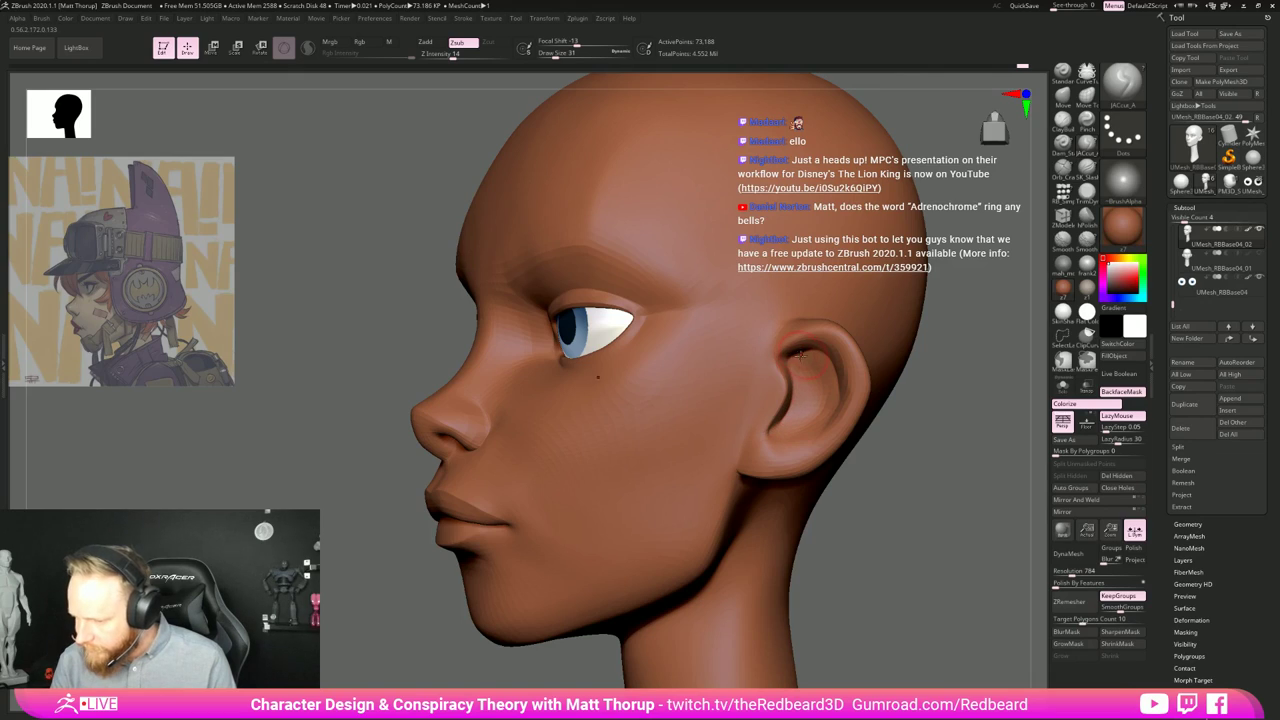
Step: Build up the inner ear form using the ClayBuildup brush with BackfaceMask enabled and draw size 23
{"action": "left_click", "coordinate": [1063, 118]}
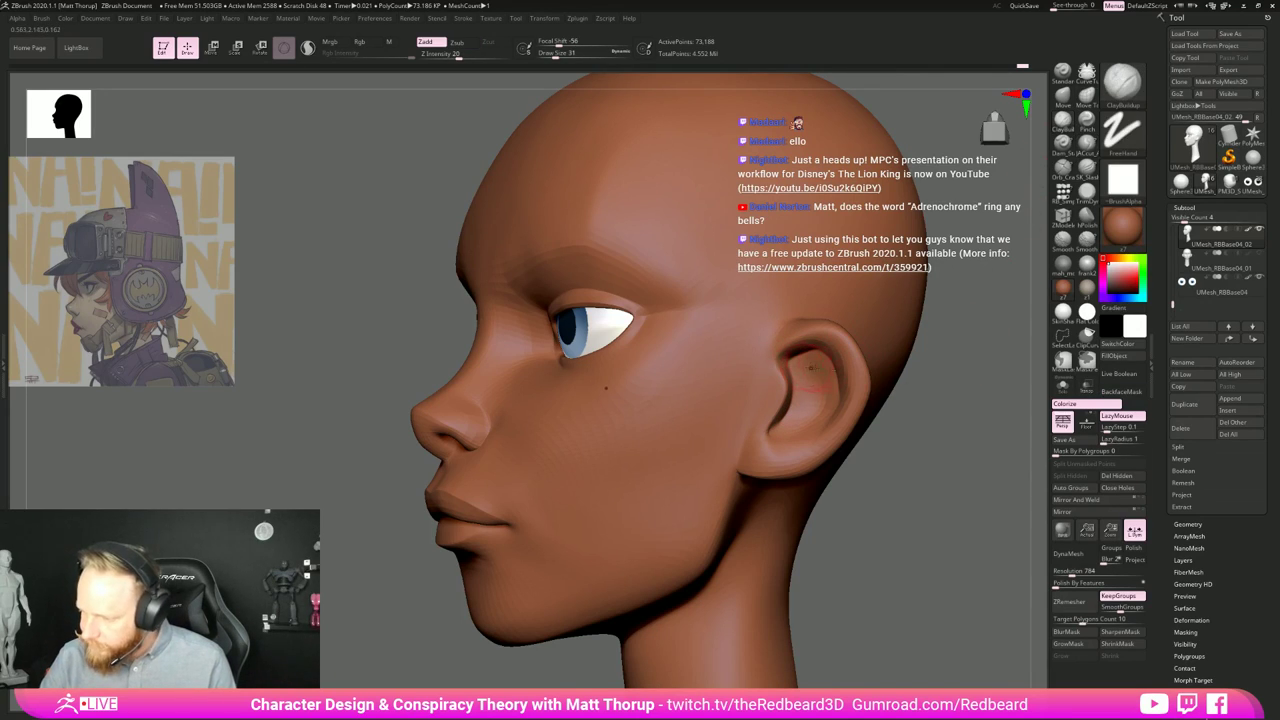
{"action": "left_click", "coordinate": [1124, 390]}
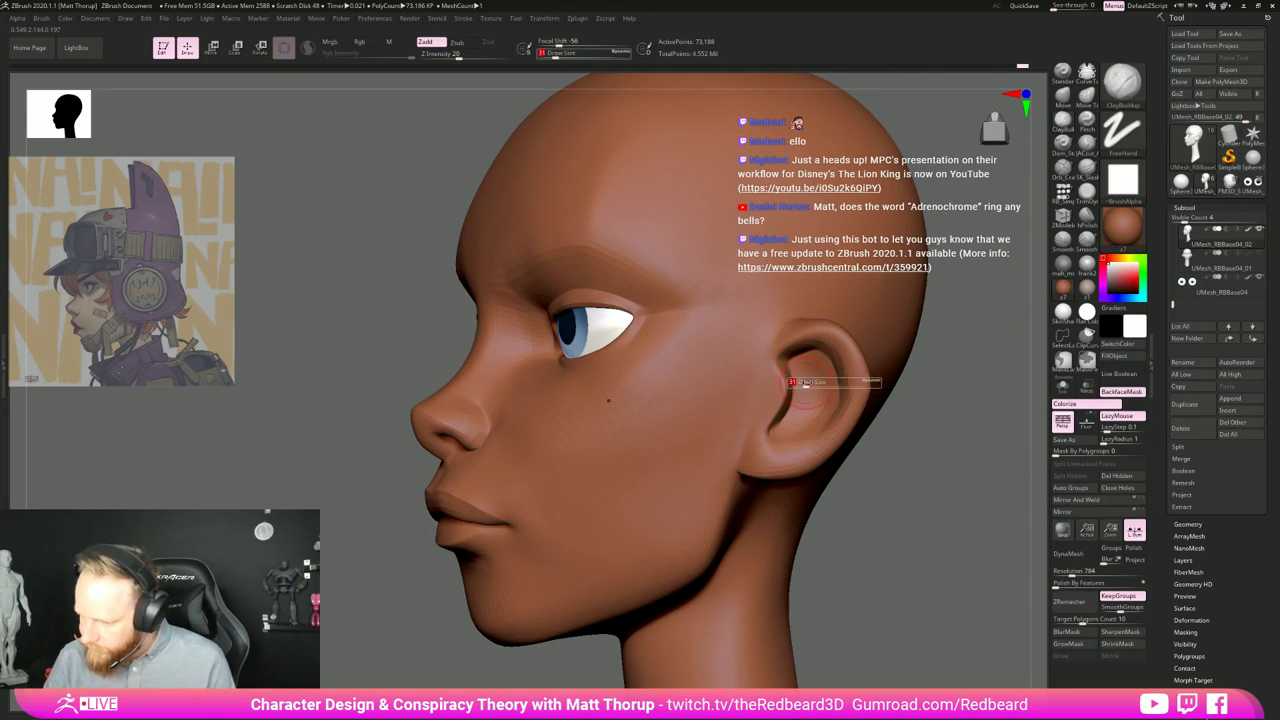
{"action": "mouse_move", "coordinate": [821, 382]}
{"action": "left_mouse_down"}
{"action": "mouse_move", "coordinate": [815, 408]}
{"action": "mouse_move", "coordinate": [789, 426]}
{"action": "mouse_move", "coordinate": [801, 411]}
{"action": "mouse_move", "coordinate": [805, 426]}
{"action": "left_mouse_up"}
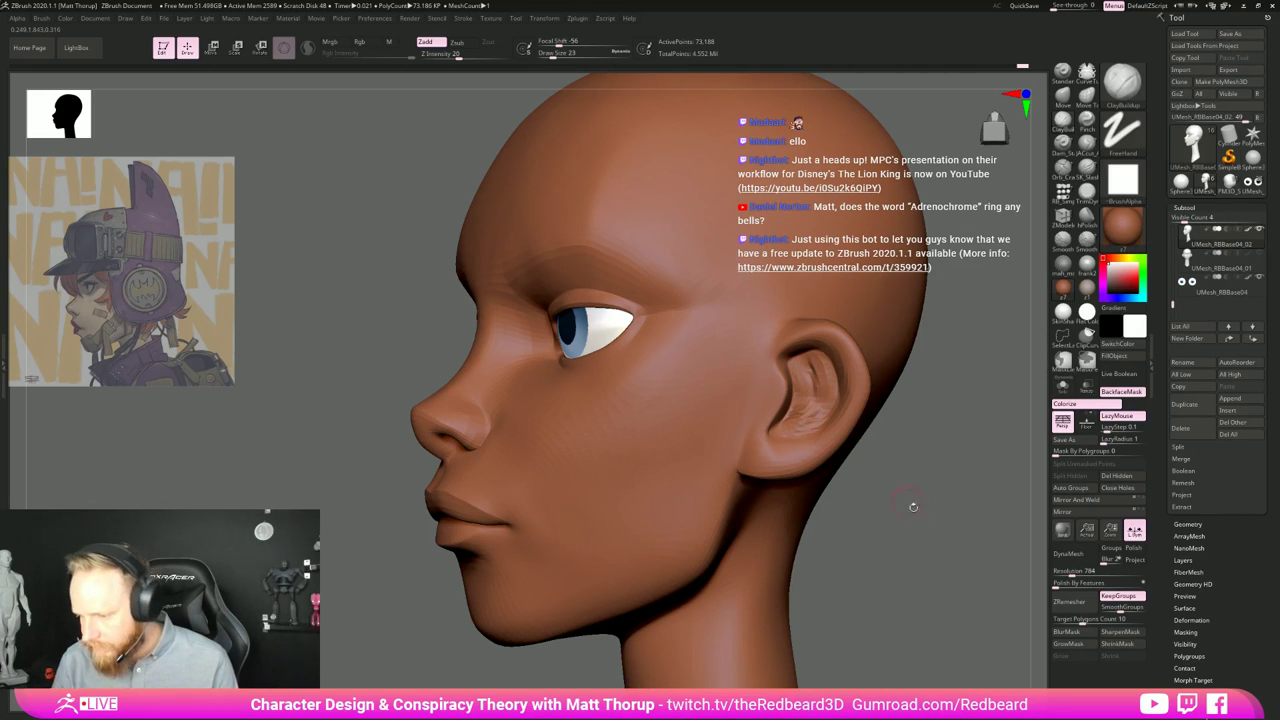
Step: Refine the corner of the mouth with the ClayBuildup and JACrux_A brushes at draw size 17
{"action": "mouse_move", "coordinate": [913, 508]}
{"action": "left_mouse_down"}
{"action": "mouse_move", "coordinate": [951, 543]}
{"action": "mouse_move", "coordinate": [930, 560]}
{"action": "left_mouse_up"}
{"action": "mouse_move", "coordinate": [930, 560]}
{"action": "left_mouse_down", "text": "alt"}
{"action": "mouse_move", "coordinate": [851, 516]}
{"action": "mouse_move", "coordinate": [890, 536]}
{"action": "mouse_move", "coordinate": [874, 562]}
{"action": "mouse_move", "coordinate": [800, 574]}
{"action": "left_mouse_up", "text": "alt"}
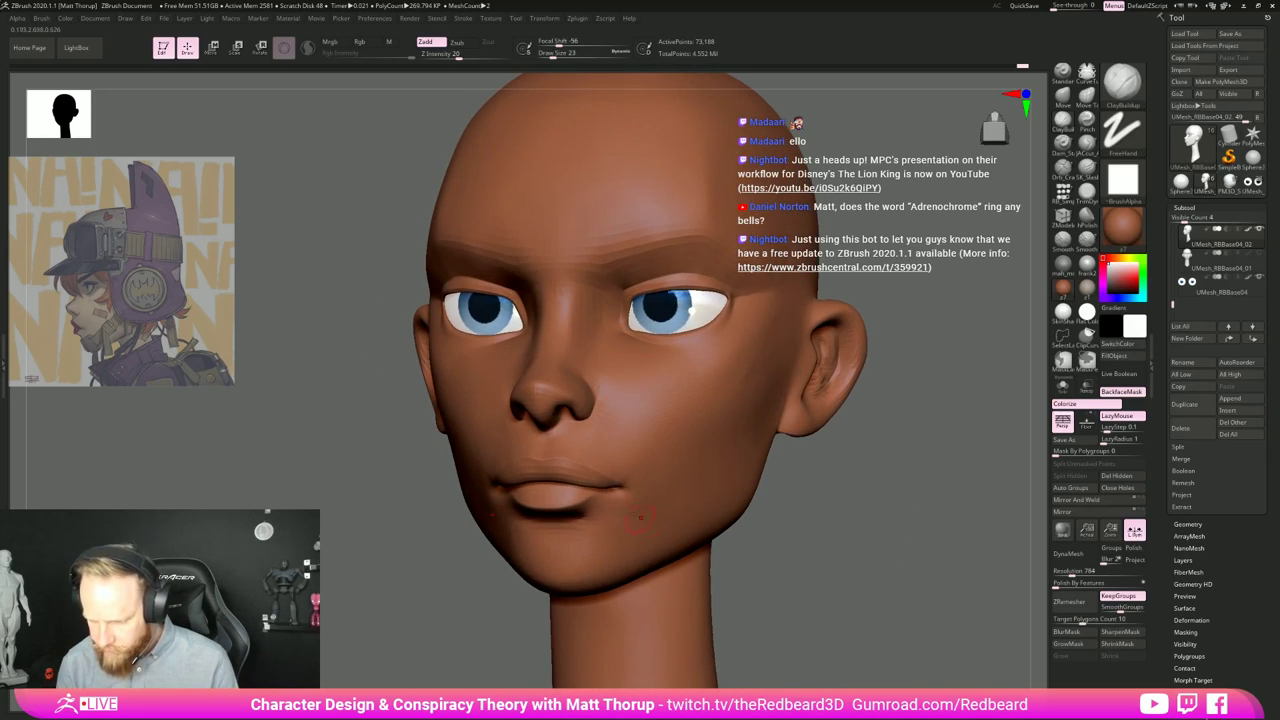
{"action": "key", "text": "s"}
{"action": "left_click_drag", "start_coordinate": [623, 489], "coordinate": [617, 489]}
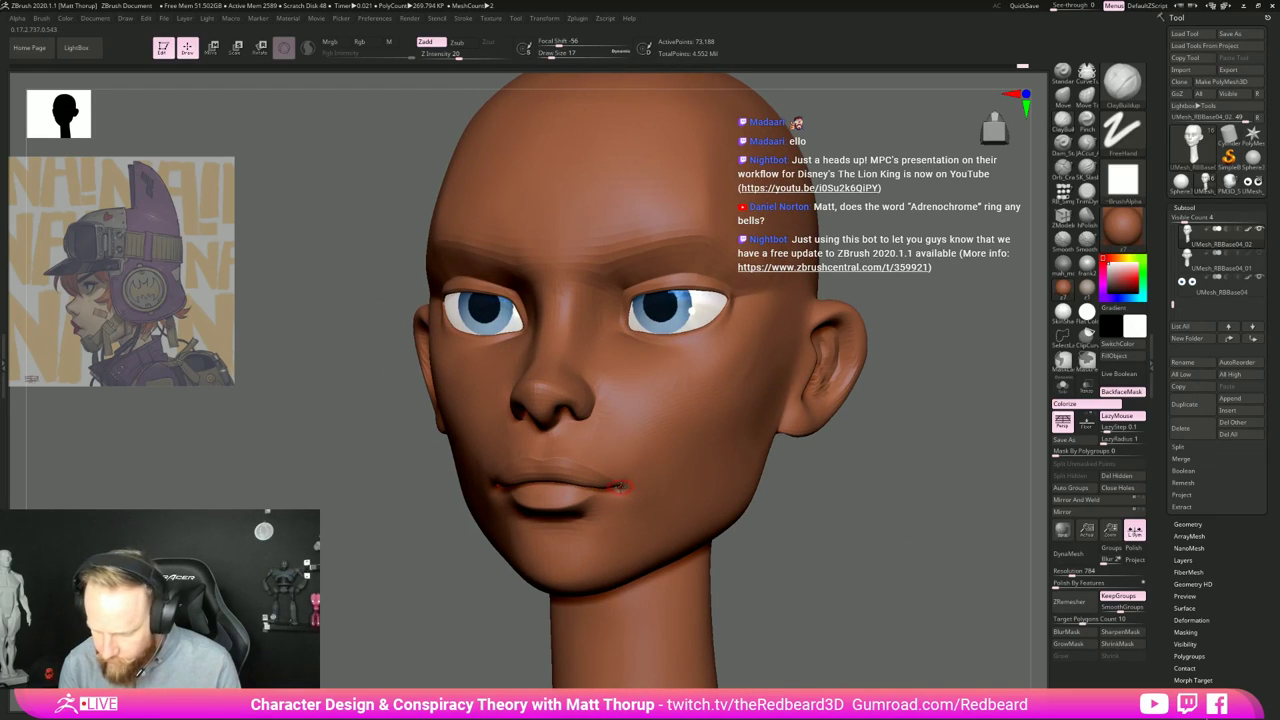
{"action": "left_click", "coordinate": [1087, 144]}
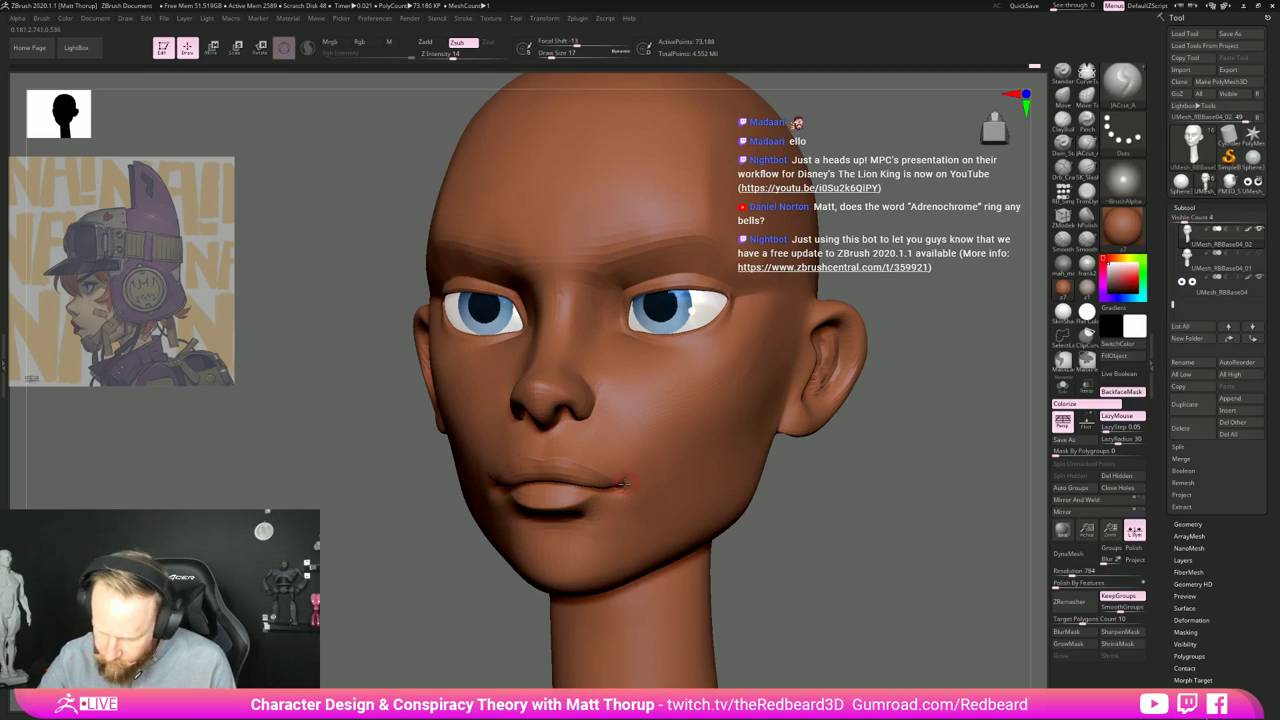
{"action": "left_click_drag", "start_coordinate": [851, 568], "coordinate": [617, 606]}
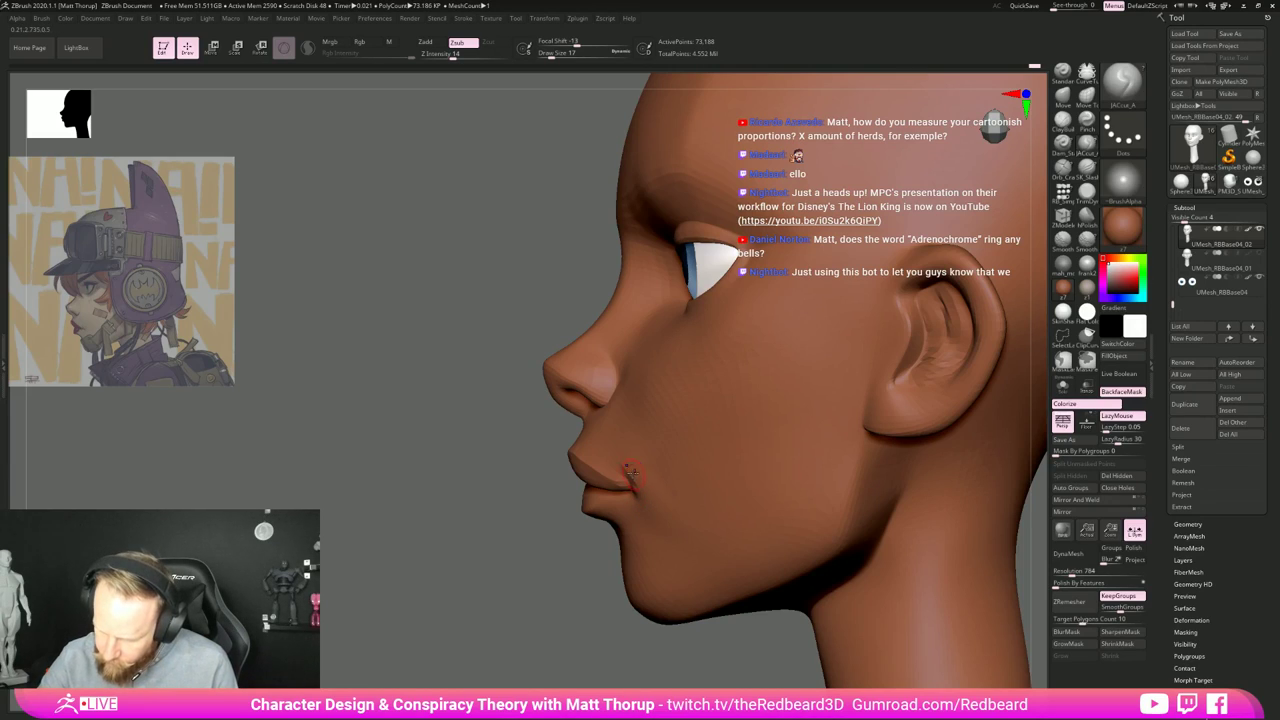
{"action": "key", "text": "shift"}
{"action": "key", "text": "alt"}
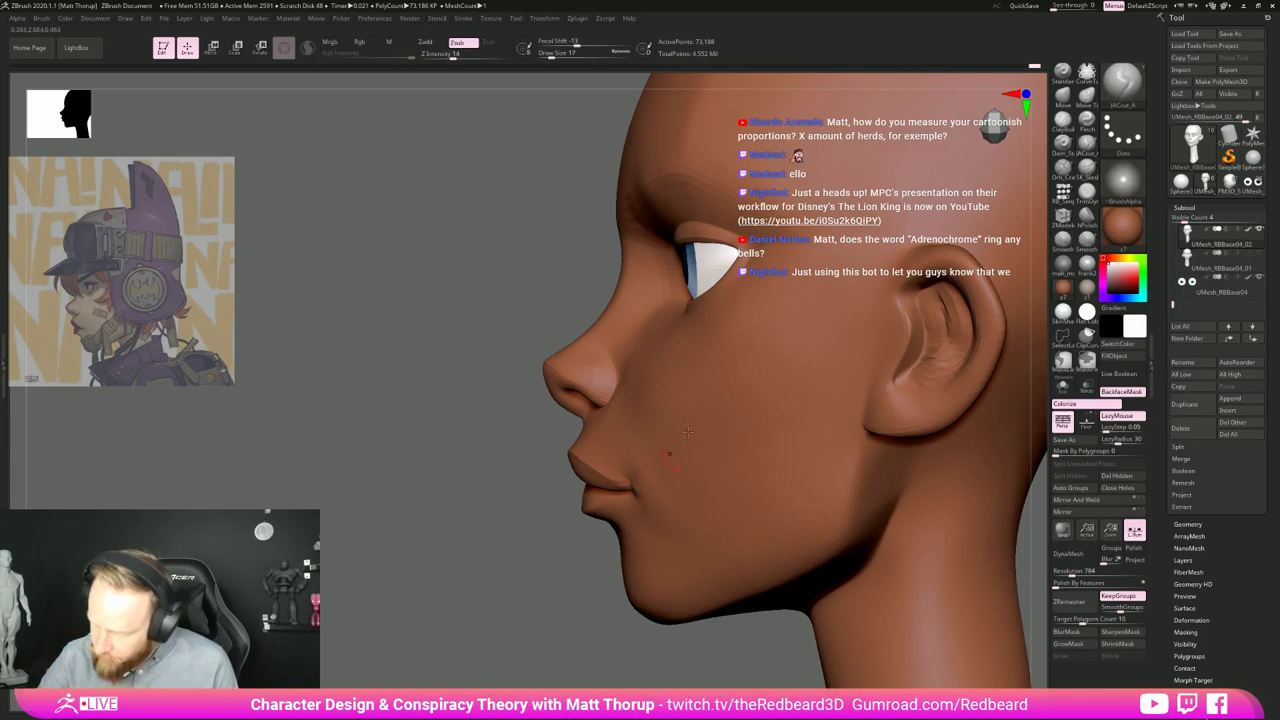
Step: Build up the skin around the mouth corner with the ClayBuildup brush at draw sizes 17 and 27 and smooth it into the cheek
{"action": "key", "text": "b"}
{"action": "key", "text": "c"}
{"action": "key", "text": "b"}
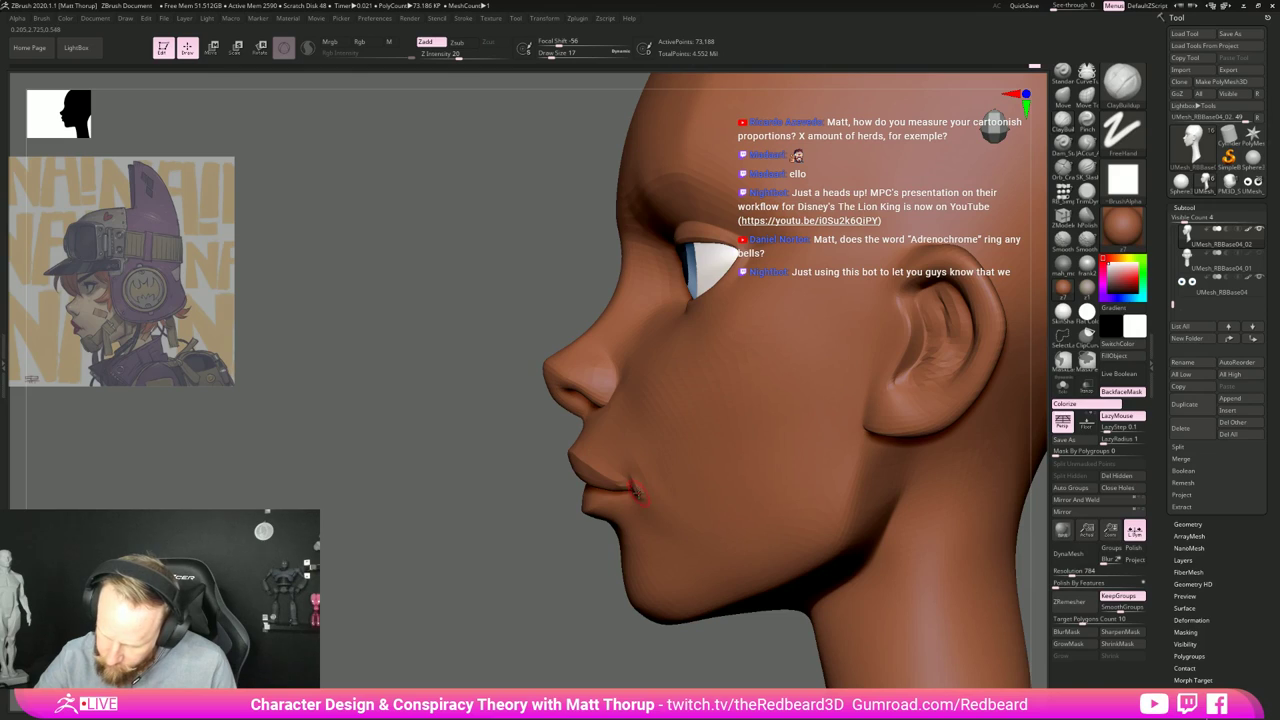
{"action": "key", "text": "shift"}
{"action": "key", "text": "shift"}
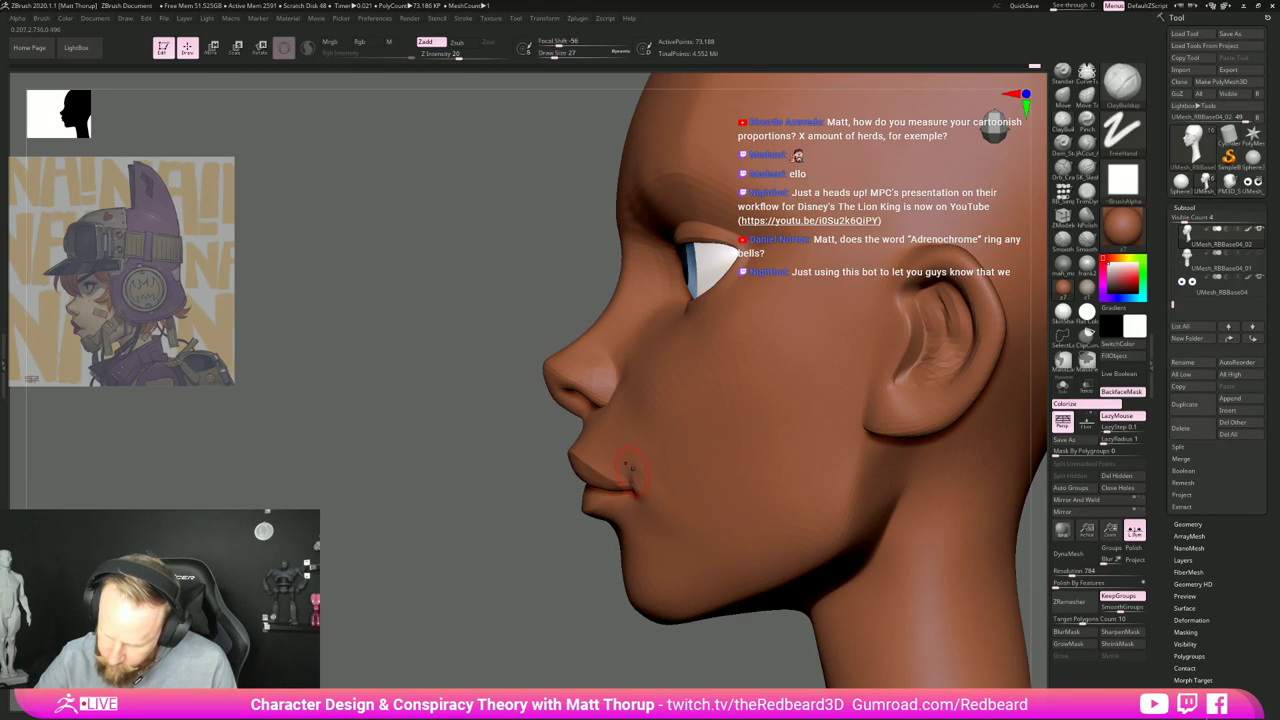
{"action": "key", "text": "shift"}
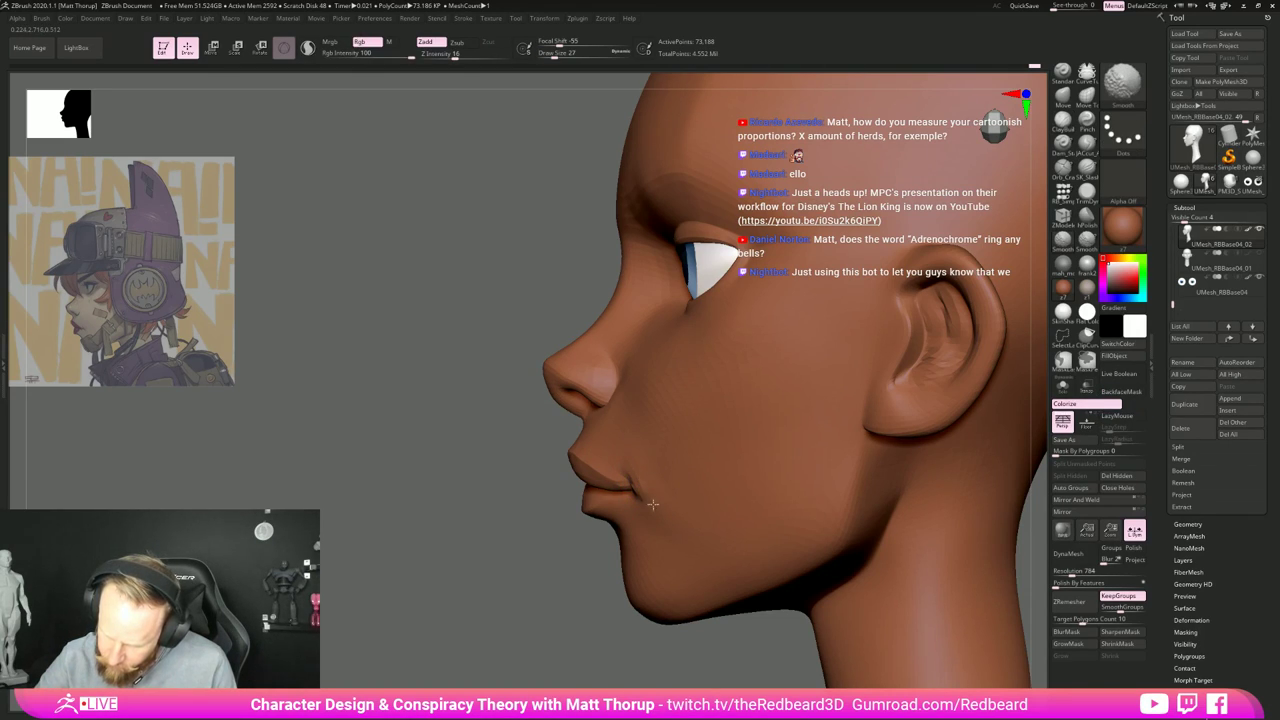
{"action": "mouse_move", "coordinate": [563, 603]}
{"action": "left_mouse_down"}
{"action": "mouse_move", "coordinate": [596, 578]}
{"action": "mouse_move", "coordinate": [625, 520]}
{"action": "left_mouse_up"}
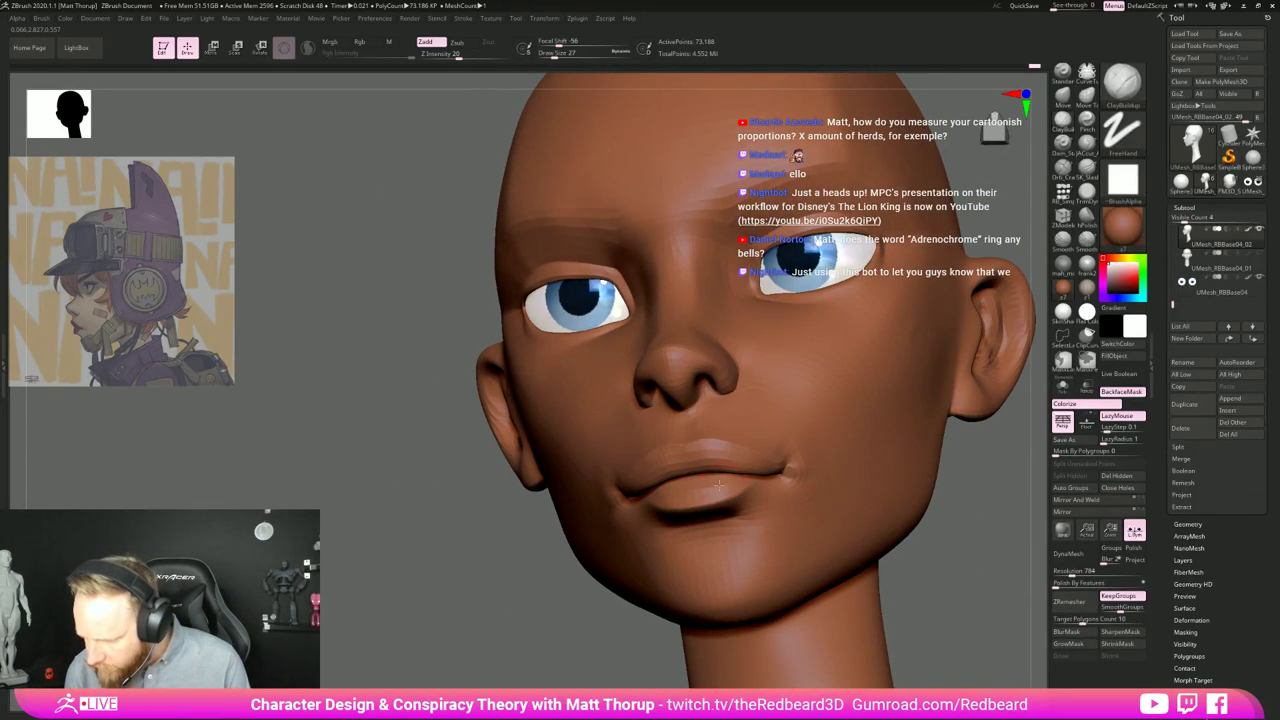
{"action": "key", "text": "shift"}
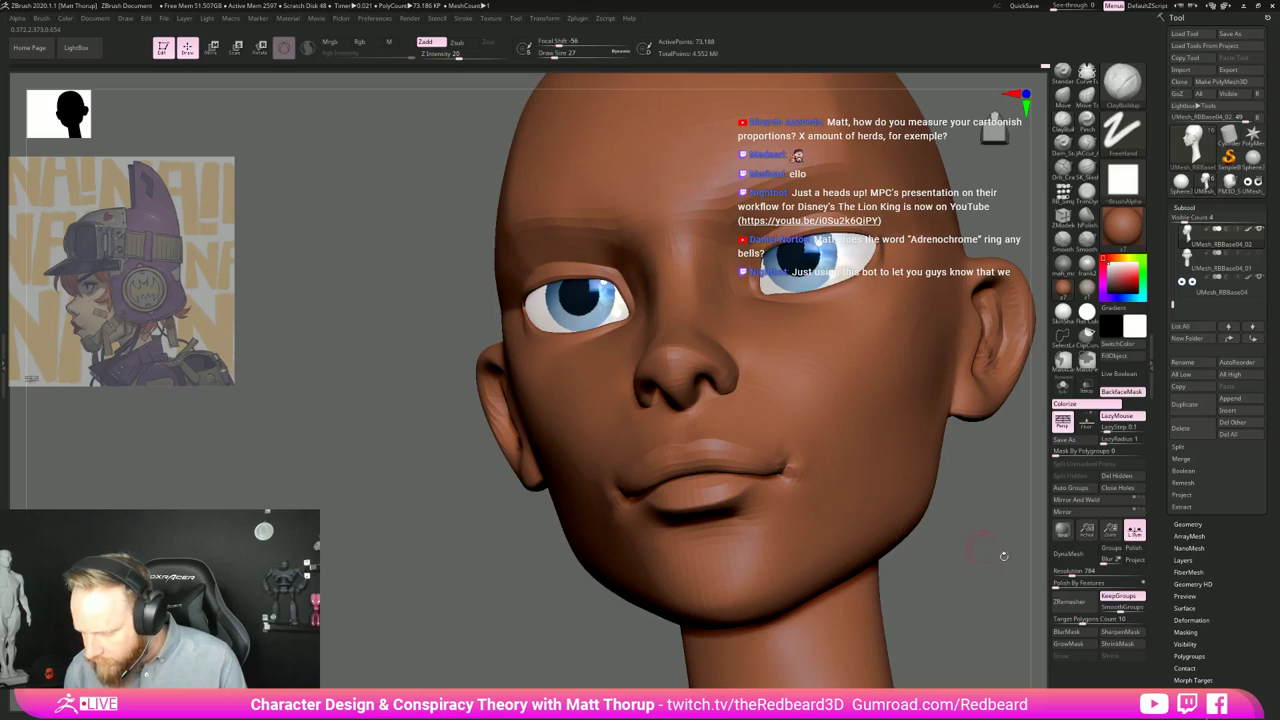
Step: In front view, adjust the mouth corners with the Move brush at draw size 25 and smooth the surrounding skin
{"action": "mouse_move", "coordinate": [1003, 555]}
{"action": "left_mouse_down"}
{"action": "mouse_move", "coordinate": [898, 527]}
{"action": "mouse_move", "coordinate": [851, 537]}
{"action": "mouse_move", "coordinate": [915, 571]}
{"action": "left_mouse_up"}
{"action": "key", "text": "b"}
{"action": "key", "text": "m"}
{"action": "key", "text": "v"}
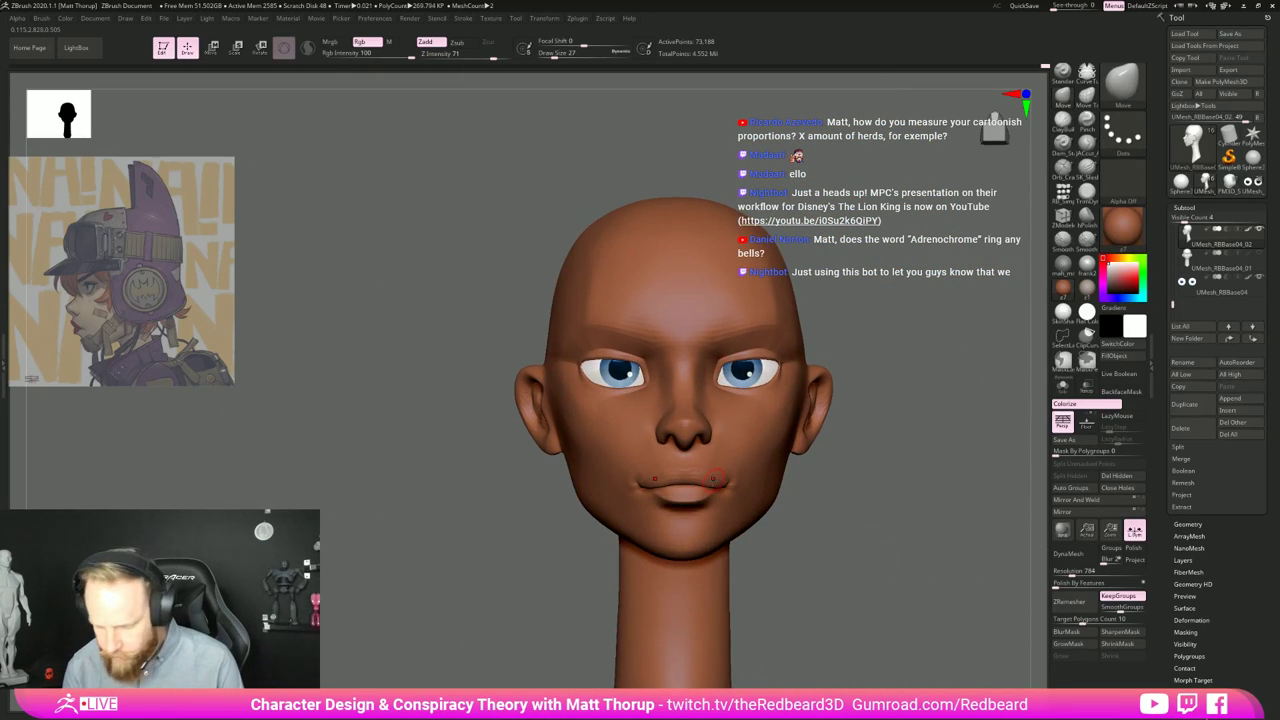
{"action": "key", "text": "s"}
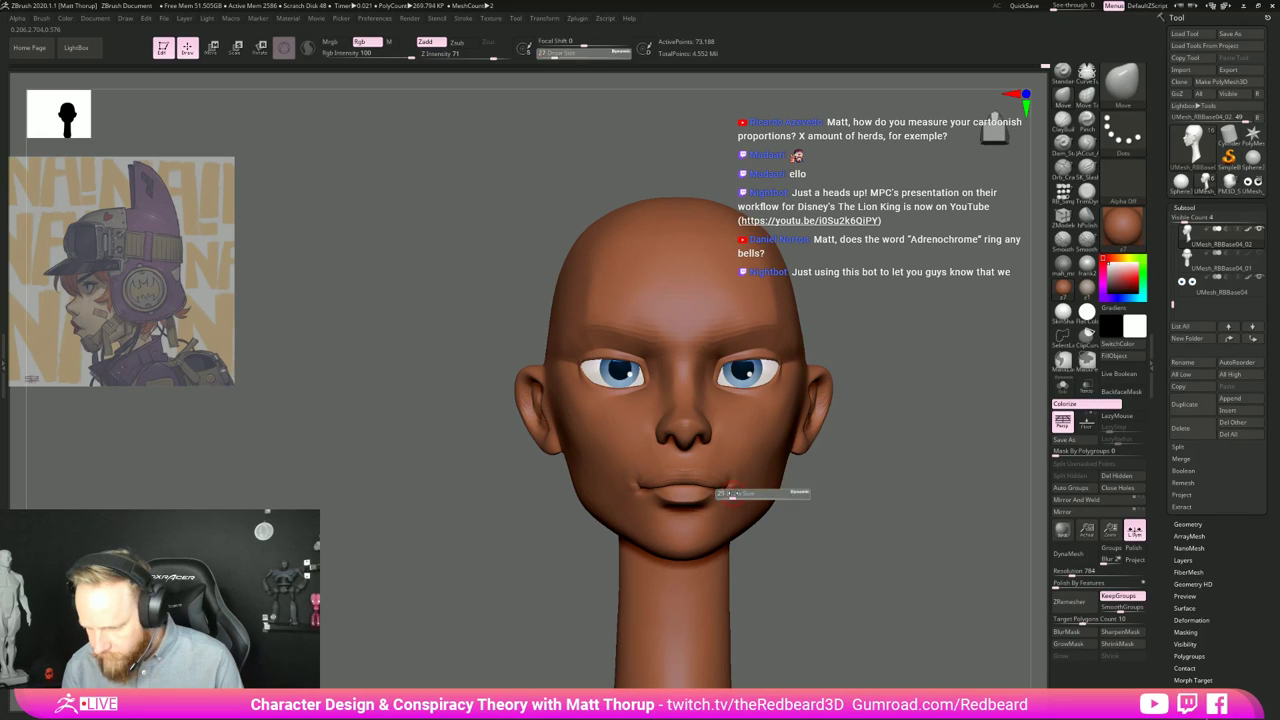
{"action": "left_click", "coordinate": [726, 492]}
{"action": "left_click_drag", "start_coordinate": [735, 492], "coordinate": [735, 484], "text": "shift"}
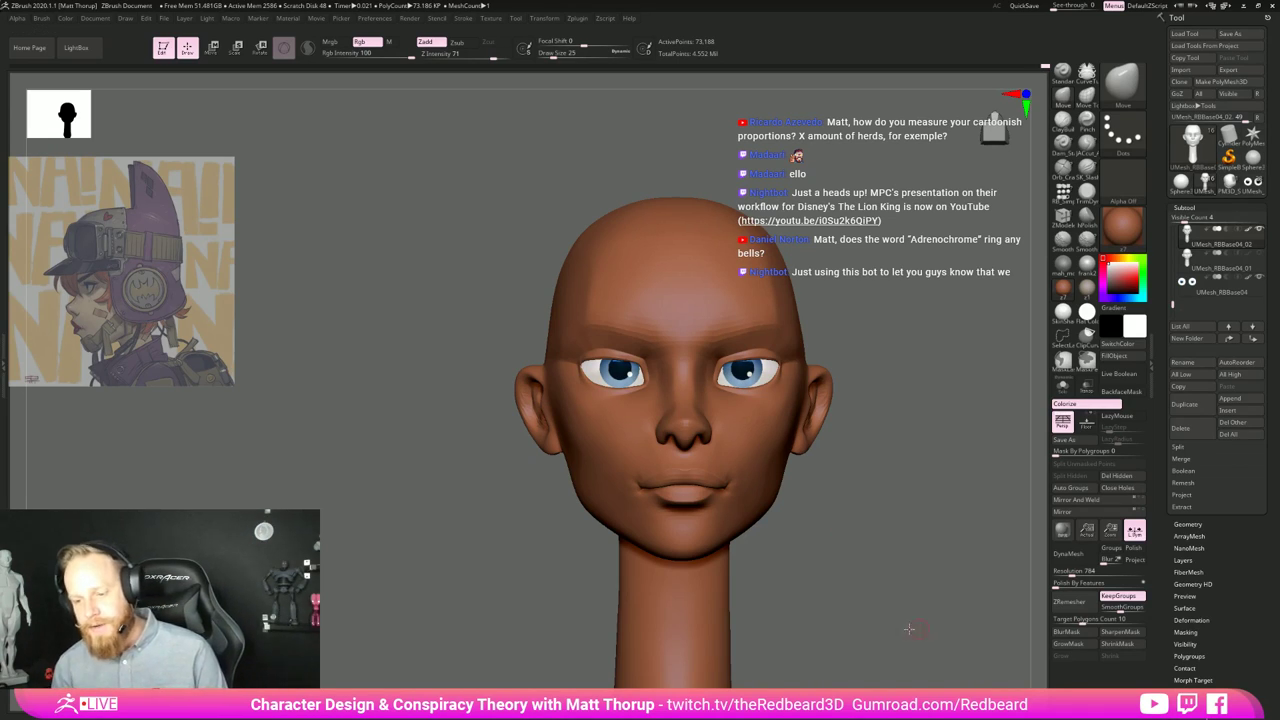
Step: In side profile, adjust the cheek beside the nose with the Move brush at draw size 33 and smooth the skin there
{"action": "left_click_drag", "start_coordinate": [909, 629], "coordinate": [522, 626]}
{"action": "key", "text": "s"}
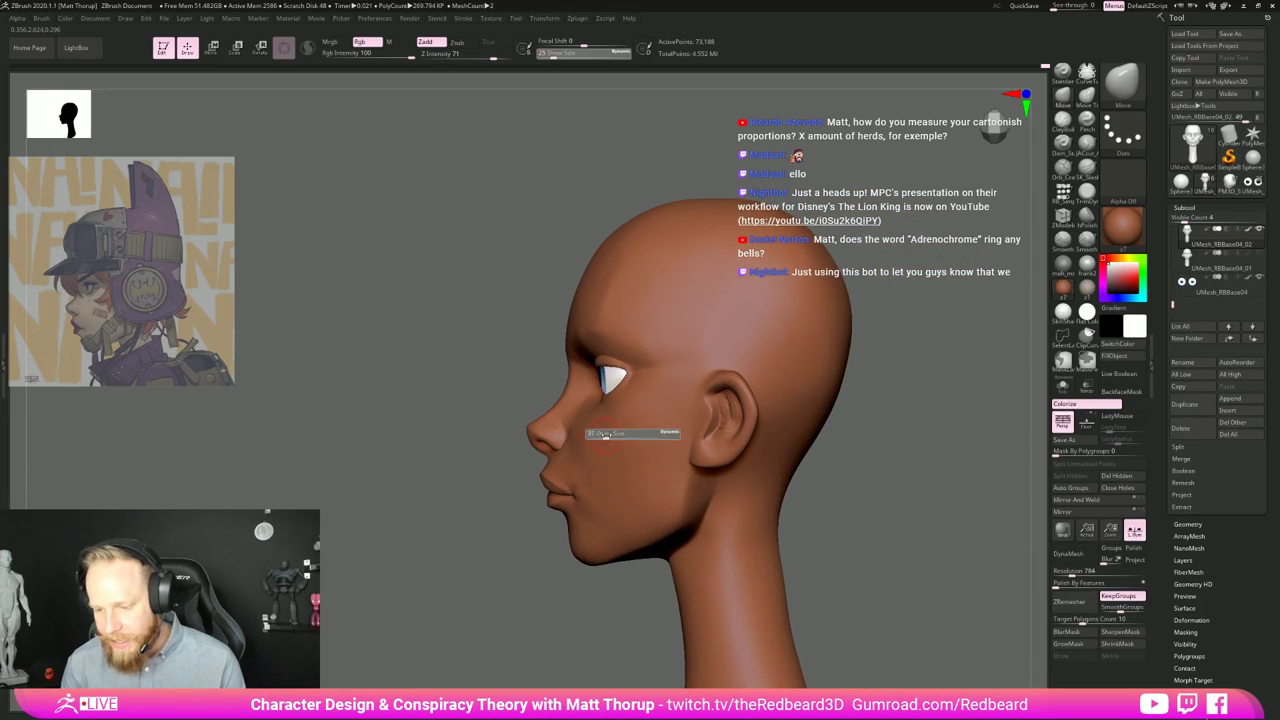
{"action": "left_click_drag", "start_coordinate": [605, 435], "coordinate": [610, 434]}
{"action": "mouse_move", "coordinate": [527, 480]}
{"action": "left_mouse_down"}
{"action": "mouse_move", "coordinate": [565, 488]}
{"action": "mouse_move", "coordinate": [584, 446]}
{"action": "left_mouse_up"}
{"action": "key", "text": "s"}
{"action": "left_click_drag", "start_coordinate": [583, 440], "coordinate": [576, 446], "text": "shift"}
{"action": "key", "text": "s"}
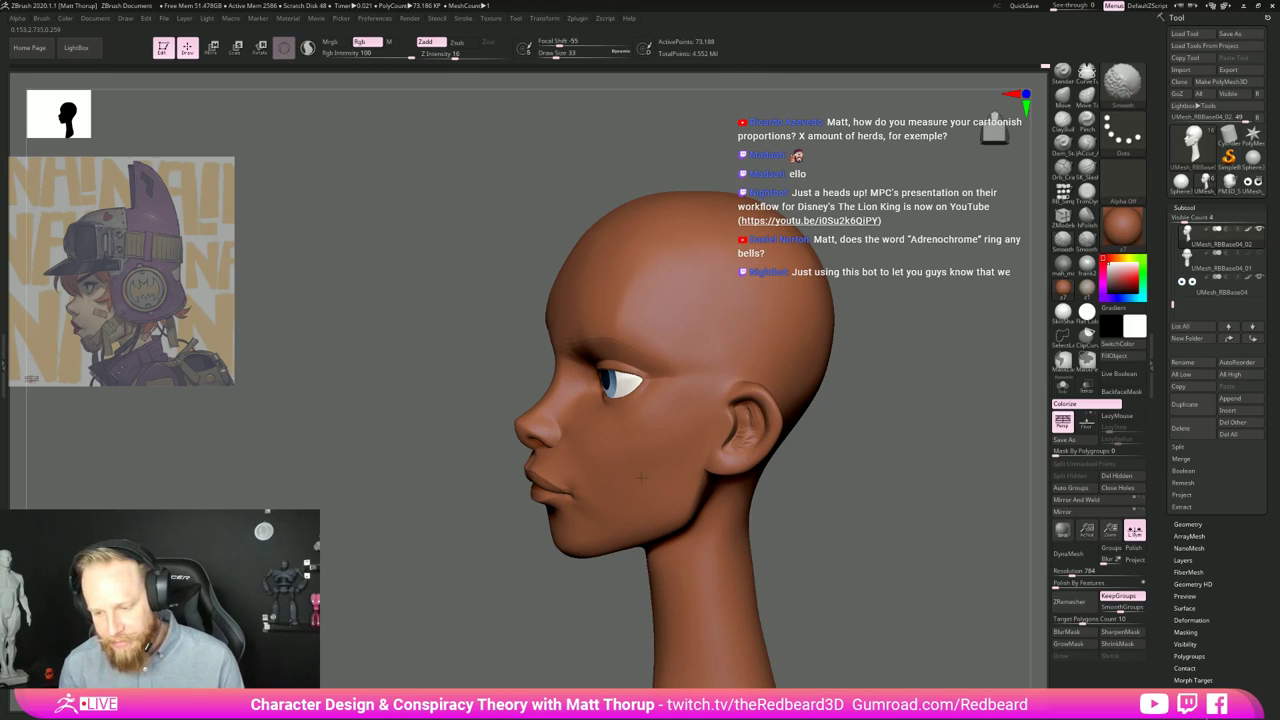
Step: In front view, stack canvas snapshots of the head chin to crown into a column of nine heads to gauge body proportions
{"action": "left_click_drag", "start_coordinate": [817, 526], "coordinate": [945, 537]}
{"action": "left_click_drag", "start_coordinate": [900, 535], "coordinate": [606, 514], "text": "alt"}
{"action": "left_click_drag", "start_coordinate": [790, 528], "coordinate": [762, 412]}
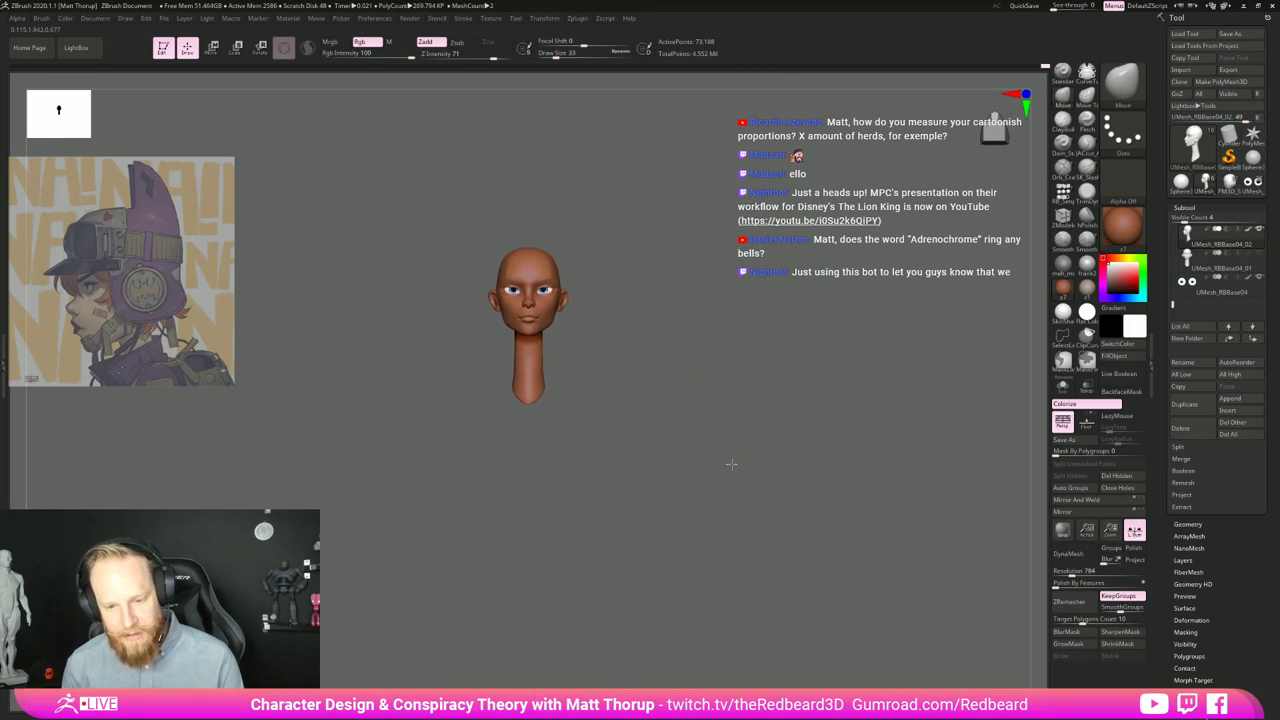
{"action": "left_click_drag", "start_coordinate": [731, 464], "coordinate": [662, 492]}
{"action": "left_click_drag", "start_coordinate": [730, 489], "coordinate": [768, 434], "text": "alt"}
{"action": "right_click_drag", "start_coordinate": [784, 464], "coordinate": [606, 457], "text": "ctrl"}
{"action": "right_click_drag", "start_coordinate": [608, 509], "coordinate": [600, 449], "text": "alt"}
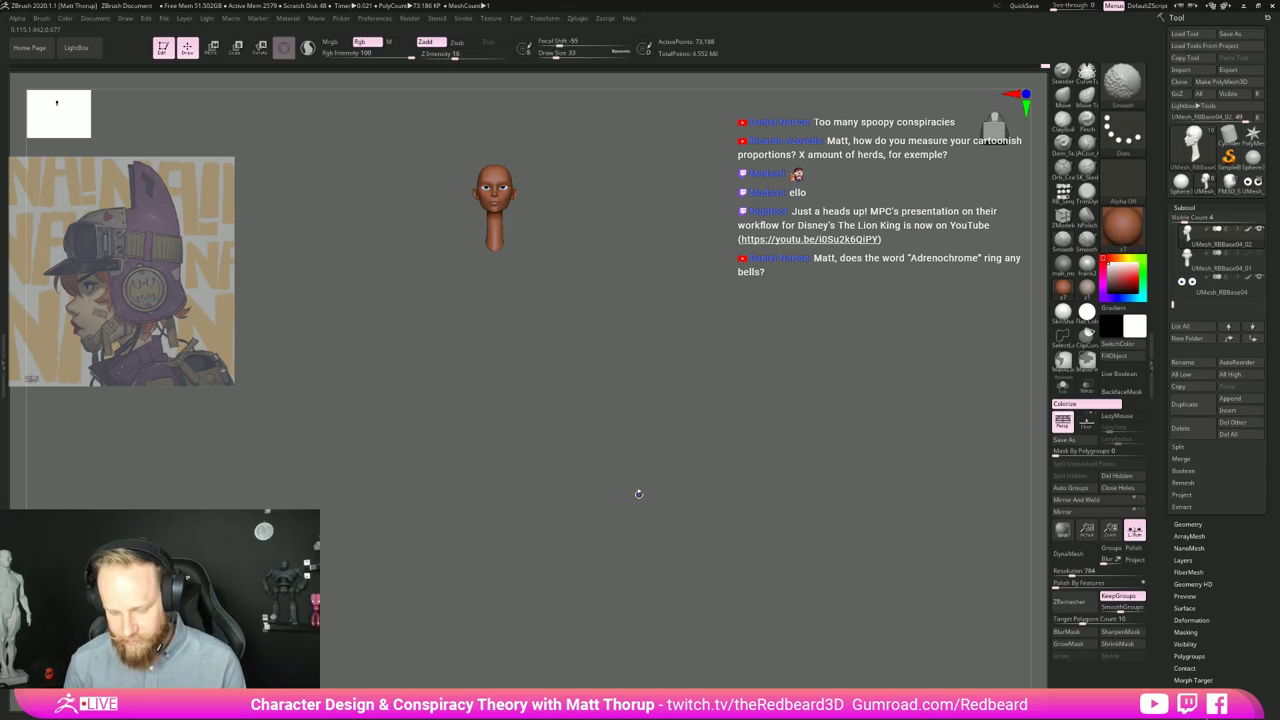
{"action": "key", "text": "shift+s"}
{"action": "mouse_move", "coordinate": [663, 429]}
{"action": "right_mouse_down", "text": "alt"}
{"action": "mouse_move", "coordinate": [666, 480]}
{"action": "mouse_move", "coordinate": [667, 464]}
{"action": "right_mouse_up", "text": "alt"}
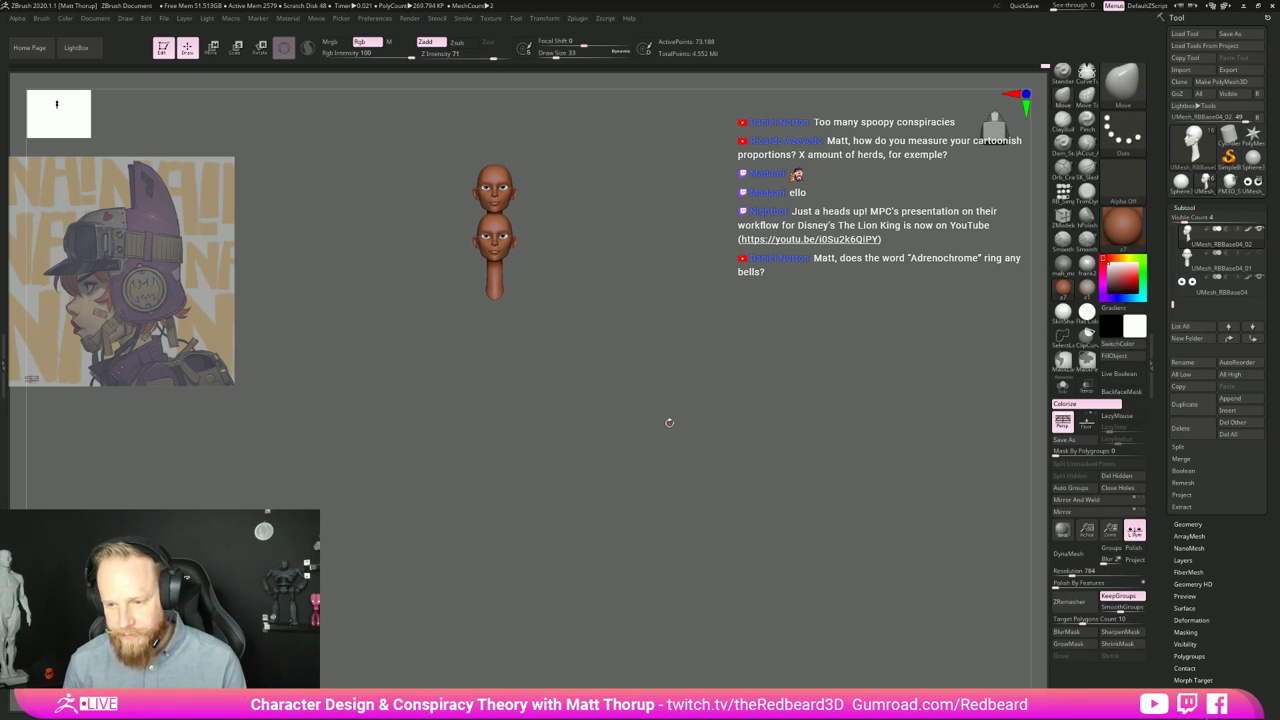
{"action": "key", "text": "ctrl+shift+d"}
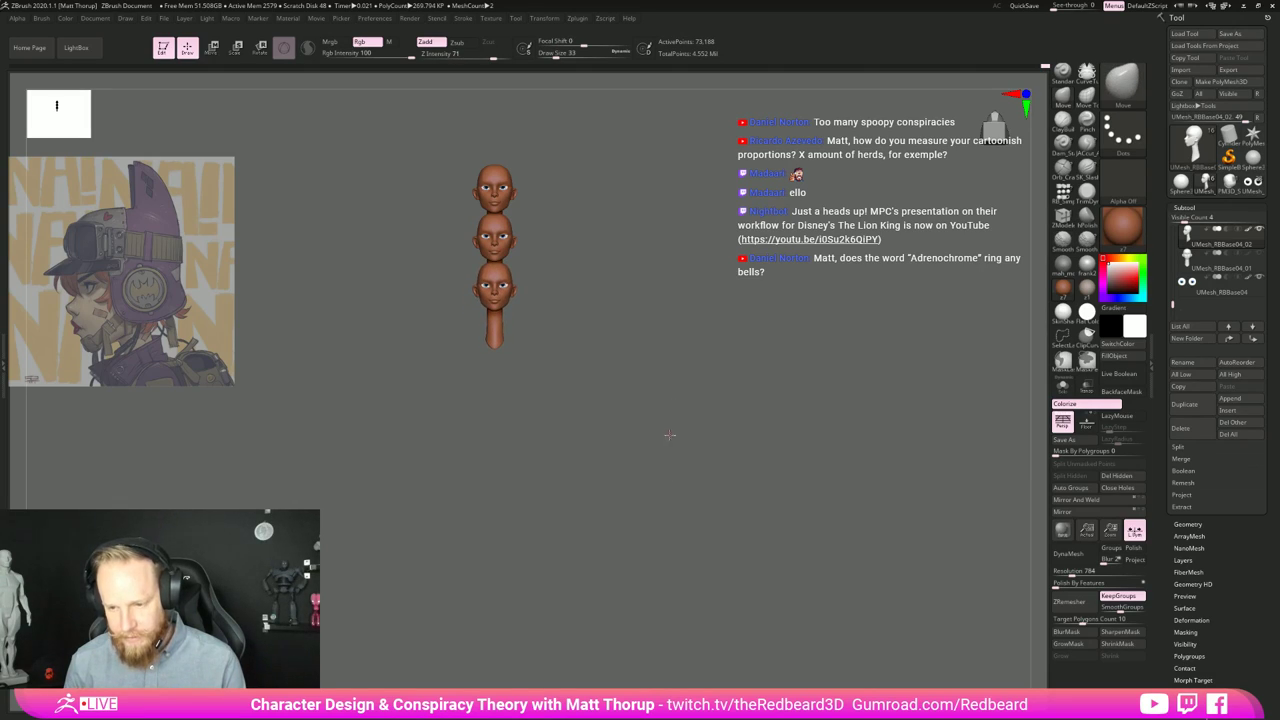
{"action": "key", "text": "ctrl+shift+d"}
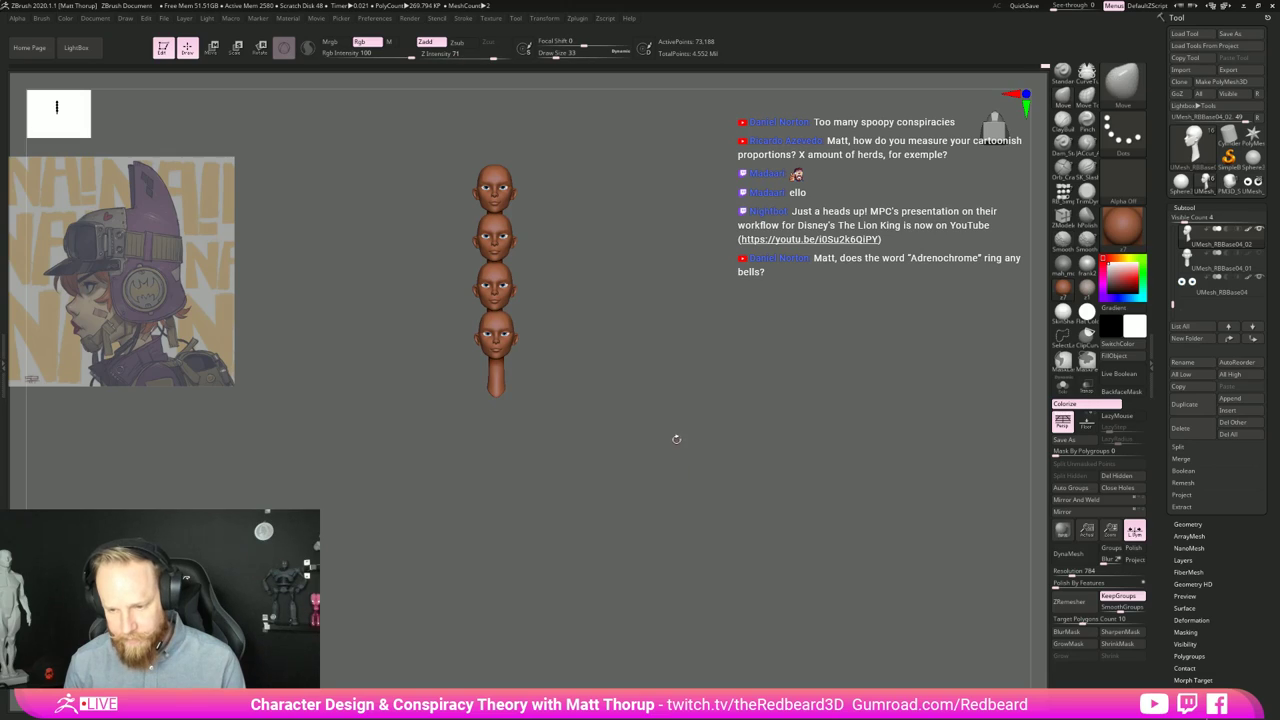
{"action": "key", "text": "ctrl+shift+d"}
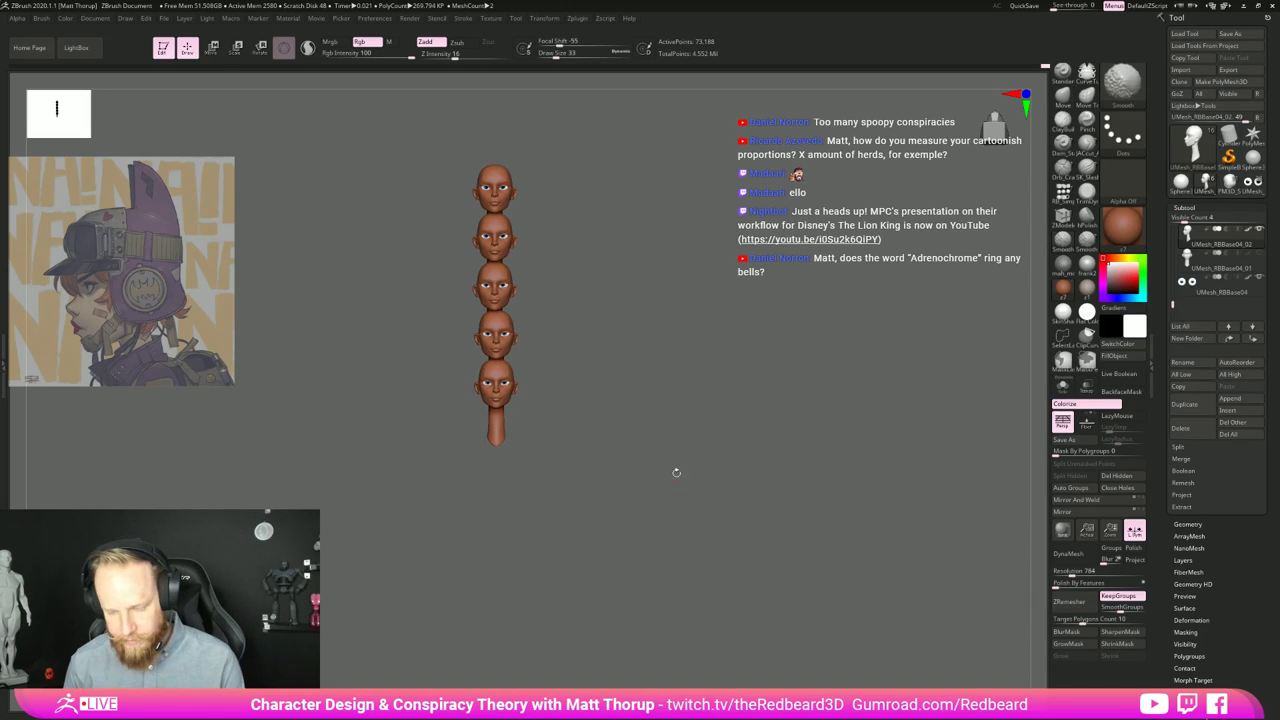
{"action": "key", "text": "ctrl+shift+d"}
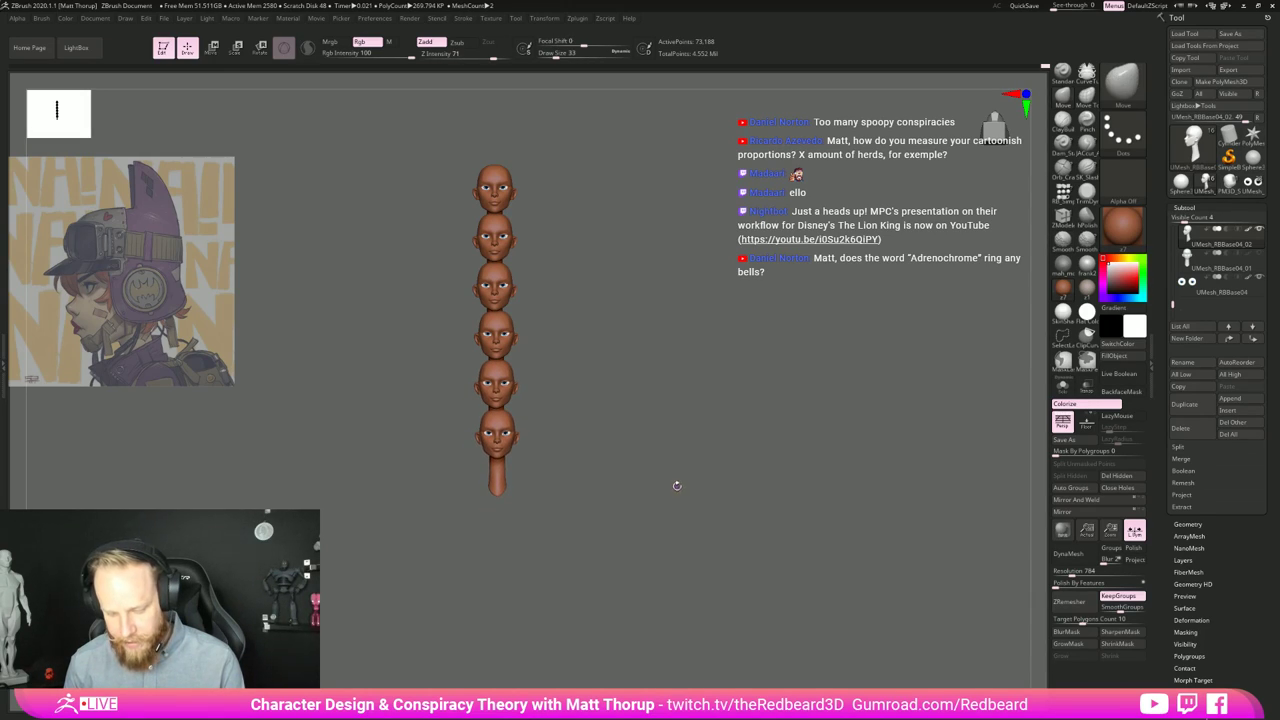
{"action": "key", "text": "ctrl+shift+d"}
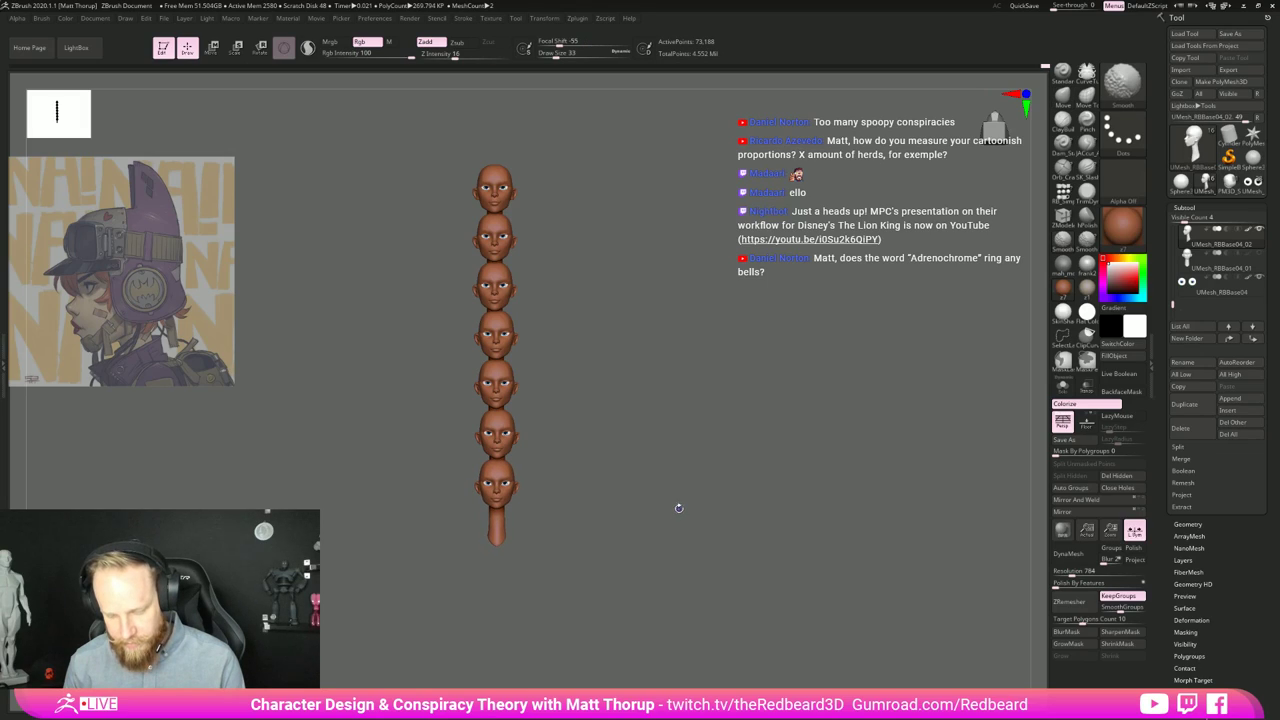
{"action": "key", "text": "ctrl+shift+d"}
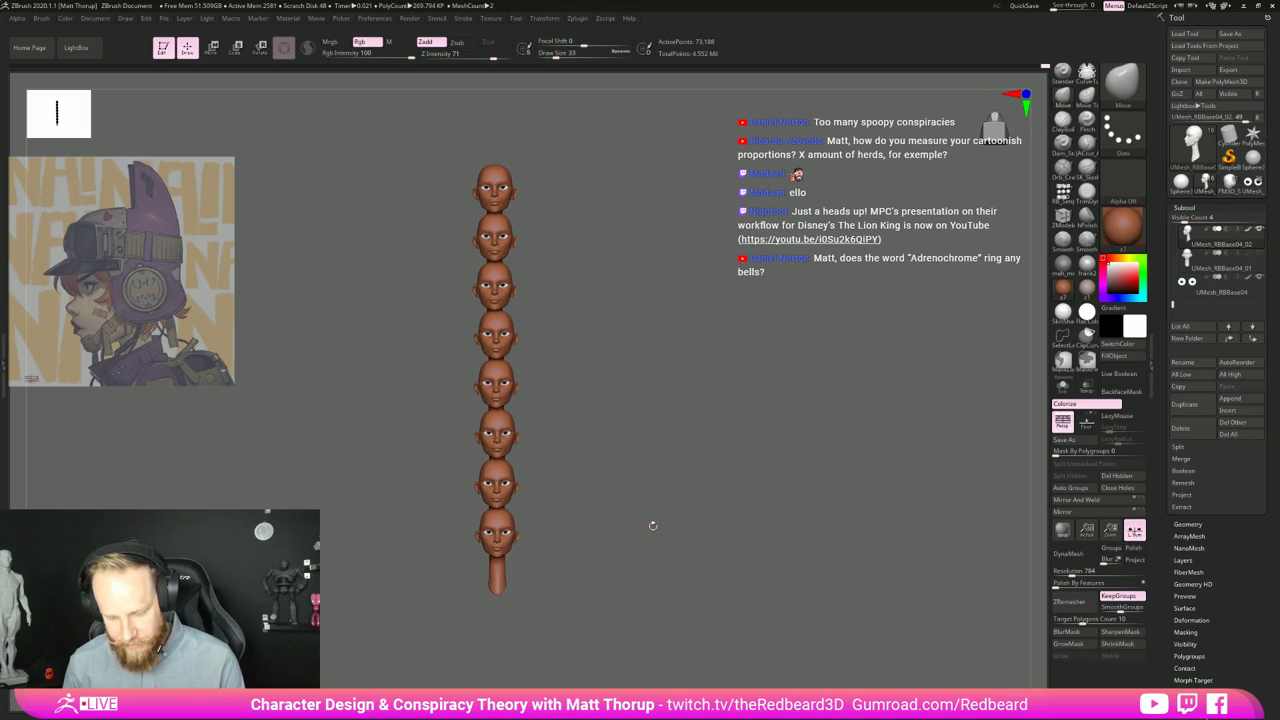
{"action": "key", "text": "ctrl+shift+d"}
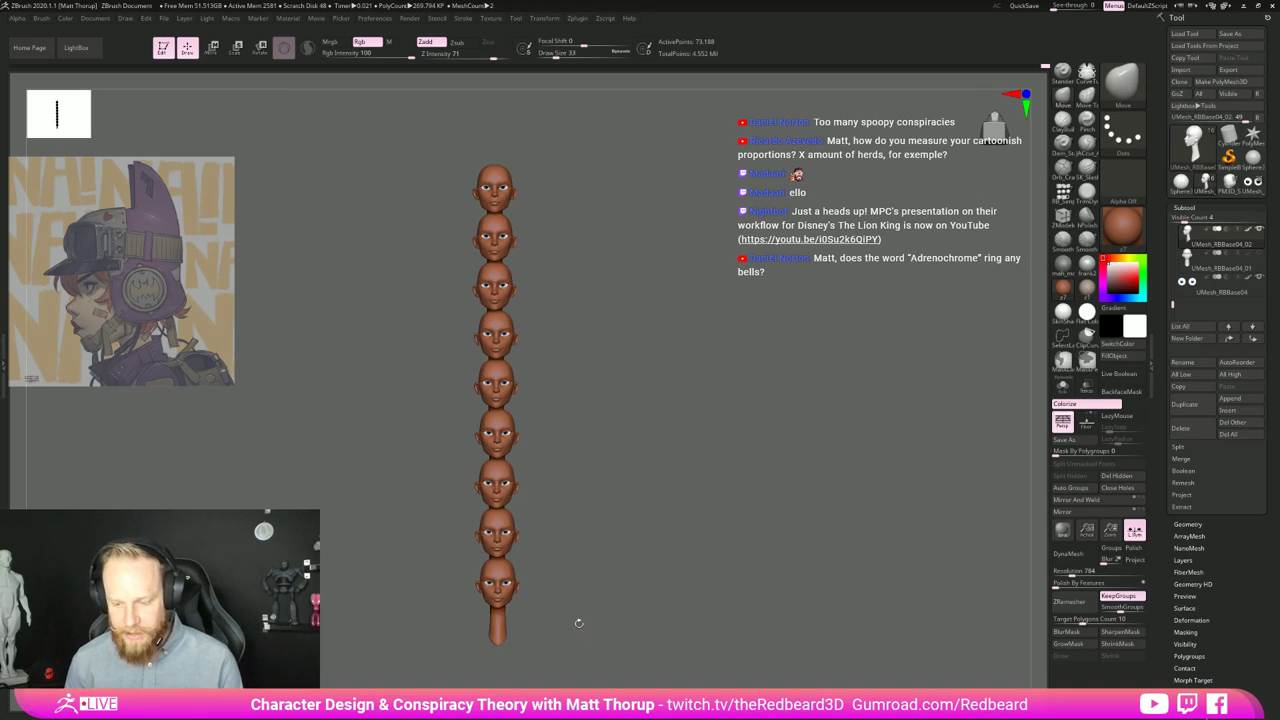
Step: Clear the snapshot column from the canvas and hide the neck with SelectLasso so only the head stays visible
{"action": "key", "text": "ctrl+shift"}
{"action": "left_click_drag", "start_coordinate": [592, 655], "coordinate": [598, 646], "text": "ctrl+shift"}
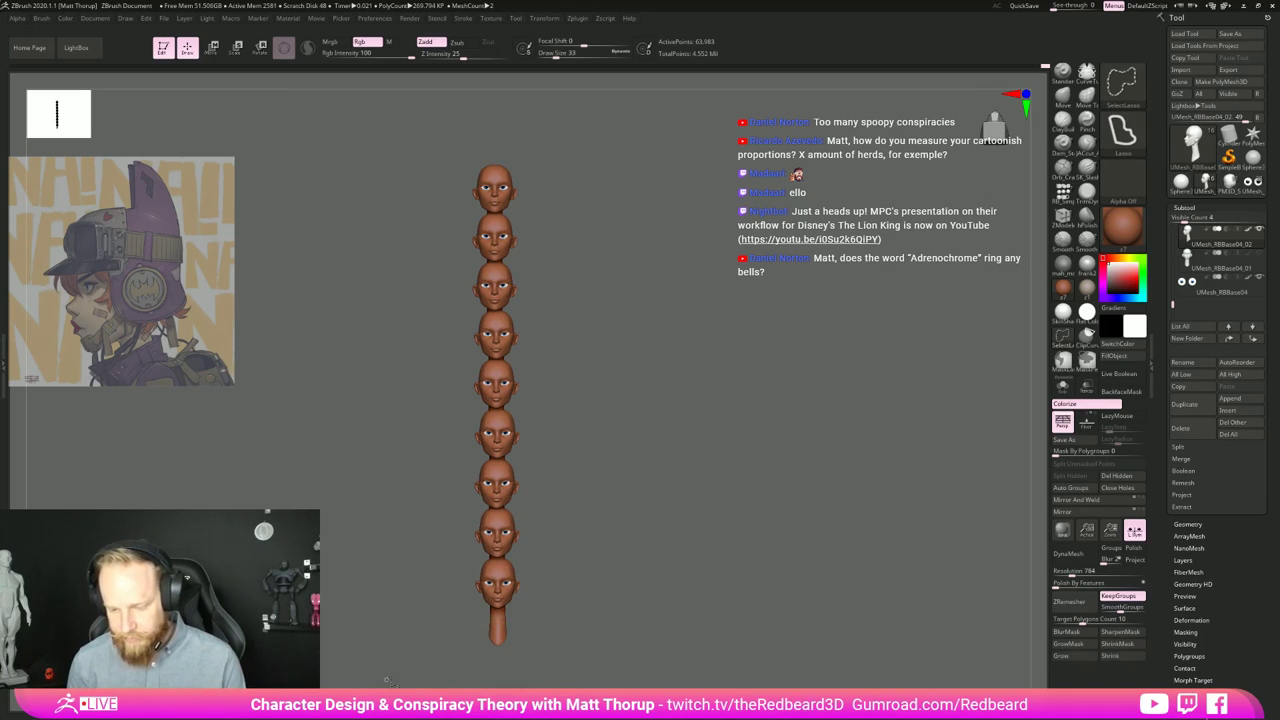
{"action": "key", "text": "ctrl+shift"}
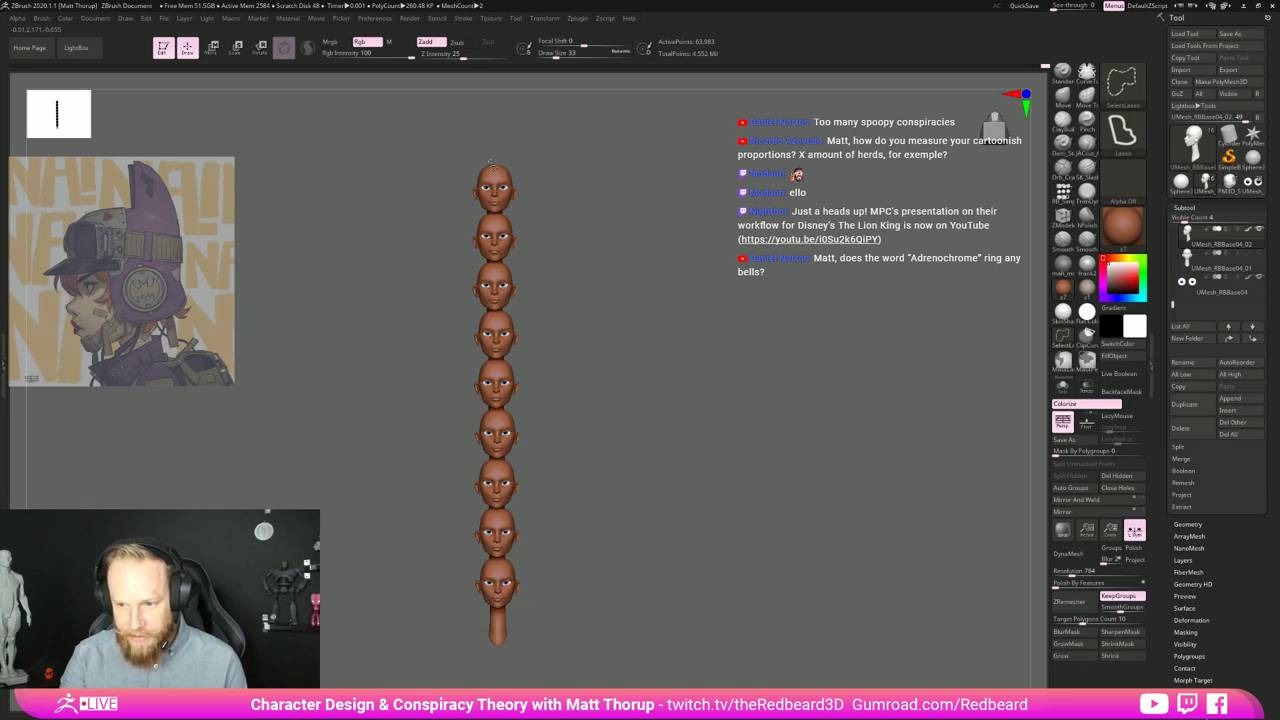
{"action": "mouse_move", "coordinate": [490, 160]}
{"action": "left_mouse_down", "text": "ctrl+shift"}
{"action": "mouse_move", "coordinate": [557, 514]}
{"action": "mouse_move", "coordinate": [540, 605]}
{"action": "mouse_move", "coordinate": [473, 610]}
{"action": "mouse_move", "coordinate": [476, 168]}
{"action": "mouse_move", "coordinate": [488, 152]}
{"action": "left_mouse_up", "text": "ctrl+shift"}
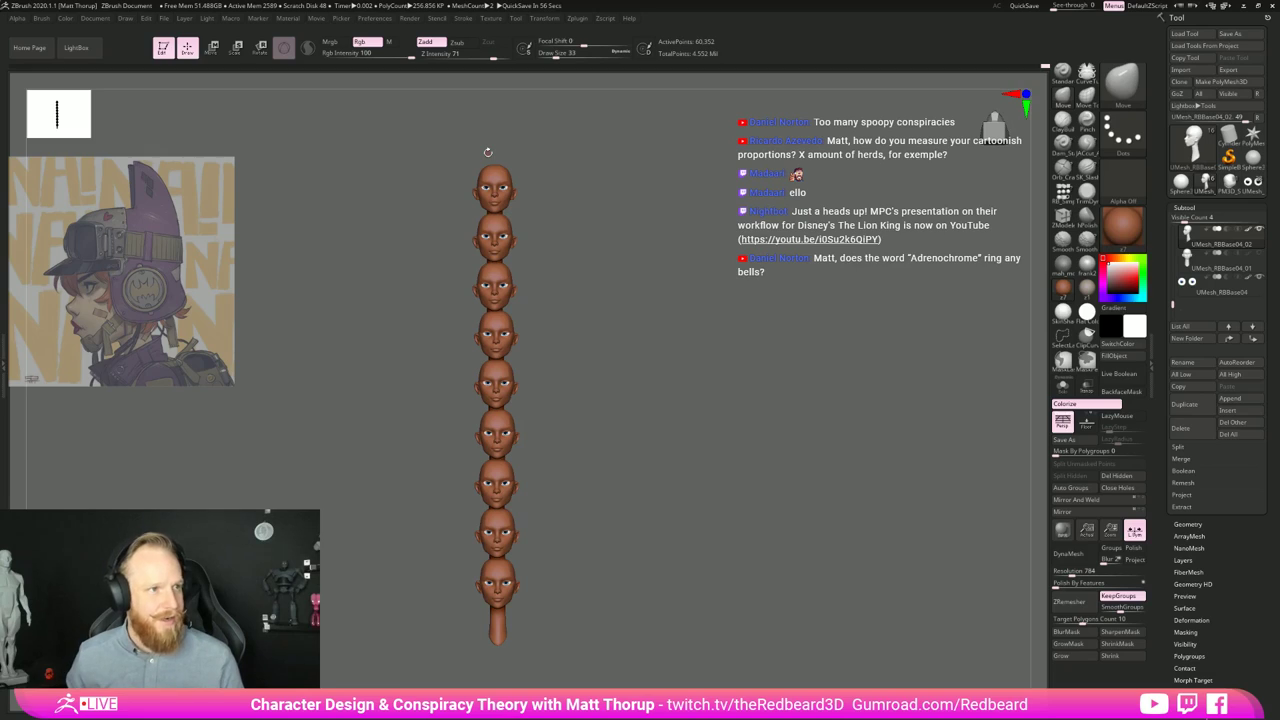
{"action": "key", "text": "ctrl"}
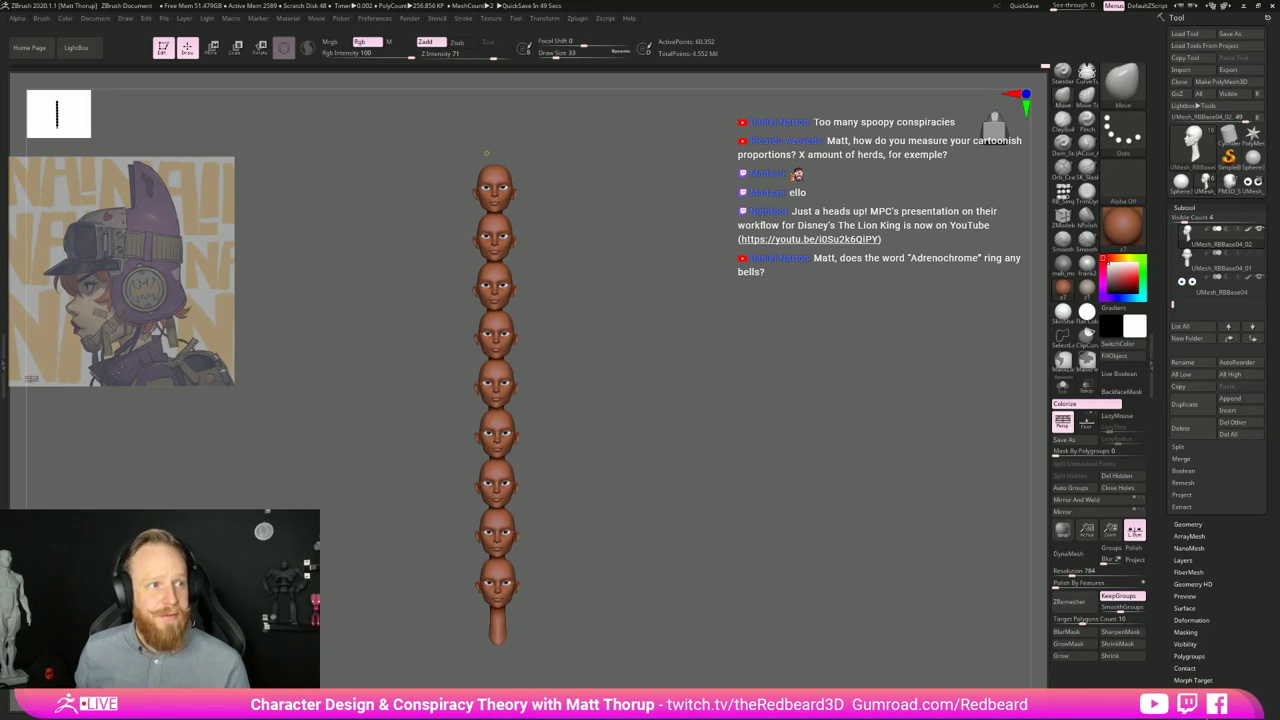
{"action": "left_click_drag", "start_coordinate": [745, 508], "coordinate": [793, 559]}
{"action": "key", "text": "ctrl+n"}
{"action": "mouse_move", "coordinate": [673, 620]}
{"action": "left_mouse_down", "text": "alt"}
{"action": "mouse_move", "coordinate": [732, 525]}
{"action": "mouse_move", "coordinate": [757, 551]}
{"action": "mouse_move", "coordinate": [651, 517]}
{"action": "left_mouse_up", "text": "alt"}
{"action": "left_click", "coordinate": [741, 558], "text": "ctrl+shift"}
{"action": "mouse_move", "coordinate": [681, 422]}
{"action": "left_mouse_down", "text": "ctrl+shift"}
{"action": "mouse_move", "coordinate": [463, 497]}
{"action": "mouse_move", "coordinate": [552, 576]}
{"action": "left_mouse_up", "text": "ctrl+shift"}
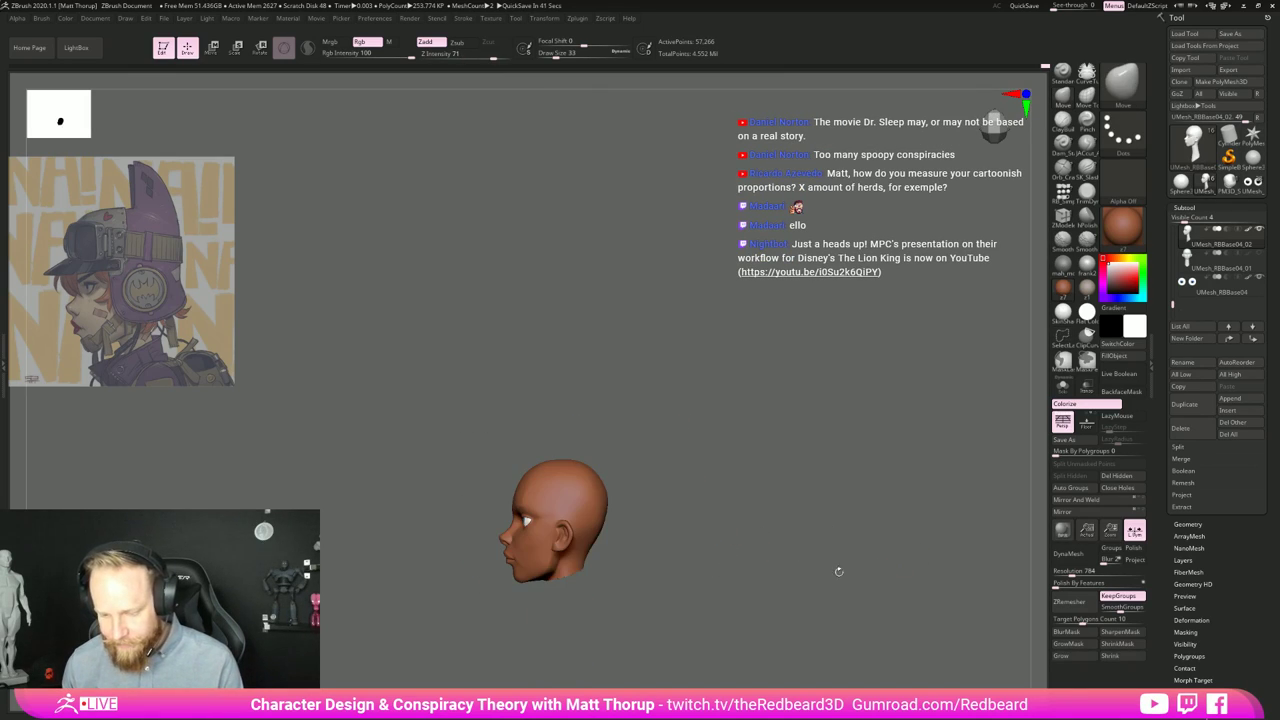
Step: Stack front-view snapshots of the neckless head one below another as a head-height proportion guide
{"action": "left_click_drag", "start_coordinate": [837, 571], "coordinate": [925, 580], "text": "shift"}
{"action": "mouse_move", "coordinate": [677, 587]}
{"action": "left_mouse_down", "text": "alt"}
{"action": "mouse_move", "coordinate": [734, 282]}
{"action": "mouse_move", "coordinate": [720, 534]}
{"action": "mouse_move", "coordinate": [729, 516]}
{"action": "mouse_move", "coordinate": [736, 575]}
{"action": "left_mouse_up", "text": "alt"}
{"action": "key", "text": "shift+s"}
{"action": "key", "text": "shift+d"}
{"action": "key", "text": "shift+s"}
{"action": "key", "text": "shift+s"}
{"action": "key", "text": "shift+s"}
{"action": "key", "text": "shift+s"}
{"action": "key", "text": "shift+s"}
{"action": "key", "text": "shift+s"}
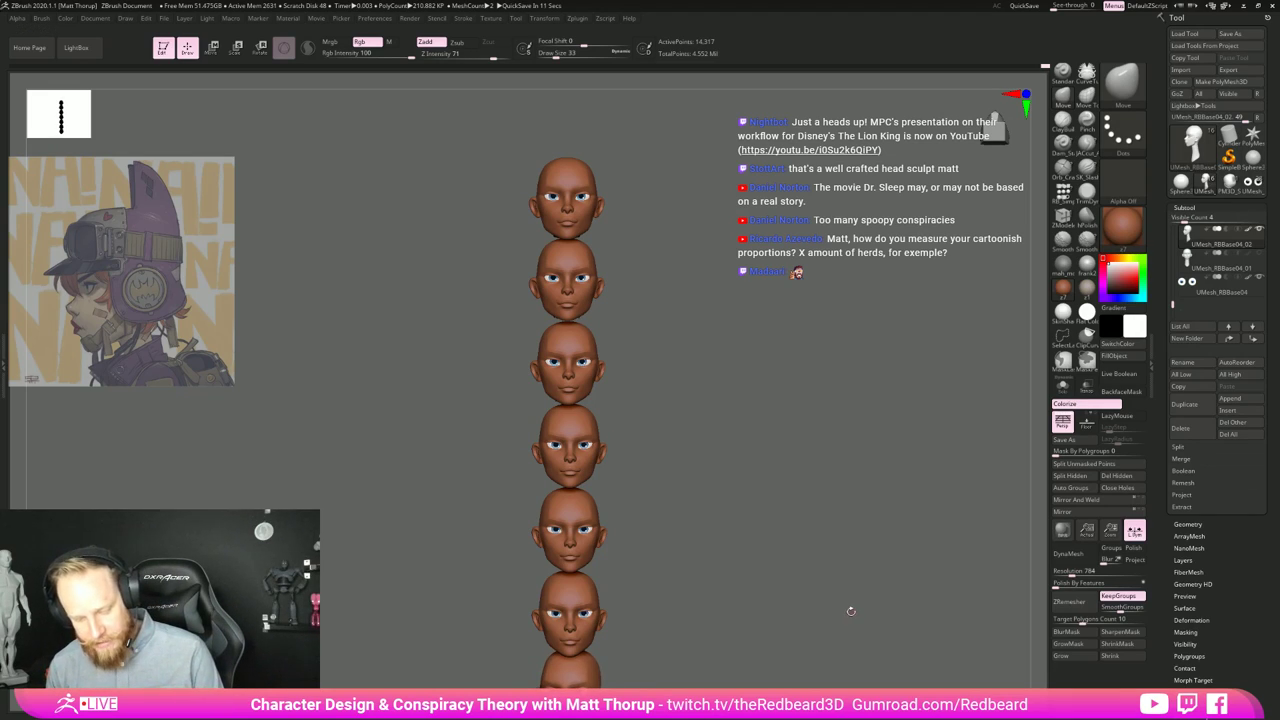
Step: Clear the snapshots of the neckless head and unhide the full neck
{"action": "key", "text": "ctrl"}
{"action": "key", "text": "ctrl+z"}
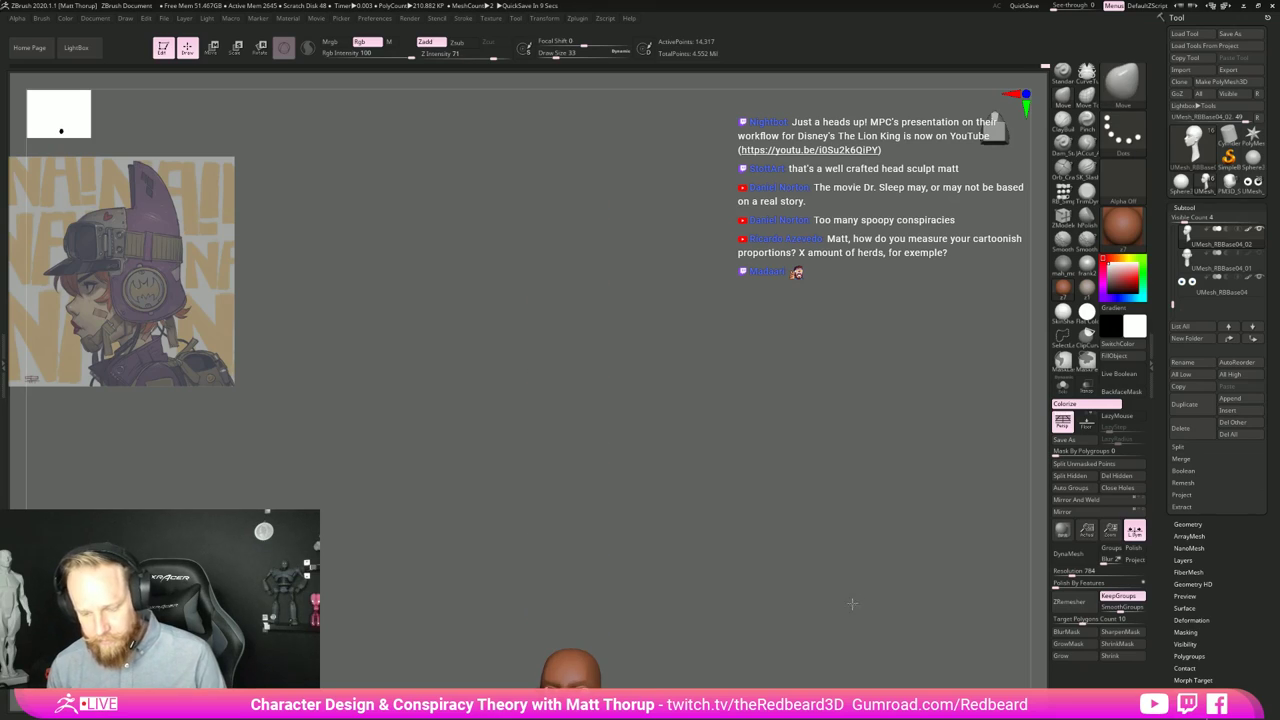
{"action": "left_click_drag", "start_coordinate": [852, 604], "coordinate": [798, 381], "text": "alt"}
{"action": "left_click", "coordinate": [797, 461], "text": "ctrl+shift"}
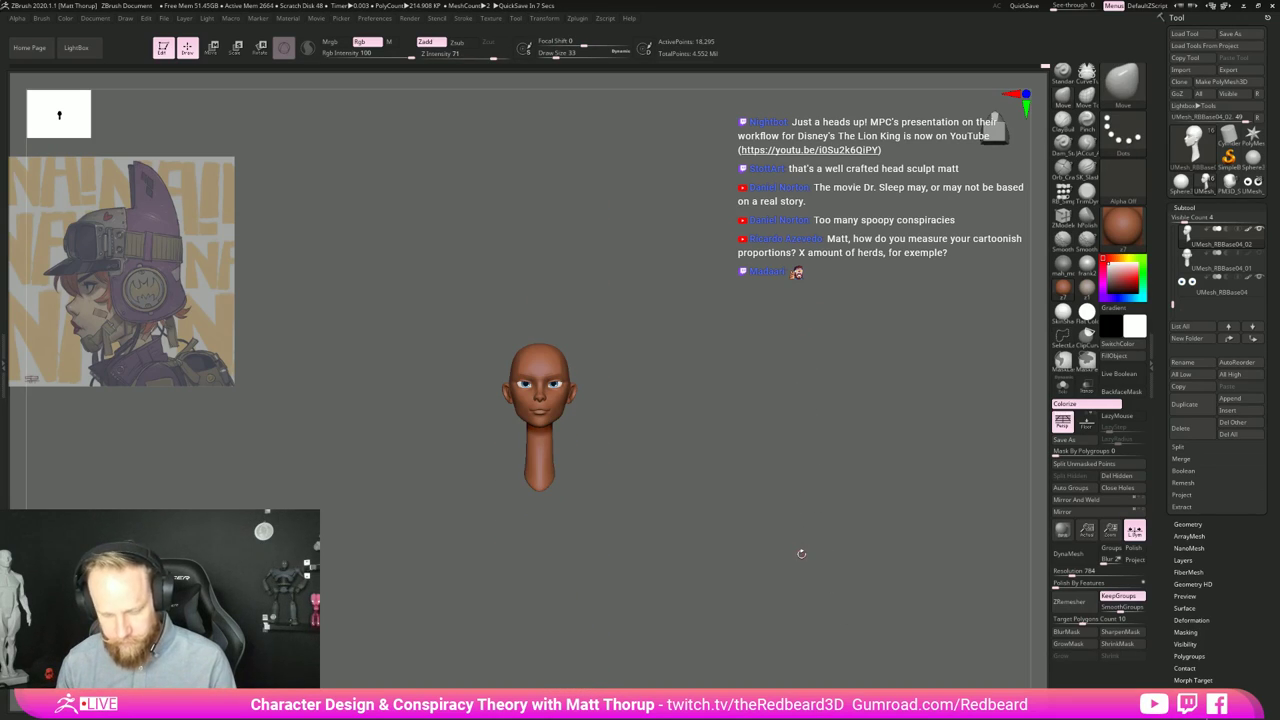
{"action": "key", "text": "ctrl+z"}
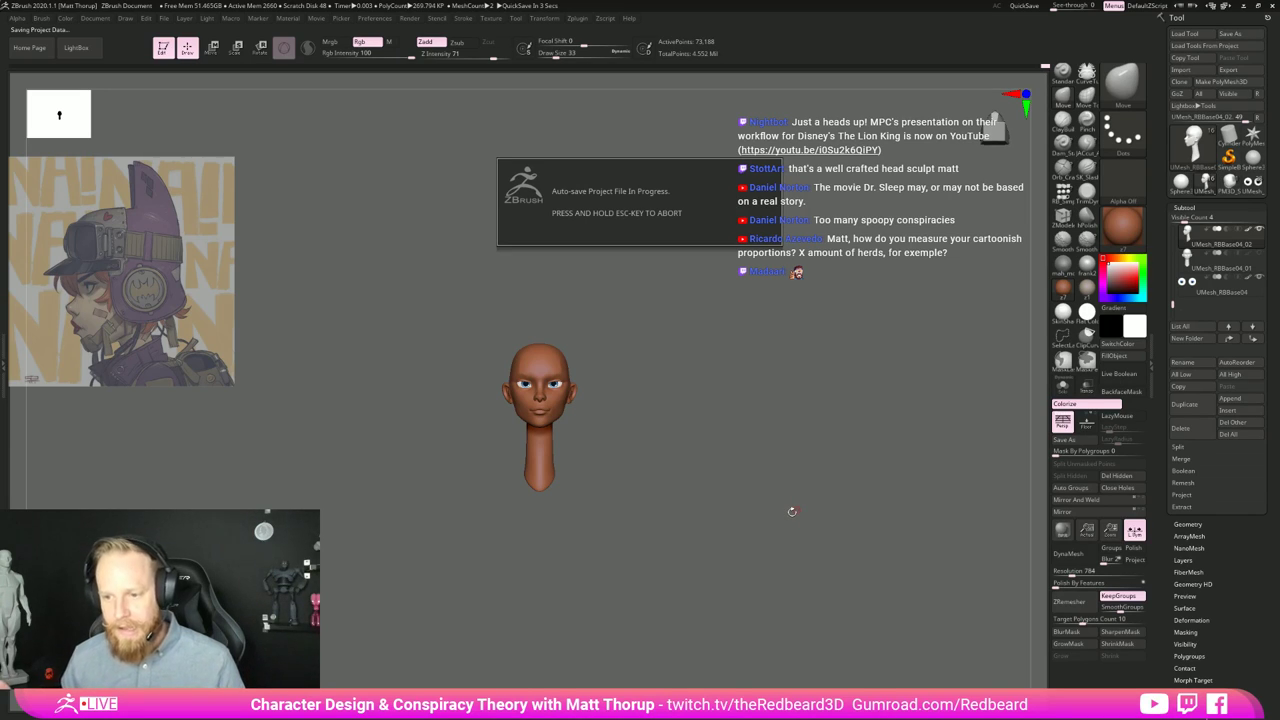
Step: In side profile, reshape the forehead and upper skull with the Move brush, using draw sizes 124 and 202
{"action": "mouse_move", "coordinate": [792, 512]}
{"action": "left_mouse_down"}
{"action": "mouse_move", "coordinate": [723, 483]}
{"action": "mouse_move", "coordinate": [660, 491]}
{"action": "mouse_move", "coordinate": [800, 494]}
{"action": "mouse_move", "coordinate": [794, 505]}
{"action": "left_mouse_up"}
{"action": "left_click_drag", "start_coordinate": [704, 584], "coordinate": [759, 524]}
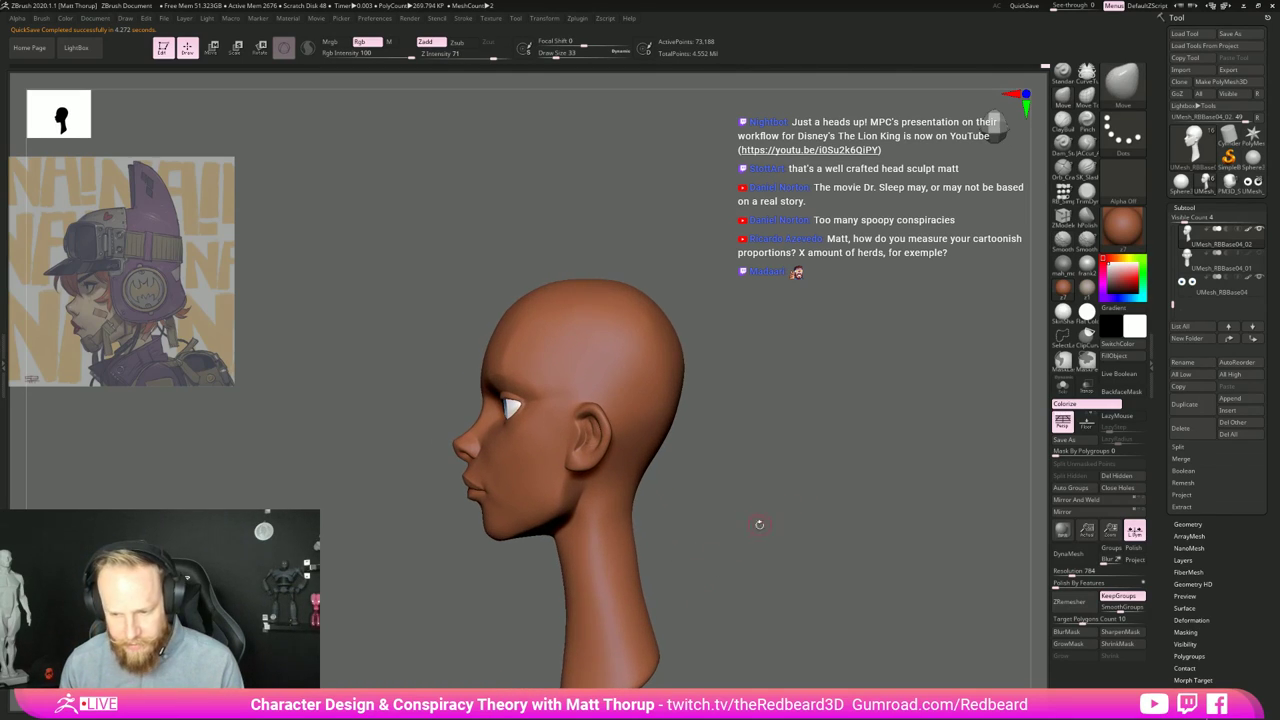
{"action": "key", "text": "s"}
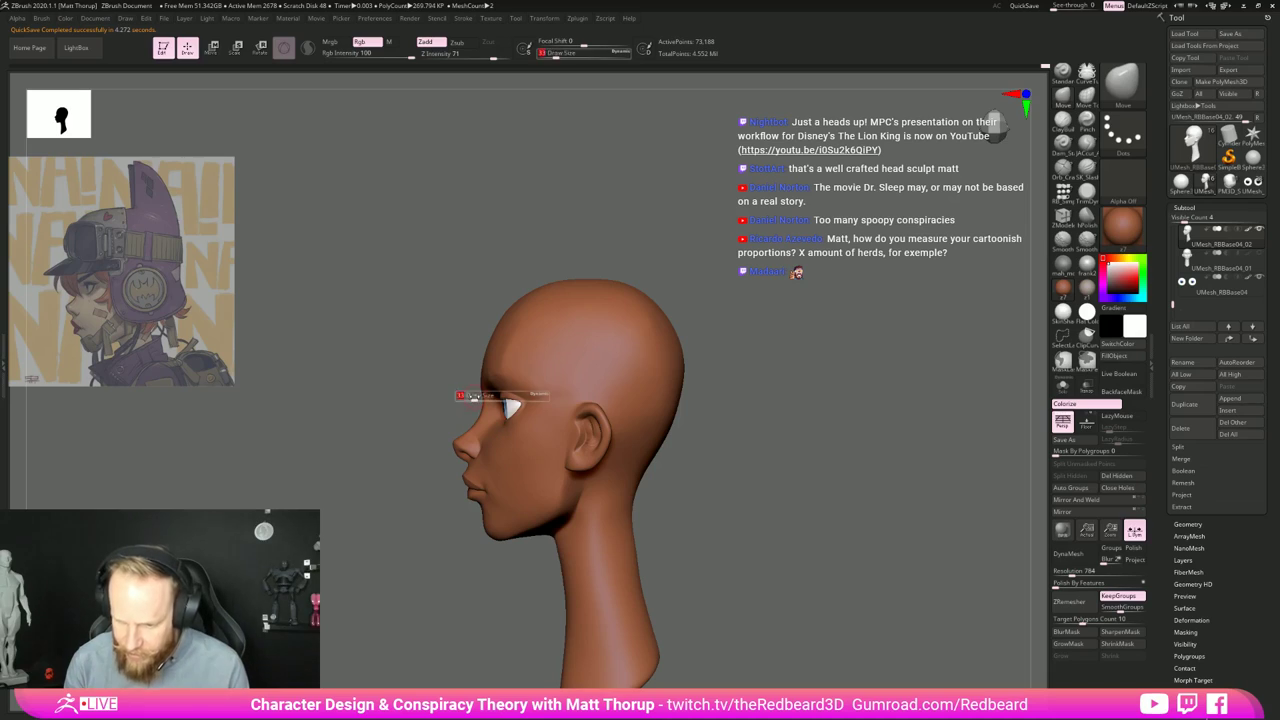
{"action": "mouse_move", "coordinate": [474, 398]}
{"action": "left_mouse_down"}
{"action": "mouse_move", "coordinate": [487, 397]}
{"action": "mouse_move", "coordinate": [478, 388]}
{"action": "left_mouse_up"}
{"action": "key", "text": "s"}
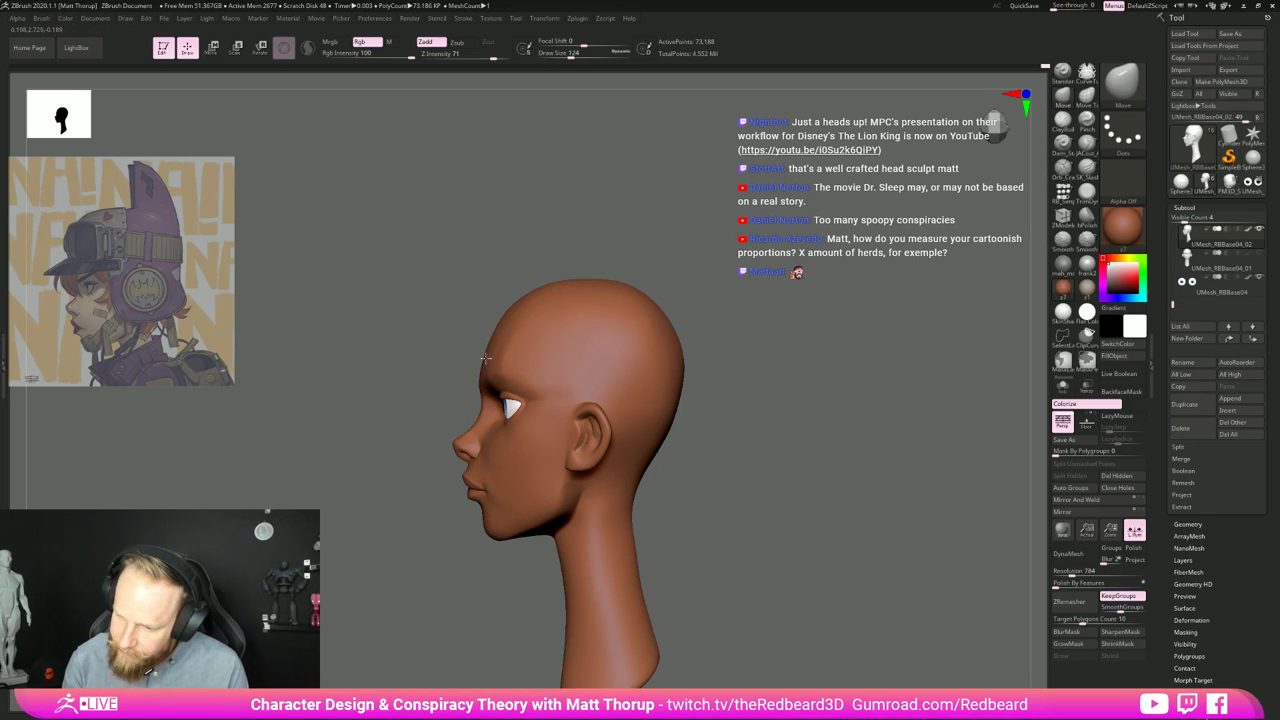
{"action": "key", "text": "s"}
{"action": "left_click_drag", "start_coordinate": [515, 302], "coordinate": [626, 306]}
{"action": "key", "text": "s"}
Step: In front view, nudge the sides of the head near the ears and jaw inward with a large Move brush
{"action": "mouse_move", "coordinate": [757, 342]}
{"action": "left_mouse_down", "text": "shift"}
{"action": "mouse_move", "coordinate": [797, 349]}
{"action": "mouse_move", "coordinate": [749, 357]}
{"action": "mouse_move", "coordinate": [764, 357]}
{"action": "left_mouse_up", "text": "shift"}
{"action": "key", "text": "s"}
{"action": "left_click_drag", "start_coordinate": [650, 379], "coordinate": [648, 377]}
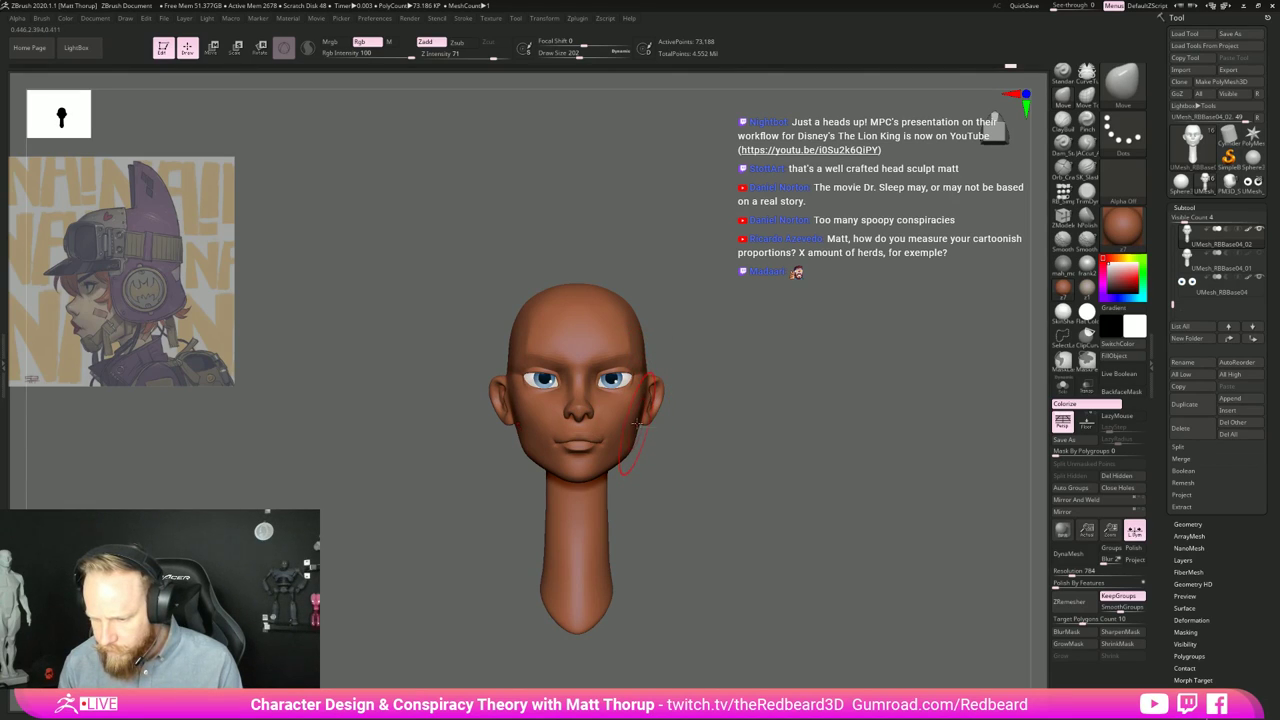
{"action": "key", "text": "s"}
{"action": "left_click_drag", "start_coordinate": [637, 426], "coordinate": [635, 427]}
Step: In side profile, refine the facial contour around the nose and mouth with the Move brush at draw size 29
{"action": "mouse_move", "coordinate": [710, 454]}
{"action": "left_mouse_down", "text": "shift"}
{"action": "mouse_move", "coordinate": [632, 471]}
{"action": "mouse_move", "coordinate": [737, 472]}
{"action": "mouse_move", "coordinate": [765, 490]}
{"action": "left_mouse_up", "text": "shift"}
{"action": "key", "text": "s"}
{"action": "left_click_drag", "start_coordinate": [560, 400], "coordinate": [564, 398]}
{"action": "key", "text": "s"}
{"action": "key", "text": "s"}
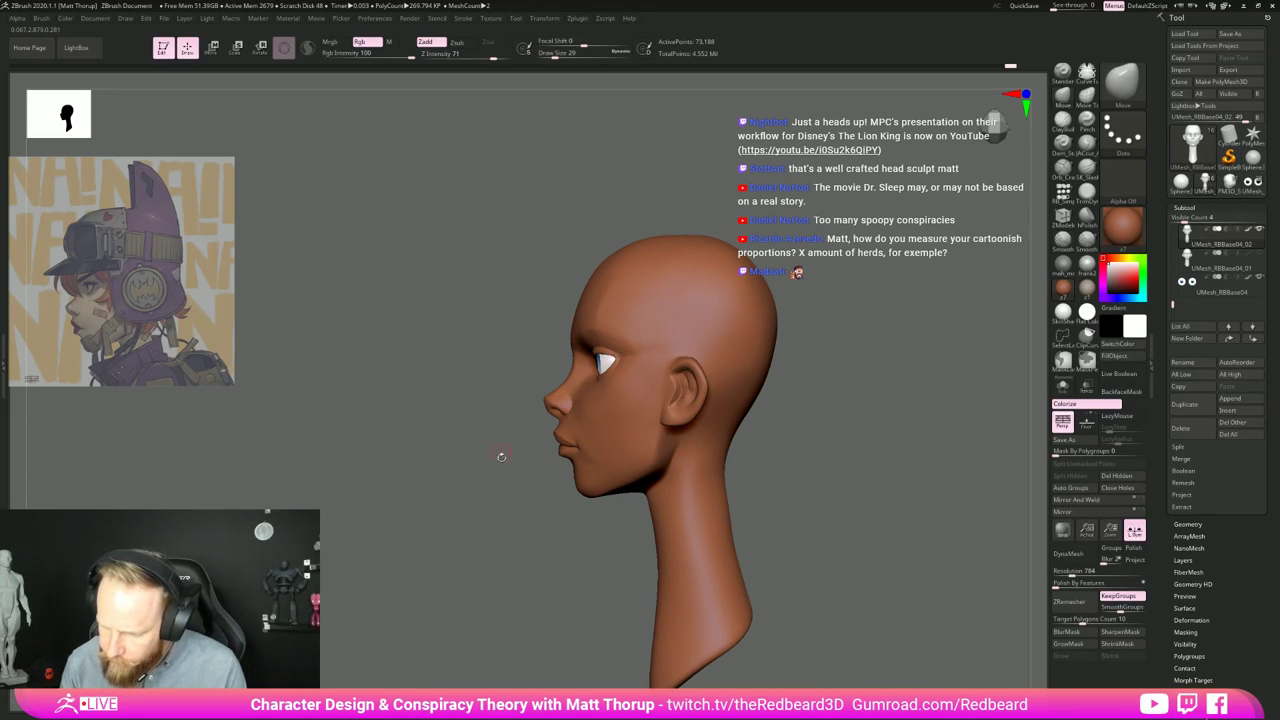
{"action": "left_click_drag", "start_coordinate": [501, 454], "coordinate": [535, 472]}
Step: In front view, tighten the bridge of the nose with the Pinch brush at draw size 23
{"action": "mouse_move", "coordinate": [712, 488]}
{"action": "left_mouse_down", "text": "shift"}
{"action": "mouse_move", "coordinate": [750, 500]}
{"action": "mouse_move", "coordinate": [785, 585]}
{"action": "left_mouse_up", "text": "shift"}
{"action": "type", "text": "s23"}
{"action": "key", "text": "Return"}
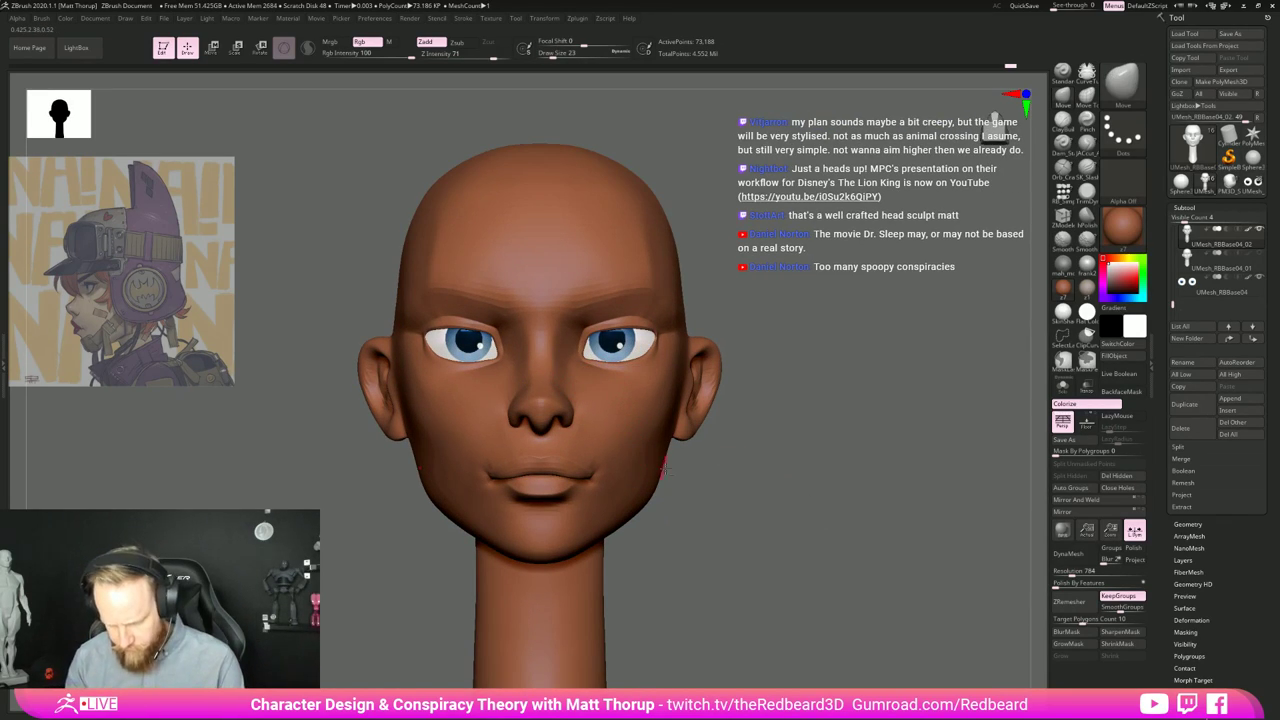
{"action": "key", "text": "b"}
{"action": "key", "text": "p"}
{"action": "key", "text": "i"}
{"action": "left_click_drag", "start_coordinate": [789, 414], "coordinate": [774, 426]}
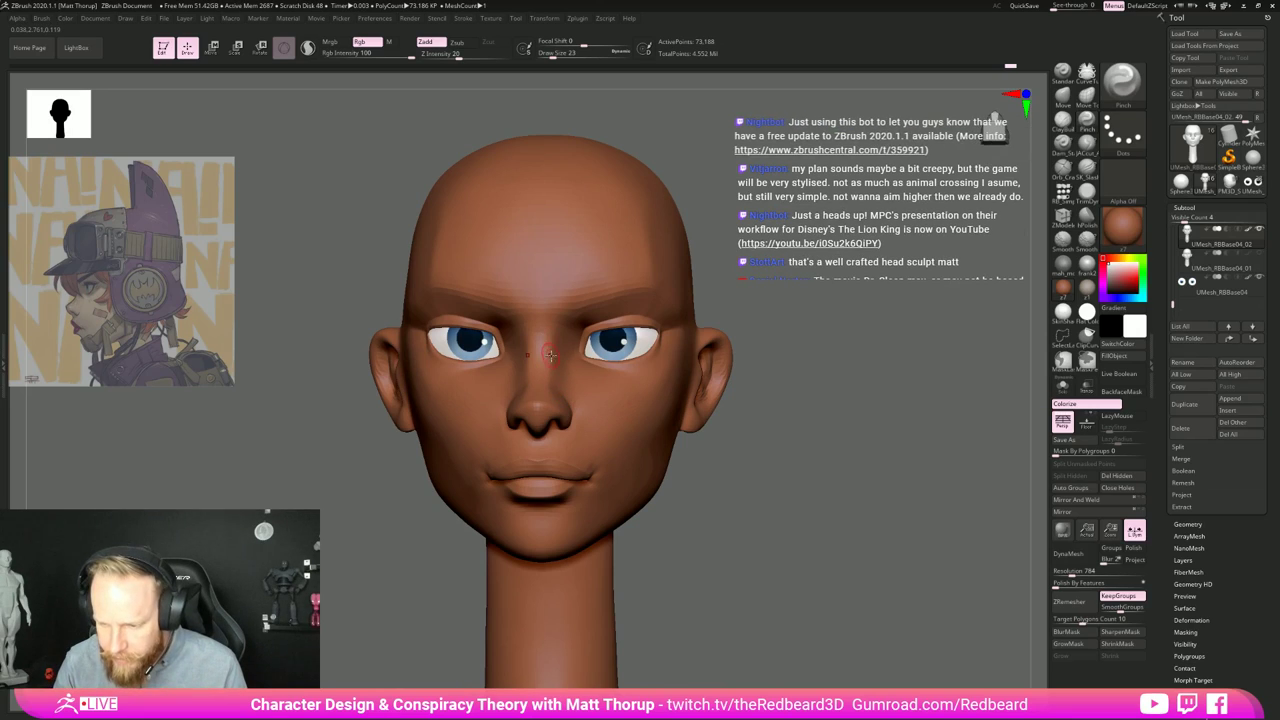
{"action": "mouse_move", "coordinate": [769, 290]}
{"action": "left_mouse_down"}
{"action": "mouse_move", "coordinate": [795, 316]}
{"action": "mouse_move", "coordinate": [757, 314]}
{"action": "left_mouse_up"}
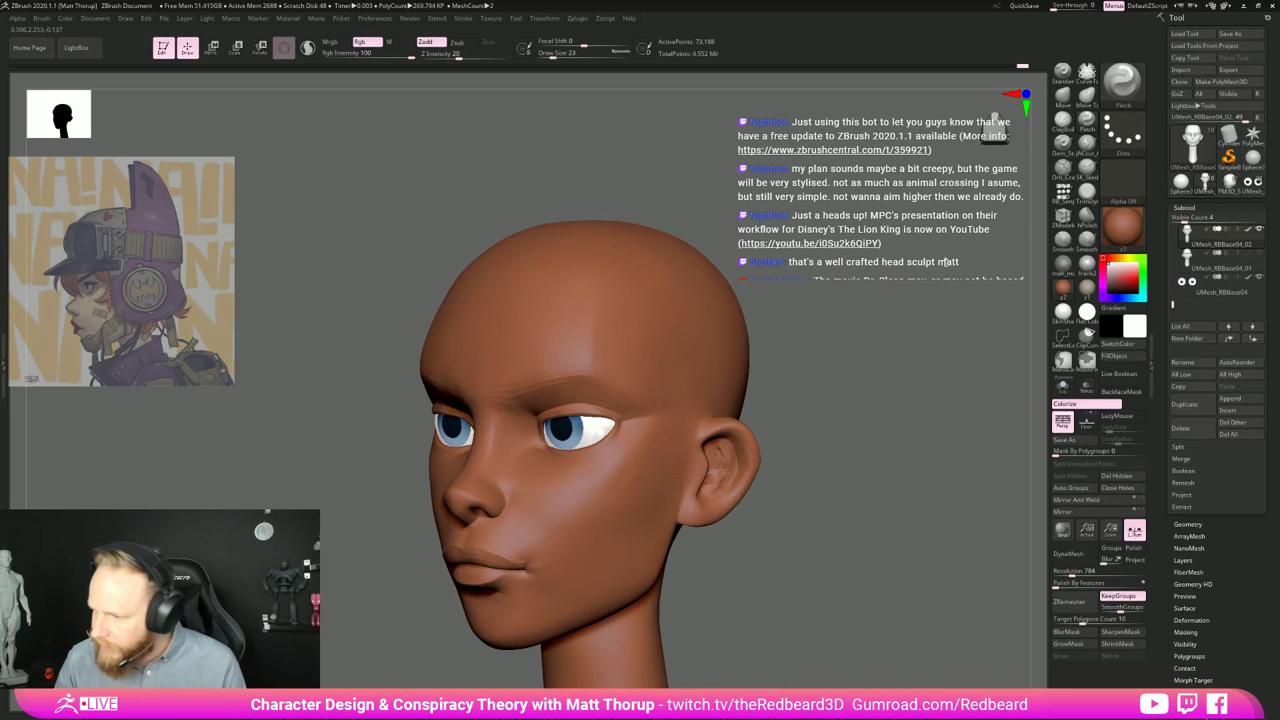
Step: Carve symmetrical vertical frown creases between the eyebrows with the JACrux_A brush at draw size 18
{"action": "left_click", "coordinate": [1087, 146]}
{"action": "left_click_drag", "start_coordinate": [497, 384], "coordinate": [498, 379]}
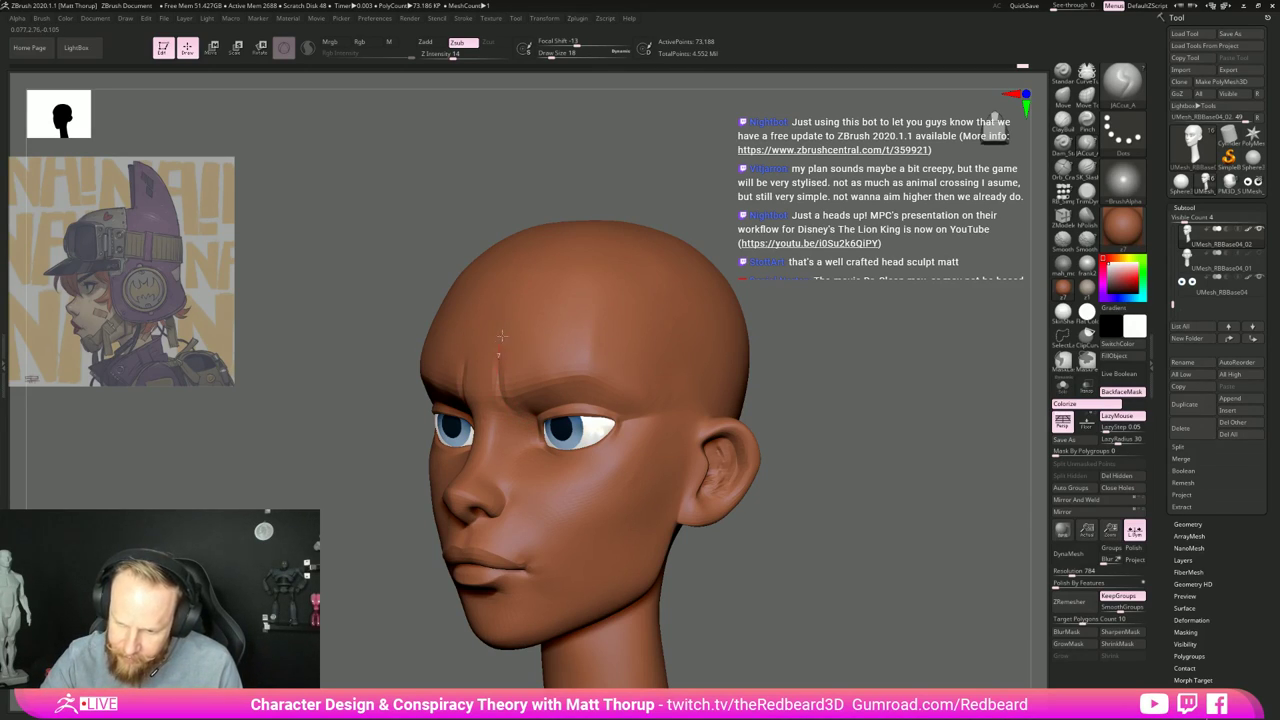
{"action": "left_click_drag", "start_coordinate": [858, 304], "coordinate": [788, 409]}
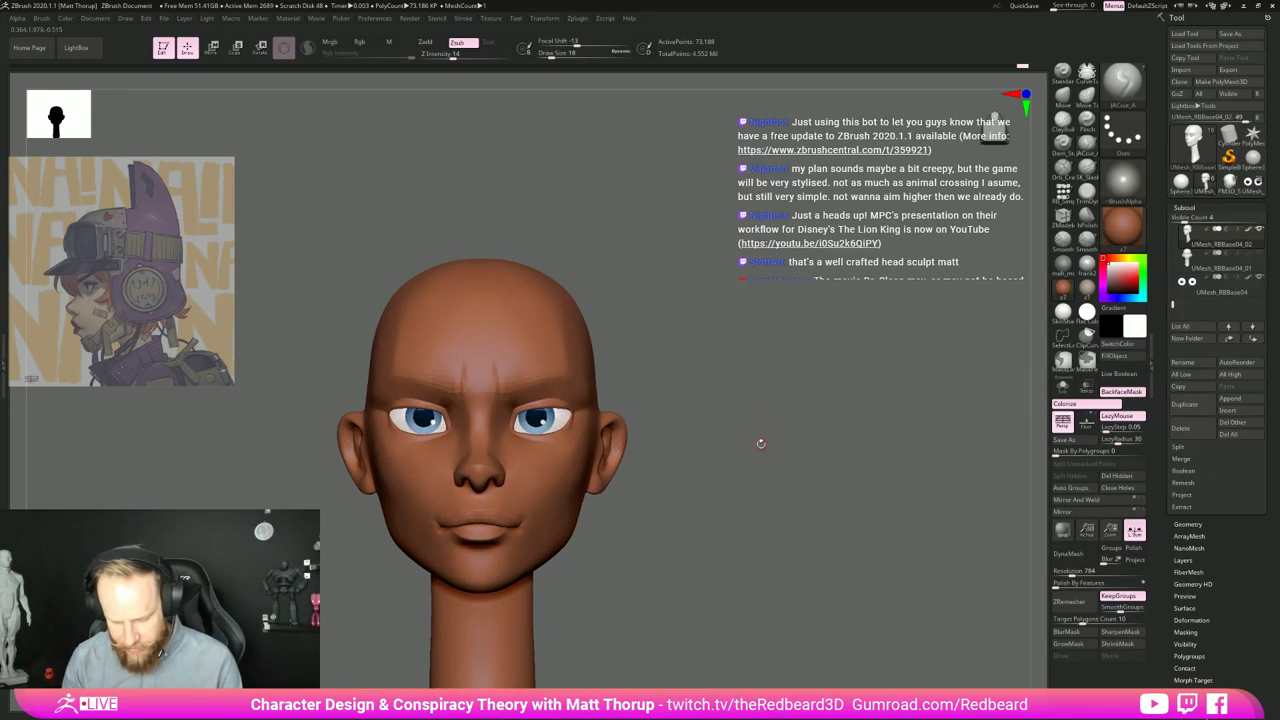
Step: Adjust the frown creases and inner brows with the Move brush and smooth the area under the brow ridge
{"action": "key", "text": "b"}
{"action": "key", "text": "m"}
{"action": "key", "text": "v"}
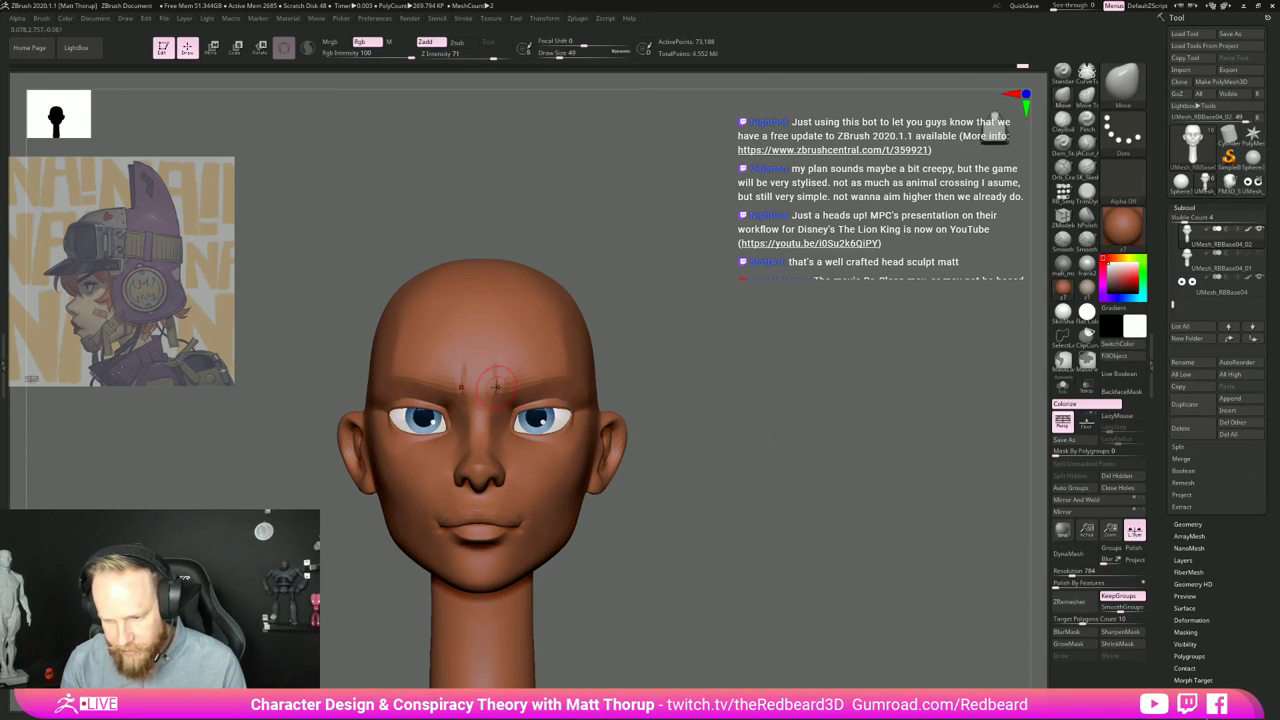
{"action": "left_click_drag", "start_coordinate": [497, 384], "coordinate": [495, 358]}
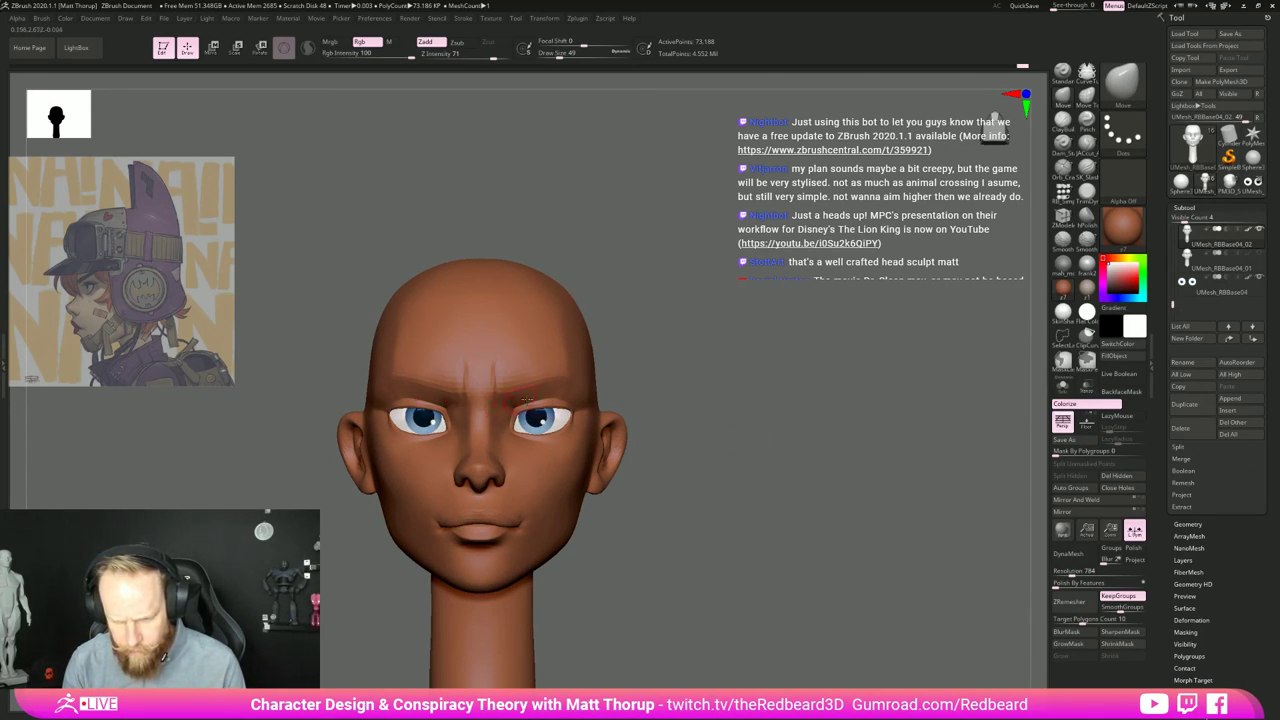
{"action": "left_click_drag", "start_coordinate": [655, 590], "coordinate": [474, 590]}
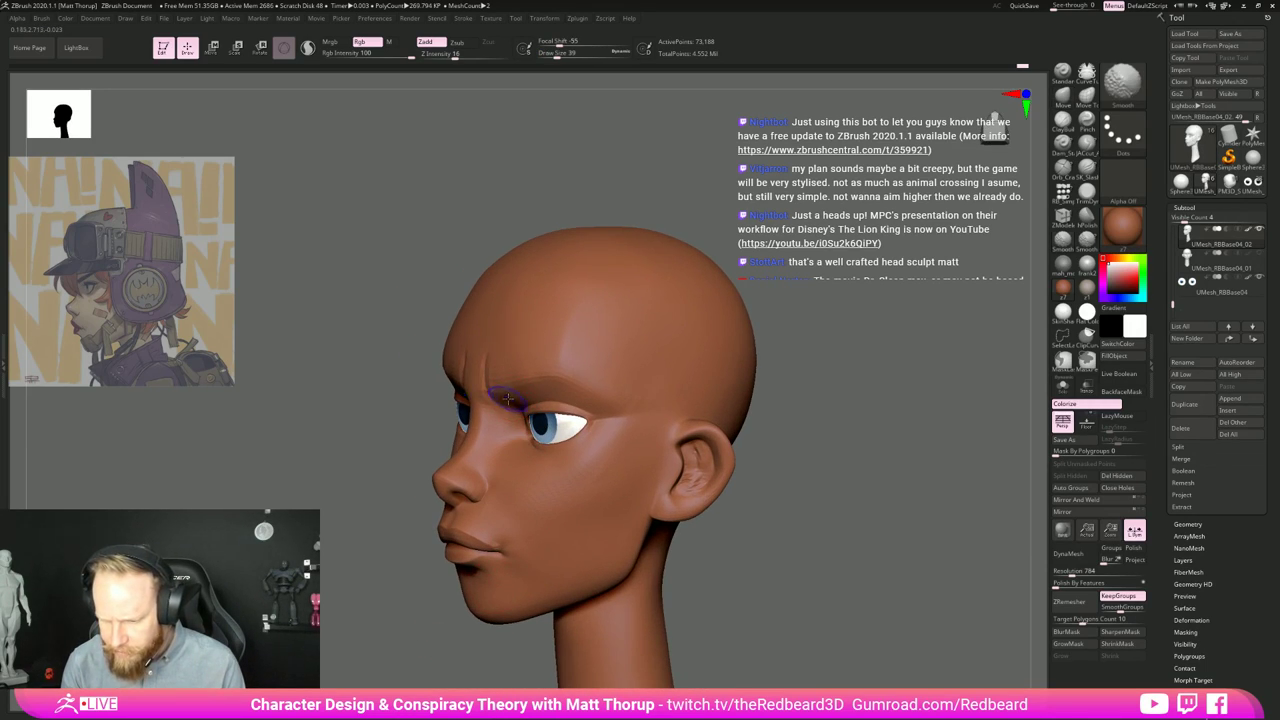
{"action": "left_click_drag", "start_coordinate": [515, 398], "coordinate": [598, 405], "text": "shift"}
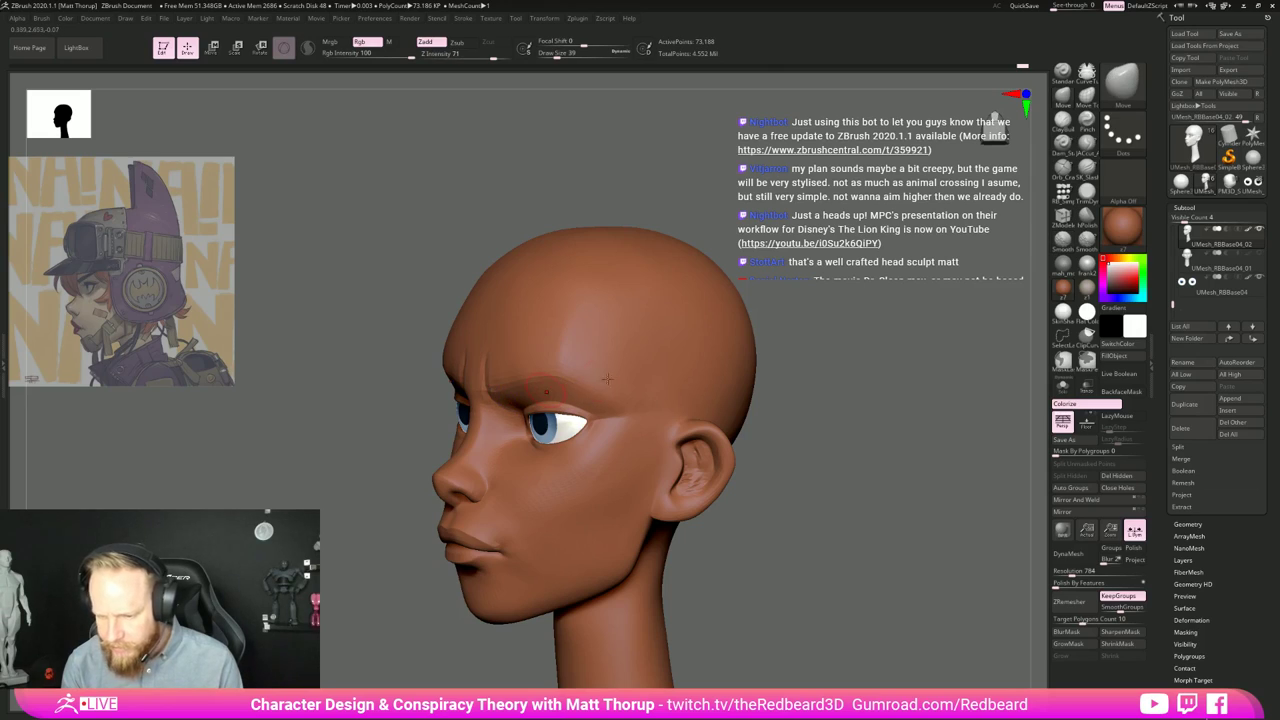
{"action": "mouse_move", "coordinate": [772, 394]}
{"action": "left_mouse_down"}
{"action": "mouse_move", "coordinate": [845, 400]}
{"action": "mouse_move", "coordinate": [836, 380]}
{"action": "left_mouse_up"}
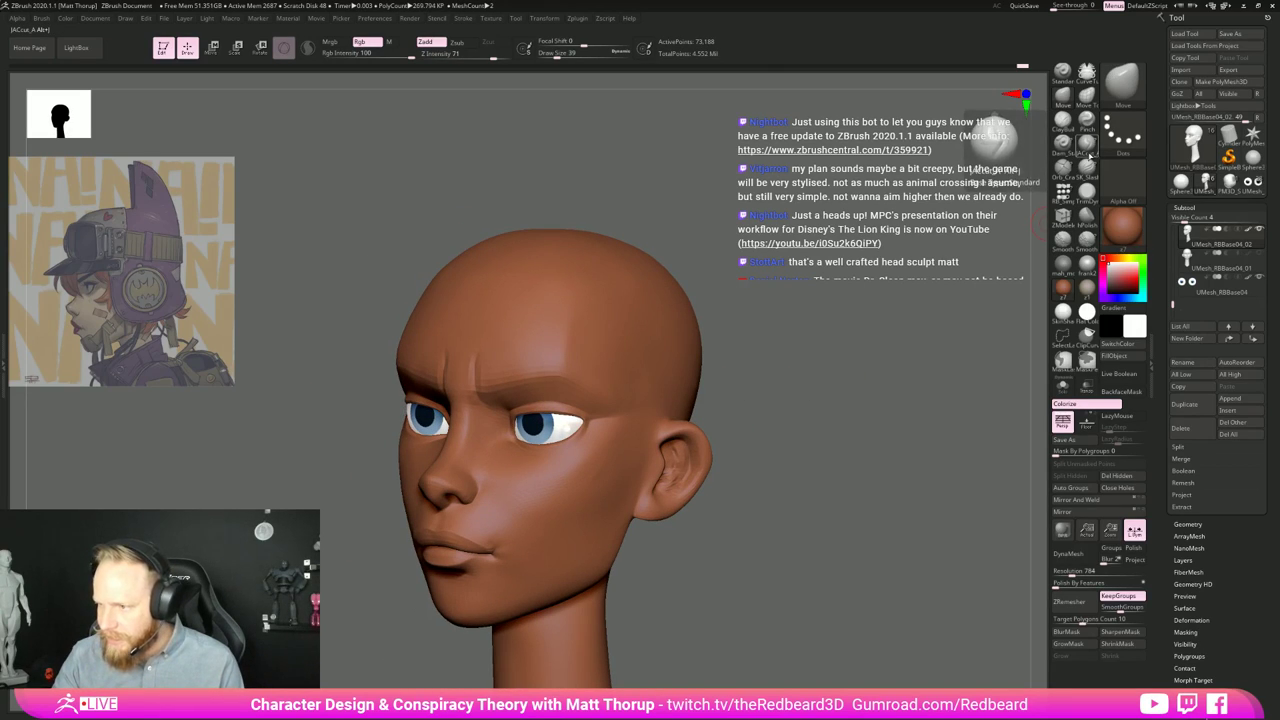
{"action": "mouse_move", "coordinate": [790, 515]}
{"action": "left_mouse_down"}
{"action": "mouse_move", "coordinate": [501, 399]}
{"action": "mouse_move", "coordinate": [480, 418]}
{"action": "left_mouse_up"}
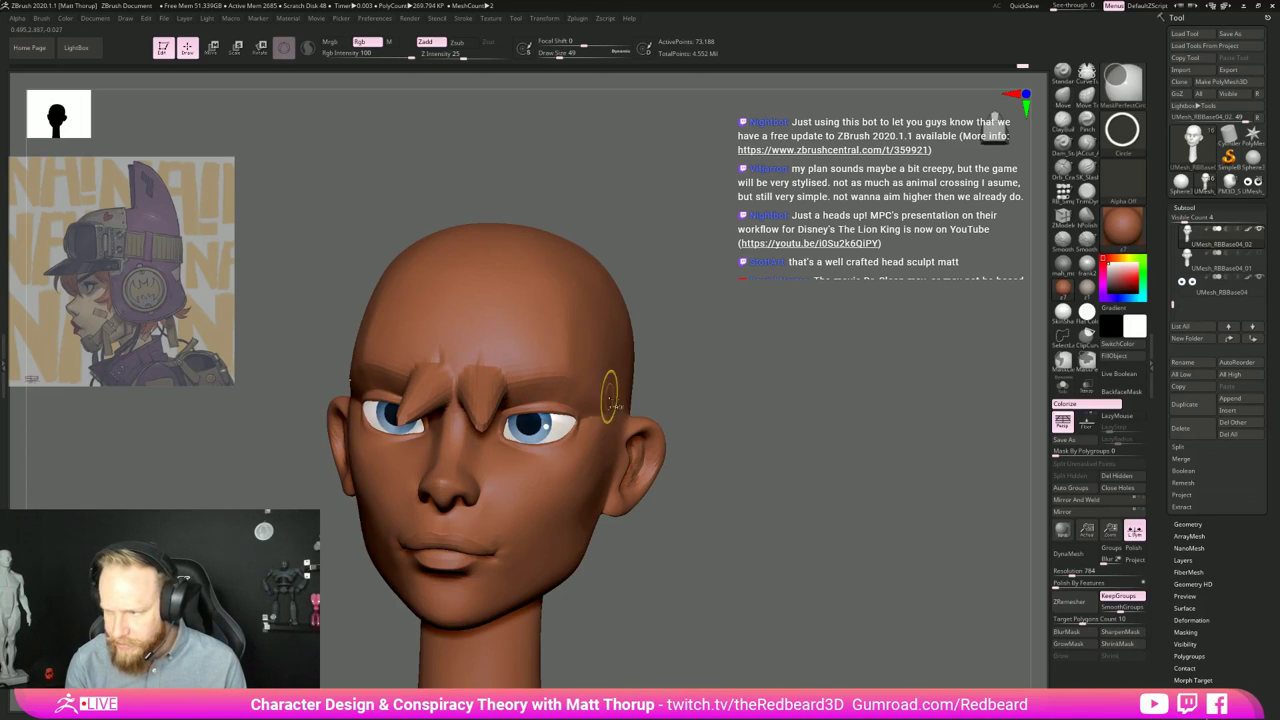
{"action": "key", "text": "ctrl+z"}
Step: Carve the inner ends of the brows beside the frown creases with the JACrux_A brush at draw size 44
{"action": "left_click", "coordinate": [1071, 175]}
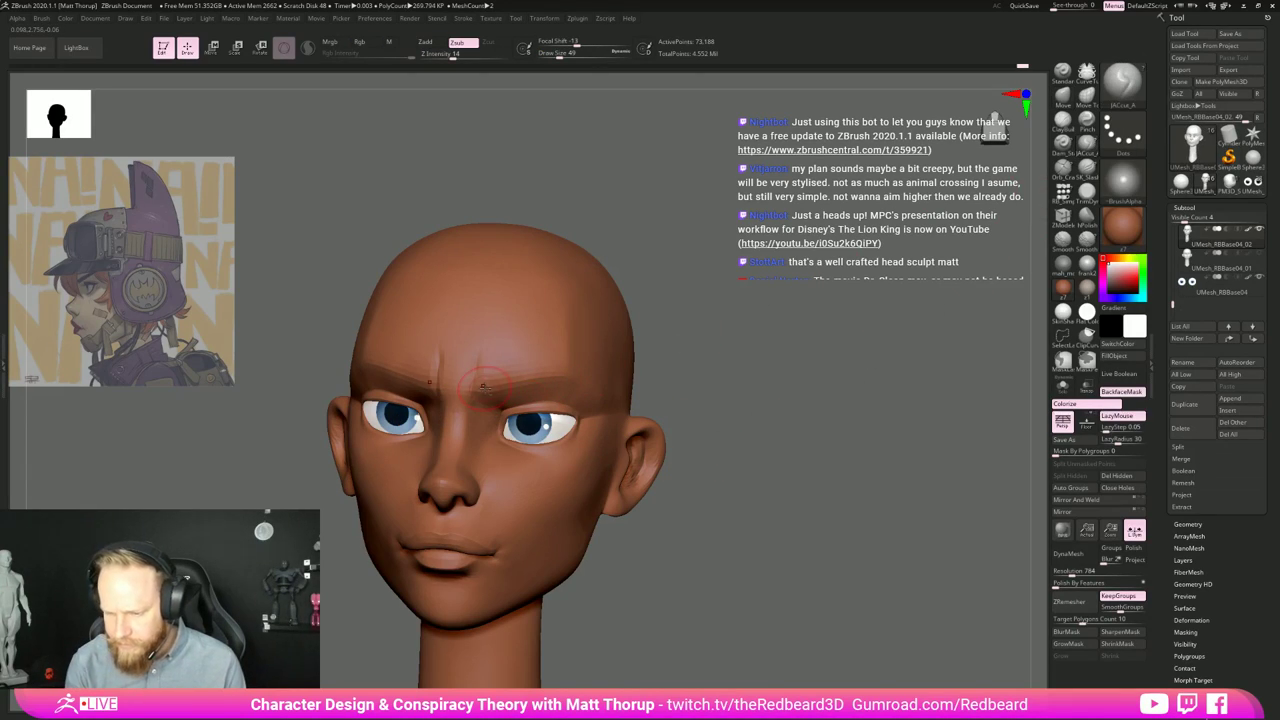
{"action": "mouse_move", "coordinate": [628, 373]}
{"action": "left_mouse_down"}
{"action": "mouse_move", "coordinate": [500, 392]}
{"action": "mouse_move", "coordinate": [514, 394]}
{"action": "mouse_move", "coordinate": [513, 381]}
{"action": "left_mouse_up"}
{"action": "key", "text": "s"}
{"action": "left_click", "coordinate": [501, 391]}
{"action": "left_click_drag", "start_coordinate": [762, 408], "coordinate": [814, 468]}
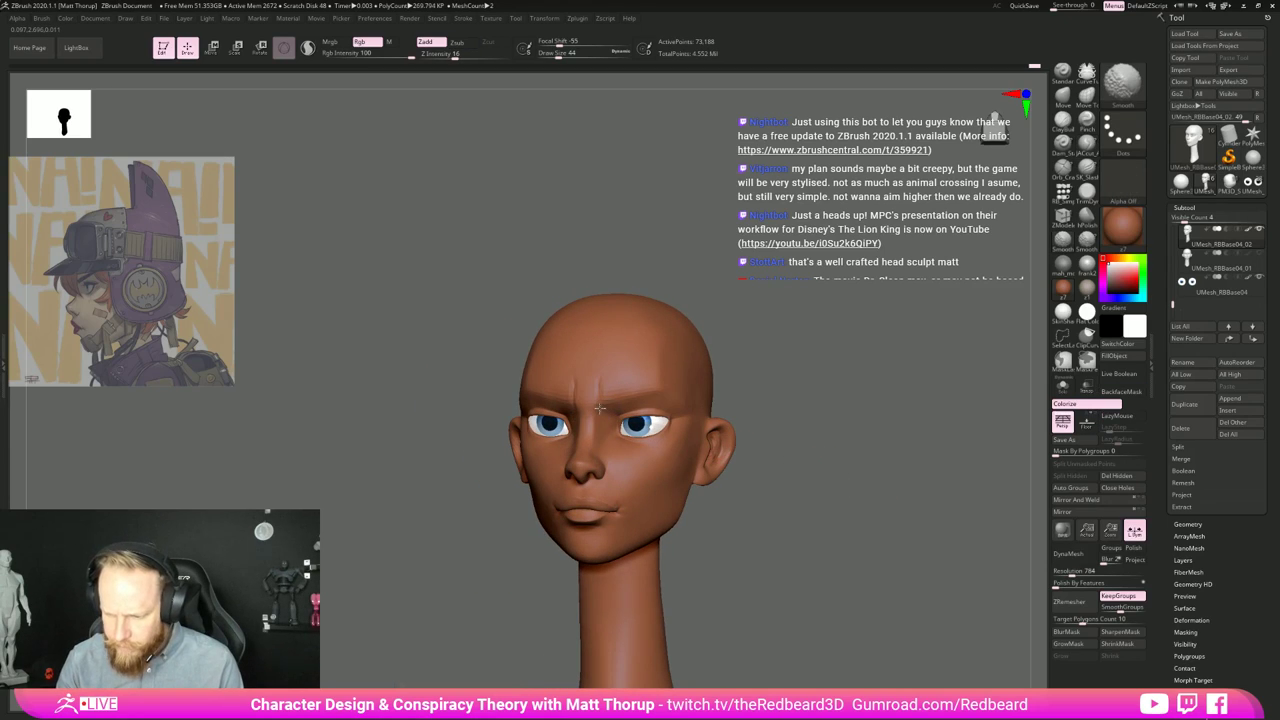
Step: Smooth the frown area between the brows and the inner corner beside the nose bridge
{"action": "left_click_drag", "start_coordinate": [600, 410], "coordinate": [594, 372], "text": "shift"}
{"action": "left_click_drag", "start_coordinate": [876, 352], "coordinate": [803, 356]}
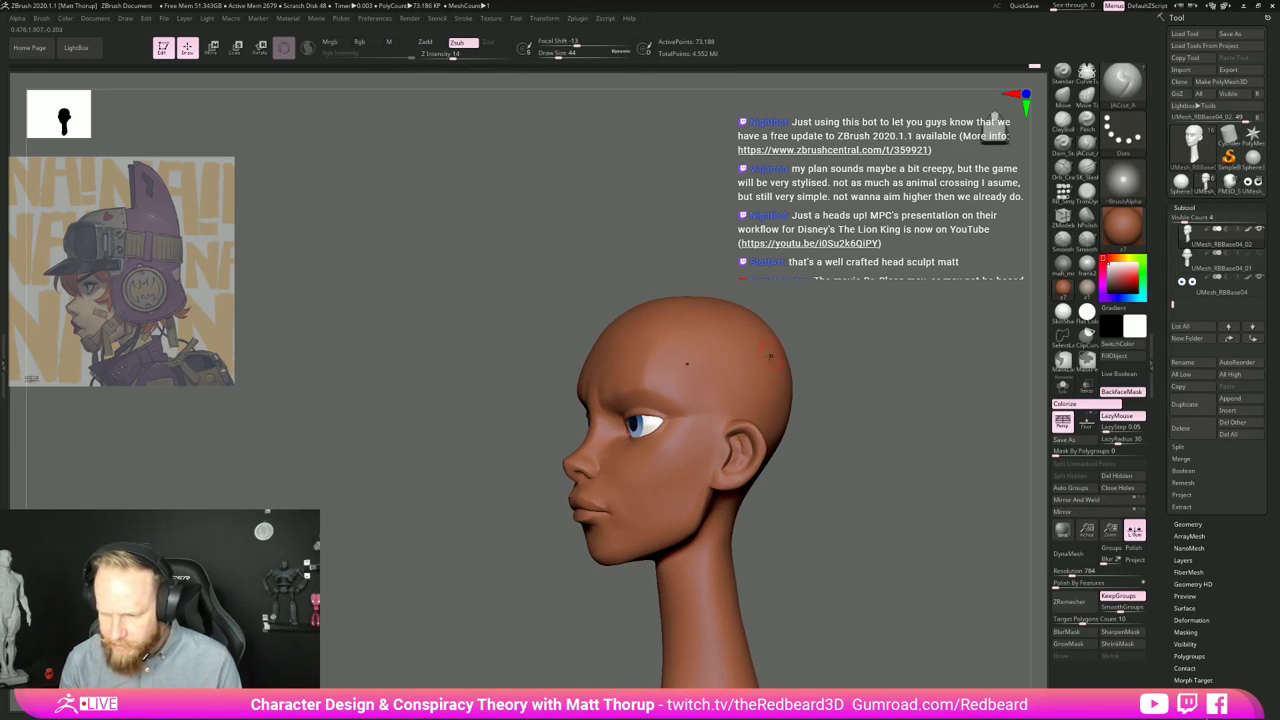
{"action": "left_click_drag", "start_coordinate": [603, 427], "coordinate": [613, 407], "text": "shift"}
{"action": "mouse_move", "coordinate": [625, 400]}
{"action": "right_mouse_down"}
{"action": "mouse_move", "coordinate": [803, 431]}
{"action": "mouse_move", "coordinate": [592, 437]}
{"action": "right_mouse_up"}
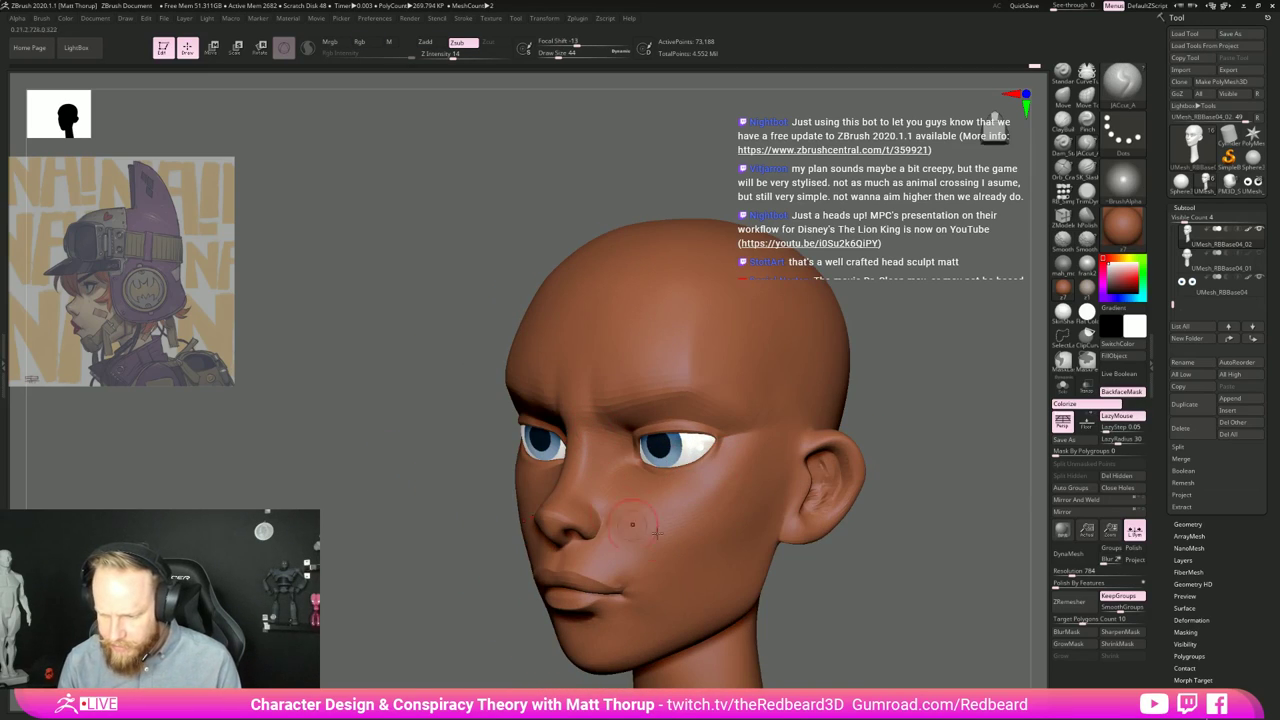
Step: Try to carve a plane across the cheek below the cheekbone with the JACrux_A brush at draw size 74
{"action": "key", "text": "s"}
{"action": "mouse_move", "coordinate": [740, 471]}
{"action": "left_mouse_down"}
{"action": "mouse_move", "coordinate": [650, 565]}
{"action": "mouse_move", "coordinate": [655, 646]}
{"action": "left_mouse_up"}
{"action": "right_click_drag", "start_coordinate": [735, 572], "coordinate": [777, 583]}
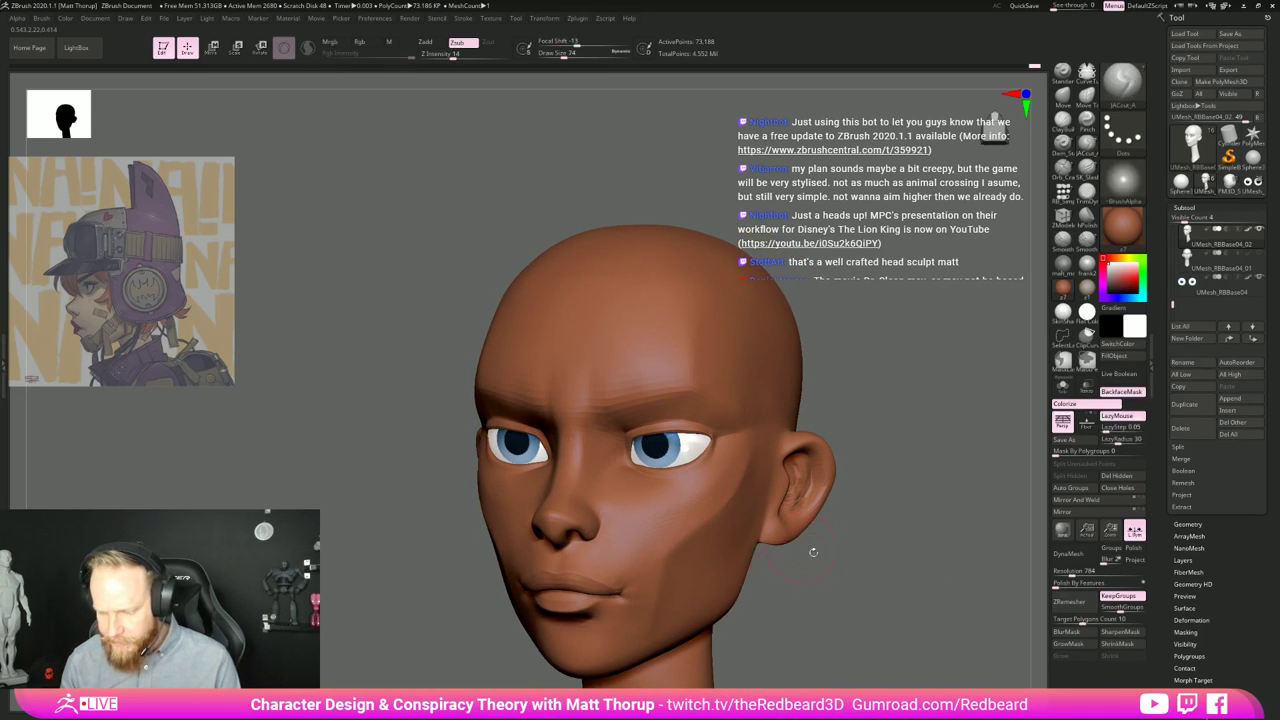
{"action": "key", "text": "ctrl+z"}
{"action": "key", "text": "ctrl+z"}
{"action": "key", "text": "ctrl+z"}
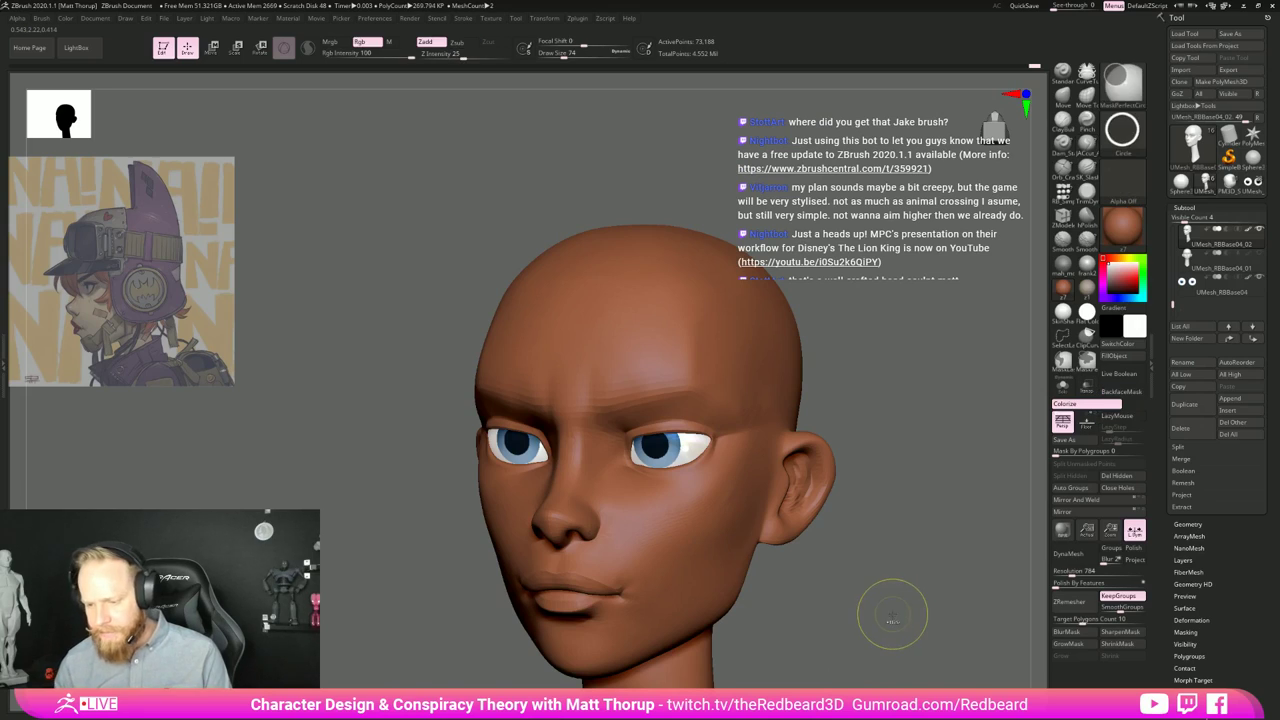
Step: Smooth the inner brow and frown creases with the Smooth brush at draw size 44
{"action": "right_click_drag", "start_coordinate": [890, 615], "coordinate": [972, 350]}
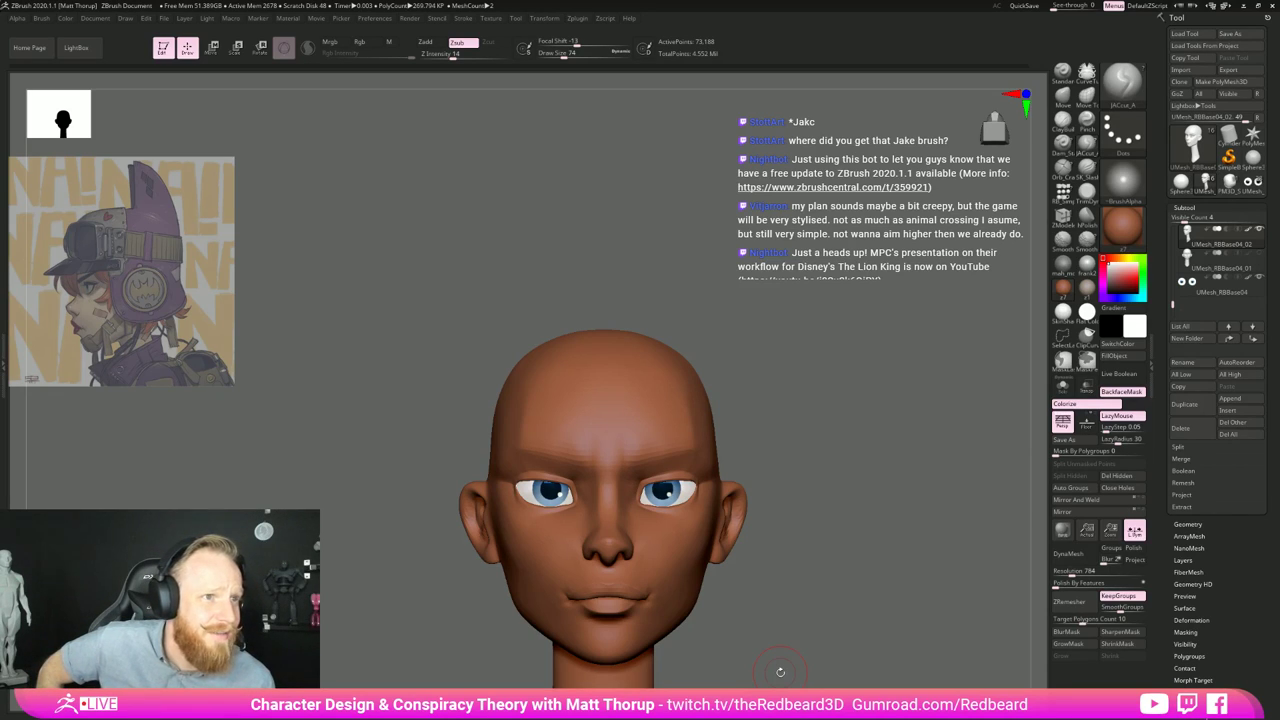
{"action": "mouse_move", "coordinate": [780, 671]}
{"action": "left_mouse_down"}
{"action": "mouse_move", "coordinate": [826, 590]}
{"action": "mouse_move", "coordinate": [866, 613]}
{"action": "mouse_move", "coordinate": [900, 591]}
{"action": "mouse_move", "coordinate": [908, 600]}
{"action": "left_mouse_up"}
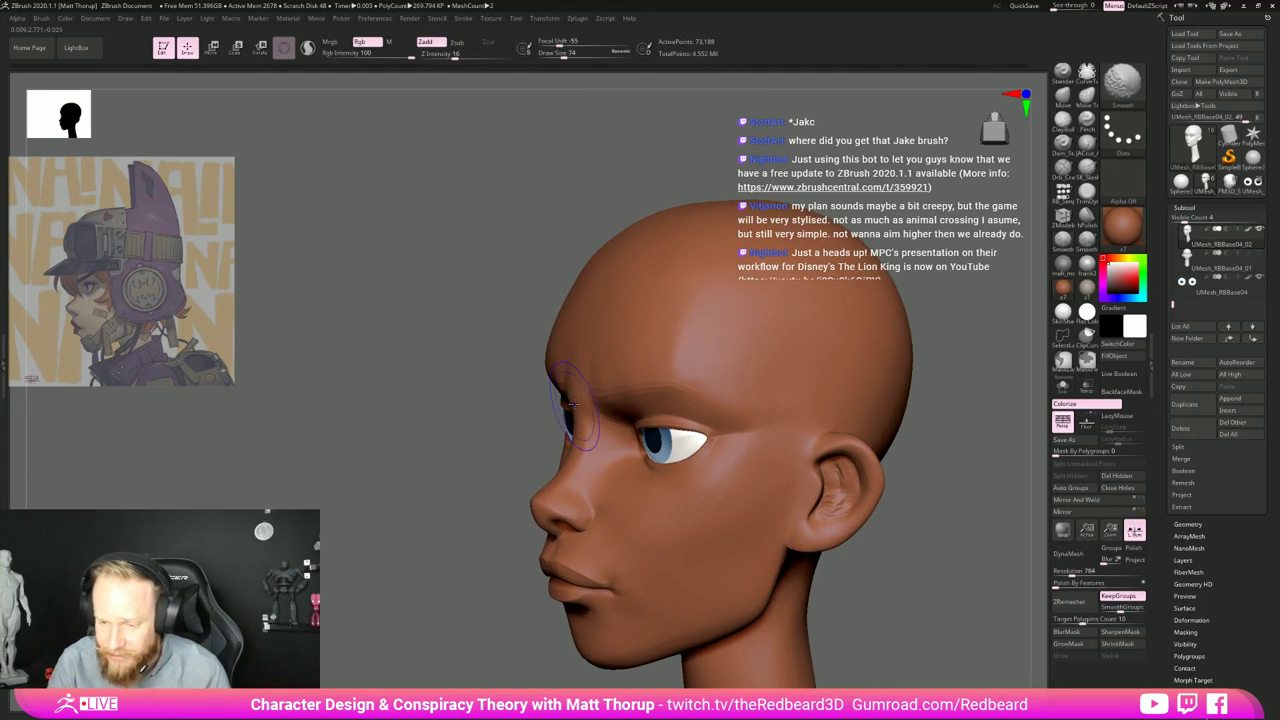
{"action": "key", "text": "s"}
{"action": "left_click_drag", "start_coordinate": [577, 404], "coordinate": [612, 374]}
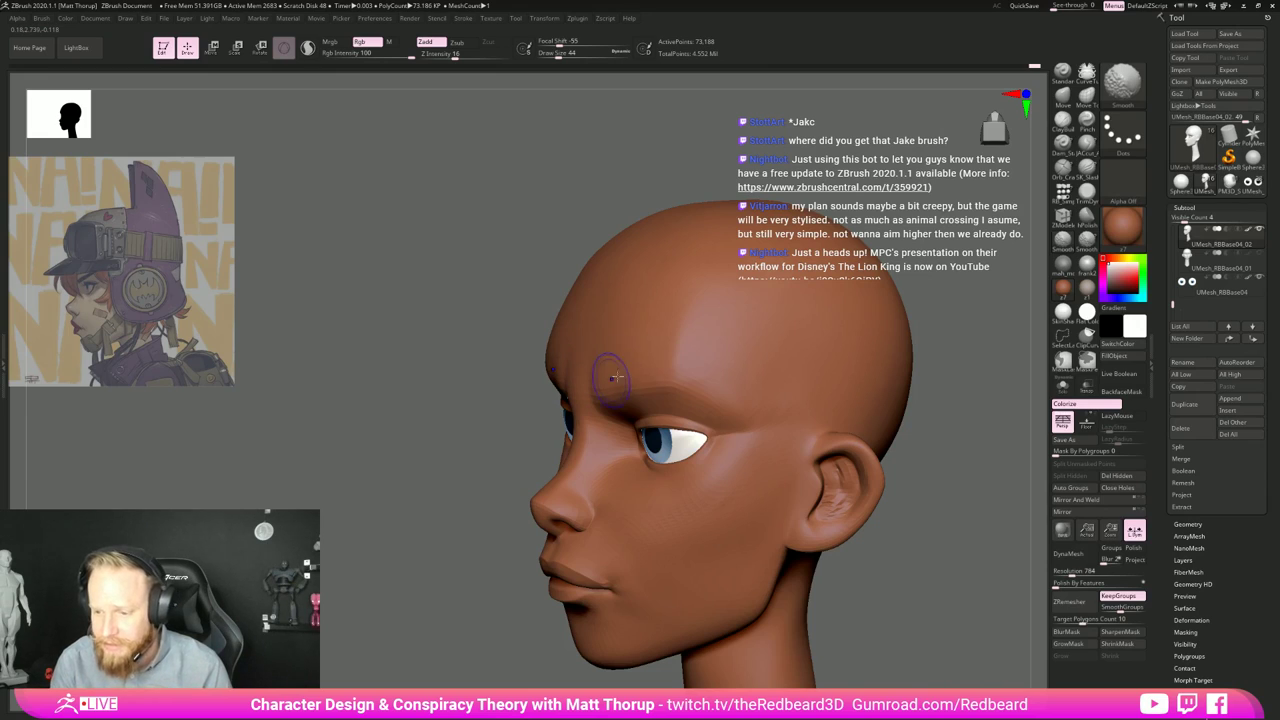
Step: In front view, tighten the inner brow edges symmetrically with the Pinch brush at draw size 44
{"action": "left_click_drag", "start_coordinate": [932, 386], "coordinate": [981, 414], "text": "shift"}
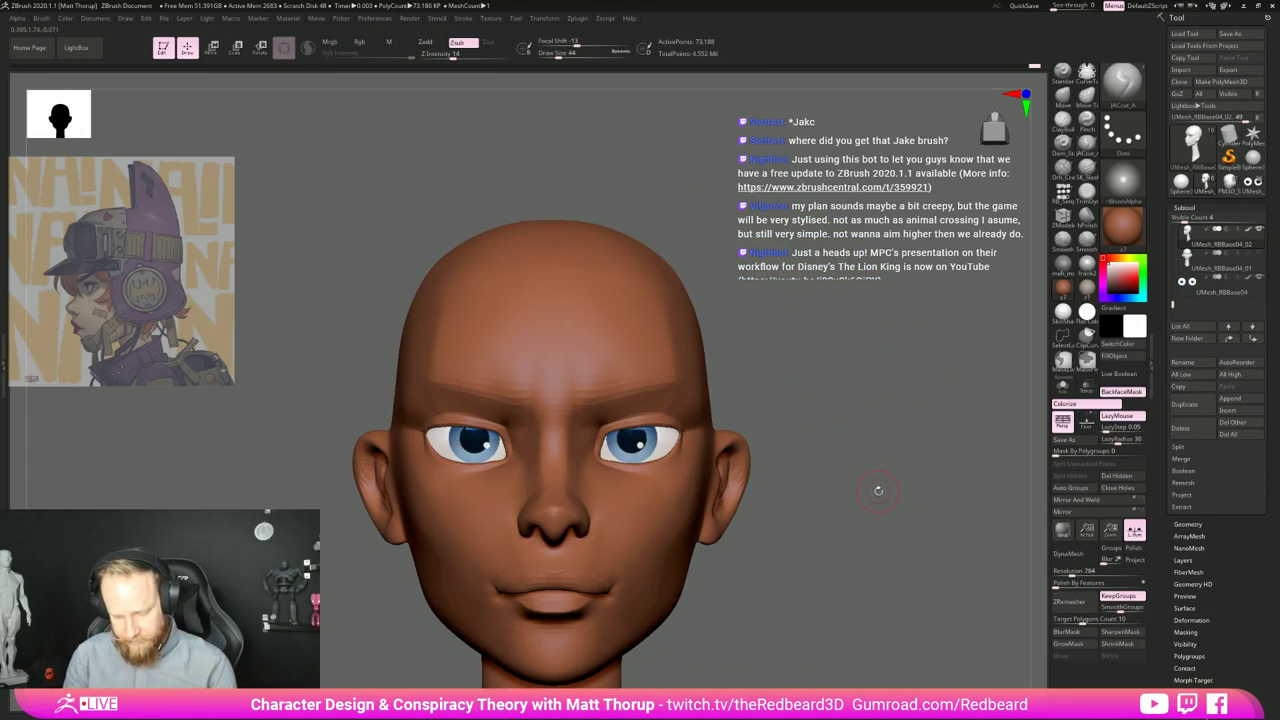
{"action": "key", "text": "b"}
{"action": "key", "text": "p"}
{"action": "key", "text": "i"}
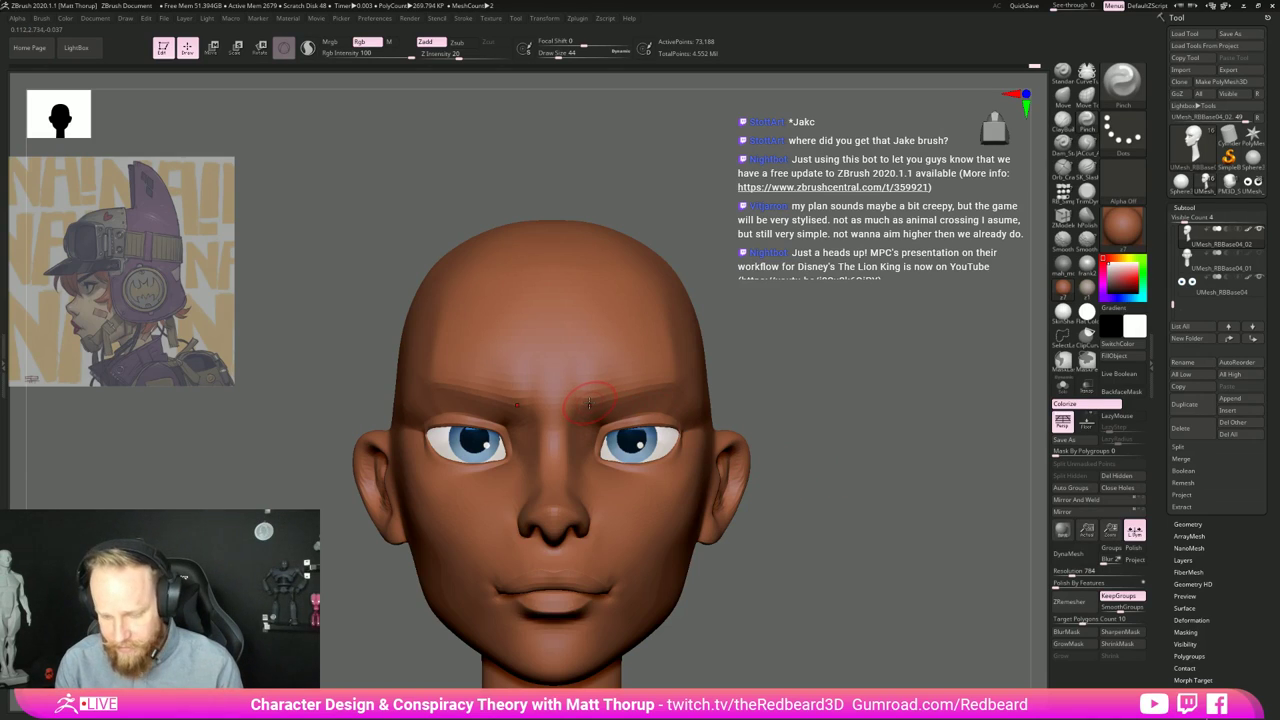
{"action": "left_click_drag", "start_coordinate": [582, 403], "coordinate": [711, 374]}
Step: Soften the frown creases above the inner brow and refine the brow from front and side views
{"action": "right_click_drag", "start_coordinate": [711, 374], "coordinate": [640, 385]}
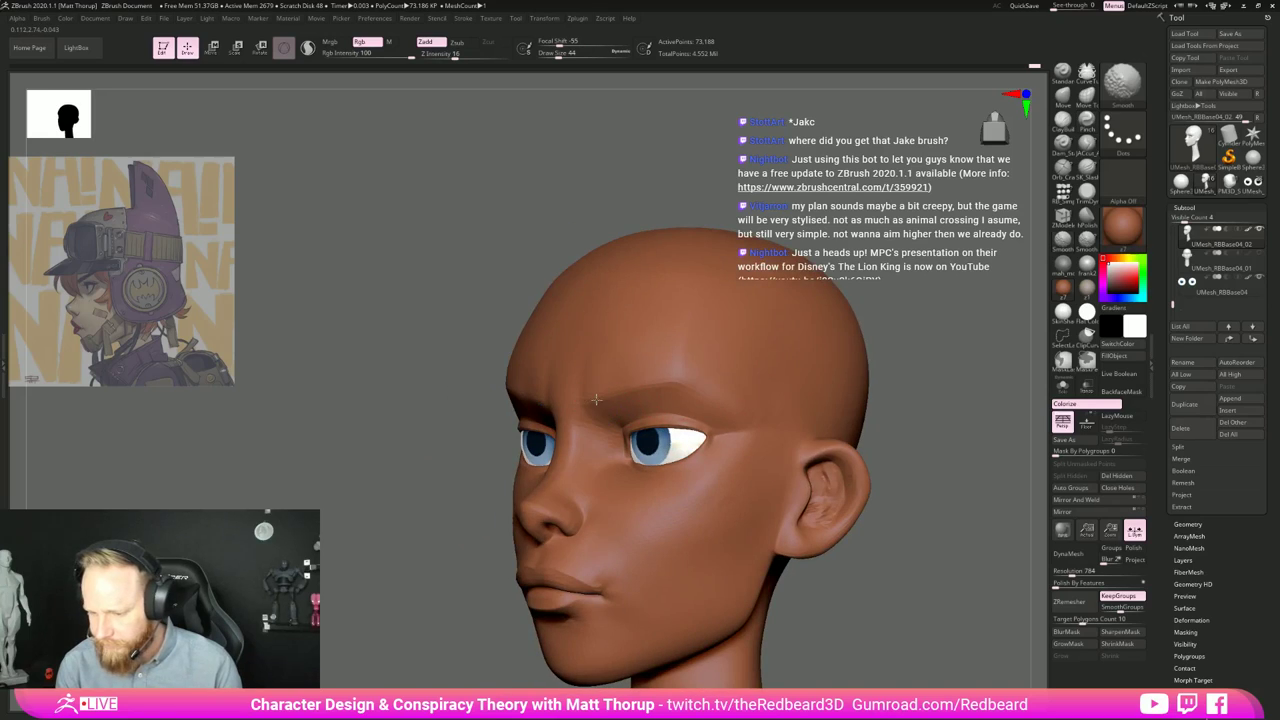
{"action": "left_click_drag", "start_coordinate": [630, 388], "coordinate": [671, 378], "text": "shift"}
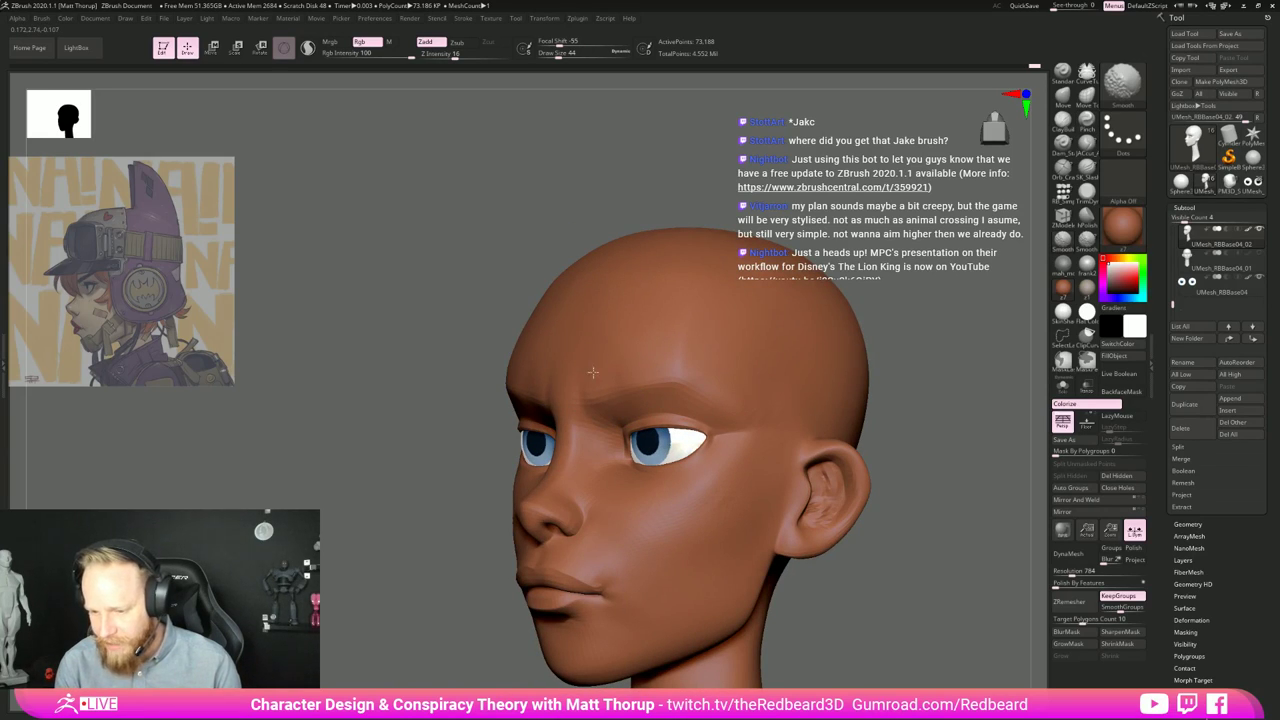
{"action": "left_click_drag", "start_coordinate": [417, 589], "coordinate": [530, 585]}
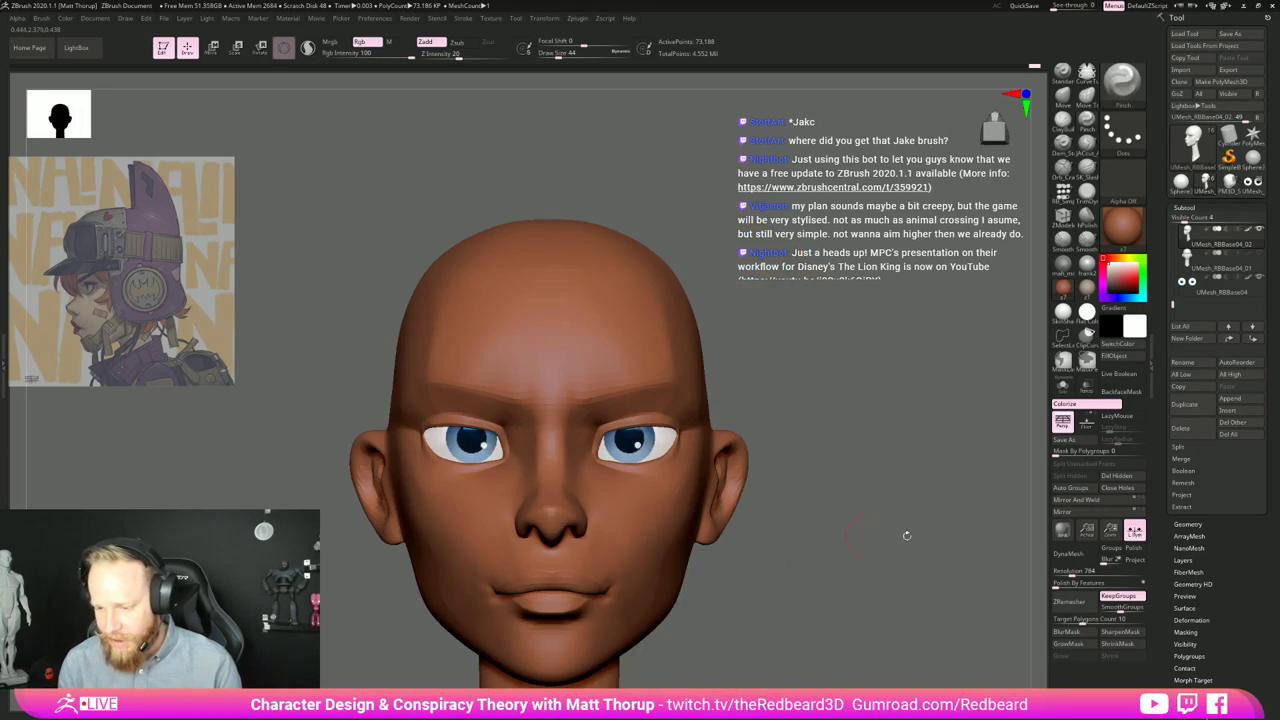
{"action": "left_click_drag", "start_coordinate": [906, 534], "coordinate": [660, 540]}
{"action": "left_click_drag", "start_coordinate": [492, 488], "coordinate": [635, 388]}
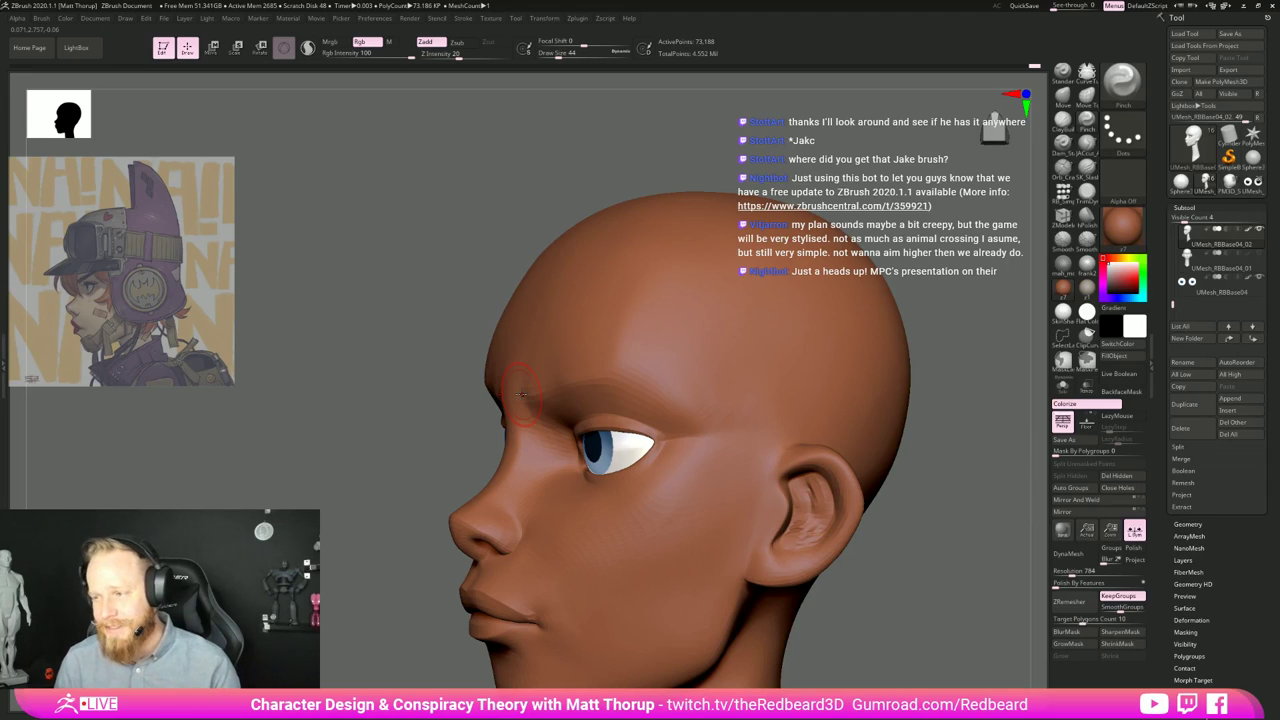
Step: Try to carve lines along the temple and down the cheekbone with the freehand Dam_Standard brush variant at draw size 68
{"action": "left_click", "coordinate": [1063, 146]}
{"action": "left_click_drag", "start_coordinate": [955, 355], "coordinate": [1025, 372]}
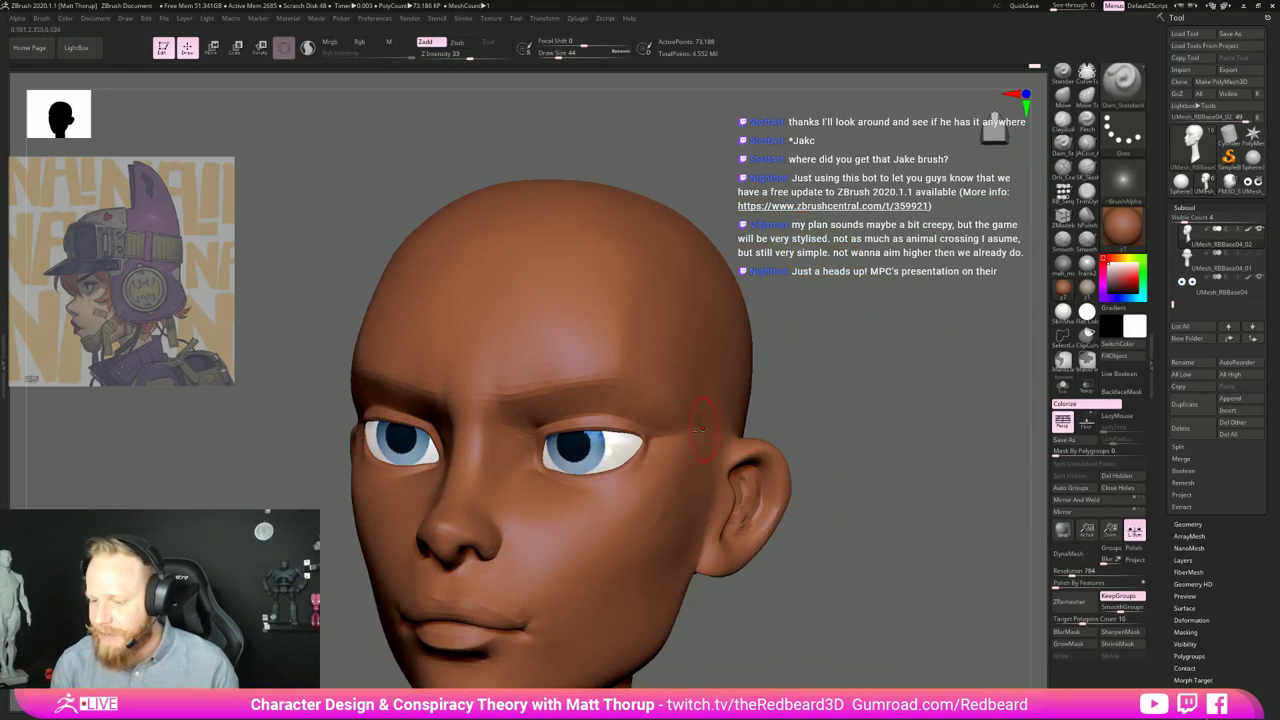
{"action": "left_click_drag", "start_coordinate": [797, 423], "coordinate": [696, 438]}
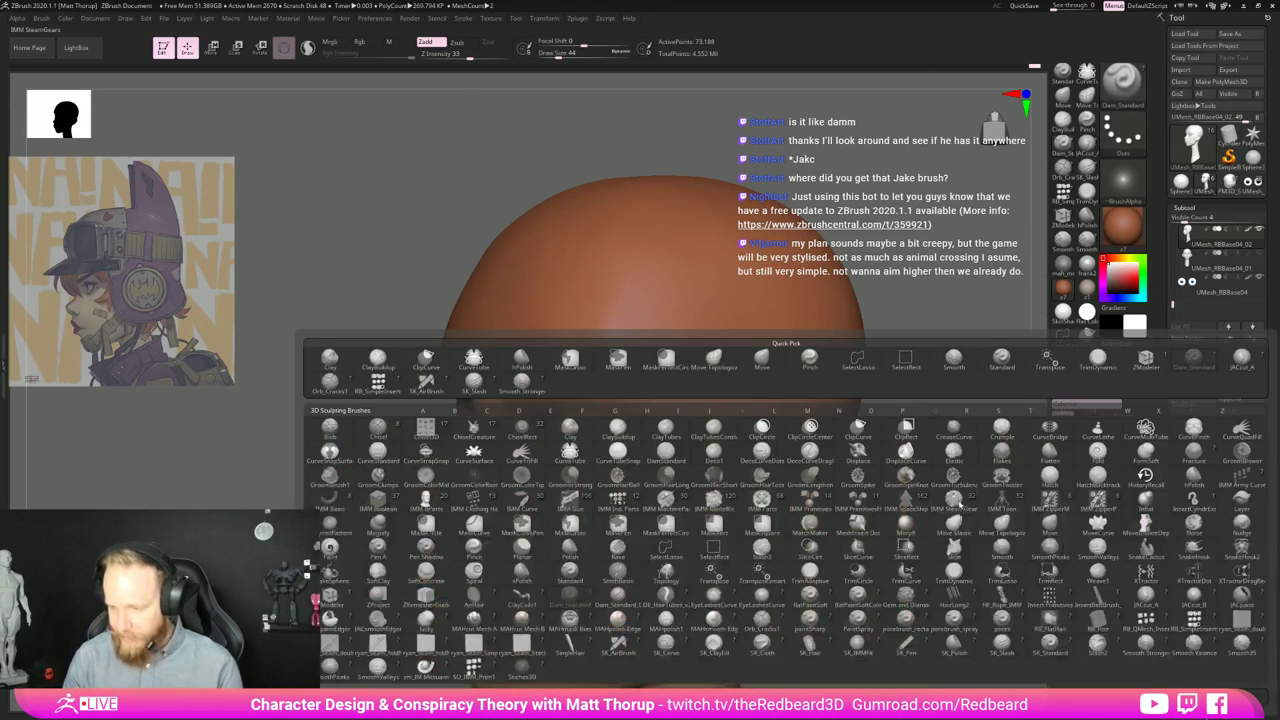
{"action": "key", "text": "b"}
{"action": "key", "text": "d"}
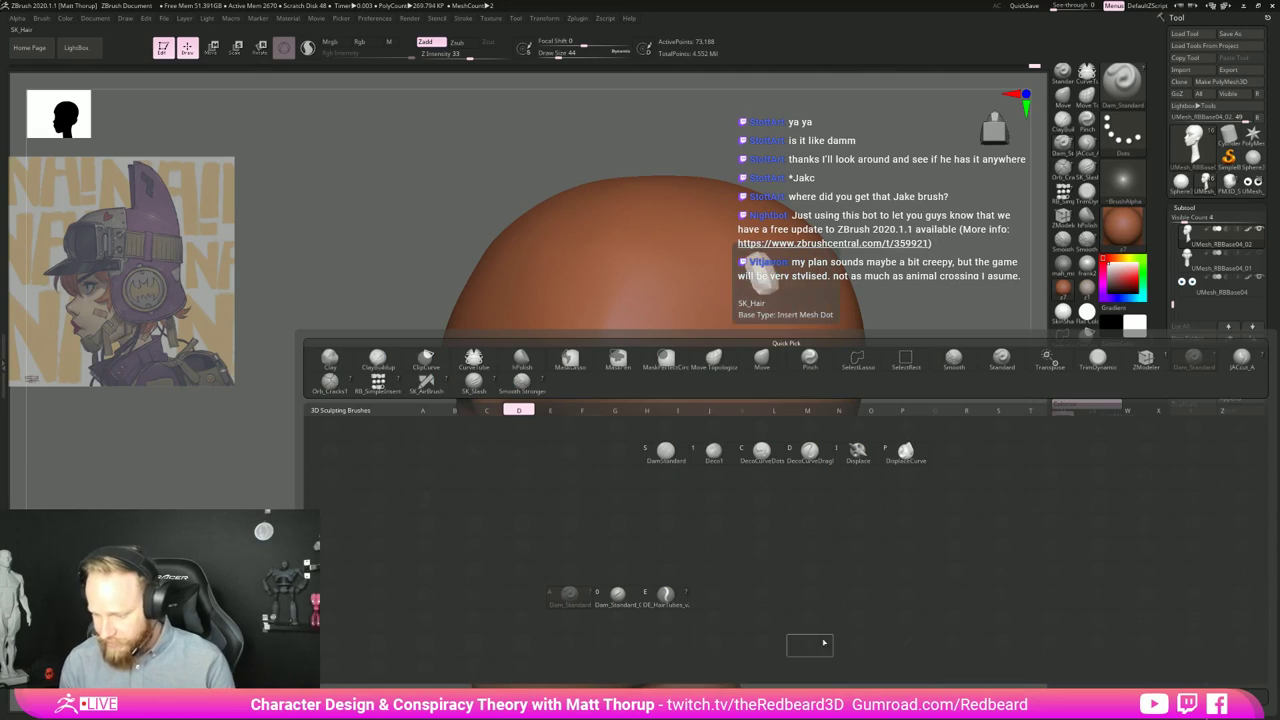
{"action": "left_click", "coordinate": [622, 595]}
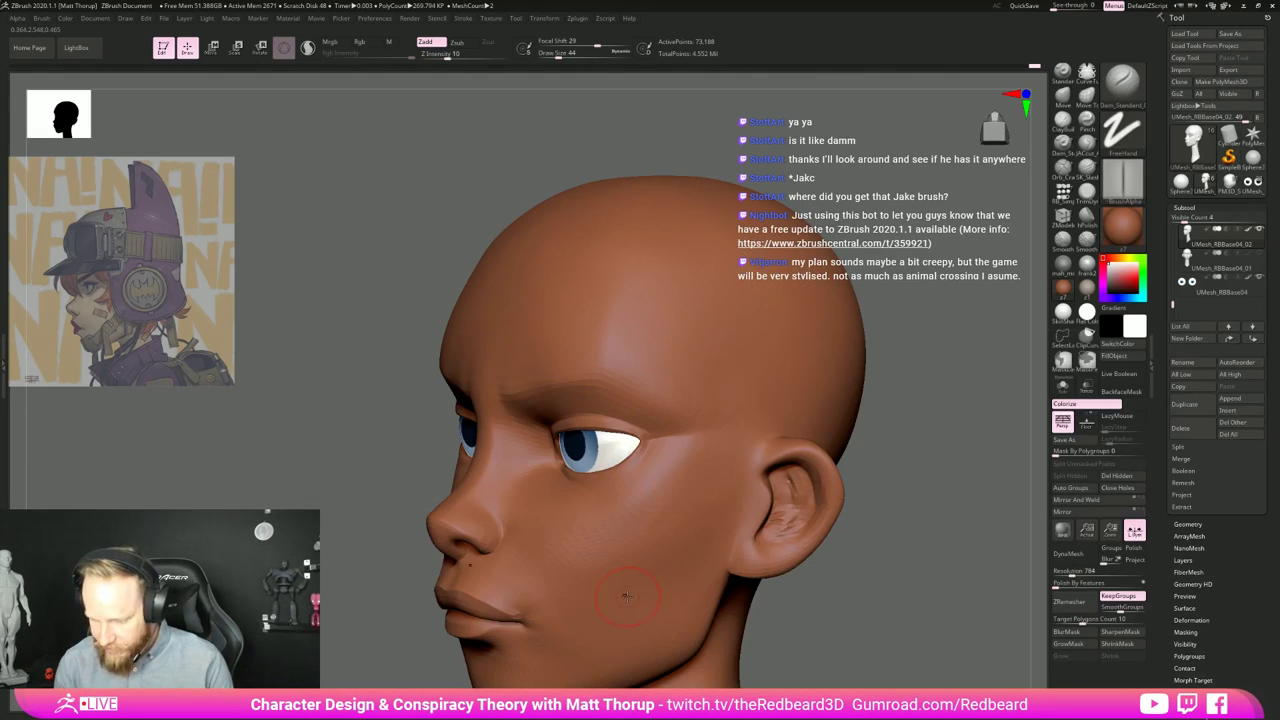
{"action": "left_click_drag", "start_coordinate": [652, 444], "coordinate": [772, 429]}
{"action": "key", "text": "]"}
{"action": "key", "text": "]"}
{"action": "left_click_drag", "start_coordinate": [690, 455], "coordinate": [612, 541]}
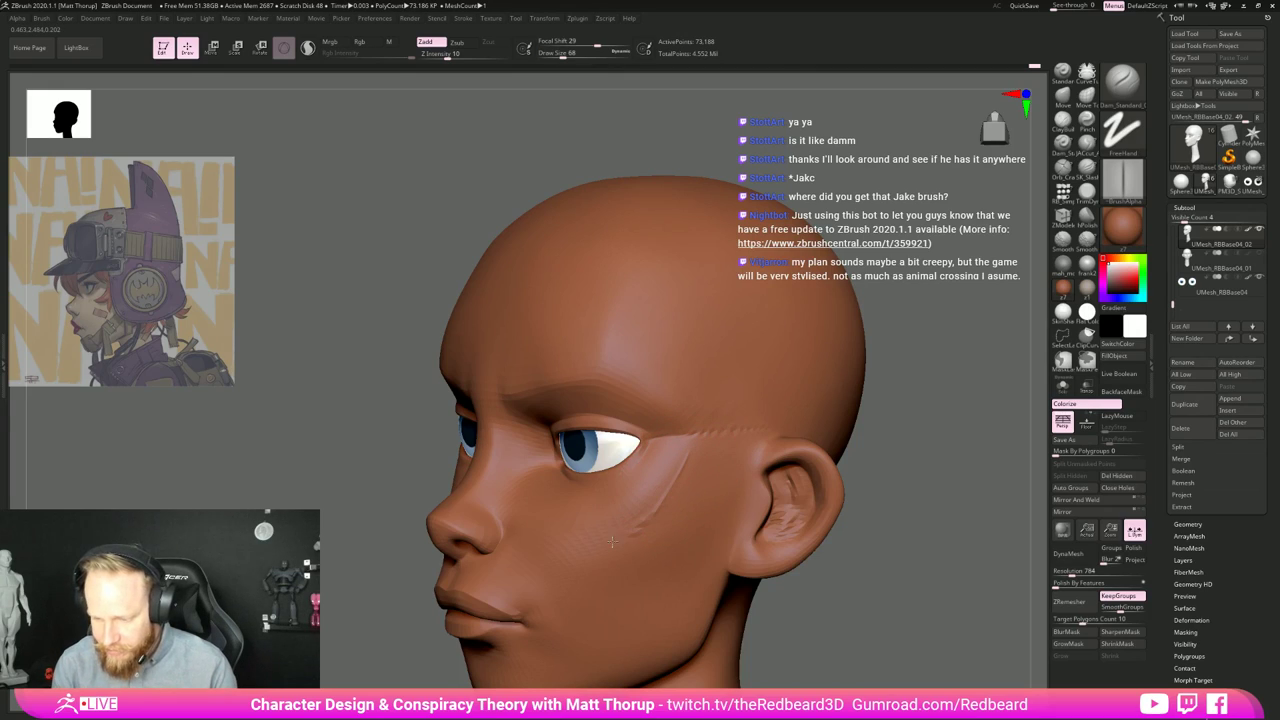
{"action": "key", "text": "ctrl+z"}
{"action": "key", "text": "ctrl+z"}
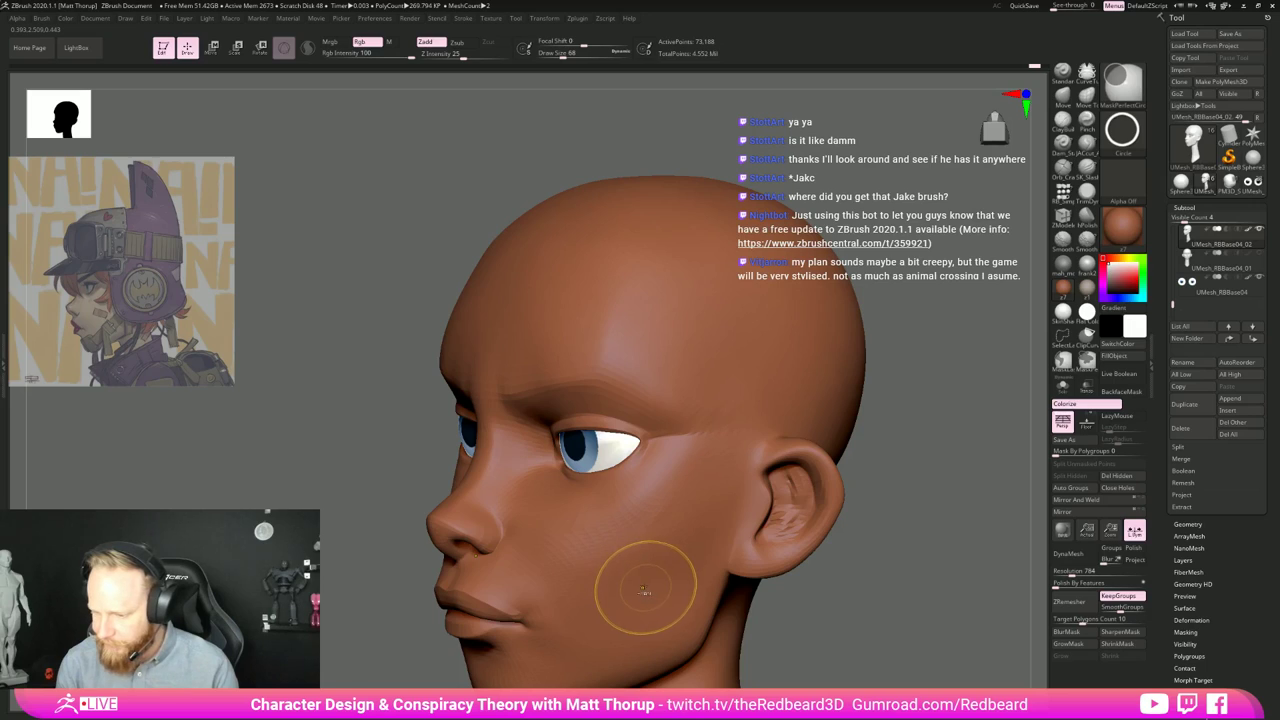
Step: Flatten the cheekbone plane below the outer eye corner with the hPolish brush at draw size 68
{"action": "mouse_move", "coordinate": [884, 452]}
{"action": "left_mouse_down"}
{"action": "mouse_move", "coordinate": [938, 459]}
{"action": "mouse_move", "coordinate": [794, 434]}
{"action": "mouse_move", "coordinate": [930, 459]}
{"action": "left_mouse_up"}
{"action": "key", "text": "s"}
{"action": "left_click_drag", "start_coordinate": [634, 437], "coordinate": [631, 437]}
{"action": "mouse_move", "coordinate": [844, 435]}
{"action": "left_mouse_down"}
{"action": "mouse_move", "coordinate": [826, 440]}
{"action": "mouse_move", "coordinate": [910, 455]}
{"action": "left_mouse_up"}
{"action": "key", "text": "s"}
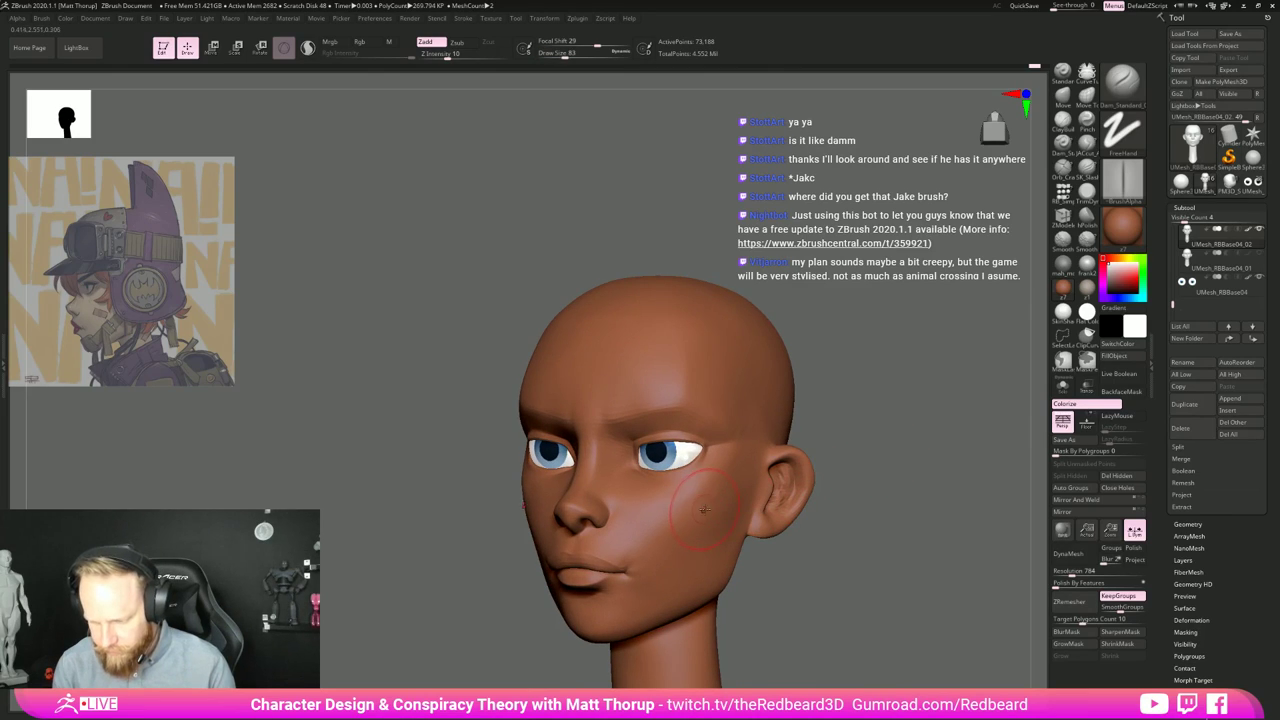
{"action": "key", "text": "s"}
{"action": "mouse_move", "coordinate": [712, 507]}
{"action": "left_mouse_down"}
{"action": "mouse_move", "coordinate": [709, 526]}
{"action": "mouse_move", "coordinate": [728, 489]}
{"action": "mouse_move", "coordinate": [714, 481]}
{"action": "left_mouse_up"}
{"action": "left_click", "coordinate": [1087, 219]}
{"action": "left_click_drag", "start_coordinate": [932, 422], "coordinate": [928, 462]}
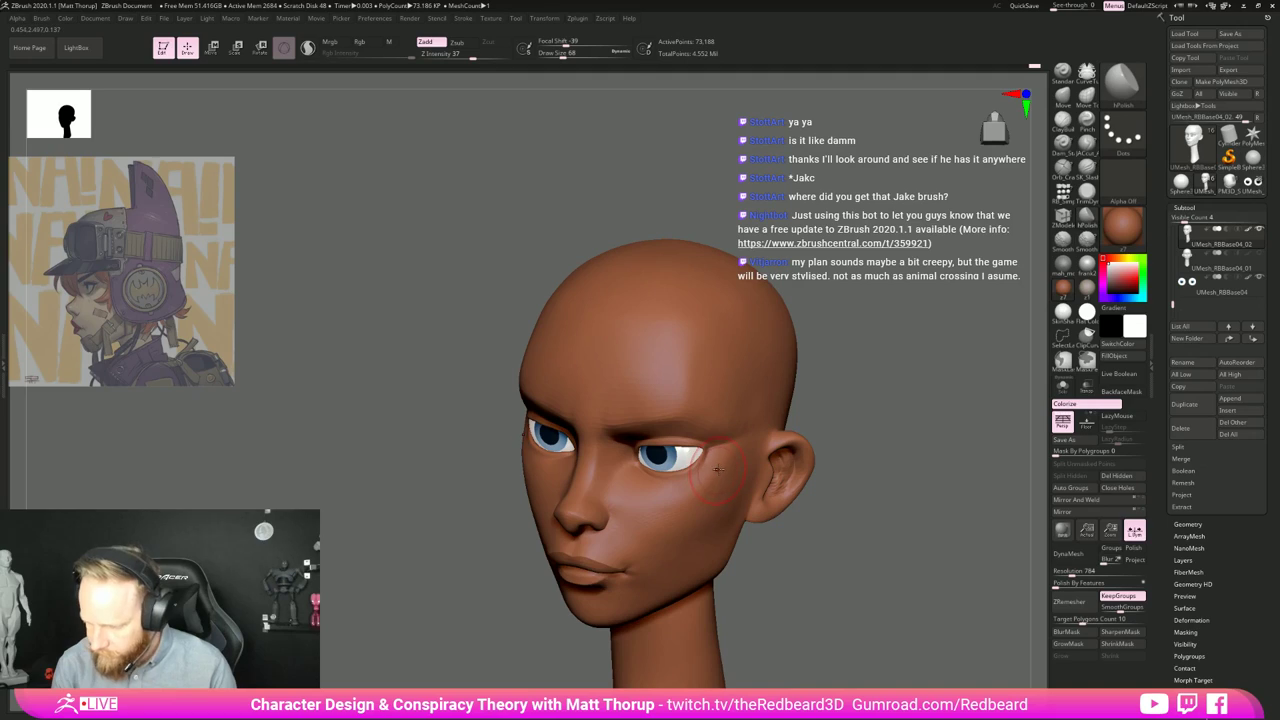
{"action": "mouse_move", "coordinate": [700, 485]}
{"action": "left_mouse_down"}
{"action": "mouse_move", "coordinate": [688, 478]}
{"action": "mouse_move", "coordinate": [699, 492]}
{"action": "left_mouse_up"}
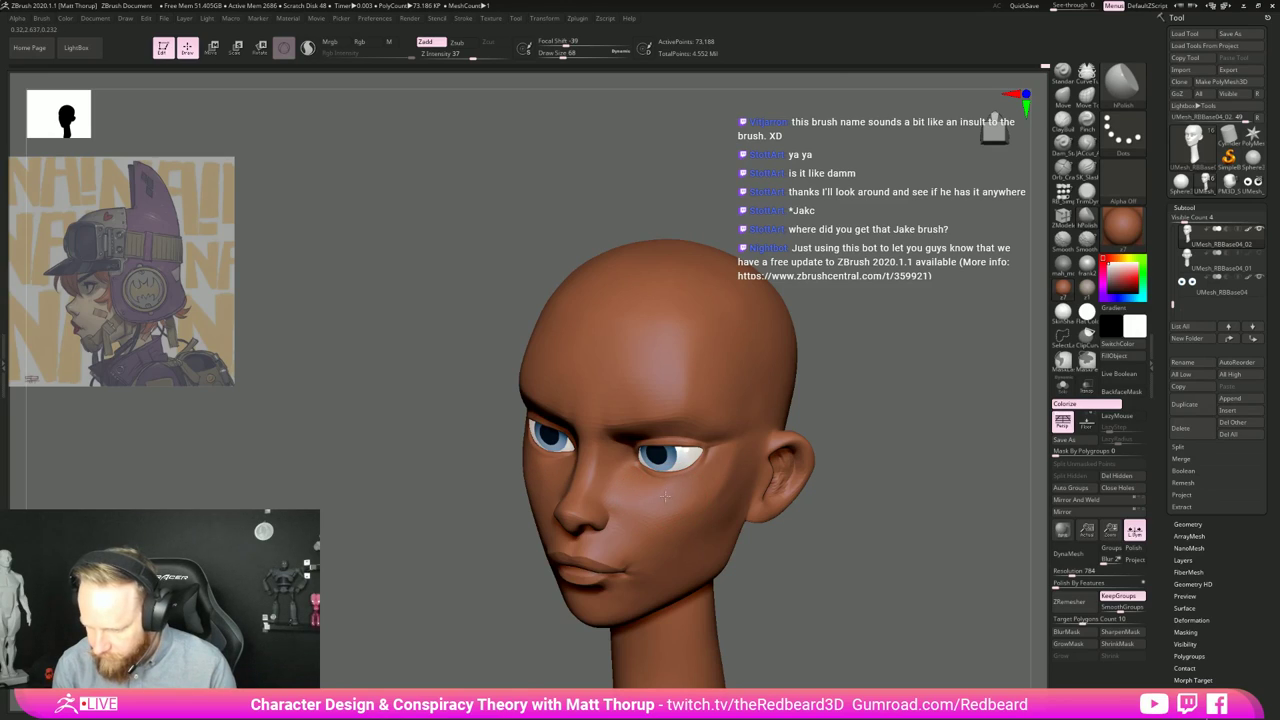
Step: Polish the side of the face in front of the ear and smooth the cheek
{"action": "left_click_drag", "start_coordinate": [820, 595], "coordinate": [750, 505]}
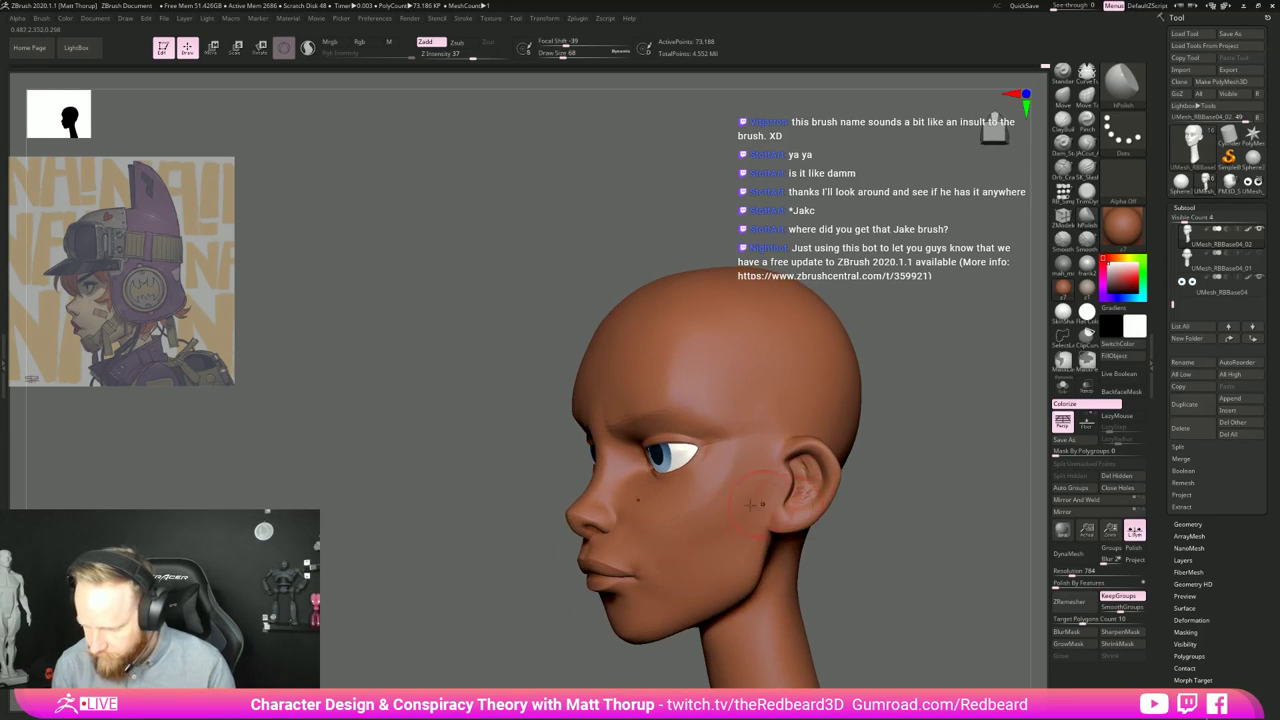
{"action": "key", "text": "shift"}
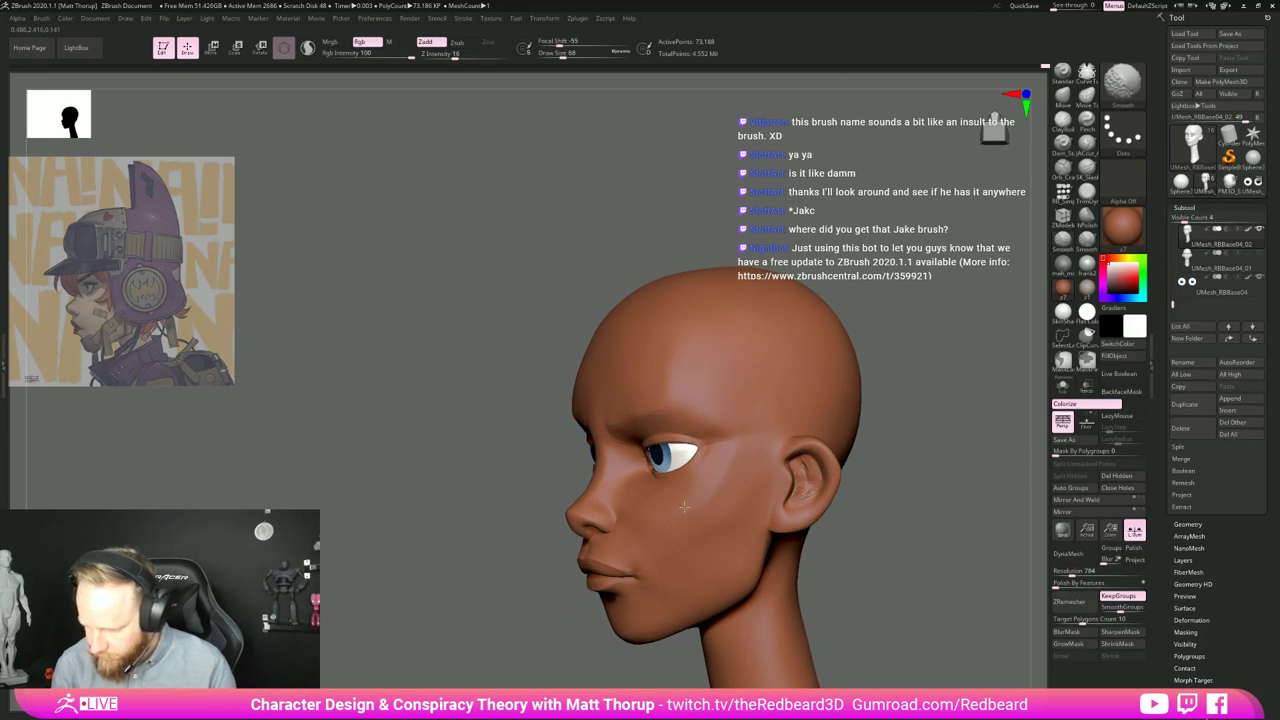
{"action": "left_click_drag", "start_coordinate": [825, 585], "coordinate": [745, 552], "text": "shift"}
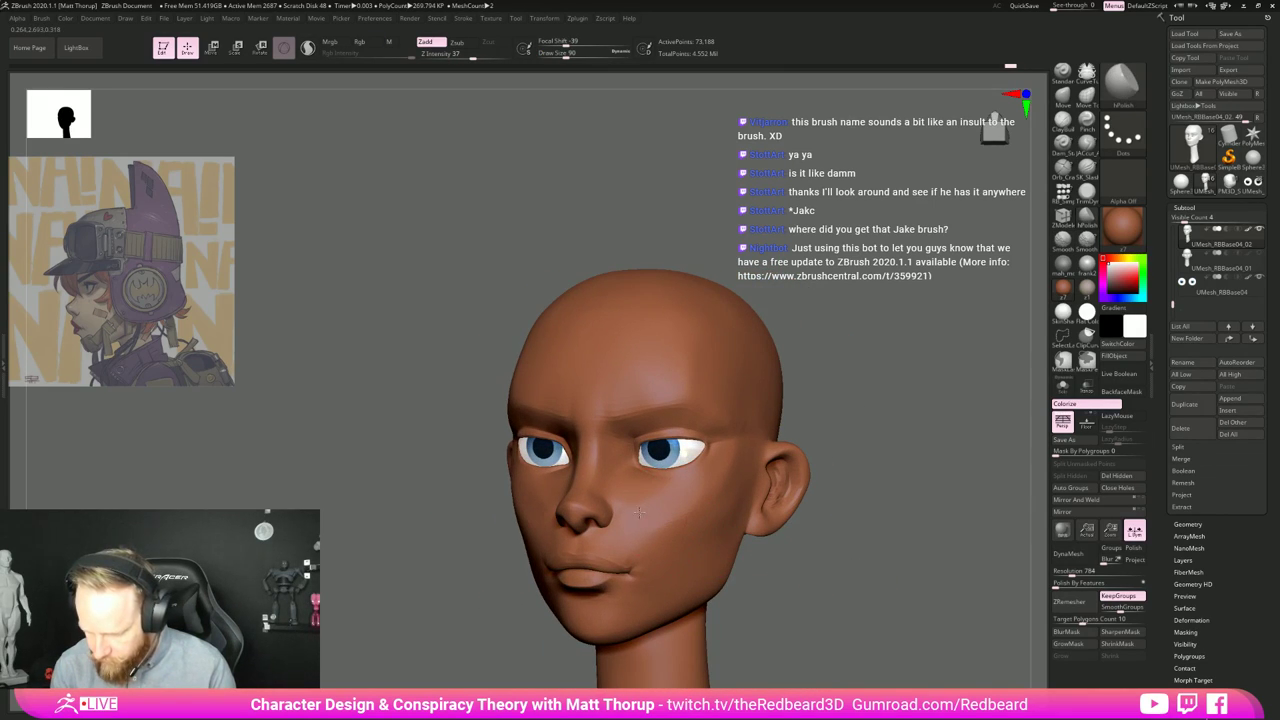
Step: Adjust the mouth corner with the Move brush at draw size 46 and smooth the adjoining cheek
{"action": "right_click_drag", "start_coordinate": [646, 555], "coordinate": [768, 592]}
{"action": "key", "text": "b"}
{"action": "key", "text": "m"}
{"action": "key", "text": "v"}
{"action": "key", "text": "s"}
{"action": "left_click", "coordinate": [645, 565]}
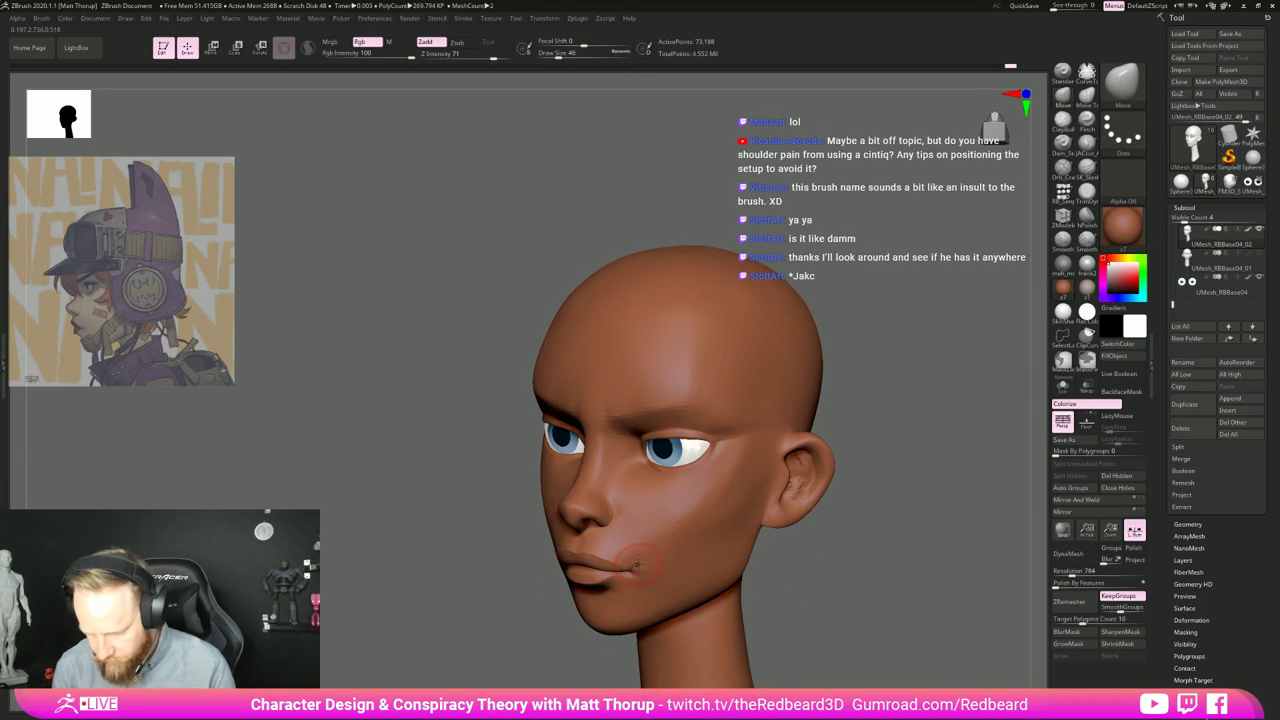
{"action": "right_click_drag", "start_coordinate": [632, 550], "coordinate": [600, 471]}
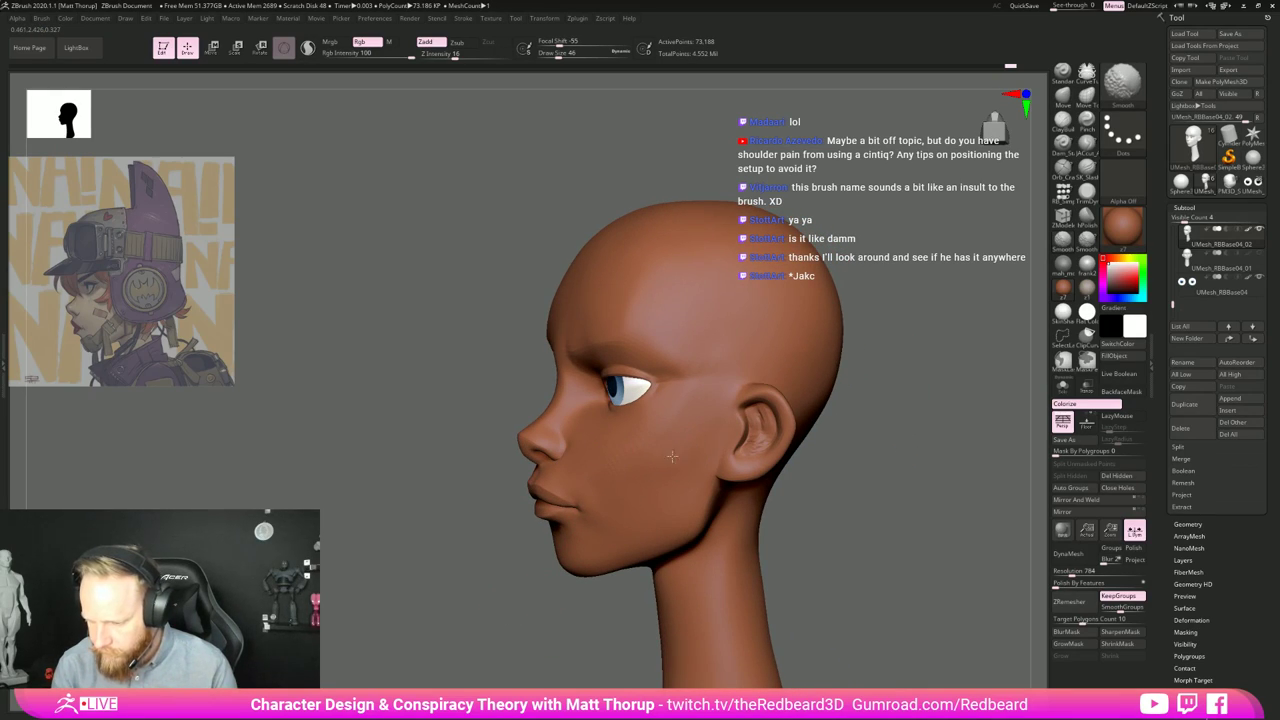
Step: Refine the outer end of the brow with the Move brush at draw size 22 and smooth it above the eye corner
{"action": "mouse_move", "coordinate": [803, 486]}
{"action": "right_mouse_down"}
{"action": "mouse_move", "coordinate": [923, 514]}
{"action": "mouse_move", "coordinate": [837, 514]}
{"action": "mouse_move", "coordinate": [860, 516]}
{"action": "right_mouse_up"}
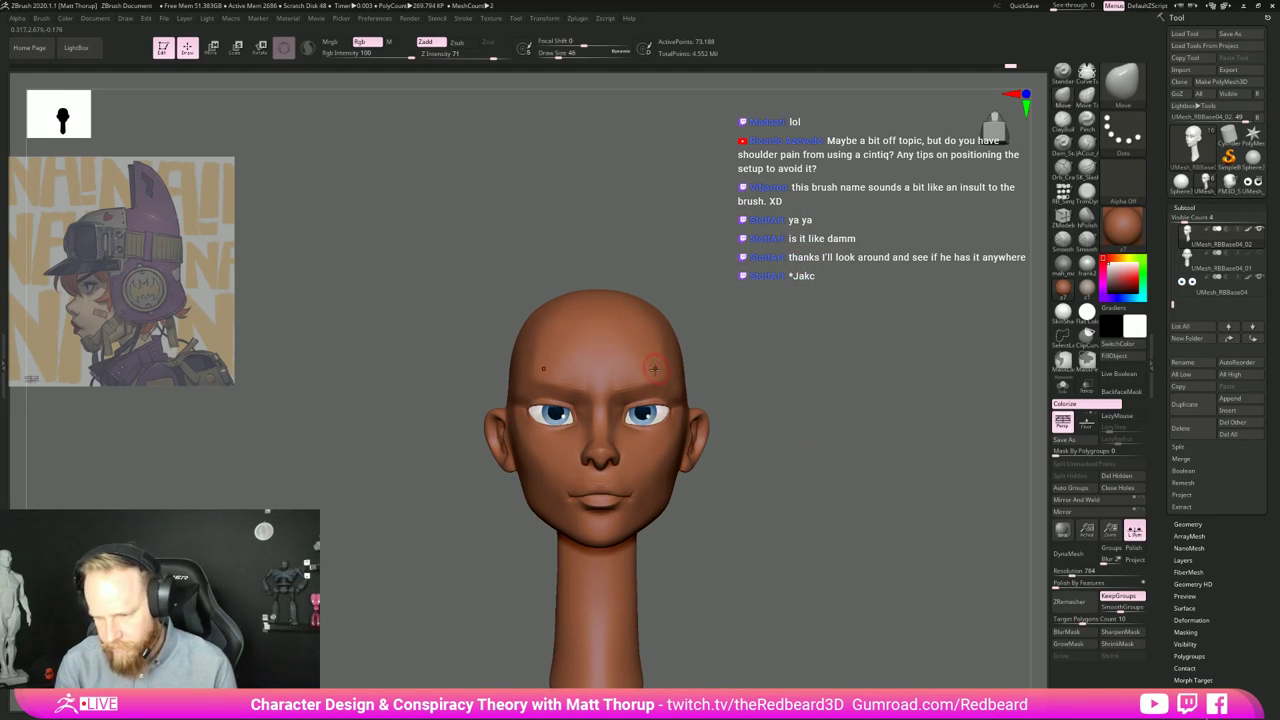
{"action": "key", "text": "s"}
{"action": "left_click_drag", "start_coordinate": [654, 371], "coordinate": [652, 374]}
{"action": "key", "text": "s"}
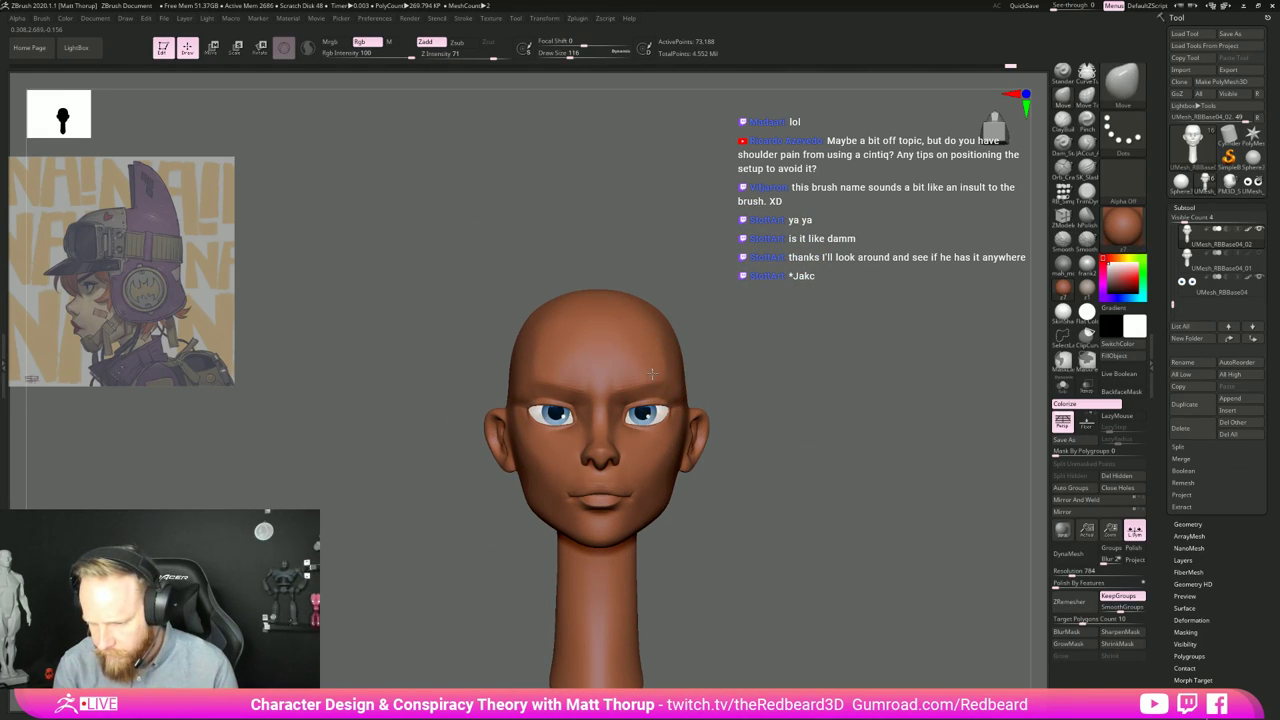
{"action": "right_click_drag", "start_coordinate": [721, 356], "coordinate": [672, 366]}
{"action": "key", "text": "s"}
{"action": "left_click_drag", "start_coordinate": [691, 389], "coordinate": [669, 389]}
{"action": "right_click_drag", "start_coordinate": [800, 383], "coordinate": [779, 399], "text": "ctrl"}
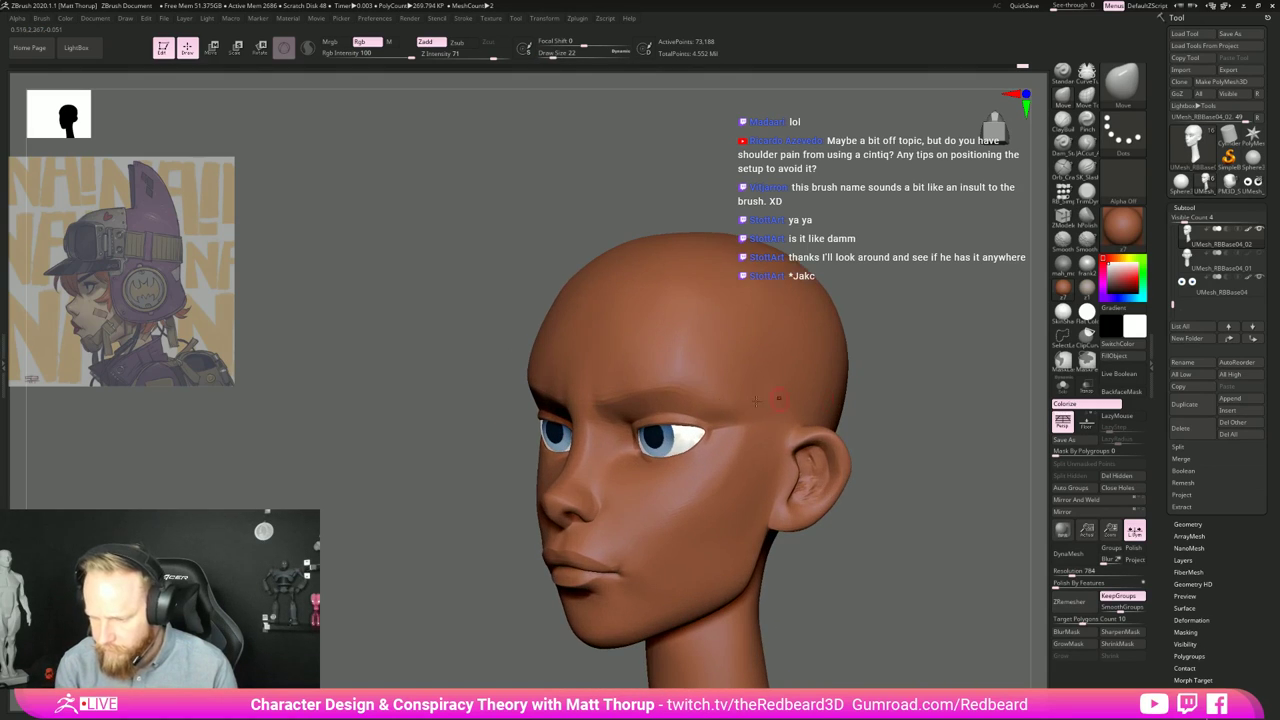
{"action": "left_click_drag", "start_coordinate": [720, 412], "coordinate": [720, 419], "text": "shift"}
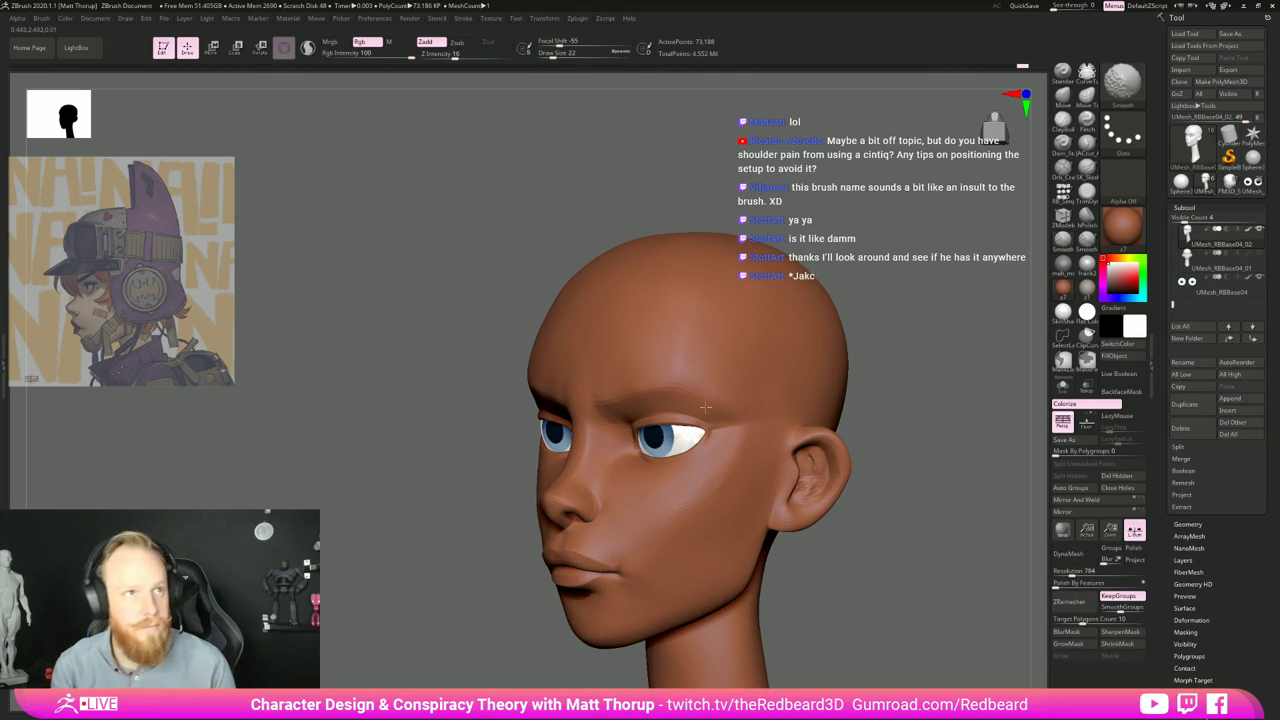
Step: Smooth the outer half of the brow ridge above the eye toward the temple with the Smooth brush
{"action": "right_click_drag", "start_coordinate": [927, 407], "coordinate": [912, 424]}
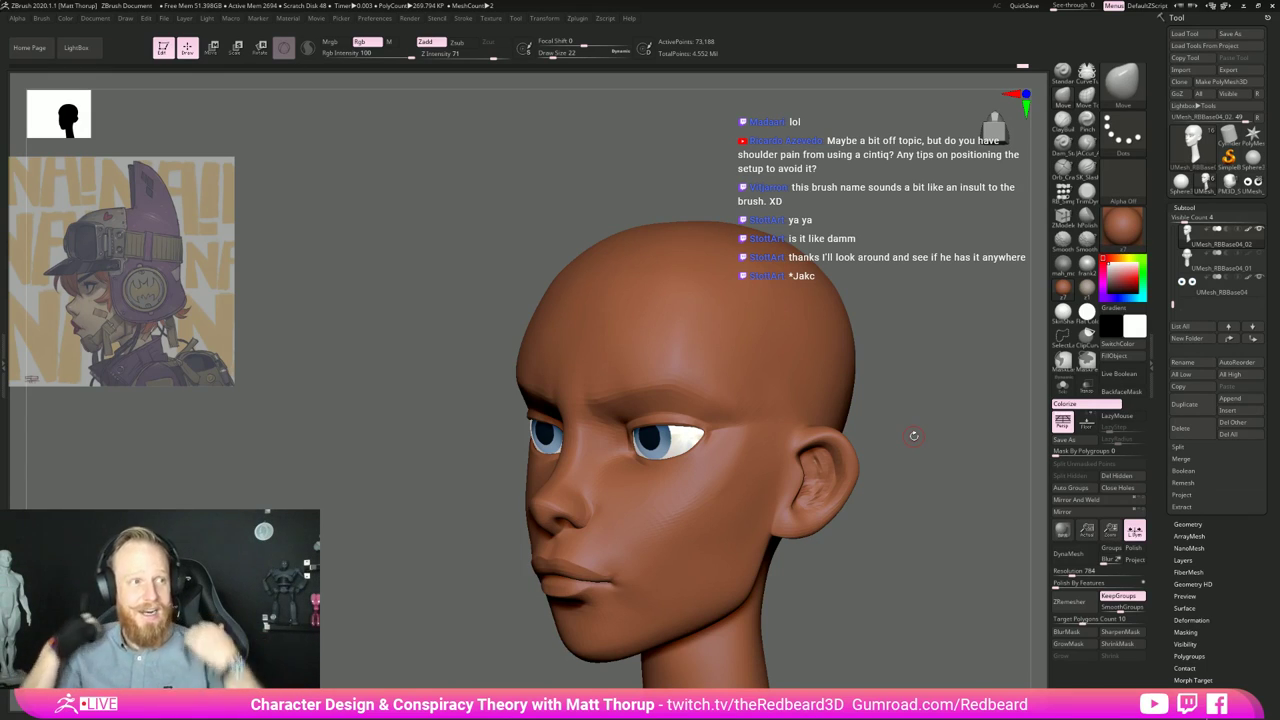
{"action": "left_click_drag", "start_coordinate": [875, 521], "coordinate": [617, 418]}
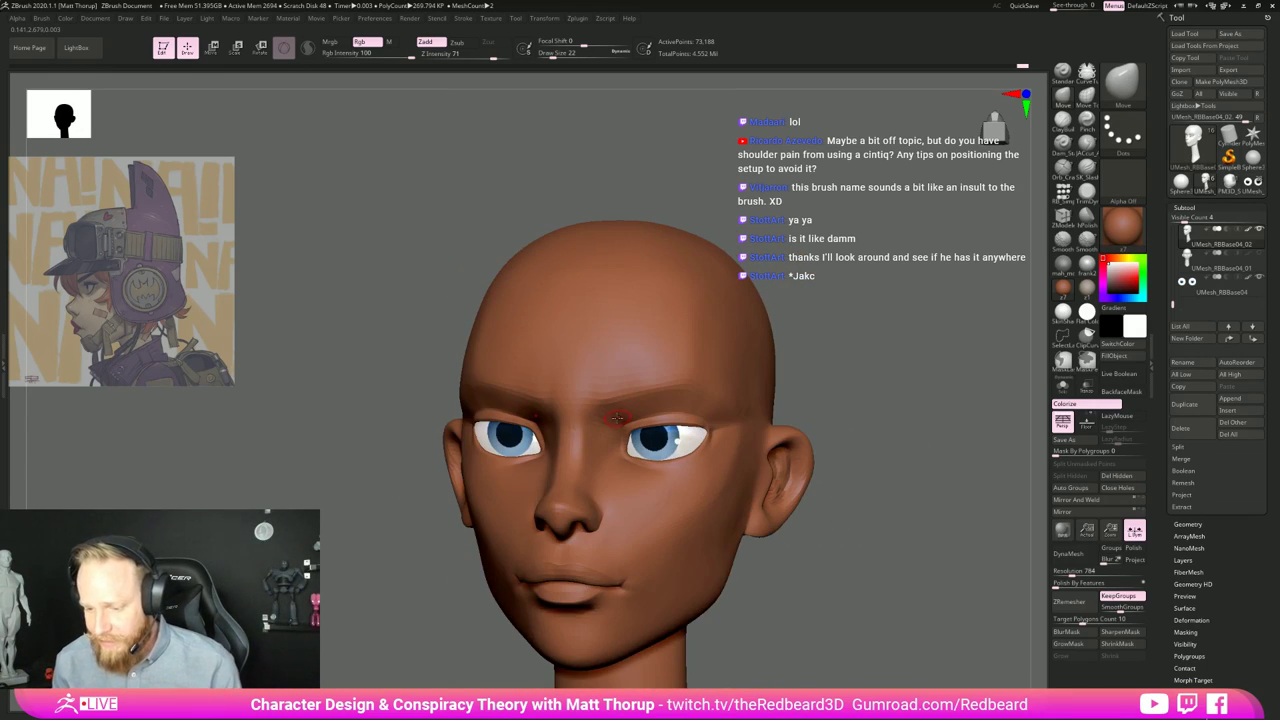
{"action": "key", "text": "shift"}
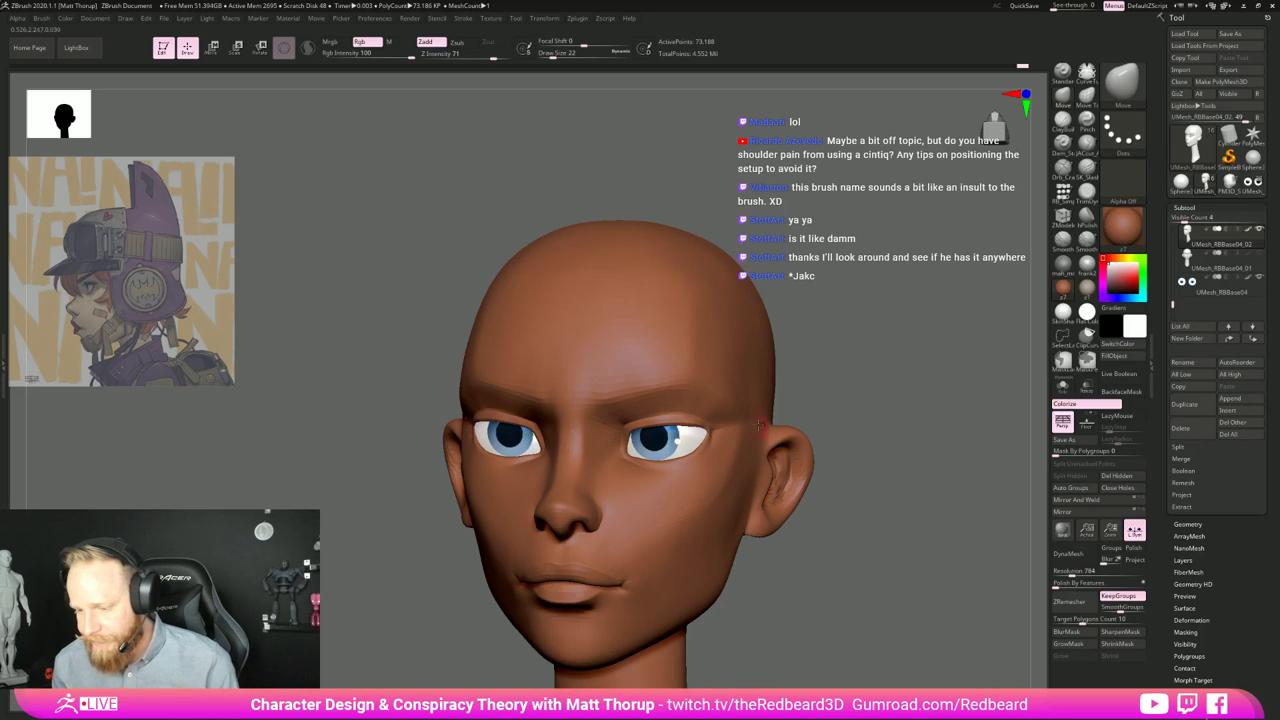
{"action": "mouse_move", "coordinate": [681, 403]}
{"action": "left_mouse_down", "text": "shift"}
{"action": "mouse_move", "coordinate": [705, 407]}
{"action": "mouse_move", "coordinate": [689, 403]}
{"action": "left_mouse_up", "text": "shift"}
{"action": "left_click_drag", "start_coordinate": [848, 379], "coordinate": [740, 399]}
{"action": "key", "text": "shift"}
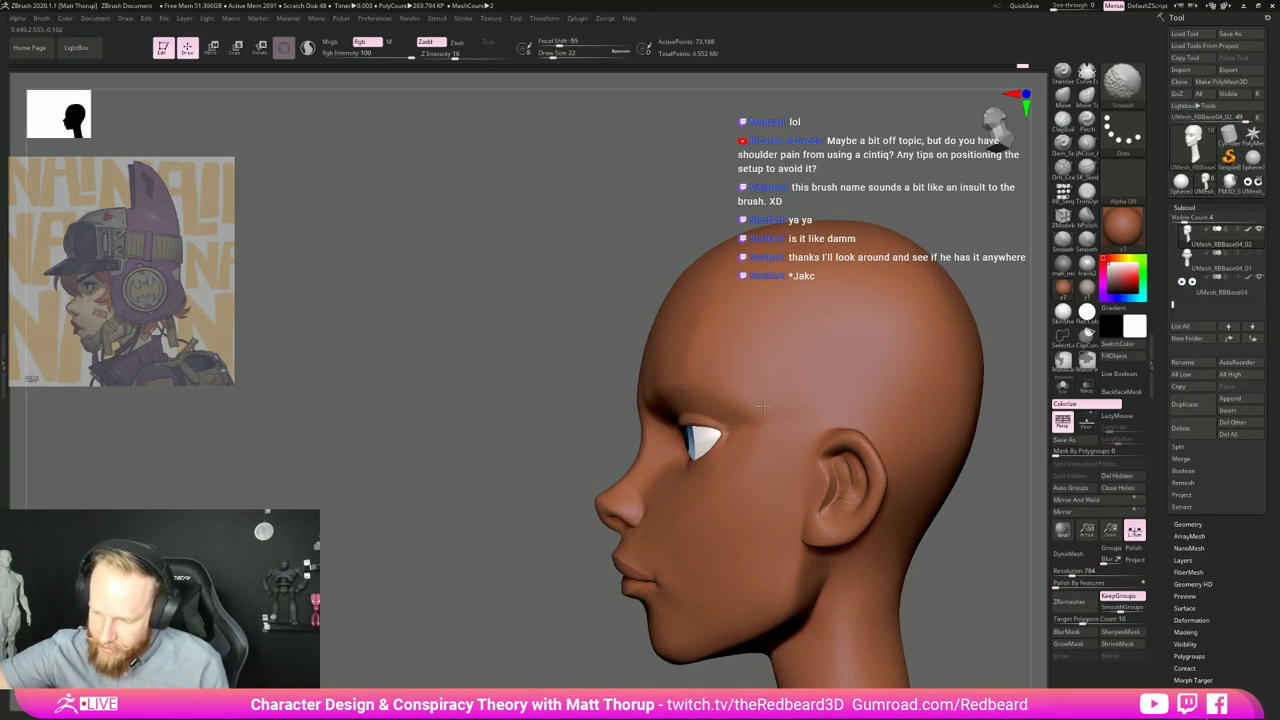
{"action": "key", "text": "shift"}
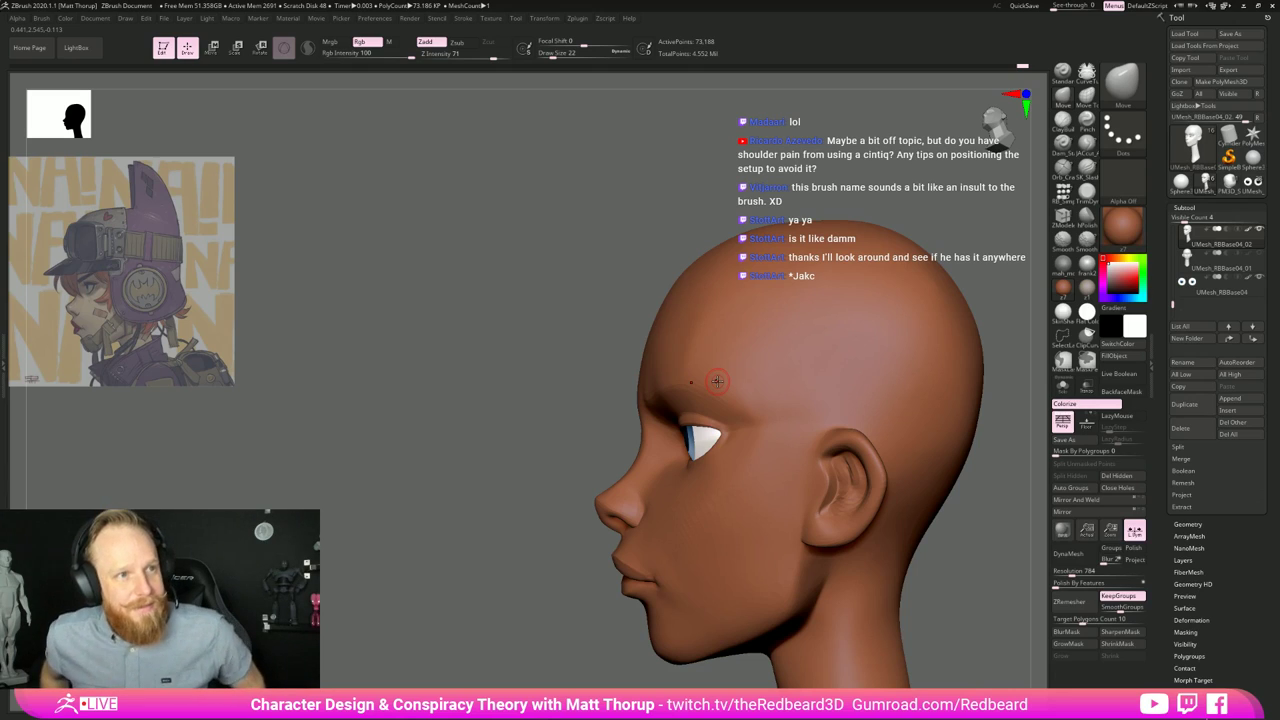
{"action": "mouse_move", "coordinate": [503, 563]}
{"action": "left_mouse_down"}
{"action": "mouse_move", "coordinate": [970, 433]}
{"action": "mouse_move", "coordinate": [895, 462]}
{"action": "left_mouse_up"}
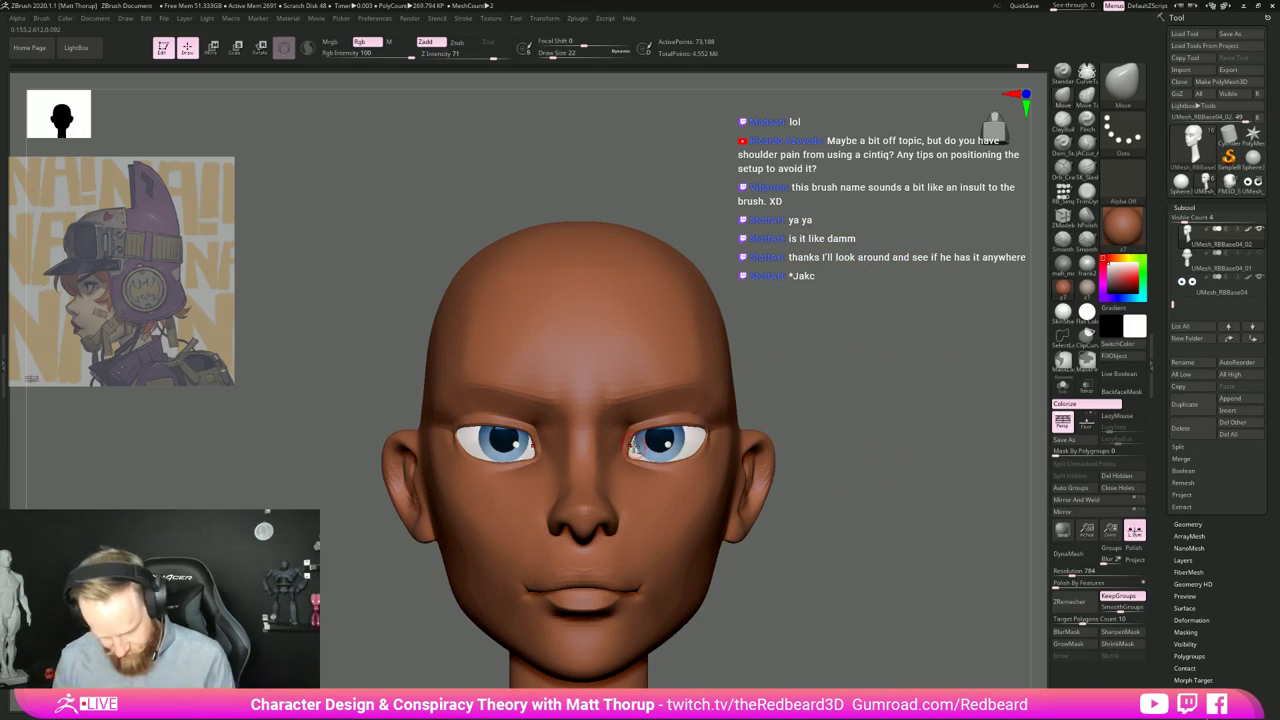
{"action": "key", "text": "b"}
{"action": "key", "text": "p"}
{"action": "key", "text": "i"}
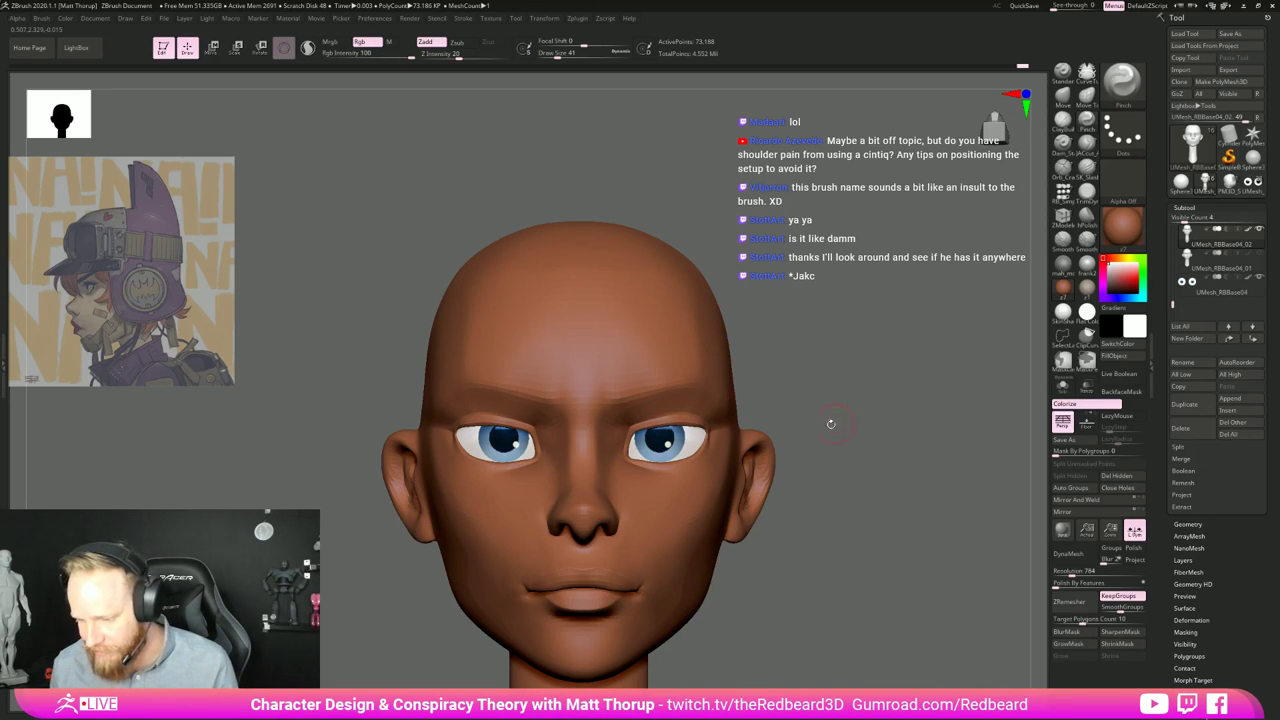
{"action": "left_click_drag", "start_coordinate": [831, 424], "coordinate": [742, 428]}
{"action": "mouse_move", "coordinate": [894, 430]}
{"action": "left_mouse_down"}
{"action": "mouse_move", "coordinate": [914, 427]}
{"action": "mouse_move", "coordinate": [904, 436]}
{"action": "left_mouse_up"}
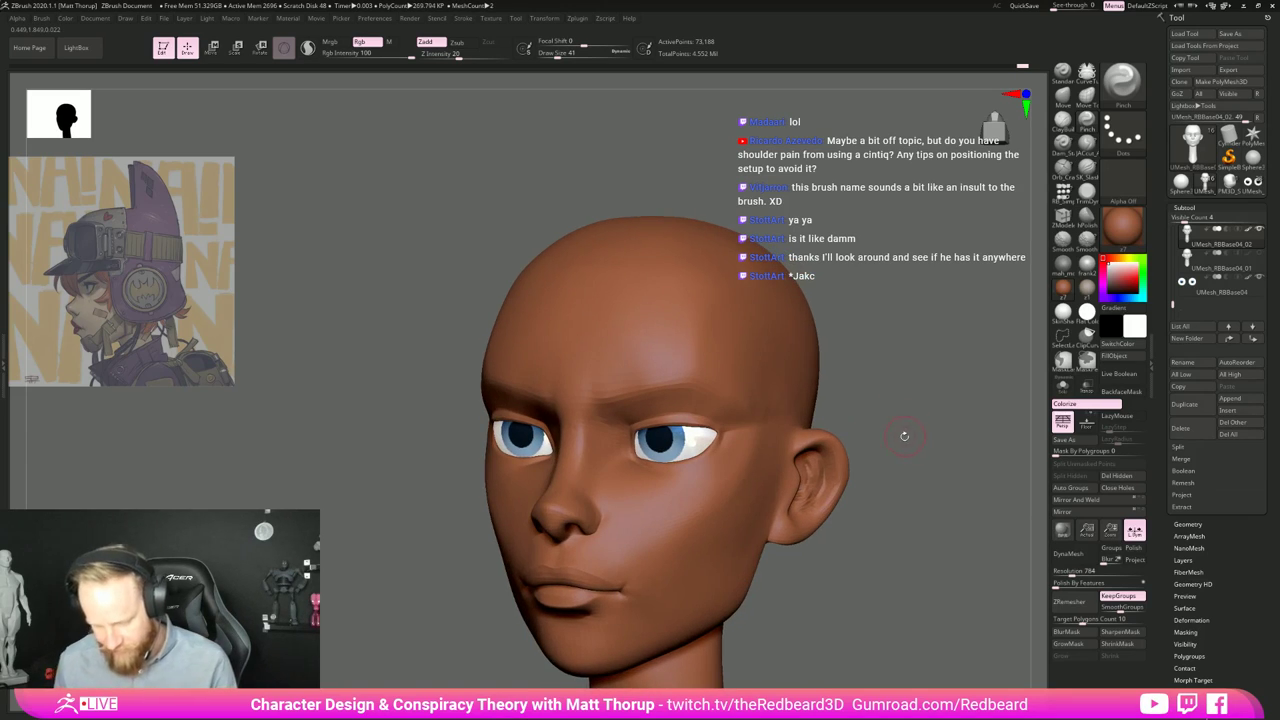
Step: Sharpen the crease along the lower eyelid to the outer eye corner with the JACrse_A brush at draw size 12
{"action": "left_click", "coordinate": [1087, 144]}
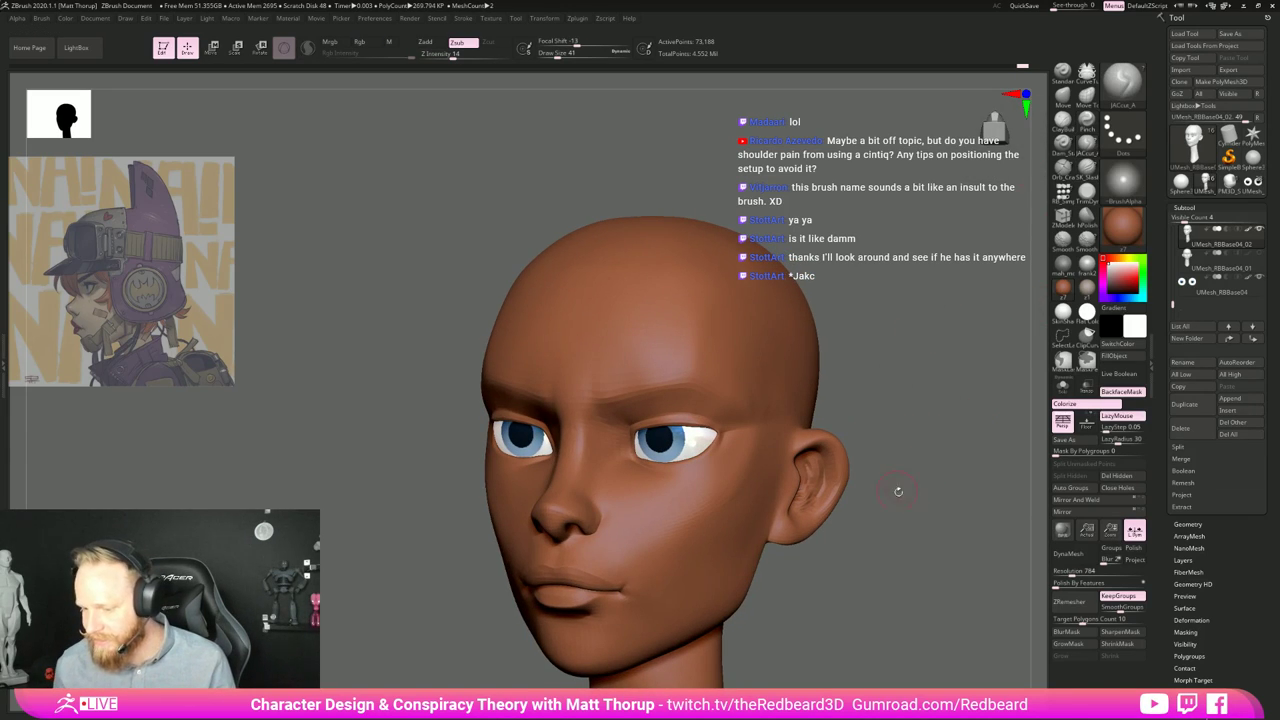
{"action": "left_click_drag", "start_coordinate": [898, 492], "coordinate": [868, 588], "text": "alt"}
{"action": "key", "text": "s"}
{"action": "left_click_drag", "start_coordinate": [723, 465], "coordinate": [717, 456]}
{"action": "key", "text": "s"}
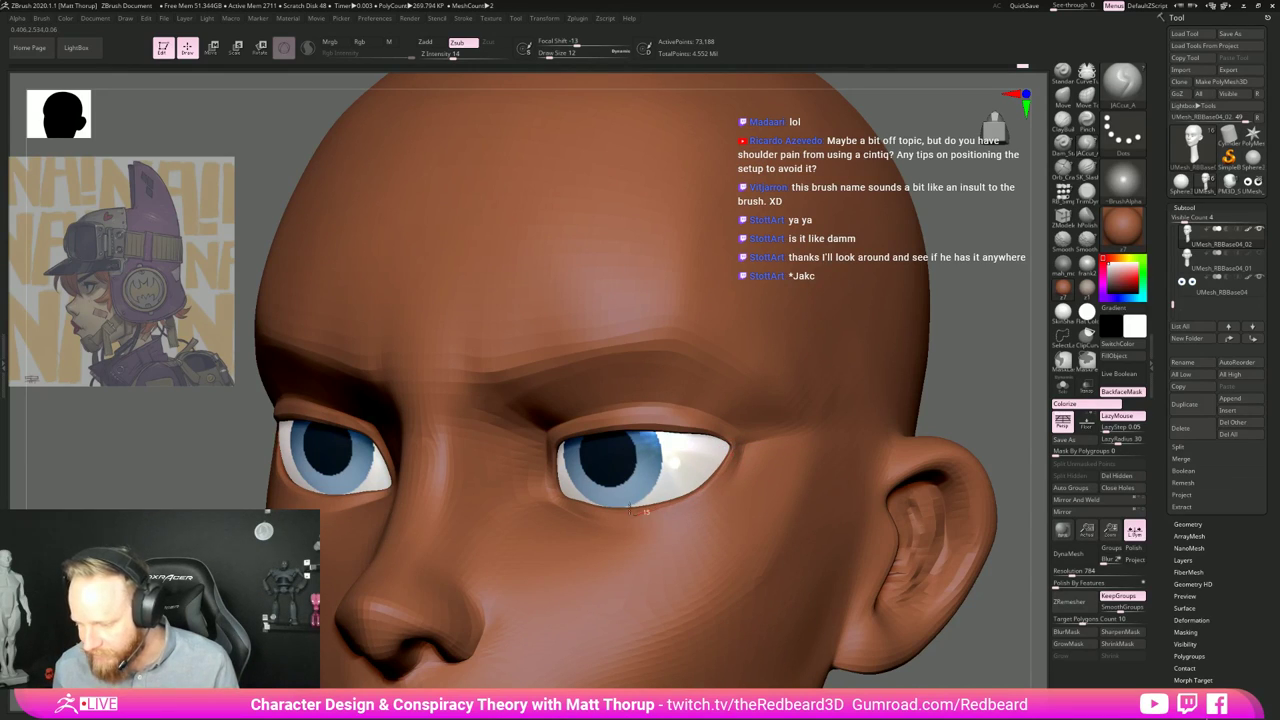
{"action": "left_click_drag", "start_coordinate": [635, 509], "coordinate": [740, 452]}
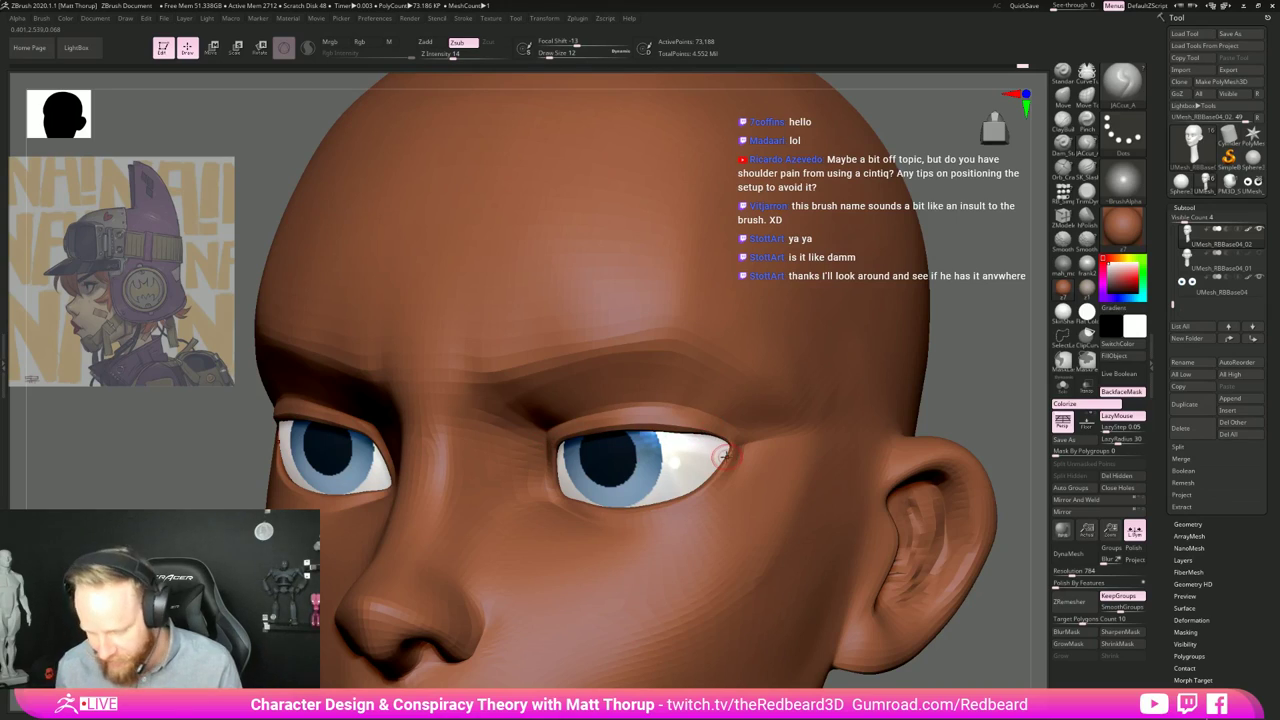
Step: Adjust the eyelid contour near the outer eye corner with the Move brush at draw sizes 20 and 35
{"action": "key", "text": "b"}
{"action": "key", "text": "m"}
{"action": "key", "text": "v"}
{"action": "key", "text": "s"}
{"action": "left_click_drag", "start_coordinate": [679, 432], "coordinate": [683, 432]}
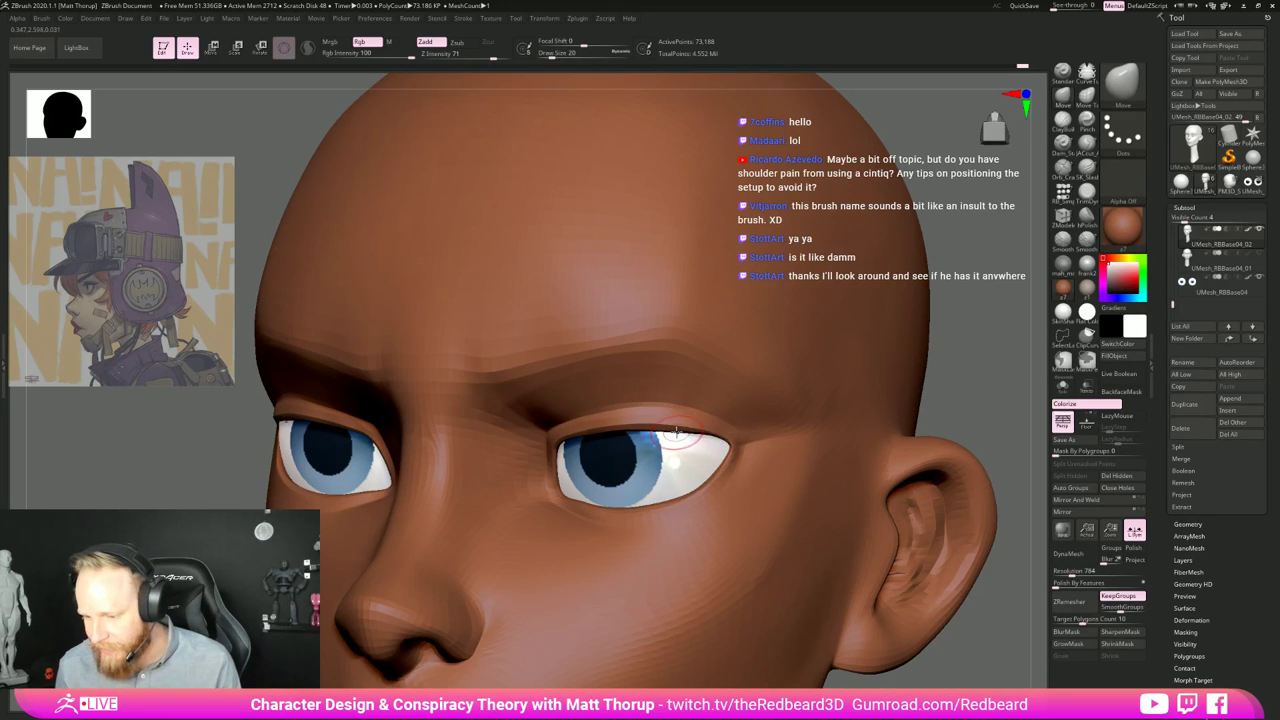
{"action": "left_click_drag", "start_coordinate": [984, 400], "coordinate": [870, 528]}
{"action": "right_click_drag", "start_coordinate": [870, 527], "coordinate": [698, 483]}
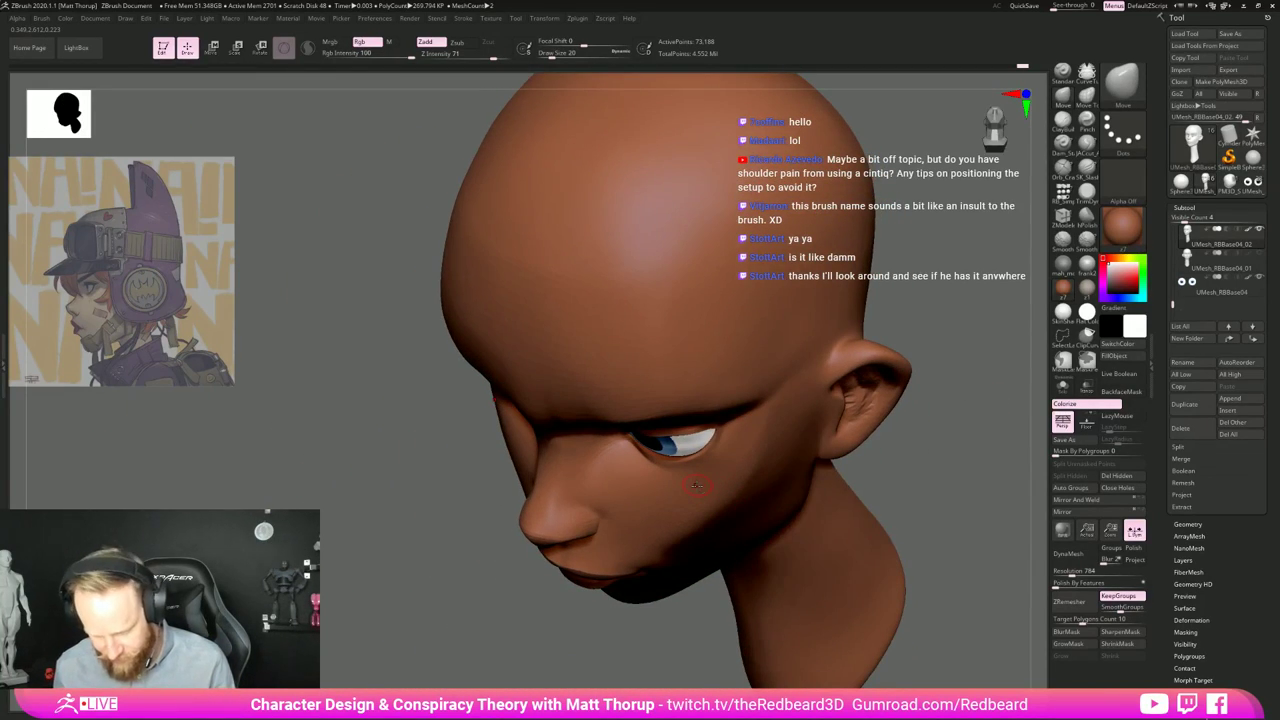
{"action": "key", "text": "s"}
{"action": "left_click_drag", "start_coordinate": [672, 466], "coordinate": [702, 449]}
{"action": "mouse_move", "coordinate": [906, 457]}
{"action": "left_mouse_down"}
{"action": "mouse_move", "coordinate": [971, 424]}
{"action": "mouse_move", "coordinate": [934, 395]}
{"action": "mouse_move", "coordinate": [872, 404]}
{"action": "left_mouse_up"}
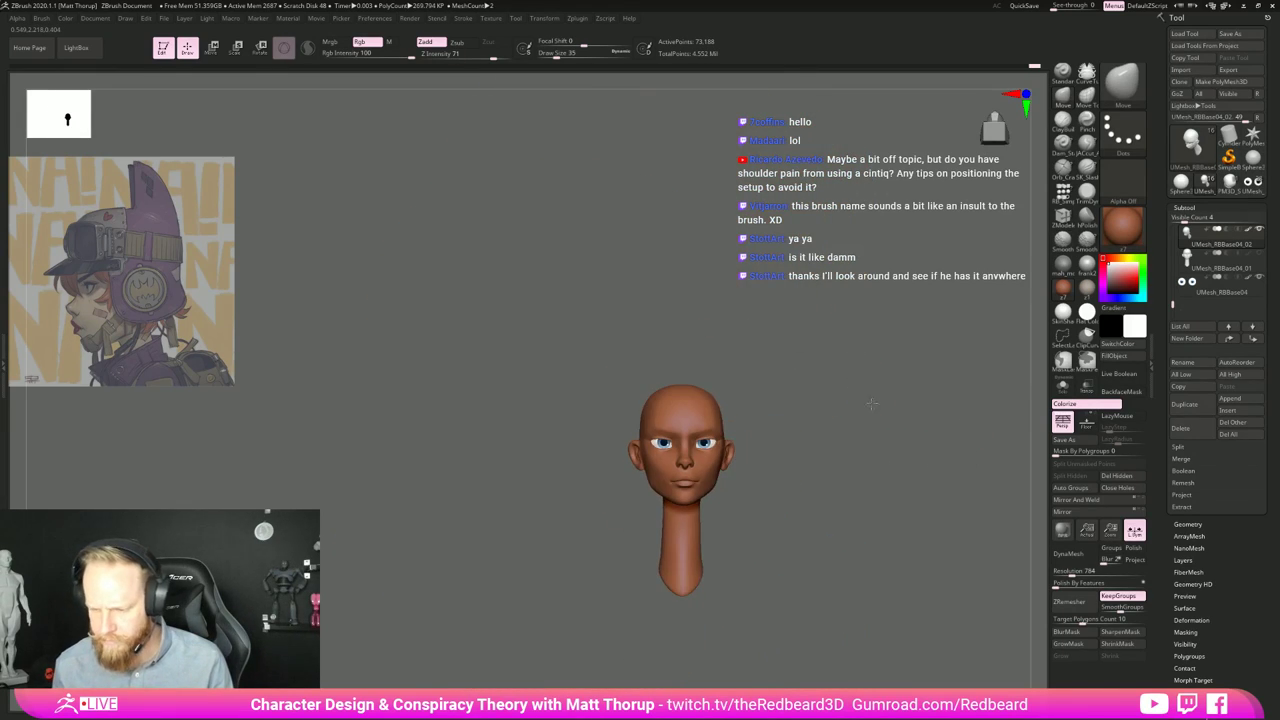
Step: Line the head up in profile over the reference illustration and try adjusting the mouth and chin with the Move brush at draw size 202
{"action": "right_click_drag", "start_coordinate": [872, 404], "coordinate": [858, 506]}
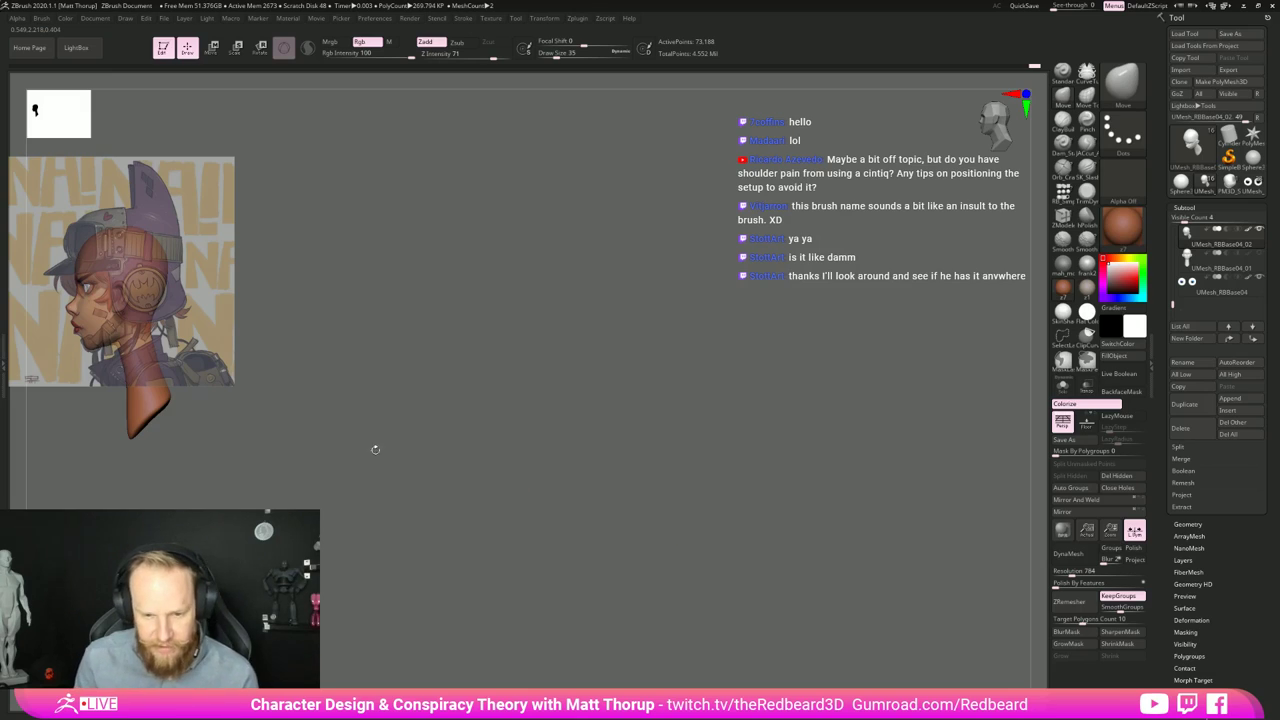
{"action": "key", "text": "s"}
{"action": "mouse_move", "coordinate": [78, 347]}
{"action": "left_mouse_down"}
{"action": "mouse_move", "coordinate": [98, 351]}
{"action": "mouse_move", "coordinate": [85, 342]}
{"action": "left_mouse_up"}
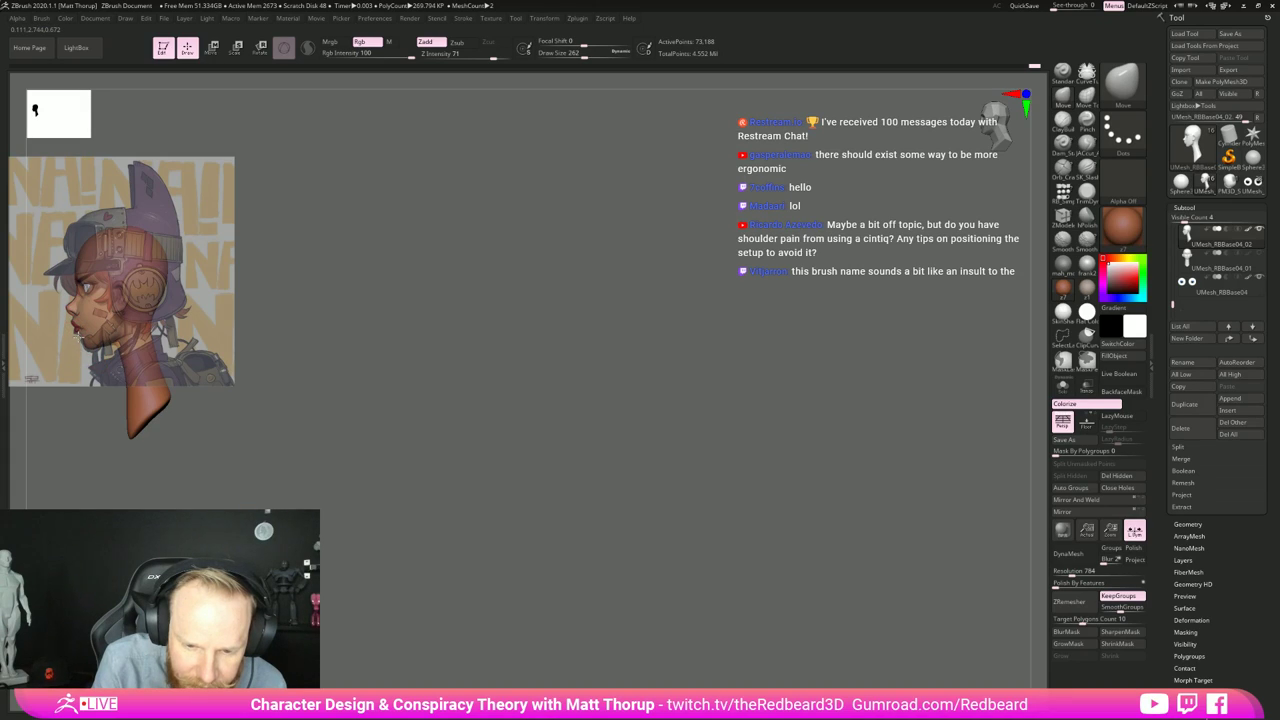
{"action": "key", "text": "s"}
{"action": "left_click_drag", "start_coordinate": [89, 348], "coordinate": [84, 348]}
{"action": "key", "text": "s"}
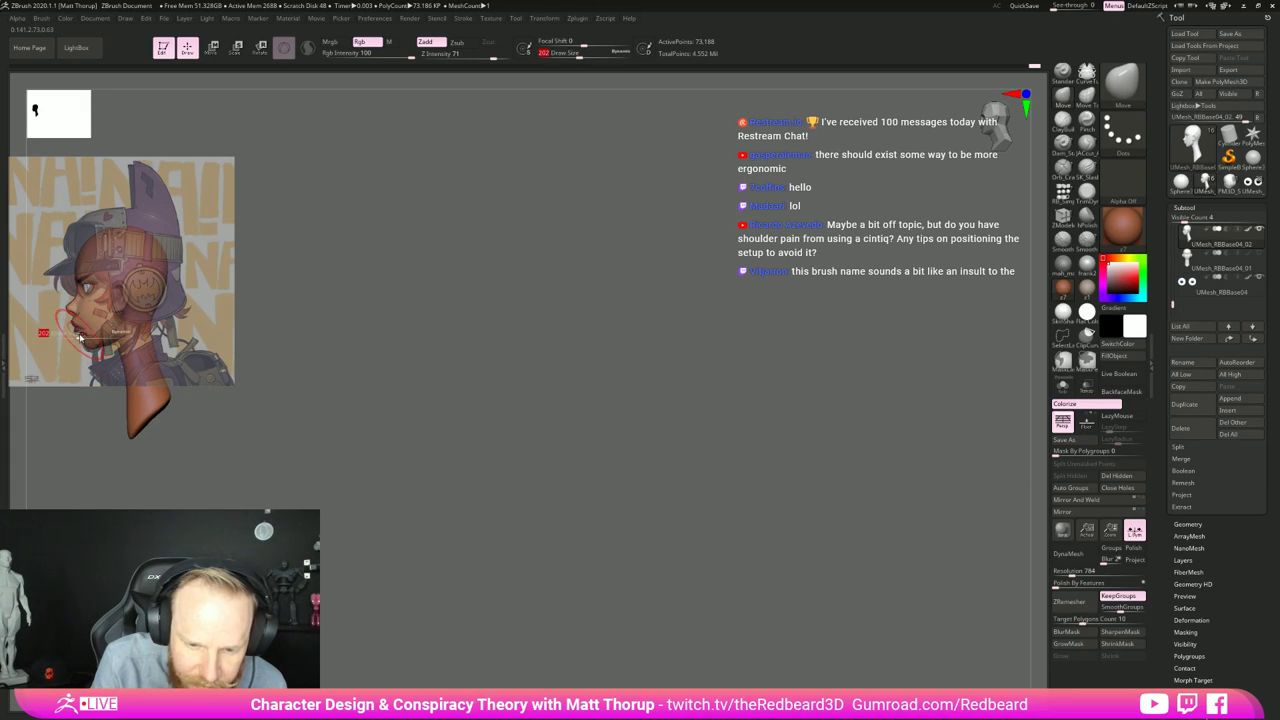
{"action": "key", "text": "["}
{"action": "key", "text": "["}
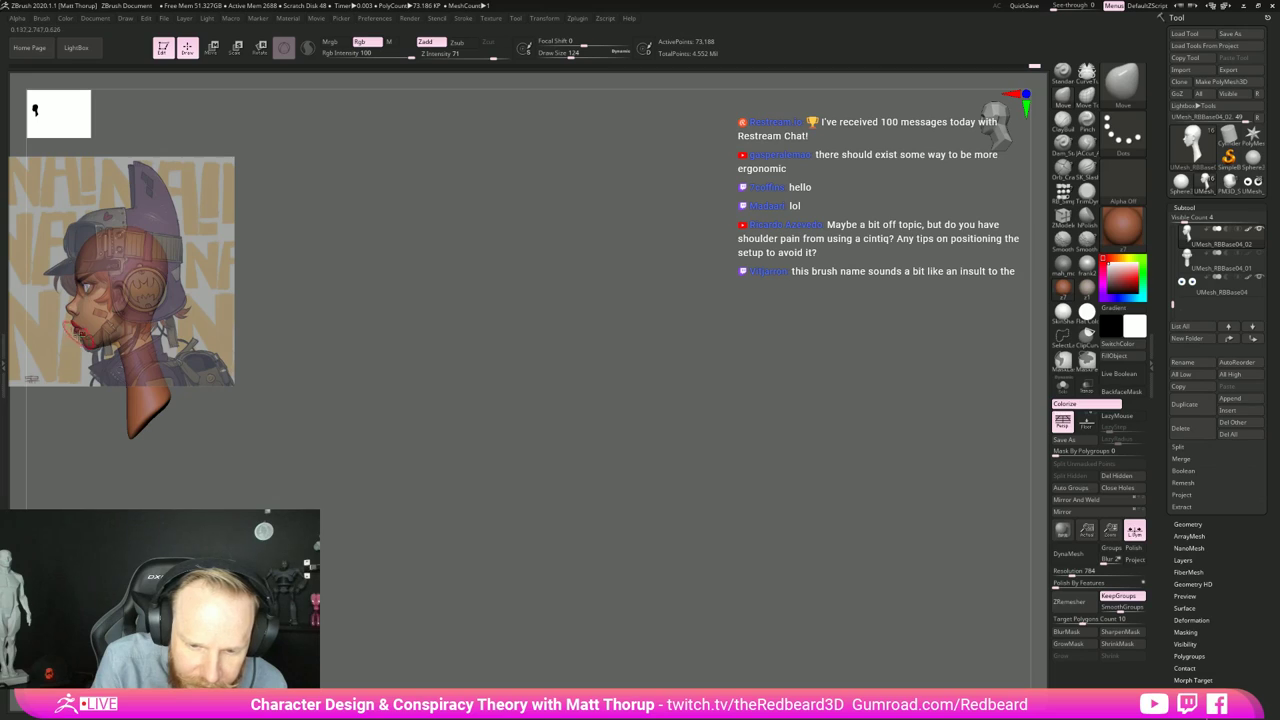
{"action": "key", "text": "]"}
{"action": "key", "text": "]"}
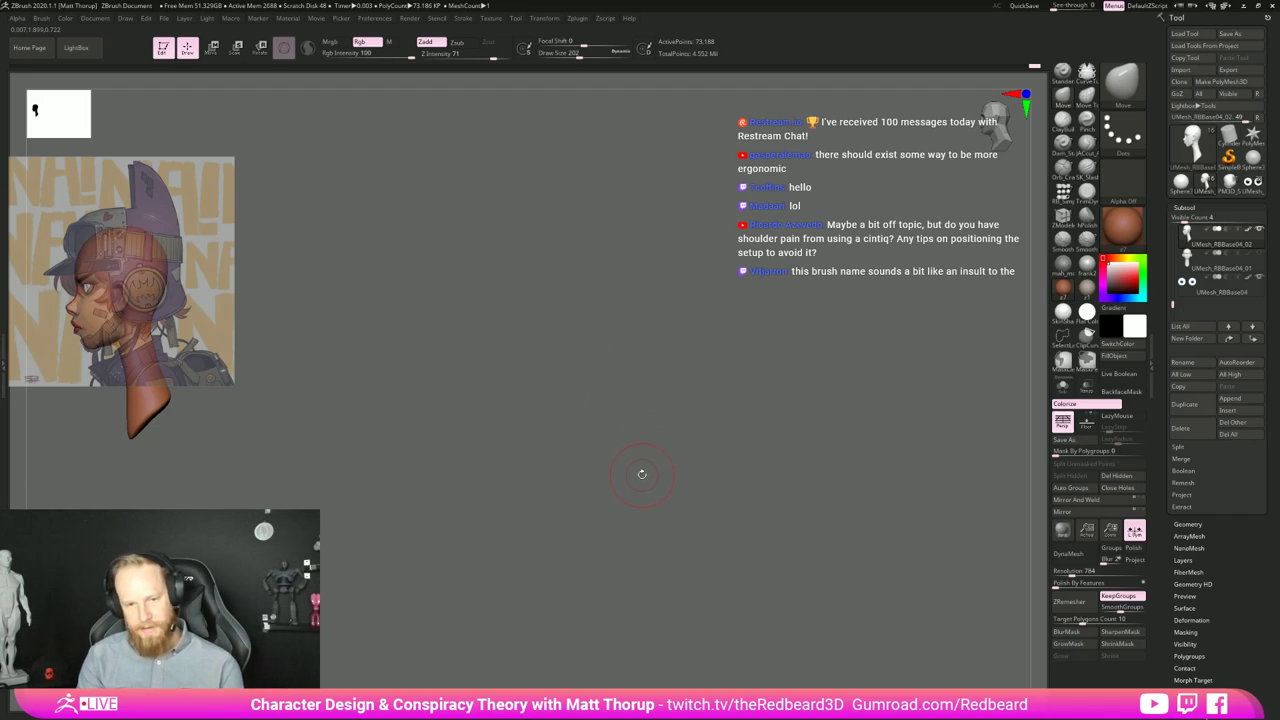
Step: Undo the last edit and realign the head's profile over the reference illustration to compare the facial proportions
{"action": "key", "text": "ctrl"}
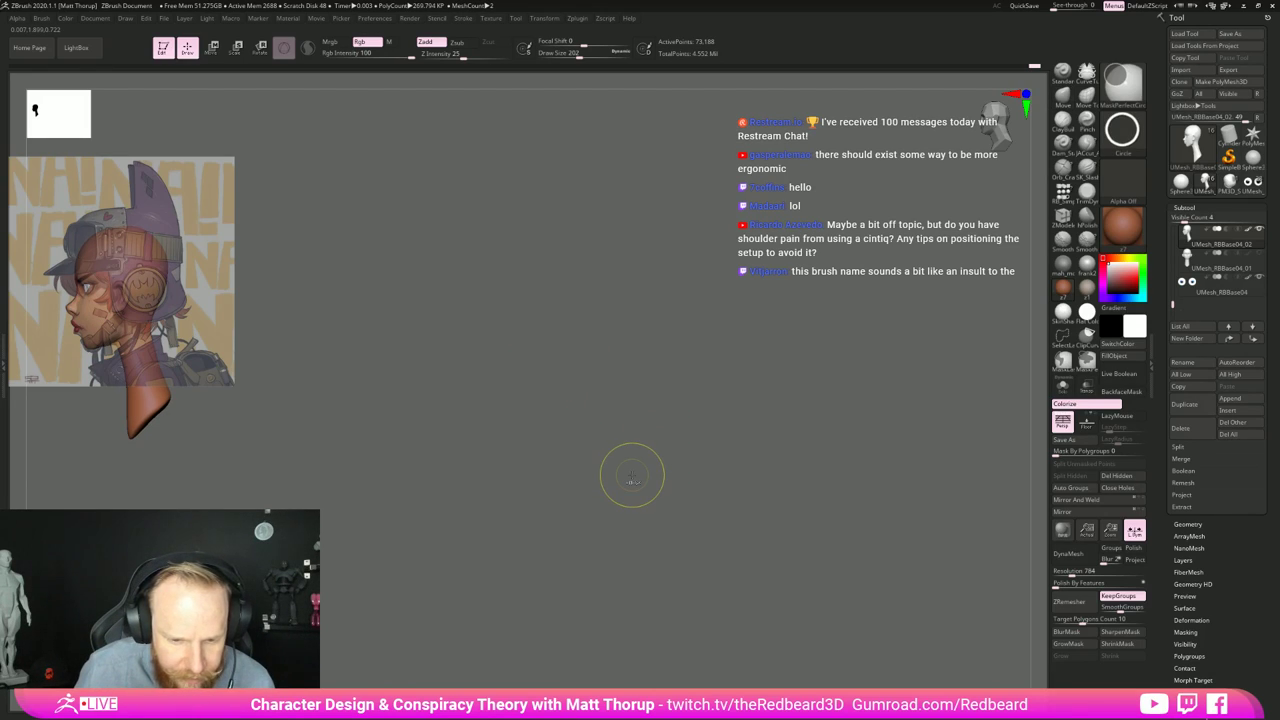
{"action": "key", "text": "ctrl+z"}
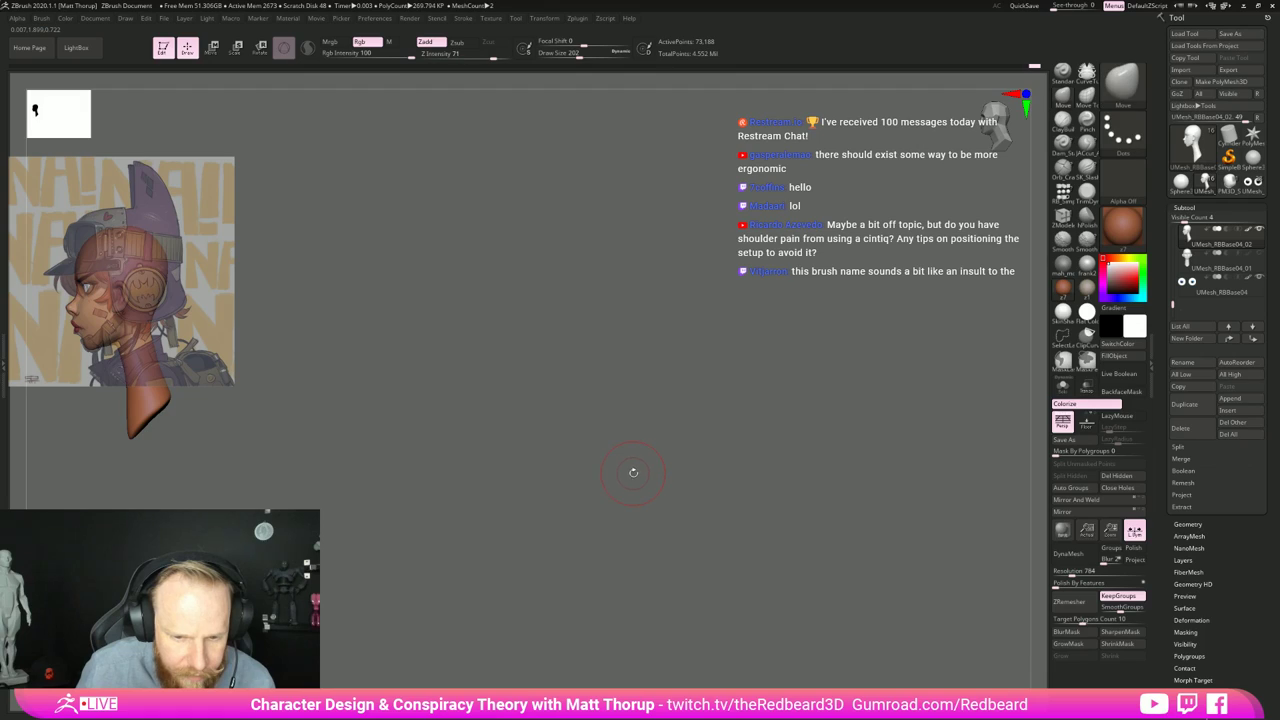
{"action": "left_click_drag", "start_coordinate": [632, 473], "coordinate": [639, 480]}
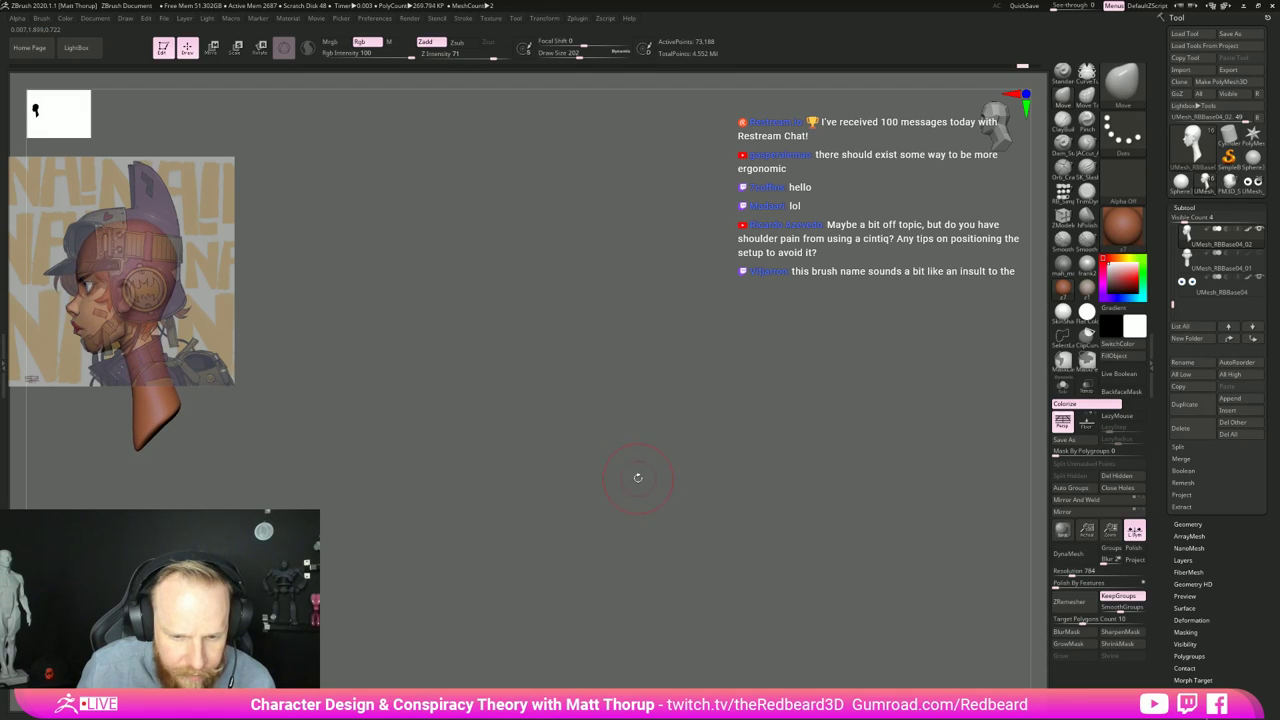
{"action": "key", "text": "shift"}
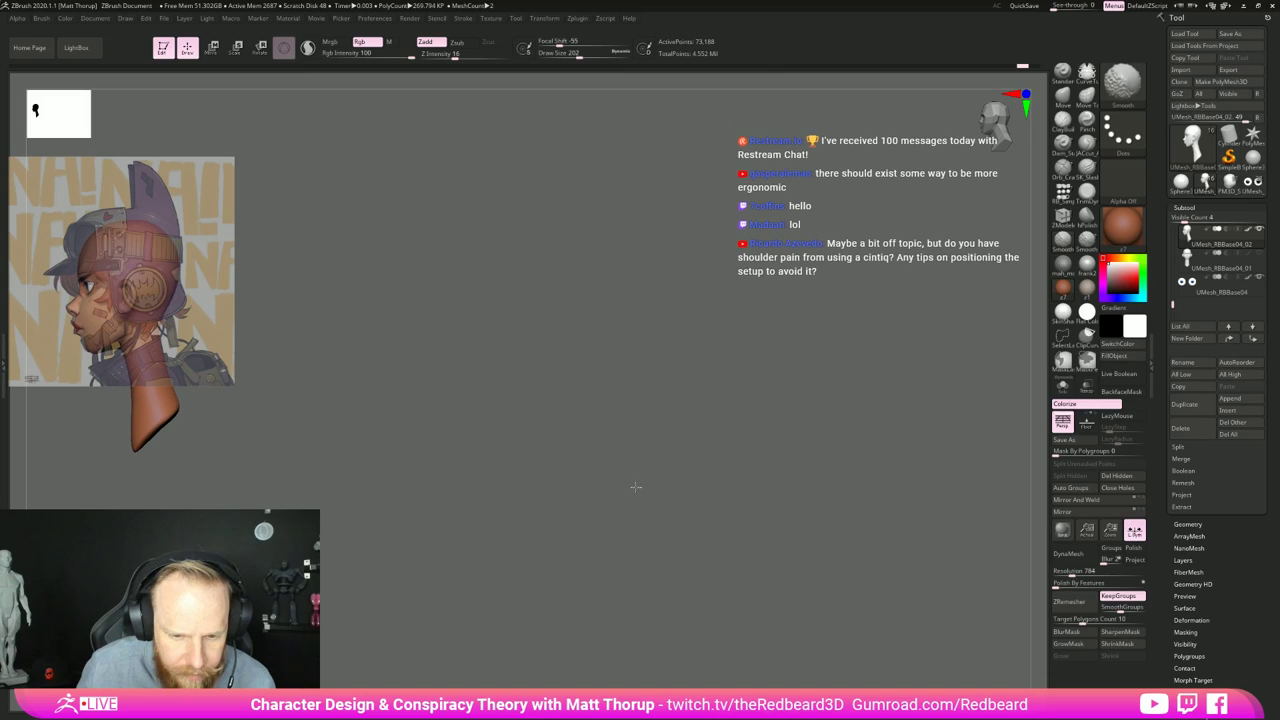
{"action": "left_click_drag", "start_coordinate": [636, 484], "coordinate": [633, 484], "text": "alt"}
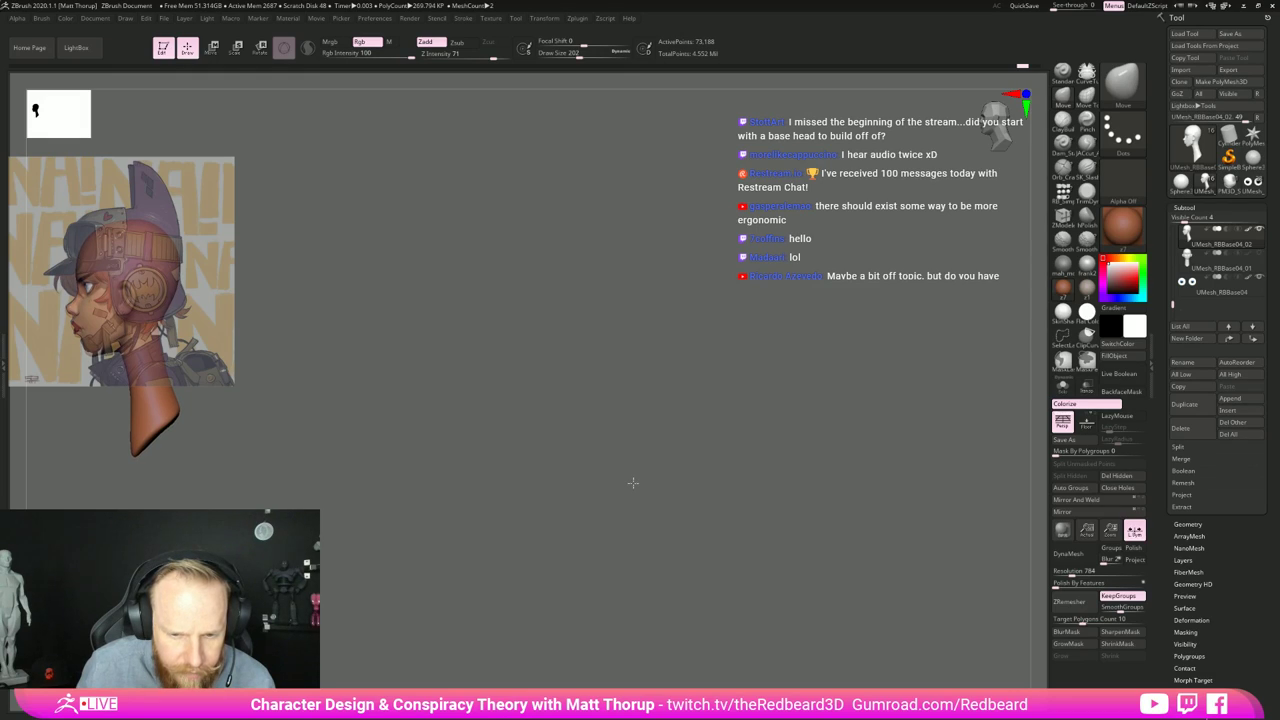
{"action": "left_click_drag", "start_coordinate": [633, 482], "coordinate": [624, 474]}
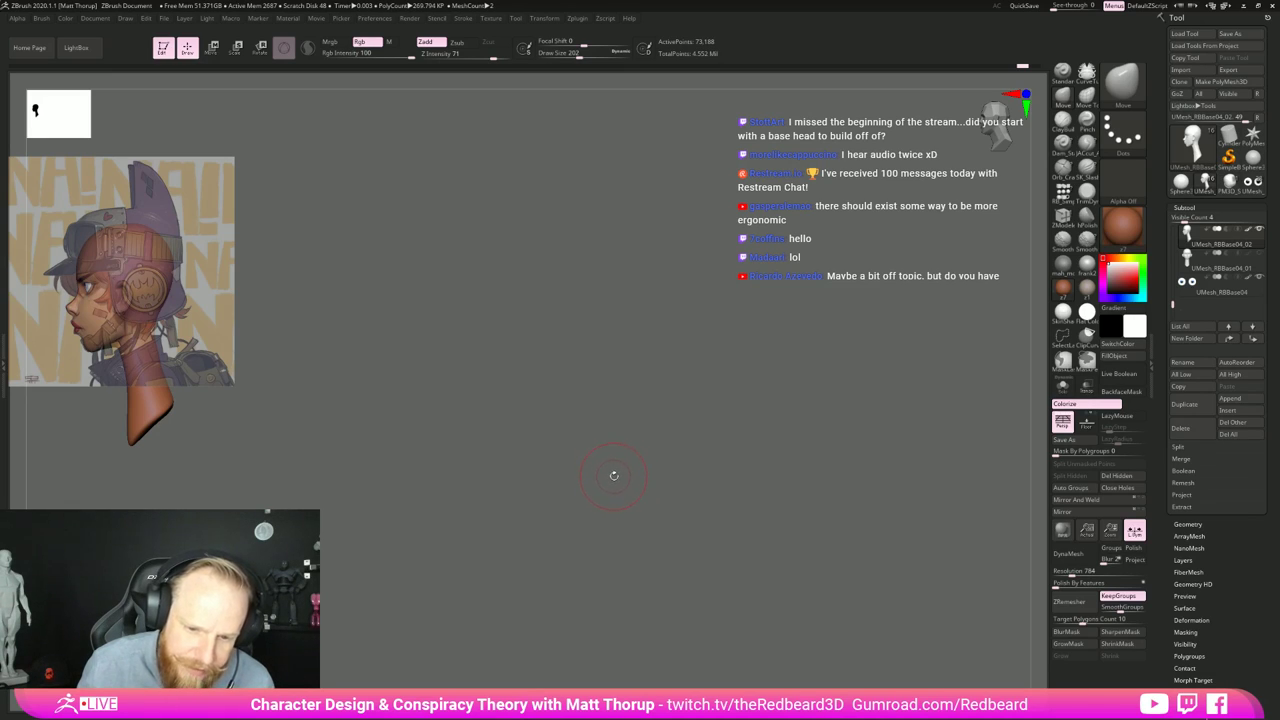
Step: Switch the head to a lower subdivision level and mask the area around the eyes from the side view
{"action": "key", "text": "f"}
{"action": "left_click_drag", "start_coordinate": [895, 522], "coordinate": [876, 586], "text": "shift"}
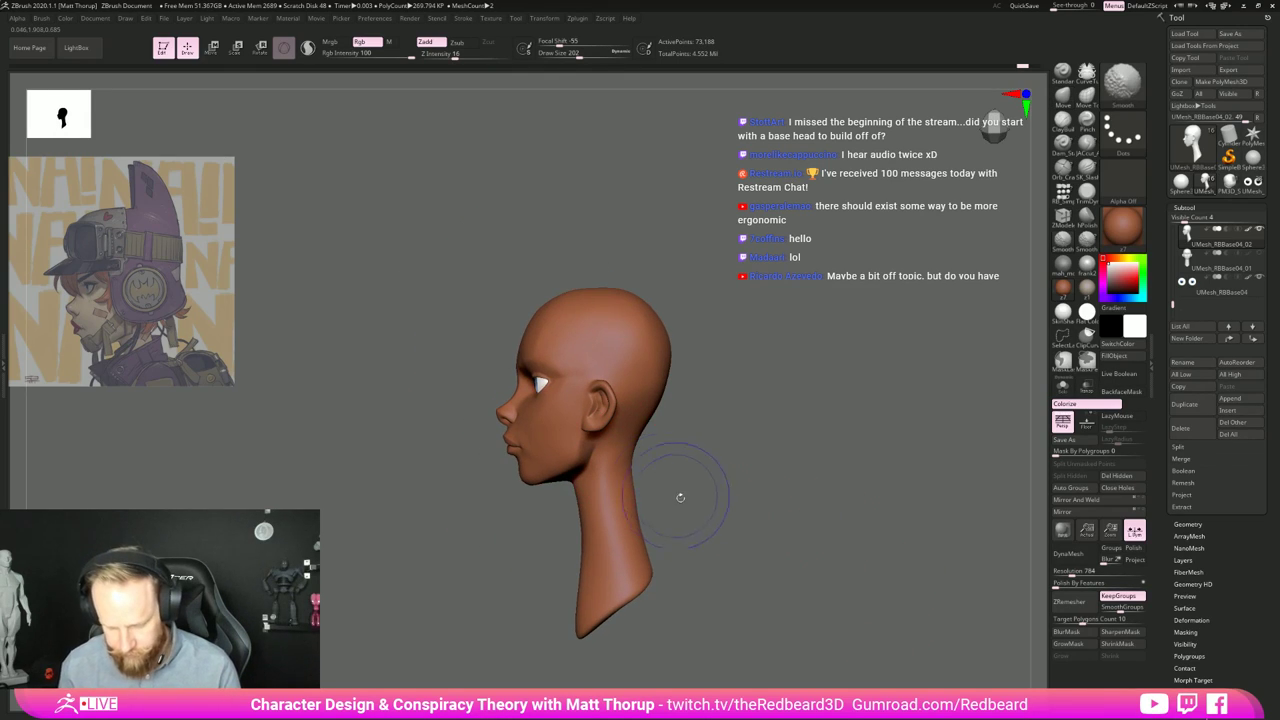
{"action": "key", "text": "shift+d"}
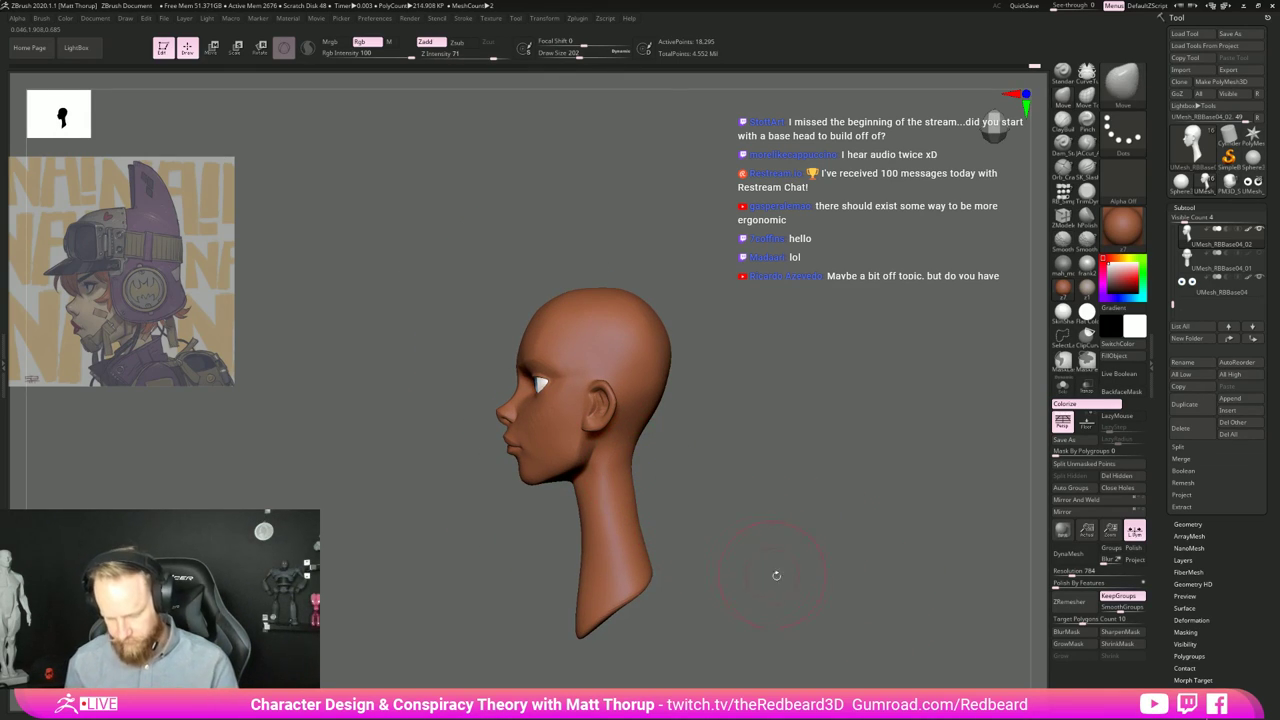
{"action": "key", "text": "w"}
{"action": "left_click_drag", "start_coordinate": [717, 346], "coordinate": [838, 369], "text": "alt"}
{"action": "key", "text": "q"}
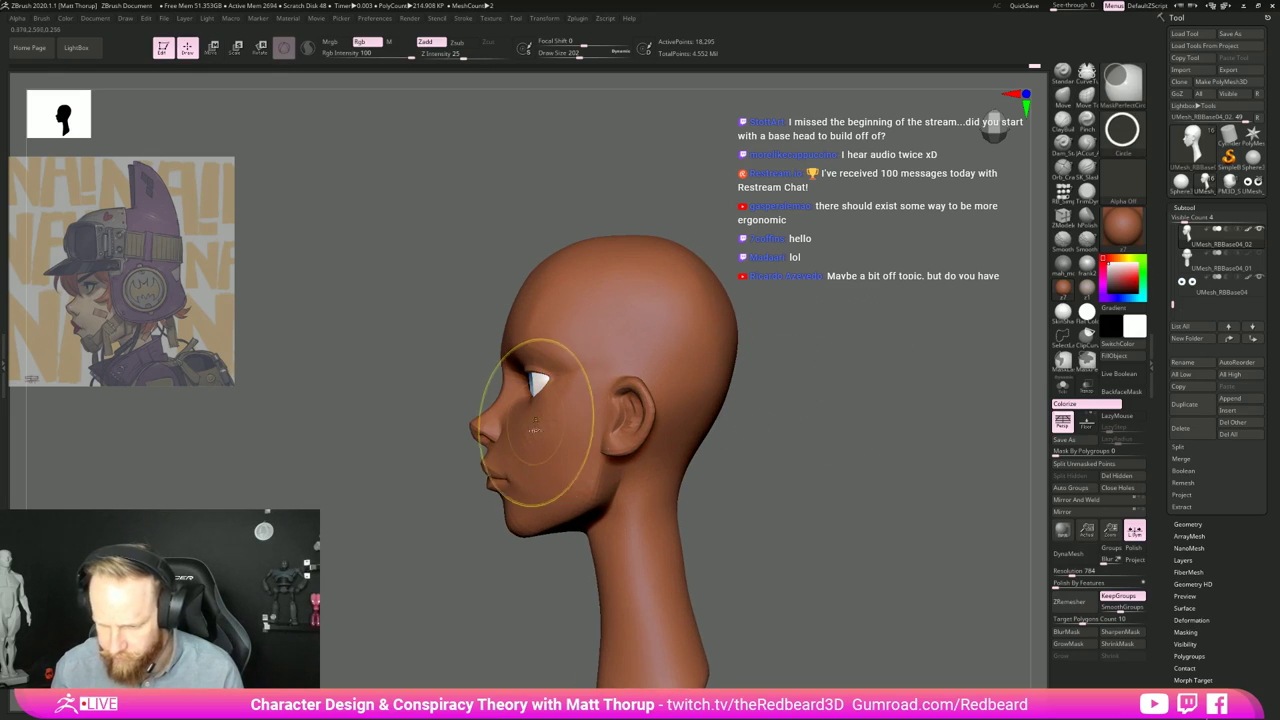
{"action": "mouse_move", "coordinate": [532, 427]}
{"action": "left_mouse_down", "text": "ctrl"}
{"action": "mouse_move", "coordinate": [565, 321]}
{"action": "mouse_move", "coordinate": [530, 320]}
{"action": "mouse_move", "coordinate": [548, 320]}
{"action": "left_mouse_up", "text": "ctrl"}
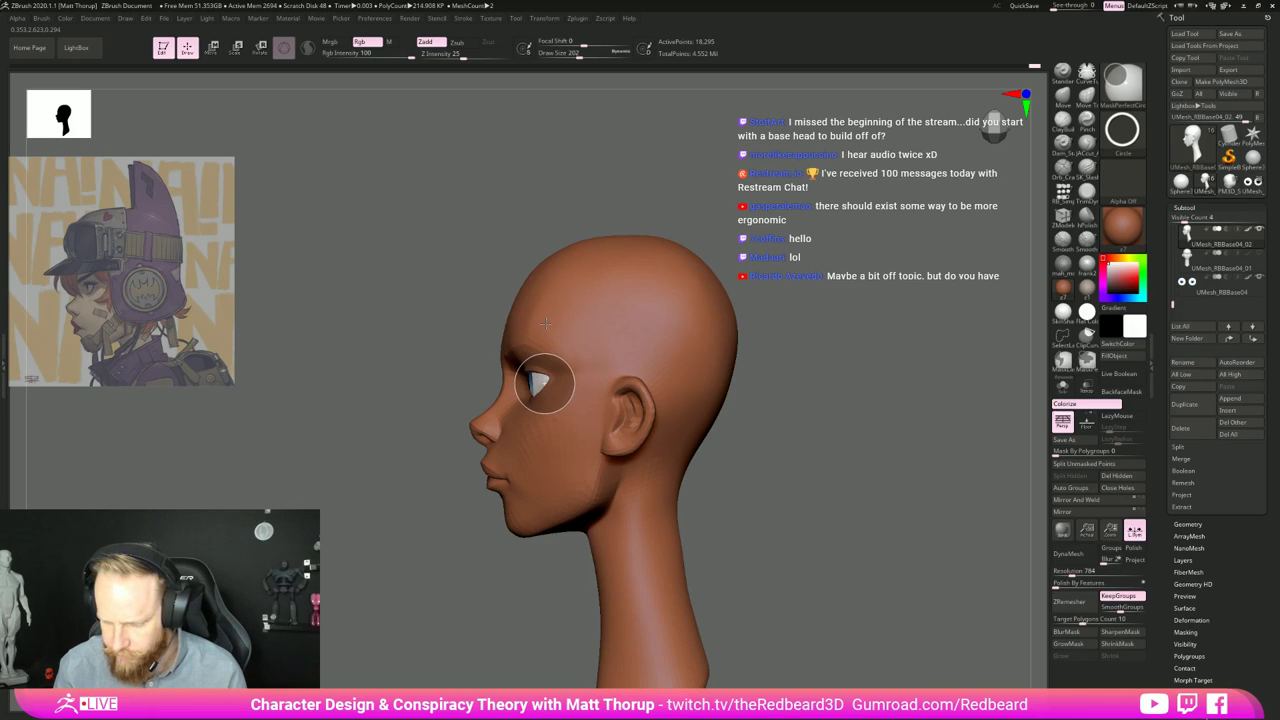
{"action": "left_click_drag", "start_coordinate": [745, 398], "coordinate": [871, 451]}
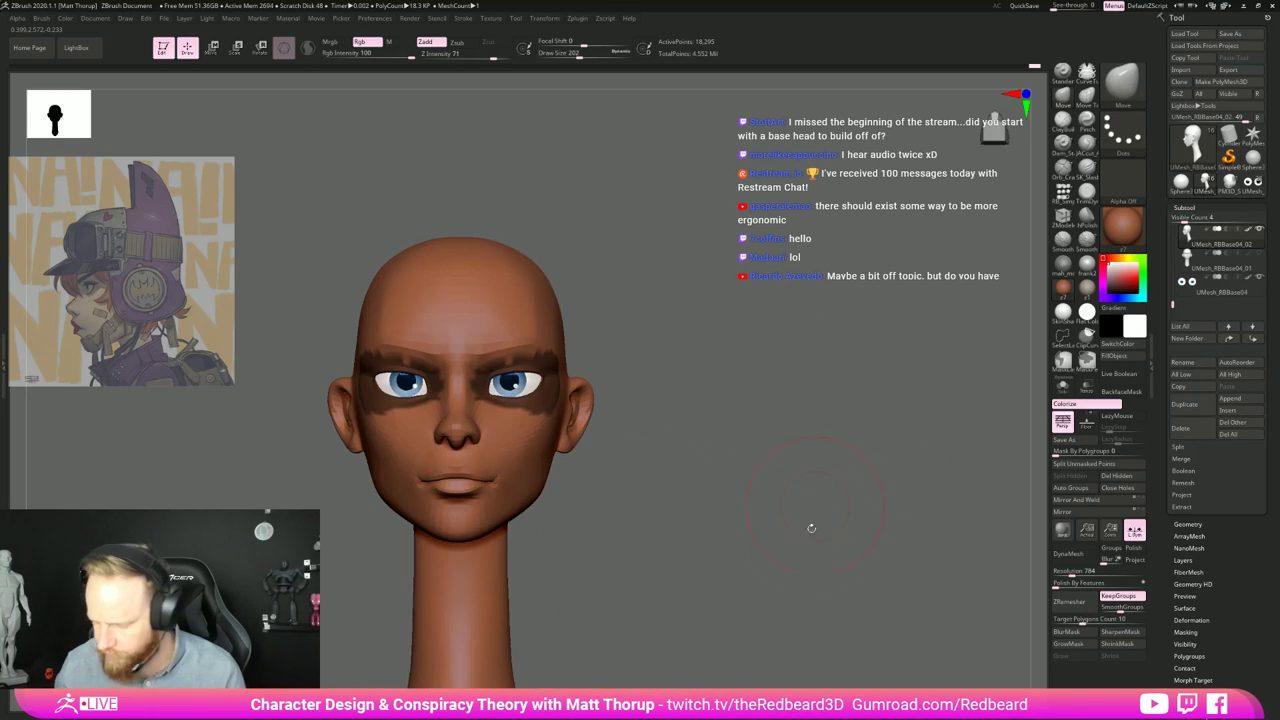
Step: Invert the mask so only the area around the eyes stays editable, and blur its edges
{"action": "left_click", "coordinate": [1068, 632]}
{"action": "left_click", "coordinate": [872, 624], "text": "ctrl"}
{"action": "left_click_drag", "start_coordinate": [879, 614], "coordinate": [849, 579]}
{"action": "left_click", "coordinate": [817, 603], "text": "ctrl"}
{"action": "left_click", "coordinate": [818, 603], "text": "ctrl+alt"}
{"action": "left_click", "coordinate": [837, 593], "text": "ctrl"}
{"action": "left_click_drag", "start_coordinate": [777, 441], "coordinate": [808, 466], "text": "shift"}
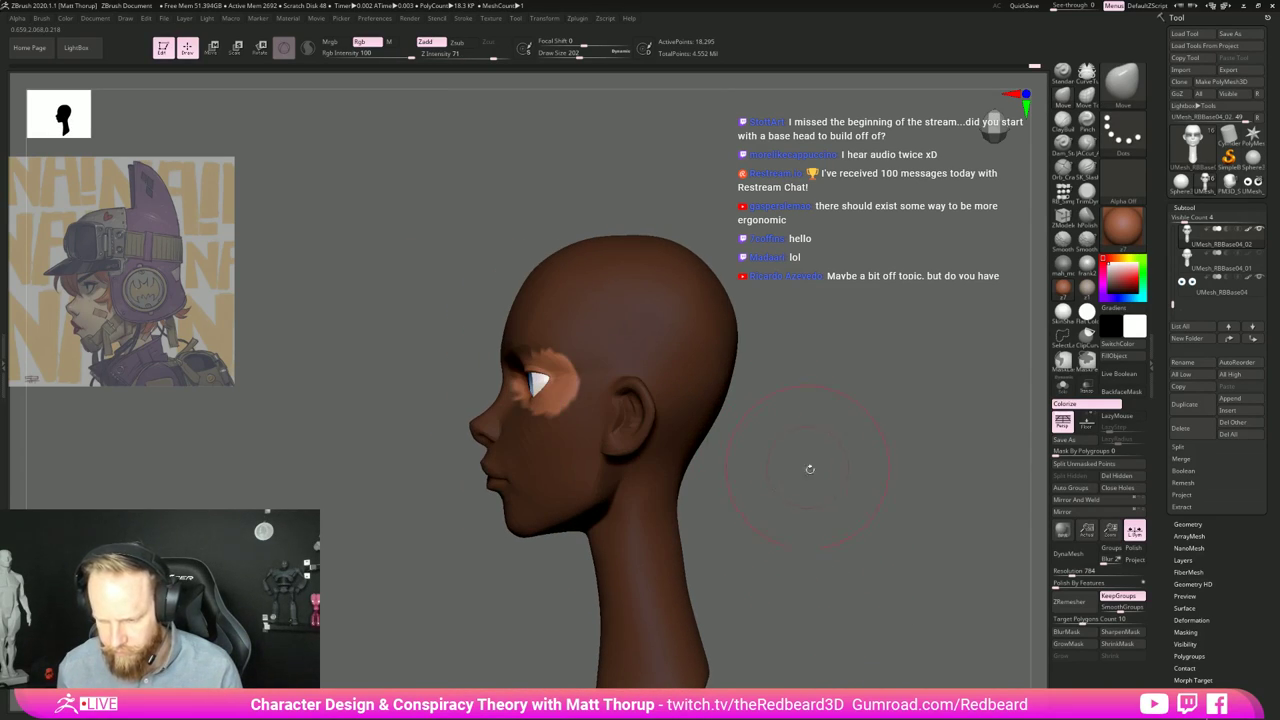
{"action": "left_click", "coordinate": [1067, 632]}
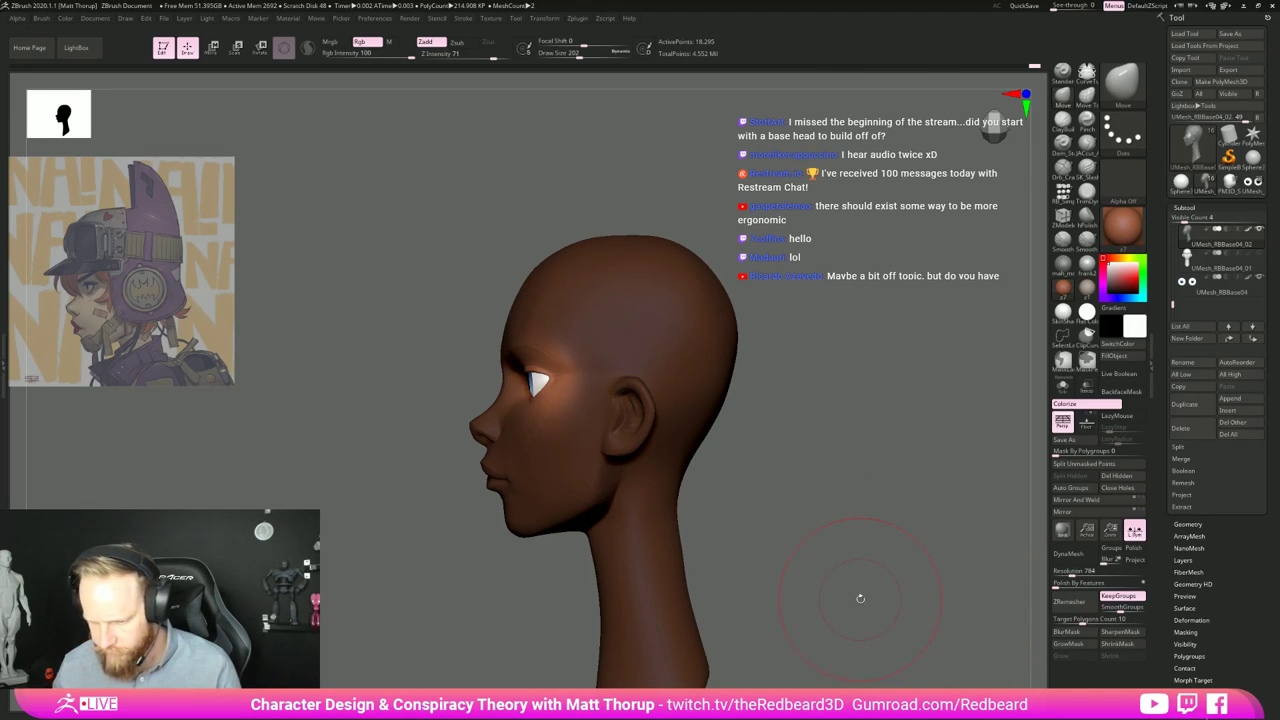
Step: Shift the unmasked eye area slightly downward in the side view and scale it up uniformly to about 1.02
{"action": "key", "text": "w"}
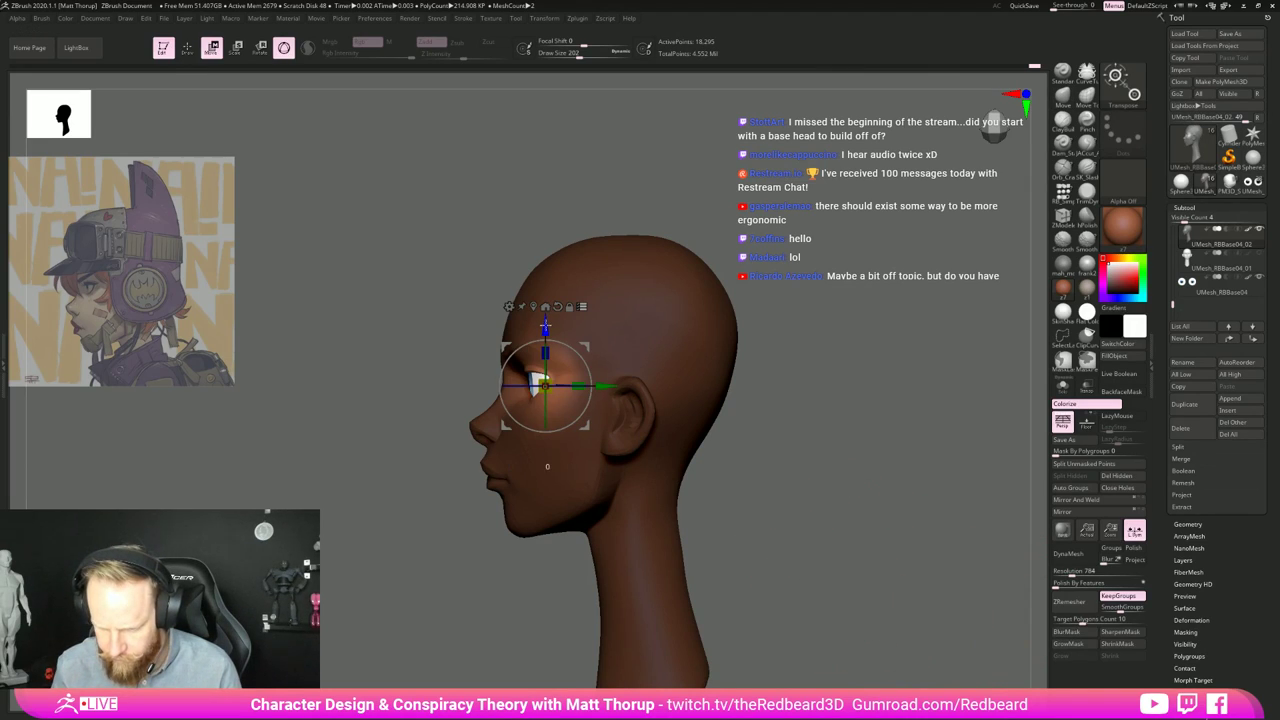
{"action": "left_click_drag", "start_coordinate": [546, 328], "coordinate": [546, 331]}
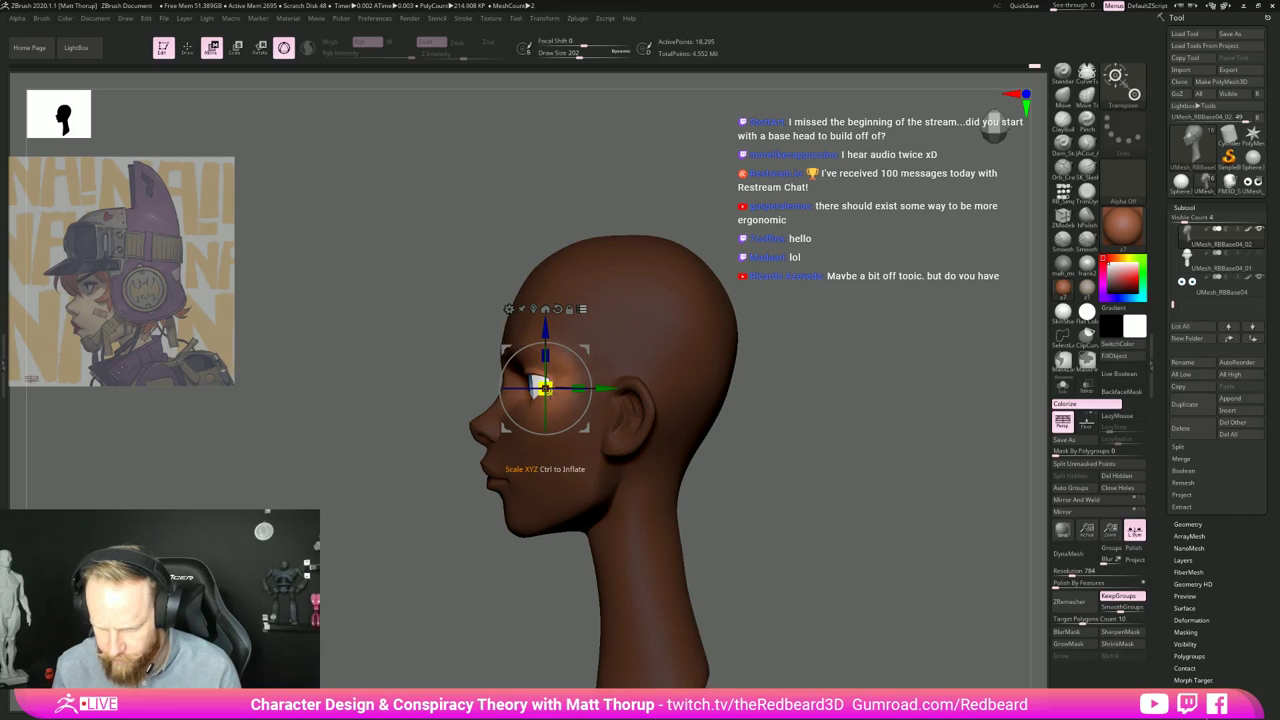
{"action": "mouse_move", "coordinate": [549, 390]}
{"action": "left_mouse_down"}
{"action": "mouse_move", "coordinate": [606, 389]}
{"action": "mouse_move", "coordinate": [555, 393]}
{"action": "left_mouse_up"}
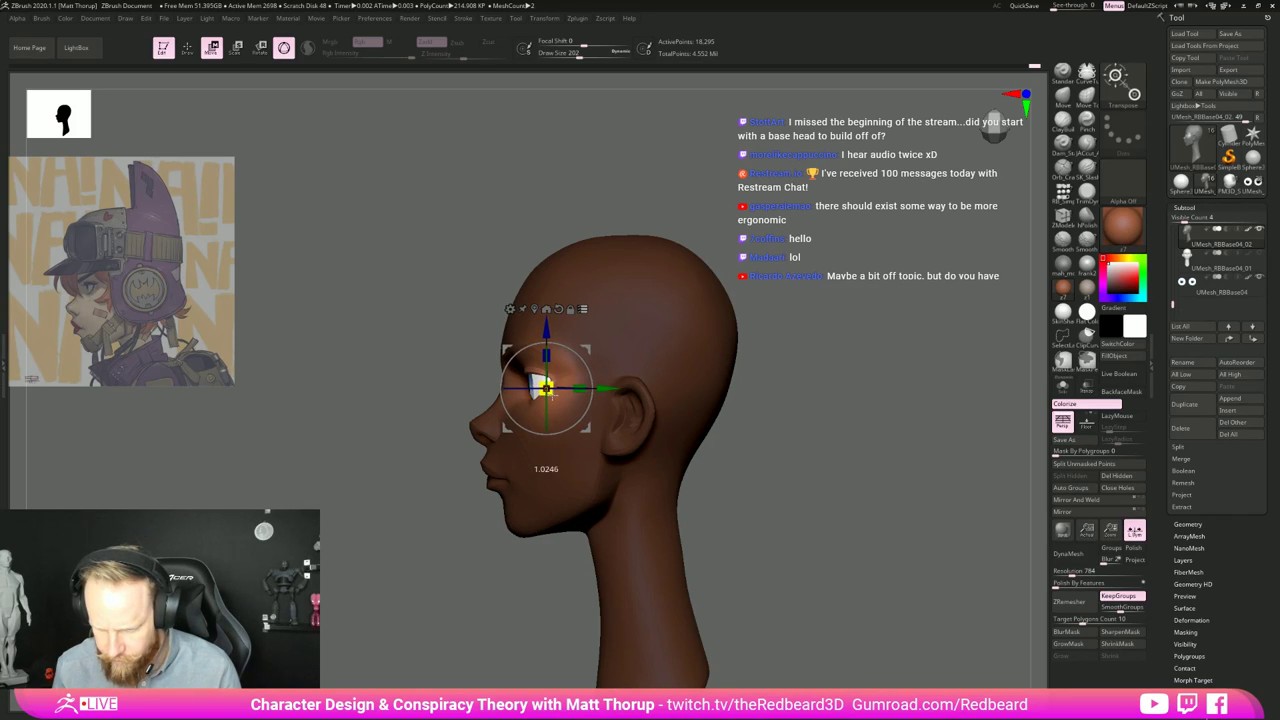
{"action": "key", "text": "q"}
{"action": "mouse_move", "coordinate": [763, 414]}
{"action": "left_mouse_down"}
{"action": "mouse_move", "coordinate": [823, 477]}
{"action": "mouse_move", "coordinate": [886, 486]}
{"action": "left_mouse_up"}
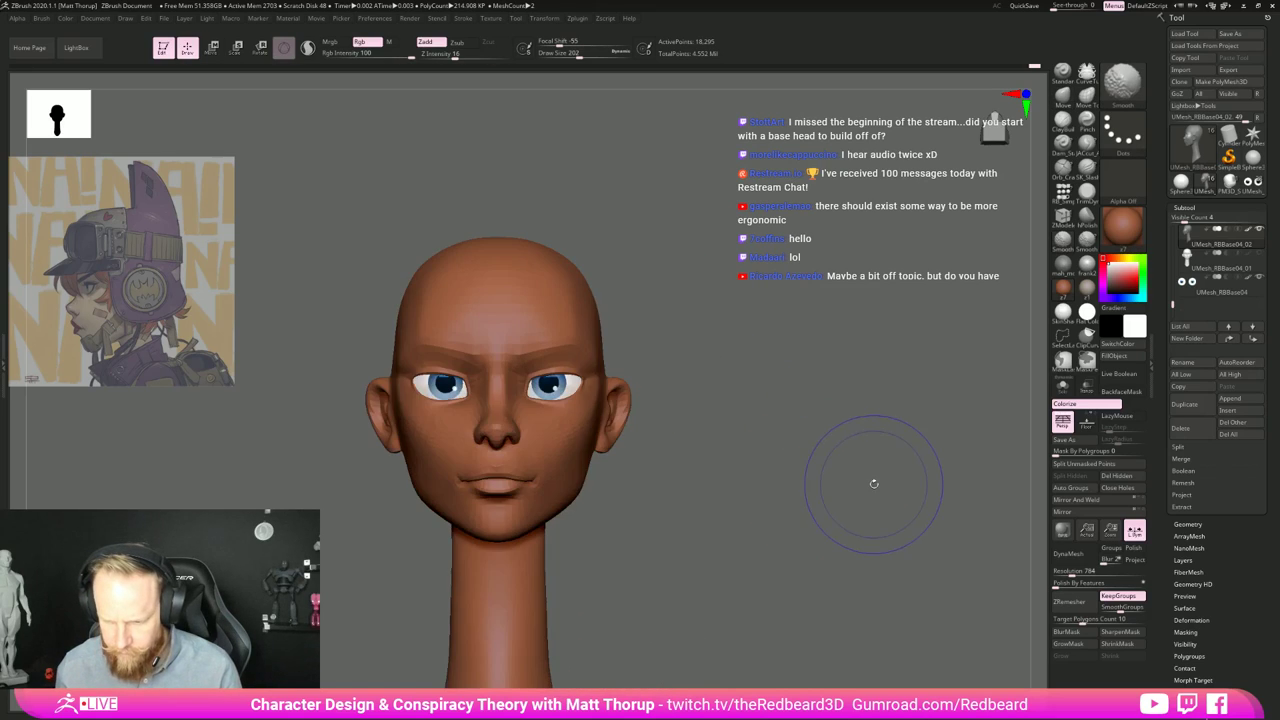
Step: Adjust the eye area's width along X from the front view, and scale the area down uniformly to about 0.97
{"action": "left_click_drag", "start_coordinate": [804, 478], "coordinate": [840, 485]}
{"action": "key", "text": "w"}
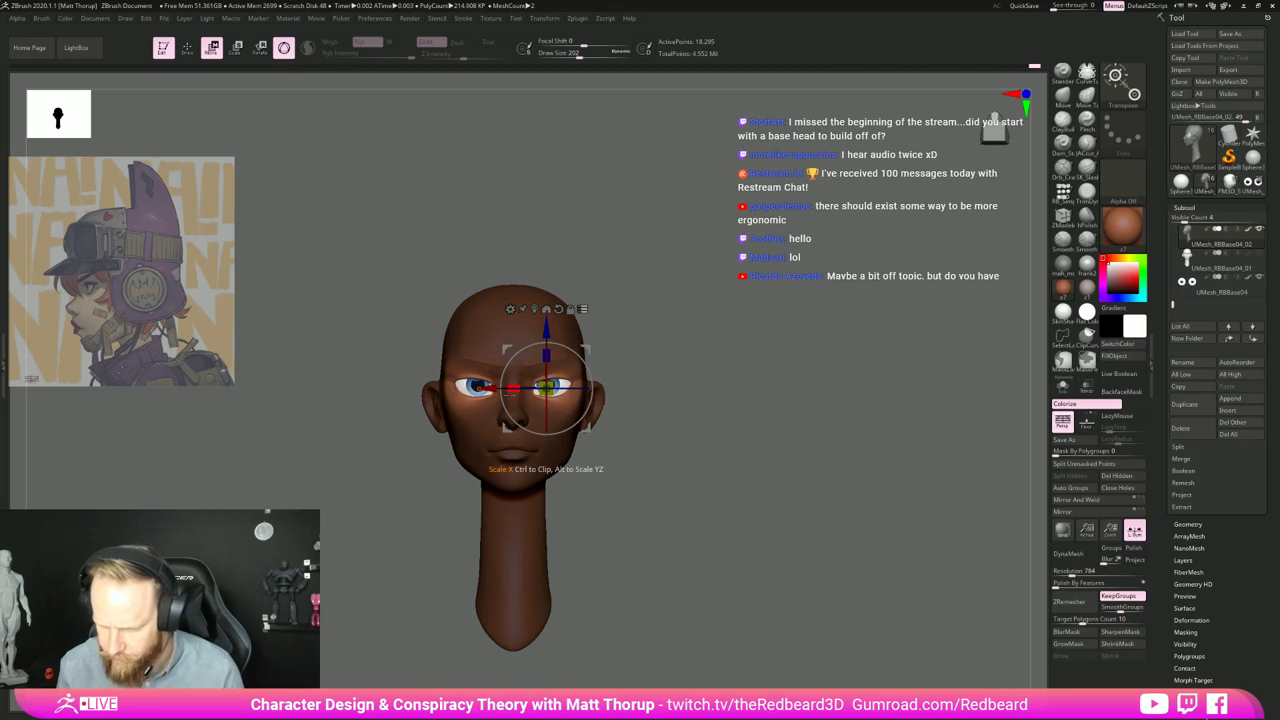
{"action": "left_click_drag", "start_coordinate": [491, 390], "coordinate": [487, 390]}
{"action": "key", "text": "q"}
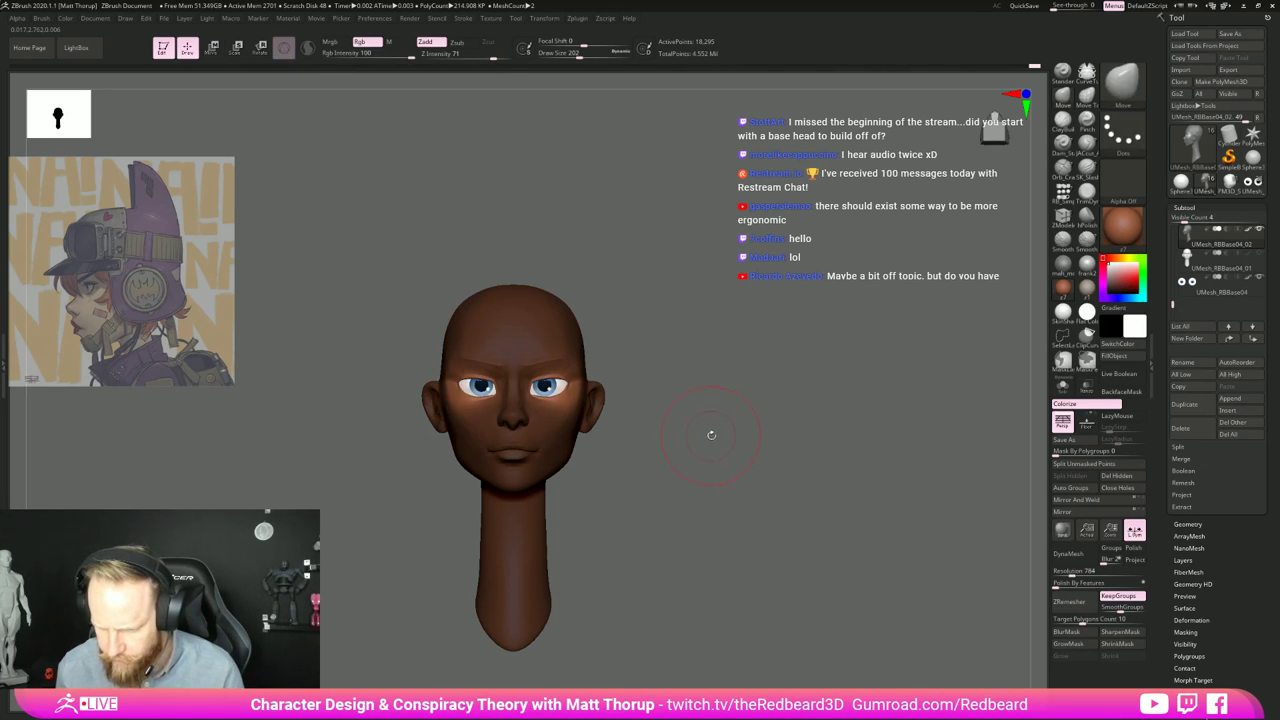
{"action": "key", "text": "w"}
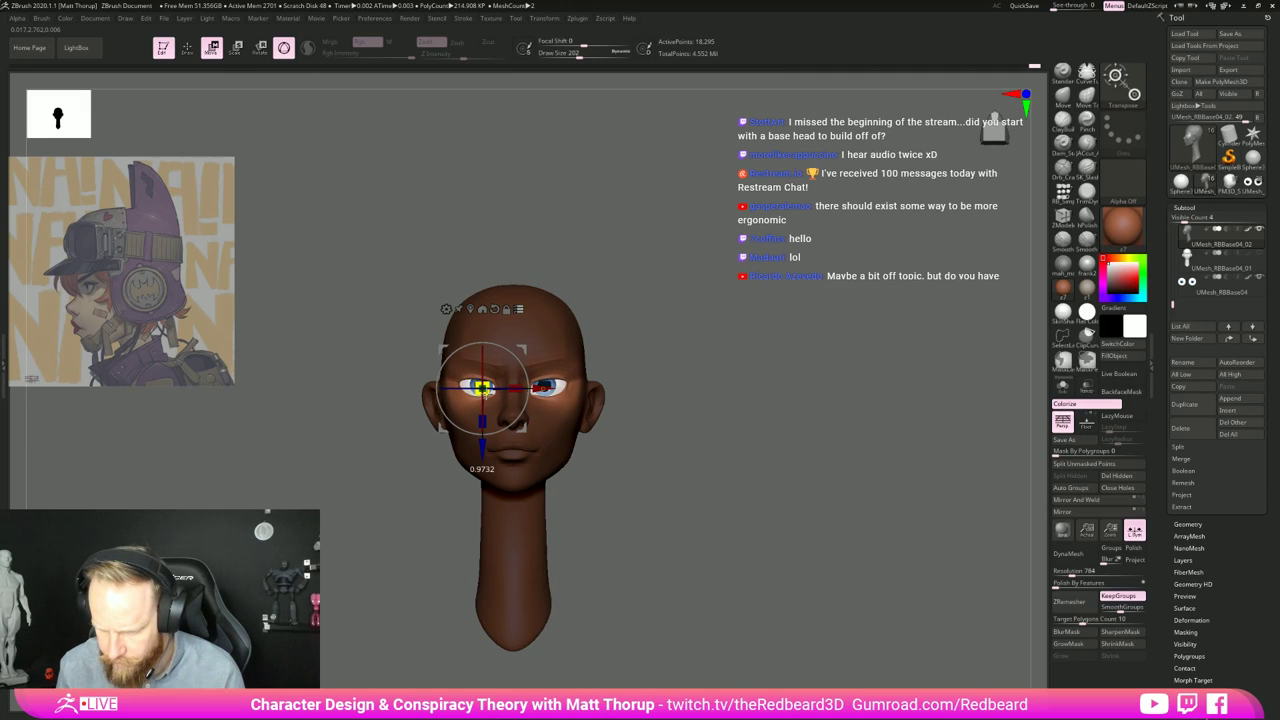
{"action": "left_click_drag", "start_coordinate": [485, 390], "coordinate": [487, 390]}
{"action": "mouse_move", "coordinate": [768, 376]}
{"action": "left_mouse_down"}
{"action": "mouse_move", "coordinate": [690, 383]}
{"action": "mouse_move", "coordinate": [817, 455]}
{"action": "mouse_move", "coordinate": [850, 458]}
{"action": "left_mouse_up"}
{"action": "key", "text": "q"}
Step: Clear the mask and adjust the area between the nose and upper lip with the Move brush
{"action": "left_click_drag", "start_coordinate": [771, 451], "coordinate": [816, 479], "text": "alt"}
{"action": "left_click_drag", "start_coordinate": [723, 489], "coordinate": [610, 488], "text": "alt"}
{"action": "mouse_move", "coordinate": [440, 480]}
{"action": "left_mouse_down", "text": "shift"}
{"action": "mouse_move", "coordinate": [545, 486]}
{"action": "mouse_move", "coordinate": [521, 484]}
{"action": "left_mouse_up", "text": "shift"}
{"action": "key", "text": "s"}
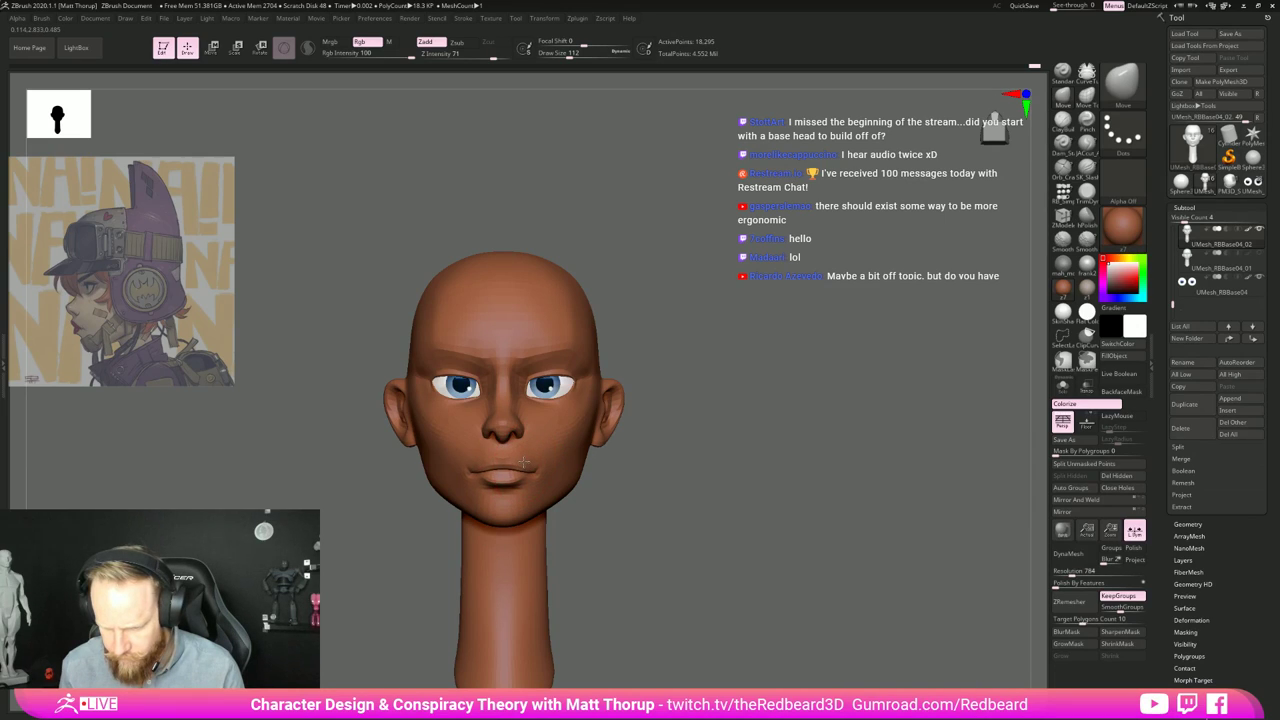
{"action": "key", "text": "s"}
{"action": "left_click", "coordinate": [516, 458]}
{"action": "key", "text": "s"}
{"action": "left_click", "coordinate": [513, 455]}
{"action": "mouse_move", "coordinate": [612, 470]}
{"action": "left_mouse_down"}
{"action": "mouse_move", "coordinate": [818, 496]}
{"action": "mouse_move", "coordinate": [860, 484]}
{"action": "left_mouse_up"}
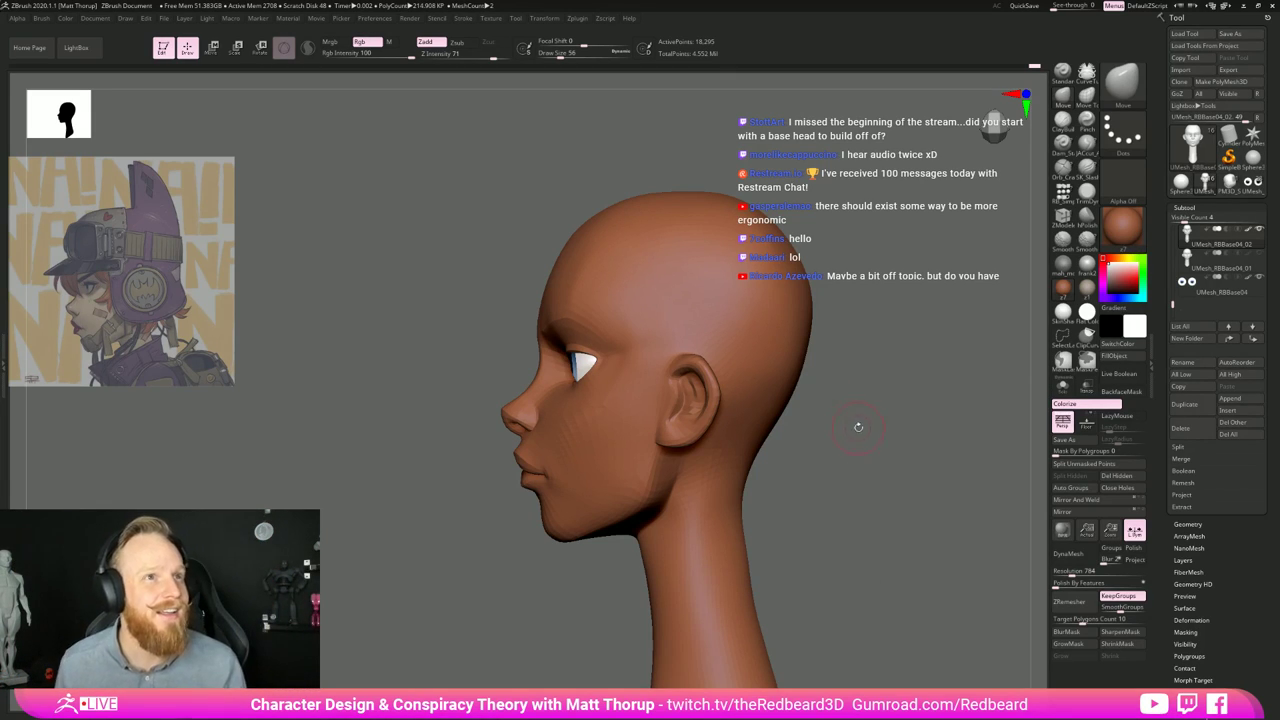
Step: Adjust the brow and forehead contour from a three-quarter view with the Move brush at draw size 65
{"action": "left_click_drag", "start_coordinate": [858, 427], "coordinate": [862, 434]}
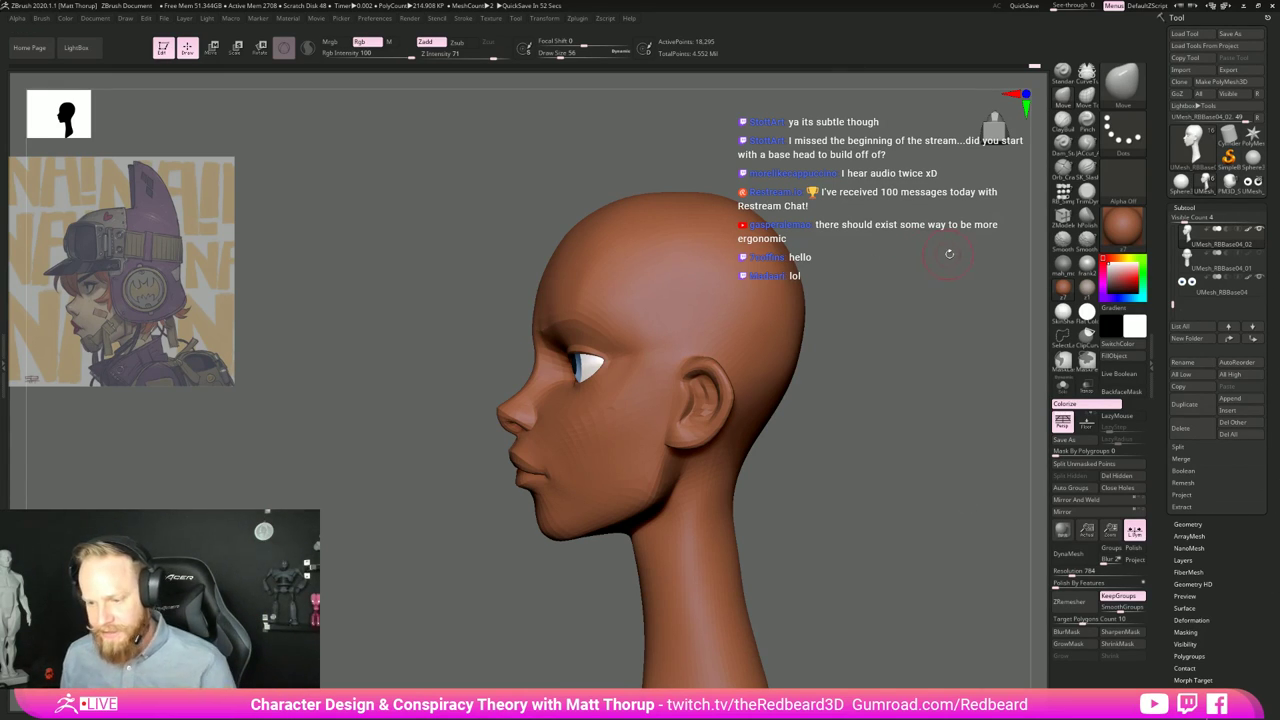
{"action": "left_click_drag", "start_coordinate": [835, 494], "coordinate": [845, 562]}
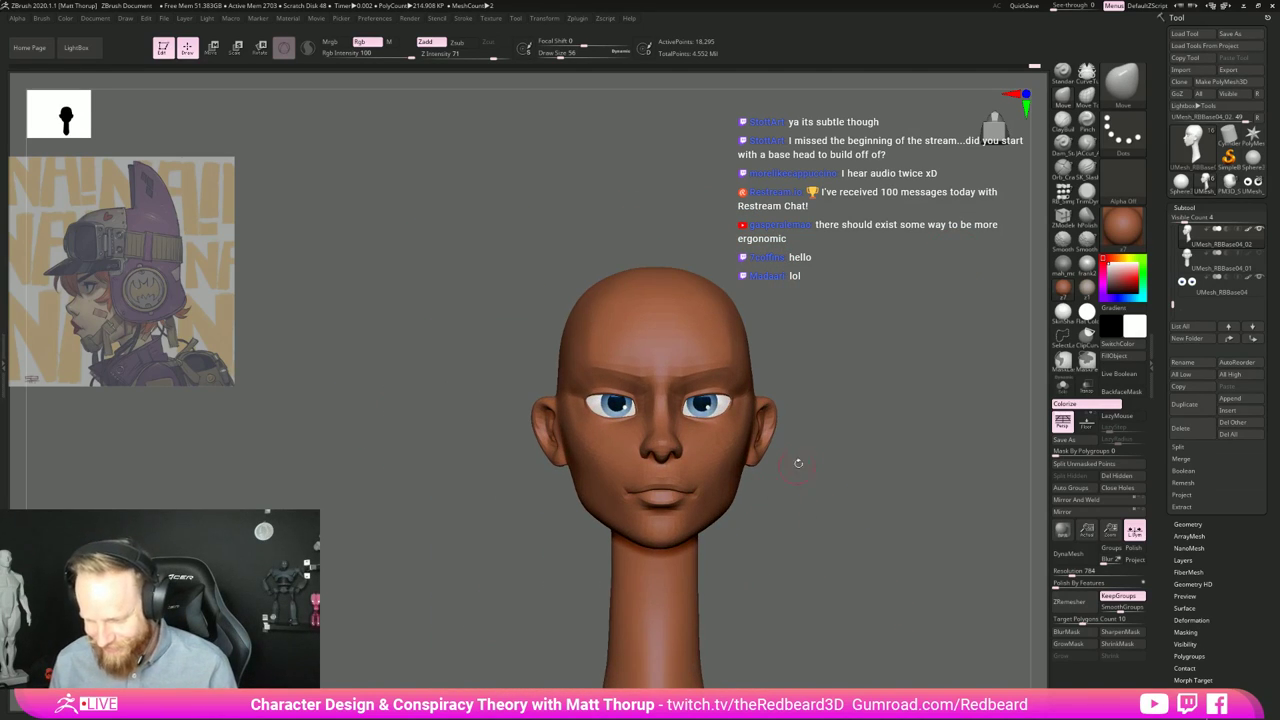
{"action": "left_click_drag", "start_coordinate": [808, 423], "coordinate": [781, 399]}
{"action": "key", "text": "s"}
{"action": "left_click_drag", "start_coordinate": [872, 378], "coordinate": [648, 402]}
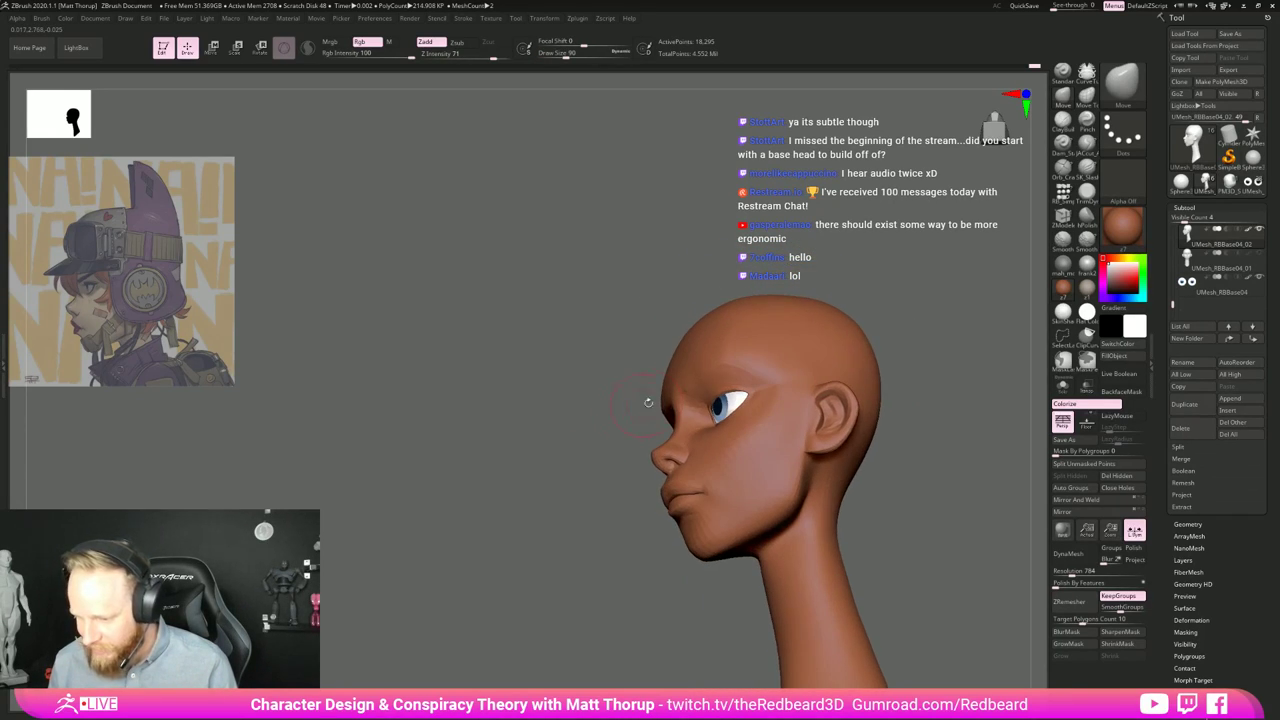
{"action": "key", "text": "s"}
{"action": "left_click", "coordinate": [693, 377]}
{"action": "left_click_drag", "start_coordinate": [602, 437], "coordinate": [690, 462]}
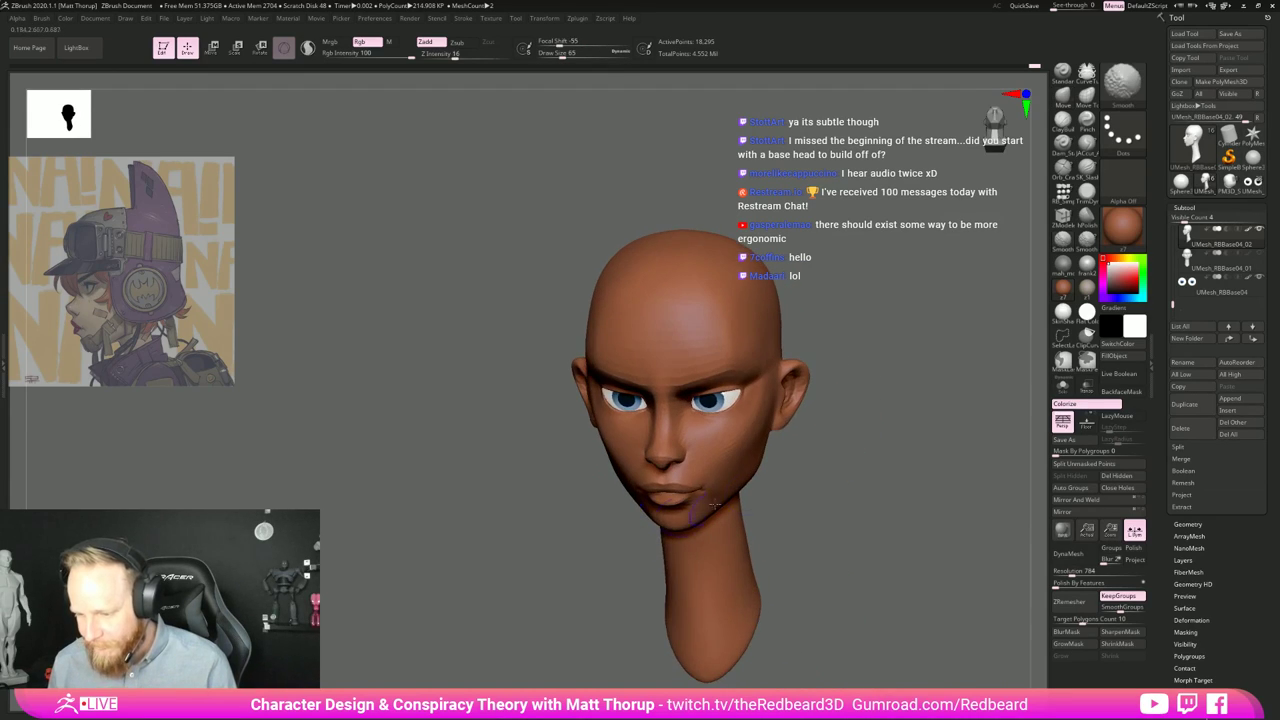
{"action": "left_click_drag", "start_coordinate": [923, 508], "coordinate": [895, 537], "text": "alt"}
{"action": "left_click_drag", "start_coordinate": [895, 537], "coordinate": [899, 572]}
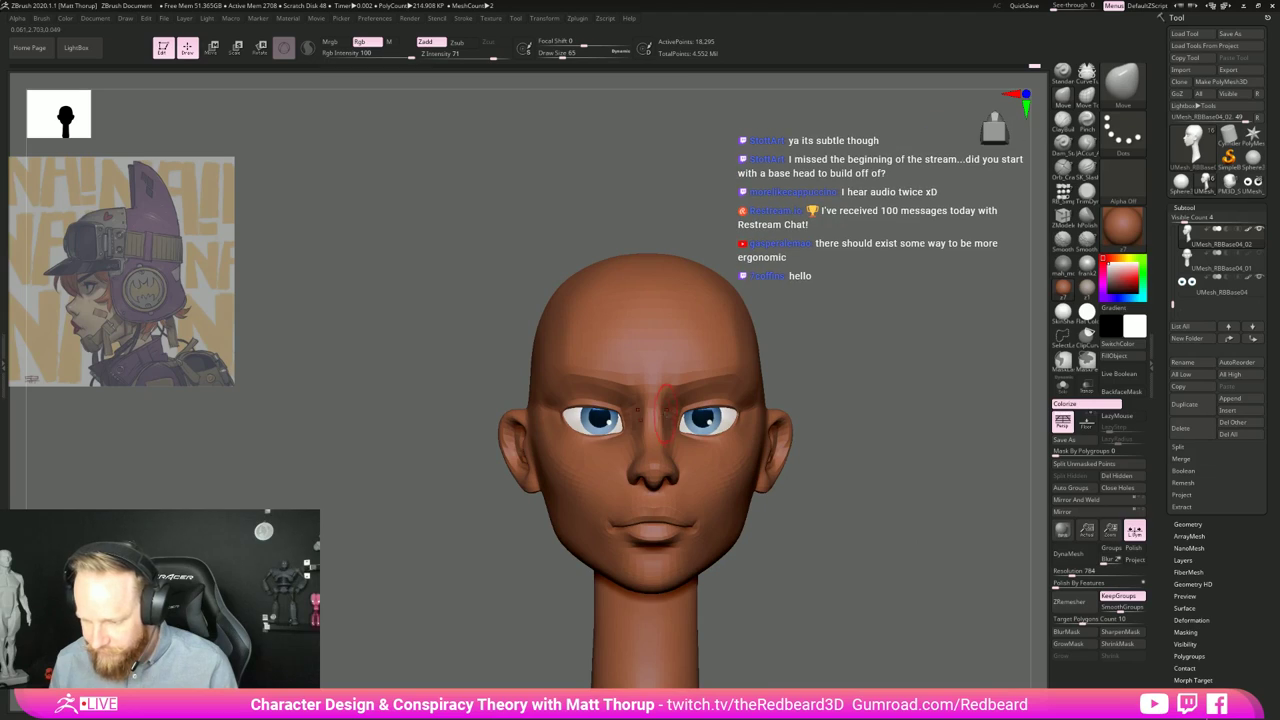
Step: Reshape the bridge of the nose with the Move brush at draw size 65 and smooth it up toward the brow
{"action": "left_click_drag", "start_coordinate": [665, 450], "coordinate": [664, 447]}
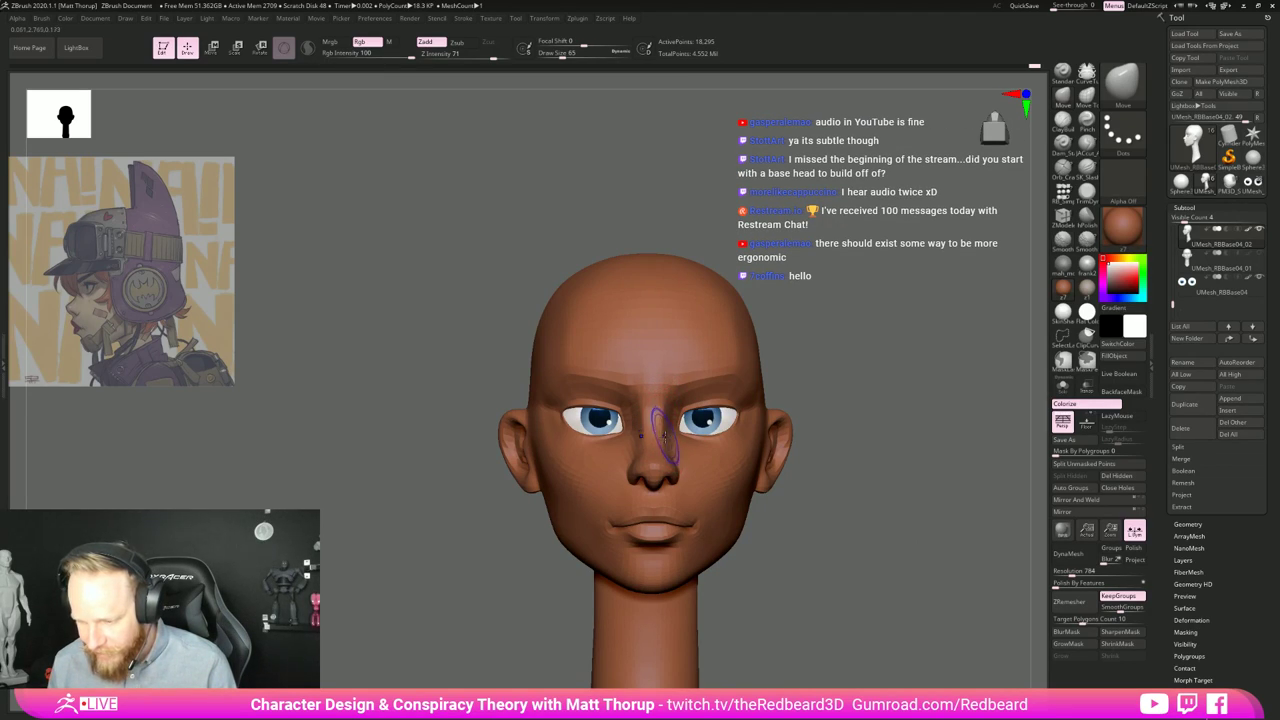
{"action": "mouse_move", "coordinate": [664, 436]}
{"action": "left_mouse_down", "text": "shift"}
{"action": "mouse_move", "coordinate": [656, 443]}
{"action": "mouse_move", "coordinate": [670, 405]}
{"action": "left_mouse_up", "text": "shift"}
{"action": "left_click_drag", "start_coordinate": [915, 380], "coordinate": [828, 374]}
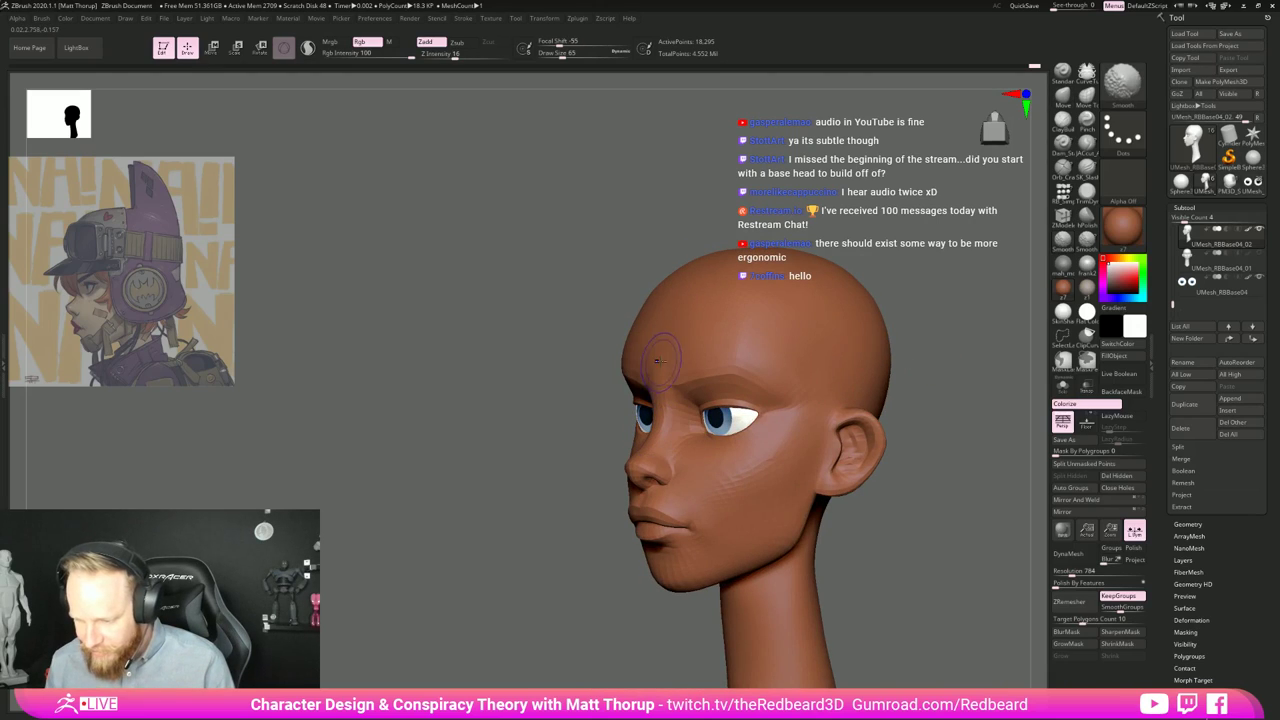
{"action": "left_click_drag", "start_coordinate": [546, 517], "coordinate": [480, 540]}
{"action": "mouse_move", "coordinate": [571, 640]}
{"action": "left_mouse_down", "text": "alt"}
{"action": "mouse_move", "coordinate": [497, 609]}
{"action": "mouse_move", "coordinate": [560, 640]}
{"action": "left_mouse_up", "text": "alt"}
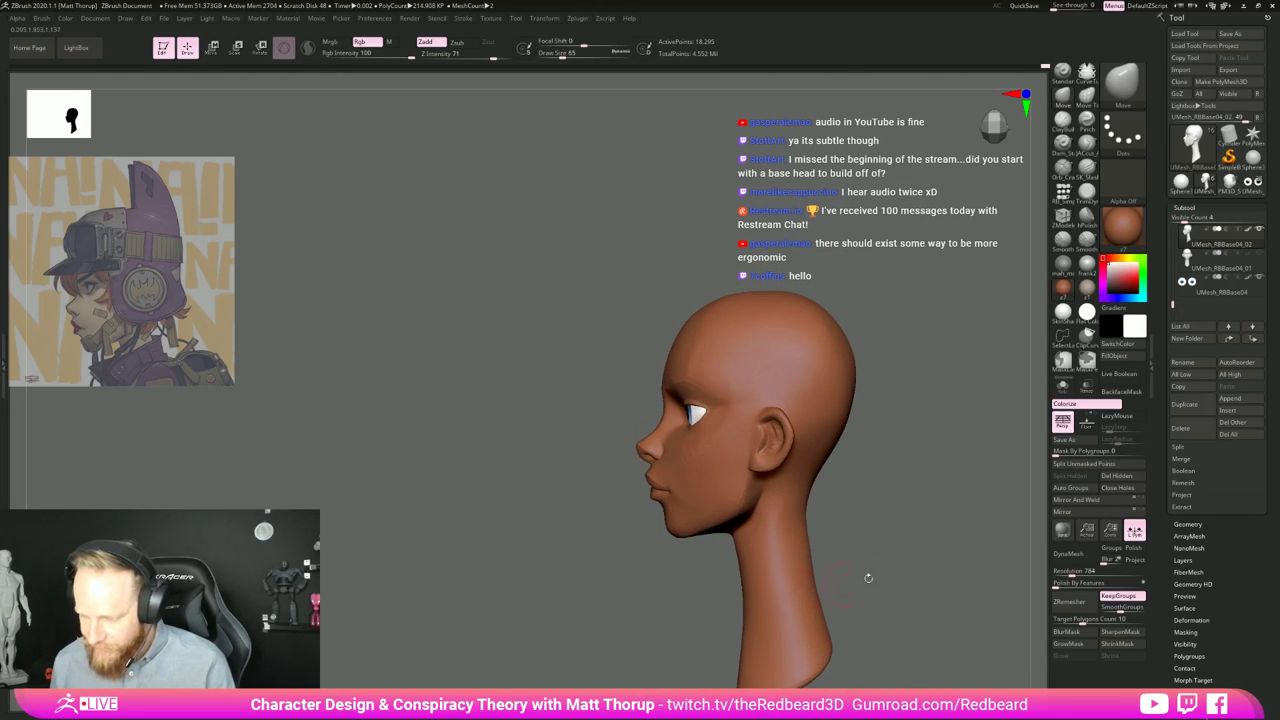
Step: Reshape the lips and chin in the side profile with the Move brush at draw sizes 80 to 87
{"action": "mouse_move", "coordinate": [868, 578]}
{"action": "left_mouse_down"}
{"action": "mouse_move", "coordinate": [811, 517]}
{"action": "mouse_move", "coordinate": [771, 509]}
{"action": "mouse_move", "coordinate": [843, 529]}
{"action": "mouse_move", "coordinate": [750, 512]}
{"action": "left_mouse_up"}
{"action": "mouse_move", "coordinate": [750, 512]}
{"action": "left_mouse_down"}
{"action": "mouse_move", "coordinate": [780, 523]}
{"action": "mouse_move", "coordinate": [780, 537]}
{"action": "mouse_move", "coordinate": [835, 548]}
{"action": "left_mouse_up"}
{"action": "mouse_move", "coordinate": [835, 548]}
{"action": "left_mouse_down", "text": "shift"}
{"action": "mouse_move", "coordinate": [790, 541]}
{"action": "mouse_move", "coordinate": [871, 523]}
{"action": "mouse_move", "coordinate": [774, 514]}
{"action": "left_mouse_up", "text": "shift"}
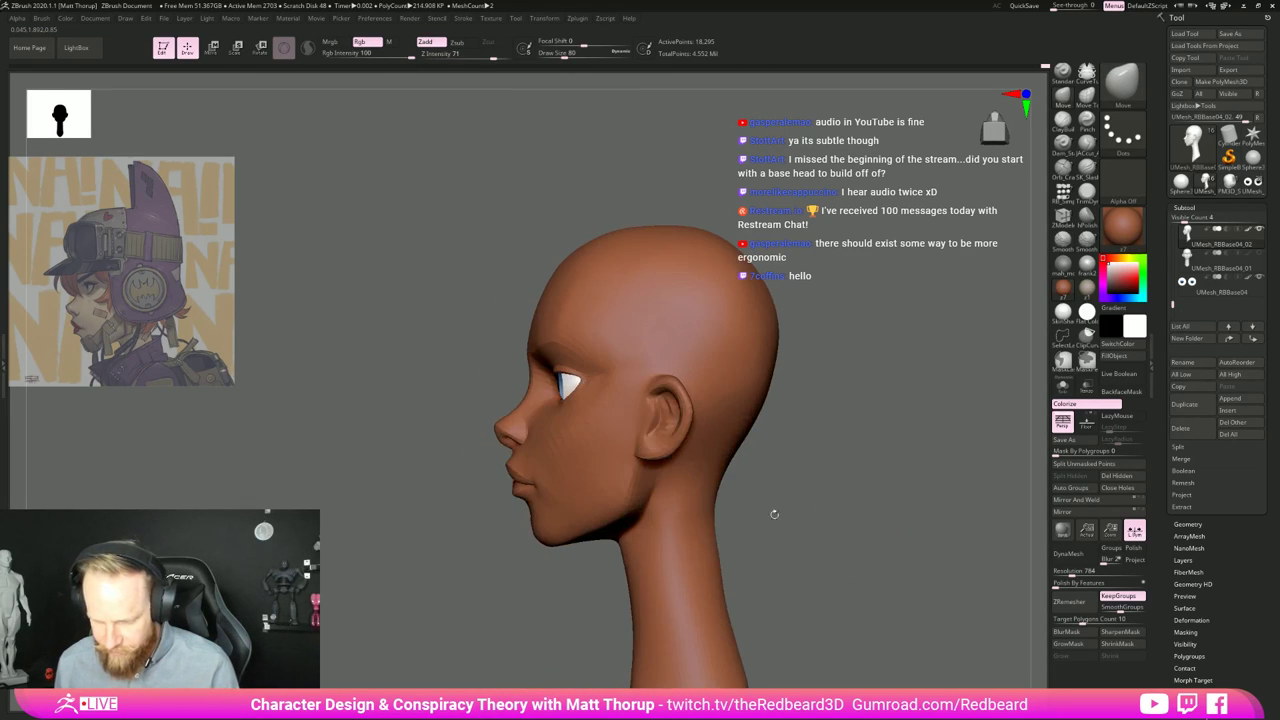
{"action": "key", "text": "s"}
{"action": "left_click_drag", "start_coordinate": [511, 470], "coordinate": [514, 489]}
{"action": "key", "text": "s"}
{"action": "key", "text": "s"}
{"action": "key", "text": "s"}
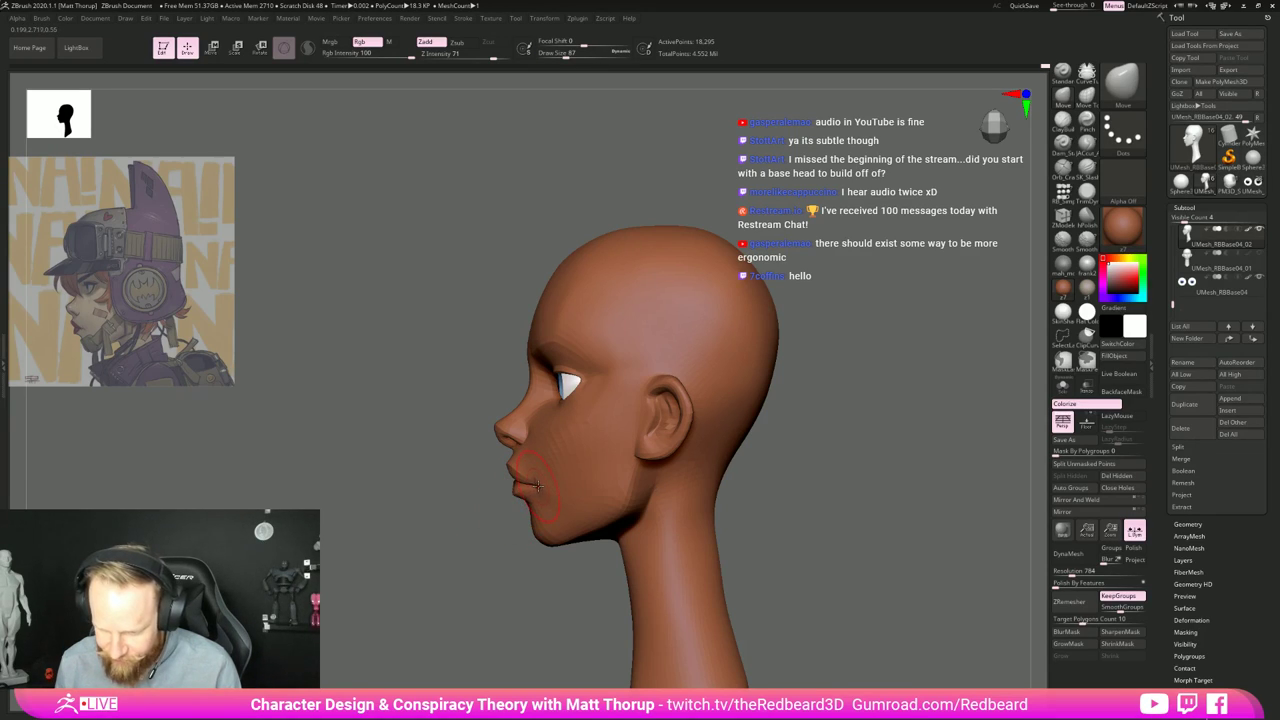
{"action": "key", "text": "s"}
{"action": "mouse_move", "coordinate": [517, 471]}
{"action": "left_mouse_down"}
{"action": "mouse_move", "coordinate": [488, 498]}
{"action": "mouse_move", "coordinate": [480, 543]}
{"action": "mouse_move", "coordinate": [560, 523]}
{"action": "left_mouse_up"}
{"action": "key", "text": "s"}
Step: Refine the lips and mouth corner from the opposite side profile with the Move brush, starting at draw size 41
{"action": "left_click_drag", "start_coordinate": [663, 459], "coordinate": [734, 489]}
{"action": "left_click_drag", "start_coordinate": [702, 440], "coordinate": [651, 483], "text": "alt"}
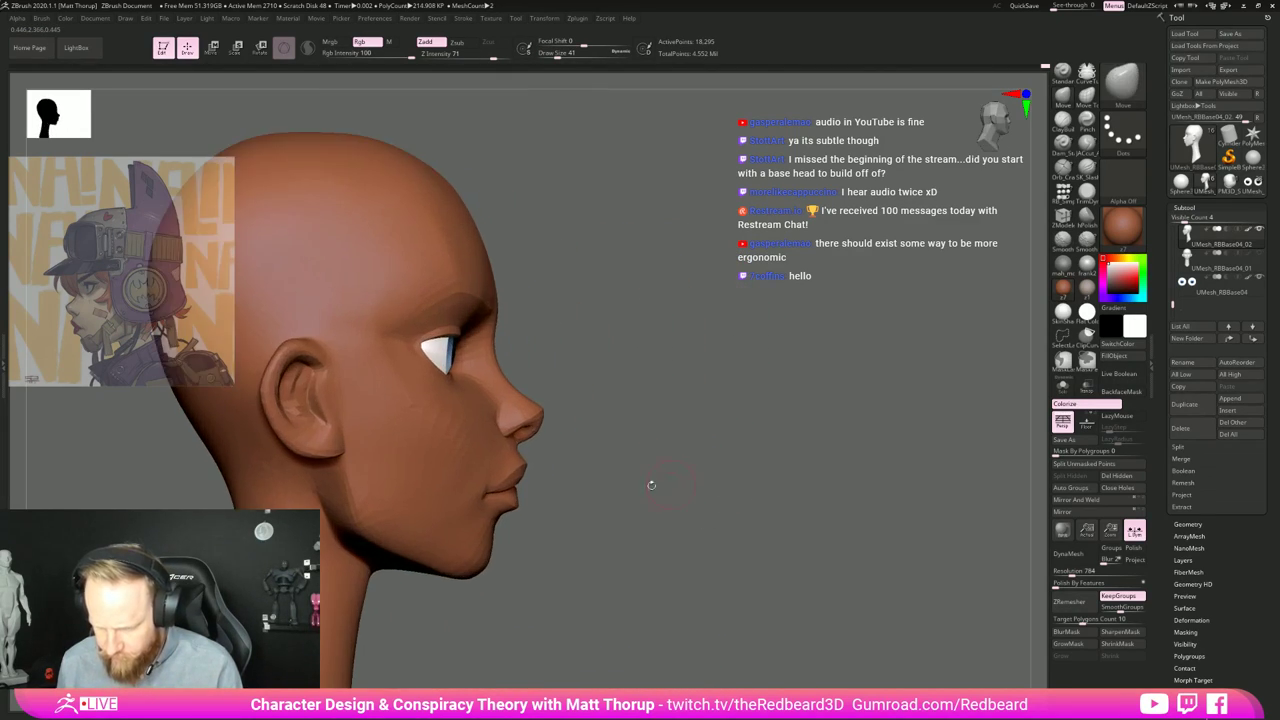
{"action": "key", "text": "s"}
{"action": "left_click_drag", "start_coordinate": [489, 503], "coordinate": [498, 502]}
{"action": "key", "text": "s"}
{"action": "left_click_drag", "start_coordinate": [515, 509], "coordinate": [503, 520]}
{"action": "left_click_drag", "start_coordinate": [609, 532], "coordinate": [592, 532]}
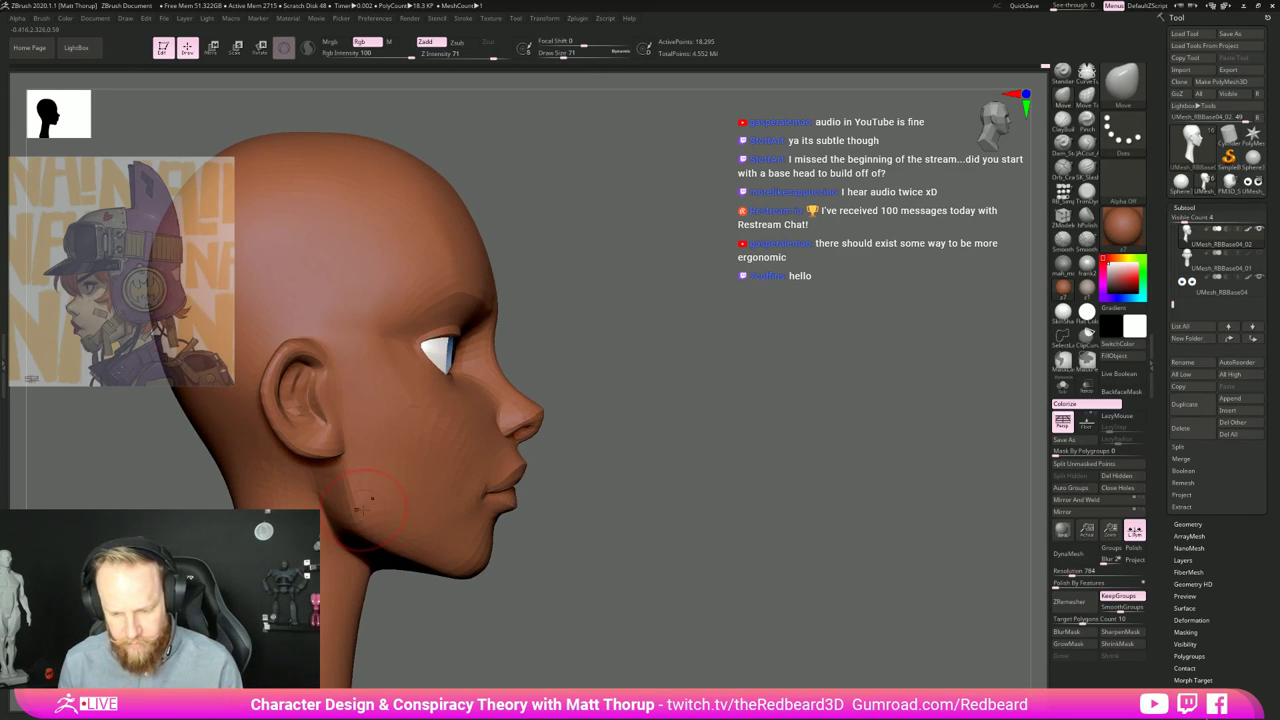
Step: Shape the temples from the front with the Move brush at draw size 149 and smooth the side of the forehead
{"action": "left_click_drag", "start_coordinate": [787, 536], "coordinate": [742, 391], "text": "alt"}
{"action": "left_click_drag", "start_coordinate": [775, 318], "coordinate": [740, 397], "text": "alt"}
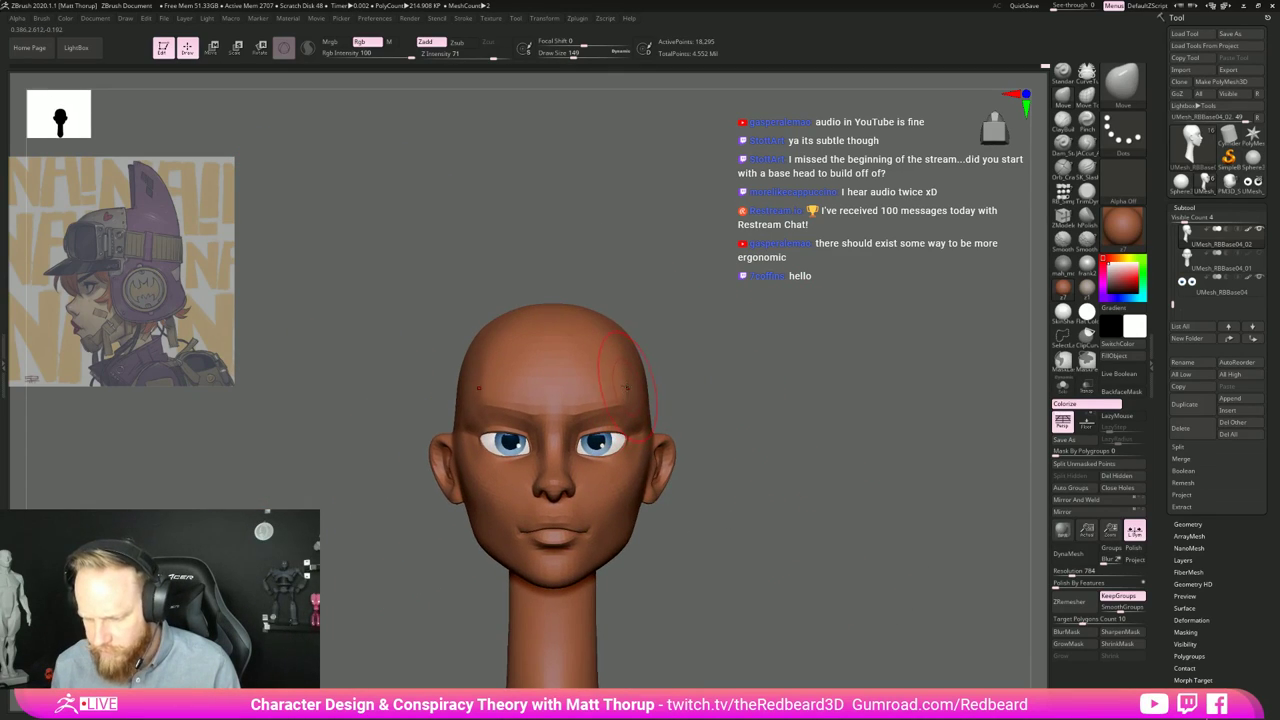
{"action": "key", "text": "s"}
{"action": "mouse_move", "coordinate": [624, 383]}
{"action": "left_mouse_down"}
{"action": "mouse_move", "coordinate": [620, 346]}
{"action": "mouse_move", "coordinate": [624, 370]}
{"action": "left_mouse_up"}
{"action": "key", "text": "s"}
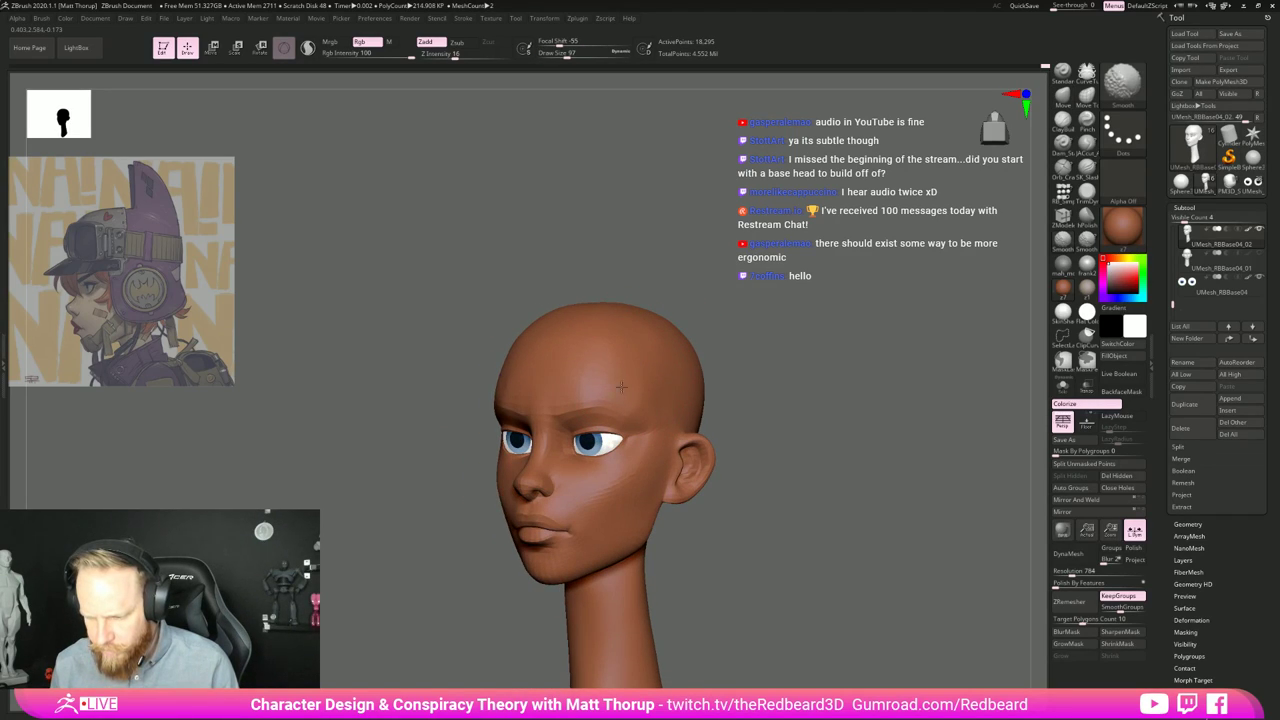
{"action": "mouse_move", "coordinate": [621, 386]}
{"action": "left_mouse_down", "text": "shift"}
{"action": "mouse_move", "coordinate": [754, 340]}
{"action": "mouse_move", "coordinate": [636, 390]}
{"action": "left_mouse_up", "text": "shift"}
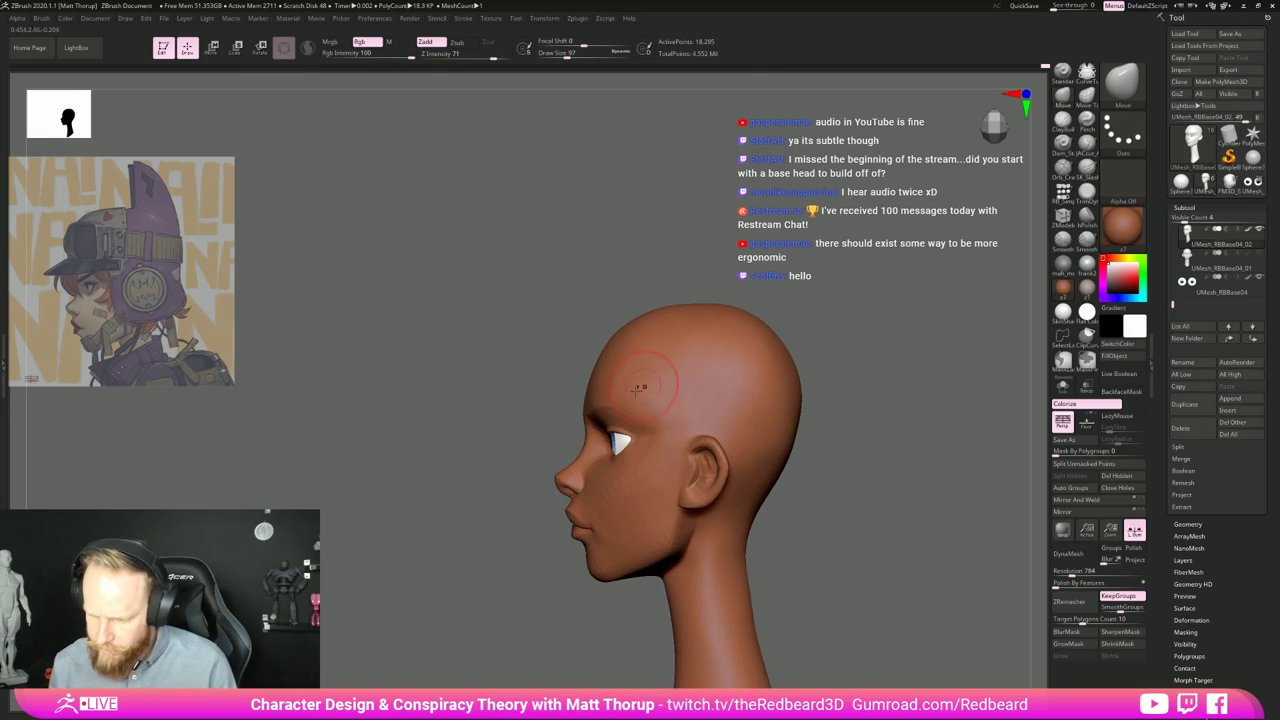
Step: Adjust the forehead contour above the brow from a rear three-quarter view with the Move brush, then smooth it
{"action": "left_click_drag", "start_coordinate": [549, 446], "coordinate": [486, 466]}
{"action": "key", "text": "s"}
{"action": "left_click_drag", "start_coordinate": [620, 388], "coordinate": [617, 389]}
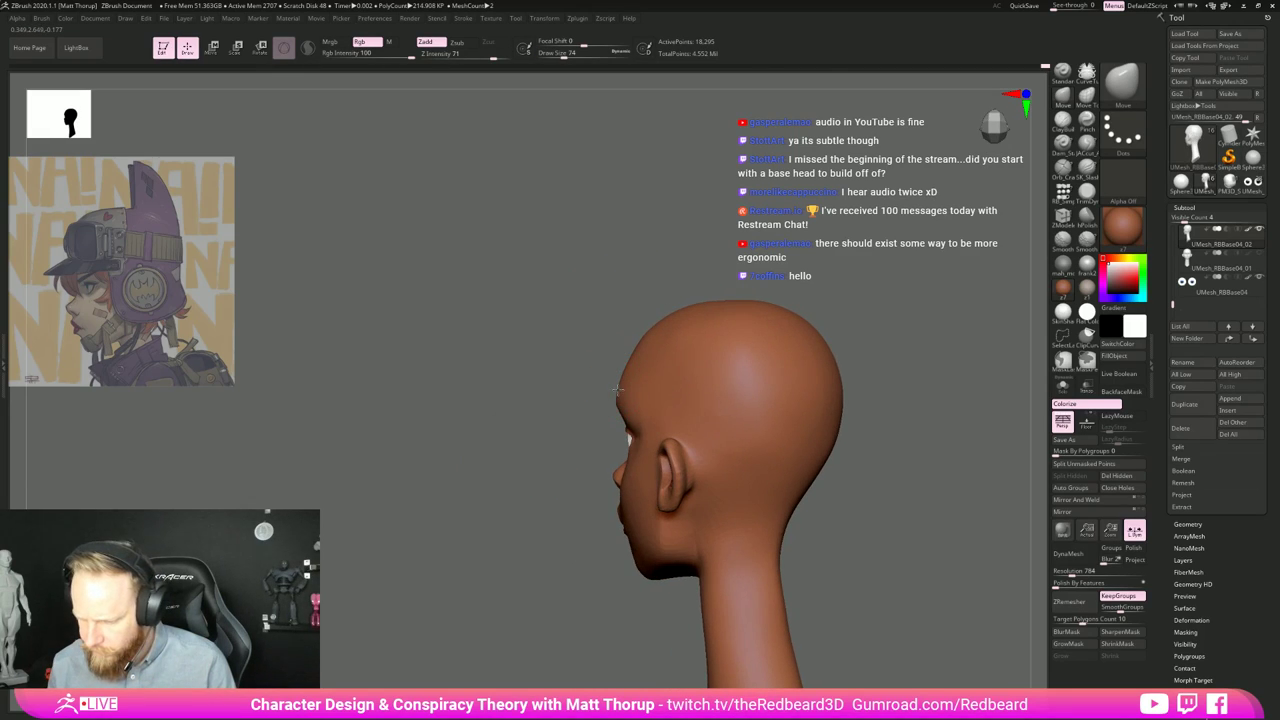
{"action": "key", "text": "bracketright"}
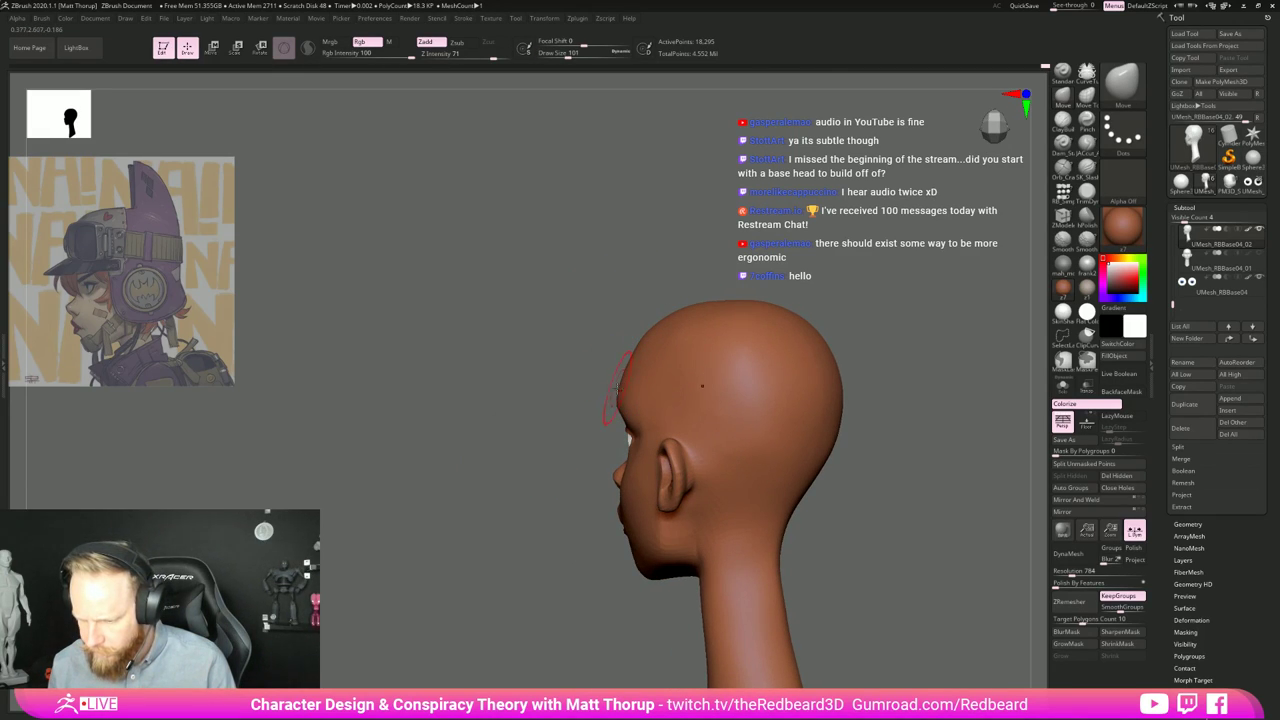
{"action": "key", "text": "shift"}
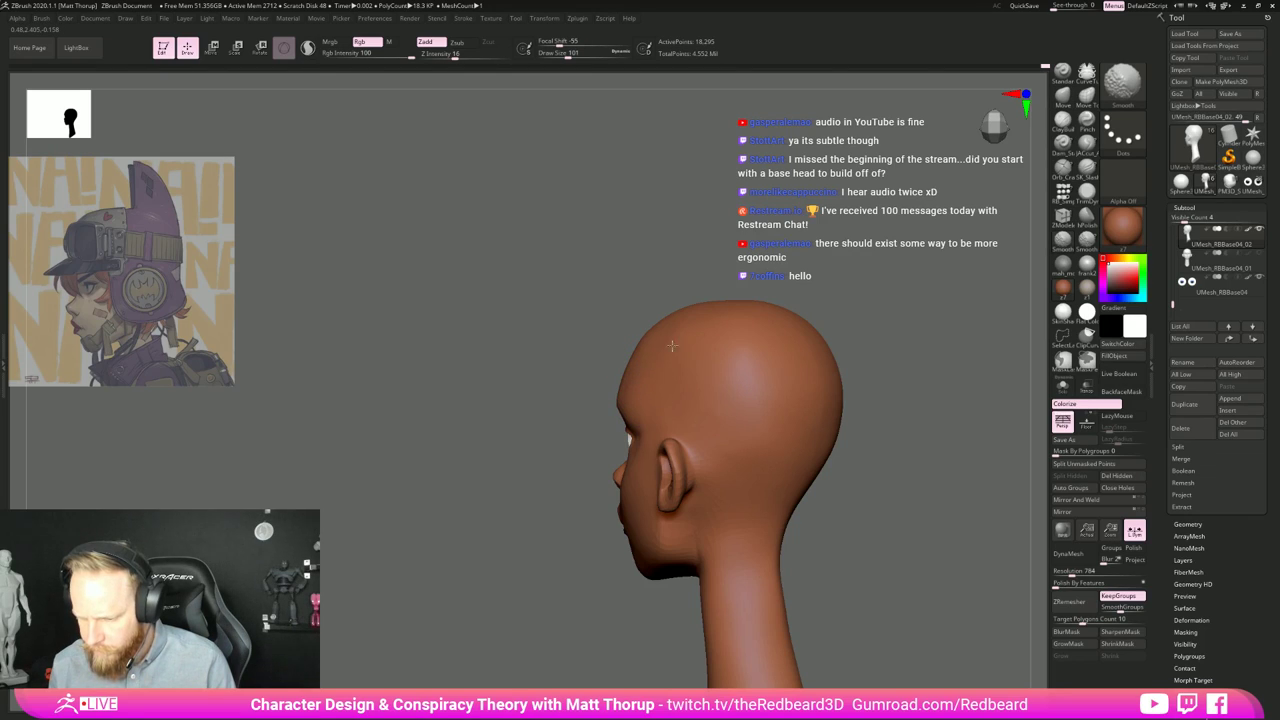
Step: Refine the outer brow and eye socket contour with the Move brush at draw size 51
{"action": "left_click_drag", "start_coordinate": [537, 488], "coordinate": [586, 483]}
{"action": "key", "text": "s"}
{"action": "left_click_drag", "start_coordinate": [632, 422], "coordinate": [621, 421]}
{"action": "key", "text": "s"}
{"action": "key", "text": "shift"}
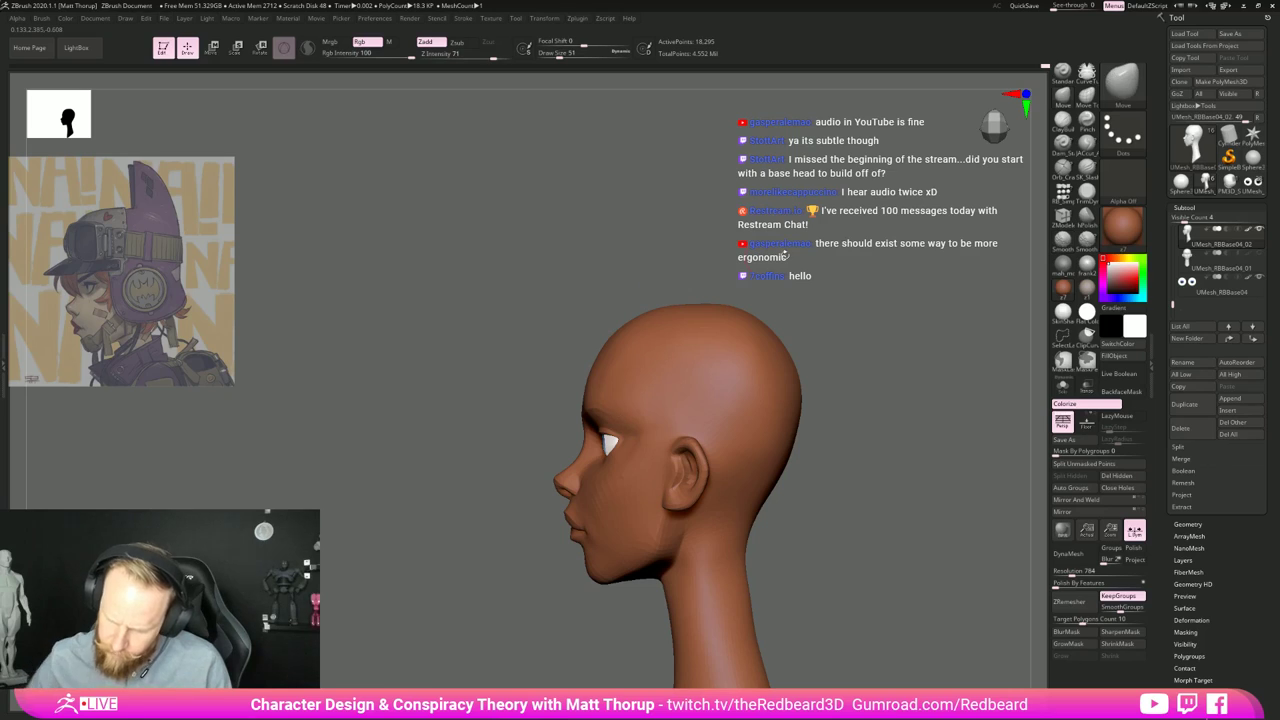
Step: Examine the head's proportions in profile and from the front against the reference illustration
{"action": "mouse_move", "coordinate": [815, 368]}
{"action": "left_mouse_down", "text": "shift"}
{"action": "mouse_move", "coordinate": [911, 364]}
{"action": "mouse_move", "coordinate": [748, 443]}
{"action": "mouse_move", "coordinate": [814, 480]}
{"action": "mouse_move", "coordinate": [825, 513]}
{"action": "left_mouse_up", "text": "shift"}
{"action": "left_click_drag", "start_coordinate": [868, 588], "coordinate": [891, 586]}
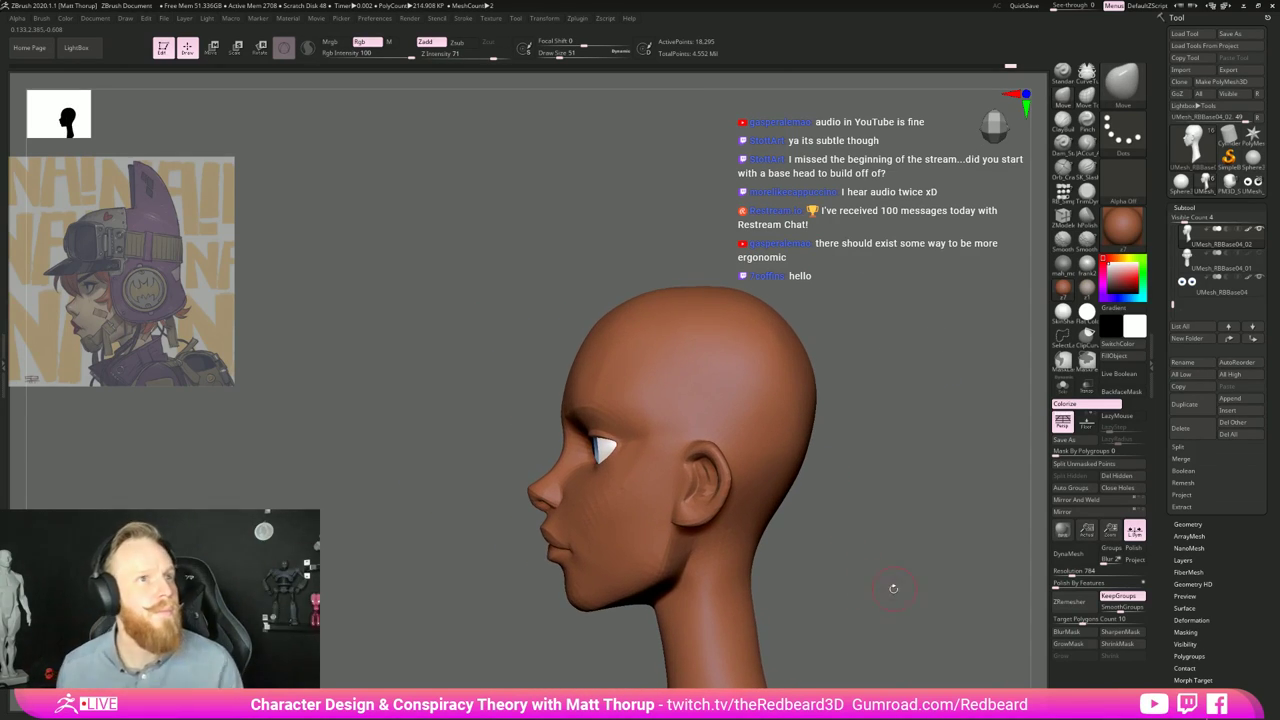
{"action": "left_click_drag", "start_coordinate": [903, 494], "coordinate": [900, 505]}
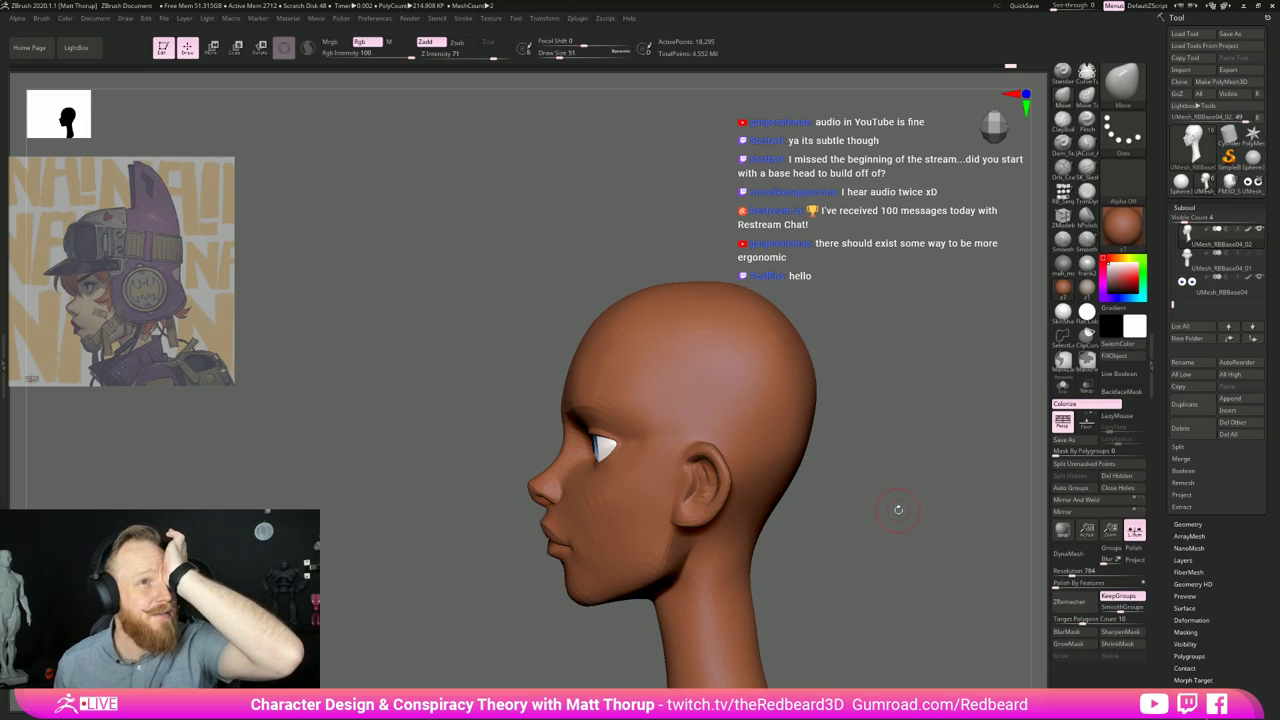
{"action": "left_click_drag", "start_coordinate": [895, 506], "coordinate": [882, 549]}
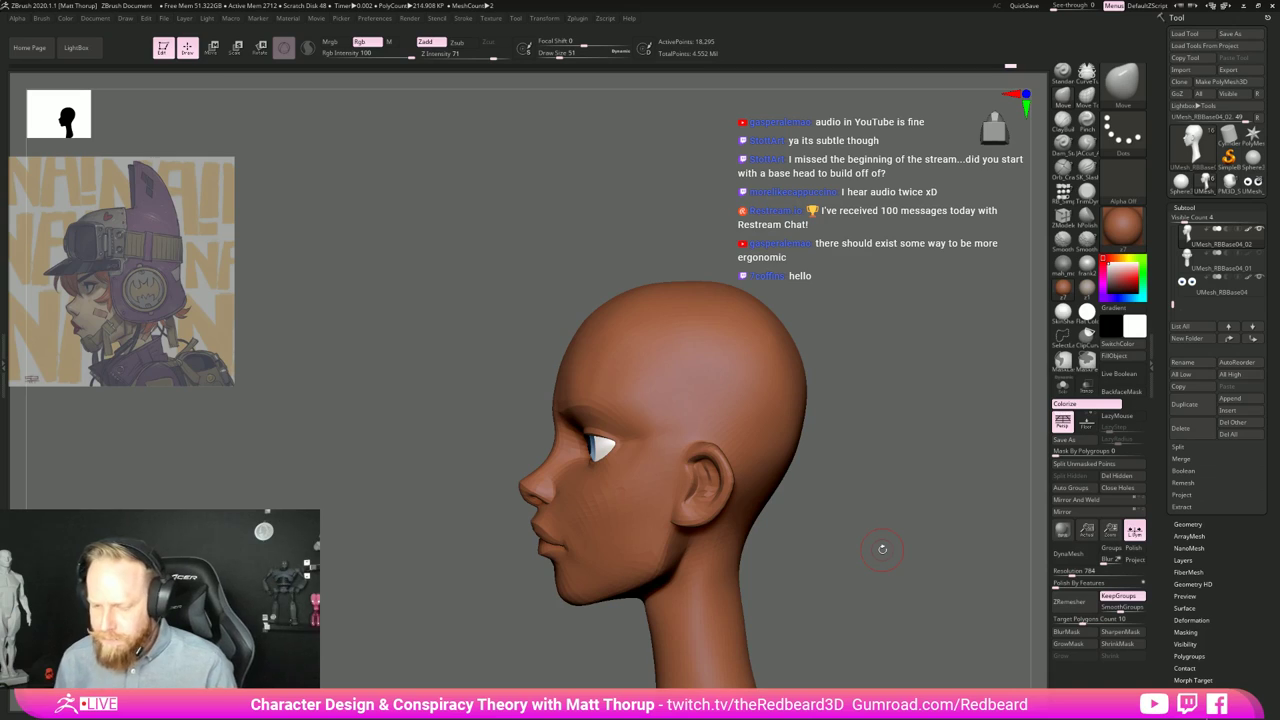
{"action": "mouse_move", "coordinate": [883, 549]}
{"action": "left_mouse_down"}
{"action": "mouse_move", "coordinate": [949, 580]}
{"action": "mouse_move", "coordinate": [926, 600]}
{"action": "mouse_move", "coordinate": [766, 577]}
{"action": "mouse_move", "coordinate": [885, 566]}
{"action": "mouse_move", "coordinate": [887, 515]}
{"action": "left_mouse_up"}
{"action": "left_click_drag", "start_coordinate": [866, 327], "coordinate": [811, 333]}
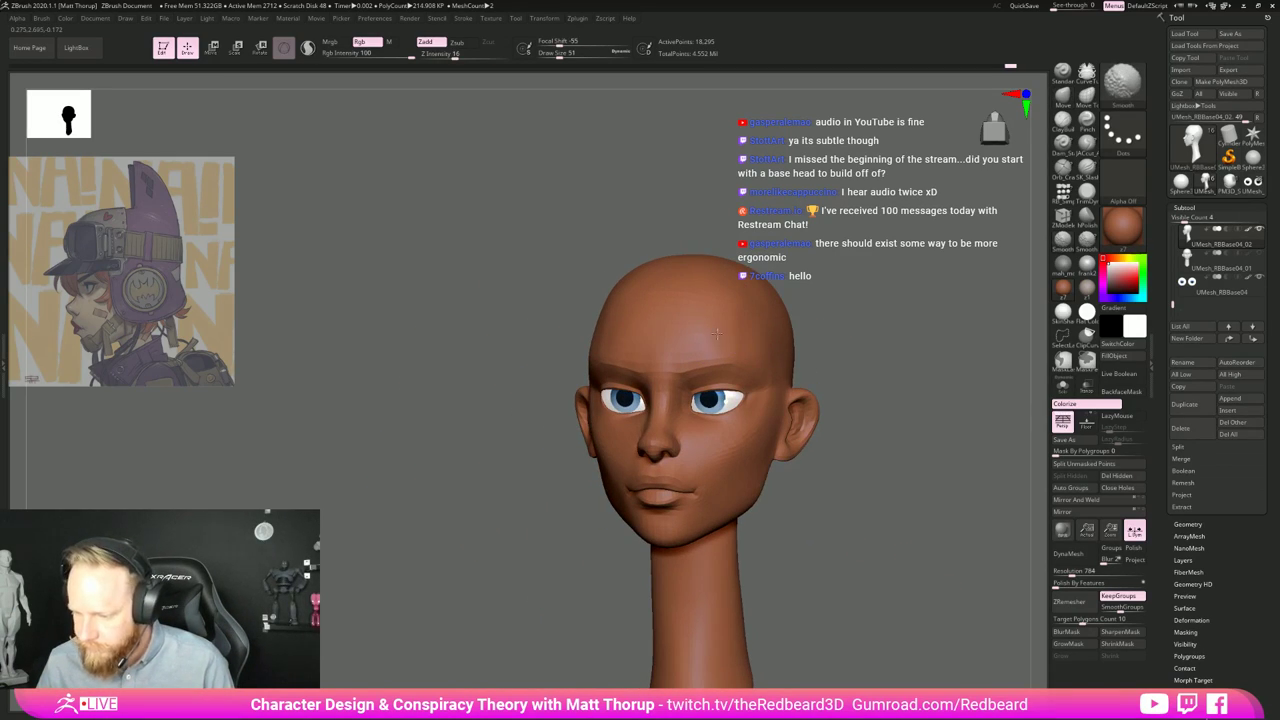
{"action": "mouse_move", "coordinate": [896, 366]}
{"action": "left_mouse_down", "text": "shift"}
{"action": "mouse_move", "coordinate": [917, 380]}
{"action": "mouse_move", "coordinate": [826, 406]}
{"action": "mouse_move", "coordinate": [859, 455]}
{"action": "mouse_move", "coordinate": [866, 446]}
{"action": "mouse_move", "coordinate": [897, 520]}
{"action": "mouse_move", "coordinate": [885, 535]}
{"action": "left_mouse_up", "text": "shift"}
Step: Raise the head's subdivision level and carve the upper eyelid creases with the Orb_Cracks brush at draw size 16
{"action": "key", "text": "d"}
{"action": "left_click", "coordinate": [1063, 170]}
{"action": "left_click_drag", "start_coordinate": [926, 337], "coordinate": [933, 422], "text": "alt"}
{"action": "key", "text": "s"}
{"action": "left_click_drag", "start_coordinate": [655, 449], "coordinate": [718, 431]}
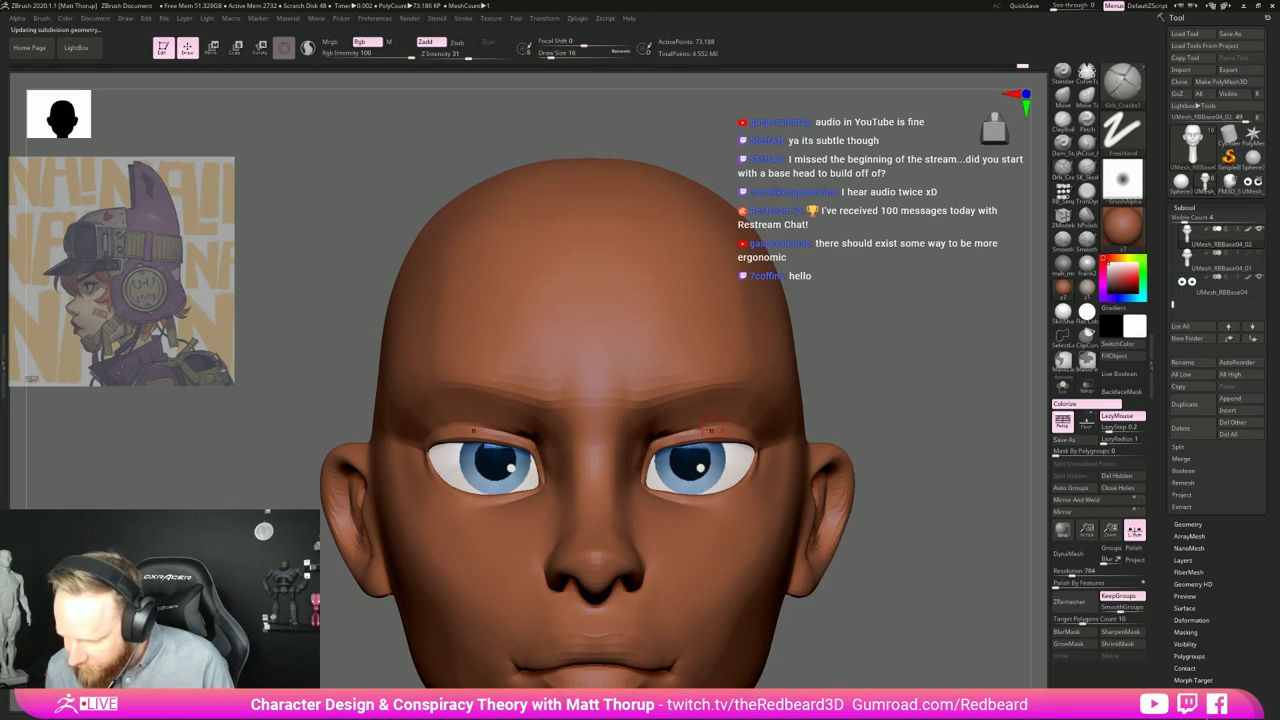
{"action": "left_click_drag", "start_coordinate": [900, 434], "coordinate": [760, 442]}
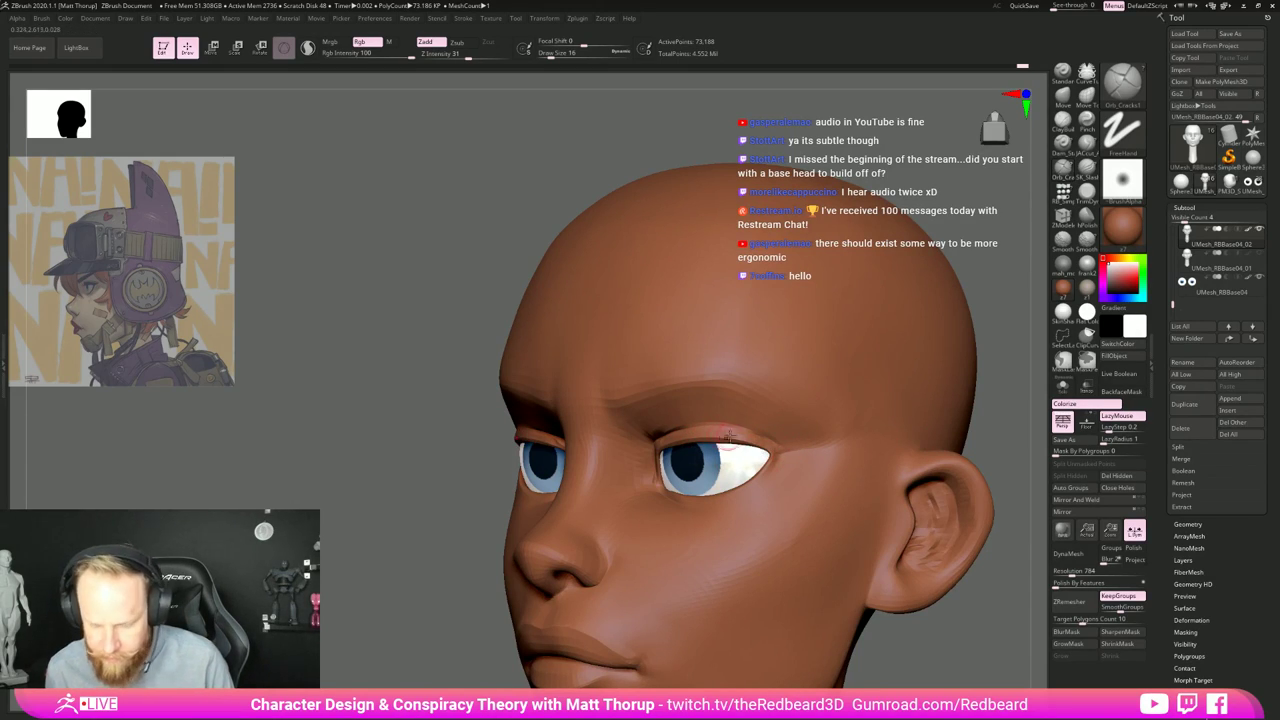
{"action": "left_click_drag", "start_coordinate": [466, 590], "coordinate": [600, 580]}
{"action": "mouse_move", "coordinate": [926, 554]}
{"action": "left_mouse_down", "text": "alt"}
{"action": "mouse_move", "coordinate": [880, 546]}
{"action": "mouse_move", "coordinate": [776, 569]}
{"action": "mouse_move", "coordinate": [870, 540]}
{"action": "left_mouse_up", "text": "alt"}
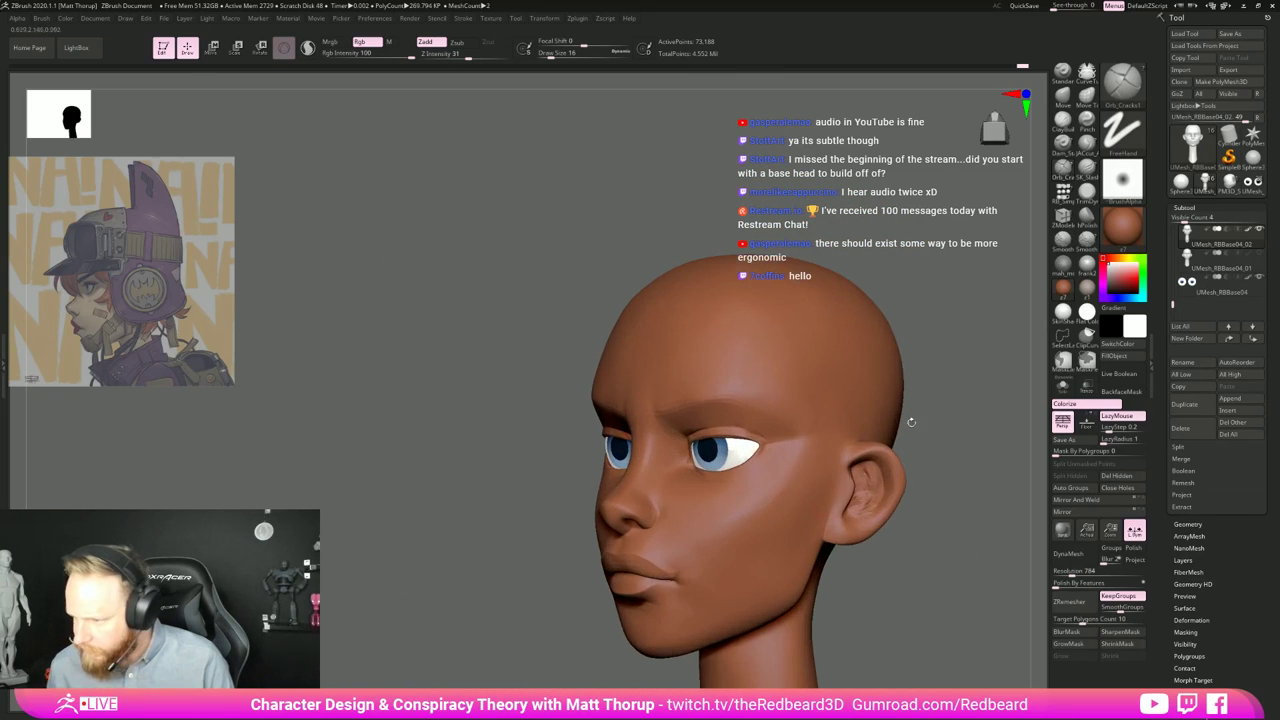
Step: Carve the crease around the base of the nostril wing at draw size 16
{"action": "left_click", "coordinate": [1087, 145]}
{"action": "left_click_drag", "start_coordinate": [551, 589], "coordinate": [582, 606], "text": "alt"}
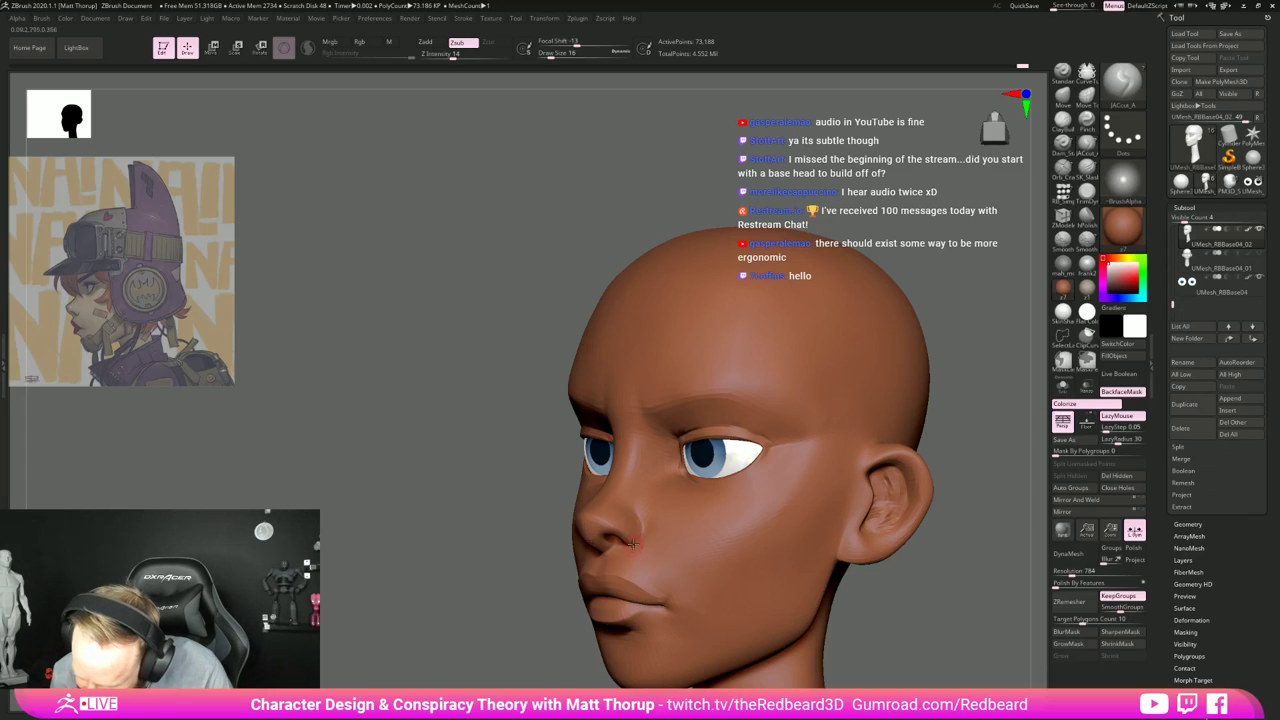
{"action": "left_click_drag", "start_coordinate": [555, 578], "coordinate": [665, 548]}
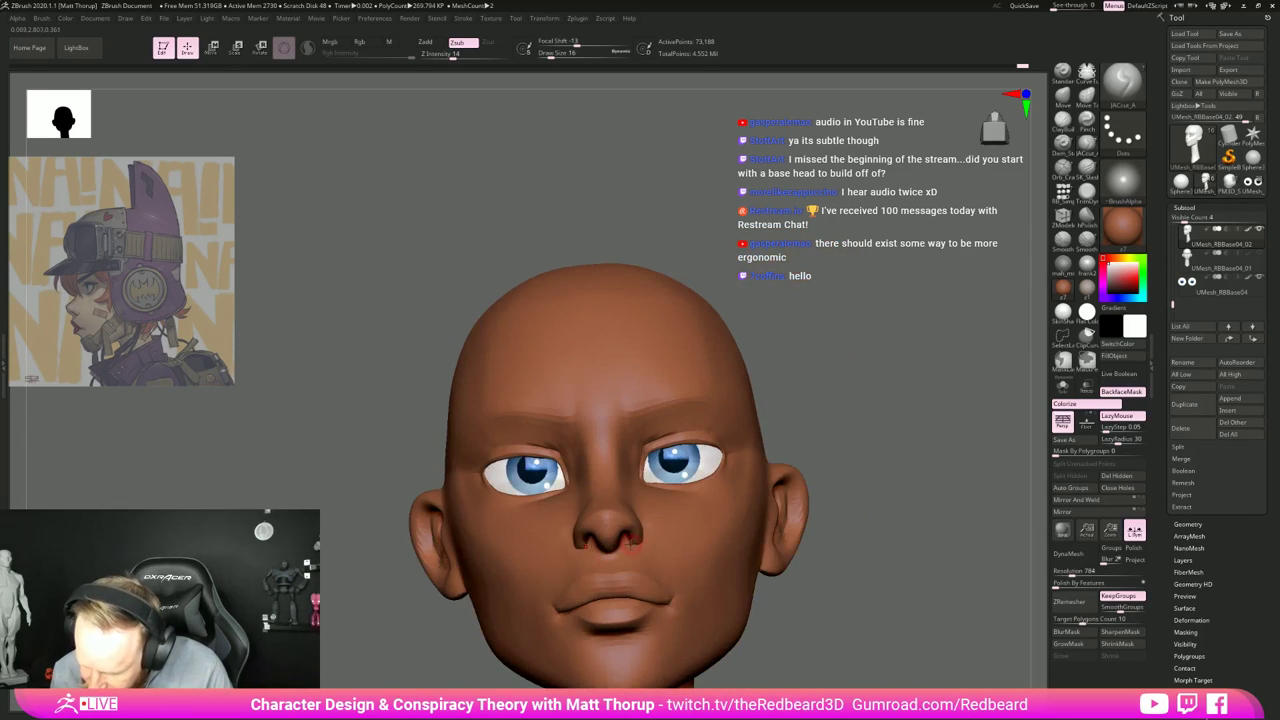
Step: Adjust the underside of the nose and nostrils with the Move brush at draw size 37
{"action": "key", "text": "b"}
{"action": "key", "text": "m"}
{"action": "key", "text": "v"}
{"action": "mouse_move", "coordinate": [862, 612]}
{"action": "left_mouse_down"}
{"action": "mouse_move", "coordinate": [885, 545]}
{"action": "mouse_move", "coordinate": [890, 600]}
{"action": "left_mouse_up"}
{"action": "key", "text": "s"}
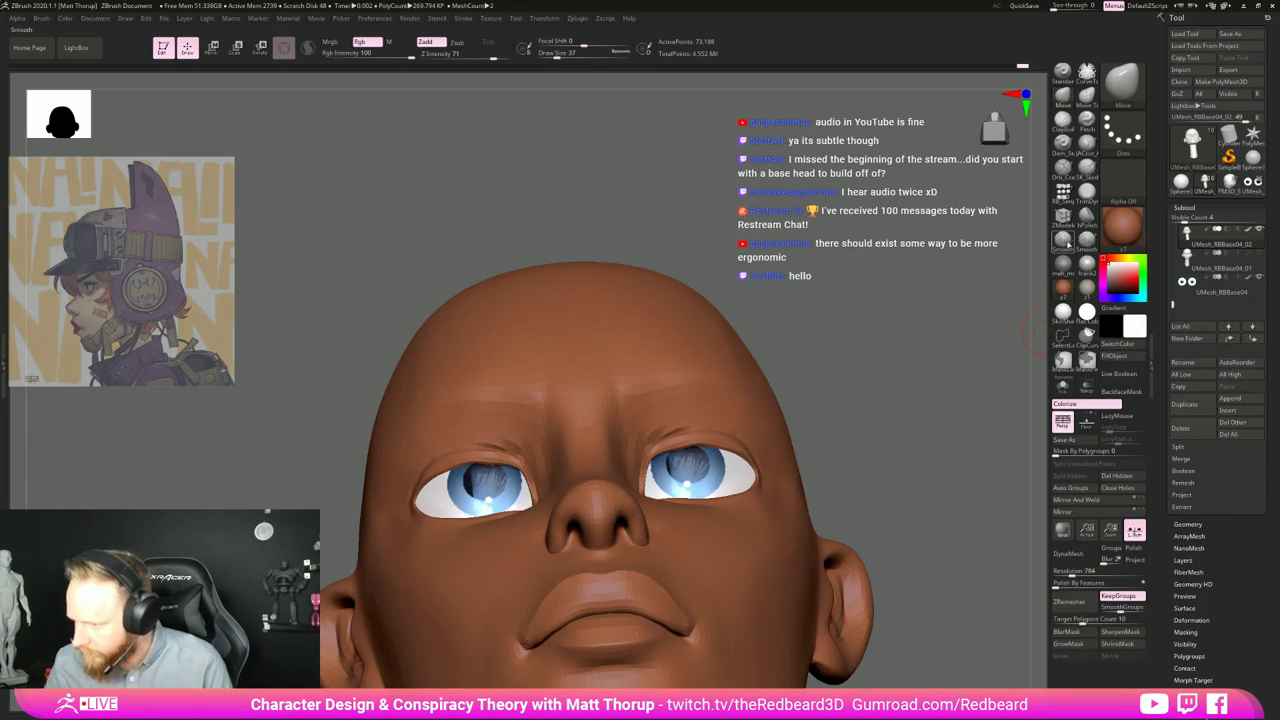
Step: Mask the mouth and cheeks with MaskLasso, following the nostril wings and leaving the nose unmasked
{"action": "left_click", "coordinate": [1061, 366]}
{"action": "mouse_move", "coordinate": [925, 435]}
{"action": "left_mouse_down"}
{"action": "mouse_move", "coordinate": [877, 472]}
{"action": "mouse_move", "coordinate": [592, 566]}
{"action": "mouse_move", "coordinate": [761, 524]}
{"action": "mouse_move", "coordinate": [764, 447]}
{"action": "left_mouse_up"}
{"action": "right_click_drag", "start_coordinate": [728, 497], "coordinate": [640, 540]}
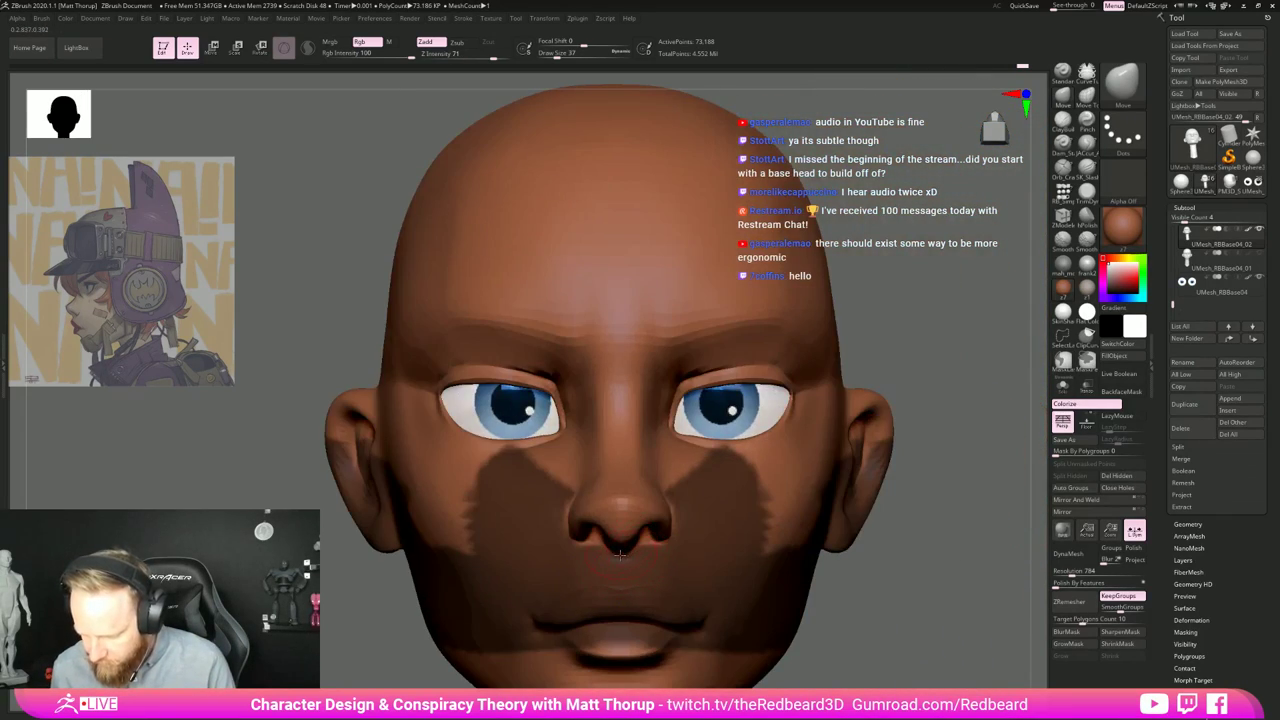
{"action": "left_click_drag", "start_coordinate": [643, 539], "coordinate": [682, 566], "text": "ctrl"}
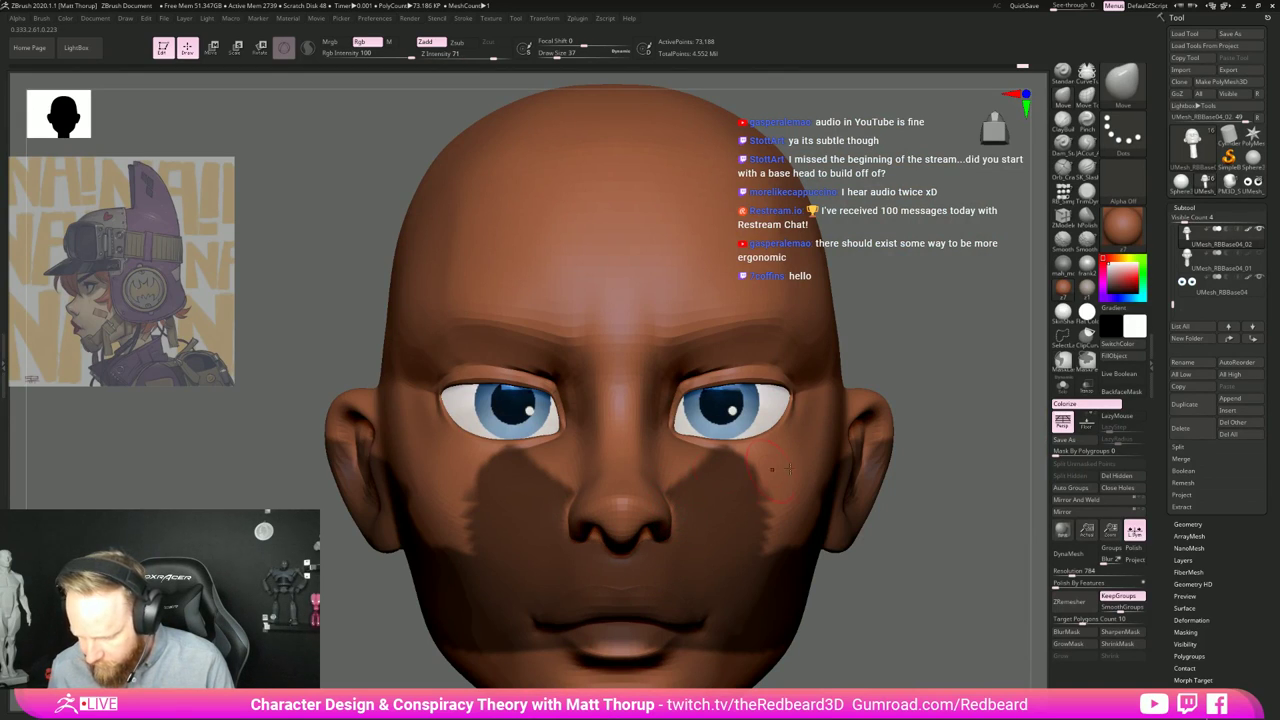
{"action": "left_click_drag", "start_coordinate": [960, 485], "coordinate": [900, 479]}
{"action": "right_click_drag", "start_coordinate": [901, 480], "coordinate": [674, 500]}
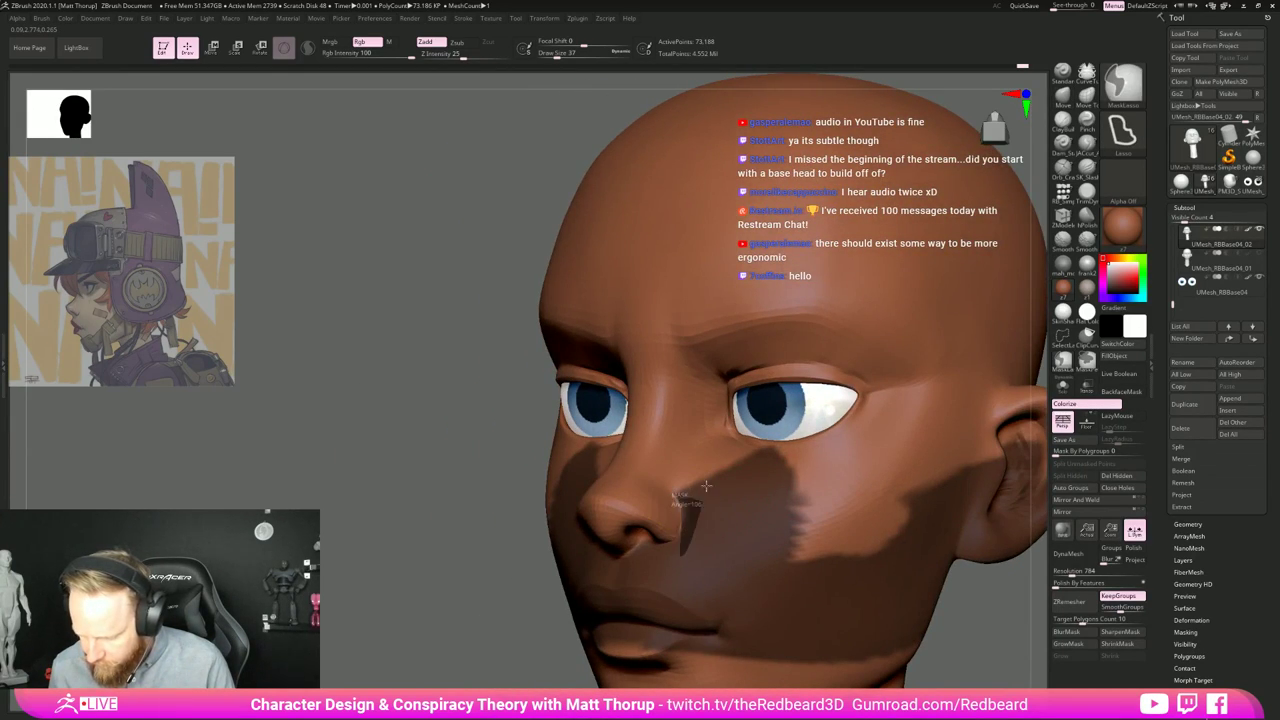
{"action": "right_click_drag", "start_coordinate": [620, 612], "coordinate": [500, 604]}
Step: Build up the nostril wing with the ClayBuildup brush at draw size 37, smooth it, and clear the mask
{"action": "left_click", "coordinate": [1063, 121]}
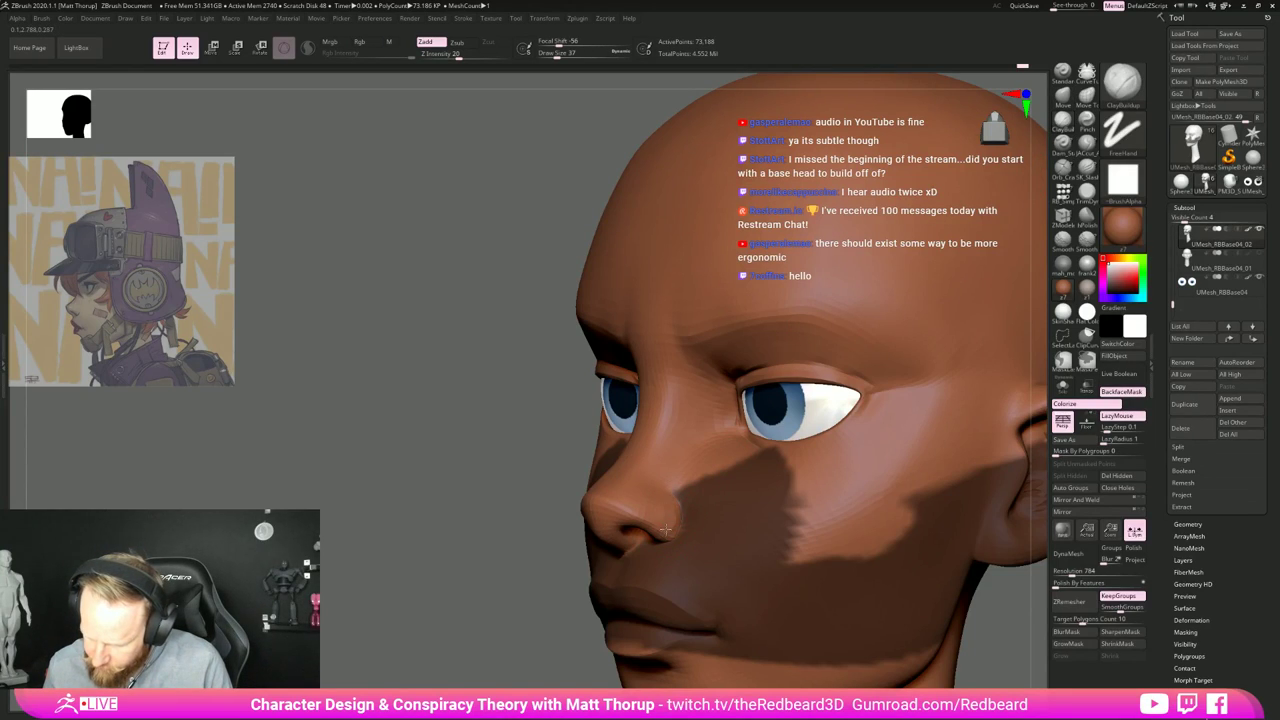
{"action": "key", "text": "shift"}
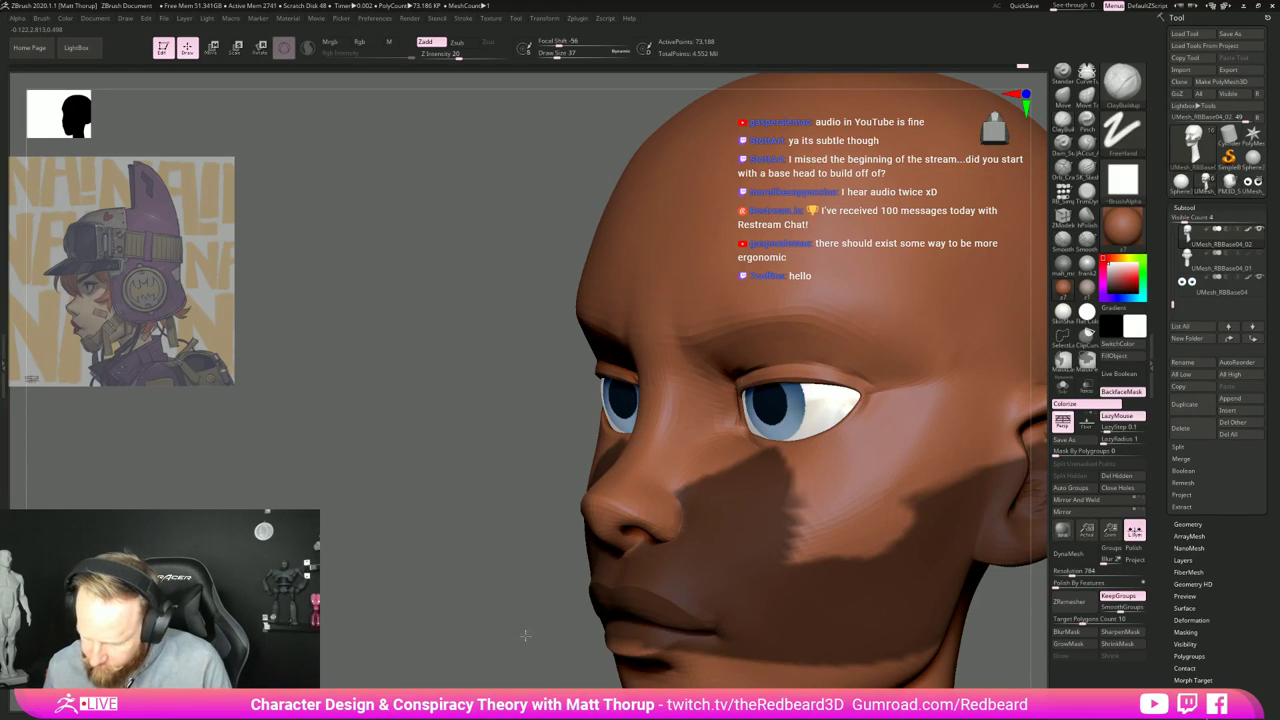
{"action": "mouse_move", "coordinate": [526, 634]}
{"action": "left_mouse_down"}
{"action": "mouse_move", "coordinate": [537, 628]}
{"action": "mouse_move", "coordinate": [527, 618]}
{"action": "mouse_move", "coordinate": [538, 632]}
{"action": "left_mouse_up"}
{"action": "right_click_drag", "start_coordinate": [538, 632], "coordinate": [675, 560]}
{"action": "key", "text": "shift"}
Step: Reshape the nostril wing and nose tip in three-quarter and profile views with the Move brush at draw sizes 27, 22 and 33
{"action": "key", "text": "bracketleft"}
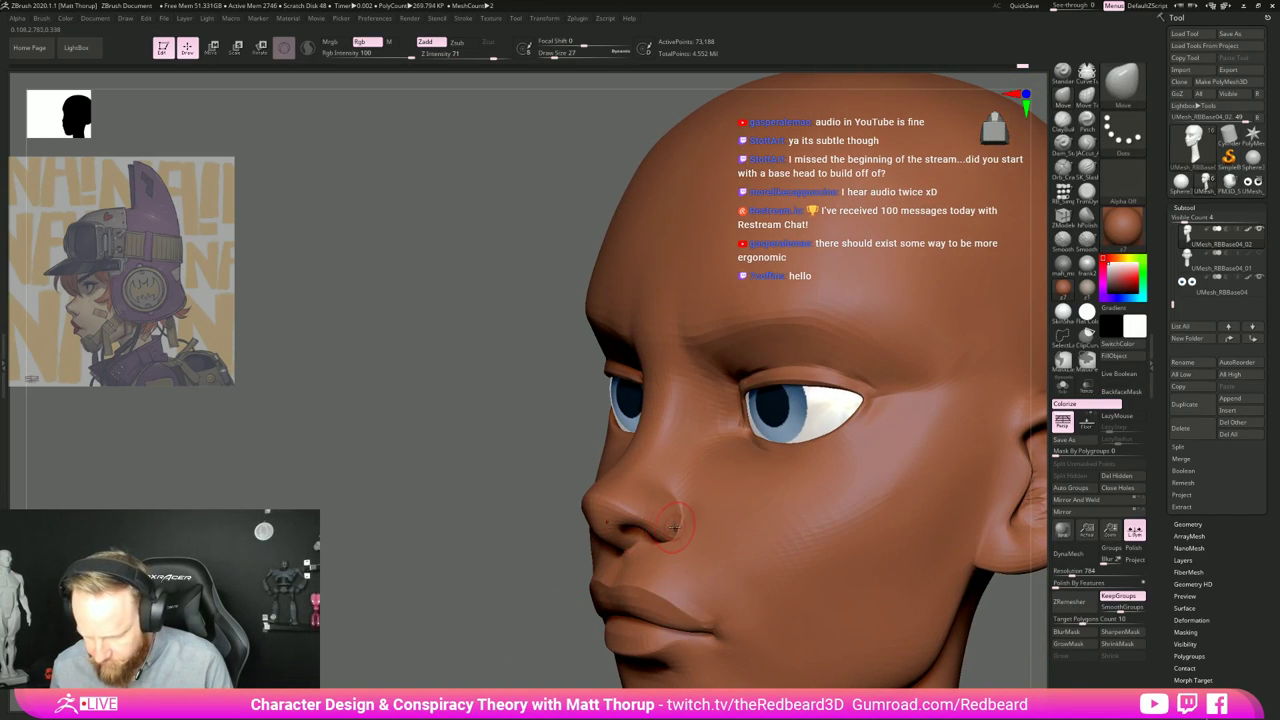
{"action": "mouse_move", "coordinate": [633, 513]}
{"action": "right_mouse_down"}
{"action": "mouse_move", "coordinate": [610, 515]}
{"action": "mouse_move", "coordinate": [636, 518]}
{"action": "right_mouse_up"}
{"action": "key", "text": "bracketleft"}
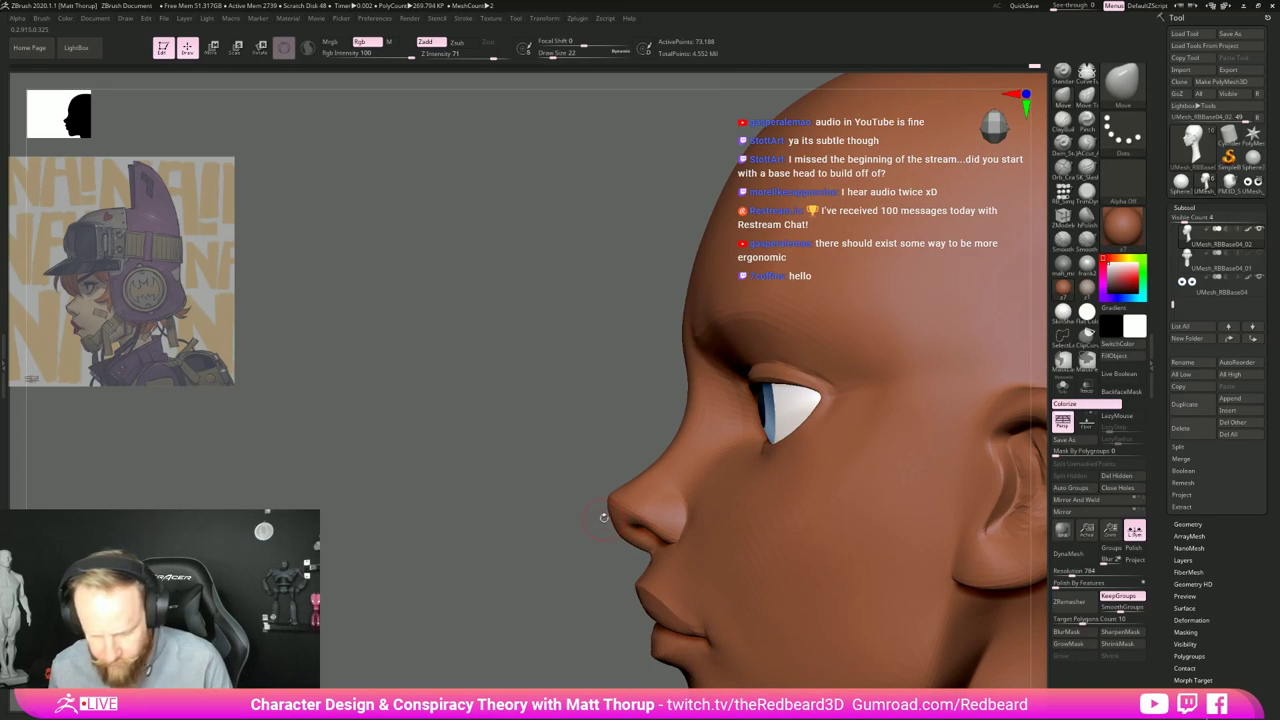
{"action": "key", "text": "bracketright"}
{"action": "right_click_drag", "start_coordinate": [579, 542], "coordinate": [592, 553]}
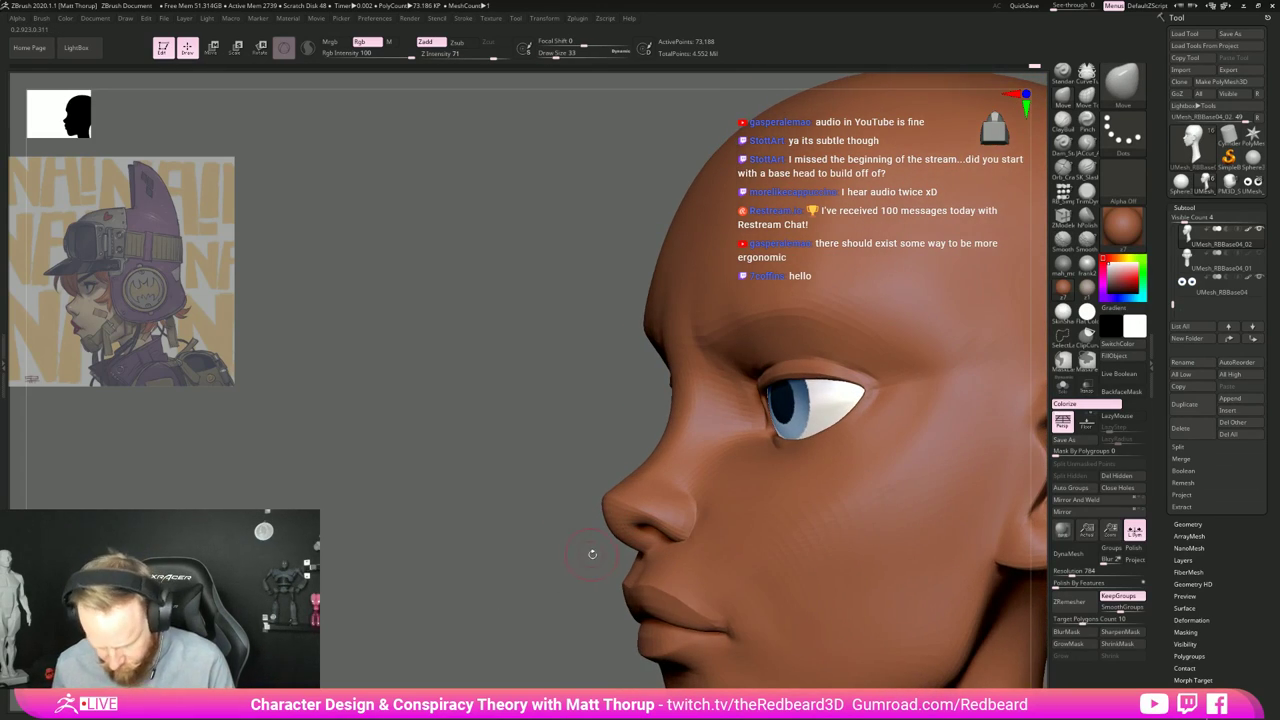
Step: Sharpen the nose tip and nostril edges with the Pinch brush, using draw size 23 and then 14
{"action": "key", "text": "b"}
{"action": "key", "text": "p"}
{"action": "key", "text": "i"}
{"action": "key", "text": "bracketleft"}
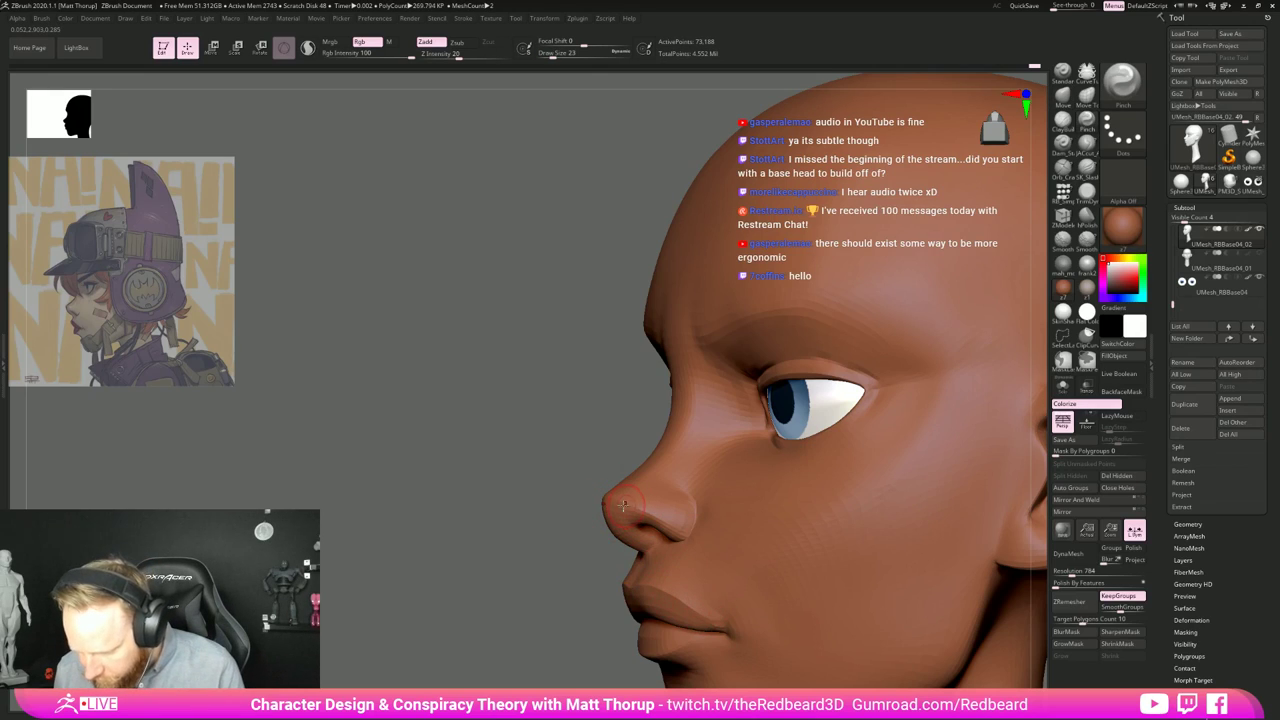
{"action": "right_click_drag", "start_coordinate": [566, 591], "coordinate": [654, 543]}
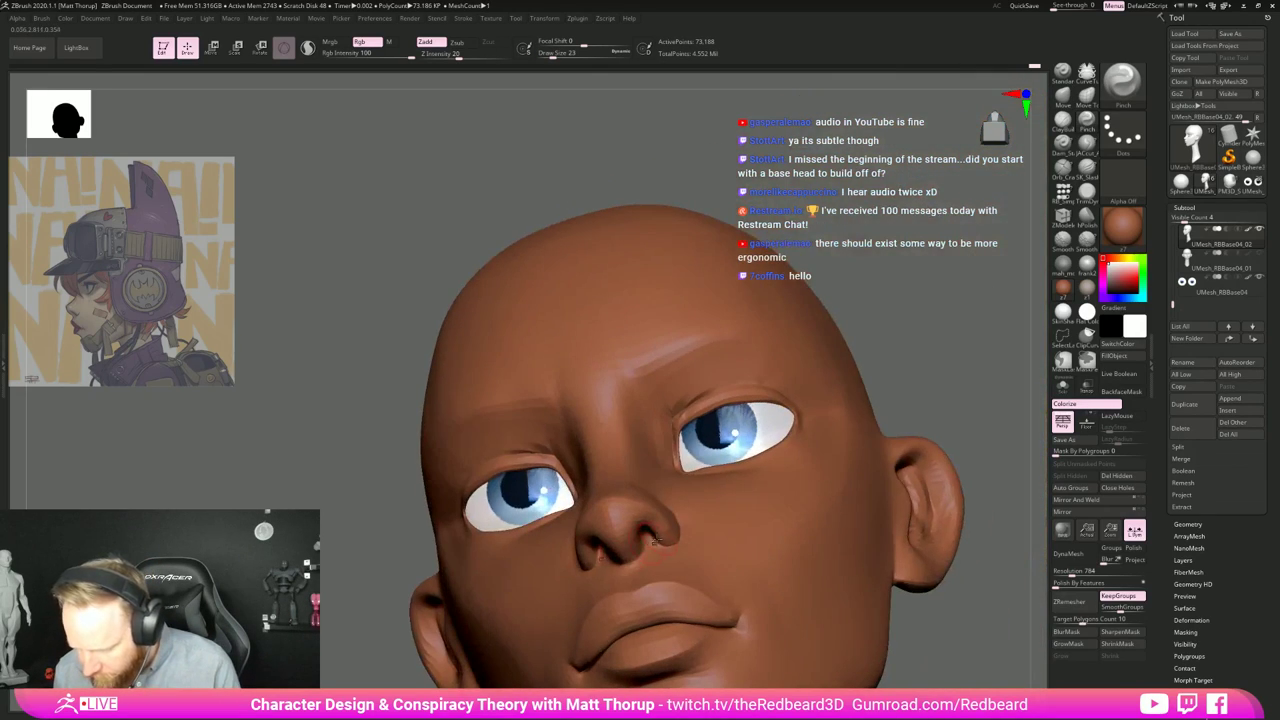
{"action": "key", "text": "bracketleft"}
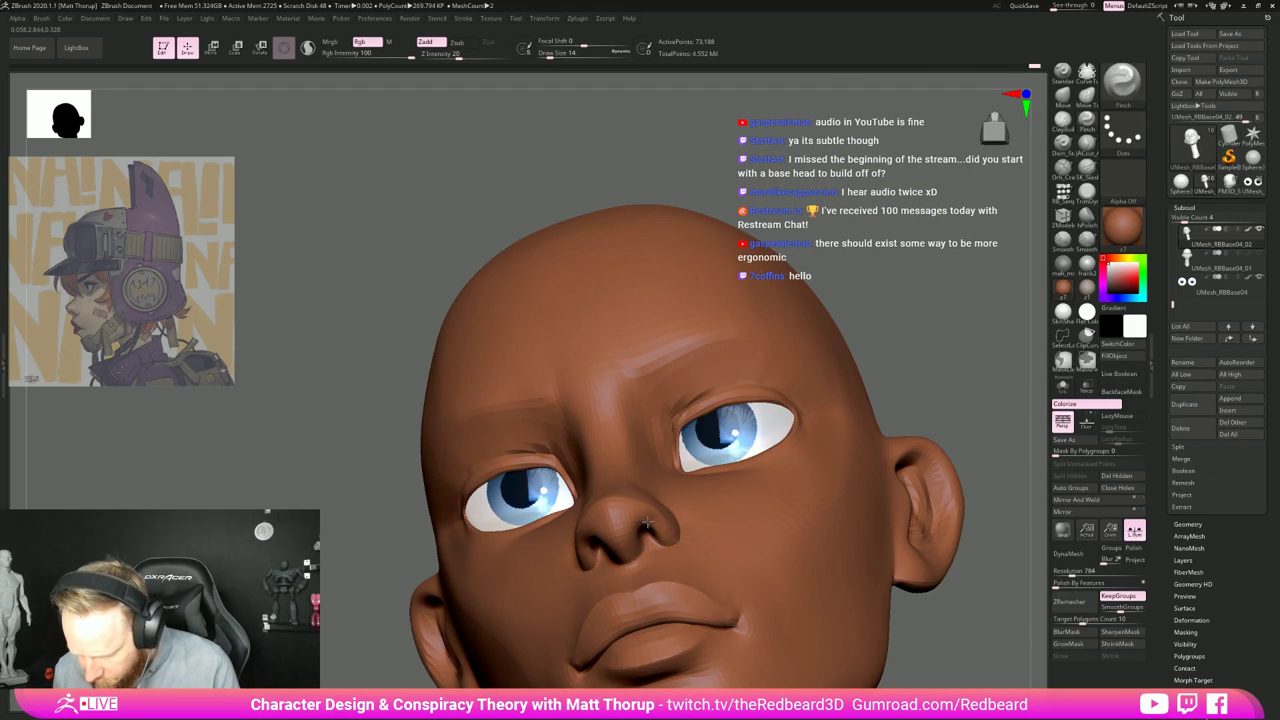
{"action": "right_click_drag", "start_coordinate": [643, 522], "coordinate": [672, 527]}
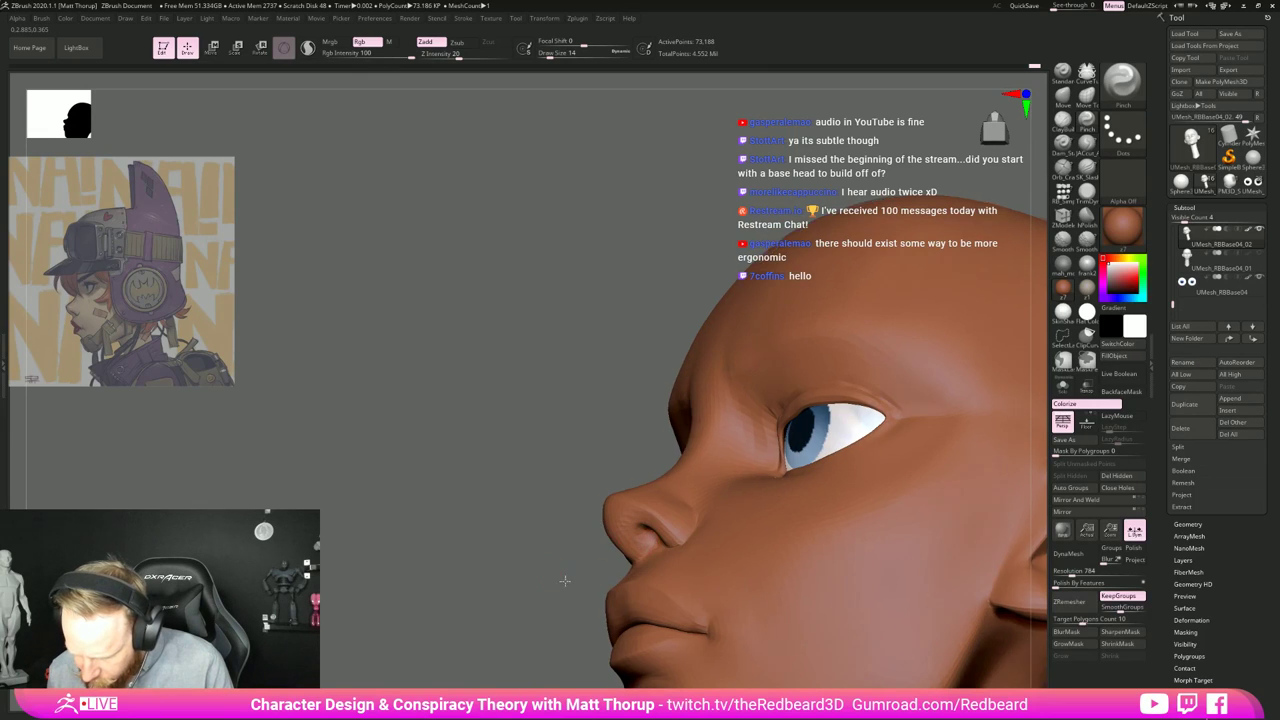
{"action": "mouse_move", "coordinate": [566, 583]}
{"action": "right_mouse_down"}
{"action": "mouse_move", "coordinate": [637, 546]}
{"action": "mouse_move", "coordinate": [846, 341]}
{"action": "mouse_move", "coordinate": [538, 399]}
{"action": "right_mouse_up"}
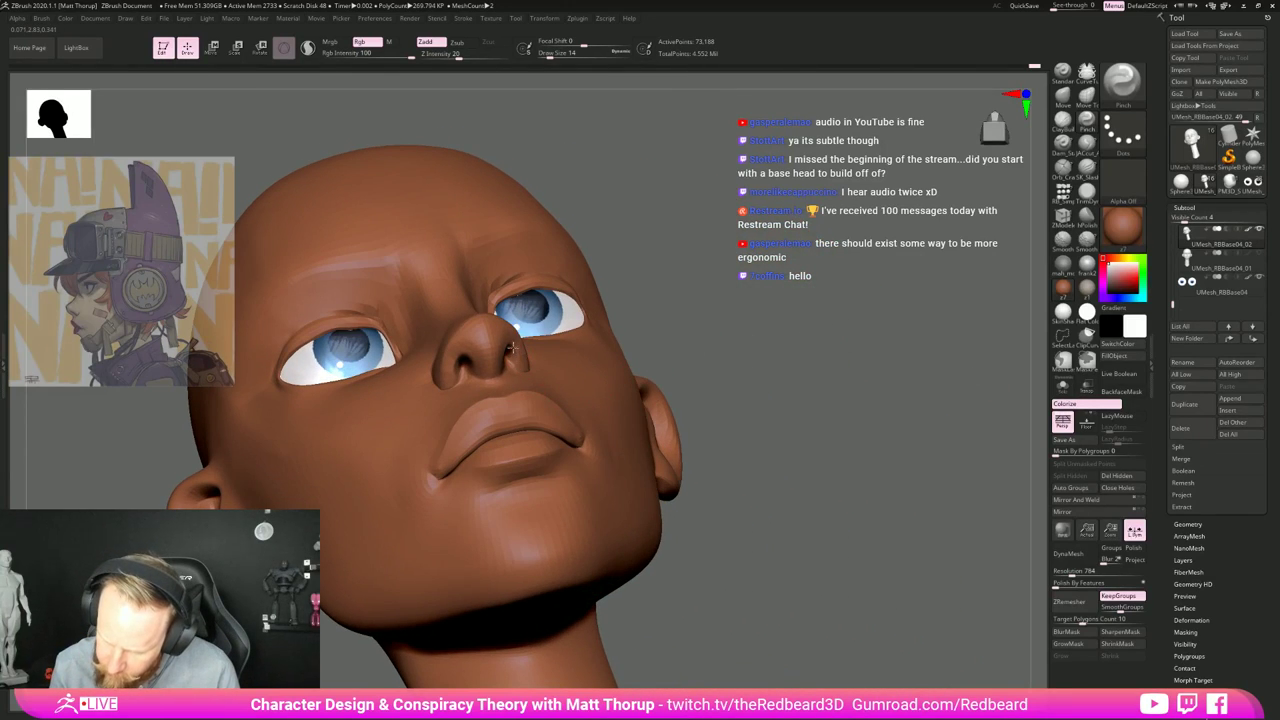
{"action": "mouse_move", "coordinate": [657, 309]}
{"action": "right_mouse_down"}
{"action": "mouse_move", "coordinate": [720, 329]}
{"action": "mouse_move", "coordinate": [823, 334]}
{"action": "right_mouse_up"}
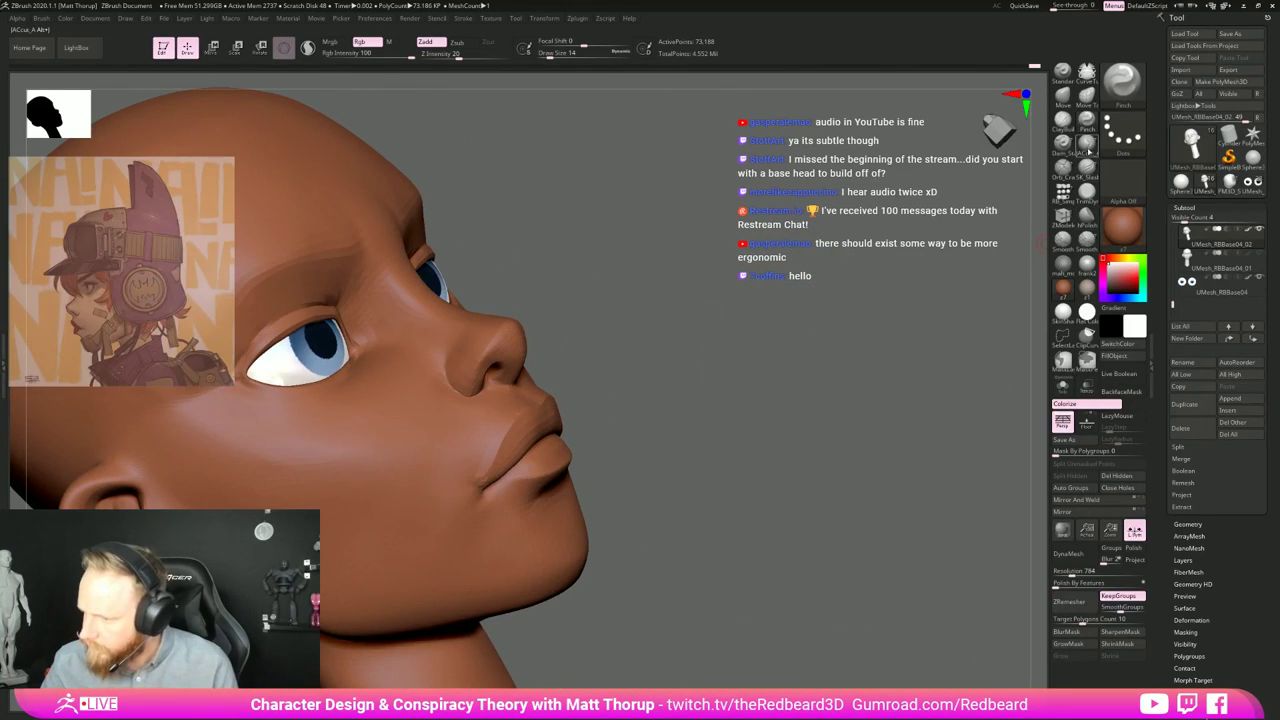
Step: Push the outer nostril wing into shape from a low angle with the Move brush at draw sizes 27 and 37
{"action": "left_click", "coordinate": [1088, 150]}
{"action": "mouse_move", "coordinate": [898, 372]}
{"action": "right_mouse_down"}
{"action": "mouse_move", "coordinate": [685, 405]}
{"action": "mouse_move", "coordinate": [771, 348]}
{"action": "right_mouse_up"}
{"action": "key", "text": "b"}
{"action": "key", "text": "m"}
{"action": "key", "text": "v"}
{"action": "key", "text": "s"}
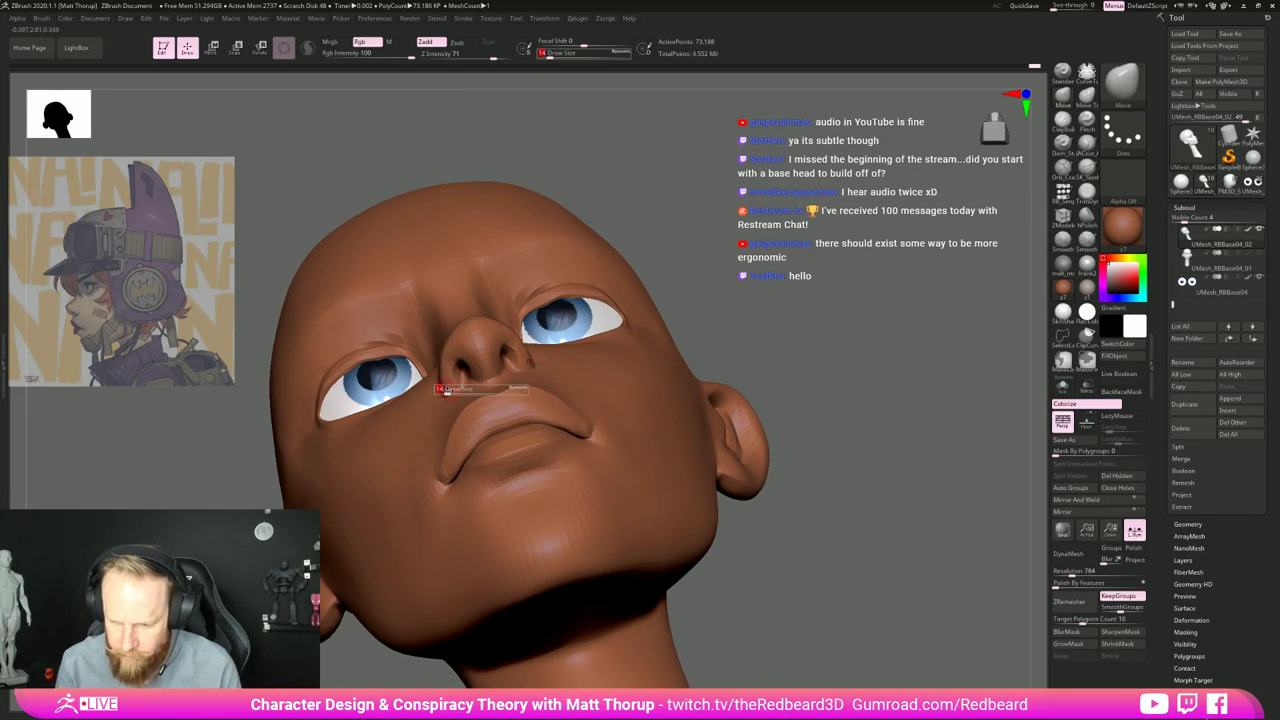
{"action": "left_click", "coordinate": [450, 391]}
{"action": "key", "text": "s"}
{"action": "left_click", "coordinate": [443, 383]}
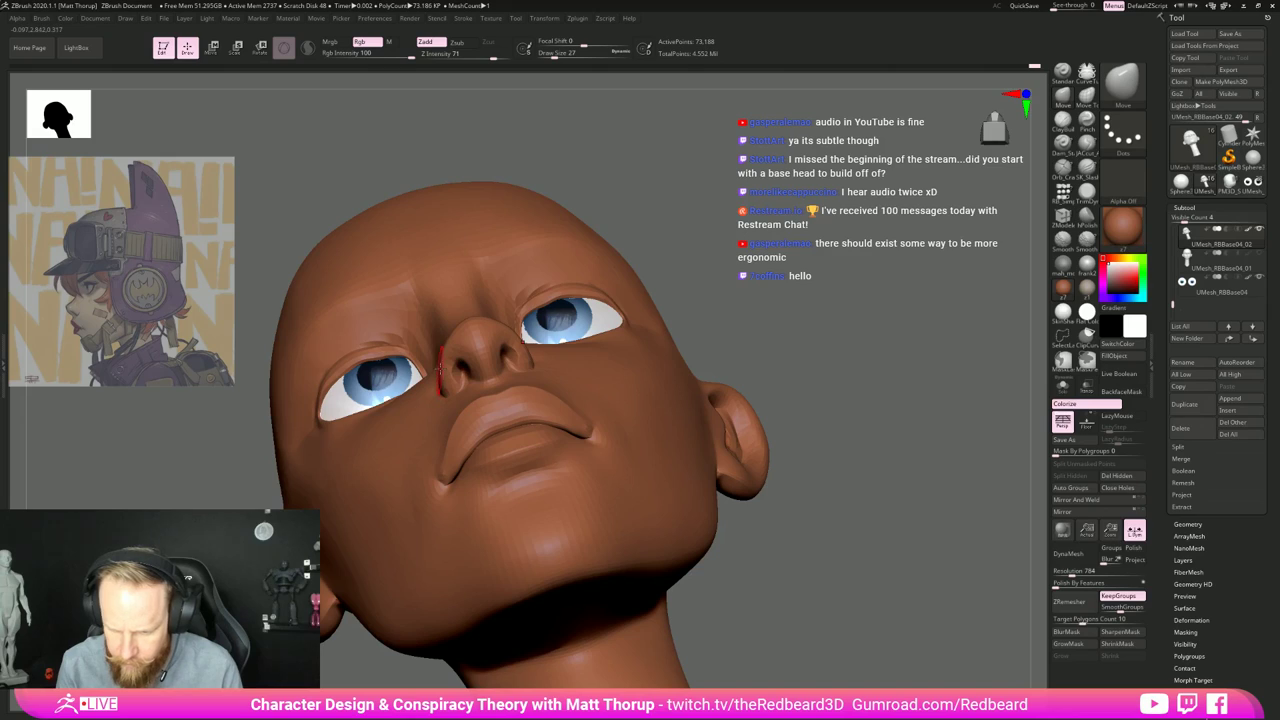
{"action": "right_click_drag", "start_coordinate": [485, 340], "coordinate": [464, 320]}
{"action": "key", "text": "s"}
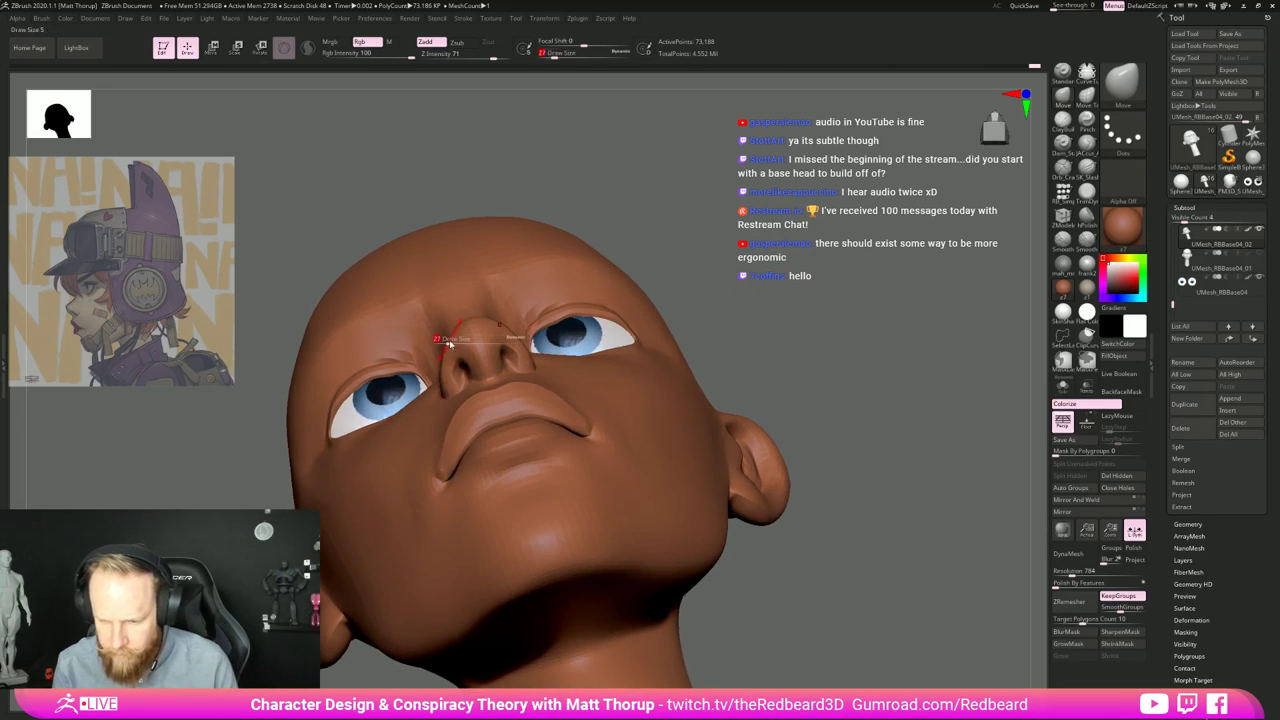
{"action": "left_click", "coordinate": [453, 340]}
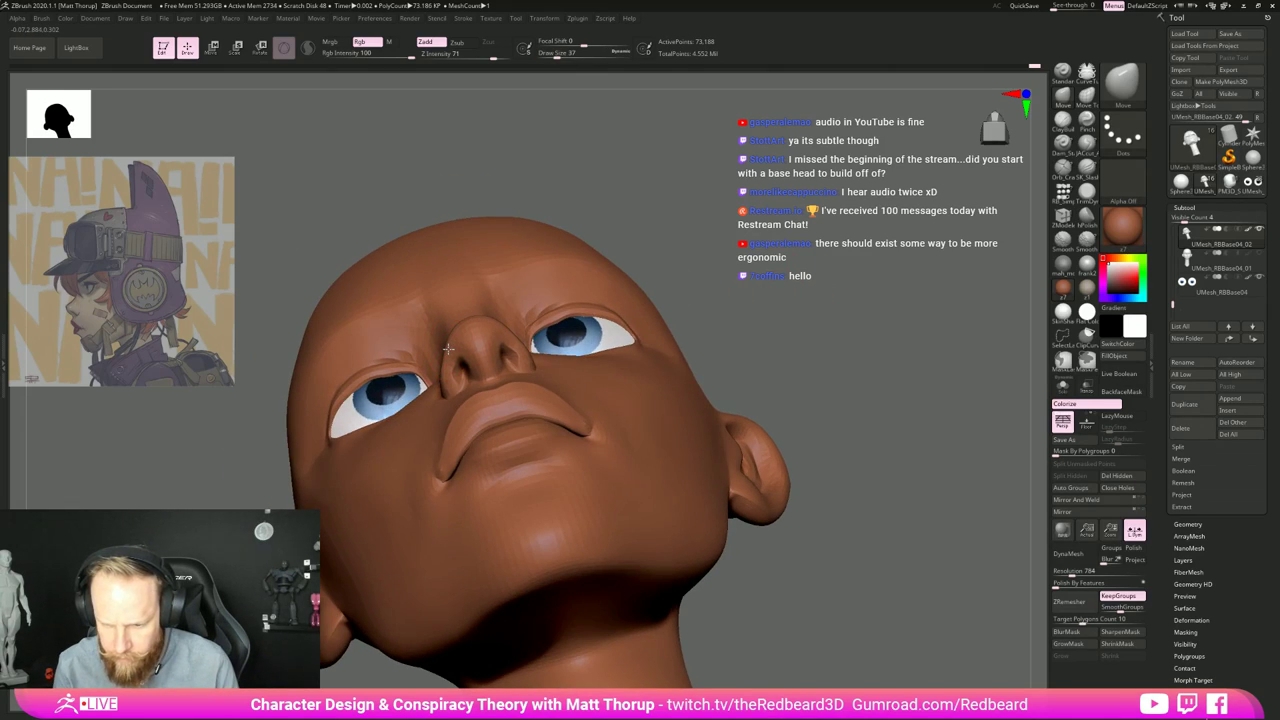
Step: Refine the base of the nostril wing from below with the Move brush, reducing the draw size to 31, 25 and 18
{"action": "key", "text": "bracketleft"}
{"action": "key", "text": "bracketleft"}
{"action": "key", "text": "bracketleft"}
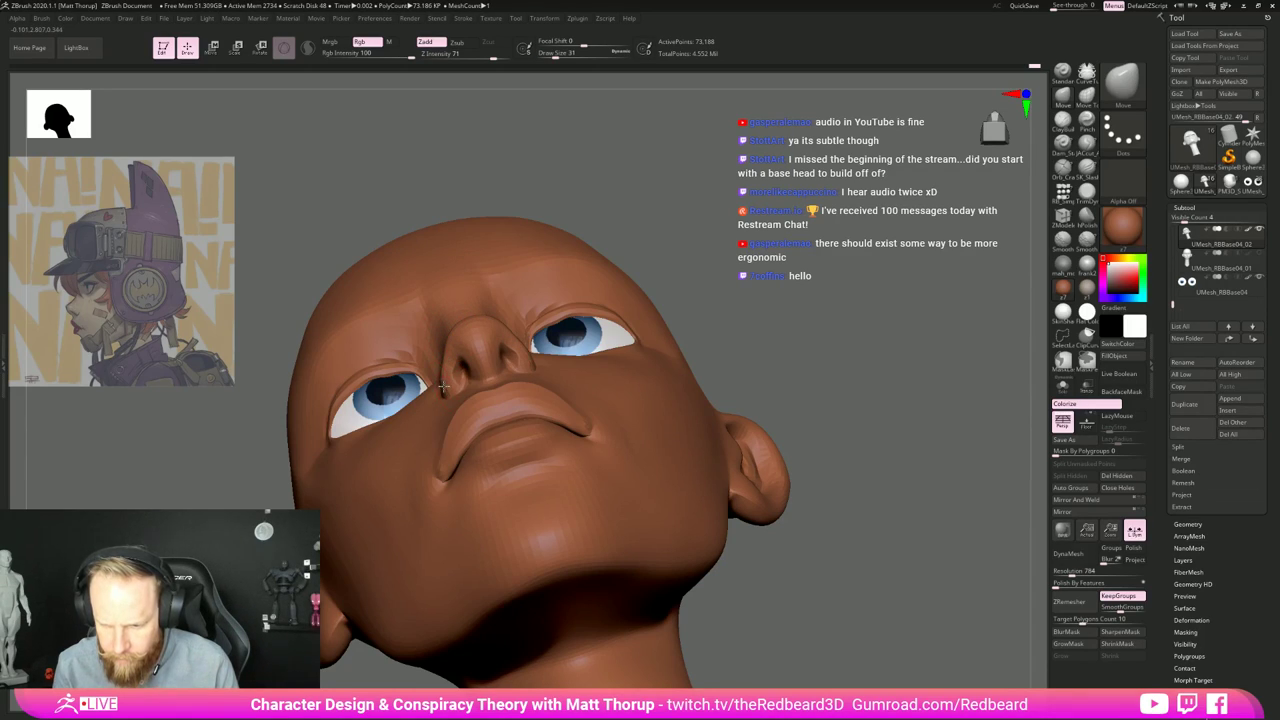
{"action": "key", "text": "bracketleft"}
{"action": "key", "text": "bracketleft"}
{"action": "key", "text": "bracketleft"}
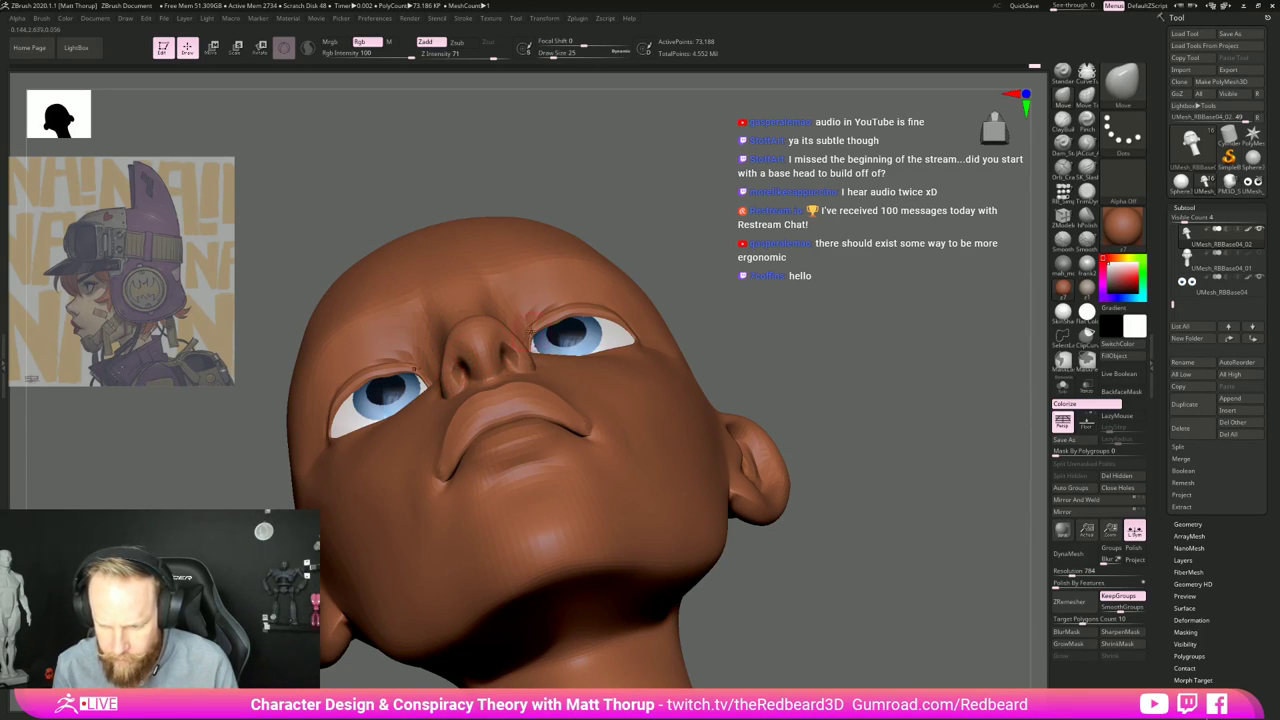
{"action": "key", "text": "bracketleft"}
{"action": "key", "text": "bracketleft"}
{"action": "key", "text": "bracketleft"}
{"action": "left_click_drag", "start_coordinate": [738, 290], "coordinate": [775, 608]}
{"action": "left_click_drag", "start_coordinate": [674, 382], "coordinate": [580, 386]}
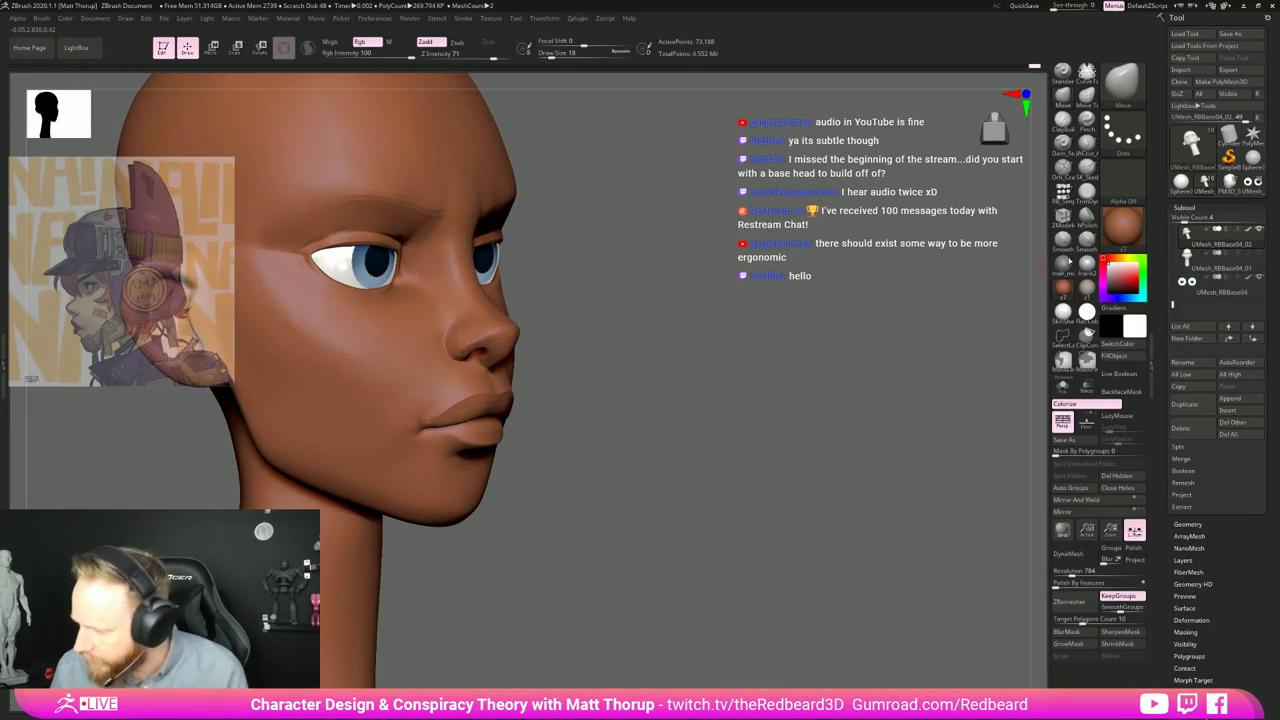
Step: Carve the area between the nose and upper lip from the front at draw size 23, then smooth it
{"action": "left_click", "coordinate": [1087, 146]}
{"action": "left_click_drag", "start_coordinate": [745, 430], "coordinate": [928, 446], "text": "alt"}
{"action": "left_click_drag", "start_coordinate": [928, 446], "coordinate": [735, 444]}
{"action": "key", "text": "s"}
{"action": "key", "text": "s"}
{"action": "left_click_drag", "start_coordinate": [657, 383], "coordinate": [678, 391]}
{"action": "left_click_drag", "start_coordinate": [772, 397], "coordinate": [800, 414], "text": "shift"}
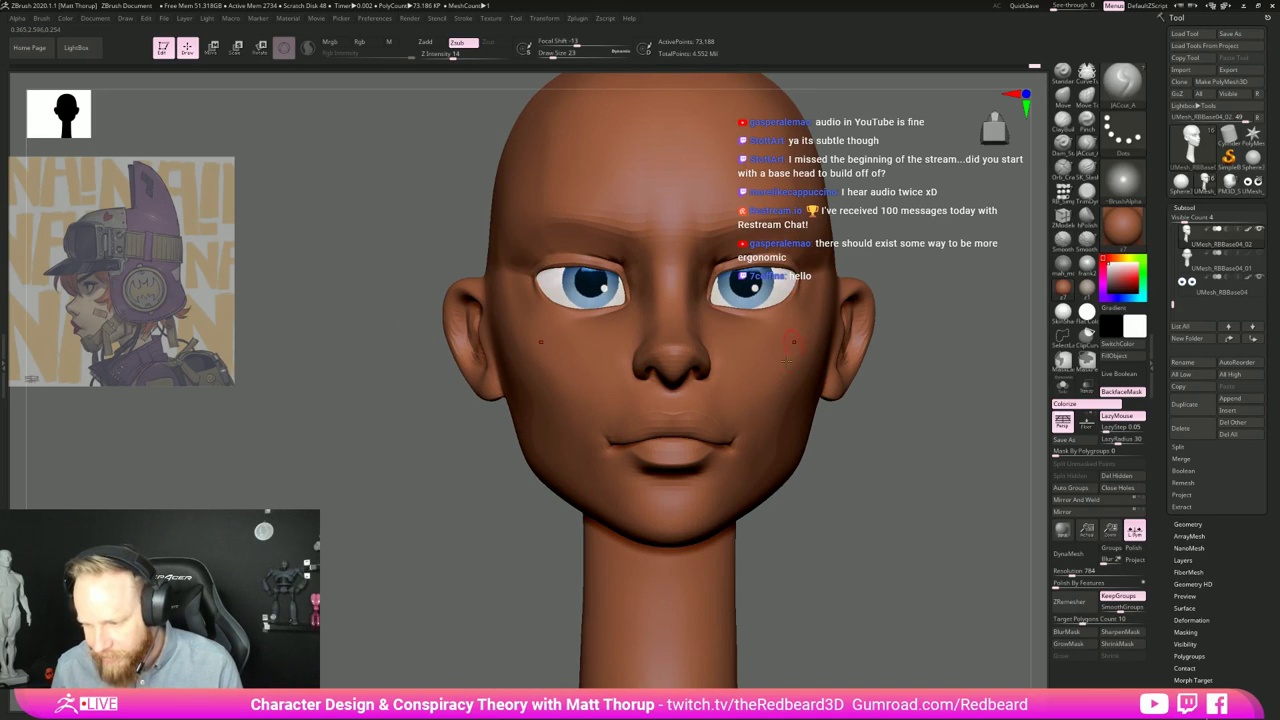
Step: Refine the upper lip edge and the corner of the mouth from the side with the carving brush at draw size 31
{"action": "left_click_drag", "start_coordinate": [895, 520], "coordinate": [909, 507]}
{"action": "left_click_drag", "start_coordinate": [890, 435], "coordinate": [901, 471], "text": "shift"}
{"action": "left_click_drag", "start_coordinate": [798, 468], "coordinate": [817, 471]}
{"action": "key", "text": "bracketright"}
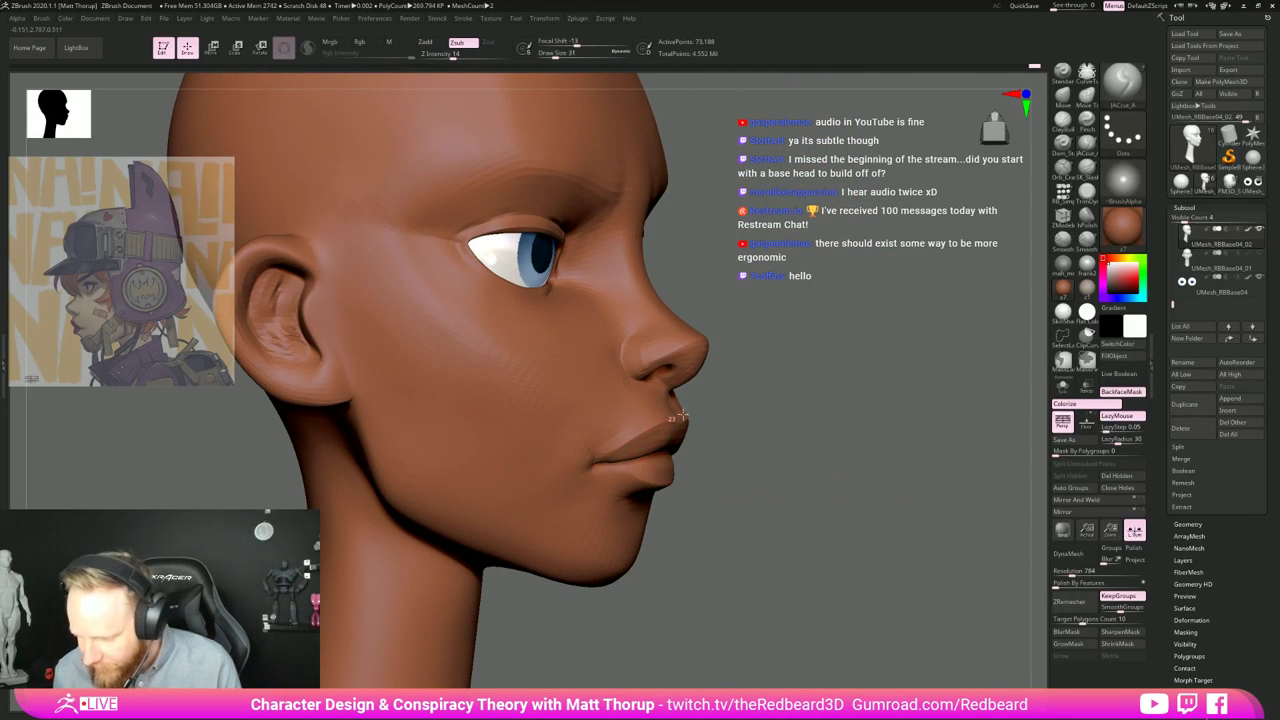
{"action": "left_click_drag", "start_coordinate": [749, 437], "coordinate": [728, 443]}
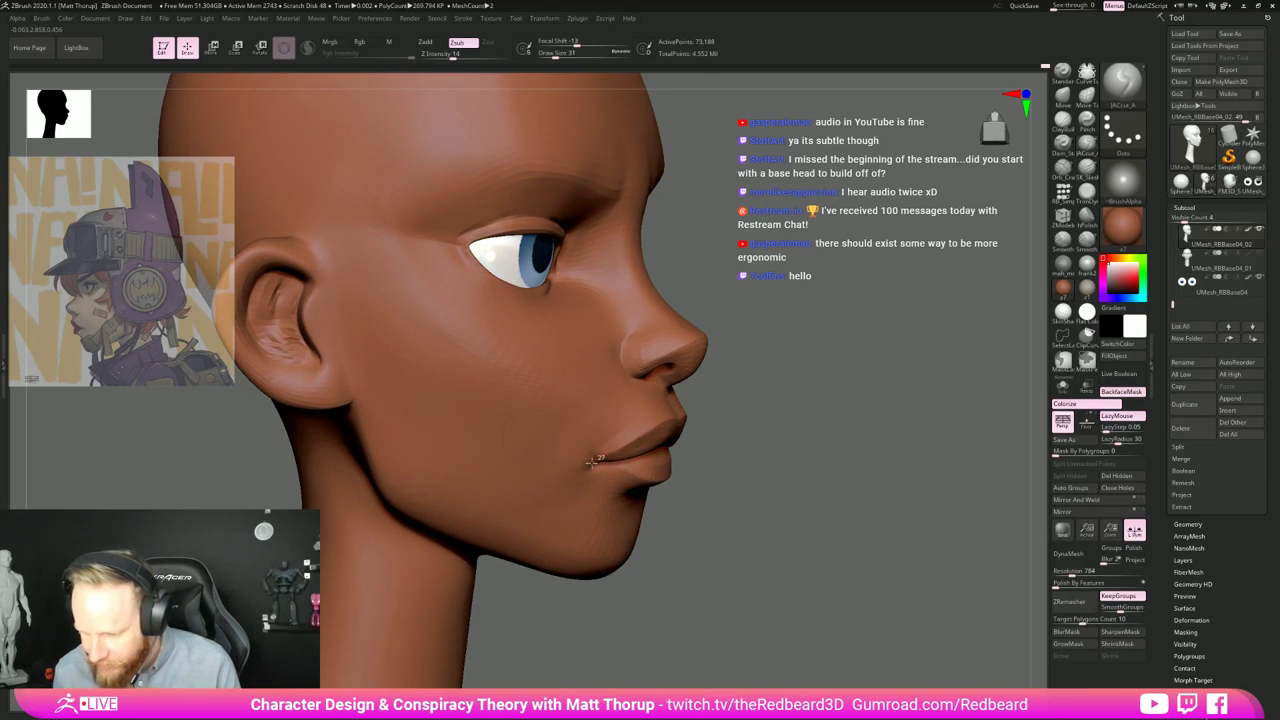
{"action": "left_click_drag", "start_coordinate": [591, 462], "coordinate": [586, 467]}
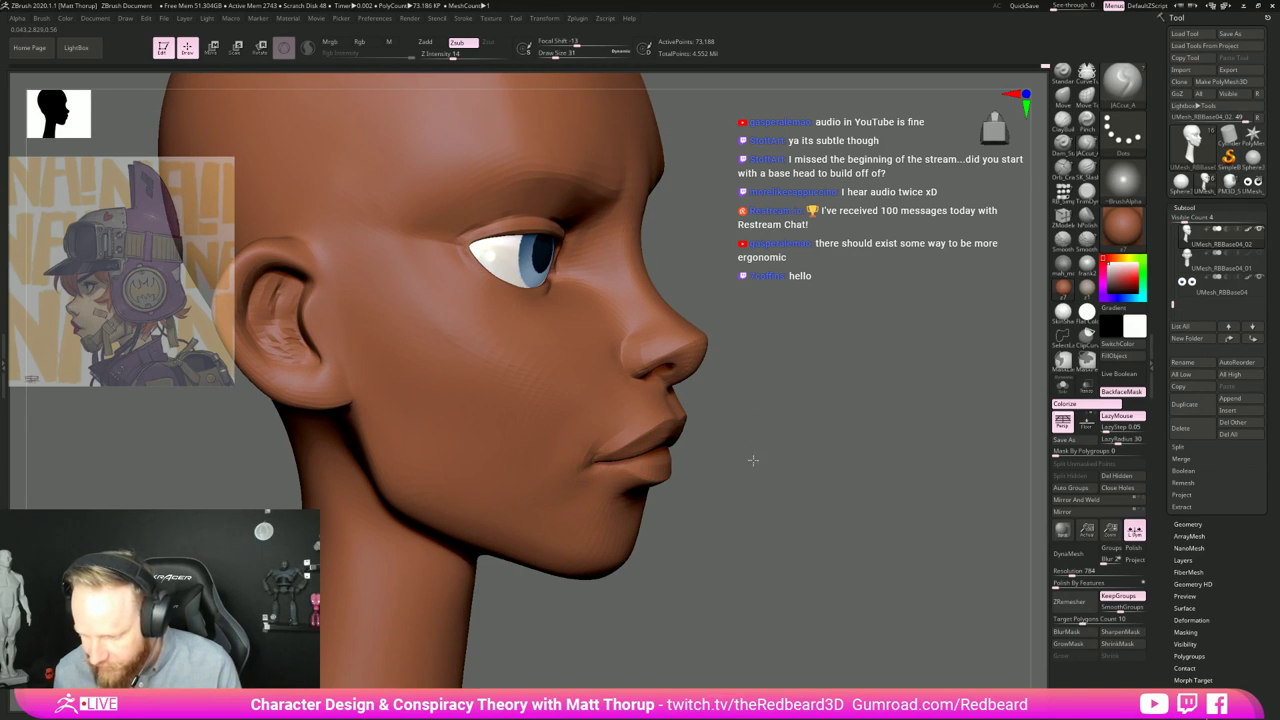
Step: Build up the upper lip with the ClayBuildup brush at draw size 20, smooth it, and check the head in profile and from the front
{"action": "left_click_drag", "start_coordinate": [753, 460], "coordinate": [640, 468]}
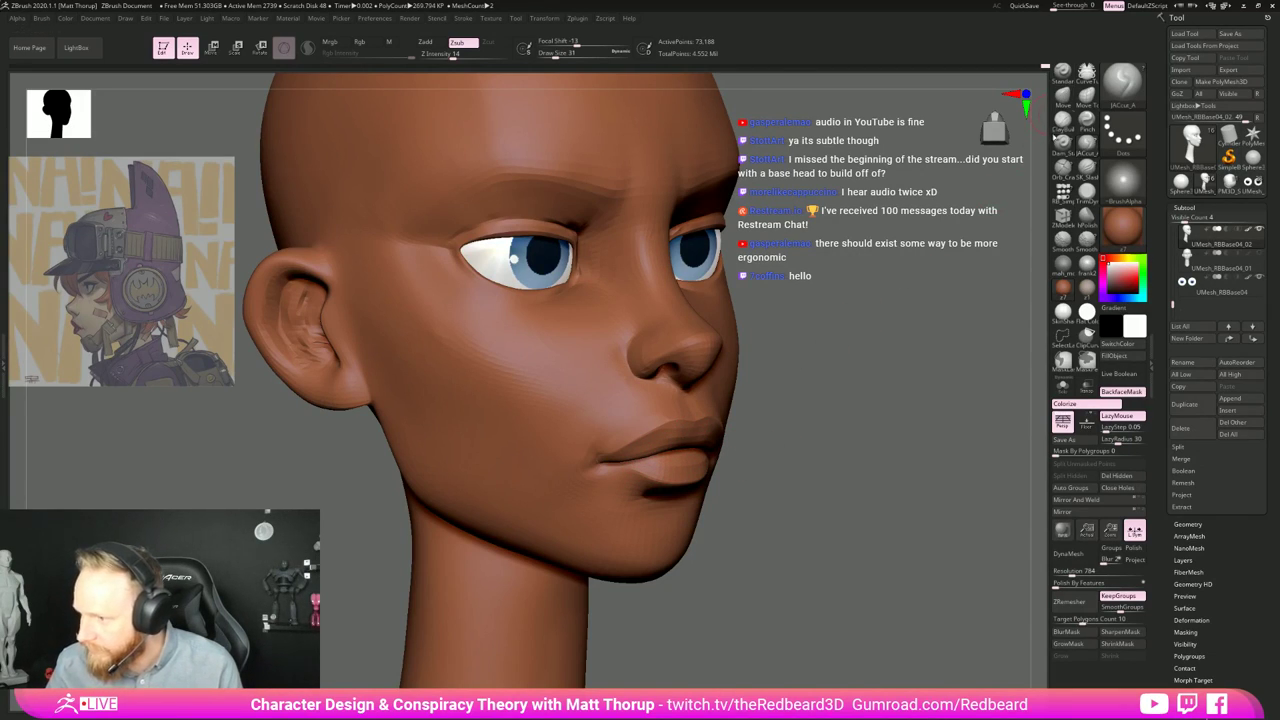
{"action": "key", "text": "b"}
{"action": "key", "text": "c"}
{"action": "key", "text": "b"}
{"action": "key", "text": "s"}
{"action": "left_click", "coordinate": [673, 439]}
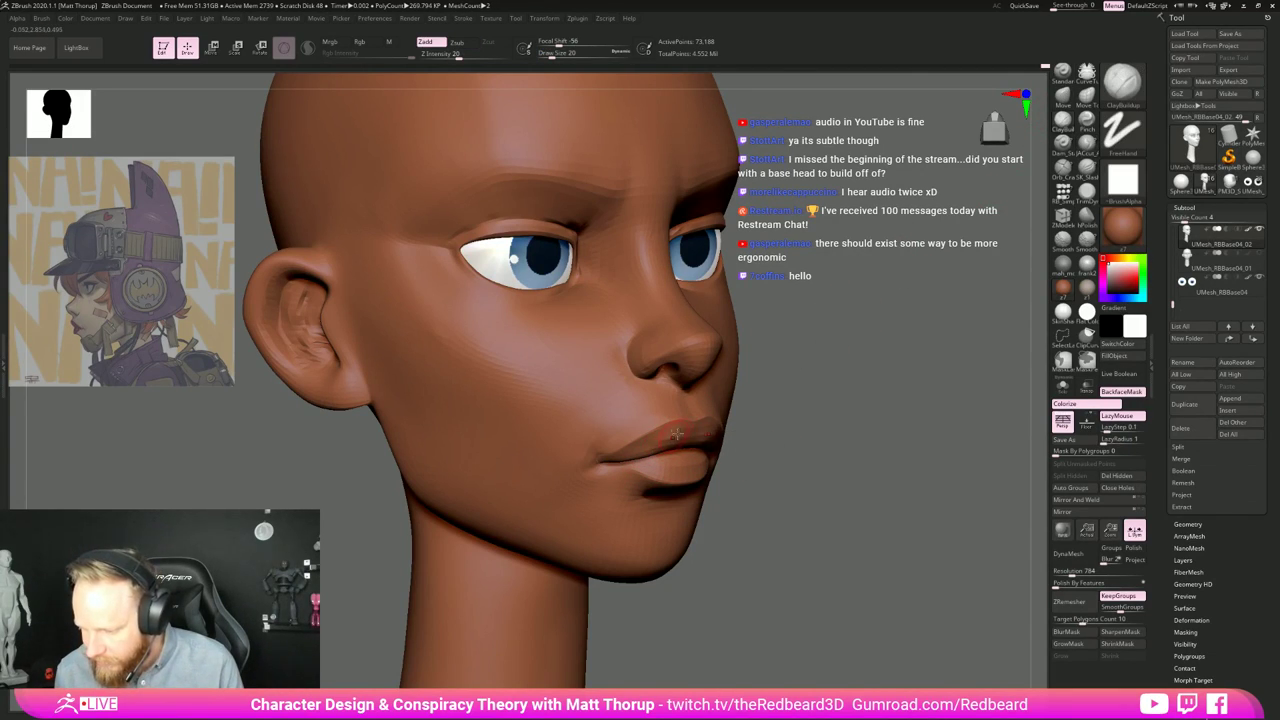
{"action": "key", "text": "shift"}
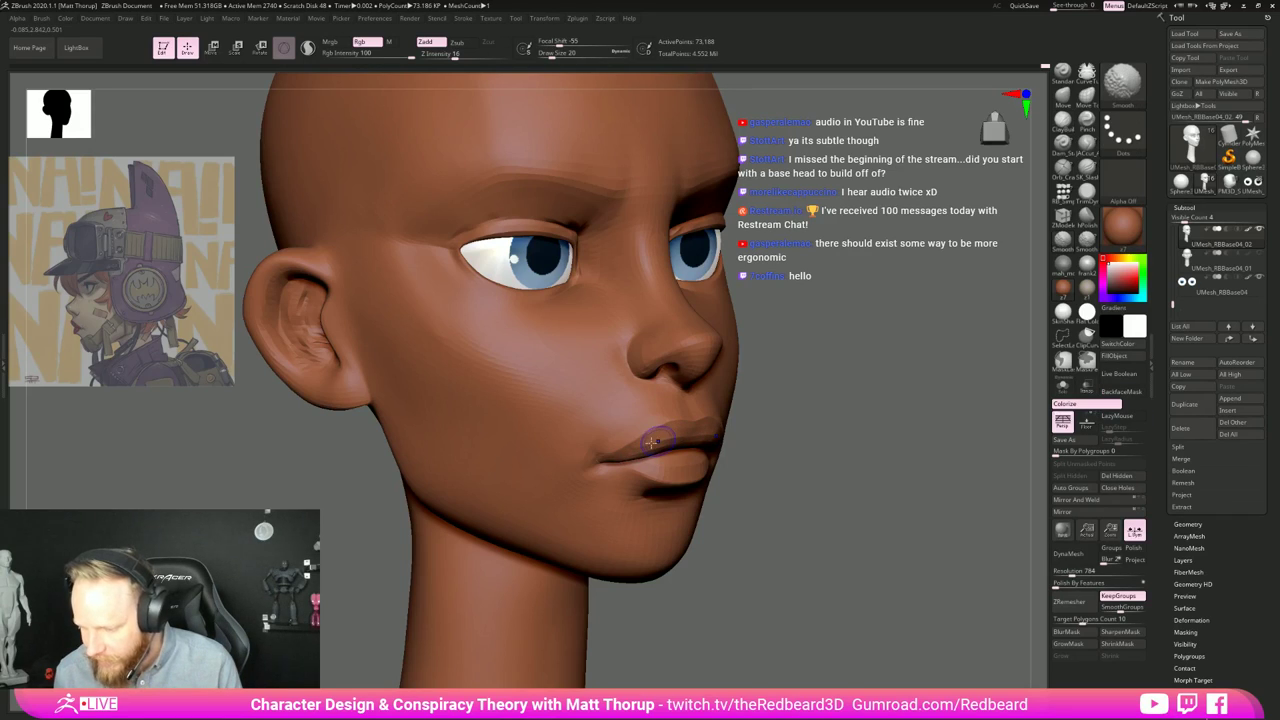
{"action": "right_click_drag", "start_coordinate": [648, 446], "coordinate": [679, 440]}
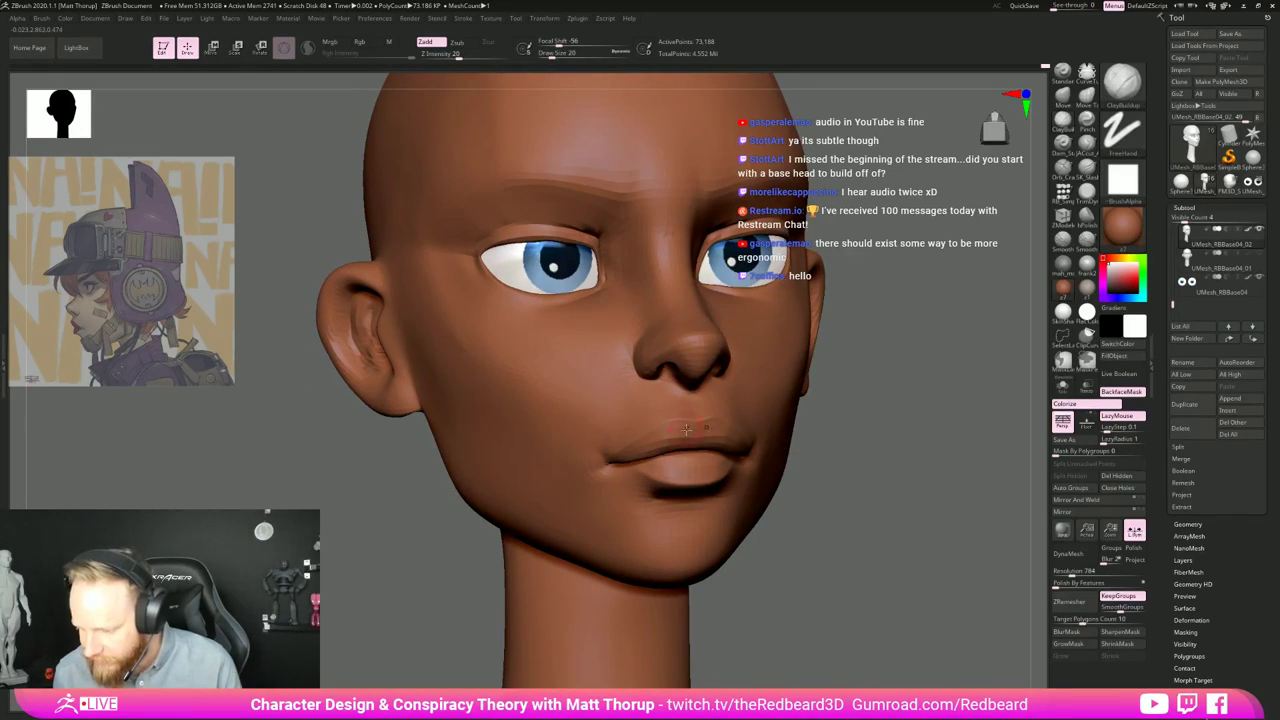
{"action": "key", "text": "shift"}
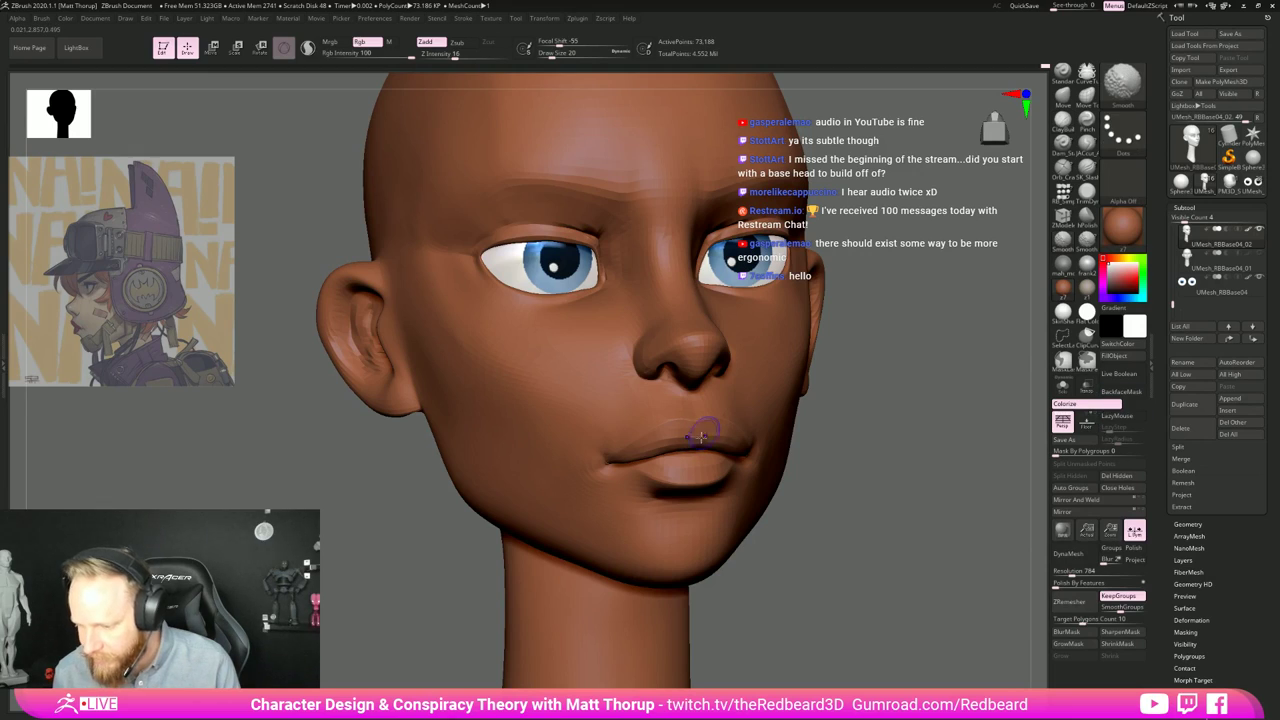
{"action": "left_click_drag", "start_coordinate": [653, 446], "coordinate": [686, 428], "text": "shift"}
{"action": "mouse_move", "coordinate": [744, 453]}
{"action": "right_mouse_down"}
{"action": "mouse_move", "coordinate": [957, 480]}
{"action": "mouse_move", "coordinate": [760, 477]}
{"action": "right_mouse_up"}
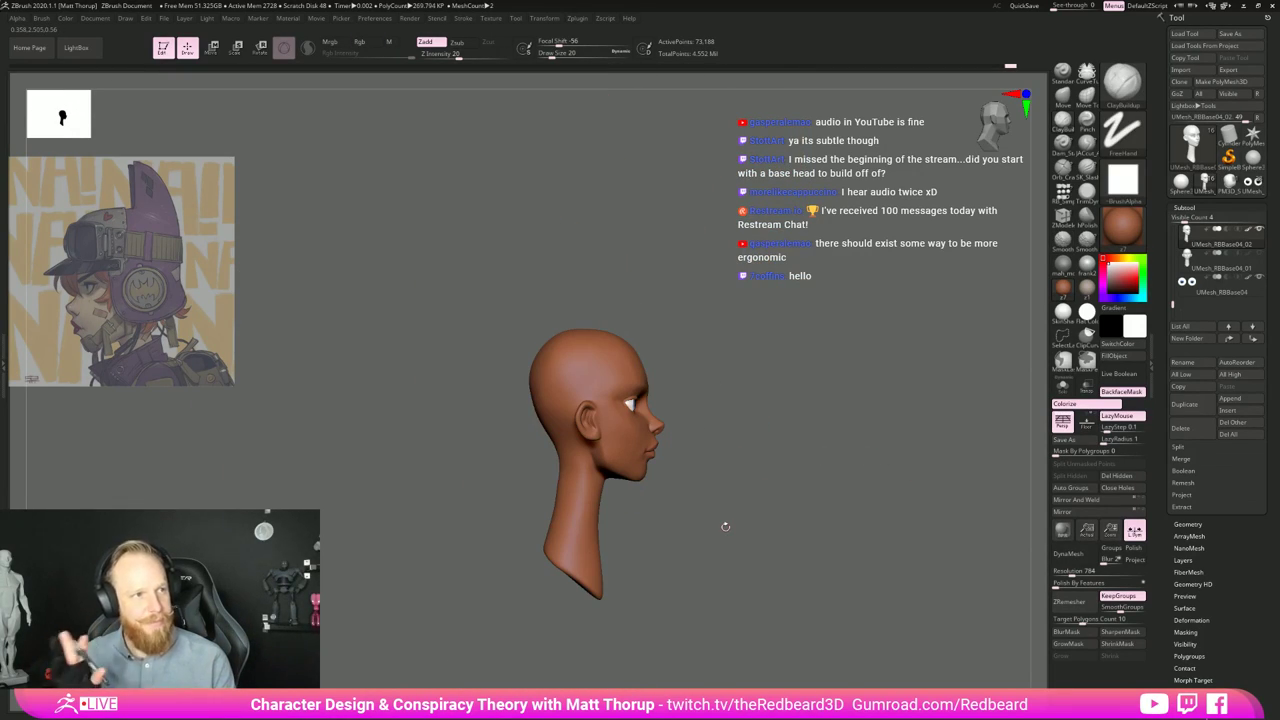
{"action": "right_click_drag", "start_coordinate": [725, 526], "coordinate": [767, 466]}
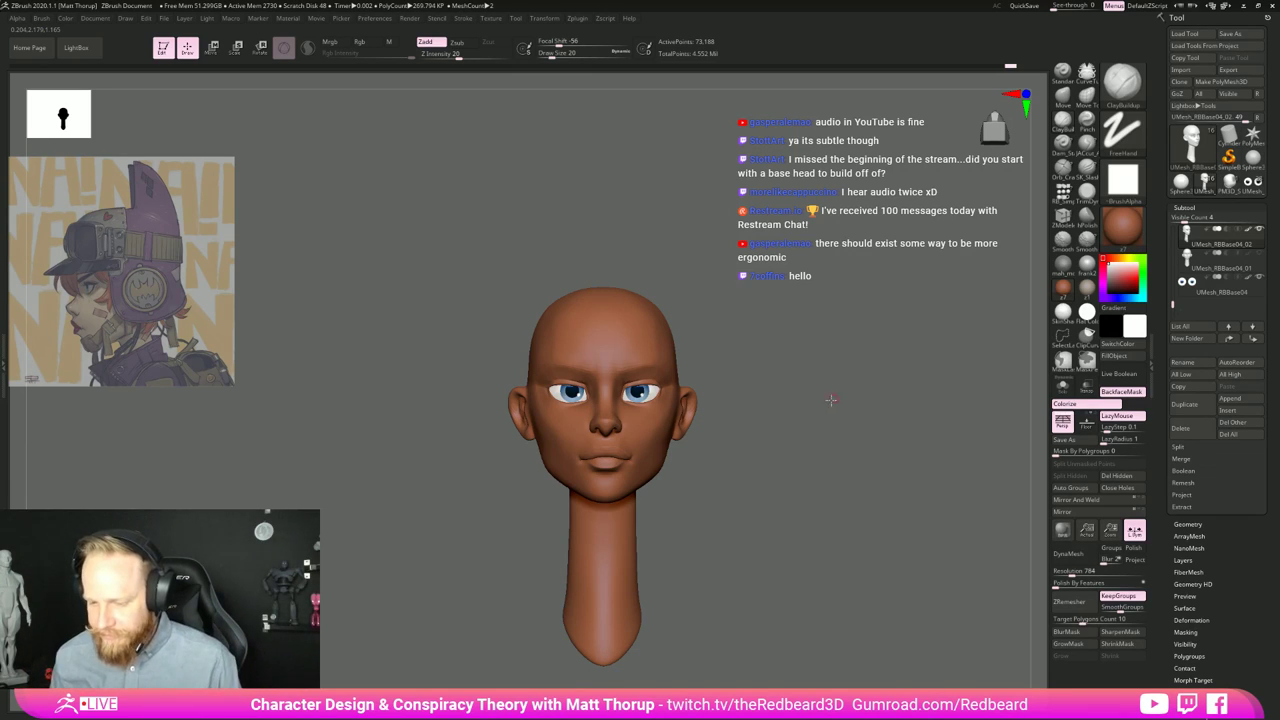
Step: Select the eyes subtool UMesh_RBBase04 and duplicate it as the base for the eyebrow geometry
{"action": "left_click_drag", "start_coordinate": [831, 400], "coordinate": [814, 410]}
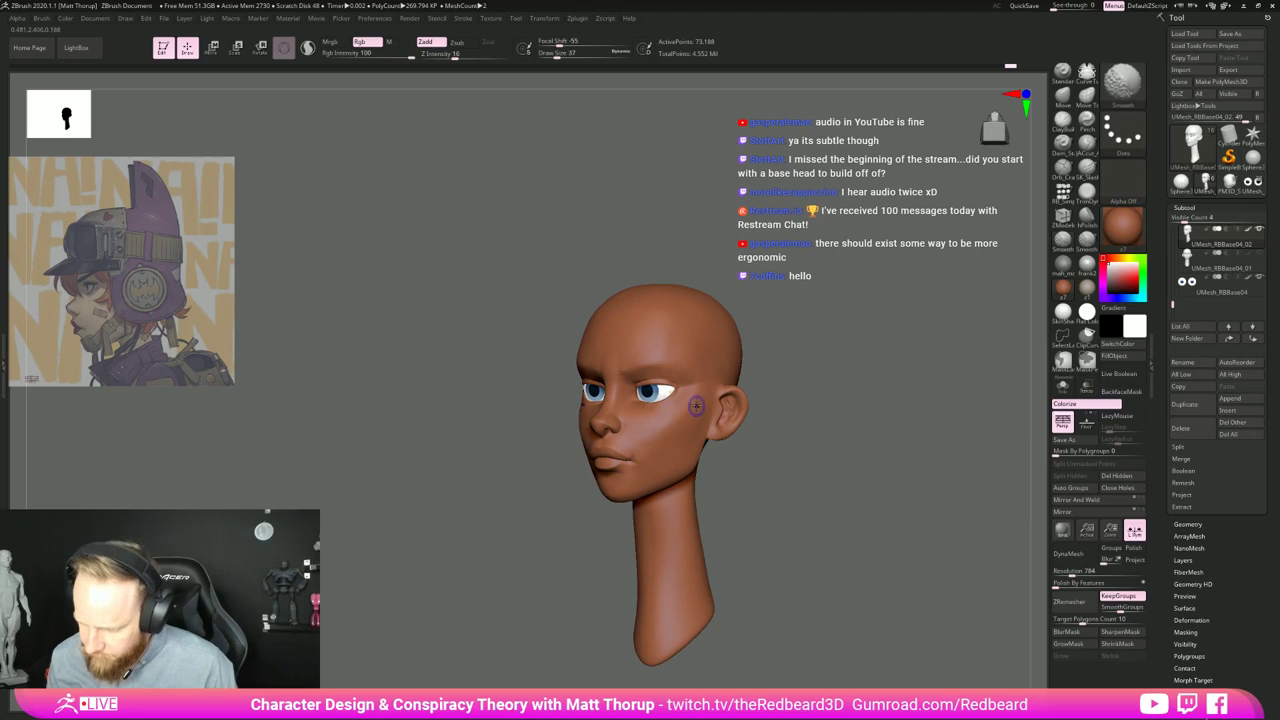
{"action": "mouse_move", "coordinate": [700, 422]}
{"action": "left_mouse_down"}
{"action": "mouse_move", "coordinate": [791, 466]}
{"action": "mouse_move", "coordinate": [543, 546]}
{"action": "mouse_move", "coordinate": [503, 577]}
{"action": "mouse_move", "coordinate": [520, 588]}
{"action": "left_mouse_up"}
{"action": "mouse_move", "coordinate": [518, 594]}
{"action": "left_mouse_down"}
{"action": "mouse_move", "coordinate": [606, 630]}
{"action": "mouse_move", "coordinate": [803, 543]}
{"action": "mouse_move", "coordinate": [725, 581]}
{"action": "mouse_move", "coordinate": [824, 578]}
{"action": "left_mouse_up"}
{"action": "key", "text": "shift"}
{"action": "left_click", "coordinate": [626, 465], "text": "alt"}
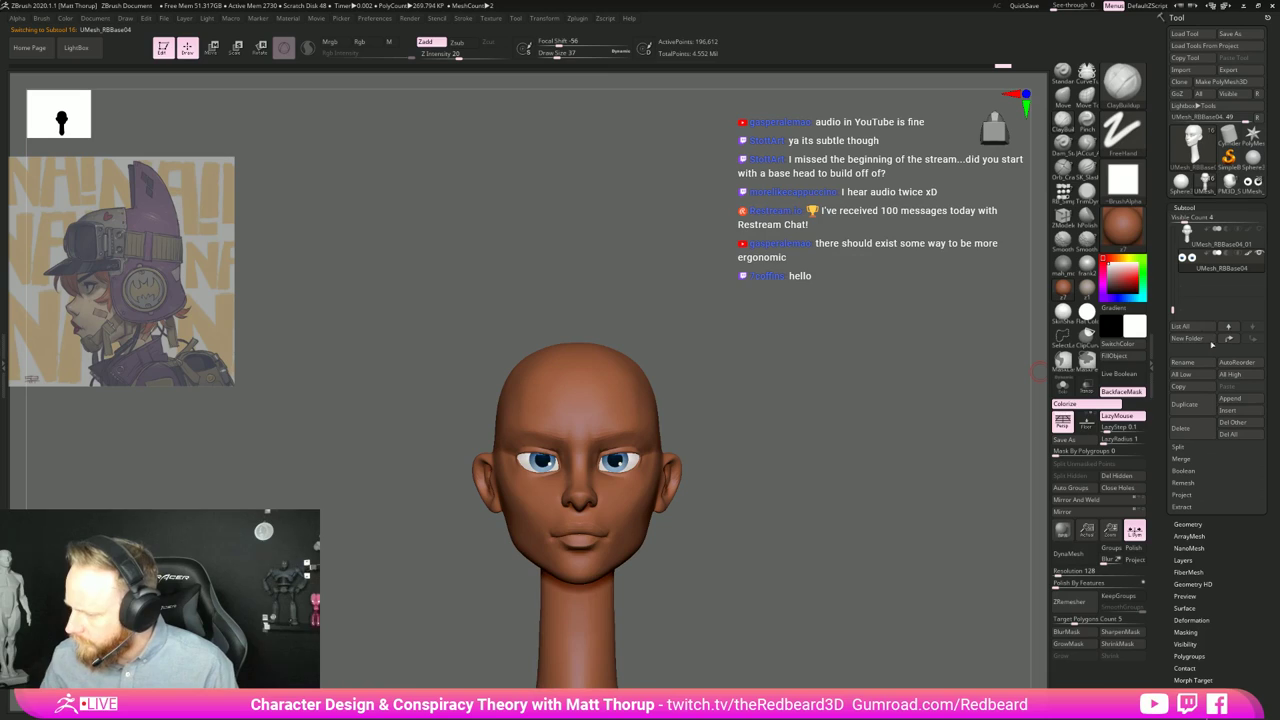
{"action": "left_click", "coordinate": [1196, 405]}
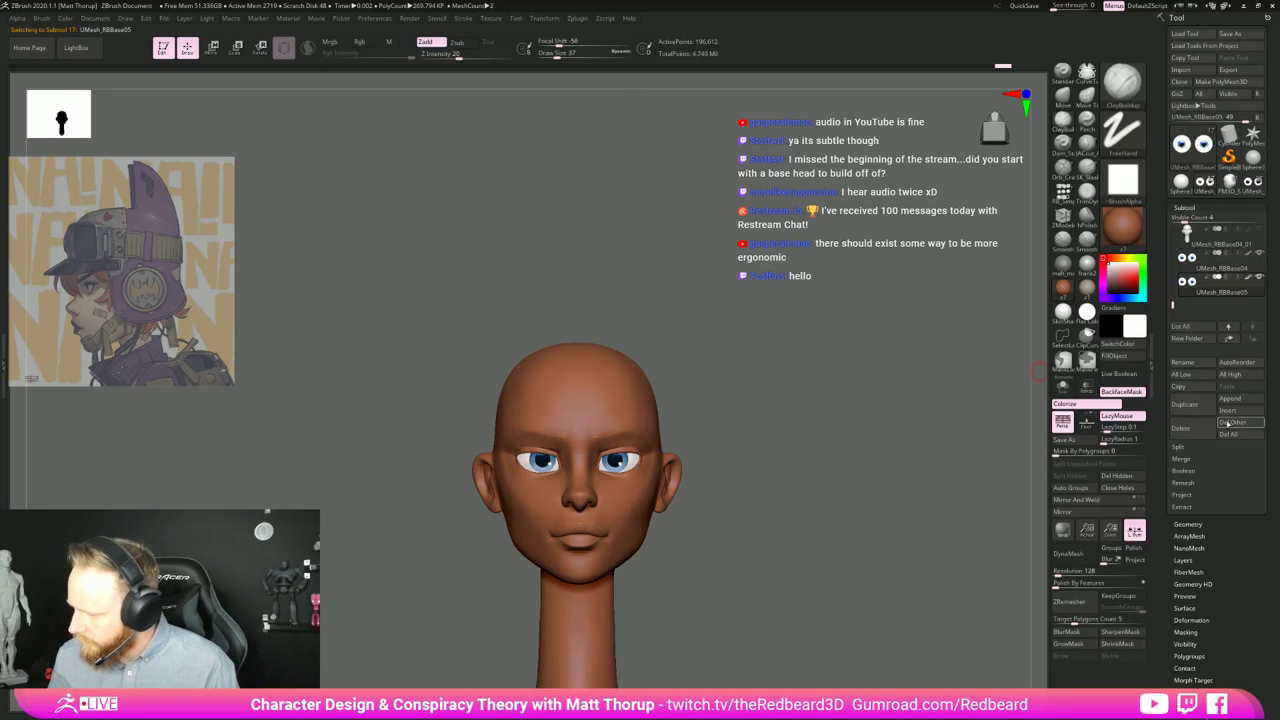
{"action": "left_click", "coordinate": [1188, 524]}
{"action": "left_click", "coordinate": [1198, 258]}
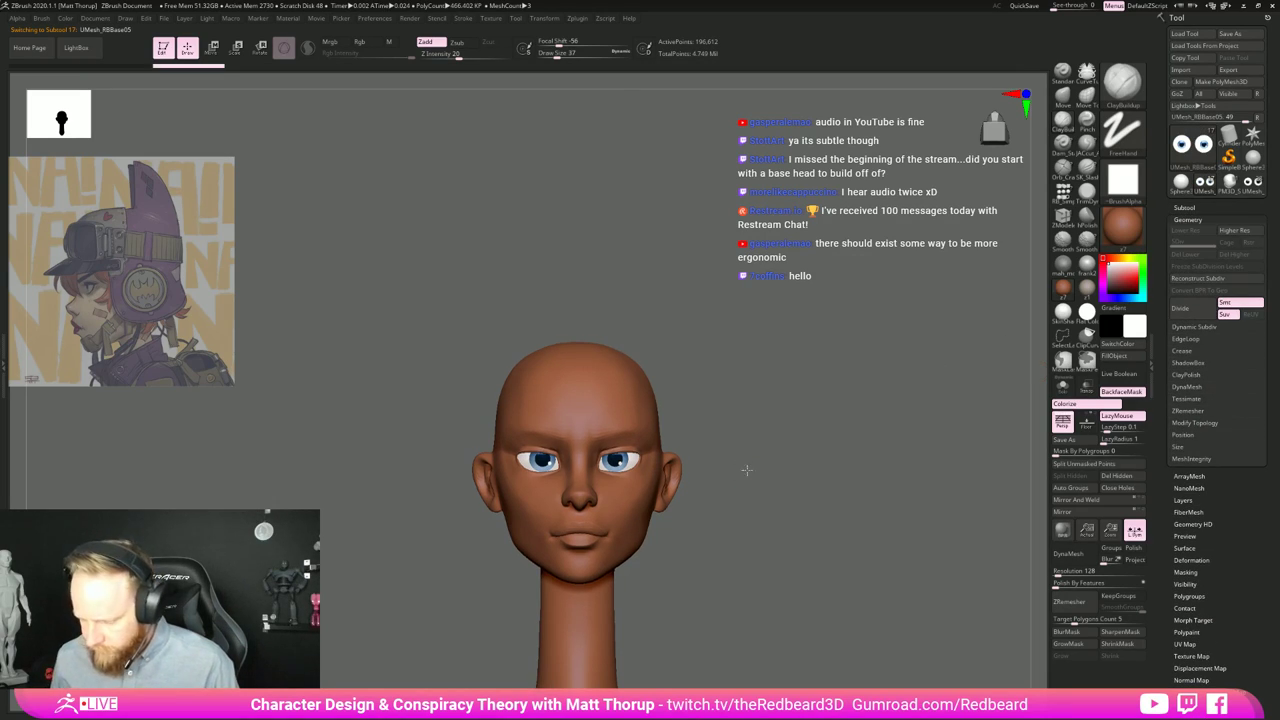
Step: Draw the lower and upper edge curves of the eyebrow on the brow ridge with the Topology brush
{"action": "left_click_drag", "start_coordinate": [748, 468], "coordinate": [818, 482], "text": "alt"}
{"action": "key", "text": "b"}
{"action": "key", "text": "t"}
{"action": "key", "text": "o"}
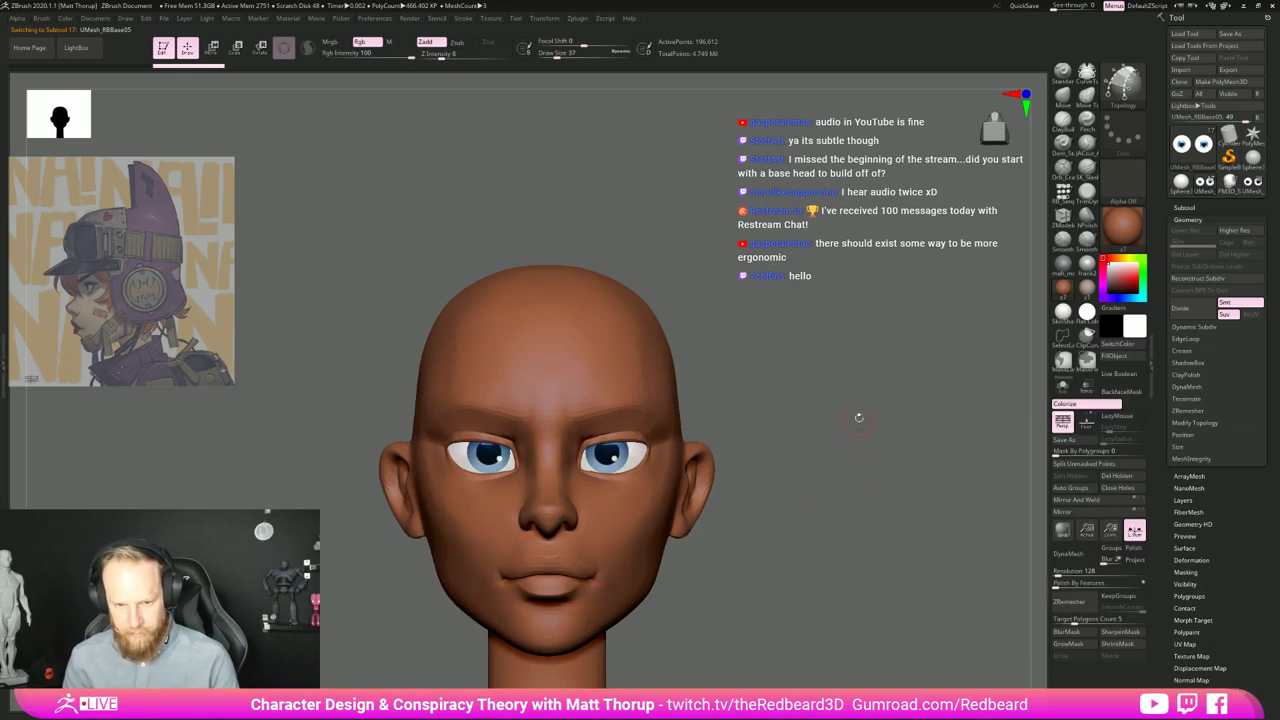
{"action": "left_click_drag", "start_coordinate": [834, 409], "coordinate": [668, 416], "text": "alt"}
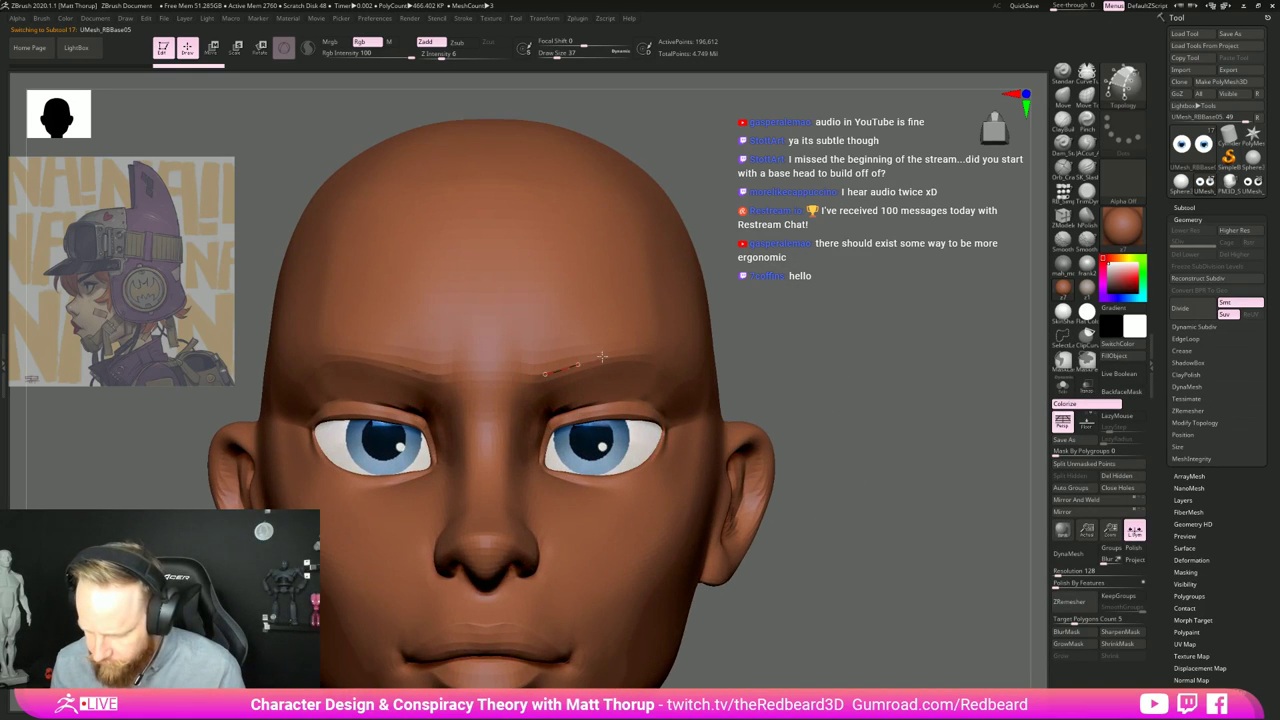
{"action": "left_click_drag", "start_coordinate": [602, 356], "coordinate": [674, 341]}
{"action": "mouse_move", "coordinate": [788, 343]}
{"action": "left_mouse_down"}
{"action": "mouse_move", "coordinate": [642, 345]}
{"action": "mouse_move", "coordinate": [709, 364]}
{"action": "left_mouse_up"}
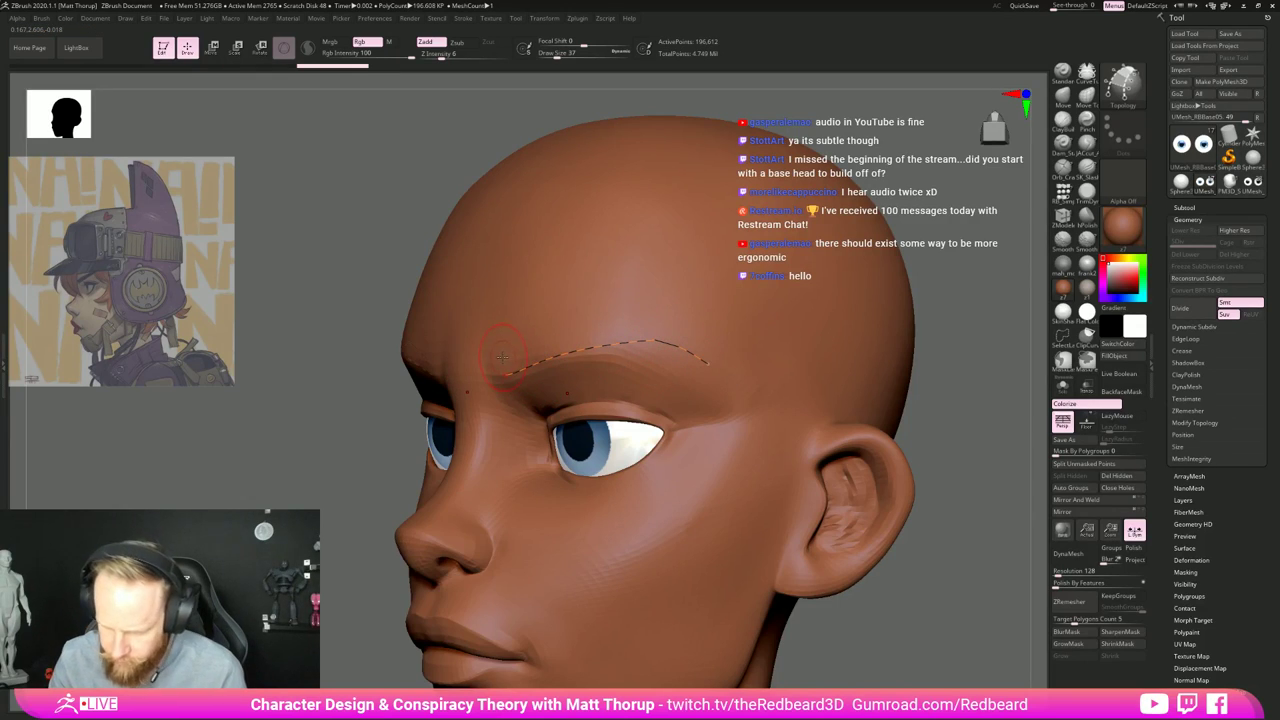
{"action": "mouse_move", "coordinate": [502, 352]}
{"action": "left_mouse_down"}
{"action": "mouse_move", "coordinate": [570, 322]}
{"action": "mouse_move", "coordinate": [683, 340]}
{"action": "left_mouse_up"}
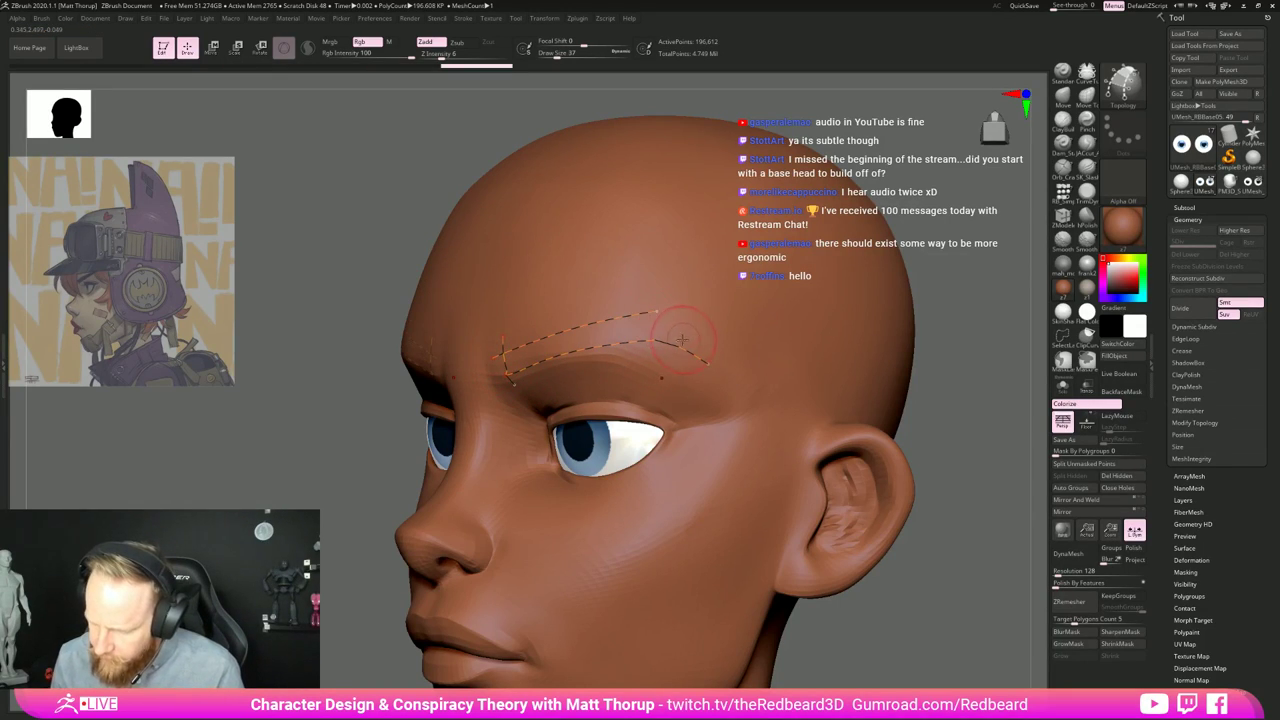
Step: Extend the upper eyebrow curve down to the outer tail and close that end, reducing the draw size to 9
{"action": "key", "text": "]"}
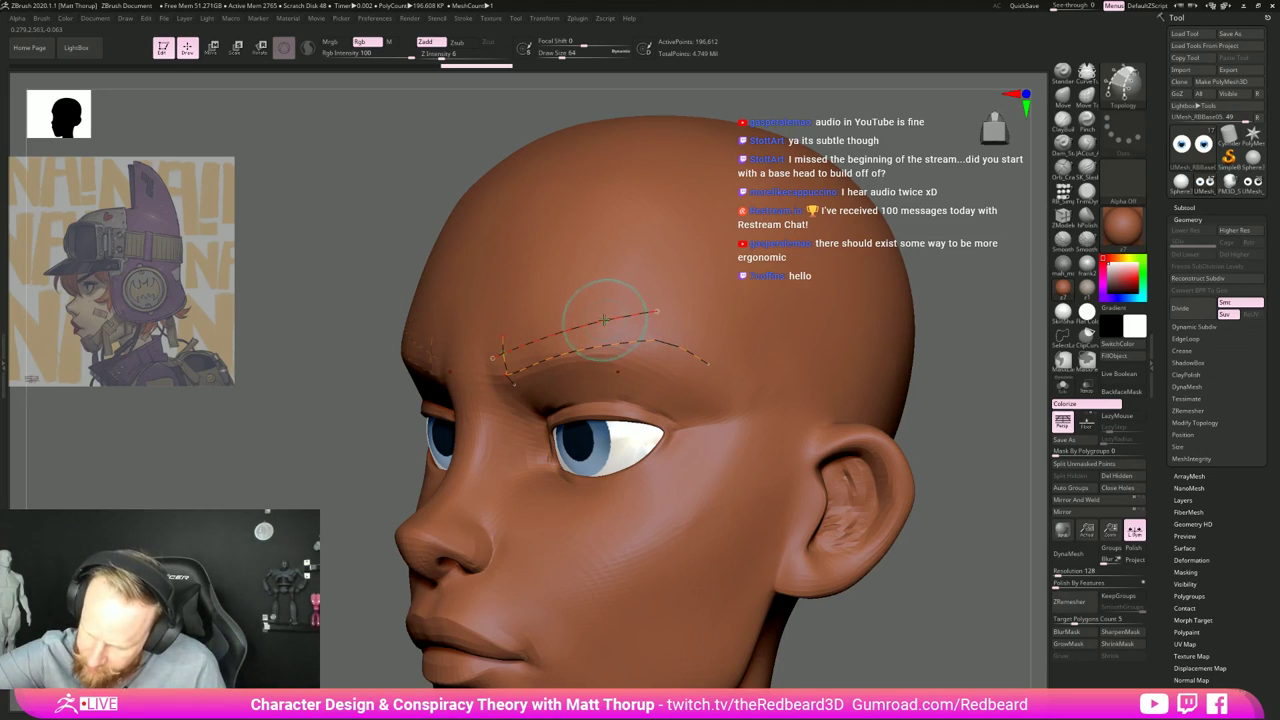
{"action": "mouse_move", "coordinate": [652, 315]}
{"action": "left_mouse_down"}
{"action": "mouse_move", "coordinate": [722, 362]}
{"action": "mouse_move", "coordinate": [661, 332]}
{"action": "mouse_move", "coordinate": [713, 346]}
{"action": "mouse_move", "coordinate": [699, 364]}
{"action": "left_mouse_up"}
{"action": "key", "text": "ctrl+z"}
{"action": "key", "text": "s"}
{"action": "key", "text": "bracketleft"}
{"action": "key", "text": "bracketleft"}
{"action": "key", "text": "bracketleft"}
{"action": "key", "text": "bracketleft"}
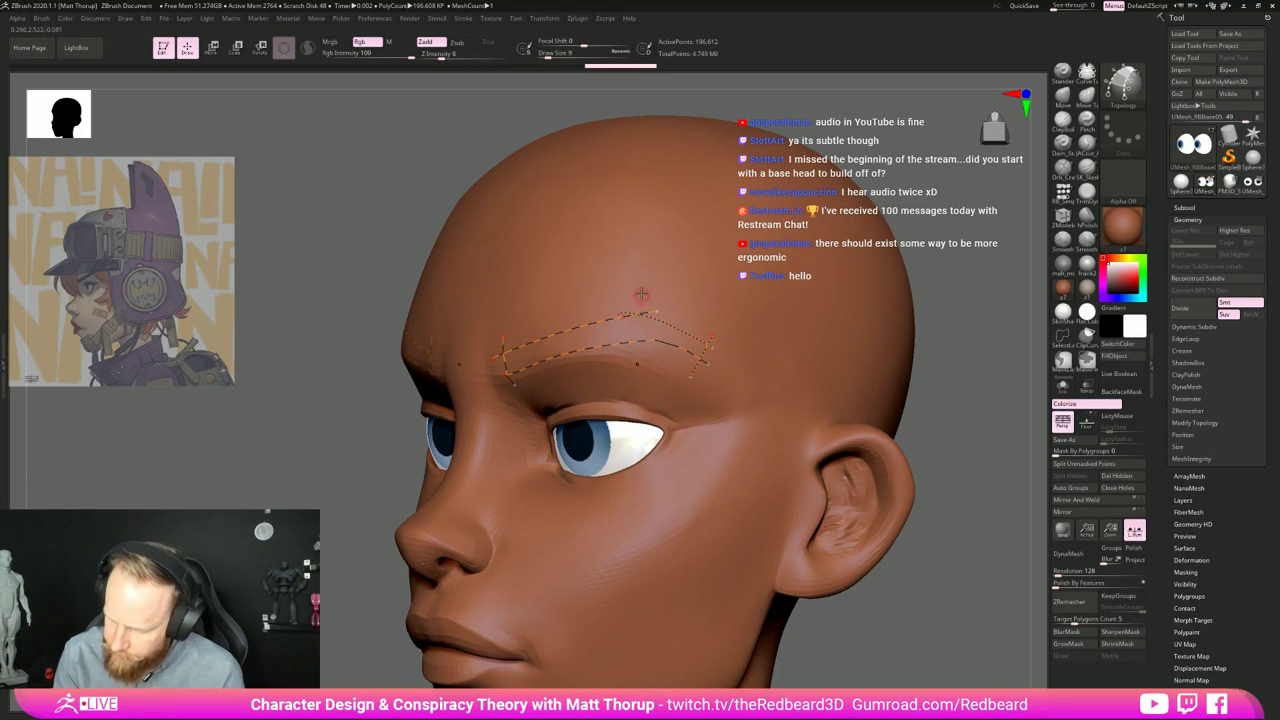
Step: Draw cross curves over the eyebrow outline from the tail to the inner end to divide it into quads
{"action": "mouse_move", "coordinate": [642, 286]}
{"action": "left_mouse_down"}
{"action": "mouse_move", "coordinate": [628, 366]}
{"action": "mouse_move", "coordinate": [599, 369]}
{"action": "left_mouse_up"}
{"action": "left_click_drag", "start_coordinate": [678, 299], "coordinate": [661, 376]}
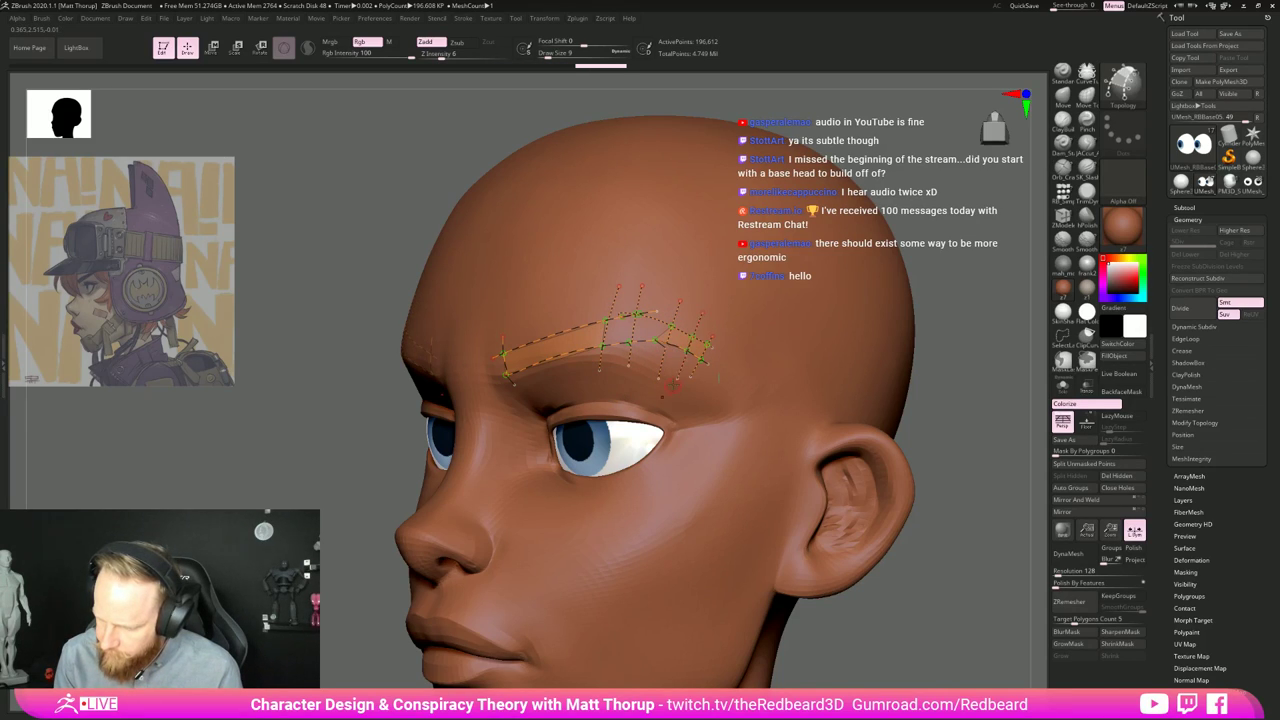
{"action": "mouse_move", "coordinate": [569, 306]}
{"action": "left_mouse_down"}
{"action": "mouse_move", "coordinate": [572, 370]}
{"action": "mouse_move", "coordinate": [546, 383]}
{"action": "left_mouse_up"}
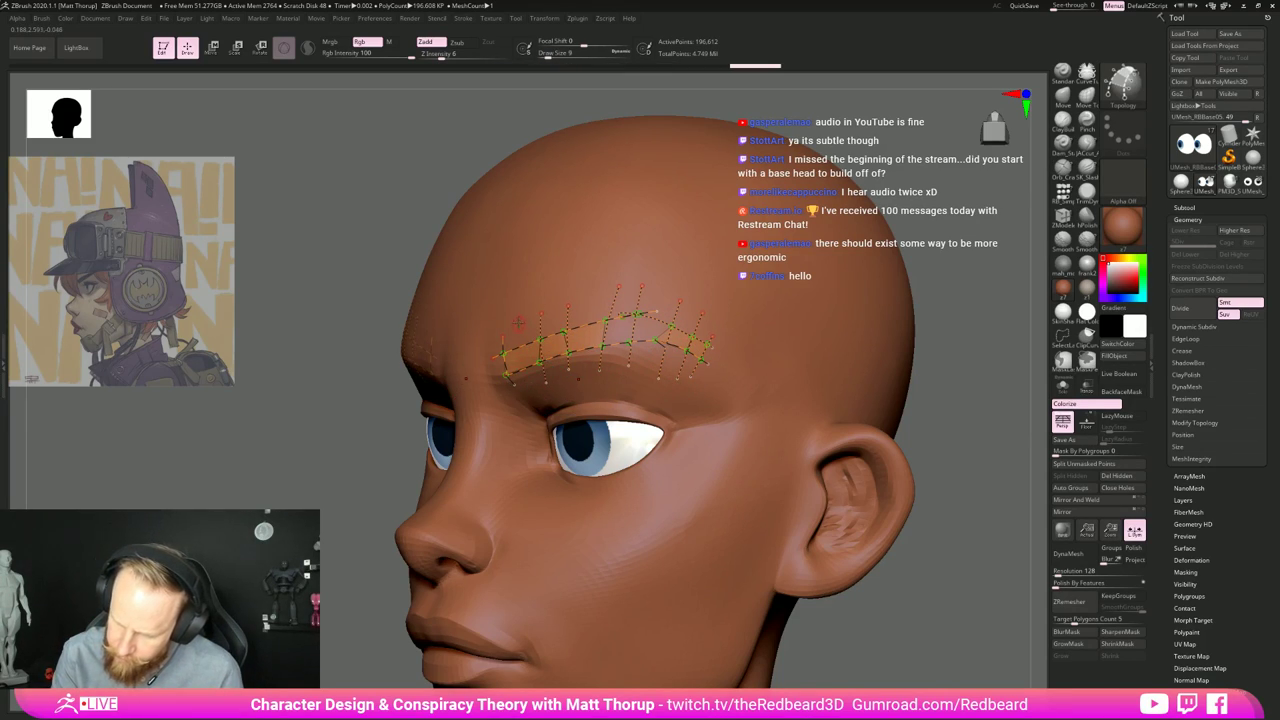
Step: Redraw the upper curve over the eyebrow's arch to complete the missing faces, and generate the eyebrow mesh
{"action": "left_click_drag", "start_coordinate": [957, 300], "coordinate": [968, 370], "text": "alt"}
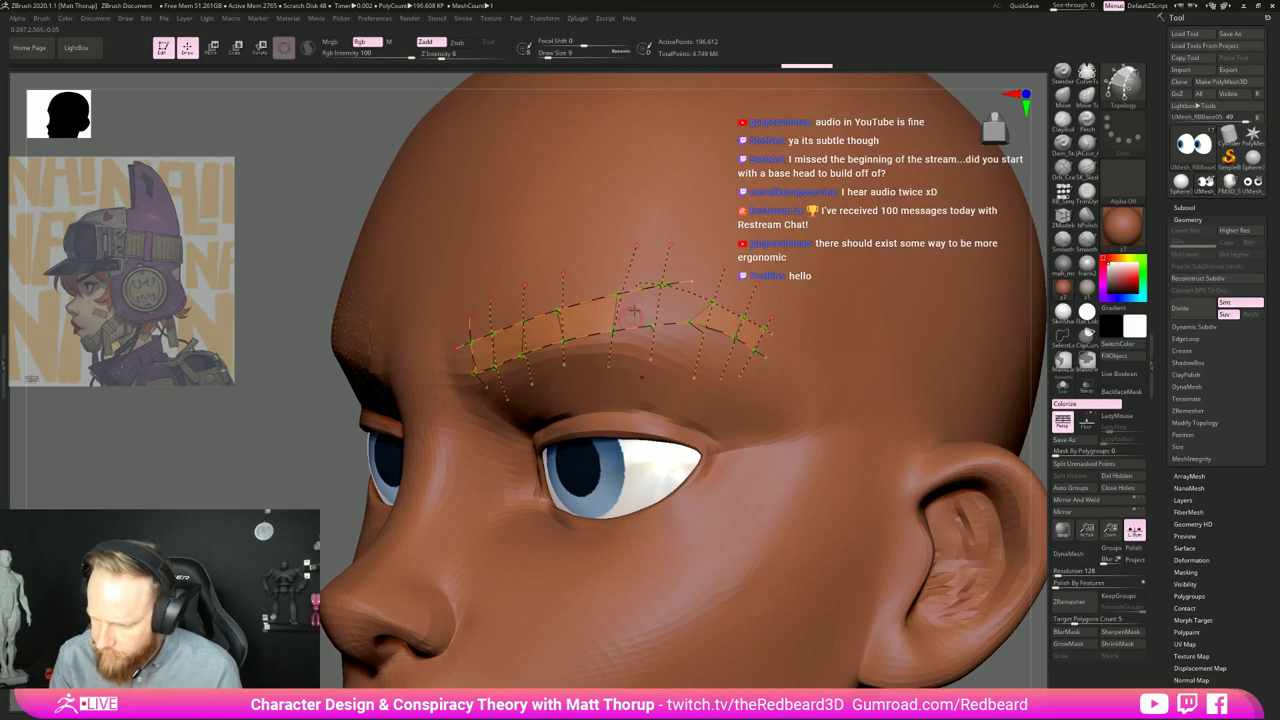
{"action": "mouse_move", "coordinate": [645, 277]}
{"action": "left_mouse_down", "text": "alt"}
{"action": "mouse_move", "coordinate": [650, 298]}
{"action": "mouse_move", "coordinate": [669, 296]}
{"action": "left_mouse_up", "text": "alt"}
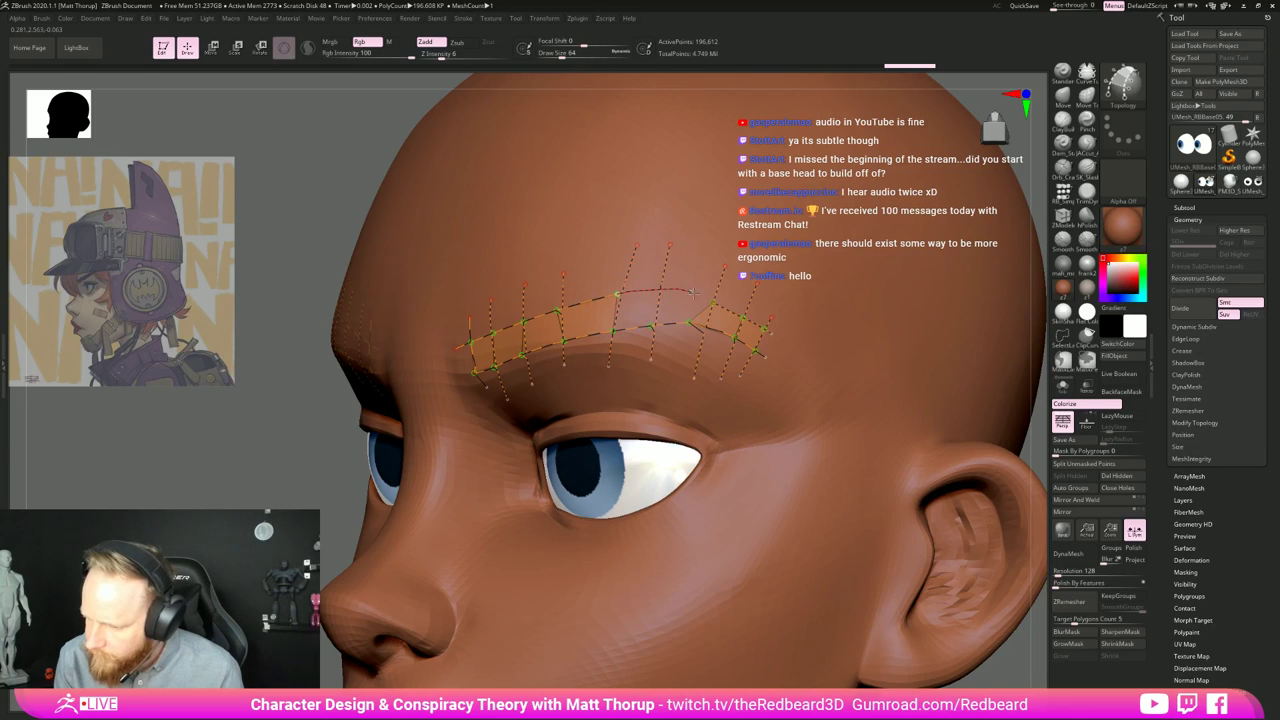
{"action": "left_click_drag", "start_coordinate": [713, 300], "coordinate": [715, 301]}
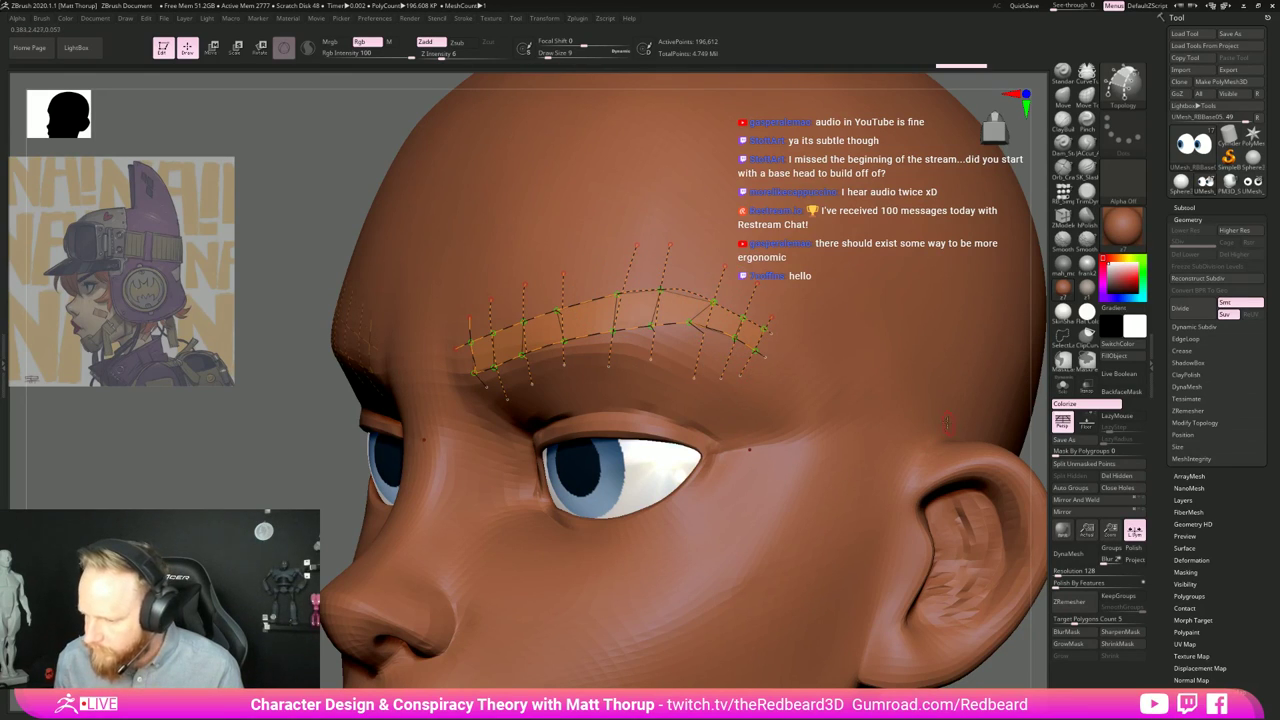
{"action": "left_click_drag", "start_coordinate": [1028, 443], "coordinate": [840, 449], "text": "alt"}
{"action": "left_click", "coordinate": [832, 451]}
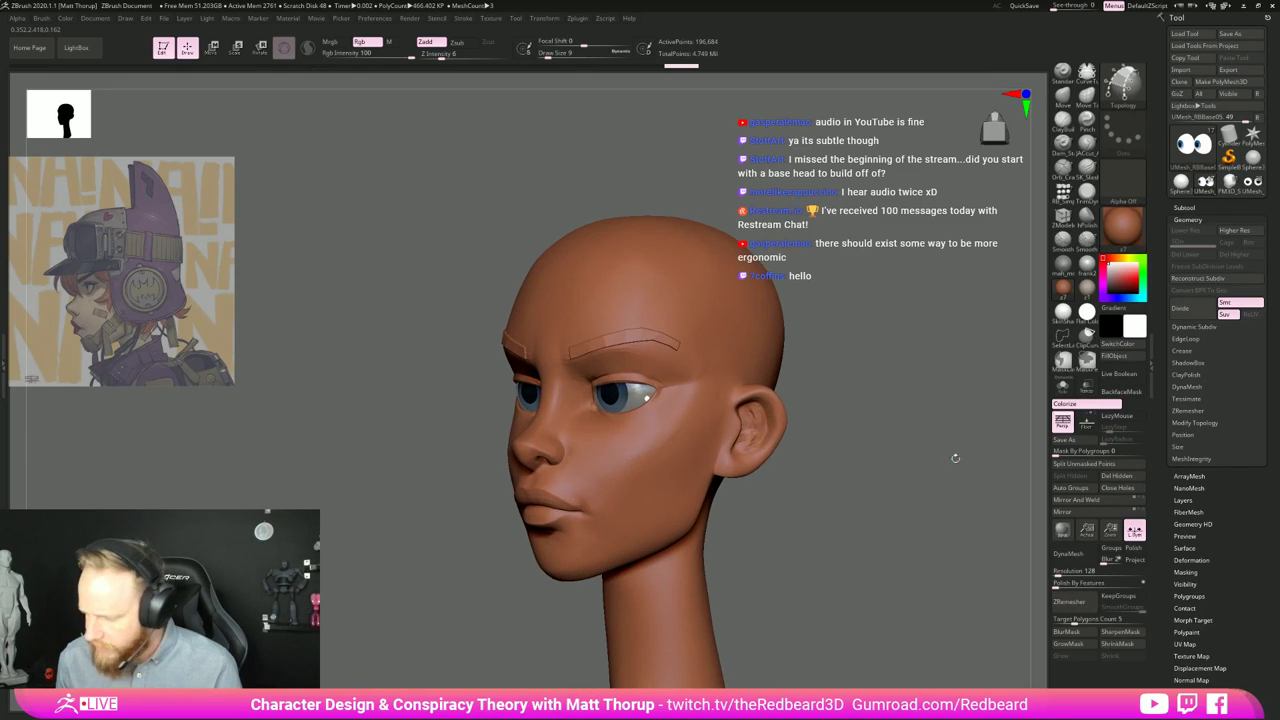
Step: Split the unmasked eyebrow strips into their own subtool and delete the duplicate eyes subtool UMesh_RBBase05
{"action": "left_click", "coordinate": [1090, 463]}
{"action": "left_click", "coordinate": [1184, 207]}
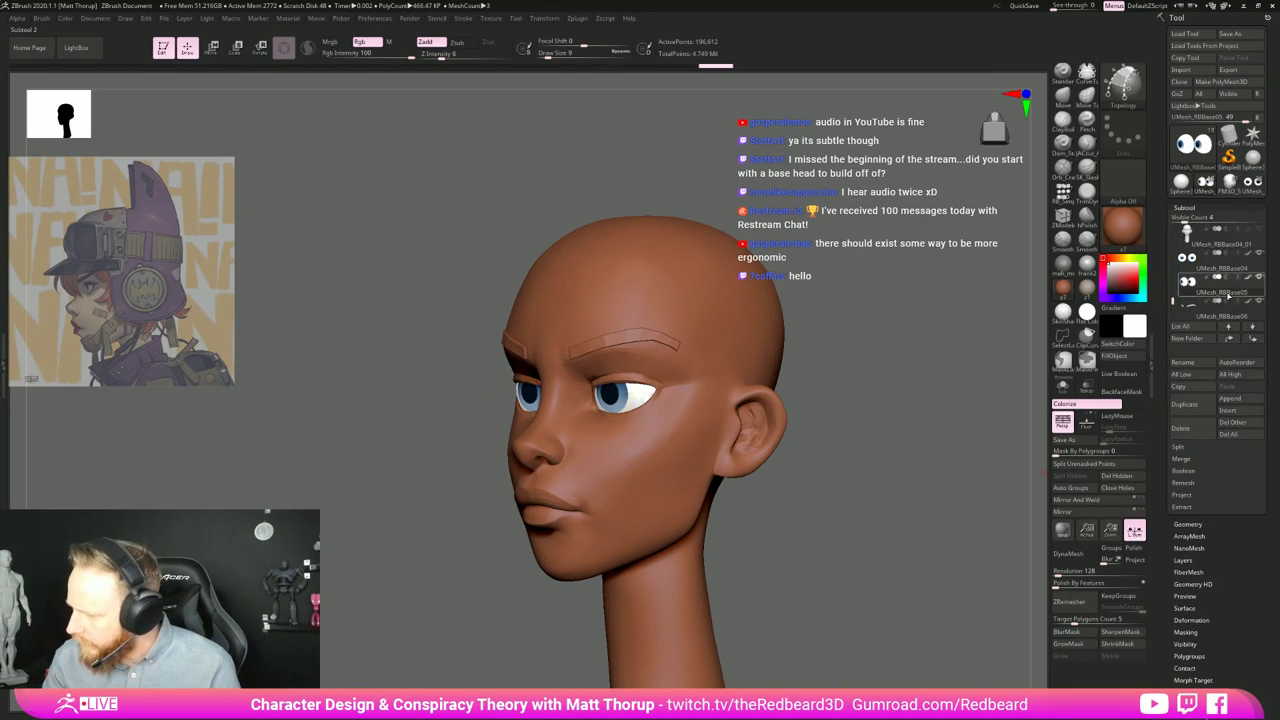
{"action": "mouse_move", "coordinate": [1208, 313]}
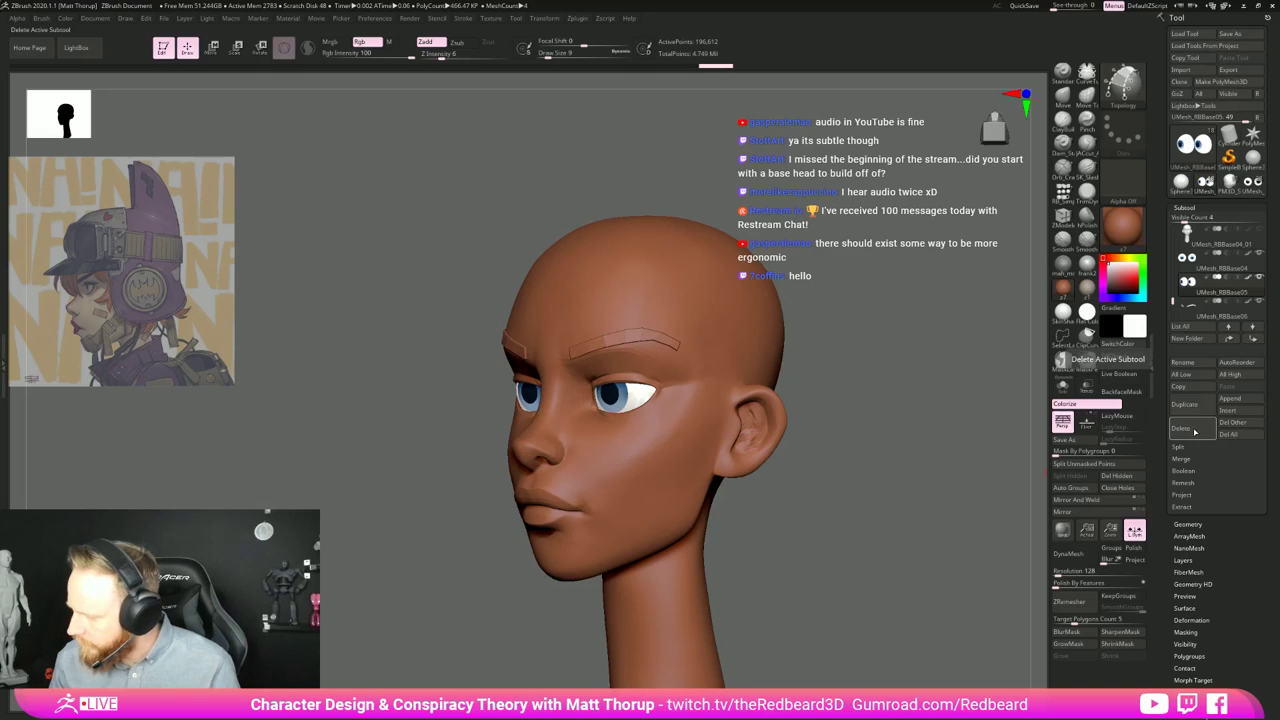
{"action": "left_click", "coordinate": [1194, 431]}
{"action": "left_click", "coordinate": [1100, 450]}
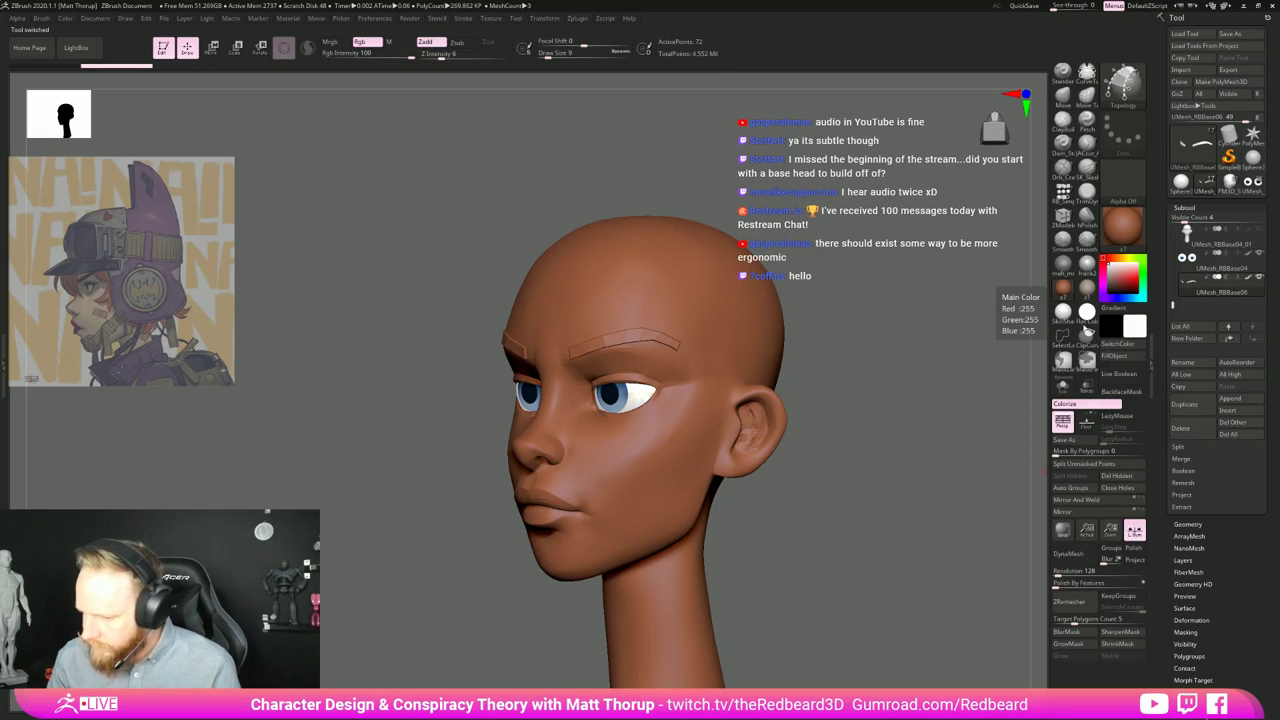
Step: Shape the inner ends and arch of the eyebrow strips with the Move brush at draw sizes 37 and 25
{"action": "mouse_move", "coordinate": [855, 440]}
{"action": "left_mouse_down"}
{"action": "mouse_move", "coordinate": [877, 444]}
{"action": "mouse_move", "coordinate": [831, 434]}
{"action": "left_mouse_up"}
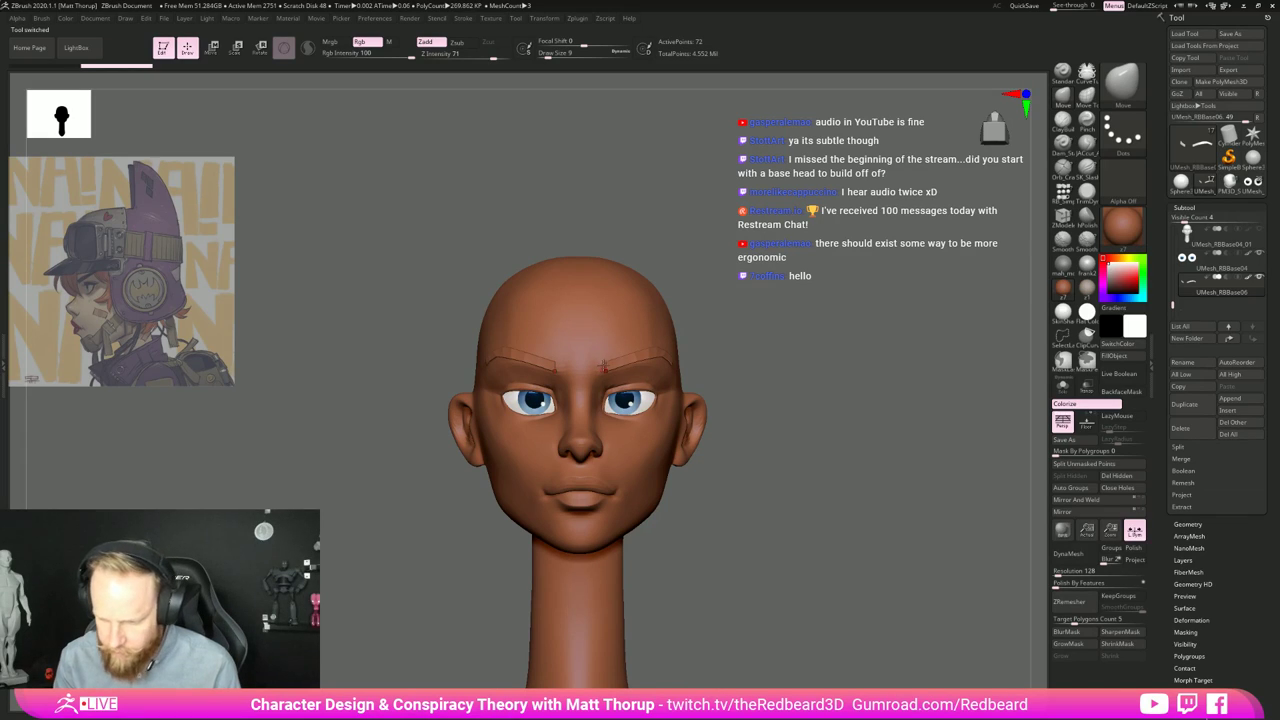
{"action": "key", "text": "s"}
{"action": "left_click_drag", "start_coordinate": [604, 363], "coordinate": [608, 360]}
{"action": "key", "text": "s"}
{"action": "left_click_drag", "start_coordinate": [812, 362], "coordinate": [727, 351]}
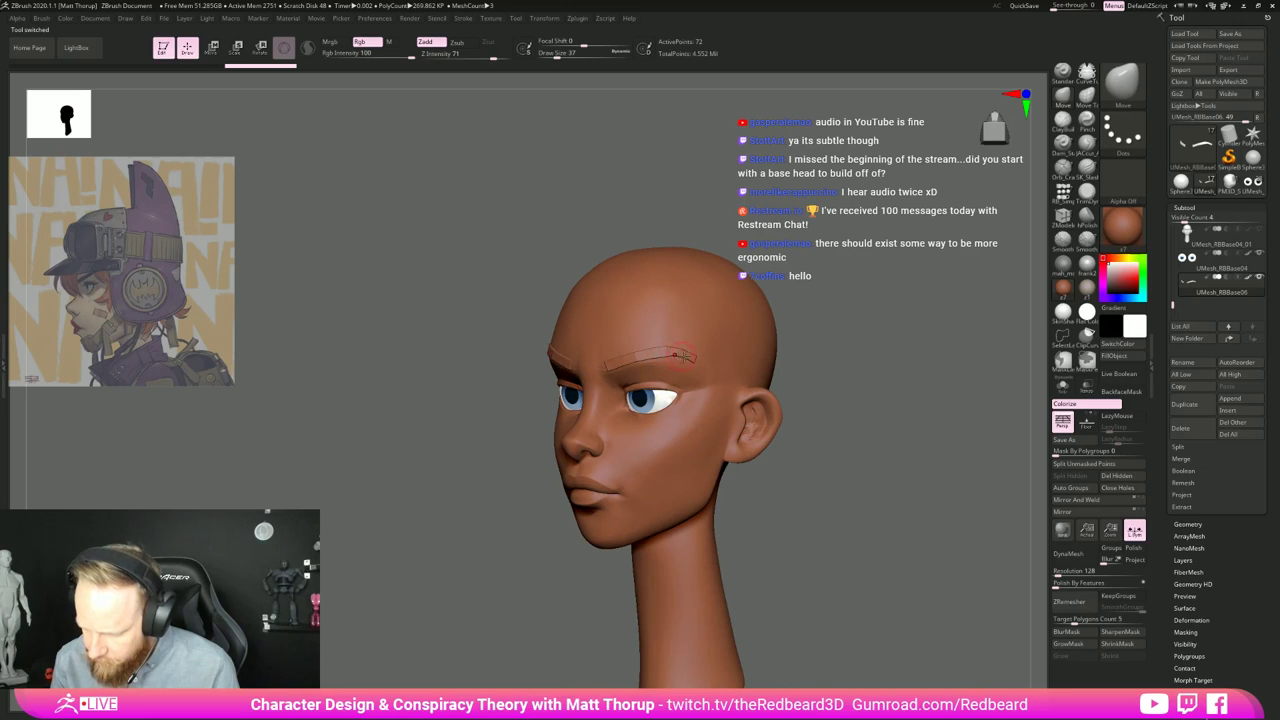
{"action": "left_click_drag", "start_coordinate": [907, 362], "coordinate": [913, 430], "text": "alt"}
{"action": "key", "text": "s"}
{"action": "left_click_drag", "start_coordinate": [690, 364], "coordinate": [560, 396]}
{"action": "left_click_drag", "start_coordinate": [374, 543], "coordinate": [378, 465]}
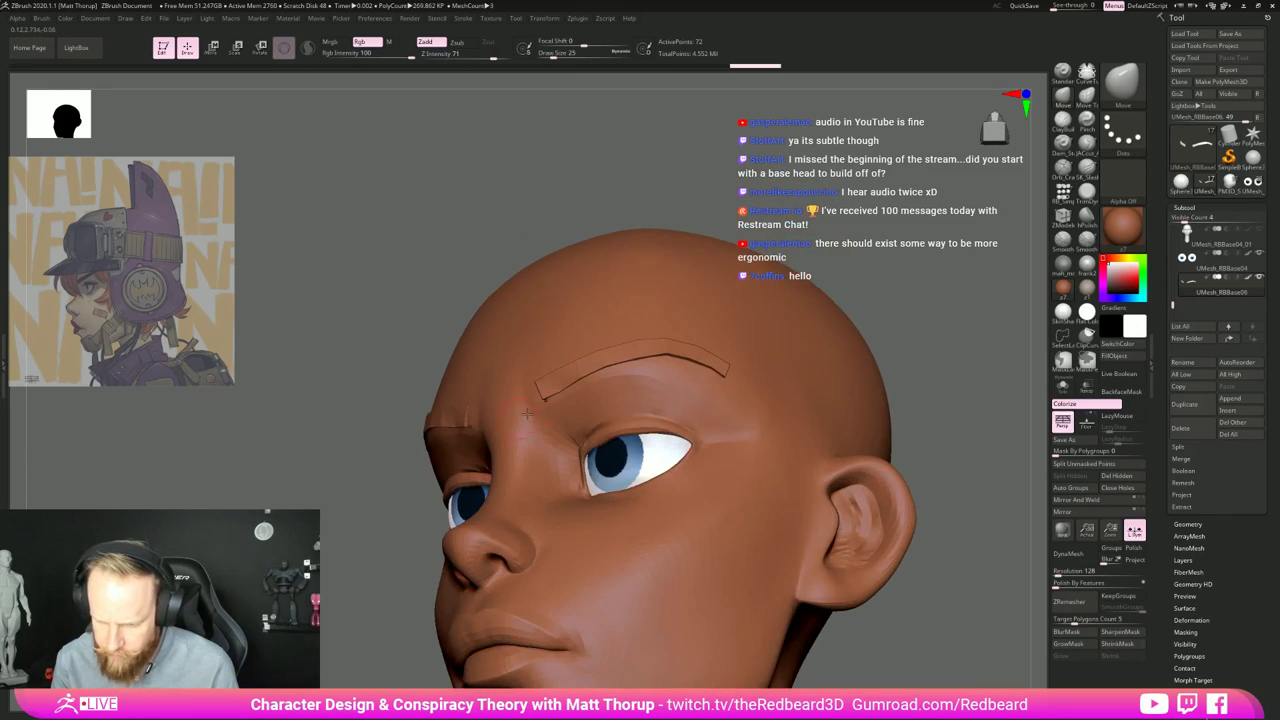
{"action": "left_click_drag", "start_coordinate": [563, 390], "coordinate": [554, 375]}
{"action": "left_click_drag", "start_coordinate": [691, 330], "coordinate": [698, 331]}
Step: Show the polygon wireframe and refine the tail and upper edge of the eyebrow with the Move brush at draw sizes 17 and 22
{"action": "key", "text": "shift+f"}
{"action": "left_click_drag", "start_coordinate": [968, 289], "coordinate": [875, 305]}
{"action": "key", "text": "bracketleft"}
{"action": "mouse_move", "coordinate": [728, 368]}
{"action": "left_mouse_down"}
{"action": "mouse_move", "coordinate": [722, 377]}
{"action": "mouse_move", "coordinate": [689, 345]}
{"action": "mouse_move", "coordinate": [689, 361]}
{"action": "left_mouse_up"}
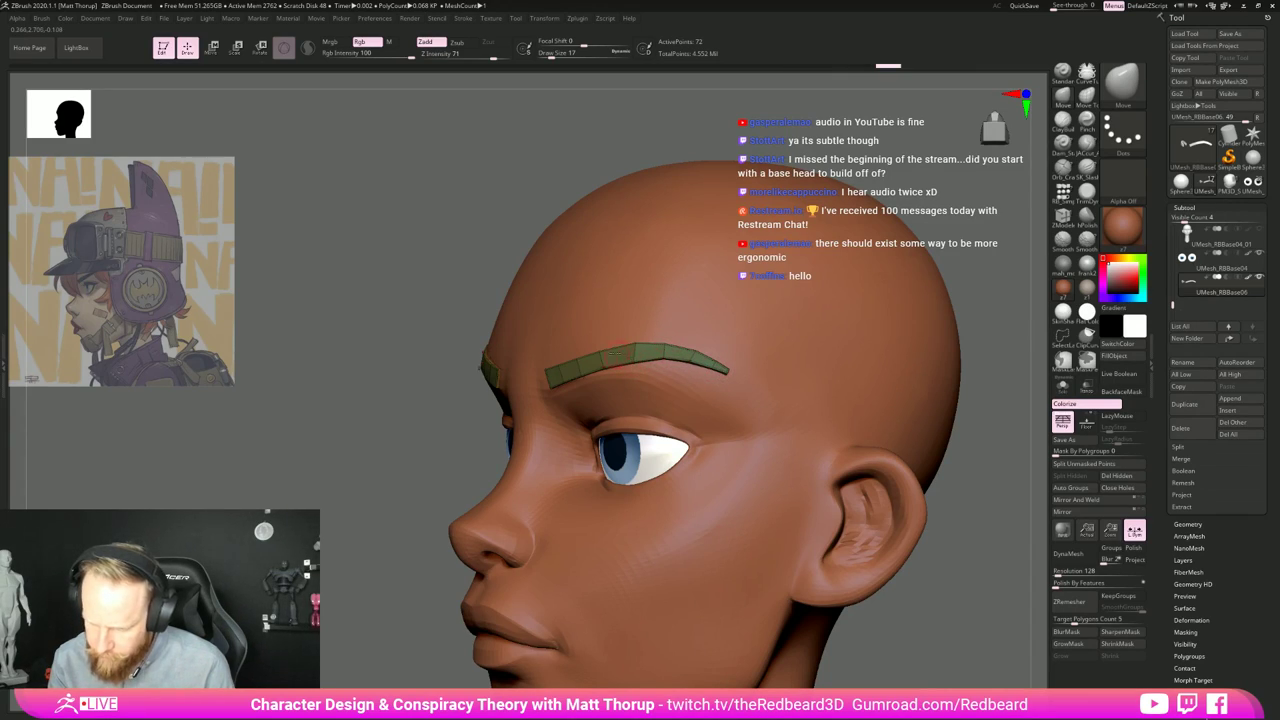
{"action": "left_click_drag", "start_coordinate": [615, 352], "coordinate": [592, 360]}
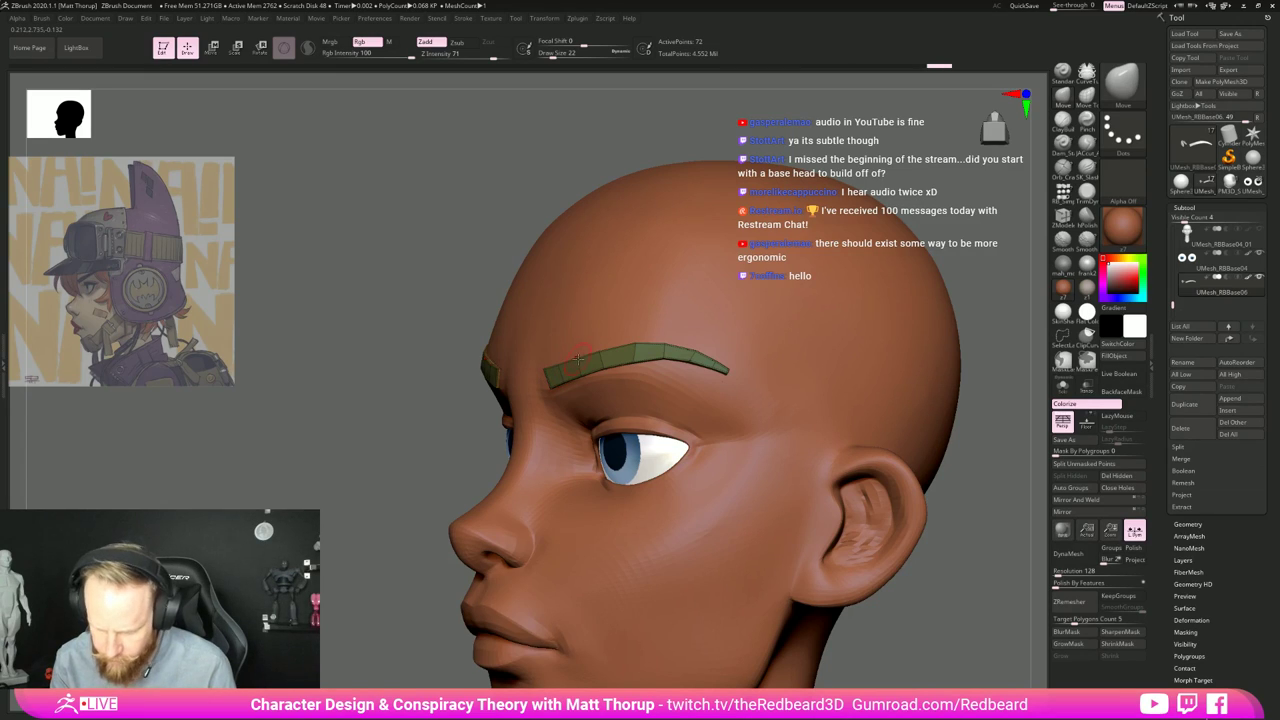
Step: Insert an edge loop along the length of the eyebrow strip with ZModeler
{"action": "key", "text": "b"}
{"action": "key", "text": "z"}
{"action": "key", "text": "m"}
{"action": "left_click", "coordinate": [634, 378]}
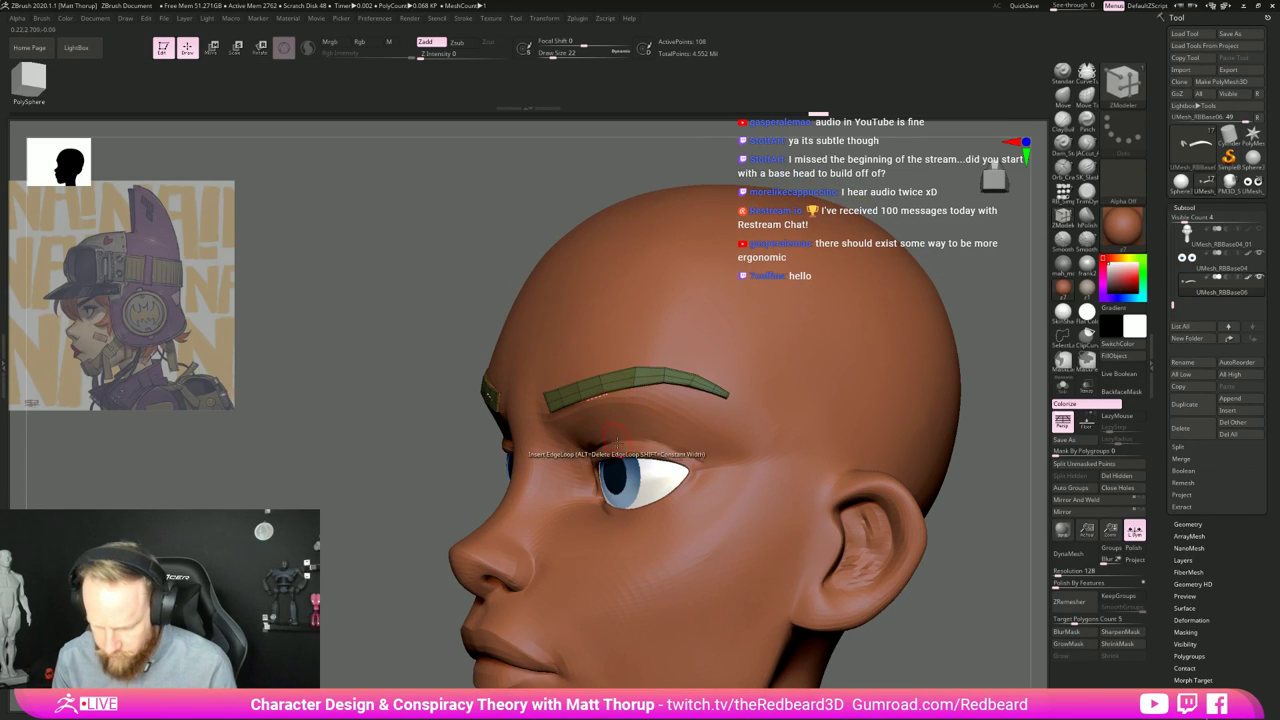
Step: Turn to a front three-quarter view and choose ZModeler actions for editing the eyebrow strips
{"action": "key", "text": "b"}
{"action": "key", "text": "m"}
{"action": "key", "text": "v"}
{"action": "left_click_drag", "start_coordinate": [374, 495], "coordinate": [472, 490]}
{"action": "key", "text": "b"}
{"action": "key", "text": "z"}
{"action": "key", "text": "m"}
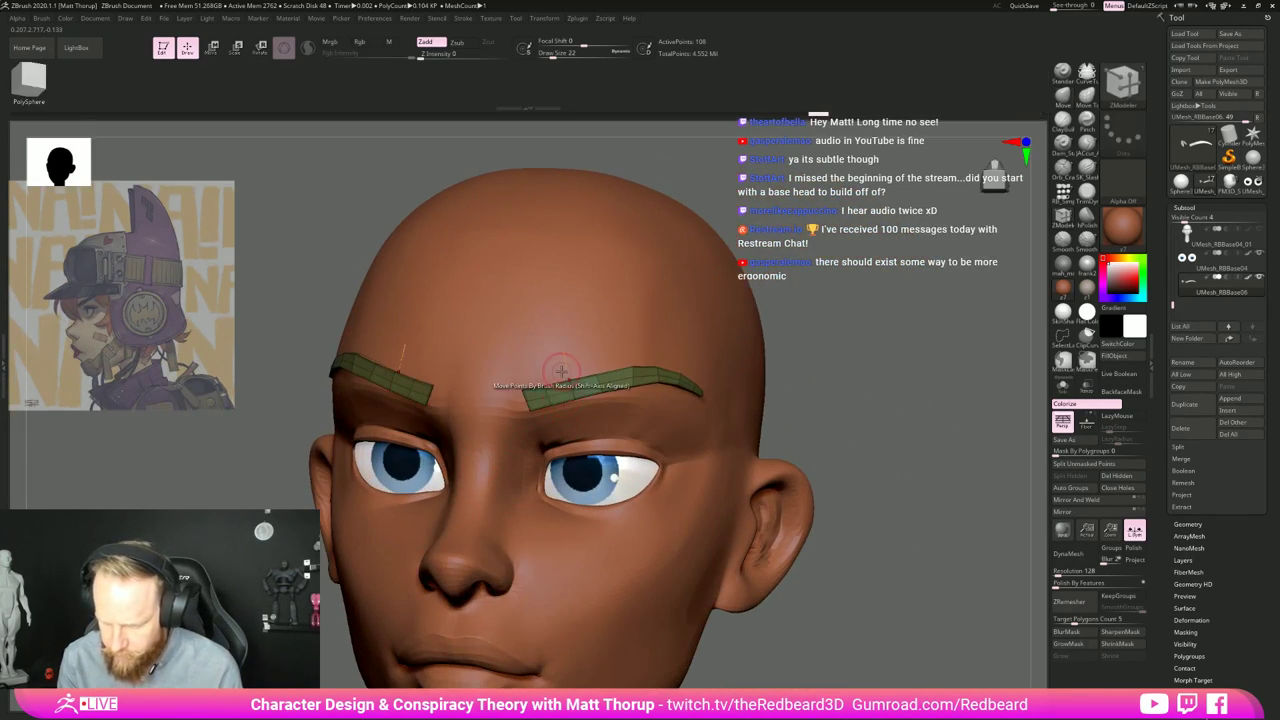
{"action": "key", "text": "space"}
{"action": "left_click", "coordinate": [638, 405]}
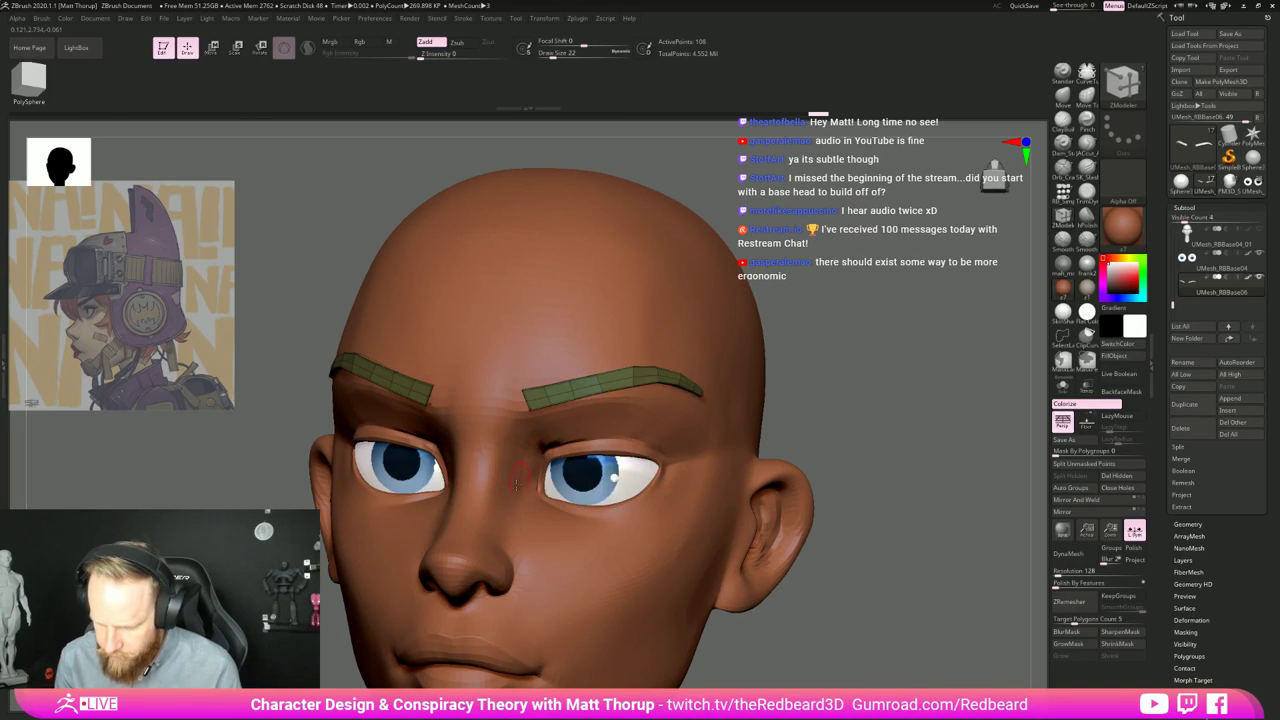
{"action": "key", "text": "space"}
{"action": "left_click", "coordinate": [484, 523]}
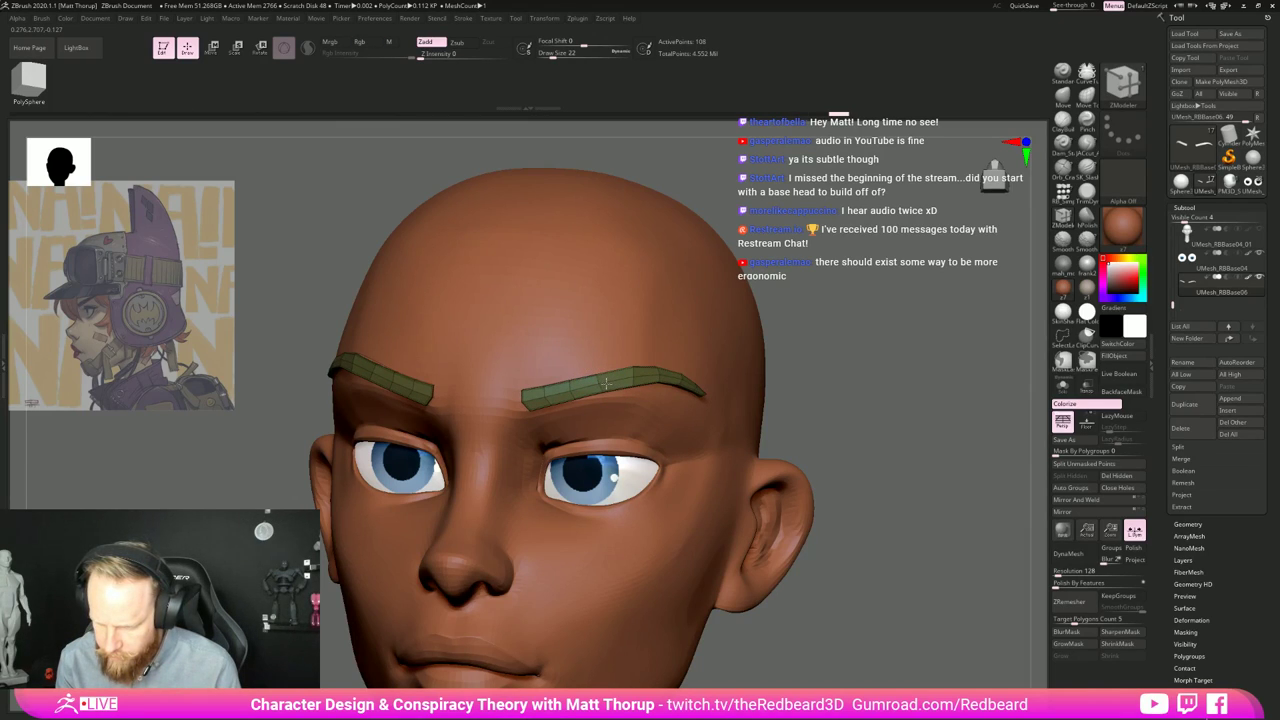
Step: Adjust the inner end of the eyebrow from below with the Move brush at draw size 18
{"action": "mouse_move", "coordinate": [838, 357]}
{"action": "left_mouse_down"}
{"action": "mouse_move", "coordinate": [690, 435]}
{"action": "mouse_move", "coordinate": [781, 357]}
{"action": "mouse_move", "coordinate": [600, 380]}
{"action": "left_mouse_up"}
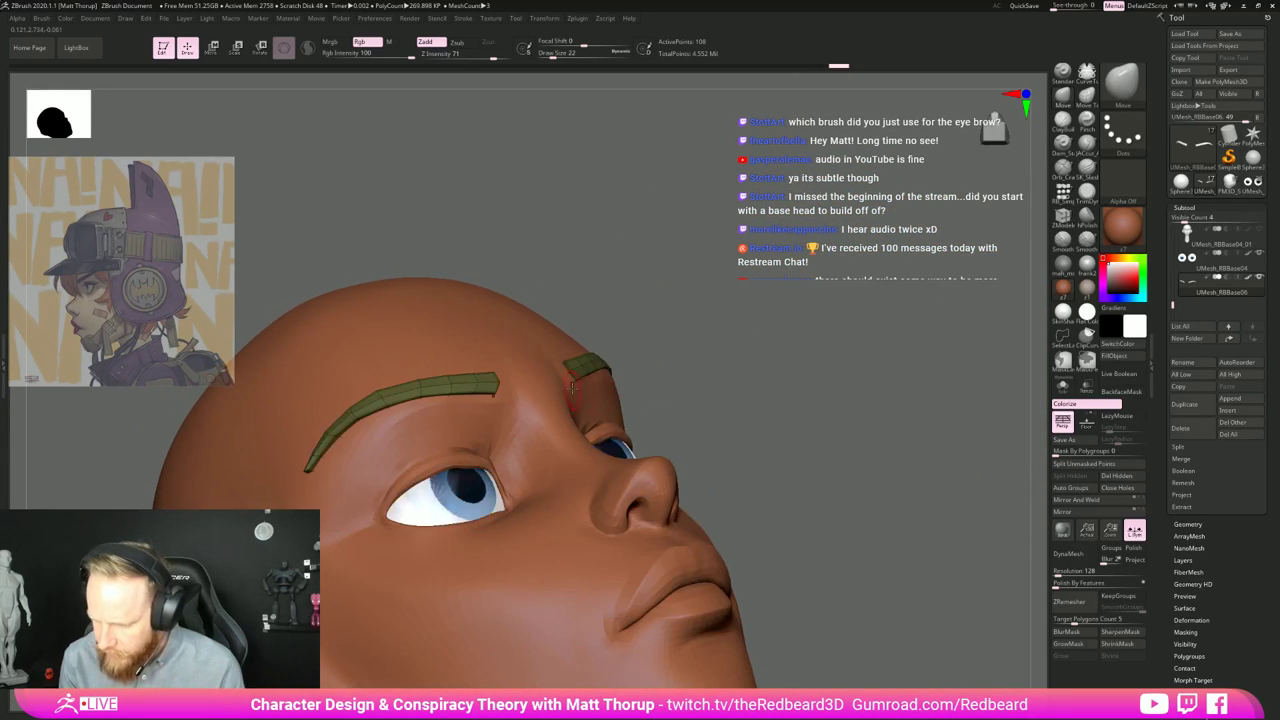
{"action": "key", "text": "s"}
{"action": "left_click", "coordinate": [575, 384]}
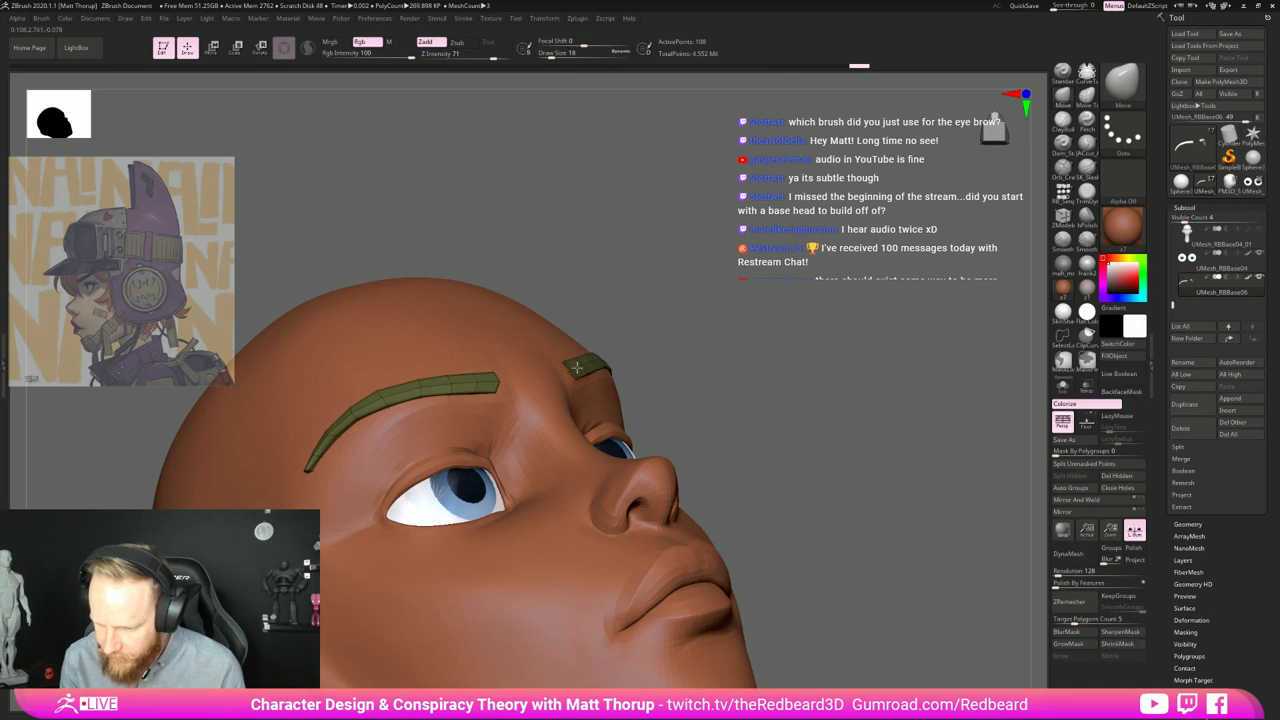
{"action": "mouse_move", "coordinate": [683, 336]}
{"action": "left_mouse_down"}
{"action": "mouse_move", "coordinate": [400, 455]}
{"action": "mouse_move", "coordinate": [523, 465]}
{"action": "left_mouse_up"}
{"action": "key", "text": "]"}
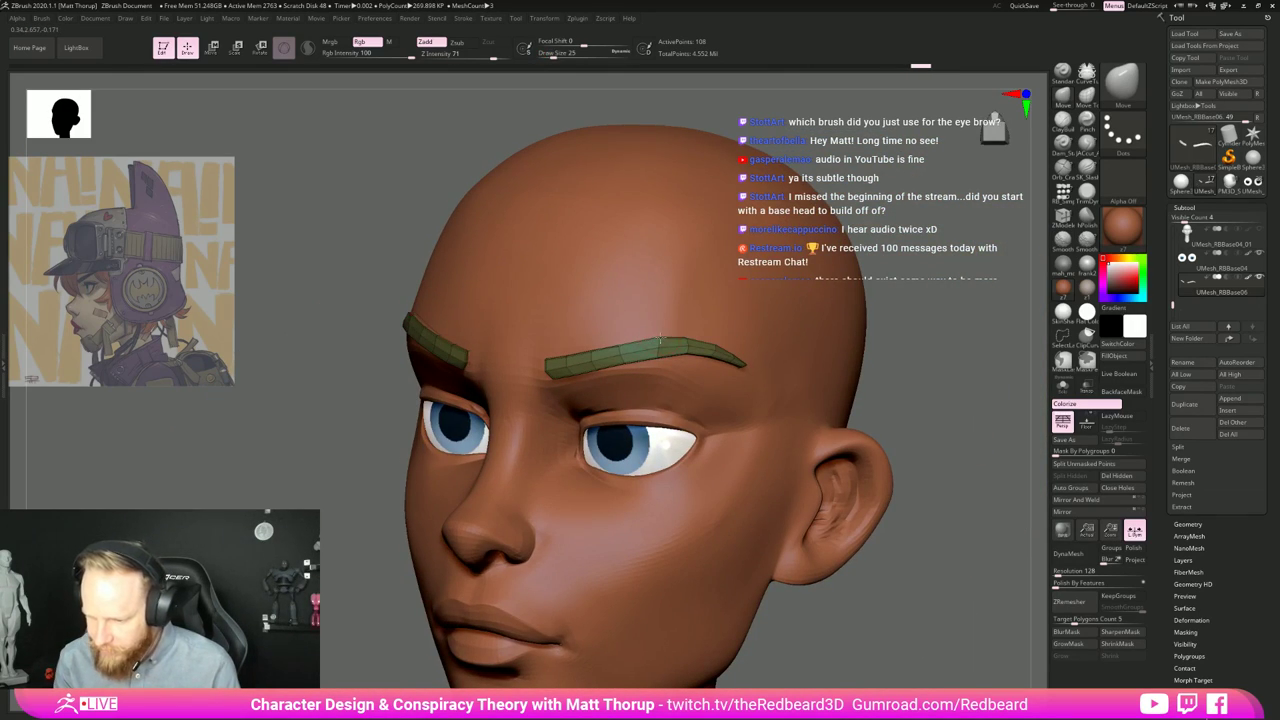
Step: Refine the eyebrow's arch, tail and inner end from several angles with the Move brush, and hide the polygon wireframe
{"action": "left_click_drag", "start_coordinate": [661, 334], "coordinate": [752, 368]}
{"action": "left_click_drag", "start_coordinate": [503, 449], "coordinate": [703, 379]}
{"action": "mouse_move", "coordinate": [648, 417]}
{"action": "left_mouse_down"}
{"action": "mouse_move", "coordinate": [486, 481]}
{"action": "mouse_move", "coordinate": [468, 503]}
{"action": "mouse_move", "coordinate": [395, 515]}
{"action": "left_mouse_up"}
{"action": "key", "text": "s"}
{"action": "left_click_drag", "start_coordinate": [571, 387], "coordinate": [577, 387]}
{"action": "left_click_drag", "start_coordinate": [769, 363], "coordinate": [632, 368]}
{"action": "key", "text": "s"}
{"action": "left_click_drag", "start_coordinate": [632, 368], "coordinate": [635, 371]}
{"action": "mouse_move", "coordinate": [946, 414]}
{"action": "left_mouse_down", "text": "alt"}
{"action": "mouse_move", "coordinate": [717, 383]}
{"action": "mouse_move", "coordinate": [821, 414]}
{"action": "mouse_move", "coordinate": [713, 426]}
{"action": "left_mouse_up", "text": "alt"}
{"action": "left_click_drag", "start_coordinate": [713, 426], "coordinate": [905, 655]}
{"action": "key", "text": "shift+f"}
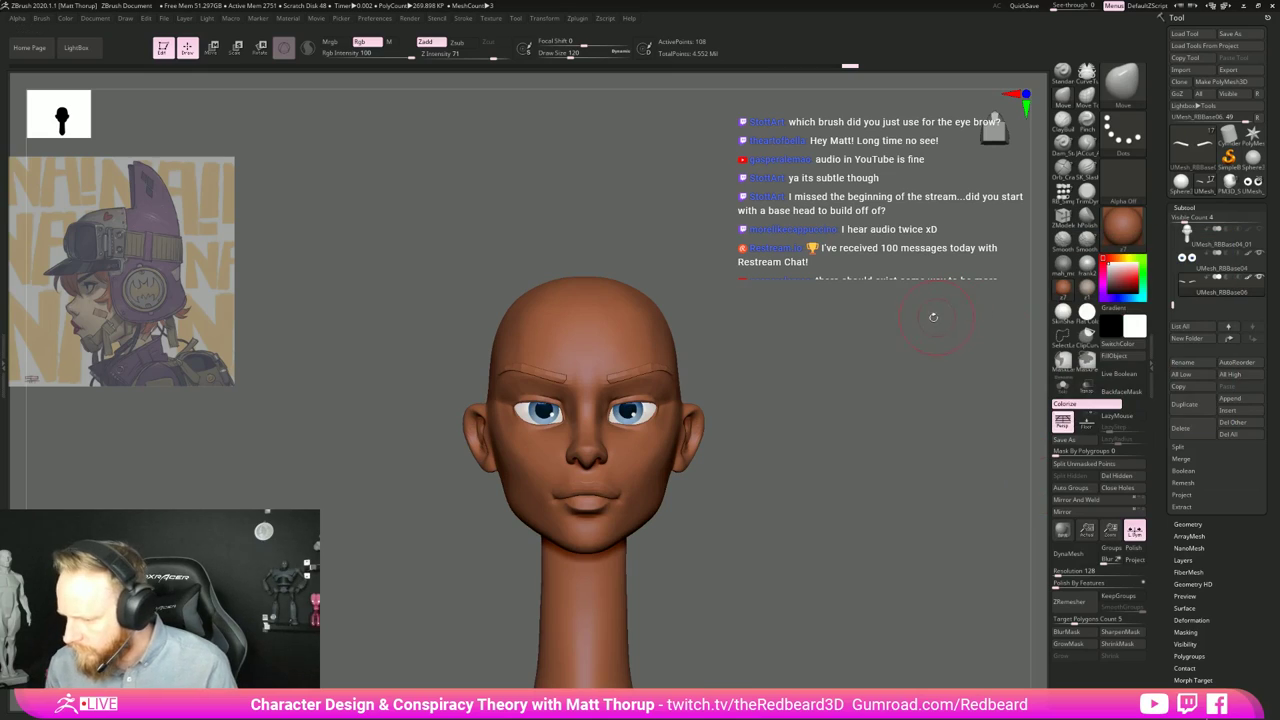
Step: Pick a mid grey as the current color and fill the eyebrow subtool with it
{"action": "left_click", "coordinate": [1125, 331]}
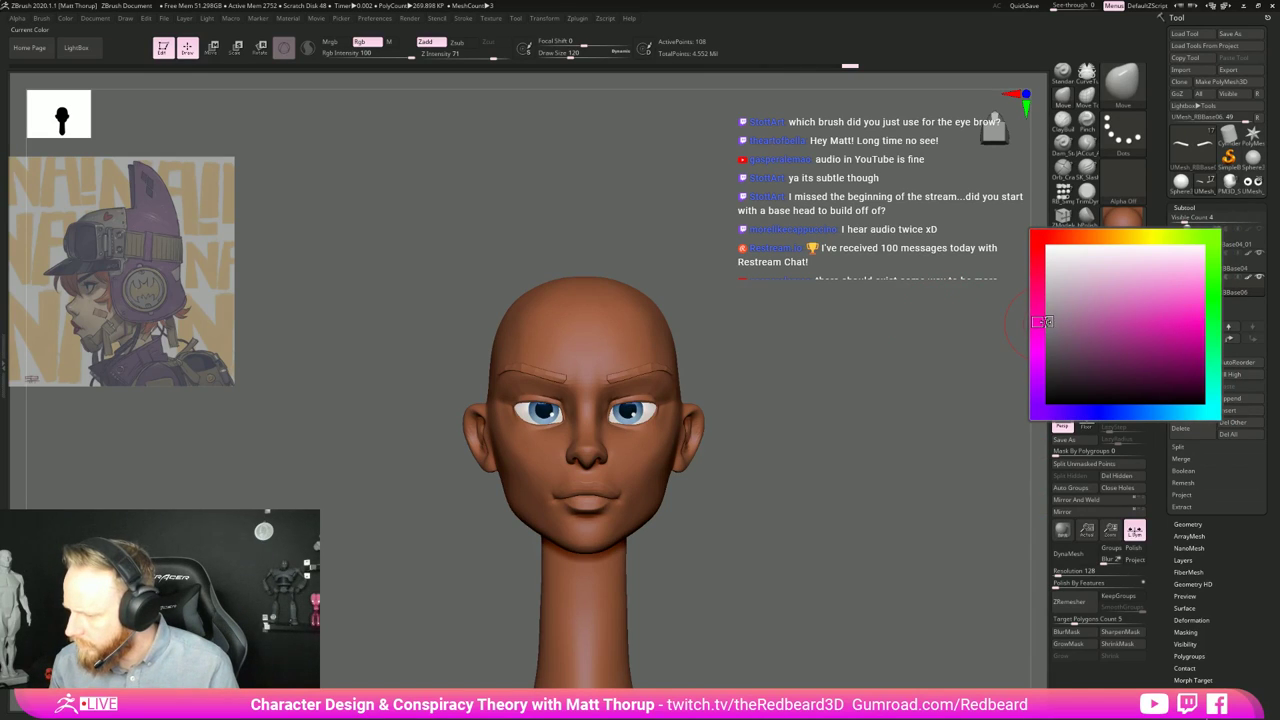
{"action": "left_click", "coordinate": [1042, 321]}
{"action": "left_click", "coordinate": [1126, 356]}
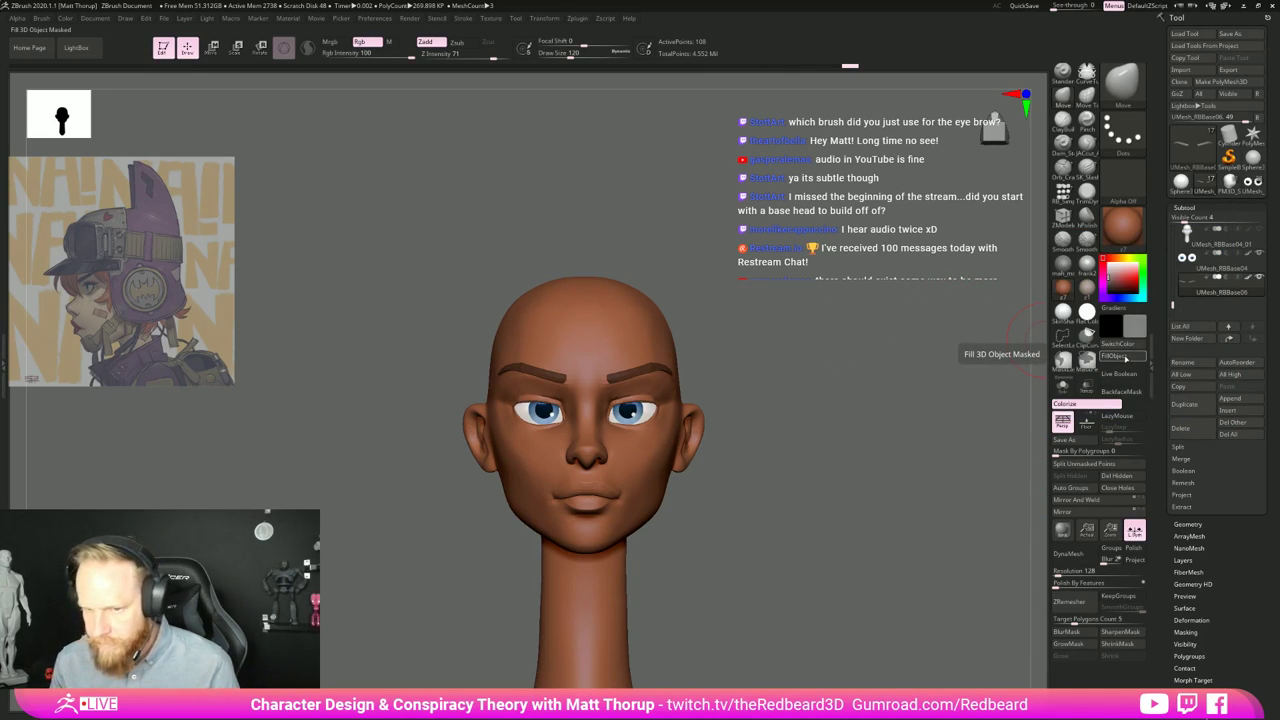
{"action": "left_click_drag", "start_coordinate": [918, 382], "coordinate": [854, 417]}
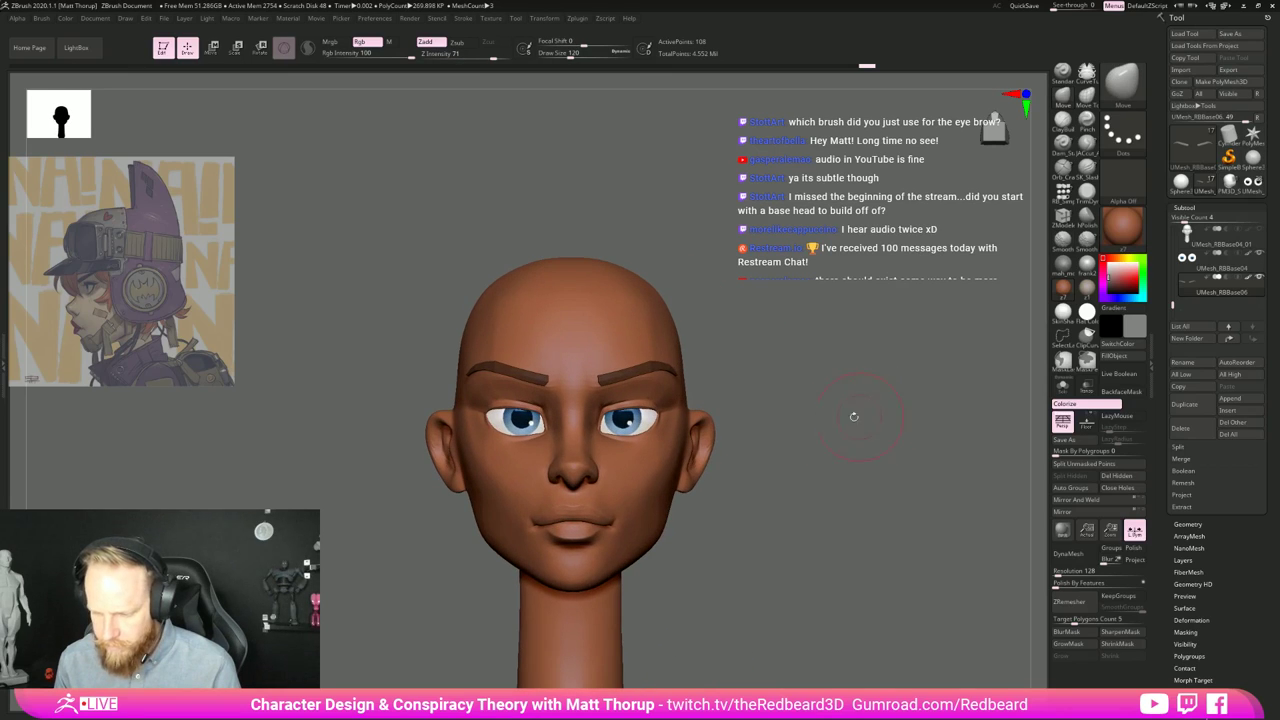
Step: Make the head subtool active and lasso-mask the areas around both eyes
{"action": "left_click_drag", "start_coordinate": [781, 383], "coordinate": [745, 425], "text": "alt"}
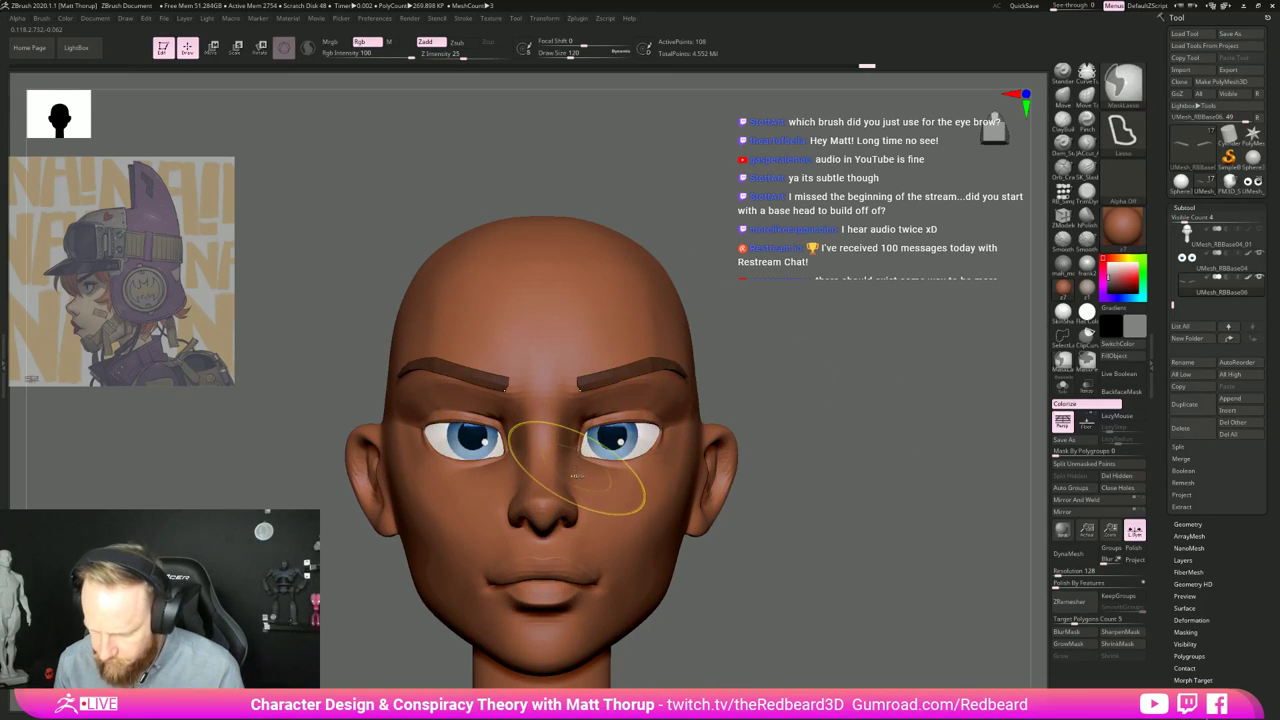
{"action": "mouse_move", "coordinate": [580, 461]}
{"action": "left_mouse_down", "text": "ctrl"}
{"action": "mouse_move", "coordinate": [582, 441]}
{"action": "mouse_move", "coordinate": [629, 411]}
{"action": "left_mouse_up", "text": "ctrl"}
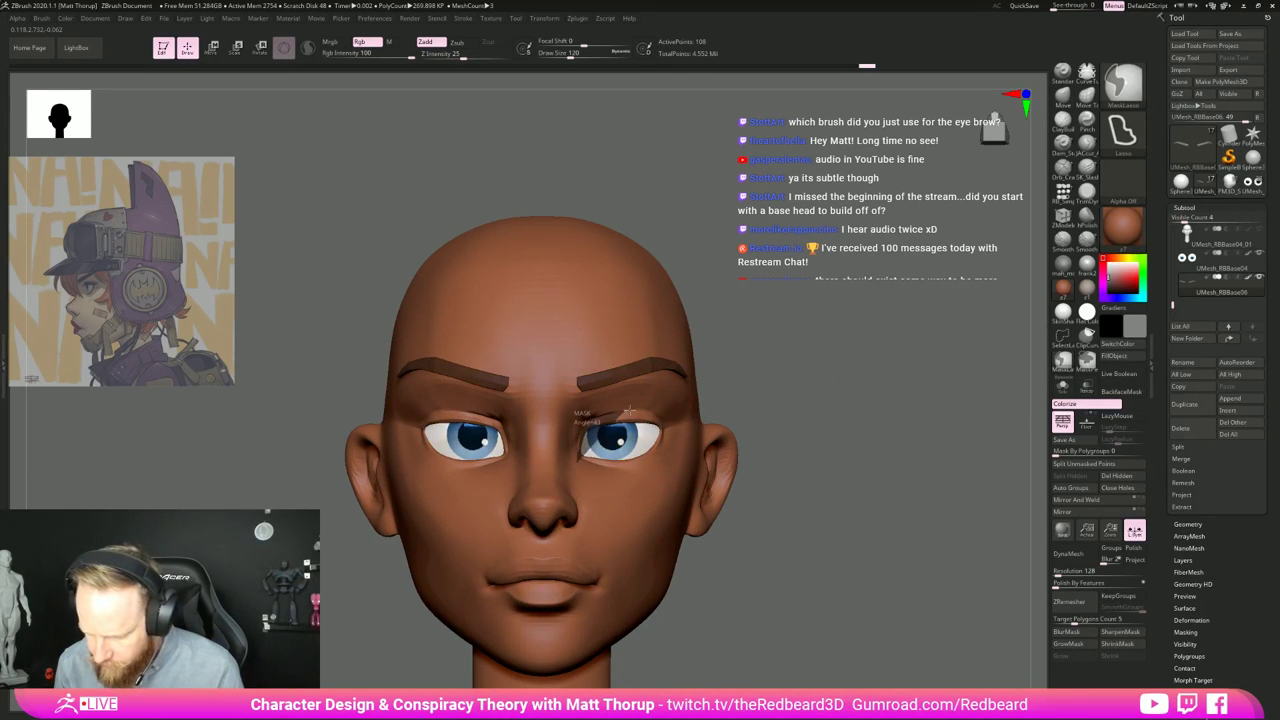
{"action": "left_click", "coordinate": [644, 469], "text": "alt"}
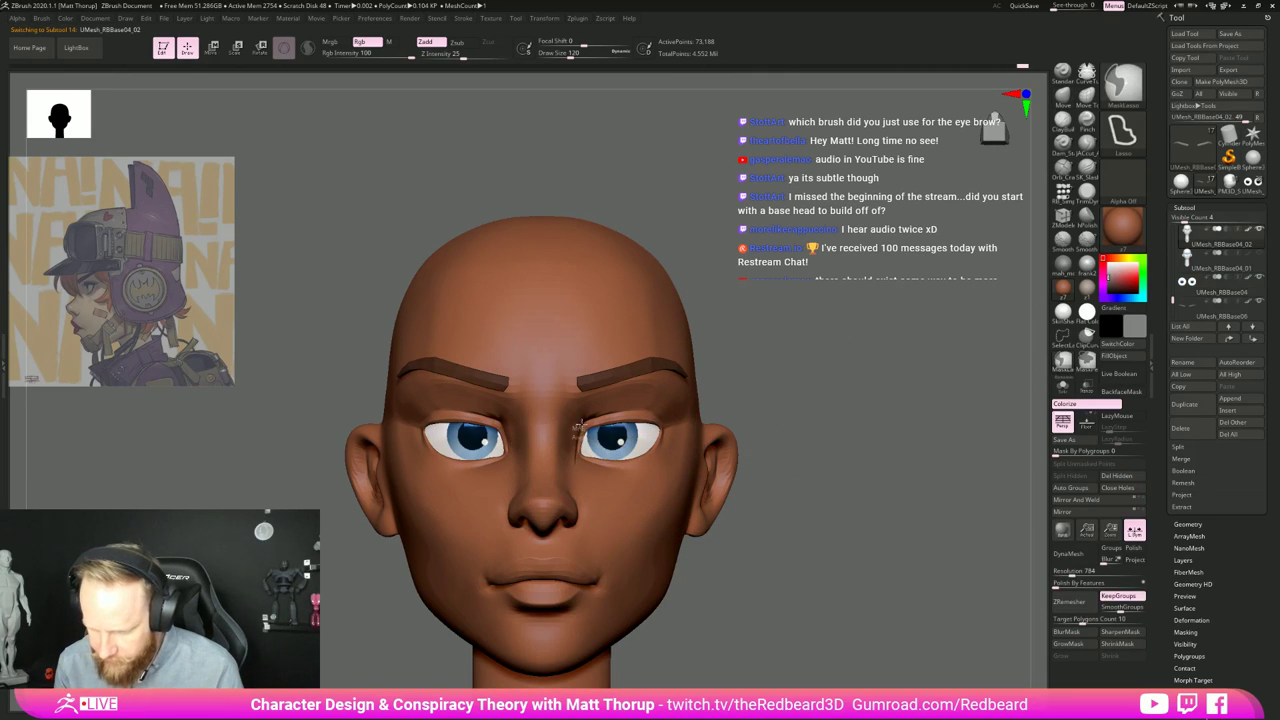
{"action": "mouse_move", "coordinate": [576, 470]}
{"action": "left_mouse_down", "text": "ctrl"}
{"action": "mouse_move", "coordinate": [672, 408]}
{"action": "mouse_move", "coordinate": [580, 455]}
{"action": "left_mouse_up", "text": "ctrl"}
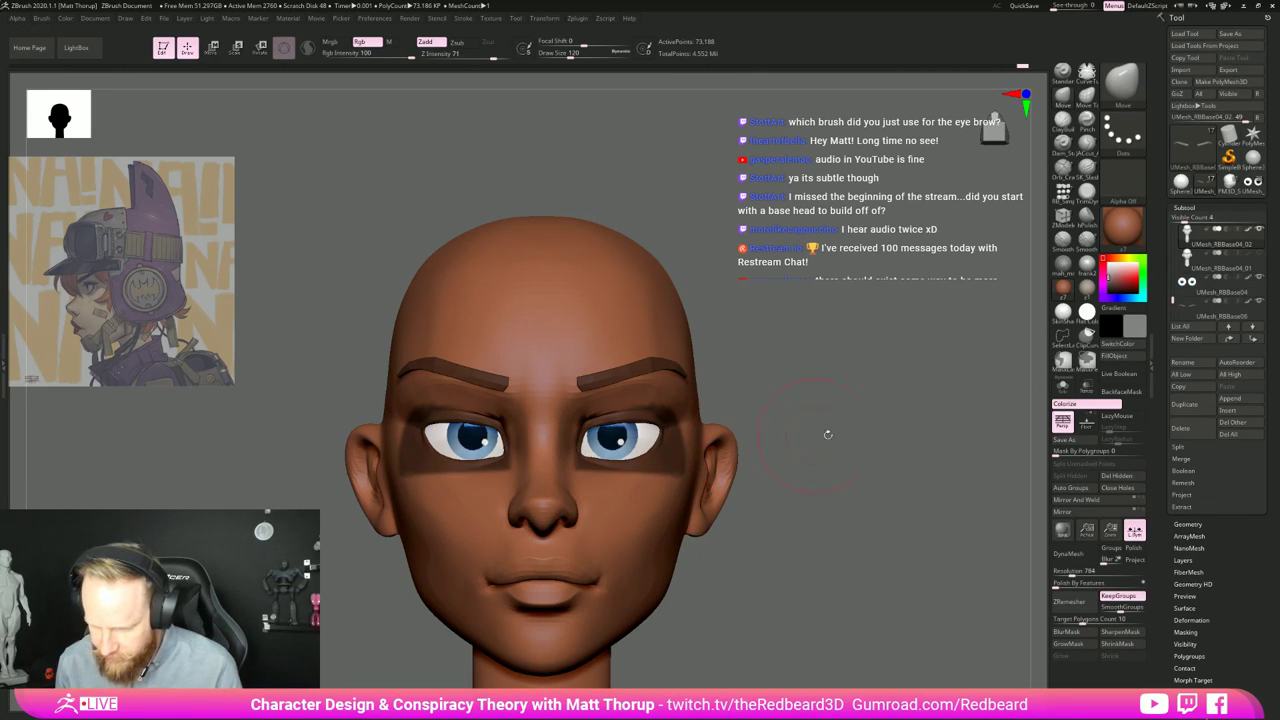
Step: Show the polygon wireframe on the head and drop its mesh one subdivision level
{"action": "mouse_move", "coordinate": [828, 434]}
{"action": "left_mouse_down"}
{"action": "mouse_move", "coordinate": [700, 400]}
{"action": "mouse_move", "coordinate": [680, 410]}
{"action": "left_mouse_up"}
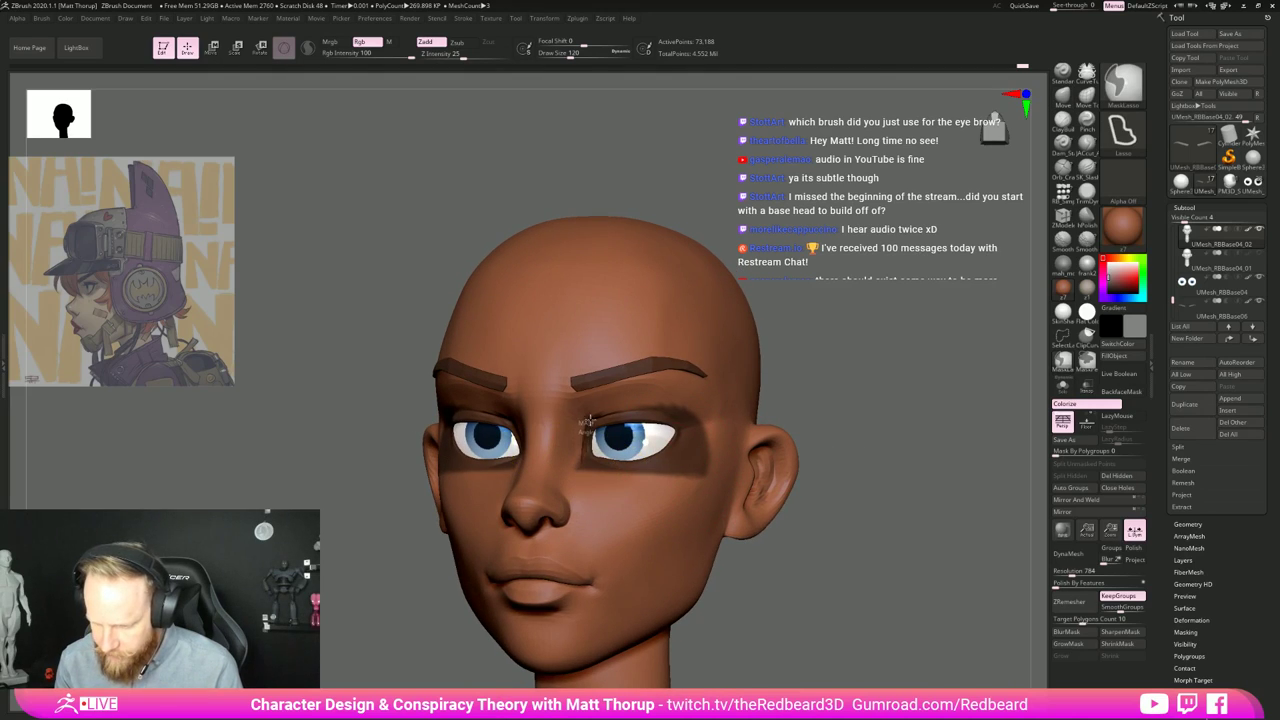
{"action": "key", "text": "shift+f"}
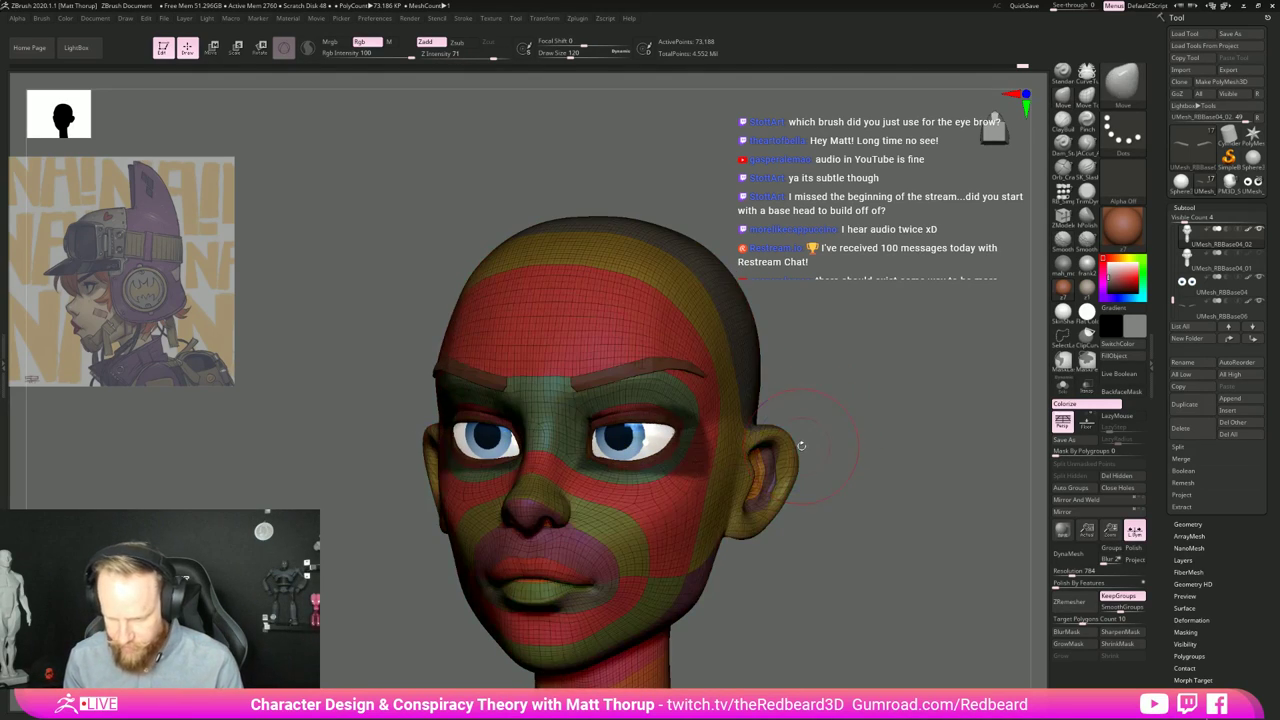
{"action": "key", "text": "shift+d"}
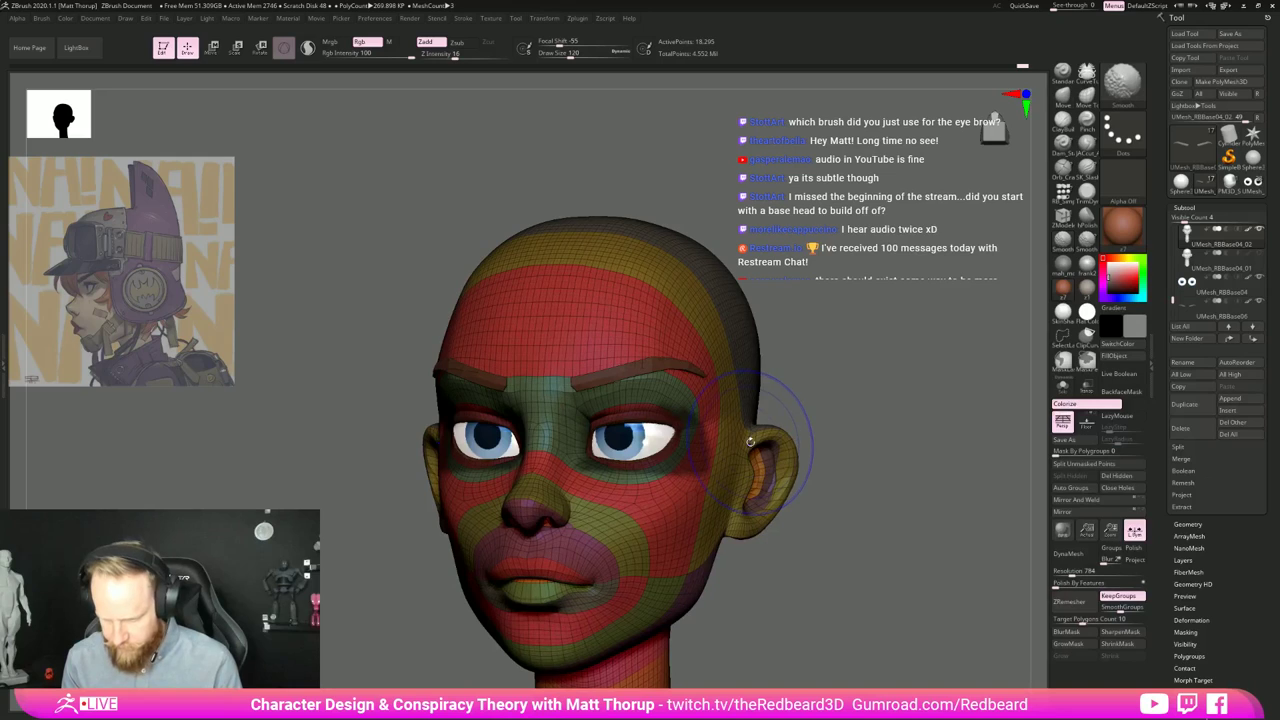
Step: Reshape the brow ridge beneath the eyebrows from side and three-quarter views with the Move brush, reducing the draw size to 80
{"action": "left_click_drag", "start_coordinate": [864, 440], "coordinate": [580, 395]}
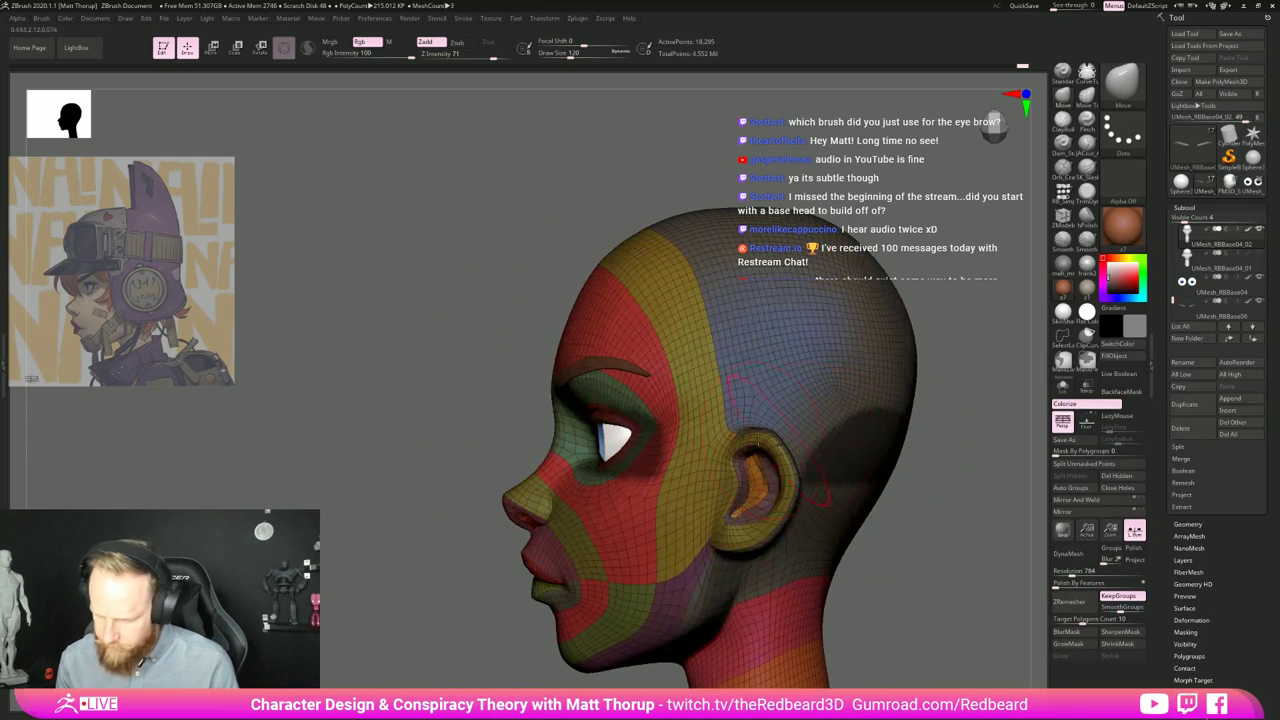
{"action": "key", "text": "bracketright"}
{"action": "right_click_drag", "start_coordinate": [568, 394], "coordinate": [670, 397]}
{"action": "key", "text": "s"}
{"action": "left_click_drag", "start_coordinate": [577, 398], "coordinate": [568, 390]}
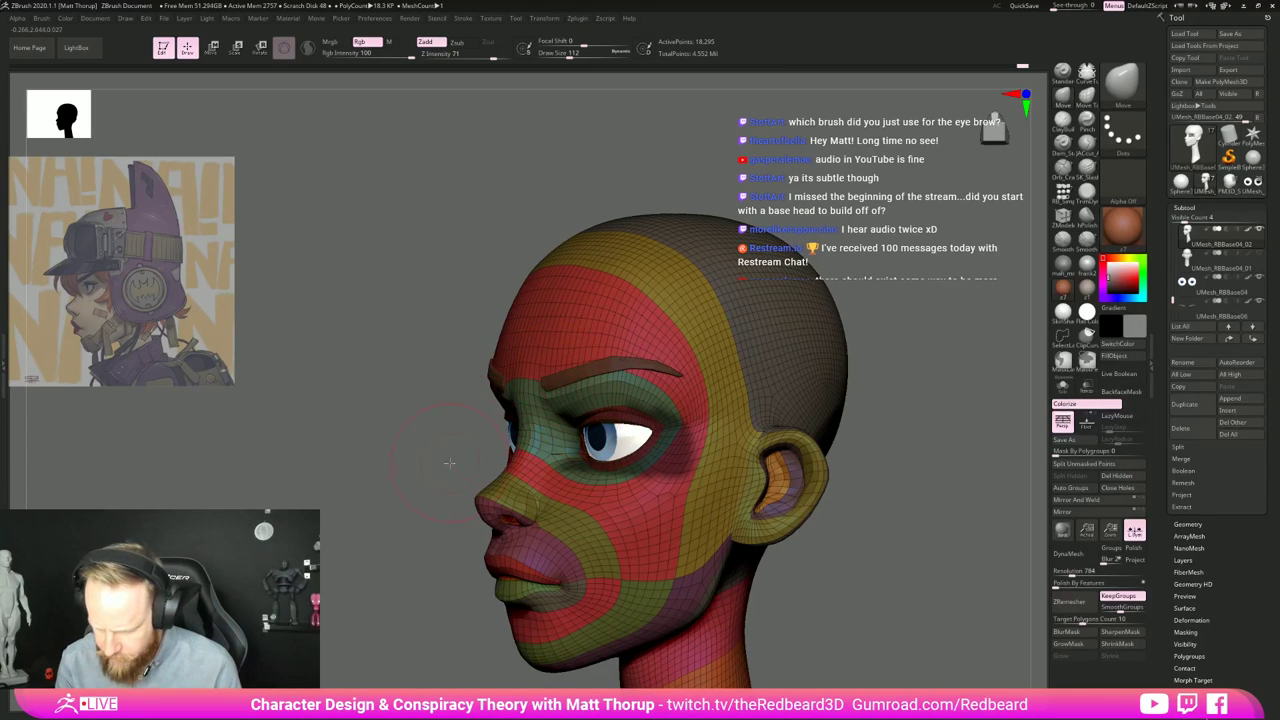
{"action": "left_click_drag", "start_coordinate": [449, 462], "coordinate": [400, 462]}
{"action": "key", "text": "s"}
{"action": "left_click_drag", "start_coordinate": [522, 392], "coordinate": [516, 394]}
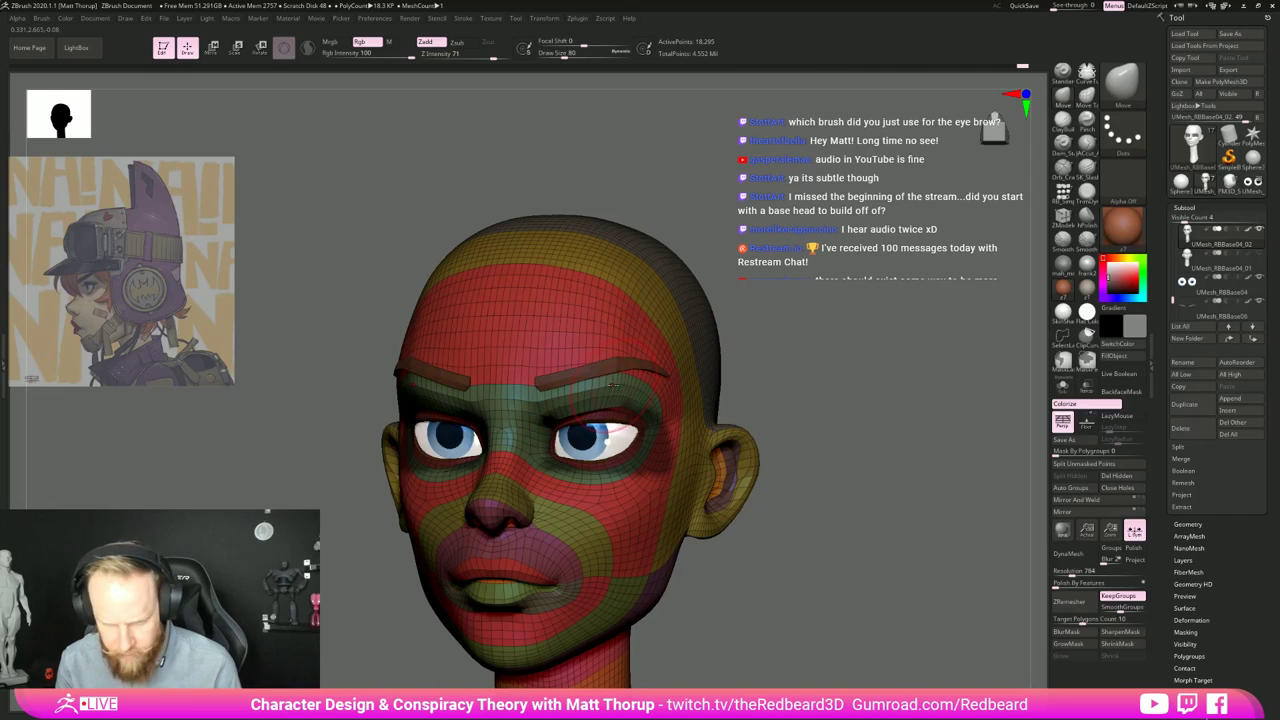
Step: Refine the brow ridge above the eye with the Move brush at draw size 65, and hide the polygon wireframe
{"action": "key", "text": "bracketright"}
{"action": "key", "text": "s"}
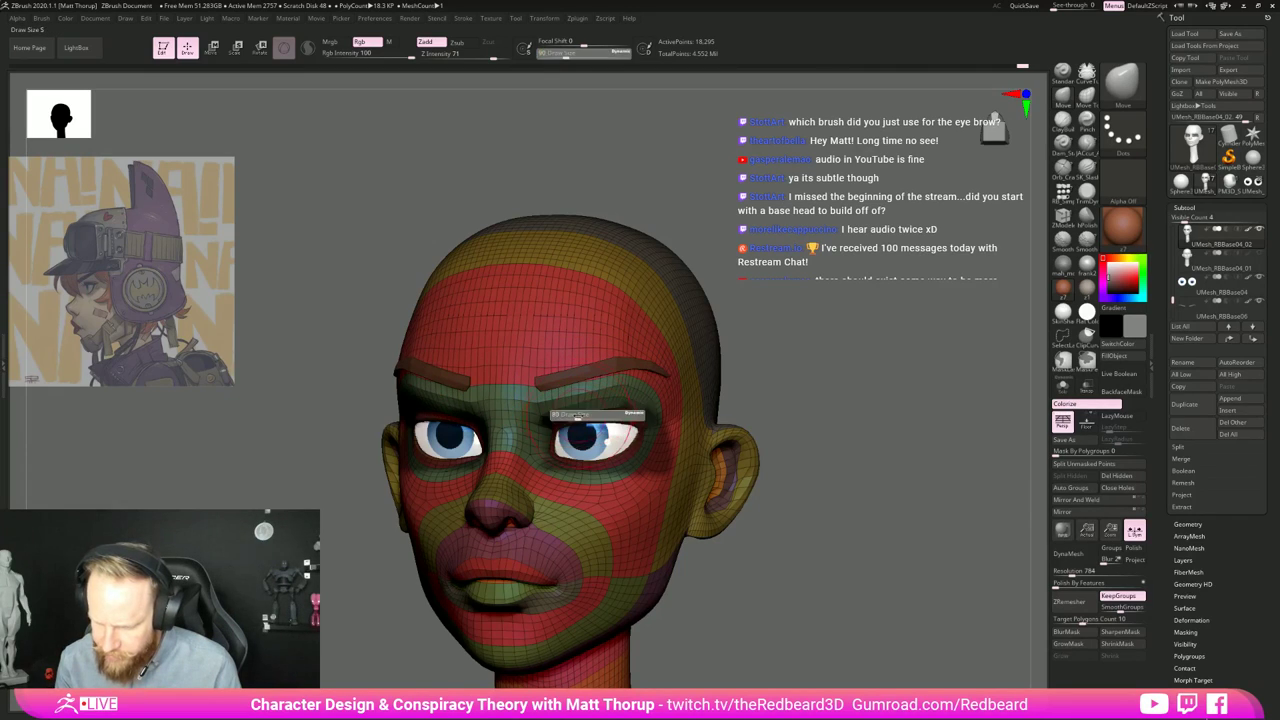
{"action": "left_click_drag", "start_coordinate": [576, 418], "coordinate": [570, 418]}
{"action": "key", "text": "shift+f"}
{"action": "left_click_drag", "start_coordinate": [903, 441], "coordinate": [752, 427]}
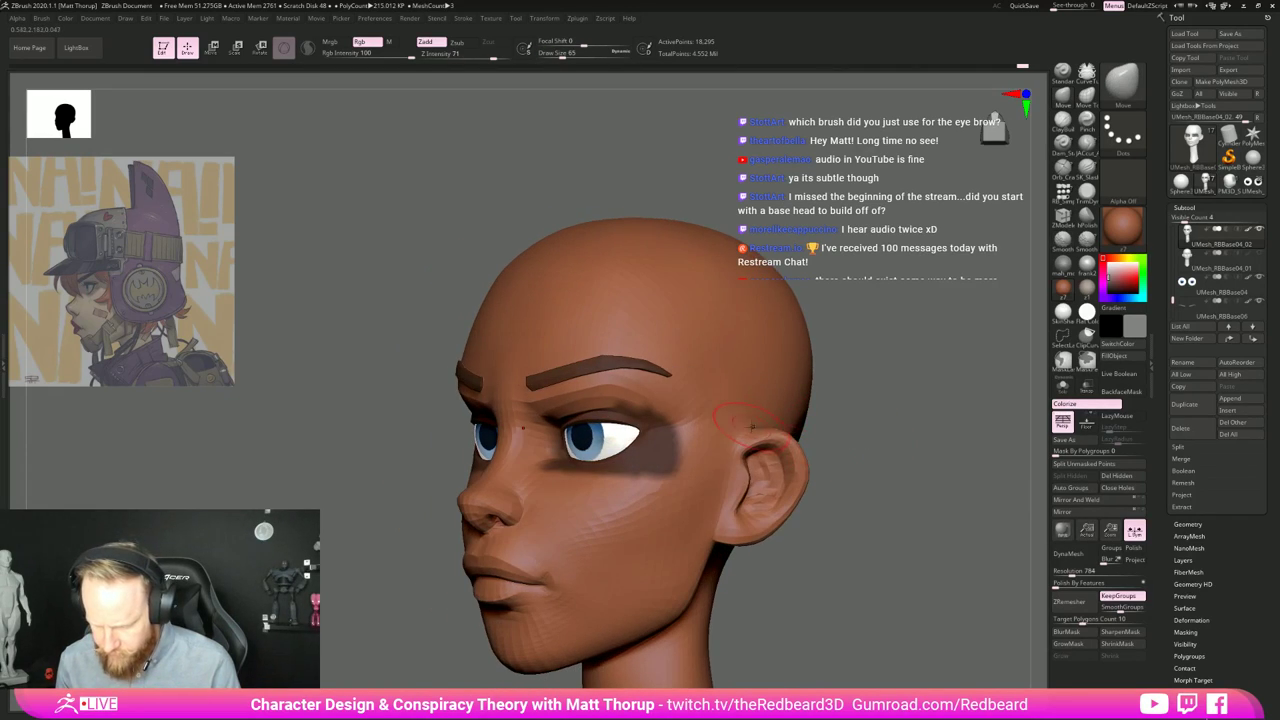
Step: Return to the higher subdivision level and smooth the area between eyebrow and eye with the Smooth brush at intensity 91
{"action": "key", "text": "d"}
{"action": "key", "text": "shift"}
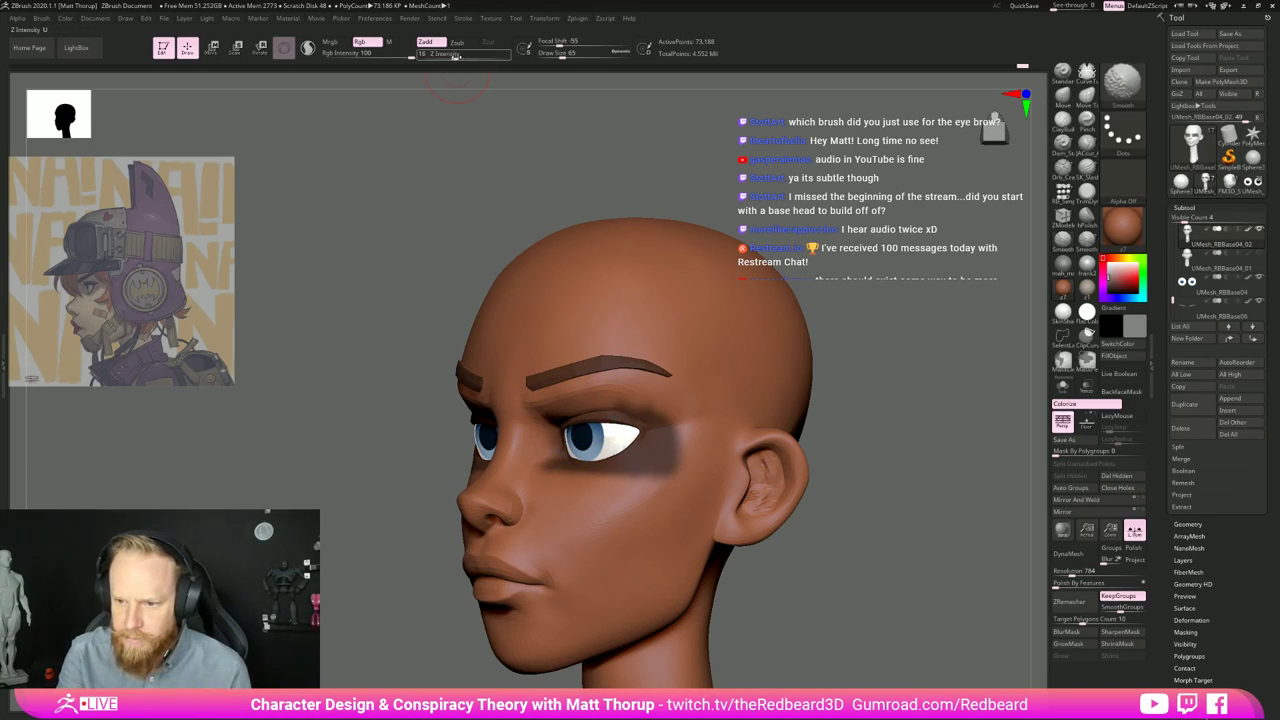
{"action": "left_click", "coordinate": [503, 56], "text": "shift"}
{"action": "mouse_move", "coordinate": [584, 380]}
{"action": "left_mouse_down", "text": "shift"}
{"action": "mouse_move", "coordinate": [561, 415]}
{"action": "mouse_move", "coordinate": [600, 409]}
{"action": "left_mouse_up", "text": "shift"}
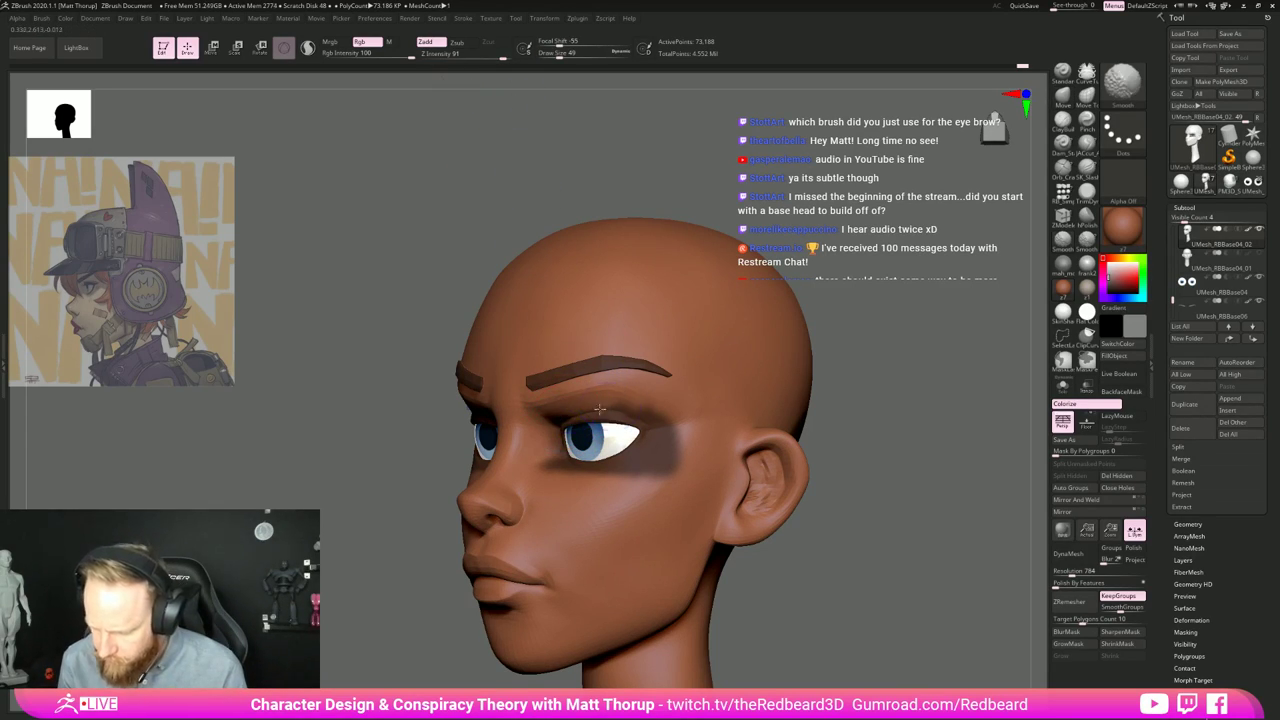
Step: Shape the brow between and below the eyebrows from front and side views with the Move brush at draw sizes 62 to 77
{"action": "right_click_drag", "start_coordinate": [561, 413], "coordinate": [700, 413]}
{"action": "key", "text": "s"}
{"action": "left_click_drag", "start_coordinate": [523, 398], "coordinate": [510, 397]}
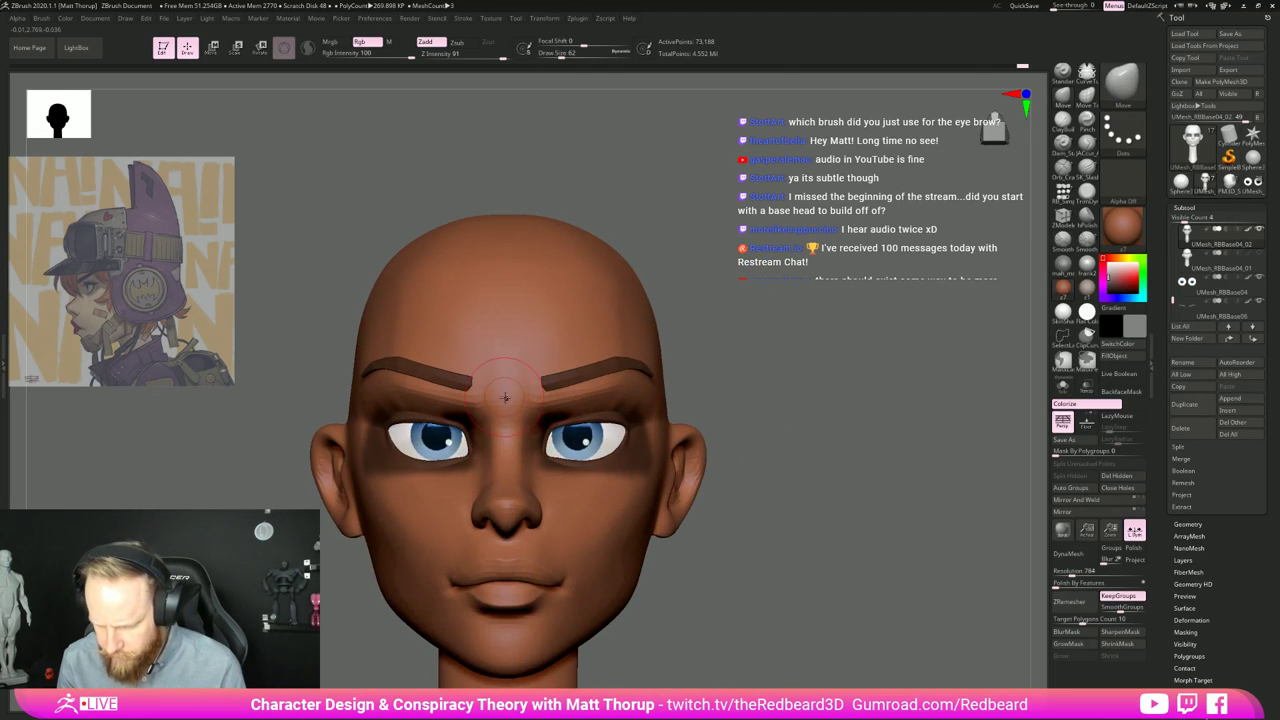
{"action": "key", "text": "]"}
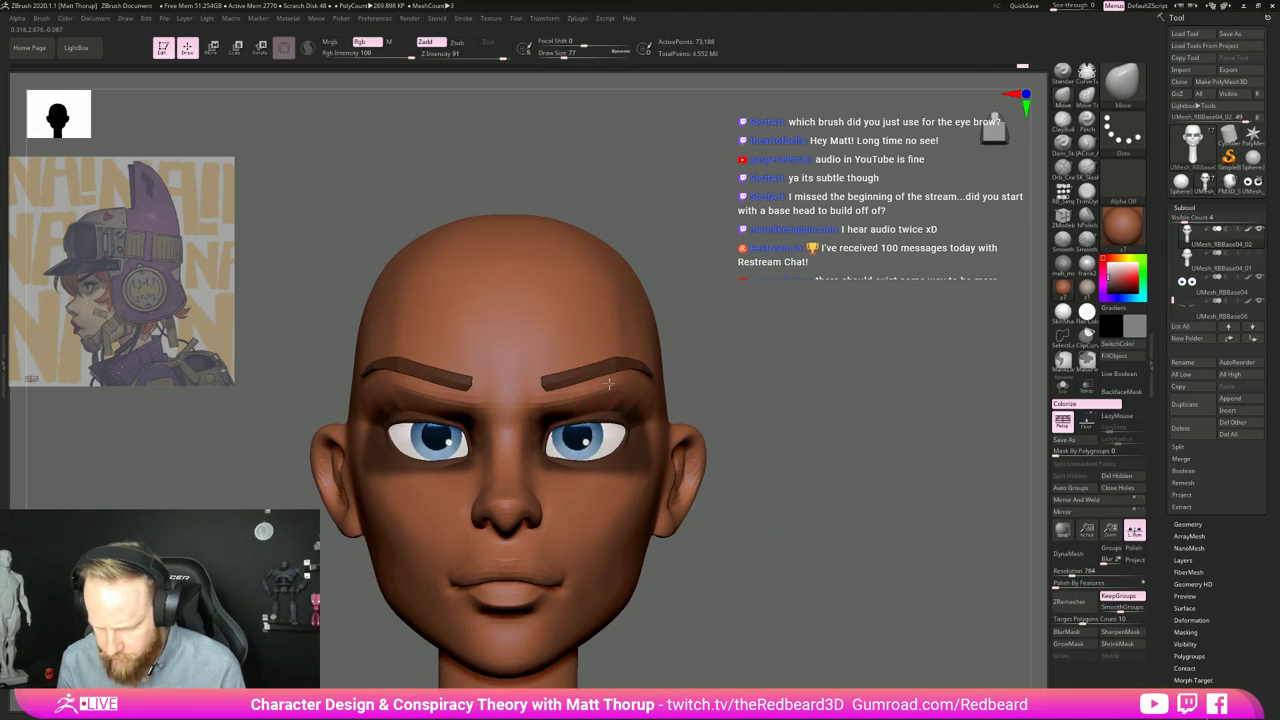
{"action": "mouse_move", "coordinate": [800, 372]}
{"action": "right_mouse_down"}
{"action": "mouse_move", "coordinate": [757, 371]}
{"action": "mouse_move", "coordinate": [706, 398]}
{"action": "right_mouse_up"}
{"action": "key", "text": "s"}
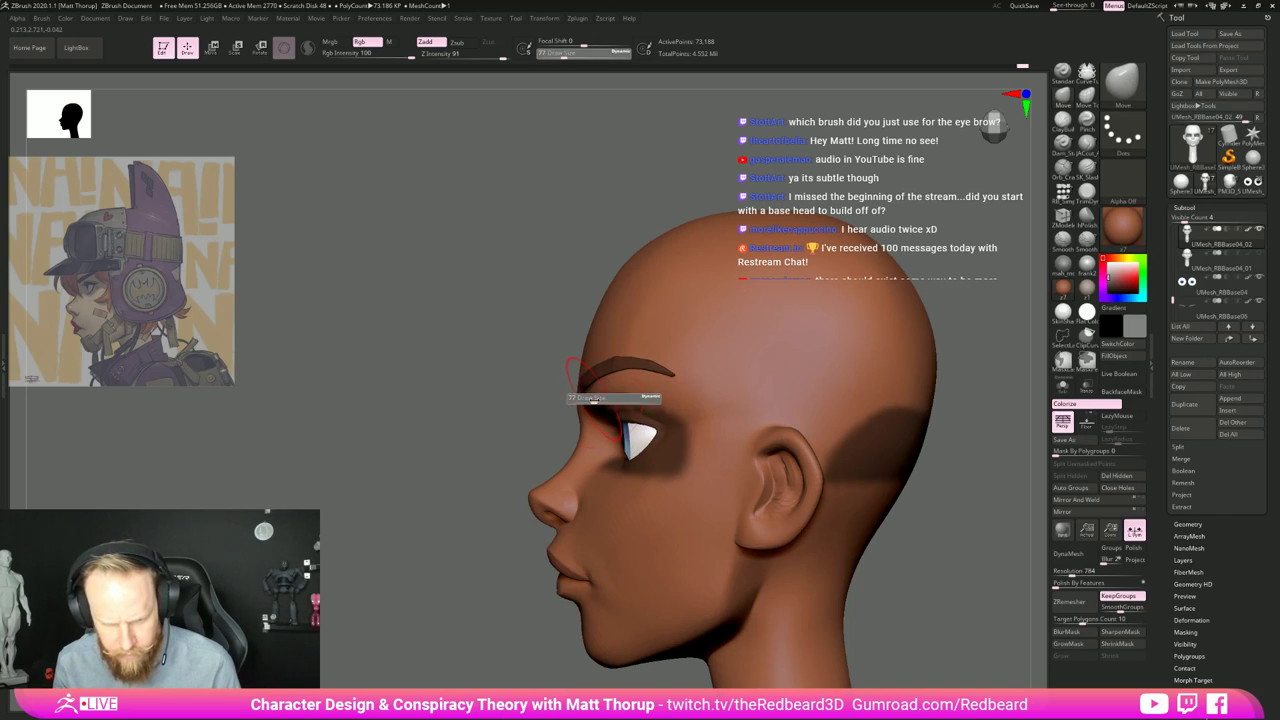
{"action": "left_click_drag", "start_coordinate": [594, 401], "coordinate": [596, 401]}
{"action": "right_click_drag", "start_coordinate": [597, 400], "coordinate": [577, 407]}
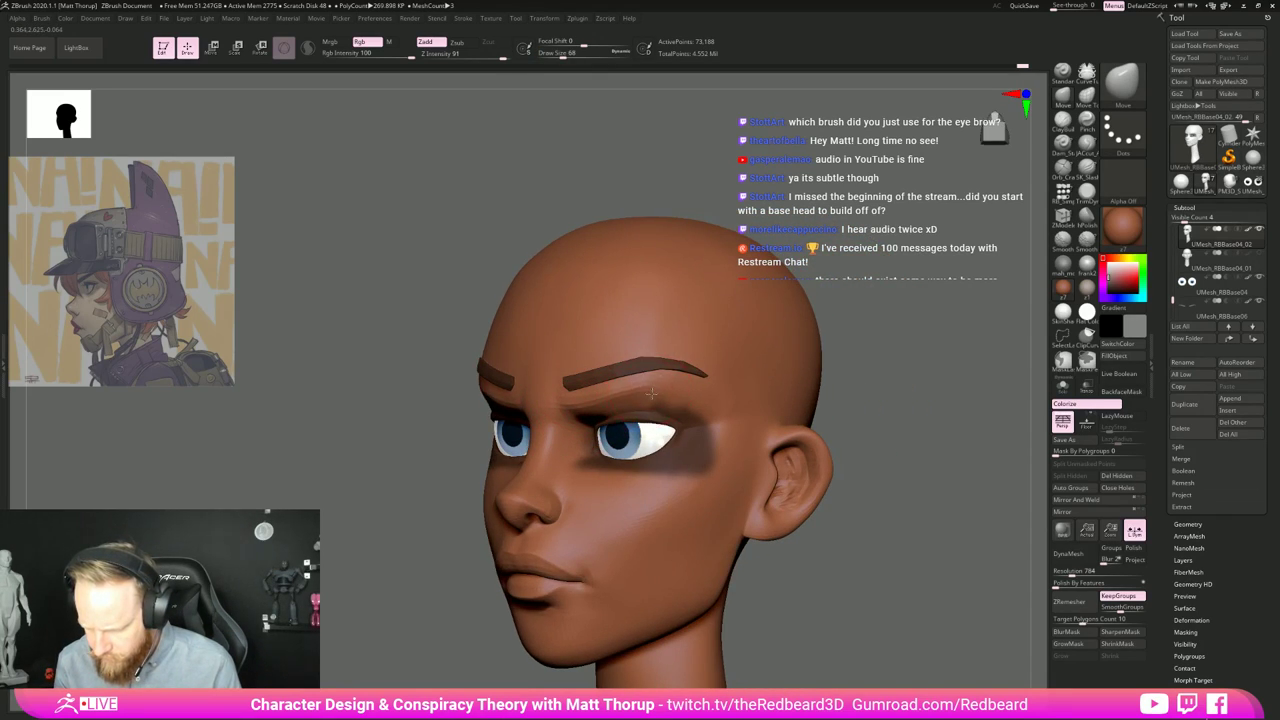
Step: Adjust the brow fold above the eyes from the front with the Move brush at draw size 59
{"action": "left_click_drag", "start_coordinate": [879, 368], "coordinate": [783, 403], "text": "shift"}
{"action": "key", "text": "s"}
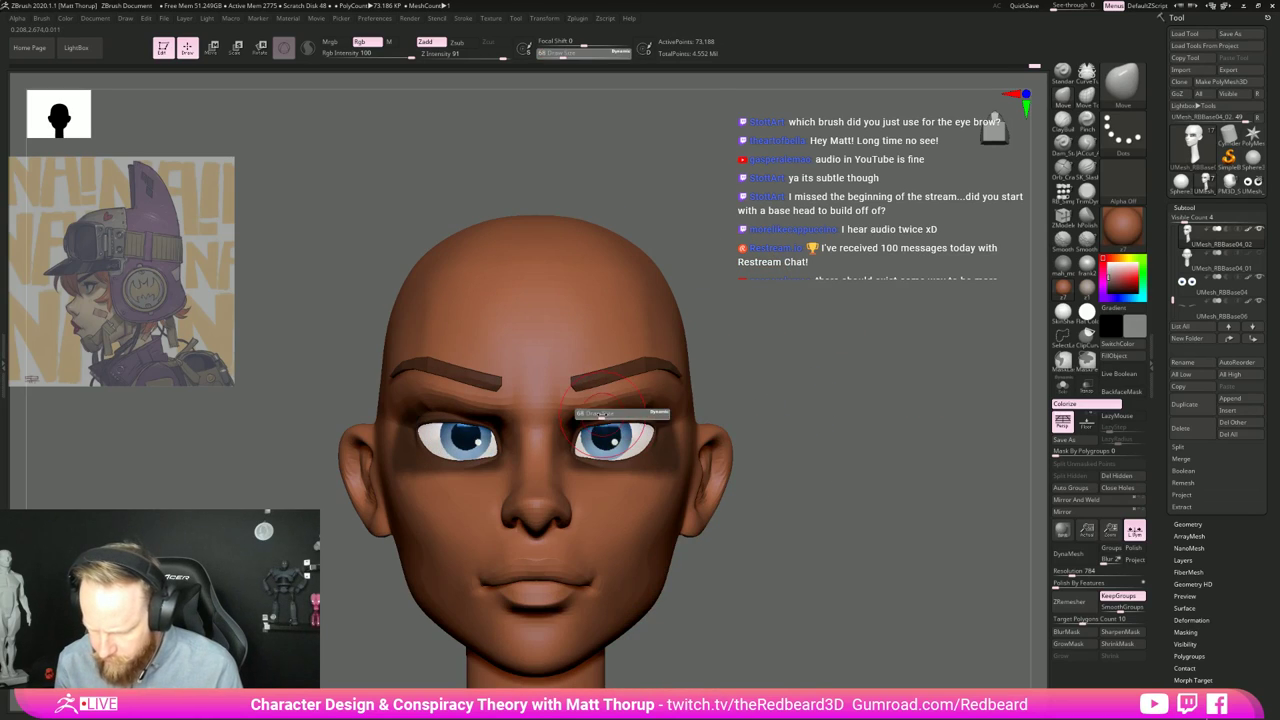
{"action": "left_click_drag", "start_coordinate": [601, 415], "coordinate": [598, 415]}
{"action": "left_click_drag", "start_coordinate": [787, 382], "coordinate": [777, 408], "text": "alt"}
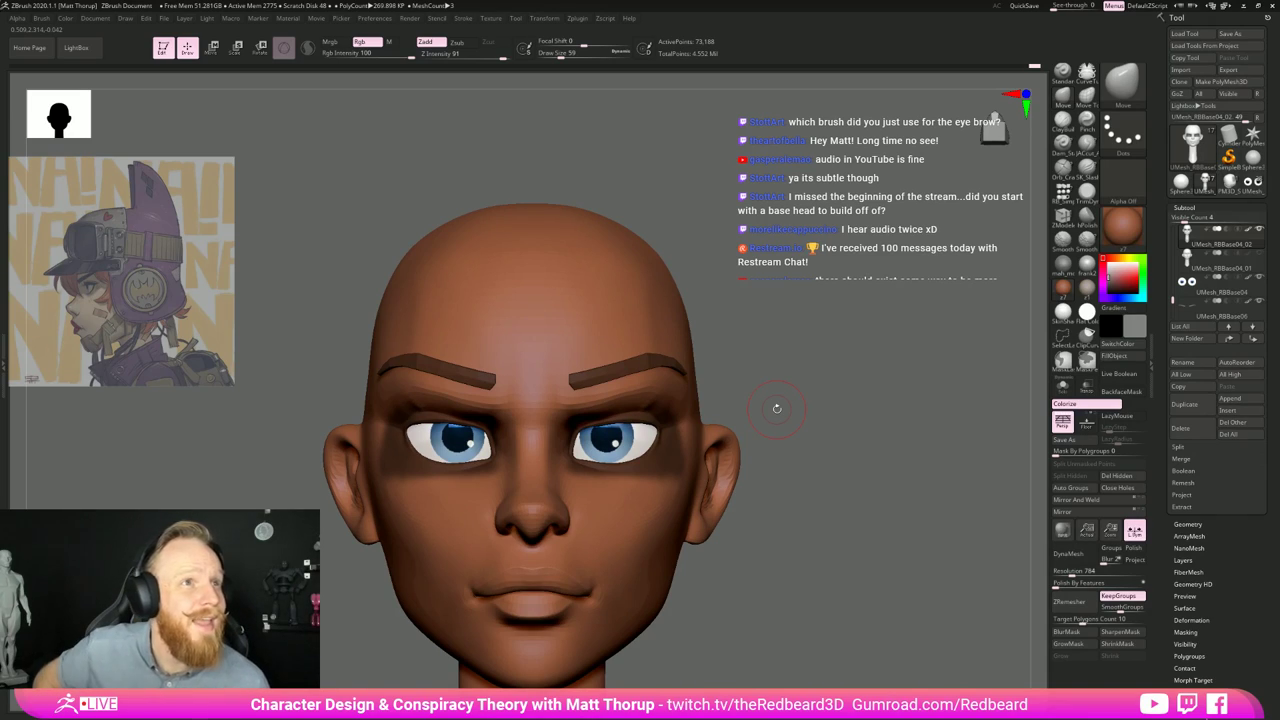
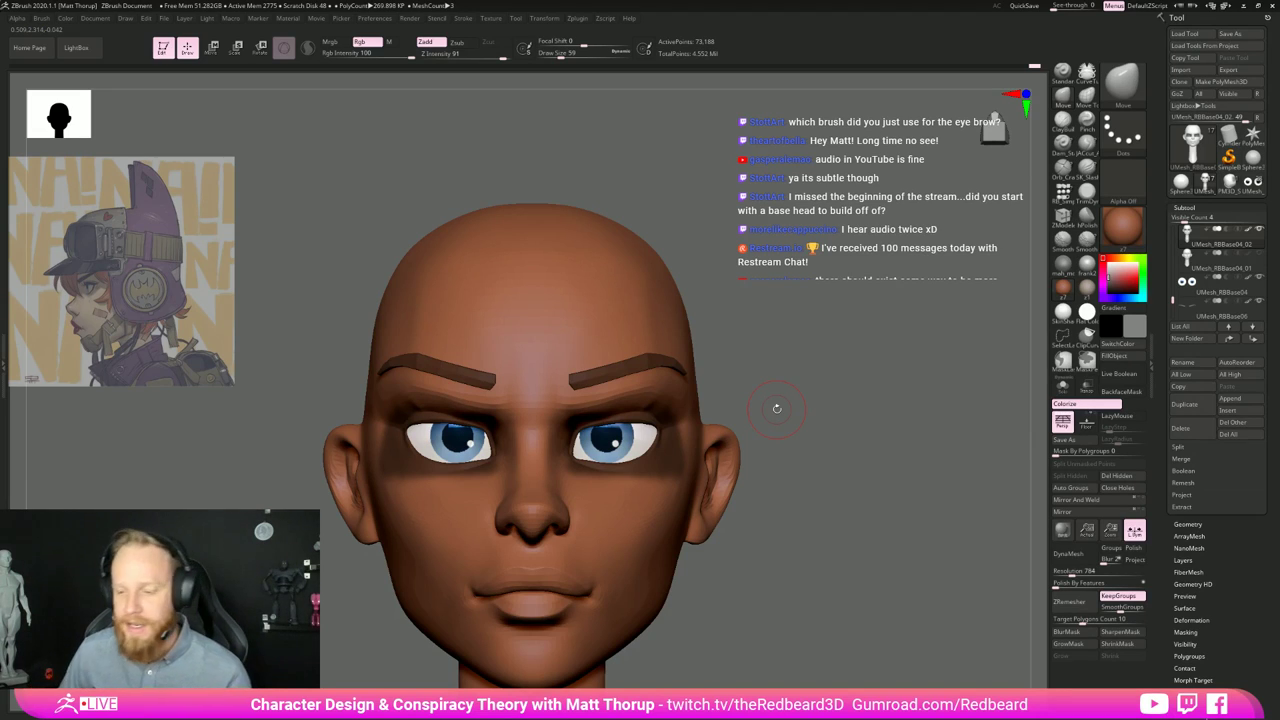
Step: Refine the outer fold above the upper eyelid from three-quarter and side views, reducing the Move brush's draw size to 25
{"action": "right_click_drag", "start_coordinate": [777, 408], "coordinate": [810, 462]}
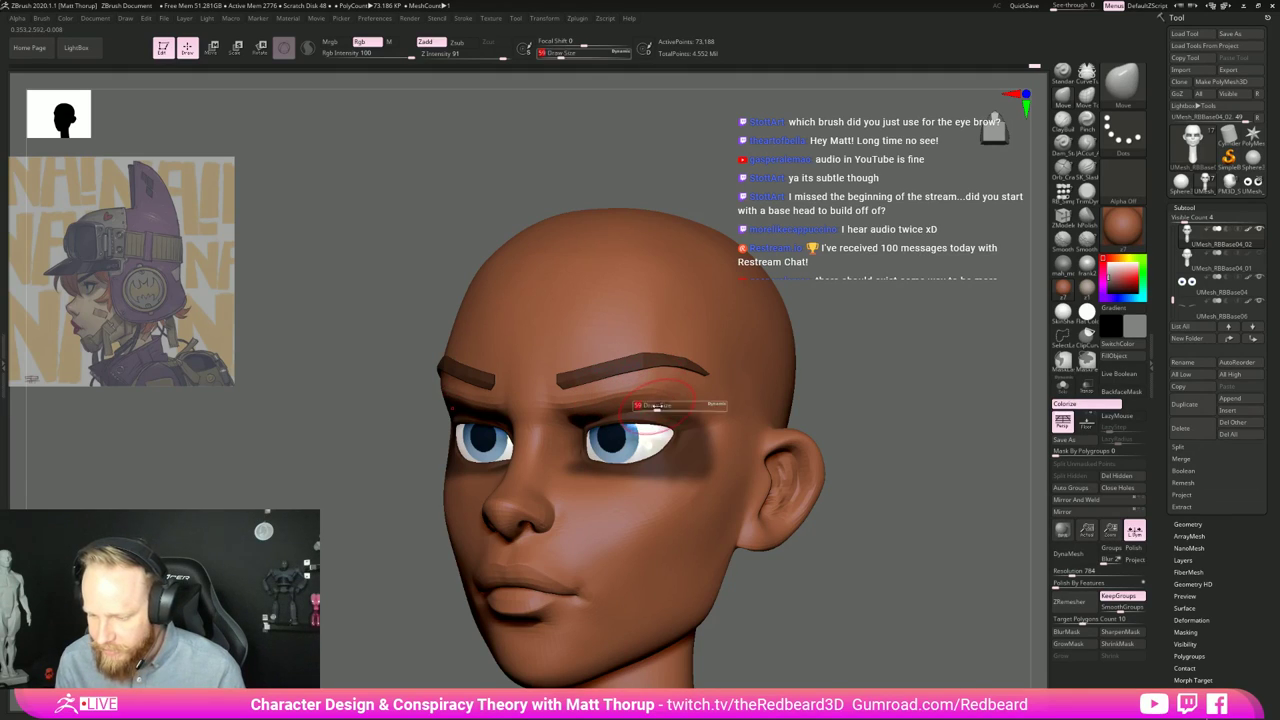
{"action": "key", "text": "shift"}
{"action": "left_click_drag", "start_coordinate": [657, 409], "coordinate": [597, 416], "text": "shift"}
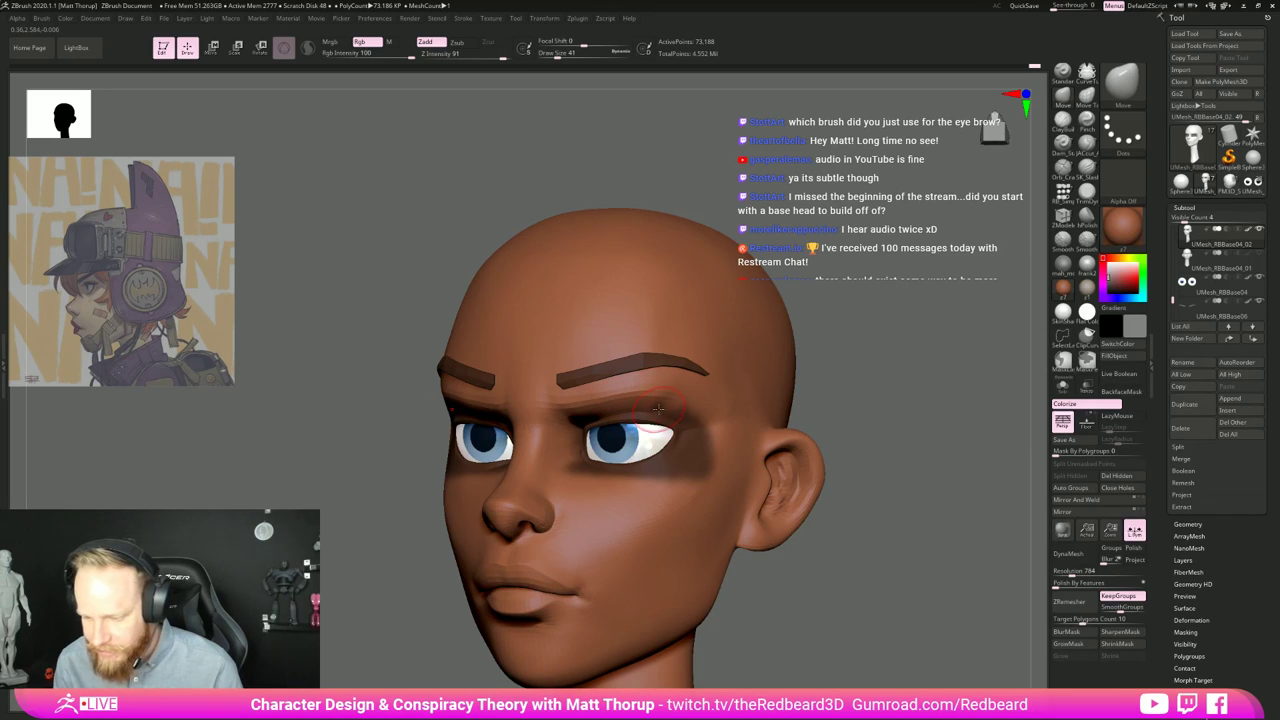
{"action": "left_click_drag", "start_coordinate": [837, 400], "coordinate": [729, 422]}
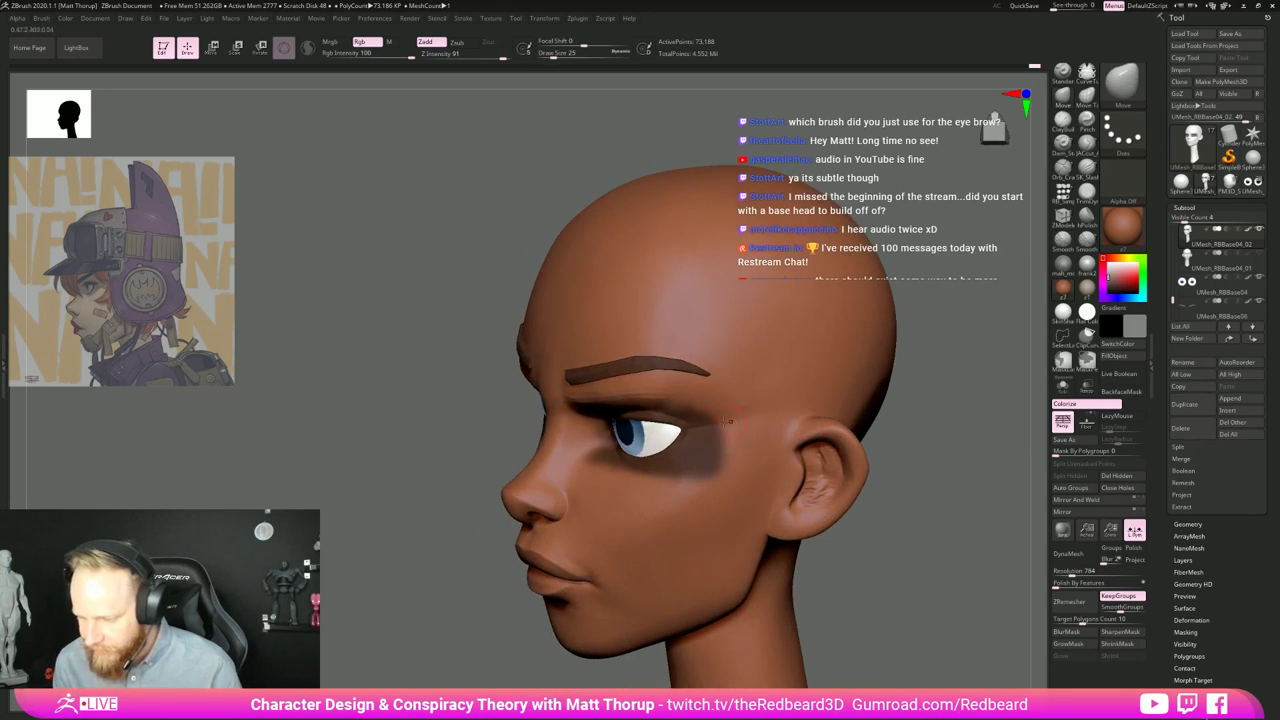
Step: Clear the mask around the eyes and touch up the fold above the eyelid from a three-quarter view
{"action": "left_click", "coordinate": [437, 537], "text": "ctrl"}
{"action": "mouse_move", "coordinate": [432, 509]}
{"action": "left_mouse_down"}
{"action": "mouse_move", "coordinate": [814, 391]}
{"action": "mouse_move", "coordinate": [628, 402]}
{"action": "left_mouse_up"}
{"action": "key", "text": "ctrl+shift+z"}
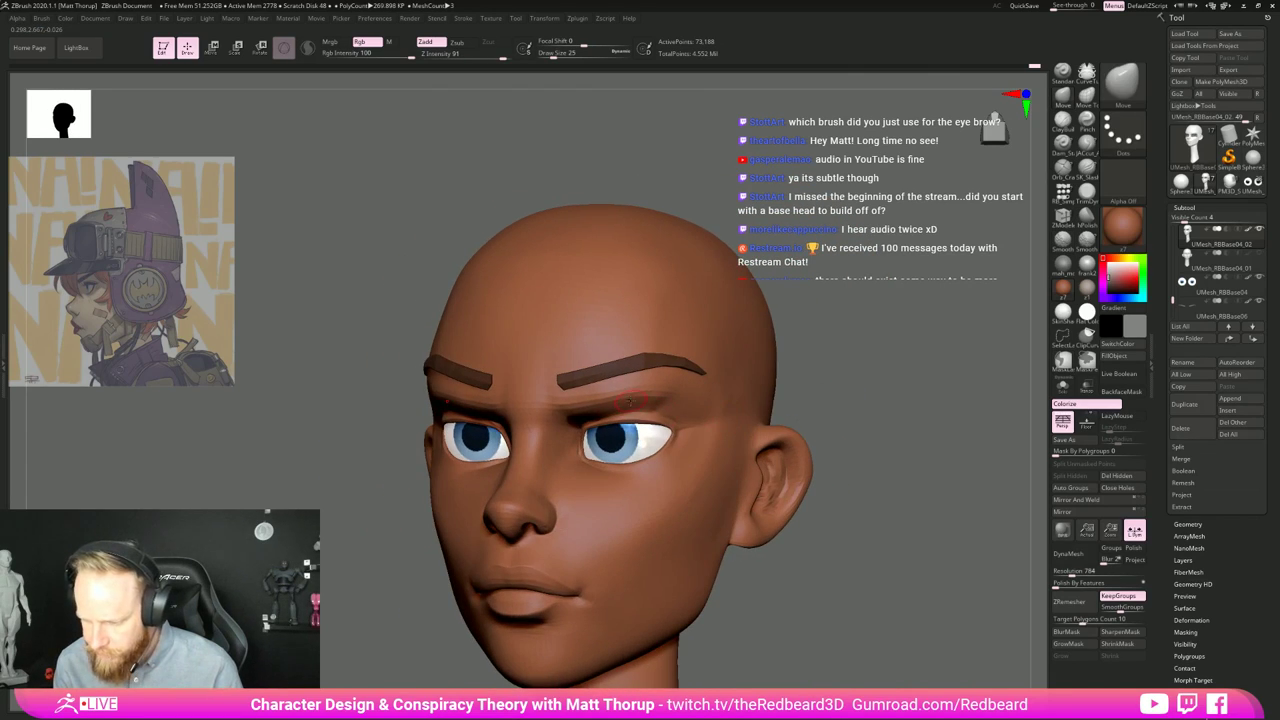
{"action": "key", "text": "shift"}
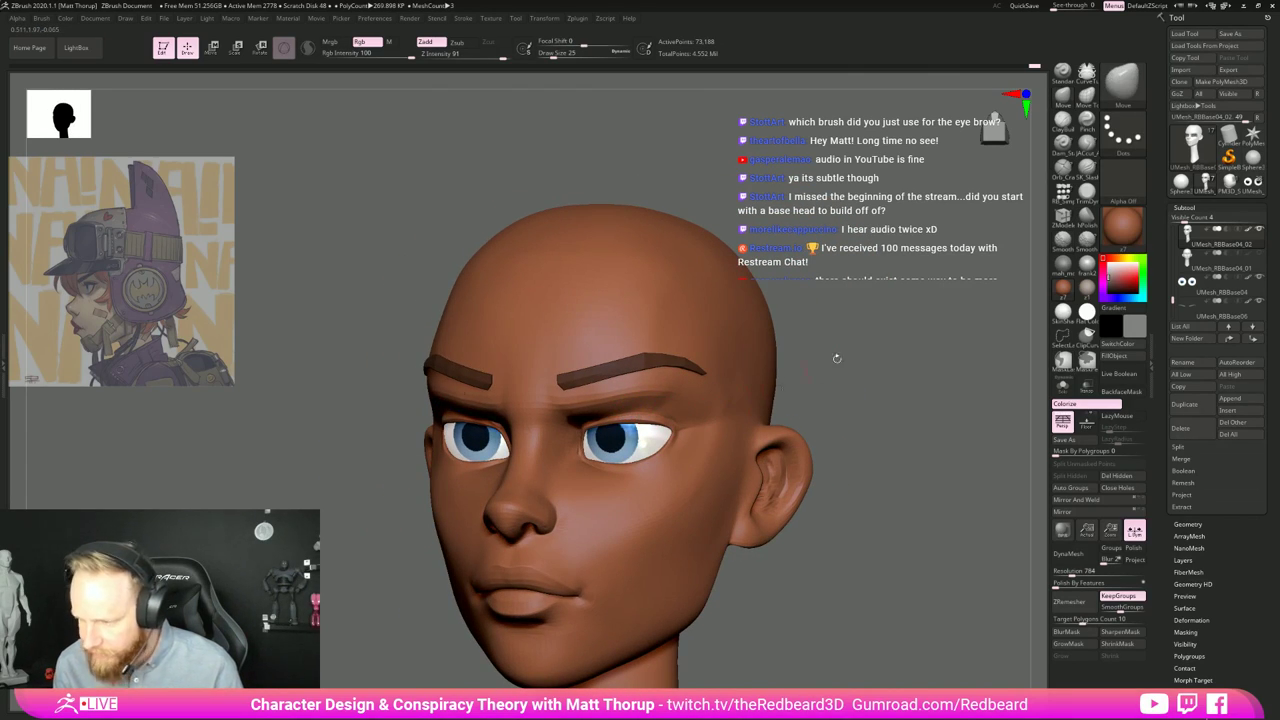
Step: Define the crease above the upper eyelid with the Dam_Standard brush at draw size 20
{"action": "left_click", "coordinate": [1084, 146]}
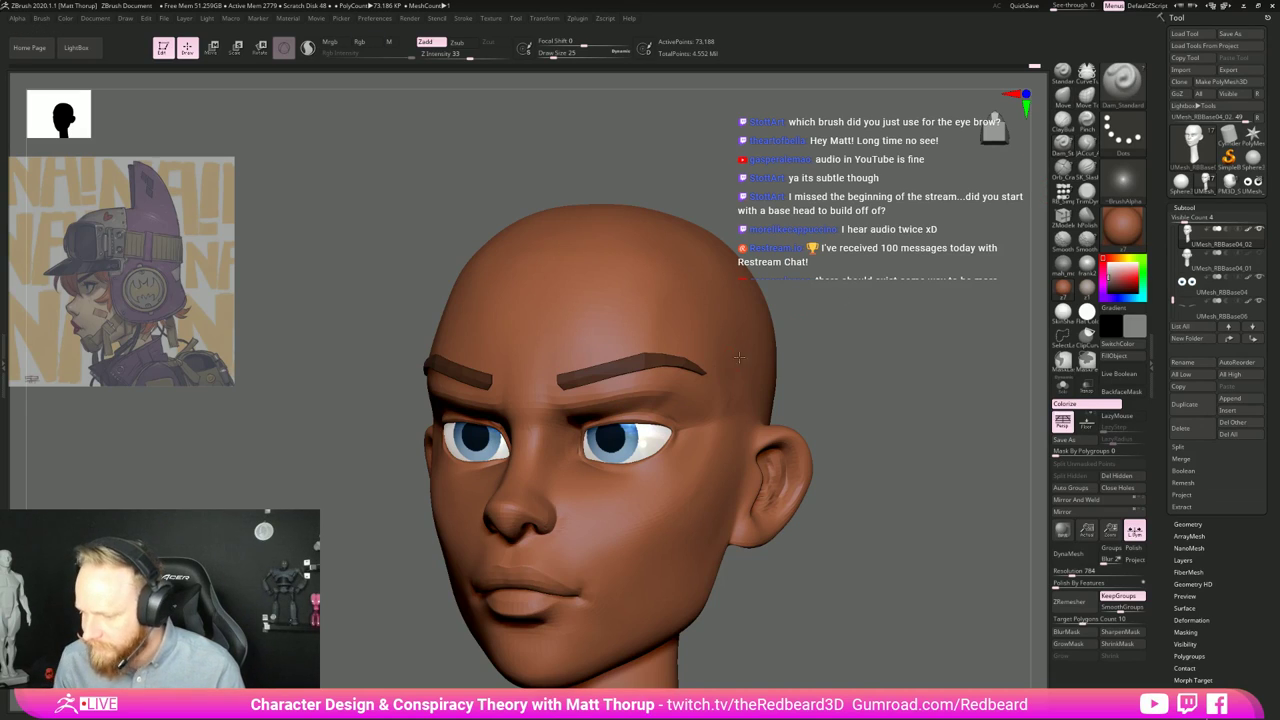
{"action": "key", "text": "["}
{"action": "right_click_drag", "start_coordinate": [636, 408], "coordinate": [614, 413]}
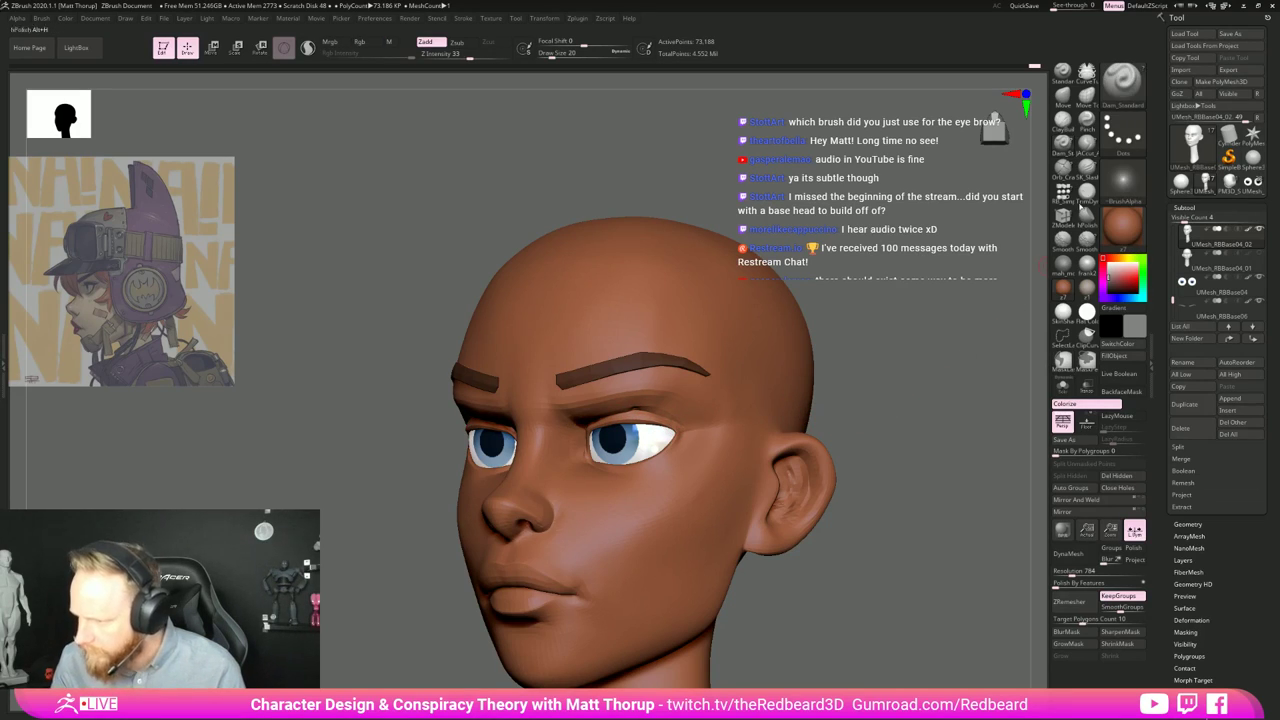
Step: Choose the JACrux_h brush and examine the whole face from the front
{"action": "left_click", "coordinate": [1087, 146]}
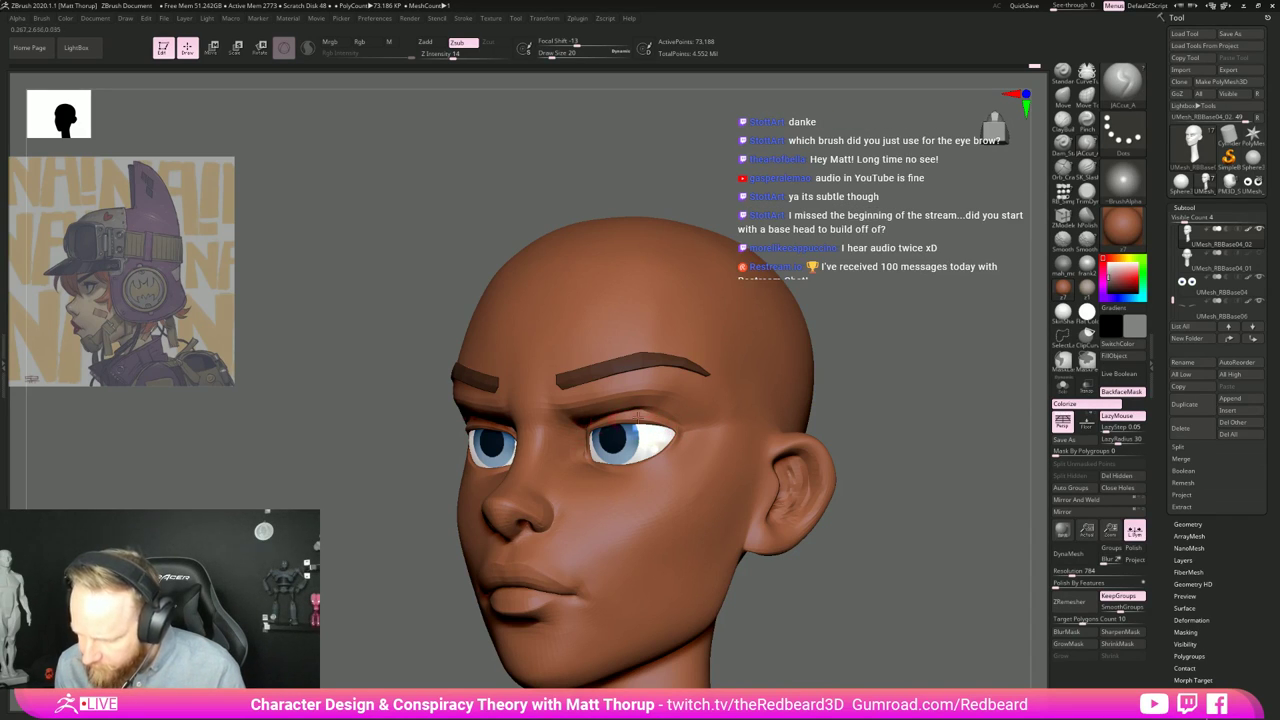
{"action": "left_click_drag", "start_coordinate": [939, 413], "coordinate": [860, 424], "text": "shift"}
{"action": "left_click_drag", "start_coordinate": [860, 424], "coordinate": [831, 420]}
{"action": "left_click_drag", "start_coordinate": [570, 499], "coordinate": [595, 459], "text": "shift"}
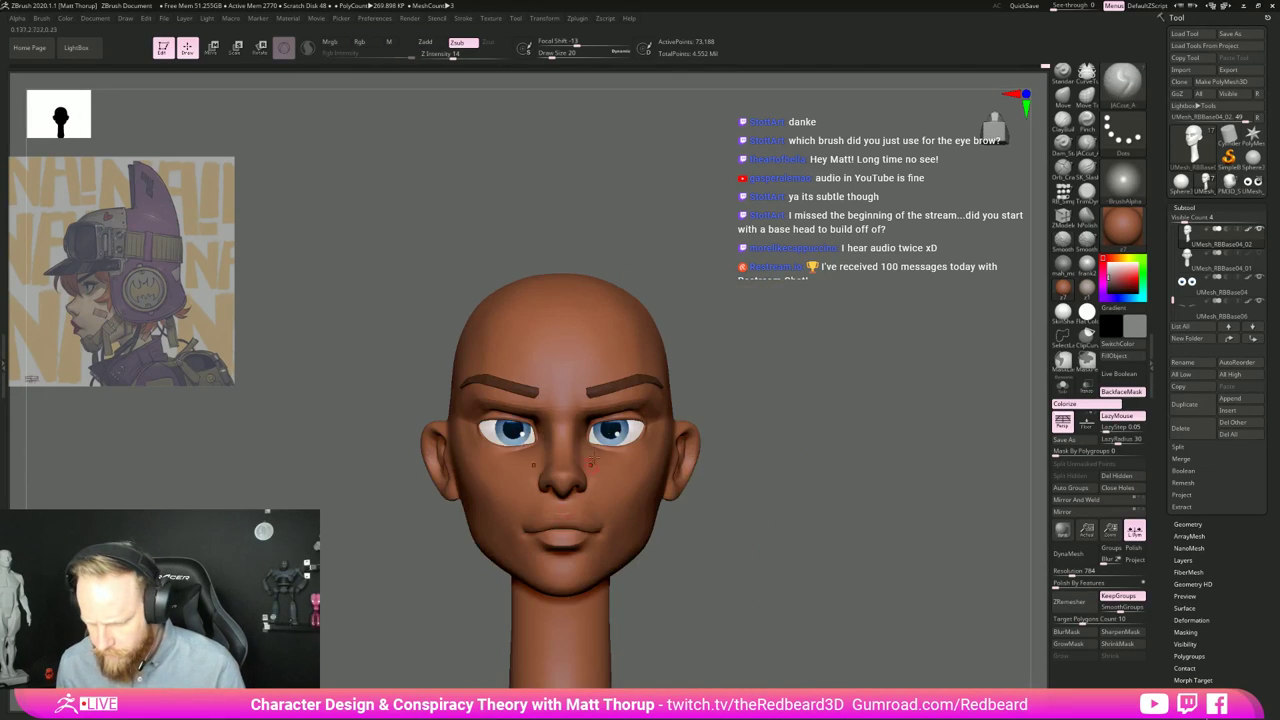
Step: Make the eyebrow subtool active, try pulling the eyebrows' inner ends down with the Move brush, and undo that stroke
{"action": "left_click", "coordinate": [626, 384], "text": "alt"}
{"action": "key", "text": "b"}
{"action": "key", "text": "m"}
{"action": "key", "text": "v"}
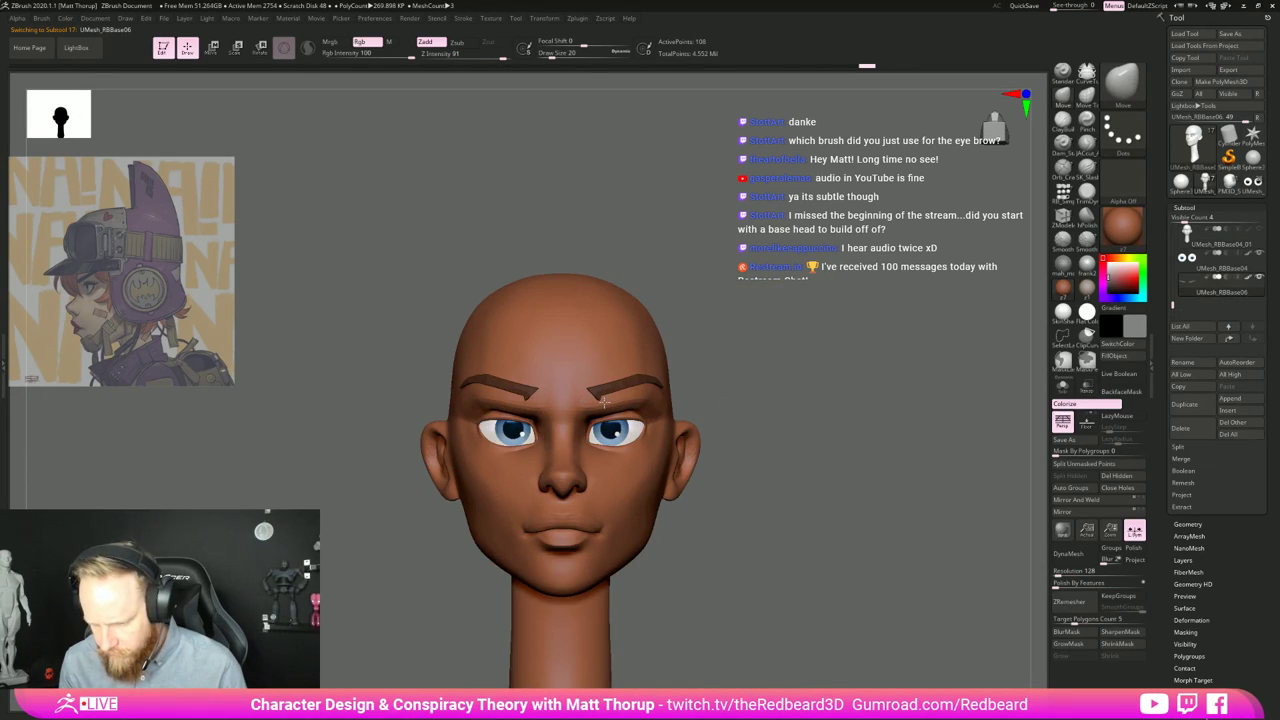
{"action": "left_click_drag", "start_coordinate": [602, 401], "coordinate": [645, 380], "text": "shift"}
{"action": "key", "text": "ctrl+z"}
Step: Nudge the eyebrows vertically with the move gizmo, check them in profile, and return to Draw mode with the Move brush at size 187
{"action": "key", "text": "s"}
{"action": "key", "text": "s"}
{"action": "key", "text": "w"}
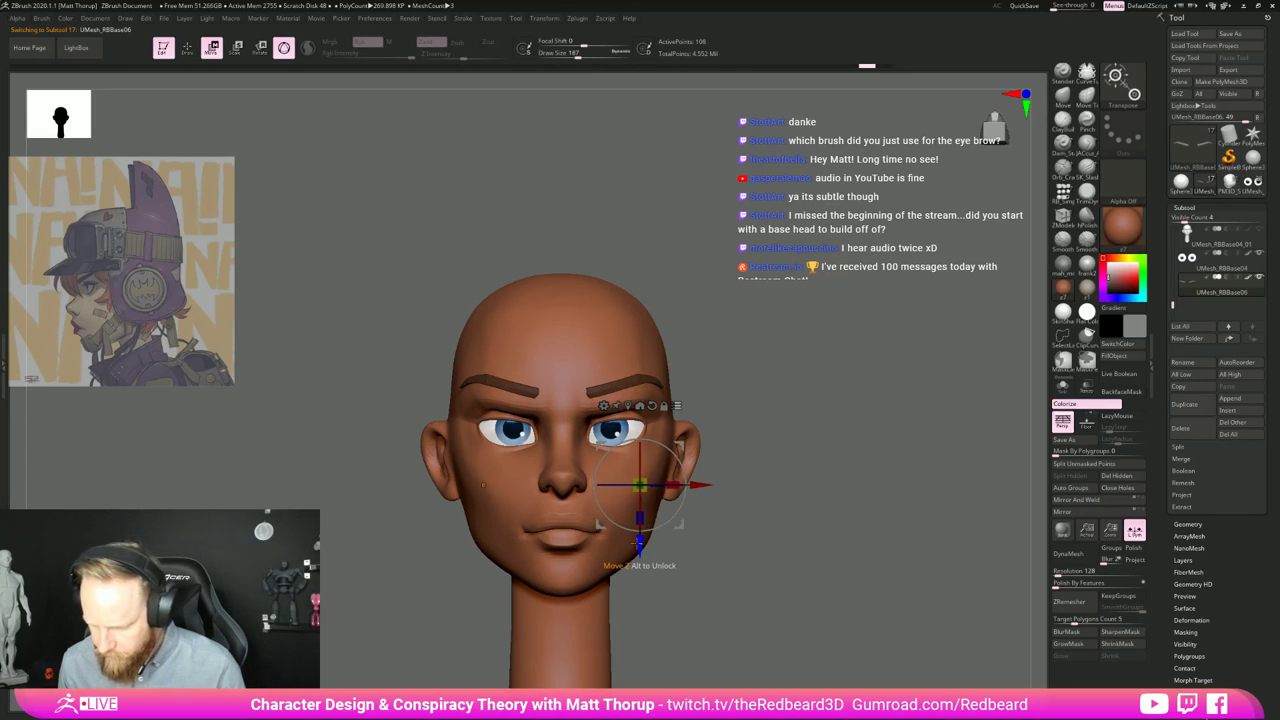
{"action": "left_click_drag", "start_coordinate": [640, 543], "coordinate": [640, 552]}
{"action": "right_click_drag", "start_coordinate": [640, 552], "coordinate": [640, 542], "text": "alt"}
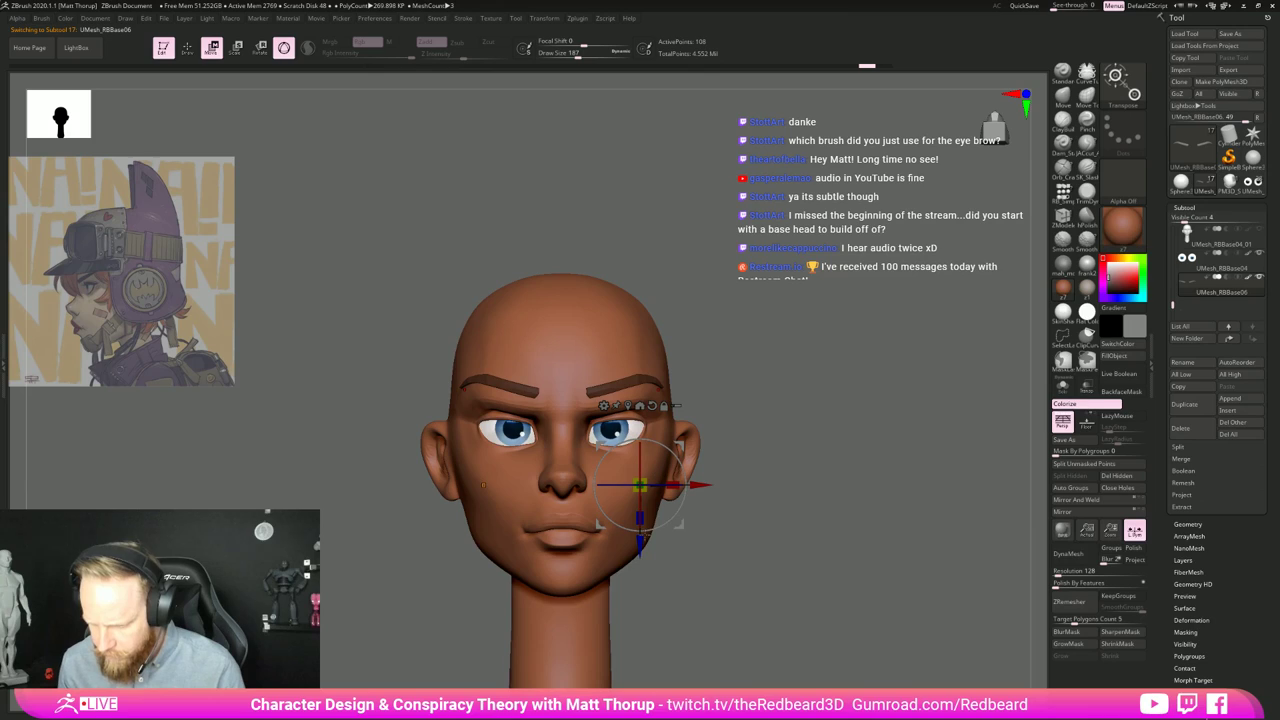
{"action": "left_click_drag", "start_coordinate": [640, 543], "coordinate": [640, 562]}
{"action": "right_click_drag", "start_coordinate": [640, 562], "coordinate": [818, 488]}
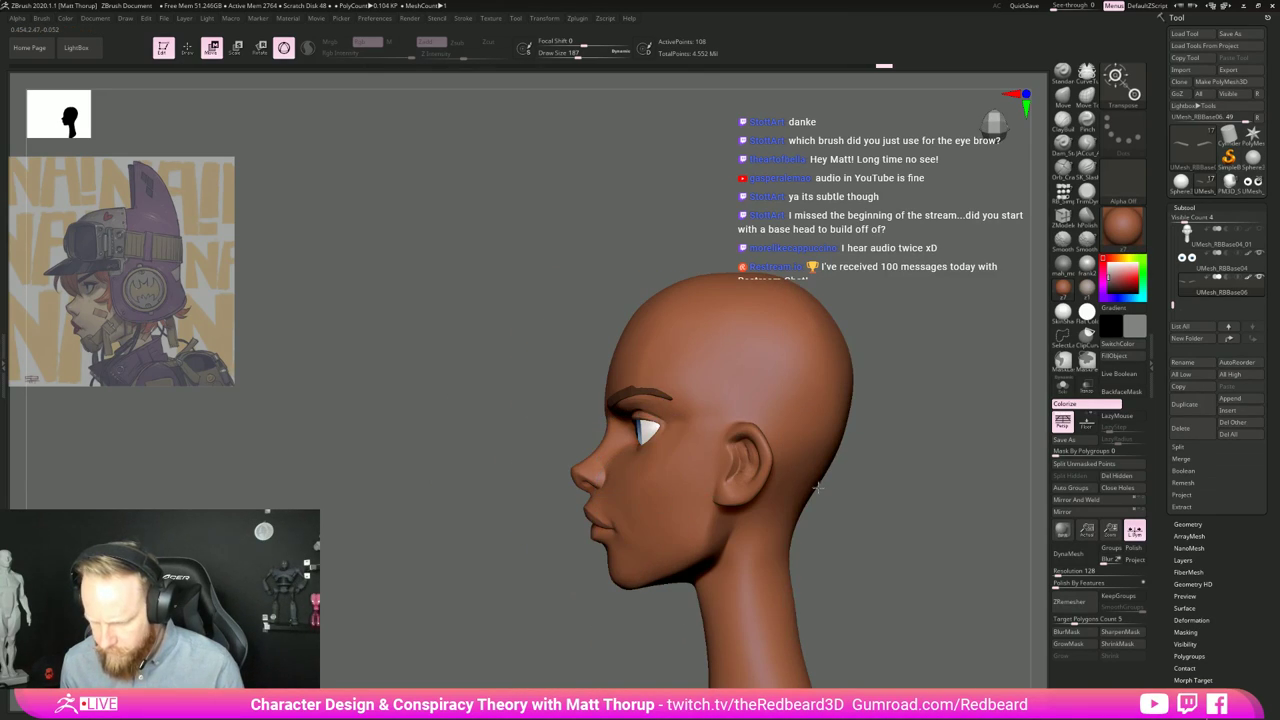
{"action": "key", "text": "q"}
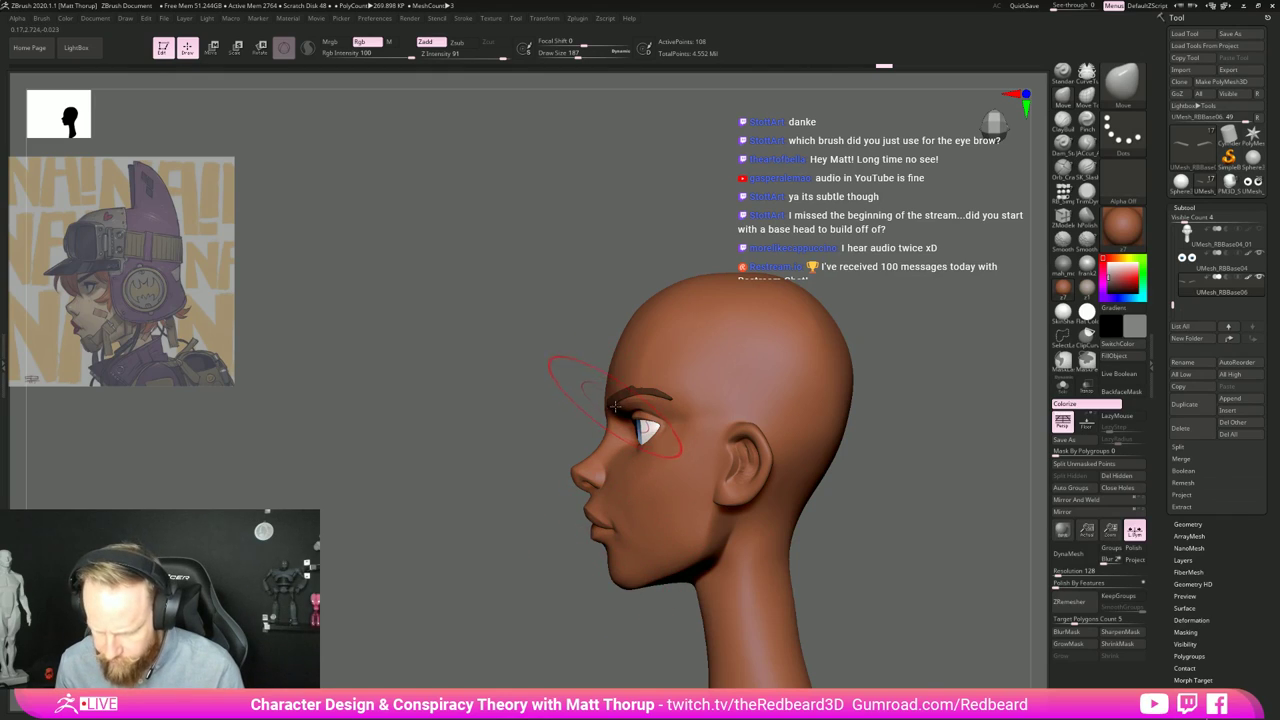
Step: Reshape the eyebrows' arch and outer ends with the Move brush, reducing the draw size to 65
{"action": "right_click_drag", "start_coordinate": [615, 406], "coordinate": [664, 388]}
{"action": "key", "text": "s"}
{"action": "left_click_drag", "start_coordinate": [664, 388], "coordinate": [657, 385]}
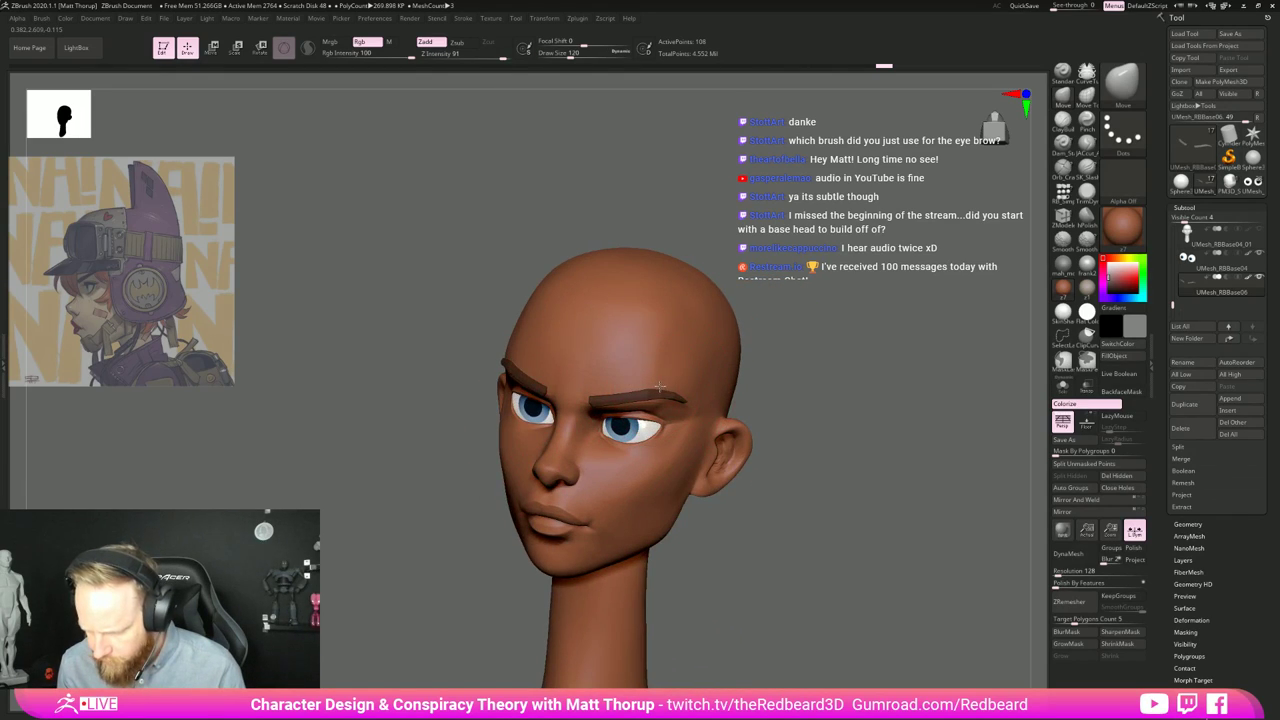
{"action": "right_click_drag", "start_coordinate": [659, 385], "coordinate": [920, 552]}
{"action": "right_click_drag", "start_coordinate": [920, 552], "coordinate": [830, 525]}
{"action": "key", "text": "["}
{"action": "key", "text": "["}
{"action": "key", "text": "["}
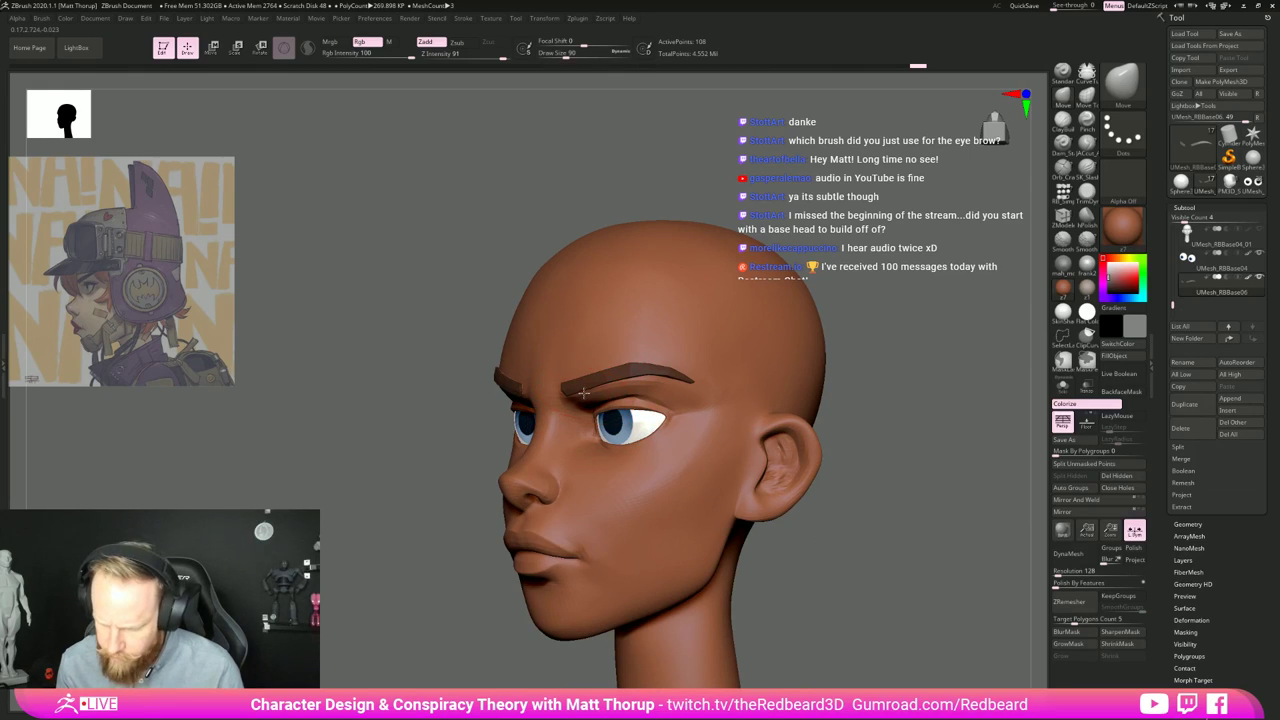
{"action": "key", "text": "["}
{"action": "left_click_drag", "start_coordinate": [640, 371], "coordinate": [645, 366]}
Step: Lift the eyebrows' tails in profile with the Move brush at draw size 94, and undo the last strokes
{"action": "left_click_drag", "start_coordinate": [950, 361], "coordinate": [888, 365]}
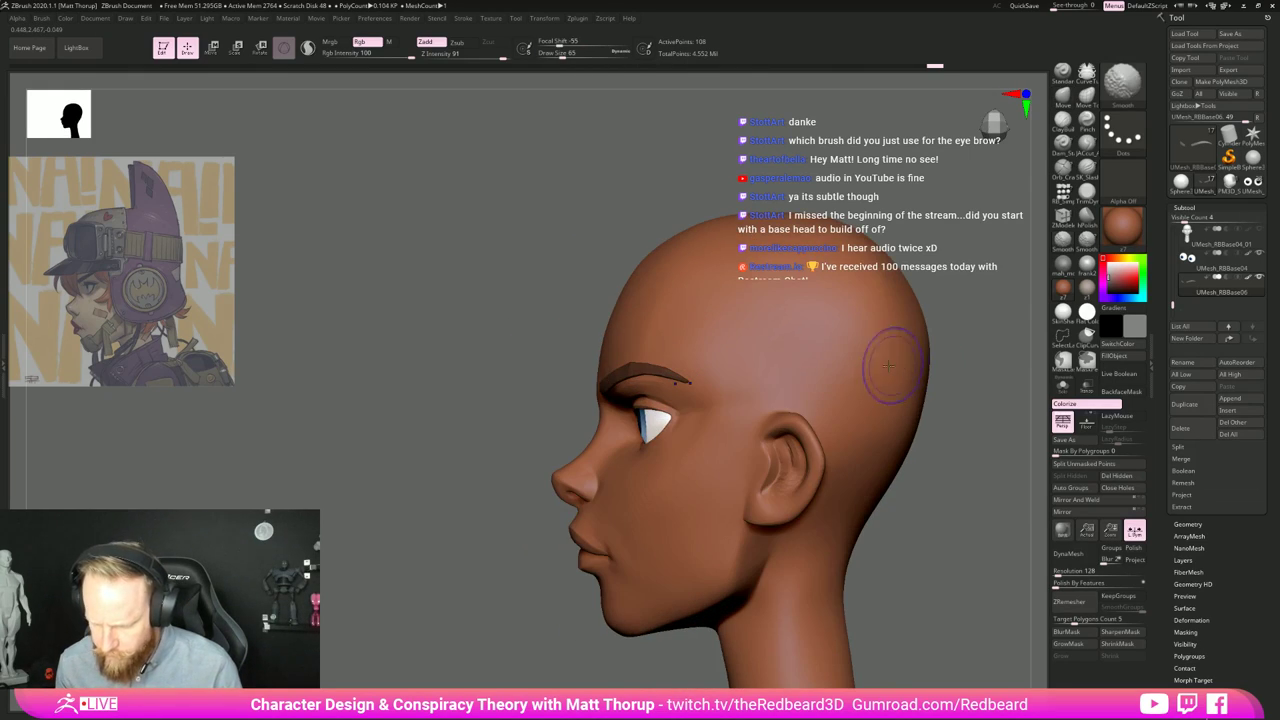
{"action": "key", "text": "bracketleft"}
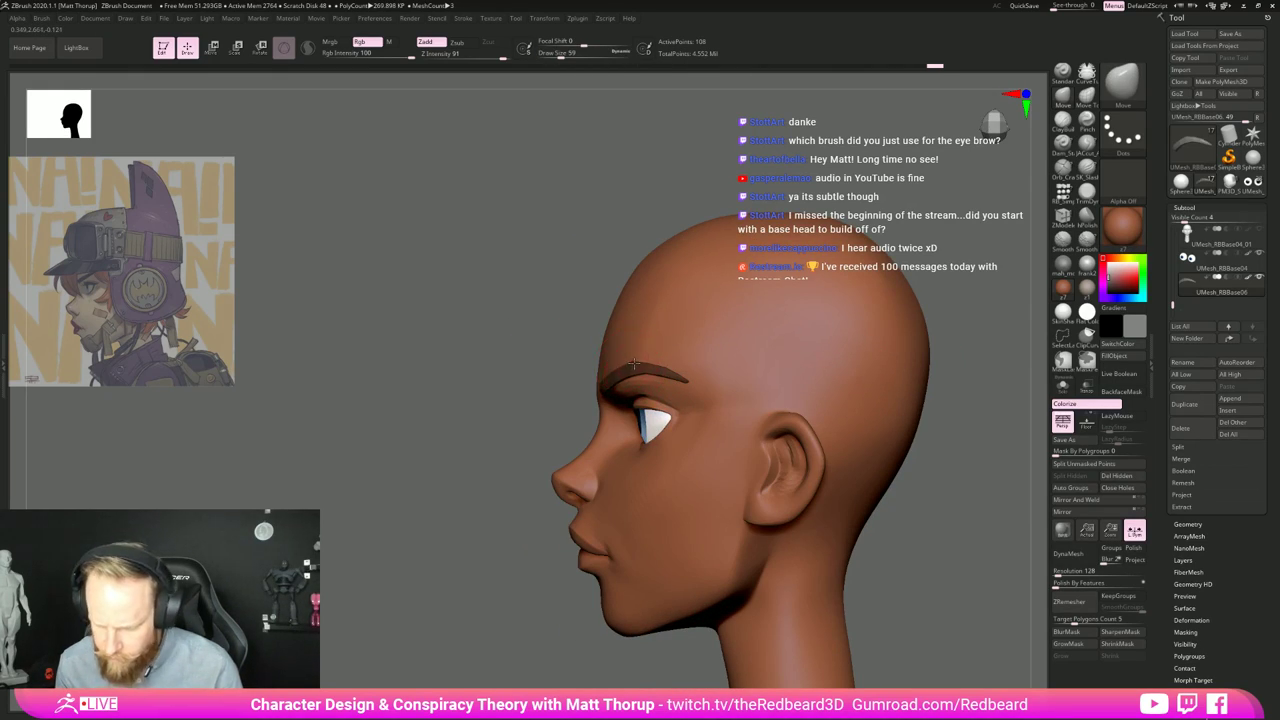
{"action": "key", "text": "bracketright"}
{"action": "key", "text": "bracketright"}
{"action": "key", "text": "bracketright"}
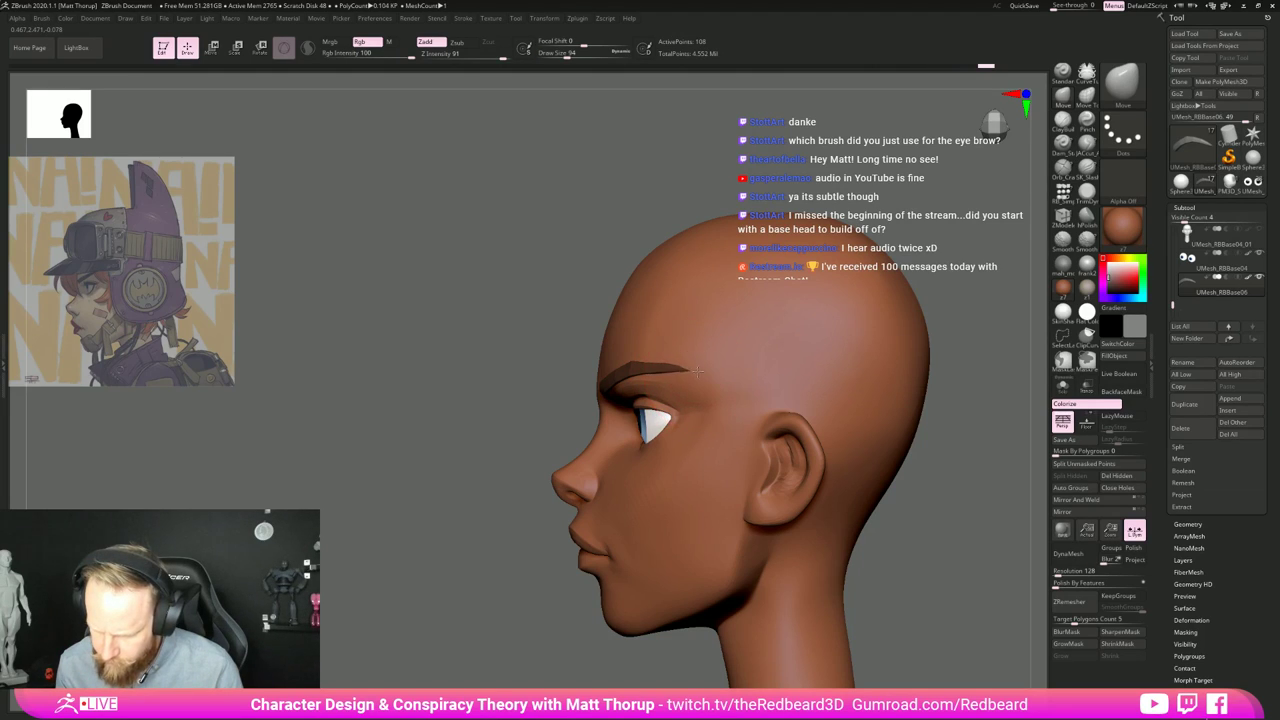
{"action": "key", "text": "ctrl+z"}
{"action": "key", "text": "ctrl+z"}
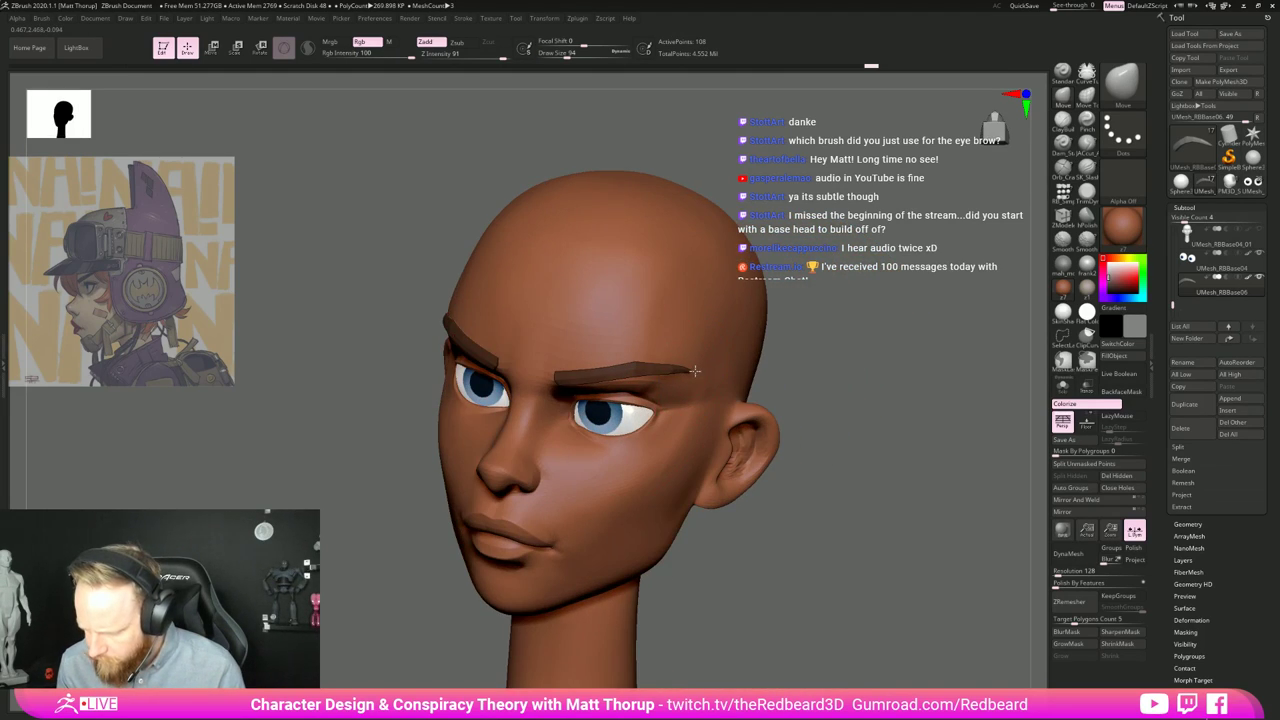
Step: Refine the eyebrows' arch at draw size 35 and their inner ends at draw size 27 with the Move brush
{"action": "right_click_drag", "start_coordinate": [865, 375], "coordinate": [743, 357]}
{"action": "key", "text": "bracketleft"}
{"action": "key", "text": "bracketleft"}
{"action": "key", "text": "bracketleft"}
{"action": "key", "text": "bracketleft"}
{"action": "key", "text": "bracketleft"}
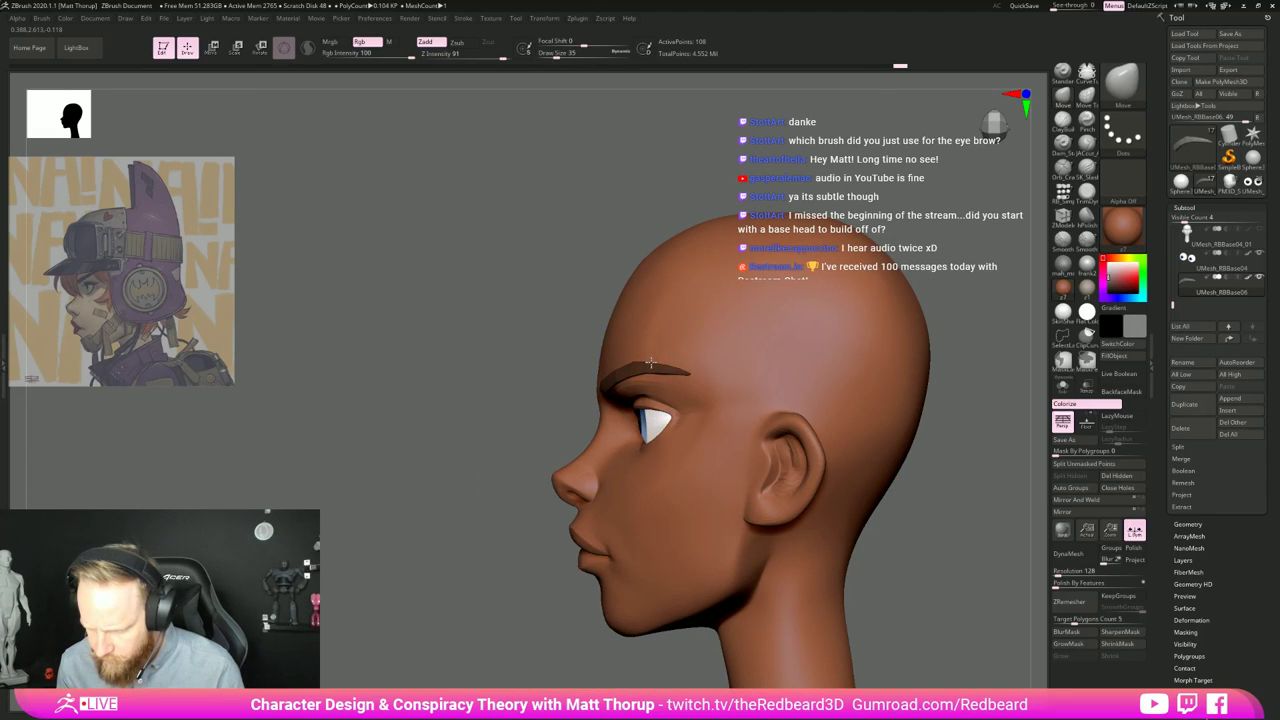
{"action": "left_click_drag", "start_coordinate": [464, 525], "coordinate": [710, 476], "text": "shift"}
{"action": "key", "text": "bracketleft"}
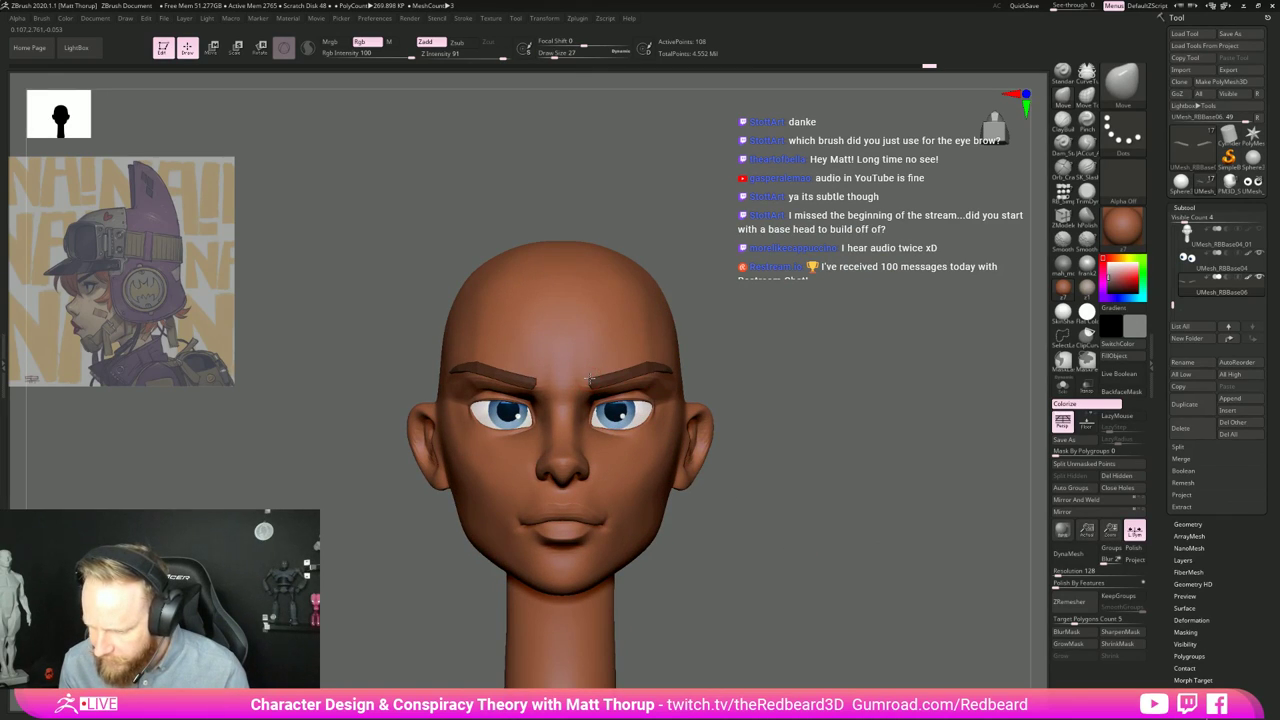
{"action": "mouse_move", "coordinate": [806, 396]}
{"action": "right_mouse_down"}
{"action": "mouse_move", "coordinate": [790, 455]}
{"action": "mouse_move", "coordinate": [842, 520]}
{"action": "right_mouse_up"}
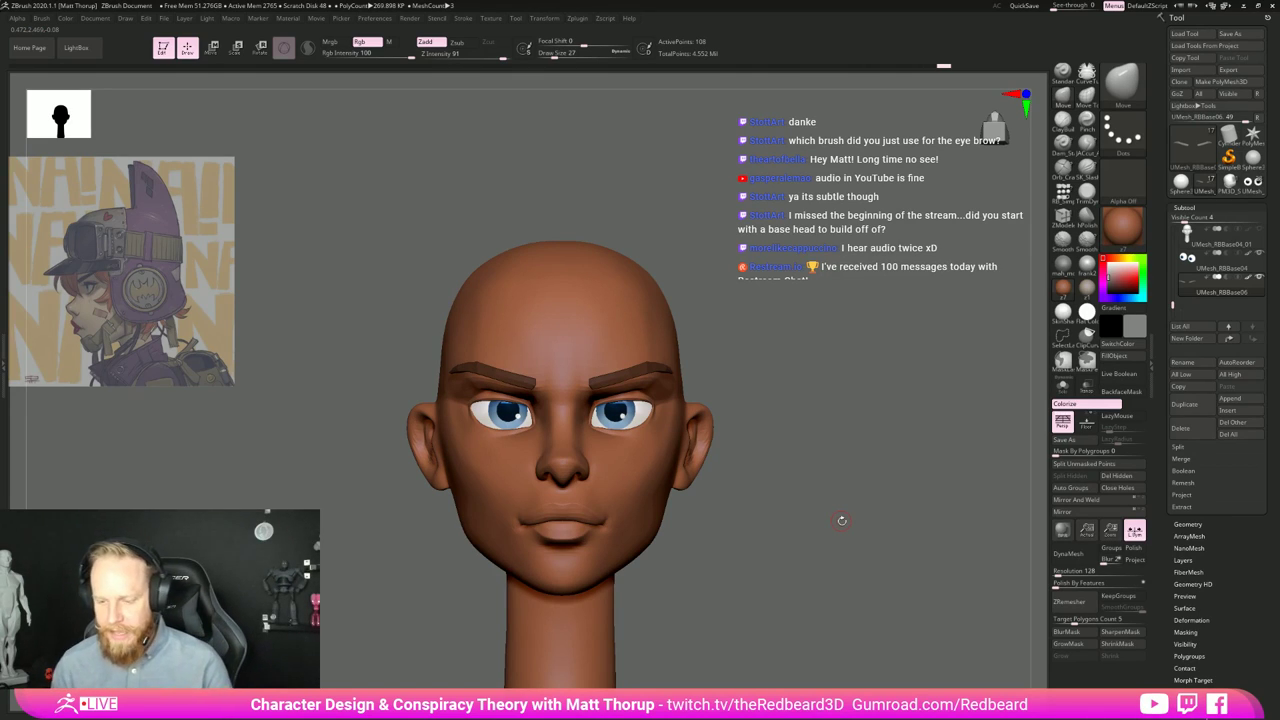
{"action": "right_click_drag", "start_coordinate": [842, 520], "coordinate": [865, 540]}
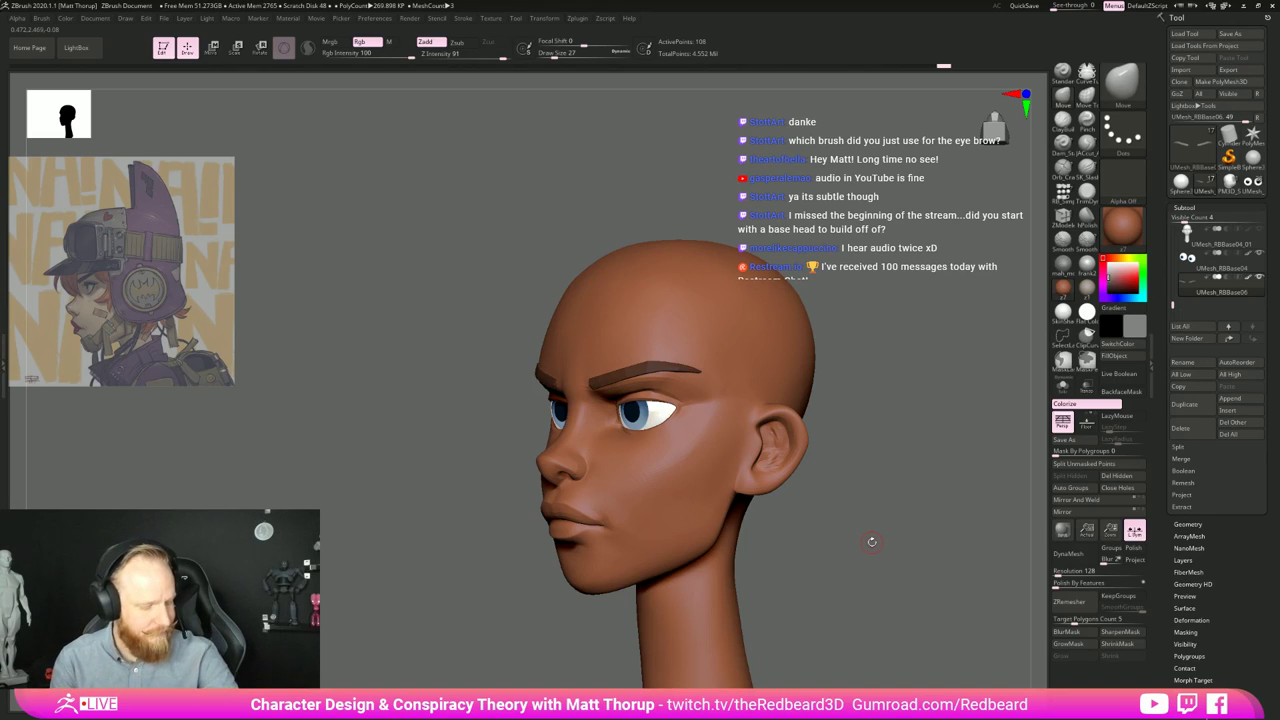
{"action": "mouse_move", "coordinate": [872, 541]}
{"action": "right_mouse_down"}
{"action": "mouse_move", "coordinate": [910, 511]}
{"action": "mouse_move", "coordinate": [880, 562]}
{"action": "right_mouse_up"}
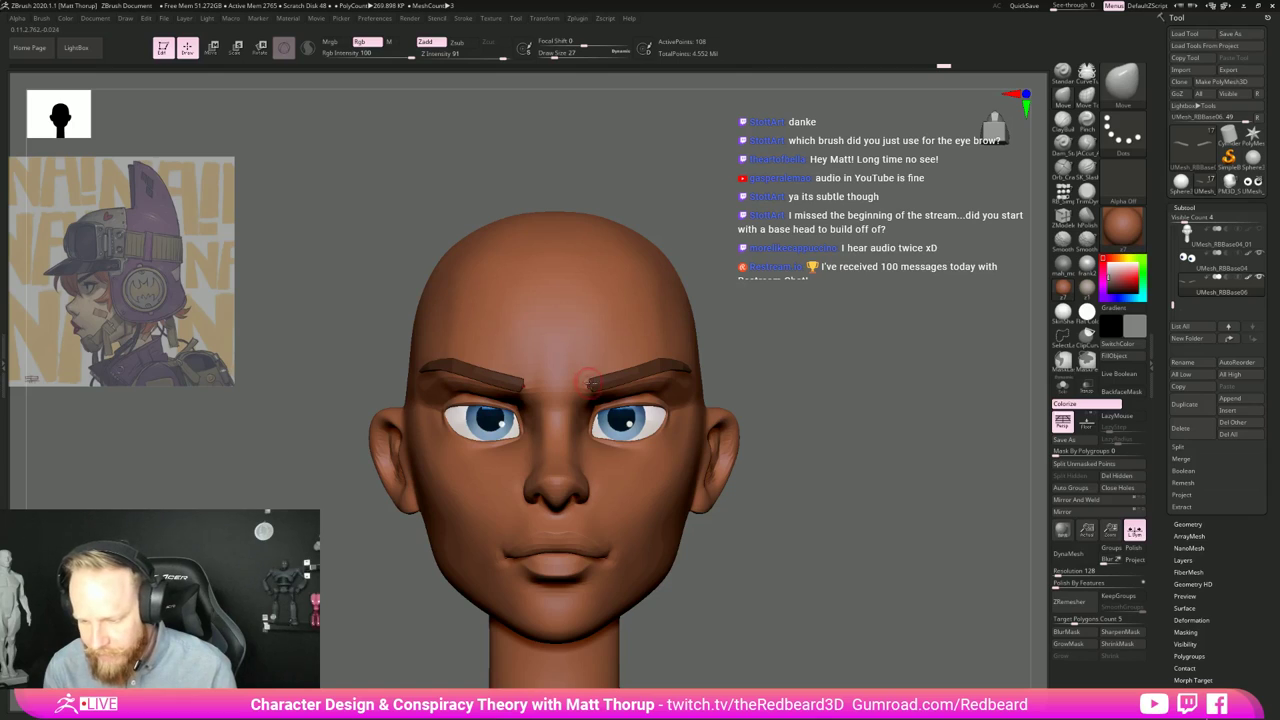
{"action": "right_click_drag", "start_coordinate": [779, 362], "coordinate": [800, 365]}
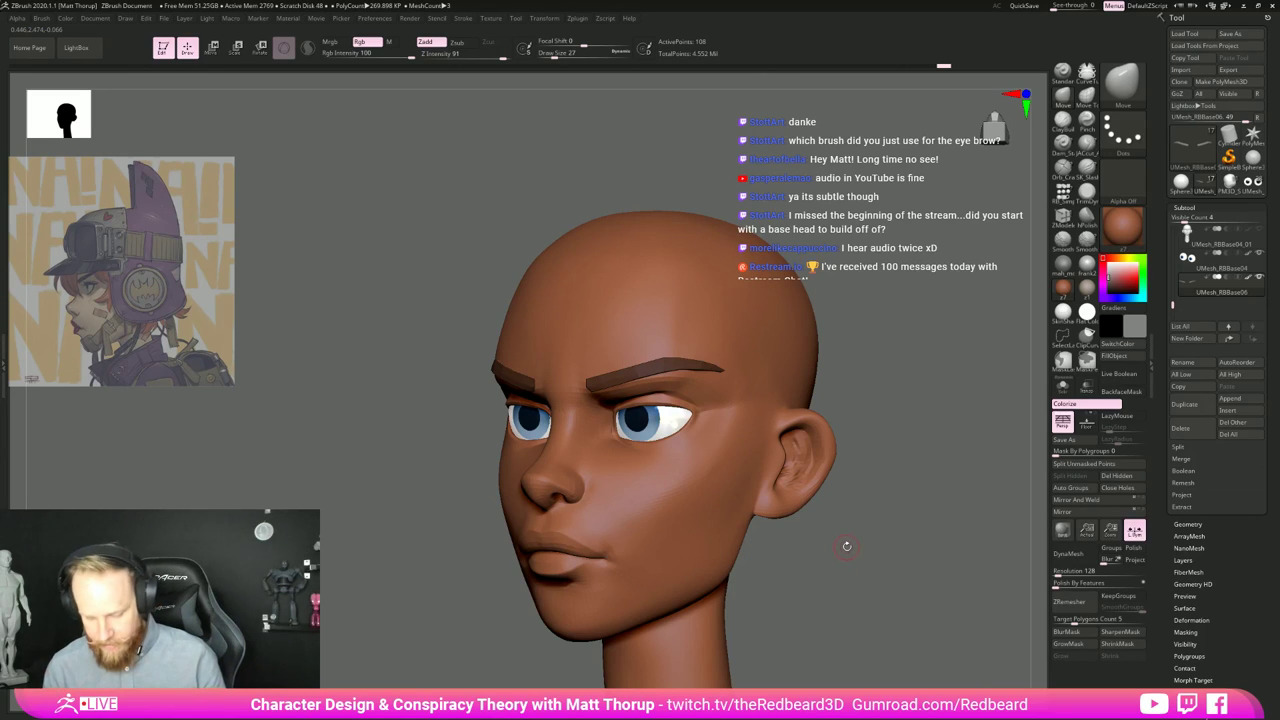
Step: Switch from the Move brush to the Topology brush, keeping the eyebrow subtool active
{"action": "key", "text": "b"}
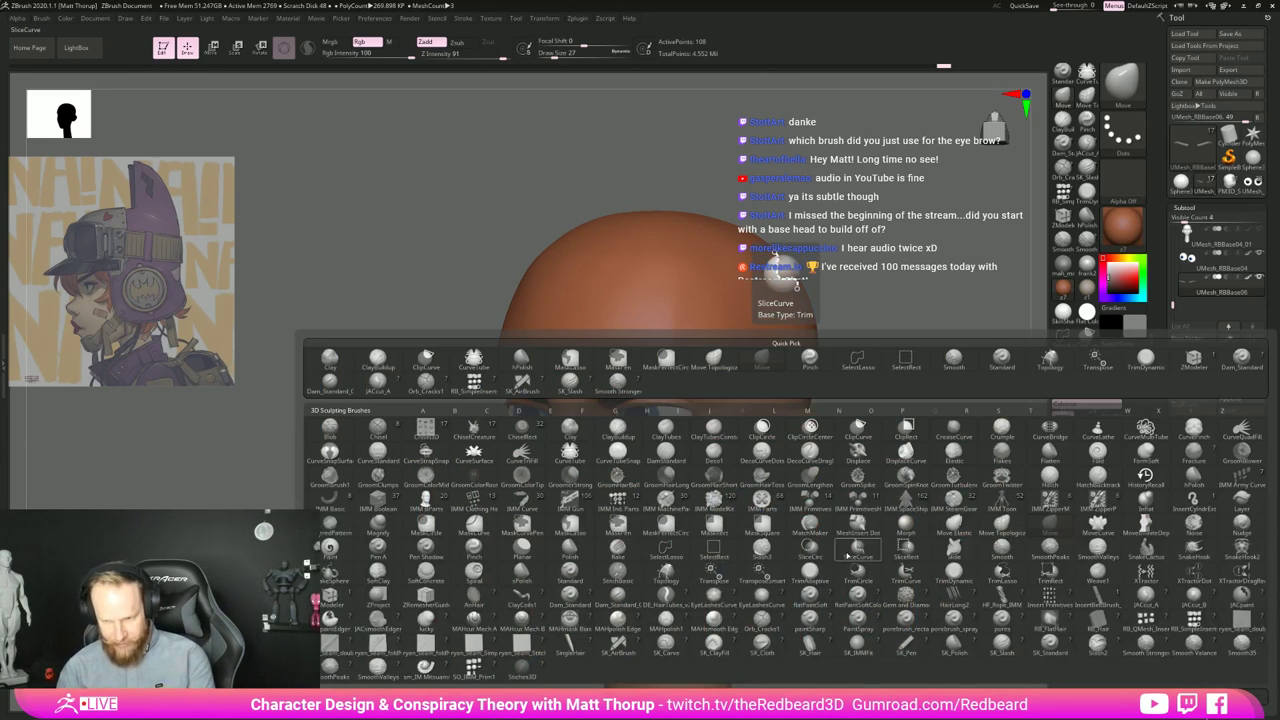
{"action": "key", "text": "t"}
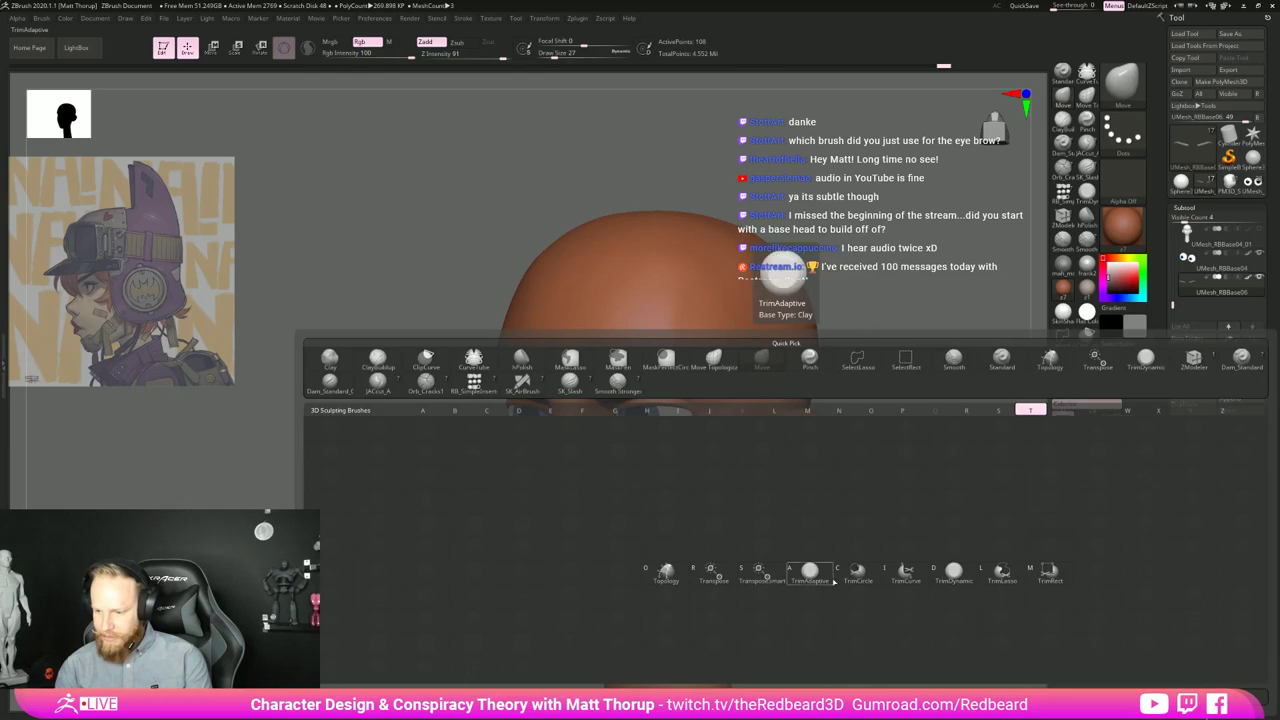
{"action": "left_click", "coordinate": [664, 585]}
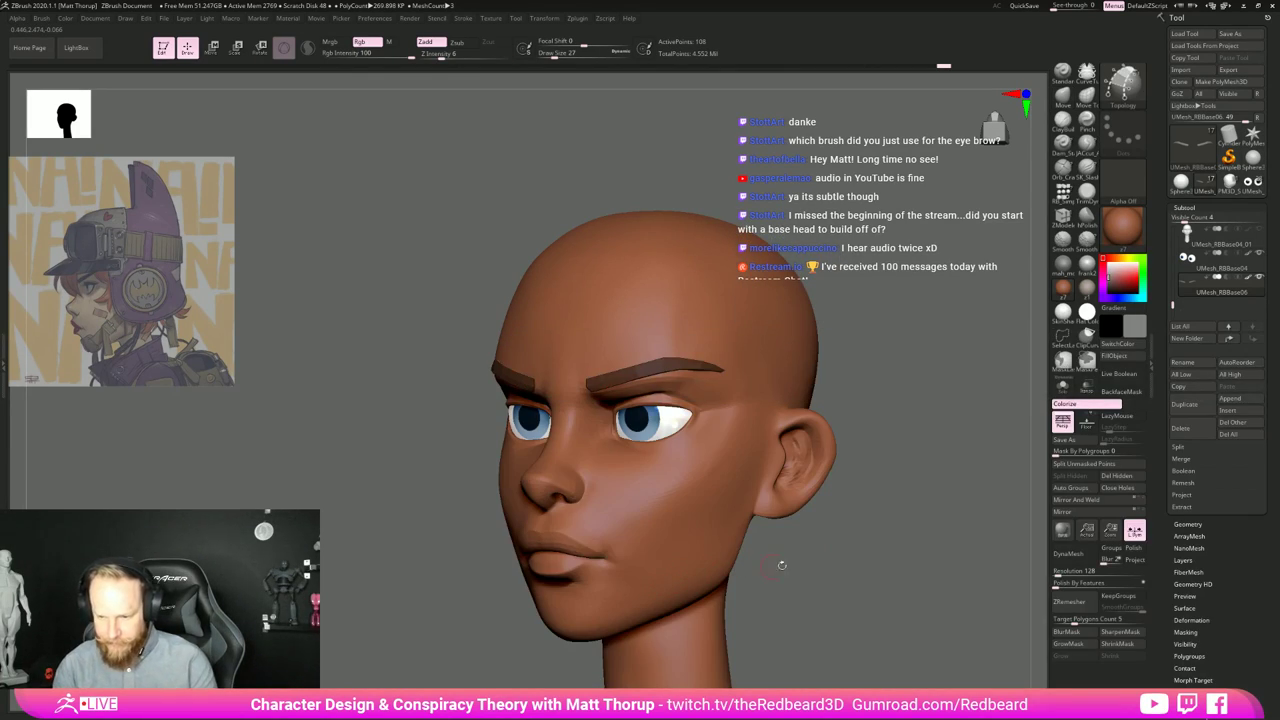
{"action": "left_click_drag", "start_coordinate": [806, 597], "coordinate": [793, 630], "text": "alt"}
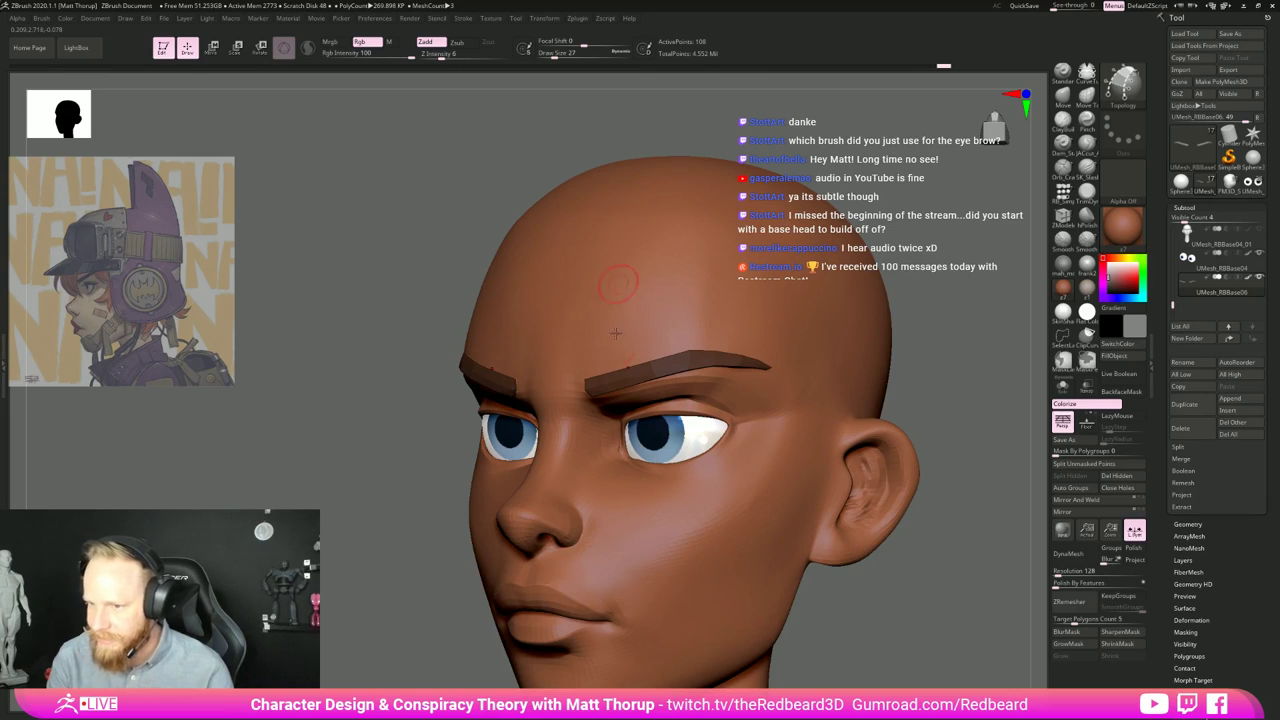
Step: Isolate the eyebrow subtool, inspect its polygon wireframe, and show the whole head again
{"action": "left_click", "coordinate": [1063, 387]}
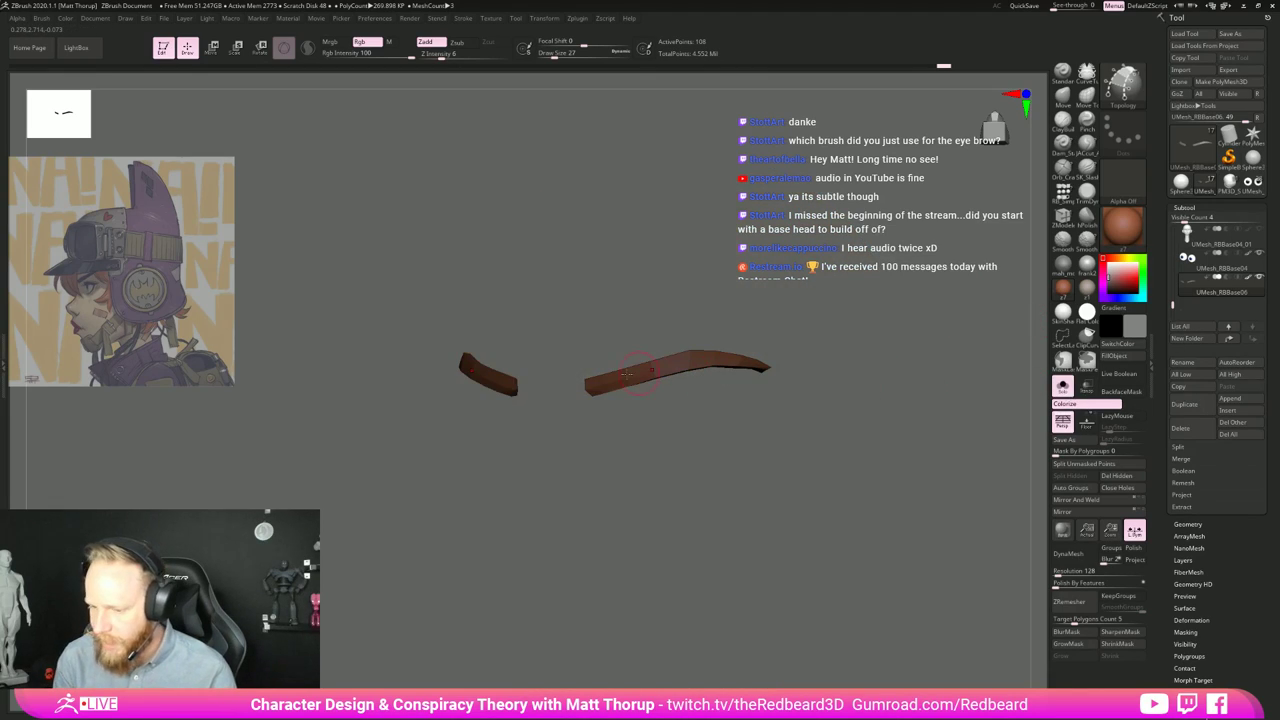
{"action": "key", "text": "shift+f"}
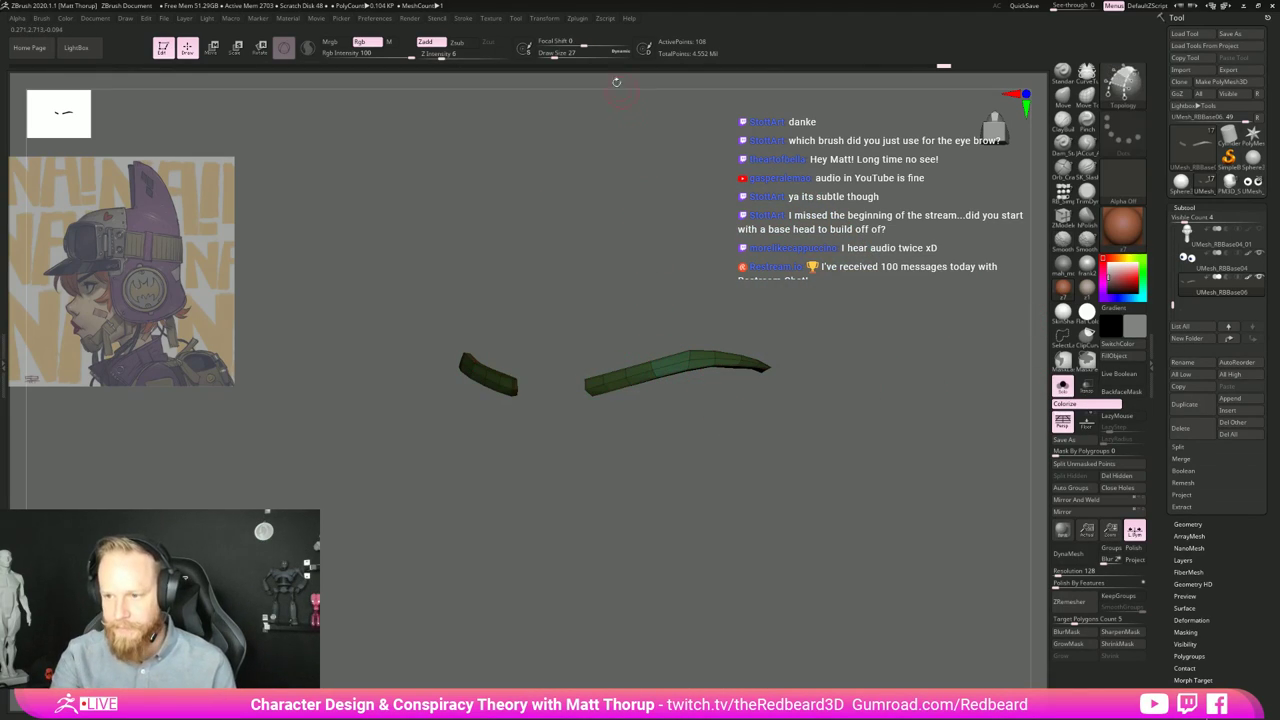
{"action": "key", "text": "shift+f"}
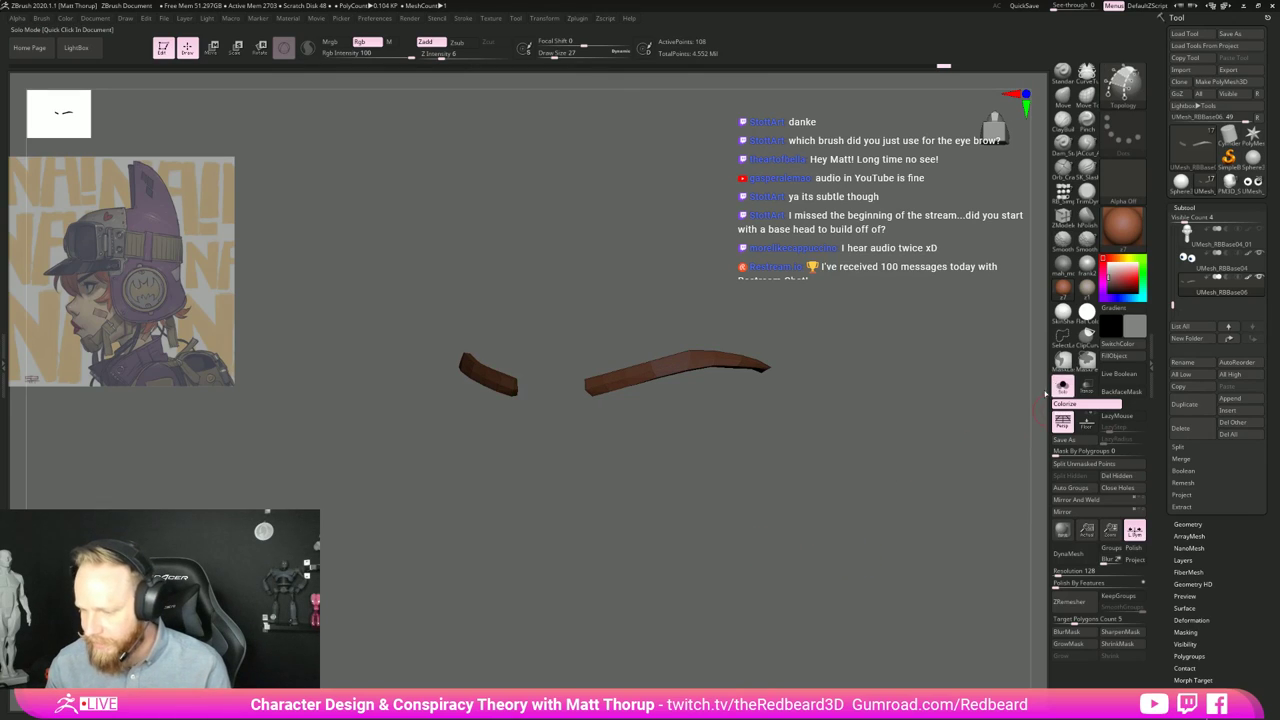
{"action": "key", "text": "alt+shift+s"}
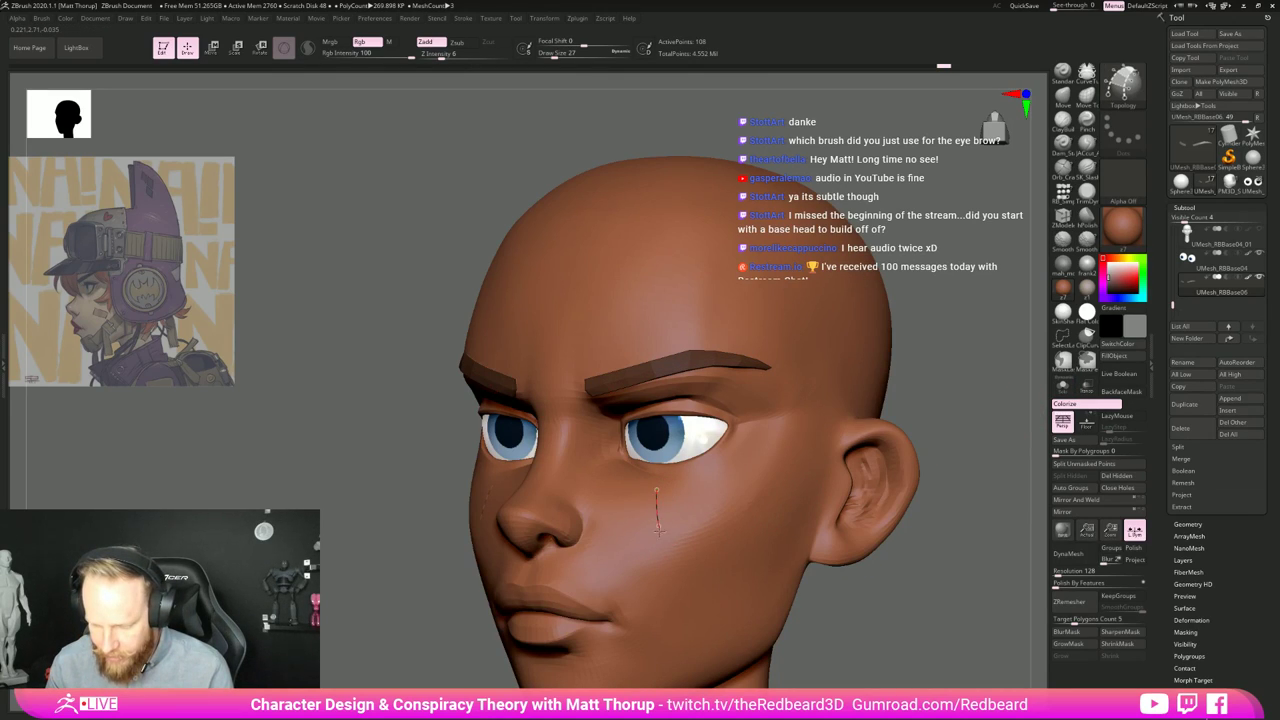
Step: Draw a row of separate topology curves running down the cheek below the eye
{"action": "left_click_drag", "start_coordinate": [658, 530], "coordinate": [678, 558]}
{"action": "left_click_drag", "start_coordinate": [685, 488], "coordinate": [708, 565]}
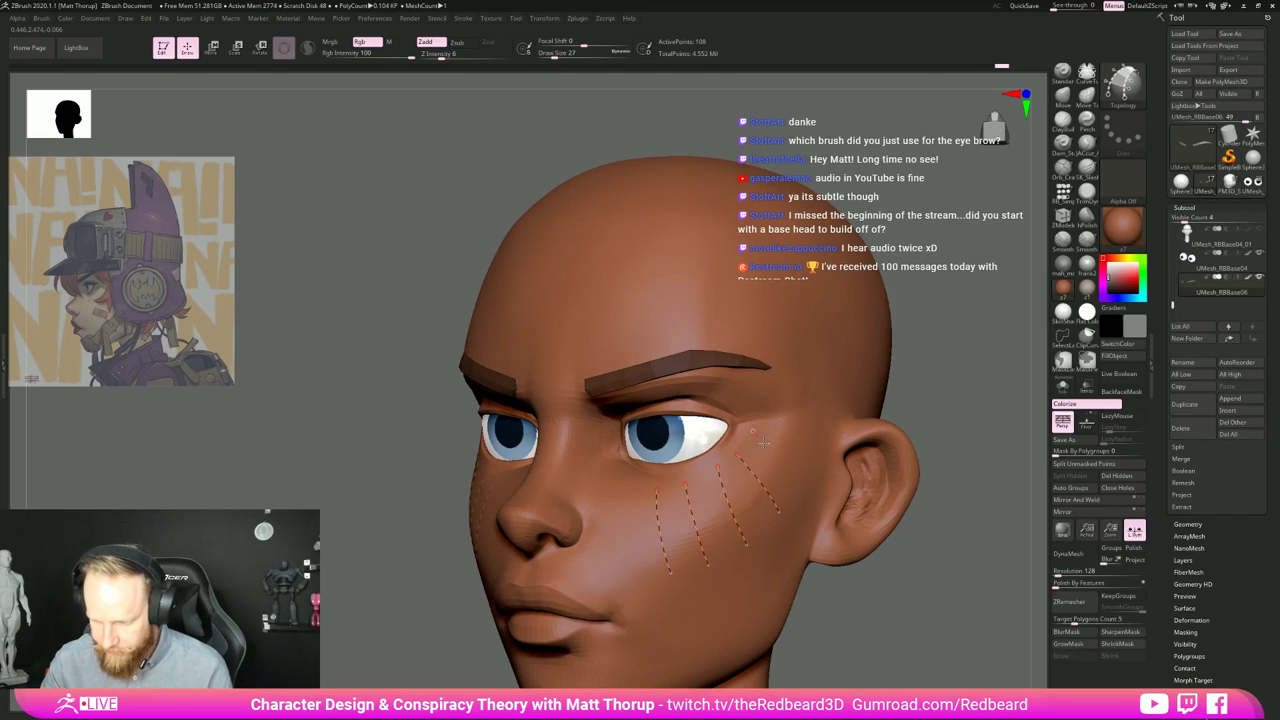
Step: Draw a lattice of Topology brush curves across the cheek below the eye, forming a narrow curved strip
{"action": "left_click_drag", "start_coordinate": [660, 552], "coordinate": [668, 572]}
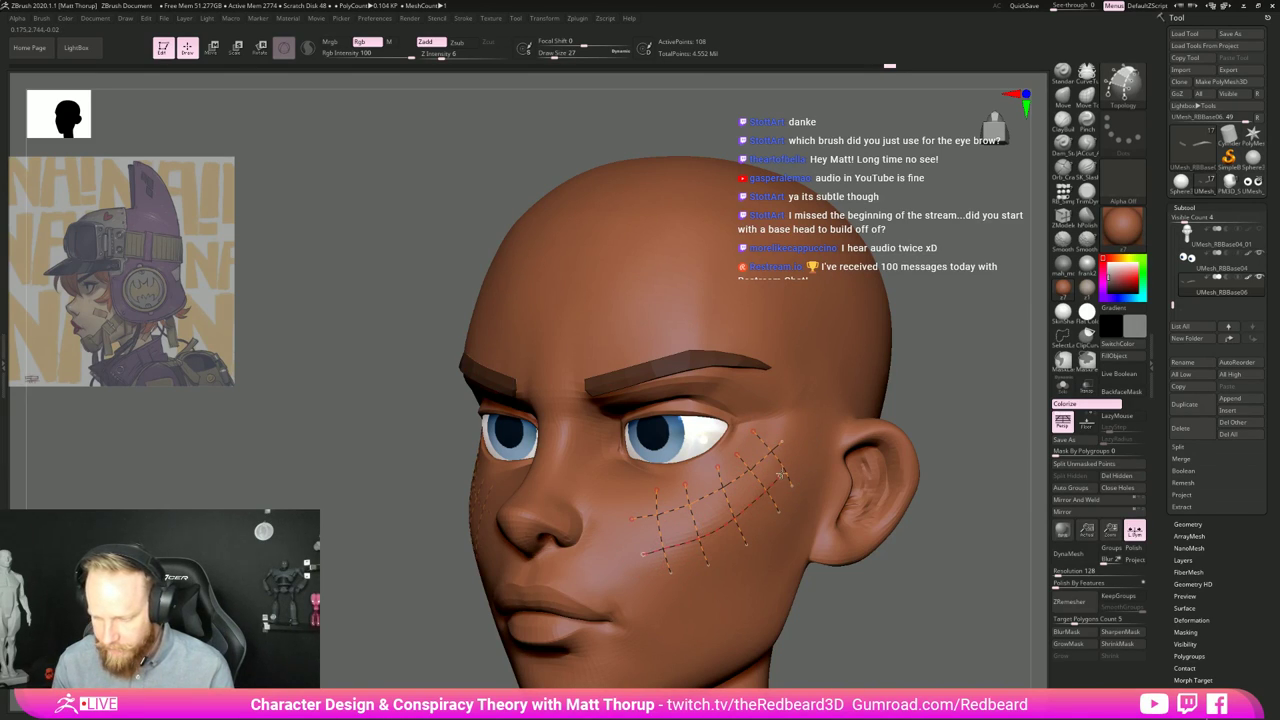
{"action": "left_click_drag", "start_coordinate": [781, 475], "coordinate": [787, 464]}
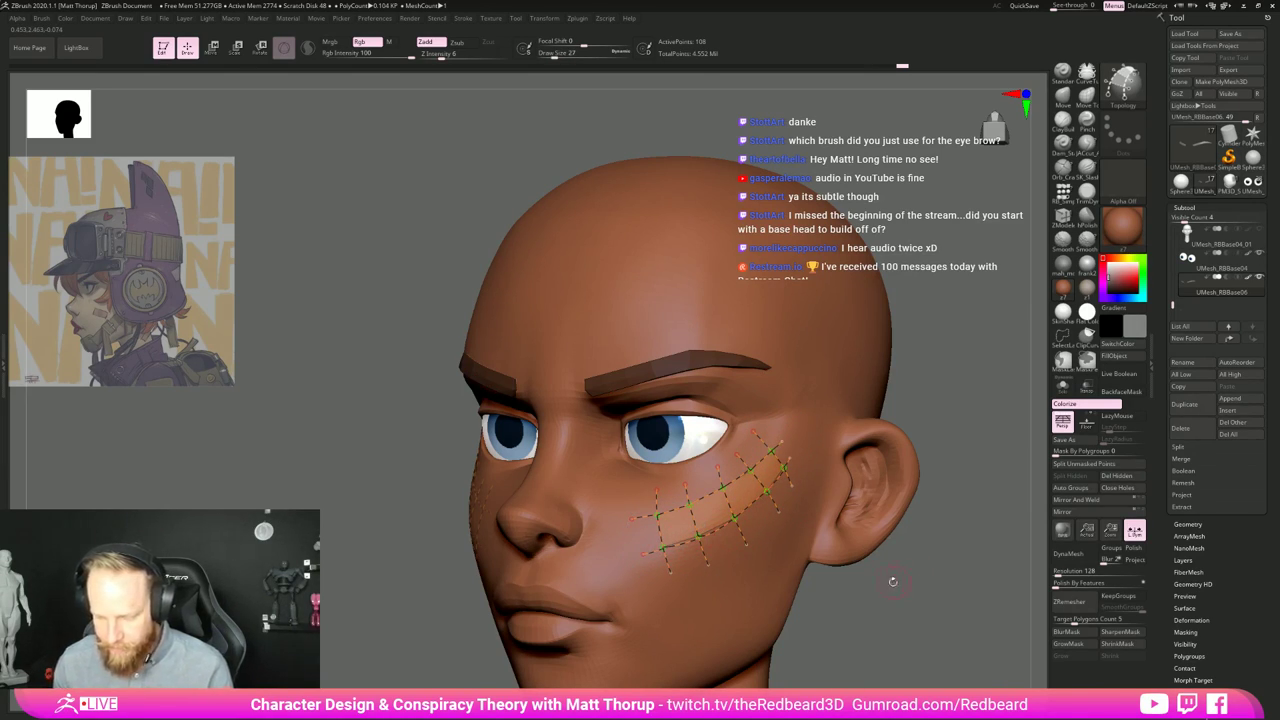
{"action": "mouse_move", "coordinate": [893, 581]}
{"action": "left_mouse_down"}
{"action": "mouse_move", "coordinate": [830, 590]}
{"action": "mouse_move", "coordinate": [805, 575]}
{"action": "left_mouse_up"}
{"action": "left_click_drag", "start_coordinate": [857, 529], "coordinate": [750, 532]}
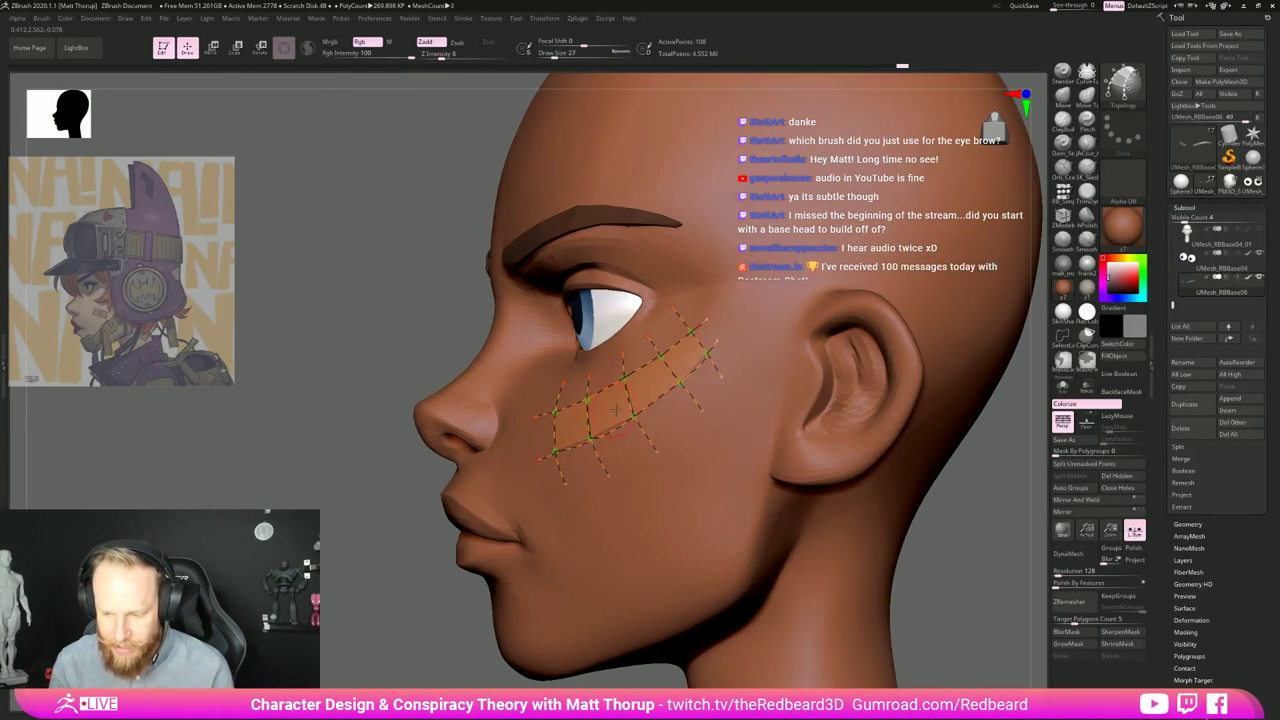
Step: Raise the Topology brush's Z Intensity to 22
{"action": "key", "text": "bracketright"}
{"action": "key", "text": "bracketright"}
{"action": "key", "text": "bracketright"}
{"action": "key", "text": "bracketright"}
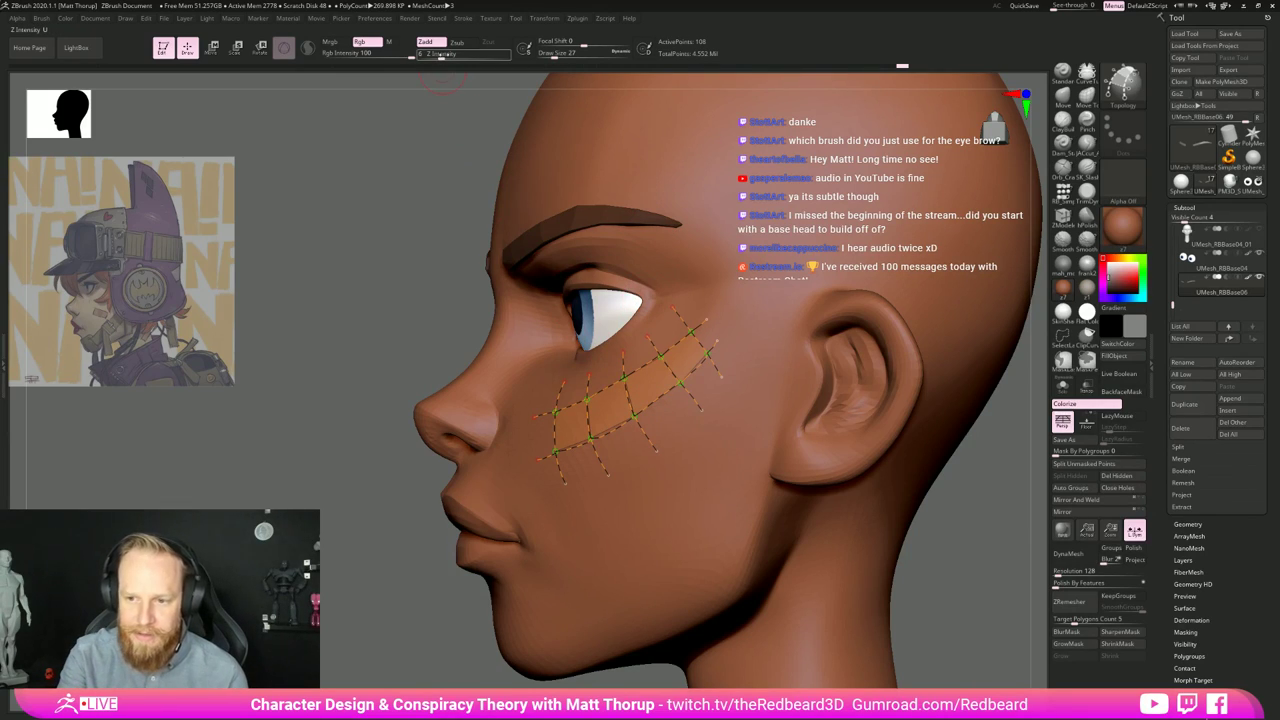
{"action": "left_click_drag", "start_coordinate": [442, 56], "coordinate": [461, 56]}
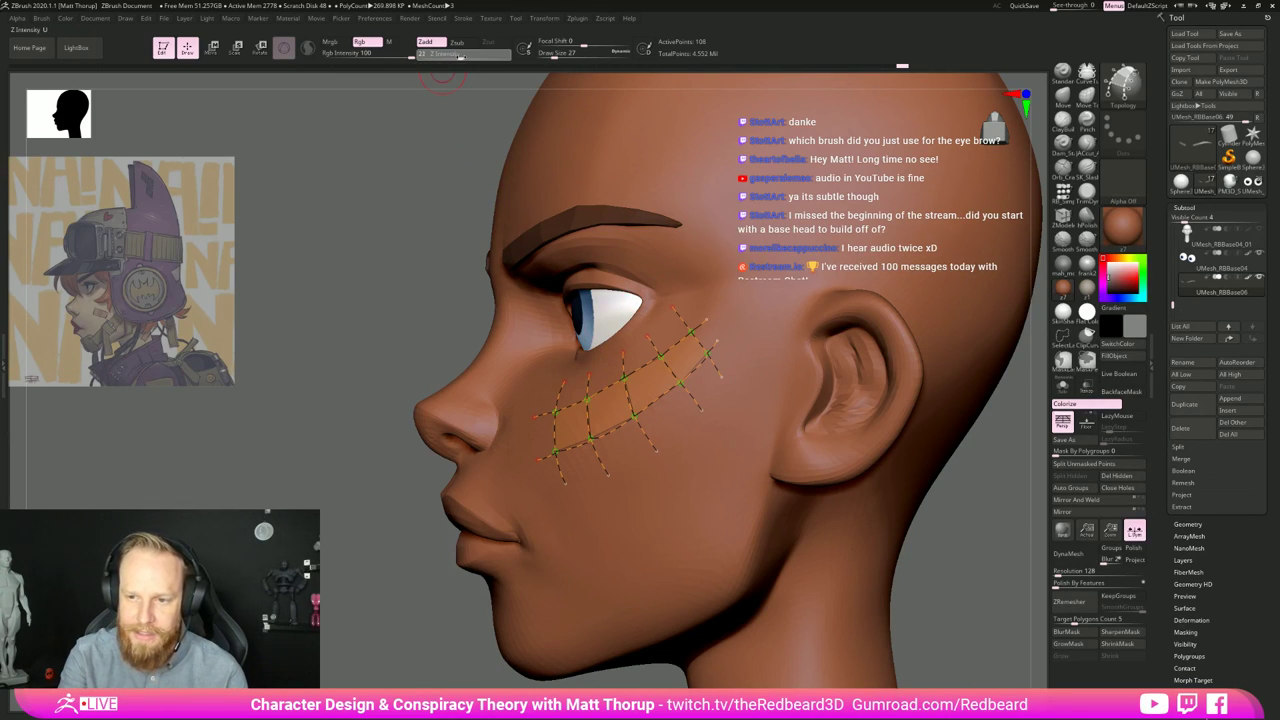
Step: Try generating a thick strip mesh from the cheek curves, undo it and clear the remaining curves
{"action": "left_click", "coordinate": [693, 448]}
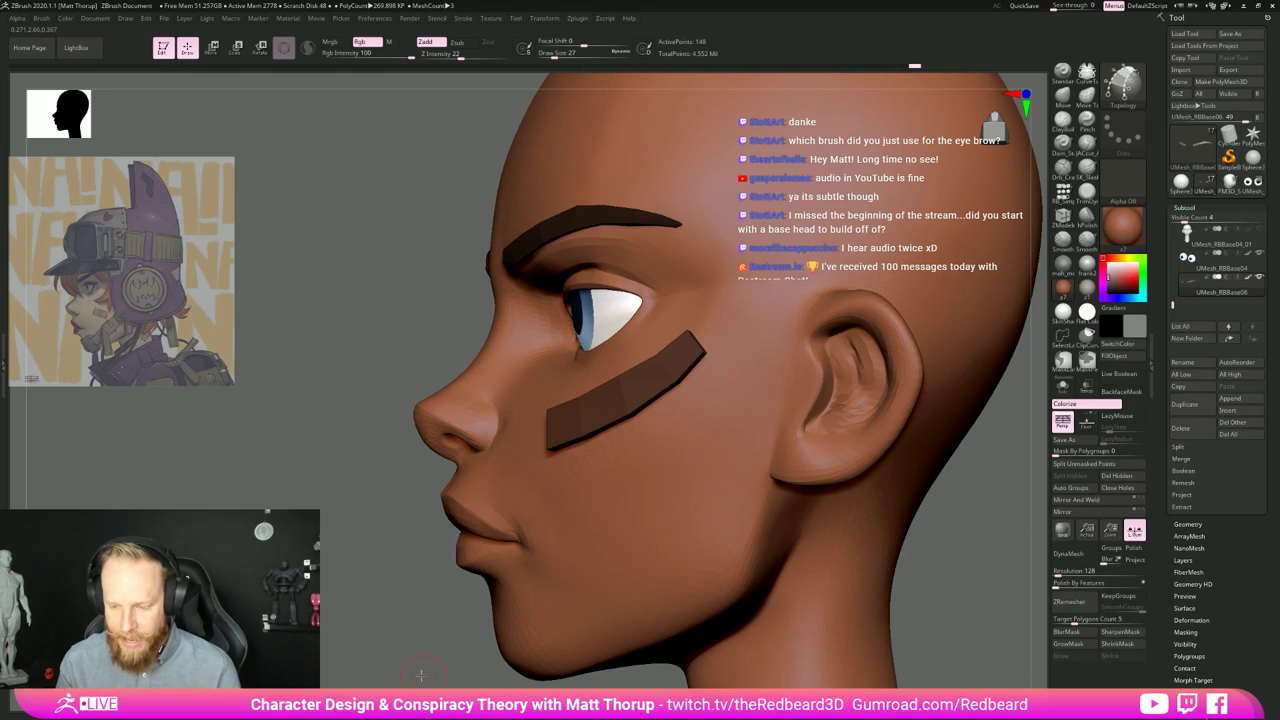
{"action": "left_click_drag", "start_coordinate": [420, 676], "coordinate": [543, 486]}
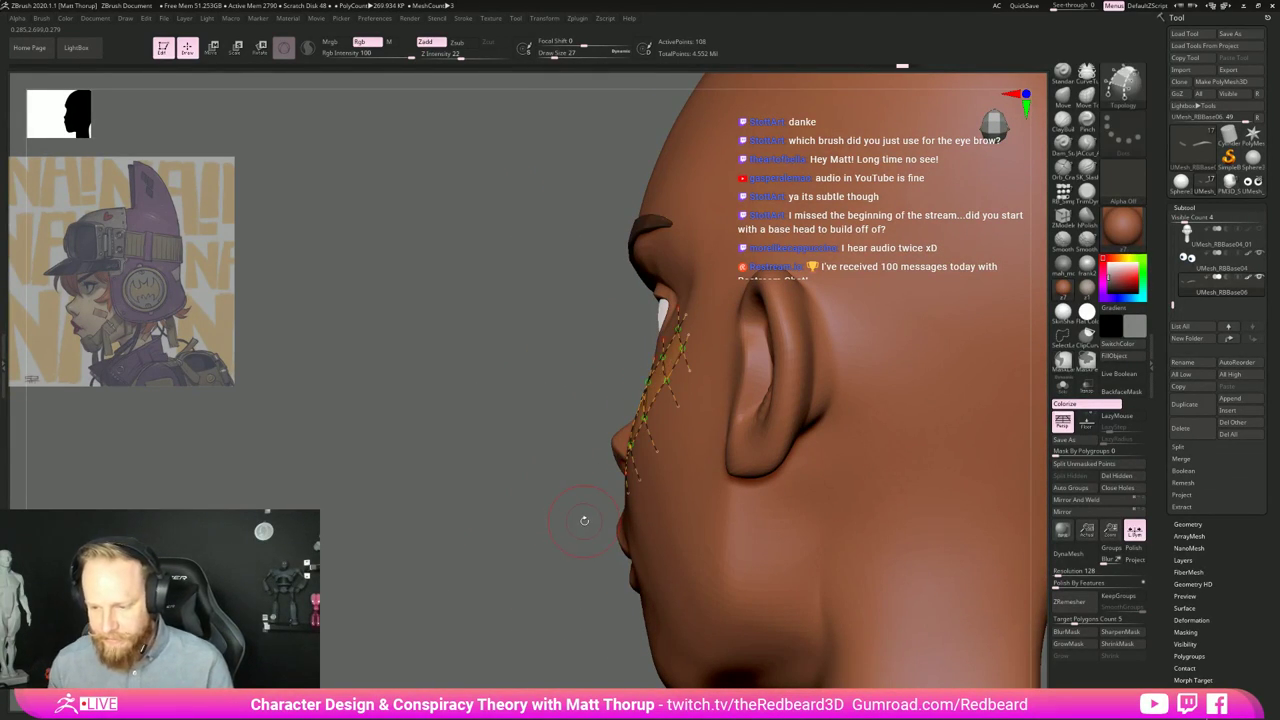
{"action": "left_click_drag", "start_coordinate": [580, 517], "coordinate": [895, 566]}
{"action": "key", "text": "ctrl+z"}
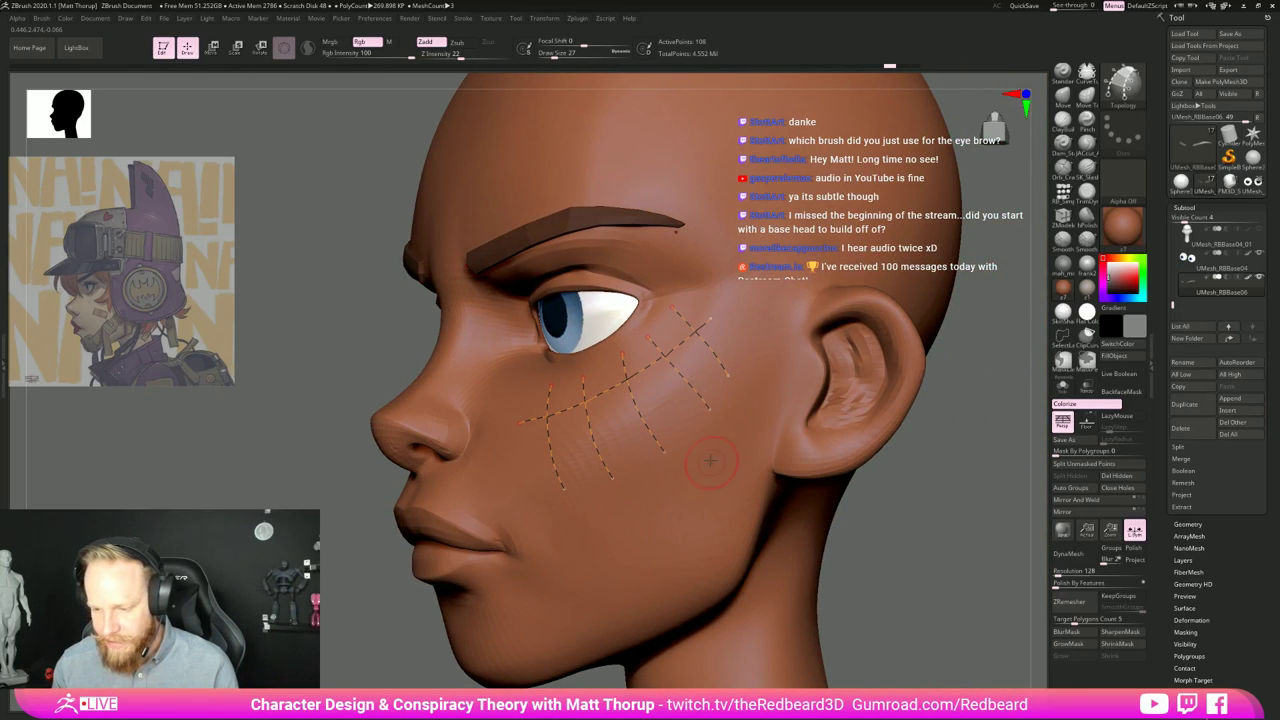
{"action": "left_click_drag", "start_coordinate": [706, 520], "coordinate": [708, 526], "text": "alt"}
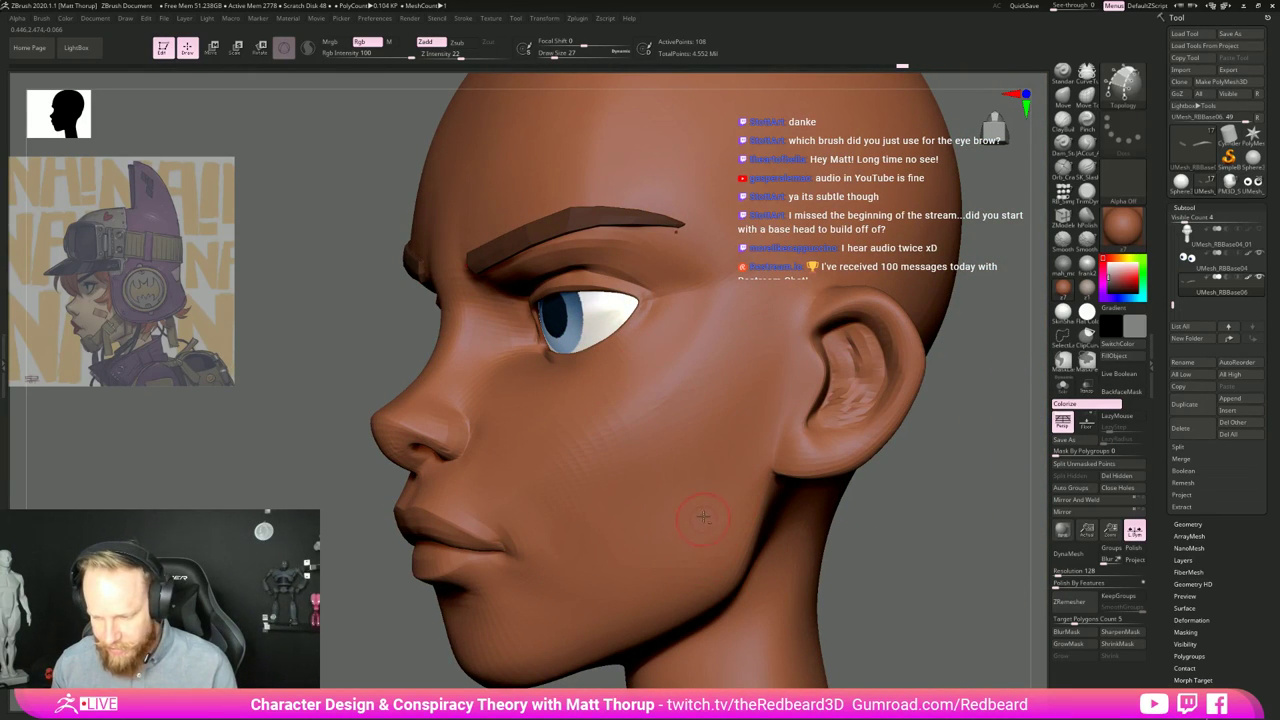
Step: Reduce the draw size to 13 and draw a topology curve along the upper eyelid edge to its outer corner
{"action": "left_click_drag", "start_coordinate": [896, 507], "coordinate": [960, 533]}
{"action": "mouse_move", "coordinate": [855, 520]}
{"action": "left_mouse_down", "text": "alt"}
{"action": "mouse_move", "coordinate": [800, 480]}
{"action": "mouse_move", "coordinate": [788, 577]}
{"action": "mouse_move", "coordinate": [838, 622]}
{"action": "left_mouse_up", "text": "alt"}
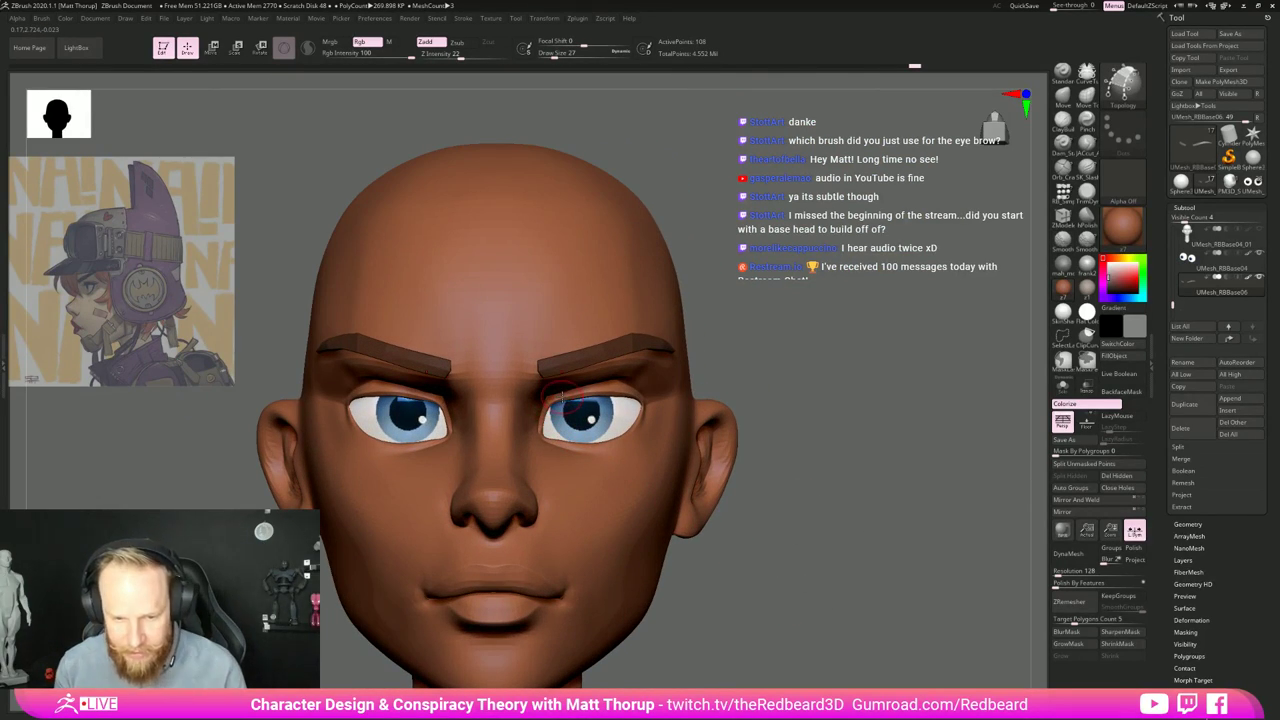
{"action": "key", "text": "s"}
{"action": "left_click_drag", "start_coordinate": [561, 397], "coordinate": [557, 397]}
{"action": "left_click_drag", "start_coordinate": [772, 372], "coordinate": [798, 384], "text": "alt"}
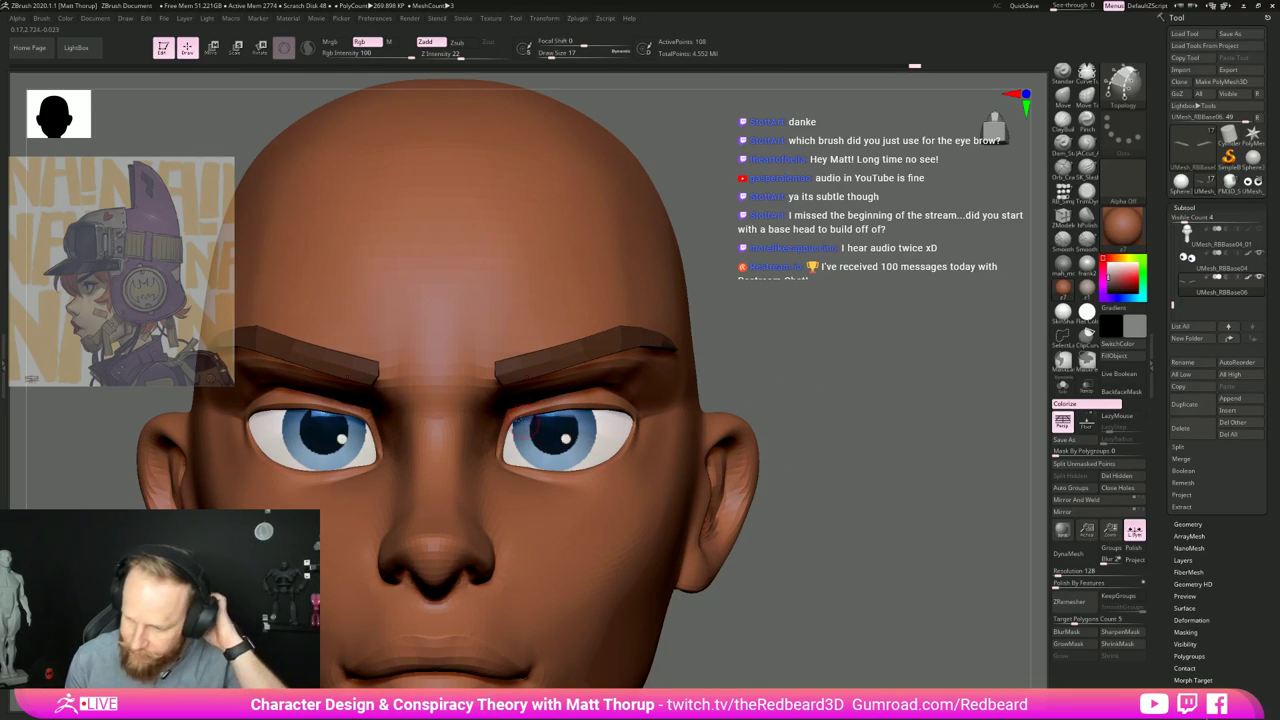
{"action": "key", "text": "bracketleft"}
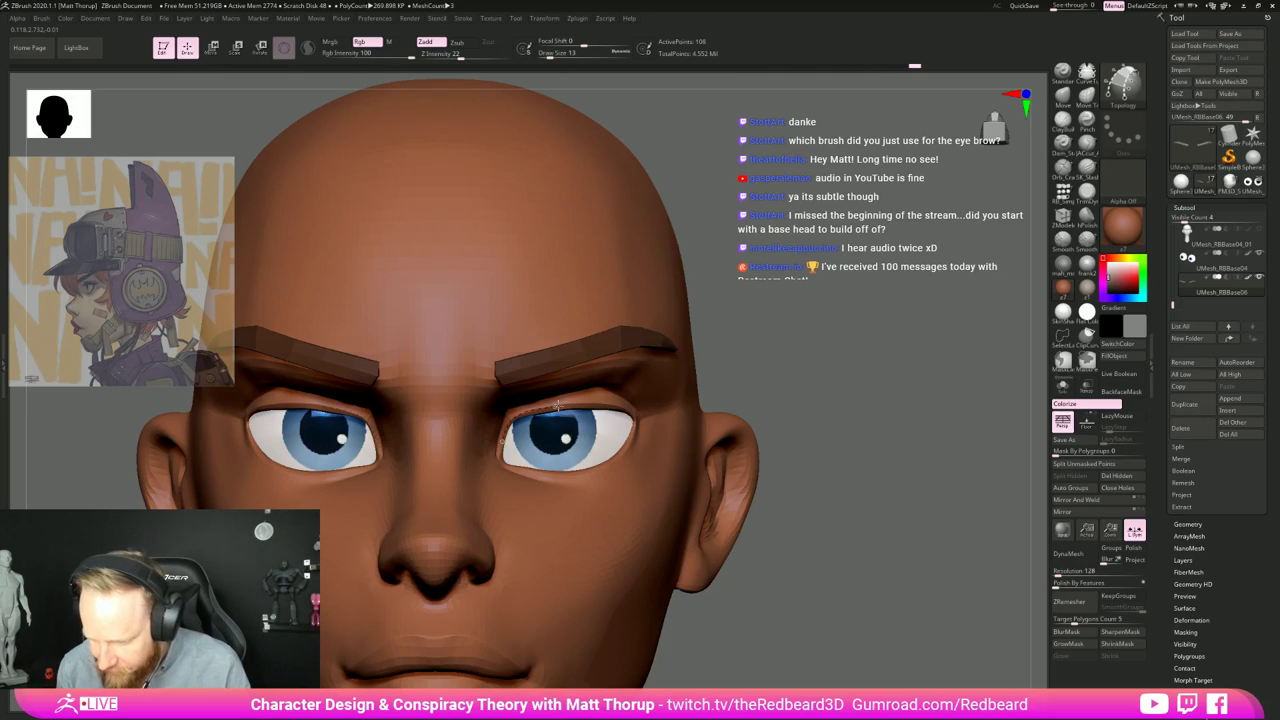
{"action": "left_click_drag", "start_coordinate": [636, 417], "coordinate": [639, 423]}
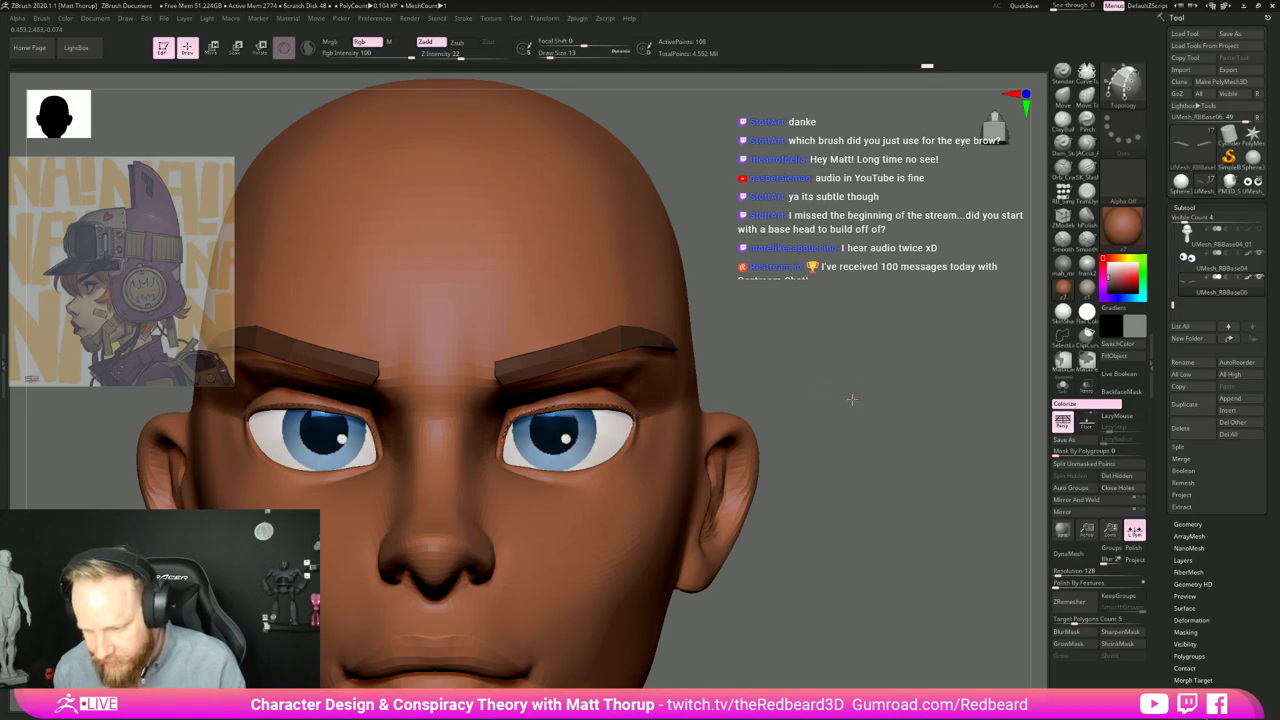
Step: Close the ends of the paired upper eyelid curves and add cross curves around the inner corner
{"action": "mouse_move", "coordinate": [853, 400]}
{"action": "left_mouse_down"}
{"action": "mouse_move", "coordinate": [745, 402]}
{"action": "mouse_move", "coordinate": [858, 391]}
{"action": "mouse_move", "coordinate": [838, 397]}
{"action": "mouse_move", "coordinate": [975, 440]}
{"action": "left_mouse_up"}
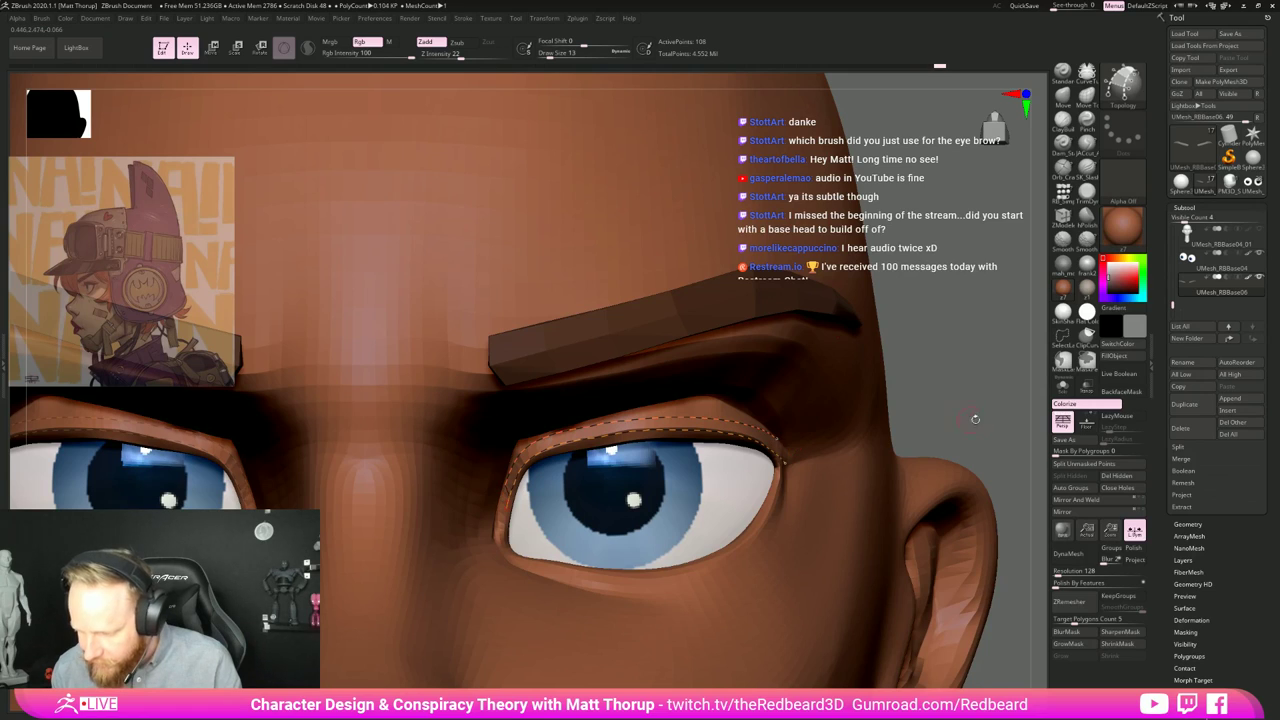
{"action": "mouse_move", "coordinate": [771, 434]}
{"action": "left_mouse_down"}
{"action": "mouse_move", "coordinate": [907, 457]}
{"action": "mouse_move", "coordinate": [882, 480]}
{"action": "left_mouse_up"}
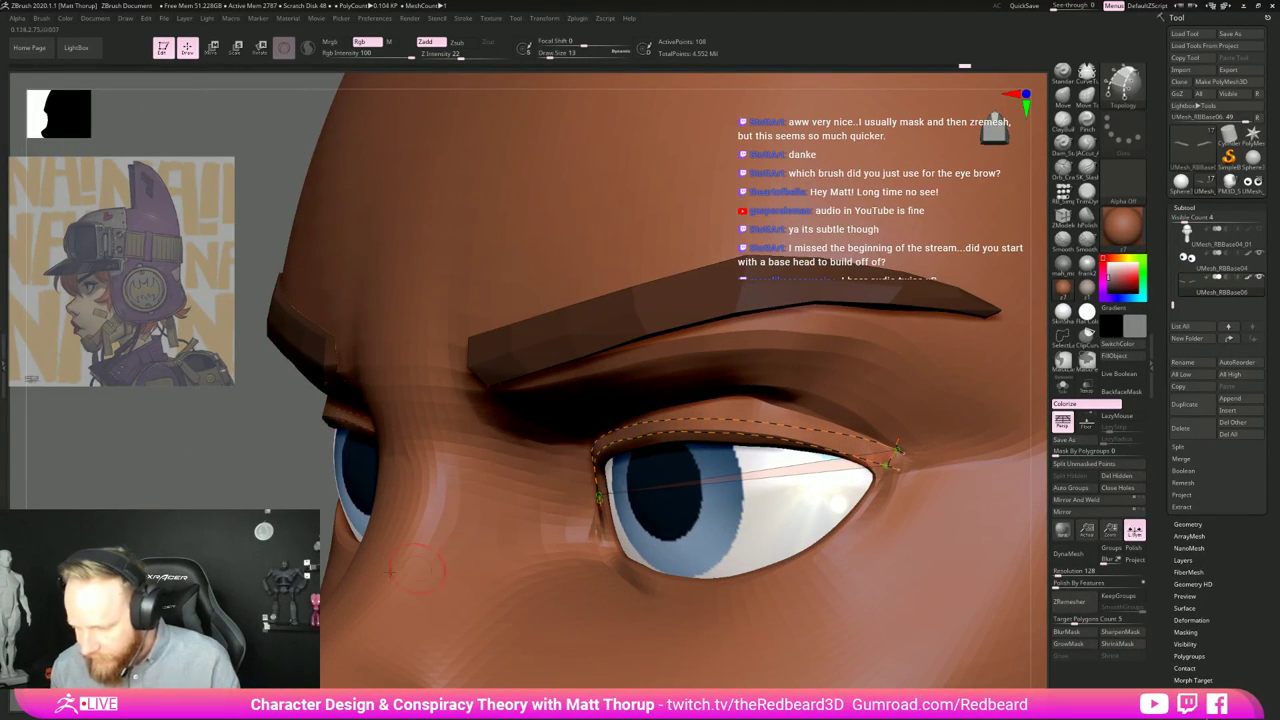
{"action": "right_click_drag", "start_coordinate": [897, 450], "coordinate": [1000, 455]}
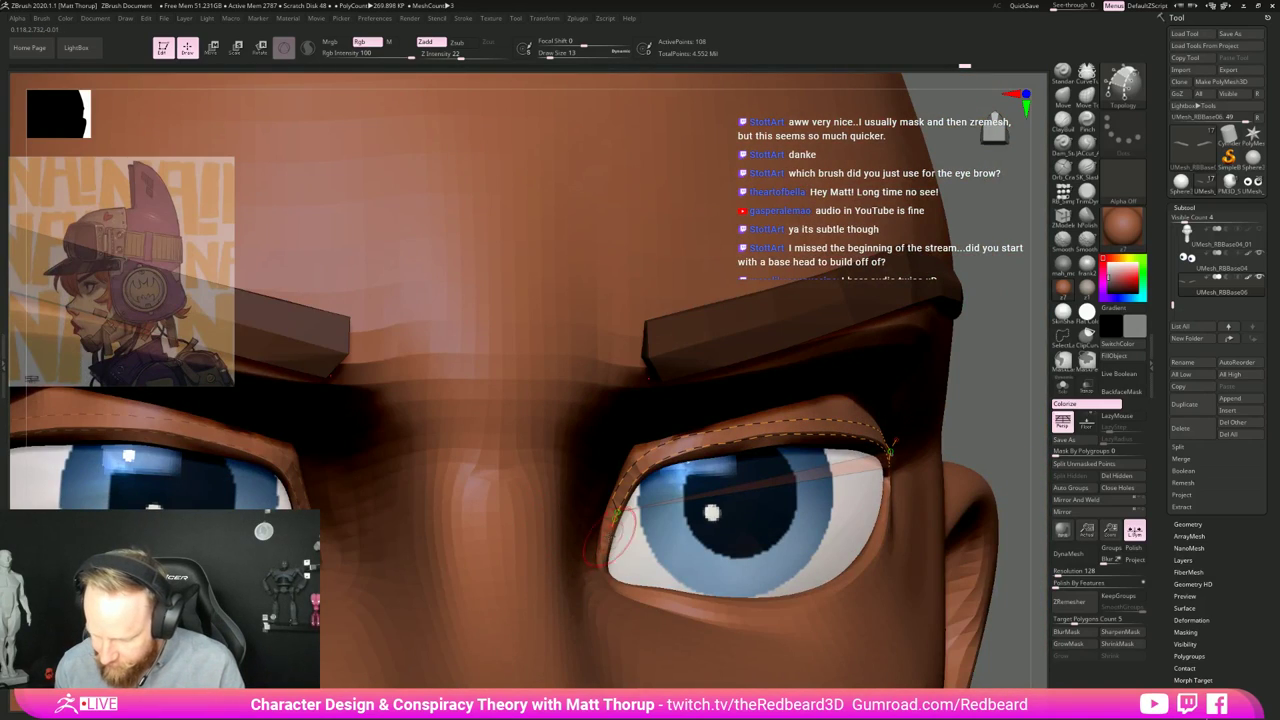
{"action": "mouse_move", "coordinate": [629, 449]}
{"action": "left_mouse_down"}
{"action": "mouse_move", "coordinate": [602, 504]}
{"action": "mouse_move", "coordinate": [666, 510]}
{"action": "left_mouse_up"}
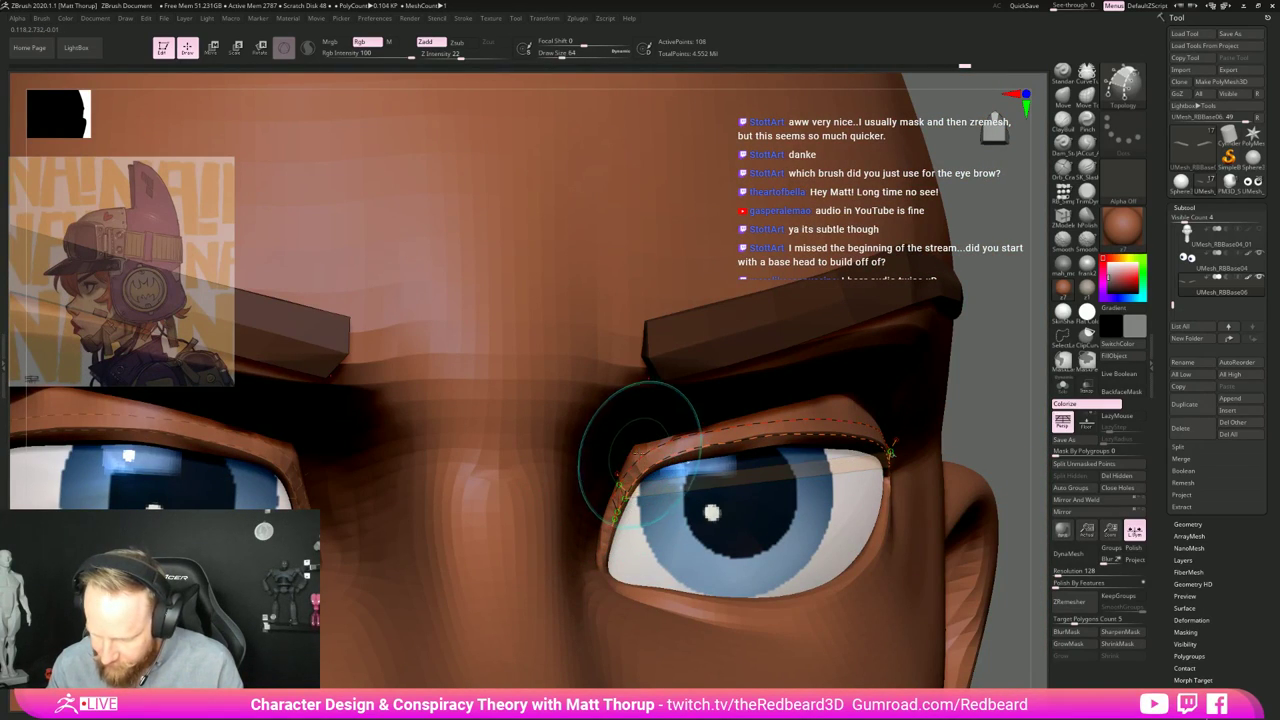
{"action": "left_click_drag", "start_coordinate": [601, 418], "coordinate": [658, 476]}
{"action": "key", "text": "bracketright"}
{"action": "key", "text": "bracketright"}
{"action": "key", "text": "bracketright"}
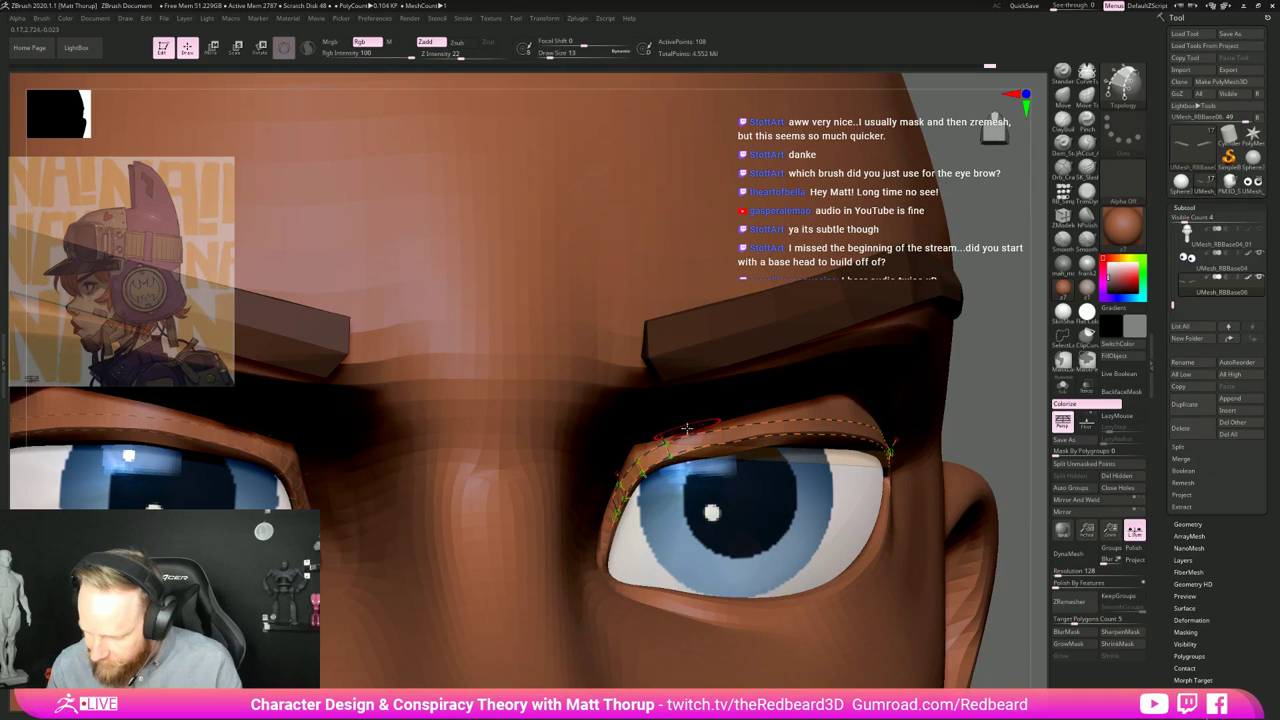
Step: Add evenly spaced cross curves along the rest of the upper eyelid to complete the lash strip's grid
{"action": "left_click_drag", "start_coordinate": [730, 424], "coordinate": [734, 447]}
{"action": "left_click_drag", "start_coordinate": [769, 408], "coordinate": [773, 446]}
{"action": "left_click_drag", "start_coordinate": [803, 406], "coordinate": [808, 447]}
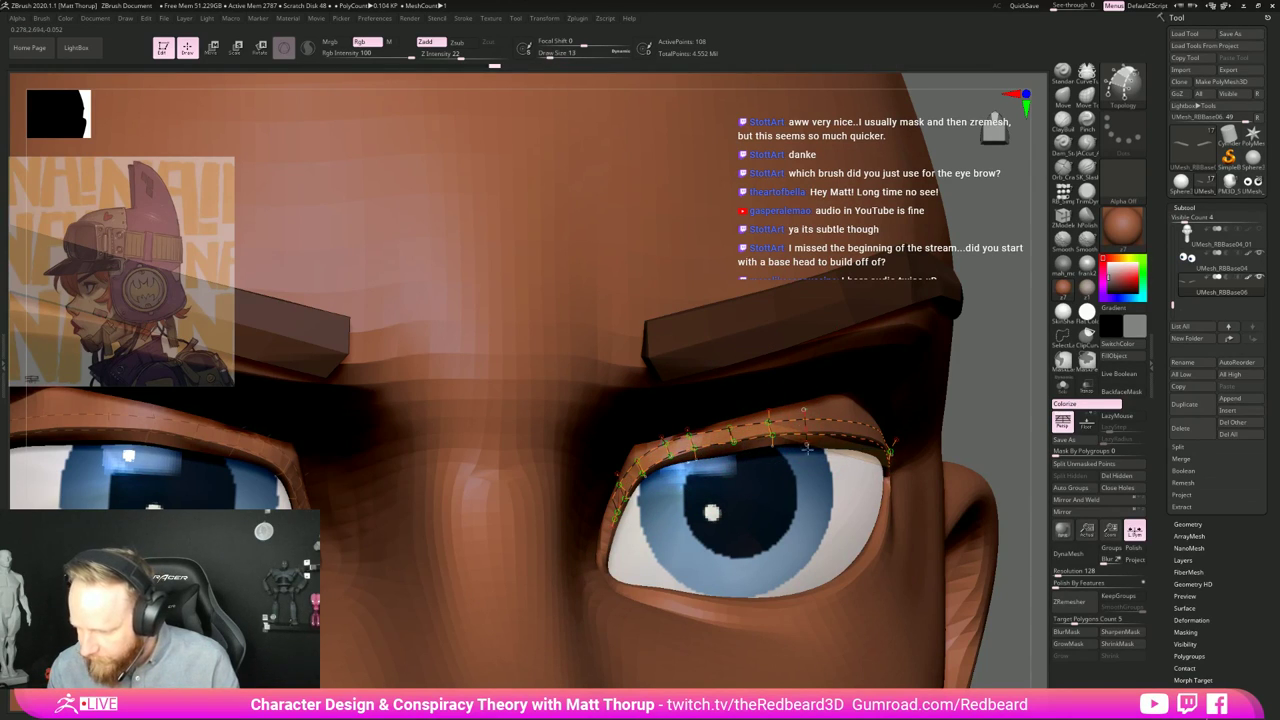
{"action": "mouse_move", "coordinate": [1004, 376]}
{"action": "left_mouse_down"}
{"action": "mouse_move", "coordinate": [908, 386]}
{"action": "mouse_move", "coordinate": [914, 438]}
{"action": "mouse_move", "coordinate": [963, 447]}
{"action": "left_mouse_up"}
{"action": "right_click_drag", "start_coordinate": [996, 464], "coordinate": [748, 456], "text": "alt"}
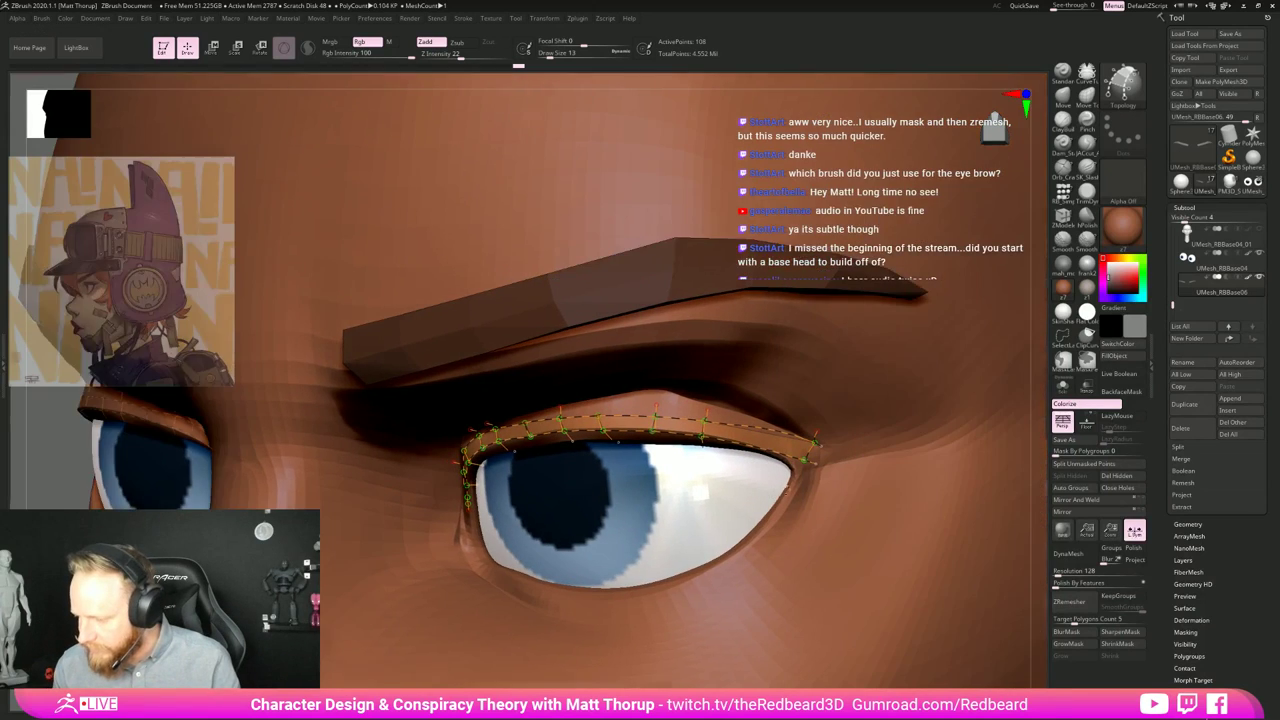
{"action": "right_click_drag", "start_coordinate": [921, 434], "coordinate": [623, 450], "text": "alt"}
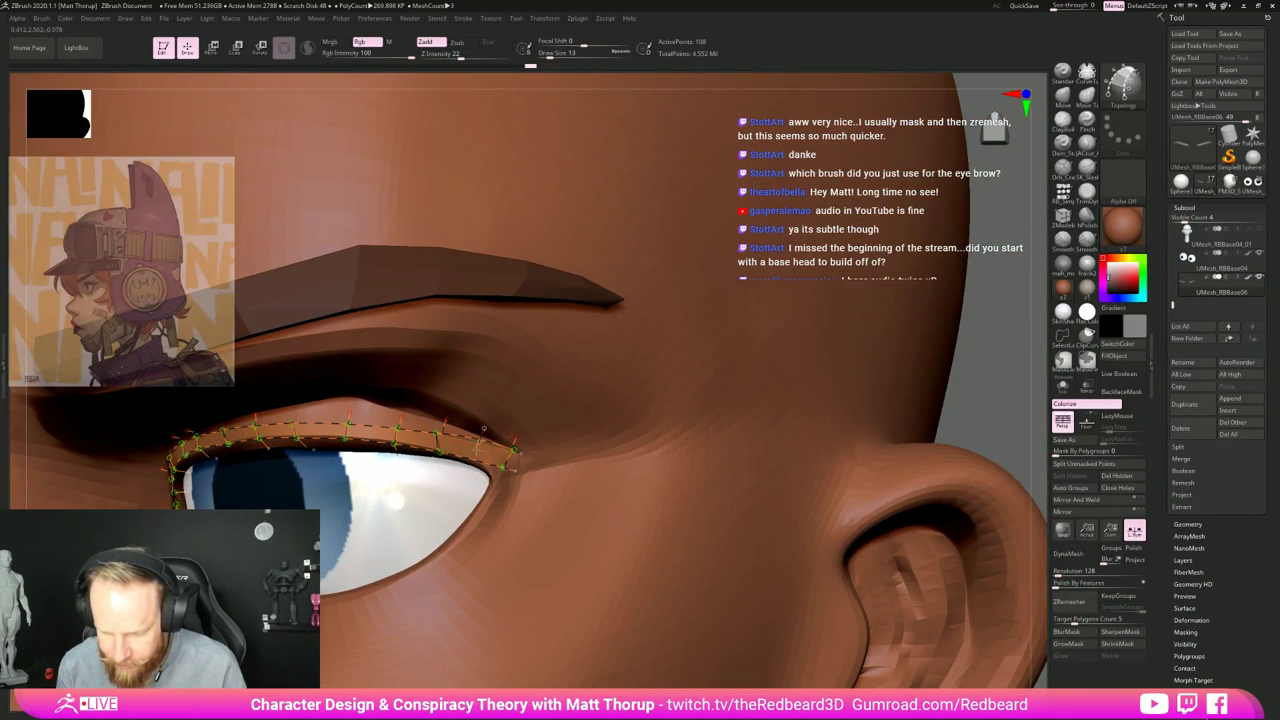
Step: Generate the thick lash strip mesh from the eyelid curves and split its unmasked points into a separate subtool
{"action": "left_click_drag", "start_coordinate": [952, 400], "coordinate": [762, 410]}
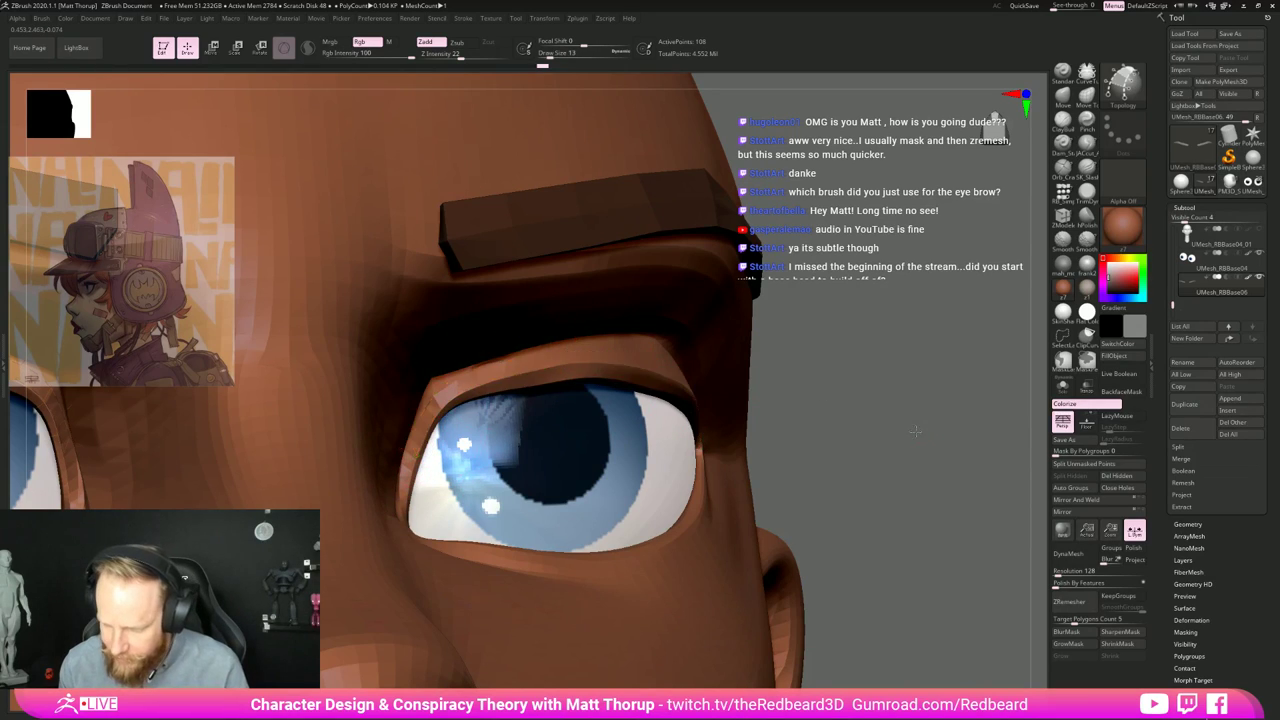
{"action": "left_click_drag", "start_coordinate": [914, 430], "coordinate": [890, 540]}
{"action": "left_click", "coordinate": [899, 553]}
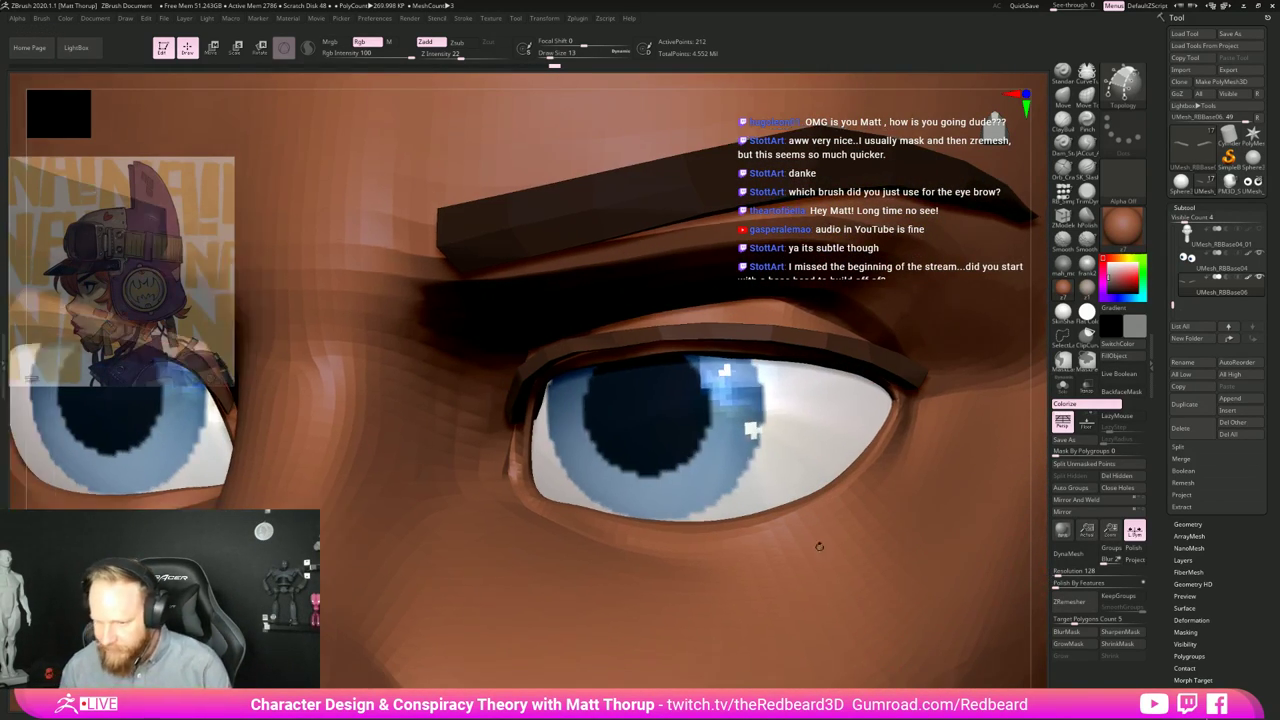
{"action": "right_click_drag", "start_coordinate": [820, 546], "coordinate": [963, 571], "text": "ctrl"}
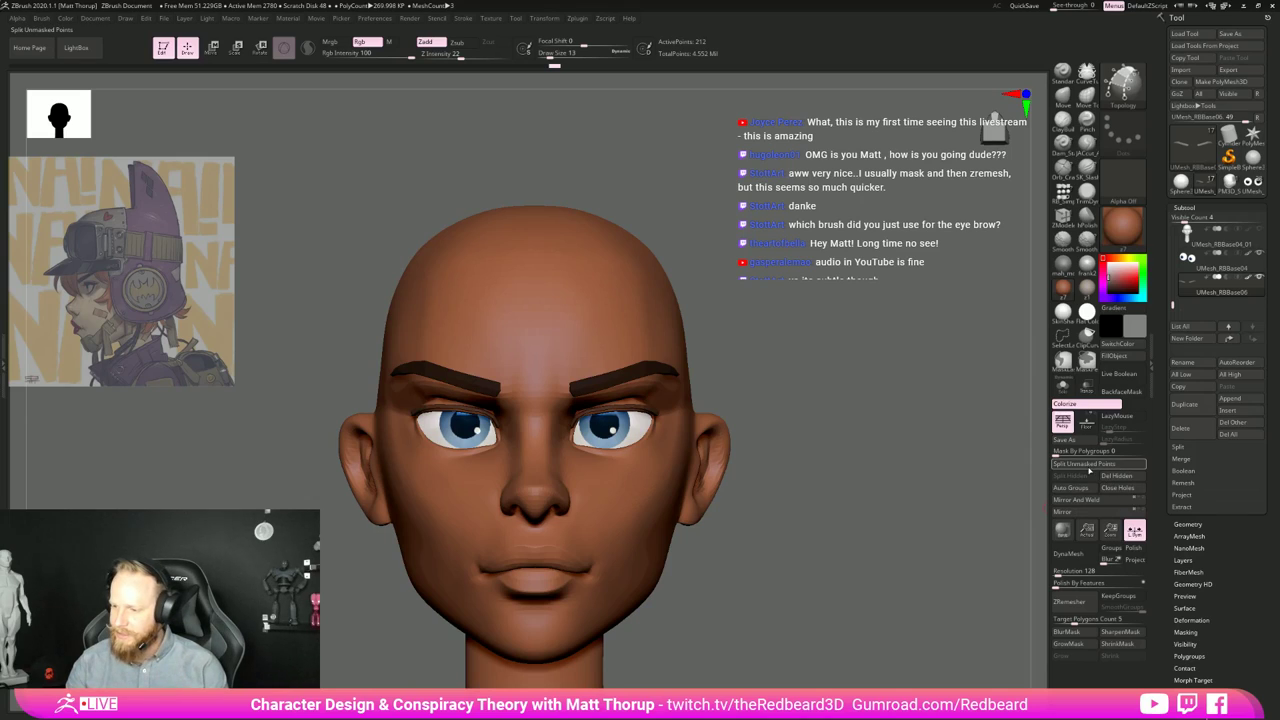
{"action": "left_click", "coordinate": [1090, 464]}
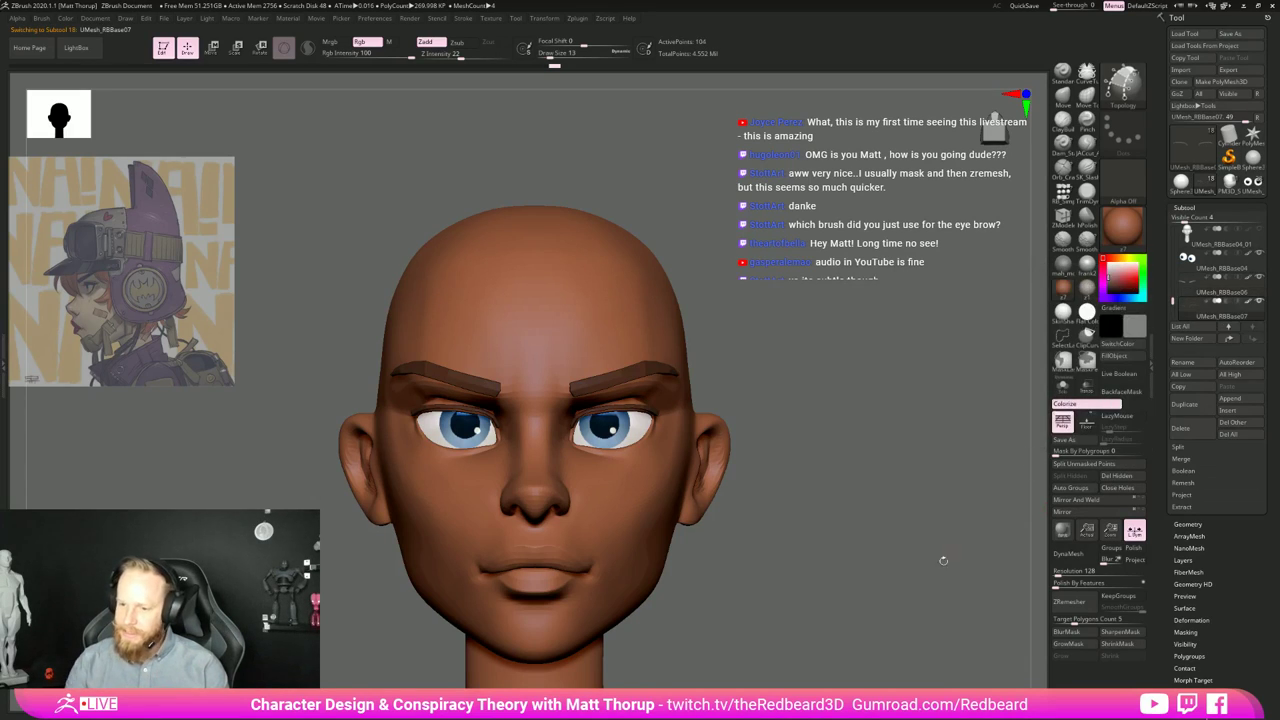
Step: Switch to the Move brush and set its draw size to 54 for adjusting the lash strips
{"action": "left_click_drag", "start_coordinate": [1000, 590], "coordinate": [925, 602]}
{"action": "key", "text": "b"}
{"action": "key", "text": "m"}
{"action": "key", "text": "v"}
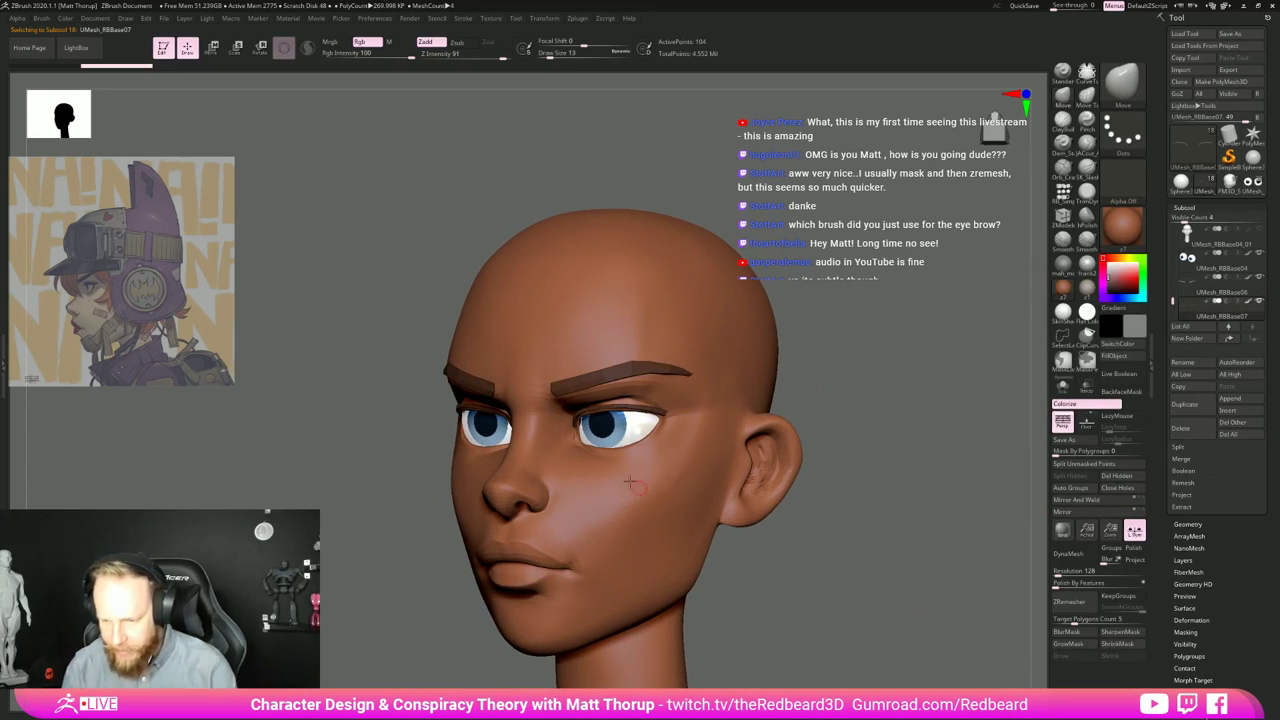
{"action": "key", "text": "s"}
{"action": "left_click_drag", "start_coordinate": [573, 424], "coordinate": [580, 420]}
{"action": "key", "text": "s"}
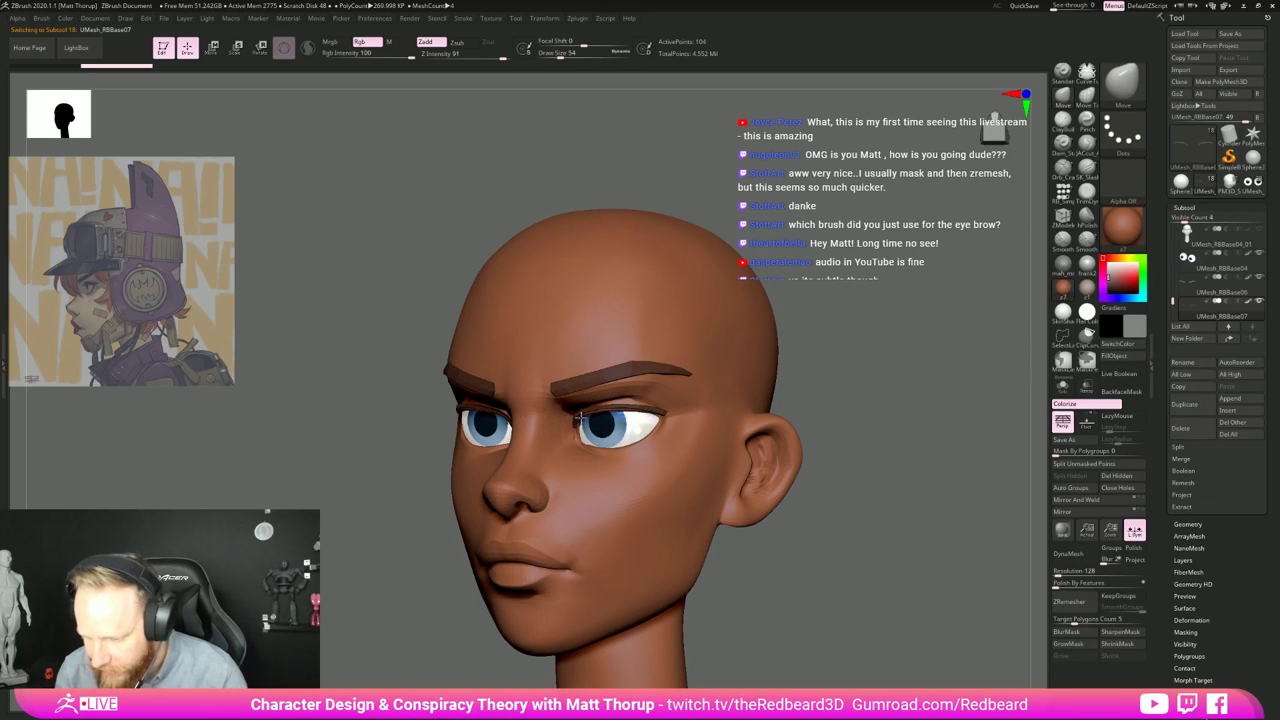
Step: Choose a dark grey colour and fill the lash strip subtool with it
{"action": "left_click_drag", "start_coordinate": [844, 444], "coordinate": [950, 438]}
{"action": "left_click", "coordinate": [1131, 329]}
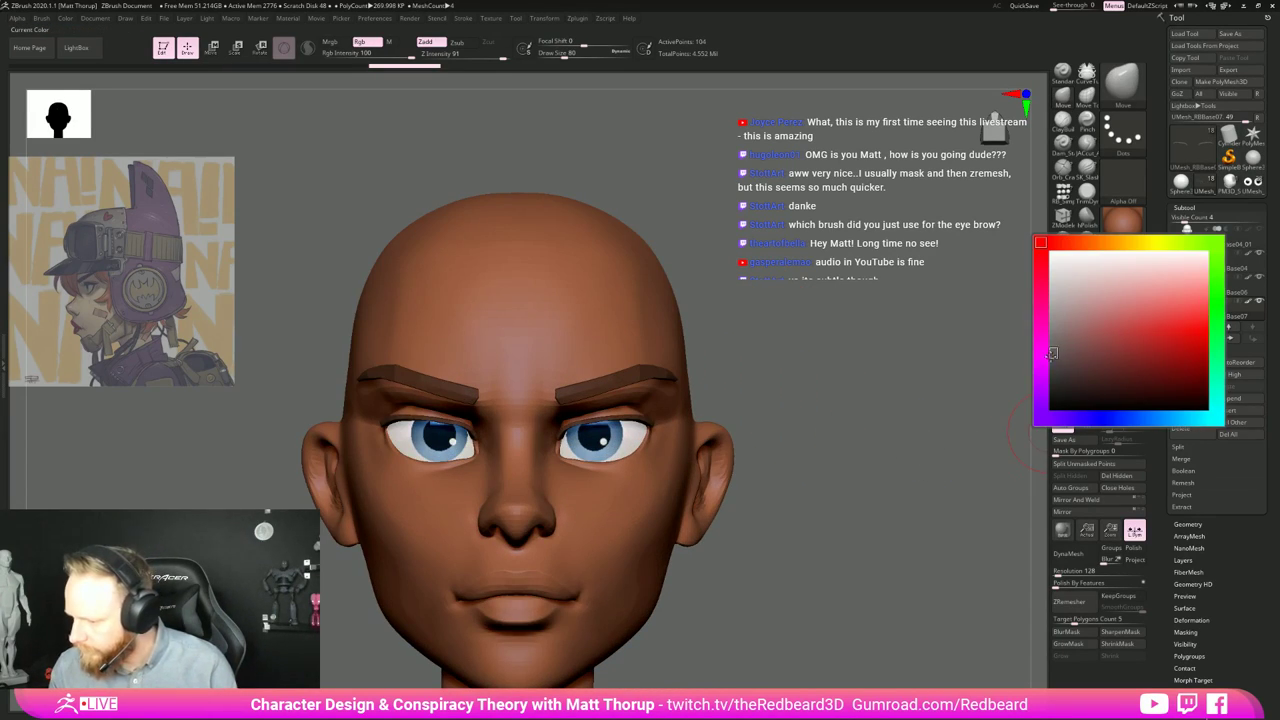
{"action": "left_click", "coordinate": [1131, 361]}
Step: Isolate the lash strips in Solo mode, frame them and display their polygroups with PolyFrame
{"action": "left_click_drag", "start_coordinate": [864, 470], "coordinate": [749, 478], "text": "alt"}
{"action": "left_click", "coordinate": [1058, 386]}
{"action": "key", "text": "f"}
{"action": "key", "text": "shift+f"}
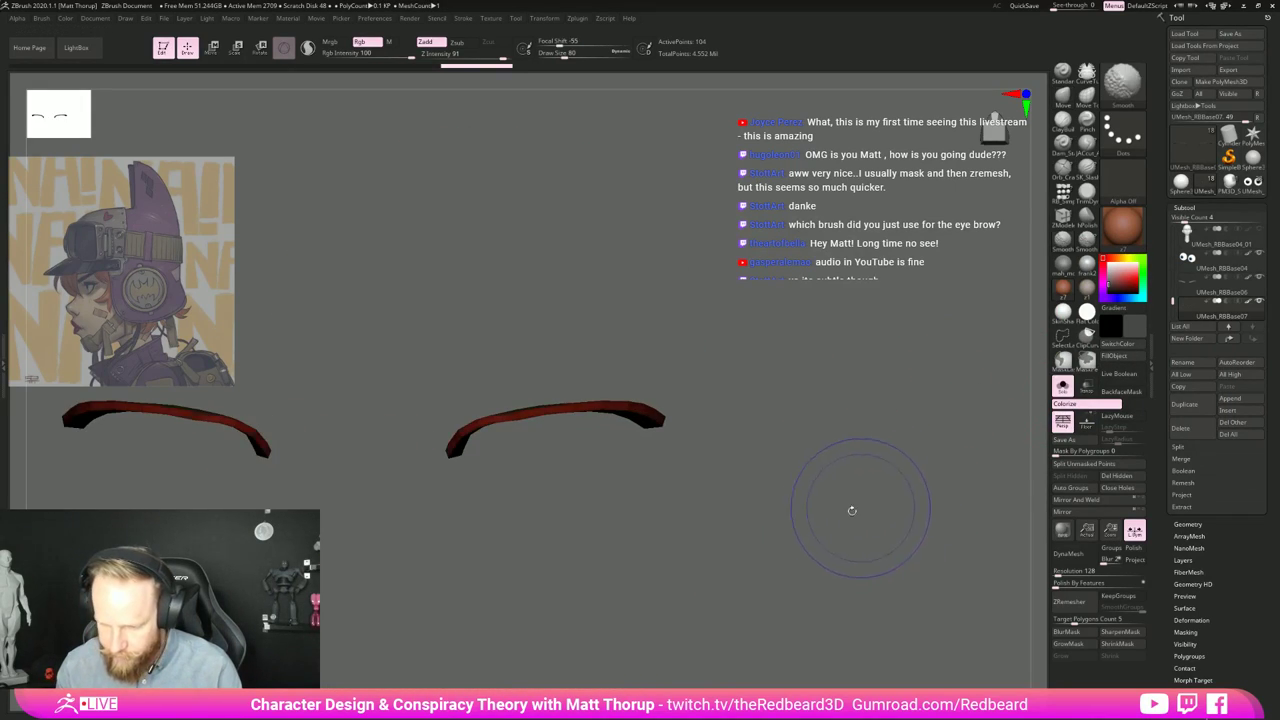
{"action": "left_click_drag", "start_coordinate": [851, 511], "coordinate": [741, 491]}
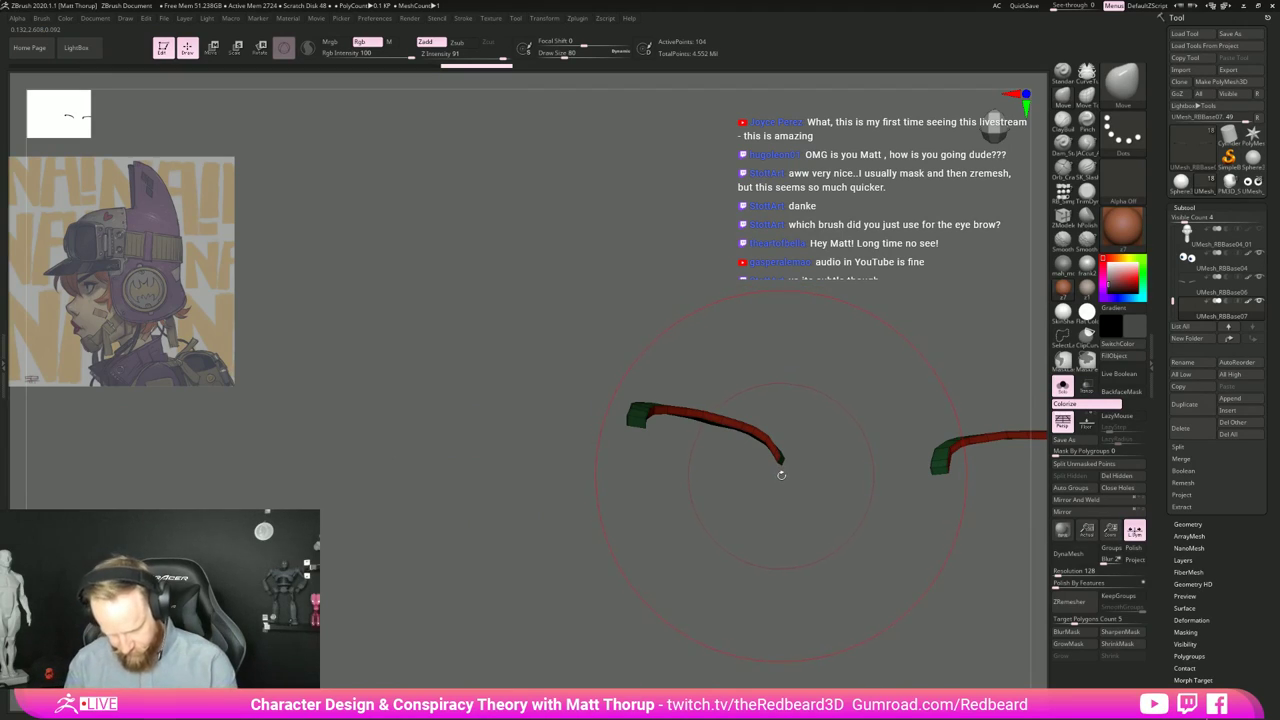
Step: Switch to the Pinch brush and reduce its draw size to 16 for the lash strip's tip
{"action": "key", "text": "b"}
{"action": "key", "text": "p"}
{"action": "key", "text": "i"}
{"action": "key", "text": "s"}
{"action": "left_click_drag", "start_coordinate": [778, 452], "coordinate": [764, 452]}
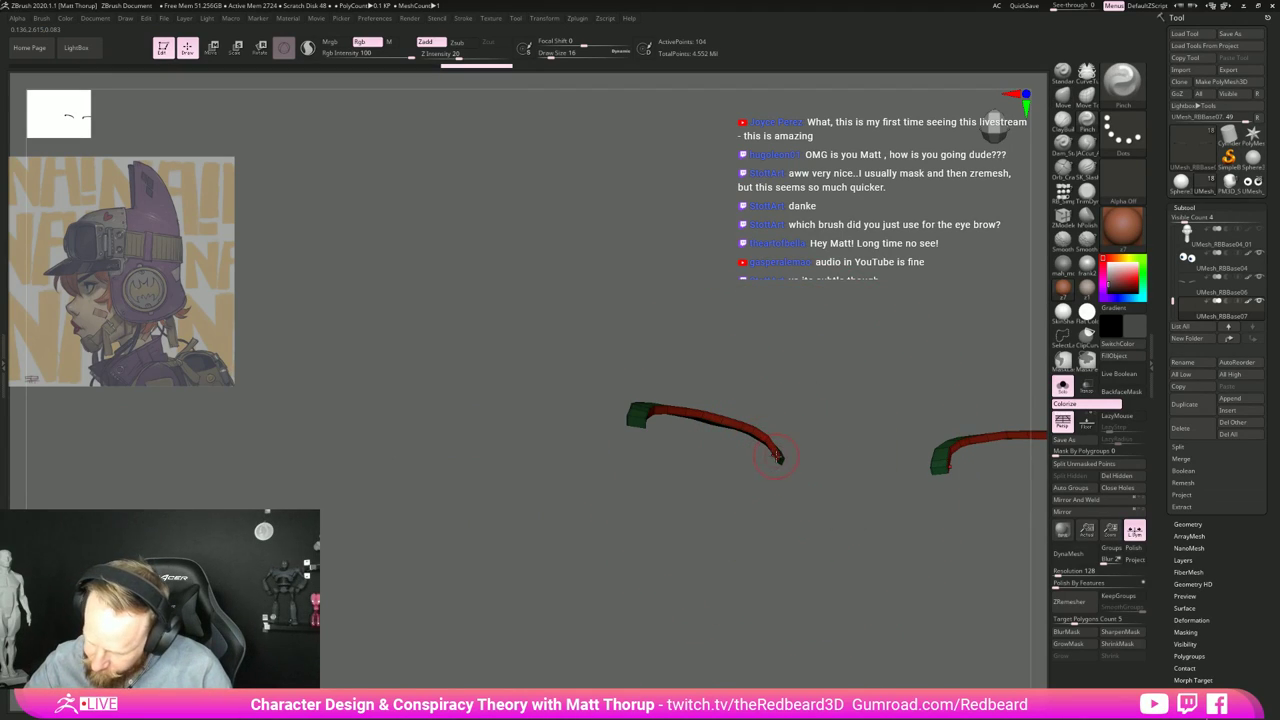
Step: Hide and reveal polygroups on the lash strips to isolate the faces of the long red polygroup
{"action": "left_click", "coordinate": [797, 366], "text": "ctrl"}
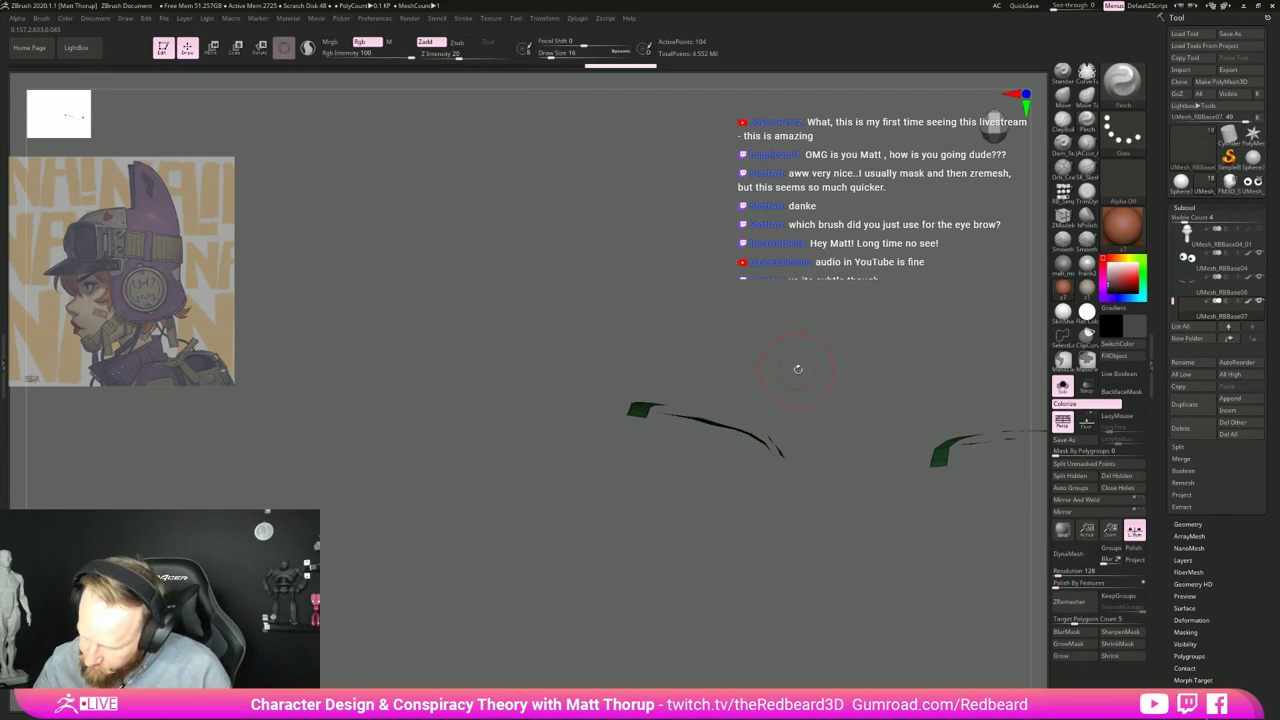
{"action": "left_click", "coordinate": [808, 368], "text": "ctrl+shift"}
{"action": "mouse_move", "coordinate": [814, 367]}
{"action": "left_mouse_down", "text": "ctrl"}
{"action": "mouse_move", "coordinate": [825, 408]}
{"action": "mouse_move", "coordinate": [820, 383]}
{"action": "left_mouse_up", "text": "ctrl"}
{"action": "left_click", "coordinate": [752, 430], "text": "ctrl+shift"}
{"action": "left_click", "coordinate": [883, 338], "text": "ctrl+shift"}
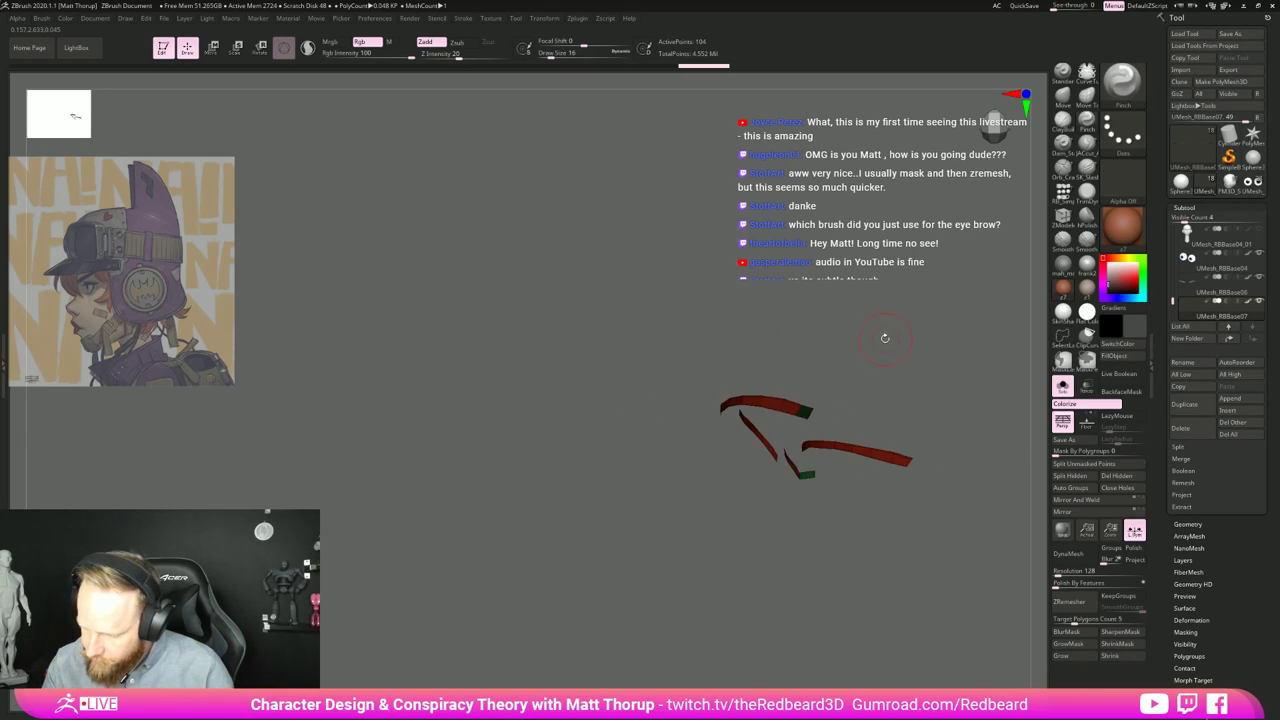
{"action": "left_click_drag", "start_coordinate": [883, 338], "coordinate": [826, 394]}
{"action": "left_click", "coordinate": [778, 437], "text": "ctrl+shift"}
Step: Hide the opposite eye's lash strip and assign the remaining visible faces to a new polygroup
{"action": "mouse_move", "coordinate": [811, 535]}
{"action": "left_mouse_down"}
{"action": "mouse_move", "coordinate": [774, 554]}
{"action": "mouse_move", "coordinate": [758, 493]}
{"action": "mouse_move", "coordinate": [784, 478]}
{"action": "left_mouse_up"}
{"action": "left_click_drag", "start_coordinate": [980, 482], "coordinate": [967, 439], "text": "ctrl+alt+shift"}
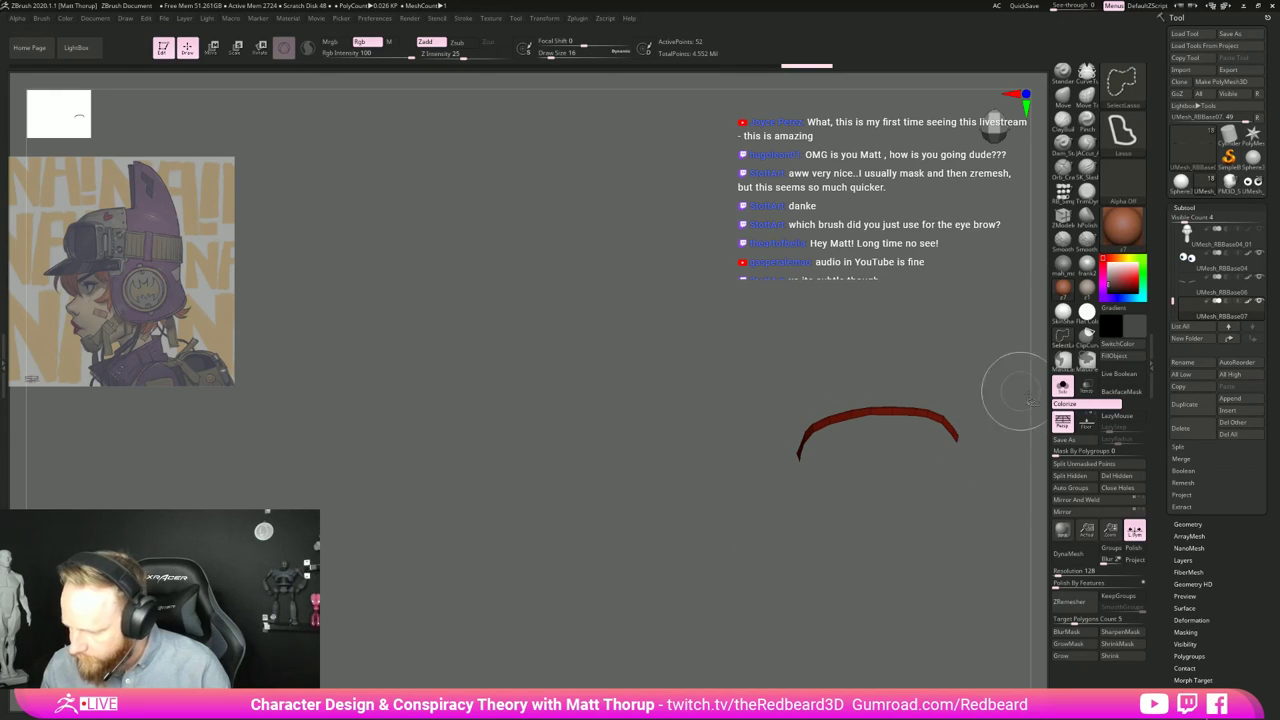
{"action": "key", "text": "ctrl+w"}
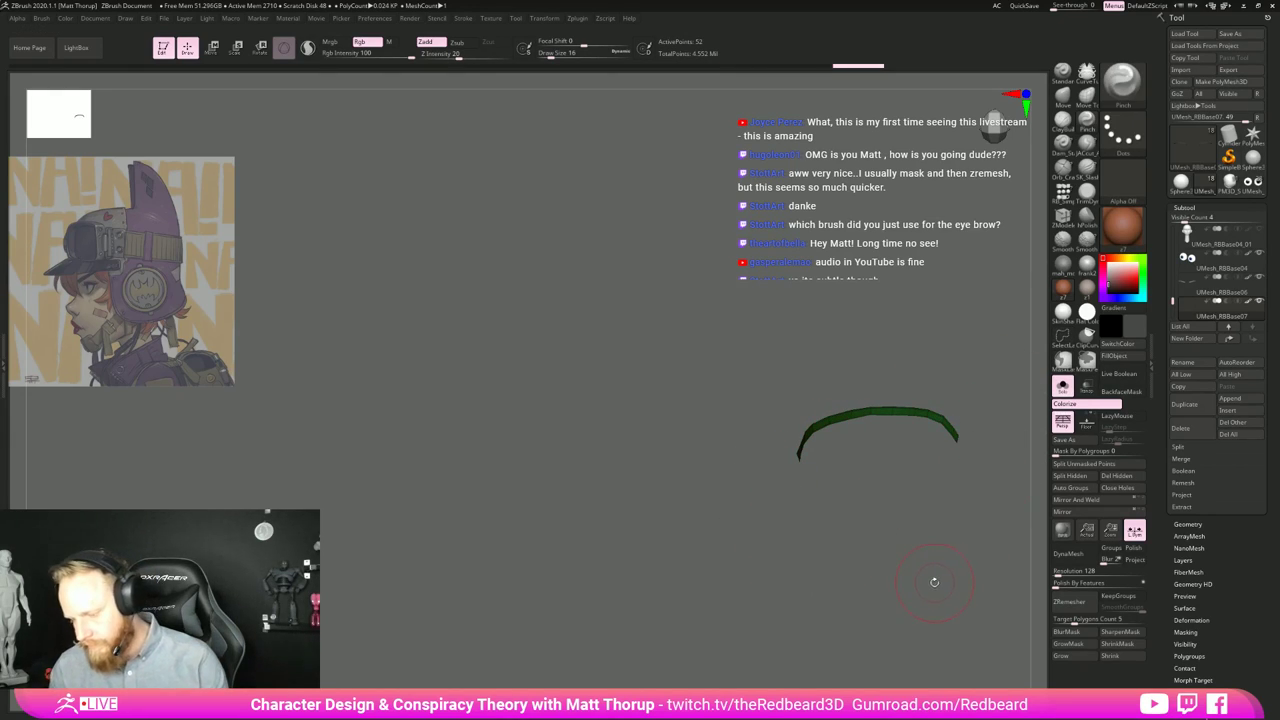
Step: Reveal all the lash strip faces and toggle the green polygroup in isolation to check the new grouping
{"action": "left_click", "coordinate": [936, 586], "text": "ctrl"}
{"action": "left_click", "coordinate": [936, 592], "text": "ctrl+shift"}
{"action": "mouse_move", "coordinate": [936, 592]}
{"action": "left_mouse_down"}
{"action": "mouse_move", "coordinate": [906, 614]}
{"action": "mouse_move", "coordinate": [954, 606]}
{"action": "mouse_move", "coordinate": [937, 597]}
{"action": "left_mouse_up"}
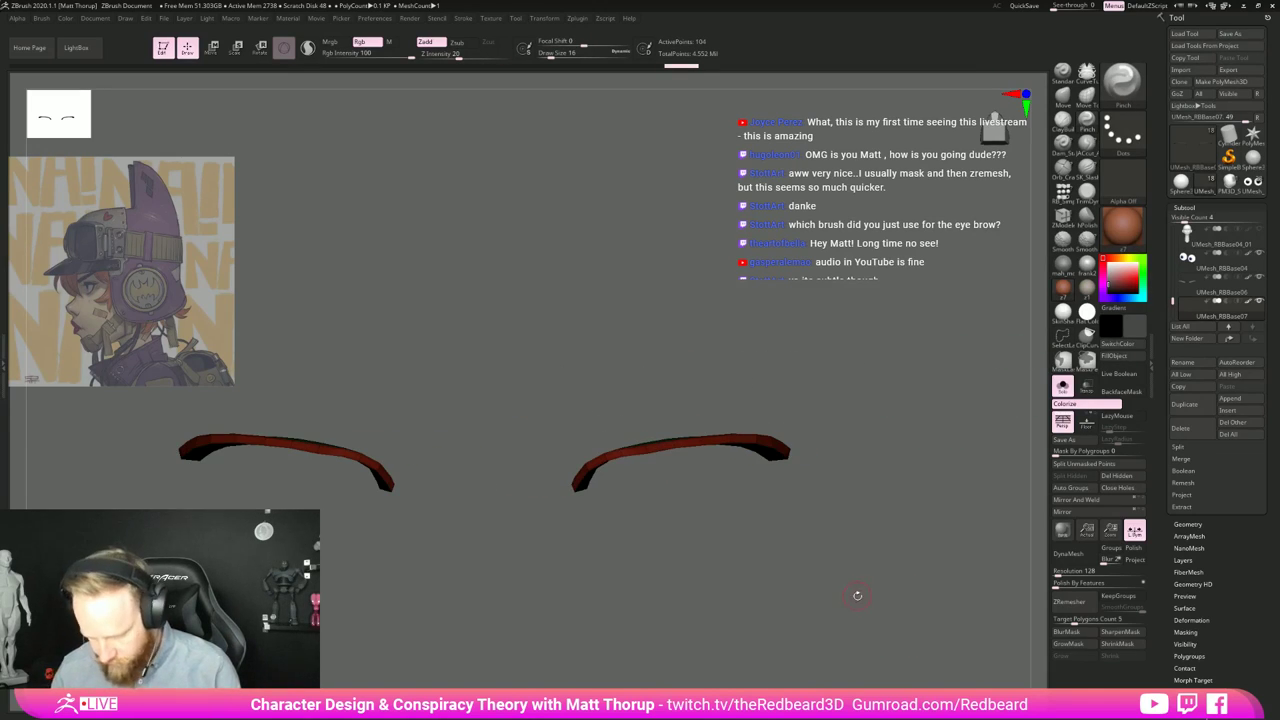
{"action": "mouse_move", "coordinate": [840, 610]}
{"action": "left_mouse_down"}
{"action": "mouse_move", "coordinate": [738, 620]}
{"action": "mouse_move", "coordinate": [844, 590]}
{"action": "left_mouse_up"}
{"action": "left_click", "coordinate": [757, 620], "text": "ctrl"}
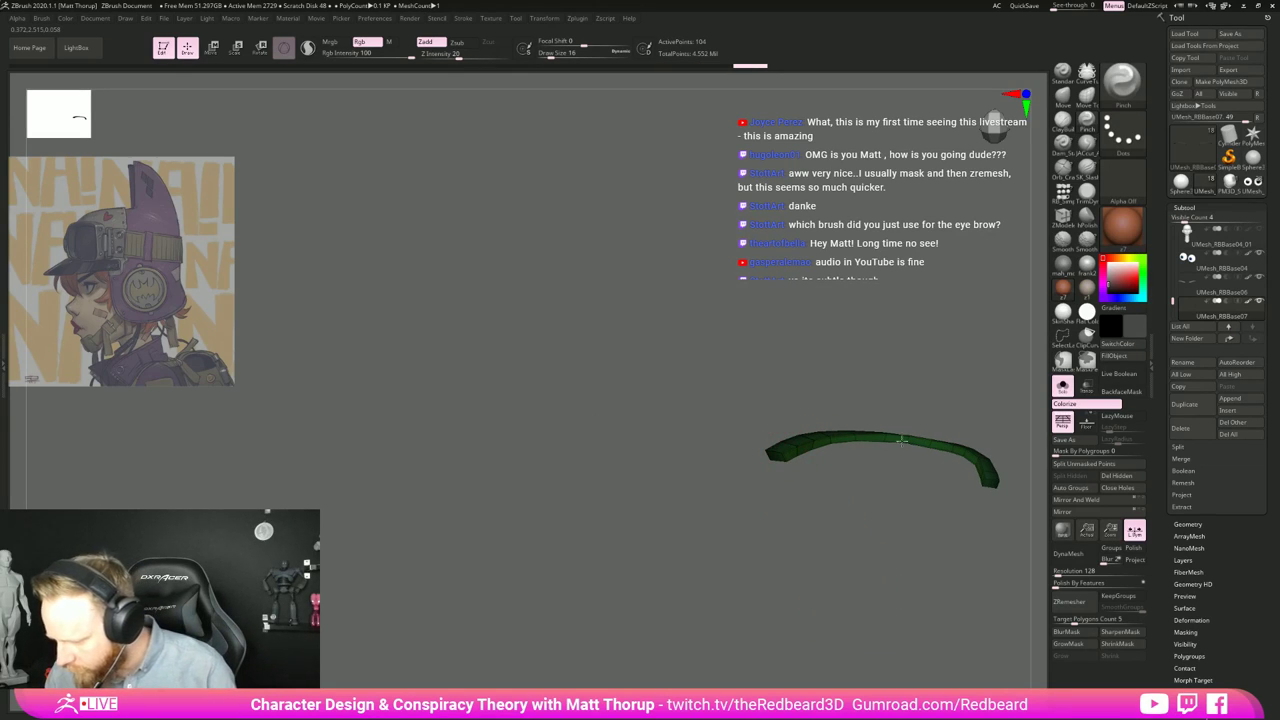
{"action": "mouse_move", "coordinate": [968, 456]}
{"action": "left_mouse_down"}
{"action": "mouse_move", "coordinate": [979, 484]}
{"action": "mouse_move", "coordinate": [937, 563]}
{"action": "mouse_move", "coordinate": [692, 600]}
{"action": "left_mouse_up"}
{"action": "left_click", "coordinate": [946, 576], "text": "ctrl"}
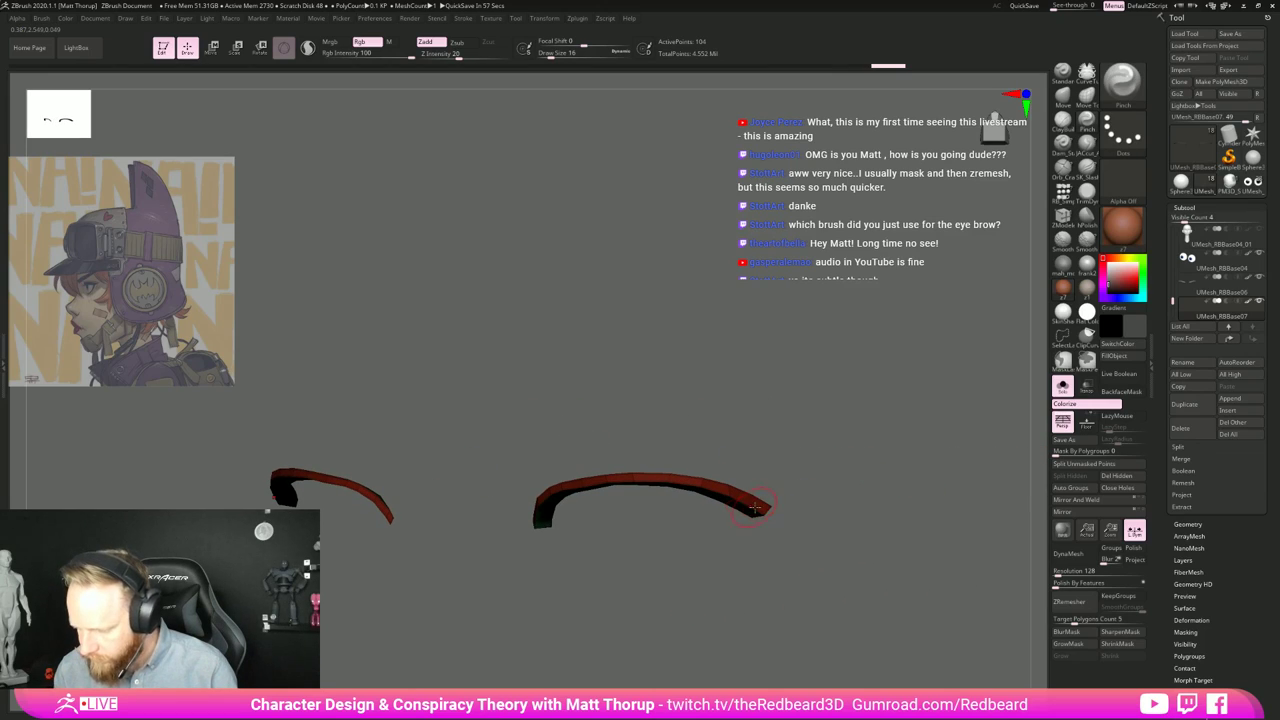
Step: Check both tips of the lash strip from an angle and leave Solo mode to show the full head
{"action": "left_click_drag", "start_coordinate": [766, 514], "coordinate": [690, 520]}
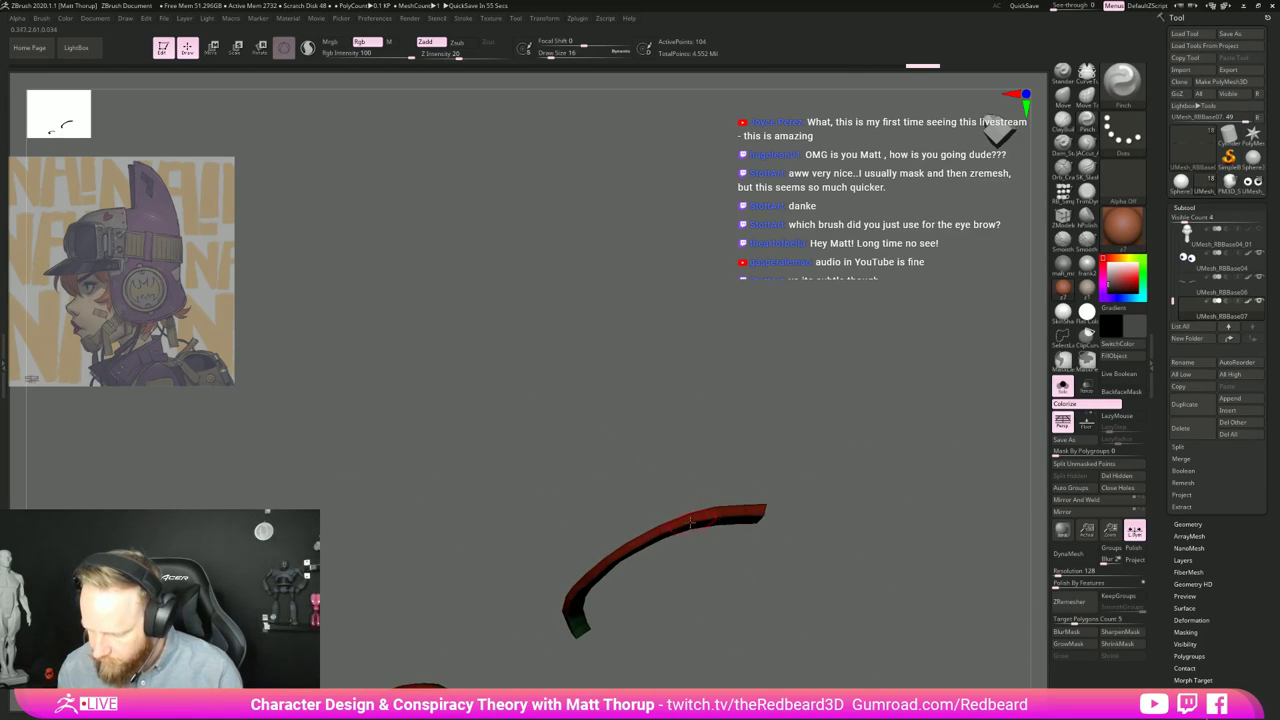
{"action": "left_click_drag", "start_coordinate": [568, 610], "coordinate": [849, 545]}
{"action": "left_click", "coordinate": [1062, 386]}
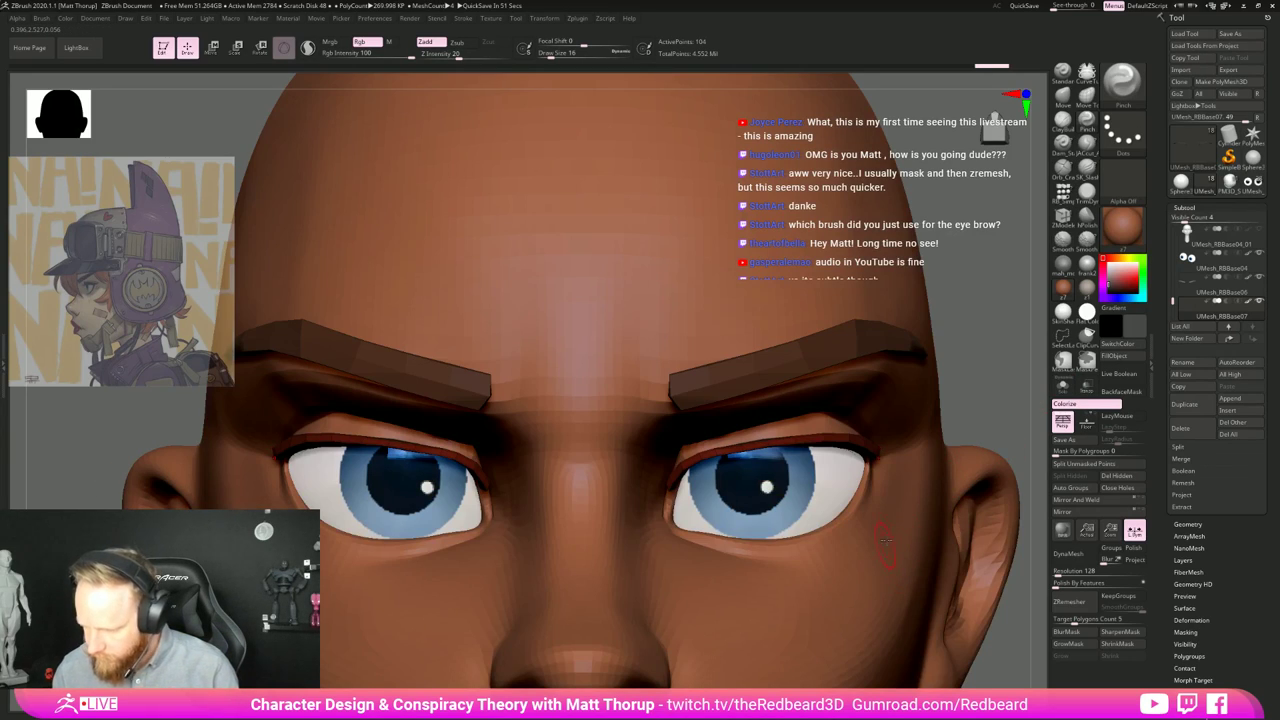
Step: Switch to the Move brush and adjust the lash strip's inner corner with draw sizes of 14 and 18
{"action": "key", "text": "b"}
{"action": "key", "text": "m"}
{"action": "key", "text": "v"}
{"action": "left_click_drag", "start_coordinate": [672, 489], "coordinate": [677, 483]}
{"action": "key", "text": "s"}
{"action": "left_click", "coordinate": [683, 465]}
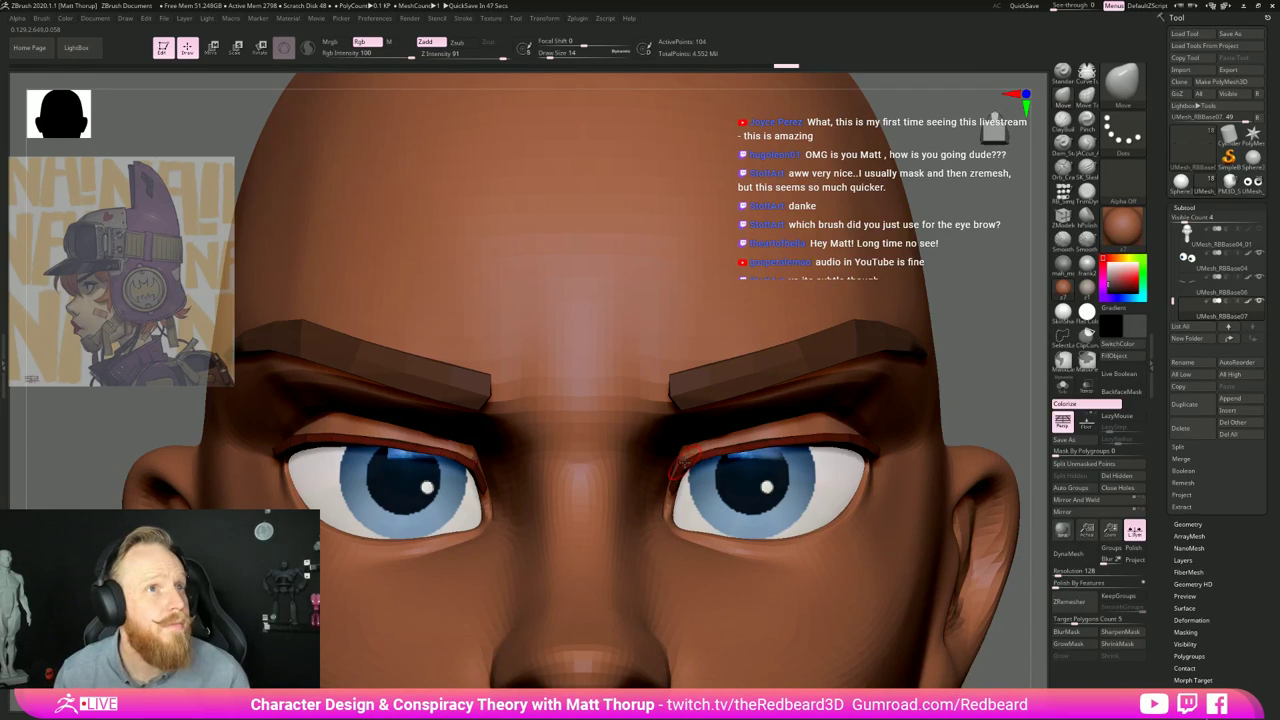
{"action": "key", "text": "bracketright"}
{"action": "key", "text": "bracketright"}
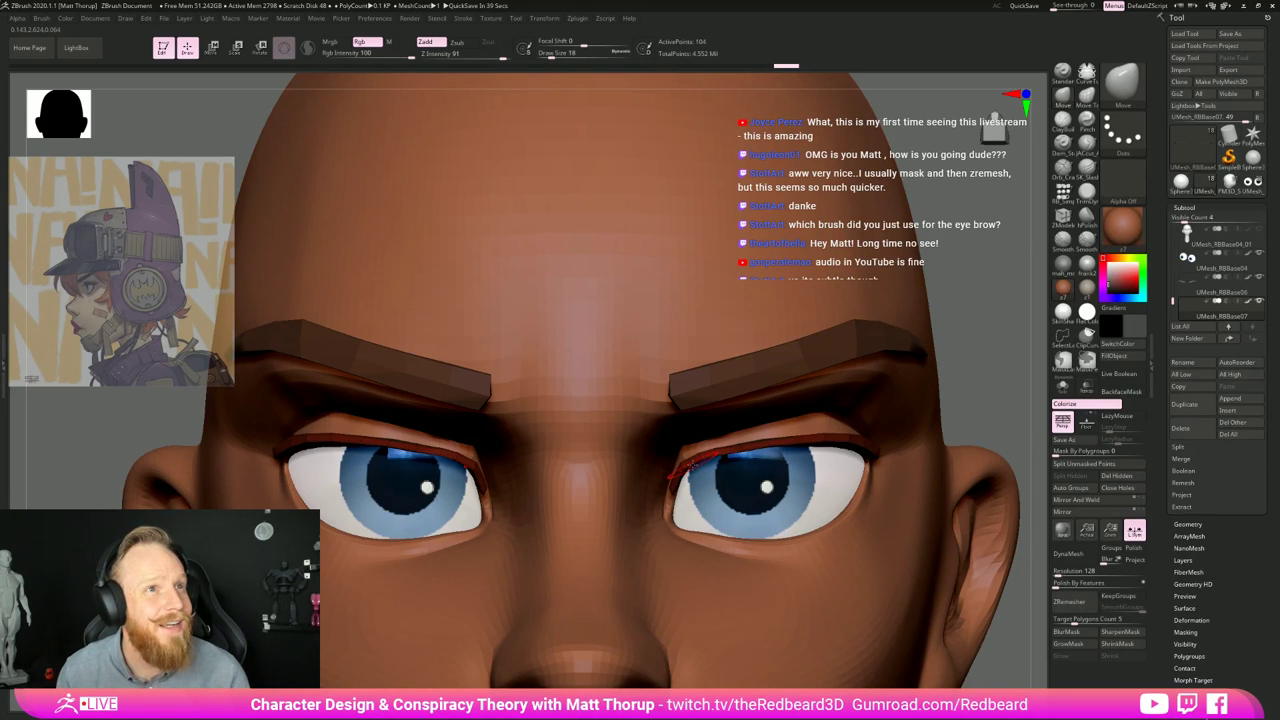
Step: Raise the Move brush draw size to 23 and fit the lash strip's inner half to the upper eyelid
{"action": "key", "text": "s"}
{"action": "mouse_move", "coordinate": [694, 463]}
{"action": "left_mouse_down"}
{"action": "mouse_move", "coordinate": [797, 437]}
{"action": "mouse_move", "coordinate": [745, 442]}
{"action": "mouse_move", "coordinate": [774, 440]}
{"action": "left_mouse_up"}
{"action": "key", "text": "s"}
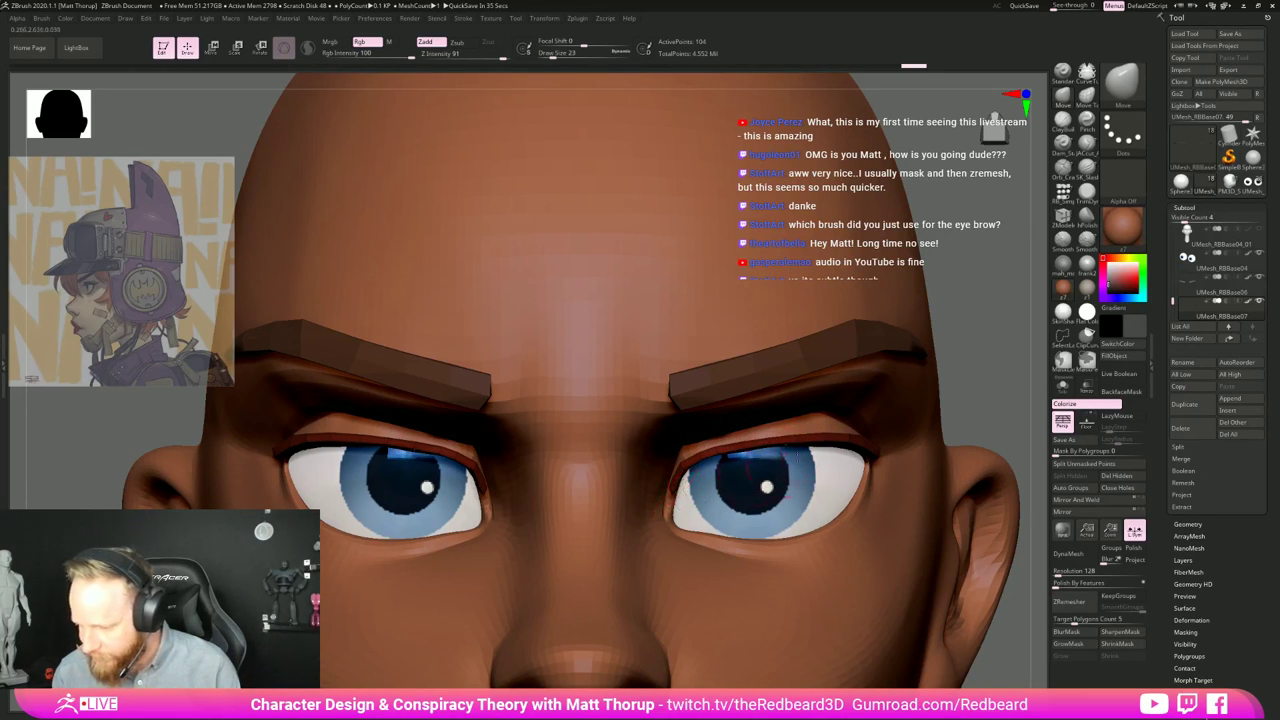
{"action": "left_click_drag", "start_coordinate": [994, 374], "coordinate": [988, 300]}
{"action": "right_click_drag", "start_coordinate": [942, 443], "coordinate": [737, 493]}
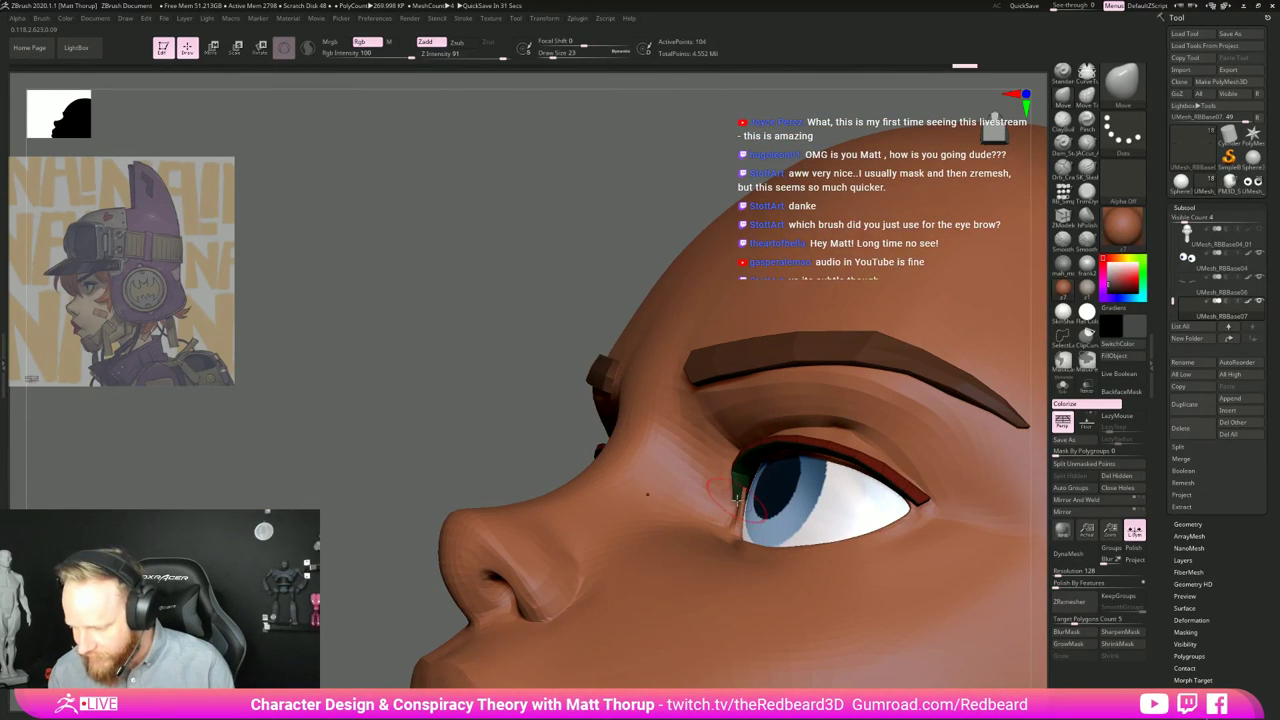
{"action": "right_click_drag", "start_coordinate": [741, 491], "coordinate": [741, 488]}
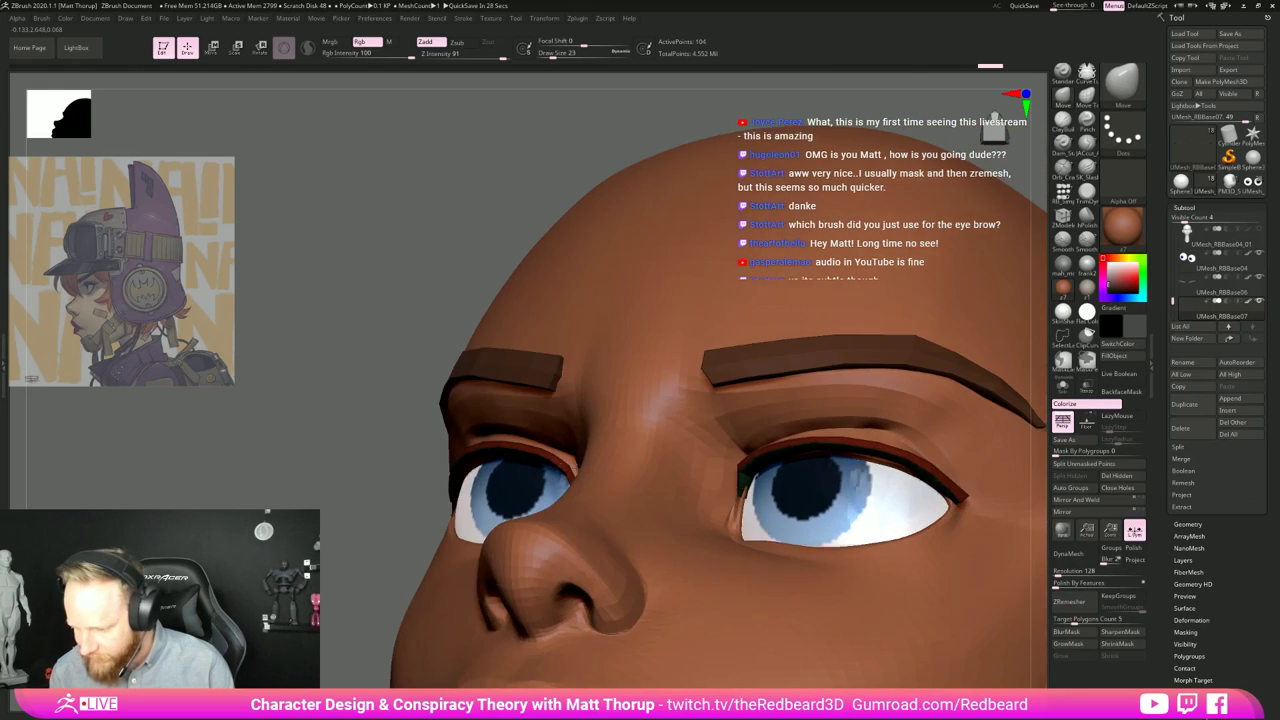
{"action": "right_click_drag", "start_coordinate": [673, 465], "coordinate": [770, 450]}
Step: Reduce the Move brush draw size to 16 for the upper edge of the lash strip
{"action": "key", "text": "s"}
{"action": "mouse_move", "coordinate": [776, 447]}
{"action": "left_mouse_down"}
{"action": "mouse_move", "coordinate": [757, 452]}
{"action": "mouse_move", "coordinate": [843, 438]}
{"action": "mouse_move", "coordinate": [799, 444]}
{"action": "mouse_move", "coordinate": [820, 439]}
{"action": "left_mouse_up"}
{"action": "key", "text": "s"}
{"action": "key", "text": "s"}
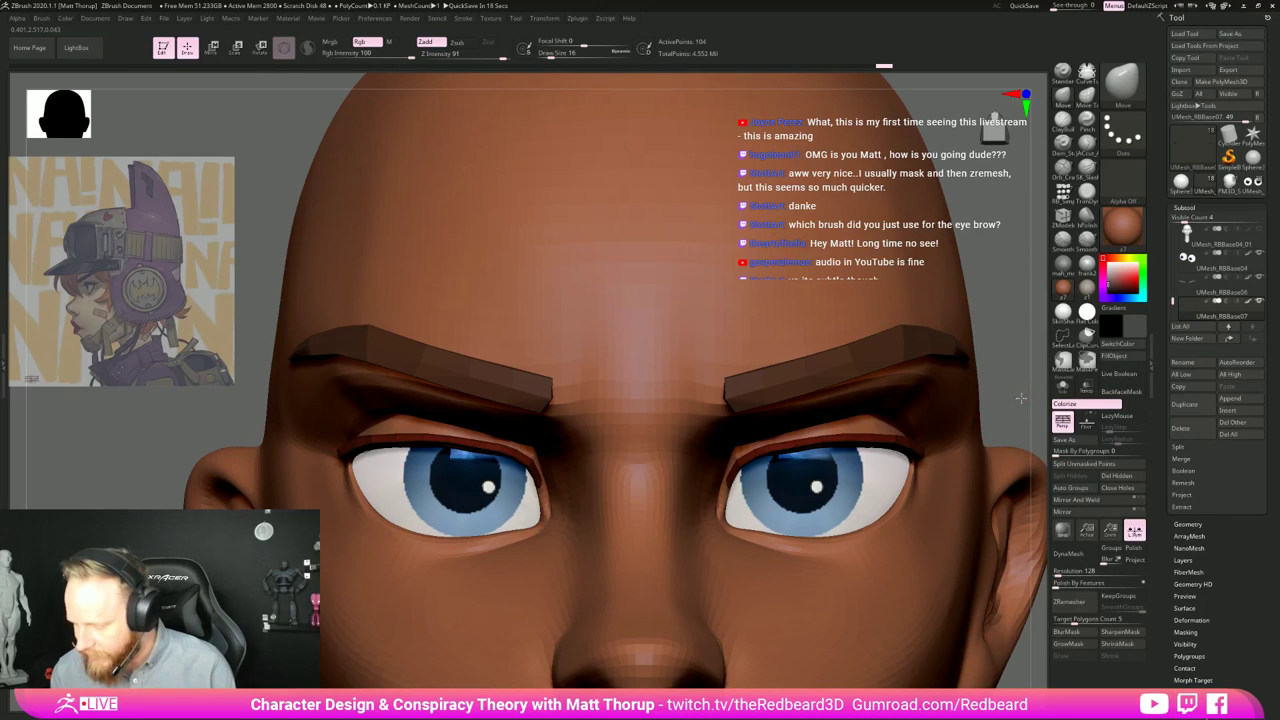
Step: Switch to the ZModeler brush and set its edge action to Mask with the EdgeLoop Partial target
{"action": "left_click_drag", "start_coordinate": [1020, 398], "coordinate": [815, 458]}
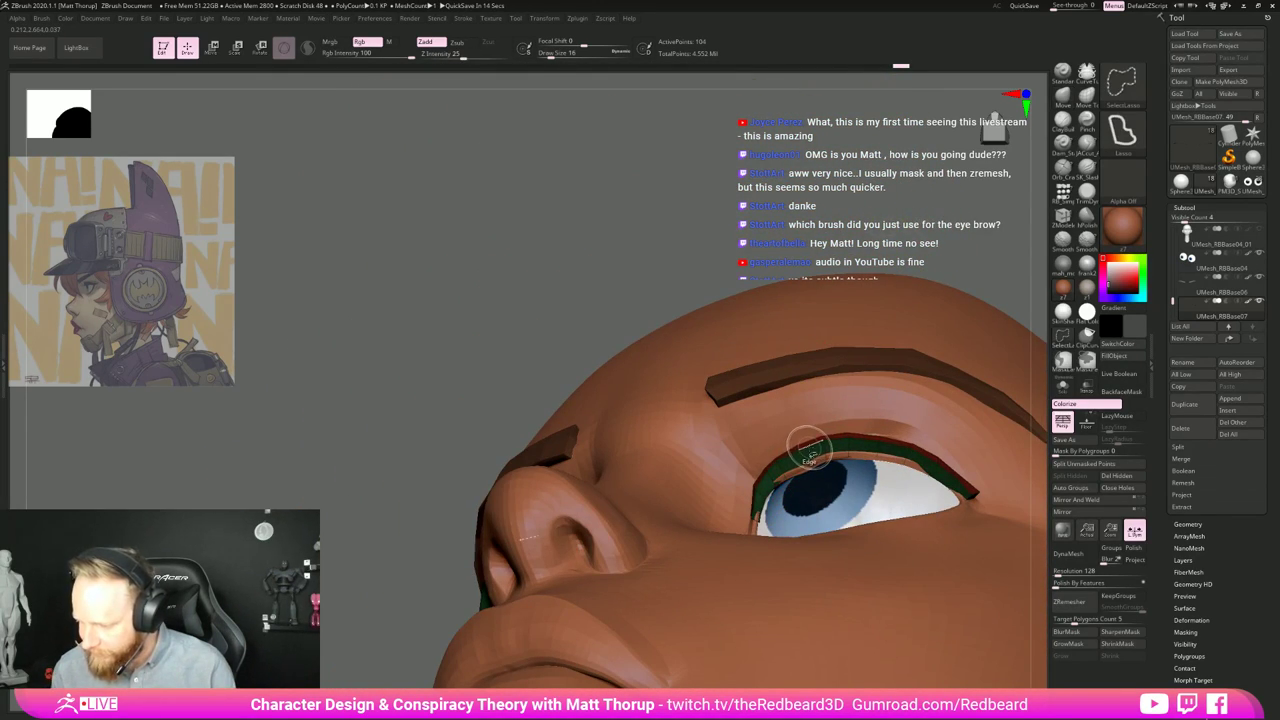
{"action": "left_click", "coordinate": [808, 451], "text": "ctrl+shift"}
{"action": "key", "text": "ctrl+z"}
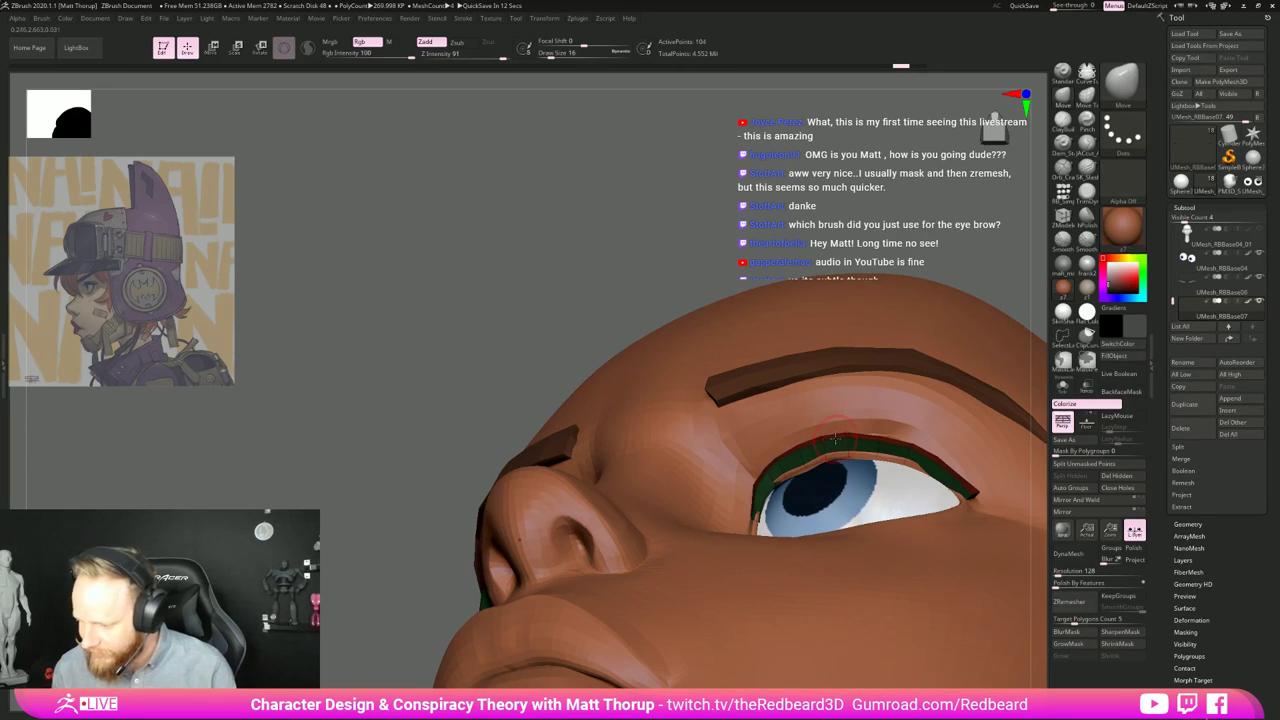
{"action": "key", "text": "b"}
{"action": "key", "text": "z"}
{"action": "key", "text": "m"}
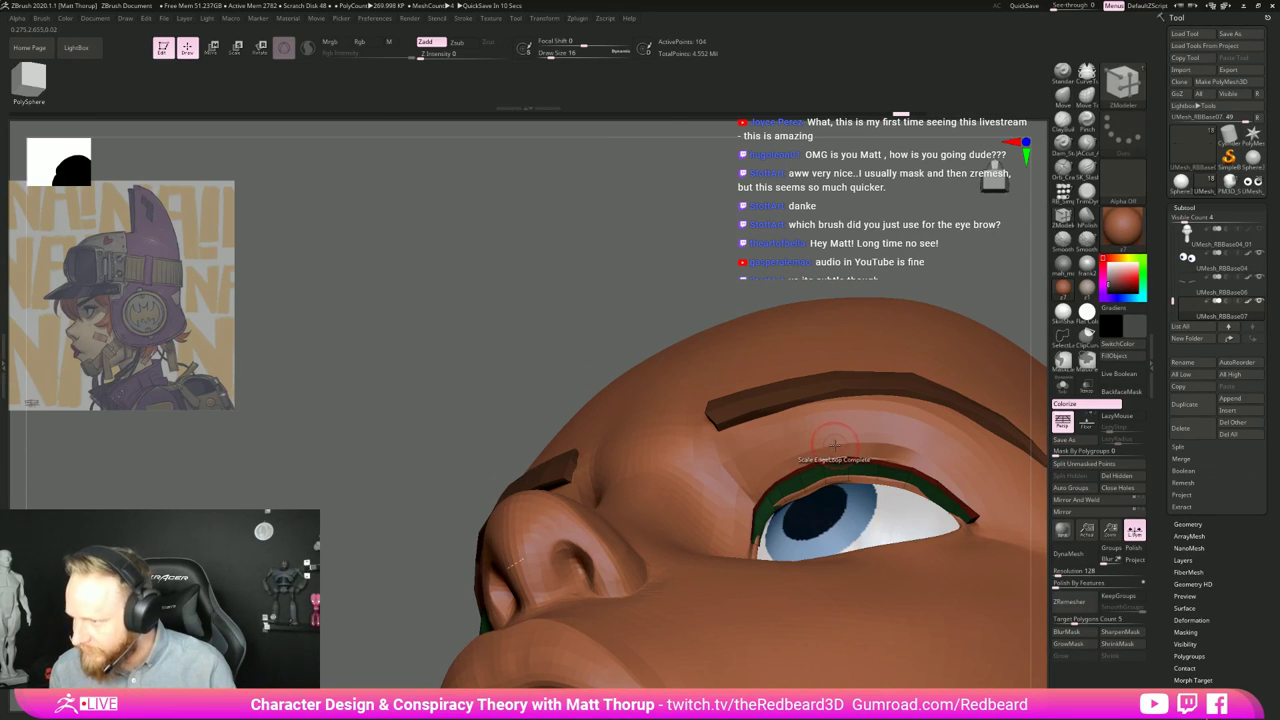
{"action": "key", "text": "space"}
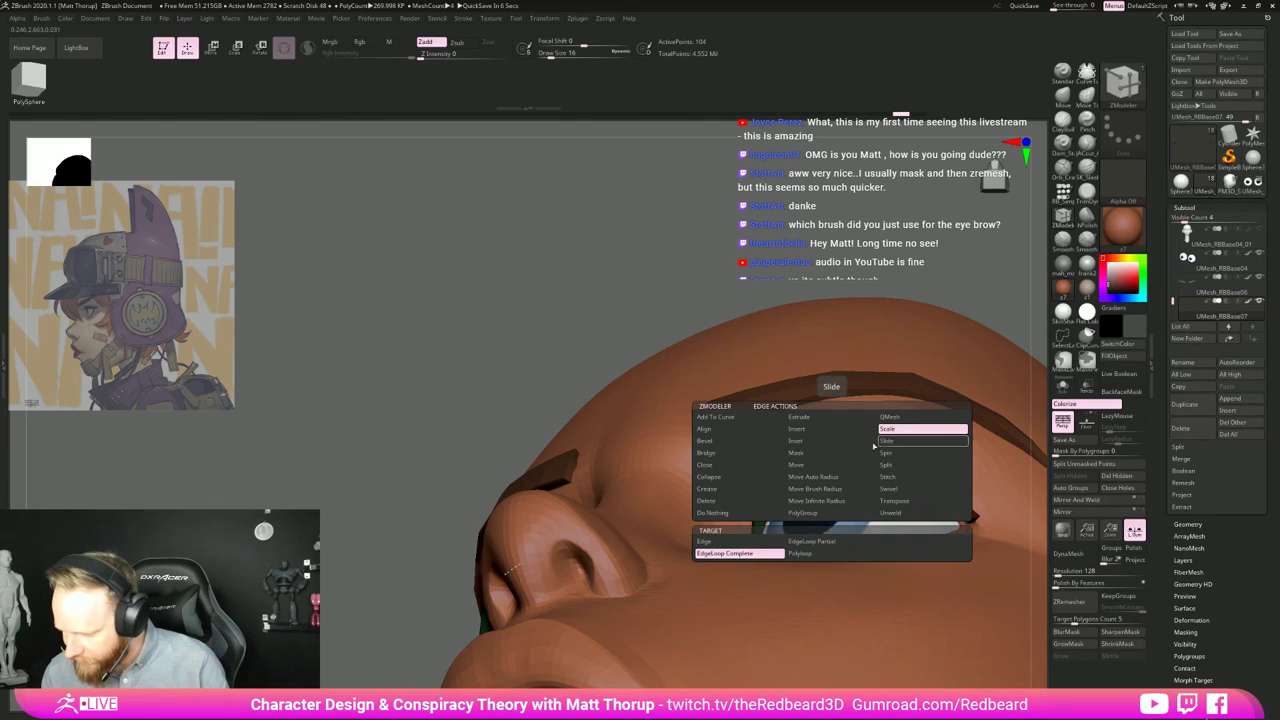
{"action": "left_click", "coordinate": [820, 452]}
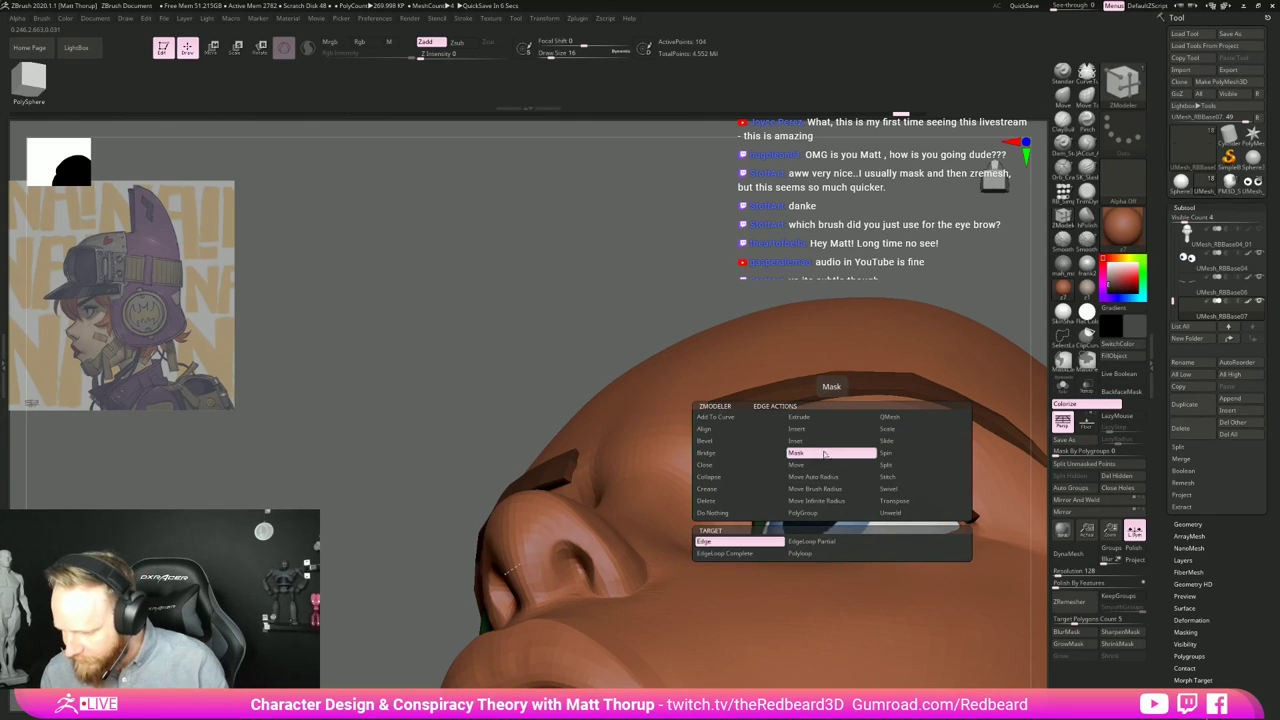
{"action": "left_click", "coordinate": [808, 542]}
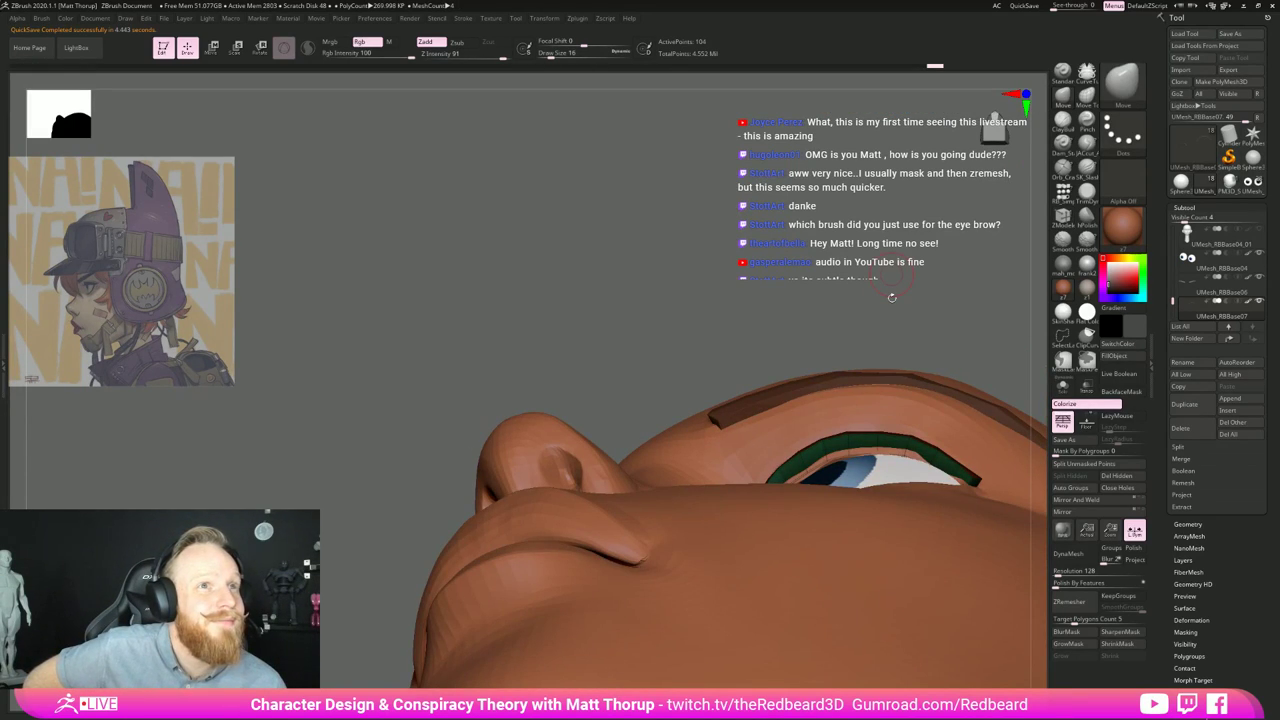
Step: Reshape the lash strip's underside along the eyelid from below with the Move brush at draw size 41
{"action": "left_click_drag", "start_coordinate": [892, 297], "coordinate": [900, 370]}
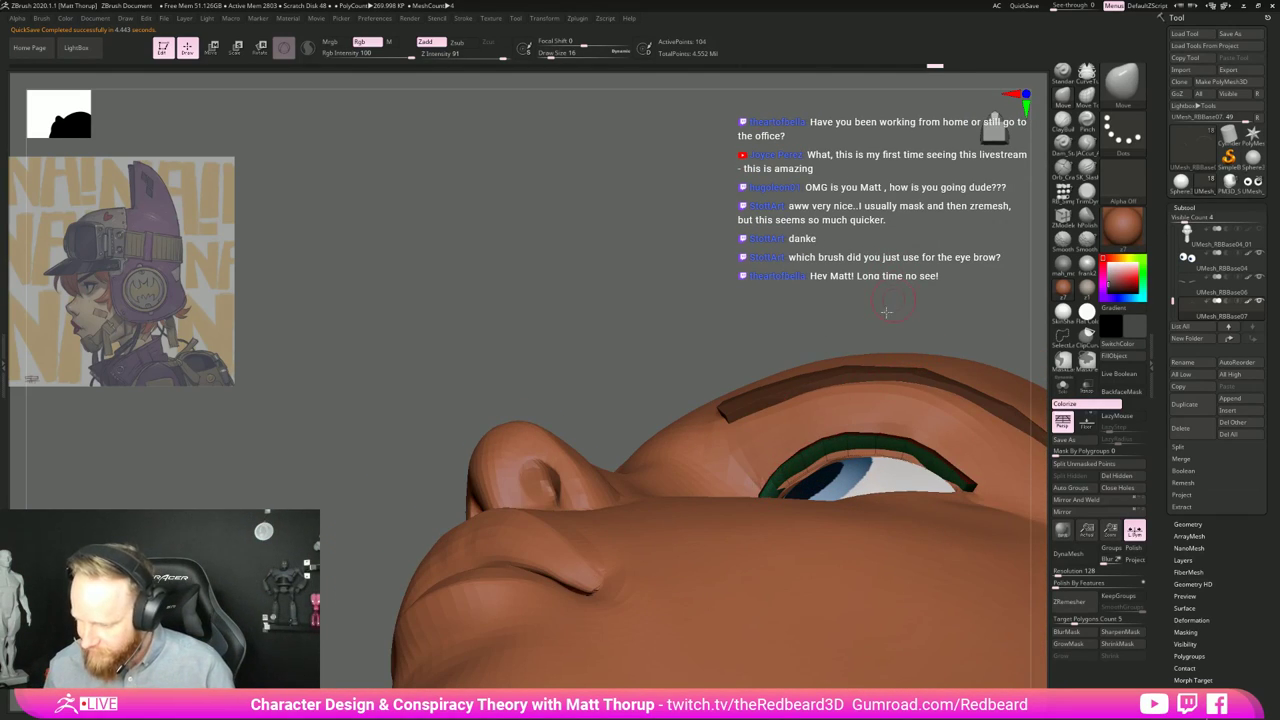
{"action": "left_click_drag", "start_coordinate": [886, 311], "coordinate": [800, 450]}
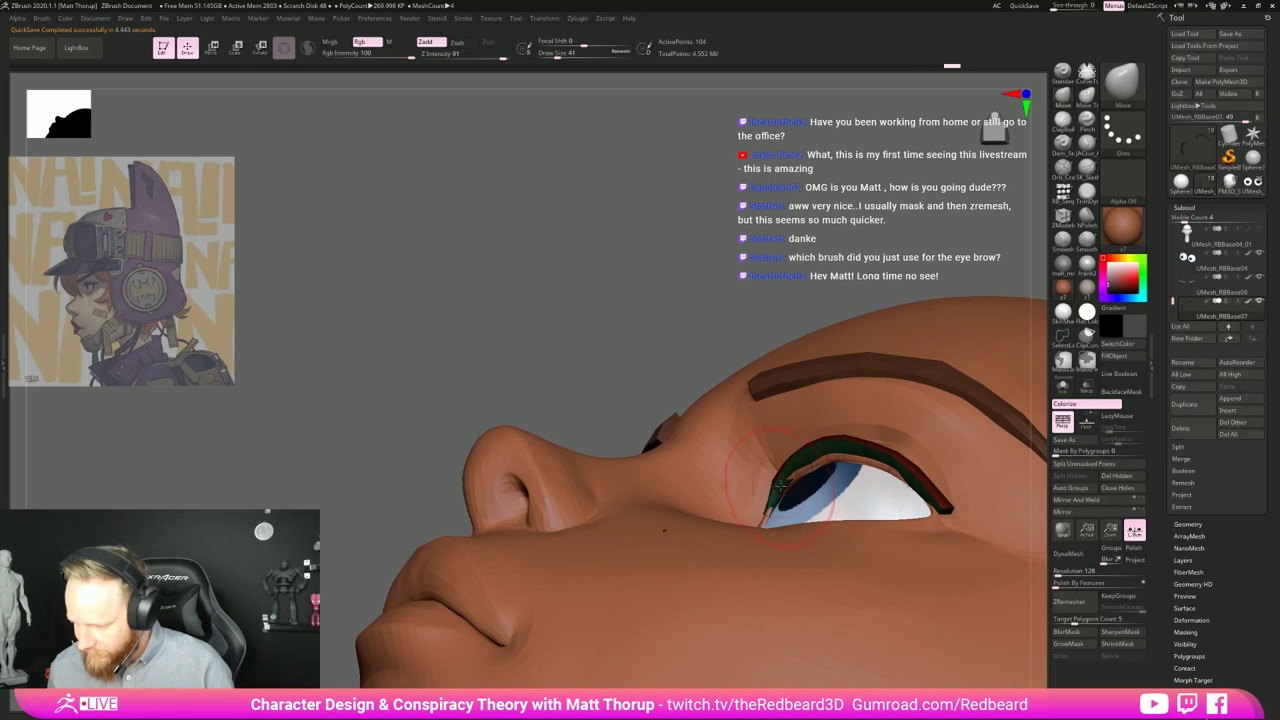
{"action": "left_click_drag", "start_coordinate": [837, 458], "coordinate": [838, 456]}
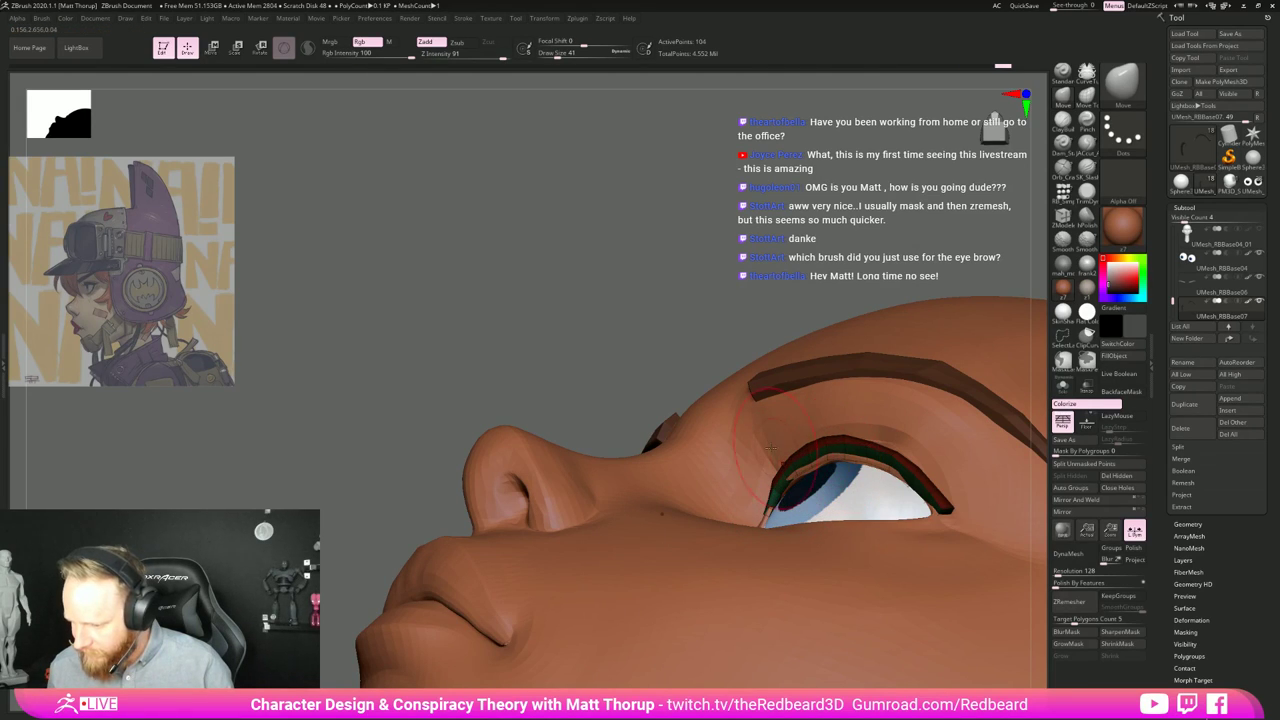
{"action": "left_click_drag", "start_coordinate": [641, 410], "coordinate": [780, 418]}
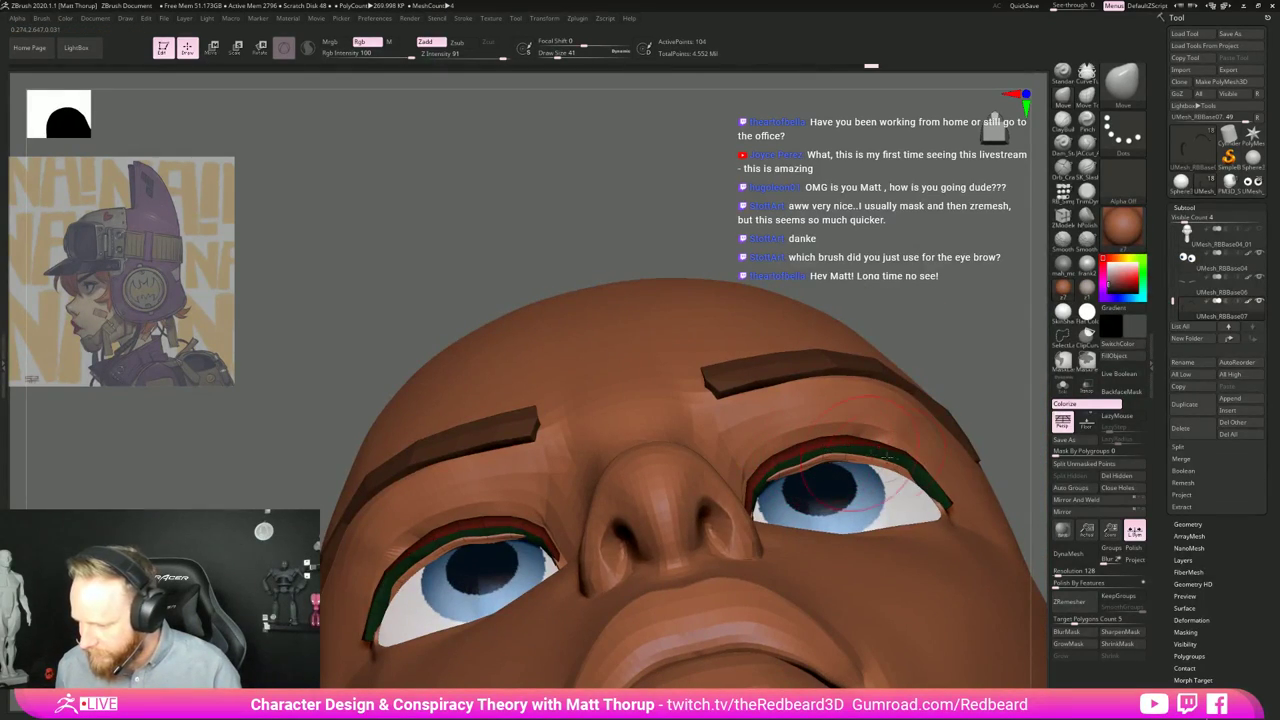
{"action": "mouse_move", "coordinate": [982, 475]}
{"action": "right_mouse_down"}
{"action": "mouse_move", "coordinate": [944, 490]}
{"action": "mouse_move", "coordinate": [953, 470]}
{"action": "mouse_move", "coordinate": [935, 488]}
{"action": "mouse_move", "coordinate": [925, 458]}
{"action": "mouse_move", "coordinate": [985, 470]}
{"action": "mouse_move", "coordinate": [1000, 500]}
{"action": "right_mouse_up"}
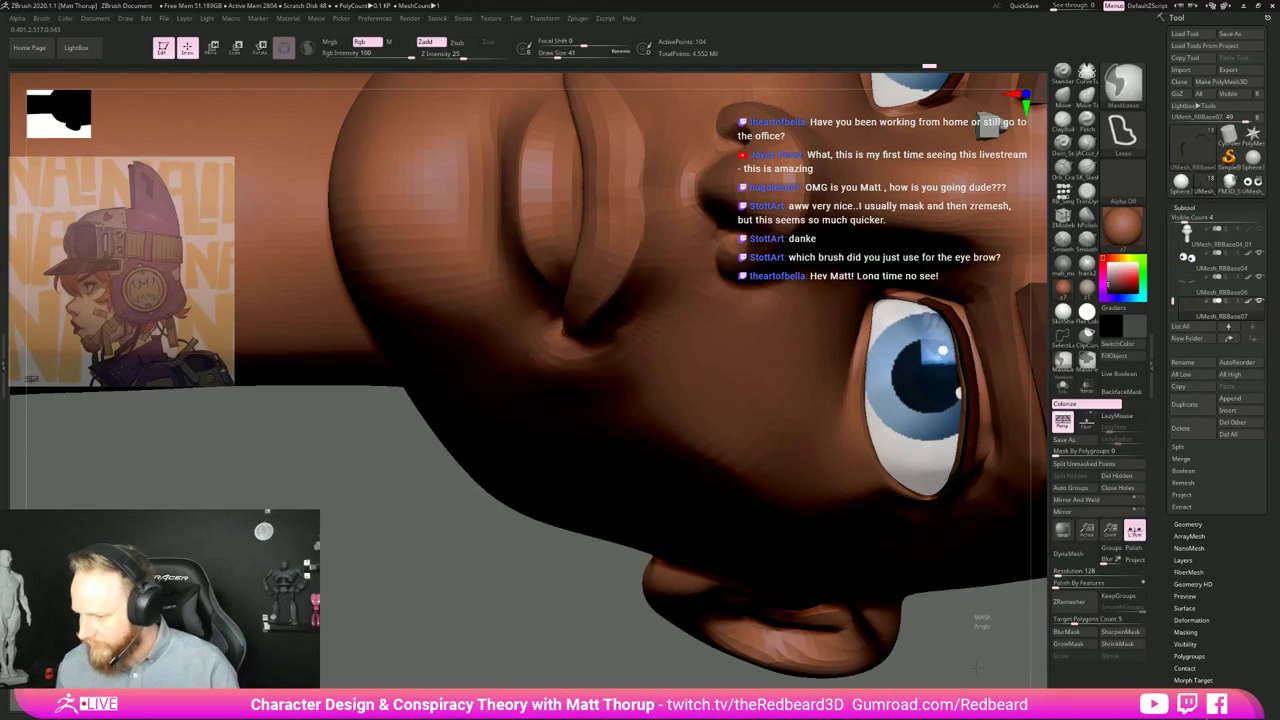
Step: Inspect the lash strips in Solo mode with the green polygroup isolated, and restore the full head view
{"action": "right_click_drag", "start_coordinate": [966, 646], "coordinate": [978, 540], "text": "ctrl"}
{"action": "left_click", "coordinate": [1063, 387]}
{"action": "mouse_move", "coordinate": [897, 484]}
{"action": "right_mouse_down"}
{"action": "mouse_move", "coordinate": [854, 646]}
{"action": "mouse_move", "coordinate": [813, 624]}
{"action": "mouse_move", "coordinate": [867, 670]}
{"action": "right_mouse_up"}
{"action": "right_click_drag", "start_coordinate": [806, 577], "coordinate": [853, 580], "text": "ctrl"}
{"action": "left_click", "coordinate": [787, 431], "text": "ctrl+shift"}
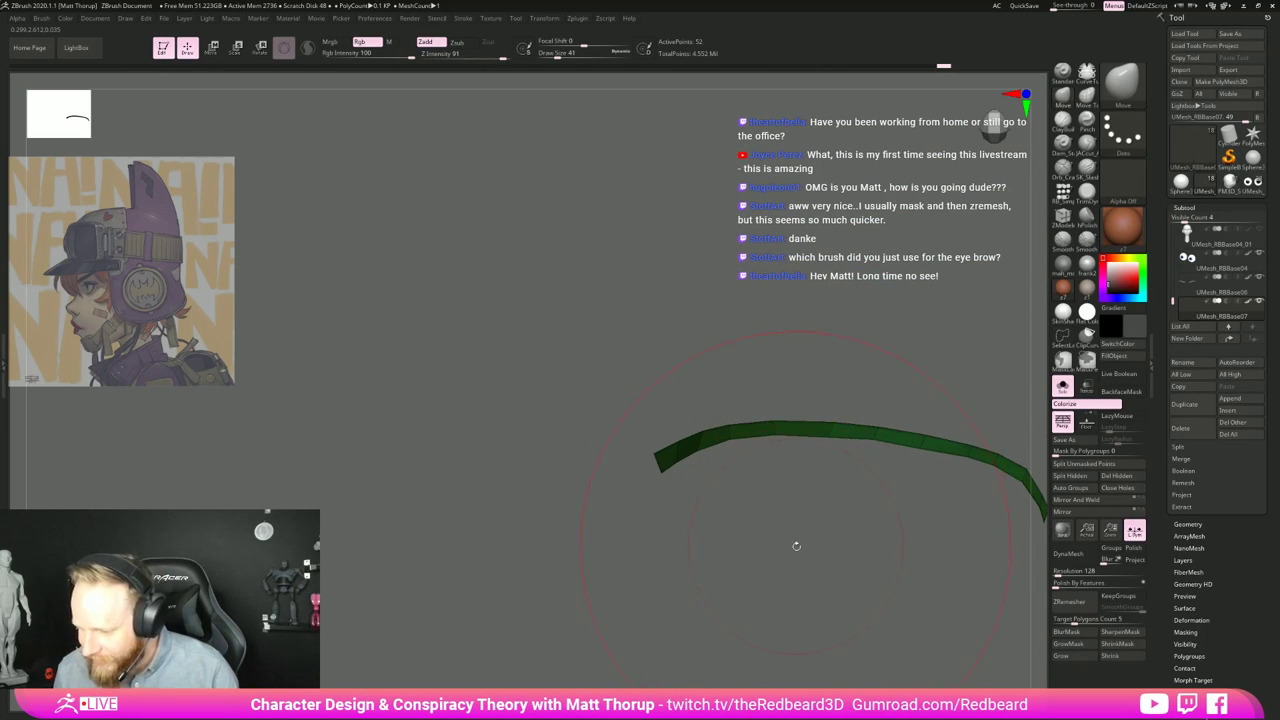
{"action": "mouse_move", "coordinate": [771, 543]}
{"action": "right_mouse_down"}
{"action": "mouse_move", "coordinate": [791, 620]}
{"action": "mouse_move", "coordinate": [859, 625]}
{"action": "mouse_move", "coordinate": [805, 597]}
{"action": "mouse_move", "coordinate": [858, 598]}
{"action": "right_mouse_up"}
{"action": "left_click", "coordinate": [837, 602], "text": "ctrl+shift"}
{"action": "left_click", "coordinate": [1063, 388]}
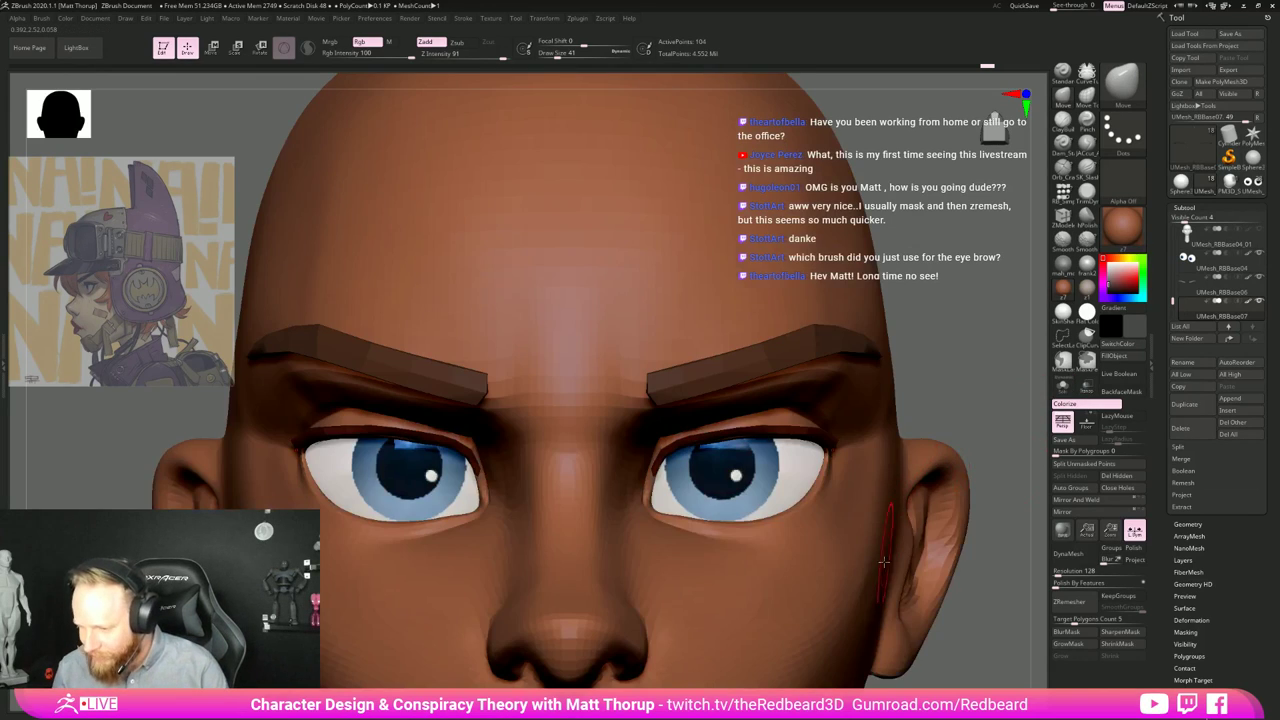
Step: Move the lash strip's outer half into place along the eyelid from below, enlarging the brush to draw size 59
{"action": "right_click_drag", "start_coordinate": [959, 624], "coordinate": [955, 534]}
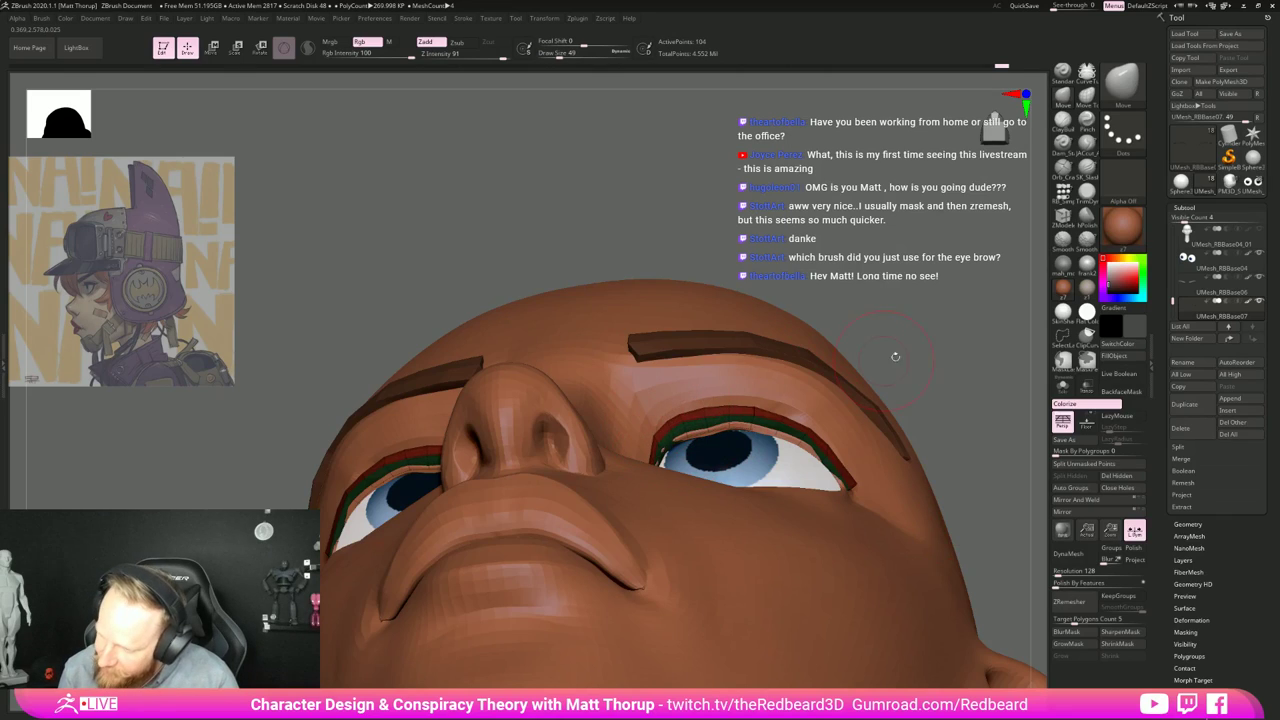
{"action": "right_click_drag", "start_coordinate": [895, 357], "coordinate": [736, 411]}
{"action": "mouse_move", "coordinate": [786, 417]}
{"action": "left_mouse_down"}
{"action": "mouse_move", "coordinate": [826, 426]}
{"action": "mouse_move", "coordinate": [846, 452]}
{"action": "mouse_move", "coordinate": [846, 438]}
{"action": "left_mouse_up"}
{"action": "right_click_drag", "start_coordinate": [962, 385], "coordinate": [970, 325]}
{"action": "key", "text": "s"}
{"action": "left_click_drag", "start_coordinate": [804, 421], "coordinate": [794, 419]}
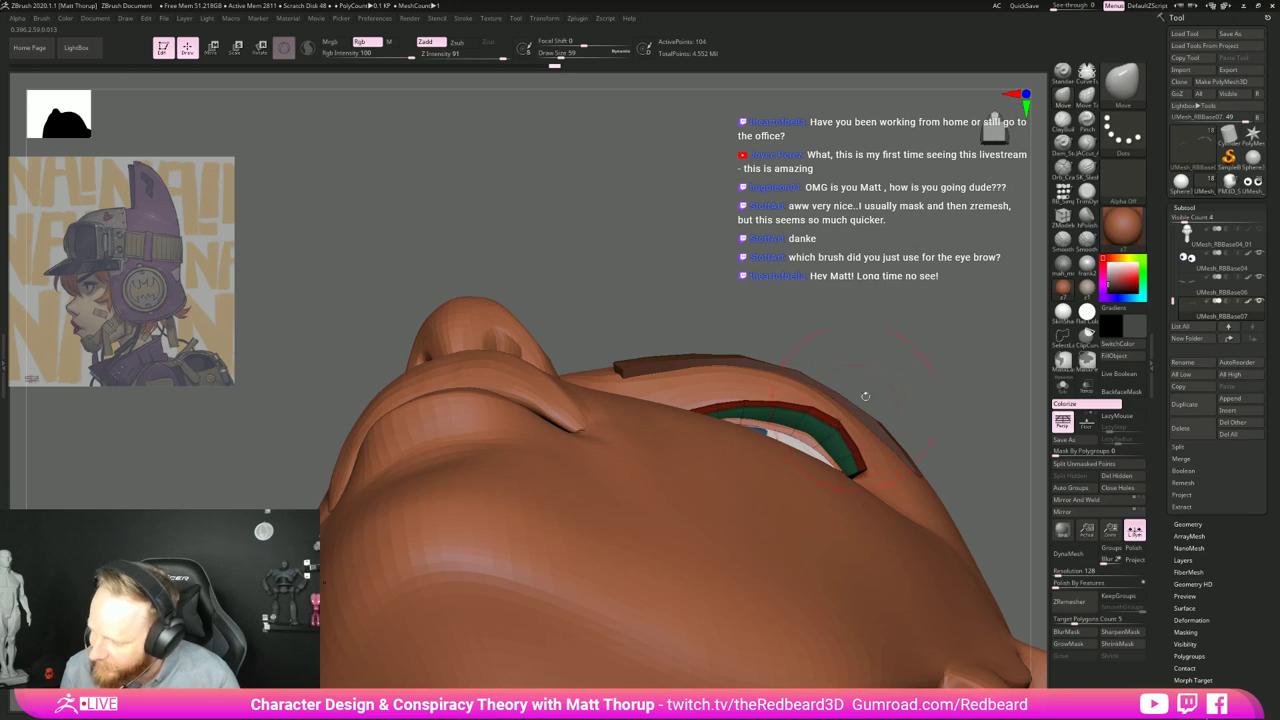
Step: Refine the lash strip's inner corner with the Move brush and reduce its draw size to 29
{"action": "right_click_drag", "start_coordinate": [865, 396], "coordinate": [712, 368]}
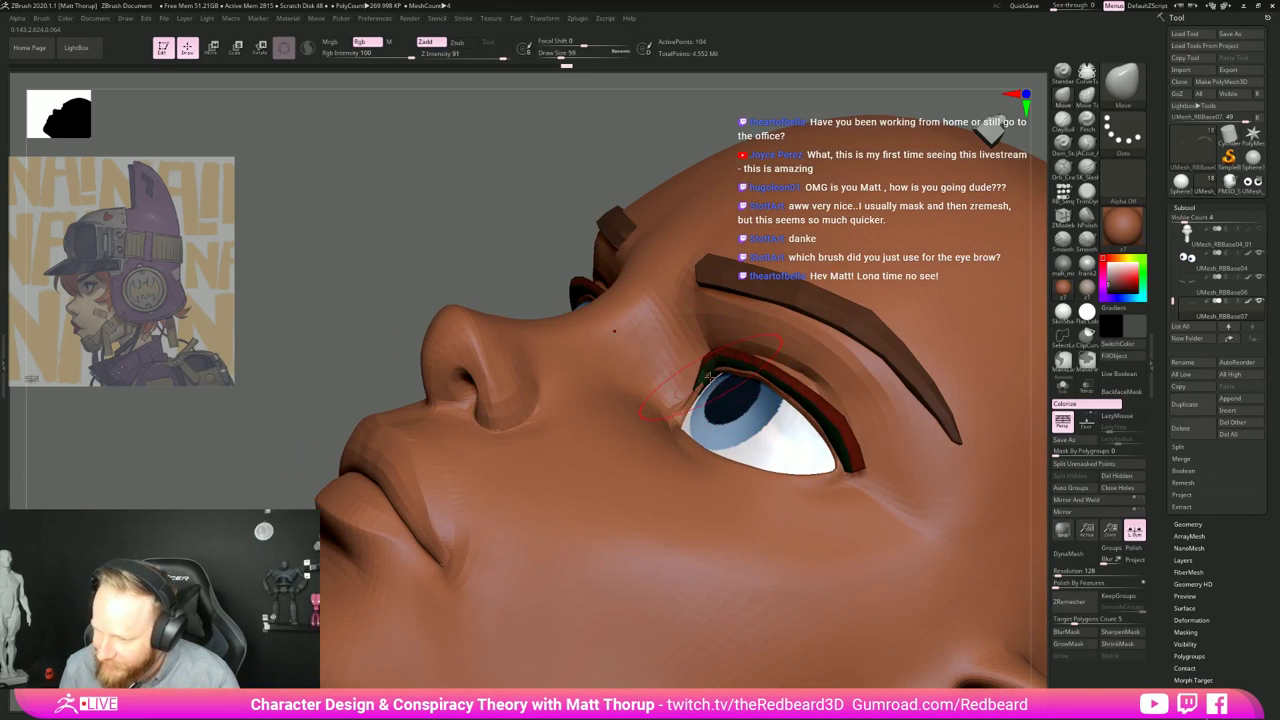
{"action": "right_click_drag", "start_coordinate": [478, 265], "coordinate": [685, 380]}
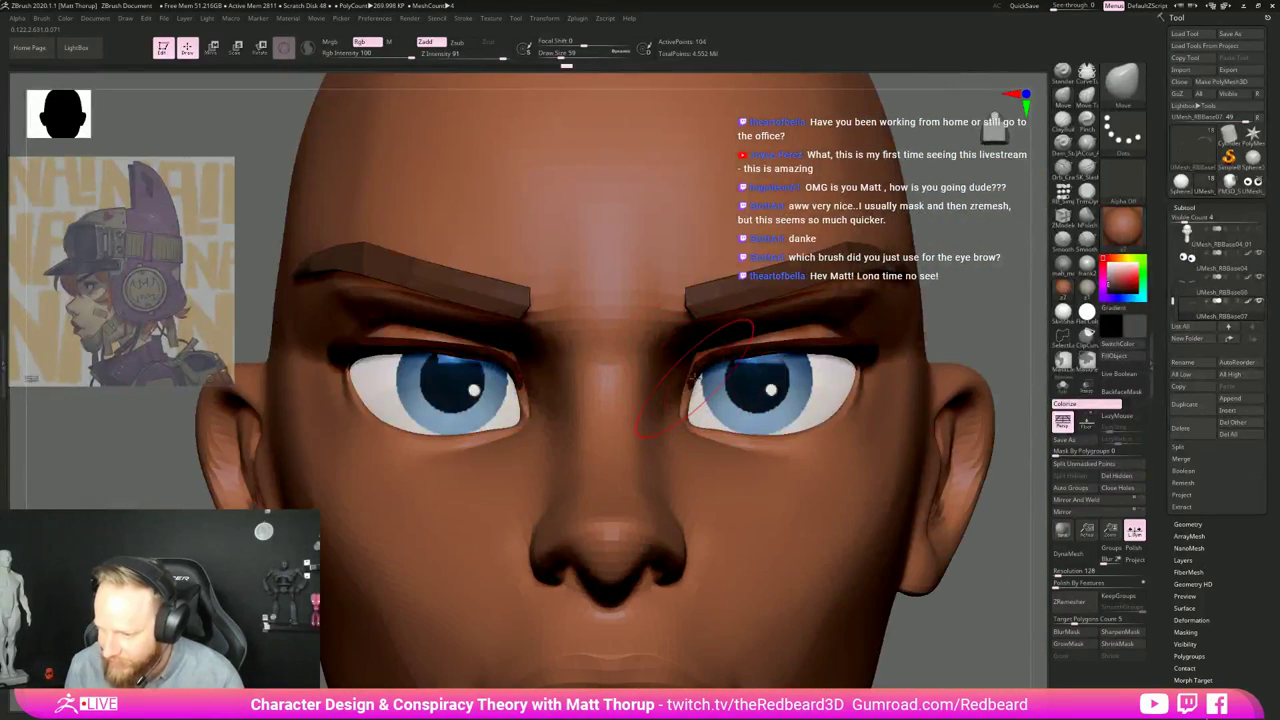
{"action": "key", "text": "s"}
{"action": "left_click_drag", "start_coordinate": [693, 378], "coordinate": [687, 377]}
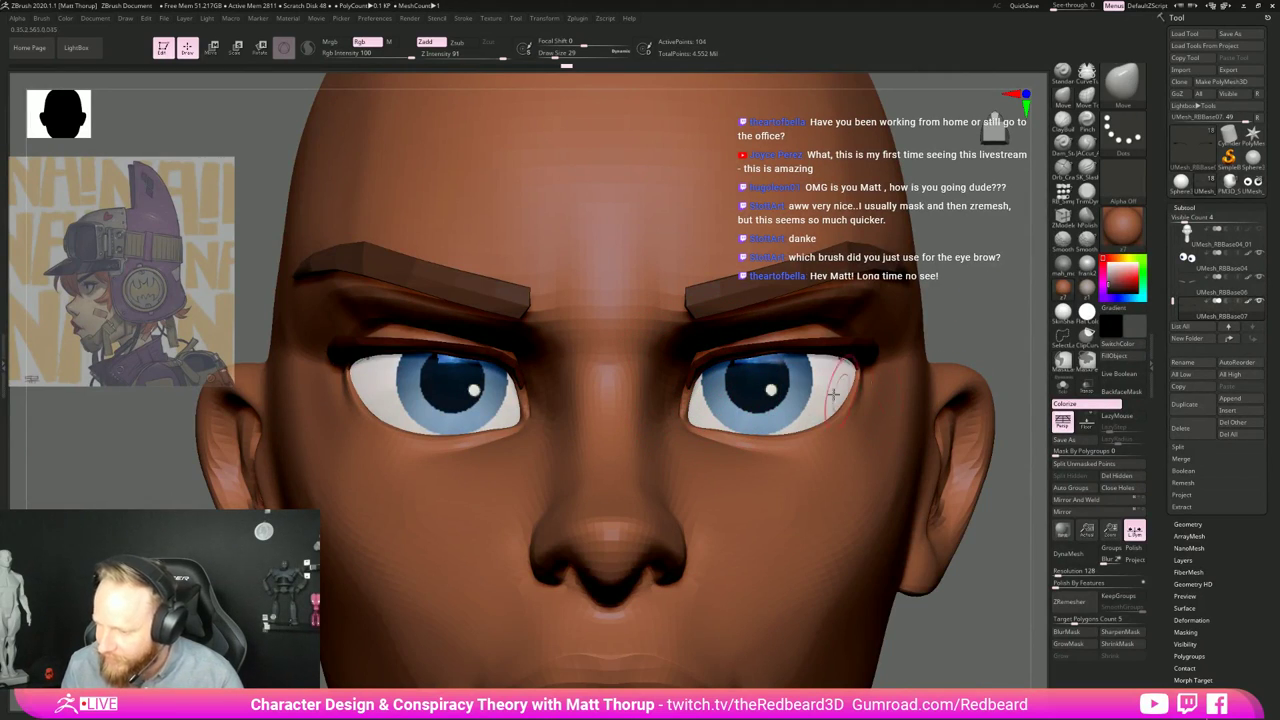
Step: Pinch the lash strip's inner tip narrower with the Pinch brush at draw size 41
{"action": "key", "text": "b"}
{"action": "key", "text": "p"}
{"action": "key", "text": "i"}
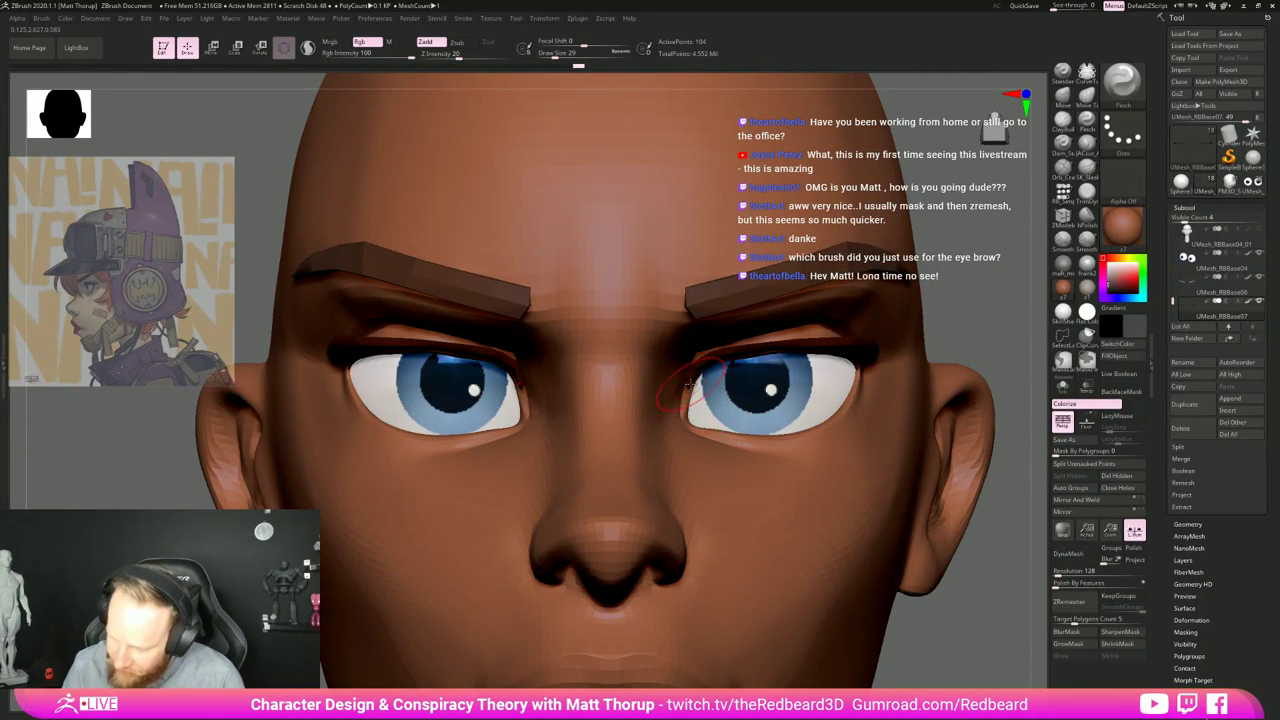
{"action": "key", "text": "bracketright"}
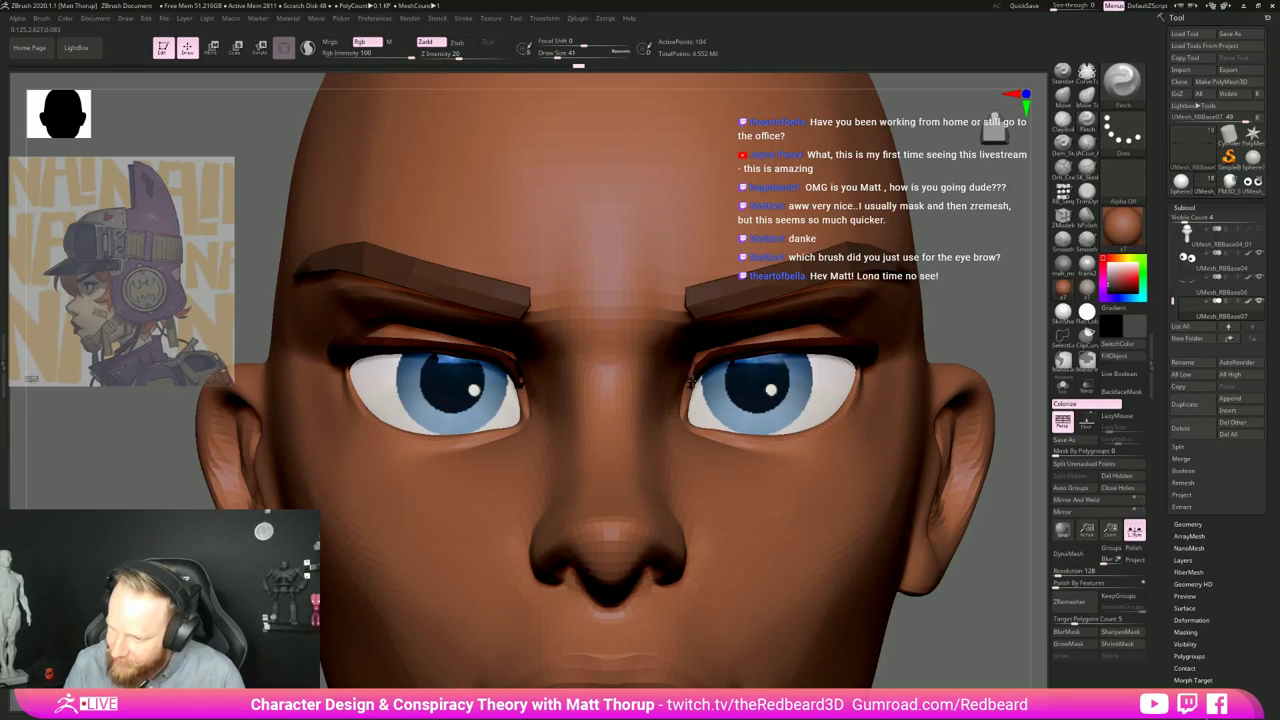
{"action": "right_click_drag", "start_coordinate": [690, 382], "coordinate": [654, 403]}
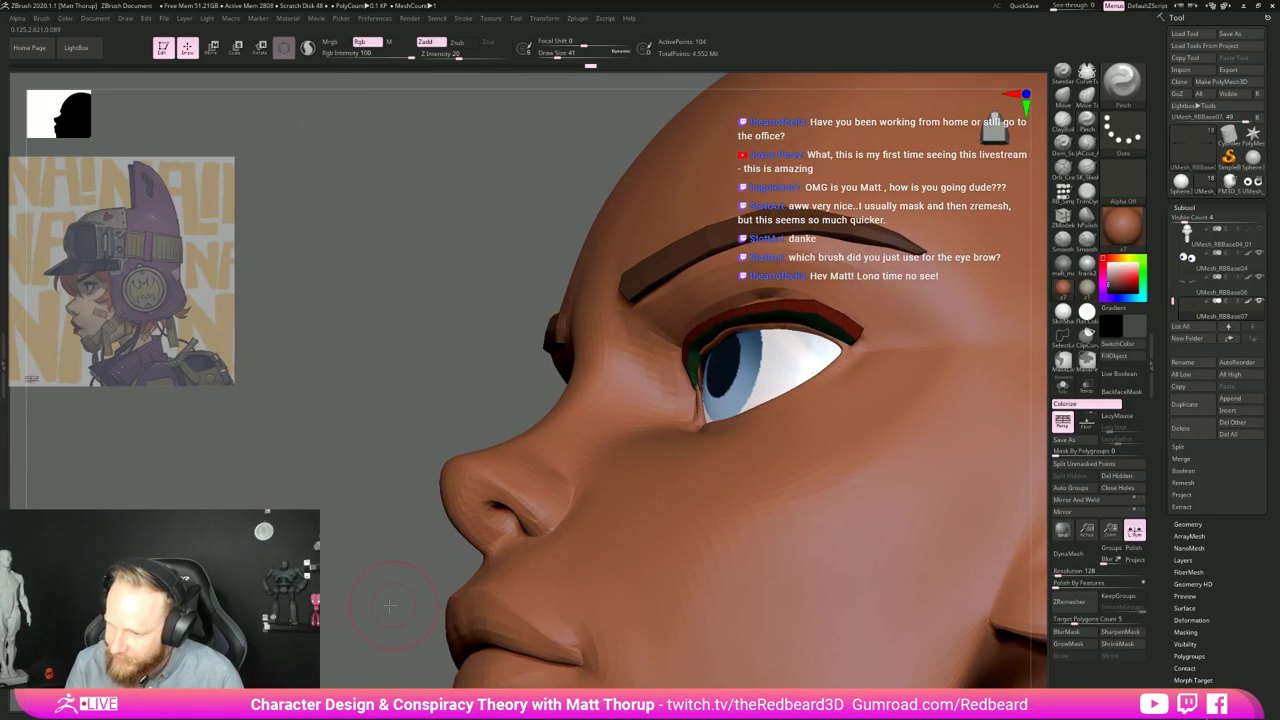
{"action": "right_click_drag", "start_coordinate": [390, 605], "coordinate": [715, 322]}
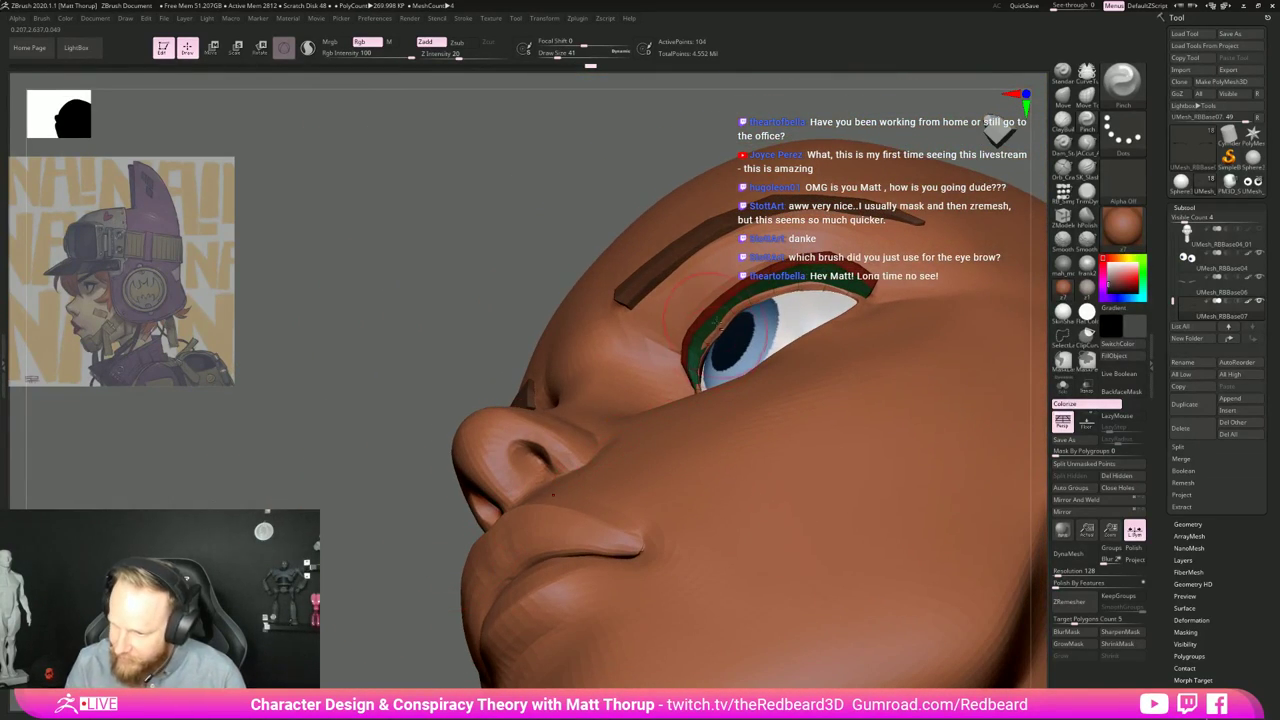
Step: Select the head subtool and set the Move brush to draw size 25 for the upper eyelid's inner edge
{"action": "left_click", "coordinate": [831, 388], "text": "alt"}
{"action": "key", "text": "b"}
{"action": "key", "text": "m"}
{"action": "key", "text": "v"}
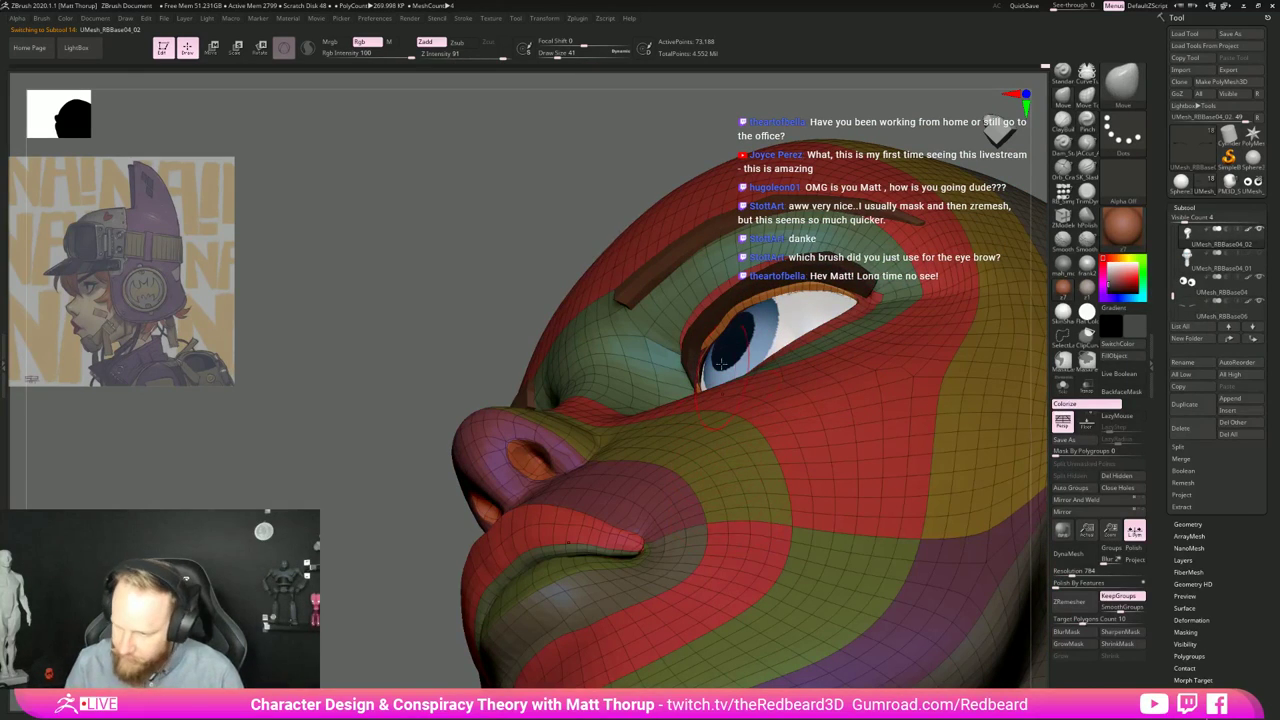
{"action": "key", "text": "s"}
{"action": "left_click_drag", "start_coordinate": [723, 329], "coordinate": [719, 329]}
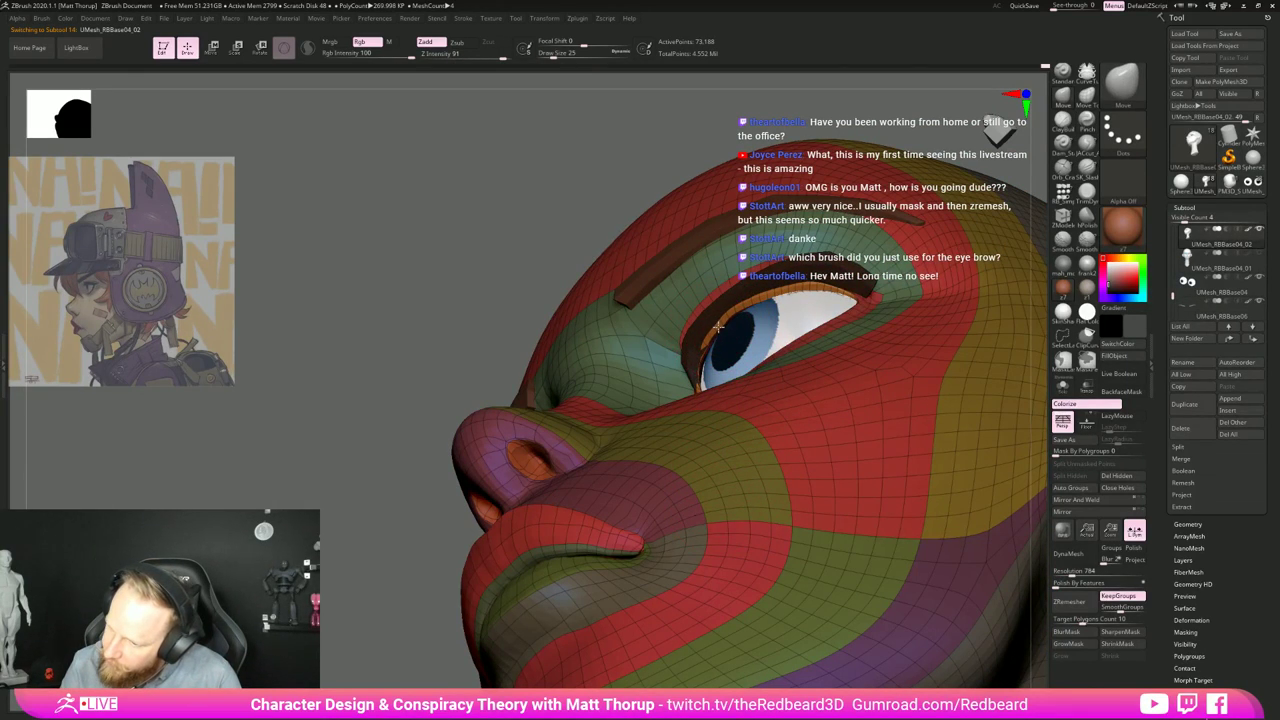
Step: Select the upper lash strip subtool and turn off the polyframe display, viewing the head in profile
{"action": "left_click_drag", "start_coordinate": [402, 552], "coordinate": [580, 610]}
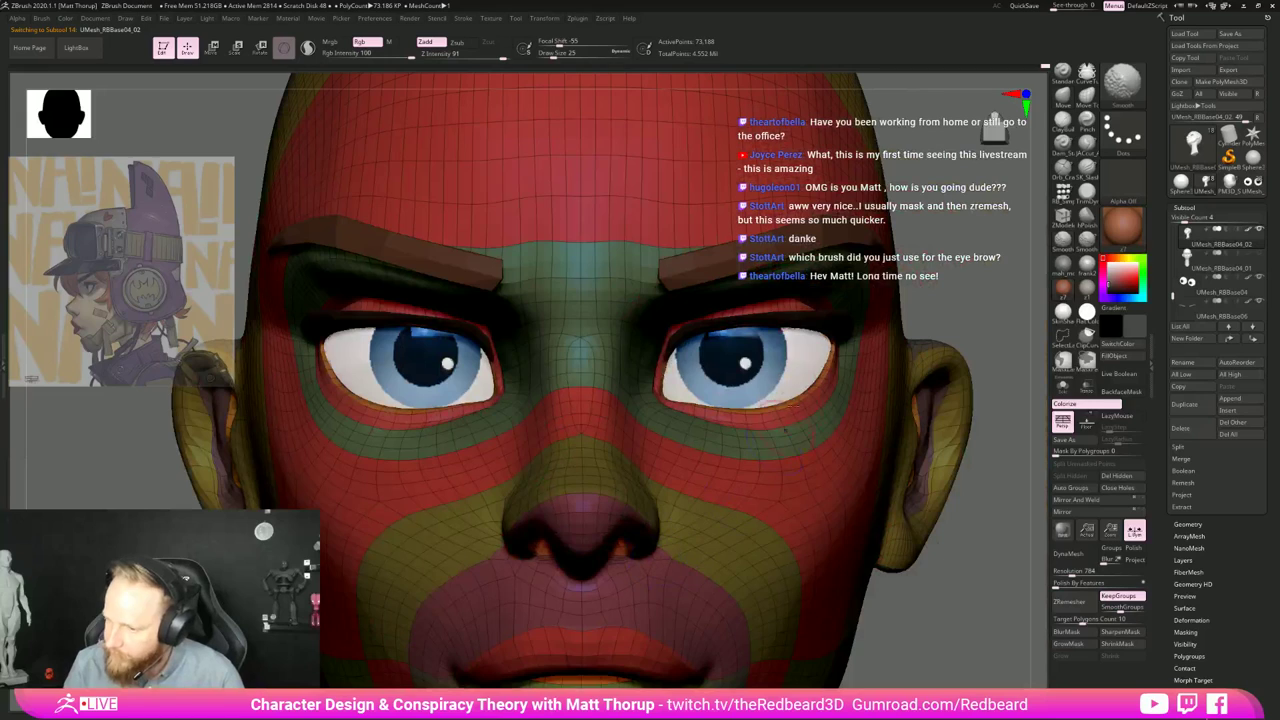
{"action": "left_click", "coordinate": [816, 320], "text": "alt"}
{"action": "key", "text": "f"}
{"action": "left_click_drag", "start_coordinate": [914, 577], "coordinate": [765, 595]}
{"action": "left_click_drag", "start_coordinate": [765, 595], "coordinate": [625, 670], "text": "alt"}
{"action": "right_click_drag", "start_coordinate": [624, 669], "coordinate": [943, 591], "text": "ctrl"}
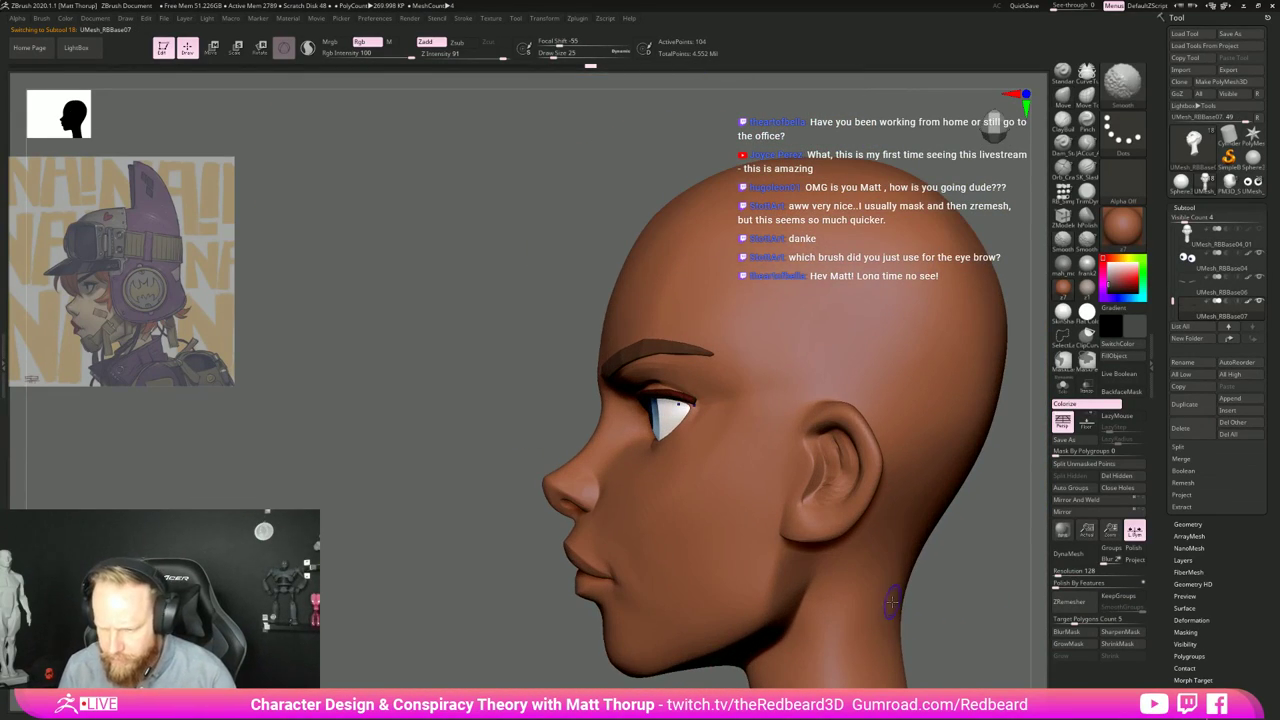
{"action": "left_click_drag", "start_coordinate": [967, 592], "coordinate": [968, 594]}
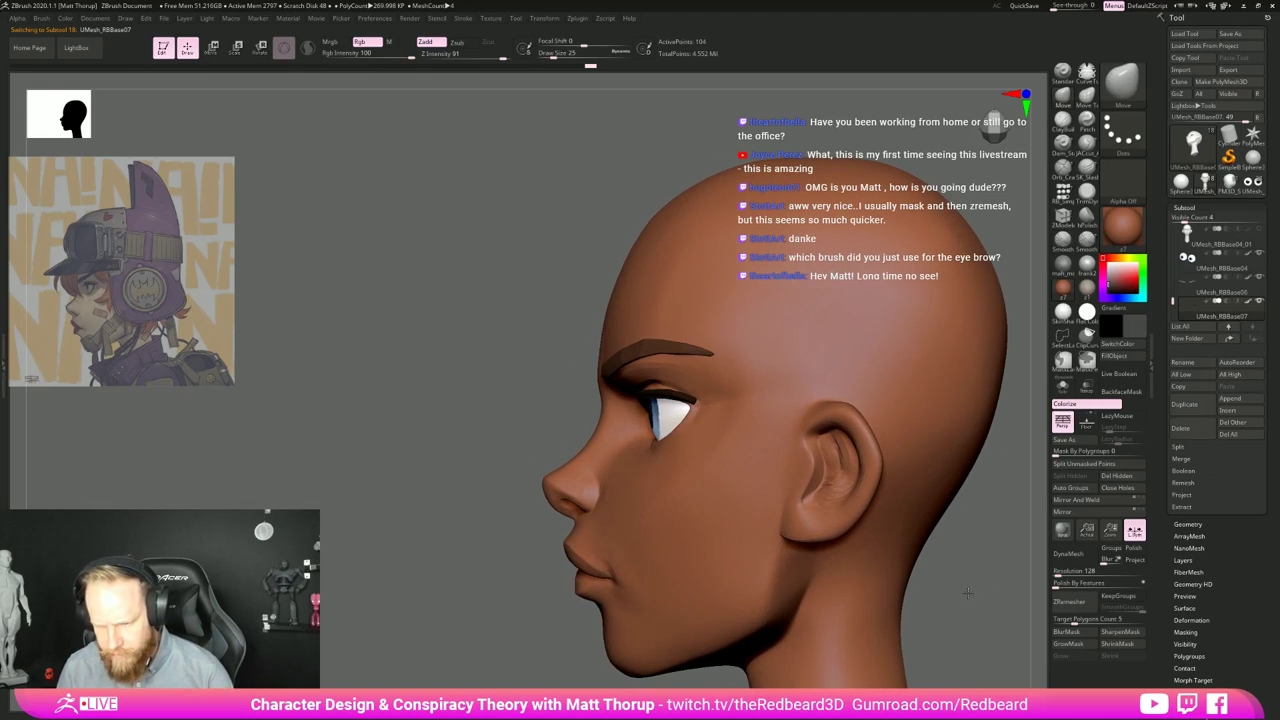
Step: Adjust the upper lash strip's fit against the eyelid with the Move brush at draw sizes 35 and 31, working from the side and below
{"action": "left_click_drag", "start_coordinate": [550, 665], "coordinate": [551, 671]}
{"action": "right_click_drag", "start_coordinate": [551, 671], "coordinate": [491, 626], "text": "ctrl"}
{"action": "left_click_drag", "start_coordinate": [491, 626], "coordinate": [538, 565]}
{"action": "key", "text": "bracketright"}
{"action": "mouse_move", "coordinate": [628, 426]}
{"action": "left_mouse_down"}
{"action": "mouse_move", "coordinate": [619, 416]}
{"action": "mouse_move", "coordinate": [637, 396]}
{"action": "left_mouse_up"}
{"action": "left_click_drag", "start_coordinate": [490, 425], "coordinate": [886, 383]}
{"action": "mouse_move", "coordinate": [885, 383]}
{"action": "right_mouse_down"}
{"action": "mouse_move", "coordinate": [874, 383]}
{"action": "mouse_move", "coordinate": [889, 394]}
{"action": "mouse_move", "coordinate": [779, 321]}
{"action": "mouse_move", "coordinate": [619, 387]}
{"action": "mouse_move", "coordinate": [683, 398]}
{"action": "right_mouse_up"}
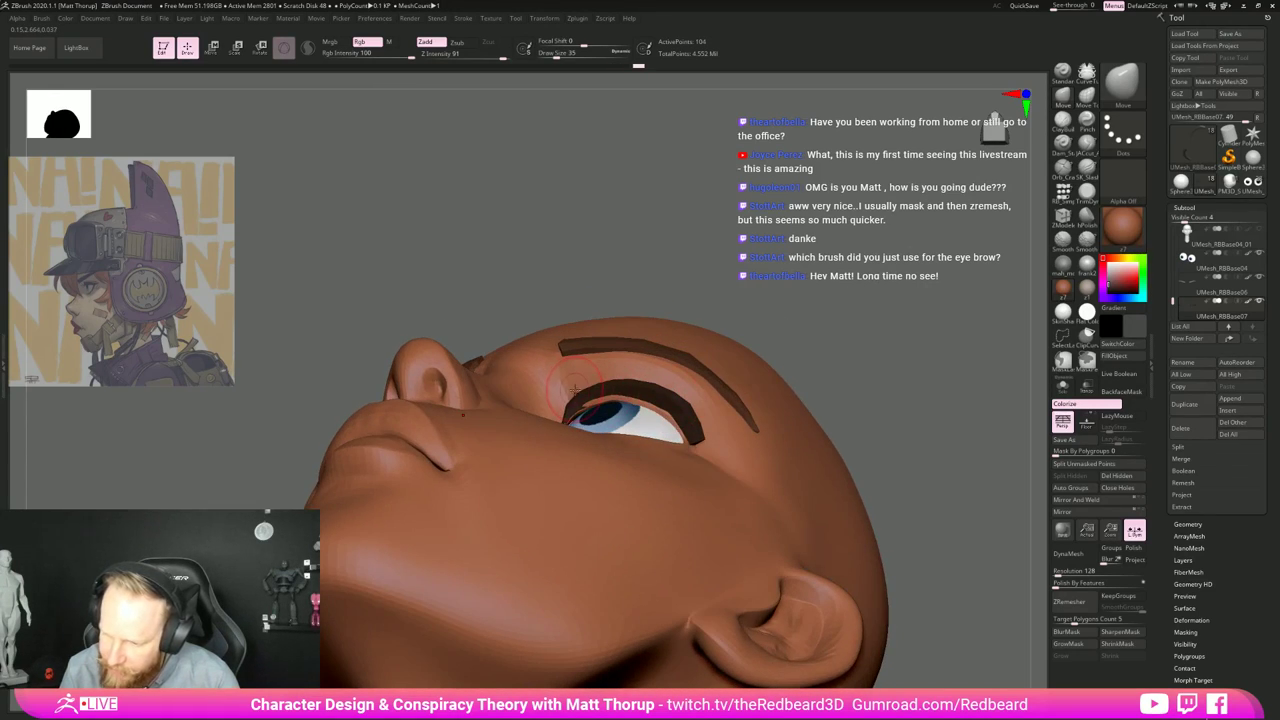
{"action": "right_click_drag", "start_coordinate": [574, 391], "coordinate": [578, 407]}
{"action": "right_click_drag", "start_coordinate": [925, 364], "coordinate": [561, 414]}
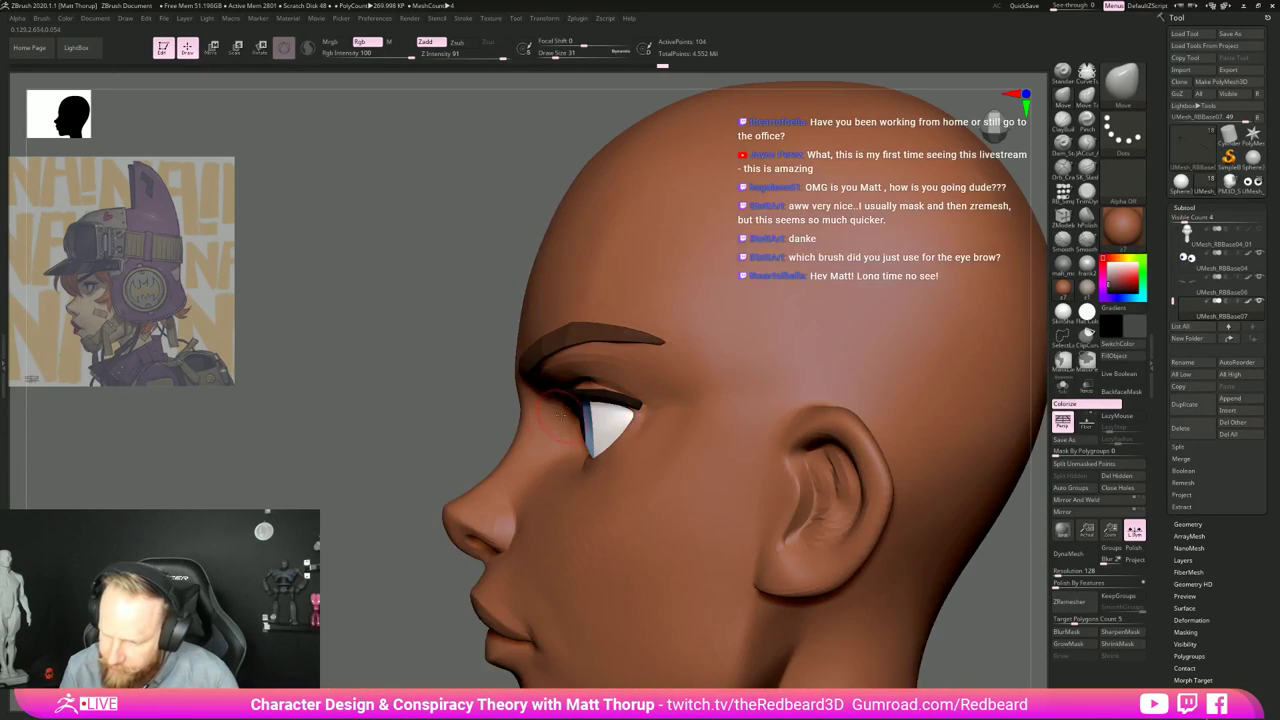
{"action": "right_click_drag", "start_coordinate": [419, 457], "coordinate": [444, 461]}
Step: Fill the head subtool with the Flat Color material in M mode and set frank2 as the active material
{"action": "left_click_drag", "start_coordinate": [858, 563], "coordinate": [1011, 412]}
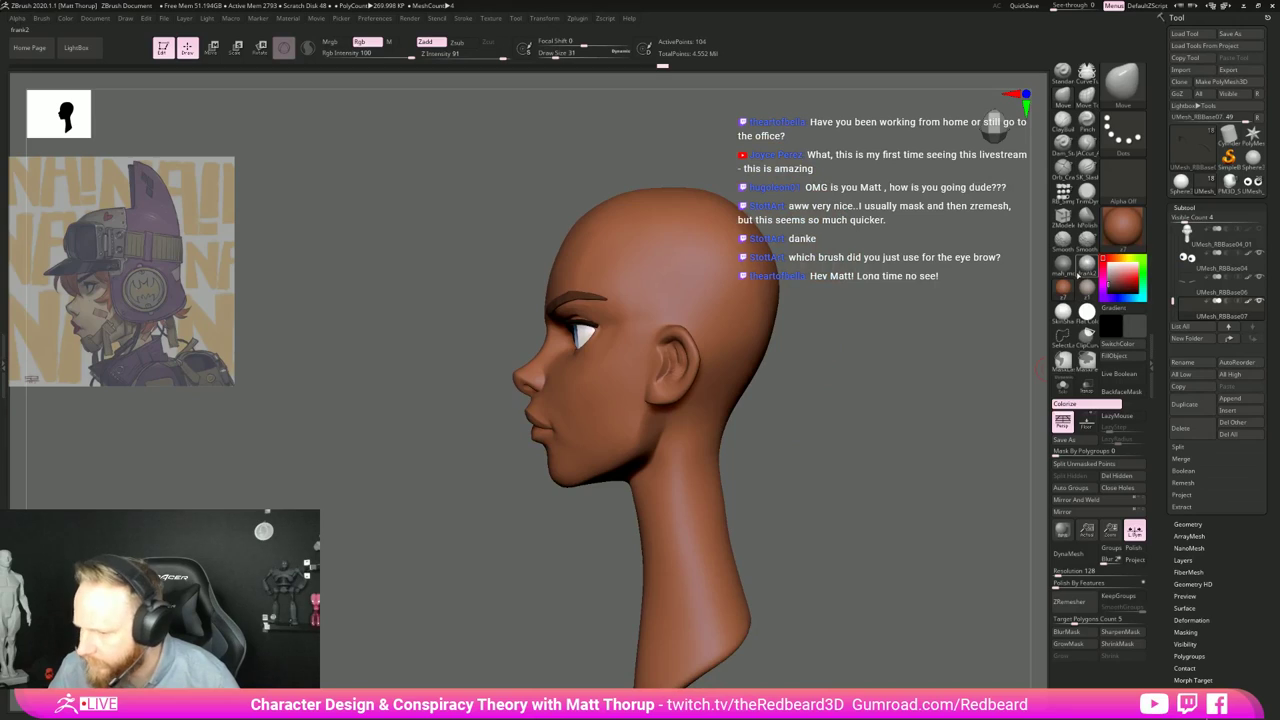
{"action": "left_click", "coordinate": [1080, 273]}
{"action": "left_click_drag", "start_coordinate": [868, 513], "coordinate": [878, 566], "text": "alt"}
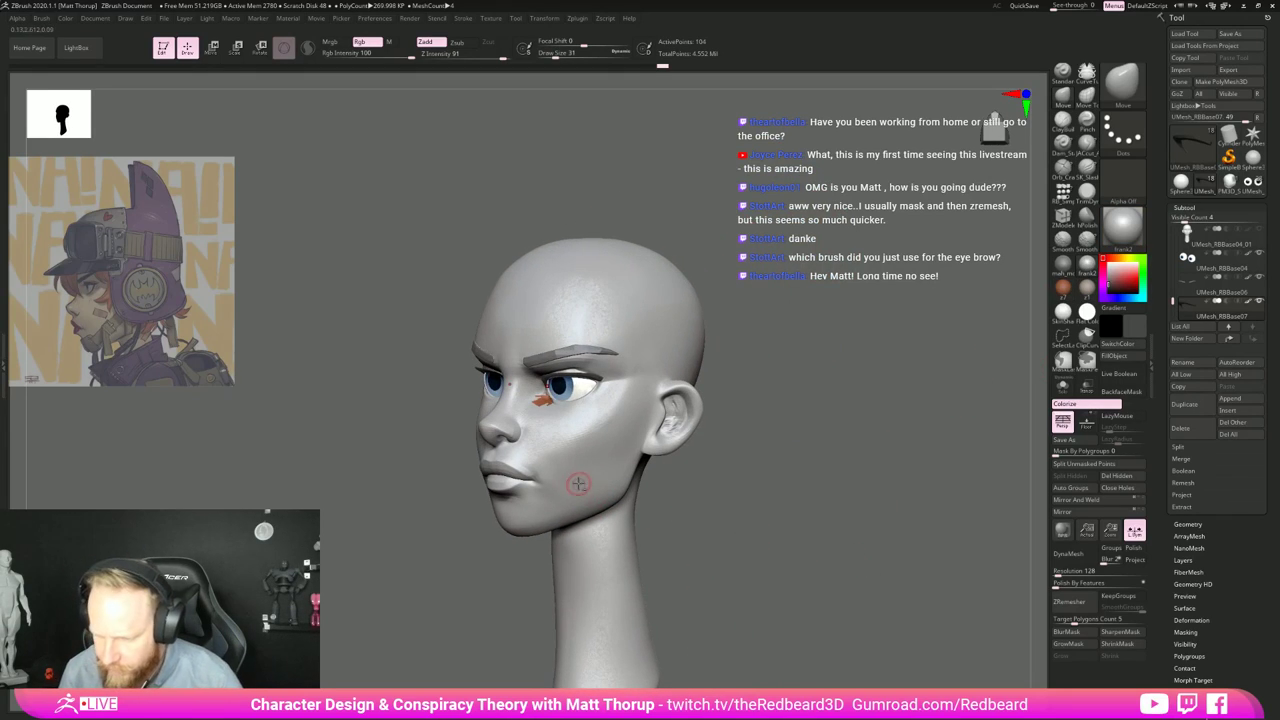
{"action": "left_click", "coordinate": [583, 486], "text": "alt"}
{"action": "left_click", "coordinate": [1087, 313]}
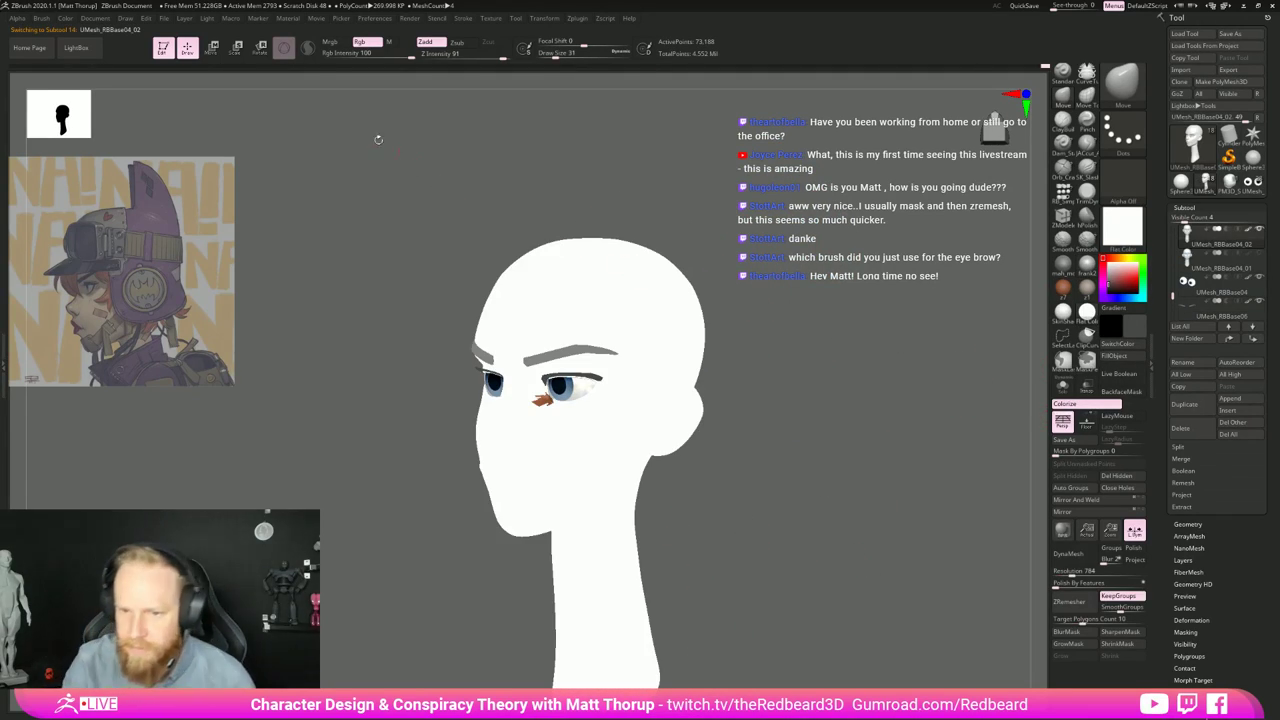
{"action": "left_click", "coordinate": [390, 42]}
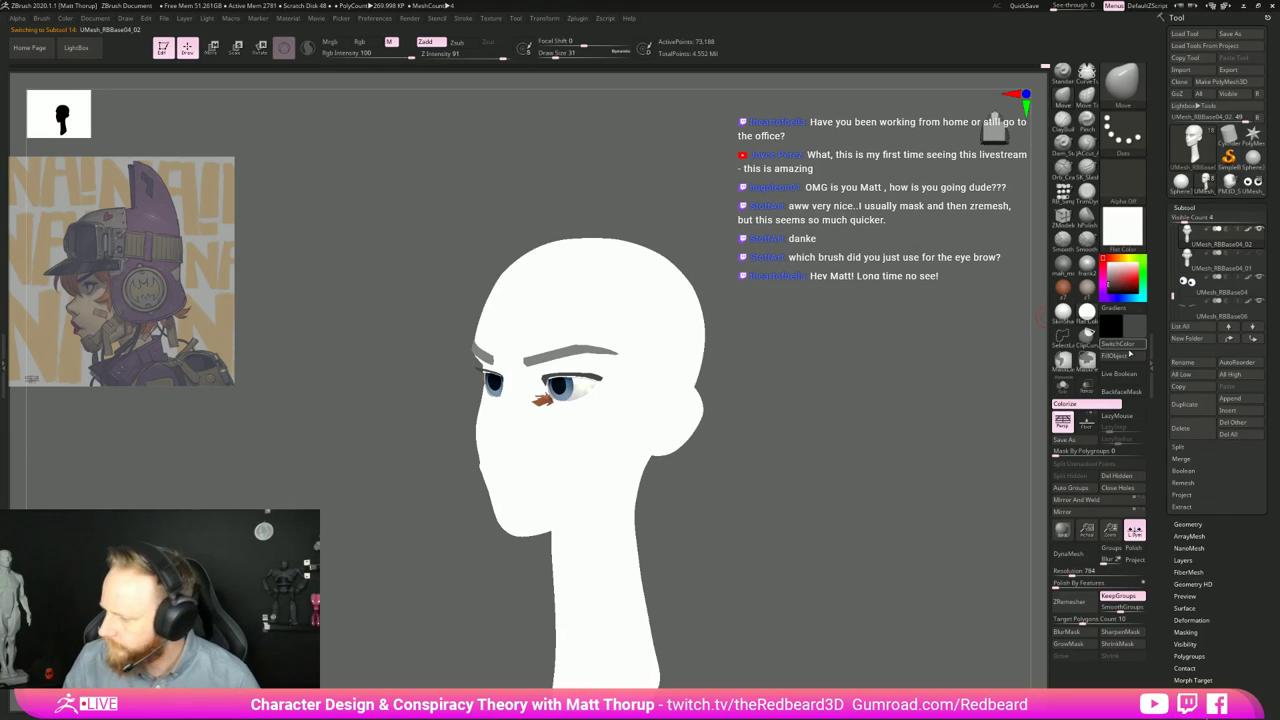
{"action": "left_click", "coordinate": [1115, 356]}
{"action": "left_click", "coordinate": [1083, 272]}
{"action": "left_click_drag", "start_coordinate": [784, 353], "coordinate": [945, 370]}
{"action": "left_click_drag", "start_coordinate": [368, 600], "coordinate": [466, 604]}
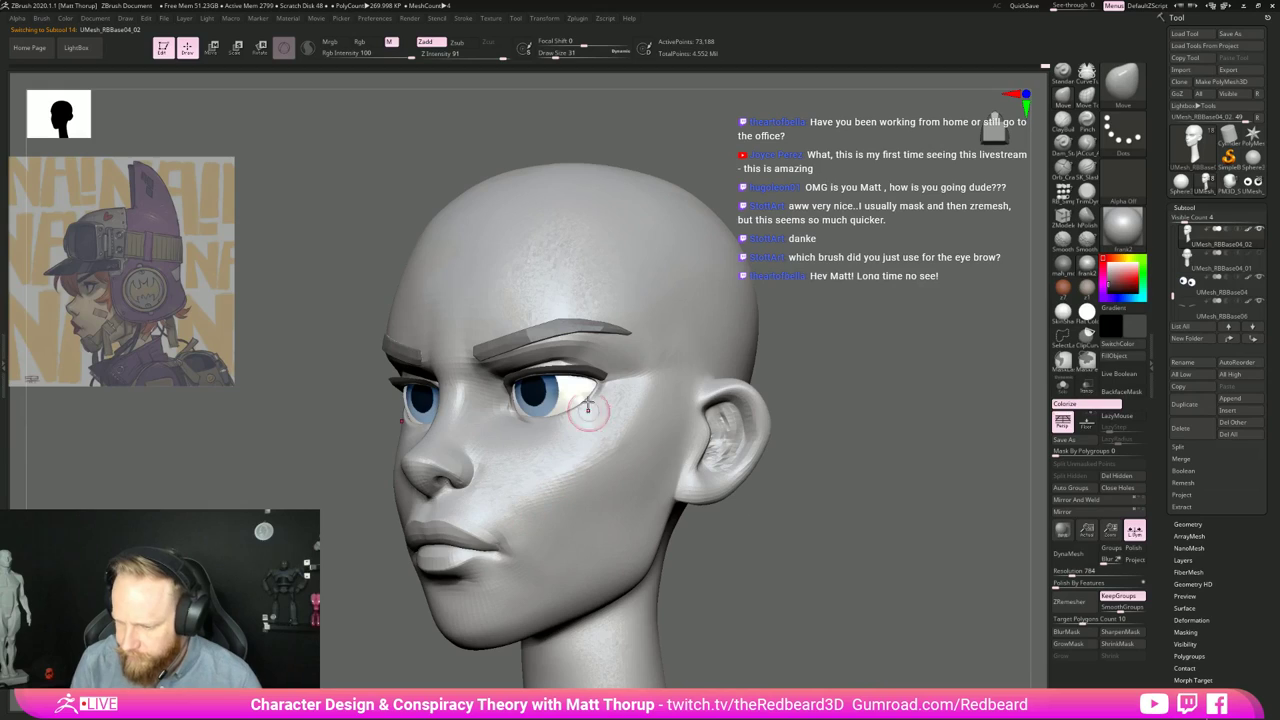
Step: Try a duplicated, flipped copy of the upper lash strip below the eyes and delete that copy
{"action": "left_click", "coordinate": [564, 371], "text": "alt"}
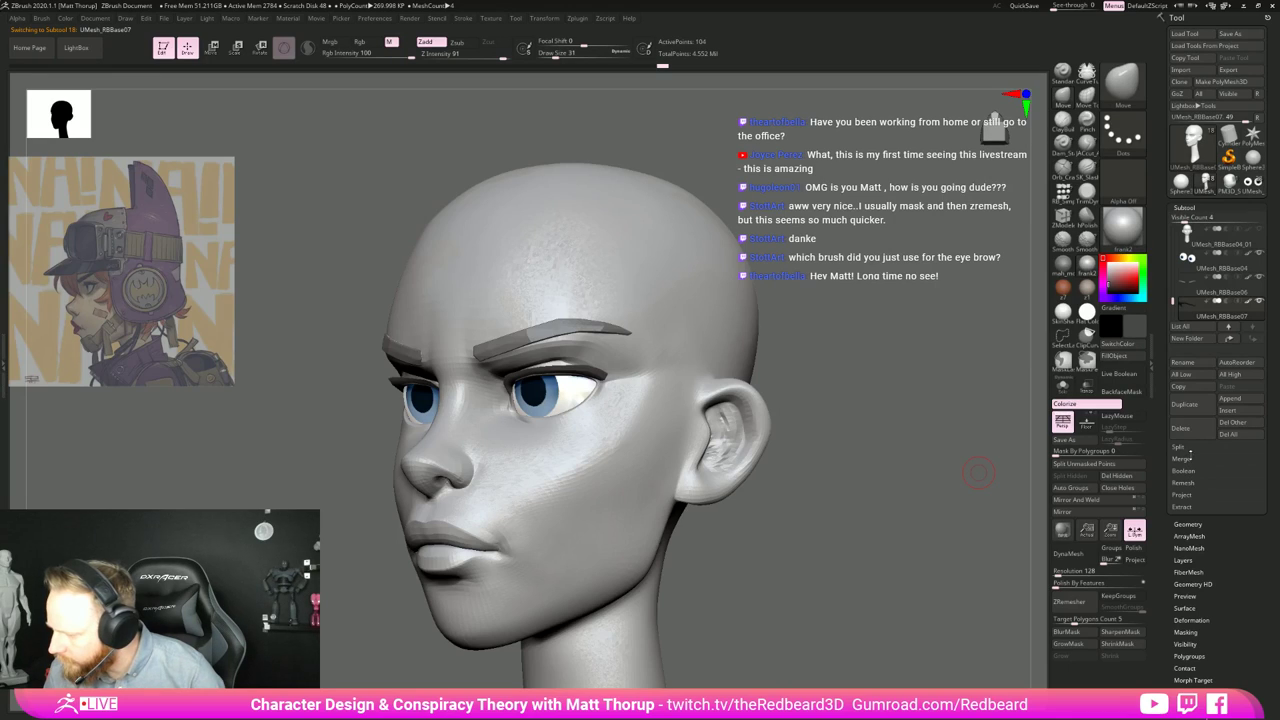
{"action": "left_click", "coordinate": [1188, 405]}
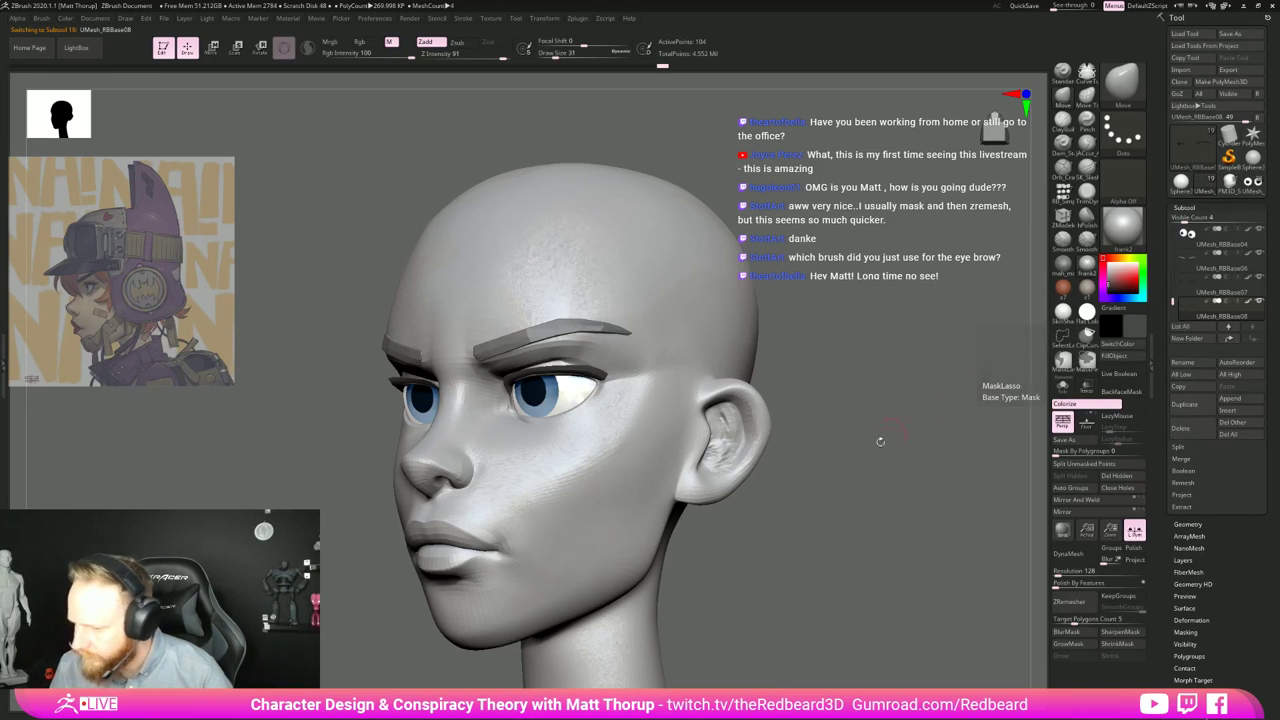
{"action": "mouse_move", "coordinate": [842, 470]}
{"action": "left_mouse_down"}
{"action": "mouse_move", "coordinate": [883, 491]}
{"action": "mouse_move", "coordinate": [826, 462]}
{"action": "left_mouse_up"}
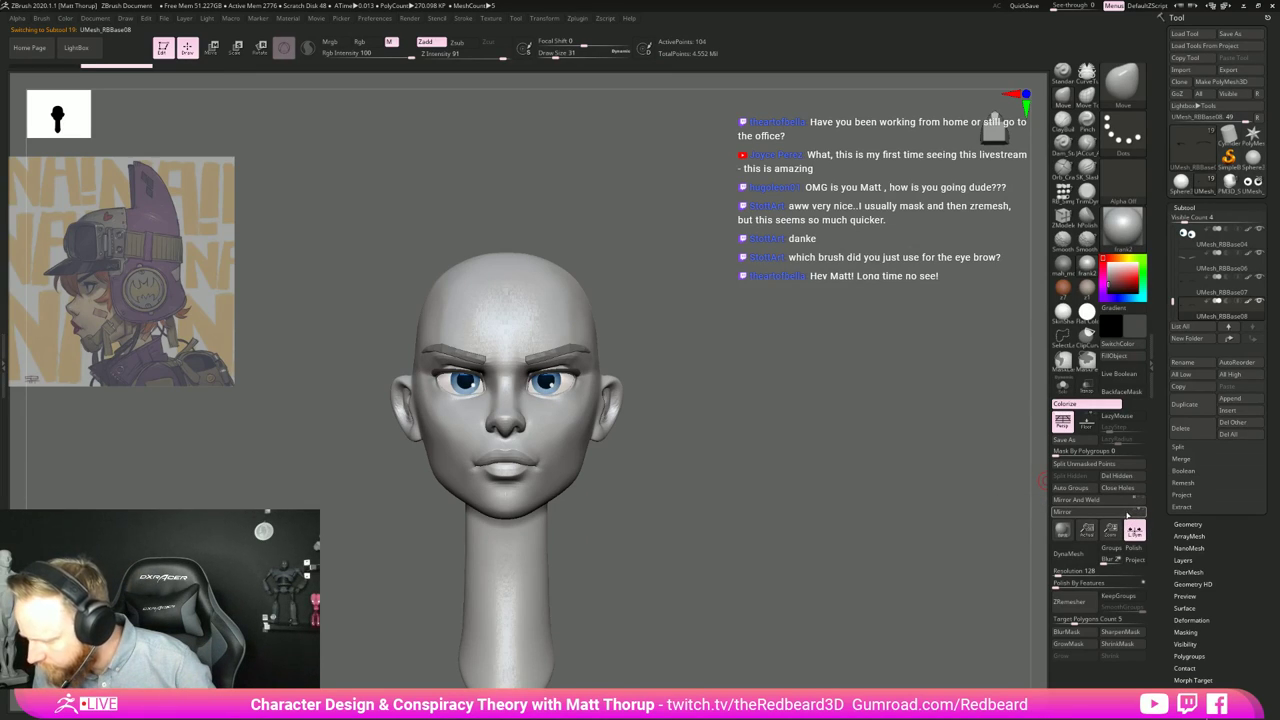
{"action": "left_click_drag", "start_coordinate": [940, 531], "coordinate": [931, 540]}
{"action": "key", "text": "f"}
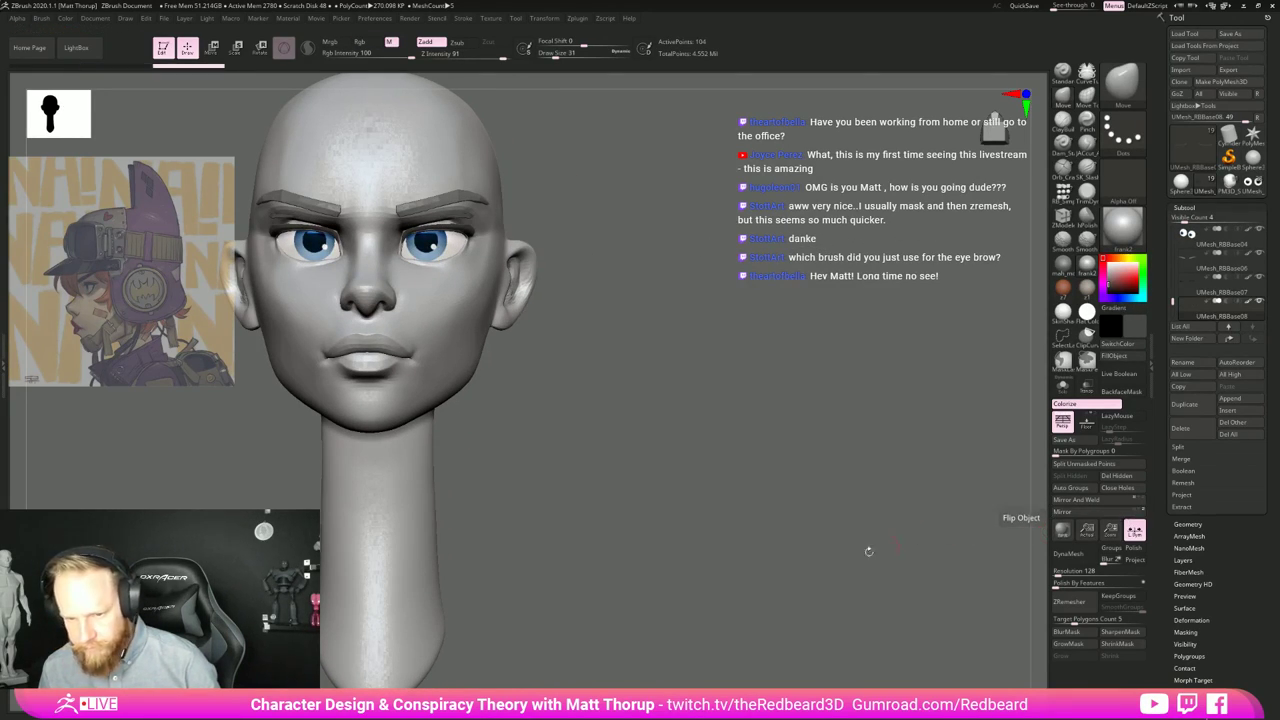
{"action": "left_click_drag", "start_coordinate": [880, 552], "coordinate": [910, 558]}
{"action": "key", "text": "w"}
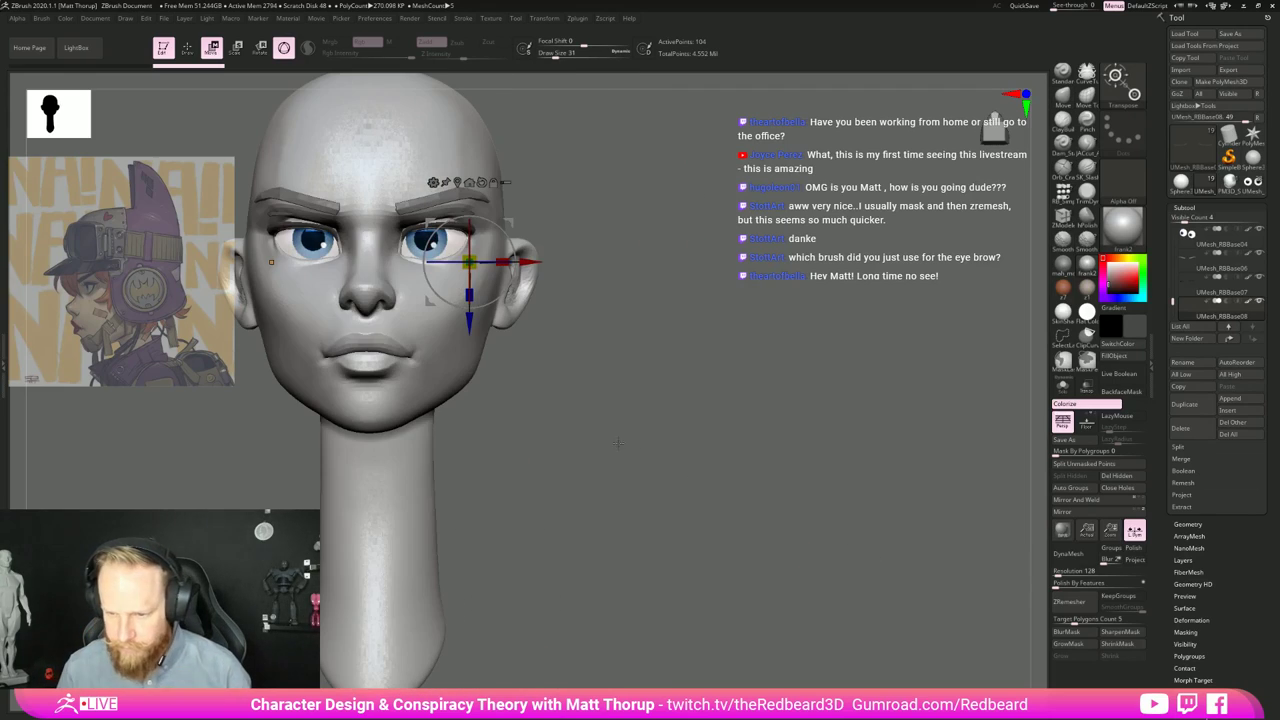
{"action": "left_click_drag", "start_coordinate": [469, 322], "coordinate": [507, 329]}
{"action": "mouse_move", "coordinate": [660, 477]}
{"action": "left_mouse_down", "text": "alt"}
{"action": "mouse_move", "coordinate": [701, 518]}
{"action": "mouse_move", "coordinate": [663, 481]}
{"action": "left_mouse_up", "text": "alt"}
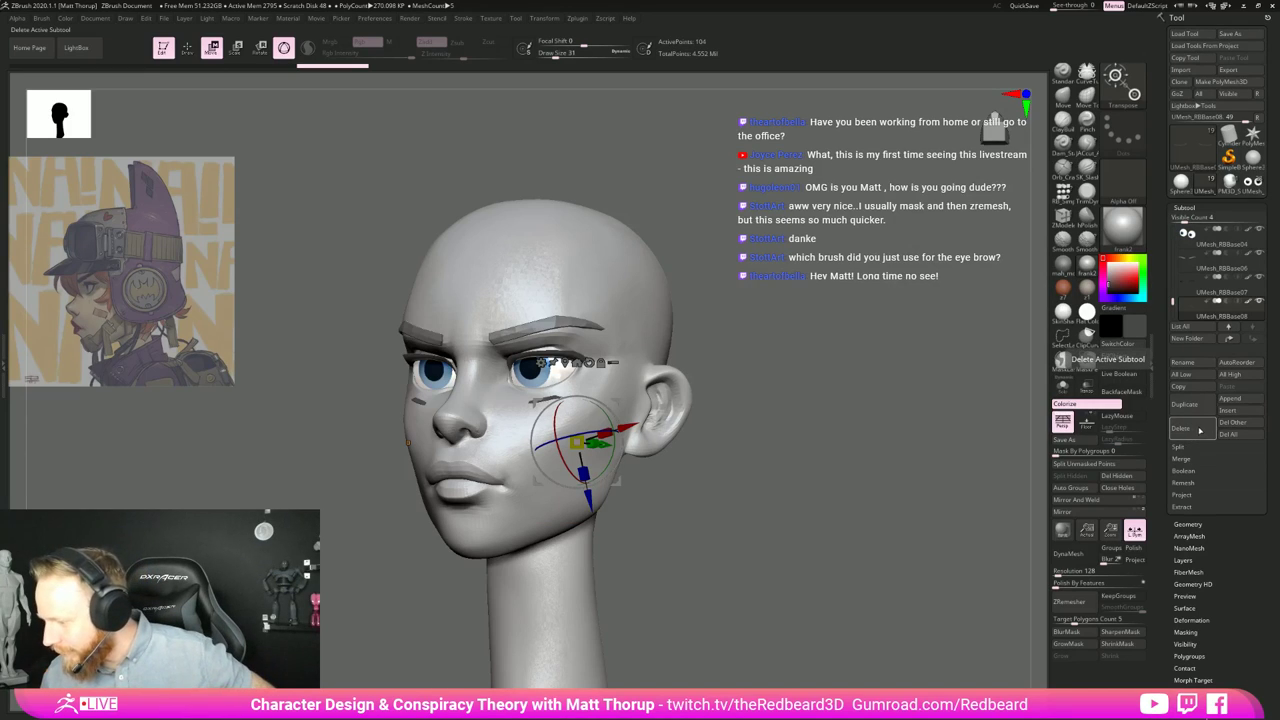
{"action": "left_click", "coordinate": [1200, 430]}
{"action": "left_click", "coordinate": [1104, 452]}
{"action": "key", "text": "q"}
Step: Switch to the Topology brush at draw size 18 and try a first curve along the lower eyelid
{"action": "left_click_drag", "start_coordinate": [795, 525], "coordinate": [958, 459]}
{"action": "left_click_drag", "start_coordinate": [813, 533], "coordinate": [906, 337], "text": "alt"}
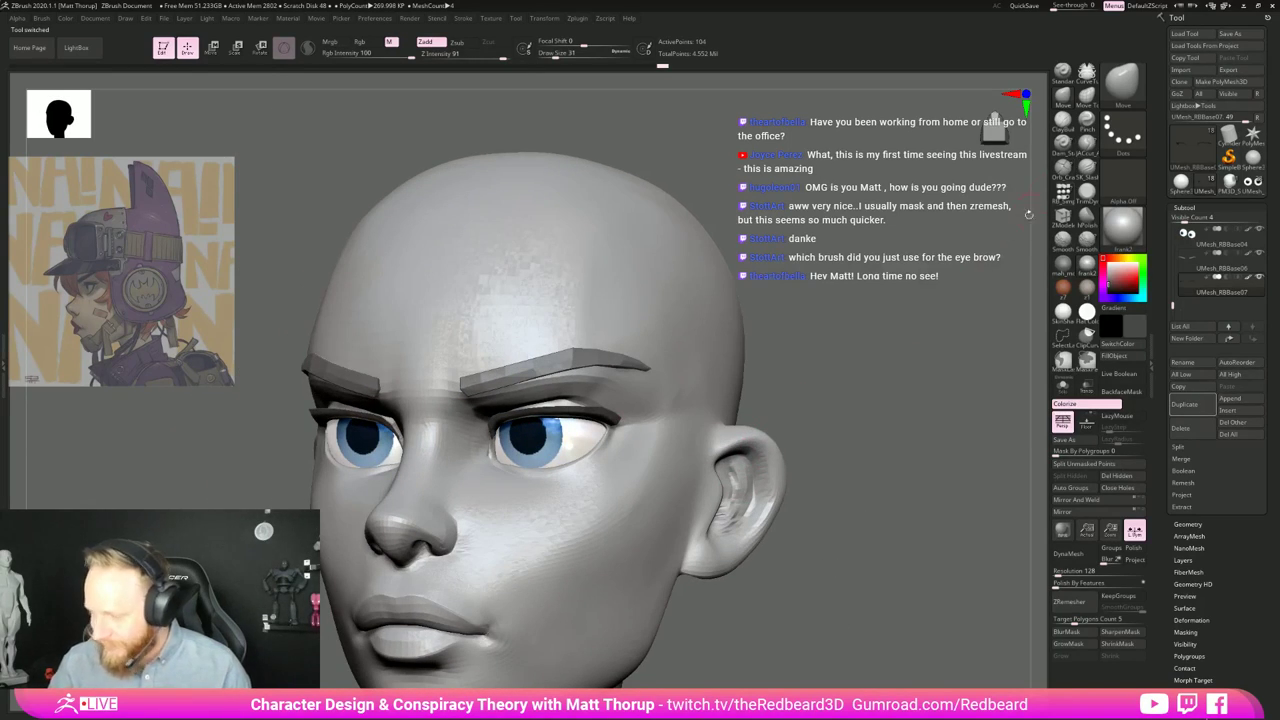
{"action": "key", "text": "b"}
{"action": "key", "text": "t"}
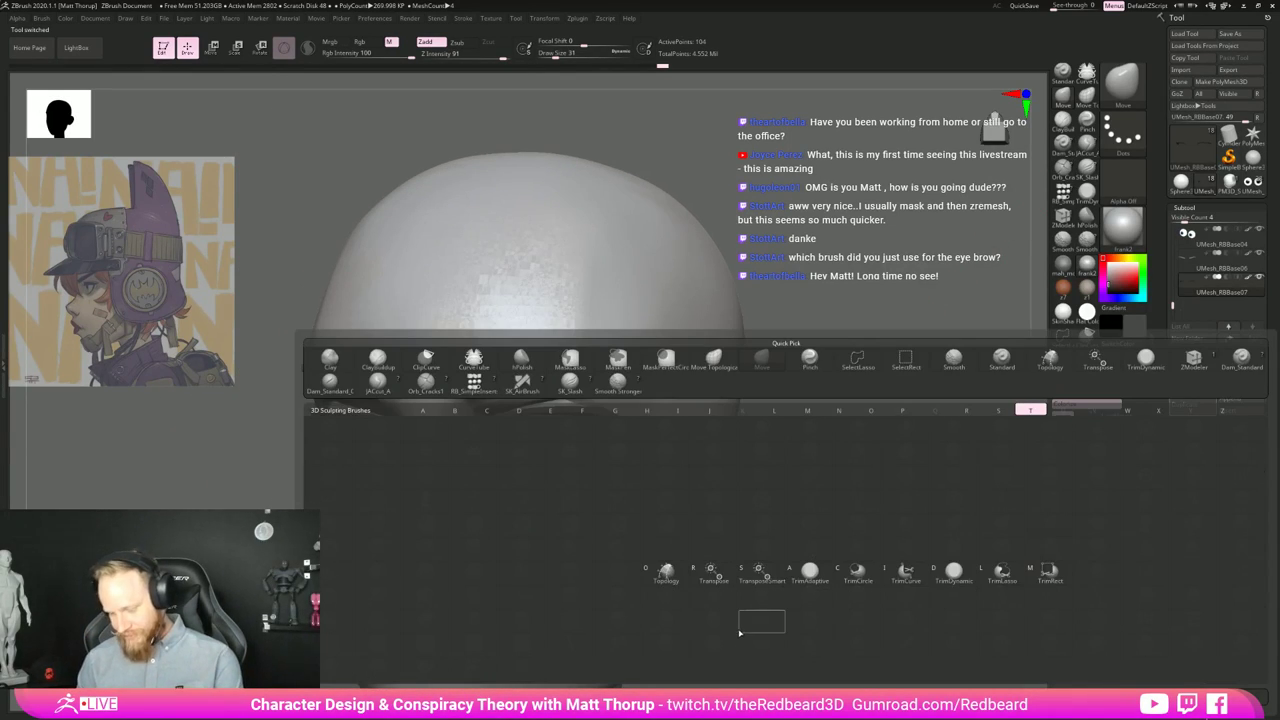
{"action": "key", "text": "o"}
{"action": "key", "text": "s"}
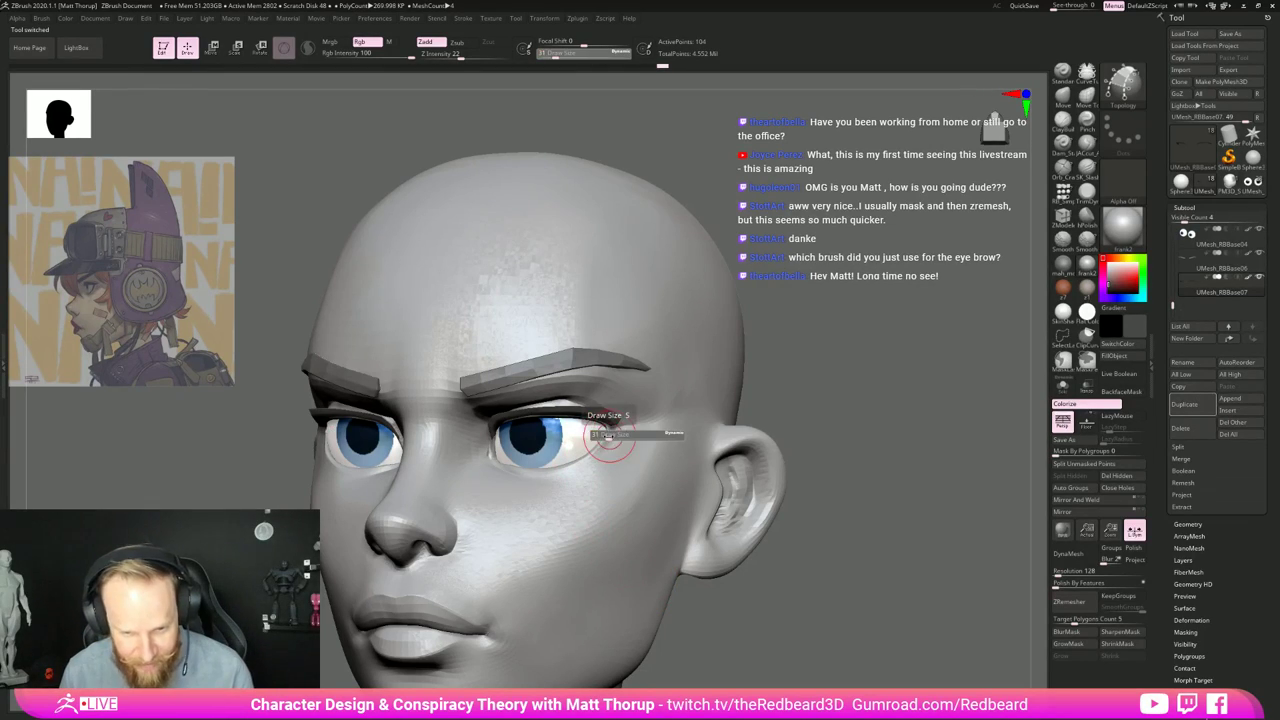
{"action": "left_click_drag", "start_coordinate": [609, 438], "coordinate": [604, 437]}
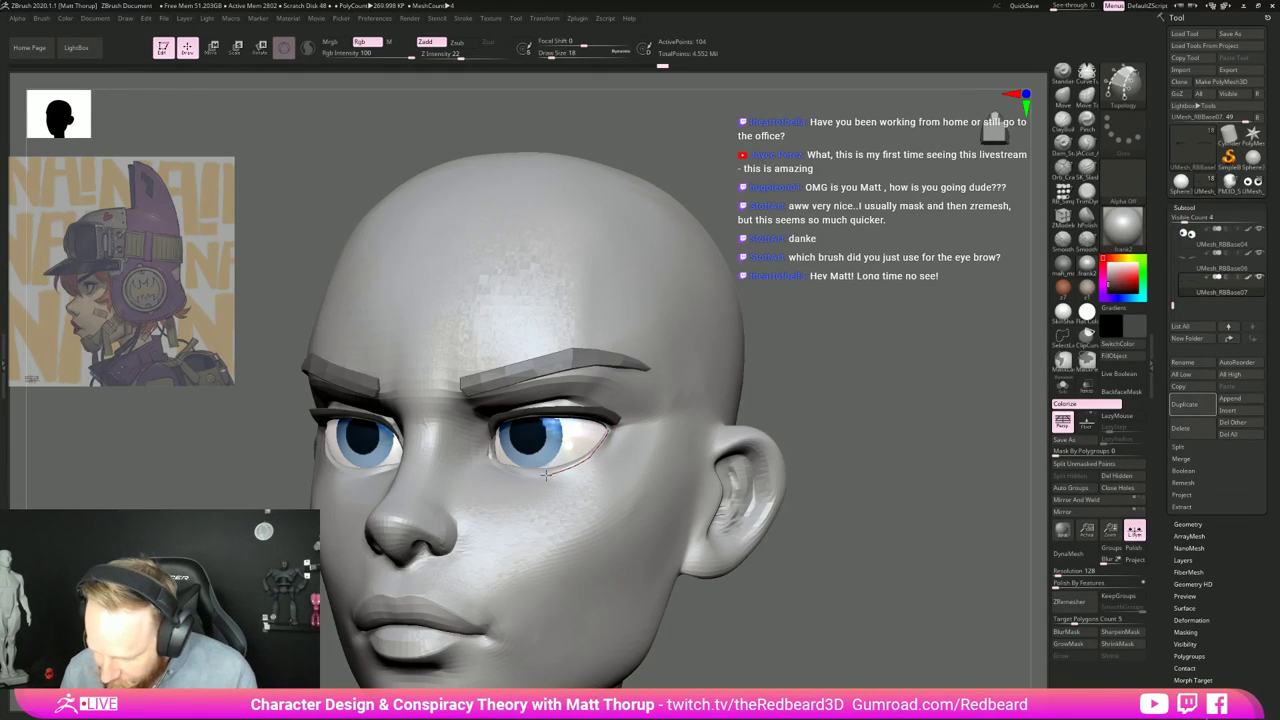
{"action": "left_click_drag", "start_coordinate": [519, 475], "coordinate": [511, 472]}
{"action": "key", "text": "ctrl+z"}
Step: Trace two parallel Topology curves along the lower eyelid's edge at draw size 12
{"action": "left_click_drag", "start_coordinate": [879, 441], "coordinate": [897, 454], "text": "alt"}
{"action": "key", "text": "bracketleft"}
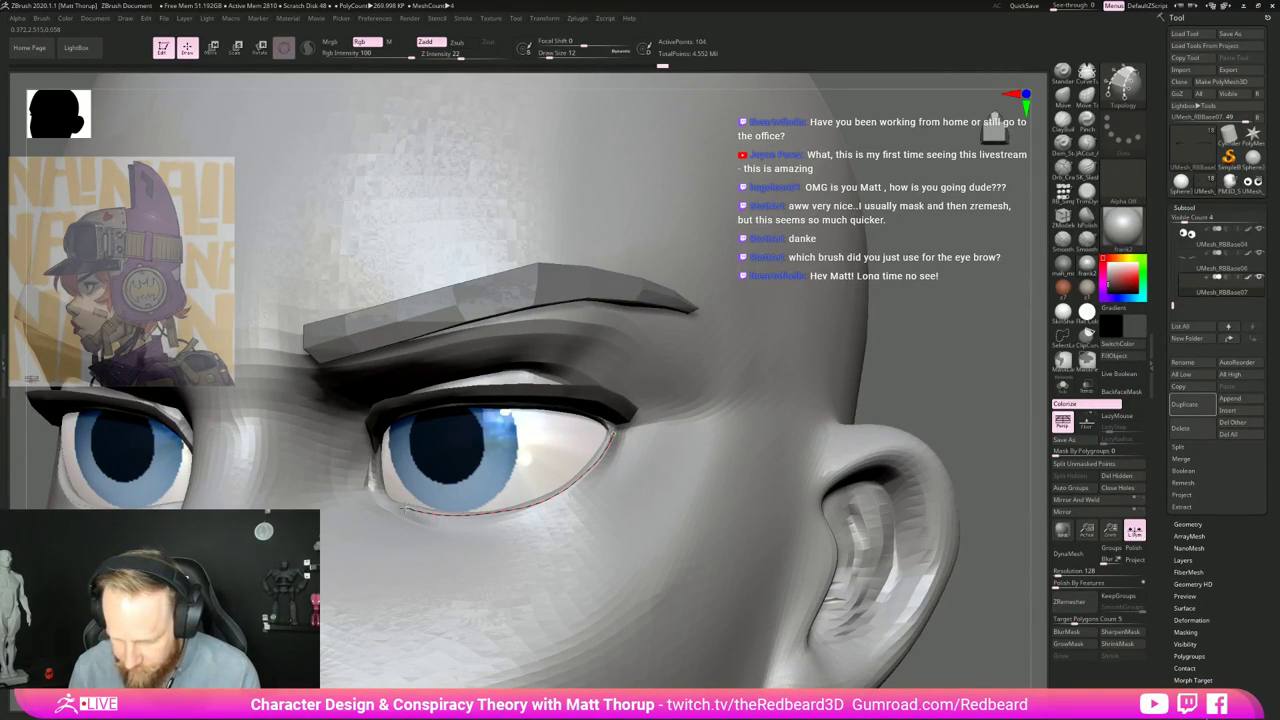
{"action": "left_click_drag", "start_coordinate": [405, 508], "coordinate": [404, 507]}
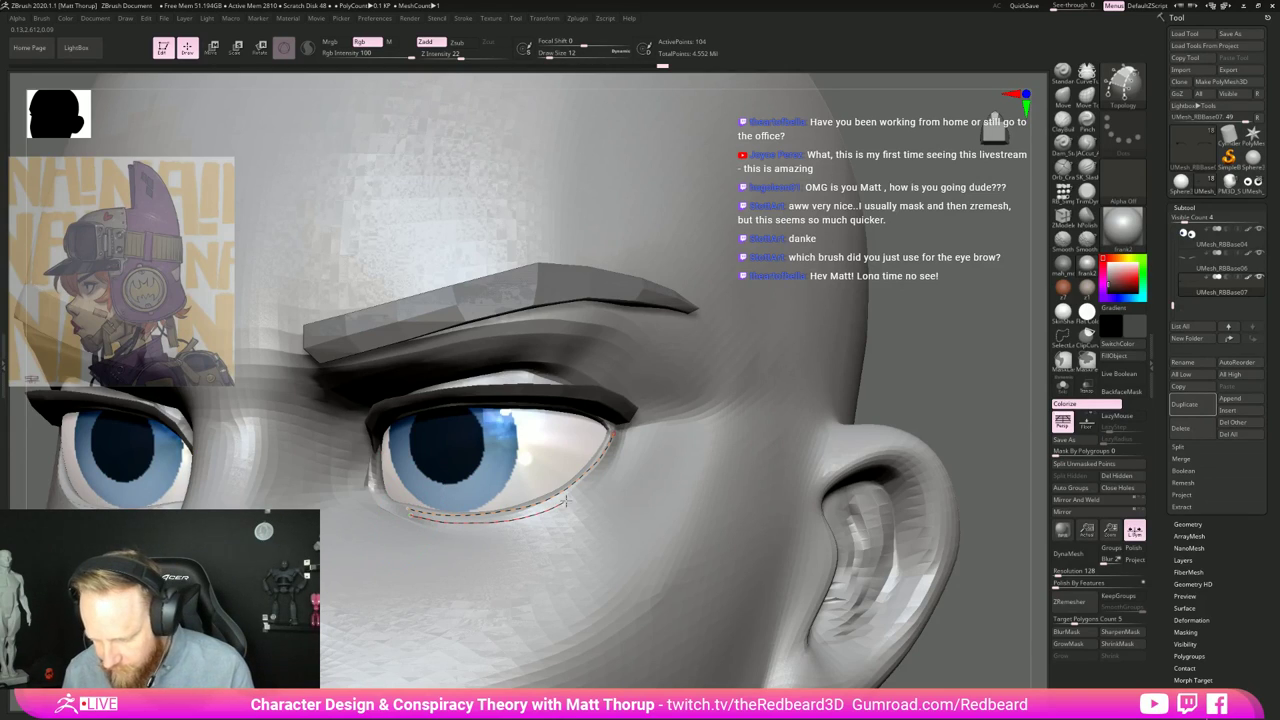
{"action": "left_click_drag", "start_coordinate": [613, 459], "coordinate": [622, 438]}
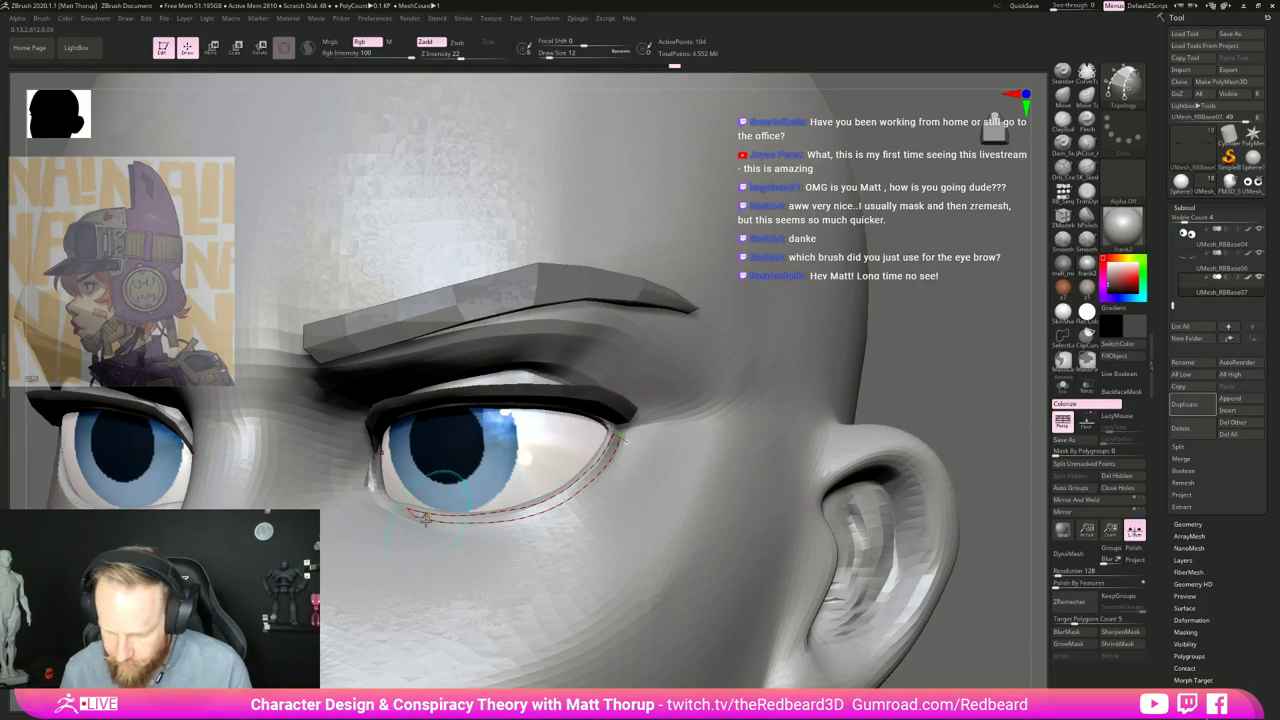
Step: Connect the two lower eyelid curves with short cross strokes at draw size 6 and generate the lower lash strip mesh
{"action": "key", "text": "ctrl+z"}
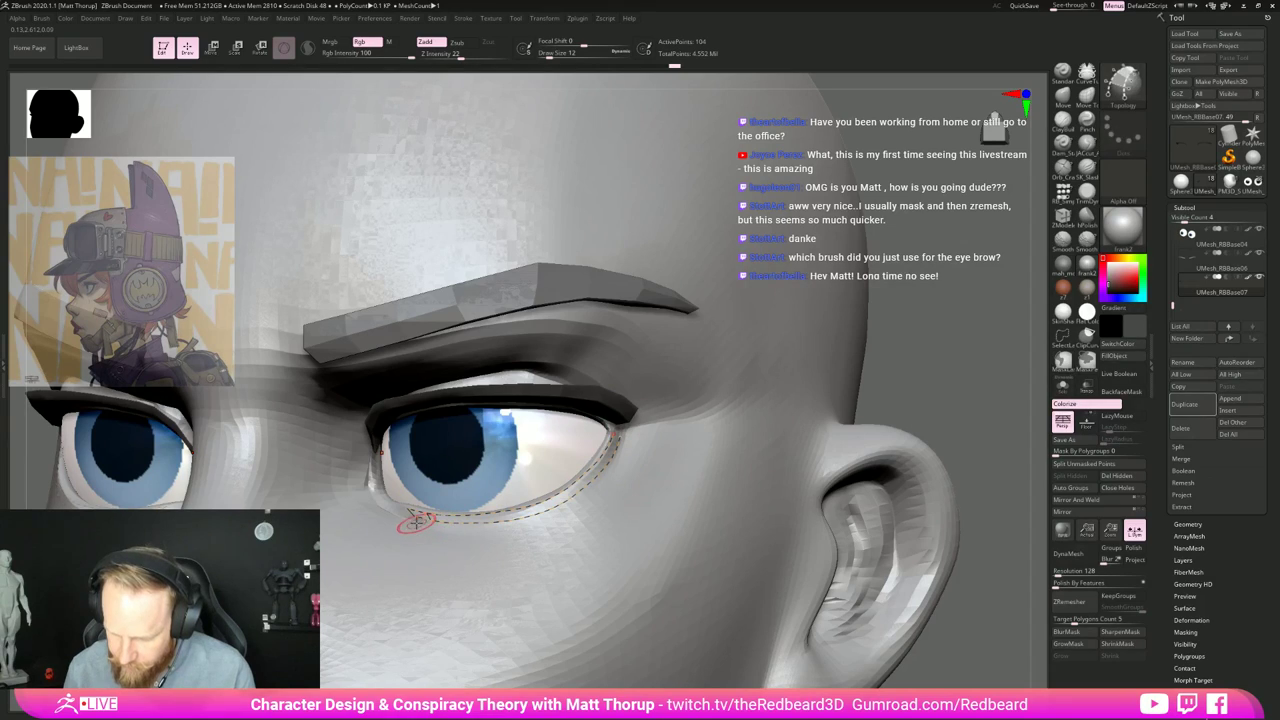
{"action": "key", "text": "ctrl+z"}
{"action": "key", "text": "s"}
{"action": "left_click_drag", "start_coordinate": [421, 527], "coordinate": [412, 527]}
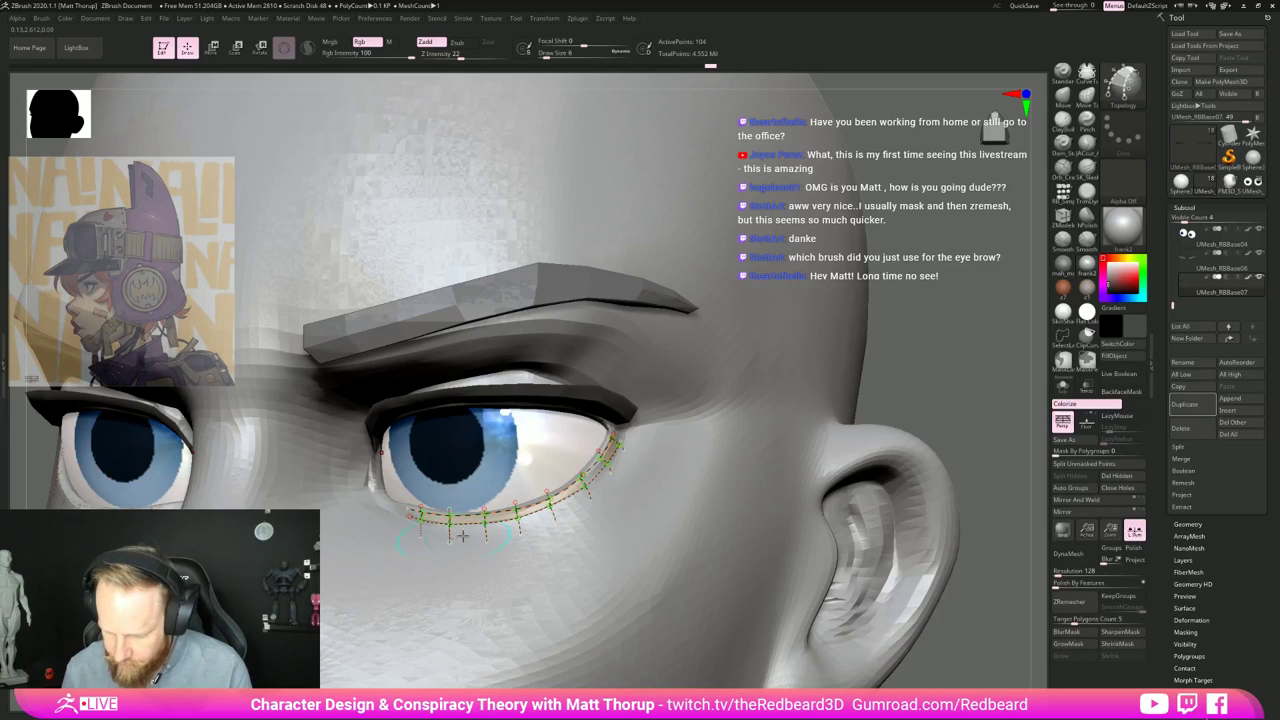
{"action": "left_click", "coordinate": [974, 375]}
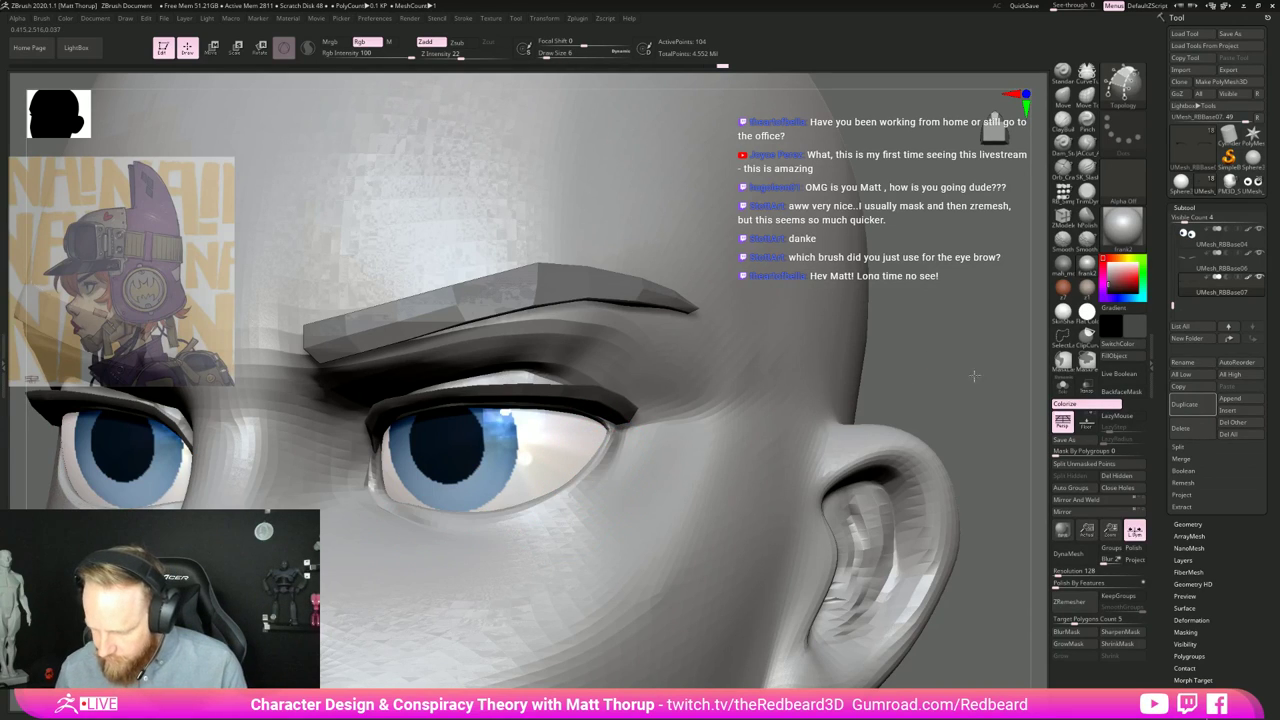
{"action": "key", "text": "ctrl+z"}
{"action": "right_click_drag", "start_coordinate": [974, 375], "coordinate": [802, 516], "text": "ctrl"}
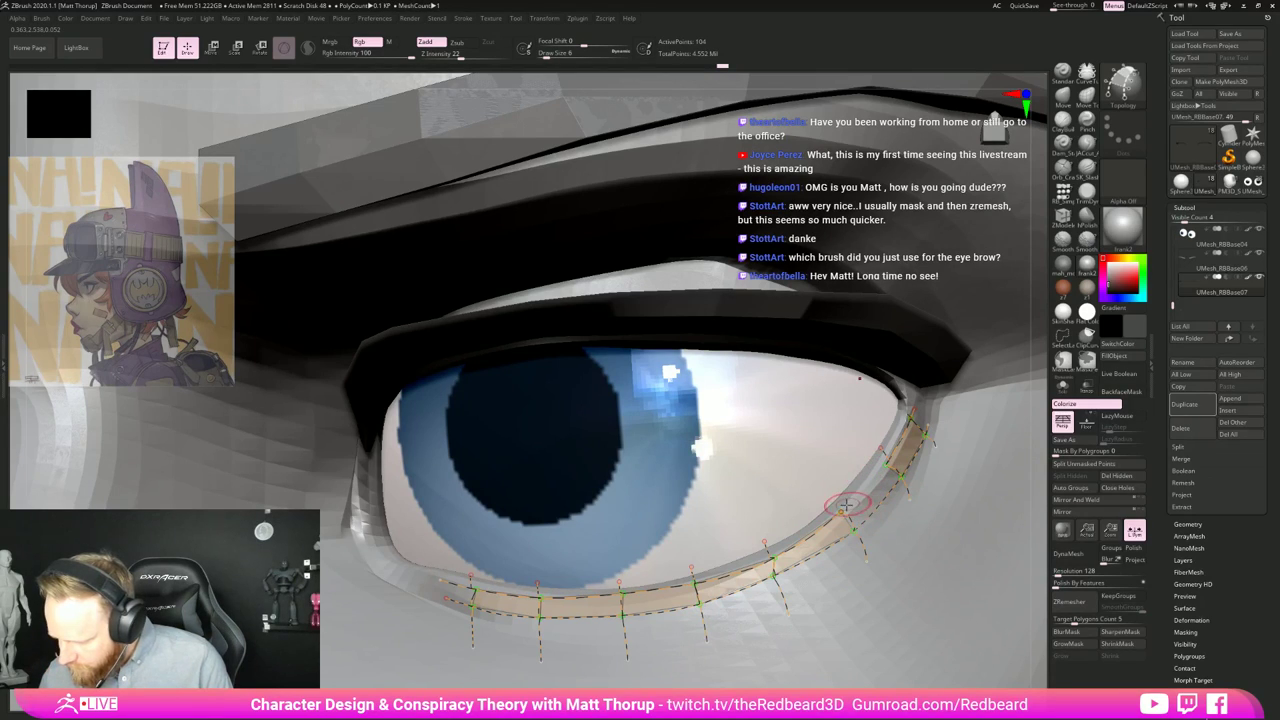
{"action": "left_click", "coordinate": [996, 527]}
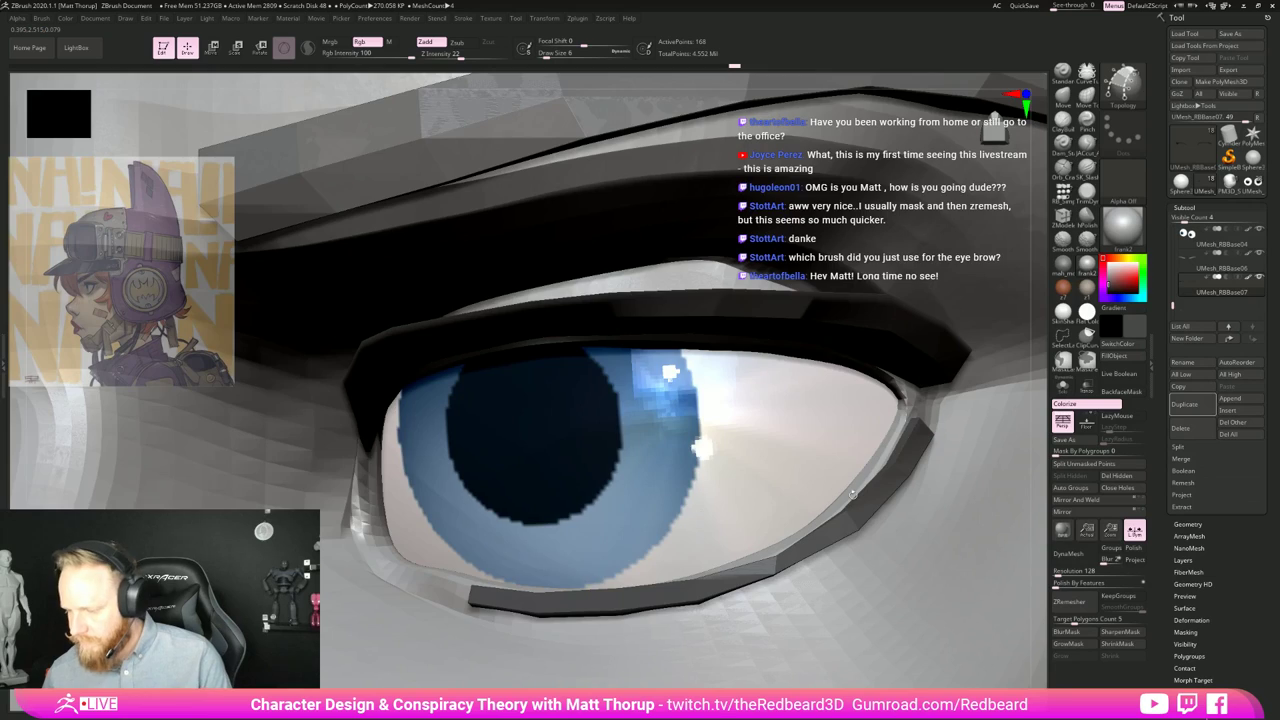
Step: Split the unmasked lower lash strip off into its own subtool and select that subtool
{"action": "right_click_drag", "start_coordinate": [852, 494], "coordinate": [990, 490], "text": "ctrl"}
{"action": "left_click_drag", "start_coordinate": [979, 552], "coordinate": [926, 530]}
{"action": "right_click_drag", "start_coordinate": [926, 530], "coordinate": [945, 470], "text": "ctrl"}
{"action": "left_click", "coordinate": [1085, 465]}
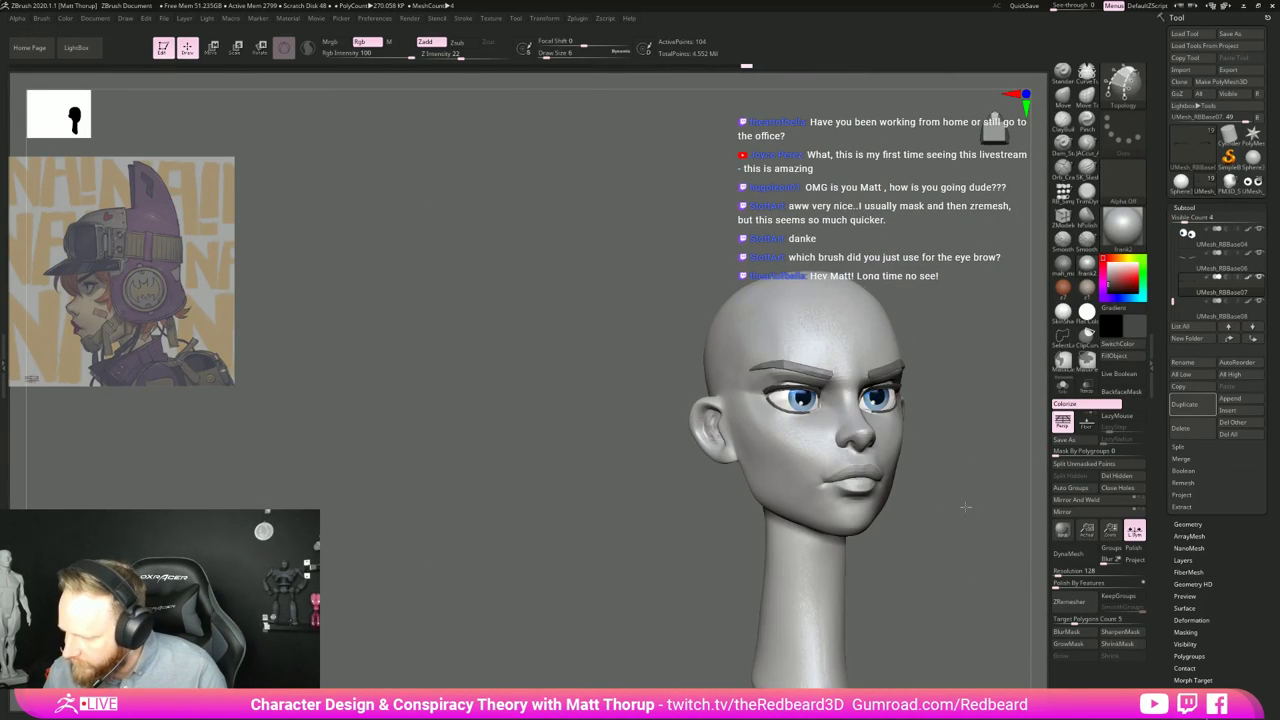
{"action": "left_click", "coordinate": [1222, 316]}
{"action": "left_click_drag", "start_coordinate": [978, 541], "coordinate": [876, 583]}
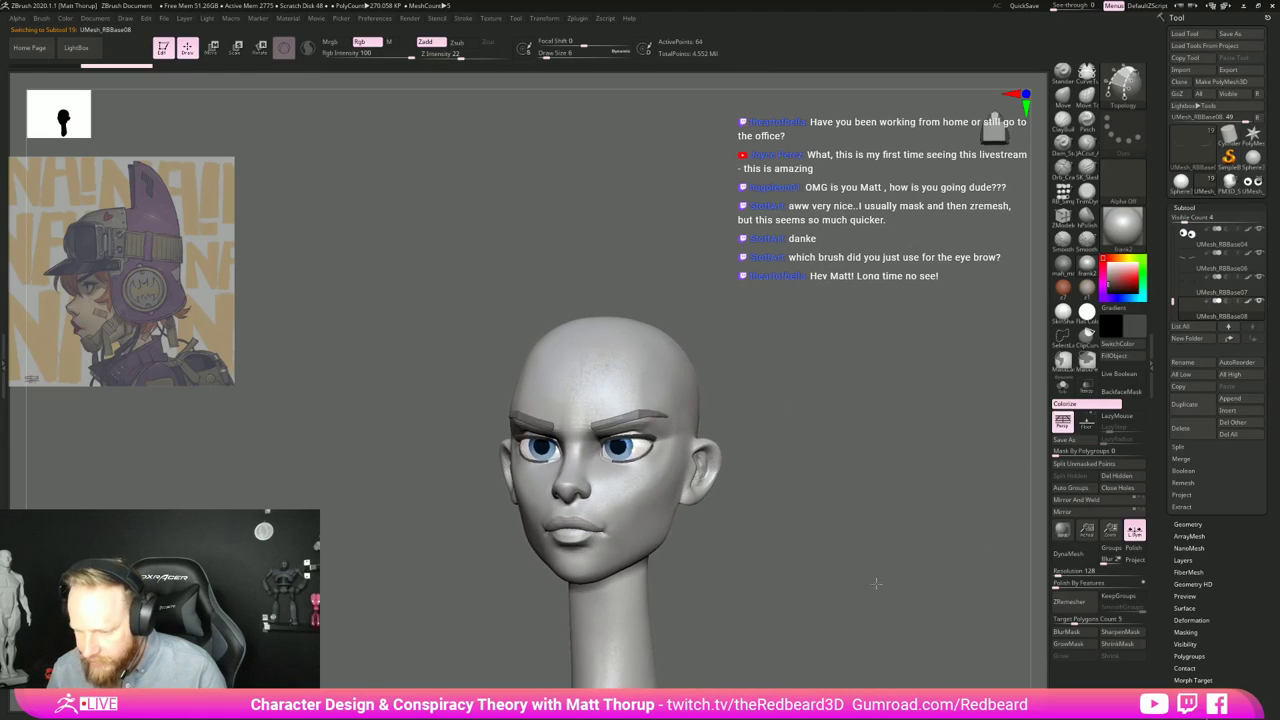
Step: Solo the lower lash strip and turn on its polyframe display
{"action": "right_click_drag", "start_coordinate": [876, 584], "coordinate": [940, 558], "text": "ctrl"}
{"action": "left_click", "coordinate": [1062, 389]}
{"action": "mouse_move", "coordinate": [980, 445]}
{"action": "left_mouse_down"}
{"action": "mouse_move", "coordinate": [920, 514]}
{"action": "mouse_move", "coordinate": [857, 537]}
{"action": "mouse_move", "coordinate": [837, 568]}
{"action": "left_mouse_up"}
{"action": "key", "text": "shift+f"}
{"action": "right_click_drag", "start_coordinate": [837, 568], "coordinate": [805, 548], "text": "ctrl"}
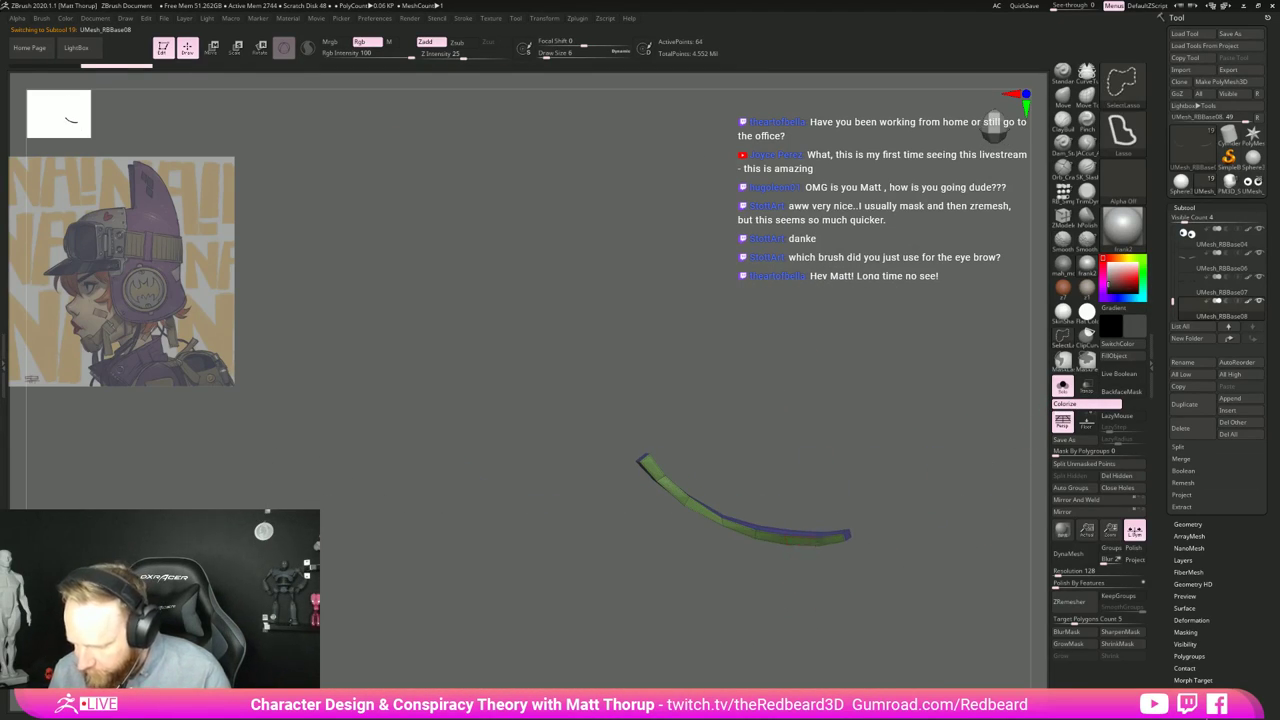
Step: Isolate and mask one polygroup of the lower lash strip, restore its hidden faces and leave Solo mode
{"action": "left_click", "coordinate": [815, 541], "text": "ctrl+shift"}
{"action": "left_click", "coordinate": [897, 514], "text": "ctrl"}
{"action": "left_click", "coordinate": [924, 528], "text": "ctrl+shift"}
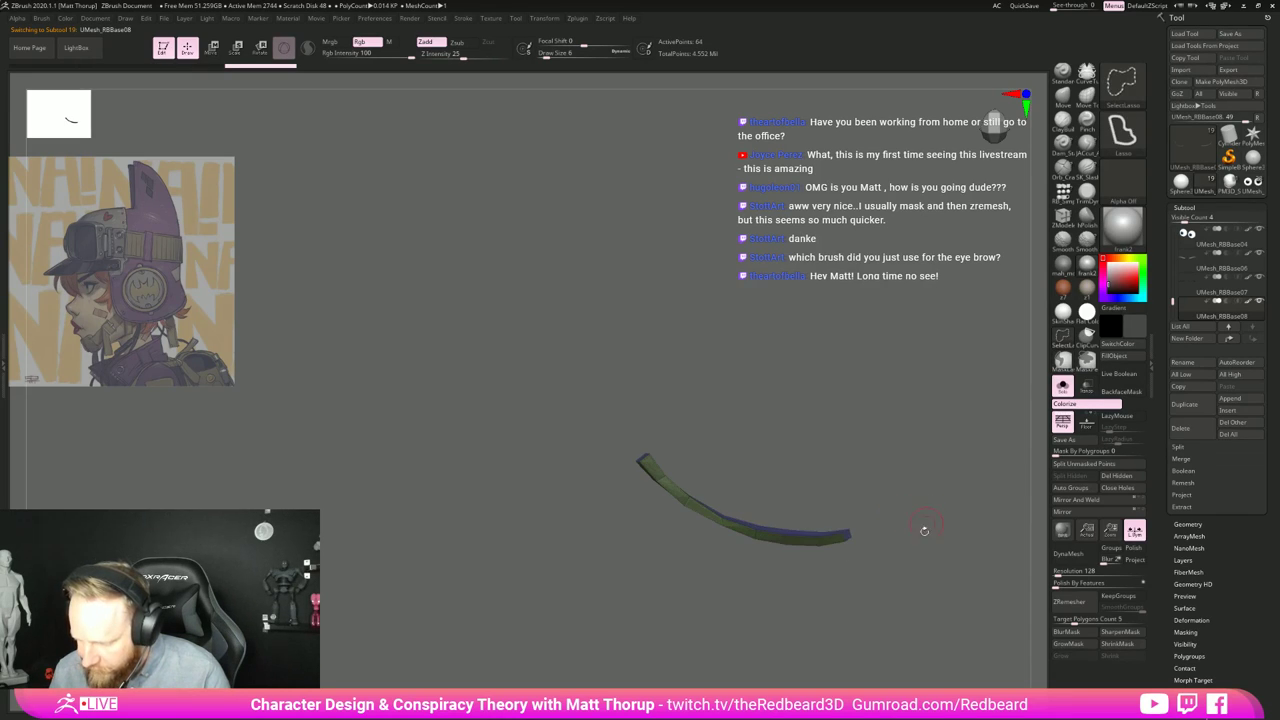
{"action": "left_click_drag", "start_coordinate": [924, 531], "coordinate": [550, 596]}
{"action": "left_click", "coordinate": [1061, 386]}
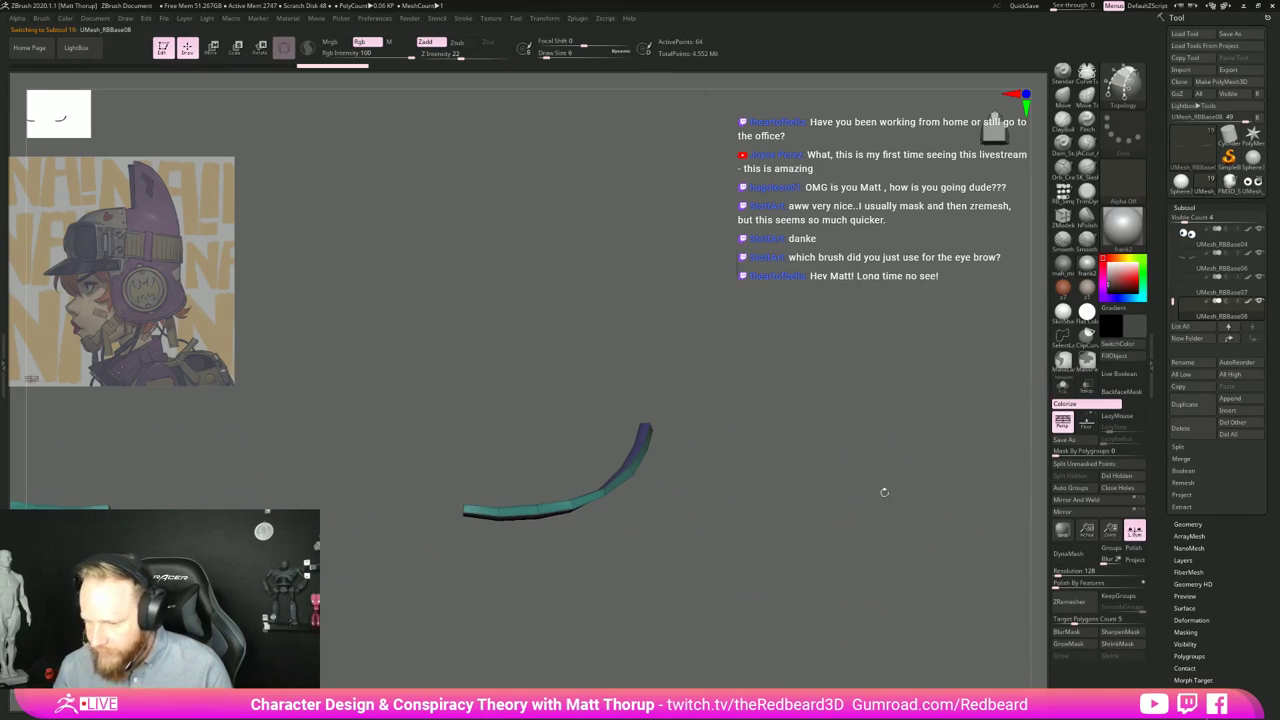
Step: Use the Move brush at draw sizes 16 to 23 to pull the lower lash strip's outer end and lower run along the eyelid
{"action": "key", "text": "b"}
{"action": "key", "text": "m"}
{"action": "key", "text": "v"}
{"action": "key", "text": "s"}
{"action": "left_click_drag", "start_coordinate": [637, 430], "coordinate": [648, 432]}
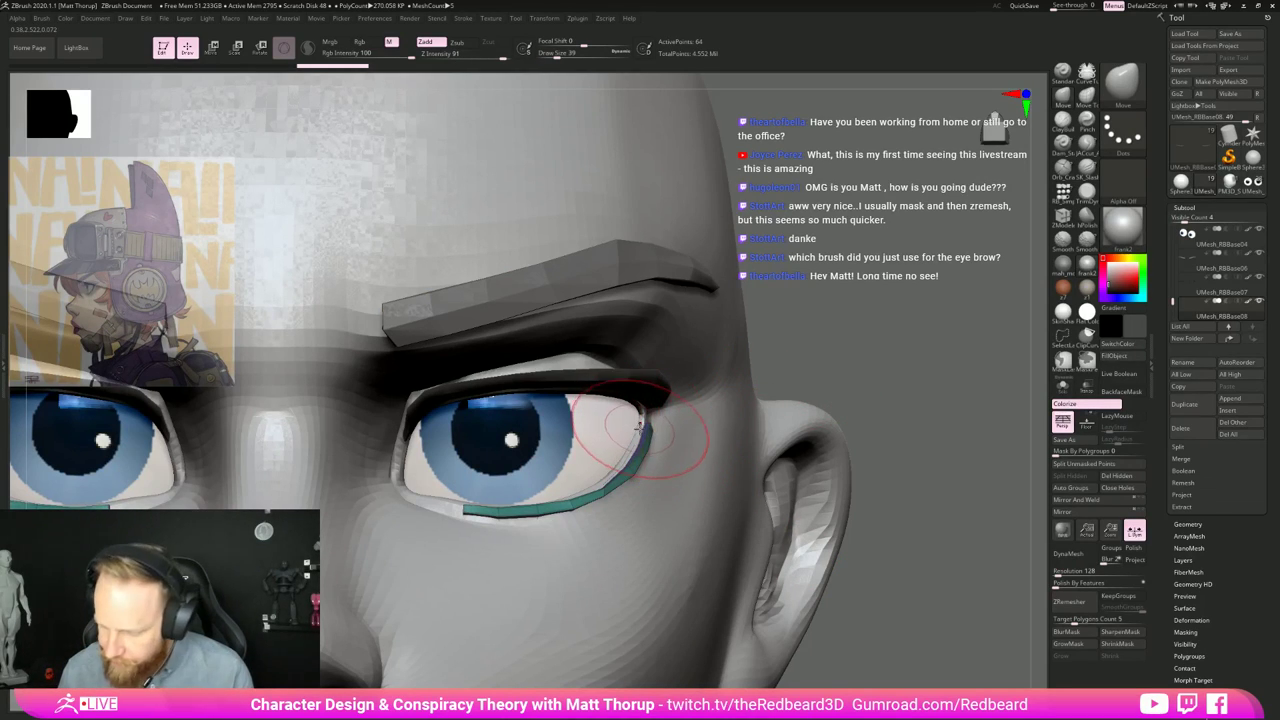
{"action": "key", "text": "s"}
{"action": "left_click_drag", "start_coordinate": [648, 432], "coordinate": [654, 431]}
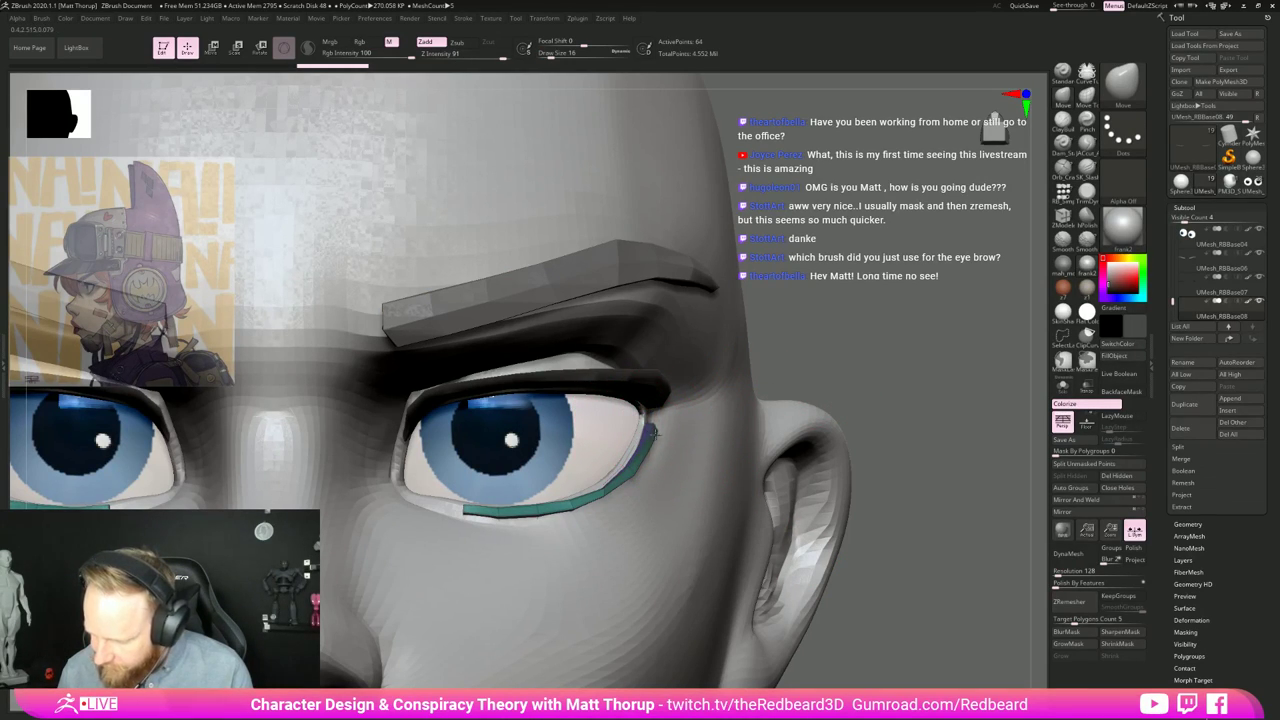
{"action": "key", "text": "bracketright"}
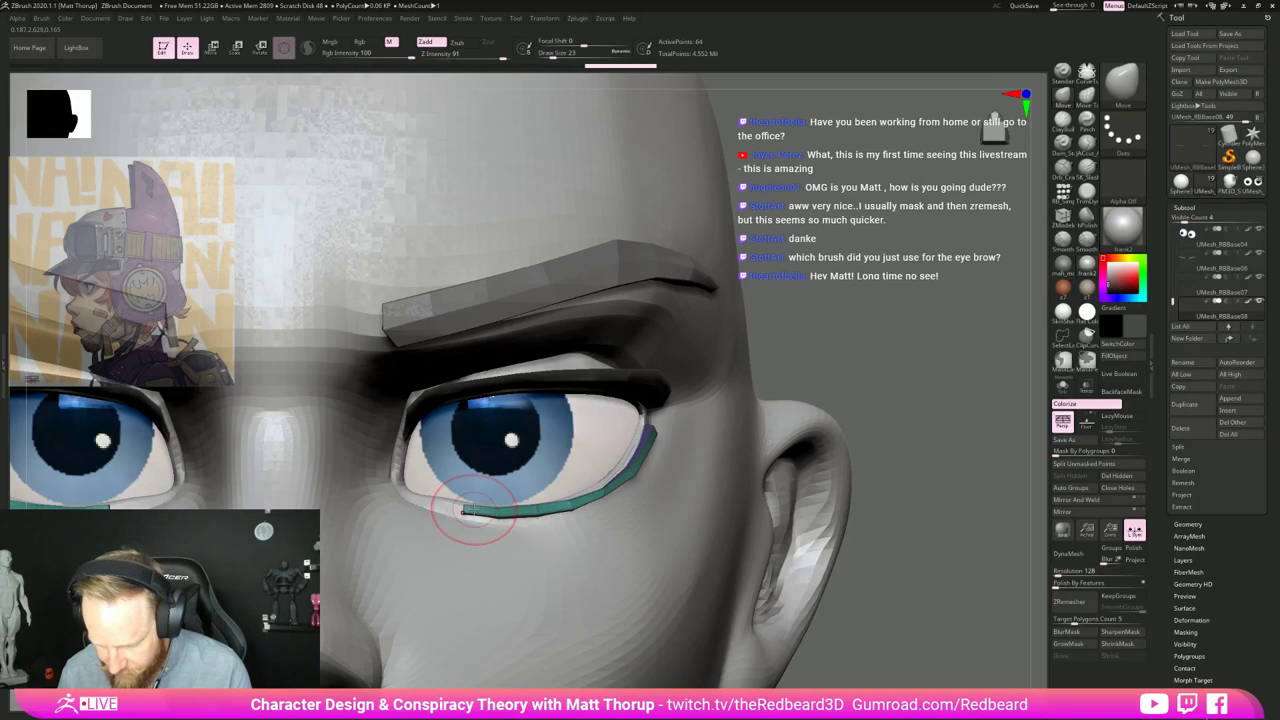
{"action": "mouse_move", "coordinate": [492, 510]}
{"action": "left_mouse_down"}
{"action": "mouse_move", "coordinate": [535, 515]}
{"action": "mouse_move", "coordinate": [601, 495]}
{"action": "left_mouse_up"}
Step: Fit the inner end and middle of the lower lash strip to the eyelid in profile with small Move strokes at draw sizes 4 to 7
{"action": "key", "text": "s"}
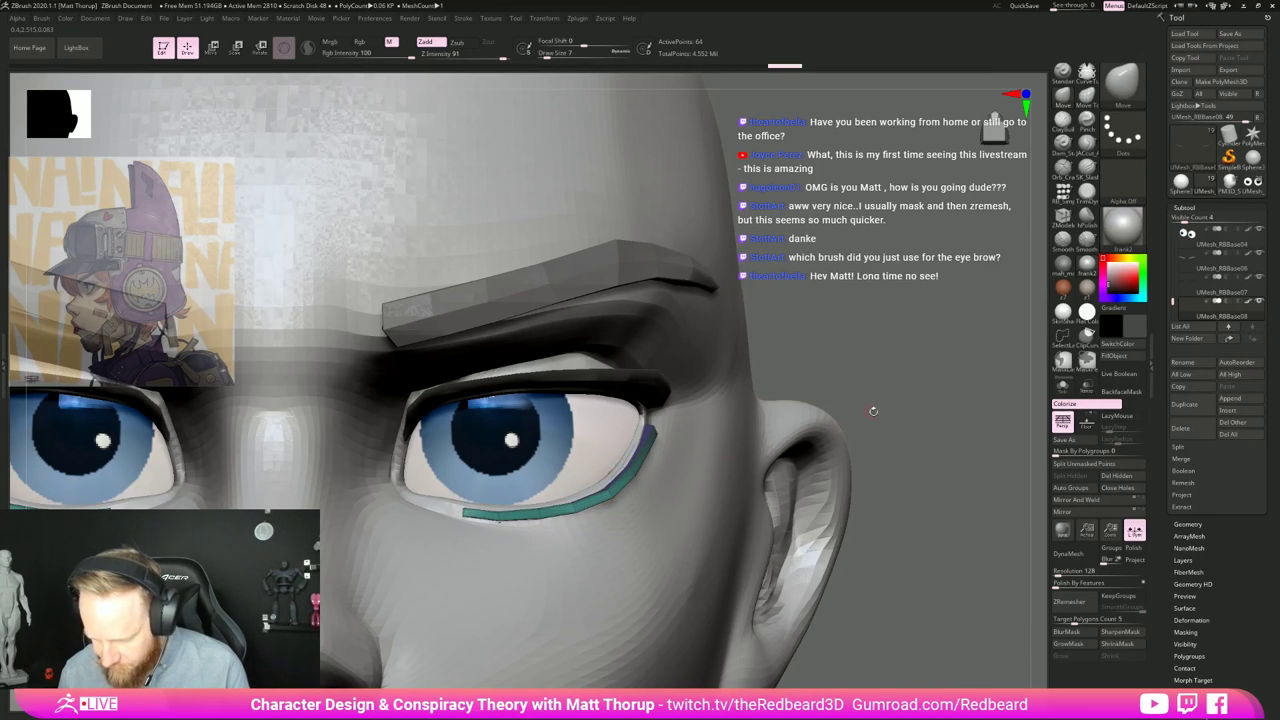
{"action": "mouse_move", "coordinate": [873, 411]}
{"action": "left_mouse_down"}
{"action": "mouse_move", "coordinate": [803, 434]}
{"action": "mouse_move", "coordinate": [710, 440]}
{"action": "left_mouse_up"}
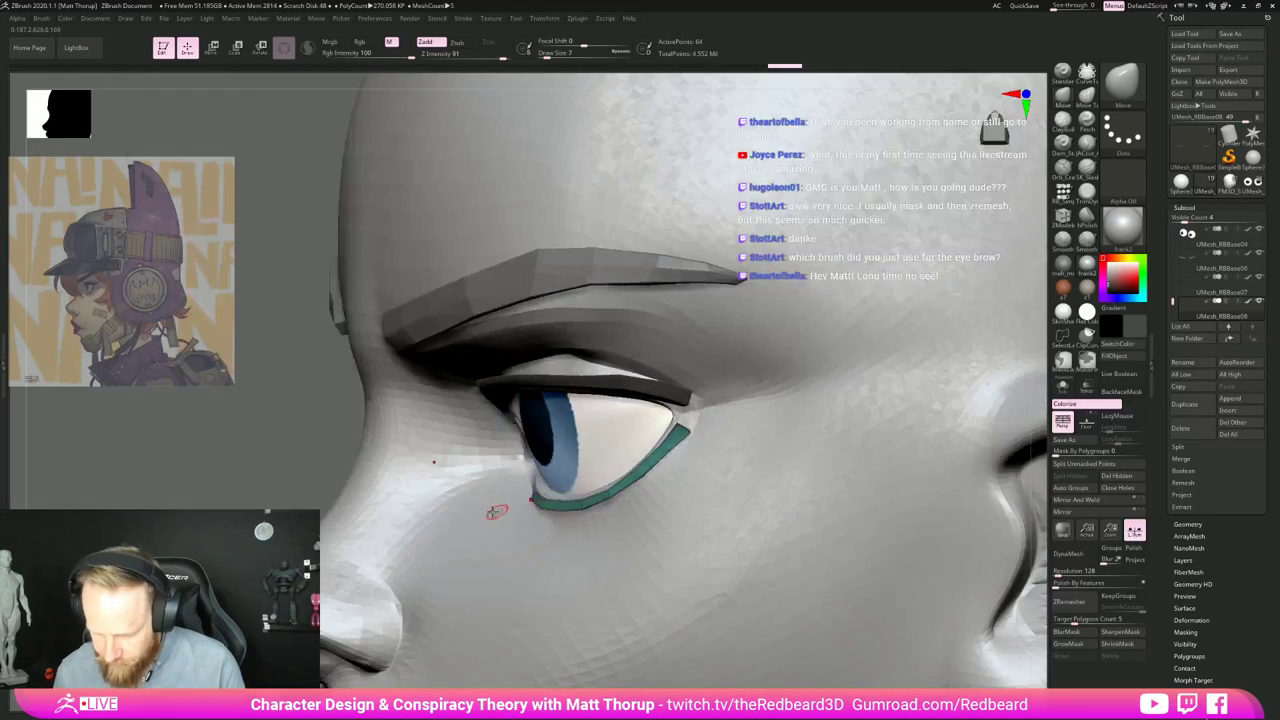
{"action": "left_click_drag", "start_coordinate": [353, 463], "coordinate": [350, 495]}
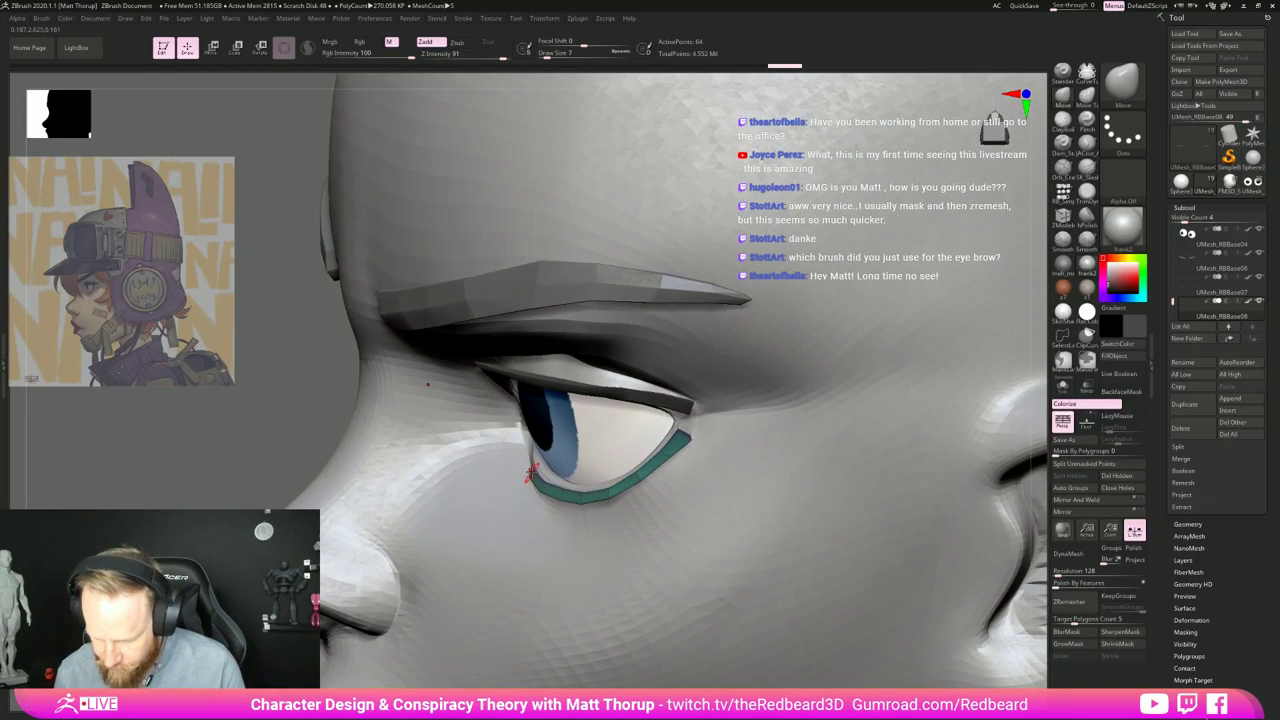
{"action": "key", "text": "bracketleft"}
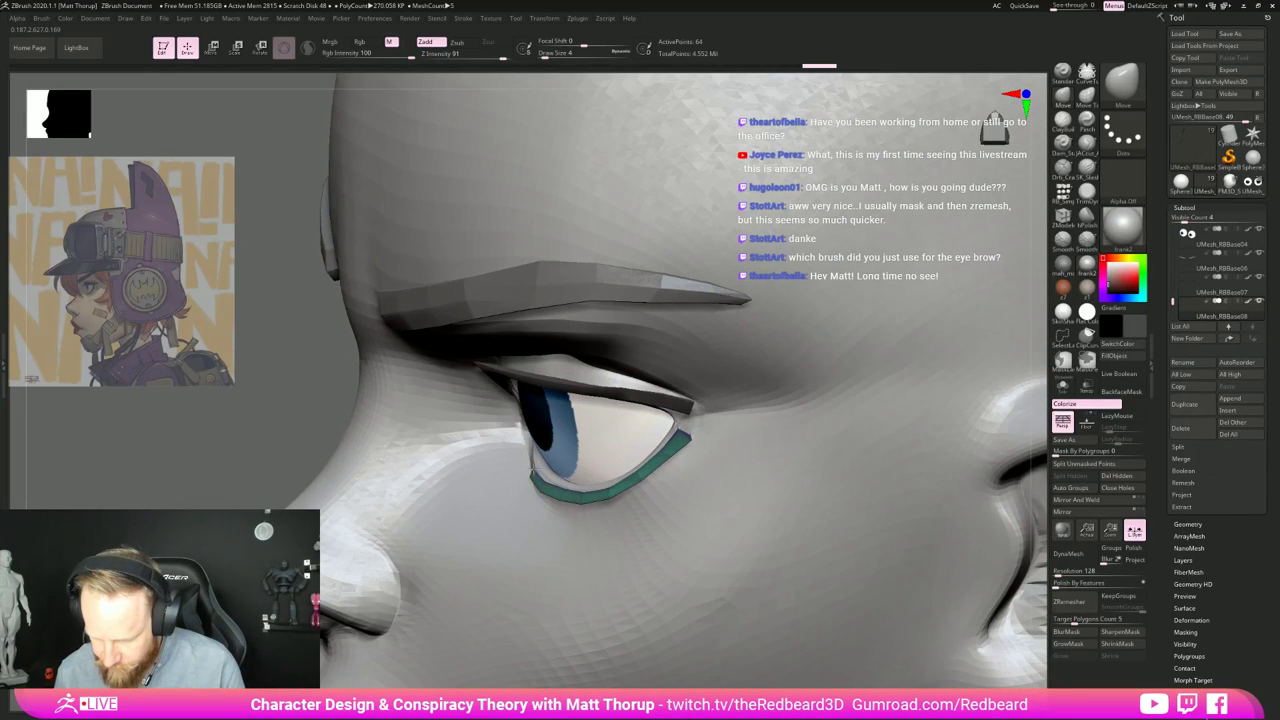
{"action": "left_click_drag", "start_coordinate": [548, 441], "coordinate": [541, 488]}
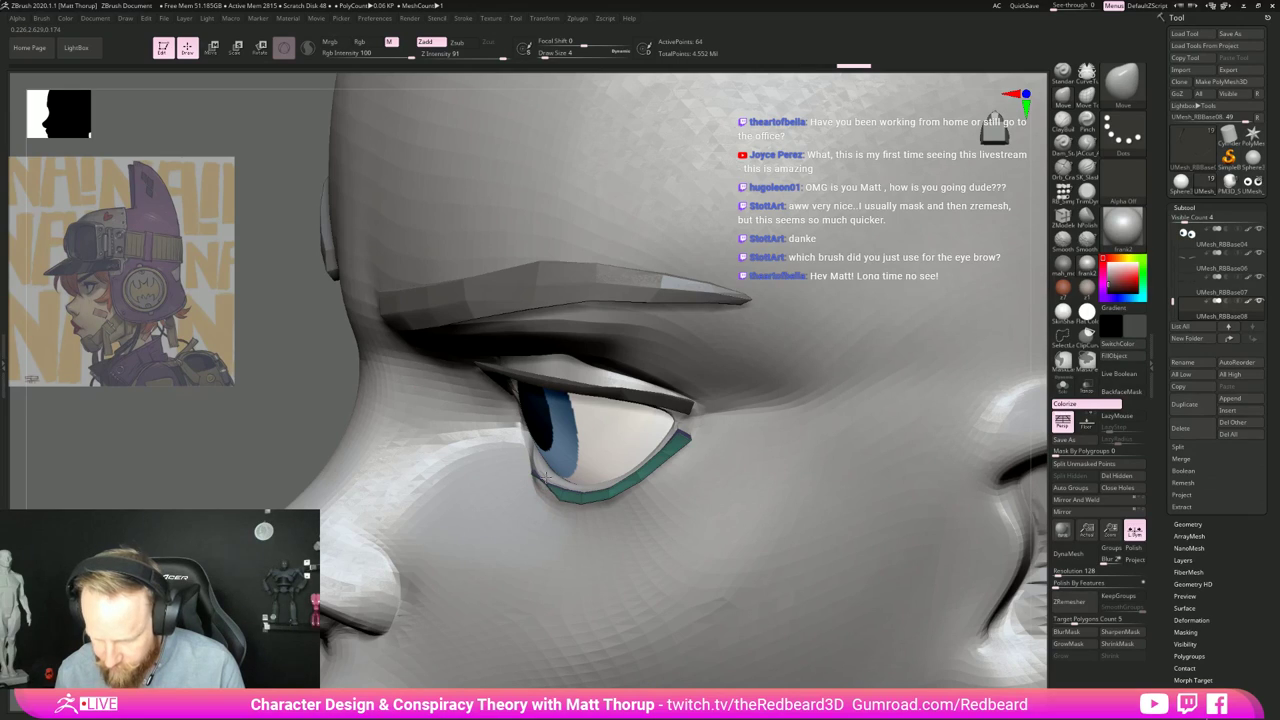
{"action": "key", "text": "bracketright"}
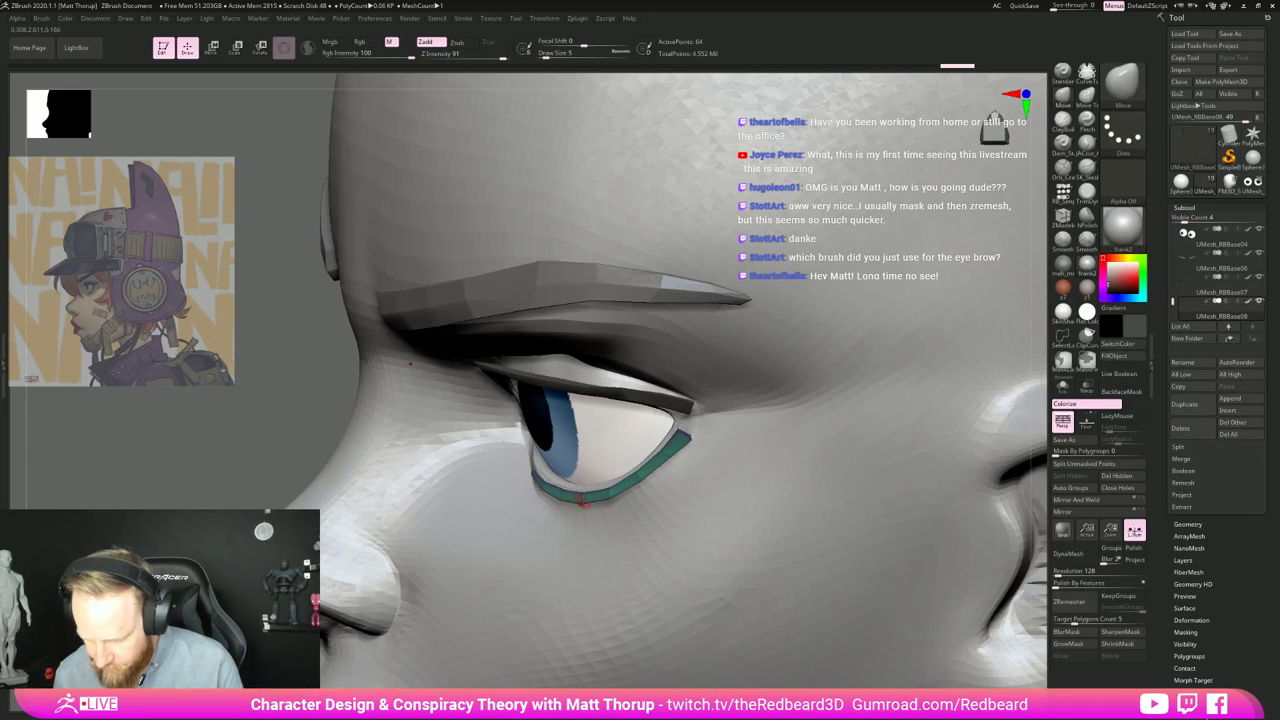
{"action": "left_click_drag", "start_coordinate": [584, 495], "coordinate": [591, 491]}
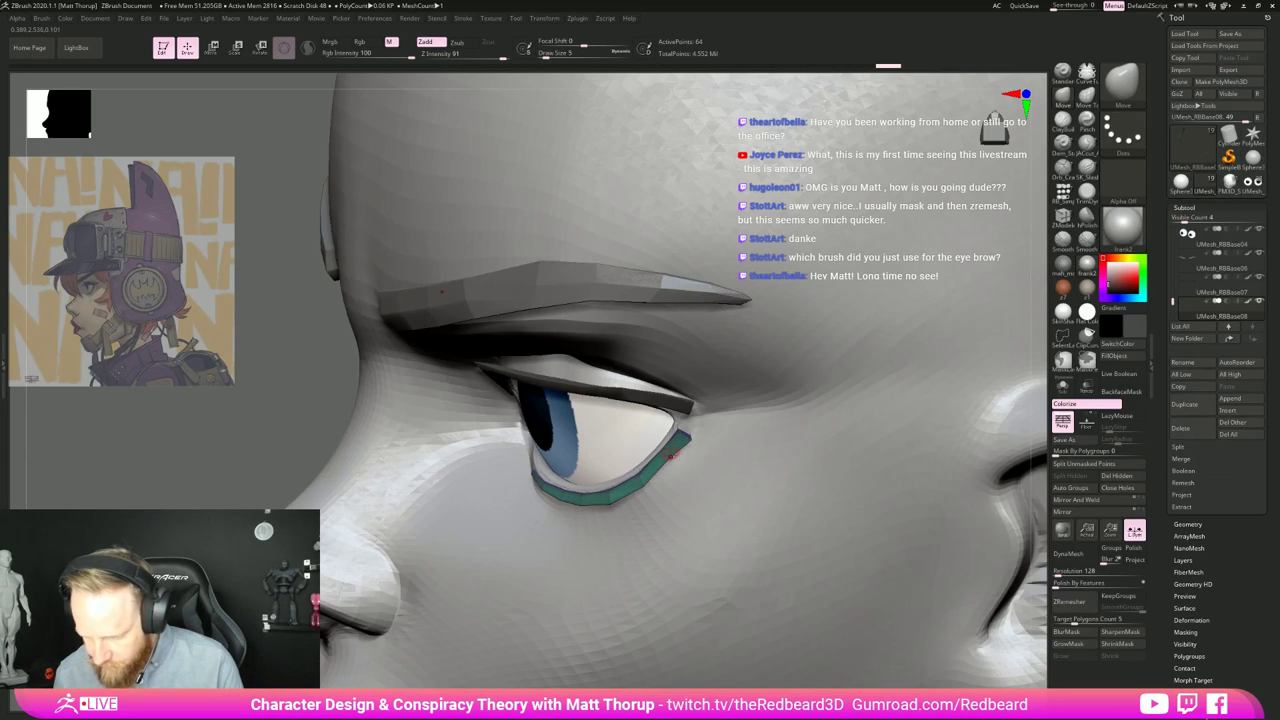
Step: Reshape the outer corner of the lower lash strip with the Move brush at draw size 8, working from oblique angles
{"action": "right_click_drag", "start_coordinate": [320, 468], "coordinate": [978, 413]}
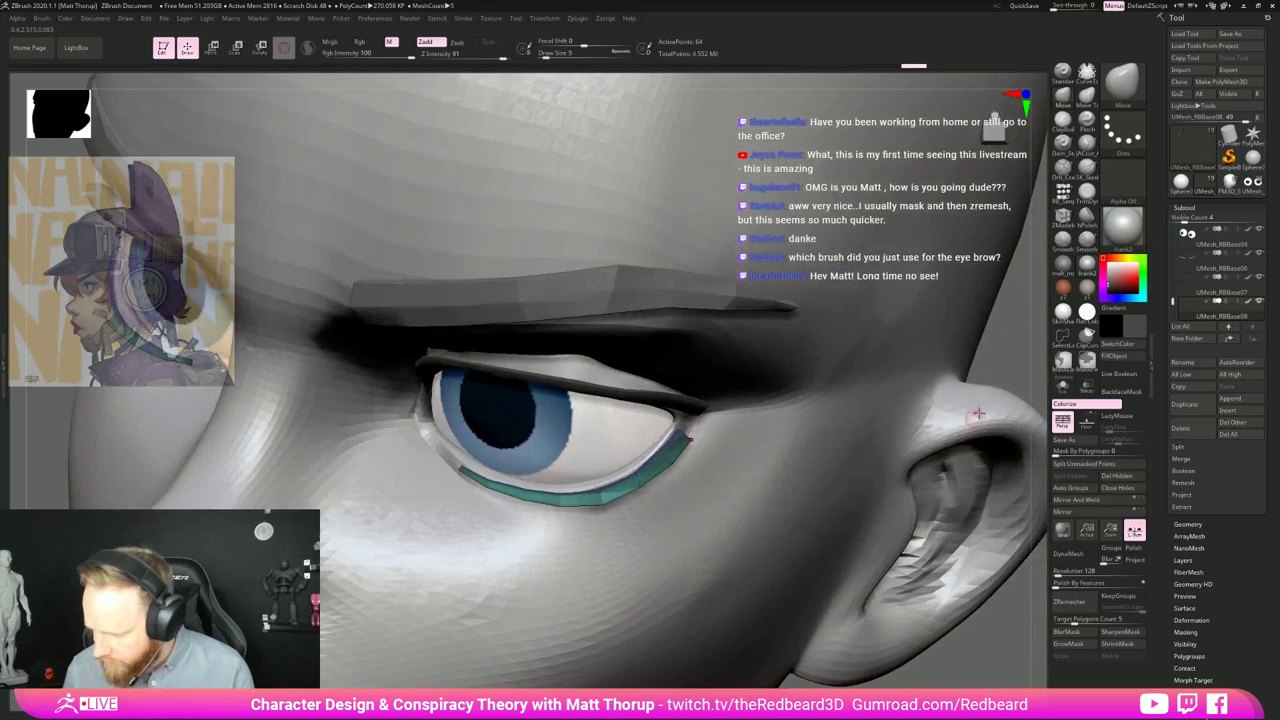
{"action": "right_click_drag", "start_coordinate": [1024, 366], "coordinate": [1110, 358]}
{"action": "key", "text": "s"}
{"action": "left_click_drag", "start_coordinate": [667, 462], "coordinate": [664, 453]}
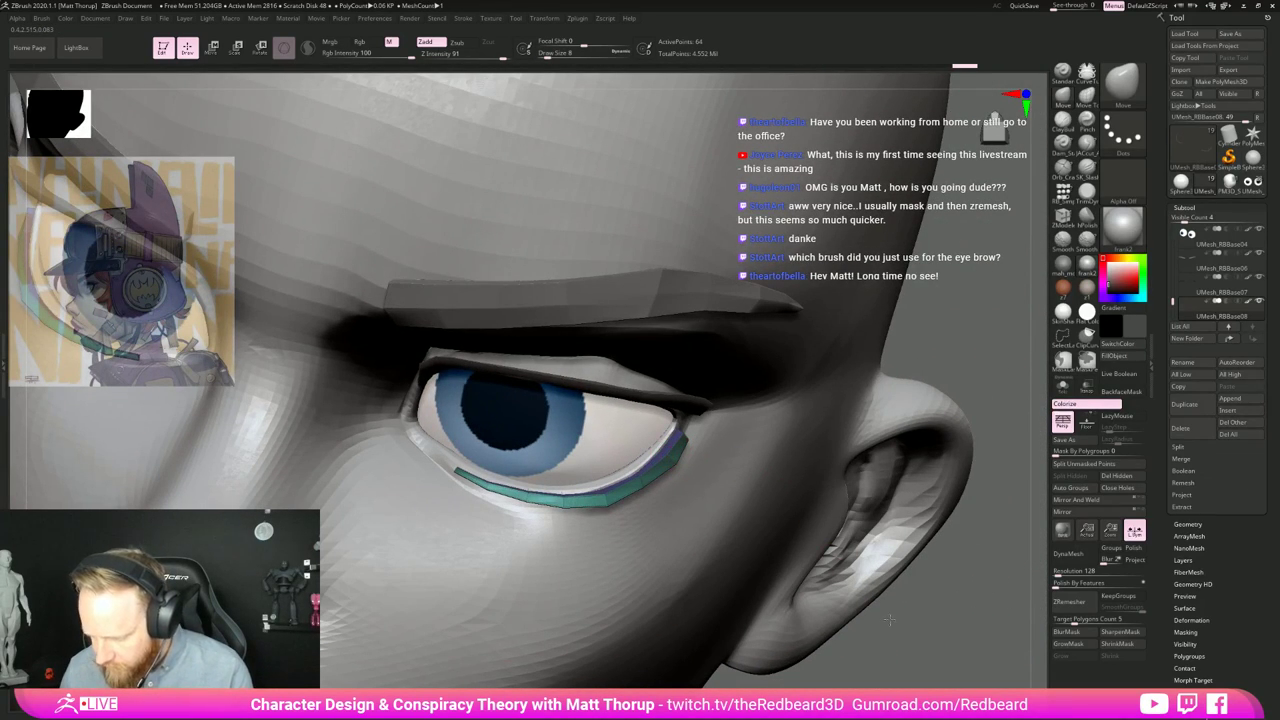
{"action": "right_click_drag", "start_coordinate": [888, 620], "coordinate": [640, 478]}
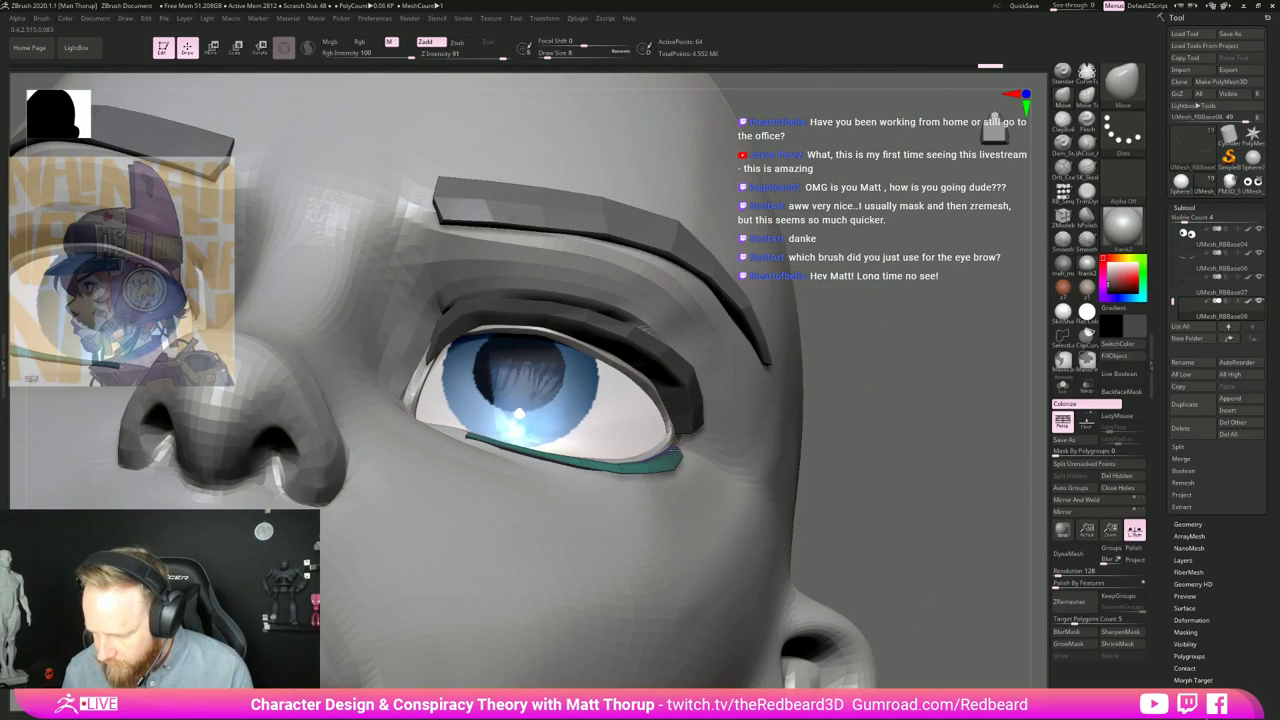
Step: Adjust the lower lash strip against the whole head in profile with the Move brush at draw size 14, with the polyframe hidden
{"action": "right_click_drag", "start_coordinate": [866, 465], "coordinate": [951, 562]}
{"action": "right_click_drag", "start_coordinate": [645, 398], "coordinate": [733, 410], "text": "ctrl"}
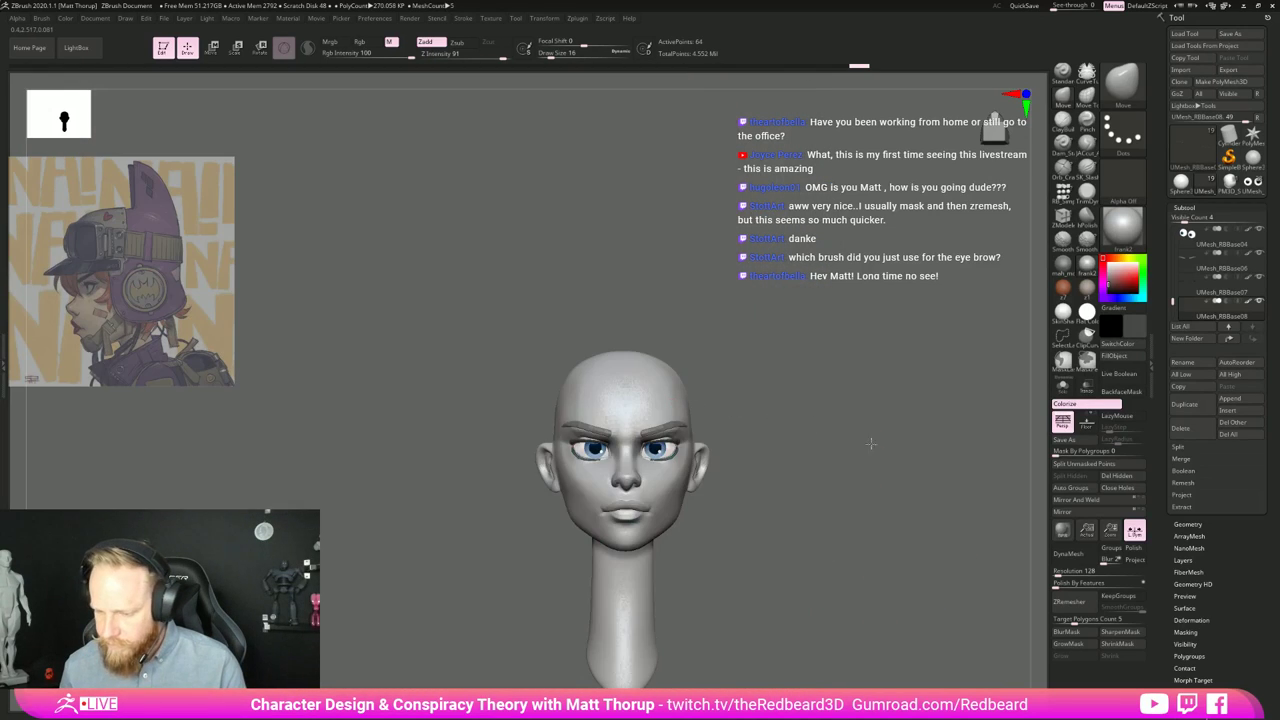
{"action": "right_click_drag", "start_coordinate": [871, 443], "coordinate": [740, 560], "text": "shift"}
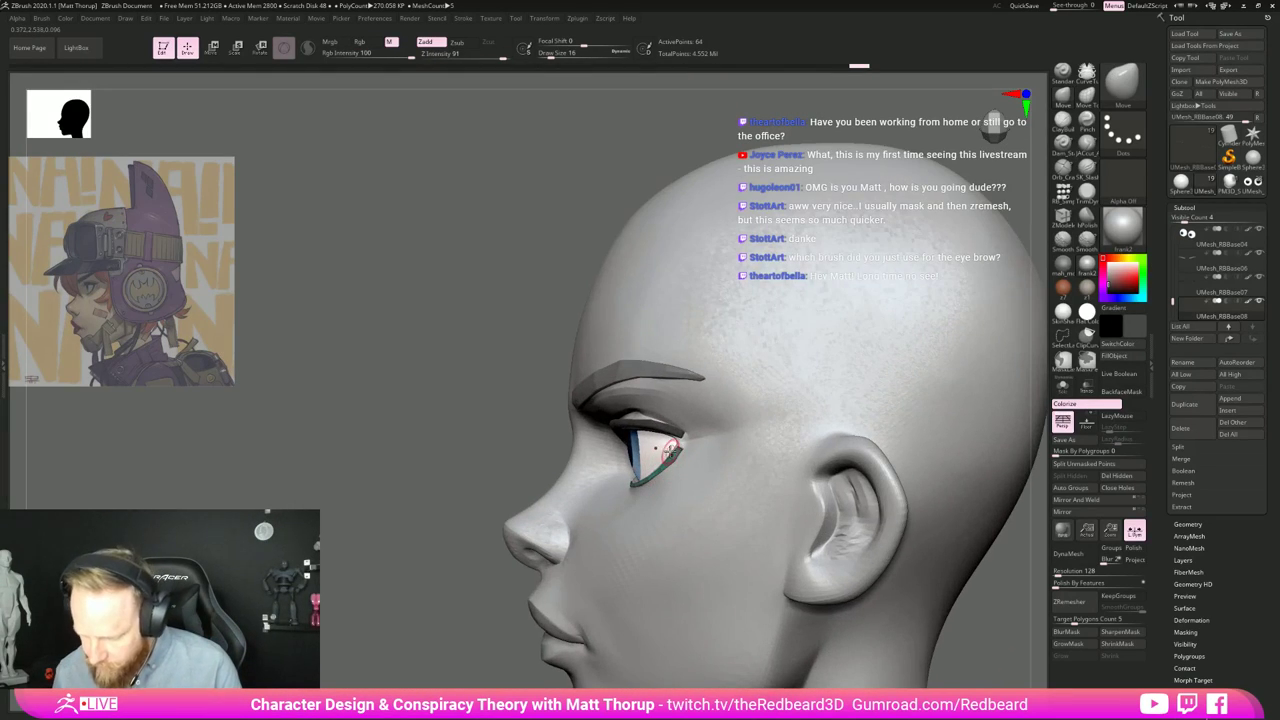
{"action": "key", "text": "bracketleft"}
{"action": "key", "text": "bracketleft"}
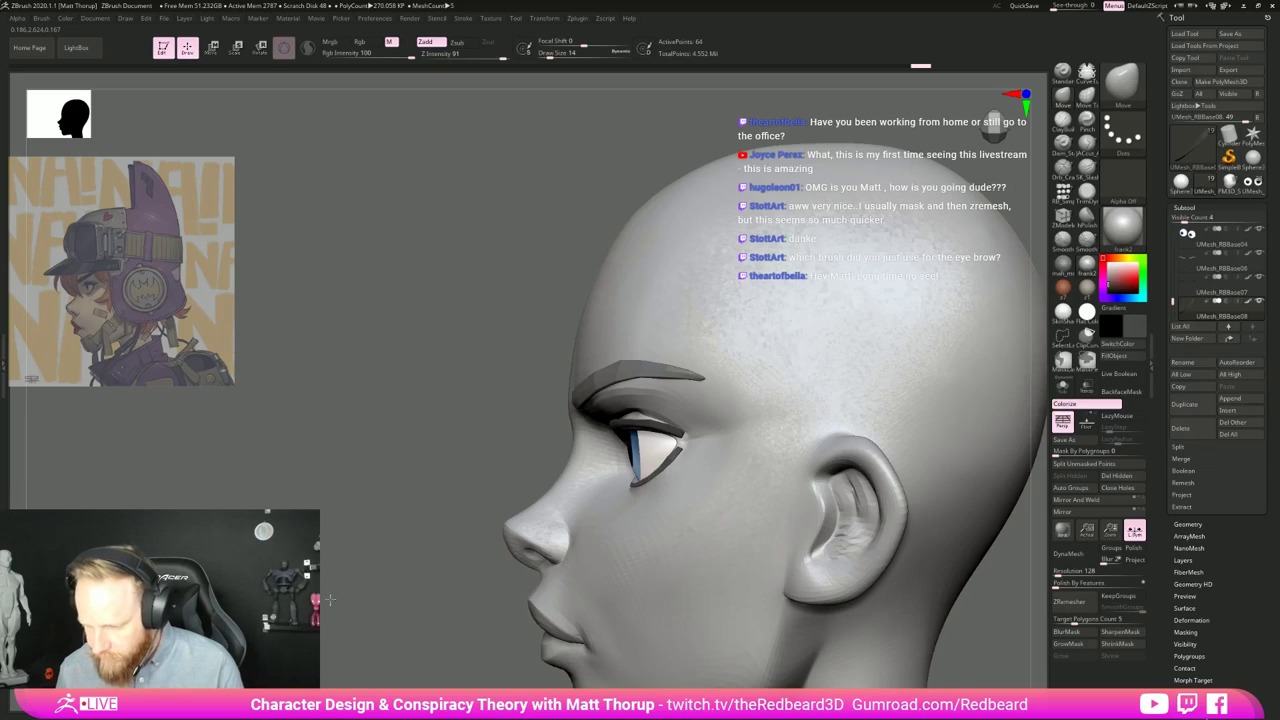
Step: Select the head subtool and nudge its upper eyelid in profile with the Move brush at draw size 33
{"action": "left_click_drag", "start_coordinate": [330, 600], "coordinate": [600, 605], "text": "alt"}
{"action": "left_click_drag", "start_coordinate": [700, 590], "coordinate": [712, 500], "text": "alt"}
{"action": "left_click_drag", "start_coordinate": [712, 500], "coordinate": [830, 555]}
{"action": "left_click_drag", "start_coordinate": [489, 593], "coordinate": [520, 553], "text": "alt"}
{"action": "left_click", "coordinate": [641, 428], "text": "alt"}
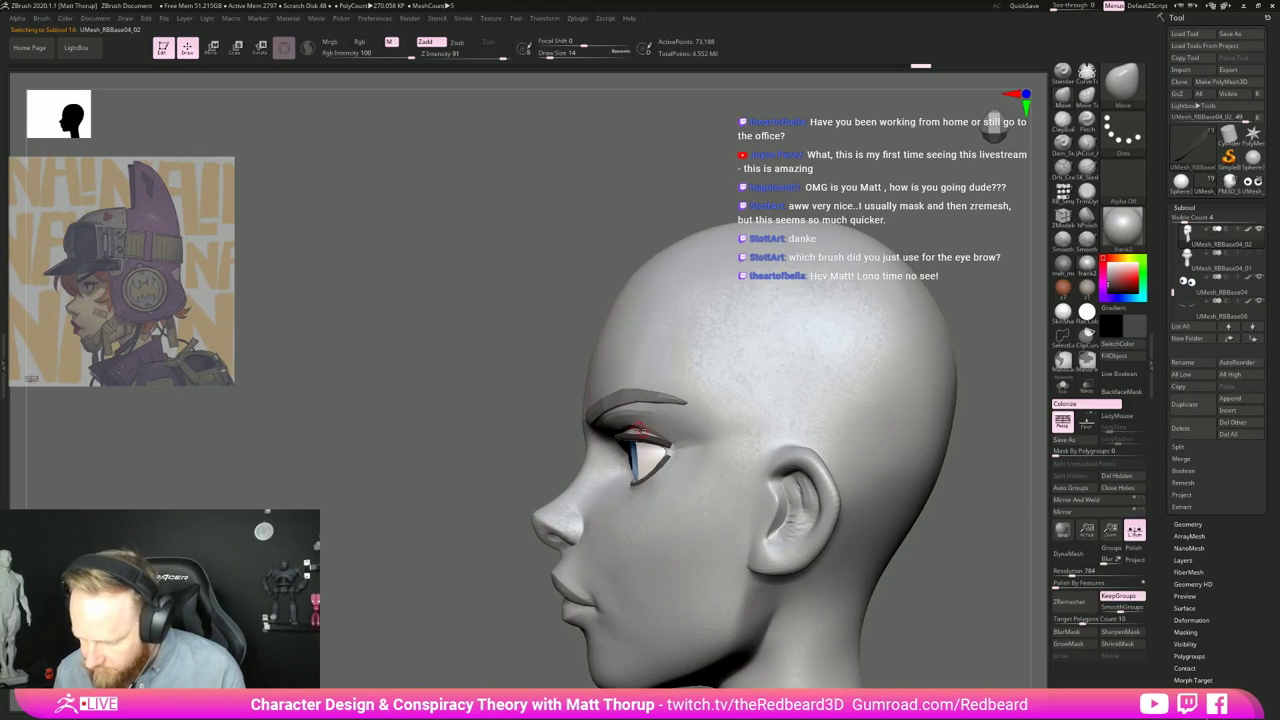
{"action": "key", "text": "s"}
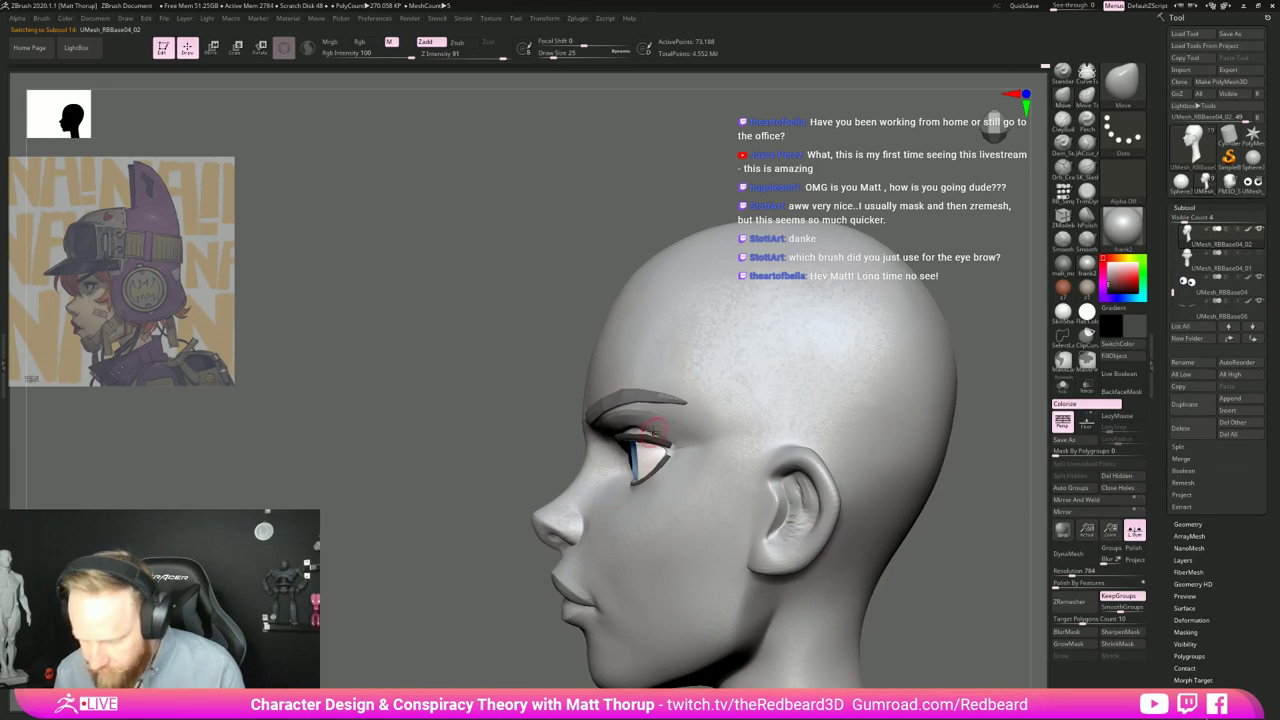
{"action": "key", "text": "s"}
{"action": "left_click_drag", "start_coordinate": [635, 429], "coordinate": [640, 429]}
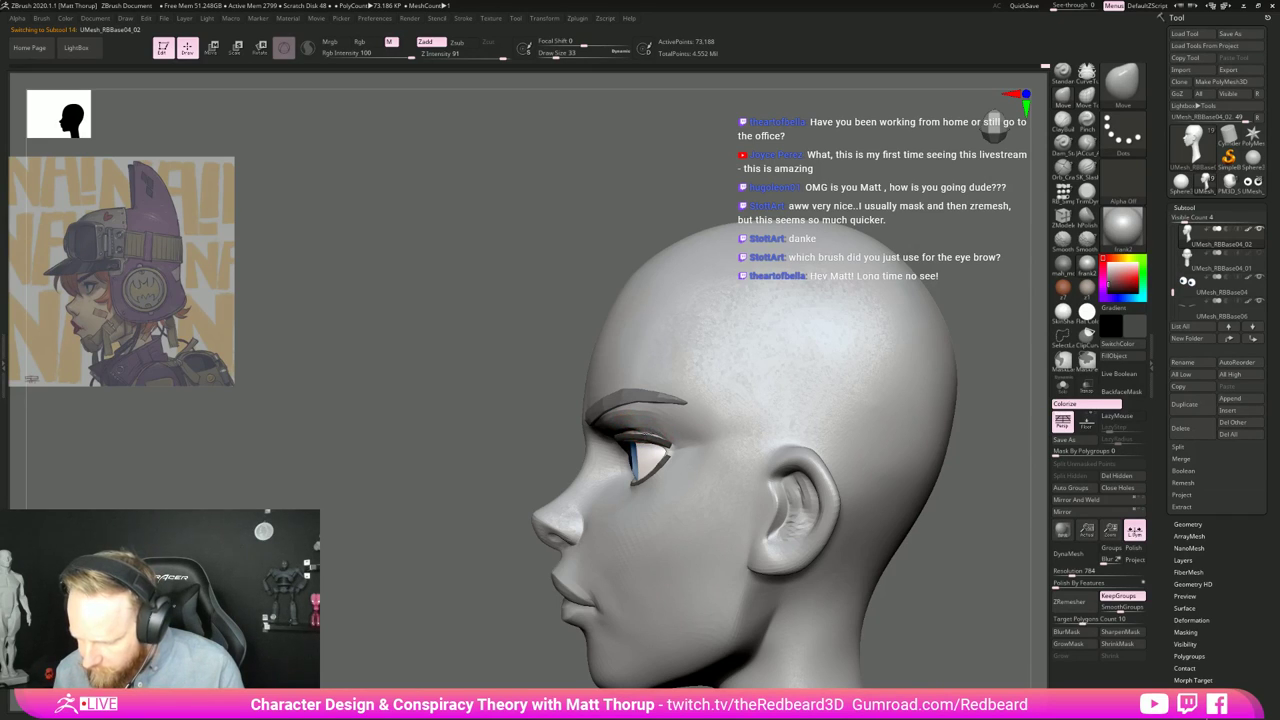
Step: Solo the head and carve the crease above the upper eyelid with a subtractive brush, undoing the first stroke and reducing the draw size to 20
{"action": "left_click_drag", "start_coordinate": [482, 535], "coordinate": [640, 505]}
{"action": "left_click", "coordinate": [1062, 386]}
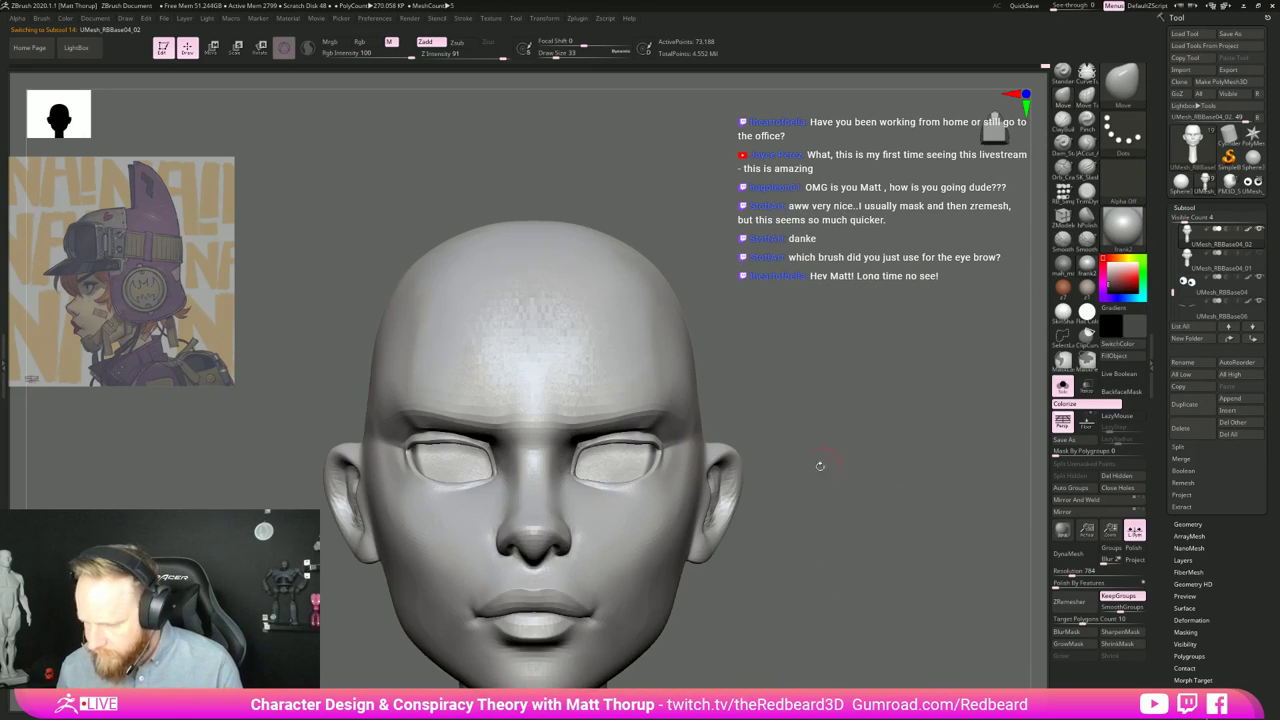
{"action": "left_click", "coordinate": [1088, 147]}
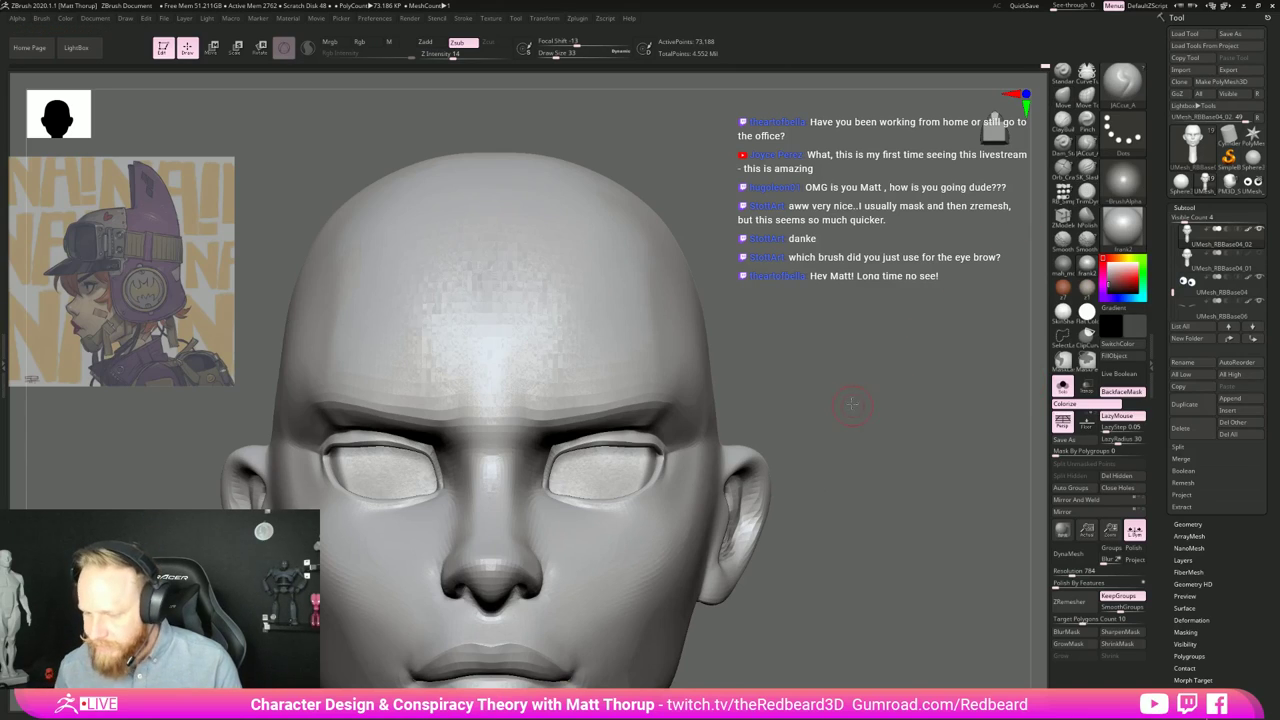
{"action": "left_click_drag", "start_coordinate": [857, 405], "coordinate": [868, 394]}
{"action": "left_click_drag", "start_coordinate": [558, 443], "coordinate": [598, 437]}
{"action": "key", "text": "ctrl+z"}
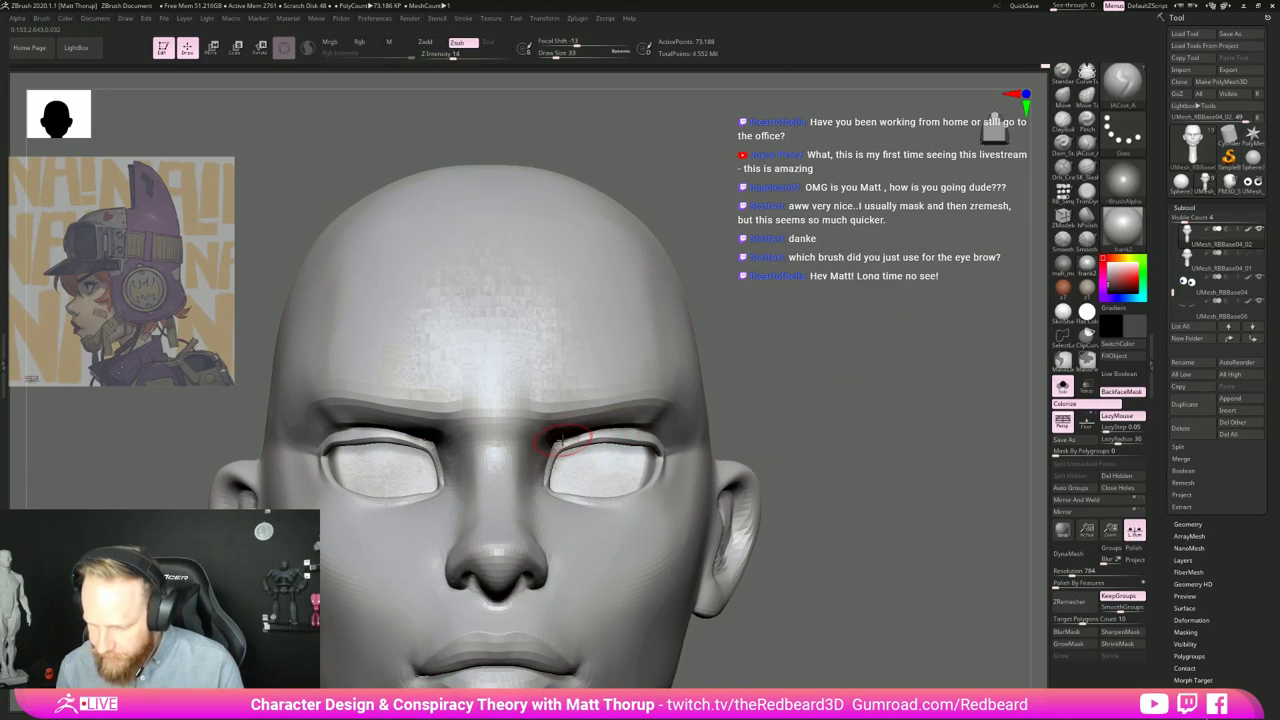
{"action": "key", "text": "bracketleft"}
{"action": "key", "text": "bracketleft"}
{"action": "right_click_drag", "start_coordinate": [684, 426], "coordinate": [558, 440]}
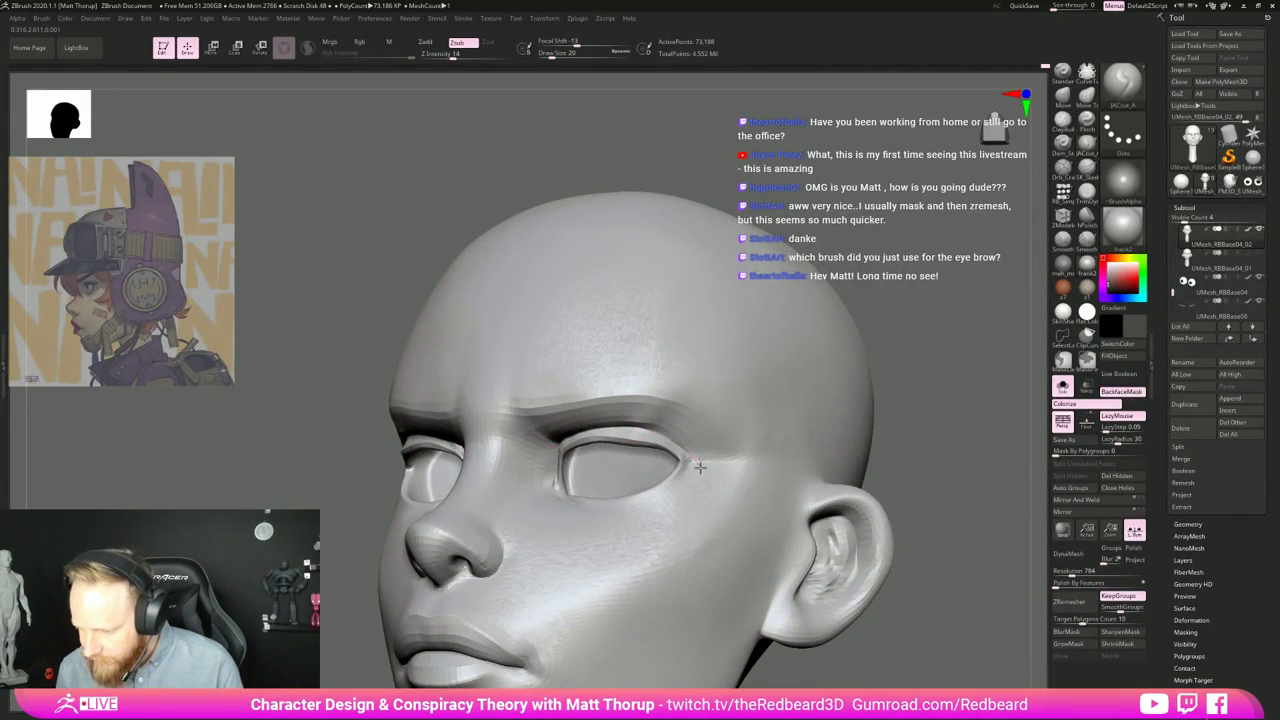
{"action": "right_click_drag", "start_coordinate": [824, 412], "coordinate": [923, 457]}
Step: Switch to the Move brush and mask the brow area above the eyes
{"action": "key", "text": "b"}
{"action": "key", "text": "m"}
{"action": "key", "text": "v"}
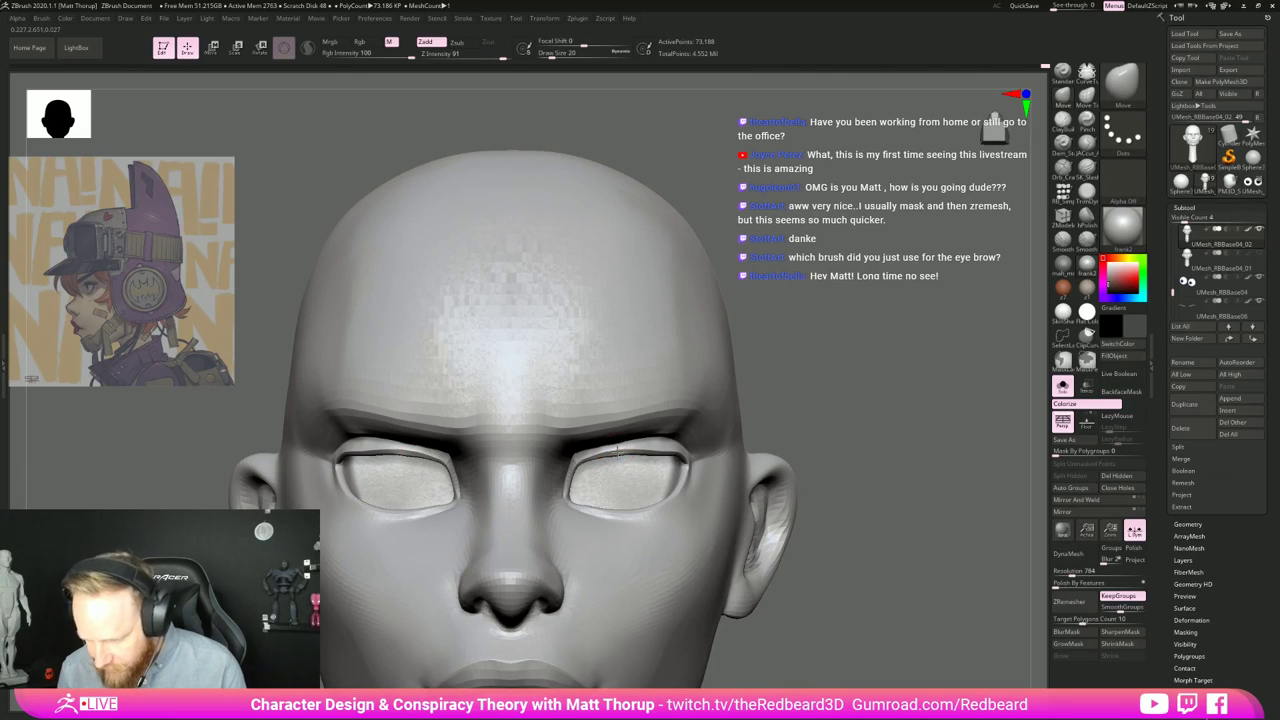
{"action": "mouse_move", "coordinate": [548, 496]}
{"action": "left_mouse_down", "text": "ctrl"}
{"action": "mouse_move", "coordinate": [592, 448]}
{"action": "mouse_move", "coordinate": [722, 390]}
{"action": "mouse_move", "coordinate": [456, 362]}
{"action": "left_mouse_up", "text": "ctrl"}
{"action": "right_click_drag", "start_coordinate": [906, 438], "coordinate": [882, 478], "text": "ctrl"}
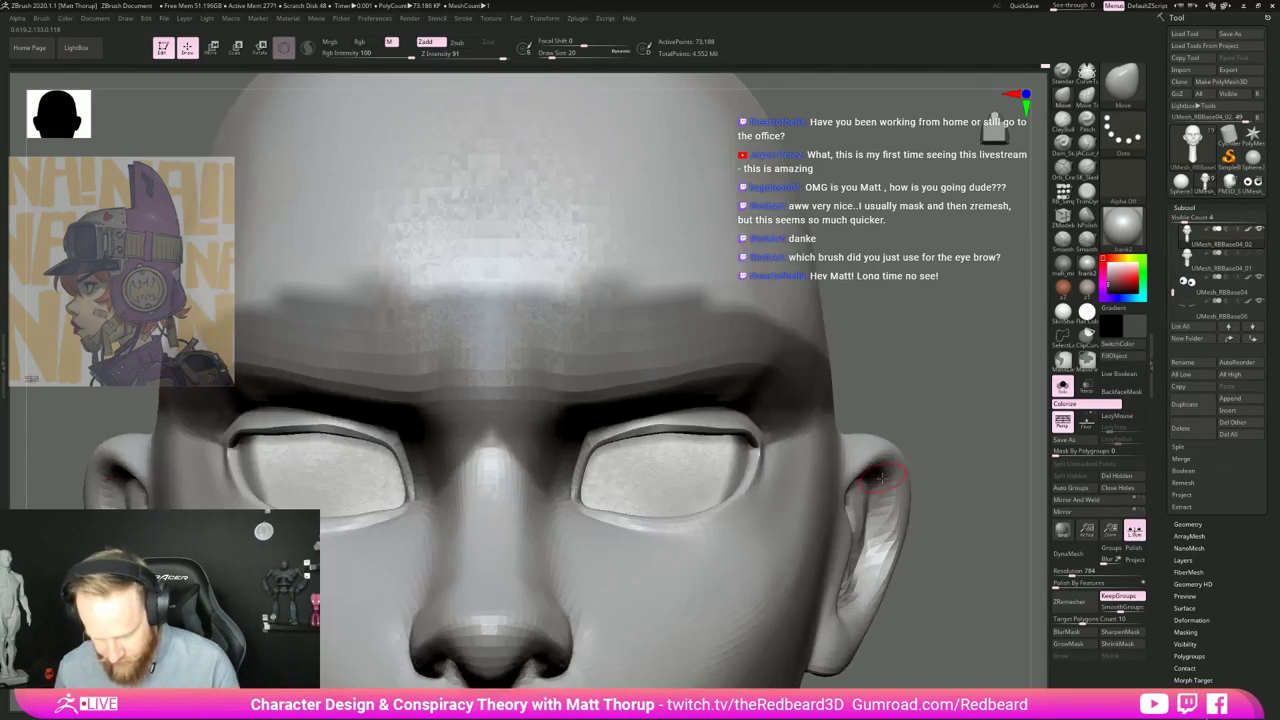
Step: Reshape the upper eyelid's edge with the Move brush at about draw size 17 and check its topology in polyframe display
{"action": "key", "text": "bracketleft"}
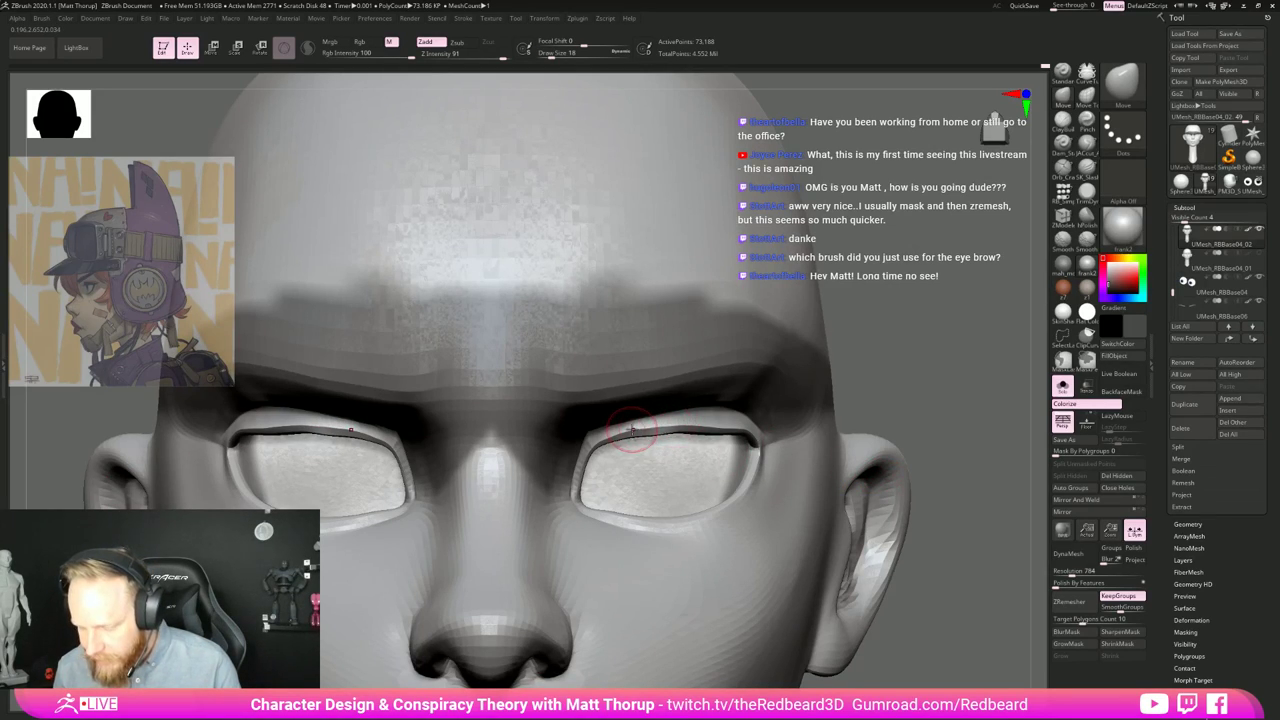
{"action": "key", "text": "bracketright"}
{"action": "key", "text": "bracketleft"}
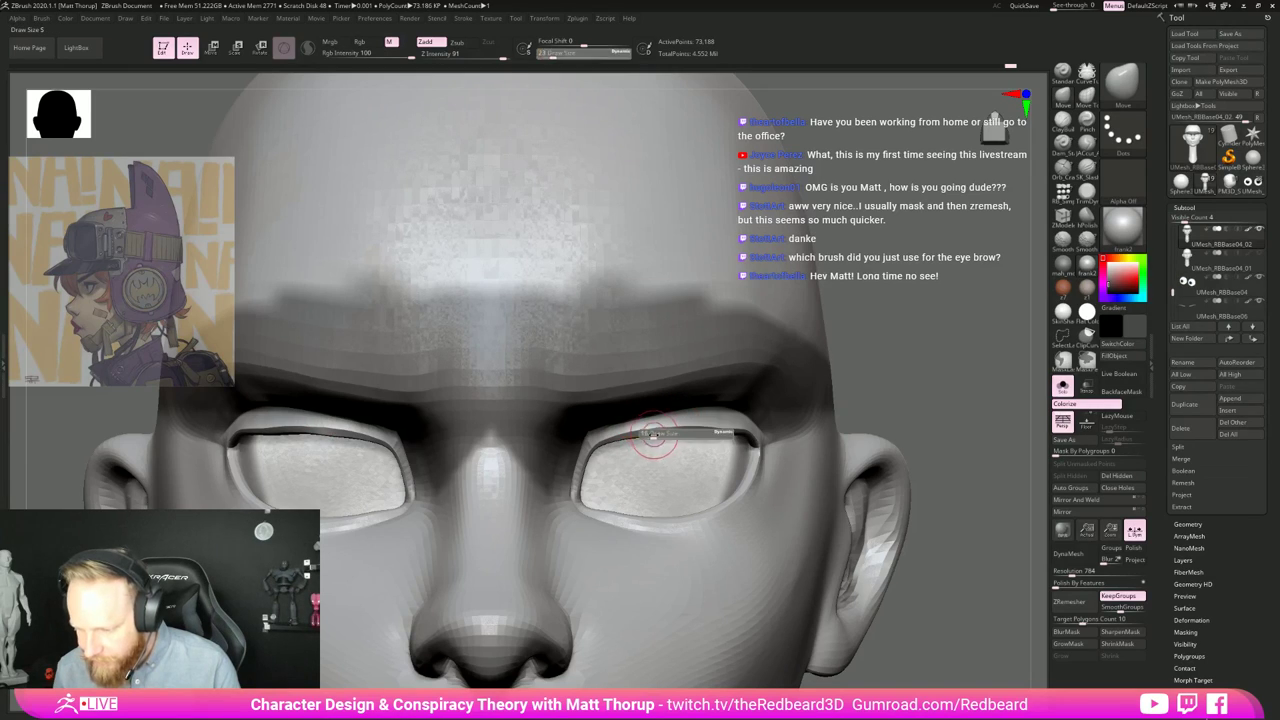
{"action": "mouse_move", "coordinate": [929, 398]}
{"action": "left_mouse_down"}
{"action": "mouse_move", "coordinate": [912, 388]}
{"action": "mouse_move", "coordinate": [880, 205]}
{"action": "left_mouse_up"}
{"action": "key", "text": "bracketright"}
{"action": "right_click_drag", "start_coordinate": [692, 428], "coordinate": [915, 453]}
{"action": "key", "text": "shift+f"}
{"action": "right_click_drag", "start_coordinate": [940, 520], "coordinate": [964, 494], "text": "shift"}
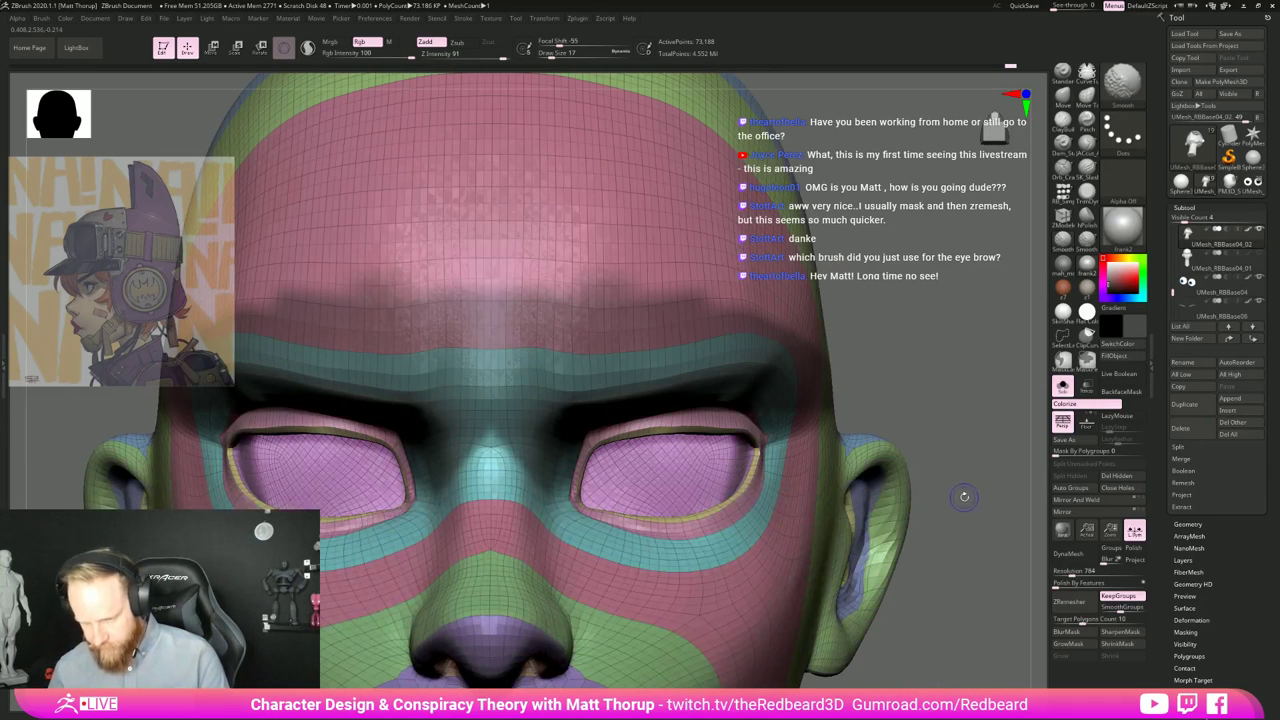
{"action": "key", "text": "shift+f"}
Step: Undo the hPolish stroke and flatten the upper eyelid rim from below with the TrimDynamic brush at draw size 8
{"action": "left_click_drag", "start_coordinate": [960, 514], "coordinate": [936, 502]}
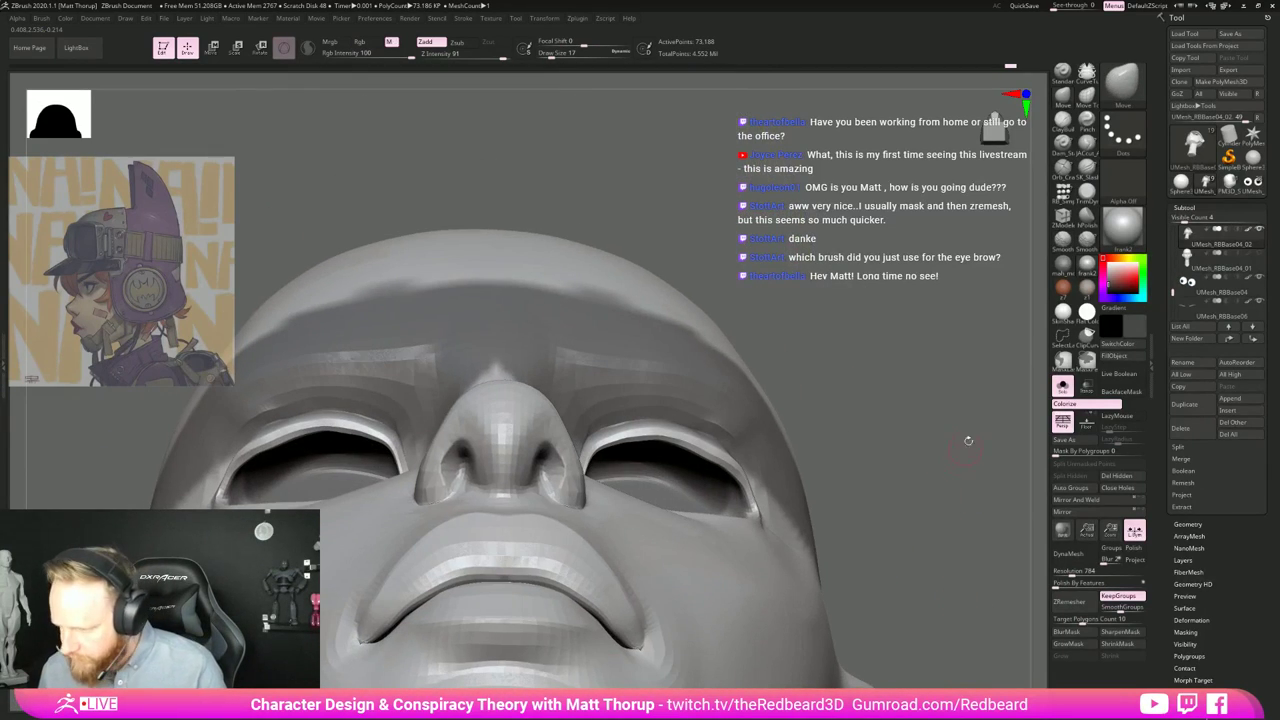
{"action": "left_click", "coordinate": [1087, 217]}
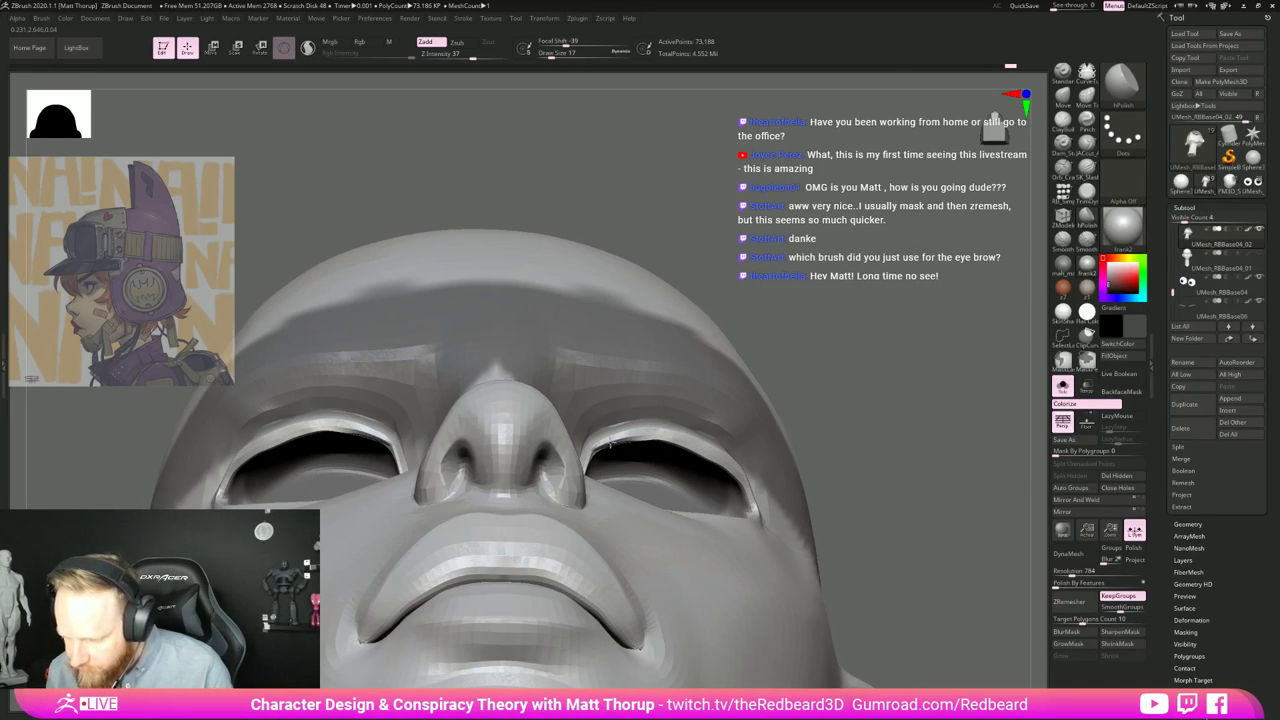
{"action": "key", "text": "ctrl+z"}
{"action": "key", "text": "s"}
{"action": "mouse_move", "coordinate": [632, 437]}
{"action": "left_mouse_down"}
{"action": "mouse_move", "coordinate": [660, 433]}
{"action": "mouse_move", "coordinate": [632, 434]}
{"action": "left_mouse_up"}
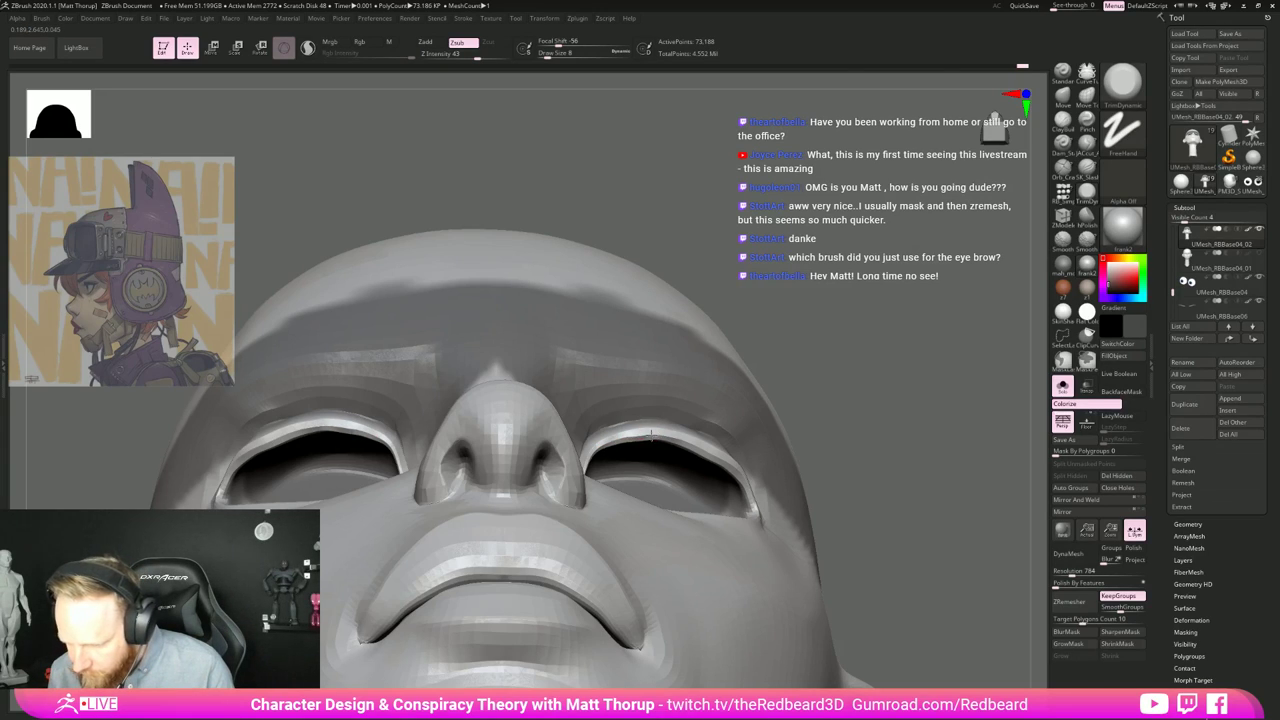
Step: Leave Solo mode to show the eyes, brows and lashes, hide the polyframe and clear the brow mask
{"action": "mouse_move", "coordinate": [802, 410]}
{"action": "left_mouse_down"}
{"action": "mouse_move", "coordinate": [907, 487]}
{"action": "mouse_move", "coordinate": [898, 556]}
{"action": "mouse_move", "coordinate": [940, 547]}
{"action": "left_mouse_up"}
{"action": "key", "text": "ctrl"}
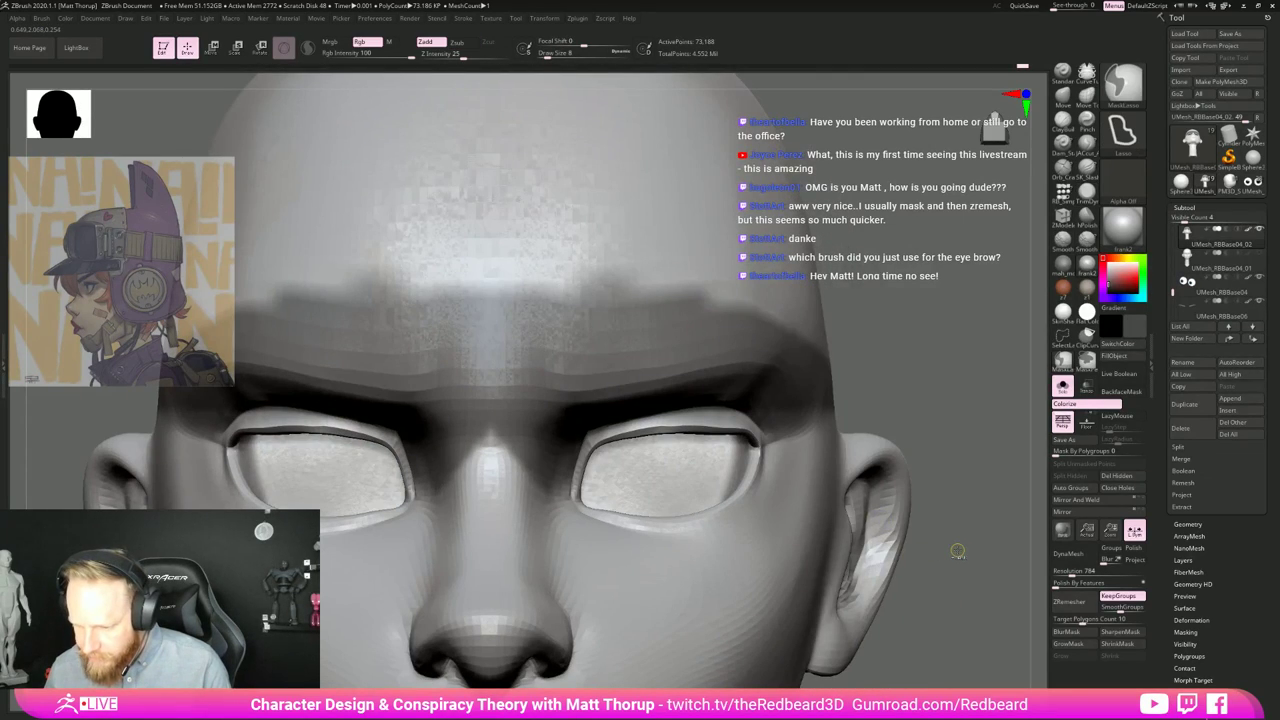
{"action": "key", "text": "shift+f"}
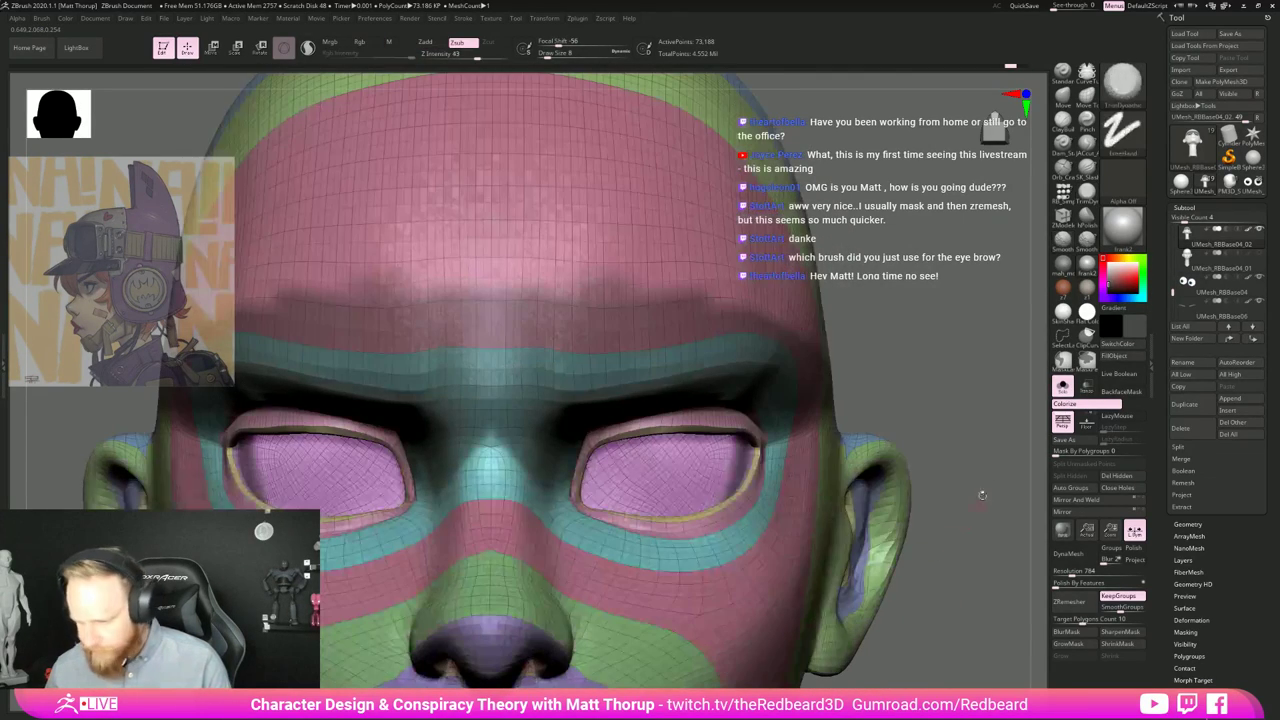
{"action": "left_click", "coordinate": [1060, 388]}
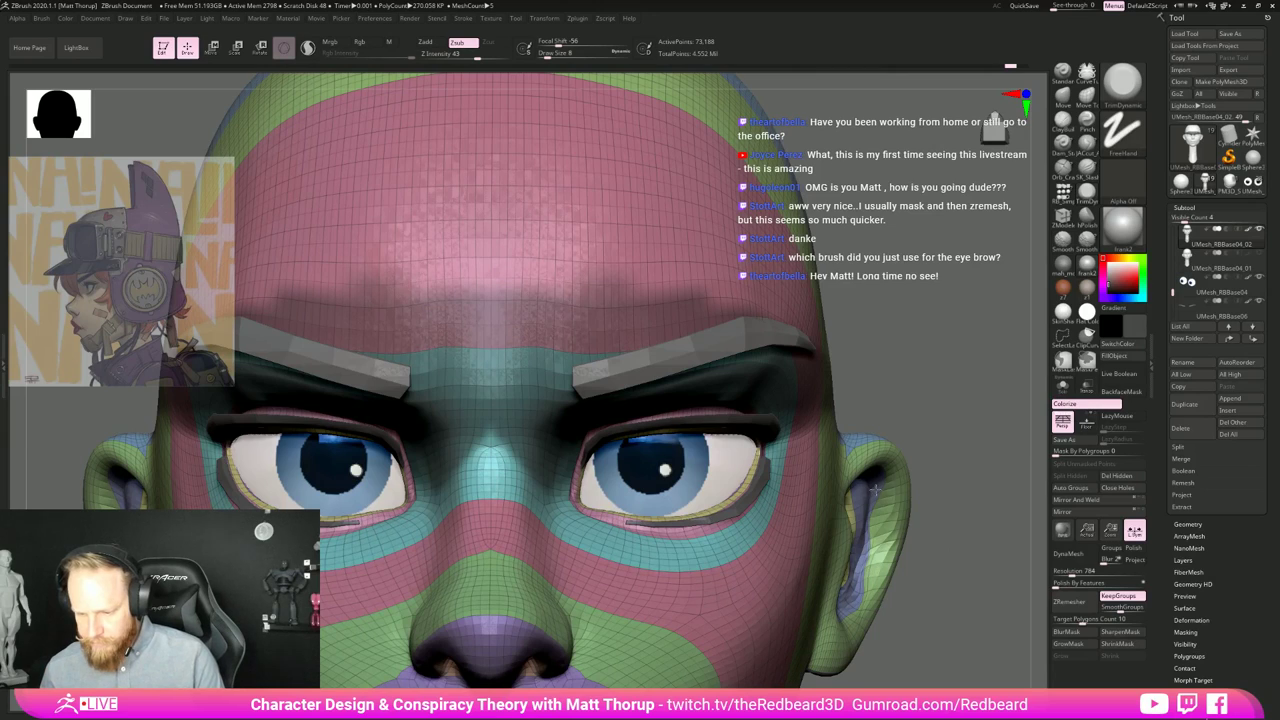
{"action": "mouse_move", "coordinate": [875, 487]}
{"action": "right_mouse_down", "text": "ctrl"}
{"action": "mouse_move", "coordinate": [838, 475]}
{"action": "mouse_move", "coordinate": [888, 505]}
{"action": "right_mouse_up", "text": "ctrl"}
{"action": "key", "text": "shift+f"}
{"action": "left_click_drag", "start_coordinate": [906, 514], "coordinate": [905, 550], "text": "ctrl"}
{"action": "mouse_move", "coordinate": [905, 550]}
{"action": "right_mouse_down"}
{"action": "mouse_move", "coordinate": [955, 545]}
{"action": "mouse_move", "coordinate": [805, 525]}
{"action": "mouse_move", "coordinate": [898, 535]}
{"action": "right_mouse_up"}
{"action": "right_click_drag", "start_coordinate": [898, 535], "coordinate": [839, 501]}
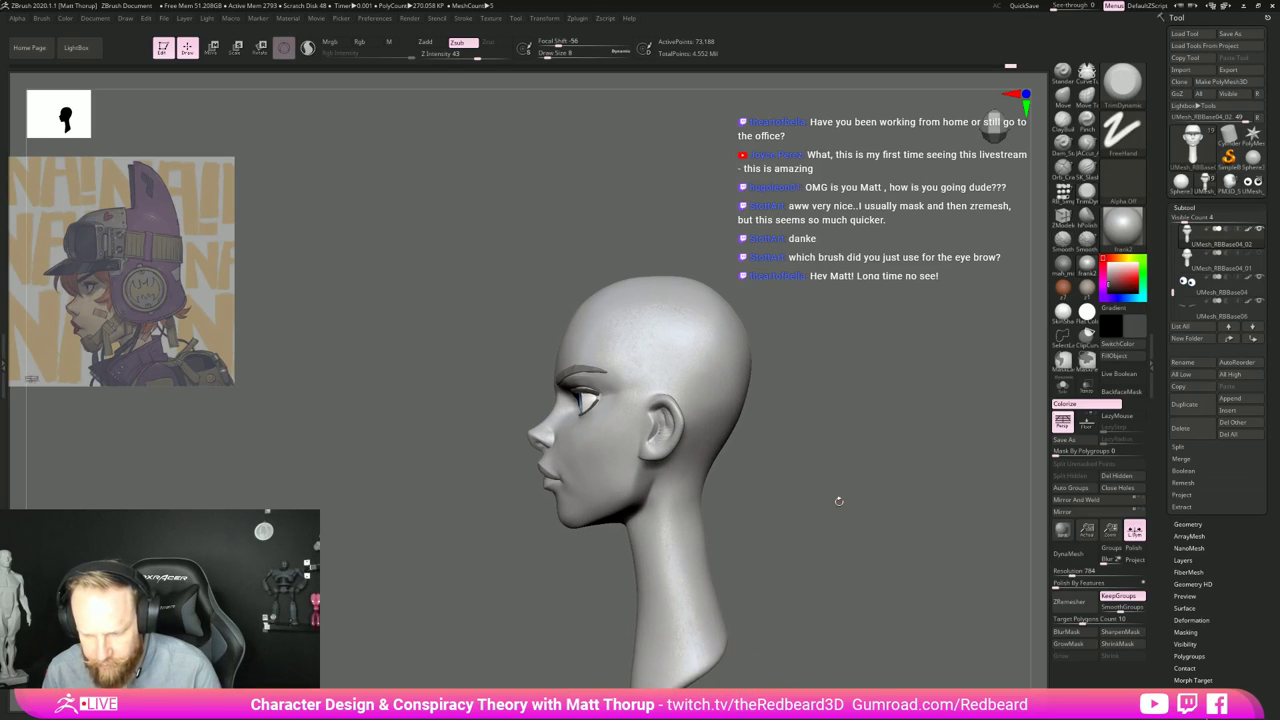
Step: Tighten the philtrum ridges between nose and upper lip with the Pinch brush at draw sizes 27 and 25
{"action": "left_click_drag", "start_coordinate": [839, 501], "coordinate": [758, 507], "text": "alt"}
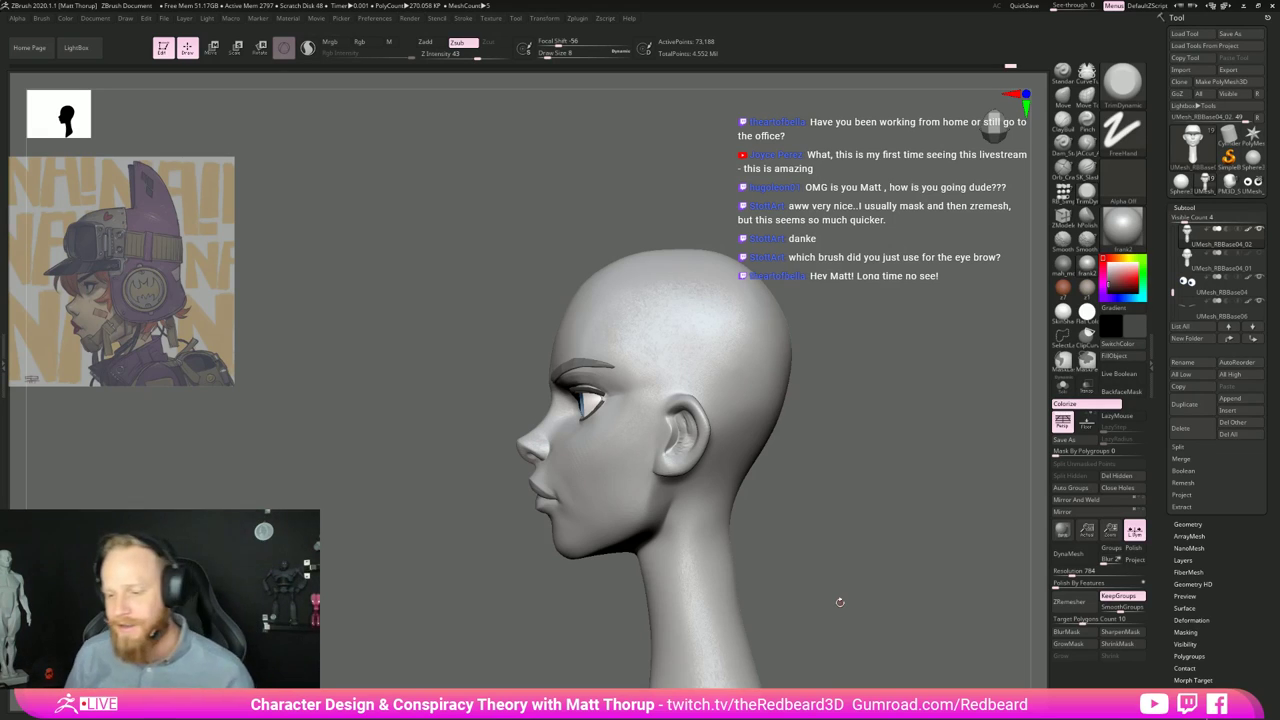
{"action": "mouse_move", "coordinate": [840, 602]}
{"action": "left_mouse_down"}
{"action": "mouse_move", "coordinate": [900, 505]}
{"action": "mouse_move", "coordinate": [810, 555]}
{"action": "left_mouse_up"}
{"action": "key", "text": "bracketright"}
{"action": "left_click_drag", "start_coordinate": [542, 284], "coordinate": [614, 205], "text": "shift"}
{"action": "mouse_move", "coordinate": [765, 350]}
{"action": "left_mouse_down"}
{"action": "mouse_move", "coordinate": [820, 337]}
{"action": "mouse_move", "coordinate": [780, 398]}
{"action": "mouse_move", "coordinate": [785, 438]}
{"action": "mouse_move", "coordinate": [694, 509]}
{"action": "left_mouse_up"}
{"action": "mouse_move", "coordinate": [759, 468]}
{"action": "left_mouse_down"}
{"action": "mouse_move", "coordinate": [769, 580]}
{"action": "mouse_move", "coordinate": [657, 540]}
{"action": "mouse_move", "coordinate": [762, 649]}
{"action": "mouse_move", "coordinate": [814, 339]}
{"action": "left_mouse_up"}
{"action": "key", "text": "b"}
{"action": "key", "text": "p"}
{"action": "key", "text": "i"}
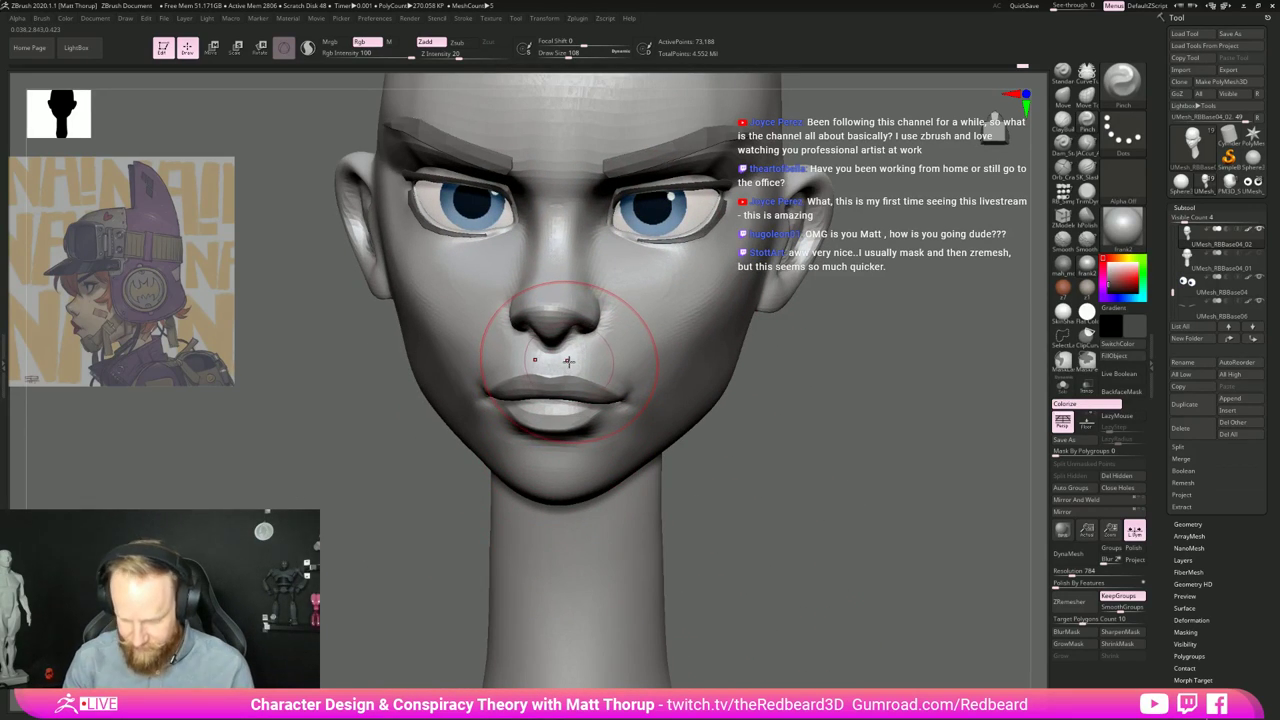
{"action": "key", "text": "s"}
{"action": "left_click", "coordinate": [554, 363]}
{"action": "left_click_drag", "start_coordinate": [800, 371], "coordinate": [712, 374]}
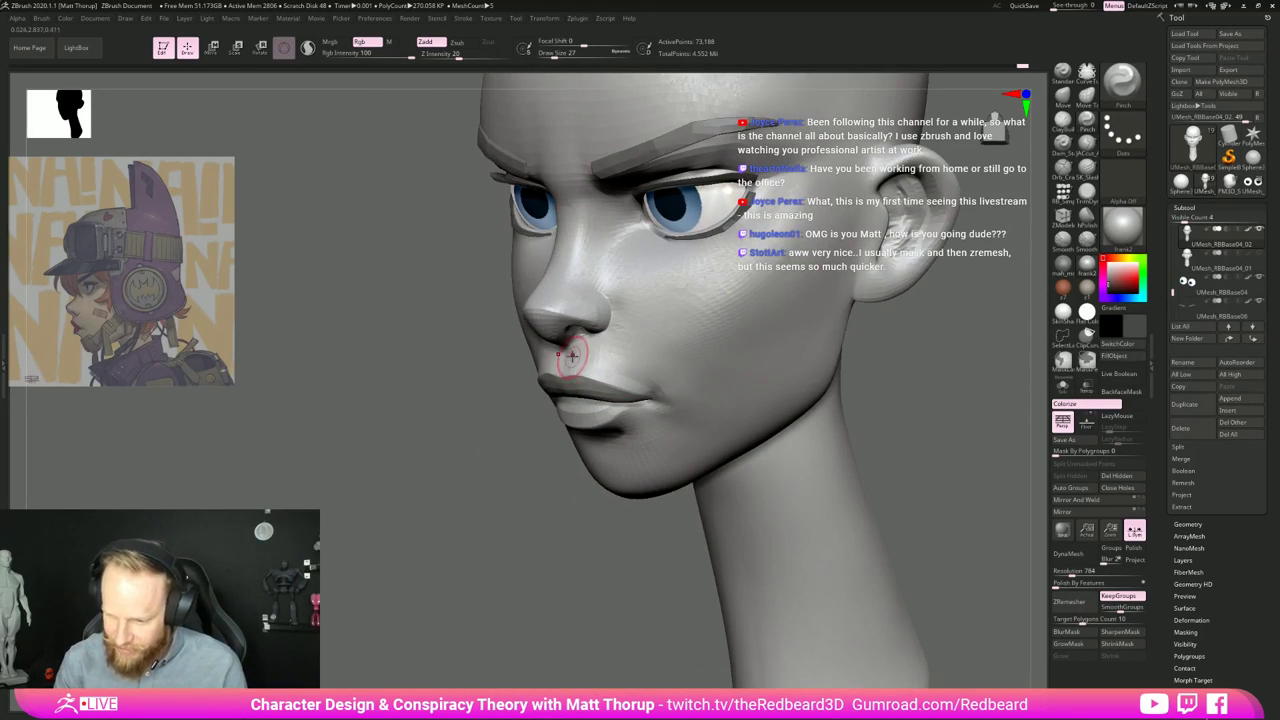
{"action": "key", "text": "s"}
{"action": "left_click", "coordinate": [571, 356]}
{"action": "left_click_drag", "start_coordinate": [868, 392], "coordinate": [962, 386]}
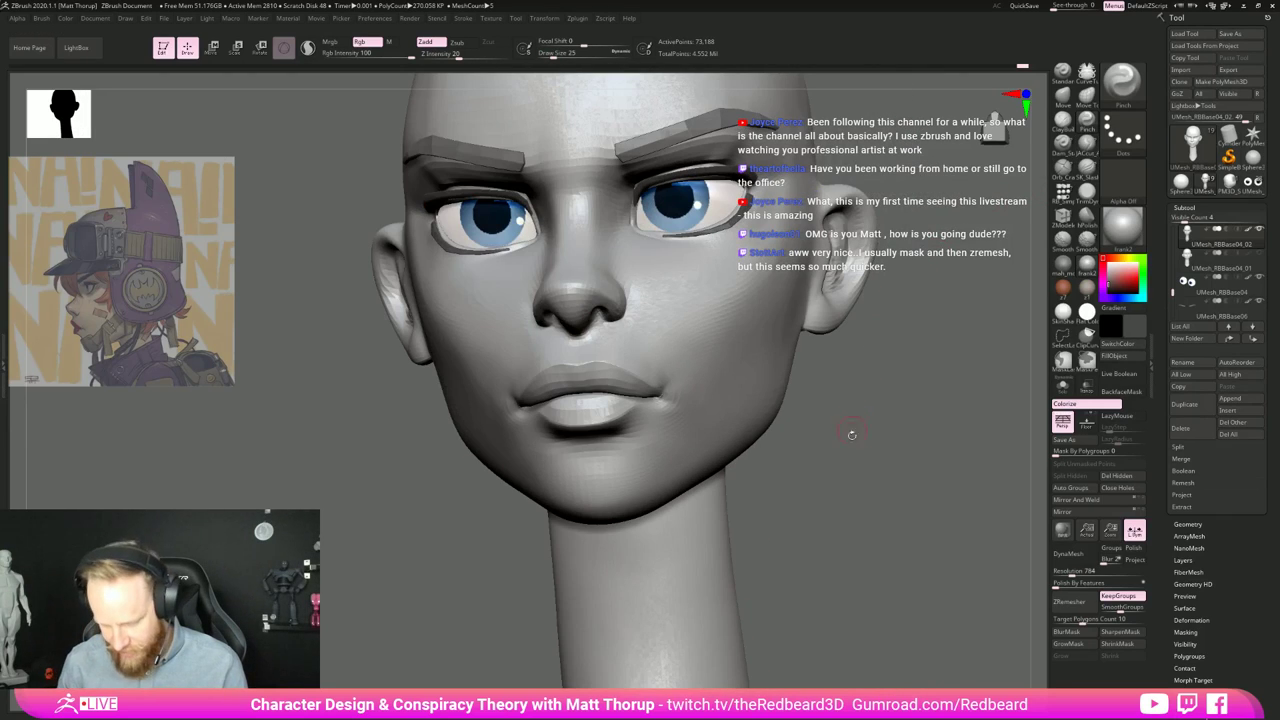
Step: Smooth the cheek surface below the eye at draw size 29, checking the face from three-quarter and front views
{"action": "left_click_drag", "start_coordinate": [868, 486], "coordinate": [785, 478]}
{"action": "key", "text": "s"}
{"action": "left_click", "coordinate": [683, 291]}
{"action": "mouse_move", "coordinate": [684, 291]}
{"action": "left_mouse_down", "text": "shift"}
{"action": "mouse_move", "coordinate": [706, 281]}
{"action": "mouse_move", "coordinate": [670, 284]}
{"action": "left_mouse_up", "text": "shift"}
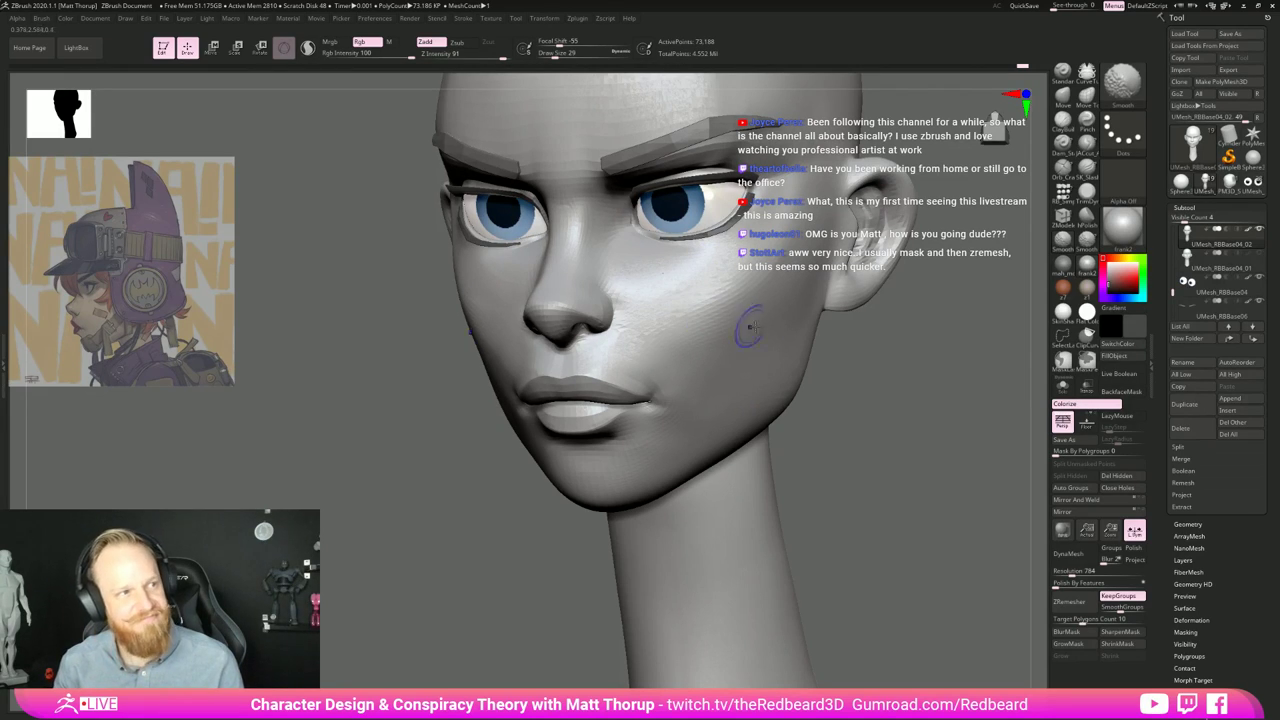
{"action": "left_click_drag", "start_coordinate": [928, 481], "coordinate": [893, 493]}
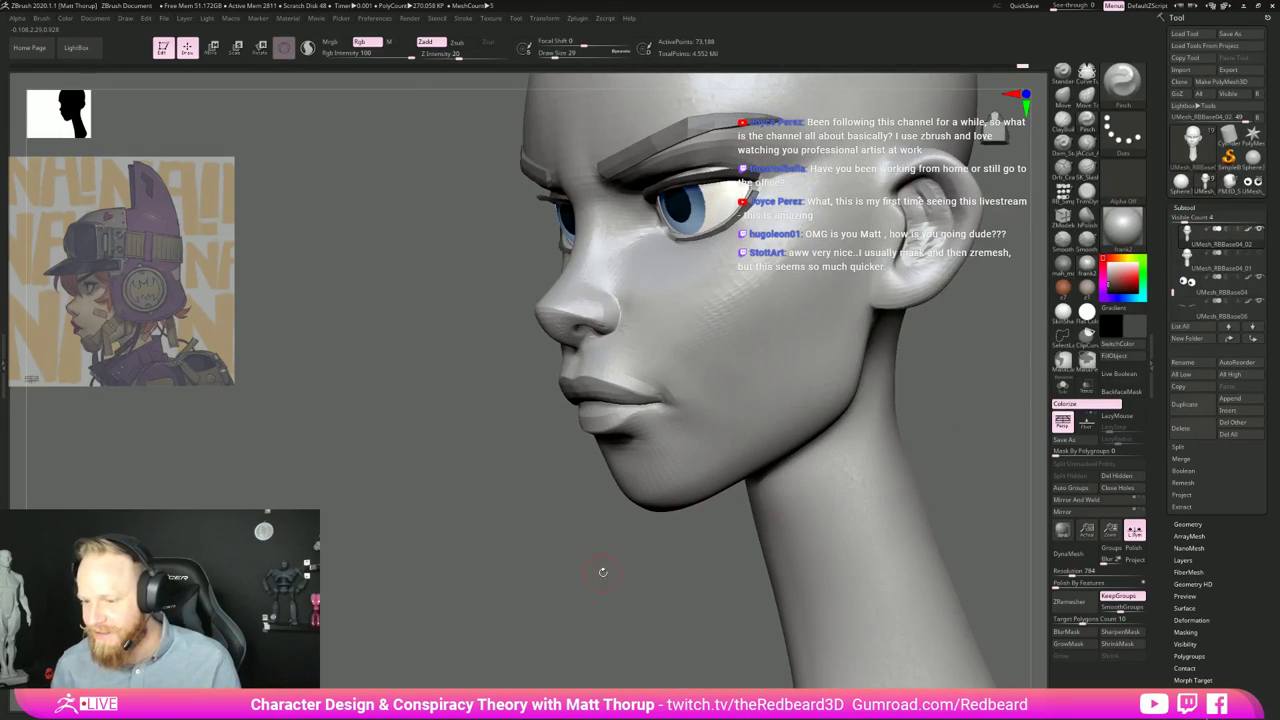
{"action": "left_click_drag", "start_coordinate": [603, 571], "coordinate": [600, 458], "text": "shift"}
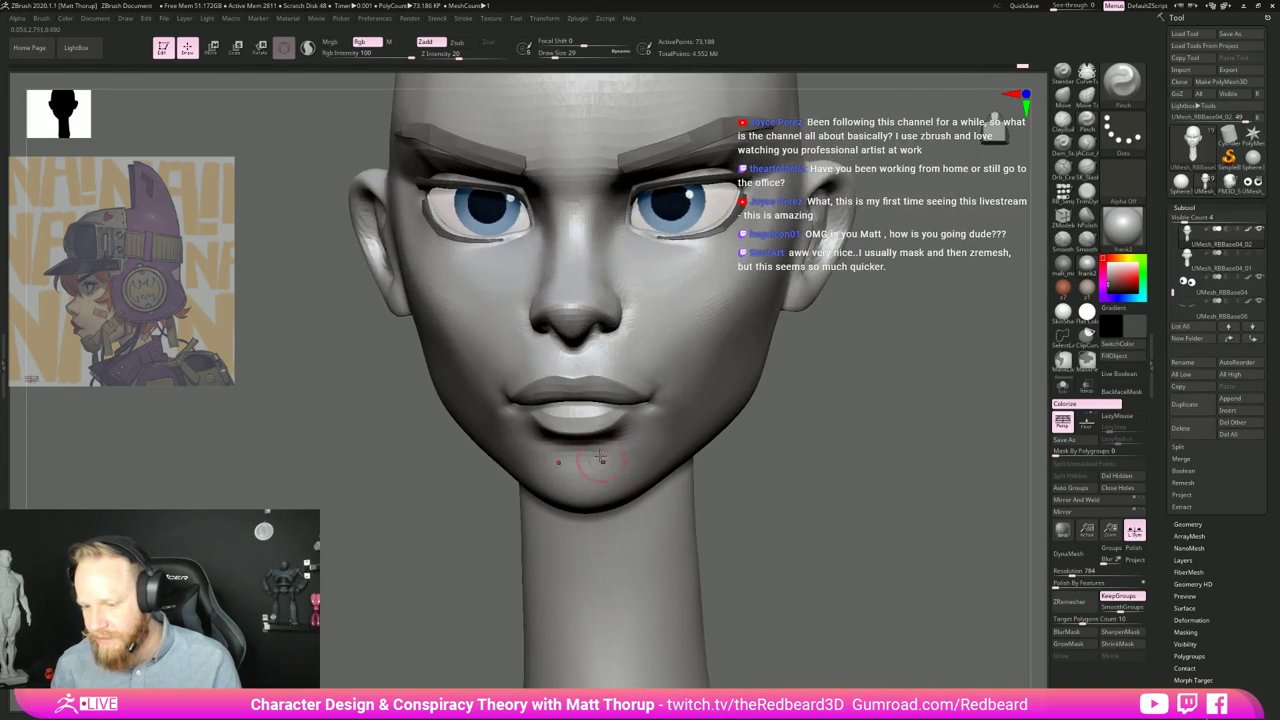
Step: Switch the model to the matte grey-brown material and refine the philtrum with the Pinch brush at draw size 22
{"action": "left_click", "coordinate": [1063, 288]}
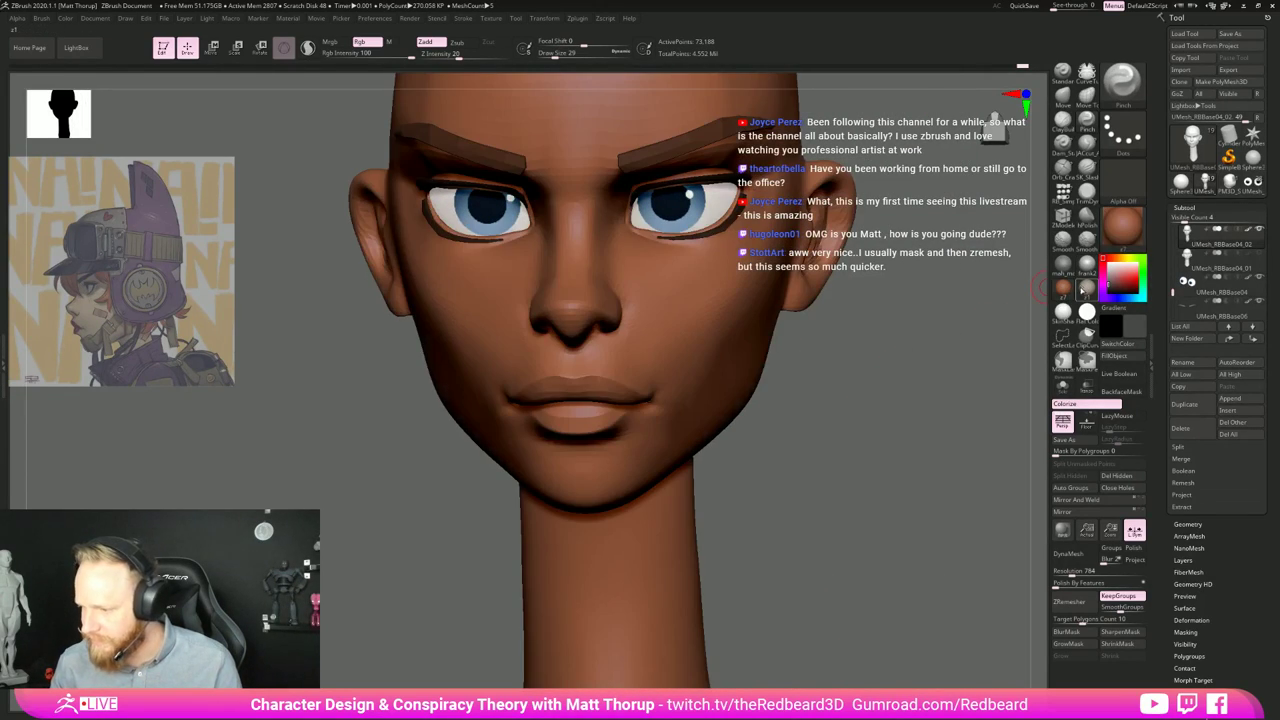
{"action": "left_click", "coordinate": [1084, 290]}
{"action": "left_click_drag", "start_coordinate": [850, 450], "coordinate": [780, 485]}
{"action": "key", "text": "s"}
{"action": "left_click_drag", "start_coordinate": [574, 367], "coordinate": [570, 367]}
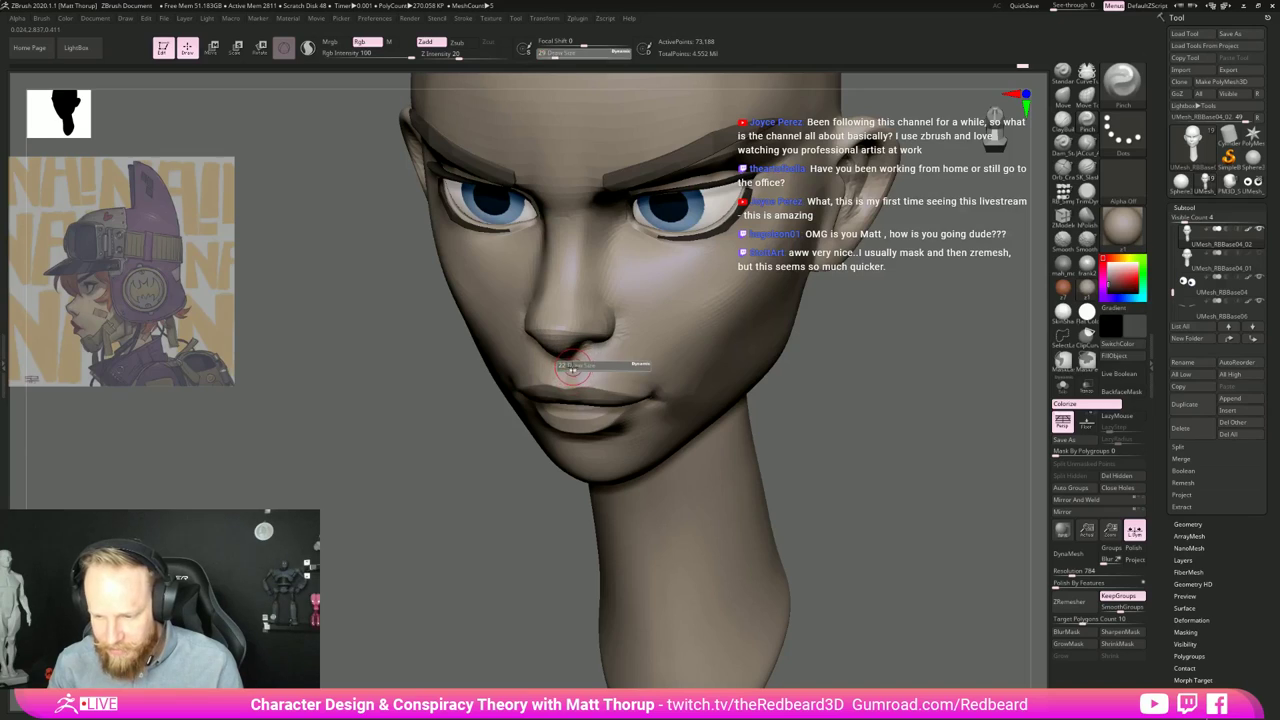
{"action": "left_click_drag", "start_coordinate": [790, 475], "coordinate": [868, 446]}
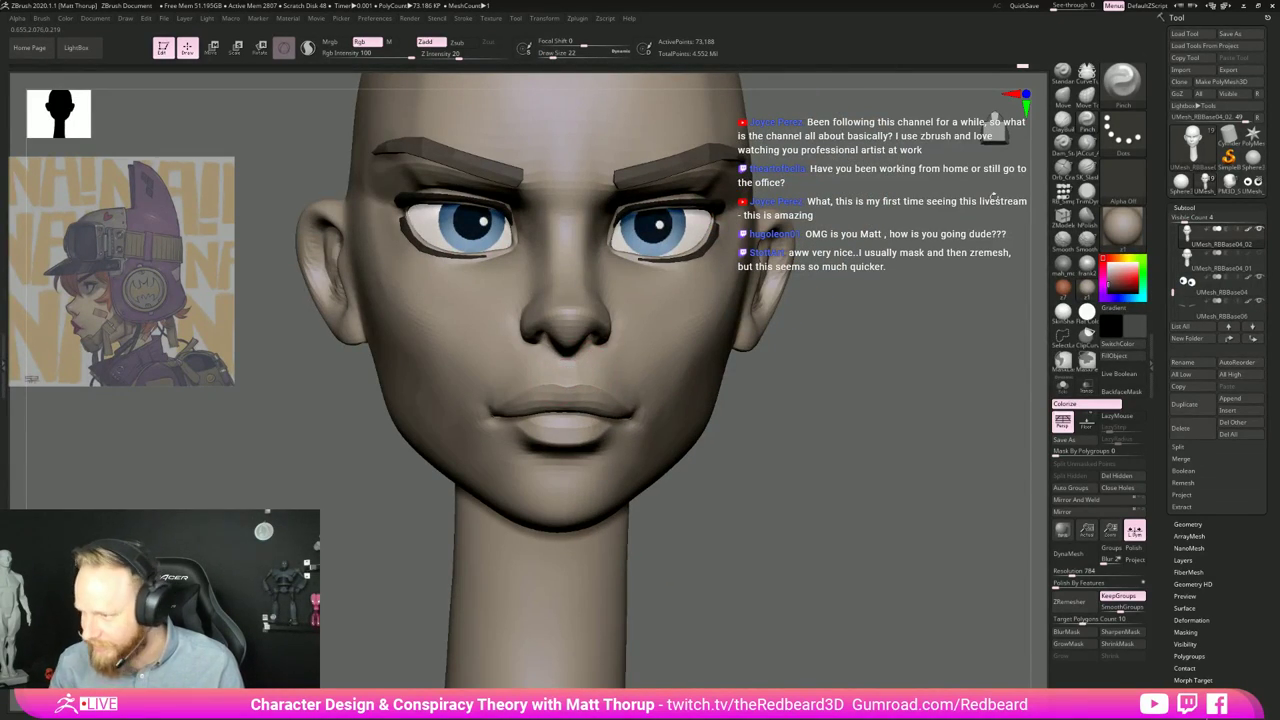
Step: Build up the philtrum area with the ClayBuildup brush at draw size 22 and smooth it under the nose
{"action": "key", "text": "b"}
{"action": "key", "text": "c"}
{"action": "key", "text": "b"}
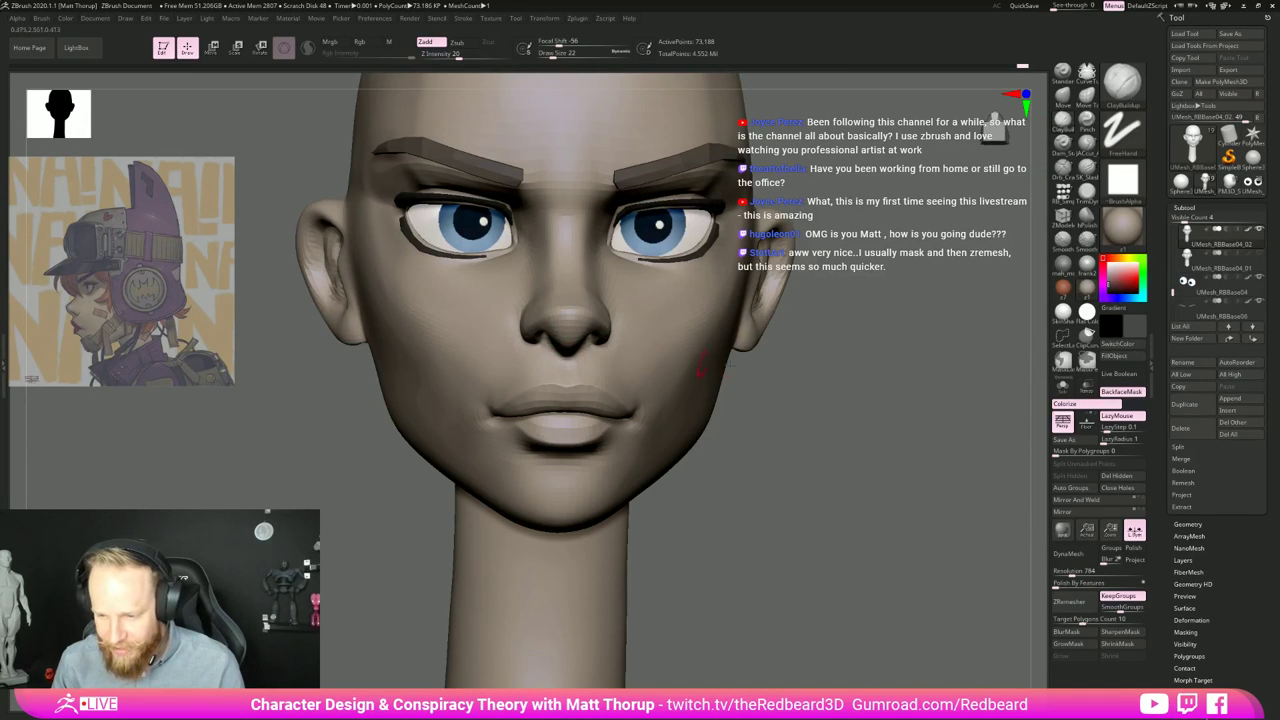
{"action": "mouse_move", "coordinate": [776, 384]}
{"action": "left_mouse_down"}
{"action": "mouse_move", "coordinate": [590, 455]}
{"action": "mouse_move", "coordinate": [471, 523]}
{"action": "mouse_move", "coordinate": [560, 470]}
{"action": "left_mouse_up"}
{"action": "left_click_drag", "start_coordinate": [582, 378], "coordinate": [587, 355], "text": "shift"}
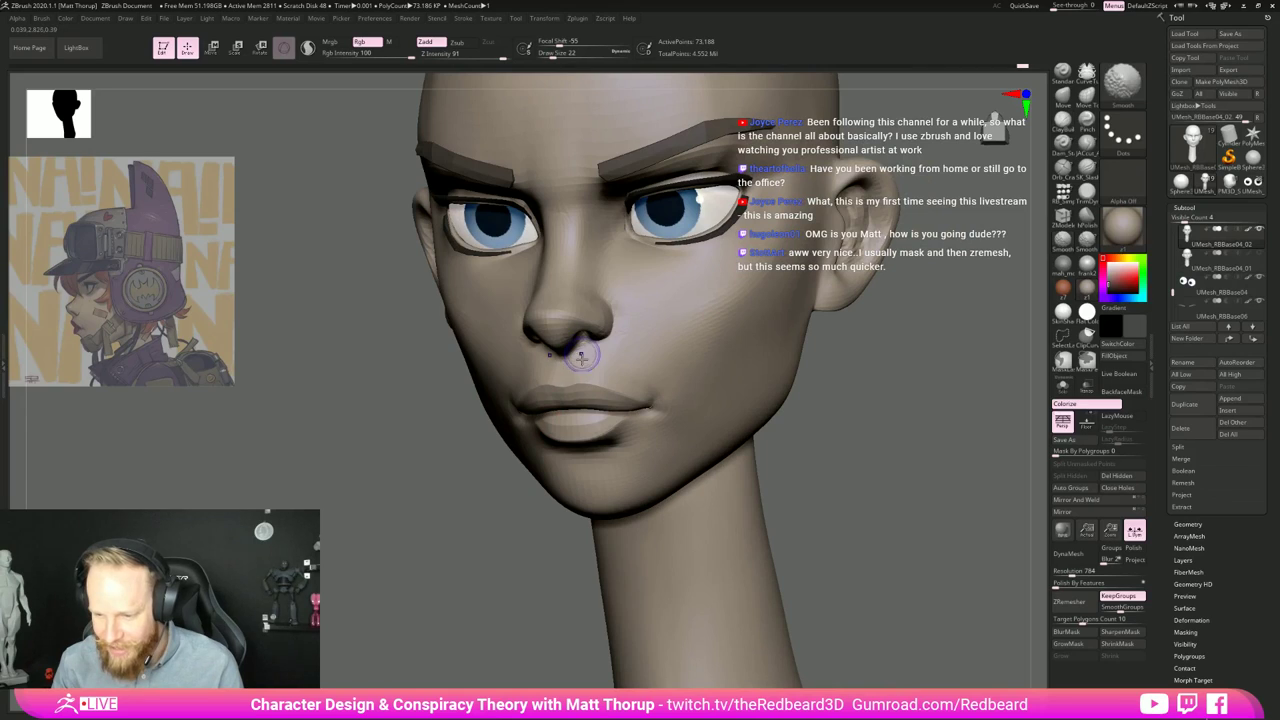
{"action": "mouse_move", "coordinate": [488, 448]}
{"action": "left_mouse_down"}
{"action": "mouse_move", "coordinate": [530, 443]}
{"action": "mouse_move", "coordinate": [563, 370]}
{"action": "left_mouse_up"}
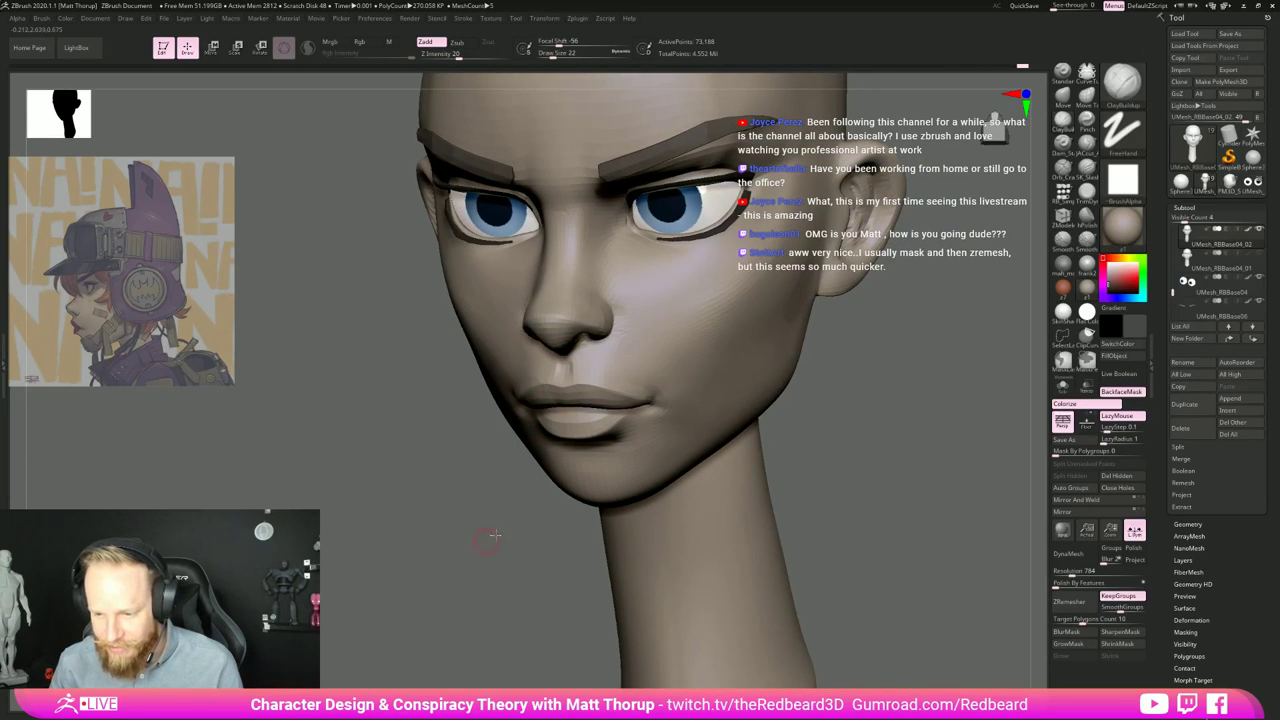
{"action": "left_click_drag", "start_coordinate": [490, 537], "coordinate": [563, 357], "text": "shift"}
{"action": "left_click_drag", "start_coordinate": [838, 408], "coordinate": [842, 440]}
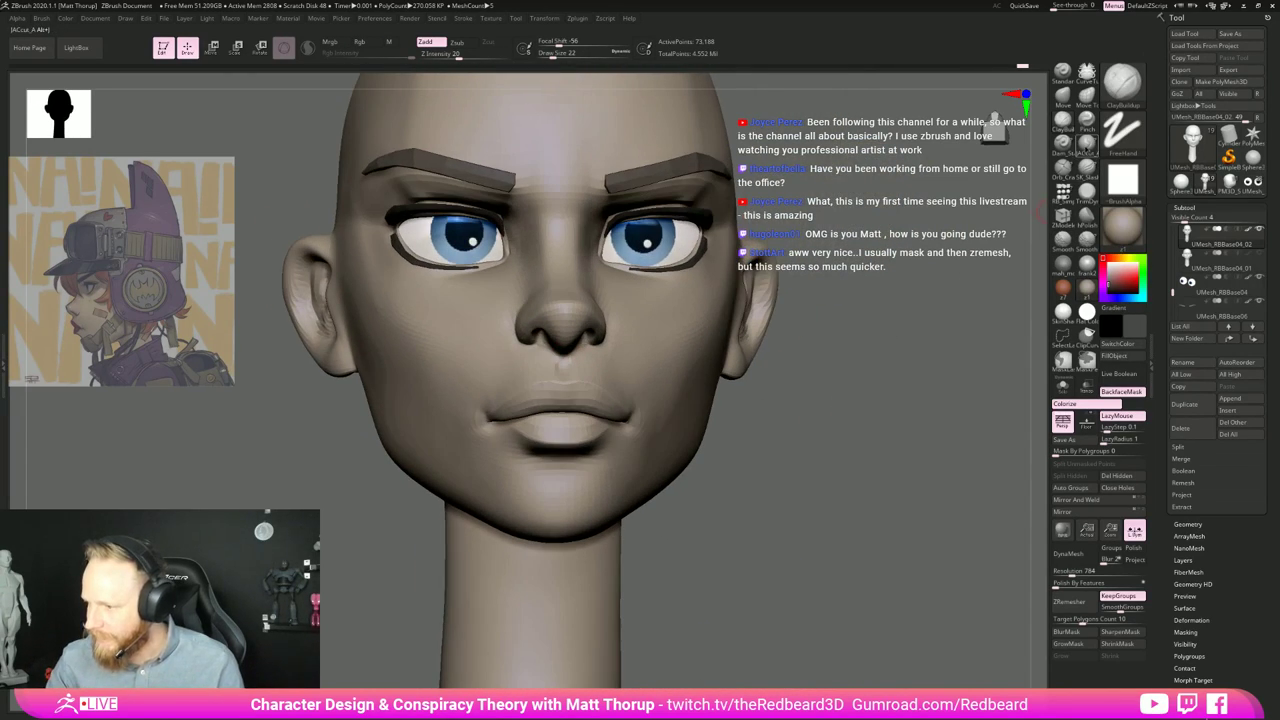
Step: Carve the philtrum groove below the nose with the JACruz_A brush at draw size 22 and check it in profile
{"action": "left_click", "coordinate": [1087, 145]}
{"action": "left_click_drag", "start_coordinate": [800, 345], "coordinate": [900, 345]}
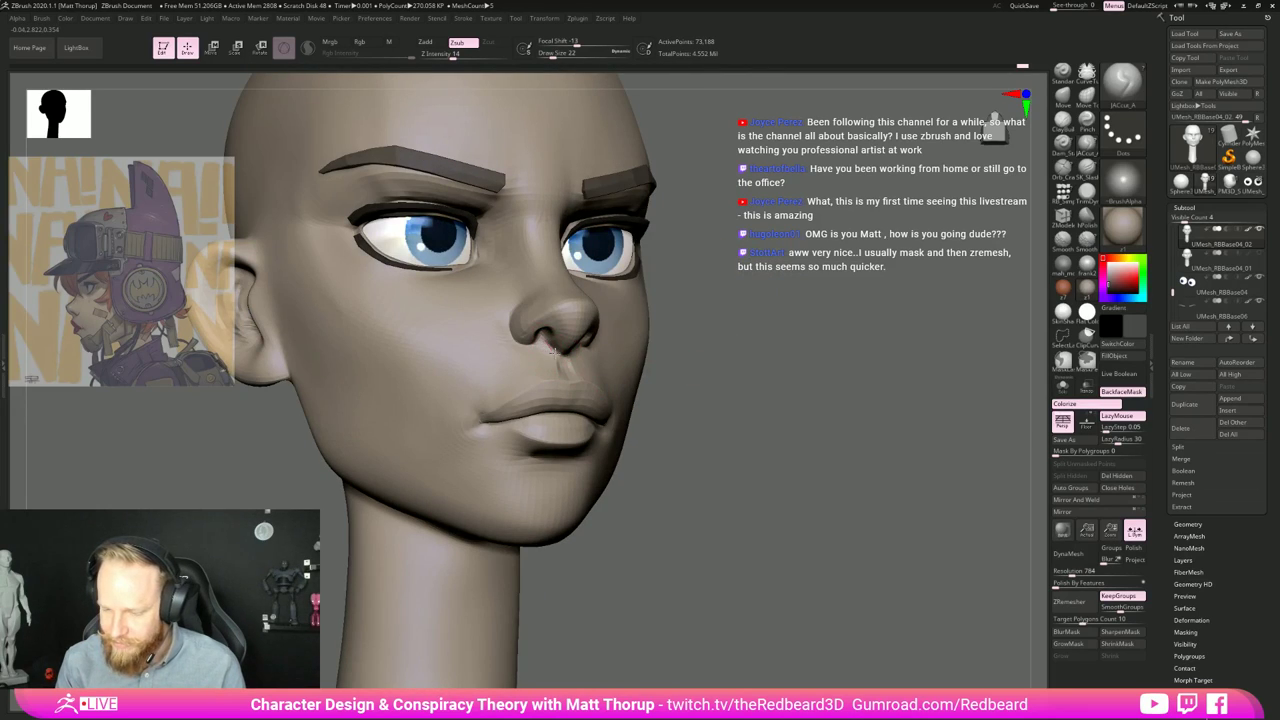
{"action": "mouse_move", "coordinate": [741, 370]}
{"action": "left_mouse_down"}
{"action": "mouse_move", "coordinate": [605, 325]}
{"action": "mouse_move", "coordinate": [628, 341]}
{"action": "left_mouse_up"}
{"action": "left_click_drag", "start_coordinate": [450, 580], "coordinate": [350, 606]}
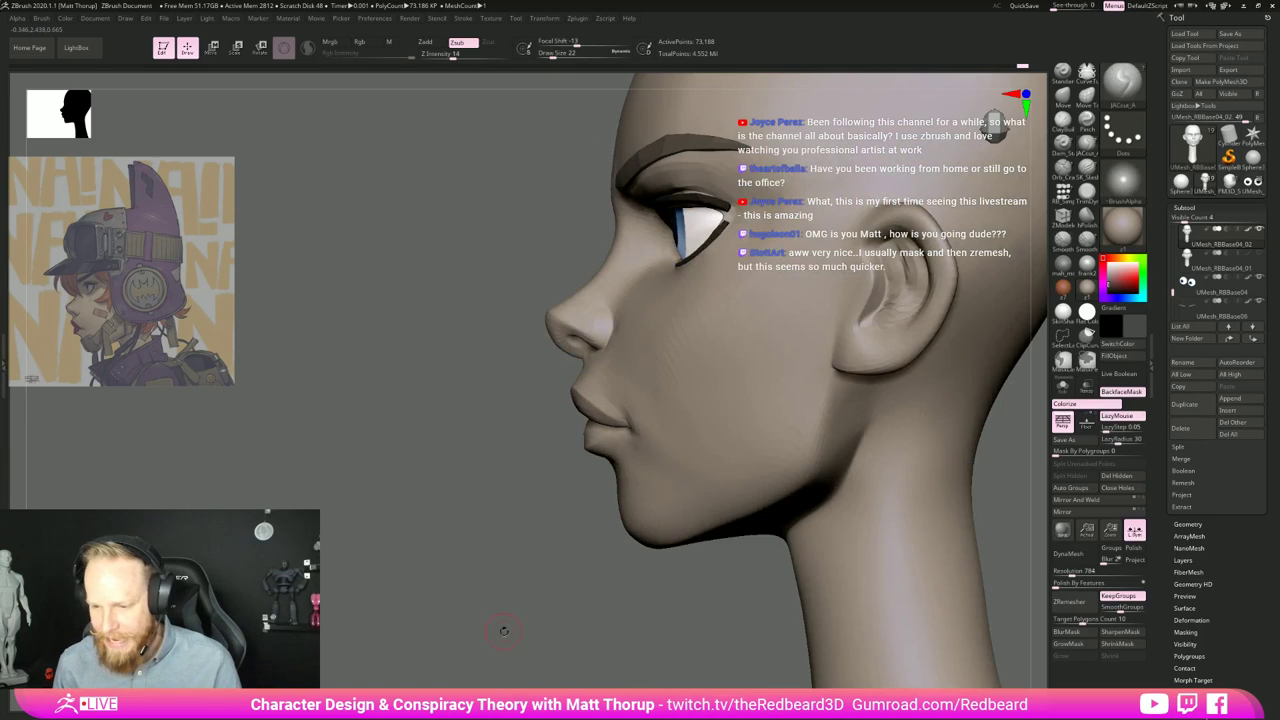
{"action": "mouse_move", "coordinate": [504, 630]}
{"action": "left_mouse_down"}
{"action": "mouse_move", "coordinate": [532, 636]}
{"action": "mouse_move", "coordinate": [565, 446]}
{"action": "left_mouse_up"}
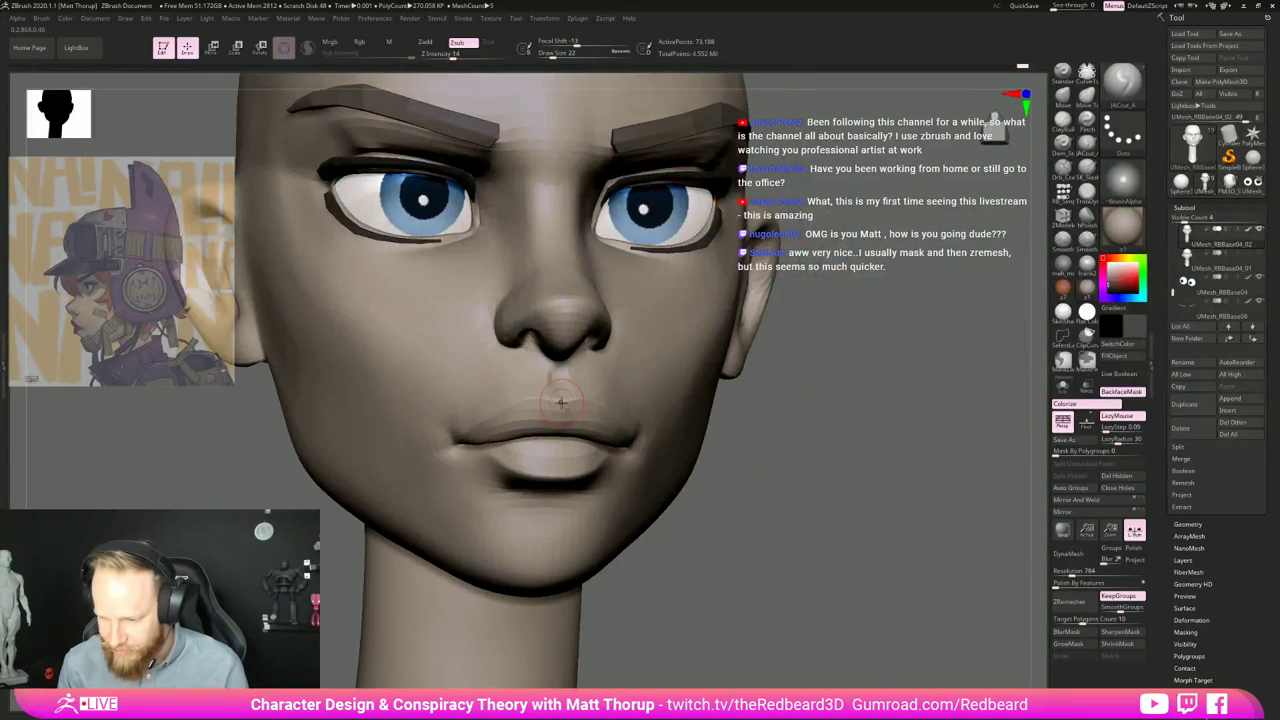
Step: Adjust the area between nose base and upper lip from below with the Move brush at draw size 27
{"action": "left_click_drag", "start_coordinate": [800, 457], "coordinate": [805, 421]}
{"action": "key", "text": "b"}
{"action": "key", "text": "m"}
{"action": "key", "text": "v"}
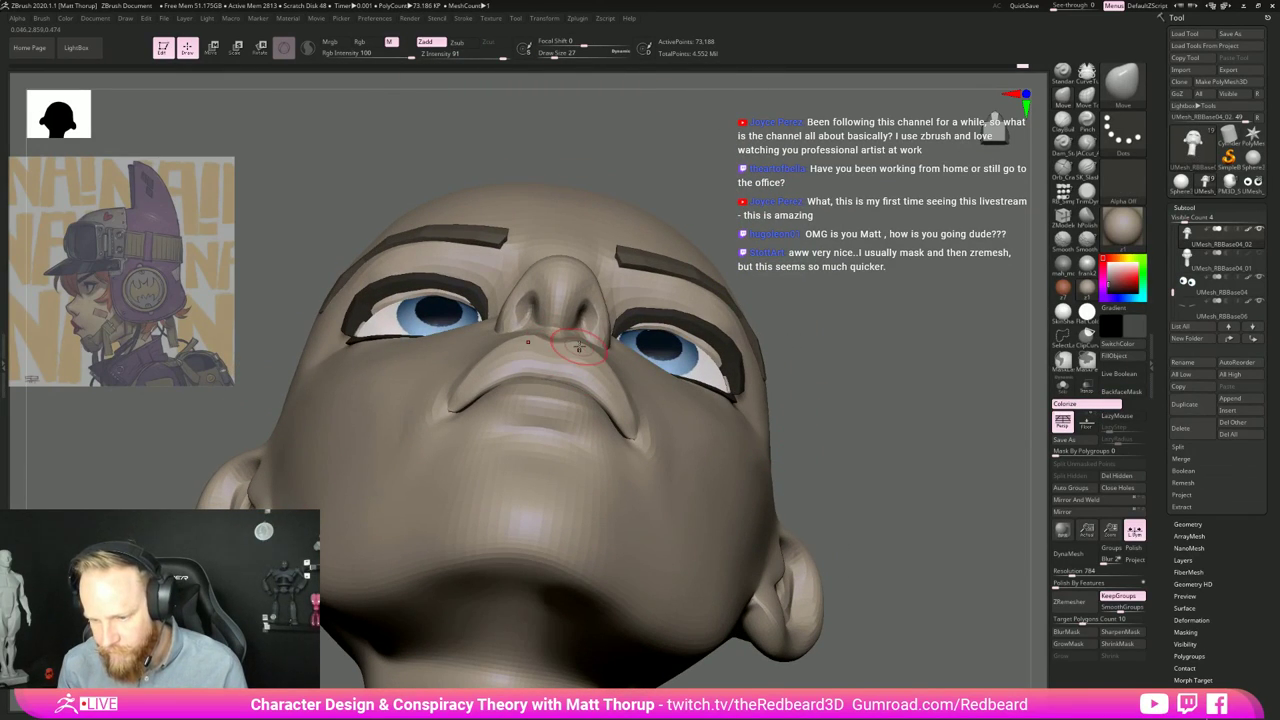
{"action": "left_click_drag", "start_coordinate": [919, 399], "coordinate": [926, 414]}
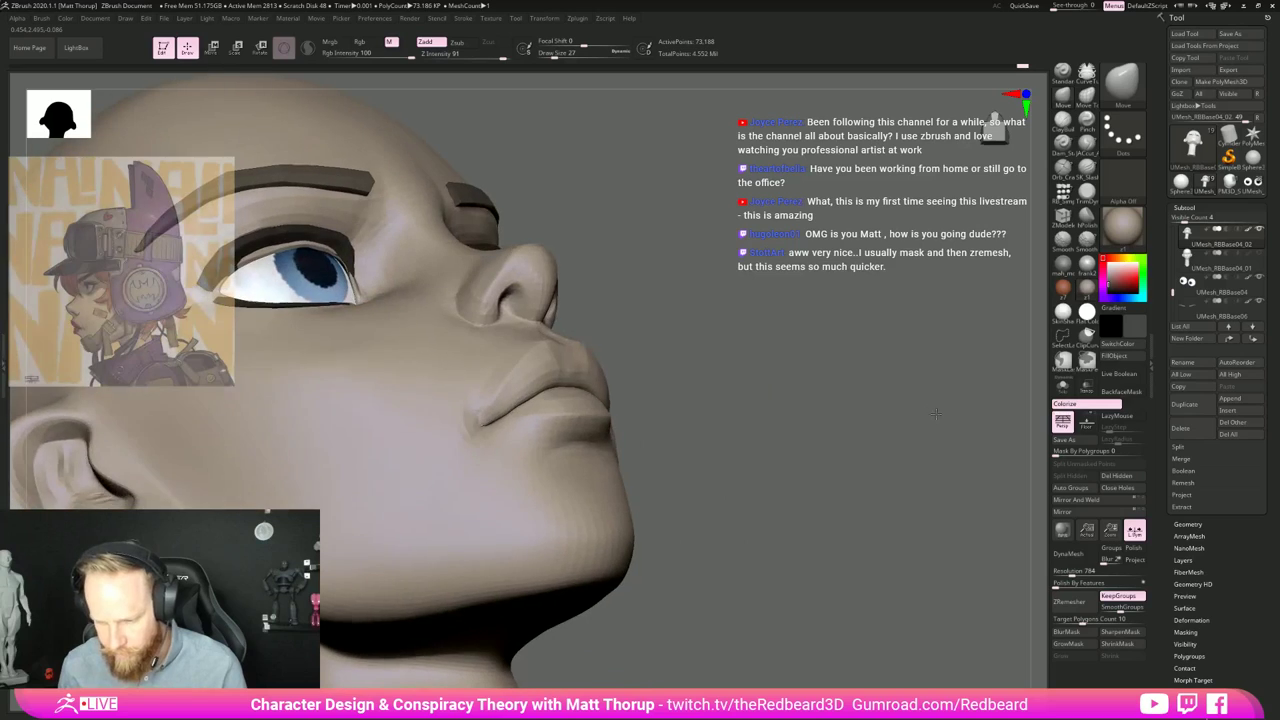
Step: Smooth the corner of the mouth at draw size 27 and sharpen it with the Pinch brush at draw size 11
{"action": "key", "text": "b"}
{"action": "key", "text": "p"}
{"action": "key", "text": "i"}
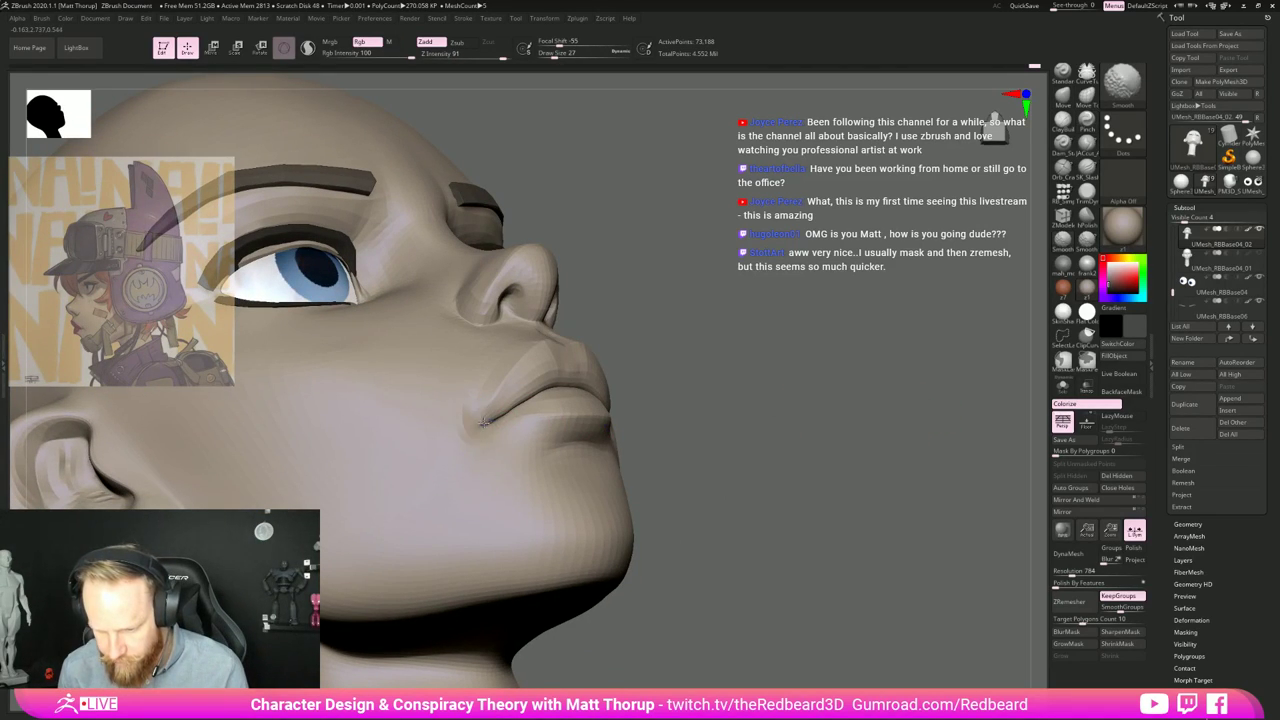
{"action": "left_click_drag", "start_coordinate": [479, 428], "coordinate": [489, 426], "text": "shift"}
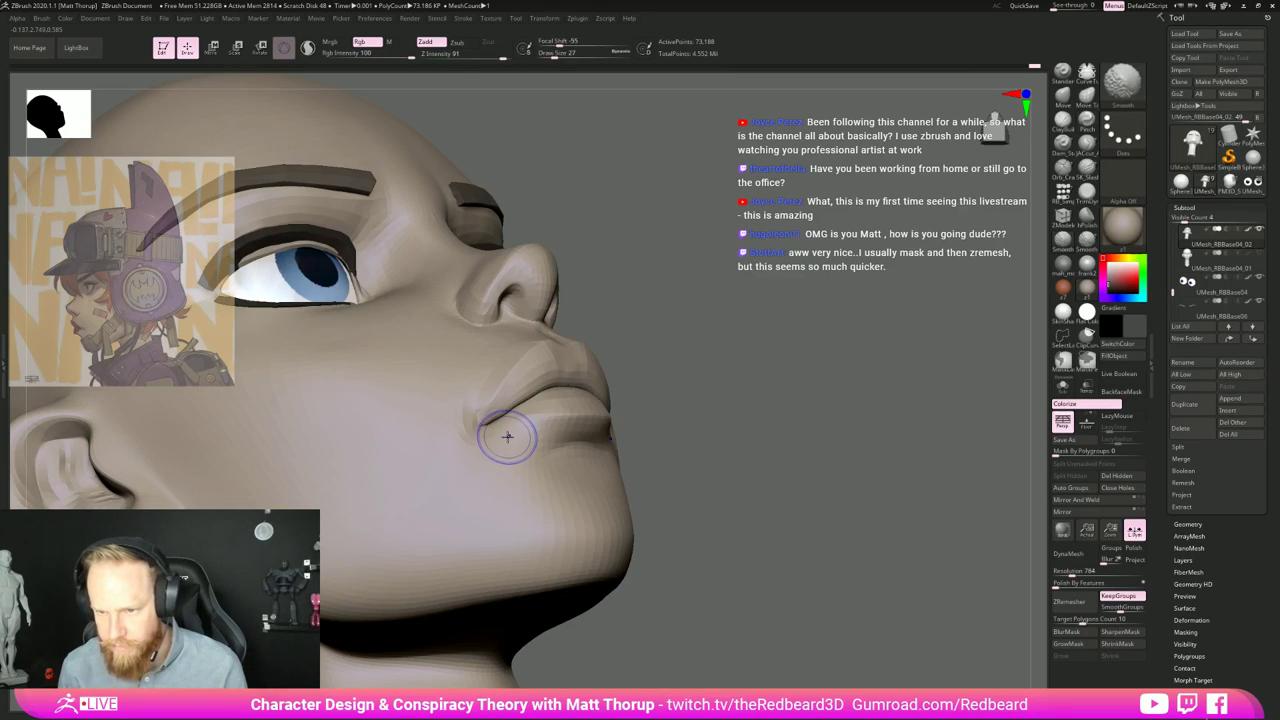
{"action": "key", "text": "s"}
{"action": "mouse_move", "coordinate": [492, 424]}
{"action": "left_mouse_down"}
{"action": "mouse_move", "coordinate": [479, 423]}
{"action": "mouse_move", "coordinate": [501, 412]}
{"action": "left_mouse_up"}
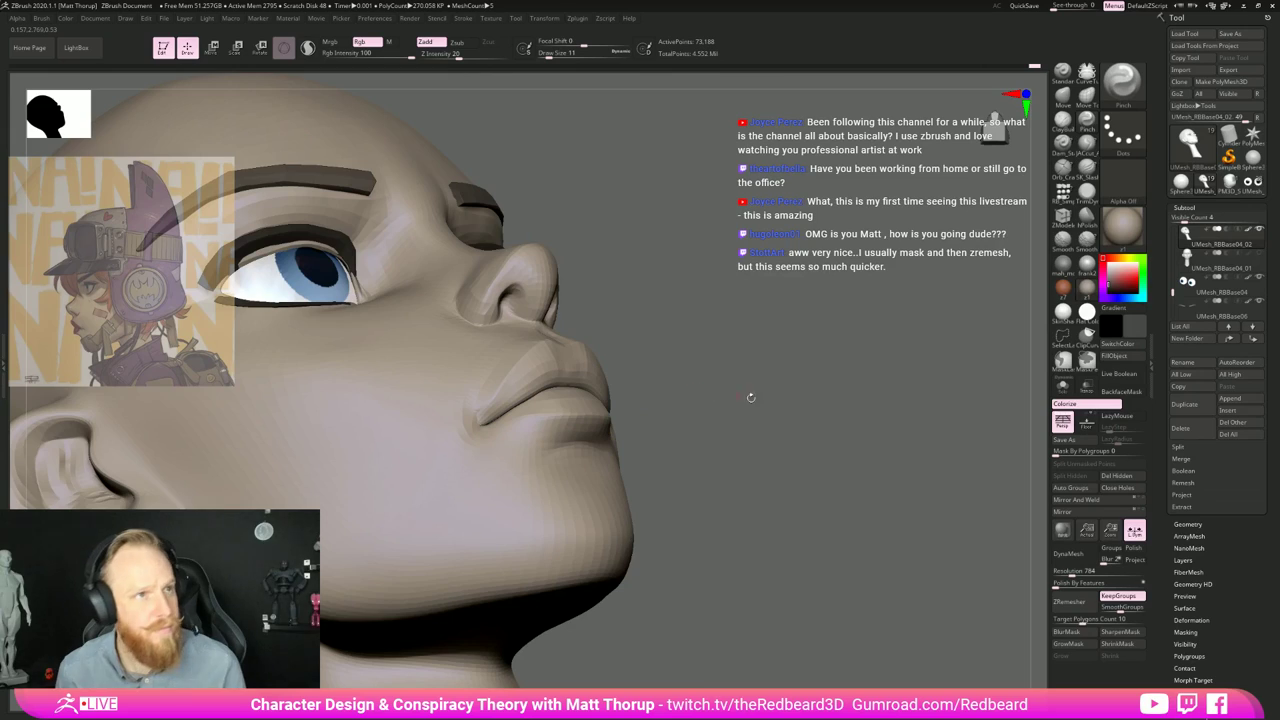
{"action": "left_click_drag", "start_coordinate": [749, 394], "coordinate": [801, 441]}
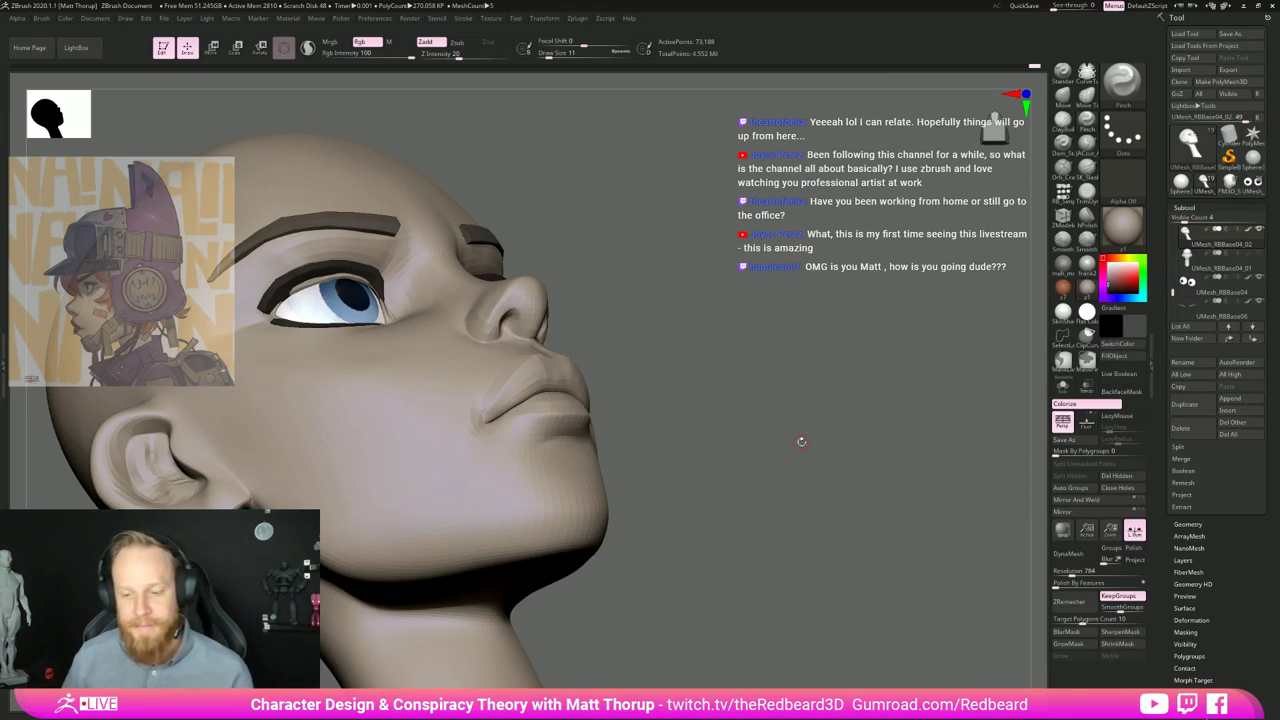
Step: Deepen the mouth corner in side view with the JACruz_A brush and smooth around it at draw size 33
{"action": "mouse_move", "coordinate": [801, 441]}
{"action": "left_mouse_down", "text": "shift"}
{"action": "mouse_move", "coordinate": [845, 530]}
{"action": "mouse_move", "coordinate": [704, 558]}
{"action": "left_mouse_up", "text": "shift"}
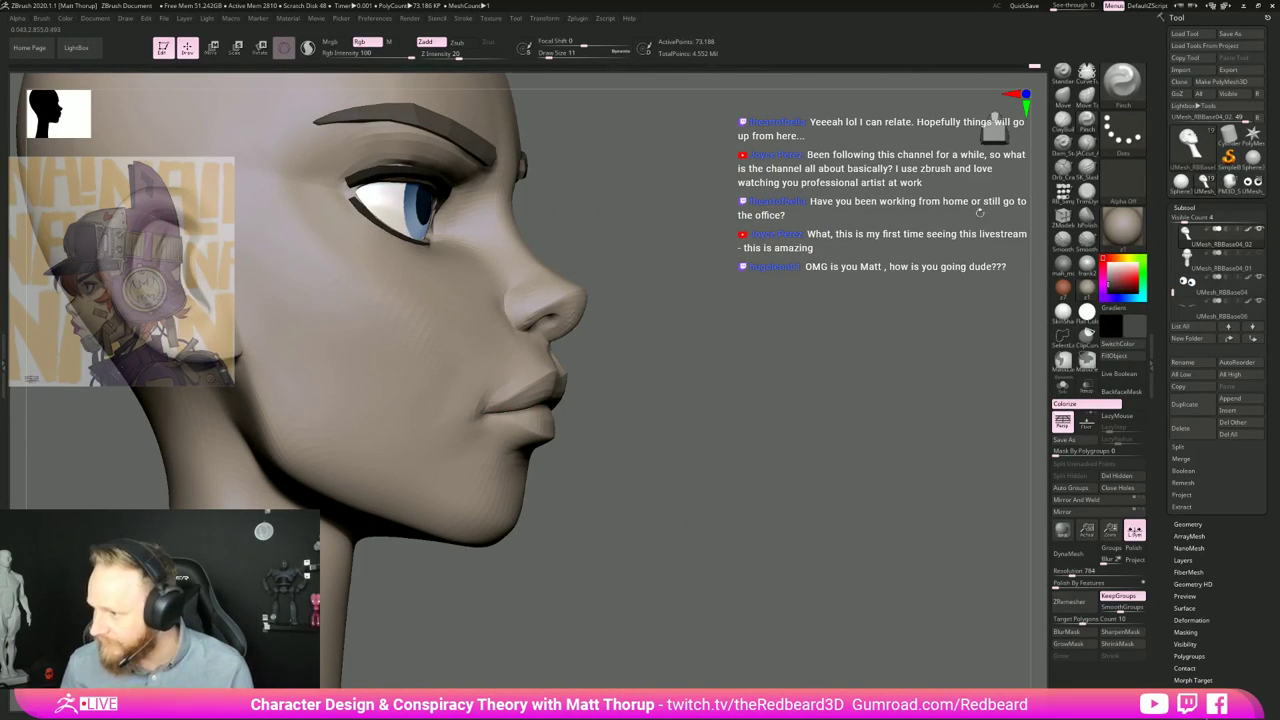
{"action": "left_click", "coordinate": [1087, 143]}
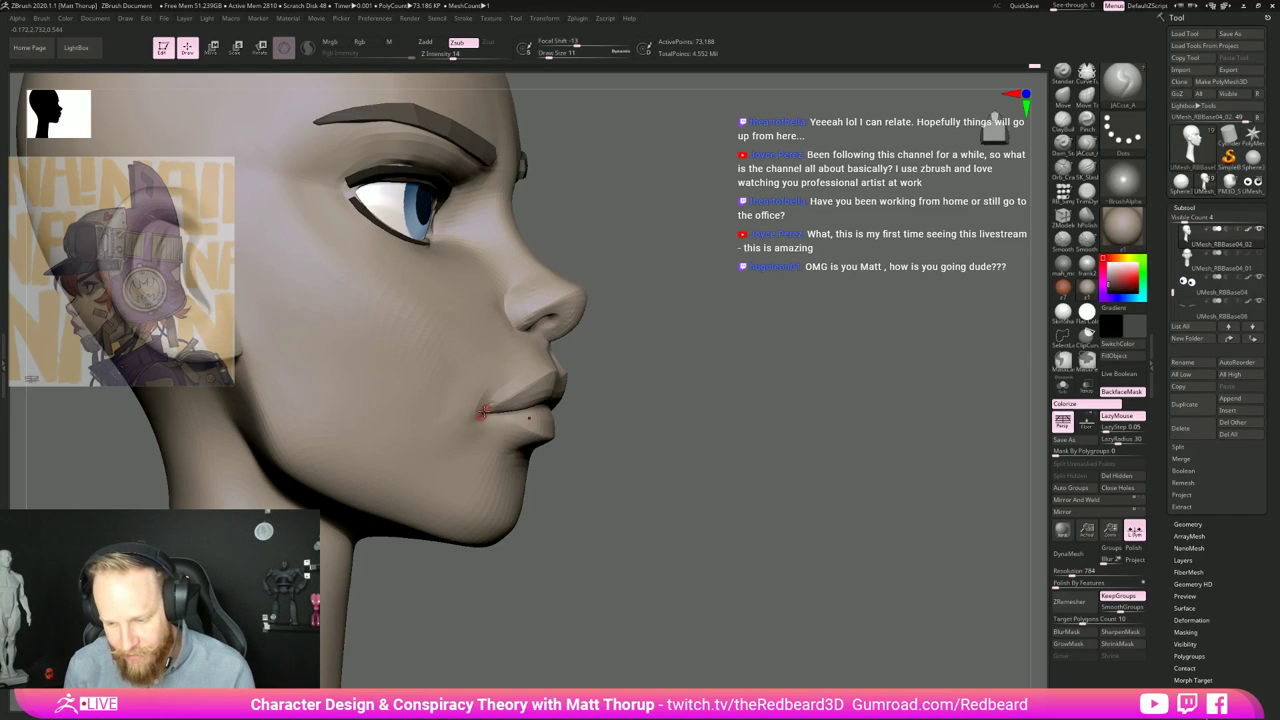
{"action": "key", "text": "bracketright"}
{"action": "key", "text": "bracketright"}
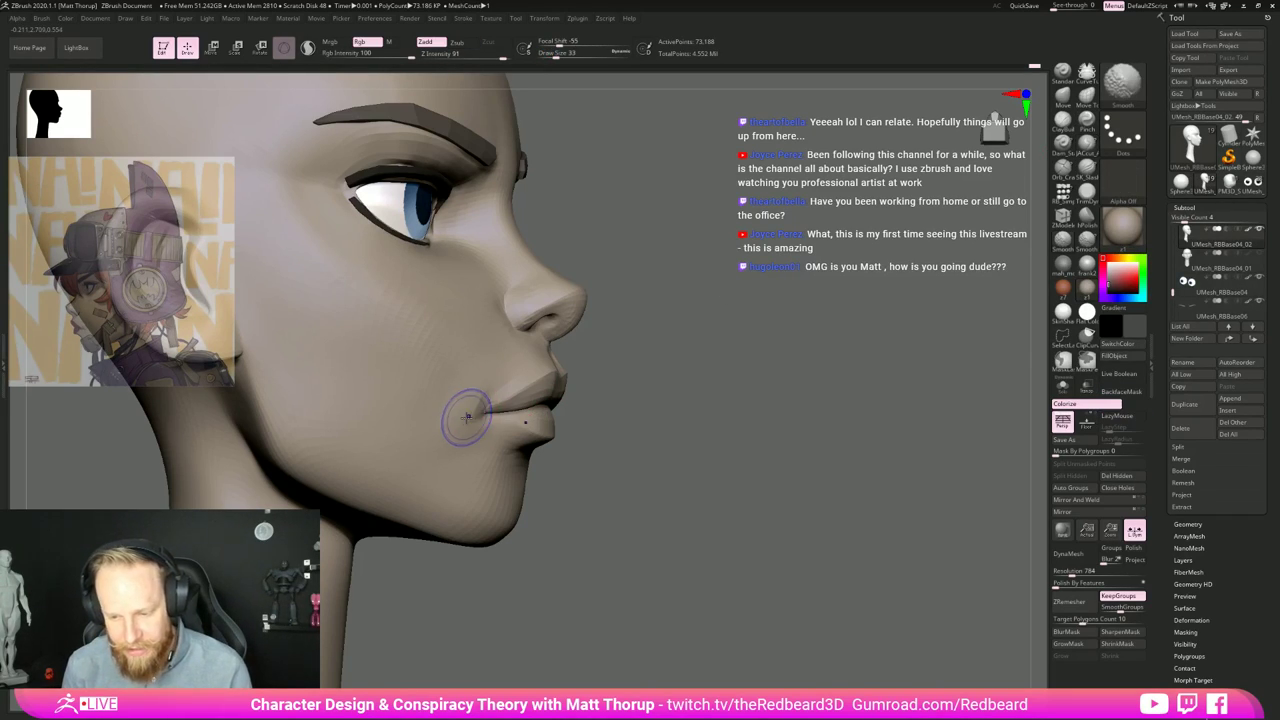
{"action": "mouse_move", "coordinate": [469, 417]}
{"action": "left_mouse_down", "text": "shift"}
{"action": "mouse_move", "coordinate": [449, 426]}
{"action": "mouse_move", "coordinate": [471, 424]}
{"action": "mouse_move", "coordinate": [467, 434]}
{"action": "left_mouse_up", "text": "shift"}
{"action": "left_click_drag", "start_coordinate": [694, 443], "coordinate": [652, 466]}
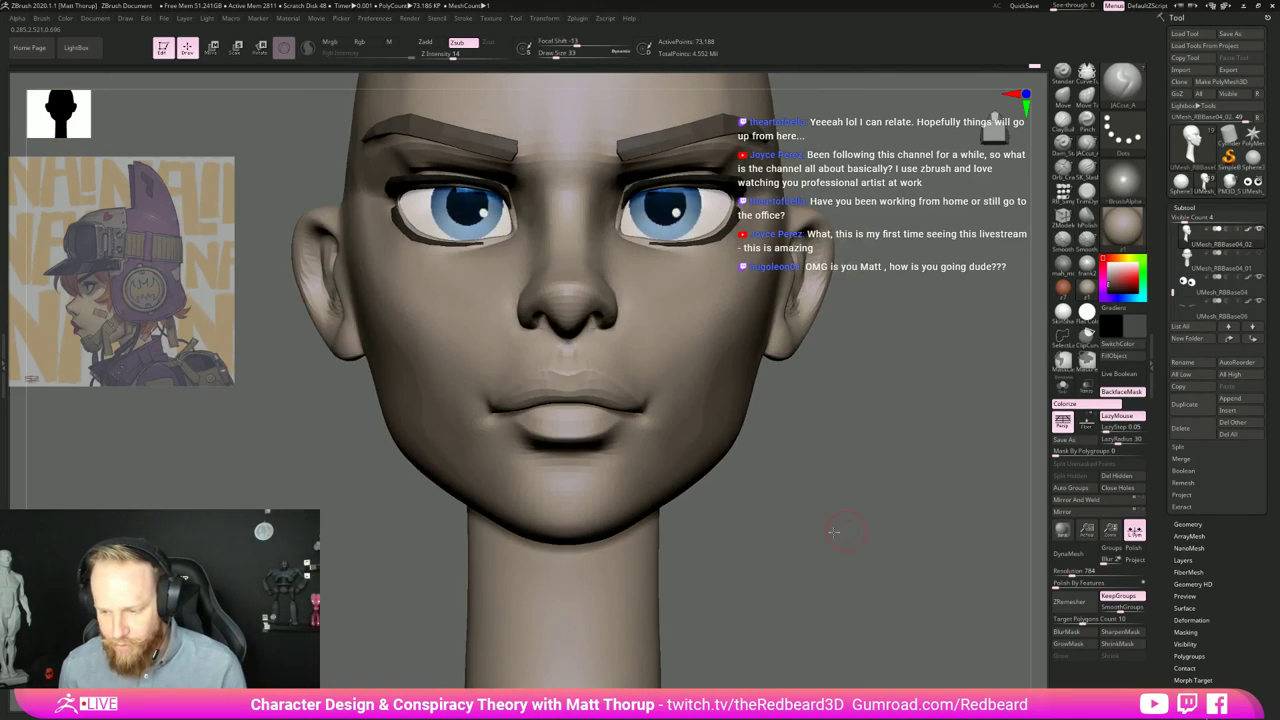
Step: Smooth the skin just above the mouth corner at draw size 23
{"action": "left_click_drag", "start_coordinate": [834, 523], "coordinate": [672, 453]}
{"action": "key", "text": "bracketleft"}
{"action": "mouse_move", "coordinate": [557, 408]}
{"action": "left_mouse_down", "text": "shift"}
{"action": "mouse_move", "coordinate": [582, 430]}
{"action": "mouse_move", "coordinate": [552, 386]}
{"action": "left_mouse_up", "text": "shift"}
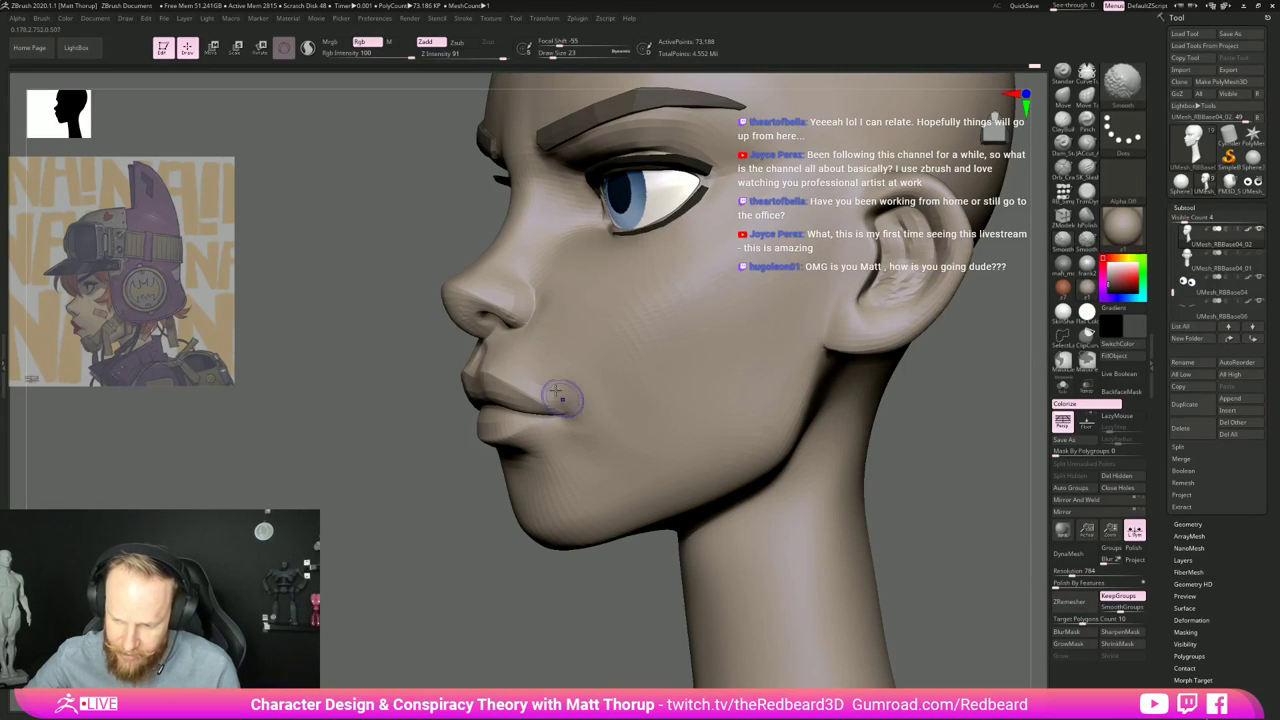
{"action": "left_click_drag", "start_coordinate": [471, 578], "coordinate": [812, 494]}
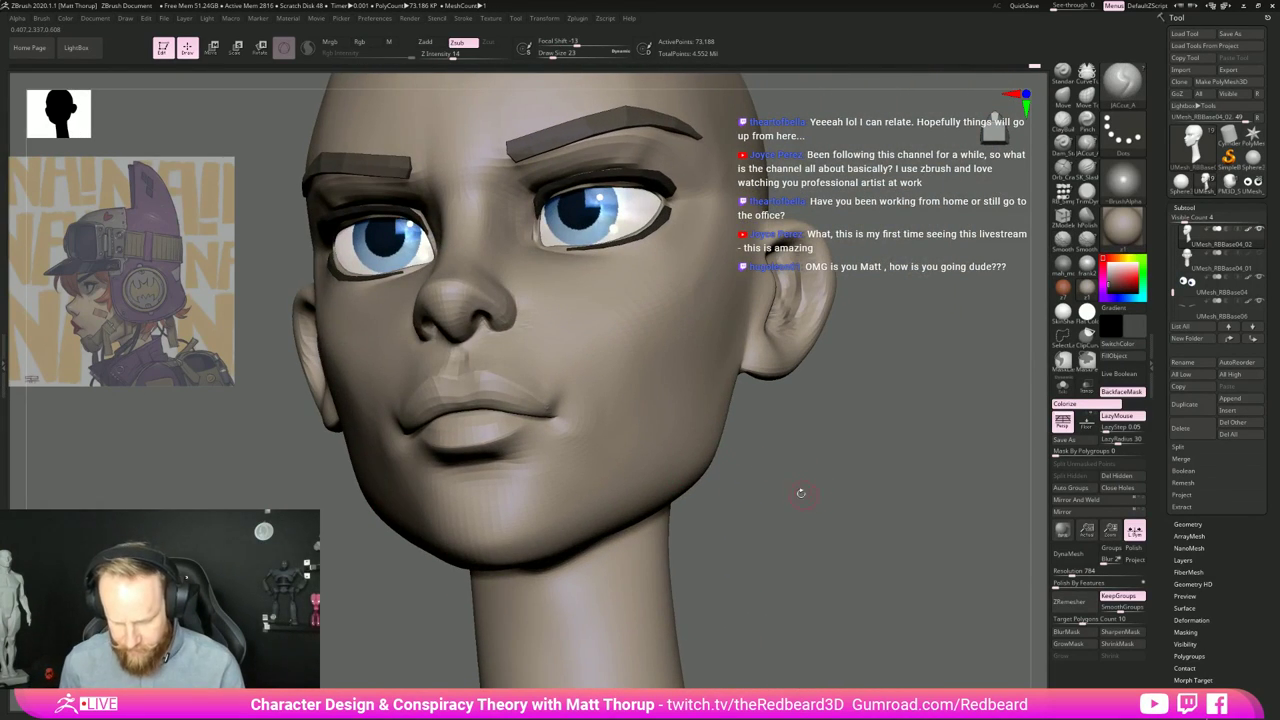
Step: Reshape the mouth corner with the Move brush at draw size 23 and smooth the upper lip's edge at size 12
{"action": "key", "text": "b"}
{"action": "key", "text": "m"}
{"action": "key", "text": "v"}
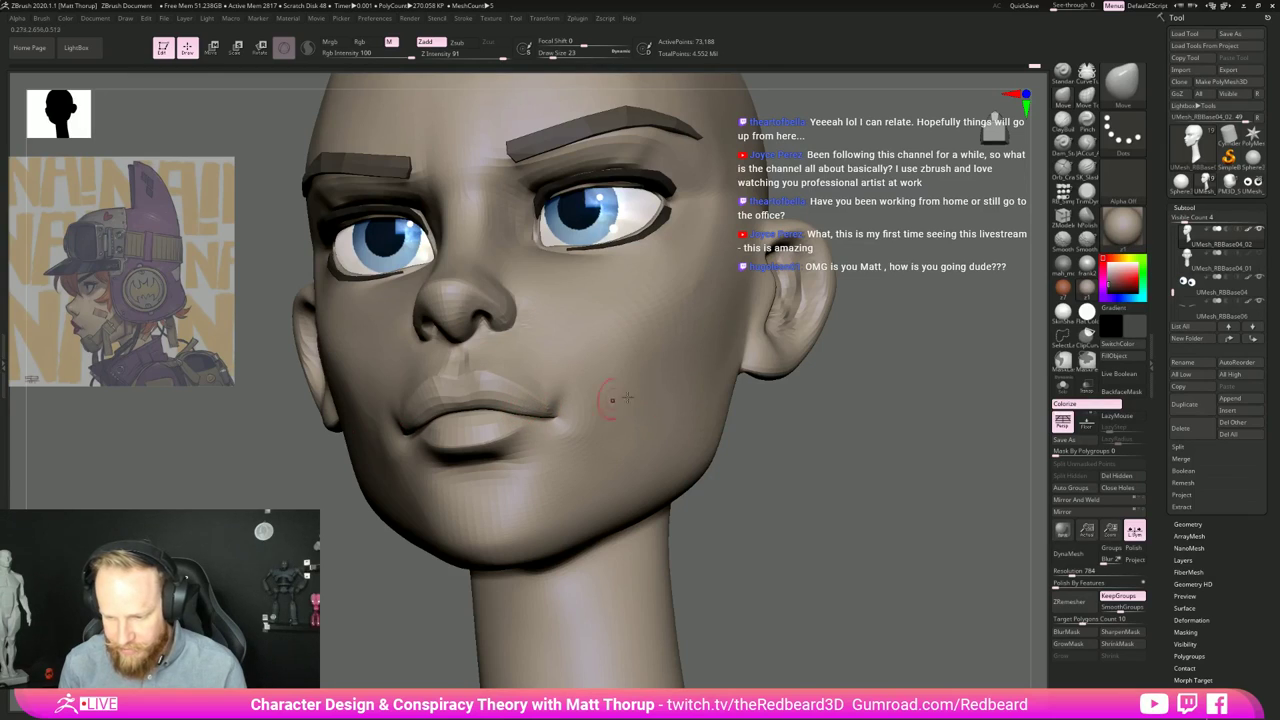
{"action": "mouse_move", "coordinate": [790, 435]}
{"action": "left_mouse_down"}
{"action": "mouse_move", "coordinate": [600, 437]}
{"action": "mouse_move", "coordinate": [524, 384]}
{"action": "left_mouse_up"}
{"action": "key", "text": "s"}
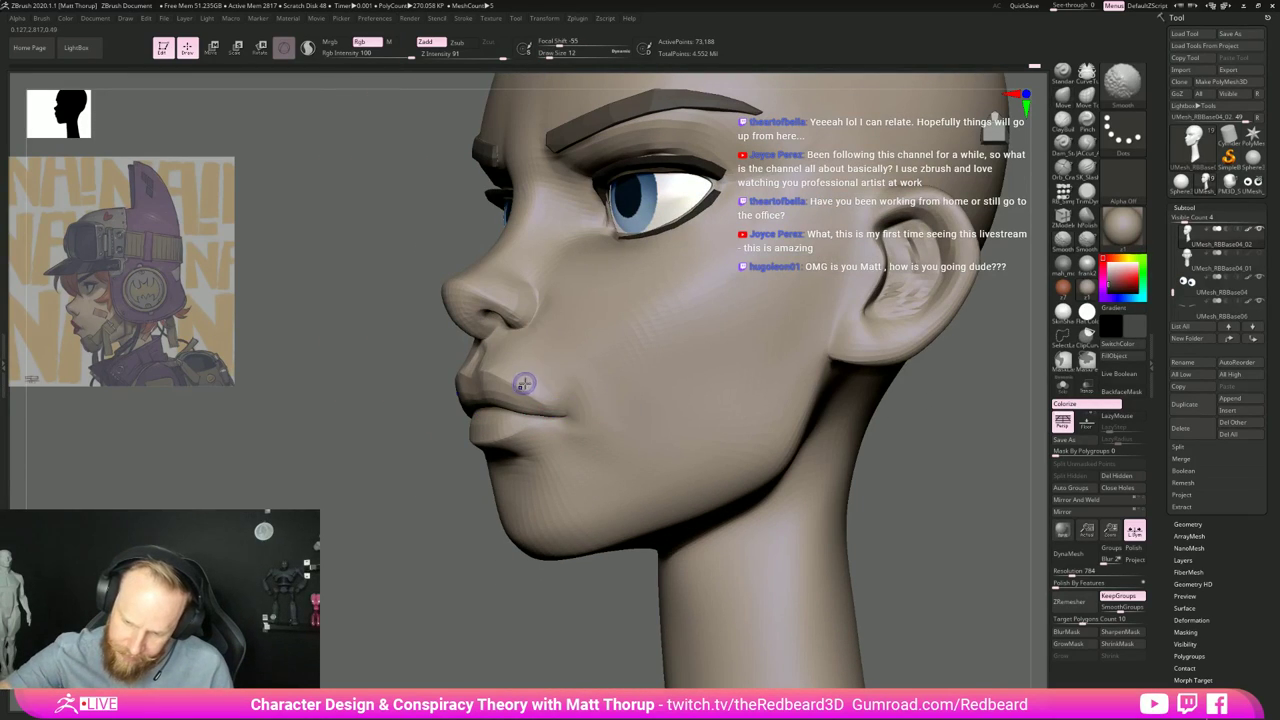
Step: Refine the philtrum and the upper lip's edge with the JACruz_A brush at draw size 12 and smooth them from several angles
{"action": "key", "text": "b"}
{"action": "key", "text": "j"}
{"action": "key", "text": "a"}
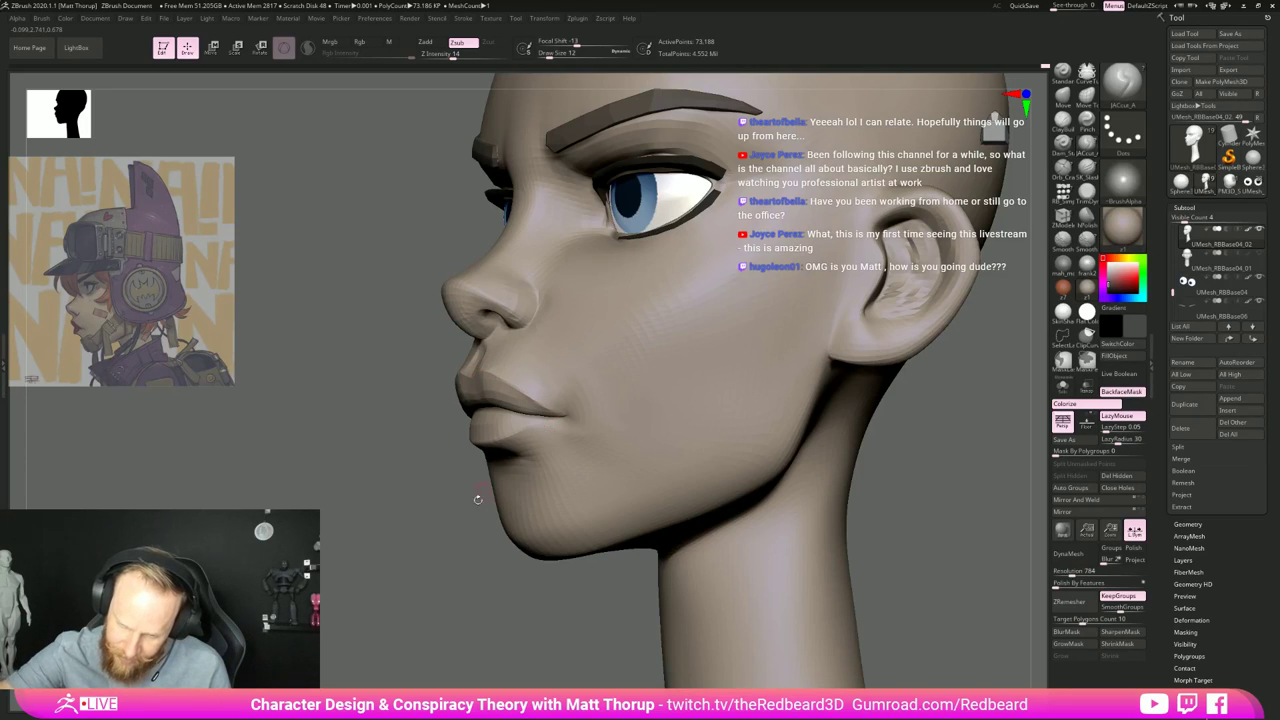
{"action": "right_click_drag", "start_coordinate": [478, 499], "coordinate": [481, 371]}
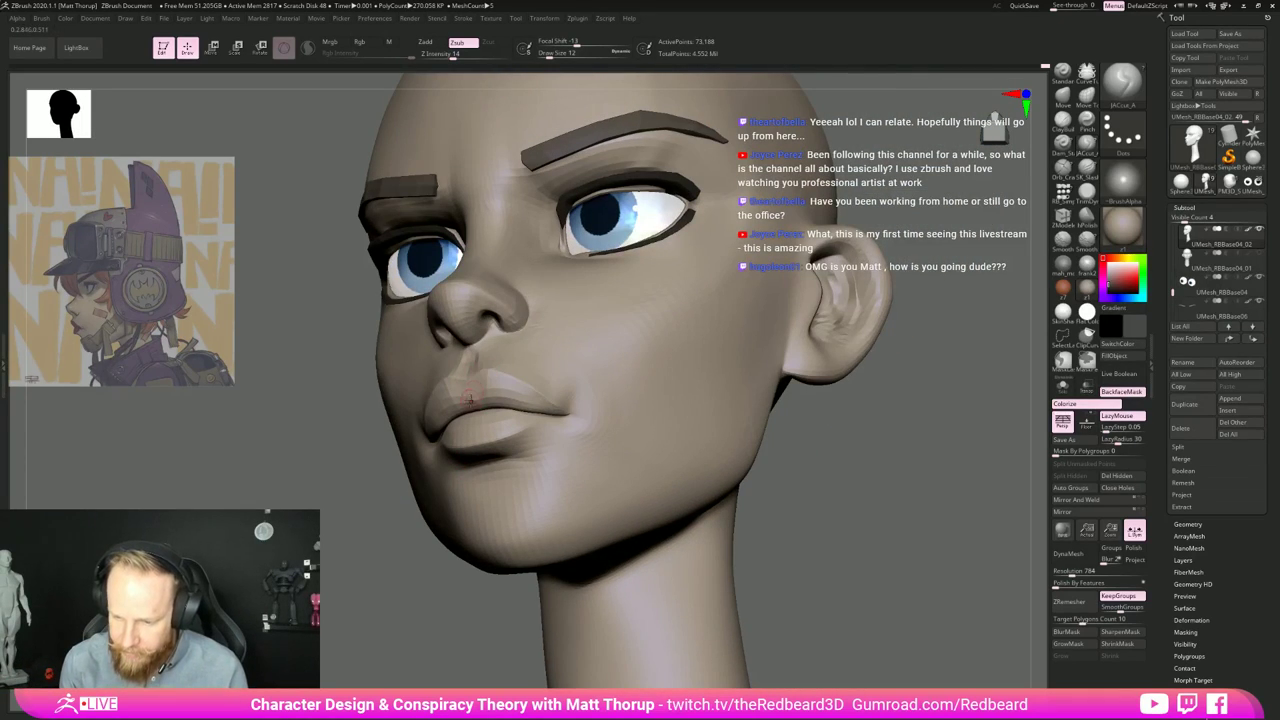
{"action": "right_click_drag", "start_coordinate": [748, 392], "coordinate": [817, 480]}
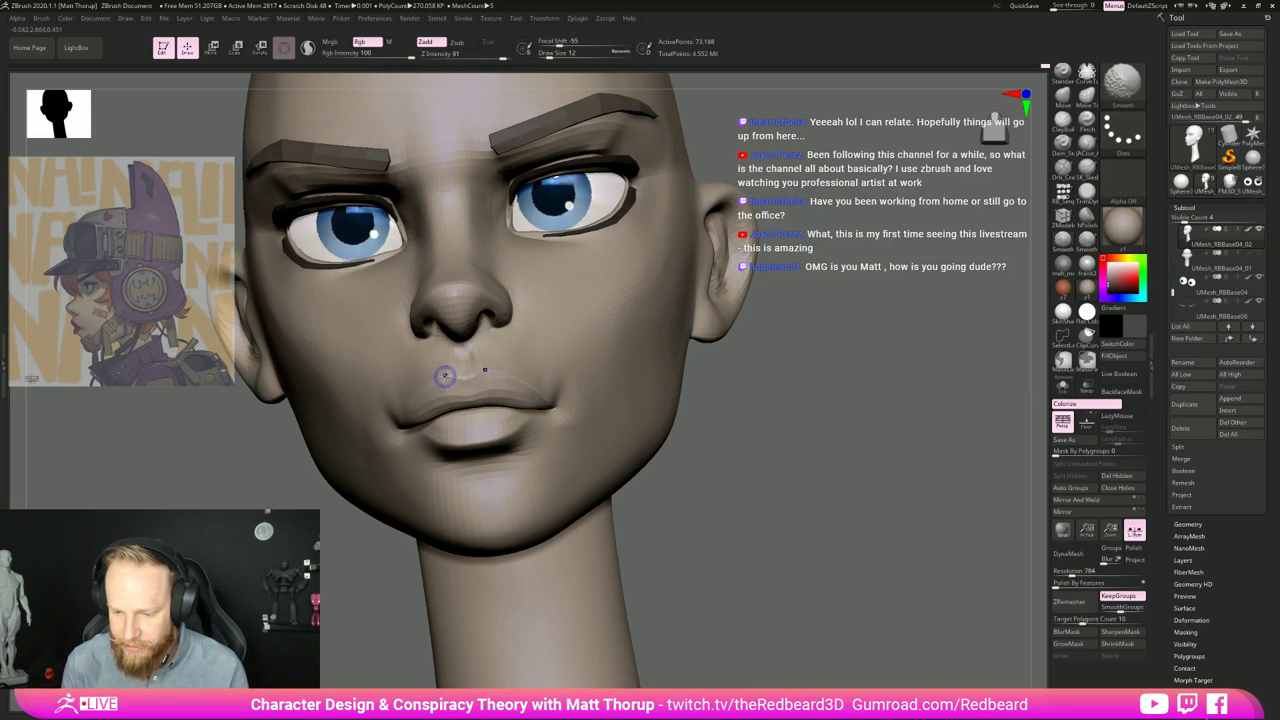
{"action": "right_click_drag", "start_coordinate": [344, 570], "coordinate": [386, 514]}
{"action": "key", "text": "shift"}
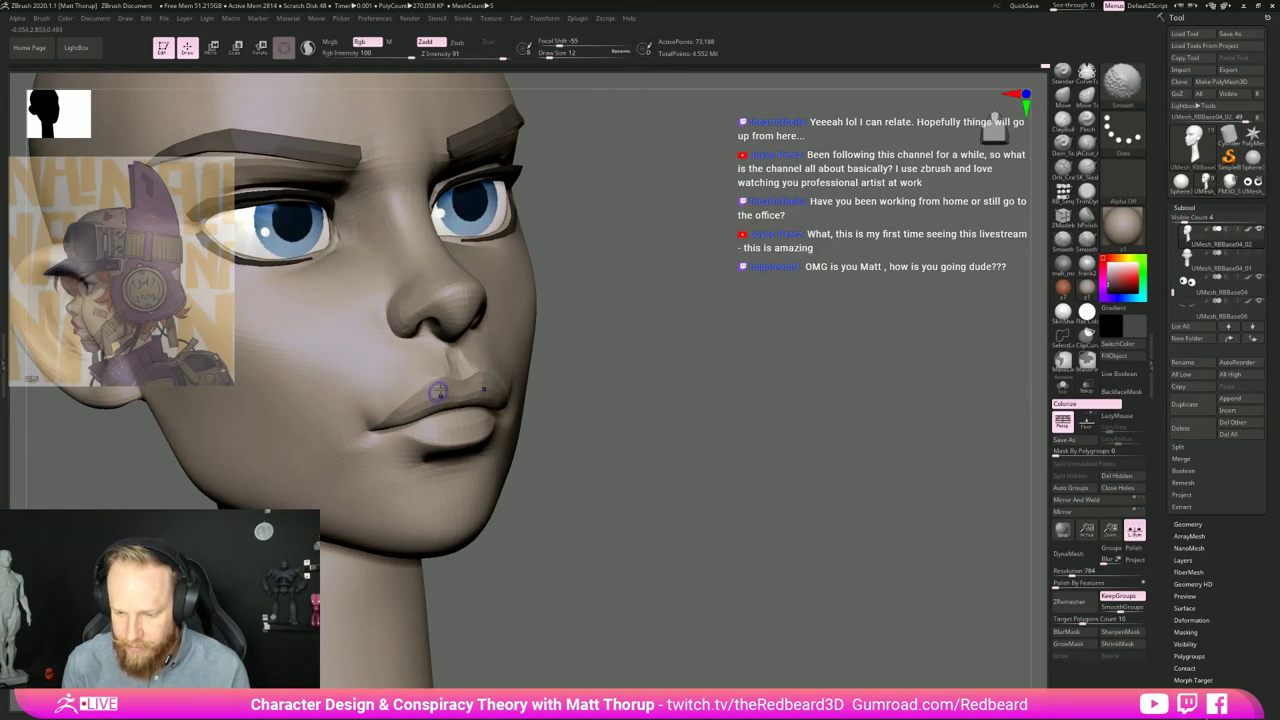
{"action": "right_click_drag", "start_coordinate": [437, 394], "coordinate": [668, 390]}
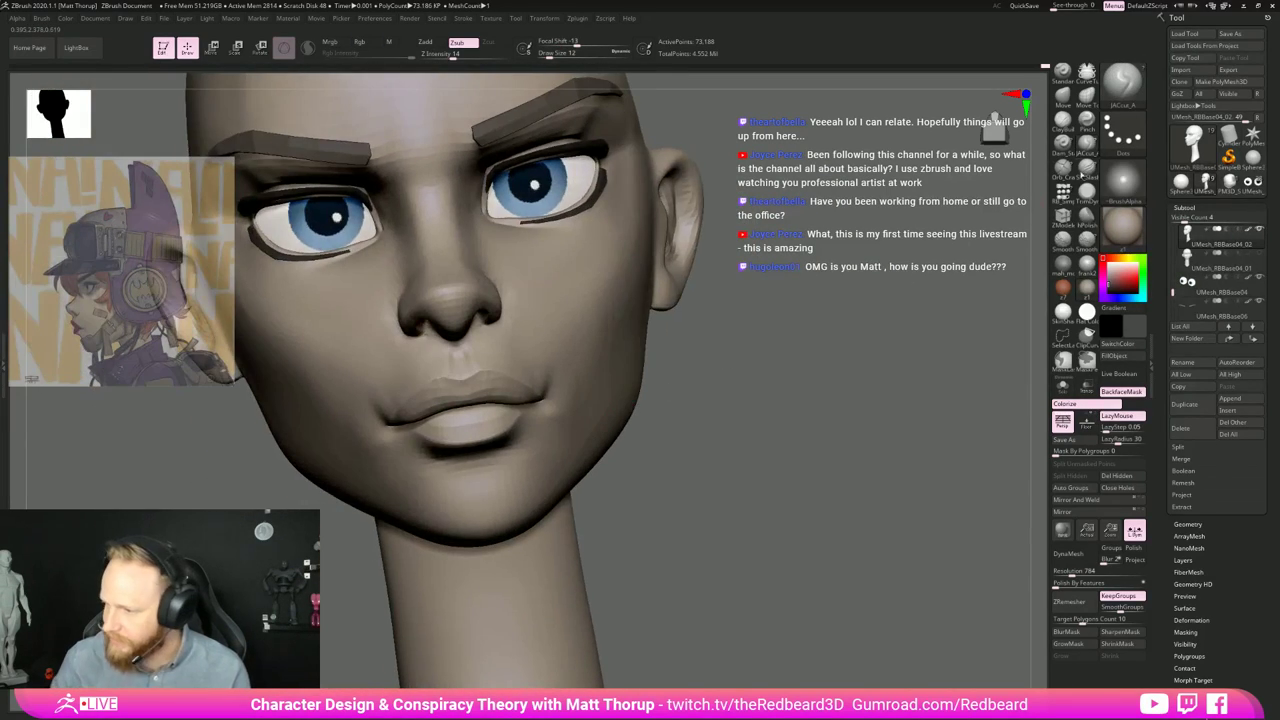
Step: Build up the upper lip with the ClayBuildup brush at draw size 12 and smooth it at draw size 23
{"action": "key", "text": "b"}
{"action": "key", "text": "c"}
{"action": "key", "text": "b"}
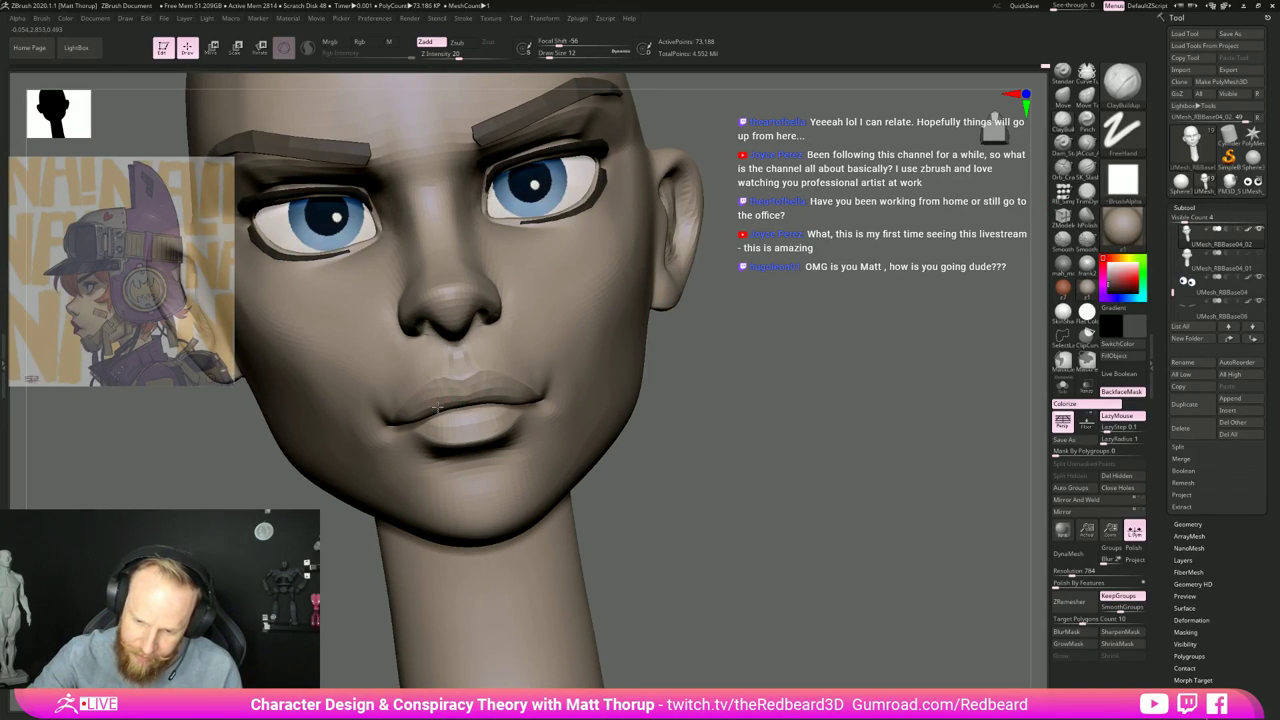
{"action": "left_click_drag", "start_coordinate": [432, 396], "coordinate": [437, 396]}
{"action": "right_click_drag", "start_coordinate": [352, 496], "coordinate": [505, 480]}
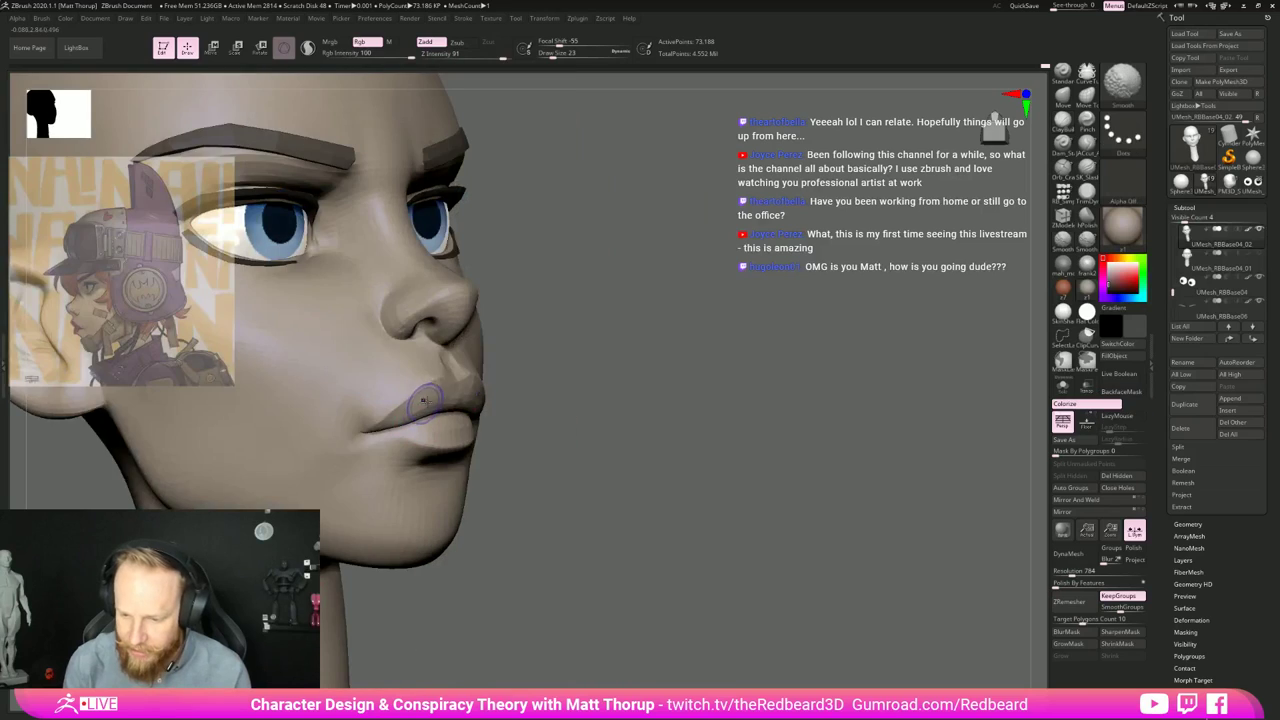
{"action": "left_click_drag", "start_coordinate": [425, 401], "coordinate": [428, 416], "text": "shift"}
Step: Smooth the cheek at draw size 51 and refine the side of the nose with the Move and Smooth brushes at draw size 33
{"action": "mouse_move", "coordinate": [575, 458]}
{"action": "right_mouse_down"}
{"action": "mouse_move", "coordinate": [734, 452]}
{"action": "mouse_move", "coordinate": [546, 507]}
{"action": "mouse_move", "coordinate": [889, 509]}
{"action": "right_mouse_up"}
{"action": "left_click_drag", "start_coordinate": [654, 357], "coordinate": [645, 389], "text": "shift"}
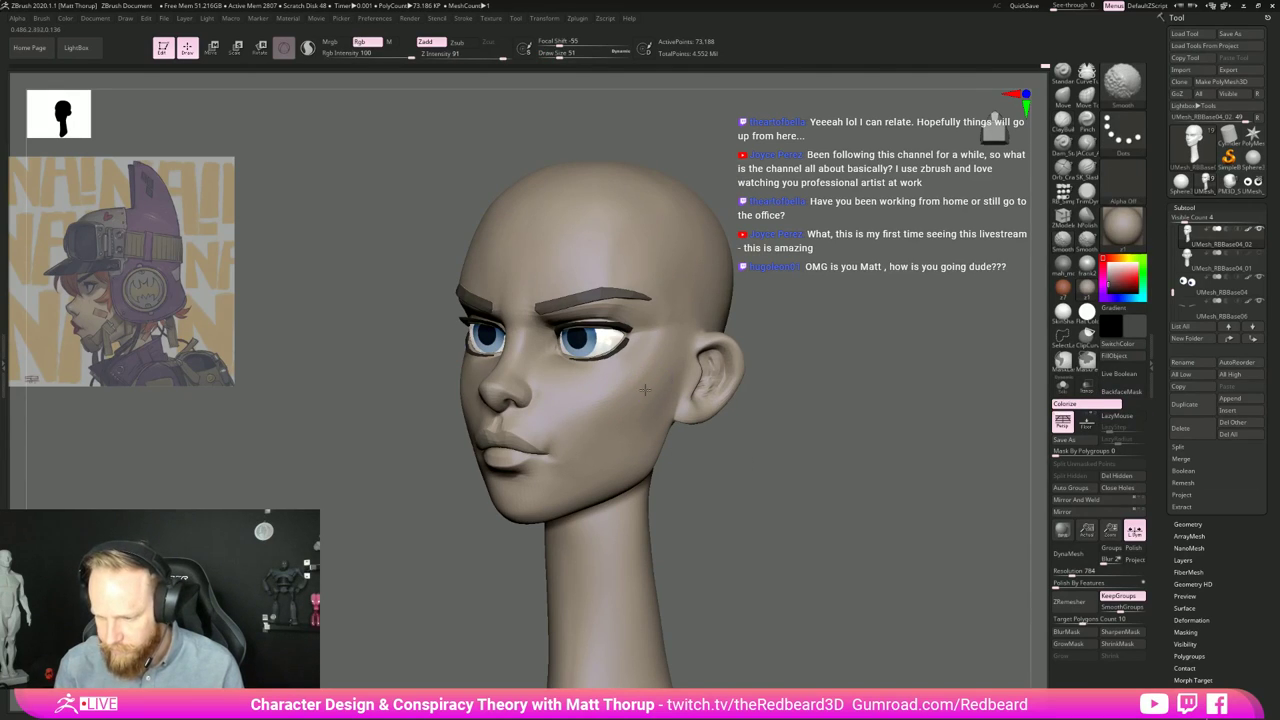
{"action": "mouse_move", "coordinate": [643, 434]}
{"action": "right_mouse_down", "text": "shift"}
{"action": "mouse_move", "coordinate": [737, 492]}
{"action": "mouse_move", "coordinate": [687, 503]}
{"action": "mouse_move", "coordinate": [735, 521]}
{"action": "right_mouse_up", "text": "shift"}
{"action": "key", "text": "b"}
{"action": "key", "text": "m"}
{"action": "key", "text": "v"}
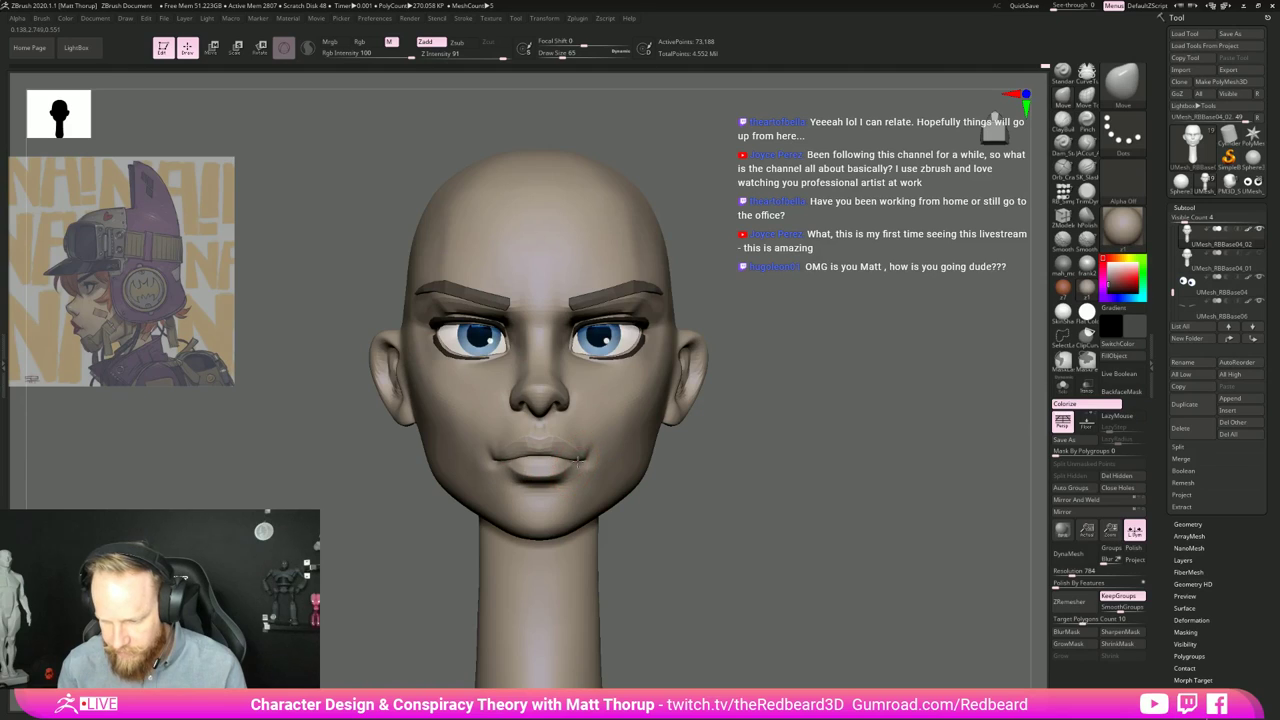
{"action": "right_click_drag", "start_coordinate": [735, 466], "coordinate": [625, 440]}
{"action": "key", "text": "s"}
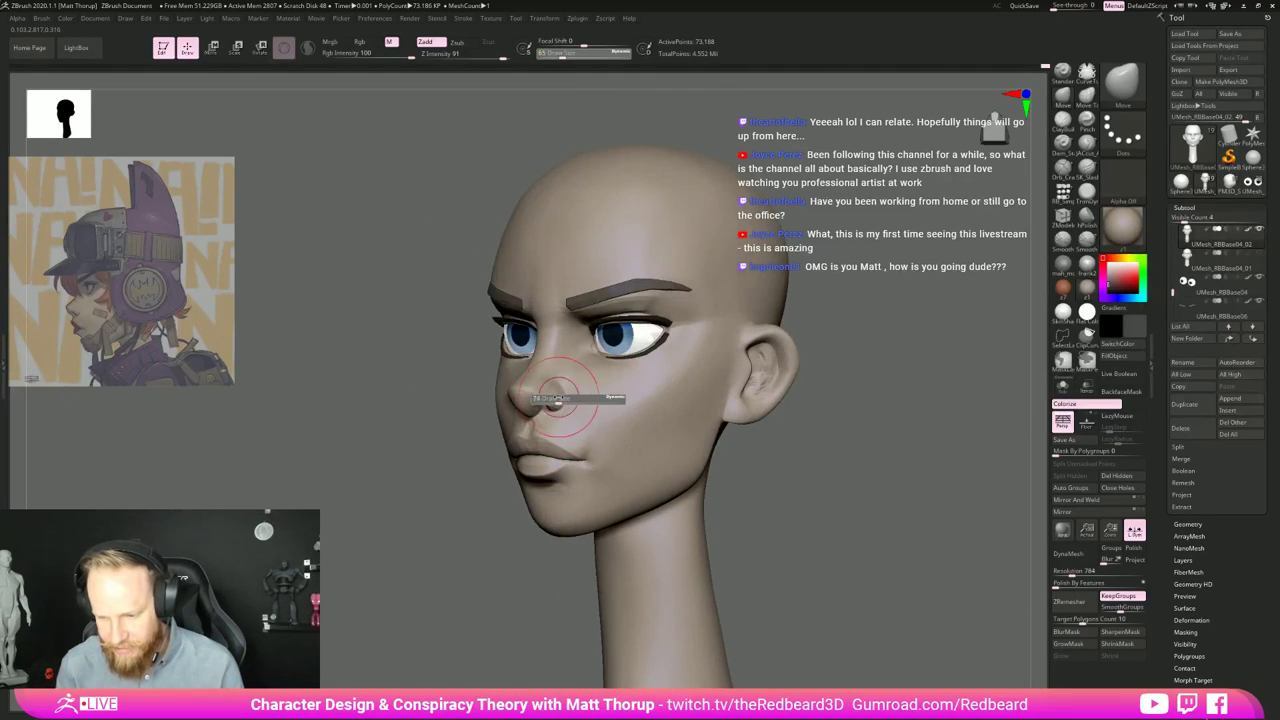
{"action": "right_click_drag", "start_coordinate": [363, 494], "coordinate": [480, 477]}
{"action": "left_click_drag", "start_coordinate": [559, 384], "coordinate": [577, 351], "text": "shift"}
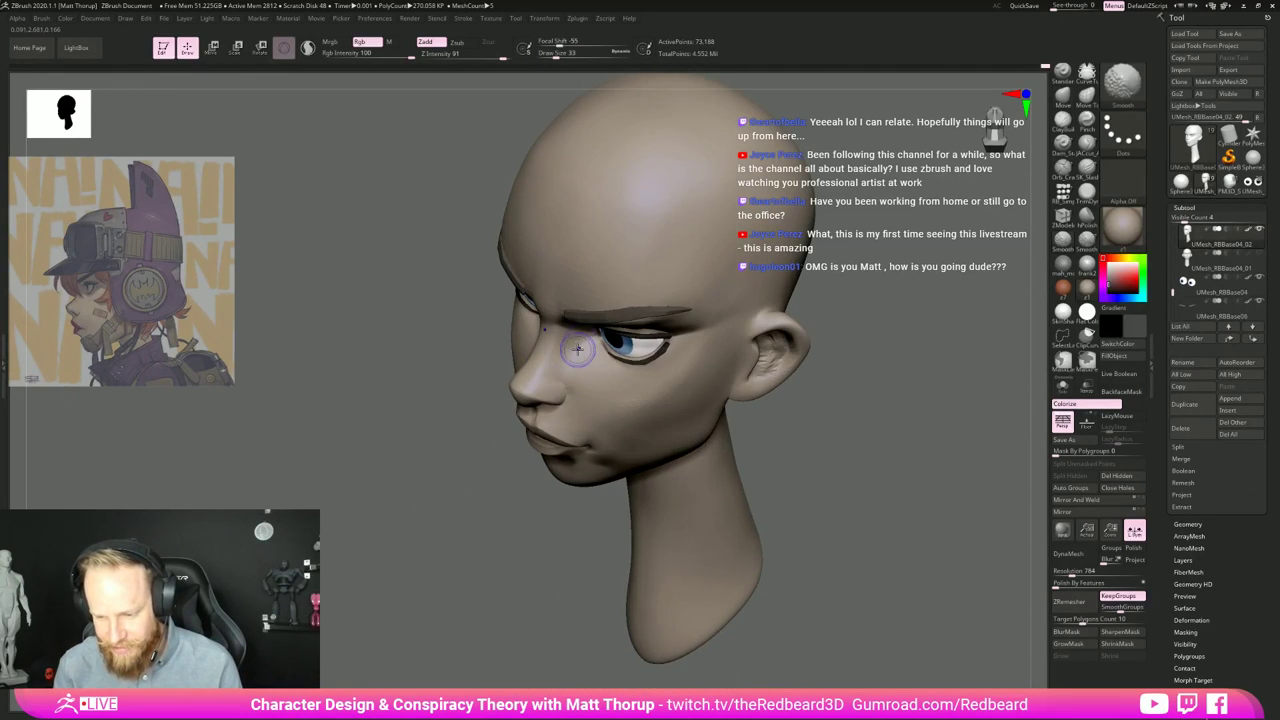
{"action": "right_click_drag", "start_coordinate": [385, 484], "coordinate": [422, 494], "text": "shift"}
Step: Compare the head's profile with the reference art, including with the model overlaid on the image
{"action": "right_click_drag", "start_coordinate": [700, 470], "coordinate": [875, 450]}
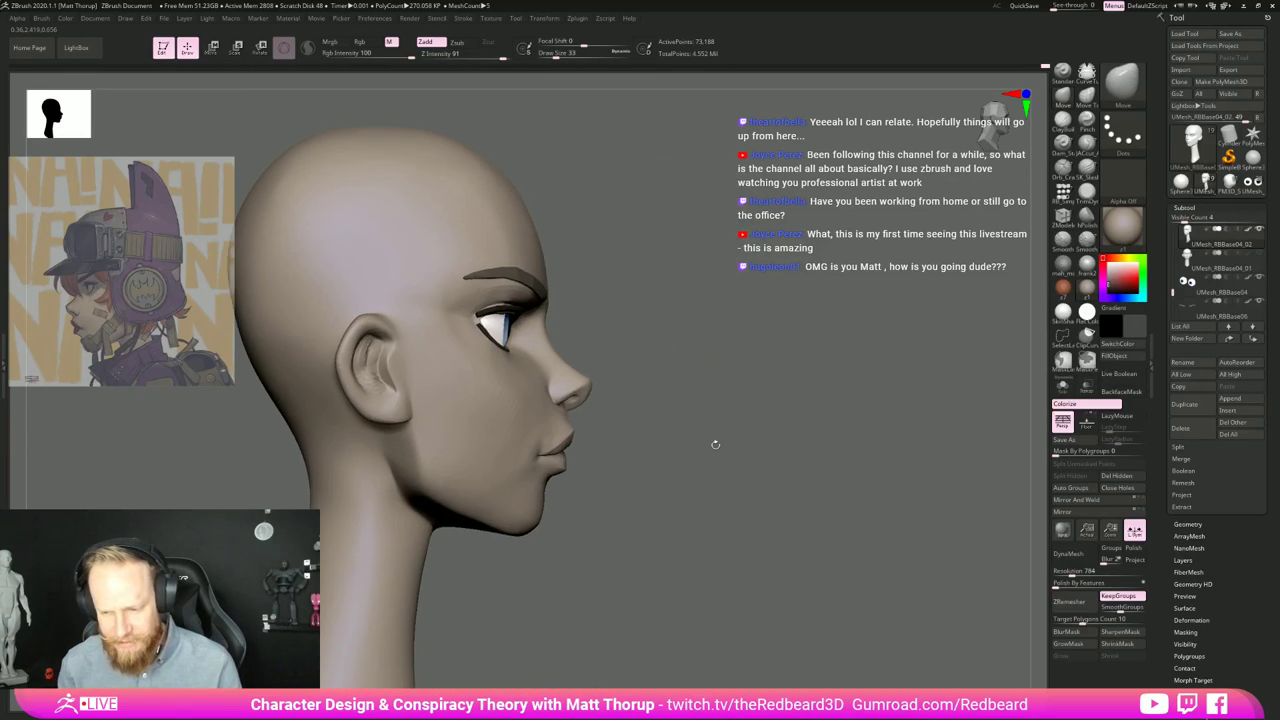
{"action": "right_click_drag", "start_coordinate": [714, 443], "coordinate": [715, 445], "text": "ctrl"}
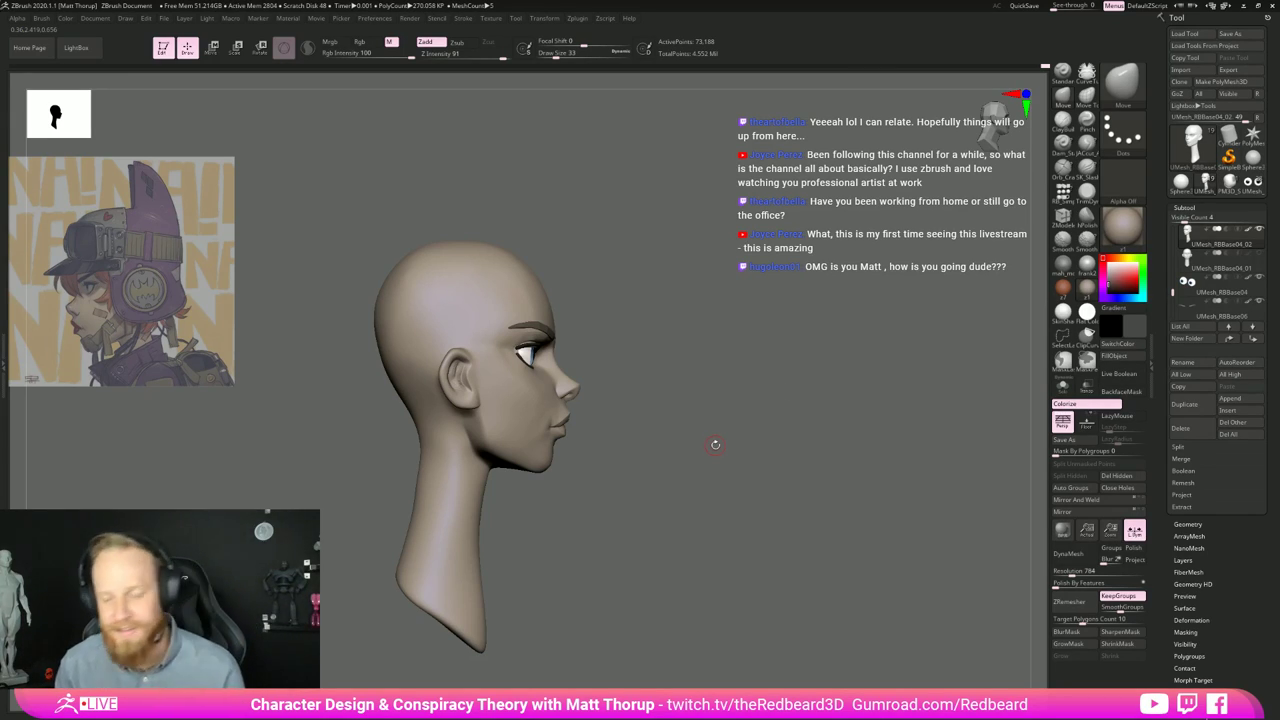
{"action": "left_click_drag", "start_coordinate": [714, 443], "coordinate": [778, 421], "text": "shift"}
{"action": "left_click_drag", "start_coordinate": [781, 424], "coordinate": [509, 597]}
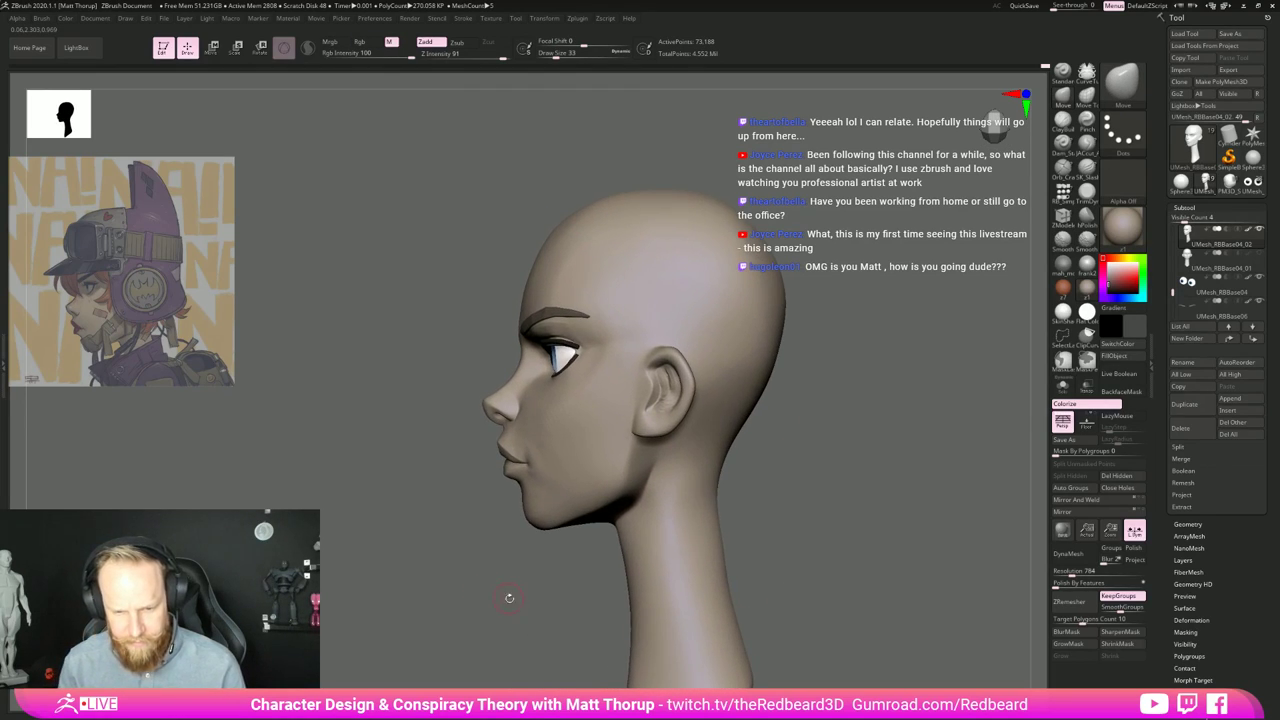
{"action": "key", "text": "shift+Left"}
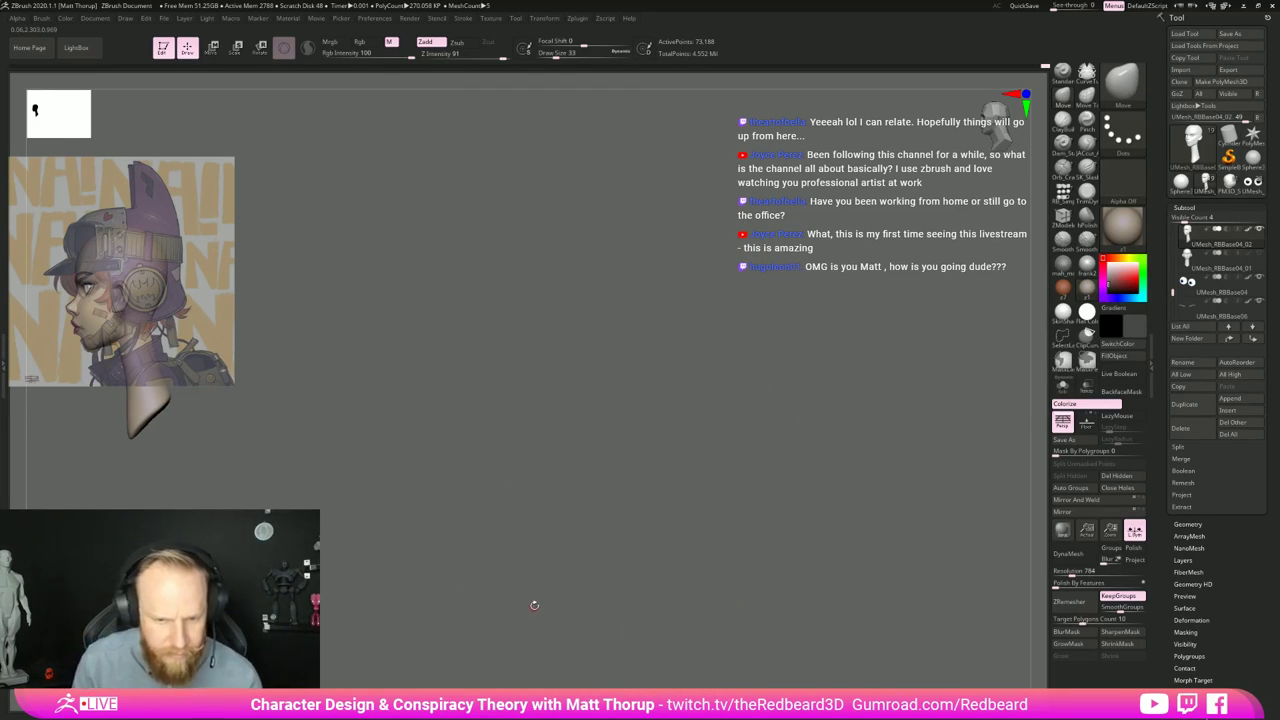
{"action": "left_click_drag", "start_coordinate": [505, 545], "coordinate": [923, 592], "text": "alt"}
{"action": "mouse_move", "coordinate": [781, 557]}
{"action": "left_mouse_down"}
{"action": "mouse_move", "coordinate": [792, 557]}
{"action": "mouse_move", "coordinate": [765, 555]}
{"action": "mouse_move", "coordinate": [848, 559]}
{"action": "left_mouse_up"}
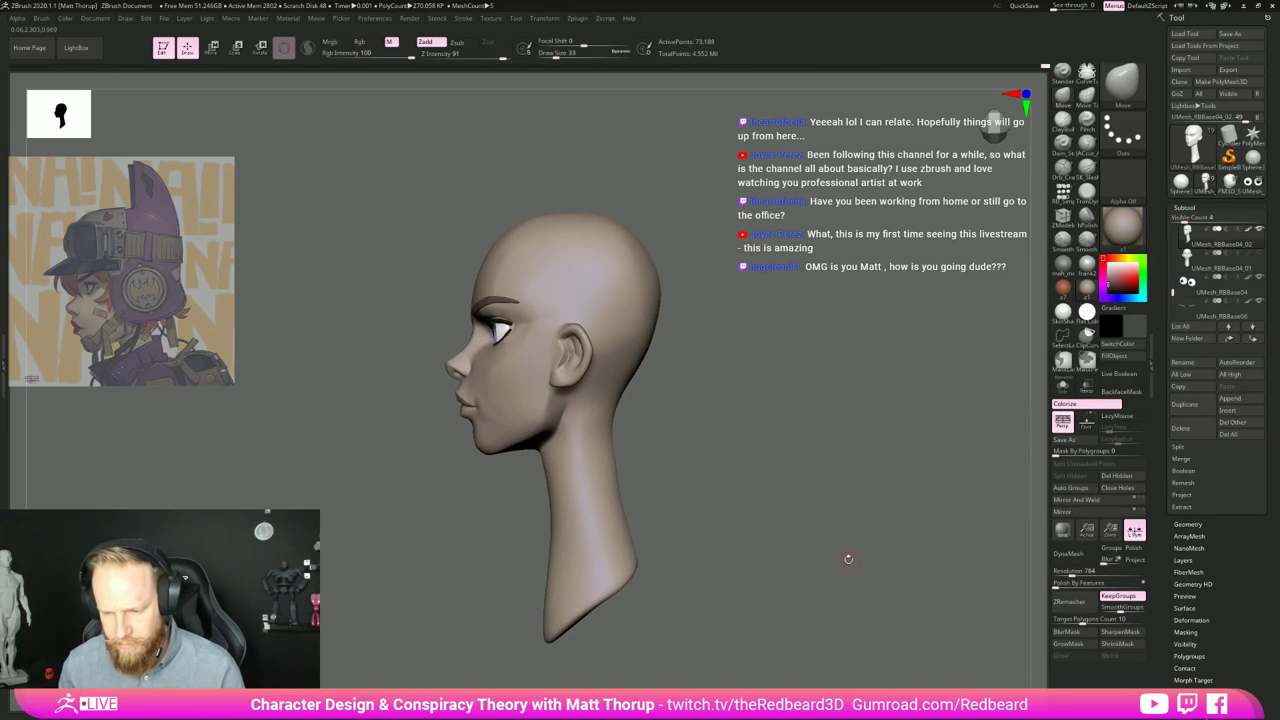
{"action": "key", "text": "F1"}
{"action": "left_click_drag", "start_coordinate": [543, 552], "coordinate": [967, 607], "text": "alt"}
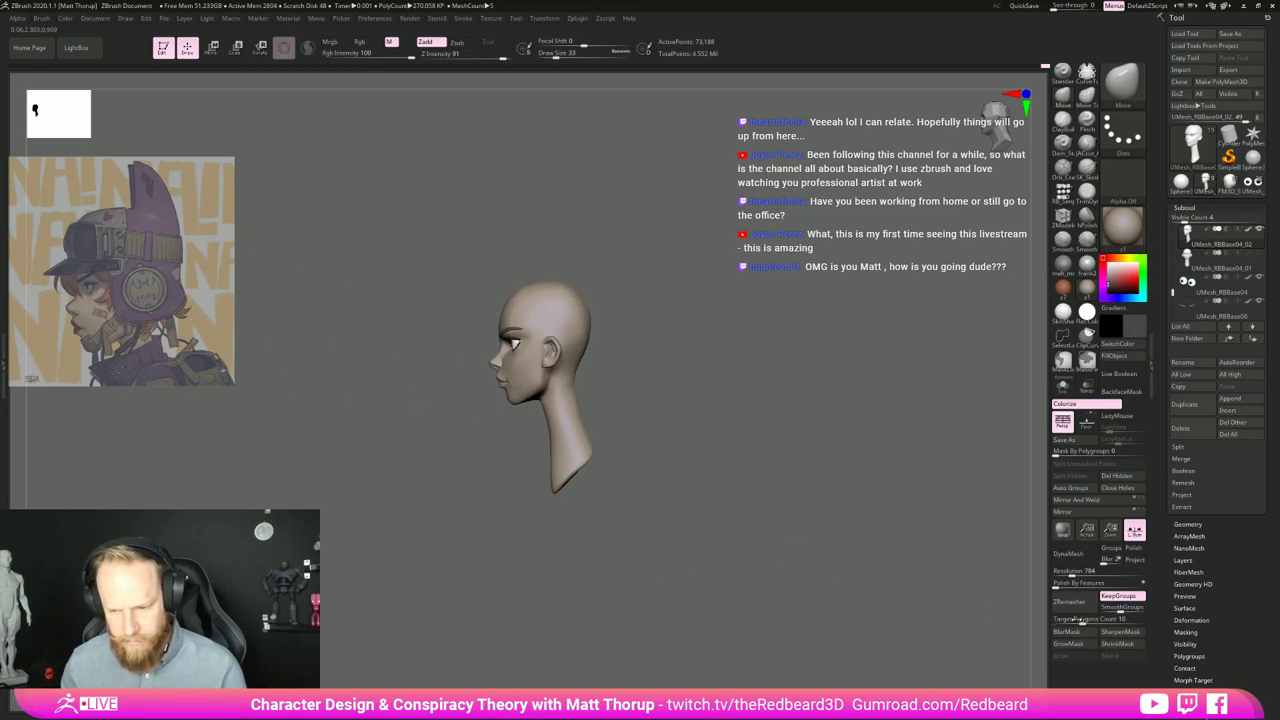
{"action": "left_click_drag", "start_coordinate": [857, 588], "coordinate": [852, 592]}
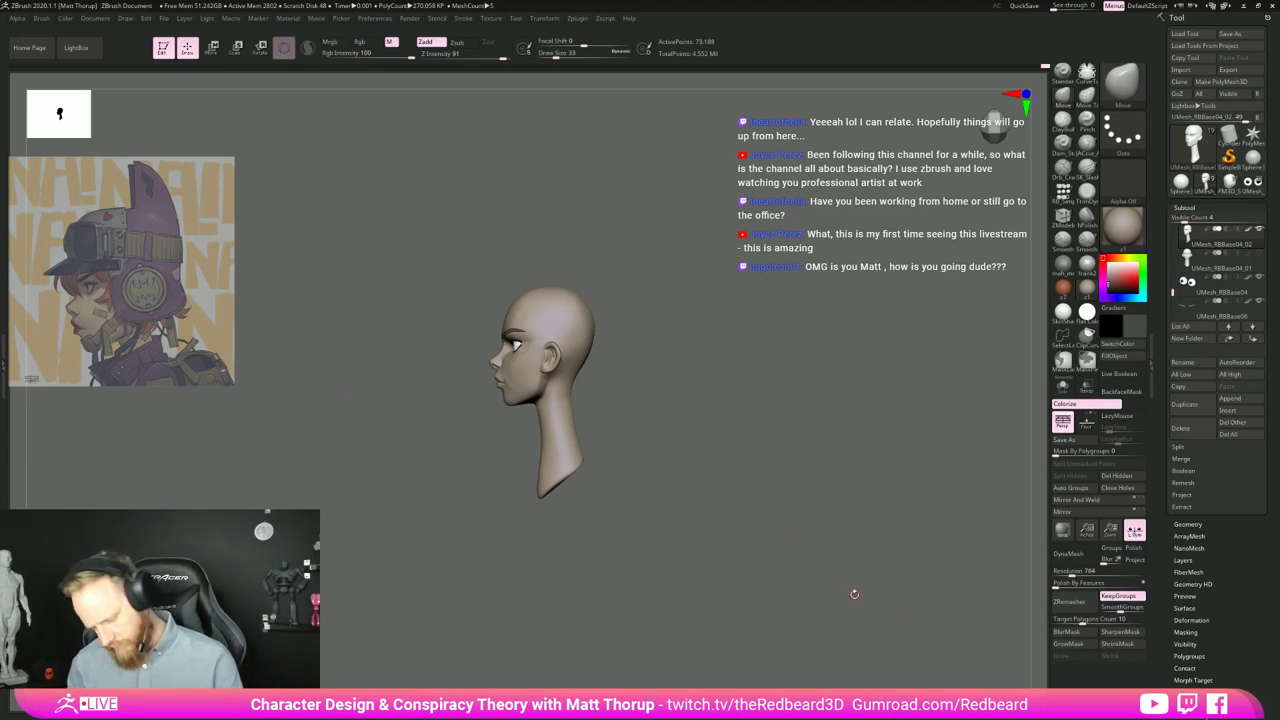
{"action": "key", "text": "F1"}
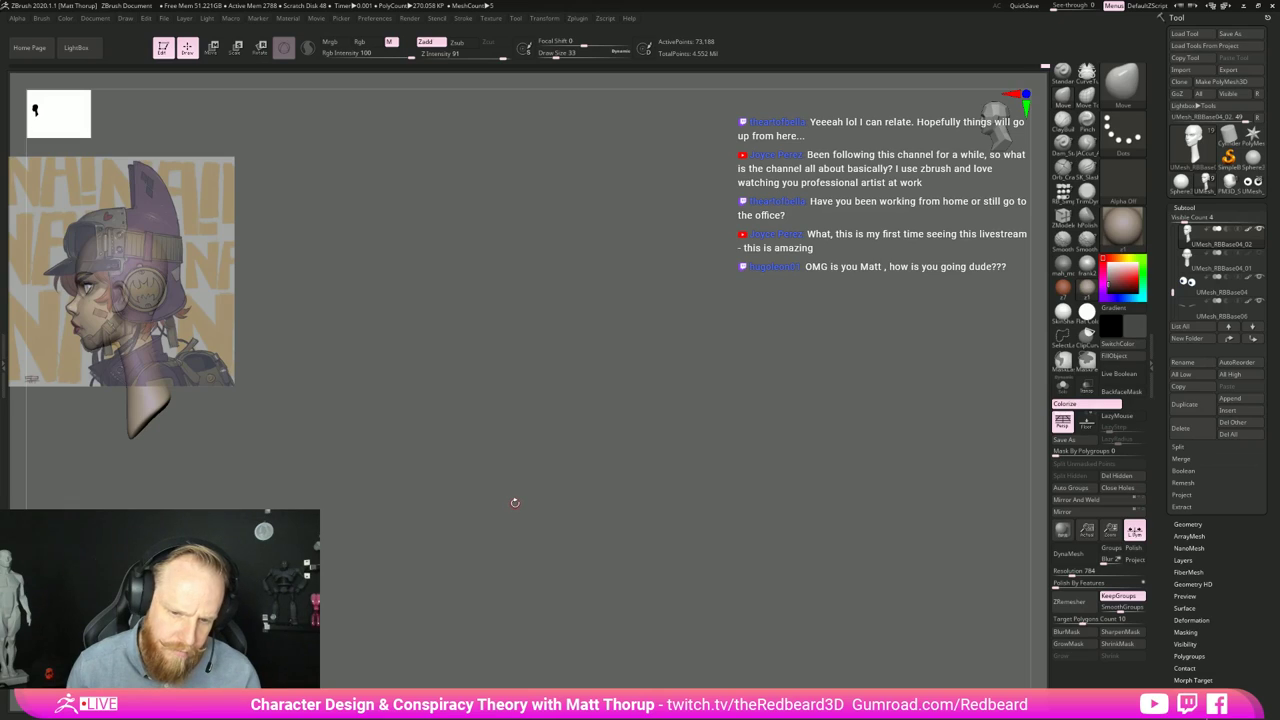
Step: Reshape the head and neck profile over the reference art with the Move brush at draw sizes between 207 and 386
{"action": "key", "text": "s"}
{"action": "left_click_drag", "start_coordinate": [118, 302], "coordinate": [135, 300]}
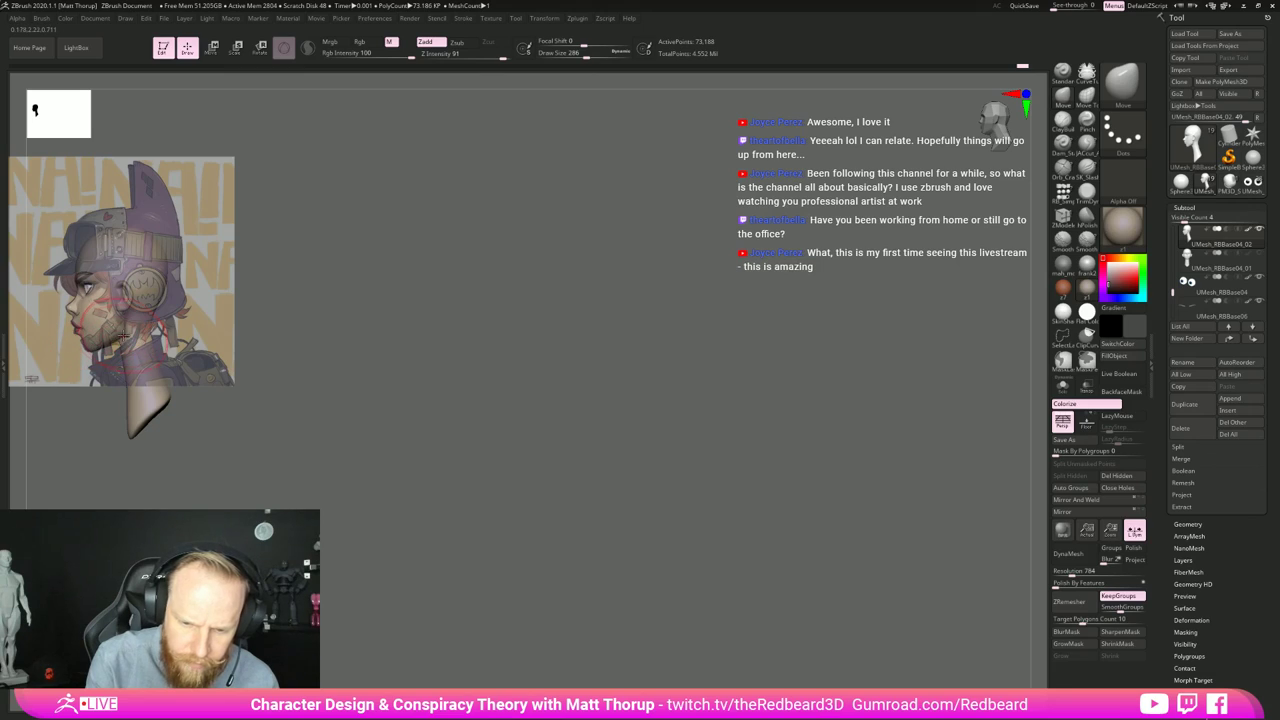
{"action": "key", "text": "s"}
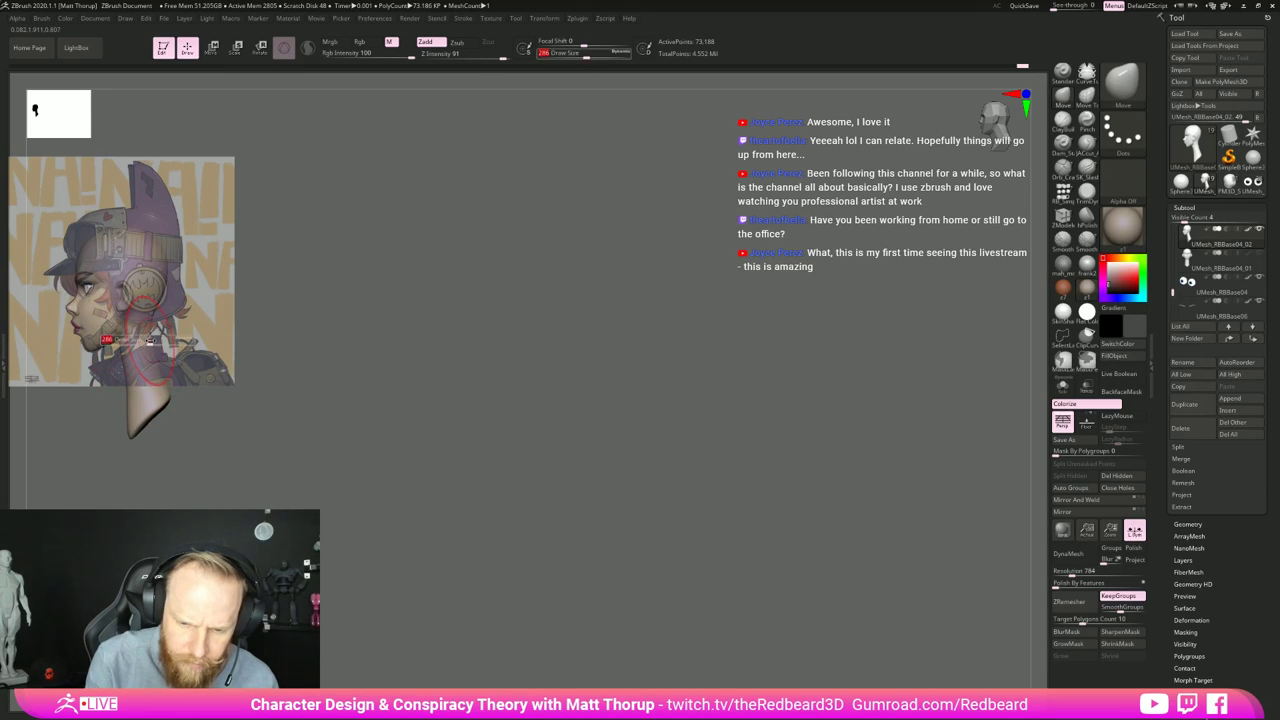
{"action": "left_click_drag", "start_coordinate": [148, 341], "coordinate": [154, 341]}
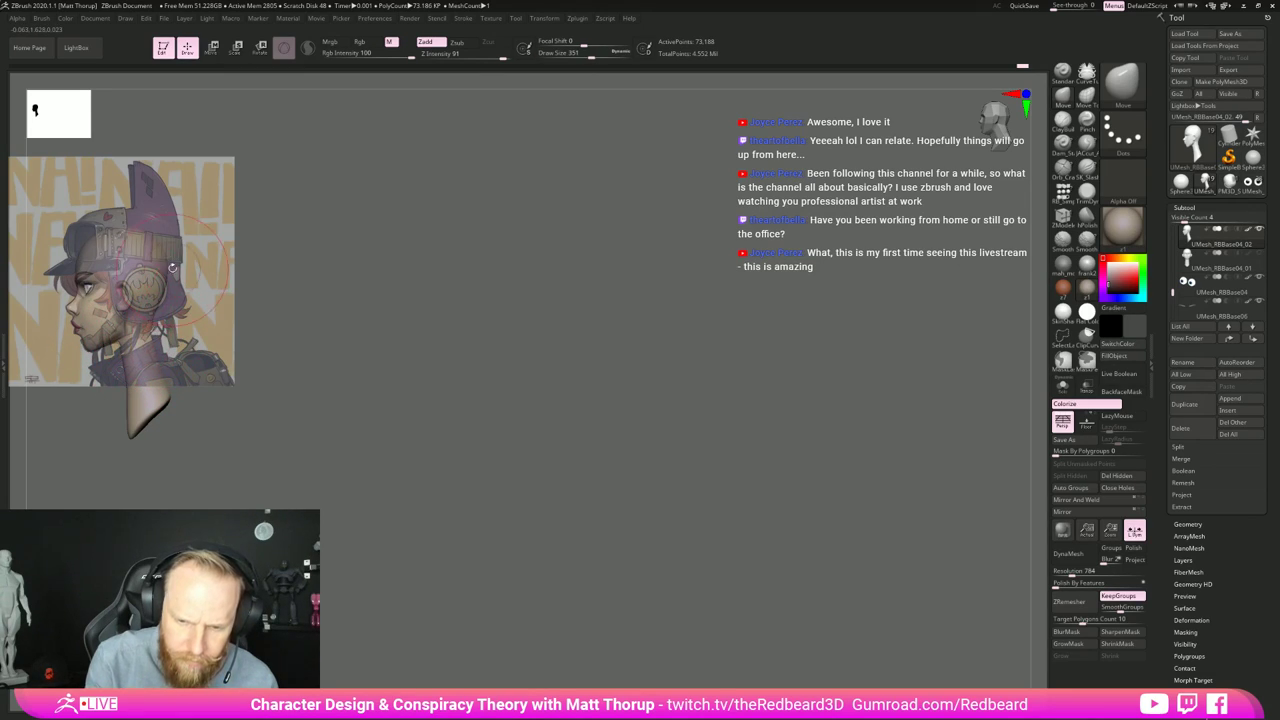
{"action": "key", "text": "bracketright"}
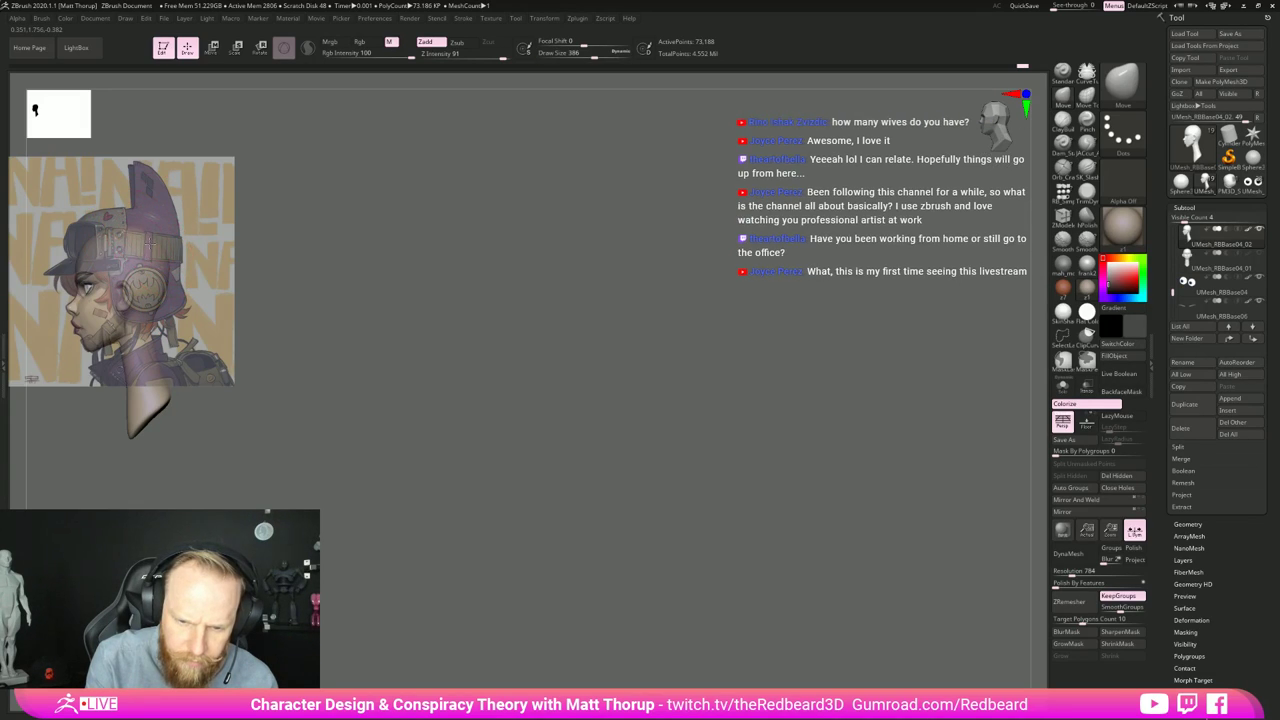
{"action": "left_click_drag", "start_coordinate": [312, 378], "coordinate": [316, 384]}
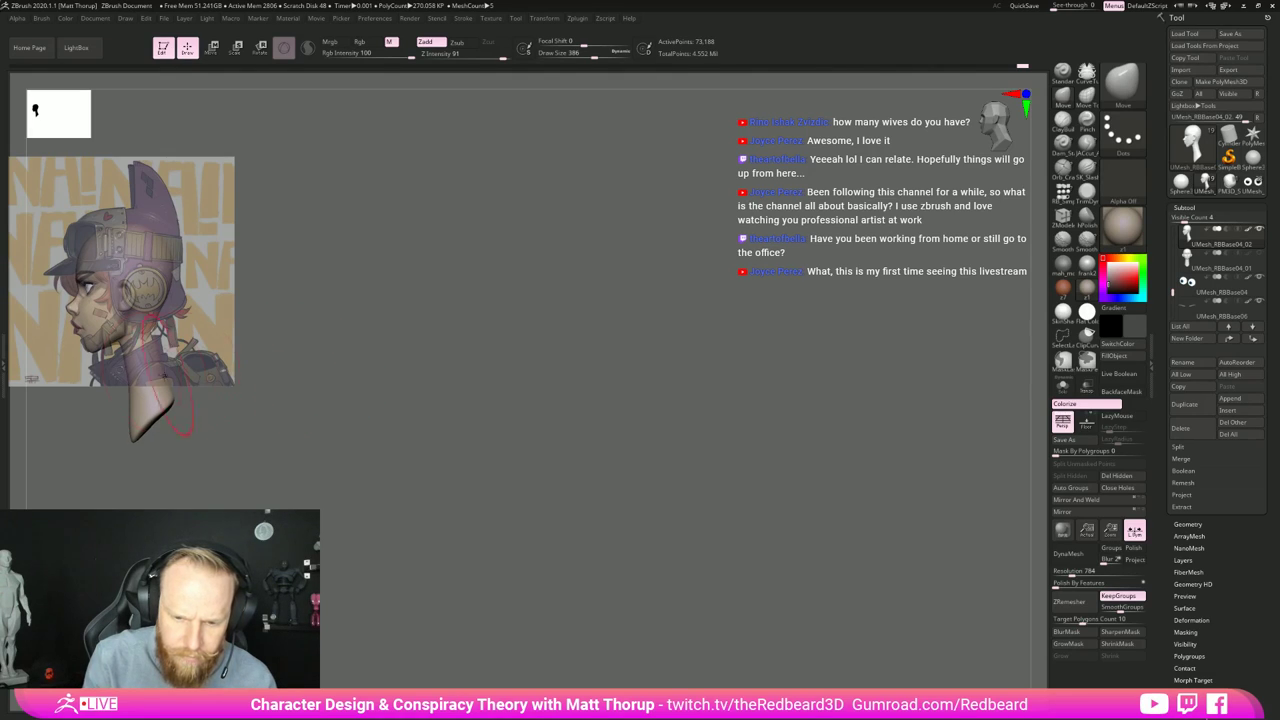
{"action": "key", "text": "s"}
{"action": "left_click_drag", "start_coordinate": [116, 346], "coordinate": [84, 350]}
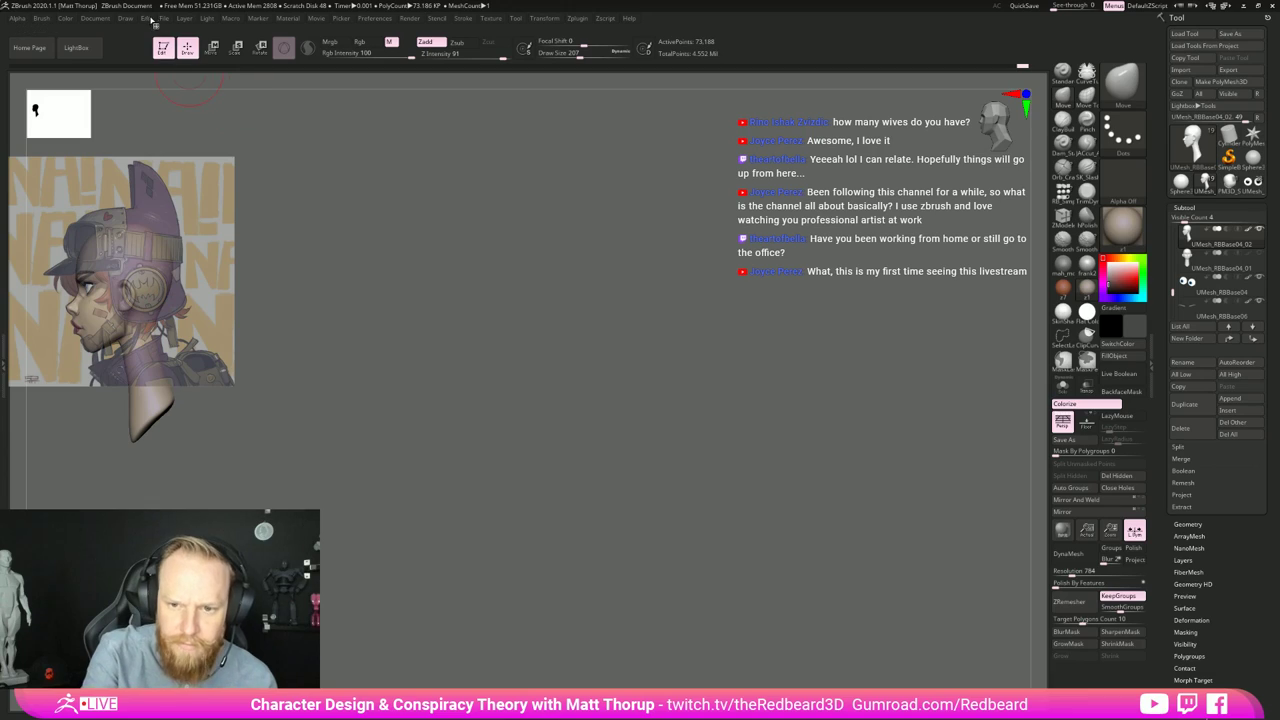
Step: Clear all stored ZAppLink views of the document
{"action": "left_click", "coordinate": [106, 20]}
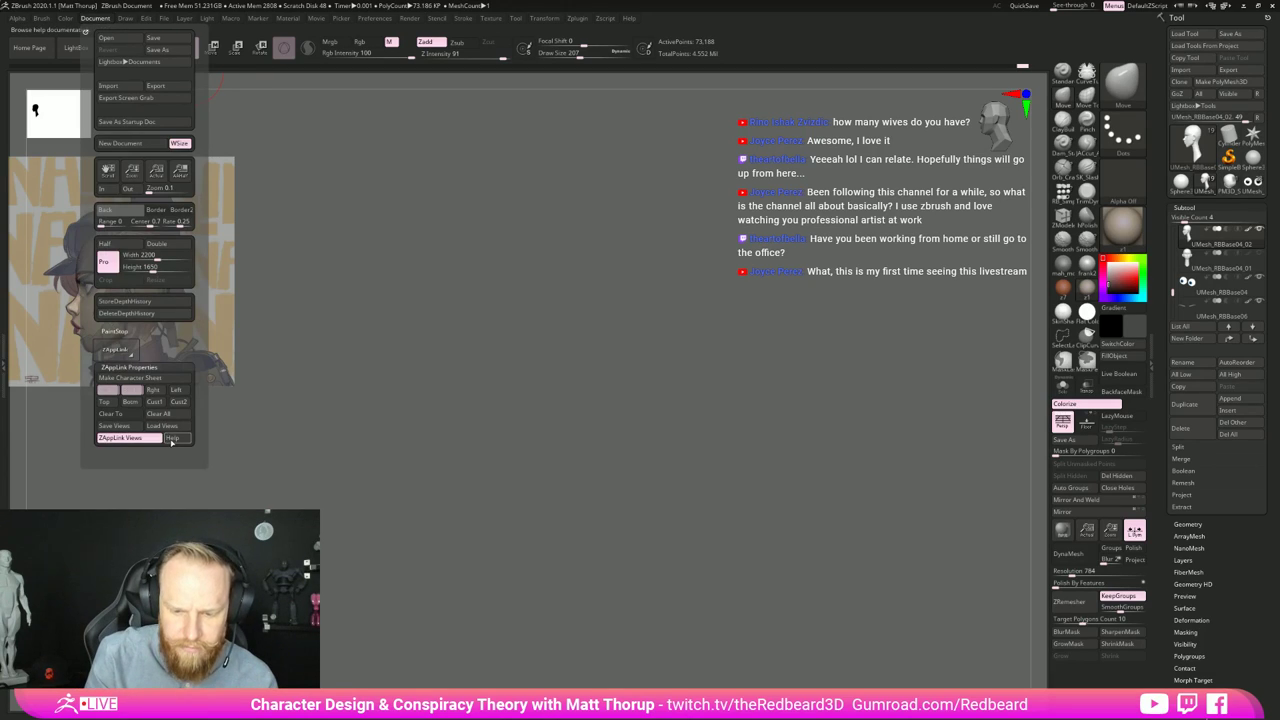
{"action": "left_click", "coordinate": [157, 413]}
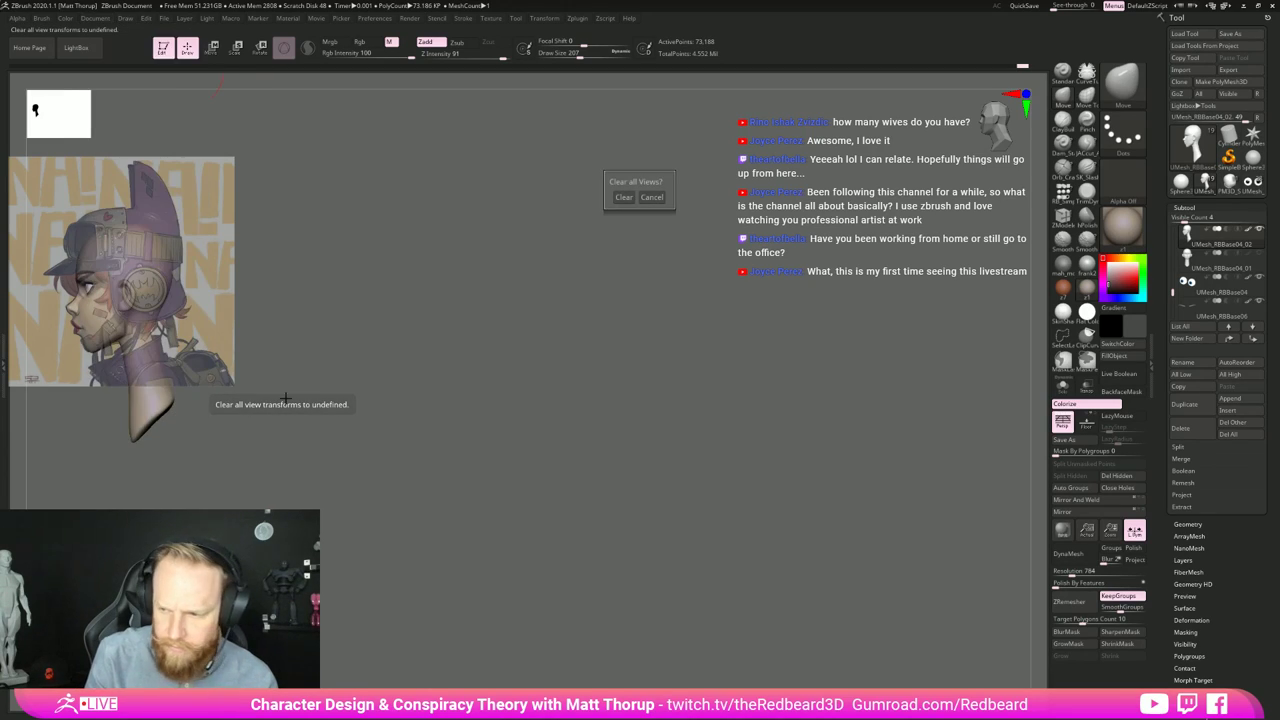
{"action": "left_click", "coordinate": [95, 18]}
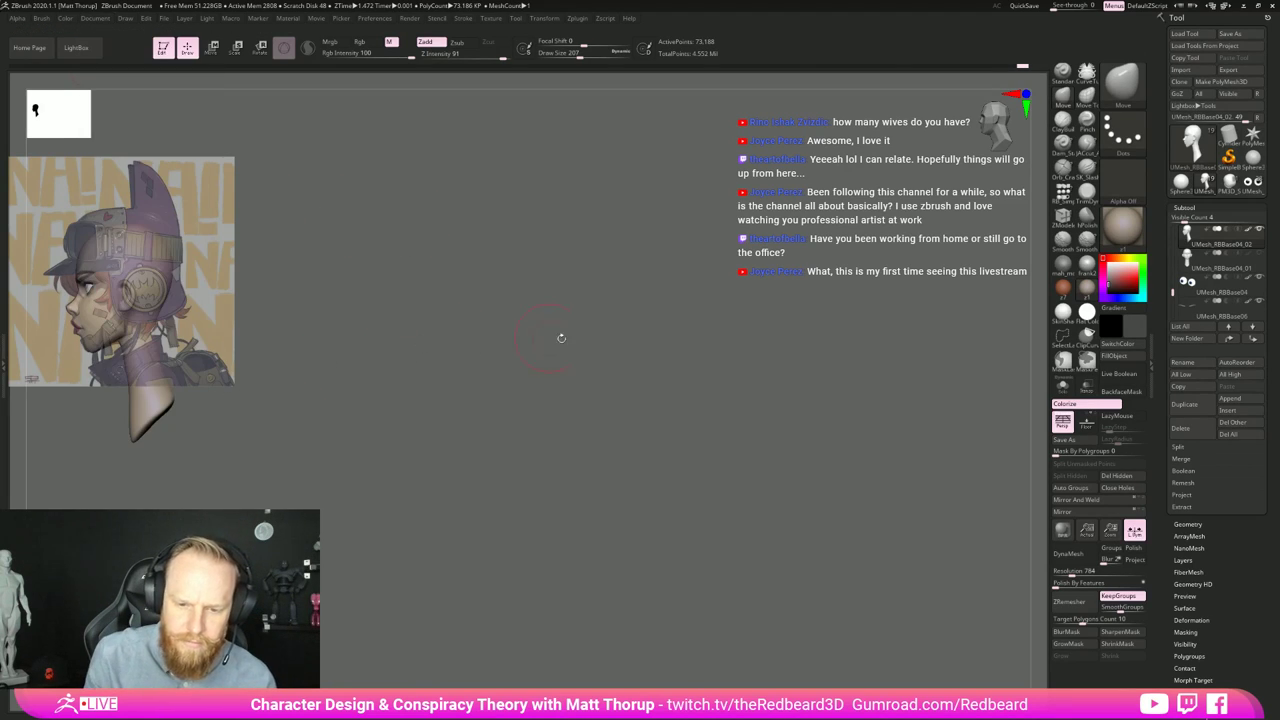
Step: Reshape the neck below the jaw in side view with the Move brush and smooth the nape at draw size 116
{"action": "left_click_drag", "start_coordinate": [370, 468], "coordinate": [854, 514], "text": "alt"}
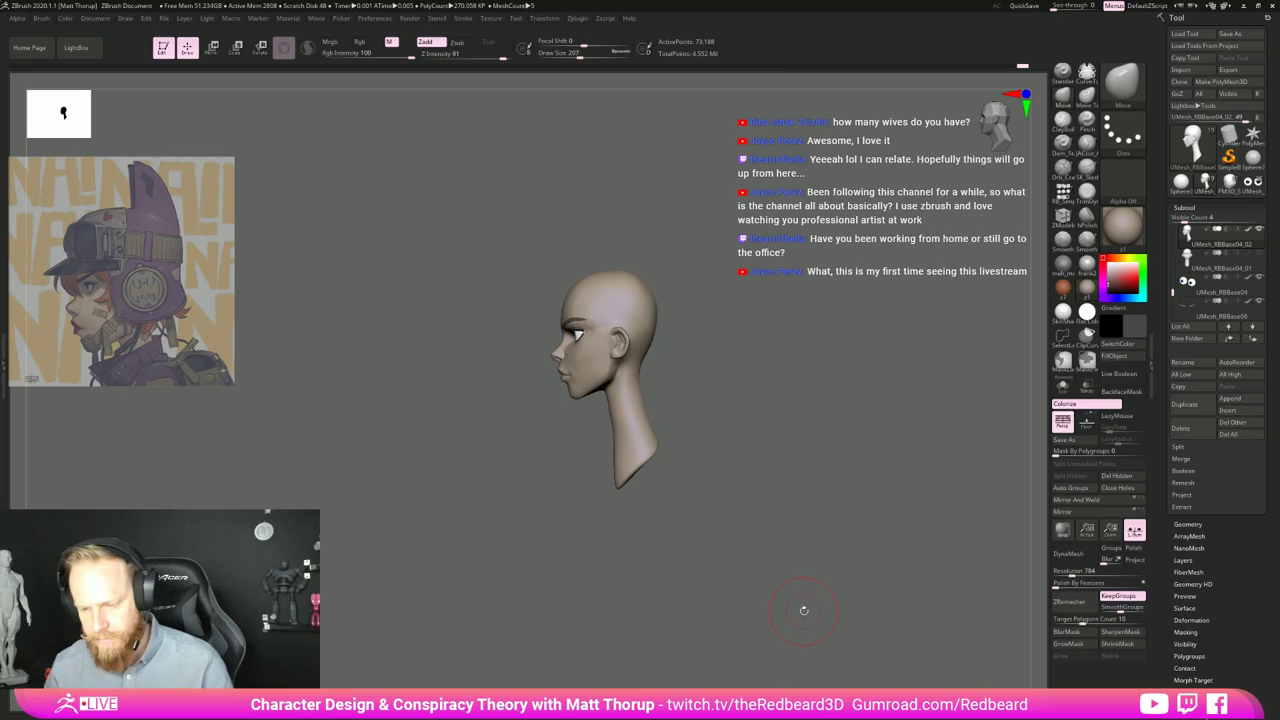
{"action": "left_click_drag", "start_coordinate": [804, 611], "coordinate": [883, 633]}
{"action": "left_click_drag", "start_coordinate": [883, 633], "coordinate": [842, 656]}
{"action": "key", "text": "s"}
{"action": "left_click_drag", "start_coordinate": [611, 461], "coordinate": [604, 461]}
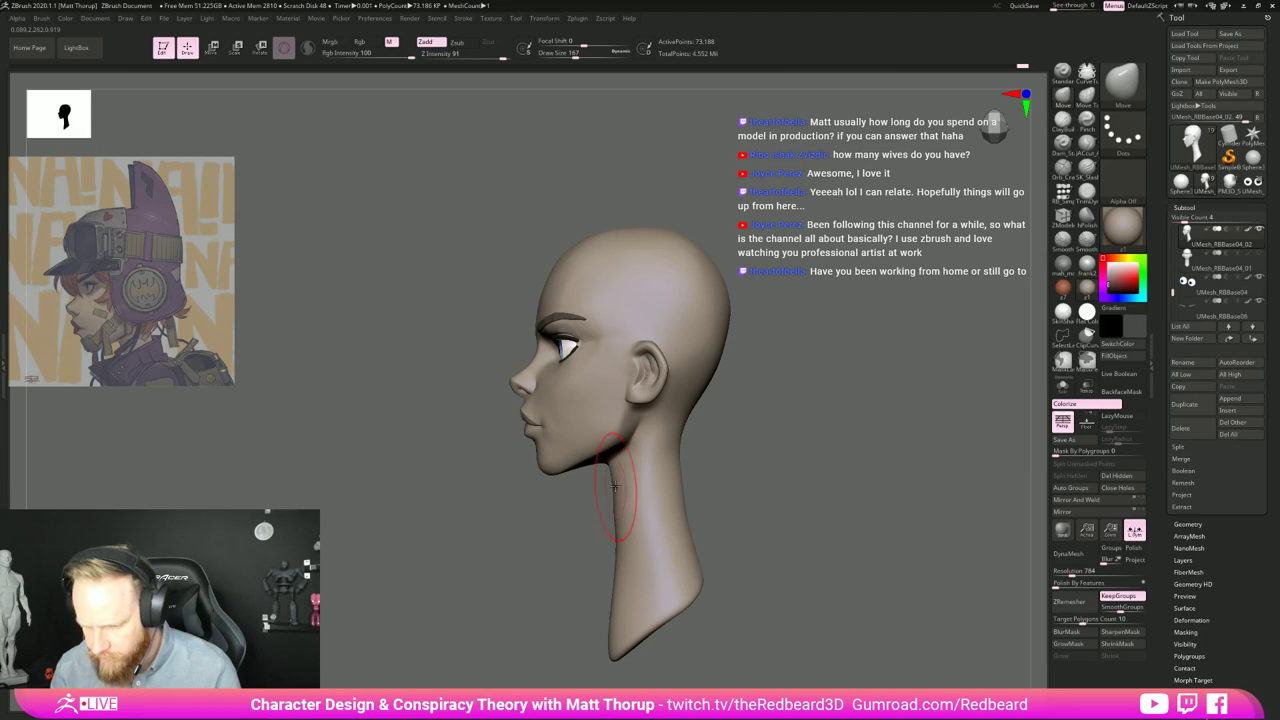
{"action": "key", "text": "s"}
{"action": "left_click_drag", "start_coordinate": [672, 432], "coordinate": [664, 432]}
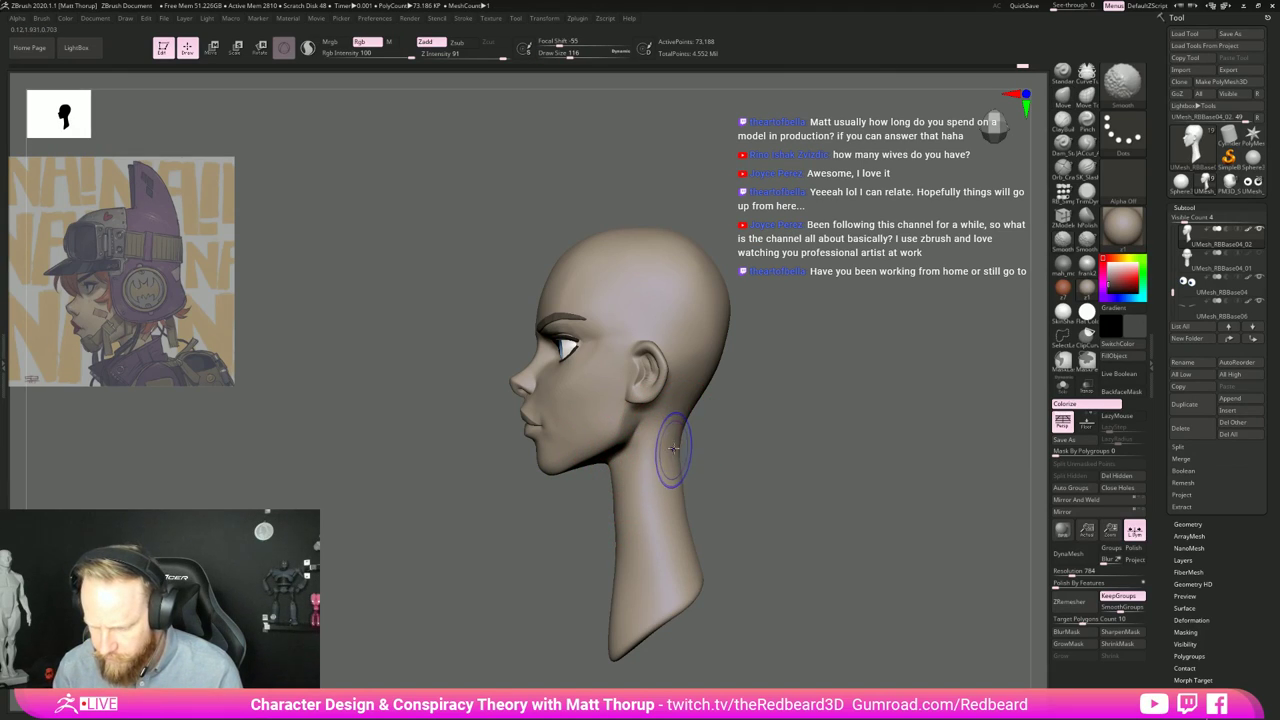
{"action": "mouse_move", "coordinate": [777, 514]}
{"action": "left_mouse_down"}
{"action": "mouse_move", "coordinate": [786, 567]}
{"action": "mouse_move", "coordinate": [834, 586]}
{"action": "mouse_move", "coordinate": [786, 574]}
{"action": "mouse_move", "coordinate": [848, 574]}
{"action": "mouse_move", "coordinate": [858, 600]}
{"action": "left_mouse_up"}
Step: Refine the area between the brow and the outer eye corner with the Move brush at draw size 29 and smooth it
{"action": "key", "text": "s"}
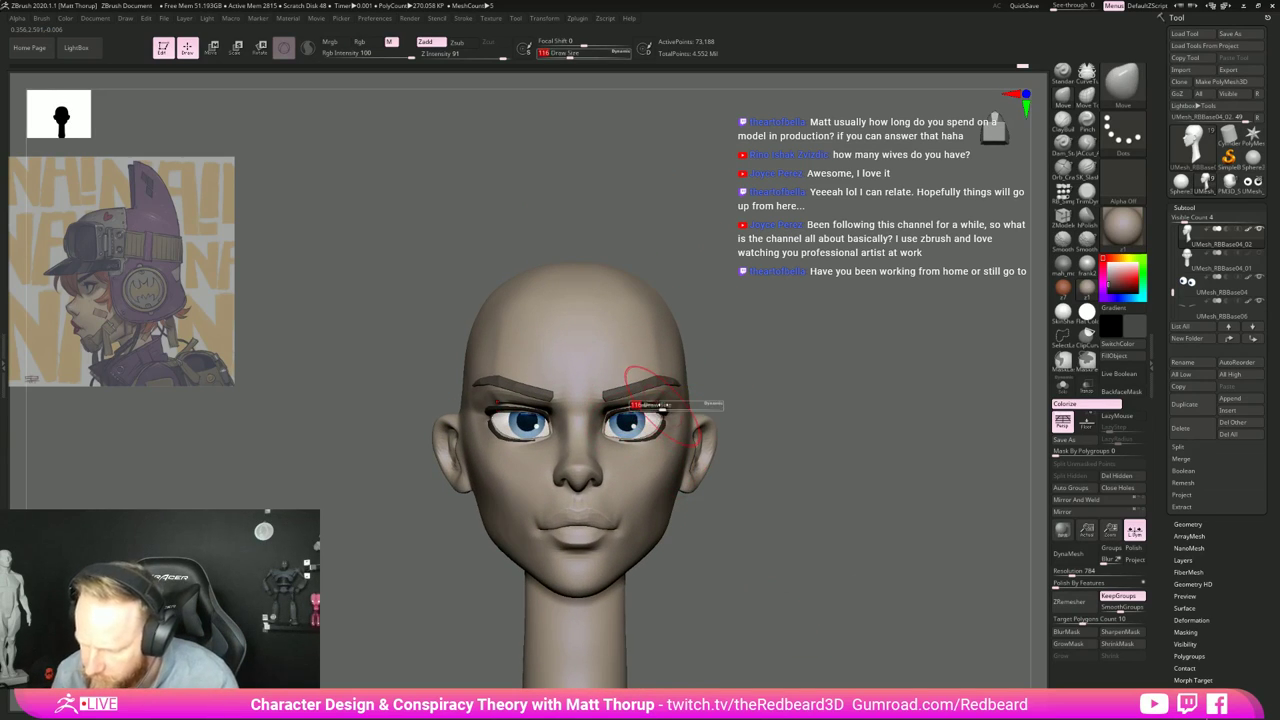
{"action": "left_click_drag", "start_coordinate": [662, 407], "coordinate": [648, 407]}
{"action": "left_click_drag", "start_coordinate": [775, 378], "coordinate": [788, 430], "text": "alt"}
{"action": "key", "text": "s"}
{"action": "mouse_move", "coordinate": [683, 325]}
{"action": "left_mouse_down"}
{"action": "mouse_move", "coordinate": [672, 326]}
{"action": "mouse_move", "coordinate": [686, 328]}
{"action": "left_mouse_up"}
{"action": "left_click_drag", "start_coordinate": [804, 420], "coordinate": [748, 422]}
{"action": "left_click_drag", "start_coordinate": [698, 335], "coordinate": [702, 339], "text": "shift"}
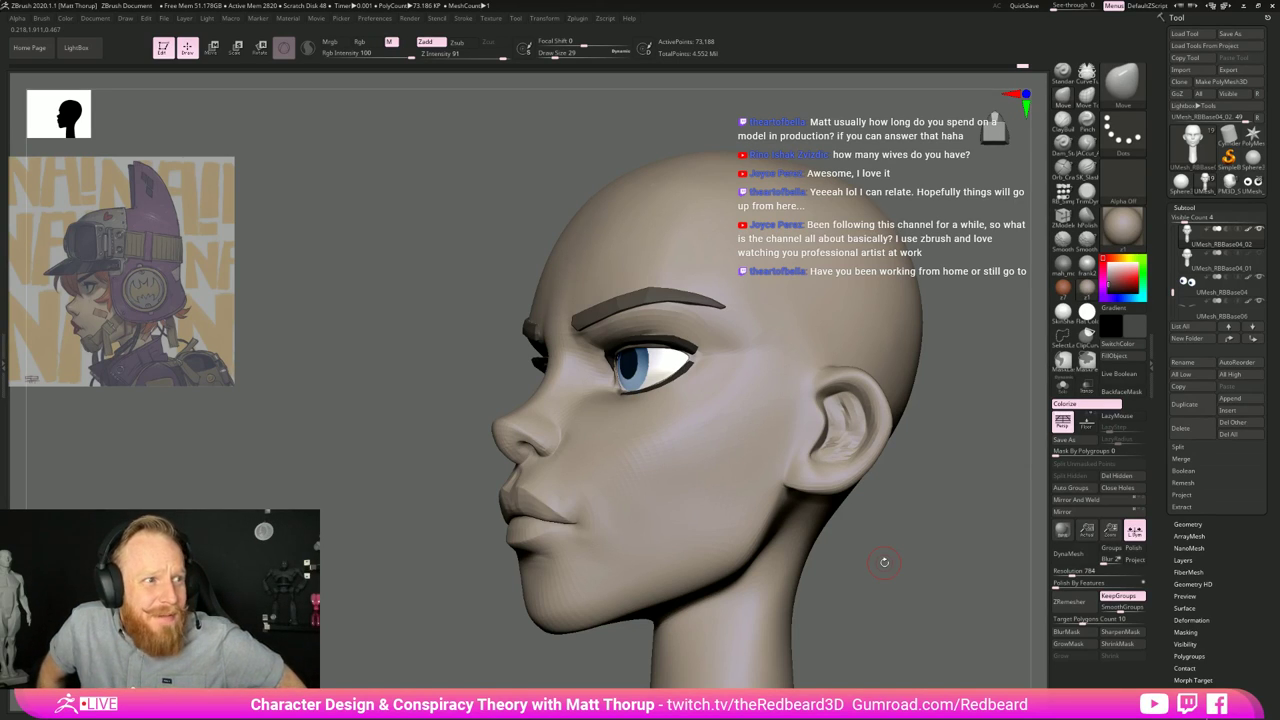
{"action": "left_click_drag", "start_coordinate": [920, 477], "coordinate": [702, 323]}
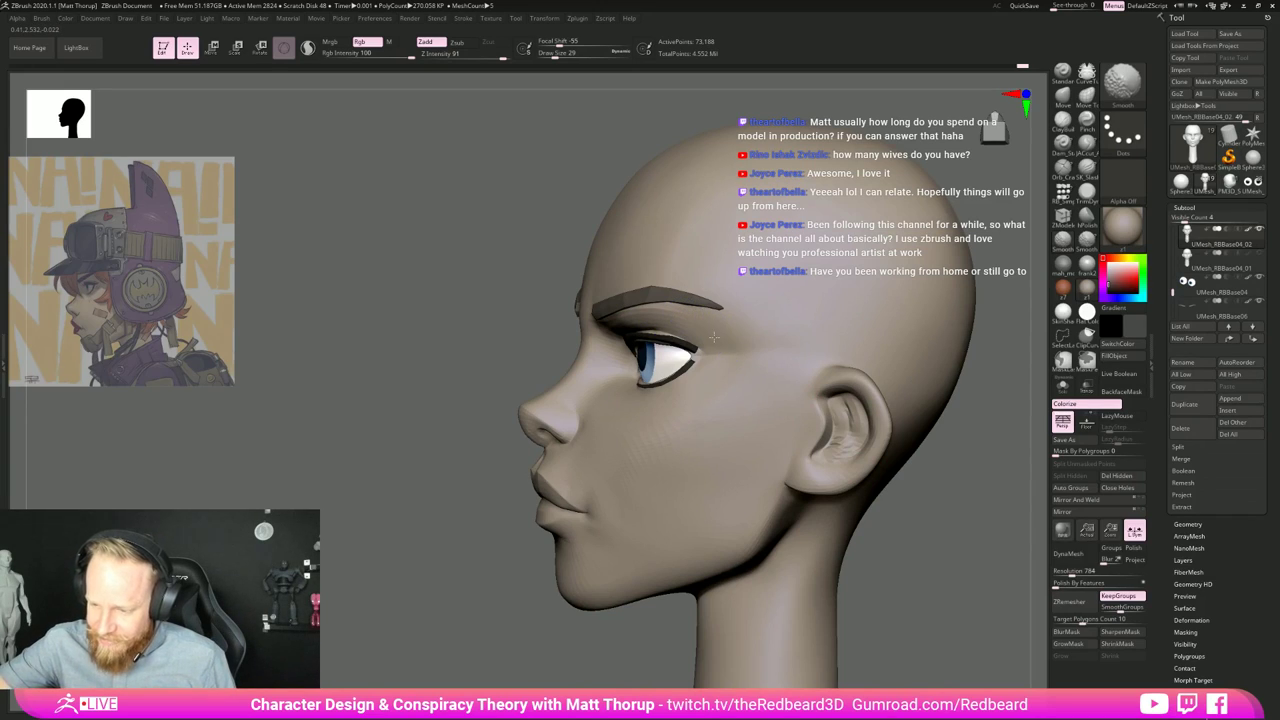
{"action": "left_click_drag", "start_coordinate": [571, 348], "coordinate": [640, 334]}
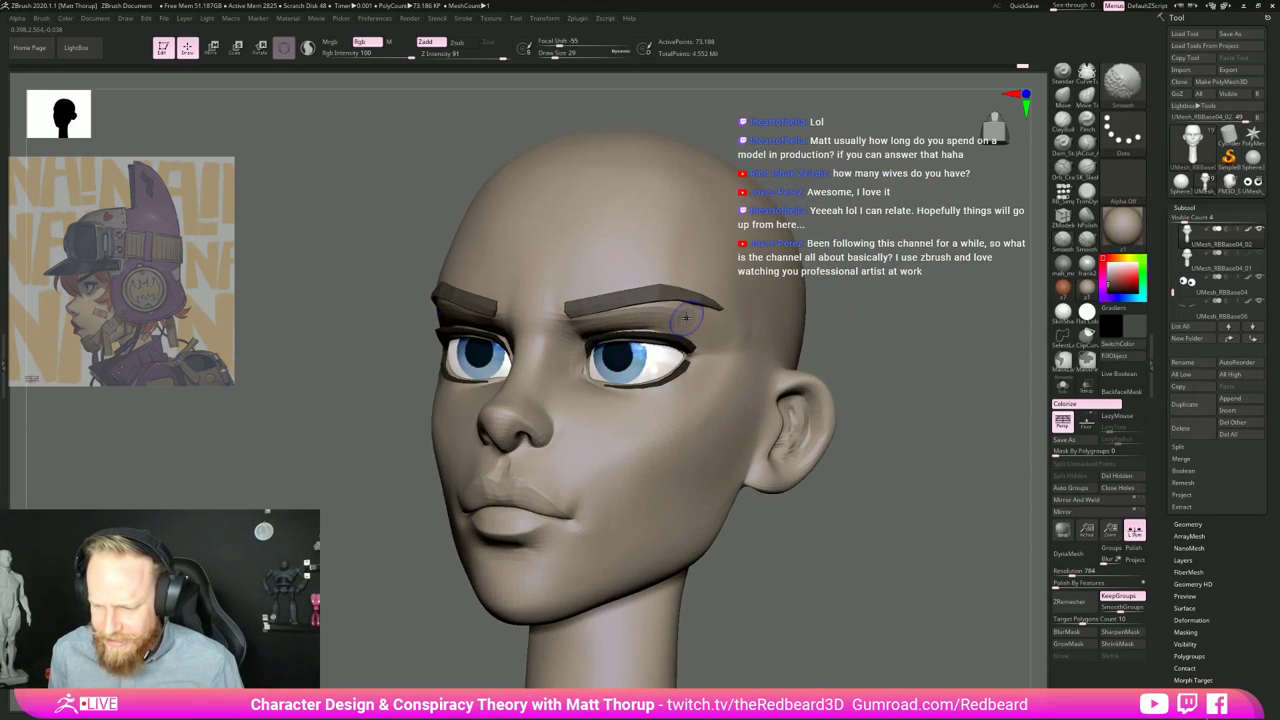
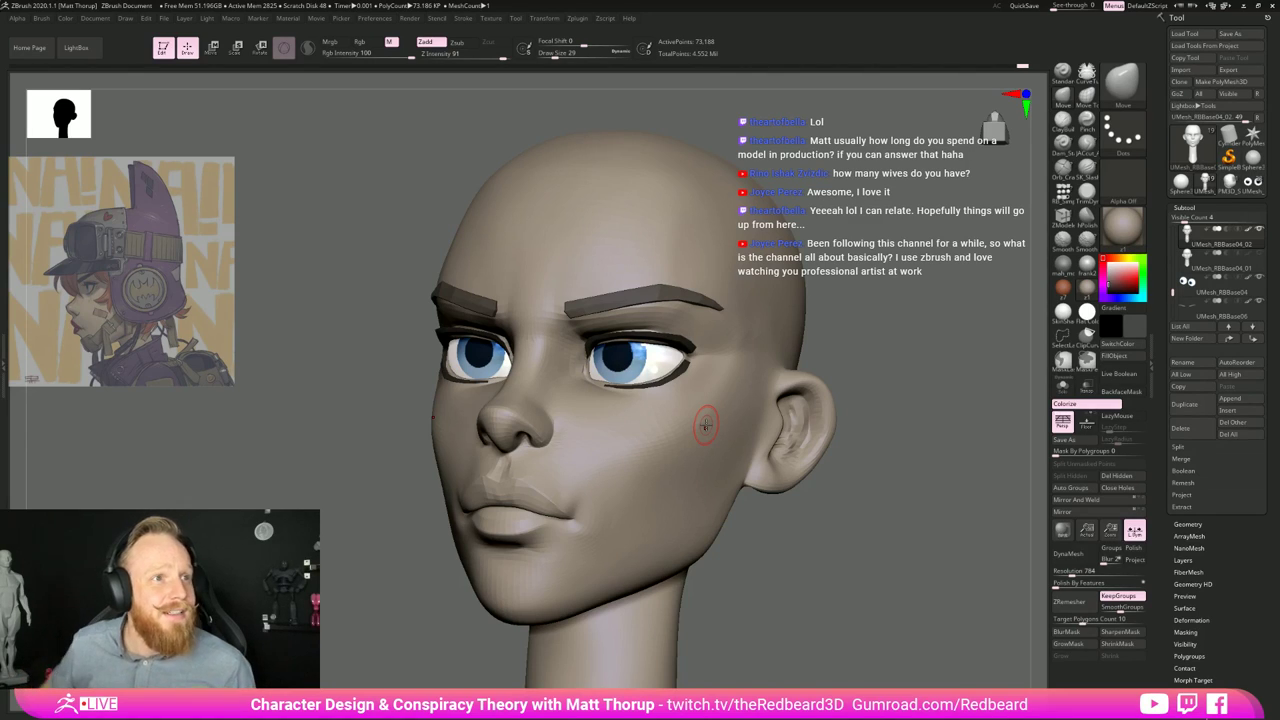
Step: Adjust the upper eyelid near the inner eye corner with the Move brush at draw size 33
{"action": "left_click_drag", "start_coordinate": [832, 517], "coordinate": [910, 470]}
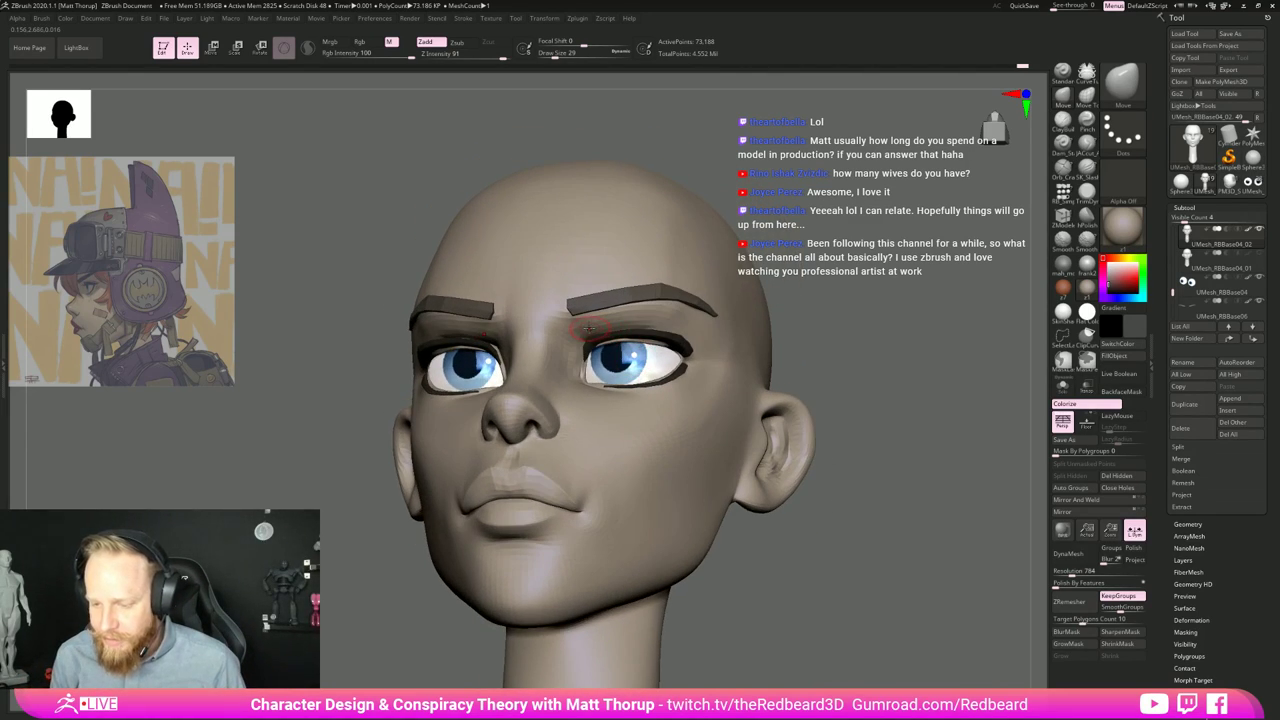
{"action": "key", "text": "s"}
{"action": "left_click_drag", "start_coordinate": [588, 328], "coordinate": [591, 328]}
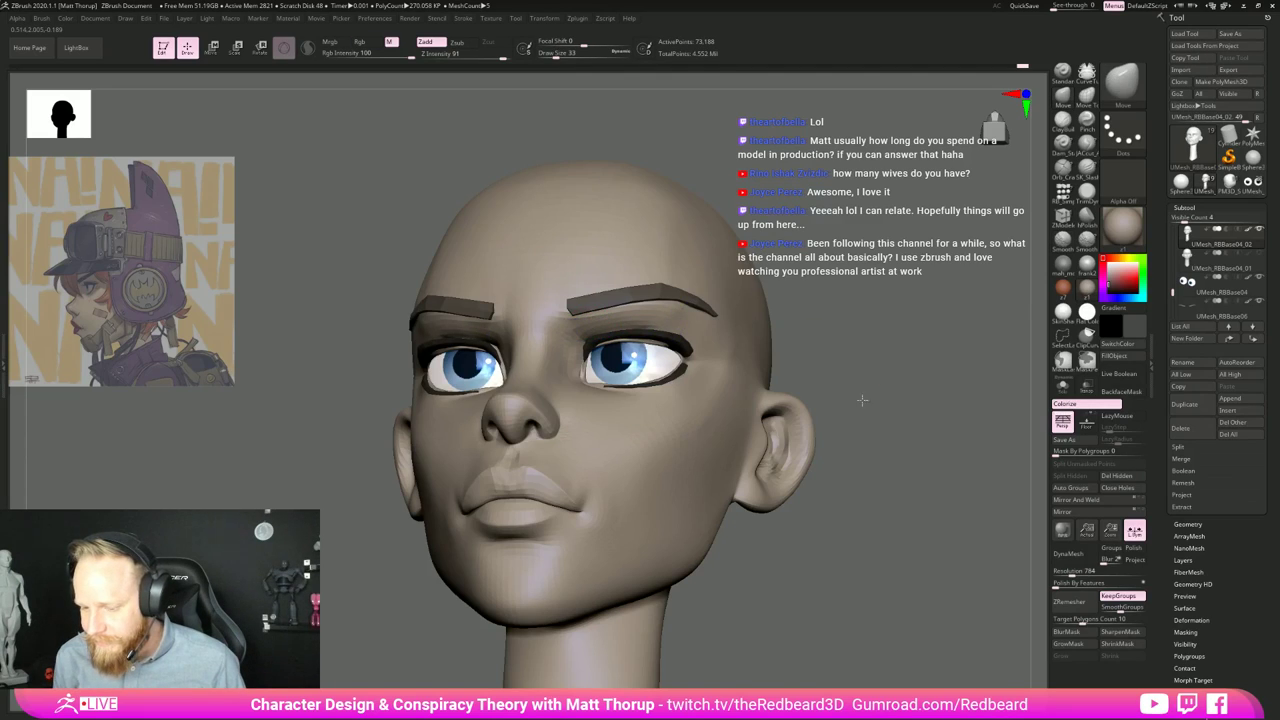
{"action": "mouse_move", "coordinate": [863, 401]}
{"action": "left_mouse_down"}
{"action": "mouse_move", "coordinate": [883, 504]}
{"action": "mouse_move", "coordinate": [850, 410]}
{"action": "left_mouse_up"}
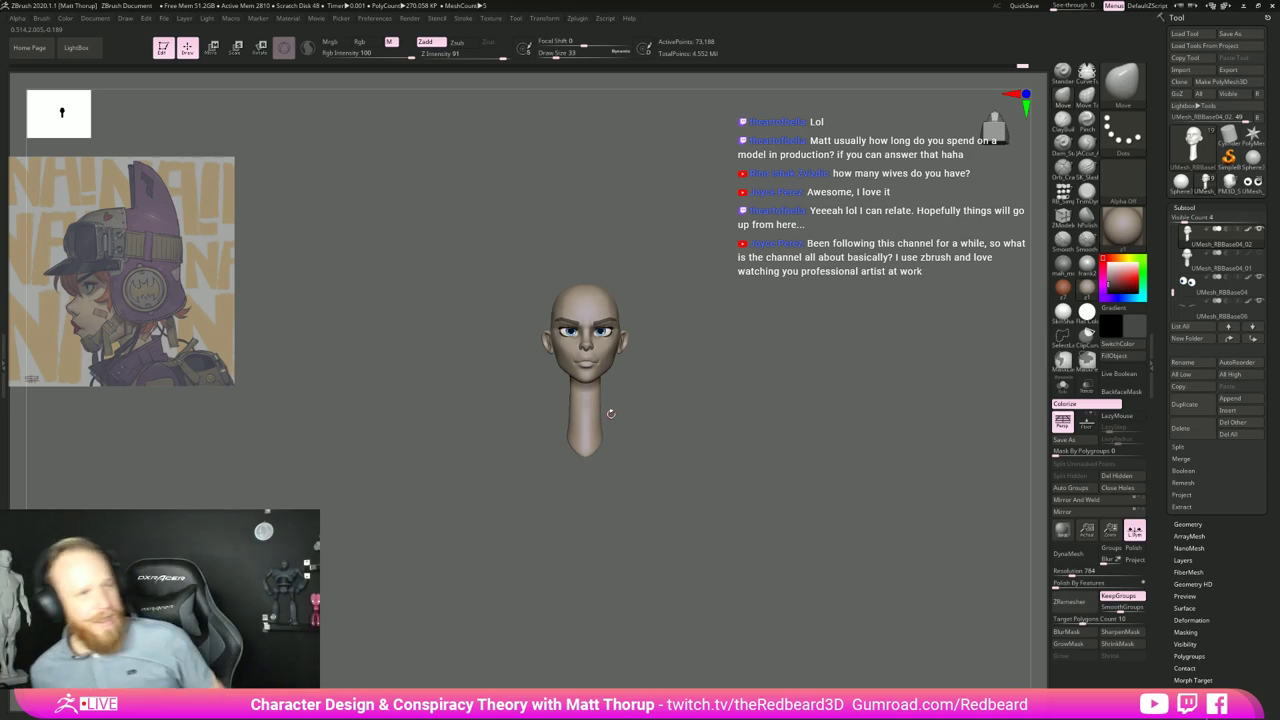
Step: Smooth the temple beside the eye and the cheek in three-quarter view at draw size 46
{"action": "mouse_move", "coordinate": [832, 372]}
{"action": "left_mouse_down"}
{"action": "mouse_move", "coordinate": [735, 358]}
{"action": "mouse_move", "coordinate": [794, 438]}
{"action": "mouse_move", "coordinate": [806, 480]}
{"action": "left_mouse_up"}
{"action": "key", "text": "s"}
{"action": "left_click_drag", "start_coordinate": [620, 399], "coordinate": [624, 400]}
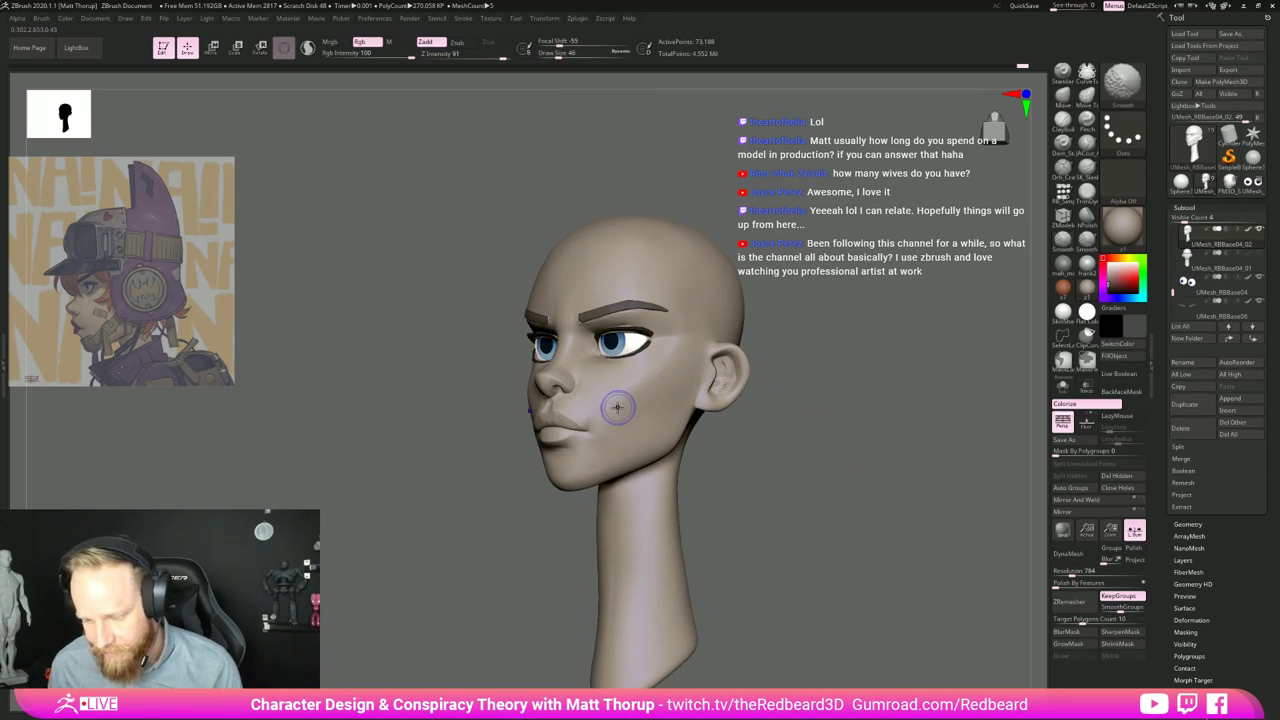
{"action": "left_click_drag", "start_coordinate": [680, 364], "coordinate": [667, 367], "text": "shift"}
{"action": "left_click_drag", "start_coordinate": [803, 465], "coordinate": [870, 476]}
{"action": "left_click_drag", "start_coordinate": [870, 476], "coordinate": [795, 530], "text": "alt"}
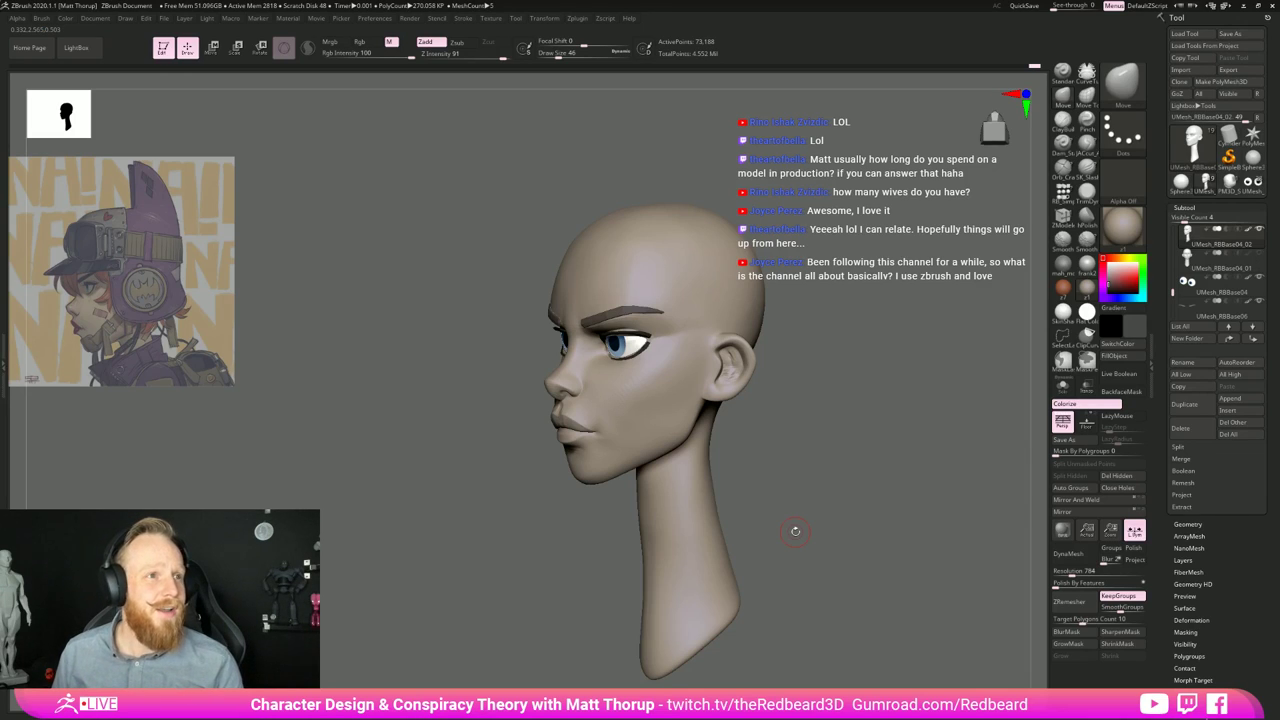
{"action": "right_click_drag", "start_coordinate": [795, 531], "coordinate": [819, 439]}
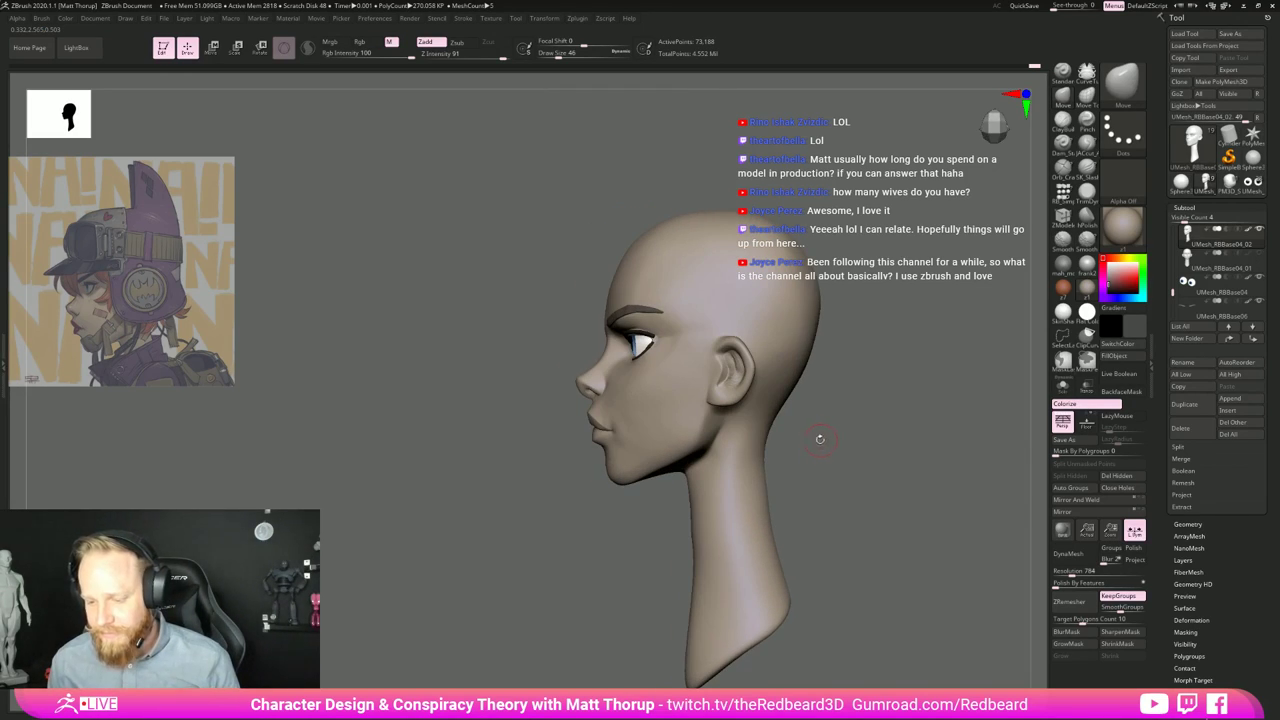
{"action": "left_click_drag", "start_coordinate": [587, 530], "coordinate": [609, 514]}
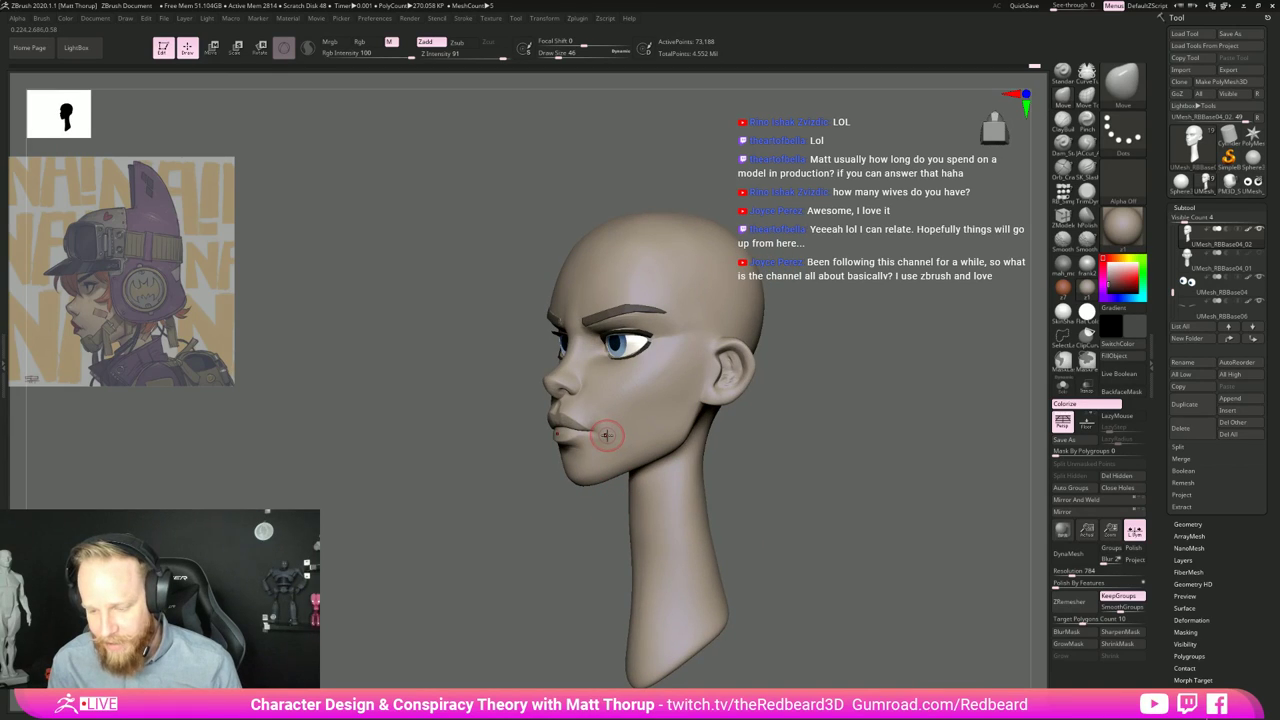
{"action": "mouse_move", "coordinate": [606, 439]}
{"action": "left_mouse_down", "text": "shift"}
{"action": "mouse_move", "coordinate": [631, 397]}
{"action": "mouse_move", "coordinate": [671, 375]}
{"action": "left_mouse_up", "text": "shift"}
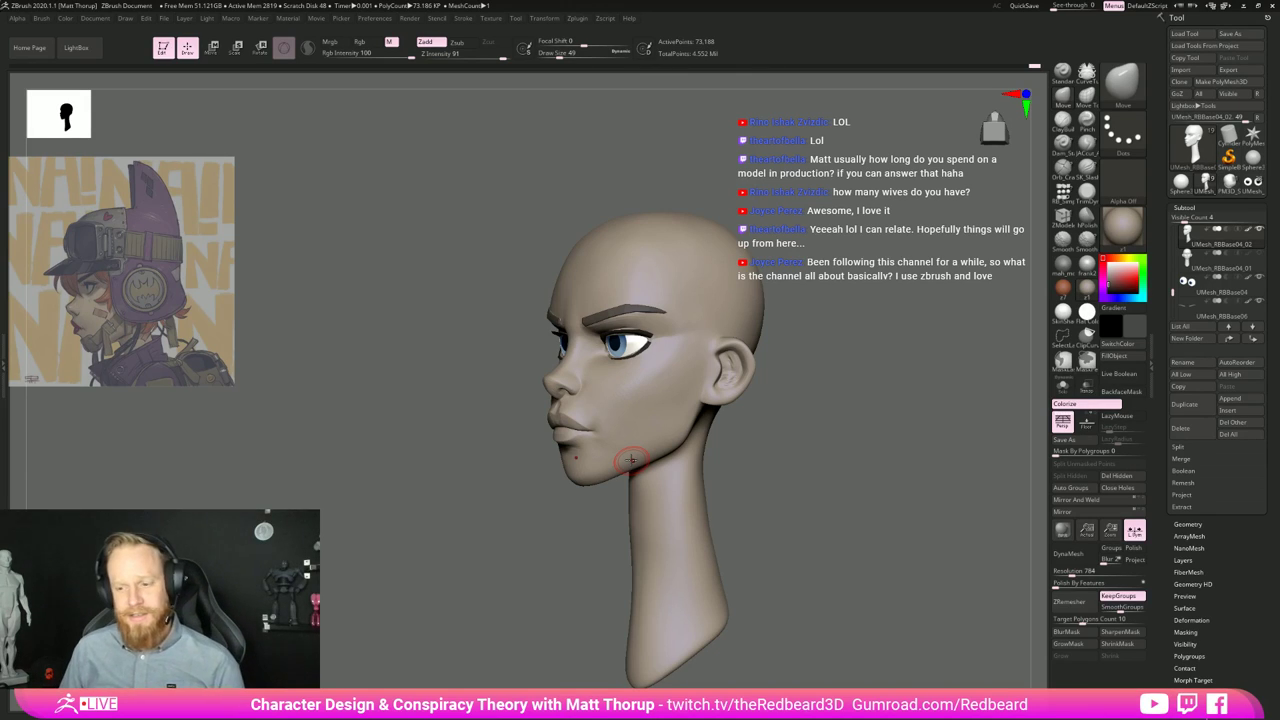
Step: Smooth the surface just below the outer eye corner at draw size 49
{"action": "mouse_move", "coordinate": [857, 448]}
{"action": "left_mouse_down"}
{"action": "mouse_move", "coordinate": [869, 463]}
{"action": "mouse_move", "coordinate": [858, 452]}
{"action": "mouse_move", "coordinate": [877, 437]}
{"action": "left_mouse_up"}
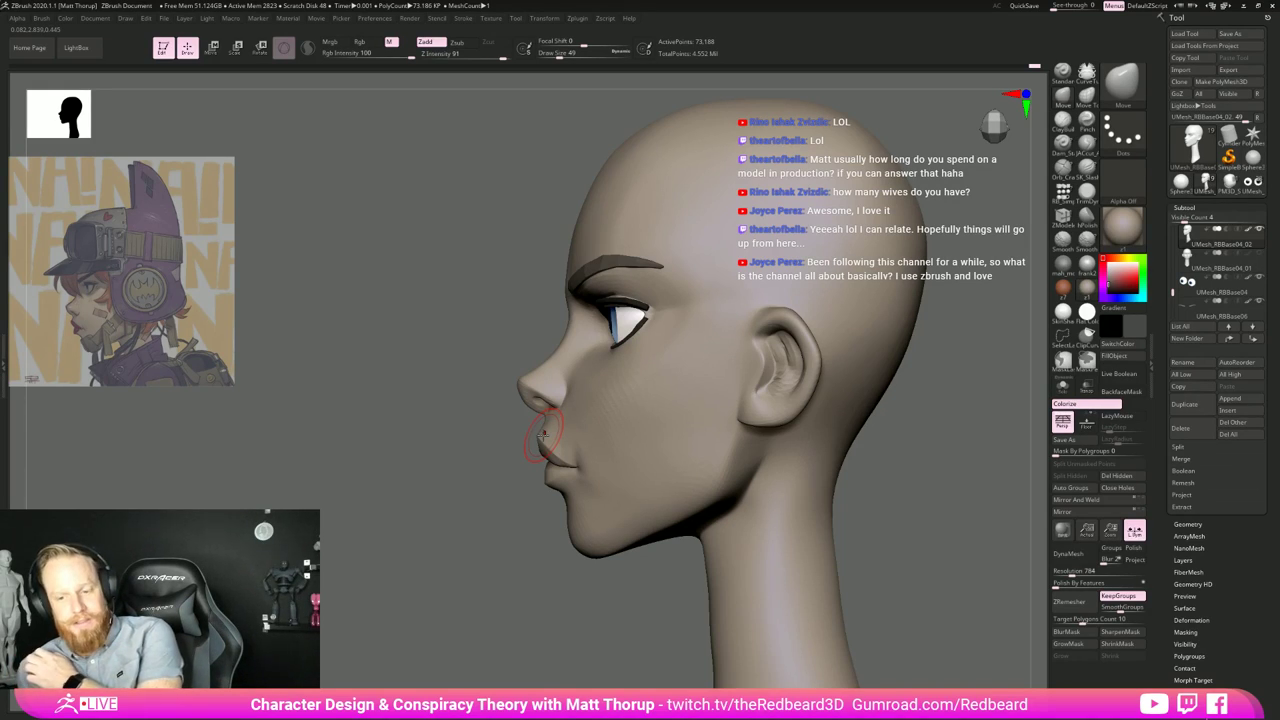
{"action": "left_click_drag", "start_coordinate": [872, 477], "coordinate": [968, 487]}
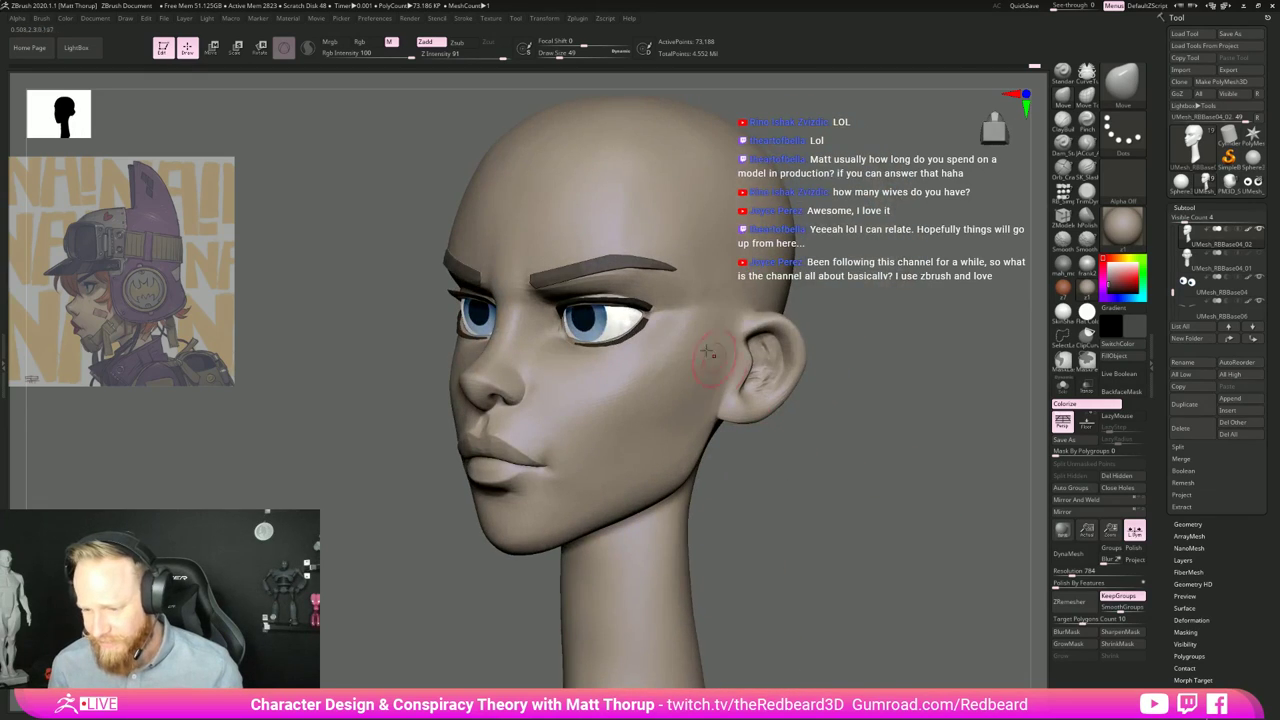
{"action": "left_click_drag", "start_coordinate": [658, 321], "coordinate": [650, 335], "text": "shift"}
{"action": "mouse_move", "coordinate": [780, 475]}
{"action": "left_mouse_down"}
{"action": "mouse_move", "coordinate": [868, 491]}
{"action": "mouse_move", "coordinate": [711, 451]}
{"action": "mouse_move", "coordinate": [750, 462]}
{"action": "left_mouse_up"}
{"action": "mouse_move", "coordinate": [750, 462]}
{"action": "left_mouse_down"}
{"action": "mouse_move", "coordinate": [727, 463]}
{"action": "mouse_move", "coordinate": [838, 483]}
{"action": "left_mouse_up"}
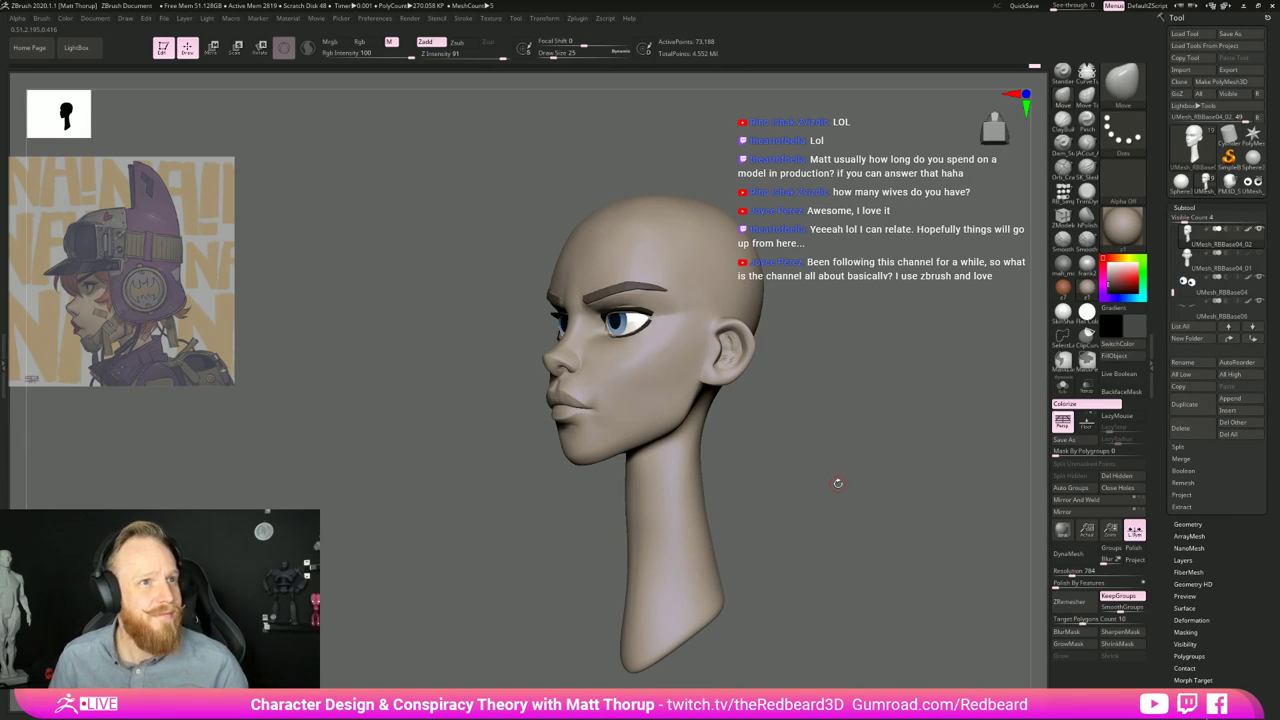
Step: Refine the upper lip's profile in side view with the Move brush at draw sizes between 62 and 37, smoothing below the nose
{"action": "left_click_drag", "start_coordinate": [853, 398], "coordinate": [412, 425]}
{"action": "left_click_drag", "start_coordinate": [509, 502], "coordinate": [600, 515], "text": "alt"}
{"action": "left_click_drag", "start_coordinate": [385, 517], "coordinate": [420, 495], "text": "alt"}
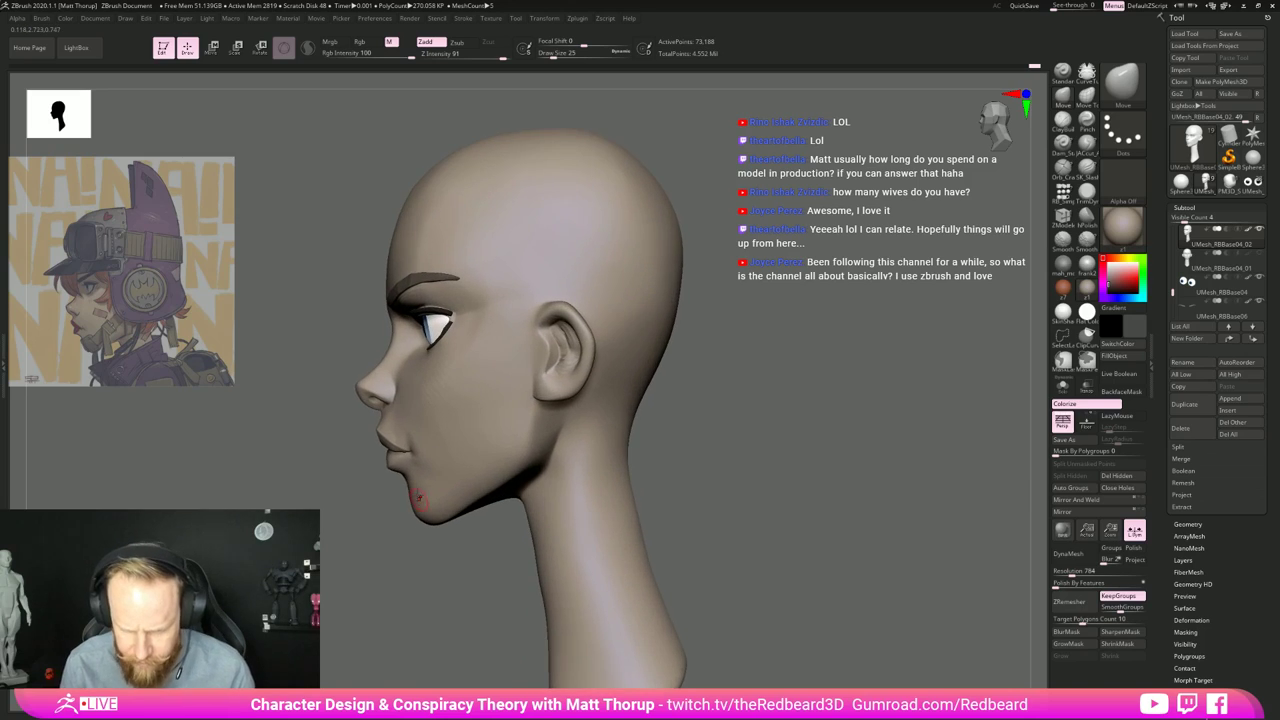
{"action": "key", "text": "s"}
{"action": "left_click_drag", "start_coordinate": [376, 433], "coordinate": [377, 434]}
{"action": "key", "text": "s"}
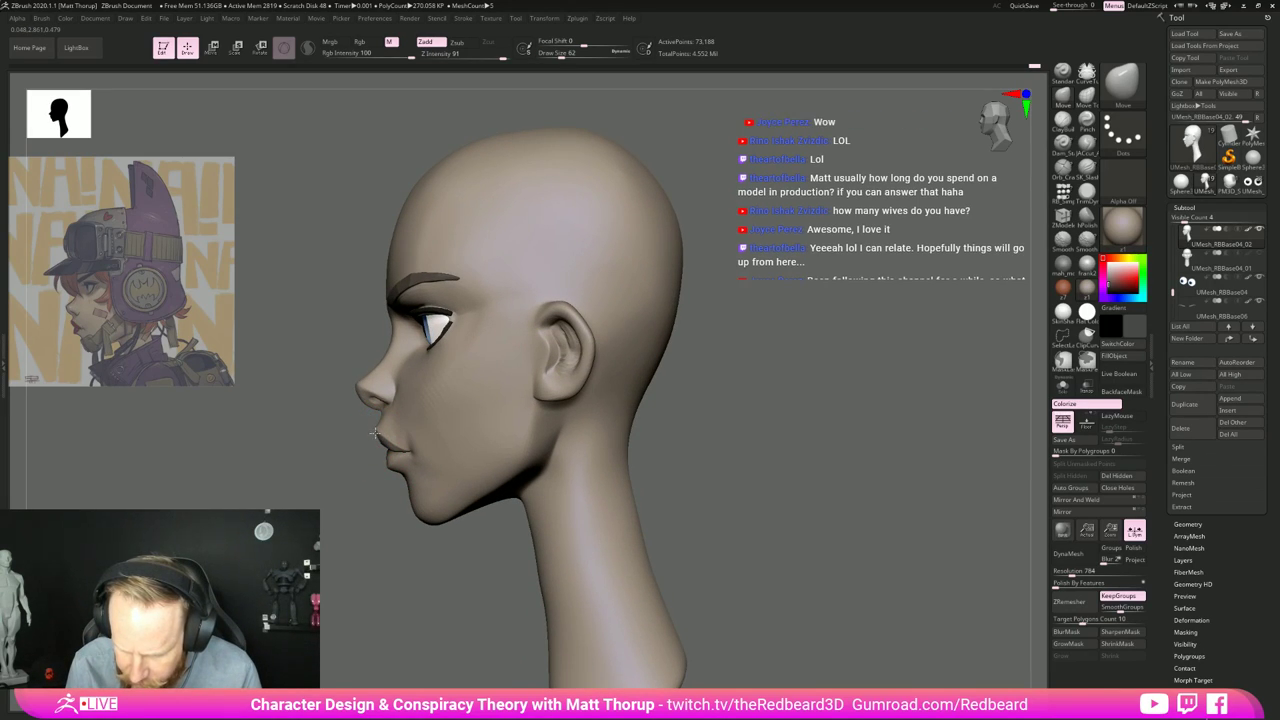
{"action": "key", "text": "bracketleft"}
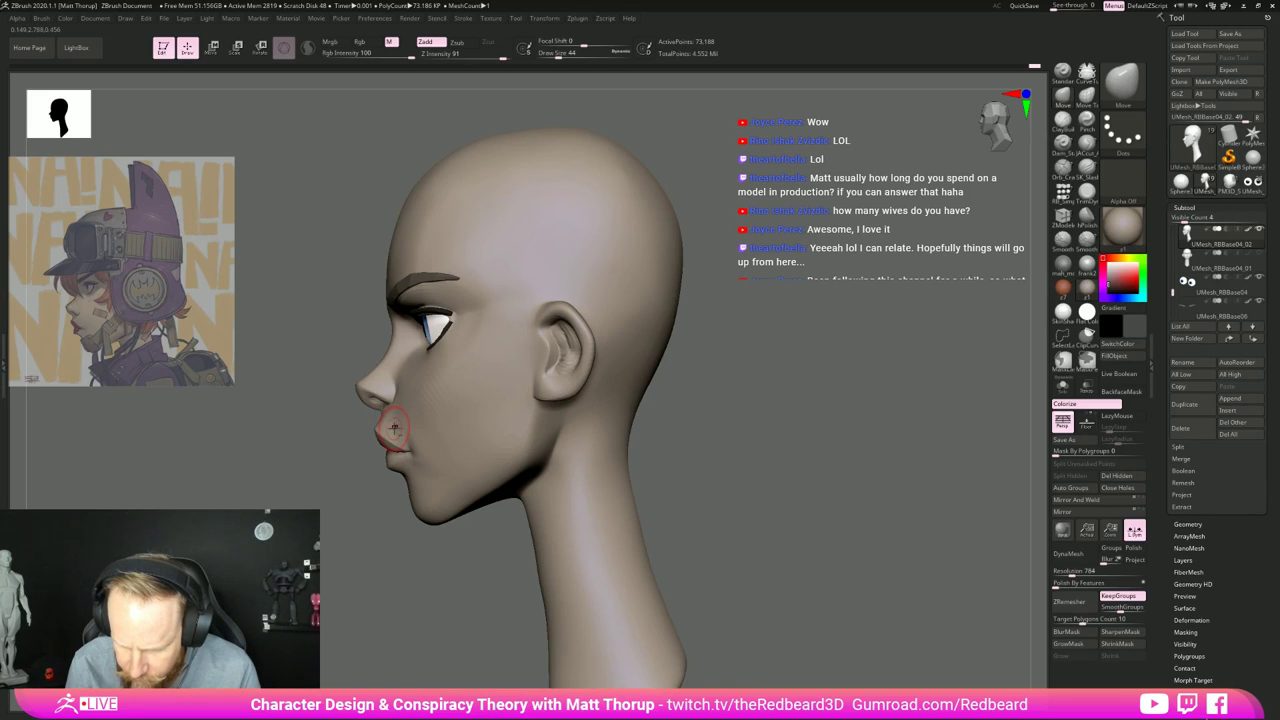
{"action": "key", "text": "s"}
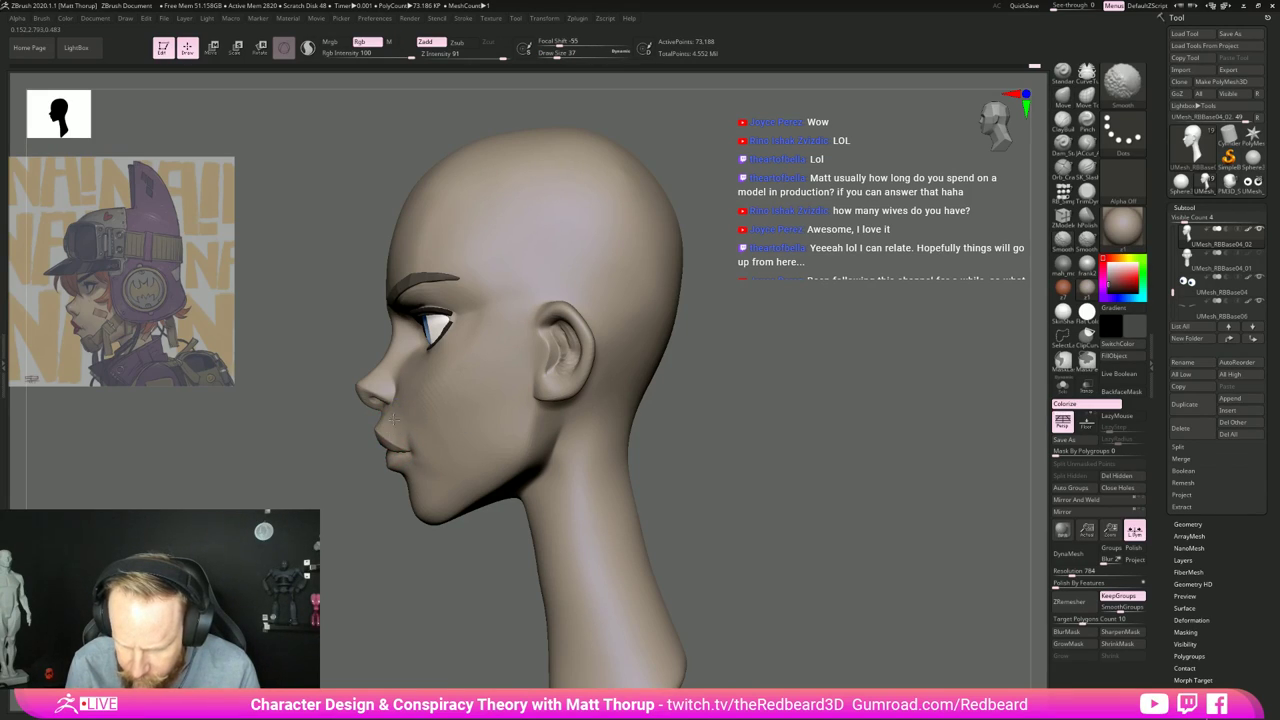
{"action": "key", "text": "b"}
{"action": "key", "text": "m"}
{"action": "key", "text": "v"}
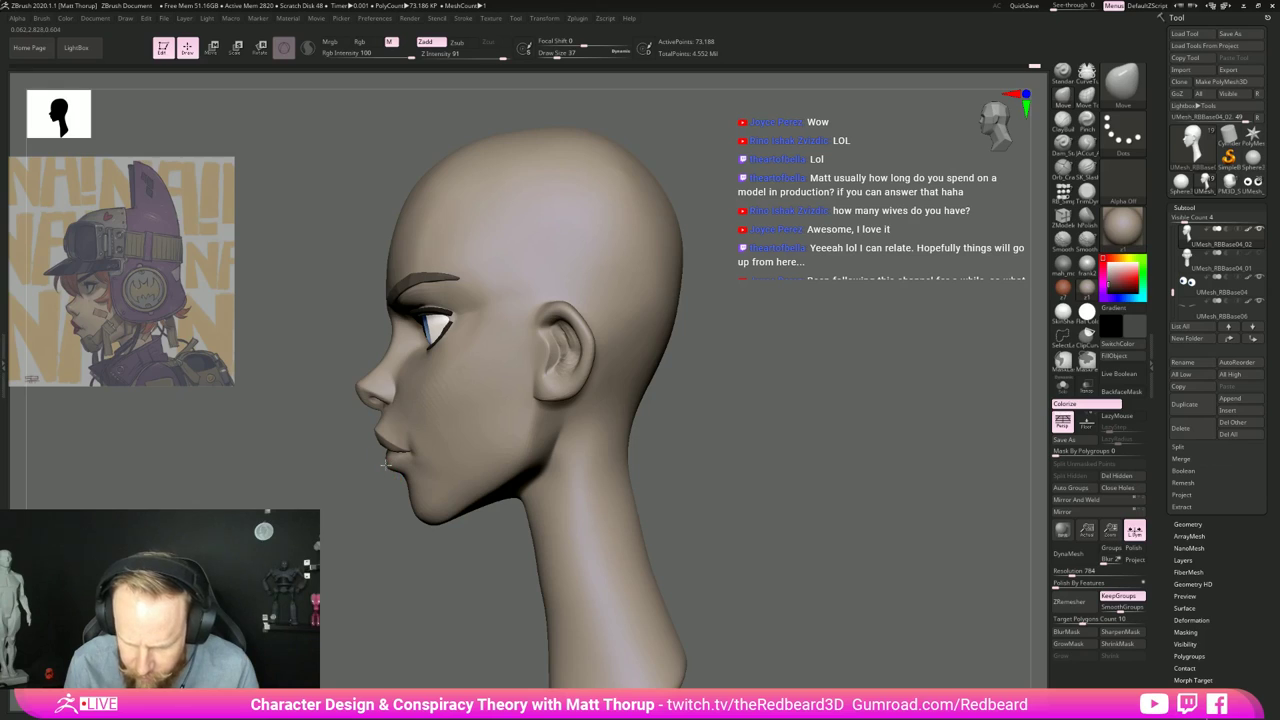
{"action": "right_click_drag", "start_coordinate": [357, 486], "coordinate": [351, 516]}
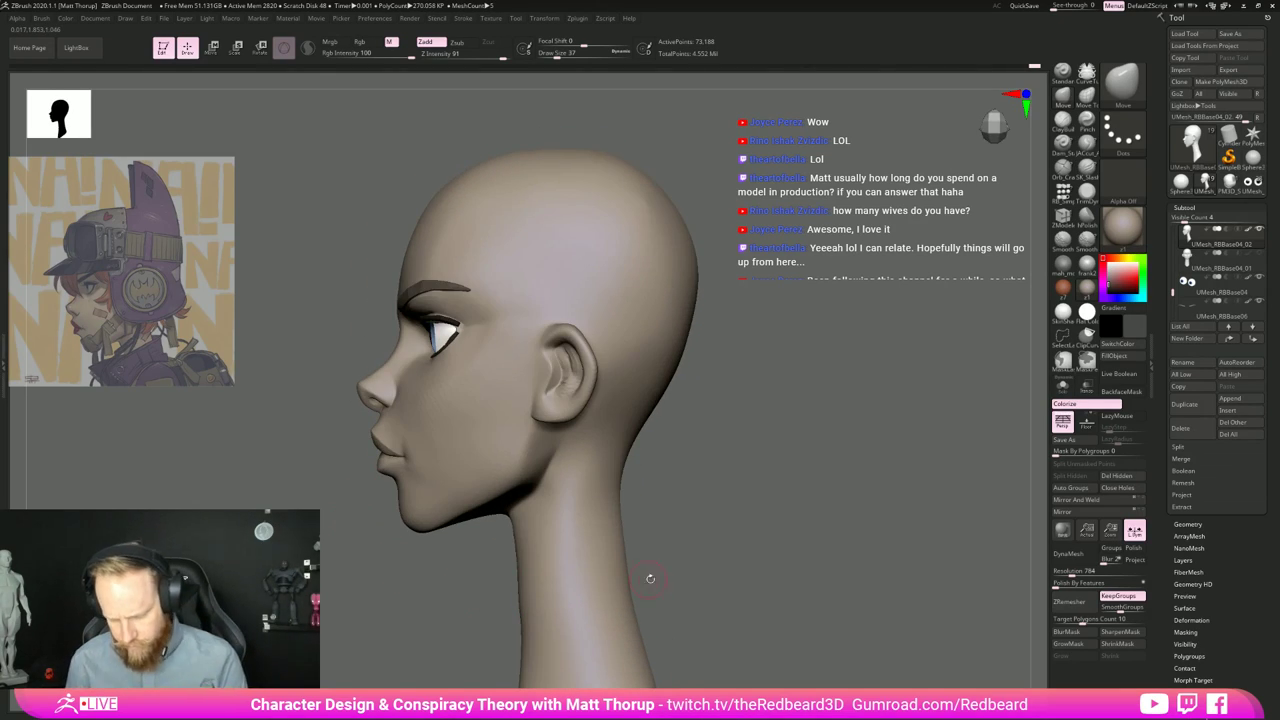
Step: Reshape the lips and mouth corner in side view with the Move brush at draw sizes up to 44, smoothing at size 27
{"action": "key", "text": "f"}
{"action": "left_click_drag", "start_coordinate": [586, 555], "coordinate": [906, 576], "text": "alt"}
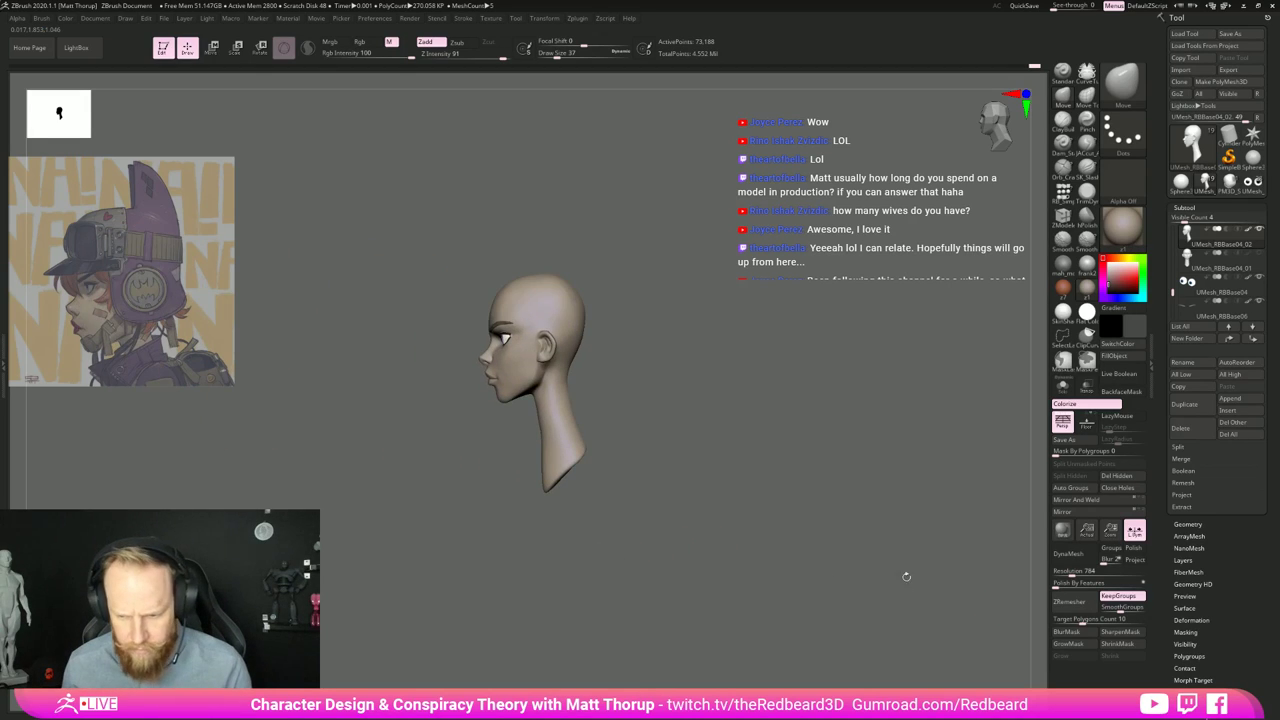
{"action": "right_click_drag", "start_coordinate": [695, 486], "coordinate": [835, 530], "text": "ctrl"}
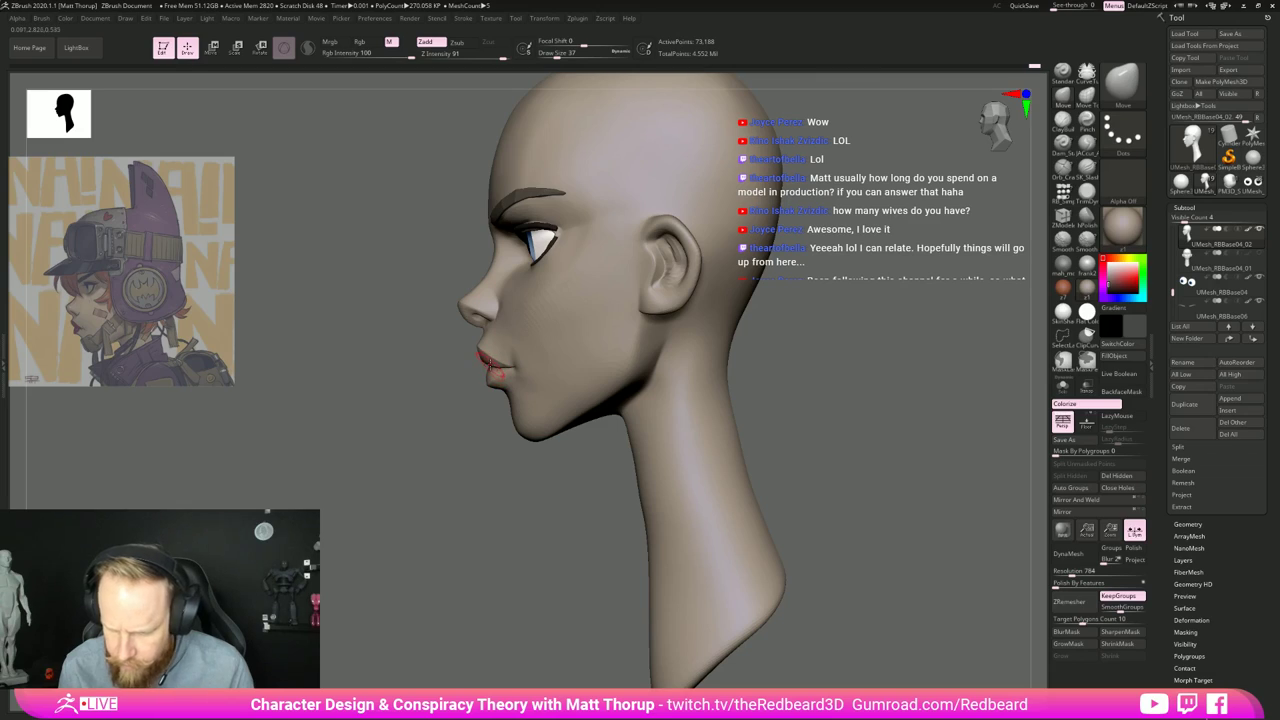
{"action": "key", "text": "s"}
{"action": "left_click_drag", "start_coordinate": [480, 358], "coordinate": [484, 358]}
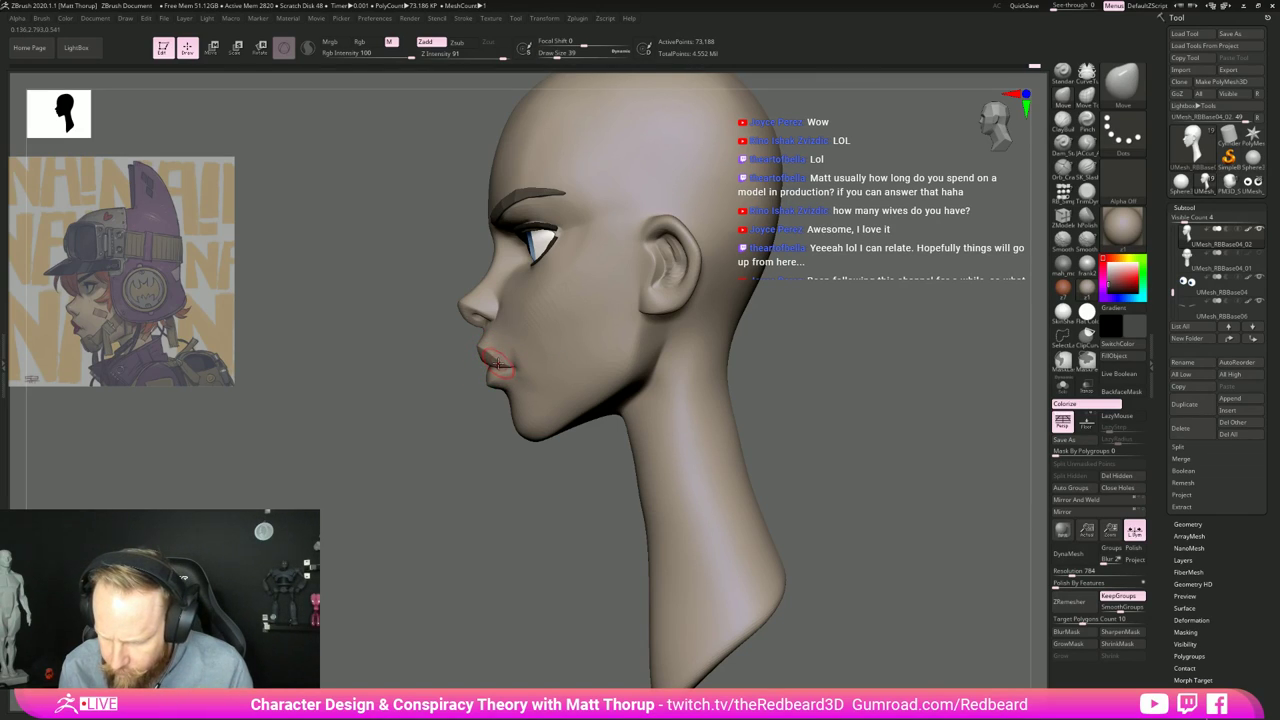
{"action": "left_click_drag", "start_coordinate": [495, 363], "coordinate": [499, 375]}
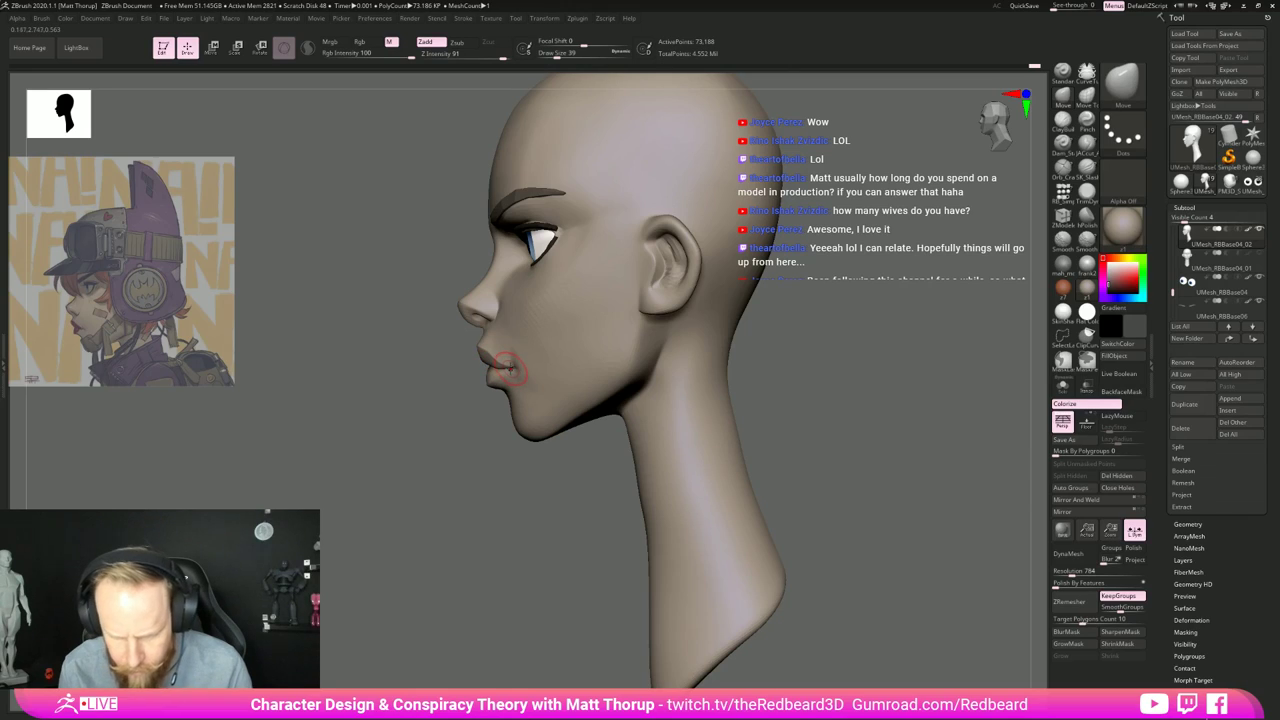
{"action": "key", "text": "]"}
{"action": "key", "text": "]"}
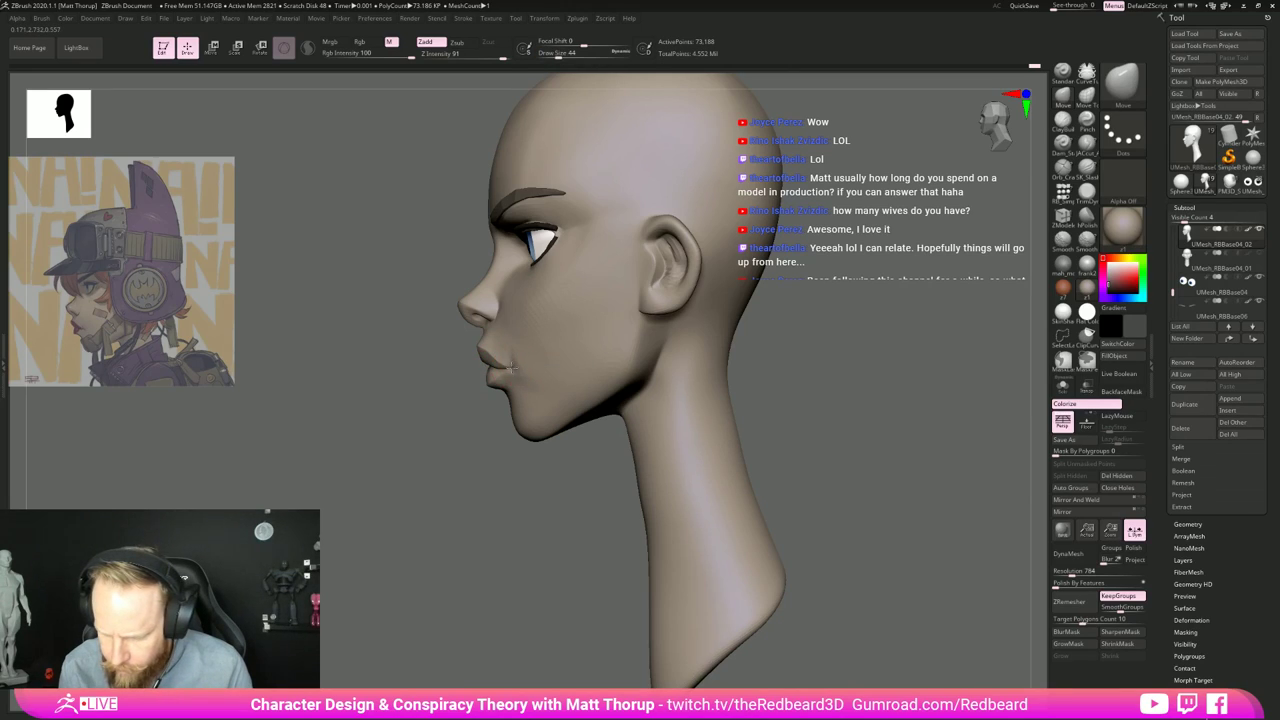
{"action": "key", "text": "shift"}
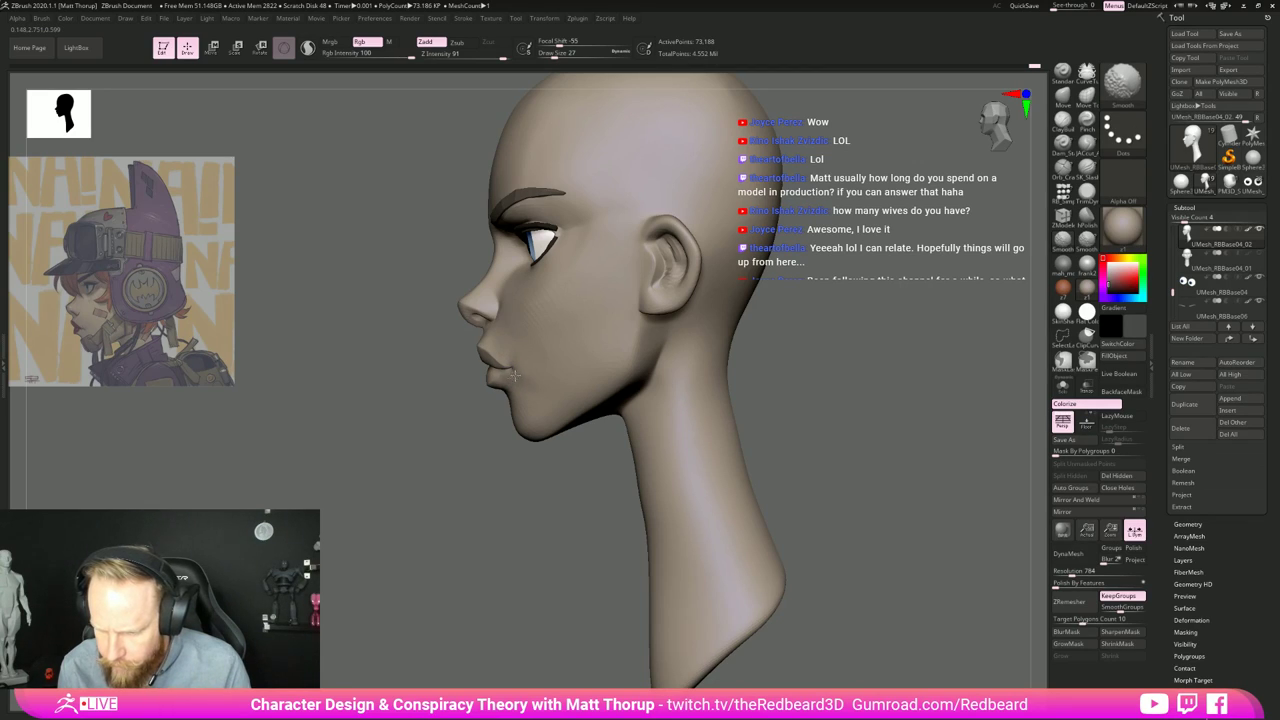
{"action": "key", "text": "["}
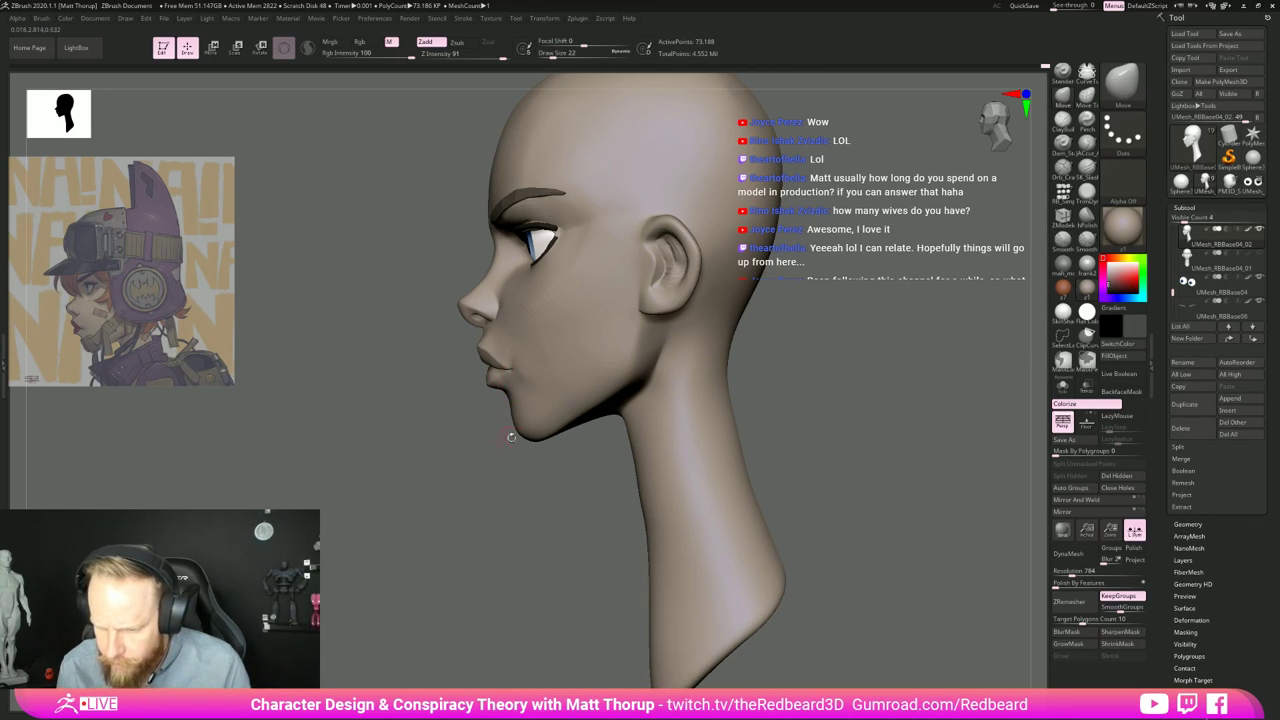
Step: Build up the mouth corner with the ClayBuildup brush at draw size 29 and smooth it
{"action": "left_click", "coordinate": [1063, 121]}
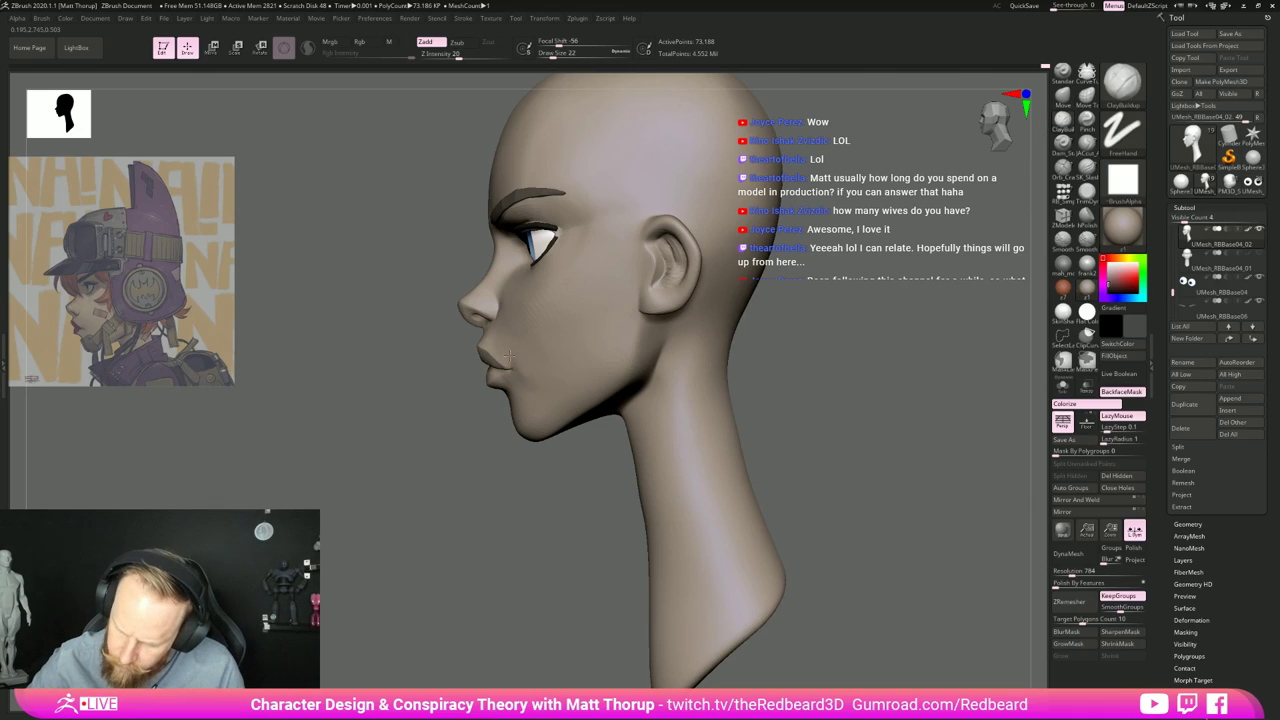
{"action": "key", "text": "s"}
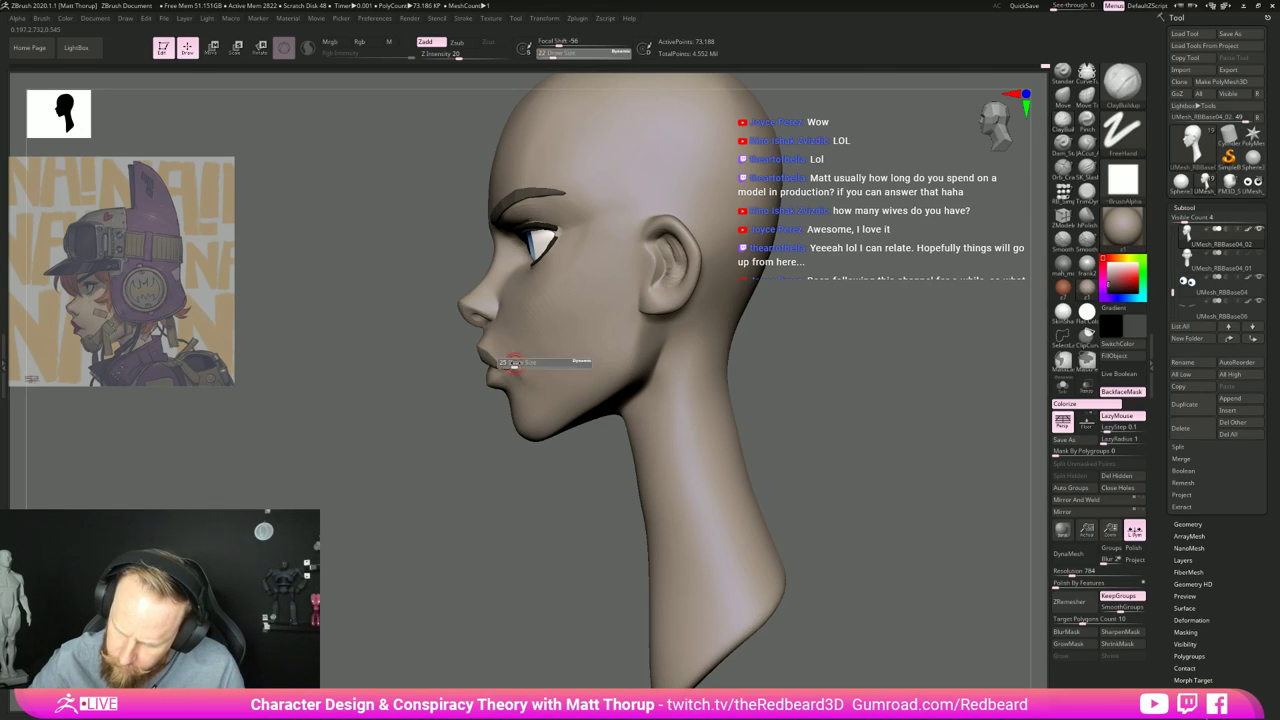
{"action": "left_click", "coordinate": [520, 364]}
{"action": "key", "text": "shift"}
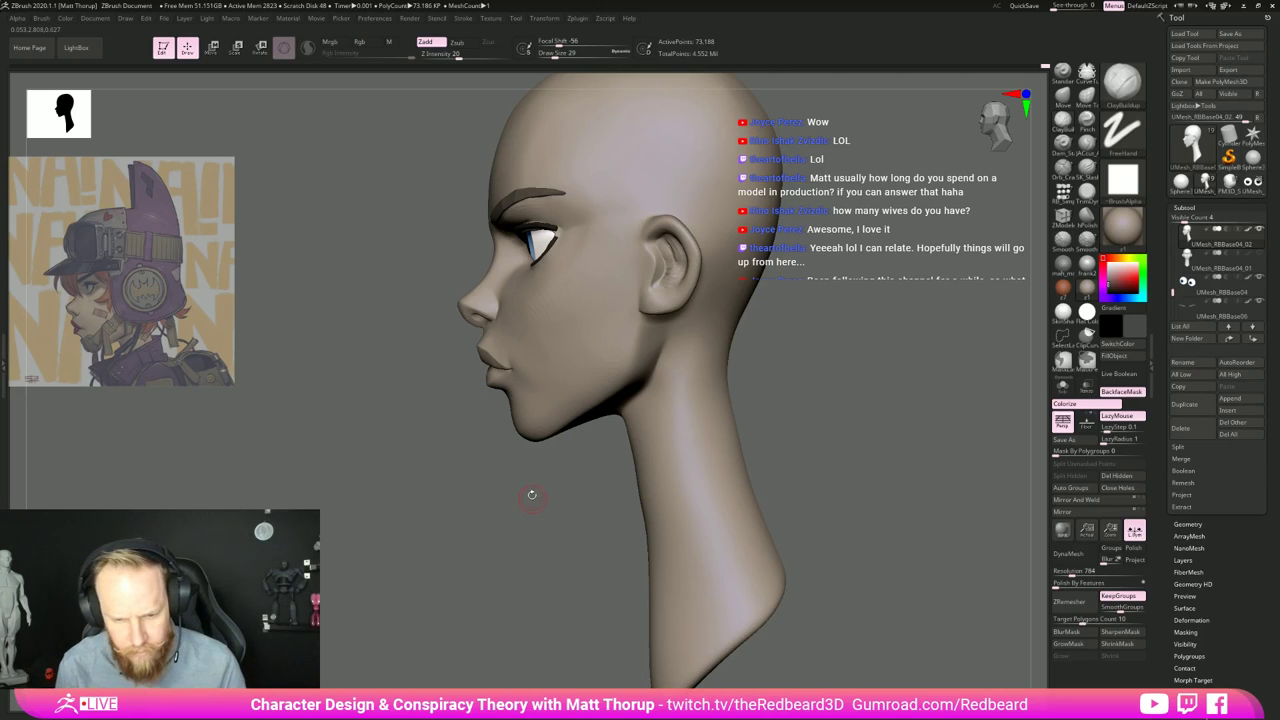
Step: Reshape the chin and underside of the jaw in side view with the Move brush at draw sizes from 90 down to 51
{"action": "key", "text": "b"}
{"action": "key", "text": "m"}
{"action": "key", "text": "v"}
{"action": "key", "text": "s"}
{"action": "left_click", "coordinate": [511, 424]}
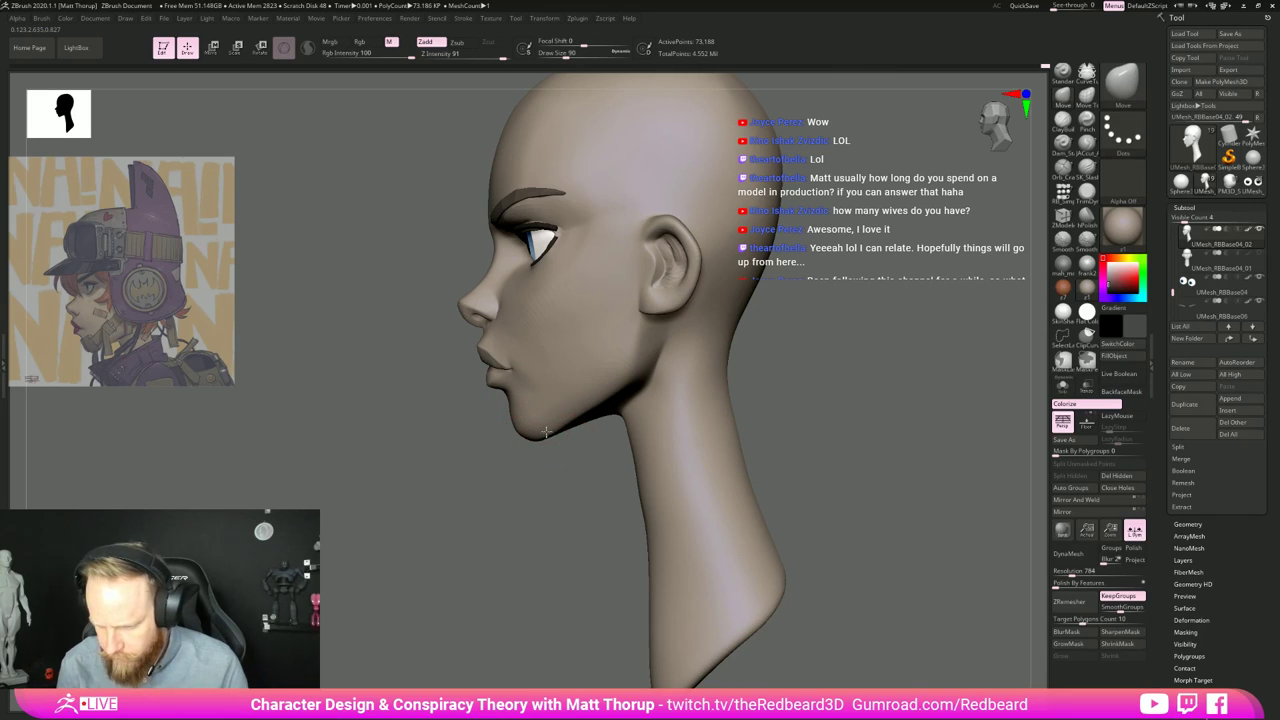
{"action": "key", "text": "s"}
{"action": "left_click", "coordinate": [546, 432]}
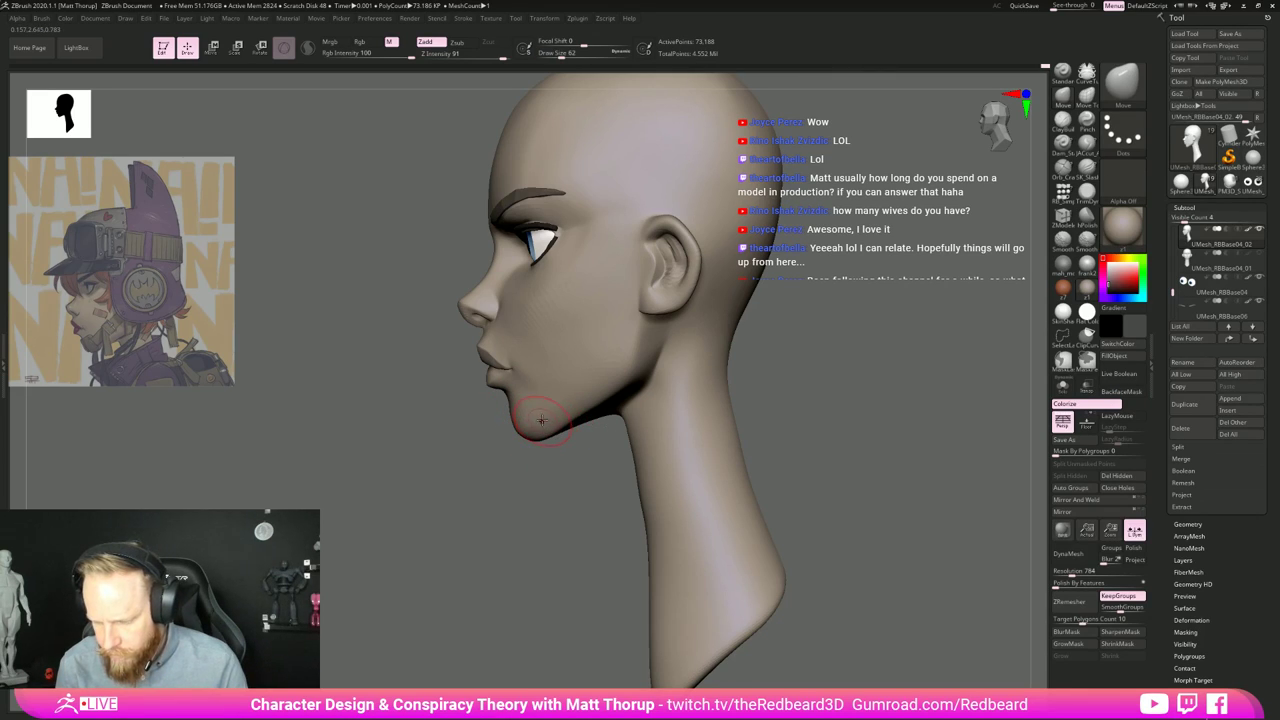
{"action": "key", "text": "bracketleft"}
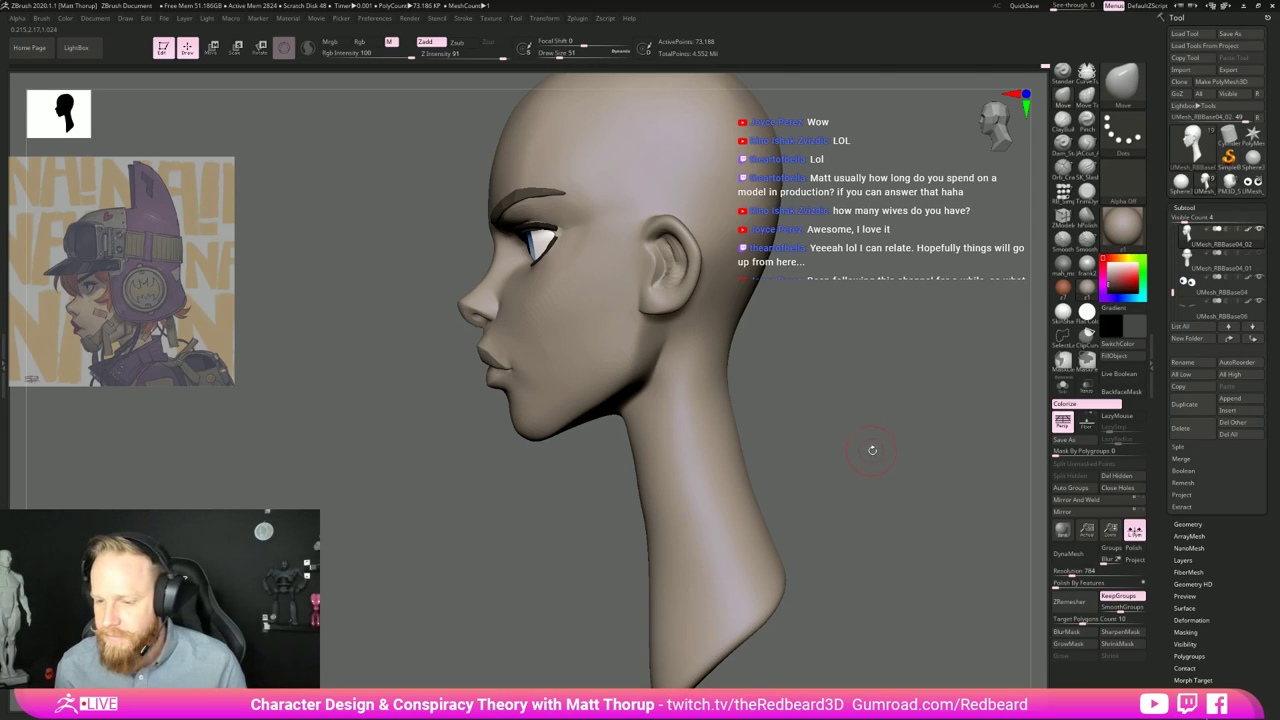
Step: Reshape the upper lip in front and three-quarter views with the Move brush at draw sizes between 35 and 29
{"action": "left_click_drag", "start_coordinate": [871, 449], "coordinate": [843, 577], "text": "shift"}
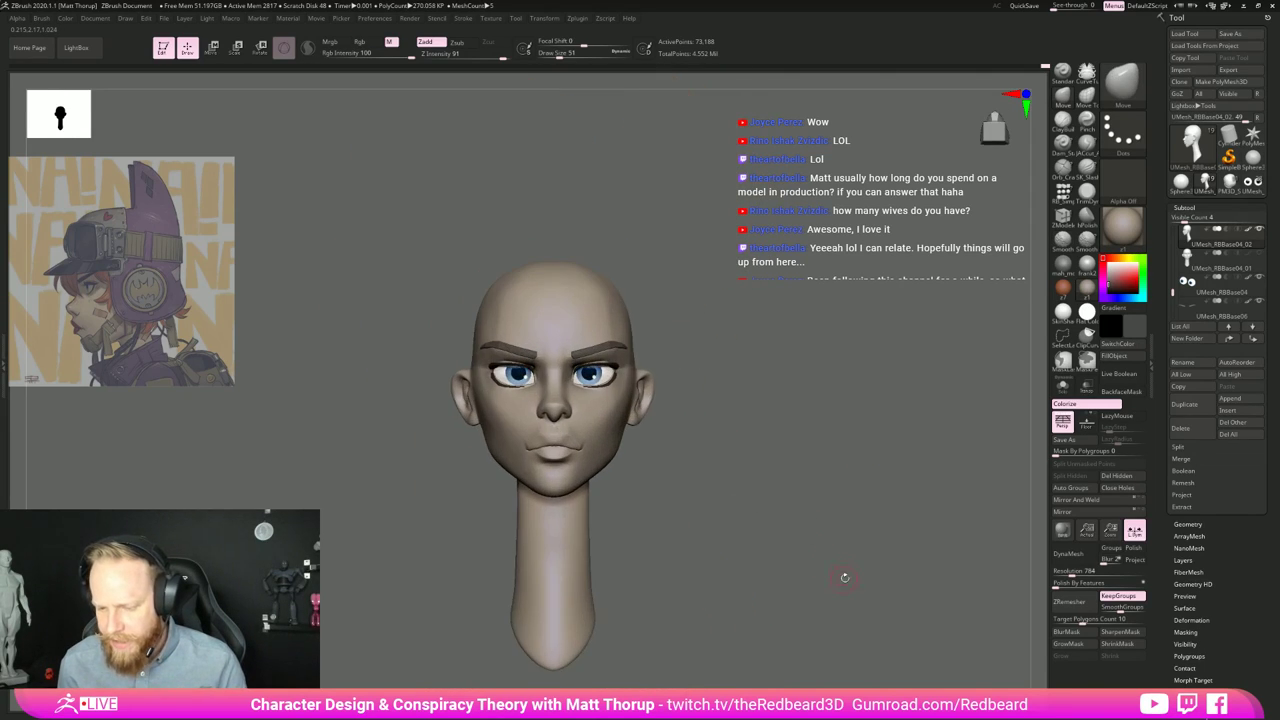
{"action": "mouse_move", "coordinate": [756, 505]}
{"action": "left_mouse_down"}
{"action": "mouse_move", "coordinate": [741, 508]}
{"action": "mouse_move", "coordinate": [806, 524]}
{"action": "mouse_move", "coordinate": [846, 592]}
{"action": "left_mouse_up"}
{"action": "key", "text": "s"}
{"action": "left_click_drag", "start_coordinate": [543, 424], "coordinate": [538, 424]}
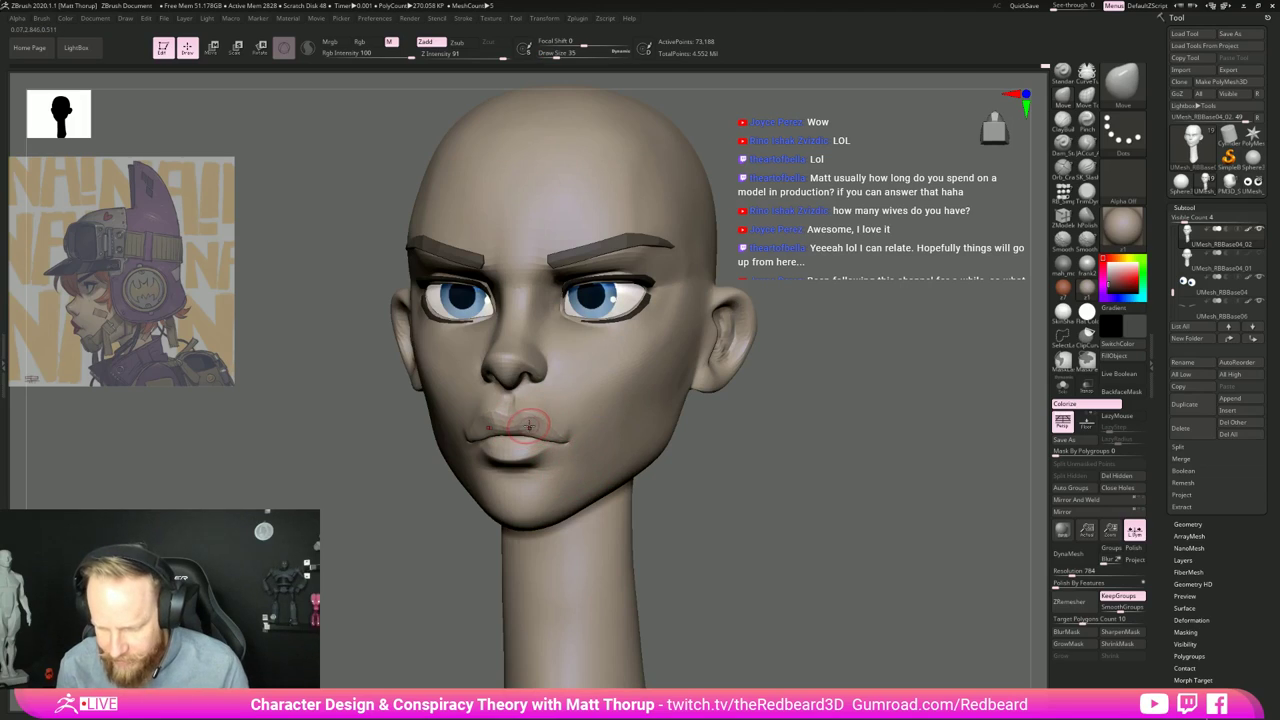
{"action": "key", "text": "s"}
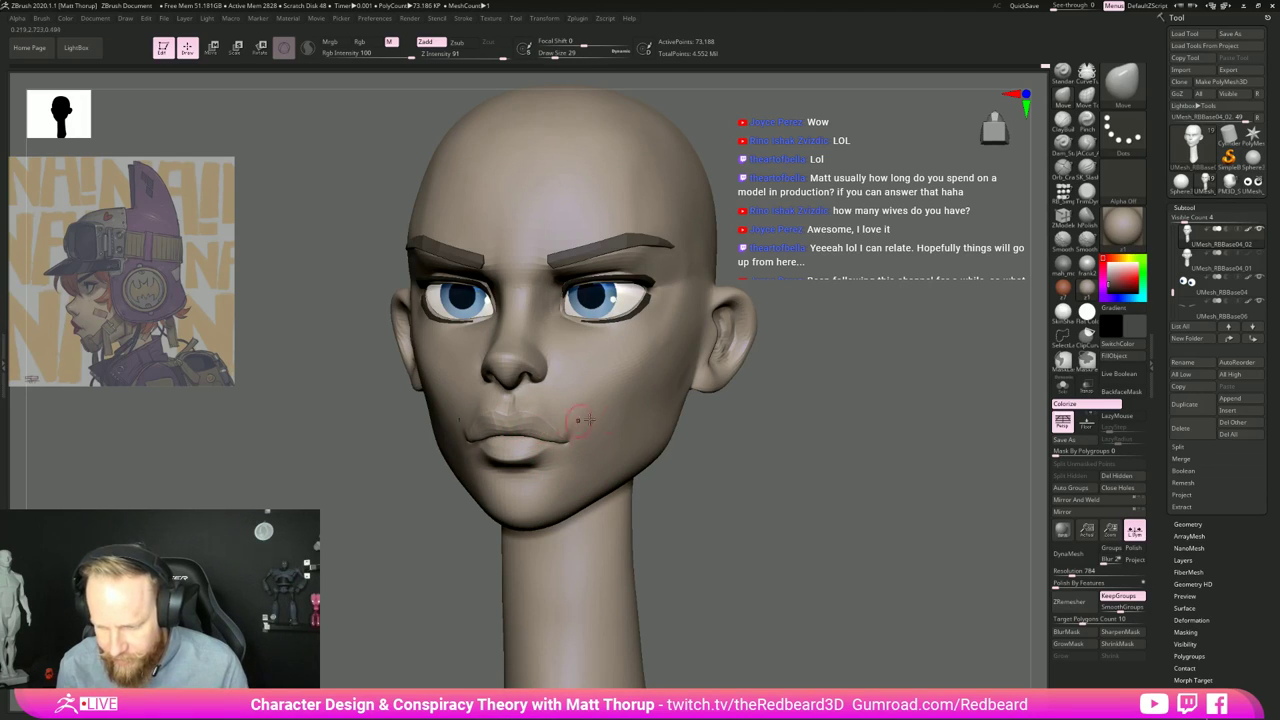
{"action": "left_click_drag", "start_coordinate": [760, 470], "coordinate": [629, 460]}
{"action": "key", "text": "s"}
{"action": "left_click_drag", "start_coordinate": [532, 430], "coordinate": [534, 430]}
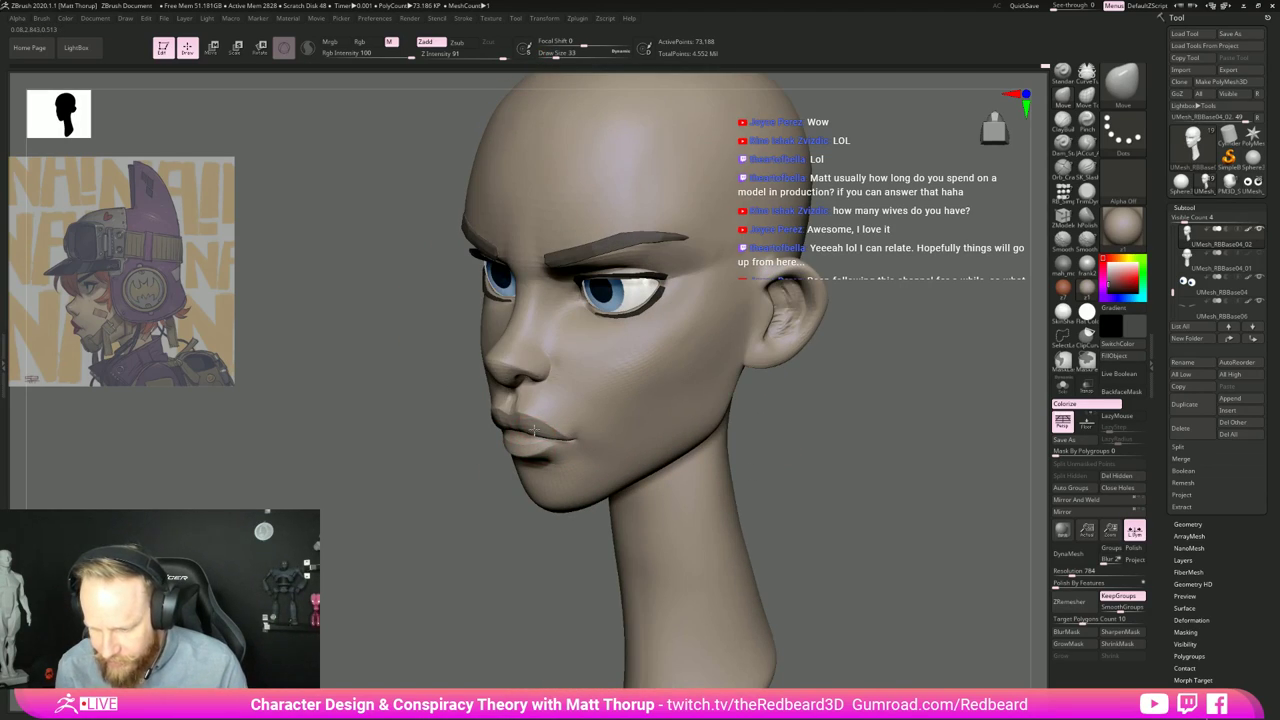
Step: Refine the upper lip's profile in side view with the Move brush at draw sizes down to 23
{"action": "left_click_drag", "start_coordinate": [475, 476], "coordinate": [430, 501]}
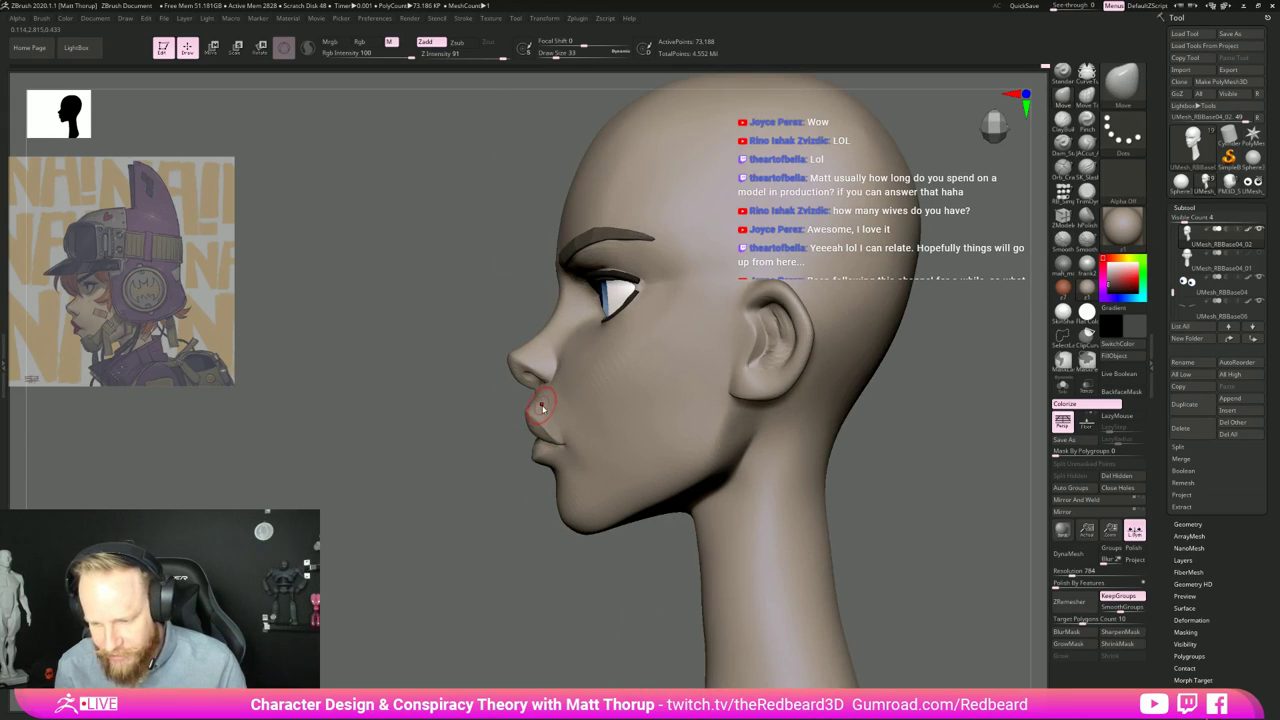
{"action": "left_click_drag", "start_coordinate": [543, 408], "coordinate": [534, 420]}
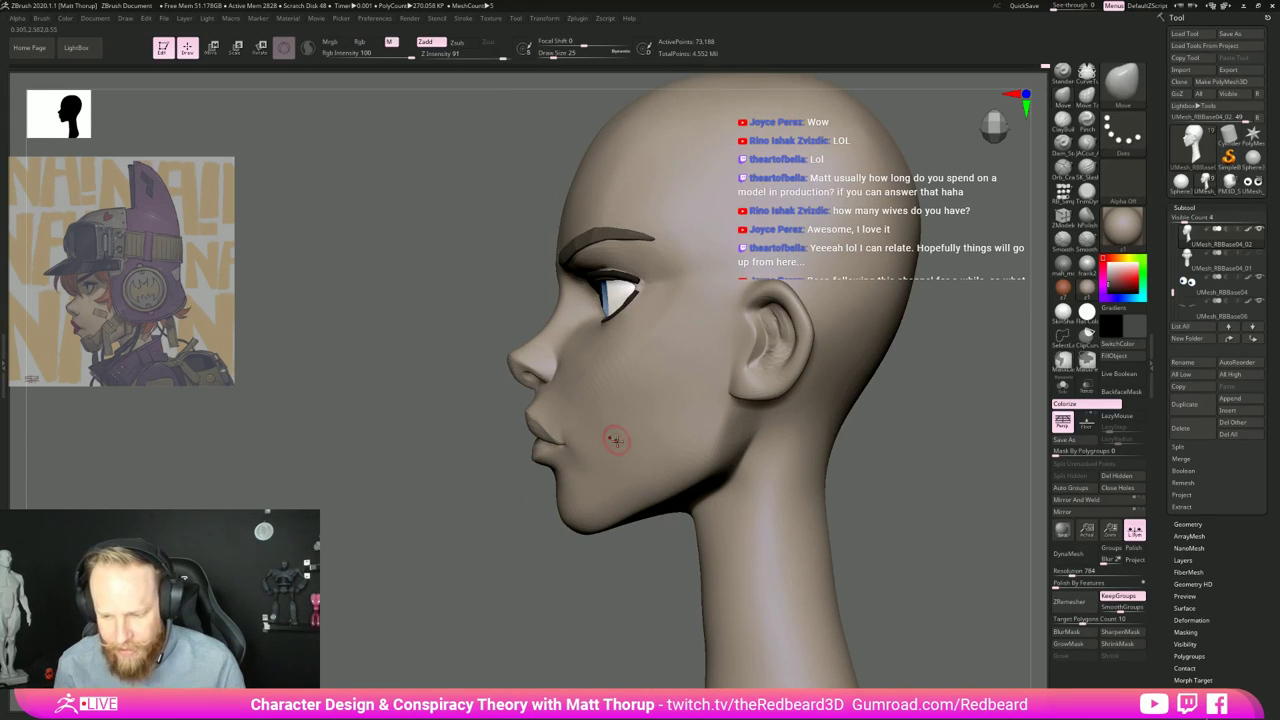
{"action": "key", "text": "s"}
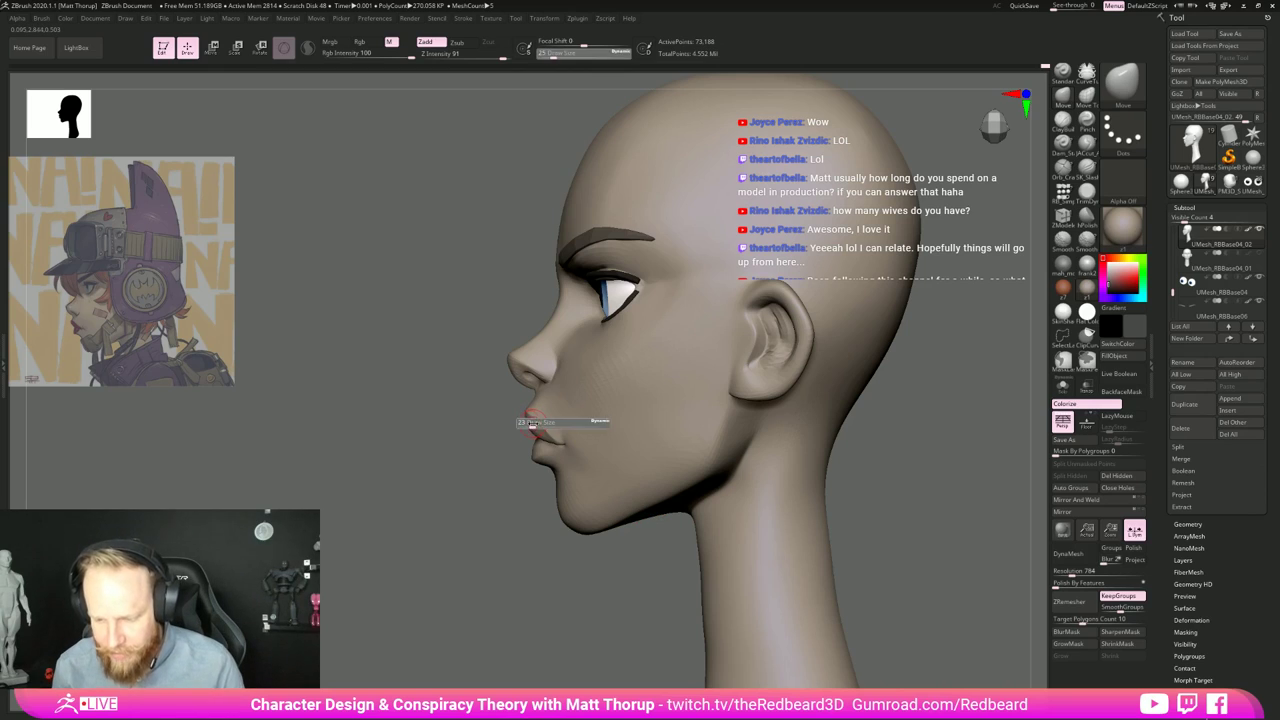
{"action": "left_click_drag", "start_coordinate": [502, 506], "coordinate": [575, 502]}
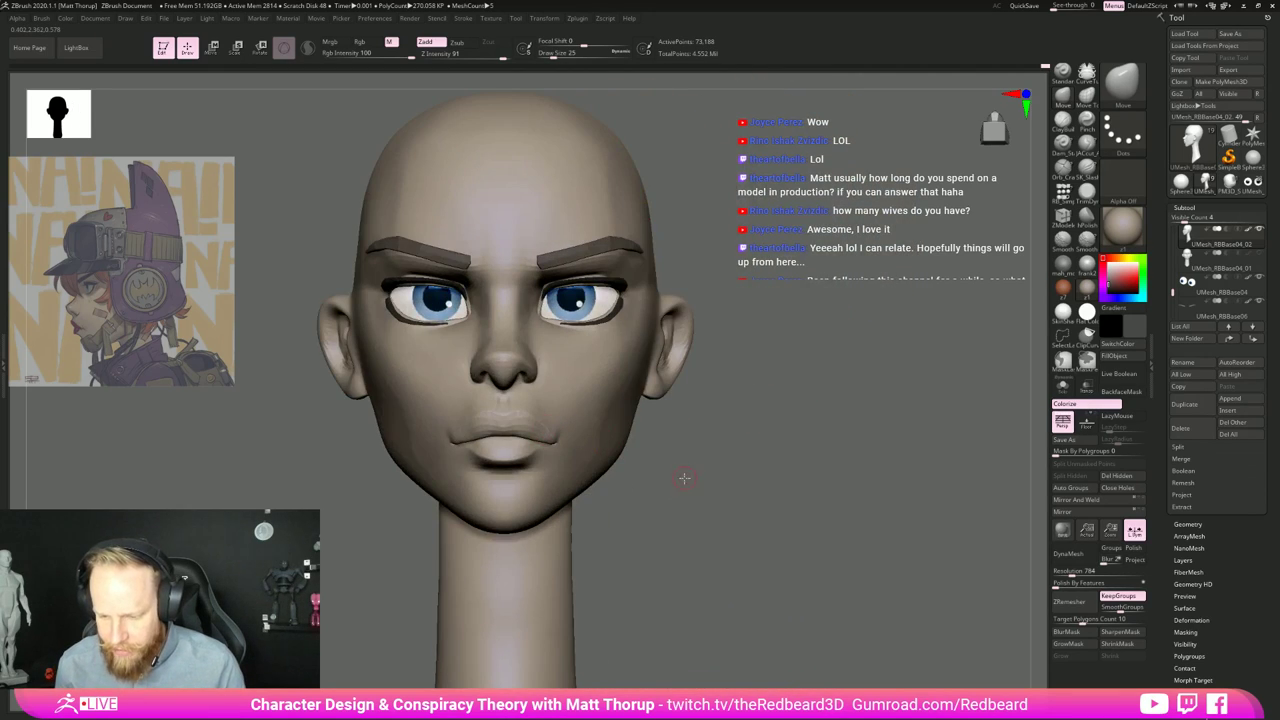
Step: Build up the upper lip toward the mouth corner with the ClayBuildup brush at draw size 22
{"action": "left_click_drag", "start_coordinate": [684, 478], "coordinate": [714, 472]}
{"action": "left_click", "coordinate": [1063, 122]}
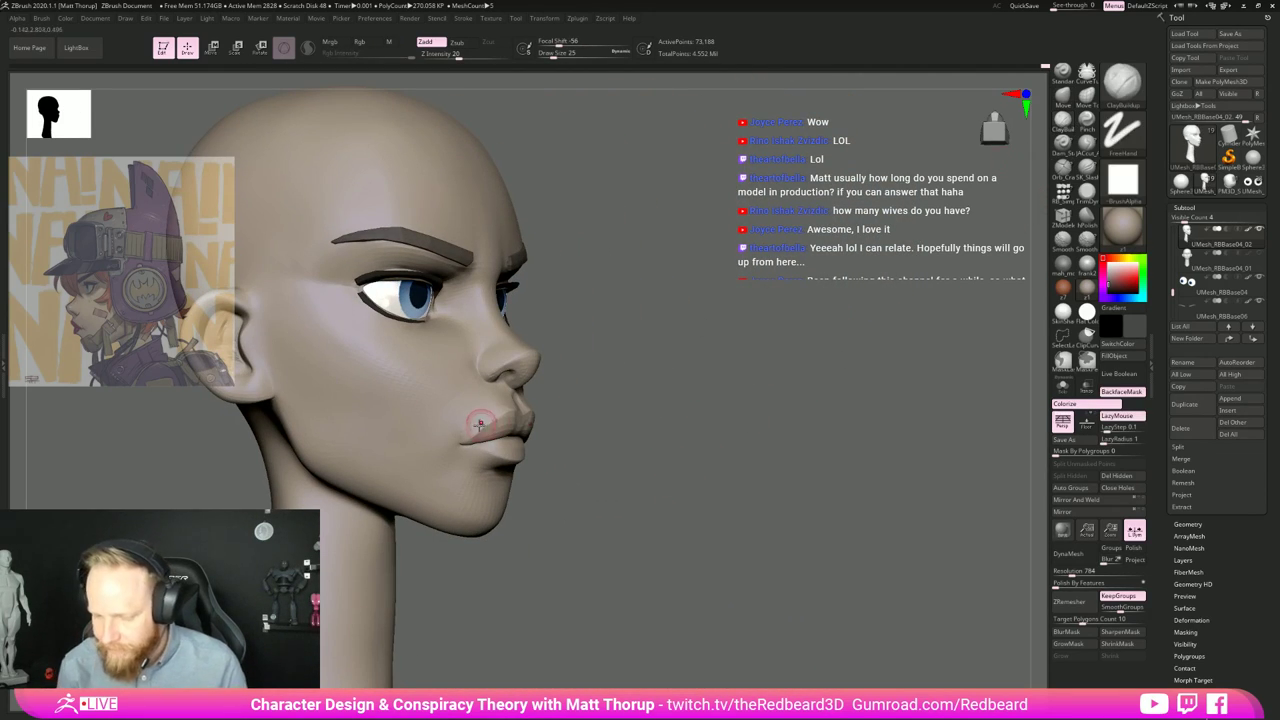
{"action": "key", "text": "s"}
{"action": "left_click_drag", "start_coordinate": [537, 427], "coordinate": [481, 434]}
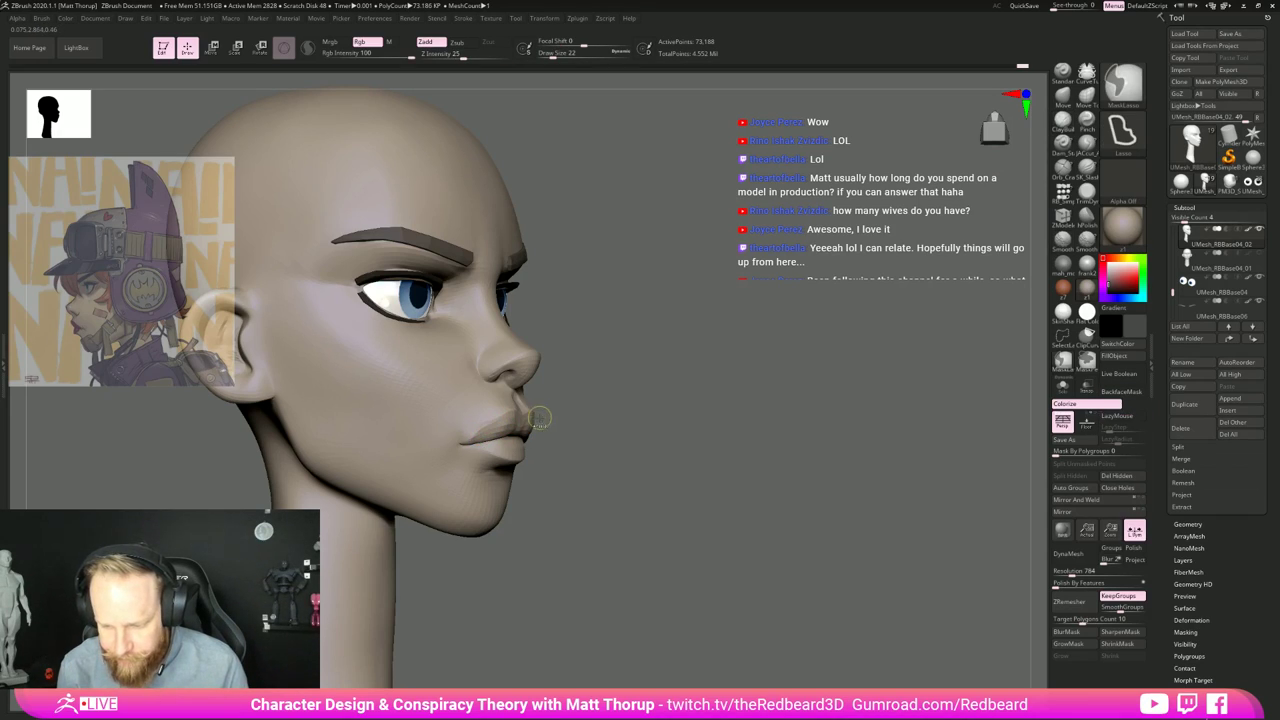
{"action": "left_click_drag", "start_coordinate": [615, 470], "coordinate": [621, 519]}
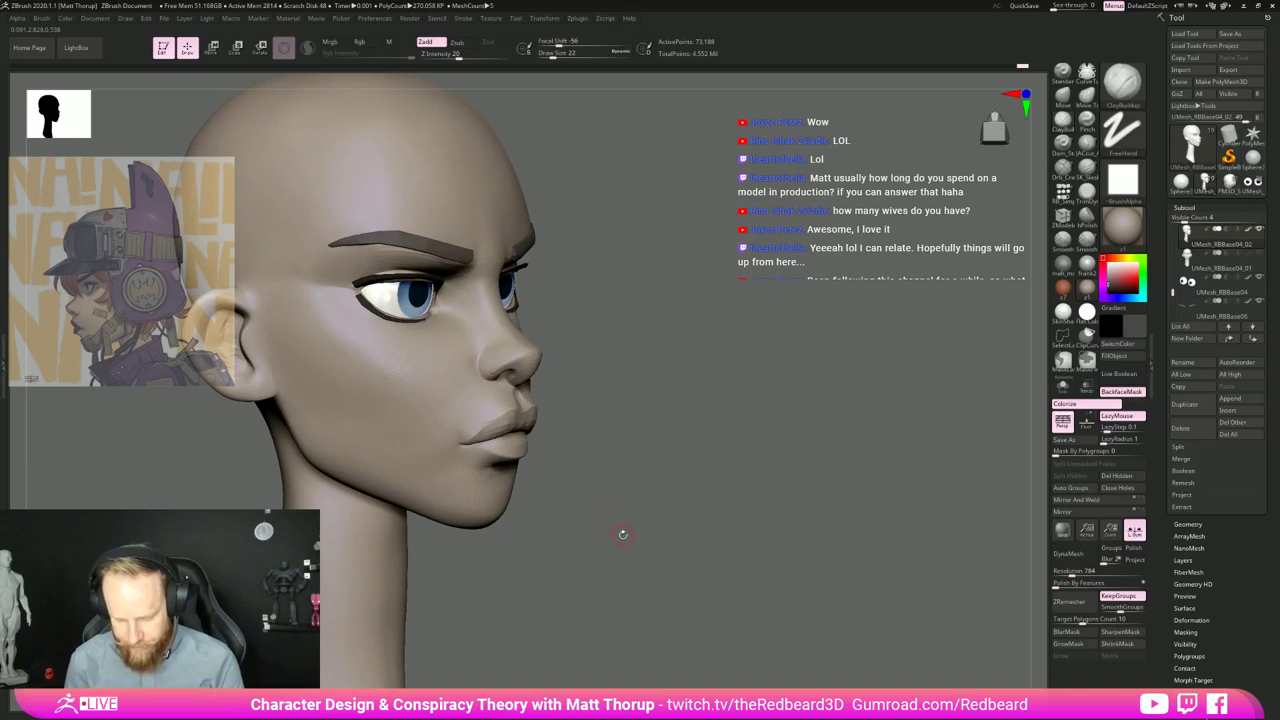
Step: Sharpen the upper lip's edge from the mouth corner to the cupid's bow with the Pinch brush at draw size 22
{"action": "key", "text": "b"}
{"action": "key", "text": "p"}
{"action": "key", "text": "i"}
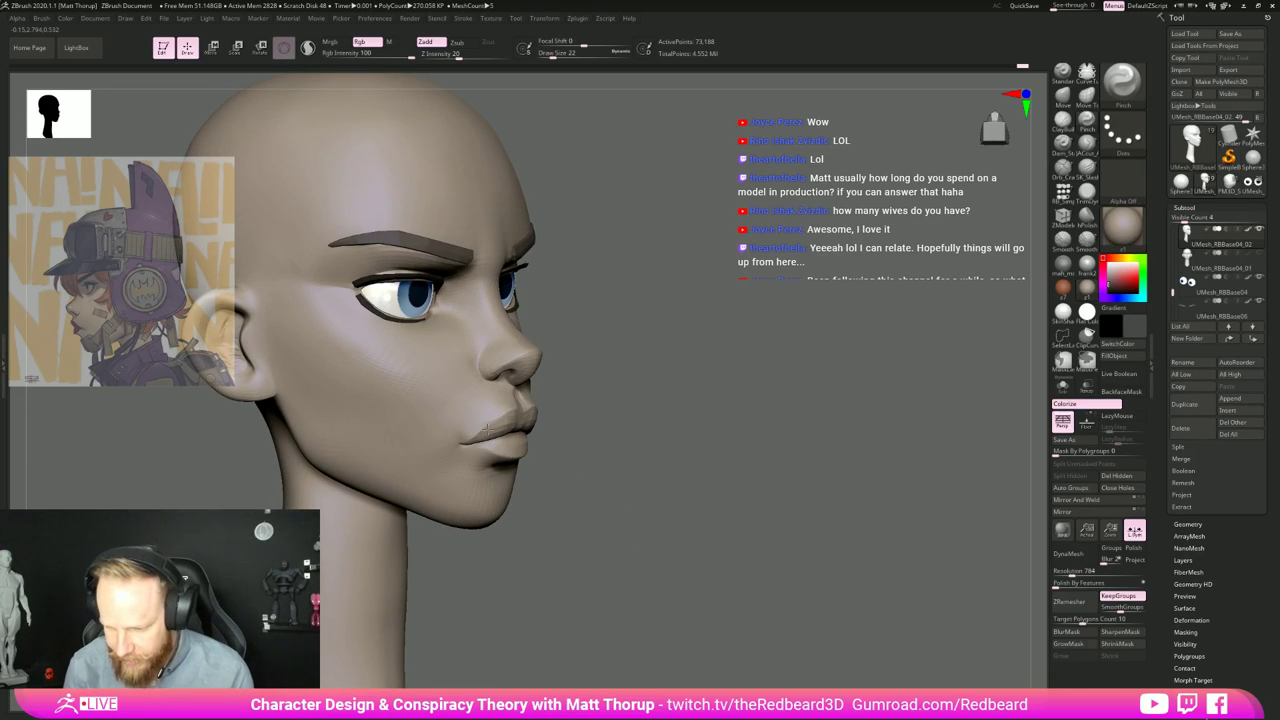
{"action": "mouse_move", "coordinate": [487, 429]}
{"action": "left_mouse_down"}
{"action": "mouse_move", "coordinate": [467, 437]}
{"action": "mouse_move", "coordinate": [506, 403]}
{"action": "left_mouse_up"}
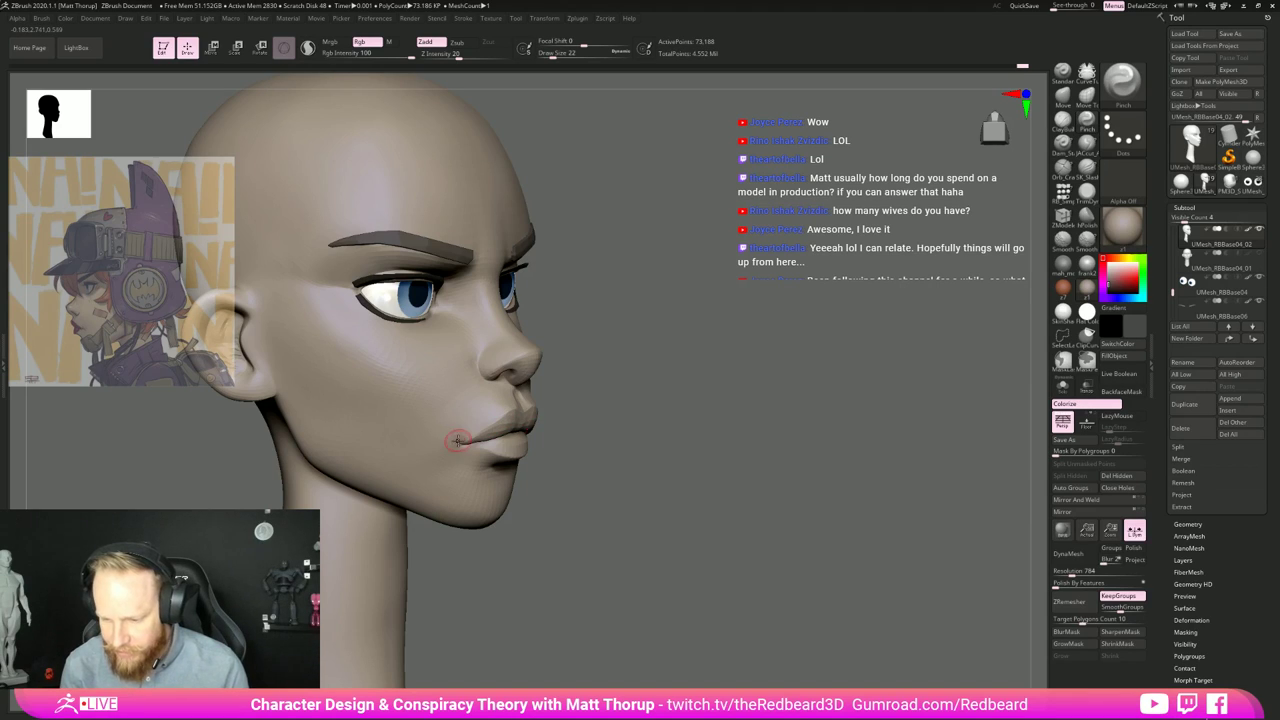
{"action": "left_click_drag", "start_coordinate": [734, 428], "coordinate": [703, 460]}
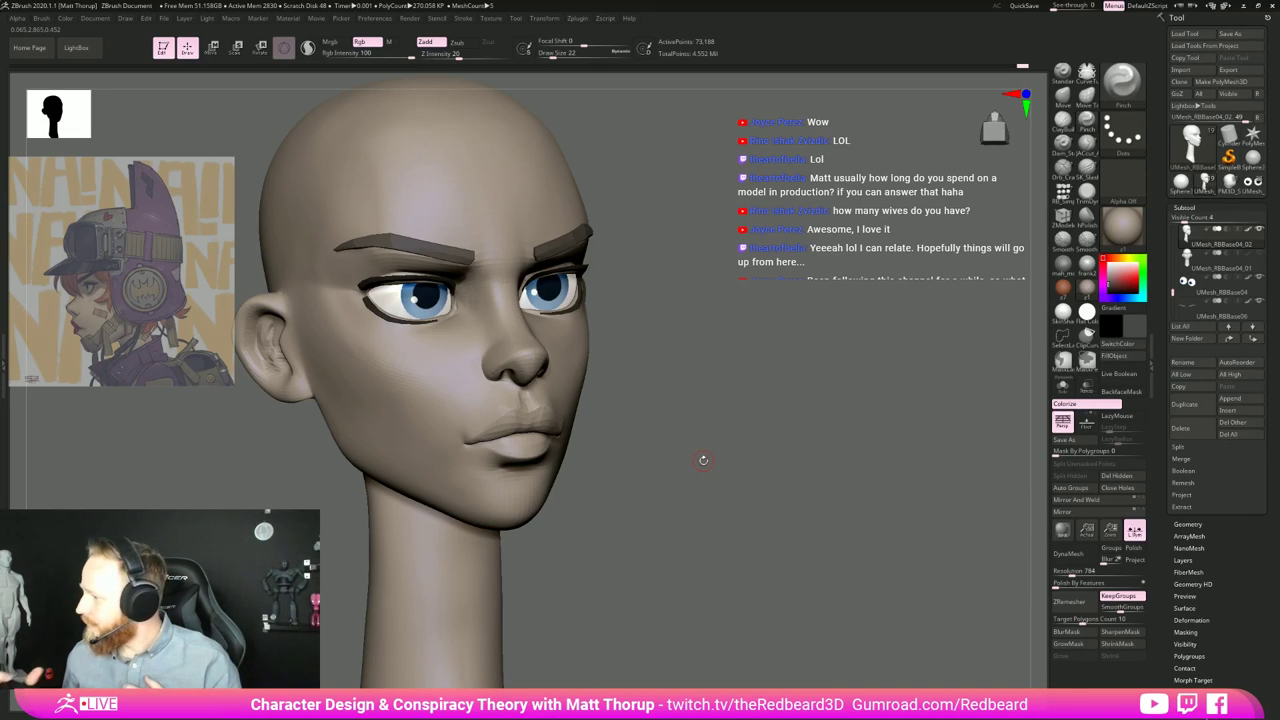
{"action": "left_click_drag", "start_coordinate": [786, 484], "coordinate": [604, 466]}
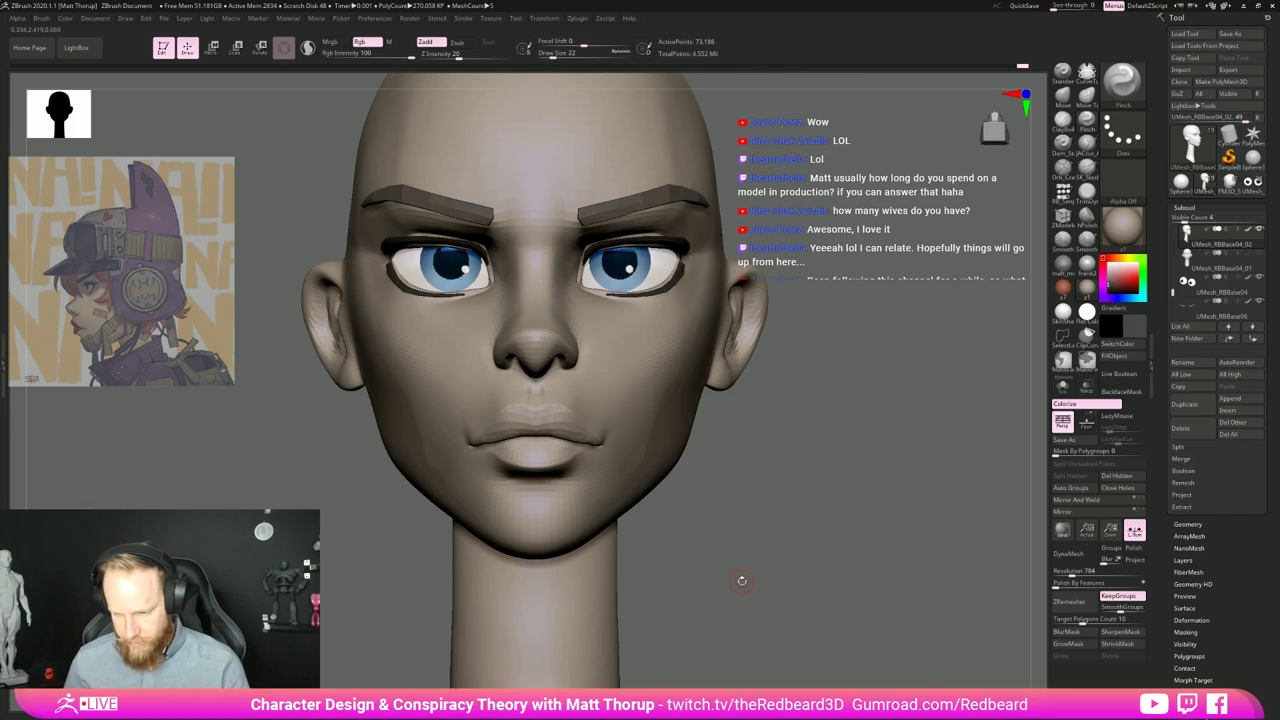
Step: Carve along the upper lip's border with the JACrue_A brush in Zsub mode at draw size 22
{"action": "left_click", "coordinate": [1087, 145]}
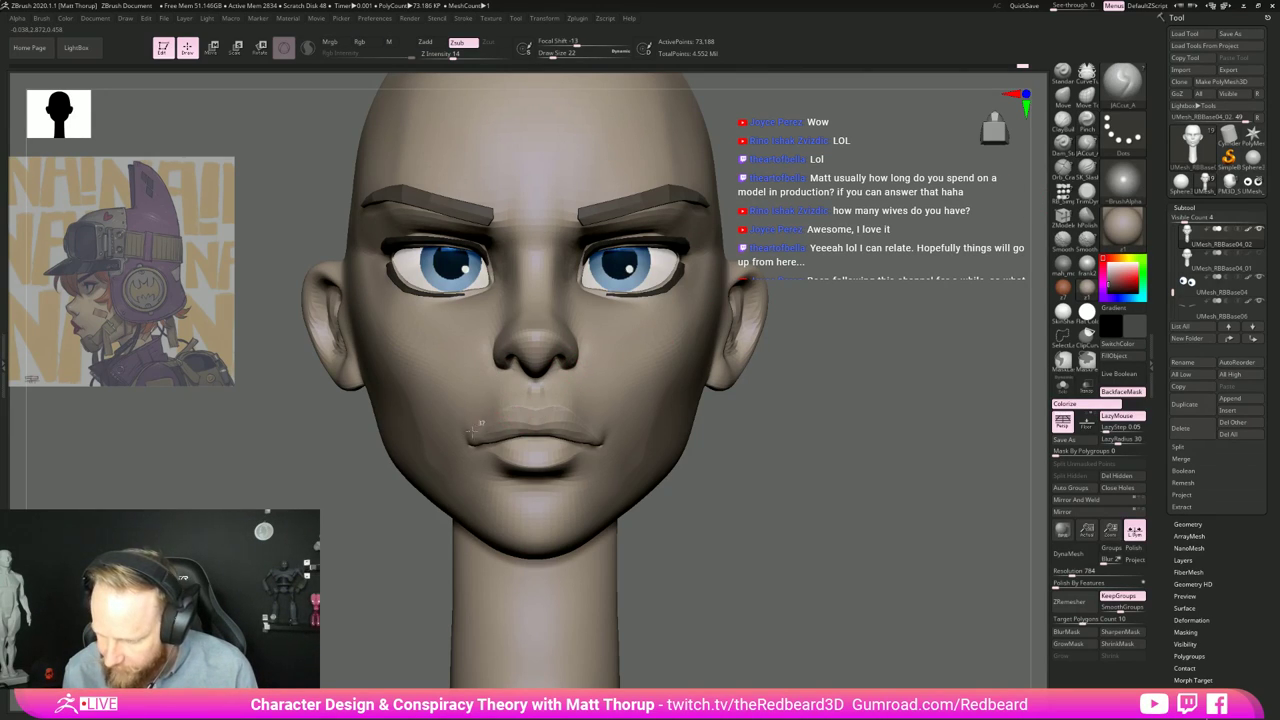
{"action": "left_click_drag", "start_coordinate": [408, 521], "coordinate": [502, 412]}
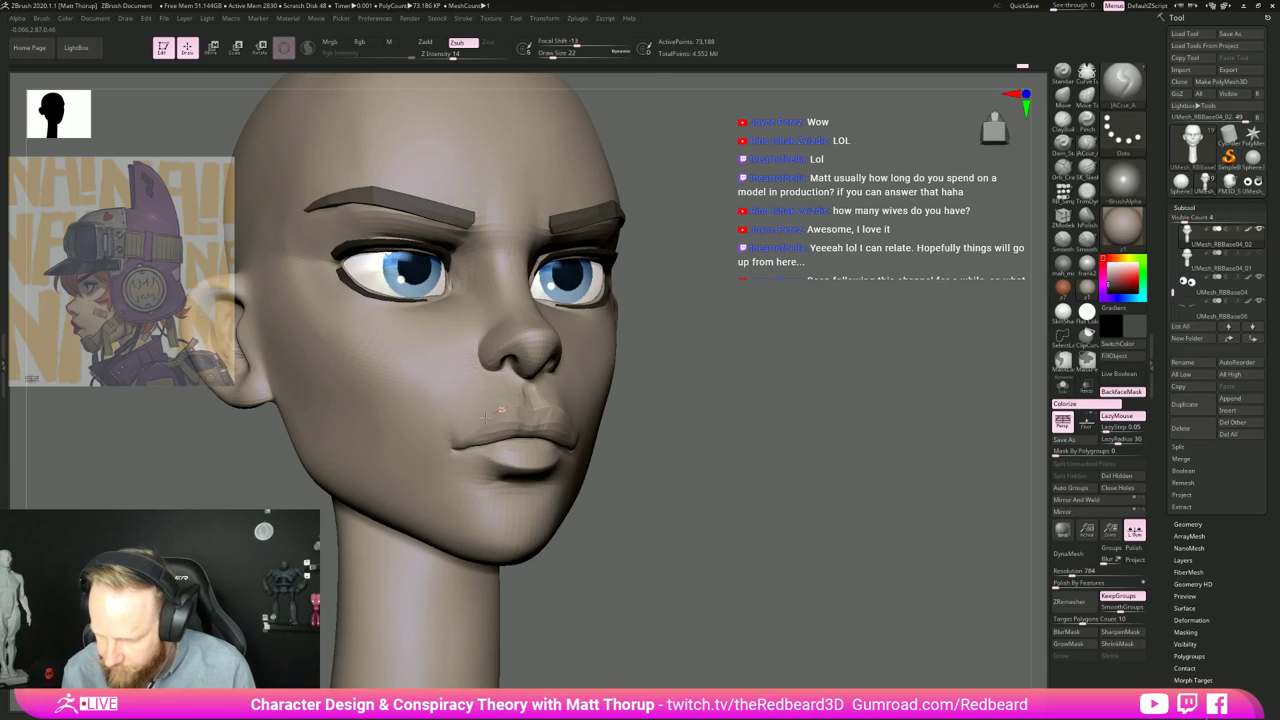
{"action": "left_click_drag", "start_coordinate": [774, 471], "coordinate": [673, 494], "text": "shift"}
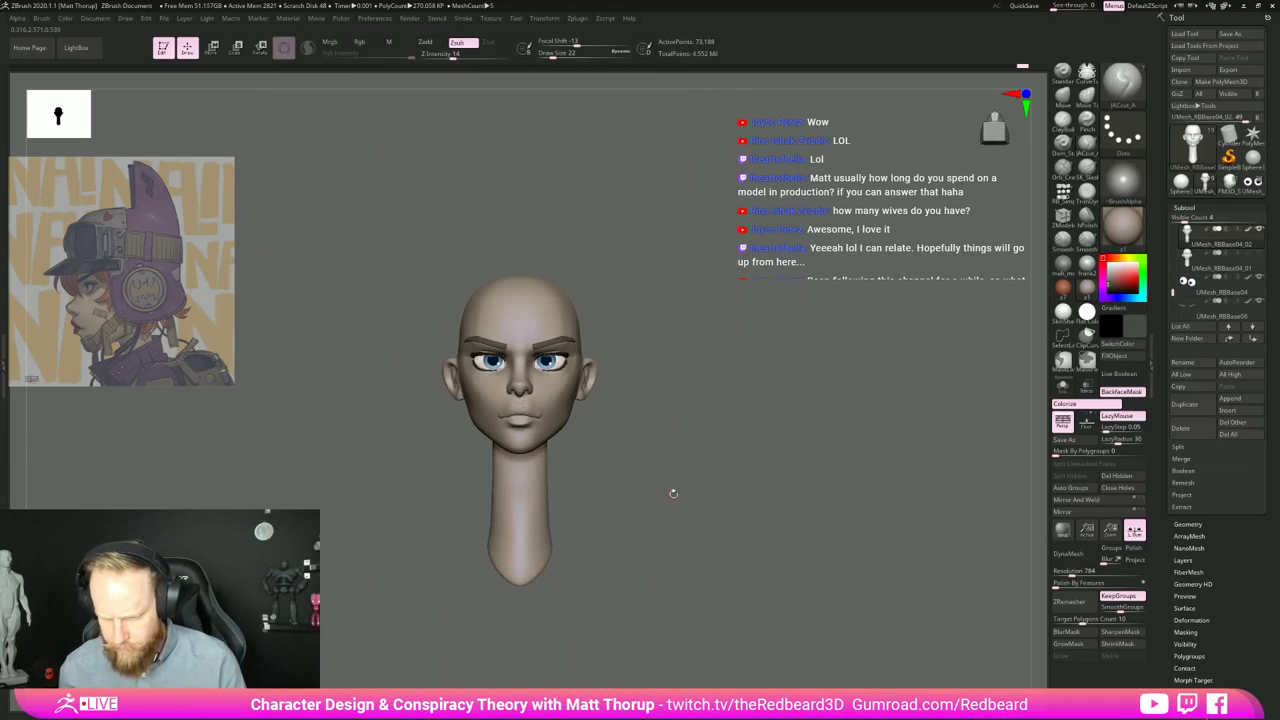
Step: Adjust the mouth area's shape with the Move brush, reducing the draw size from 145 to 56
{"action": "key", "text": "b"}
{"action": "key", "text": "m"}
{"action": "key", "text": "v"}
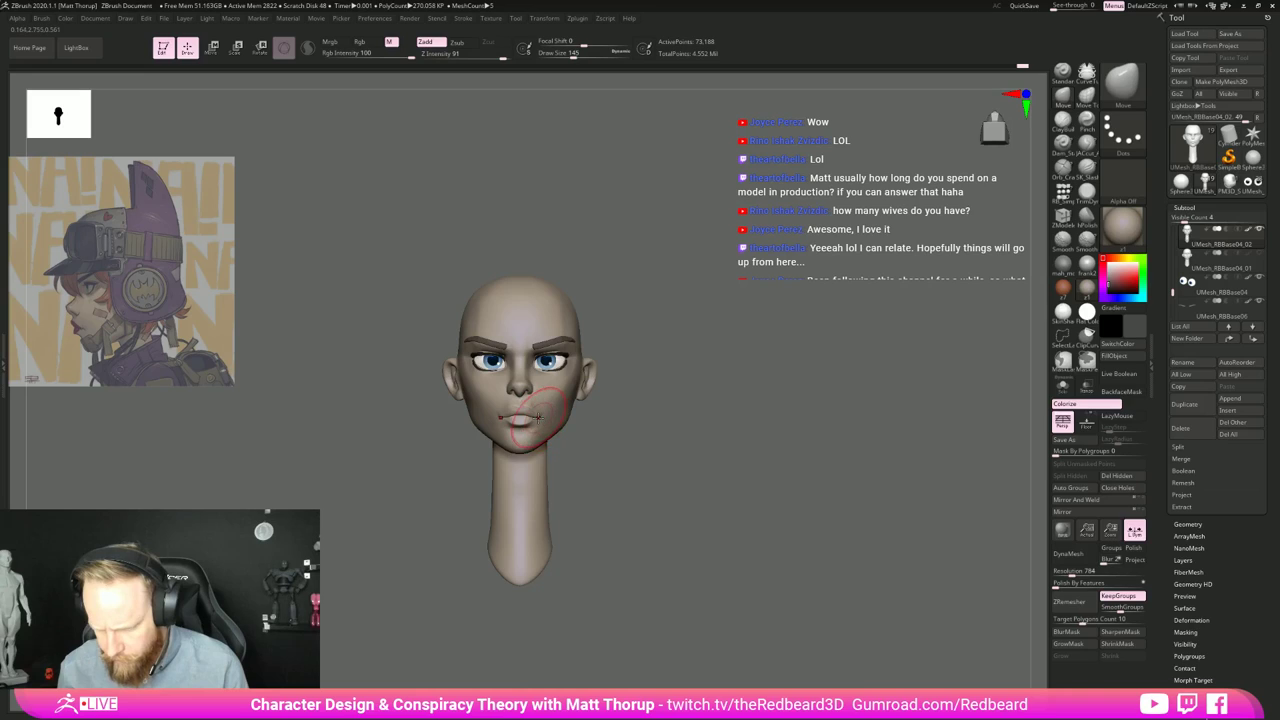
{"action": "mouse_move", "coordinate": [605, 434]}
{"action": "left_mouse_down"}
{"action": "mouse_move", "coordinate": [507, 460]}
{"action": "mouse_move", "coordinate": [590, 480]}
{"action": "mouse_move", "coordinate": [562, 446]}
{"action": "mouse_move", "coordinate": [526, 458]}
{"action": "mouse_move", "coordinate": [520, 506]}
{"action": "mouse_move", "coordinate": [562, 500]}
{"action": "left_mouse_up"}
{"action": "key", "text": "s"}
{"action": "left_click_drag", "start_coordinate": [527, 410], "coordinate": [523, 412]}
{"action": "key", "text": "s"}
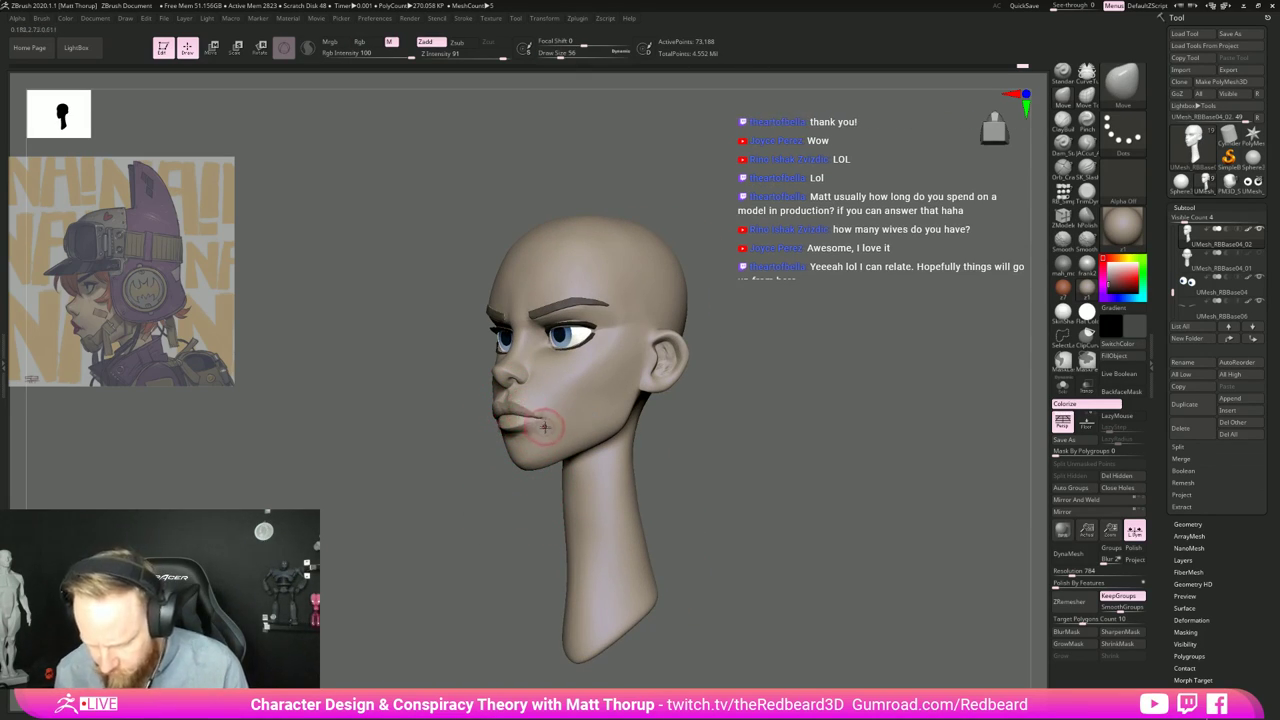
Step: Reshape the lips near the mouth corner with the Move Topological brush at draw size 37 and smooth them
{"action": "key", "text": "b"}
{"action": "key", "text": "p"}
{"action": "key", "text": "i"}
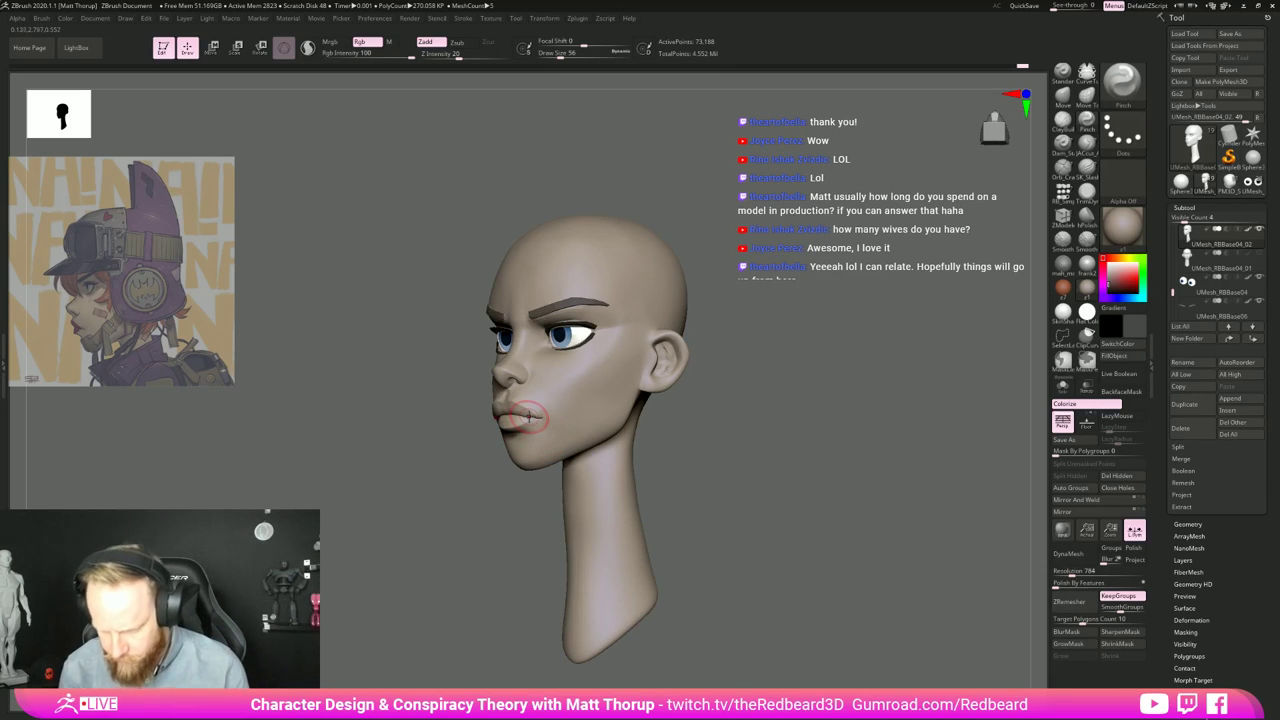
{"action": "key", "text": "b"}
{"action": "key", "text": "m"}
{"action": "key", "text": "t"}
{"action": "key", "text": "s"}
{"action": "left_click_drag", "start_coordinate": [529, 413], "coordinate": [523, 413]}
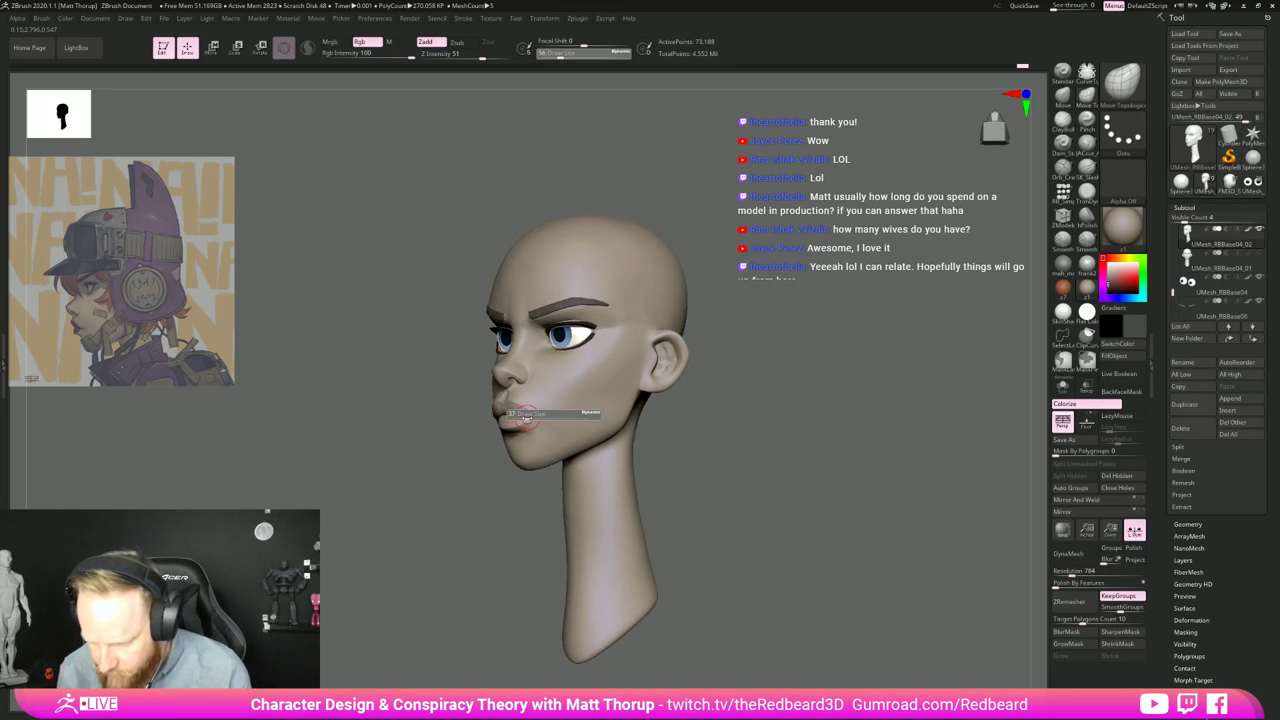
{"action": "left_click_drag", "start_coordinate": [489, 478], "coordinate": [484, 492]}
{"action": "left_click_drag", "start_coordinate": [531, 423], "coordinate": [524, 423], "text": "shift"}
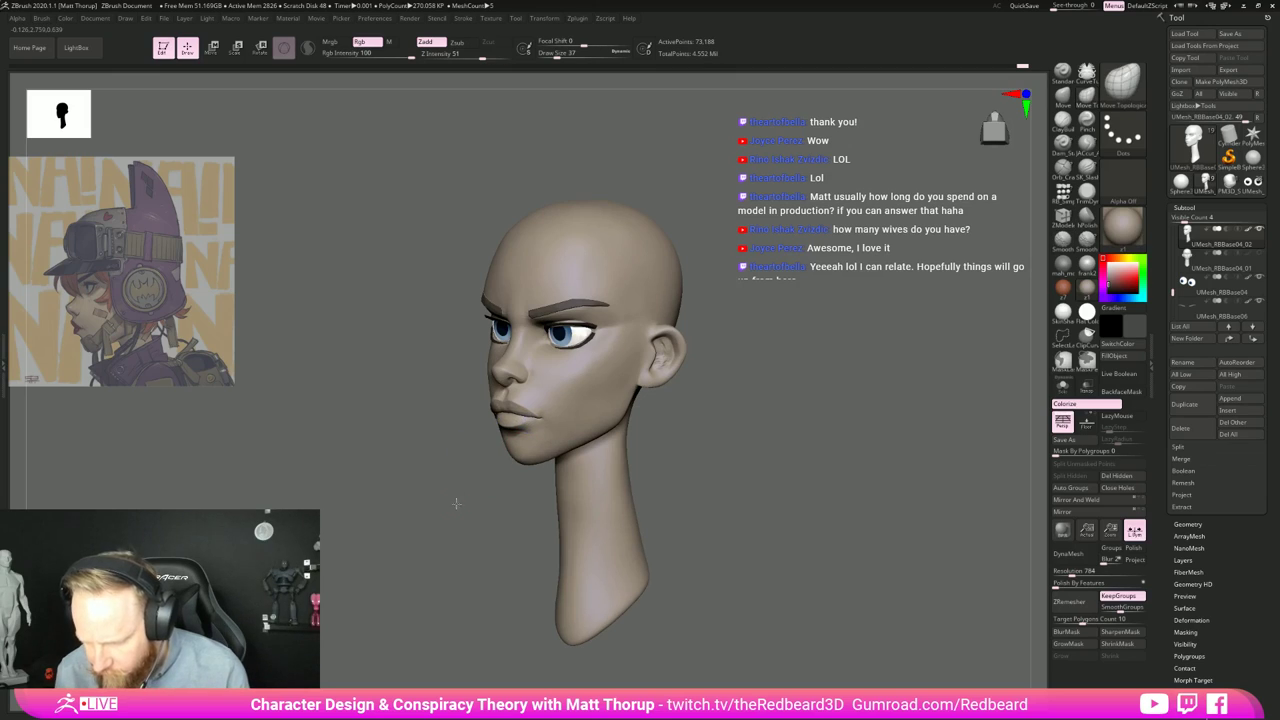
{"action": "mouse_move", "coordinate": [457, 503]}
{"action": "left_mouse_down", "text": "shift"}
{"action": "mouse_move", "coordinate": [629, 457]}
{"action": "mouse_move", "coordinate": [723, 474]}
{"action": "mouse_move", "coordinate": [628, 496]}
{"action": "left_mouse_up", "text": "shift"}
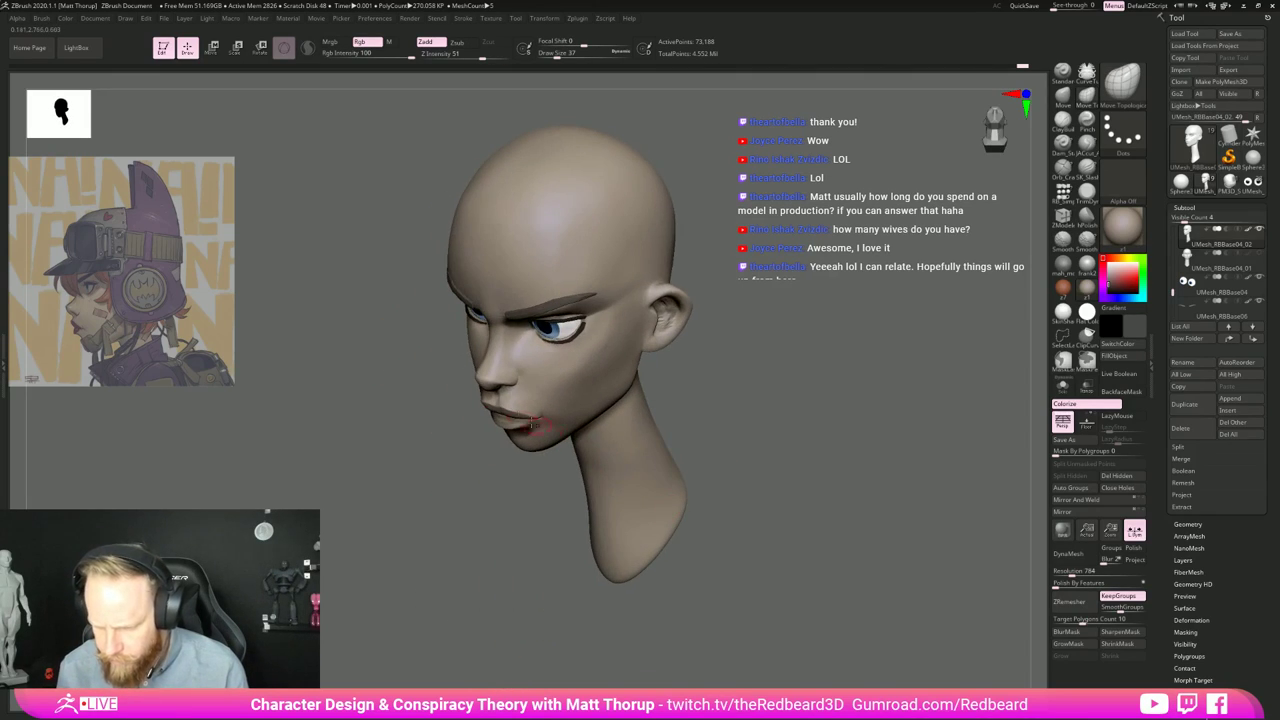
Step: Smooth the area around the mouth corner and above the upper lip at draw size 31 from several angles
{"action": "left_click_drag", "start_coordinate": [477, 471], "coordinate": [470, 509]}
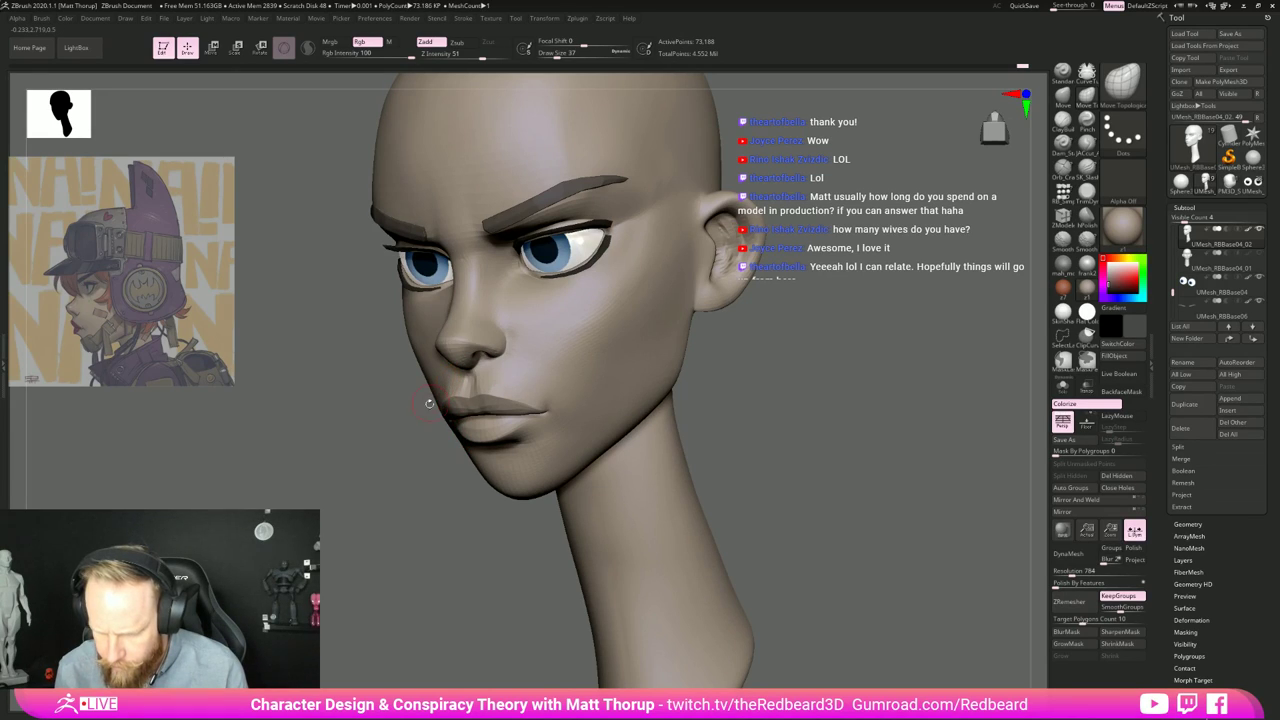
{"action": "left_click_drag", "start_coordinate": [429, 403], "coordinate": [500, 380]}
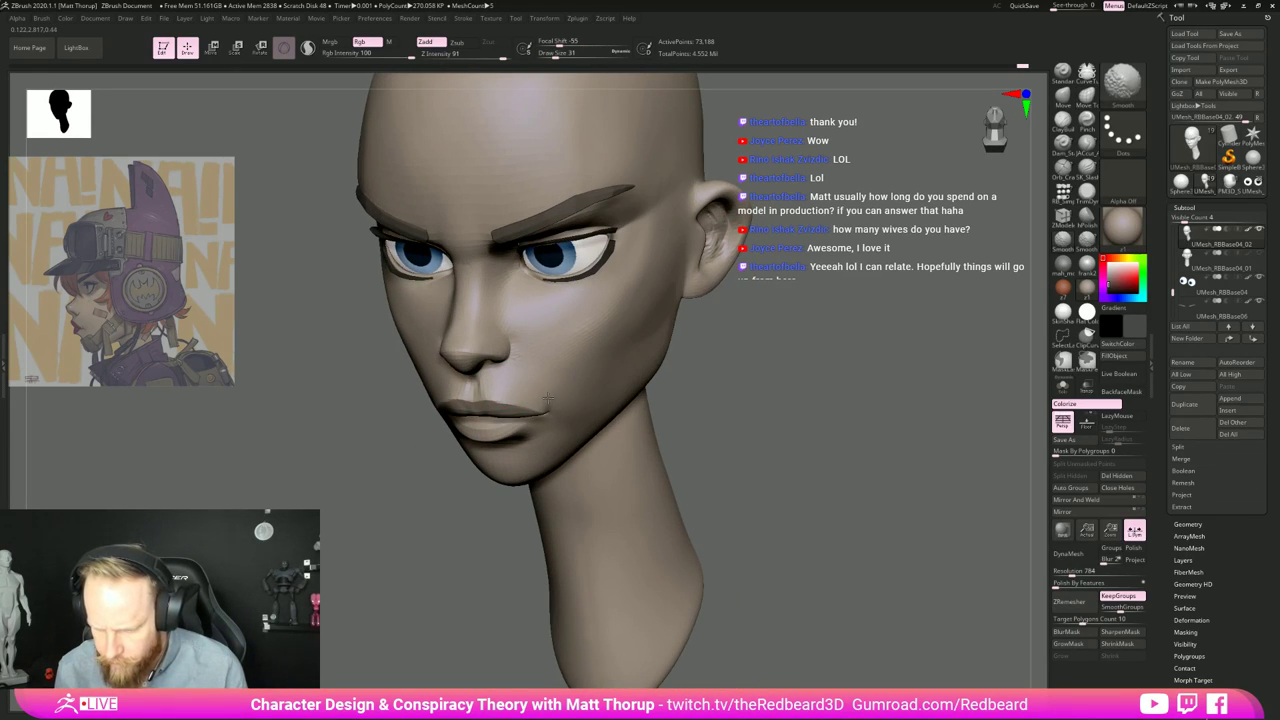
{"action": "left_click_drag", "start_coordinate": [806, 401], "coordinate": [665, 404]}
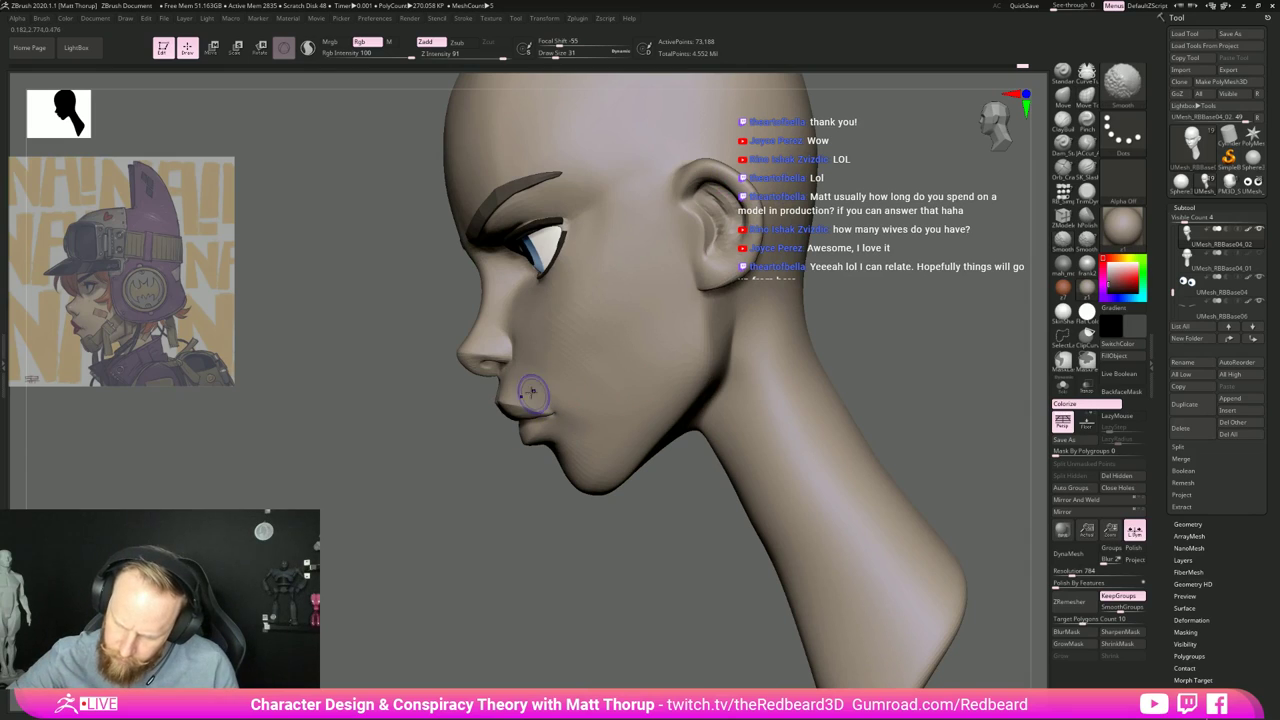
{"action": "left_click_drag", "start_coordinate": [513, 450], "coordinate": [540, 390]}
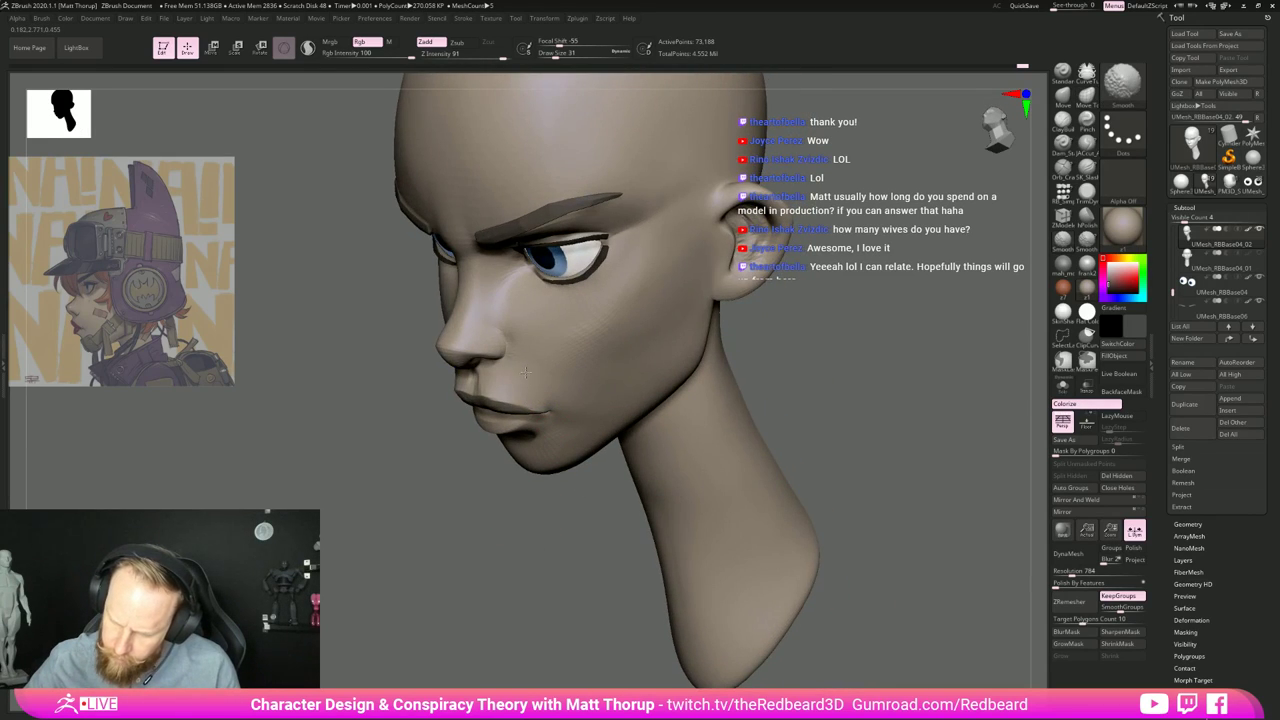
{"action": "mouse_move", "coordinate": [505, 337]}
{"action": "left_mouse_down"}
{"action": "mouse_move", "coordinate": [550, 410]}
{"action": "mouse_move", "coordinate": [711, 450]}
{"action": "mouse_move", "coordinate": [629, 307]}
{"action": "mouse_move", "coordinate": [643, 335]}
{"action": "mouse_move", "coordinate": [594, 372]}
{"action": "left_mouse_up"}
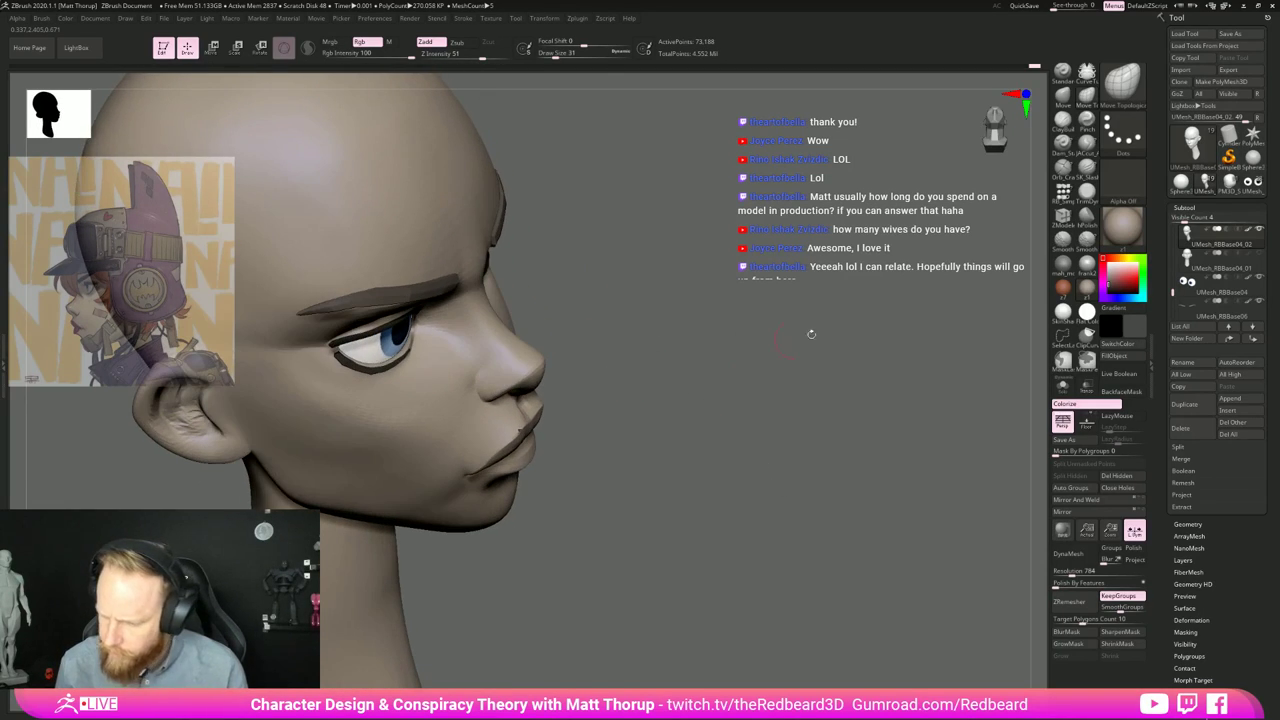
Step: Carve the crease around the nostril wing with the JACrue_A brush in Zsub mode at draw size 31
{"action": "left_click", "coordinate": [1087, 144]}
{"action": "left_click_drag", "start_coordinate": [490, 366], "coordinate": [530, 386]}
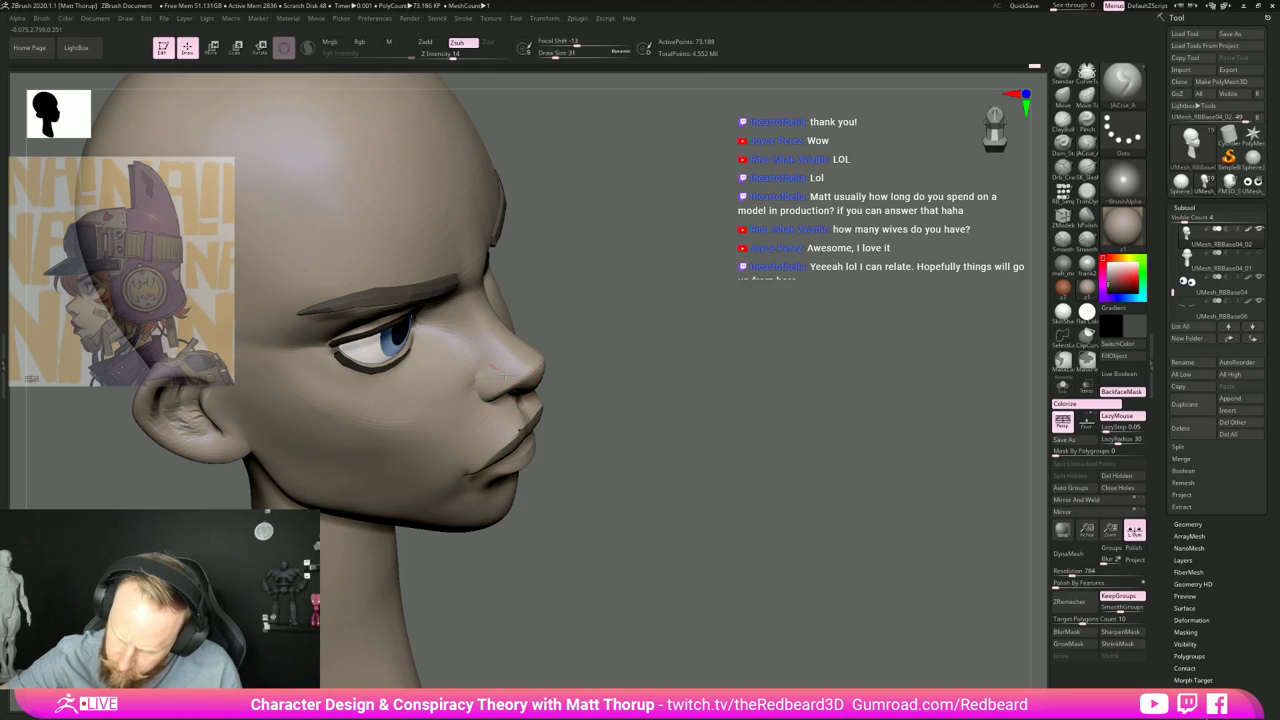
{"action": "left_click_drag", "start_coordinate": [599, 328], "coordinate": [676, 352]}
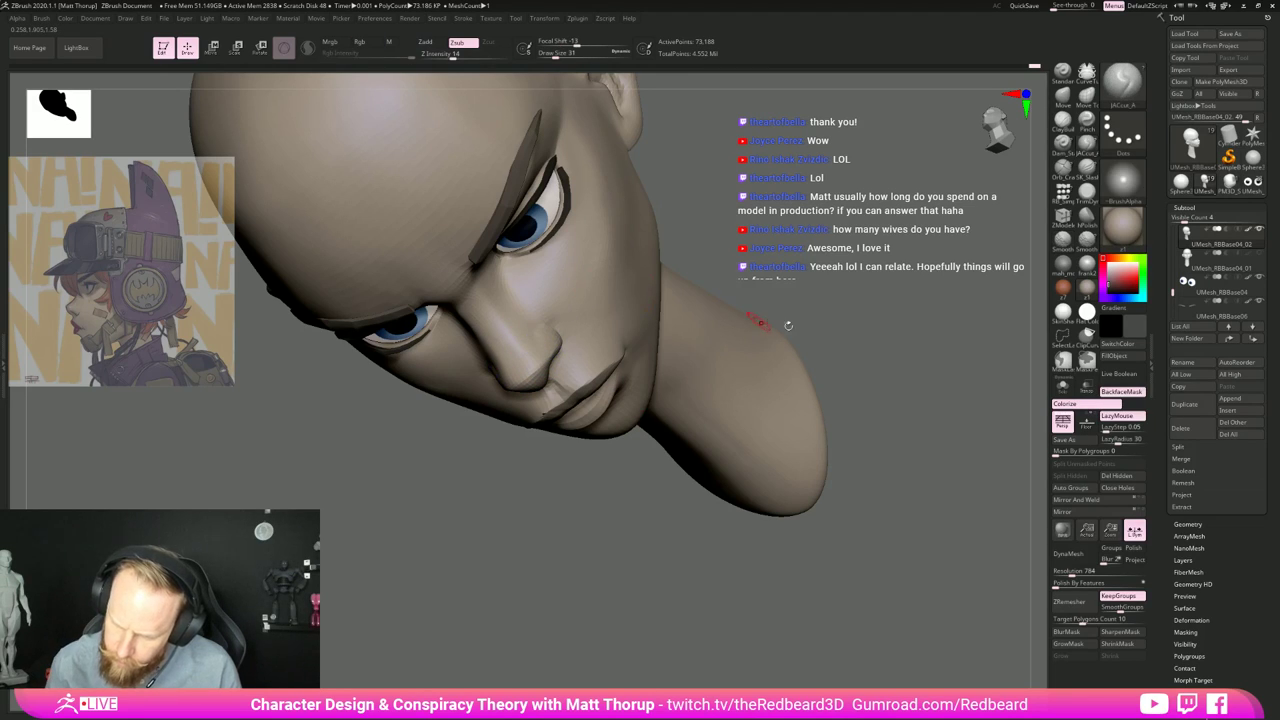
{"action": "mouse_move", "coordinate": [749, 318]}
{"action": "left_mouse_down"}
{"action": "mouse_move", "coordinate": [837, 356]}
{"action": "mouse_move", "coordinate": [896, 358]}
{"action": "left_mouse_up"}
Step: Build up the side of the nose with the ClayBuildup brush at draw size 31 and smooth it
{"action": "left_click", "coordinate": [1064, 119]}
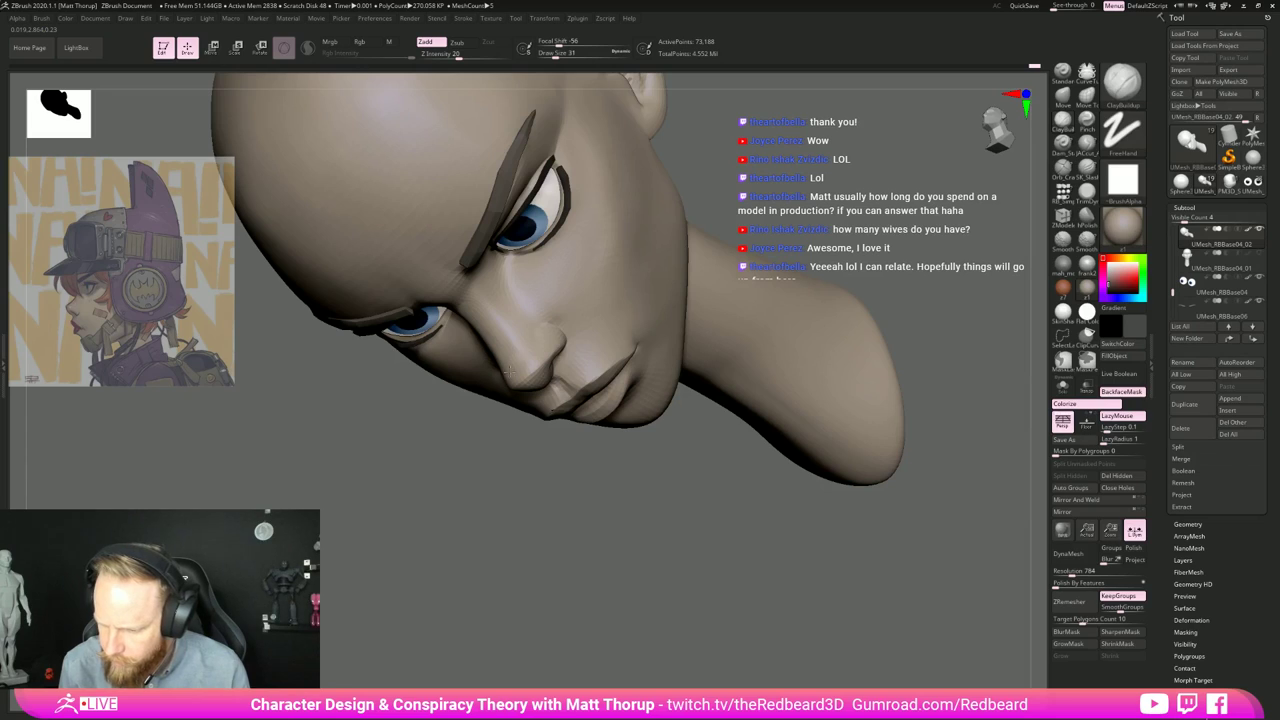
{"action": "mouse_move", "coordinate": [429, 423]}
{"action": "left_mouse_down", "text": "shift"}
{"action": "mouse_move", "coordinate": [797, 389]}
{"action": "mouse_move", "coordinate": [647, 377]}
{"action": "mouse_move", "coordinate": [766, 411]}
{"action": "mouse_move", "coordinate": [728, 396]}
{"action": "left_mouse_up", "text": "shift"}
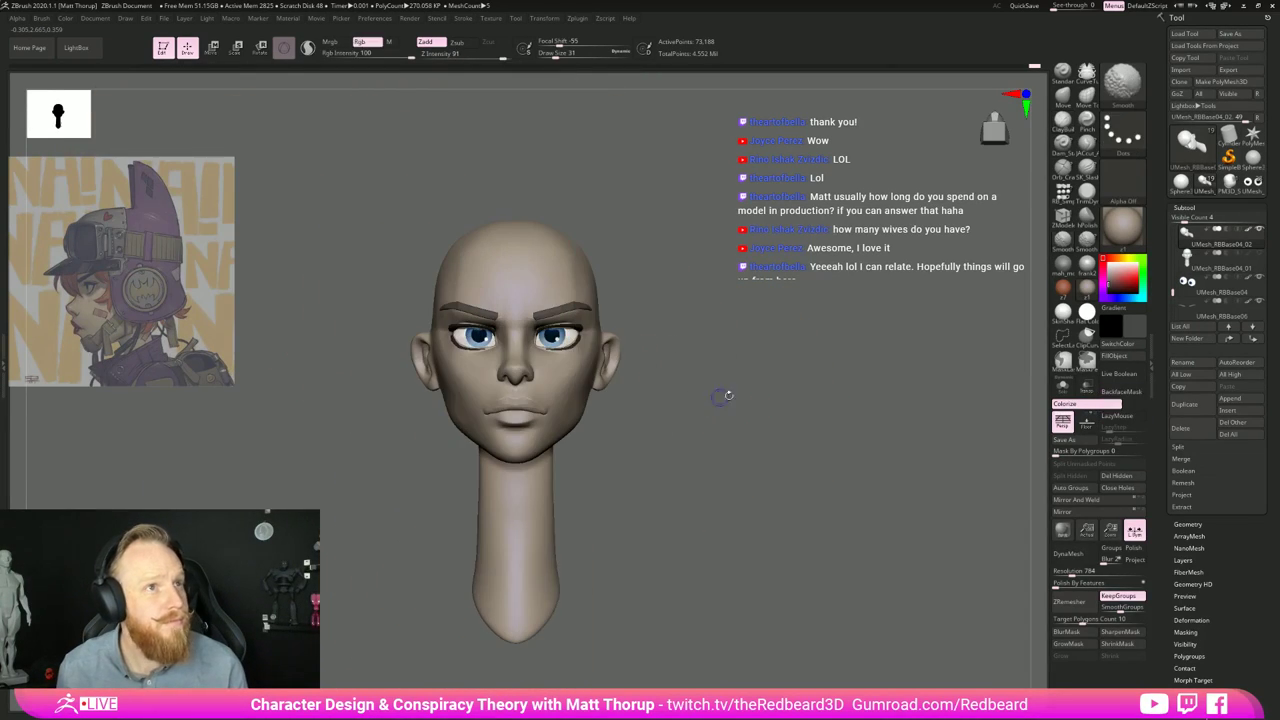
{"action": "left_click_drag", "start_coordinate": [820, 421], "coordinate": [735, 400], "text": "alt"}
{"action": "left_click_drag", "start_coordinate": [845, 406], "coordinate": [720, 396]}
{"action": "left_click_drag", "start_coordinate": [720, 396], "coordinate": [900, 440], "text": "alt"}
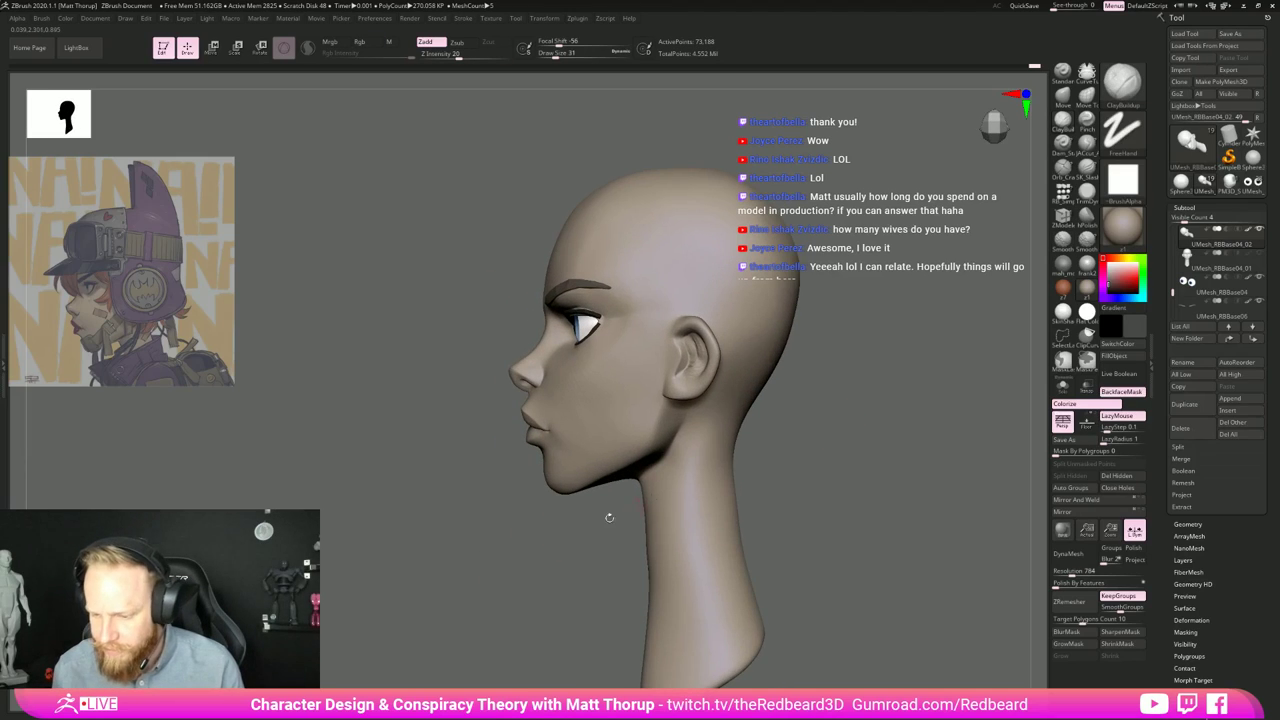
{"action": "left_click_drag", "start_coordinate": [550, 530], "coordinate": [868, 612], "text": "alt"}
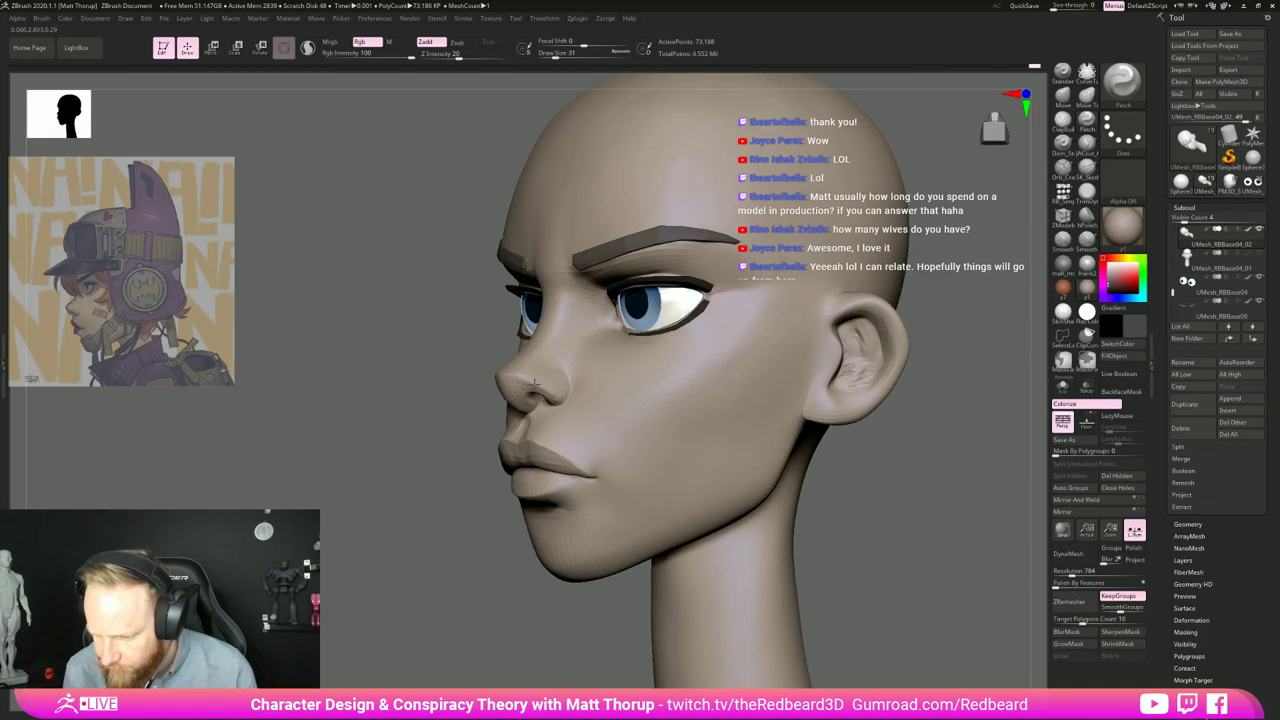
Step: Reshape the underside of the nose in profile with the Move brush, adjusting the draw size to 27 and then 25
{"action": "left_click_drag", "start_coordinate": [535, 383], "coordinate": [474, 492]}
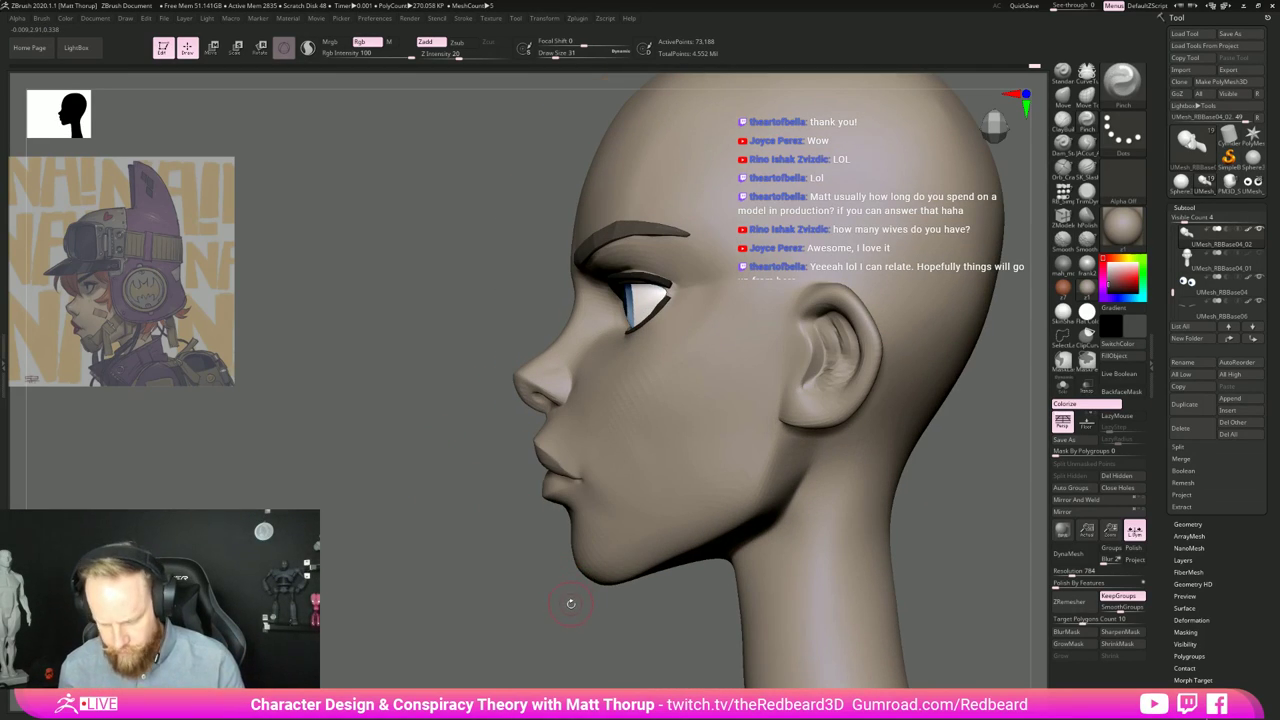
{"action": "left_click_drag", "start_coordinate": [566, 577], "coordinate": [489, 532]}
{"action": "key", "text": "b"}
{"action": "key", "text": "m"}
{"action": "key", "text": "v"}
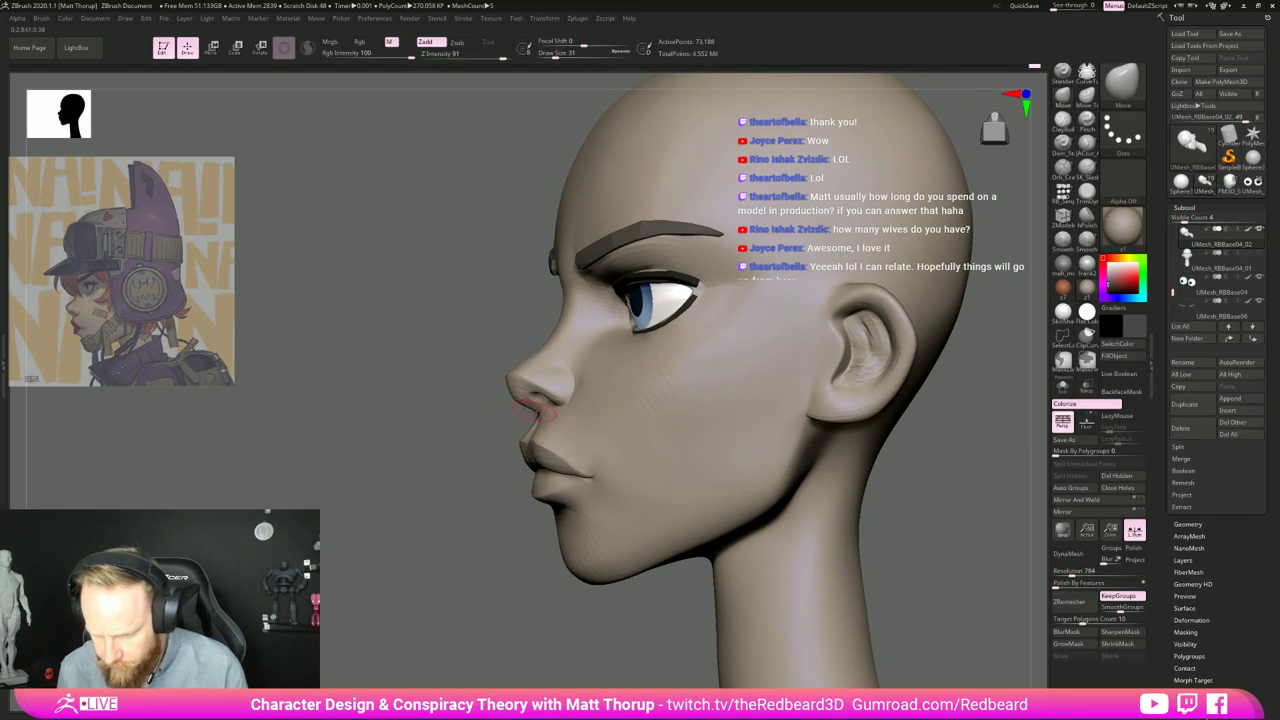
{"action": "left_click_drag", "start_coordinate": [508, 427], "coordinate": [497, 432]}
{"action": "key", "text": "s"}
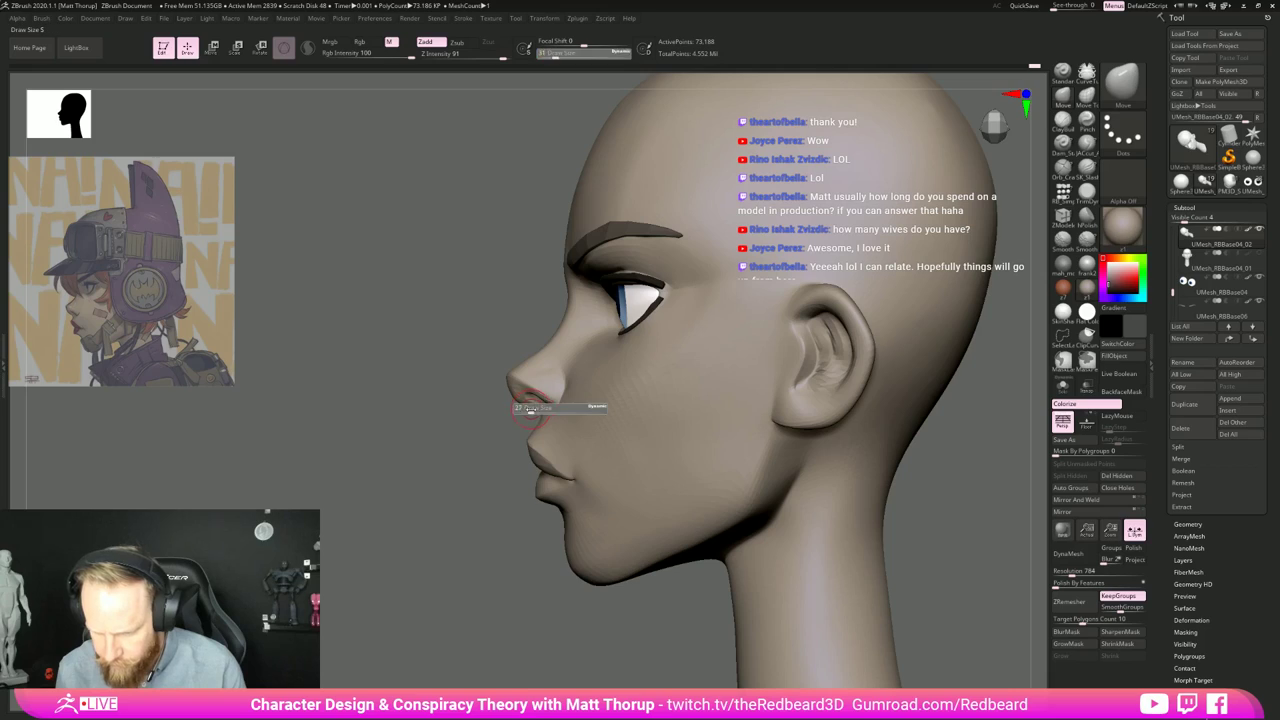
{"action": "key", "text": "Return"}
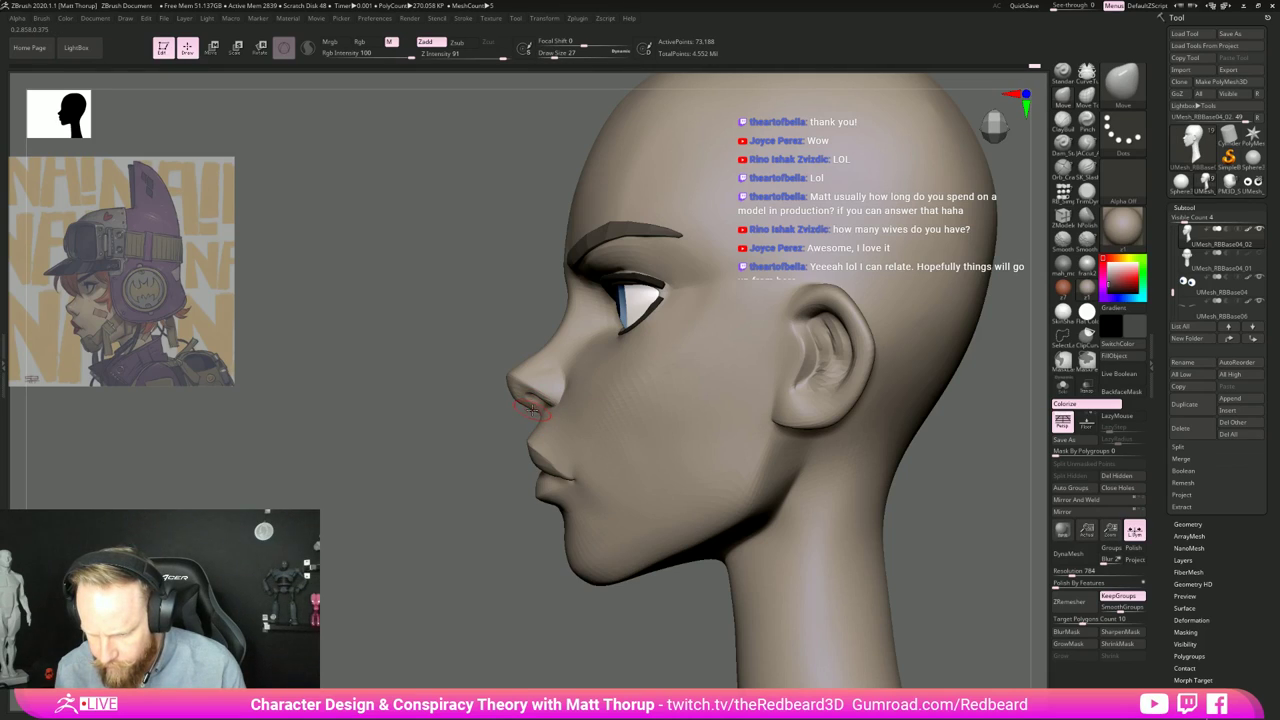
{"action": "key", "text": "bracketleft"}
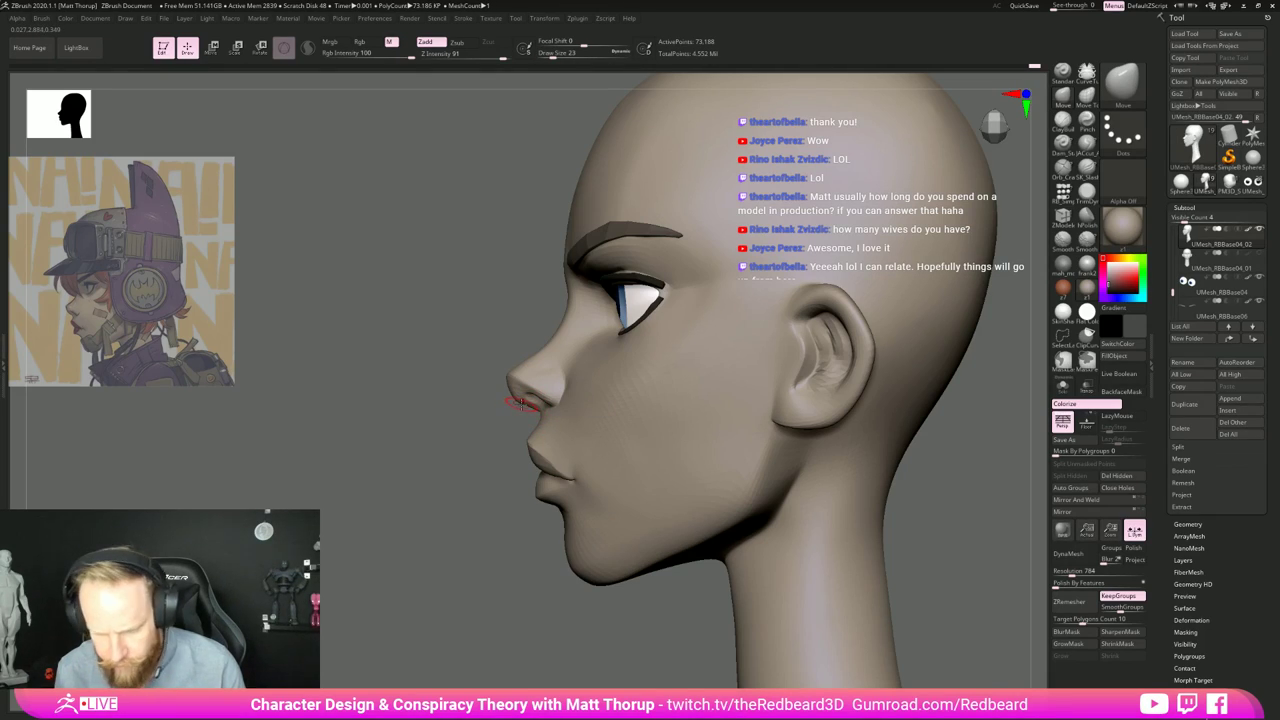
{"action": "key", "text": "bracketright"}
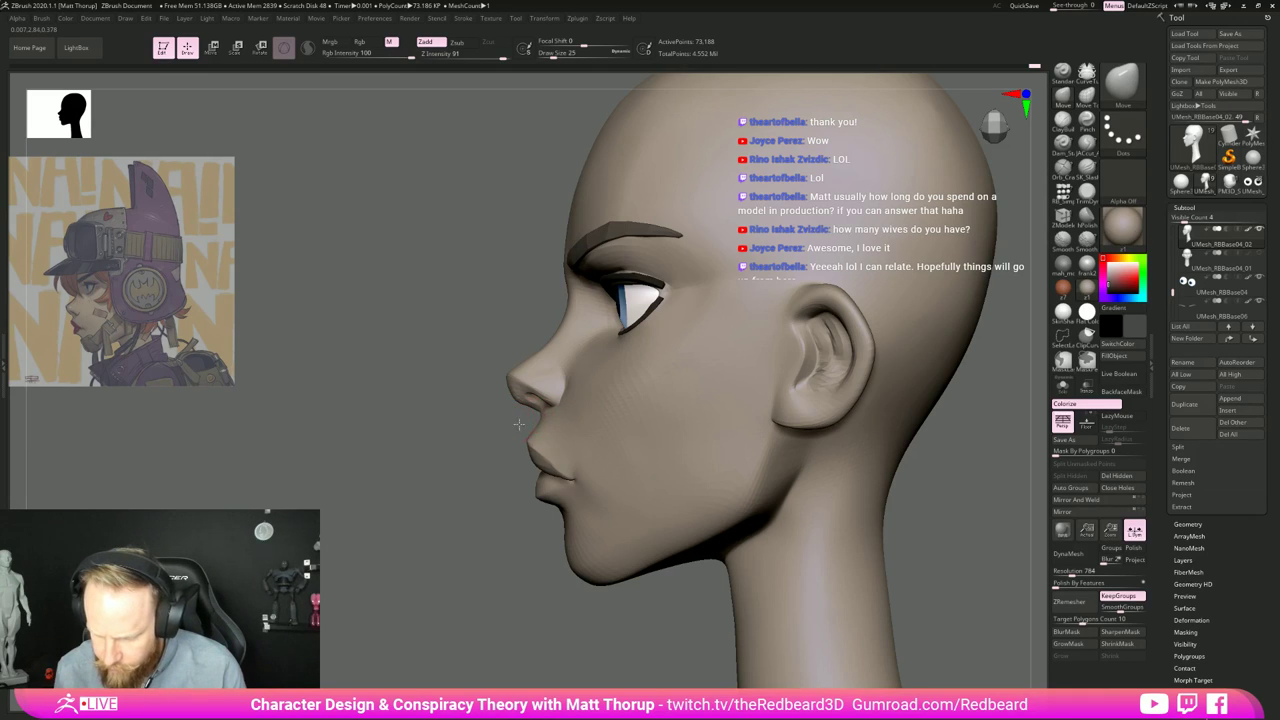
Step: Refine the spot where the nose base meets the upper lip with the Move brush and smooth it, setting the draw size to 31
{"action": "right_click_drag", "start_coordinate": [519, 424], "coordinate": [540, 422]}
{"action": "key", "text": "s"}
{"action": "left_click_drag", "start_coordinate": [533, 420], "coordinate": [528, 420]}
{"action": "key", "text": "shift"}
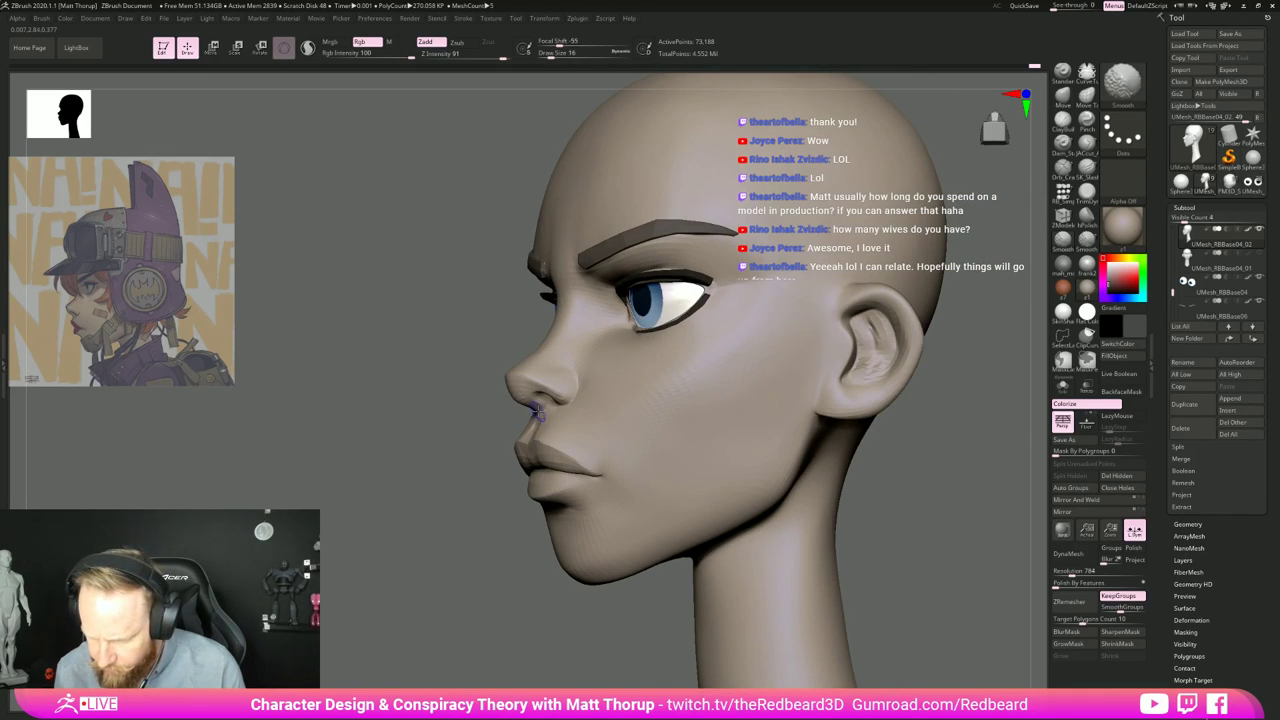
{"action": "left_click_drag", "start_coordinate": [457, 457], "coordinate": [451, 466]}
{"action": "key", "text": "s"}
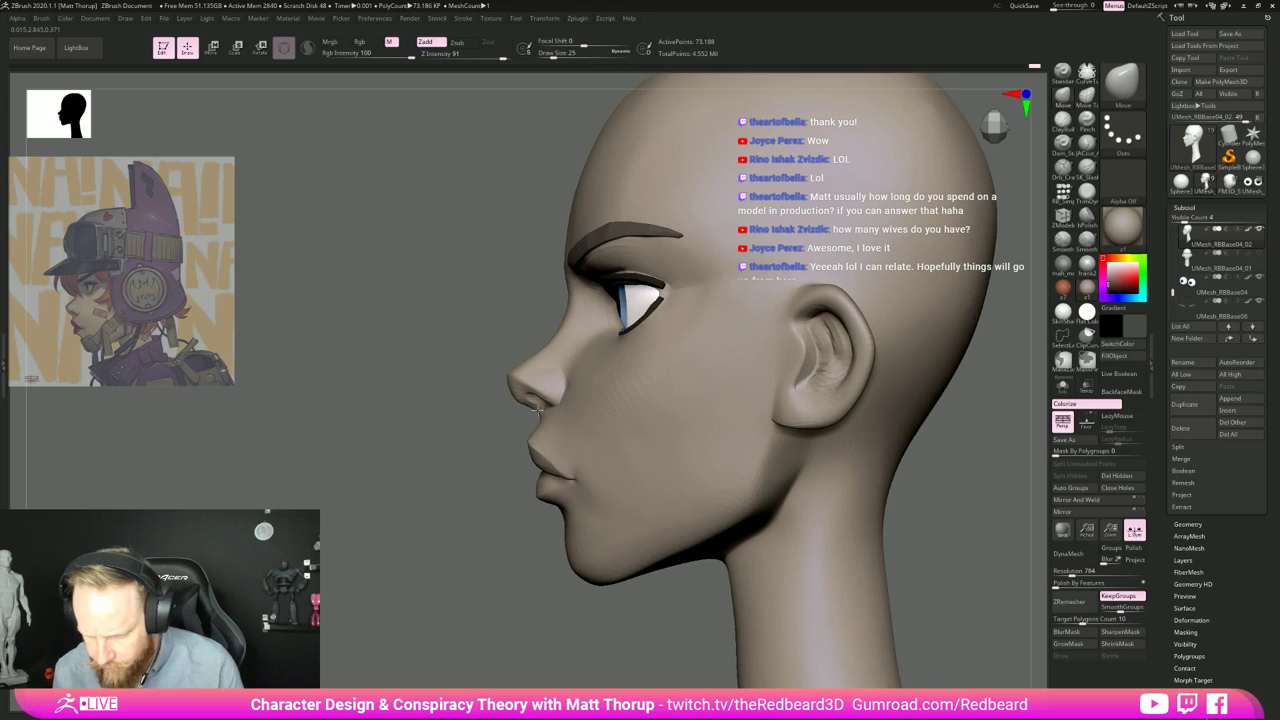
{"action": "key", "text": "bracketright"}
{"action": "key", "text": "bracketright"}
{"action": "key", "text": "bracketright"}
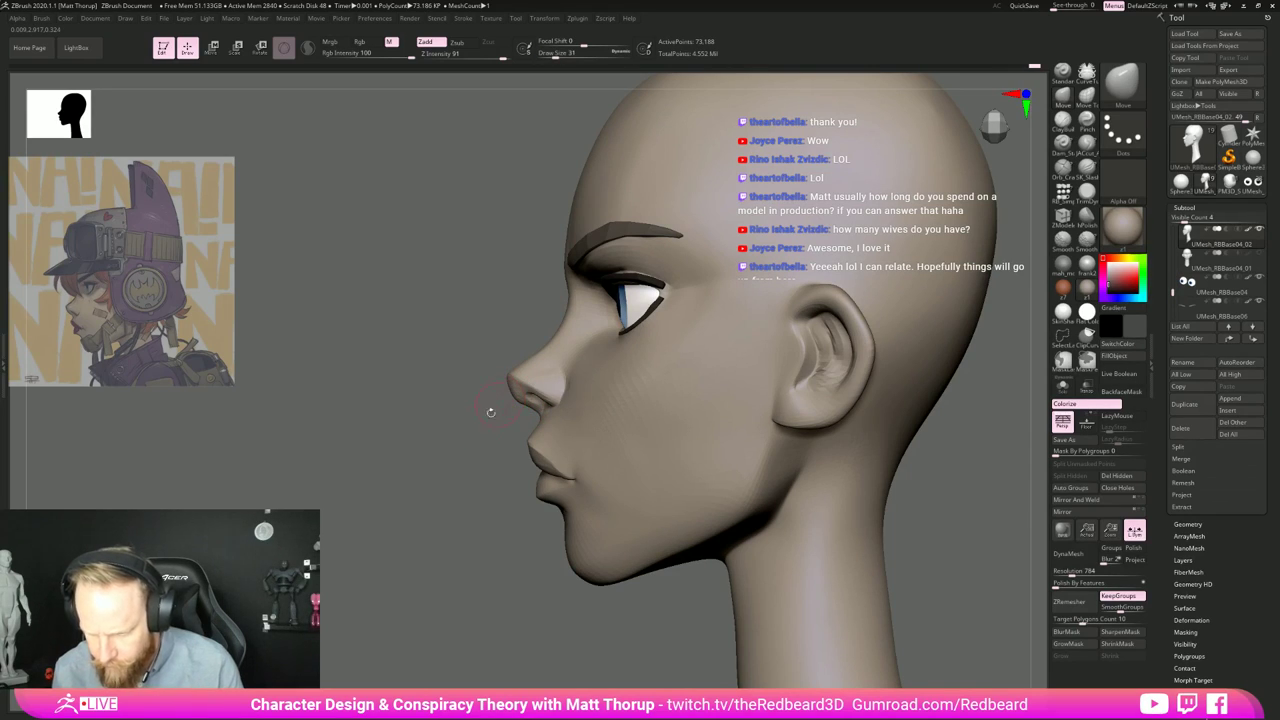
Step: Examine the overall head and neck proportions from several angles and against the reference art
{"action": "left_click_drag", "start_coordinate": [978, 569], "coordinate": [735, 575], "text": "alt"}
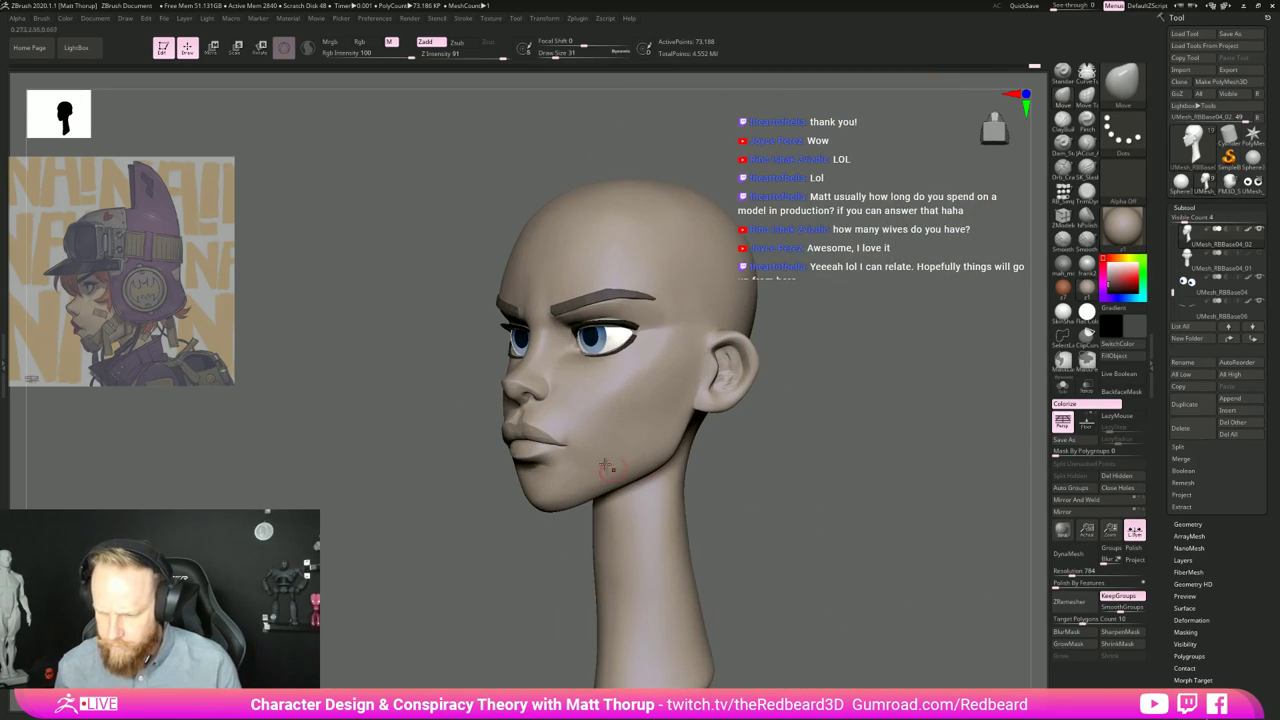
{"action": "left_click_drag", "start_coordinate": [569, 431], "coordinate": [551, 417], "text": "shift"}
{"action": "mouse_move", "coordinate": [793, 468]}
{"action": "left_mouse_down"}
{"action": "mouse_move", "coordinate": [848, 480]}
{"action": "mouse_move", "coordinate": [697, 460]}
{"action": "mouse_move", "coordinate": [834, 517]}
{"action": "mouse_move", "coordinate": [645, 521]}
{"action": "mouse_move", "coordinate": [823, 551]}
{"action": "mouse_move", "coordinate": [757, 534]}
{"action": "mouse_move", "coordinate": [809, 521]}
{"action": "left_mouse_up"}
{"action": "key", "text": "1"}
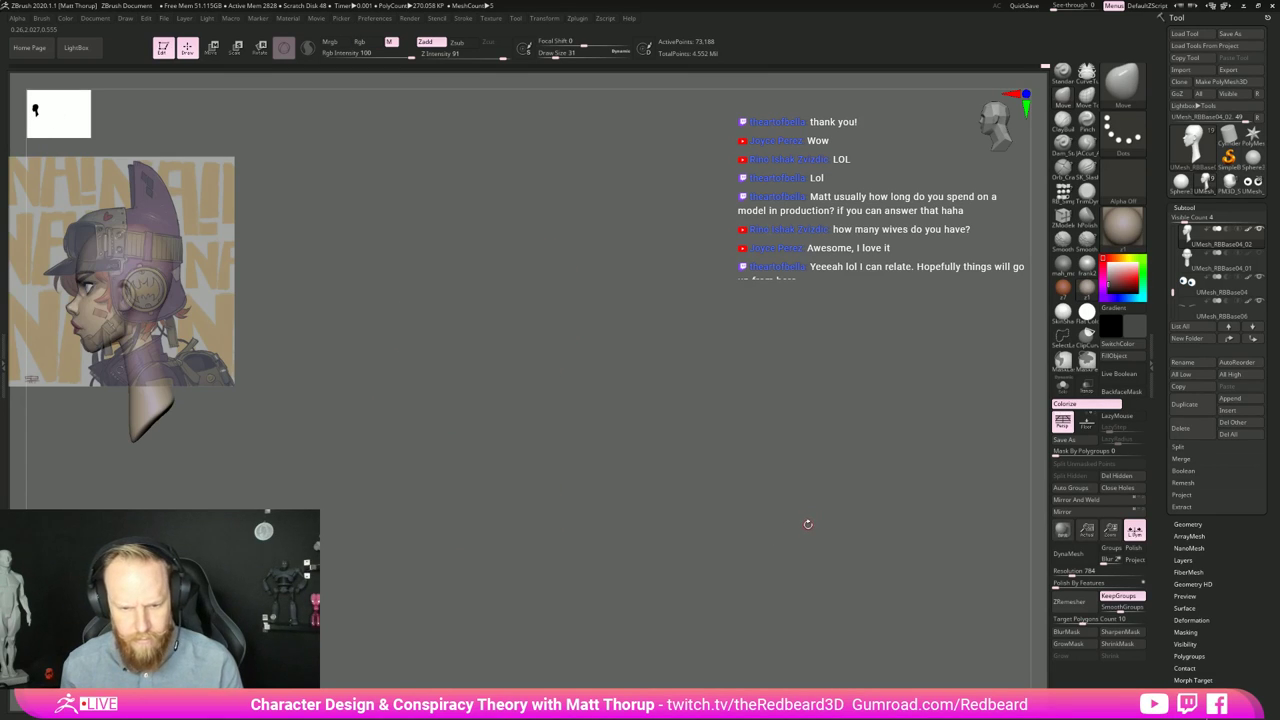
{"action": "left_click_drag", "start_coordinate": [551, 451], "coordinate": [866, 594], "text": "alt"}
{"action": "left_click_drag", "start_coordinate": [726, 534], "coordinate": [735, 585], "text": "alt"}
{"action": "left_click_drag", "start_coordinate": [735, 540], "coordinate": [618, 527]}
{"action": "left_click_drag", "start_coordinate": [618, 527], "coordinate": [808, 554], "text": "alt"}
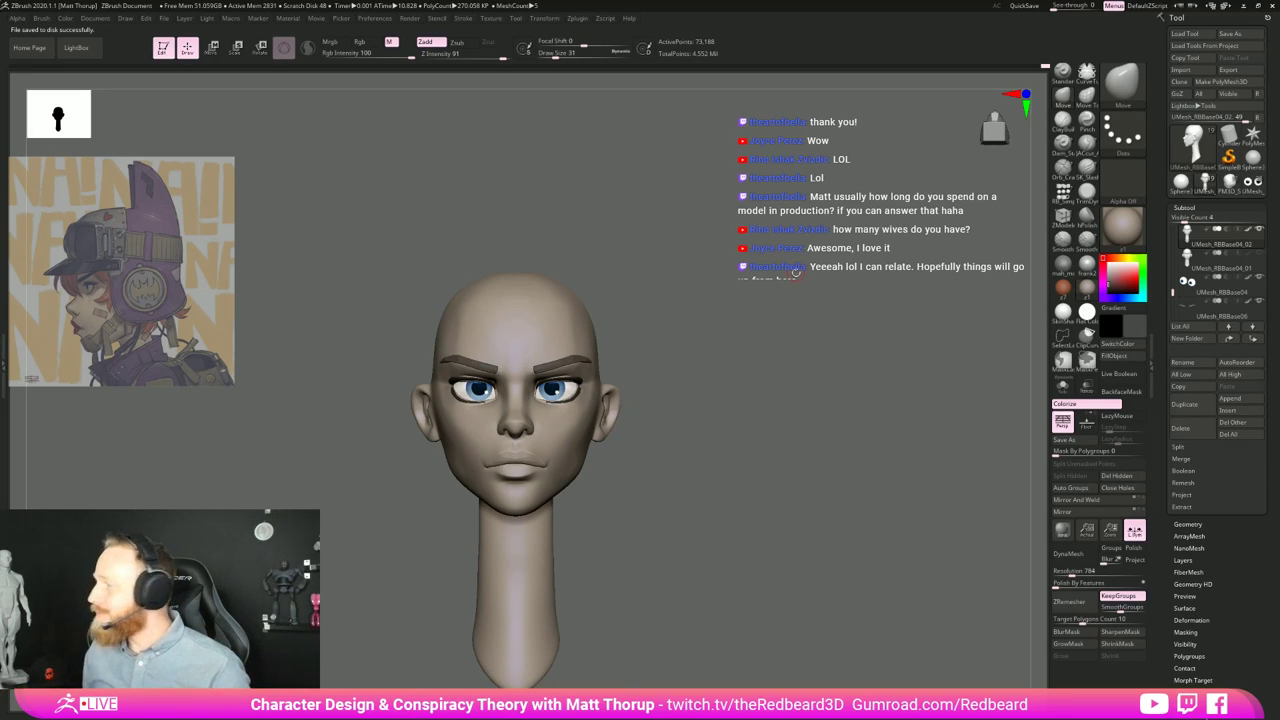
{"action": "left_click_drag", "start_coordinate": [812, 555], "coordinate": [816, 569]}
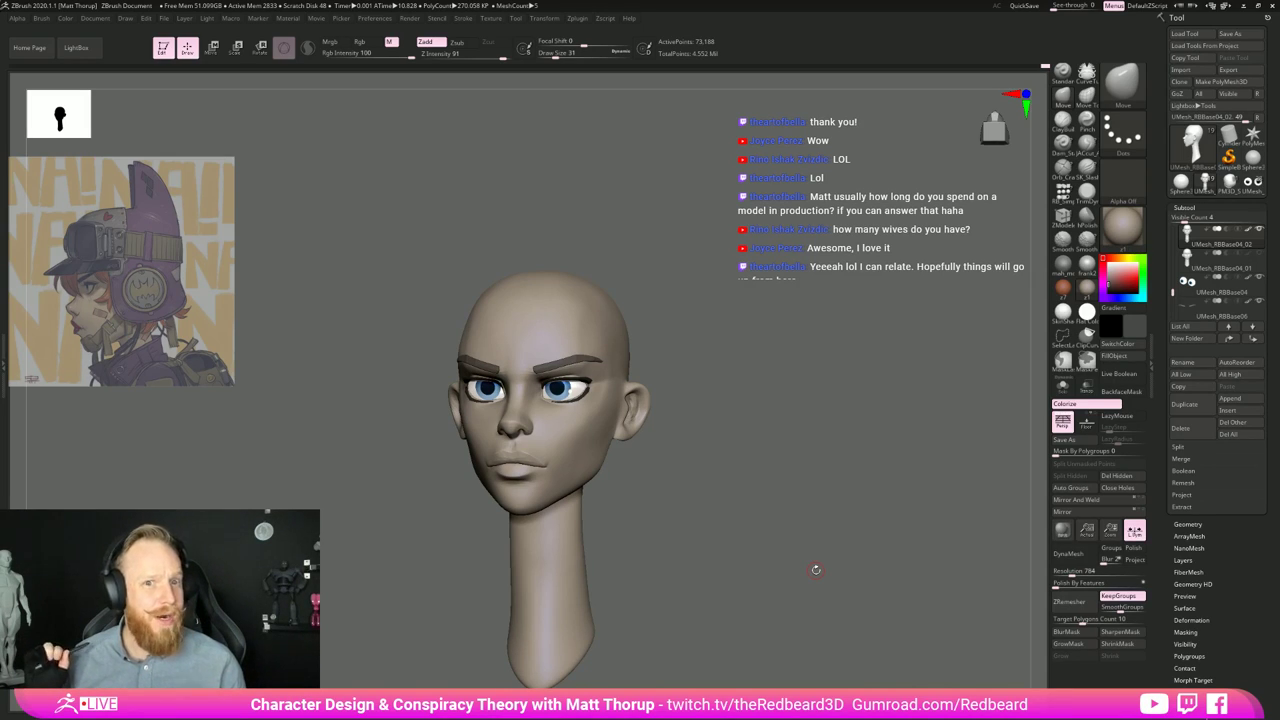
{"action": "left_click_drag", "start_coordinate": [831, 531], "coordinate": [861, 580]}
{"action": "key", "text": "ctrl+z"}
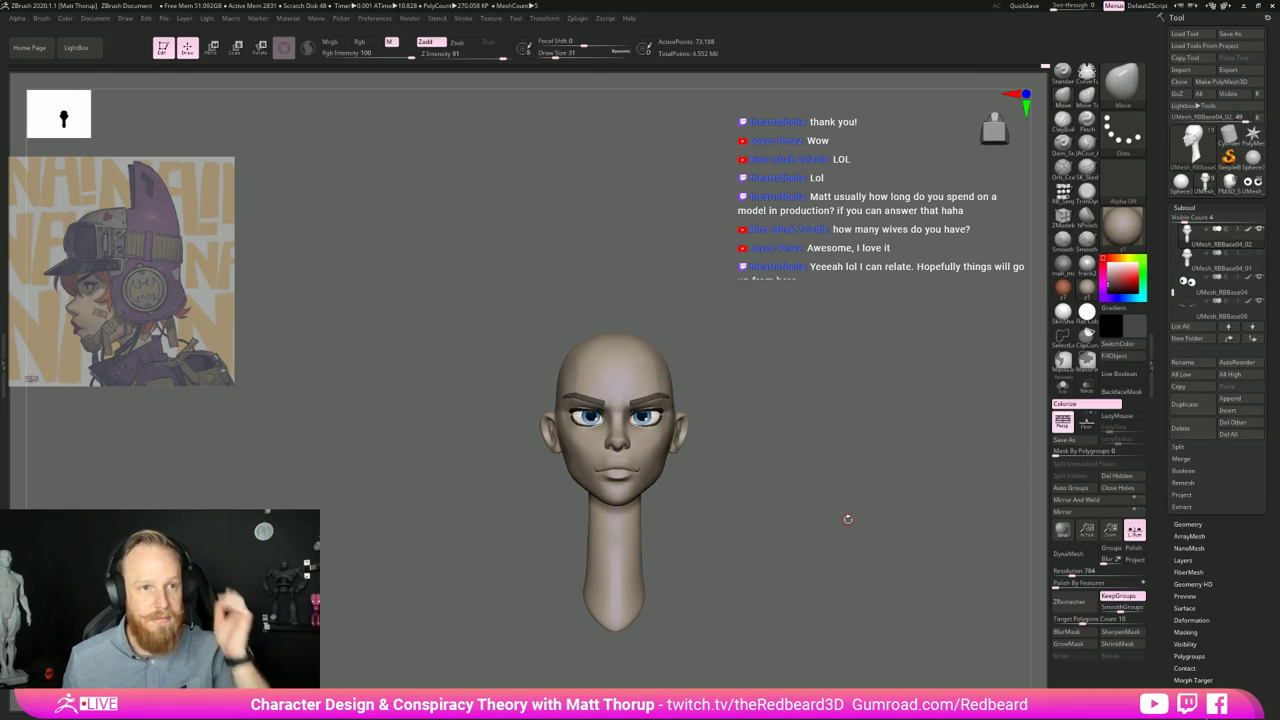
{"action": "left_click_drag", "start_coordinate": [916, 534], "coordinate": [739, 569]}
{"action": "left_click_drag", "start_coordinate": [739, 569], "coordinate": [828, 562], "text": "alt"}
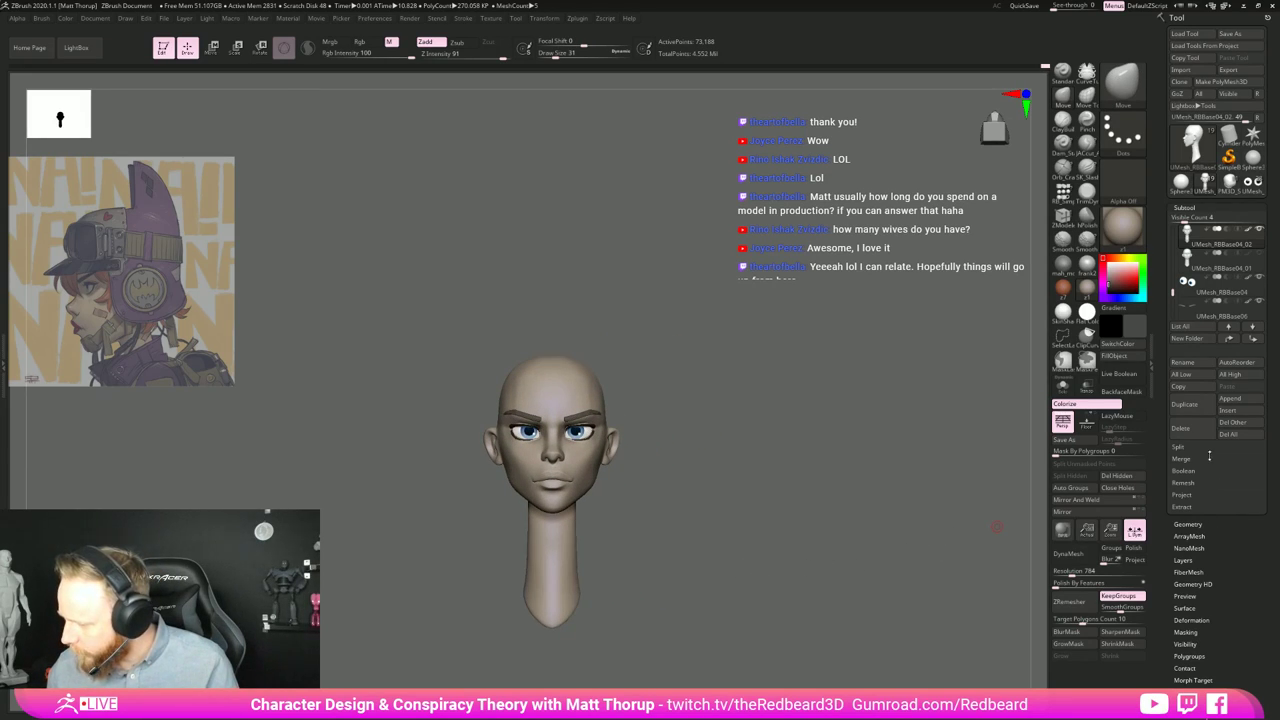
Step: Append a sphere to the head as a new subtool and set the main color to white
{"action": "left_click", "coordinate": [1240, 399]}
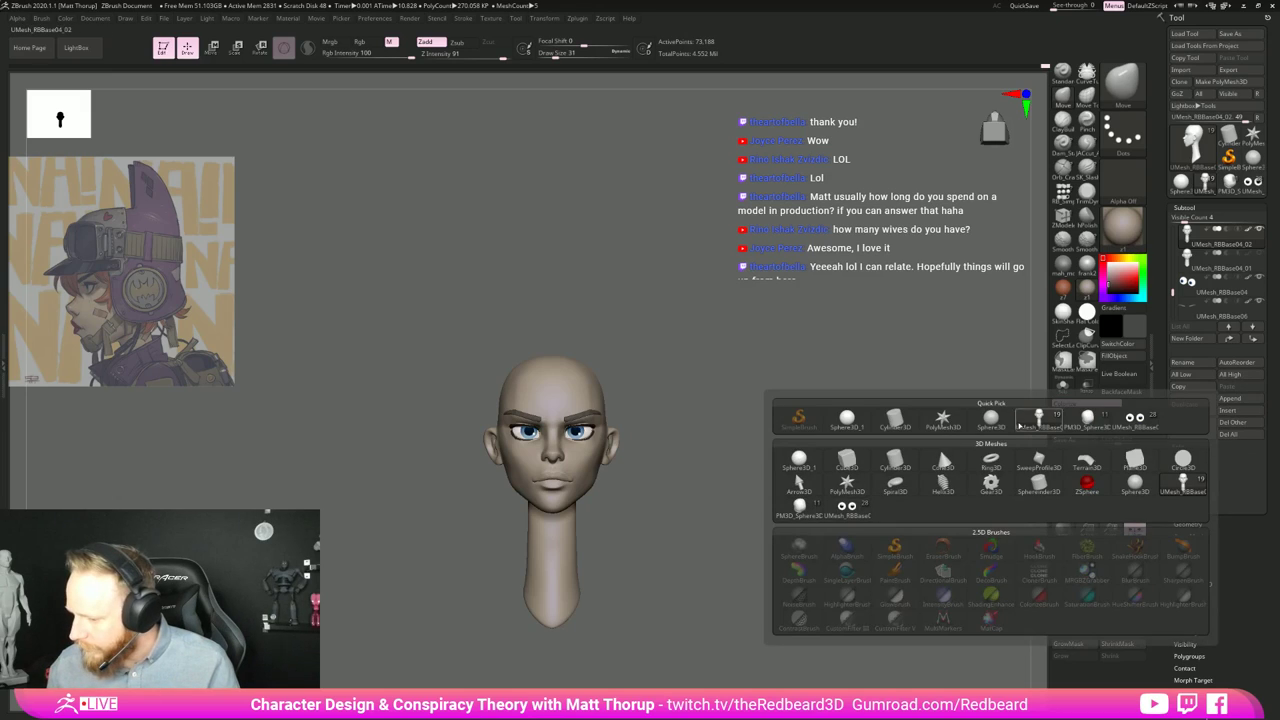
{"action": "left_click", "coordinate": [857, 427]}
{"action": "left_click_drag", "start_coordinate": [849, 513], "coordinate": [777, 517], "text": "alt"}
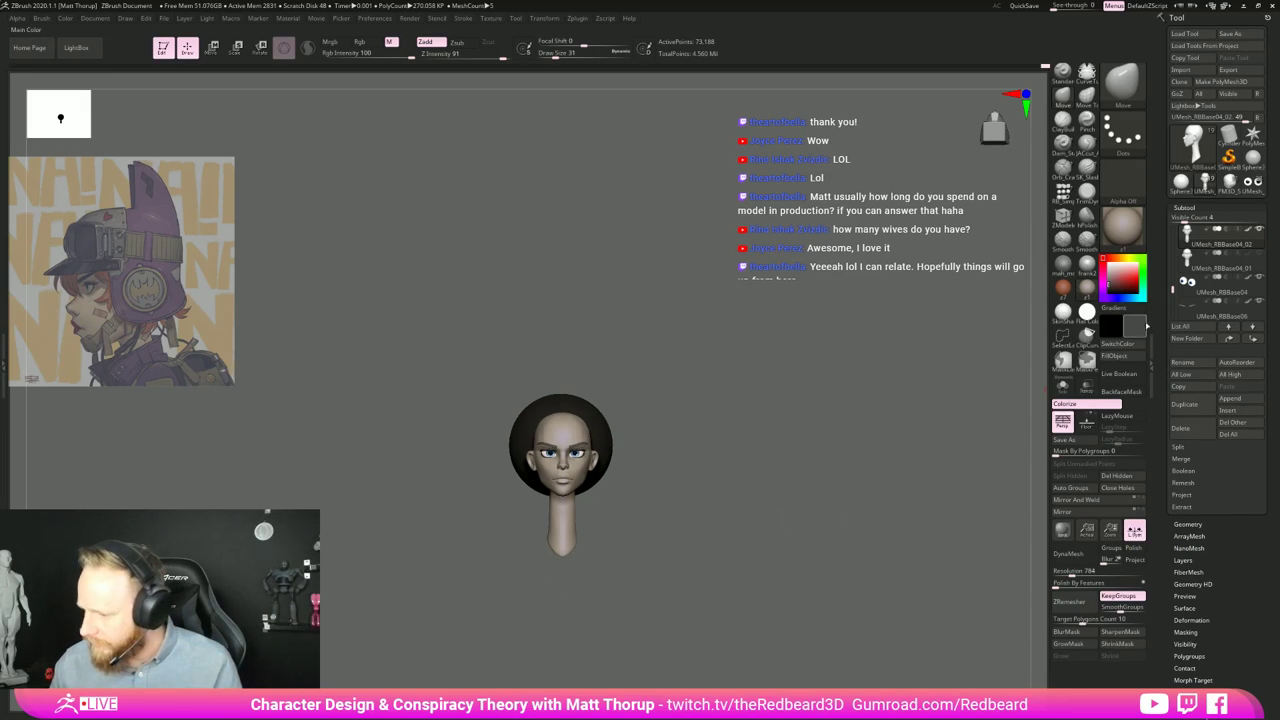
{"action": "left_click", "coordinate": [1108, 264]}
Step: Select the appended sphere in side view, move it over the cranium and scale it to cover the top of the head
{"action": "left_click_drag", "start_coordinate": [930, 474], "coordinate": [838, 513], "text": "shift"}
{"action": "key", "text": "w"}
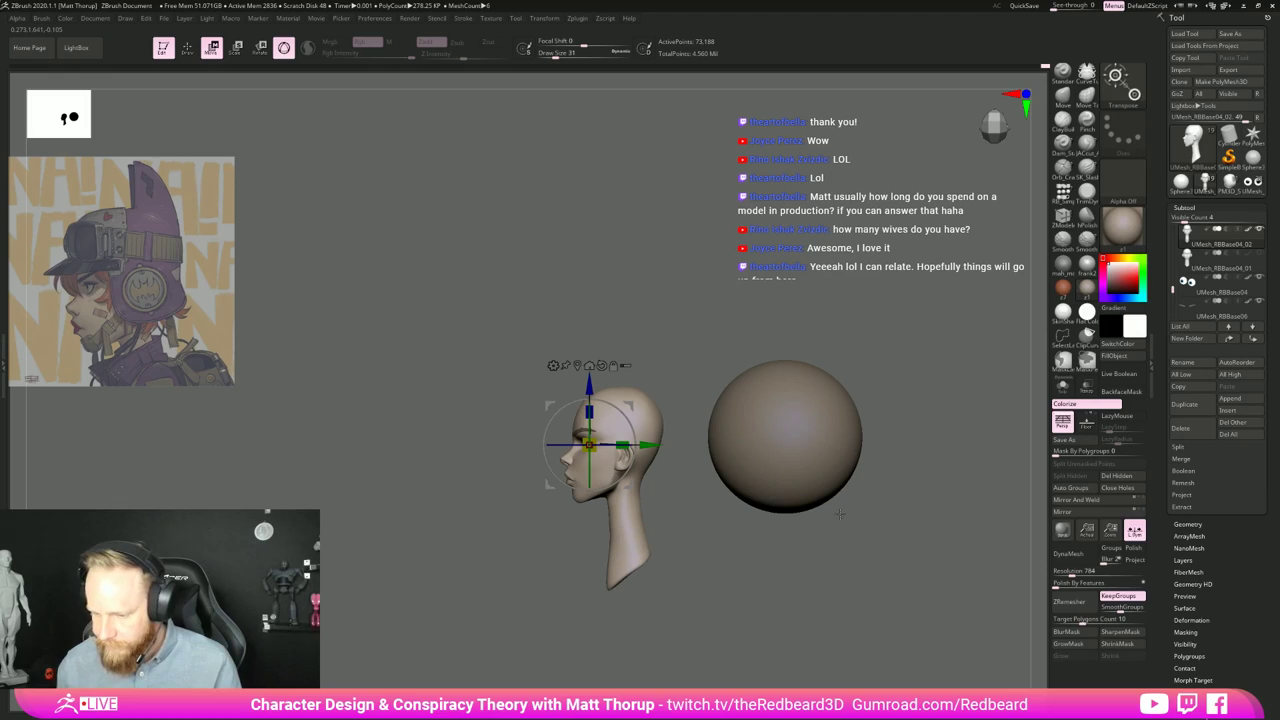
{"action": "left_click", "coordinate": [799, 428], "text": "alt"}
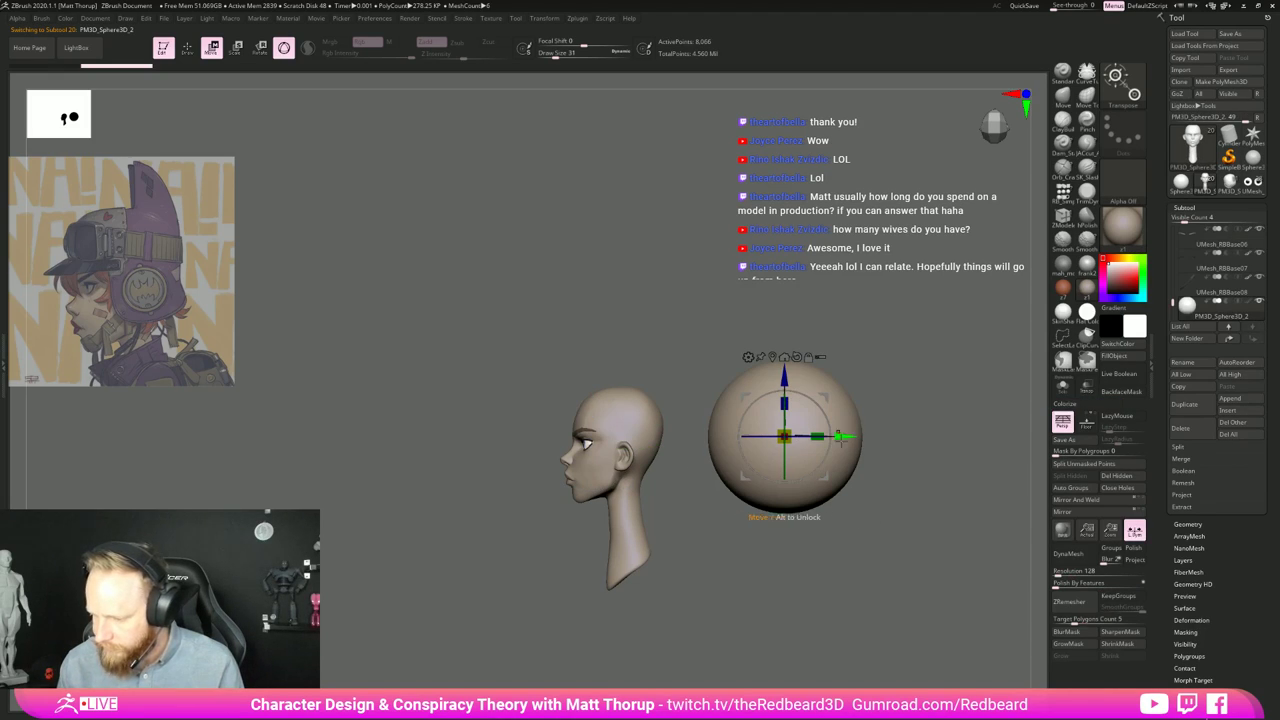
{"action": "left_click_drag", "start_coordinate": [846, 436], "coordinate": [678, 436]}
{"action": "left_click_drag", "start_coordinate": [616, 381], "coordinate": [616, 367]}
{"action": "left_click_drag", "start_coordinate": [617, 423], "coordinate": [603, 413]}
{"action": "left_click_drag", "start_coordinate": [765, 478], "coordinate": [931, 494]}
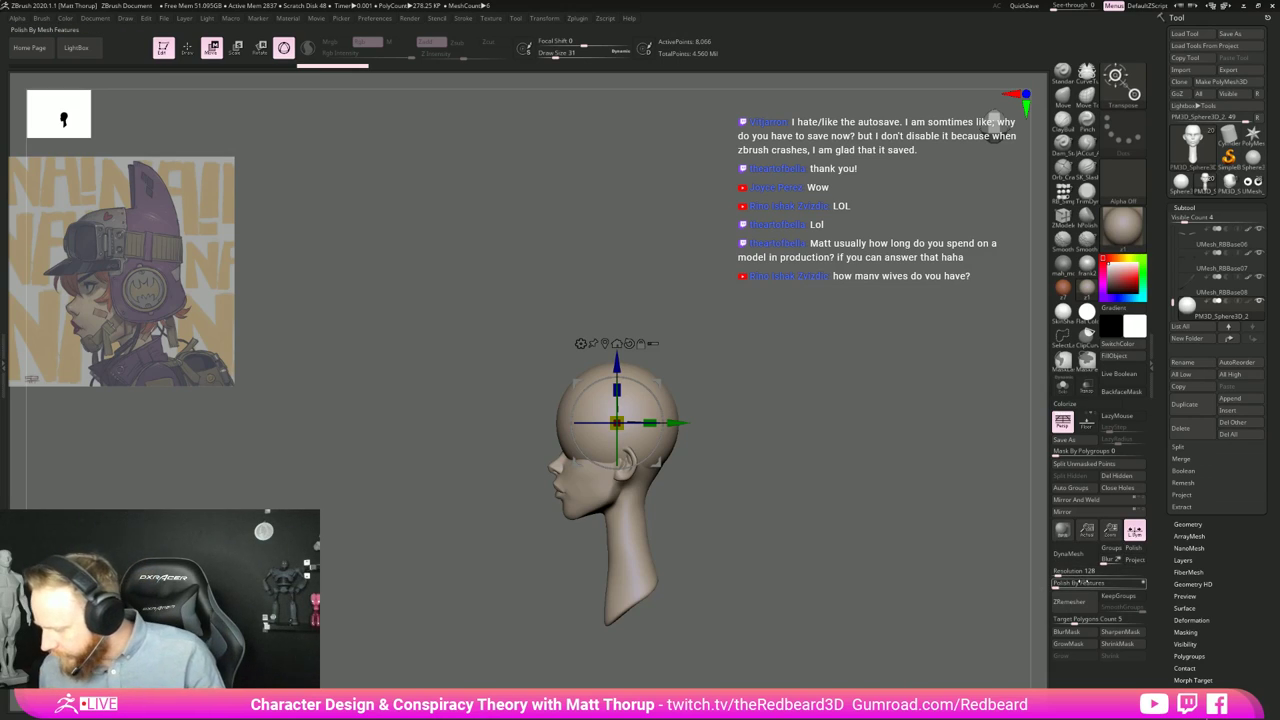
Step: DynaMesh the sphere at resolution 16 and turn off perspective in a front view of the head
{"action": "left_click", "coordinate": [1068, 553]}
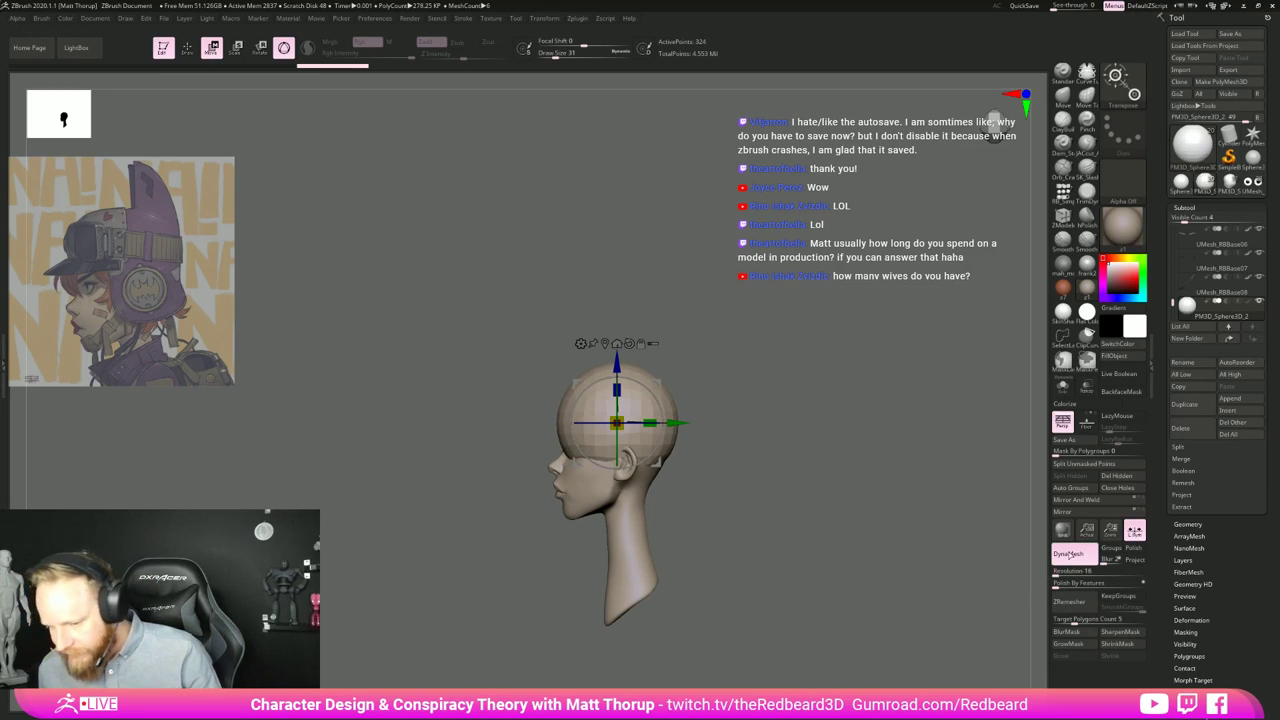
{"action": "left_click_drag", "start_coordinate": [870, 590], "coordinate": [918, 607], "text": "shift"}
{"action": "key", "text": "z"}
{"action": "key", "text": "z"}
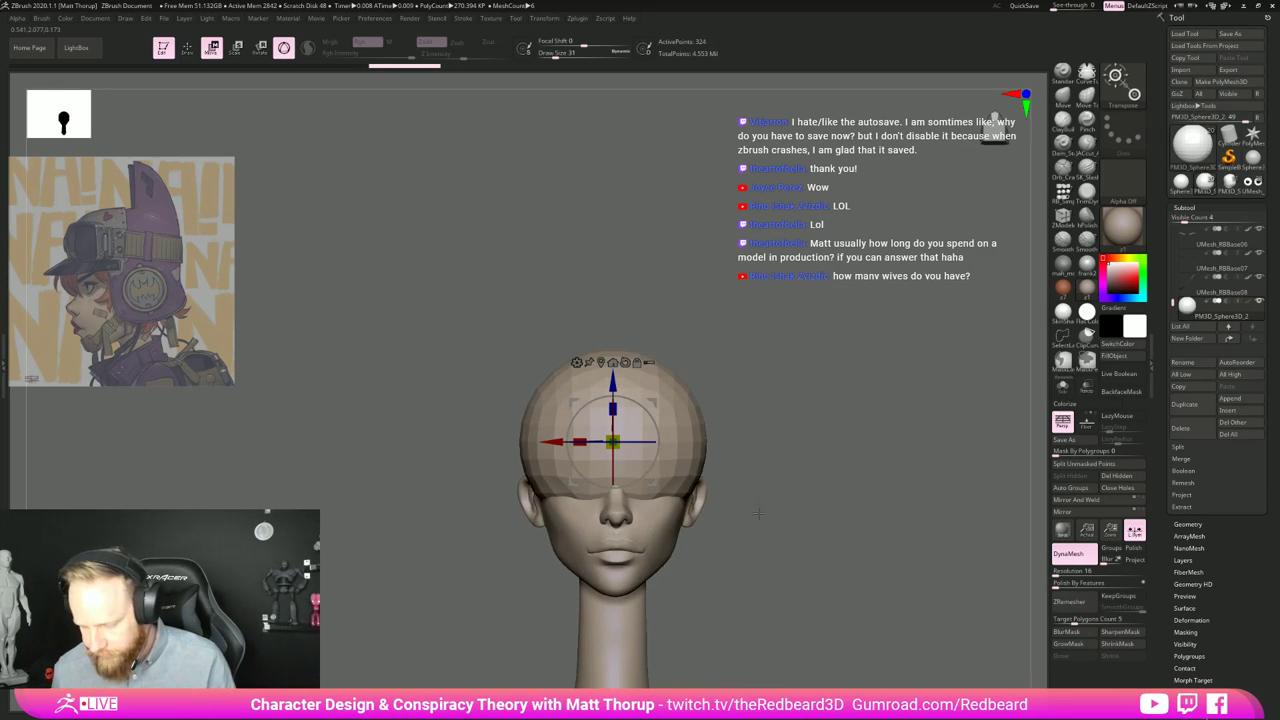
{"action": "left_click_drag", "start_coordinate": [821, 566], "coordinate": [743, 491], "text": "alt"}
{"action": "left_click_drag", "start_coordinate": [845, 512], "coordinate": [802, 538]}
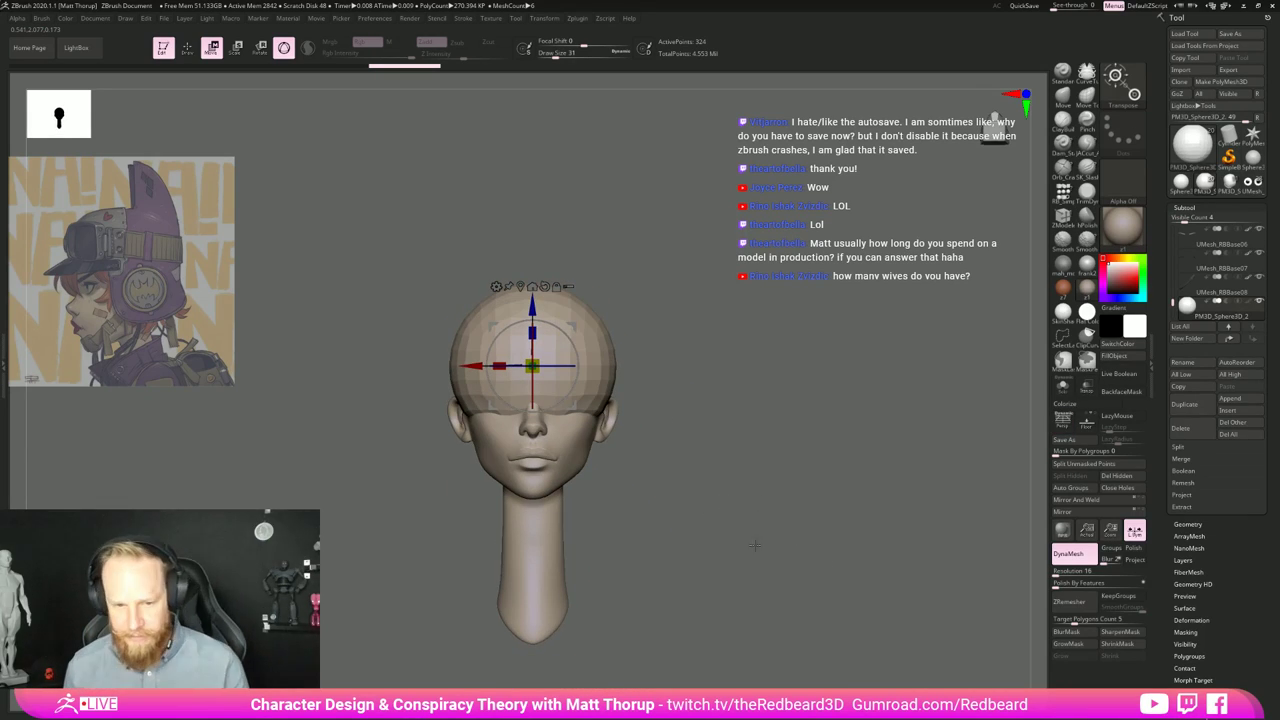
Step: Shape the sphere around the skull from the front with the Move brush, enlarging the draw size to 437
{"action": "key", "text": "q"}
{"action": "key", "text": "s"}
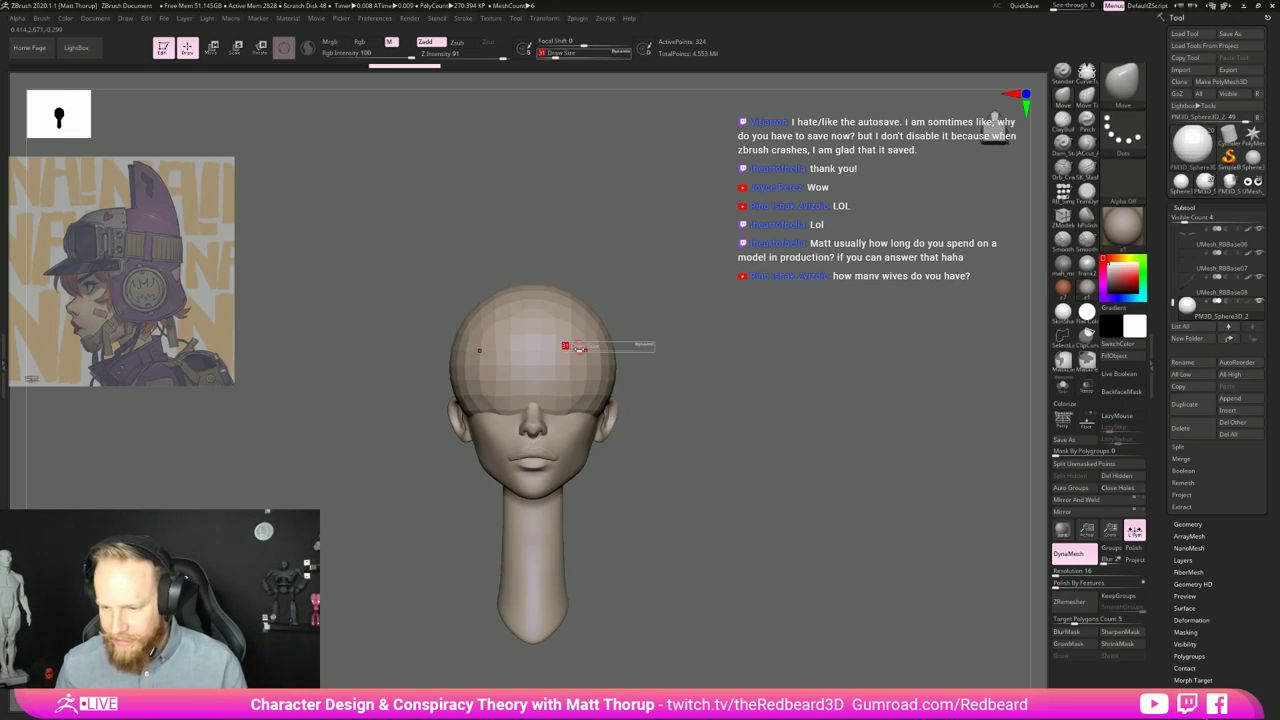
{"action": "mouse_move", "coordinate": [568, 347]}
{"action": "left_mouse_down"}
{"action": "mouse_move", "coordinate": [594, 347]}
{"action": "mouse_move", "coordinate": [599, 314]}
{"action": "left_mouse_up"}
{"action": "key", "text": "s"}
{"action": "mouse_move", "coordinate": [730, 347]}
{"action": "left_mouse_down"}
{"action": "mouse_move", "coordinate": [655, 349]}
{"action": "mouse_move", "coordinate": [702, 324]}
{"action": "left_mouse_up"}
{"action": "key", "text": "s"}
{"action": "left_click_drag", "start_coordinate": [571, 352], "coordinate": [567, 369]}
Step: Fit the sphere's crown and back to the helmet silhouette in the reference overlay with the Move brush at draw size 468
{"action": "key", "text": "1"}
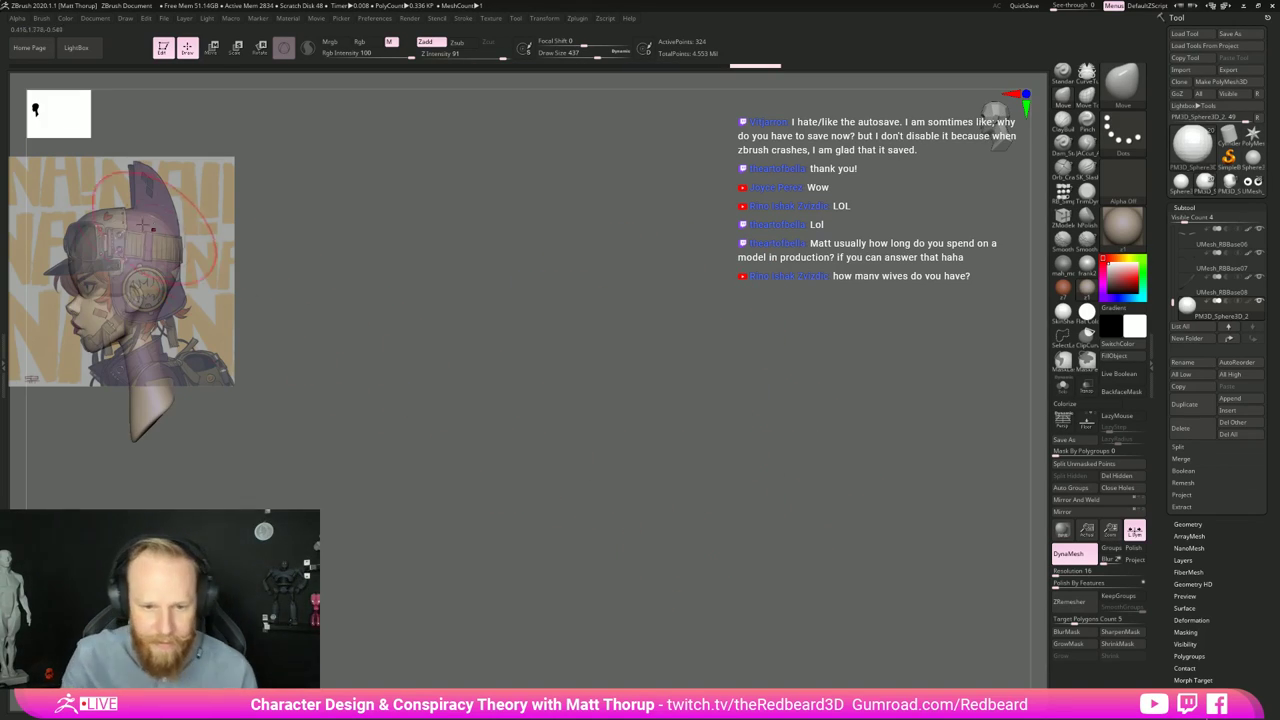
{"action": "key", "text": "s"}
{"action": "left_click_drag", "start_coordinate": [84, 228], "coordinate": [87, 228]}
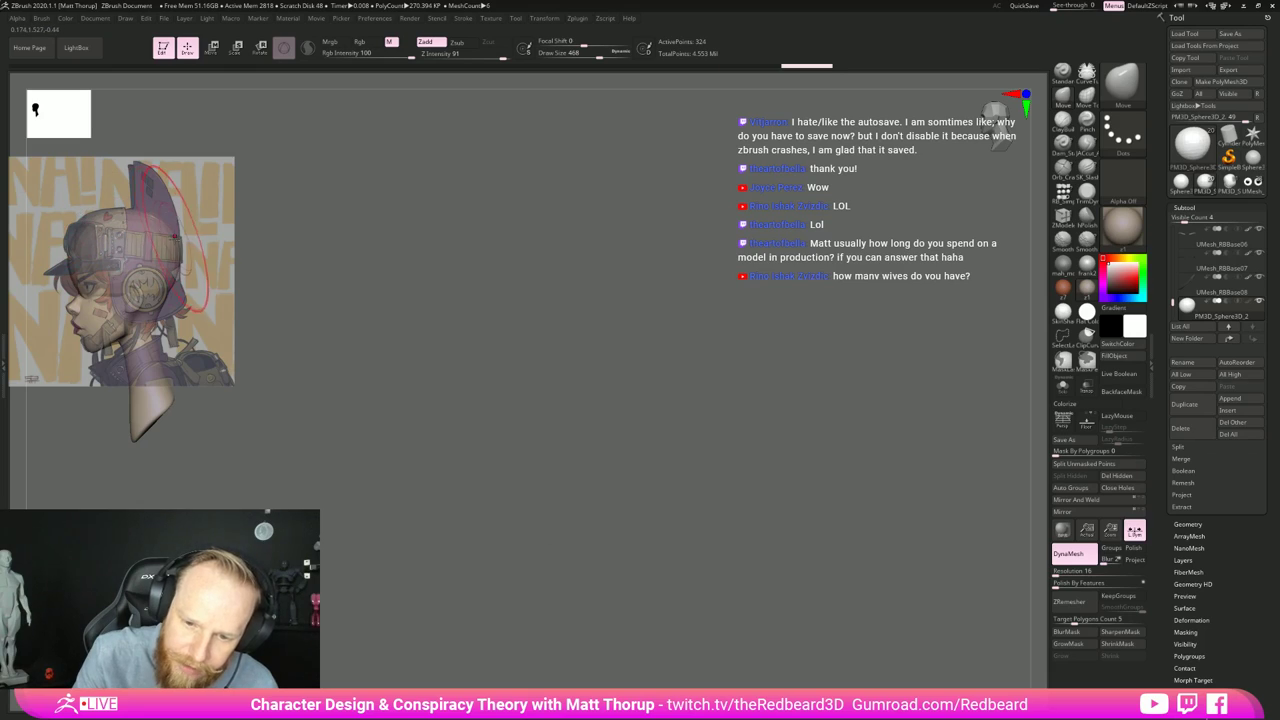
{"action": "left_click_drag", "start_coordinate": [177, 262], "coordinate": [172, 256]}
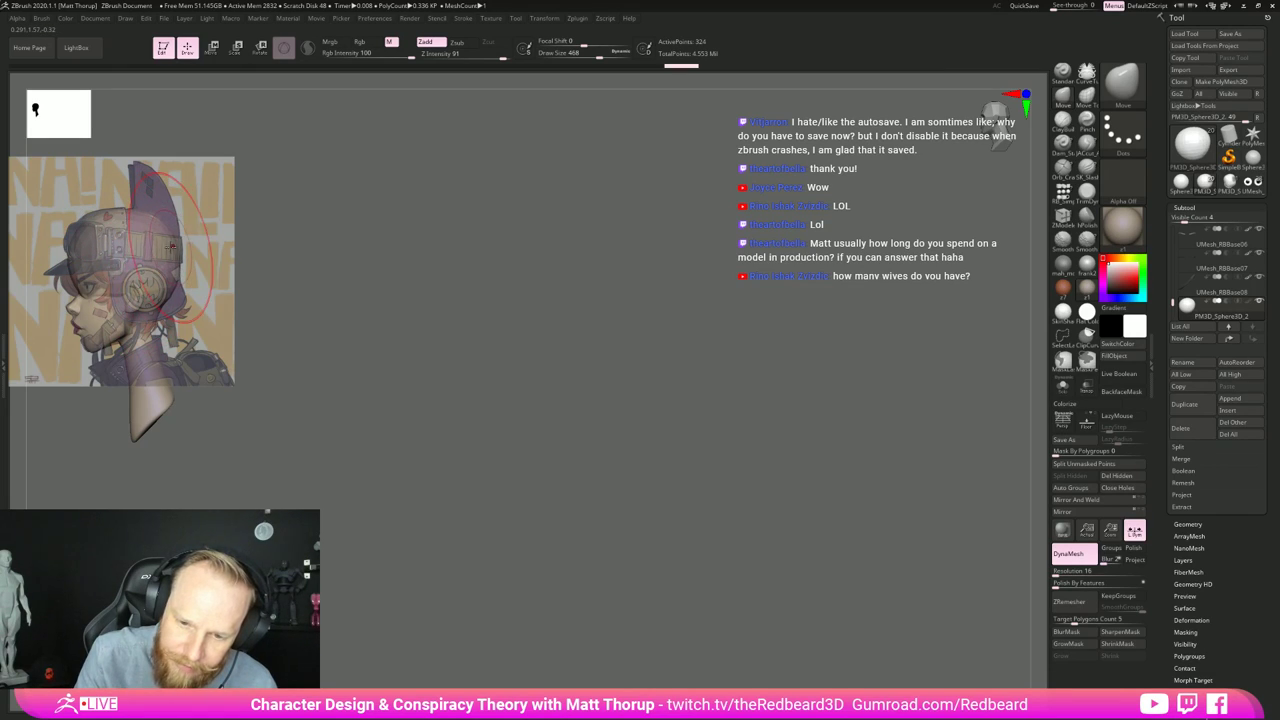
{"action": "mouse_move", "coordinate": [155, 300]}
{"action": "left_mouse_down"}
{"action": "mouse_move", "coordinate": [115, 322]}
{"action": "mouse_move", "coordinate": [96, 222]}
{"action": "mouse_move", "coordinate": [91, 258]}
{"action": "left_mouse_up"}
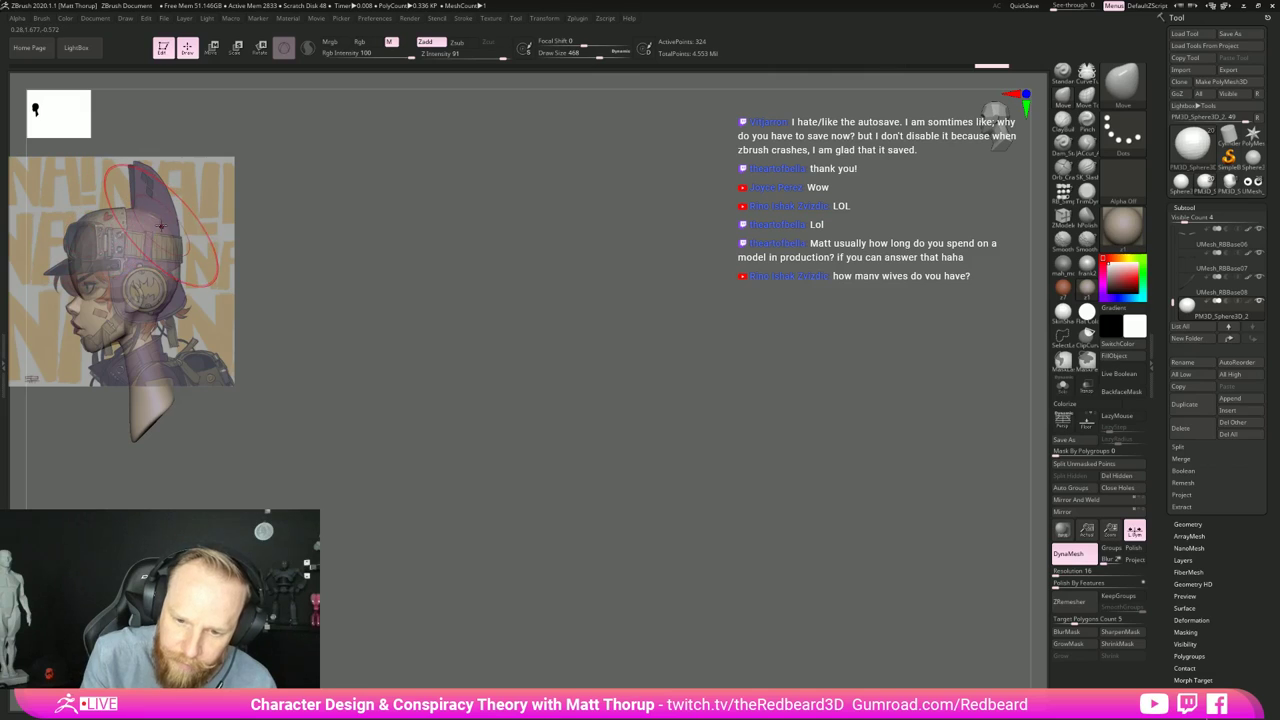
{"action": "left_click_drag", "start_coordinate": [161, 226], "coordinate": [168, 232]}
Step: Adjust the sides of the helmet sphere from the front and top with the Move brush at draw sizes 324 and 344
{"action": "left_click_drag", "start_coordinate": [352, 342], "coordinate": [675, 423]}
{"action": "left_click_drag", "start_coordinate": [791, 471], "coordinate": [723, 466], "text": "shift"}
{"action": "mouse_move", "coordinate": [621, 474]}
{"action": "left_mouse_down", "text": "alt"}
{"action": "mouse_move", "coordinate": [792, 510]}
{"action": "mouse_move", "coordinate": [777, 442]}
{"action": "left_mouse_up", "text": "alt"}
{"action": "key", "text": "["}
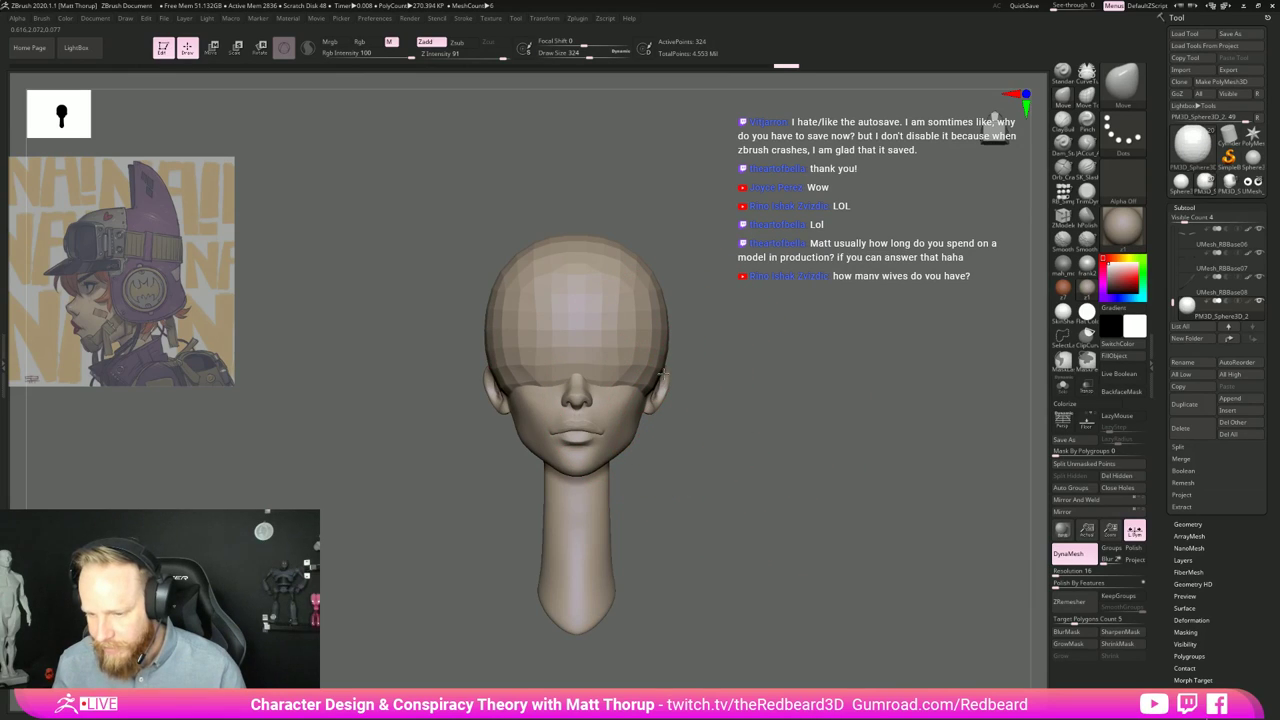
{"action": "left_click_drag", "start_coordinate": [728, 362], "coordinate": [743, 426], "text": "shift"}
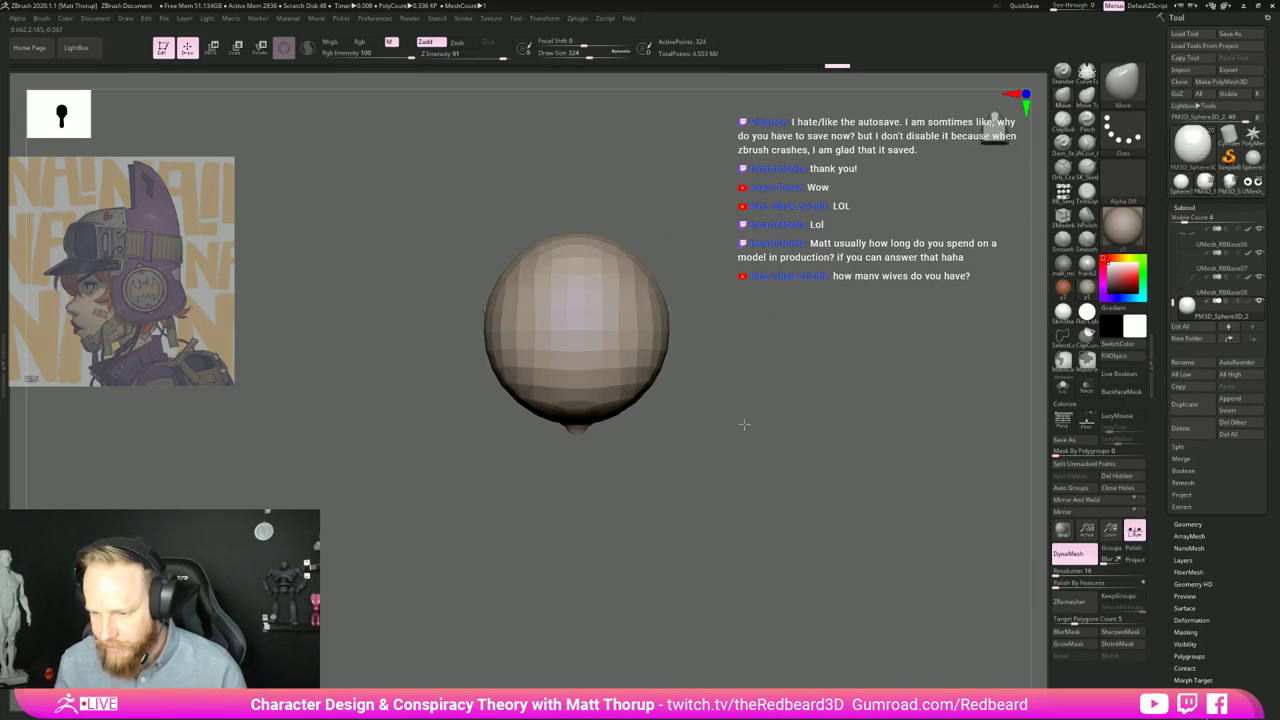
{"action": "key", "text": "s"}
{"action": "left_click", "coordinate": [661, 333]}
{"action": "left_click_drag", "start_coordinate": [666, 332], "coordinate": [659, 336]}
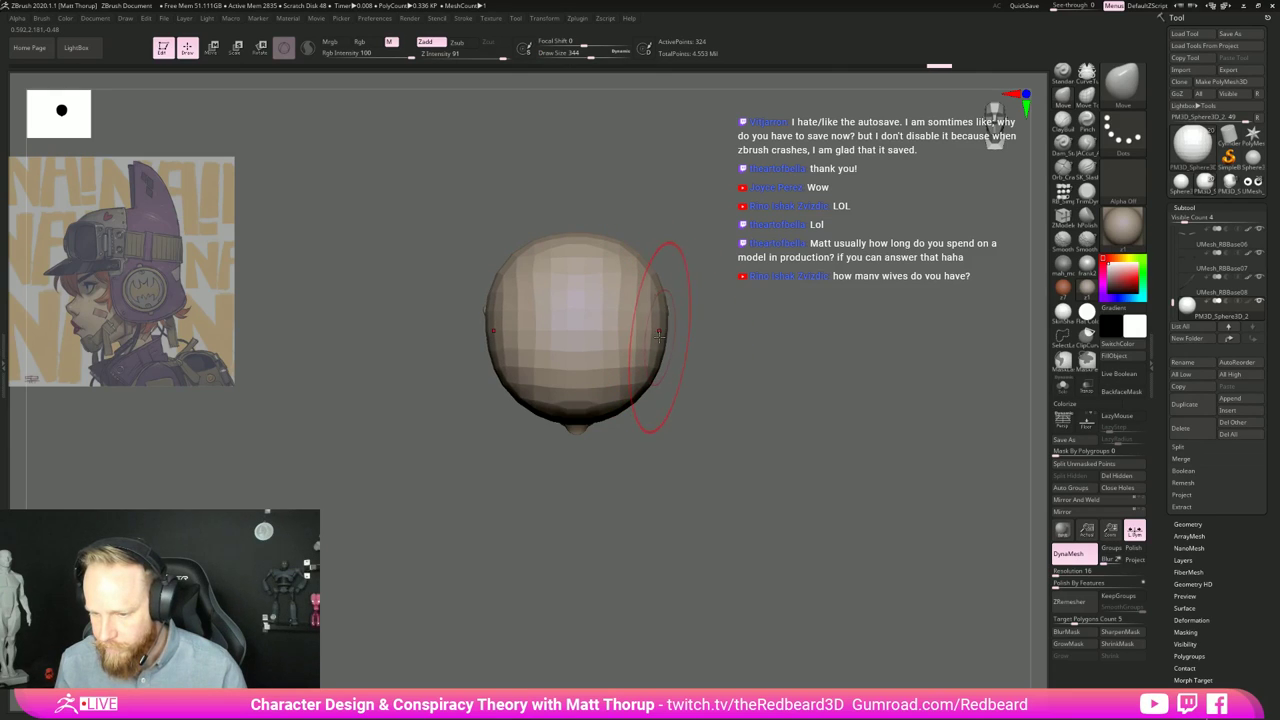
{"action": "mouse_move", "coordinate": [694, 420]}
{"action": "left_mouse_down"}
{"action": "mouse_move", "coordinate": [697, 397]}
{"action": "mouse_move", "coordinate": [783, 354]}
{"action": "mouse_move", "coordinate": [811, 383]}
{"action": "mouse_move", "coordinate": [770, 372]}
{"action": "mouse_move", "coordinate": [750, 472]}
{"action": "left_mouse_up"}
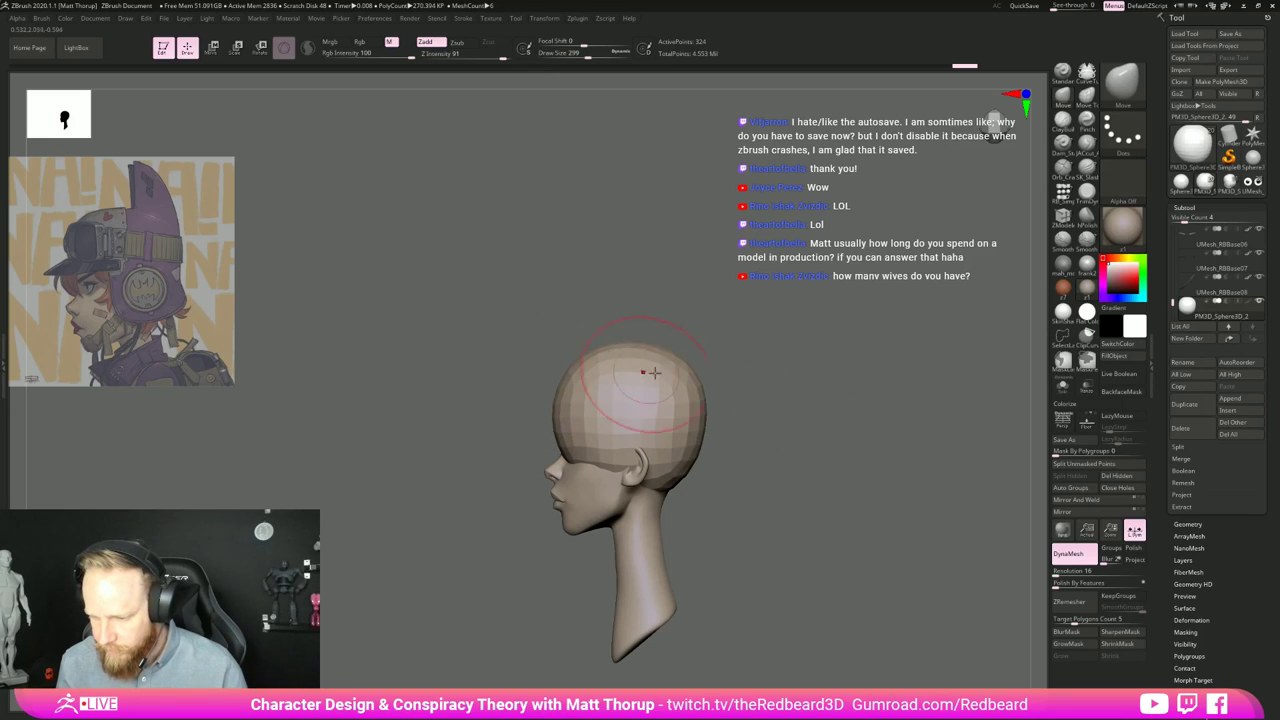
Step: Adjust the helmet sphere's upper forehead in profile with the Move brush at draw size 365 and compare it with the reference
{"action": "key", "text": "s"}
{"action": "left_click", "coordinate": [571, 364]}
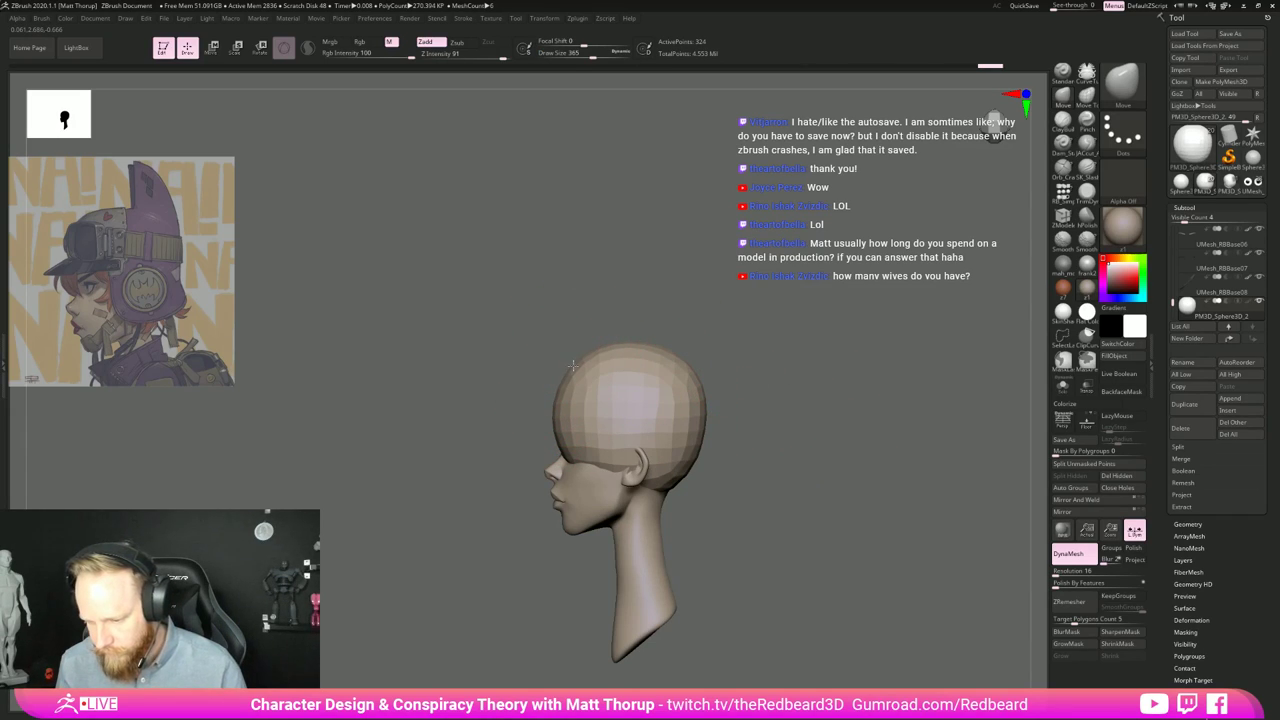
{"action": "left_click_drag", "start_coordinate": [573, 365], "coordinate": [566, 366]}
{"action": "left_click_drag", "start_coordinate": [822, 412], "coordinate": [775, 392], "text": "alt"}
{"action": "key", "text": "1"}
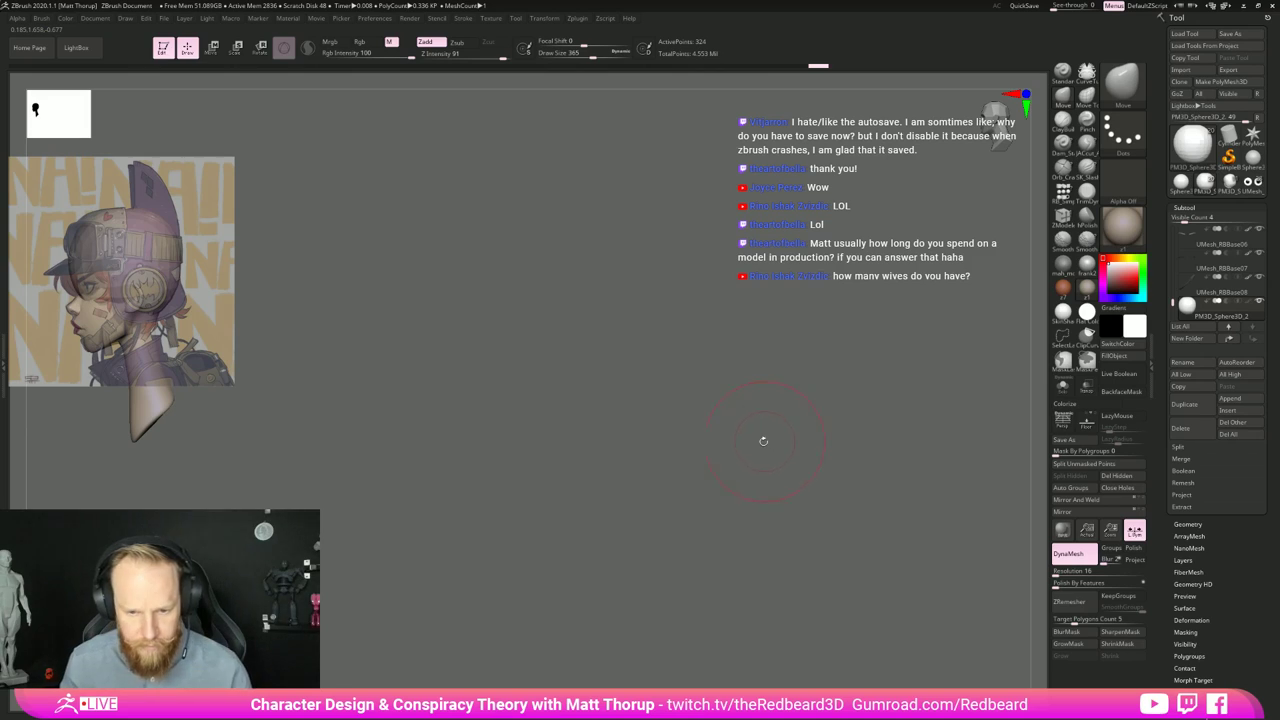
{"action": "key", "text": "ctrl+shift"}
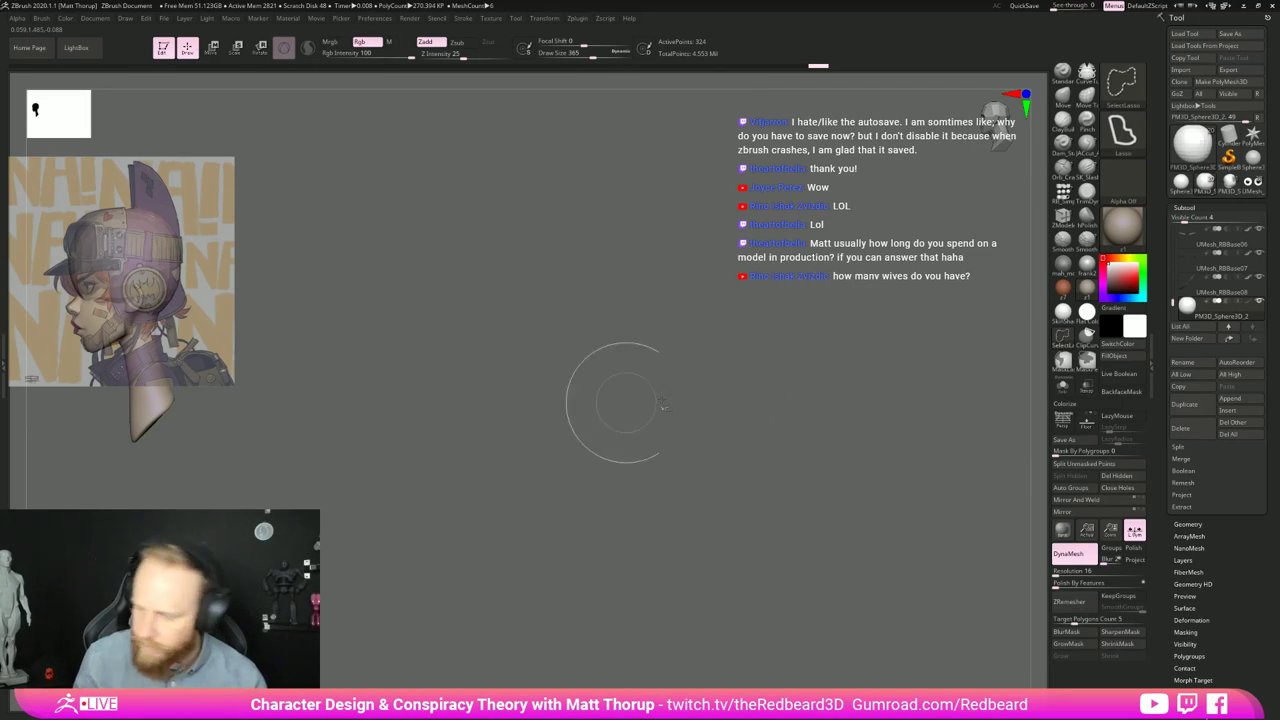
Step: Cut off the lower part of the helmet sphere just above the brows in profile with the ClipCurve brush
{"action": "left_click", "coordinate": [1087, 334]}
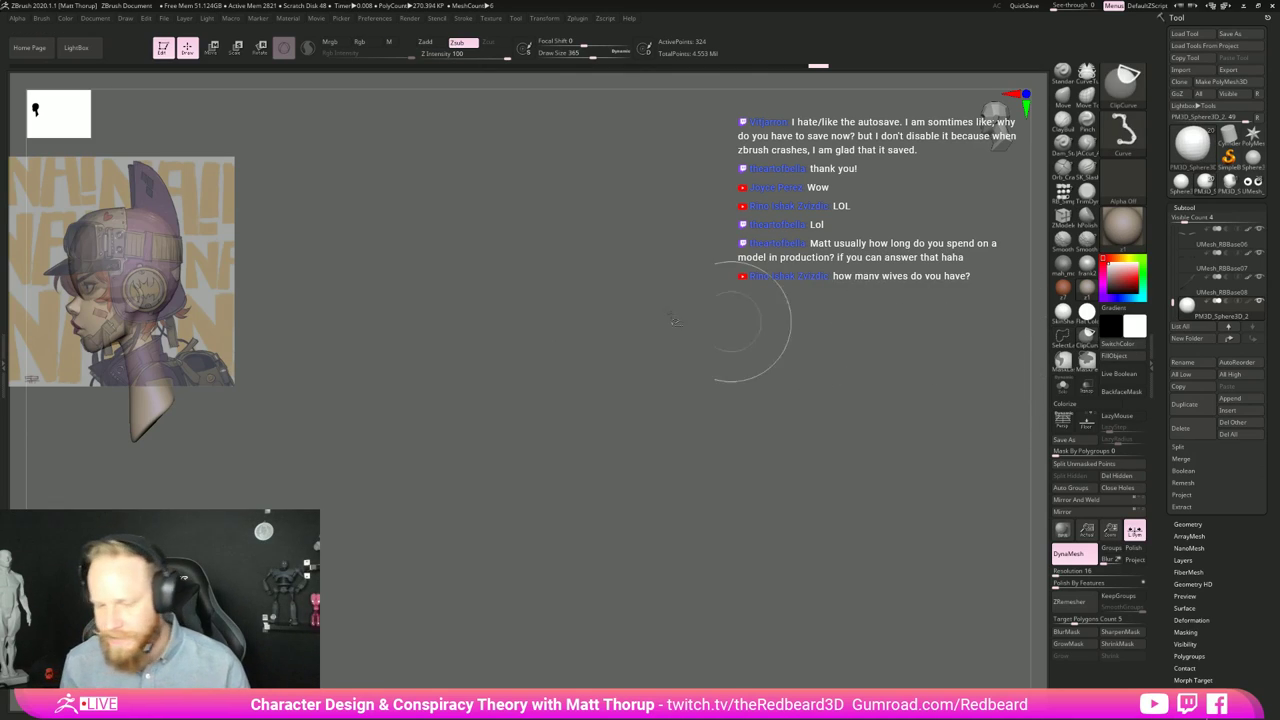
{"action": "mouse_move", "coordinate": [326, 238]}
{"action": "left_mouse_down", "text": "ctrl+shift"}
{"action": "mouse_move", "coordinate": [28, 290]}
{"action": "mouse_move", "coordinate": [80, 278]}
{"action": "mouse_move", "coordinate": [6, 275]}
{"action": "left_mouse_up", "text": "ctrl+shift"}
{"action": "mouse_move", "coordinate": [369, 380]}
{"action": "left_mouse_down", "text": "alt"}
{"action": "mouse_move", "coordinate": [734, 494]}
{"action": "mouse_move", "coordinate": [747, 506]}
{"action": "mouse_move", "coordinate": [549, 515]}
{"action": "mouse_move", "coordinate": [754, 563]}
{"action": "mouse_move", "coordinate": [740, 563]}
{"action": "left_mouse_up", "text": "alt"}
{"action": "left_click_drag", "start_coordinate": [740, 563], "coordinate": [670, 552], "text": "shift"}
{"action": "left_click_drag", "start_coordinate": [670, 552], "coordinate": [743, 576], "text": "alt"}
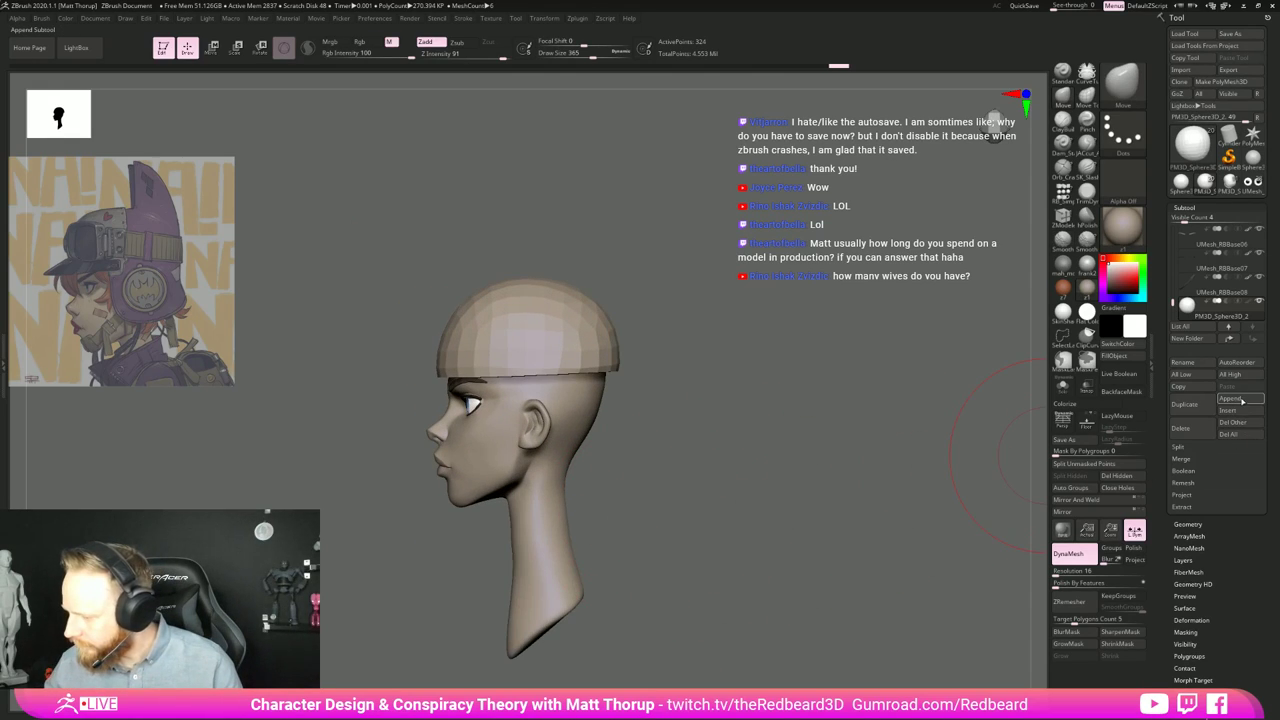
Step: Insert symmetrical PolySphereLow meshes at the sides of the head with the simple insert-mesh brush
{"action": "left_click", "coordinate": [1238, 399]}
{"action": "left_click", "coordinate": [1238, 399]}
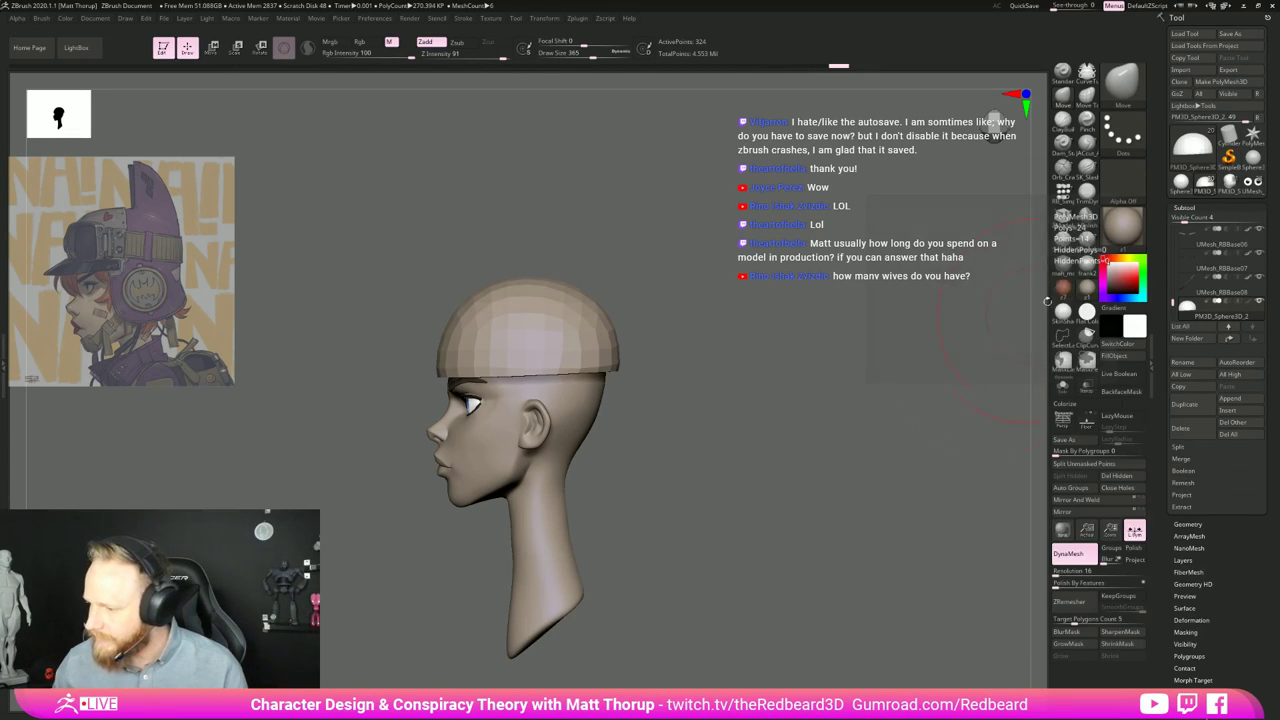
{"action": "left_click", "coordinate": [1063, 195]}
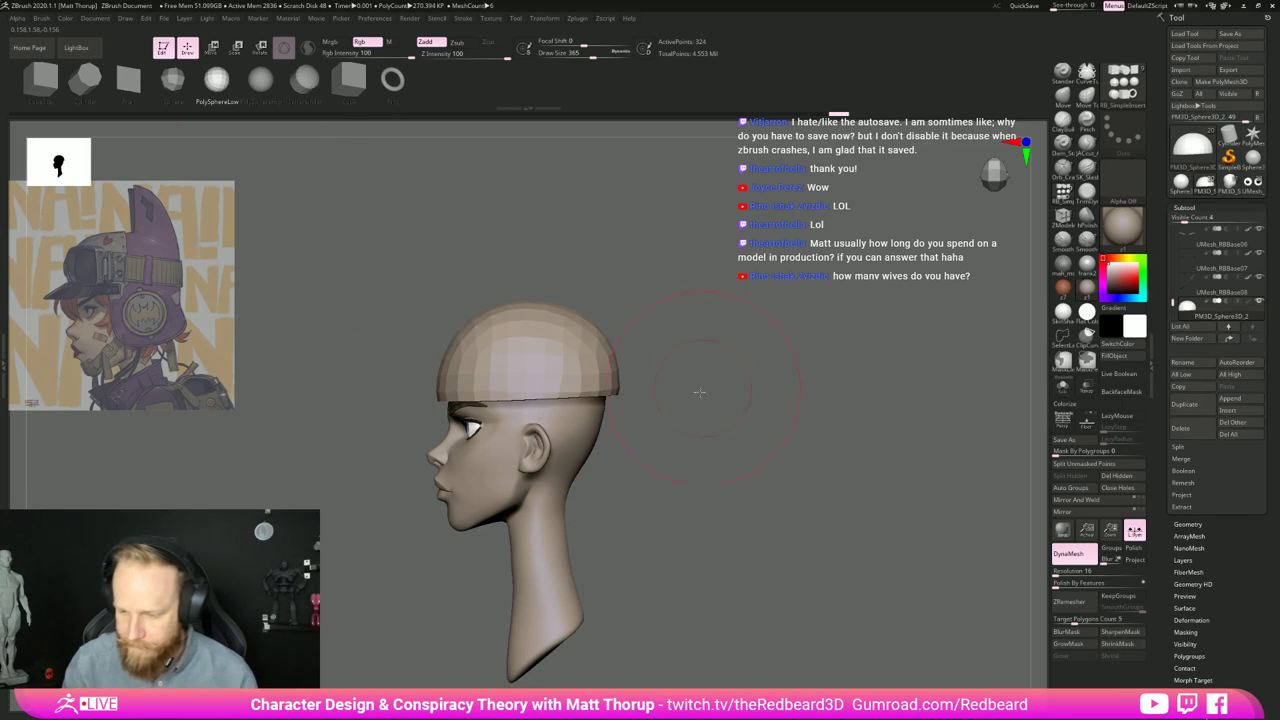
{"action": "mouse_move", "coordinate": [536, 408]}
{"action": "left_mouse_down"}
{"action": "mouse_move", "coordinate": [536, 498]}
{"action": "mouse_move", "coordinate": [536, 456]}
{"action": "left_mouse_up"}
{"action": "mouse_move", "coordinate": [672, 450]}
{"action": "left_mouse_down"}
{"action": "mouse_move", "coordinate": [820, 445]}
{"action": "mouse_move", "coordinate": [777, 434]}
{"action": "left_mouse_up"}
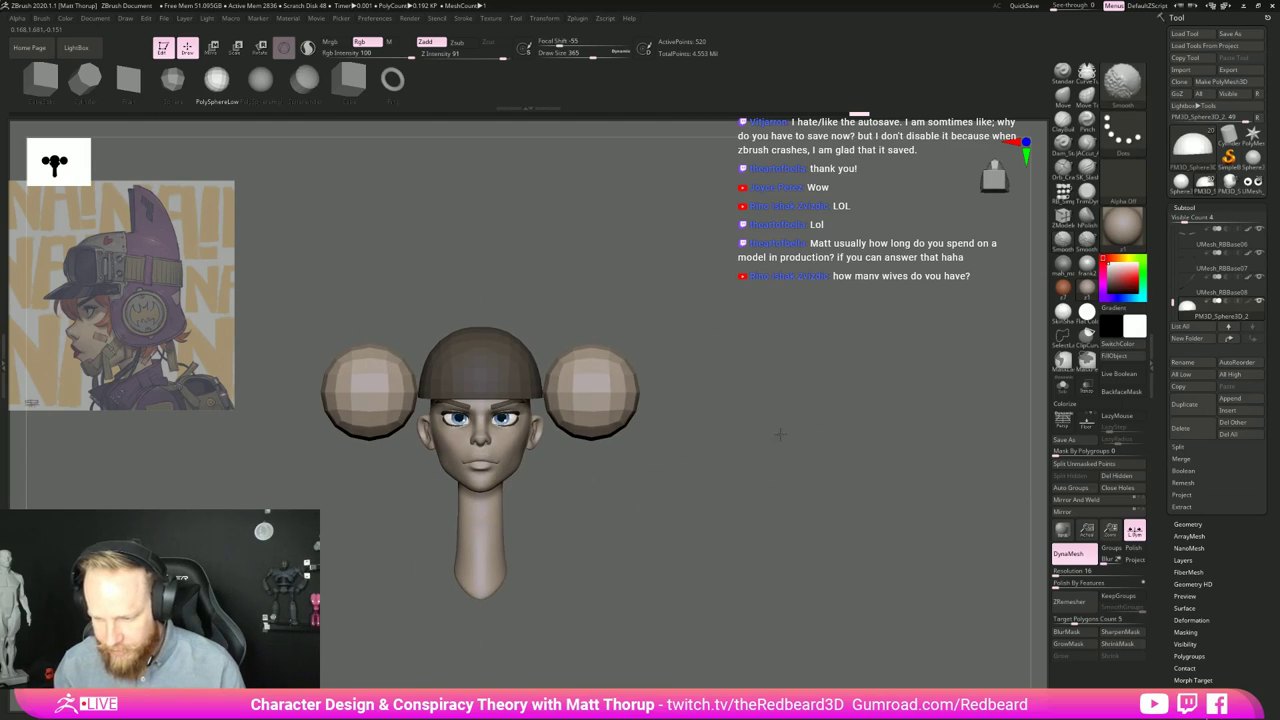
Step: Move the two inserted spheres inward against the ears and line them up with the earpiece in the reference overlay
{"action": "key", "text": "w"}
{"action": "left_click_drag", "start_coordinate": [576, 392], "coordinate": [514, 391]}
{"action": "mouse_move", "coordinate": [800, 385]}
{"action": "left_mouse_down", "text": "shift"}
{"action": "mouse_move", "coordinate": [686, 381]}
{"action": "mouse_move", "coordinate": [799, 399]}
{"action": "left_mouse_up", "text": "shift"}
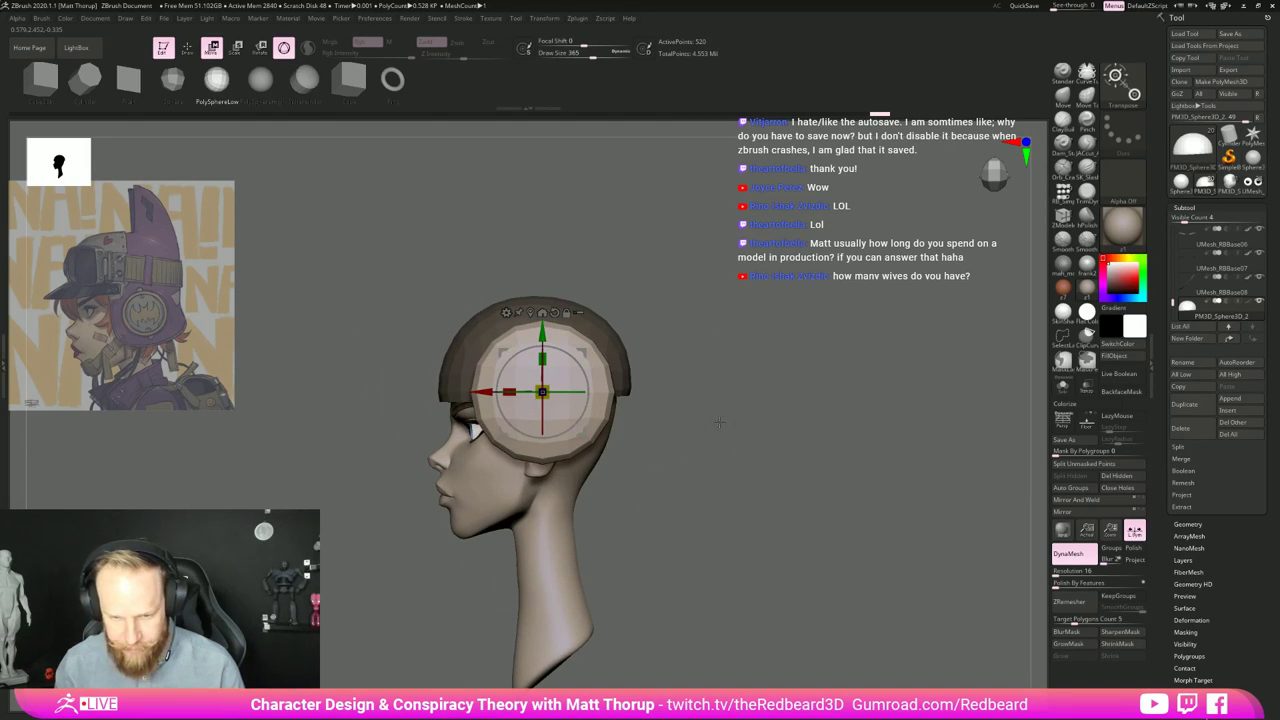
{"action": "key", "text": "q"}
{"action": "mouse_move", "coordinate": [700, 421]}
{"action": "left_mouse_down"}
{"action": "mouse_move", "coordinate": [596, 428]}
{"action": "mouse_move", "coordinate": [744, 508]}
{"action": "mouse_move", "coordinate": [724, 487]}
{"action": "left_mouse_up"}
{"action": "key", "text": "w"}
{"action": "key", "text": "1"}
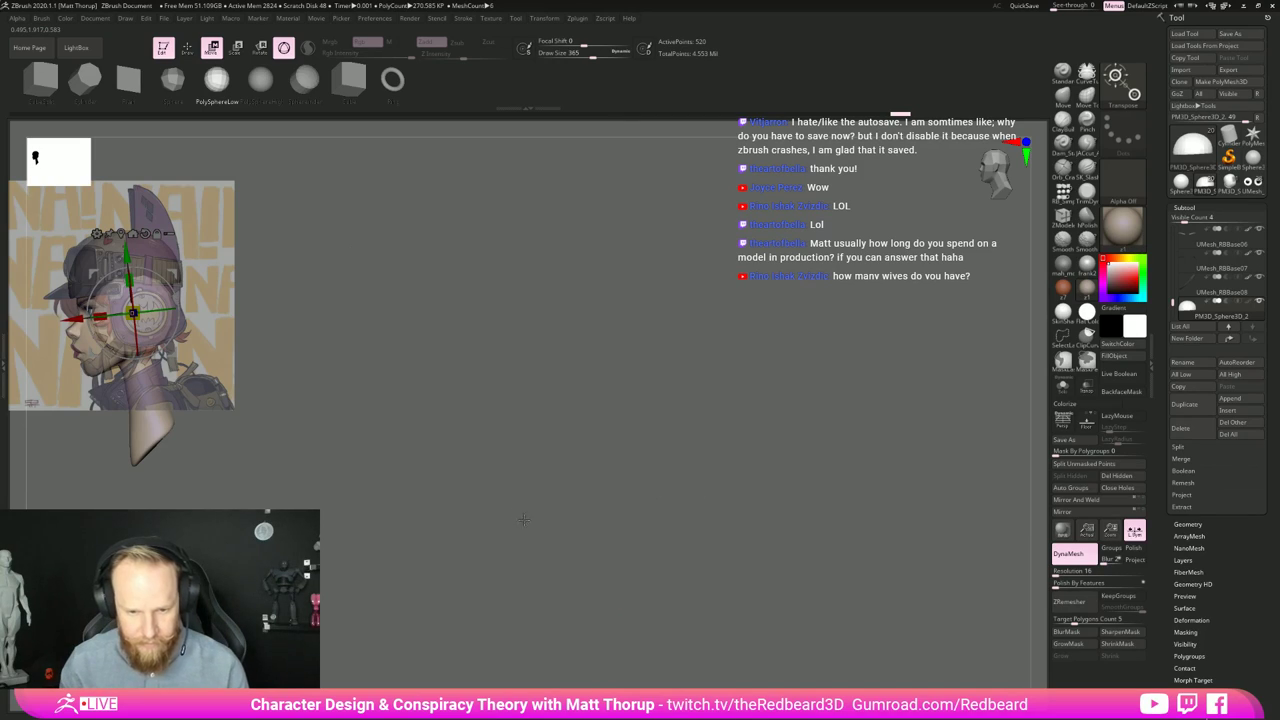
Step: Reshape the side spheres toward the helmet's ear flap silhouette in the reference overlay with the Move brush at draw size 311
{"action": "key", "text": "q"}
{"action": "key", "text": "b"}
{"action": "key", "text": "m"}
{"action": "key", "text": "v"}
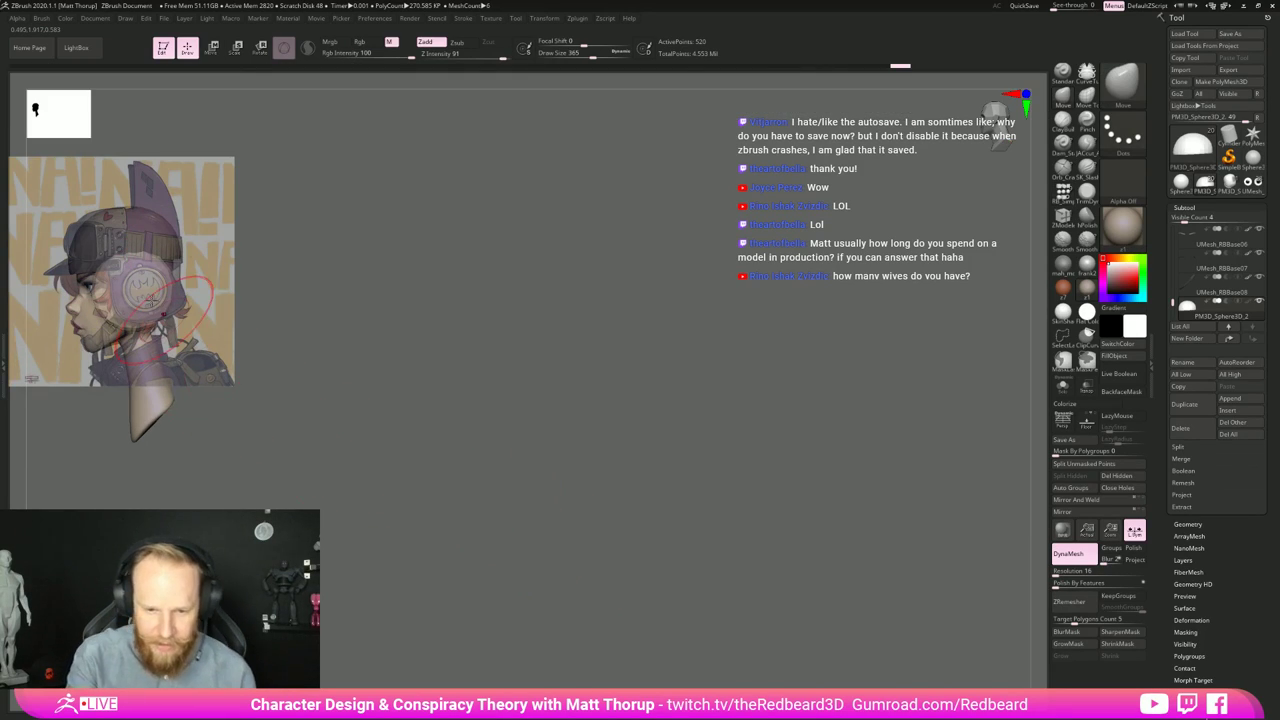
{"action": "key", "text": "bracketleft"}
{"action": "mouse_move", "coordinate": [172, 300]}
{"action": "left_mouse_down"}
{"action": "mouse_move", "coordinate": [110, 302]}
{"action": "mouse_move", "coordinate": [112, 284]}
{"action": "left_mouse_up"}
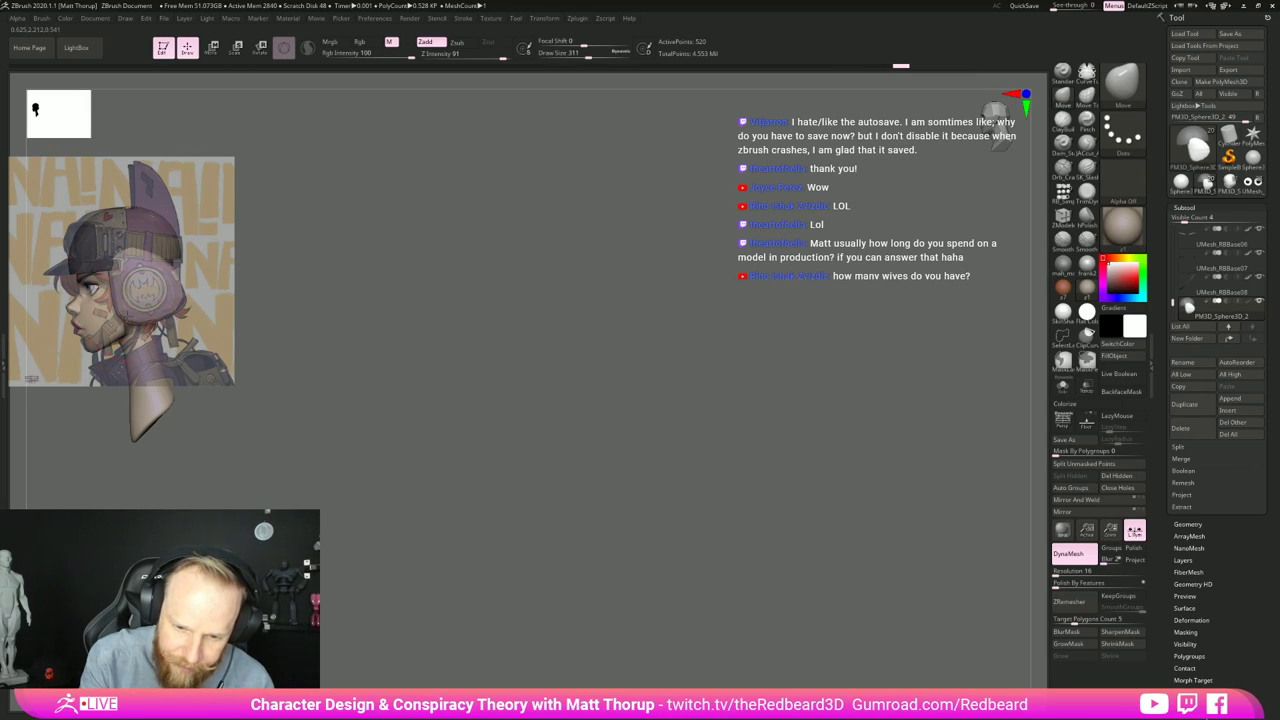
Step: Refine the ear flap outline against the reference overlay with the Move brush at draw sizes 245, 149 and 140
{"action": "key", "text": "["}
{"action": "key", "text": "["}
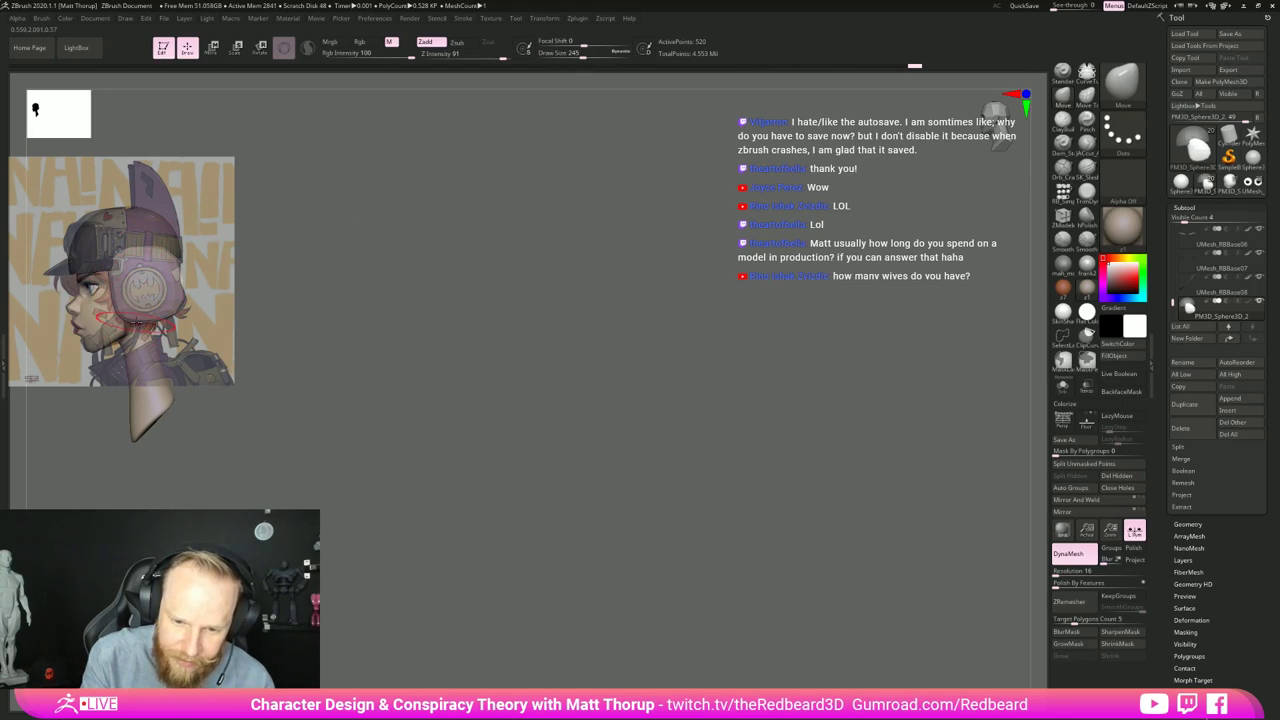
{"action": "key", "text": "["}
{"action": "key", "text": "["}
{"action": "key", "text": "["}
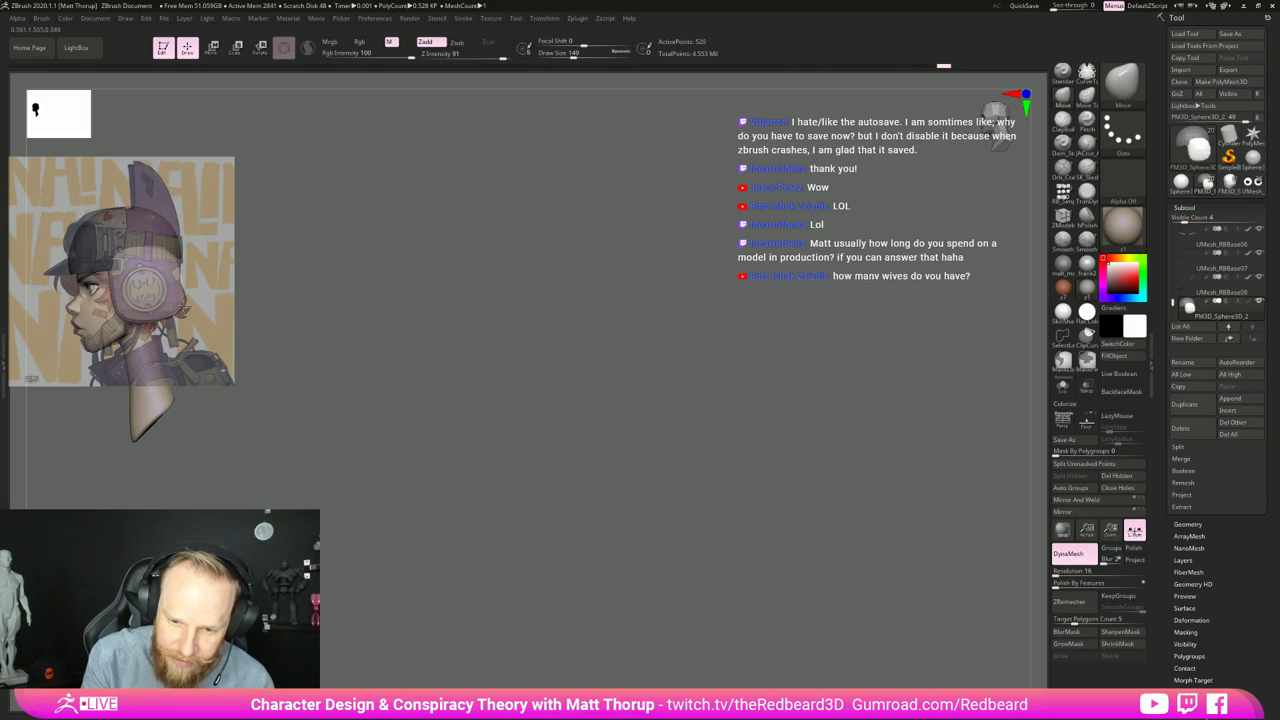
{"action": "key", "text": "["}
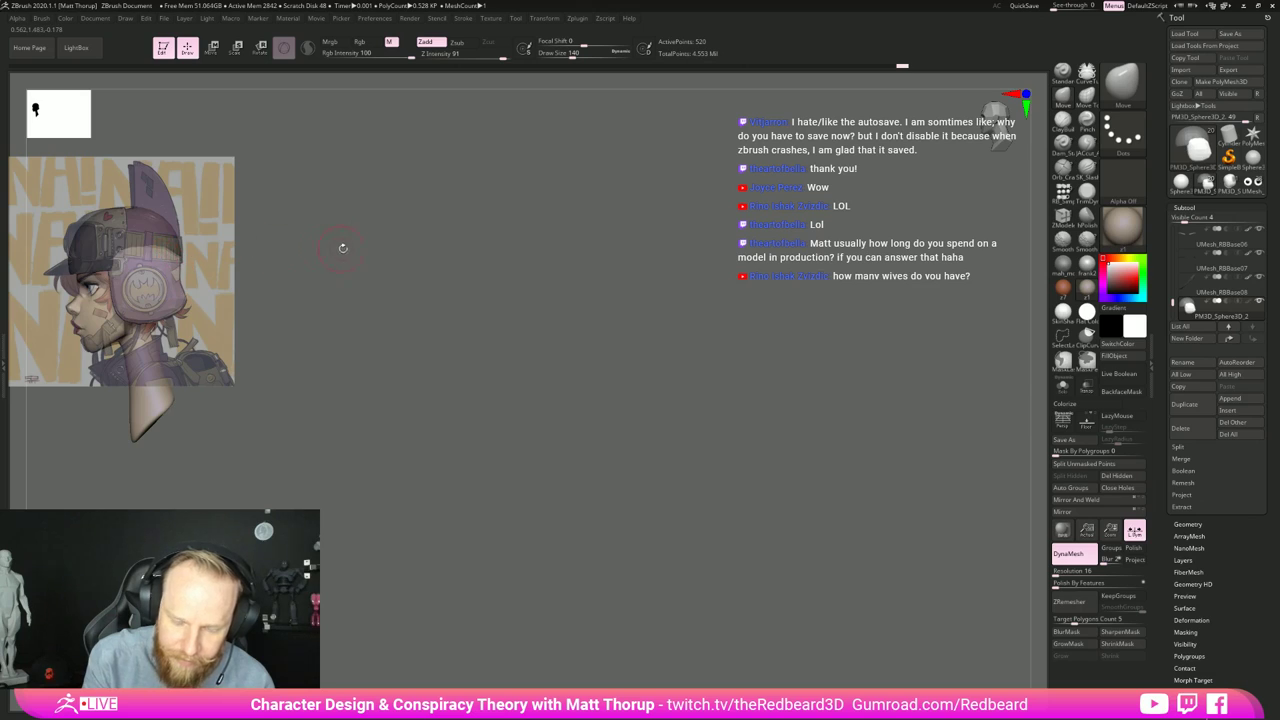
Step: Wrap the ear flaps around the back of the head from the top and rear with the Move brush at draw size 268
{"action": "left_click_drag", "start_coordinate": [342, 247], "coordinate": [465, 447]}
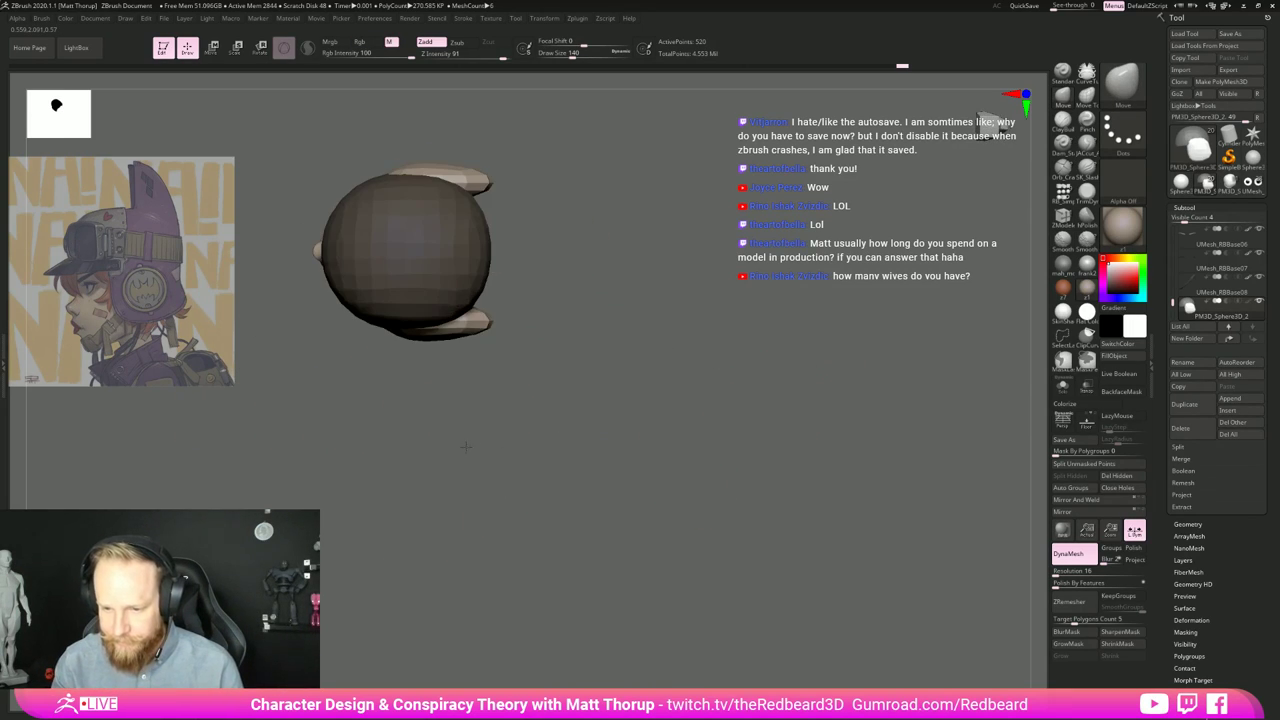
{"action": "mouse_move", "coordinate": [420, 131]}
{"action": "left_mouse_down", "text": "ctrl"}
{"action": "mouse_move", "coordinate": [307, 415]}
{"action": "mouse_move", "coordinate": [470, 418]}
{"action": "left_mouse_up", "text": "ctrl"}
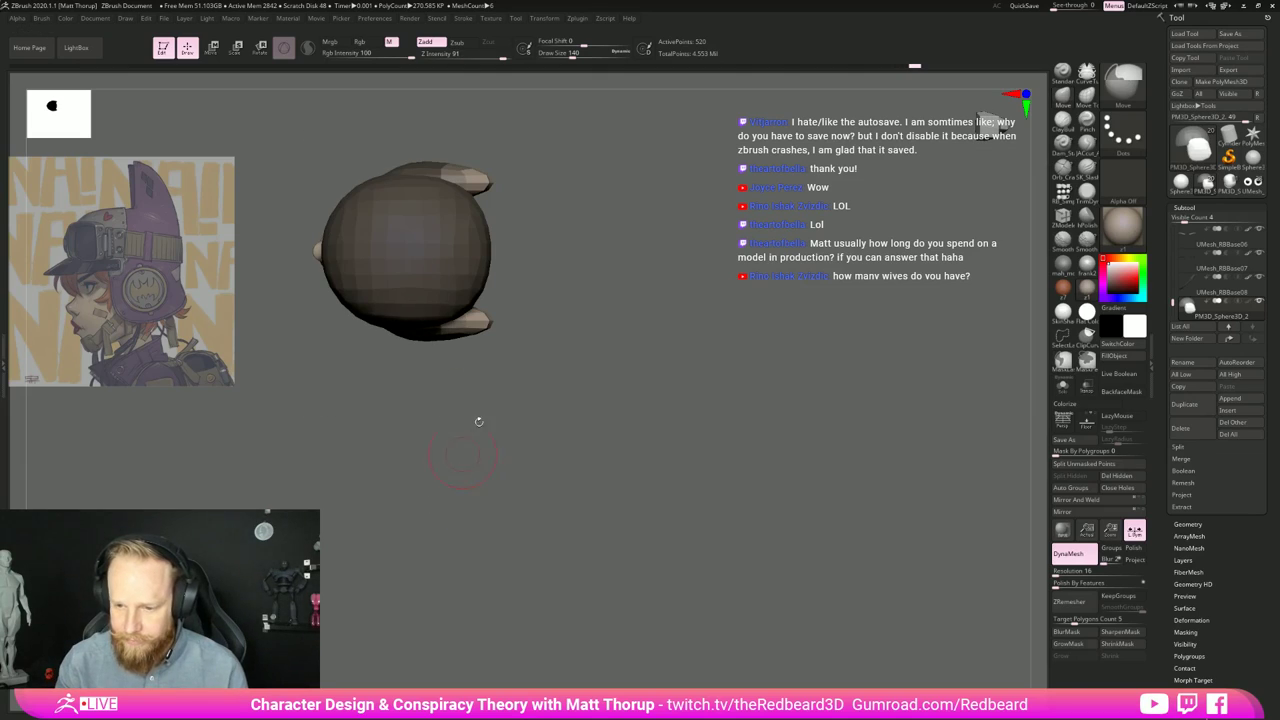
{"action": "key", "text": "s"}
{"action": "left_click", "coordinate": [486, 320]}
{"action": "mouse_move", "coordinate": [490, 314]}
{"action": "left_mouse_down"}
{"action": "mouse_move", "coordinate": [472, 314]}
{"action": "mouse_move", "coordinate": [490, 312]}
{"action": "left_mouse_up"}
{"action": "left_click_drag", "start_coordinate": [620, 350], "coordinate": [557, 332]}
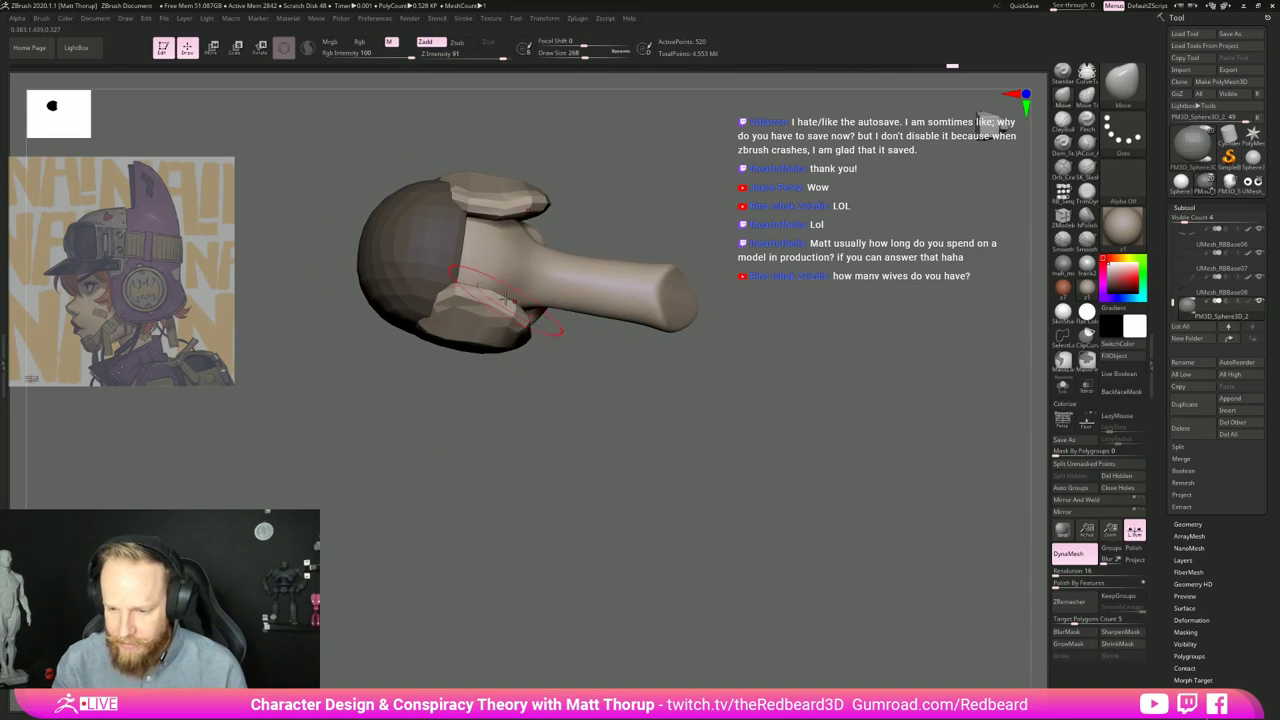
{"action": "mouse_move", "coordinate": [495, 305]}
{"action": "left_mouse_down"}
{"action": "mouse_move", "coordinate": [504, 287]}
{"action": "mouse_move", "coordinate": [474, 270]}
{"action": "mouse_move", "coordinate": [482, 262]}
{"action": "left_mouse_up"}
{"action": "mouse_move", "coordinate": [436, 440]}
{"action": "left_mouse_down"}
{"action": "mouse_move", "coordinate": [460, 466]}
{"action": "mouse_move", "coordinate": [456, 440]}
{"action": "left_mouse_up"}
{"action": "left_click_drag", "start_coordinate": [454, 275], "coordinate": [466, 270]}
{"action": "mouse_move", "coordinate": [503, 391]}
{"action": "left_mouse_down"}
{"action": "mouse_move", "coordinate": [512, 335]}
{"action": "mouse_move", "coordinate": [494, 290]}
{"action": "left_mouse_up"}
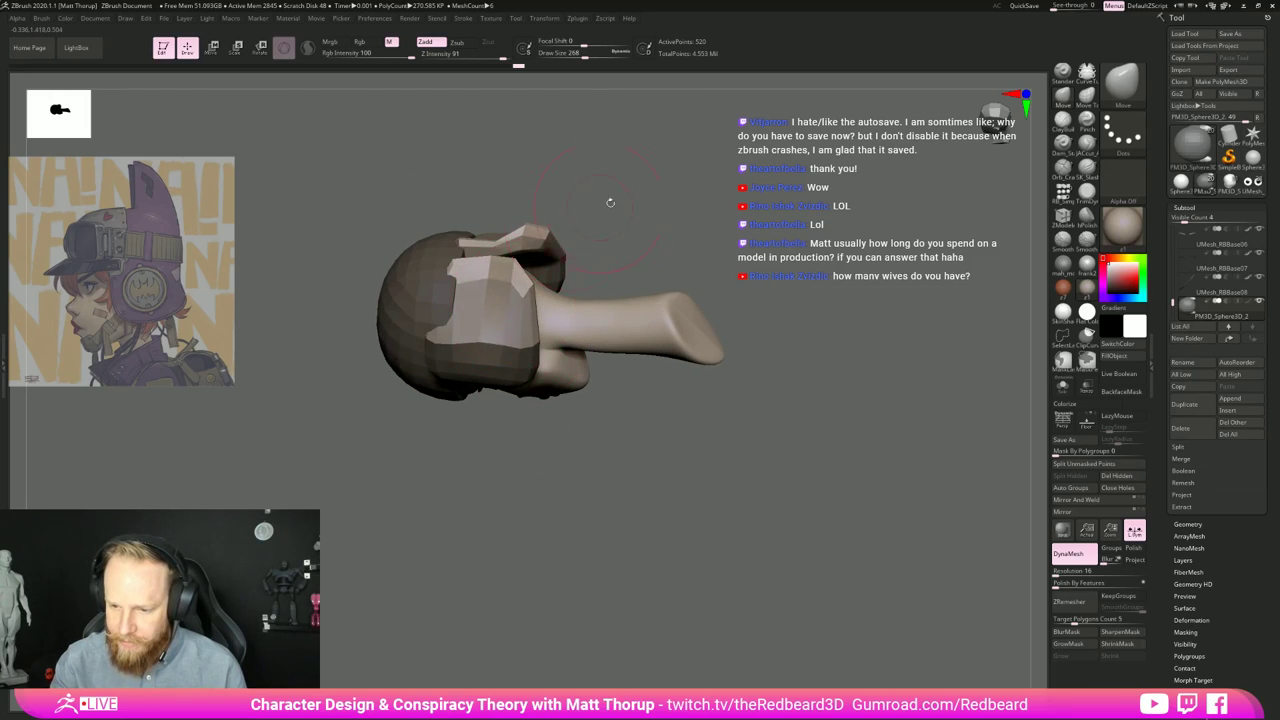
Step: Pull the rear edges of the ear flaps closer together behind the neck with the Move brush at draw size 163
{"action": "mouse_move", "coordinate": [608, 202]}
{"action": "left_mouse_down"}
{"action": "mouse_move", "coordinate": [525, 235]}
{"action": "mouse_move", "coordinate": [530, 245]}
{"action": "mouse_move", "coordinate": [541, 221]}
{"action": "mouse_move", "coordinate": [588, 220]}
{"action": "mouse_move", "coordinate": [512, 210]}
{"action": "left_mouse_up"}
{"action": "left_click_drag", "start_coordinate": [532, 405], "coordinate": [551, 391]}
{"action": "left_click_drag", "start_coordinate": [705, 322], "coordinate": [590, 262]}
{"action": "left_click", "coordinate": [640, 308], "text": "ctrl"}
{"action": "left_click", "coordinate": [677, 306], "text": "ctrl"}
{"action": "left_click", "coordinate": [712, 306], "text": "ctrl"}
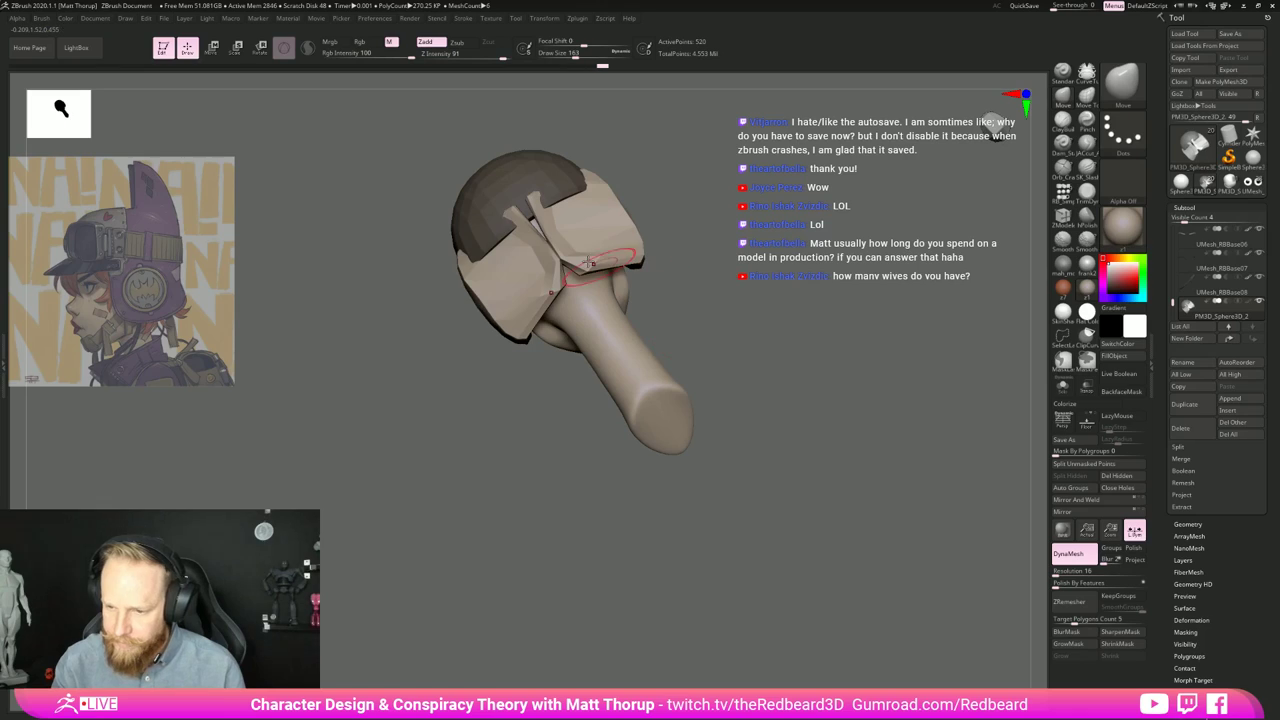
{"action": "mouse_move", "coordinate": [695, 310]}
{"action": "left_mouse_down"}
{"action": "mouse_move", "coordinate": [531, 300]}
{"action": "mouse_move", "coordinate": [653, 204]}
{"action": "mouse_move", "coordinate": [769, 291]}
{"action": "mouse_move", "coordinate": [786, 331]}
{"action": "mouse_move", "coordinate": [709, 334]}
{"action": "left_mouse_up"}
Step: Show the polyframe and insert edge loops across the ear flaps with the ZModeler brush
{"action": "key", "text": "shift+f"}
{"action": "key", "text": "shift+f"}
{"action": "key", "text": "shift+f"}
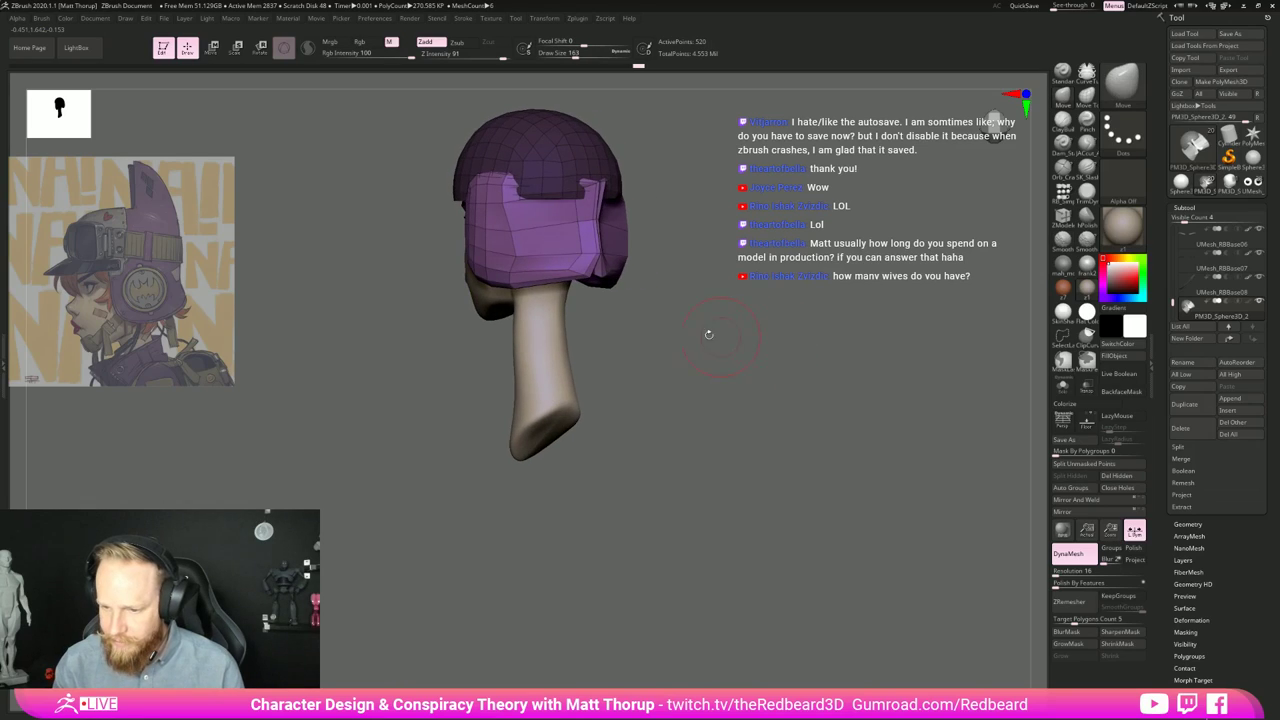
{"action": "key", "text": "b"}
{"action": "key", "text": "z"}
{"action": "key", "text": "m"}
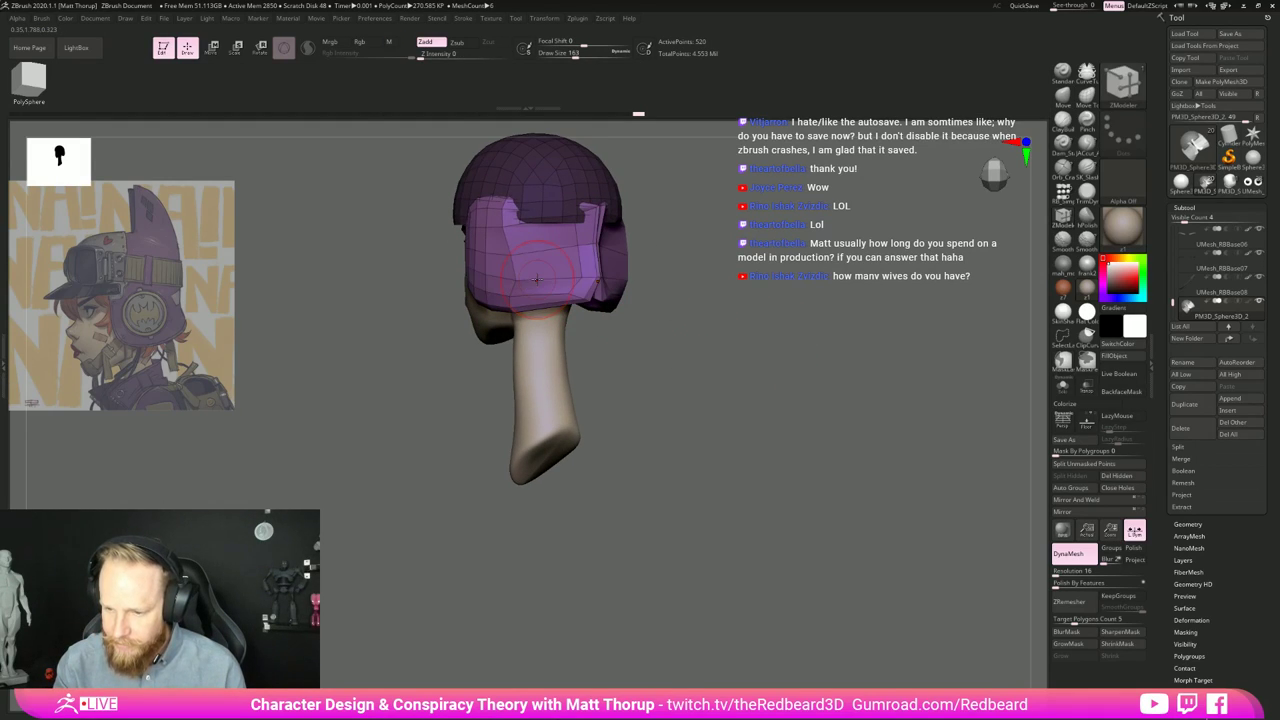
{"action": "key", "text": "space"}
{"action": "left_click", "coordinate": [527, 290]}
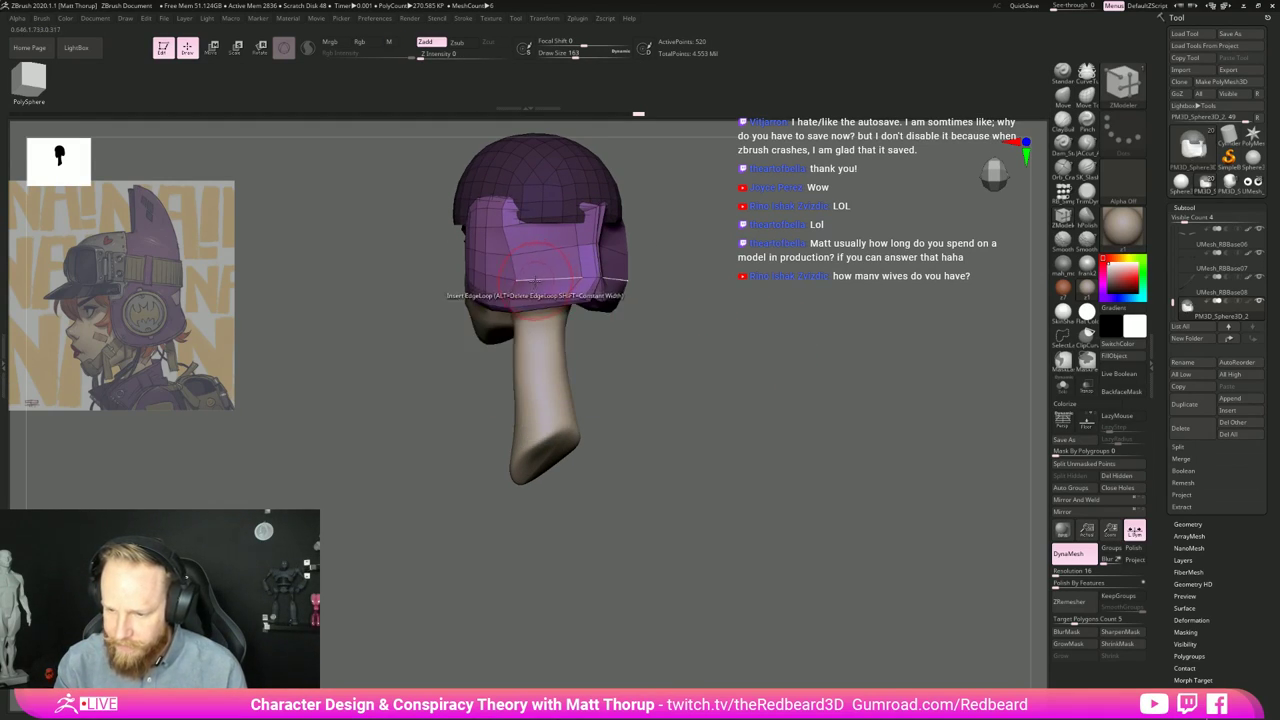
{"action": "left_click_drag", "start_coordinate": [640, 300], "coordinate": [700, 297]}
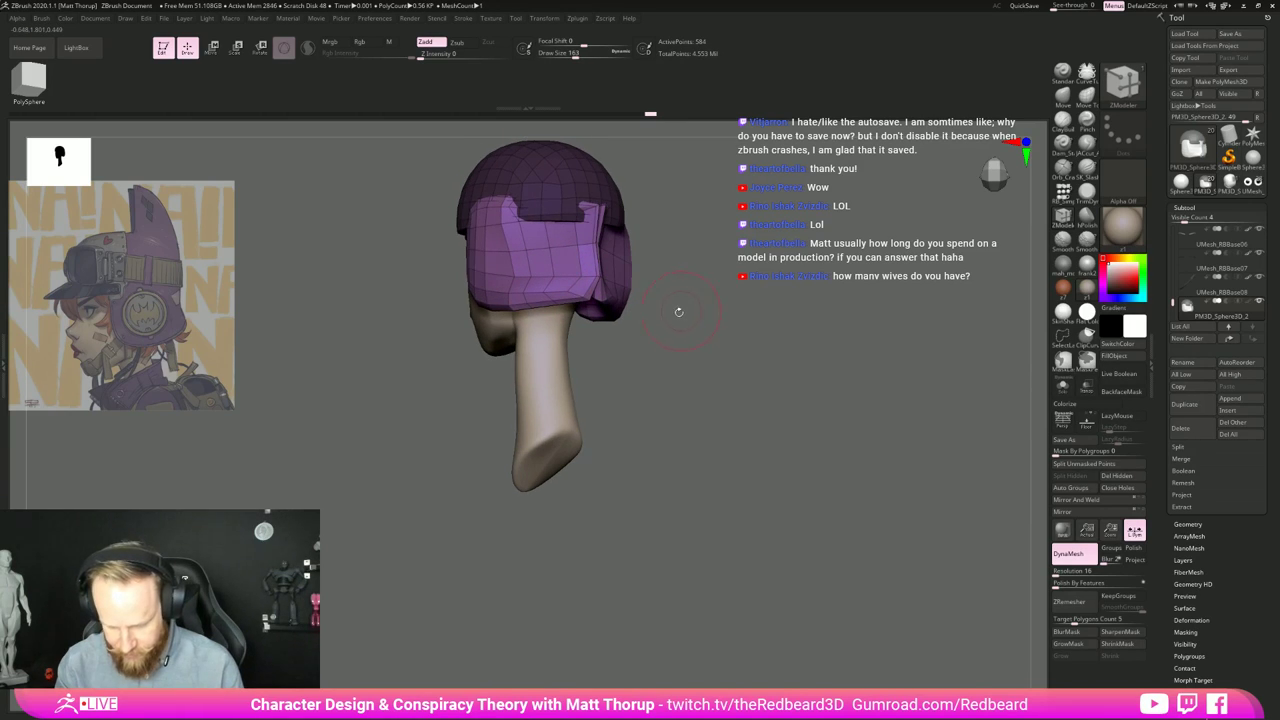
{"action": "left_click_drag", "start_coordinate": [669, 344], "coordinate": [683, 340]}
Step: Round out the ear flaps from below with the Move brush at draw size 234
{"action": "key", "text": "b"}
{"action": "key", "text": "m"}
{"action": "key", "text": "v"}
{"action": "left_click_drag", "start_coordinate": [668, 264], "coordinate": [655, 150]}
{"action": "key", "text": "s"}
{"action": "left_click_drag", "start_coordinate": [586, 248], "coordinate": [592, 244]}
{"action": "left_click_drag", "start_coordinate": [588, 296], "coordinate": [595, 298]}
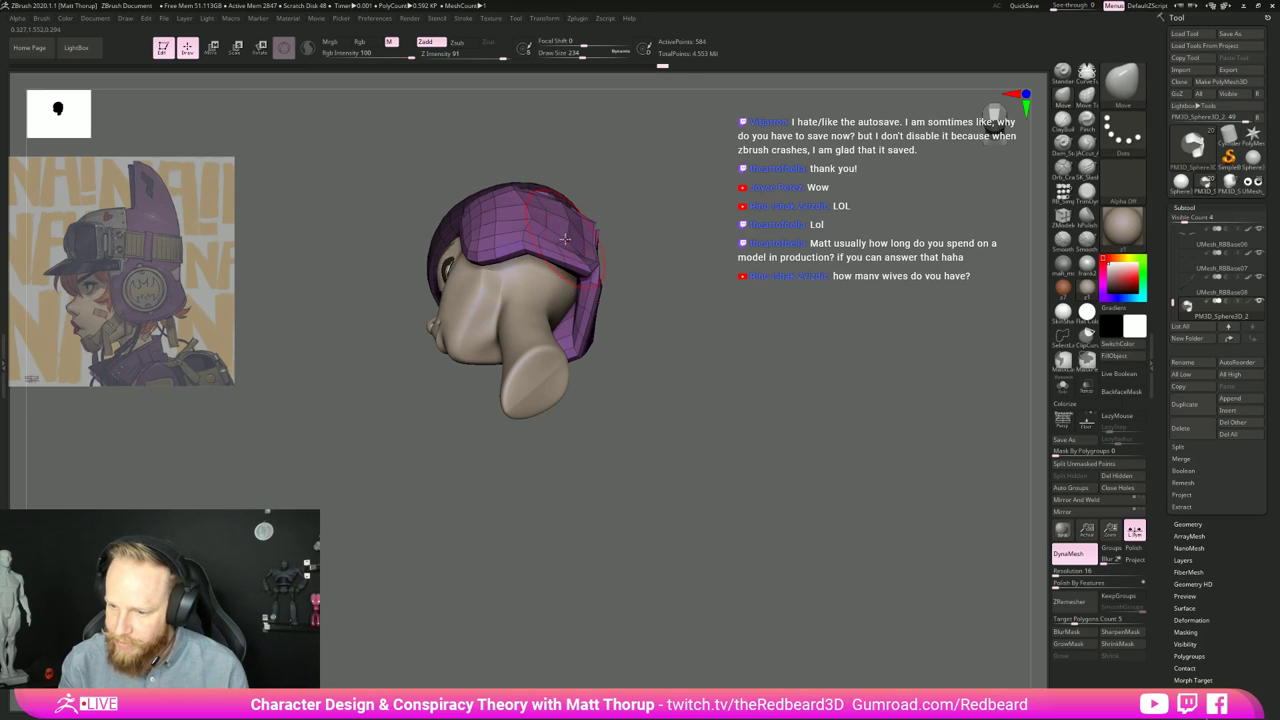
Step: Adjust the lower and rear edges of the ear flaps with the Move brush at draw size 192
{"action": "key", "text": "s"}
{"action": "left_click_drag", "start_coordinate": [559, 241], "coordinate": [563, 241]}
{"action": "mouse_move", "coordinate": [588, 304]}
{"action": "left_mouse_down"}
{"action": "mouse_move", "coordinate": [662, 292]}
{"action": "mouse_move", "coordinate": [603, 320]}
{"action": "left_mouse_up"}
{"action": "left_click_drag", "start_coordinate": [646, 258], "coordinate": [680, 256]}
{"action": "left_click_drag", "start_coordinate": [602, 250], "coordinate": [596, 236]}
{"action": "left_click_drag", "start_coordinate": [668, 290], "coordinate": [700, 240]}
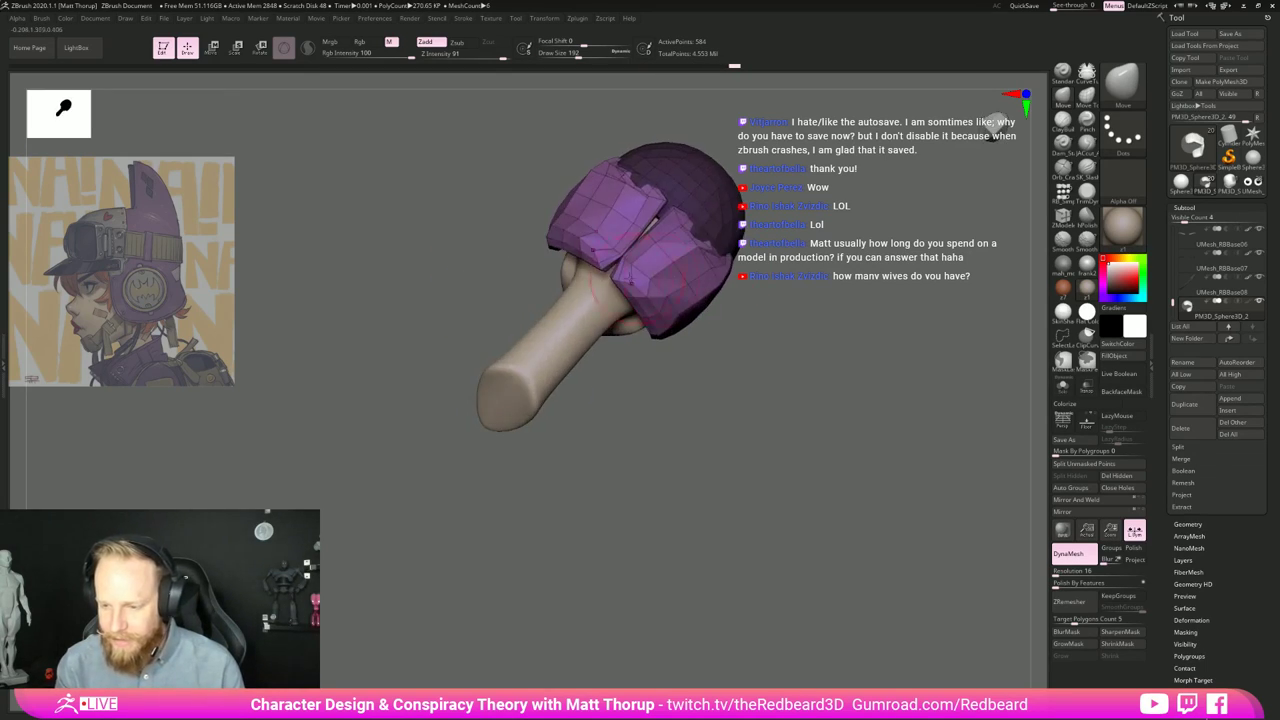
Step: Tighten the seam between the two flaps at the back of the head with the Move brush at draw size 116
{"action": "key", "text": "s"}
{"action": "left_click_drag", "start_coordinate": [614, 269], "coordinate": [602, 268]}
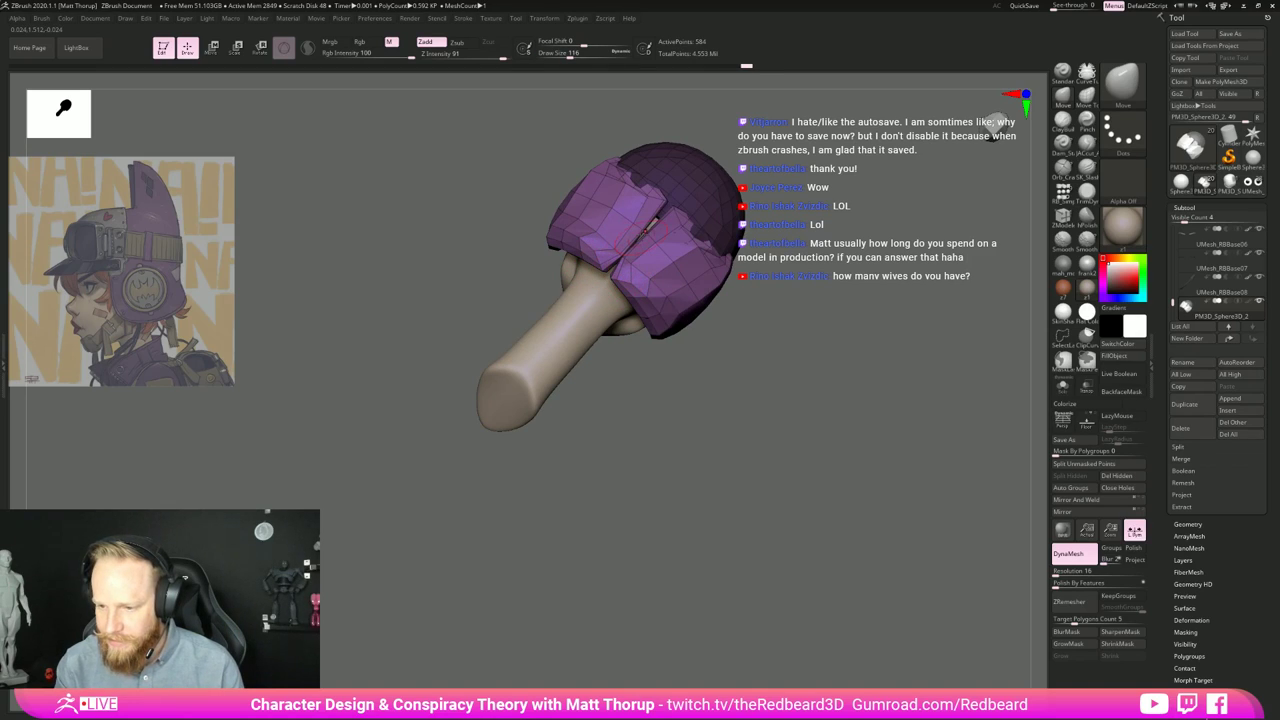
{"action": "left_click_drag", "start_coordinate": [662, 202], "coordinate": [678, 207]}
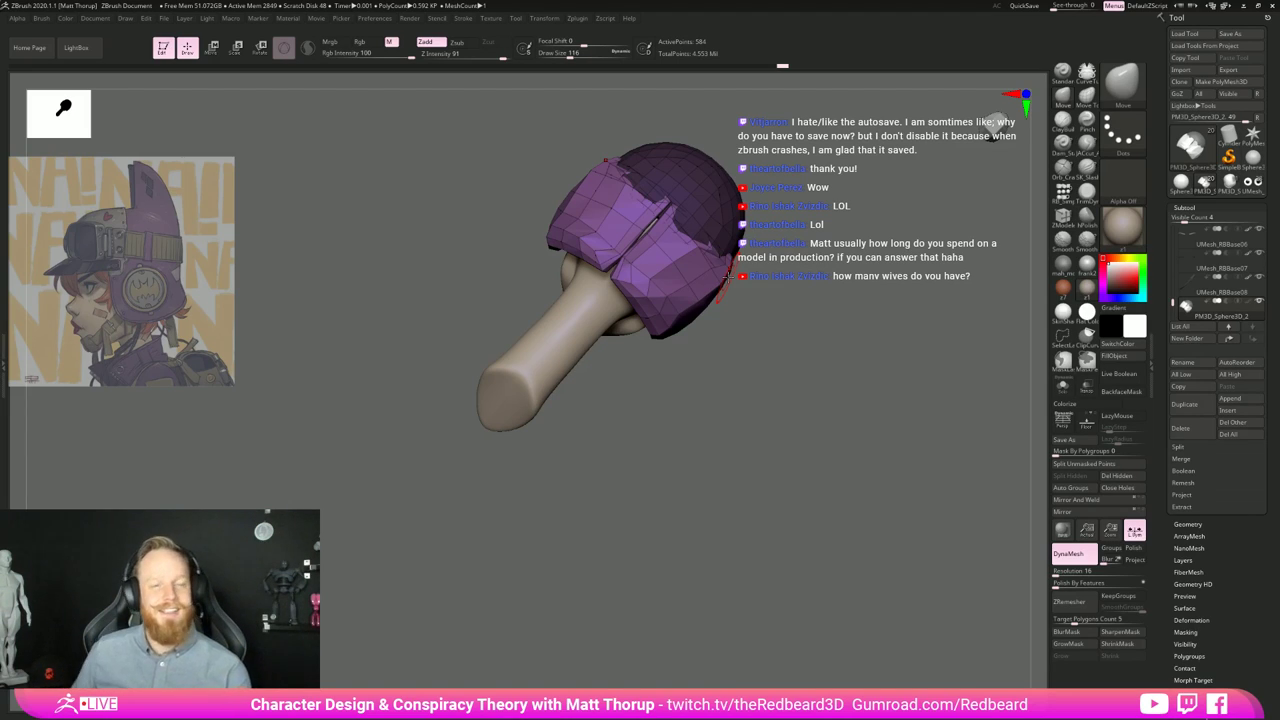
{"action": "left_click_drag", "start_coordinate": [728, 276], "coordinate": [729, 385]}
{"action": "left_click_drag", "start_coordinate": [718, 255], "coordinate": [735, 300]}
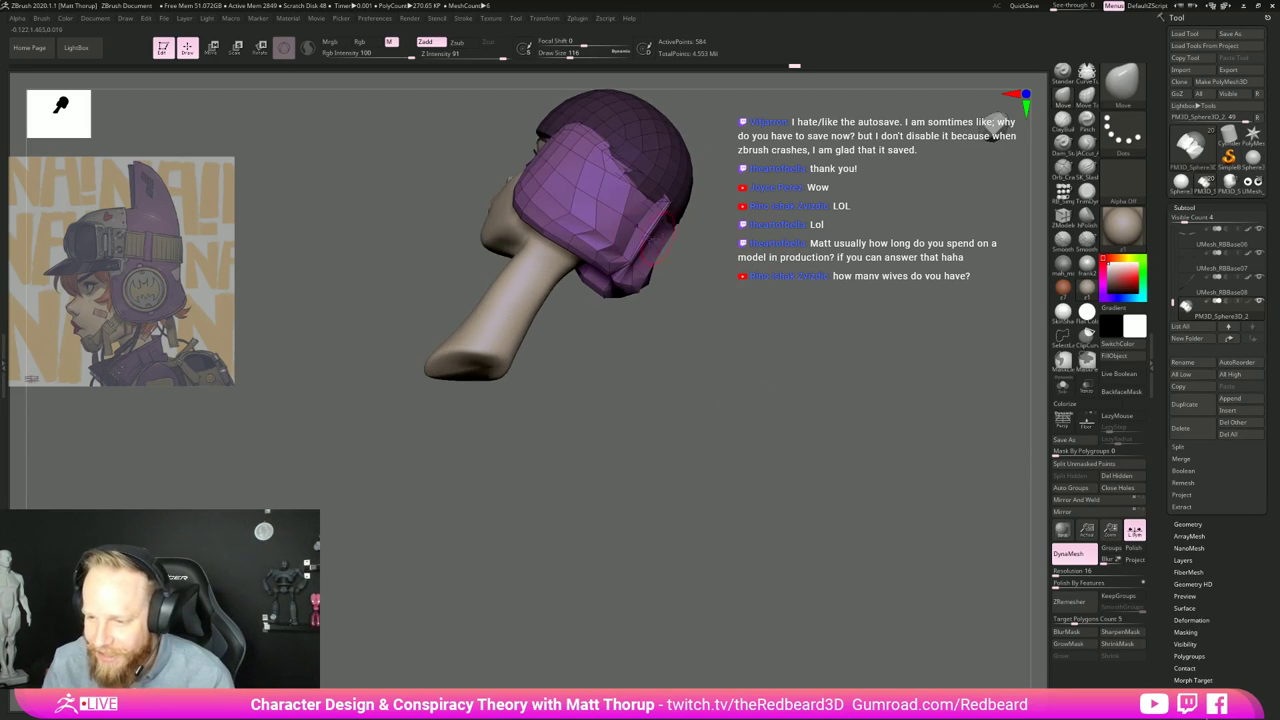
{"action": "left_click_drag", "start_coordinate": [640, 227], "coordinate": [763, 257]}
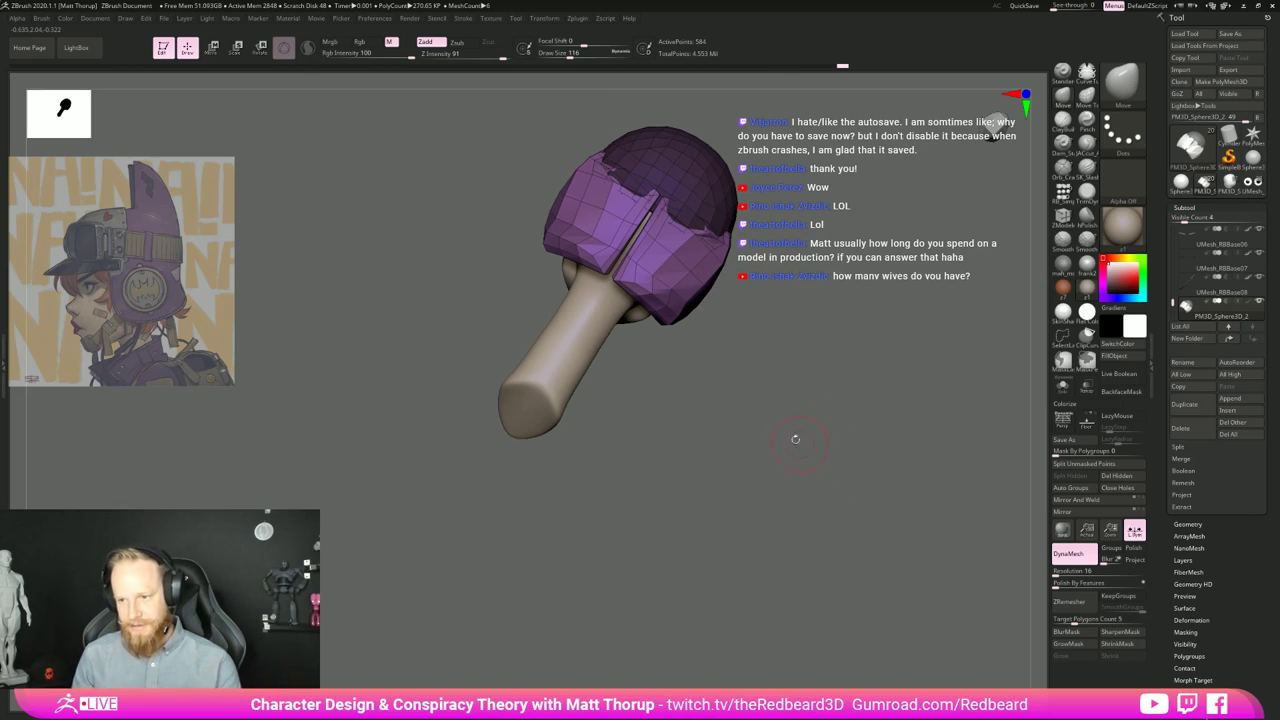
{"action": "left_click_drag", "start_coordinate": [760, 324], "coordinate": [866, 316]}
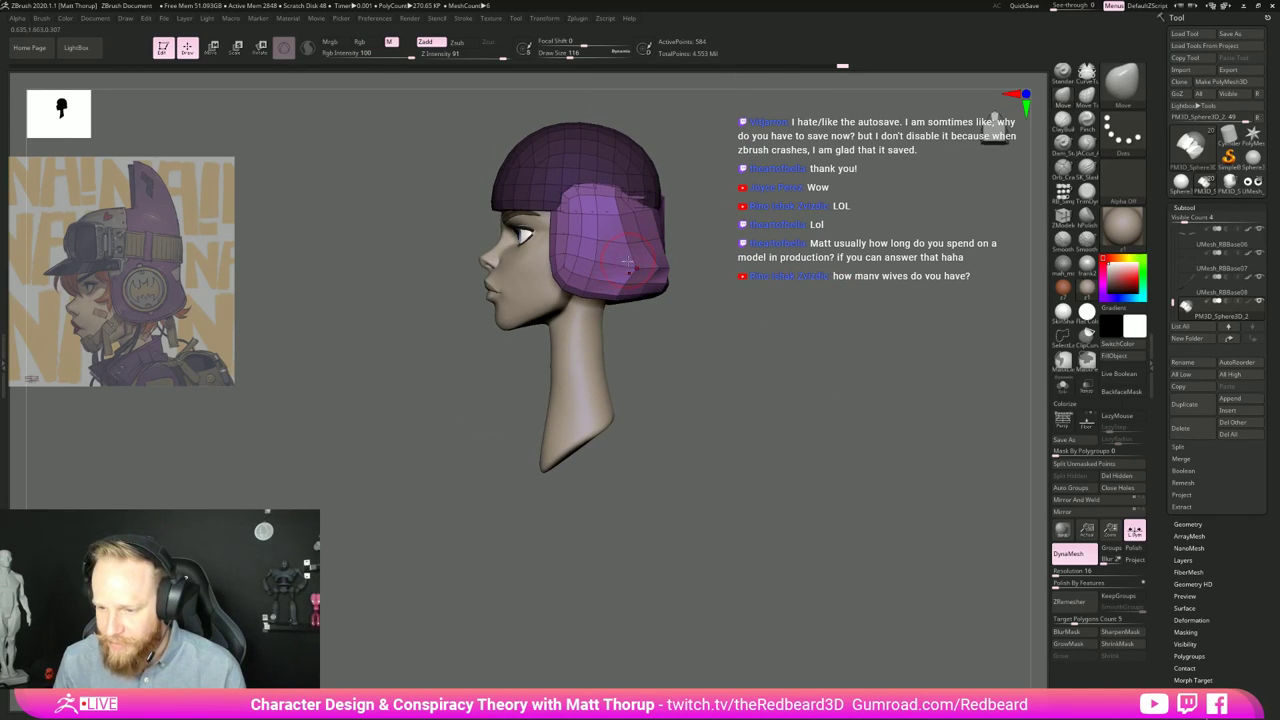
Step: Adjust the helmet's rear flap edge, split the unmasked cap from the flaps into separate subtools, and make the flaps the active subtool
{"action": "left_click_drag", "start_coordinate": [662, 250], "coordinate": [644, 241]}
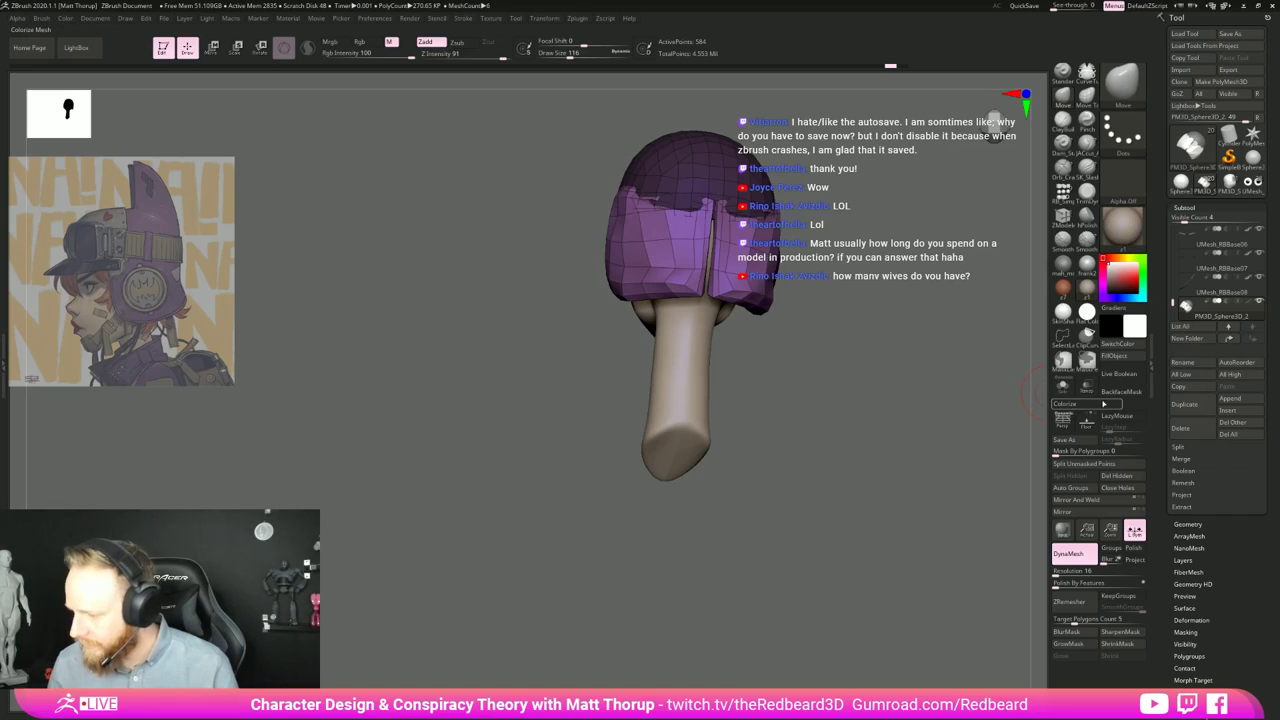
{"action": "left_click", "coordinate": [1085, 464]}
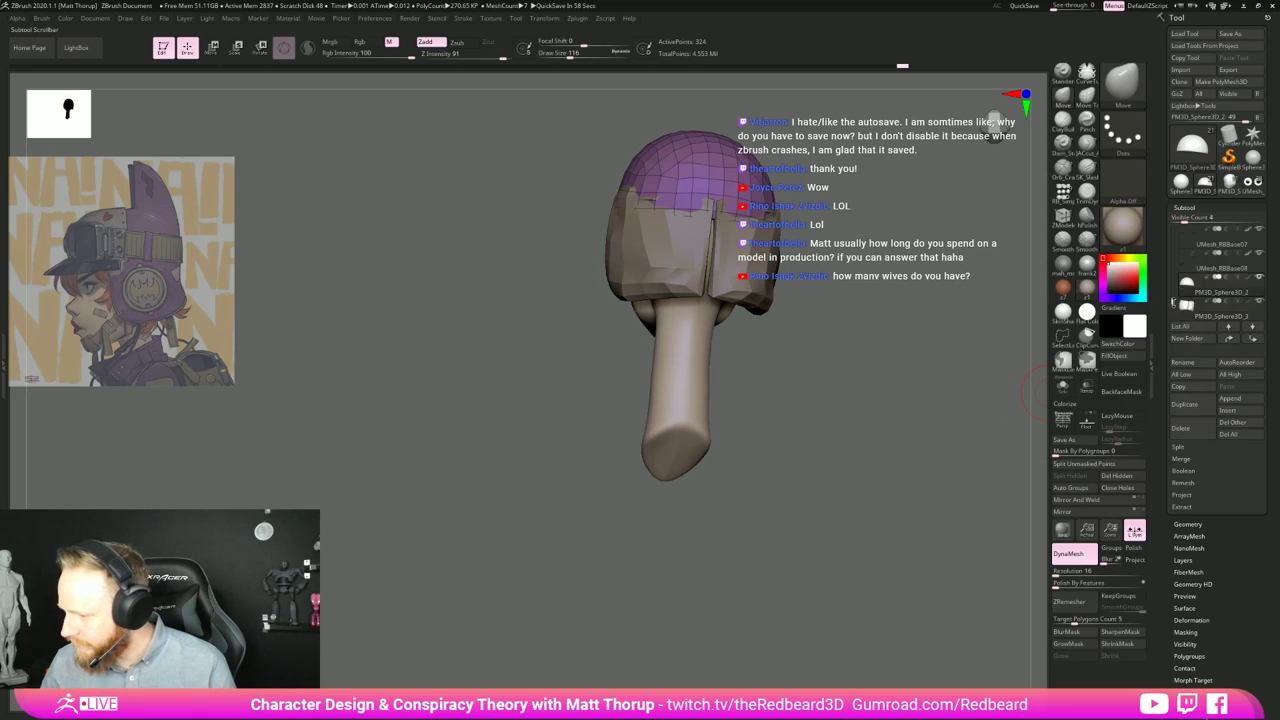
{"action": "left_click", "coordinate": [1200, 288]}
{"action": "left_click_drag", "start_coordinate": [964, 300], "coordinate": [905, 303]}
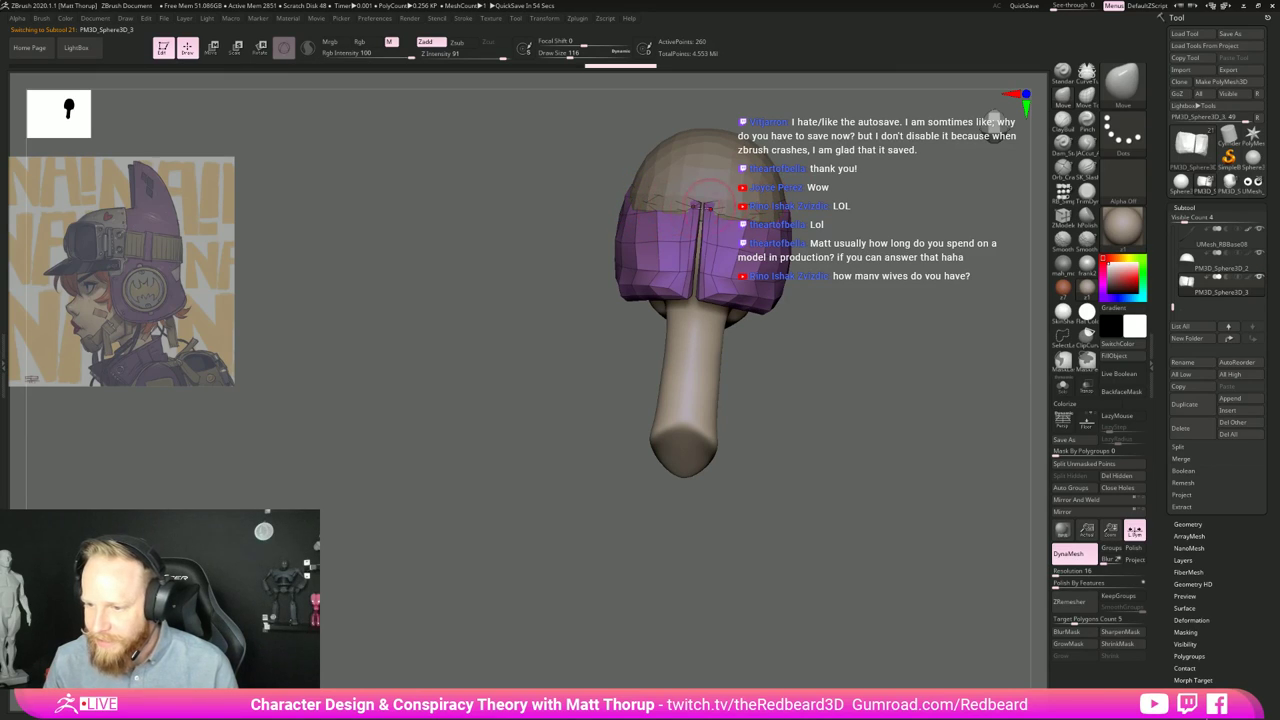
Step: Enlarge the Move brush to 187 and pull the flap's rear edge into a straighter vertical line in side profile
{"action": "left_click_drag", "start_coordinate": [854, 192], "coordinate": [740, 198]}
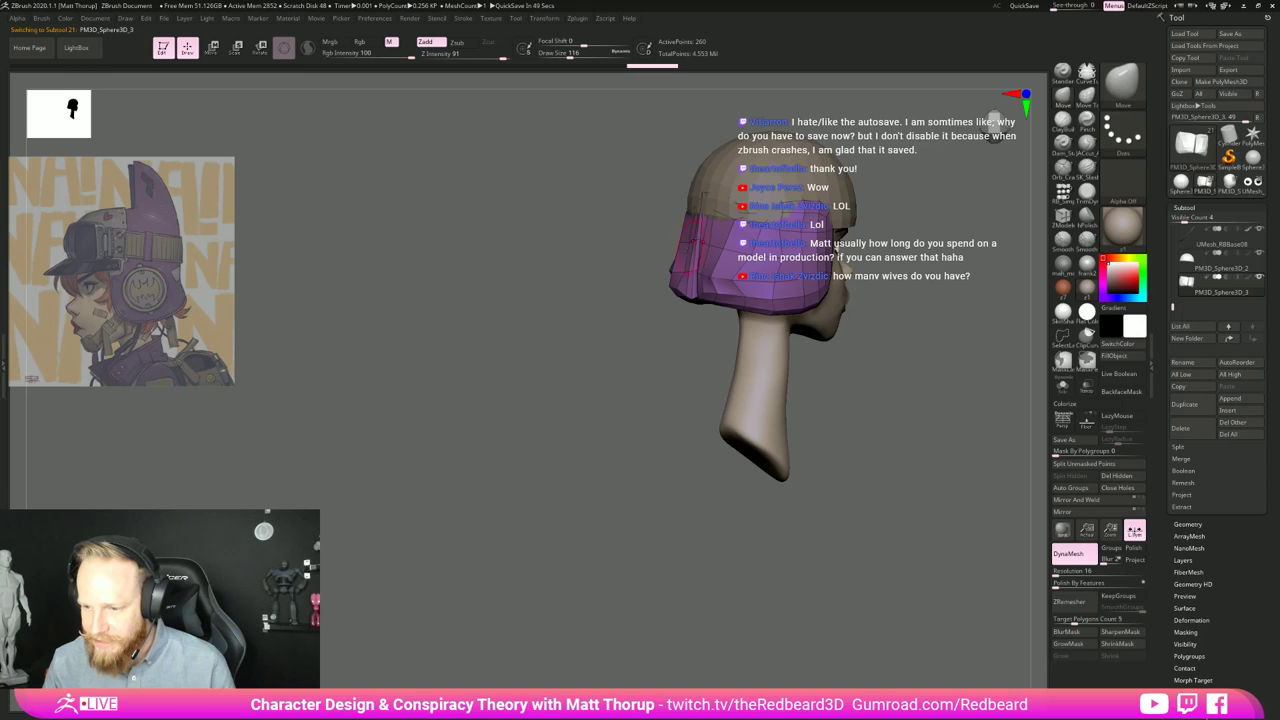
{"action": "left_click_drag", "start_coordinate": [702, 245], "coordinate": [690, 275]}
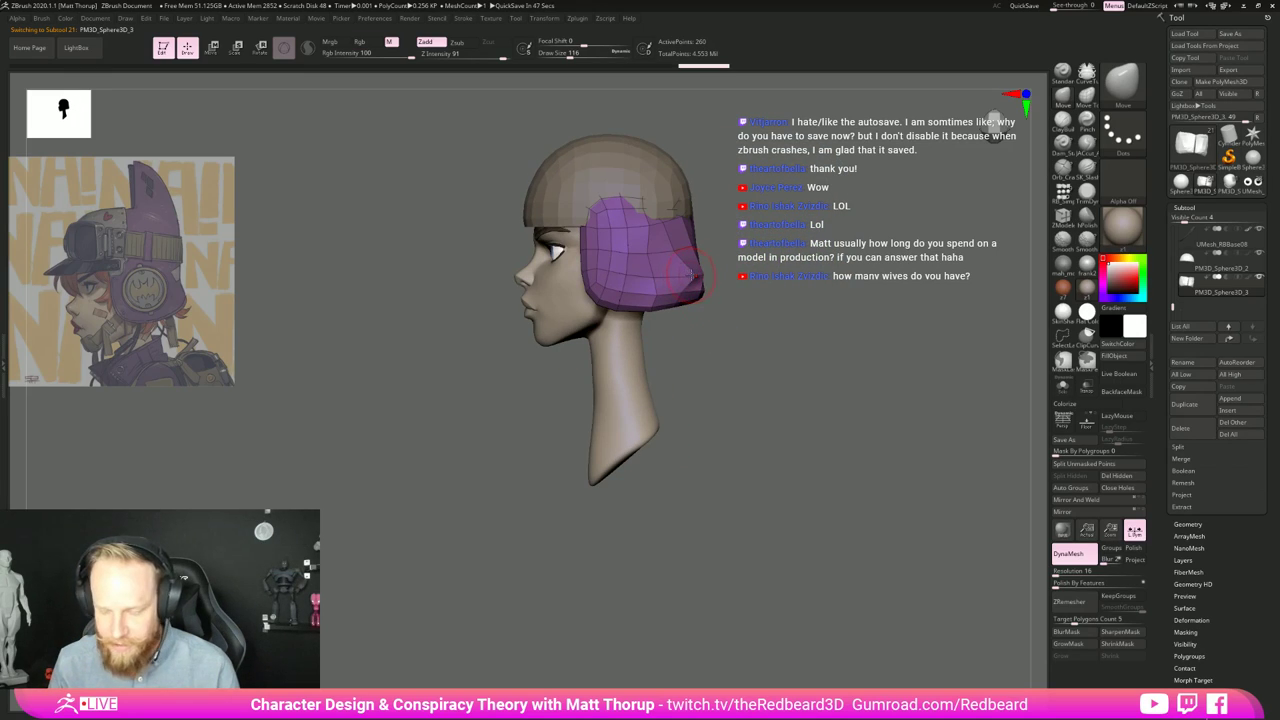
{"action": "key", "text": "ctrl+z"}
{"action": "key", "text": "bracketright"}
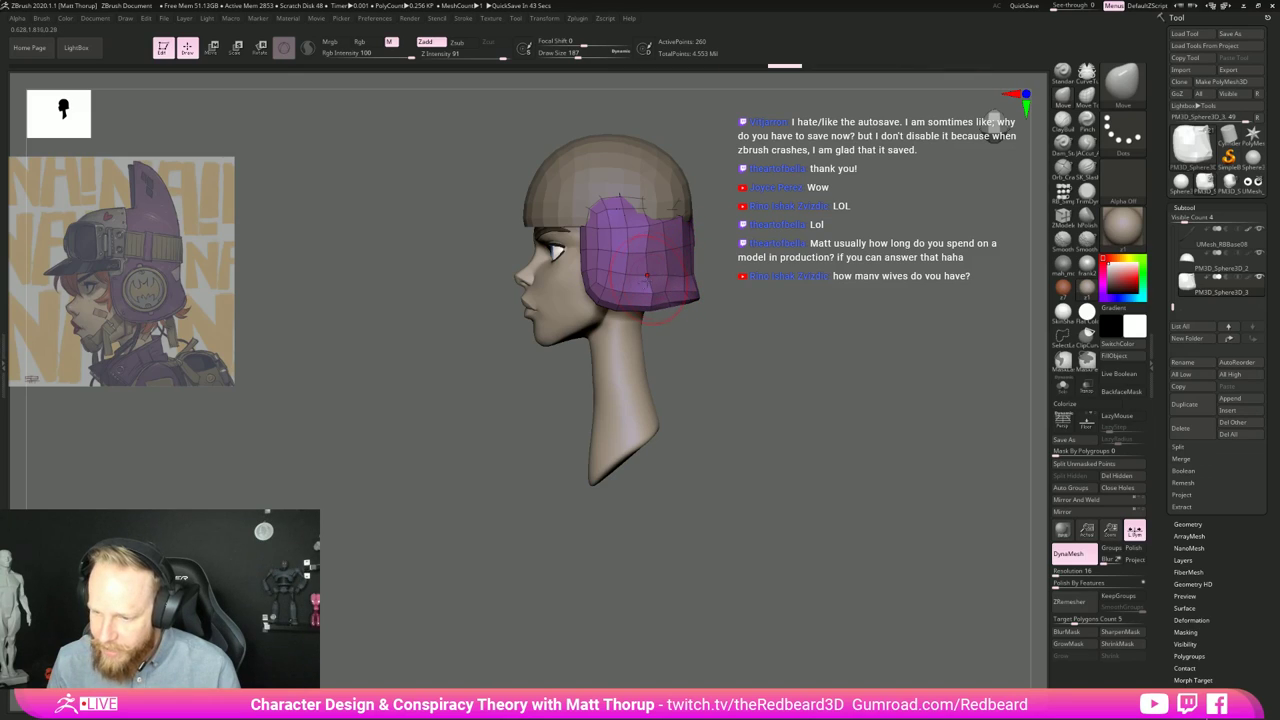
{"action": "right_click_drag", "start_coordinate": [622, 289], "coordinate": [614, 272]}
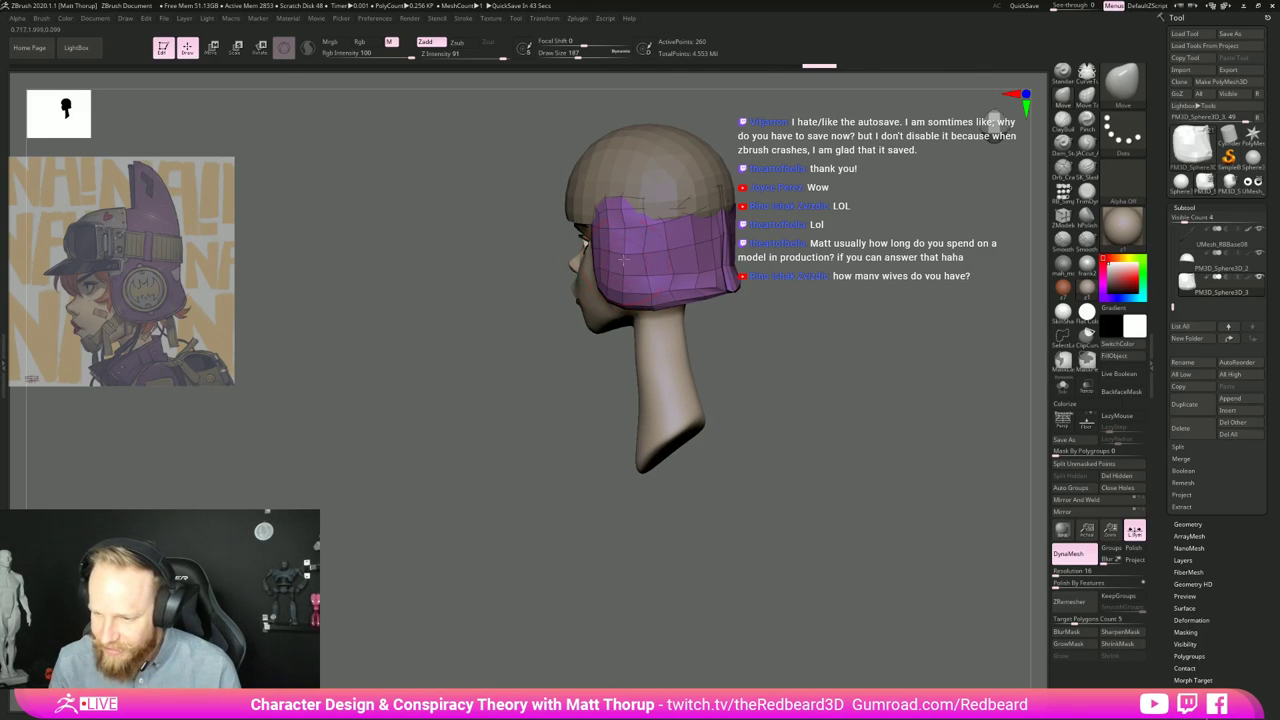
Step: Reshape the flap's side surface and upper edge with the Move brush so it tucks under the cap at the side and back
{"action": "mouse_move", "coordinate": [679, 213]}
{"action": "right_mouse_down"}
{"action": "mouse_move", "coordinate": [606, 289]}
{"action": "mouse_move", "coordinate": [640, 300]}
{"action": "mouse_move", "coordinate": [623, 296]}
{"action": "mouse_move", "coordinate": [607, 266]}
{"action": "mouse_move", "coordinate": [617, 262]}
{"action": "right_mouse_up"}
{"action": "left_click_drag", "start_coordinate": [617, 262], "coordinate": [628, 256]}
{"action": "right_click_drag", "start_coordinate": [628, 256], "coordinate": [823, 218]}
{"action": "right_click_drag", "start_coordinate": [700, 190], "coordinate": [610, 215]}
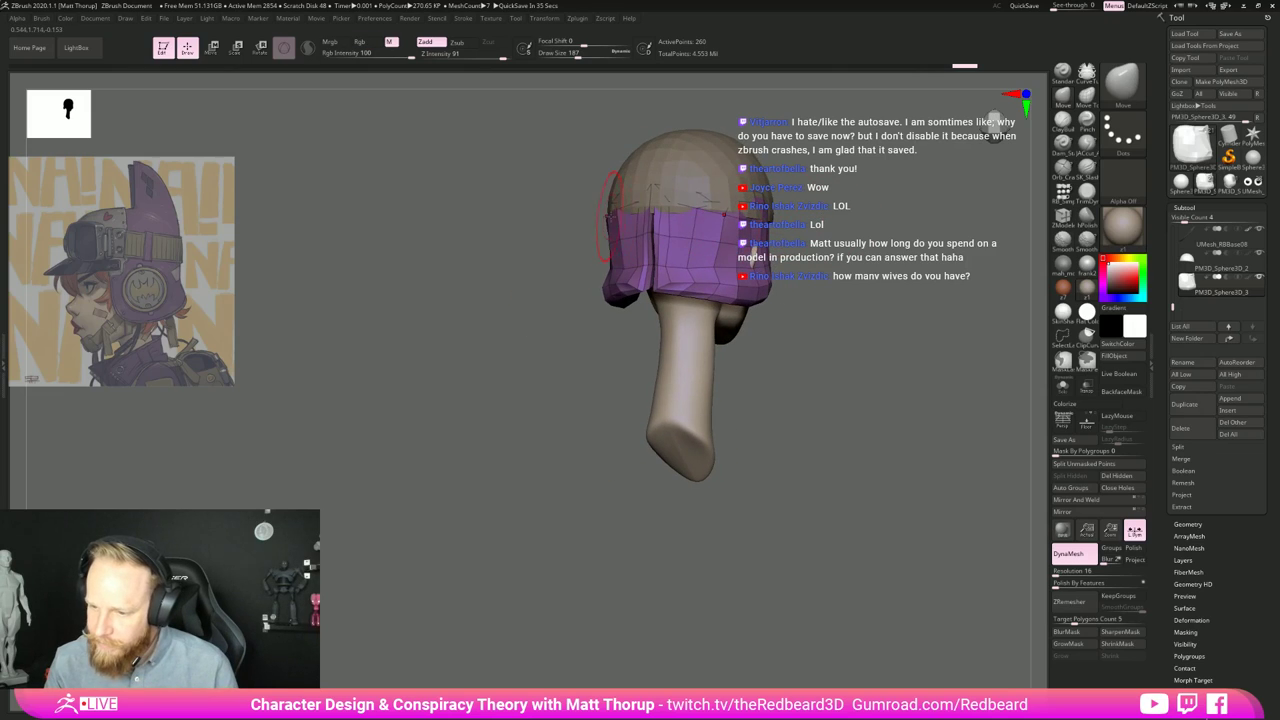
{"action": "left_click_drag", "start_coordinate": [618, 212], "coordinate": [618, 224]}
{"action": "right_click_drag", "start_coordinate": [618, 224], "coordinate": [745, 250], "text": "shift"}
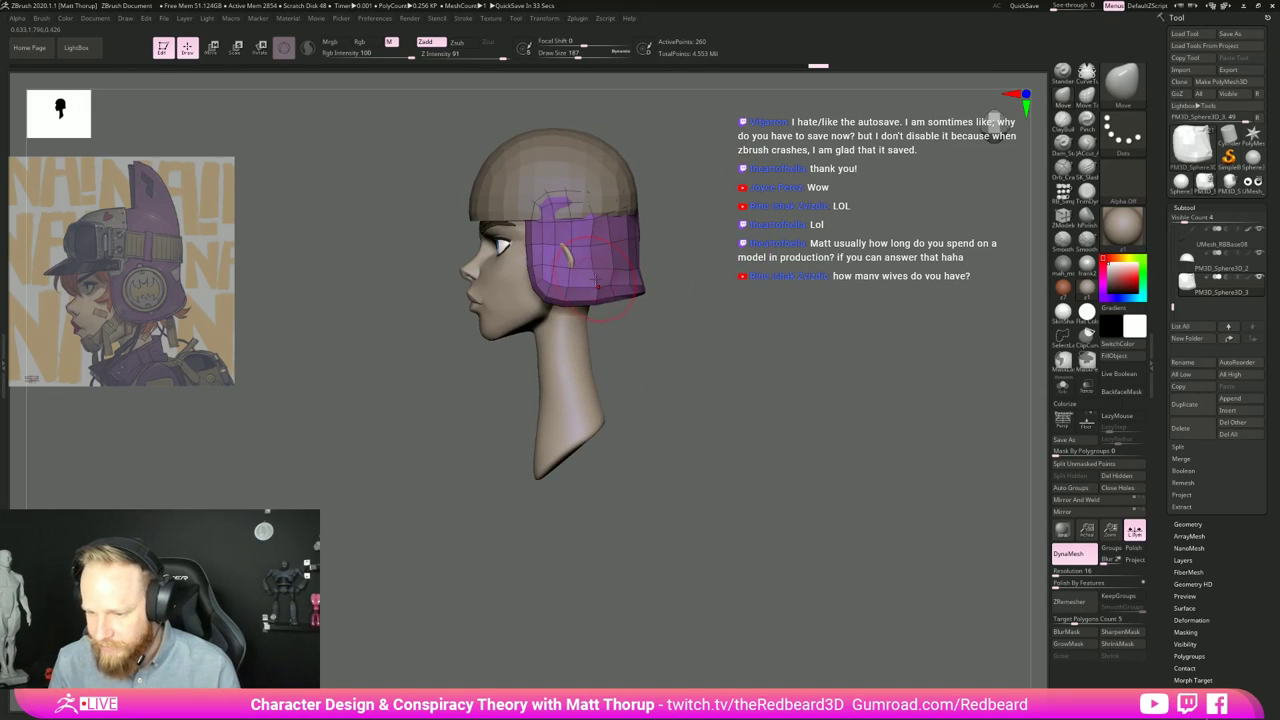
{"action": "right_click_drag", "start_coordinate": [600, 283], "coordinate": [495, 292]}
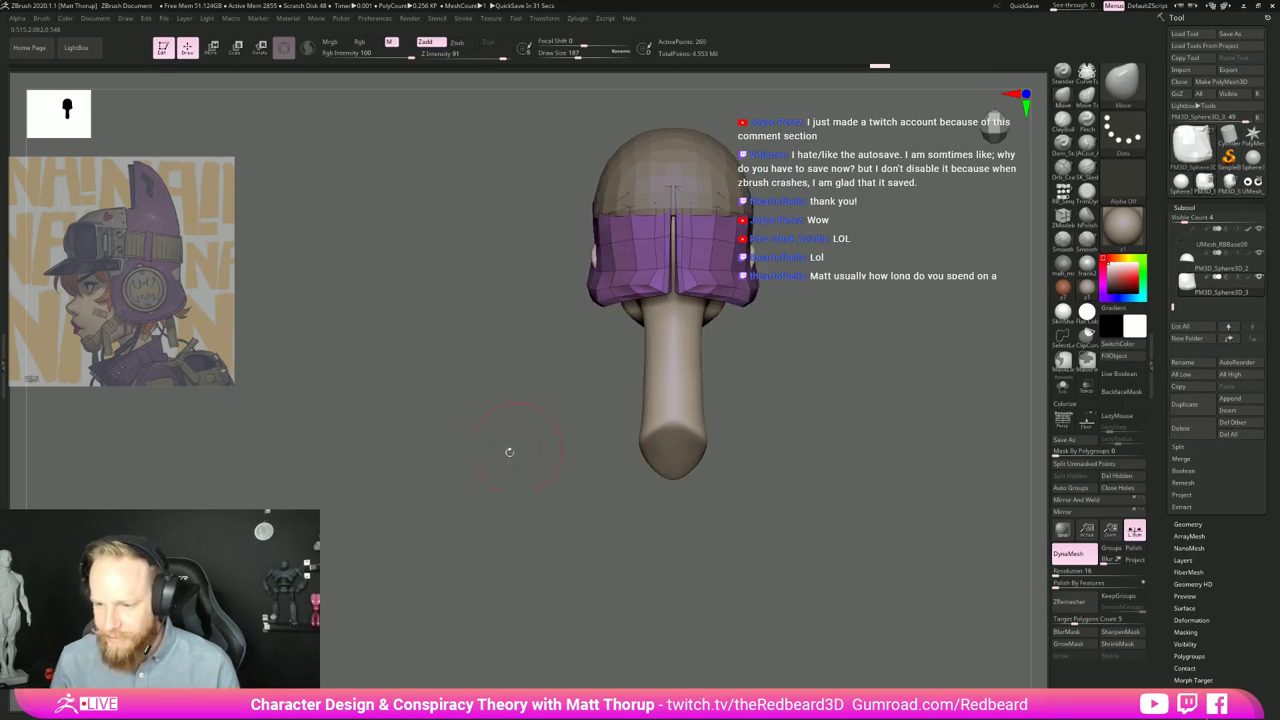
Step: Mask the flaps' outer sides, move their inner rear edges together by about 0.045 to close the back gap, and clear the mask
{"action": "left_click_drag", "start_coordinate": [499, 443], "coordinate": [645, 118], "text": "ctrl"}
{"action": "key", "text": "w"}
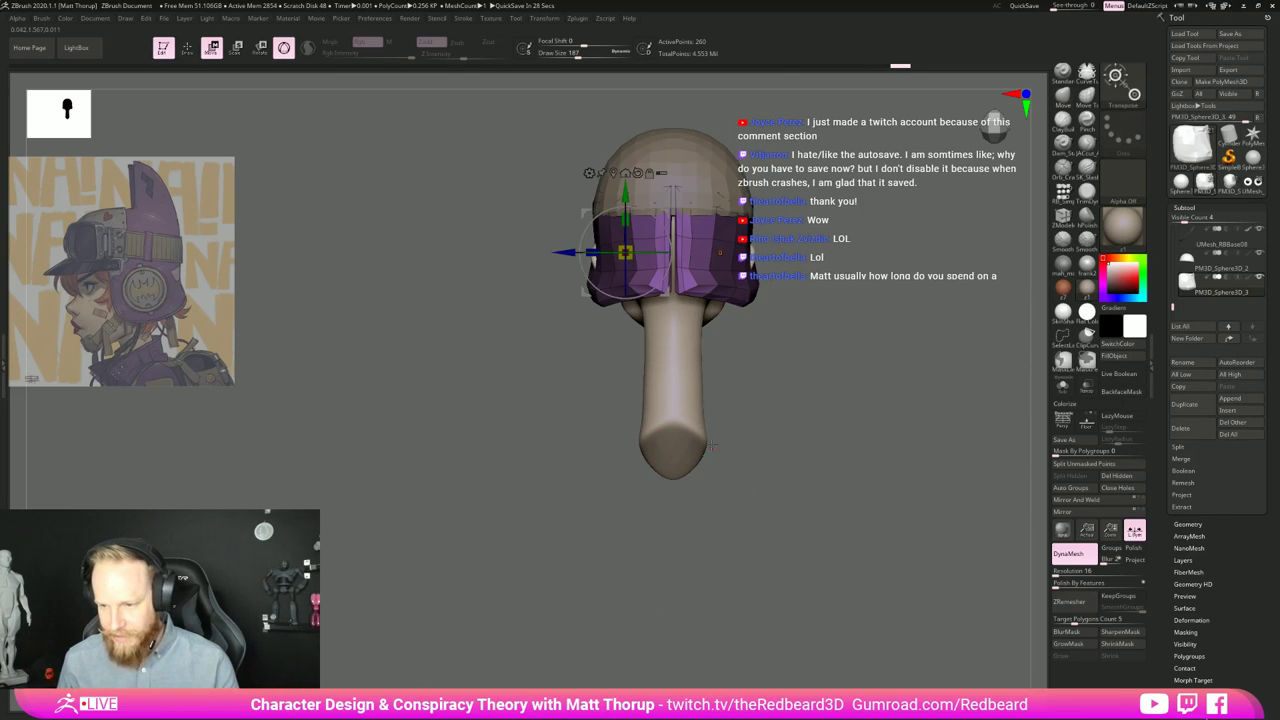
{"action": "left_click_drag", "start_coordinate": [564, 252], "coordinate": [570, 252]}
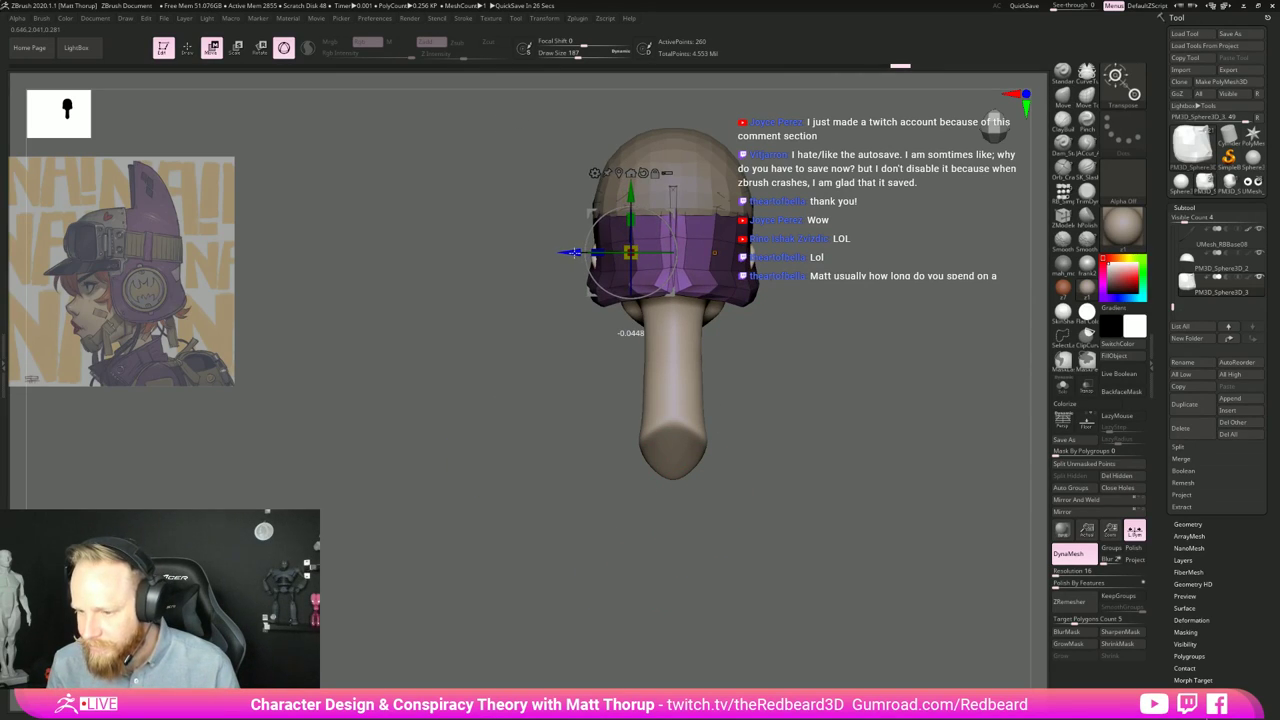
{"action": "key", "text": "Tab"}
{"action": "left_click_drag", "start_coordinate": [850, 385], "coordinate": [871, 414], "text": "ctrl"}
{"action": "right_click_drag", "start_coordinate": [871, 414], "coordinate": [906, 406], "text": "shift"}
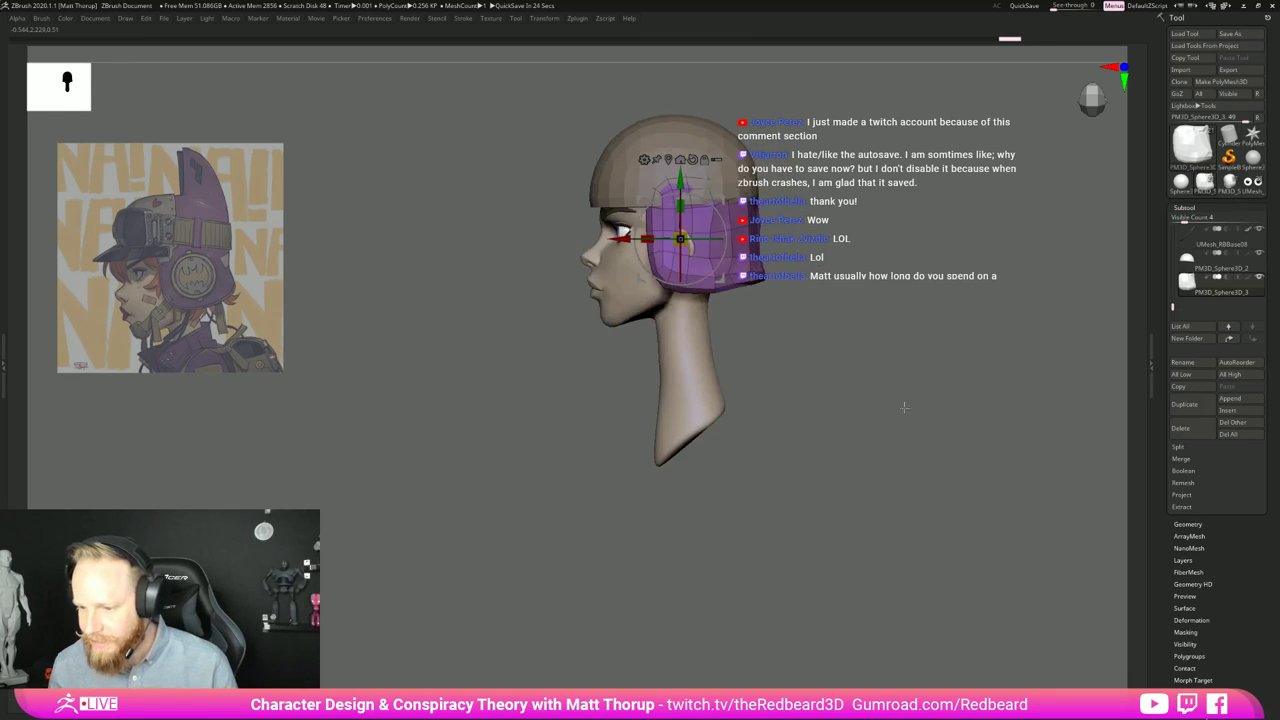
Step: Return to the Move brush and refine the flap's rear and lower contour around the ear in side profile
{"action": "key", "text": "q"}
{"action": "left_click_drag", "start_coordinate": [903, 396], "coordinate": [854, 440]}
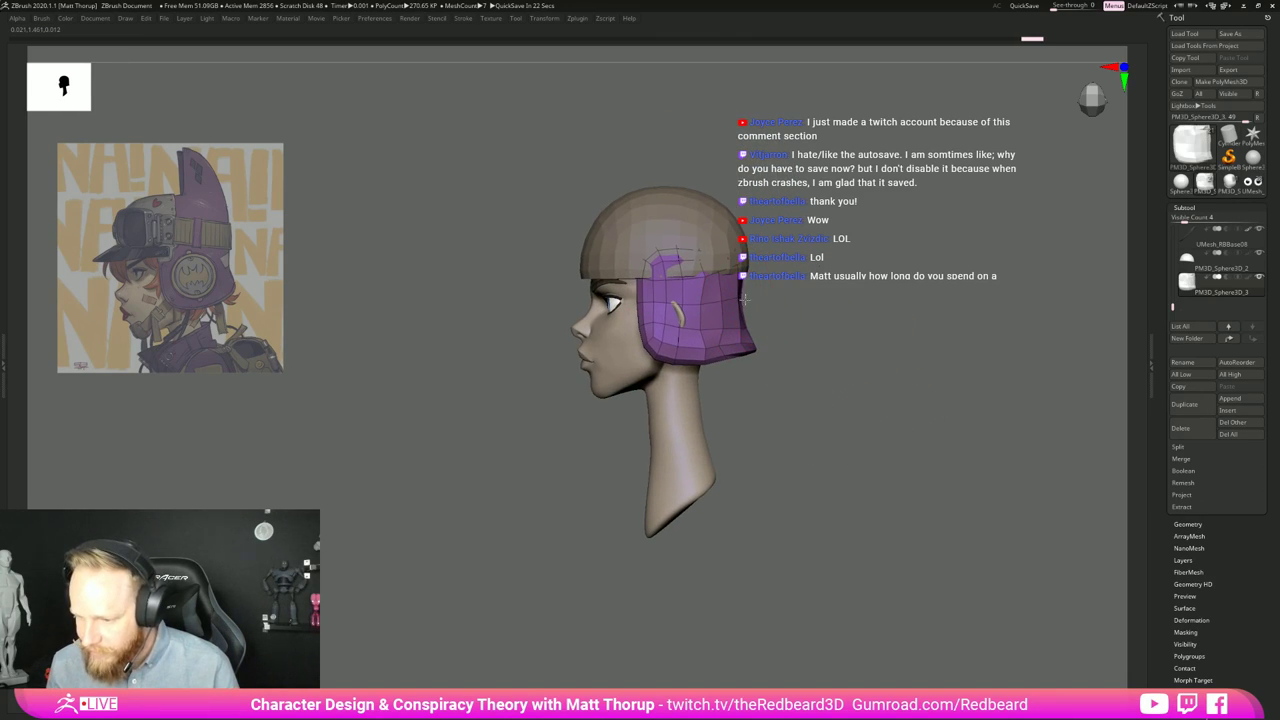
{"action": "left_click_drag", "start_coordinate": [748, 297], "coordinate": [725, 350]}
{"action": "key", "text": "s"}
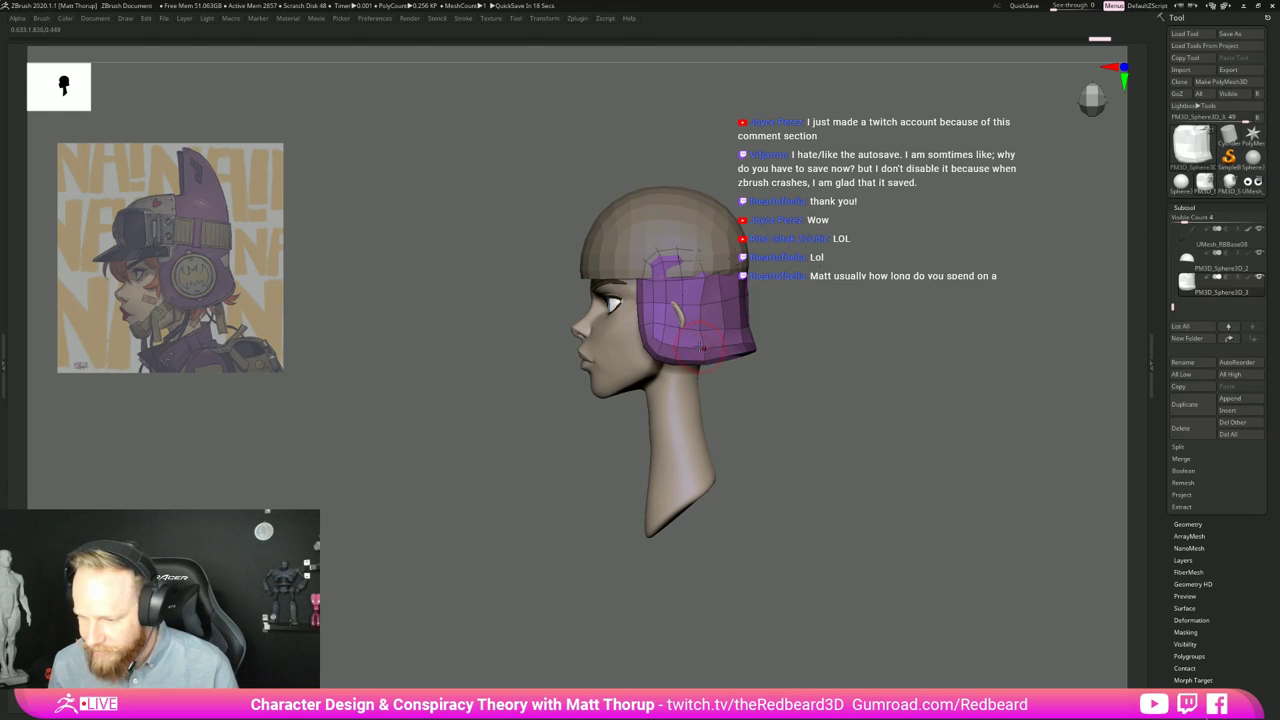
{"action": "mouse_move", "coordinate": [610, 453]}
{"action": "left_mouse_down", "text": "shift"}
{"action": "mouse_move", "coordinate": [665, 345]}
{"action": "mouse_move", "coordinate": [717, 326]}
{"action": "mouse_move", "coordinate": [676, 336]}
{"action": "left_mouse_up", "text": "shift"}
{"action": "mouse_move", "coordinate": [735, 336]}
{"action": "left_mouse_down"}
{"action": "mouse_move", "coordinate": [708, 334]}
{"action": "mouse_move", "coordinate": [677, 305]}
{"action": "mouse_move", "coordinate": [691, 304]}
{"action": "mouse_move", "coordinate": [710, 343]}
{"action": "mouse_move", "coordinate": [697, 344]}
{"action": "left_mouse_up"}
{"action": "key", "text": "s"}
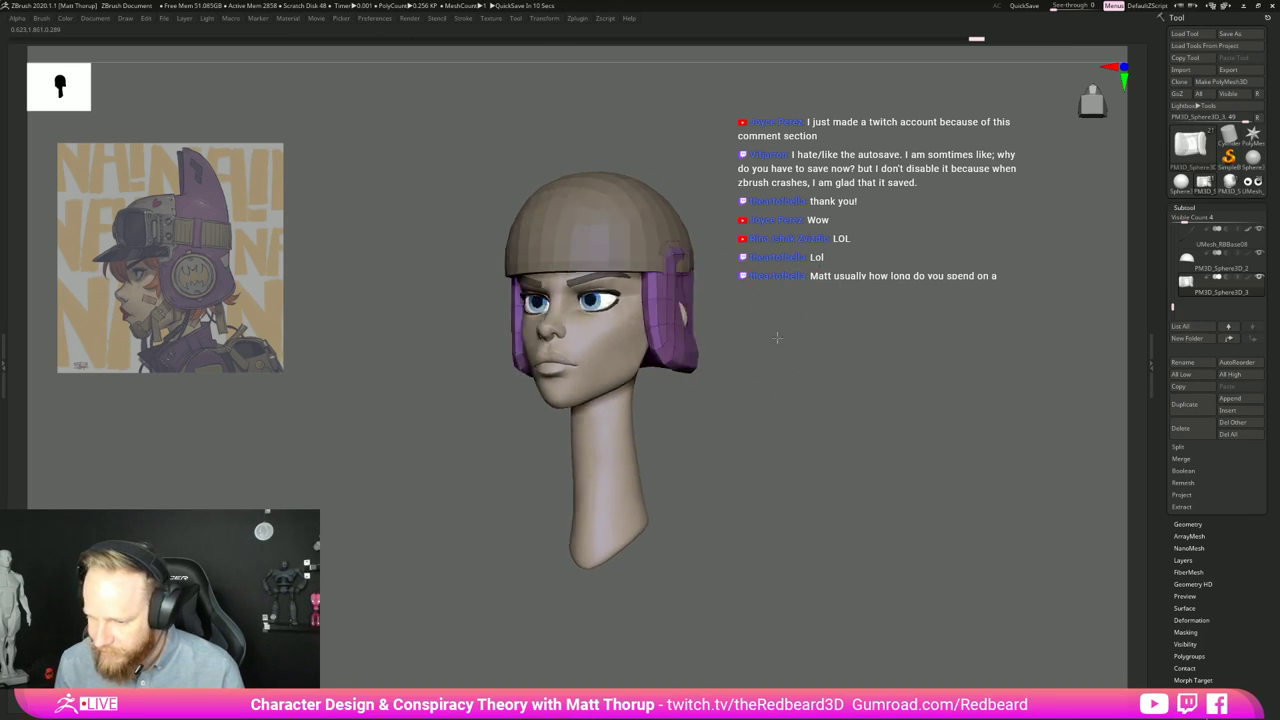
Step: Pull the side flap's surface outward over the ear from the front three-quarter view and check the shape from behind
{"action": "right_click_drag", "start_coordinate": [777, 338], "coordinate": [620, 340]}
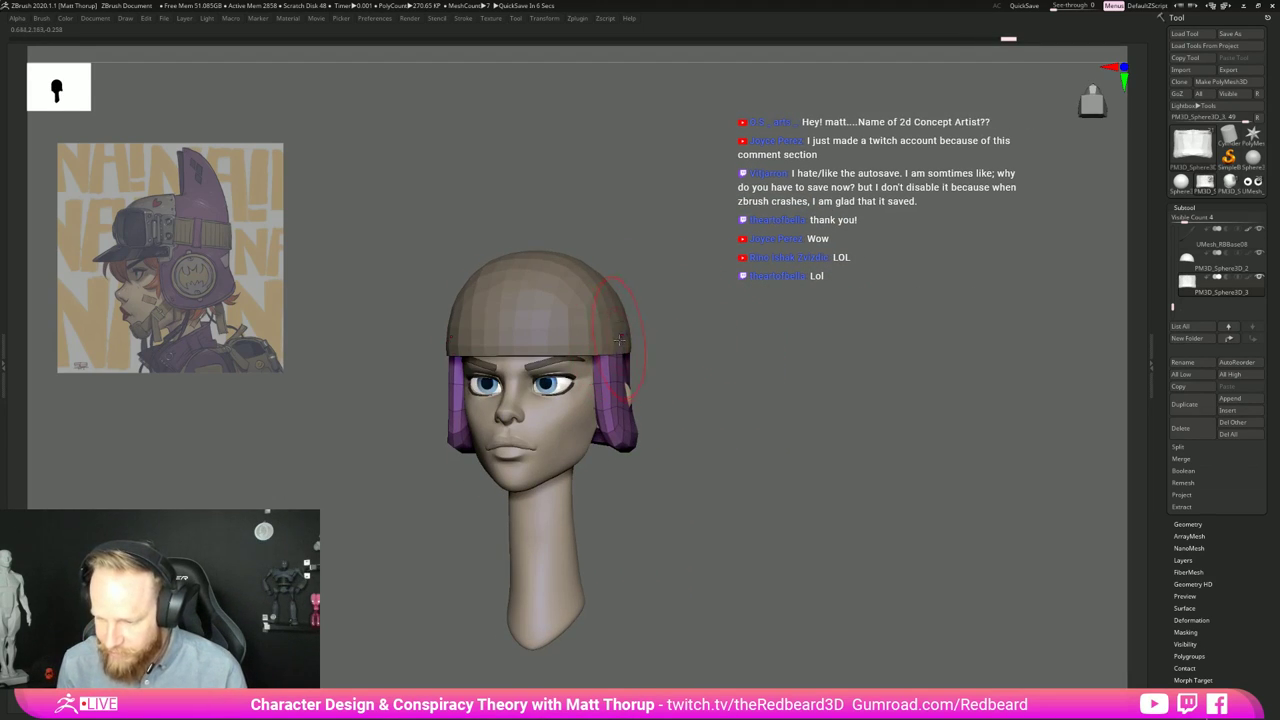
{"action": "left_click_drag", "start_coordinate": [628, 386], "coordinate": [633, 398]}
{"action": "right_click_drag", "start_coordinate": [643, 395], "coordinate": [630, 393]}
{"action": "key", "text": "s"}
{"action": "left_click_drag", "start_coordinate": [632, 391], "coordinate": [628, 391]}
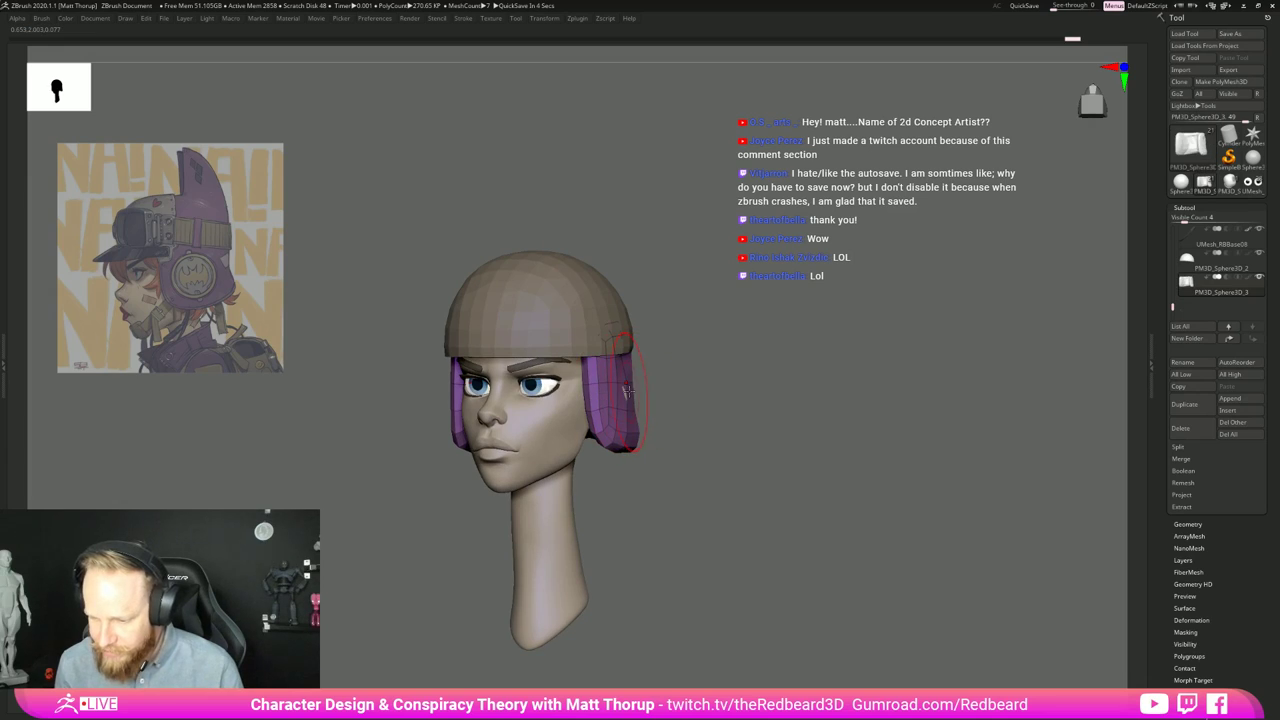
{"action": "mouse_move", "coordinate": [627, 390]}
{"action": "right_mouse_down"}
{"action": "mouse_move", "coordinate": [680, 383]}
{"action": "mouse_move", "coordinate": [609, 403]}
{"action": "right_mouse_up"}
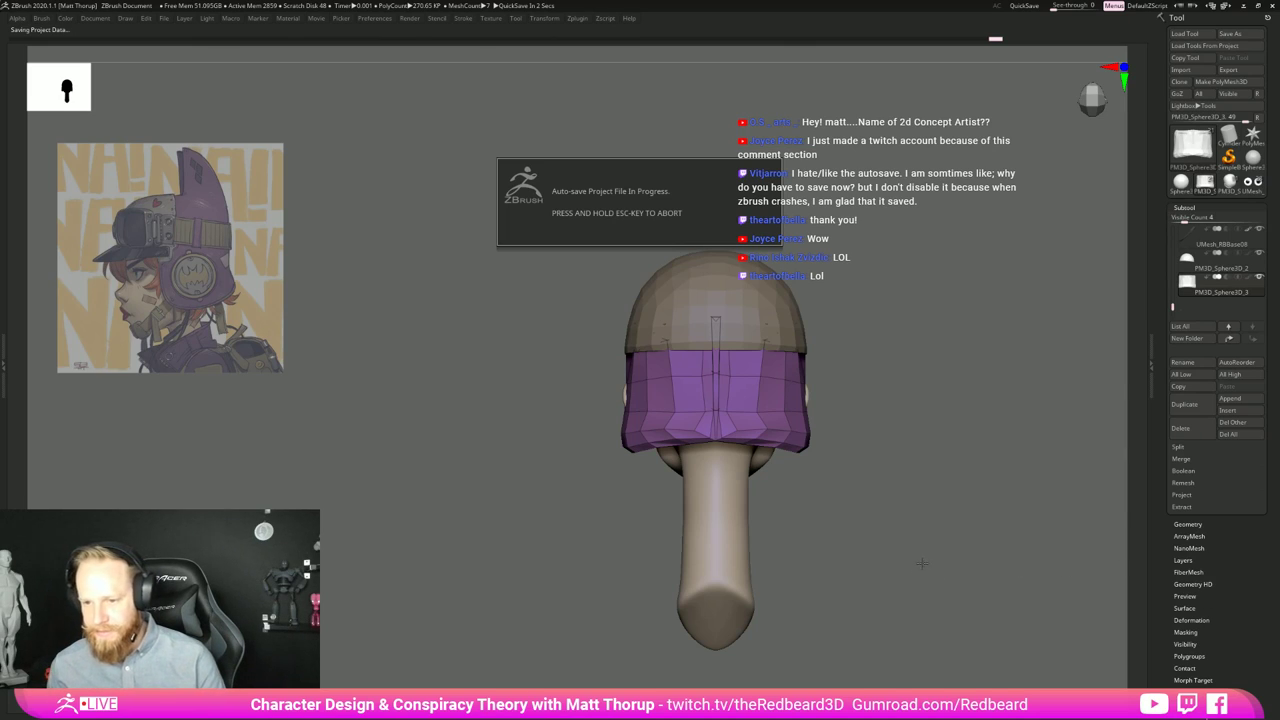
{"action": "right_click_drag", "start_coordinate": [922, 571], "coordinate": [923, 570]}
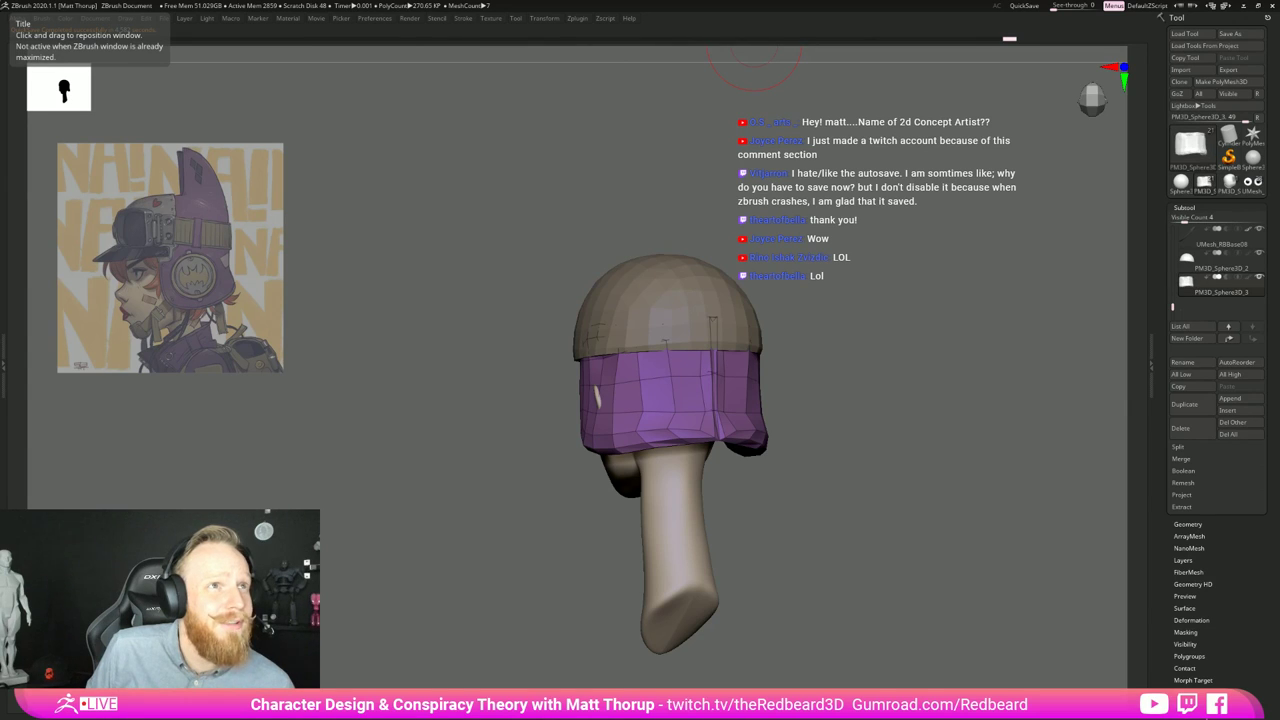
Step: Switch to the browser window showing the concept artist's Instagram profile and go to the profile header
{"action": "mouse_move", "coordinate": [0, 170]}
{"action": "left_mouse_down"}
{"action": "mouse_move", "coordinate": [188, 176]}
{"action": "mouse_move", "coordinate": [472, 142]}
{"action": "left_mouse_up"}
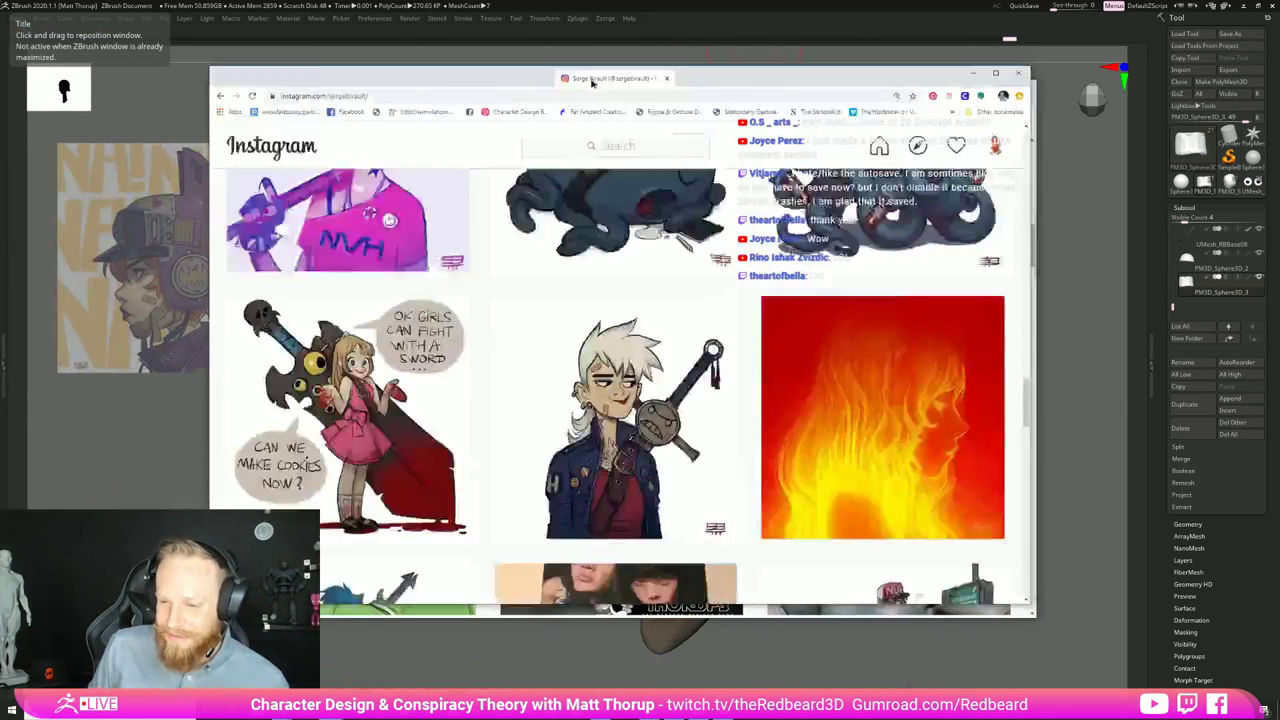
{"action": "scroll", "coordinate": [474, 301], "scroll_direction": "up", "scroll_amount": 20}
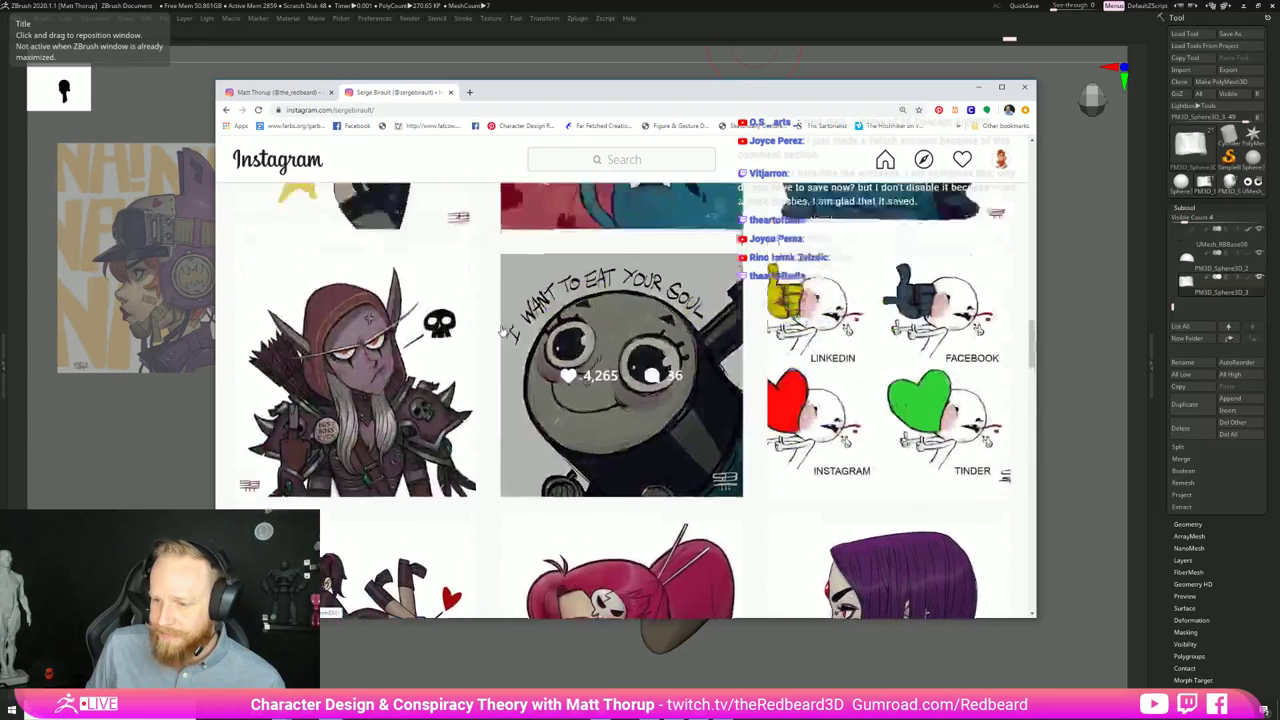
{"action": "scroll", "coordinate": [506, 320], "scroll_direction": "up", "scroll_amount": 5}
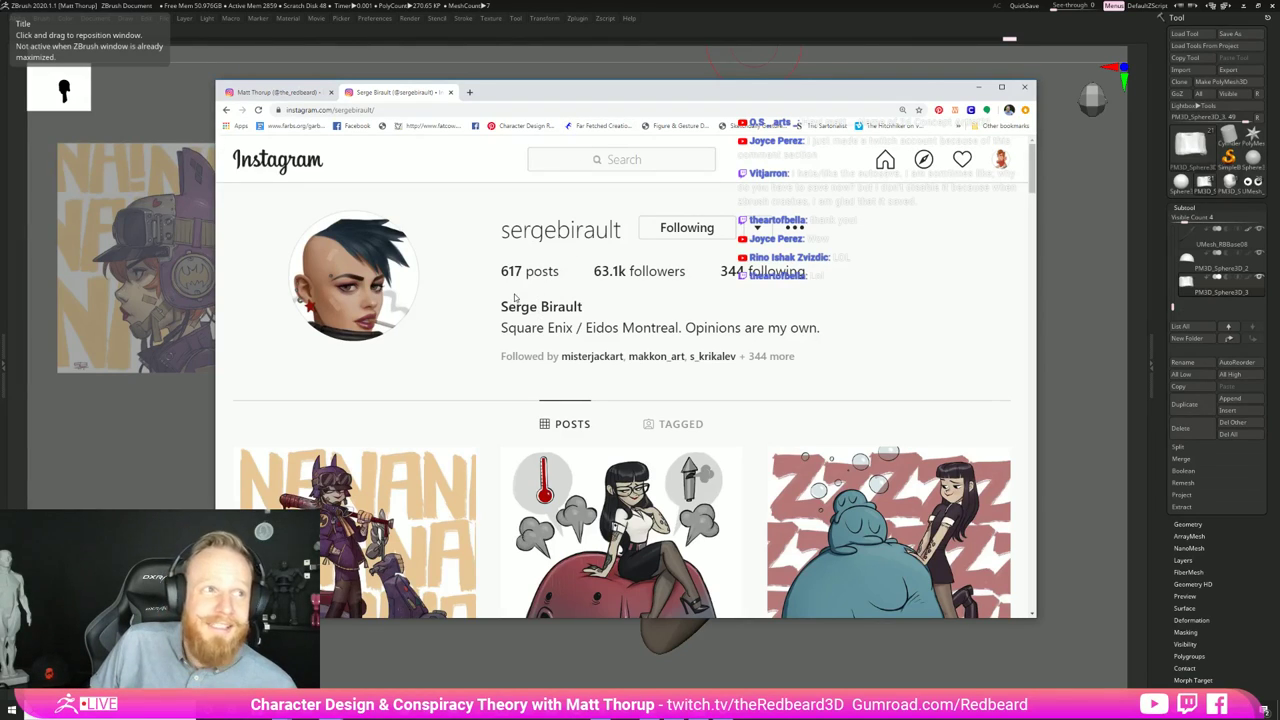
Step: Browse the concept artist's Instagram posts, including the purple-helmet reference illustration, and return to the profile header
{"action": "scroll", "coordinate": [480, 321], "scroll_direction": "down", "scroll_amount": 2}
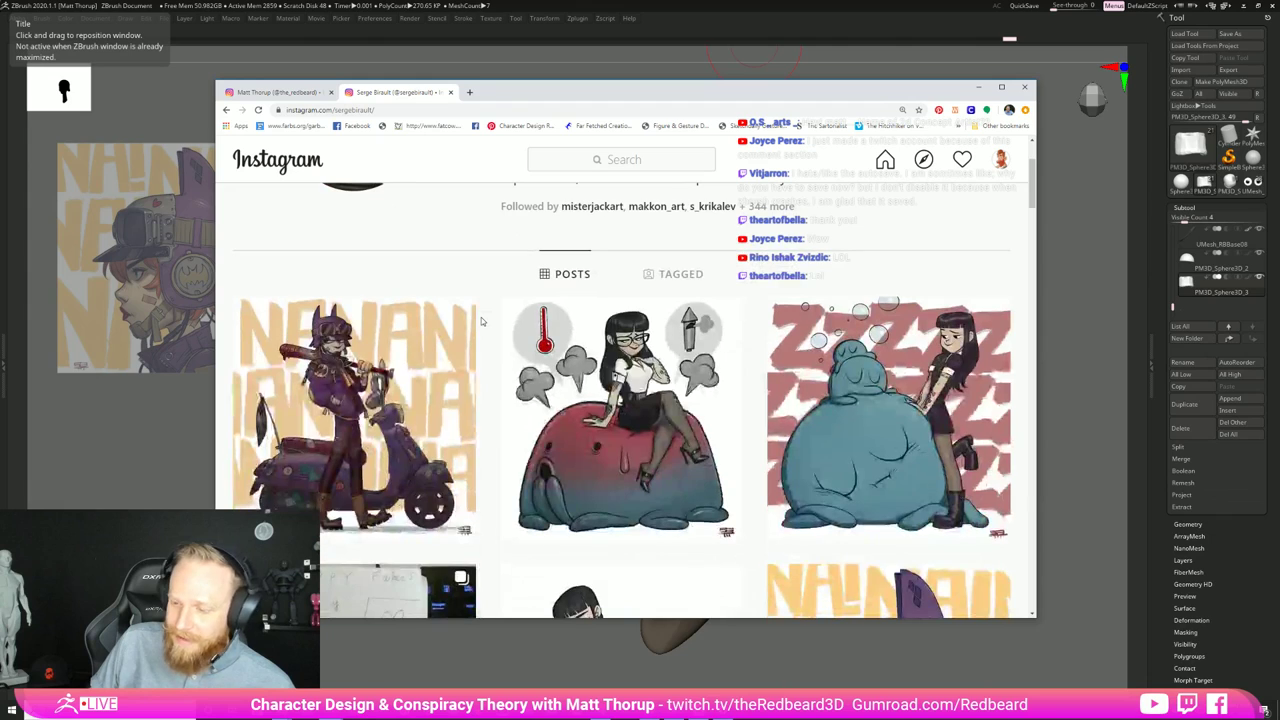
{"action": "scroll", "coordinate": [499, 333], "scroll_direction": "down", "scroll_amount": 1}
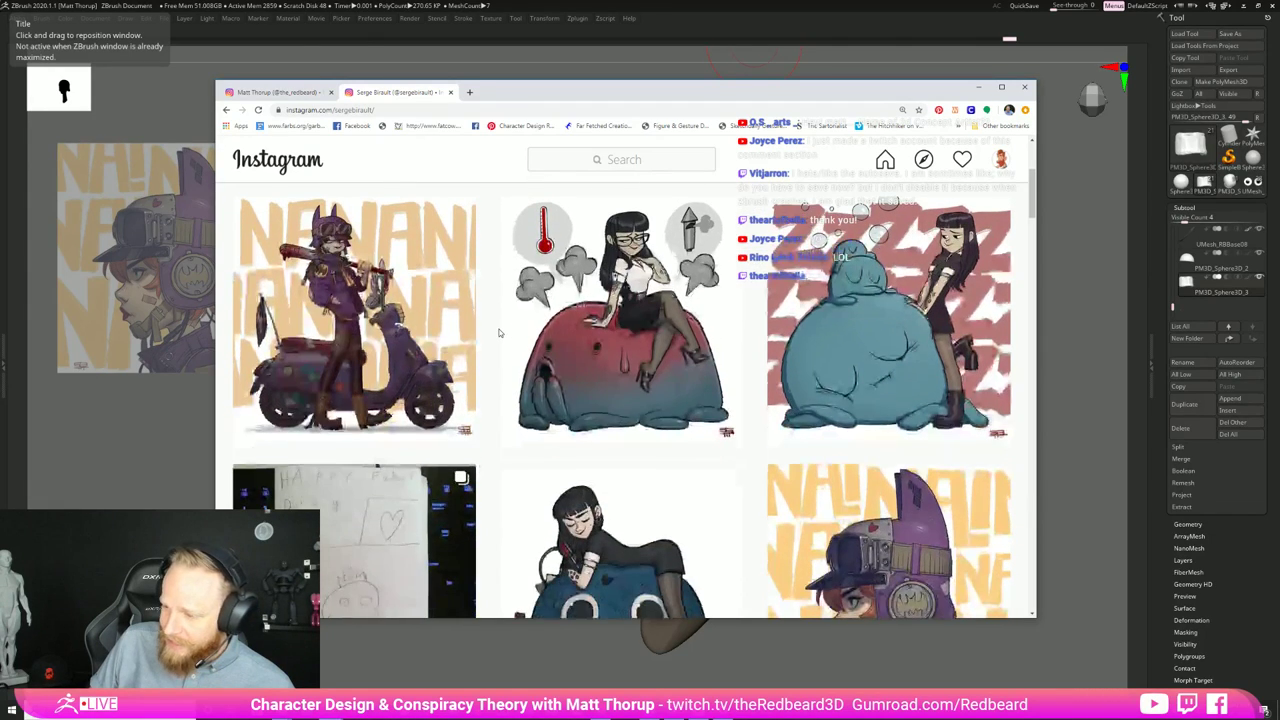
{"action": "scroll", "coordinate": [499, 333], "scroll_direction": "down", "scroll_amount": 2}
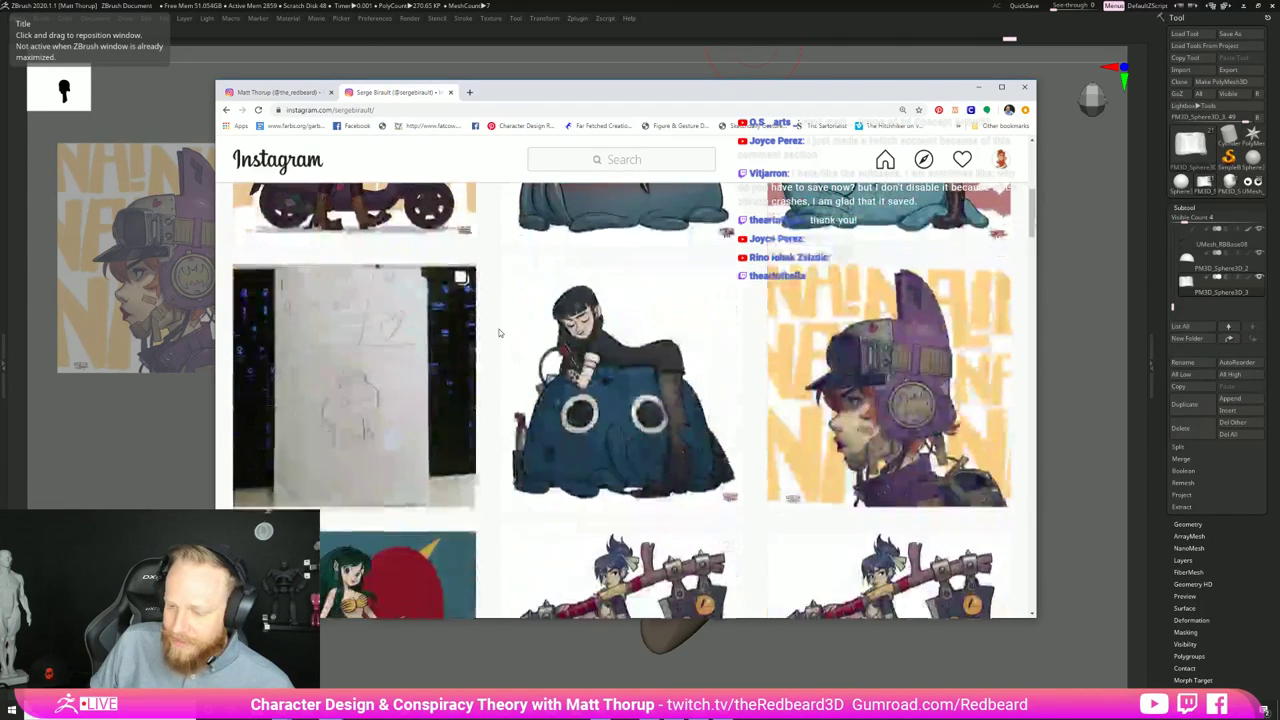
{"action": "scroll", "coordinate": [499, 333], "scroll_direction": "up", "scroll_amount": 4}
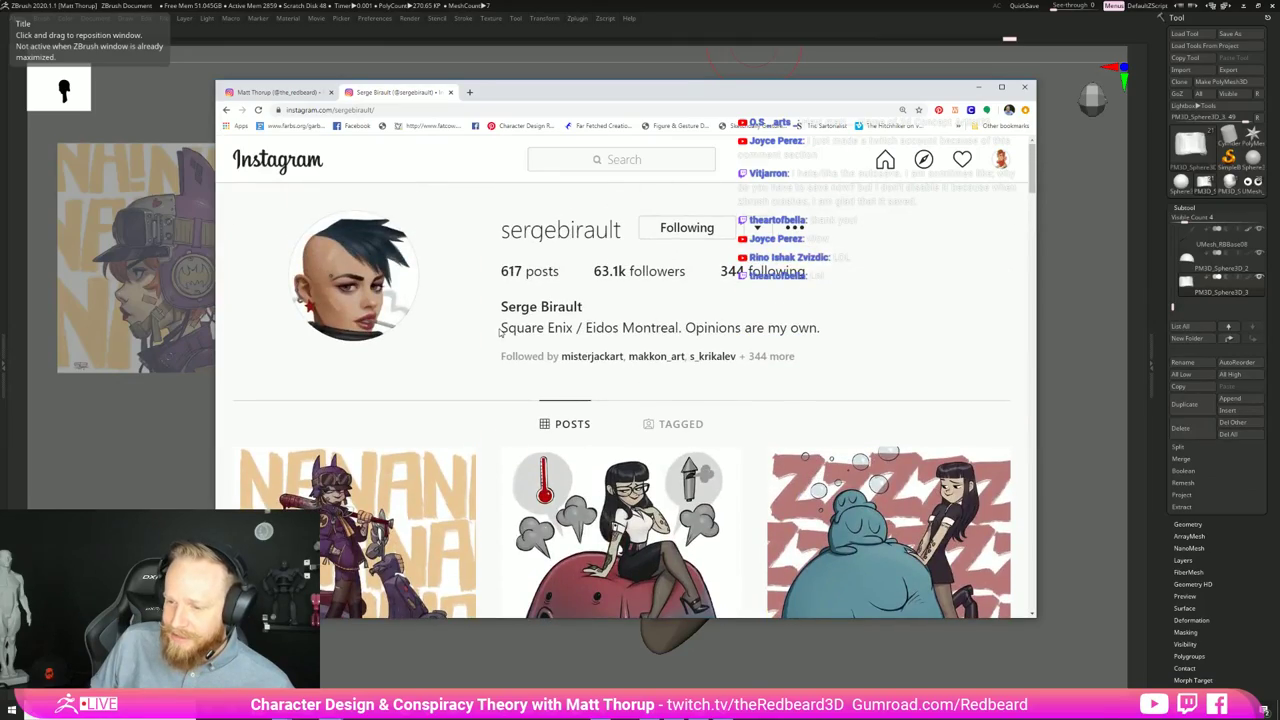
{"action": "scroll", "coordinate": [499, 333], "scroll_direction": "down", "scroll_amount": 4}
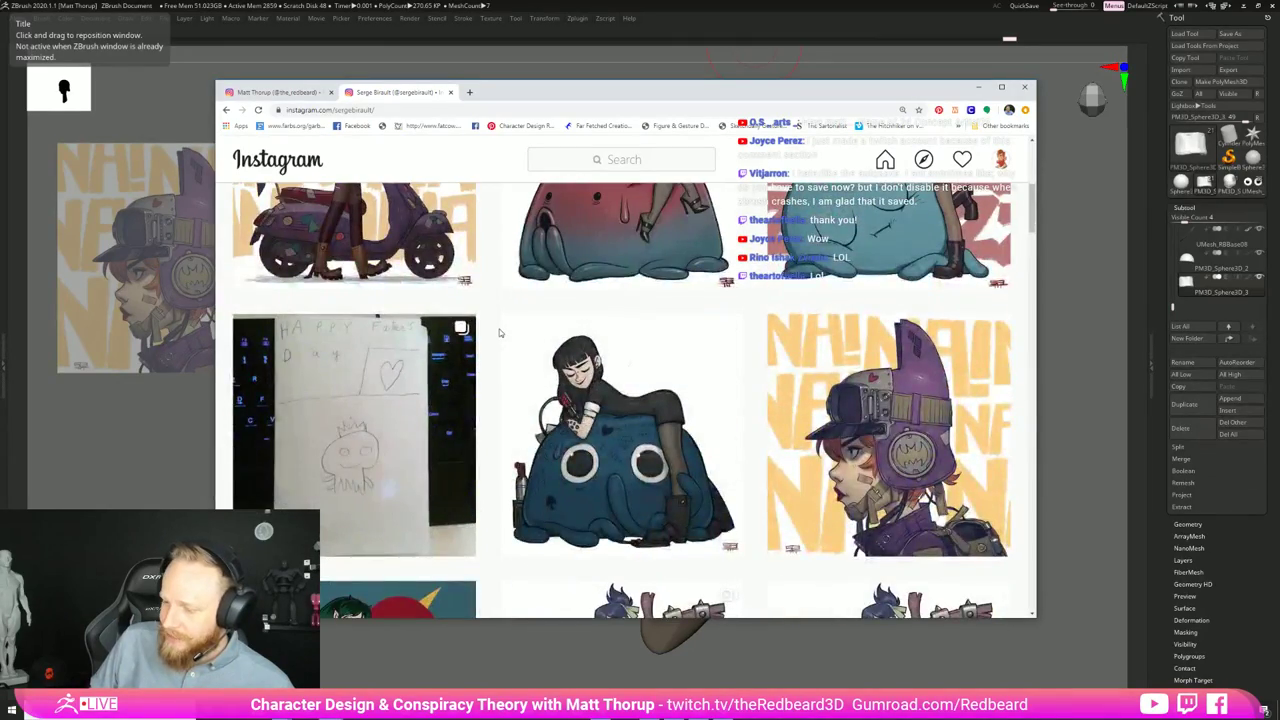
{"action": "scroll", "coordinate": [499, 333], "scroll_direction": "down", "scroll_amount": 3}
{"action": "scroll", "coordinate": [499, 333], "scroll_direction": "down", "scroll_amount": 3}
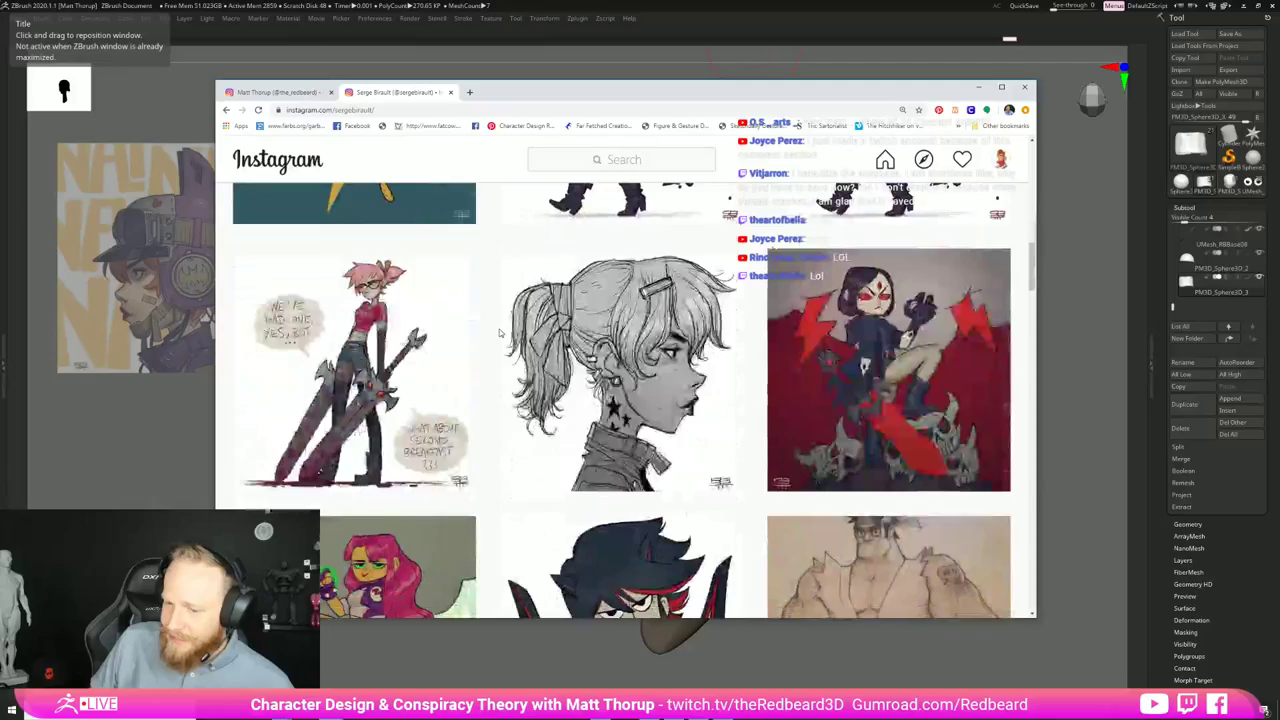
{"action": "scroll", "coordinate": [499, 333], "scroll_direction": "down", "scroll_amount": 2}
{"action": "scroll", "coordinate": [499, 333], "scroll_direction": "down", "scroll_amount": 7}
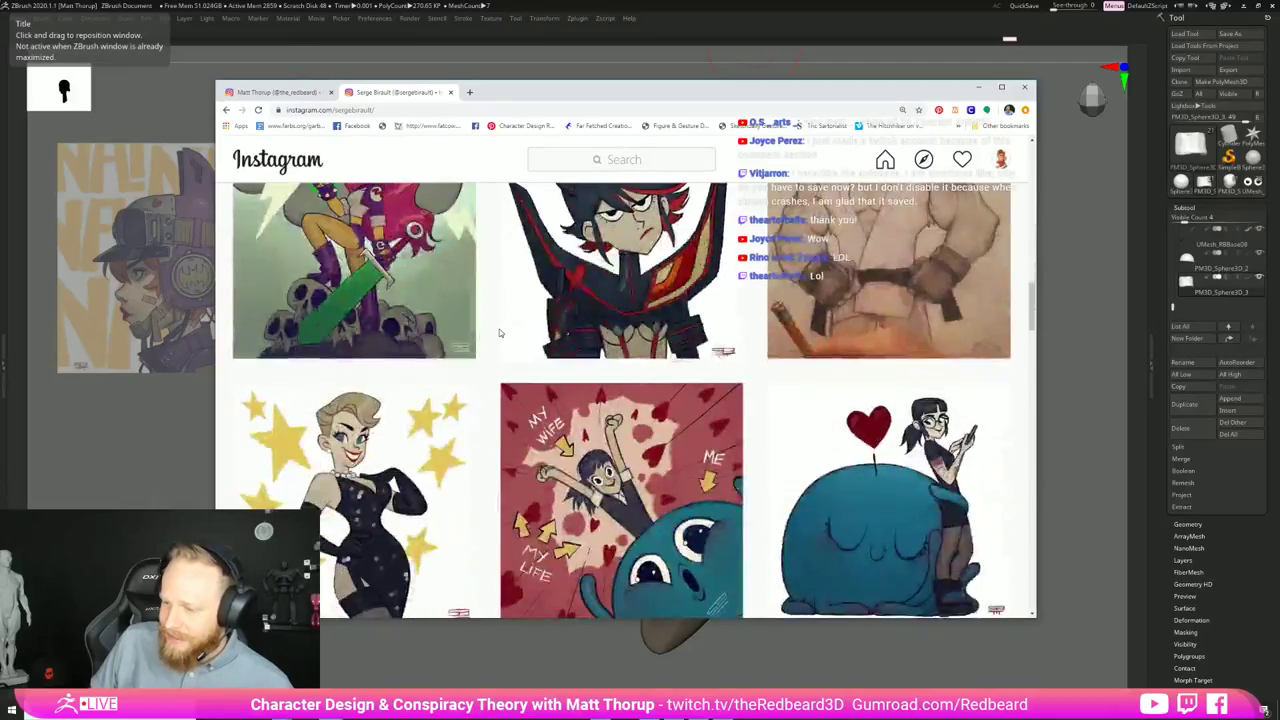
{"action": "scroll", "coordinate": [499, 333], "scroll_direction": "down", "scroll_amount": 3}
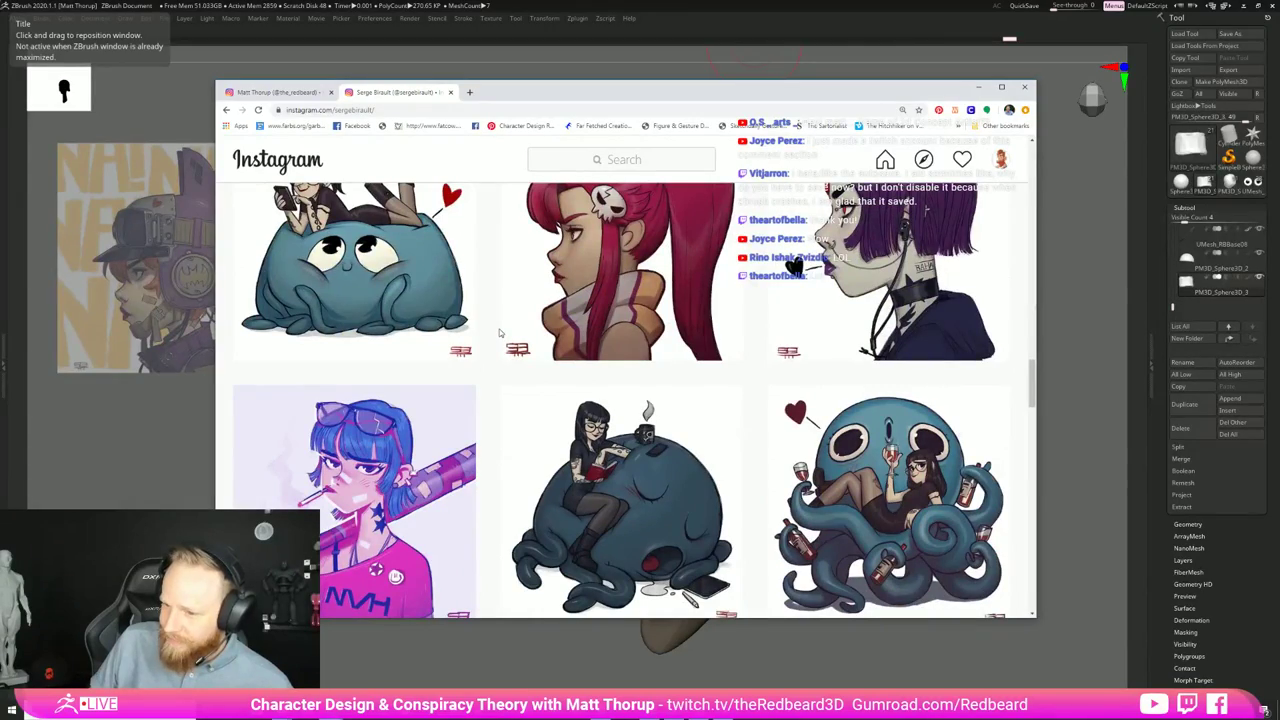
{"action": "scroll", "coordinate": [499, 333], "scroll_direction": "down", "scroll_amount": 9}
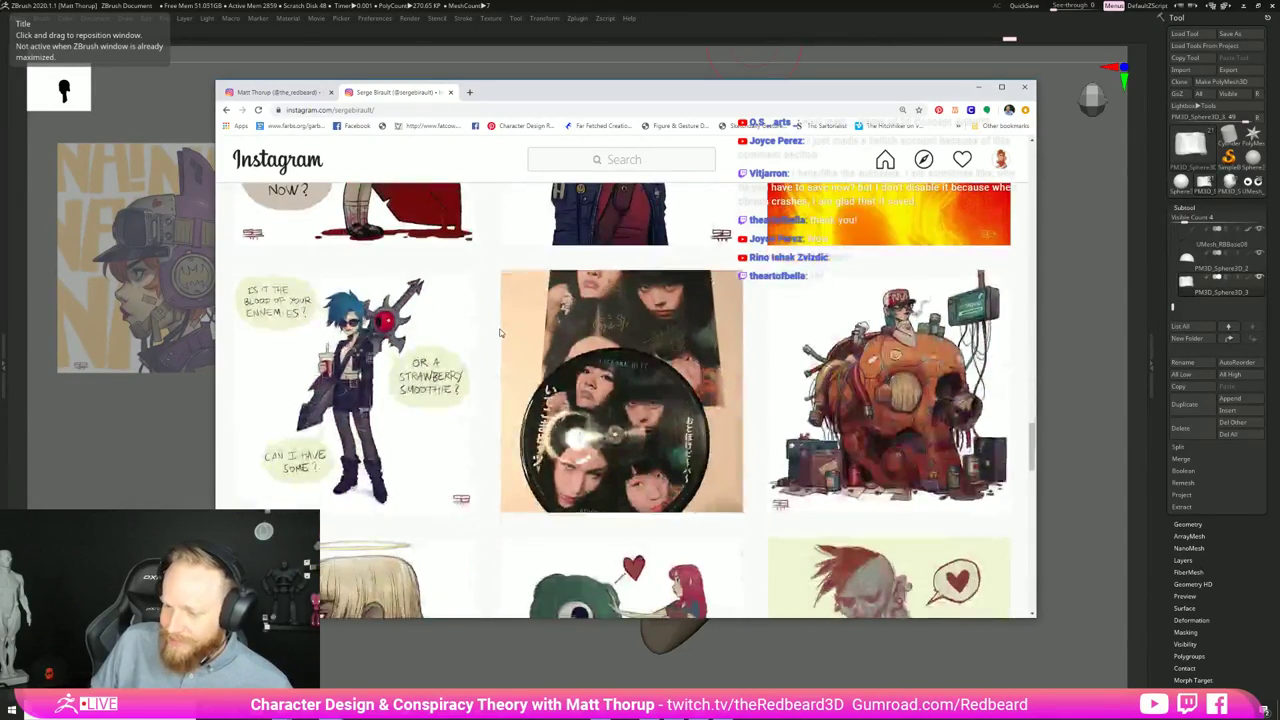
{"action": "scroll", "coordinate": [499, 333], "scroll_direction": "down", "scroll_amount": 3}
{"action": "scroll", "coordinate": [499, 330], "scroll_direction": "up", "scroll_amount": 7}
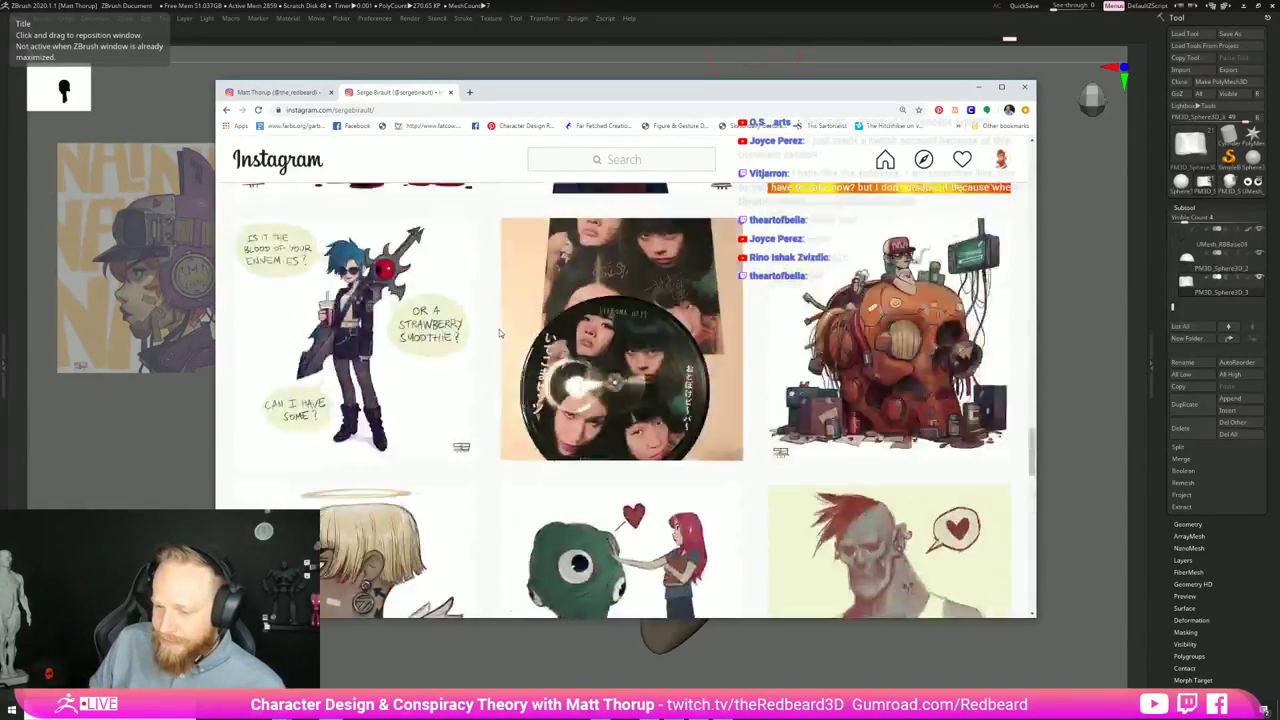
{"action": "scroll", "coordinate": [498, 328], "scroll_direction": "up", "scroll_amount": 15}
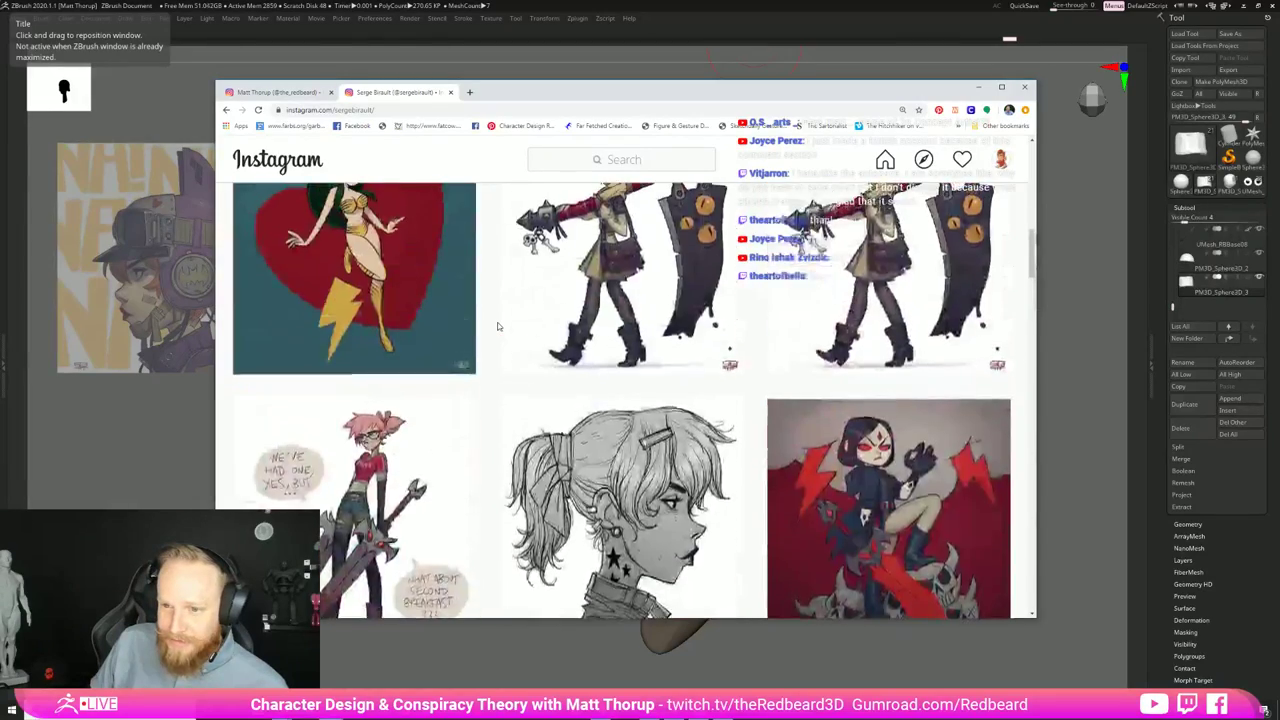
{"action": "scroll", "coordinate": [497, 326], "scroll_direction": "up", "scroll_amount": 2}
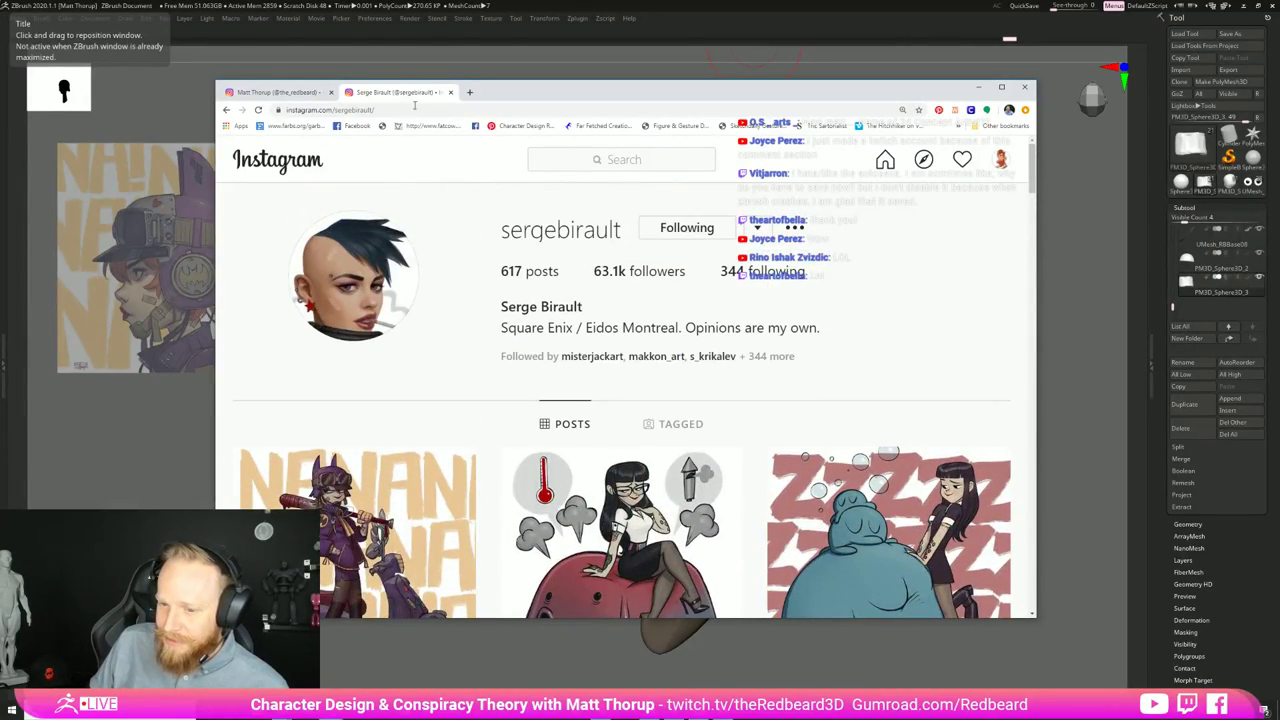
Step: Clear the browser window away from ZBrush and bring back the full set of tool and brush controls
{"action": "left_click_drag", "start_coordinate": [504, 93], "coordinate": [0, 8]}
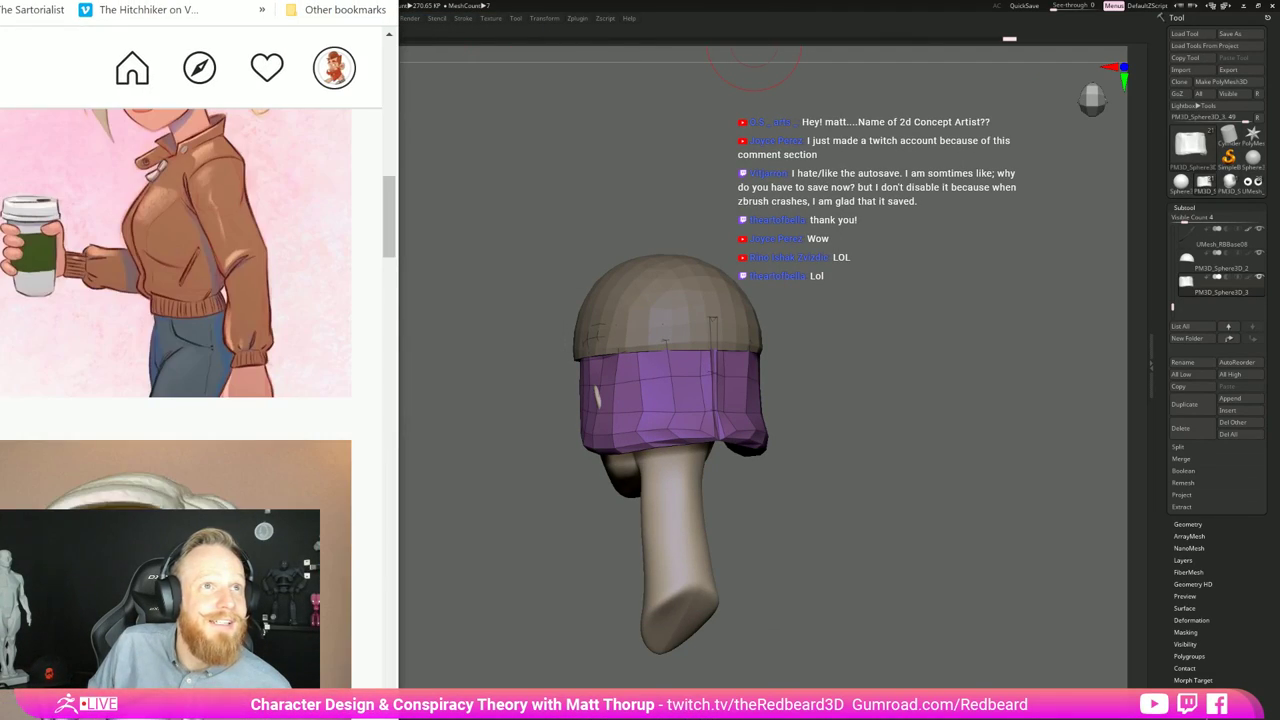
{"action": "left_click_drag", "start_coordinate": [347, 4], "coordinate": [12, 0]}
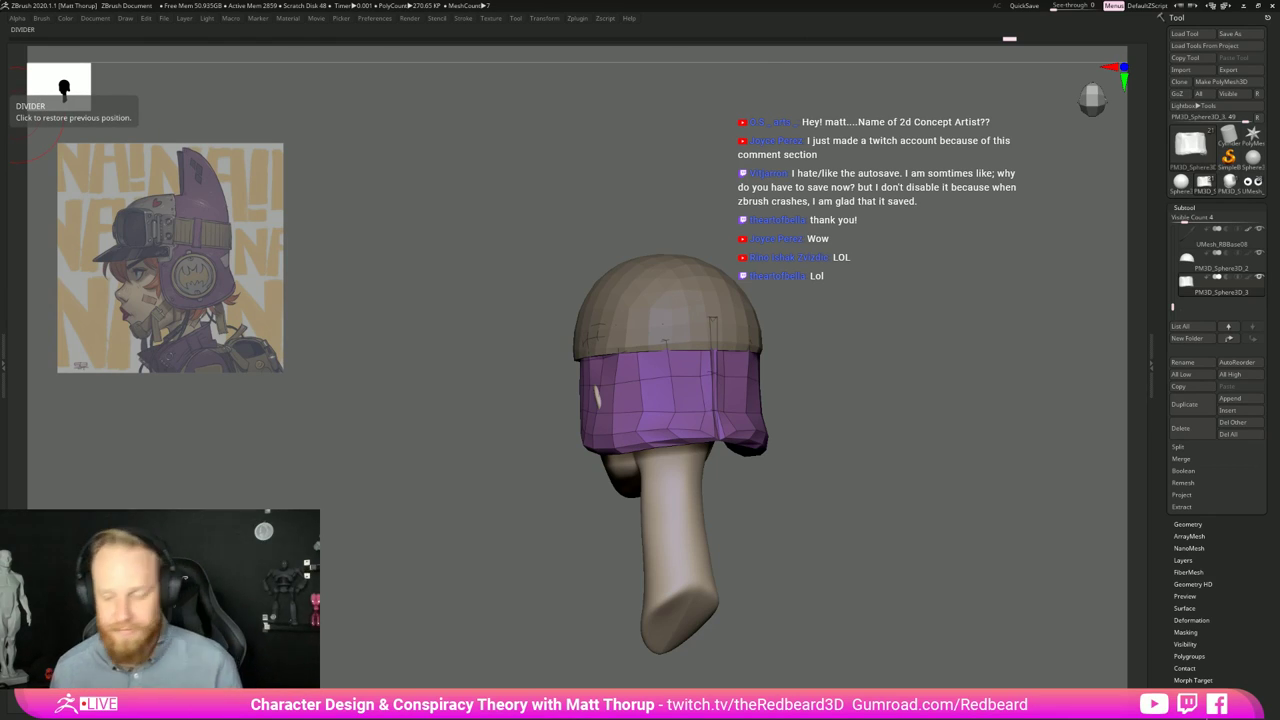
{"action": "left_click", "coordinate": [60, 88]}
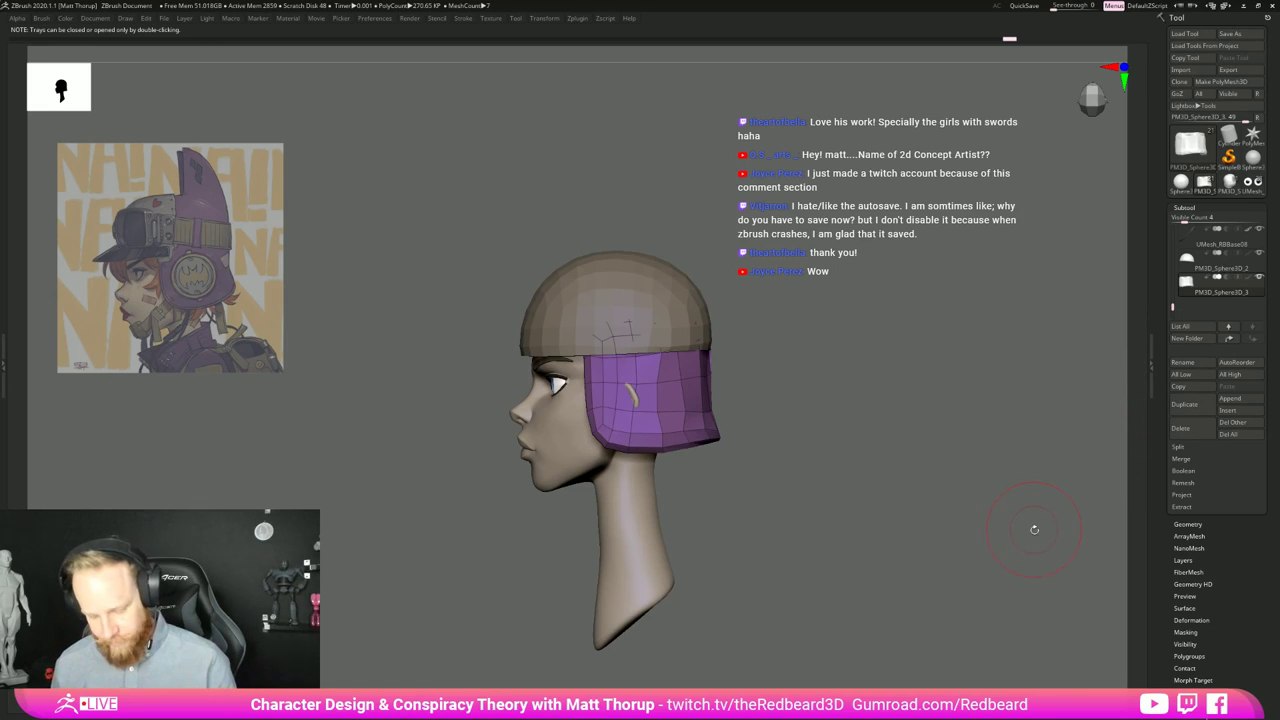
{"action": "key", "text": "Tab"}
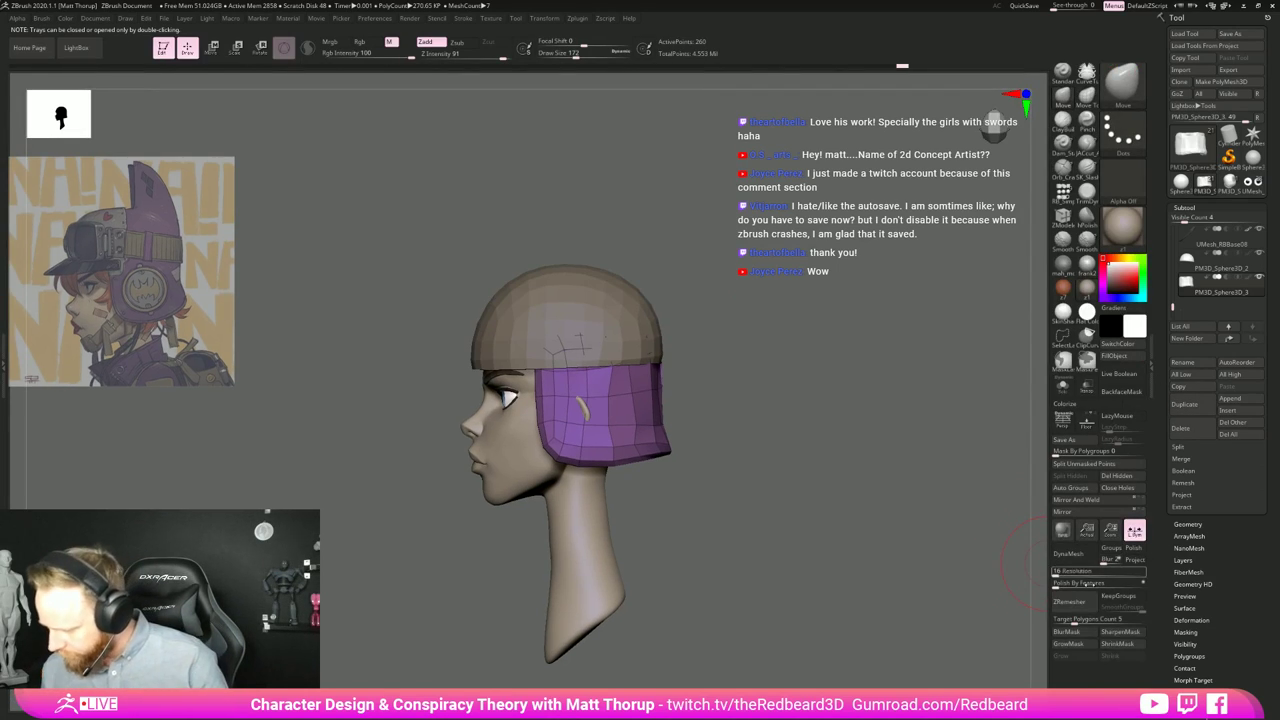
Step: Remesh the helmet flap with DynaMesh at resolution 16 and nudge its lower edge from below with a smaller Move brush
{"action": "left_click", "coordinate": [1074, 555]}
{"action": "left_click_drag", "start_coordinate": [935, 586], "coordinate": [808, 432], "text": "shift"}
{"action": "key", "text": "["}
{"action": "key", "text": "["}
{"action": "left_click_drag", "start_coordinate": [647, 475], "coordinate": [650, 467]}
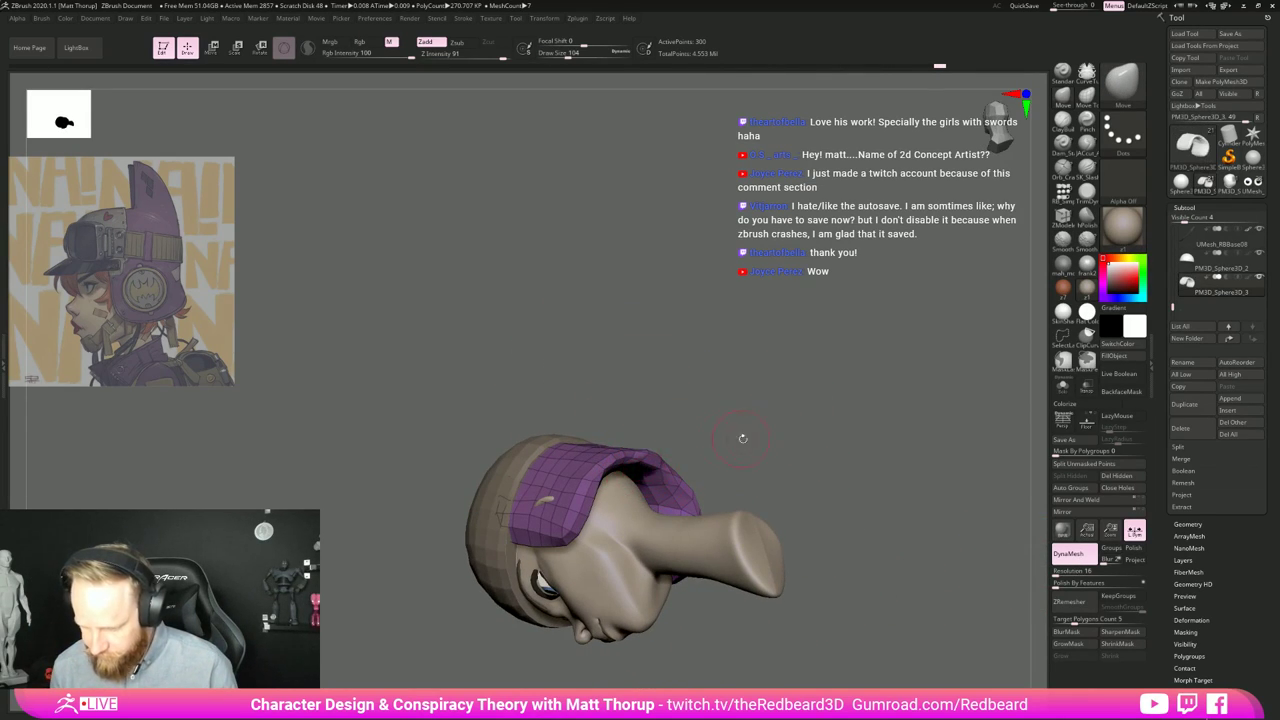
{"action": "left_click_drag", "start_coordinate": [743, 438], "coordinate": [859, 583]}
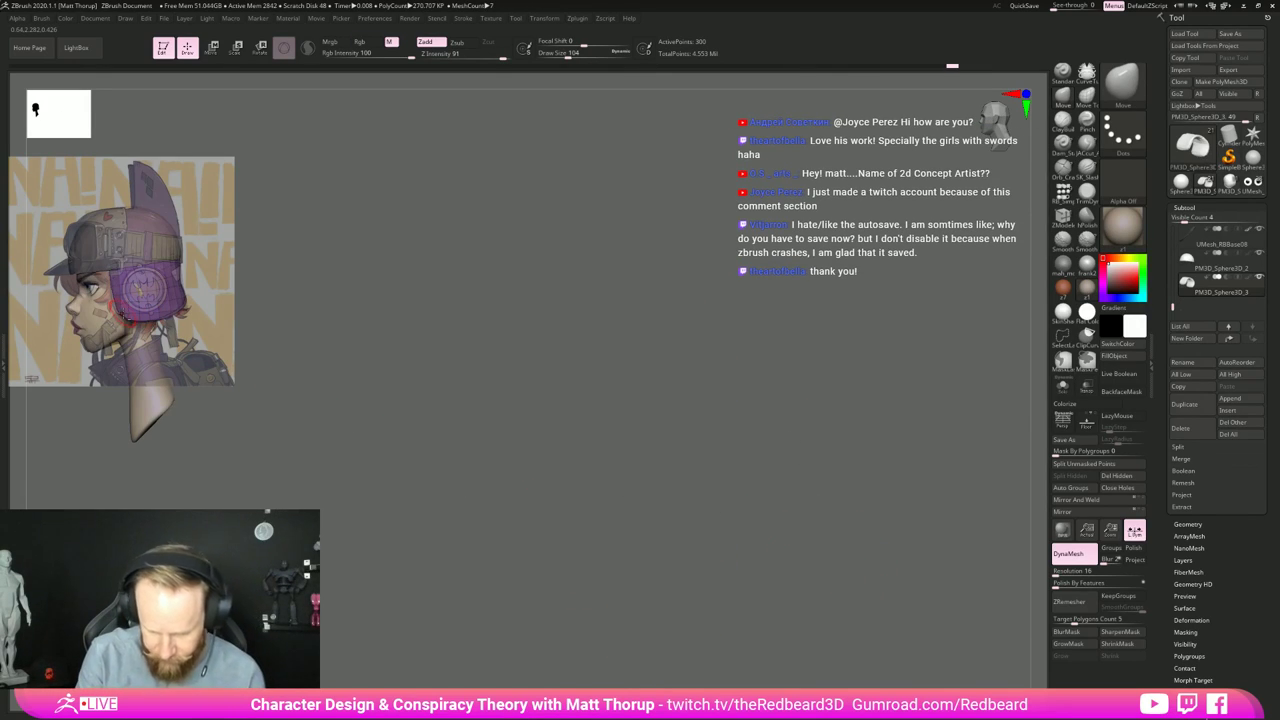
Step: Overlay the head on the concept art in side profile and match the flap's front and lower contour to the drawing
{"action": "key", "text": "]"}
{"action": "left_click_drag", "start_coordinate": [125, 305], "coordinate": [120, 304]}
{"action": "left_click_drag", "start_coordinate": [116, 305], "coordinate": [118, 305]}
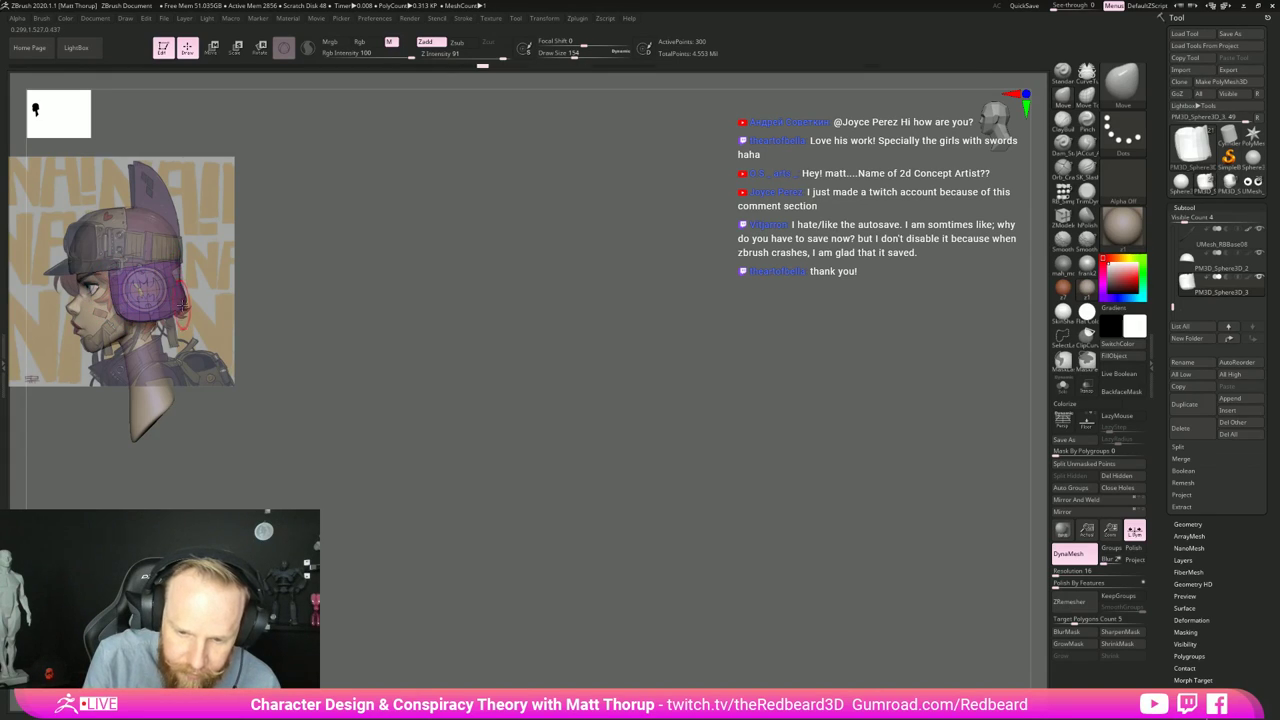
{"action": "mouse_move", "coordinate": [229, 256]}
{"action": "left_mouse_down"}
{"action": "mouse_move", "coordinate": [250, 272]}
{"action": "mouse_move", "coordinate": [230, 260]}
{"action": "mouse_move", "coordinate": [181, 271]}
{"action": "left_mouse_up"}
{"action": "key", "text": "s"}
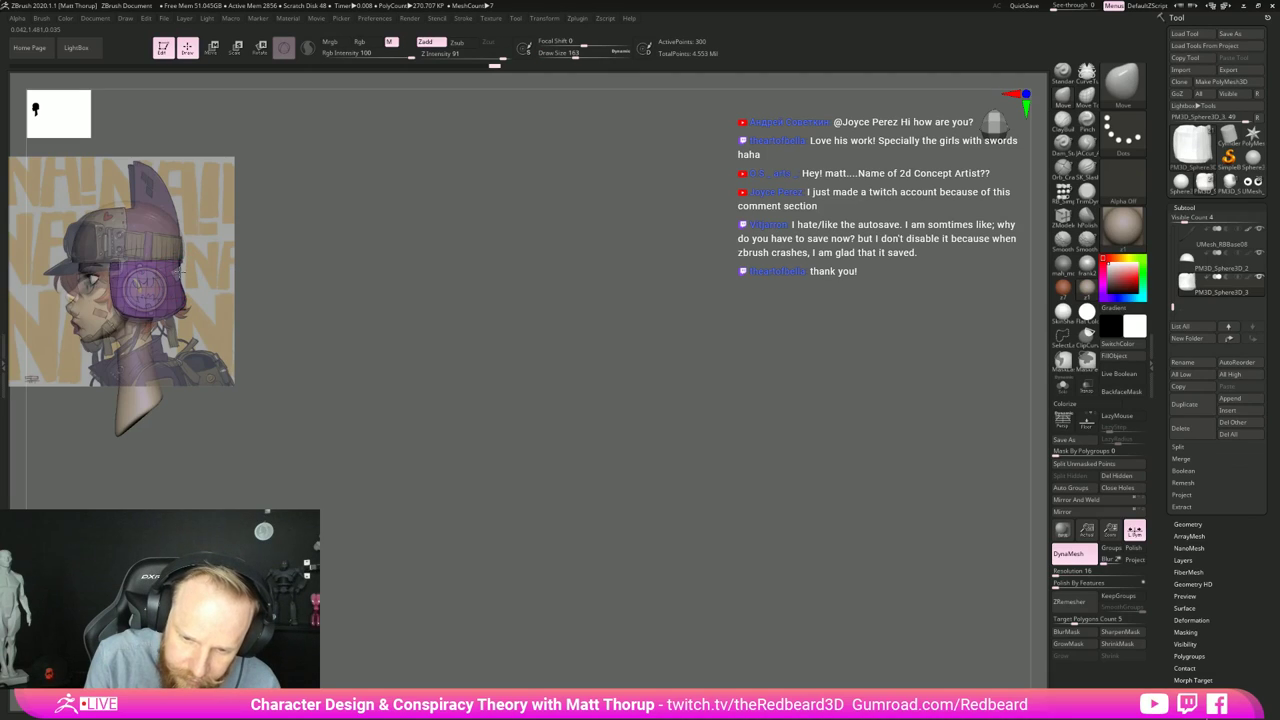
{"action": "right_click_drag", "start_coordinate": [126, 318], "coordinate": [128, 320], "text": "shift"}
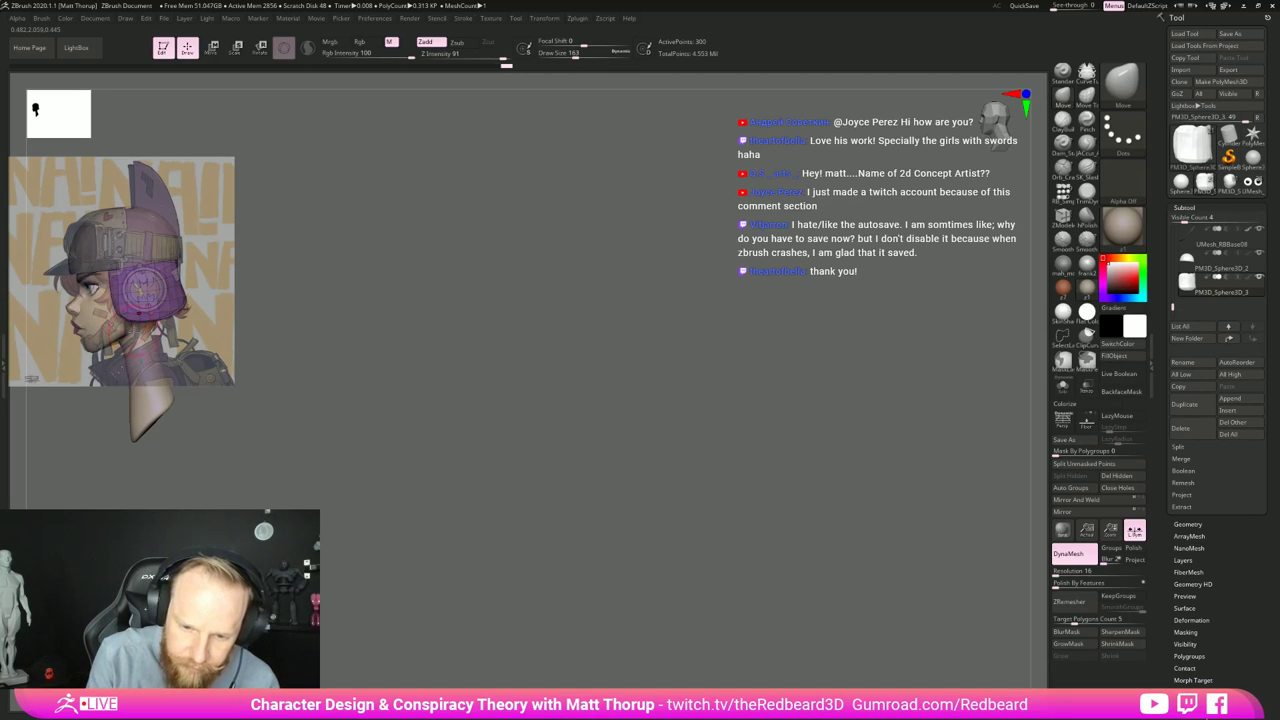
{"action": "key", "text": "w"}
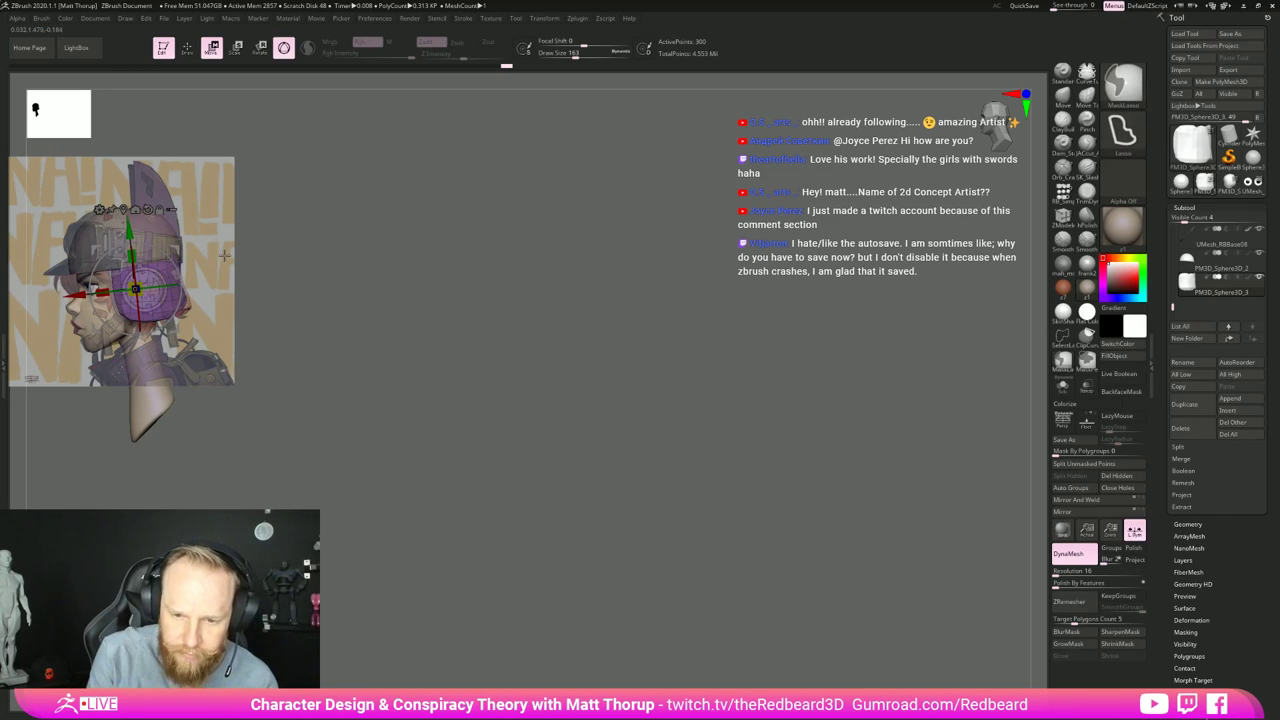
{"action": "key", "text": "q"}
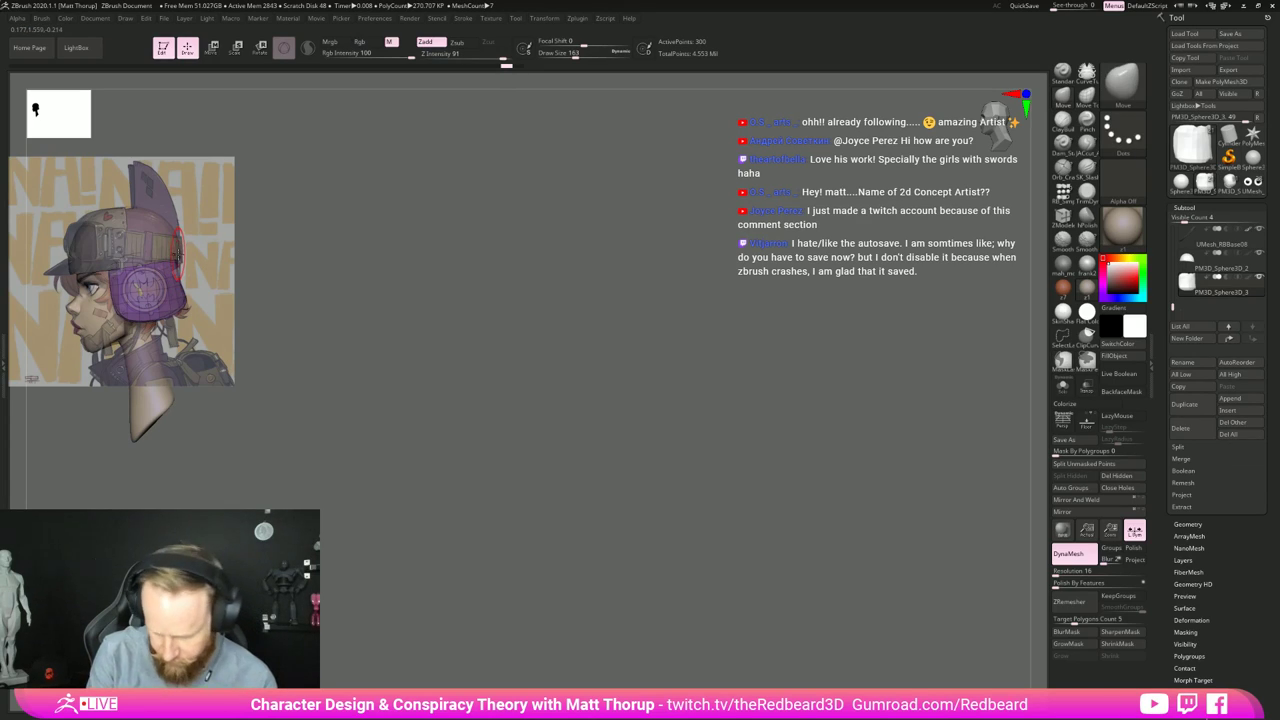
Step: Adjust the flap's rear contour to the concept art with a larger Move brush, reducing the brush size for its lower corner
{"action": "key", "text": "bracketright"}
{"action": "key", "text": "bracketright"}
{"action": "key", "text": "bracketright"}
{"action": "key", "text": "bracketright"}
{"action": "left_click_drag", "start_coordinate": [181, 250], "coordinate": [183, 250]}
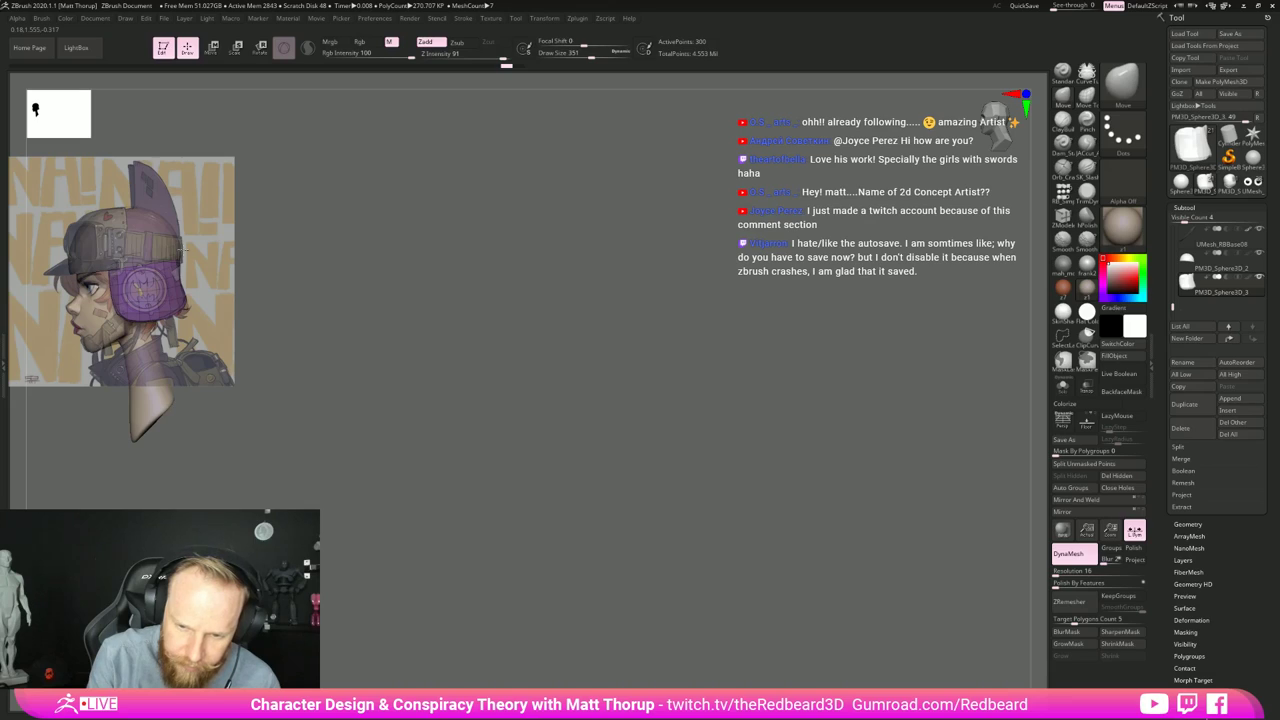
{"action": "key", "text": "bracketleft"}
{"action": "key", "text": "bracketleft"}
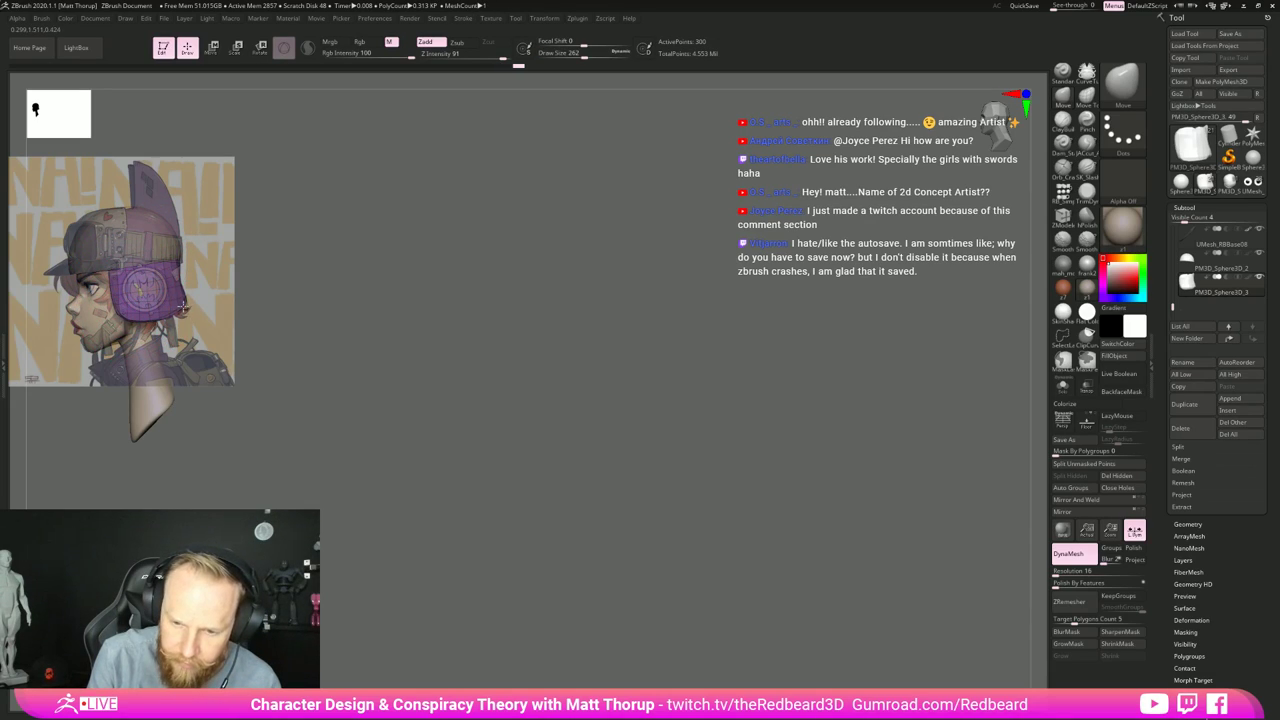
Step: Pull the sides of the flap slightly outward from the back view so they meet the cap's width
{"action": "left_click_drag", "start_coordinate": [357, 312], "coordinate": [326, 320]}
{"action": "left_click_drag", "start_coordinate": [409, 380], "coordinate": [661, 410], "text": "alt"}
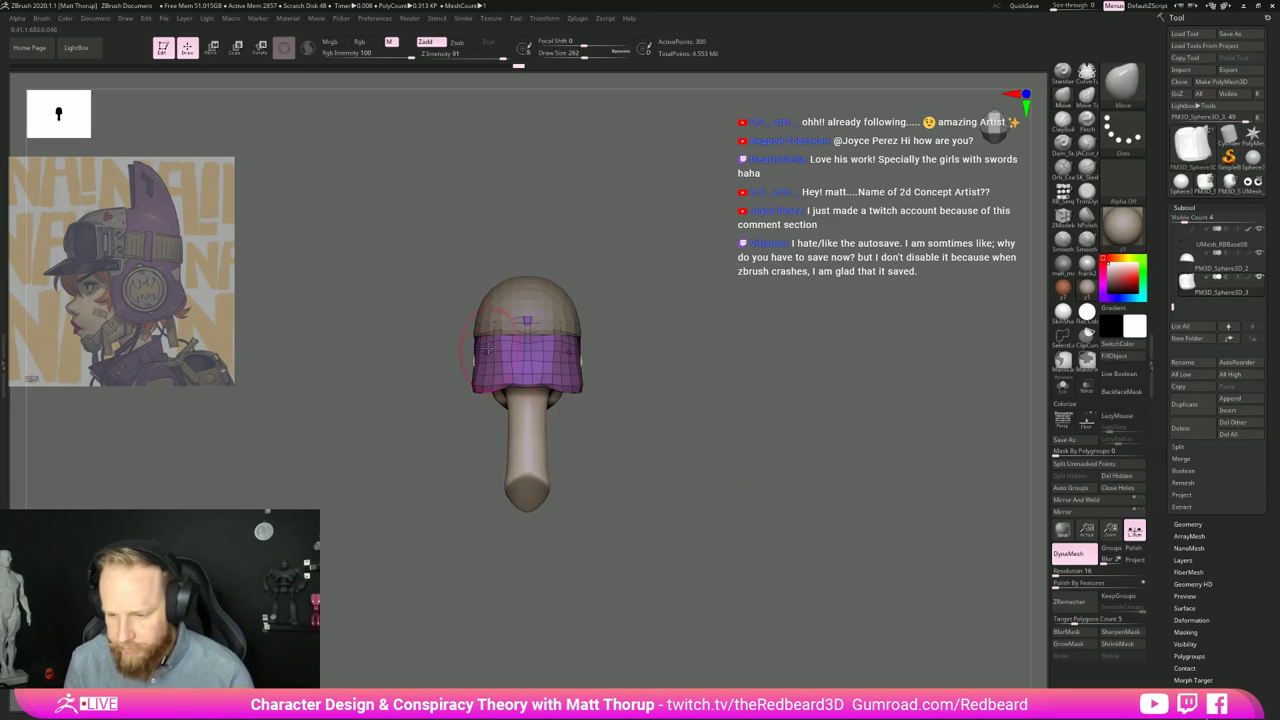
{"action": "key", "text": "bracketright"}
{"action": "key", "text": "bracketright"}
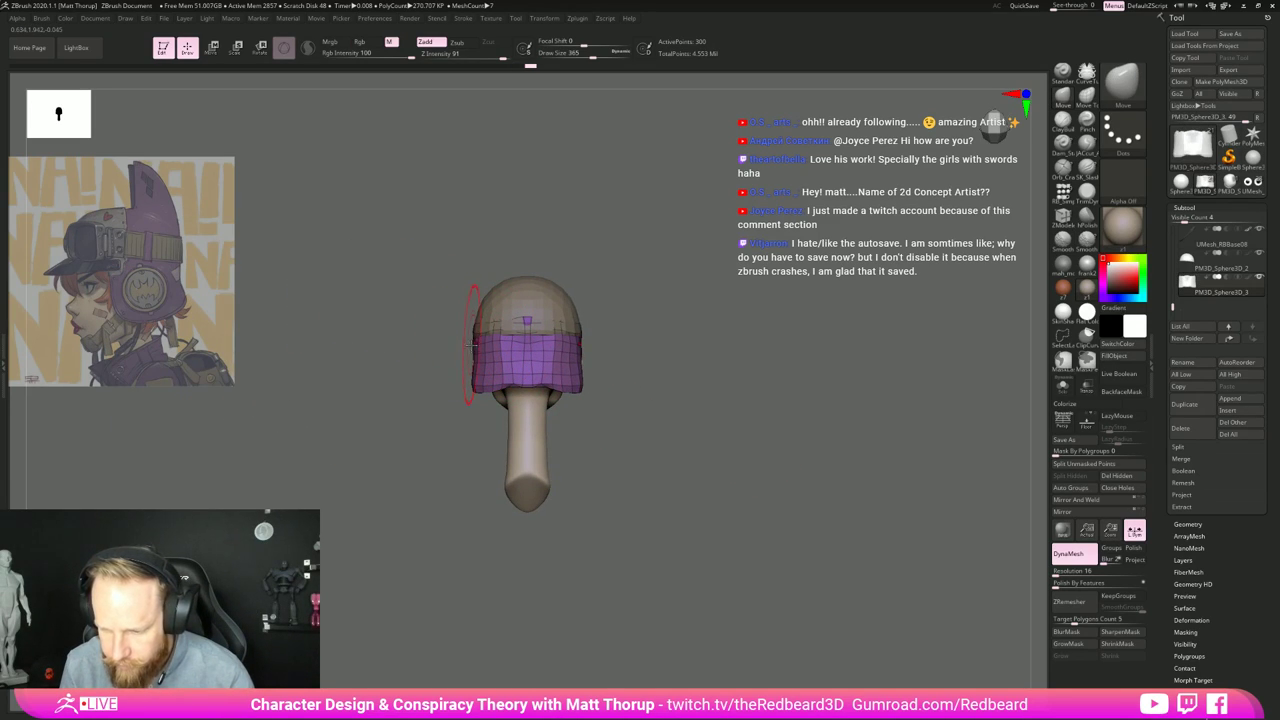
{"action": "left_click_drag", "start_coordinate": [473, 351], "coordinate": [471, 351]}
{"action": "key", "text": "bracketleft"}
{"action": "key", "text": "bracketleft"}
{"action": "key", "text": "bracketleft"}
{"action": "key", "text": "bracketleft"}
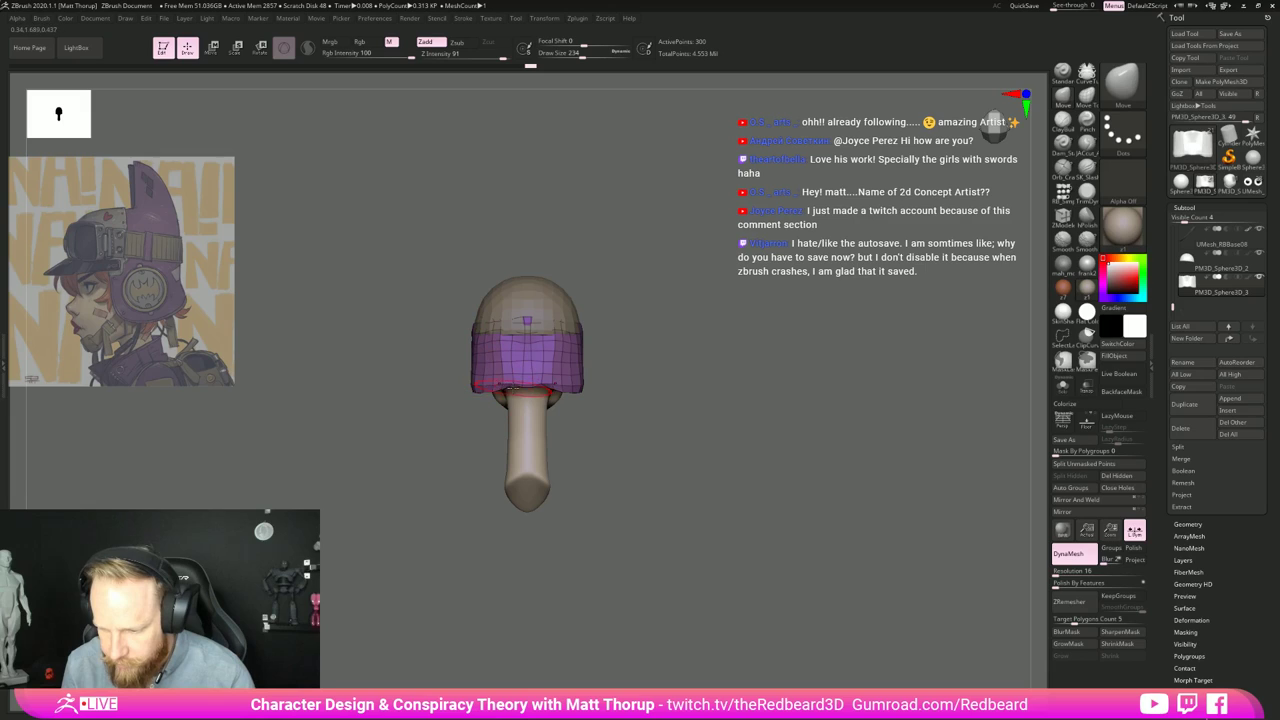
Step: Reshape the flap's rear lower rim around the neck from below, reducing the Move brush size for finer edge adjustments
{"action": "left_click_drag", "start_coordinate": [666, 401], "coordinate": [662, 318]}
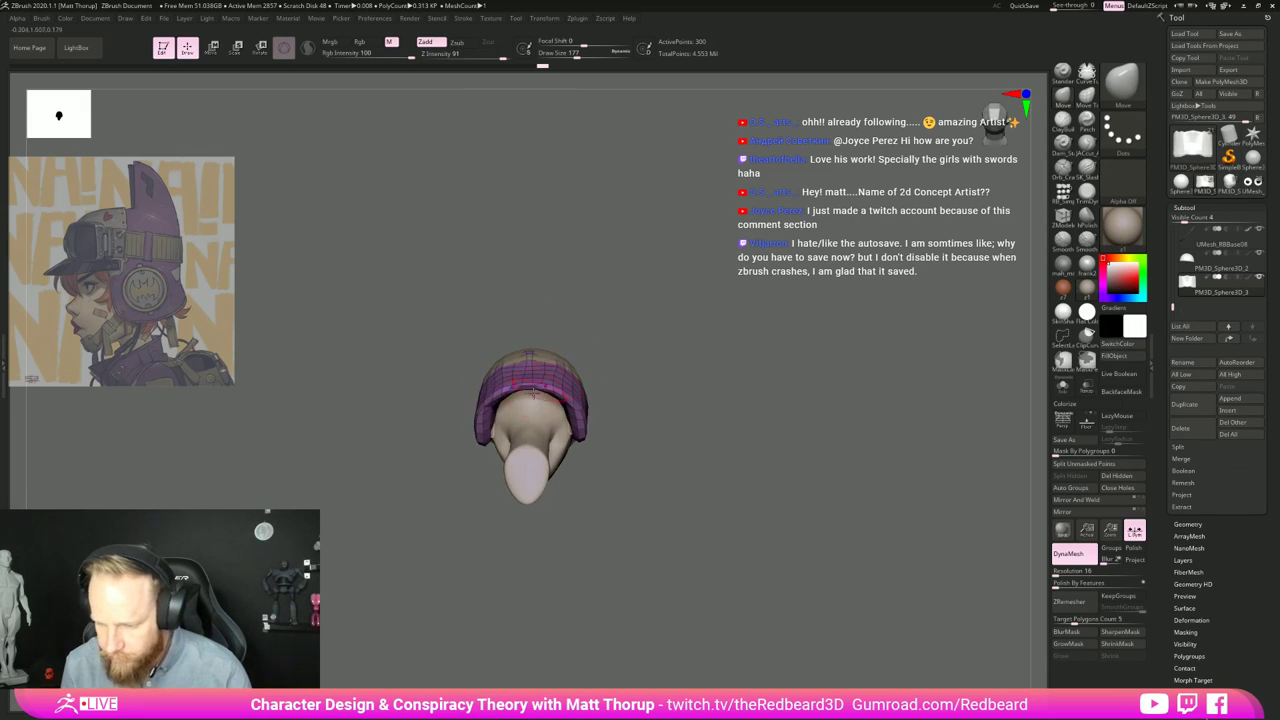
{"action": "key", "text": "s"}
{"action": "left_click_drag", "start_coordinate": [534, 393], "coordinate": [523, 393]}
{"action": "mouse_move", "coordinate": [618, 352]}
{"action": "left_mouse_down"}
{"action": "mouse_move", "coordinate": [646, 321]}
{"action": "mouse_move", "coordinate": [733, 371]}
{"action": "mouse_move", "coordinate": [687, 318]}
{"action": "mouse_move", "coordinate": [752, 340]}
{"action": "left_mouse_up"}
{"action": "key", "text": "s"}
{"action": "left_click_drag", "start_coordinate": [543, 389], "coordinate": [521, 397]}
{"action": "key", "text": "bracketleft"}
{"action": "key", "text": "bracketleft"}
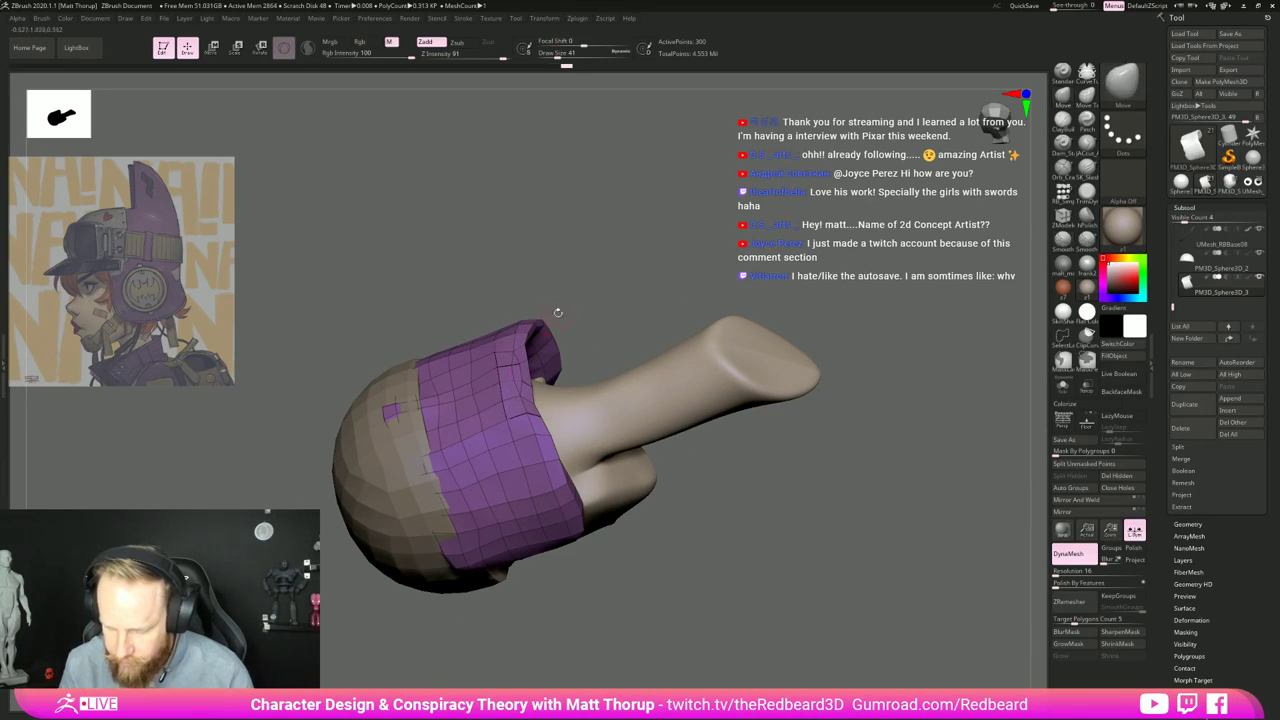
Step: Select the cap subtool from below and fit its side edge to the flap with the Move brush, continuing in front view
{"action": "left_click_drag", "start_coordinate": [626, 285], "coordinate": [530, 365]}
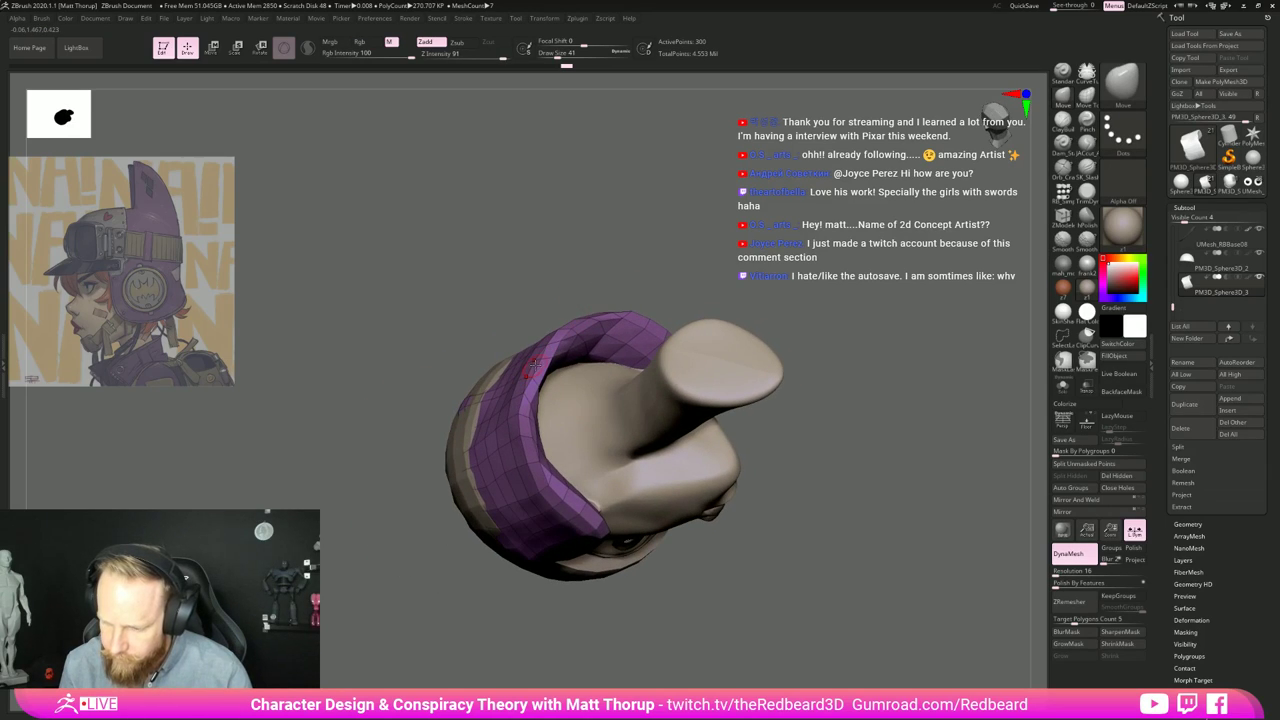
{"action": "key", "text": "bracketright"}
{"action": "key", "text": "bracketright"}
{"action": "key", "text": "bracketright"}
{"action": "key", "text": "bracketright"}
{"action": "key", "text": "bracketright"}
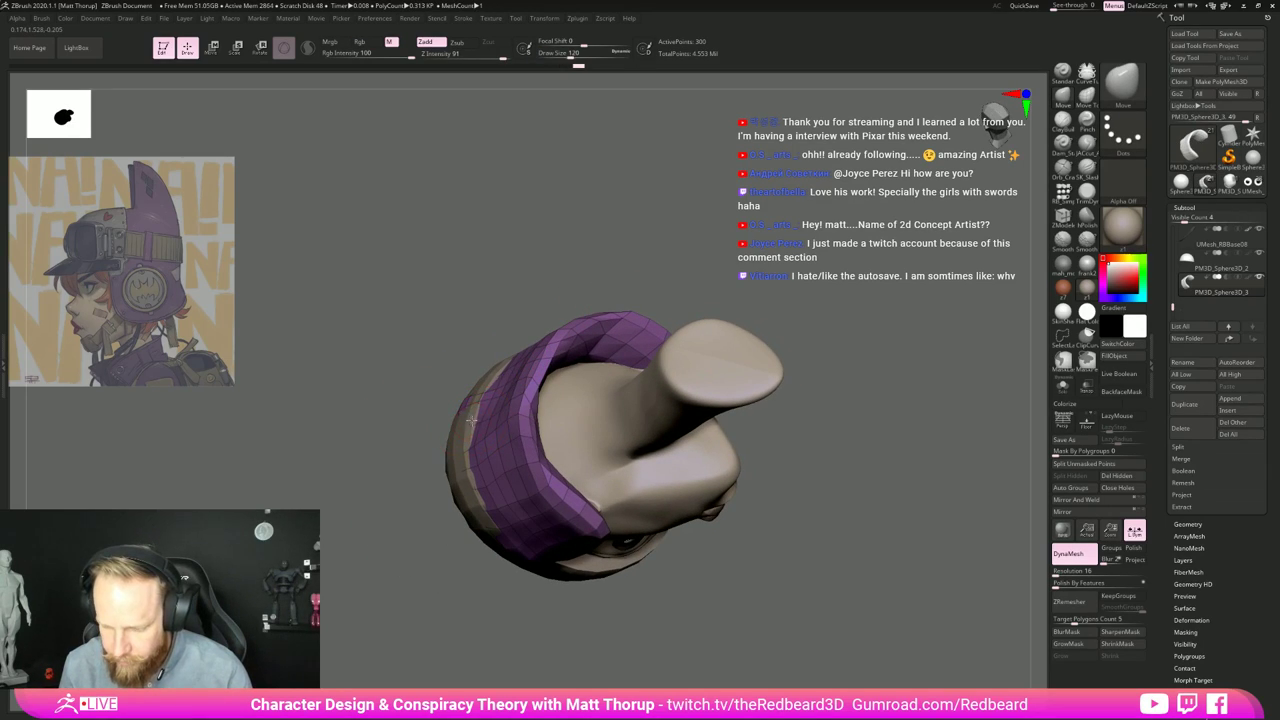
{"action": "left_click", "coordinate": [452, 434], "text": "alt"}
{"action": "key", "text": "bracketright"}
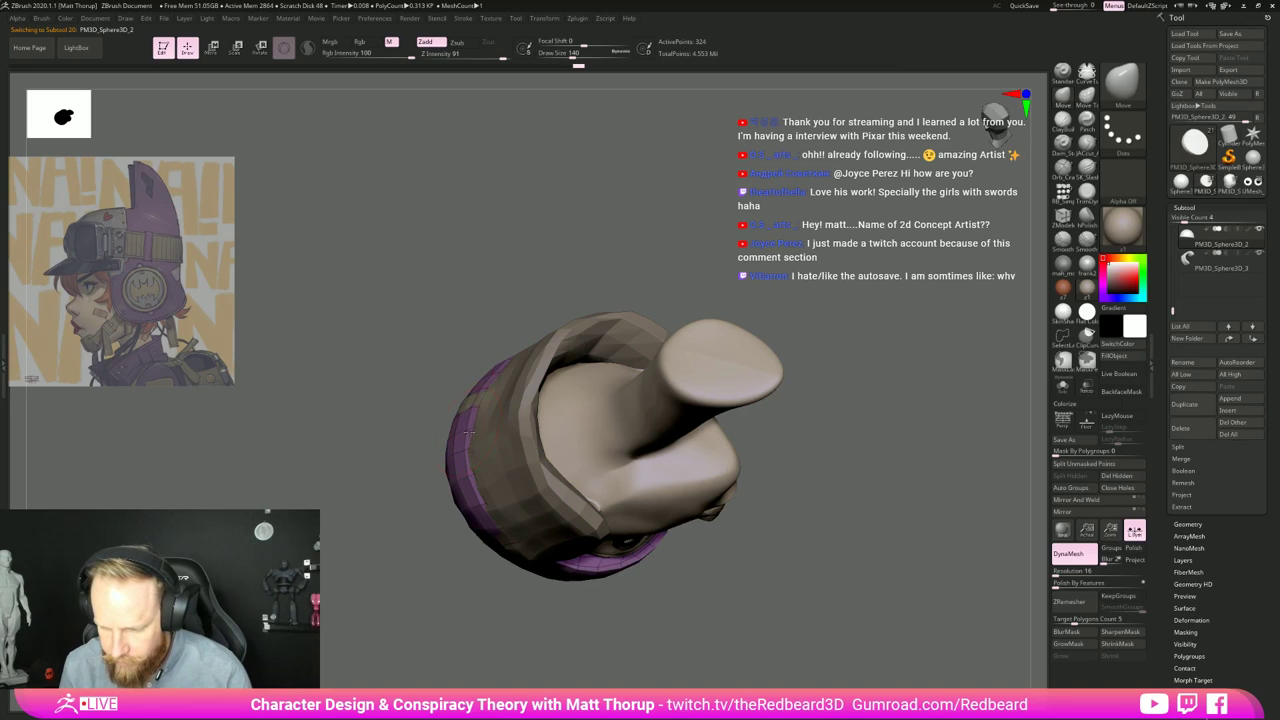
{"action": "left_click_drag", "start_coordinate": [640, 628], "coordinate": [754, 454], "text": "shift"}
{"action": "mouse_move", "coordinate": [754, 454]}
{"action": "left_mouse_down"}
{"action": "mouse_move", "coordinate": [689, 466]}
{"action": "mouse_move", "coordinate": [752, 512]}
{"action": "left_mouse_up"}
{"action": "key", "text": "s"}
{"action": "left_click_drag", "start_coordinate": [522, 402], "coordinate": [497, 372]}
Step: Round the cap's upper side contour from the front, check the helmet from above and in profile, and turn off the polygon wireframe
{"action": "left_click", "coordinate": [506, 411], "text": "alt"}
{"action": "key", "text": "s"}
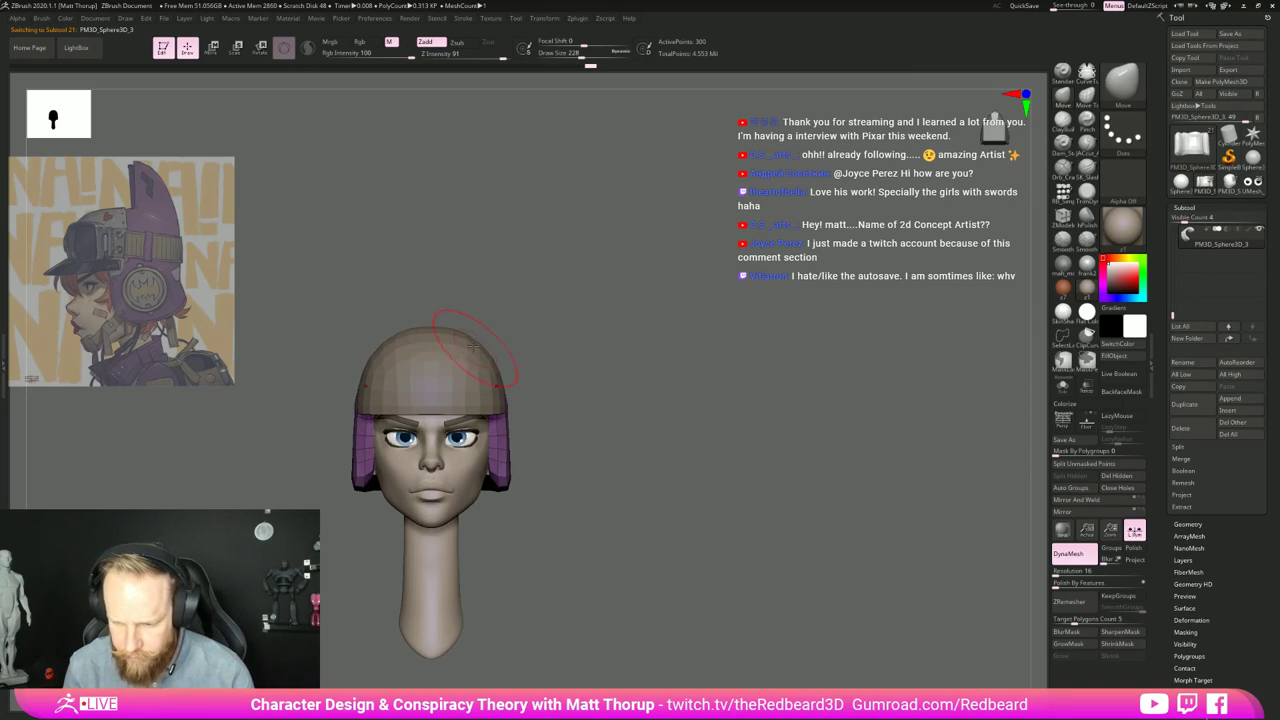
{"action": "left_click", "coordinate": [475, 345], "text": "alt"}
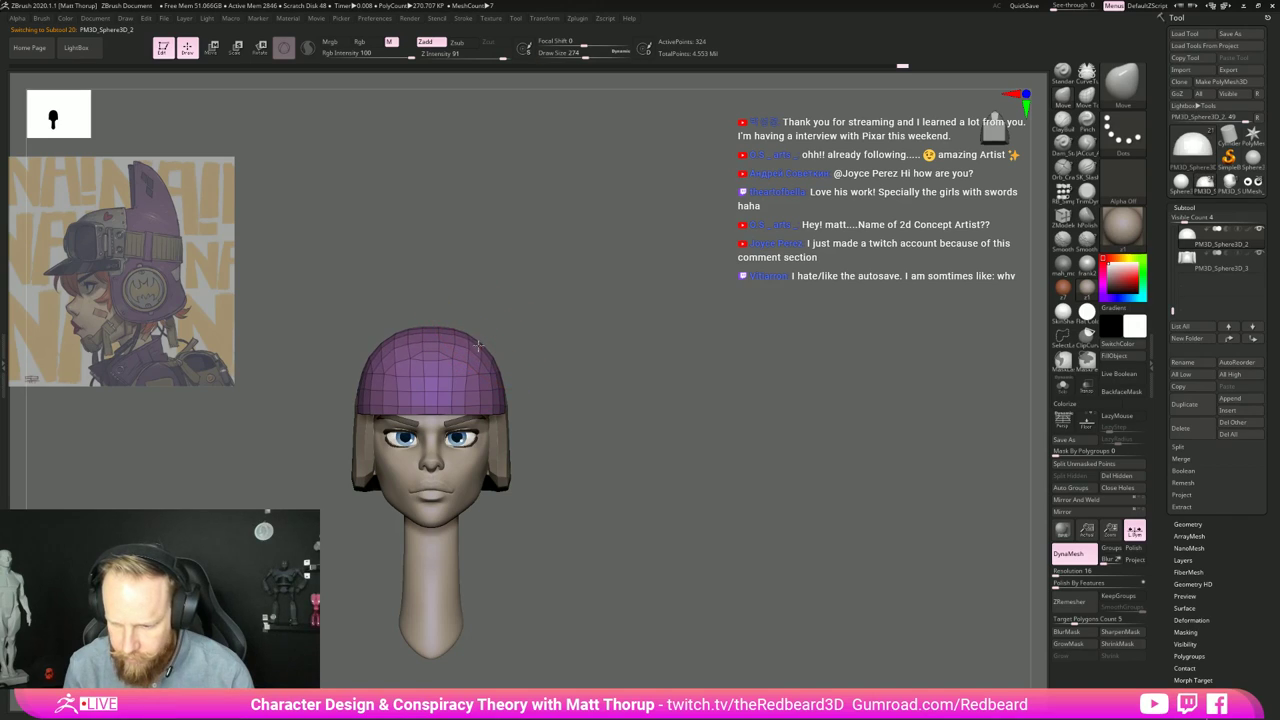
{"action": "mouse_move", "coordinate": [480, 345]}
{"action": "right_mouse_down"}
{"action": "mouse_move", "coordinate": [508, 328]}
{"action": "mouse_move", "coordinate": [511, 377]}
{"action": "right_mouse_up"}
{"action": "left_click_drag", "start_coordinate": [500, 374], "coordinate": [491, 388]}
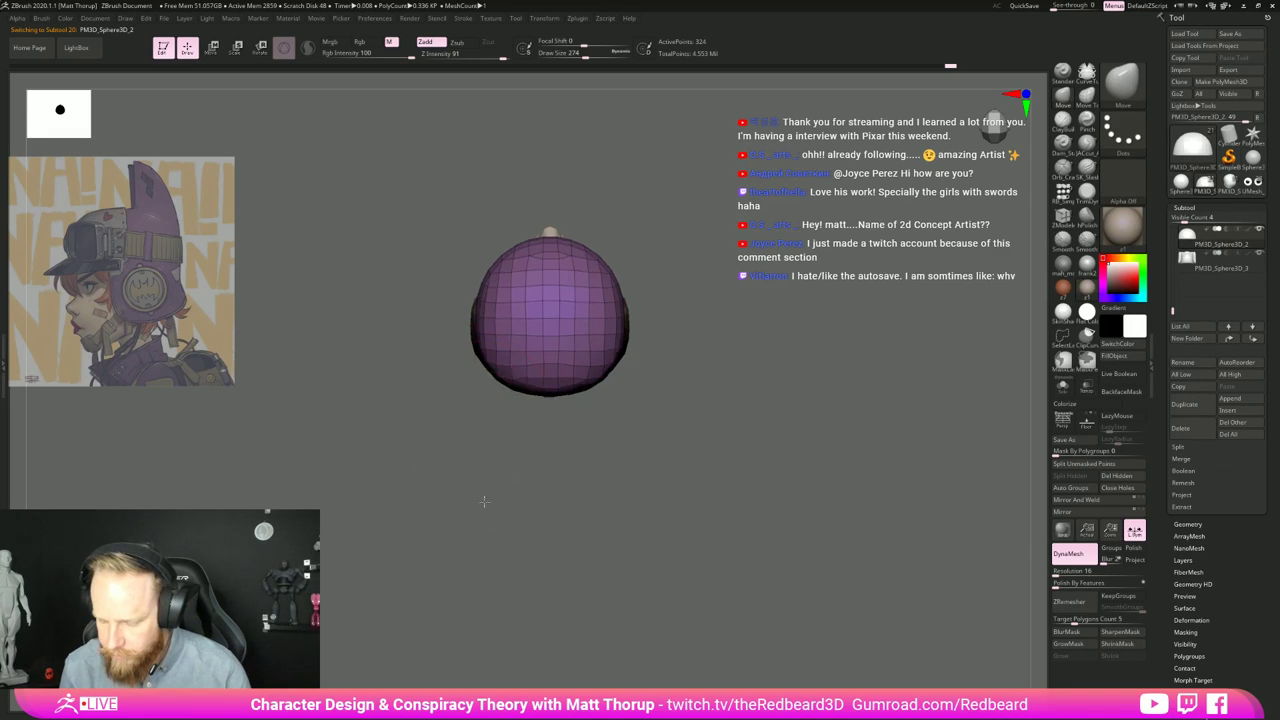
{"action": "right_click_drag", "start_coordinate": [482, 500], "coordinate": [482, 455]}
{"action": "right_click_drag", "start_coordinate": [708, 391], "coordinate": [688, 396]}
{"action": "mouse_move", "coordinate": [688, 396]}
{"action": "right_mouse_down", "text": "ctrl"}
{"action": "mouse_move", "coordinate": [671, 391]}
{"action": "mouse_move", "coordinate": [651, 424]}
{"action": "mouse_move", "coordinate": [740, 446]}
{"action": "mouse_move", "coordinate": [677, 460]}
{"action": "mouse_move", "coordinate": [805, 516]}
{"action": "mouse_move", "coordinate": [745, 483]}
{"action": "right_mouse_up", "text": "ctrl"}
{"action": "key", "text": "shift+f"}
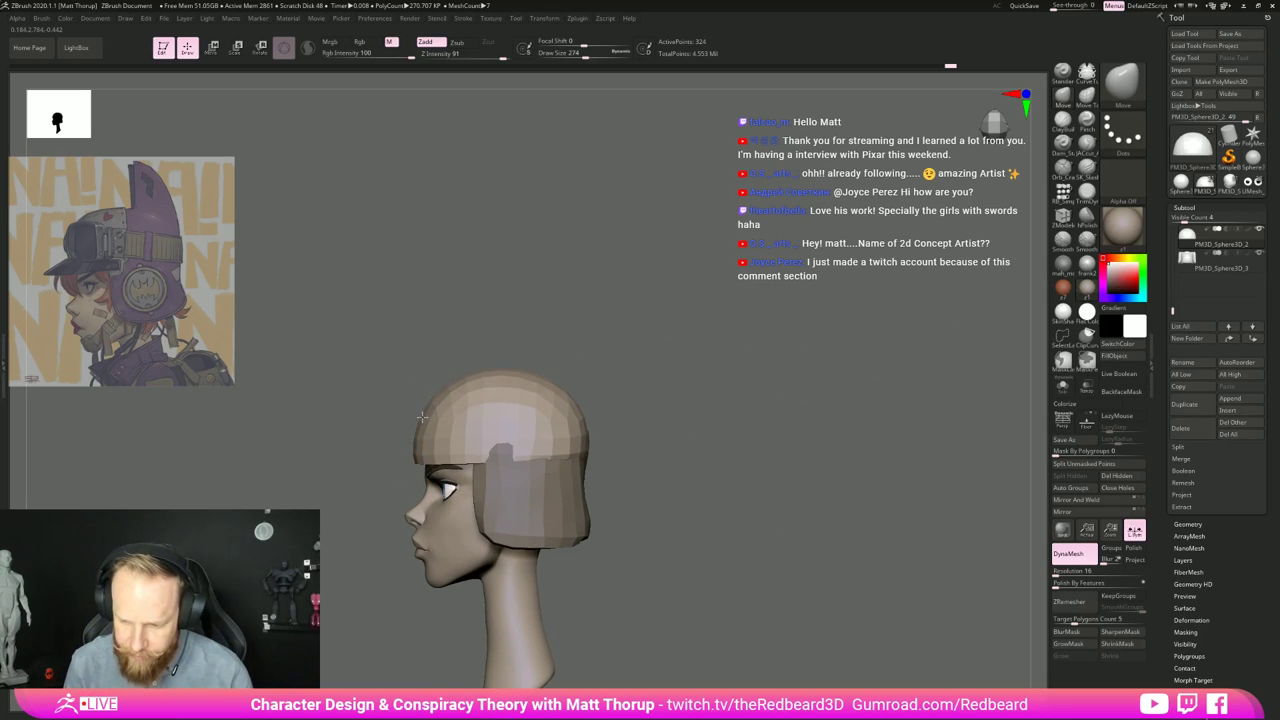
{"action": "right_click_drag", "start_coordinate": [684, 352], "coordinate": [765, 372]}
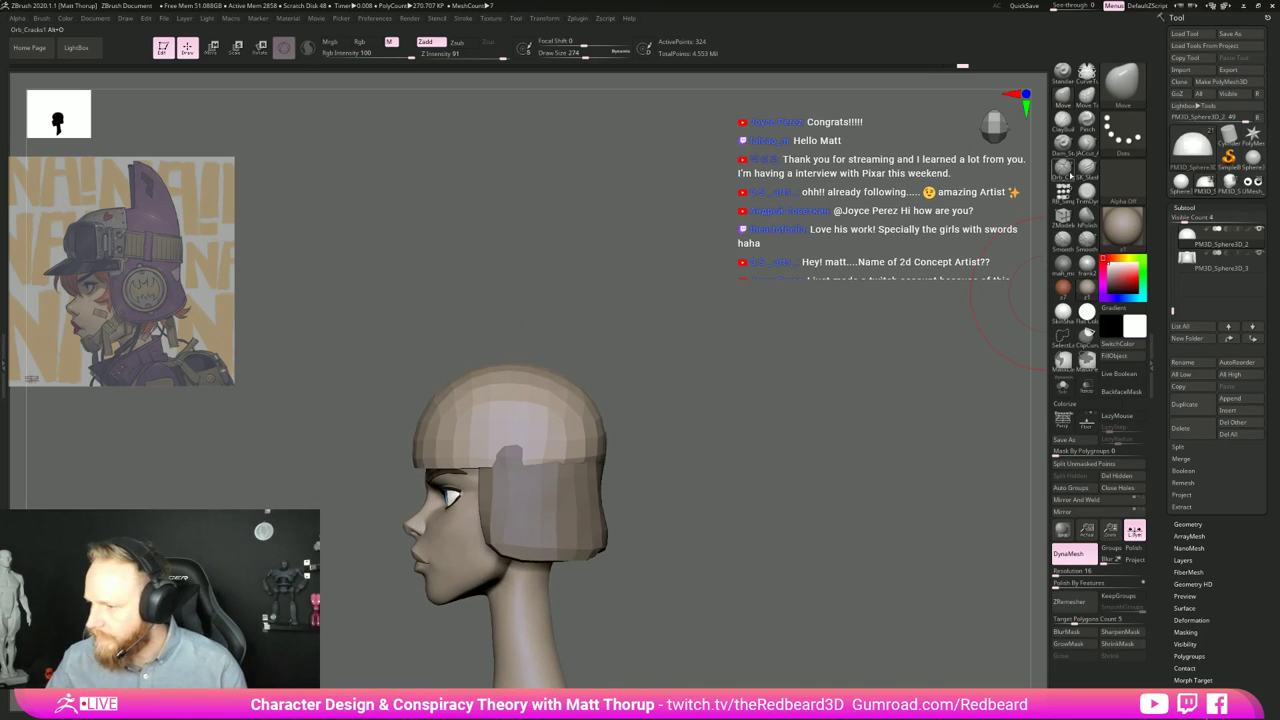
Step: Insert a mirrored pair of PolySphereLow spheres on top of the cap and flatten them sideways into thin upright ears
{"action": "left_click", "coordinate": [1064, 197]}
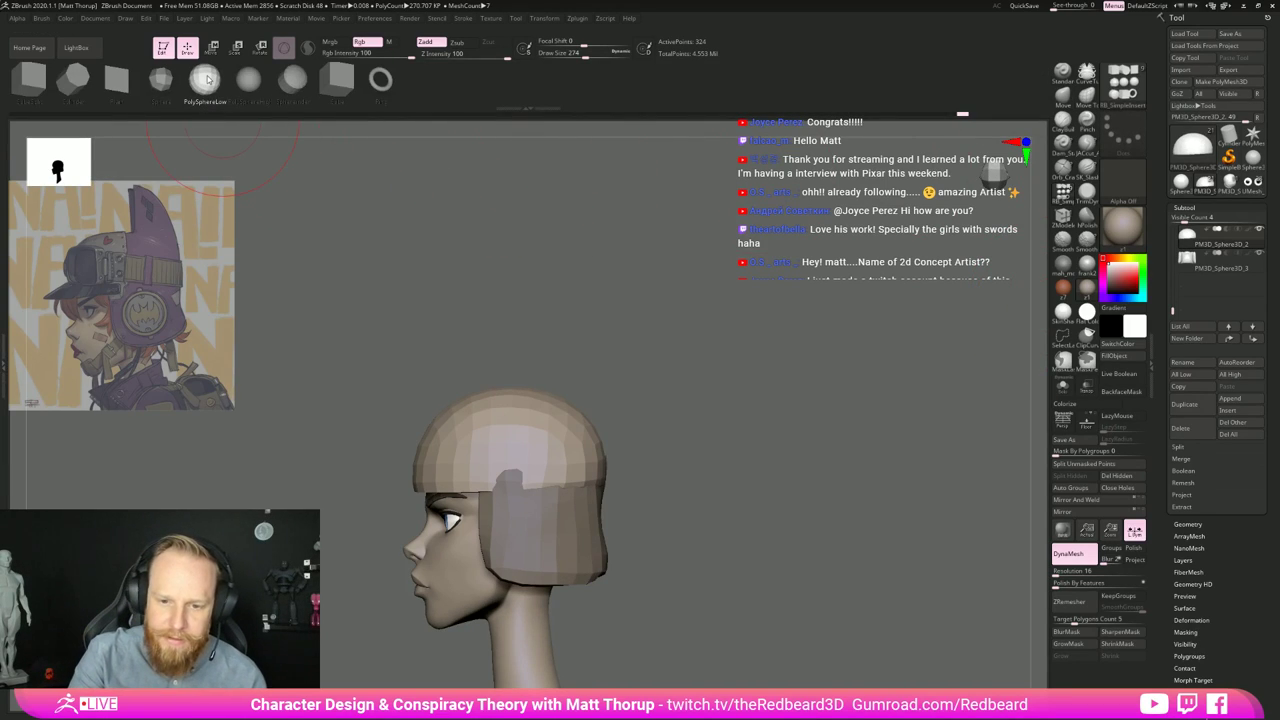
{"action": "mouse_move", "coordinate": [618, 400]}
{"action": "left_mouse_down"}
{"action": "mouse_move", "coordinate": [691, 357]}
{"action": "mouse_move", "coordinate": [549, 426]}
{"action": "mouse_move", "coordinate": [553, 455]}
{"action": "left_mouse_up"}
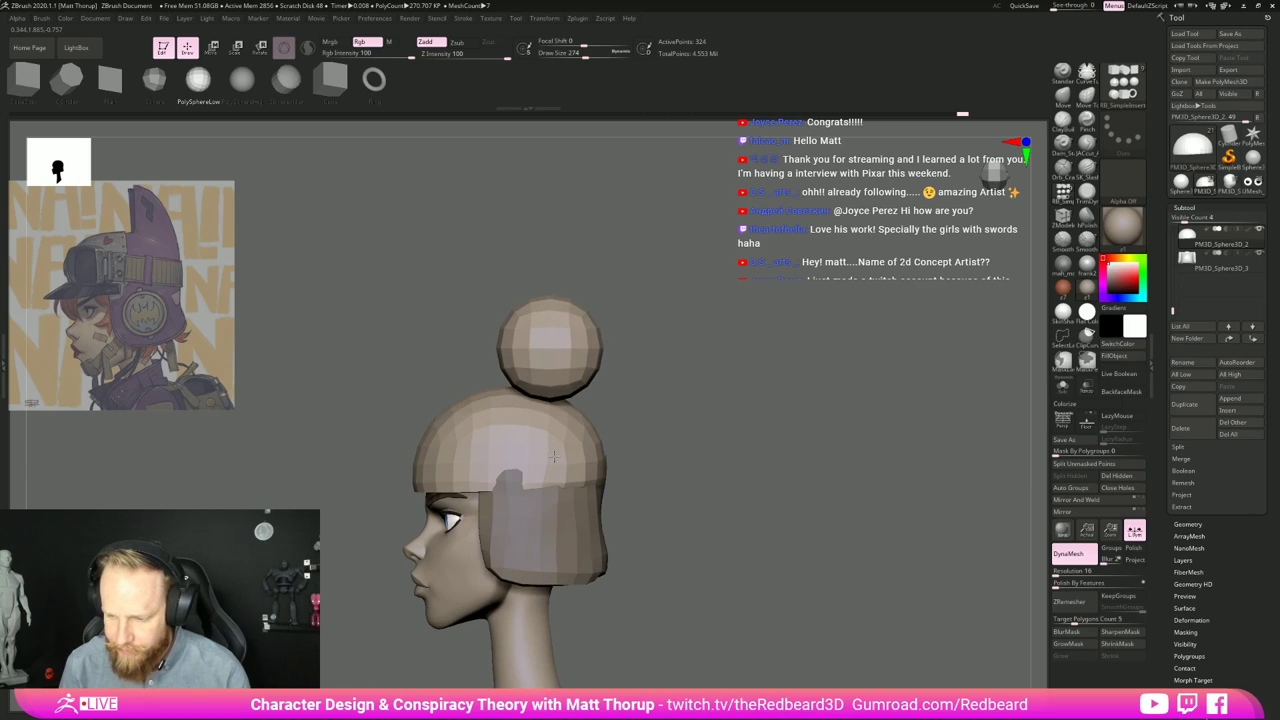
{"action": "left_click_drag", "start_coordinate": [682, 405], "coordinate": [751, 396]}
{"action": "key", "text": "w"}
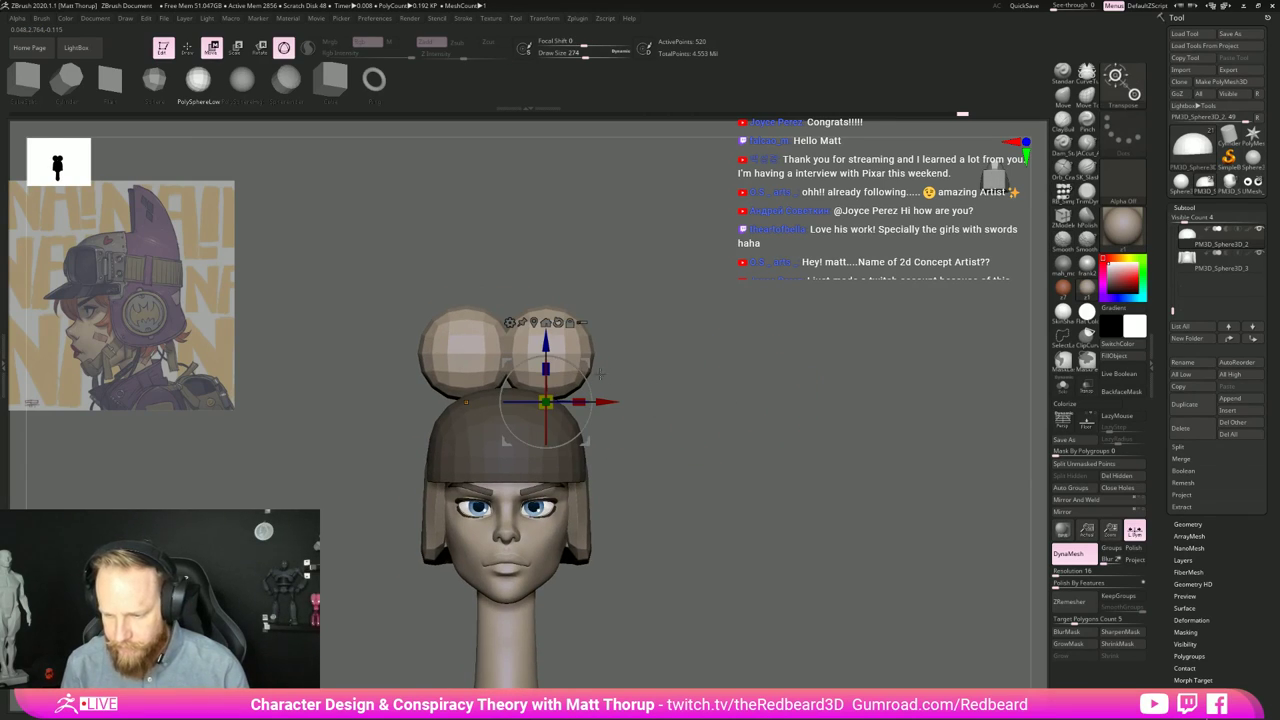
{"action": "left_click_drag", "start_coordinate": [579, 402], "coordinate": [538, 404]}
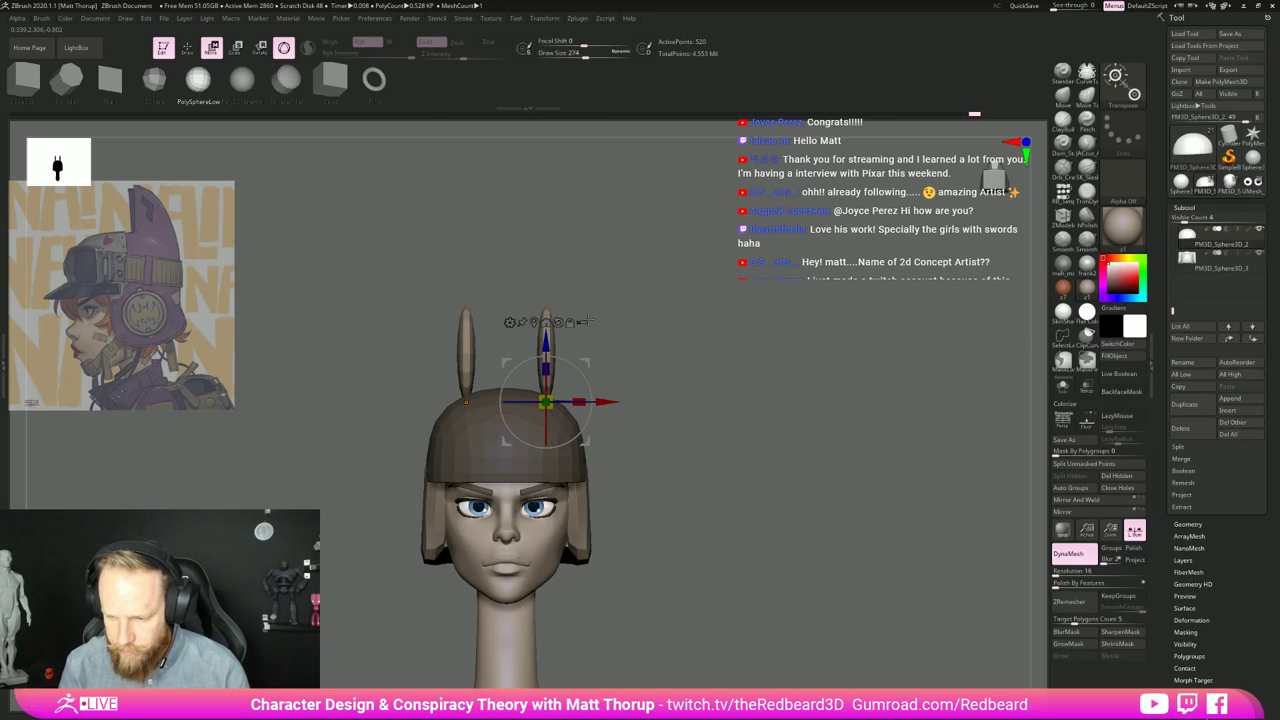
Step: Return to the Move brush, split the unmasked ears from the cap into their own subtool and select that subtool
{"action": "key", "text": "q"}
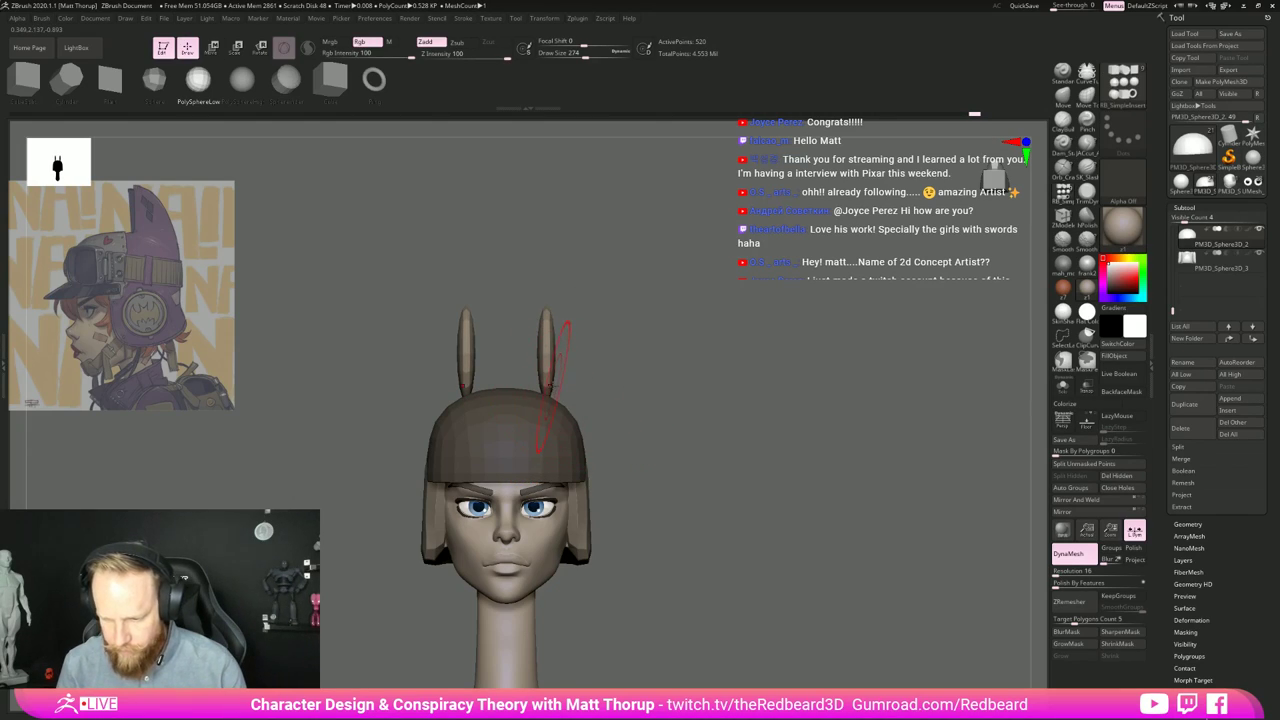
{"action": "left_click_drag", "start_coordinate": [557, 391], "coordinate": [590, 398]}
{"action": "key", "text": "ctrl+z"}
{"action": "key", "text": "b"}
{"action": "key", "text": "m"}
{"action": "key", "text": "v"}
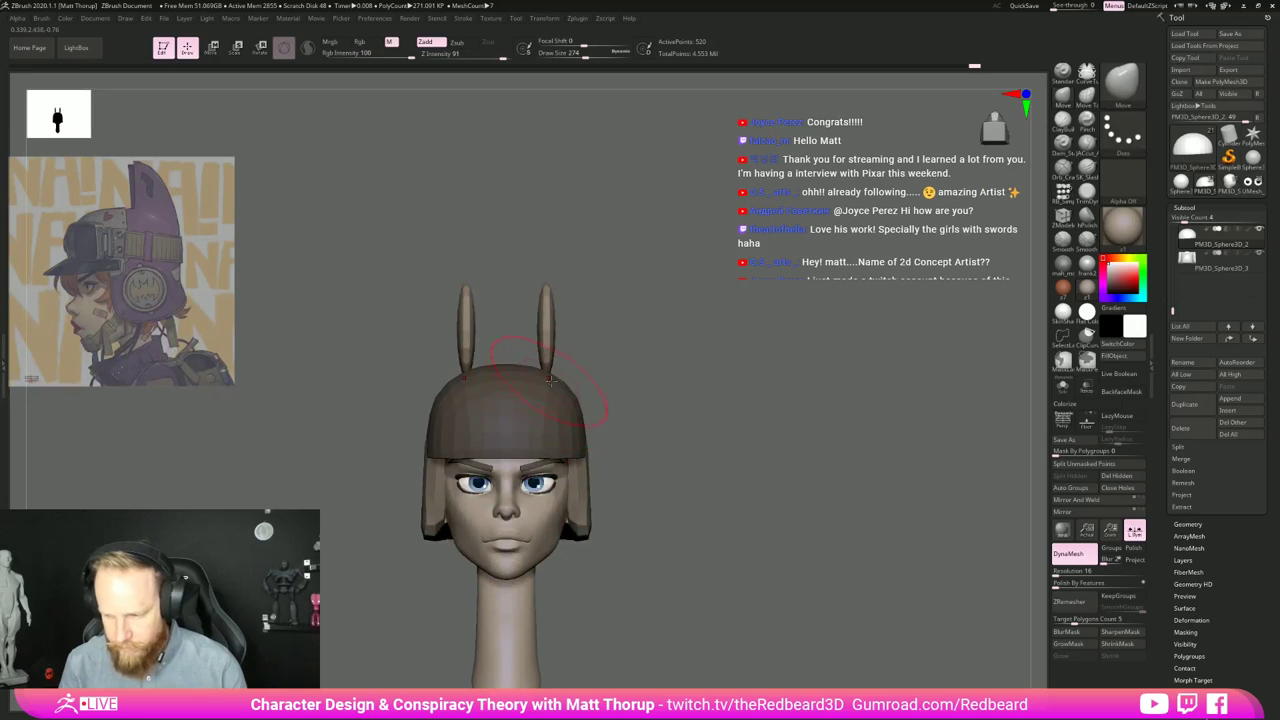
{"action": "left_click", "coordinate": [1092, 463]}
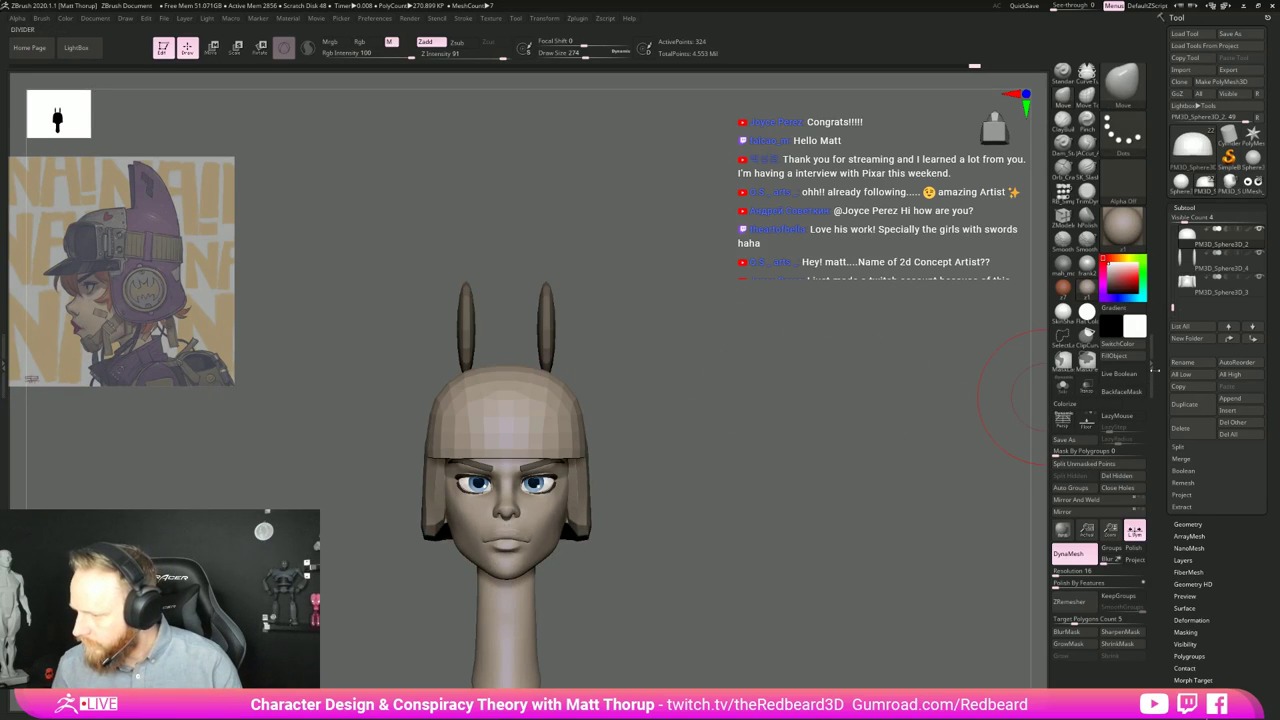
{"action": "left_click", "coordinate": [1215, 268]}
Step: Shape the ears in profile with the Move brush to match the broad, curved ear in the concept art, reducing the brush size
{"action": "mouse_move", "coordinate": [1007, 387]}
{"action": "left_mouse_down"}
{"action": "mouse_move", "coordinate": [808, 457]}
{"action": "mouse_move", "coordinate": [819, 467]}
{"action": "left_mouse_up"}
{"action": "key", "text": "1"}
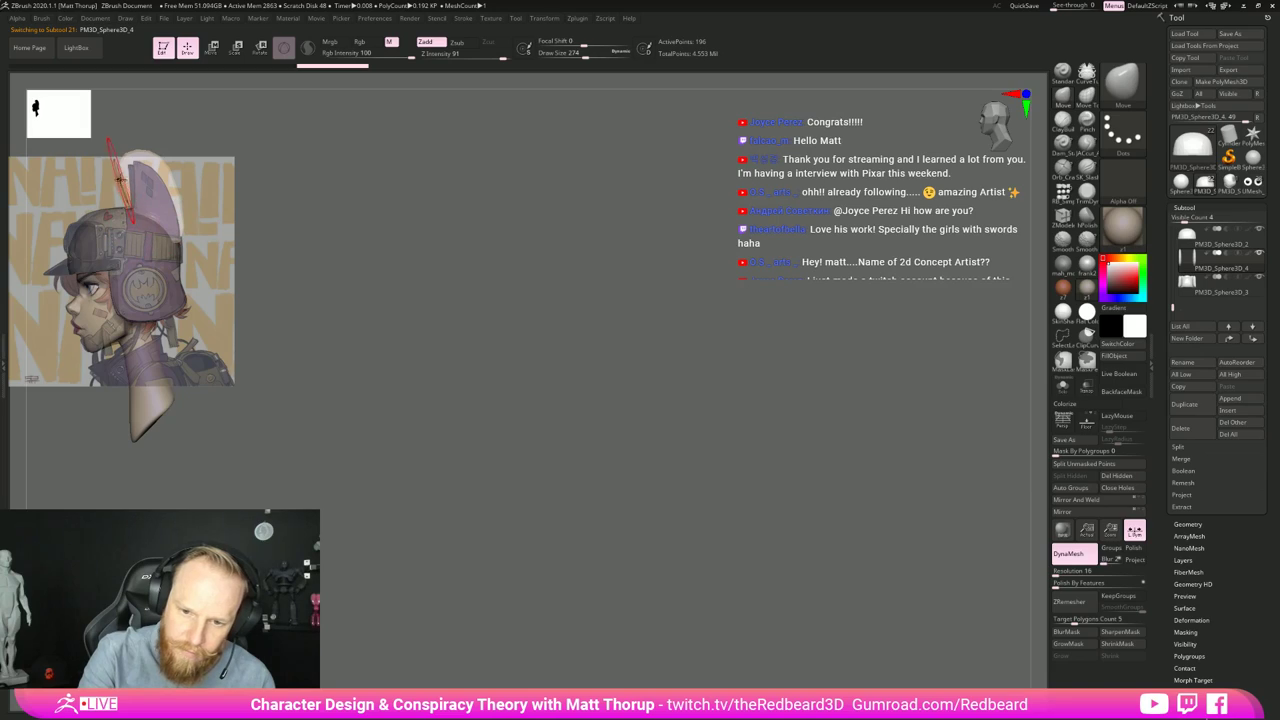
{"action": "mouse_move", "coordinate": [119, 180]}
{"action": "left_mouse_down"}
{"action": "mouse_move", "coordinate": [154, 162]}
{"action": "mouse_move", "coordinate": [134, 177]}
{"action": "mouse_move", "coordinate": [170, 190]}
{"action": "mouse_move", "coordinate": [179, 224]}
{"action": "mouse_move", "coordinate": [167, 181]}
{"action": "mouse_move", "coordinate": [136, 160]}
{"action": "left_mouse_up"}
{"action": "key", "text": "bracketleft"}
{"action": "key", "text": "bracketleft"}
{"action": "key", "text": "bracketleft"}
{"action": "key", "text": "bracketright"}
{"action": "key", "text": "bracketleft"}
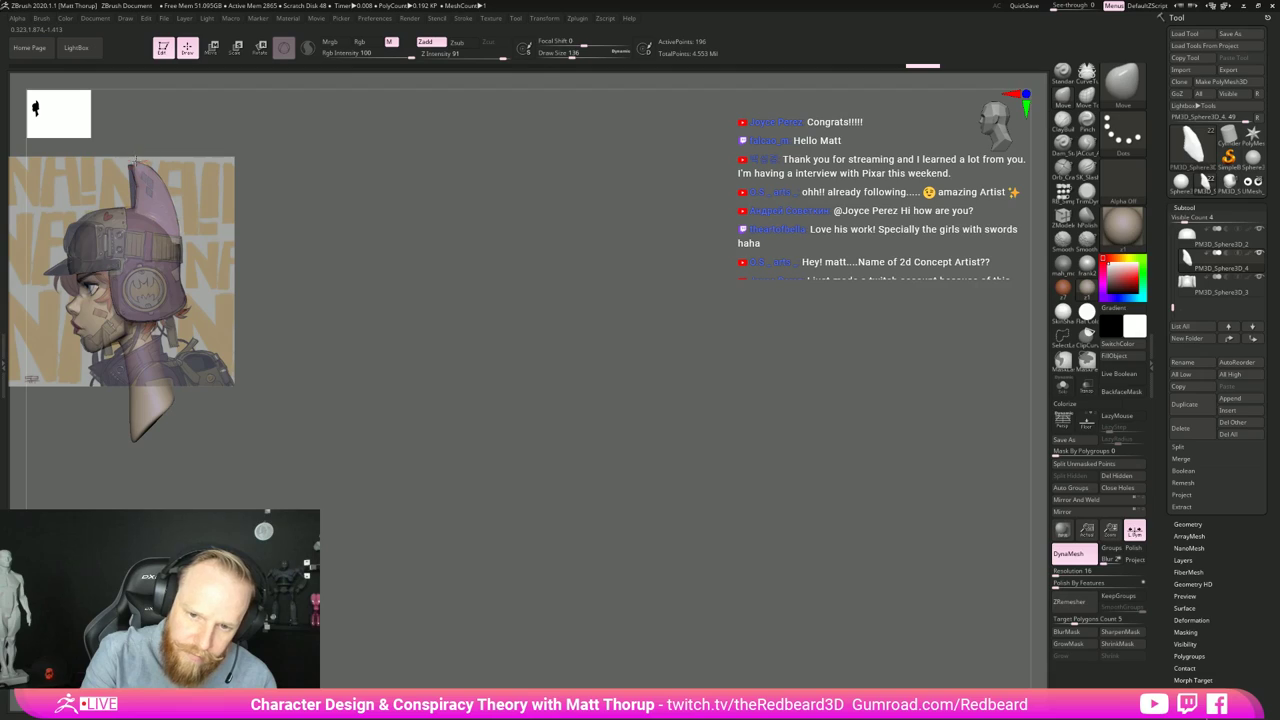
{"action": "key", "text": "bracketleft"}
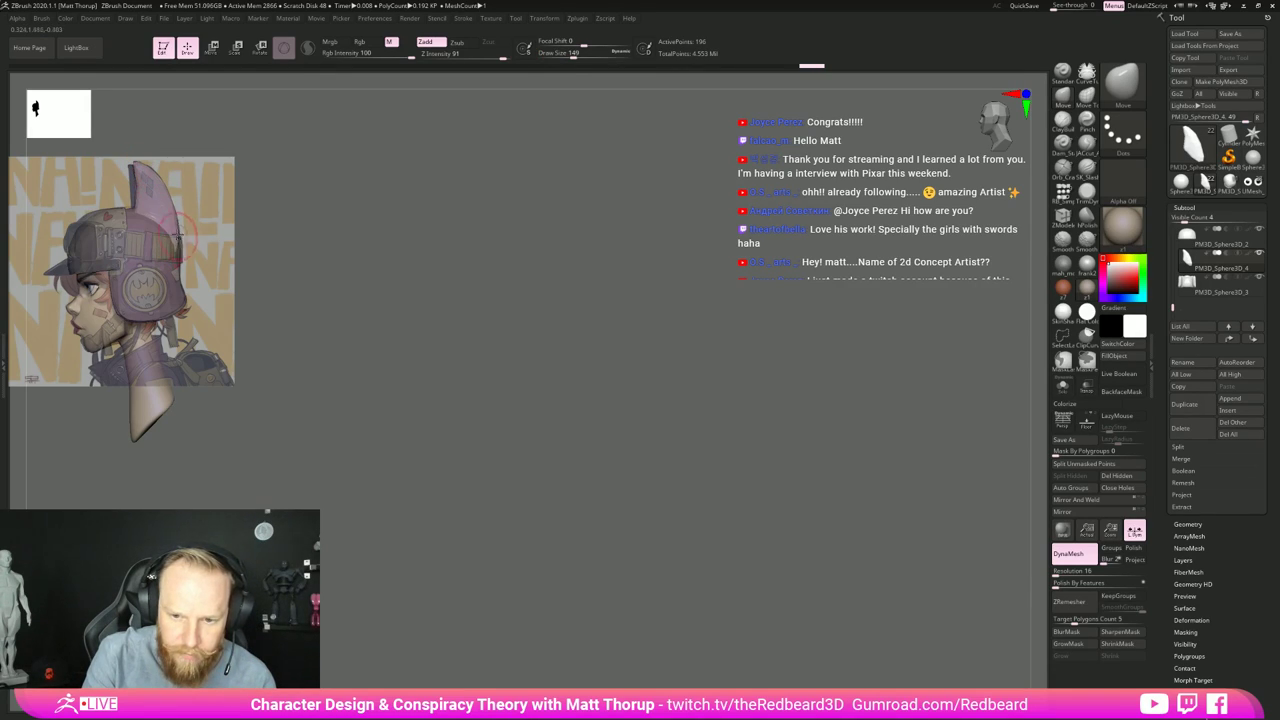
{"action": "left_click_drag", "start_coordinate": [180, 230], "coordinate": [182, 229]}
Step: Spread the ears outward toward the cap's sides with the move gizmo in front view, and return to the Move brush
{"action": "mouse_move", "coordinate": [484, 354]}
{"action": "left_mouse_down"}
{"action": "mouse_move", "coordinate": [506, 366]}
{"action": "mouse_move", "coordinate": [456, 413]}
{"action": "mouse_move", "coordinate": [711, 457]}
{"action": "mouse_move", "coordinate": [591, 457]}
{"action": "mouse_move", "coordinate": [761, 480]}
{"action": "left_mouse_up"}
{"action": "key", "text": "w"}
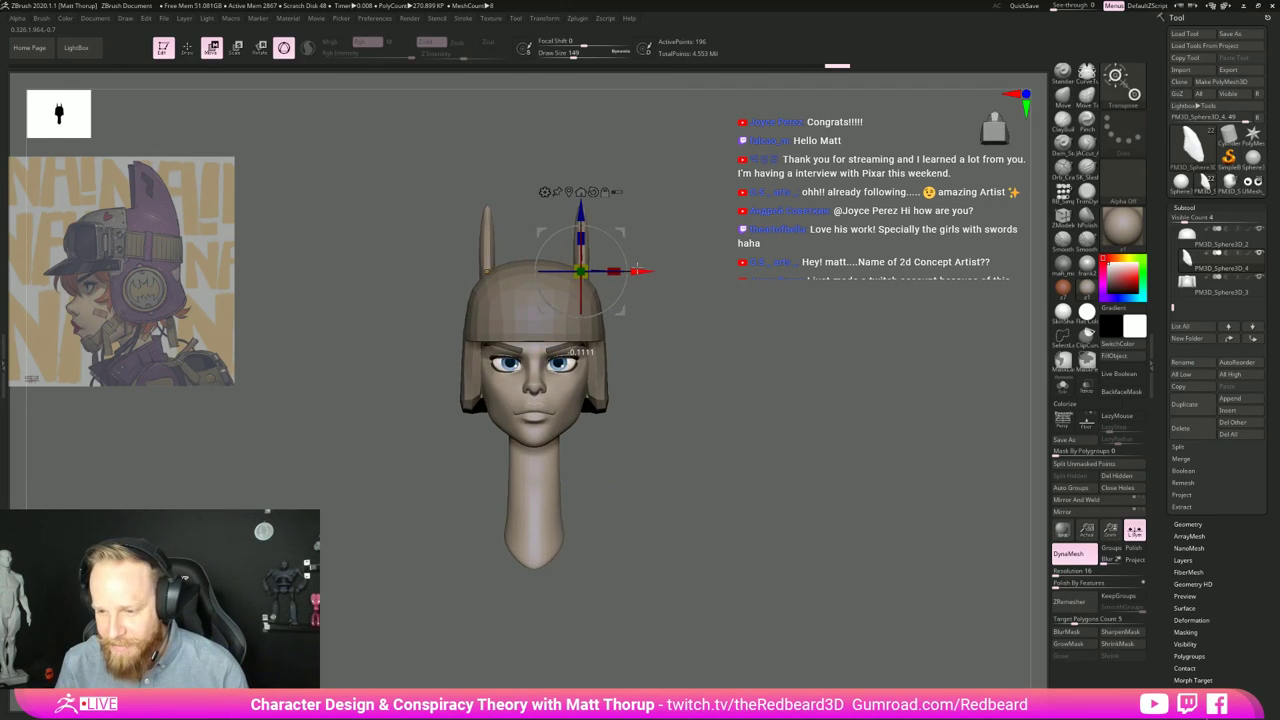
{"action": "mouse_move", "coordinate": [618, 286]}
{"action": "left_mouse_down"}
{"action": "mouse_move", "coordinate": [764, 306]}
{"action": "mouse_move", "coordinate": [785, 345]}
{"action": "left_mouse_up"}
{"action": "key", "text": "q"}
{"action": "mouse_move", "coordinate": [487, 308]}
{"action": "left_mouse_down", "text": "ctrl"}
{"action": "mouse_move", "coordinate": [558, 147]}
{"action": "mouse_move", "coordinate": [586, 222]}
{"action": "mouse_move", "coordinate": [574, 479]}
{"action": "left_mouse_up", "text": "ctrl"}
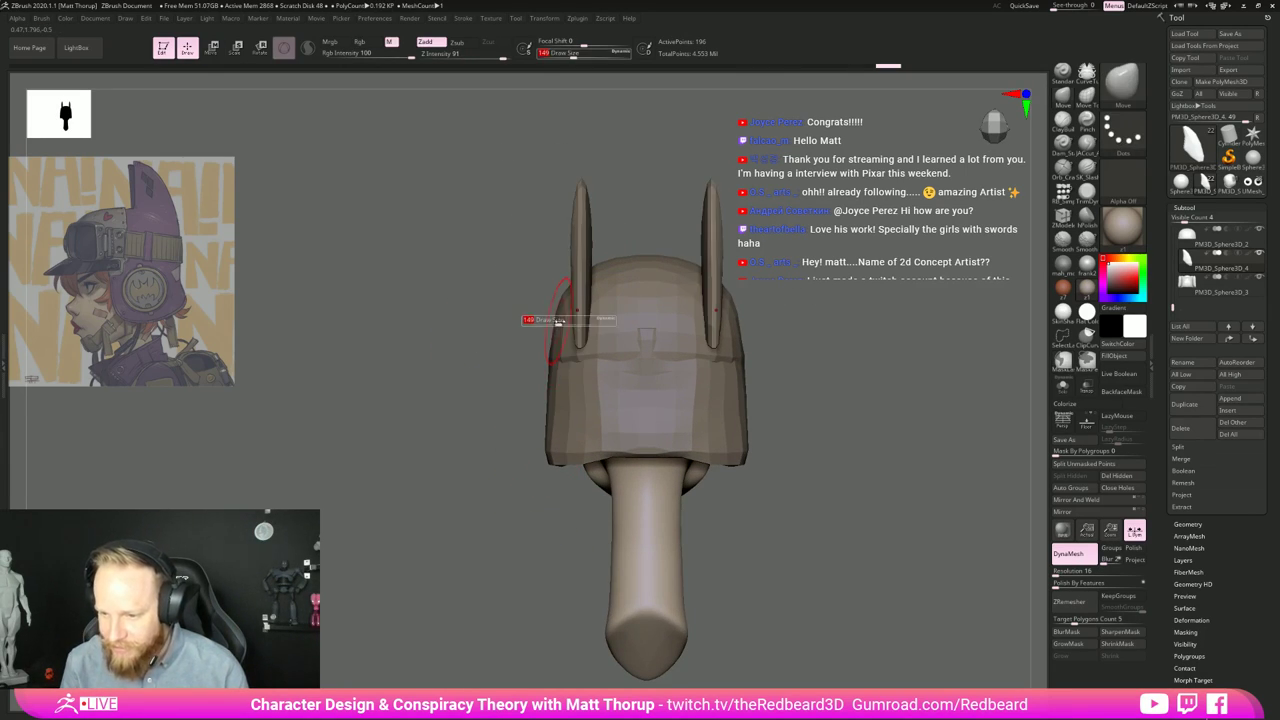
Step: Reshape the ears around the back of the cap from behind and above, using Move brush sizes of 177 and 212
{"action": "mouse_move", "coordinate": [523, 309]}
{"action": "left_mouse_down"}
{"action": "mouse_move", "coordinate": [590, 305]}
{"action": "mouse_move", "coordinate": [520, 310]}
{"action": "mouse_move", "coordinate": [575, 330]}
{"action": "left_mouse_up"}
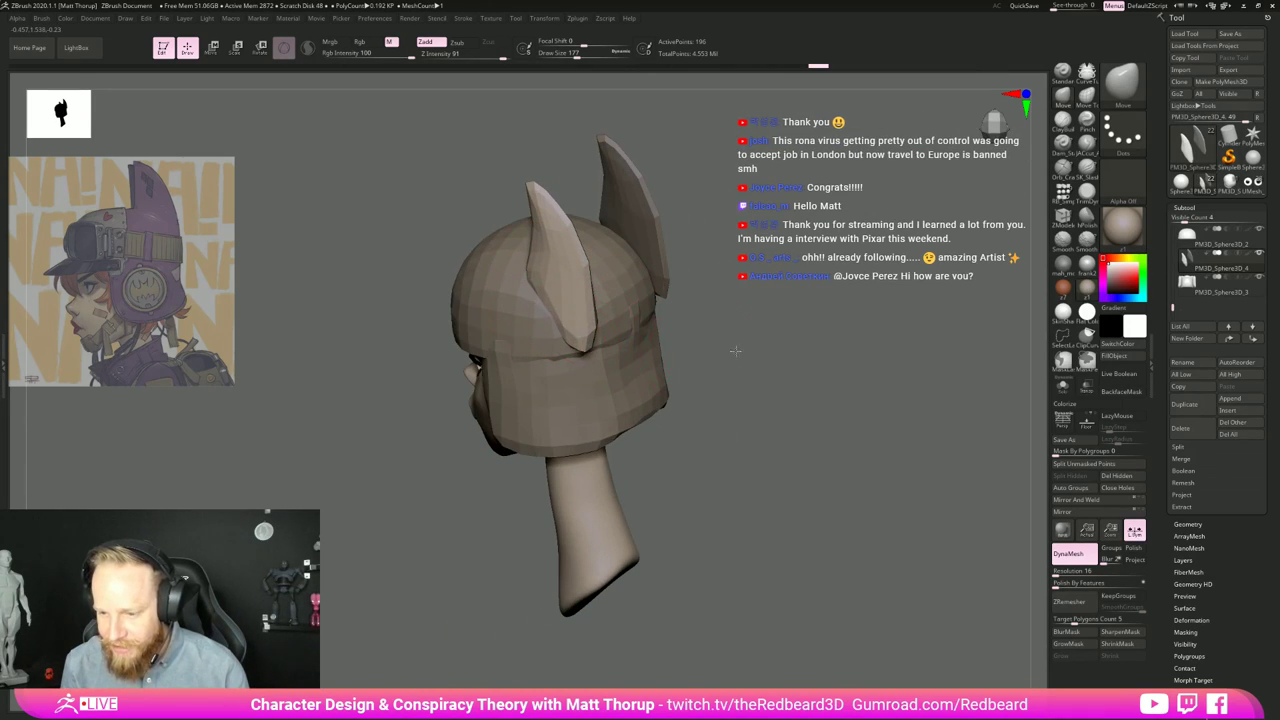
{"action": "left_click_drag", "start_coordinate": [737, 351], "coordinate": [690, 315]}
{"action": "left_click_drag", "start_coordinate": [584, 343], "coordinate": [592, 345]}
{"action": "mouse_move", "coordinate": [480, 388]}
{"action": "left_mouse_down"}
{"action": "mouse_move", "coordinate": [550, 394]}
{"action": "mouse_move", "coordinate": [565, 344]}
{"action": "mouse_move", "coordinate": [620, 343]}
{"action": "mouse_move", "coordinate": [663, 314]}
{"action": "mouse_move", "coordinate": [594, 357]}
{"action": "left_mouse_up"}
{"action": "key", "text": "ctrl"}
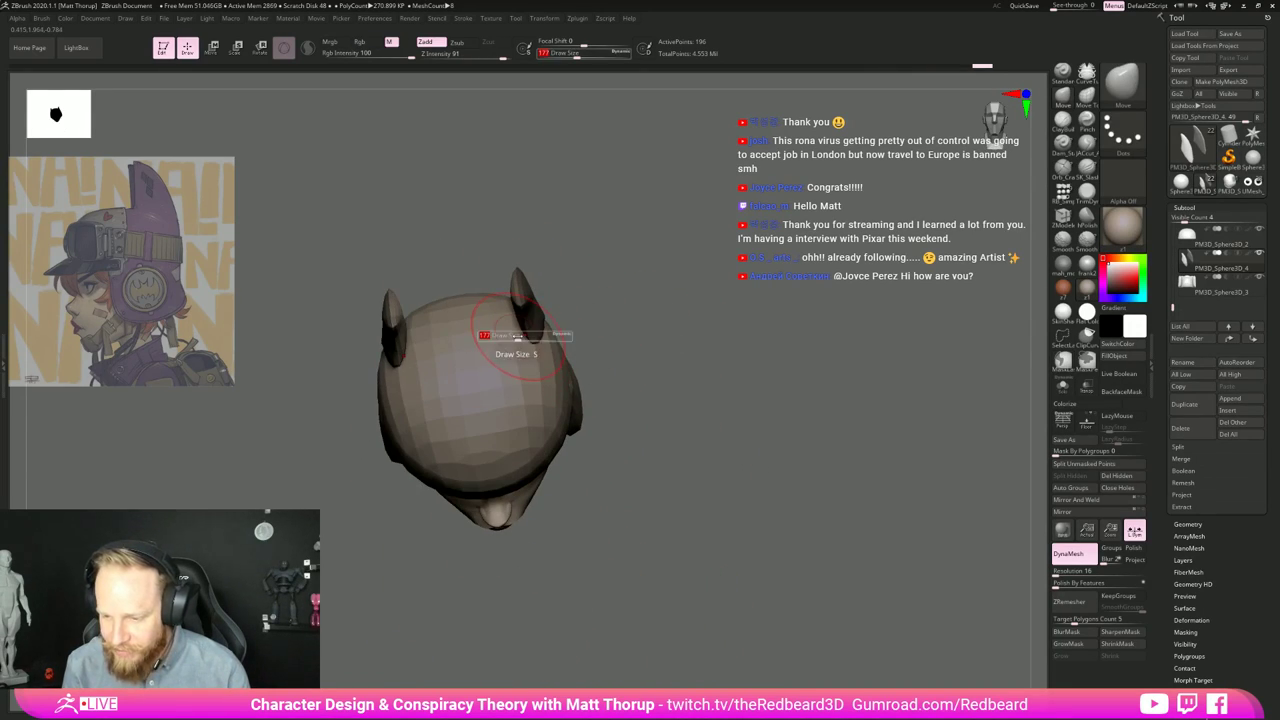
{"action": "left_click_drag", "start_coordinate": [522, 336], "coordinate": [618, 392]}
{"action": "mouse_move", "coordinate": [508, 312]}
{"action": "left_mouse_down"}
{"action": "mouse_move", "coordinate": [484, 288]}
{"action": "mouse_move", "coordinate": [501, 269]}
{"action": "left_mouse_up"}
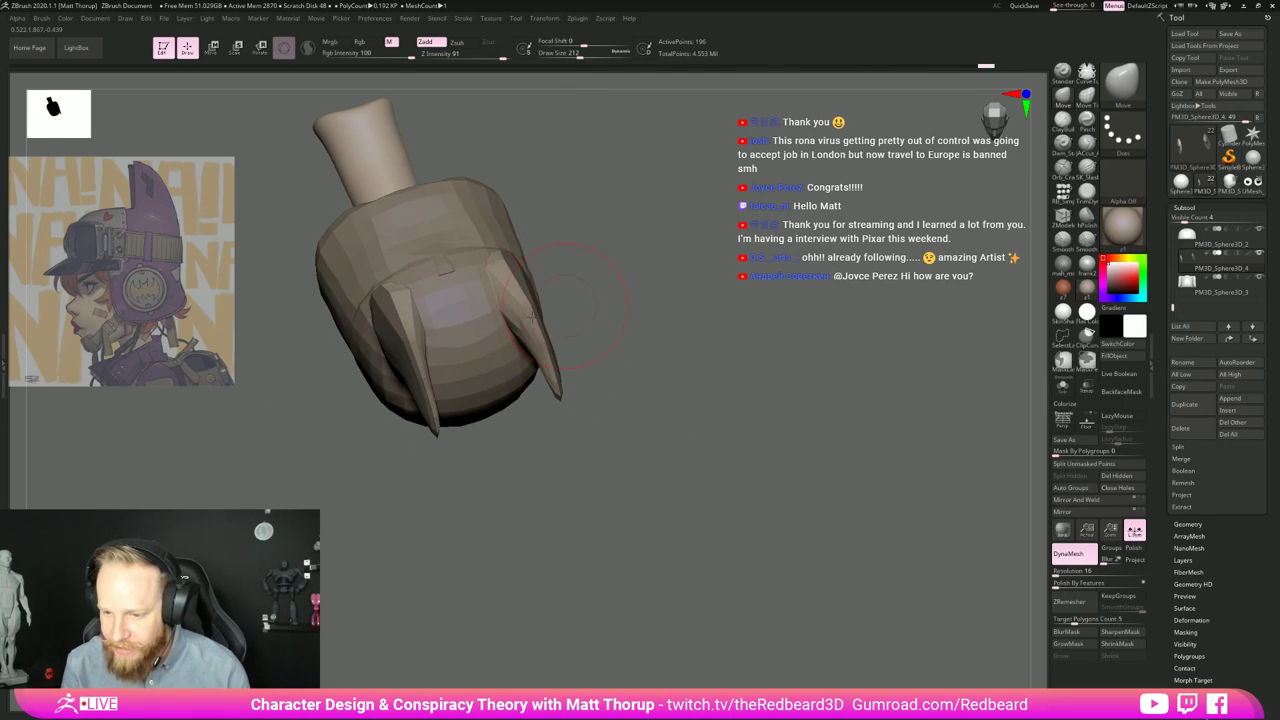
{"action": "mouse_move", "coordinate": [577, 311]}
{"action": "left_mouse_down"}
{"action": "mouse_move", "coordinate": [671, 374]}
{"action": "mouse_move", "coordinate": [709, 249]}
{"action": "mouse_move", "coordinate": [663, 312]}
{"action": "mouse_move", "coordinate": [725, 272]}
{"action": "mouse_move", "coordinate": [574, 443]}
{"action": "mouse_move", "coordinate": [664, 577]}
{"action": "mouse_move", "coordinate": [596, 302]}
{"action": "left_mouse_up"}
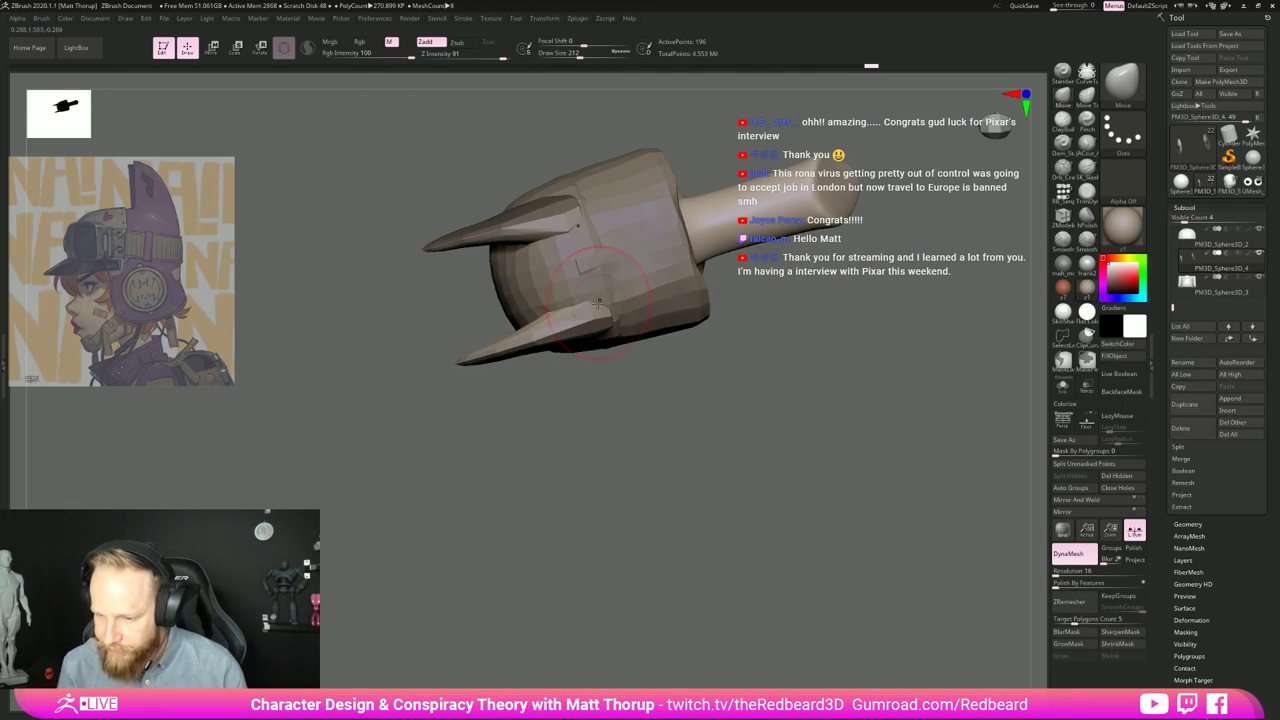
Step: Refine the ears' front and rear contours in profile with the Move brush at draw size 228
{"action": "left_click_drag", "start_coordinate": [485, 491], "coordinate": [707, 451]}
{"action": "key", "text": "s"}
{"action": "left_click_drag", "start_coordinate": [527, 306], "coordinate": [531, 306]}
{"action": "left_click_drag", "start_coordinate": [534, 300], "coordinate": [528, 303]}
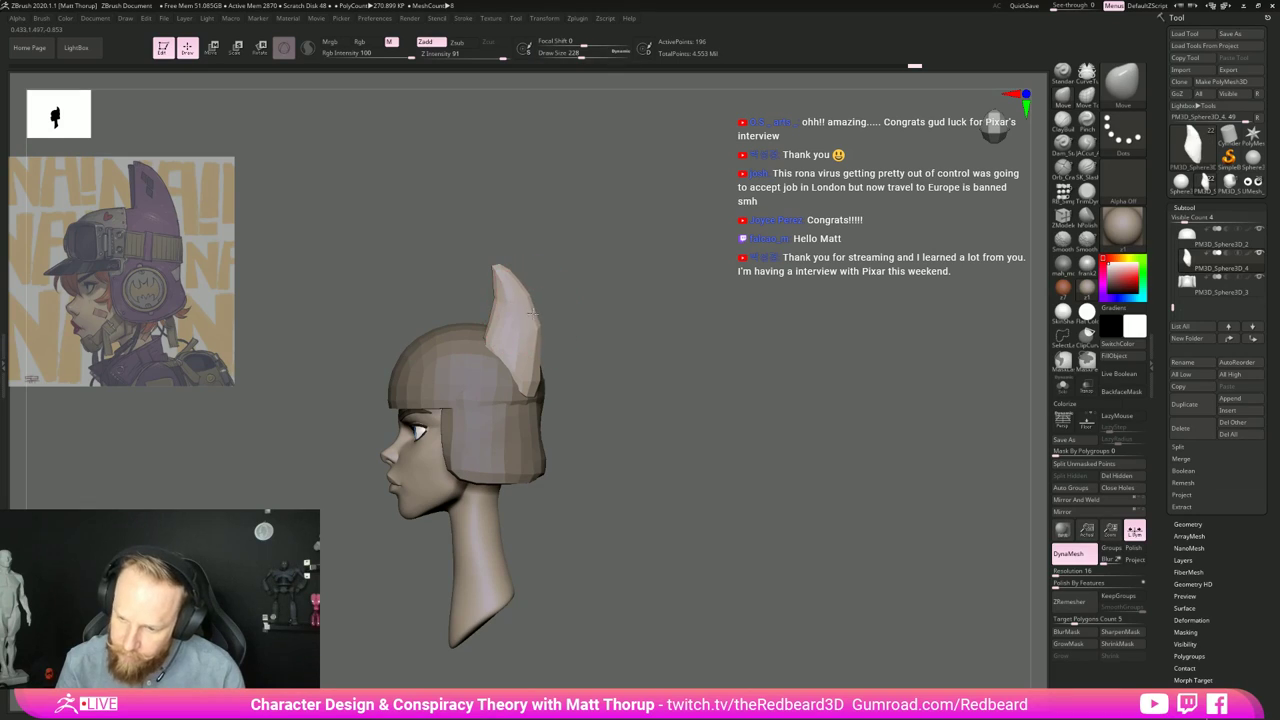
{"action": "left_click_drag", "start_coordinate": [483, 348], "coordinate": [487, 346]}
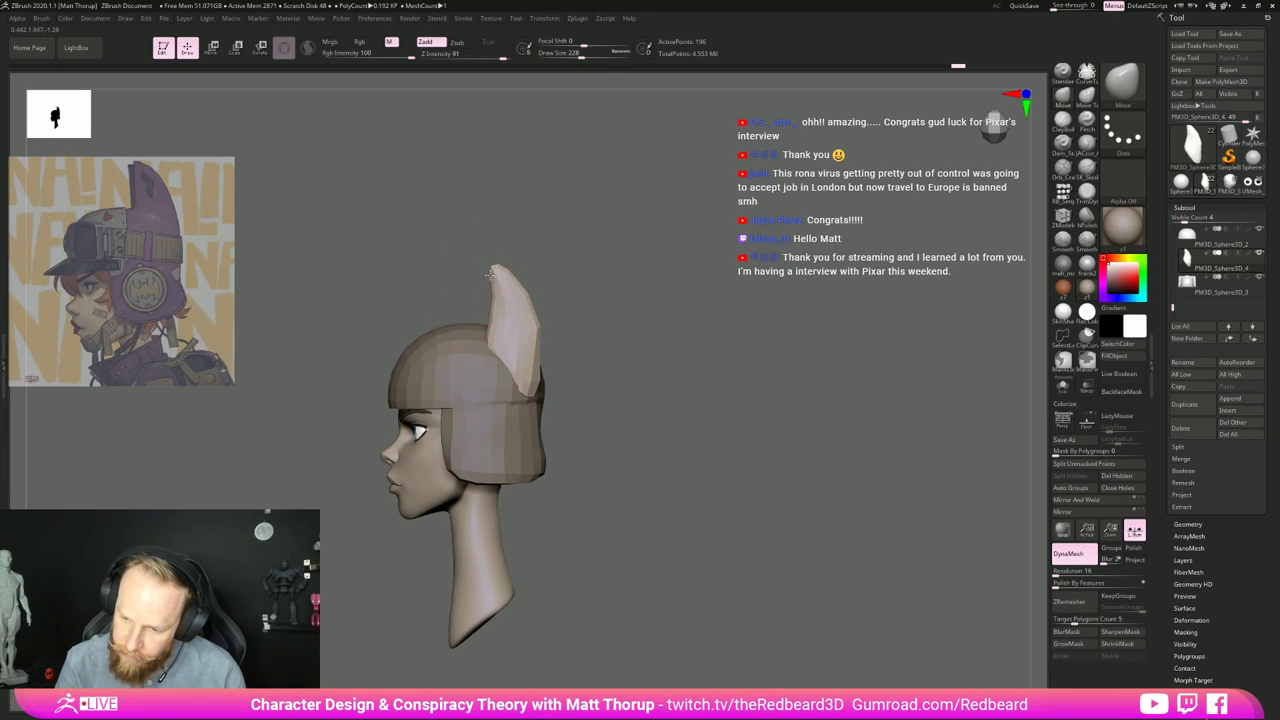
Step: Adjust the ears' lower ends against the back of the cap from behind, and frame the head from the front
{"action": "left_click_drag", "start_coordinate": [628, 396], "coordinate": [547, 390]}
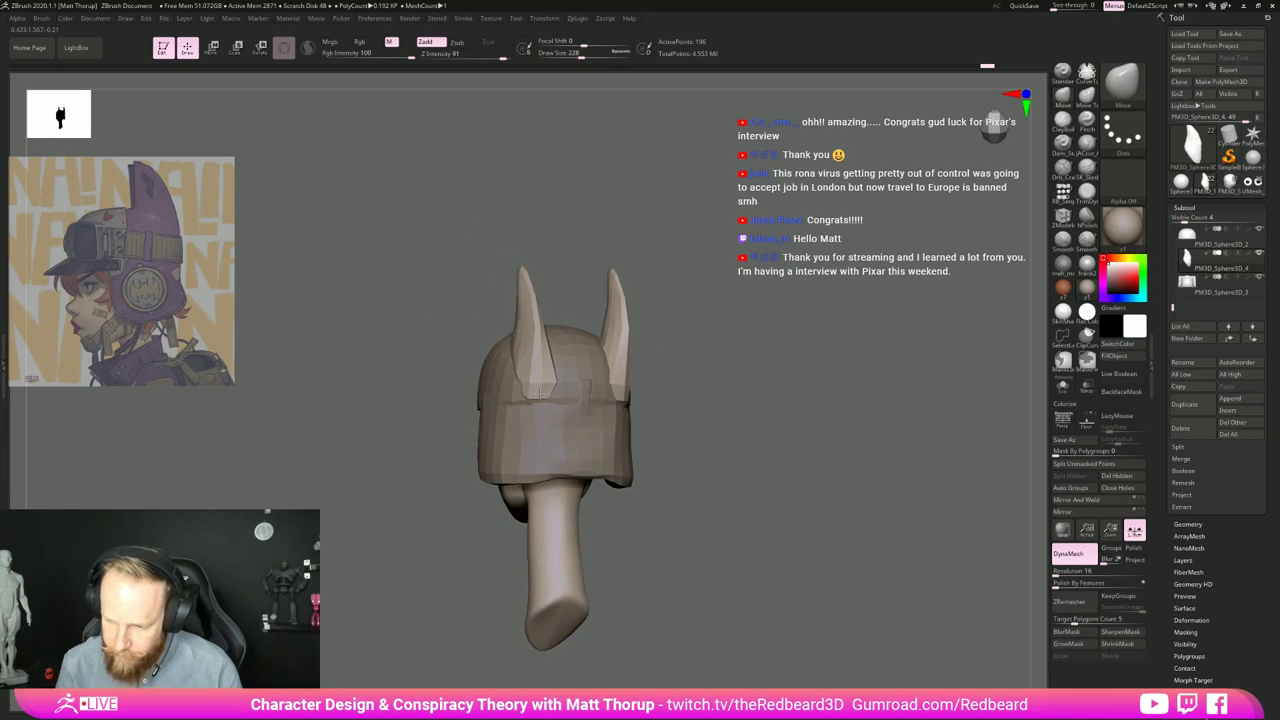
{"action": "left_click_drag", "start_coordinate": [704, 345], "coordinate": [683, 345]}
{"action": "left_click_drag", "start_coordinate": [544, 392], "coordinate": [549, 386]}
{"action": "left_click_drag", "start_coordinate": [668, 420], "coordinate": [750, 428]}
{"action": "mouse_move", "coordinate": [735, 430]}
{"action": "left_mouse_down", "text": "alt"}
{"action": "mouse_move", "coordinate": [690, 433]}
{"action": "mouse_move", "coordinate": [697, 449]}
{"action": "mouse_move", "coordinate": [680, 454]}
{"action": "left_mouse_up", "text": "alt"}
{"action": "key", "text": "f"}
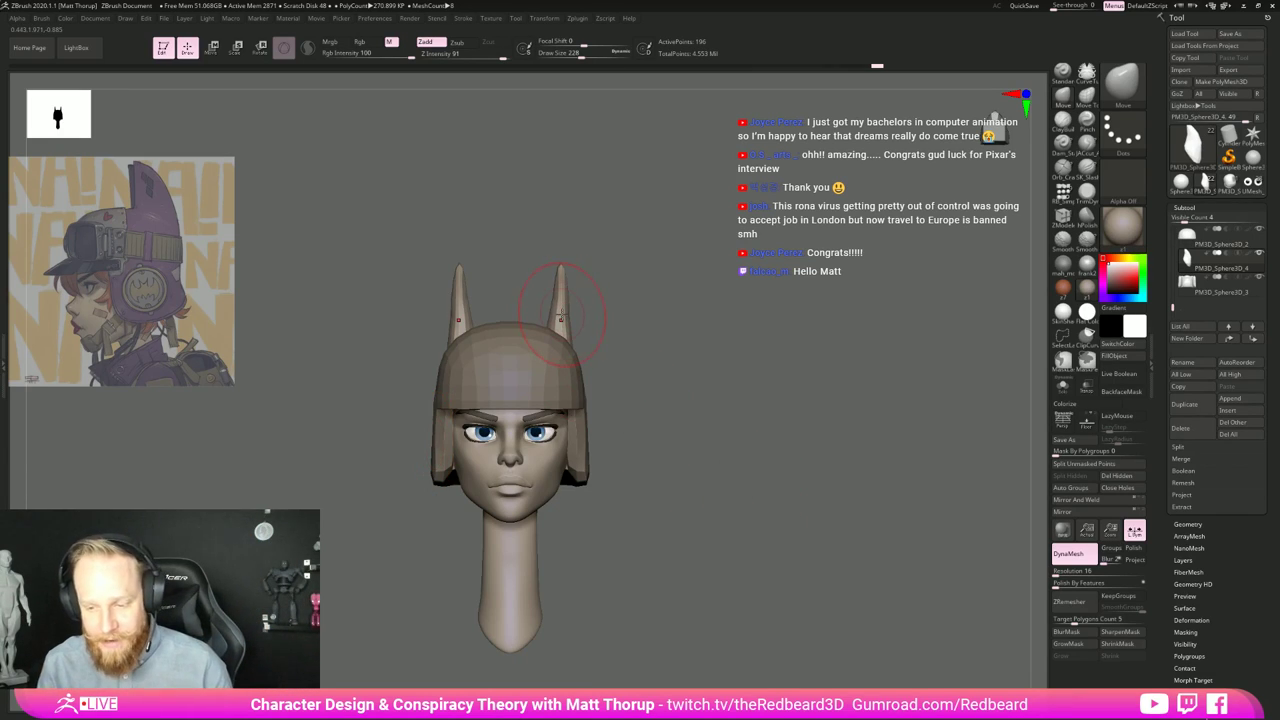
Step: Broaden the ears toward their bases in front and back view with the Move brush at draw size 286
{"action": "key", "text": "s"}
{"action": "mouse_move", "coordinate": [566, 317]}
{"action": "left_mouse_down"}
{"action": "mouse_move", "coordinate": [558, 296]}
{"action": "mouse_move", "coordinate": [730, 287]}
{"action": "mouse_move", "coordinate": [617, 290]}
{"action": "left_mouse_up"}
{"action": "key", "text": "s"}
{"action": "key", "text": "s"}
{"action": "left_click_drag", "start_coordinate": [538, 344], "coordinate": [548, 344]}
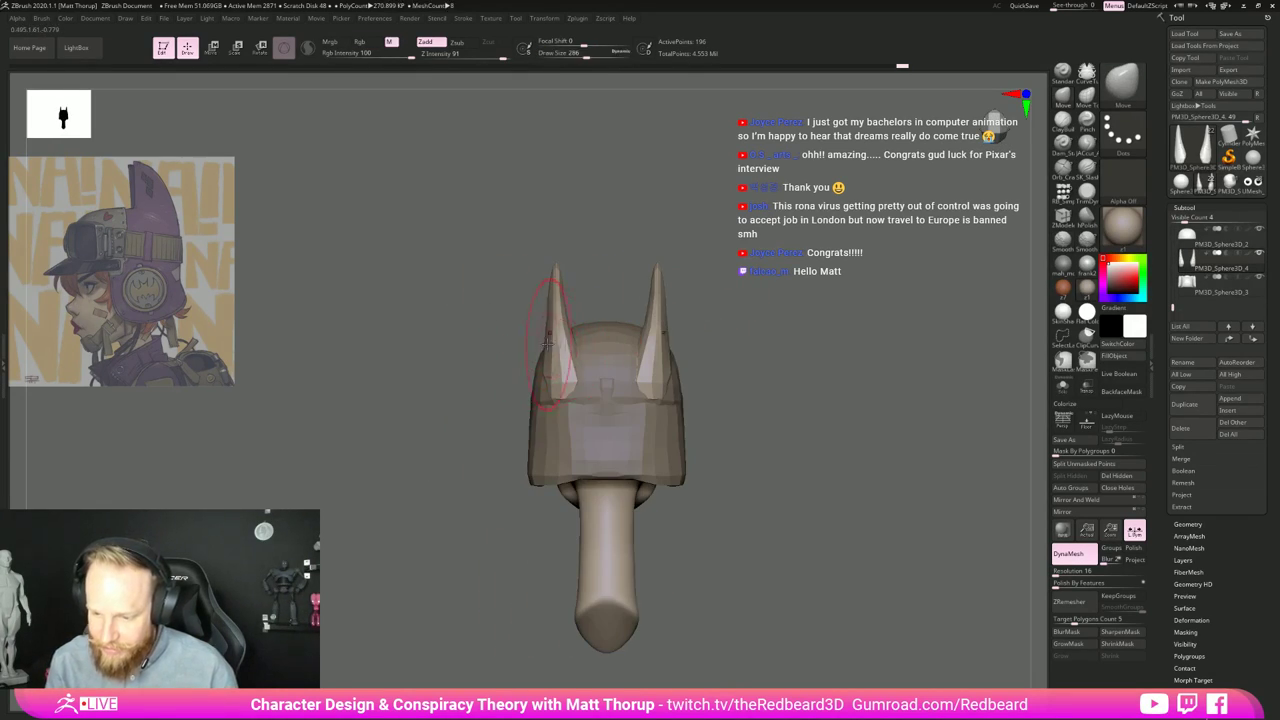
{"action": "left_click_drag", "start_coordinate": [487, 373], "coordinate": [663, 355]}
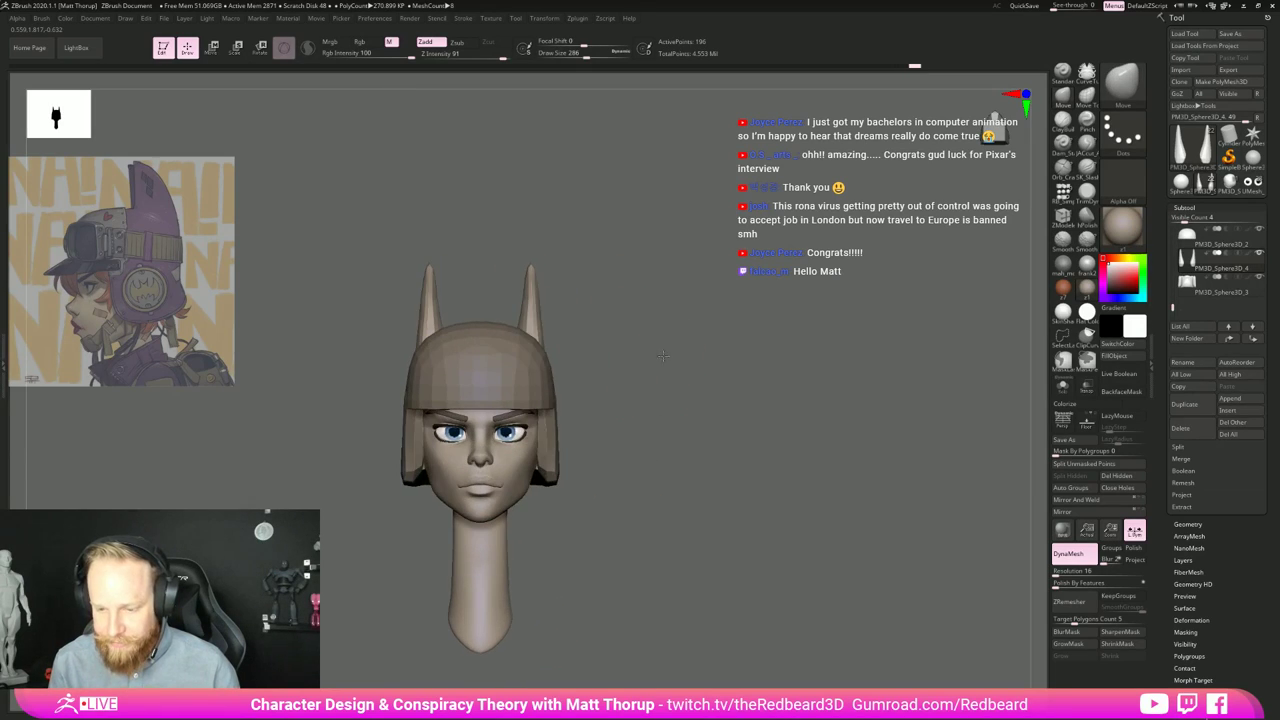
Step: Select the cap subtool and adjust its side contour beside the ears with the Move brush at draw size 358
{"action": "left_click", "coordinate": [539, 356], "text": "alt"}
{"action": "key", "text": "s"}
{"action": "mouse_move", "coordinate": [532, 346]}
{"action": "left_mouse_down"}
{"action": "mouse_move", "coordinate": [556, 341]}
{"action": "mouse_move", "coordinate": [430, 347]}
{"action": "left_mouse_up"}
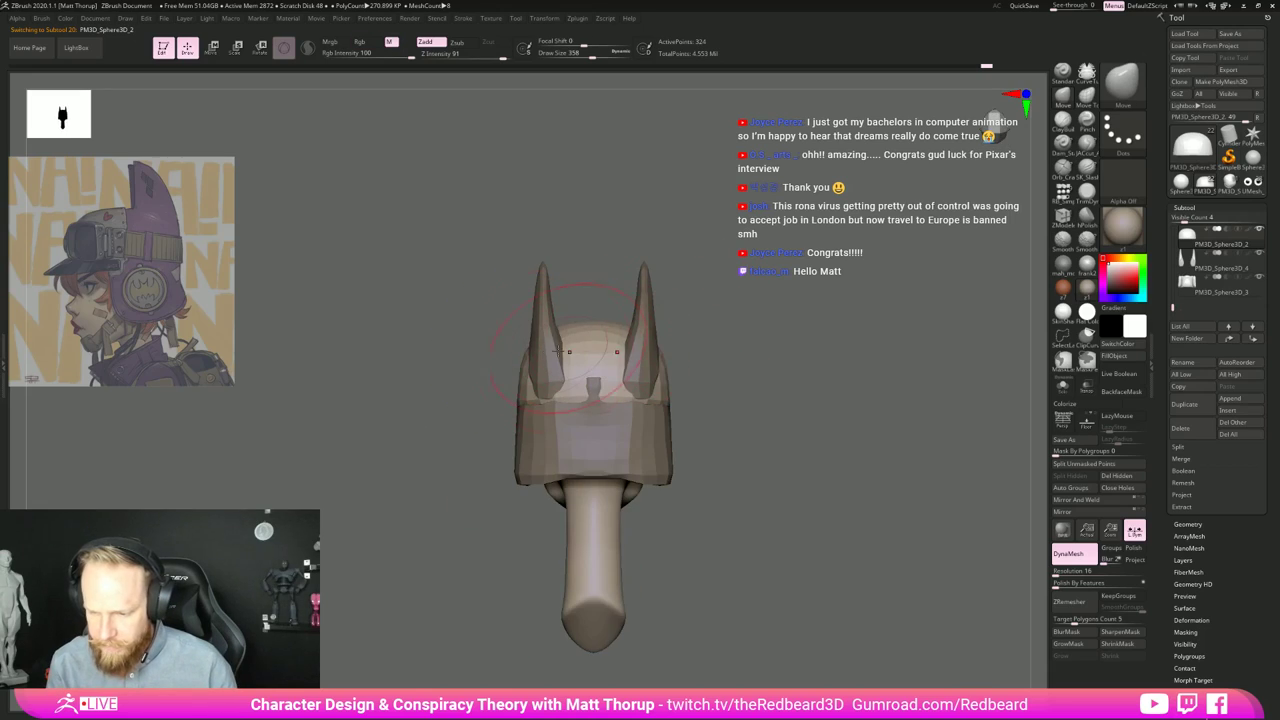
Step: Reselect the ears subtool and fit their bases to the cap from behind and the front, finishing with draw size 124
{"action": "left_click", "coordinate": [538, 346], "text": "alt"}
{"action": "key", "text": "s"}
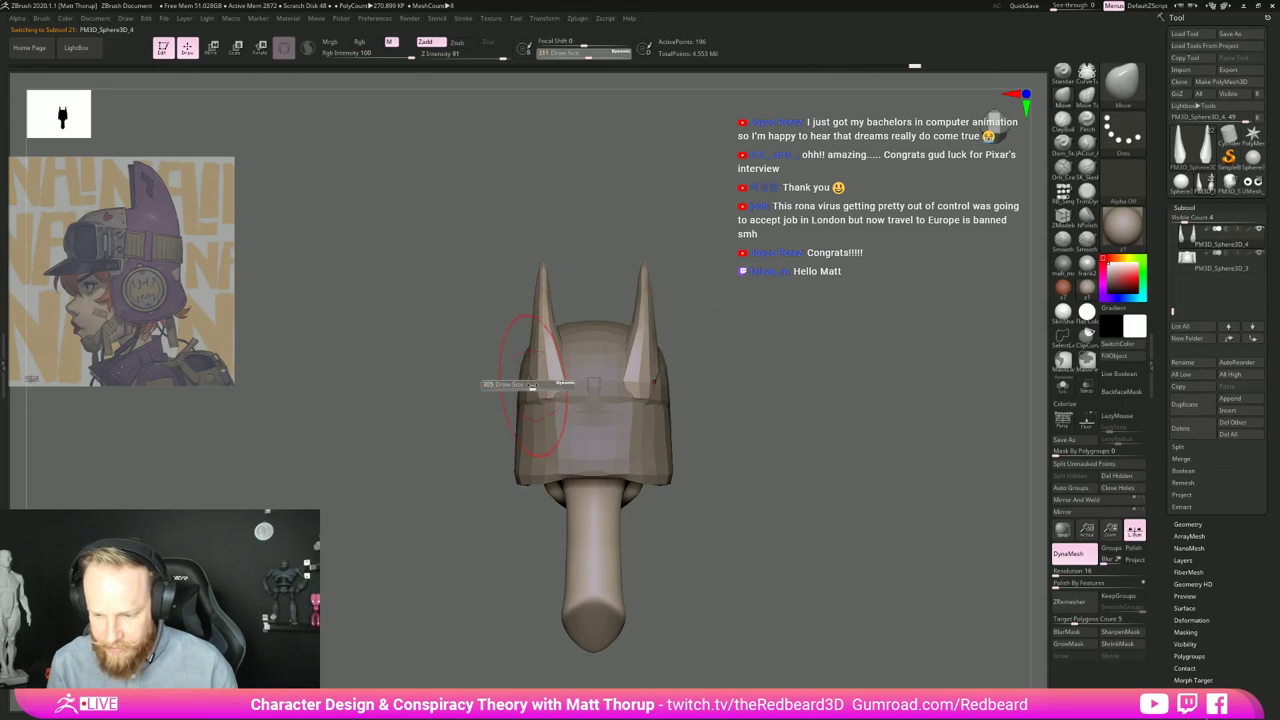
{"action": "left_click_drag", "start_coordinate": [533, 387], "coordinate": [527, 388]}
{"action": "key", "text": "s"}
{"action": "mouse_move", "coordinate": [452, 442]}
{"action": "left_mouse_down"}
{"action": "mouse_move", "coordinate": [499, 442]}
{"action": "mouse_move", "coordinate": [590, 345]}
{"action": "mouse_move", "coordinate": [568, 325]}
{"action": "mouse_move", "coordinate": [690, 325]}
{"action": "left_mouse_up"}
{"action": "key", "text": "s"}
{"action": "left_click", "coordinate": [553, 318]}
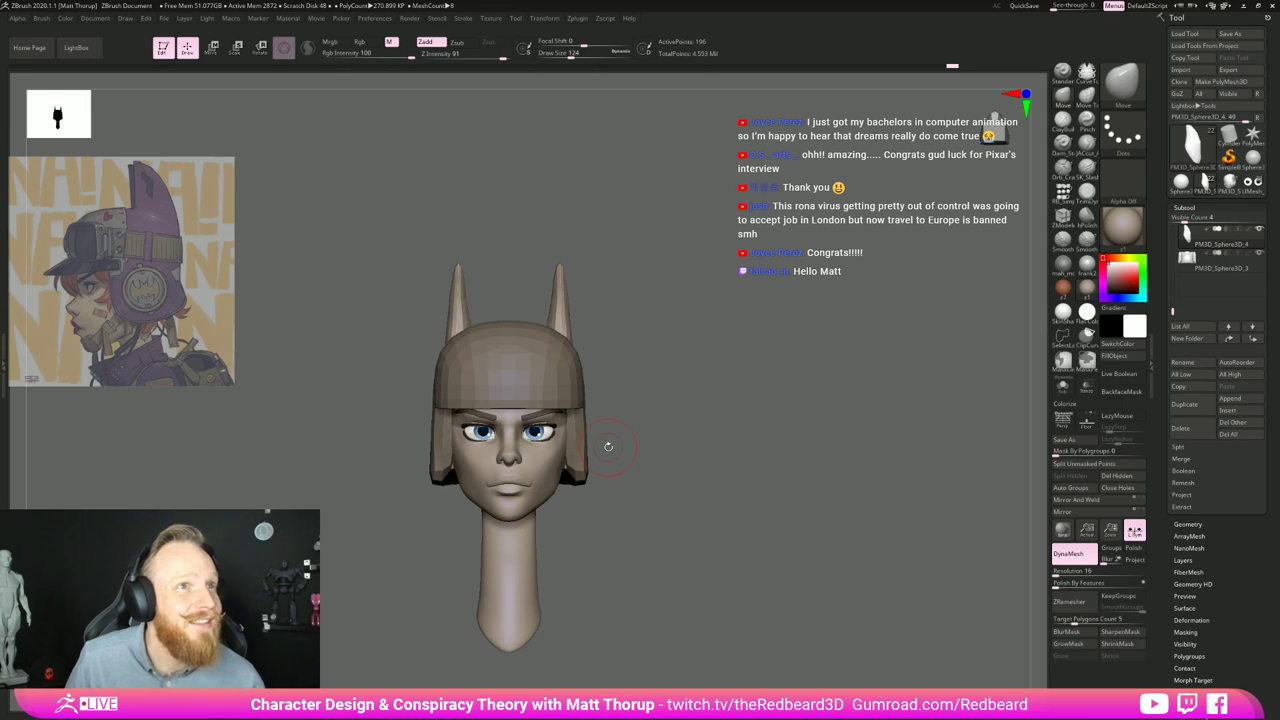
Step: Adjust the ears' front edge in profile and their inner contour from behind with the Move brush at draw size 145
{"action": "mouse_move", "coordinate": [737, 493]}
{"action": "left_mouse_down"}
{"action": "mouse_move", "coordinate": [723, 486]}
{"action": "mouse_move", "coordinate": [763, 522]}
{"action": "mouse_move", "coordinate": [795, 530]}
{"action": "mouse_move", "coordinate": [789, 514]}
{"action": "left_mouse_up"}
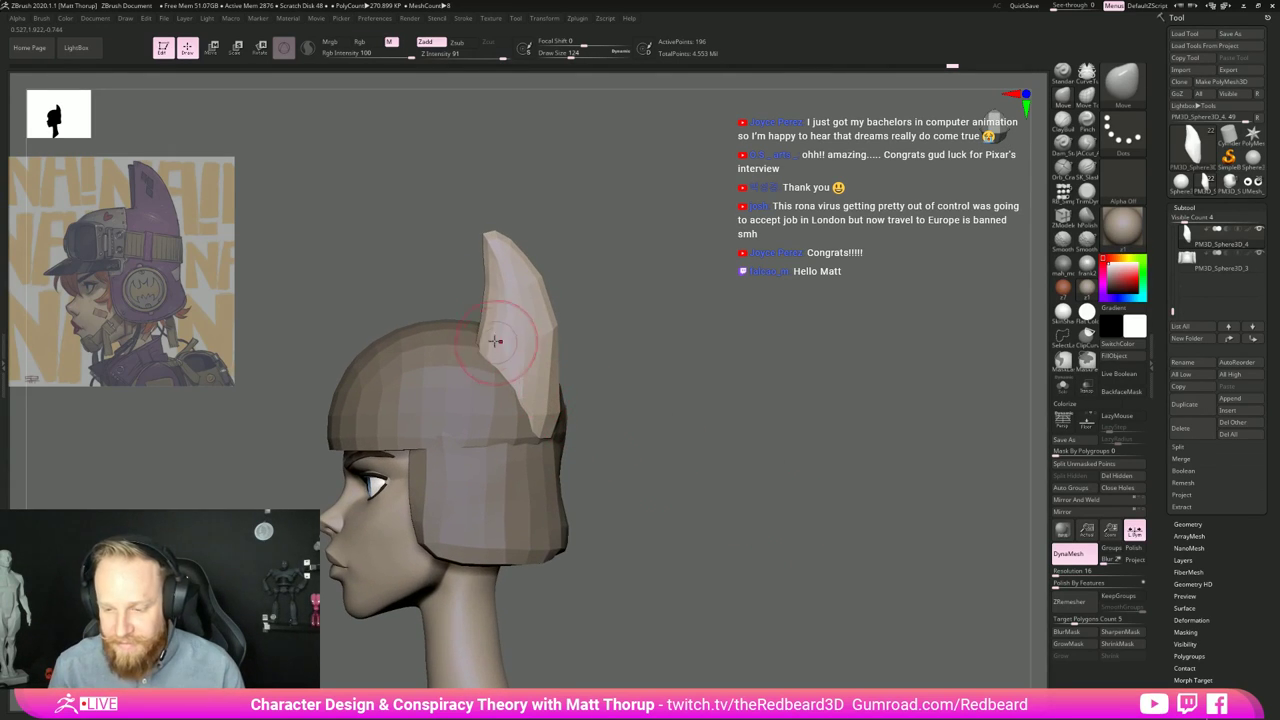
{"action": "key", "text": "s"}
{"action": "left_click_drag", "start_coordinate": [477, 331], "coordinate": [479, 331]}
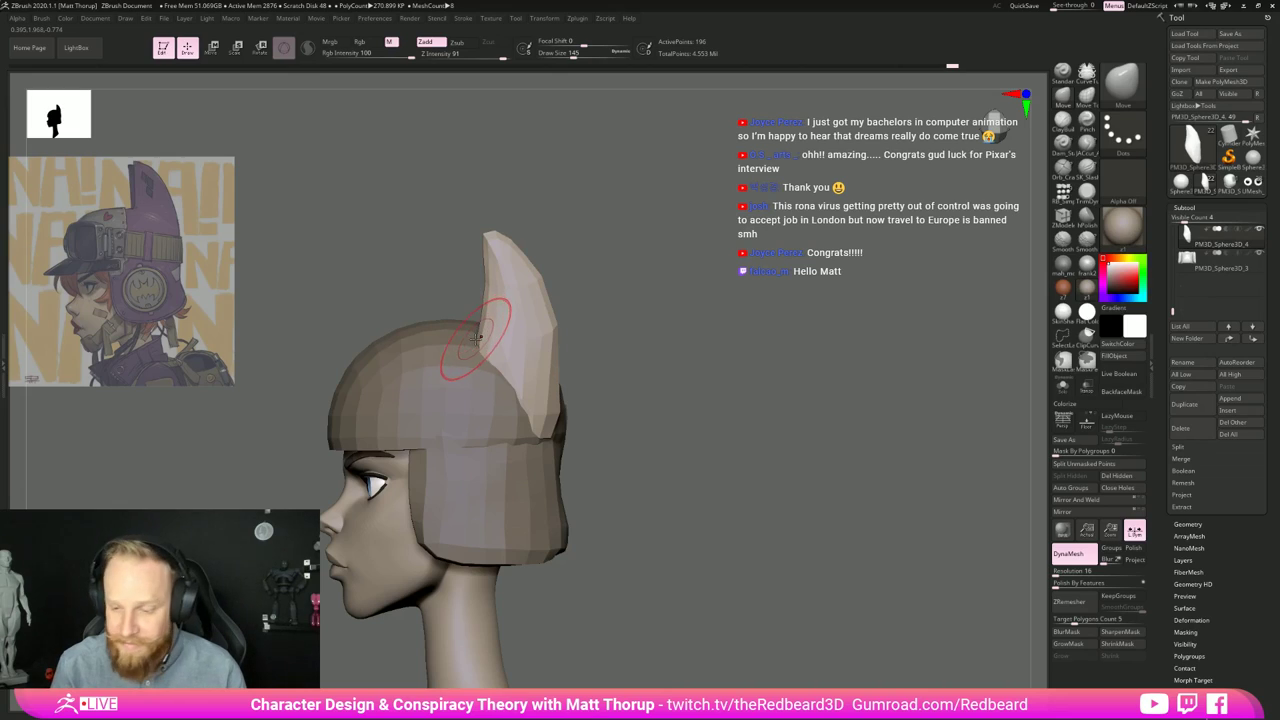
{"action": "left_click_drag", "start_coordinate": [651, 380], "coordinate": [490, 410], "text": "shift"}
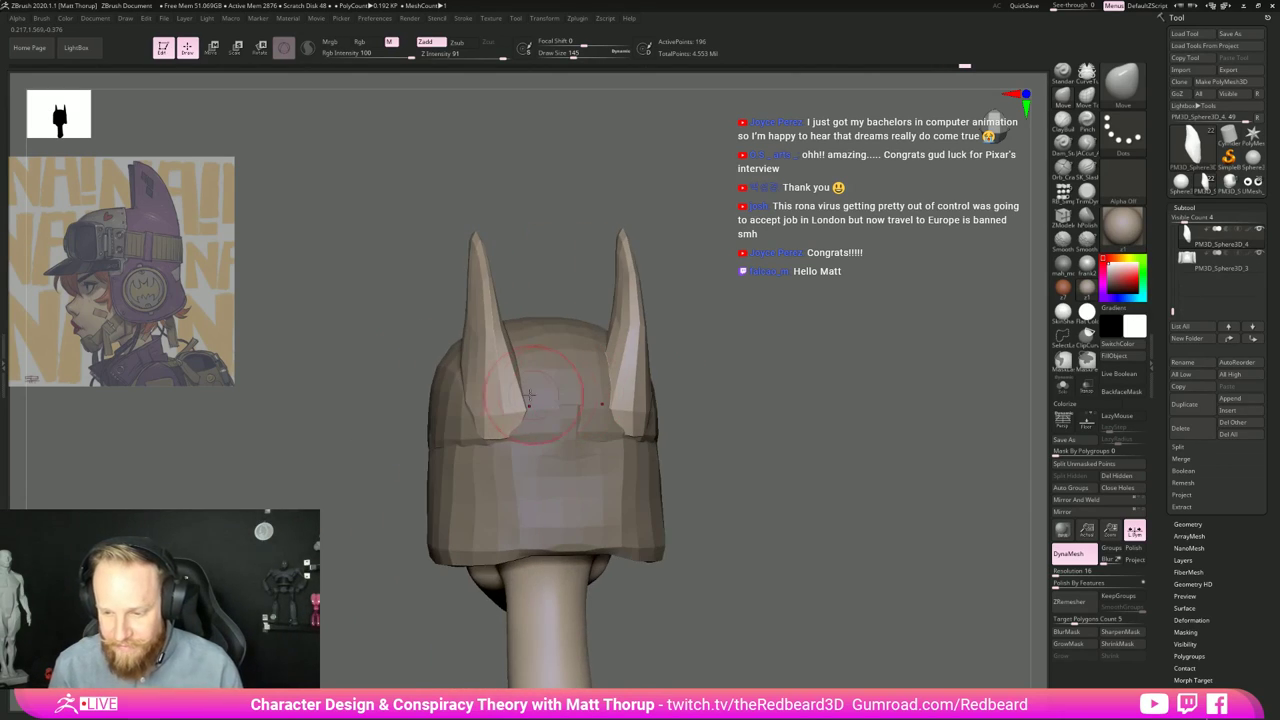
{"action": "mouse_move", "coordinate": [513, 313]}
{"action": "left_mouse_down"}
{"action": "mouse_move", "coordinate": [502, 318]}
{"action": "mouse_move", "coordinate": [571, 286]}
{"action": "left_mouse_up"}
{"action": "mouse_move", "coordinate": [700, 298]}
{"action": "left_mouse_down", "text": "shift"}
{"action": "mouse_move", "coordinate": [771, 306]}
{"action": "mouse_move", "coordinate": [742, 292]}
{"action": "left_mouse_up", "text": "shift"}
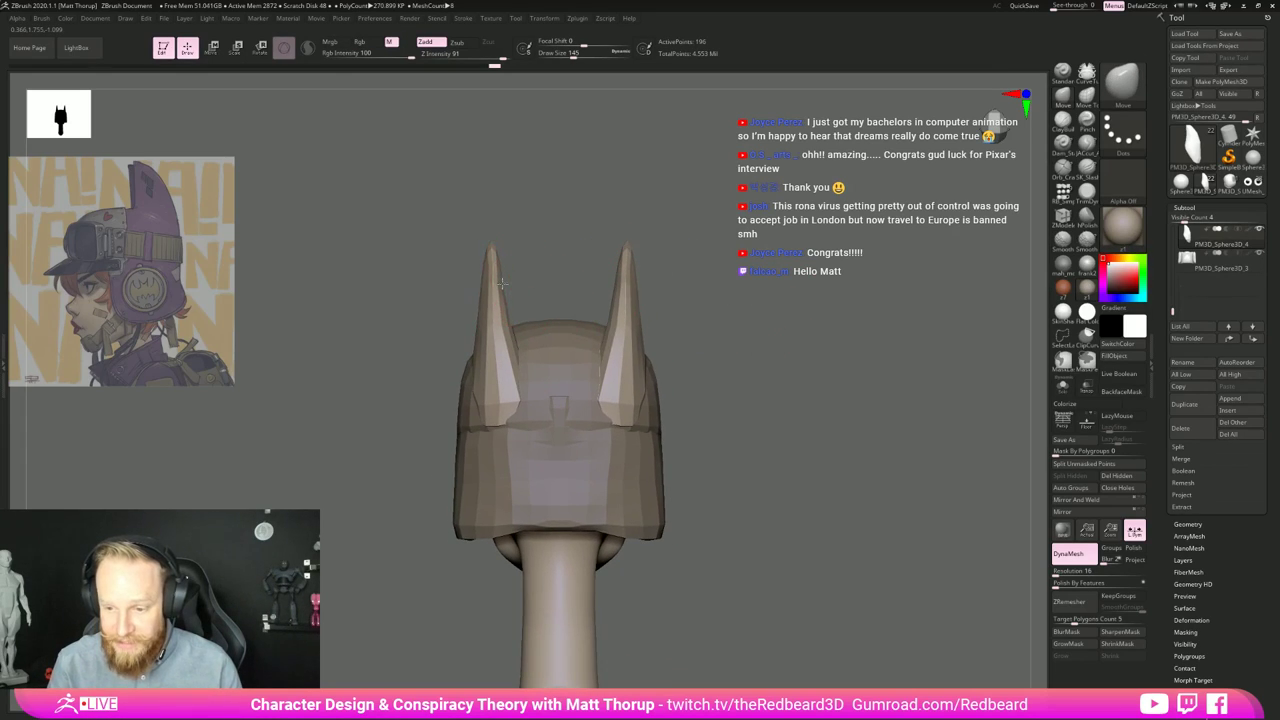
{"action": "left_click_drag", "start_coordinate": [546, 277], "coordinate": [485, 311], "text": "shift"}
Step: Refine the ears' lower tips from behind and in profile, using Move brush sizes of 90 and 228
{"action": "key", "text": "s"}
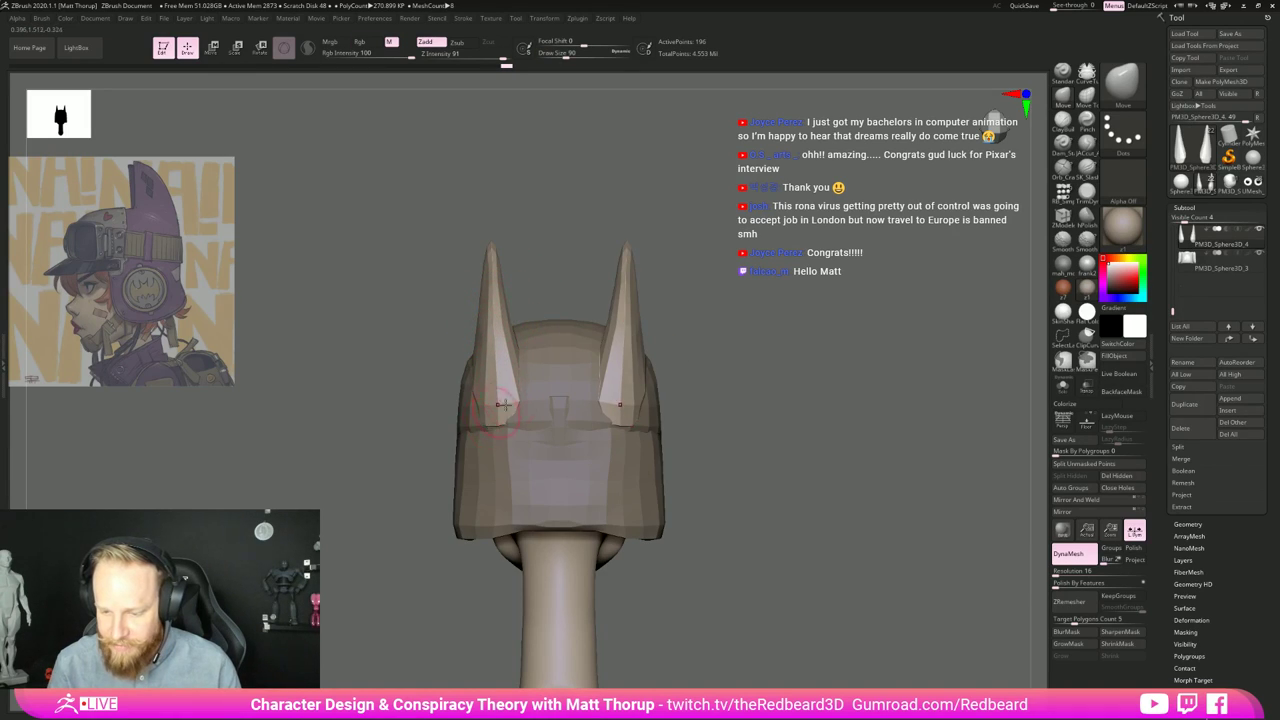
{"action": "left_click_drag", "start_coordinate": [715, 340], "coordinate": [820, 331]}
{"action": "key", "text": "s"}
{"action": "left_click_drag", "start_coordinate": [481, 425], "coordinate": [481, 430]}
{"action": "key", "text": "s"}
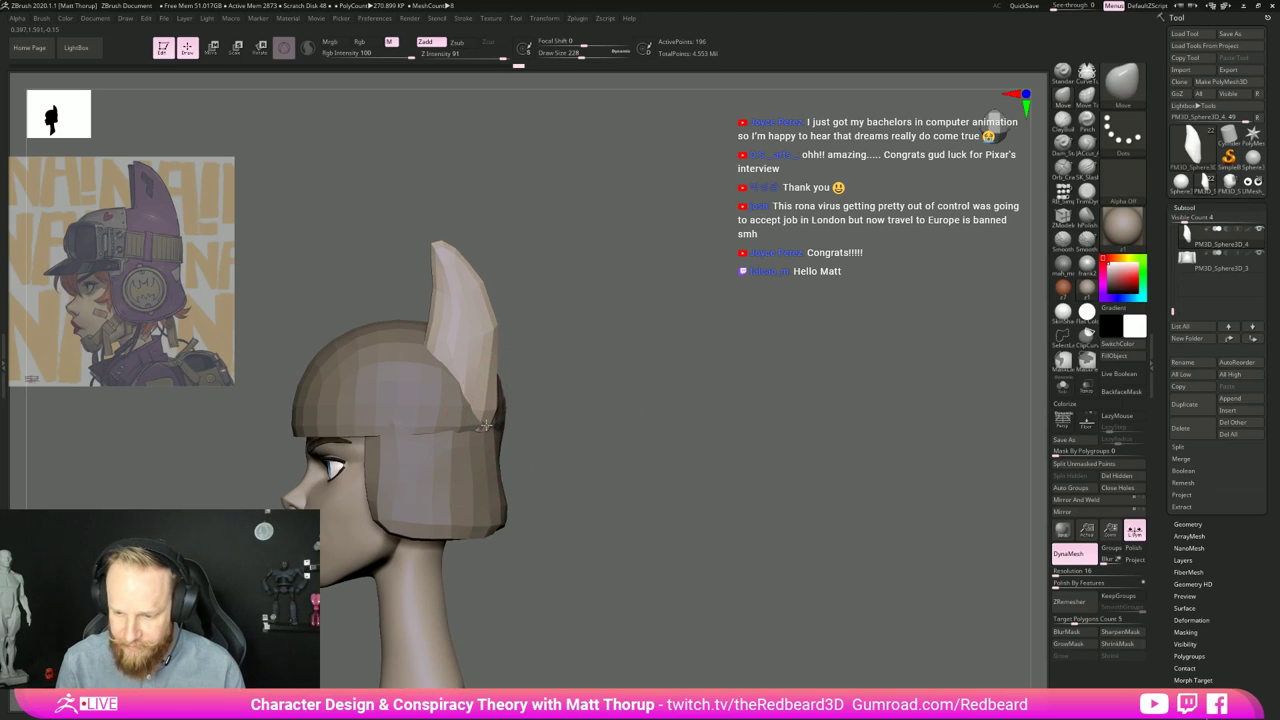
Step: Finish blending the ears' lower and inner edges into the cap from behind, and return to the front view
{"action": "left_click_drag", "start_coordinate": [556, 404], "coordinate": [496, 424], "text": "shift"}
{"action": "left_click_drag", "start_coordinate": [757, 362], "coordinate": [692, 356]}
{"action": "key", "text": "s"}
{"action": "left_click_drag", "start_coordinate": [510, 334], "coordinate": [506, 331]}
{"action": "left_click_drag", "start_coordinate": [680, 280], "coordinate": [717, 352], "text": "shift"}
Step: Adjust the cap's side from the front, and reshape the side flaps' upper and lower edges with the Move brush at draw size 239
{"action": "left_click", "coordinate": [489, 355], "text": "alt"}
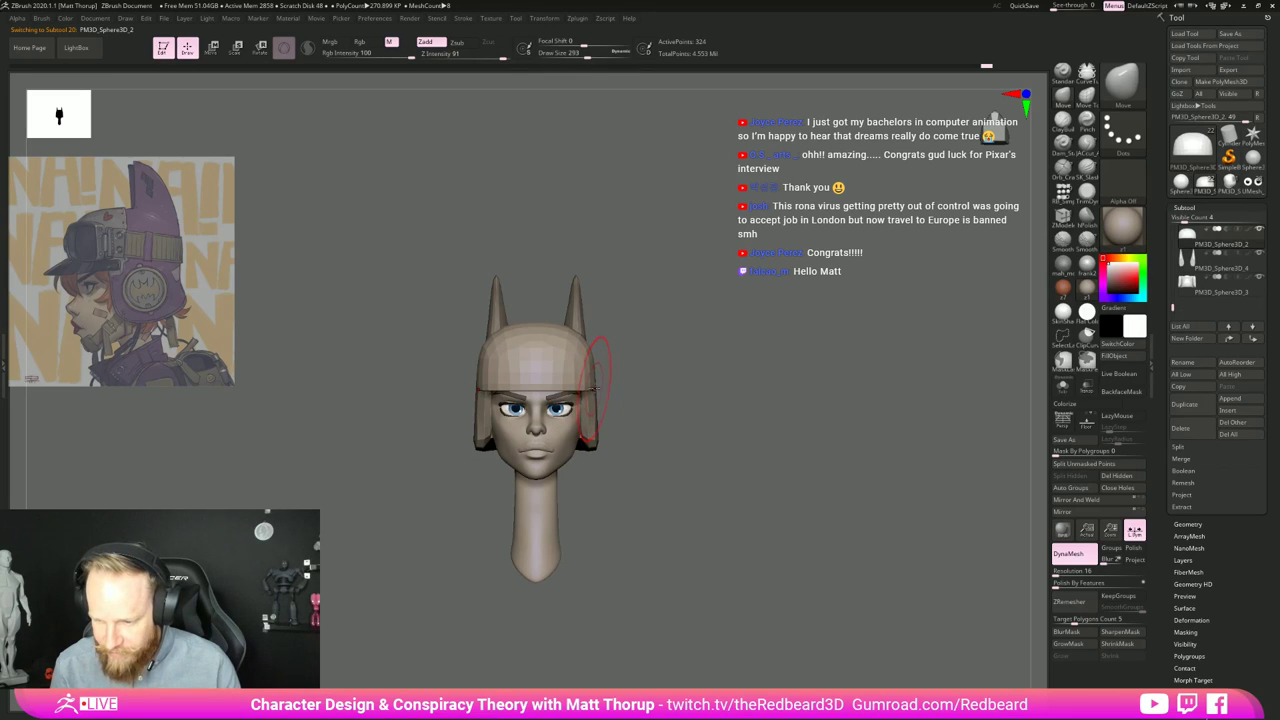
{"action": "mouse_move", "coordinate": [629, 382]}
{"action": "left_mouse_down"}
{"action": "mouse_move", "coordinate": [580, 385]}
{"action": "mouse_move", "coordinate": [668, 394]}
{"action": "left_mouse_up"}
{"action": "left_click", "coordinate": [590, 401], "text": "alt"}
{"action": "key", "text": "s"}
{"action": "left_click_drag", "start_coordinate": [582, 404], "coordinate": [577, 404]}
{"action": "left_click_drag", "start_coordinate": [588, 403], "coordinate": [689, 394]}
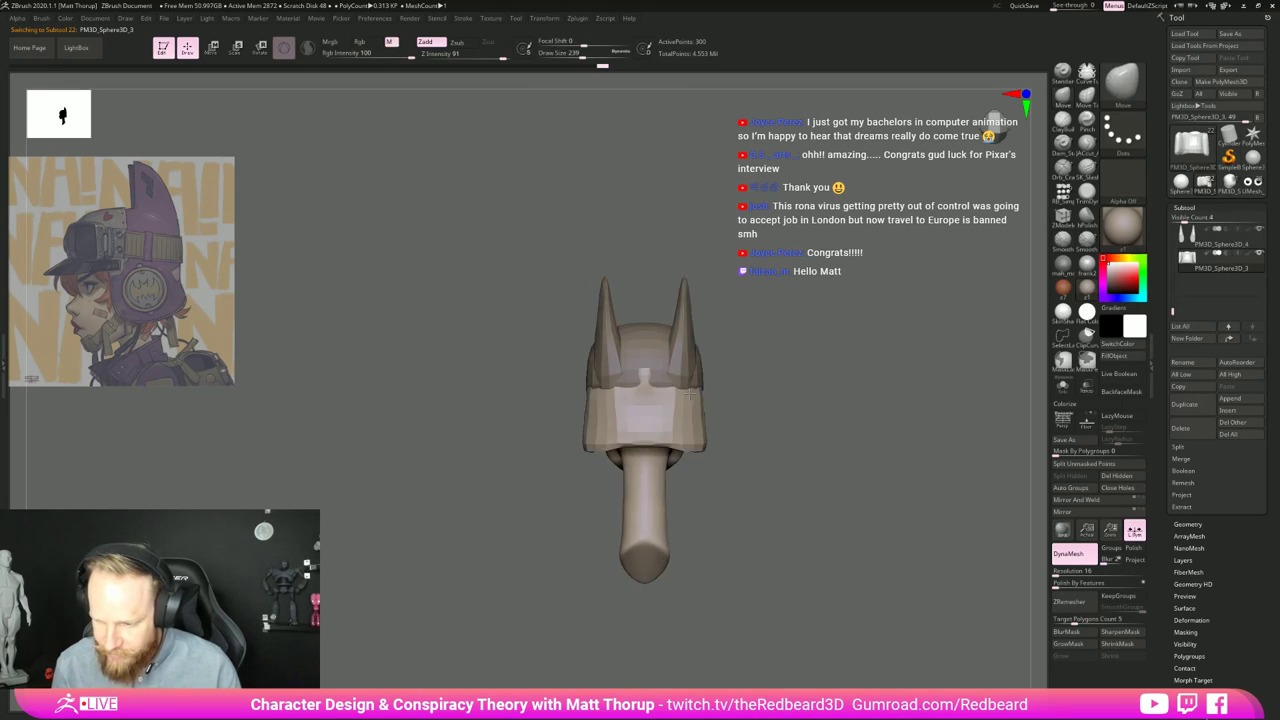
{"action": "left_click_drag", "start_coordinate": [630, 448], "coordinate": [660, 446]}
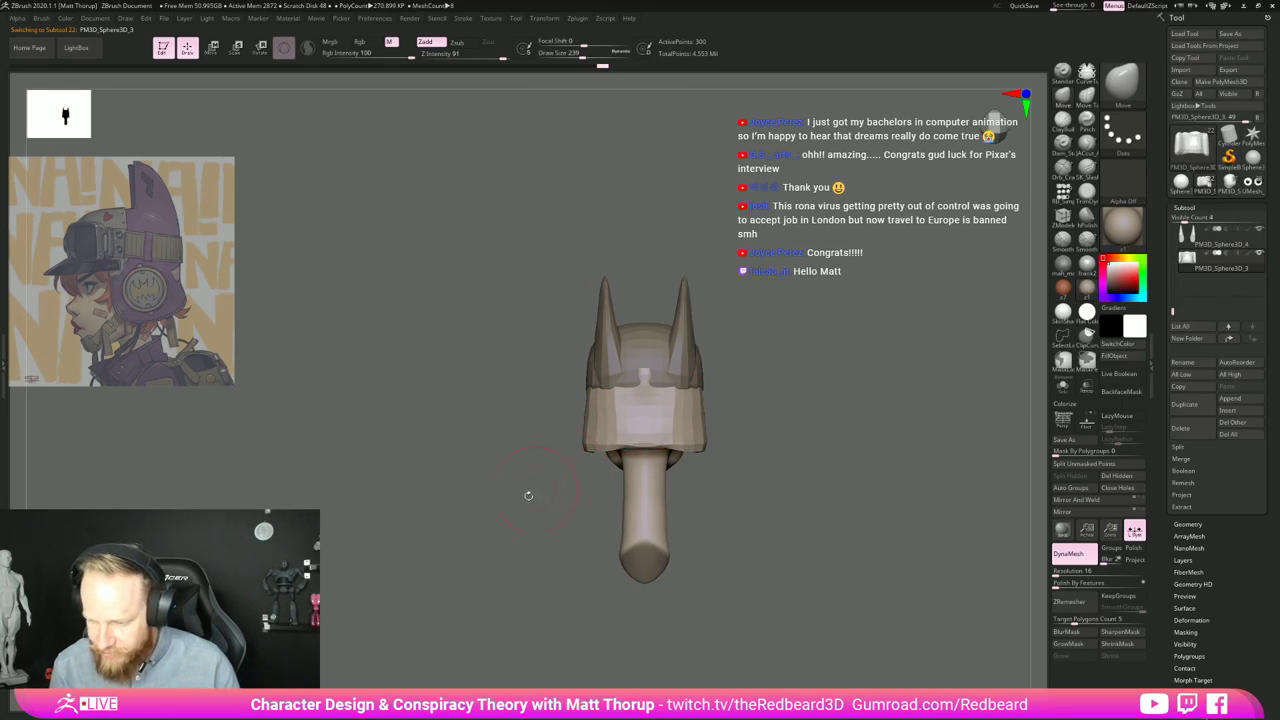
Step: Trim the side flaps' lower edge straight in profile with ClipCurve and check the helmet from the front
{"action": "left_click_drag", "start_coordinate": [528, 495], "coordinate": [628, 474]}
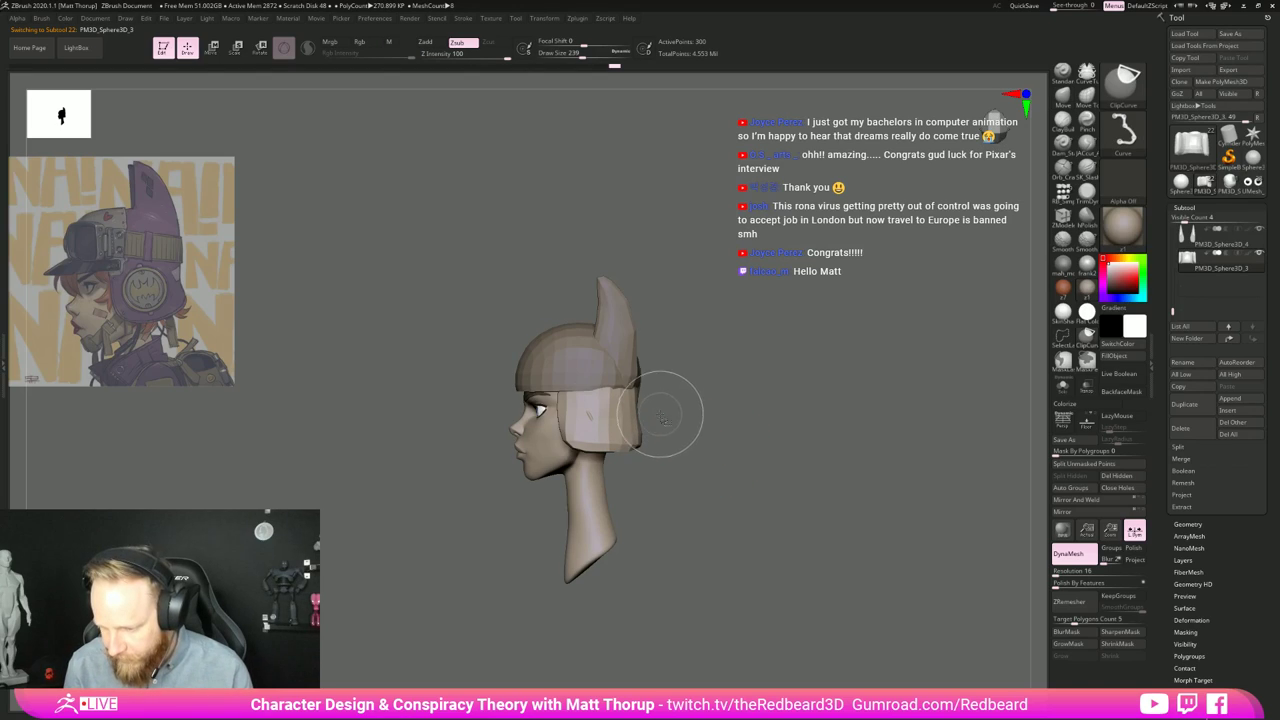
{"action": "mouse_move", "coordinate": [662, 416]}
{"action": "left_mouse_down", "text": "ctrl+shift"}
{"action": "mouse_move", "coordinate": [633, 445]}
{"action": "mouse_move", "coordinate": [440, 446]}
{"action": "left_mouse_up", "text": "ctrl+shift"}
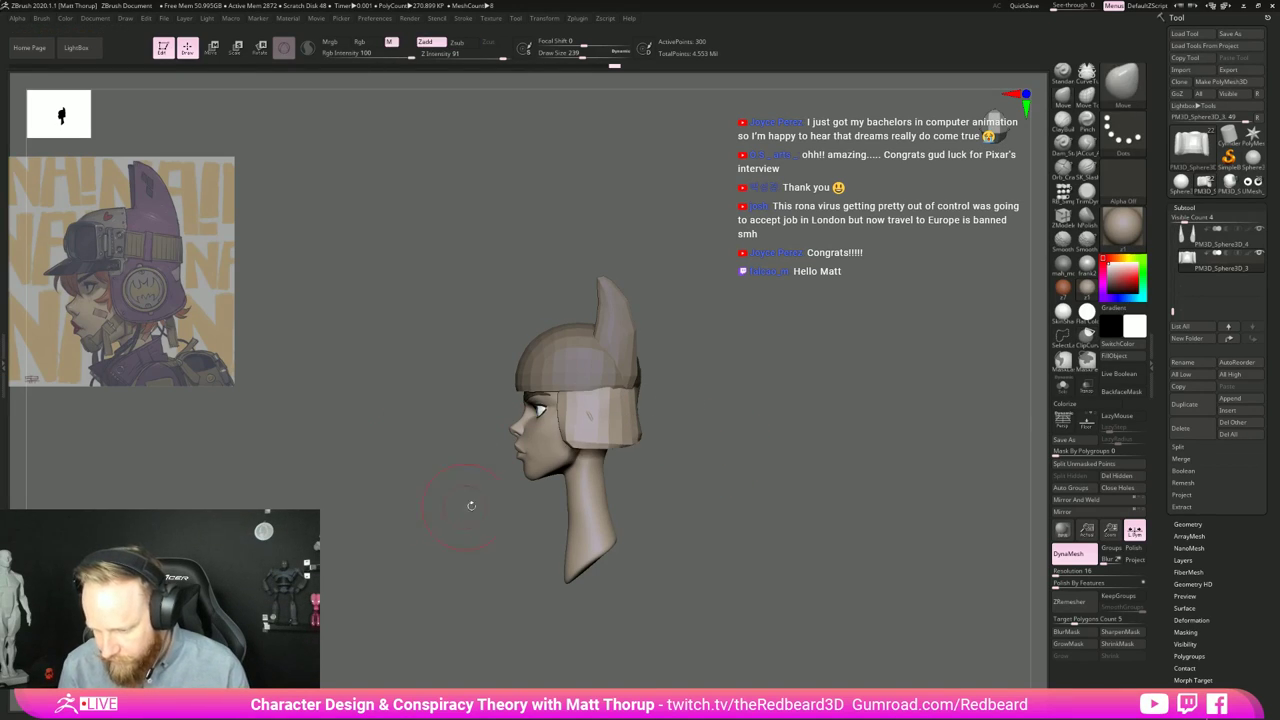
{"action": "mouse_move", "coordinate": [751, 475]}
{"action": "left_mouse_down"}
{"action": "mouse_move", "coordinate": [717, 437]}
{"action": "mouse_move", "coordinate": [800, 420]}
{"action": "mouse_move", "coordinate": [699, 435]}
{"action": "mouse_move", "coordinate": [751, 471]}
{"action": "mouse_move", "coordinate": [758, 512]}
{"action": "mouse_move", "coordinate": [783, 504]}
{"action": "mouse_move", "coordinate": [774, 537]}
{"action": "mouse_move", "coordinate": [743, 517]}
{"action": "mouse_move", "coordinate": [763, 517]}
{"action": "mouse_move", "coordinate": [746, 481]}
{"action": "left_mouse_up"}
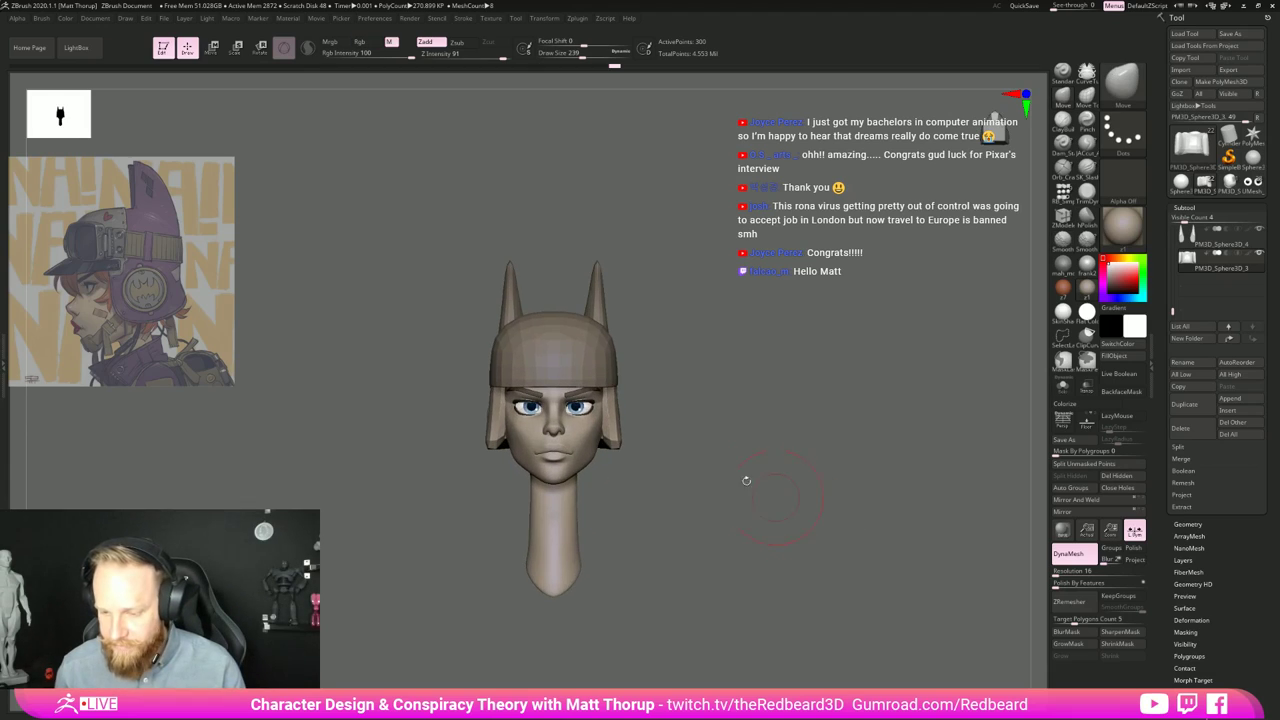
{"action": "mouse_move", "coordinate": [694, 377]}
{"action": "left_mouse_down"}
{"action": "mouse_move", "coordinate": [658, 406]}
{"action": "mouse_move", "coordinate": [592, 386]}
{"action": "mouse_move", "coordinate": [547, 400]}
{"action": "left_mouse_up"}
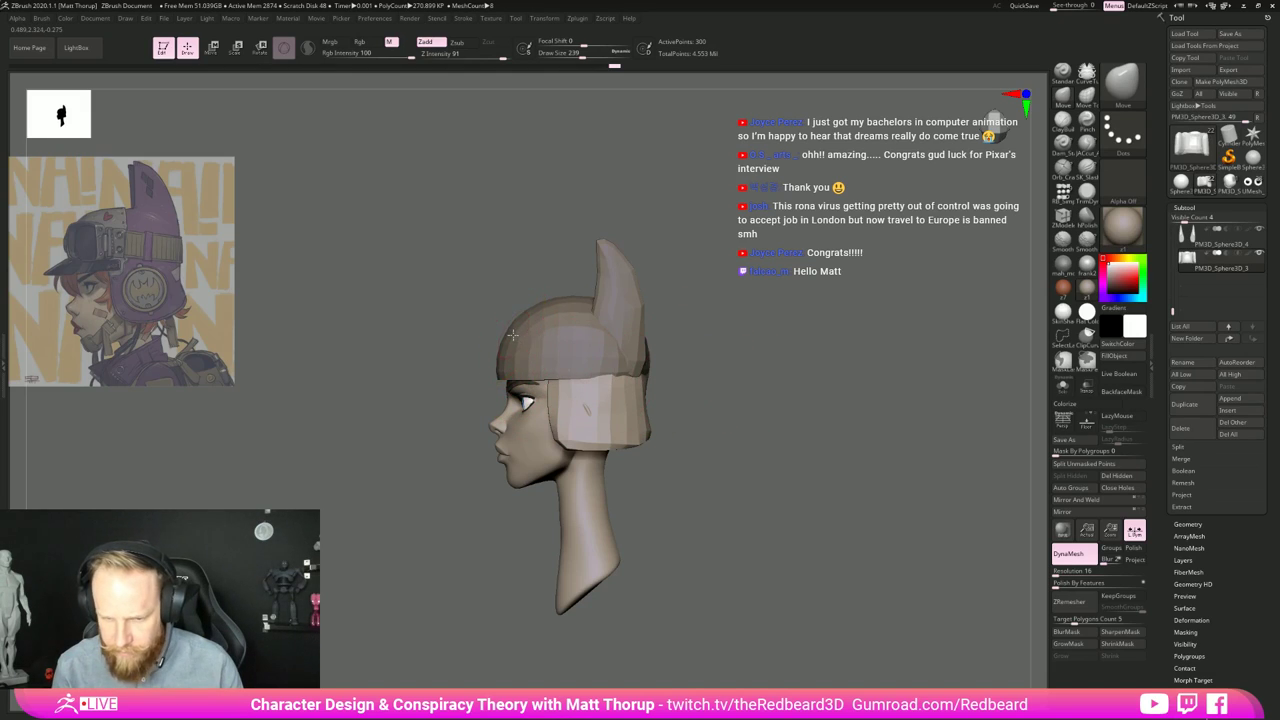
Step: Select the cap subtool, adjust its front contour in profile with the Move brush, and subdivide it once
{"action": "left_click", "coordinate": [512, 335], "text": "alt"}
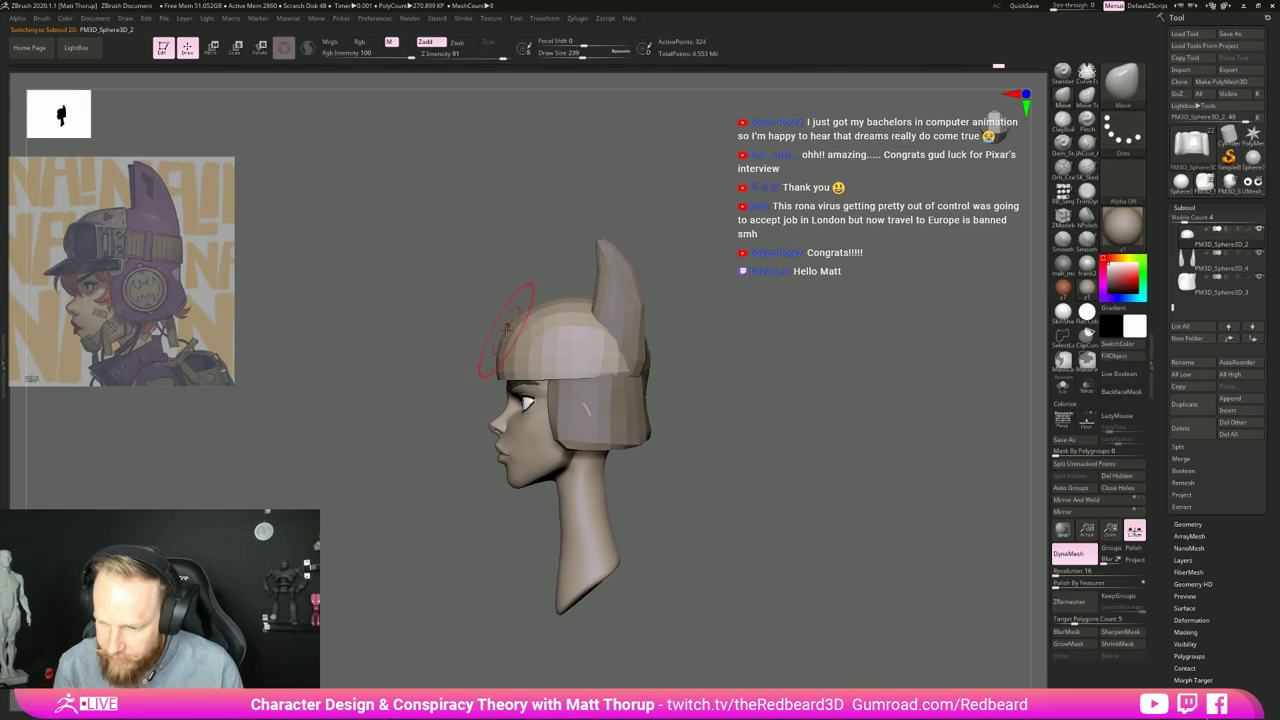
{"action": "mouse_move", "coordinate": [486, 326]}
{"action": "left_mouse_down"}
{"action": "mouse_move", "coordinate": [637, 323]}
{"action": "mouse_move", "coordinate": [572, 424]}
{"action": "left_mouse_up"}
{"action": "mouse_move", "coordinate": [546, 354]}
{"action": "left_mouse_down"}
{"action": "mouse_move", "coordinate": [534, 353]}
{"action": "mouse_move", "coordinate": [560, 394]}
{"action": "mouse_move", "coordinate": [600, 326]}
{"action": "mouse_move", "coordinate": [648, 334]}
{"action": "mouse_move", "coordinate": [763, 420]}
{"action": "mouse_move", "coordinate": [799, 515]}
{"action": "left_mouse_up"}
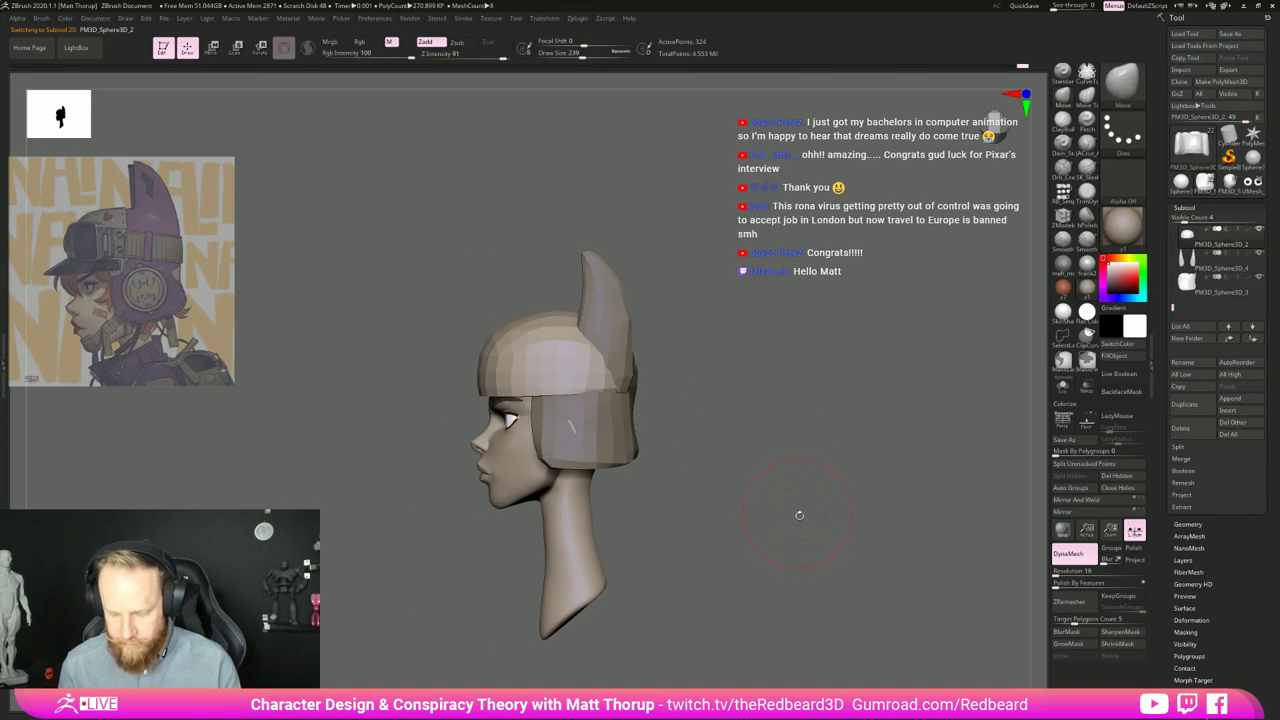
{"action": "key", "text": "ctrl+d"}
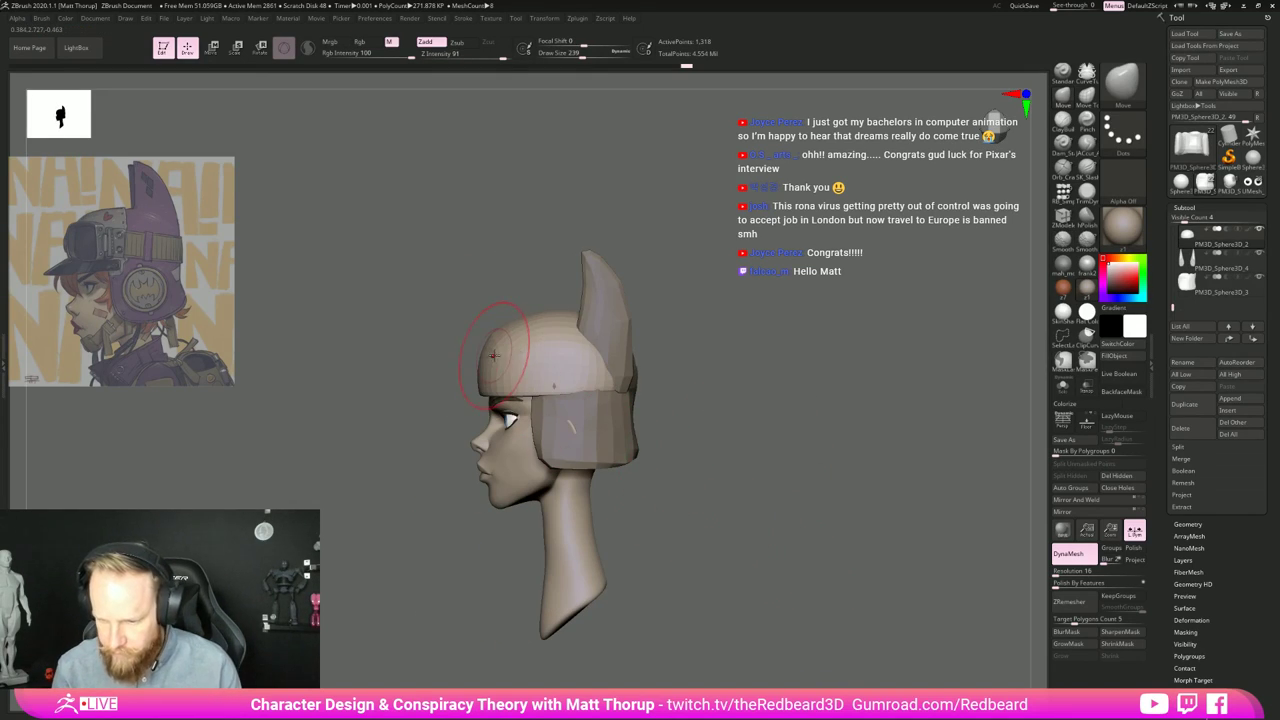
{"action": "mouse_move", "coordinate": [712, 430]}
{"action": "left_mouse_down"}
{"action": "mouse_move", "coordinate": [757, 434]}
{"action": "mouse_move", "coordinate": [722, 438]}
{"action": "left_mouse_up"}
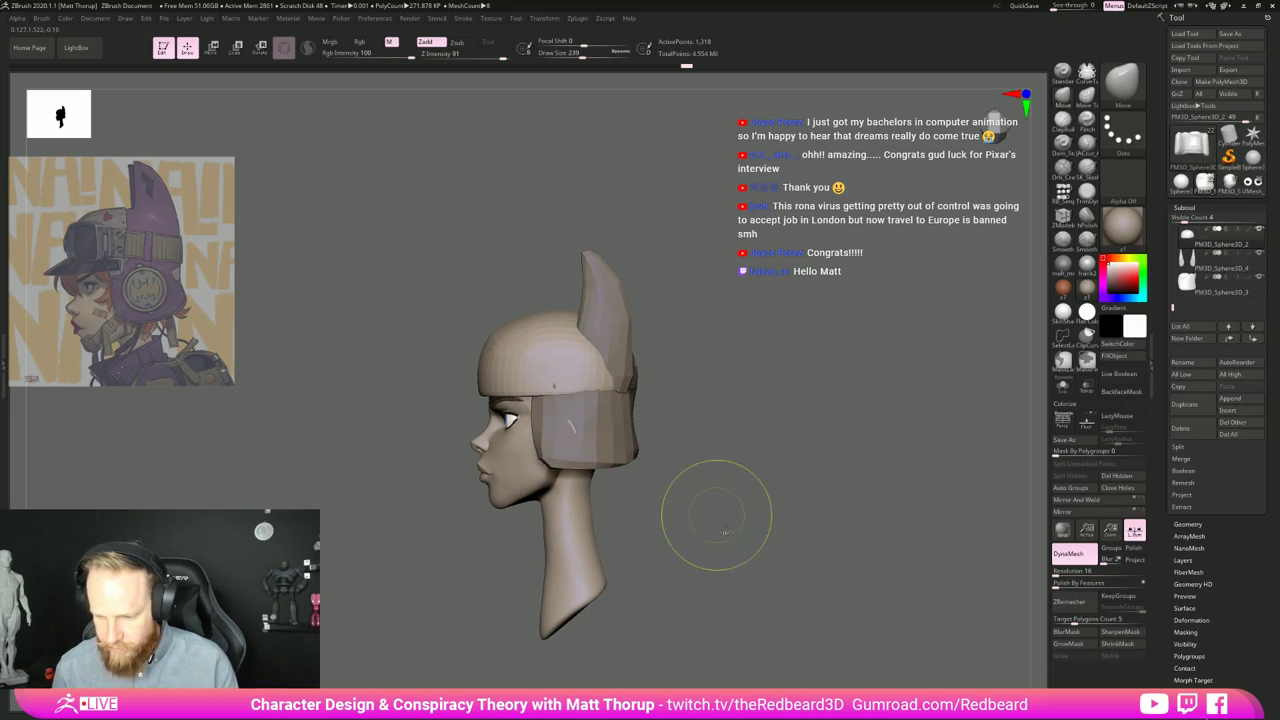
Step: Subdivide the side flaps once and the ears once
{"action": "left_click", "coordinate": [611, 449], "text": "alt"}
{"action": "key", "text": "ctrl+d"}
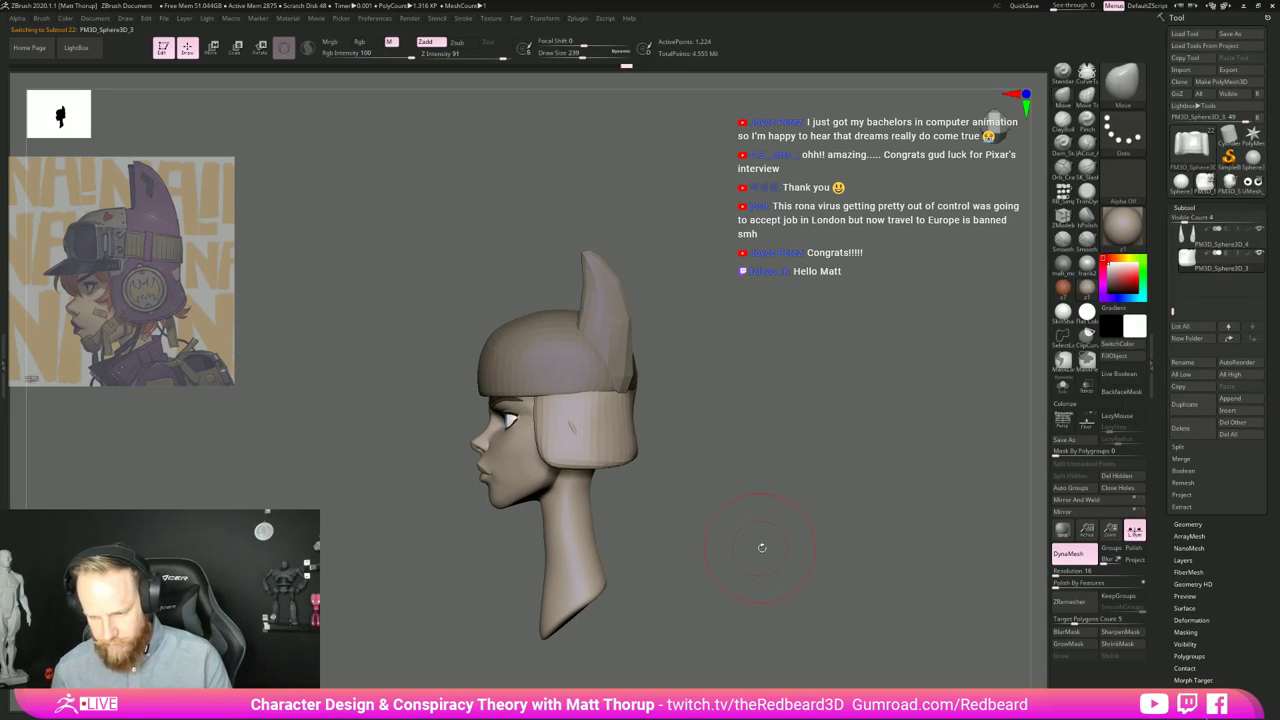
{"action": "left_click_drag", "start_coordinate": [762, 548], "coordinate": [757, 516]}
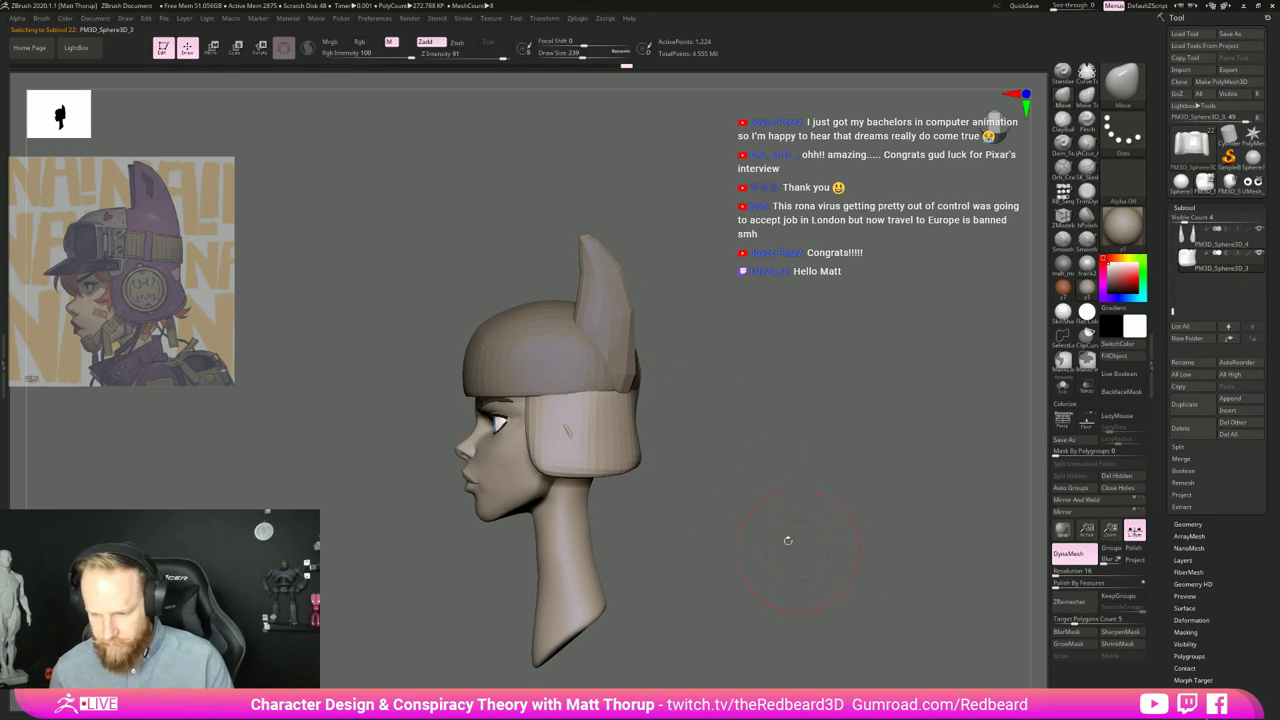
{"action": "left_click", "coordinate": [609, 322], "text": "alt"}
{"action": "key", "text": "ctrl+d"}
Step: Refine the ears' outer and inner contours from behind with the Move brush, reducing the draw size to 177
{"action": "mouse_move", "coordinate": [829, 541]}
{"action": "left_mouse_down"}
{"action": "mouse_move", "coordinate": [805, 538]}
{"action": "mouse_move", "coordinate": [826, 562]}
{"action": "mouse_move", "coordinate": [784, 584]}
{"action": "mouse_move", "coordinate": [844, 550]}
{"action": "left_mouse_up"}
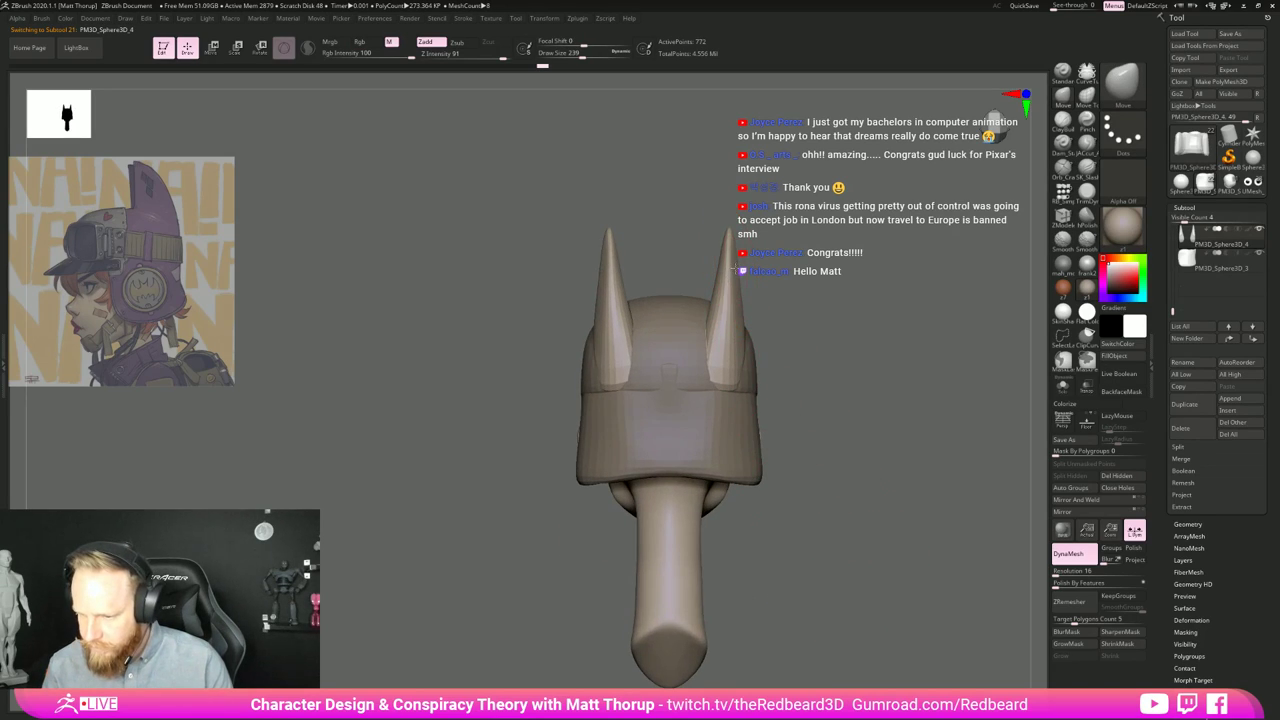
{"action": "left_click_drag", "start_coordinate": [738, 265], "coordinate": [739, 267]}
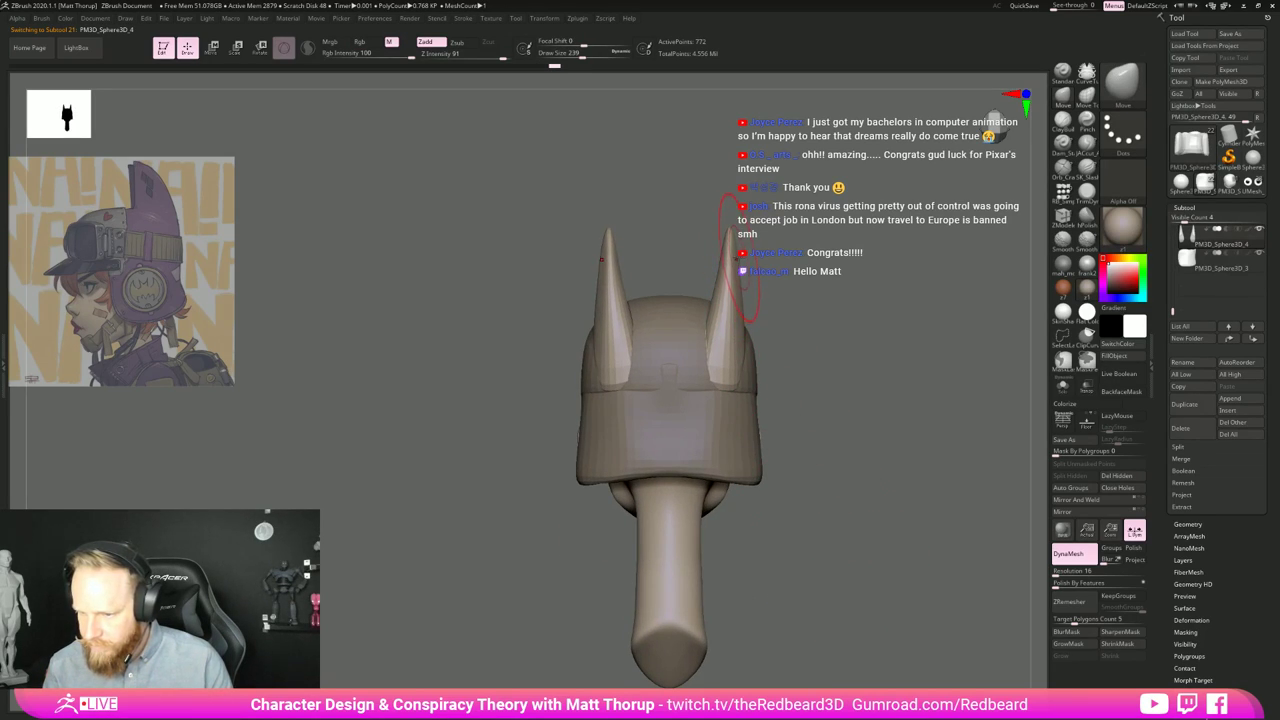
{"action": "key", "text": "bracketright"}
{"action": "key", "text": "bracketright"}
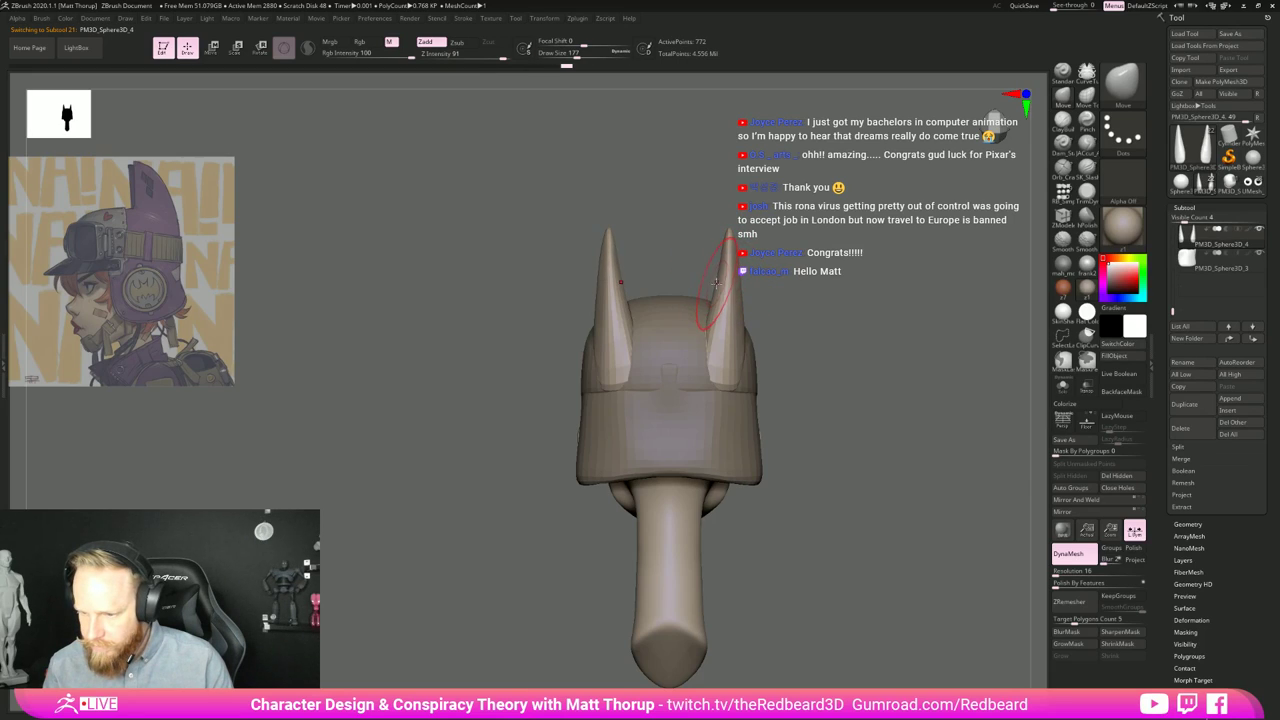
{"action": "left_click_drag", "start_coordinate": [746, 263], "coordinate": [620, 266], "text": "shift"}
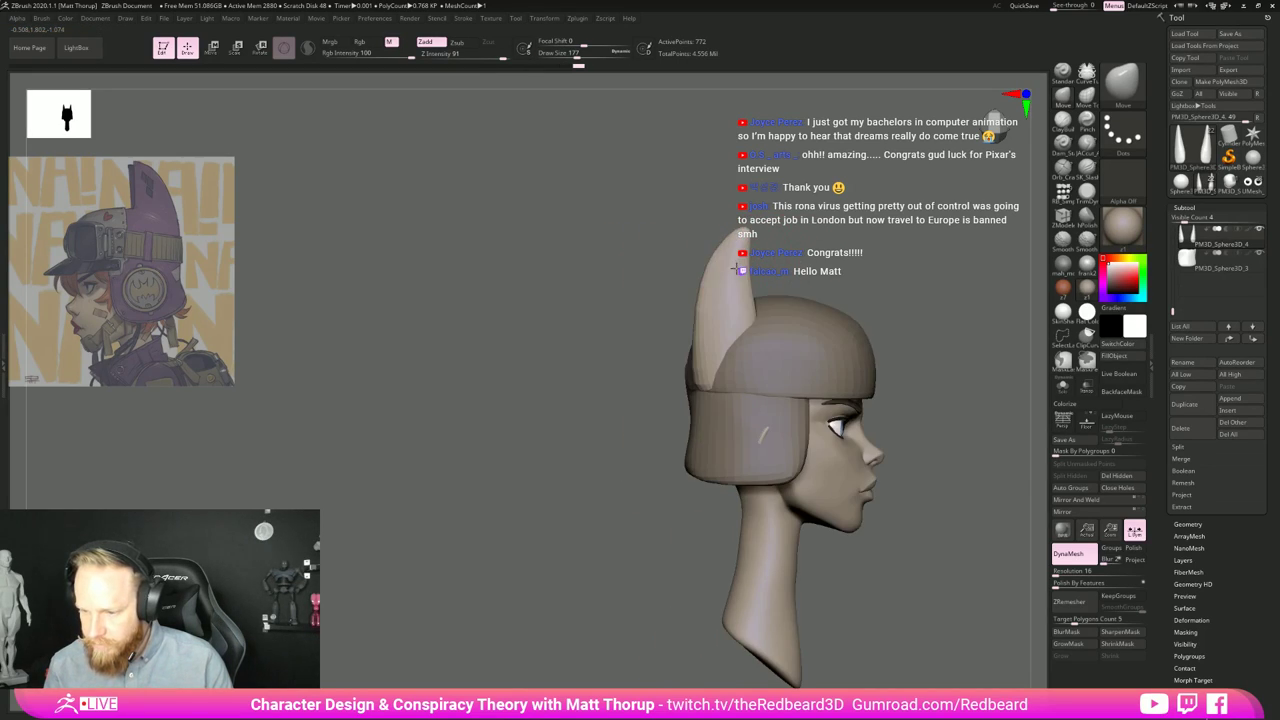
Step: Adjust the ears' rear contour in profile with the Move brush at draw size 212 and check the helmet from the front
{"action": "left_click_drag", "start_coordinate": [886, 280], "coordinate": [853, 290], "text": "alt"}
{"action": "key", "text": "s"}
{"action": "left_click_drag", "start_coordinate": [715, 292], "coordinate": [719, 292]}
{"action": "left_click_drag", "start_coordinate": [716, 298], "coordinate": [729, 300]}
{"action": "left_click_drag", "start_coordinate": [856, 350], "coordinate": [830, 315], "text": "alt"}
{"action": "left_click_drag", "start_coordinate": [840, 335], "coordinate": [806, 338], "text": "shift"}
{"action": "left_click_drag", "start_coordinate": [889, 419], "coordinate": [760, 477], "text": "alt"}
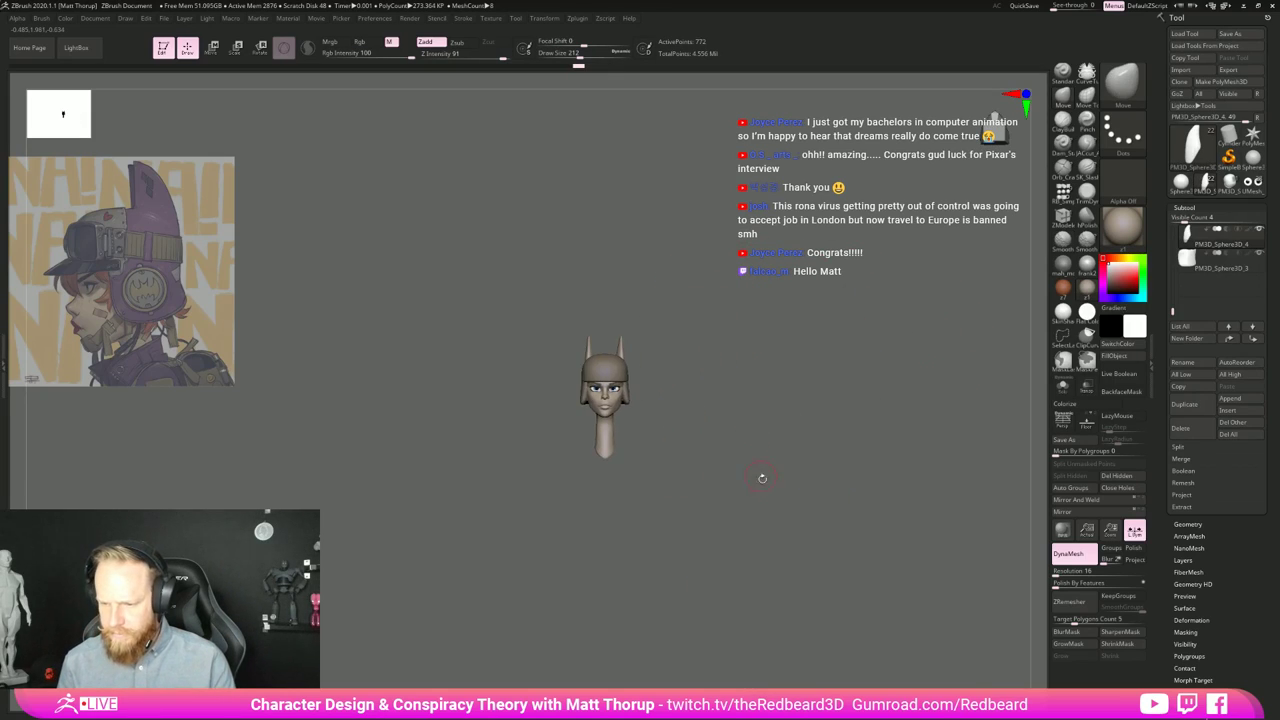
Step: Overlay the model on the concept art and match the ears' rear edge and the side flaps' front edge with the Move brush
{"action": "key", "text": "1"}
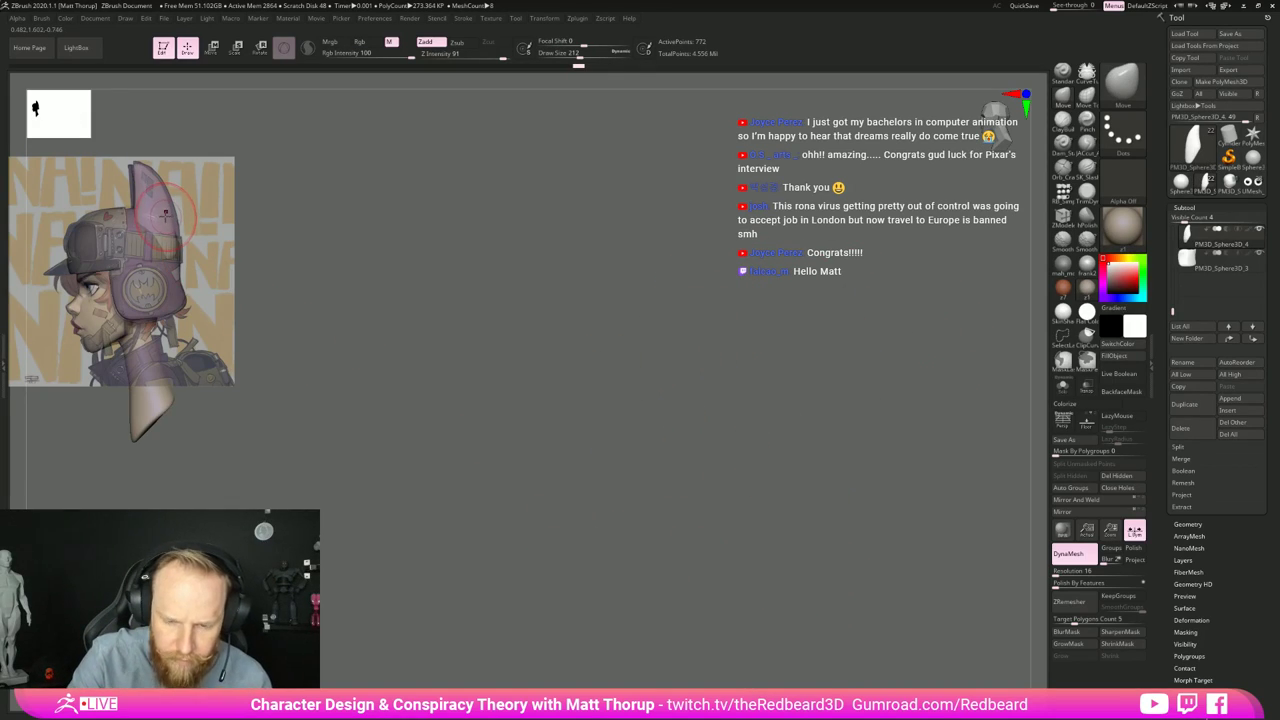
{"action": "key", "text": "s"}
{"action": "mouse_move", "coordinate": [167, 214]}
{"action": "left_mouse_down"}
{"action": "mouse_move", "coordinate": [147, 172]}
{"action": "mouse_move", "coordinate": [175, 258]}
{"action": "left_mouse_up"}
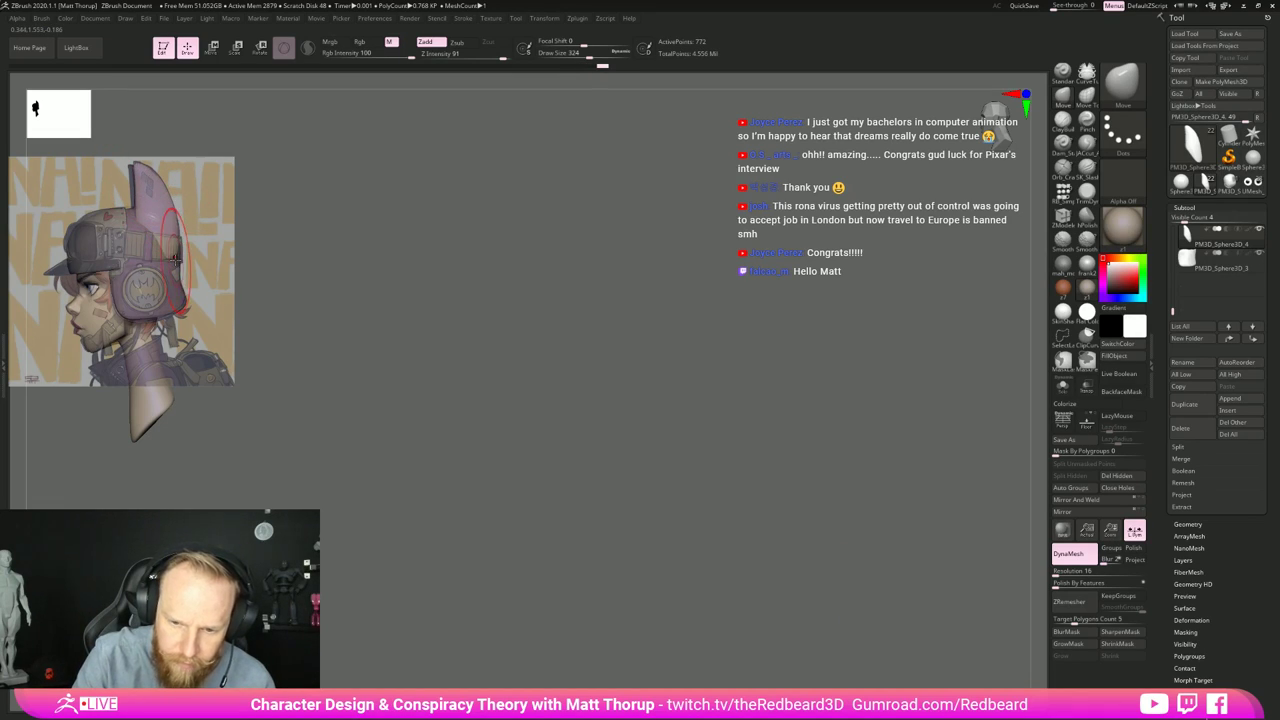
{"action": "left_click", "coordinate": [152, 305], "text": "alt"}
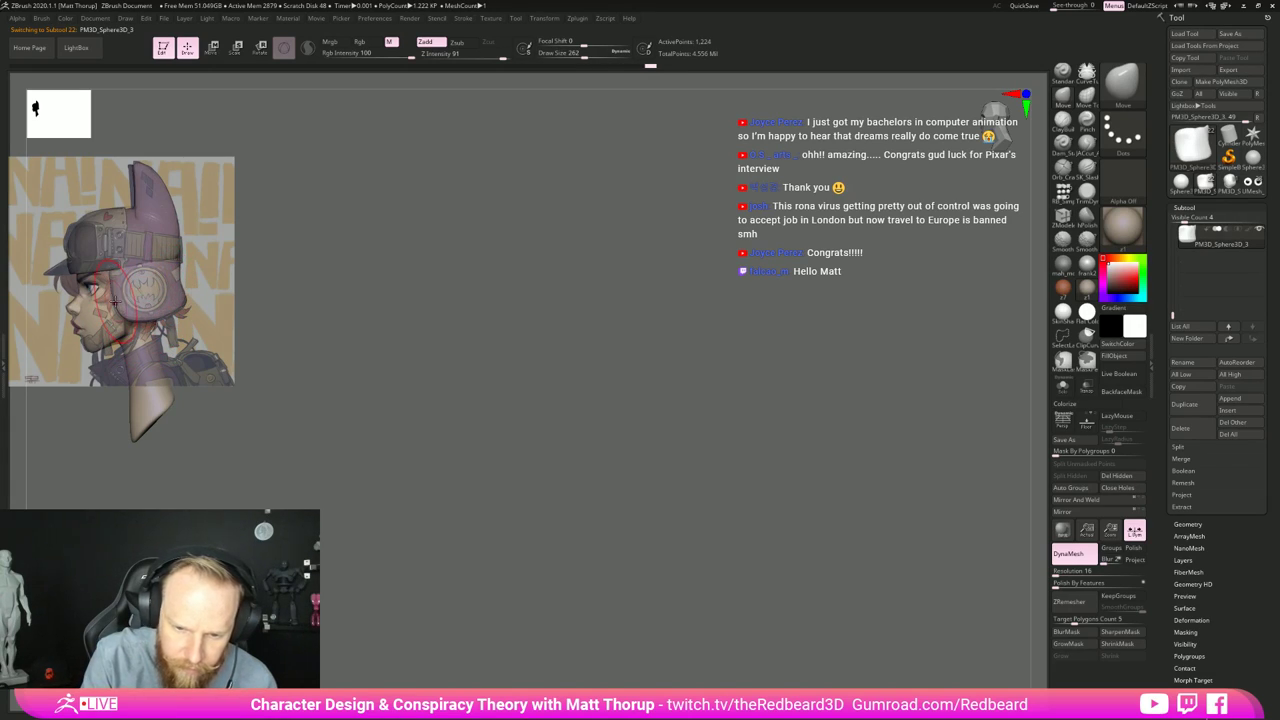
{"action": "key", "text": "s"}
{"action": "left_click", "coordinate": [116, 304]}
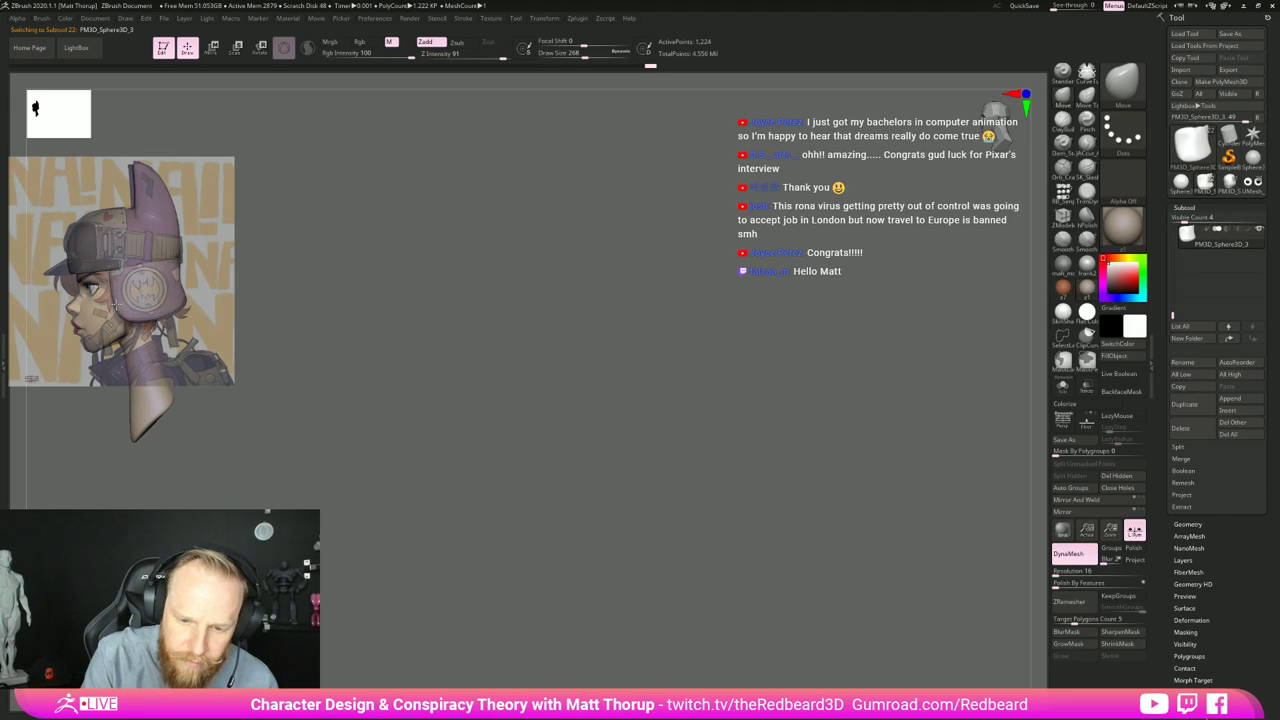
{"action": "left_click_drag", "start_coordinate": [277, 229], "coordinate": [730, 355], "text": "shift"}
Step: Select the cap subtool and merge the ears and side flaps down into it
{"action": "mouse_move", "coordinate": [793, 420]}
{"action": "left_mouse_down"}
{"action": "mouse_move", "coordinate": [840, 443]}
{"action": "mouse_move", "coordinate": [771, 457]}
{"action": "mouse_move", "coordinate": [794, 543]}
{"action": "mouse_move", "coordinate": [811, 548]}
{"action": "left_mouse_up"}
{"action": "left_click", "coordinate": [526, 364], "text": "alt"}
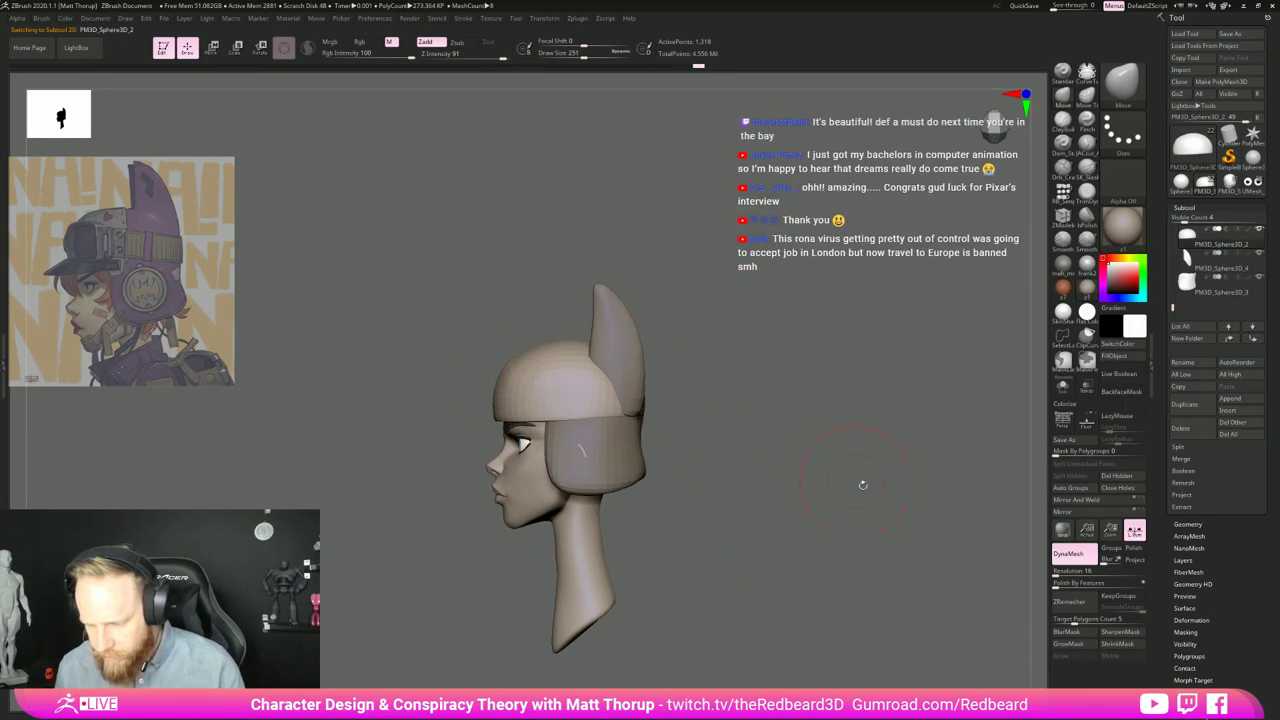
{"action": "left_click_drag", "start_coordinate": [857, 486], "coordinate": [806, 562]}
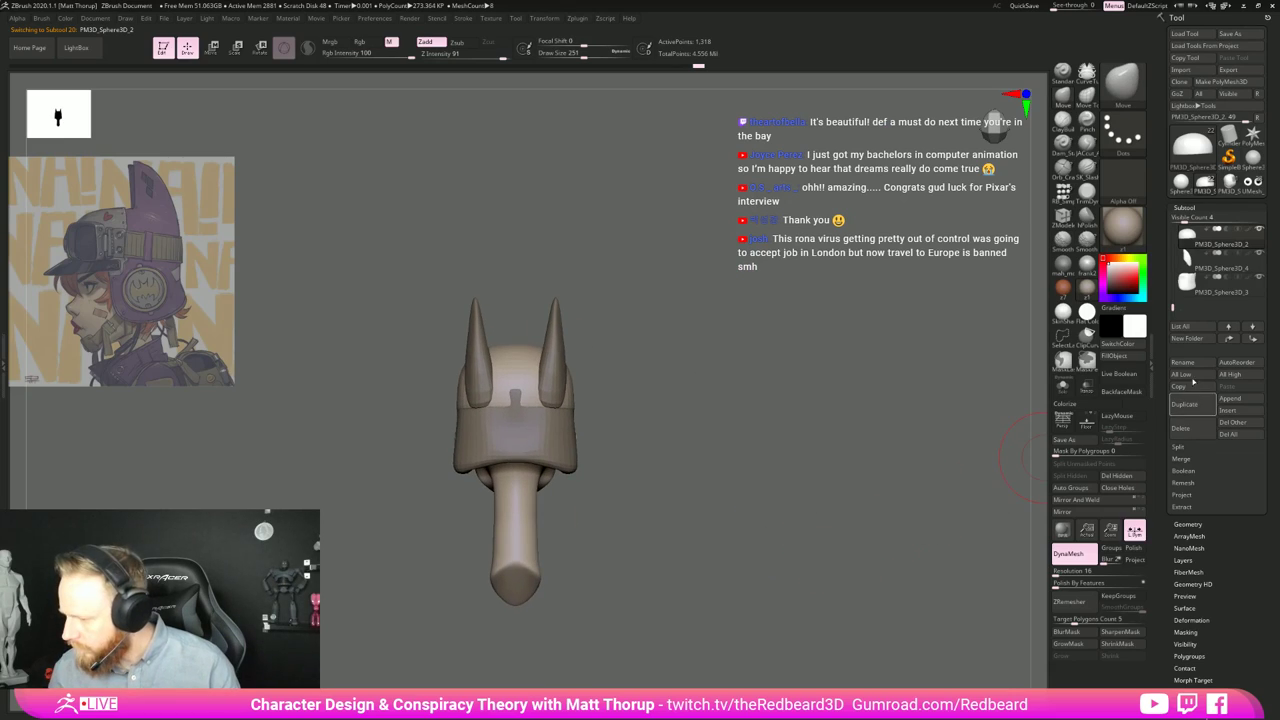
{"action": "left_click", "coordinate": [1202, 460]}
{"action": "left_click", "coordinate": [1202, 470]}
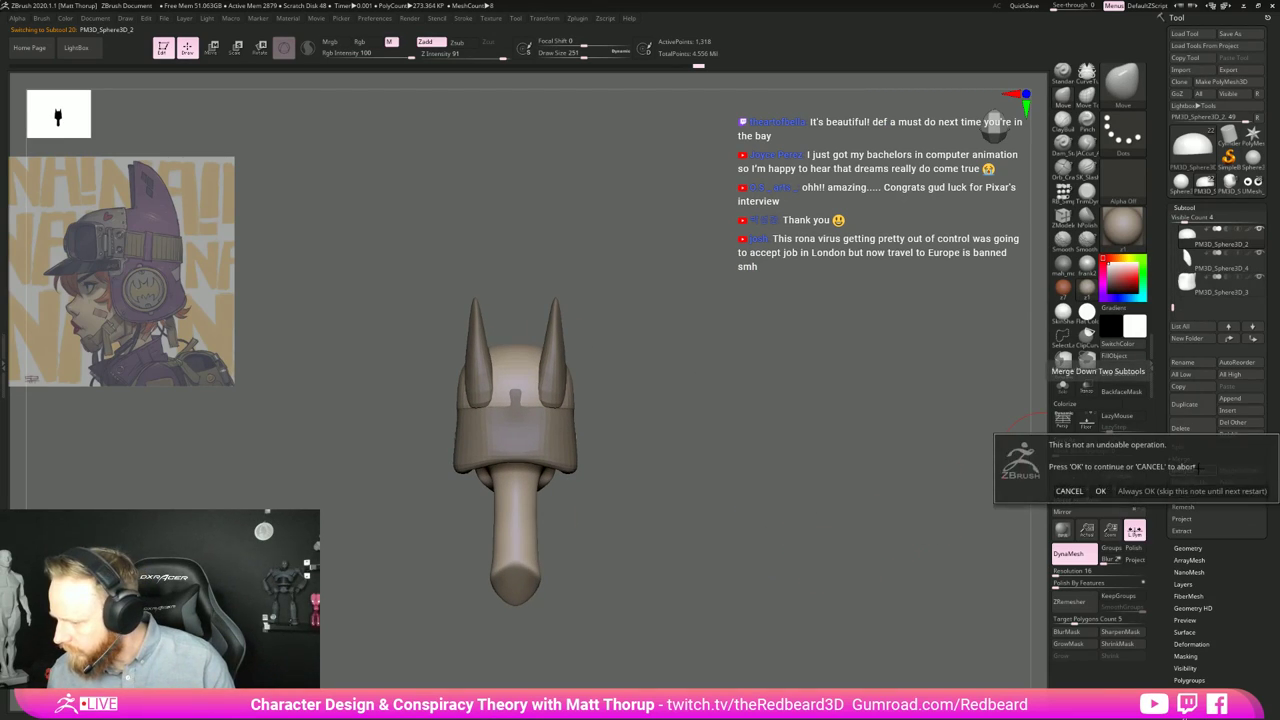
{"action": "left_click", "coordinate": [1202, 470]}
{"action": "left_click", "coordinate": [1202, 470]}
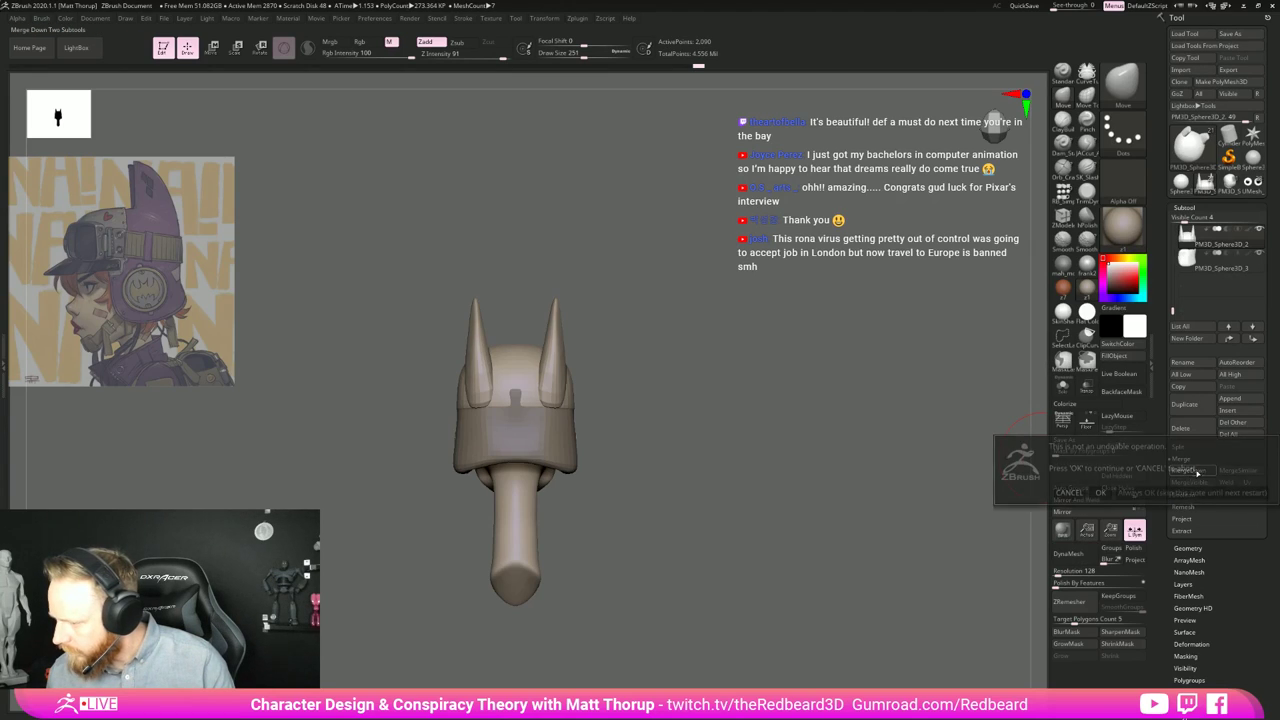
{"action": "left_click", "coordinate": [1115, 493]}
Step: DynaMesh the merged helmet at resolution 128 without freezing its subdivision levels
{"action": "mouse_move", "coordinate": [815, 519]}
{"action": "left_mouse_down"}
{"action": "mouse_move", "coordinate": [834, 531]}
{"action": "mouse_move", "coordinate": [803, 526]}
{"action": "left_mouse_up"}
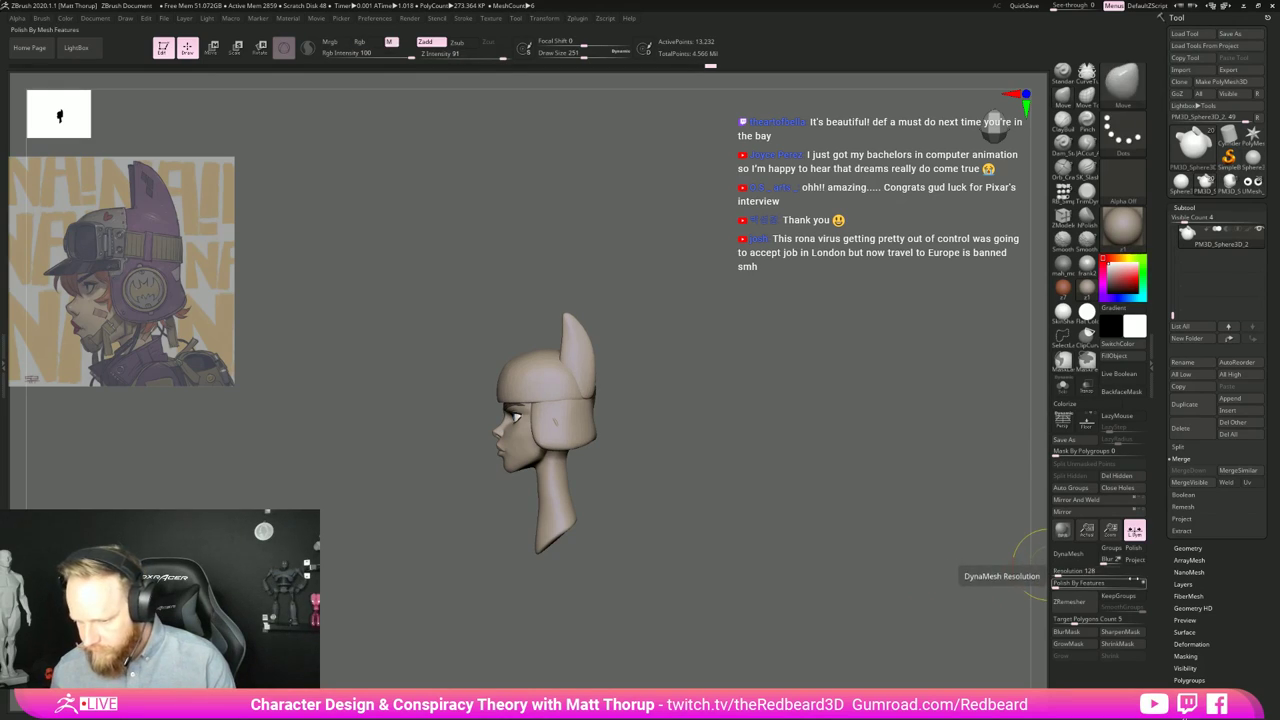
{"action": "left_click", "coordinate": [1081, 563]}
{"action": "left_click", "coordinate": [1081, 563]}
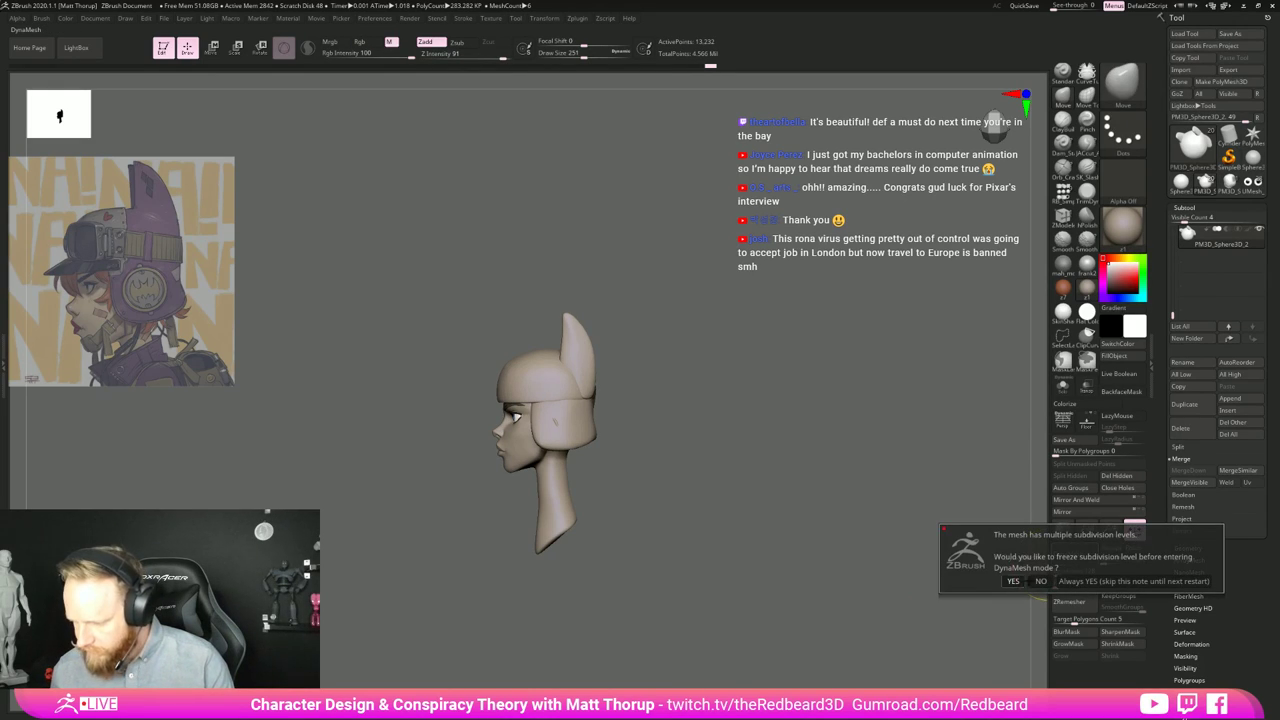
{"action": "left_click", "coordinate": [1041, 581]}
Step: Smooth the seams between the cap, side flaps and ears at draw size 120
{"action": "left_click_drag", "start_coordinate": [791, 559], "coordinate": [796, 630], "text": "alt"}
{"action": "key", "text": "s"}
{"action": "left_click_drag", "start_coordinate": [640, 475], "coordinate": [625, 477]}
{"action": "left_click_drag", "start_coordinate": [645, 441], "coordinate": [626, 443], "text": "shift"}
{"action": "left_click_drag", "start_coordinate": [654, 370], "coordinate": [682, 424], "text": "shift"}
{"action": "left_click_drag", "start_coordinate": [784, 424], "coordinate": [708, 455]}
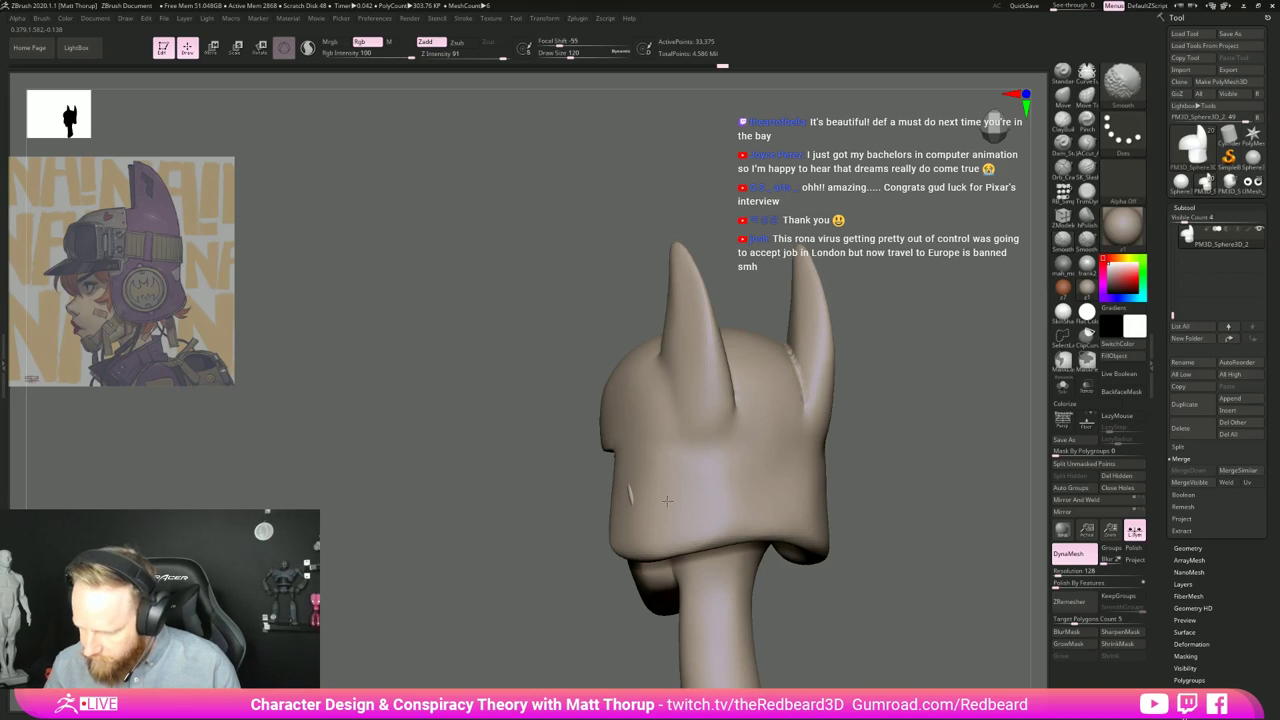
Step: Smooth the creases along the ears' inner bases from behind at draw size 71 and check the front view
{"action": "left_click_drag", "start_coordinate": [938, 352], "coordinate": [842, 385]}
{"action": "key", "text": "s"}
{"action": "left_click_drag", "start_coordinate": [754, 391], "coordinate": [747, 391]}
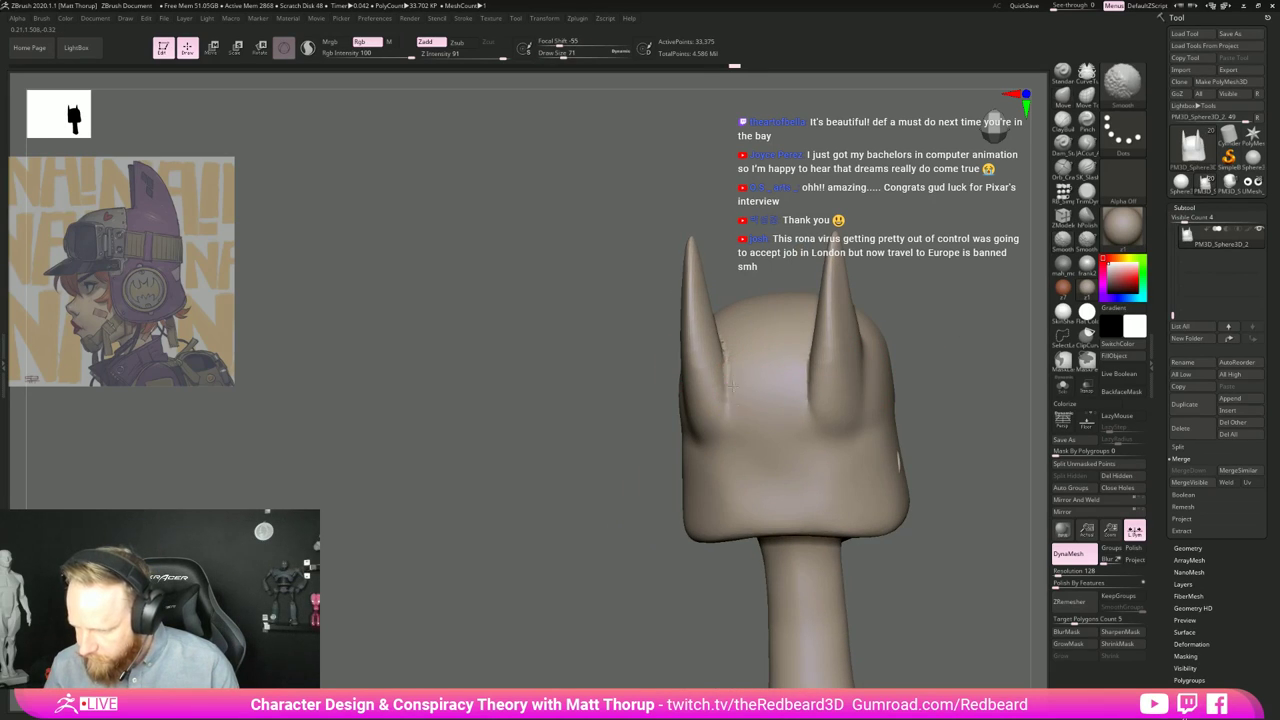
{"action": "left_click_drag", "start_coordinate": [572, 468], "coordinate": [648, 477]}
{"action": "left_click_drag", "start_coordinate": [858, 380], "coordinate": [911, 374]}
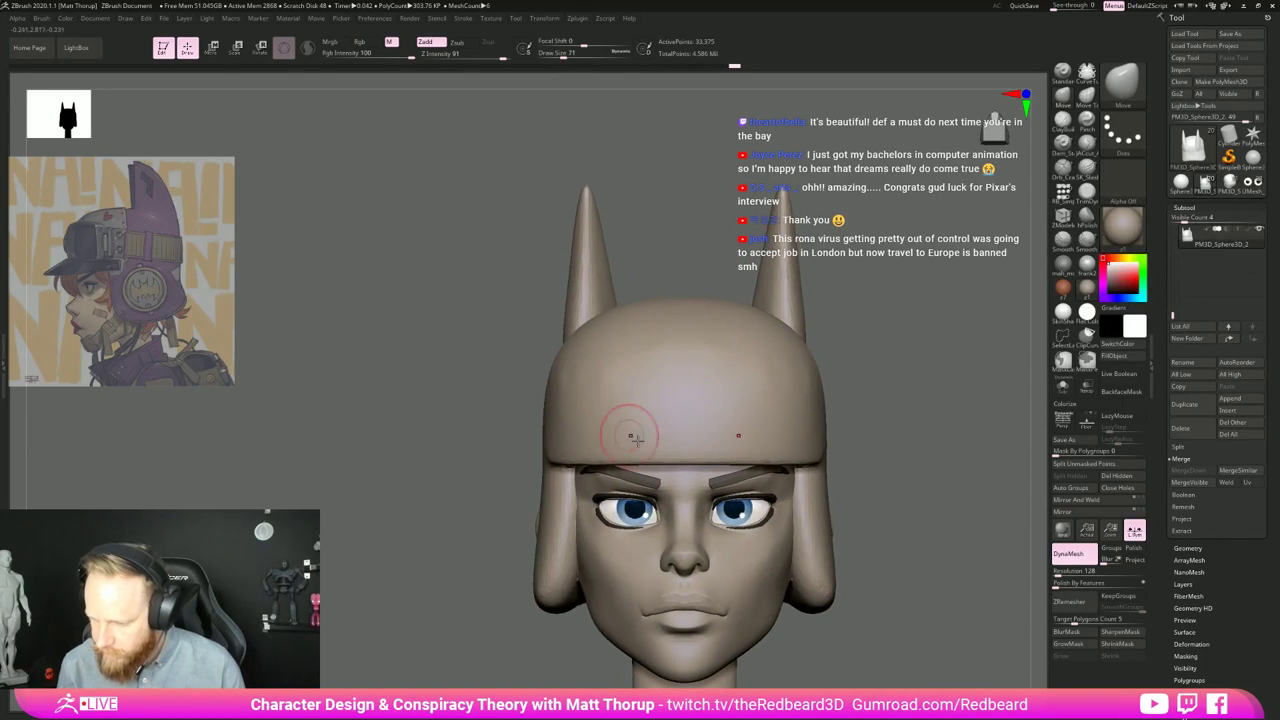
Step: Trim the side flaps' front edge in profile with ClipCurve and refine their lower corner with the Move brush
{"action": "left_click_drag", "start_coordinate": [631, 429], "coordinate": [996, 469]}
{"action": "left_click_drag", "start_coordinate": [635, 556], "coordinate": [405, 558], "text": "alt"}
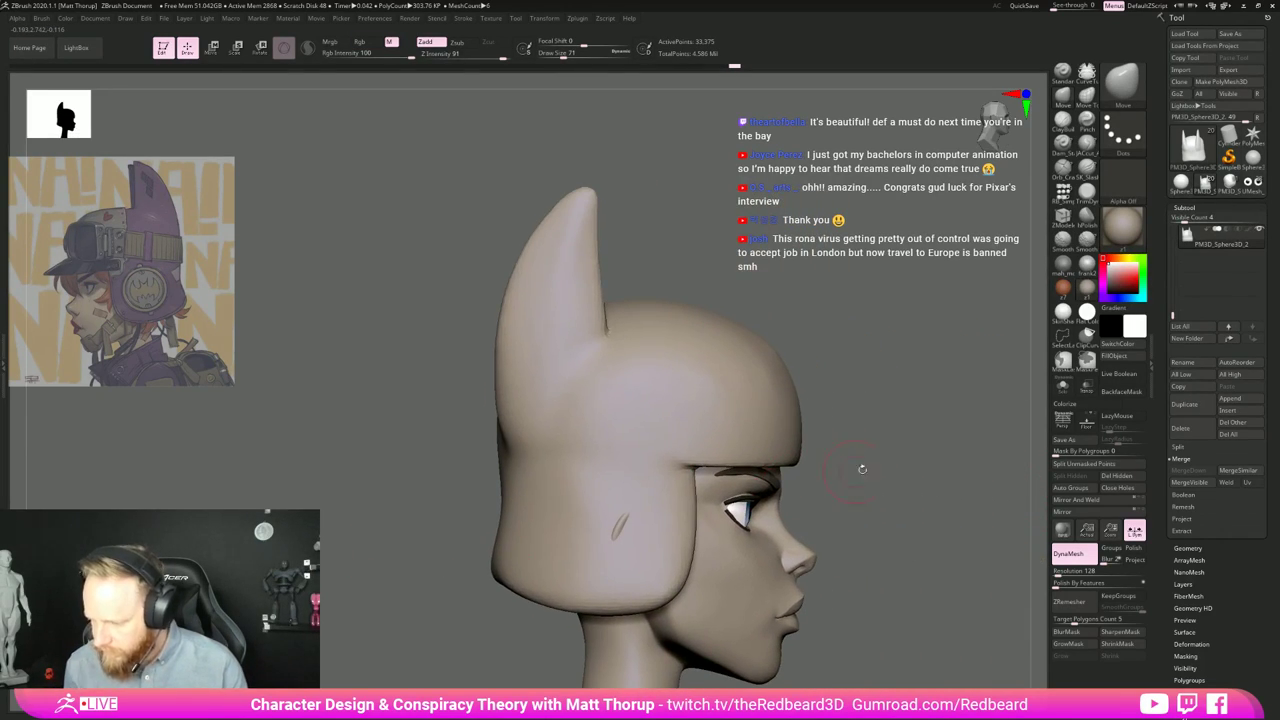
{"action": "left_click_drag", "start_coordinate": [871, 471], "coordinate": [690, 467], "text": "ctrl+shift"}
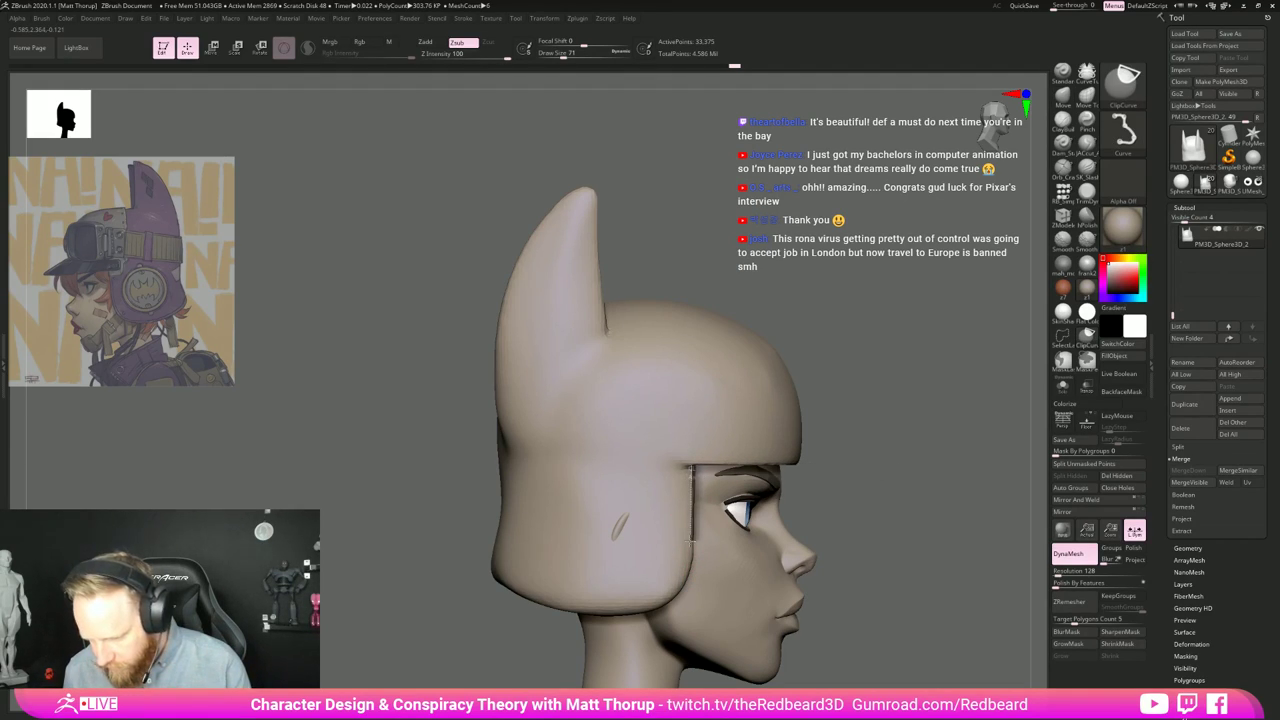
{"action": "mouse_move", "coordinate": [691, 544]}
{"action": "left_mouse_down"}
{"action": "mouse_move", "coordinate": [689, 584]}
{"action": "mouse_move", "coordinate": [663, 607]}
{"action": "mouse_move", "coordinate": [497, 612]}
{"action": "left_mouse_up"}
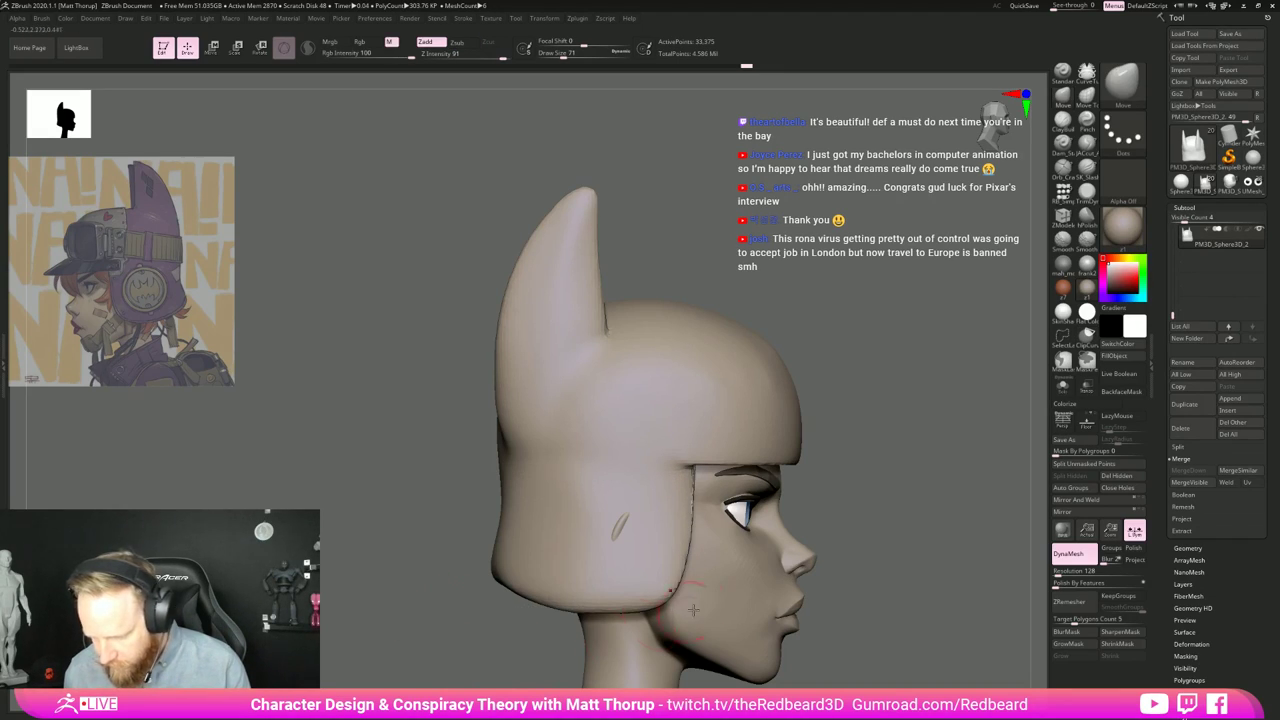
Step: Smooth the side flaps' clipped front edge from the brim down to the jaw
{"action": "left_click_drag", "start_coordinate": [887, 512], "coordinate": [690, 545]}
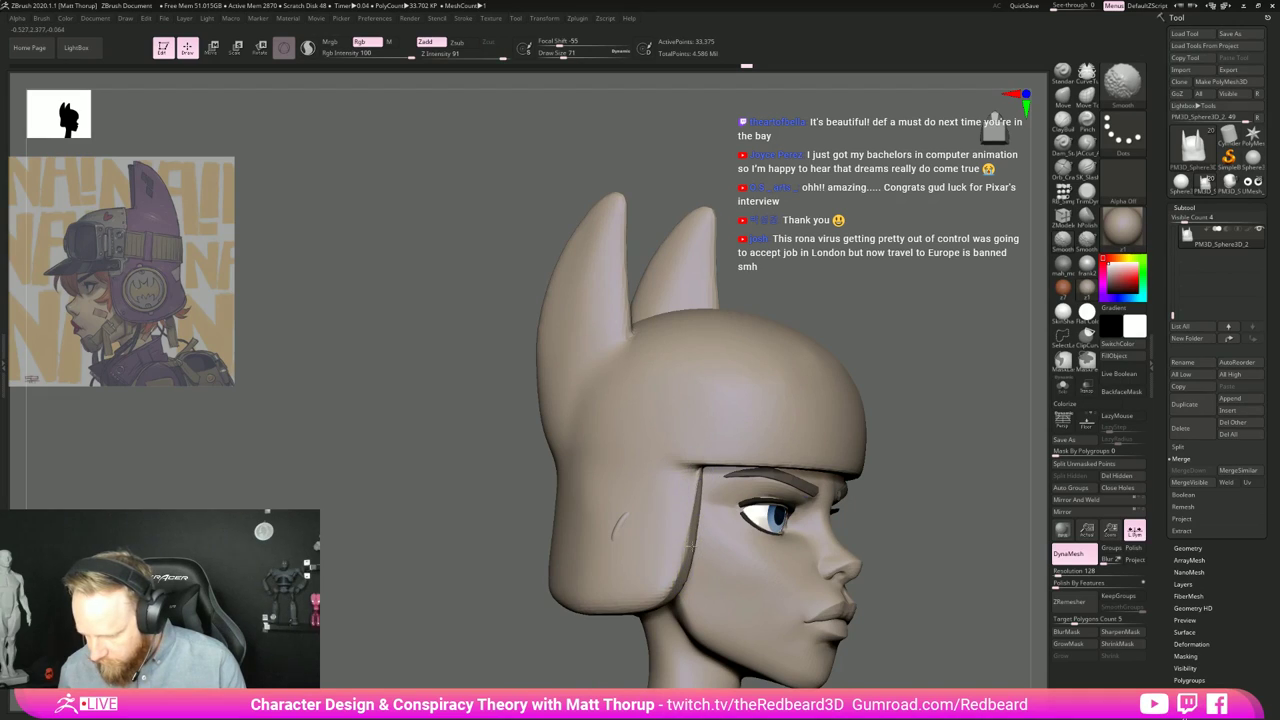
{"action": "left_click_drag", "start_coordinate": [700, 469], "coordinate": [684, 588], "text": "shift"}
{"action": "mouse_move", "coordinate": [871, 507]}
{"action": "left_mouse_down"}
{"action": "mouse_move", "coordinate": [949, 518]}
{"action": "mouse_move", "coordinate": [827, 505]}
{"action": "mouse_move", "coordinate": [877, 518]}
{"action": "mouse_move", "coordinate": [785, 560]}
{"action": "mouse_move", "coordinate": [795, 600]}
{"action": "left_mouse_up"}
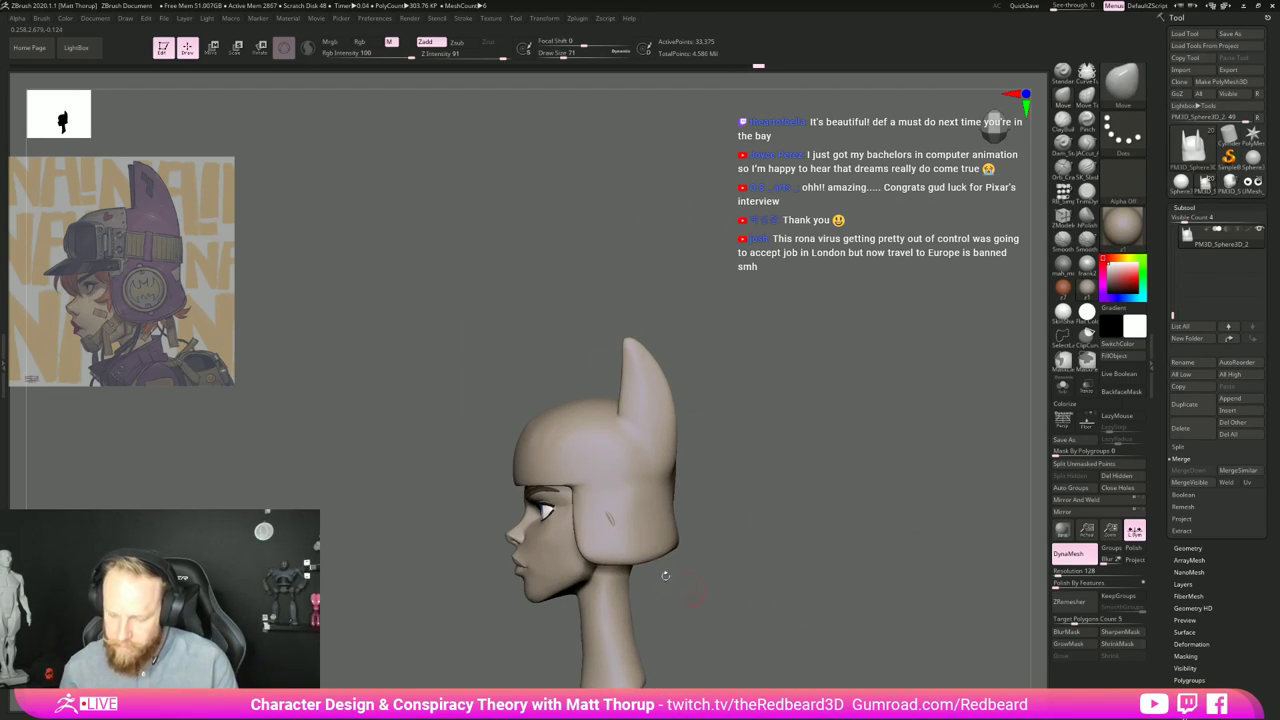
Step: Smooth the cap's front in profile at draw size 212 and the ears from behind at draw size 128
{"action": "mouse_move", "coordinate": [545, 446]}
{"action": "left_mouse_down", "text": "shift"}
{"action": "mouse_move", "coordinate": [563, 438]}
{"action": "mouse_move", "coordinate": [541, 433]}
{"action": "left_mouse_up", "text": "shift"}
{"action": "key", "text": "s"}
{"action": "key", "text": "s"}
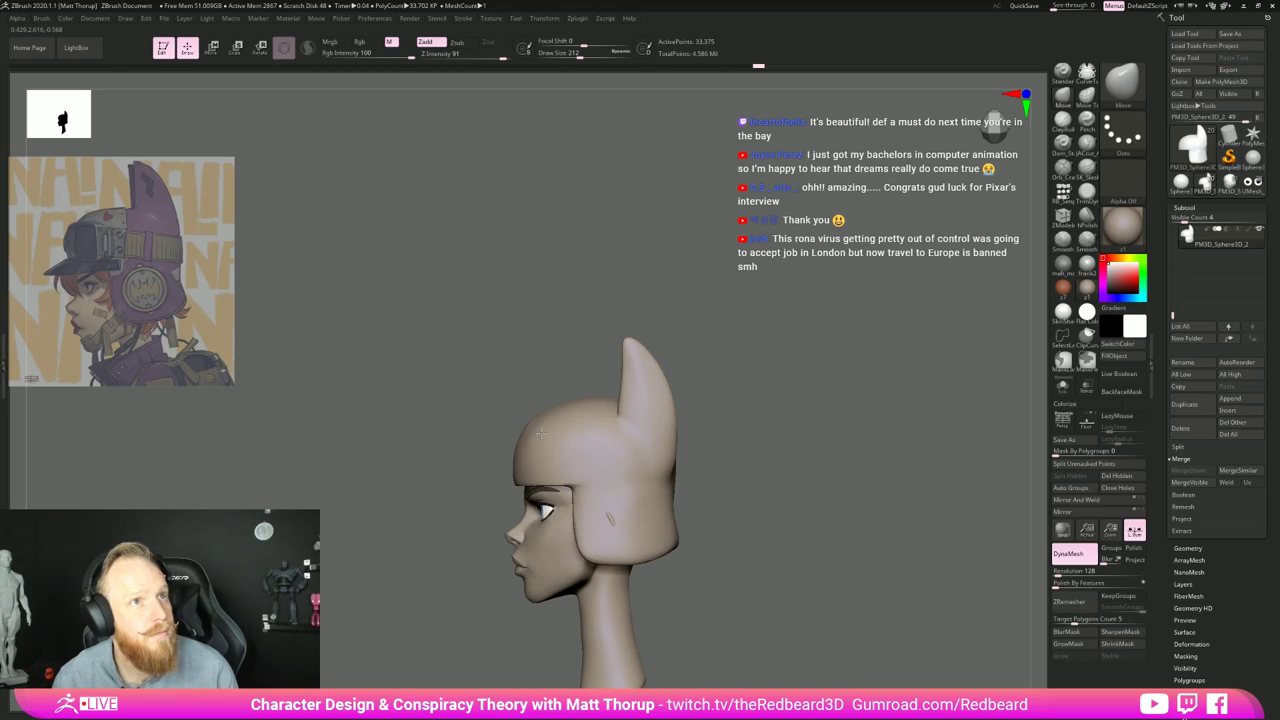
{"action": "mouse_move", "coordinate": [546, 428]}
{"action": "left_mouse_down", "text": "shift"}
{"action": "mouse_move", "coordinate": [534, 426]}
{"action": "mouse_move", "coordinate": [545, 421]}
{"action": "left_mouse_up", "text": "shift"}
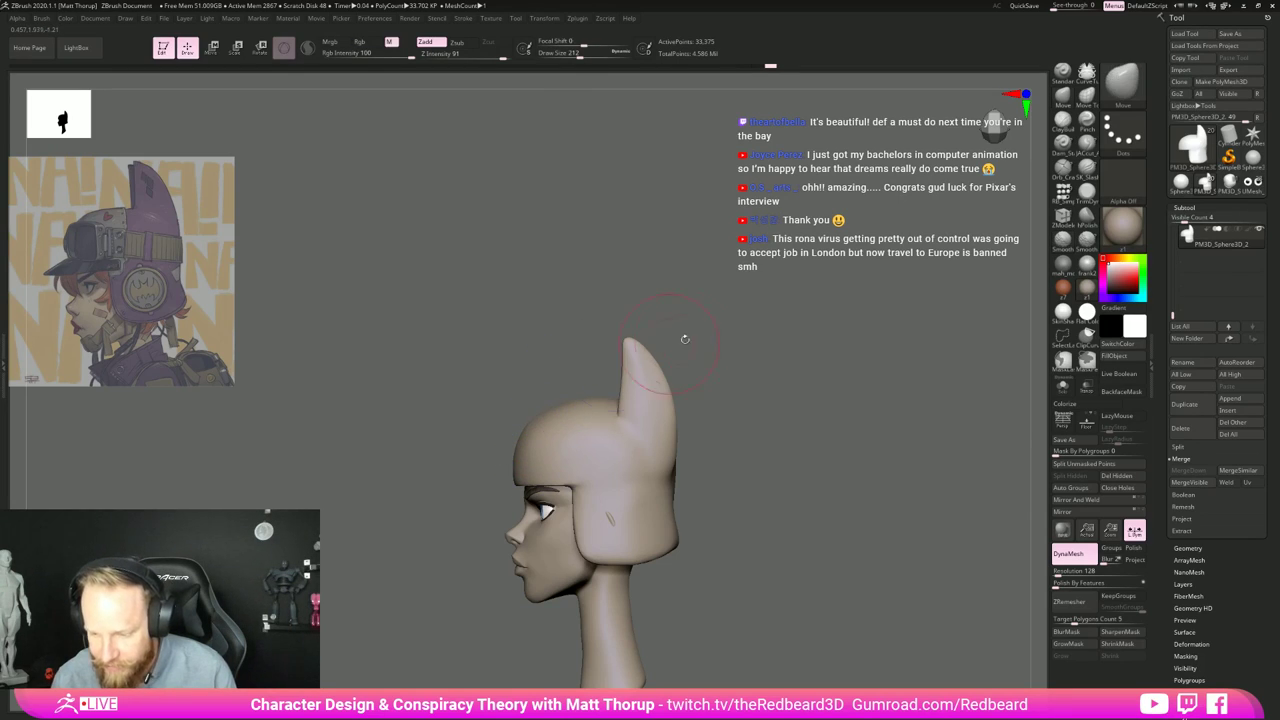
{"action": "mouse_move", "coordinate": [684, 338]}
{"action": "left_mouse_down"}
{"action": "mouse_move", "coordinate": [818, 370]}
{"action": "mouse_move", "coordinate": [786, 366]}
{"action": "mouse_move", "coordinate": [783, 423]}
{"action": "mouse_move", "coordinate": [546, 471]}
{"action": "left_mouse_up"}
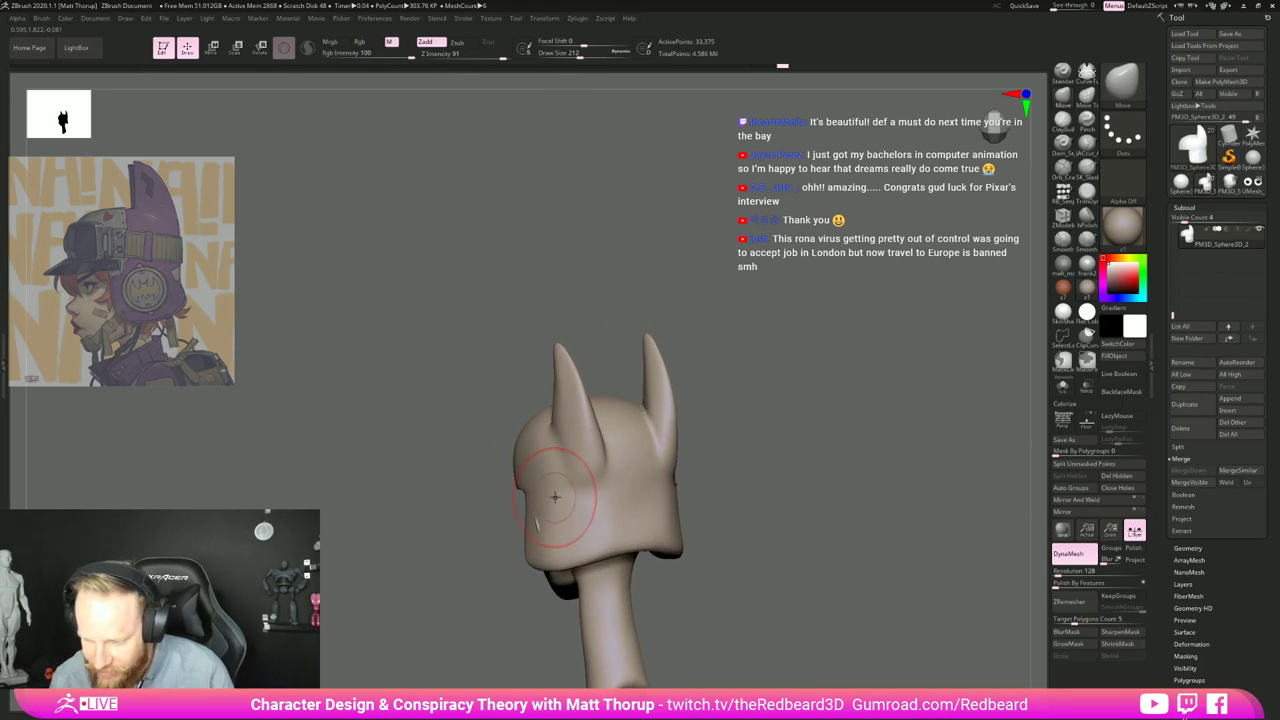
{"action": "key", "text": "shift"}
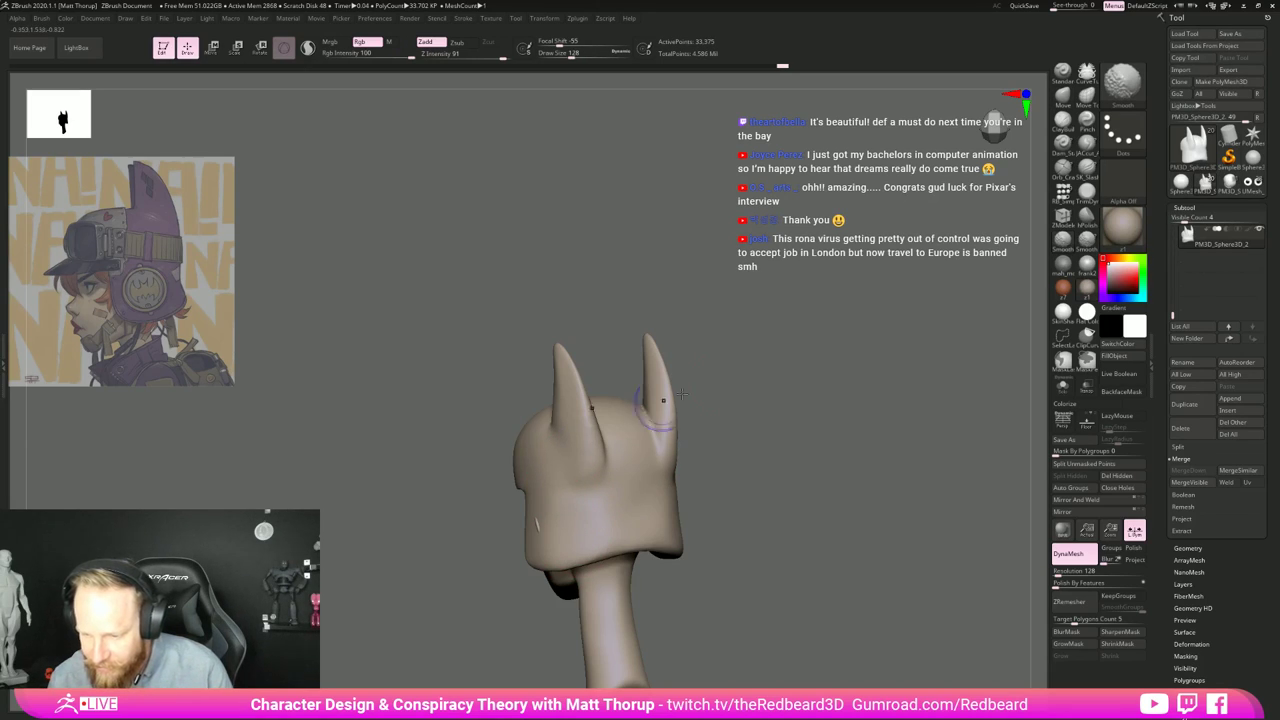
{"action": "mouse_move", "coordinate": [690, 400]}
{"action": "left_mouse_down"}
{"action": "mouse_move", "coordinate": [829, 363]}
{"action": "mouse_move", "coordinate": [830, 415]}
{"action": "left_mouse_up"}
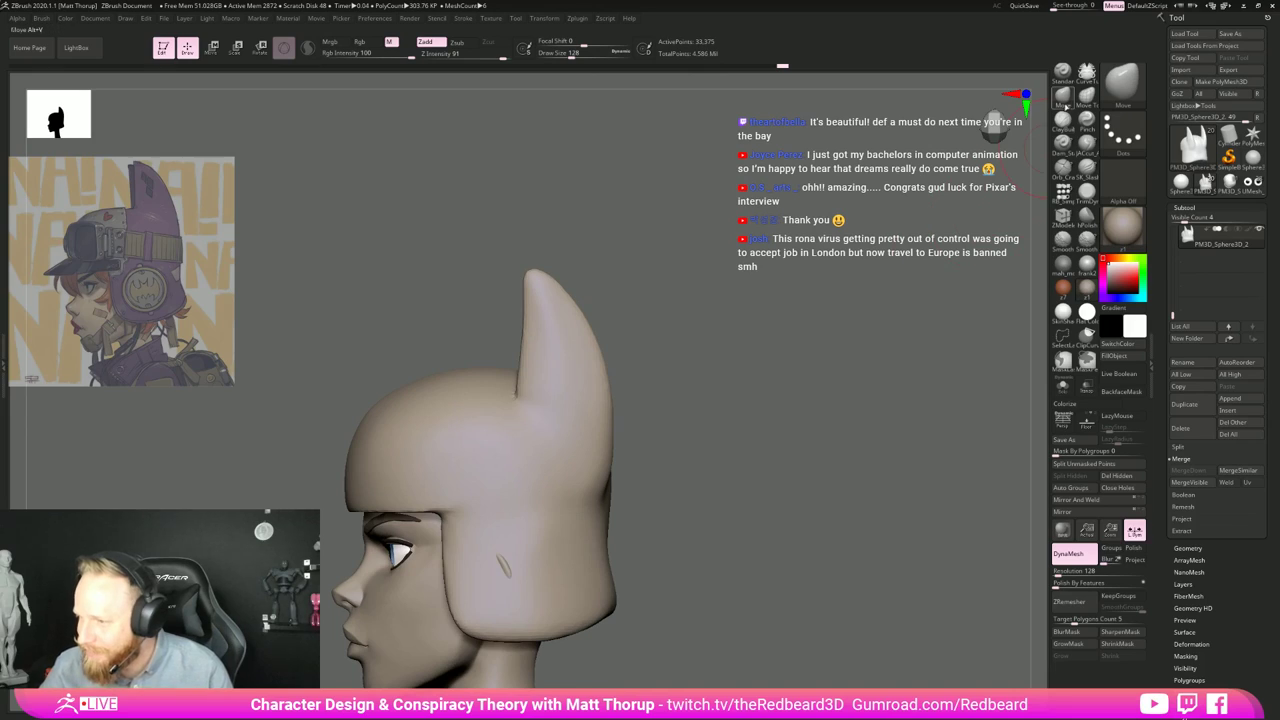
Step: Build up the transition below the ear on the helmet's rear side with ClayBuildup and smooth it
{"action": "left_click", "coordinate": [1063, 120]}
{"action": "left_click_drag", "start_coordinate": [652, 477], "coordinate": [614, 457]}
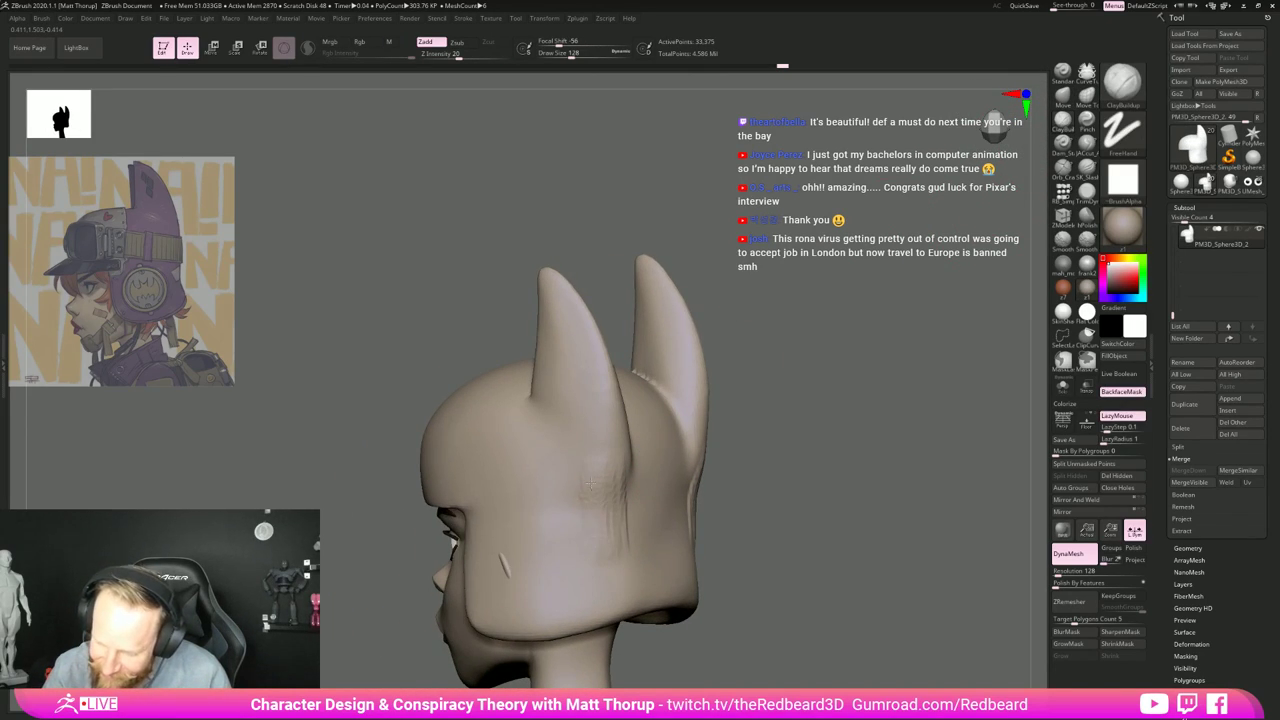
{"action": "key", "text": "shift"}
{"action": "left_click_drag", "start_coordinate": [606, 492], "coordinate": [618, 530], "text": "shift"}
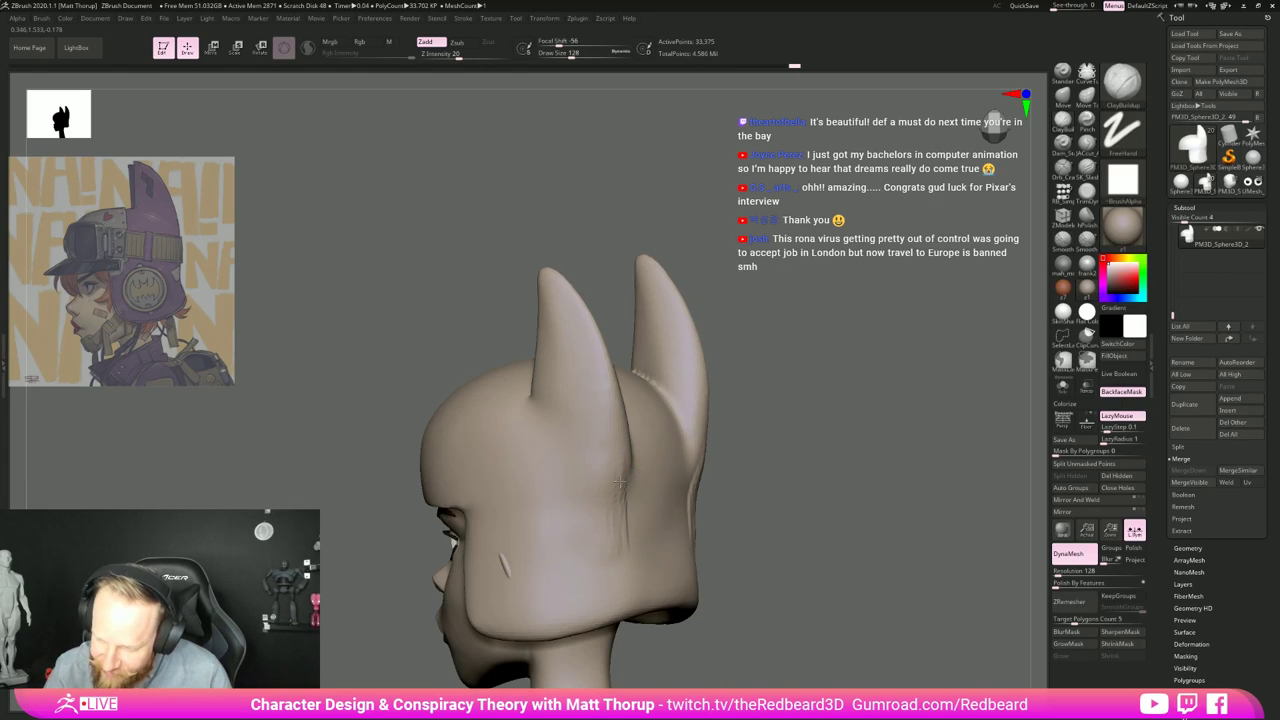
{"action": "left_click_drag", "start_coordinate": [628, 476], "coordinate": [632, 512]}
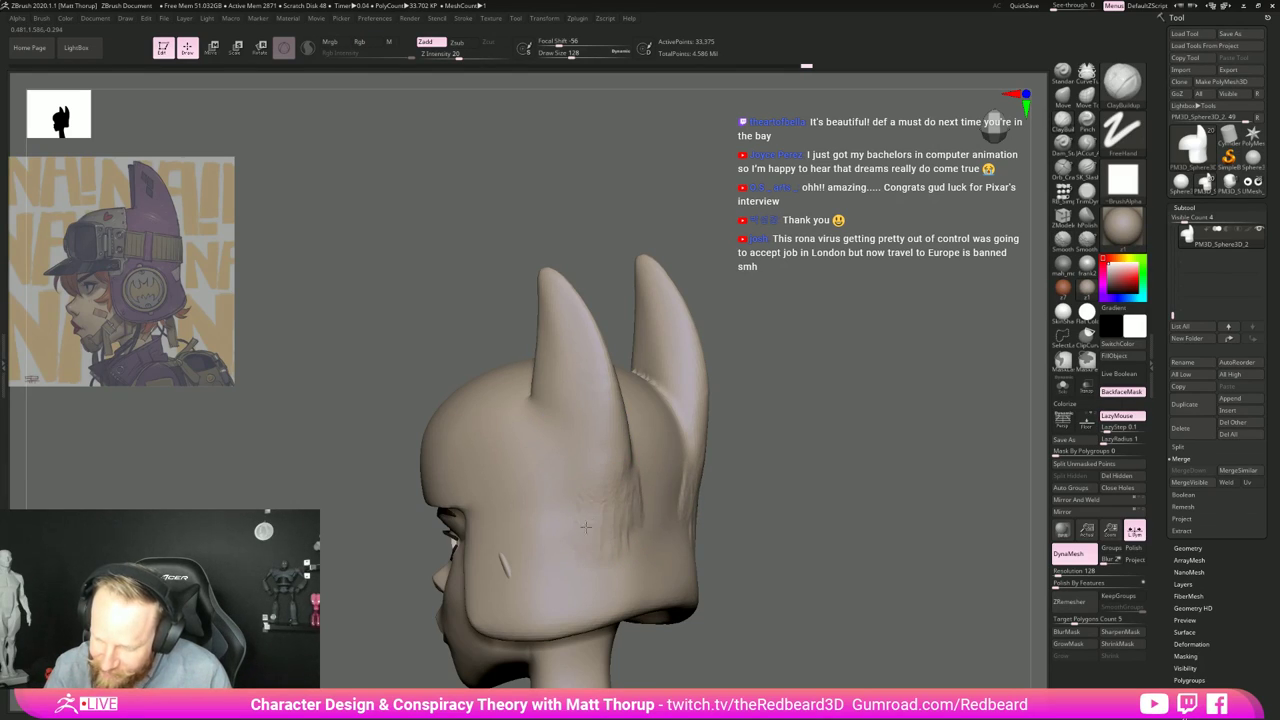
{"action": "key", "text": "shift"}
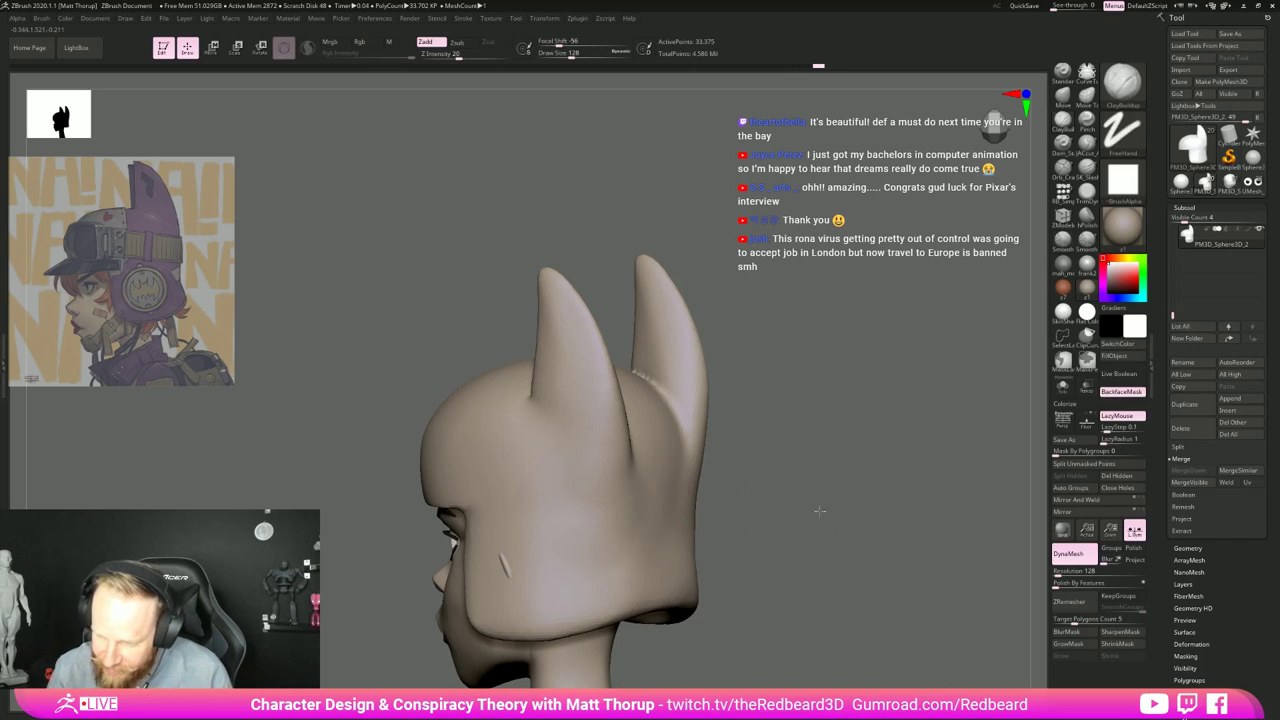
Step: Polish the helmet's side flap and the base of the ear in profile with hPolish at draw size 228
{"action": "mouse_move", "coordinate": [820, 511]}
{"action": "left_mouse_down", "text": "shift"}
{"action": "mouse_move", "coordinate": [754, 529]}
{"action": "mouse_move", "coordinate": [801, 562]}
{"action": "mouse_move", "coordinate": [680, 554]}
{"action": "mouse_move", "coordinate": [743, 477]}
{"action": "left_mouse_up", "text": "shift"}
{"action": "key", "text": "b"}
{"action": "key", "text": "h"}
{"action": "key", "text": "p"}
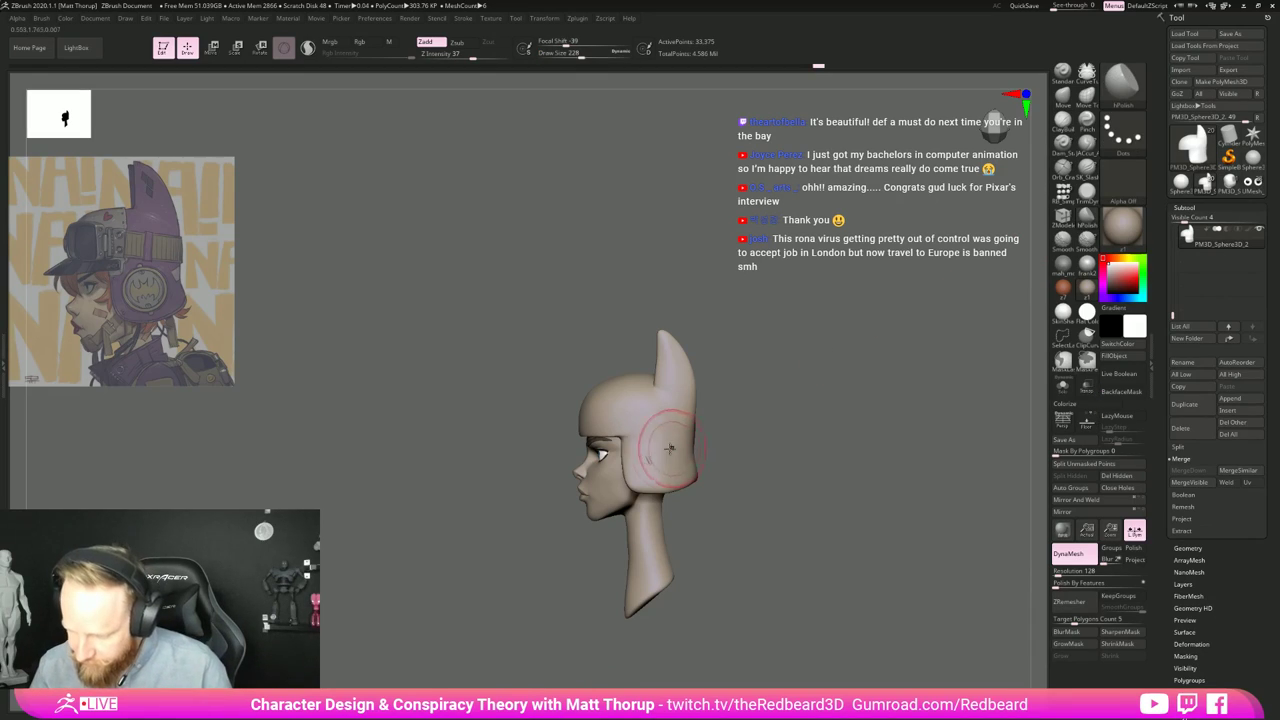
{"action": "left_click_drag", "start_coordinate": [643, 412], "coordinate": [647, 449]}
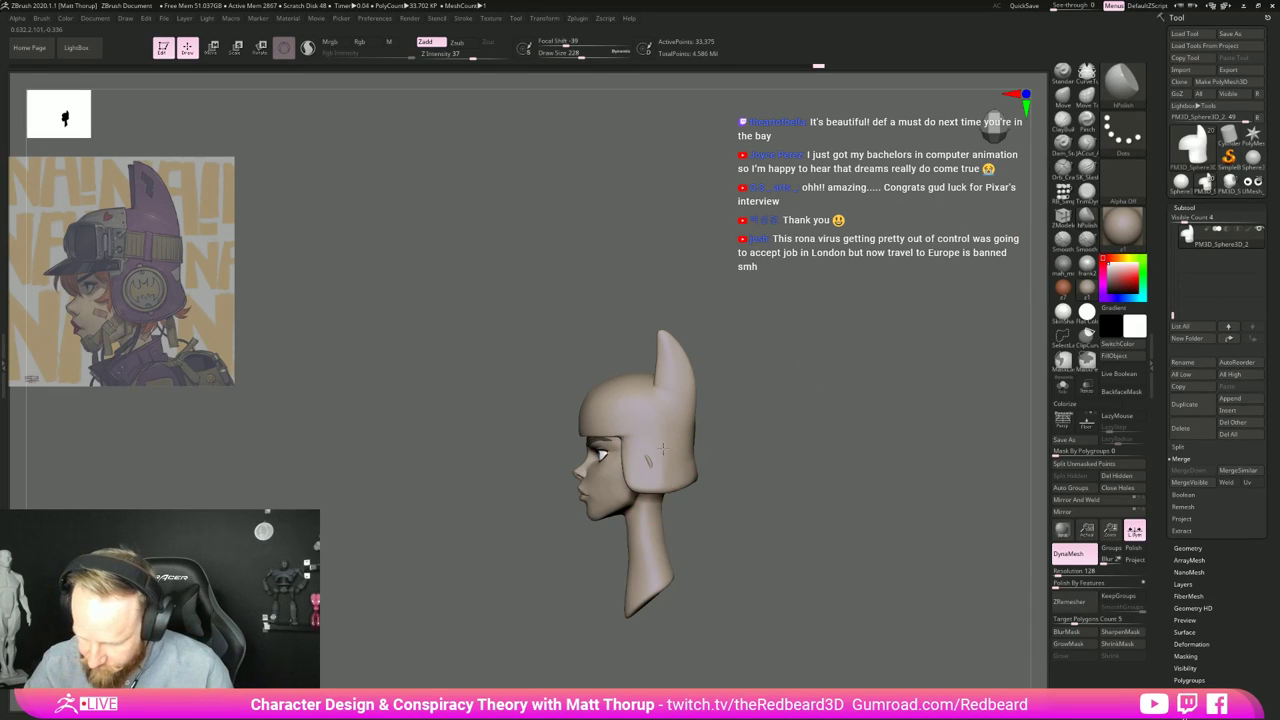
{"action": "left_click_drag", "start_coordinate": [671, 393], "coordinate": [674, 385]}
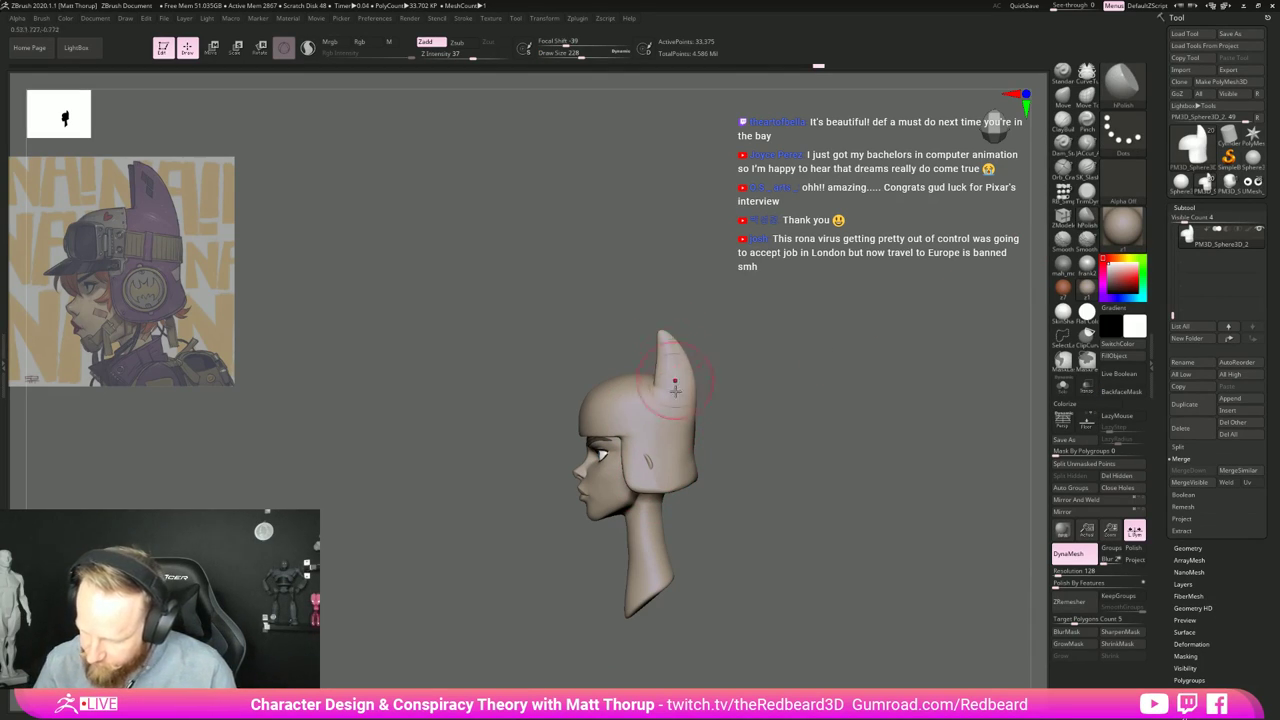
Step: Smooth the helmet's surface from the side and rear, and polish the ears with hPolish at draw size 182
{"action": "left_click_drag", "start_coordinate": [768, 462], "coordinate": [706, 470]}
{"action": "key", "text": "shift"}
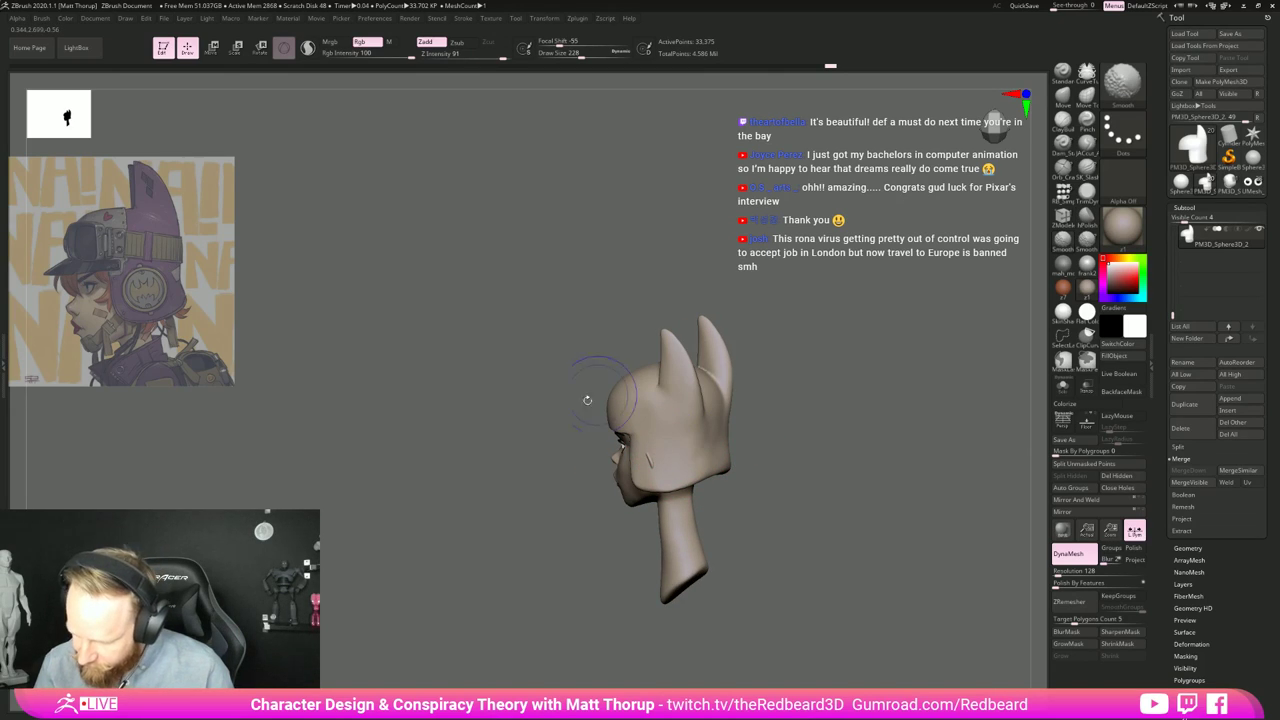
{"action": "mouse_move", "coordinate": [587, 400]}
{"action": "left_mouse_down"}
{"action": "mouse_move", "coordinate": [729, 443]}
{"action": "mouse_move", "coordinate": [691, 457]}
{"action": "mouse_move", "coordinate": [763, 466]}
{"action": "mouse_move", "coordinate": [751, 477]}
{"action": "left_mouse_up"}
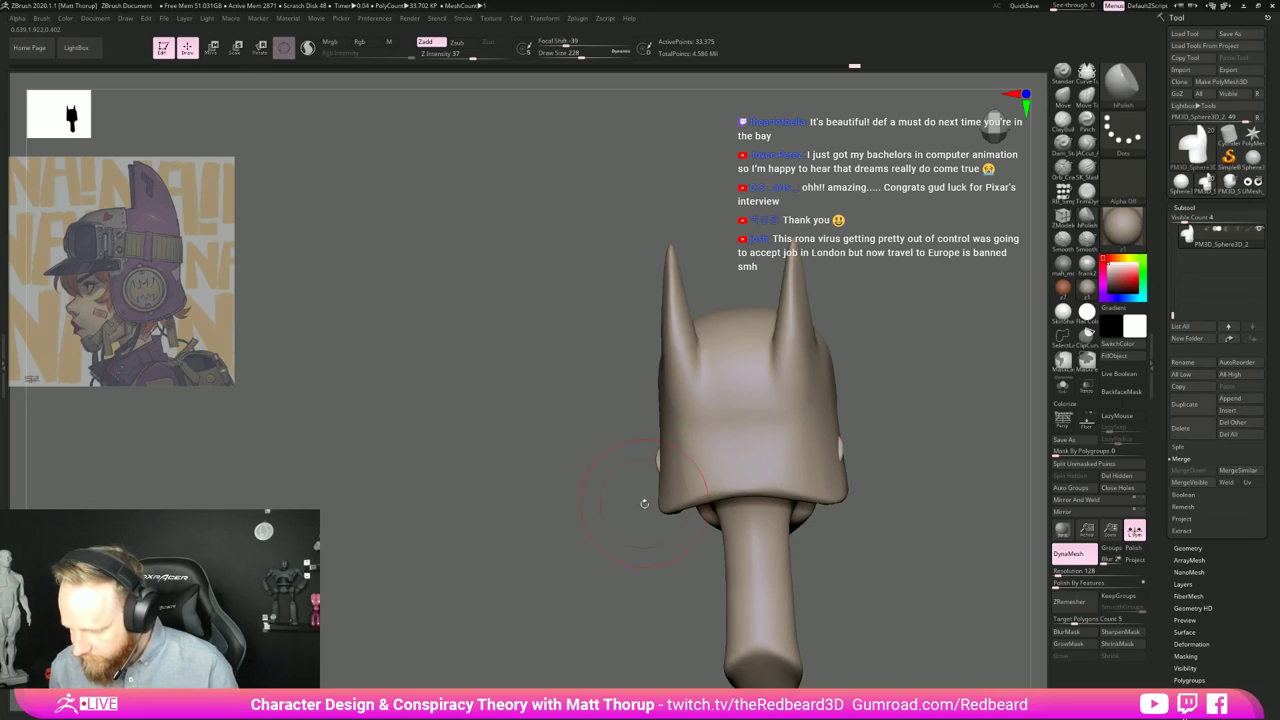
{"action": "left_click_drag", "start_coordinate": [644, 503], "coordinate": [720, 480]}
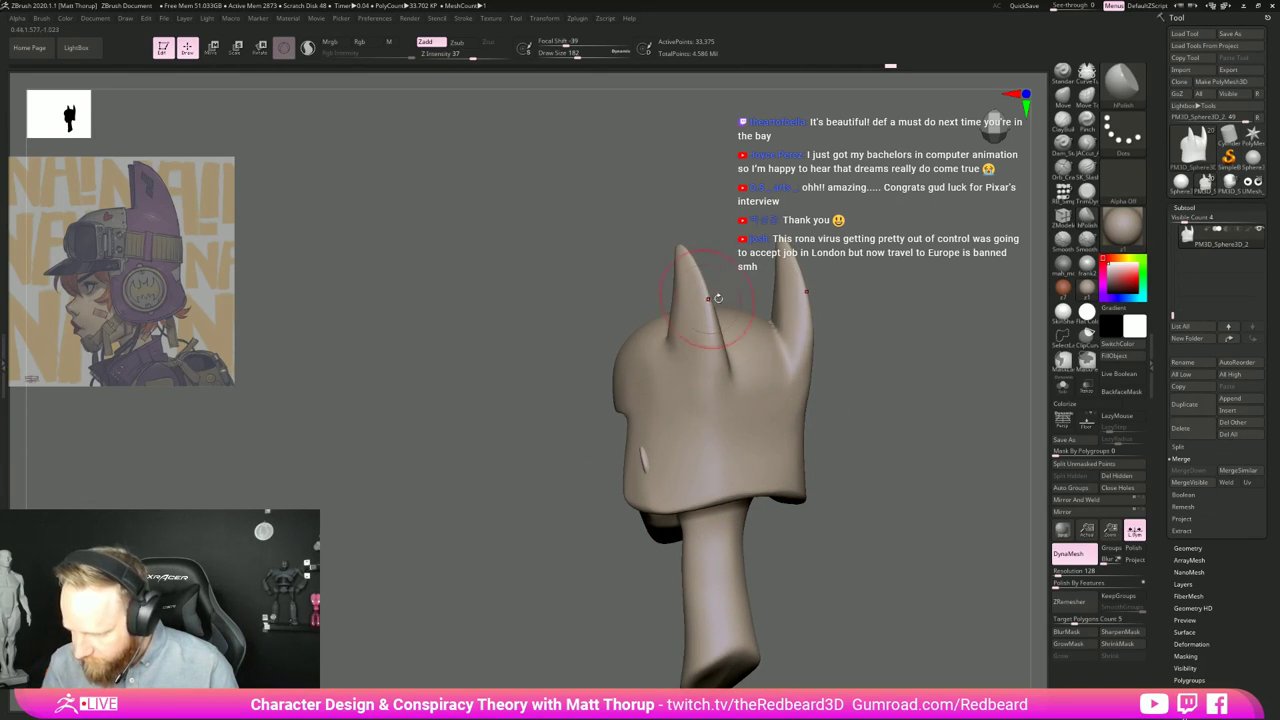
{"action": "left_click_drag", "start_coordinate": [711, 286], "coordinate": [914, 400]}
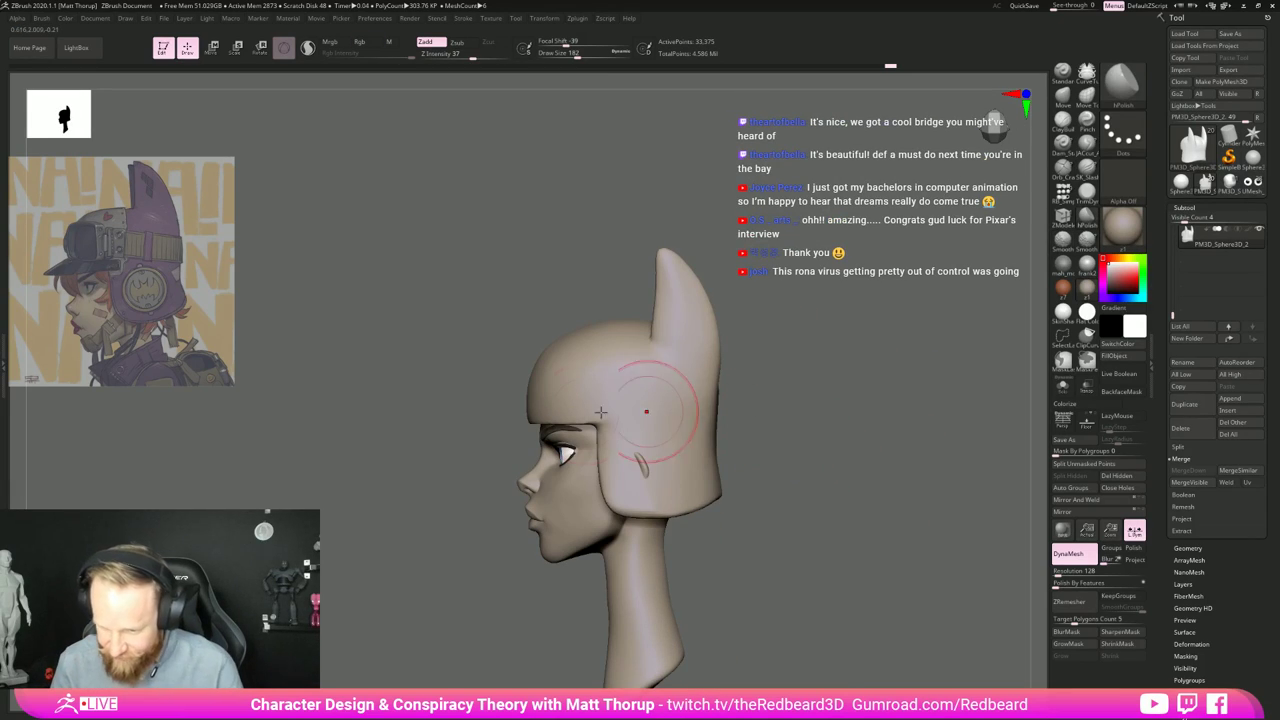
Step: Smooth the top and front of the cap from a three-quarter view at draw size 239
{"action": "mouse_move", "coordinate": [430, 405]}
{"action": "left_mouse_down"}
{"action": "mouse_move", "coordinate": [555, 385]}
{"action": "mouse_move", "coordinate": [490, 400]}
{"action": "mouse_move", "coordinate": [560, 396]}
{"action": "mouse_move", "coordinate": [340, 420]}
{"action": "left_mouse_up"}
{"action": "key", "text": "s"}
{"action": "mouse_move", "coordinate": [540, 365]}
{"action": "left_mouse_down"}
{"action": "mouse_move", "coordinate": [587, 399]}
{"action": "mouse_move", "coordinate": [538, 352]}
{"action": "mouse_move", "coordinate": [551, 373]}
{"action": "mouse_move", "coordinate": [492, 354]}
{"action": "left_mouse_up"}
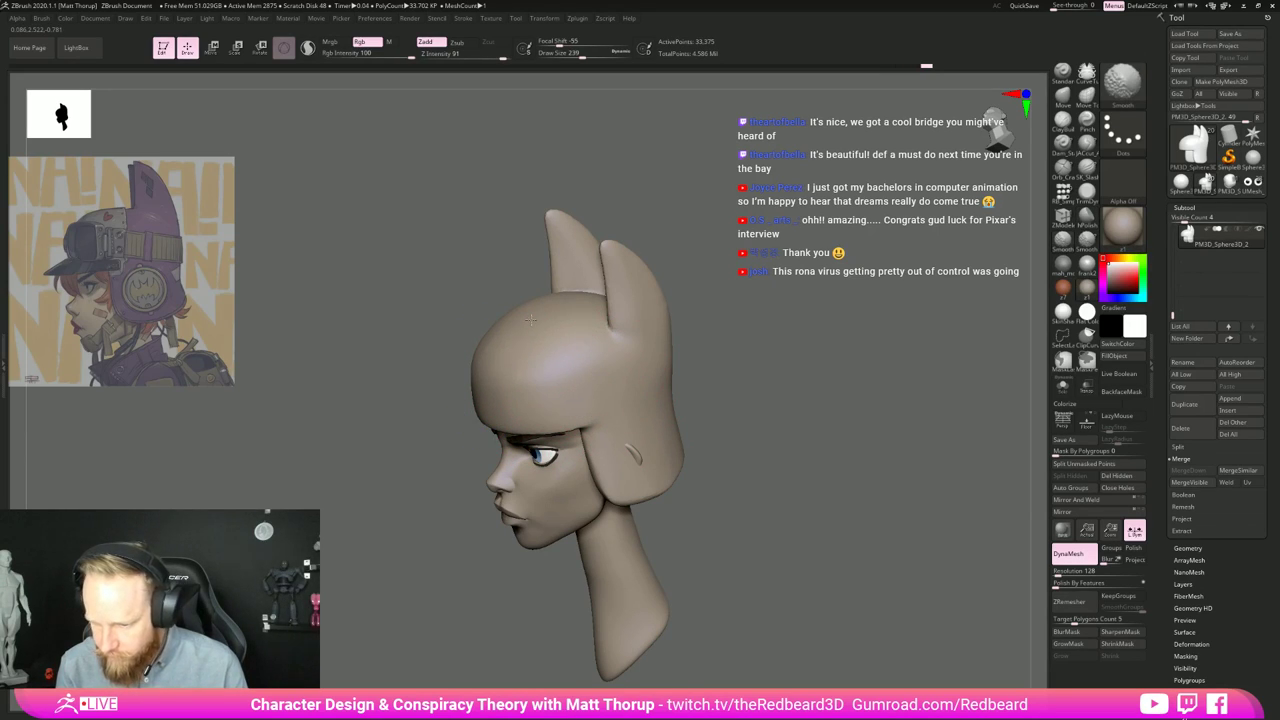
{"action": "mouse_move", "coordinate": [753, 383]}
{"action": "left_mouse_down", "text": "shift"}
{"action": "mouse_move", "coordinate": [803, 369]}
{"action": "mouse_move", "coordinate": [620, 417]}
{"action": "mouse_move", "coordinate": [734, 420]}
{"action": "mouse_move", "coordinate": [813, 524]}
{"action": "left_mouse_up", "text": "shift"}
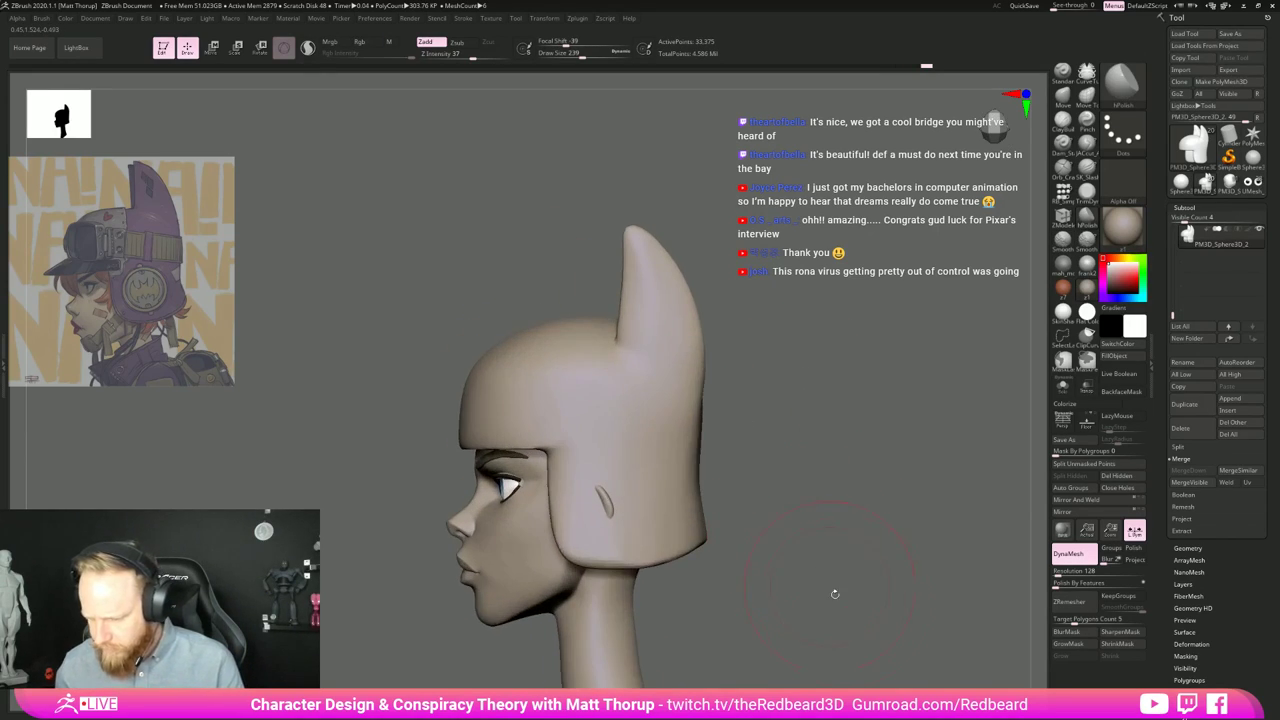
Step: Line the model up over the concept art in profile and adjust the helmet's front with the Move brush at draw size 268
{"action": "right_click_drag", "start_coordinate": [835, 594], "coordinate": [823, 537]}
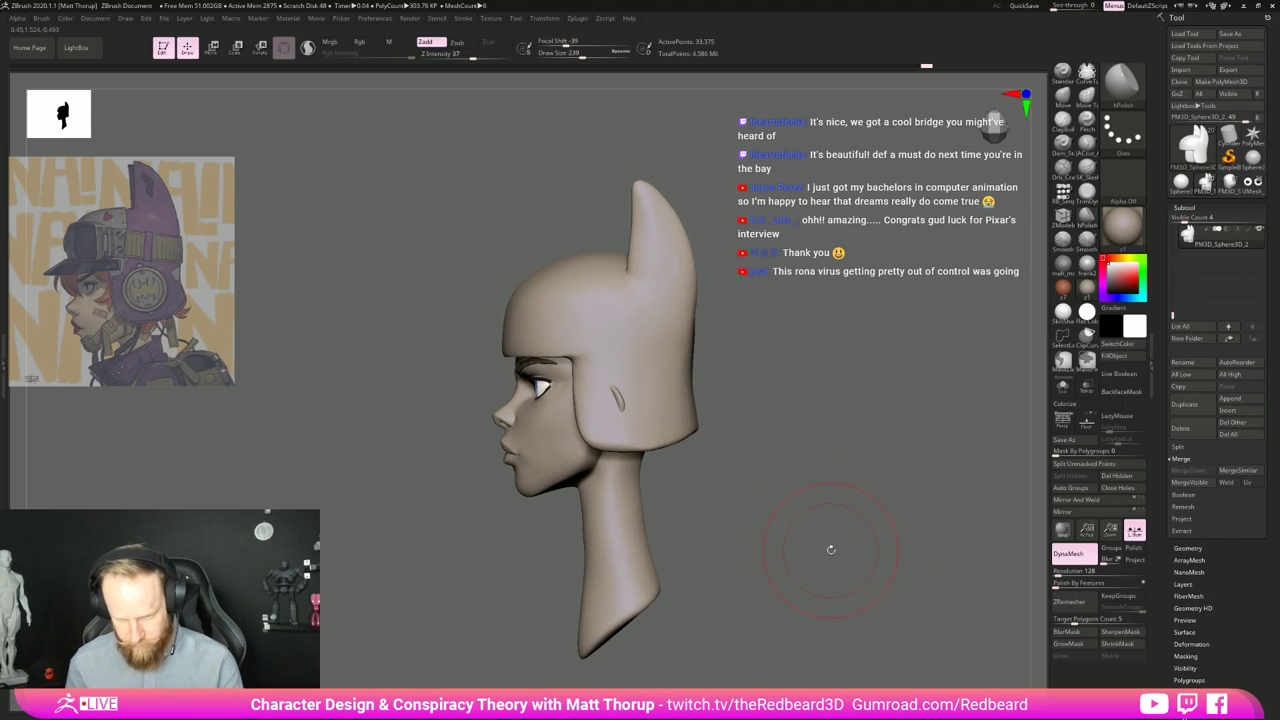
{"action": "key", "text": "1"}
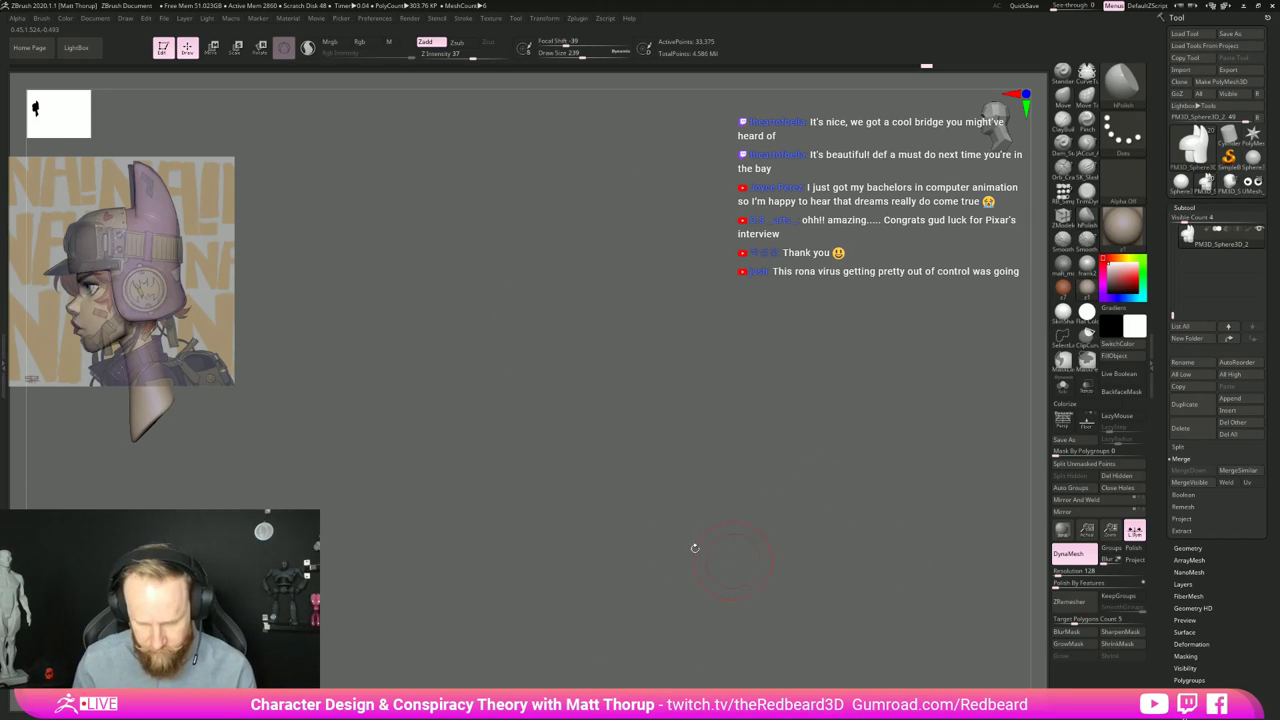
{"action": "key", "text": "b"}
{"action": "key", "text": "m"}
{"action": "key", "text": "v"}
{"action": "key", "text": "s"}
{"action": "mouse_move", "coordinate": [117, 300]}
{"action": "left_mouse_down"}
{"action": "mouse_move", "coordinate": [129, 311]}
{"action": "mouse_move", "coordinate": [108, 290]}
{"action": "left_mouse_up"}
{"action": "key", "text": "s"}
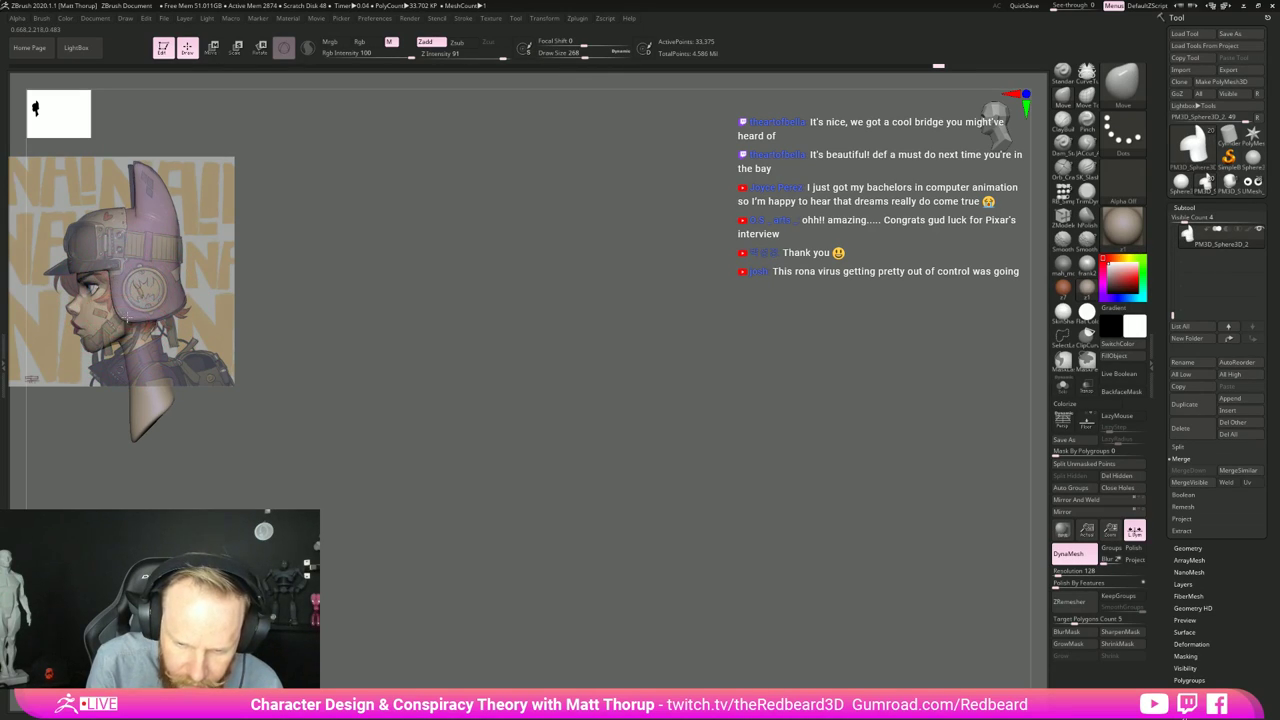
Step: Remesh the helmet with ZRemesher at a target polygon count of about 0.75
{"action": "left_click_drag", "start_coordinate": [310, 325], "coordinate": [500, 360]}
{"action": "left_click_drag", "start_coordinate": [500, 360], "coordinate": [968, 531], "text": "alt"}
{"action": "left_click", "coordinate": [1188, 548]}
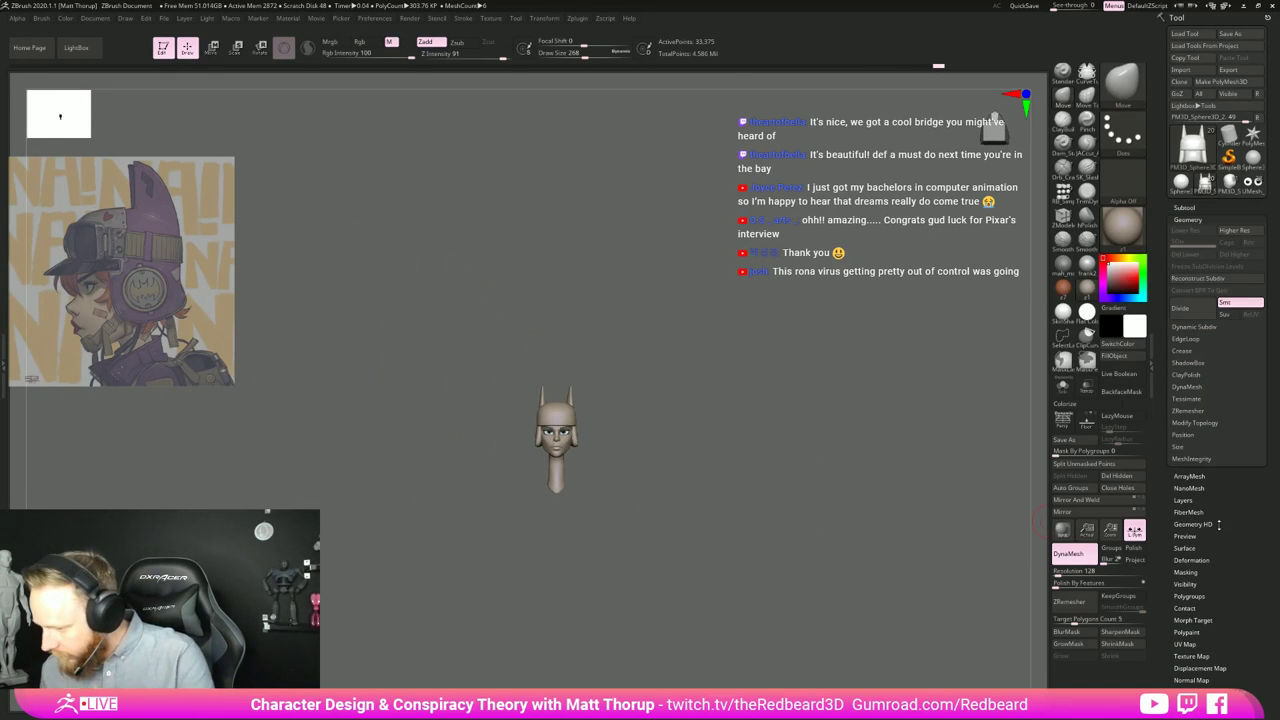
{"action": "left_click", "coordinate": [1196, 410]}
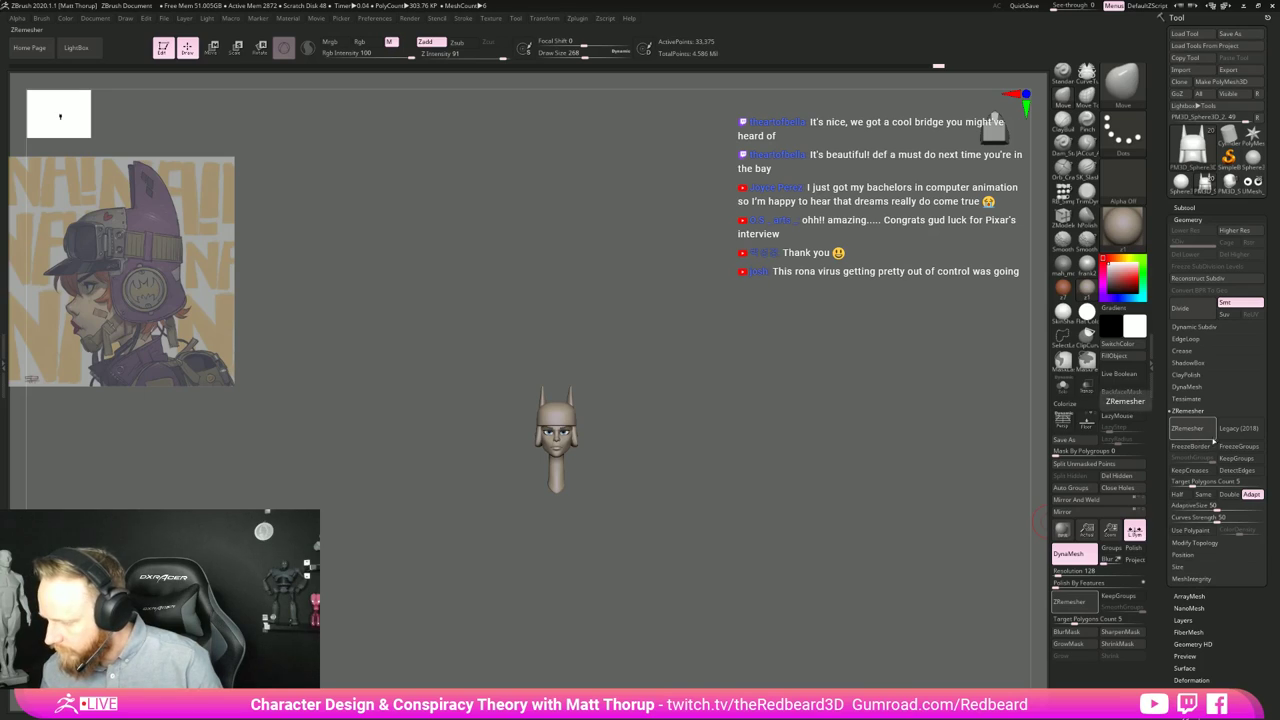
{"action": "left_click_drag", "start_coordinate": [1190, 481], "coordinate": [1176, 481]}
{"action": "left_click", "coordinate": [1187, 428]}
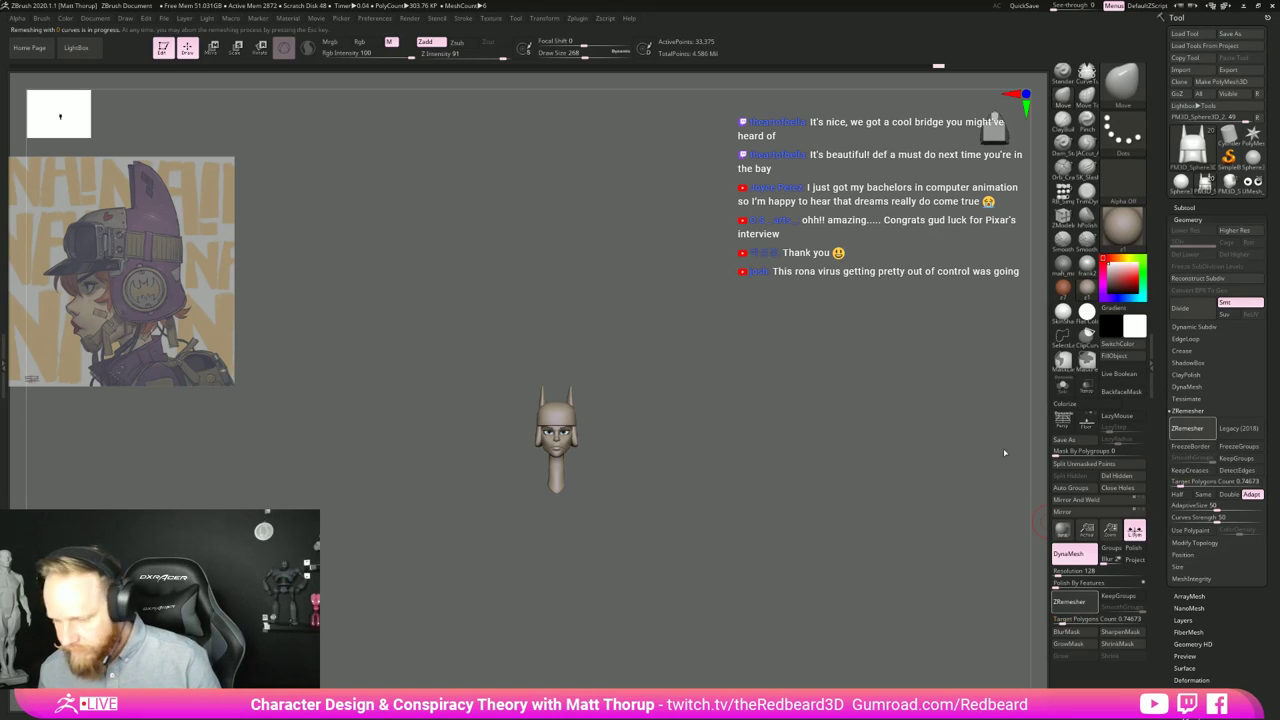
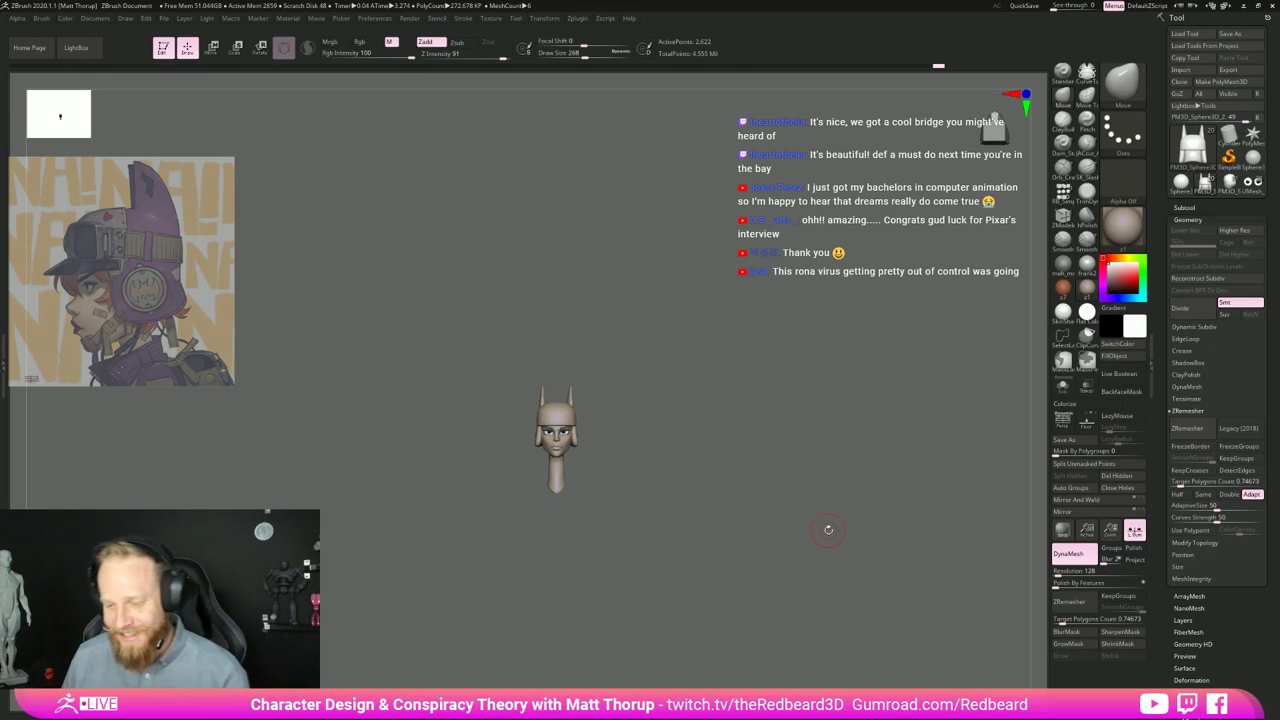
Step: Reshape the helmet's rear lower edge and ear in profile with the Move brush at draw sizes up to 262
{"action": "left_click_drag", "start_coordinate": [828, 530], "coordinate": [872, 655]}
{"action": "mouse_move", "coordinate": [784, 565]}
{"action": "left_mouse_down"}
{"action": "mouse_move", "coordinate": [831, 580]}
{"action": "mouse_move", "coordinate": [766, 548]}
{"action": "left_mouse_up"}
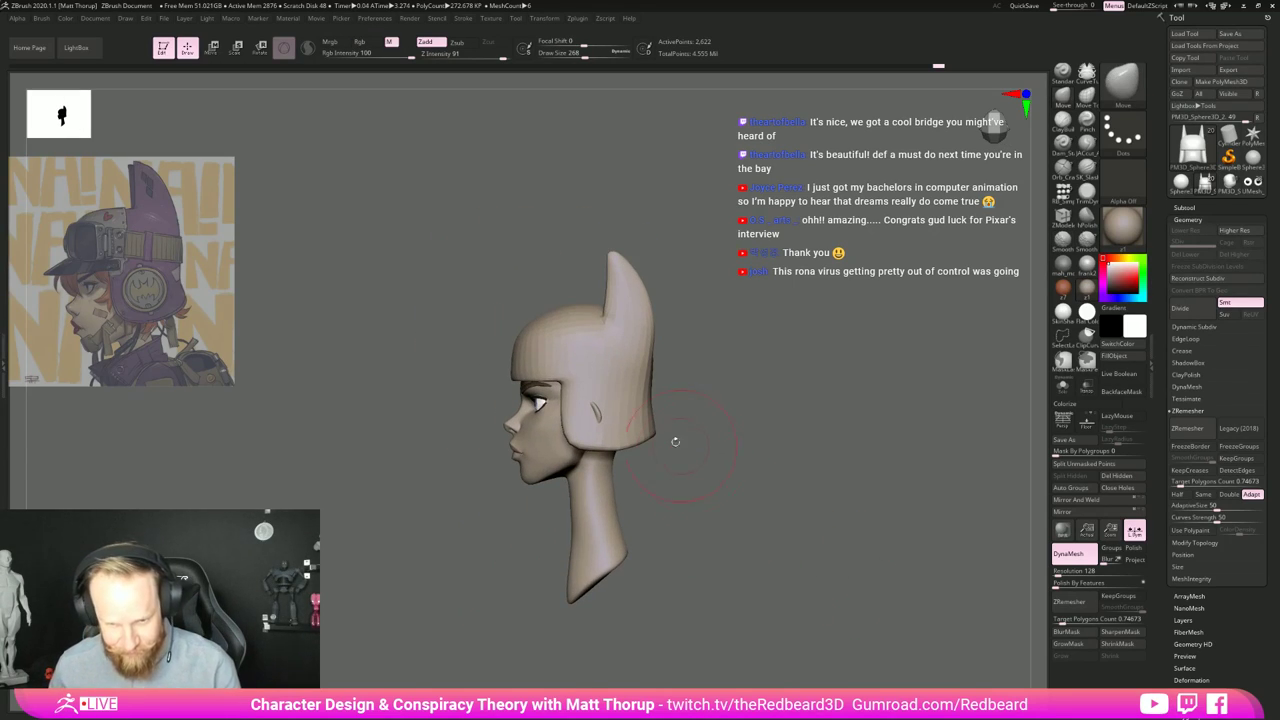
{"action": "left_click_drag", "start_coordinate": [656, 427], "coordinate": [644, 390]}
{"action": "key", "text": "s"}
{"action": "key", "text": "s"}
{"action": "left_click_drag", "start_coordinate": [644, 323], "coordinate": [646, 322]}
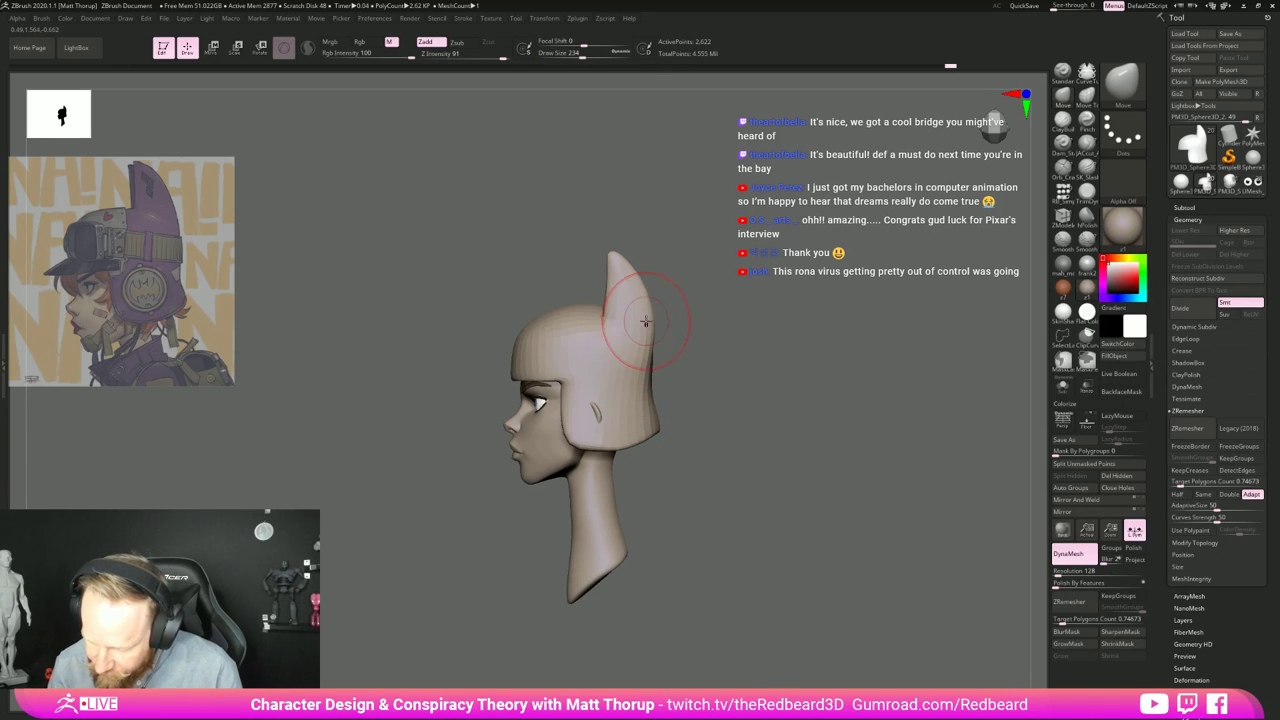
{"action": "key", "text": "s"}
{"action": "left_click_drag", "start_coordinate": [602, 278], "coordinate": [605, 278]}
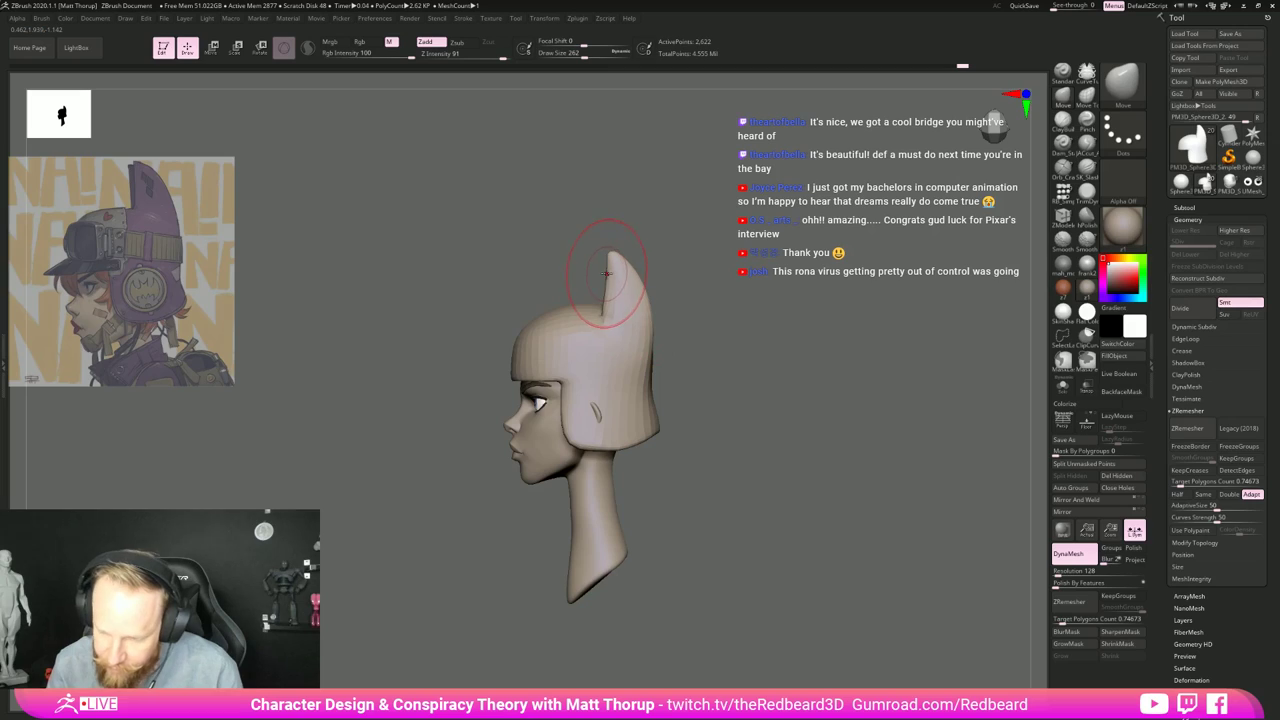
Step: Adjust the helmet's sides from the front with the Move brush at draw size 234
{"action": "left_click_drag", "start_coordinate": [435, 431], "coordinate": [545, 428], "text": "shift"}
{"action": "key", "text": "s"}
{"action": "left_click_drag", "start_coordinate": [599, 373], "coordinate": [596, 373]}
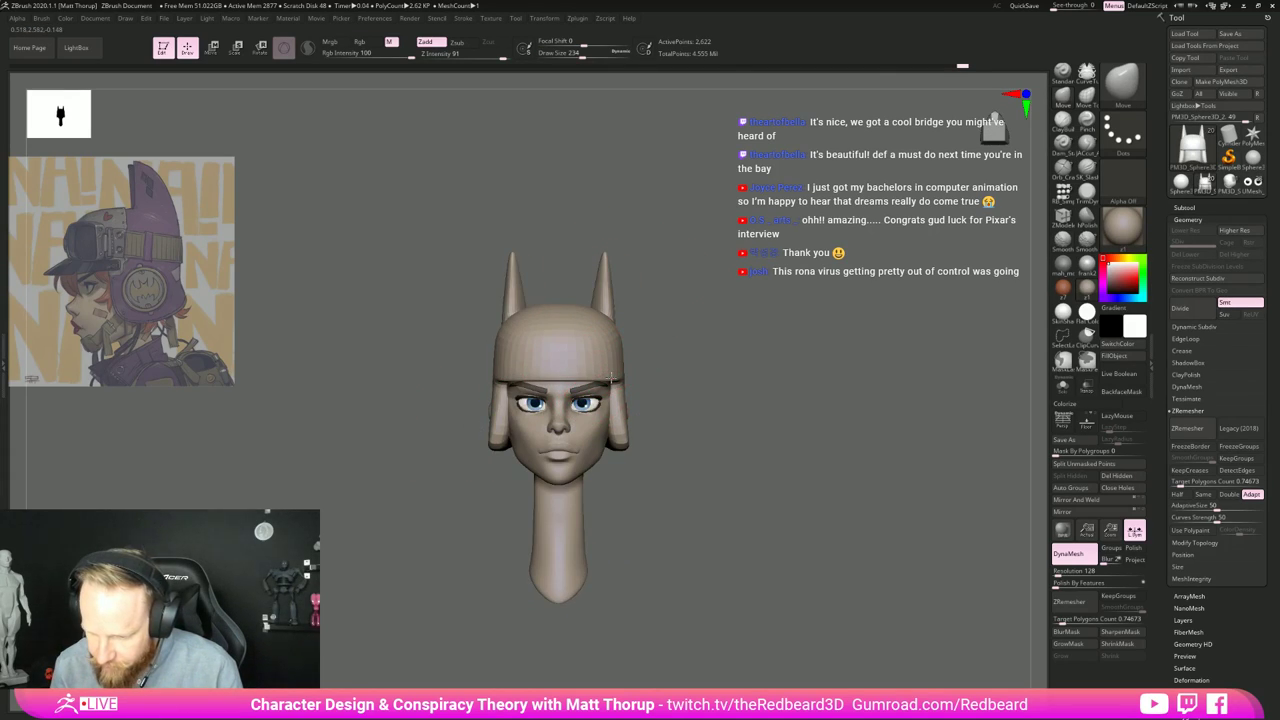
Step: Refine the side flap's shape in profile and three-quarter view with the Move brush, reducing the draw size from 167 to 145
{"action": "mouse_move", "coordinate": [714, 366]}
{"action": "left_mouse_down", "text": "shift"}
{"action": "mouse_move", "coordinate": [560, 450]}
{"action": "mouse_move", "coordinate": [534, 480]}
{"action": "left_mouse_up", "text": "shift"}
{"action": "key", "text": "s"}
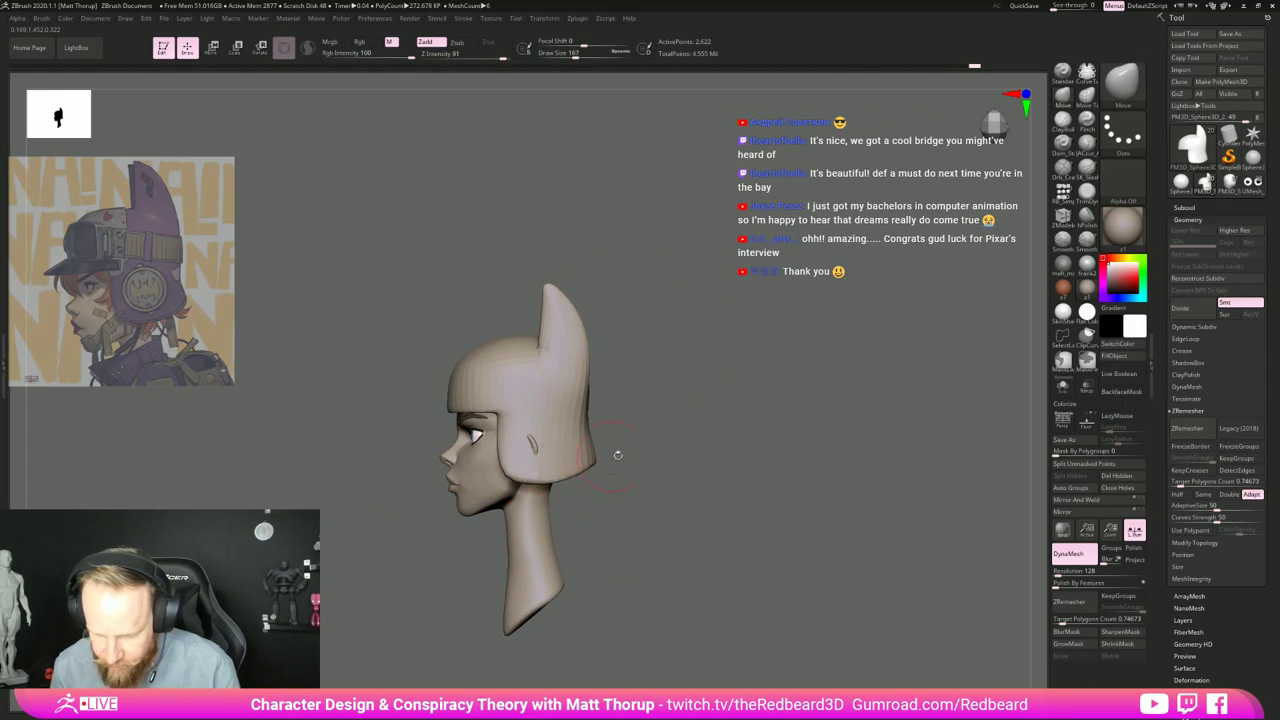
{"action": "mouse_move", "coordinate": [618, 455]}
{"action": "left_mouse_down", "text": "shift"}
{"action": "mouse_move", "coordinate": [711, 452]}
{"action": "mouse_move", "coordinate": [694, 474]}
{"action": "mouse_move", "coordinate": [603, 472]}
{"action": "left_mouse_up", "text": "shift"}
{"action": "key", "text": "s"}
{"action": "left_click_drag", "start_coordinate": [515, 432], "coordinate": [513, 432]}
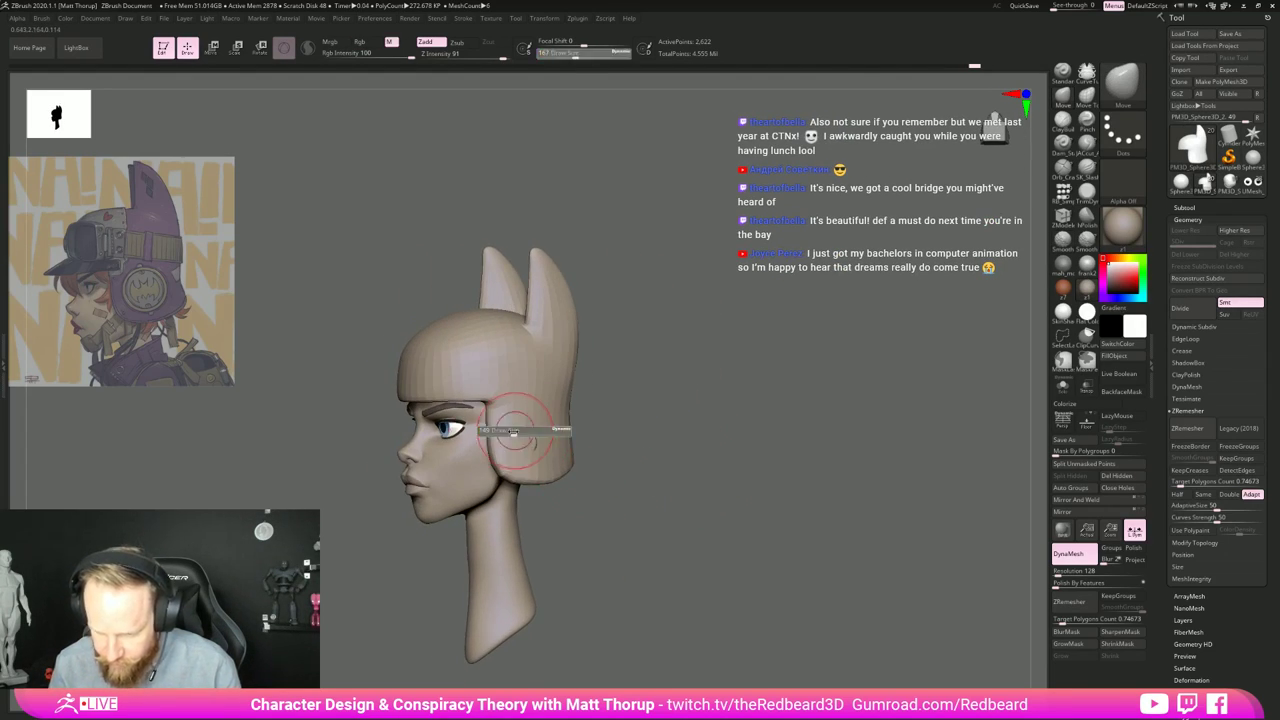
{"action": "left_click_drag", "start_coordinate": [703, 391], "coordinate": [623, 417]}
{"action": "key", "text": "s"}
{"action": "left_click_drag", "start_coordinate": [515, 430], "coordinate": [513, 430]}
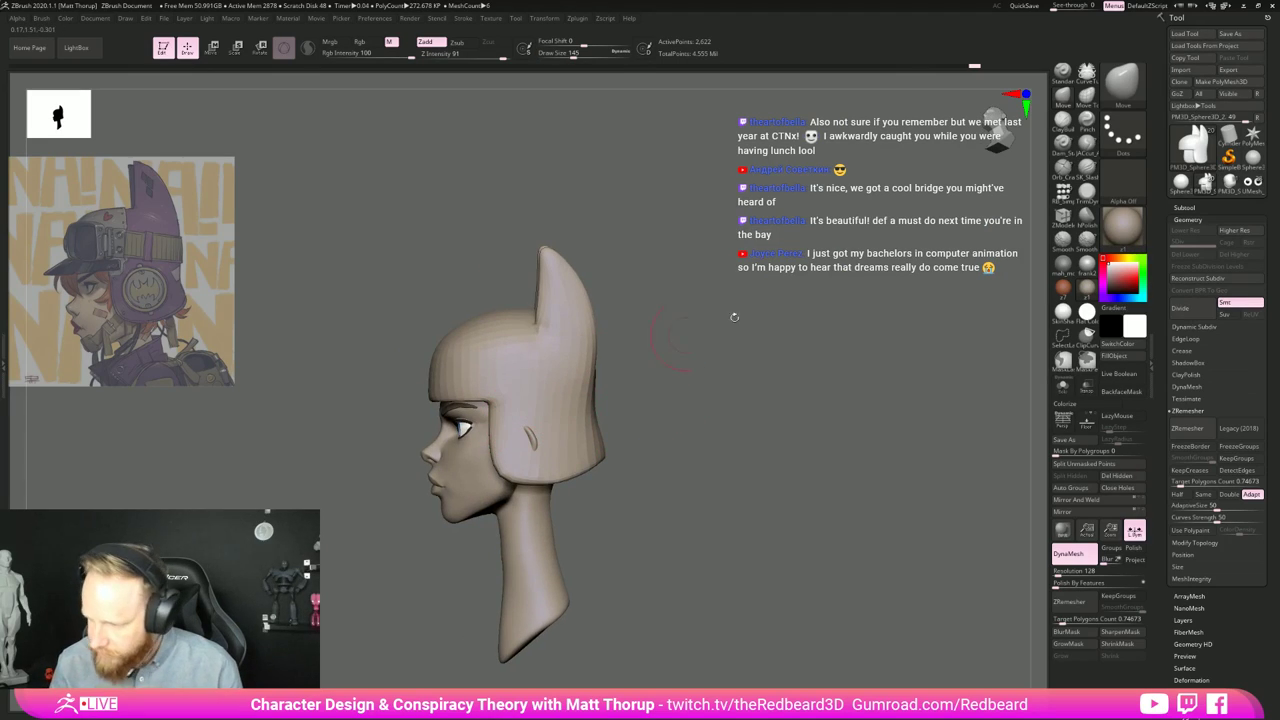
Step: Polish the cap's front, the side flap and the helmet's rear with hPolish at draw size about 149
{"action": "left_click", "coordinate": [1087, 217]}
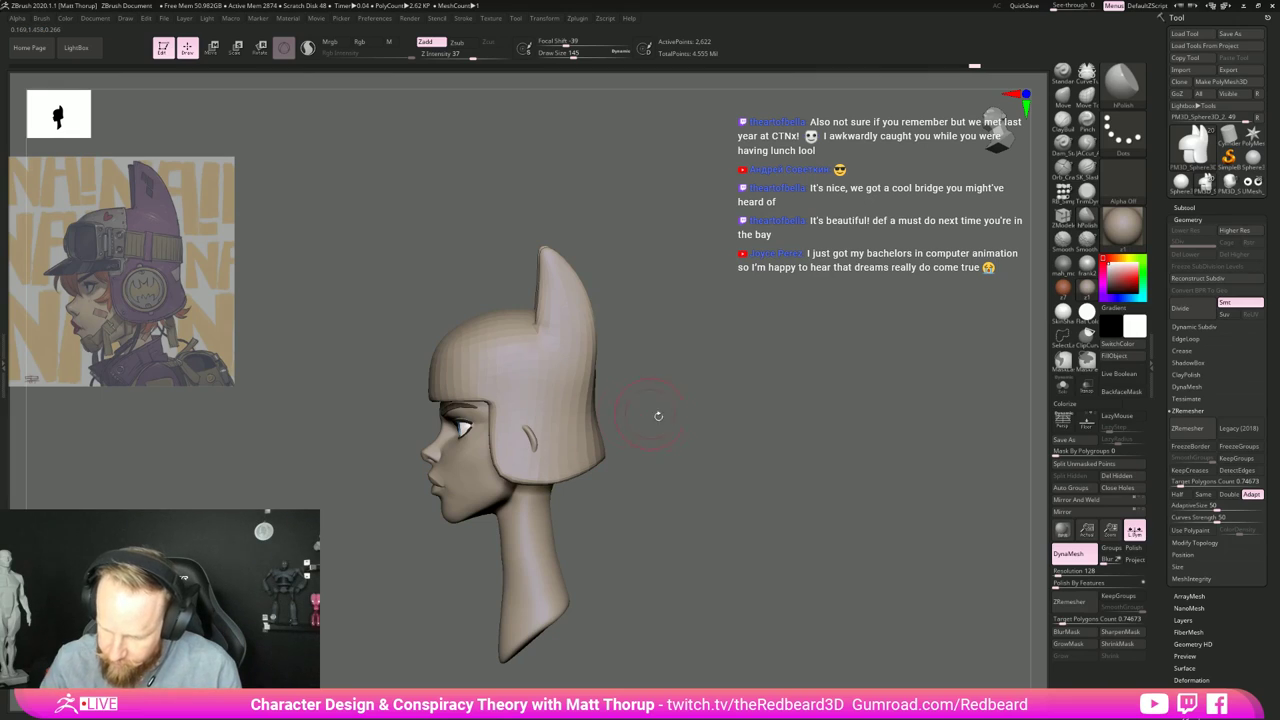
{"action": "left_click_drag", "start_coordinate": [659, 416], "coordinate": [508, 438]}
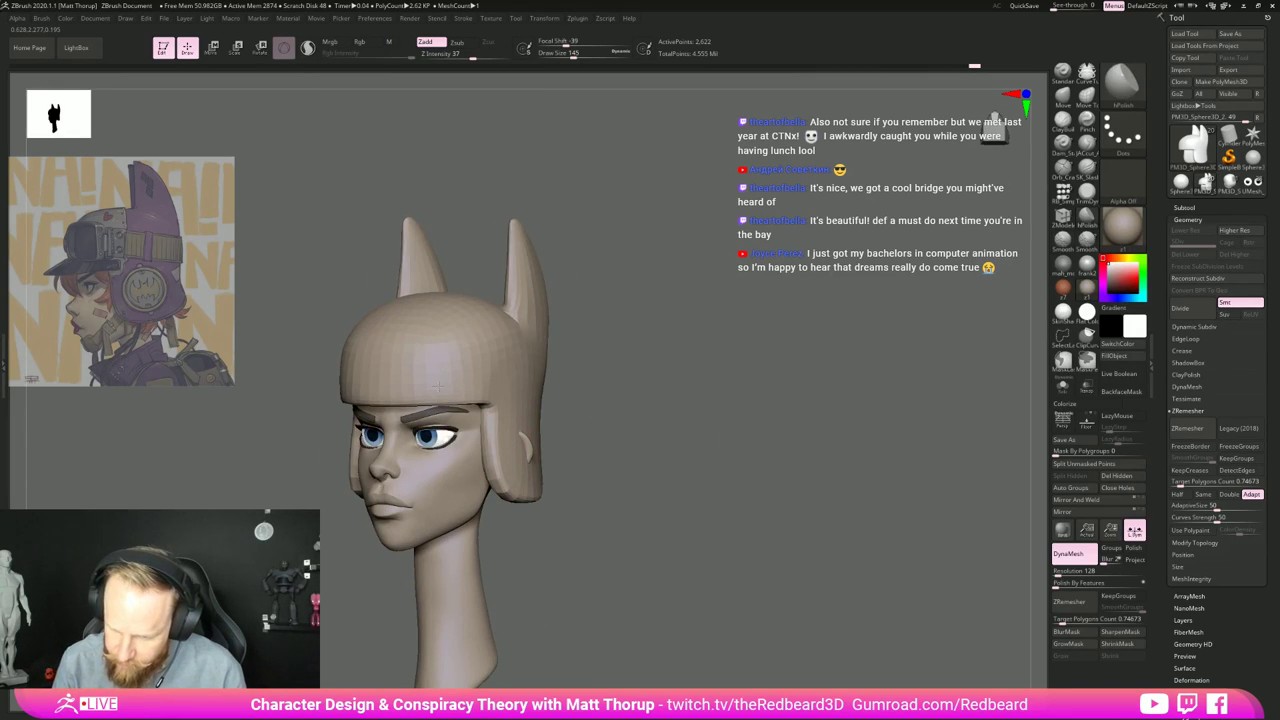
{"action": "mouse_move", "coordinate": [438, 386]}
{"action": "left_mouse_down"}
{"action": "mouse_move", "coordinate": [434, 363]}
{"action": "mouse_move", "coordinate": [484, 372]}
{"action": "left_mouse_up"}
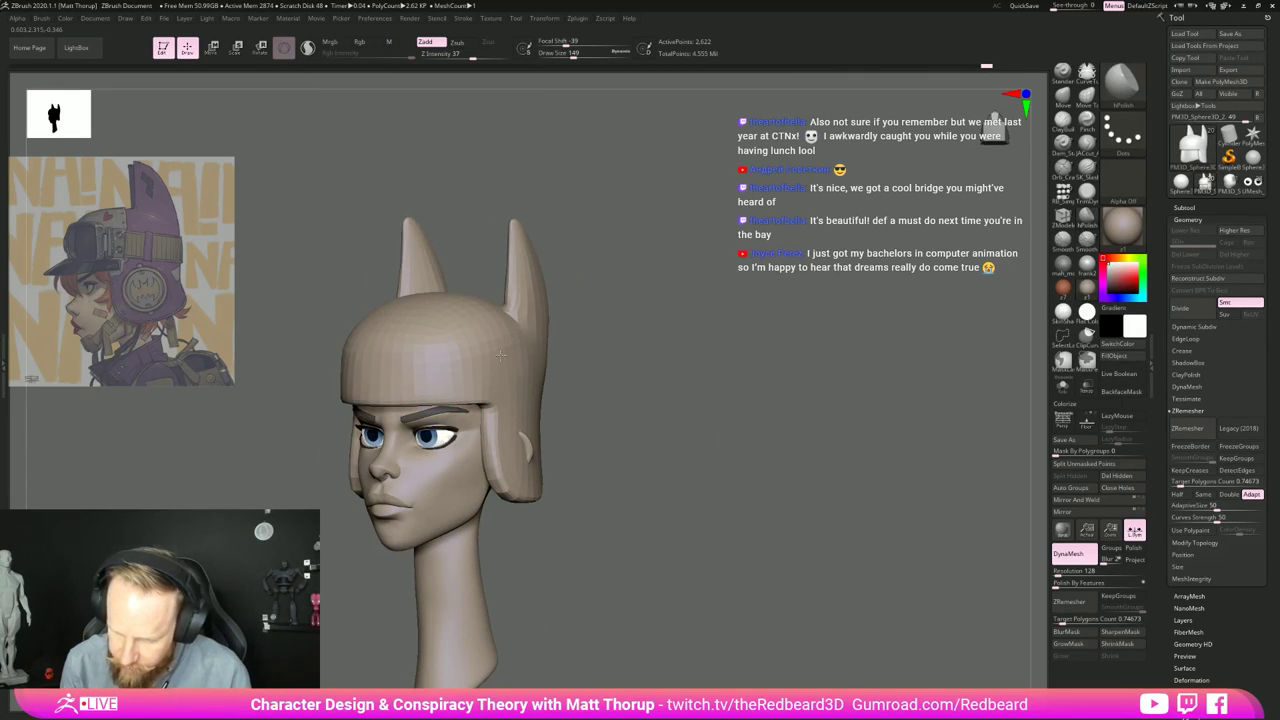
{"action": "left_click_drag", "start_coordinate": [651, 357], "coordinate": [437, 358]}
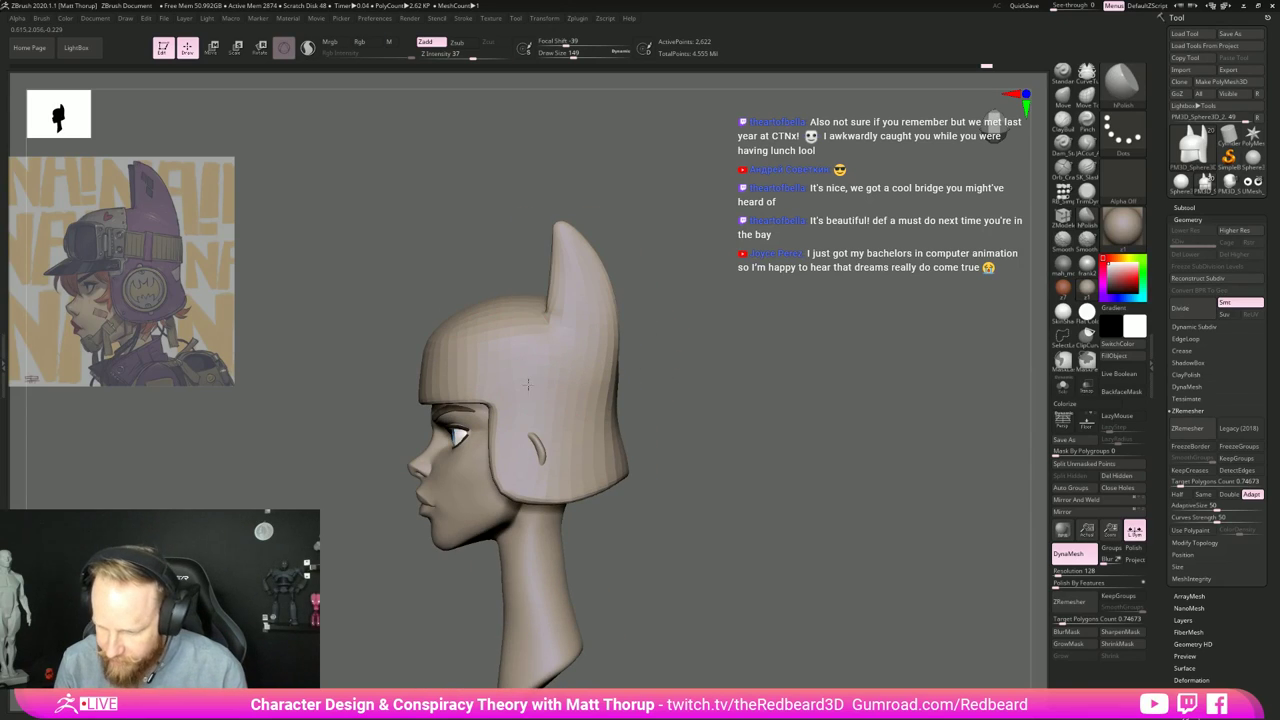
{"action": "left_click_drag", "start_coordinate": [599, 437], "coordinate": [606, 428]}
{"action": "left_click_drag", "start_coordinate": [685, 395], "coordinate": [646, 414]}
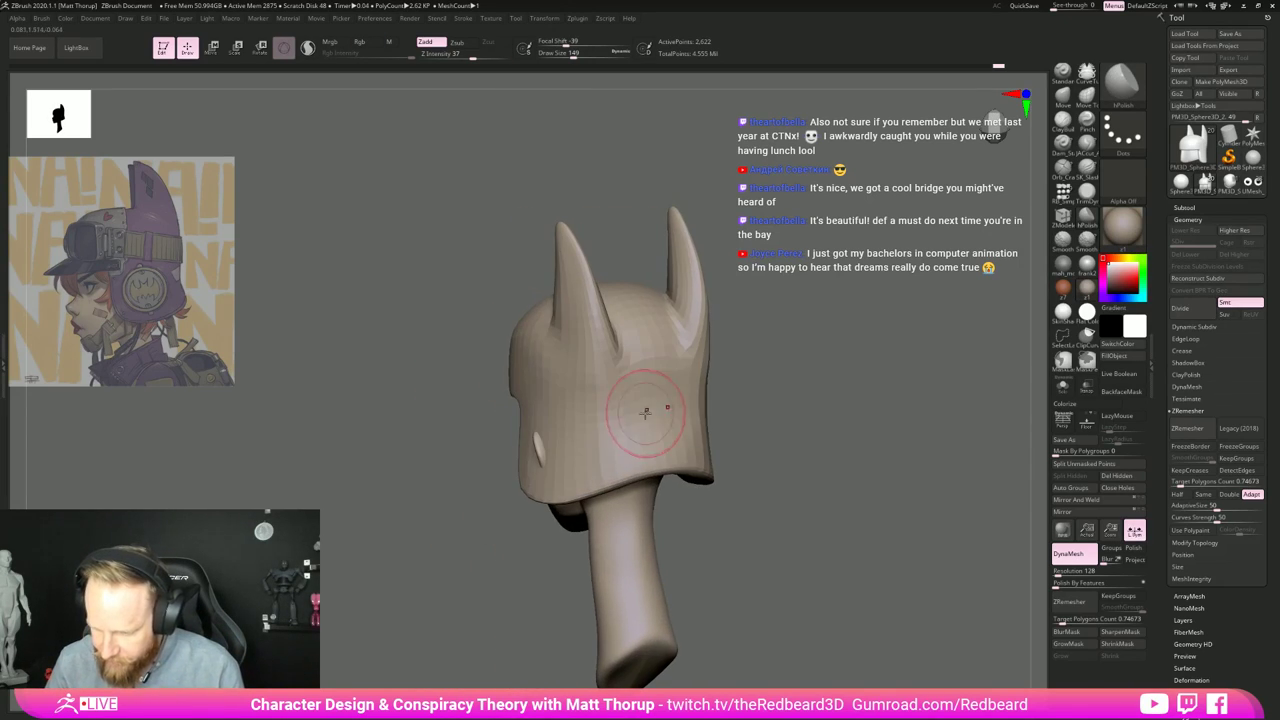
{"action": "mouse_move", "coordinate": [738, 424]}
{"action": "left_mouse_down"}
{"action": "mouse_move", "coordinate": [834, 437]}
{"action": "mouse_move", "coordinate": [853, 463]}
{"action": "mouse_move", "coordinate": [839, 452]}
{"action": "left_mouse_up"}
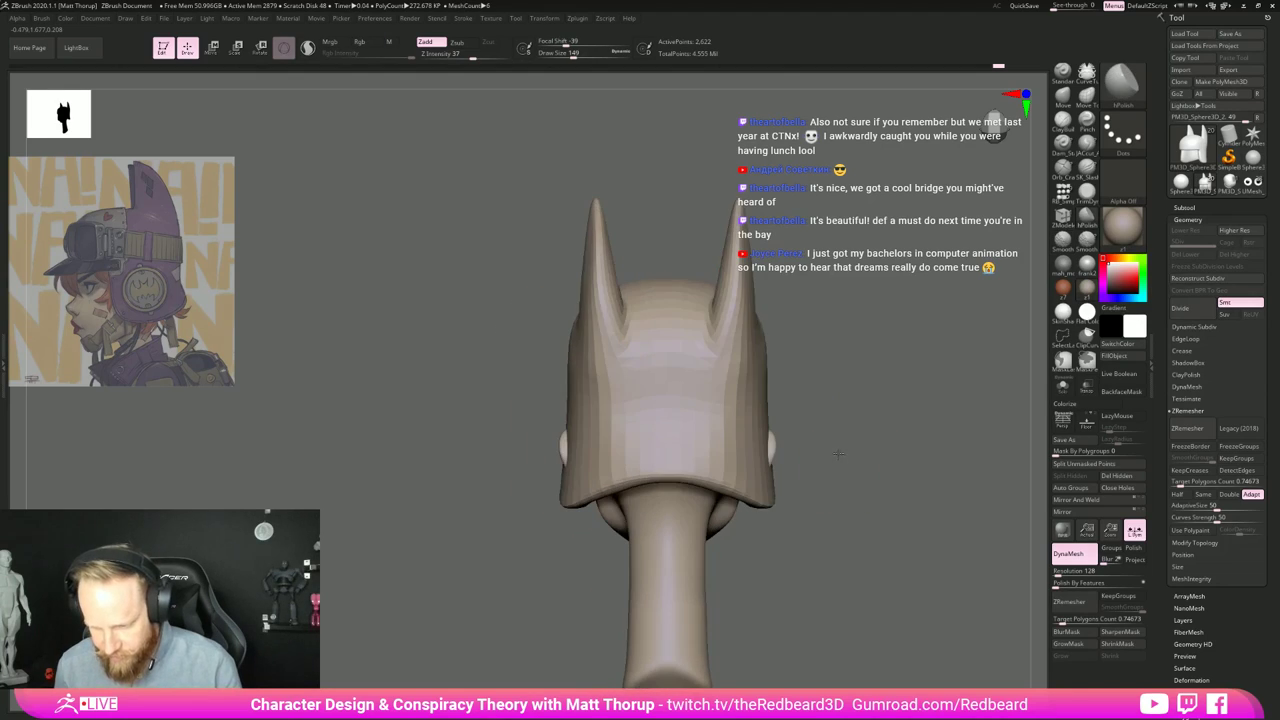
Step: Adjust the helmet's lower rear edge and the area below the ear with the Move brush at draw size 167
{"action": "key", "text": "b"}
{"action": "key", "text": "m"}
{"action": "key", "text": "v"}
{"action": "key", "text": "s"}
{"action": "left_click_drag", "start_coordinate": [651, 462], "coordinate": [653, 462]}
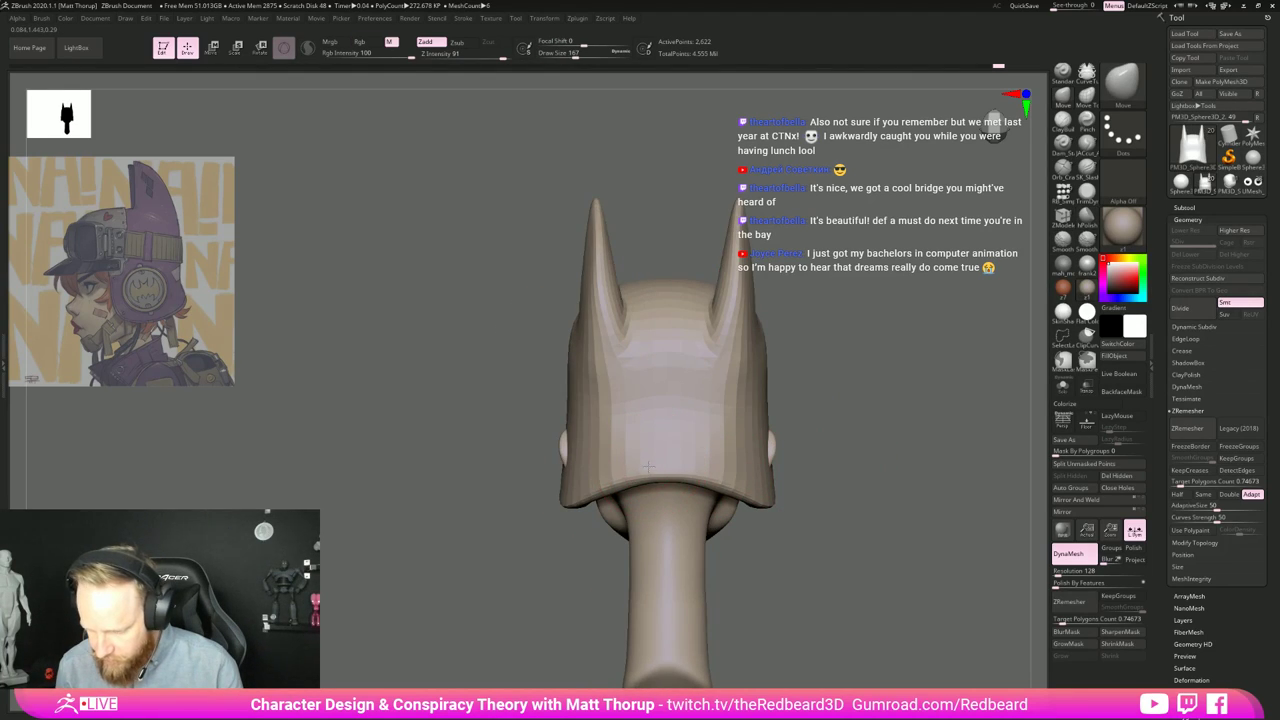
{"action": "left_click_drag", "start_coordinate": [851, 463], "coordinate": [739, 439], "text": "shift"}
{"action": "mouse_move", "coordinate": [606, 355]}
{"action": "left_mouse_down"}
{"action": "mouse_move", "coordinate": [586, 342]}
{"action": "mouse_move", "coordinate": [622, 350]}
{"action": "left_mouse_up"}
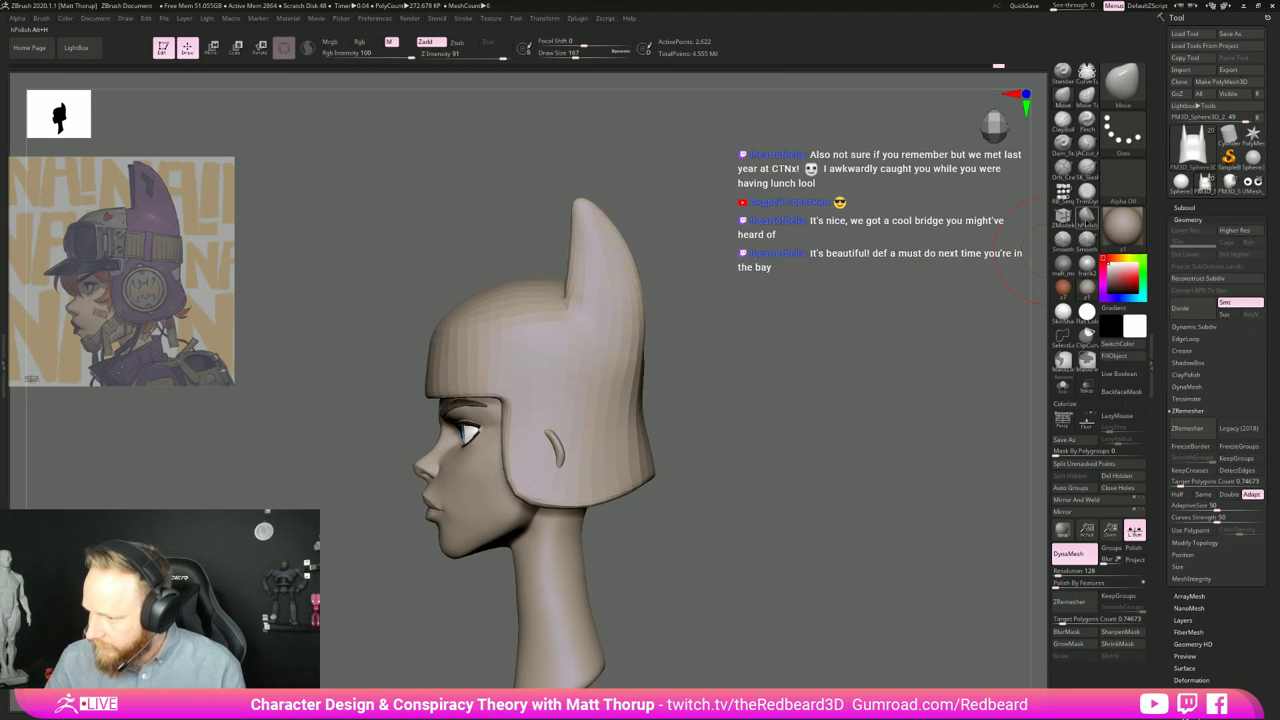
Step: Polish the ear and its transition into the helmet's side and rear with hPolish at draw size 167
{"action": "left_click", "coordinate": [1087, 214]}
{"action": "left_click_drag", "start_coordinate": [594, 296], "coordinate": [592, 307]}
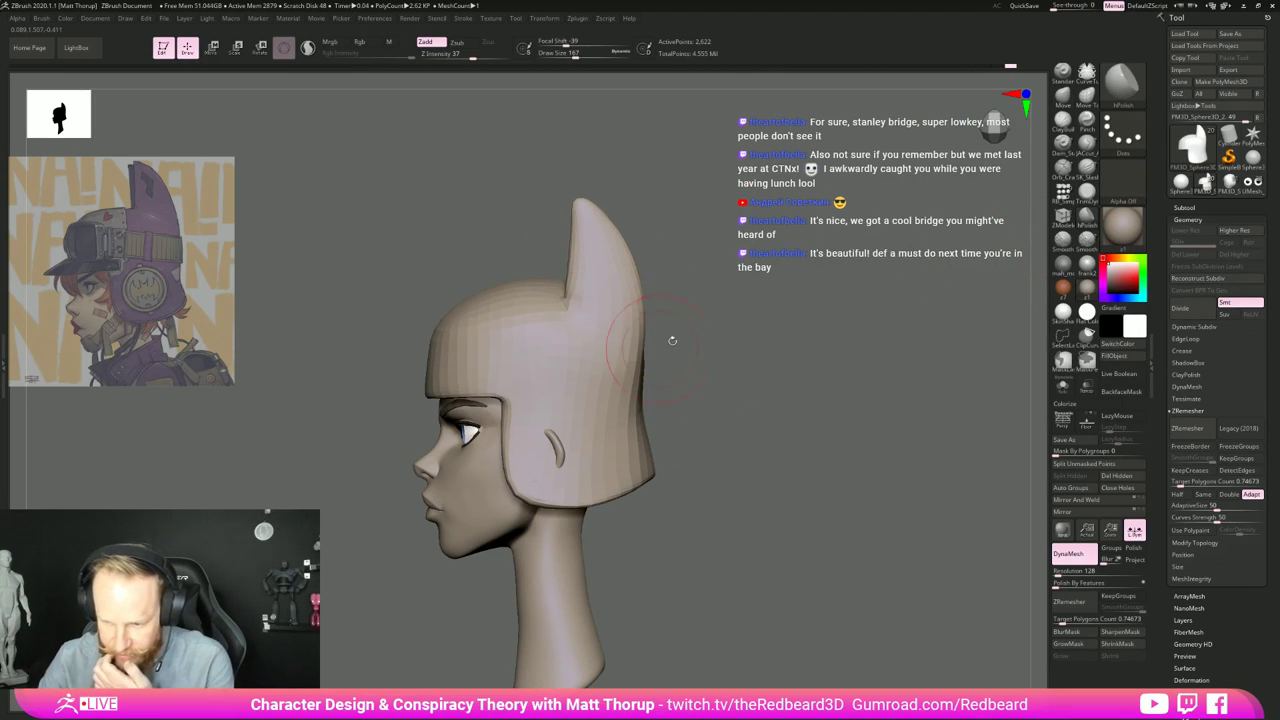
{"action": "left_click_drag", "start_coordinate": [715, 346], "coordinate": [666, 326]}
{"action": "mouse_move", "coordinate": [586, 394]}
{"action": "left_mouse_down"}
{"action": "mouse_move", "coordinate": [570, 411]}
{"action": "mouse_move", "coordinate": [575, 262]}
{"action": "mouse_move", "coordinate": [604, 298]}
{"action": "left_mouse_up"}
{"action": "left_click_drag", "start_coordinate": [645, 222], "coordinate": [627, 220]}
{"action": "mouse_move", "coordinate": [628, 304]}
{"action": "left_mouse_down"}
{"action": "mouse_move", "coordinate": [618, 385]}
{"action": "mouse_move", "coordinate": [613, 350]}
{"action": "left_mouse_up"}
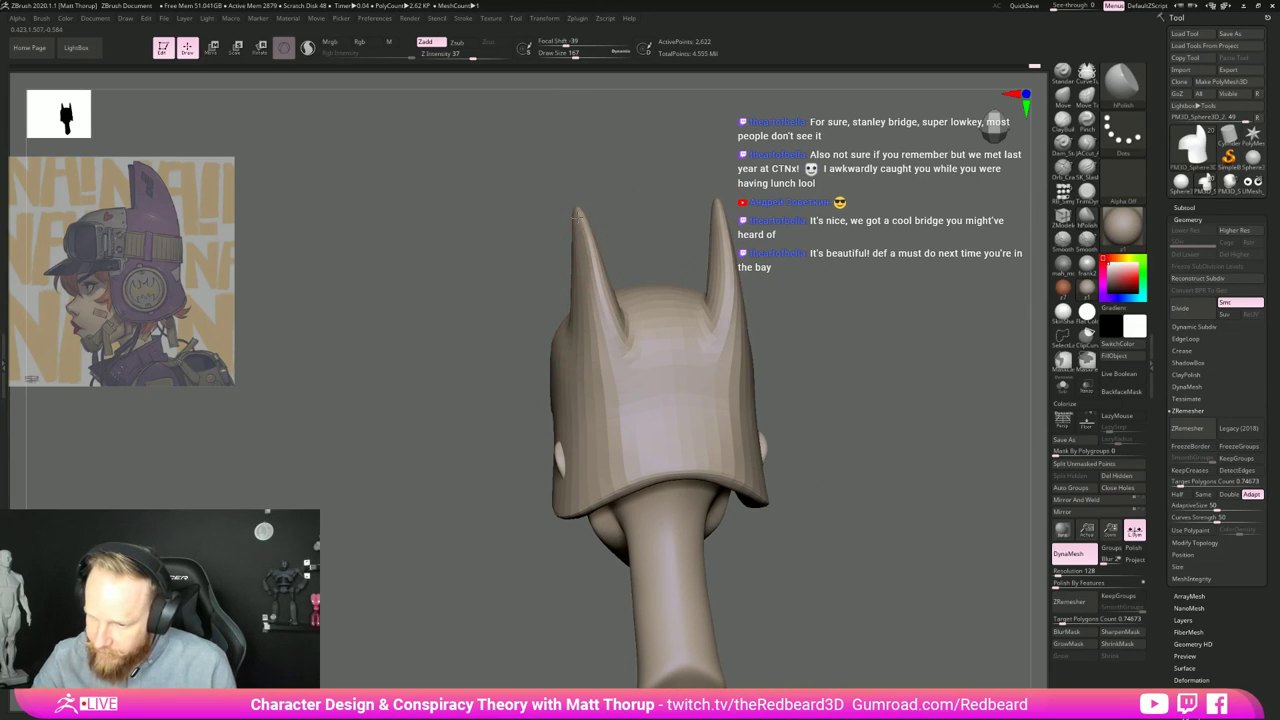
{"action": "mouse_move", "coordinate": [668, 248]}
{"action": "left_mouse_down"}
{"action": "mouse_move", "coordinate": [606, 253]}
{"action": "mouse_move", "coordinate": [730, 350]}
{"action": "mouse_move", "coordinate": [837, 400]}
{"action": "mouse_move", "coordinate": [841, 600]}
{"action": "mouse_move", "coordinate": [718, 553]}
{"action": "left_mouse_up"}
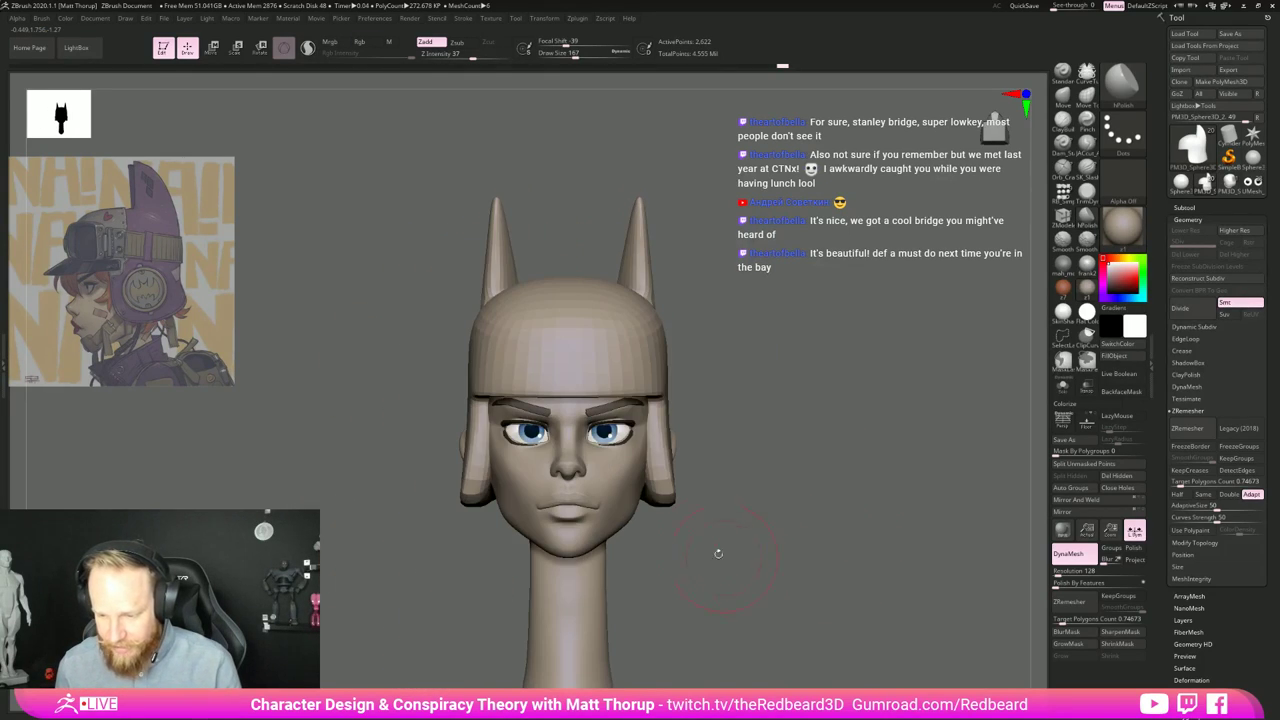
{"action": "left_click_drag", "start_coordinate": [743, 488], "coordinate": [801, 497]}
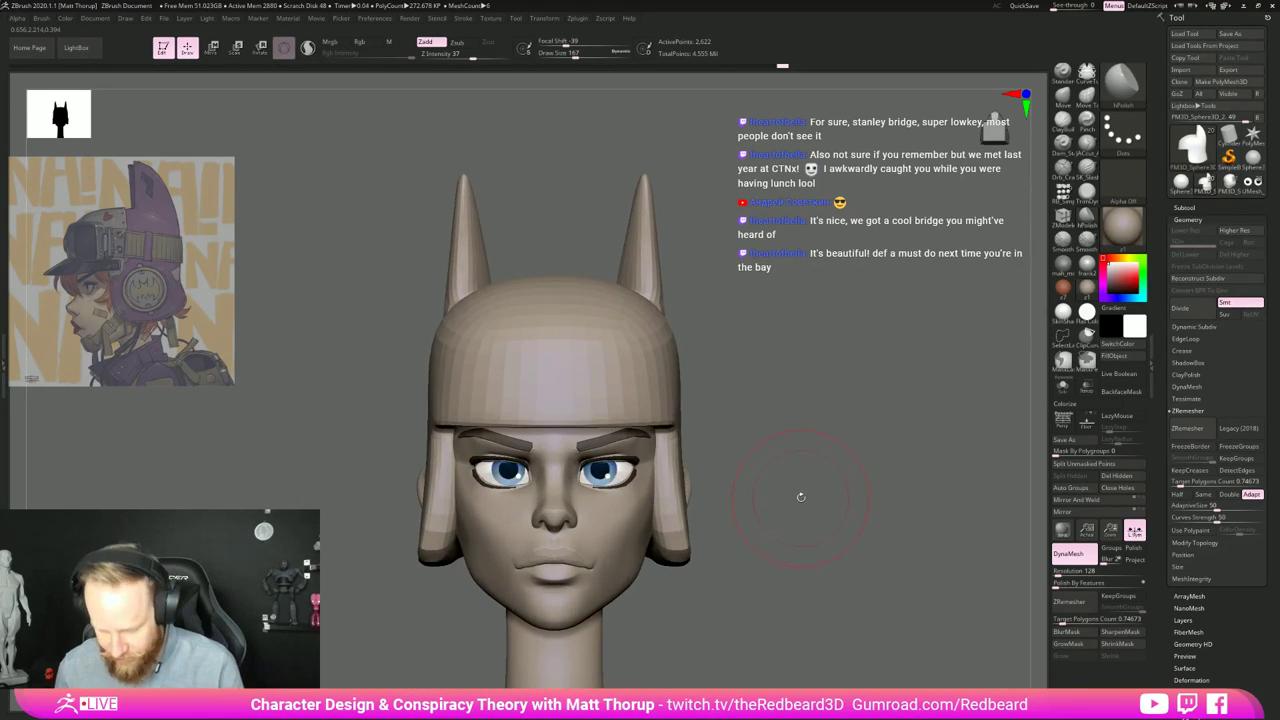
Step: Adjust the helmet's side flap and rear from front, profile and back views with the Move brush at draw sizes 128 and 234
{"action": "key", "text": "b"}
{"action": "key", "text": "m"}
{"action": "key", "text": "v"}
{"action": "key", "text": "s"}
{"action": "mouse_move", "coordinate": [664, 434]}
{"action": "left_mouse_down"}
{"action": "mouse_move", "coordinate": [690, 434]}
{"action": "mouse_move", "coordinate": [701, 470]}
{"action": "mouse_move", "coordinate": [651, 489]}
{"action": "left_mouse_up"}
{"action": "key", "text": "s"}
{"action": "left_click_drag", "start_coordinate": [749, 526], "coordinate": [700, 529]}
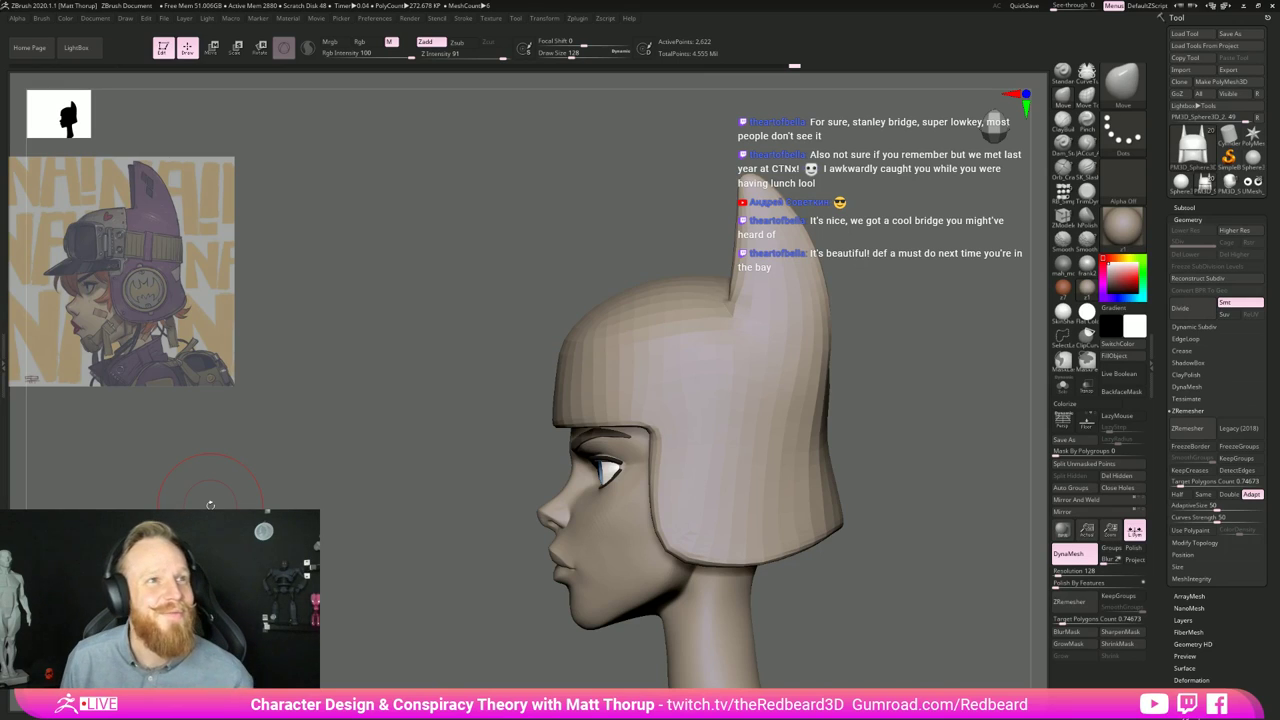
{"action": "mouse_move", "coordinate": [880, 520]}
{"action": "left_mouse_down"}
{"action": "mouse_move", "coordinate": [909, 526]}
{"action": "mouse_move", "coordinate": [894, 518]}
{"action": "left_mouse_up"}
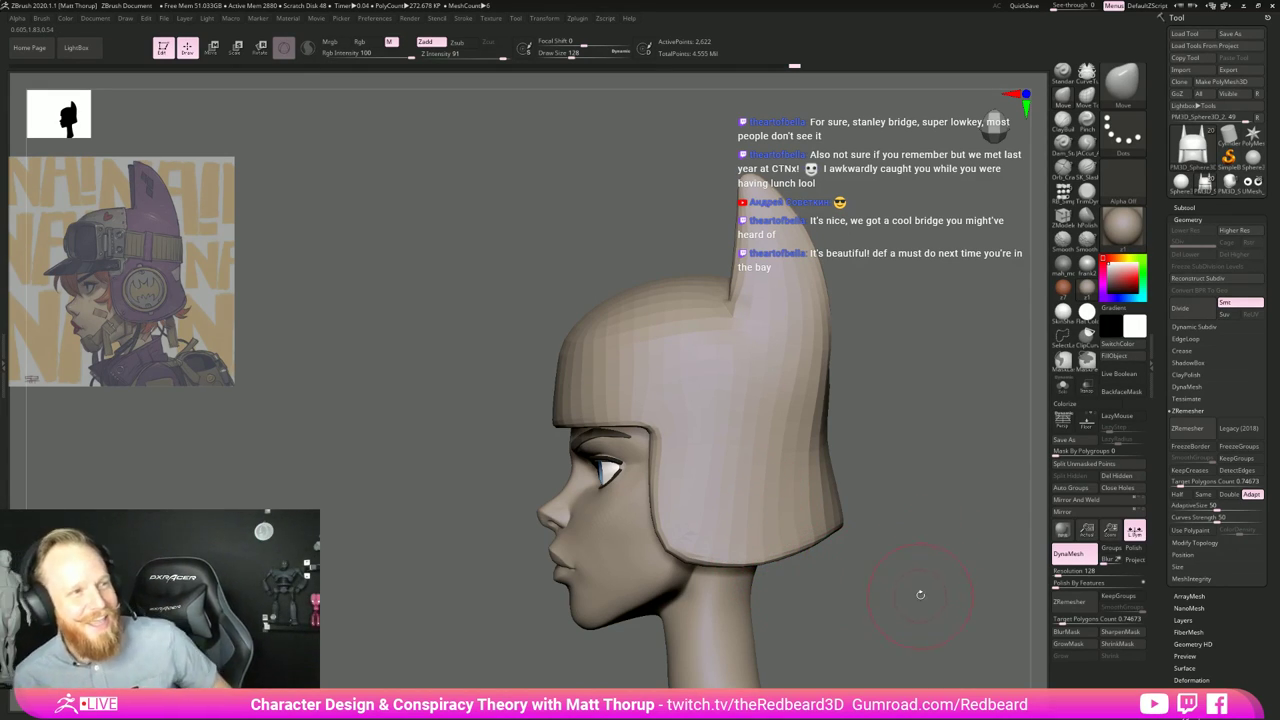
{"action": "mouse_move", "coordinate": [902, 427]}
{"action": "left_mouse_down"}
{"action": "mouse_move", "coordinate": [911, 432]}
{"action": "mouse_move", "coordinate": [903, 417]}
{"action": "mouse_move", "coordinate": [808, 443]}
{"action": "mouse_move", "coordinate": [837, 461]}
{"action": "mouse_move", "coordinate": [861, 455]}
{"action": "mouse_move", "coordinate": [843, 450]}
{"action": "left_mouse_up"}
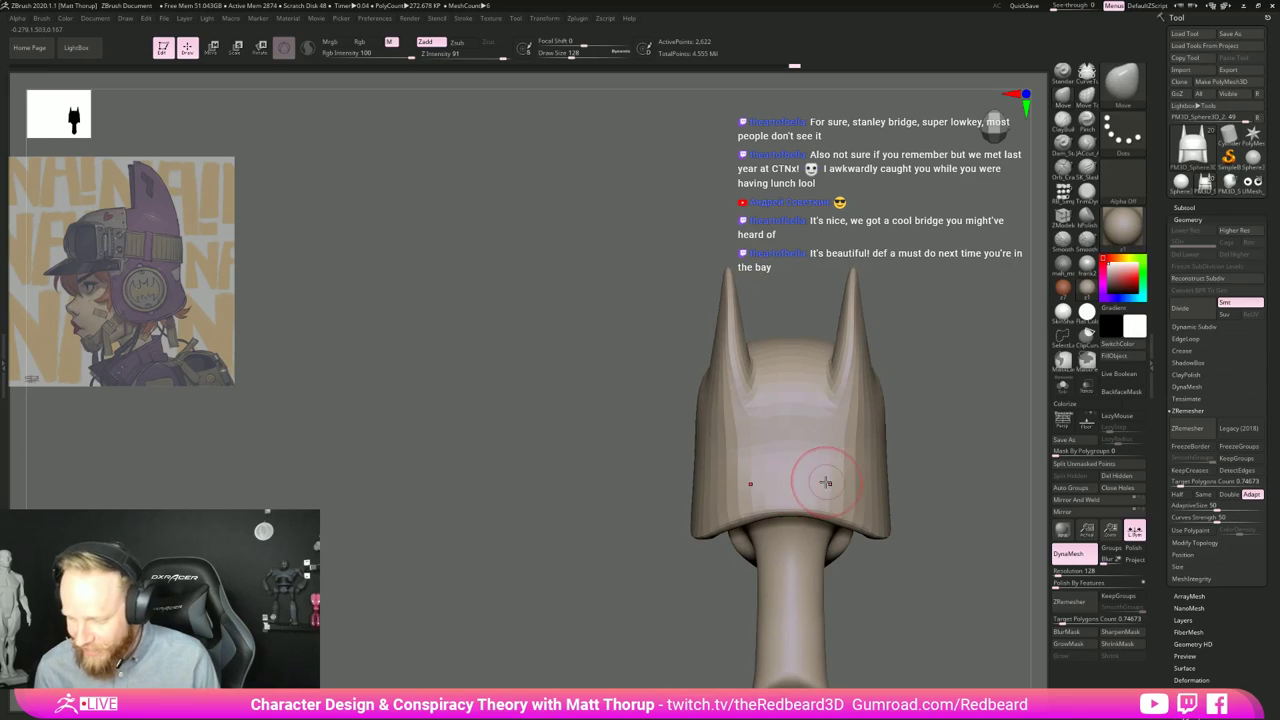
{"action": "left_click_drag", "start_coordinate": [648, 578], "coordinate": [768, 510]}
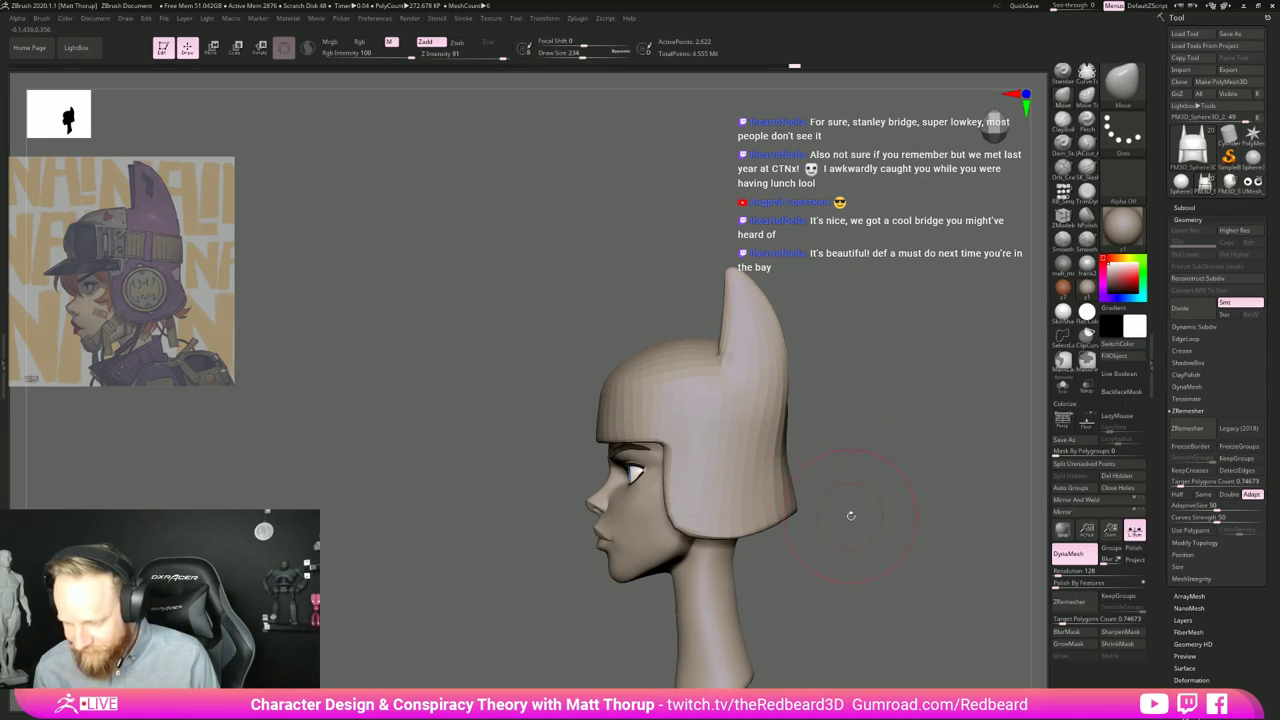
{"action": "left_click_drag", "start_coordinate": [886, 575], "coordinate": [829, 557], "text": "alt"}
Step: Overlay the head on the concept art in profile and match the helmet's rear and ear with the Move brush, enlarging the draw size to 517
{"action": "key", "text": "ctrl+shift+Left"}
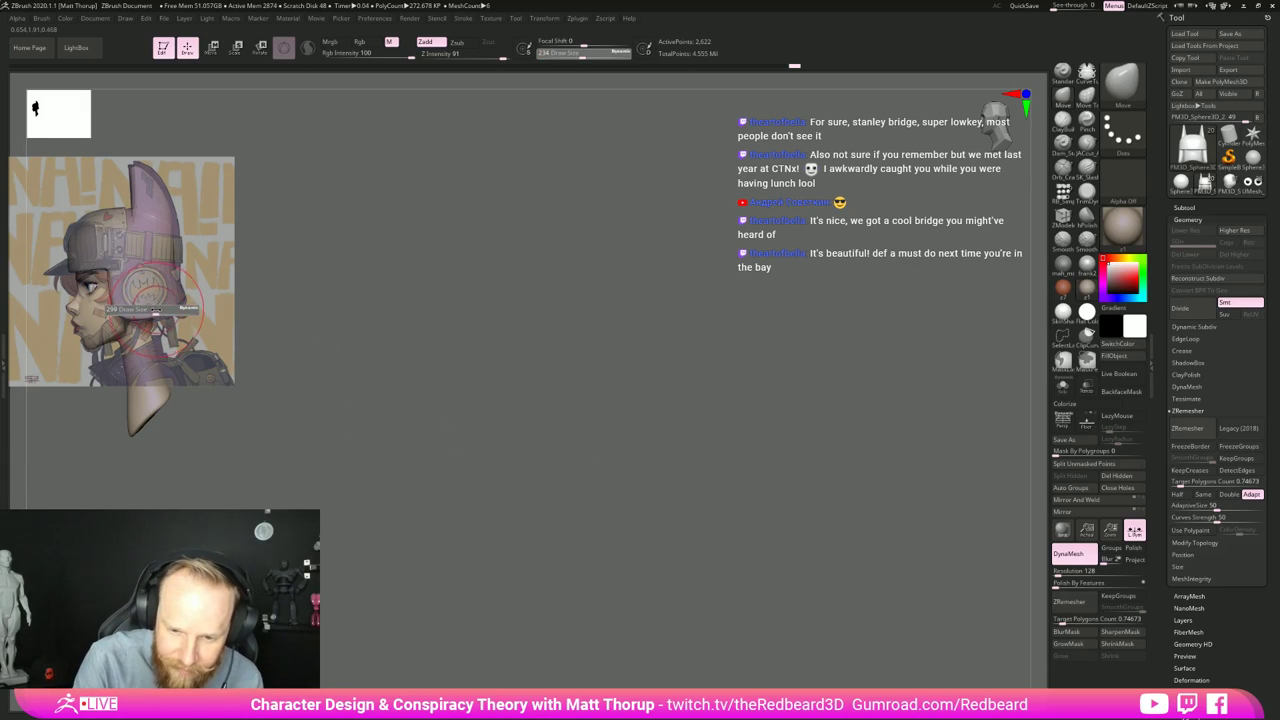
{"action": "left_click_drag", "start_coordinate": [170, 310], "coordinate": [168, 290]}
{"action": "key", "text": "s"}
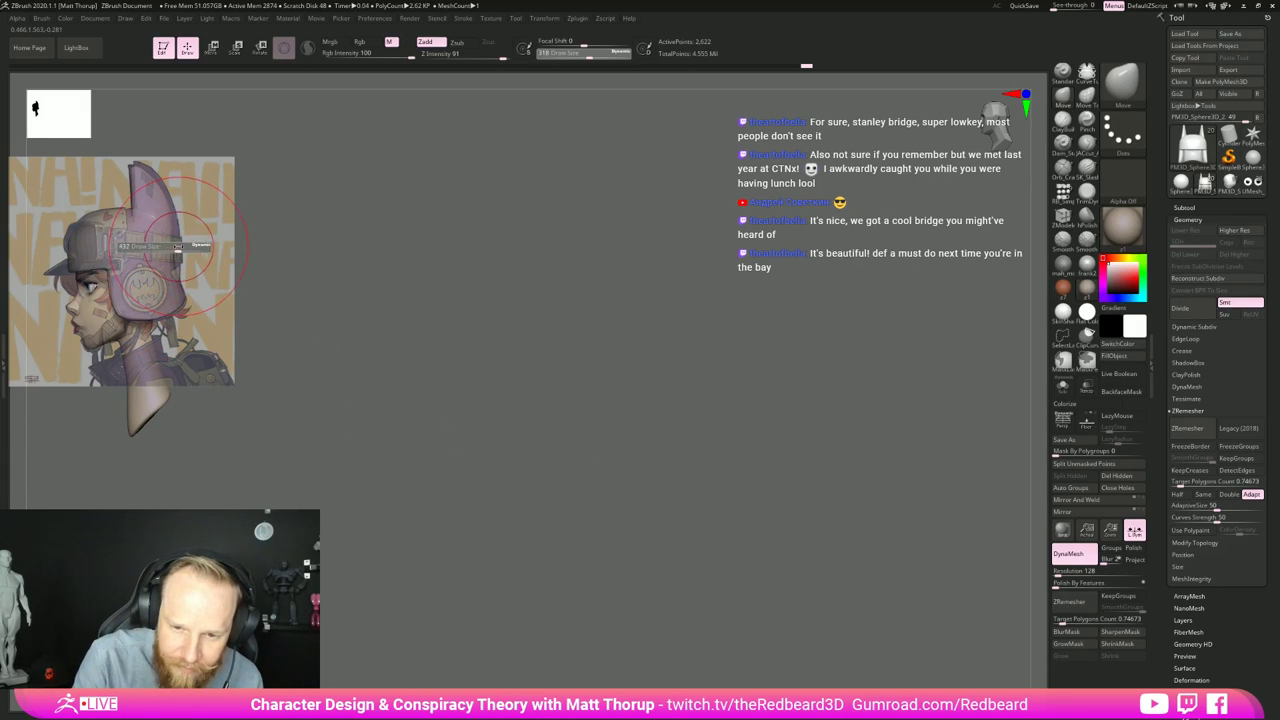
{"action": "left_click_drag", "start_coordinate": [168, 246], "coordinate": [184, 247]}
{"action": "left_click_drag", "start_coordinate": [149, 203], "coordinate": [154, 184]}
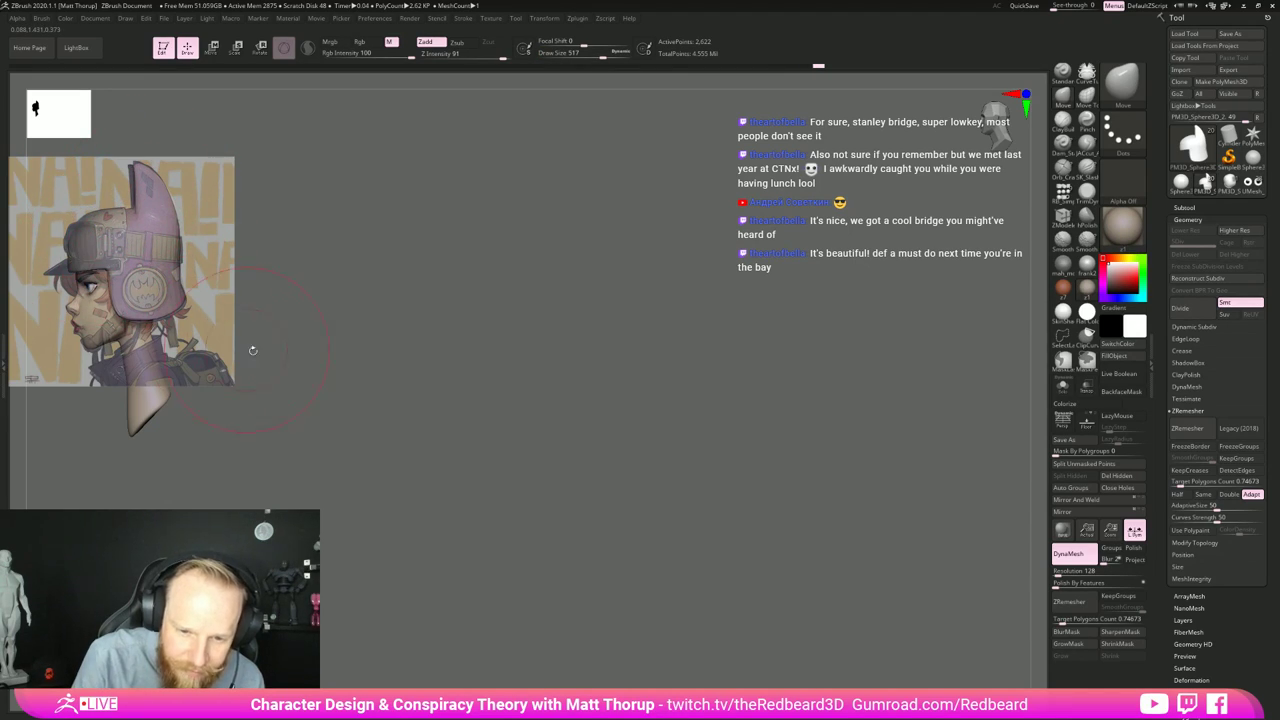
{"action": "left_click_drag", "start_coordinate": [323, 400], "coordinate": [328, 407]}
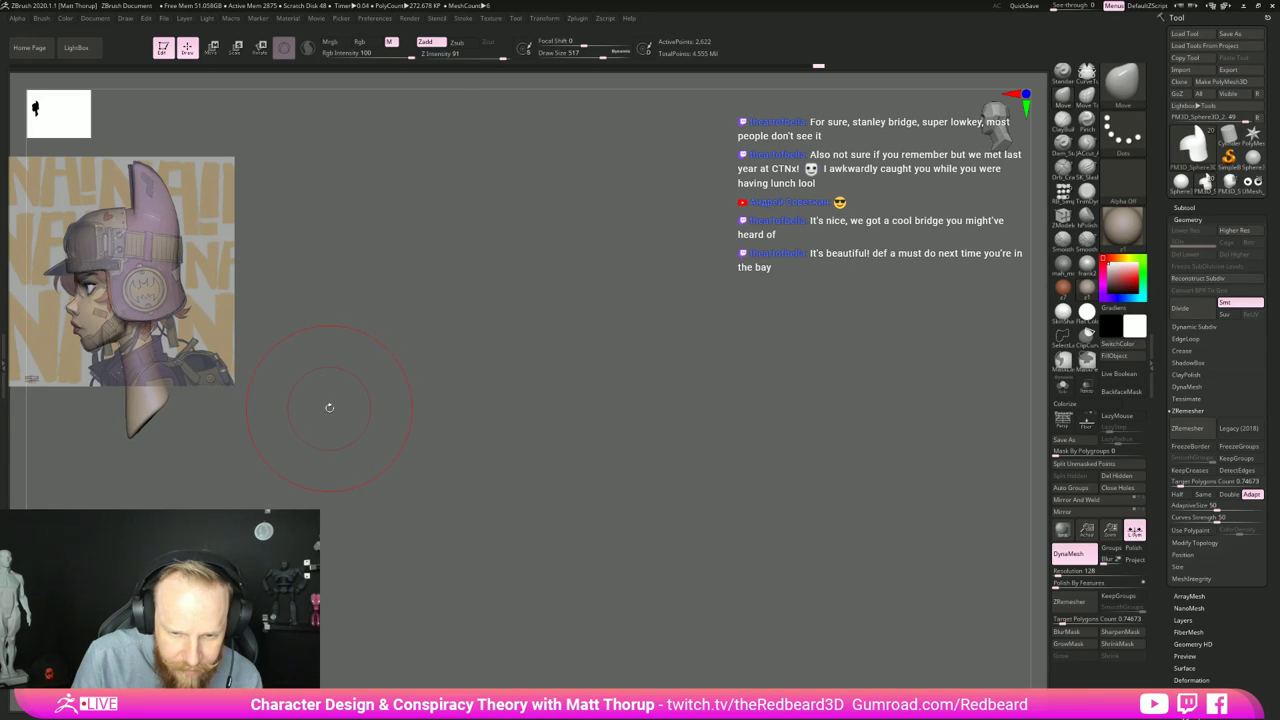
Step: Show the helmet's wireframe and hide the polygon loop along the rim between its outer and inner surfaces
{"action": "mouse_move", "coordinate": [440, 430]}
{"action": "left_mouse_down", "text": "alt"}
{"action": "mouse_move", "coordinate": [702, 490]}
{"action": "mouse_move", "coordinate": [686, 503]}
{"action": "mouse_move", "coordinate": [857, 557]}
{"action": "mouse_move", "coordinate": [960, 560]}
{"action": "left_mouse_up", "text": "alt"}
{"action": "mouse_move", "coordinate": [775, 590]}
{"action": "left_mouse_down", "text": "alt"}
{"action": "mouse_move", "coordinate": [766, 560]}
{"action": "mouse_move", "coordinate": [803, 604]}
{"action": "mouse_move", "coordinate": [429, 486]}
{"action": "left_mouse_up", "text": "alt"}
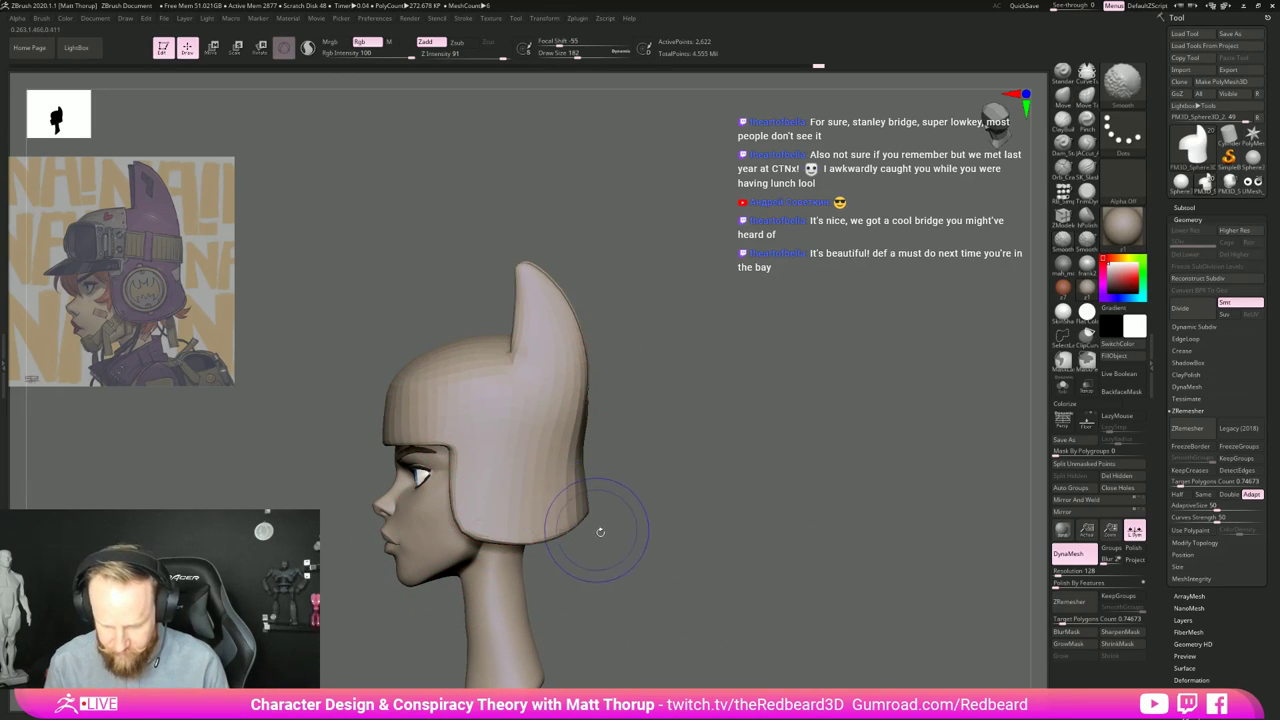
{"action": "key", "text": "shift+f"}
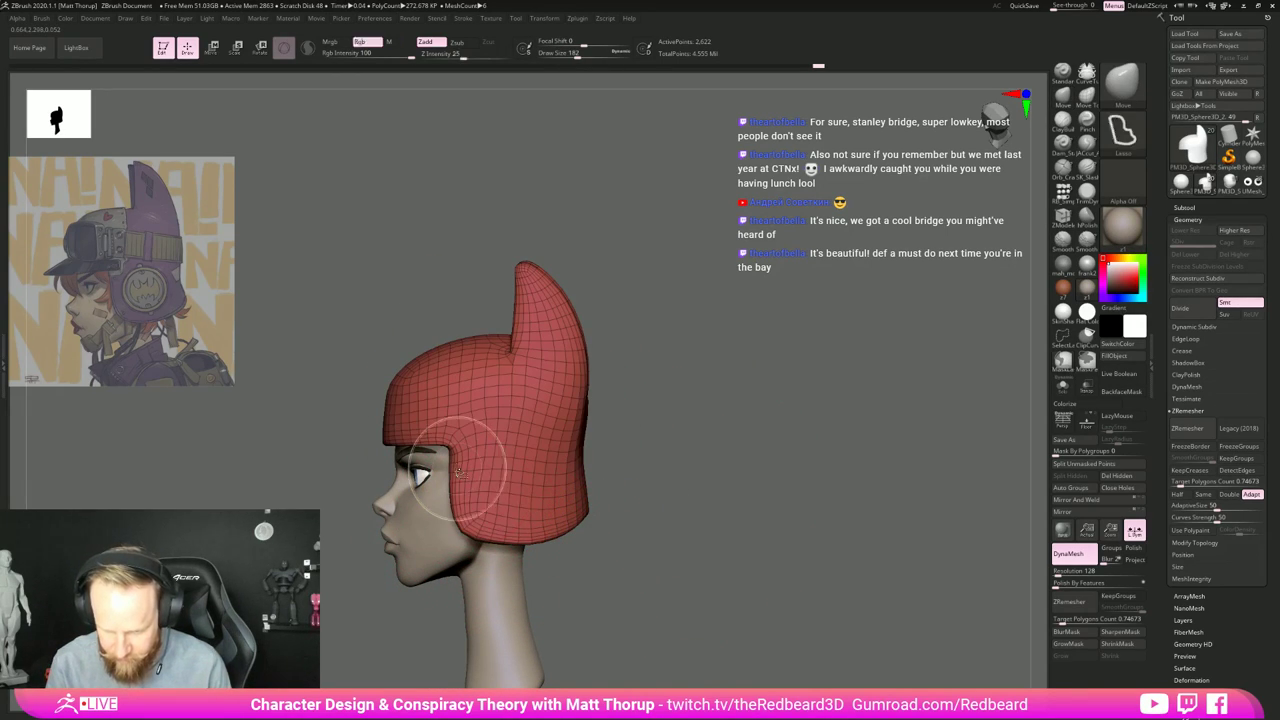
{"action": "mouse_move", "coordinate": [674, 434]}
{"action": "left_mouse_down", "text": "alt"}
{"action": "mouse_move", "coordinate": [737, 537]}
{"action": "mouse_move", "coordinate": [766, 537]}
{"action": "mouse_move", "coordinate": [674, 534]}
{"action": "mouse_move", "coordinate": [723, 549]}
{"action": "mouse_move", "coordinate": [624, 552]}
{"action": "left_mouse_up", "text": "alt"}
{"action": "key", "text": "ctrl+shift"}
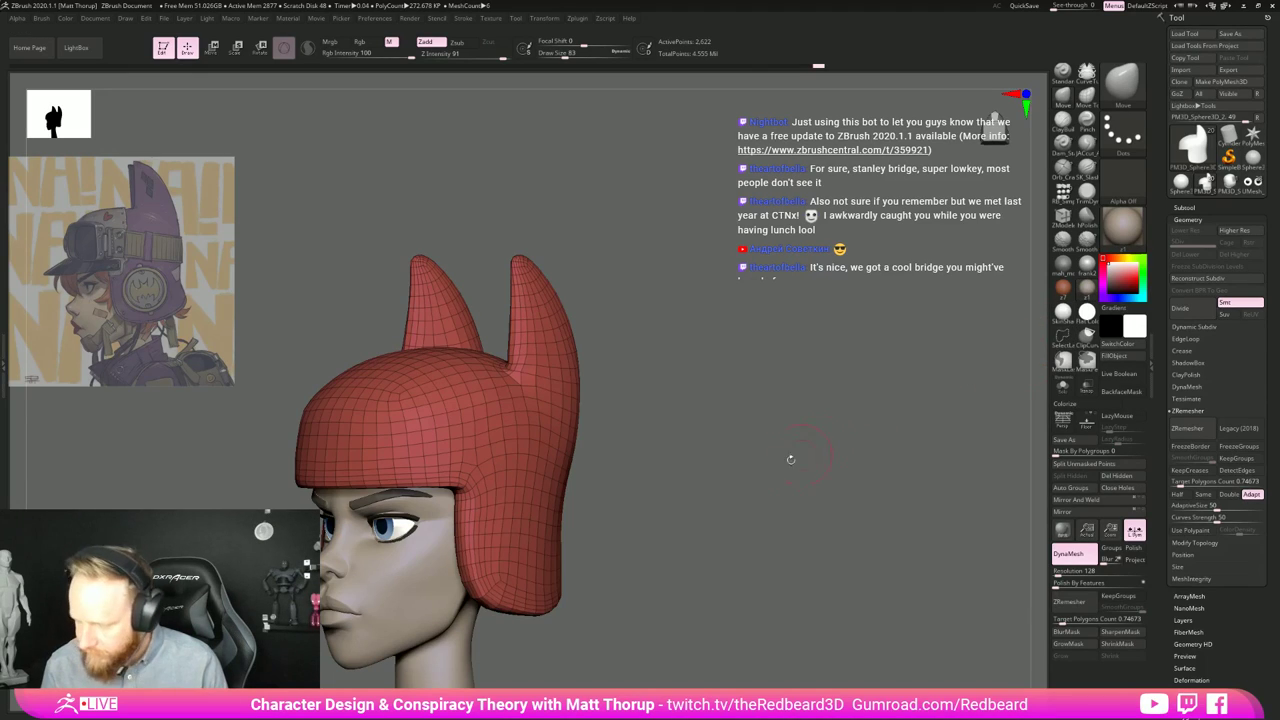
{"action": "left_click_drag", "start_coordinate": [687, 525], "coordinate": [697, 540], "text": "alt"}
{"action": "key", "text": "ctrl+shift"}
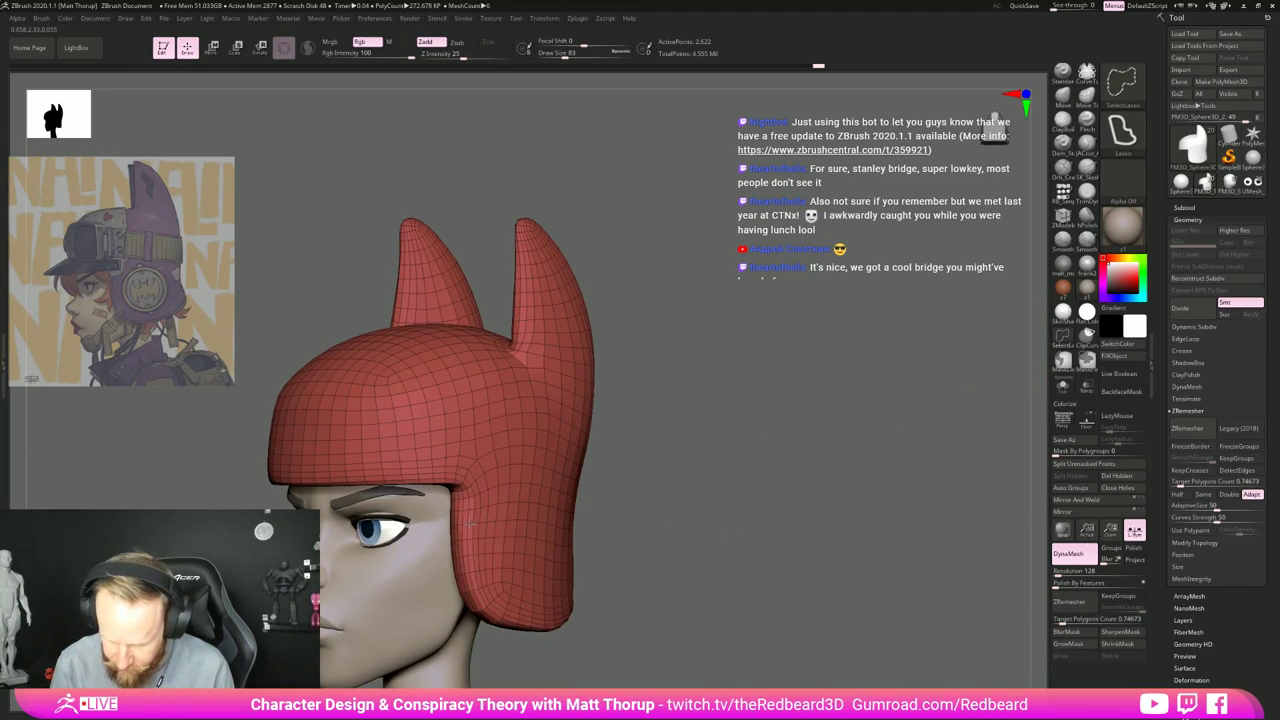
{"action": "left_click", "coordinate": [471, 523], "text": "ctrl+shift"}
{"action": "mouse_move", "coordinate": [830, 523]}
{"action": "left_mouse_down"}
{"action": "mouse_move", "coordinate": [729, 523]}
{"action": "mouse_move", "coordinate": [917, 554]}
{"action": "mouse_move", "coordinate": [863, 606]}
{"action": "mouse_move", "coordinate": [835, 606]}
{"action": "mouse_move", "coordinate": [859, 617]}
{"action": "mouse_move", "coordinate": [840, 622]}
{"action": "mouse_move", "coordinate": [860, 612]}
{"action": "mouse_move", "coordinate": [829, 609]}
{"action": "mouse_move", "coordinate": [926, 604]}
{"action": "left_mouse_up"}
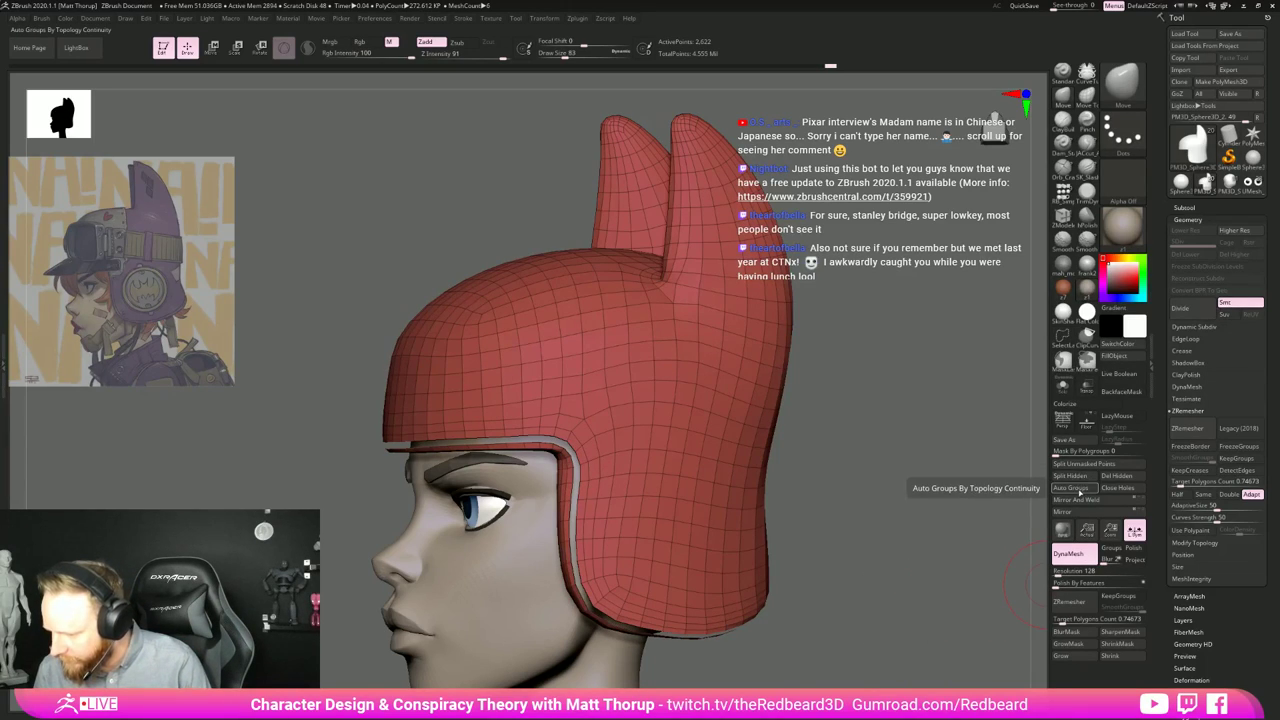
Step: Auto-group the separated surfaces, isolate the helmet's outer shell and delete the hidden inner geometry
{"action": "left_click", "coordinate": [1052, 488]}
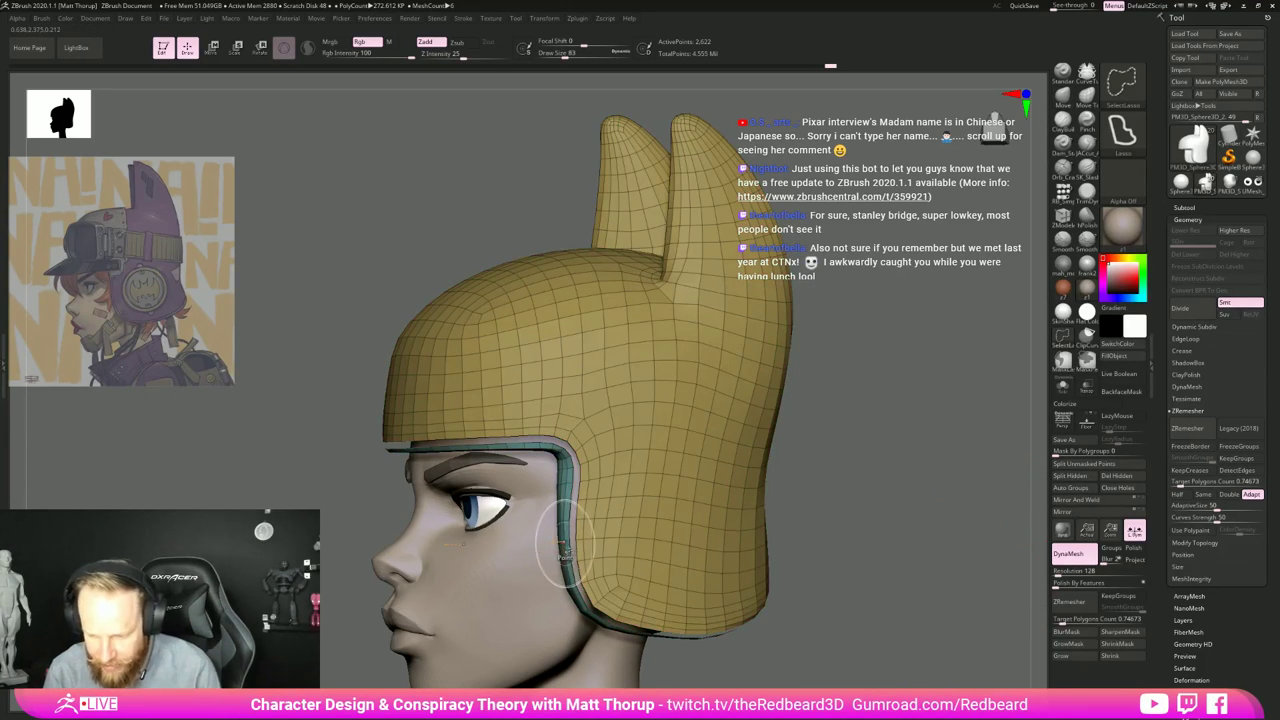
{"action": "left_click", "coordinate": [585, 543], "text": "ctrl+shift"}
{"action": "left_click_drag", "start_coordinate": [860, 590], "coordinate": [667, 575]}
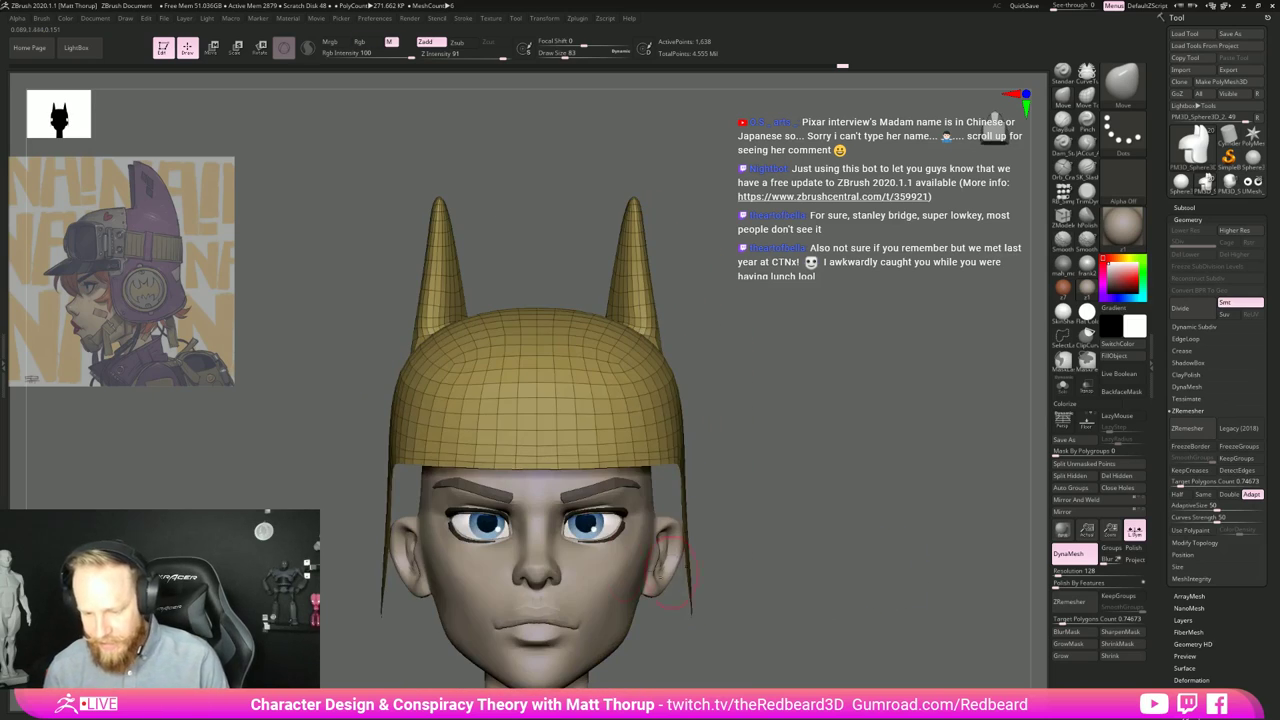
{"action": "left_click_drag", "start_coordinate": [838, 528], "coordinate": [858, 529]}
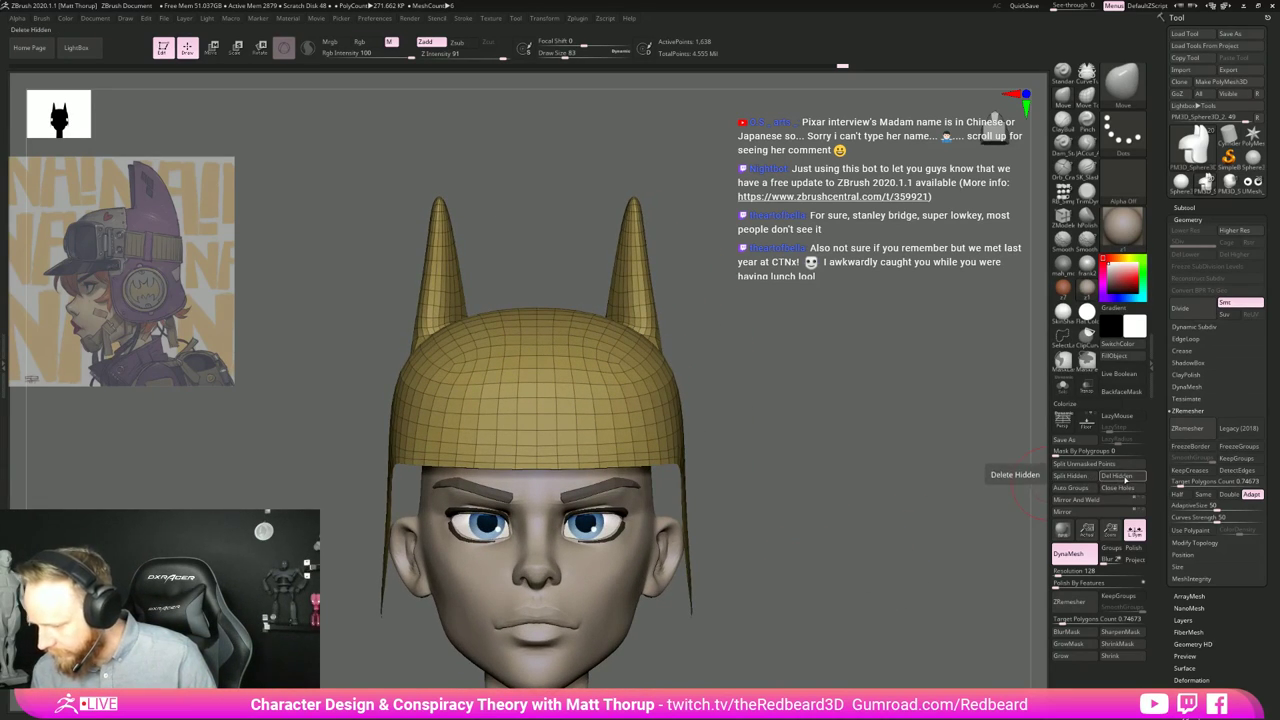
{"action": "left_click", "coordinate": [1125, 502]}
Step: Refine the face opening's brow edge, upper corner and flap edge with the Move brush at draw sizes from 39 to 351
{"action": "mouse_move", "coordinate": [863, 543]}
{"action": "left_mouse_down"}
{"action": "mouse_move", "coordinate": [843, 546]}
{"action": "mouse_move", "coordinate": [877, 549]}
{"action": "left_mouse_up"}
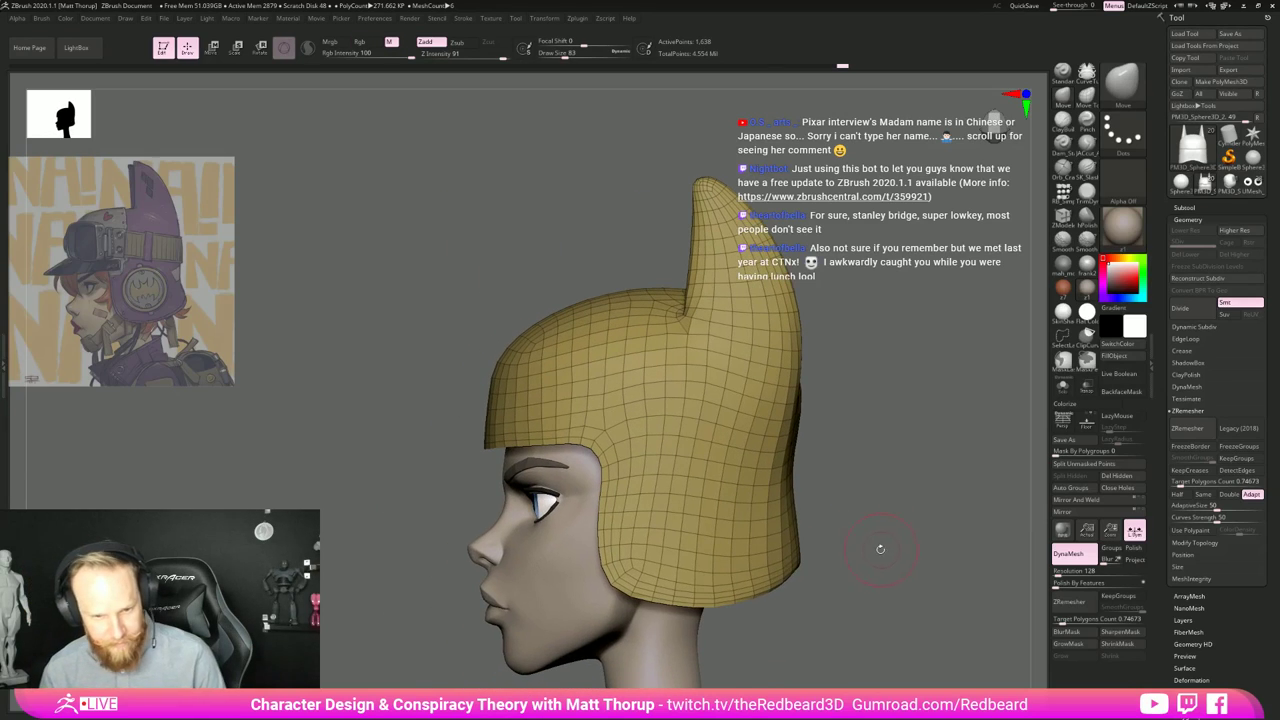
{"action": "key", "text": "s"}
{"action": "left_click_drag", "start_coordinate": [603, 459], "coordinate": [598, 459]}
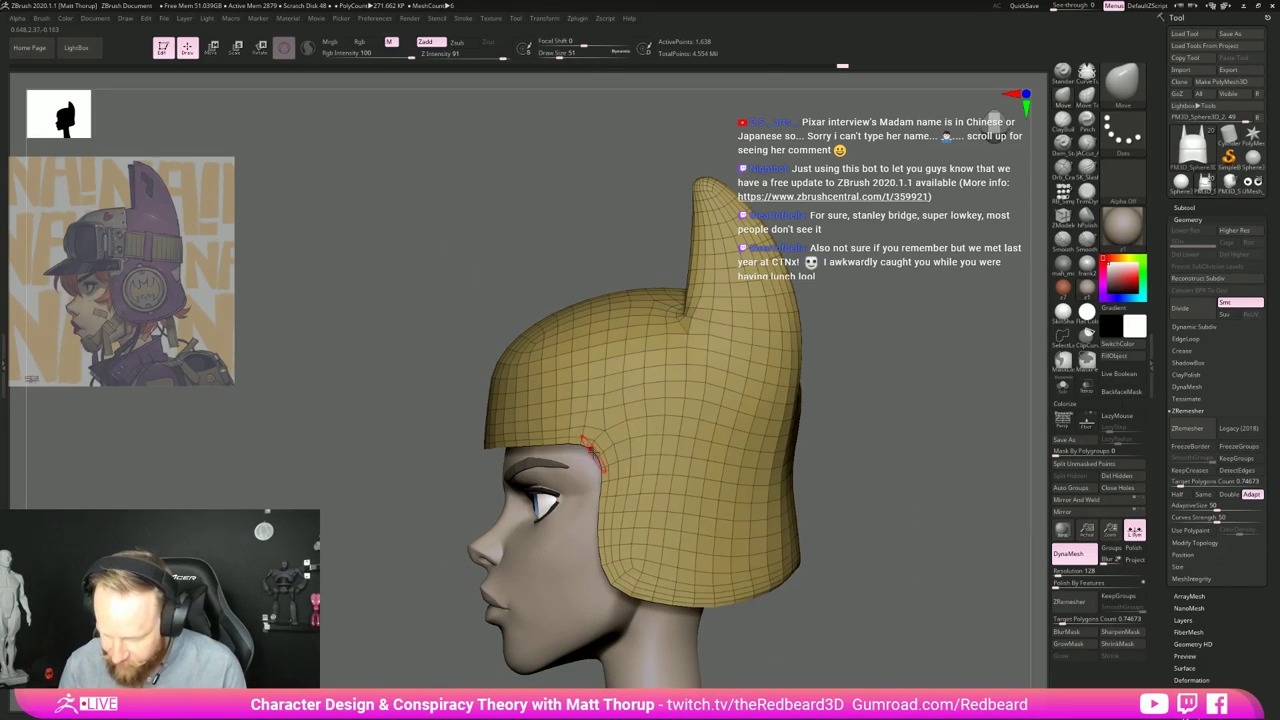
{"action": "key", "text": "bracketleft"}
{"action": "key", "text": "bracketleft"}
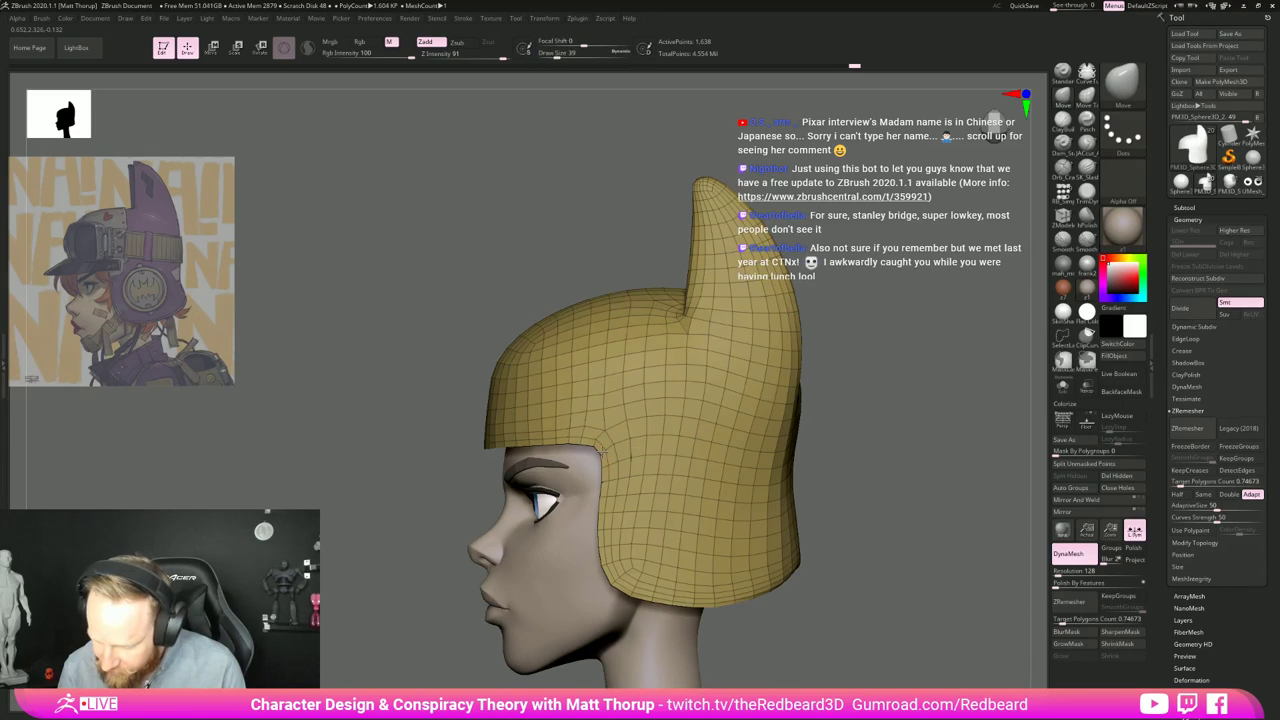
{"action": "key", "text": "bracketright"}
{"action": "key", "text": "bracketright"}
{"action": "key", "text": "bracketright"}
{"action": "key", "text": "bracketright"}
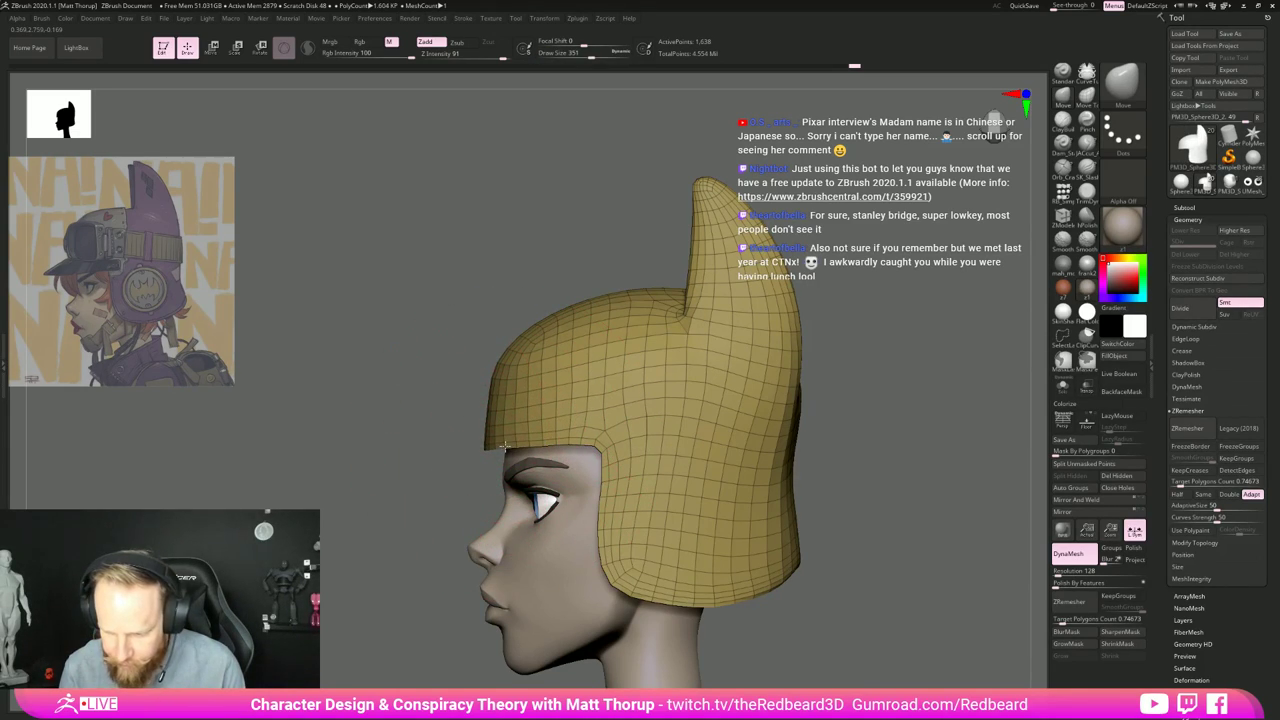
{"action": "key", "text": "bracketleft"}
{"action": "key", "text": "bracketleft"}
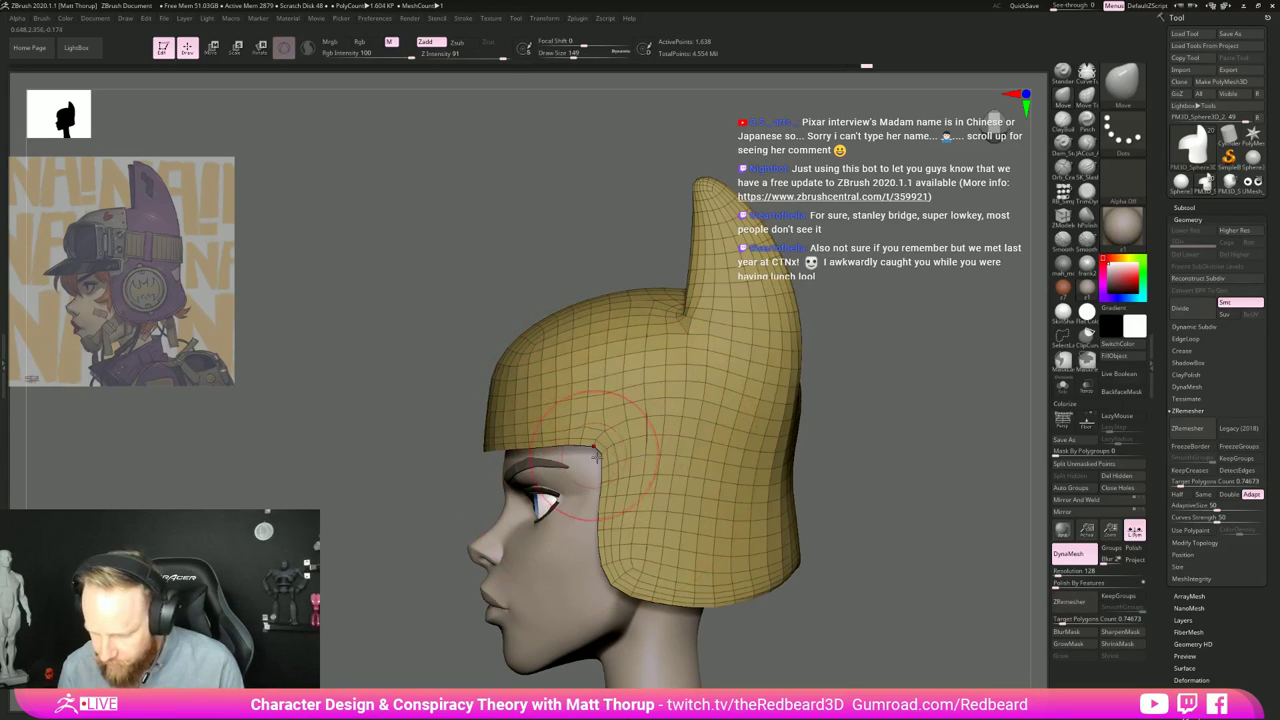
{"action": "key", "text": "bracketleft"}
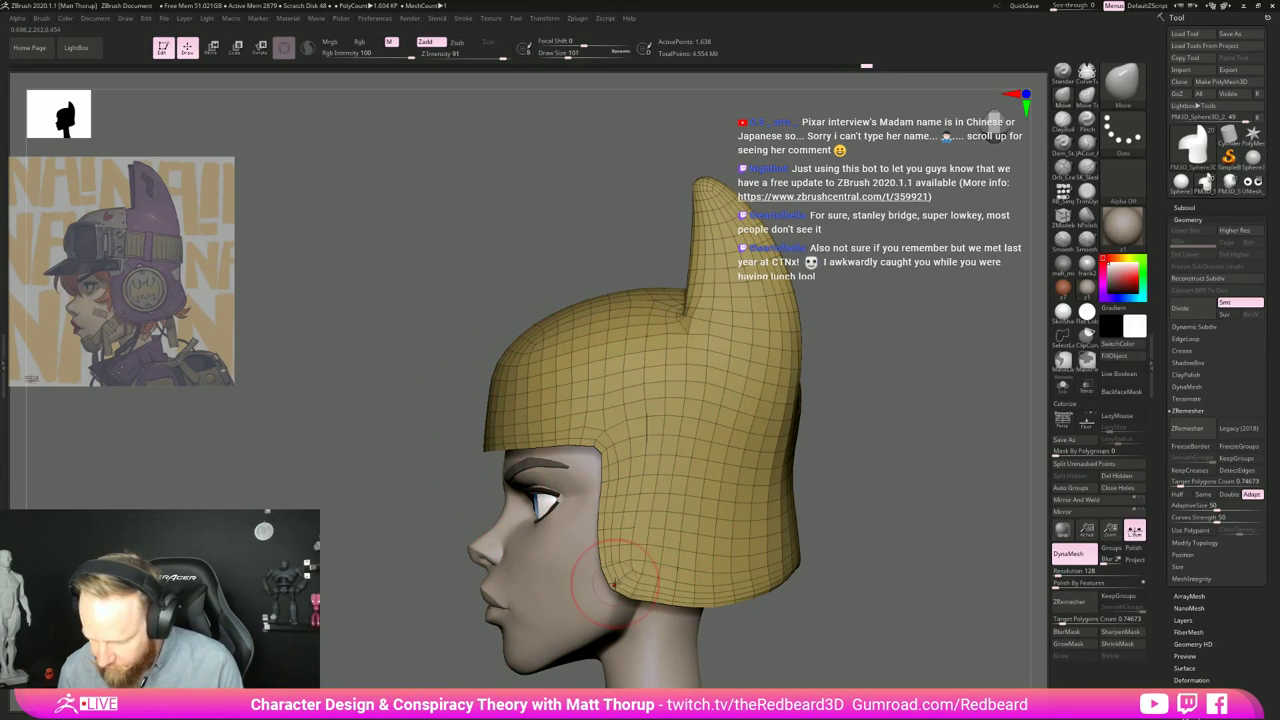
Step: Reset the stored ZAppLink views and save the profile view that lines the head up with the concept art
{"action": "key", "text": "Right"}
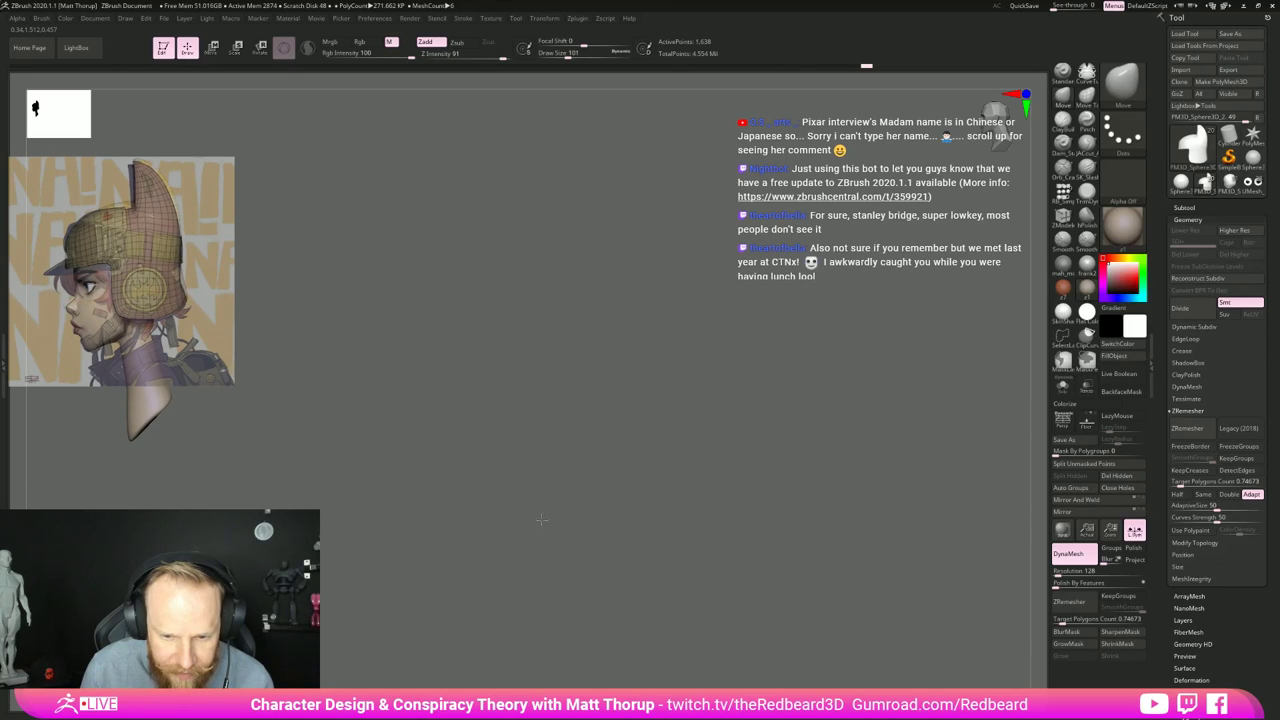
{"action": "left_click", "coordinate": [95, 18]}
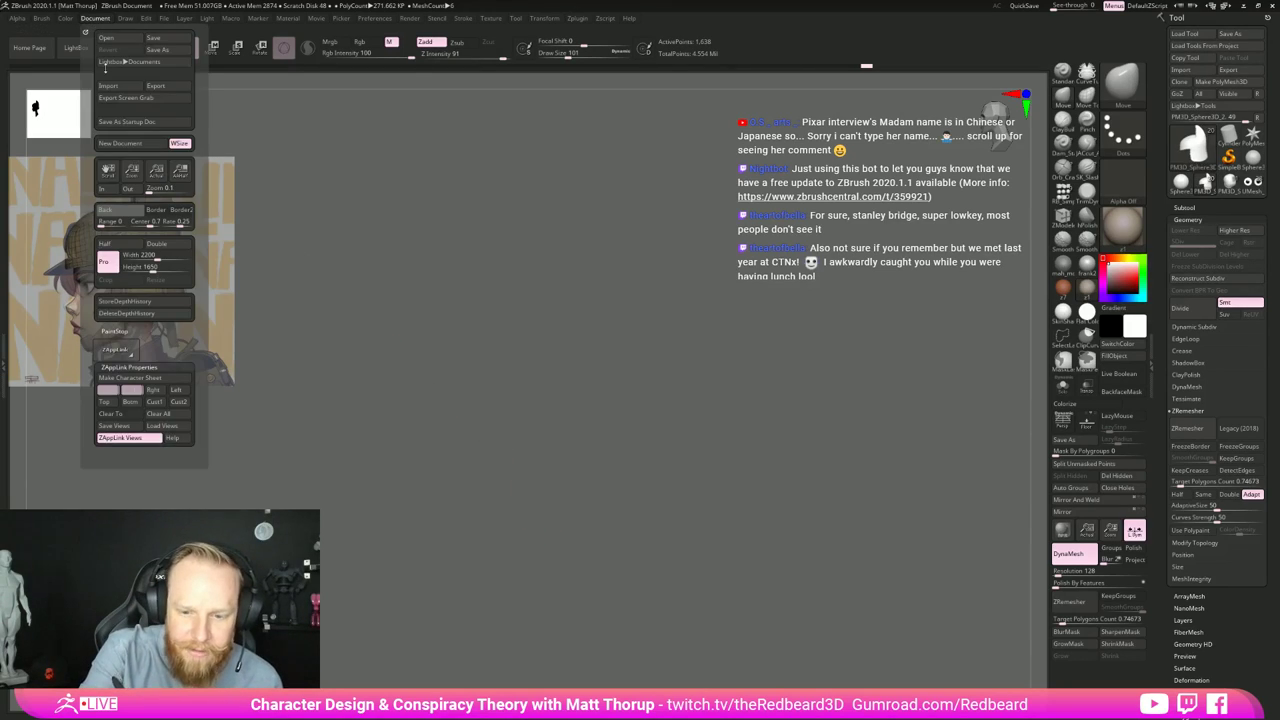
{"action": "left_click", "coordinate": [160, 414]}
{"action": "left_click", "coordinate": [623, 197]}
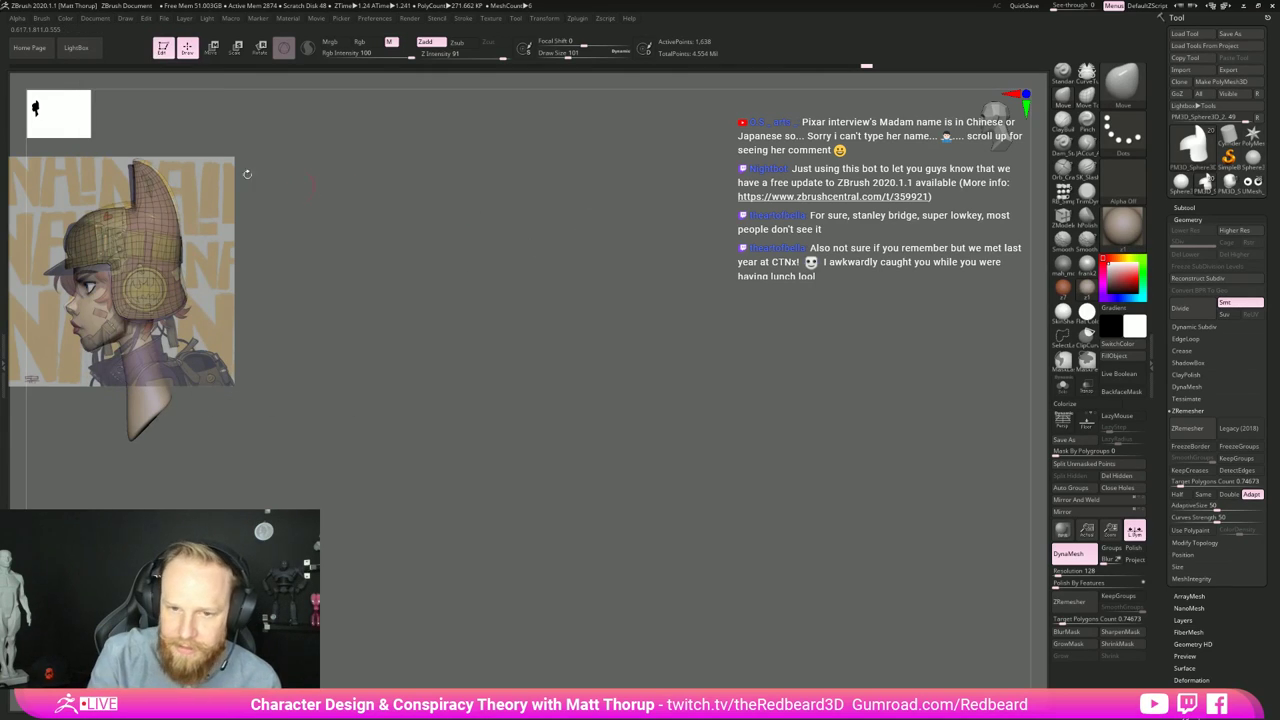
{"action": "left_click", "coordinate": [65, 18]}
{"action": "left_click", "coordinate": [95, 18]}
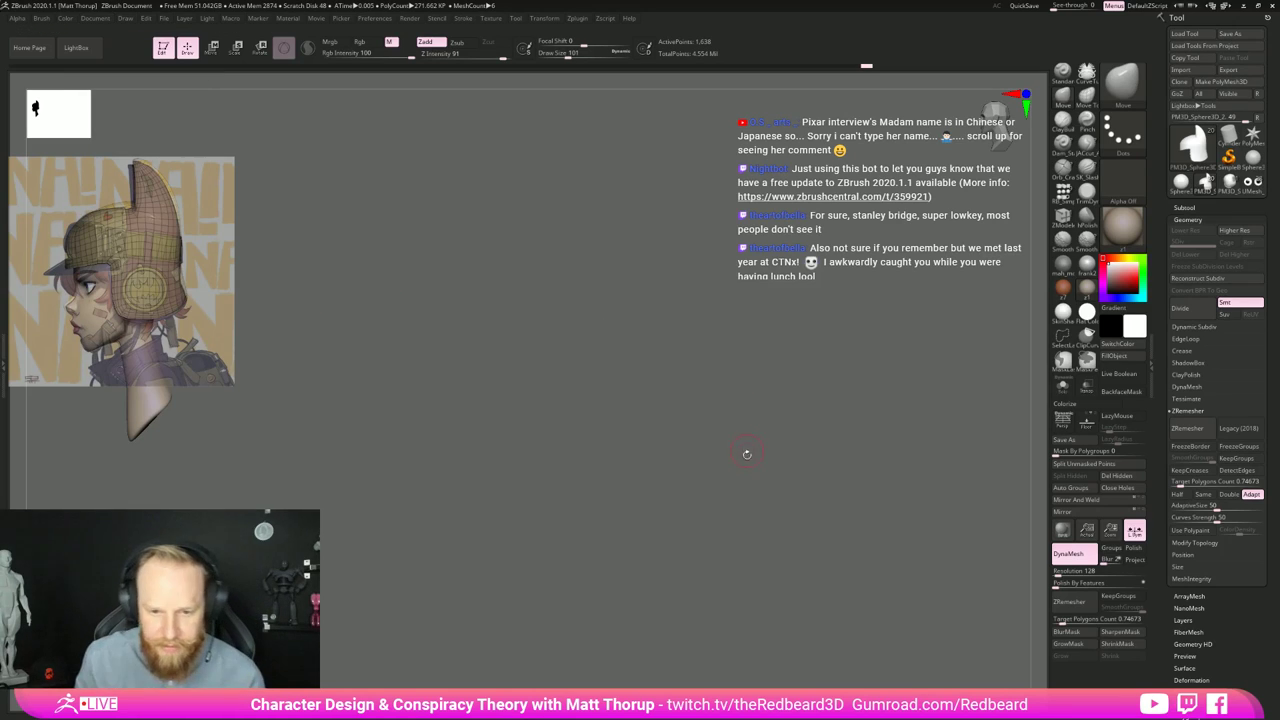
{"action": "left_click_drag", "start_coordinate": [660, 533], "coordinate": [963, 626], "text": "alt"}
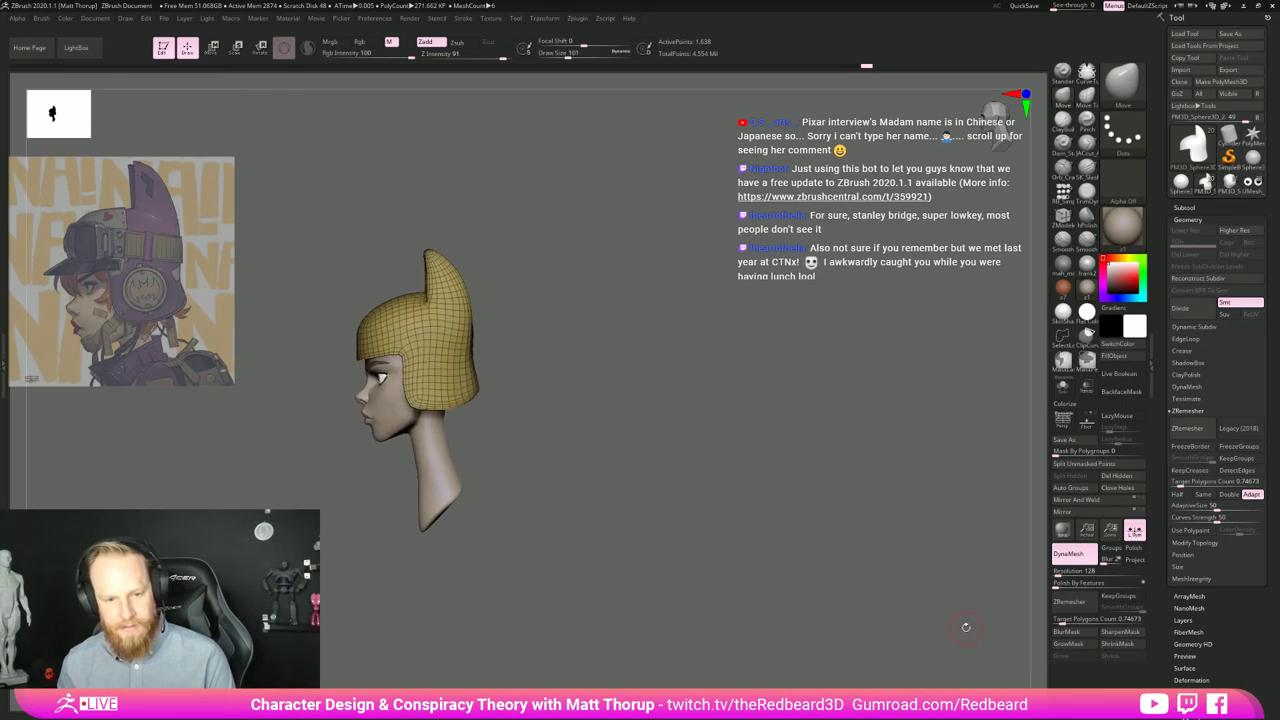
{"action": "key", "text": "ctrl+z"}
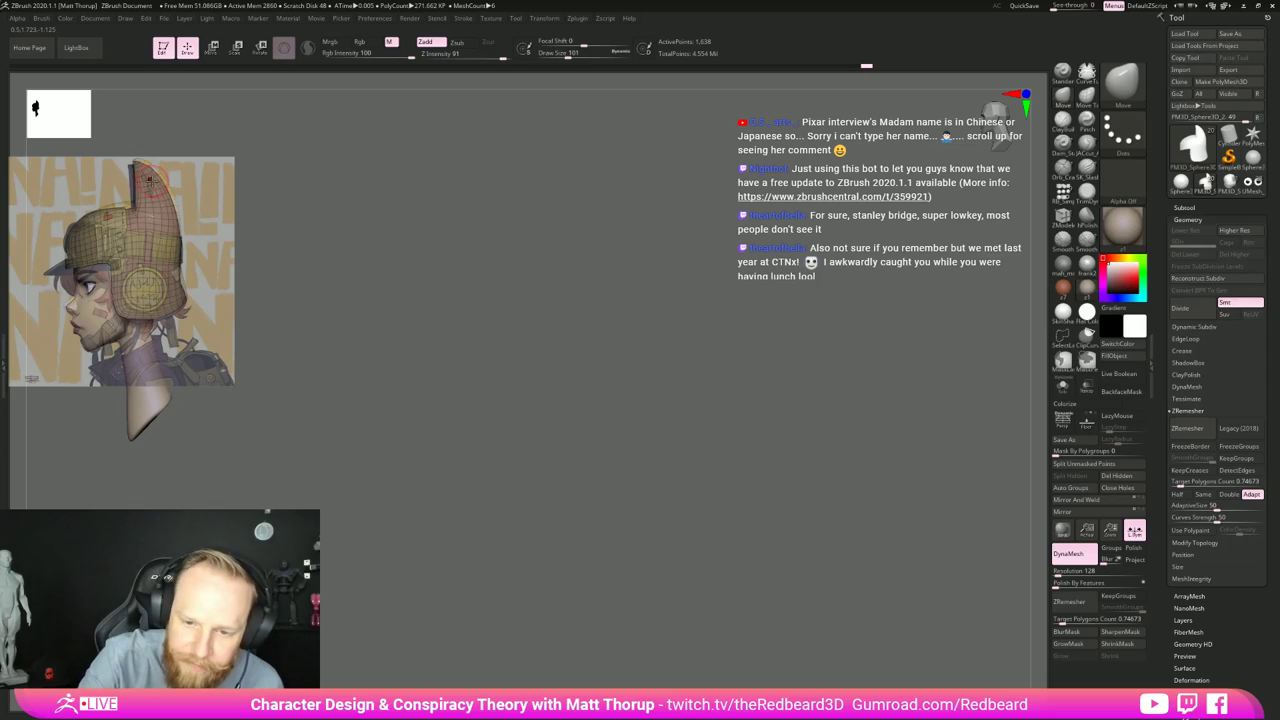
Step: Match the ear's tip and front edge to the concept art with the Move brush, enlarging the draw size to 305
{"action": "key", "text": "s"}
{"action": "left_click_drag", "start_coordinate": [156, 180], "coordinate": [141, 163]}
{"action": "key", "text": "s"}
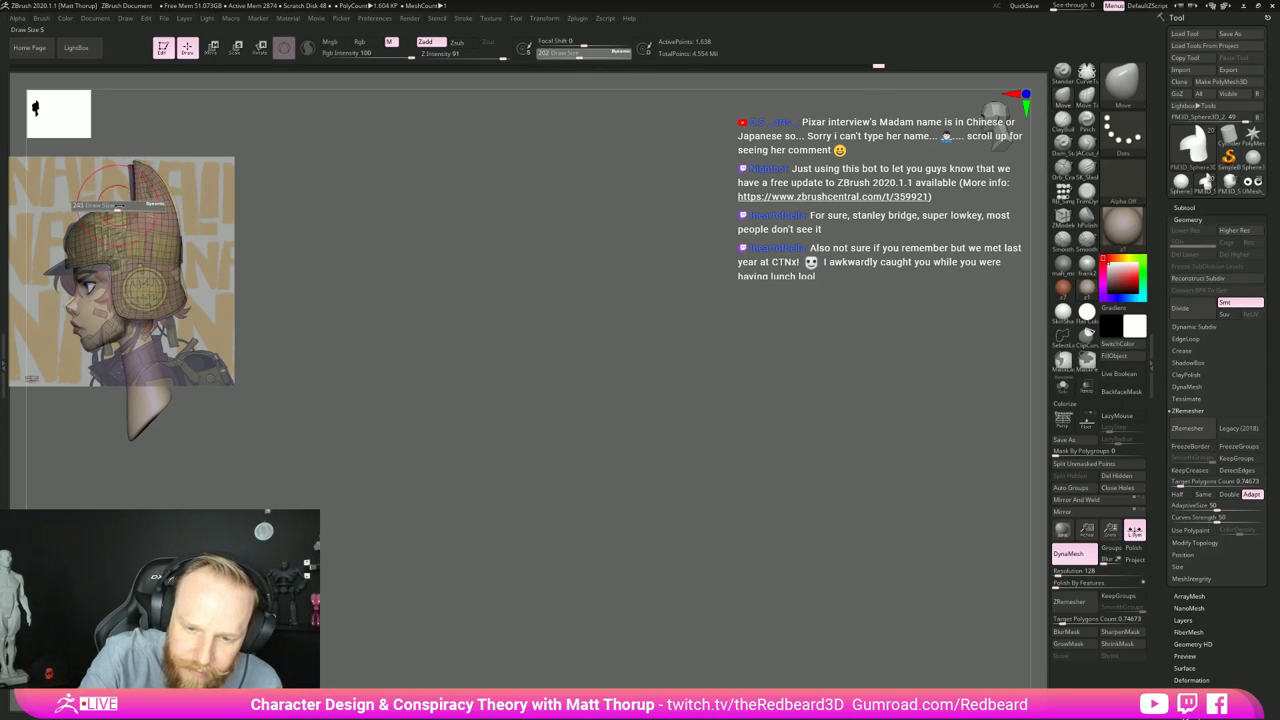
{"action": "left_click_drag", "start_coordinate": [113, 208], "coordinate": [123, 207]}
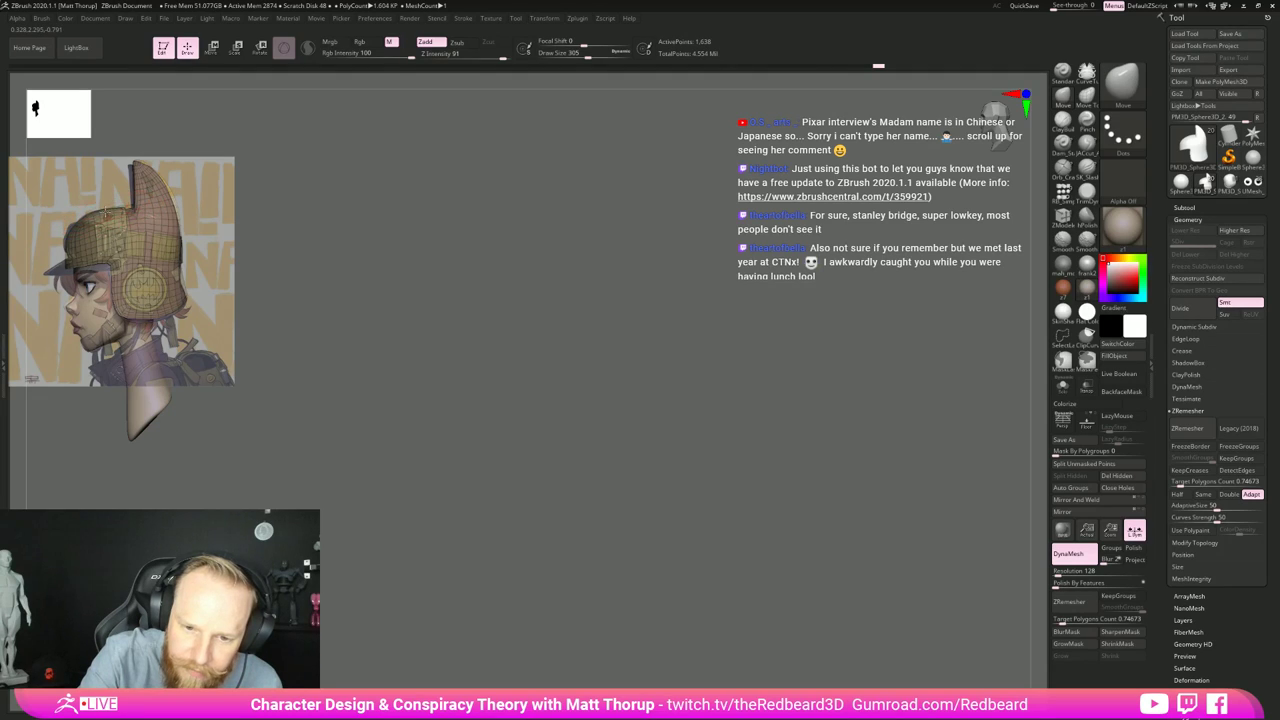
Step: Shape the cap's front and brow to the concept art with the Move brush at draw sizes 268, 372 and 331
{"action": "key", "text": "s"}
{"action": "left_click_drag", "start_coordinate": [71, 242], "coordinate": [67, 242]}
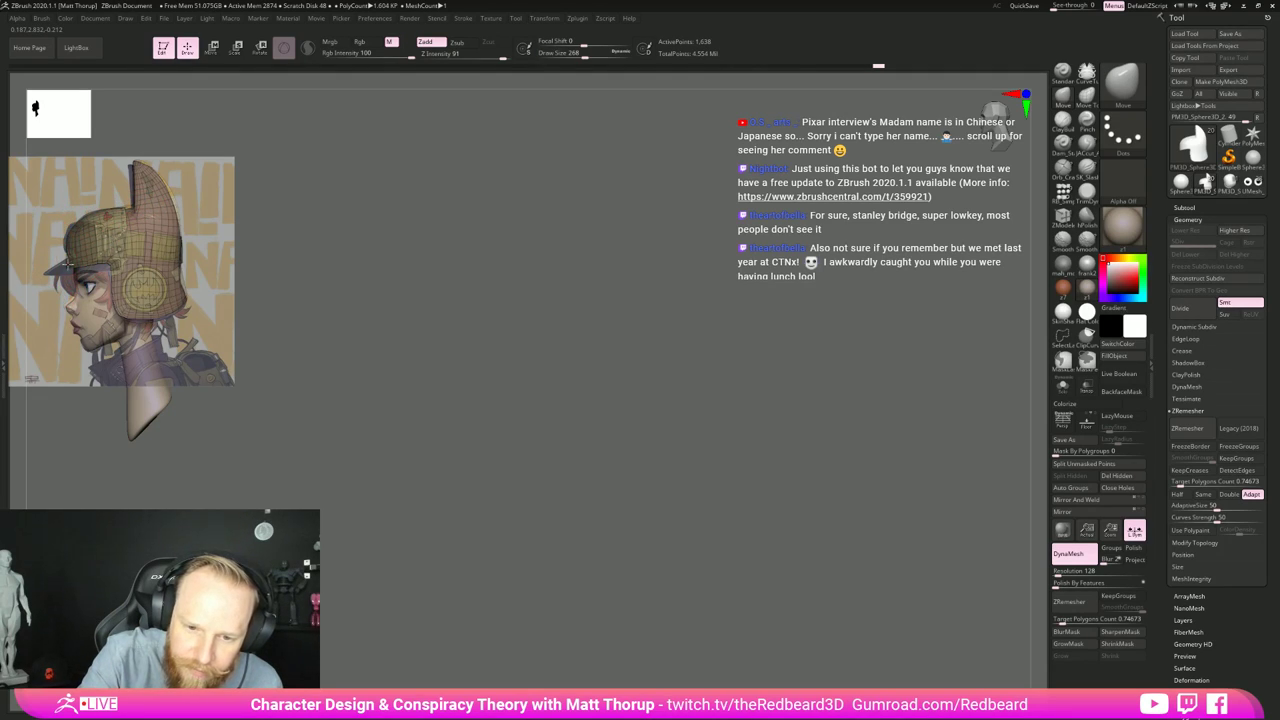
{"action": "key", "text": "s"}
{"action": "left_click", "coordinate": [70, 252]}
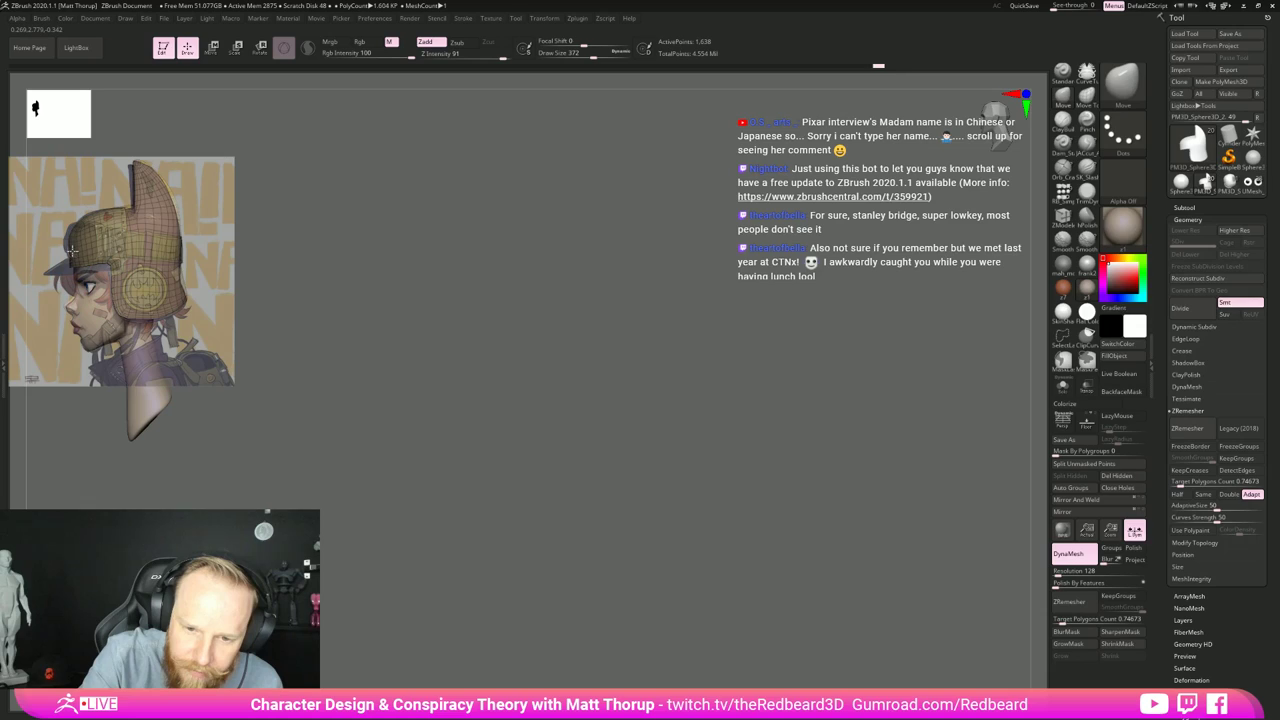
{"action": "key", "text": "s"}
{"action": "left_click", "coordinate": [84, 216]}
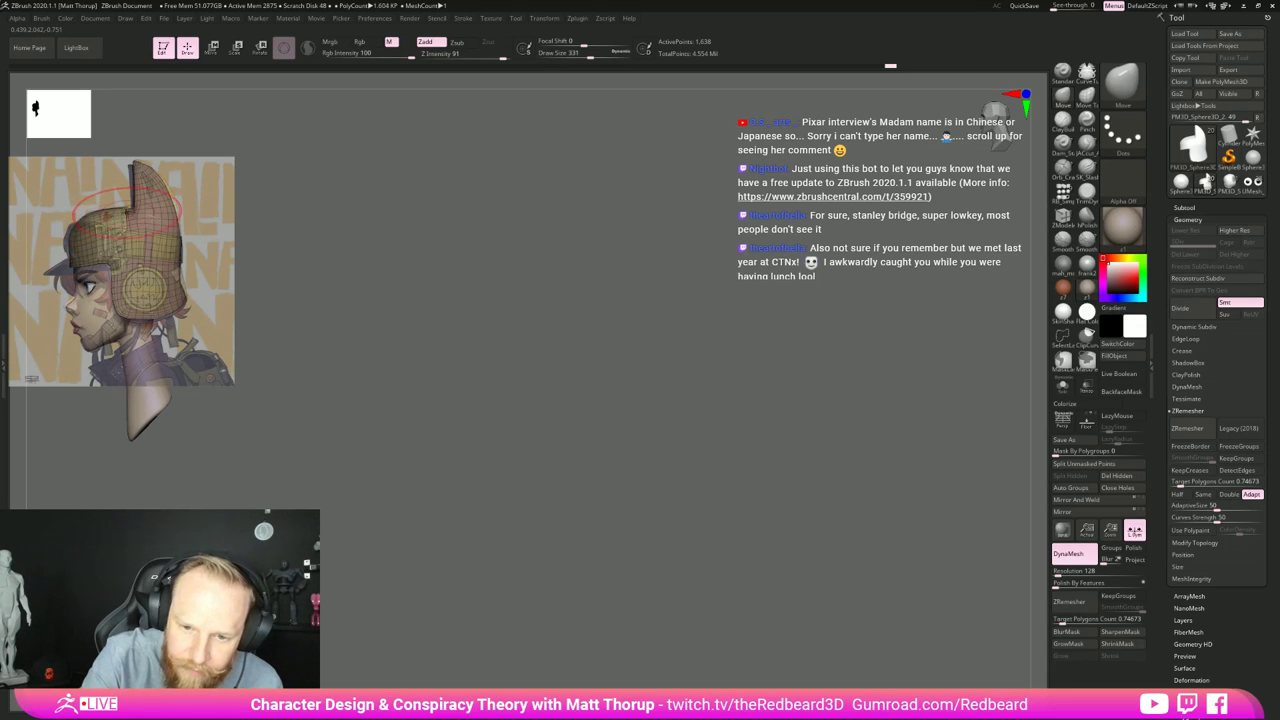
Step: Fit the cap's crown, the ear's back edge and the helmet's lower rear to the concept art, reducing the draw size to 274
{"action": "left_click_drag", "start_coordinate": [128, 213], "coordinate": [170, 202]}
{"action": "key", "text": "s"}
{"action": "left_click", "coordinate": [172, 204]}
{"action": "key", "text": "s"}
{"action": "left_click", "coordinate": [178, 281]}
{"action": "mouse_move", "coordinate": [183, 282]}
{"action": "left_mouse_down"}
{"action": "mouse_move", "coordinate": [183, 300]}
{"action": "mouse_move", "coordinate": [140, 322]}
{"action": "left_mouse_up"}
{"action": "key", "text": "s"}
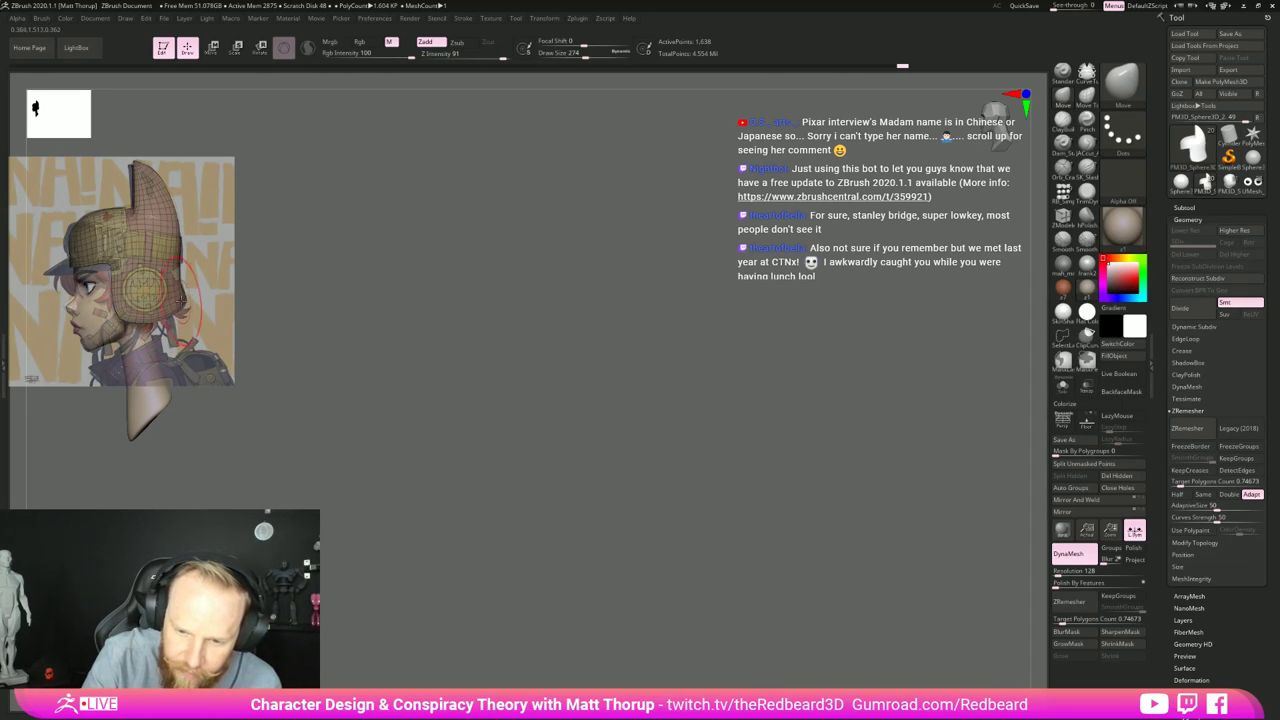
Step: Fine-tune the ear's outline and the cap's upper front against the concept art with the Move brush at draw size 212
{"action": "key", "text": "s"}
{"action": "left_click_drag", "start_coordinate": [175, 201], "coordinate": [136, 163]}
{"action": "key", "text": "s"}
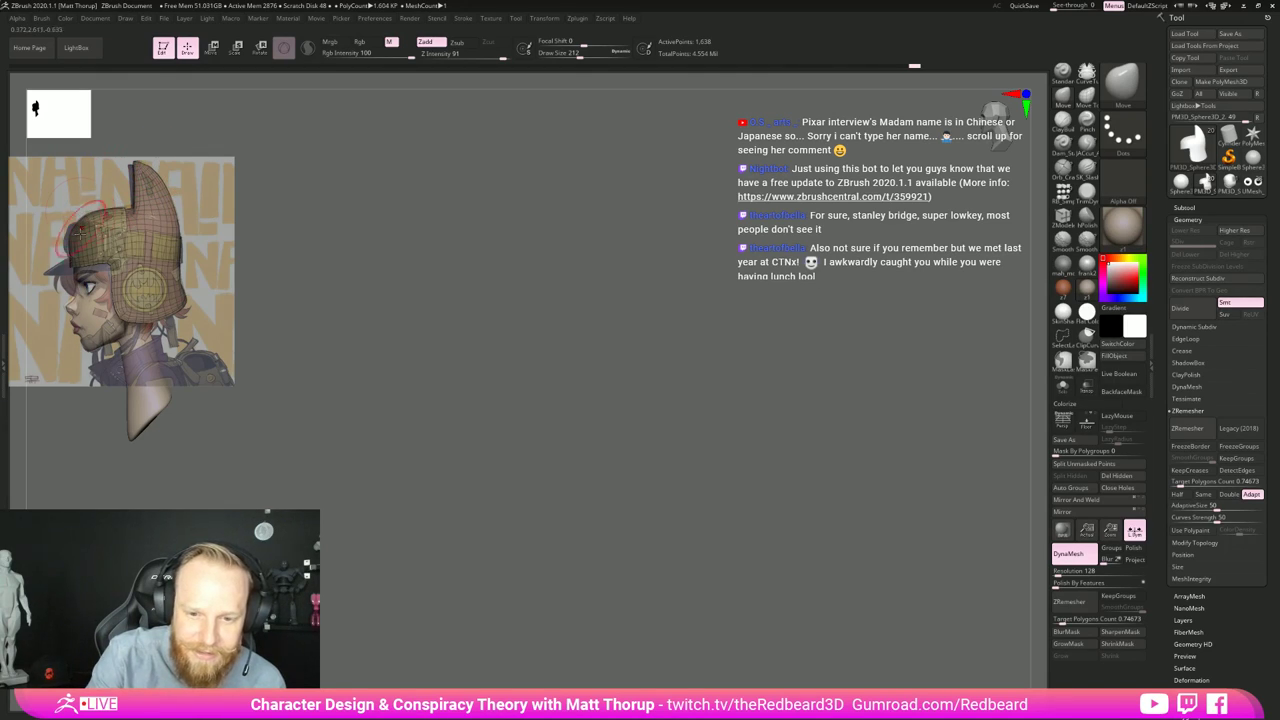
Step: Refine the cap's front against the concept art with the Move brush at draw size 182 and smooth its upper front
{"action": "key", "text": "bracketleft"}
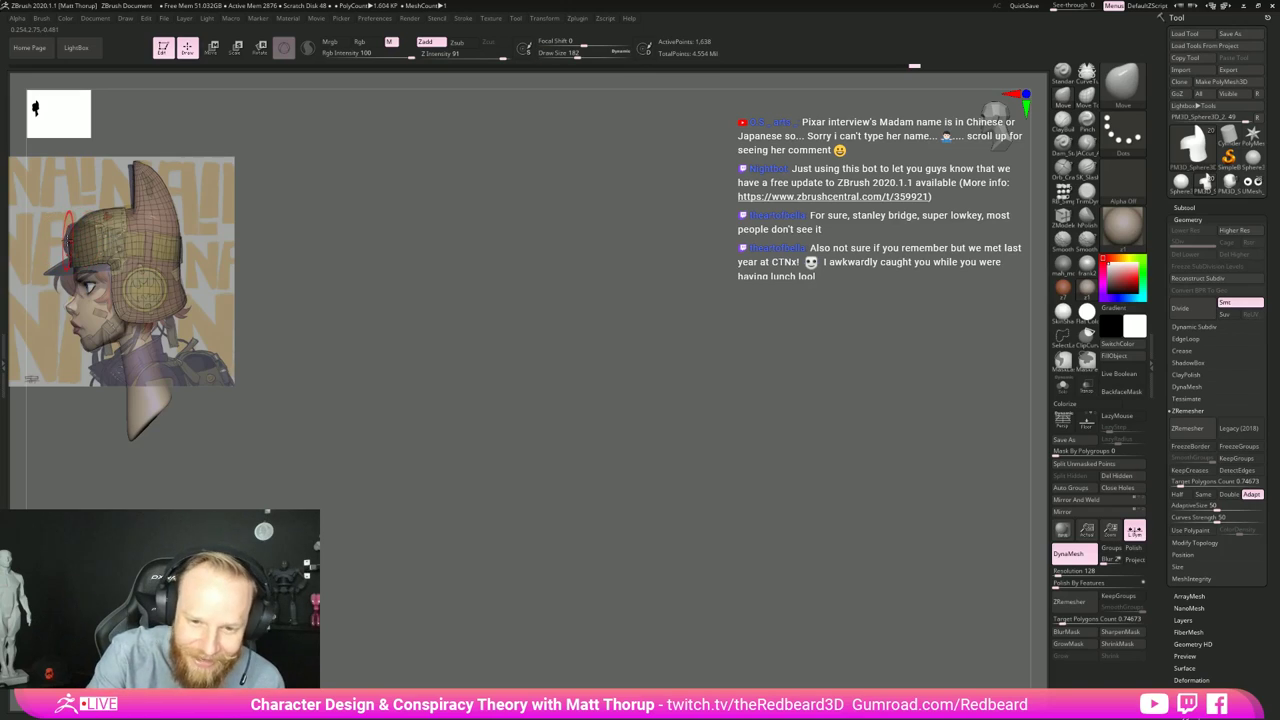
{"action": "key", "text": "shift"}
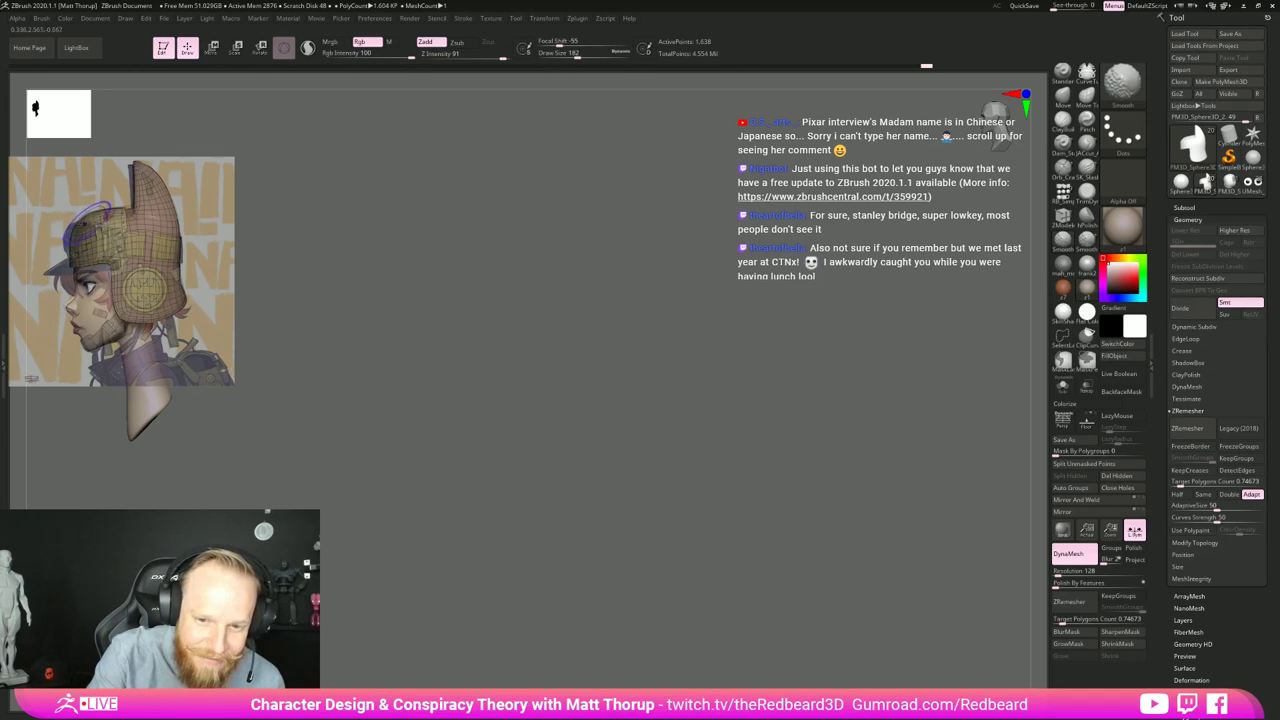
{"action": "left_click", "coordinate": [112, 196], "text": "shift"}
{"action": "left_click_drag", "start_coordinate": [435, 444], "coordinate": [450, 461]}
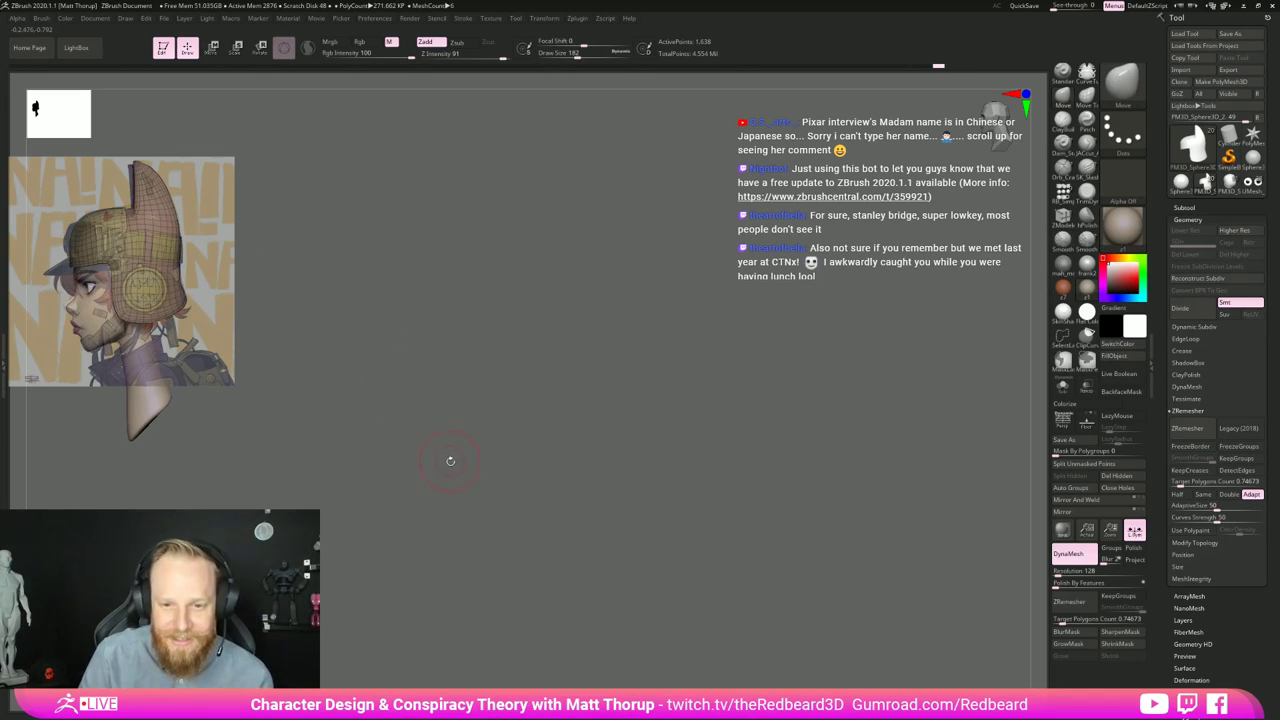
Step: Narrow the whole helmet across its width in front view, scaling it to about 0.94
{"action": "mouse_move", "coordinate": [278, 296]}
{"action": "left_mouse_down", "text": "alt"}
{"action": "mouse_move", "coordinate": [703, 409]}
{"action": "mouse_move", "coordinate": [780, 406]}
{"action": "left_mouse_up", "text": "alt"}
{"action": "mouse_move", "coordinate": [434, 326]}
{"action": "left_mouse_down", "text": "shift"}
{"action": "mouse_move", "coordinate": [441, 345]}
{"action": "mouse_move", "coordinate": [488, 331]}
{"action": "left_mouse_up", "text": "shift"}
{"action": "key", "text": "s"}
{"action": "key", "text": "s"}
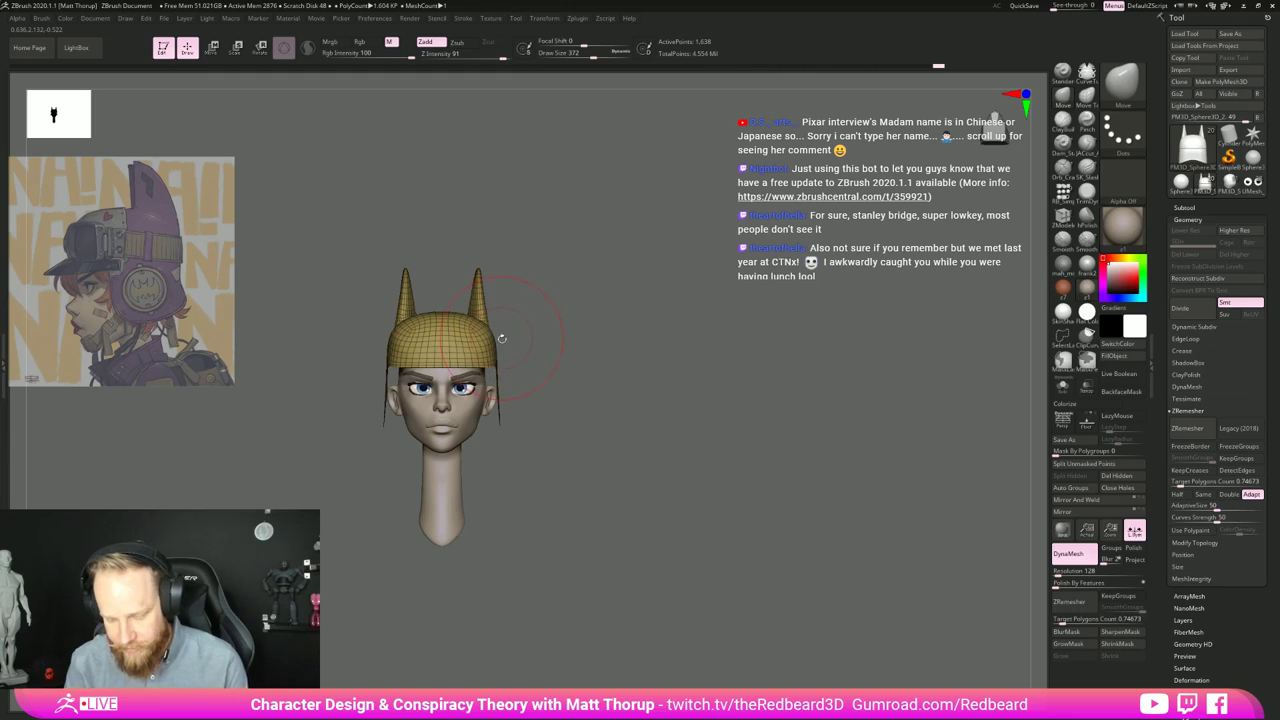
{"action": "key", "text": "w"}
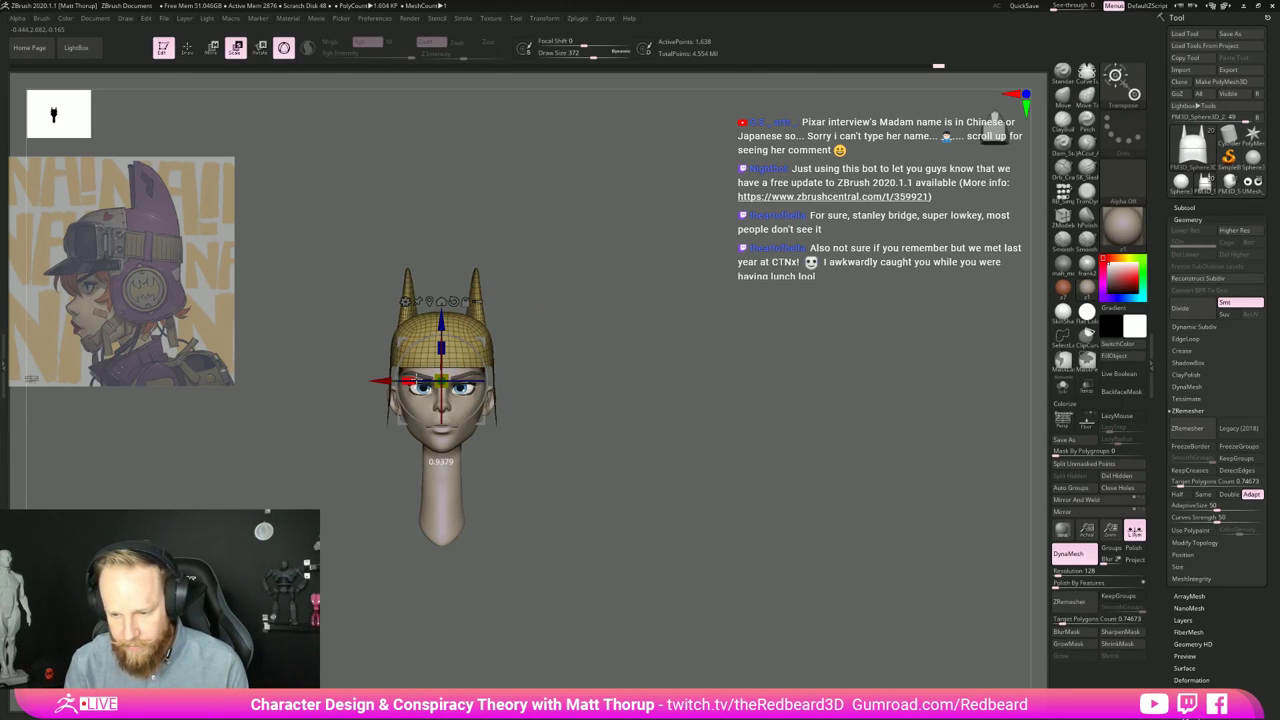
{"action": "key", "text": "q"}
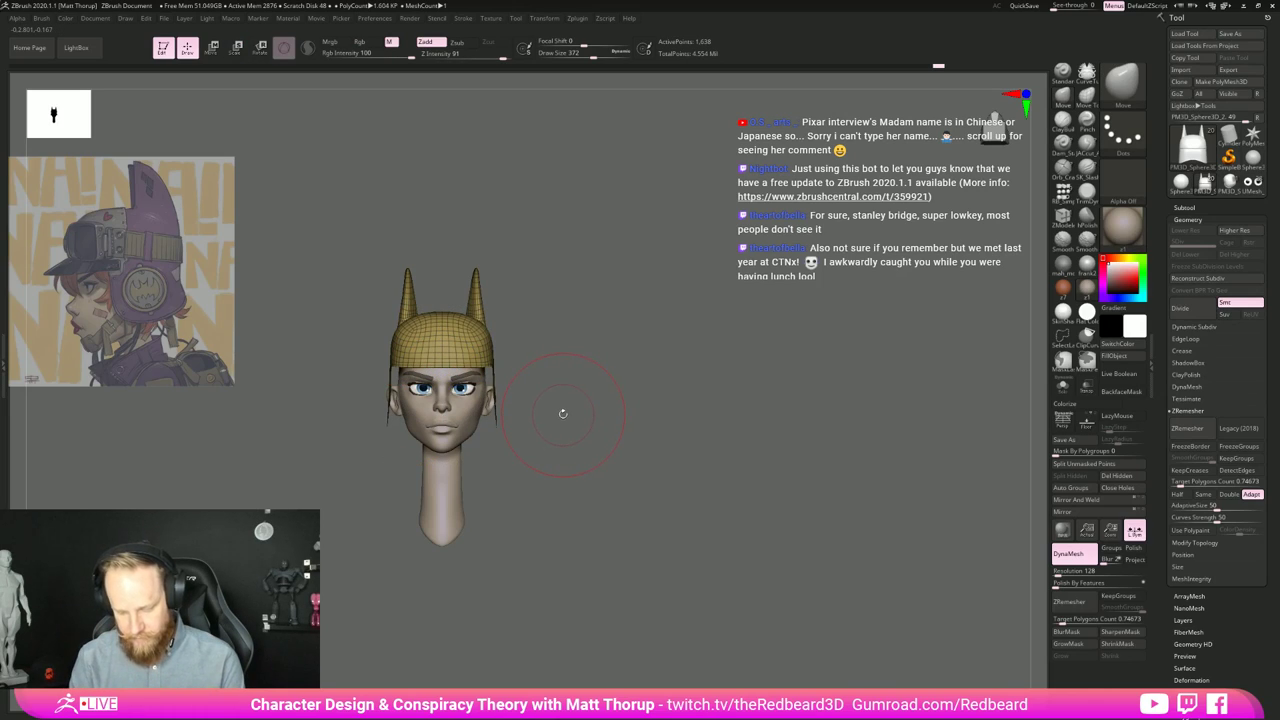
Step: Pull the cap's sides outward with the Move brush at draw size 500 and smooth its sides and front
{"action": "key", "text": "s"}
{"action": "left_click_drag", "start_coordinate": [485, 357], "coordinate": [496, 356]}
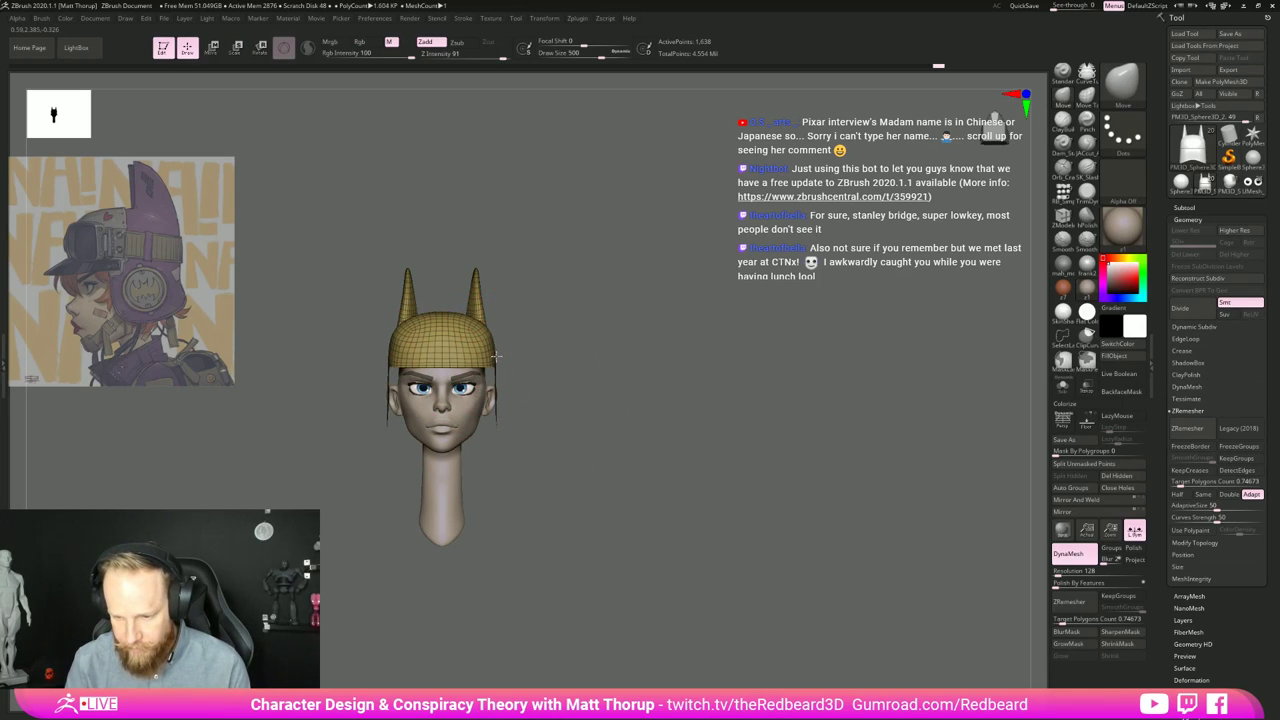
{"action": "key", "text": "shift"}
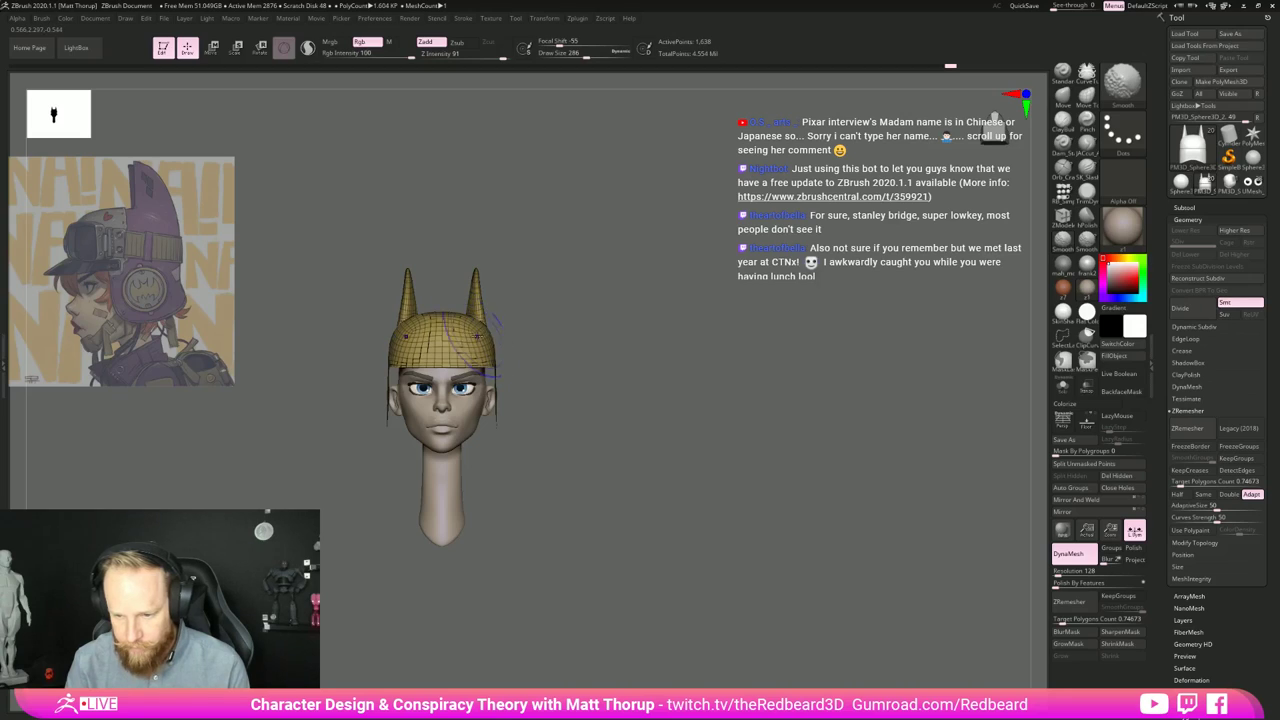
{"action": "mouse_move", "coordinate": [578, 327]}
{"action": "left_mouse_down"}
{"action": "mouse_move", "coordinate": [445, 337]}
{"action": "mouse_move", "coordinate": [458, 357]}
{"action": "mouse_move", "coordinate": [430, 358]}
{"action": "mouse_move", "coordinate": [443, 345]}
{"action": "left_mouse_up"}
{"action": "key", "text": "s"}
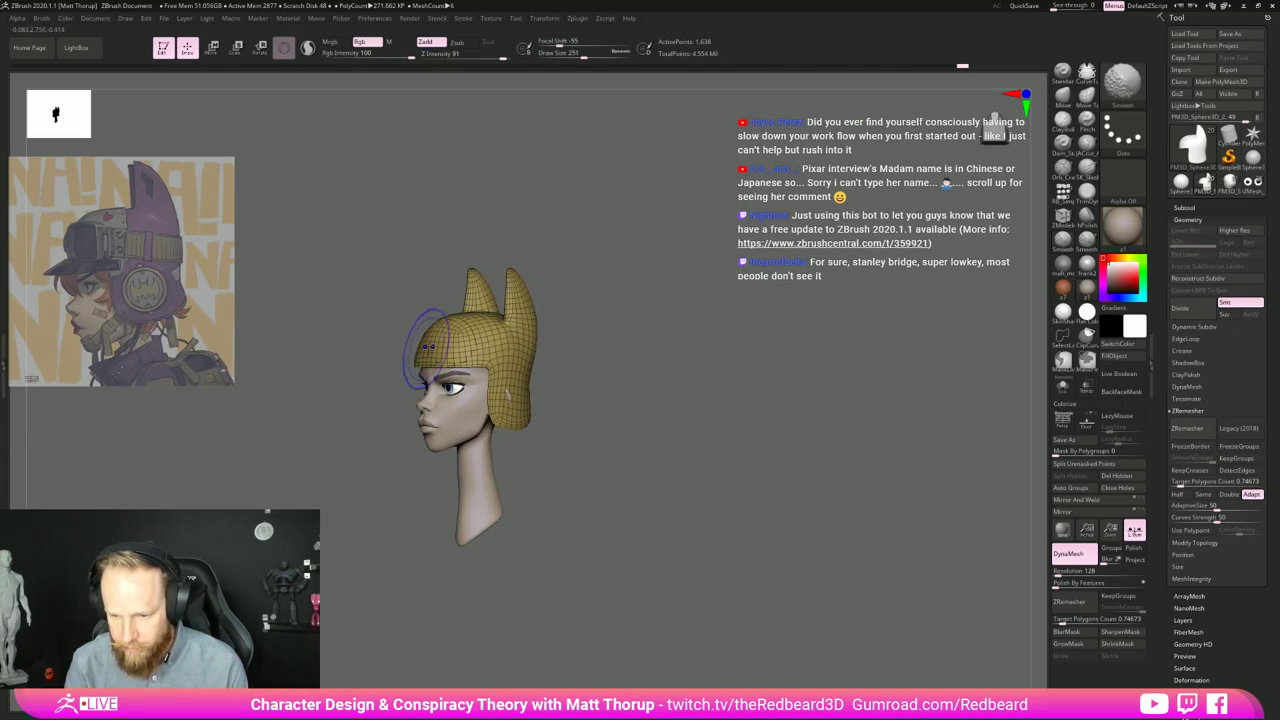
{"action": "mouse_move", "coordinate": [612, 341]}
{"action": "left_mouse_down", "text": "shift"}
{"action": "mouse_move", "coordinate": [709, 371]}
{"action": "mouse_move", "coordinate": [467, 353]}
{"action": "mouse_move", "coordinate": [404, 372]}
{"action": "mouse_move", "coordinate": [576, 383]}
{"action": "left_mouse_up", "text": "shift"}
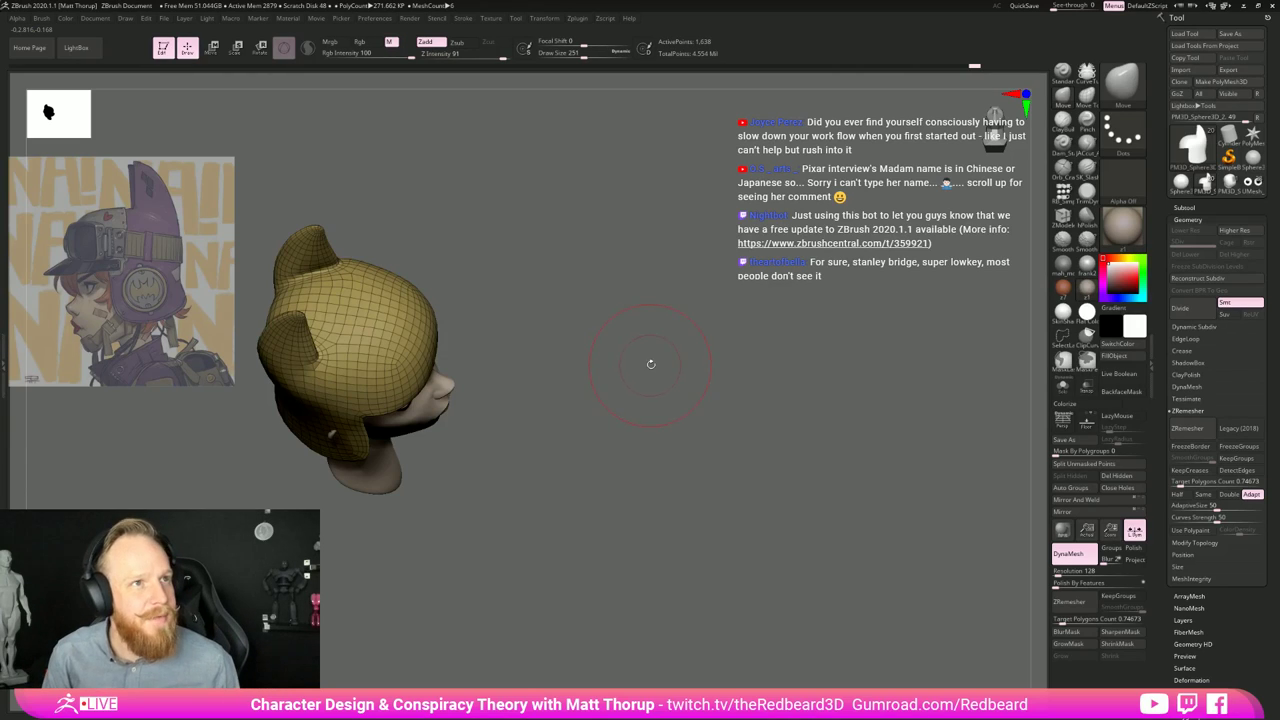
Step: Reshape the helmet's lower rear edge in profile with the Move brush, enlarging the draw size to 305
{"action": "left_click_drag", "start_coordinate": [651, 364], "coordinate": [640, 285]}
{"action": "left_click_drag", "start_coordinate": [545, 370], "coordinate": [717, 370], "text": "alt"}
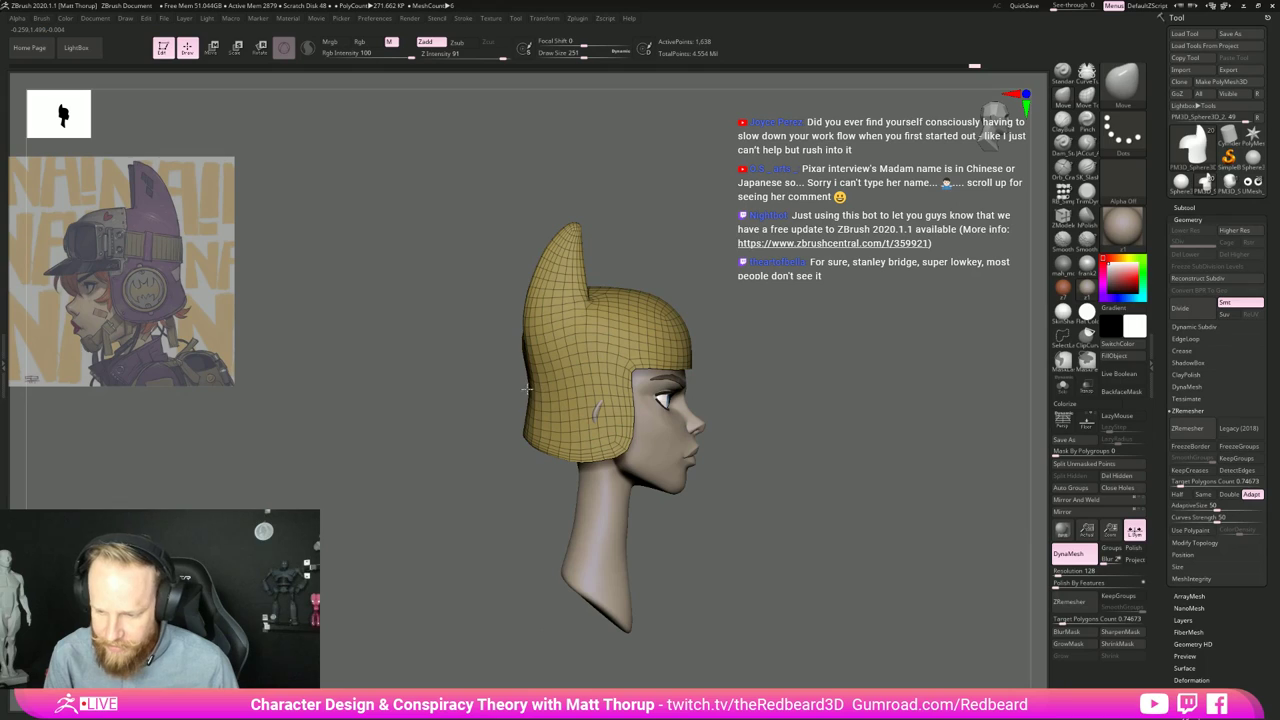
{"action": "mouse_move", "coordinate": [509, 394]}
{"action": "left_mouse_down"}
{"action": "mouse_move", "coordinate": [540, 355]}
{"action": "mouse_move", "coordinate": [533, 405]}
{"action": "left_mouse_up"}
{"action": "key", "text": "s"}
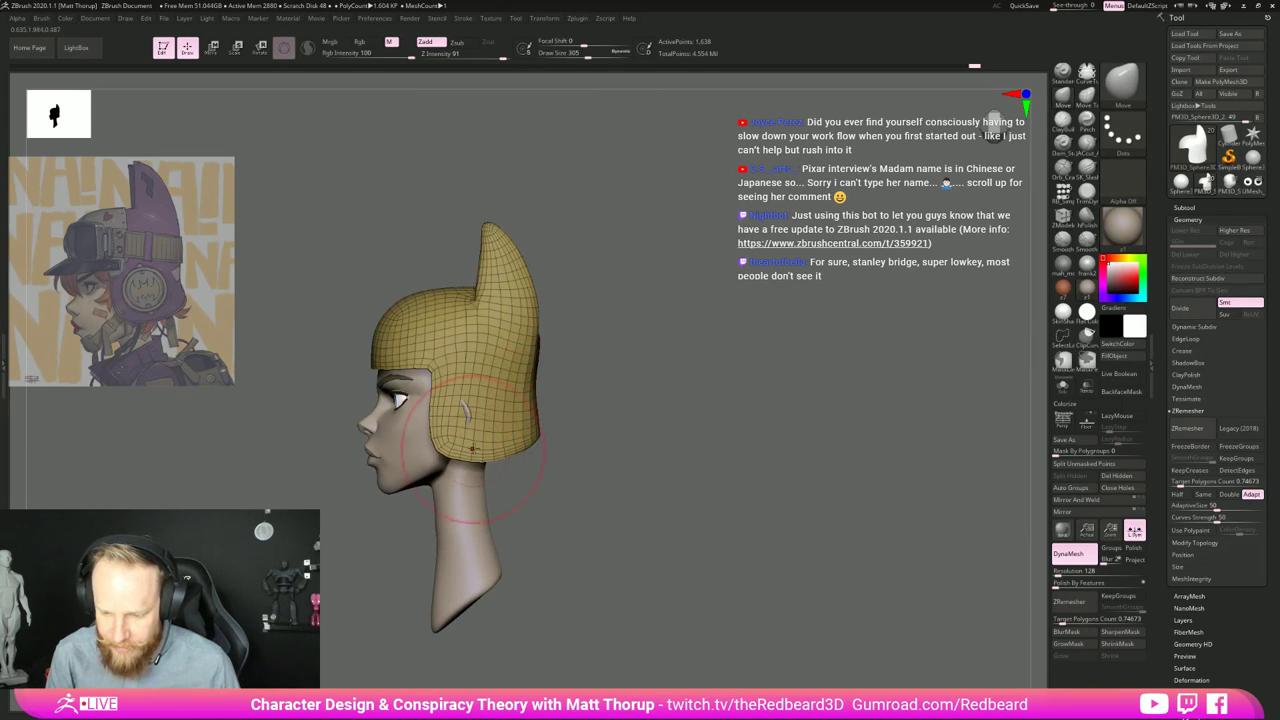
{"action": "left_click_drag", "start_coordinate": [528, 461], "coordinate": [654, 420]}
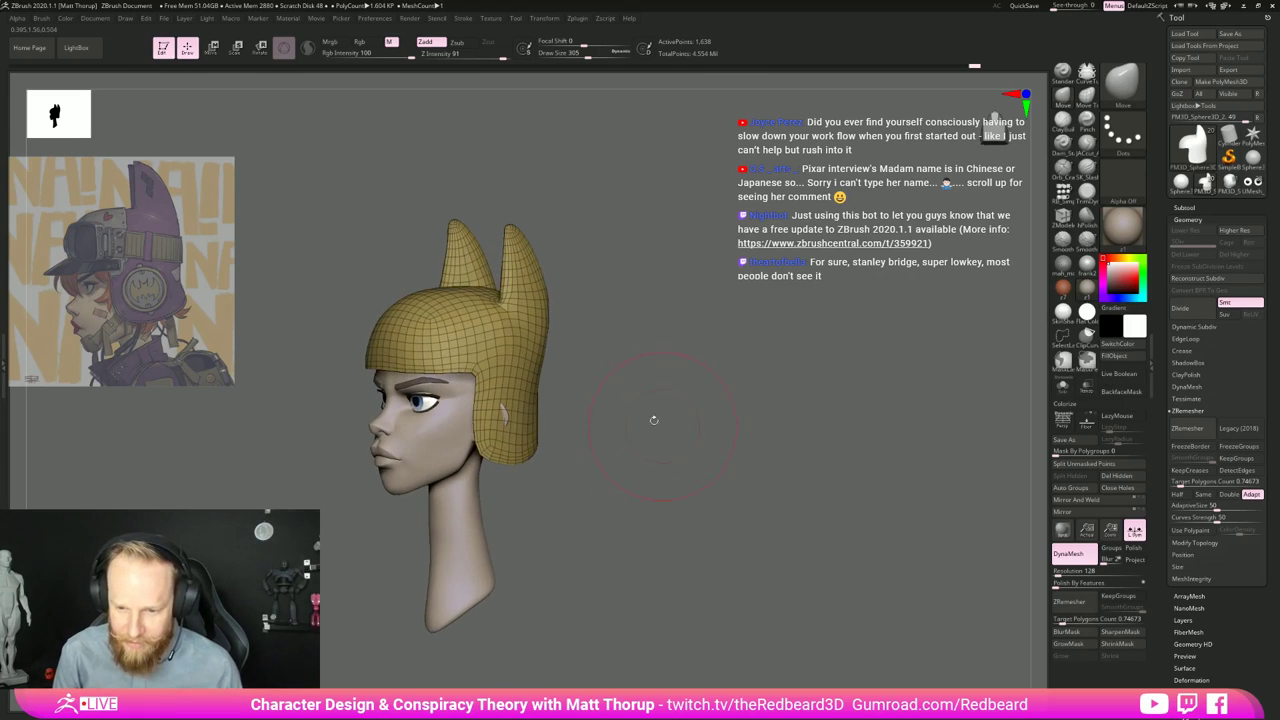
Step: Shape the cap's side and the side flaps from front and three-quarter views with the Move brush at draw sizes 305, 274 and 331
{"action": "left_click_drag", "start_coordinate": [312, 328], "coordinate": [412, 332]}
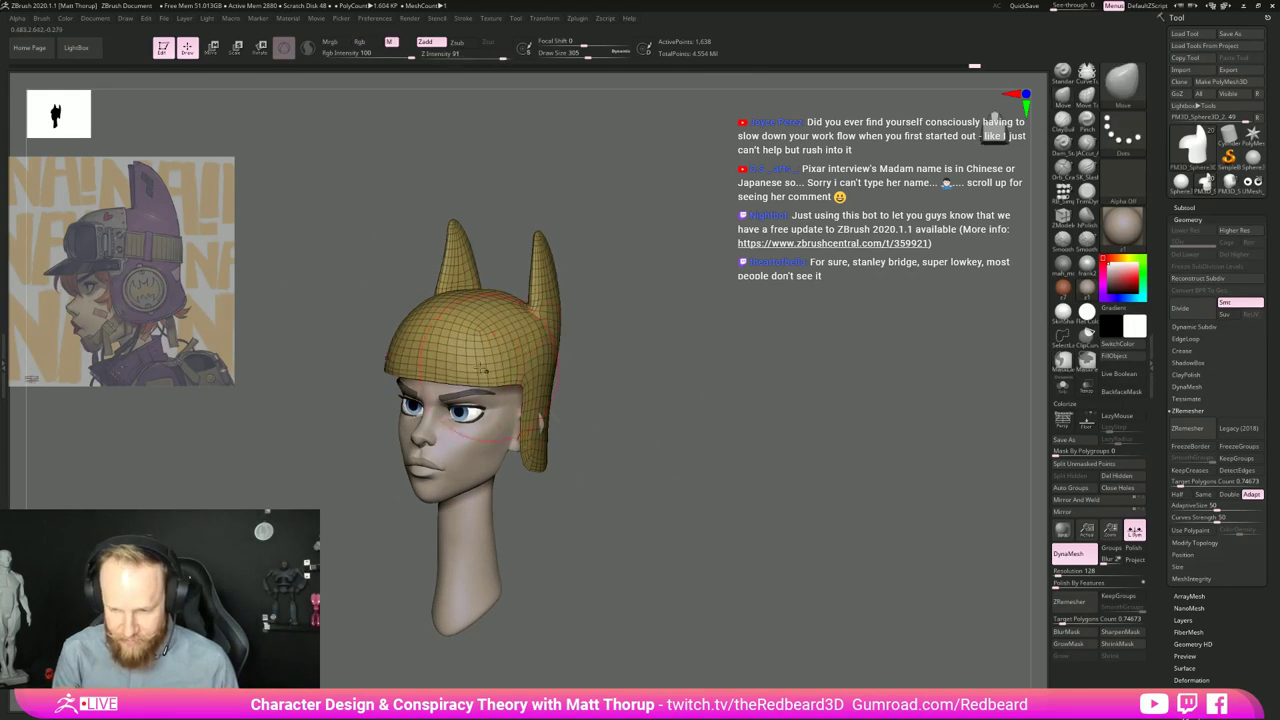
{"action": "left_click_drag", "start_coordinate": [408, 331], "coordinate": [398, 331]}
{"action": "right_click_drag", "start_coordinate": [420, 325], "coordinate": [500, 360], "text": "shift"}
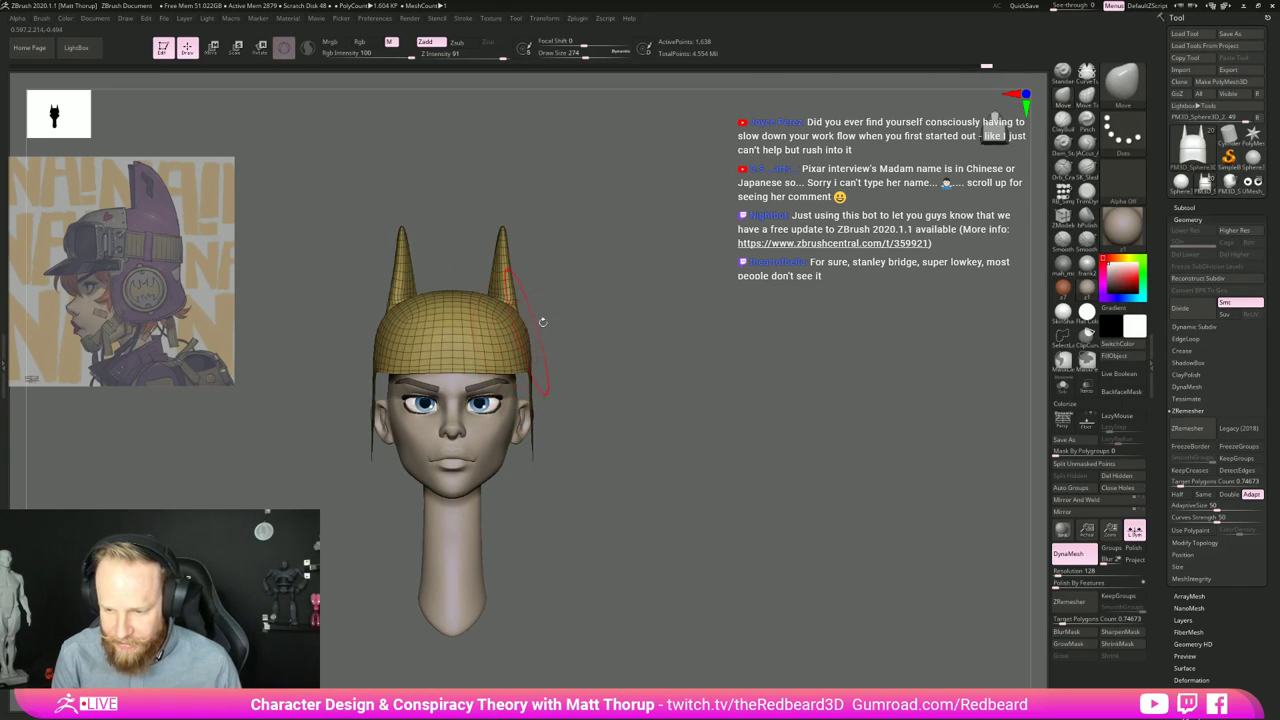
{"action": "key", "text": "s"}
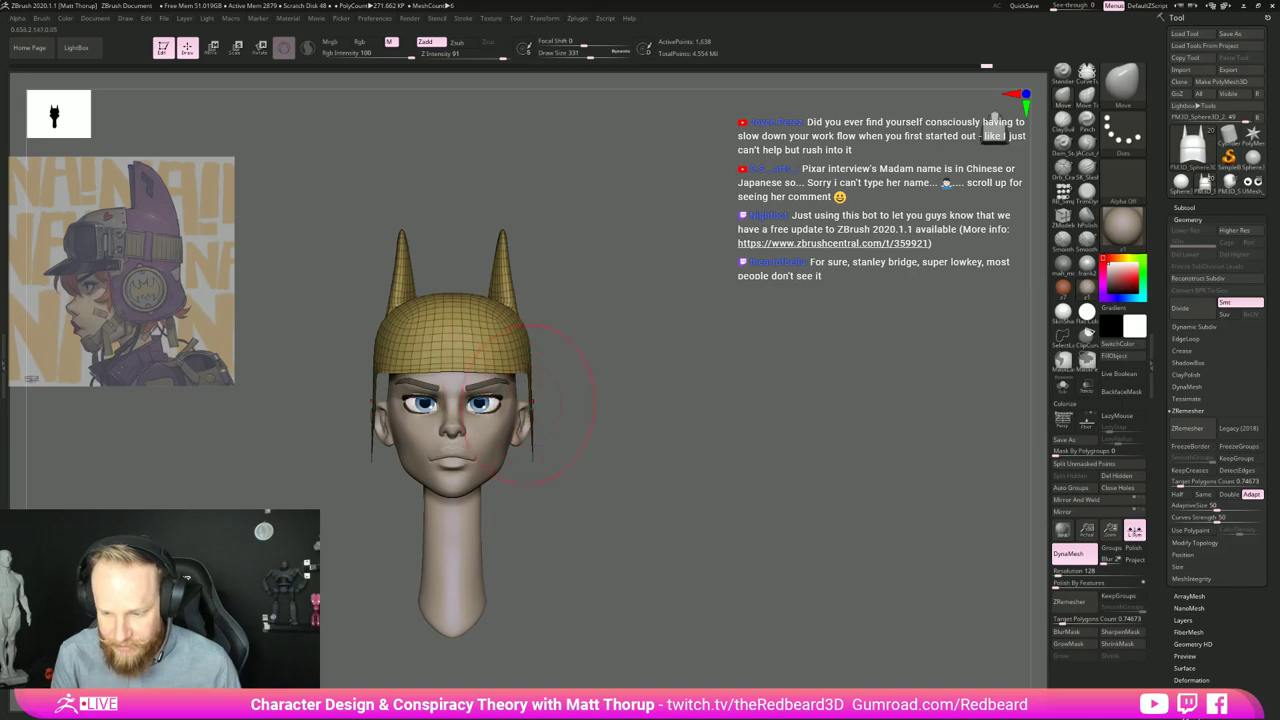
{"action": "right_click_drag", "start_coordinate": [563, 418], "coordinate": [532, 423]}
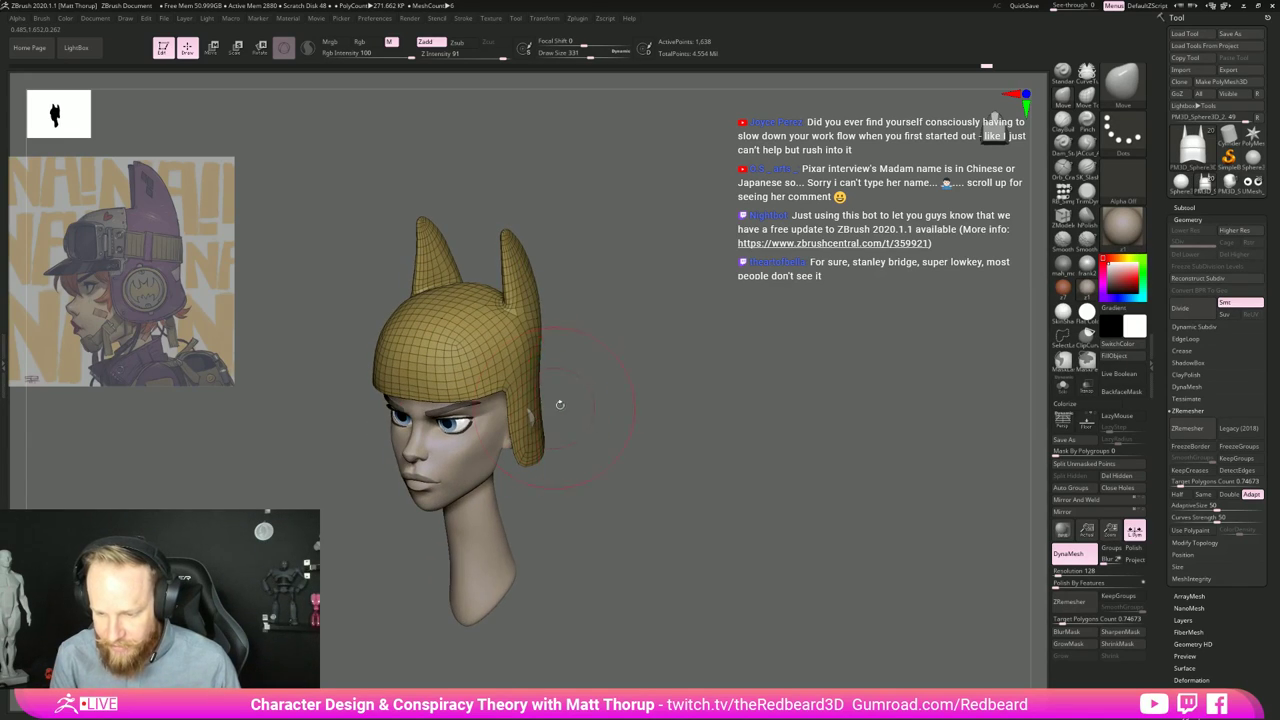
{"action": "left_click_drag", "start_coordinate": [560, 404], "coordinate": [541, 406]}
Step: Refine the cap's front edge in profile at draw sizes 262 and 187, and smooth the area above the brow
{"action": "key", "text": "s"}
{"action": "left_click", "coordinate": [573, 394]}
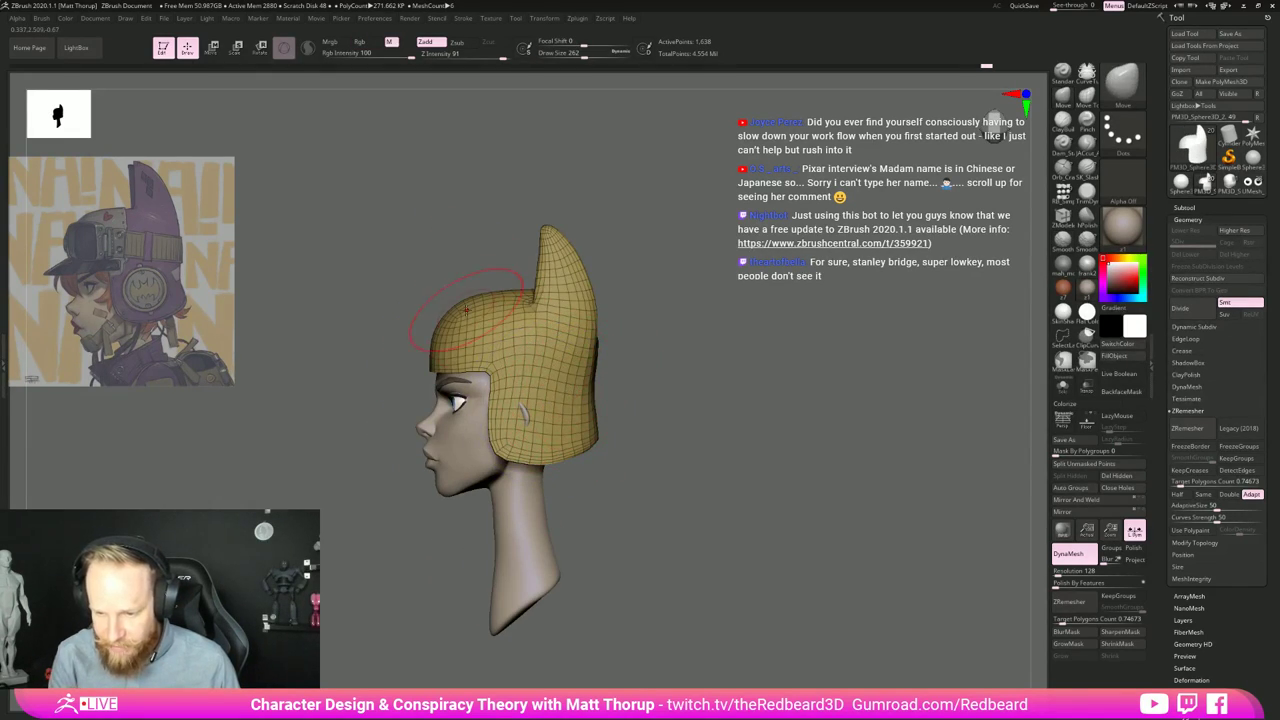
{"action": "right_click_drag", "start_coordinate": [700, 384], "coordinate": [663, 427]}
{"action": "key", "text": "s"}
{"action": "left_click", "coordinate": [430, 352]}
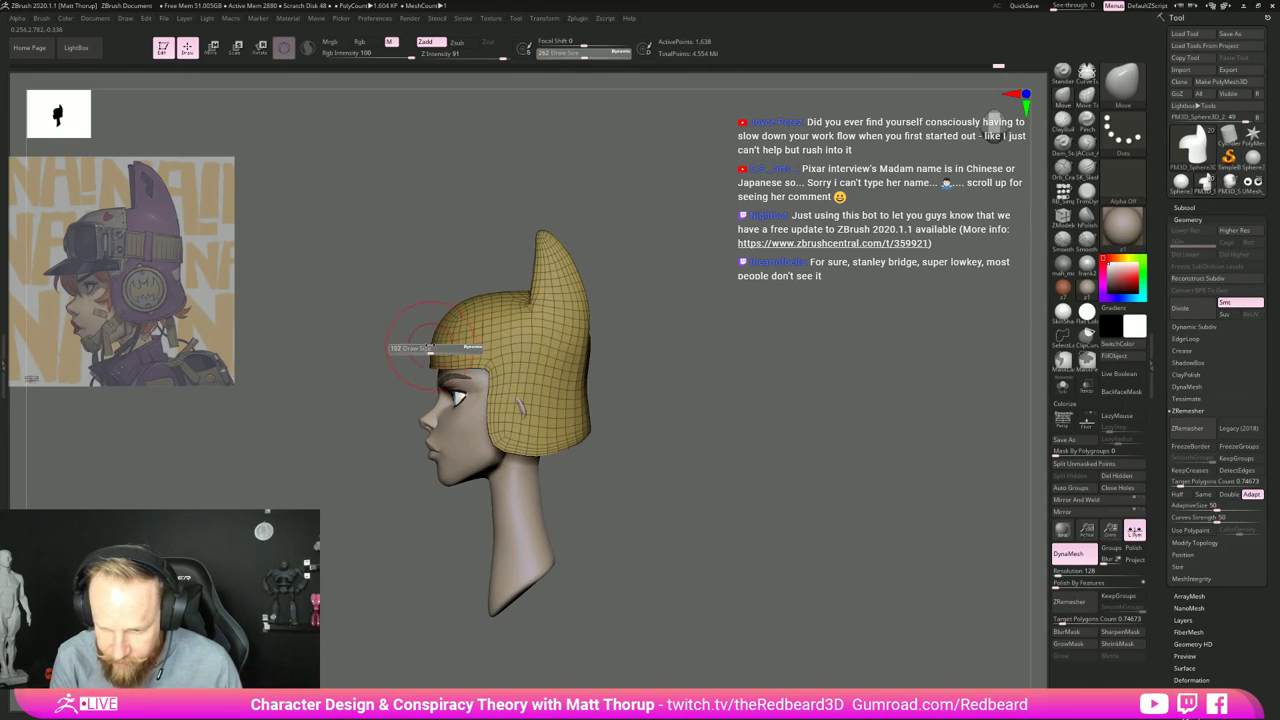
{"action": "left_click_drag", "start_coordinate": [433, 352], "coordinate": [446, 327], "text": "shift"}
{"action": "right_click_drag", "start_coordinate": [655, 318], "coordinate": [735, 332]}
{"action": "right_click_drag", "start_coordinate": [735, 332], "coordinate": [754, 350], "text": "ctrl"}
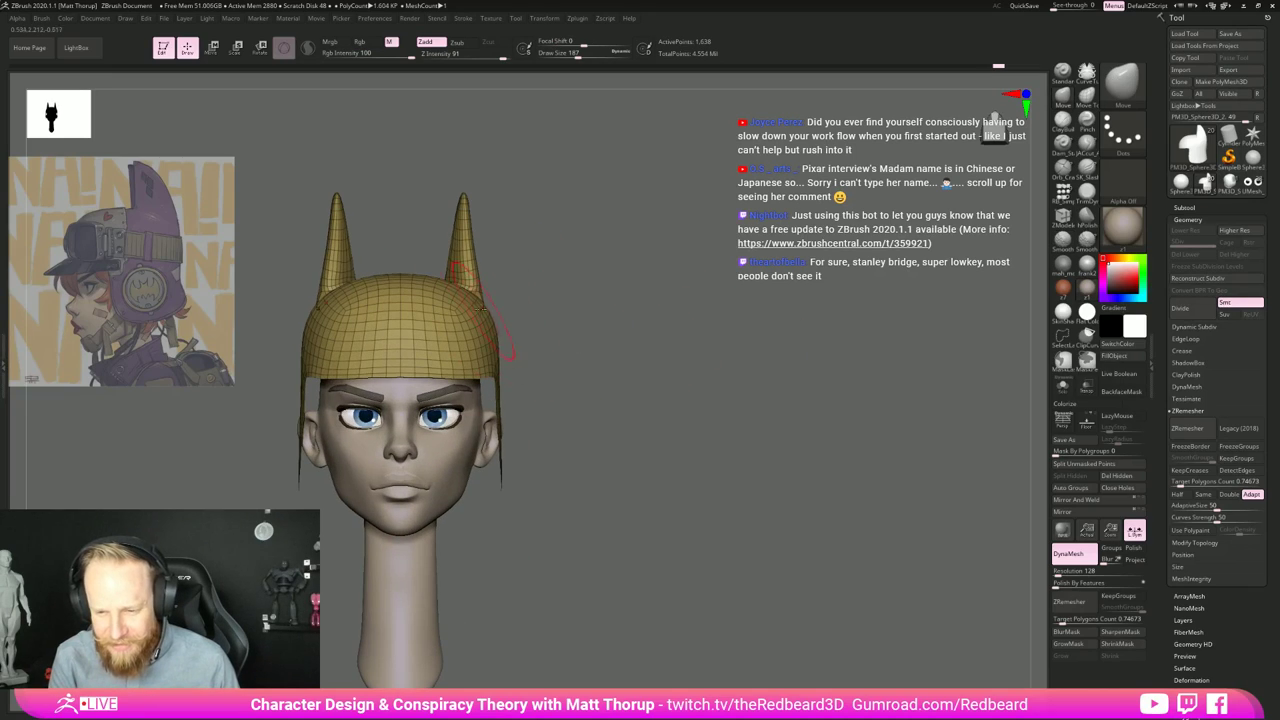
Step: Push the ears outward in front view with the Move brush at draw size 257
{"action": "key", "text": "s"}
{"action": "left_click", "coordinate": [476, 232]}
{"action": "mouse_move", "coordinate": [465, 237]}
{"action": "left_mouse_down"}
{"action": "mouse_move", "coordinate": [478, 230]}
{"action": "mouse_move", "coordinate": [475, 240]}
{"action": "left_mouse_up"}
{"action": "right_click_drag", "start_coordinate": [500, 238], "coordinate": [503, 318]}
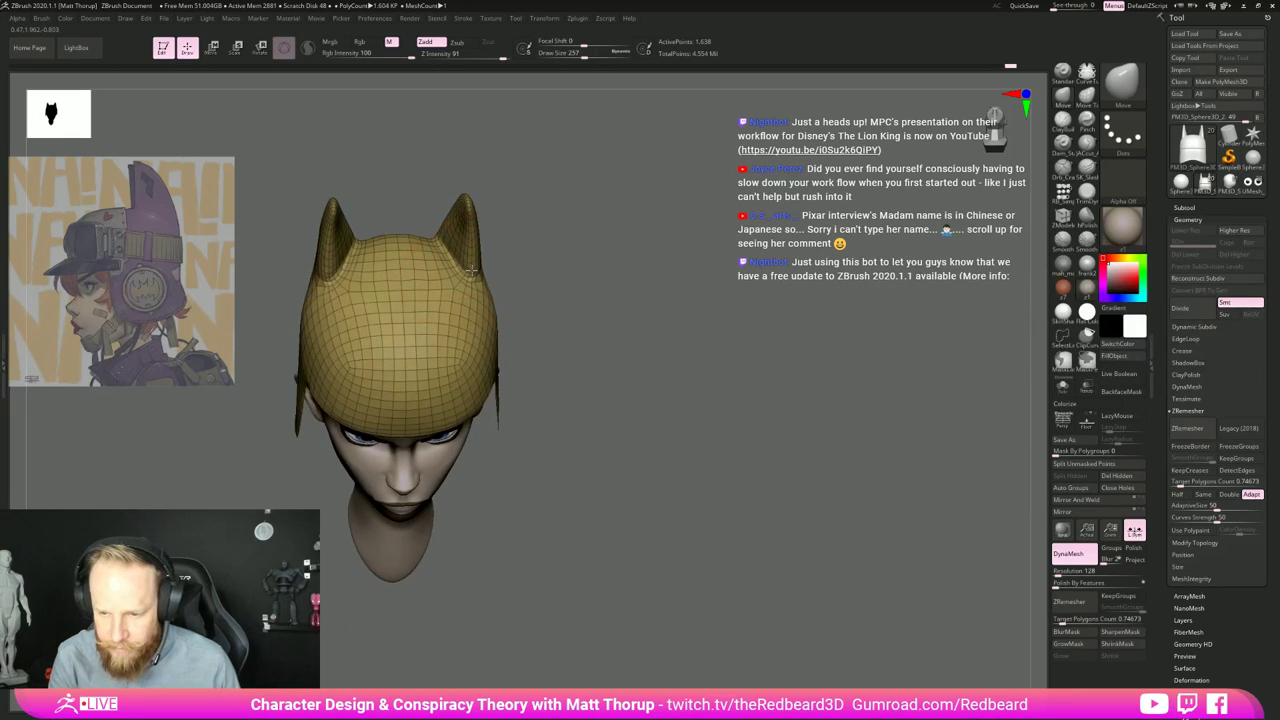
{"action": "mouse_move", "coordinate": [471, 270]}
{"action": "right_mouse_down"}
{"action": "mouse_move", "coordinate": [502, 262]}
{"action": "mouse_move", "coordinate": [619, 161]}
{"action": "mouse_move", "coordinate": [489, 224]}
{"action": "right_mouse_up"}
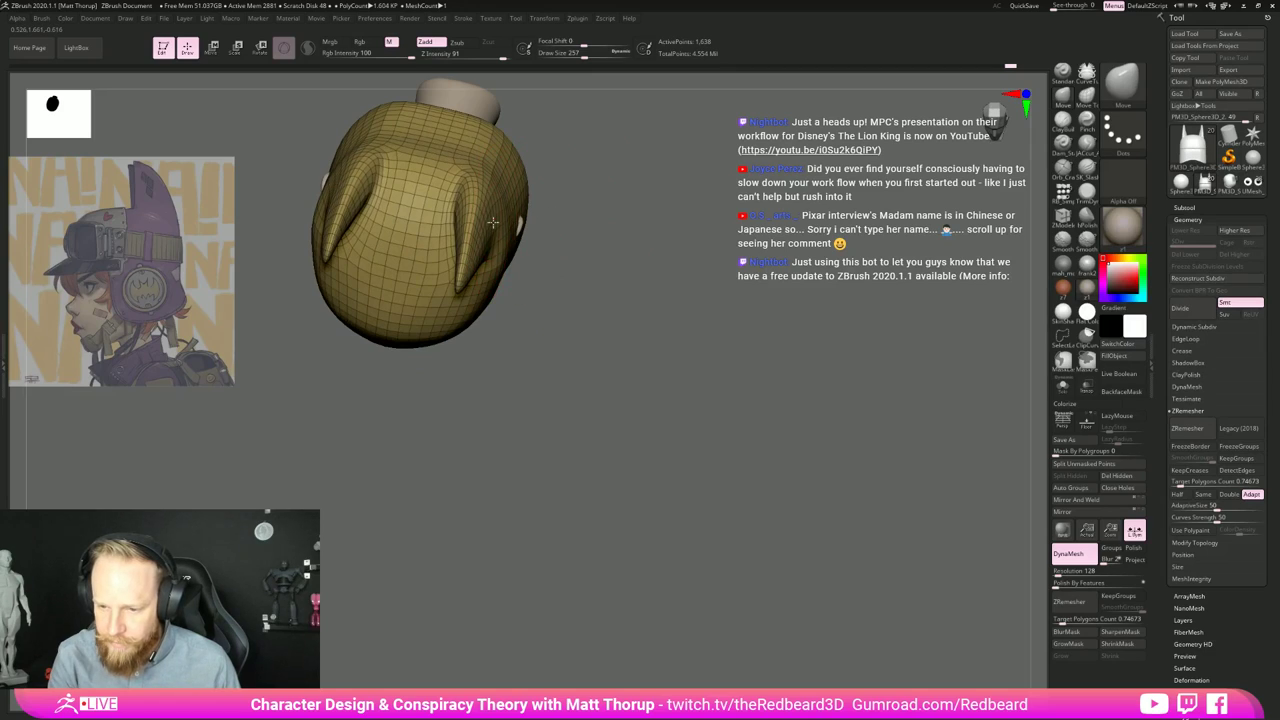
Step: Adjust the outer side of the ears from above and the helmet's rear in profile with the Move brush at draw size 280
{"action": "key", "text": "s"}
{"action": "left_click_drag", "start_coordinate": [498, 216], "coordinate": [492, 213]}
{"action": "mouse_move", "coordinate": [515, 240]}
{"action": "right_mouse_down"}
{"action": "mouse_move", "coordinate": [623, 223]}
{"action": "mouse_move", "coordinate": [585, 226]}
{"action": "right_mouse_up"}
{"action": "mouse_move", "coordinate": [585, 226]}
{"action": "right_mouse_down"}
{"action": "mouse_move", "coordinate": [546, 229]}
{"action": "mouse_move", "coordinate": [563, 277]}
{"action": "right_mouse_up"}
{"action": "left_click_drag", "start_coordinate": [566, 306], "coordinate": [571, 305]}
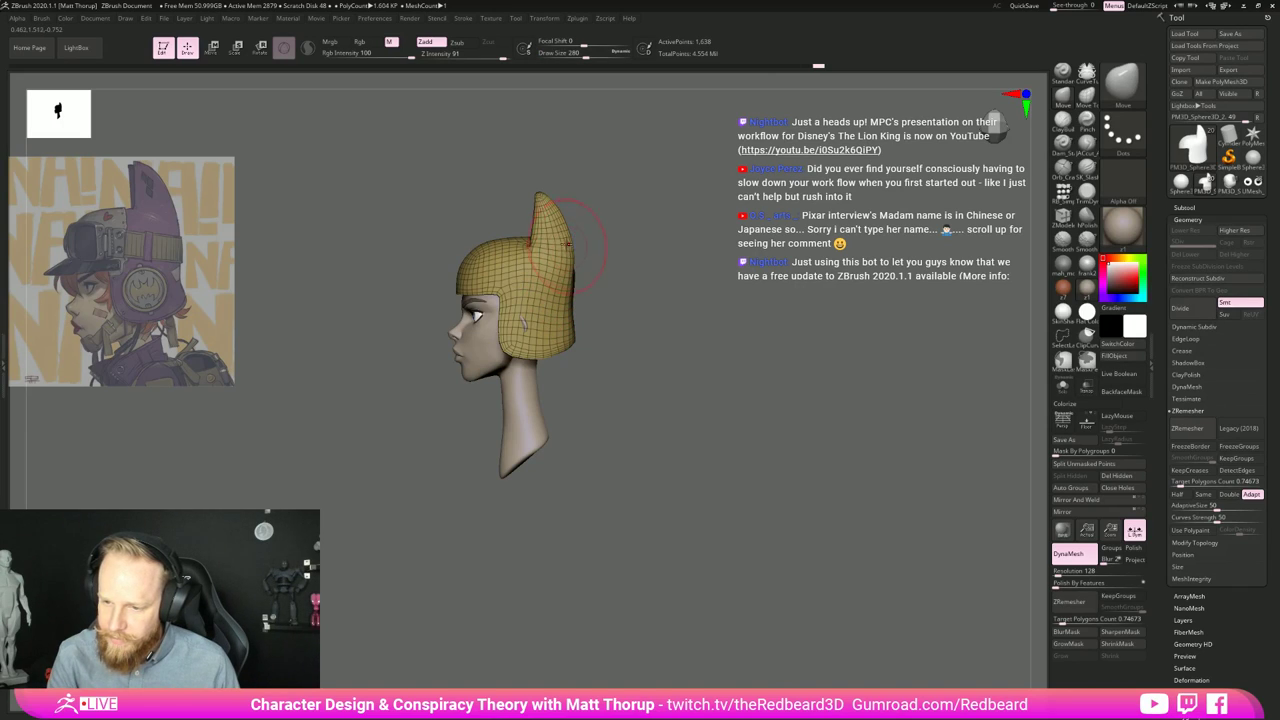
Step: Refine the ear's pointed tip in profile with the Move brush, reducing the draw size to 44
{"action": "key", "text": "s"}
{"action": "right_click_drag", "start_coordinate": [591, 191], "coordinate": [614, 211], "text": "ctrl"}
{"action": "key", "text": "s"}
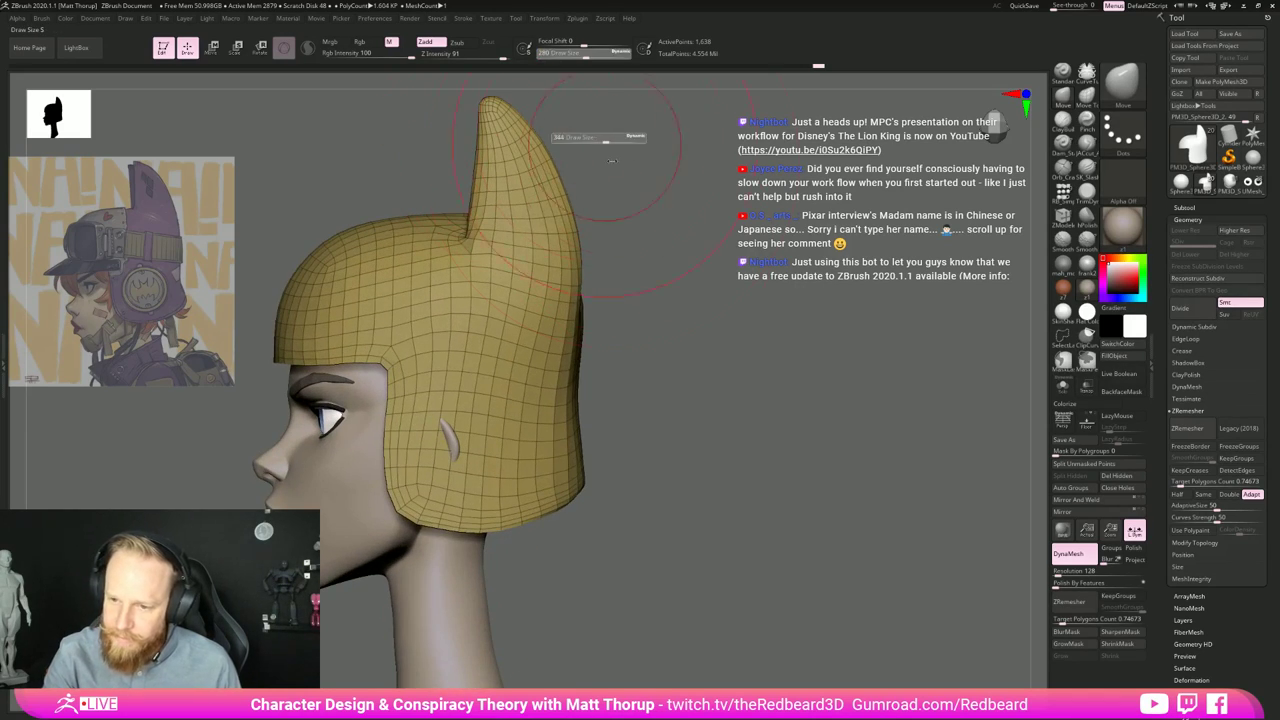
{"action": "right_click_drag", "start_coordinate": [553, 178], "coordinate": [677, 340]}
{"action": "key", "text": "s"}
{"action": "mouse_move", "coordinate": [527, 222]}
{"action": "left_mouse_down"}
{"action": "mouse_move", "coordinate": [508, 220]}
{"action": "mouse_move", "coordinate": [523, 217]}
{"action": "mouse_move", "coordinate": [522, 229]}
{"action": "left_mouse_up"}
{"action": "key", "text": "s"}
{"action": "key", "text": "s"}
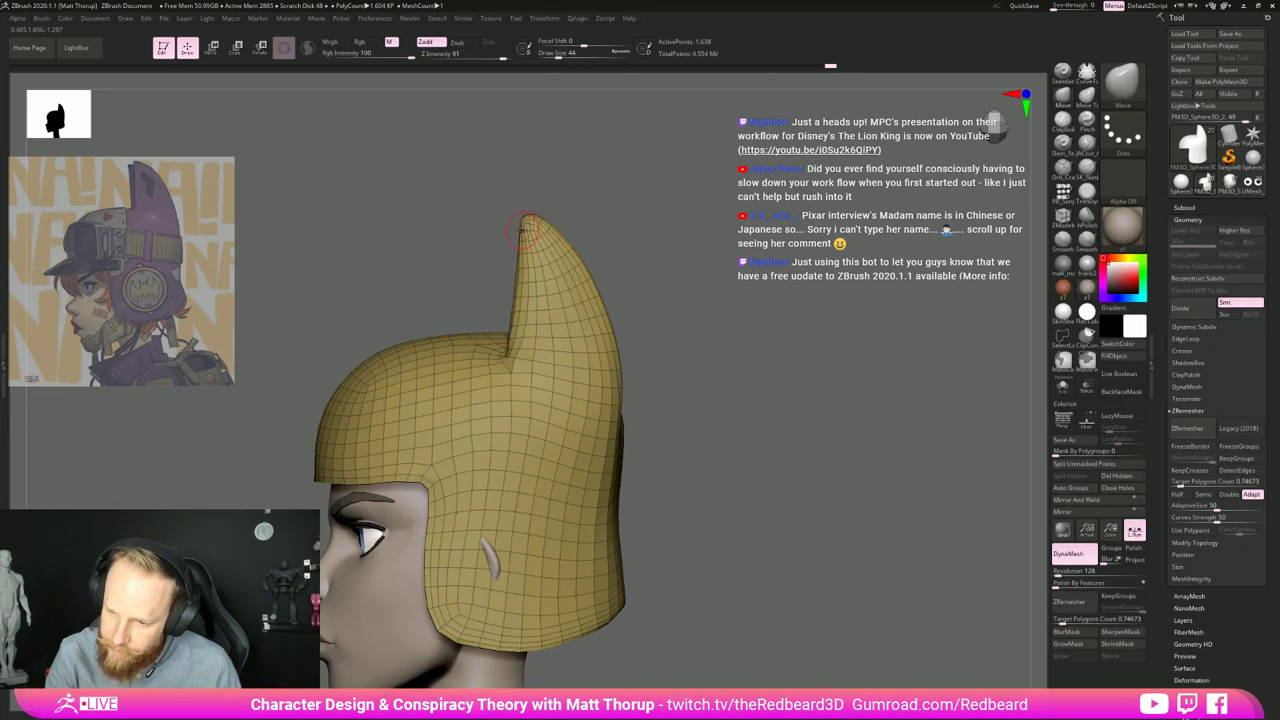
{"action": "key", "text": "f"}
{"action": "left_click_drag", "start_coordinate": [643, 381], "coordinate": [698, 435]}
{"action": "right_click_drag", "start_coordinate": [698, 434], "coordinate": [786, 511]}
{"action": "right_click_drag", "start_coordinate": [805, 210], "coordinate": [829, 317]}
{"action": "right_click_drag", "start_coordinate": [914, 580], "coordinate": [789, 580], "text": "ctrl"}
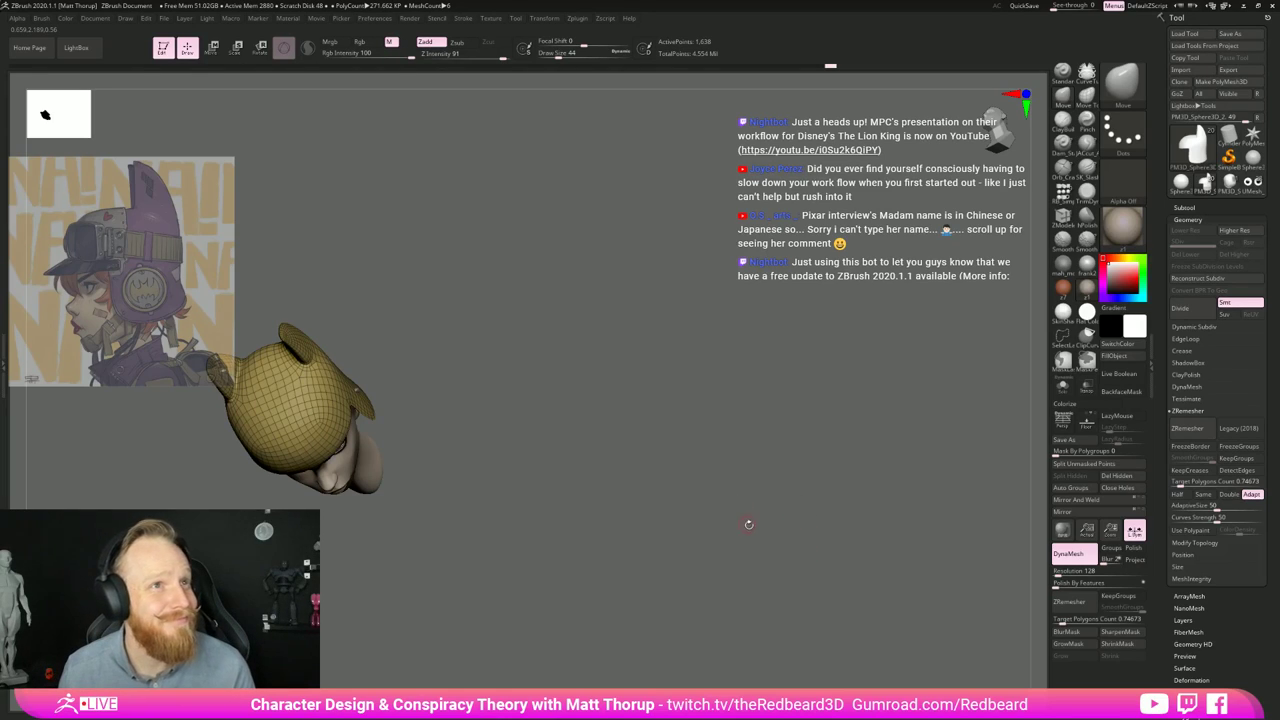
{"action": "right_click_drag", "start_coordinate": [749, 523], "coordinate": [809, 511]}
Step: Adjust the cap's crown with the Move brush at draw size 140 and smooth its front surface
{"action": "right_click_drag", "start_coordinate": [809, 511], "coordinate": [782, 438]}
{"action": "key", "text": "s"}
{"action": "left_click", "coordinate": [546, 221]}
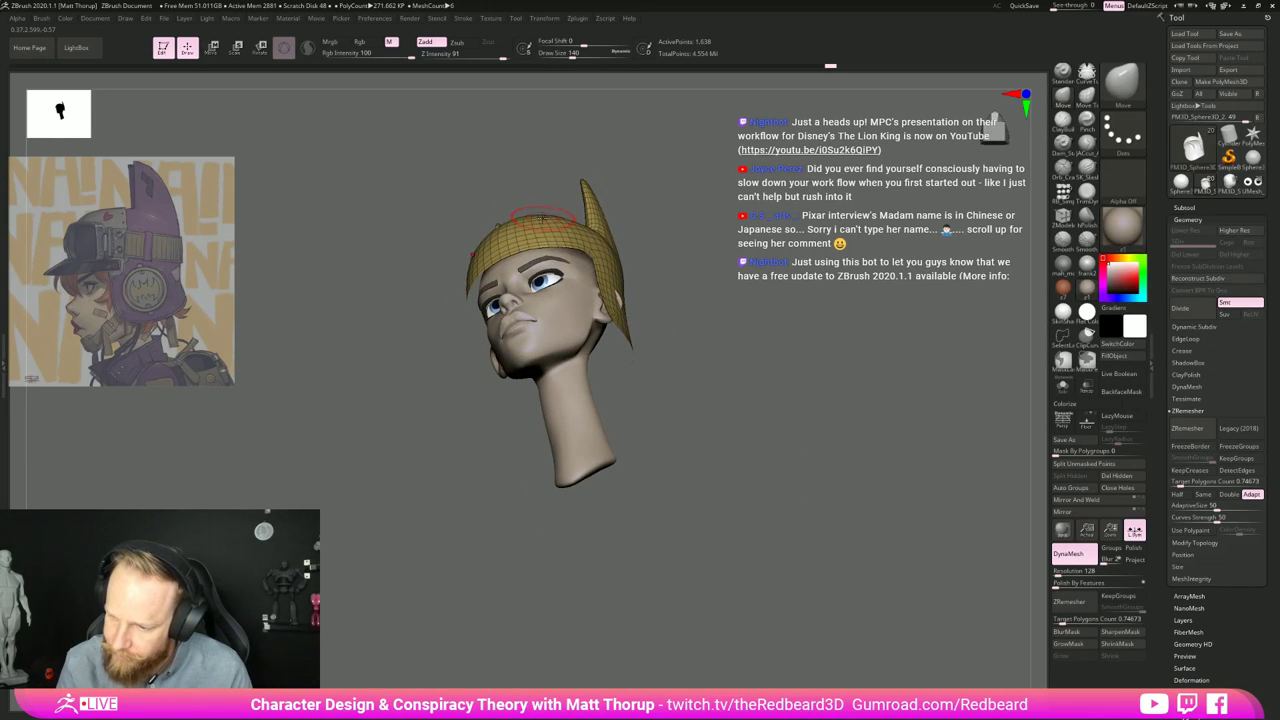
{"action": "right_click_drag", "start_coordinate": [572, 210], "coordinate": [497, 229]}
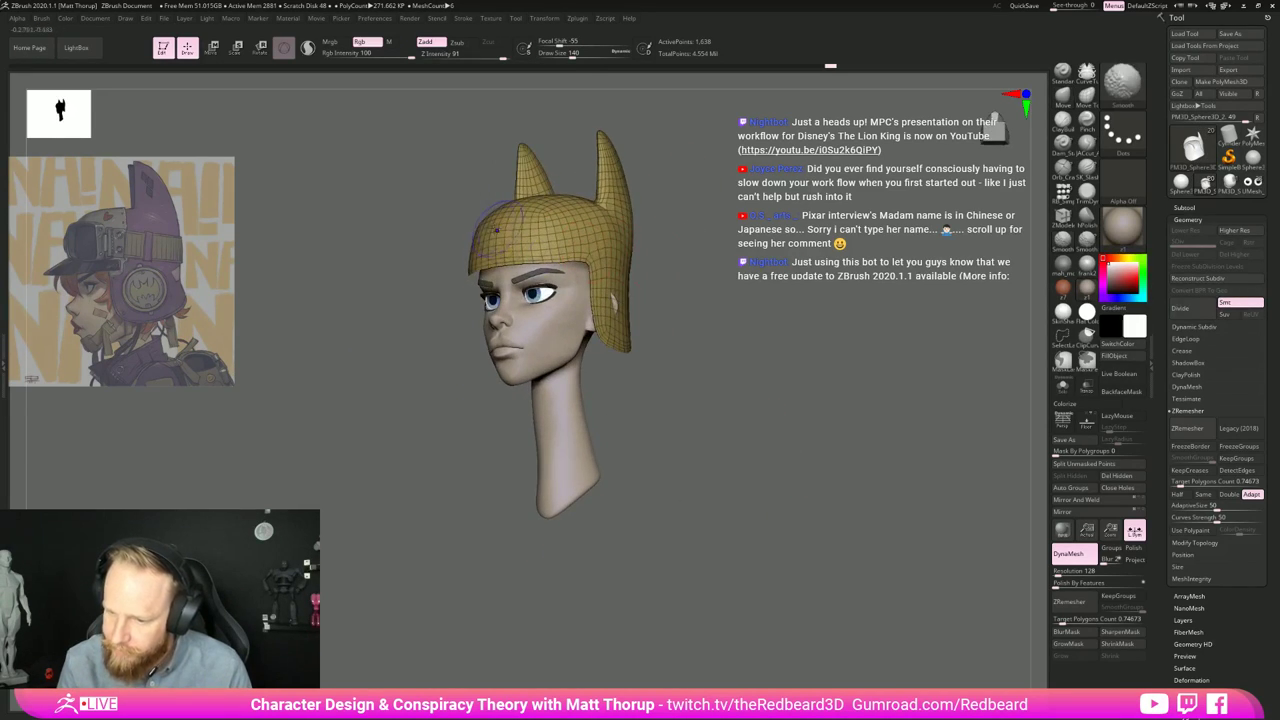
{"action": "right_click_drag", "start_coordinate": [714, 216], "coordinate": [600, 215]}
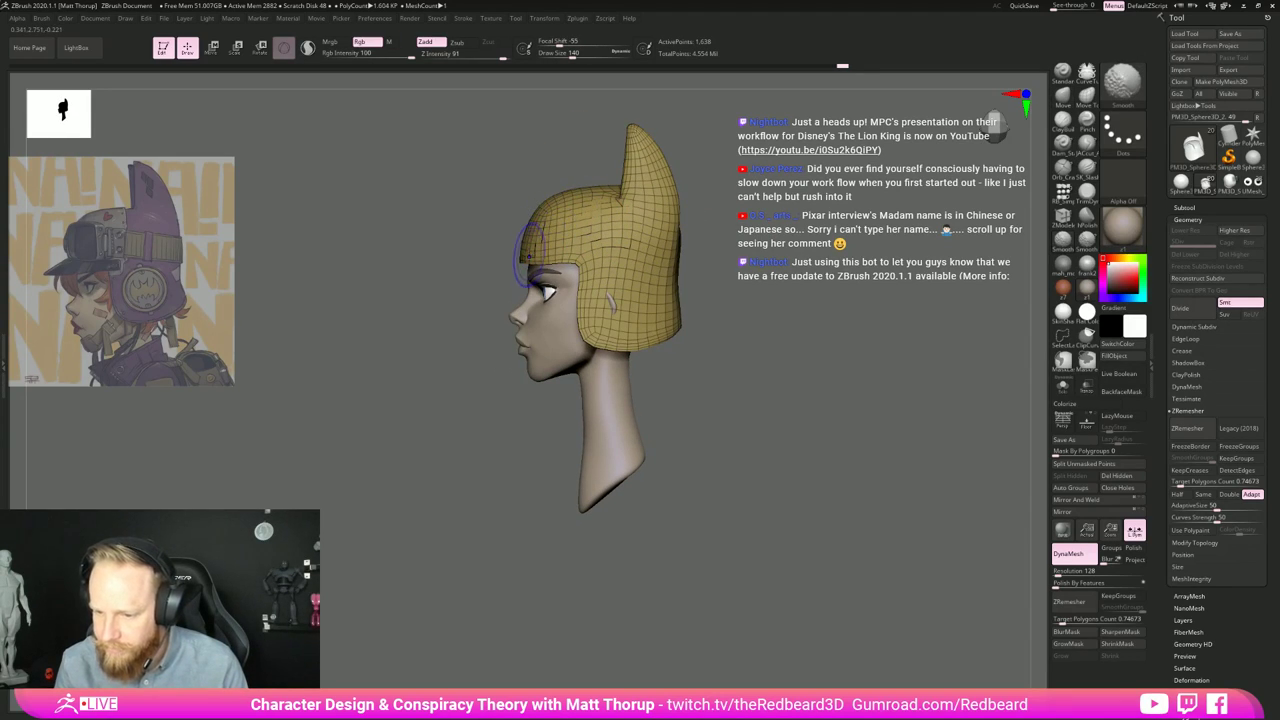
{"action": "mouse_move", "coordinate": [642, 262]}
{"action": "right_mouse_down"}
{"action": "mouse_move", "coordinate": [699, 264]}
{"action": "mouse_move", "coordinate": [698, 304]}
{"action": "right_mouse_up"}
{"action": "right_click_drag", "start_coordinate": [698, 304], "coordinate": [775, 323]}
Step: Fit the side flap's front edge and the brow corner to the concept art with the Move brush at draw sizes 223, 192 and 234
{"action": "key", "text": "ctrl+shift+z"}
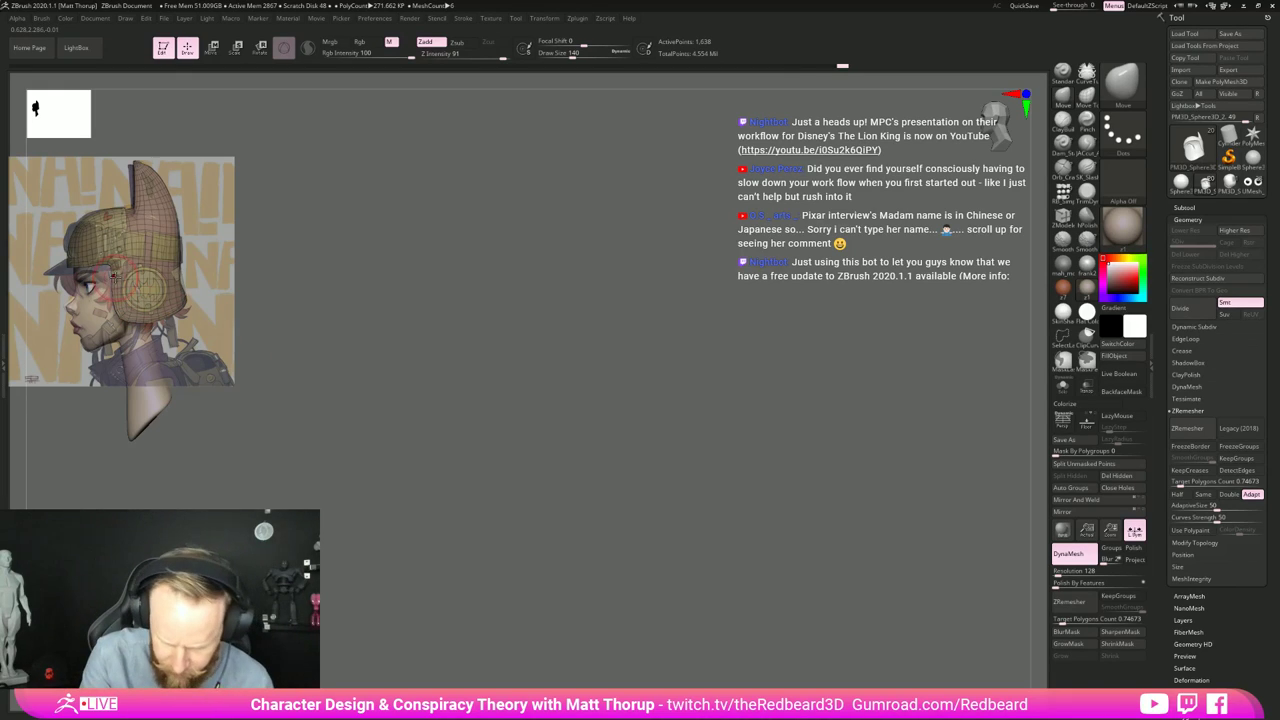
{"action": "key", "text": "s"}
{"action": "left_click_drag", "start_coordinate": [112, 277], "coordinate": [121, 278]}
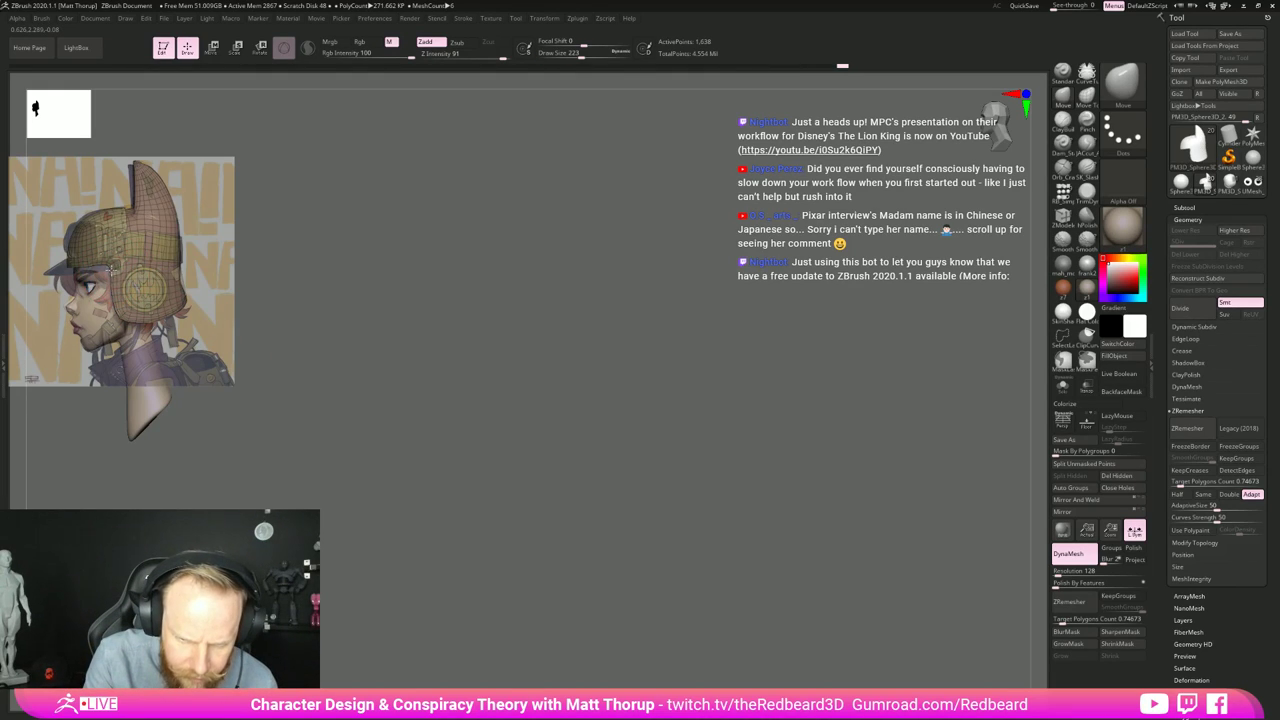
{"action": "key", "text": "["}
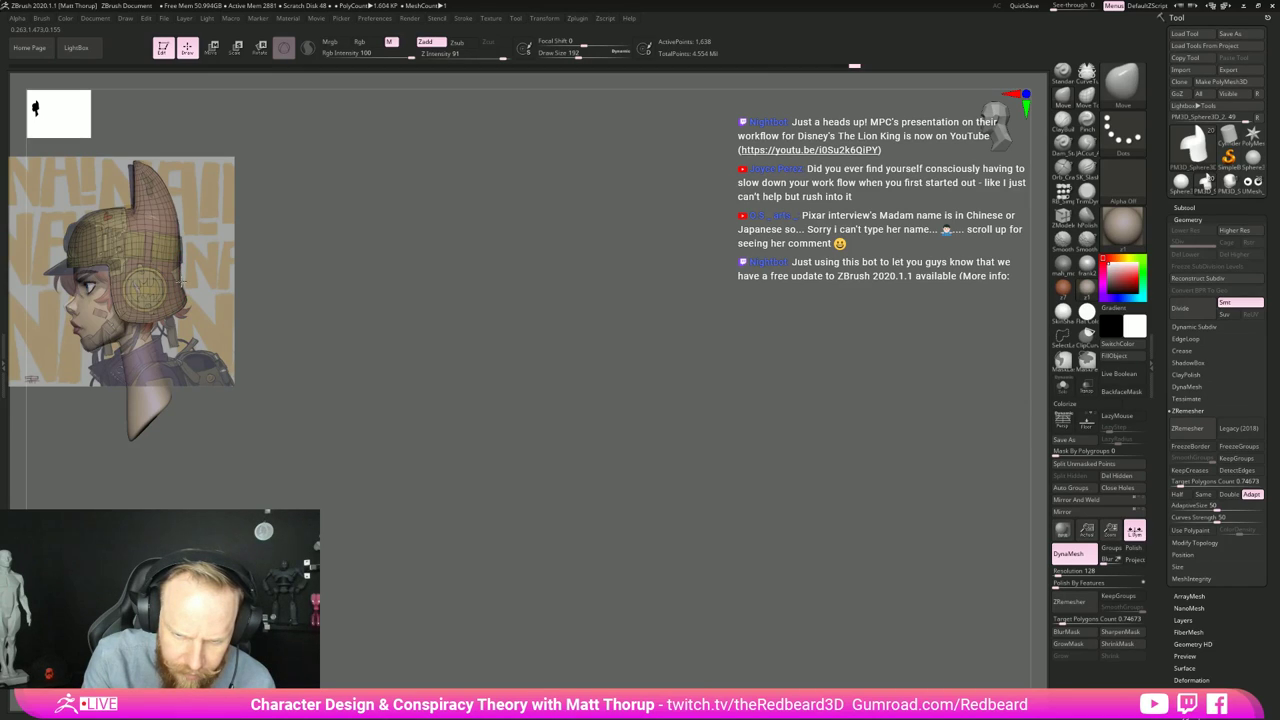
{"action": "key", "text": "]"}
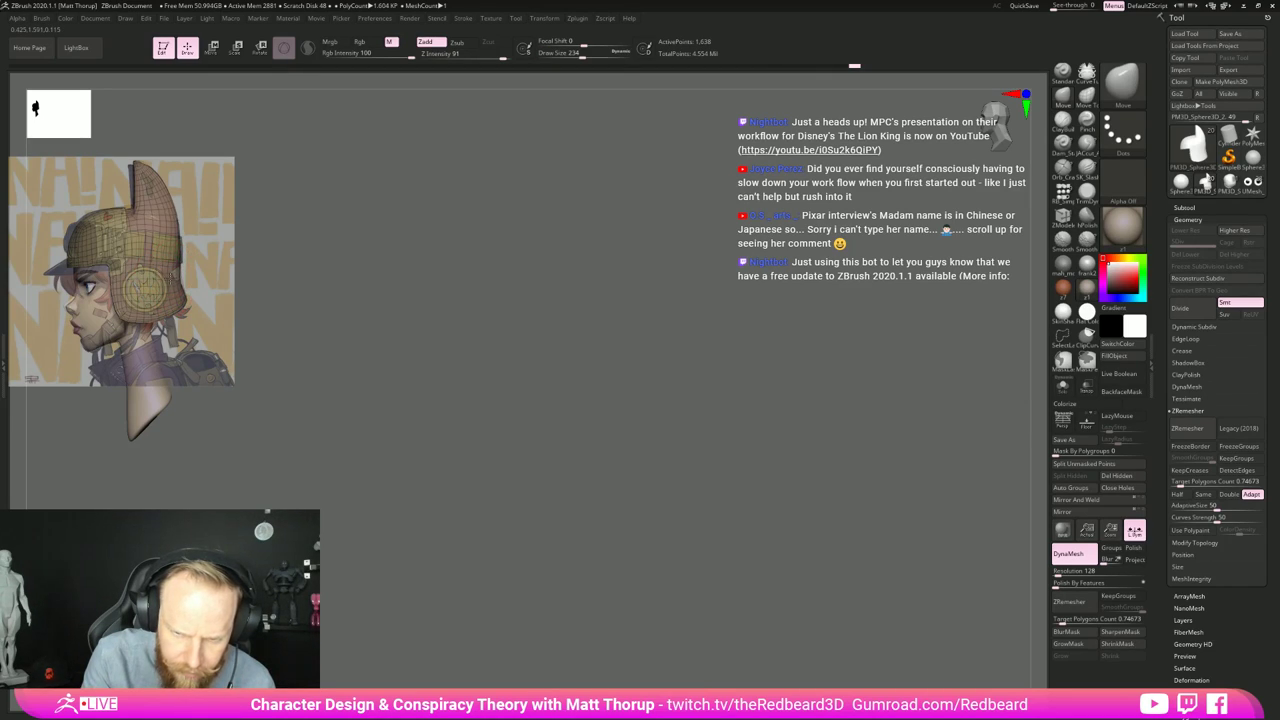
{"action": "left_click_drag", "start_coordinate": [282, 323], "coordinate": [762, 411], "text": "alt"}
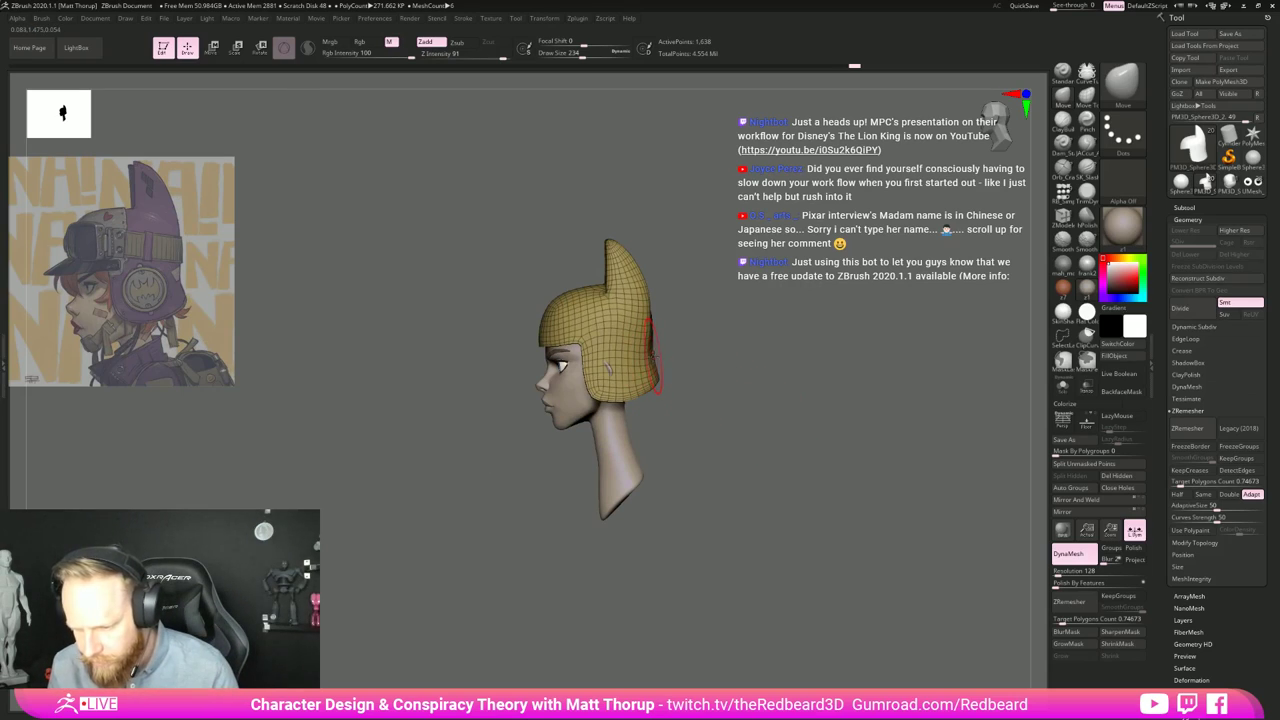
{"action": "left_click_drag", "start_coordinate": [690, 363], "coordinate": [901, 428], "text": "shift"}
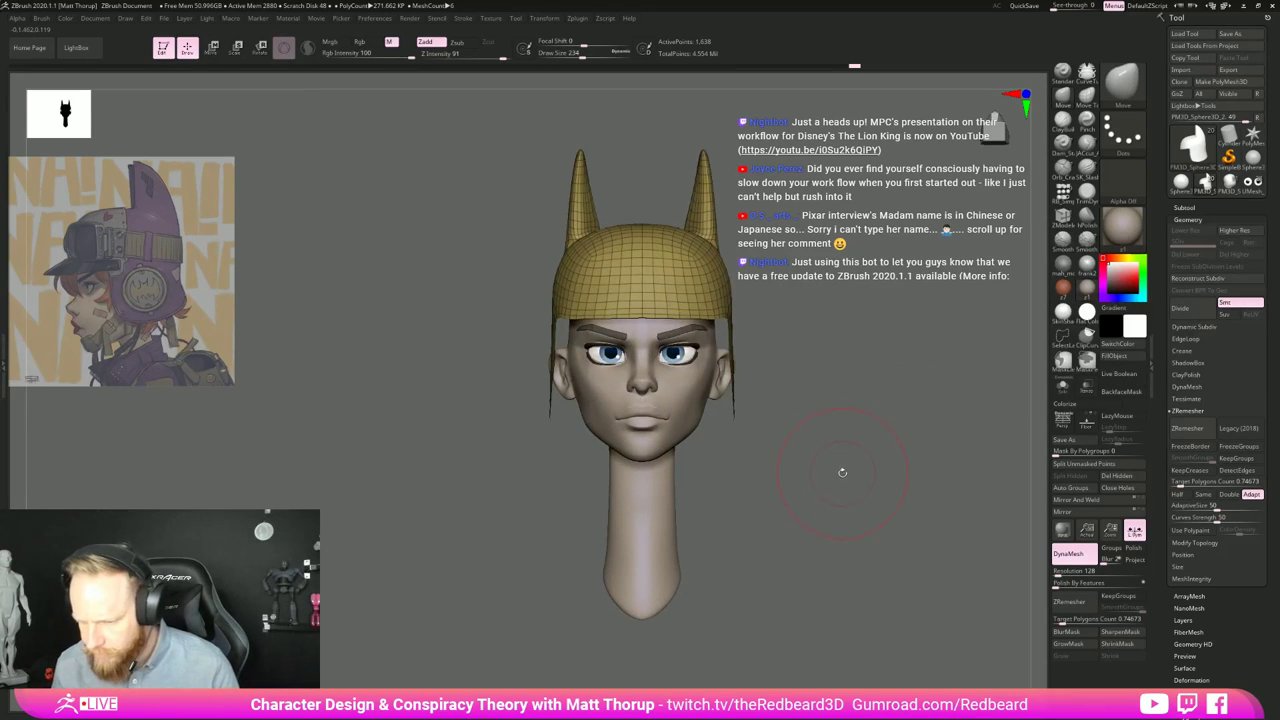
Step: Try to thicken the helmet shell with ZModeler's QMesh polygon action on the whole island
{"action": "left_click_drag", "start_coordinate": [737, 411], "coordinate": [607, 410]}
{"action": "key", "text": "space"}
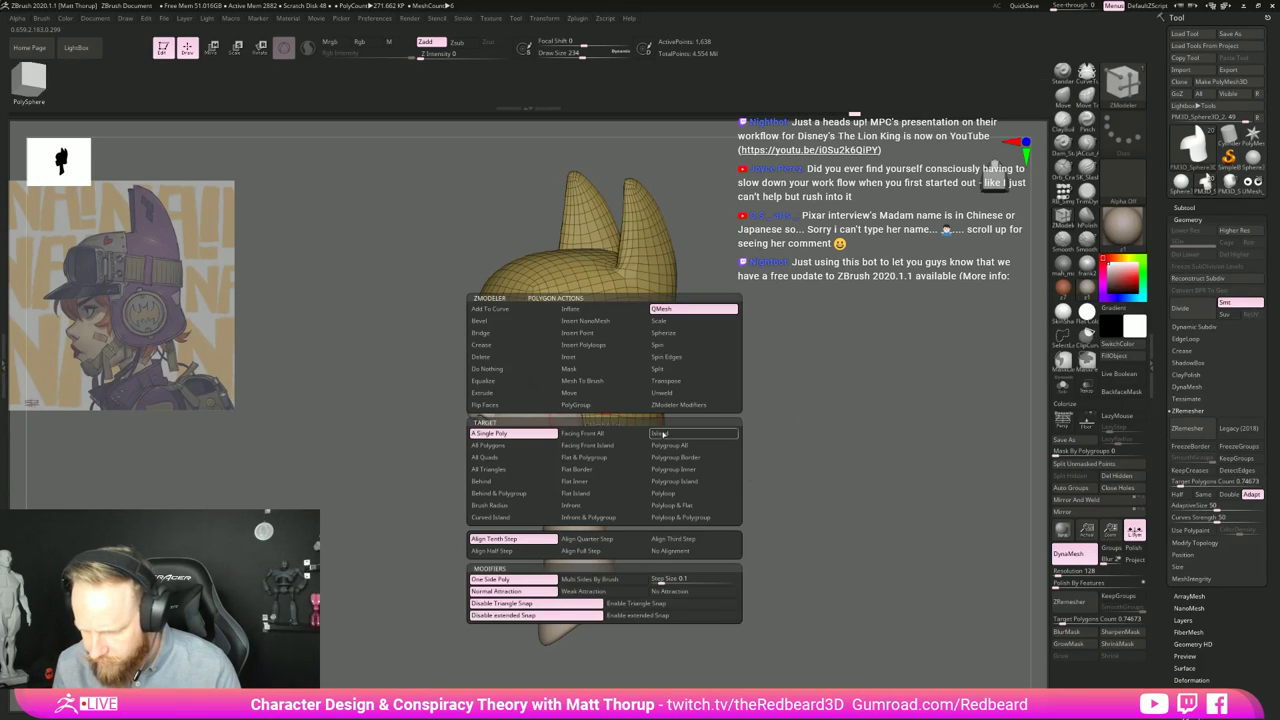
{"action": "mouse_move", "coordinate": [770, 408]}
{"action": "left_mouse_down"}
{"action": "mouse_move", "coordinate": [608, 418]}
{"action": "mouse_move", "coordinate": [639, 410]}
{"action": "left_mouse_up"}
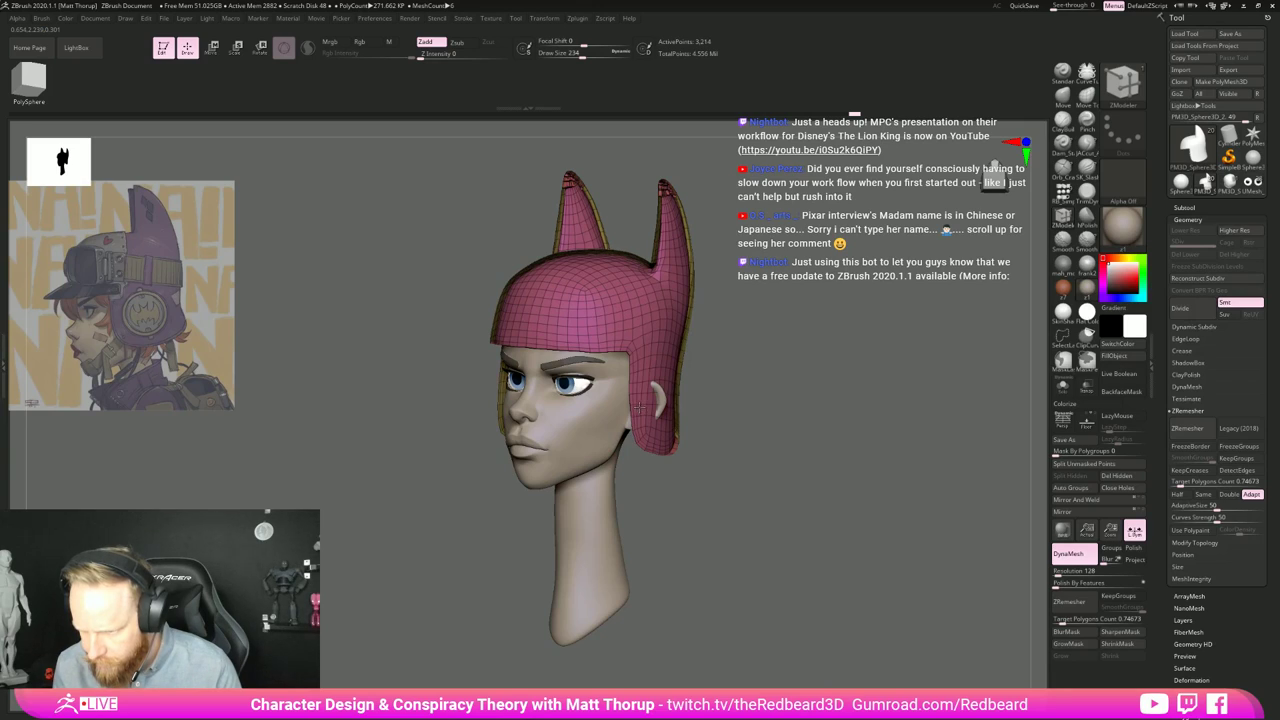
{"action": "key", "text": "shift+d"}
Step: Give the helmet shell thickness with ZModeler's Extrude polygon action targeting the whole island
{"action": "key", "text": "space"}
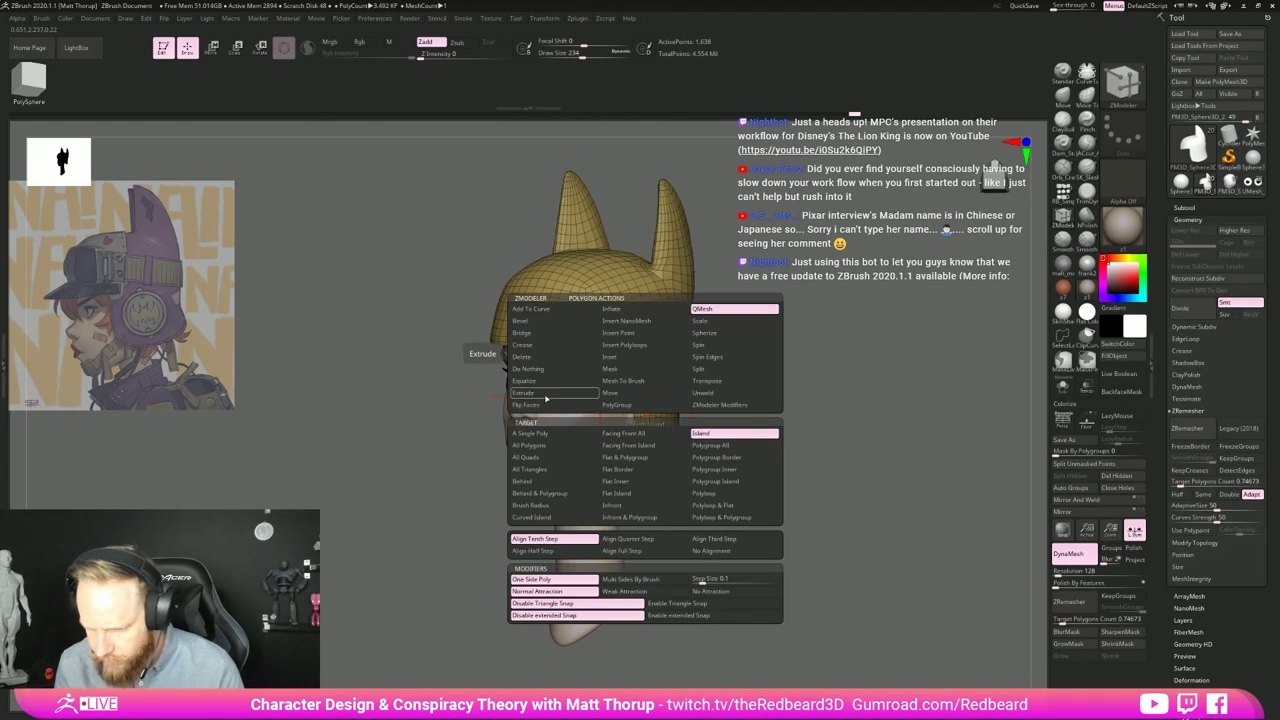
{"action": "left_click", "coordinate": [541, 394]}
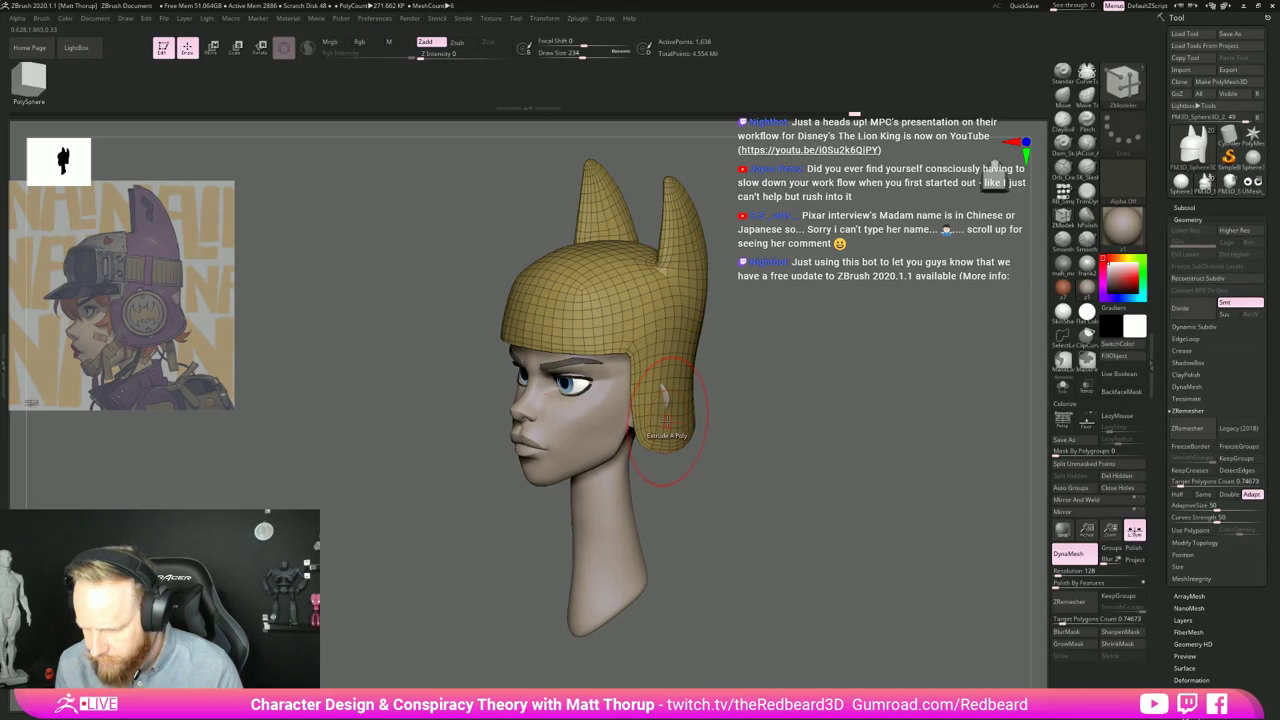
{"action": "key", "text": "space"}
{"action": "left_click", "coordinate": [735, 436]}
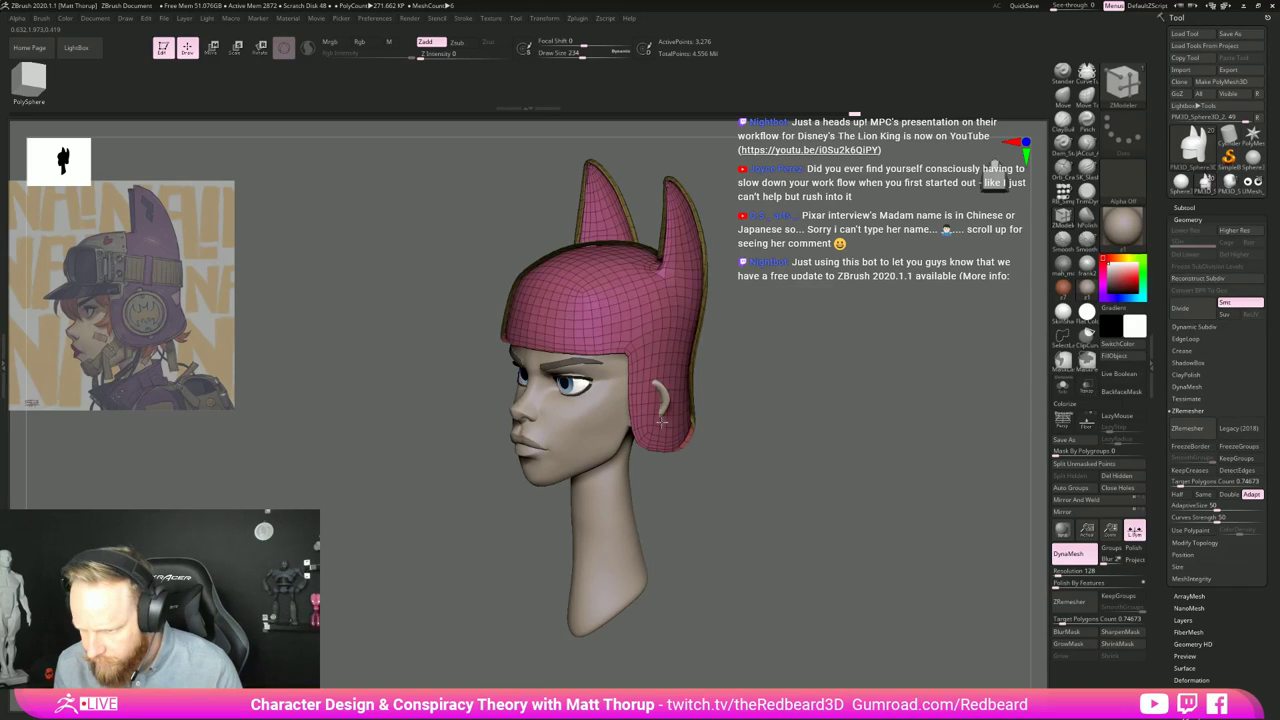
{"action": "left_click_drag", "start_coordinate": [720, 433], "coordinate": [771, 349]}
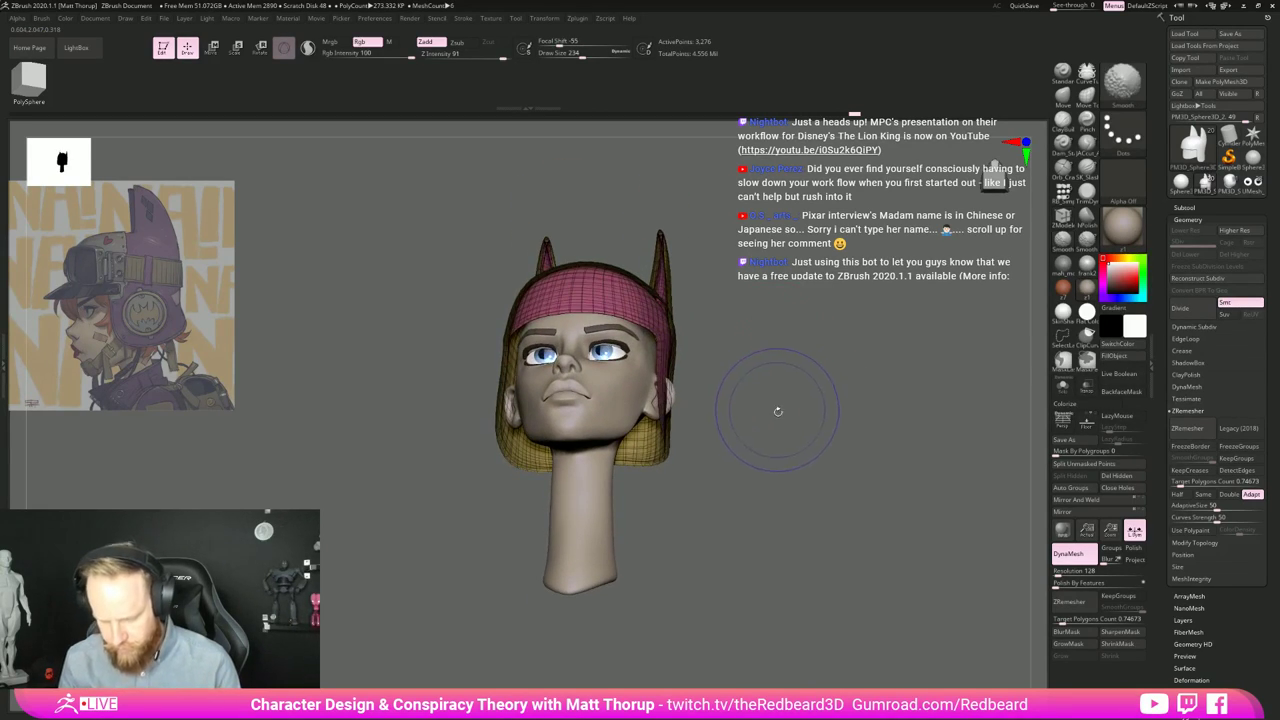
Step: Isolate the extruded shell's pink polygroup and hide everything in it except the two ear sections
{"action": "mouse_move", "coordinate": [777, 408]}
{"action": "left_mouse_down"}
{"action": "mouse_move", "coordinate": [777, 457]}
{"action": "mouse_move", "coordinate": [759, 449]}
{"action": "mouse_move", "coordinate": [749, 409]}
{"action": "mouse_move", "coordinate": [791, 426]}
{"action": "mouse_move", "coordinate": [866, 388]}
{"action": "mouse_move", "coordinate": [830, 405]}
{"action": "mouse_move", "coordinate": [803, 358]}
{"action": "mouse_move", "coordinate": [658, 380]}
{"action": "mouse_move", "coordinate": [700, 412]}
{"action": "mouse_move", "coordinate": [708, 448]}
{"action": "mouse_move", "coordinate": [745, 482]}
{"action": "left_mouse_up"}
{"action": "key", "text": "ctrl+shift"}
{"action": "left_click", "coordinate": [655, 439], "text": "ctrl+shift"}
{"action": "key", "text": "ctrl+shift"}
{"action": "mouse_move", "coordinate": [808, 450]}
{"action": "left_mouse_down"}
{"action": "mouse_move", "coordinate": [797, 451]}
{"action": "mouse_move", "coordinate": [811, 435]}
{"action": "left_mouse_up"}
{"action": "key", "text": "ctrl+shift"}
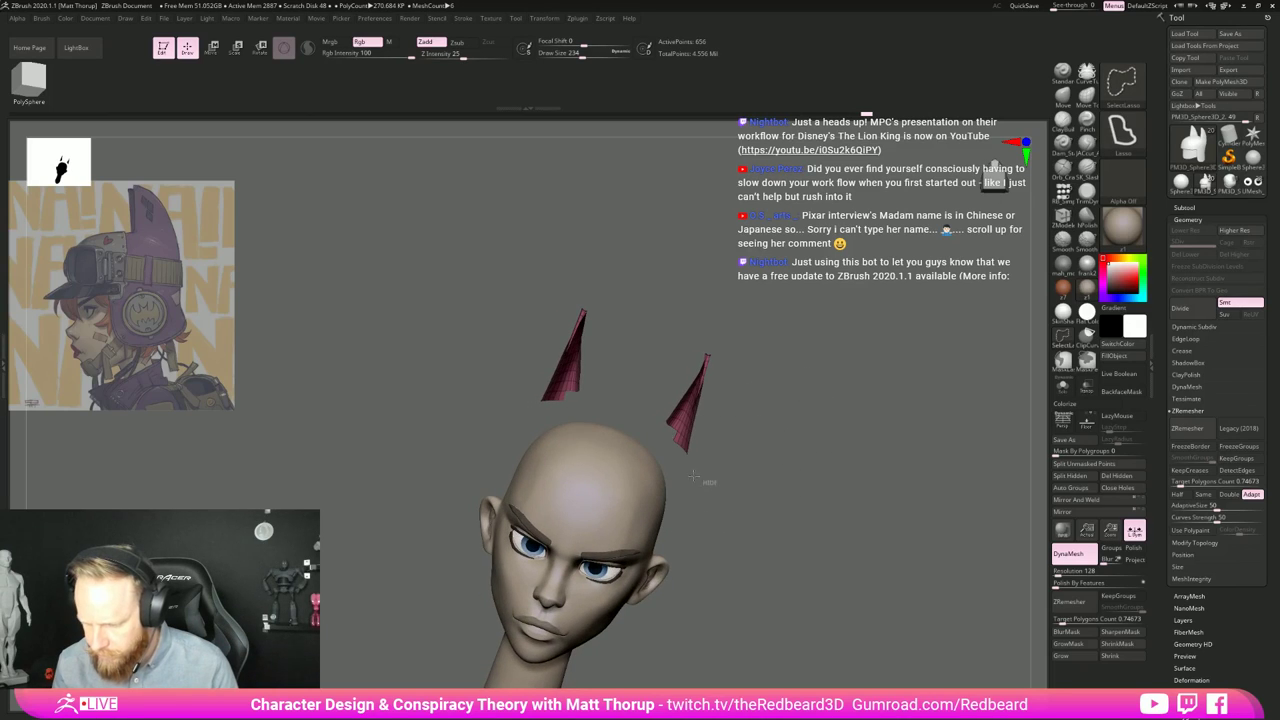
{"action": "mouse_move", "coordinate": [748, 497]}
{"action": "left_mouse_down"}
{"action": "mouse_move", "coordinate": [790, 478]}
{"action": "mouse_move", "coordinate": [710, 449]}
{"action": "left_mouse_up"}
{"action": "left_click_drag", "start_coordinate": [594, 477], "coordinate": [545, 474]}
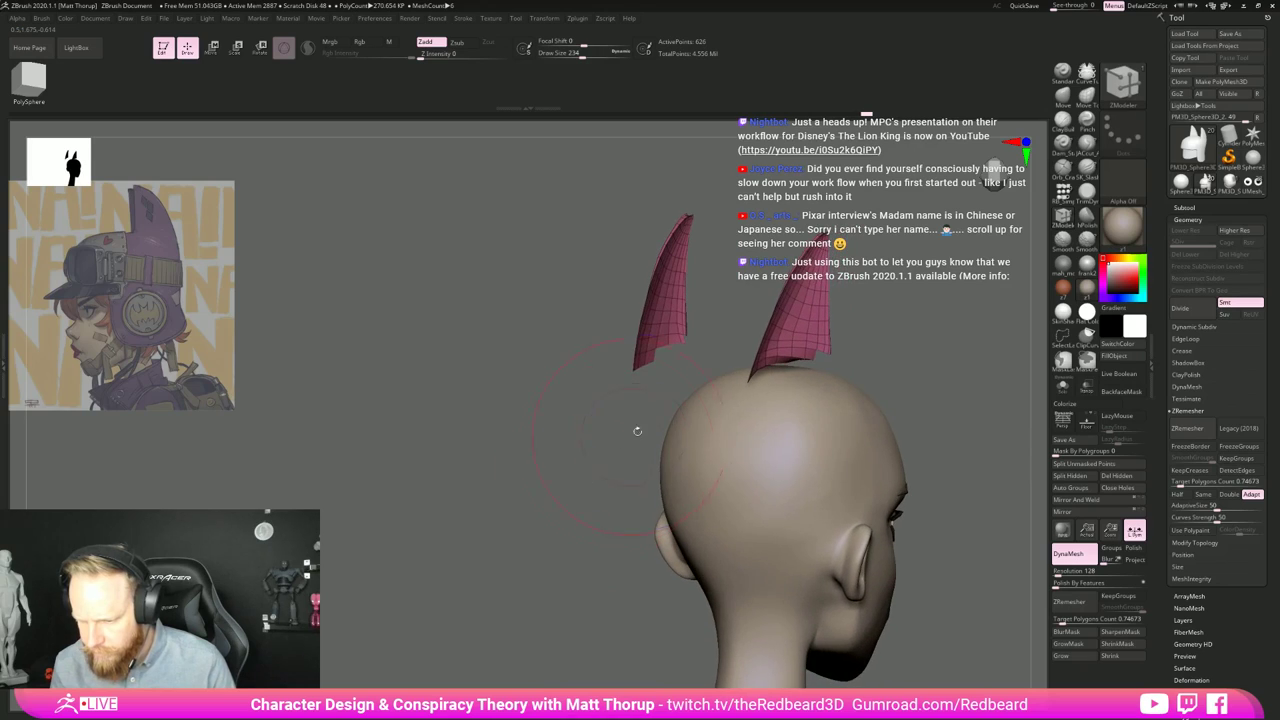
{"action": "mouse_move", "coordinate": [645, 425]}
{"action": "left_mouse_down", "text": "ctrl+shift"}
{"action": "mouse_move", "coordinate": [589, 373]}
{"action": "mouse_move", "coordinate": [712, 347]}
{"action": "left_mouse_up", "text": "ctrl+shift"}
{"action": "left_click_drag", "start_coordinate": [577, 430], "coordinate": [705, 432]}
Step: Adjust the visible ear selection by growing and shrinking it, invert the visibility, and delete the hidden ear polygons
{"action": "left_click", "coordinate": [1071, 657]}
{"action": "left_click", "coordinate": [1071, 657]}
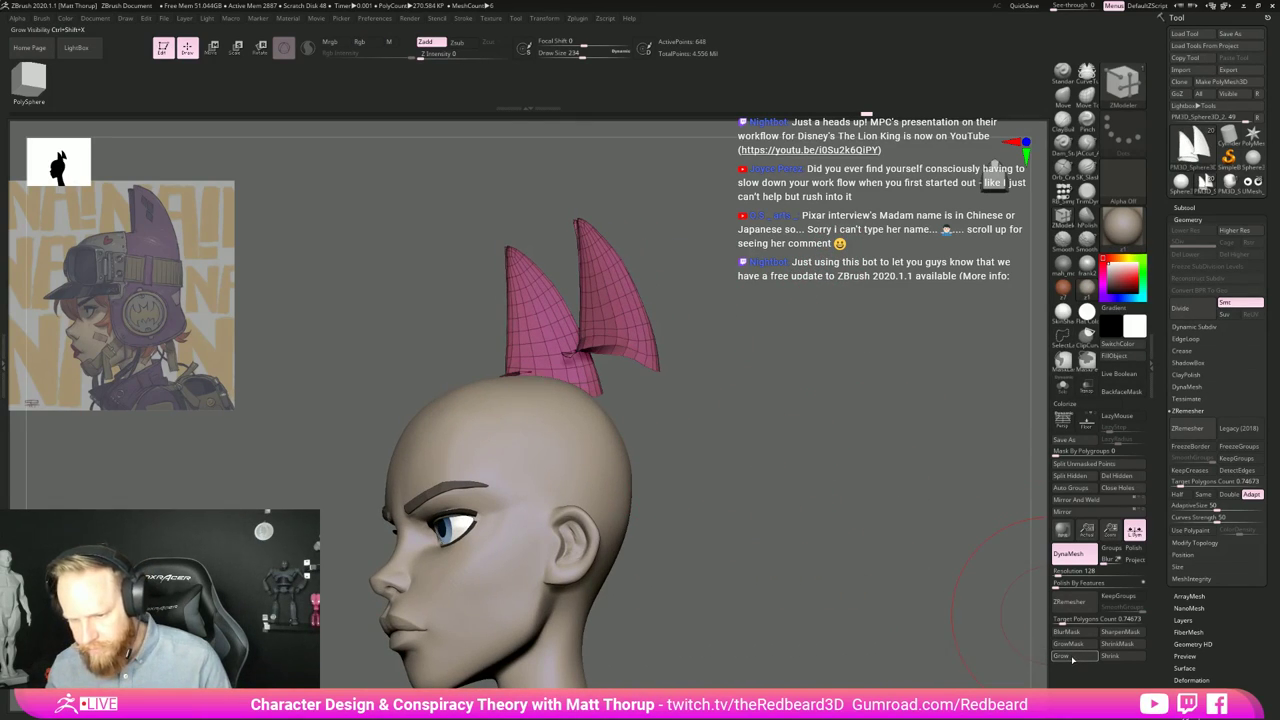
{"action": "left_click", "coordinate": [1071, 657]}
{"action": "mouse_move", "coordinate": [893, 642]}
{"action": "left_mouse_down"}
{"action": "mouse_move", "coordinate": [944, 646]}
{"action": "mouse_move", "coordinate": [904, 636]}
{"action": "left_mouse_up"}
{"action": "key", "text": "ctrl+shift+s"}
{"action": "left_click", "coordinate": [931, 633], "text": "ctrl+shift"}
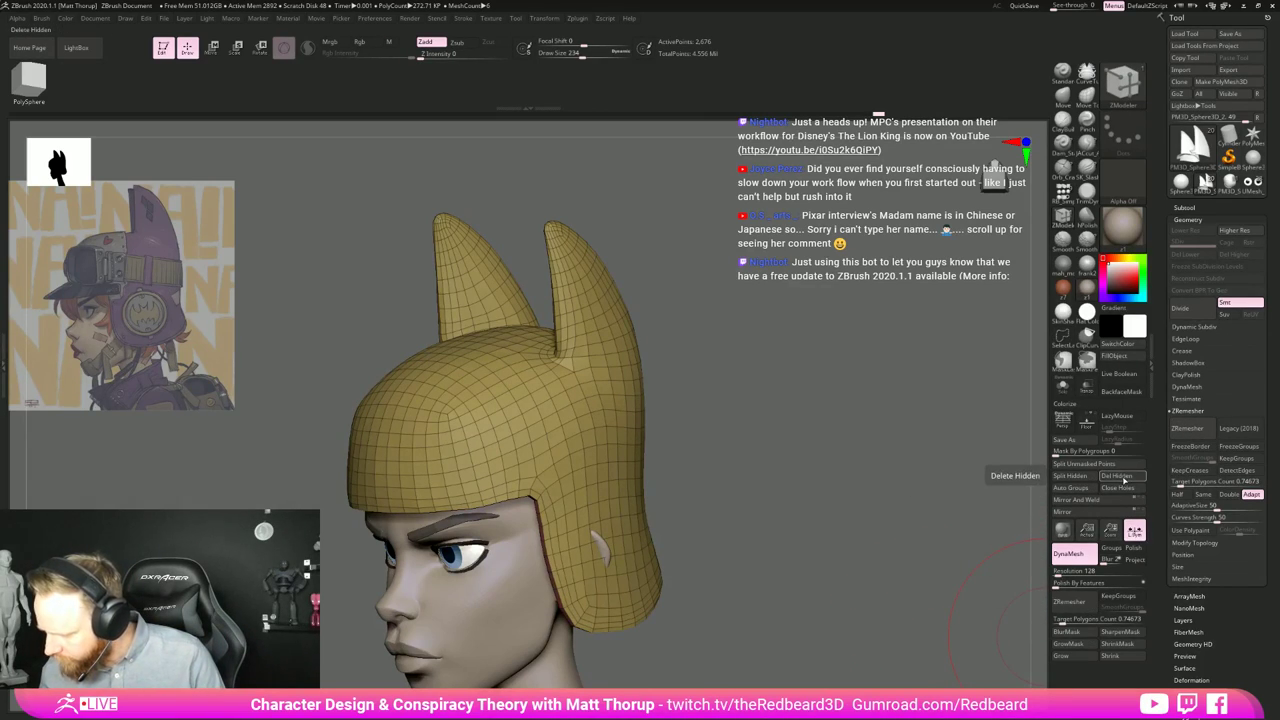
{"action": "left_click", "coordinate": [1120, 478]}
Step: Examine the thickened helmet in isolation to check the shell after the deletion
{"action": "mouse_move", "coordinate": [846, 608]}
{"action": "left_mouse_down"}
{"action": "mouse_move", "coordinate": [855, 562]}
{"action": "mouse_move", "coordinate": [842, 498]}
{"action": "left_mouse_up"}
{"action": "left_click", "coordinate": [1062, 387]}
{"action": "mouse_move", "coordinate": [880, 556]}
{"action": "left_mouse_down"}
{"action": "mouse_move", "coordinate": [863, 526]}
{"action": "mouse_move", "coordinate": [833, 565]}
{"action": "mouse_move", "coordinate": [737, 571]}
{"action": "mouse_move", "coordinate": [994, 467]}
{"action": "left_mouse_up"}
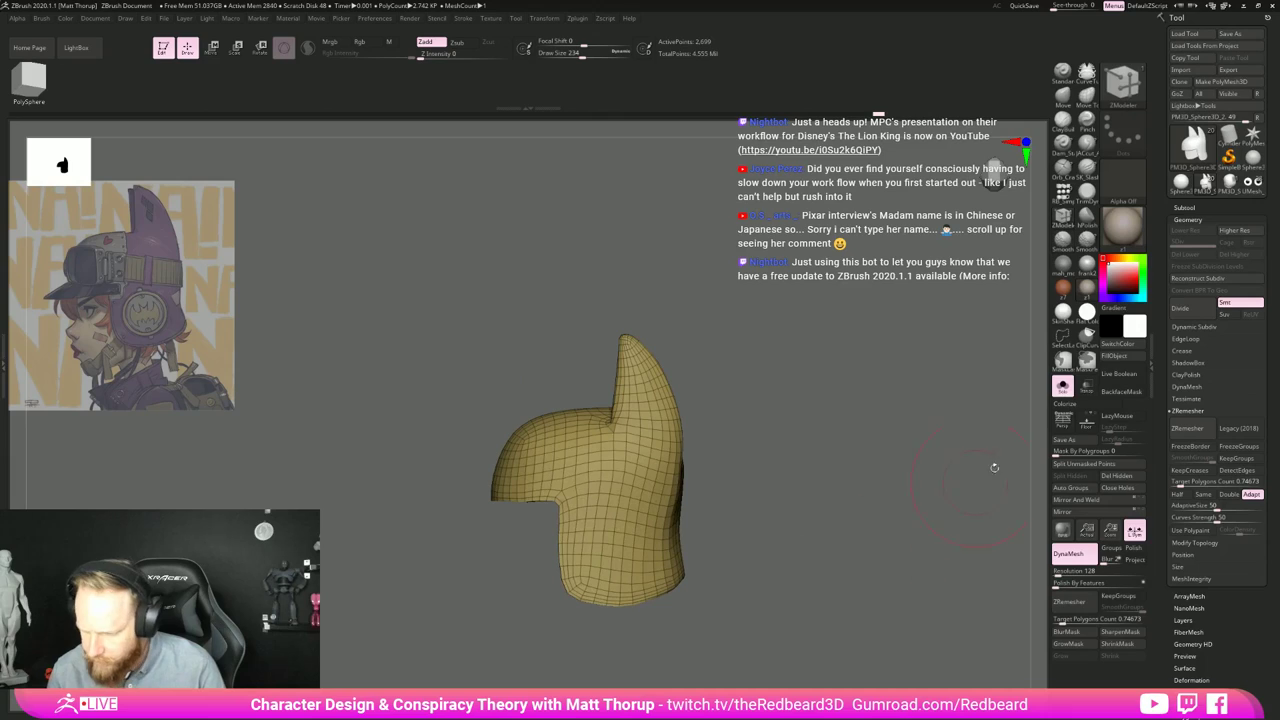
{"action": "left_click", "coordinate": [1062, 391]}
Step: Show only the head and mask everything except its two ears from behind
{"action": "left_click_drag", "start_coordinate": [841, 530], "coordinate": [725, 553]}
{"action": "left_click", "coordinate": [654, 572], "text": "alt"}
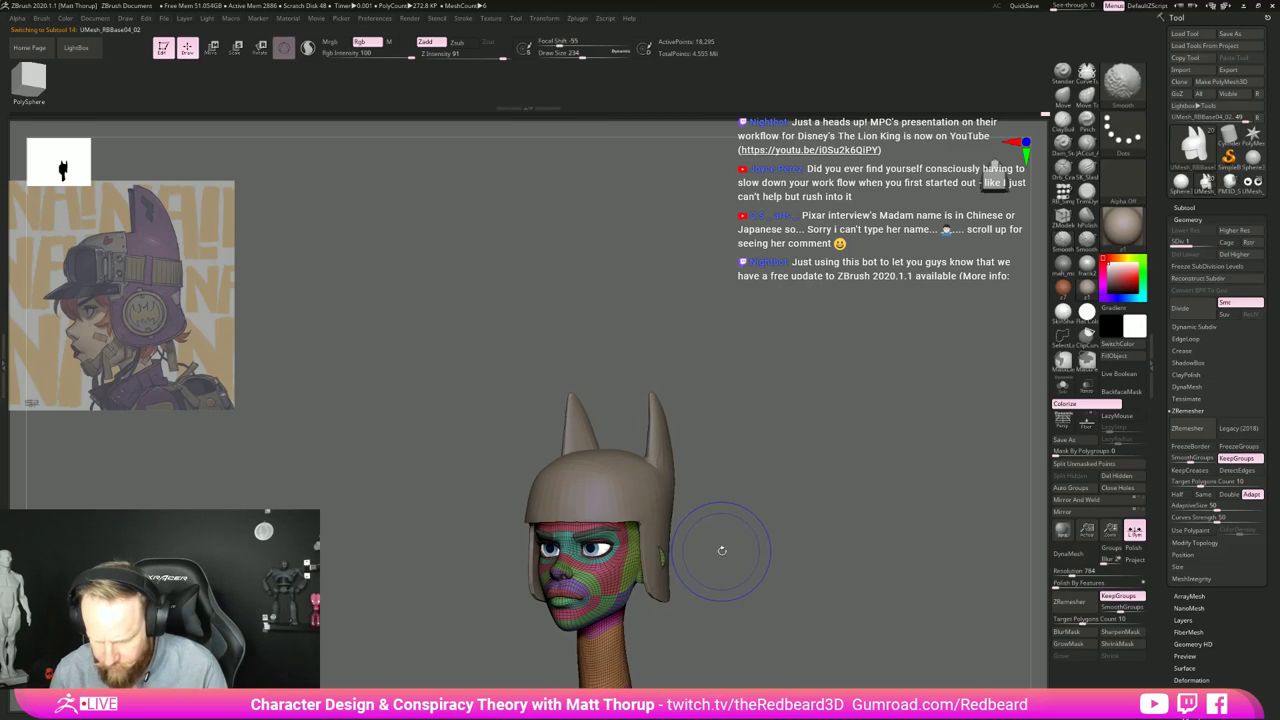
{"action": "left_click", "coordinate": [1063, 387]}
{"action": "left_click_drag", "start_coordinate": [825, 500], "coordinate": [866, 548], "text": "shift"}
{"action": "left_click_drag", "start_coordinate": [866, 548], "coordinate": [802, 619]}
{"action": "mouse_move", "coordinate": [706, 567]}
{"action": "left_mouse_down", "text": "shift"}
{"action": "mouse_move", "coordinate": [677, 534]}
{"action": "mouse_move", "coordinate": [637, 605]}
{"action": "mouse_move", "coordinate": [700, 520]}
{"action": "left_mouse_up", "text": "shift"}
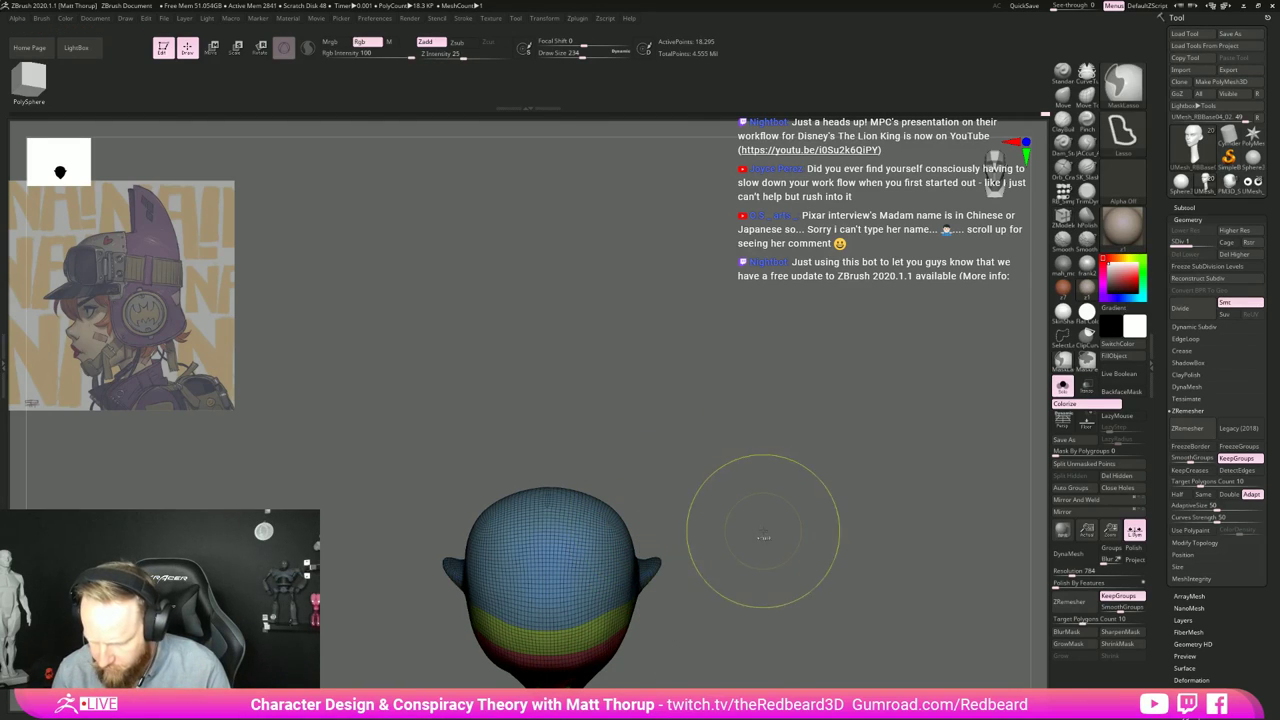
{"action": "left_click", "coordinate": [763, 537], "text": "ctrl"}
Step: Rotate the head's ears inward against the skull by about 19 degrees and show the other parts again
{"action": "key", "text": "w"}
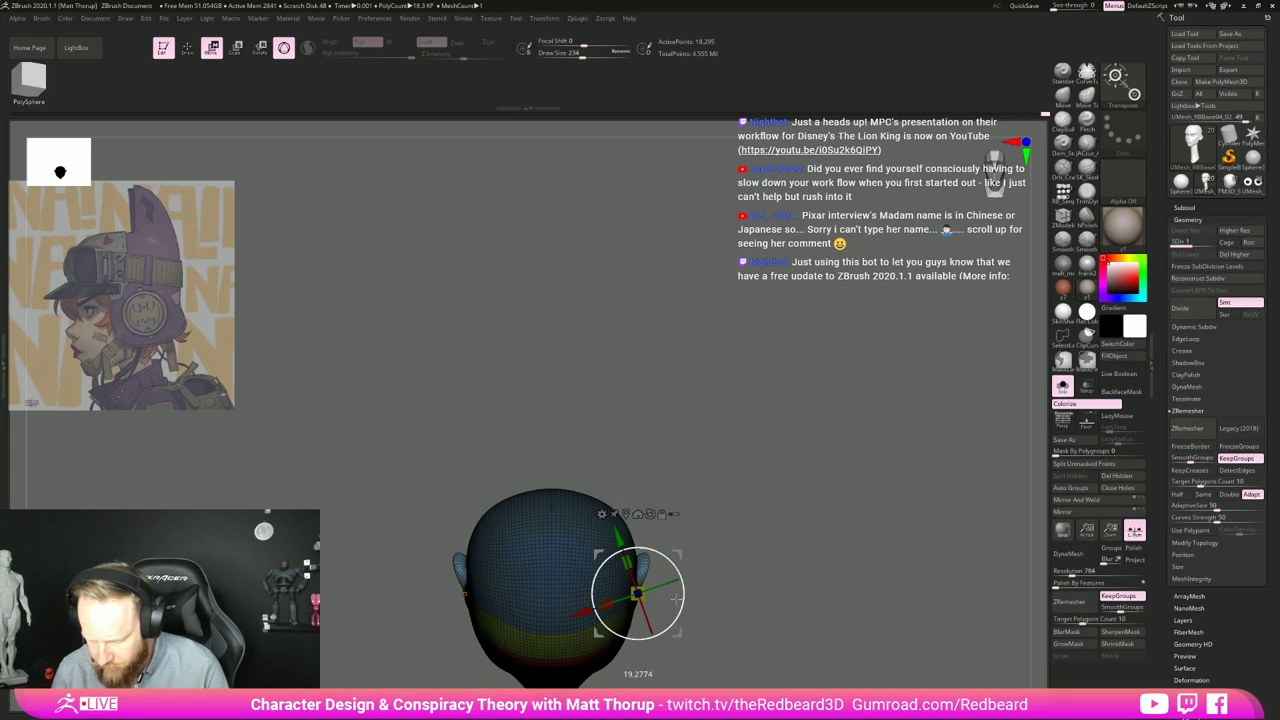
{"action": "left_click_drag", "start_coordinate": [676, 597], "coordinate": [971, 511]}
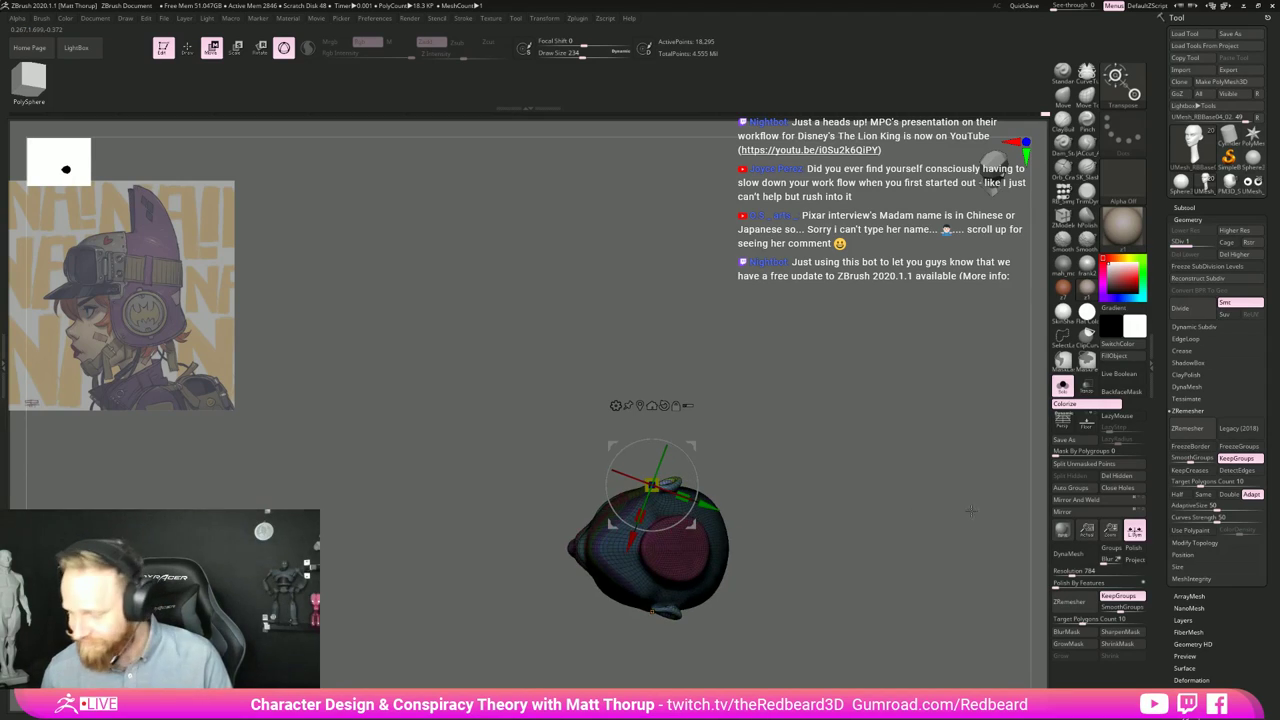
{"action": "left_click", "coordinate": [1065, 393]}
{"action": "mouse_move", "coordinate": [880, 492]}
{"action": "left_mouse_down"}
{"action": "mouse_move", "coordinate": [874, 546]}
{"action": "mouse_move", "coordinate": [897, 546]}
{"action": "mouse_move", "coordinate": [883, 511]}
{"action": "mouse_move", "coordinate": [897, 527]}
{"action": "mouse_move", "coordinate": [883, 543]}
{"action": "mouse_move", "coordinate": [829, 543]}
{"action": "left_mouse_up"}
{"action": "key", "text": "q"}
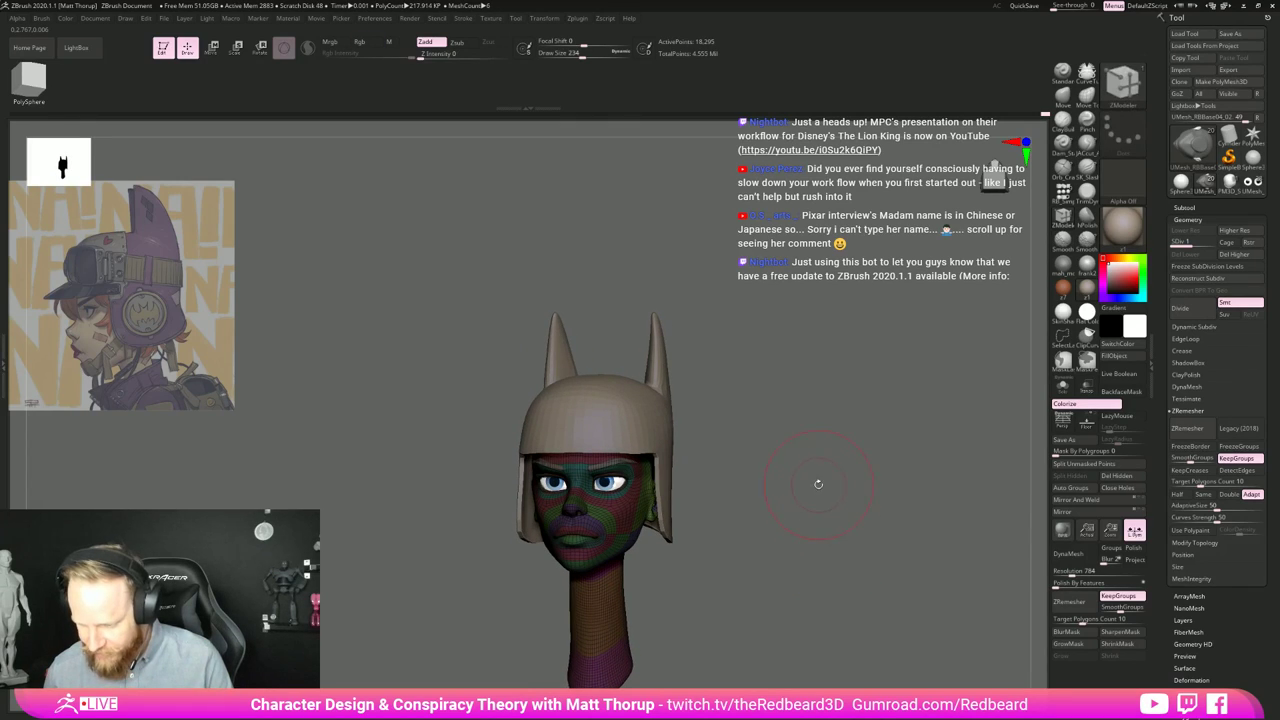
Step: Clear the head's mask, turn off the polyframe display, and make the helmet the active subtool in profile
{"action": "left_click_drag", "start_coordinate": [817, 485], "coordinate": [869, 530], "text": "ctrl"}
{"action": "key", "text": "shift+f"}
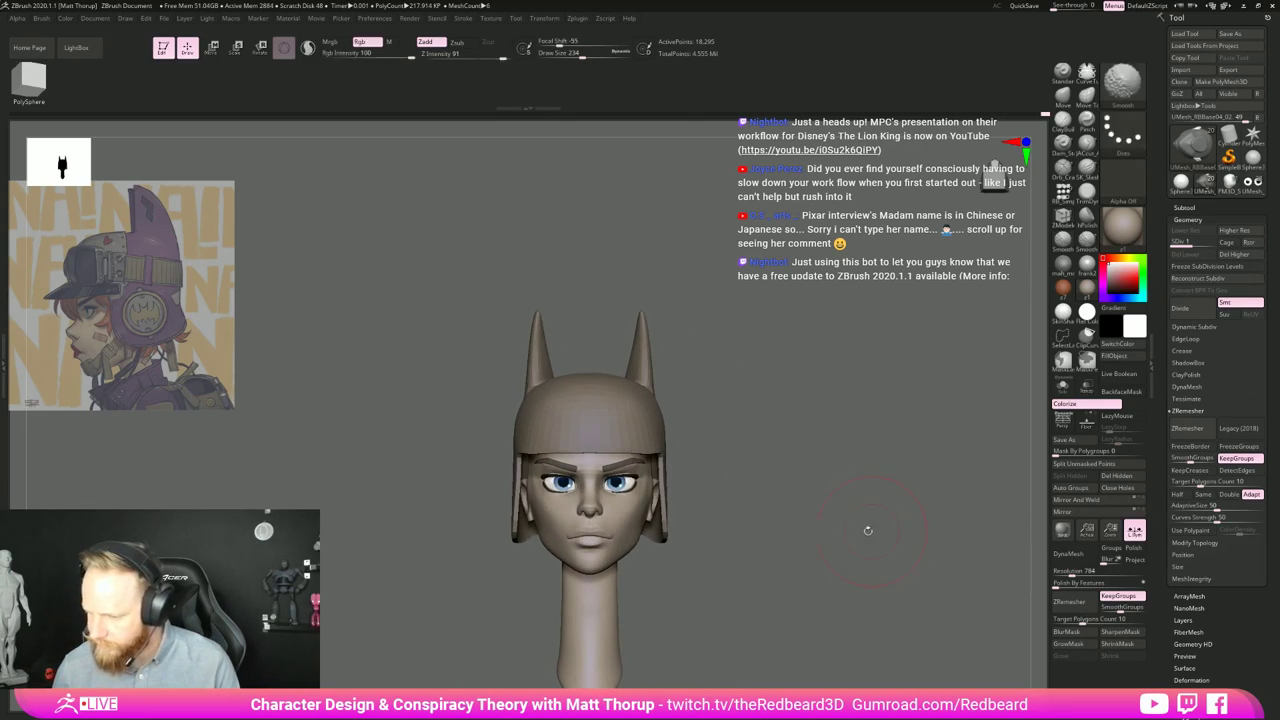
{"action": "left_click", "coordinate": [648, 437], "text": "alt"}
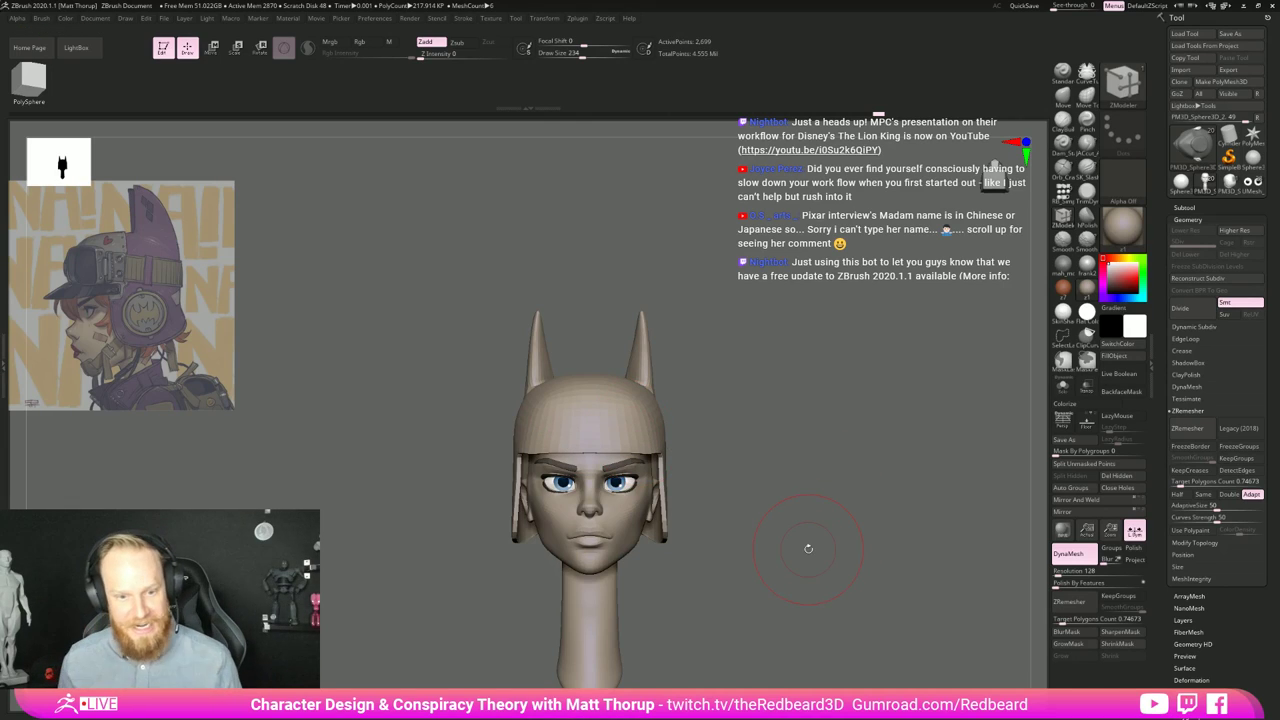
{"action": "left_click_drag", "start_coordinate": [855, 521], "coordinate": [788, 565]}
{"action": "right_click_drag", "start_coordinate": [769, 528], "coordinate": [909, 523], "text": "ctrl"}
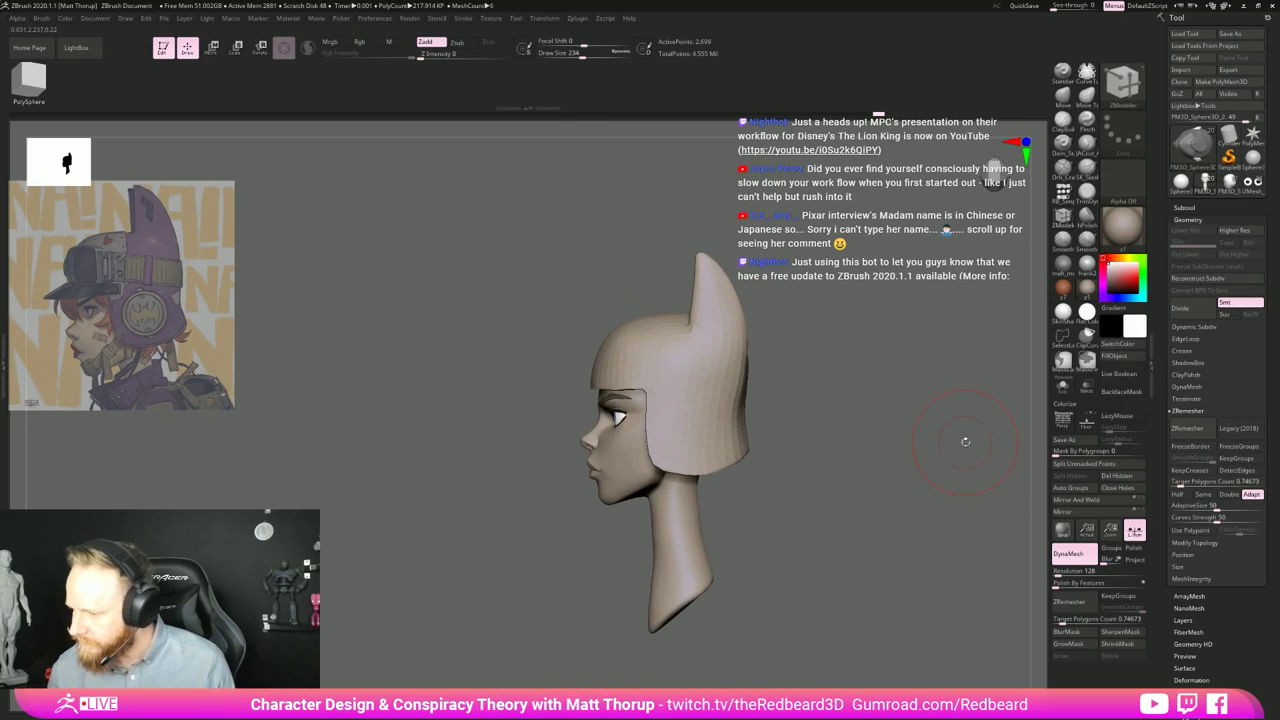
{"action": "left_click", "coordinate": [738, 413], "text": "alt"}
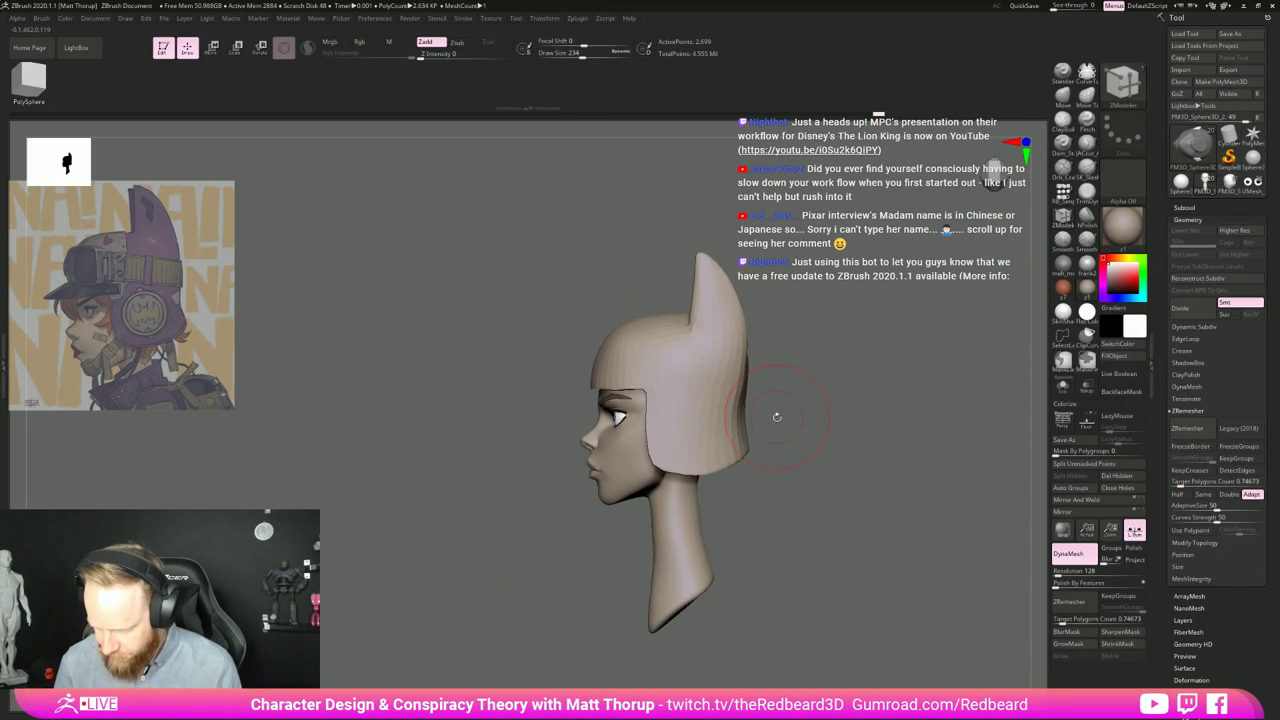
Step: Insert a PolySphereLow at the centre of the helmet's brow and stretch it vertically into an ellipsoid
{"action": "left_click", "coordinate": [1063, 193]}
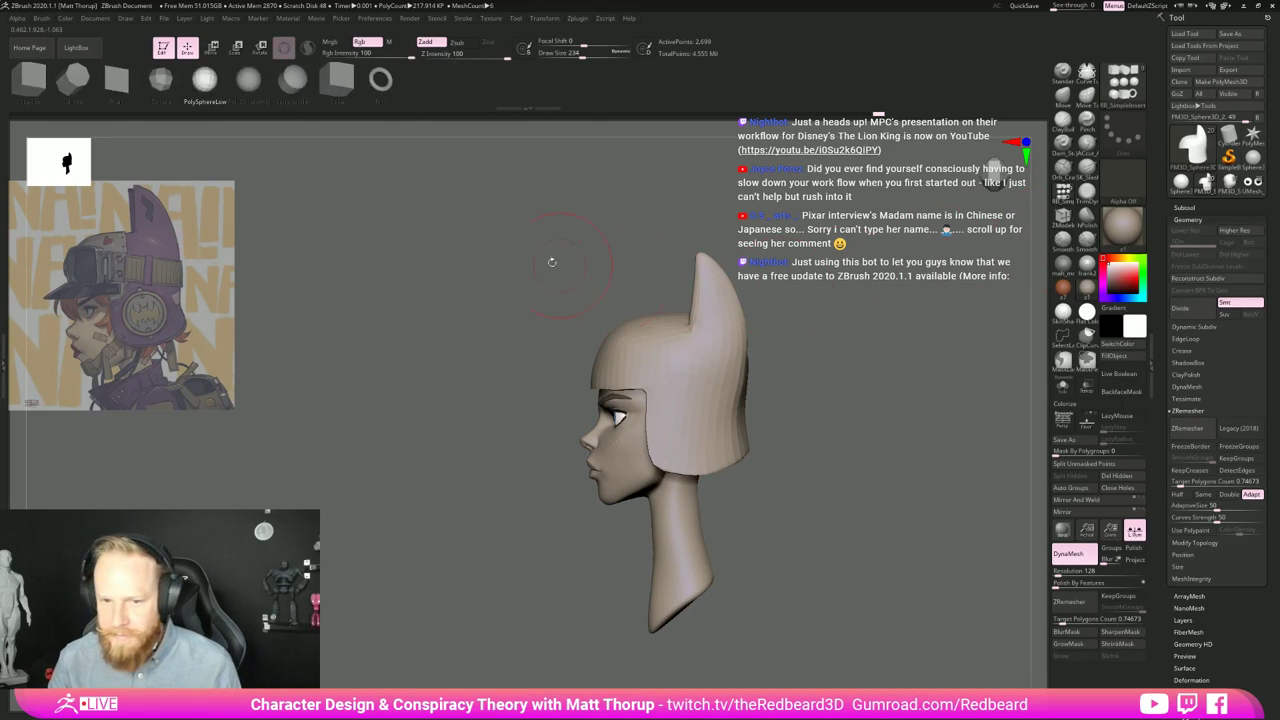
{"action": "left_click", "coordinate": [207, 80]}
{"action": "right_click_drag", "start_coordinate": [877, 400], "coordinate": [881, 463], "text": "shift"}
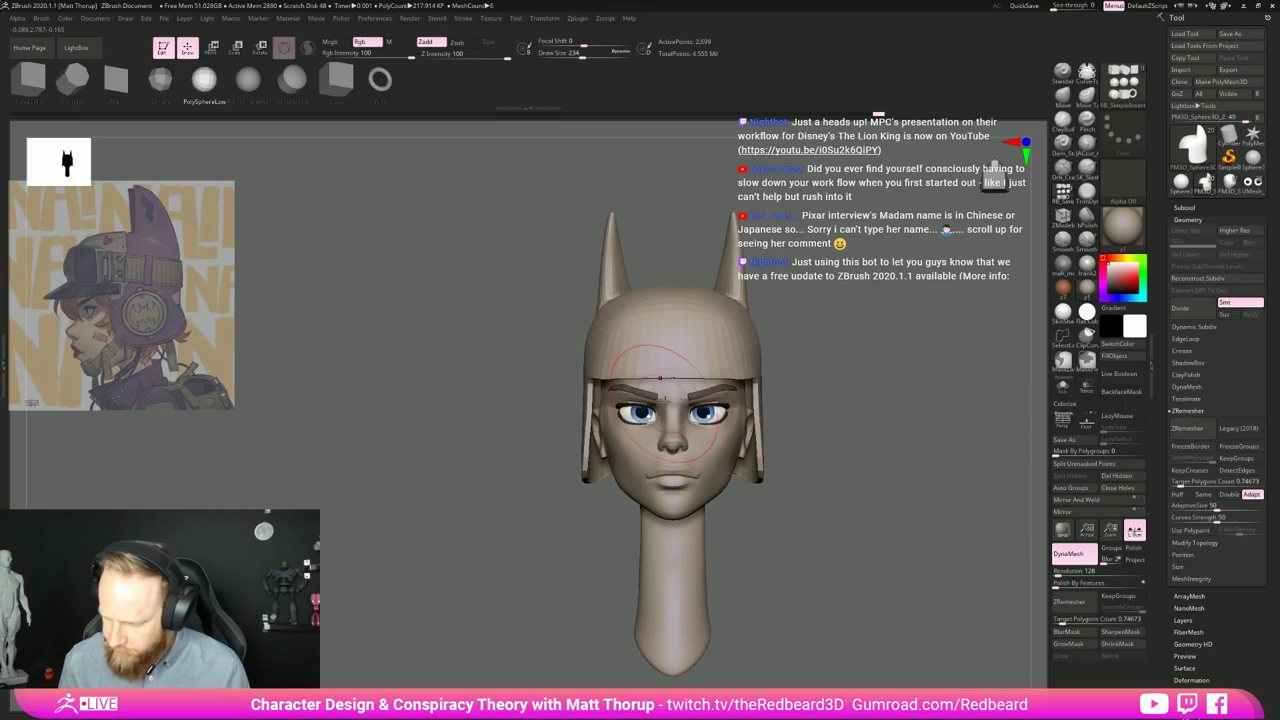
{"action": "left_click_drag", "start_coordinate": [671, 385], "coordinate": [675, 415]}
{"action": "key", "text": "w"}
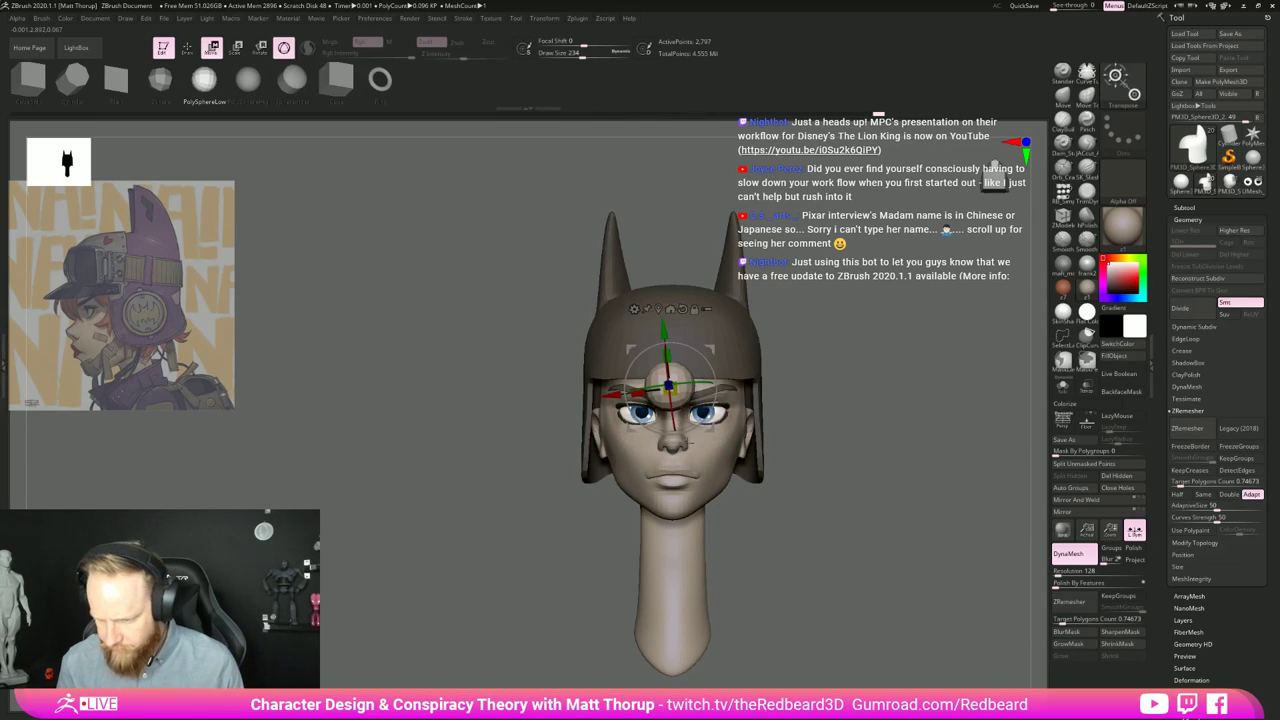
{"action": "left_click_drag", "start_coordinate": [668, 356], "coordinate": [668, 321]}
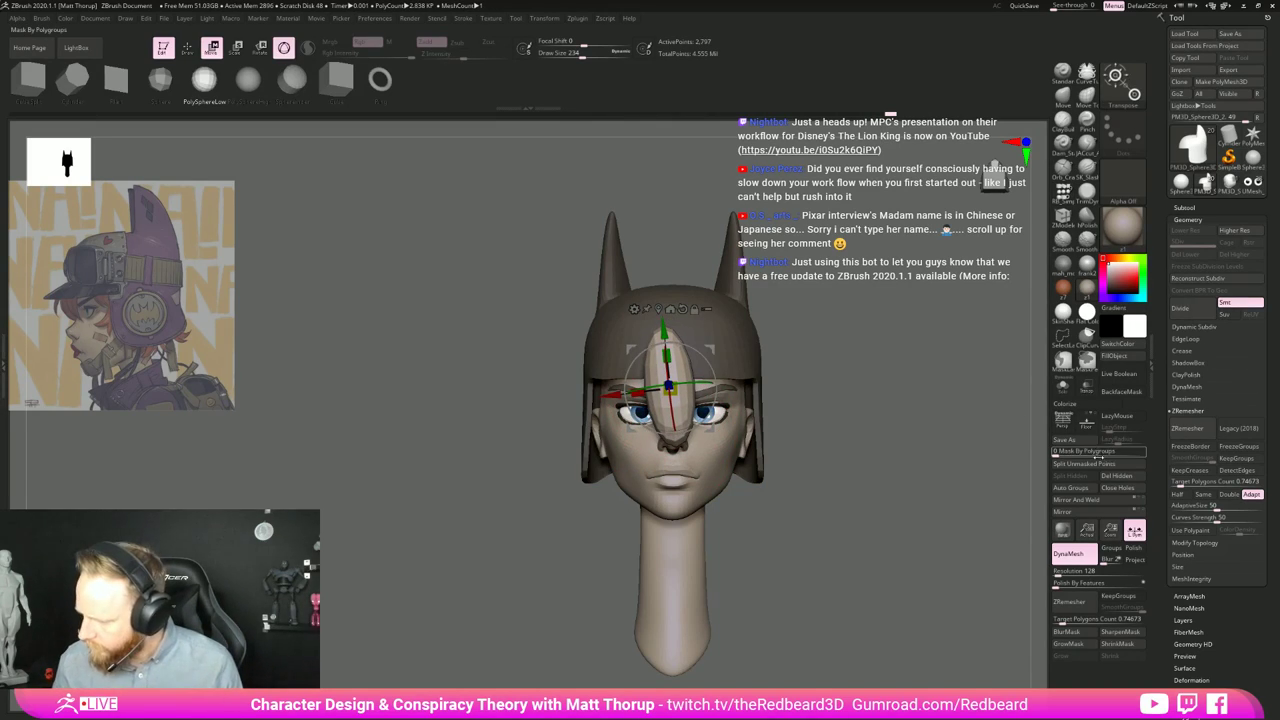
Step: Split the unmasked ellipsoid from the helmet into its own subtool and make it active
{"action": "left_click", "coordinate": [1097, 464]}
{"action": "left_click", "coordinate": [1186, 207]}
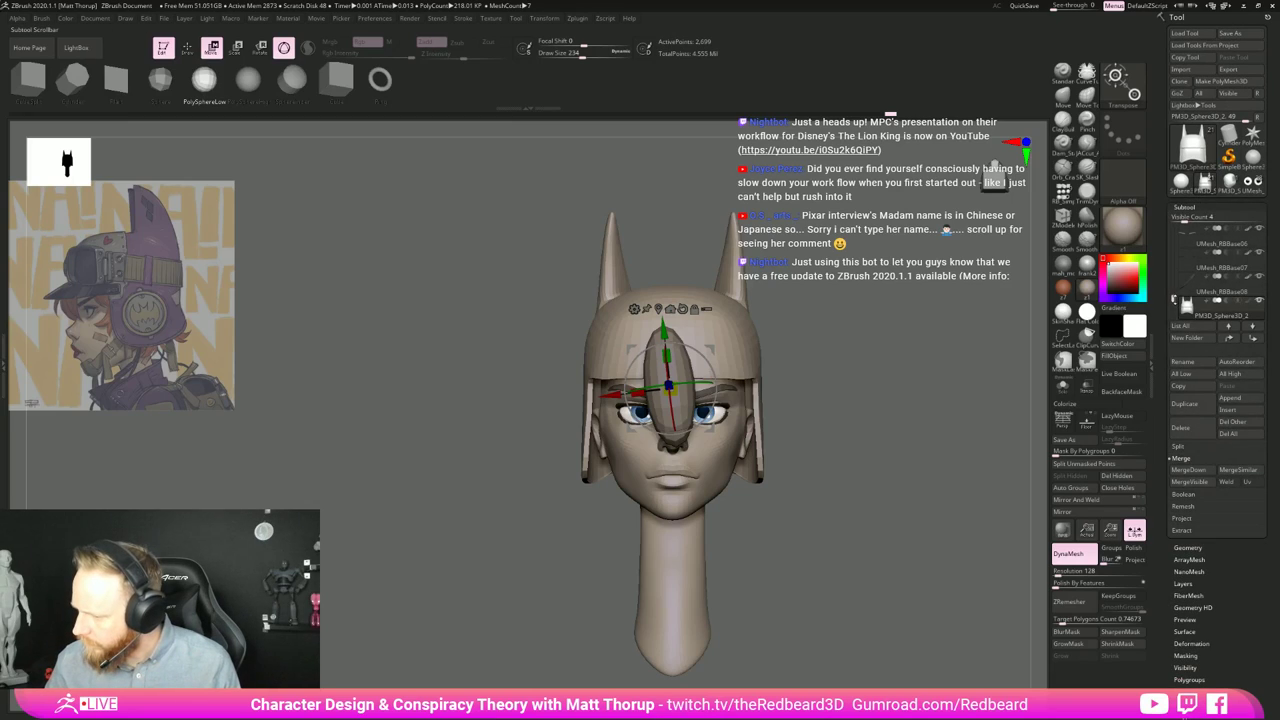
{"action": "key", "text": "q"}
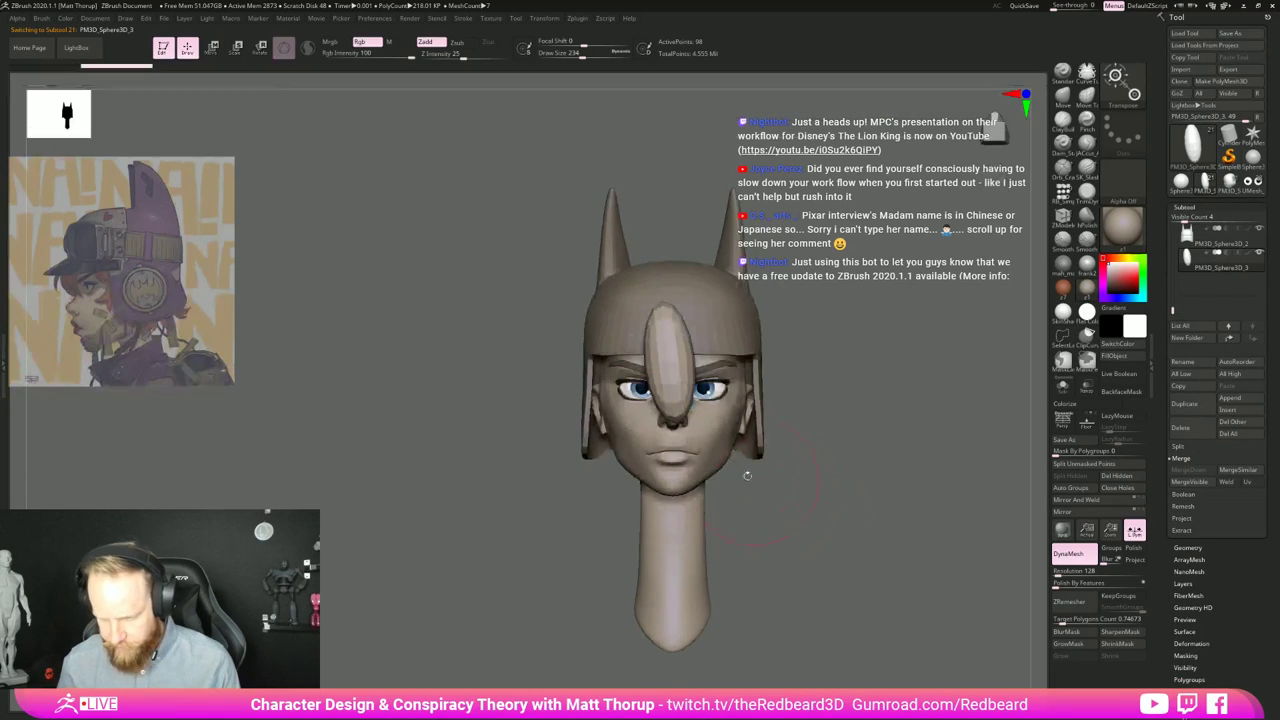
{"action": "left_click_drag", "start_coordinate": [871, 392], "coordinate": [697, 440], "text": "shift"}
{"action": "key", "text": "w"}
{"action": "key", "text": "q"}
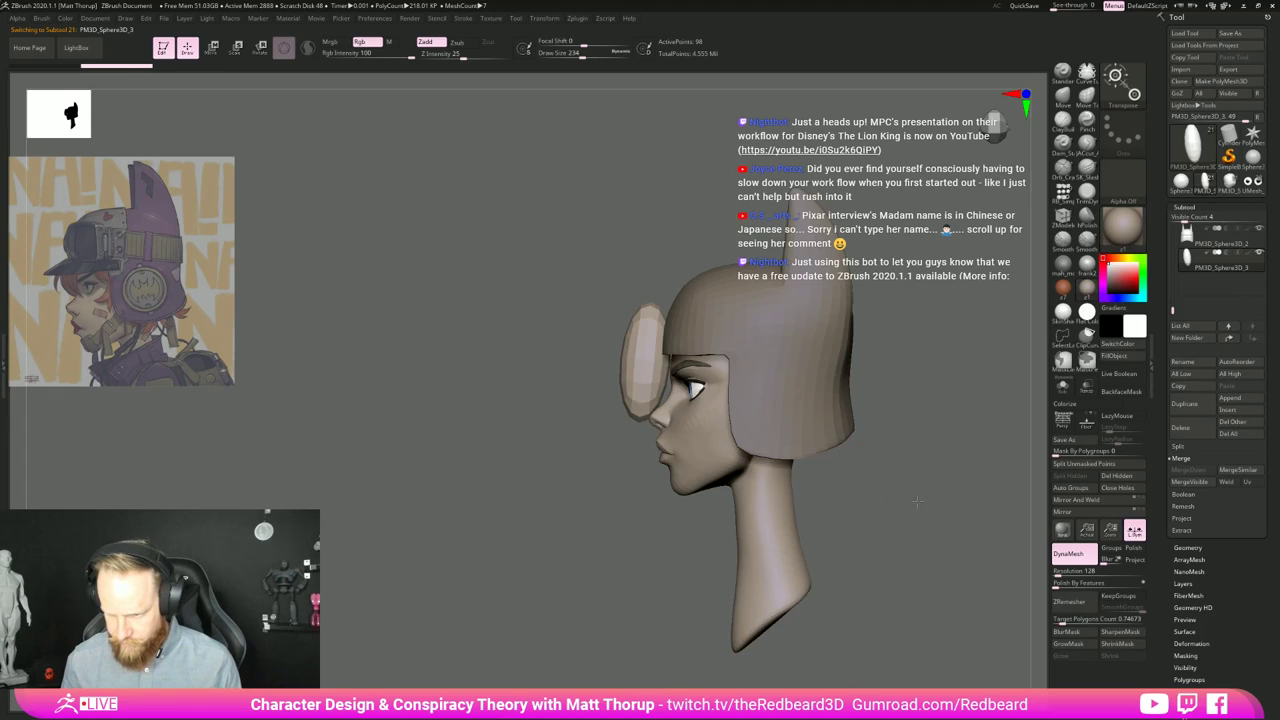
{"action": "left_click_drag", "start_coordinate": [906, 465], "coordinate": [927, 503]}
{"action": "key", "text": "r"}
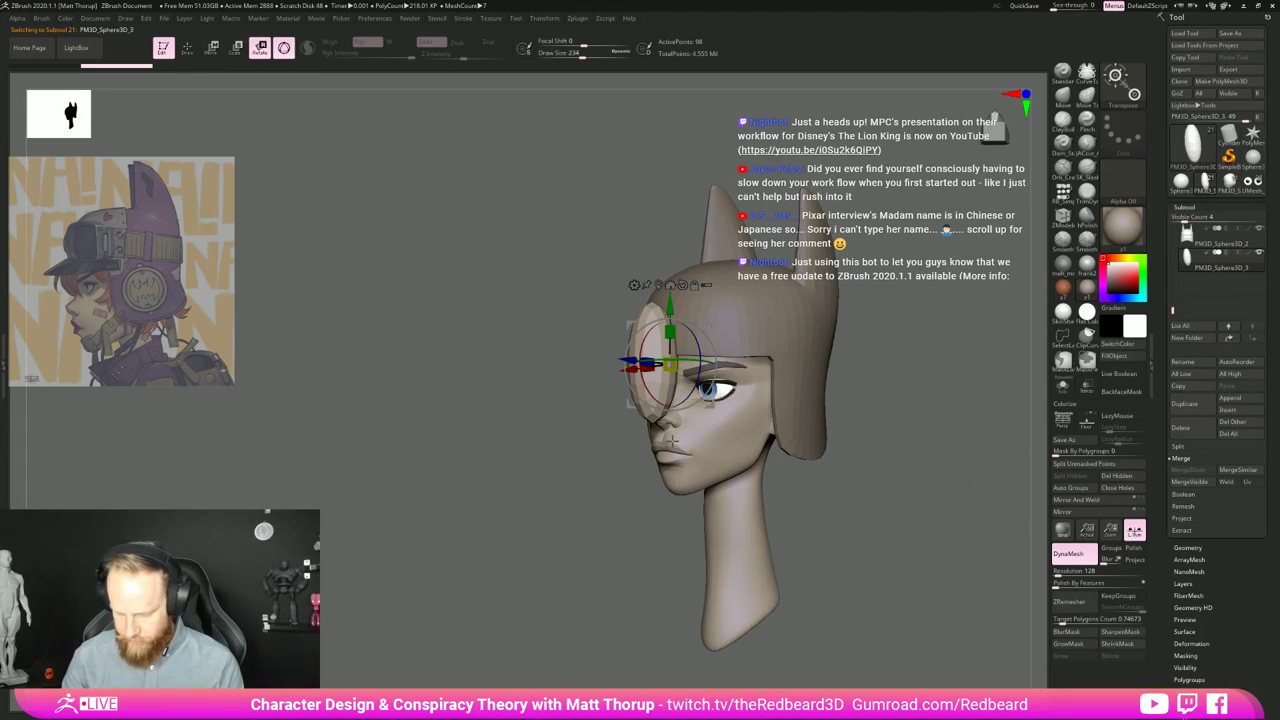
{"action": "key", "text": "q"}
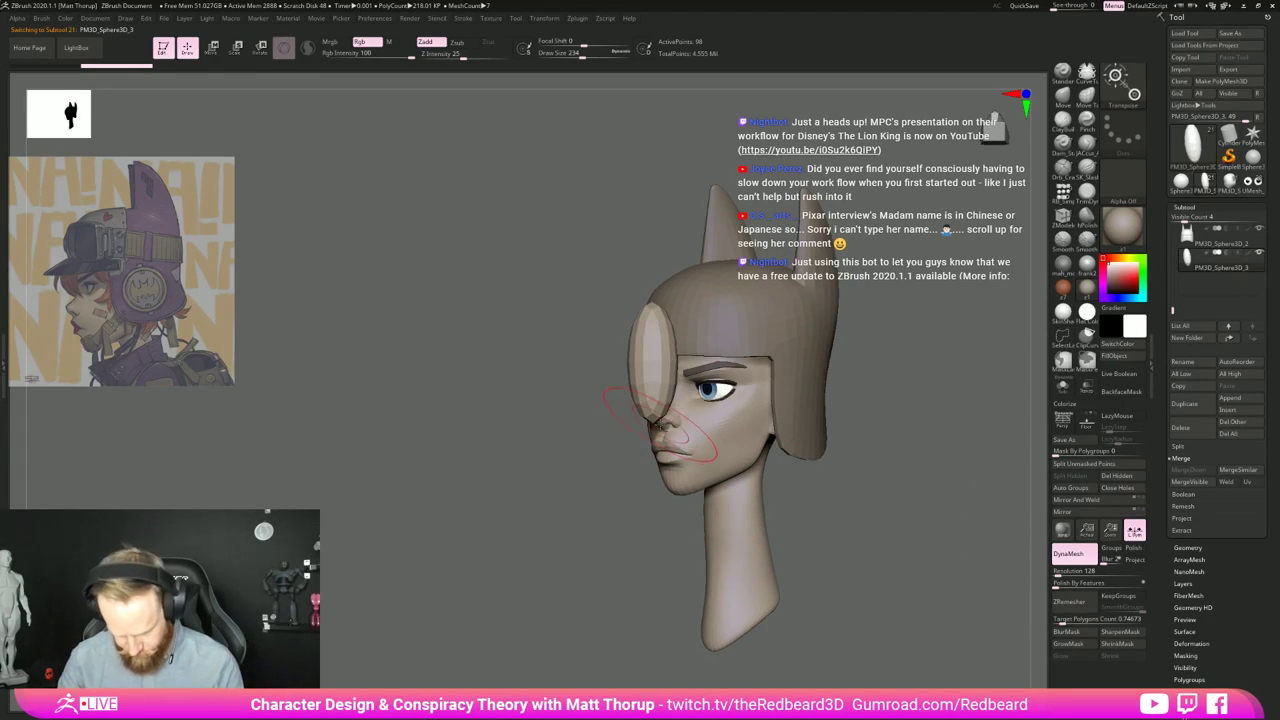
Step: Taper the ellipsoid's lower end to a narrow tip with the Pinch brush
{"action": "key", "text": "b"}
{"action": "key", "text": "p"}
{"action": "key", "text": "i"}
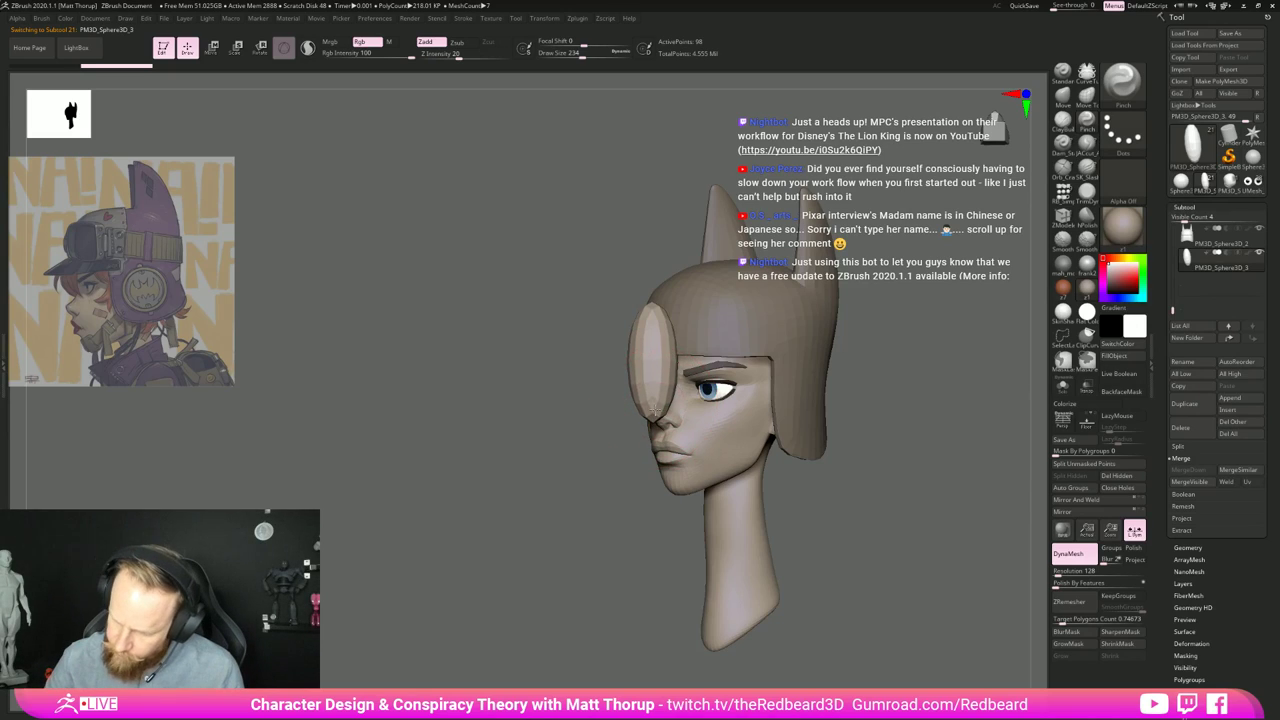
{"action": "mouse_move", "coordinate": [652, 410]}
{"action": "left_mouse_down"}
{"action": "mouse_move", "coordinate": [638, 355]}
{"action": "mouse_move", "coordinate": [650, 410]}
{"action": "left_mouse_up"}
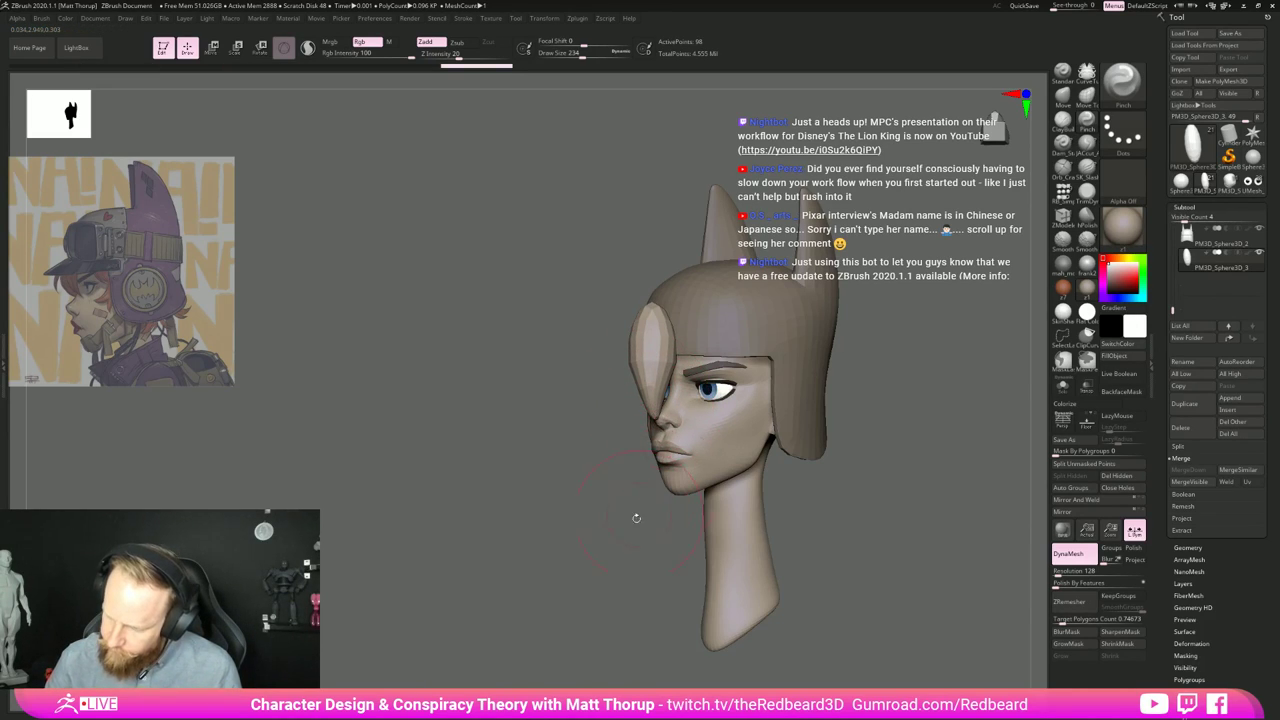
Step: Reshape the tapered piece in profile against the forehead with the Move brush at draw size 358, undoing the last stroke
{"action": "left_click_drag", "start_coordinate": [634, 517], "coordinate": [597, 534]}
{"action": "key", "text": "b"}
{"action": "key", "text": "m"}
{"action": "key", "text": "v"}
{"action": "key", "text": "s"}
{"action": "left_click_drag", "start_coordinate": [634, 411], "coordinate": [659, 368]}
{"action": "mouse_move", "coordinate": [673, 312]}
{"action": "left_mouse_down"}
{"action": "mouse_move", "coordinate": [697, 319]}
{"action": "mouse_move", "coordinate": [684, 359]}
{"action": "left_mouse_up"}
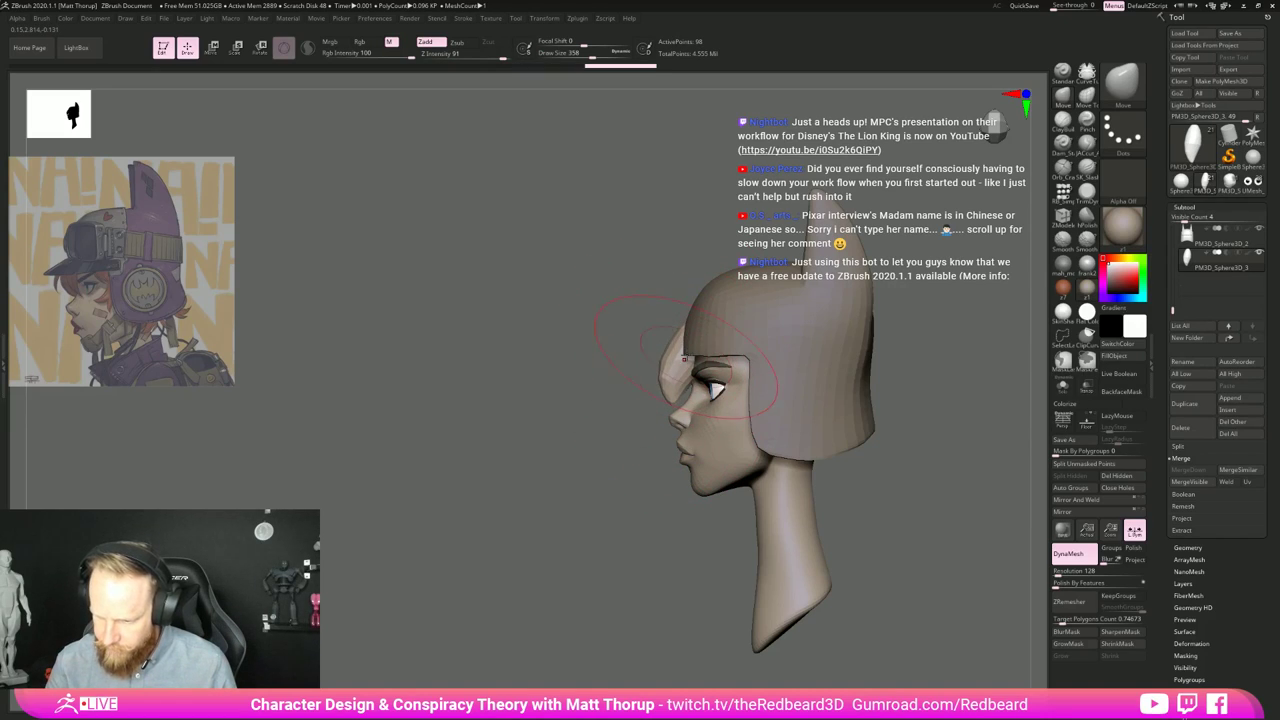
{"action": "key", "text": "ctrl+z"}
Step: Pull the piece's lower part toward the forehead and nose bridge with the Move brush at draw size 245
{"action": "key", "text": "s"}
{"action": "left_click_drag", "start_coordinate": [643, 397], "coordinate": [682, 399]}
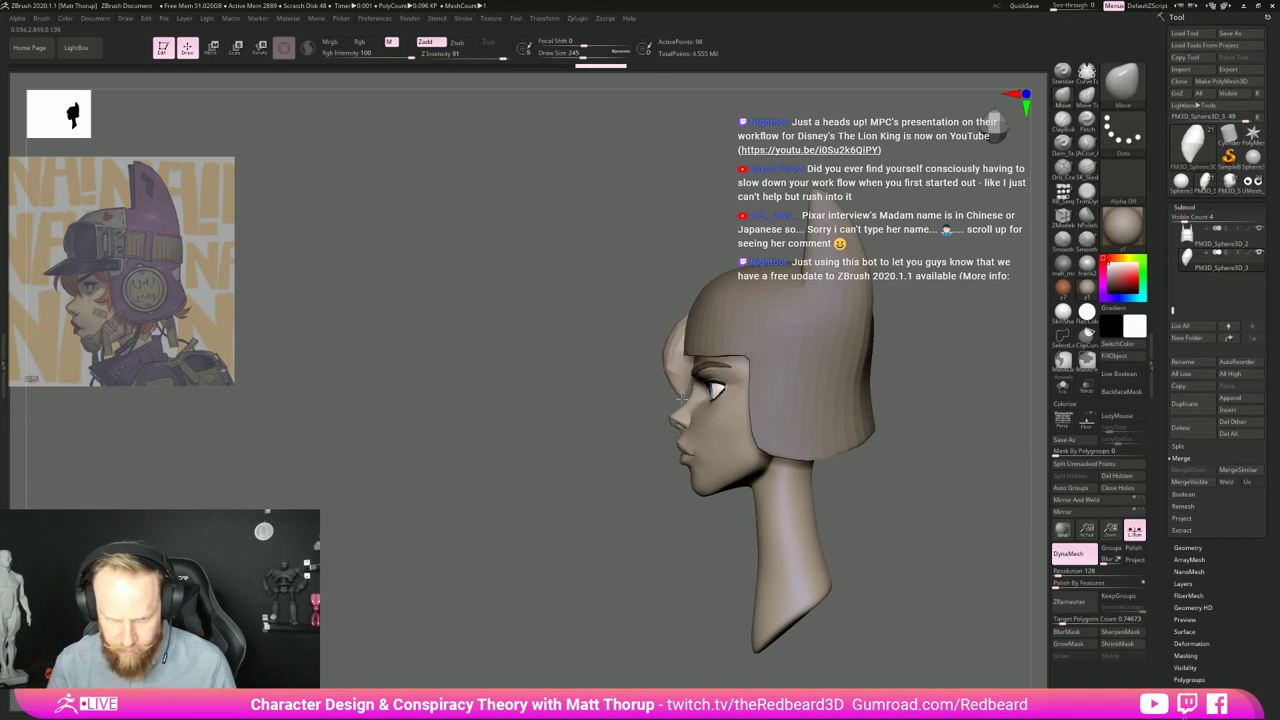
{"action": "left_click_drag", "start_coordinate": [619, 461], "coordinate": [688, 386]}
{"action": "mouse_move", "coordinate": [610, 500]}
{"action": "left_mouse_down"}
{"action": "mouse_move", "coordinate": [811, 383]}
{"action": "mouse_move", "coordinate": [776, 384]}
{"action": "left_mouse_up"}
Step: Curve the piece's tip between the eyes and adjust its upper end with the Move brush at draw size 202
{"action": "key", "text": "["}
{"action": "mouse_move", "coordinate": [865, 425]}
{"action": "left_mouse_down"}
{"action": "mouse_move", "coordinate": [697, 414]}
{"action": "mouse_move", "coordinate": [690, 395]}
{"action": "mouse_move", "coordinate": [594, 411]}
{"action": "left_mouse_up"}
{"action": "mouse_move", "coordinate": [689, 391]}
{"action": "left_mouse_down"}
{"action": "mouse_move", "coordinate": [699, 386]}
{"action": "mouse_move", "coordinate": [704, 404]}
{"action": "left_mouse_up"}
{"action": "key", "text": "]"}
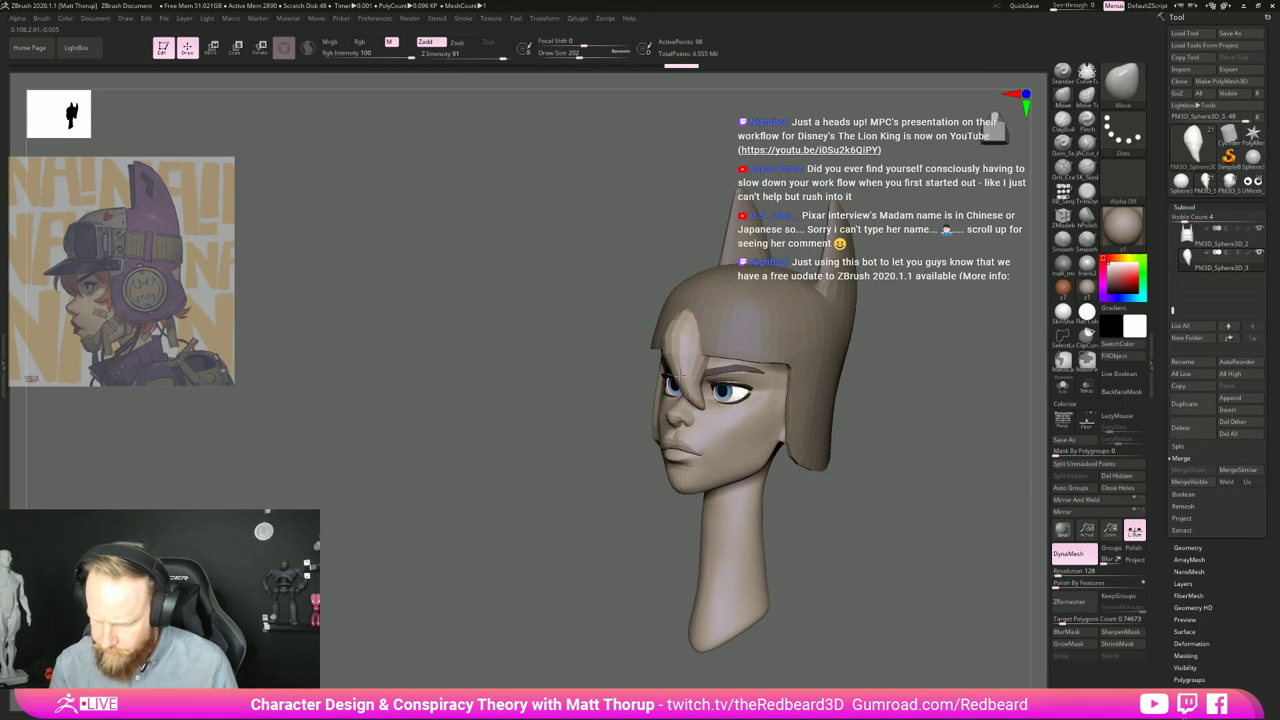
{"action": "left_click_drag", "start_coordinate": [692, 309], "coordinate": [697, 322]}
{"action": "left_click_drag", "start_coordinate": [945, 316], "coordinate": [880, 322]}
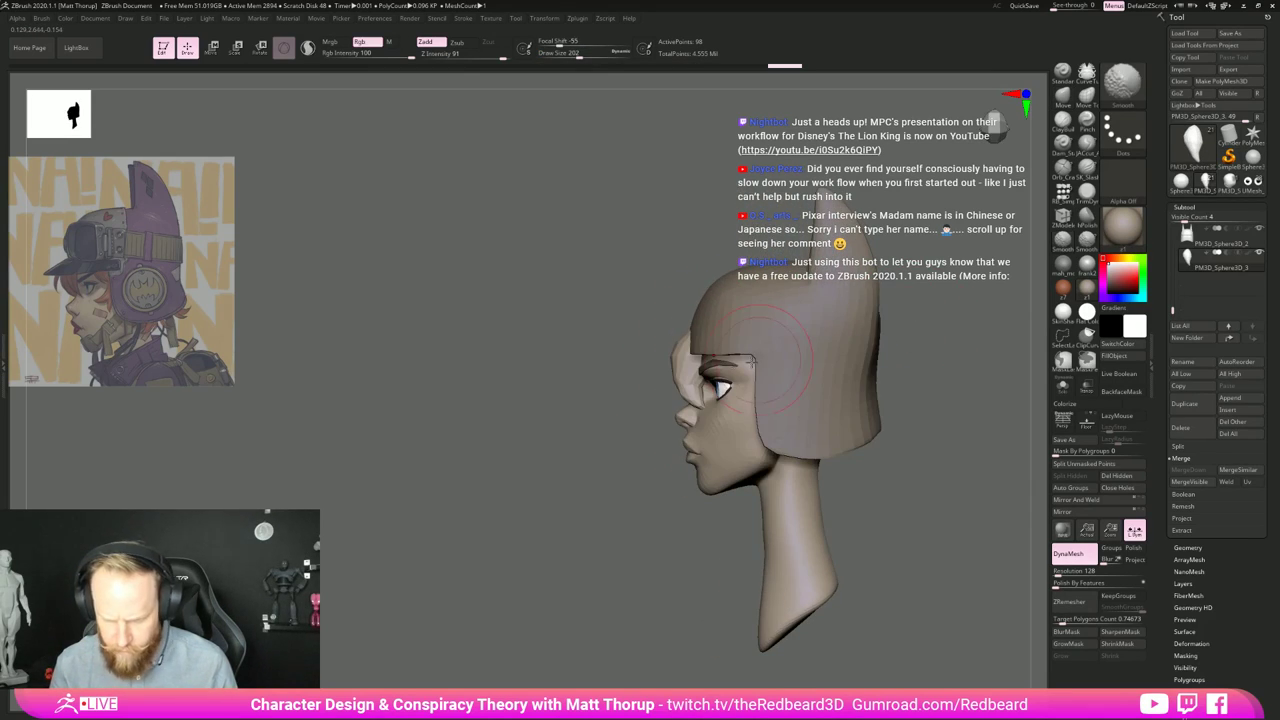
Step: Smooth the forehead lock and adjust its tip beside the nose bridge with the Move brush at draw size 108
{"action": "left_click_drag", "start_coordinate": [692, 345], "coordinate": [690, 362], "text": "shift"}
{"action": "left_click_drag", "start_coordinate": [686, 350], "coordinate": [680, 356]}
{"action": "left_click_drag", "start_coordinate": [623, 449], "coordinate": [664, 442]}
{"action": "mouse_move", "coordinate": [830, 330]}
{"action": "left_mouse_down"}
{"action": "mouse_move", "coordinate": [703, 335]}
{"action": "mouse_move", "coordinate": [716, 383]}
{"action": "left_mouse_up"}
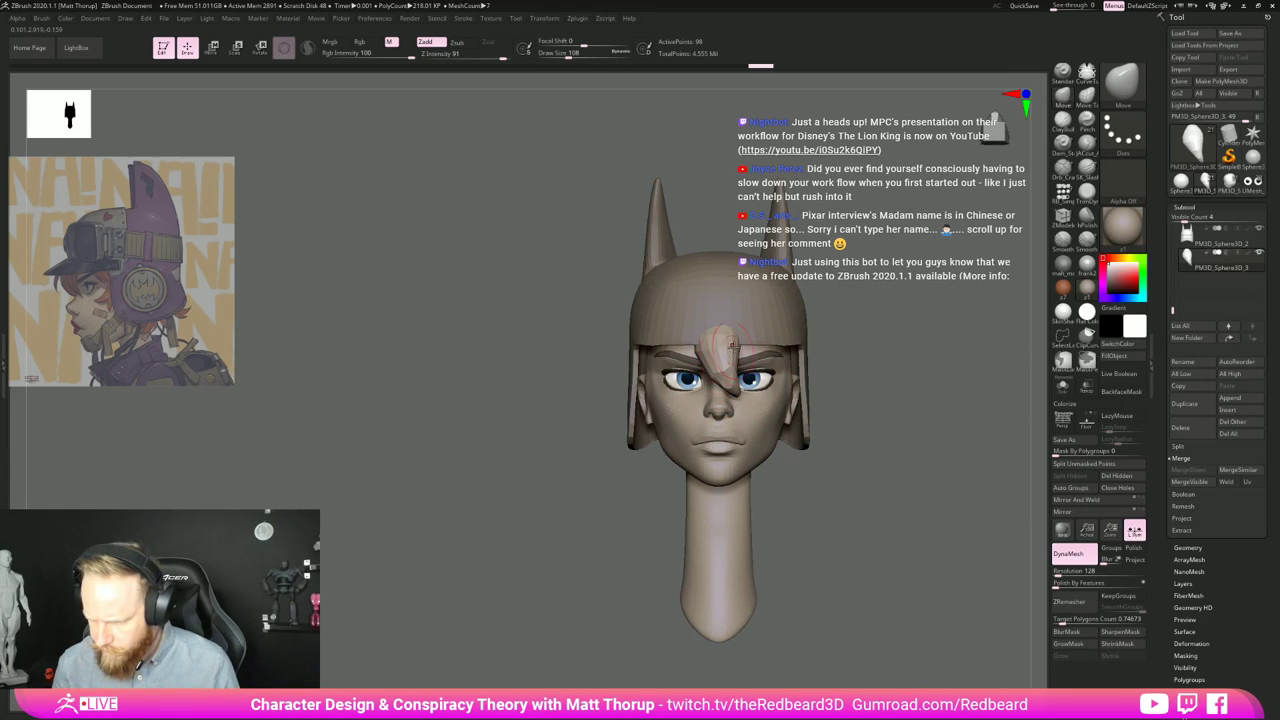
{"action": "left_click_drag", "start_coordinate": [845, 344], "coordinate": [744, 337]}
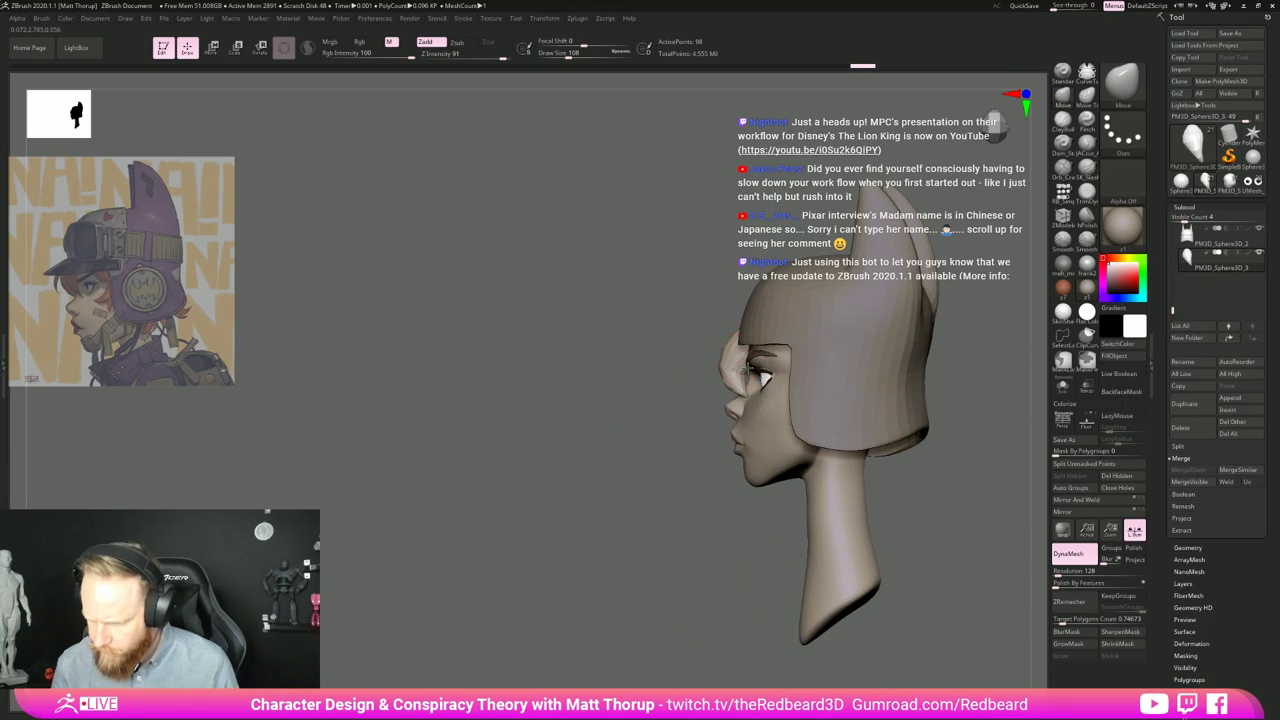
{"action": "right_click_drag", "start_coordinate": [733, 368], "coordinate": [741, 387]}
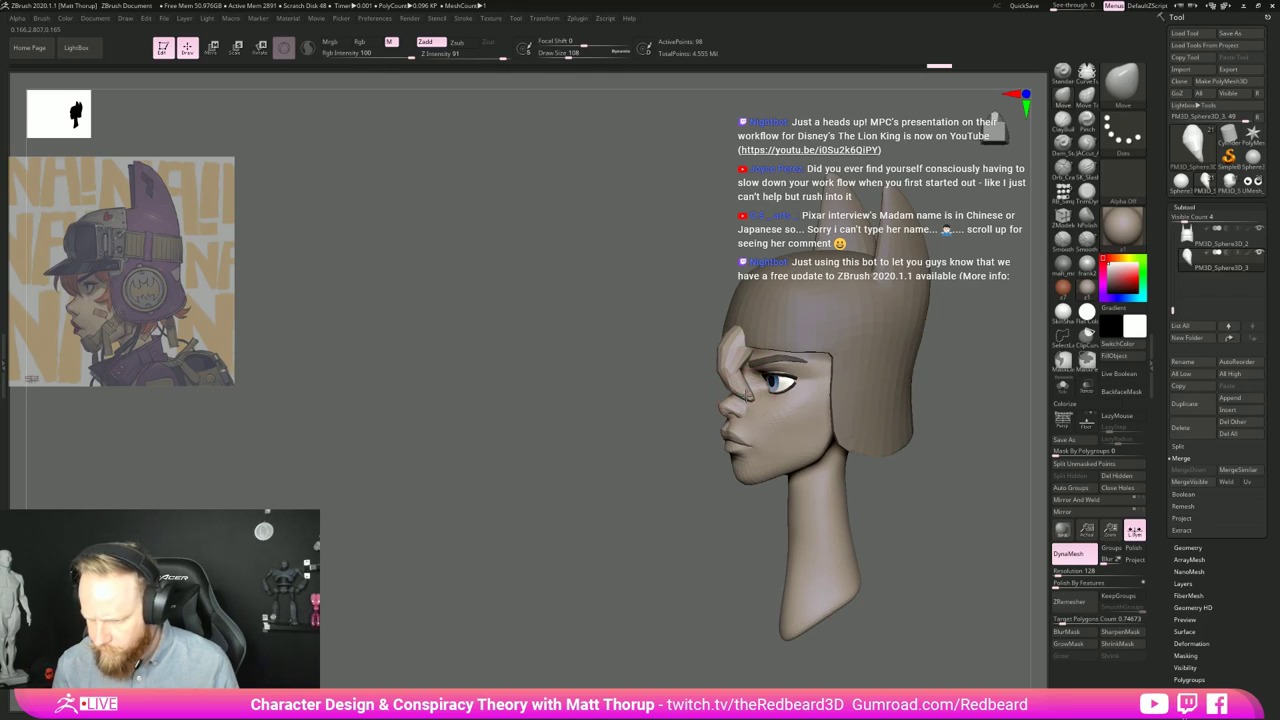
{"action": "left_click_drag", "start_coordinate": [746, 394], "coordinate": [751, 398]}
{"action": "key", "text": "bracketleft"}
{"action": "key", "text": "bracketleft"}
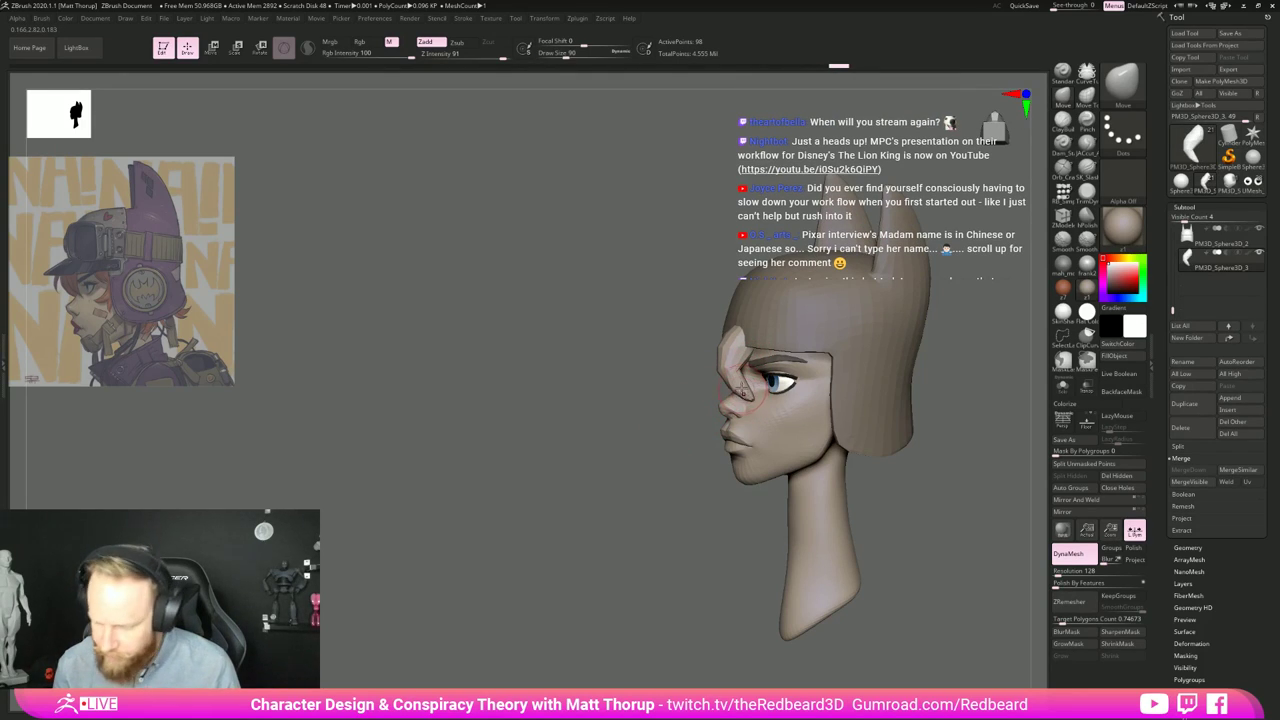
Step: Smooth the lock's lower part and shift it across the brow with the Move brush at draw size 192
{"action": "key", "text": "]"}
{"action": "key", "text": "]"}
{"action": "key", "text": "]"}
{"action": "mouse_move", "coordinate": [748, 382]}
{"action": "left_mouse_down", "text": "shift"}
{"action": "mouse_move", "coordinate": [752, 396]}
{"action": "mouse_move", "coordinate": [701, 406]}
{"action": "mouse_move", "coordinate": [735, 372]}
{"action": "left_mouse_up", "text": "shift"}
{"action": "left_click_drag", "start_coordinate": [660, 392], "coordinate": [890, 388]}
{"action": "right_click_drag", "start_coordinate": [733, 352], "coordinate": [714, 344], "text": "shift"}
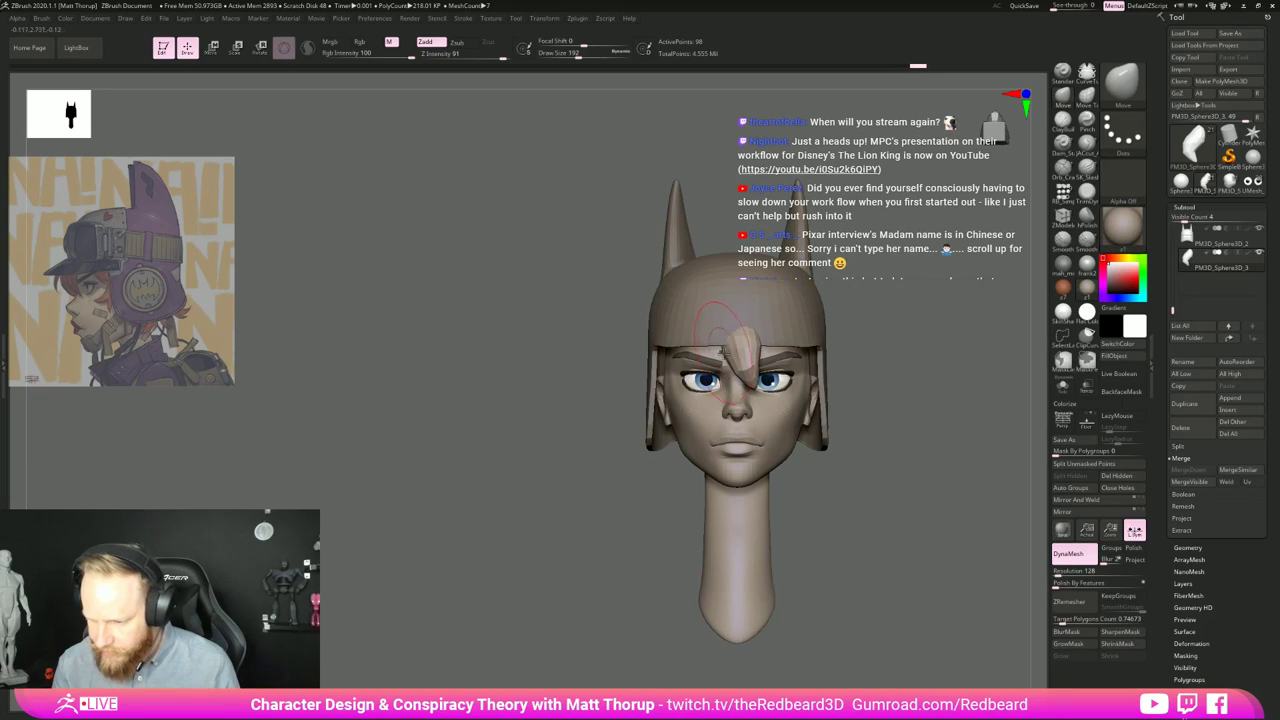
{"action": "key", "text": "bracketright"}
{"action": "mouse_move", "coordinate": [743, 373]}
{"action": "left_mouse_down"}
{"action": "mouse_move", "coordinate": [759, 348]}
{"action": "mouse_move", "coordinate": [764, 387]}
{"action": "left_mouse_up"}
Step: Refine the lock's tip and profile with the Move brush at draw sizes 80 to 177 and light smoothing, undoing the last stroke
{"action": "key", "text": "s"}
{"action": "key", "text": "s"}
{"action": "right_click_drag", "start_coordinate": [766, 387], "coordinate": [777, 390]}
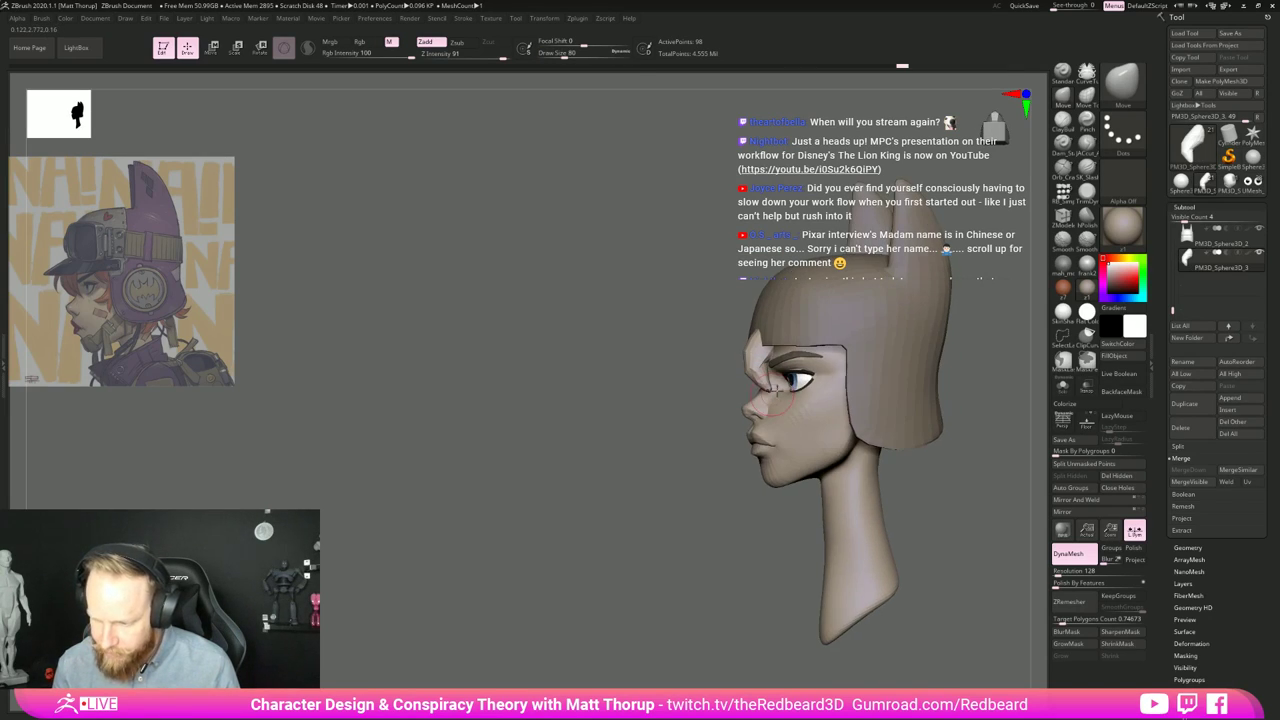
{"action": "left_click_drag", "start_coordinate": [728, 413], "coordinate": [752, 371], "text": "shift"}
{"action": "key", "text": "bracketright"}
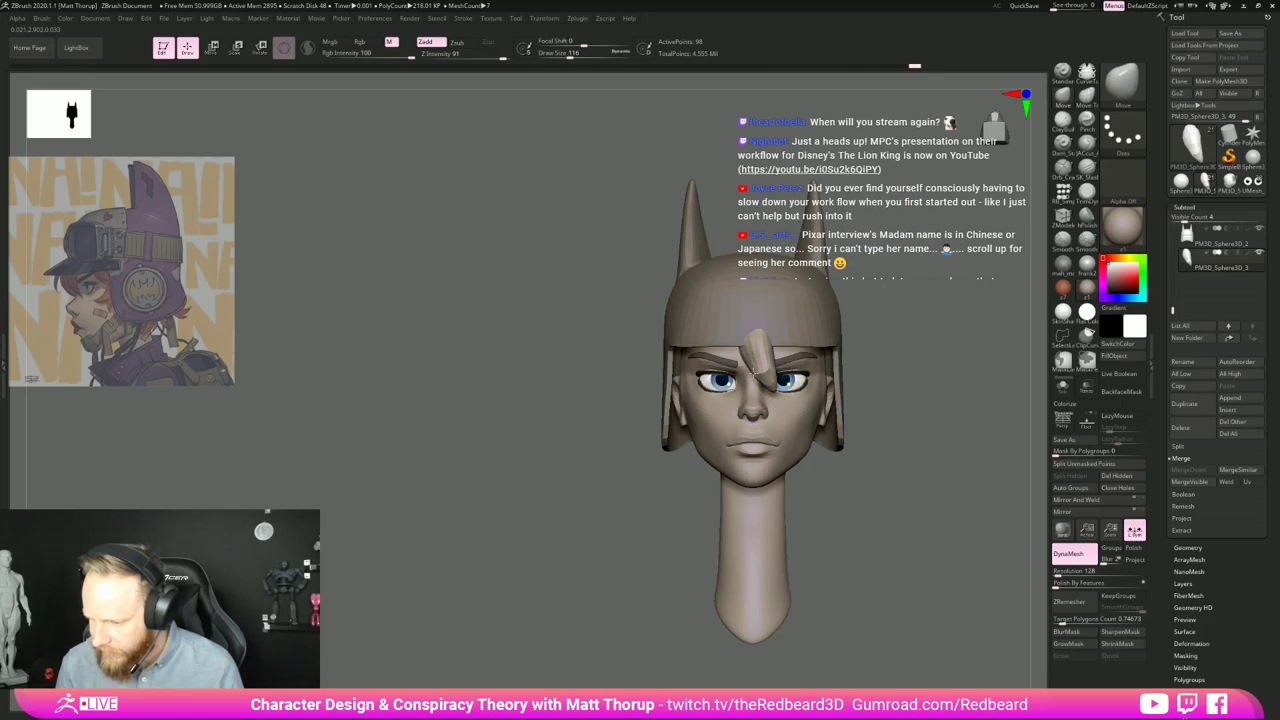
{"action": "left_click_drag", "start_coordinate": [896, 354], "coordinate": [848, 363], "text": "shift"}
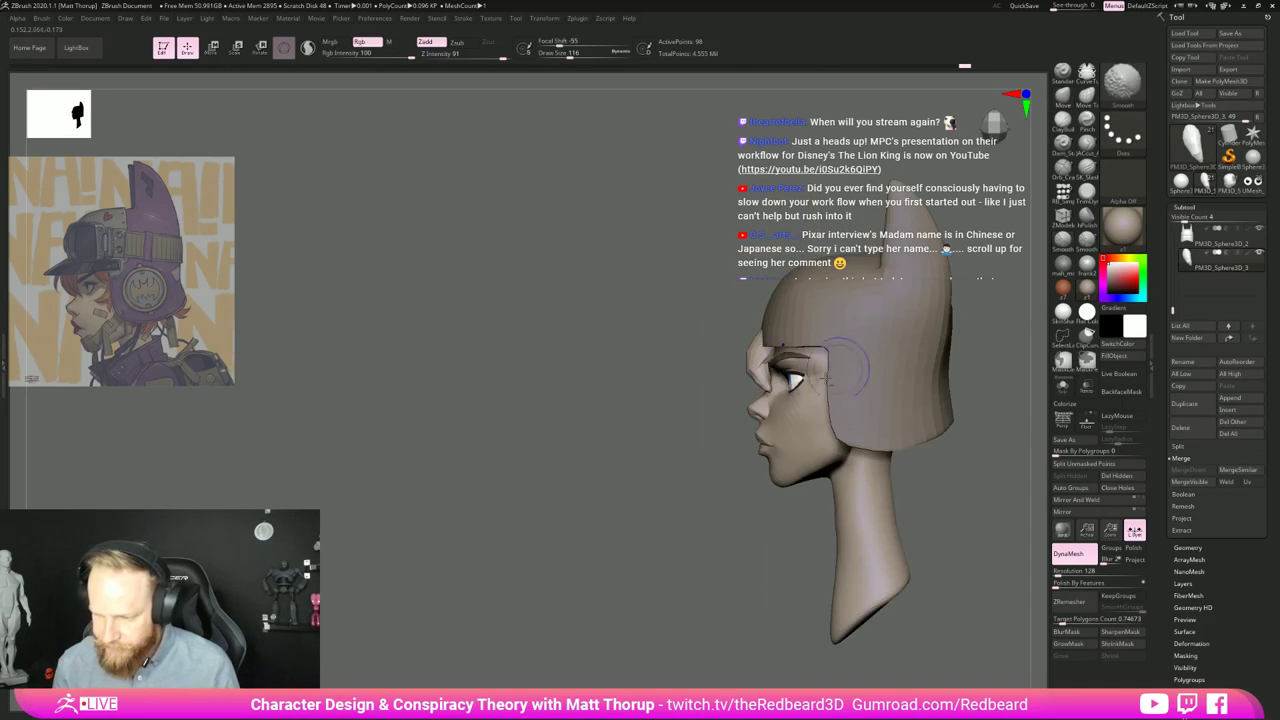
{"action": "left_click_drag", "start_coordinate": [741, 389], "coordinate": [700, 433], "text": "alt"}
{"action": "key", "text": "bracketright"}
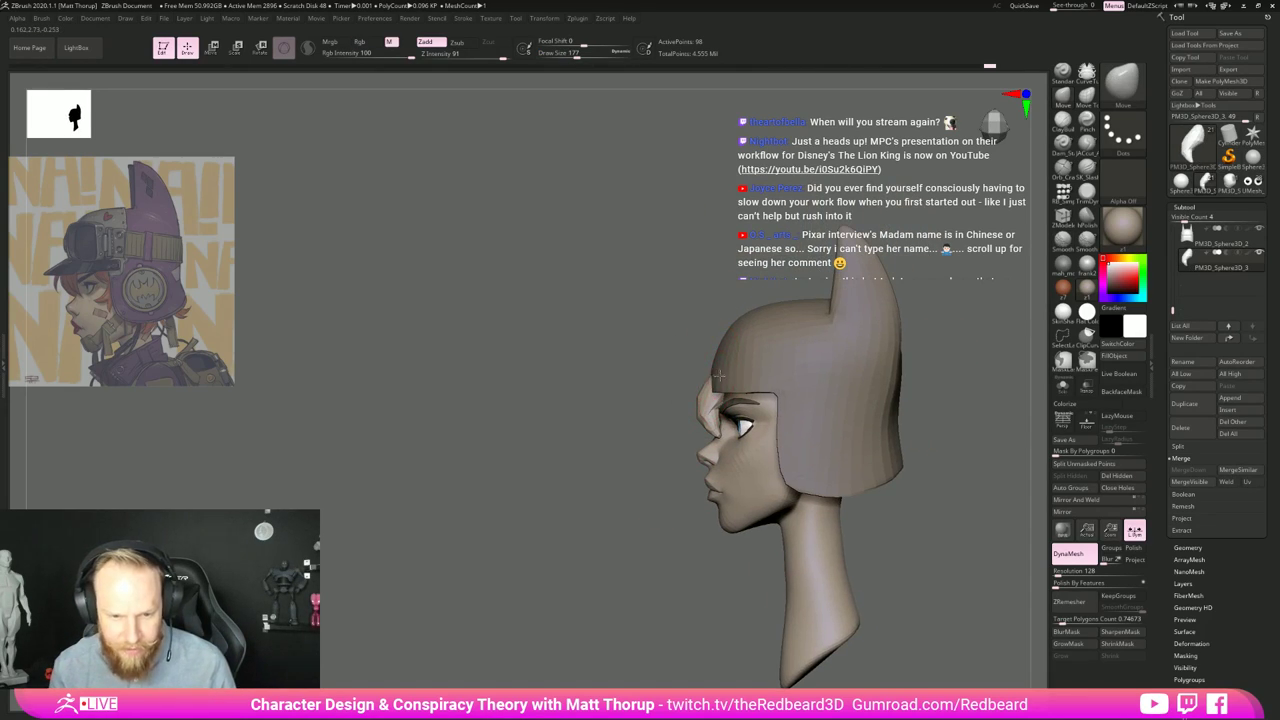
{"action": "key", "text": "ctrl+z"}
{"action": "left_click_drag", "start_coordinate": [707, 376], "coordinate": [724, 405], "text": "shift"}
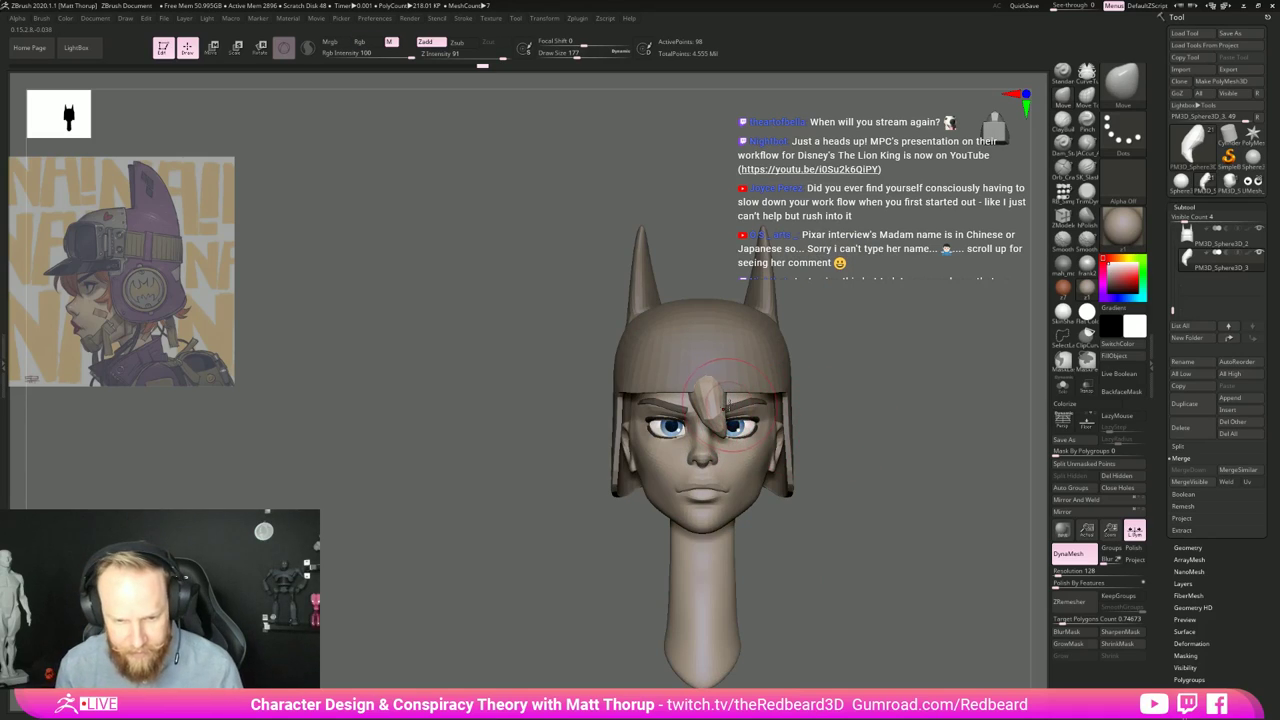
Step: Duplicate the lock toward the character's right eye and rotate the copy about 10 degrees
{"action": "key", "text": "w"}
{"action": "left_click_drag", "start_coordinate": [643, 408], "coordinate": [612, 411], "text": "ctrl"}
{"action": "left_click_drag", "start_coordinate": [715, 411], "coordinate": [708, 425]}
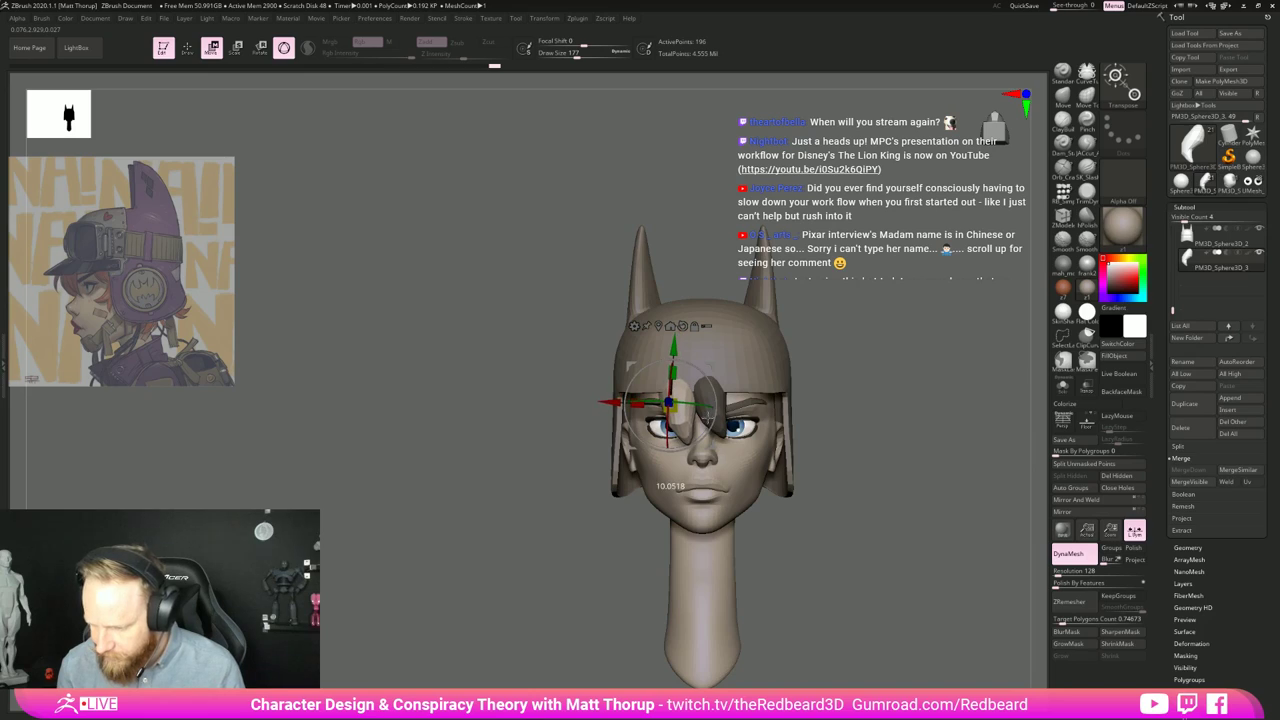
Step: Reshape the second lock from the front at draw size 223 and in profile at draw size 140 with the Move brush
{"action": "key", "text": "q"}
{"action": "key", "text": "s"}
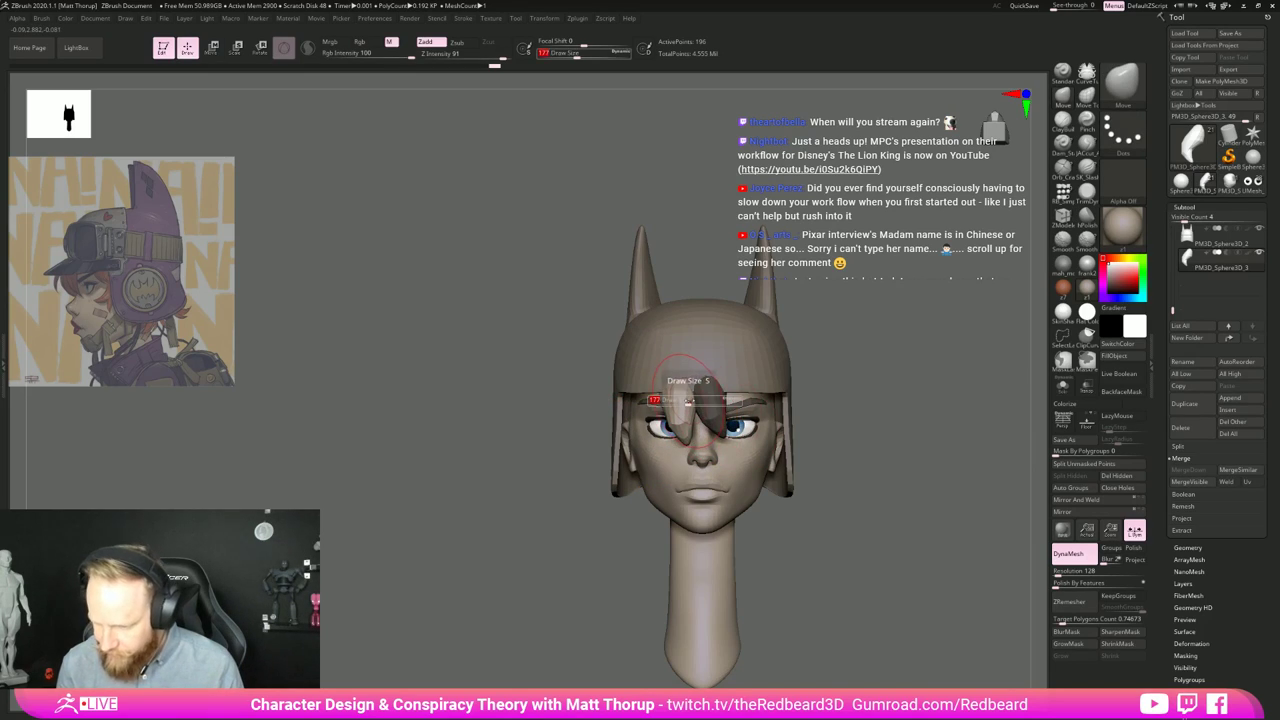
{"action": "left_click_drag", "start_coordinate": [691, 390], "coordinate": [697, 392]}
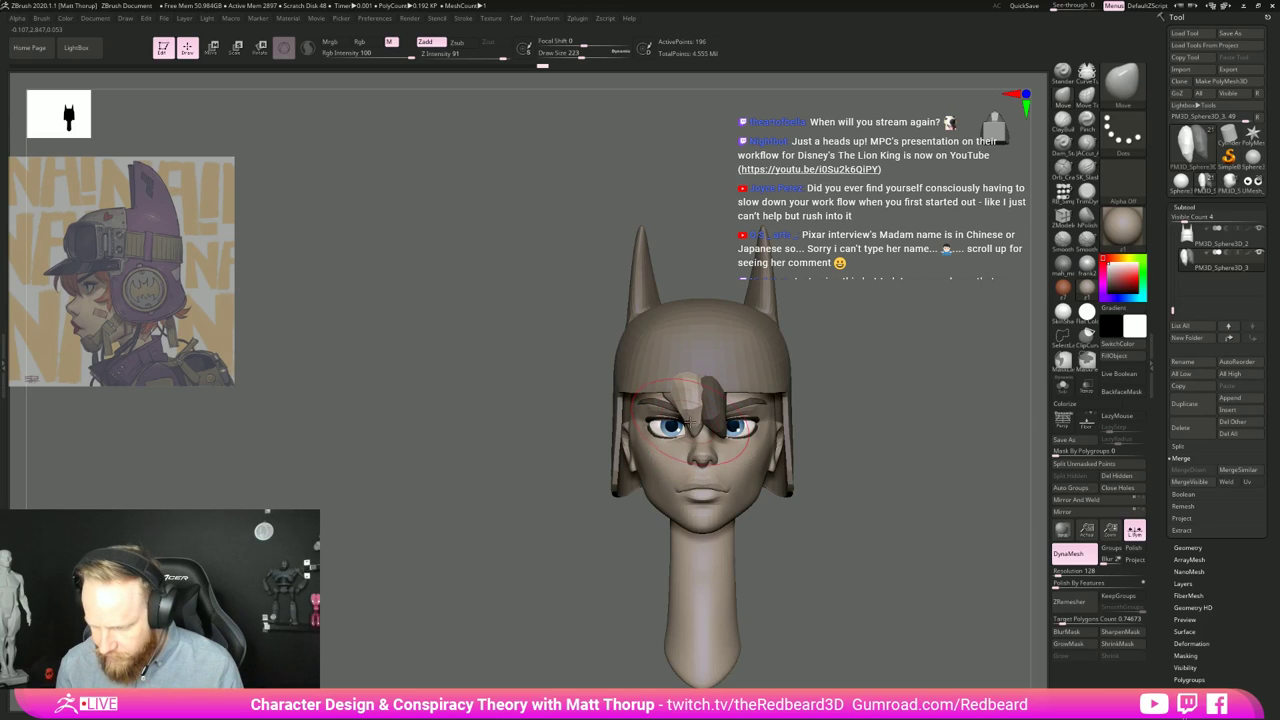
{"action": "left_click_drag", "start_coordinate": [832, 420], "coordinate": [931, 417], "text": "shift"}
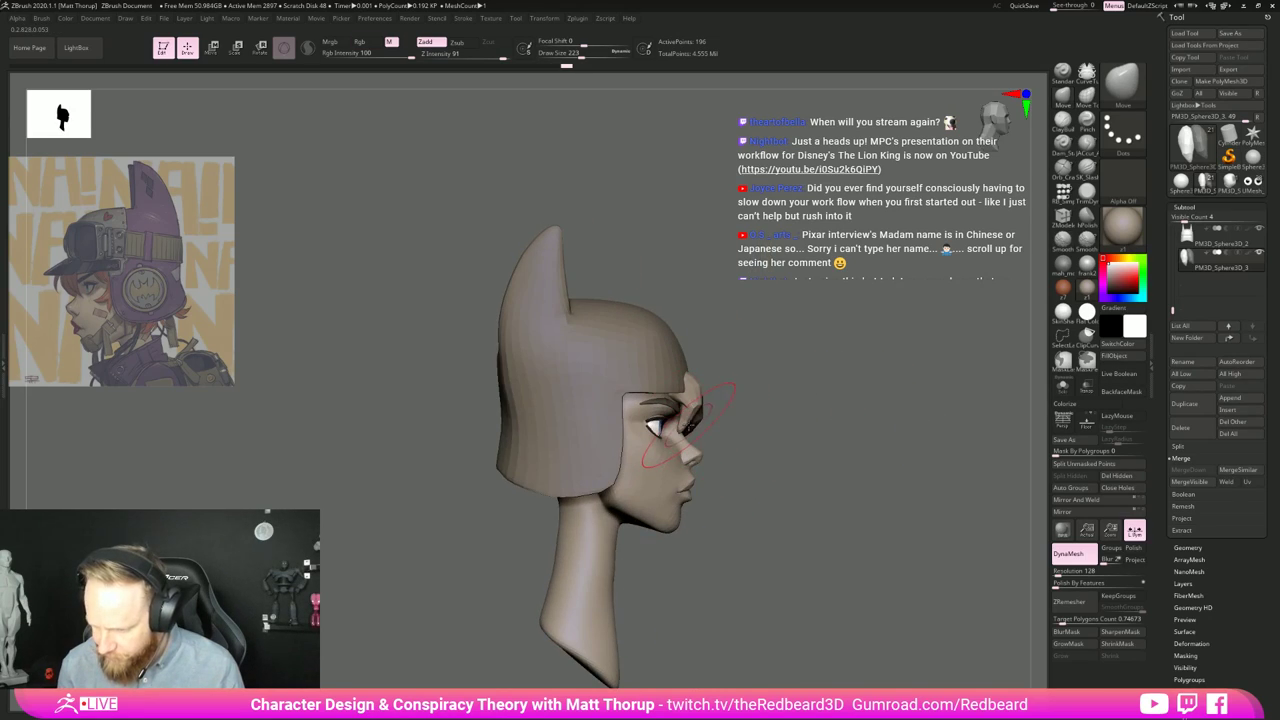
{"action": "key", "text": "s"}
{"action": "left_click_drag", "start_coordinate": [704, 417], "coordinate": [694, 417]}
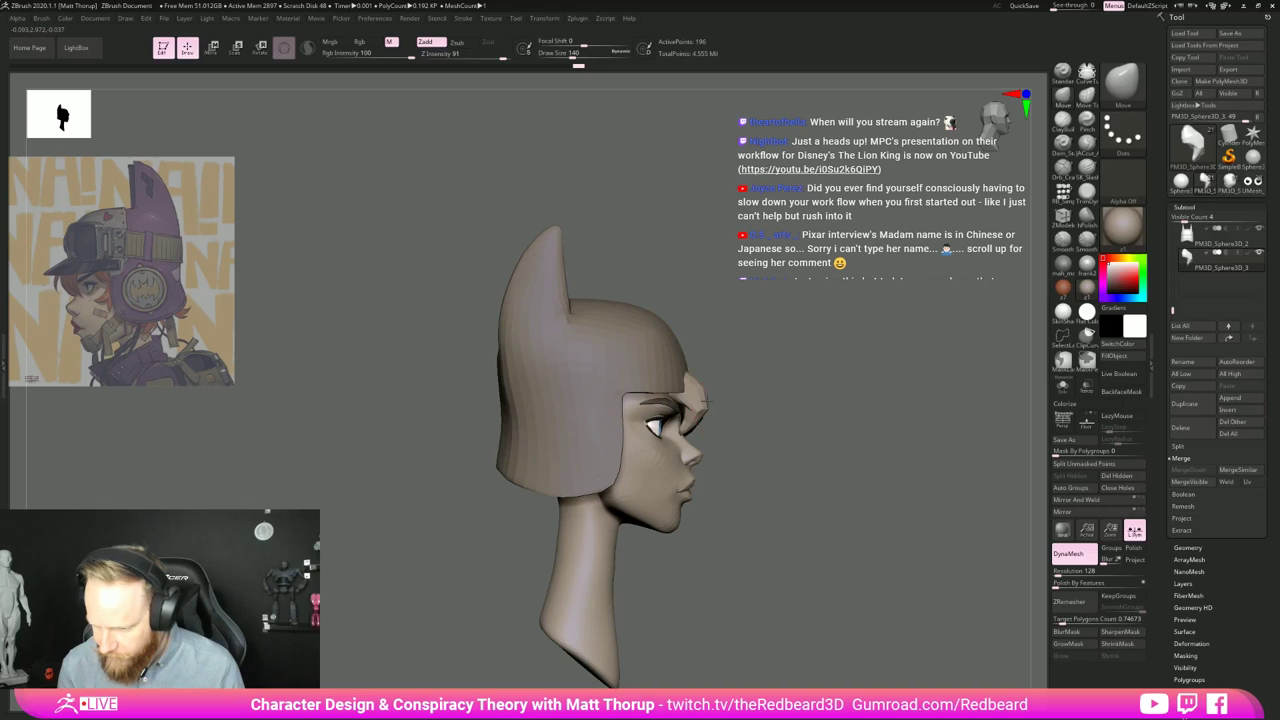
{"action": "right_click_drag", "start_coordinate": [680, 381], "coordinate": [686, 428], "text": "shift"}
{"action": "mouse_move", "coordinate": [774, 421]}
{"action": "left_mouse_down"}
{"action": "mouse_move", "coordinate": [760, 423]}
{"action": "mouse_move", "coordinate": [822, 439]}
{"action": "mouse_move", "coordinate": [771, 428]}
{"action": "left_mouse_up"}
Step: Duplicate the second lock farther outward to make a third lock over the character's right brow
{"action": "key", "text": "w"}
{"action": "right_click_drag", "start_coordinate": [771, 428], "coordinate": [730, 427]}
{"action": "left_click_drag", "start_coordinate": [592, 400], "coordinate": [557, 397], "text": "ctrl"}
{"action": "right_click_drag", "start_coordinate": [853, 452], "coordinate": [866, 453]}
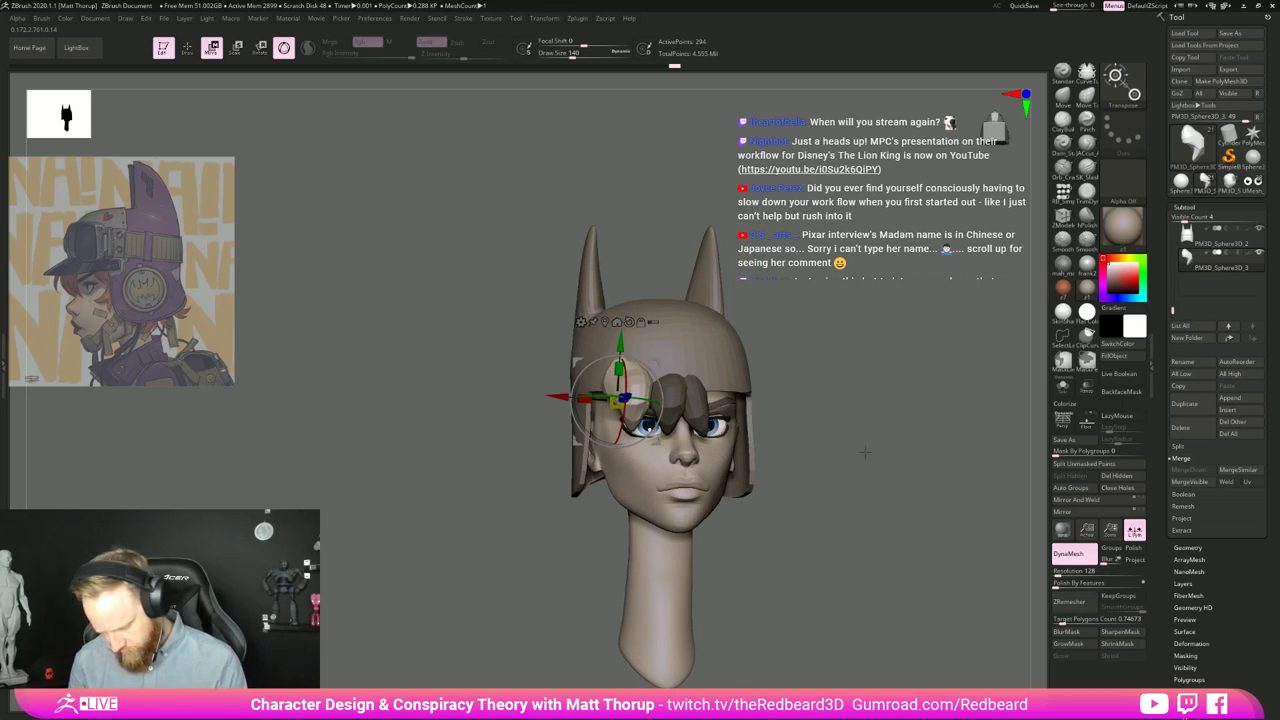
Step: Pull the third lock's tip outward and down beside the right eye with the Move brush at draw size 116
{"action": "key", "text": "q"}
{"action": "key", "text": "]"}
{"action": "mouse_move", "coordinate": [622, 418]}
{"action": "left_mouse_down"}
{"action": "mouse_move", "coordinate": [612, 441]}
{"action": "mouse_move", "coordinate": [648, 411]}
{"action": "mouse_move", "coordinate": [604, 429]}
{"action": "left_mouse_up"}
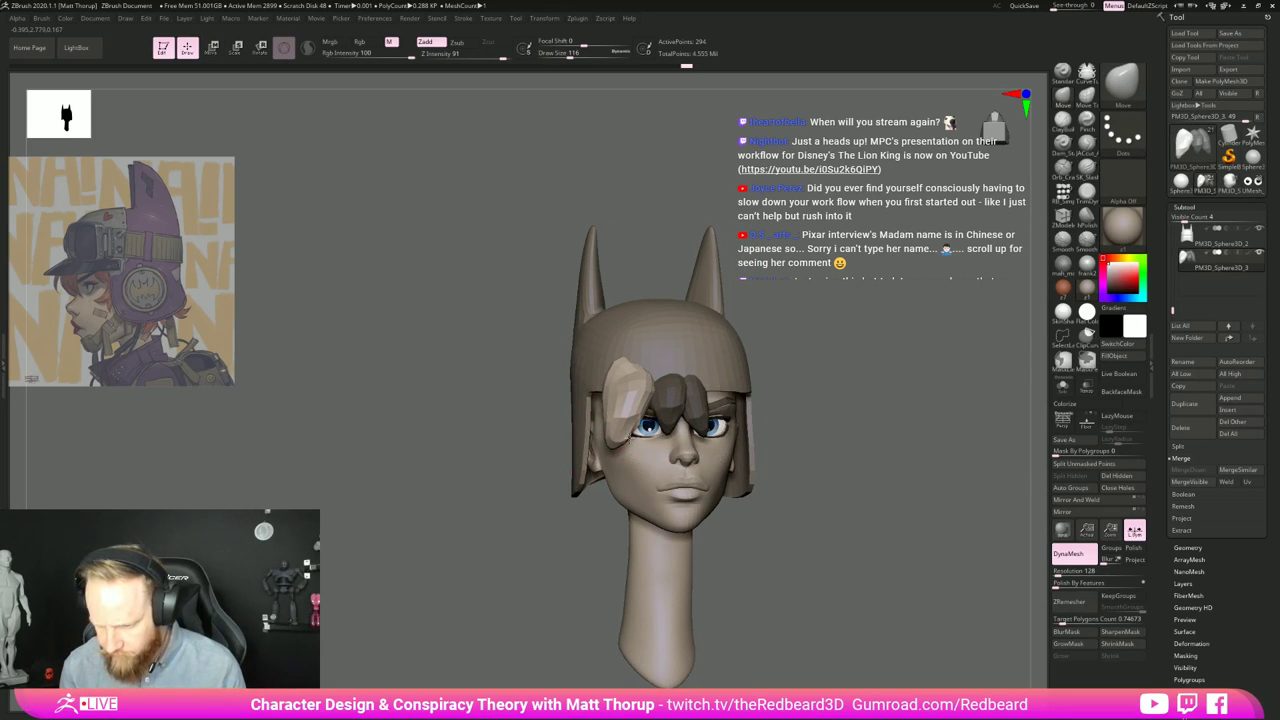
{"action": "right_click_drag", "start_coordinate": [618, 453], "coordinate": [720, 450]}
{"action": "key", "text": "s"}
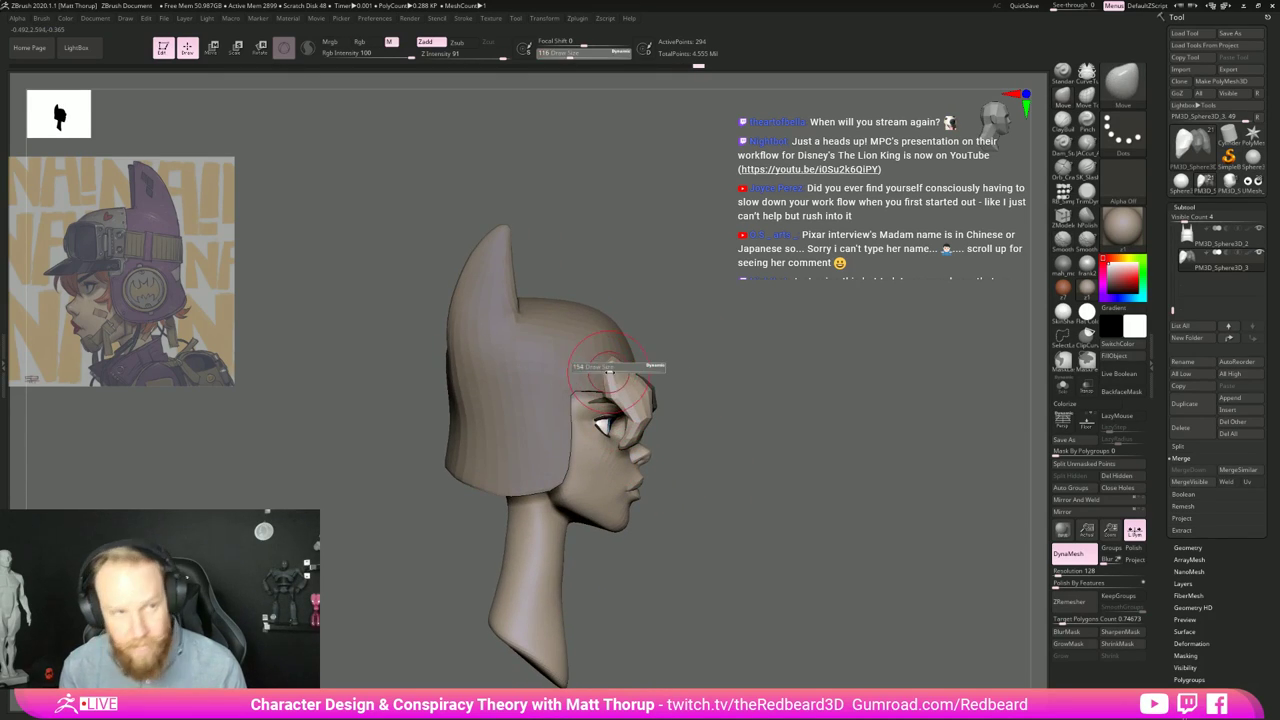
{"action": "left_click_drag", "start_coordinate": [618, 366], "coordinate": [611, 366]}
Step: Reshape the third lock from the side and front with the Move brush at draw sizes 192 and 124
{"action": "right_click_drag", "start_coordinate": [692, 375], "coordinate": [714, 374]}
{"action": "key", "text": "s"}
{"action": "left_click_drag", "start_coordinate": [709, 375], "coordinate": [712, 377]}
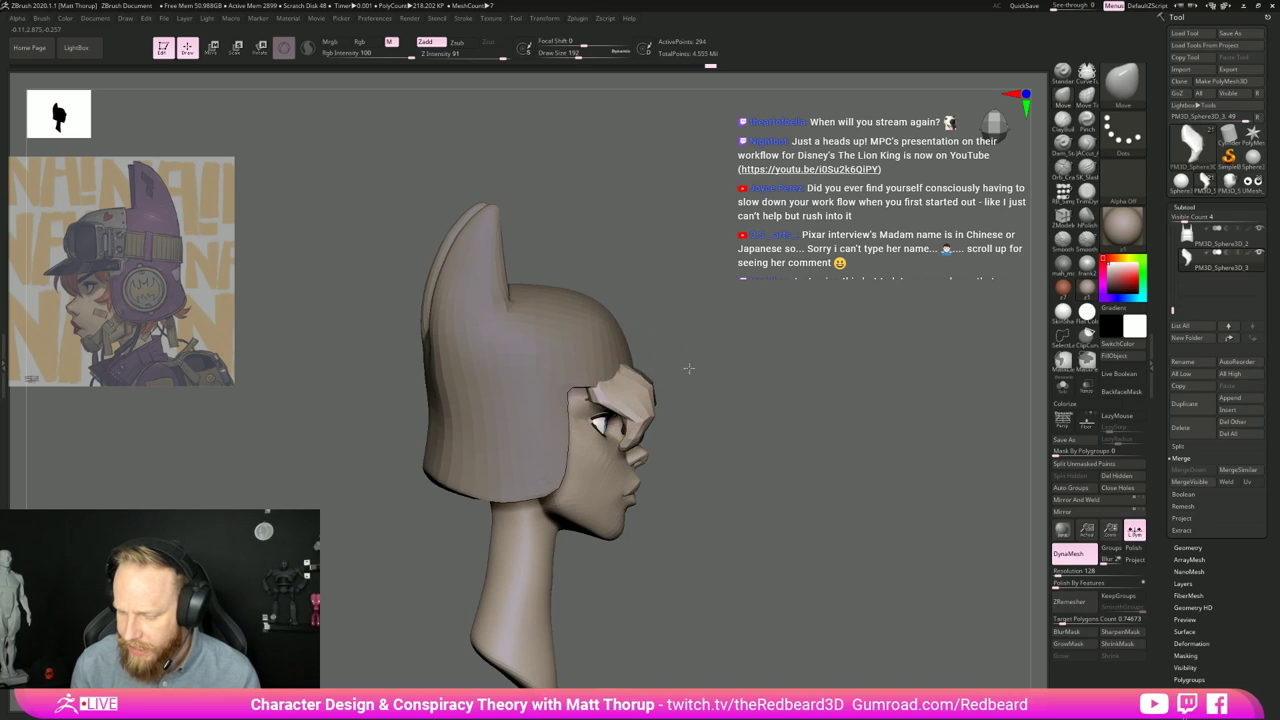
{"action": "mouse_move", "coordinate": [688, 368]}
{"action": "right_mouse_down"}
{"action": "mouse_move", "coordinate": [653, 376]}
{"action": "mouse_move", "coordinate": [658, 410]}
{"action": "mouse_move", "coordinate": [682, 408]}
{"action": "right_mouse_up"}
{"action": "key", "text": "s"}
{"action": "mouse_move", "coordinate": [645, 414]}
{"action": "left_mouse_down"}
{"action": "mouse_move", "coordinate": [625, 438]}
{"action": "mouse_move", "coordinate": [660, 425]}
{"action": "left_mouse_up"}
{"action": "left_click_drag", "start_coordinate": [747, 392], "coordinate": [682, 396]}
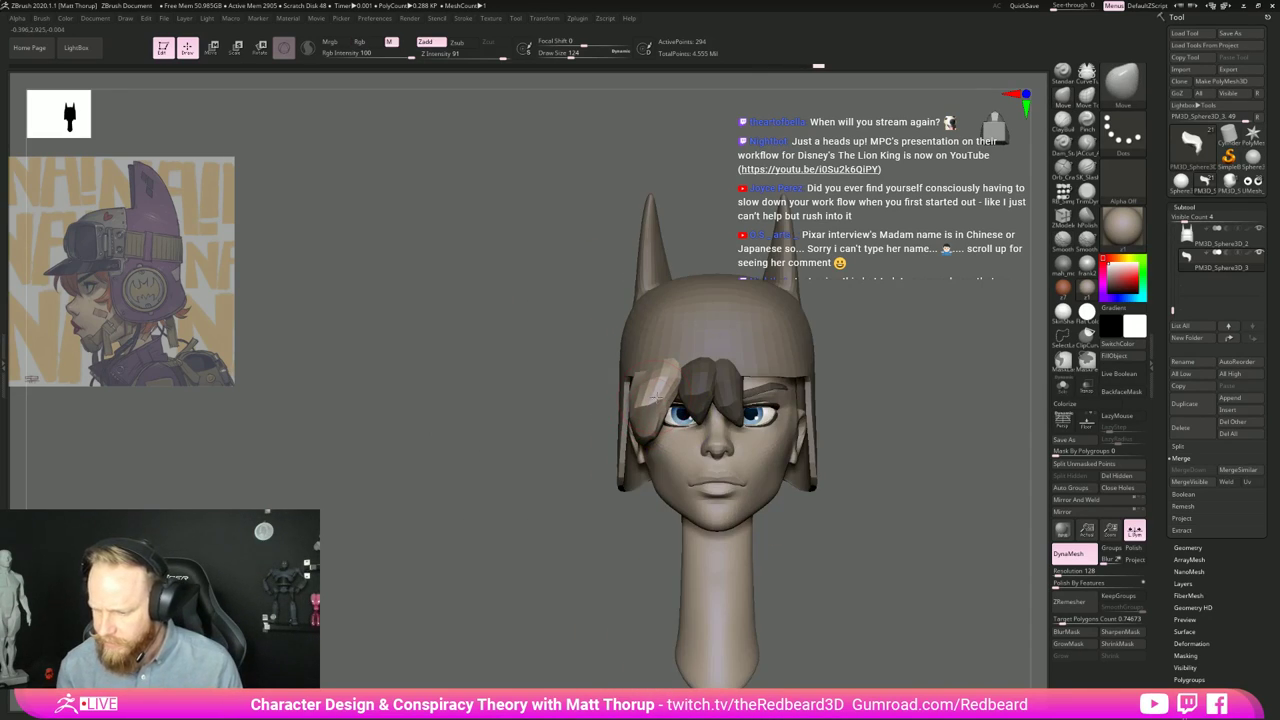
Step: Fit the third lock's upper end along the helmet edge with the Move brush at draw size 120
{"action": "right_click_drag", "start_coordinate": [547, 440], "coordinate": [598, 390]}
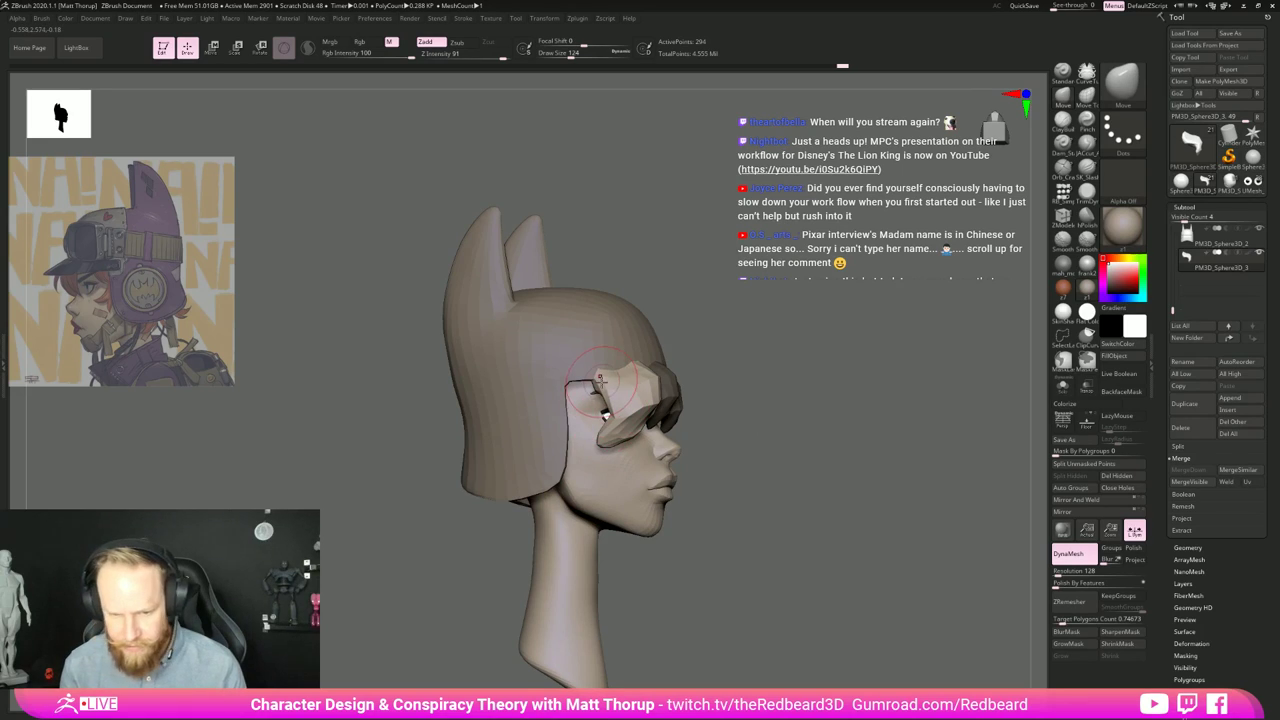
{"action": "key", "text": "["}
{"action": "left_click_drag", "start_coordinate": [738, 359], "coordinate": [760, 362]}
{"action": "left_click_drag", "start_coordinate": [608, 420], "coordinate": [600, 408]}
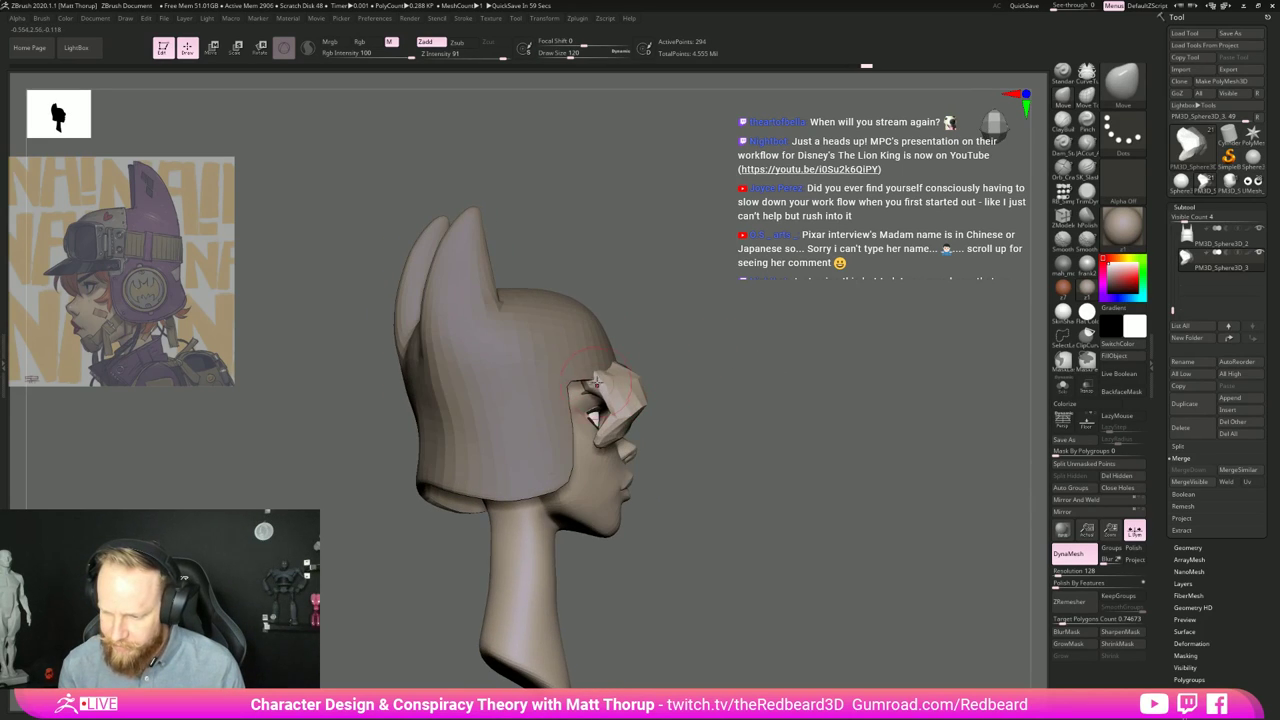
{"action": "left_click_drag", "start_coordinate": [722, 368], "coordinate": [640, 359]}
{"action": "key", "text": "bracketleft"}
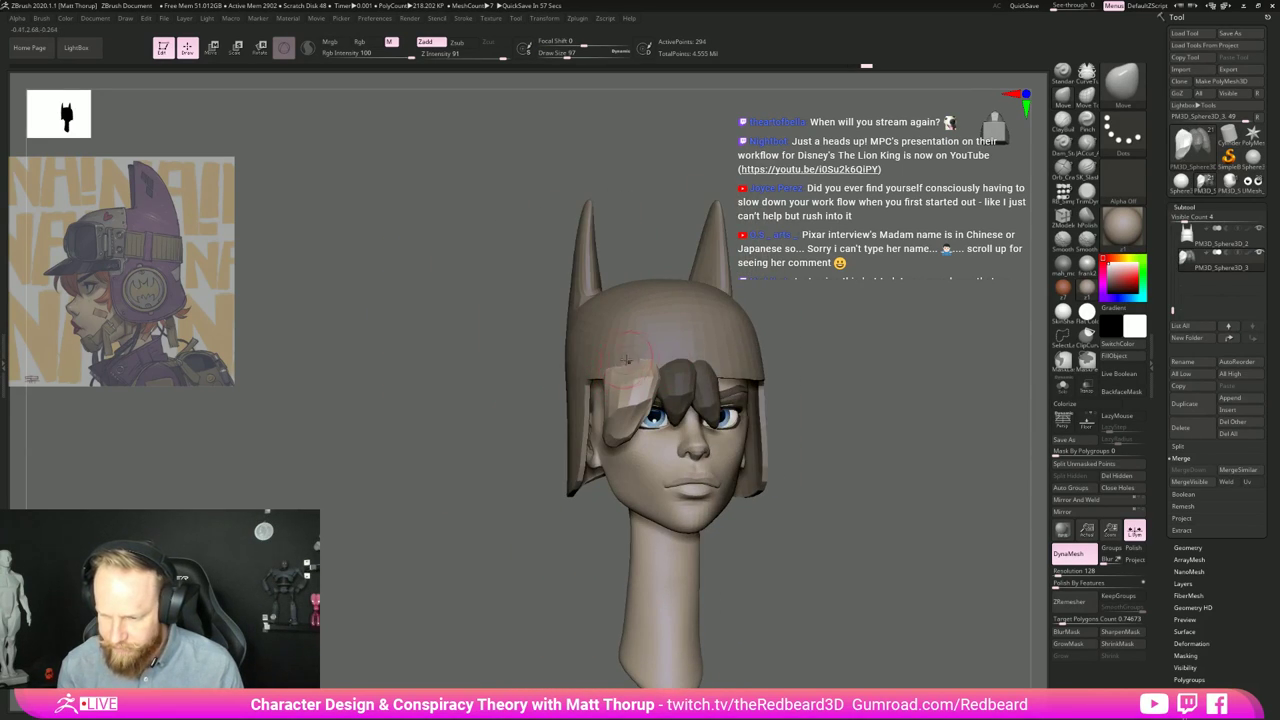
Step: Adjust the third lock's volume with the Move brush at draw size 154 and smooth its front and outer side
{"action": "left_click_drag", "start_coordinate": [540, 450], "coordinate": [470, 385]}
{"action": "key", "text": "bracketright"}
{"action": "left_click_drag", "start_coordinate": [622, 405], "coordinate": [634, 392]}
{"action": "mouse_move", "coordinate": [512, 515]}
{"action": "left_mouse_down"}
{"action": "mouse_move", "coordinate": [526, 549]}
{"action": "mouse_move", "coordinate": [620, 575]}
{"action": "left_mouse_up"}
{"action": "right_click_drag", "start_coordinate": [819, 493], "coordinate": [655, 435]}
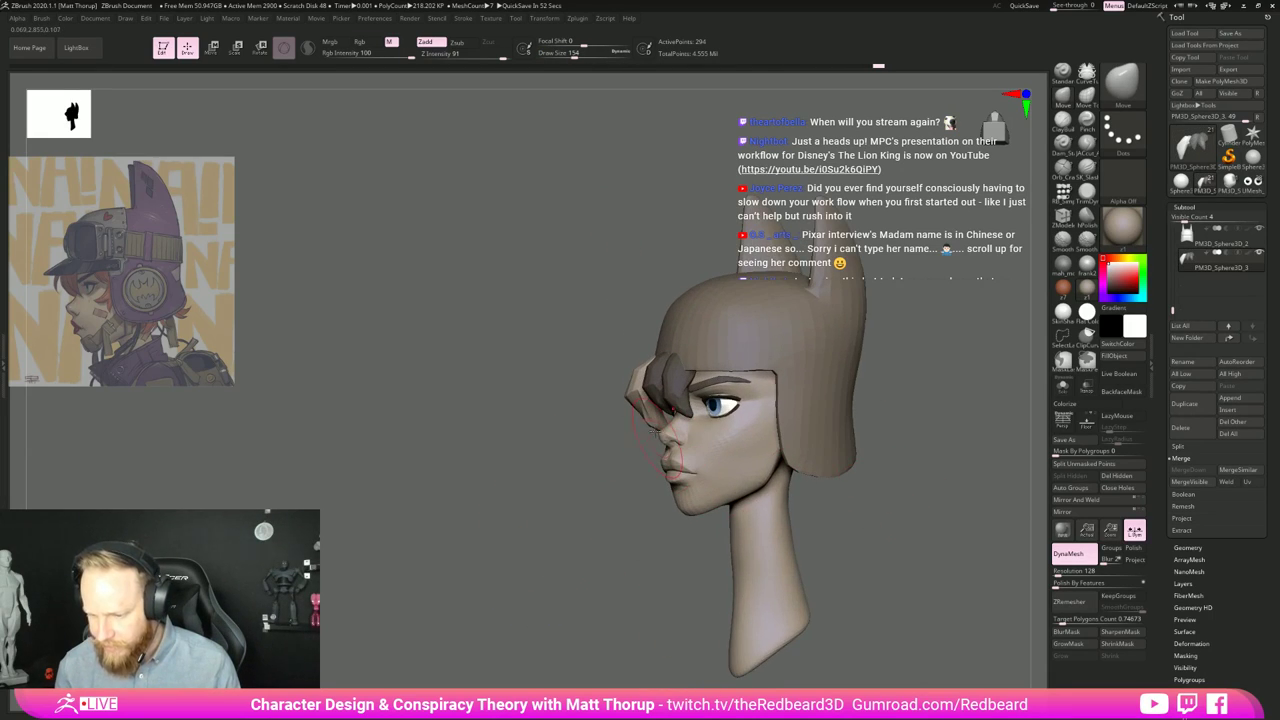
{"action": "left_click_drag", "start_coordinate": [658, 417], "coordinate": [645, 404], "text": "shift"}
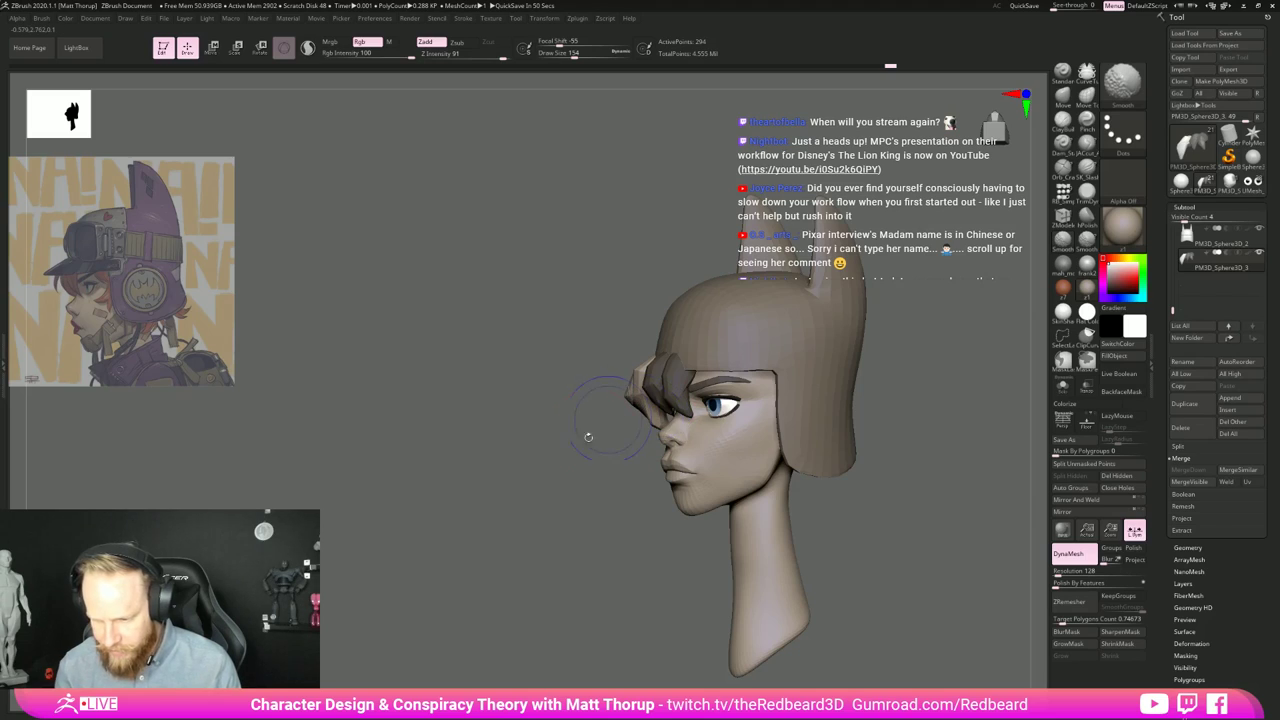
{"action": "right_click_drag", "start_coordinate": [588, 437], "coordinate": [680, 425]}
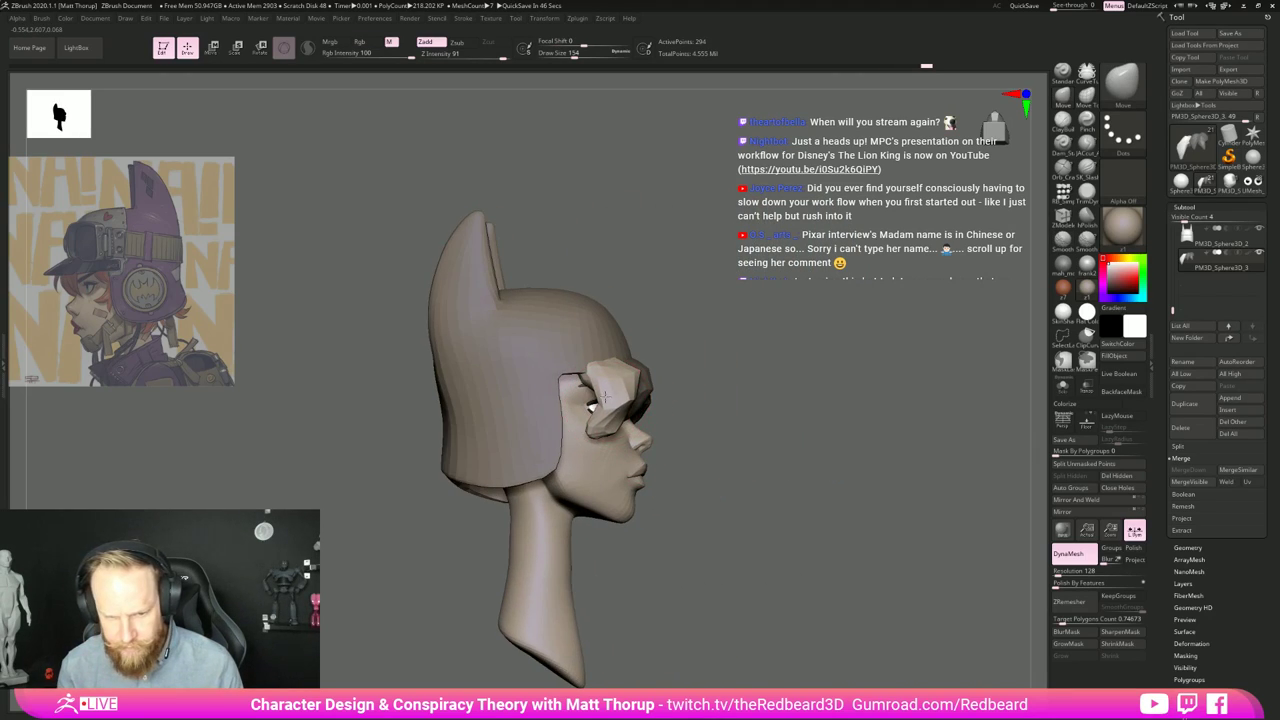
{"action": "left_click_drag", "start_coordinate": [728, 369], "coordinate": [768, 372]}
{"action": "left_click_drag", "start_coordinate": [605, 399], "coordinate": [606, 403], "text": "shift"}
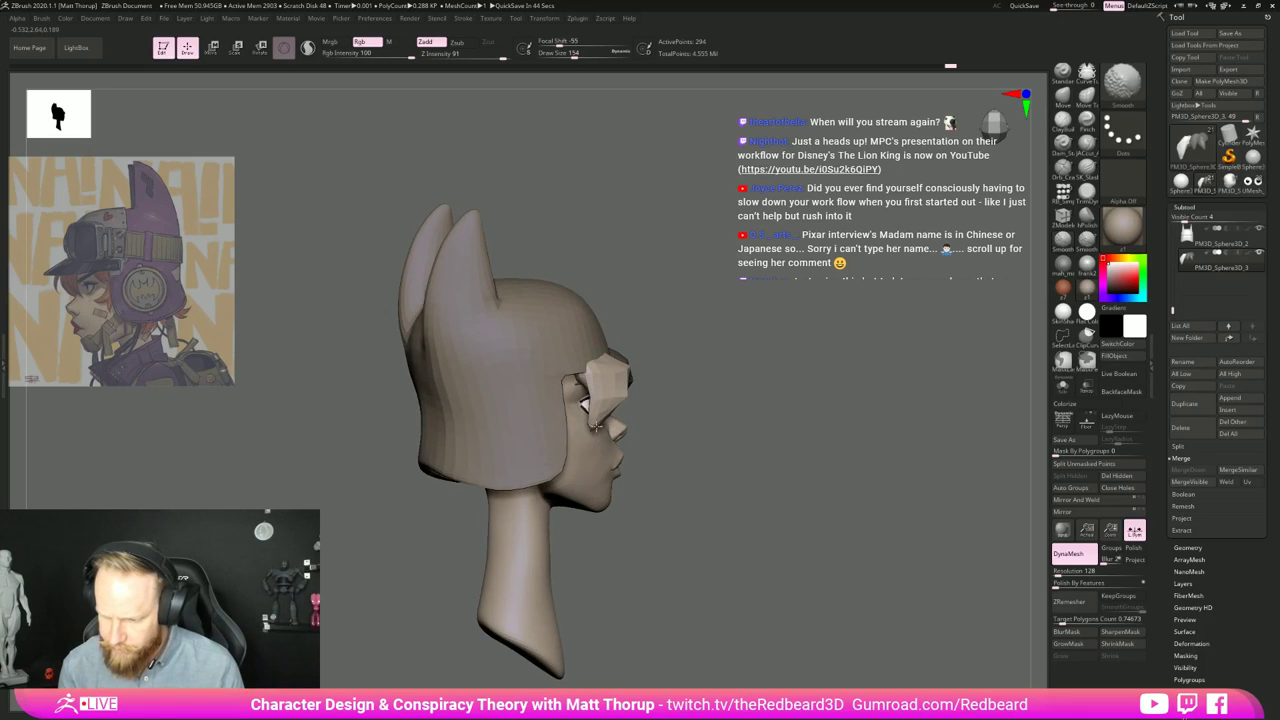
Step: Refine the third lock's silhouette from the front with the Move brush at draw sizes 197 and 154
{"action": "left_click_drag", "start_coordinate": [713, 351], "coordinate": [665, 355]}
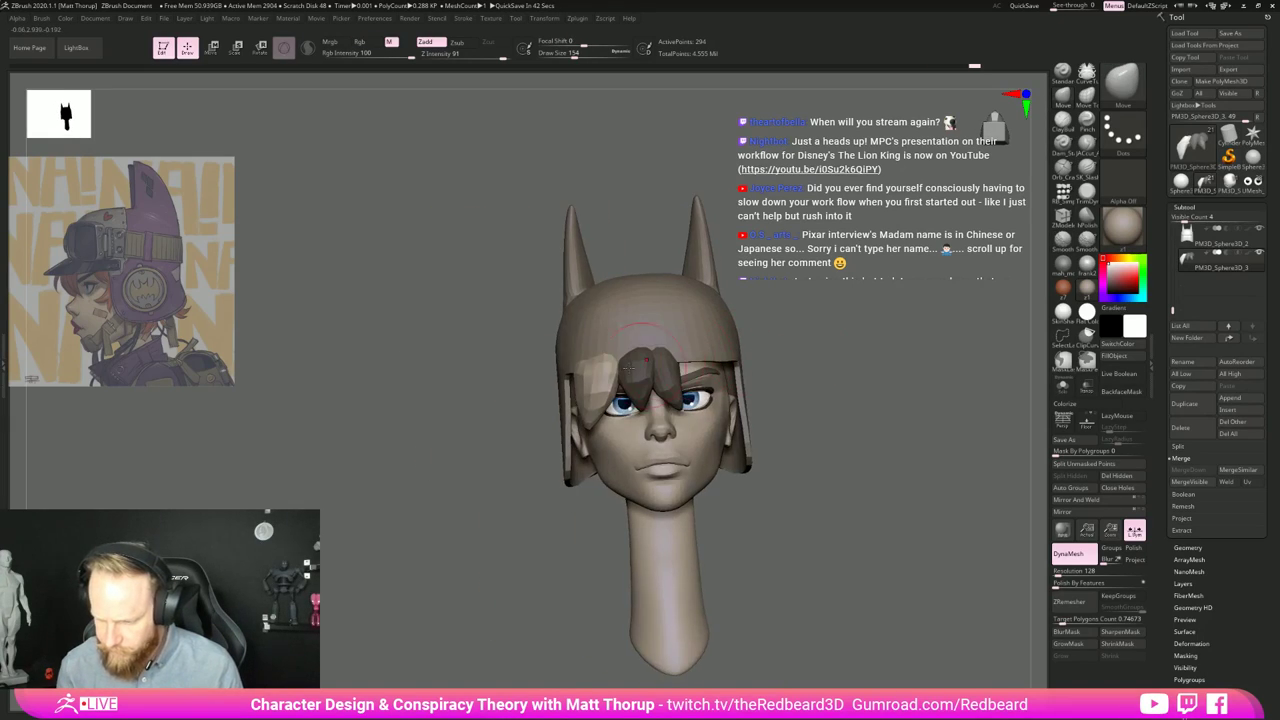
{"action": "left_click_drag", "start_coordinate": [532, 487], "coordinate": [534, 534]}
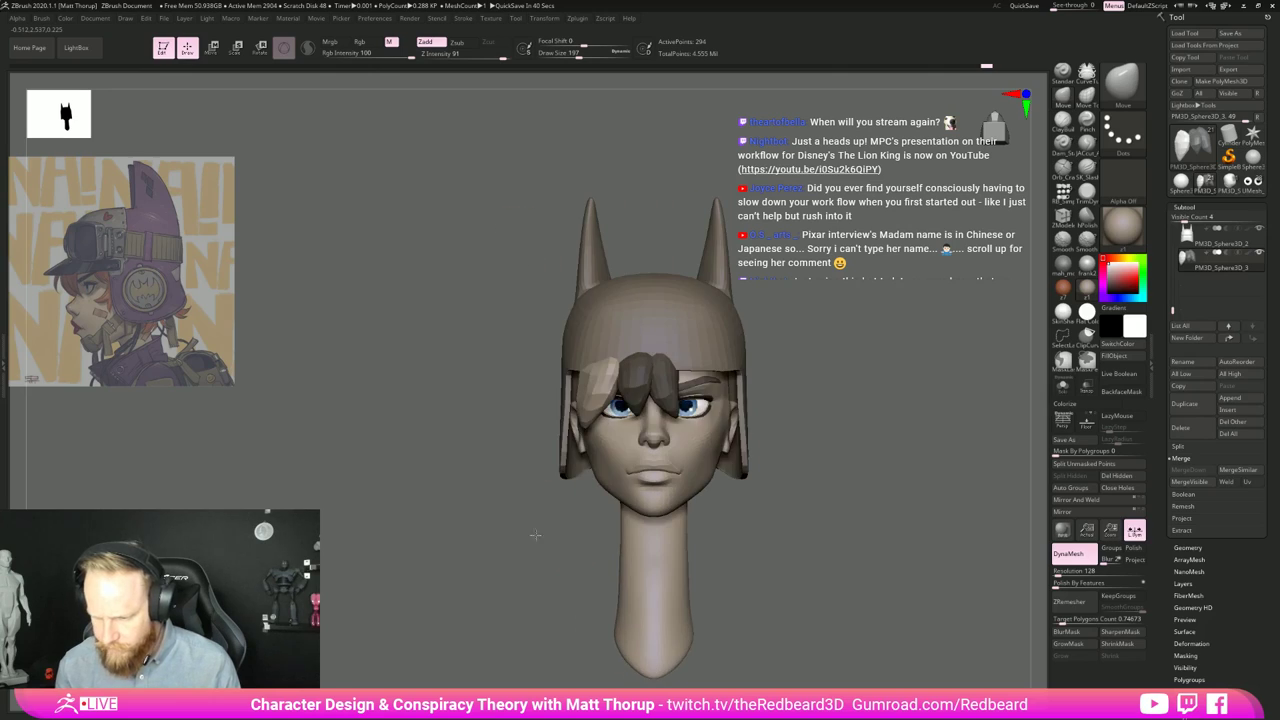
{"action": "left_click_drag", "start_coordinate": [803, 458], "coordinate": [774, 458], "text": "alt"}
{"action": "mouse_move", "coordinate": [774, 458]}
{"action": "right_mouse_down"}
{"action": "mouse_move", "coordinate": [803, 458]}
{"action": "mouse_move", "coordinate": [548, 445]}
{"action": "mouse_move", "coordinate": [588, 433]}
{"action": "mouse_move", "coordinate": [656, 367]}
{"action": "mouse_move", "coordinate": [567, 403]}
{"action": "right_mouse_up"}
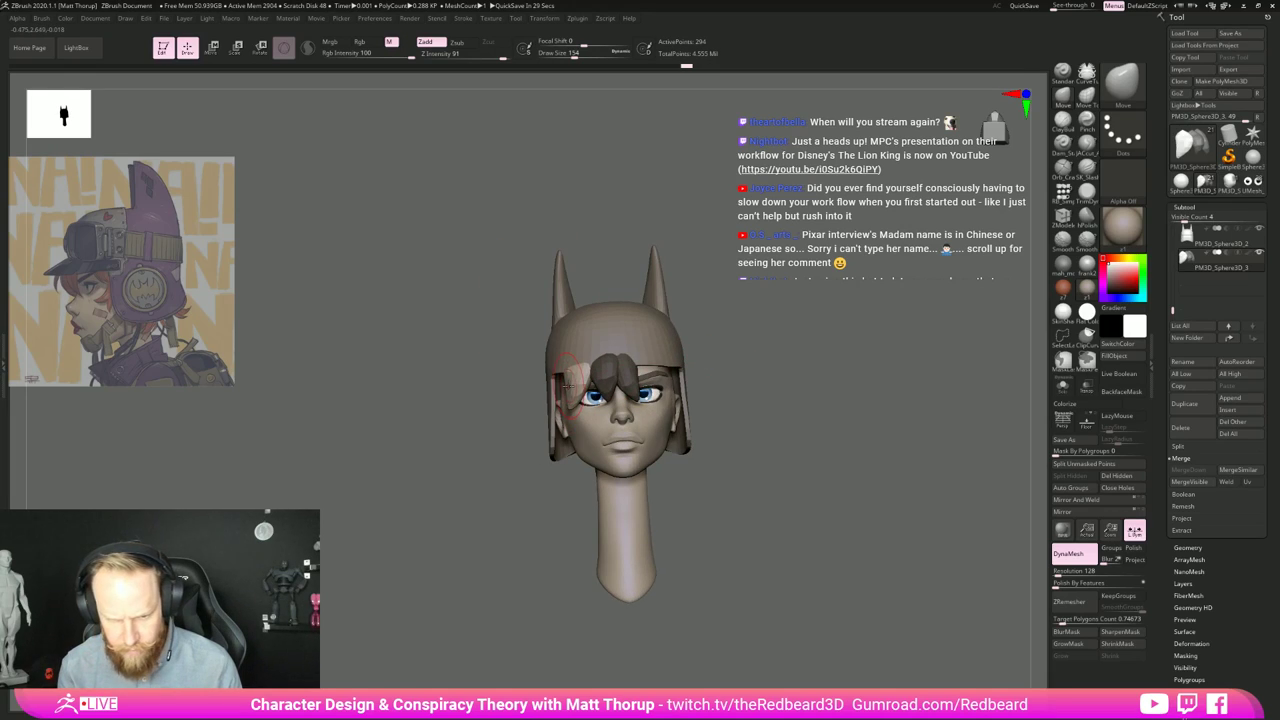
{"action": "left_click_drag", "start_coordinate": [489, 478], "coordinate": [705, 428]}
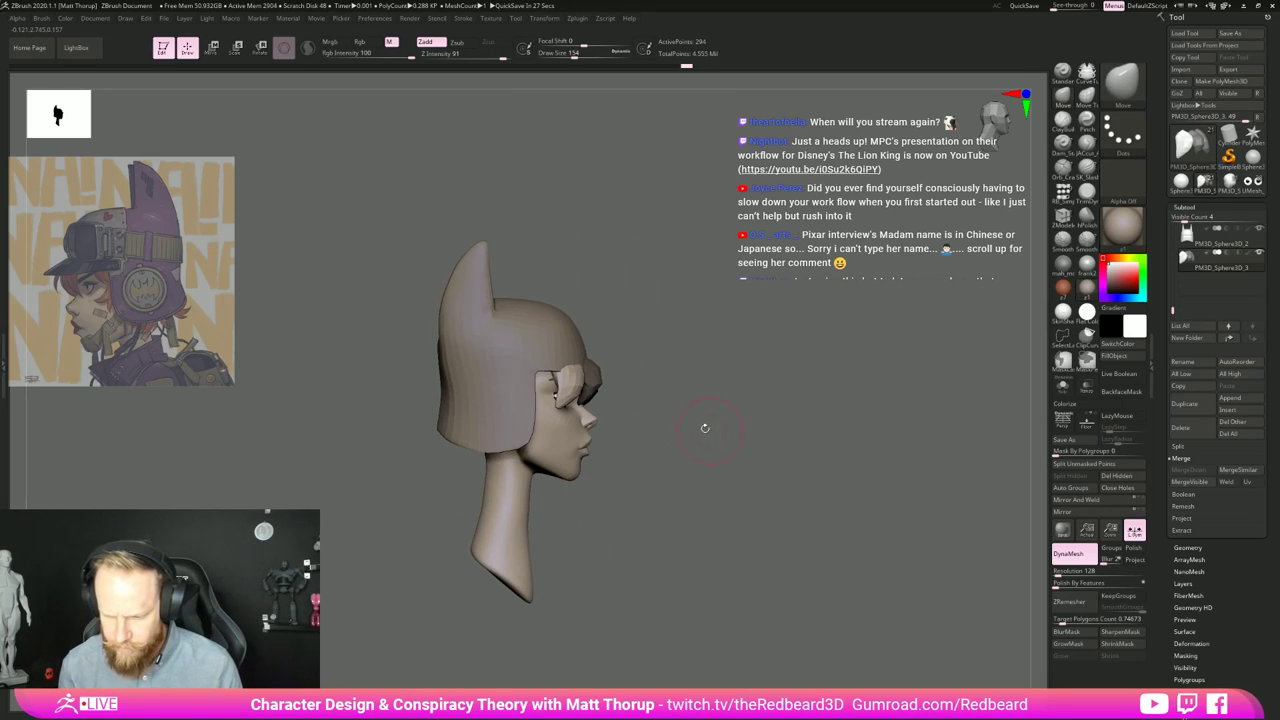
Step: Duplicate the third lock back toward the temple and position the copy at the helmet's side opening
{"action": "key", "text": "w"}
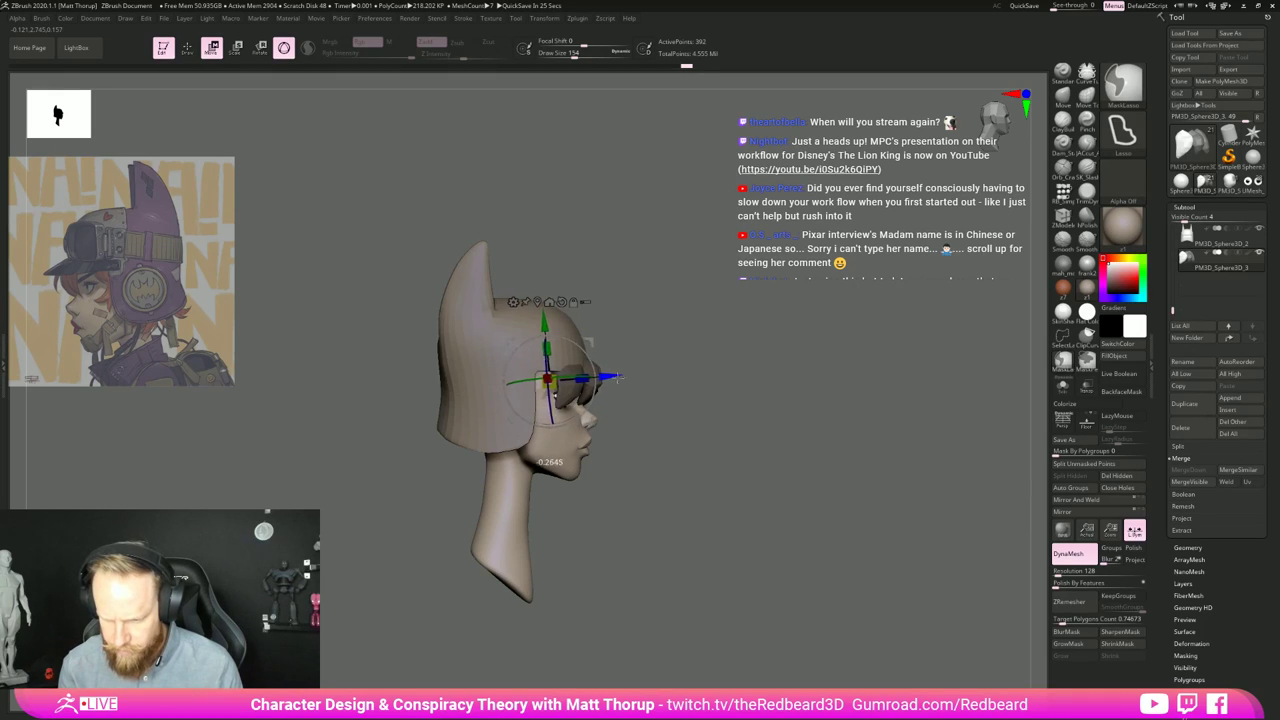
{"action": "left_click_drag", "start_coordinate": [745, 385], "coordinate": [690, 334]}
{"action": "left_click_drag", "start_coordinate": [595, 312], "coordinate": [722, 298]}
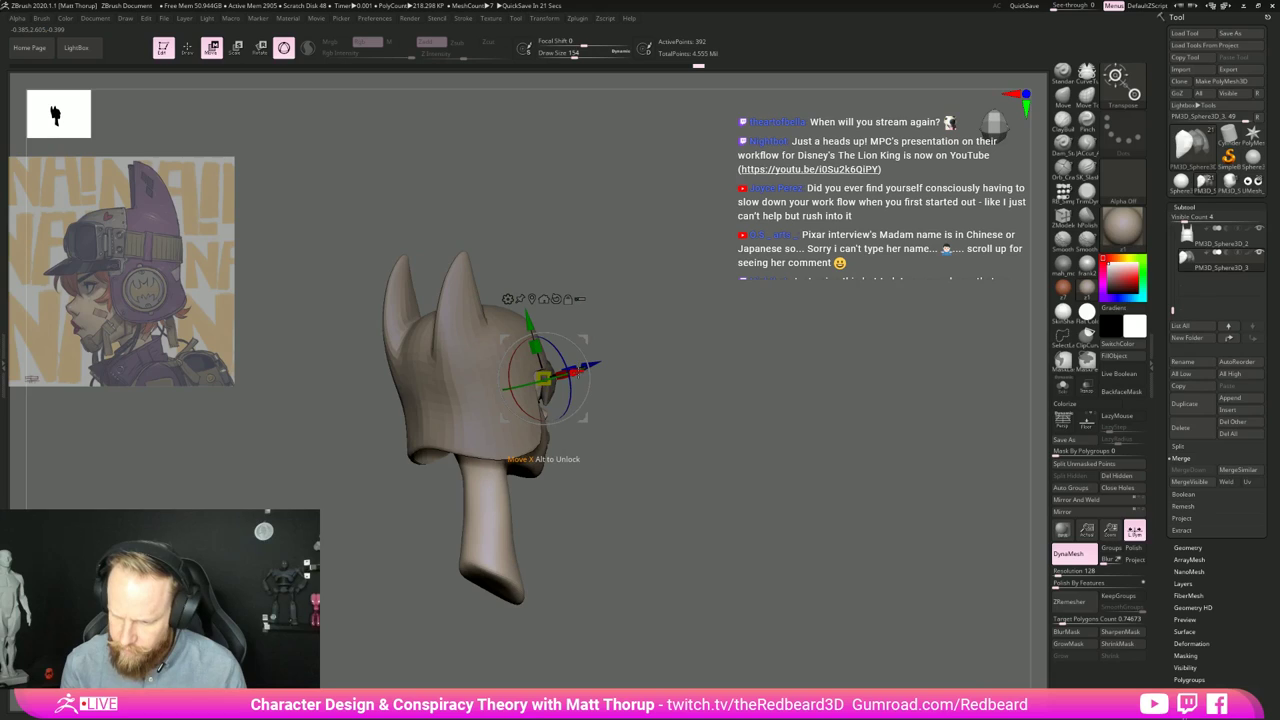
{"action": "left_click_drag", "start_coordinate": [660, 366], "coordinate": [560, 371]}
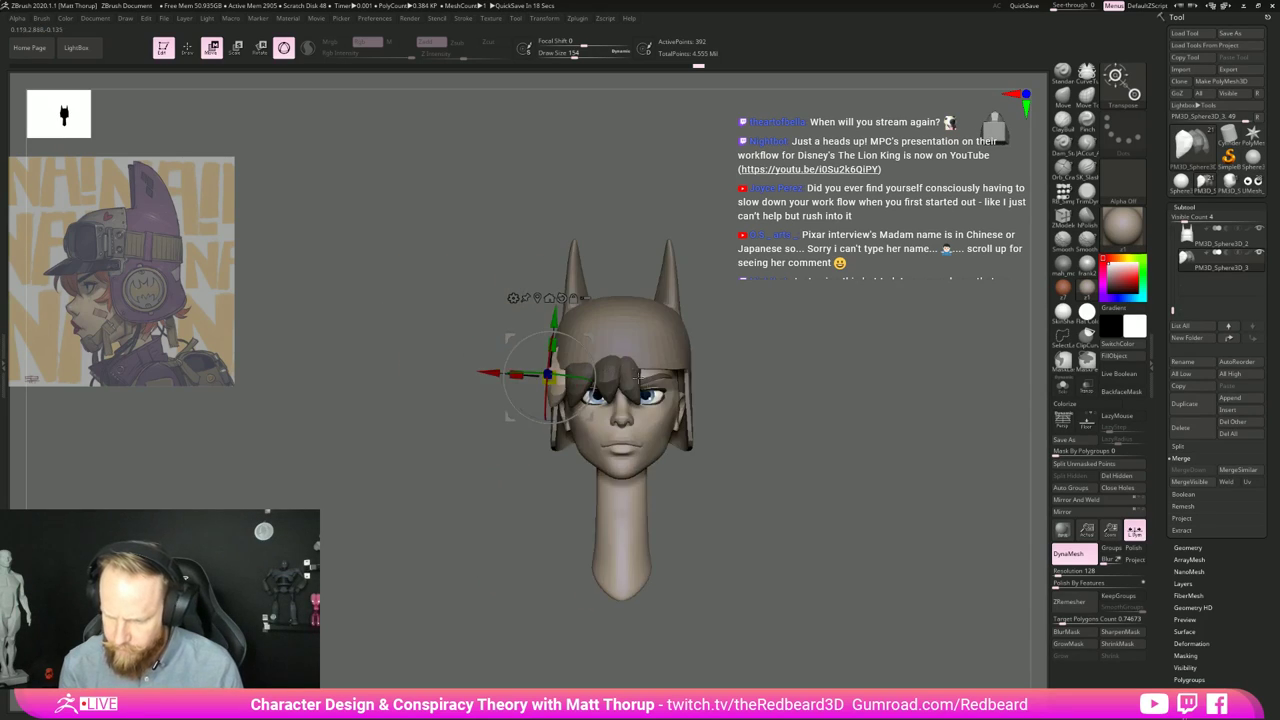
Step: Reshape the fourth lock against the temple and helmet edge with the Move brush at draw size 251
{"action": "key", "text": "q"}
{"action": "left_click_drag", "start_coordinate": [770, 380], "coordinate": [799, 382]}
{"action": "key", "text": "s"}
{"action": "left_click_drag", "start_coordinate": [545, 386], "coordinate": [548, 368]}
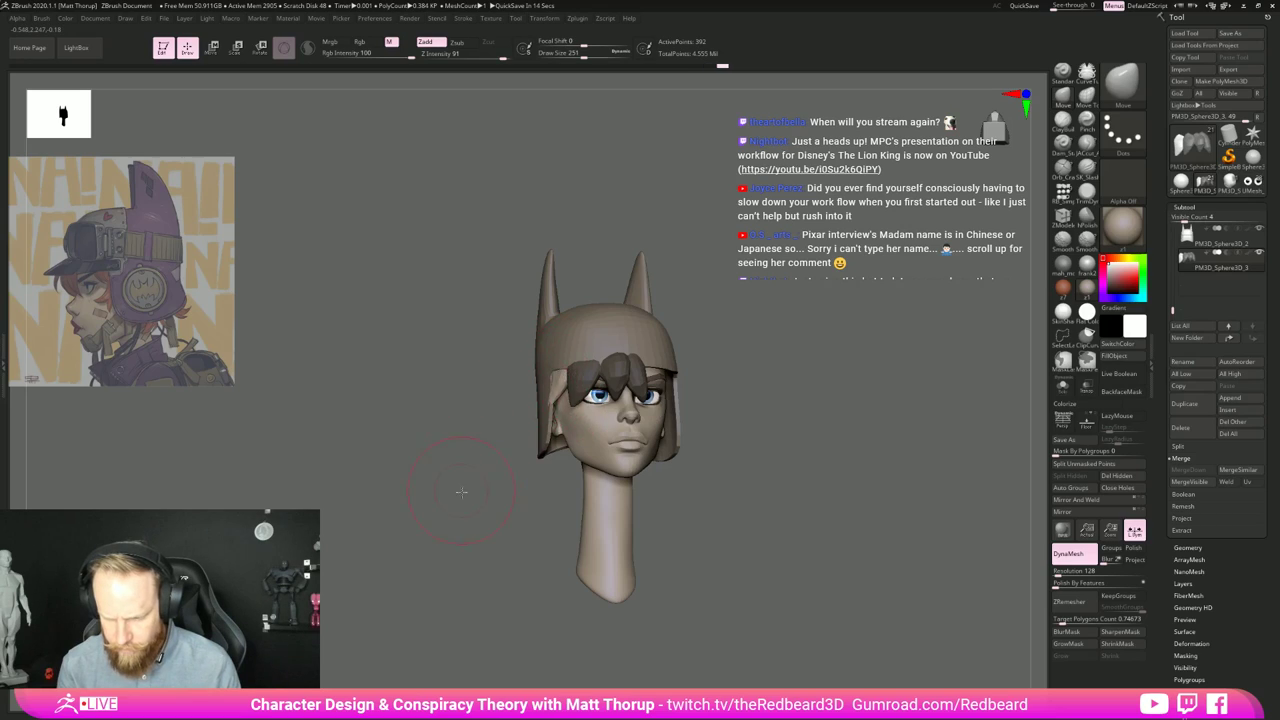
Step: Refine the fourth lock at the temple from the side with the Move brush at draw size 167
{"action": "right_click_drag", "start_coordinate": [461, 491], "coordinate": [544, 398], "text": "shift"}
{"action": "key", "text": "s"}
{"action": "left_click_drag", "start_coordinate": [540, 399], "coordinate": [536, 399]}
{"action": "left_click_drag", "start_coordinate": [543, 398], "coordinate": [557, 393]}
{"action": "key", "text": "s"}
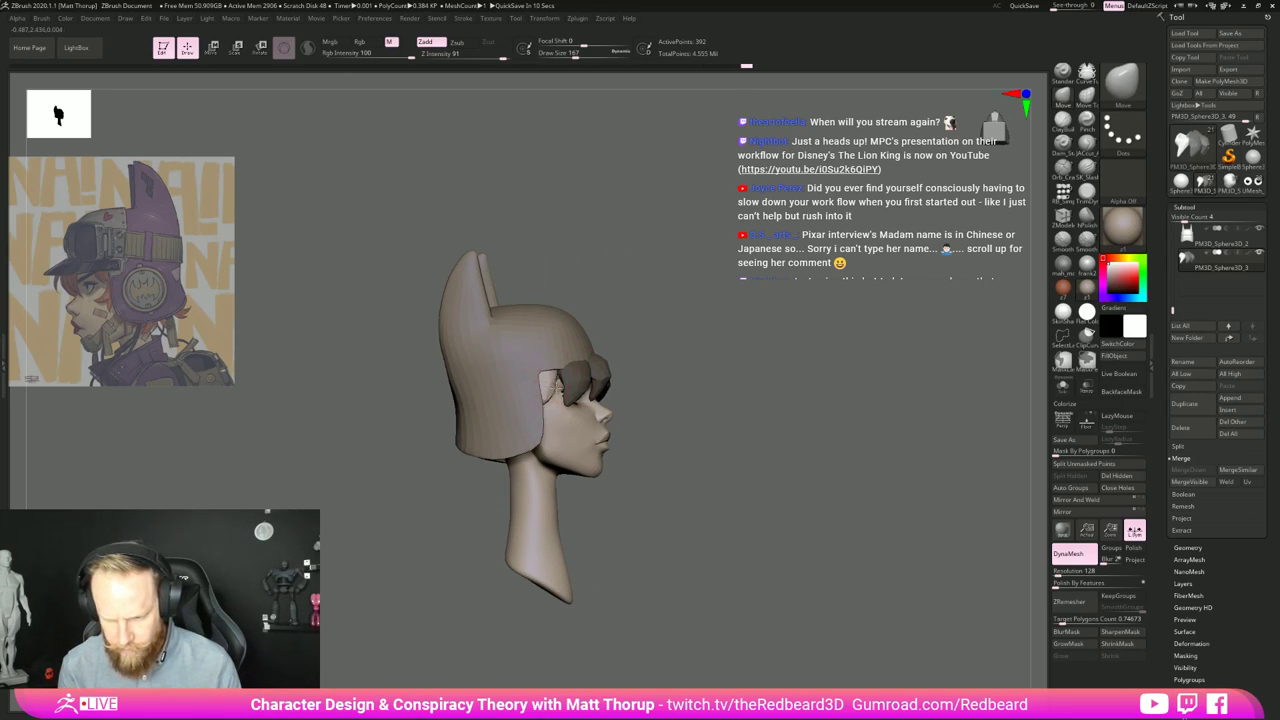
{"action": "right_click_drag", "start_coordinate": [702, 360], "coordinate": [600, 370], "text": "shift"}
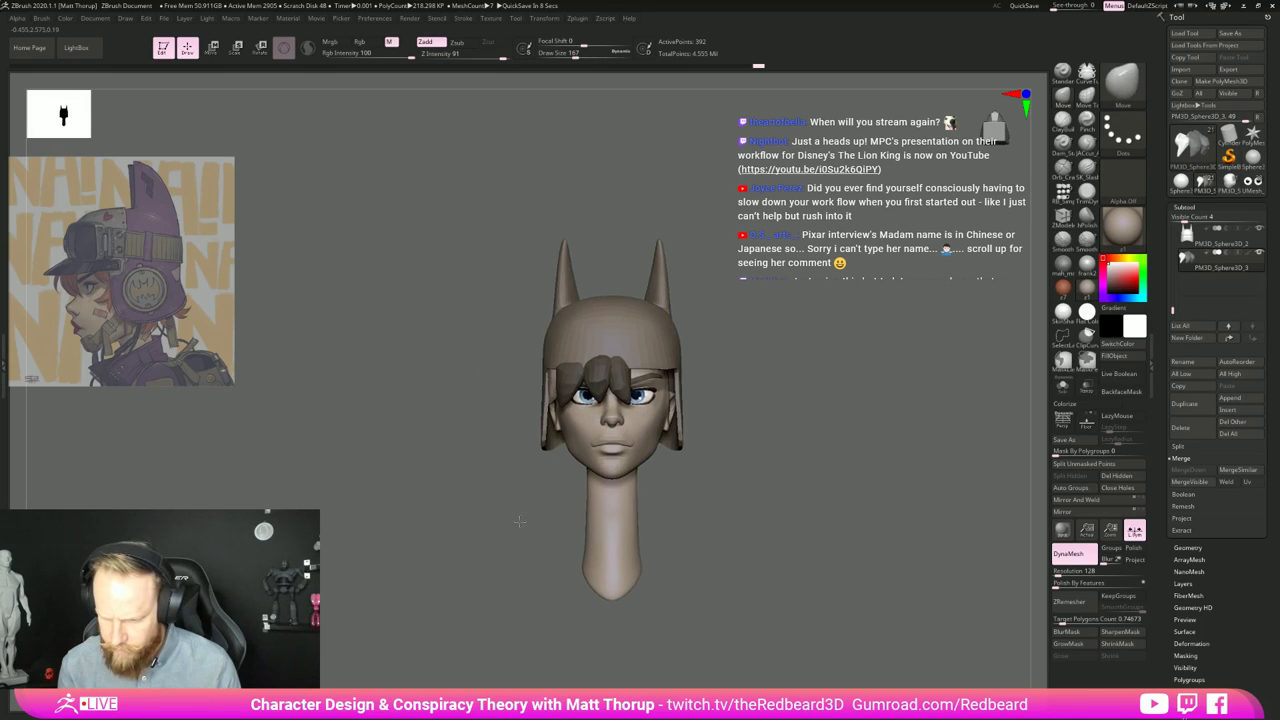
{"action": "right_click_drag", "start_coordinate": [520, 520], "coordinate": [560, 500], "text": "ctrl"}
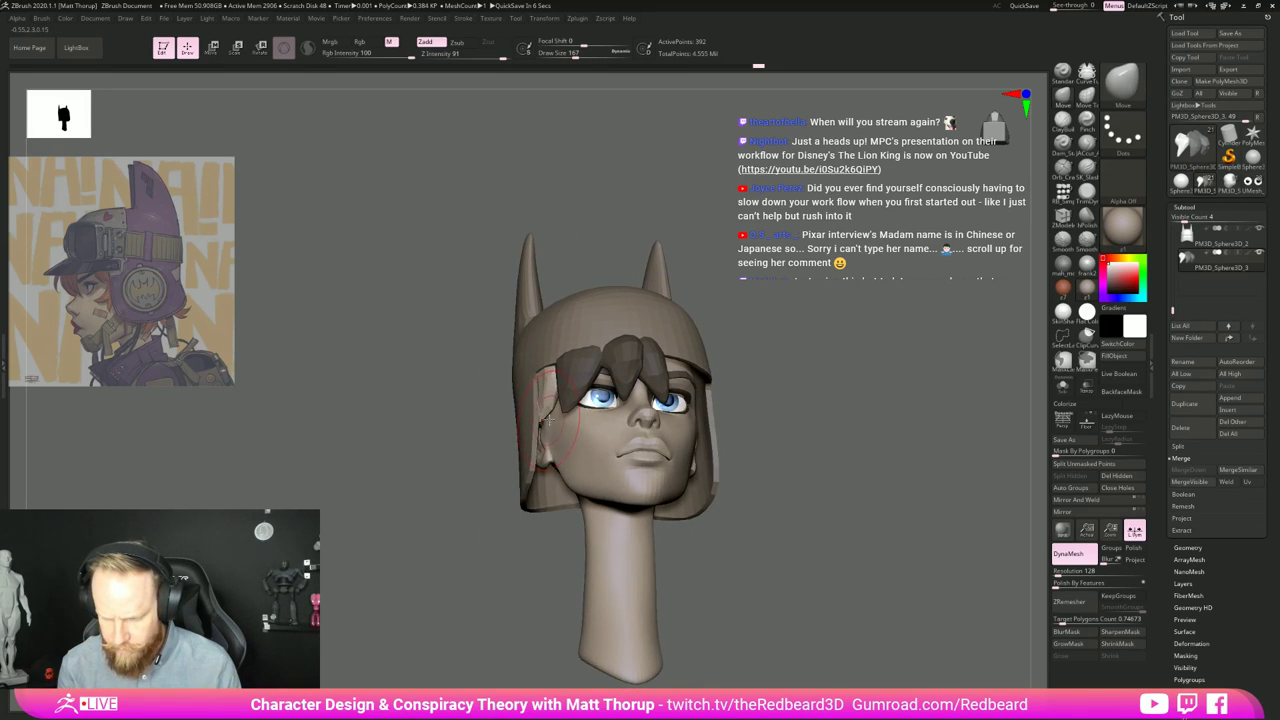
{"action": "right_click_drag", "start_coordinate": [499, 463], "coordinate": [588, 420], "text": "shift"}
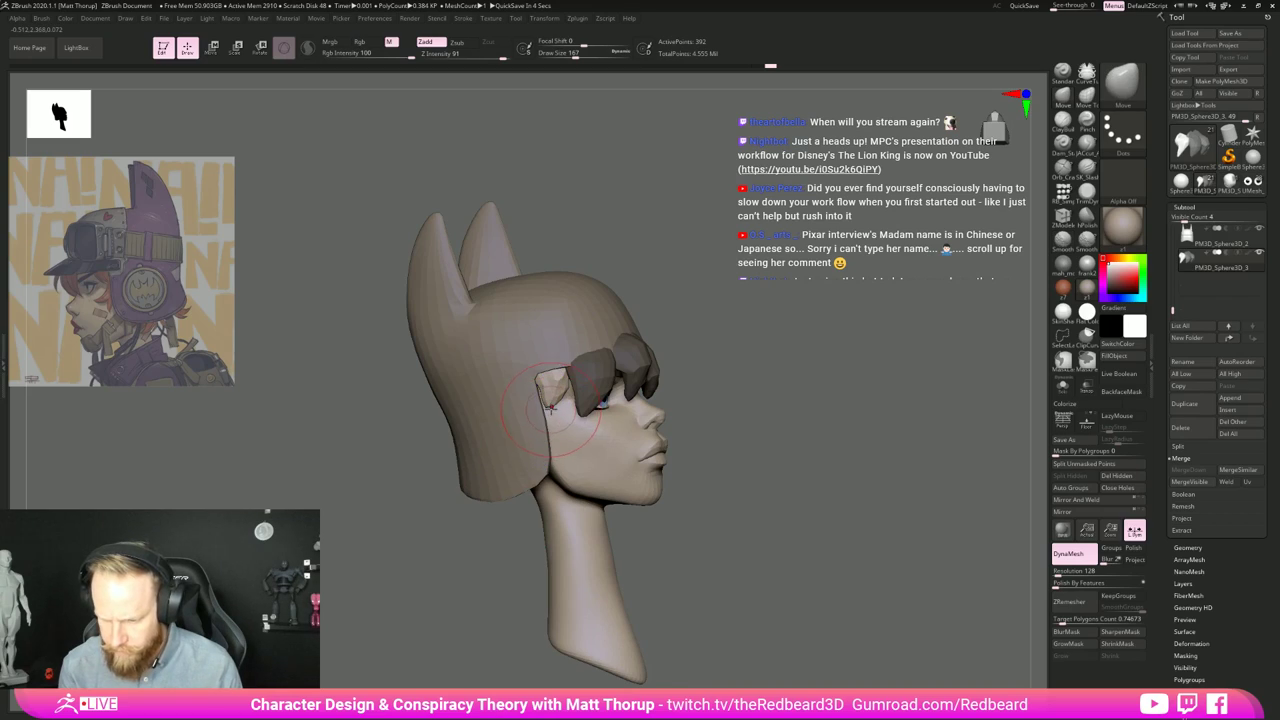
Step: Tidy the fourth lock where it meets the helmet opening, using draw size 87 and the Smooth brush
{"action": "key", "text": "bracketleft"}
{"action": "key", "text": "bracketleft"}
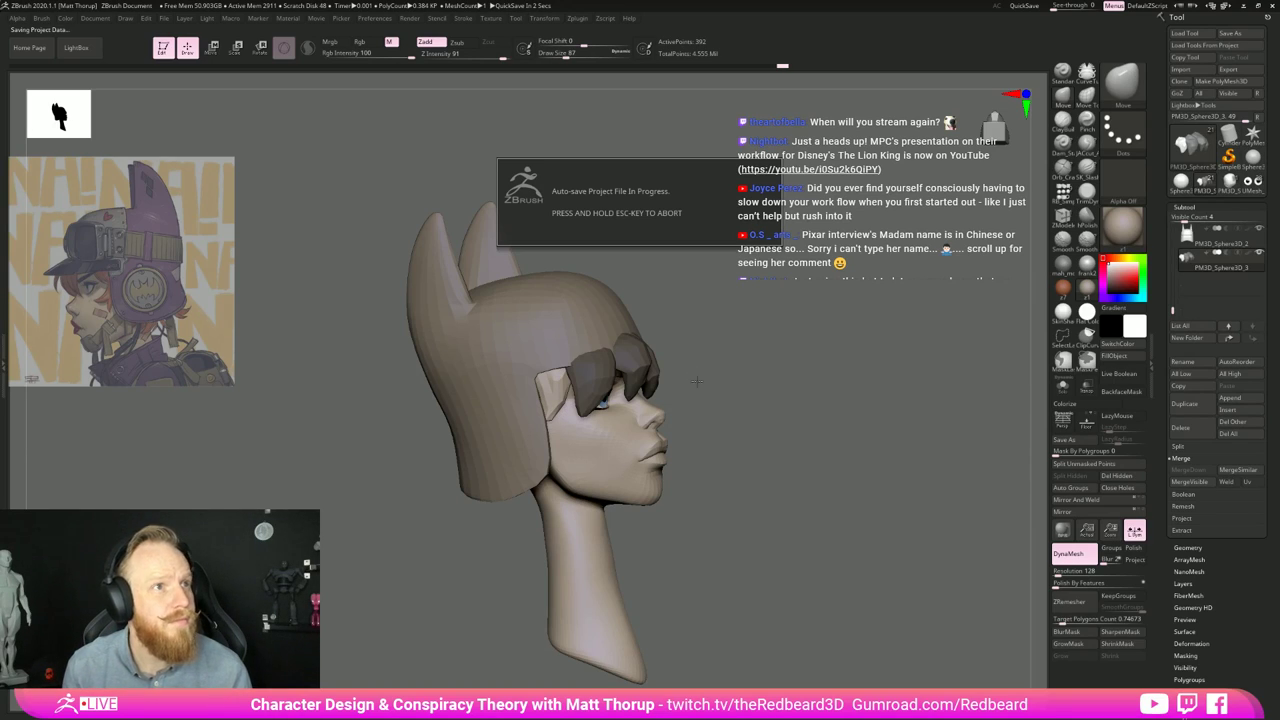
{"action": "key", "text": "s"}
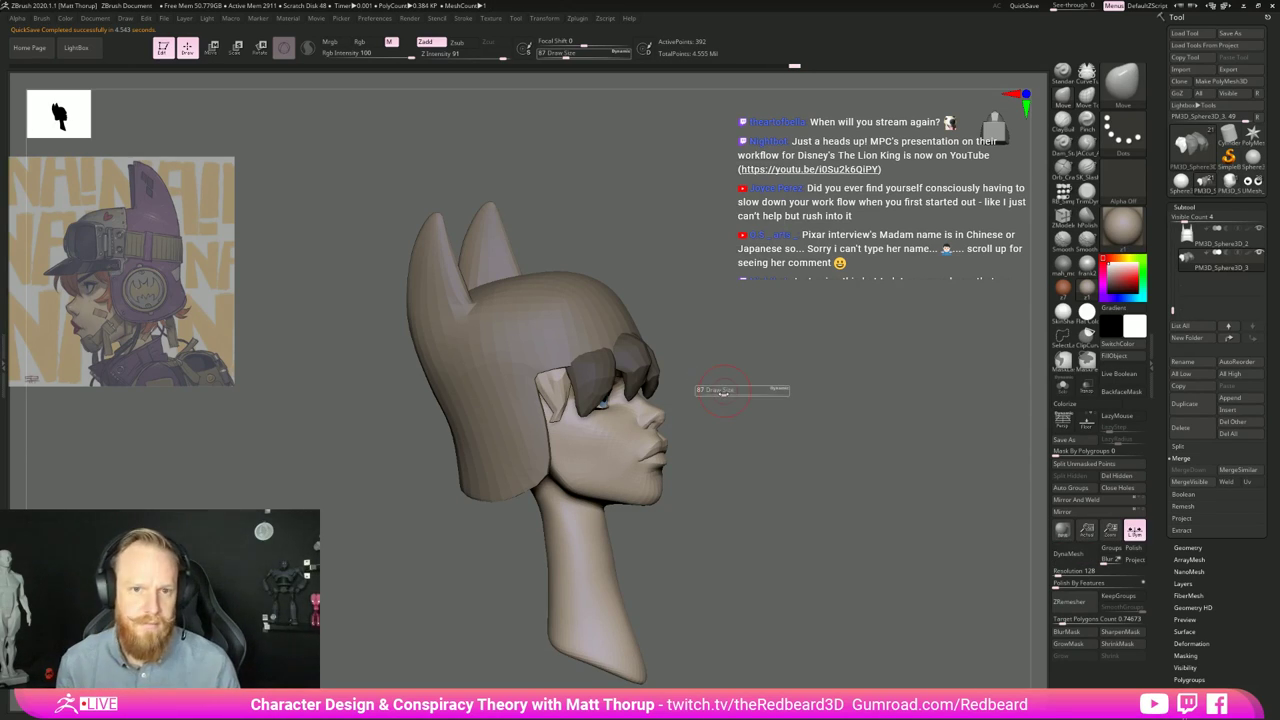
{"action": "left_click_drag", "start_coordinate": [750, 394], "coordinate": [796, 406]}
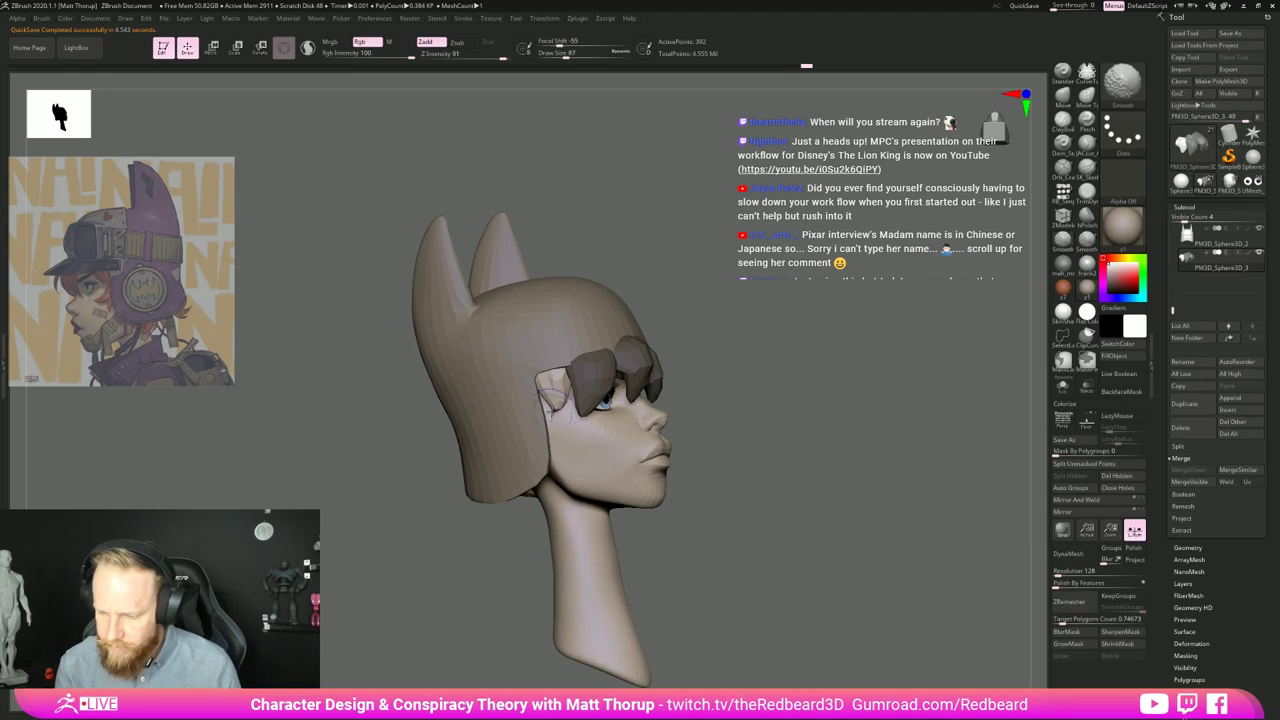
{"action": "left_click_drag", "start_coordinate": [720, 415], "coordinate": [792, 435]}
{"action": "mouse_move", "coordinate": [805, 433]}
{"action": "left_mouse_down"}
{"action": "mouse_move", "coordinate": [786, 431]}
{"action": "mouse_move", "coordinate": [801, 433]}
{"action": "left_mouse_up"}
{"action": "left_click_drag", "start_coordinate": [801, 433], "coordinate": [810, 434]}
Step: Duplicate the fourth lock out in front of the face and center the gizmo on the copy
{"action": "key", "text": "Right"}
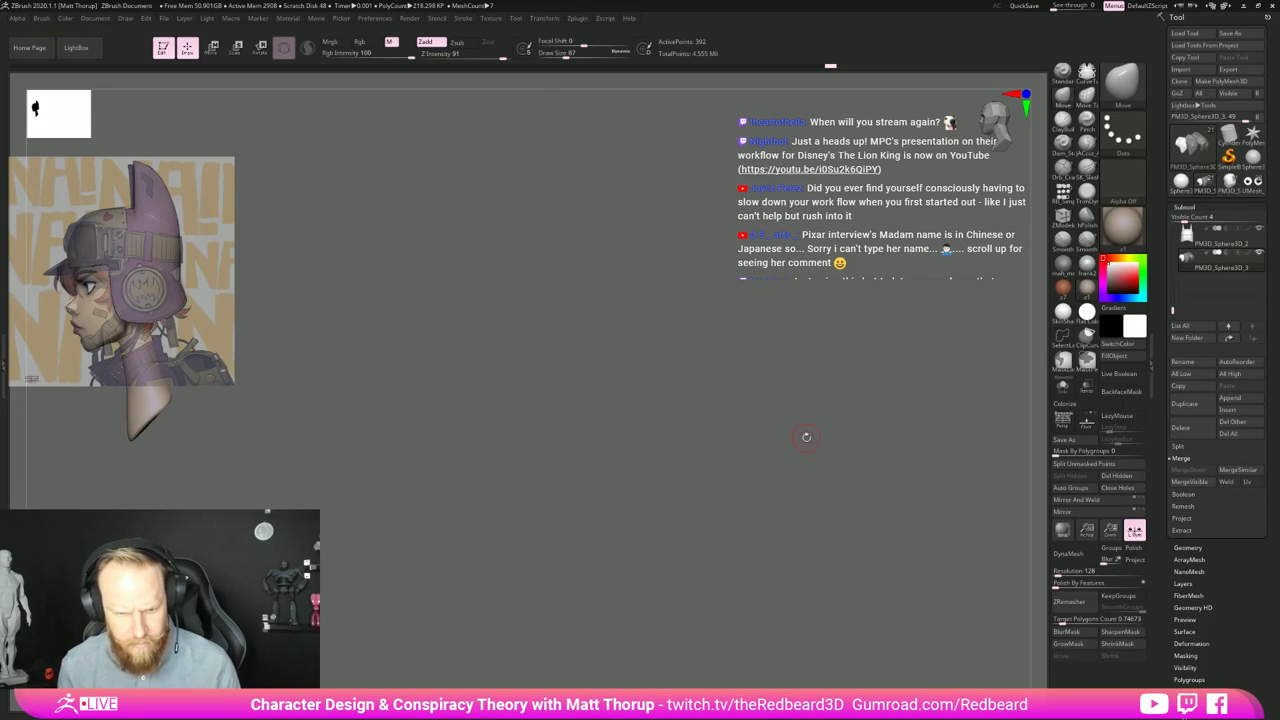
{"action": "left_click_drag", "start_coordinate": [551, 457], "coordinate": [685, 521], "text": "alt"}
{"action": "key", "text": "w"}
{"action": "left_click_drag", "start_coordinate": [415, 377], "coordinate": [697, 488], "text": "ctrl"}
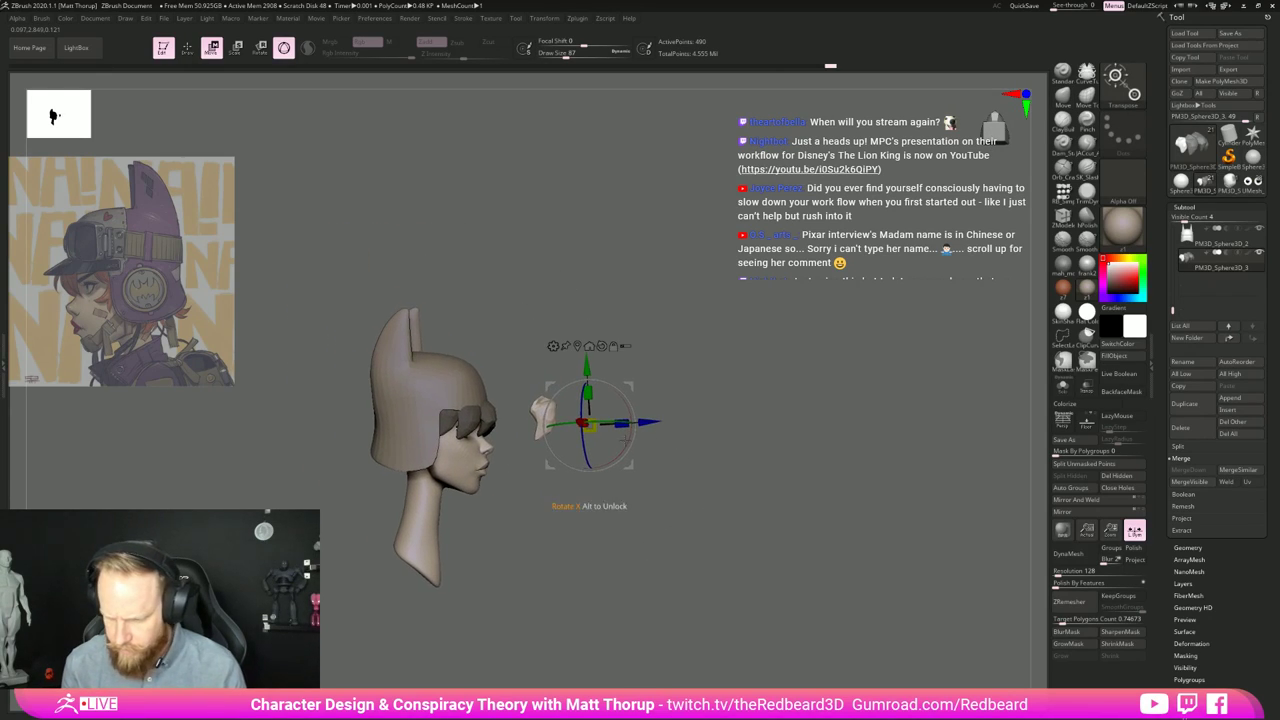
{"action": "left_click", "coordinate": [578, 346]}
{"action": "left_click_drag", "start_coordinate": [549, 419], "coordinate": [531, 419]}
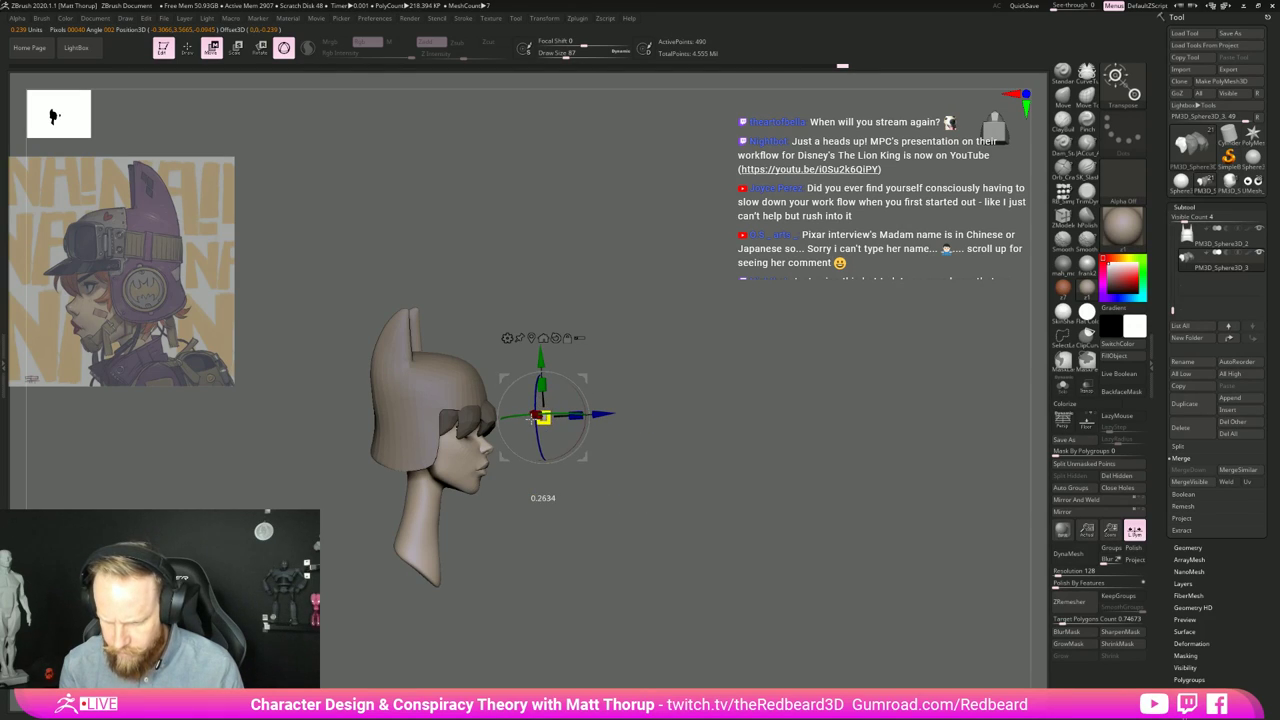
Step: Position the fifth lock at the front of the forehead among the existing bangs, checking it from the side and front
{"action": "mouse_move", "coordinate": [672, 425]}
{"action": "left_mouse_down"}
{"action": "mouse_move", "coordinate": [657, 427]}
{"action": "mouse_move", "coordinate": [794, 434]}
{"action": "mouse_move", "coordinate": [657, 430]}
{"action": "left_mouse_up"}
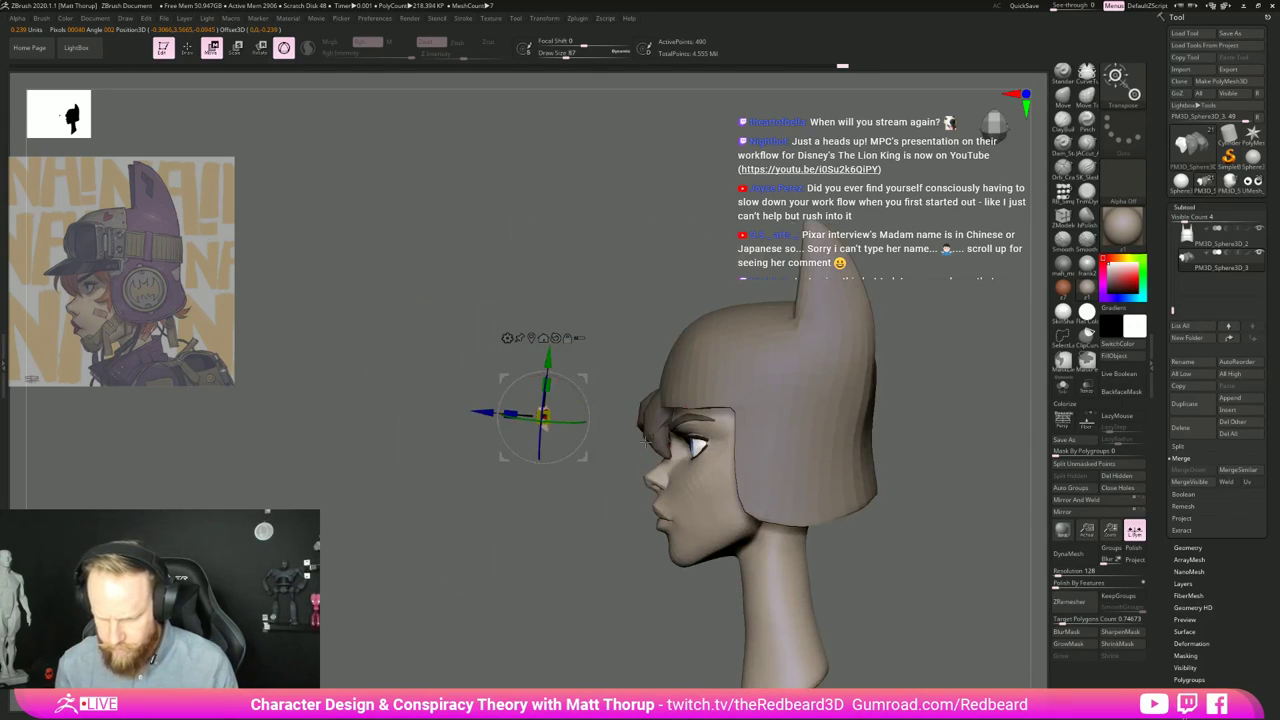
{"action": "left_click_drag", "start_coordinate": [580, 460], "coordinate": [657, 469]}
{"action": "left_click_drag", "start_coordinate": [583, 552], "coordinate": [626, 548]}
{"action": "mouse_move", "coordinate": [658, 400]}
{"action": "left_mouse_down"}
{"action": "mouse_move", "coordinate": [674, 382]}
{"action": "mouse_move", "coordinate": [667, 390]}
{"action": "left_mouse_up"}
{"action": "left_click_drag", "start_coordinate": [577, 561], "coordinate": [612, 563], "text": "shift"}
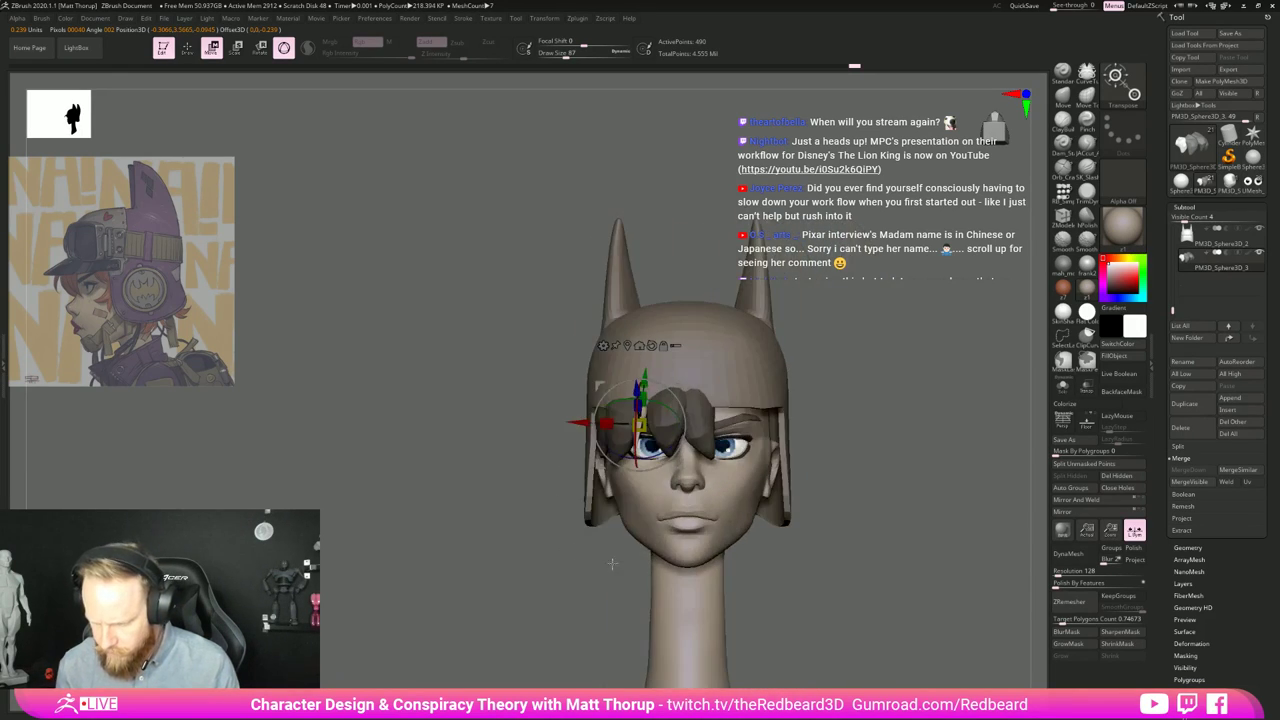
{"action": "key", "text": "q"}
{"action": "key", "text": "w"}
{"action": "left_click_drag", "start_coordinate": [705, 488], "coordinate": [955, 483], "text": "shift"}
Step: Reshape the fifth lock over the forehead with the Move brush, enlarging the draw size to 177
{"action": "key", "text": "q"}
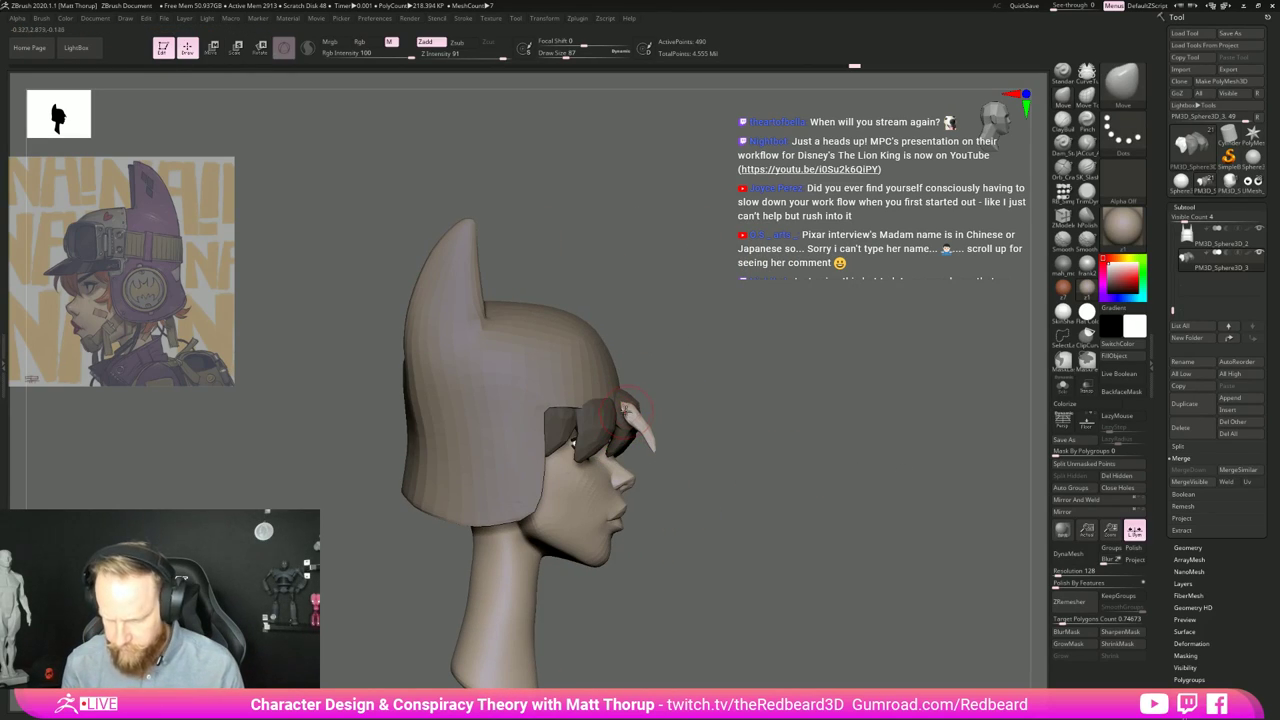
{"action": "key", "text": "s"}
{"action": "left_click_drag", "start_coordinate": [626, 412], "coordinate": [616, 415]}
{"action": "mouse_move", "coordinate": [745, 520]}
{"action": "left_mouse_down"}
{"action": "mouse_move", "coordinate": [600, 525]}
{"action": "mouse_move", "coordinate": [575, 540]}
{"action": "left_mouse_up"}
{"action": "left_click_drag", "start_coordinate": [646, 406], "coordinate": [642, 414]}
{"action": "mouse_move", "coordinate": [530, 520]}
{"action": "left_mouse_down"}
{"action": "mouse_move", "coordinate": [560, 622]}
{"action": "mouse_move", "coordinate": [563, 610]}
{"action": "left_mouse_up"}
{"action": "key", "text": "s"}
{"action": "left_click_drag", "start_coordinate": [630, 430], "coordinate": [650, 420]}
{"action": "left_click_drag", "start_coordinate": [663, 485], "coordinate": [599, 489]}
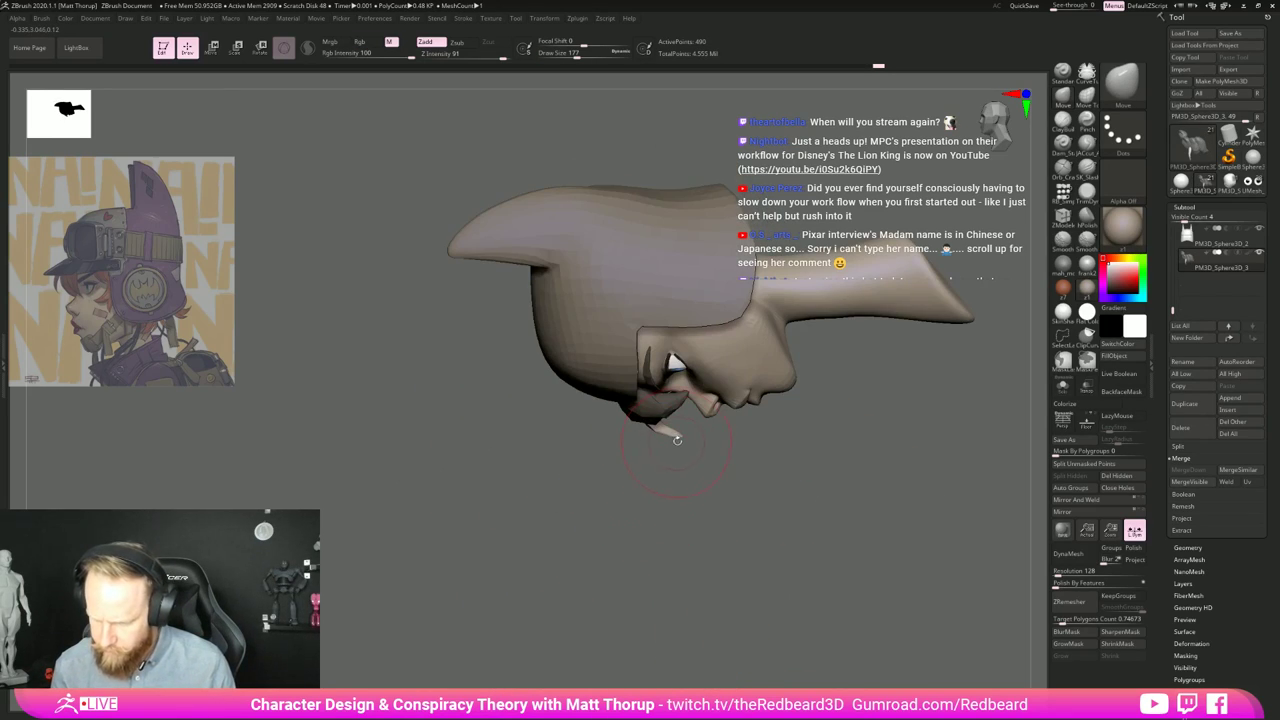
Step: Adjust the fifth lock's tip with the Move brush at draw size 74
{"action": "key", "text": "s"}
{"action": "left_click_drag", "start_coordinate": [684, 437], "coordinate": [672, 427]}
{"action": "key", "text": "s"}
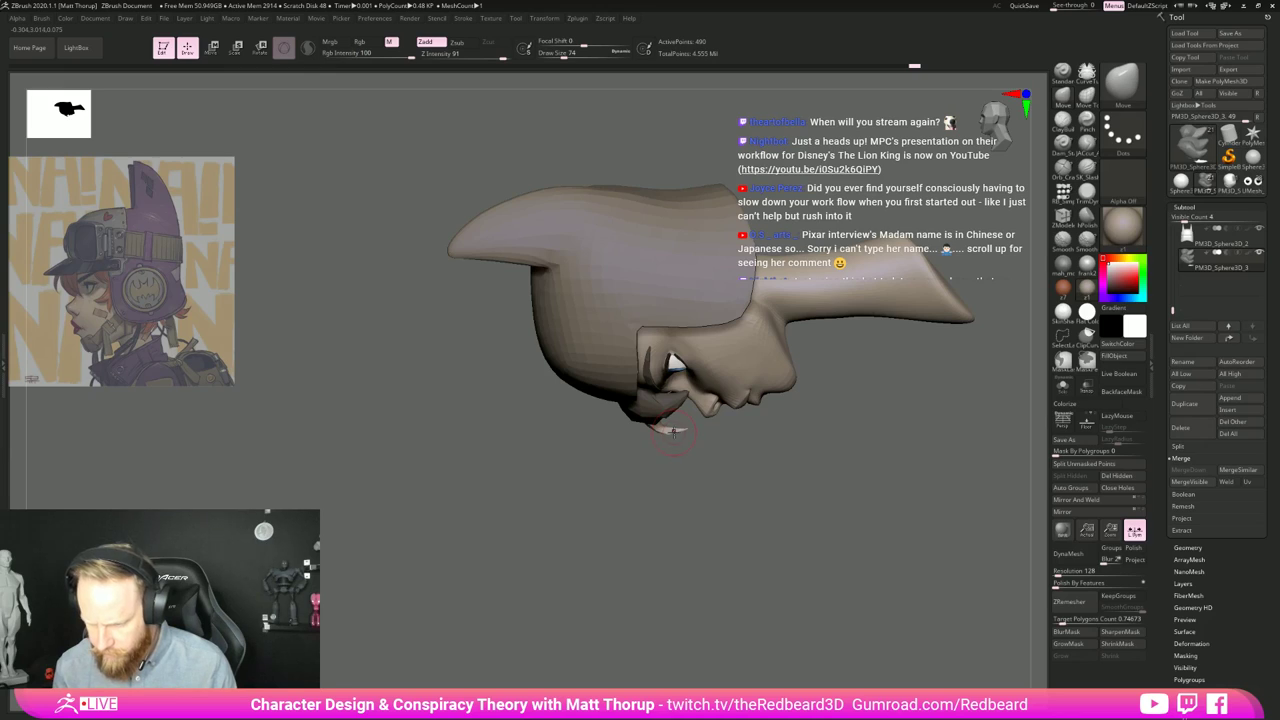
{"action": "mouse_move", "coordinate": [668, 428]}
{"action": "left_mouse_down"}
{"action": "mouse_move", "coordinate": [720, 440]}
{"action": "mouse_move", "coordinate": [684, 388]}
{"action": "left_mouse_up"}
Step: Rotate the fifth lock with the gizmo to fit the bangs and check its side profile
{"action": "key", "text": "w"}
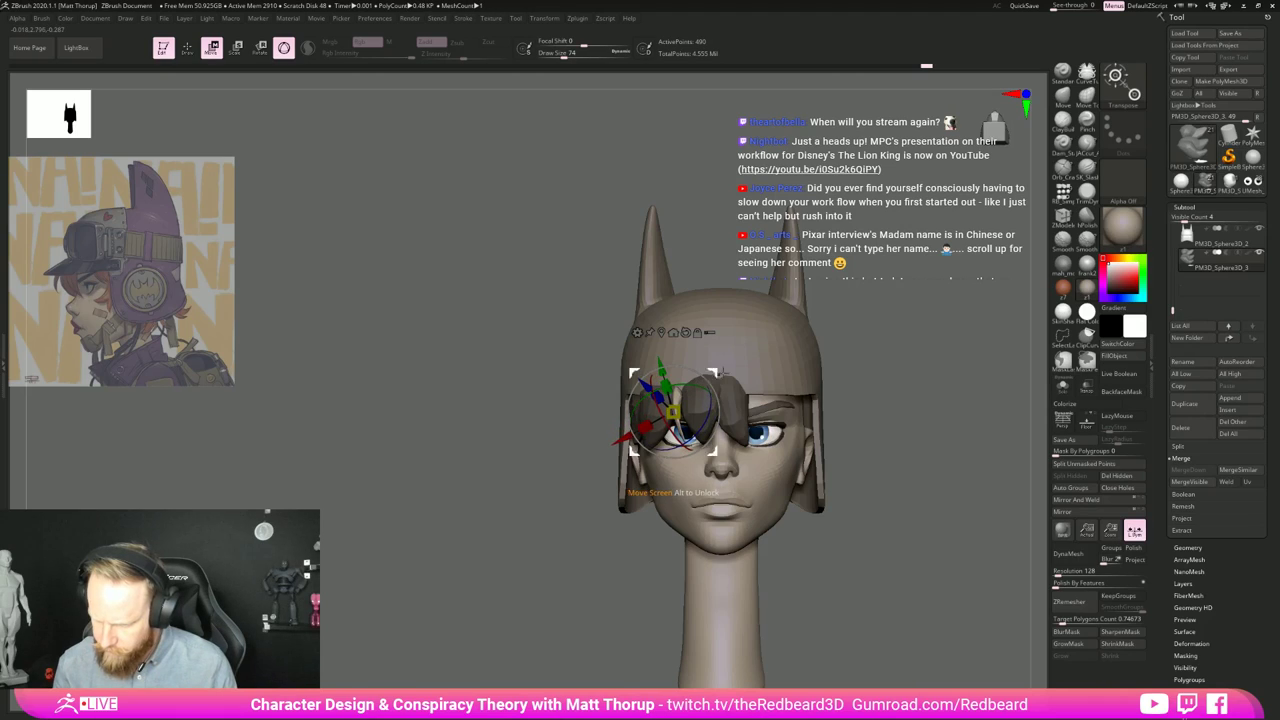
{"action": "left_click_drag", "start_coordinate": [836, 380], "coordinate": [765, 377]}
{"action": "left_click_drag", "start_coordinate": [716, 412], "coordinate": [721, 372]}
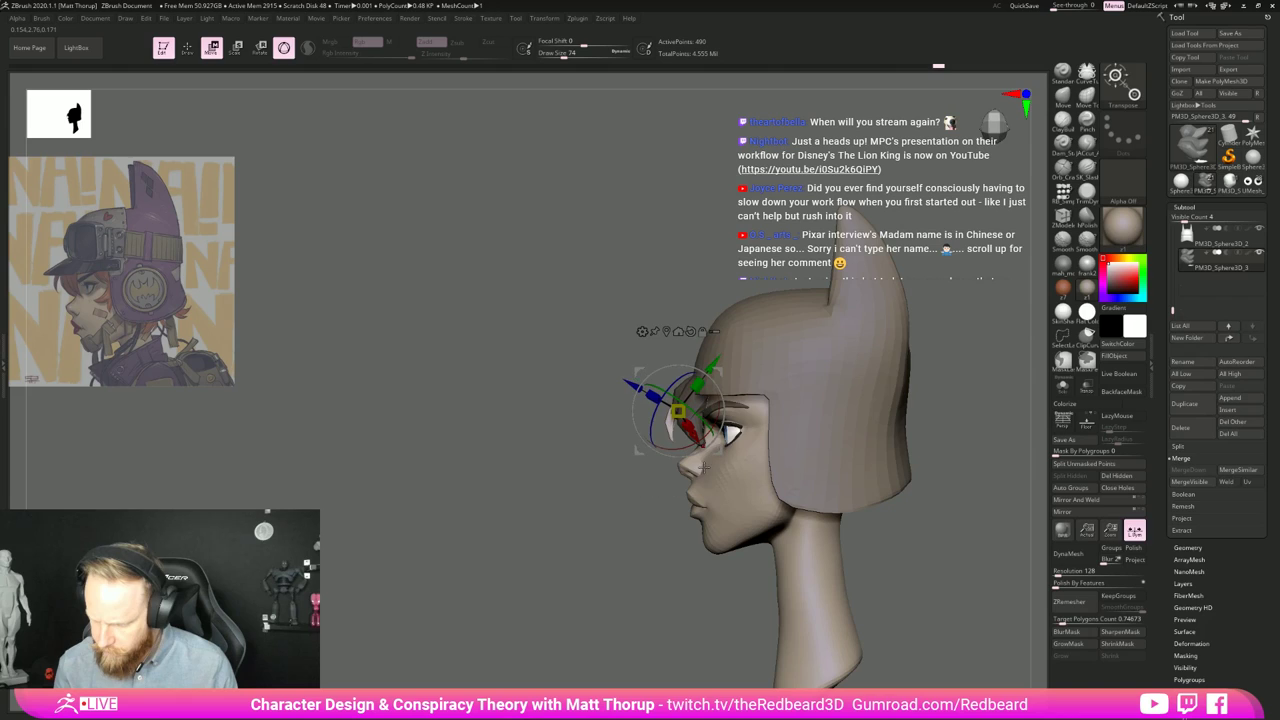
{"action": "key", "text": "q"}
{"action": "mouse_move", "coordinate": [625, 565]}
{"action": "left_mouse_down", "text": "shift"}
{"action": "mouse_move", "coordinate": [833, 570]}
{"action": "mouse_move", "coordinate": [734, 603]}
{"action": "left_mouse_up", "text": "shift"}
{"action": "left_click_drag", "start_coordinate": [627, 595], "coordinate": [649, 606]}
{"action": "left_click_drag", "start_coordinate": [623, 582], "coordinate": [516, 472], "text": "alt"}
{"action": "left_click_drag", "start_coordinate": [560, 500], "coordinate": [590, 600], "text": "shift"}
{"action": "left_click_drag", "start_coordinate": [820, 547], "coordinate": [863, 543]}
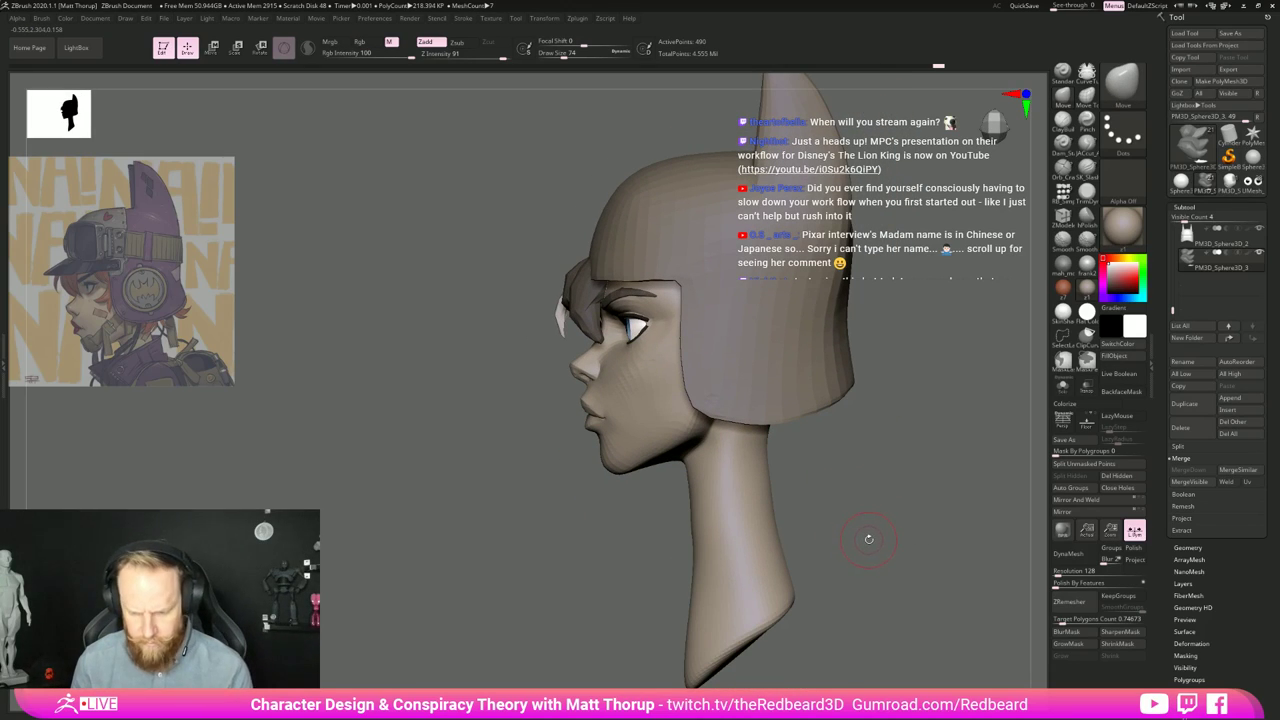
Step: Overlay the head on the concept art to compare the bangs and set the Move brush's draw size to 112
{"action": "key", "text": "1"}
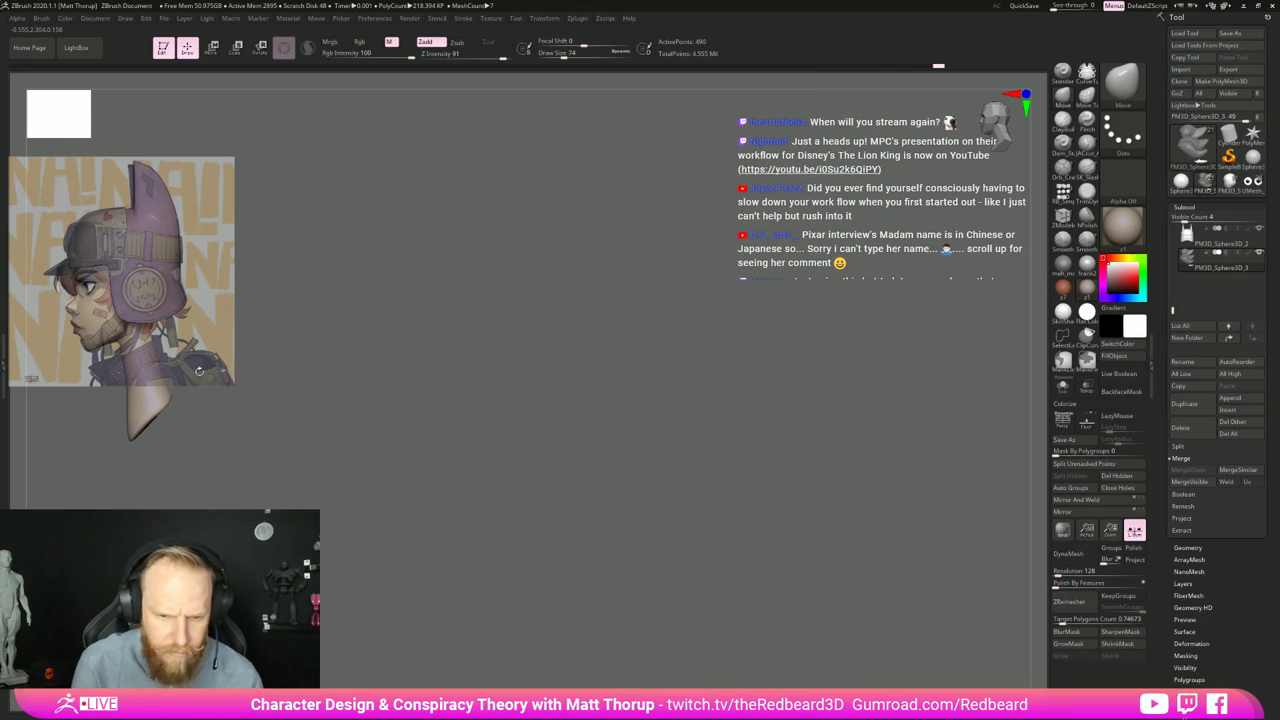
{"action": "key", "text": "s"}
{"action": "left_click_drag", "start_coordinate": [61, 293], "coordinate": [68, 293]}
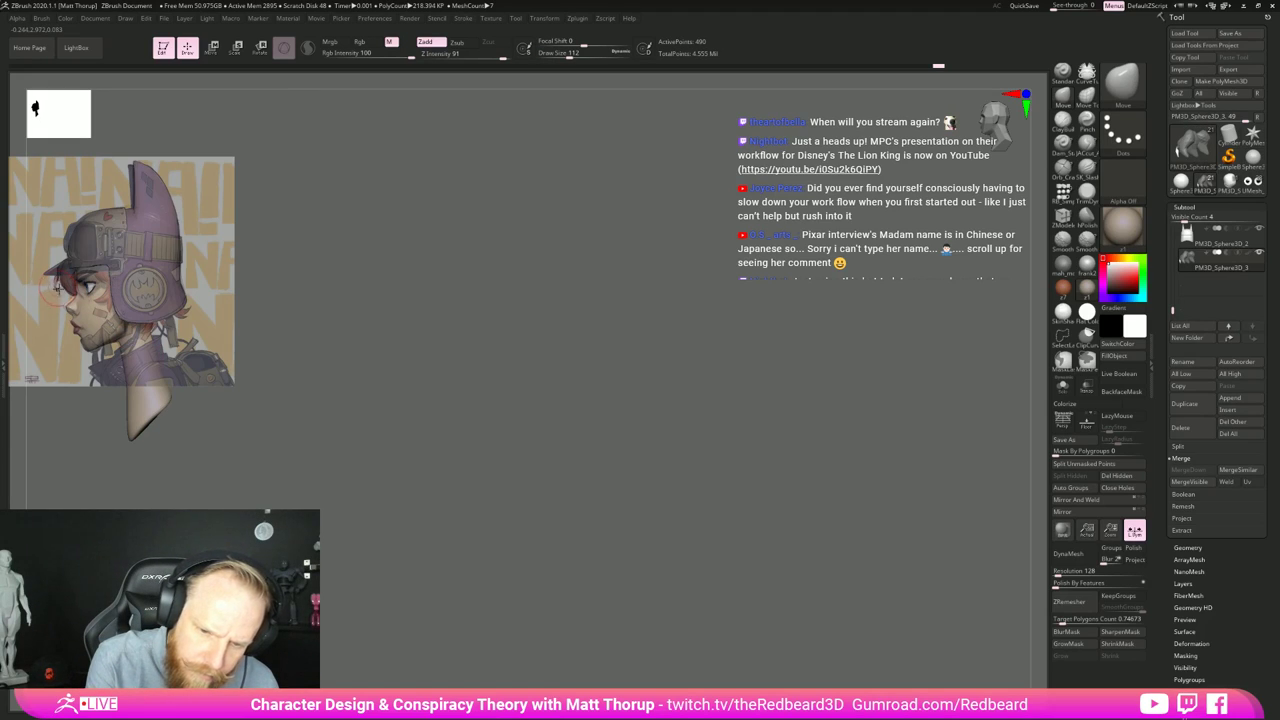
{"action": "left_click_drag", "start_coordinate": [334, 403], "coordinate": [797, 442], "text": "alt"}
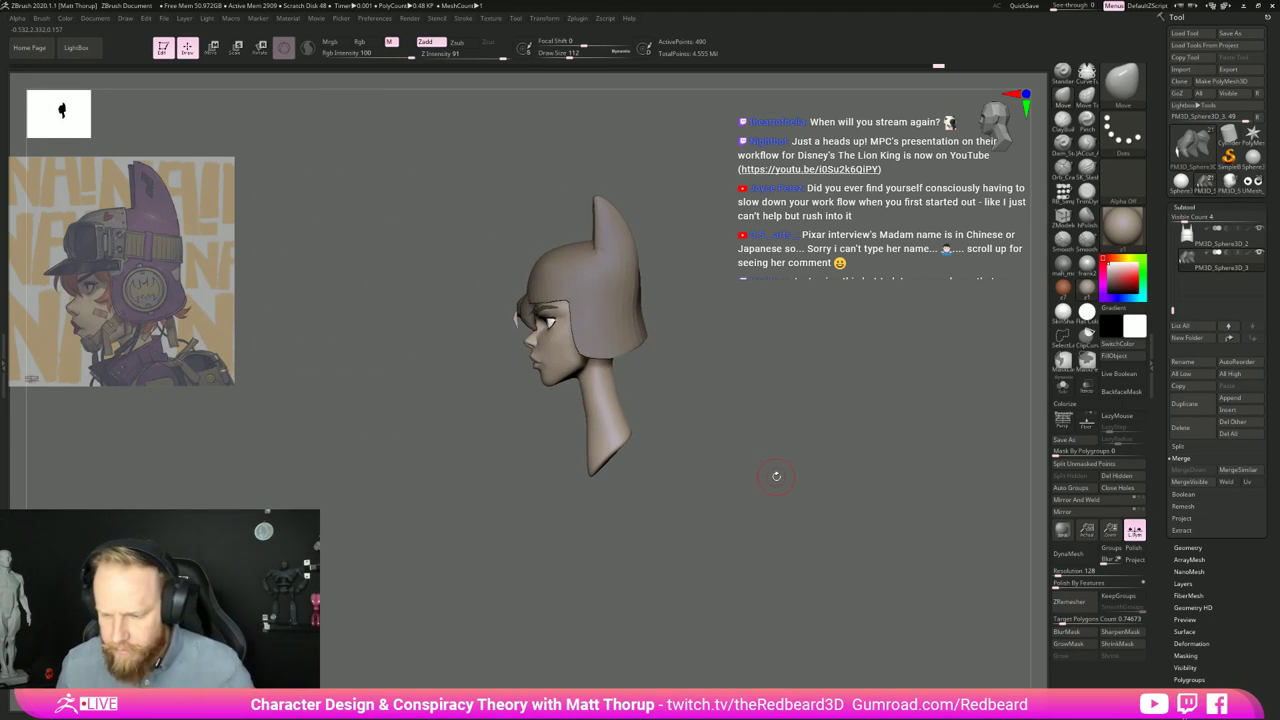